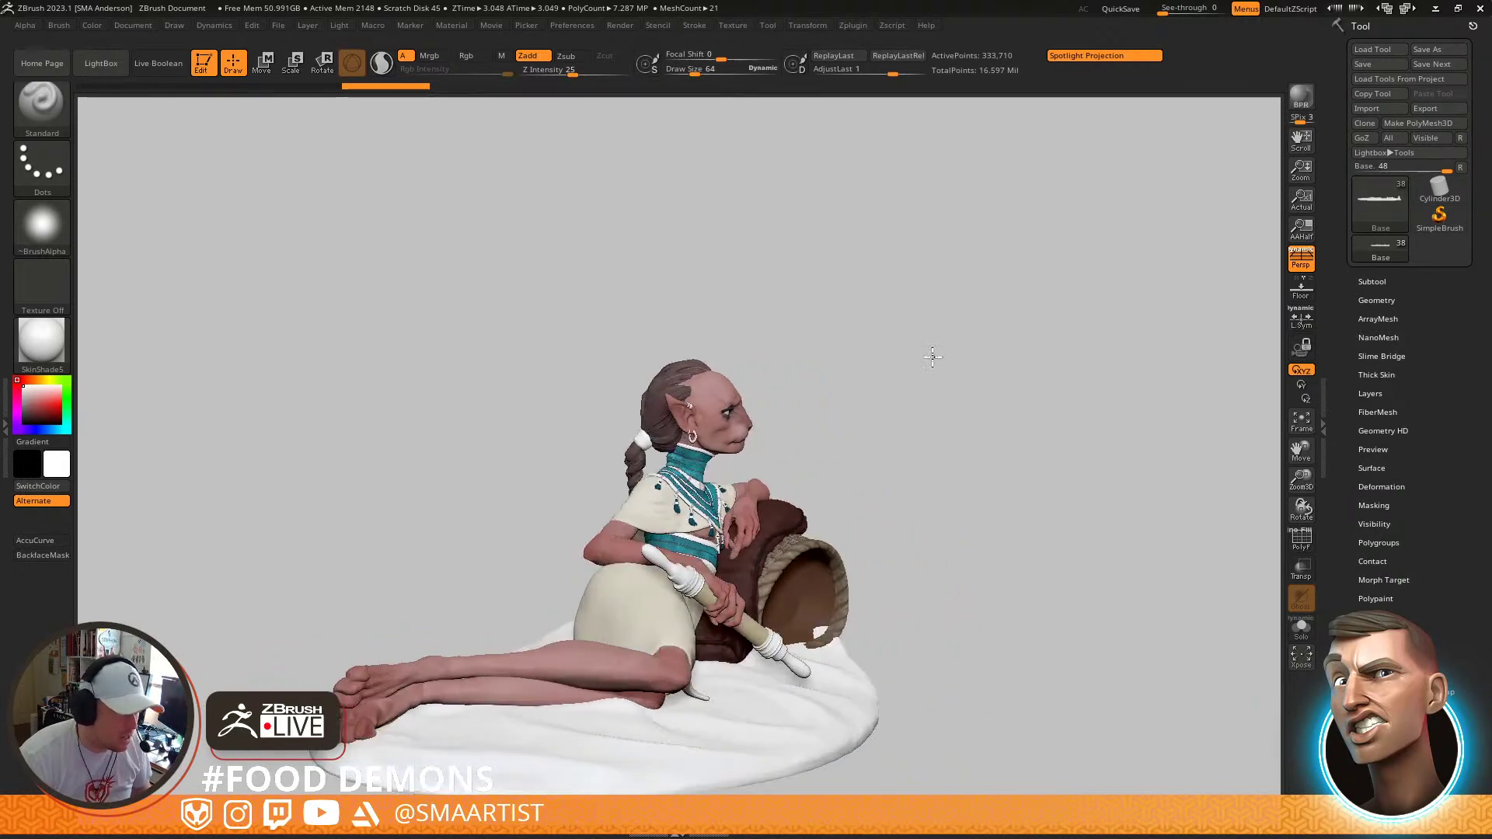
# Inspect the reclining figure from the side and the front, including the head and collar up close
pyautogui.moveTo(873, 341)
pyautogui.mouseDown(button='right')
pyautogui.moveTo(860, 373)
pyautogui.moveTo(881, 376)
pyautogui.moveTo(916, 350)
pyautogui.moveTo(937, 383)
pyautogui.mouseUp(button='right')
pyautogui.moveTo(925, 342)
pyautogui.mouseDown()
pyautogui.moveTo(996, 349)
pyautogui.moveTo(979, 354)
pyautogui.mouseUp()
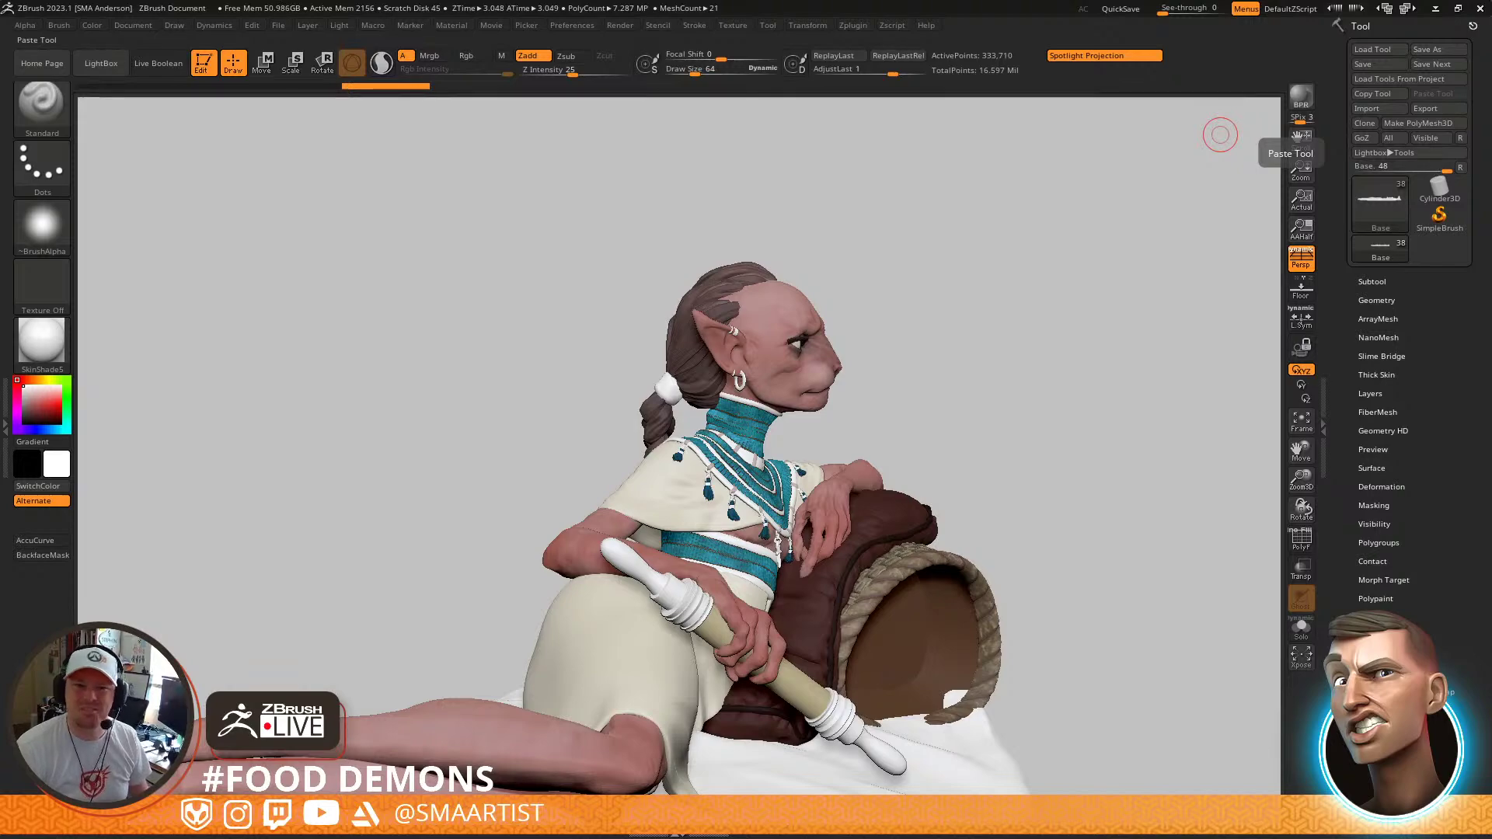
pyautogui.moveTo(1045, 306)
pyautogui.mouseDown()
pyautogui.moveTo(999, 310)
pyautogui.moveTo(1142, 332)
pyautogui.moveTo(992, 297)
pyautogui.mouseUp()
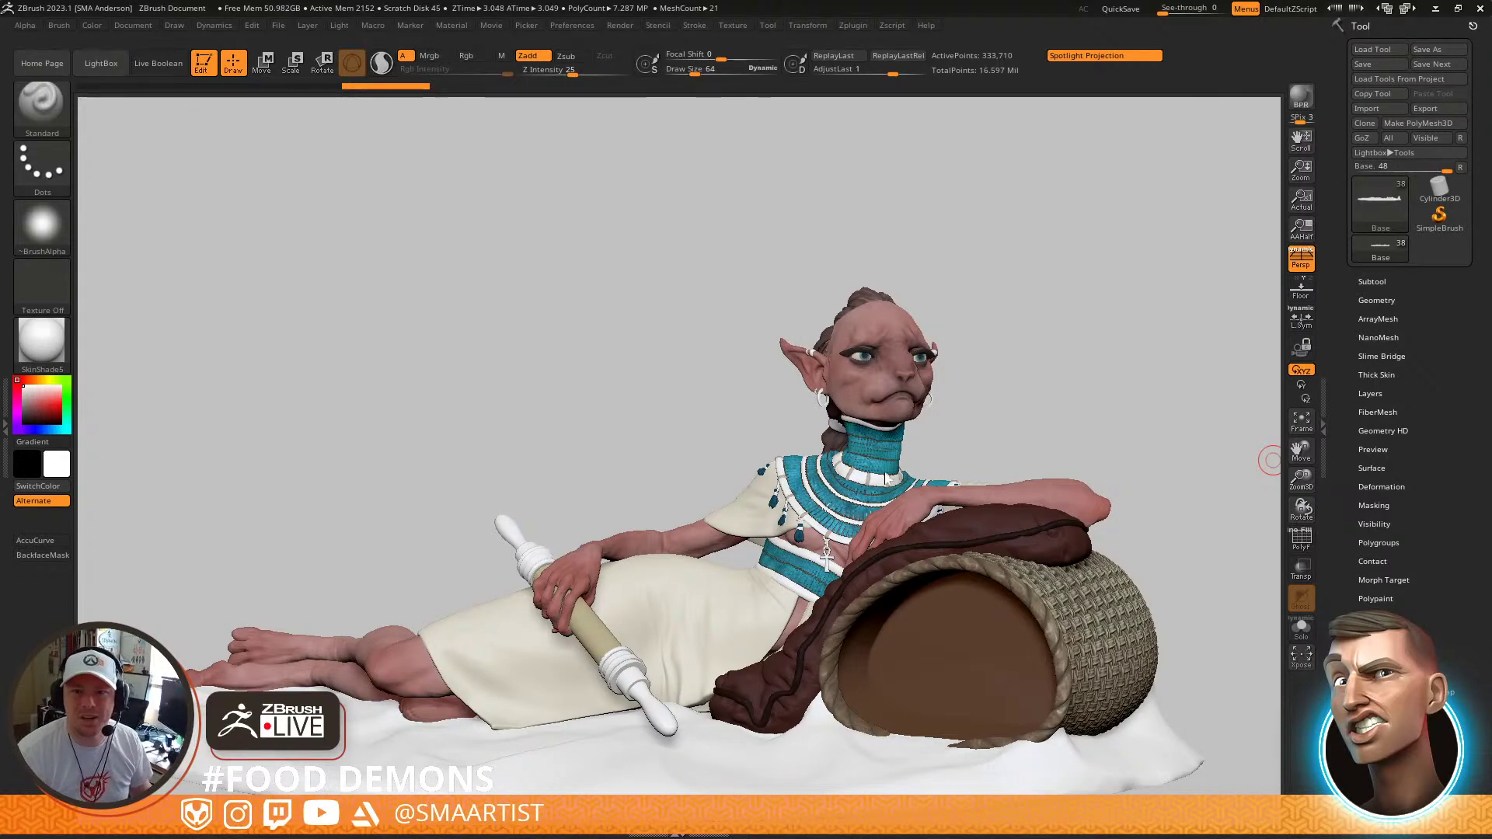
pyautogui.moveTo(1003, 381)
pyautogui.mouseDown(button='right')
pyautogui.moveTo(995, 393)
pyautogui.moveTo(1013, 398)
pyautogui.moveTo(1013, 263)
pyautogui.moveTo(976, 528)
pyautogui.mouseUp(button='right')
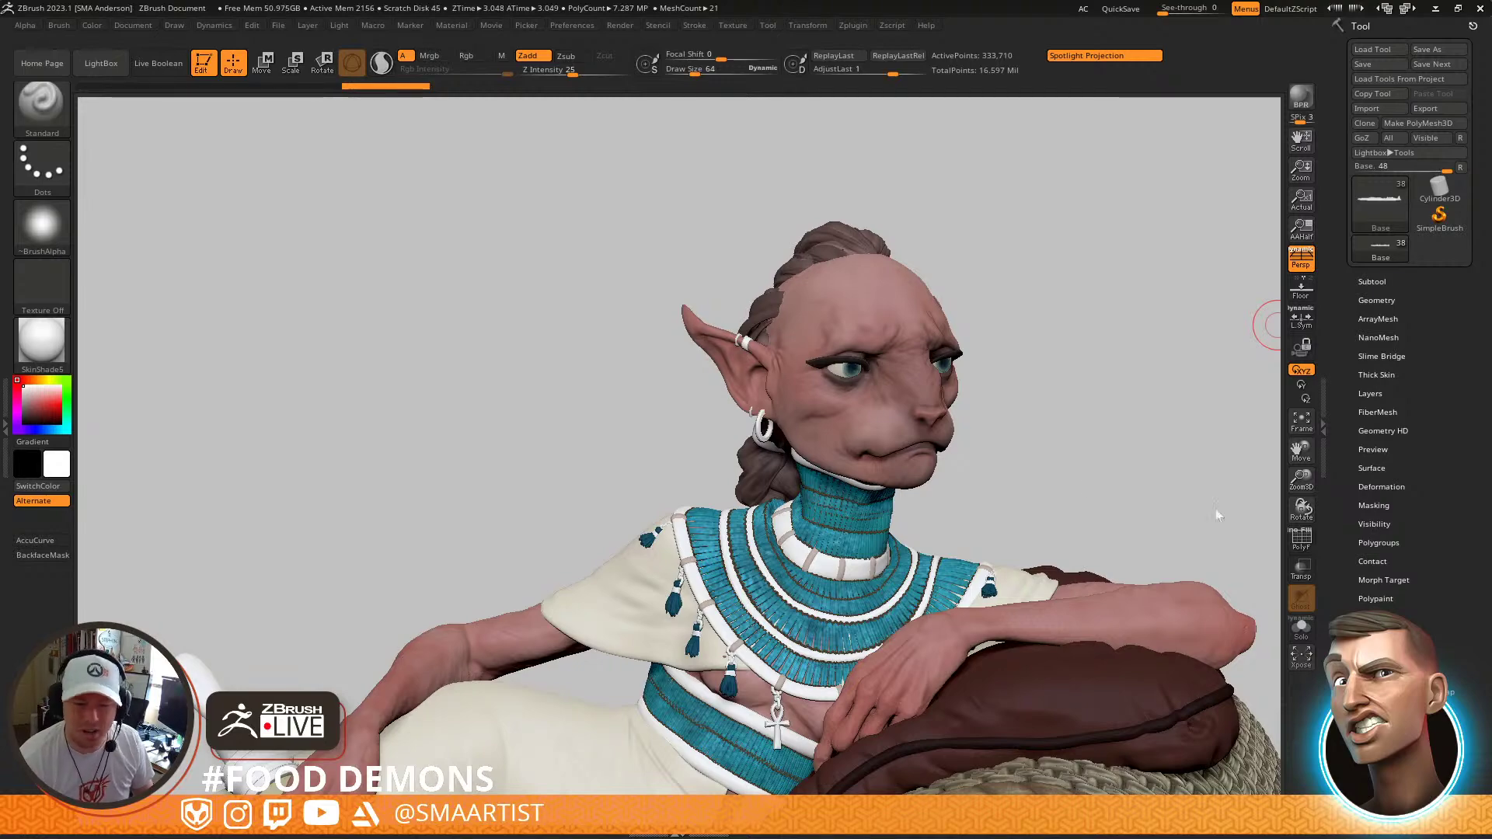
pyautogui.moveTo(1038, 311)
pyautogui.mouseDown()
pyautogui.moveTo(1059, 292)
pyautogui.moveTo(1045, 273)
pyautogui.moveTo(1089, 270)
pyautogui.mouseUp()
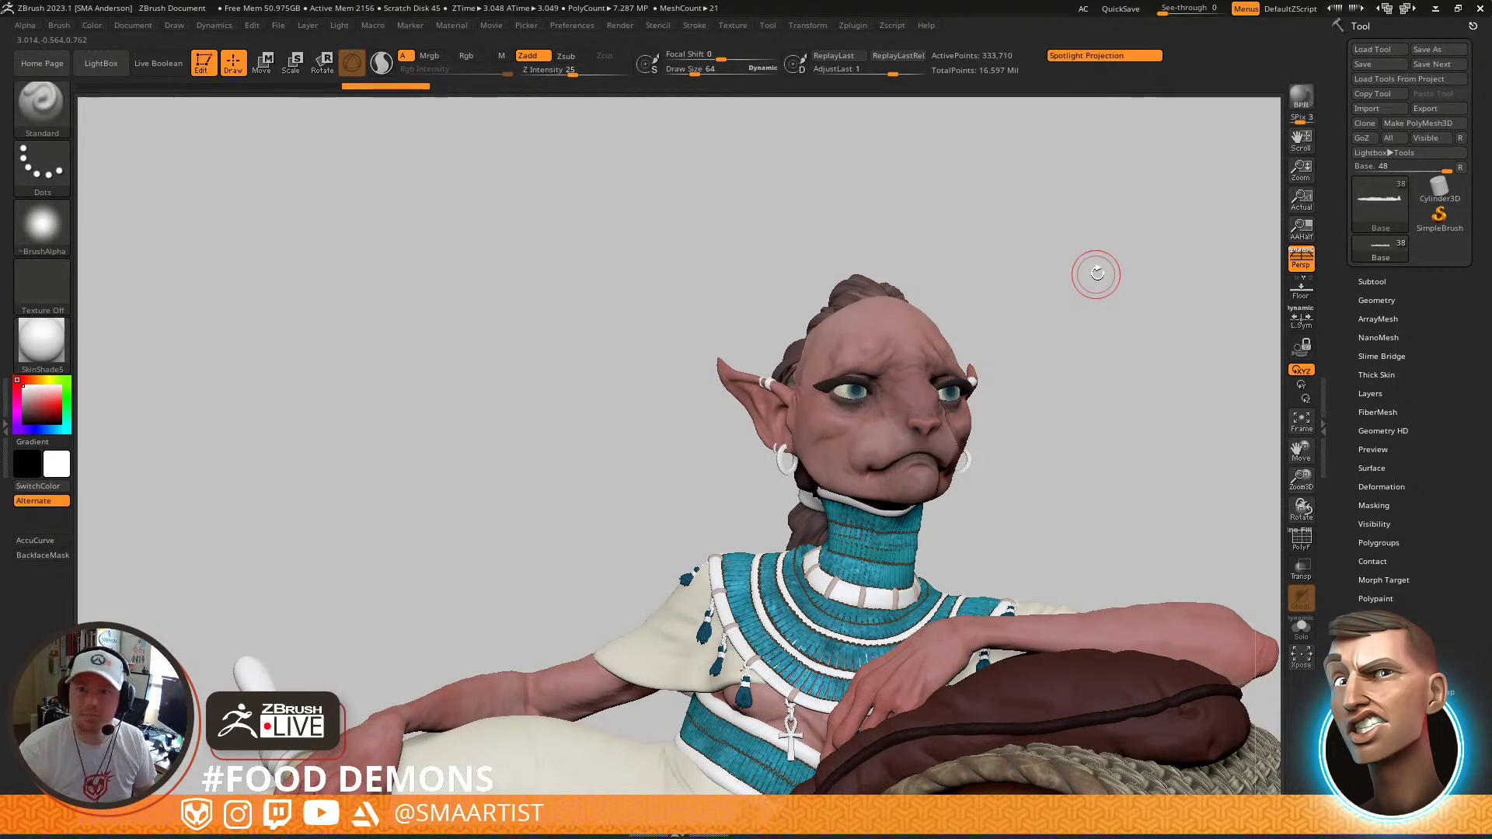
pyautogui.moveTo(1041, 278); pyautogui.dragTo(1059, 289)
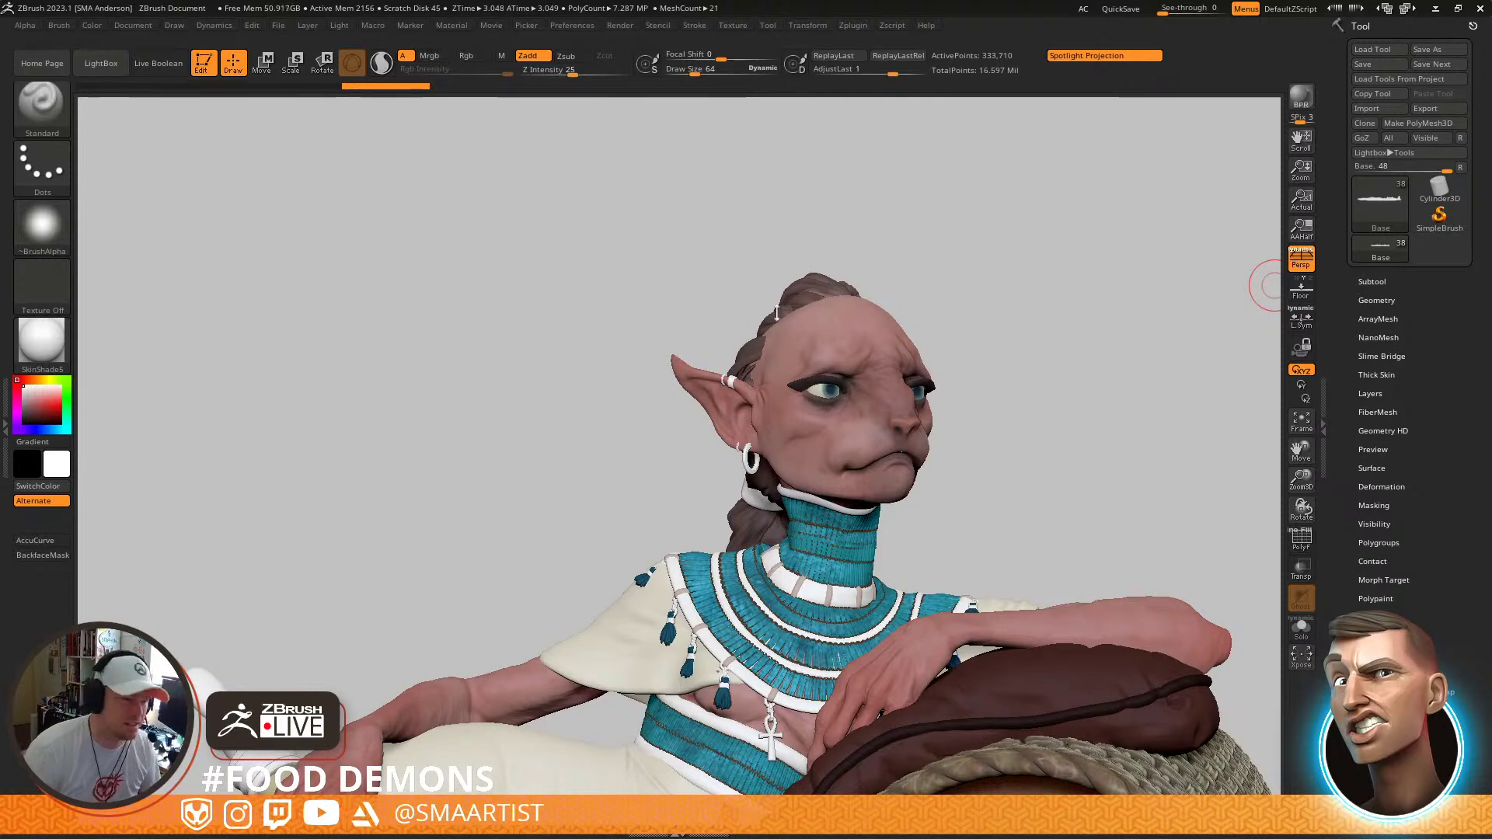
pyautogui.moveTo(976, 293); pyautogui.dragTo(1024, 293)
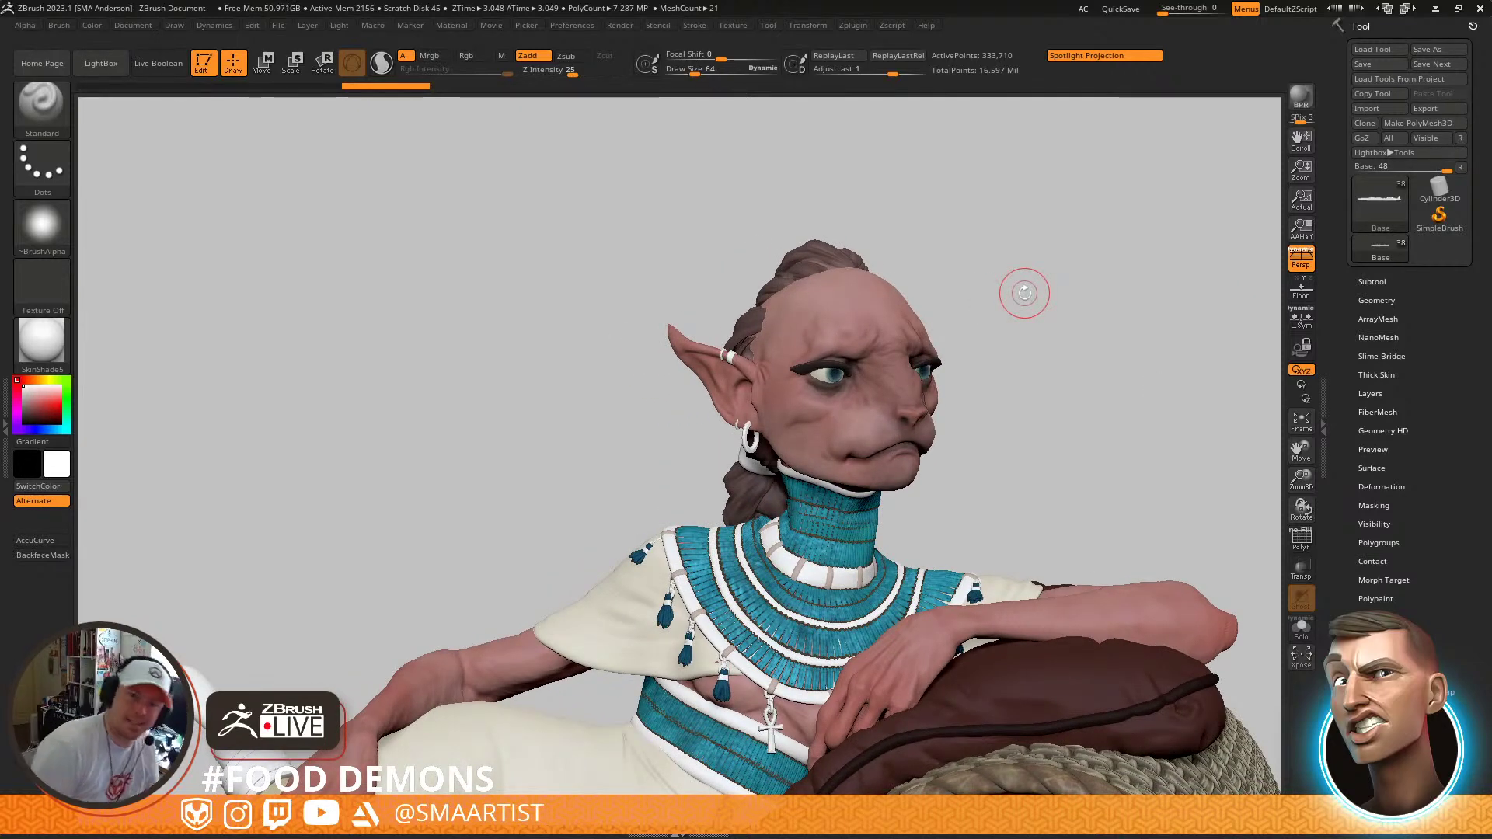
pyautogui.moveTo(1038, 443)
pyautogui.mouseDown()
pyautogui.moveTo(1075, 427)
pyautogui.moveTo(1058, 428)
pyautogui.mouseUp()
pyautogui.keyDown('alt'); pyautogui.moveTo(1043, 426); pyautogui.dragTo(1009, 463, button='right'); pyautogui.keyUp('alt')
pyautogui.keyDown('ctrl'); pyautogui.moveTo(882, 463); pyautogui.dragTo(1026, 557, button='right'); pyautogui.keyUp('ctrl')
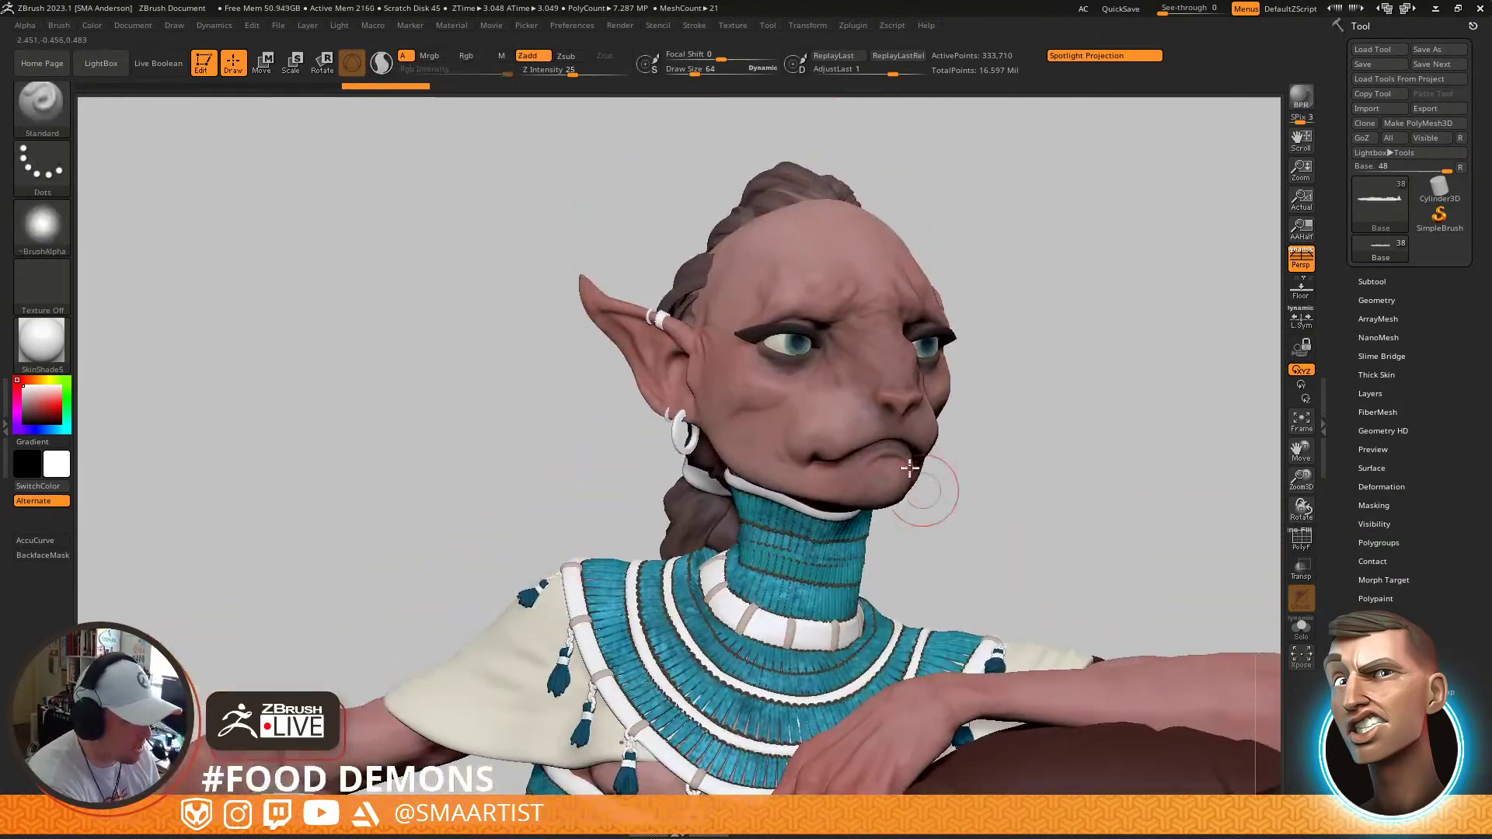
# Expand the subtool list and review the whole figure and its face from the front
pyautogui.click(1373, 282)
pyautogui.keyDown('ctrl'); pyautogui.moveTo(1049, 518); pyautogui.dragTo(883, 542, button='right'); pyautogui.keyUp('ctrl')
pyautogui.moveTo(882, 542); pyautogui.dragTo(929, 526)
pyautogui.keyDown('alt'); pyautogui.moveTo(930, 526); pyautogui.dragTo(960, 265, button='right'); pyautogui.keyUp('alt')
pyautogui.moveTo(960, 528)
pyautogui.mouseDown()
pyautogui.moveTo(907, 543)
pyautogui.moveTo(954, 510)
pyautogui.moveTo(996, 512)
pyautogui.moveTo(1021, 435)
pyautogui.moveTo(1014, 376)
pyautogui.moveTo(966, 418)
pyautogui.mouseUp()
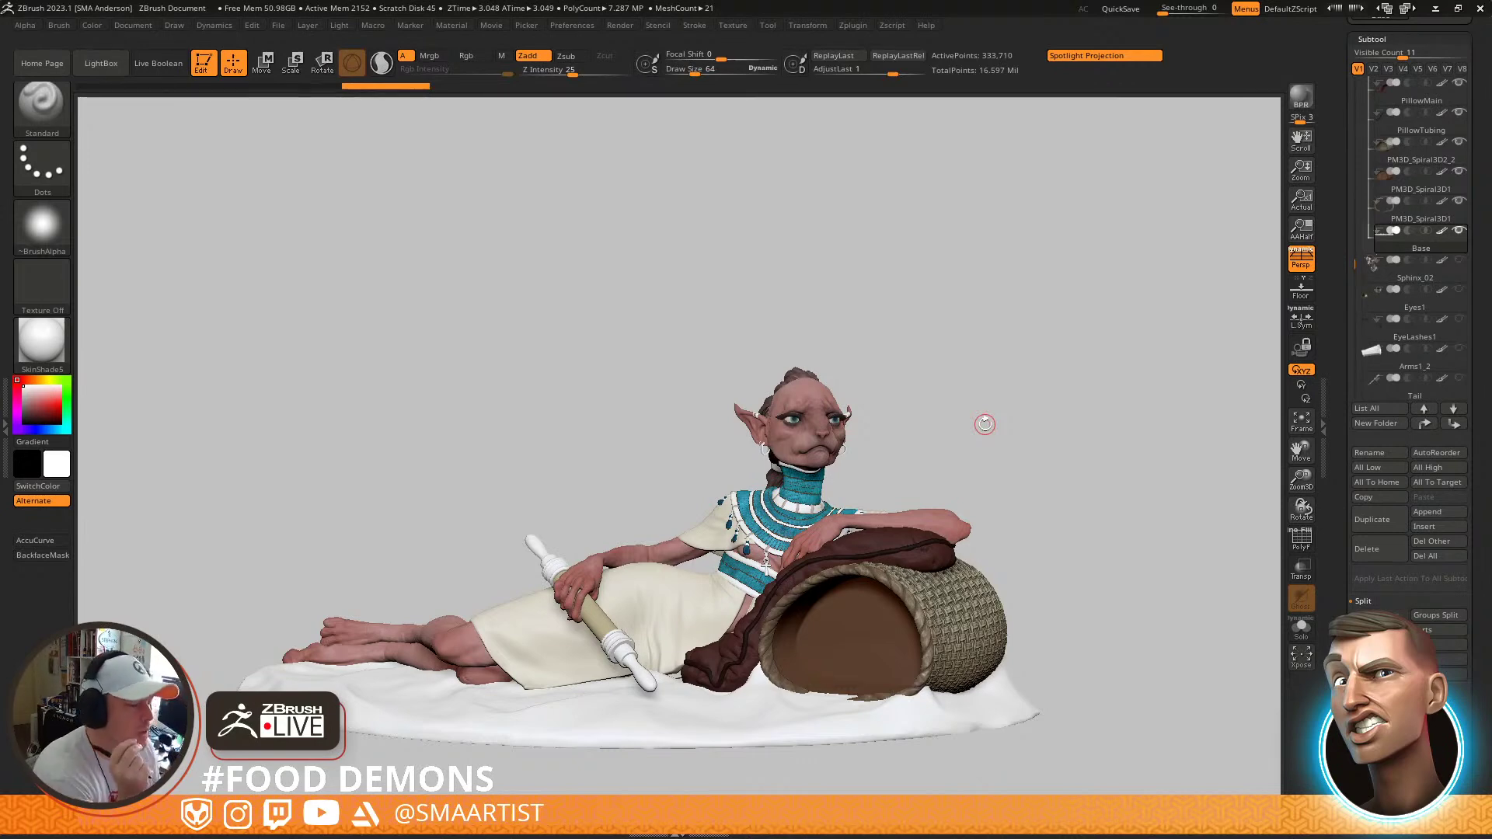
pyautogui.moveTo(985, 423); pyautogui.dragTo(1026, 429)
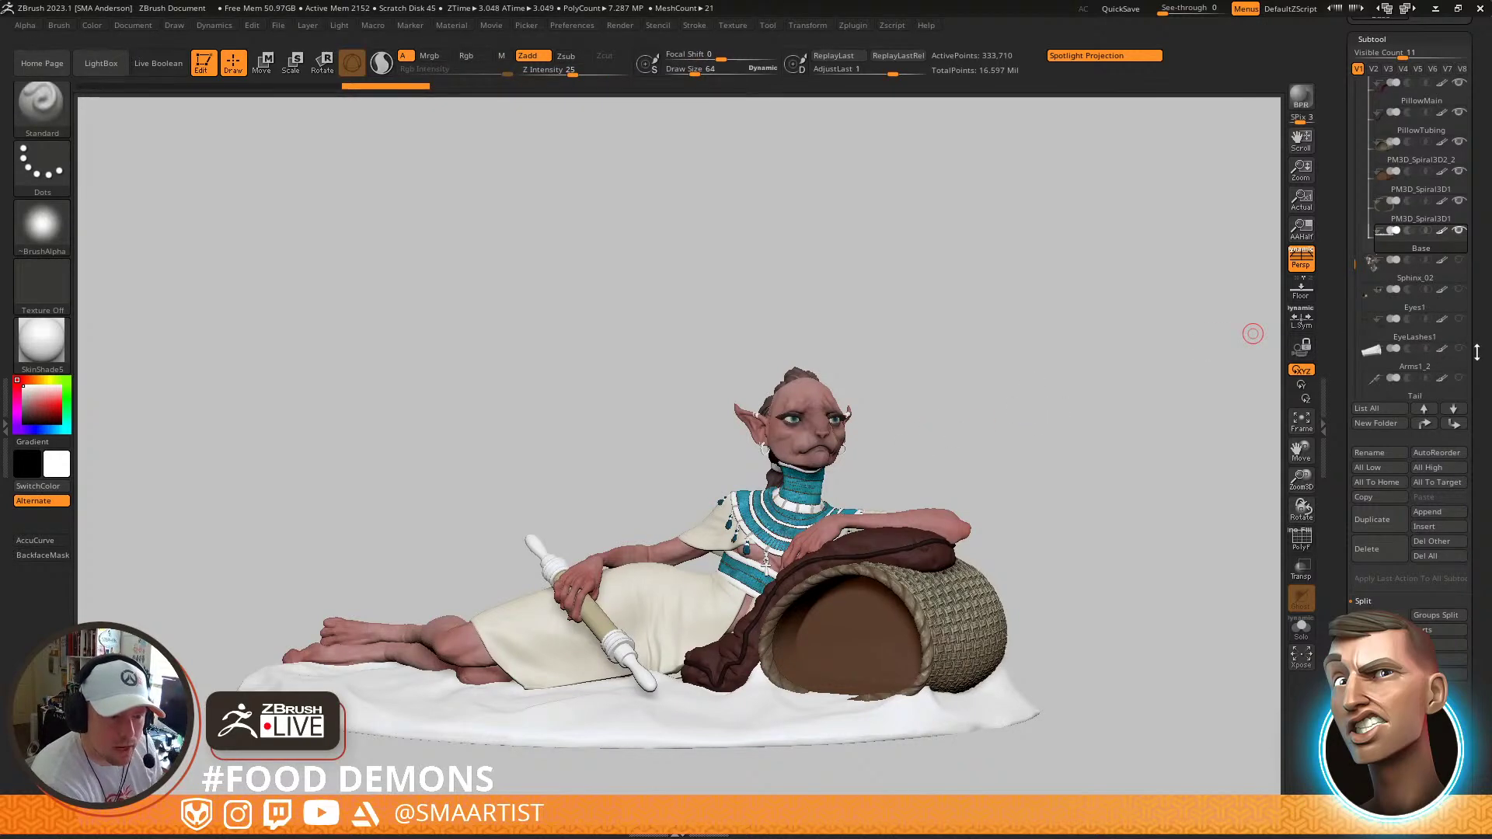
pyautogui.moveTo(1479, 348); pyautogui.dragTo(1479, 417)
pyautogui.moveTo(950, 462); pyautogui.dragTo(989, 495)
pyautogui.moveTo(1105, 405); pyautogui.dragTo(1090, 374)
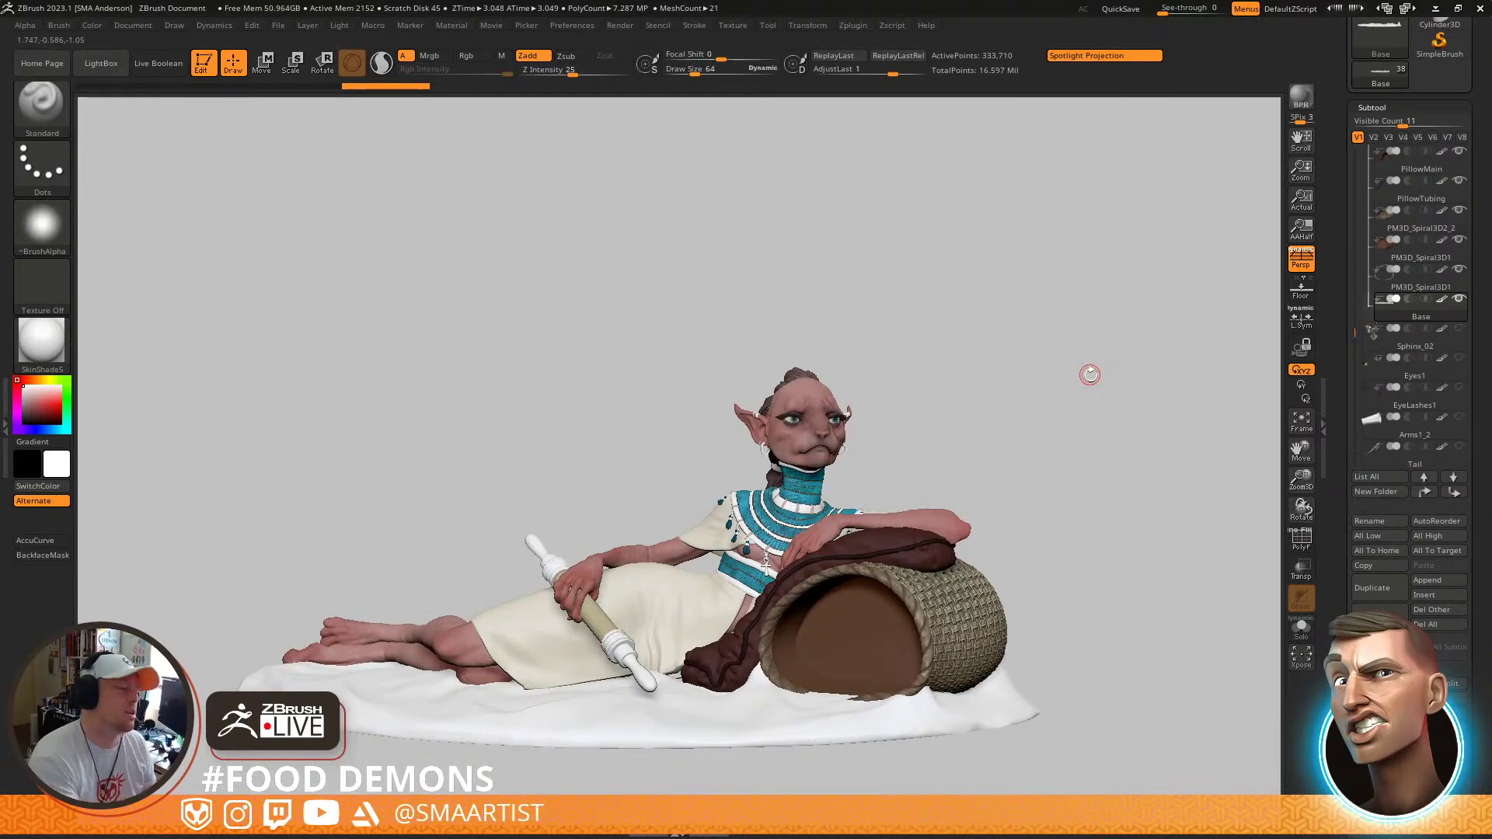
pyautogui.keyDown('ctrl'); pyautogui.moveTo(823, 452); pyautogui.dragTo(949, 516, button='right'); pyautogui.keyUp('ctrl')
pyautogui.keyDown('alt'); pyautogui.moveTo(976, 433); pyautogui.dragTo(916, 766, button='right'); pyautogui.keyUp('alt')
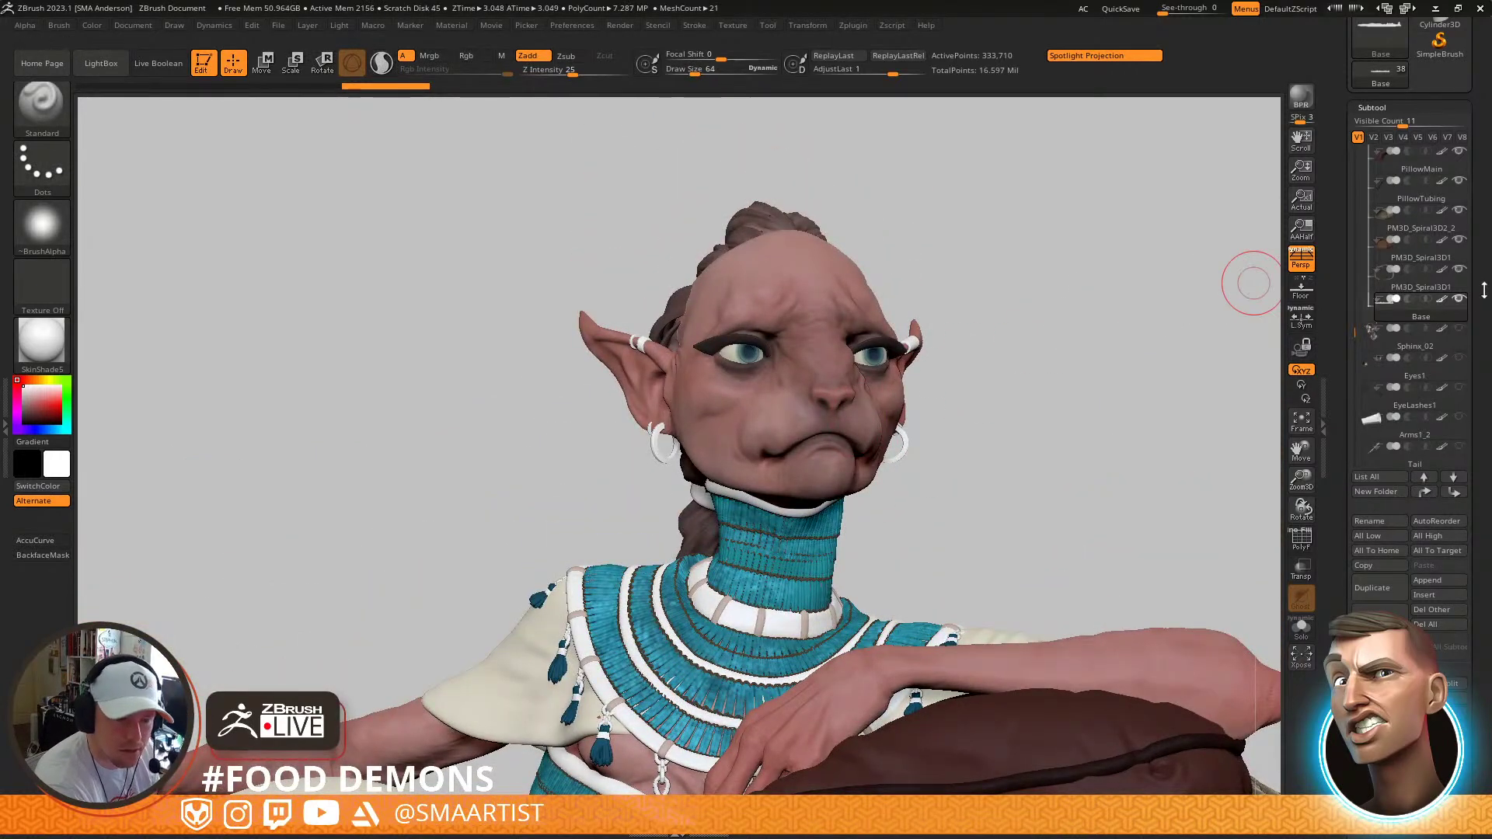
pyautogui.moveTo(1474, 299); pyautogui.dragTo(1474, 343)
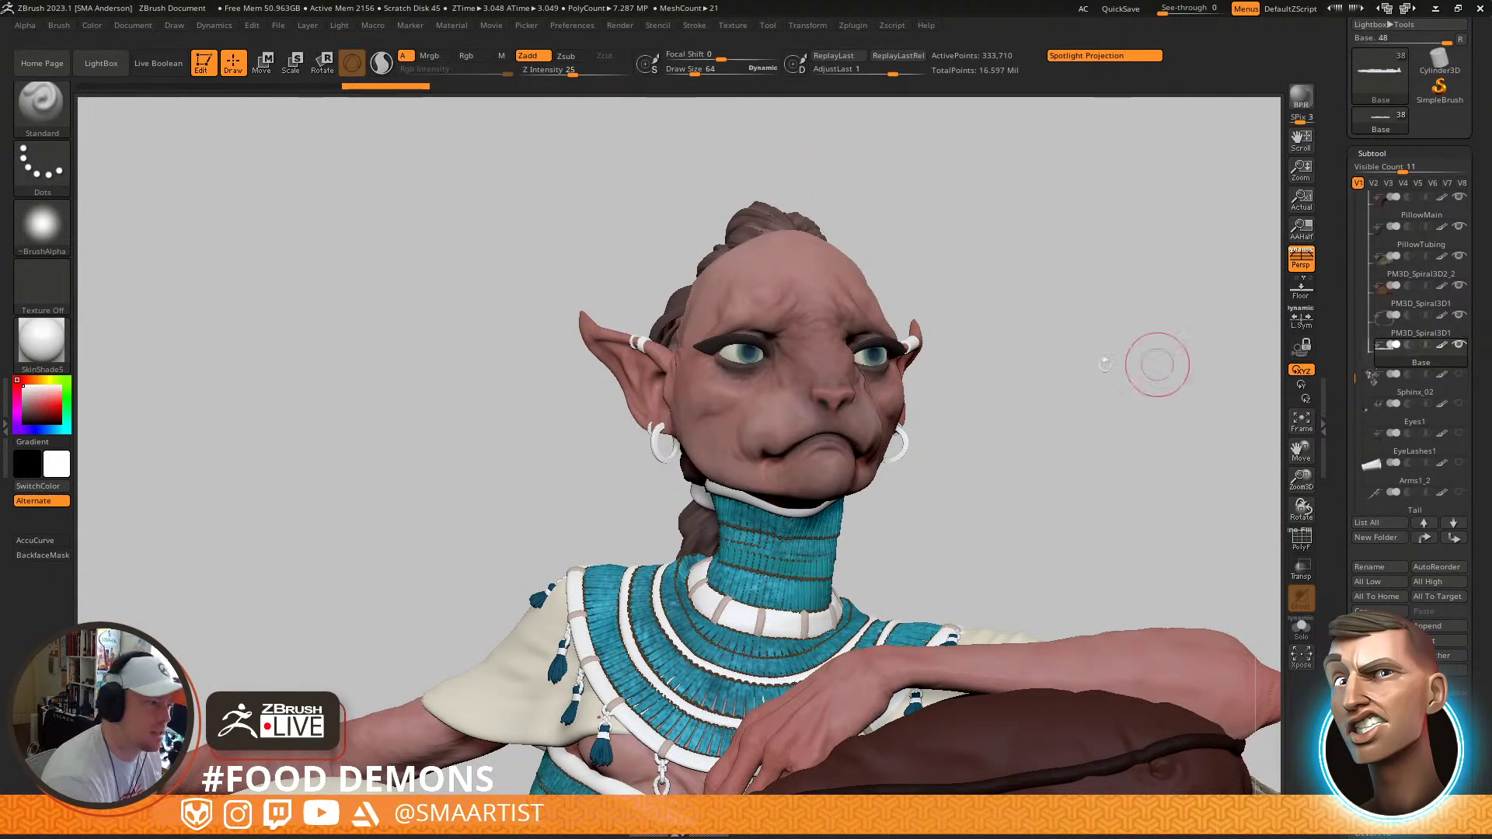
# Make the Sphinx_02 head the active subtool and isolate it with its wireframe shown, facing the mouth and nose
pyautogui.keyDown('alt'); pyautogui.click(846, 410); pyautogui.keyUp('alt')
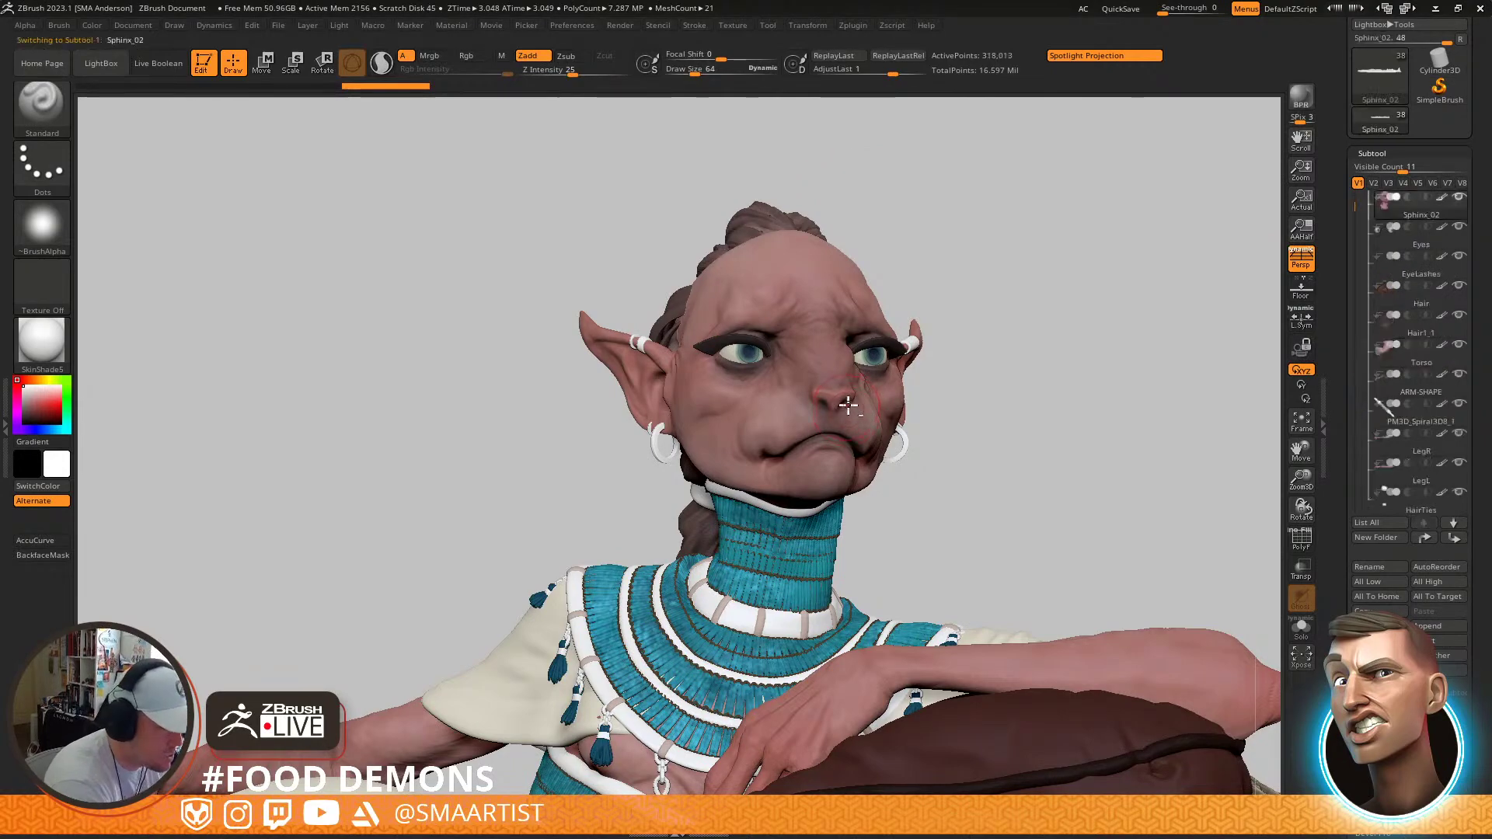
pyautogui.hotkey('shift', 'f')
pyautogui.moveTo(972, 359); pyautogui.dragTo(989, 366)
pyautogui.moveTo(990, 366); pyautogui.dragTo(952, 400, button='right')
pyautogui.keyDown('ctrl'); pyautogui.moveTo(899, 464); pyautogui.dragTo(802, 396, button='right'); pyautogui.keyUp('ctrl')
pyautogui.moveTo(893, 557)
pyautogui.keyDown('alt'); pyautogui.mouseDown(button='right')
pyautogui.moveTo(837, 402)
pyautogui.moveTo(930, 390)
pyautogui.moveTo(956, 356)
pyautogui.moveTo(936, 356)
pyautogui.moveTo(1109, 337)
pyautogui.moveTo(911, 373)
pyautogui.moveTo(832, 489)
pyautogui.moveTo(803, 456)
pyautogui.mouseUp(button='right'); pyautogui.keyUp('alt')
pyautogui.hotkey('shift', 's')
pyautogui.press('shift')
pyautogui.hotkey('shift', 'f')
pyautogui.hotkey('shift', 'f')
pyautogui.keyDown('alt'); pyautogui.moveTo(808, 406); pyautogui.dragTo(824, 527, button='right'); pyautogui.keyUp('alt')
pyautogui.moveTo(824, 526); pyautogui.dragTo(806, 430, button='right')
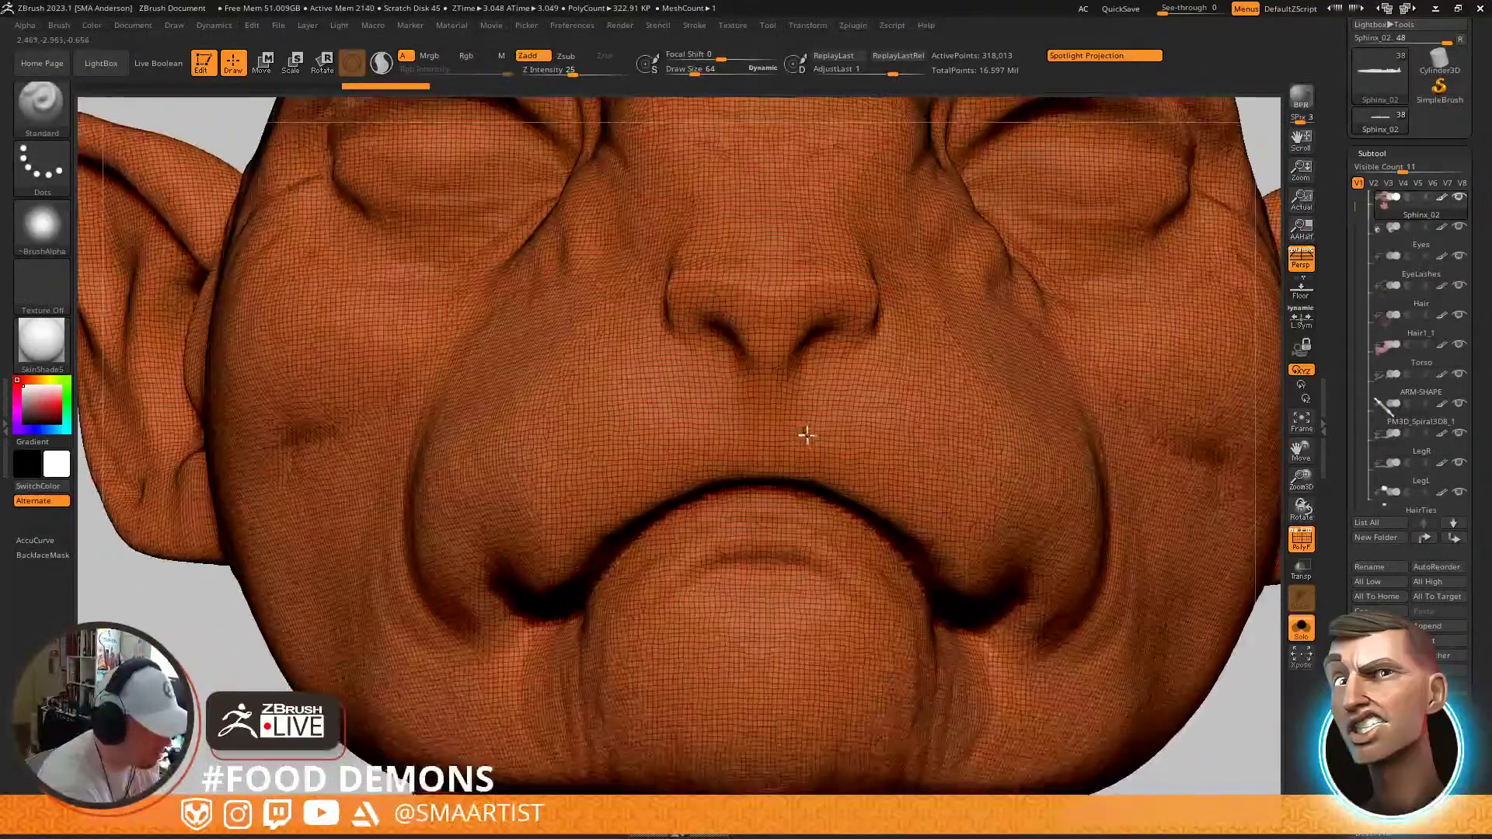
# Try placing the Move gizmo on the centreline just beneath the nose, and check the mesh around the crown
pyautogui.press('w')
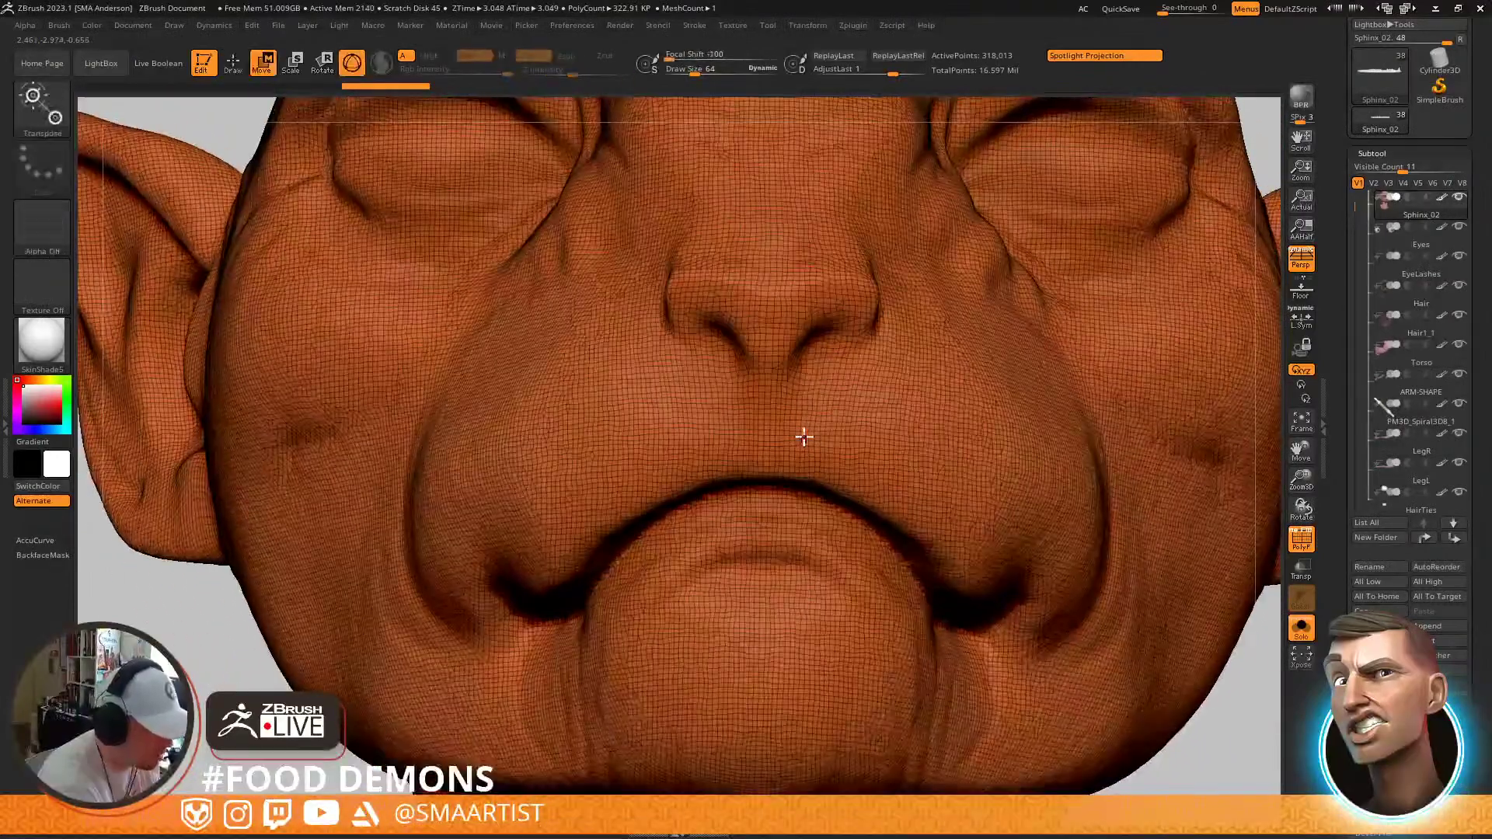
pyautogui.click(772, 367)
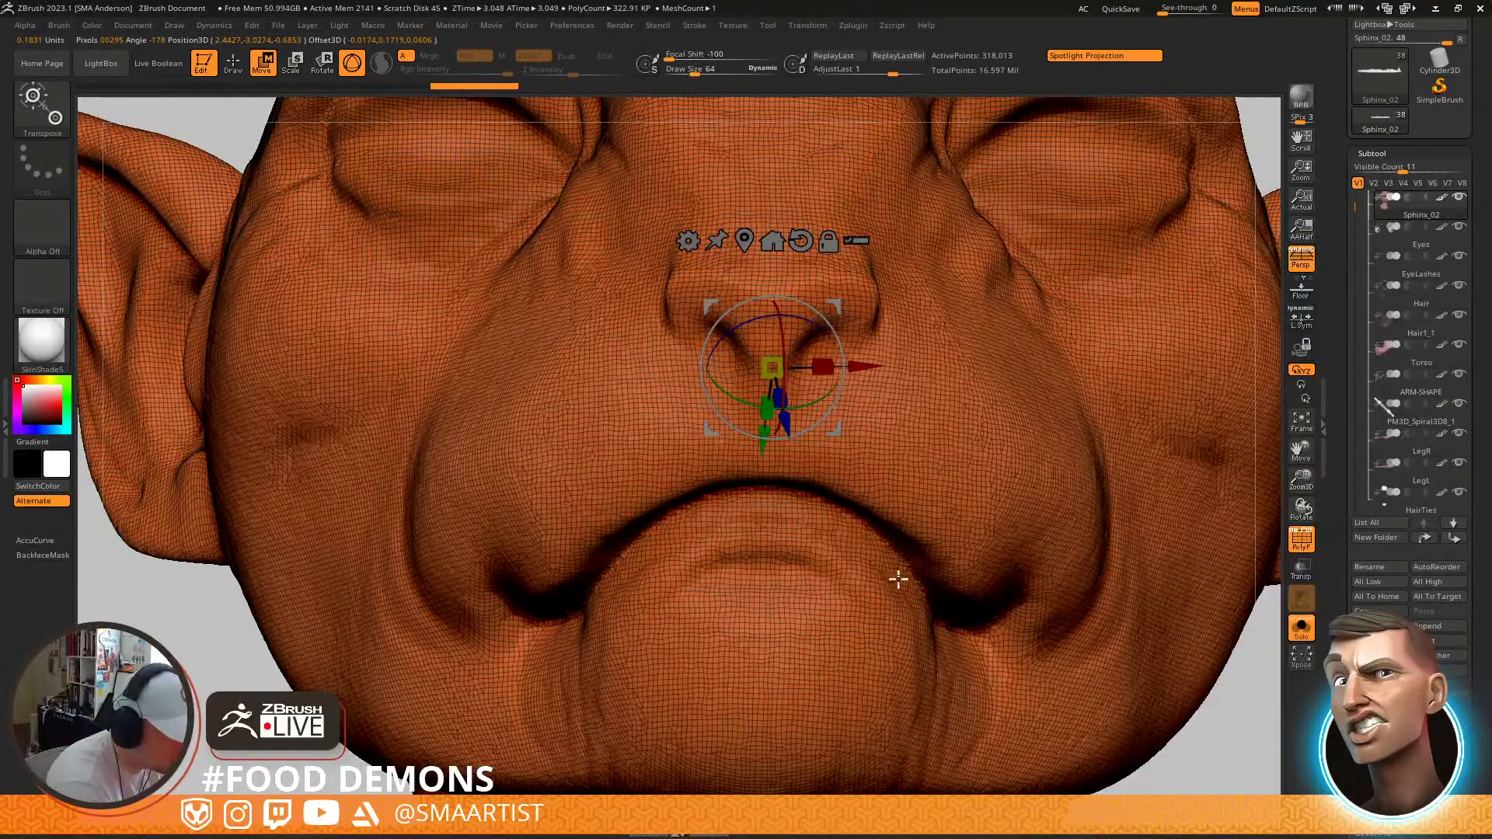
pyautogui.keyDown('ctrl'); pyautogui.moveTo(848, 423); pyautogui.dragTo(888, 533, button='right'); pyautogui.keyUp('ctrl')
pyautogui.keyDown('alt'); pyautogui.moveTo(1014, 283); pyautogui.dragTo(970, 507, button='right'); pyautogui.keyUp('alt')
pyautogui.moveTo(971, 509)
pyautogui.mouseDown()
pyautogui.moveTo(969, 556)
pyautogui.moveTo(943, 467)
pyautogui.moveTo(899, 407)
pyautogui.moveTo(944, 509)
pyautogui.mouseUp()
pyautogui.moveTo(944, 509); pyautogui.dragTo(847, 498, button='right')
pyautogui.keyDown('ctrl'); pyautogui.moveTo(847, 497); pyautogui.dragTo(798, 434, button='right'); pyautogui.keyUp('ctrl')
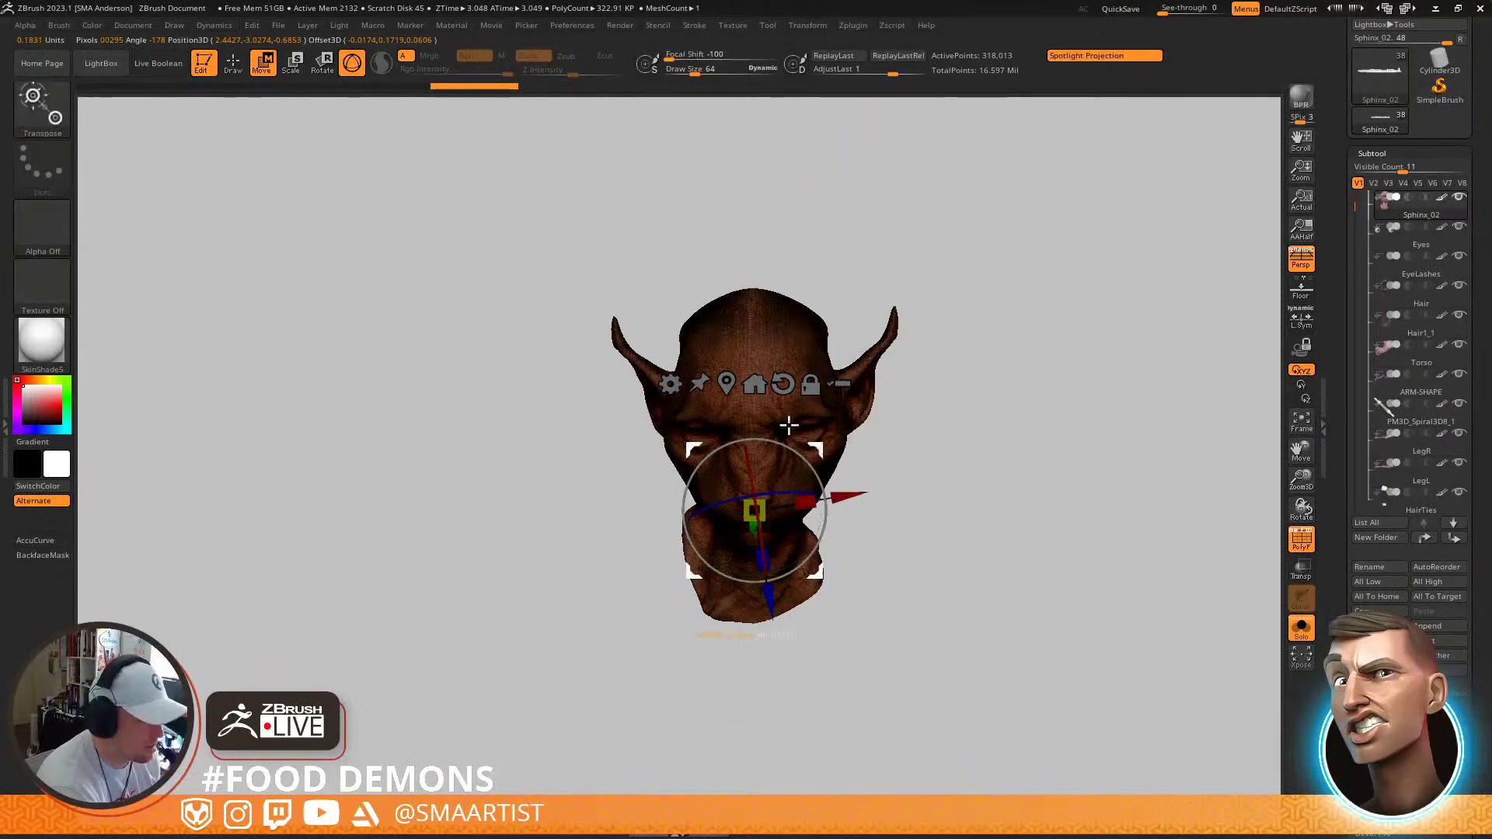
pyautogui.moveTo(920, 408); pyautogui.dragTo(943, 430)
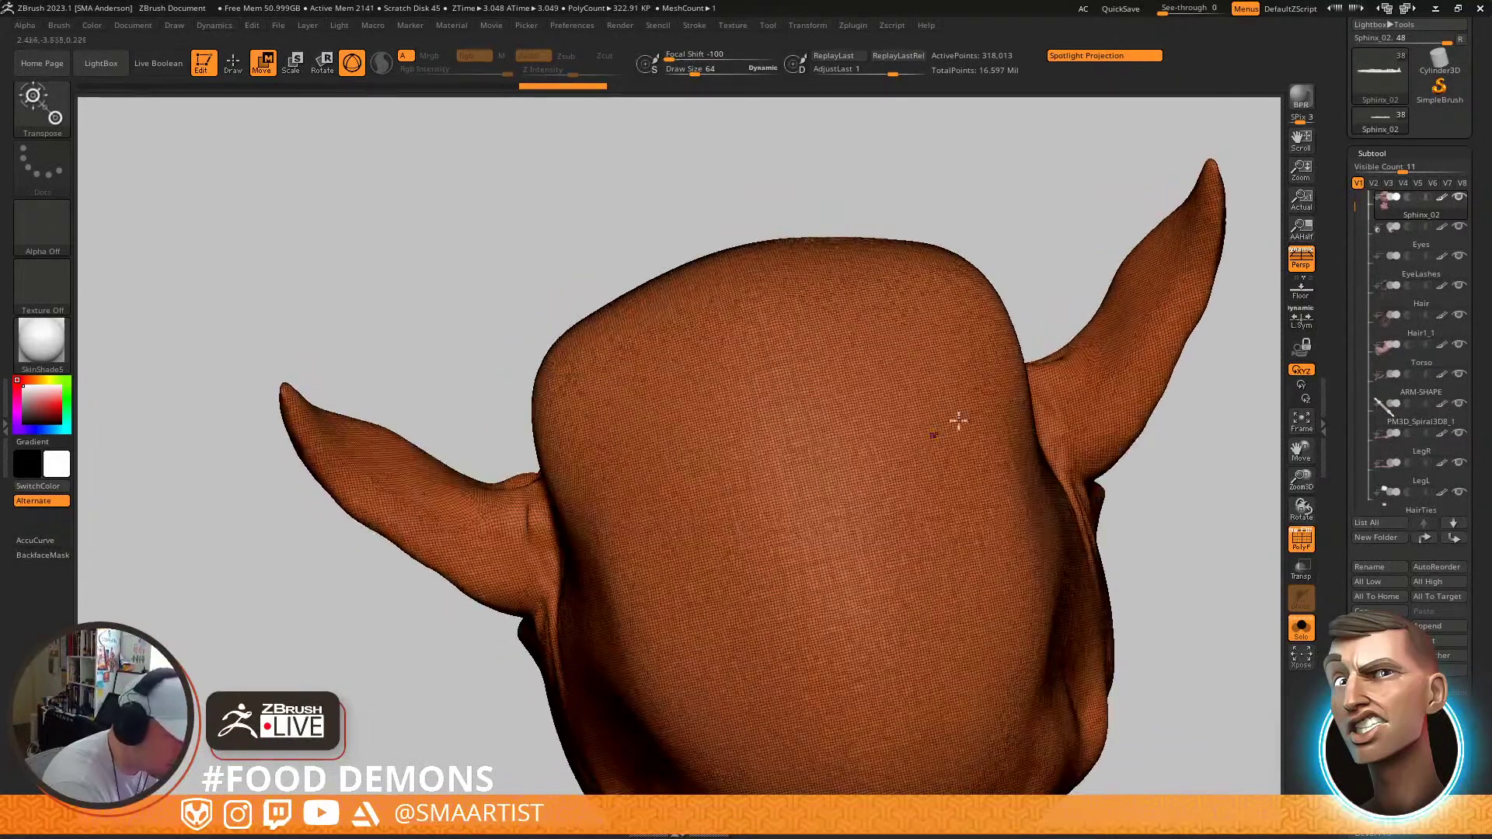
pyautogui.moveTo(1042, 410); pyautogui.dragTo(1022, 375)
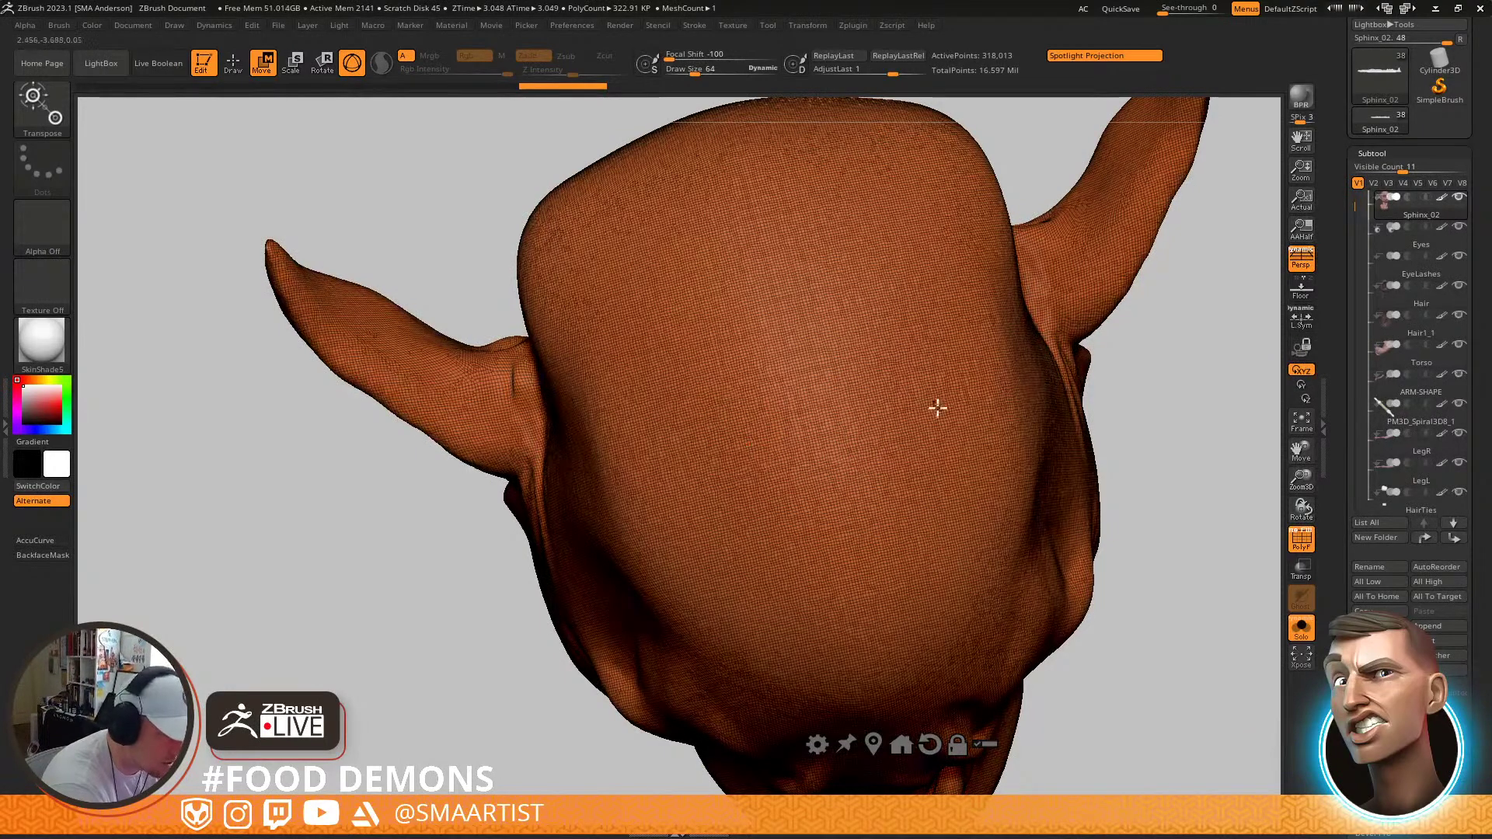
pyautogui.moveTo(1041, 319); pyautogui.dragTo(993, 370)
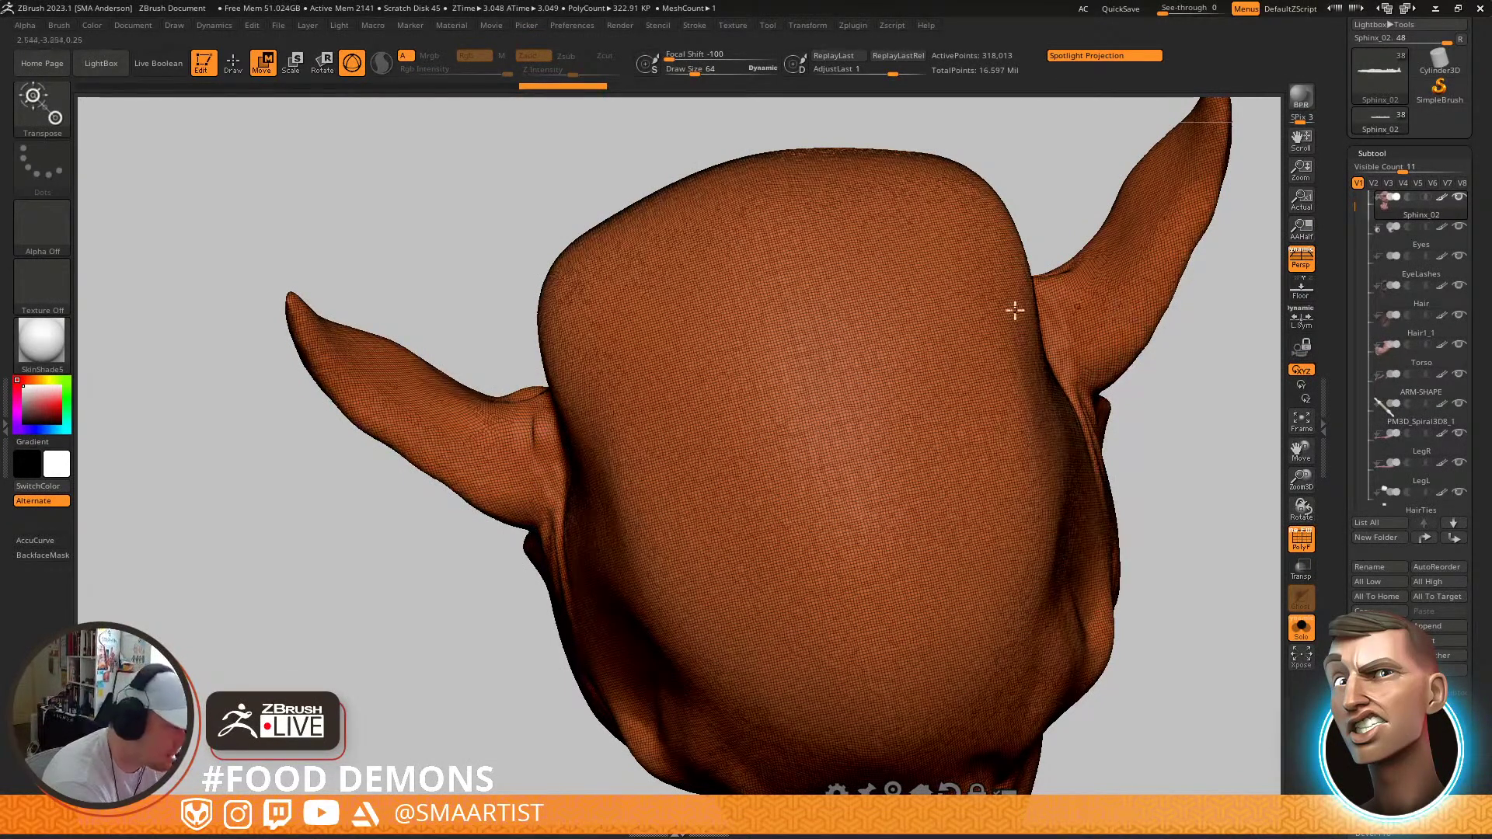
# Try repositioning the gizmo at the base of one ear and on the crown of the head
pyautogui.click(542, 503)
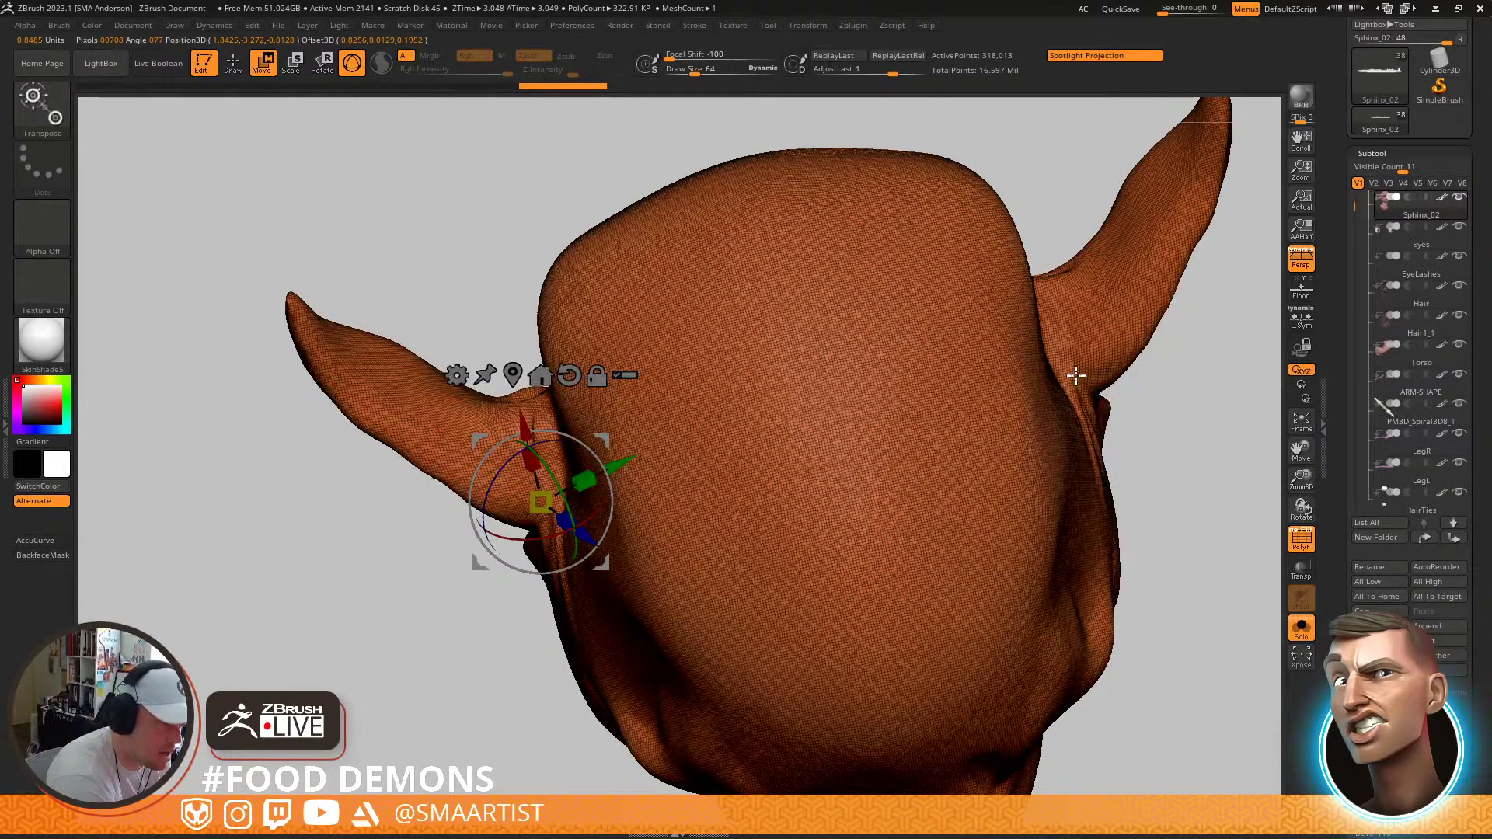
pyautogui.moveTo(1079, 360); pyautogui.dragTo(1090, 289, button='right')
pyautogui.moveTo(1195, 278); pyautogui.dragTo(1041, 397, button='right')
pyautogui.click(855, 292)
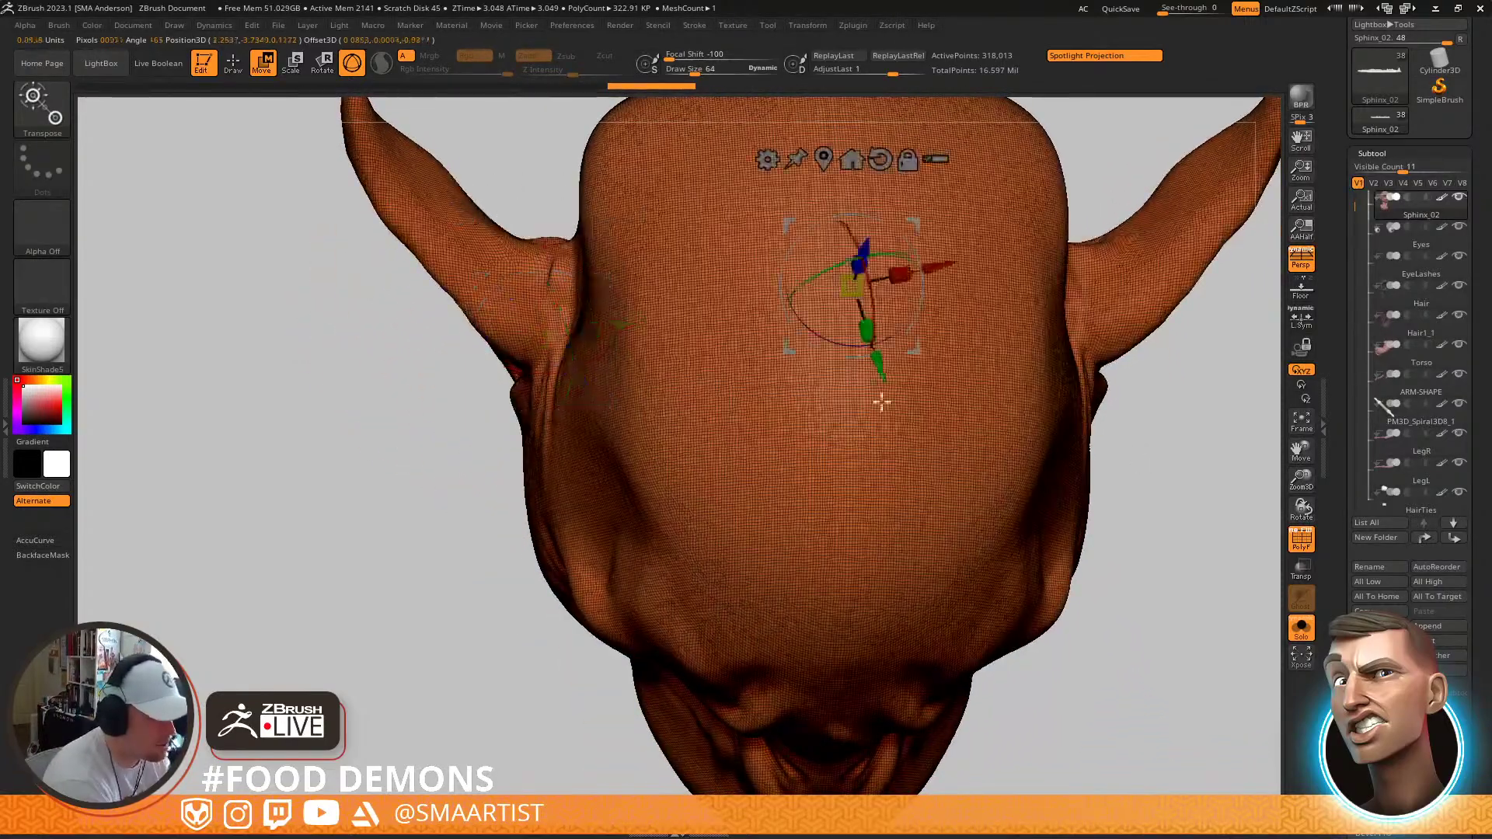
pyautogui.click(552, 347)
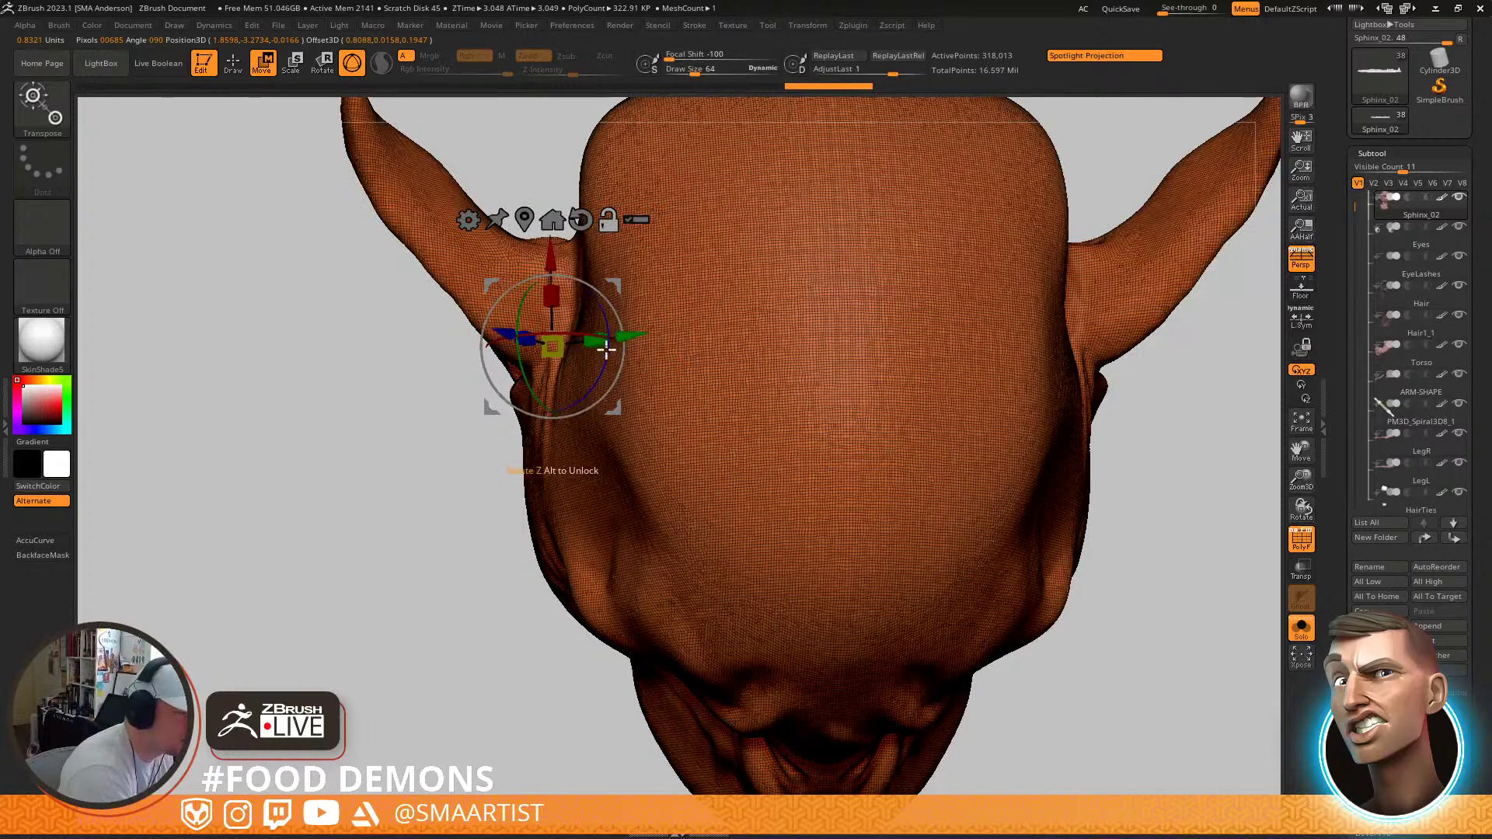
pyautogui.keyDown('alt'); pyautogui.moveTo(922, 322); pyautogui.dragTo(895, 500, button='right'); pyautogui.keyUp('alt')
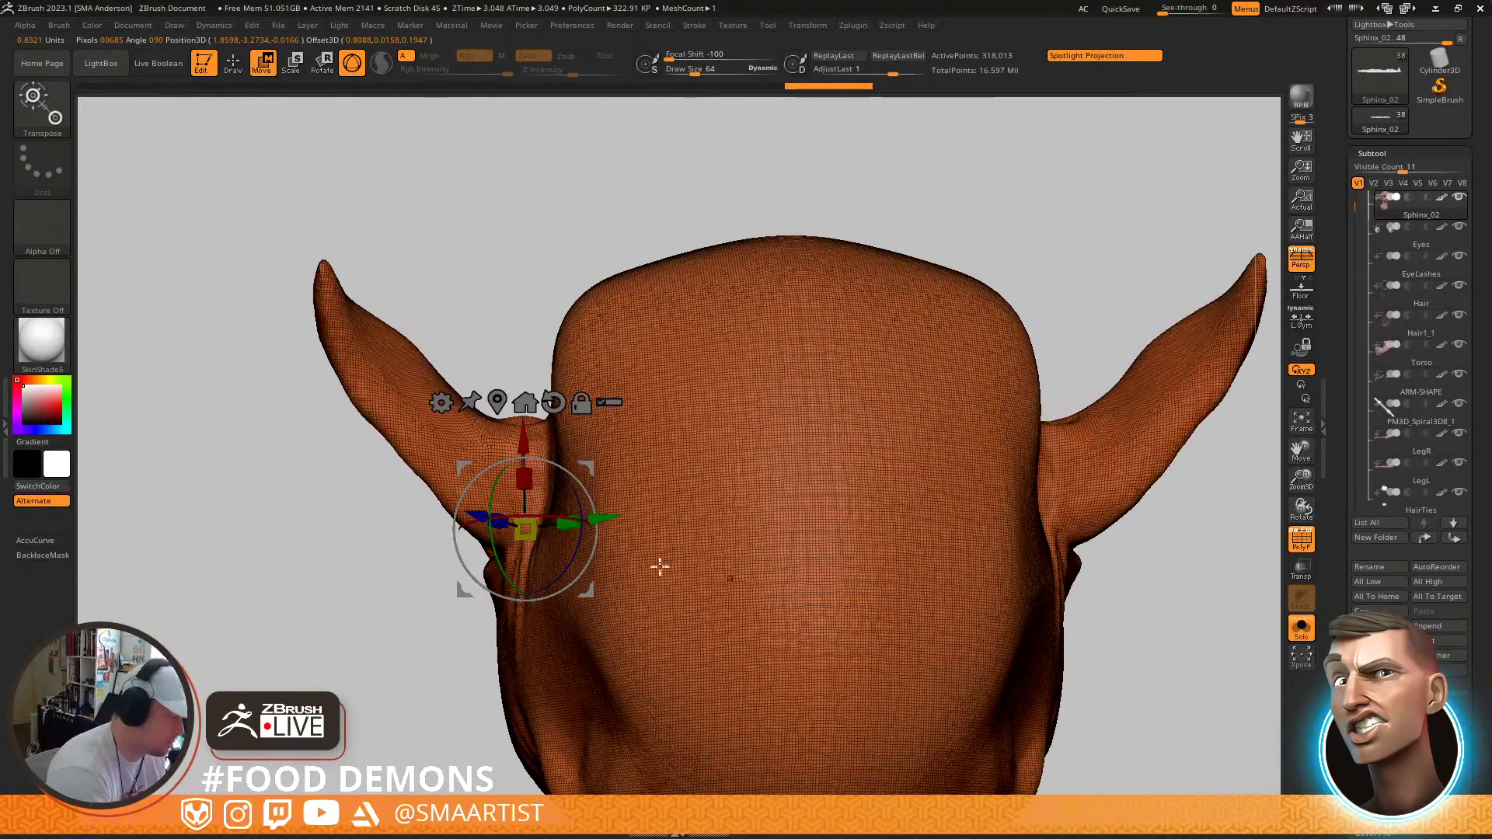
pyautogui.moveTo(776, 590); pyautogui.dragTo(1062, 364, button='right')
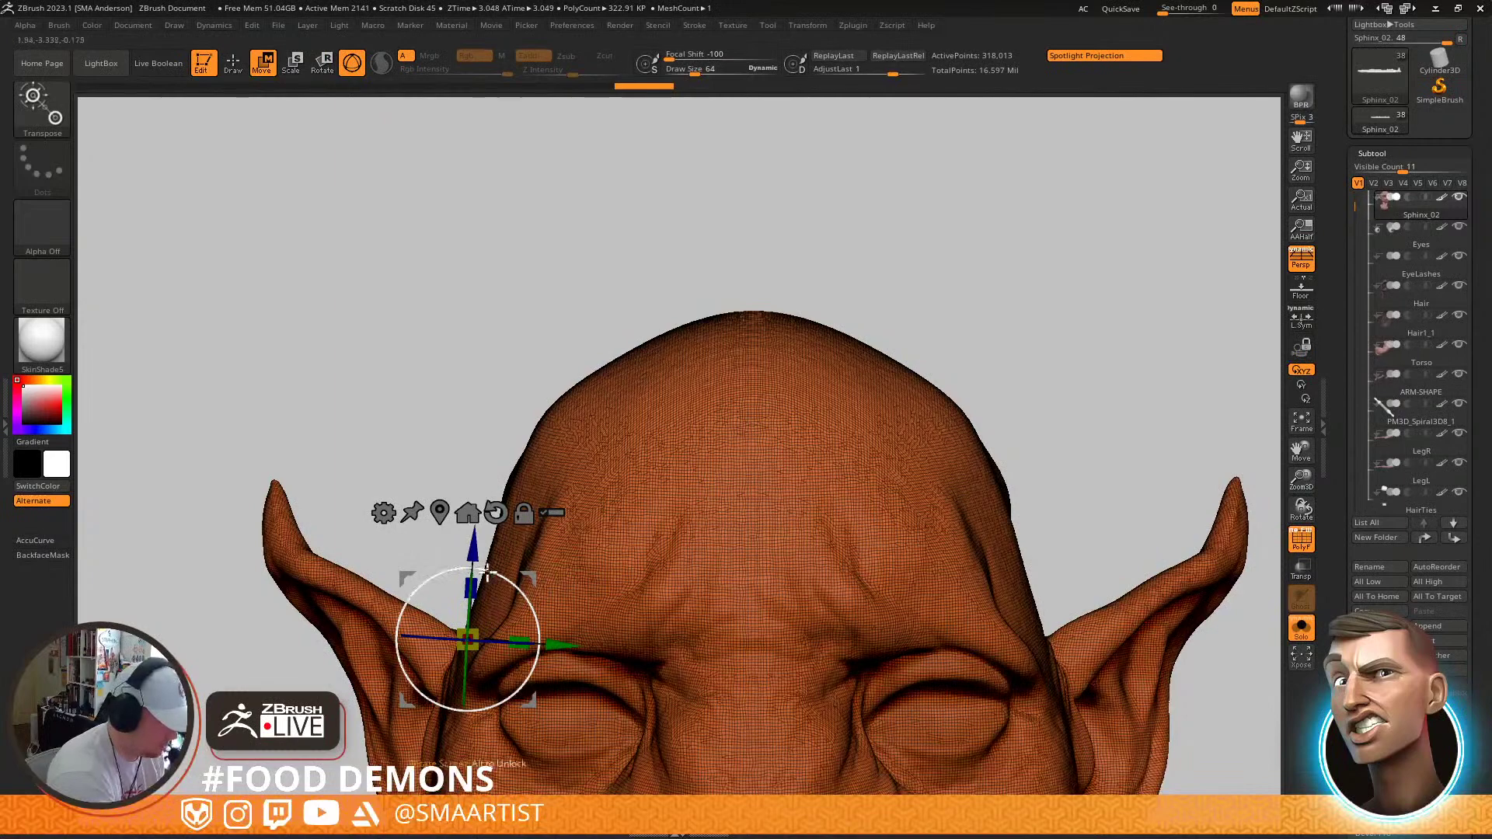
# Return to Draw mode and turn the isolated head to a side profile with the wireframe hidden
pyautogui.press('f')
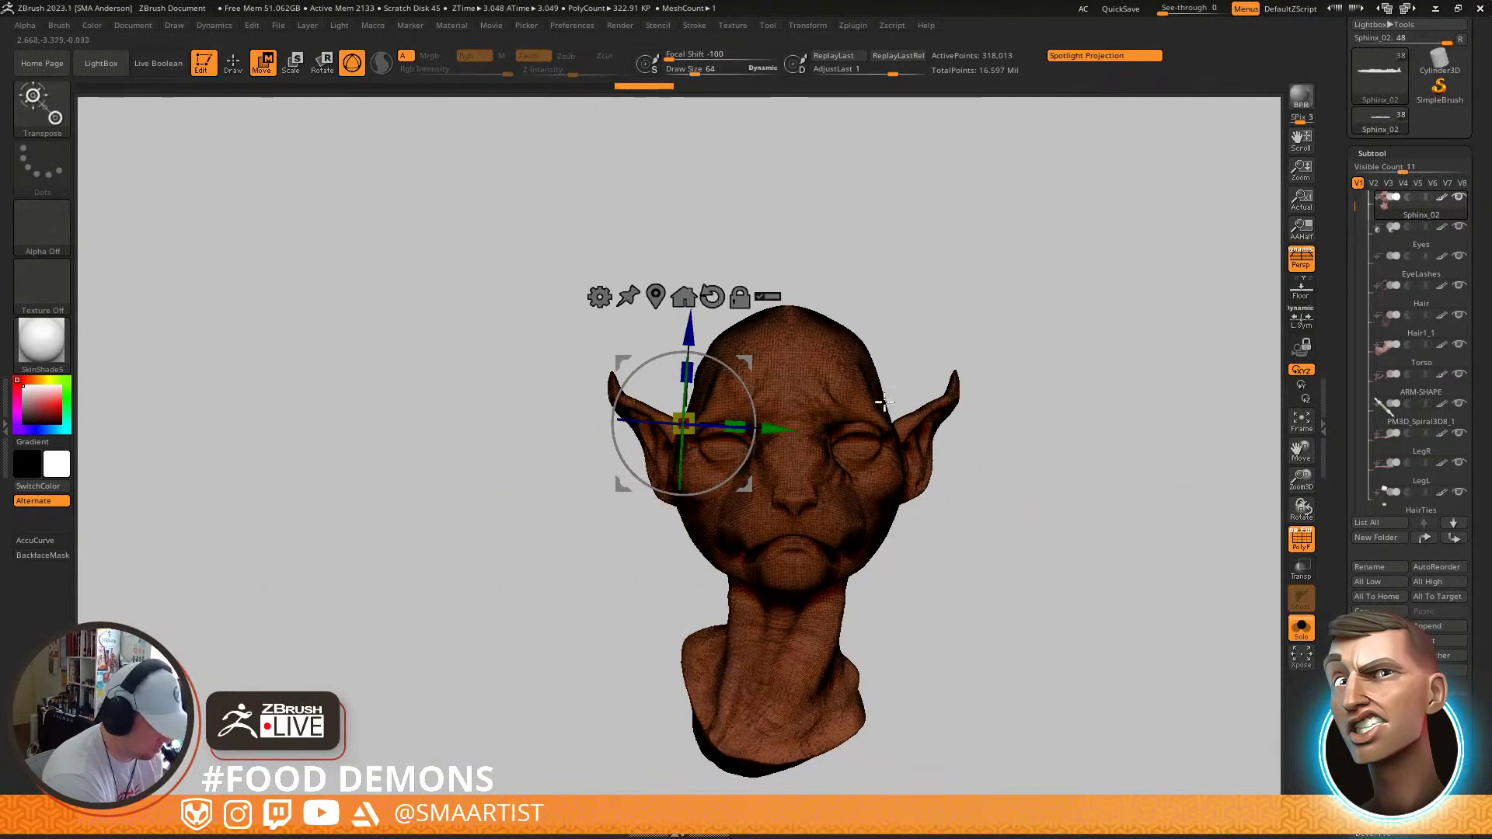
pyautogui.press('q')
pyautogui.moveTo(866, 443)
pyautogui.mouseDown(button='right')
pyautogui.moveTo(885, 424)
pyautogui.moveTo(874, 412)
pyautogui.moveTo(873, 501)
pyautogui.mouseUp(button='right')
pyautogui.moveTo(857, 616)
pyautogui.mouseDown(button='right')
pyautogui.moveTo(893, 501)
pyautogui.moveTo(956, 543)
pyautogui.moveTo(964, 521)
pyautogui.moveTo(899, 467)
pyautogui.moveTo(906, 512)
pyautogui.mouseUp(button='right')
pyautogui.hotkey('shift', 'f')
pyautogui.moveTo(1084, 444); pyautogui.dragTo(1036, 434, button='right')
pyautogui.moveTo(1161, 387)
pyautogui.mouseDown(button='right')
pyautogui.moveTo(1189, 404)
pyautogui.moveTo(1101, 404)
pyautogui.mouseUp(button='right')
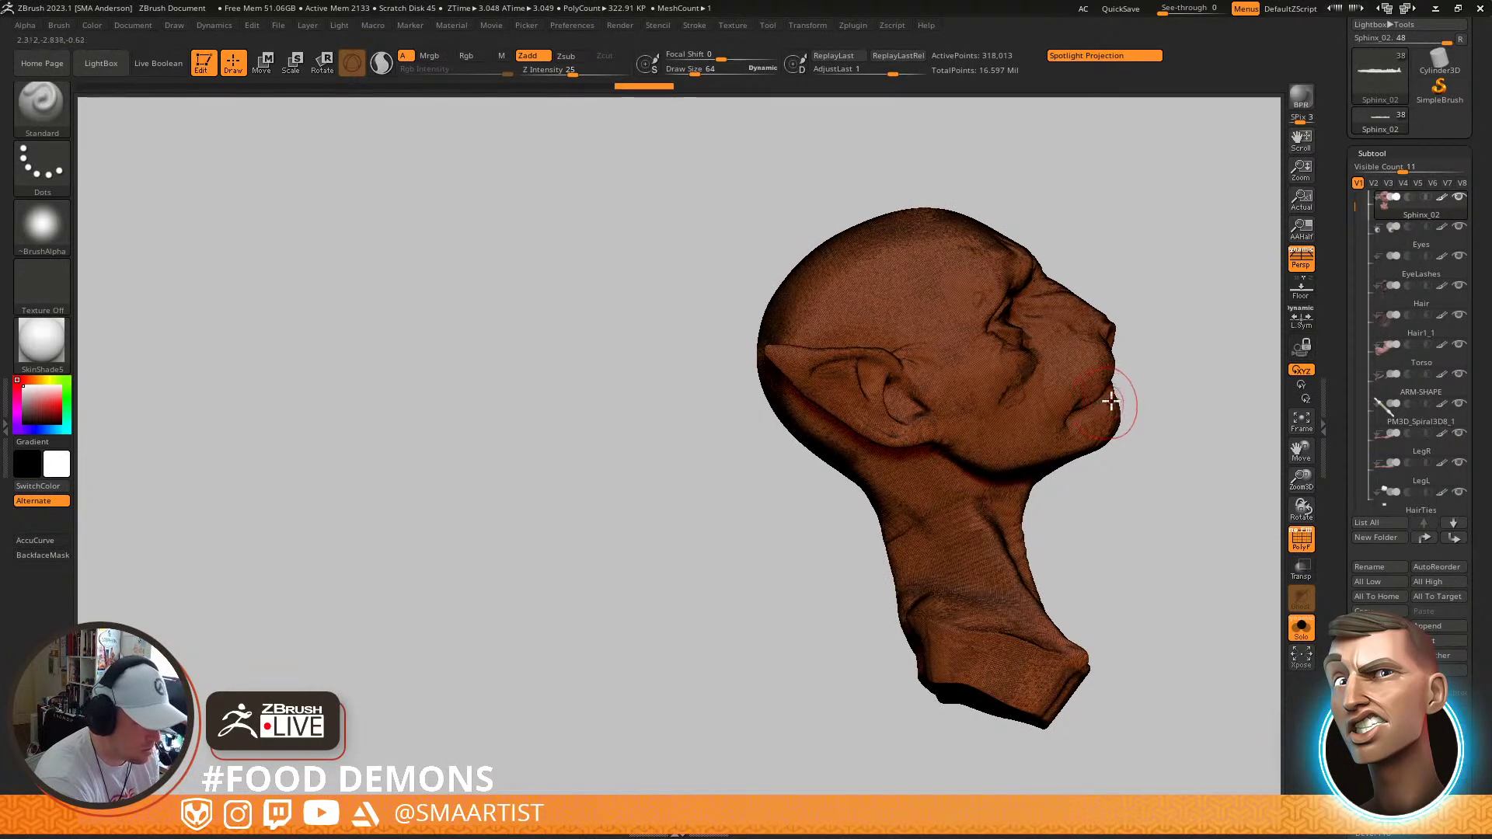
pyautogui.hotkey('shift', 'f')
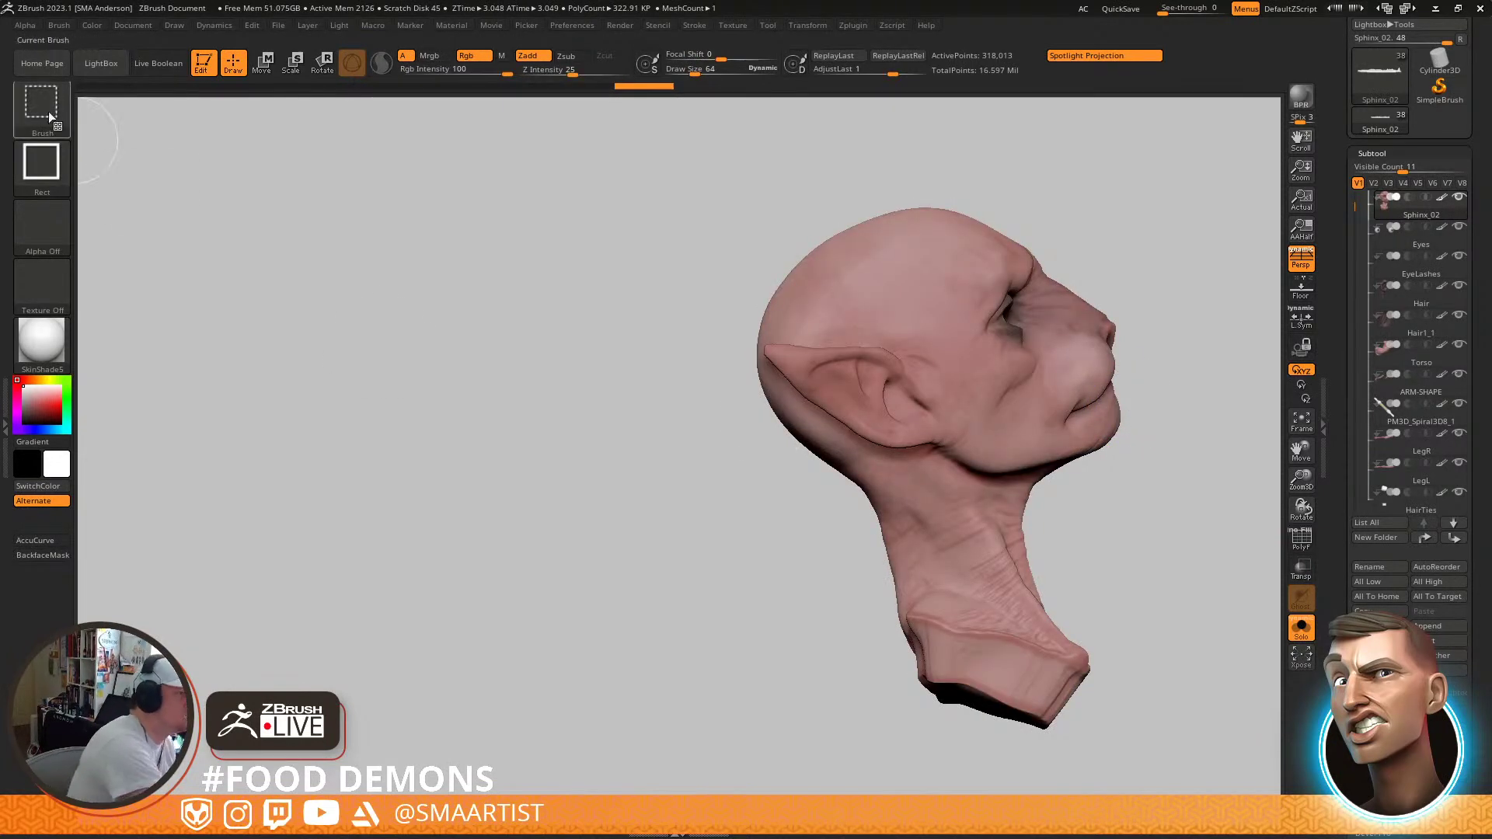
# Choose the SliceCurve brush and try to slice across the neck just below the chin
pyautogui.click(49, 98)
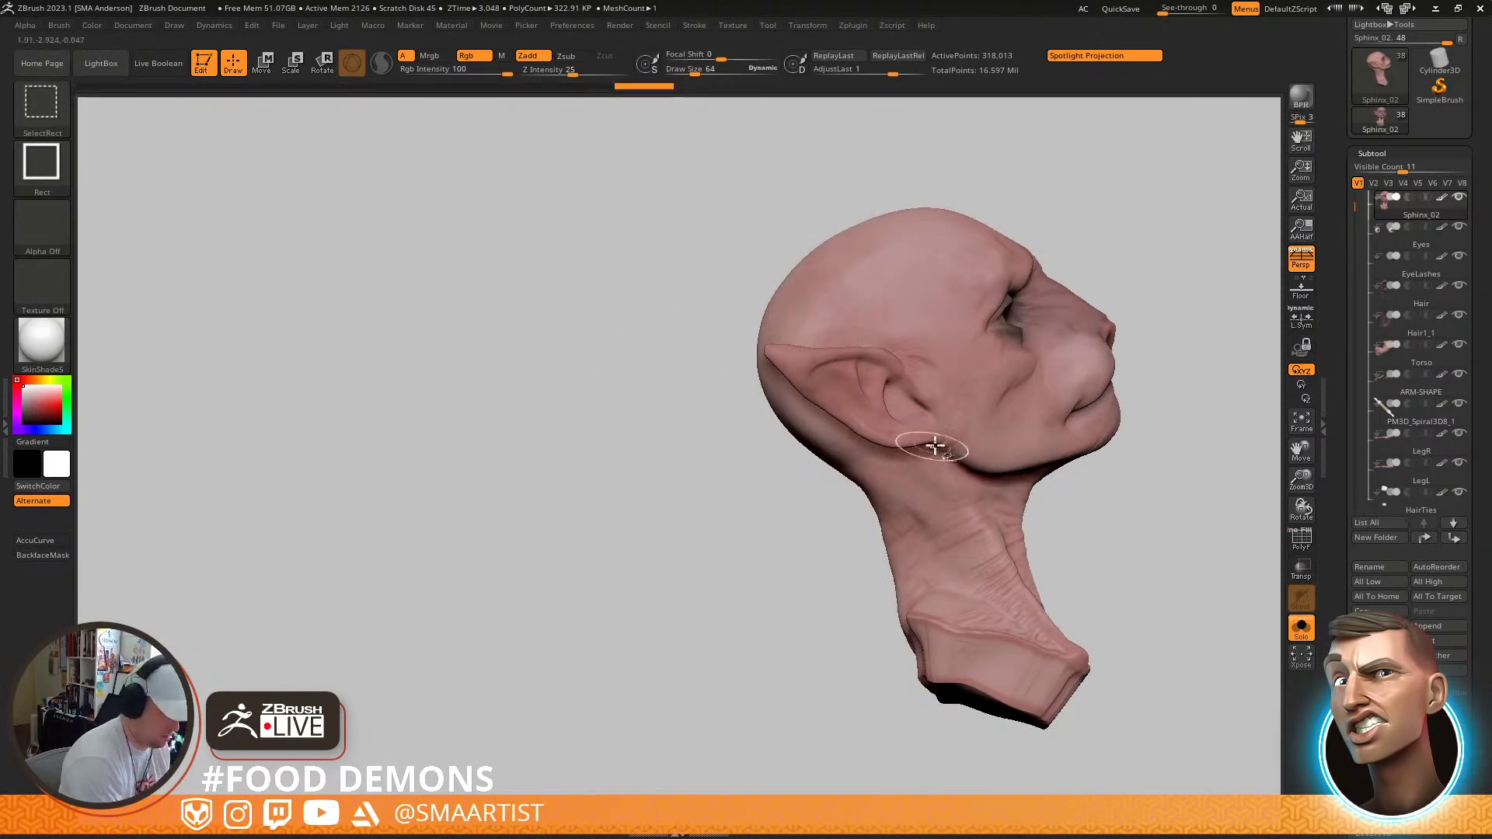
pyautogui.click(37, 108)
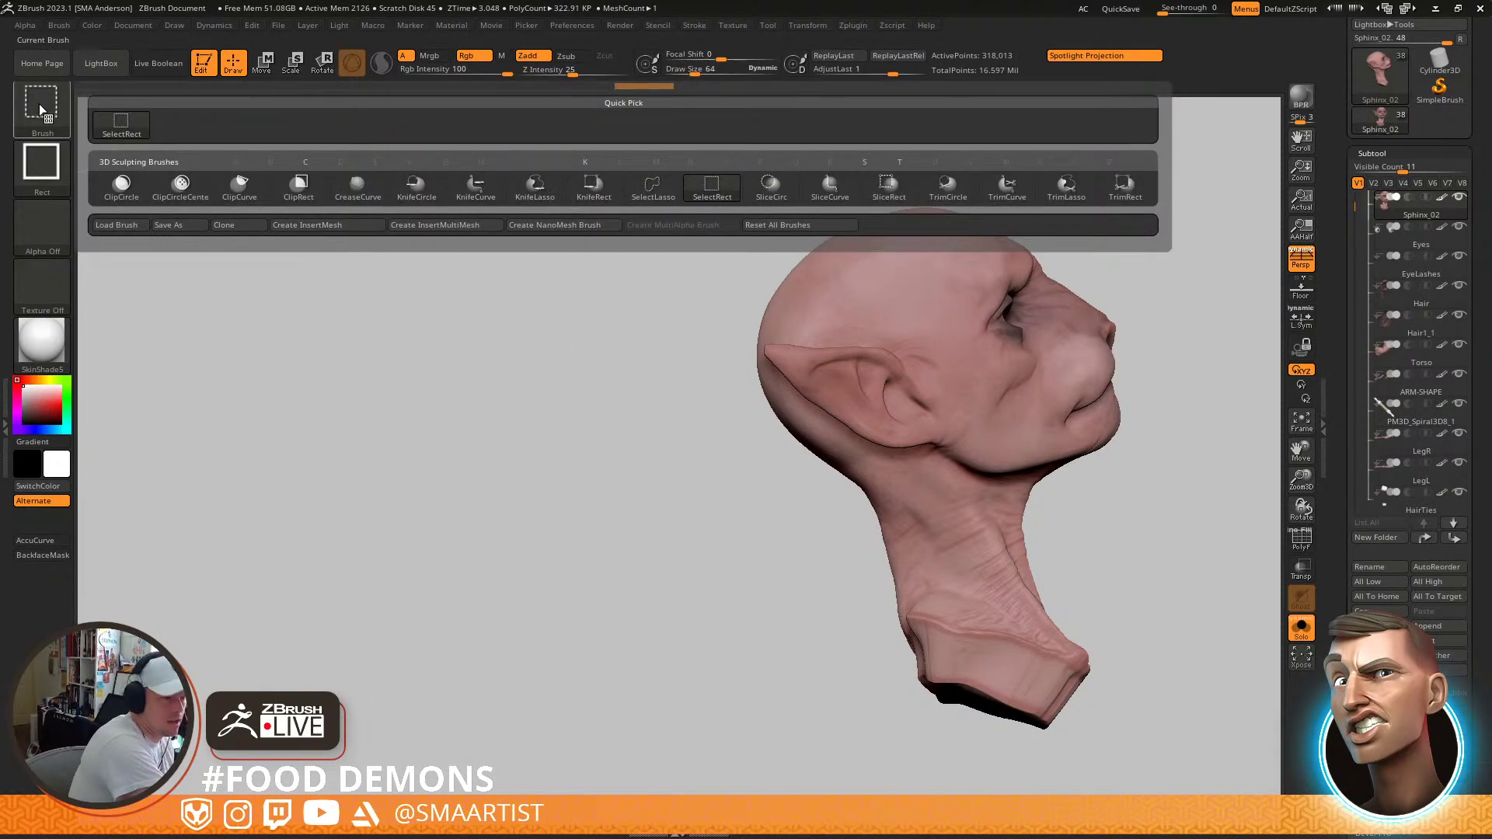
pyautogui.click(830, 187)
pyautogui.keyDown('ctrl'); pyautogui.keyDown('shift'); pyautogui.moveTo(1091, 482); pyautogui.dragTo(802, 490); pyautogui.keyUp('shift'); pyautogui.keyUp('ctrl')
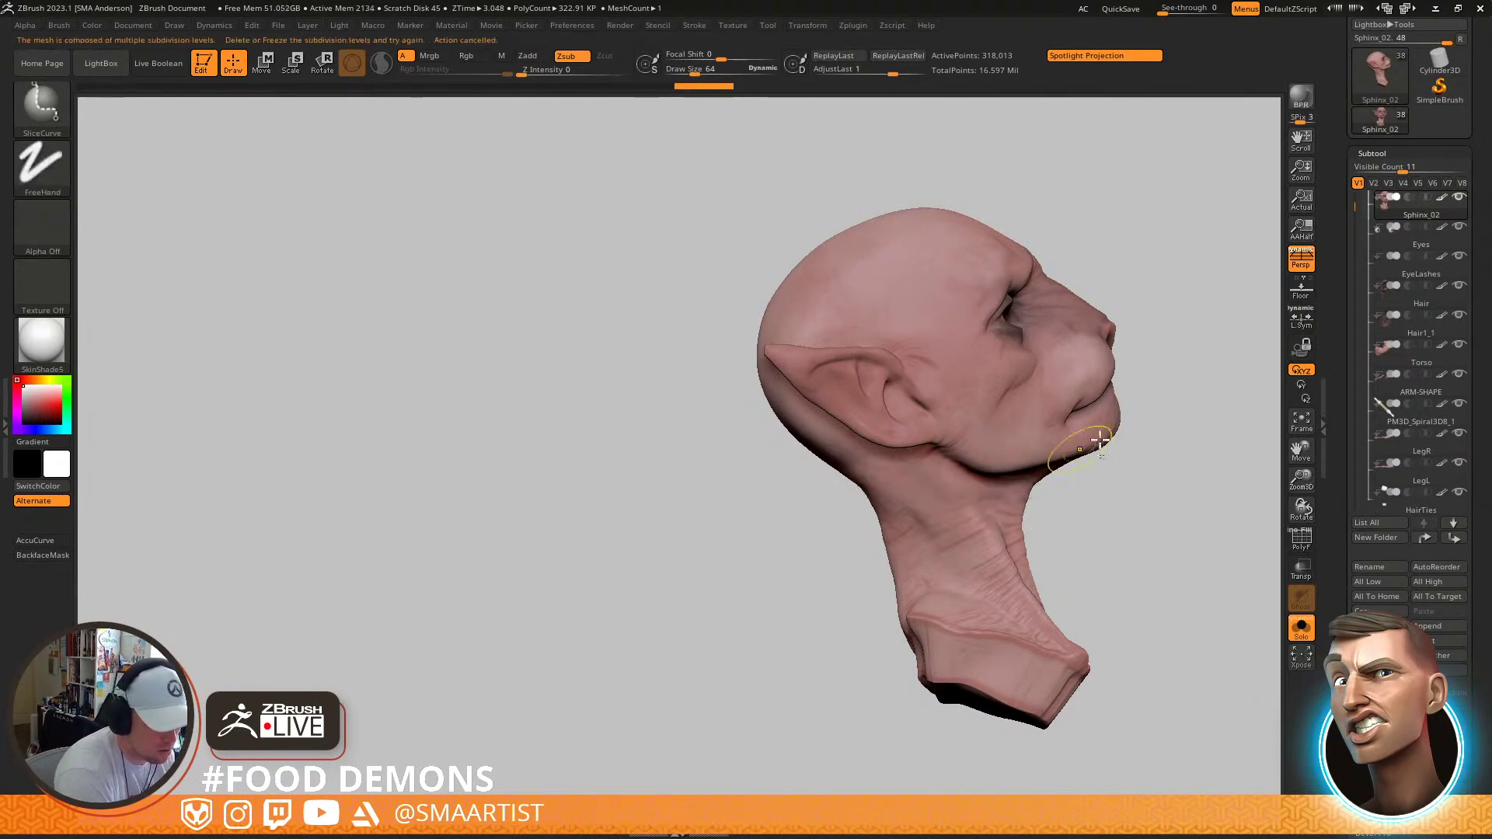
# Show the wireframe, retry the SliceCurve cut across the upper neck, and hide the wireframe again
pyautogui.hotkey('shift', 'f')
pyautogui.moveTo(982, 505)
pyautogui.mouseDown(button='right')
pyautogui.moveTo(1018, 459)
pyautogui.moveTo(1072, 432)
pyautogui.moveTo(995, 474)
pyautogui.mouseUp(button='right')
pyautogui.moveTo(1111, 489)
pyautogui.keyDown('ctrl'); pyautogui.keyDown('shift'); pyautogui.mouseDown()
pyautogui.moveTo(902, 466)
pyautogui.moveTo(769, 483)
pyautogui.mouseUp(); pyautogui.keyUp('shift'); pyautogui.keyUp('ctrl')
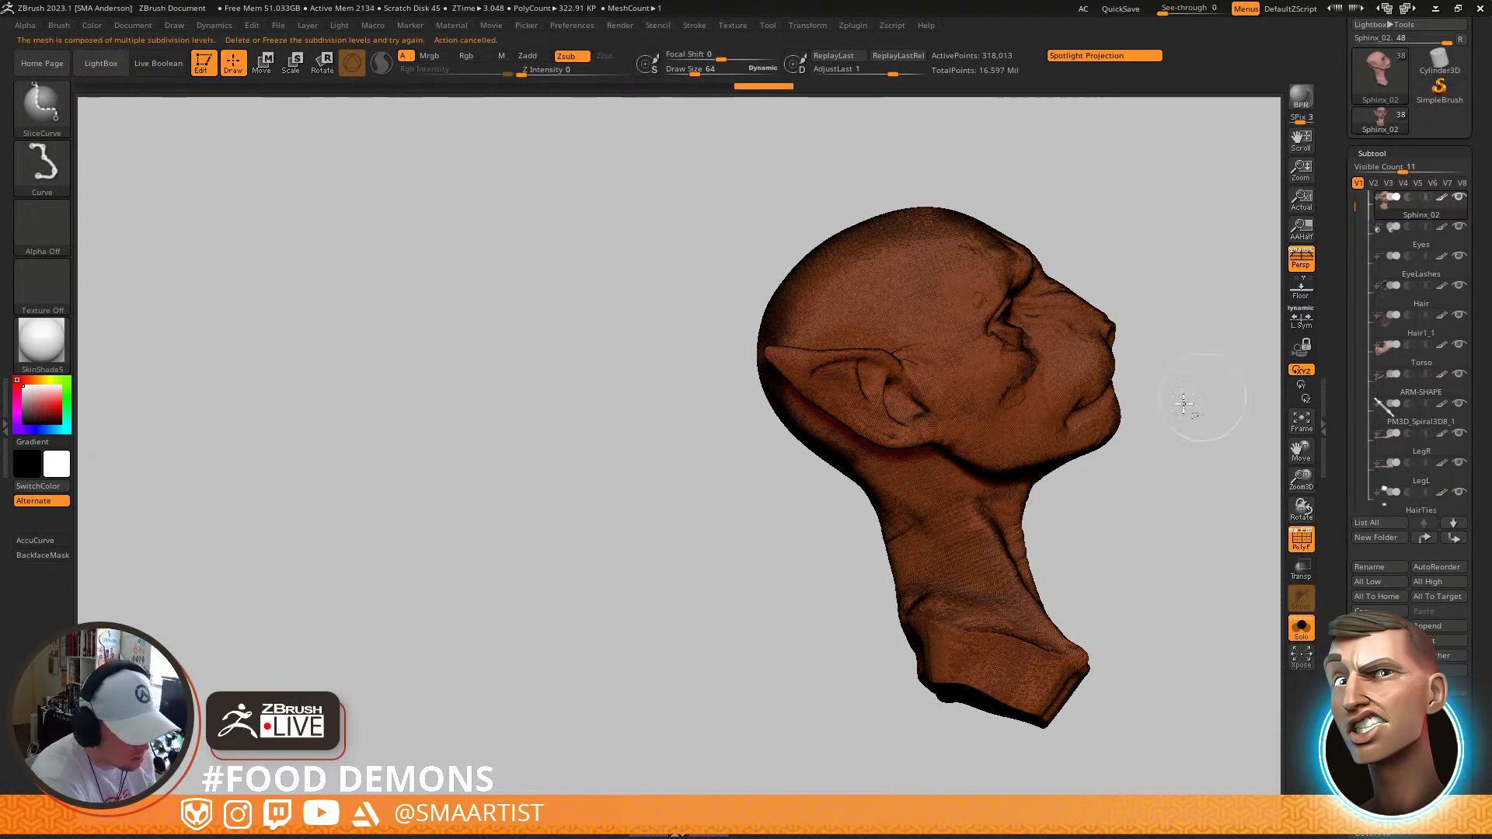
pyautogui.press('ctrl')
pyautogui.hotkey('ctrl', 'shift')
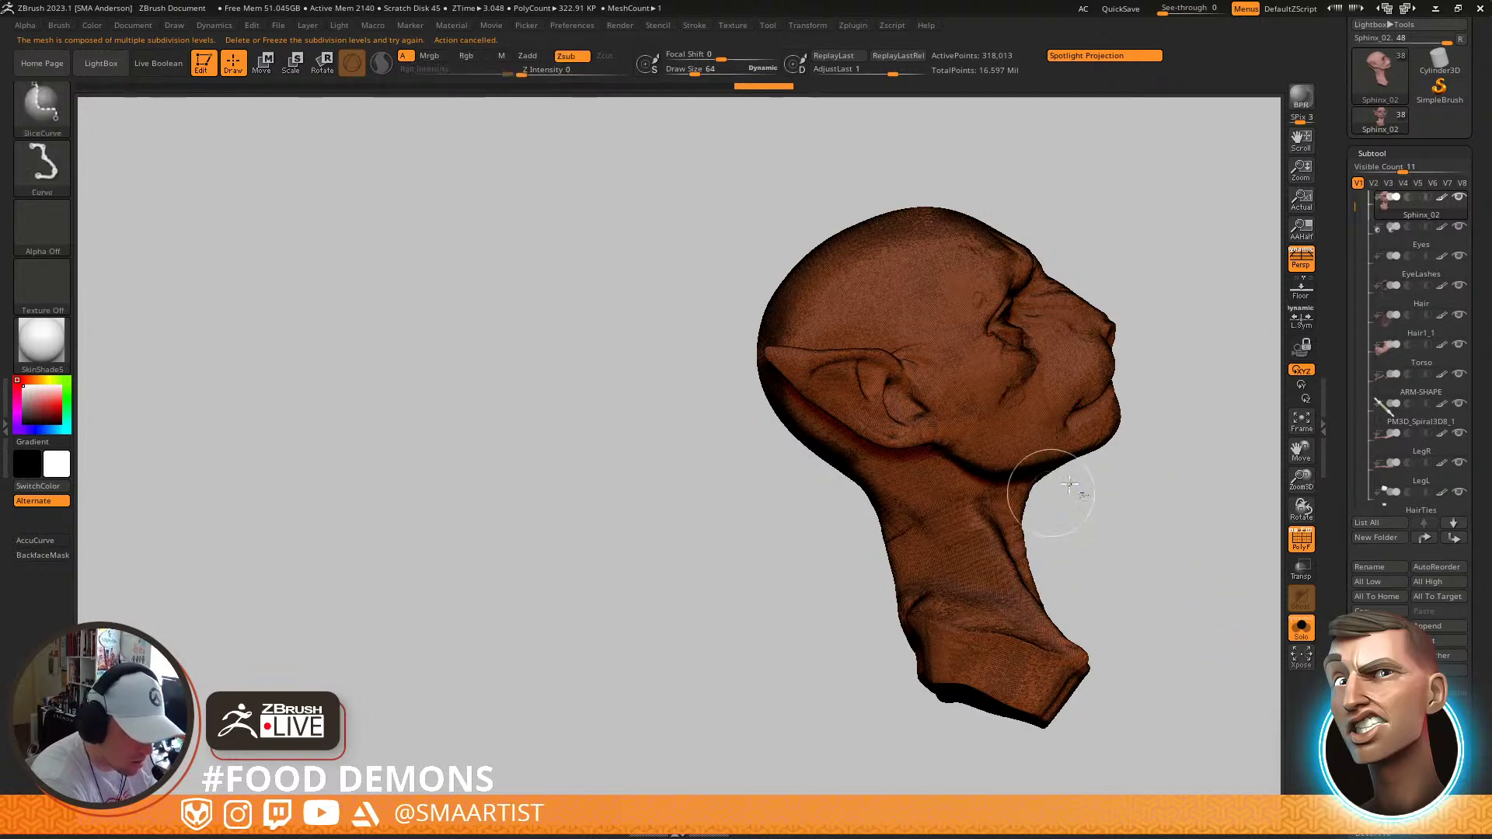
pyautogui.moveTo(1139, 465)
pyautogui.keyDown('ctrl'); pyautogui.keyDown('shift'); pyautogui.mouseDown()
pyautogui.moveTo(992, 496)
pyautogui.moveTo(909, 473)
pyautogui.moveTo(773, 514)
pyautogui.mouseUp(); pyautogui.keyUp('shift'); pyautogui.keyUp('ctrl')
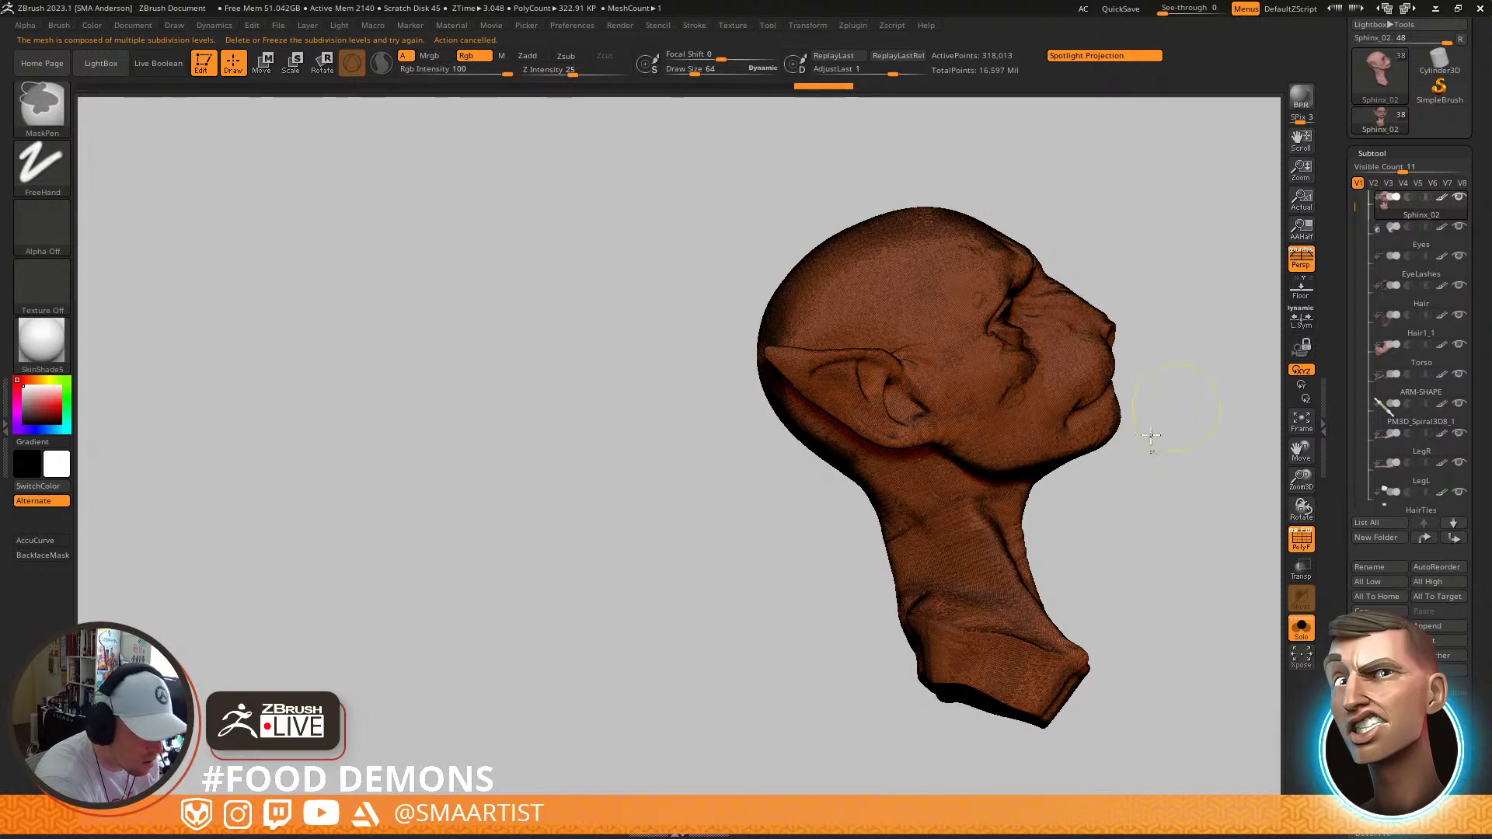
pyautogui.hotkey('shift', 'f')
pyautogui.keyDown('ctrl'); pyautogui.moveTo(989, 523); pyautogui.dragTo(1080, 557, button='right'); pyautogui.keyUp('ctrl')
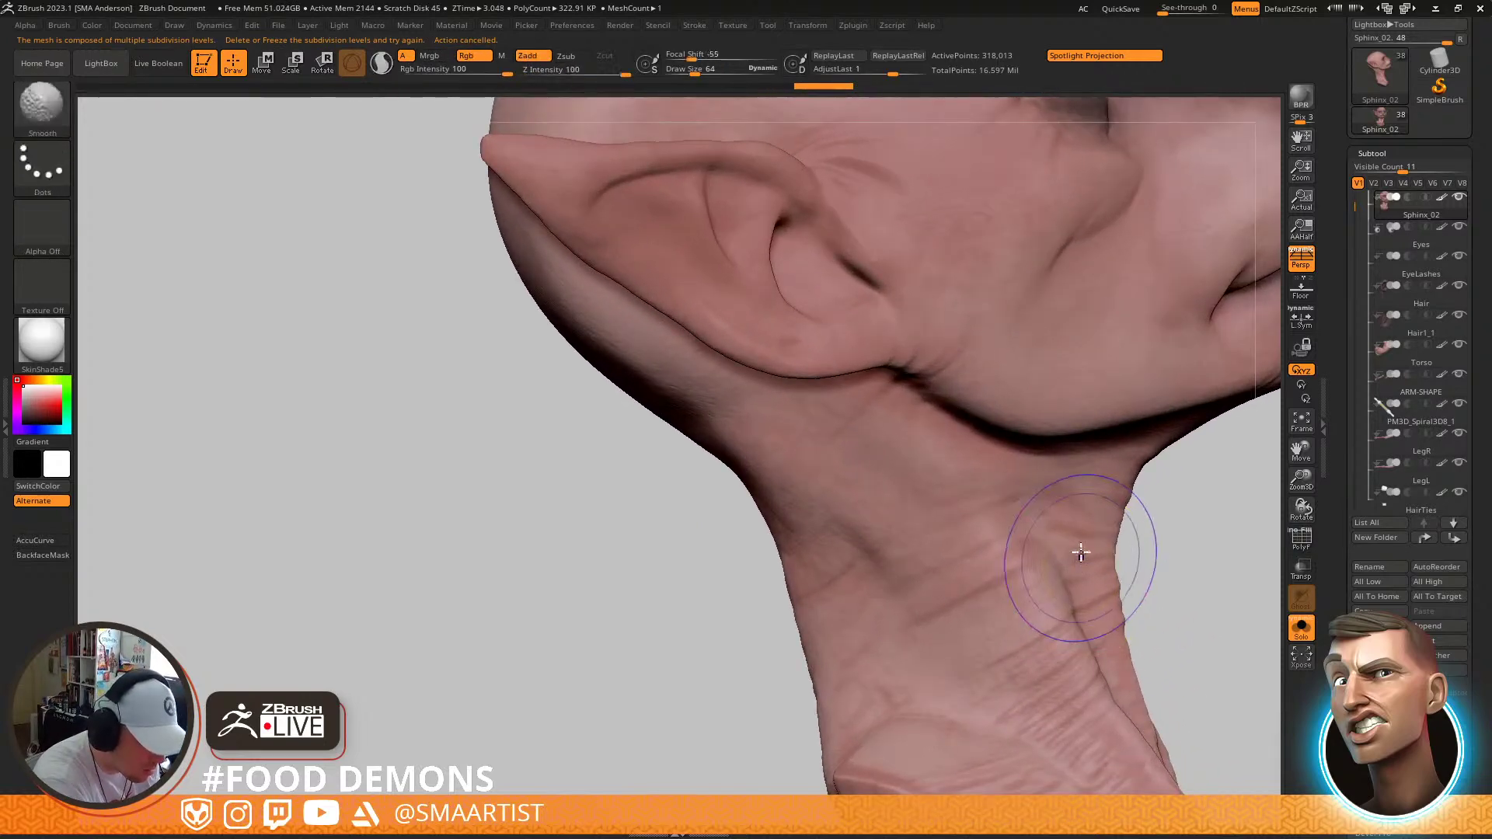
# Open the head mesh's Geometry settings and view the face at subdivision level 3 with the wireframe hidden
pyautogui.hotkey('shift', 'f')
pyautogui.press('ctrl')
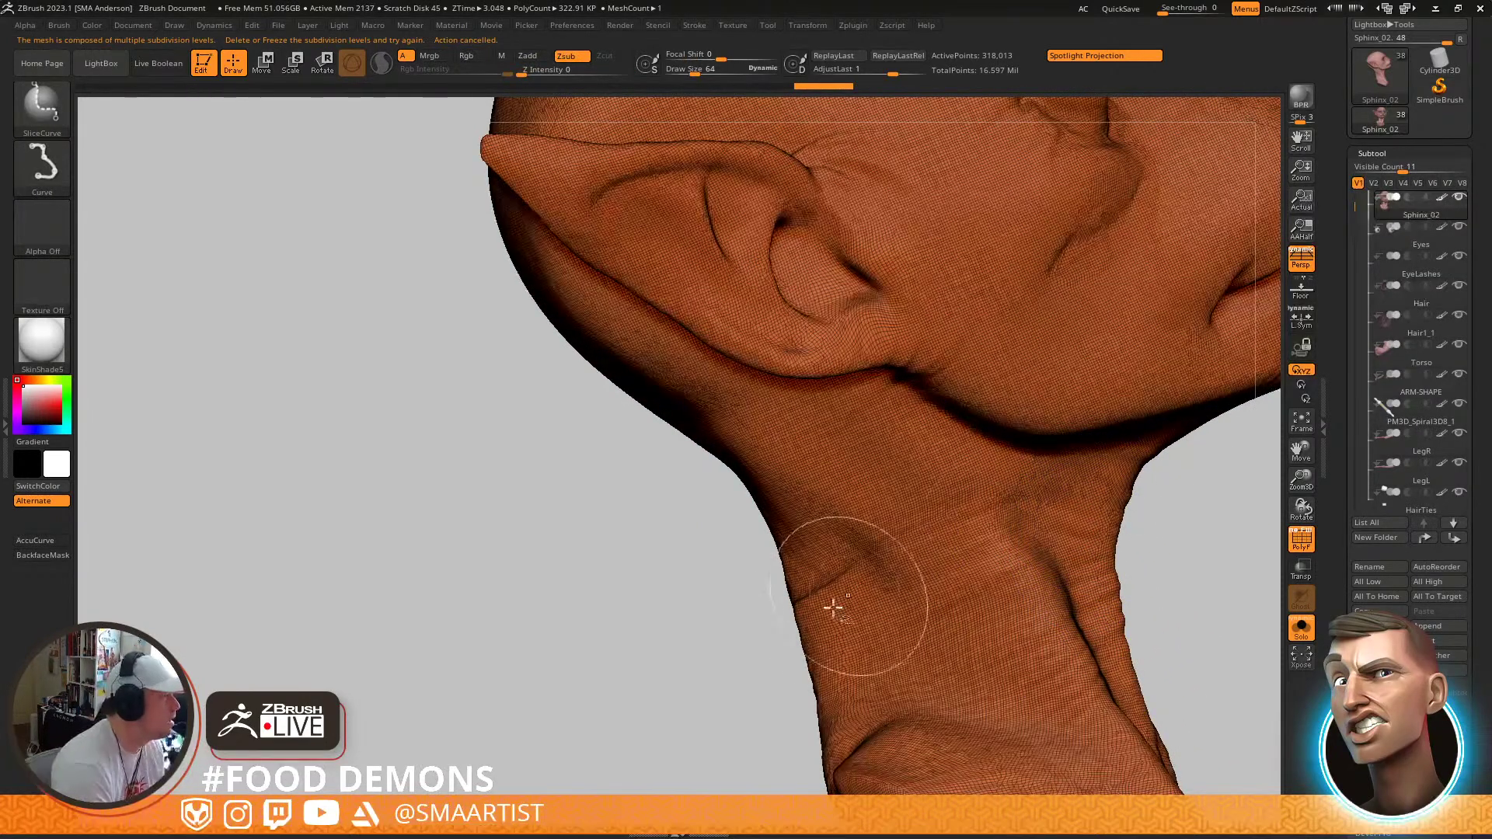
pyautogui.scroll(-10, 1435, 334)
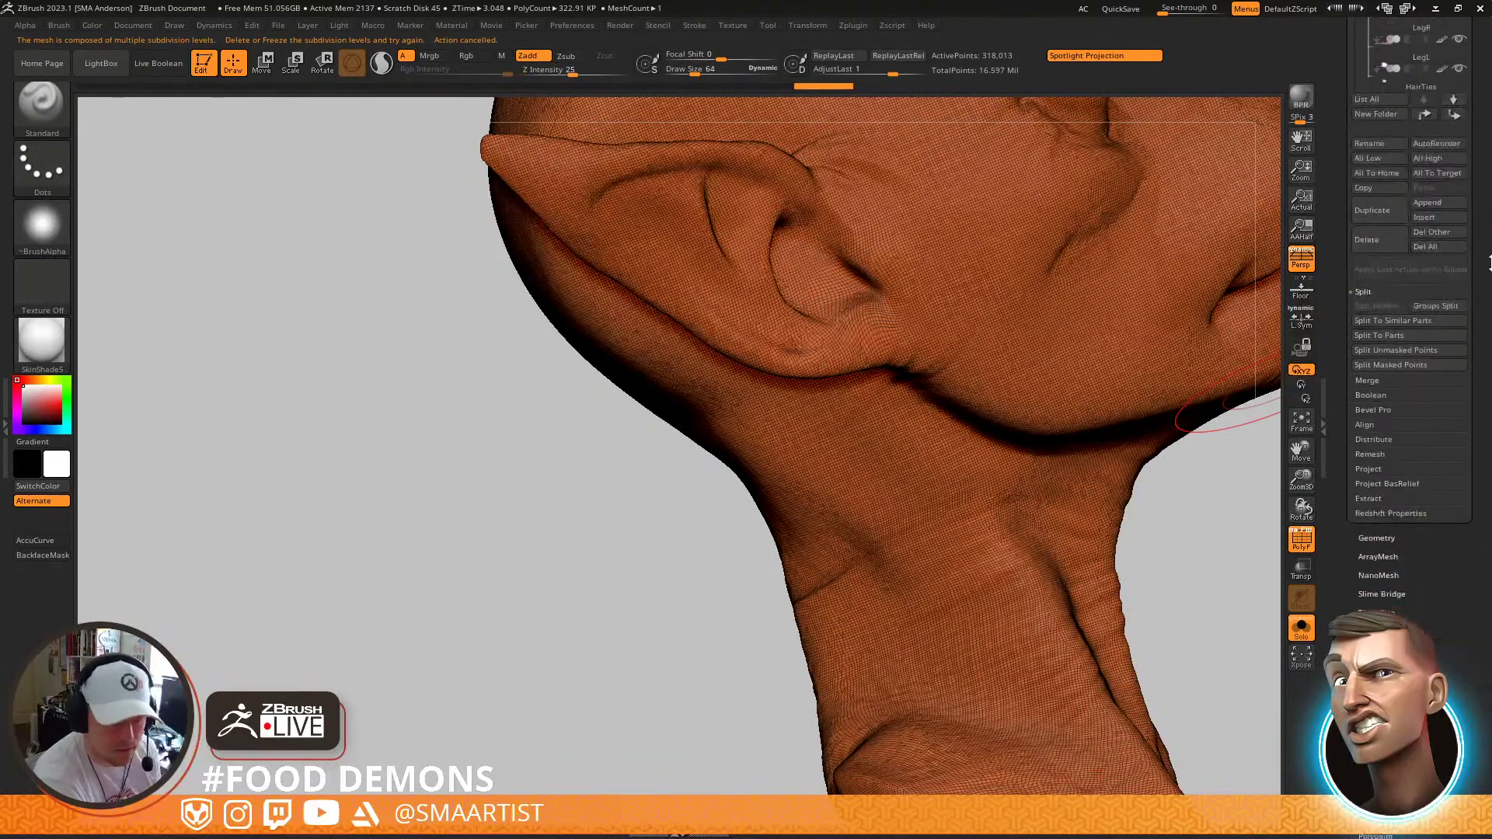
pyautogui.click(1380, 322)
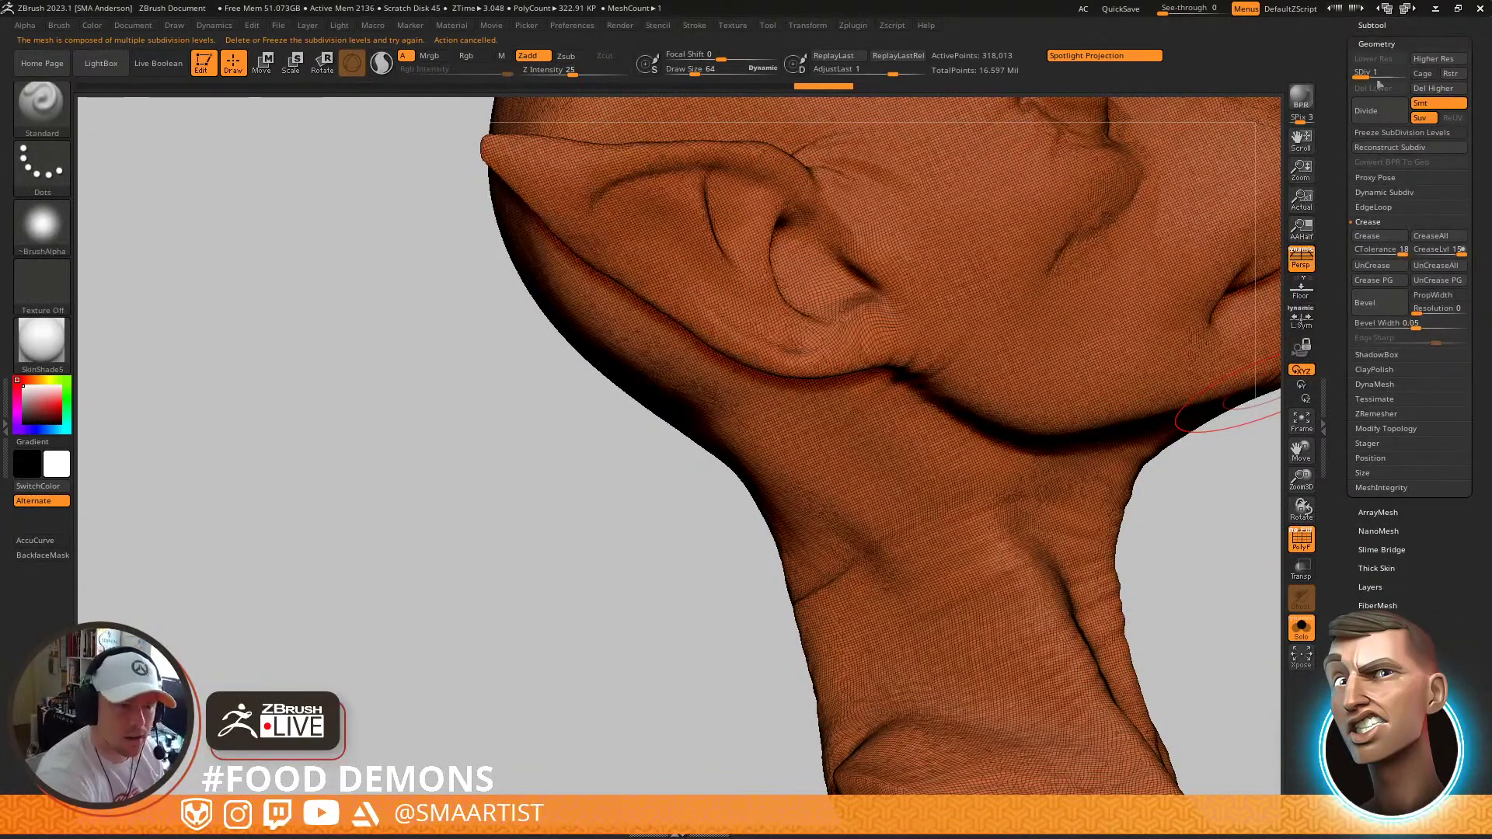
pyautogui.hotkey('shift', 'f')
pyautogui.hotkey('ctrl', 'd')
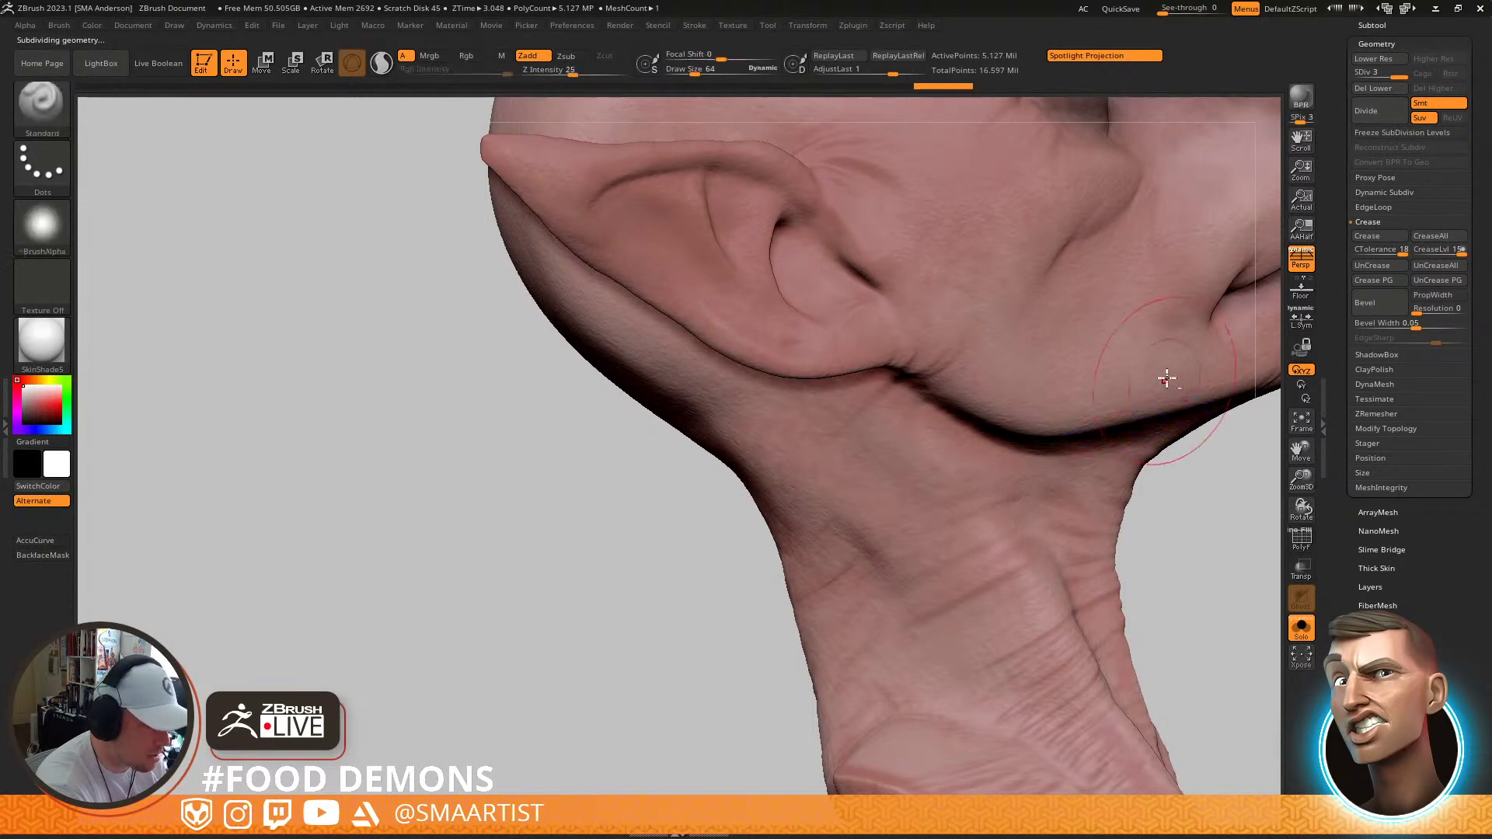
pyautogui.keyDown('alt'); pyautogui.moveTo(1162, 379); pyautogui.dragTo(966, 622, button='right'); pyautogui.keyUp('alt')
pyautogui.moveTo(1119, 408)
pyautogui.mouseDown(button='right')
pyautogui.moveTo(937, 494)
pyautogui.moveTo(1059, 450)
pyautogui.mouseUp(button='right')
pyautogui.press('shift')
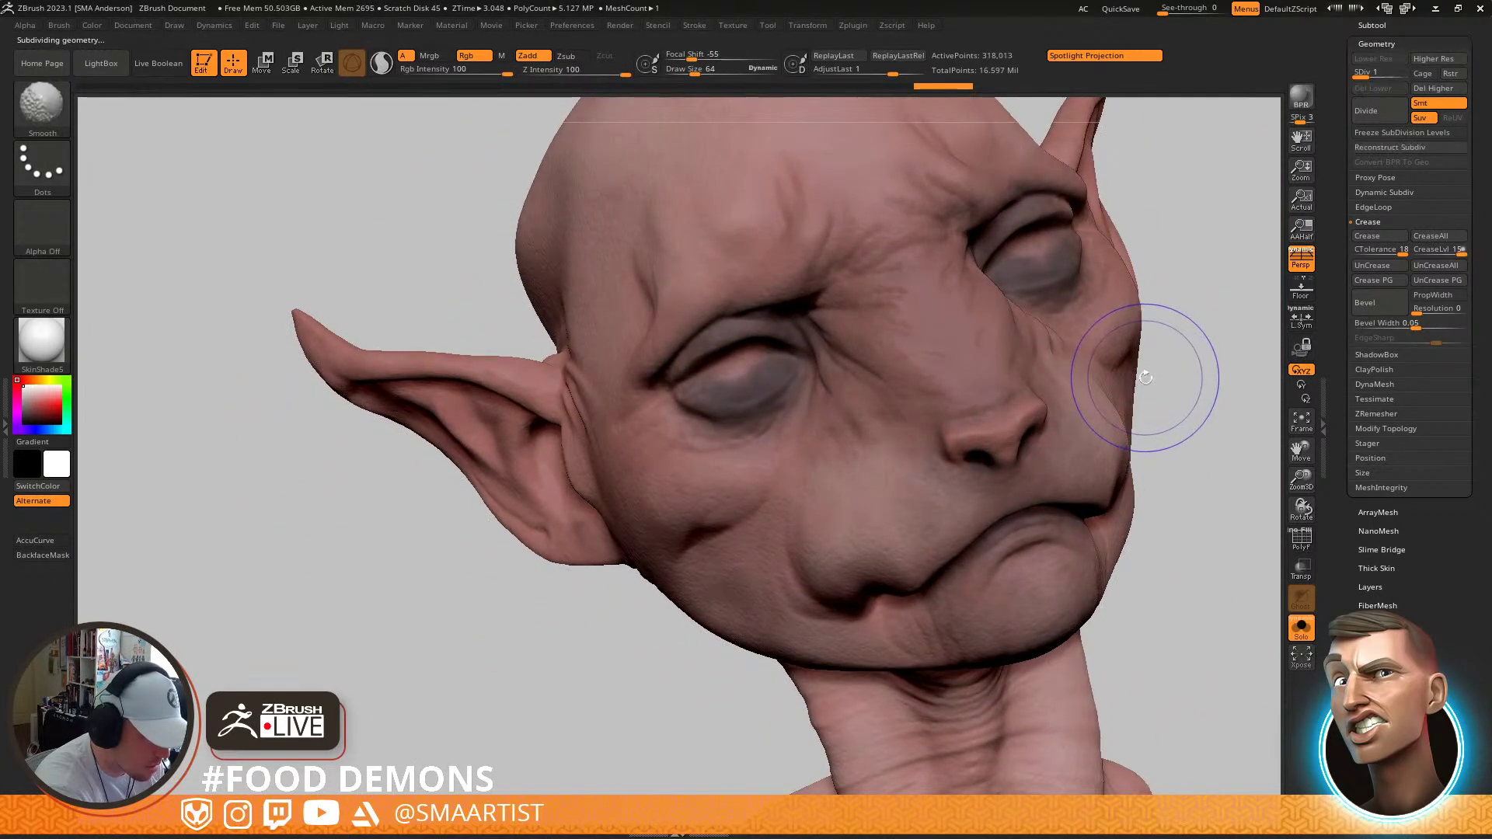
# Return the head mesh to subdivision level 1 and delete its higher subdivision levels
pyautogui.hotkey('shift', 'd')
pyautogui.hotkey('shift', 'd')
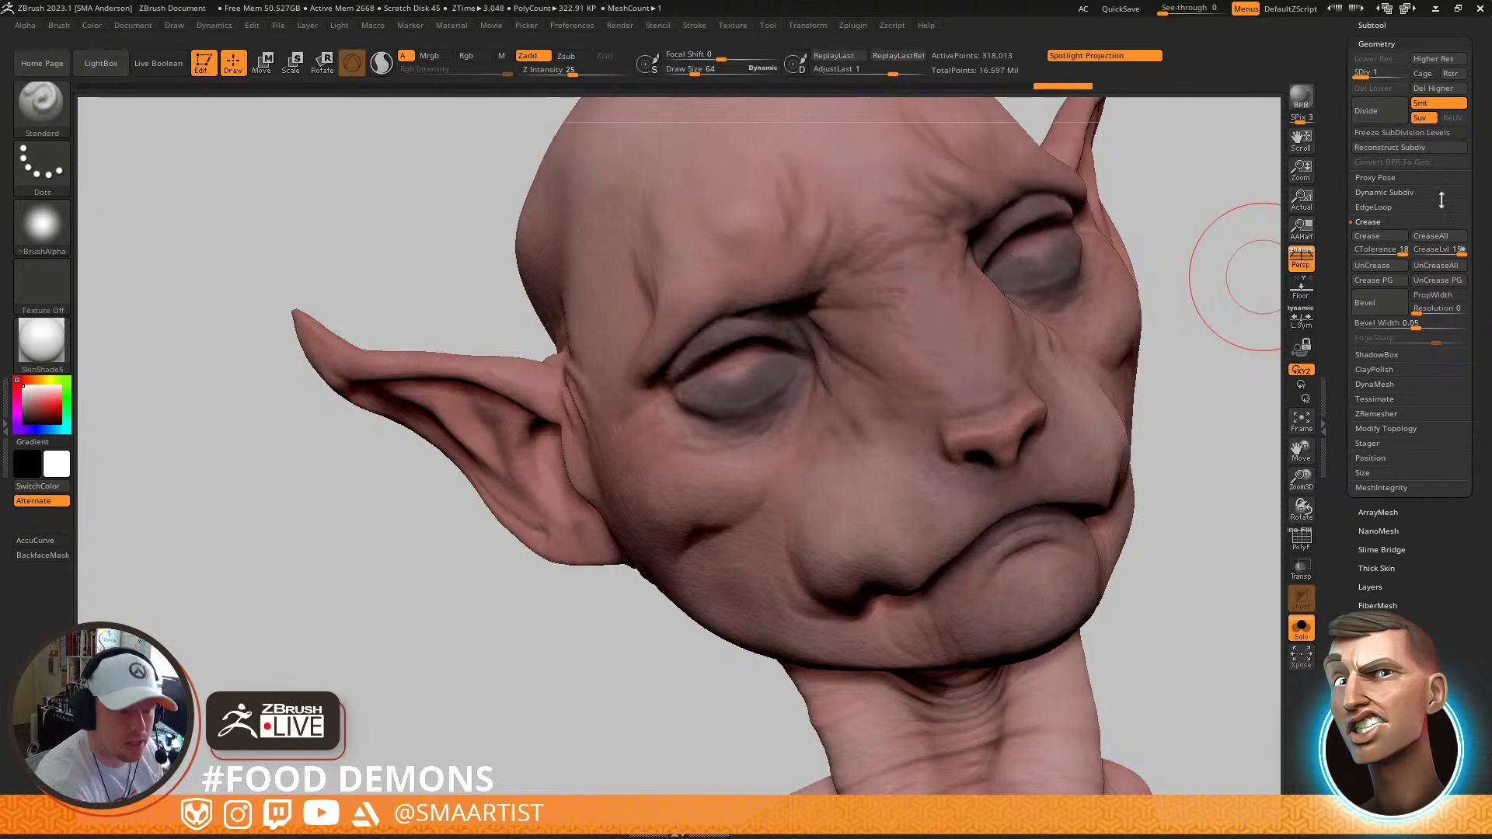
pyautogui.click(1441, 90)
# From a side profile, slice across the neck just below the jaw with SliceCurve and show the wireframe
pyautogui.moveTo(925, 458)
pyautogui.mouseDown(button='right')
pyautogui.moveTo(1039, 456)
pyautogui.moveTo(1039, 433)
pyautogui.moveTo(976, 488)
pyautogui.moveTo(1107, 419)
pyautogui.mouseUp(button='right')
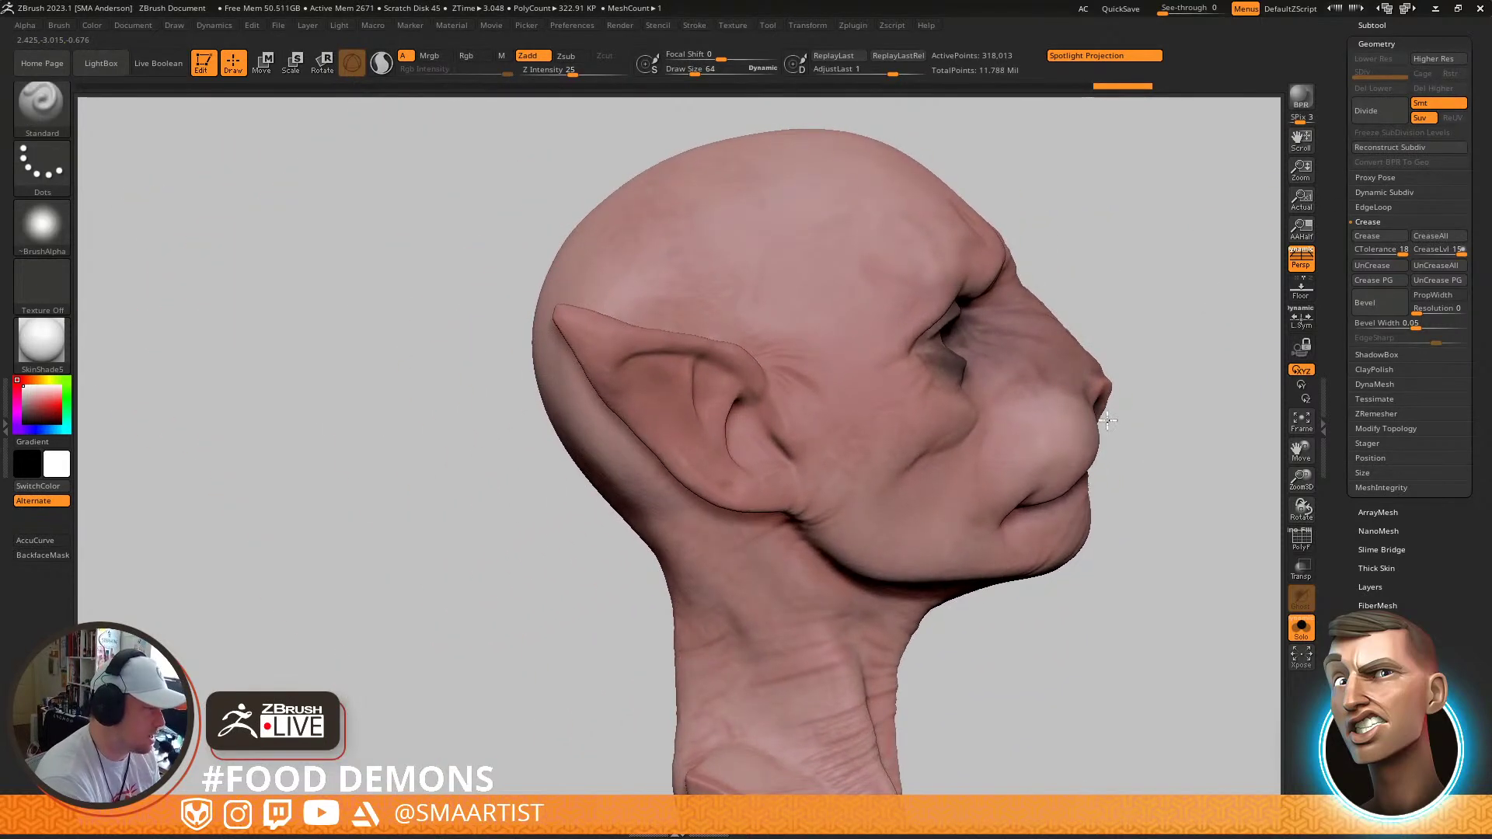
pyautogui.moveTo(1155, 581)
pyautogui.keyDown('ctrl'); pyautogui.keyDown('shift'); pyautogui.mouseDown()
pyautogui.moveTo(881, 597)
pyautogui.moveTo(777, 542)
pyautogui.moveTo(626, 519)
pyautogui.moveTo(575, 567)
pyautogui.moveTo(513, 575)
pyautogui.moveTo(516, 552)
pyautogui.mouseUp(); pyautogui.keyUp('shift'); pyautogui.keyUp('ctrl')
pyautogui.hotkey('shift', 'f')
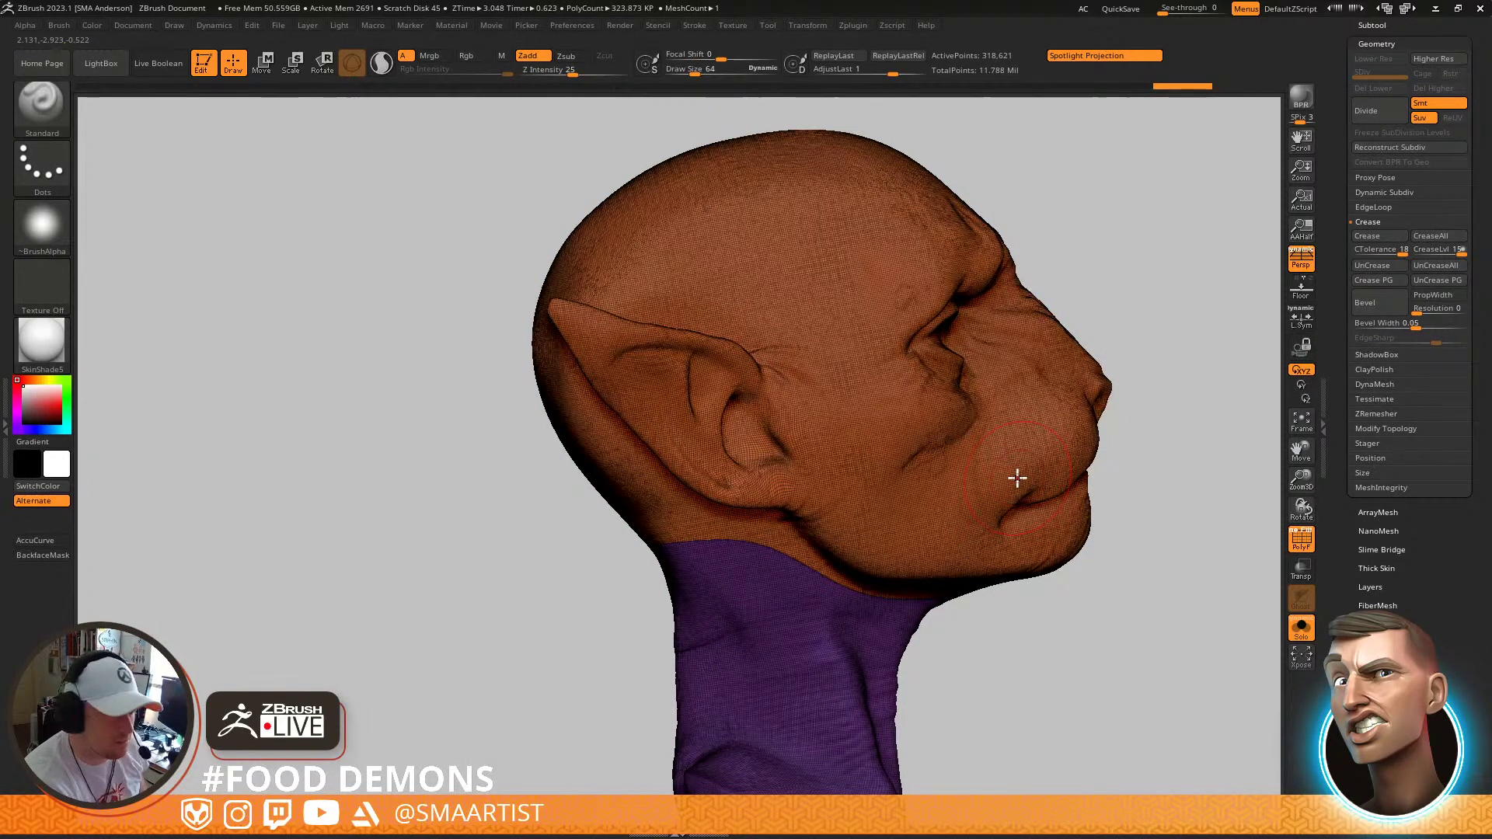
# Examine the neck cut between the polygroups from several sides and the mesh topology around the nose up close
pyautogui.moveTo(1142, 467); pyautogui.dragTo(990, 469)
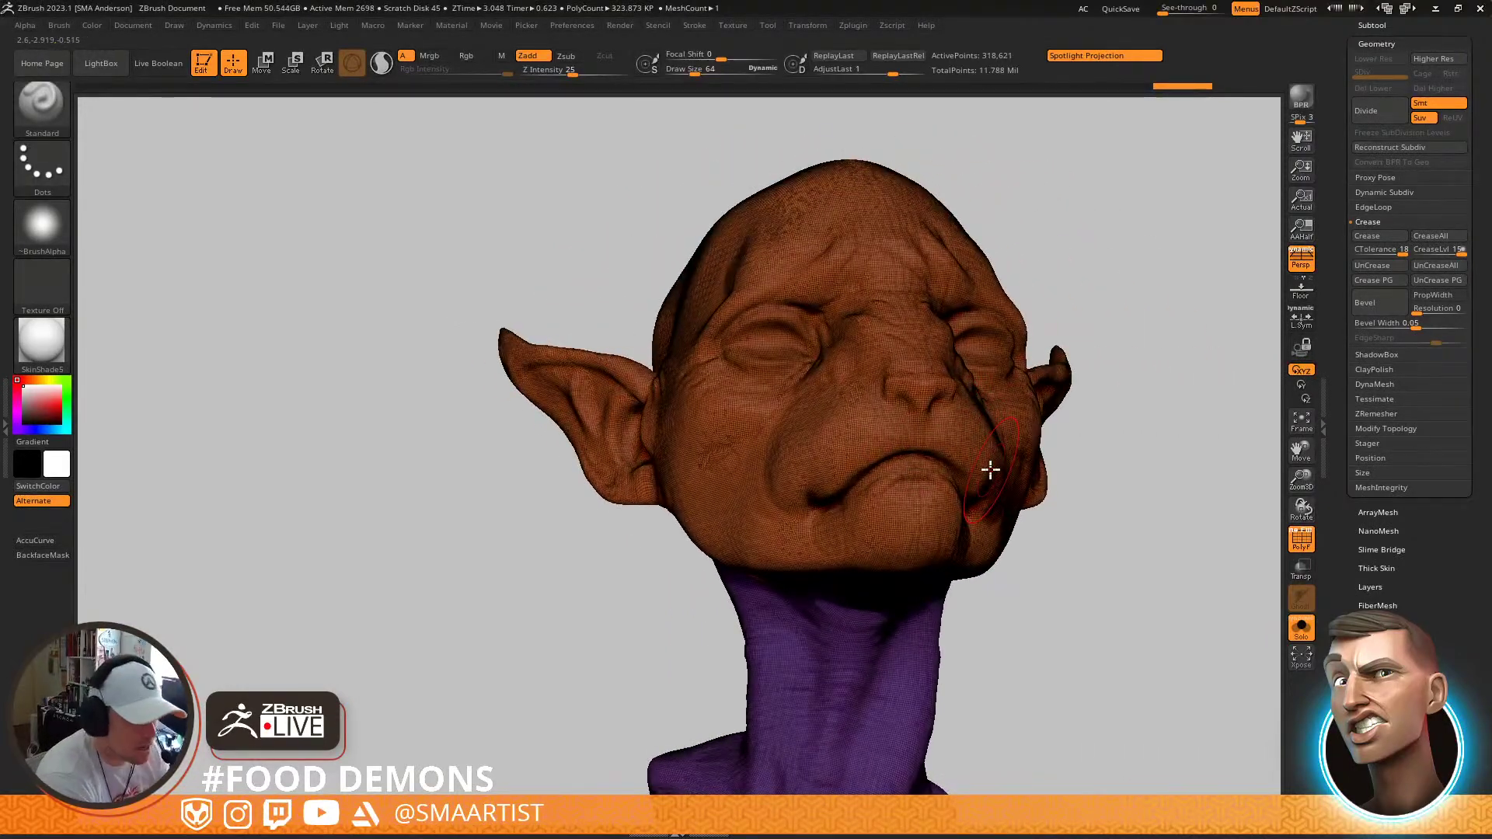
pyautogui.moveTo(1162, 476); pyautogui.dragTo(1075, 423)
pyautogui.hotkey('shift', 'f')
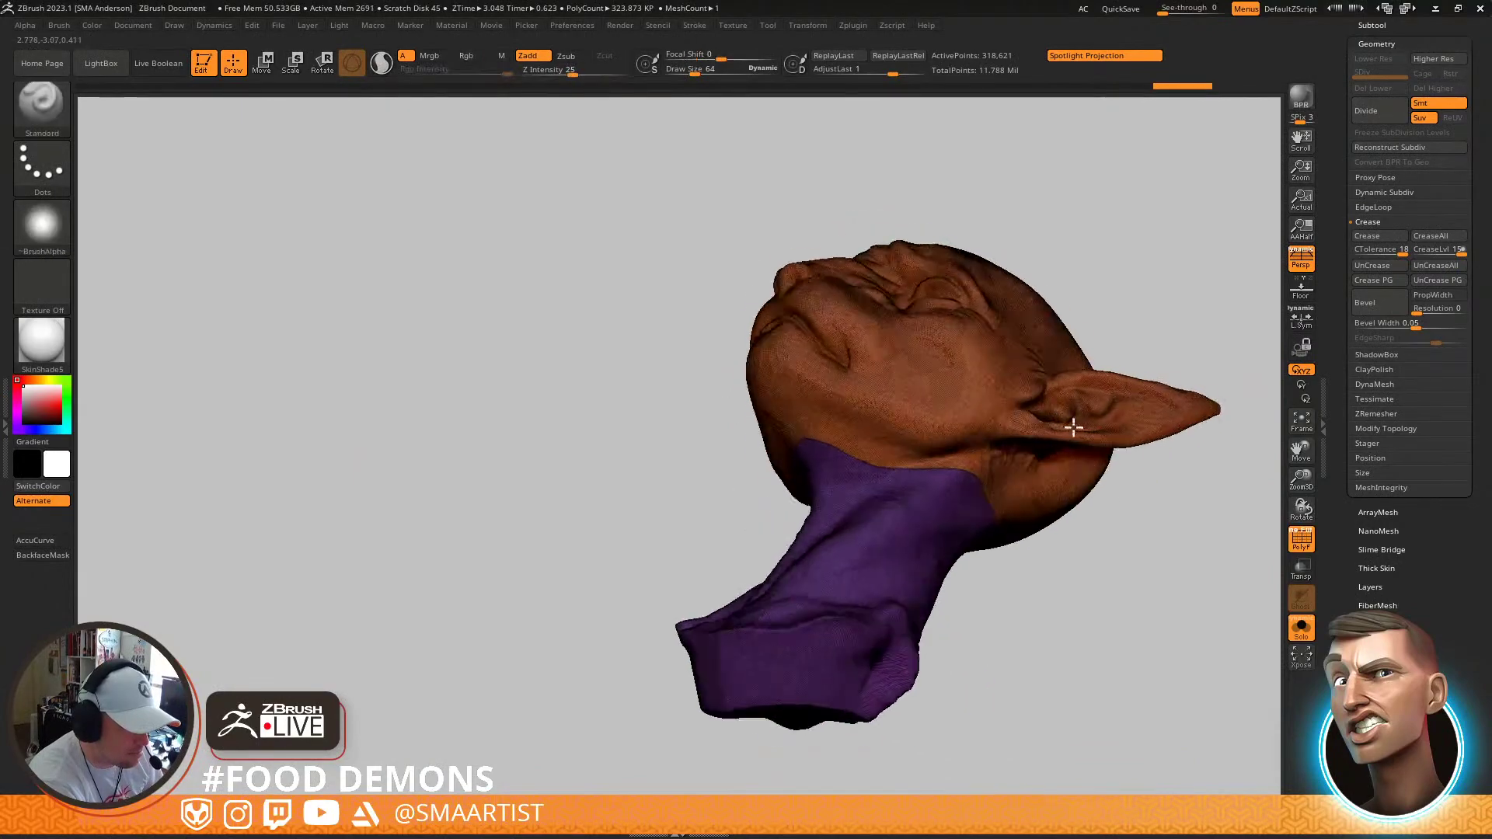
pyautogui.moveTo(1065, 534)
pyautogui.mouseDown()
pyautogui.moveTo(1126, 593)
pyautogui.moveTo(989, 499)
pyautogui.moveTo(1143, 476)
pyautogui.moveTo(1113, 419)
pyautogui.moveTo(1099, 417)
pyautogui.moveTo(1109, 573)
pyautogui.moveTo(1104, 467)
pyautogui.moveTo(882, 507)
pyautogui.mouseUp()
pyautogui.press('s')
pyautogui.moveTo(861, 520); pyautogui.dragTo(861, 578, button='right')
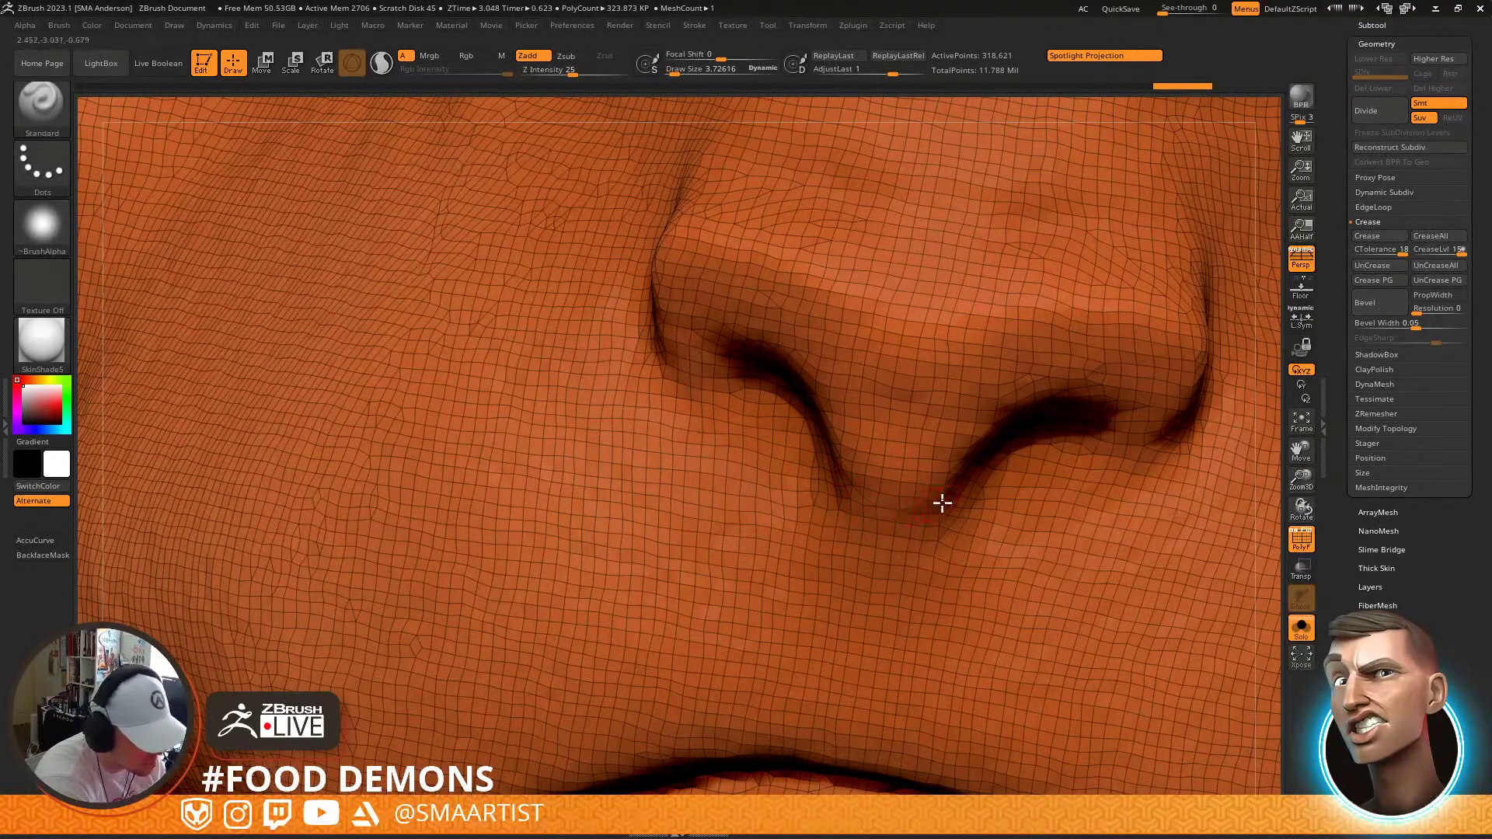
pyautogui.moveTo(966, 490); pyautogui.dragTo(969, 465, button='right')
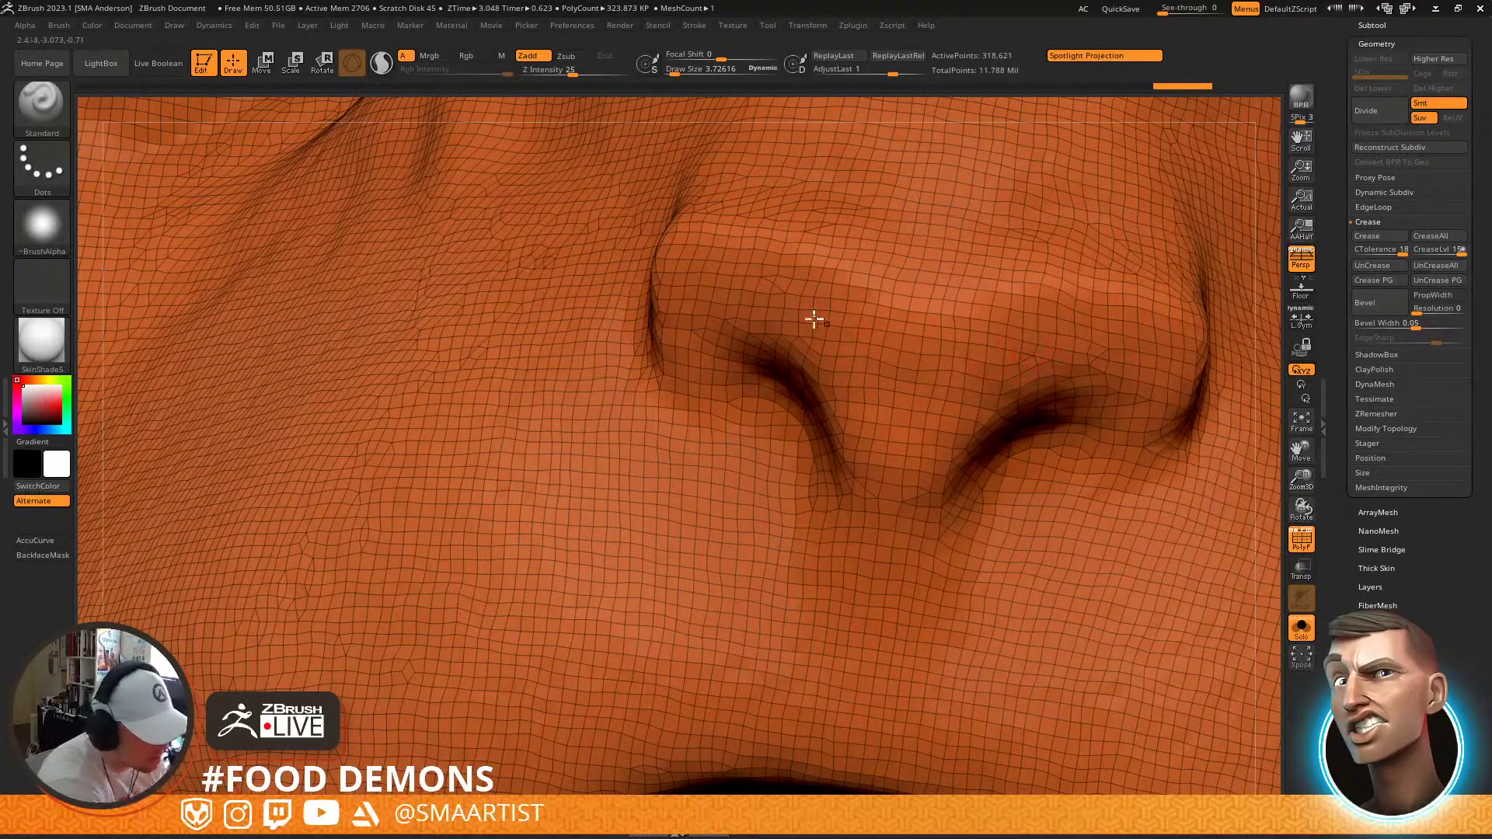
pyautogui.keyDown('ctrl'); pyautogui.moveTo(1069, 370); pyautogui.dragTo(1004, 325, button='right'); pyautogui.keyUp('ctrl')
pyautogui.keyDown('alt'); pyautogui.moveTo(1049, 447); pyautogui.dragTo(979, 355, button='right'); pyautogui.keyUp('alt')
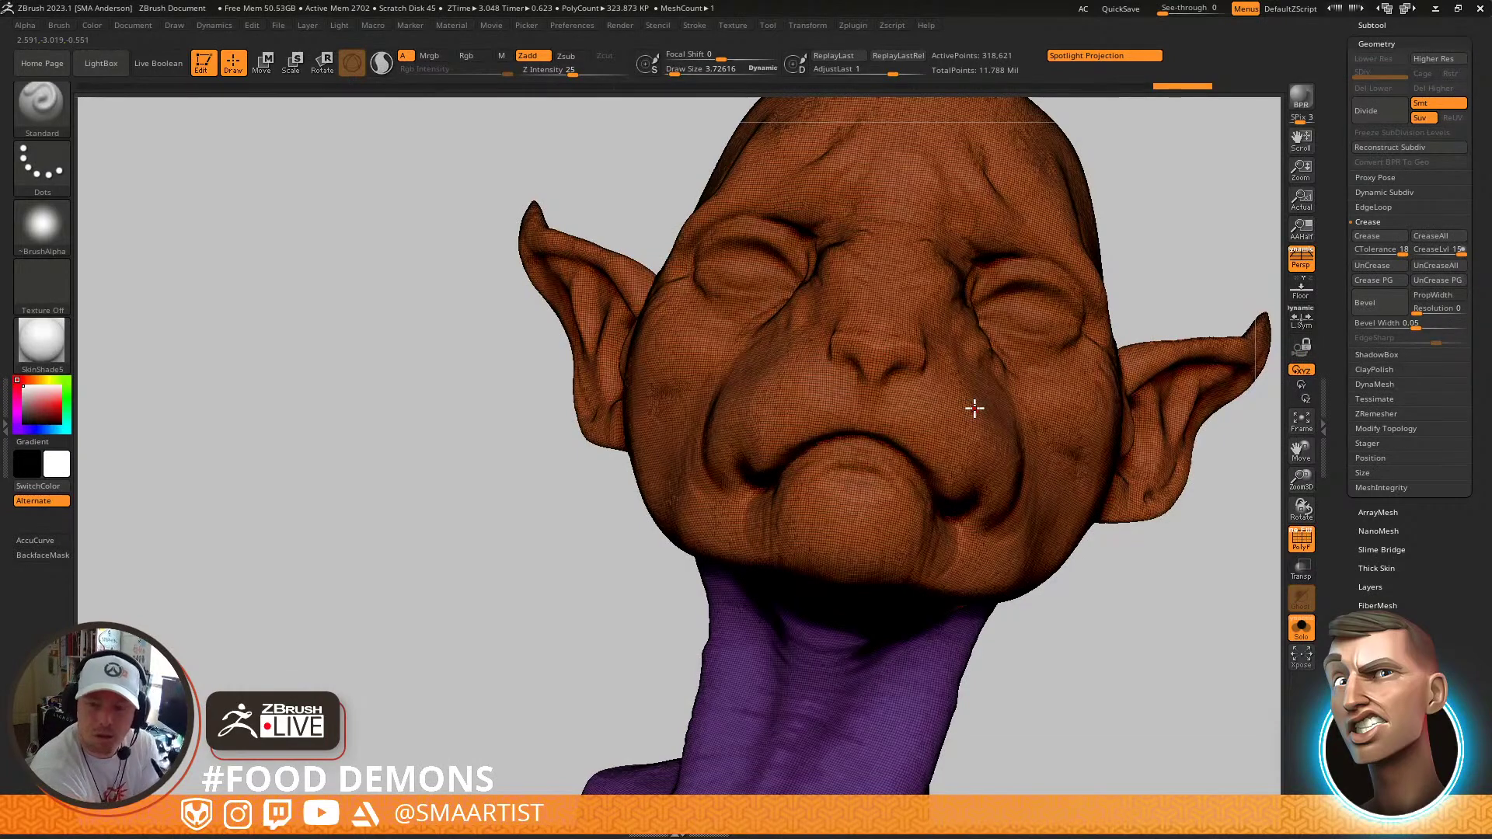
pyautogui.moveTo(932, 569)
pyautogui.mouseDown(button='right')
pyautogui.moveTo(949, 487)
pyautogui.moveTo(966, 590)
pyautogui.mouseUp(button='right')
pyautogui.moveTo(961, 472)
pyautogui.mouseDown(button='right')
pyautogui.moveTo(941, 551)
pyautogui.moveTo(1076, 497)
pyautogui.moveTo(1010, 447)
pyautogui.moveTo(885, 536)
pyautogui.mouseUp(button='right')
# Split the sliced mesh into separate head and neck subtools with Groups Split
pyautogui.click(1403, 430)
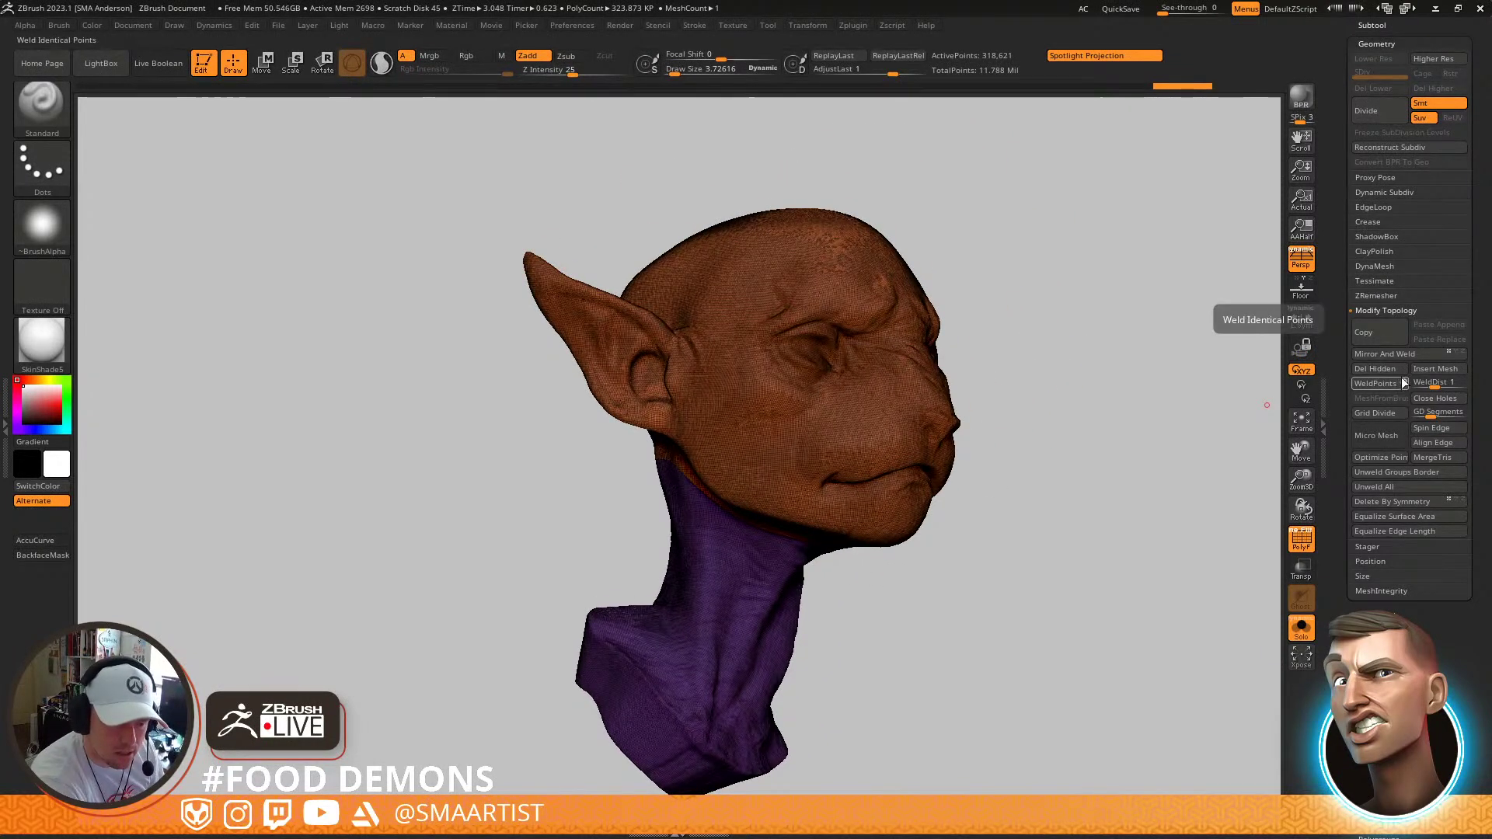
pyautogui.click(1371, 24)
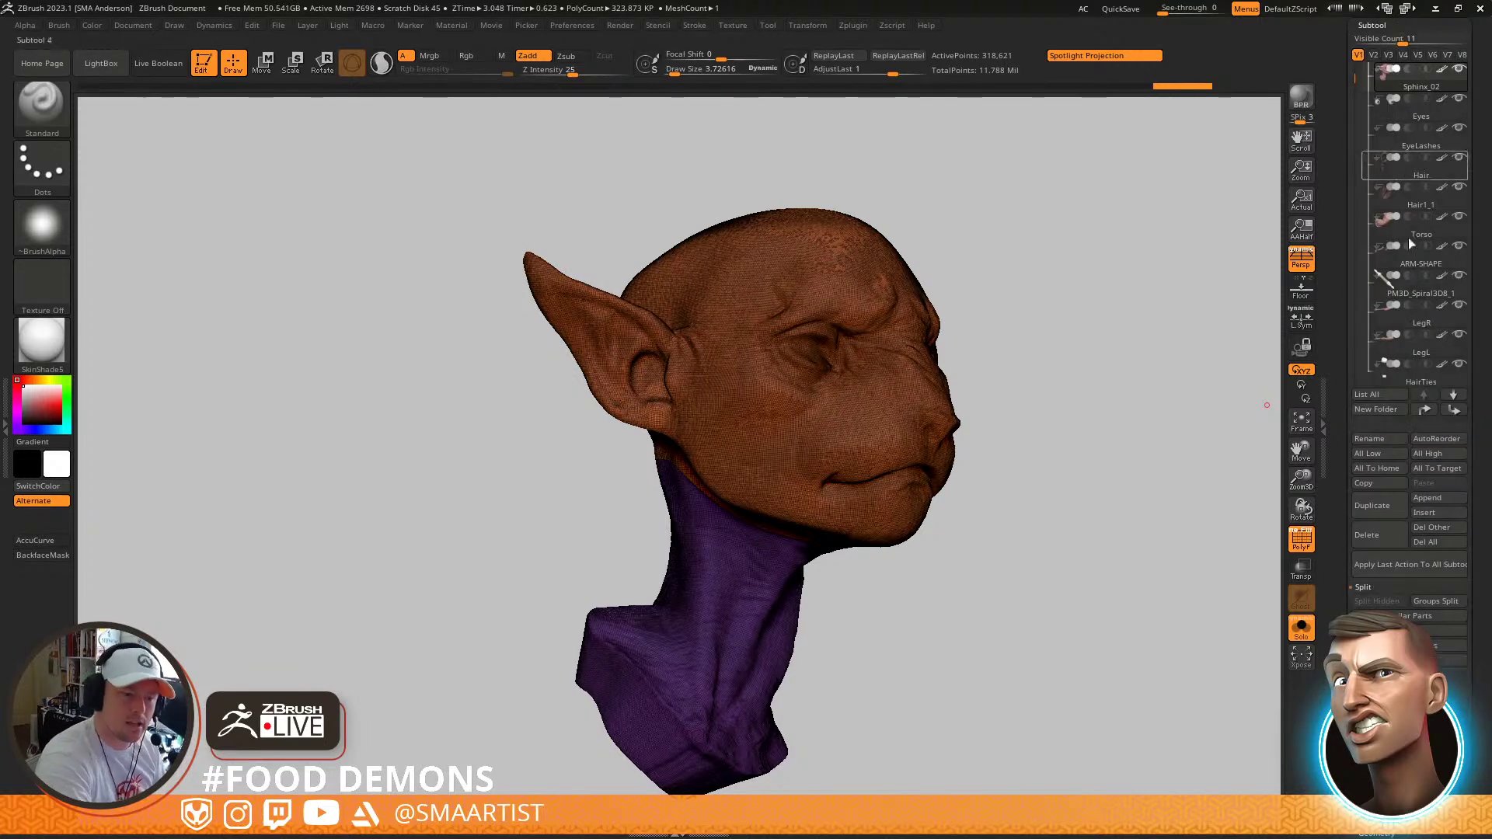
pyautogui.click(1435, 602)
pyautogui.click(1233, 635)
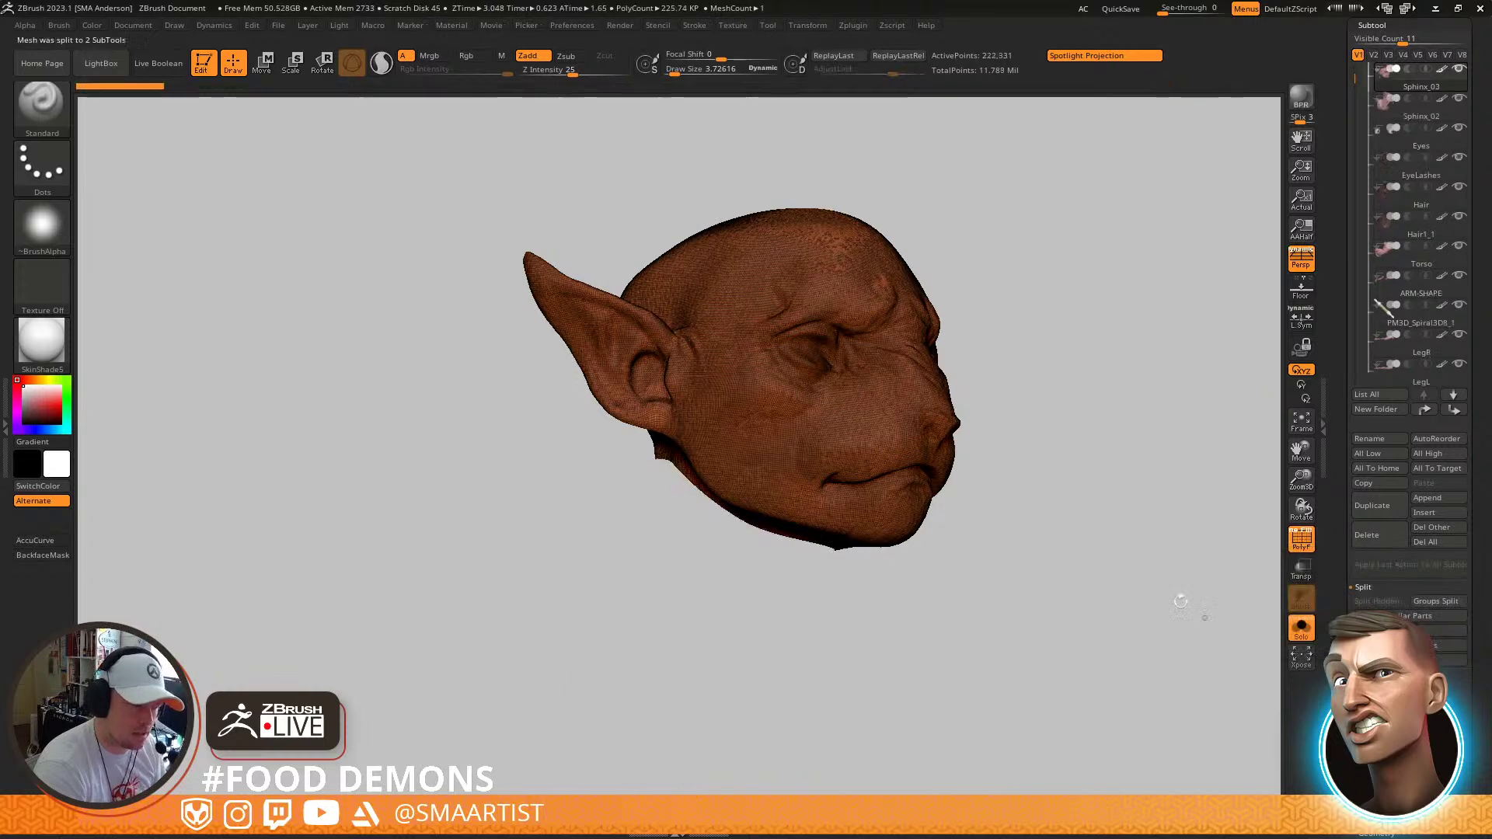
pyautogui.moveTo(999, 473); pyautogui.dragTo(1034, 483)
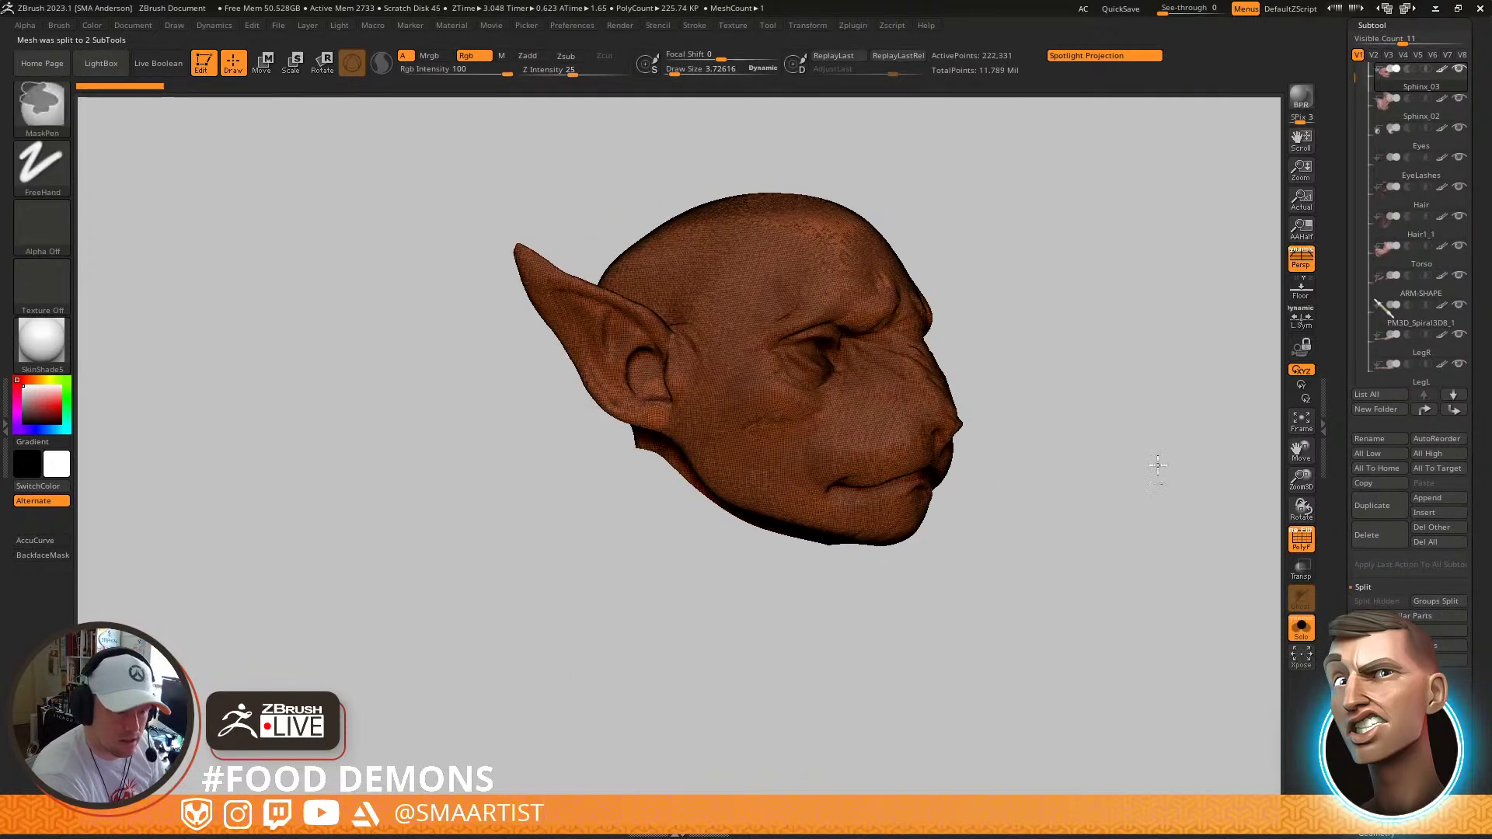
# Rename the head subtool as Head and the neck subtool as Neck
pyautogui.click(1387, 437)
pyautogui.write('Head')
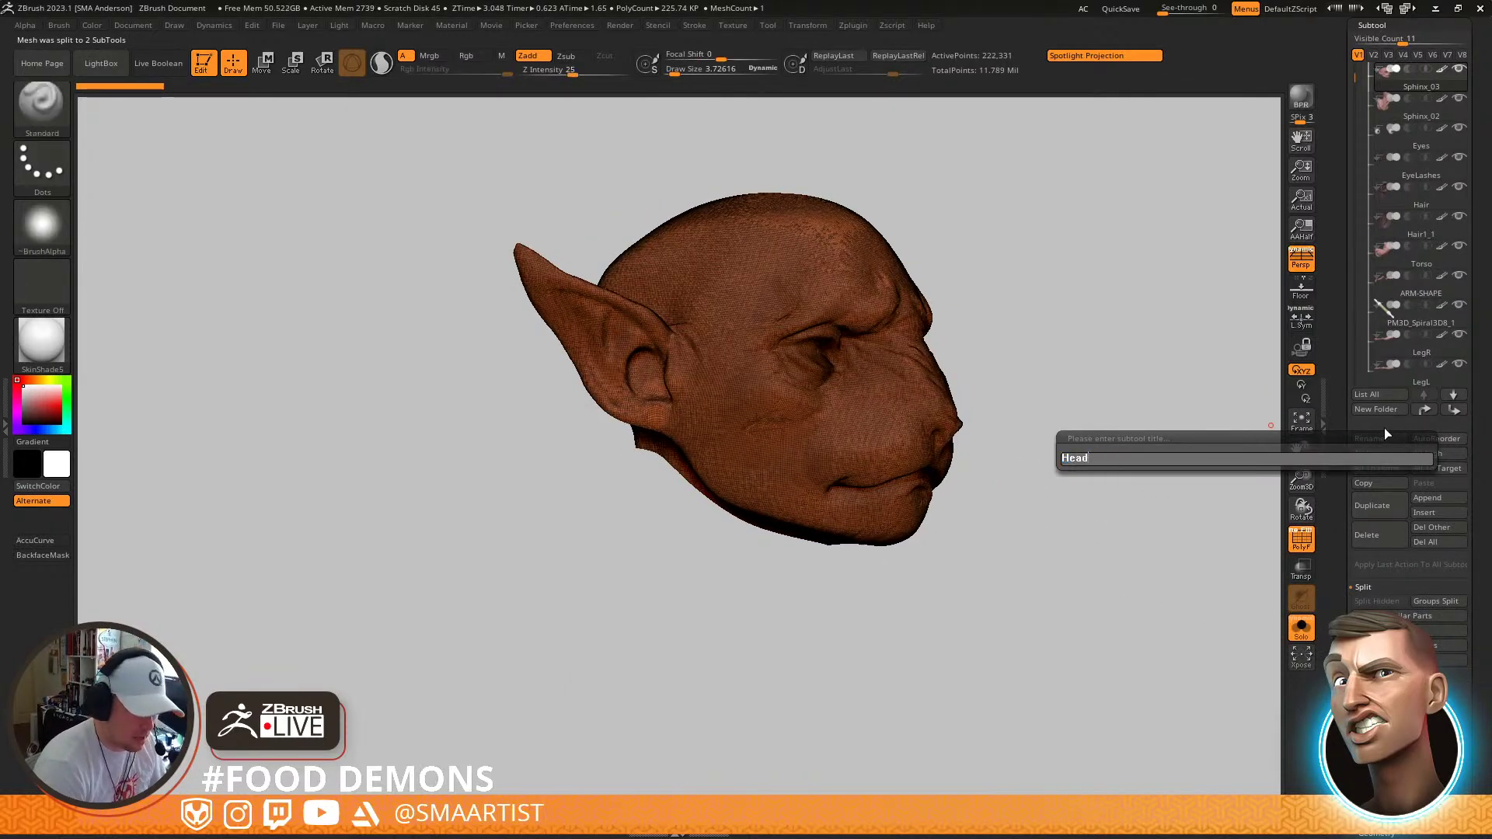
pyautogui.press('Return')
pyautogui.press('Down')
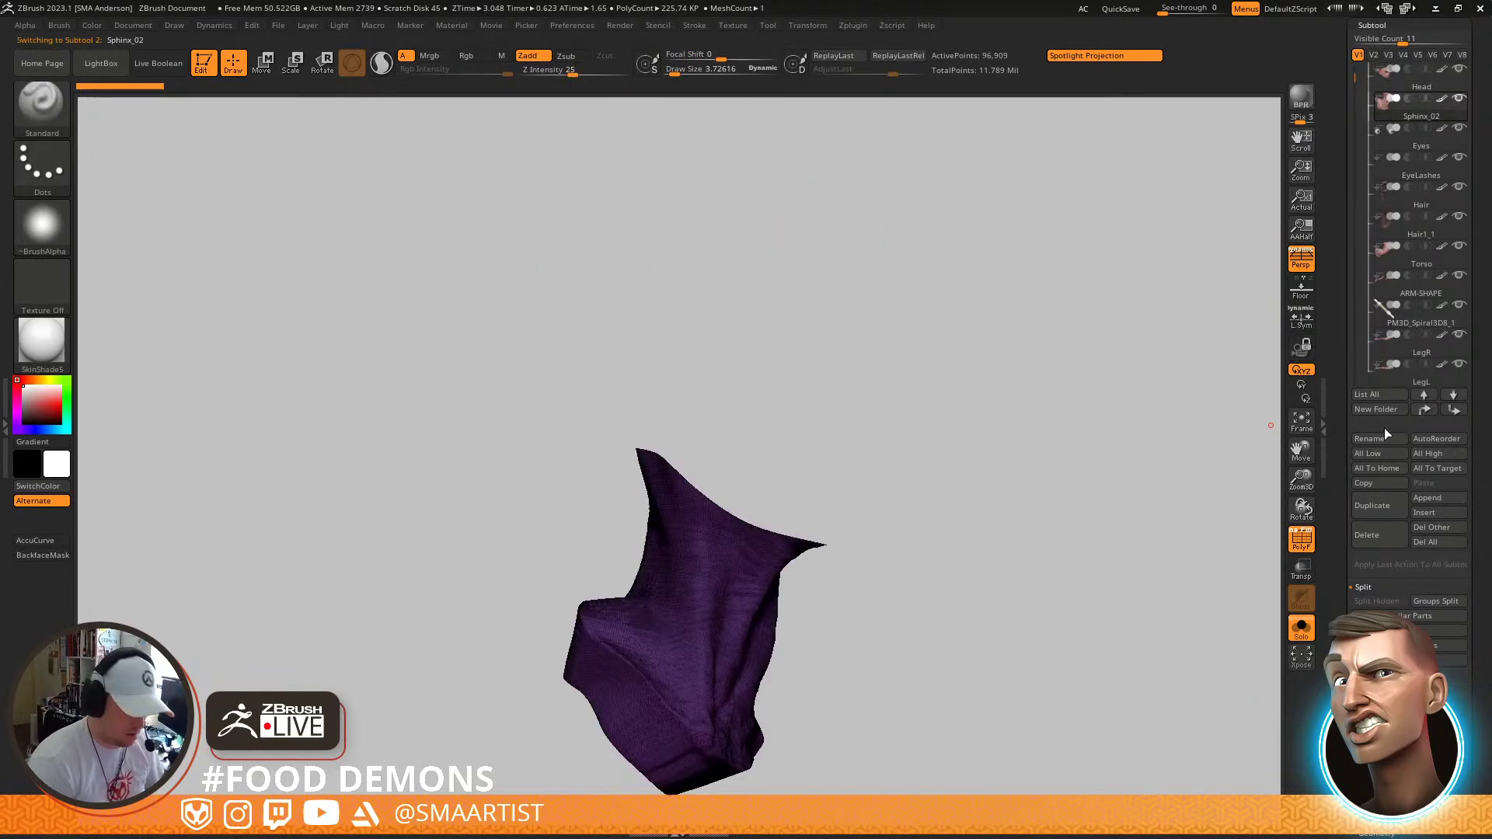
pyautogui.click(1374, 436)
pyautogui.write('Neck')
pyautogui.press('Return')
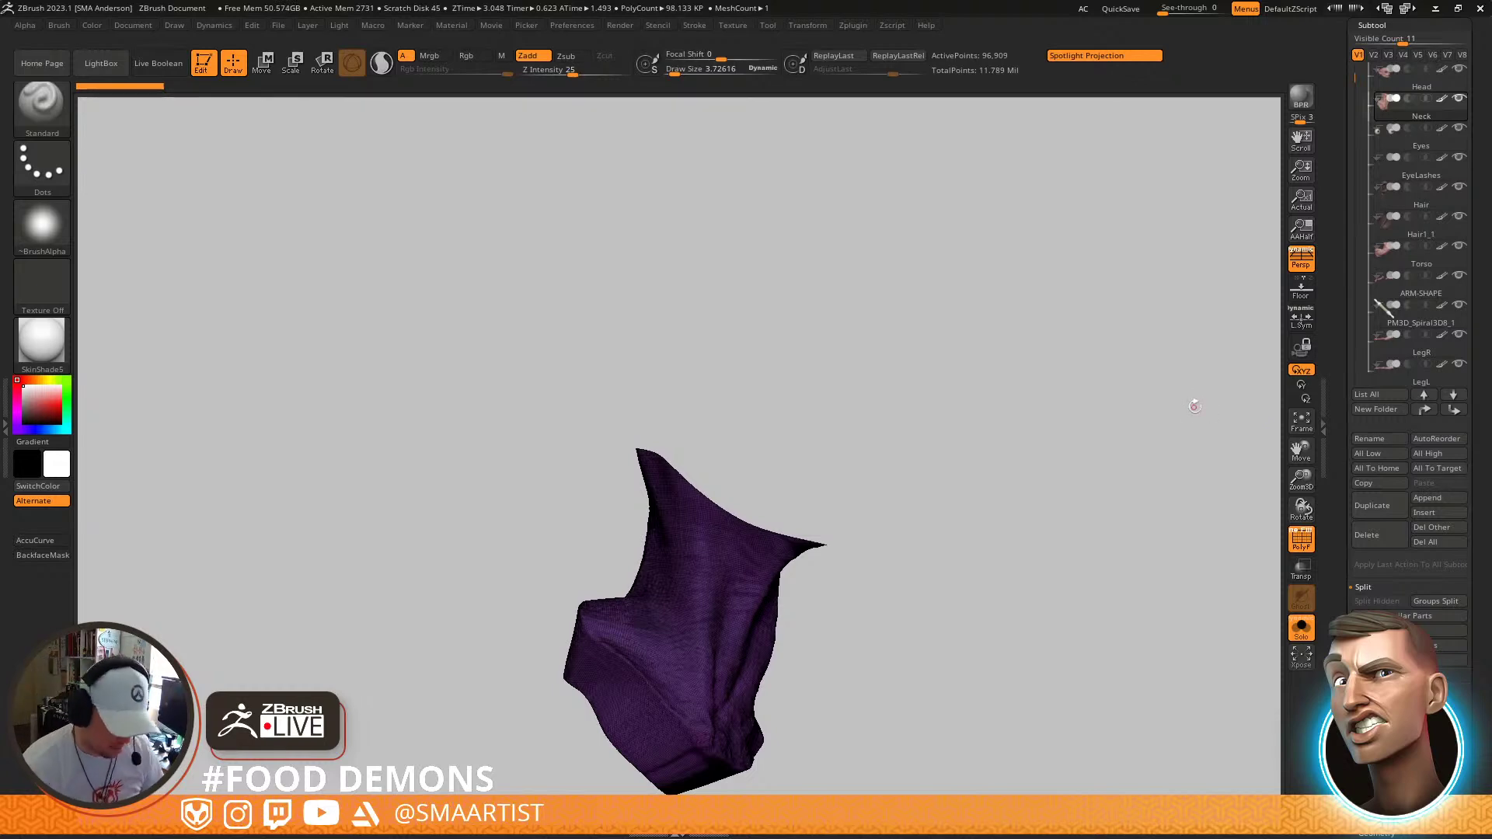
# Reselect the Head subtool and leave Solo mode to show the whole reclining character with its base
pyautogui.moveTo(1192, 403); pyautogui.dragTo(1065, 470)
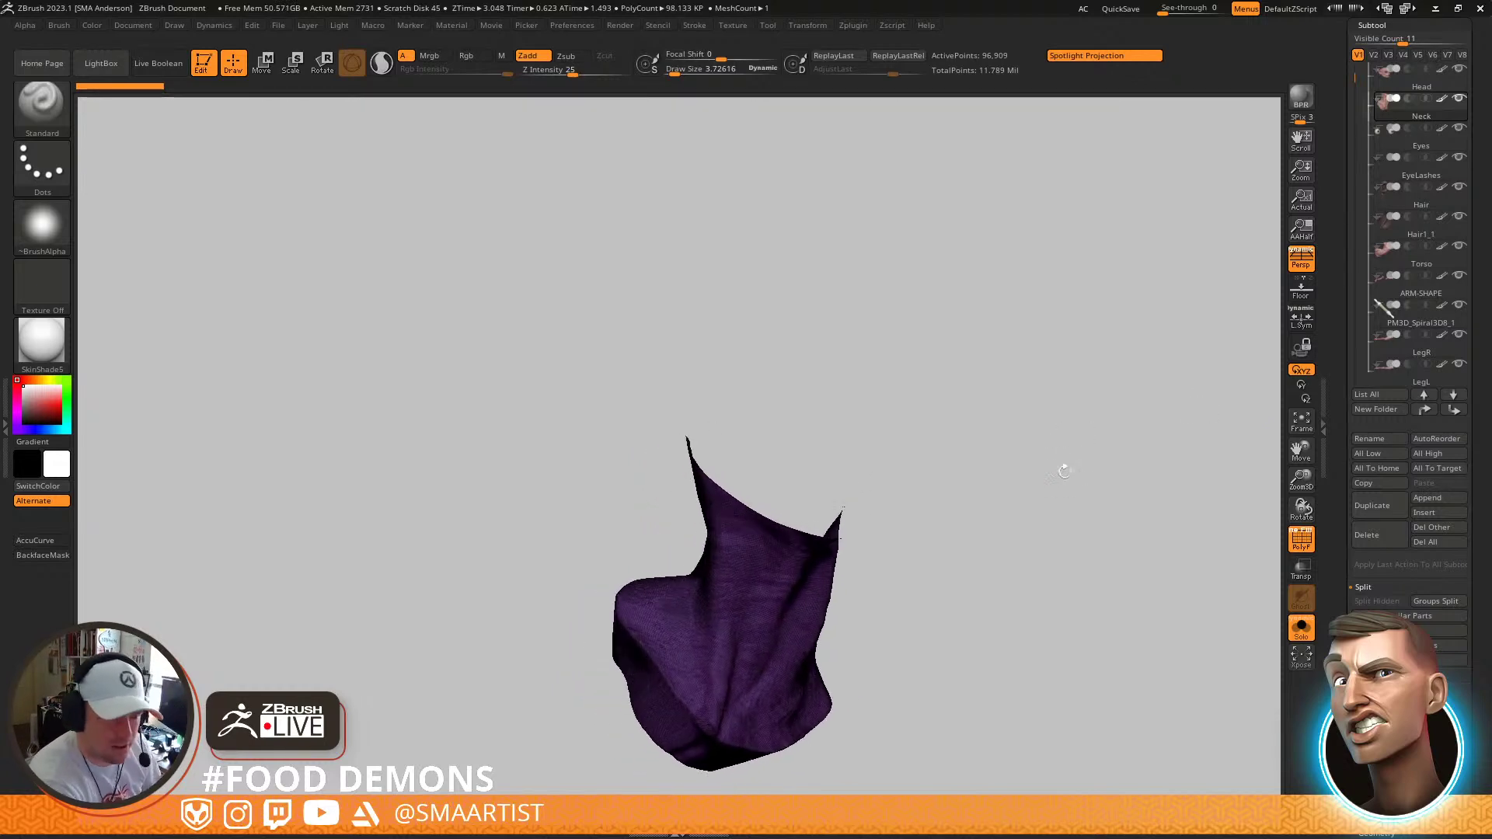
pyautogui.hotkey('alt', 'Up')
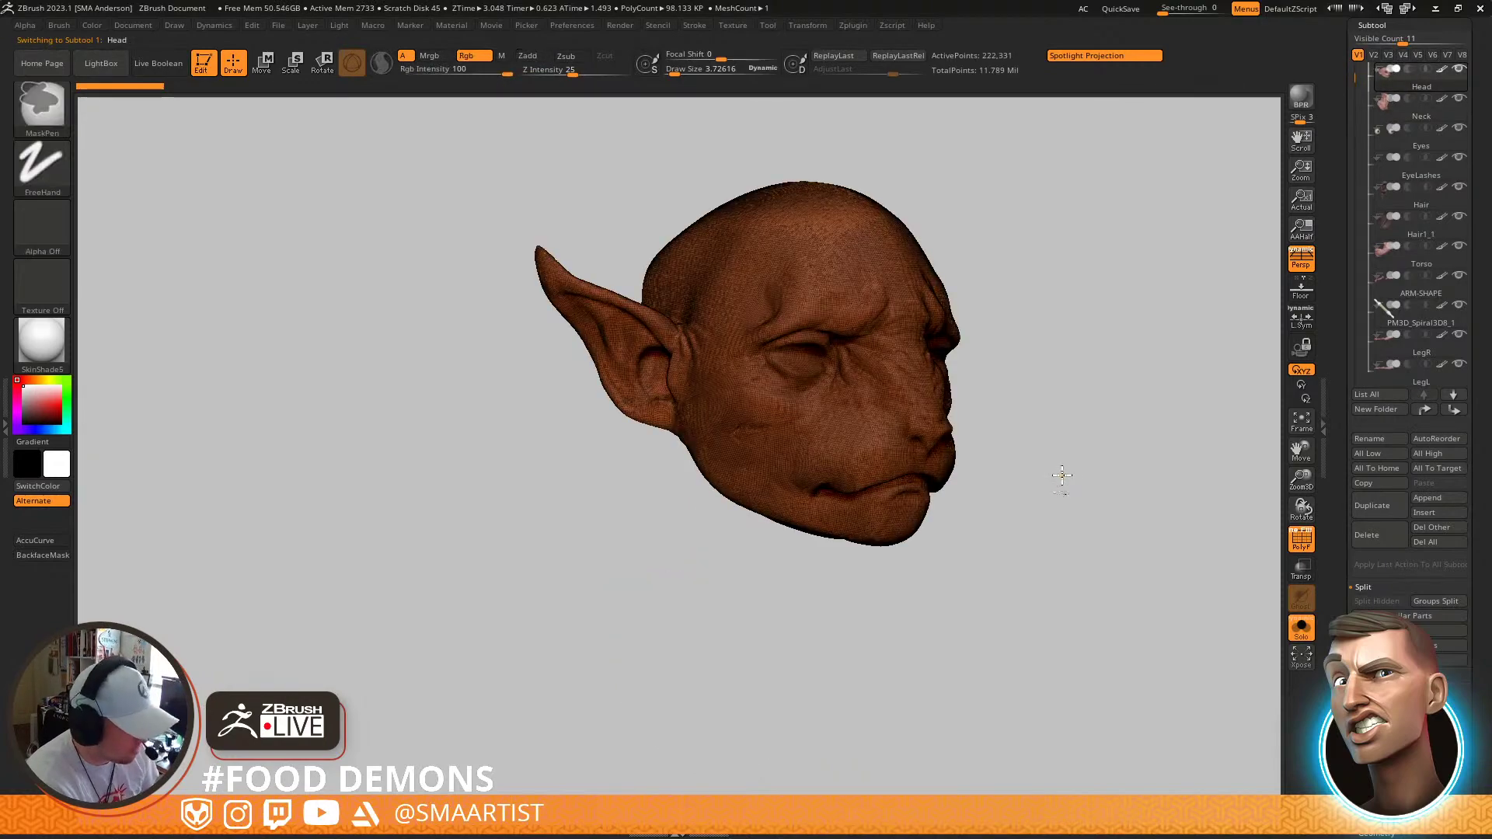
pyautogui.hotkey('shift', 's')
pyautogui.moveTo(1042, 446); pyautogui.dragTo(1137, 451)
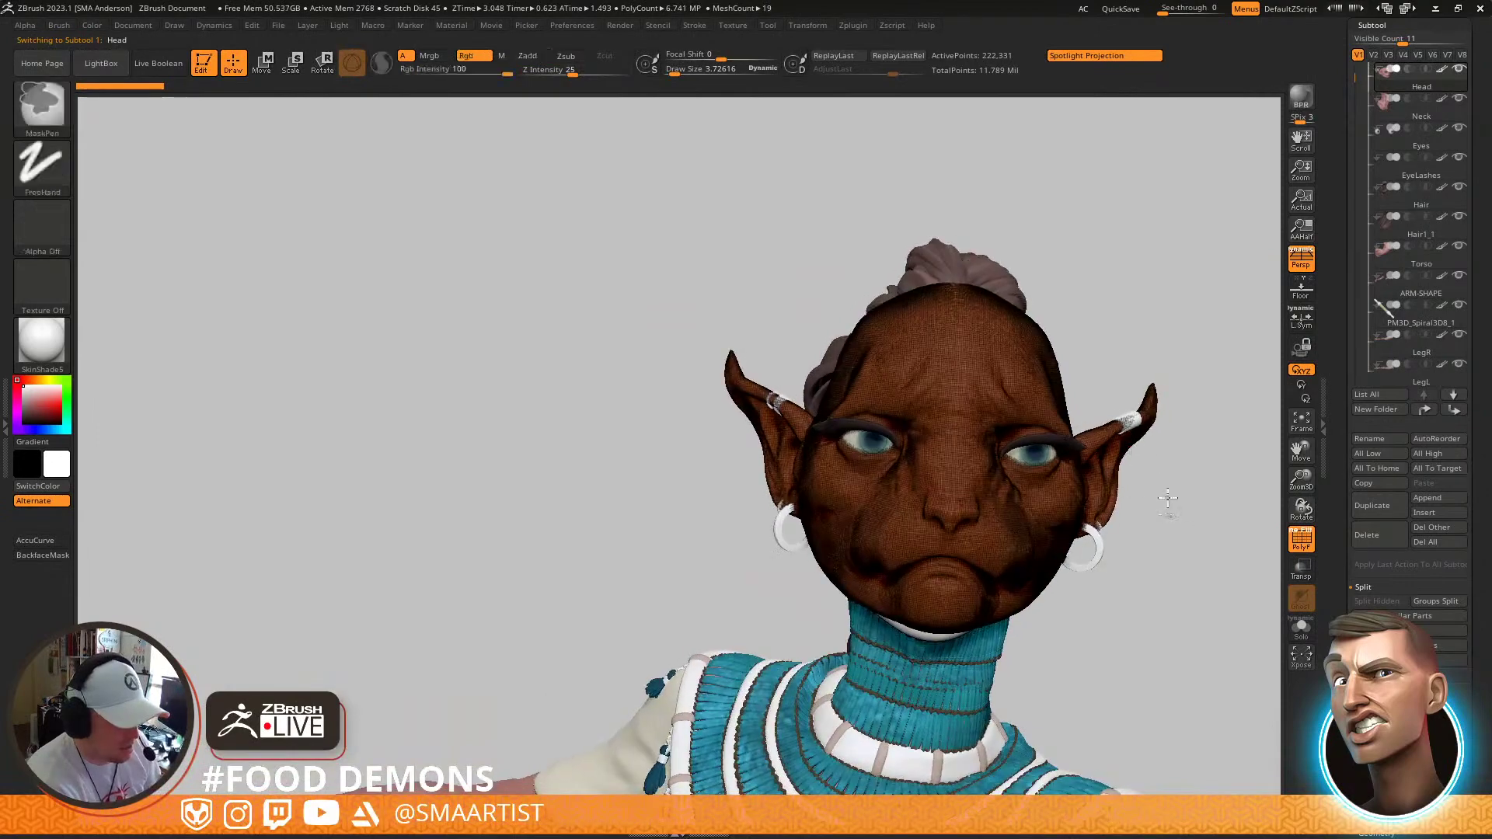
pyautogui.keyDown('ctrl'); pyautogui.moveTo(1168, 513); pyautogui.dragTo(1093, 443, button='right'); pyautogui.keyUp('ctrl')
pyautogui.keyDown('alt'); pyautogui.moveTo(1167, 447); pyautogui.dragTo(1049, 373); pyautogui.keyUp('alt')
# Select the Base subtool and move it to the very start of the subtool order, above the Sphinx folder
pyautogui.moveTo(1355, 77); pyautogui.dragTo(1356, 55)
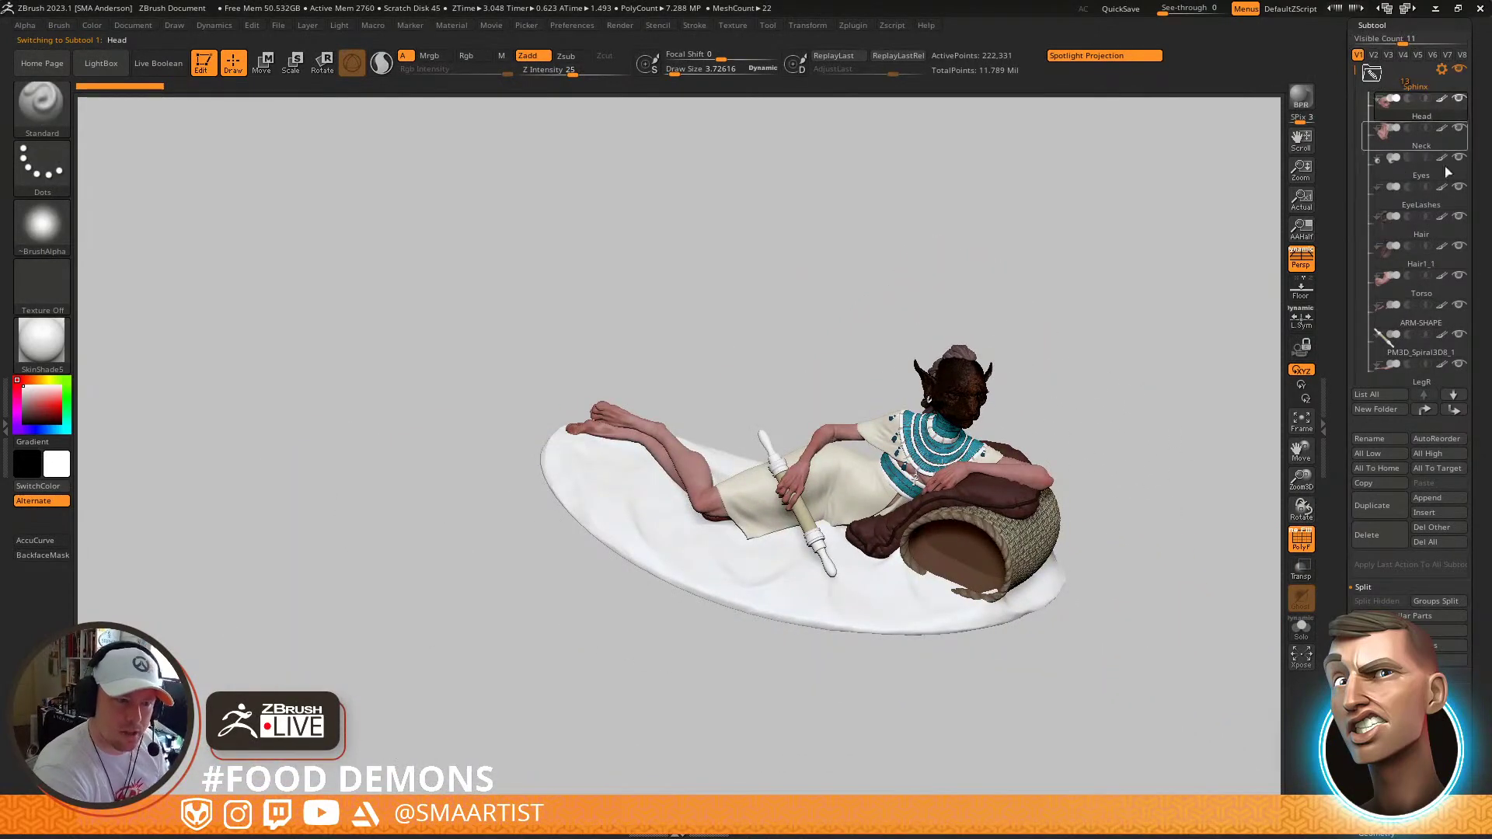
pyautogui.keyDown('alt'); pyautogui.click(901, 612); pyautogui.keyUp('alt')
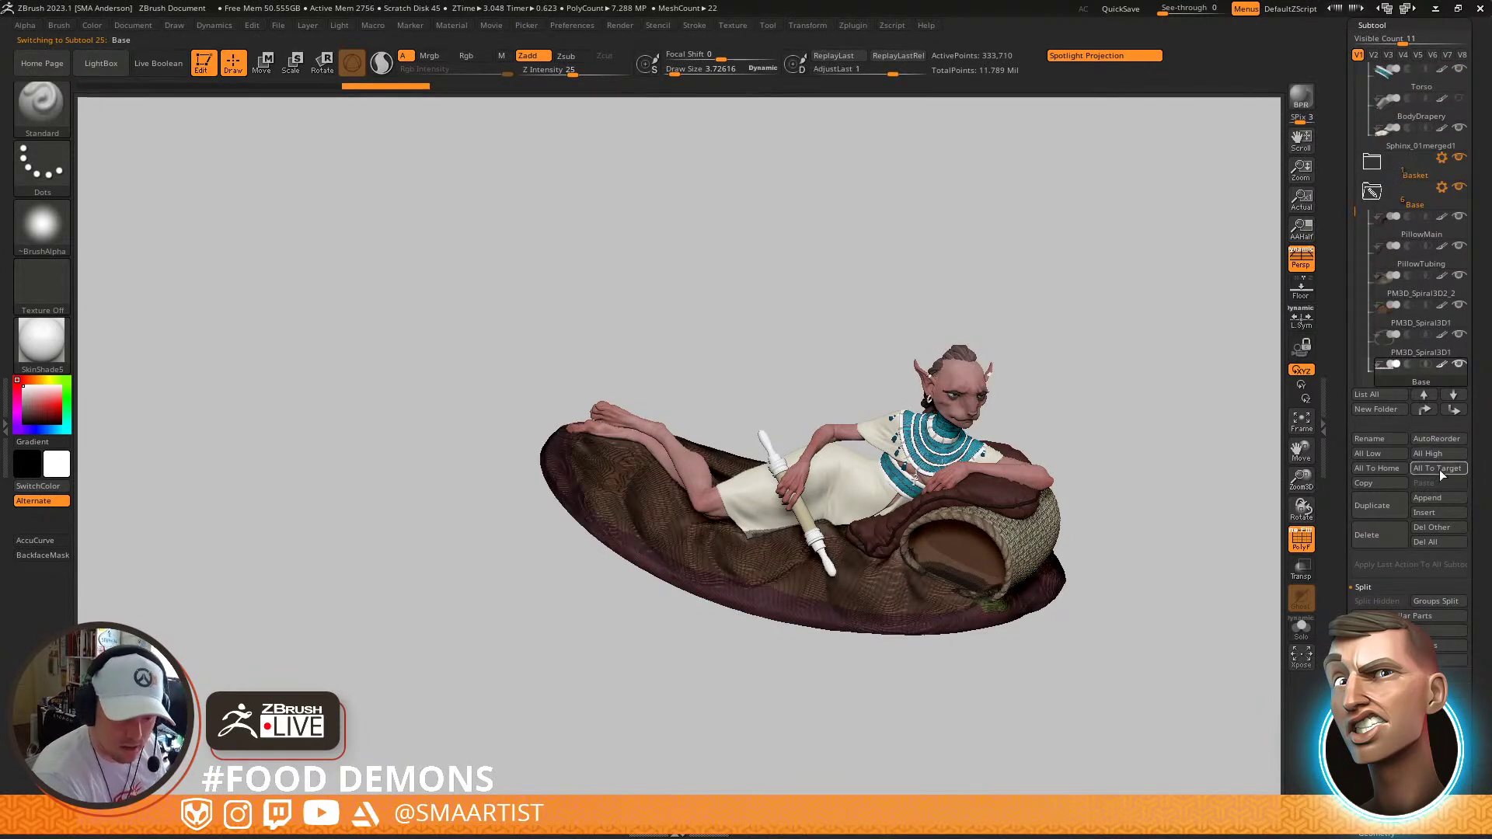
pyautogui.click(1456, 413)
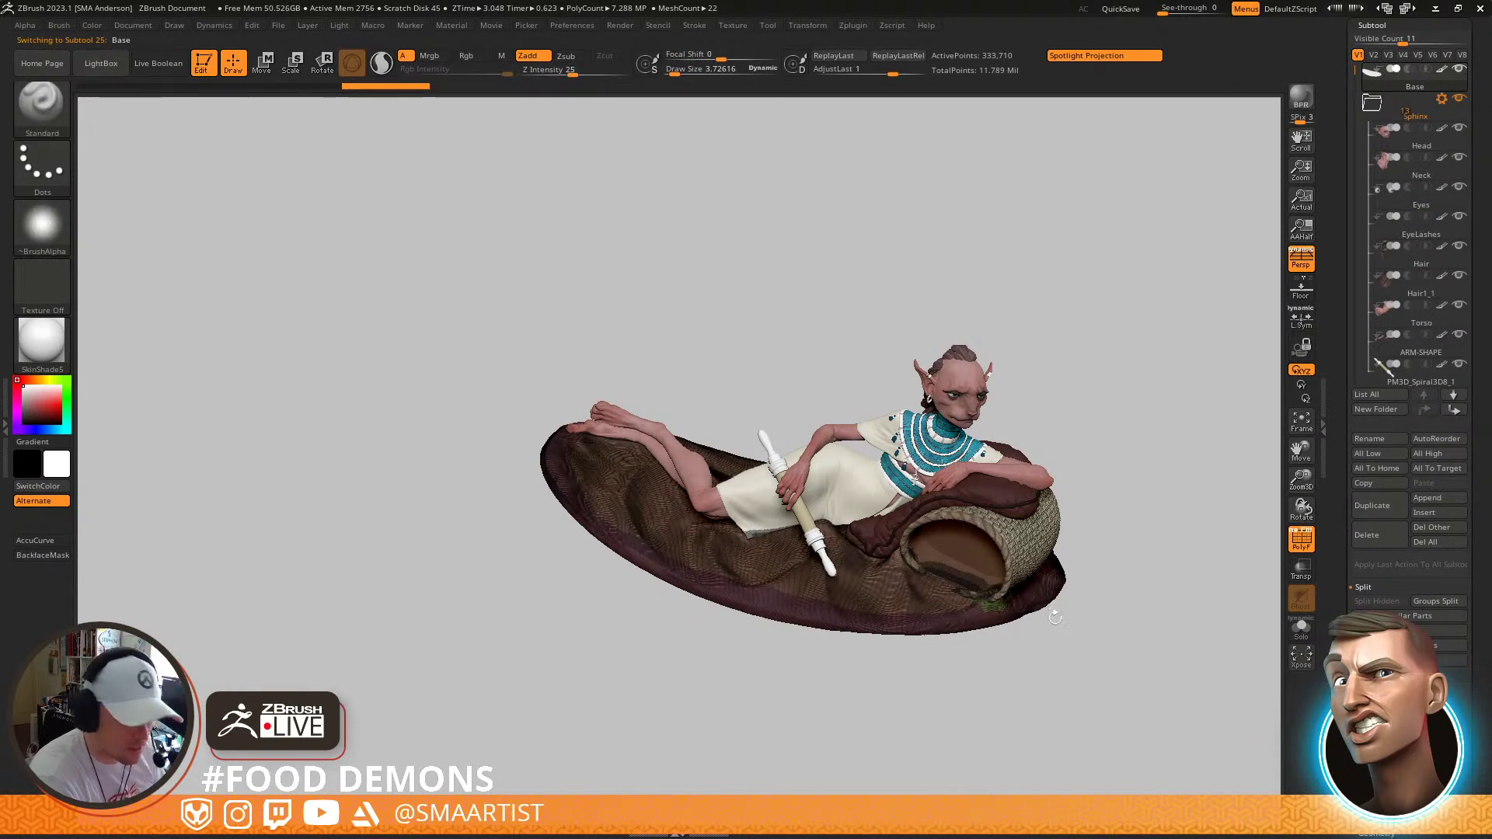
# Save the tool as Sphinx_03 in the _Sphinx folder
pyautogui.hotkey('ctrl', 's')
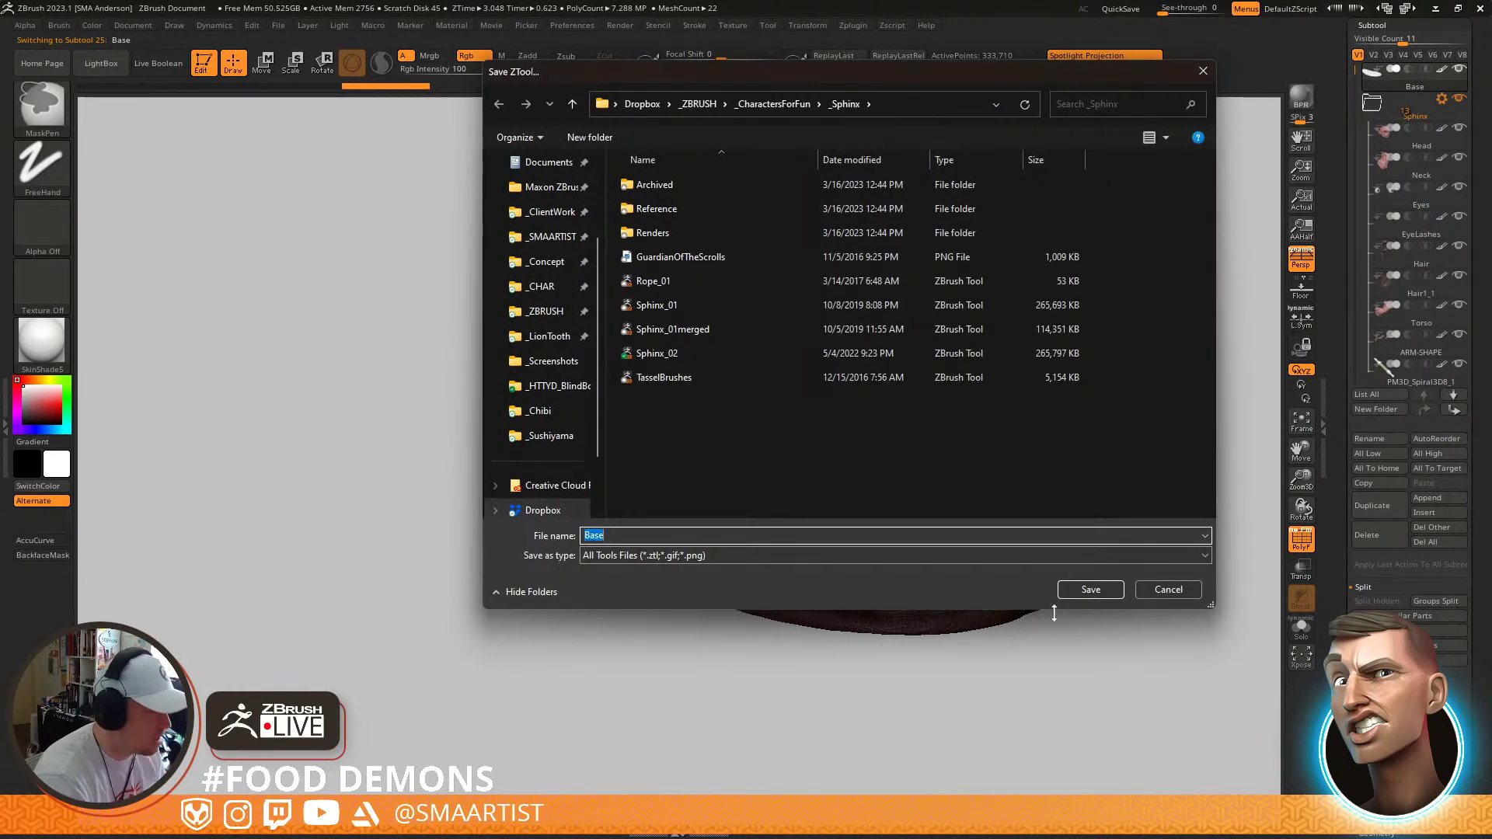
pyautogui.click(657, 353)
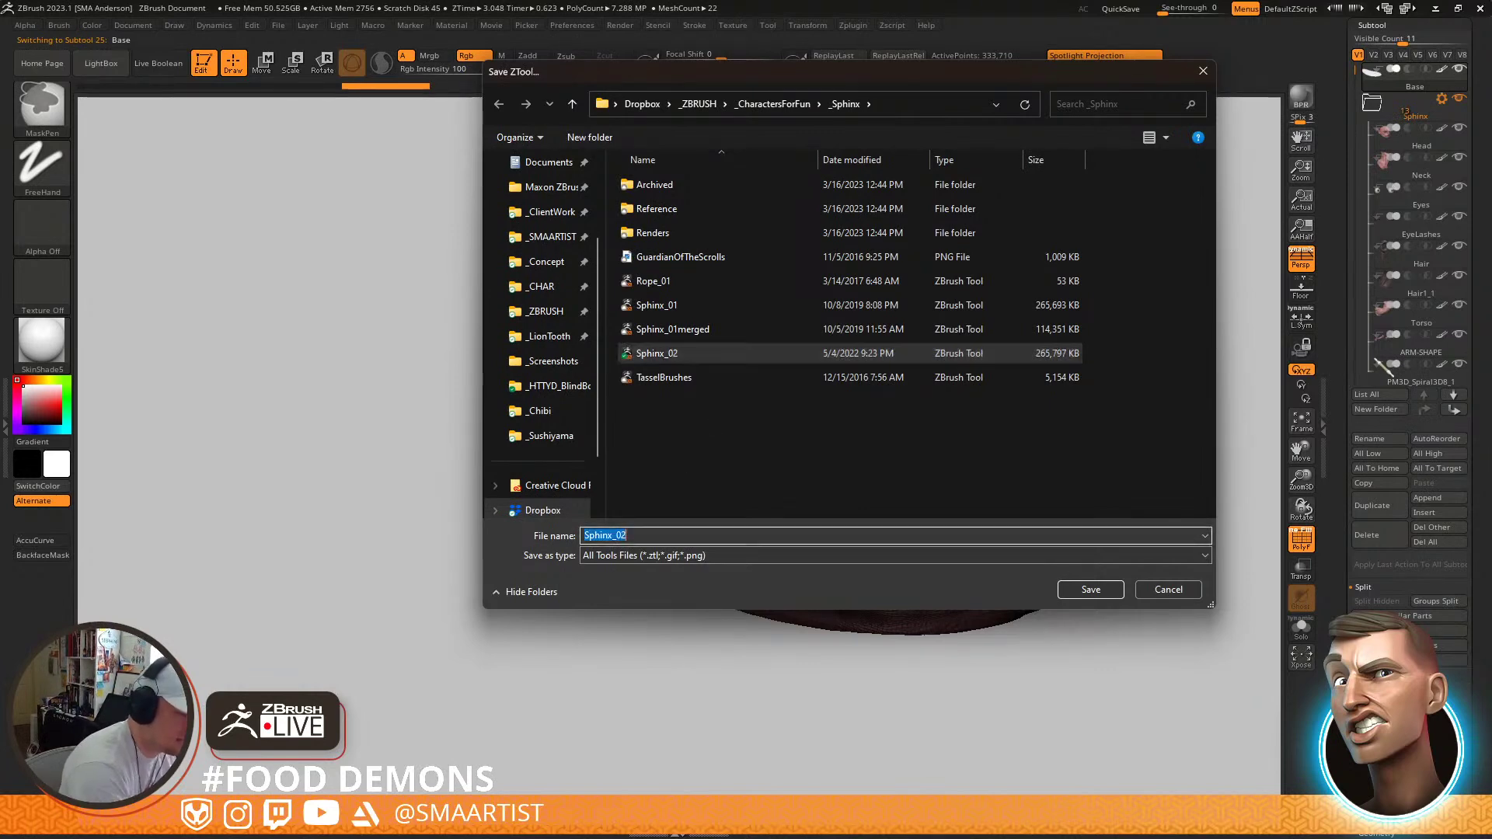
pyautogui.press('BackSpace')
pyautogui.write('3')
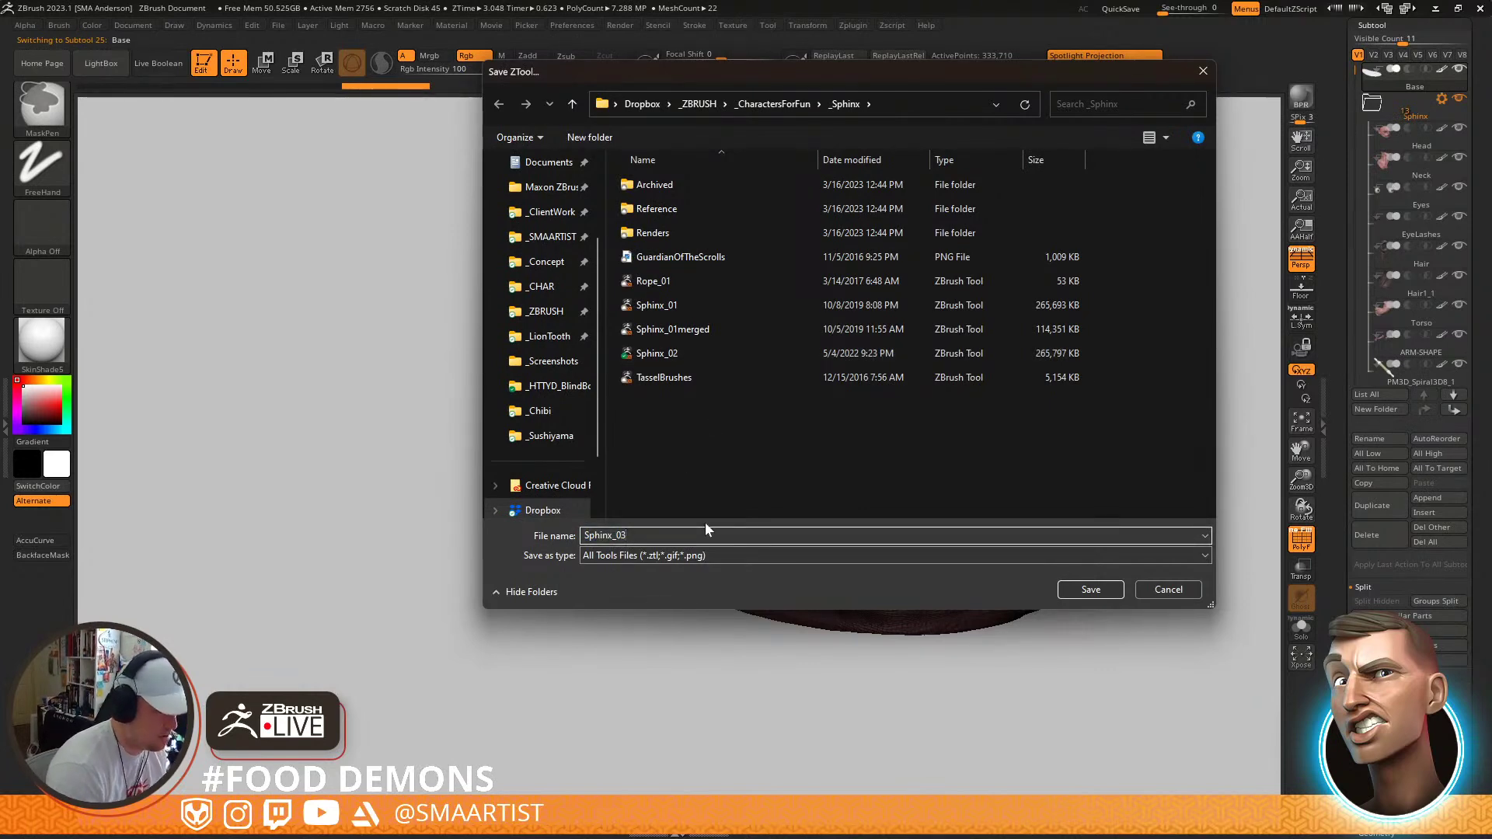
pyautogui.click(1090, 590)
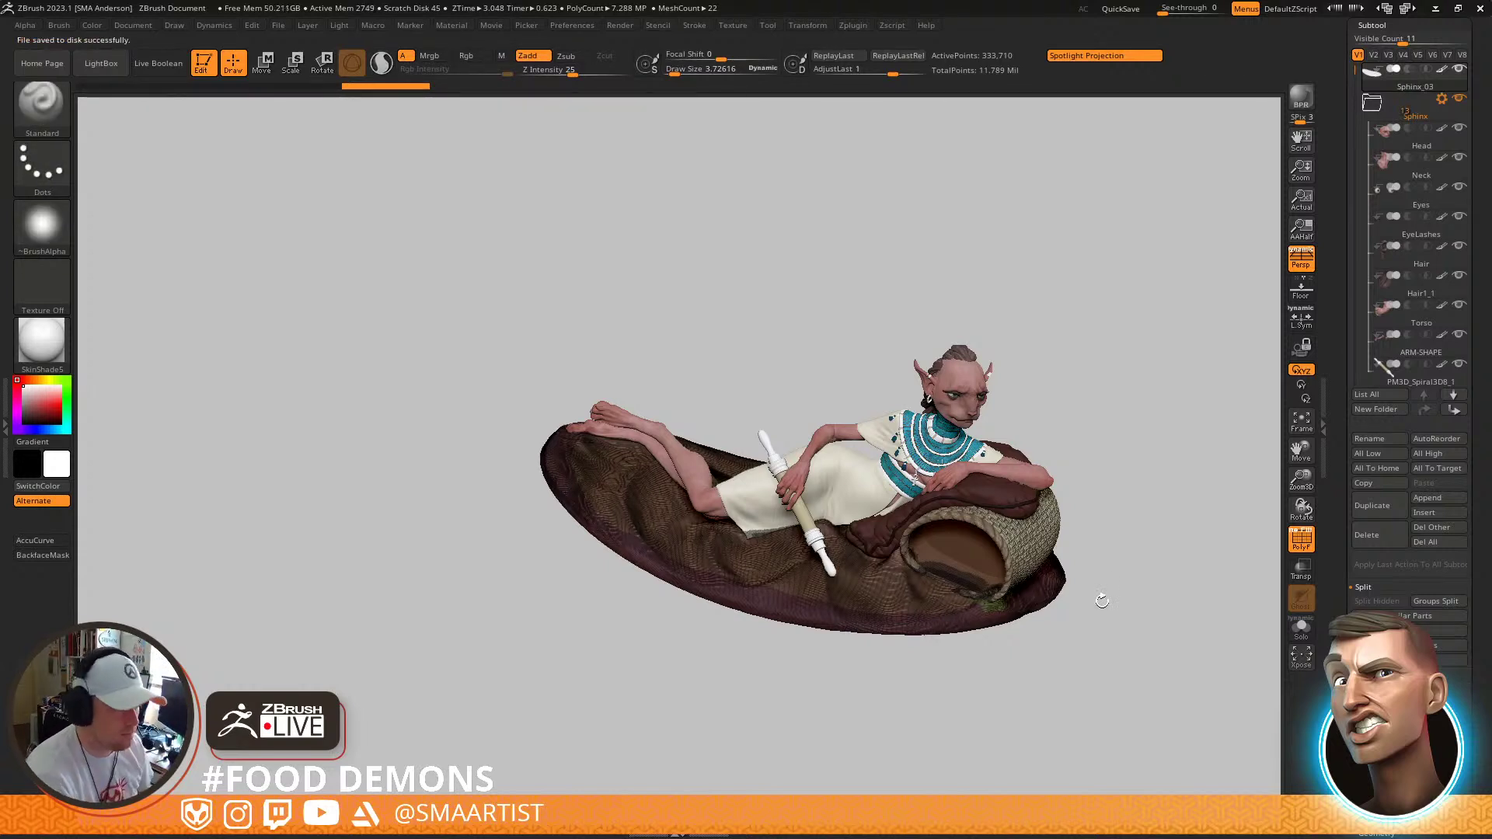
# Hide the base subtool, select the woven basket and view its weave up close without the wireframe
pyautogui.moveTo(1120, 458); pyautogui.dragTo(1119, 471)
pyautogui.click(1458, 70)
pyautogui.moveTo(1112, 460)
pyautogui.mouseDown(button='right')
pyautogui.moveTo(1111, 410)
pyautogui.moveTo(1132, 518)
pyautogui.moveTo(1040, 503)
pyautogui.mouseUp(button='right')
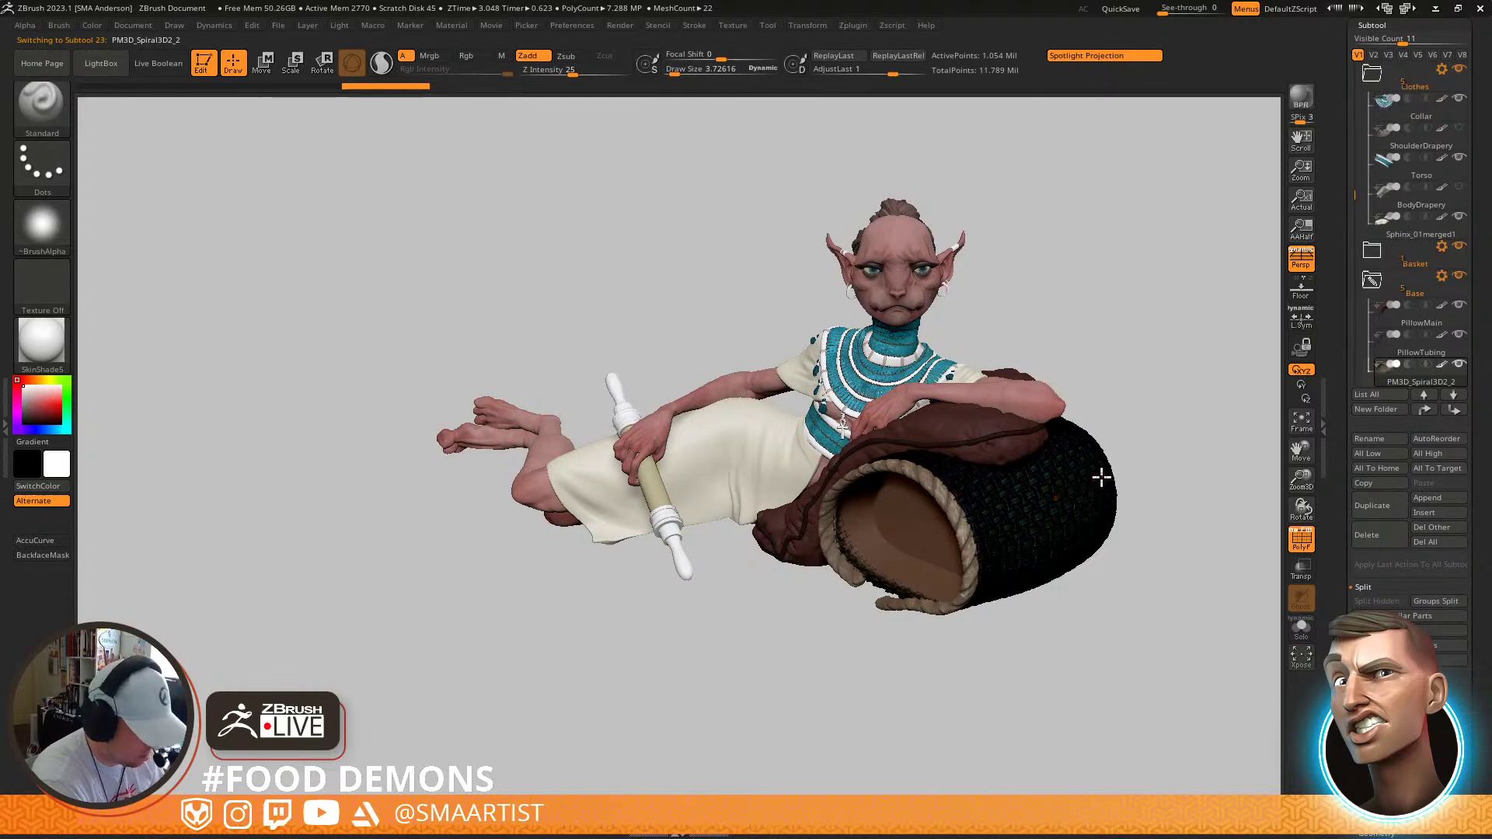
pyautogui.hotkey('shift', 'f')
pyautogui.moveTo(1100, 476)
pyautogui.keyDown('ctrl'); pyautogui.mouseDown(button='right')
pyautogui.moveTo(1045, 501)
pyautogui.moveTo(1047, 556)
pyautogui.moveTo(1092, 431)
pyautogui.moveTo(1094, 455)
pyautogui.mouseUp(button='right'); pyautogui.keyUp('ctrl')
pyautogui.keyDown('ctrl'); pyautogui.moveTo(1147, 532); pyautogui.dragTo(1152, 458, button='right'); pyautogui.keyUp('ctrl')
pyautogui.moveTo(1212, 419); pyautogui.dragTo(1170, 476, button='right')
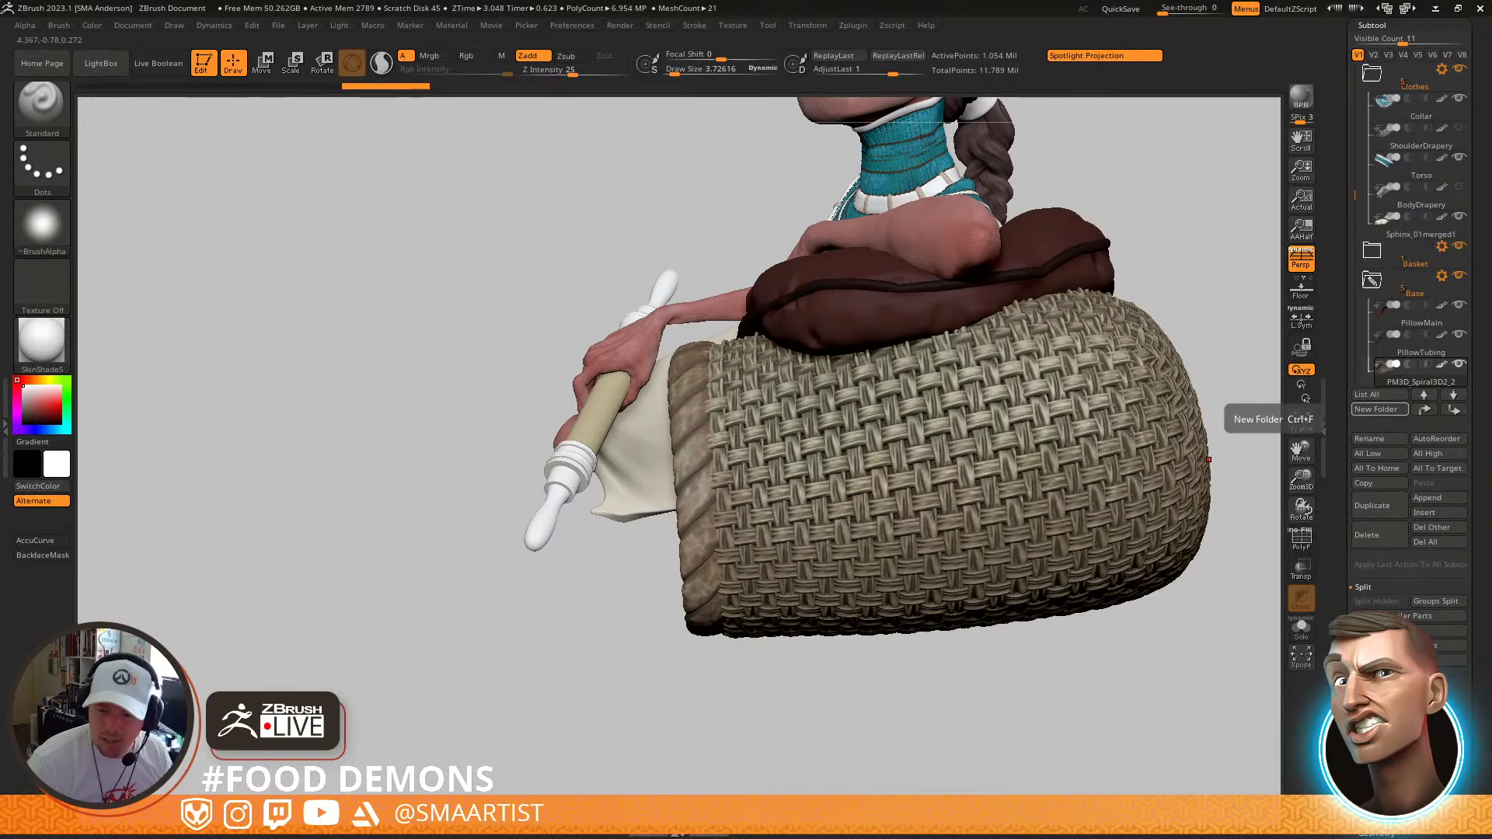
# Switch to the browser, maximize its window and open the YouTube channel linked on smaartist.com
pyautogui.hotkey('alt', 'Tab')
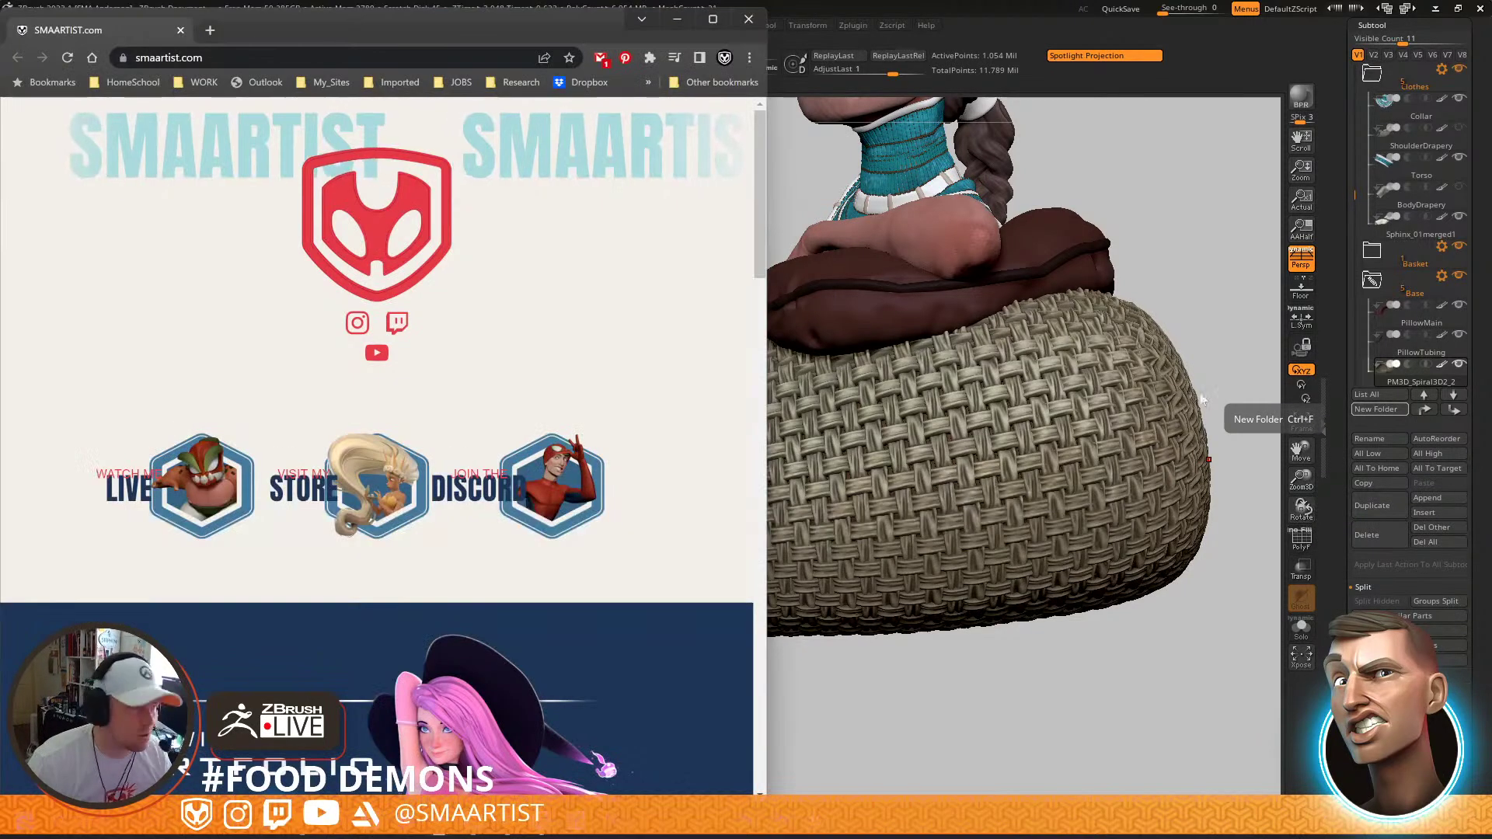
pyautogui.click(705, 19)
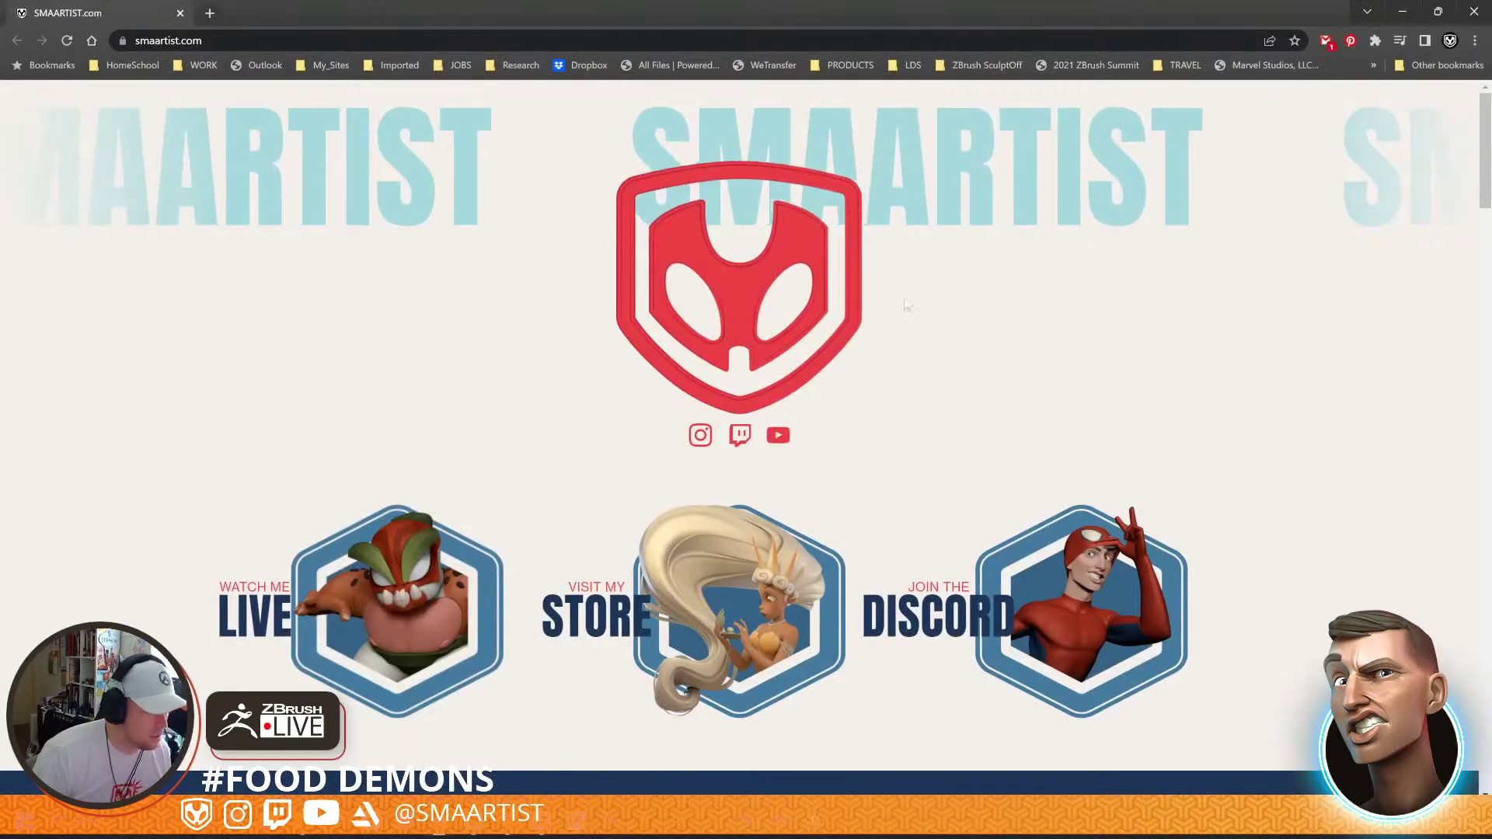
pyautogui.click(780, 440)
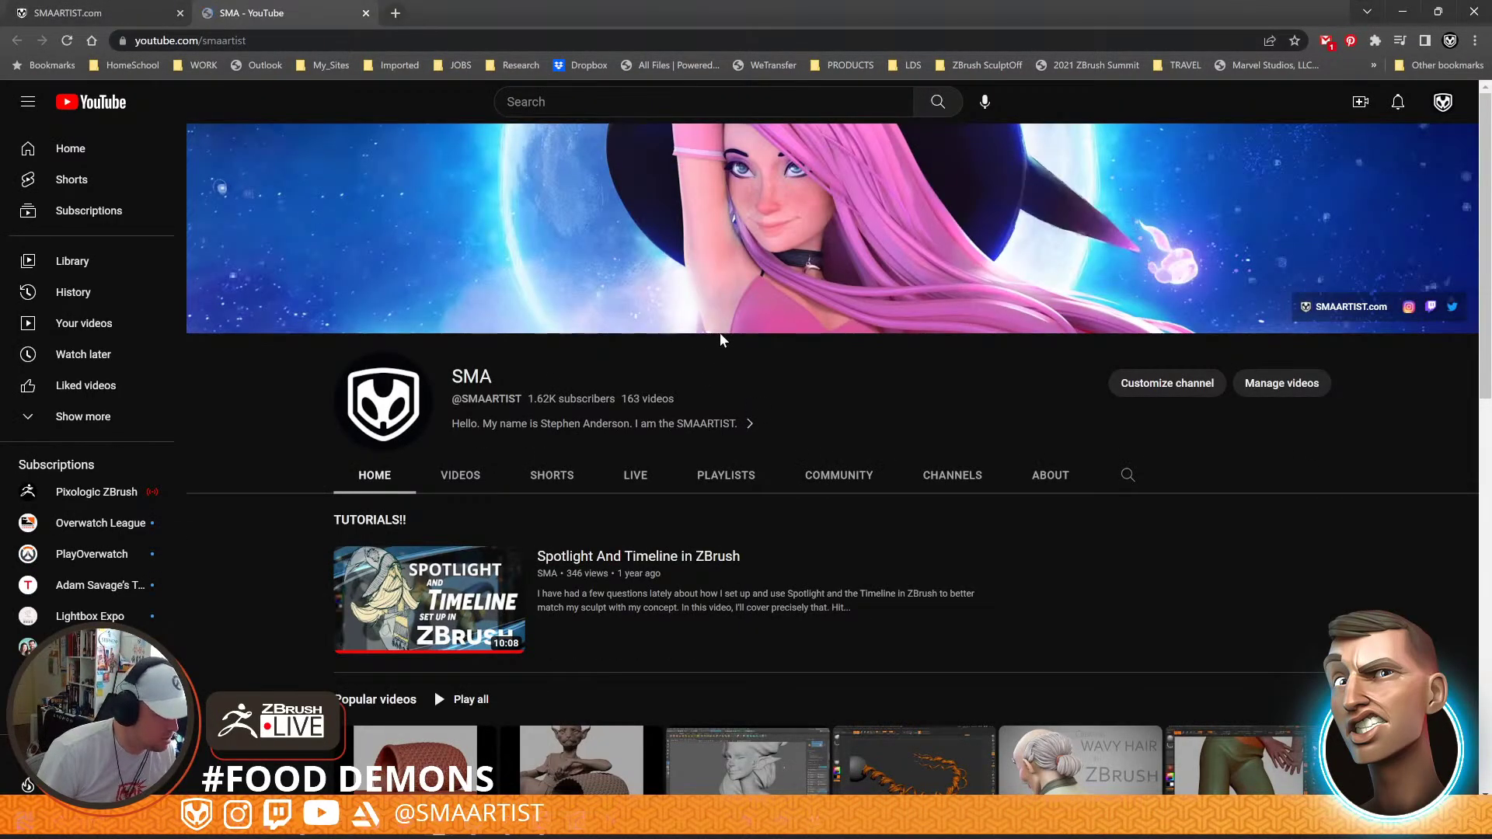
# Find the "Live Stream - NanoMesh Wicker Basket" video on the channel page and copy its share link
pyautogui.scroll(-3, 719, 336)
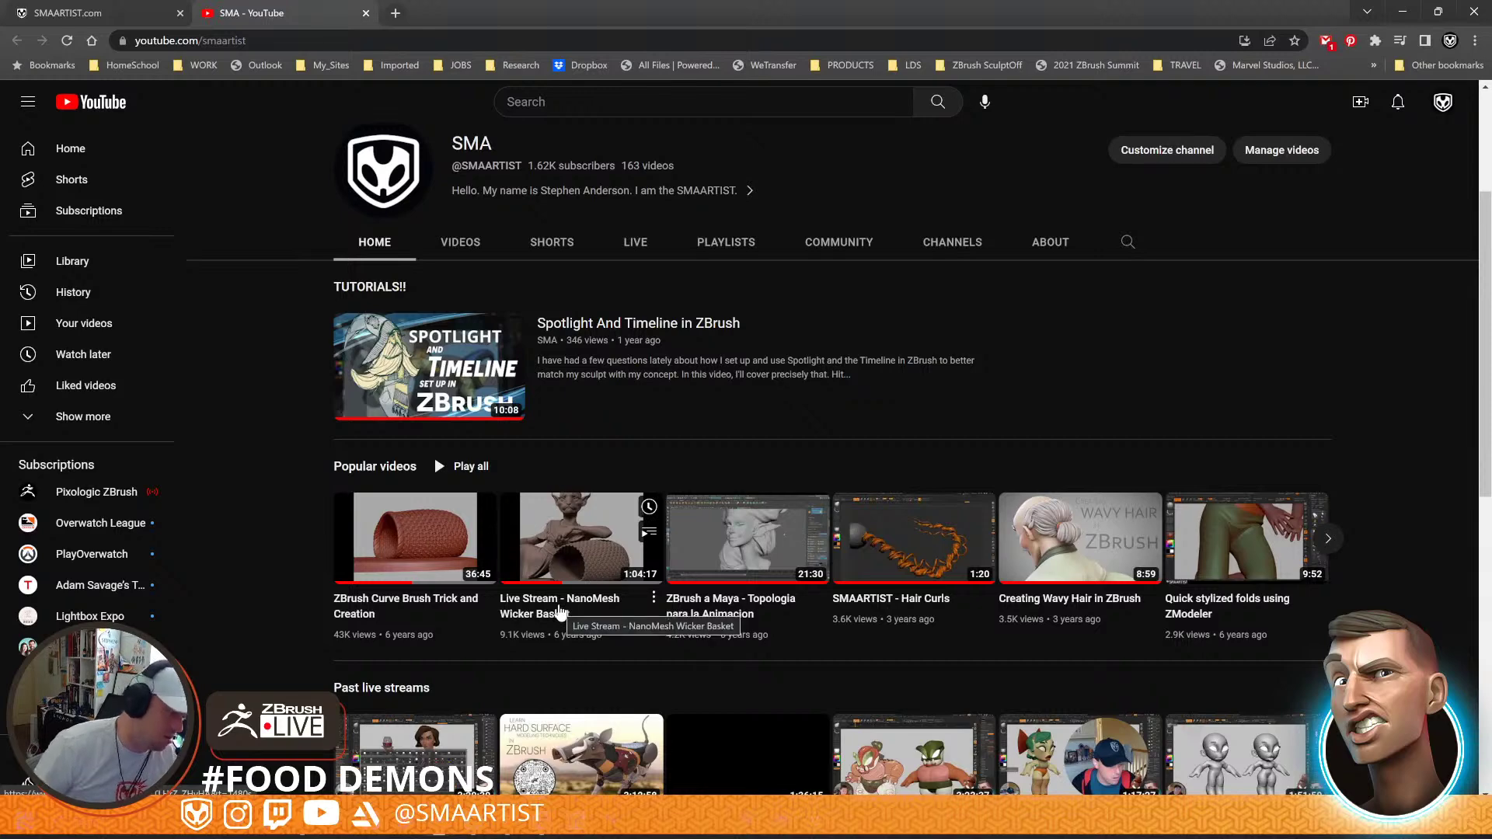
pyautogui.click(653, 600)
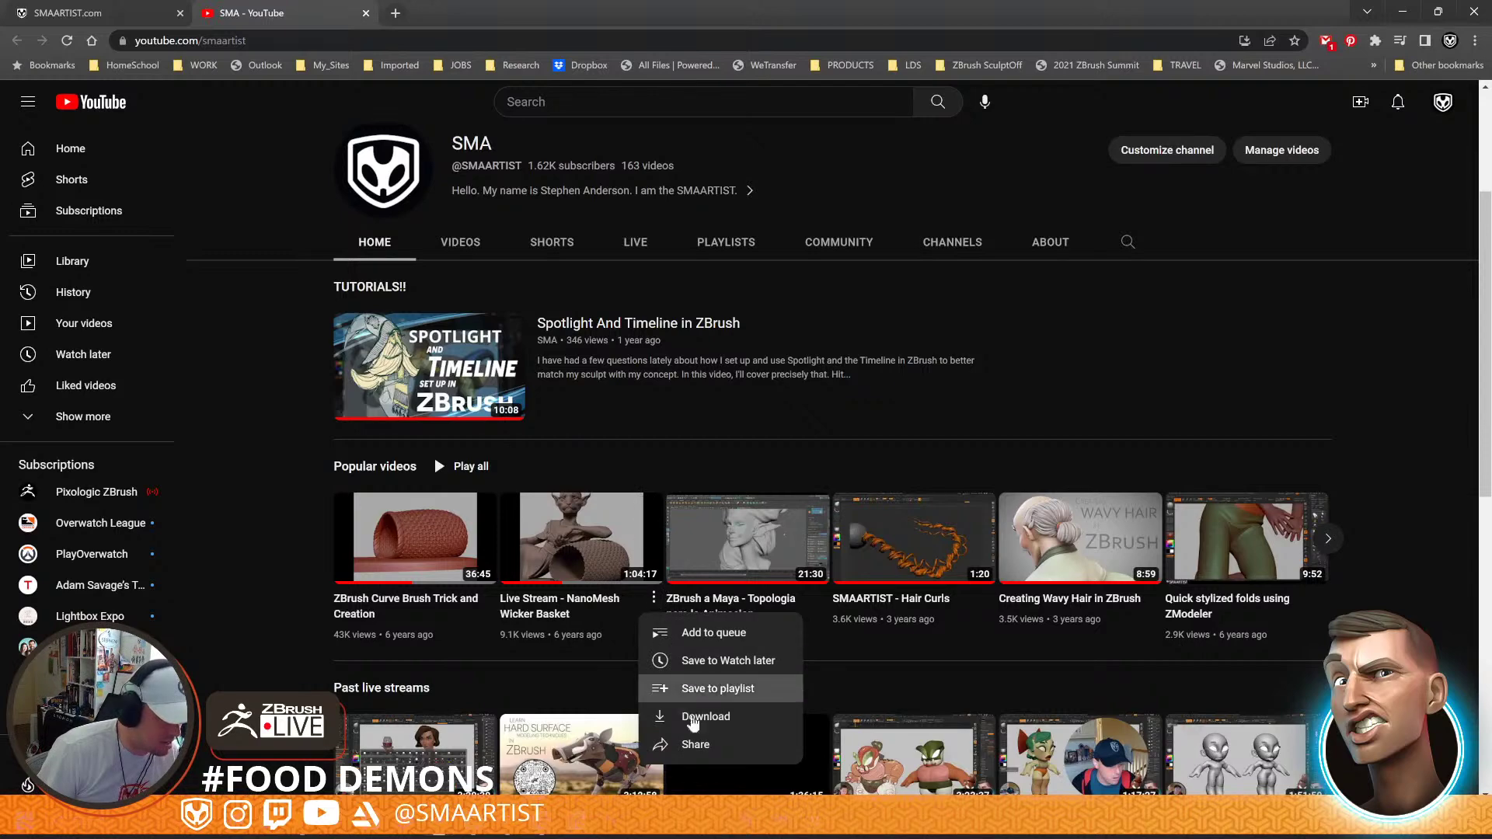
pyautogui.click(709, 743)
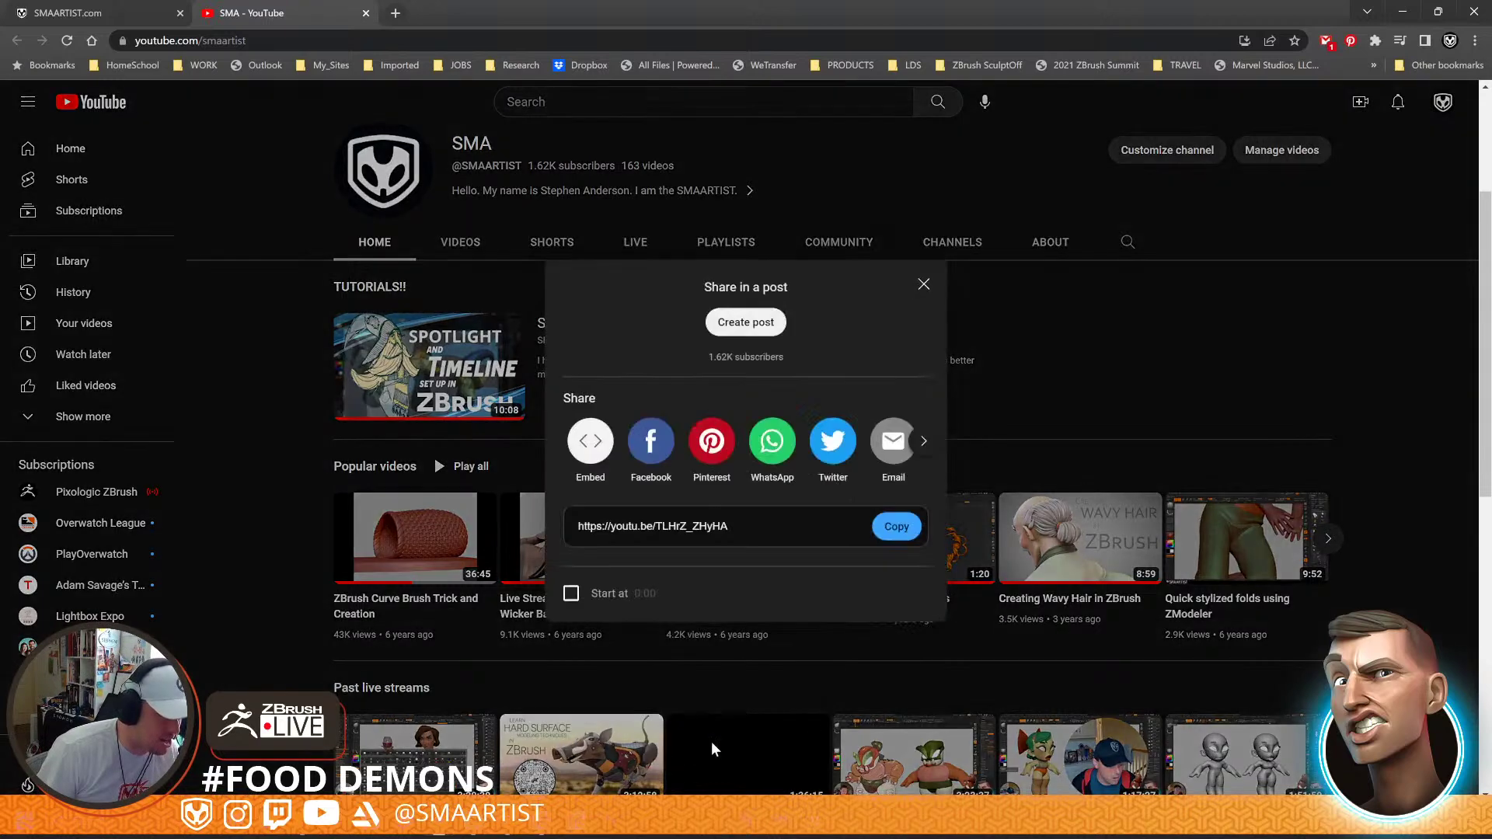
pyautogui.click(896, 526)
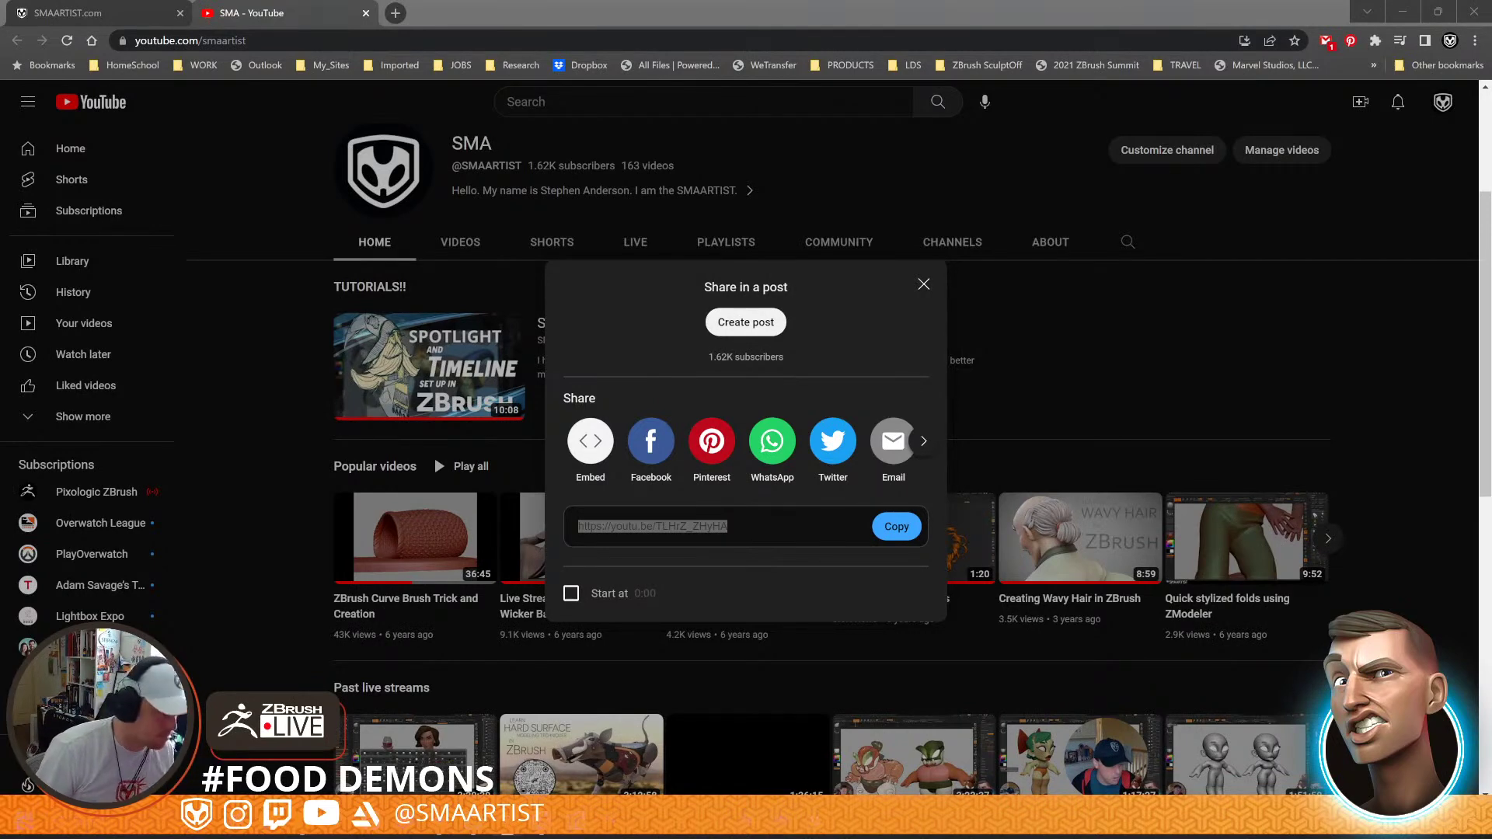
pyautogui.click(253, 617)
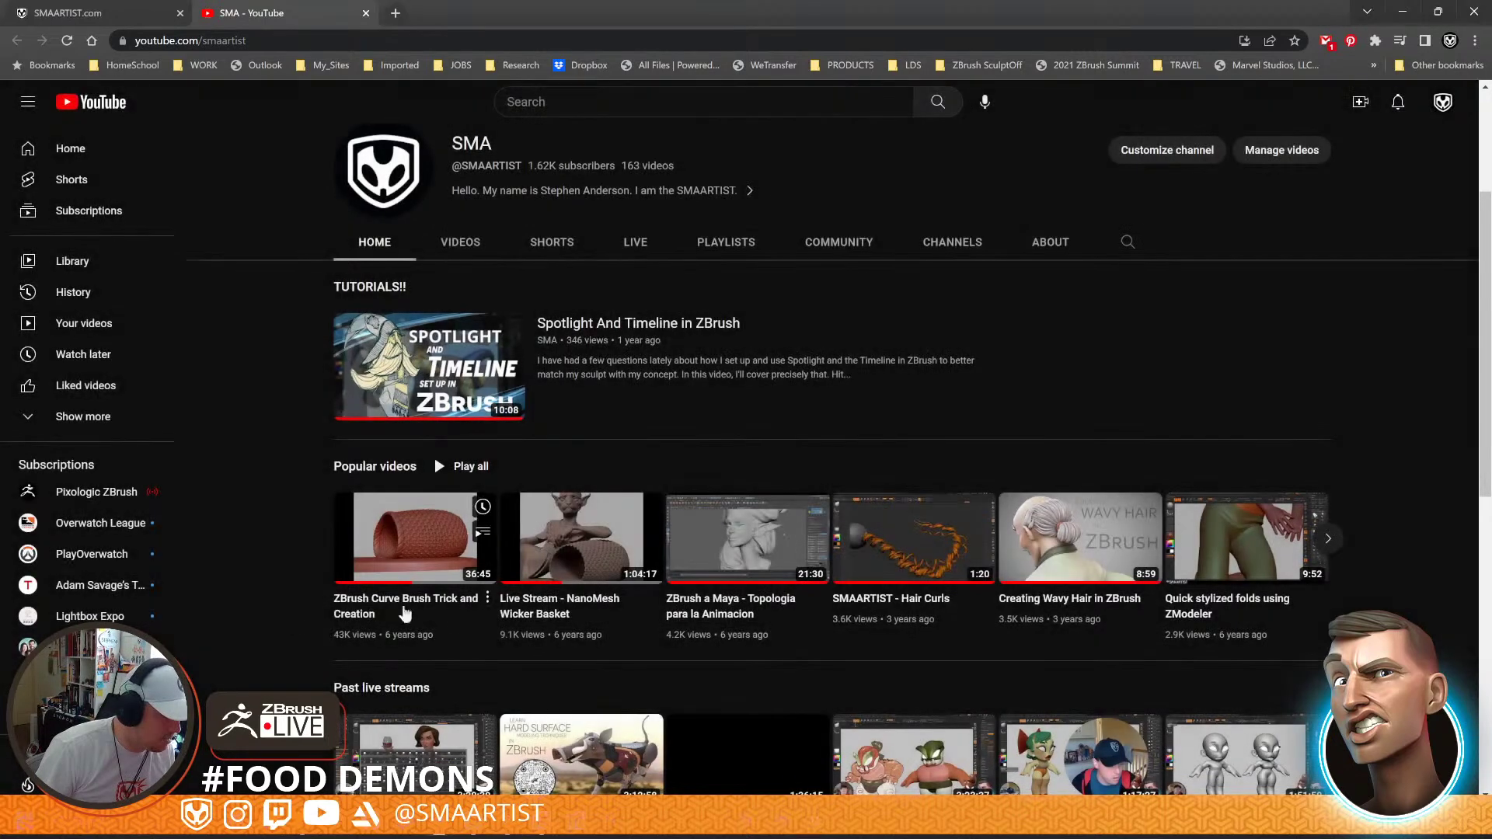
# Copy the share link of the "ZBrush Curve Brush Trick and Creation" video and close the sharing window
pyautogui.click(488, 598)
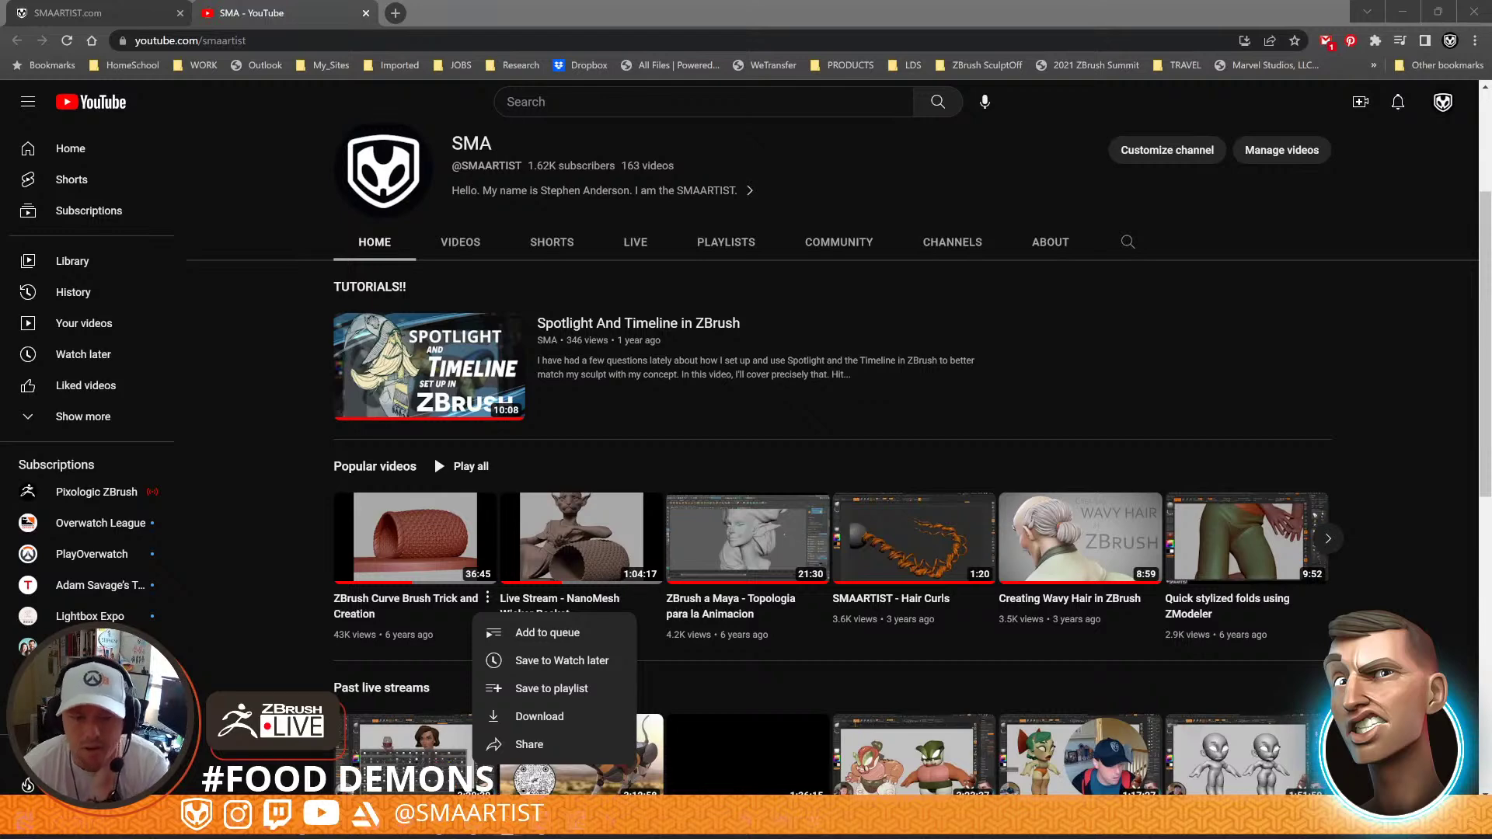
pyautogui.click(487, 600)
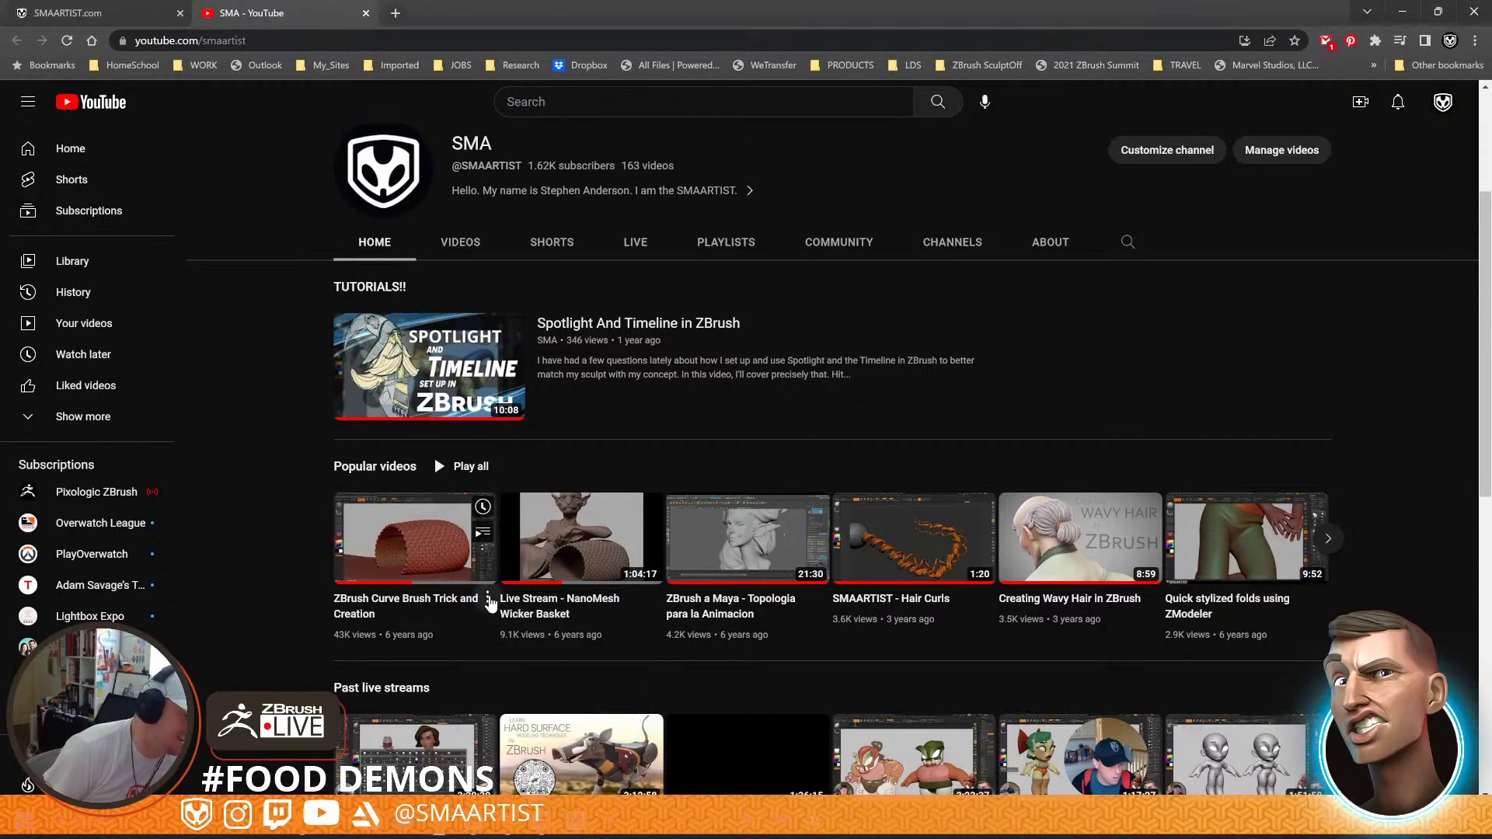
pyautogui.click(488, 600)
pyautogui.click(515, 744)
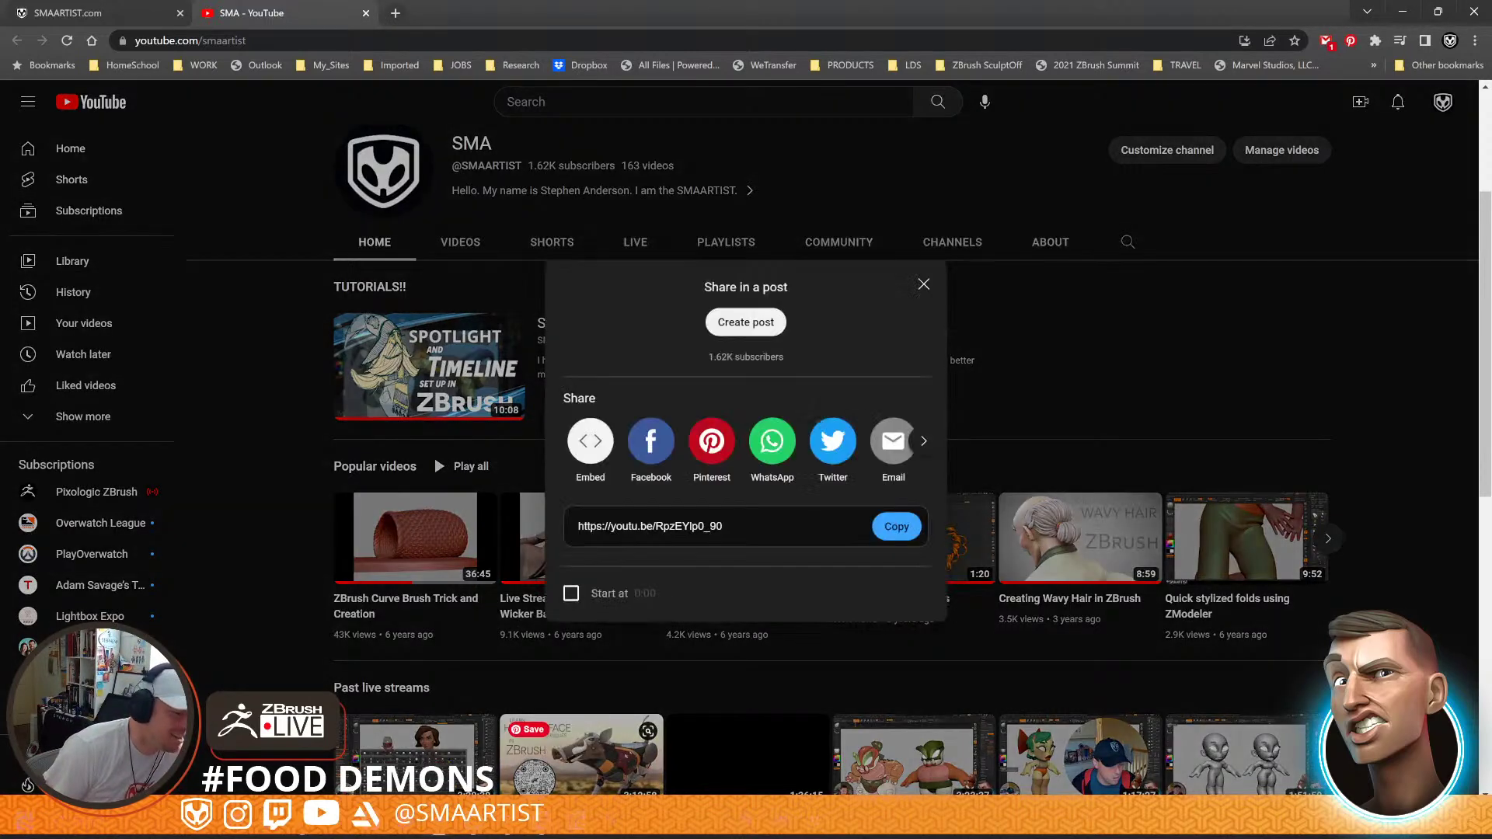
pyautogui.click(896, 526)
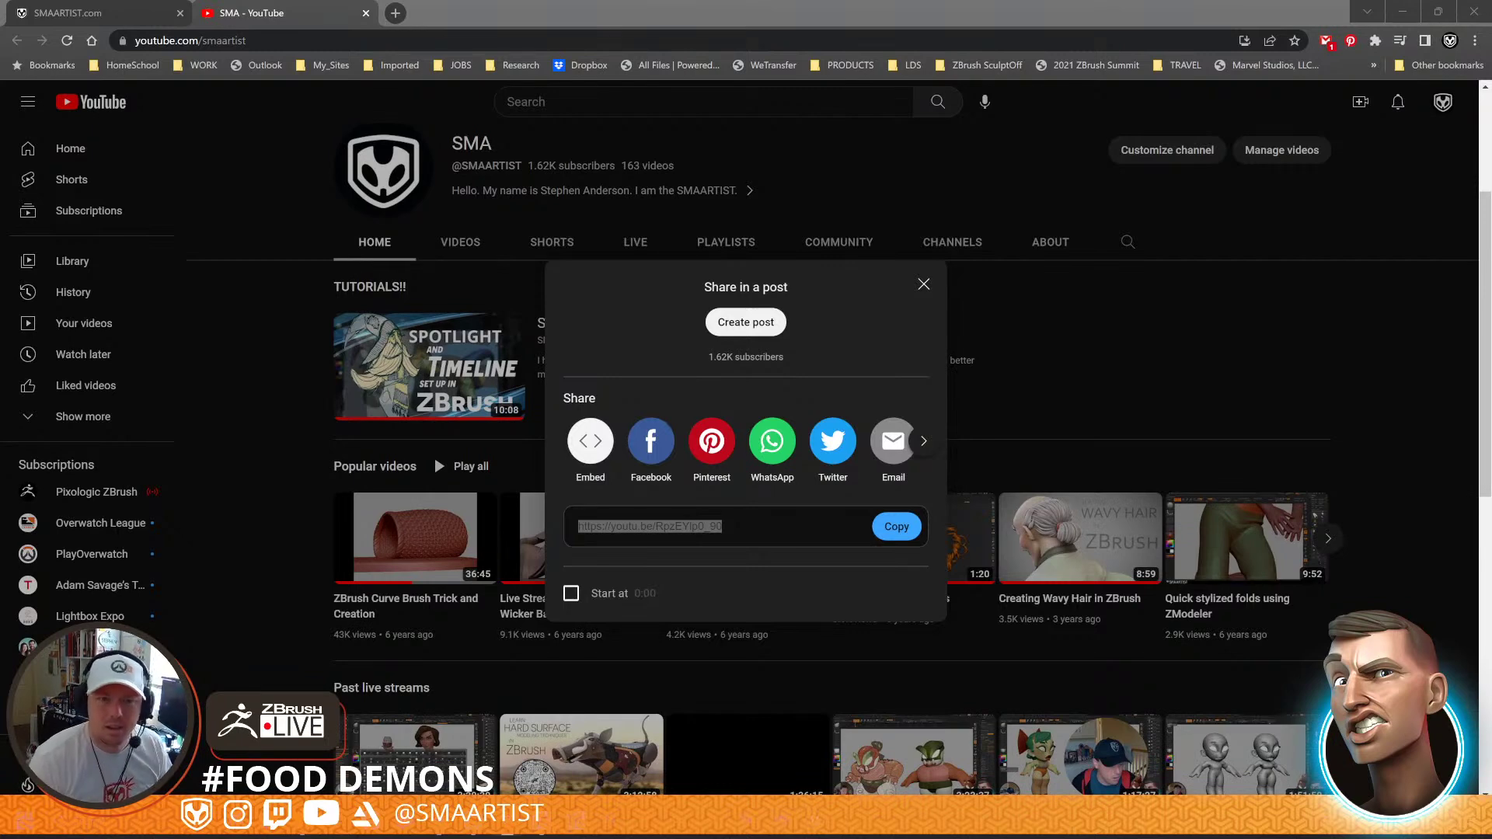
pyautogui.click(214, 524)
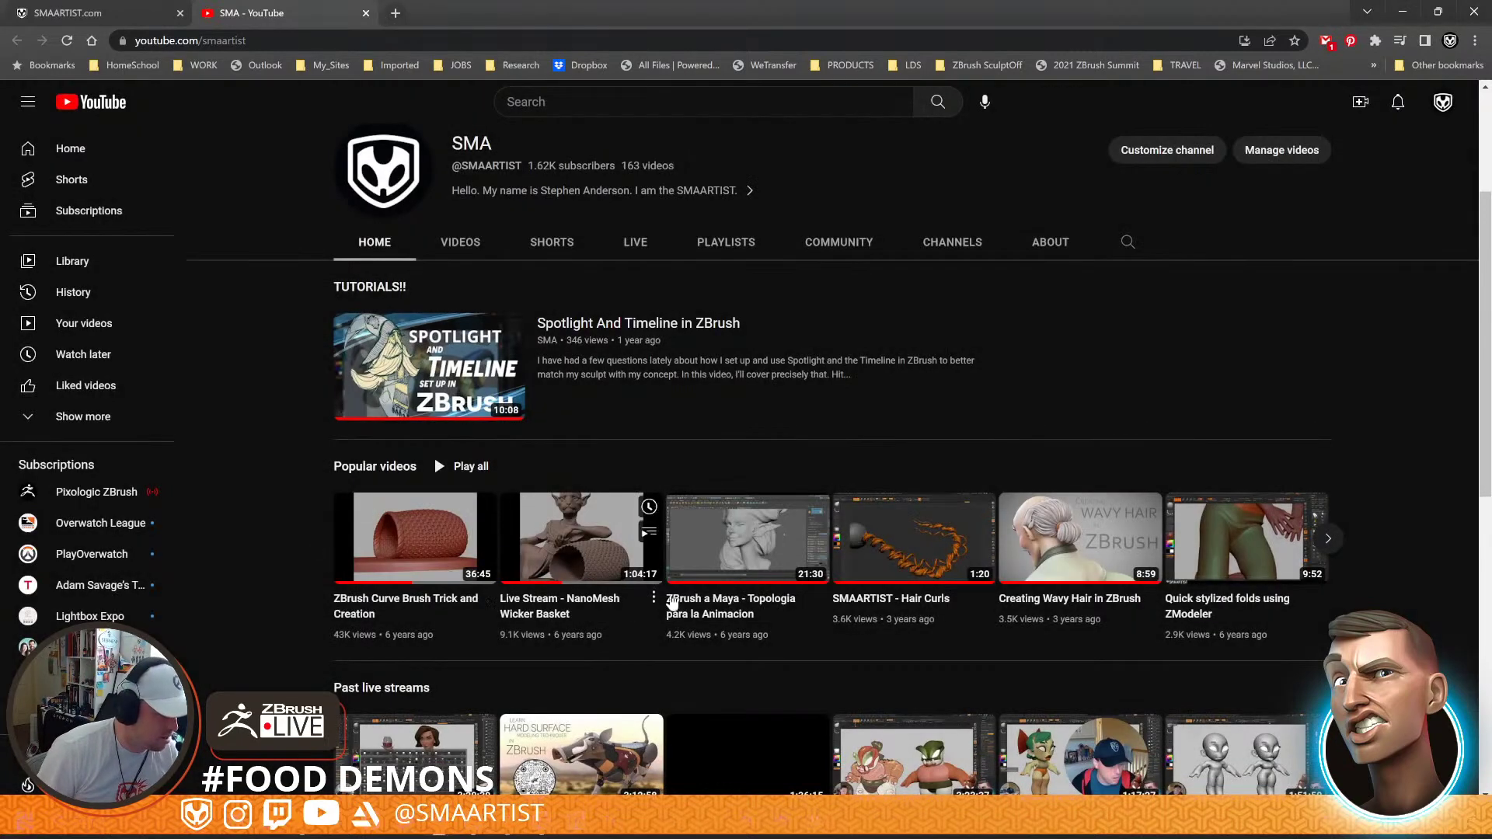
# Copy the NanoMesh Wicker Basket video's share link once more and close the sharing window
pyautogui.click(653, 598)
pyautogui.click(694, 744)
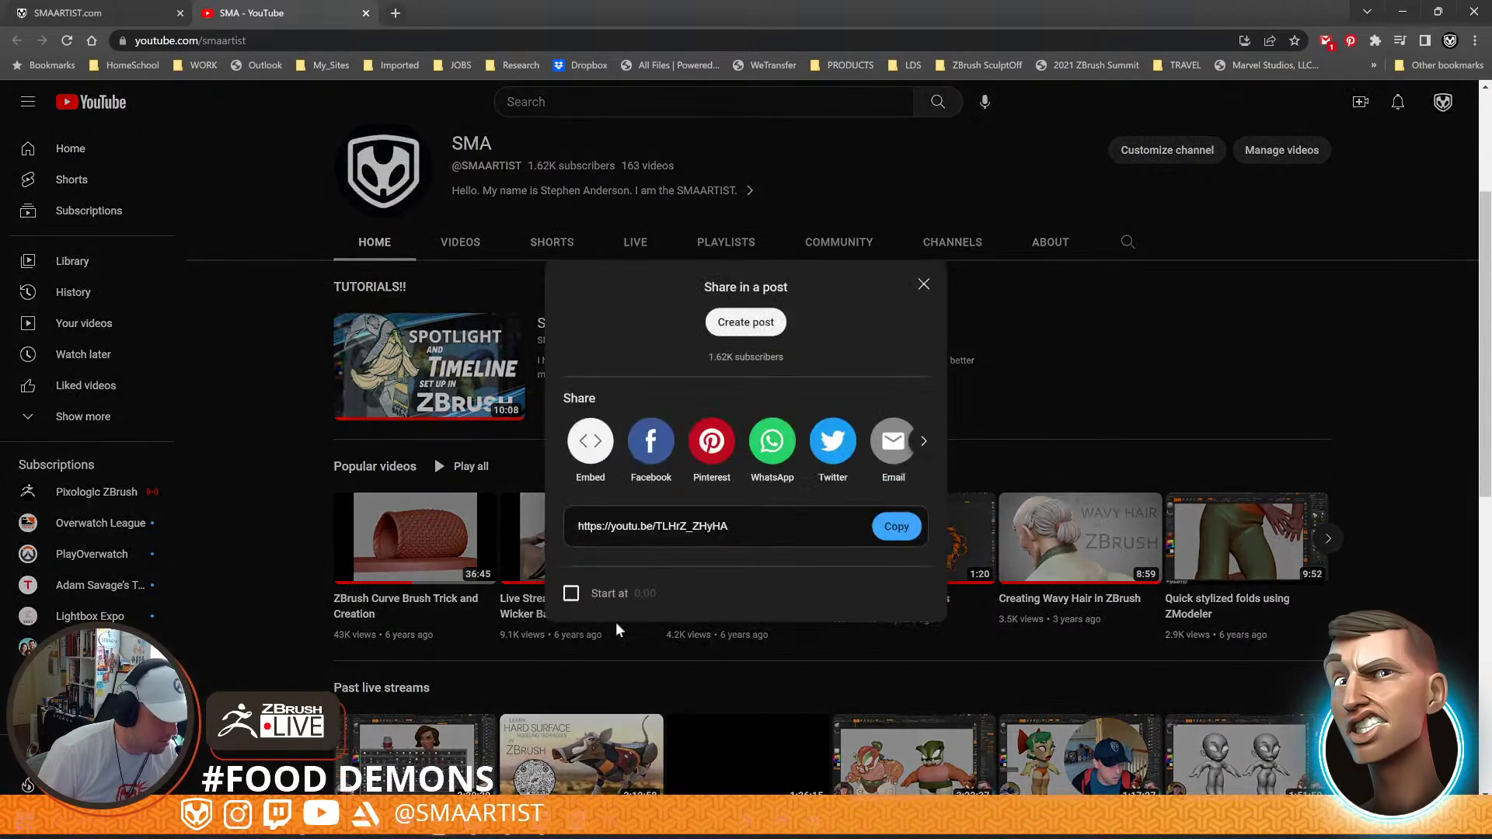
pyautogui.click(896, 526)
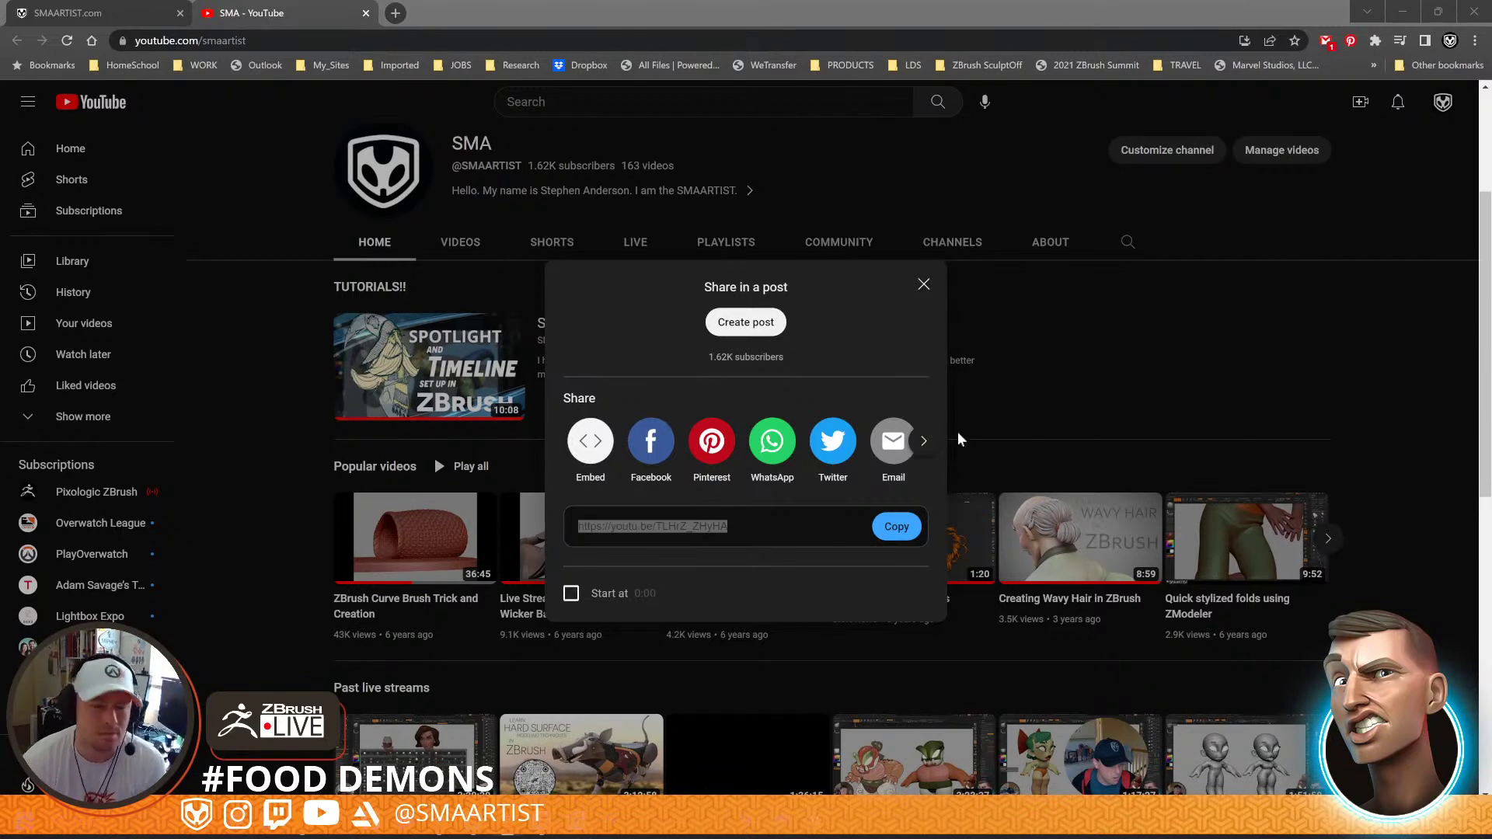
pyautogui.click(923, 285)
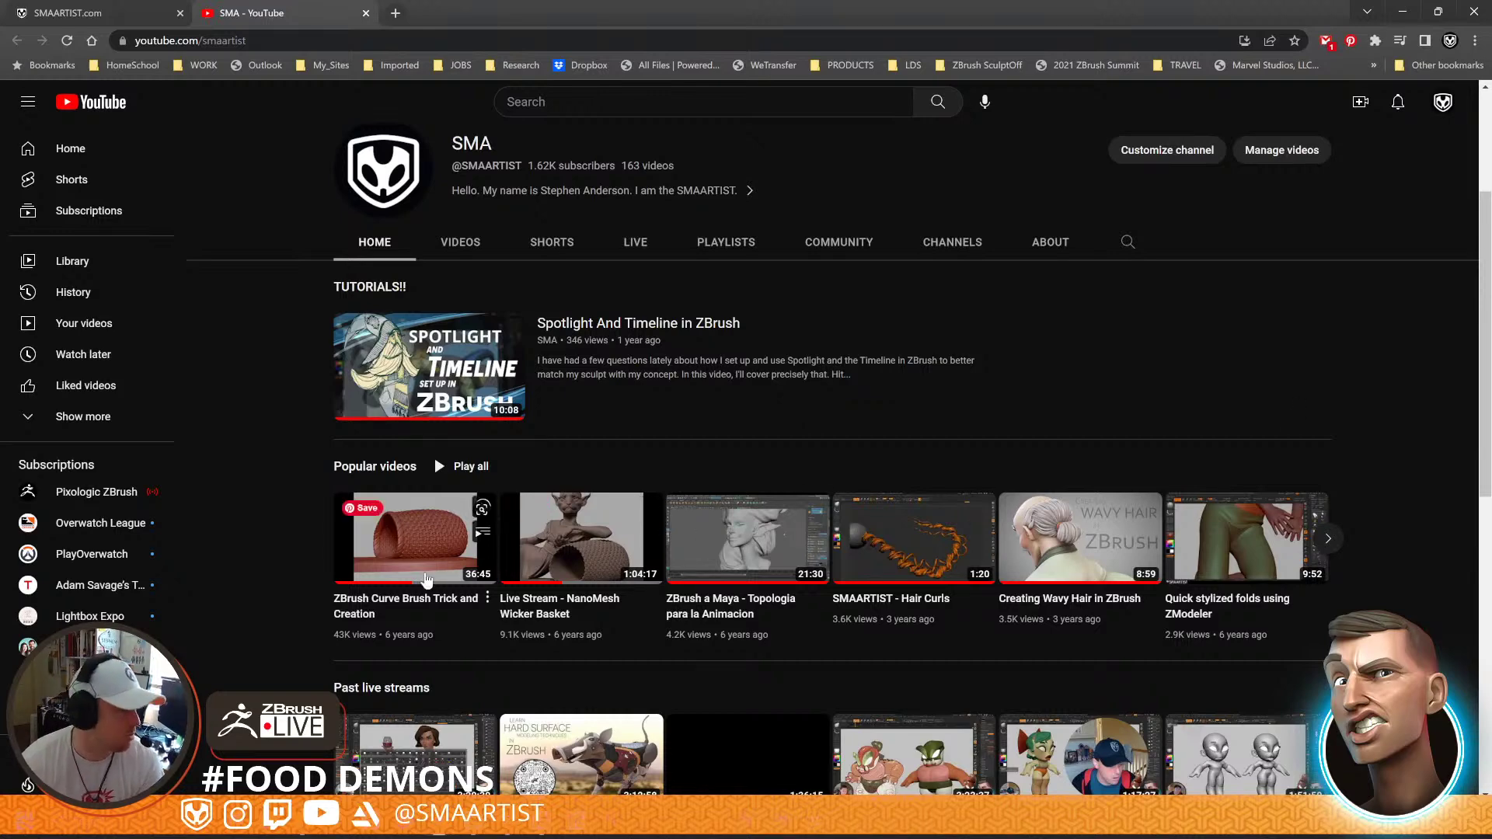
# Switch back to ZBrush and hide all subtools in the Base folder
pyautogui.moveTo(430, 525)
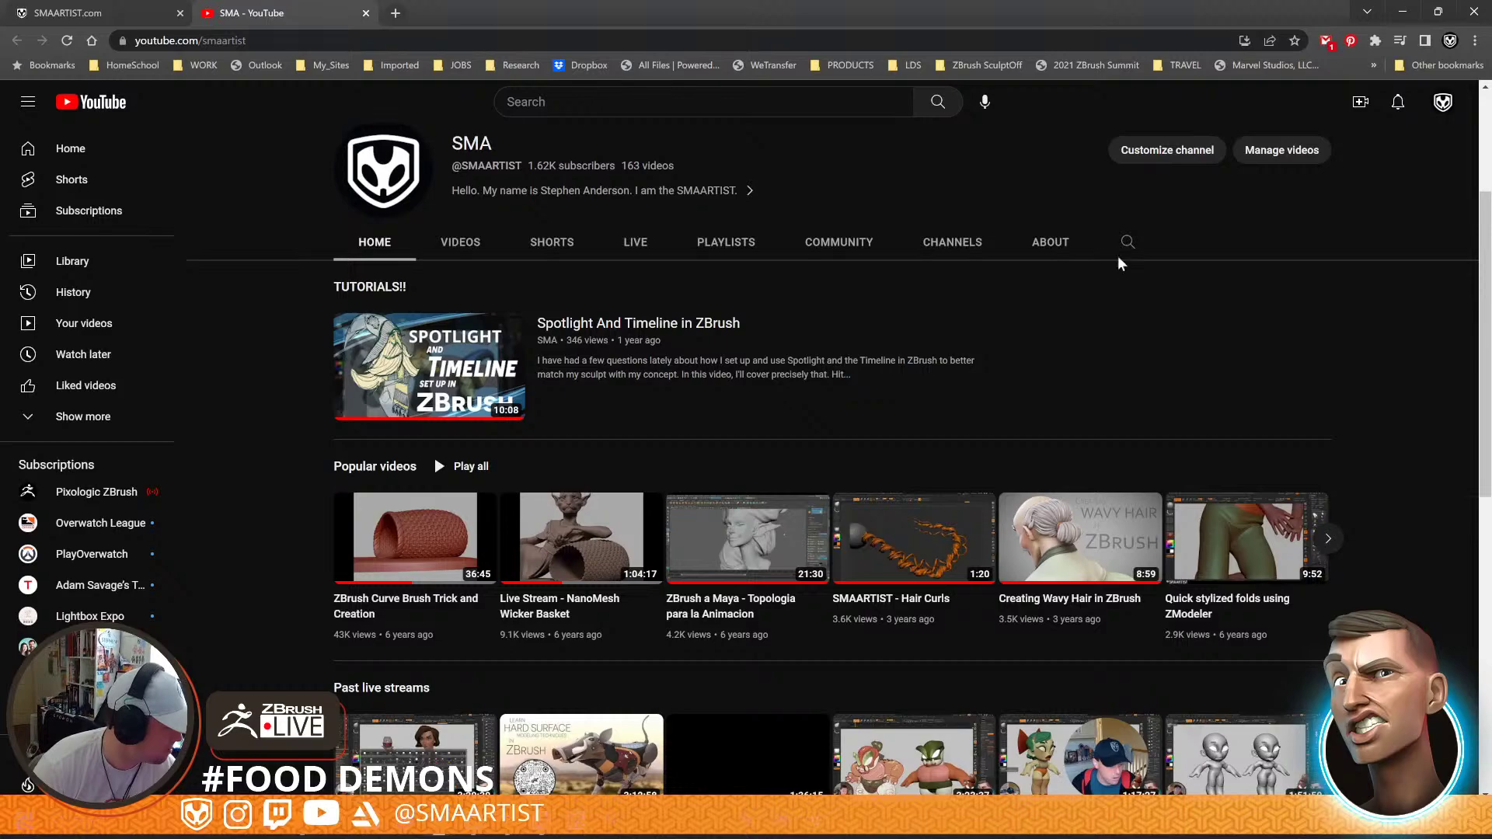
pyautogui.click(1402, 12)
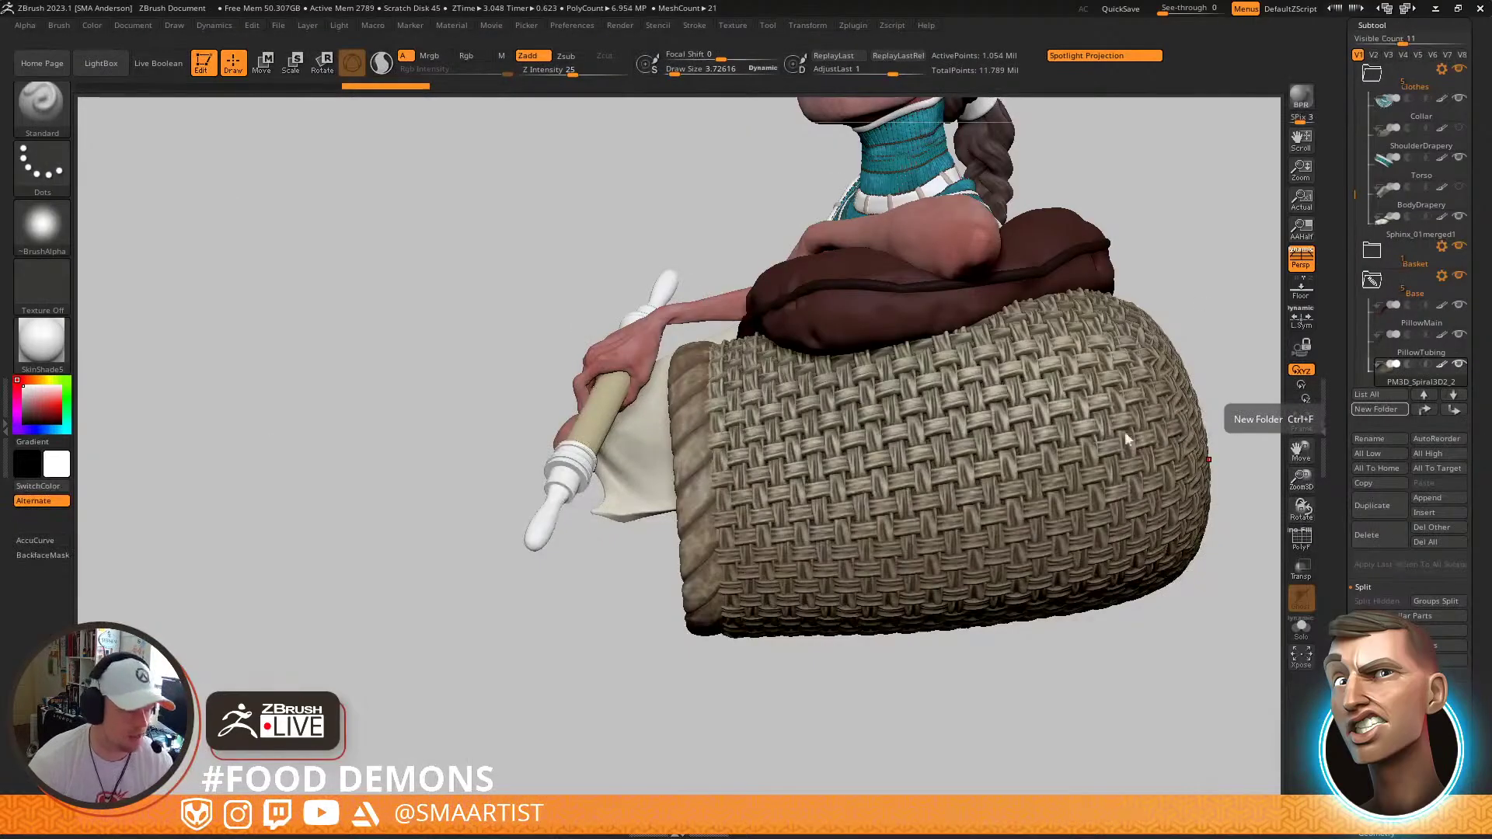
pyautogui.moveTo(765, 762); pyautogui.dragTo(505, 699)
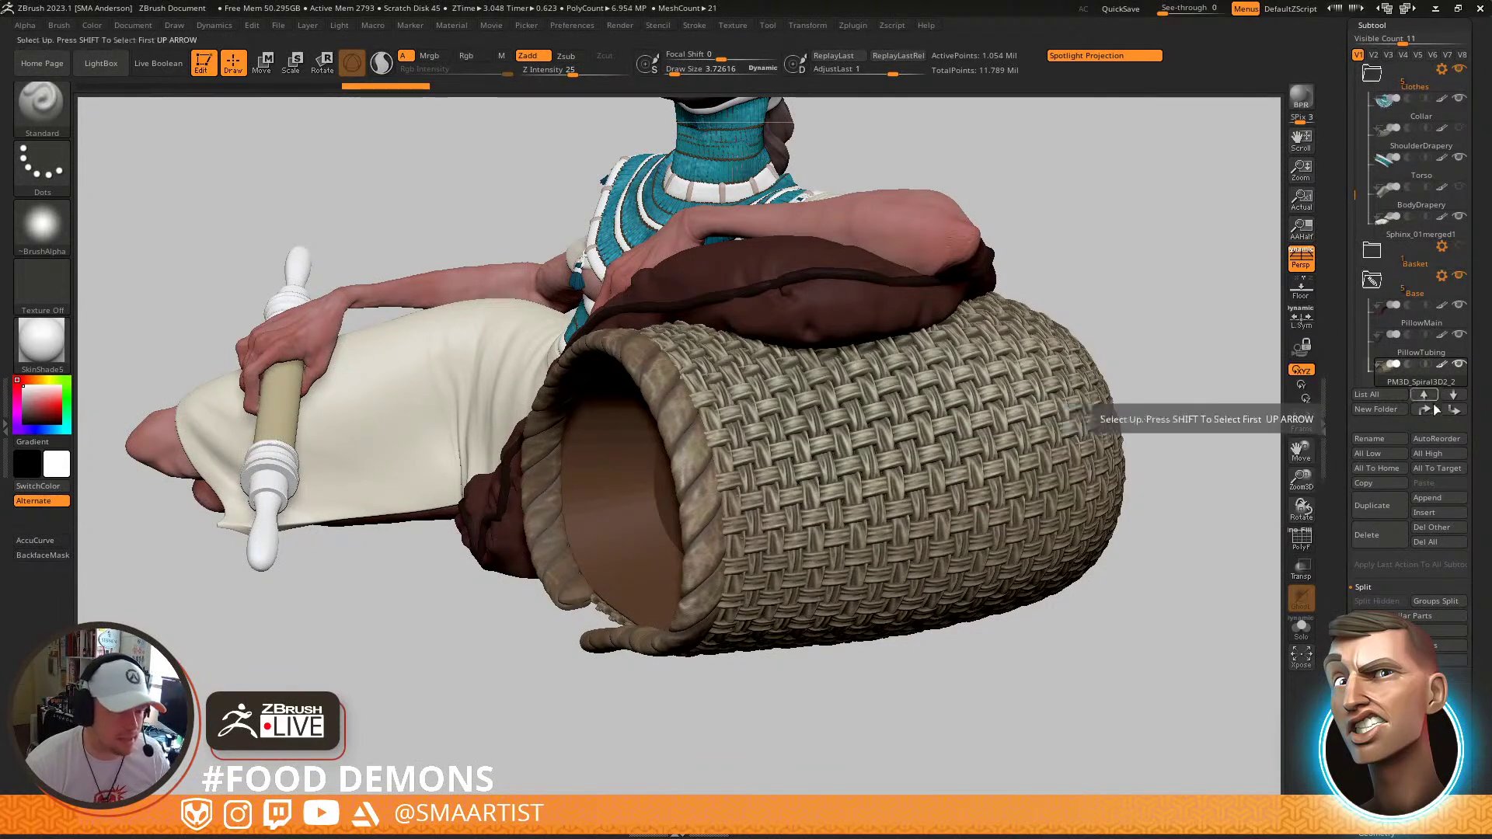
pyautogui.click(1460, 277)
pyautogui.keyDown('alt'); pyautogui.moveTo(1122, 266); pyautogui.dragTo(1164, 383); pyautogui.keyUp('alt')
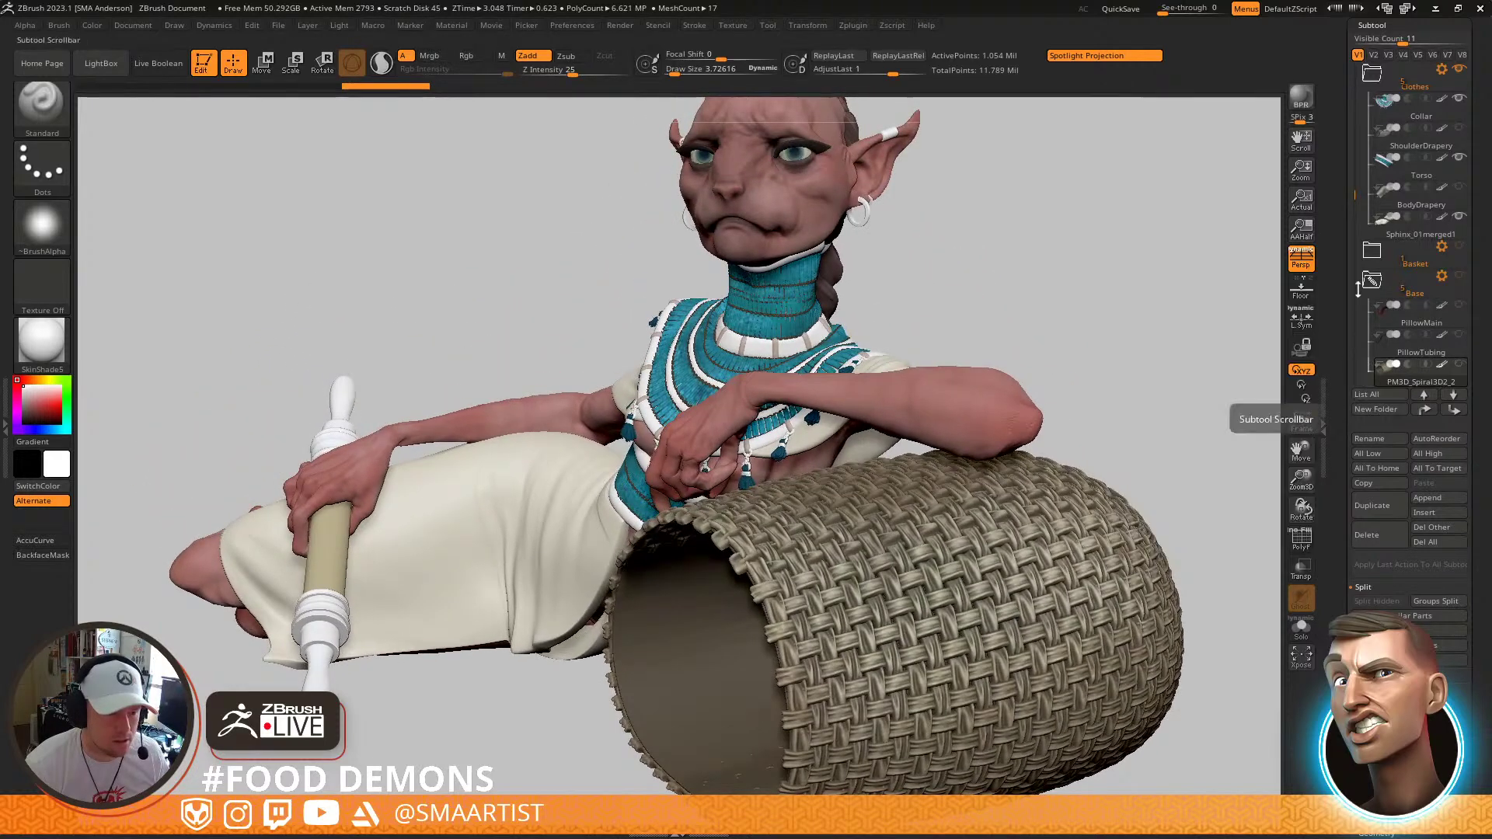
# Make the Head subtool in the Sphinx folder the active subtool and bring the whole figure into view
pyautogui.click(1416, 107)
pyautogui.moveTo(1091, 342); pyautogui.dragTo(1051, 346)
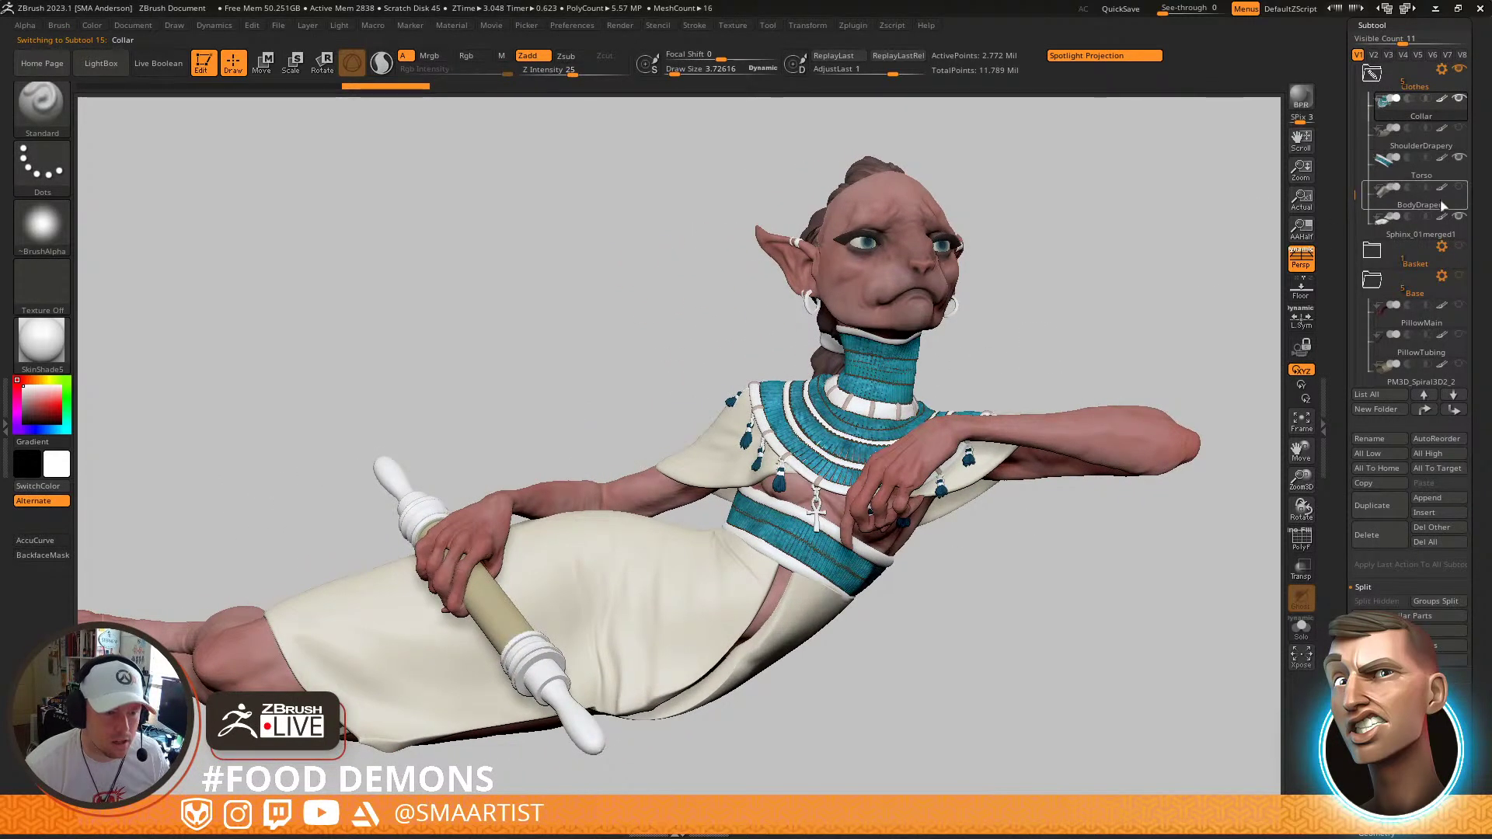
pyautogui.moveTo(1359, 192); pyautogui.dragTo(1363, 70)
pyautogui.click(1422, 152)
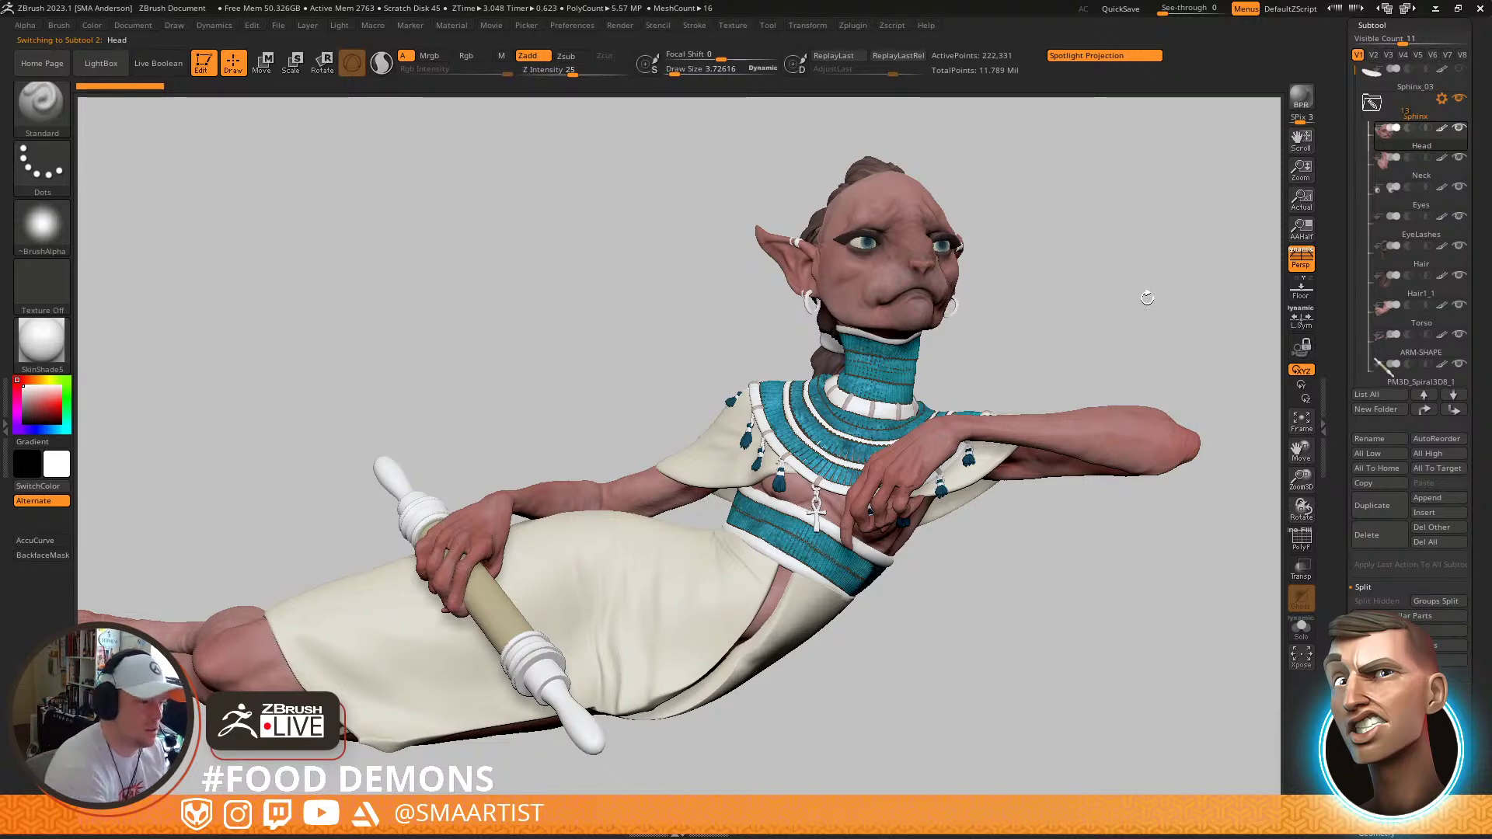
pyautogui.moveTo(975, 325)
pyautogui.keyDown('alt'); pyautogui.mouseDown(button='right')
pyautogui.moveTo(1041, 437)
pyautogui.moveTo(1077, 416)
pyautogui.moveTo(962, 297)
pyautogui.mouseUp(button='right'); pyautogui.keyUp('alt')
pyautogui.moveTo(1049, 417)
pyautogui.mouseDown(button='right')
pyautogui.moveTo(1089, 420)
pyautogui.moveTo(1076, 430)
pyautogui.moveTo(1085, 463)
pyautogui.mouseUp(button='right')
pyautogui.moveTo(1085, 462); pyautogui.dragTo(1033, 332)
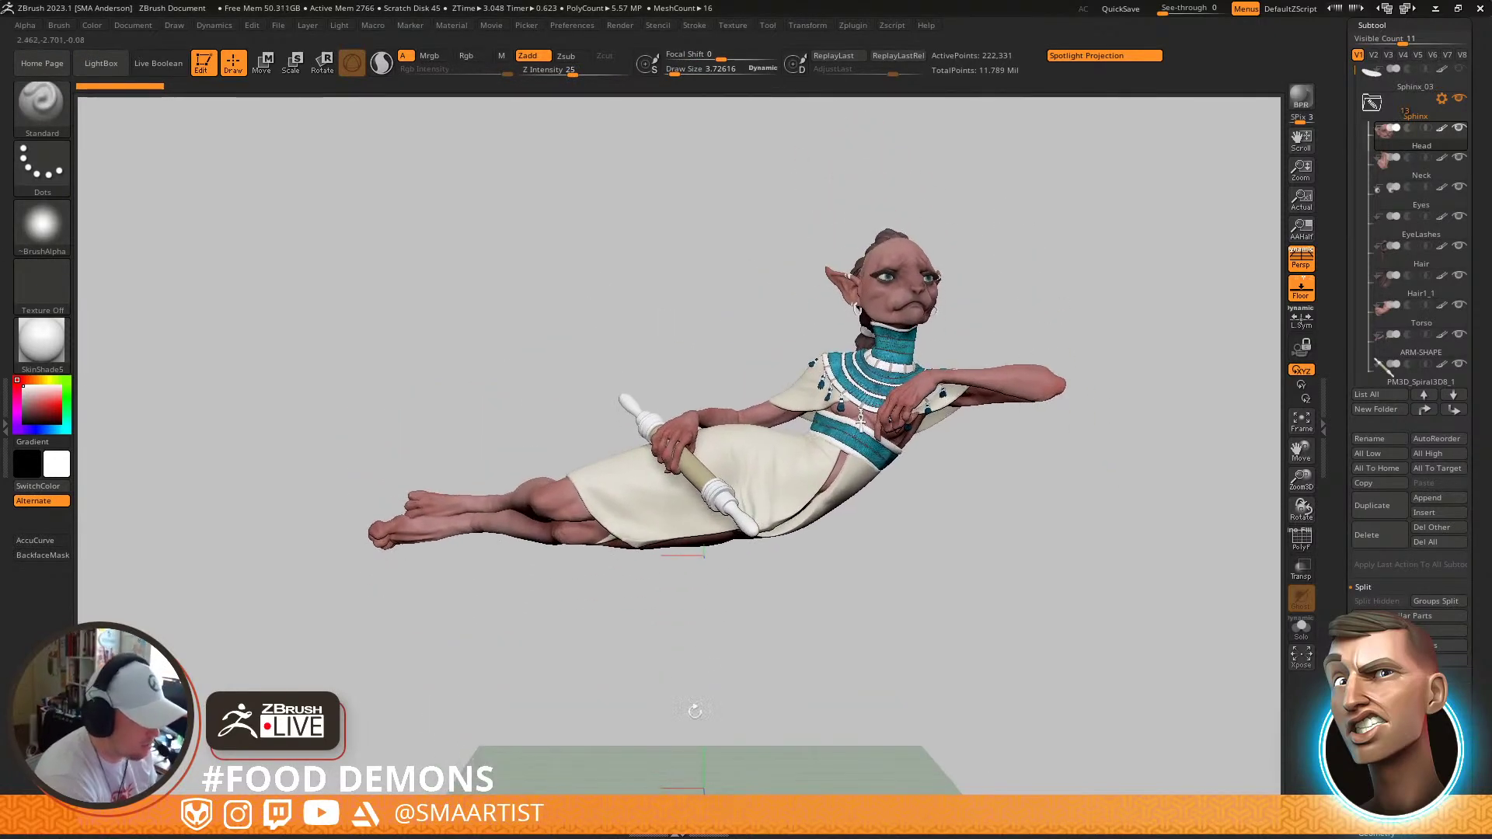
# Turn off perspective, activate the Move gizmo and enable transforming multiple selected subtools together
pyautogui.click(1300, 261)
pyautogui.keyDown('alt'); pyautogui.moveTo(1056, 390); pyautogui.dragTo(1085, 320, button='right'); pyautogui.keyUp('alt')
pyautogui.keyDown('alt'); pyautogui.moveTo(1084, 332); pyautogui.dragTo(1056, 460); pyautogui.keyUp('alt')
pyautogui.press('w')
pyautogui.keyDown('ctrl'); pyautogui.moveTo(1066, 234); pyautogui.dragTo(1072, 296, button='right'); pyautogui.keyUp('ctrl')
pyautogui.keyDown('alt'); pyautogui.moveTo(1071, 296); pyautogui.dragTo(879, 529, button='right'); pyautogui.keyUp('alt')
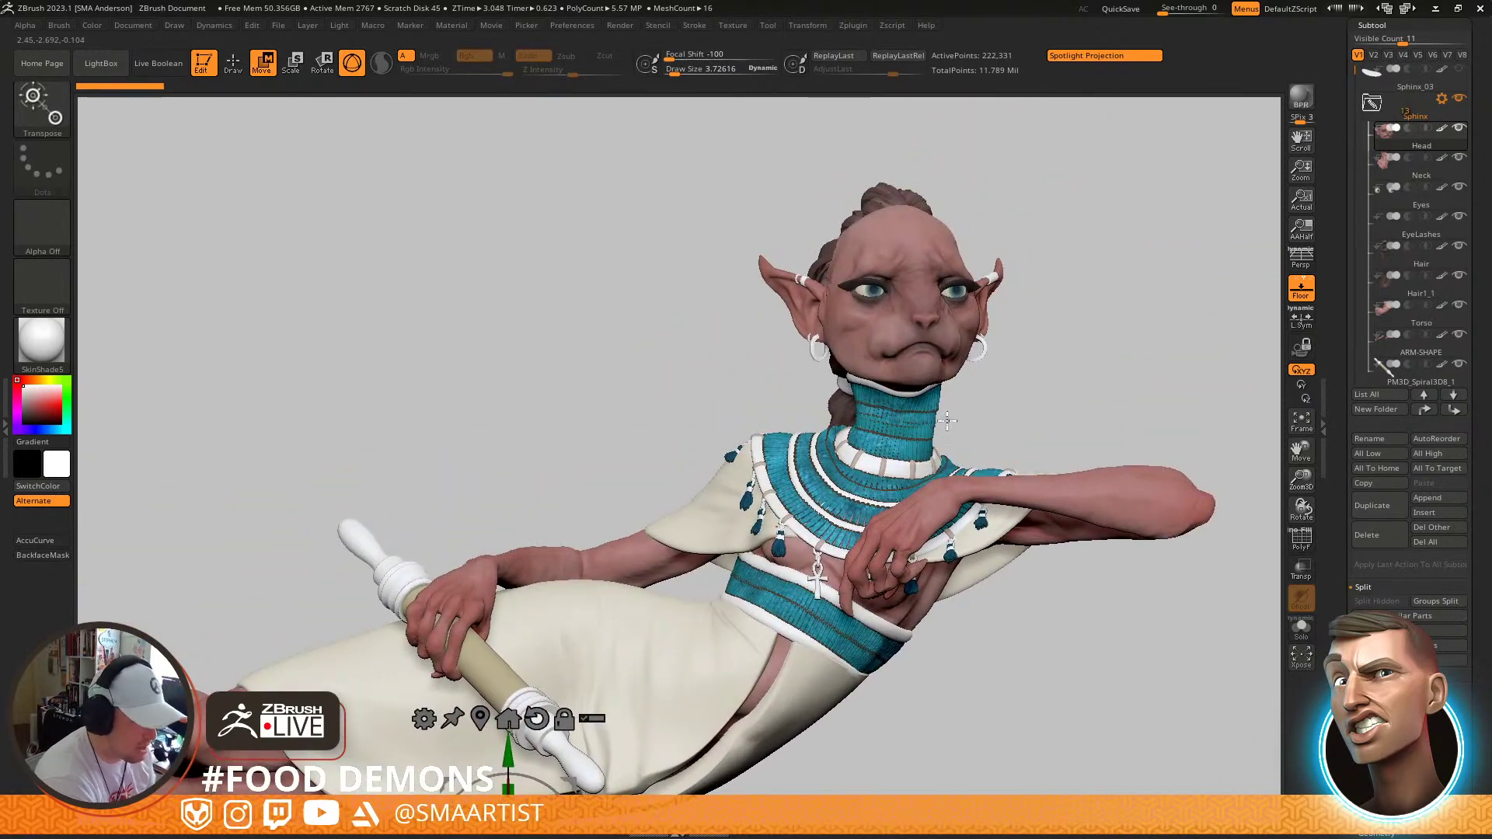
pyautogui.click(588, 718)
# Set the selection brush to SelectRect and show the head's wireframe
pyautogui.keyDown('ctrl'); pyautogui.keyDown('shift'); pyautogui.moveTo(1044, 334); pyautogui.dragTo(1086, 370); pyautogui.keyUp('shift'); pyautogui.keyUp('ctrl')
pyautogui.press('b')
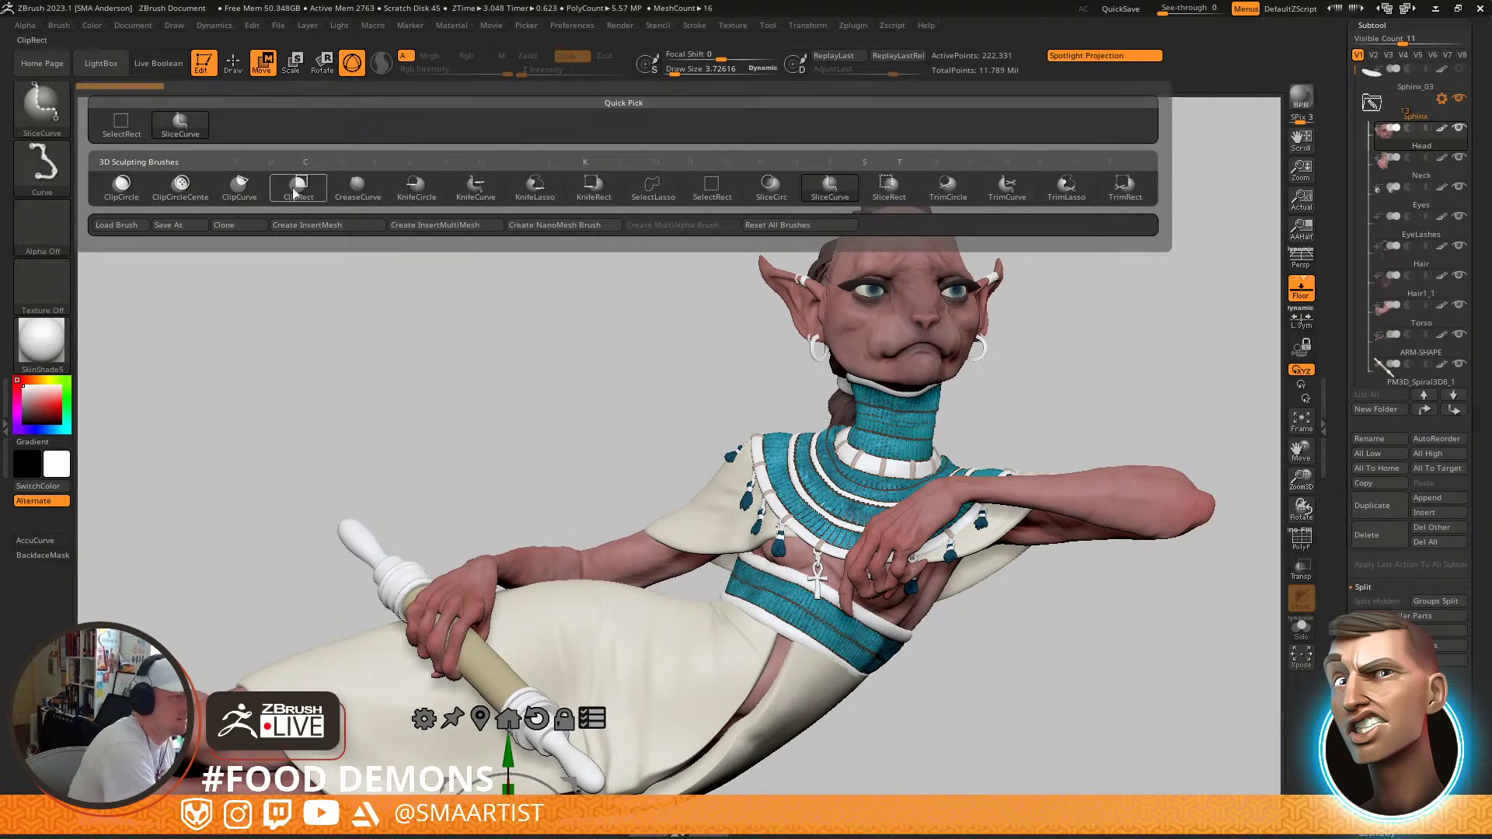
pyautogui.click(122, 127)
pyautogui.hotkey('shift', 'f')
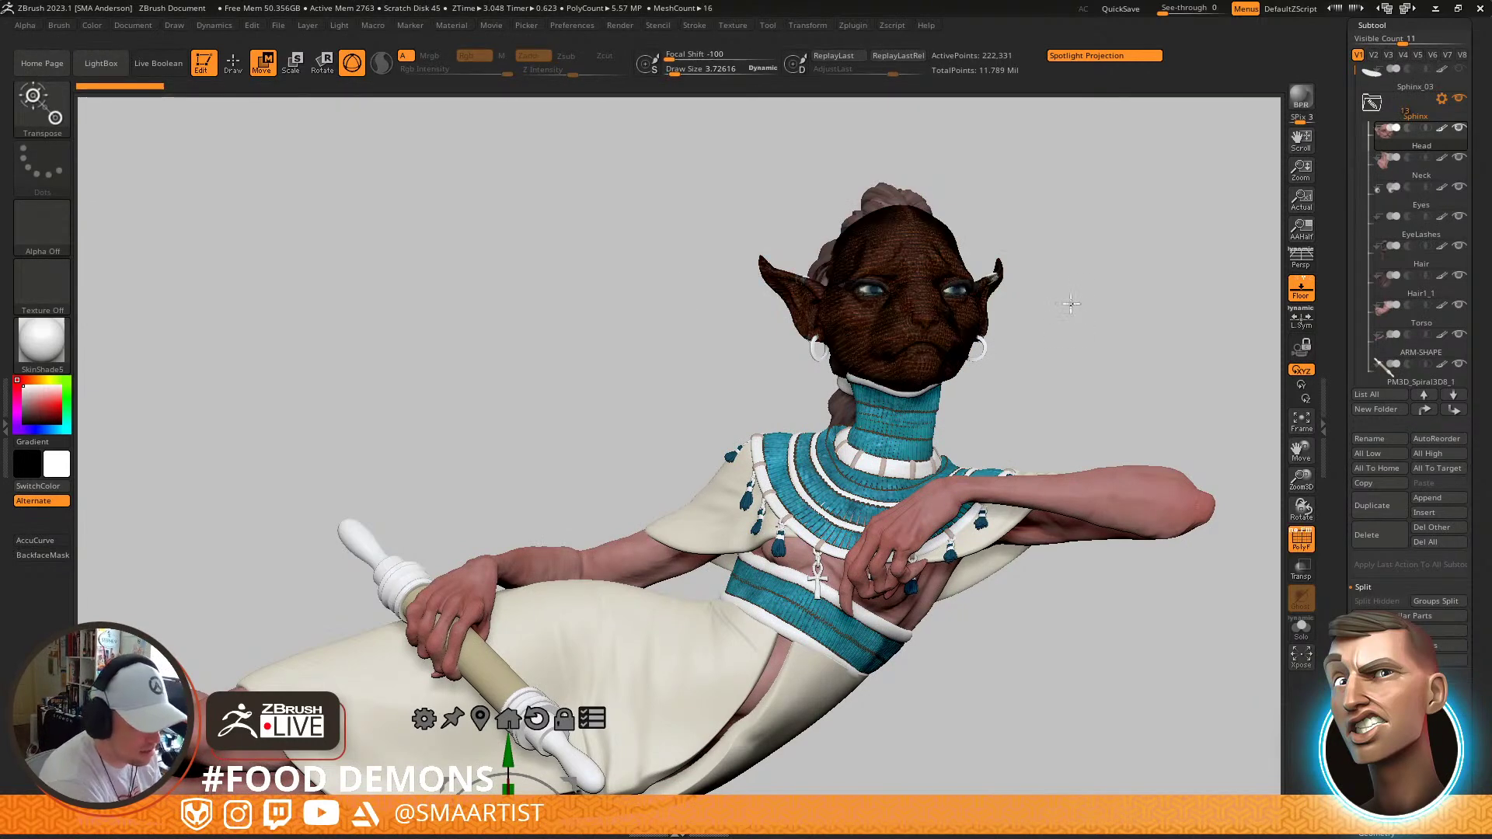
# Restrict the gizmo's subtool selection to the head, eyes, hair and jewellery, leaving out the neck, body and clothing
pyautogui.keyDown('ctrl'); pyautogui.keyDown('shift'); pyautogui.moveTo(1084, 161); pyautogui.dragTo(710, 363); pyautogui.keyUp('shift'); pyautogui.keyUp('ctrl')
pyautogui.moveTo(919, 333); pyautogui.dragTo(828, 440, button='right')
pyautogui.keyDown('ctrl'); pyautogui.keyDown('shift'); pyautogui.click(887, 471); pyautogui.keyUp('shift'); pyautogui.keyUp('ctrl')
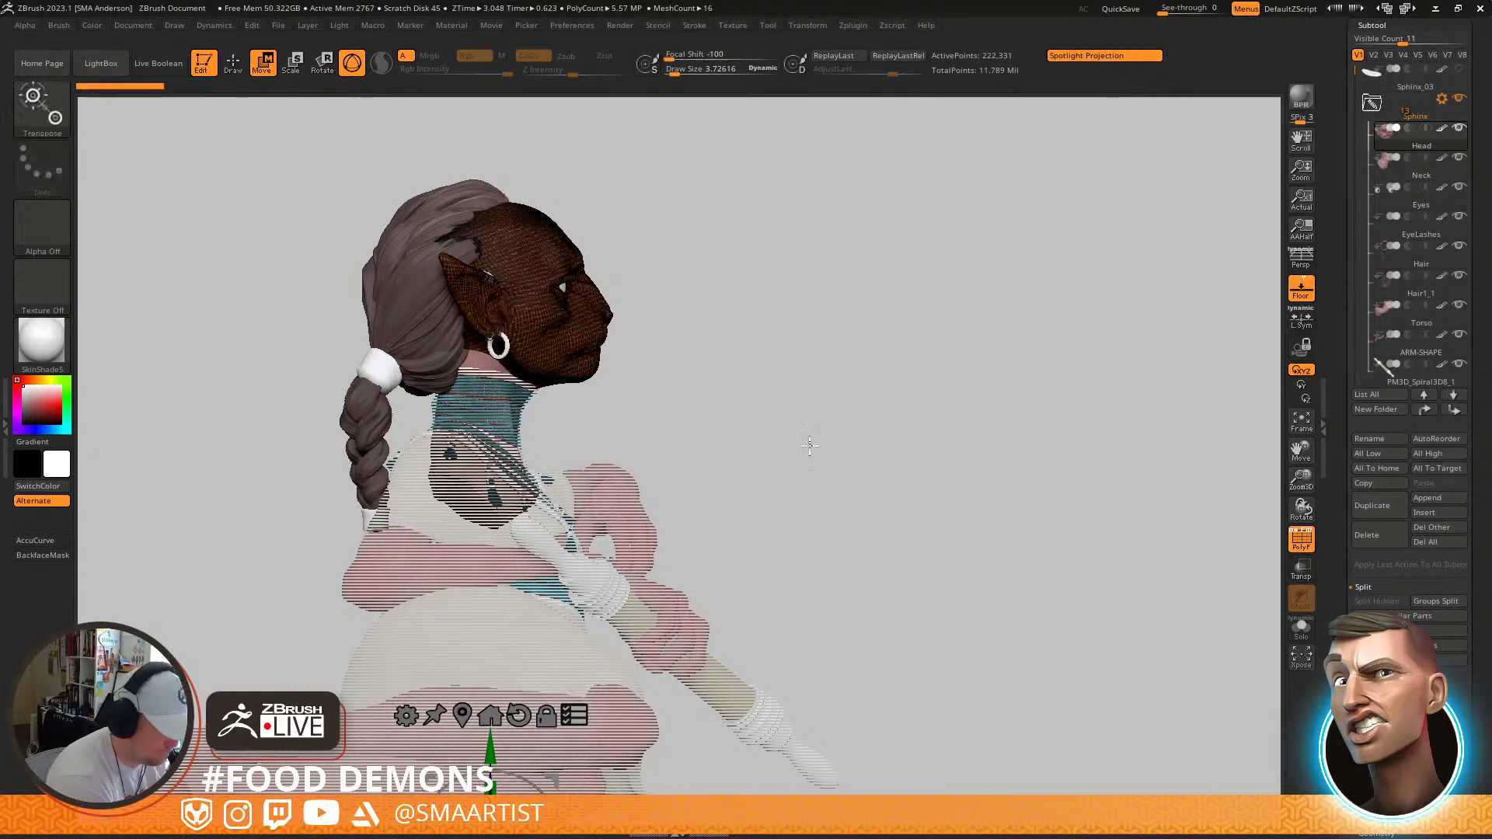
pyautogui.keyDown('ctrl'); pyautogui.keyDown('alt'); pyautogui.keyDown('shift'); pyautogui.moveTo(547, 436); pyautogui.dragTo(548, 505); pyautogui.keyUp('shift'); pyautogui.keyUp('alt'); pyautogui.keyUp('ctrl')
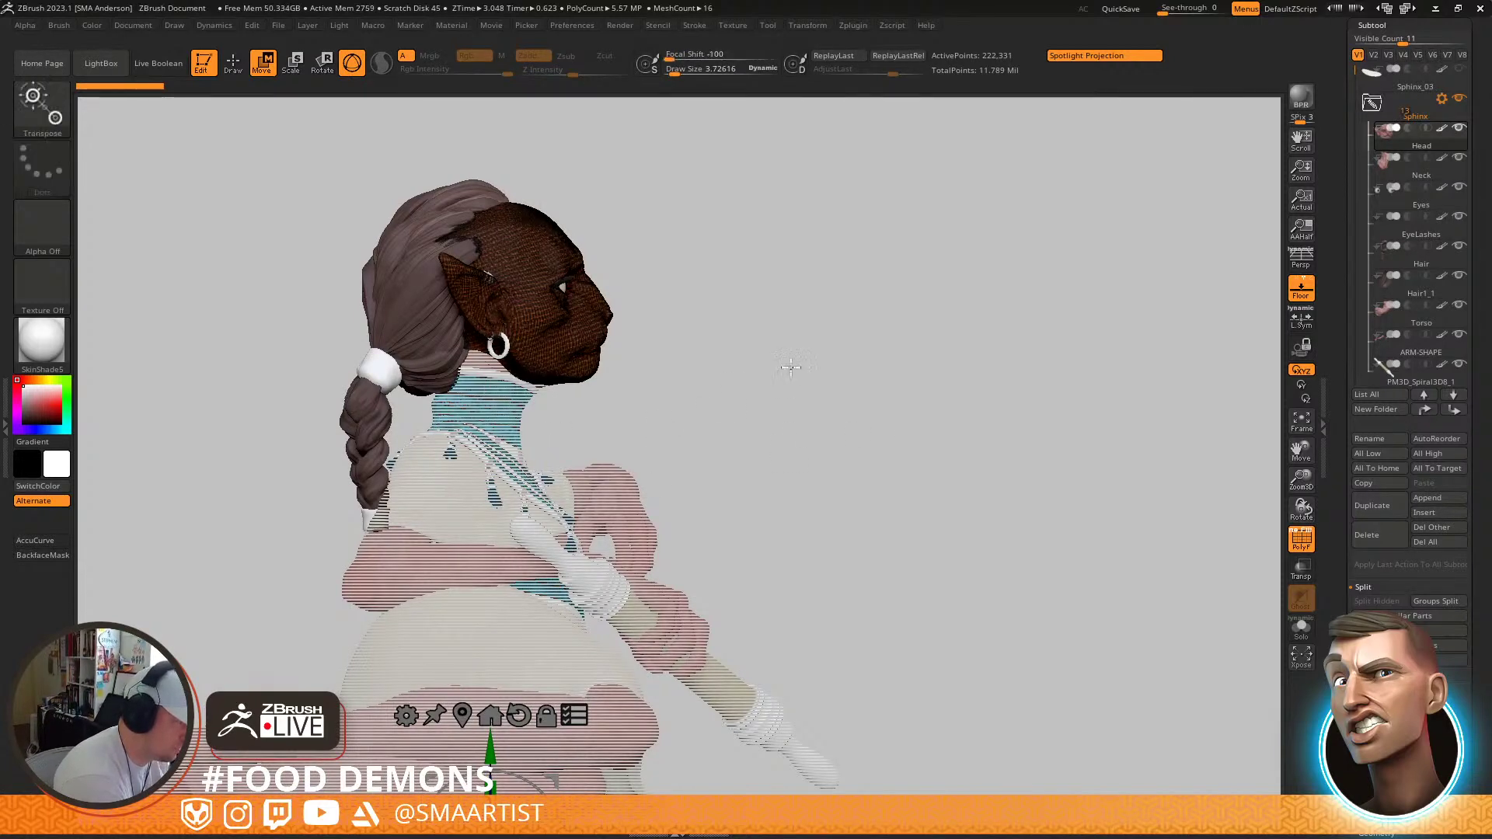
pyautogui.moveTo(769, 371); pyautogui.dragTo(859, 414, button='right')
pyautogui.keyDown('alt'); pyautogui.moveTo(816, 492); pyautogui.dragTo(867, 491, button='right'); pyautogui.keyUp('alt')
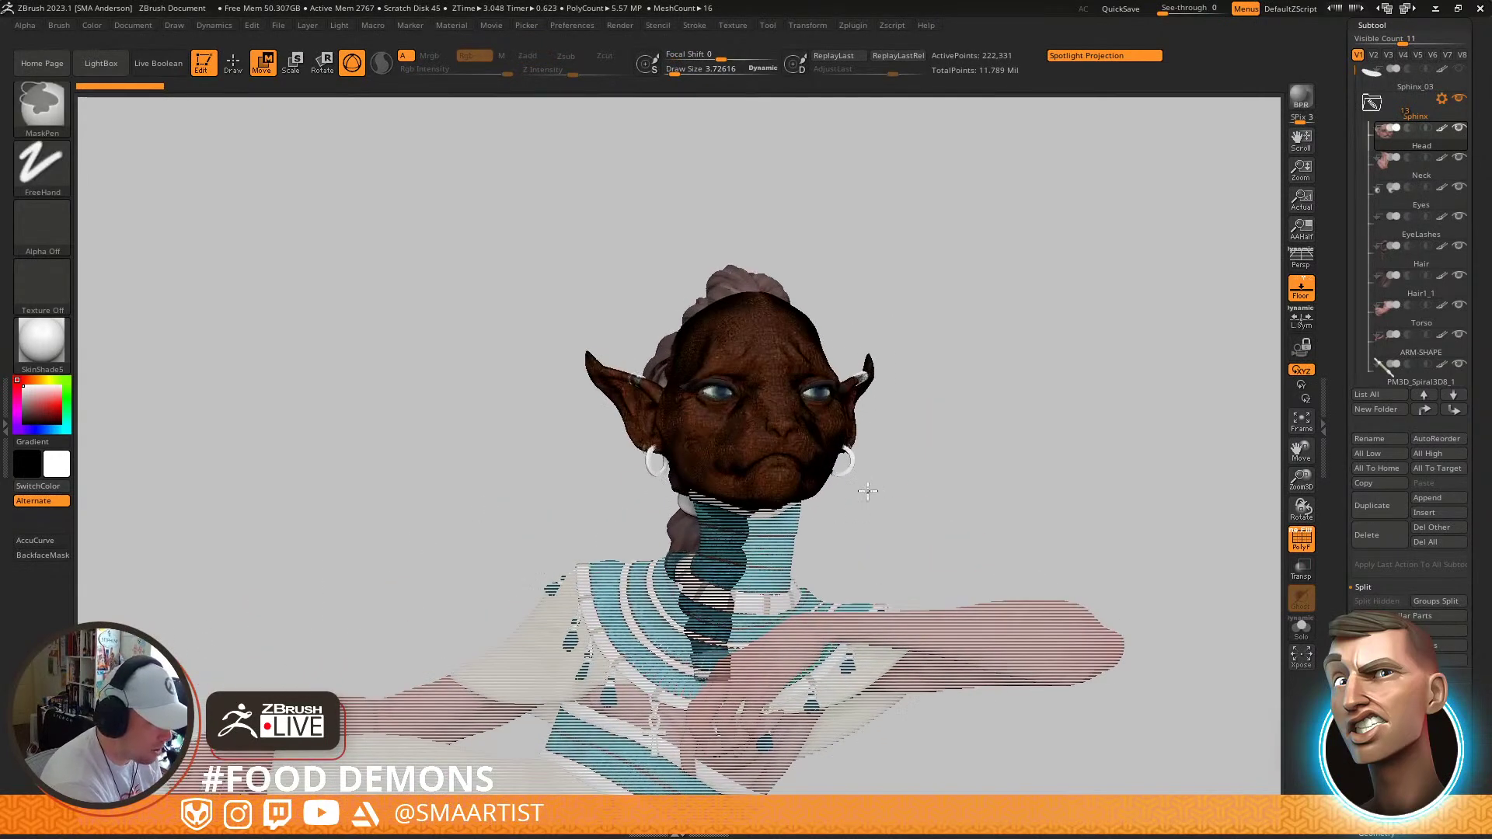
# Place the gizmo on the face's centre line between the nose and the upper lip
pyautogui.click(776, 428)
pyautogui.moveTo(949, 327); pyautogui.dragTo(993, 486, button='right')
pyautogui.keyDown('alt'); pyautogui.click(1096, 363); pyautogui.keyUp('alt')
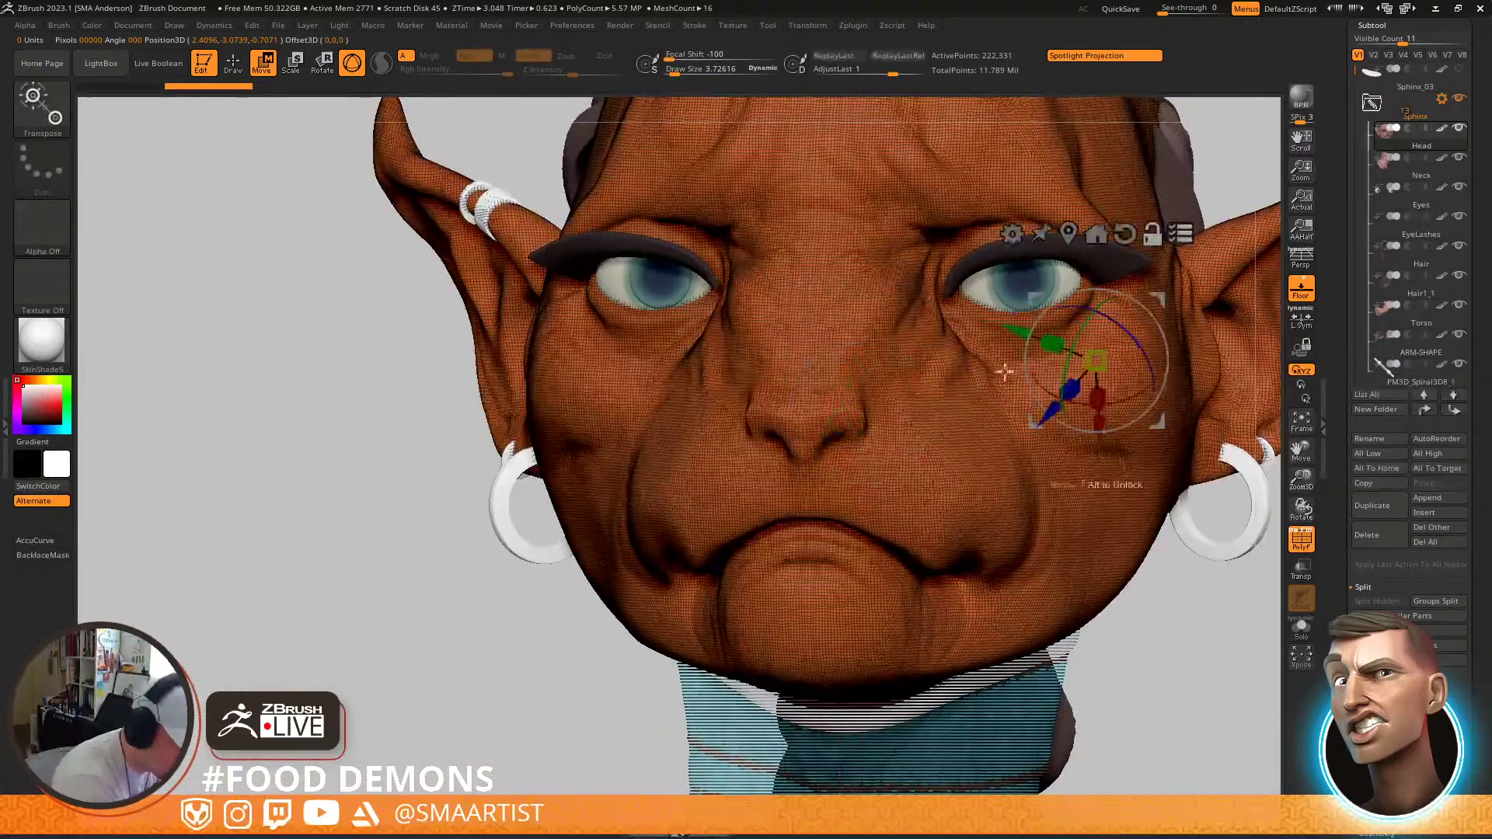
pyautogui.moveTo(817, 472)
pyautogui.mouseDown(button='right')
pyautogui.moveTo(817, 441)
pyautogui.moveTo(847, 575)
pyautogui.moveTo(793, 564)
pyautogui.mouseUp(button='right')
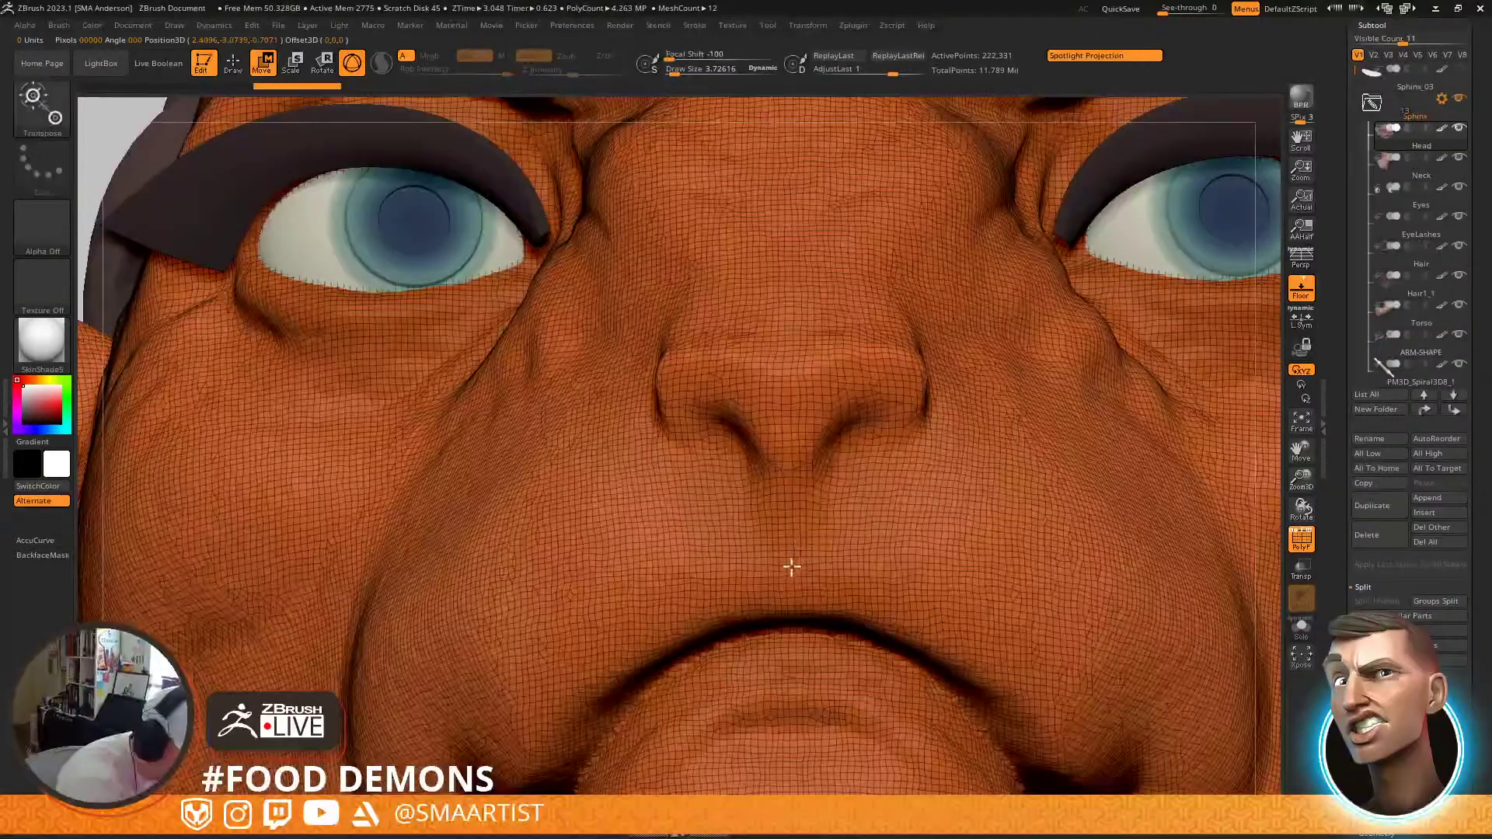
pyautogui.keyDown('alt'); pyautogui.click(791, 570); pyautogui.keyUp('alt')
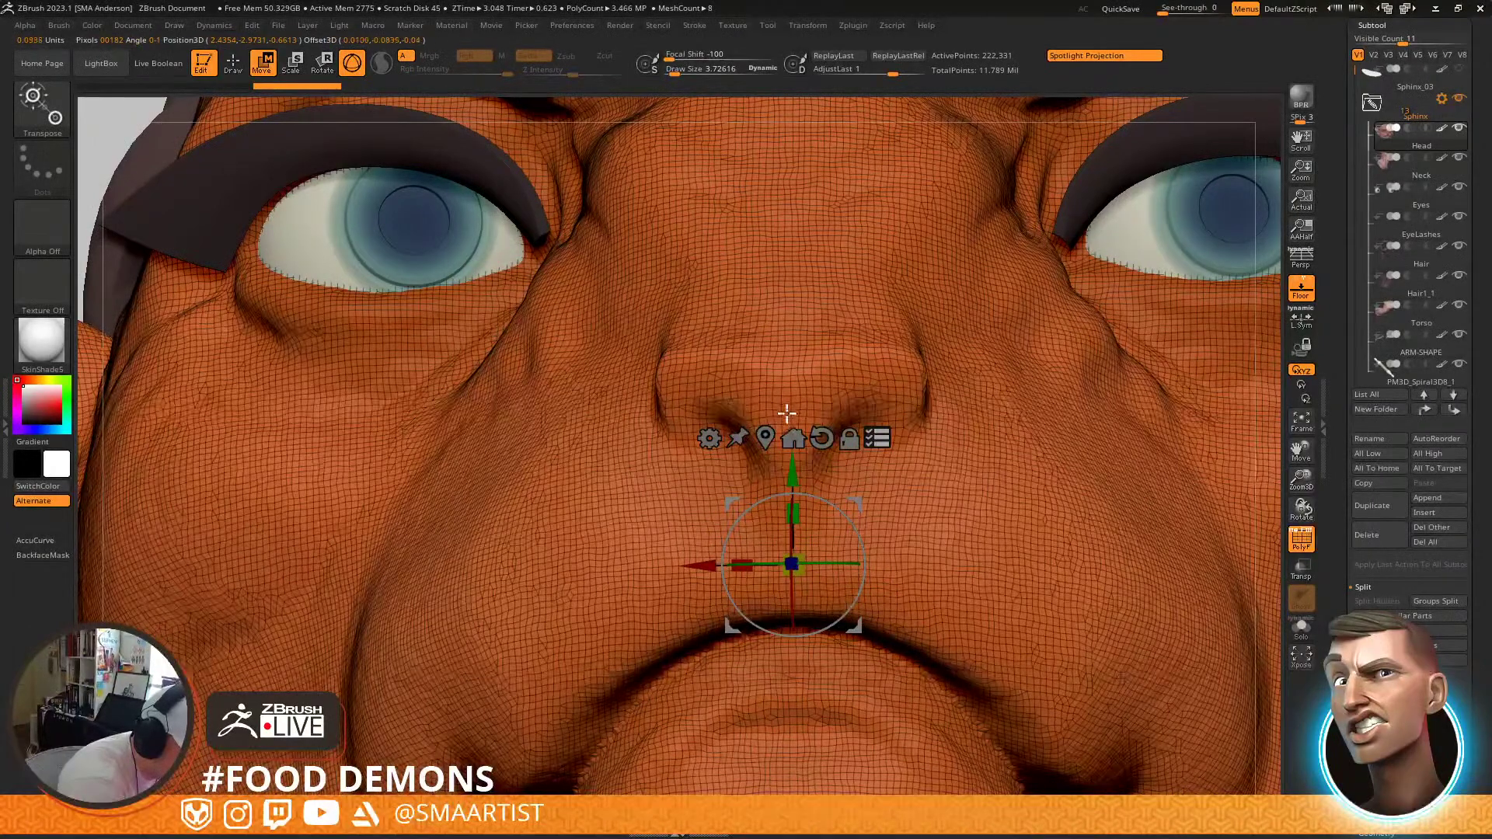
# Rotate the selected head parts so the face is upright in side and front view, and hide the wireframe
pyautogui.keyDown('ctrl'); pyautogui.moveTo(972, 533); pyautogui.dragTo(1043, 453, button='right'); pyautogui.keyUp('ctrl')
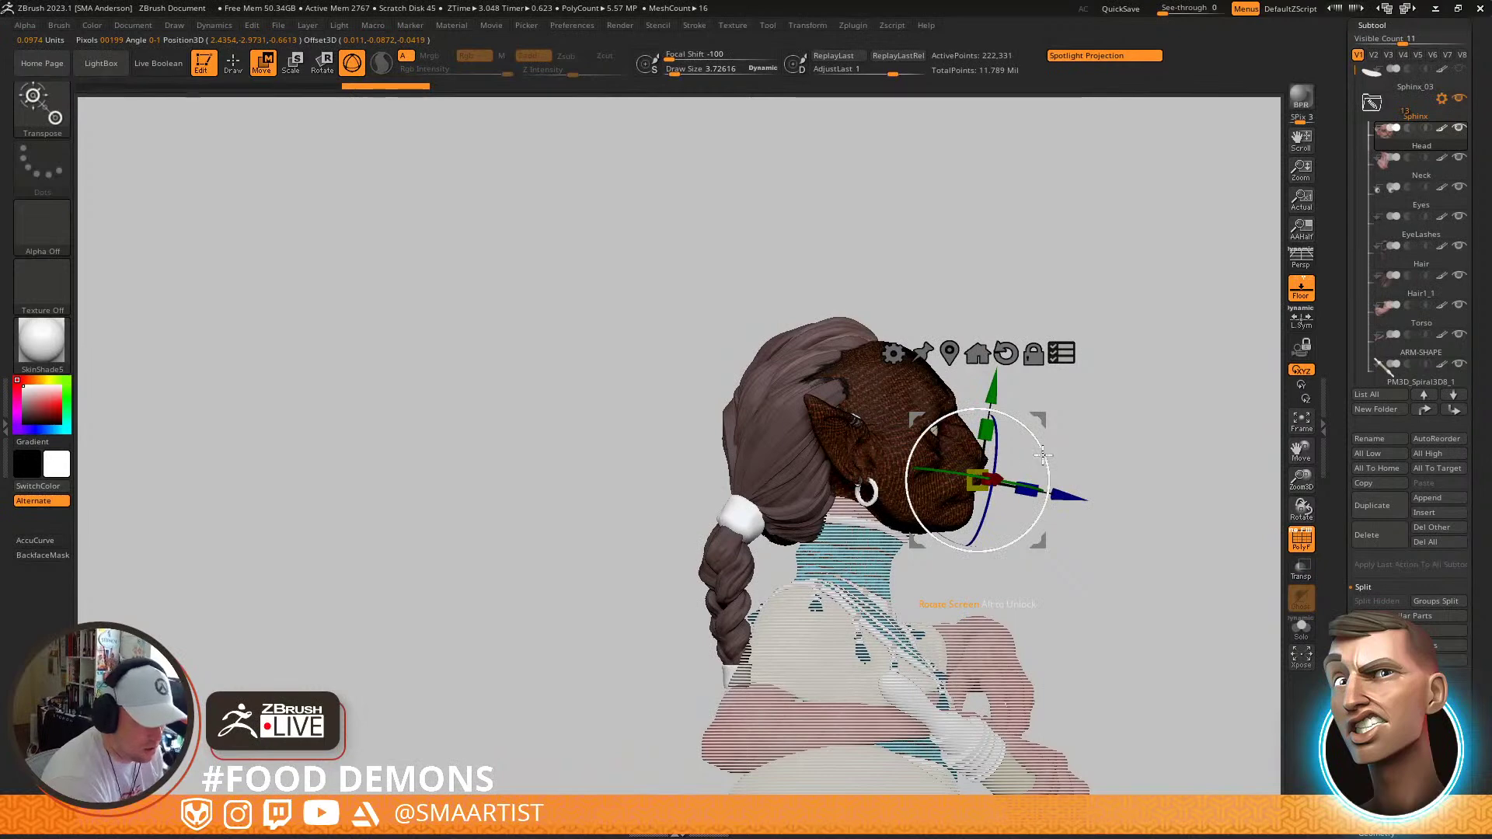
pyautogui.moveTo(1042, 453); pyautogui.dragTo(939, 476)
pyautogui.moveTo(1131, 398); pyautogui.dragTo(1060, 414)
pyautogui.moveTo(977, 458); pyautogui.dragTo(981, 480)
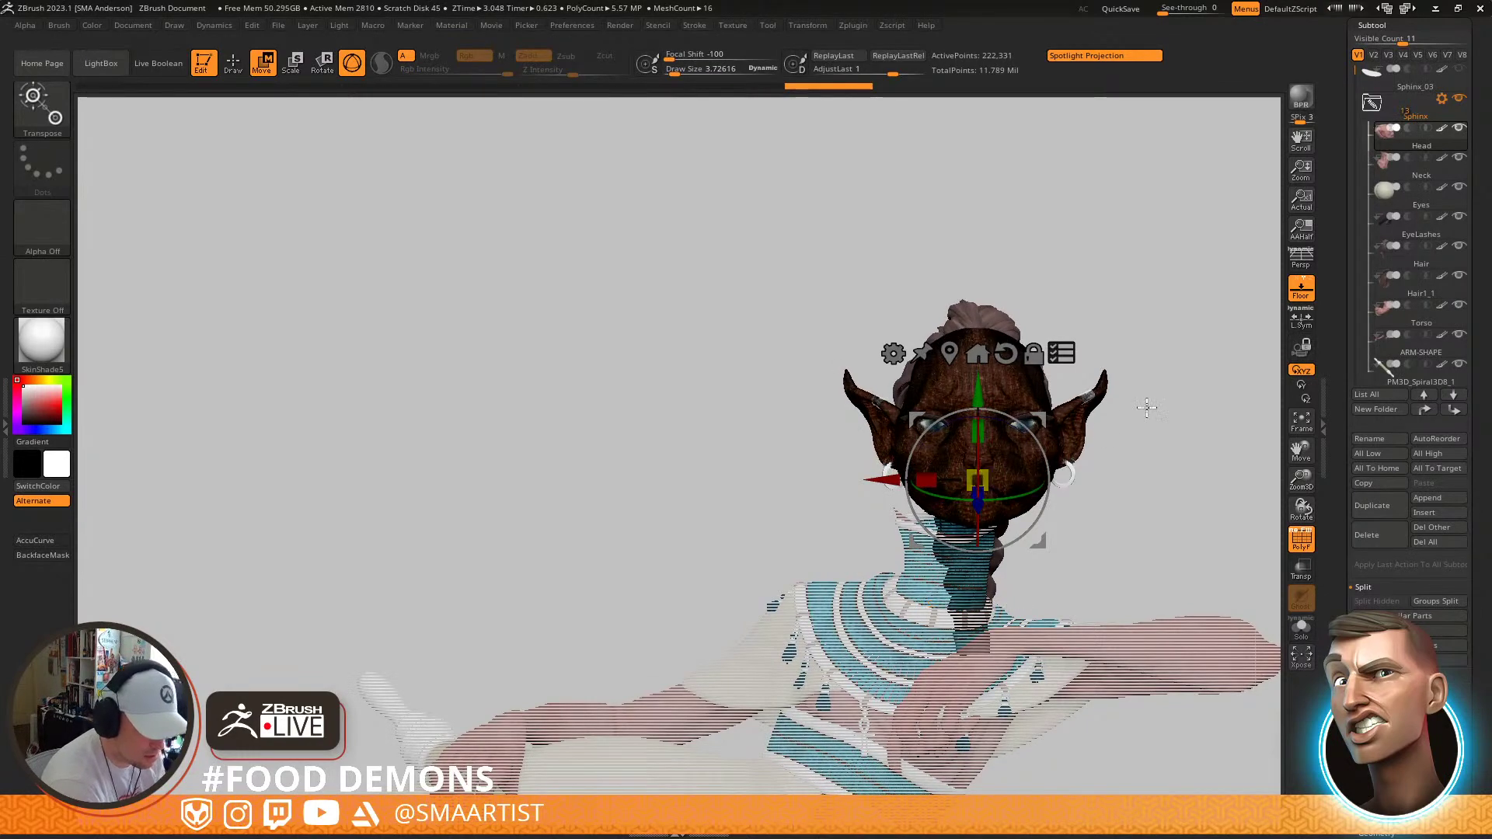
pyautogui.hotkey('shift', 'f')
pyautogui.keyDown('ctrl'); pyautogui.moveTo(1152, 390); pyautogui.dragTo(1051, 409, button='right'); pyautogui.keyUp('ctrl')
pyautogui.moveTo(1051, 409); pyautogui.dragTo(1124, 416)
# Move the selected head parts off the neck to beneath the body, and bring them up to hip level
pyautogui.keyDown('ctrl'); pyautogui.moveTo(1112, 446); pyautogui.dragTo(1062, 372, button='right'); pyautogui.keyUp('ctrl')
pyautogui.moveTo(1061, 370); pyautogui.dragTo(819, 640)
pyautogui.keyDown('alt'); pyautogui.moveTo(936, 598); pyautogui.dragTo(1016, 466, button='right'); pyautogui.keyUp('alt')
pyautogui.keyDown('alt'); pyautogui.moveTo(1040, 339); pyautogui.dragTo(962, 634, button='right'); pyautogui.keyUp('alt')
pyautogui.keyDown('alt'); pyautogui.moveTo(967, 392); pyautogui.dragTo(855, 660, button='right'); pyautogui.keyUp('alt')
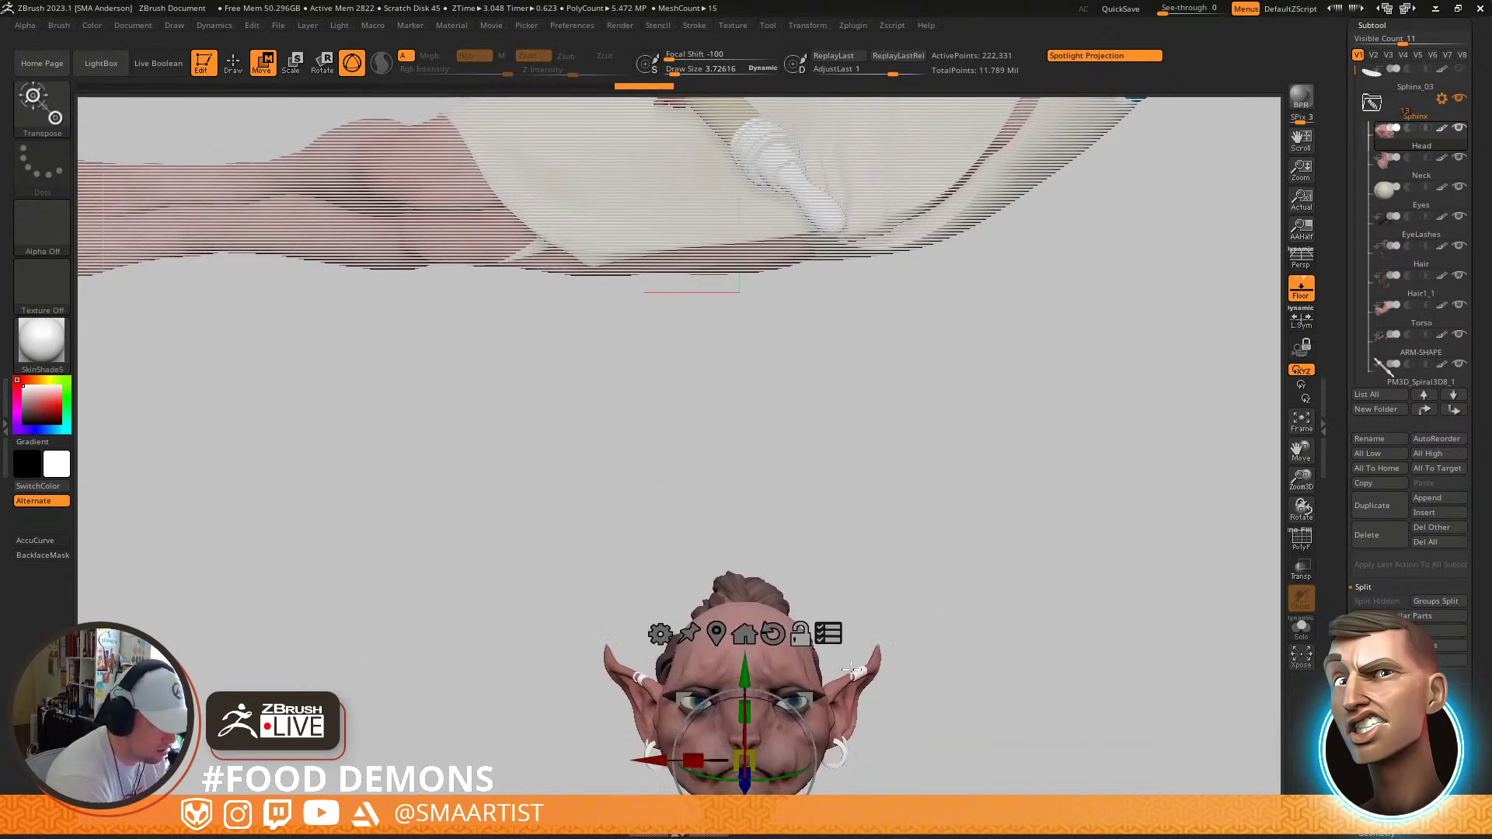
pyautogui.moveTo(811, 700); pyautogui.dragTo(807, 218)
pyautogui.keyDown('alt'); pyautogui.moveTo(903, 226); pyautogui.dragTo(914, 429, button='right'); pyautogui.keyUp('alt')
pyautogui.keyDown('alt'); pyautogui.moveTo(1014, 387); pyautogui.dragTo(964, 513, button='right'); pyautogui.keyUp('alt')
pyautogui.keyDown('ctrl'); pyautogui.moveTo(963, 513); pyautogui.dragTo(944, 451, button='right'); pyautogui.keyUp('ctrl')
pyautogui.moveTo(944, 450)
pyautogui.mouseDown(button='right')
pyautogui.moveTo(995, 476)
pyautogui.moveTo(952, 460)
pyautogui.mouseUp(button='right')
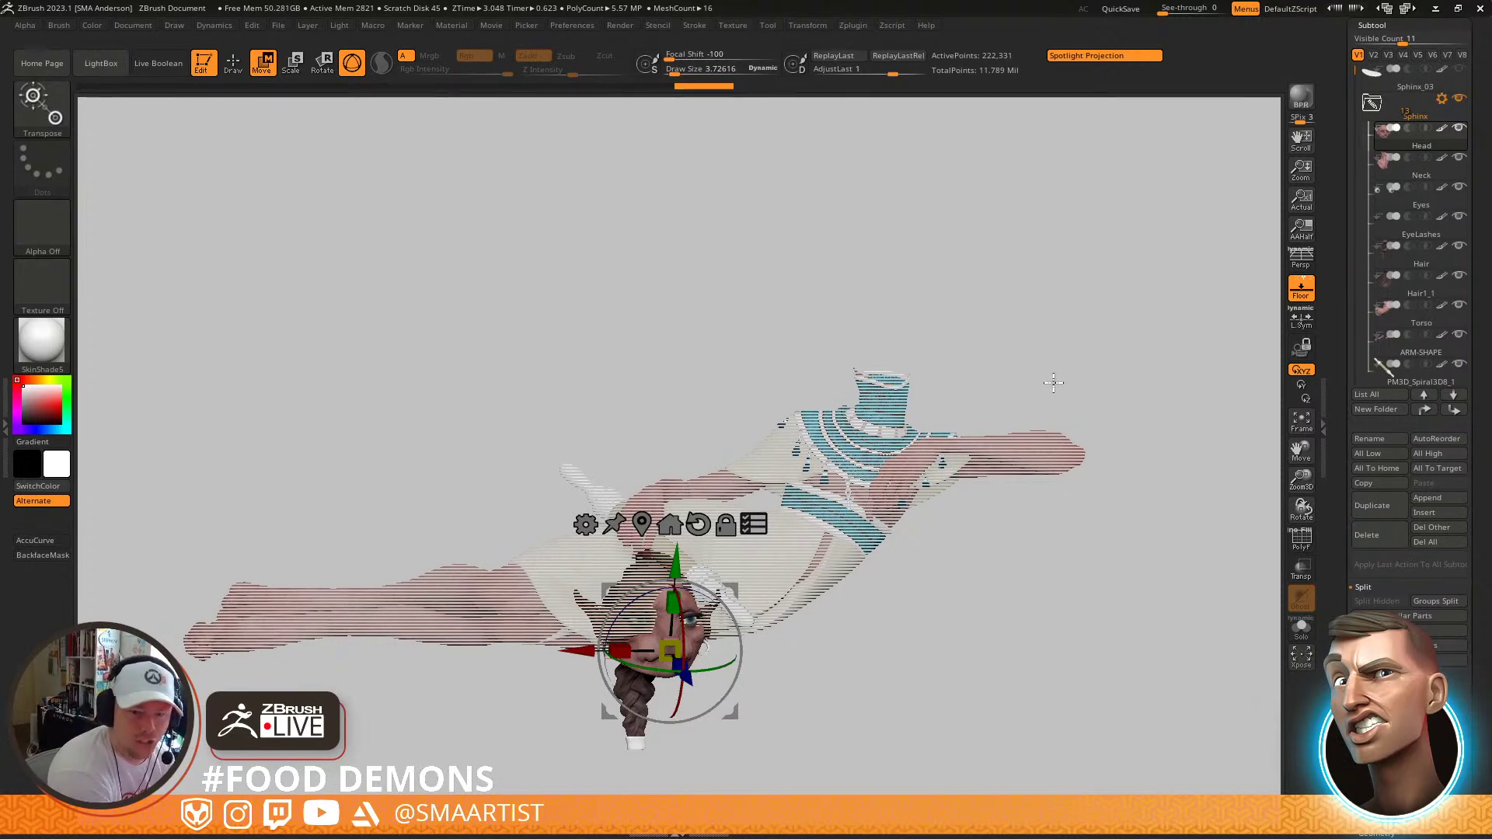
# Raise the selected head parts straight up from the hips until they float clear above the body
pyautogui.moveTo(955, 400); pyautogui.dragTo(843, 419, button='right')
pyautogui.keyDown('alt'); pyautogui.moveTo(727, 598); pyautogui.dragTo(889, 428, button='right'); pyautogui.keyUp('alt')
pyautogui.moveTo(888, 429)
pyautogui.keyDown('ctrl'); pyautogui.mouseDown(button='right')
pyautogui.moveTo(901, 505)
pyautogui.moveTo(900, 488)
pyautogui.moveTo(992, 464)
pyautogui.moveTo(872, 472)
pyautogui.moveTo(887, 474)
pyautogui.mouseUp(button='right'); pyautogui.keyUp('ctrl')
pyautogui.moveTo(837, 472); pyautogui.dragTo(839, 402)
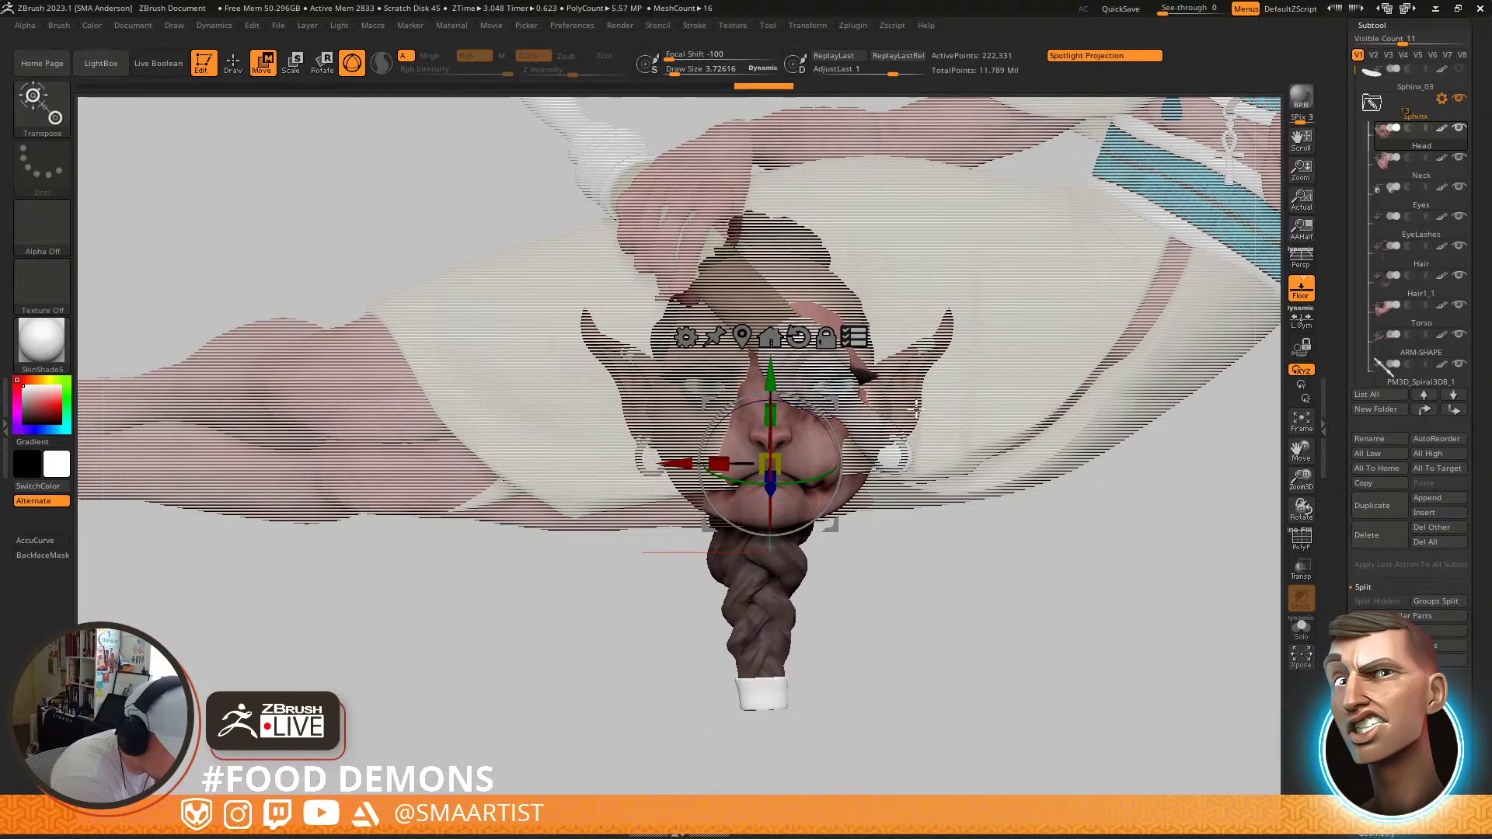
pyautogui.moveTo(854, 404); pyautogui.dragTo(1004, 459, button='right')
pyautogui.click(982, 323)
pyautogui.click(954, 321)
pyautogui.moveTo(925, 356); pyautogui.dragTo(926, 118)
pyautogui.keyDown('alt'); pyautogui.moveTo(1014, 215); pyautogui.dragTo(975, 423, button='right'); pyautogui.keyUp('alt')
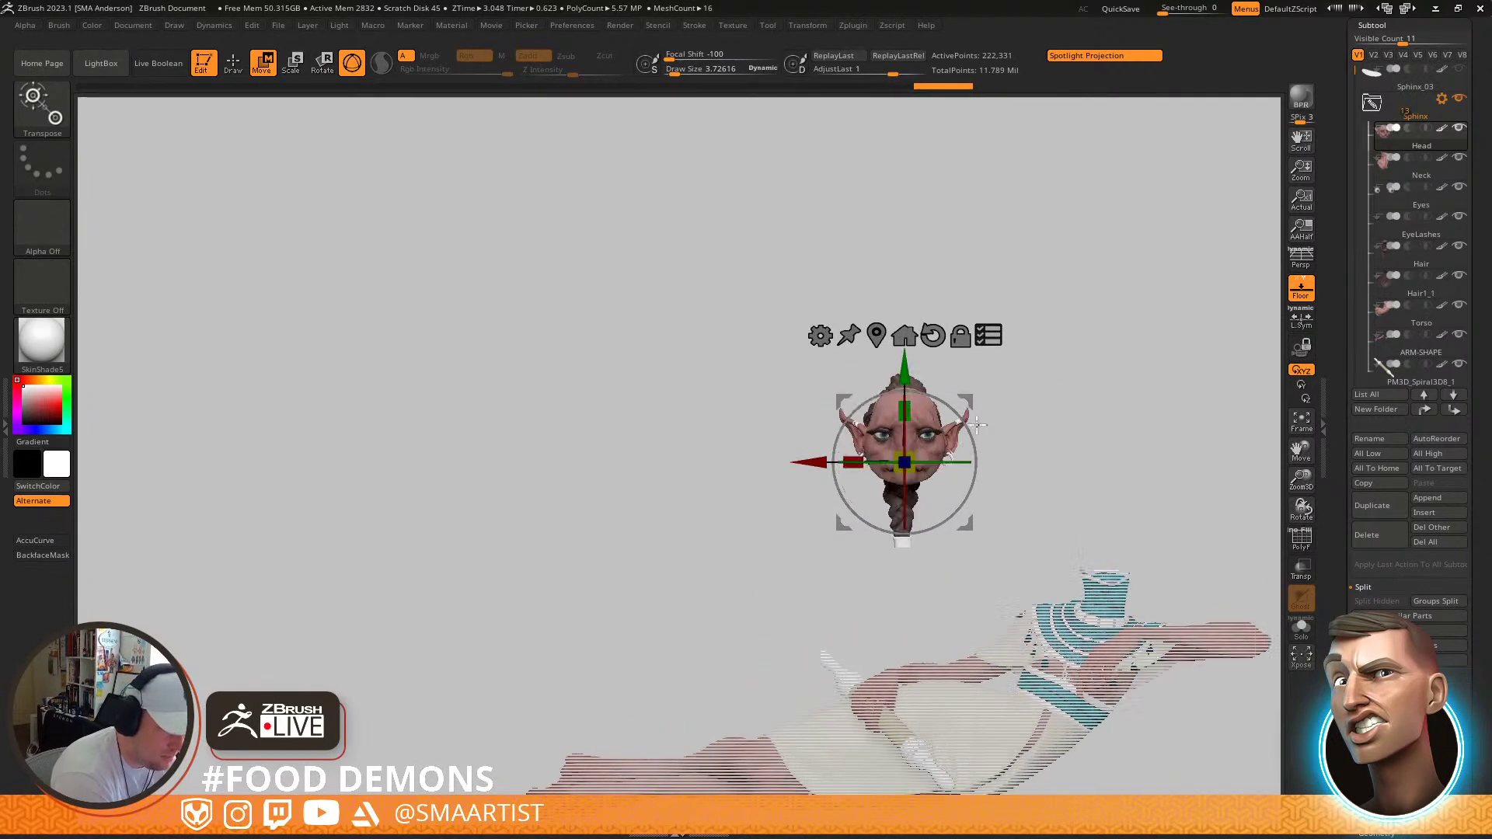
# Leave the transform gizmo and return to Draw mode with the Standard brush
pyautogui.press('q')
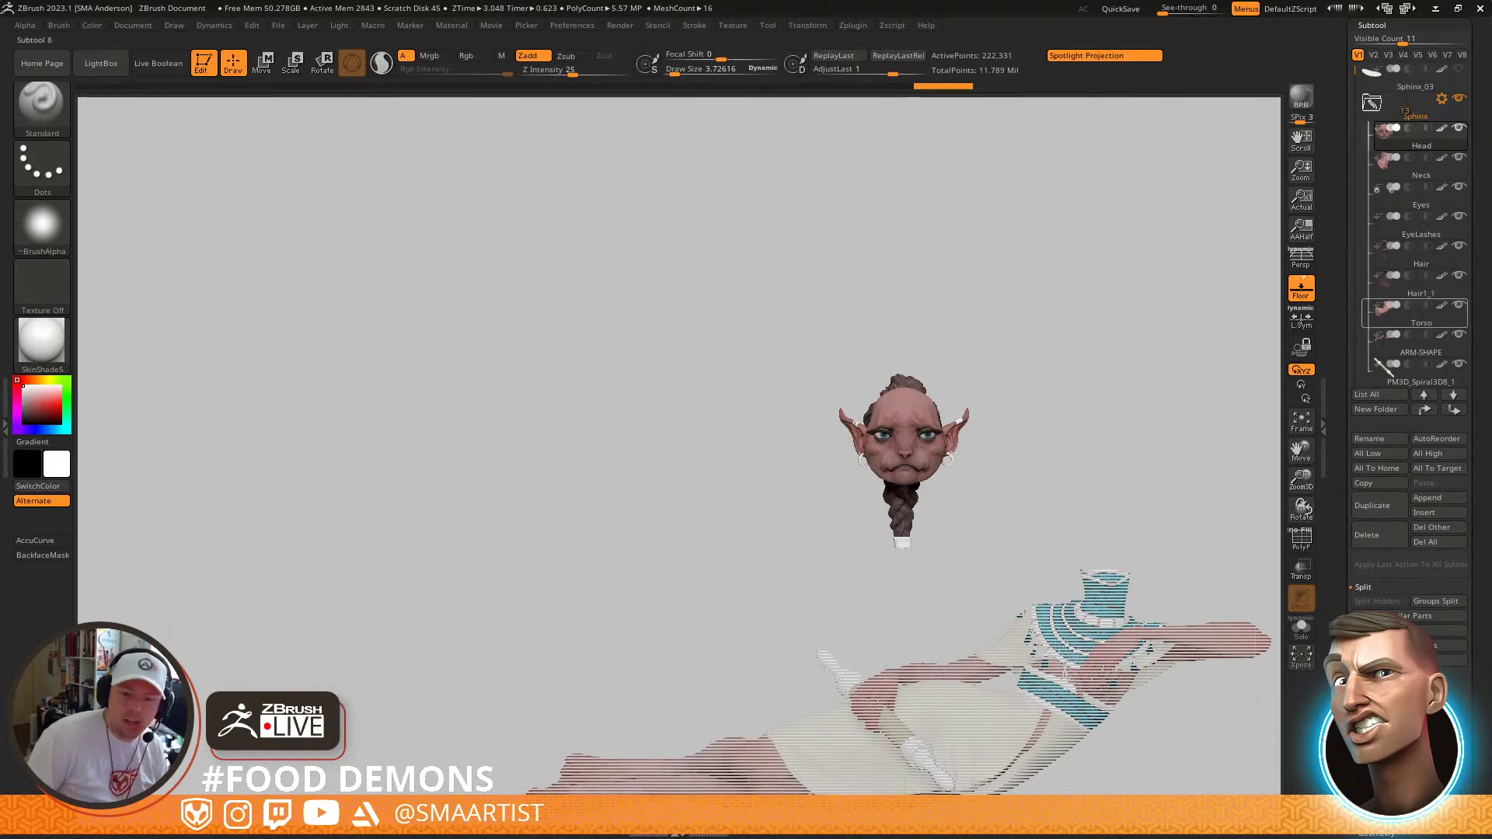
pyautogui.moveTo(1410, 313)
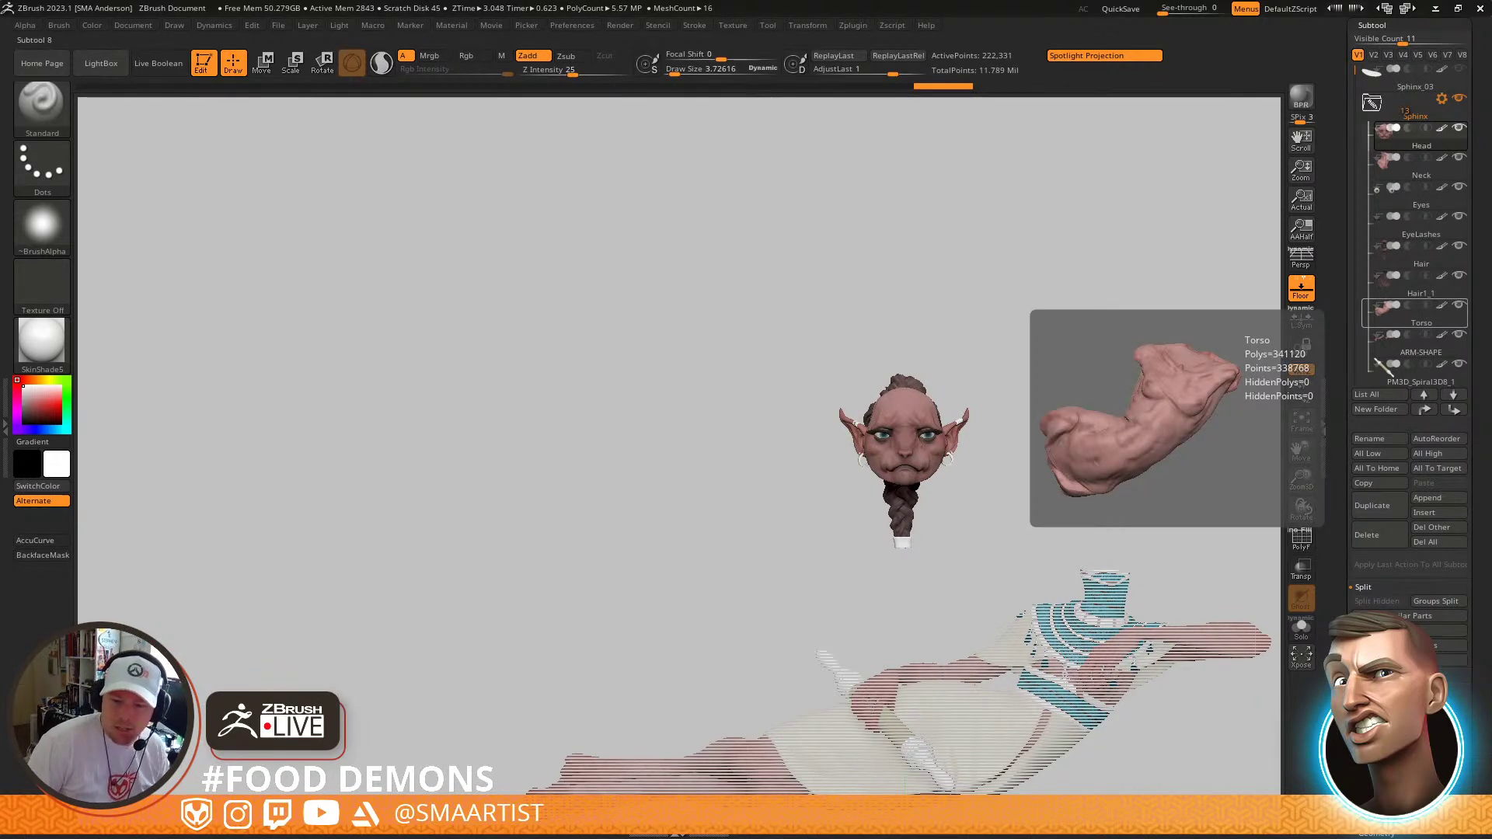
# Switch to the web browser and open the ArtStation site in a new tab
pyautogui.hotkey('alt', 'Tab')
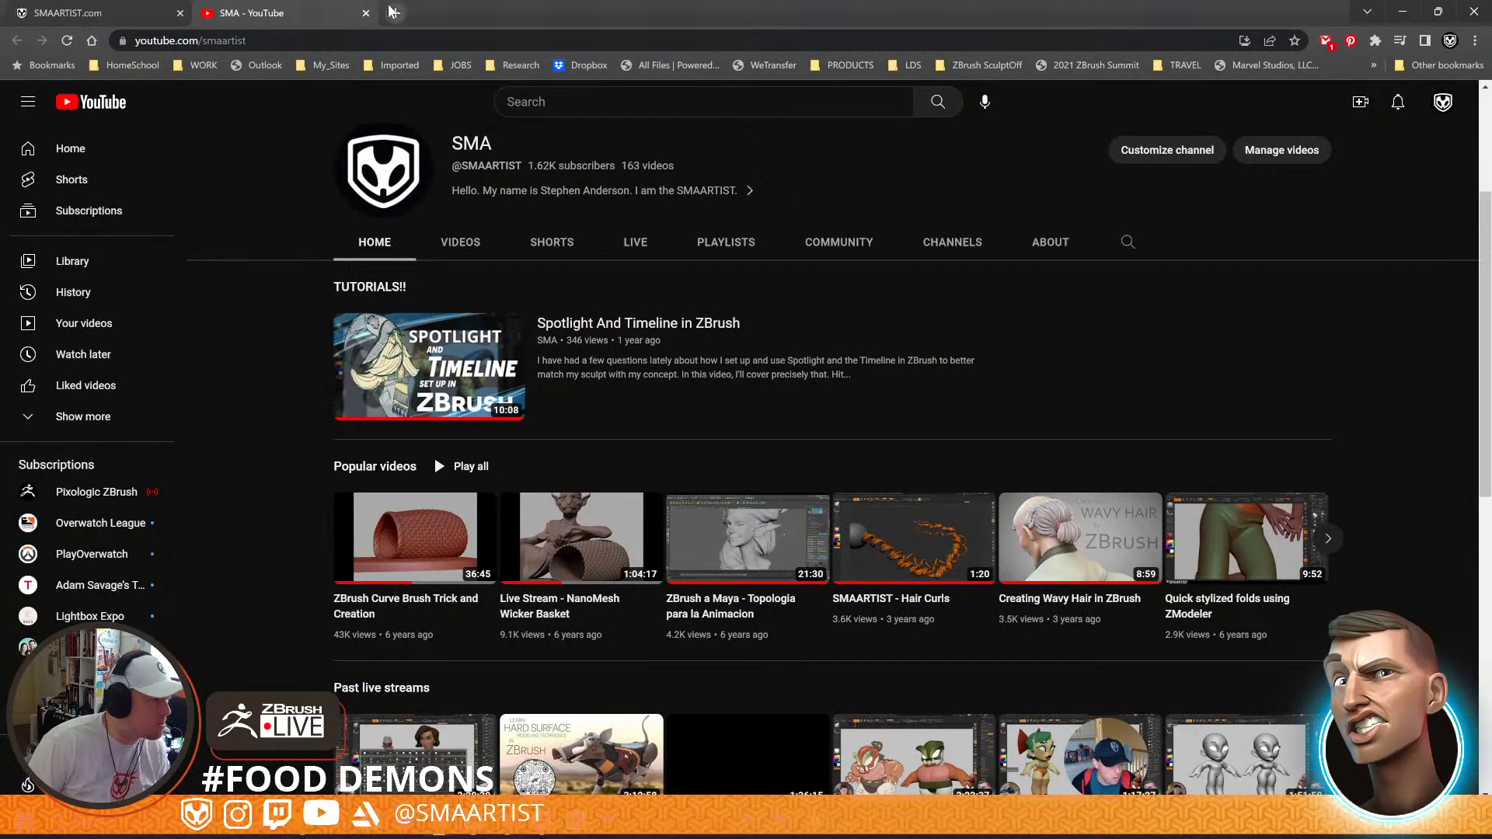
pyautogui.click(393, 13)
pyautogui.write('a')
pyautogui.press('Return')
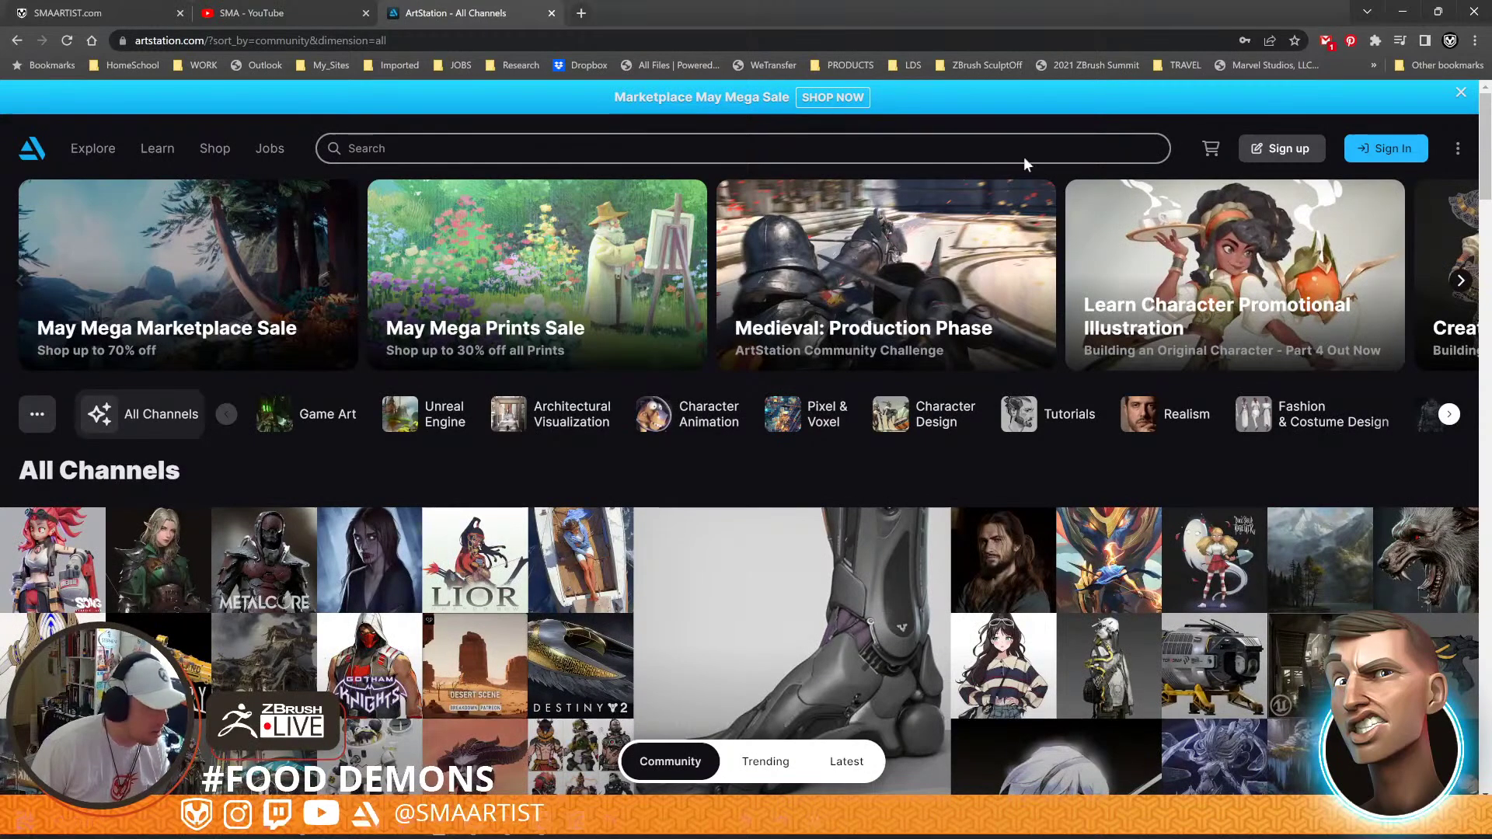
# Open the ArtStation sign-in form and try to sign in with the suggested Google account
pyautogui.click(1367, 148)
pyautogui.click(635, 191)
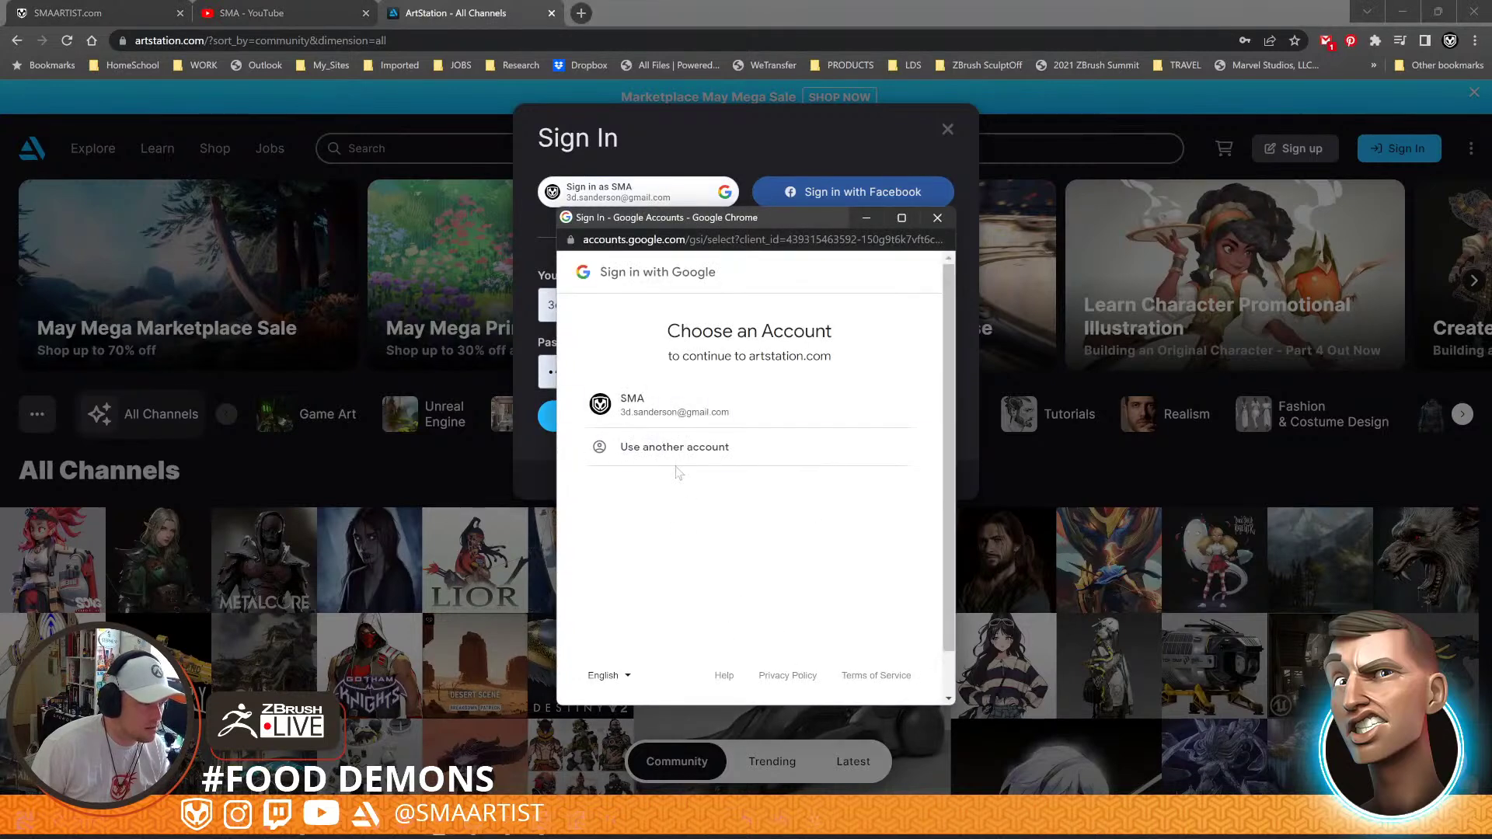
pyautogui.click(674, 418)
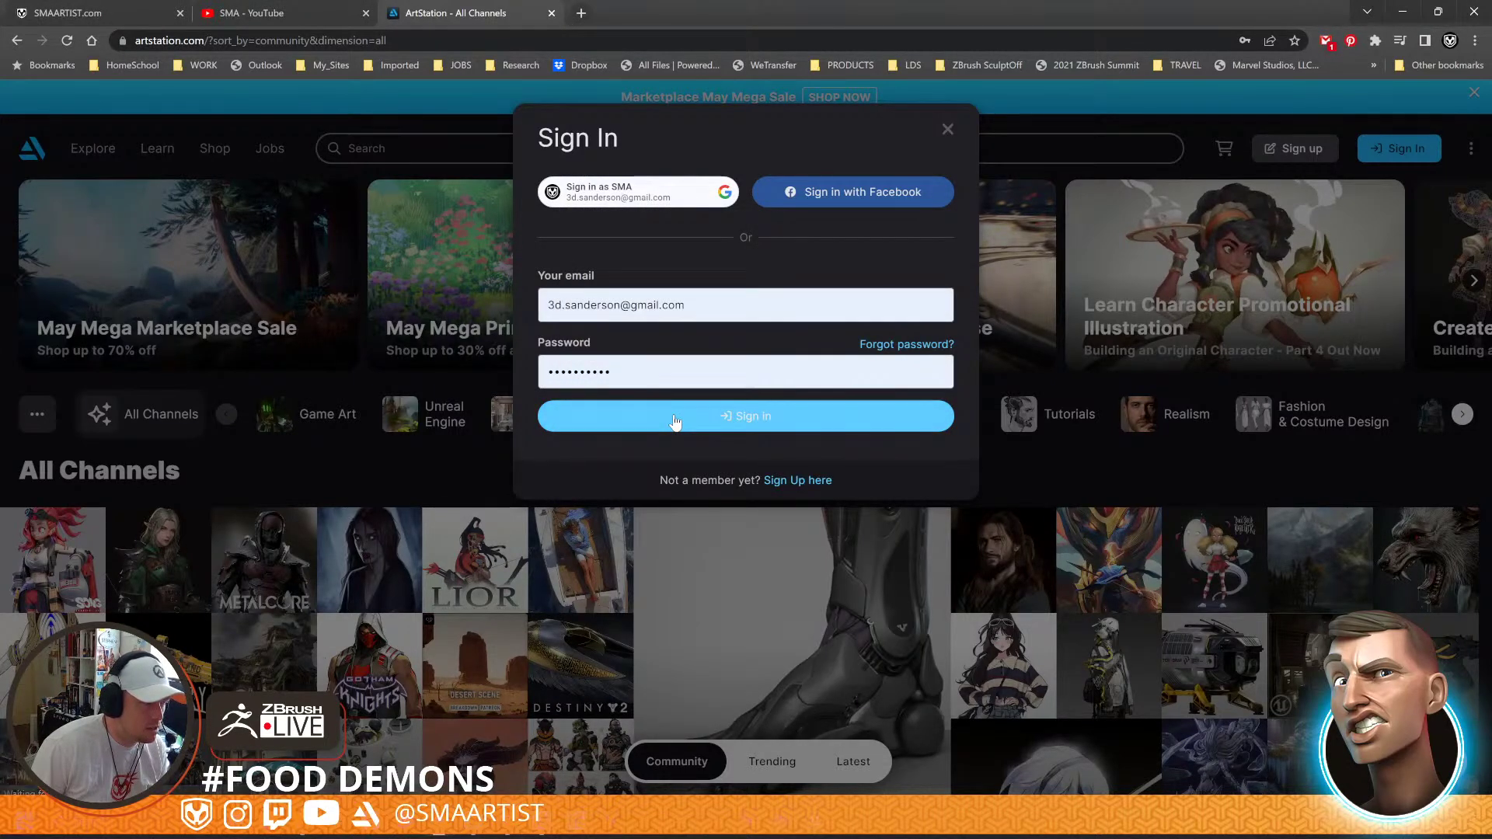
# Try to sign in with the saved email, filling in the account password again for a second attempt
pyautogui.click(728, 418)
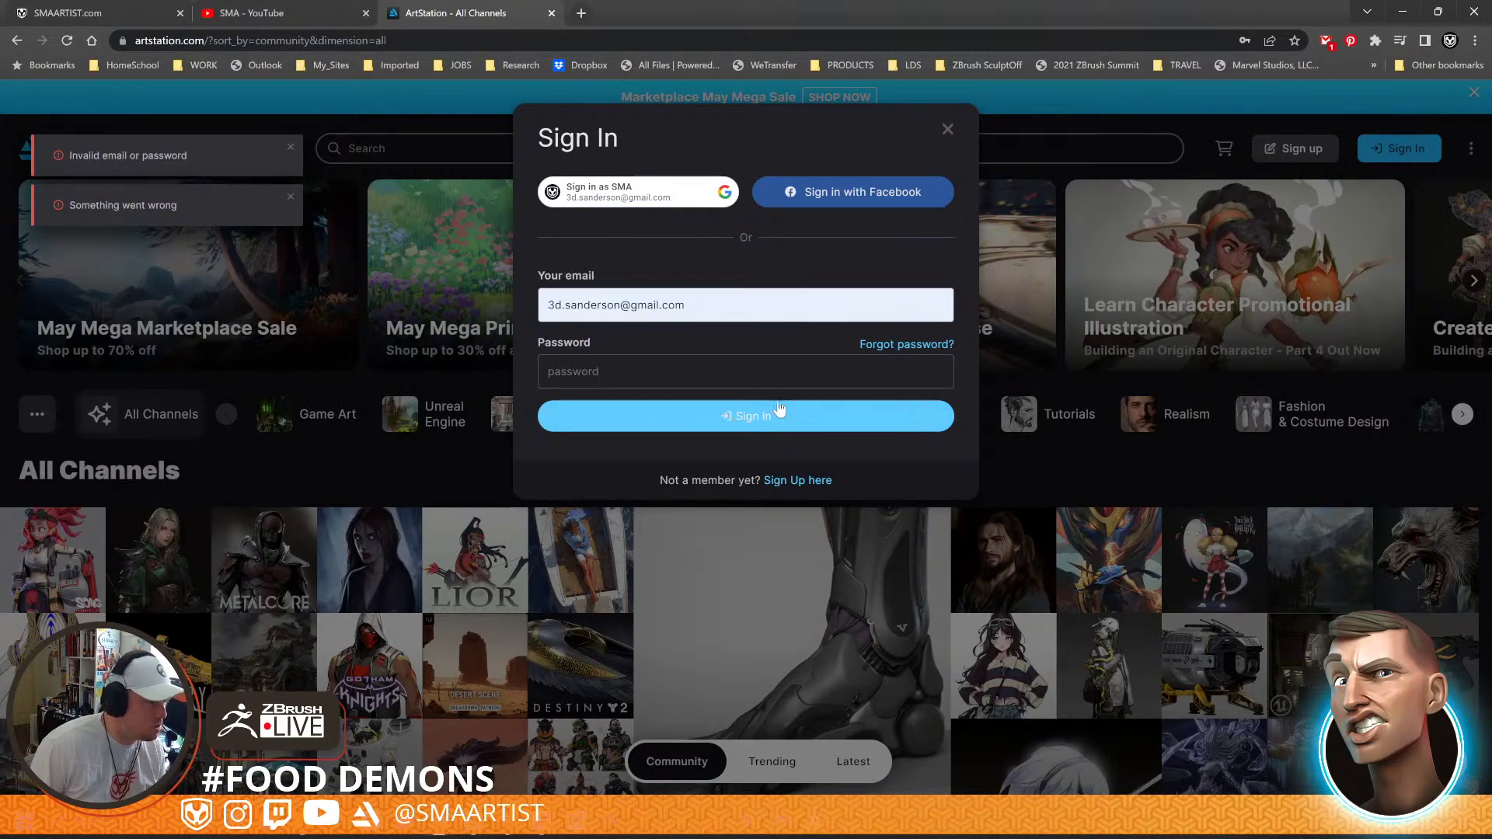
pyautogui.click(717, 373)
pyautogui.click(715, 422)
pyautogui.click(713, 418)
pyautogui.click(758, 418)
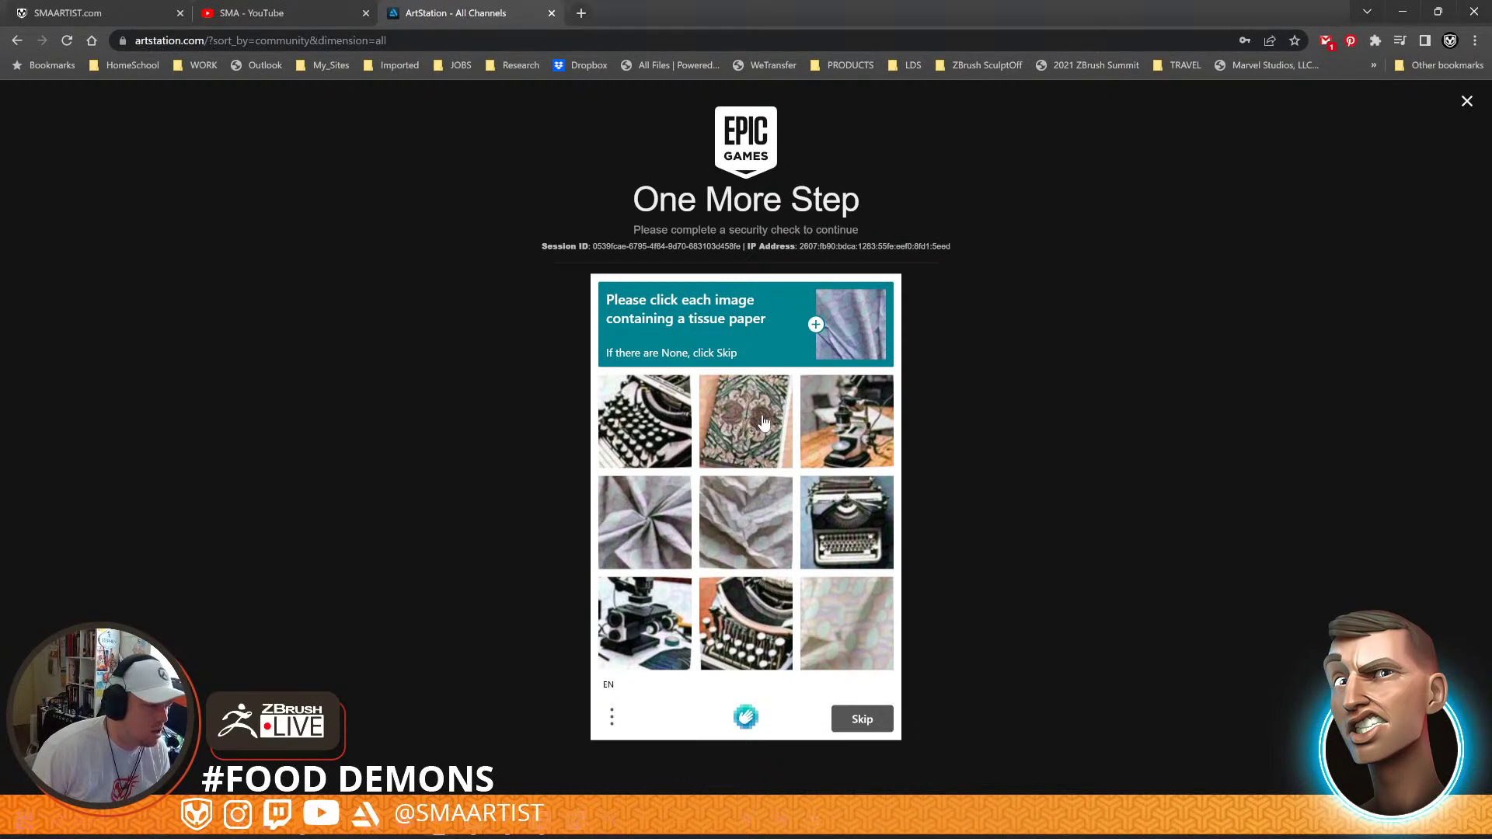
# Mark the three crumpled tissue-paper images in the security check and submit it for verification
pyautogui.click(752, 549)
pyautogui.click(840, 655)
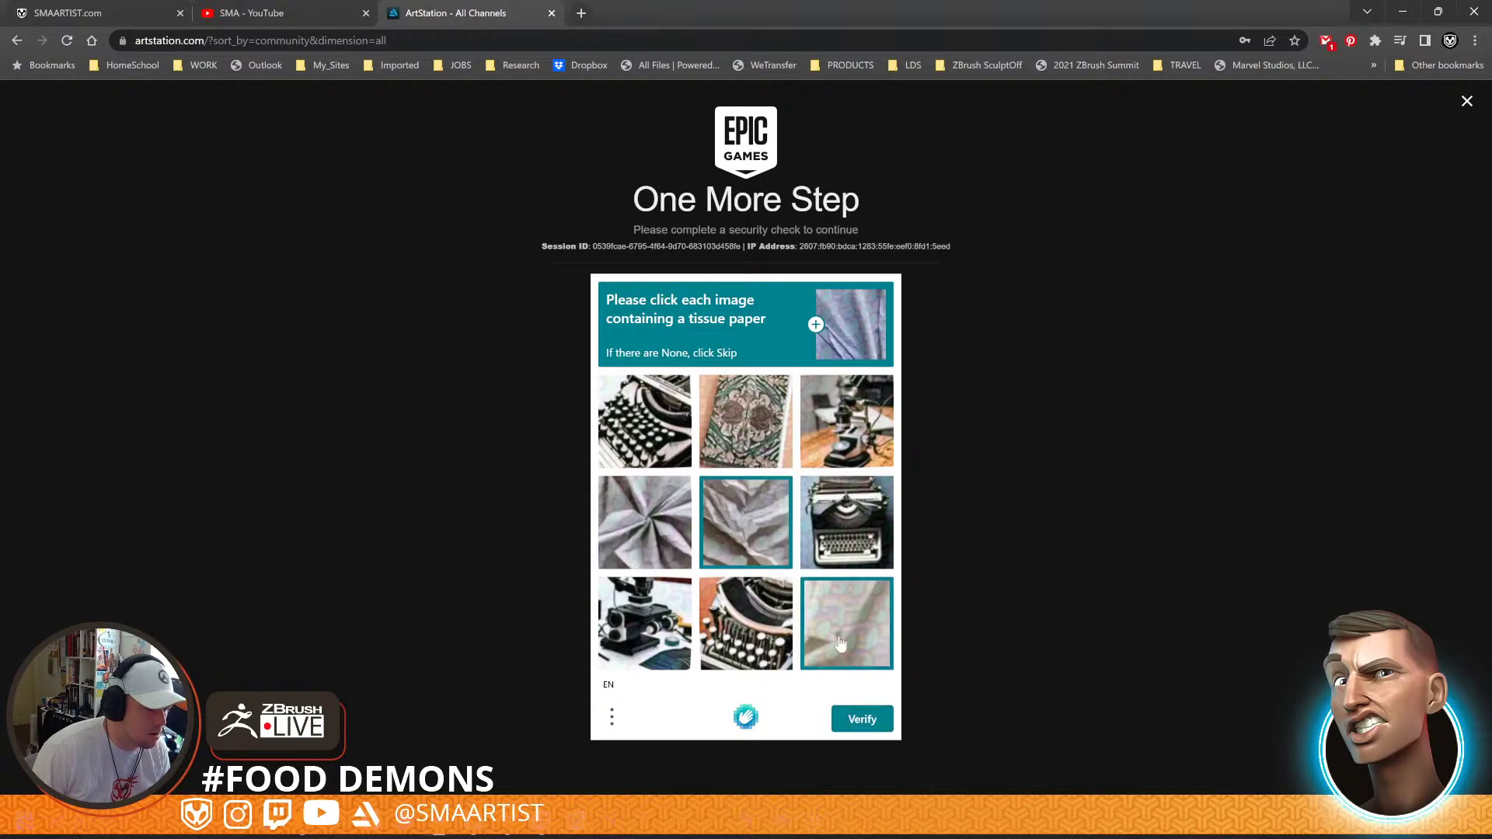
pyautogui.click(645, 534)
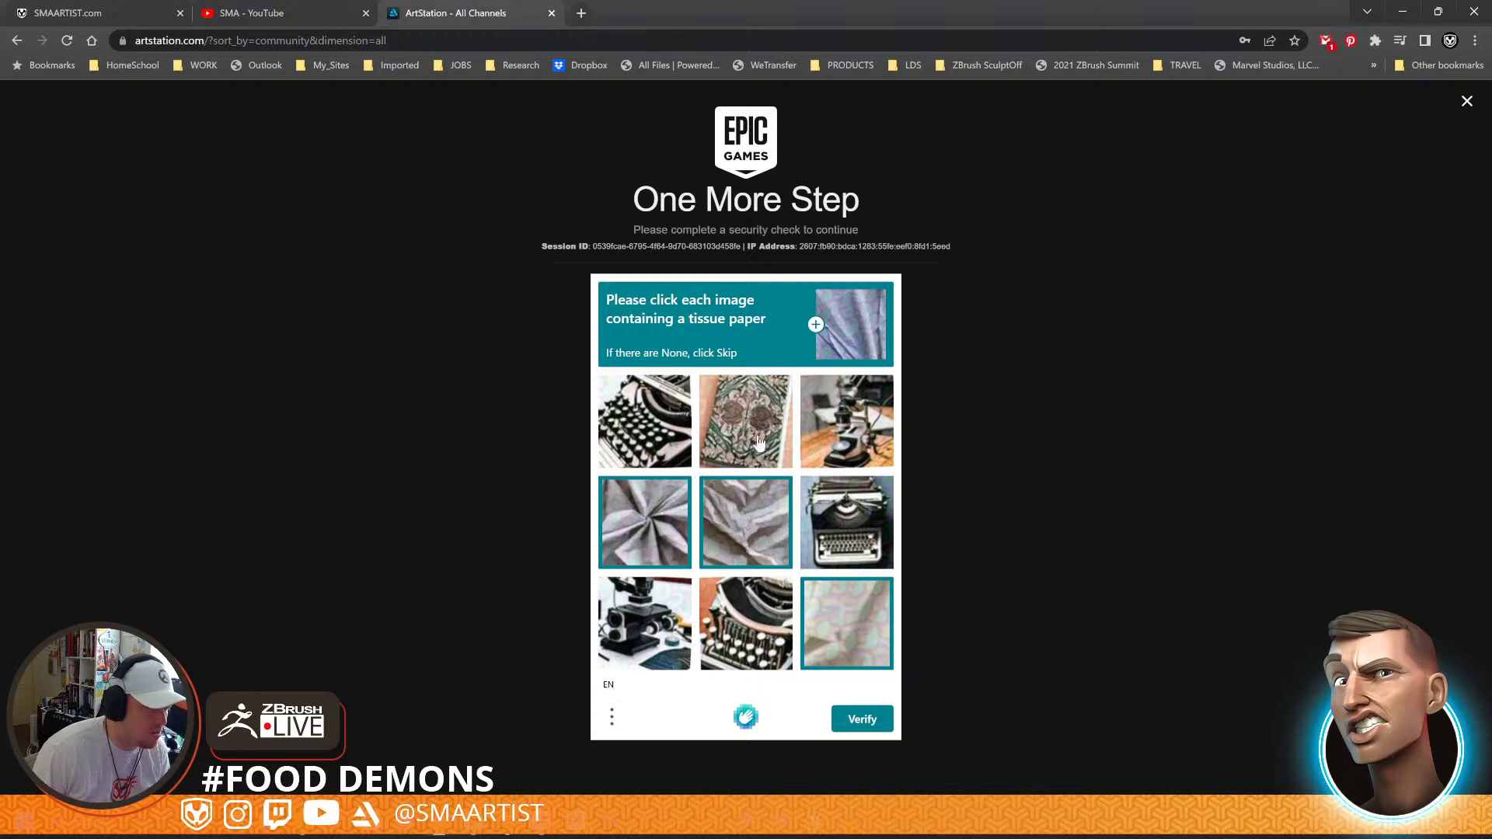
pyautogui.click(862, 720)
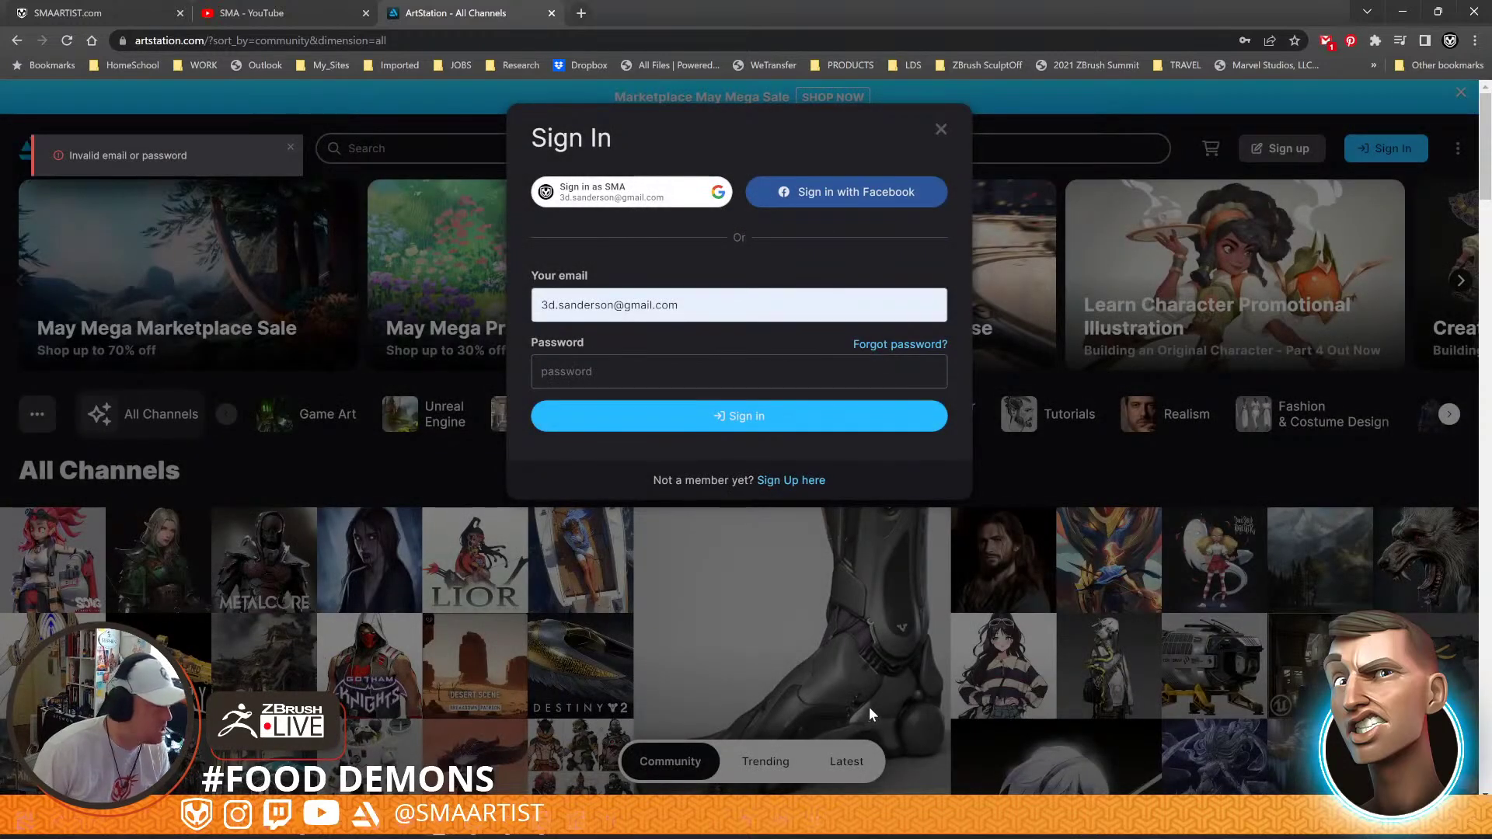
# Refill the account password in the sign-in form and resubmit it
pyautogui.click(684, 373)
pyautogui.click(684, 417)
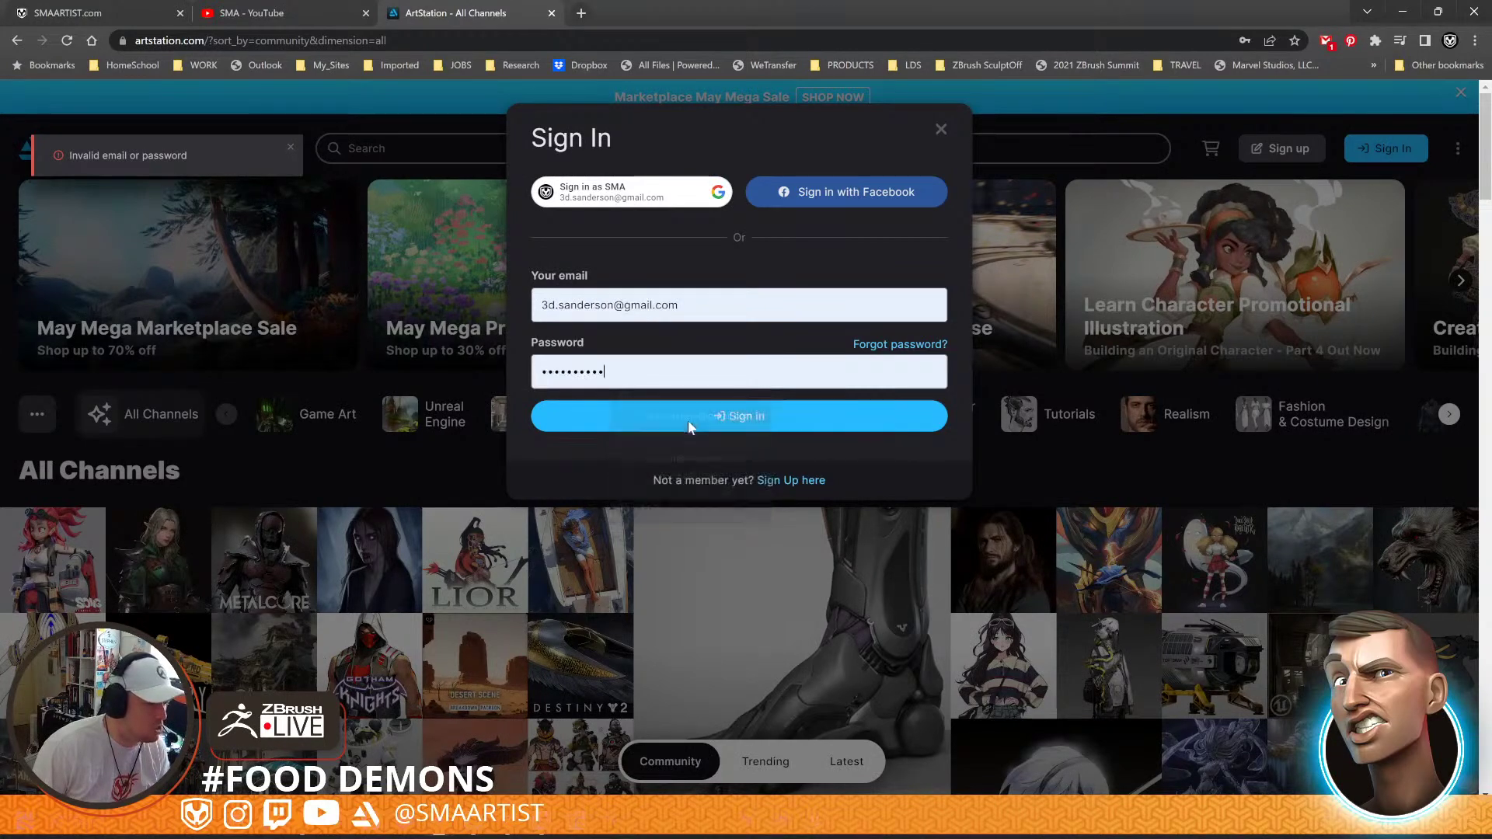
pyautogui.click(715, 423)
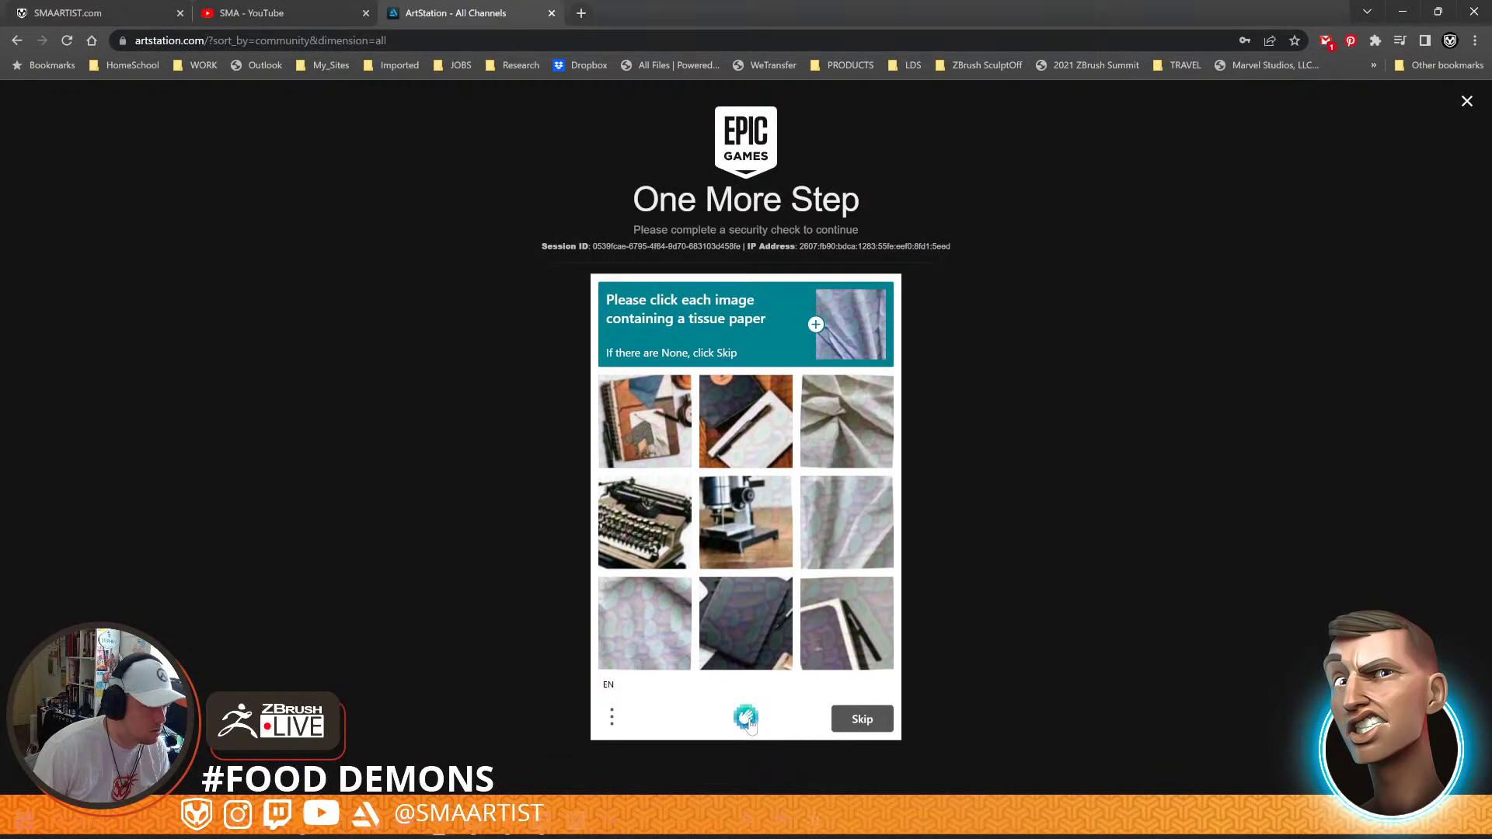
# Submit the second security check with only its three tissue-paper images marked, and close the sign-in form
pyautogui.click(674, 630)
pyautogui.click(788, 623)
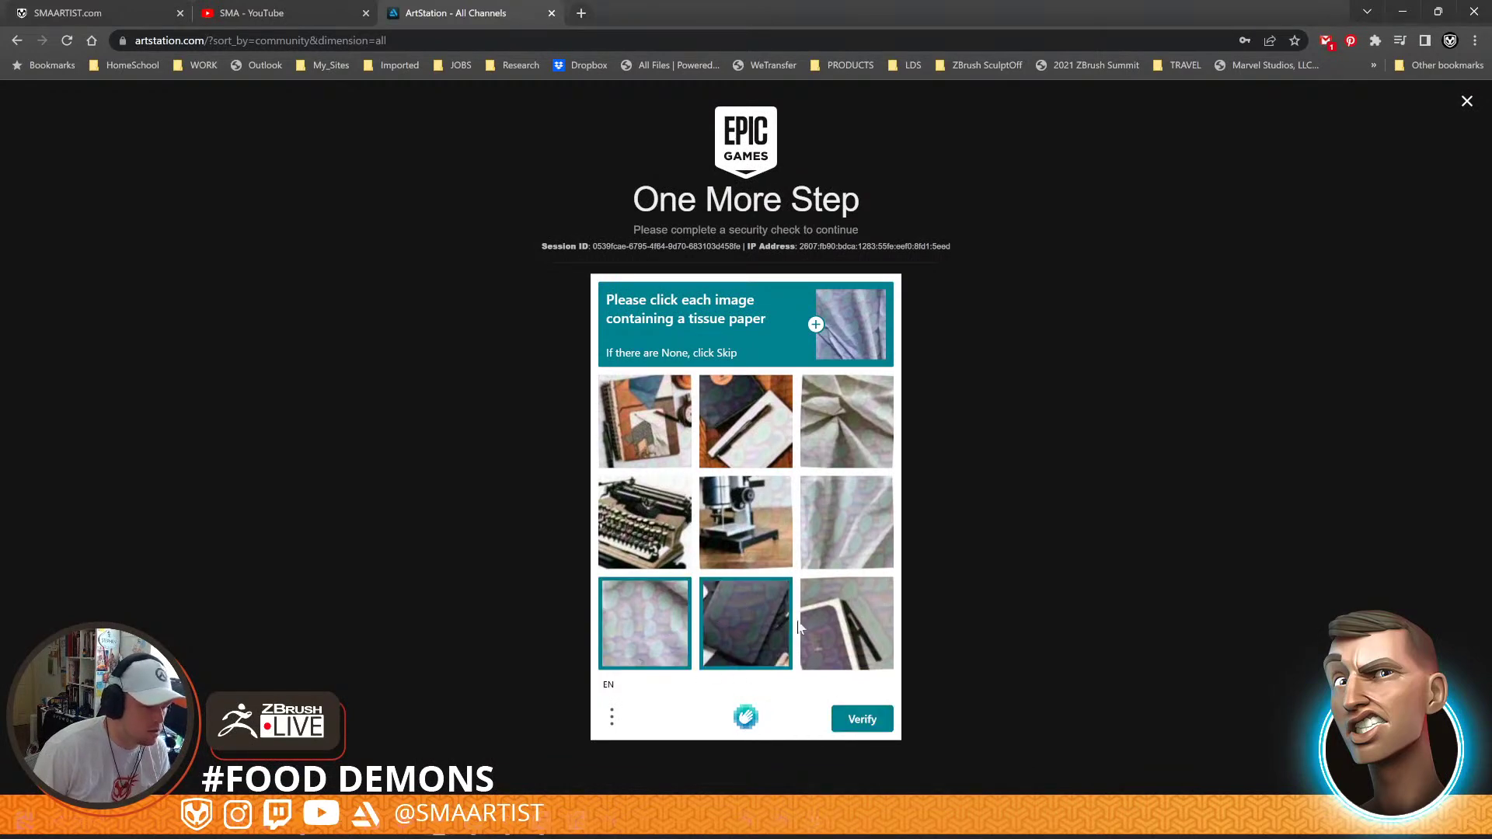
pyautogui.click(838, 624)
pyautogui.click(843, 516)
pyautogui.click(838, 443)
pyautogui.click(772, 441)
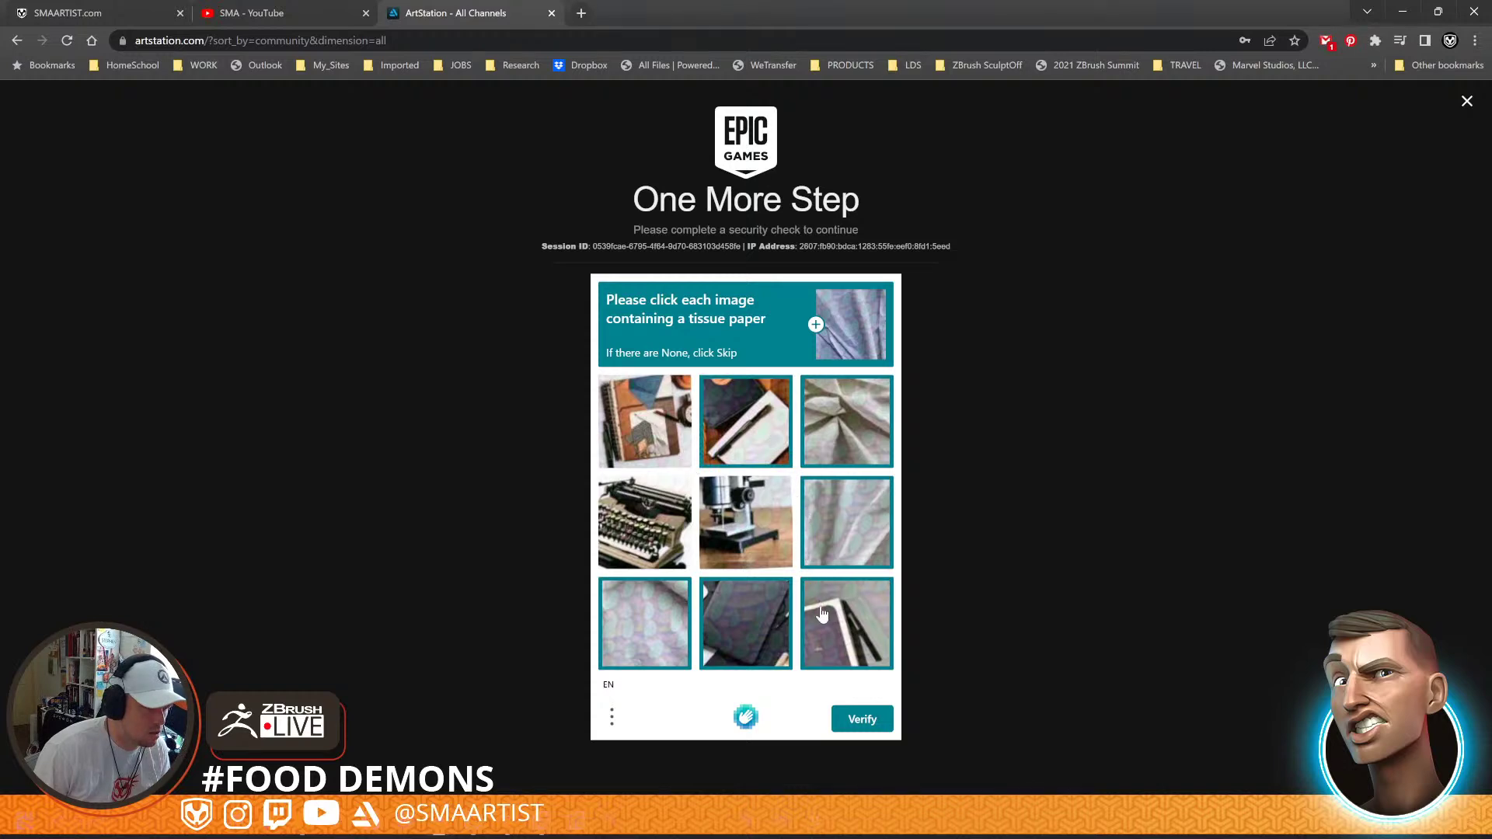
pyautogui.click(759, 425)
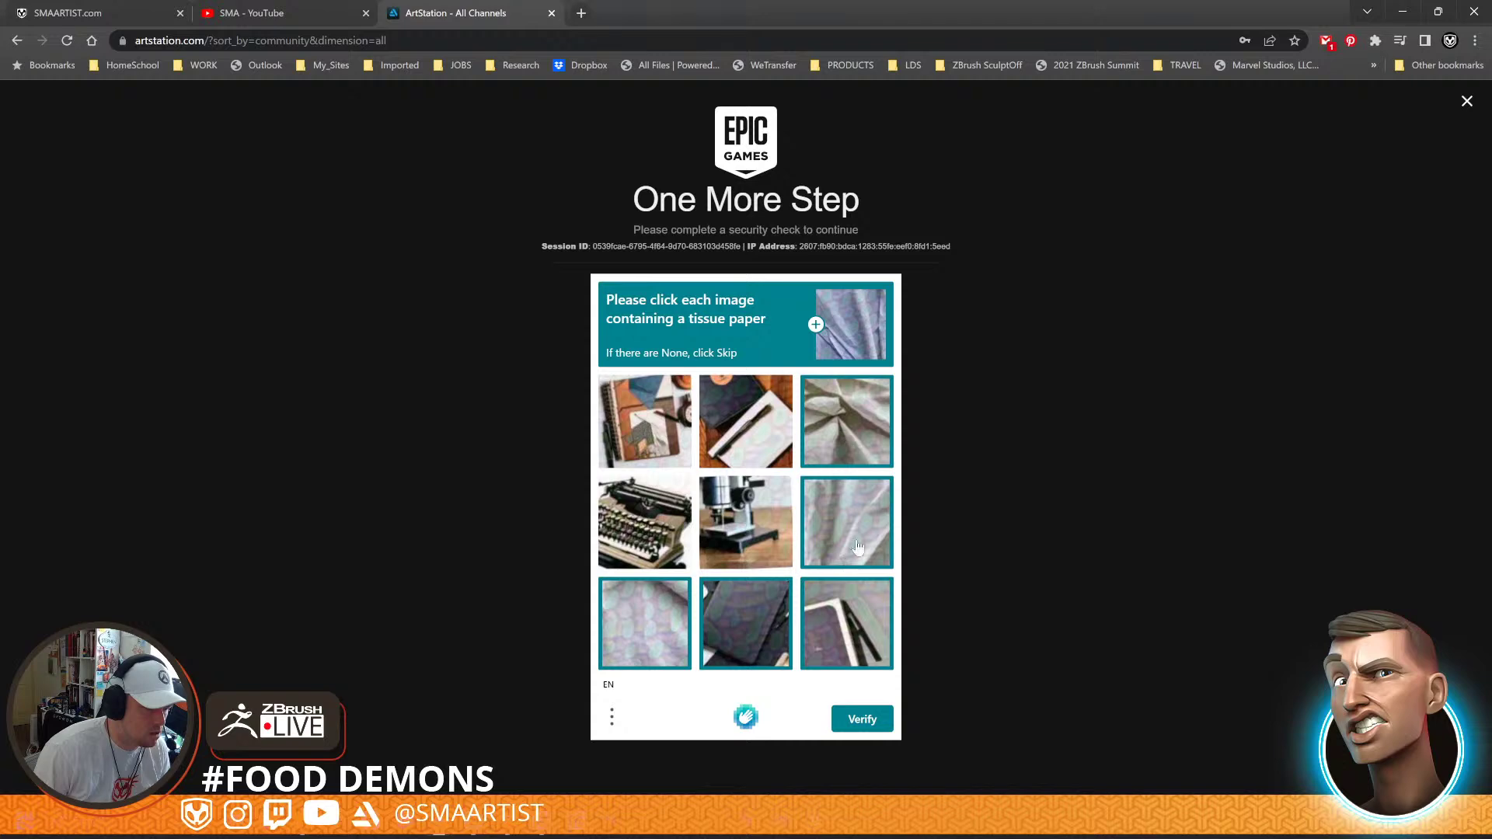
pyautogui.click(872, 636)
pyautogui.click(763, 637)
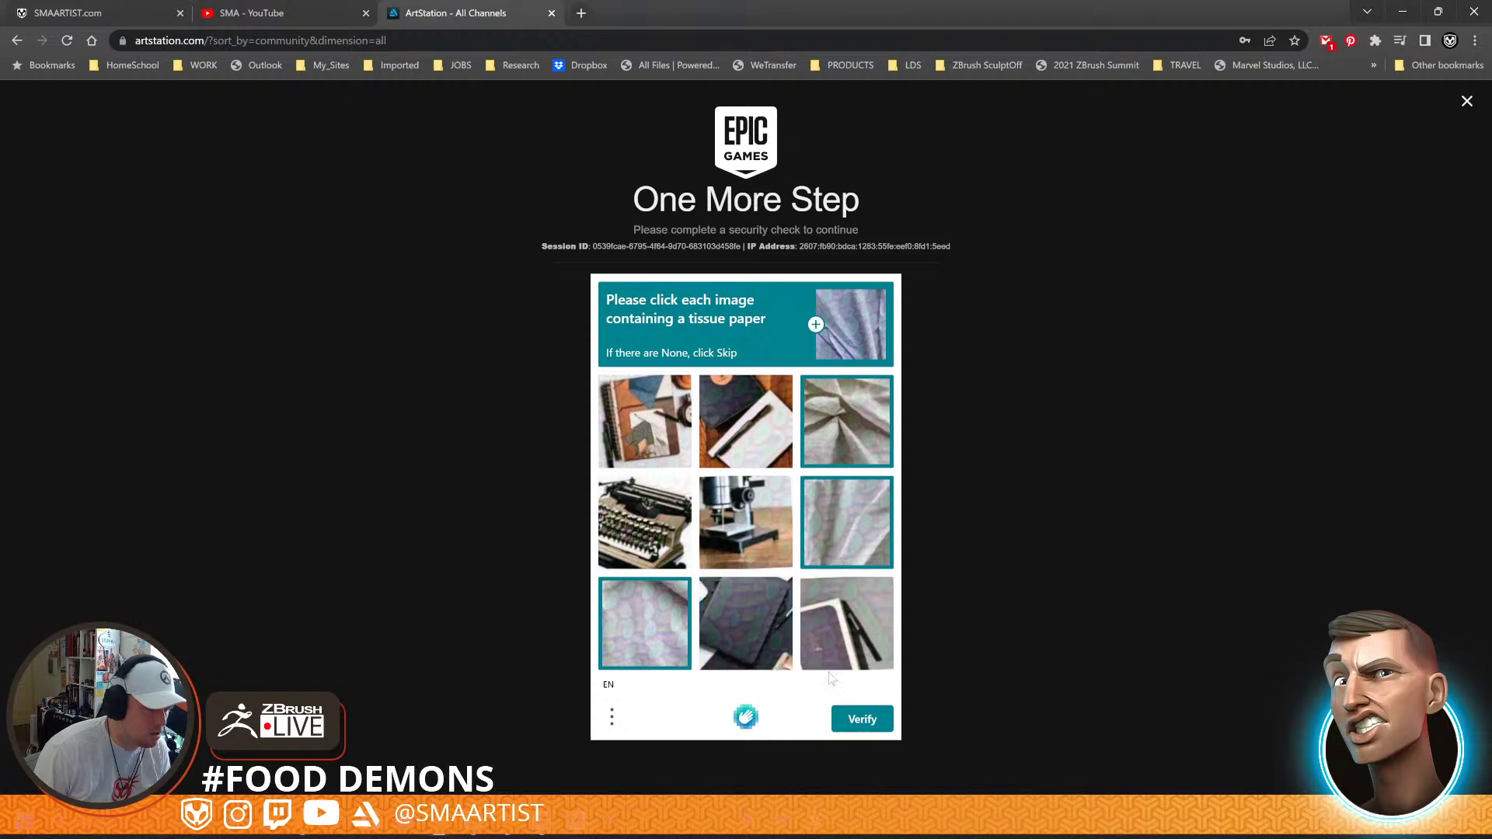
pyautogui.click(862, 720)
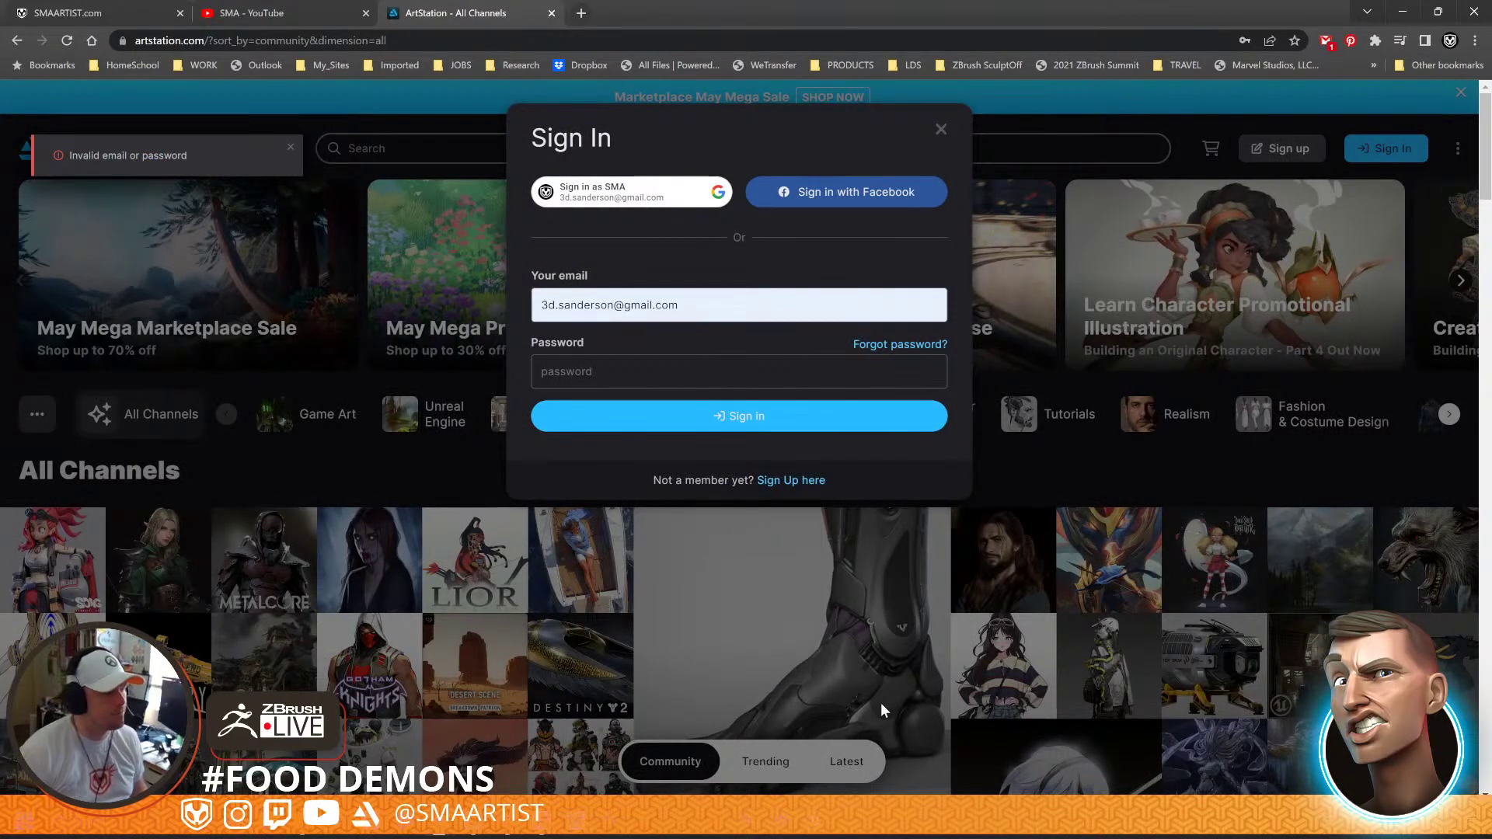
pyautogui.click(941, 129)
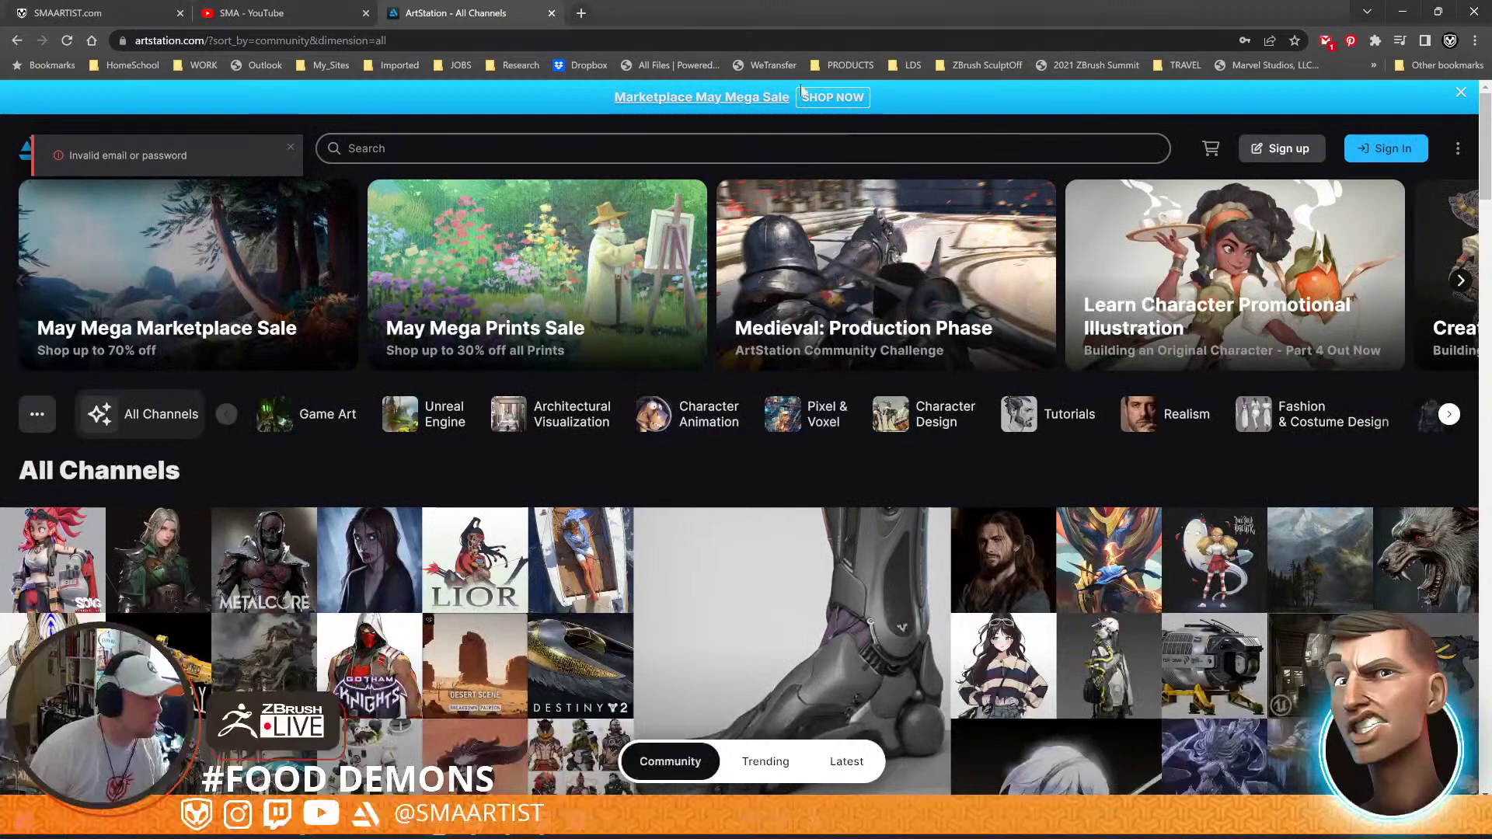
# Search ArtStation for the artist by first name and open the profile of the first suggested artist
pyautogui.hotkey('ctrl', 'a')
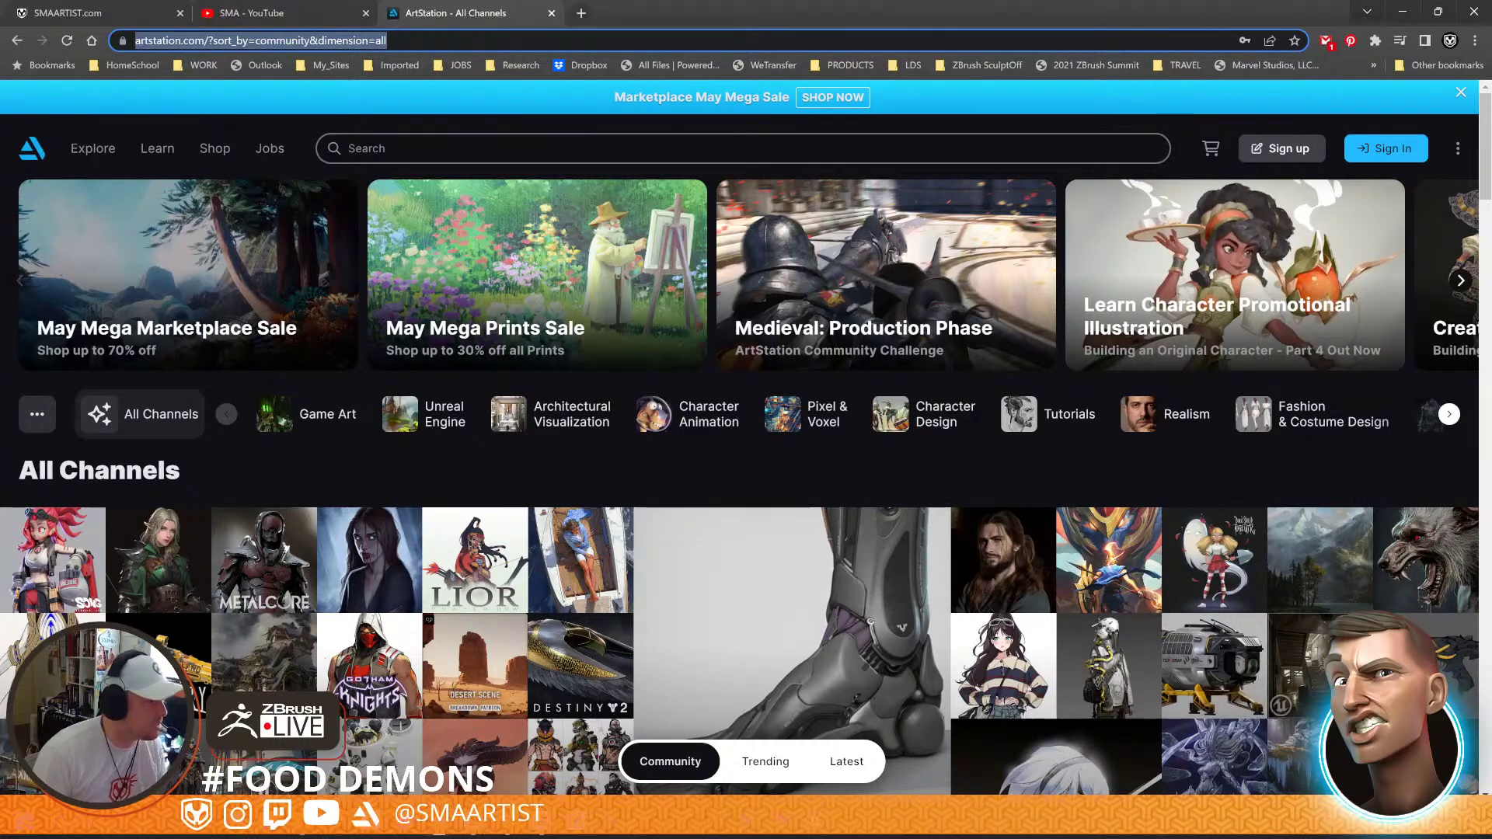
pyautogui.click(779, 146)
pyautogui.write('colleen')
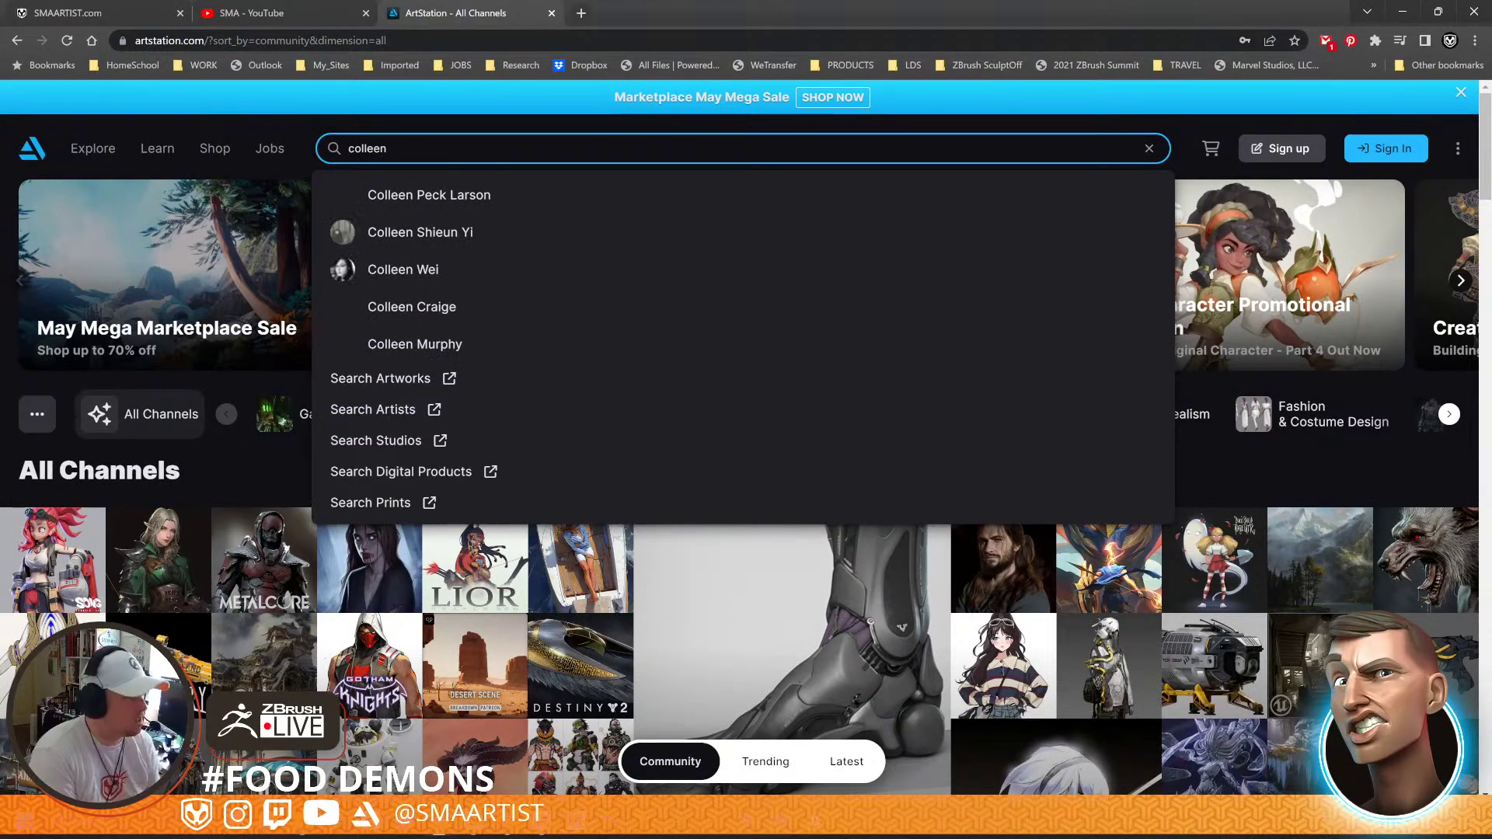
pyautogui.click(449, 195)
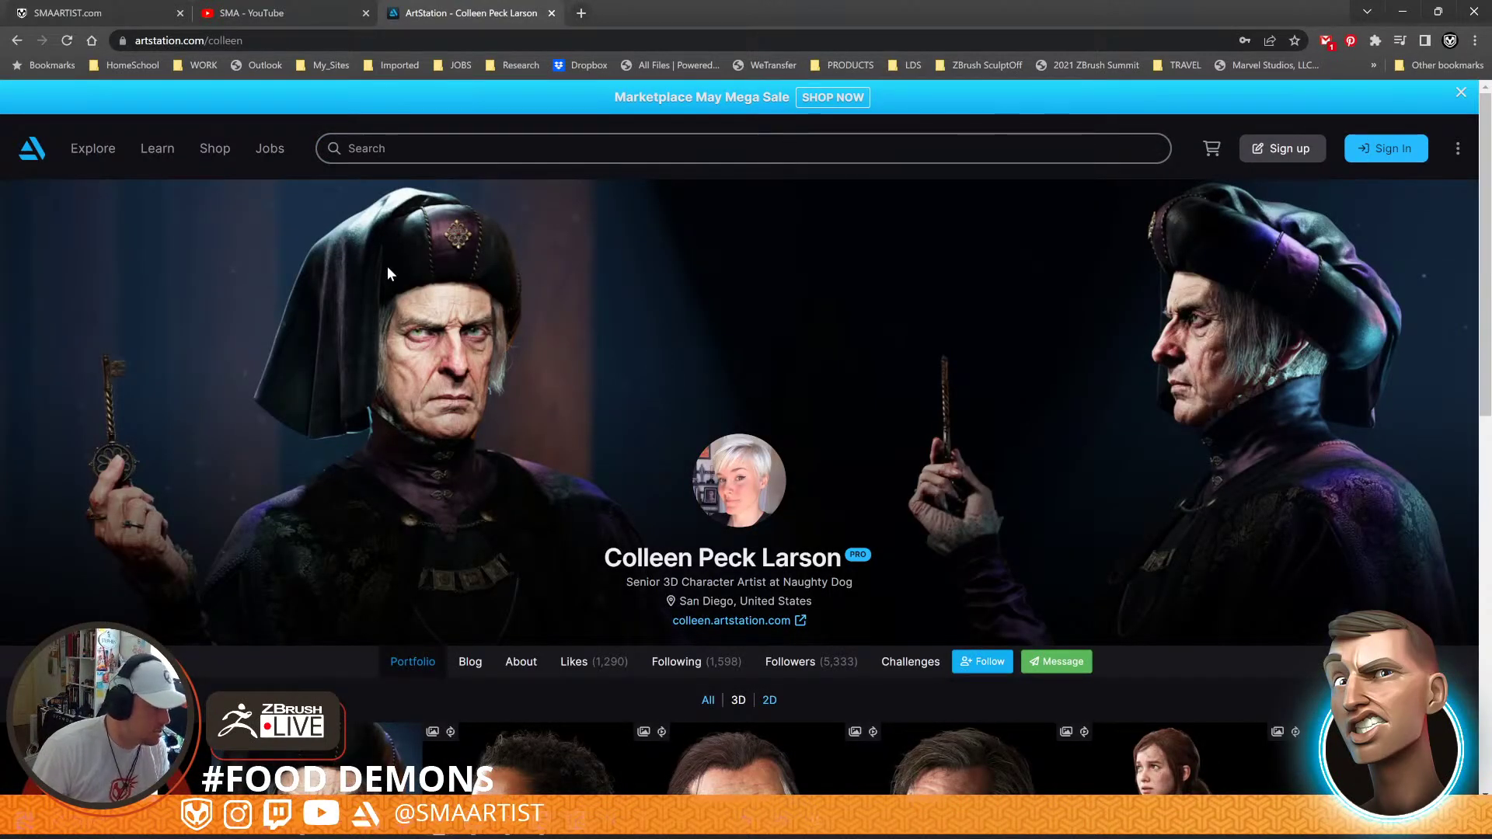
# Open the Frollo artwork from the artist's portfolio and look through its front and angled portrait renders
pyautogui.scroll(-2, 387, 267)
pyautogui.scroll(-2, 389, 276)
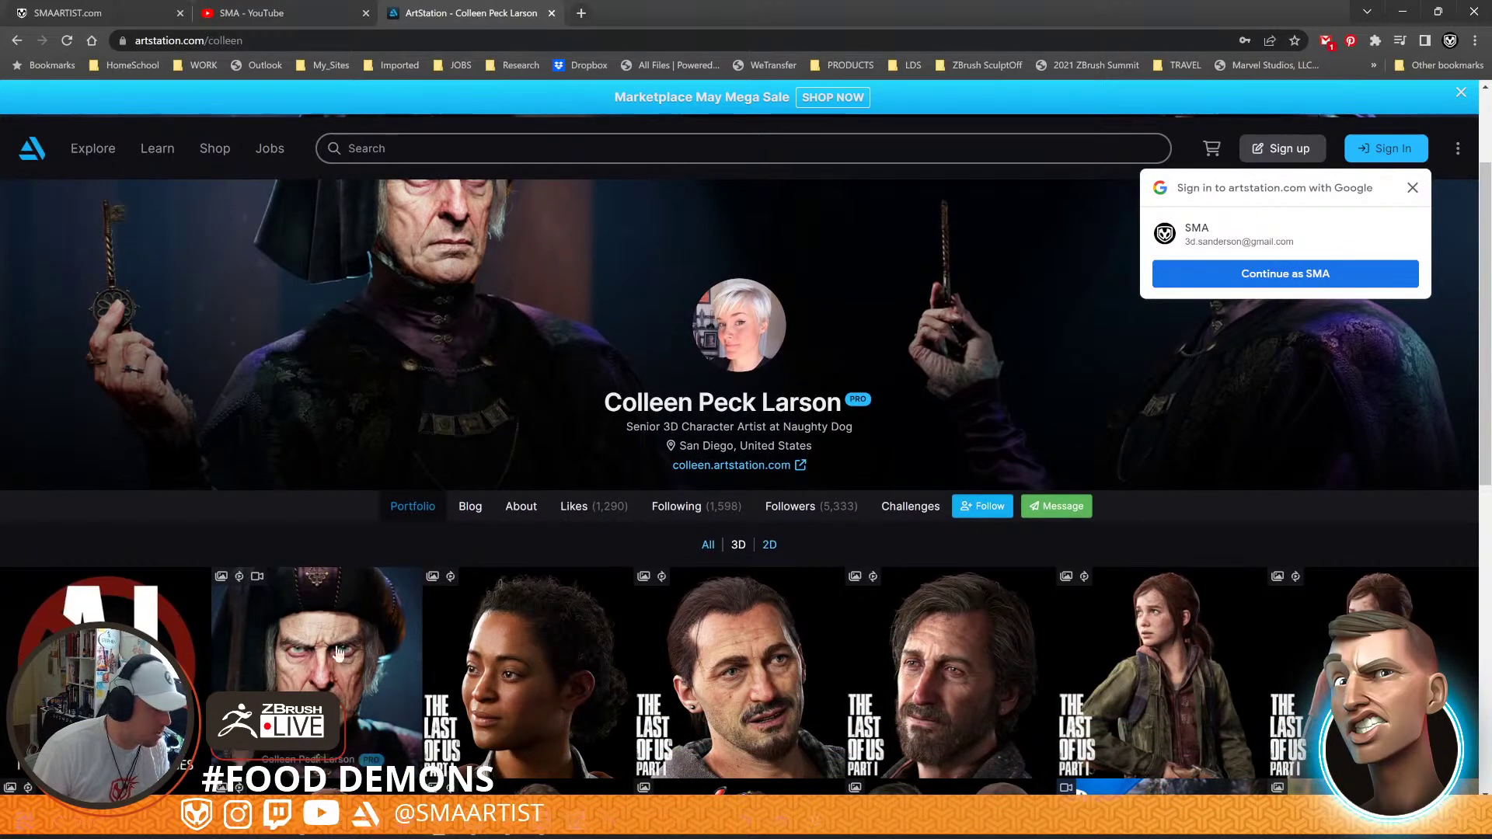
pyautogui.click(353, 597)
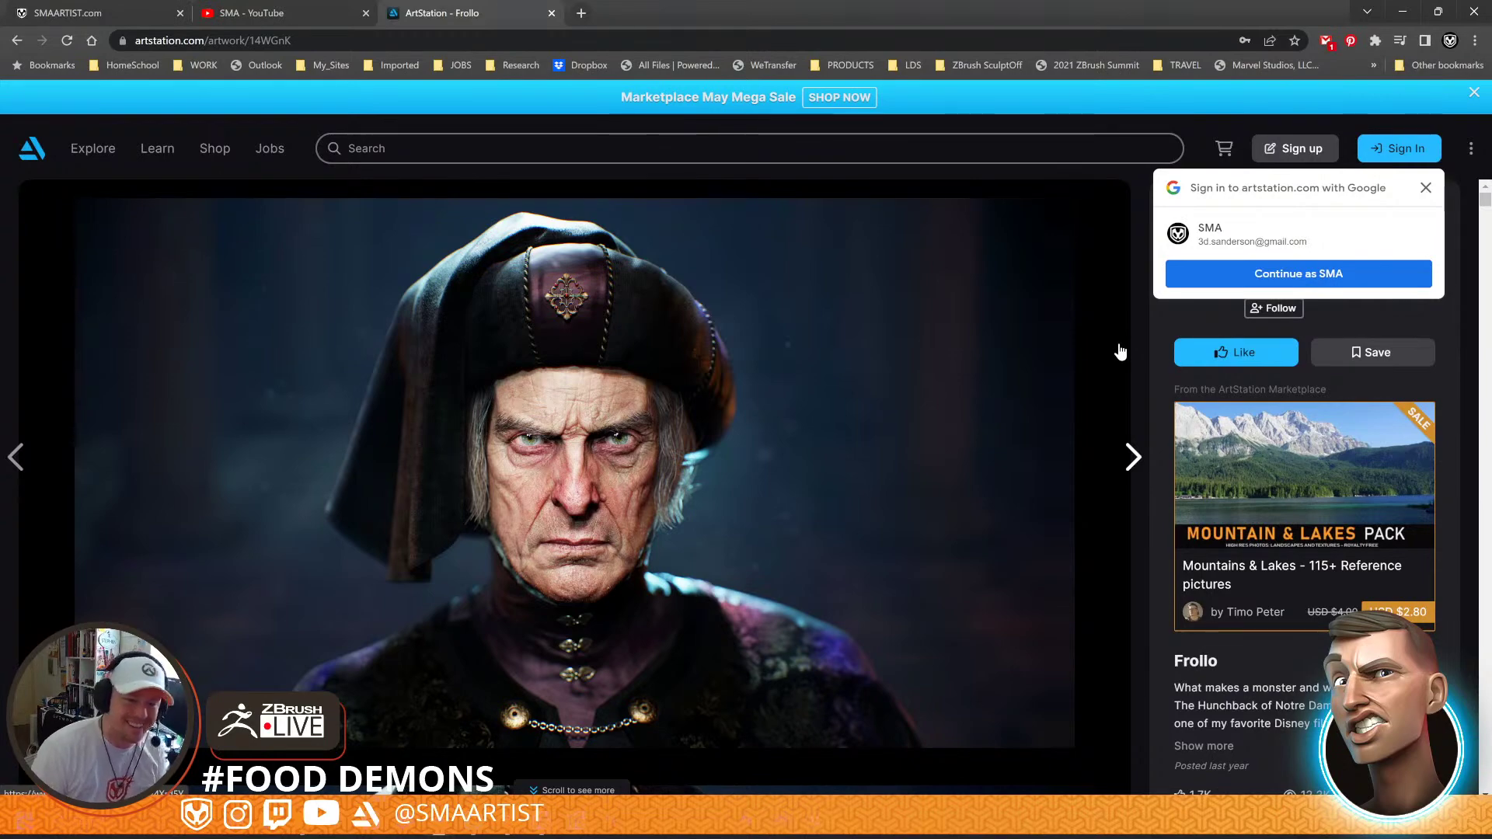
pyautogui.scroll(-7, 775, 356)
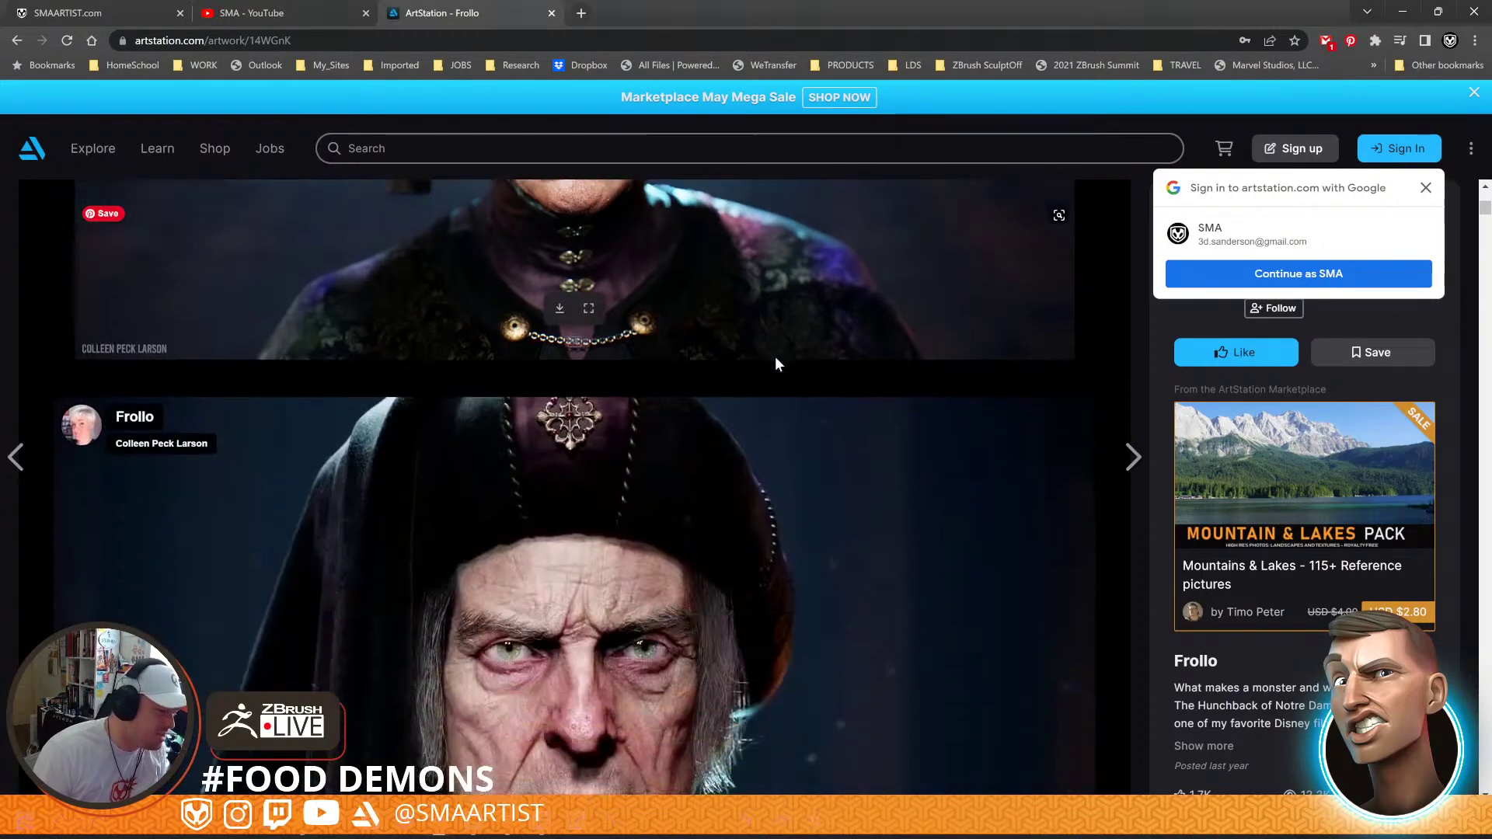
pyautogui.scroll(-8, 852, 409)
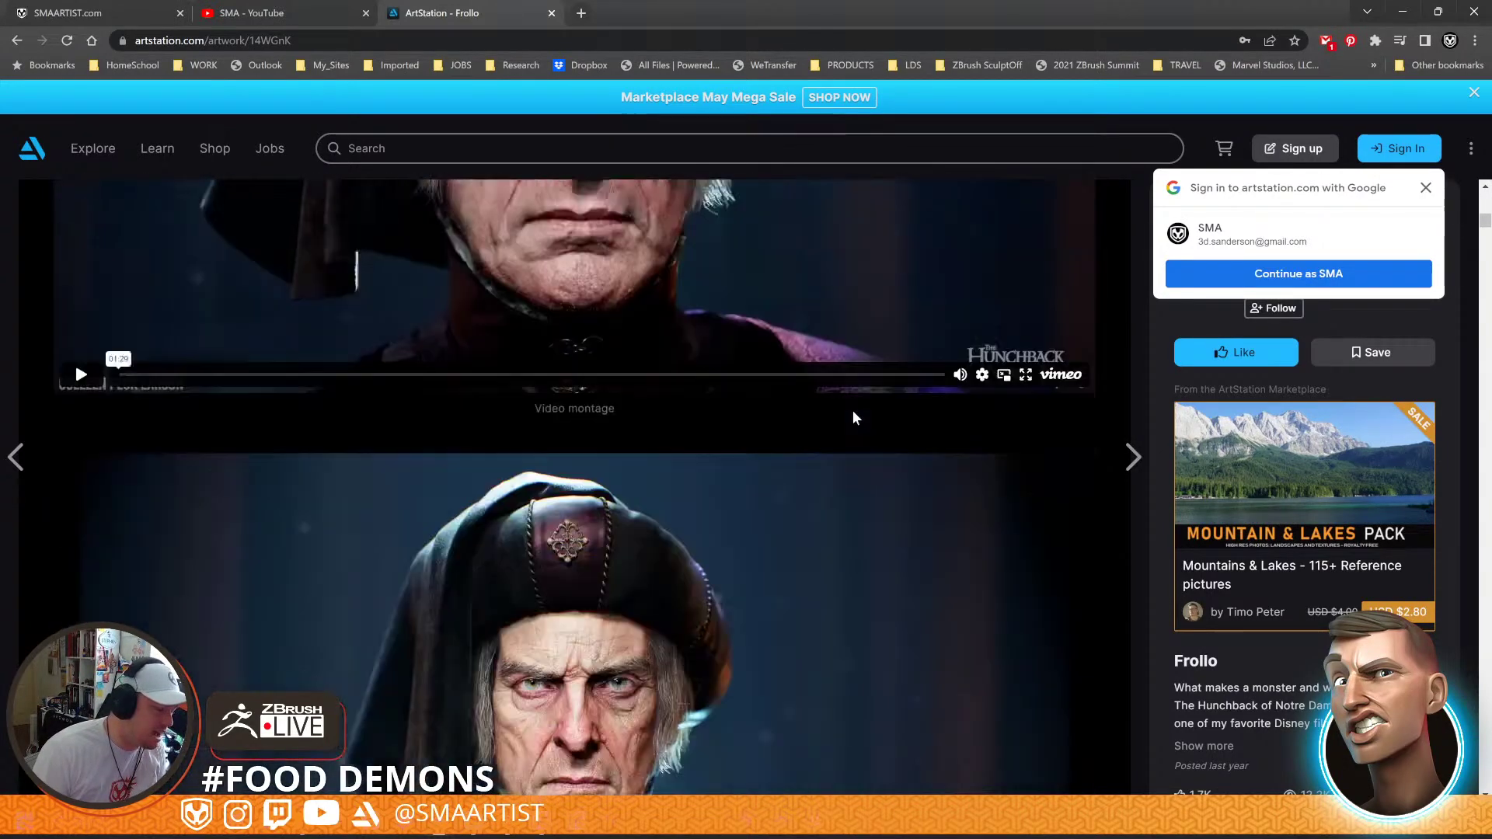
pyautogui.scroll(-10, 852, 402)
pyautogui.scroll(-3, 851, 403)
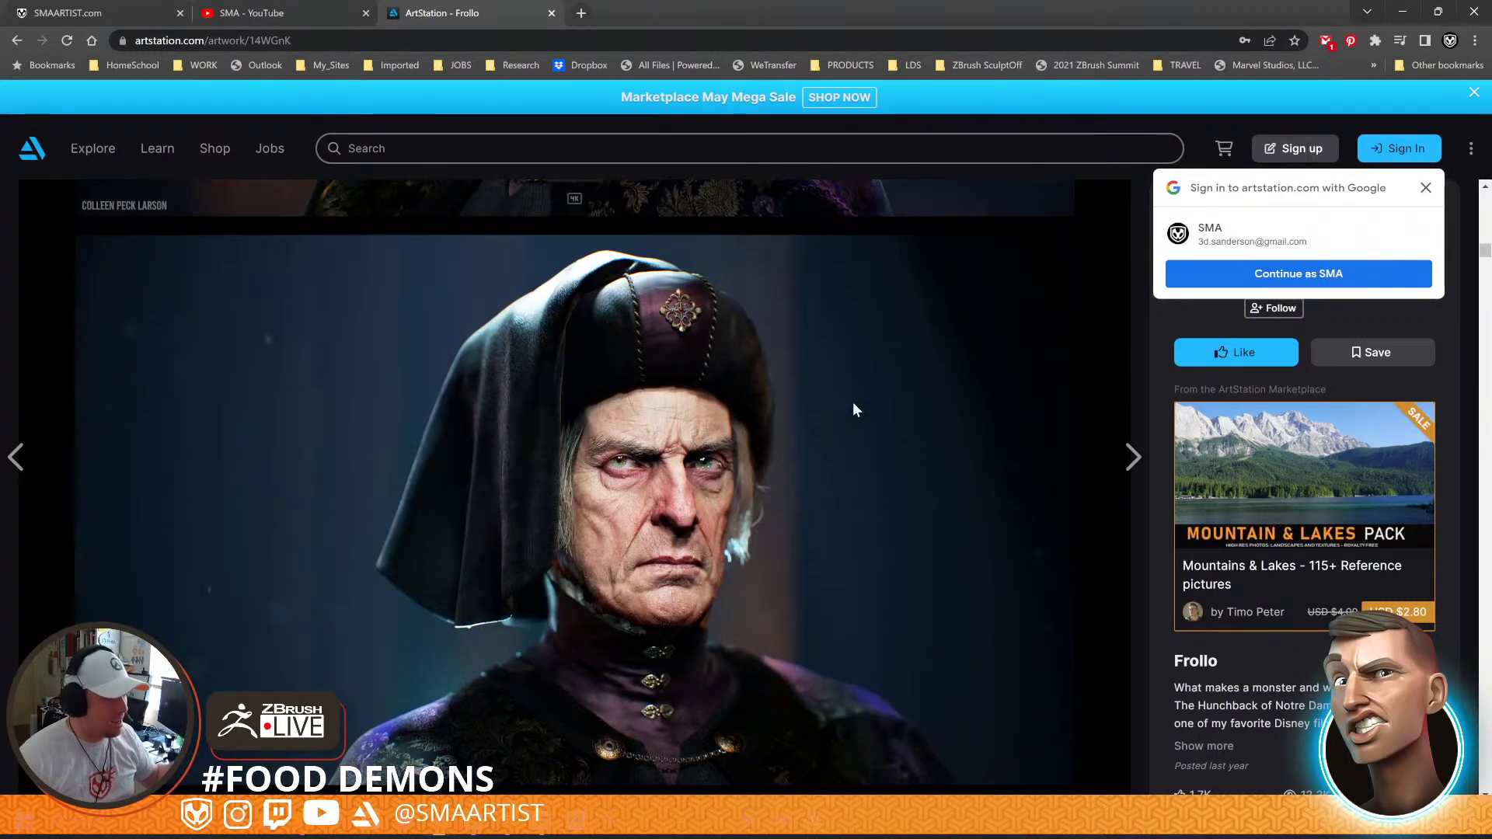
# Sign in to ArtStation with the suggested Google account and look through the opening Frollo renders and video montage again
pyautogui.click(1316, 276)
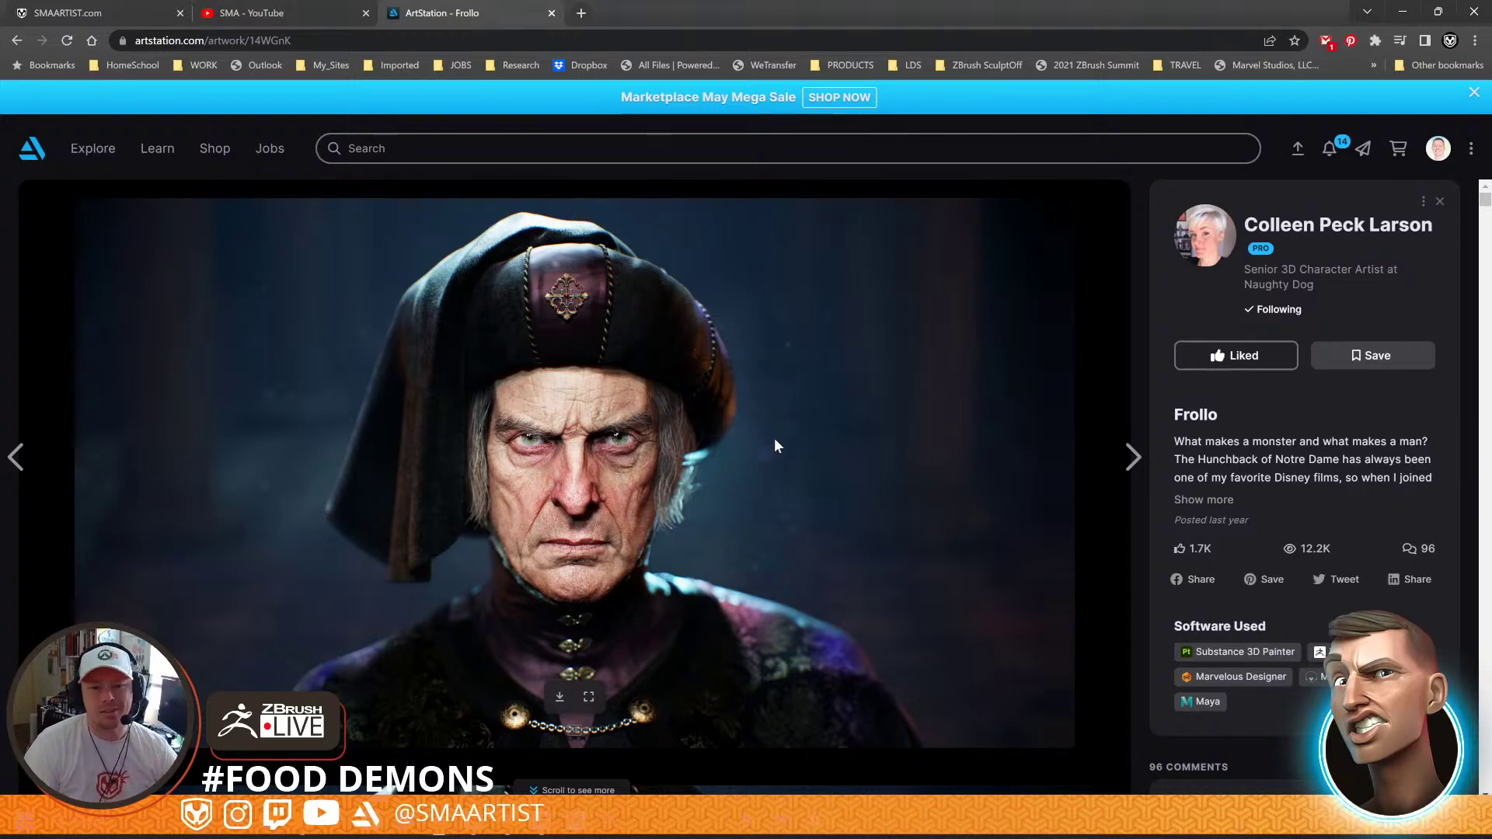
pyautogui.scroll(-4, 775, 445)
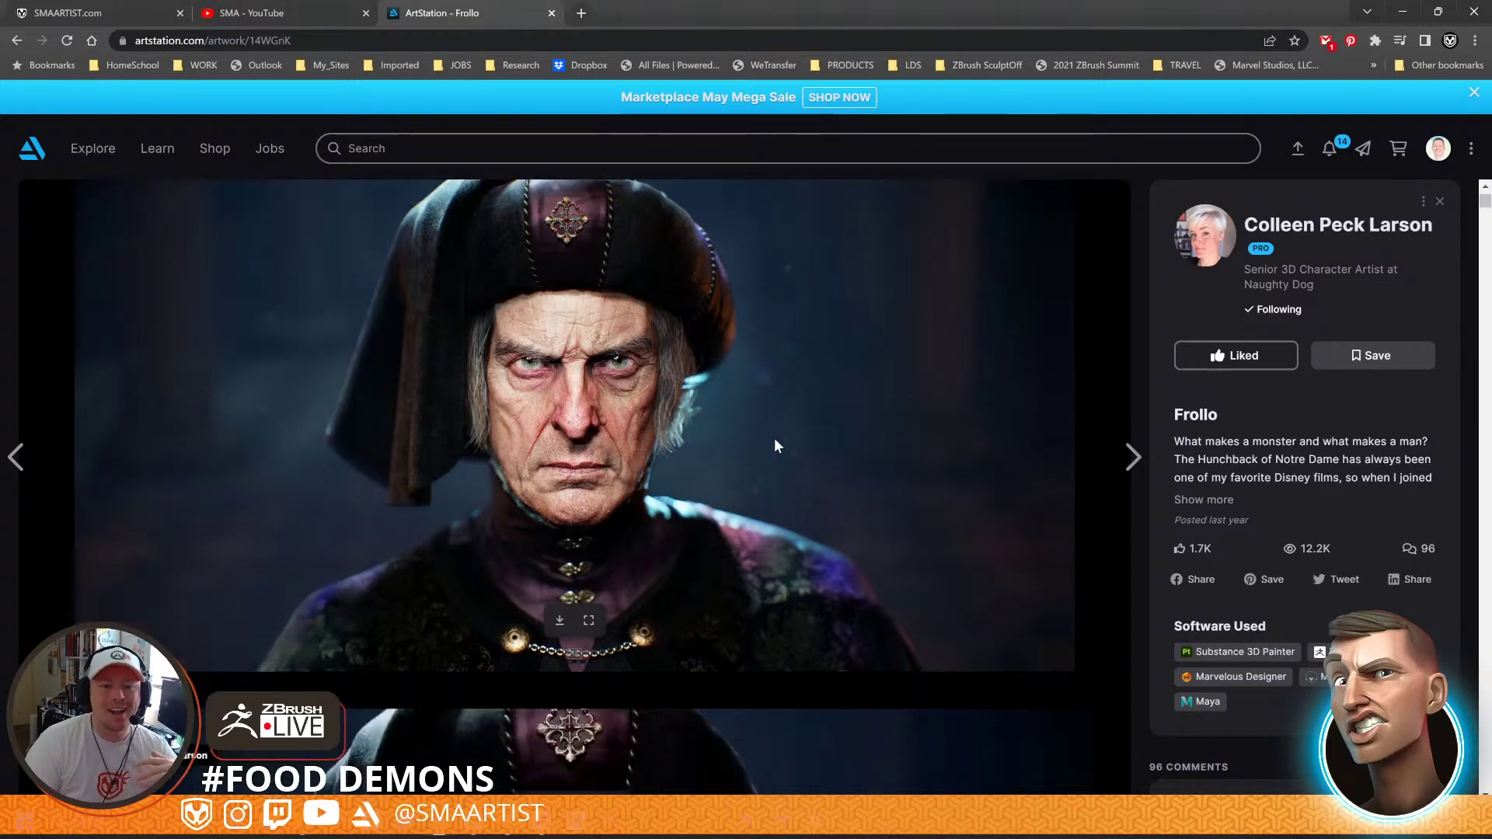
pyautogui.scroll(-4, 776, 446)
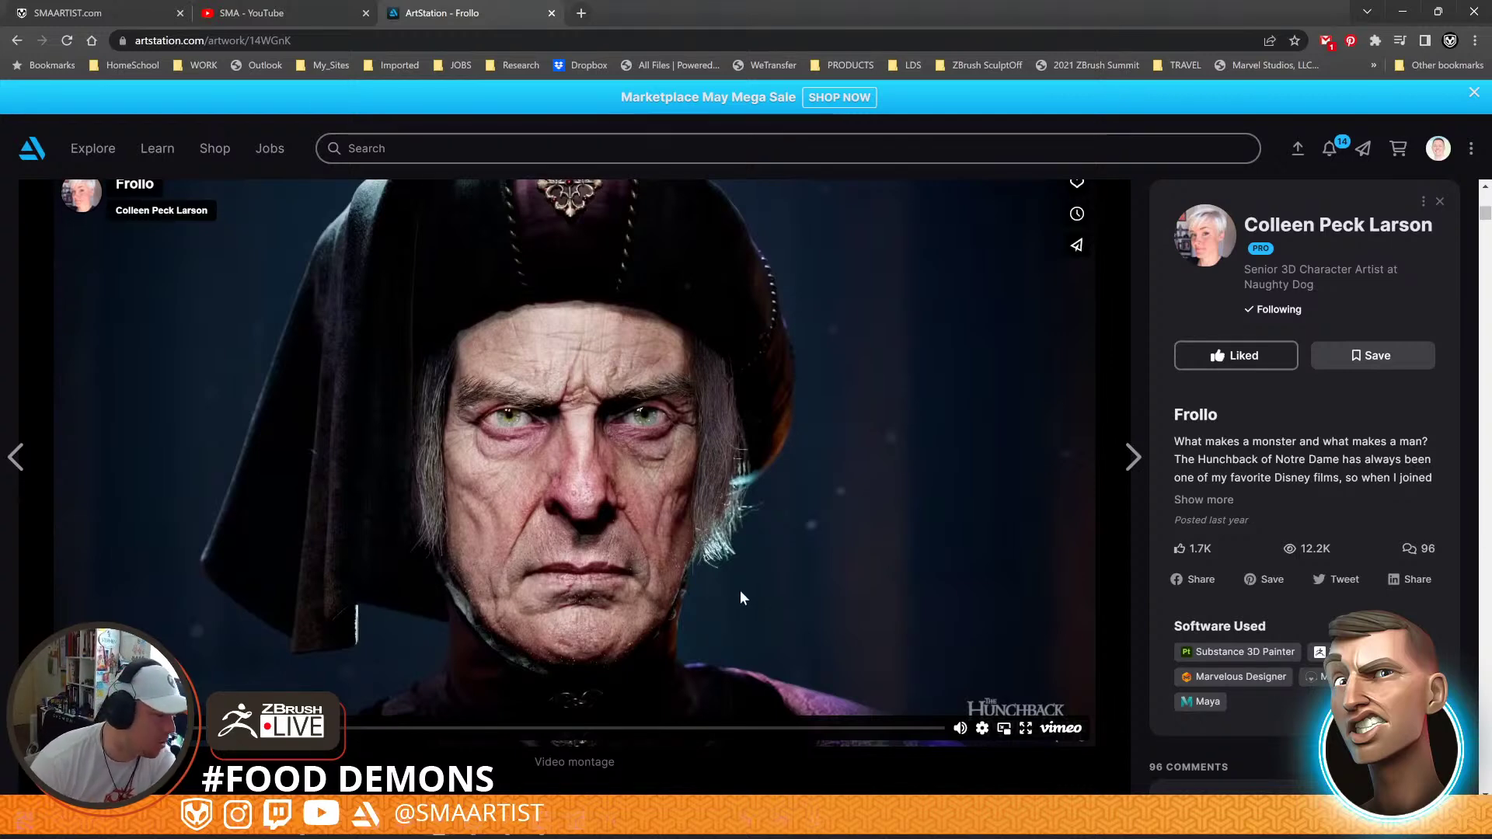
pyautogui.scroll(-7, 748, 467)
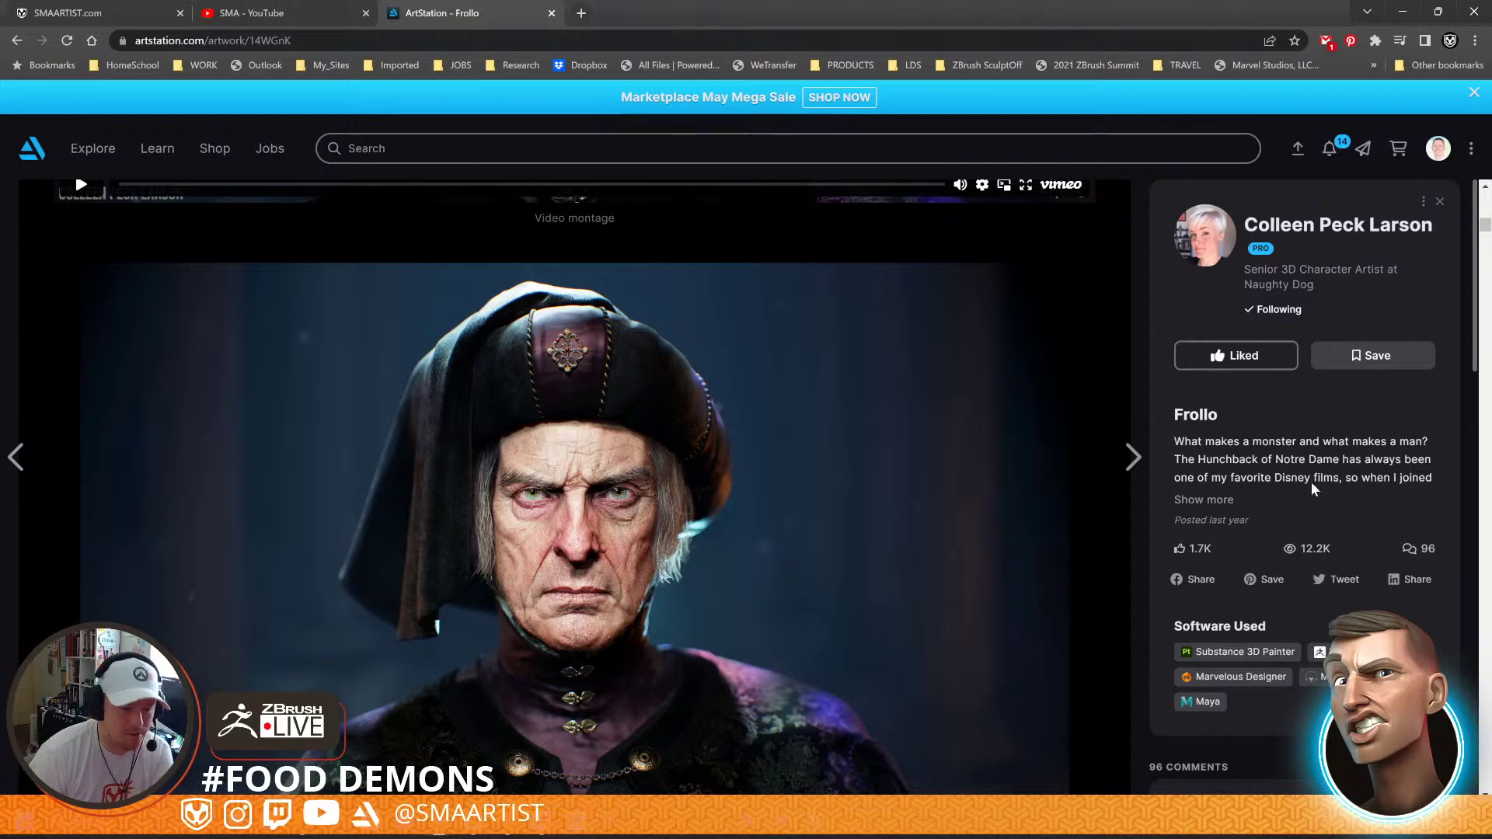
# Expand the Frollo description, read the passage about the project beginning as a bust, and view the further renders
pyautogui.click(1209, 501)
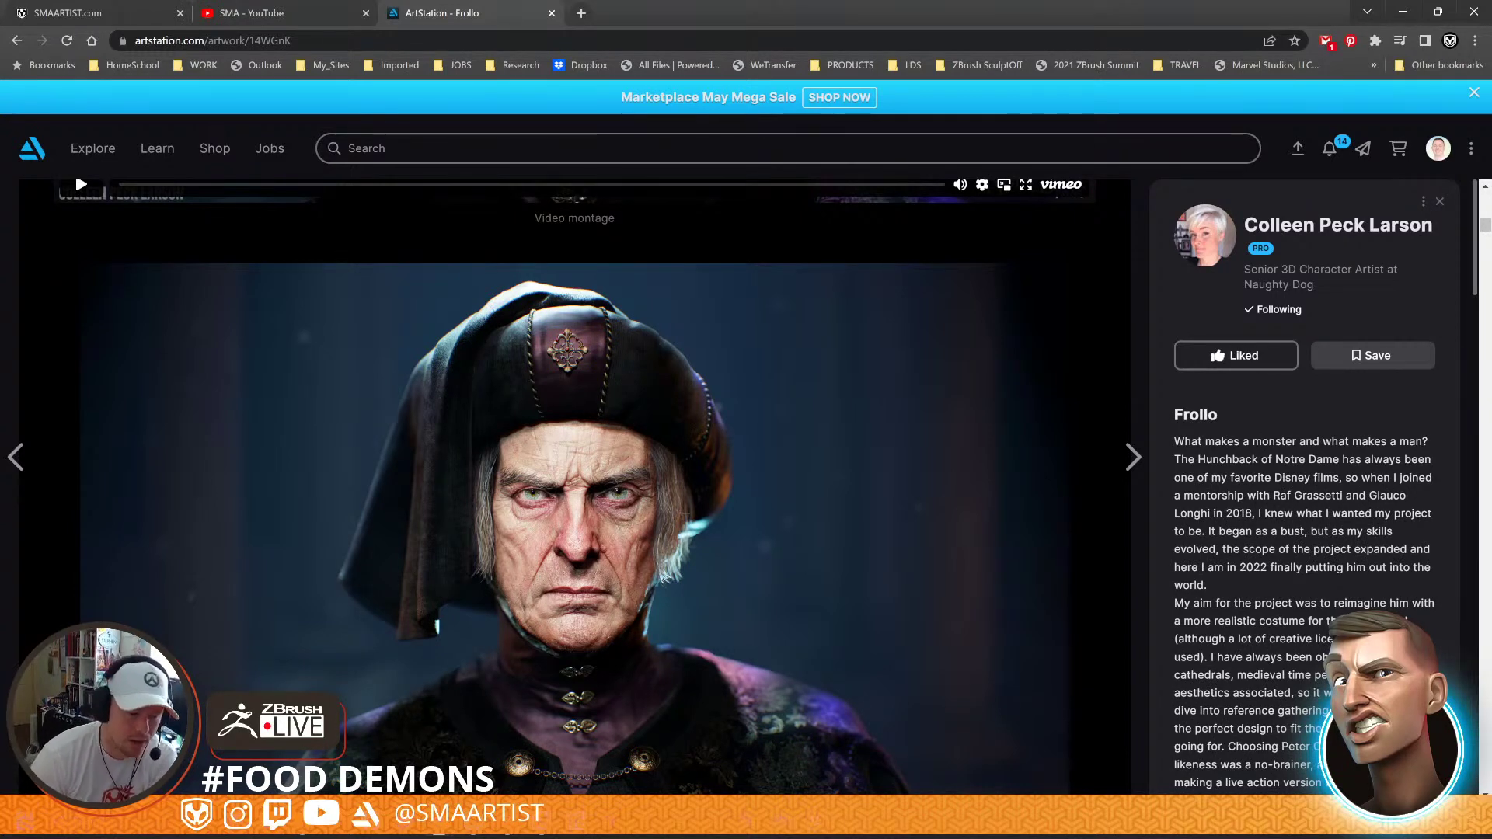
pyautogui.moveTo(1210, 532); pyautogui.dragTo(1304, 532)
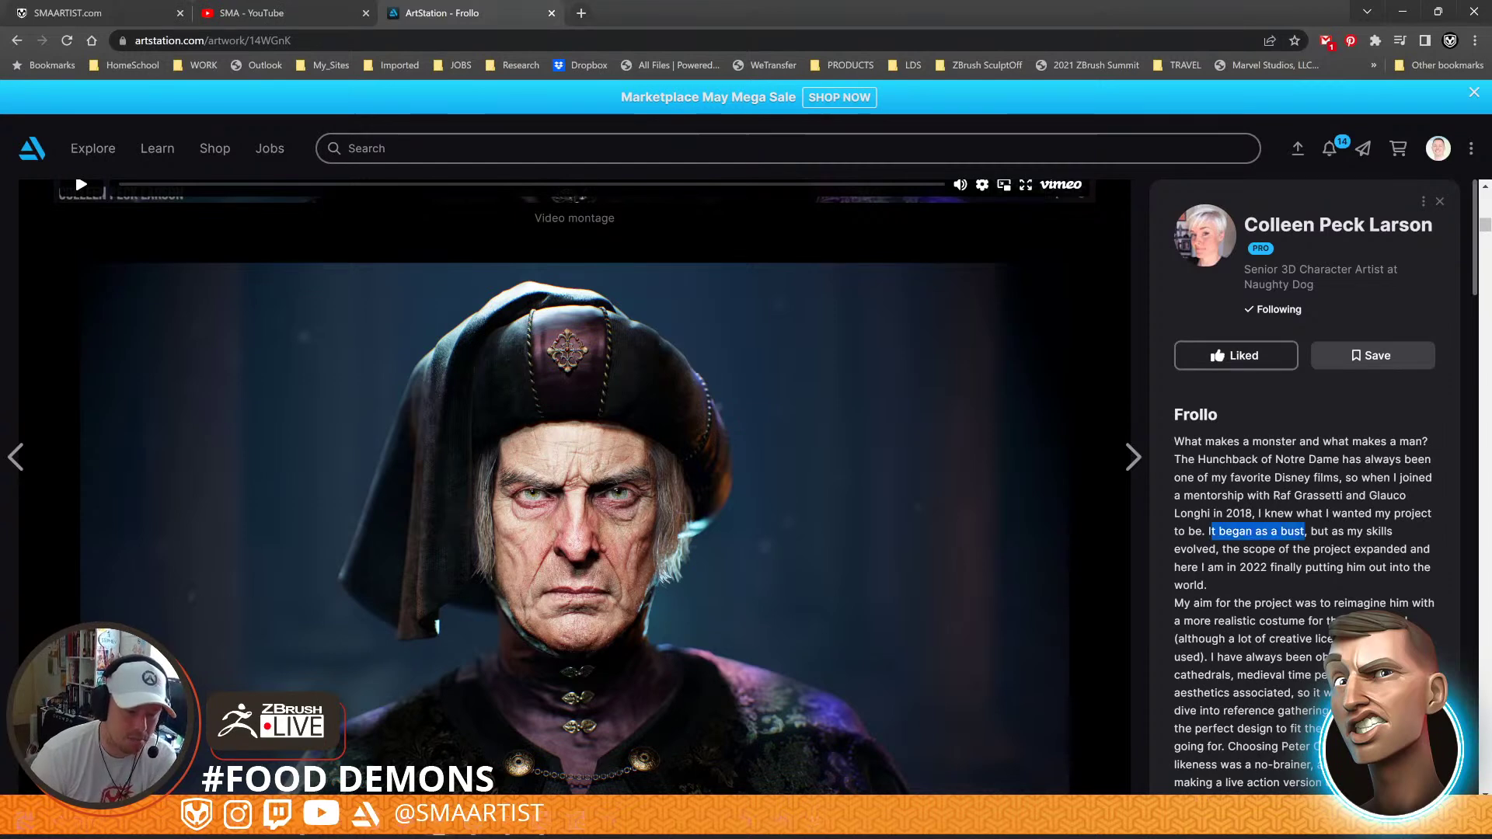
pyautogui.click(1368, 581)
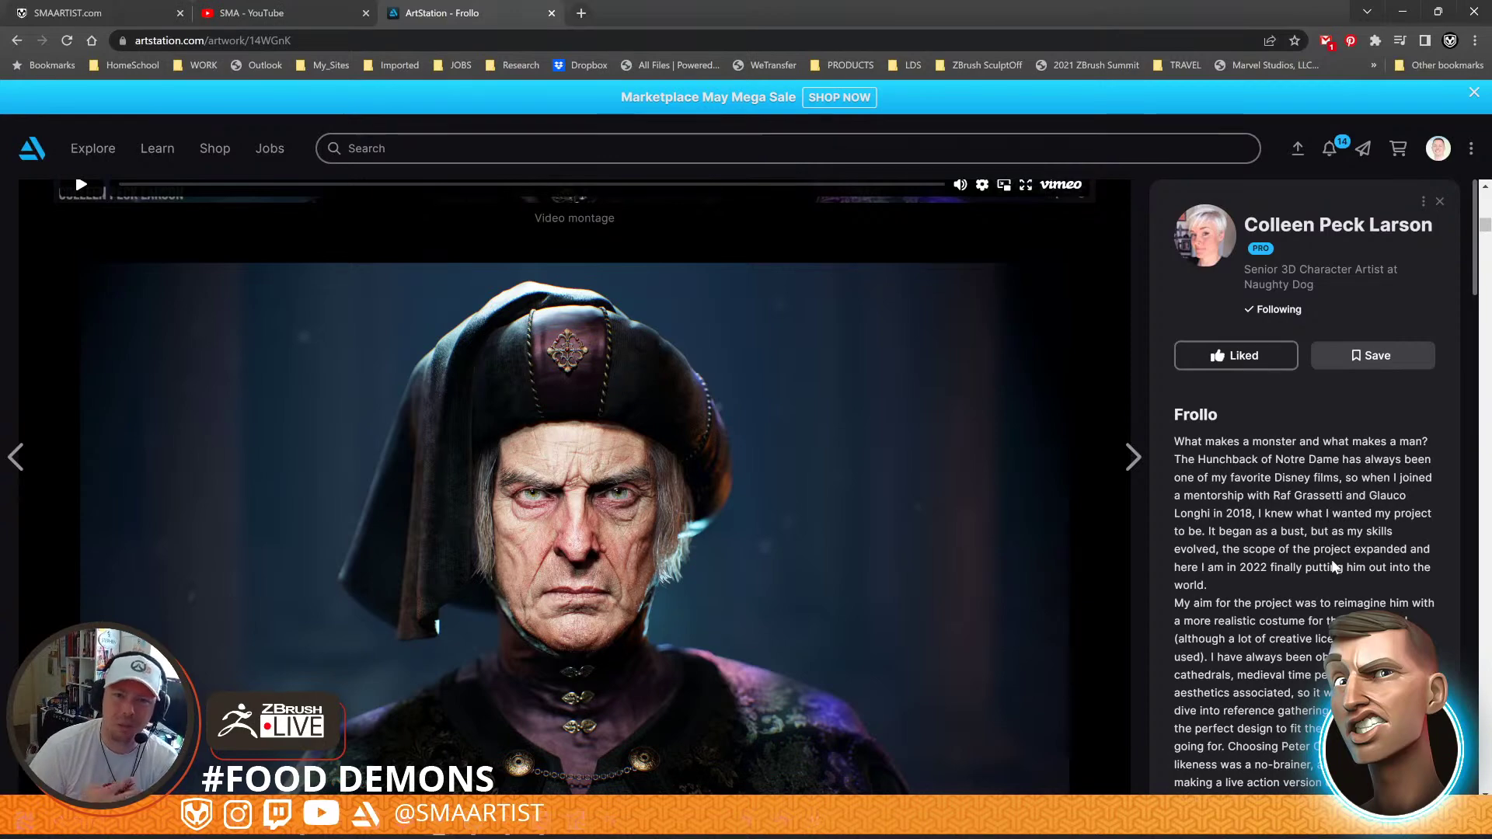
pyautogui.scroll(-10, 811, 428)
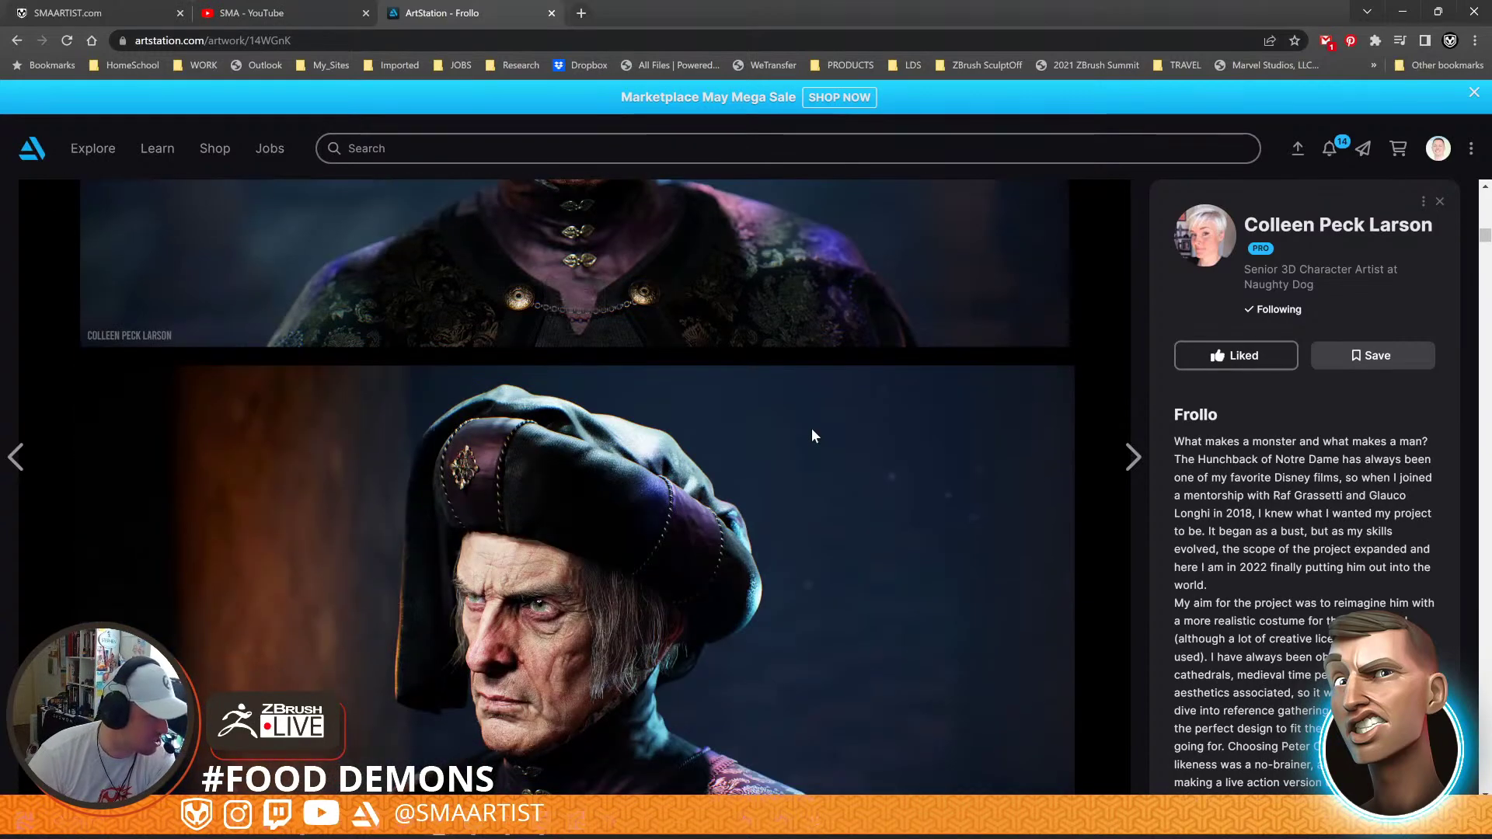
# Look through the full-length and half-length Frollo renders showing the robes, raised key and prayer book
pyautogui.scroll(-15, 811, 428)
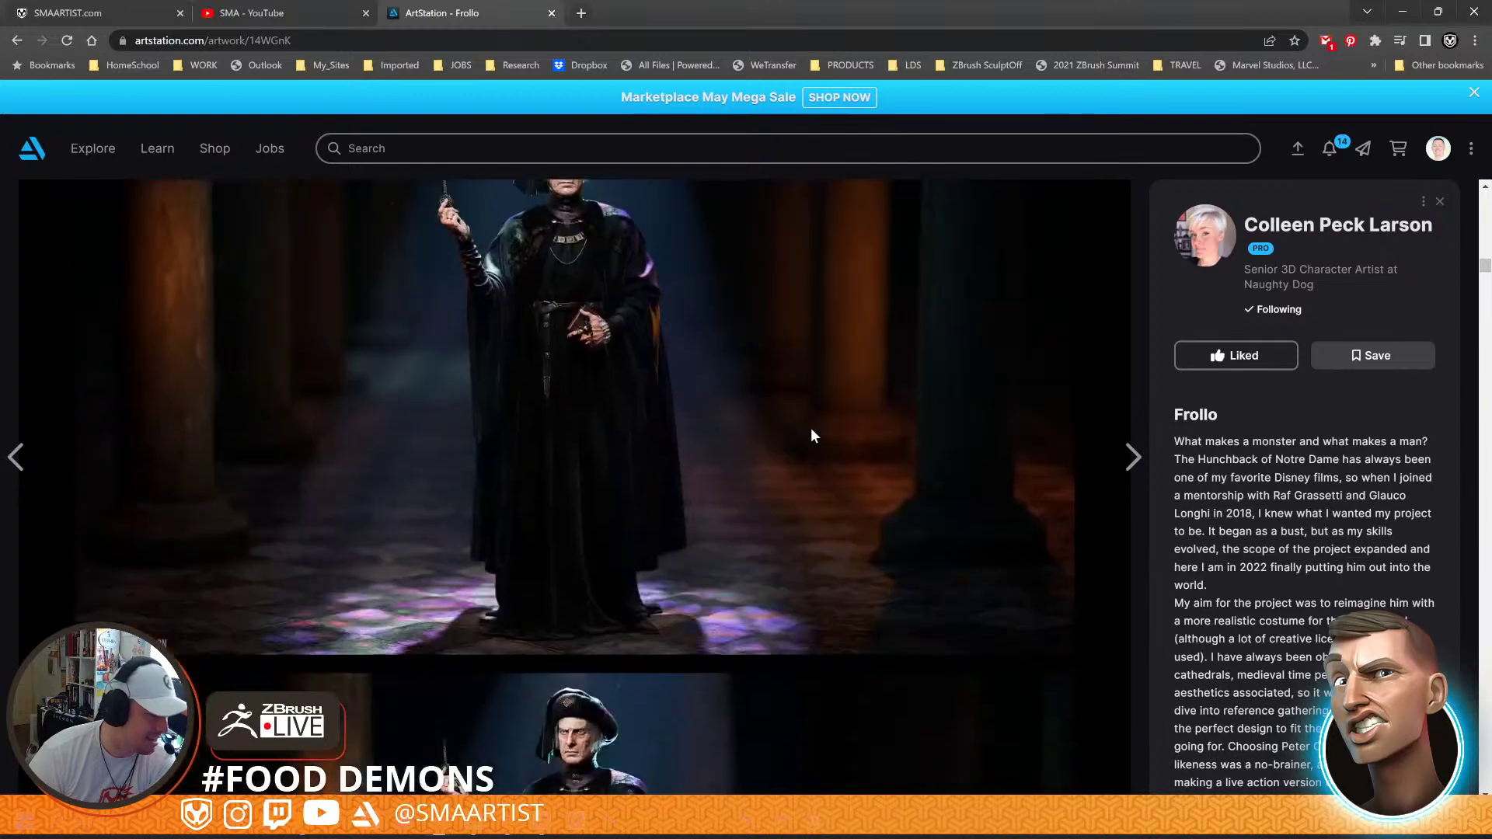
pyautogui.scroll(-5, 811, 430)
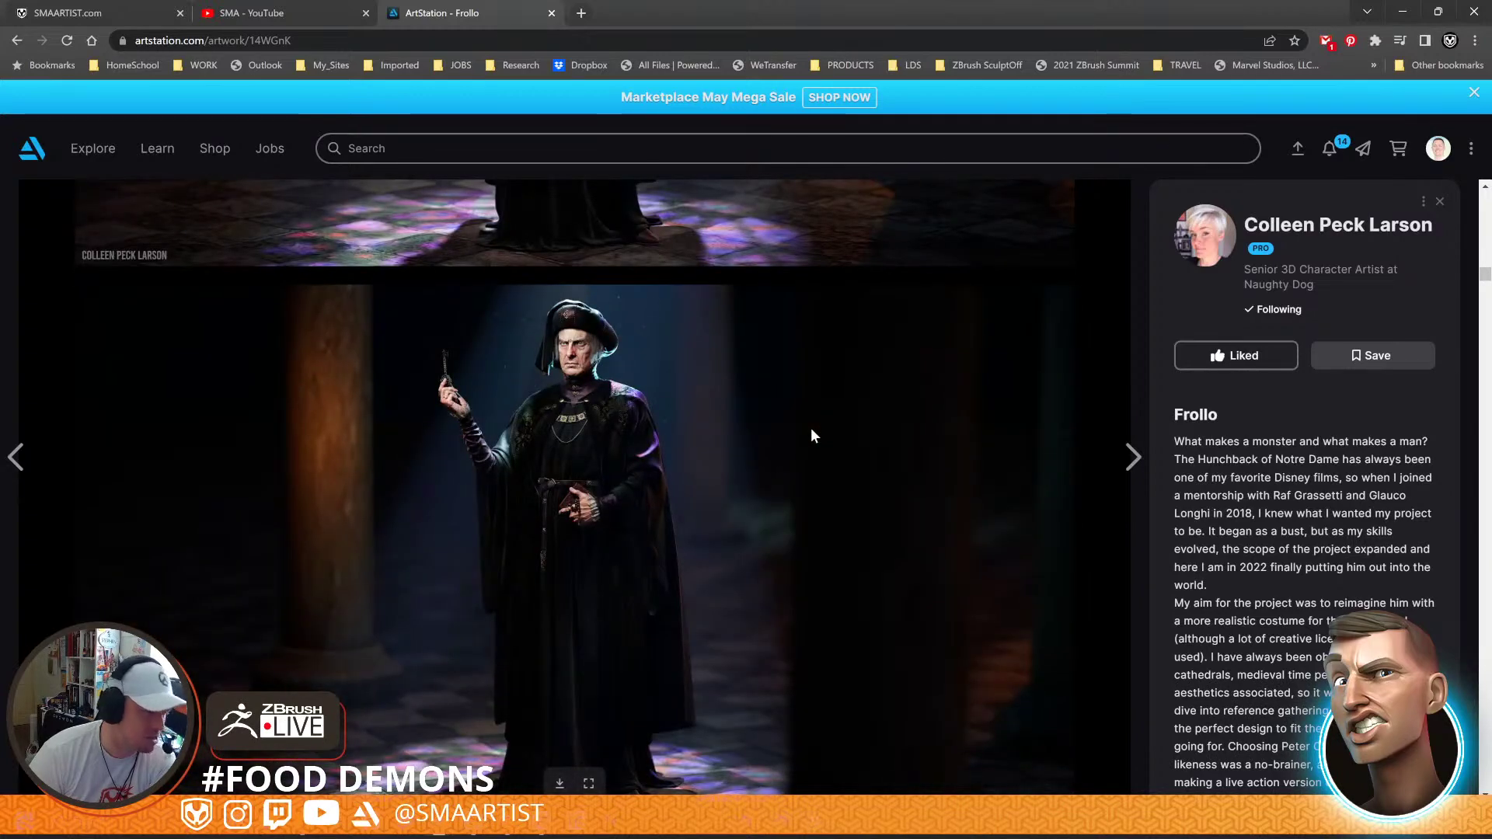
pyautogui.scroll(2, 811, 435)
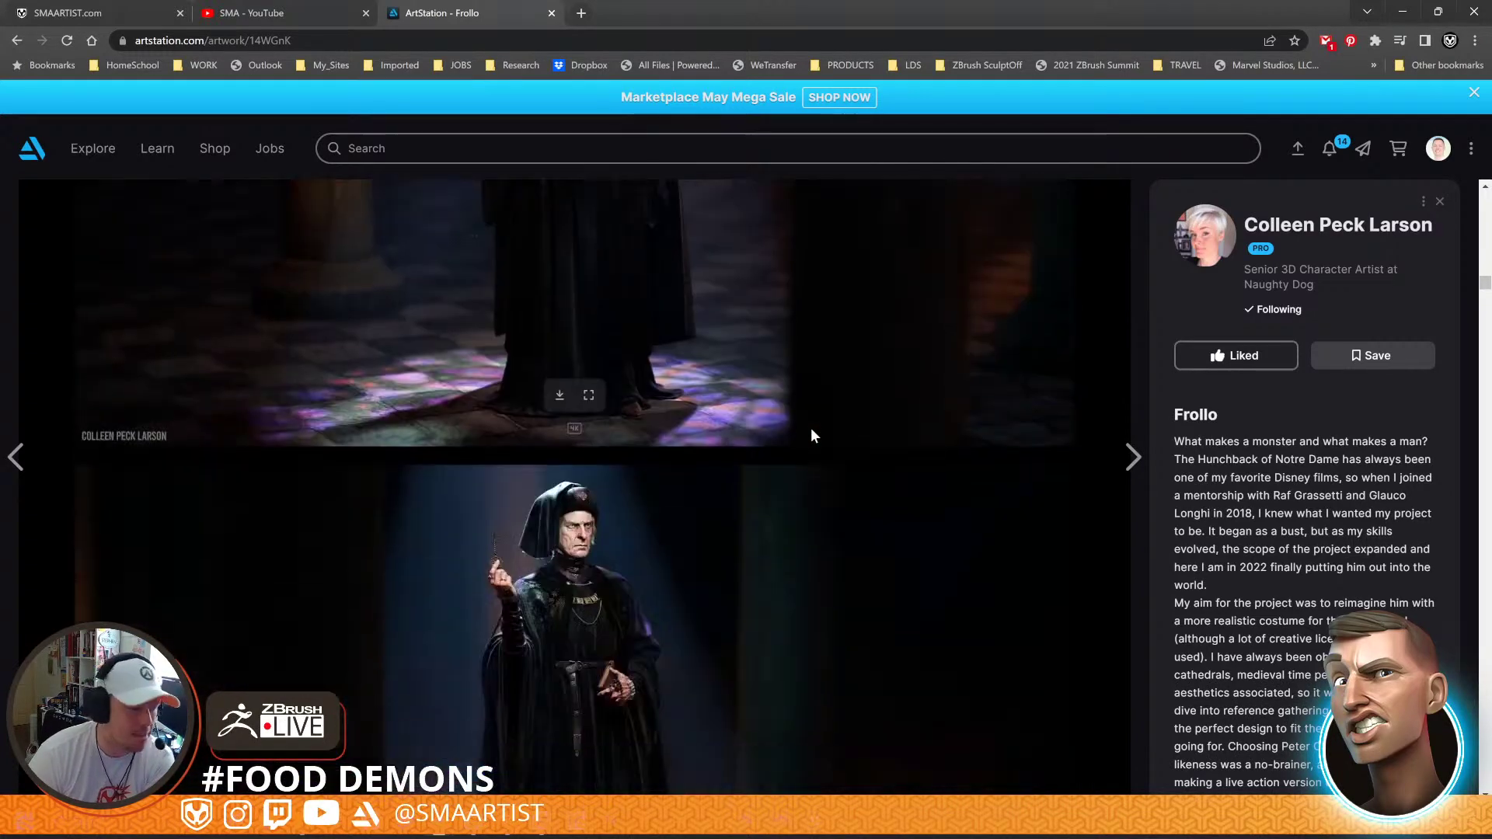
pyautogui.scroll(-5, 811, 436)
pyautogui.scroll(-5, 811, 435)
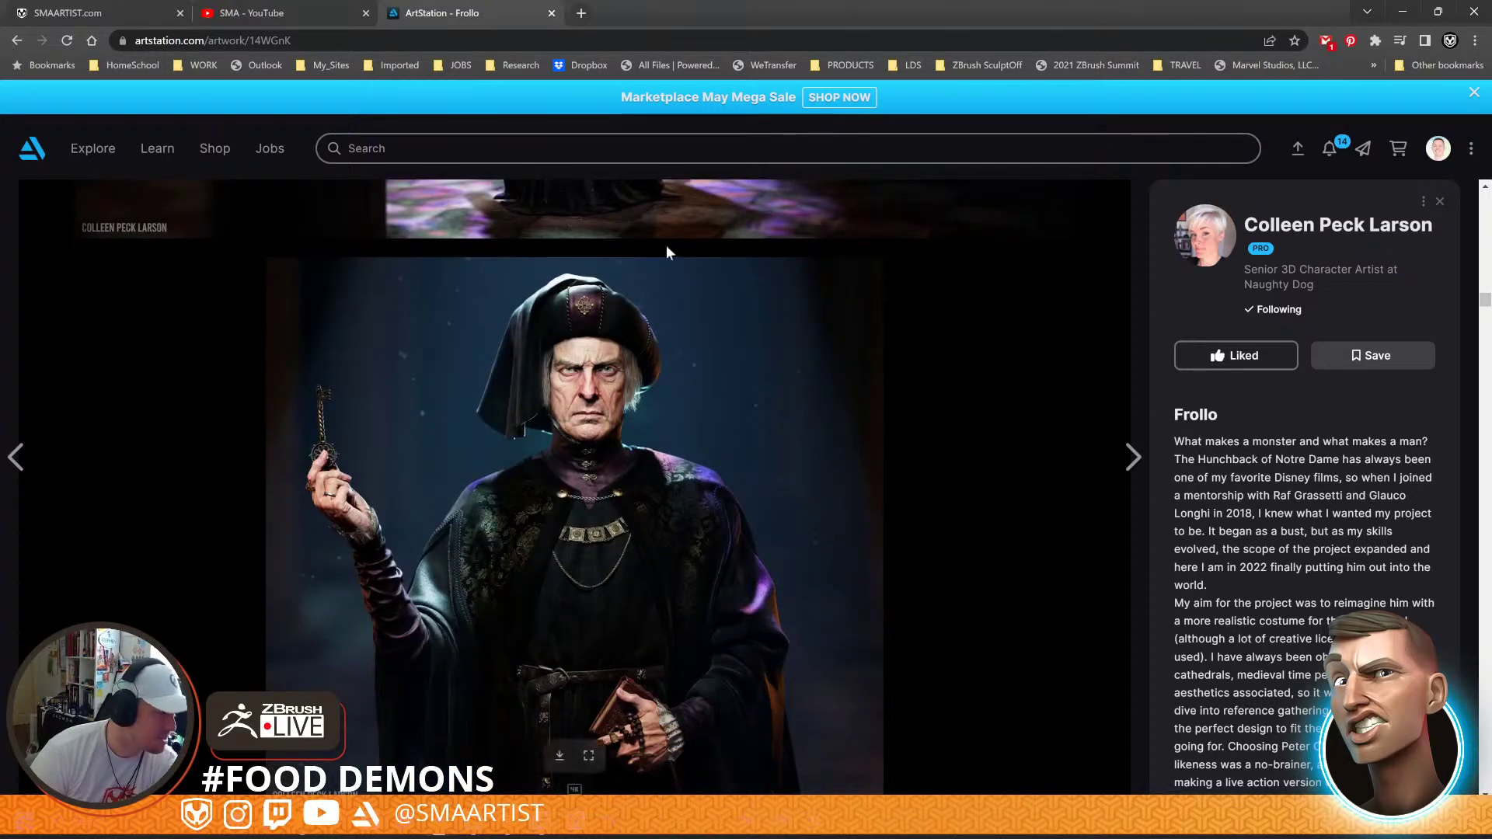
pyautogui.click(621, 41)
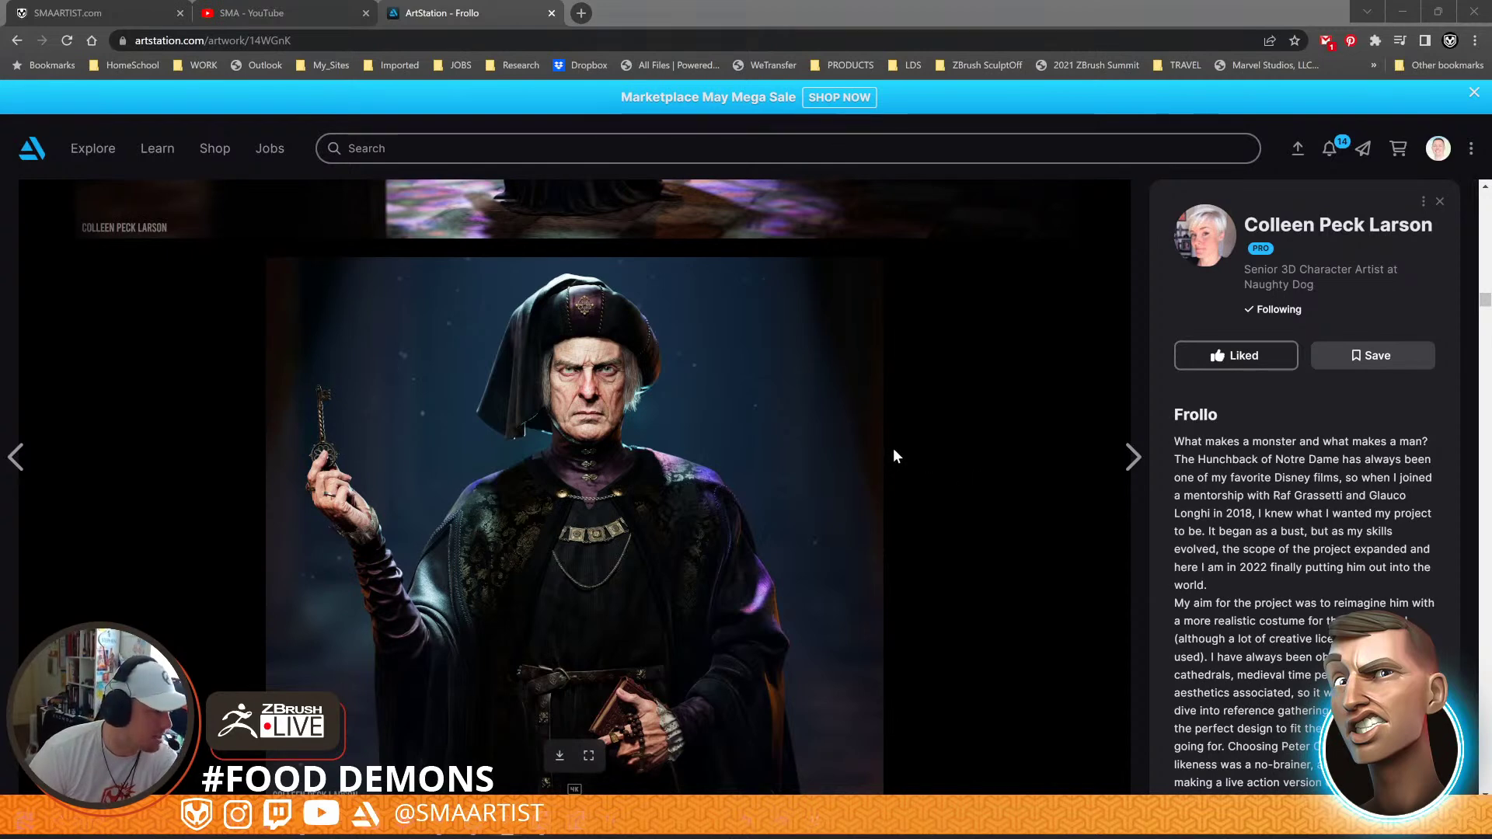
pyautogui.scroll(-10, 894, 449)
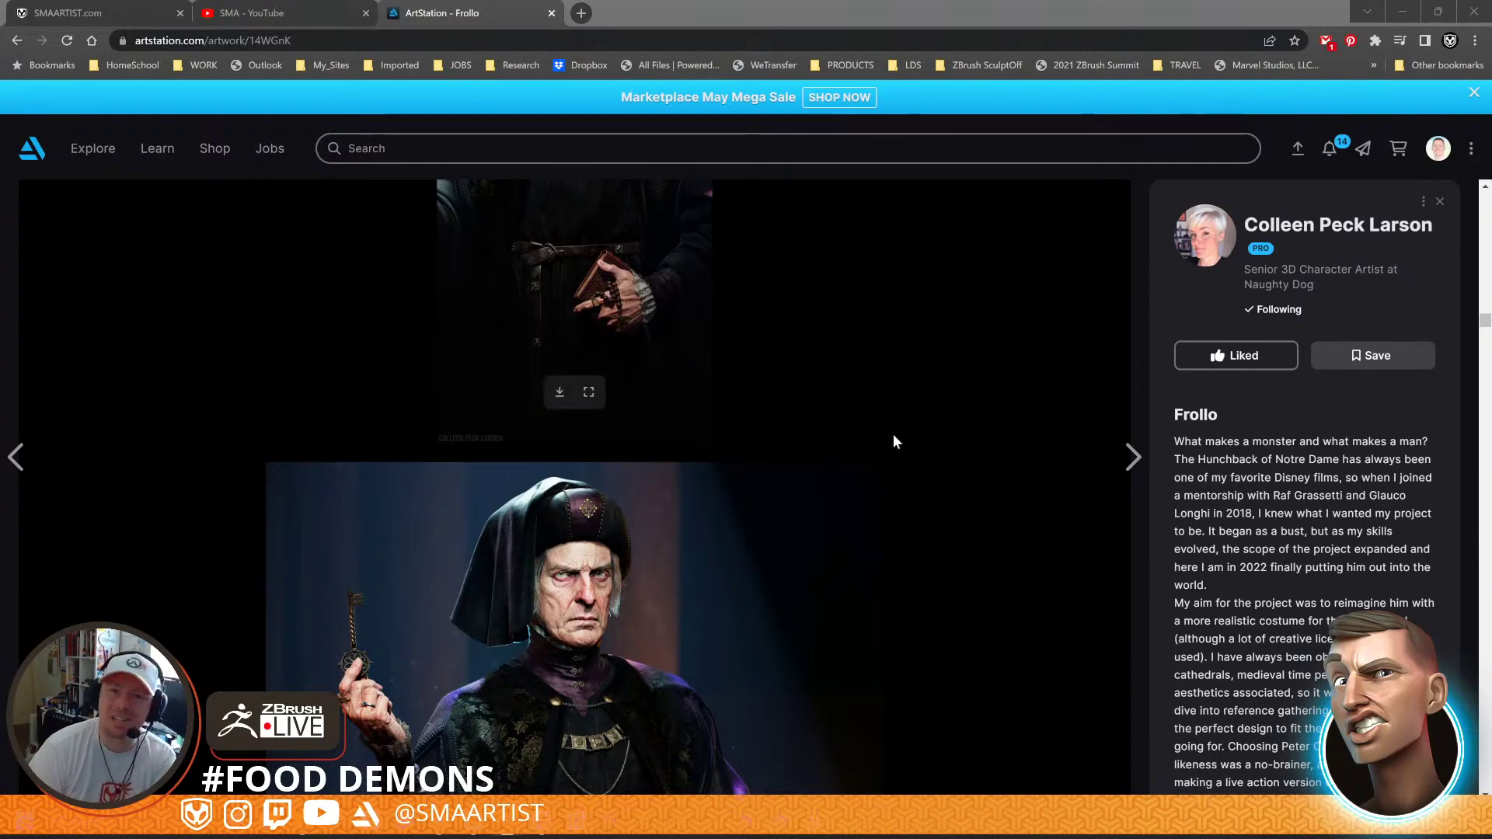
pyautogui.scroll(-4, 894, 441)
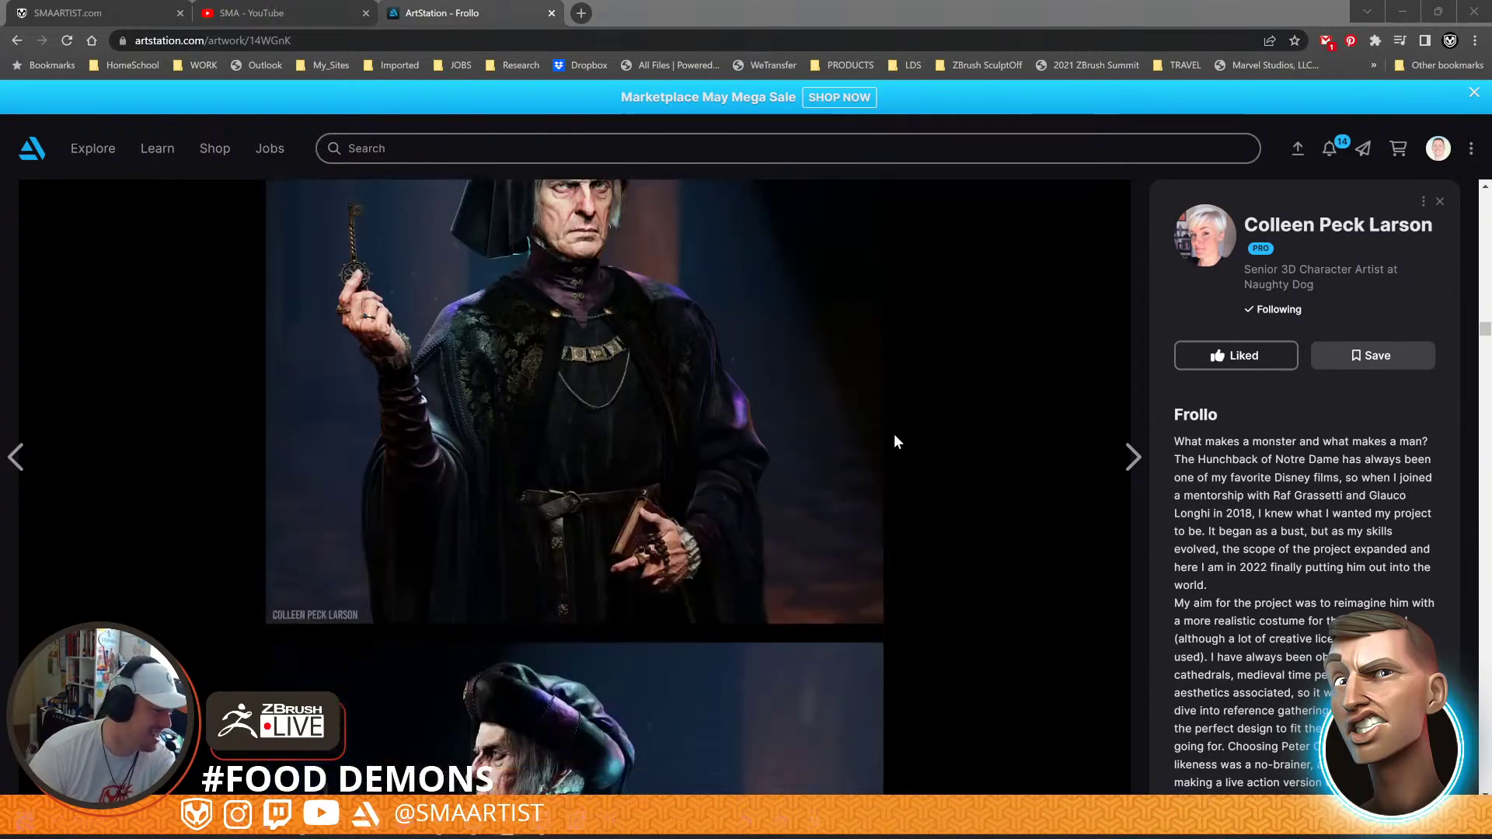
# Examine the close-up Frollo renders of the hands with the book, rosary and key, and return to the front portrait
pyautogui.scroll(-10, 896, 441)
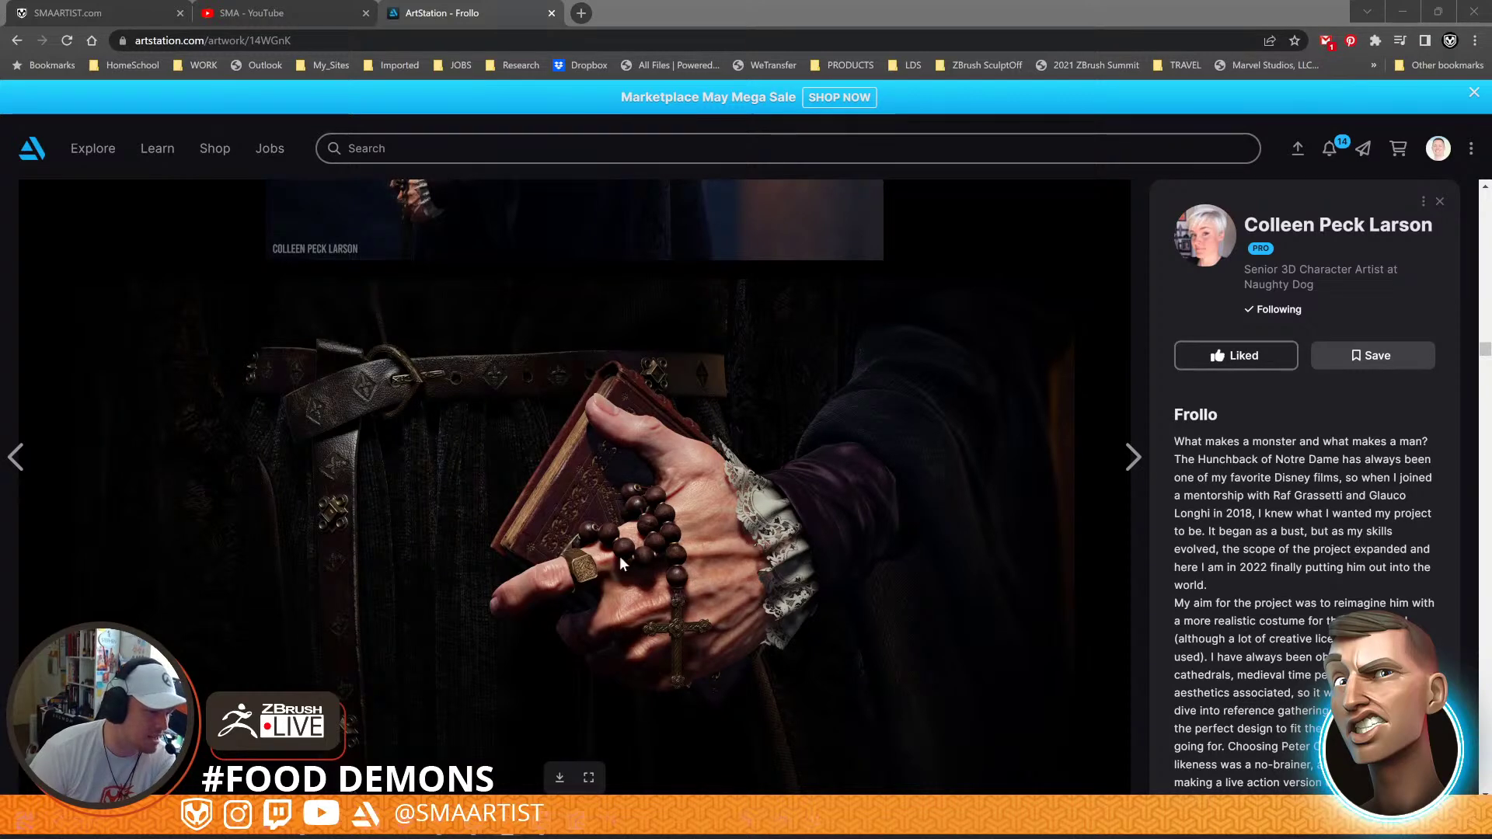
pyautogui.scroll(-10, 968, 590)
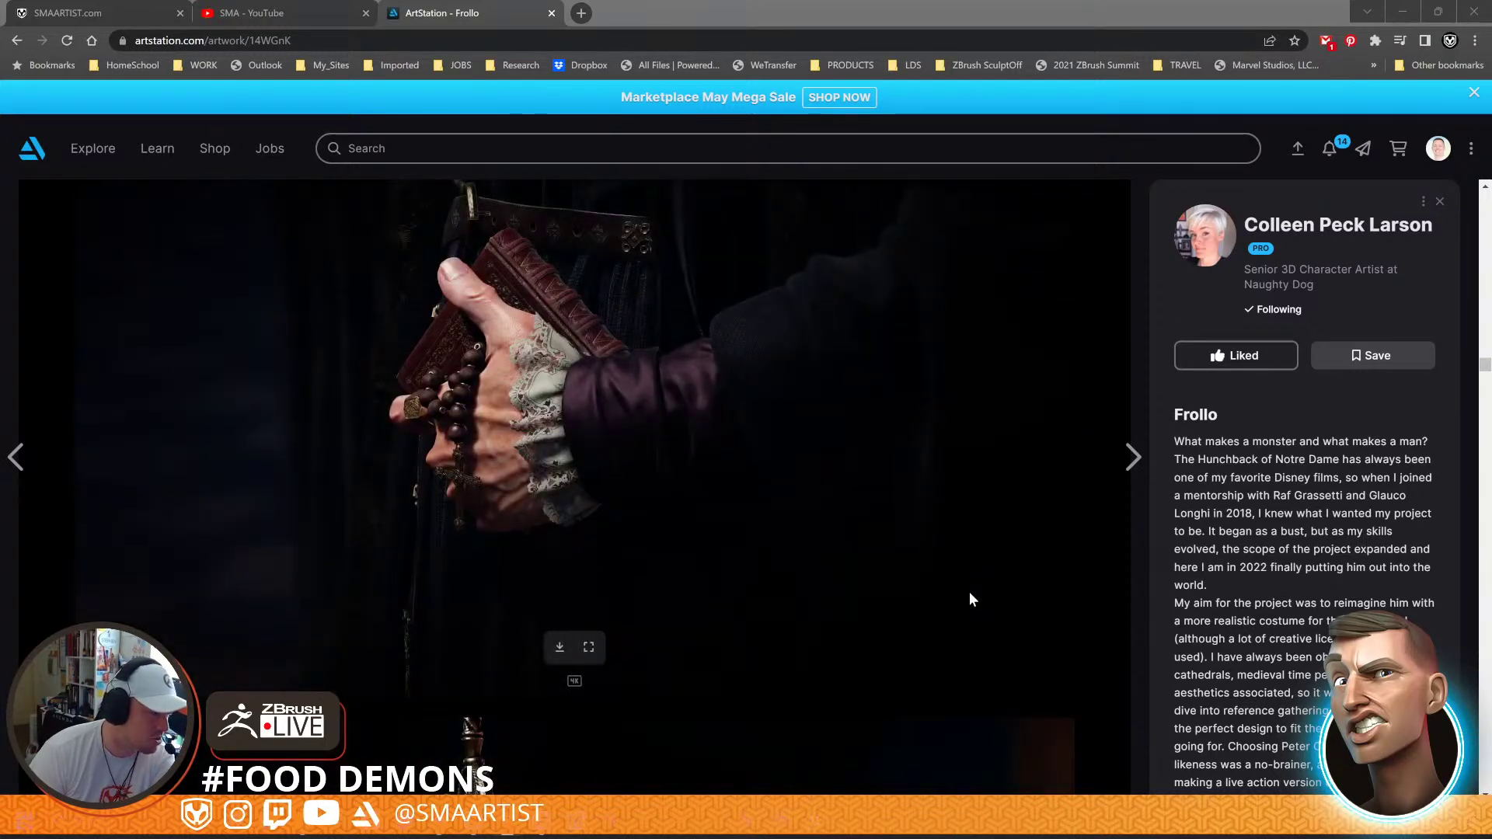
pyautogui.scroll(-5, 969, 594)
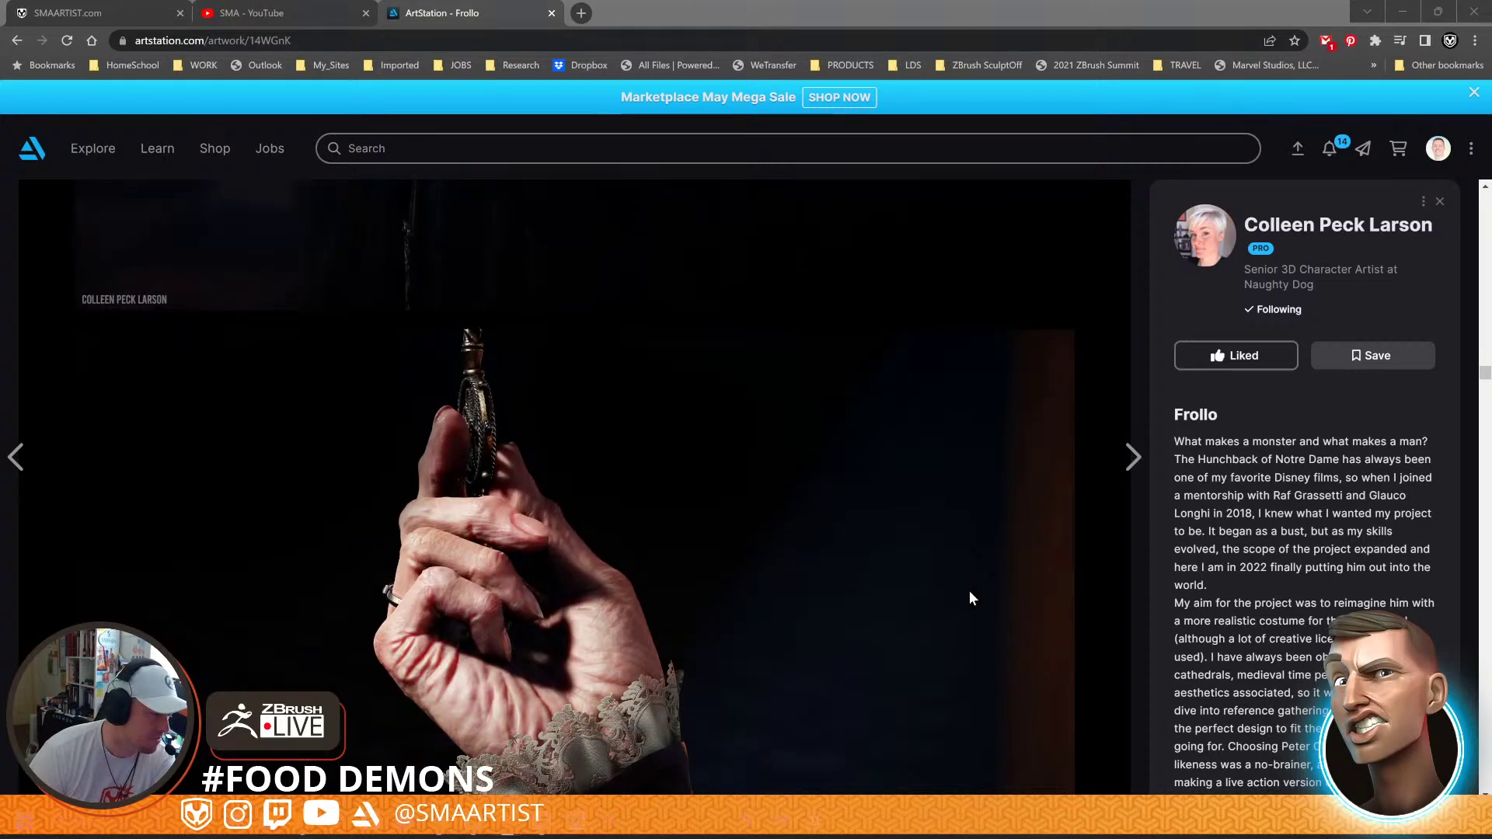
pyautogui.scroll(-6, 970, 598)
pyautogui.scroll(-3, 970, 598)
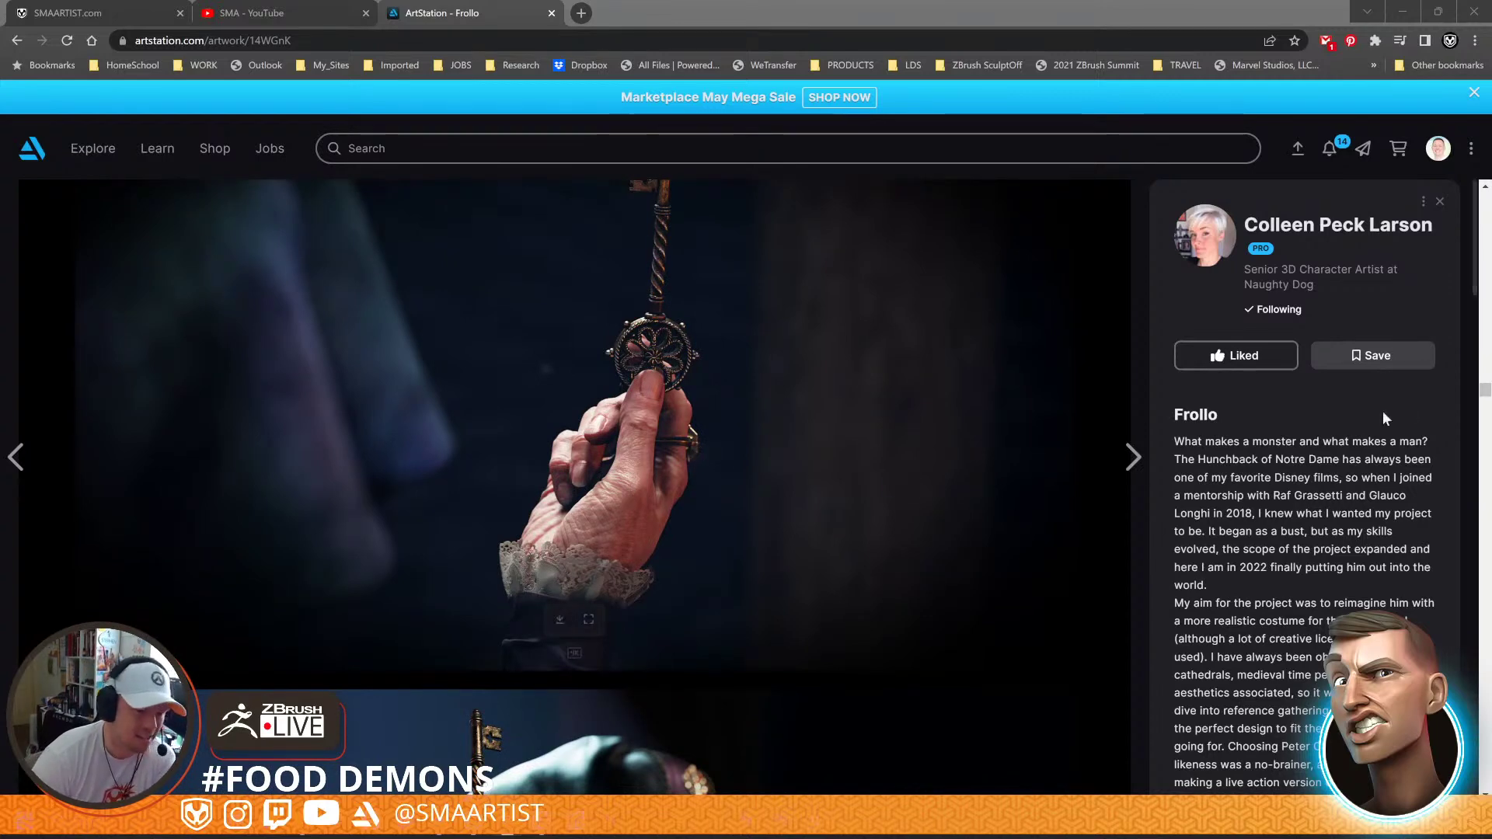
pyautogui.moveTo(1484, 392); pyautogui.dragTo(1479, 196)
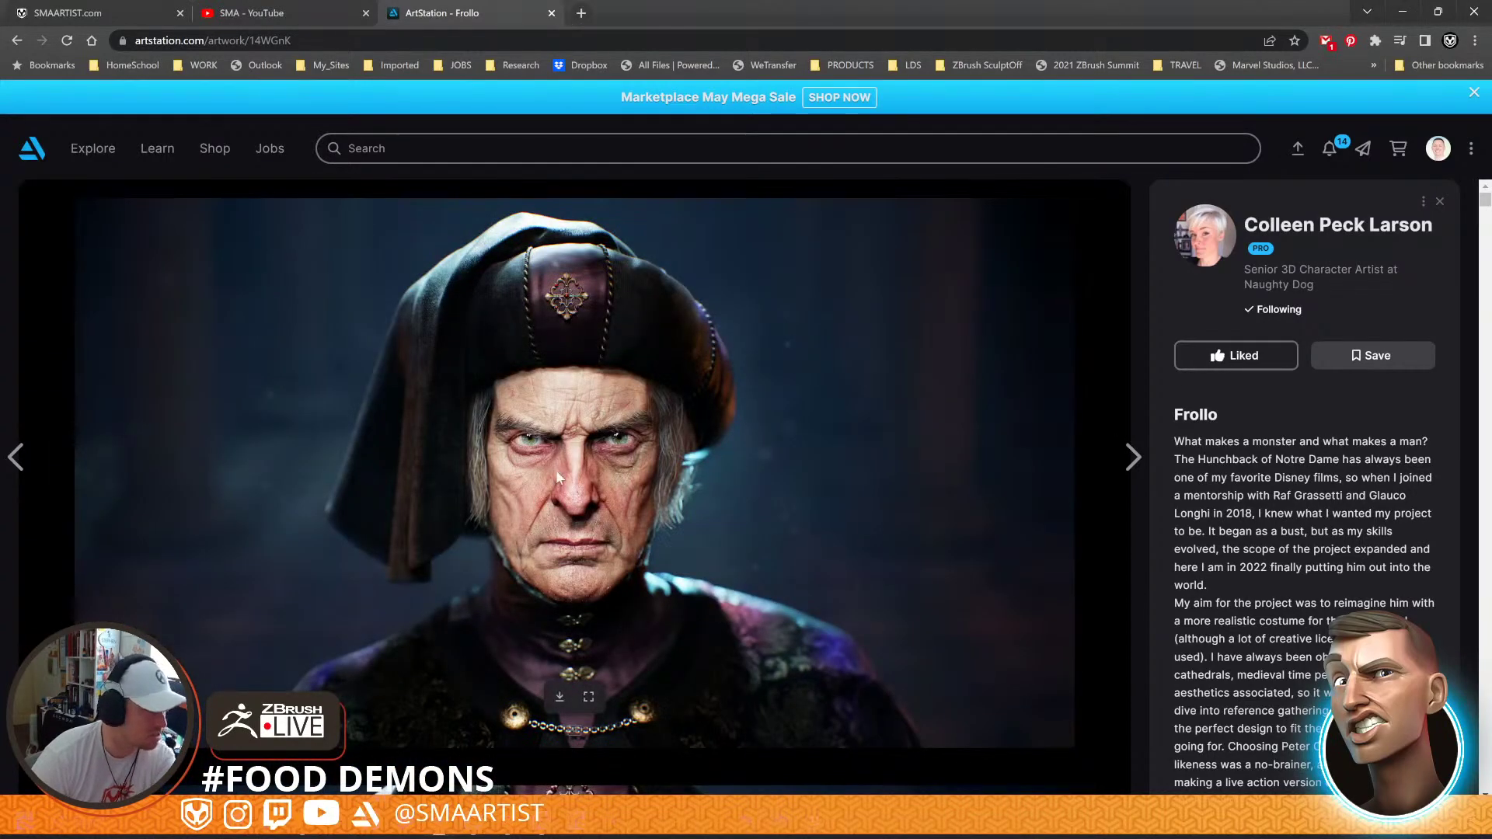
# Switch to ZBrush and move the selected head, hair and earrings further up from the sphinx's body
pyautogui.click(1407, 16)
pyautogui.moveTo(881, 278); pyautogui.dragTo(904, 277)
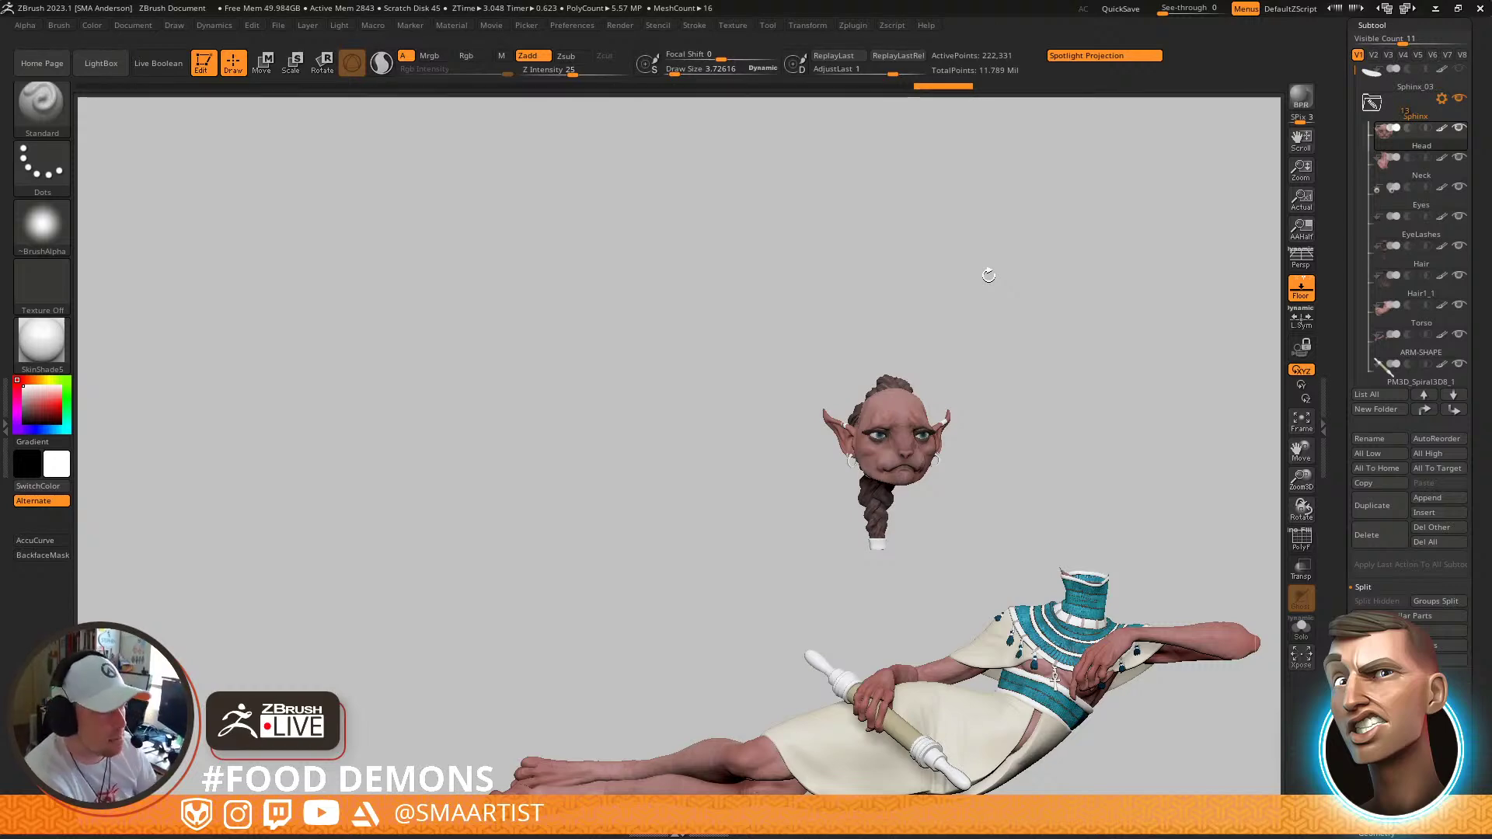
pyautogui.moveTo(1034, 453)
pyautogui.mouseDown()
pyautogui.moveTo(1082, 443)
pyautogui.moveTo(1065, 446)
pyautogui.mouseUp()
pyautogui.press('w')
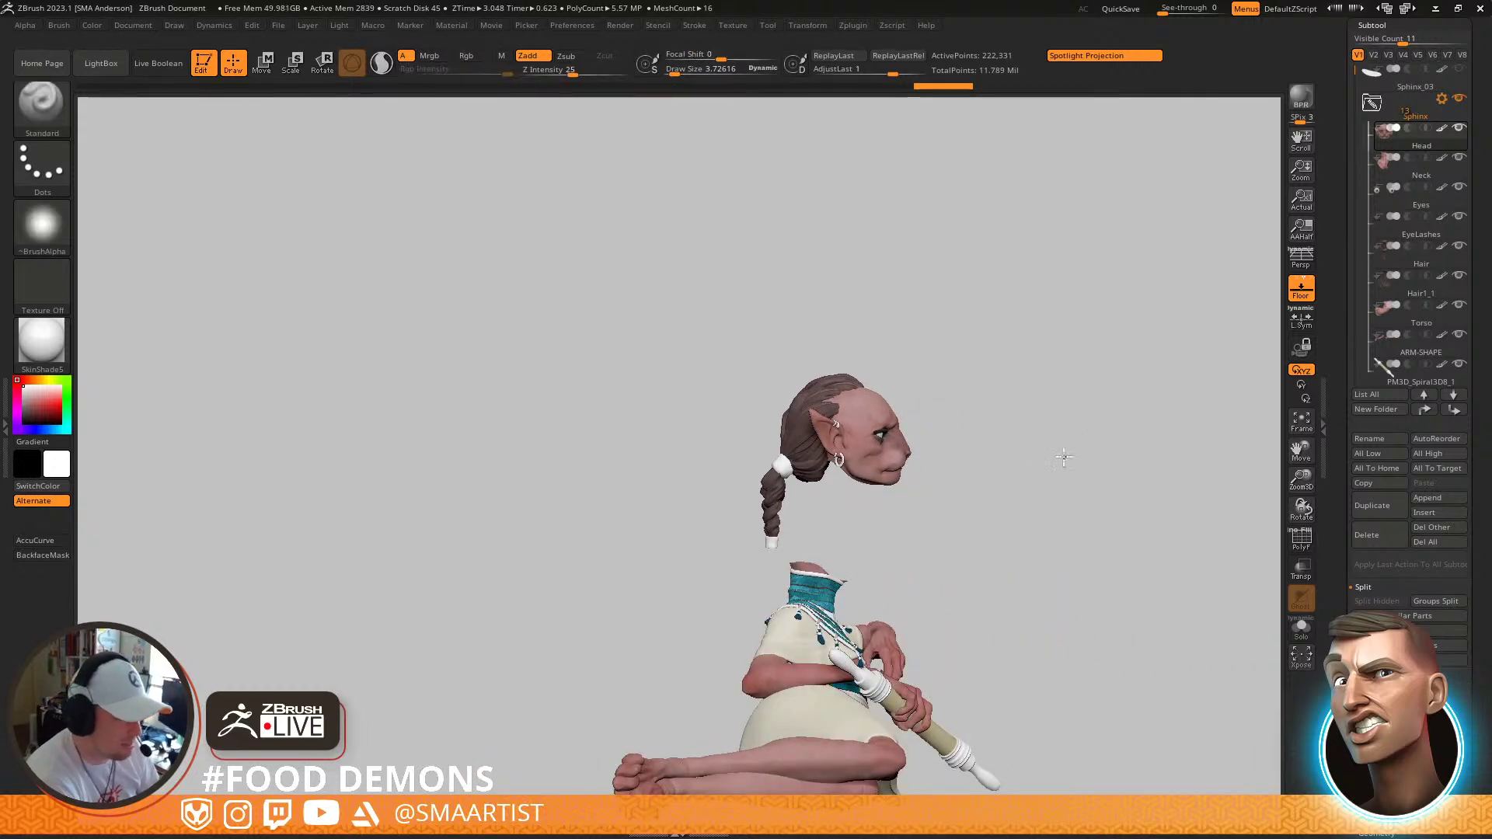
pyautogui.moveTo(965, 407); pyautogui.dragTo(956, 364)
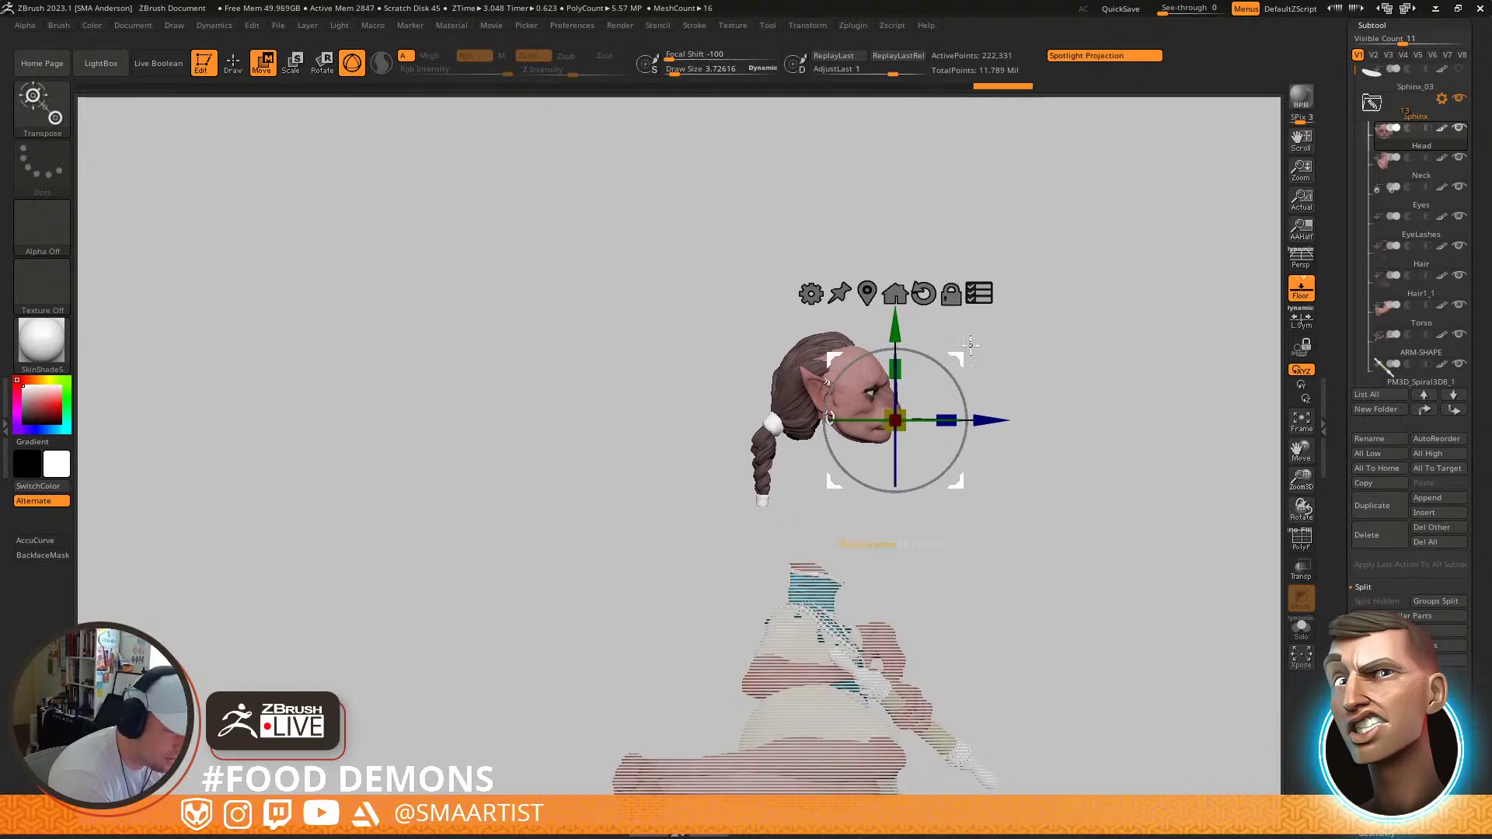
pyautogui.keyDown('alt'); pyautogui.moveTo(1085, 559); pyautogui.dragTo(1075, 372); pyautogui.keyUp('alt')
pyautogui.keyDown('ctrl'); pyautogui.moveTo(1074, 373); pyautogui.dragTo(1034, 438, button='right'); pyautogui.keyUp('ctrl')
pyautogui.moveTo(940, 269); pyautogui.dragTo(927, 252)
pyautogui.moveTo(1078, 278)
pyautogui.mouseDown(button='right')
pyautogui.moveTo(1062, 300)
pyautogui.moveTo(1024, 297)
pyautogui.moveTo(1106, 416)
pyautogui.moveTo(1062, 299)
pyautogui.mouseUp(button='right')
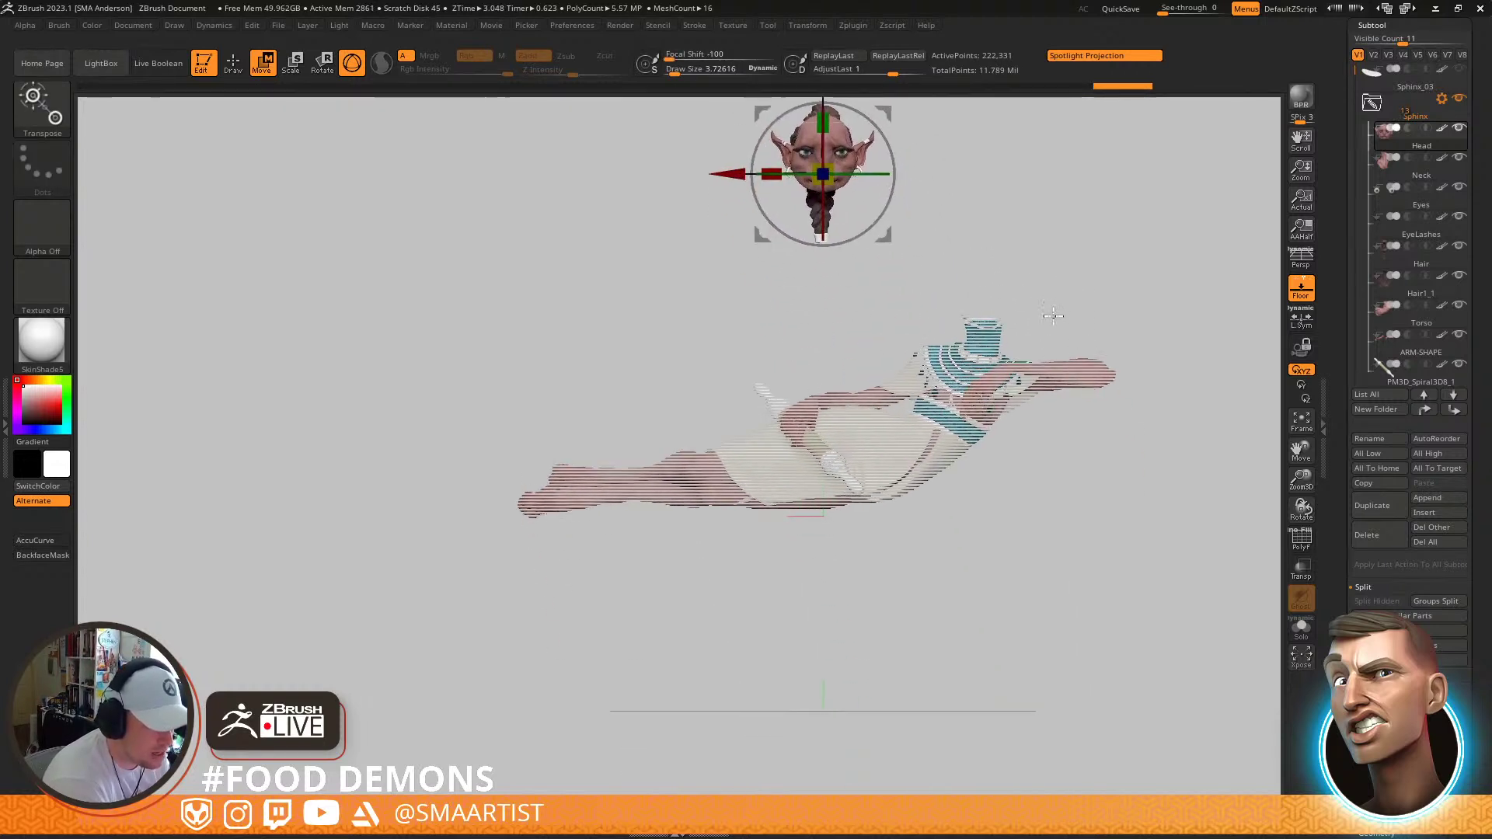
# Select the Torso subtool, briefly check its polyframe, and isolate it in Solo mode
pyautogui.press('q')
pyautogui.keyDown('ctrl'); pyautogui.moveTo(1009, 359); pyautogui.dragTo(940, 397, button='right'); pyautogui.keyUp('ctrl')
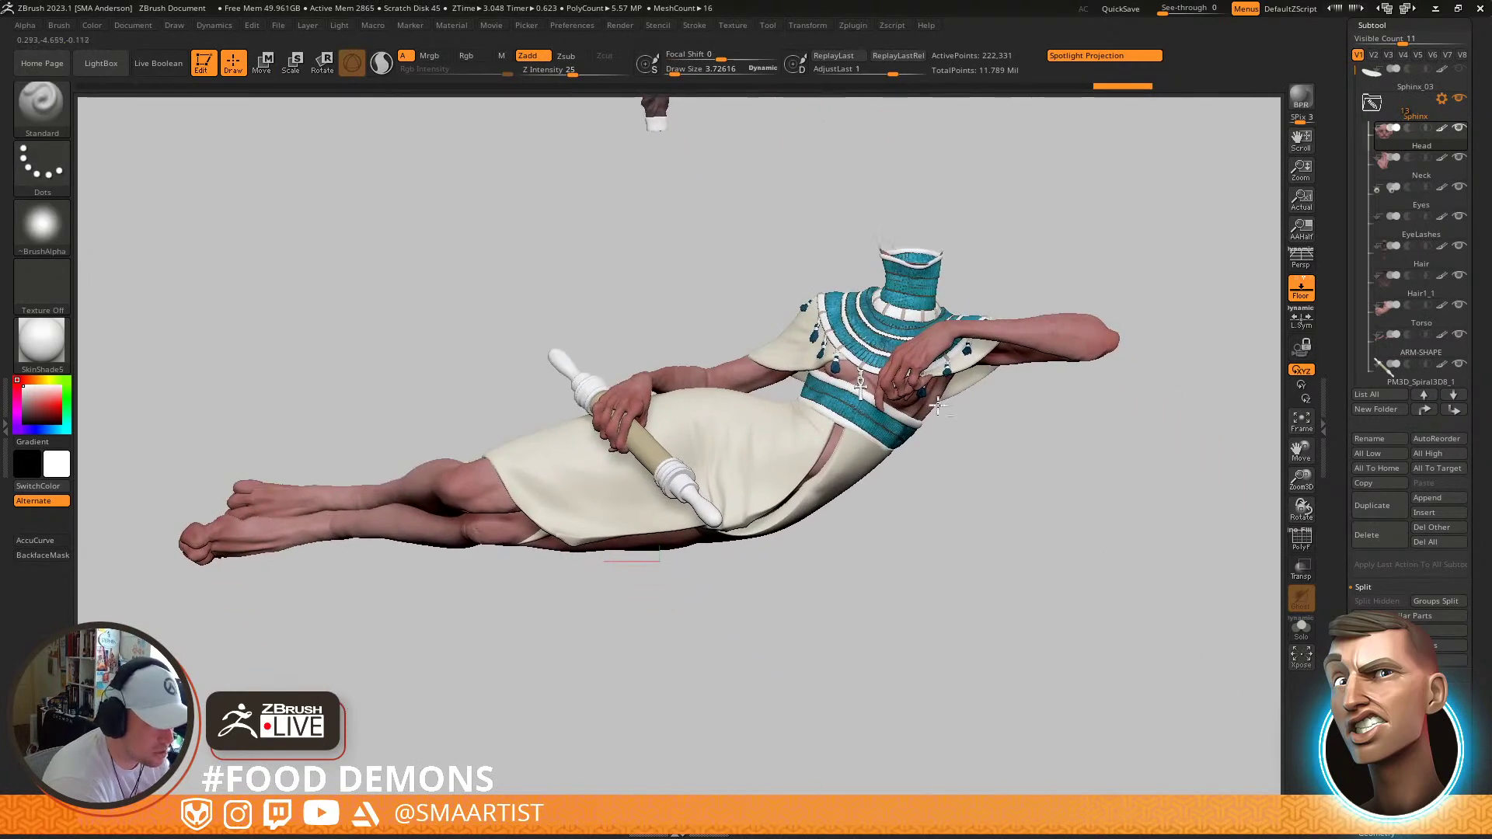
pyautogui.keyDown('alt'); pyautogui.click(924, 406); pyautogui.keyUp('alt')
pyautogui.hotkey('shift', 'f')
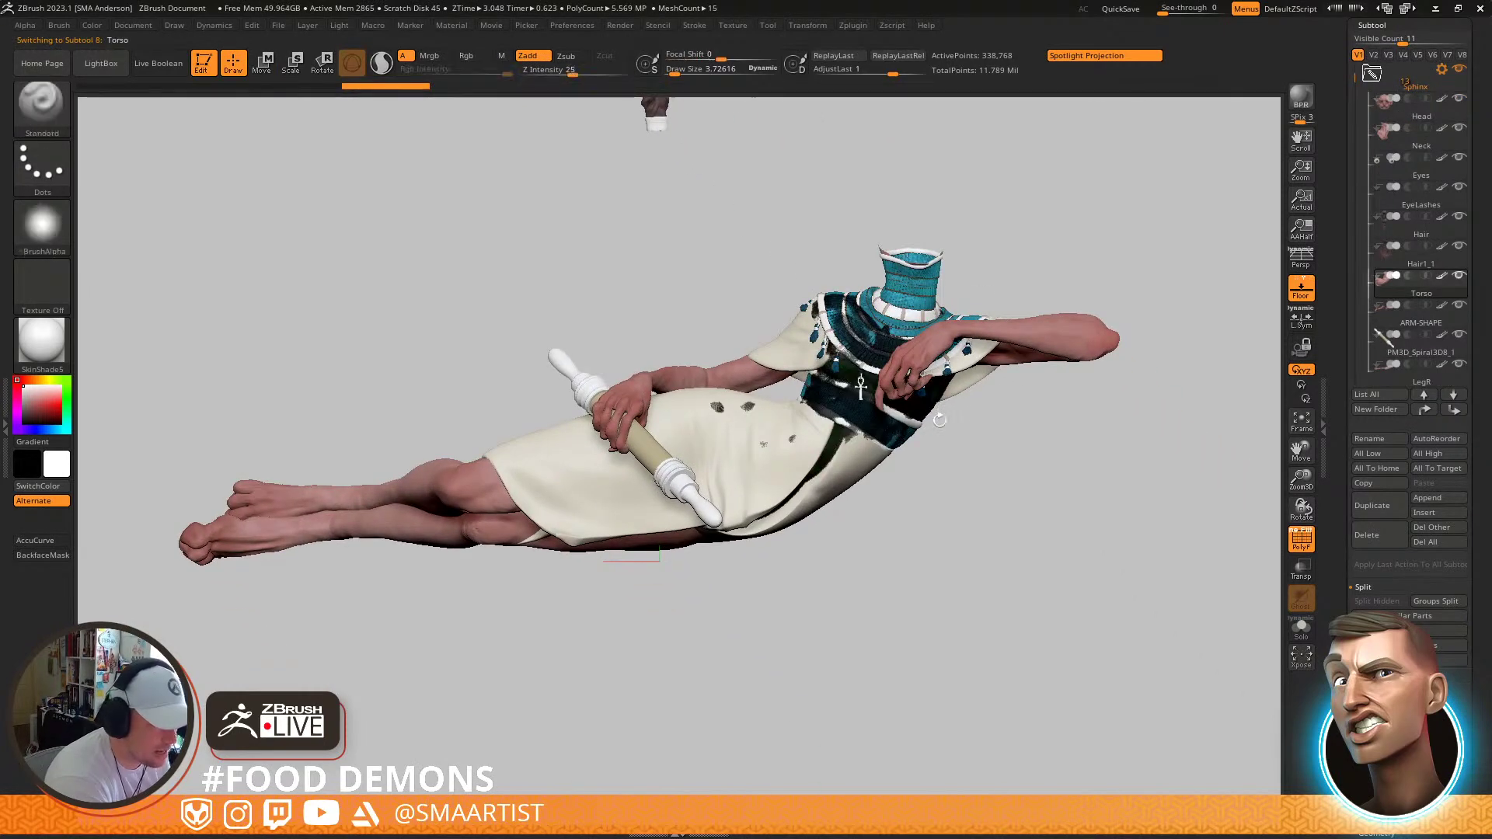
pyautogui.hotkey('alt', 's')
pyautogui.moveTo(948, 443)
pyautogui.mouseDown(button='right')
pyautogui.moveTo(962, 427)
pyautogui.moveTo(950, 438)
pyautogui.mouseUp(button='right')
pyautogui.hotkey('shift', 'f')
pyautogui.moveTo(951, 437)
pyautogui.mouseDown()
pyautogui.moveTo(893, 493)
pyautogui.moveTo(869, 342)
pyautogui.moveTo(951, 497)
pyautogui.moveTo(989, 523)
pyautogui.moveTo(1099, 394)
pyautogui.moveTo(1001, 370)
pyautogui.moveTo(949, 410)
pyautogui.moveTo(992, 347)
pyautogui.moveTo(953, 373)
pyautogui.moveTo(945, 357)
pyautogui.moveTo(899, 356)
pyautogui.moveTo(976, 404)
pyautogui.moveTo(939, 393)
pyautogui.moveTo(966, 386)
pyautogui.moveTo(885, 387)
pyautogui.moveTo(926, 333)
pyautogui.moveTo(930, 460)
pyautogui.mouseUp()
pyautogui.hotkey('shift', 'f')
pyautogui.hotkey('shift', 'f')
pyautogui.moveTo(769, 428)
pyautogui.keyDown('ctrl'); pyautogui.mouseDown(button='right')
pyautogui.moveTo(780, 456)
pyautogui.moveTo(790, 449)
pyautogui.mouseUp(button='right'); pyautogui.keyUp('ctrl')
# Set the draw size to about 28 and choose the TrimDynamic brush for the torso
pyautogui.press('b')
pyautogui.press('m')
pyautogui.press('v')
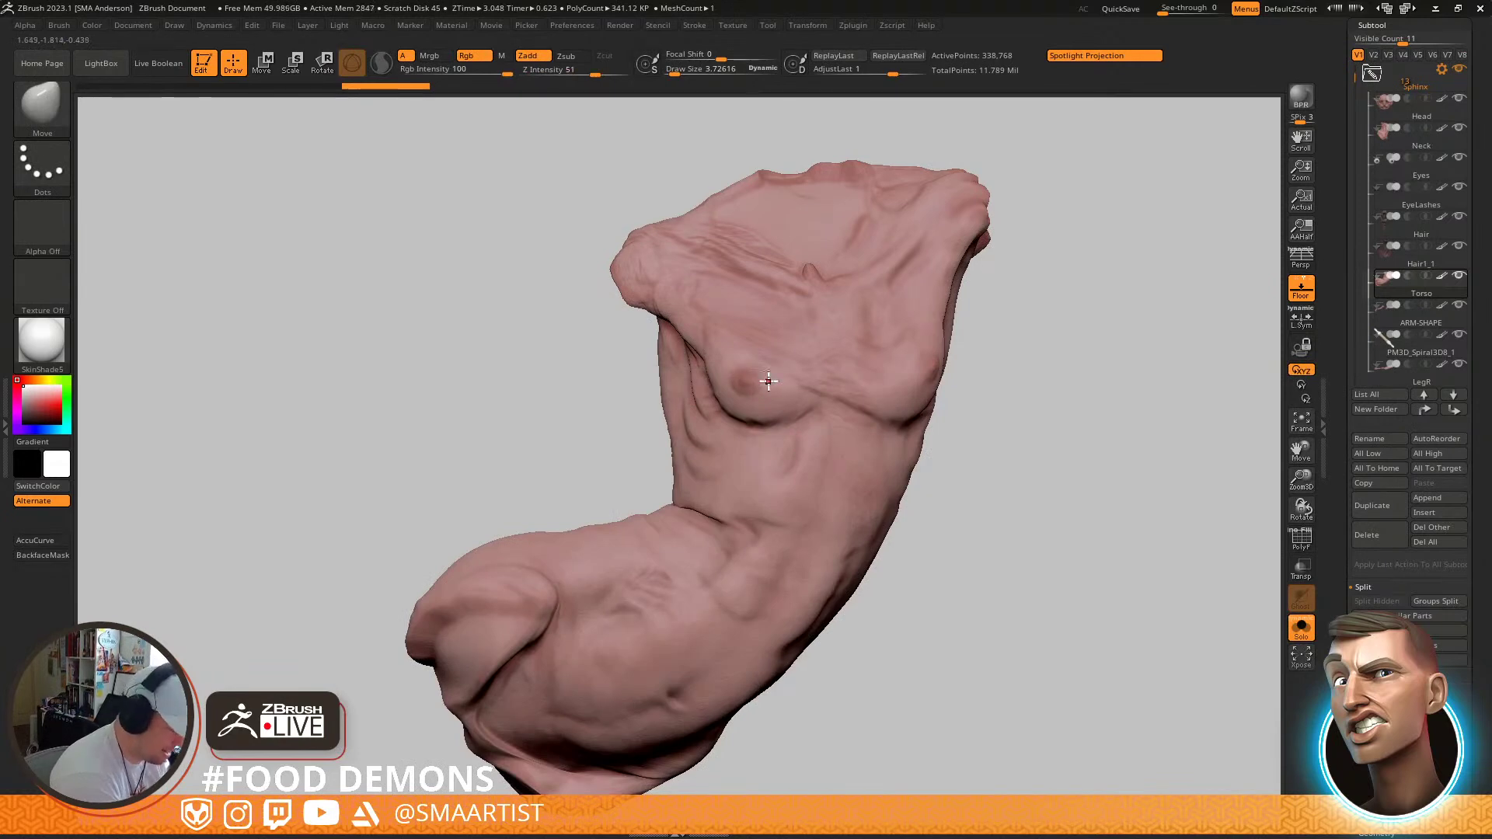
pyautogui.press('s')
pyautogui.click(779, 387)
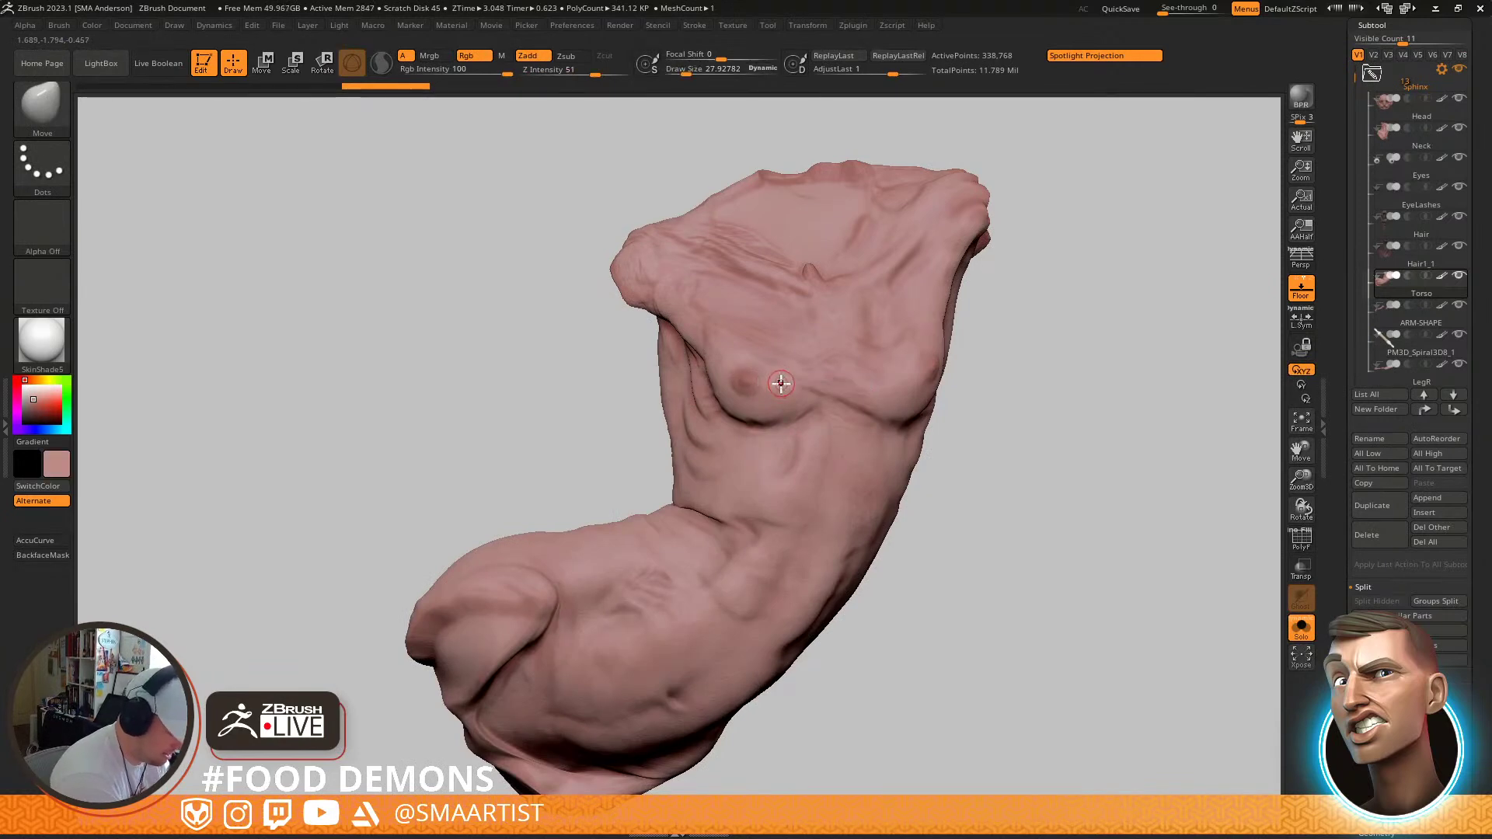
pyautogui.press('b')
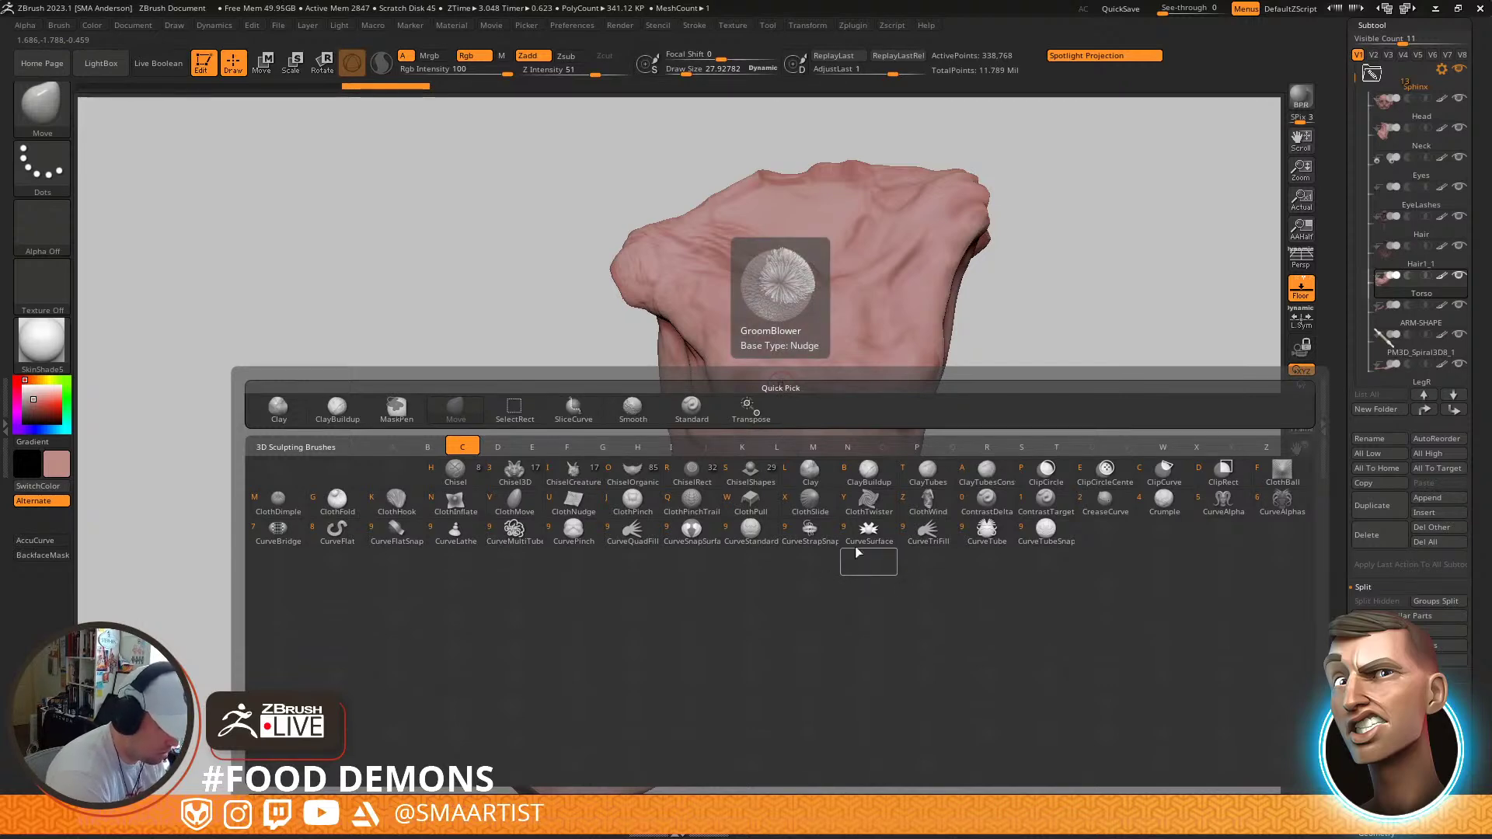
pyautogui.click(1056, 452)
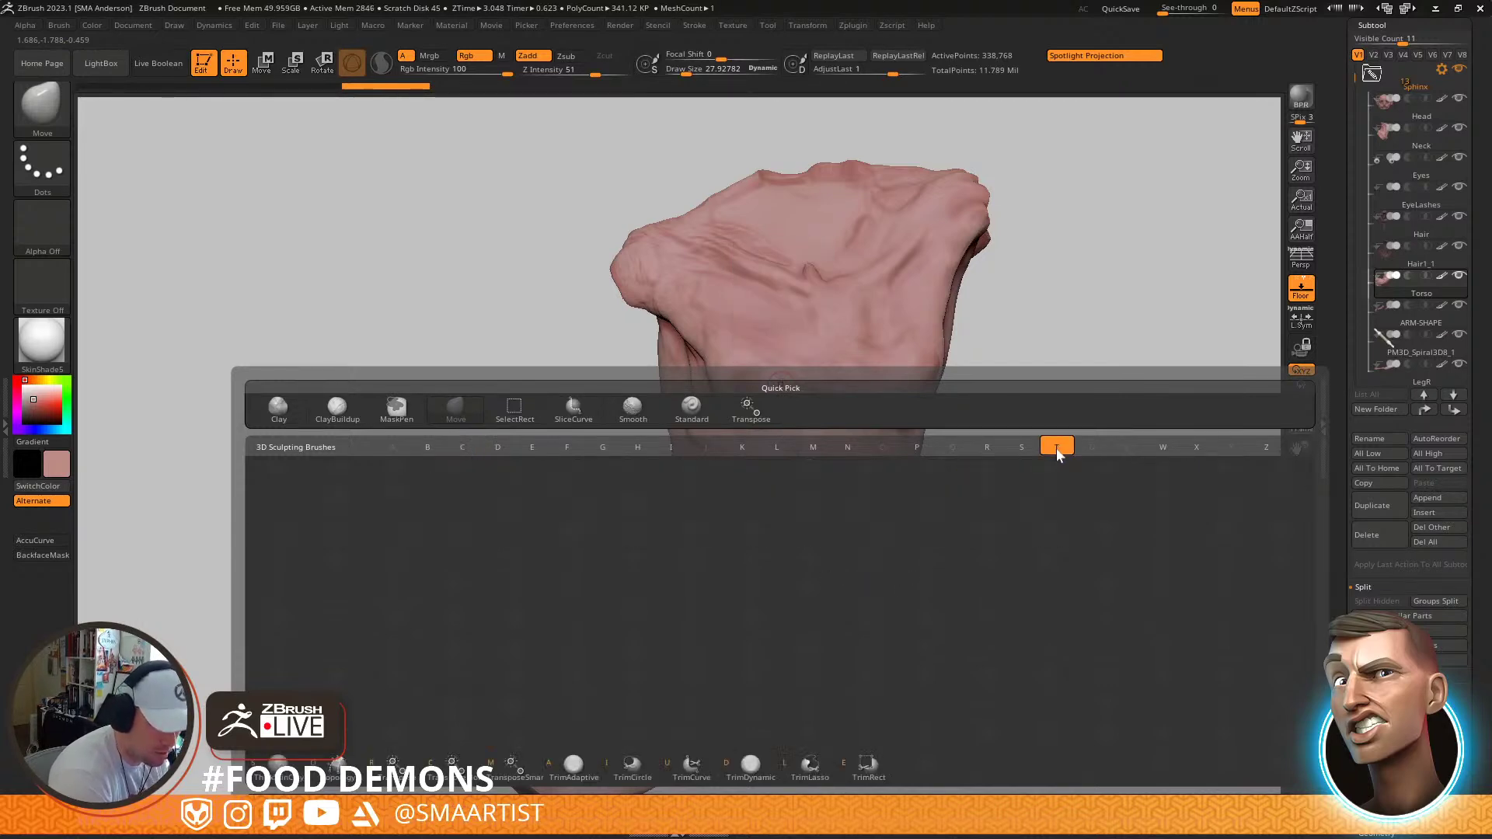
pyautogui.click(752, 760)
# Enable Rgb and use TrimDynamic to flatten and paint over the nipples on the torso's chest
pyautogui.moveTo(761, 384)
pyautogui.mouseDown()
pyautogui.moveTo(733, 377)
pyautogui.moveTo(764, 387)
pyautogui.mouseUp()
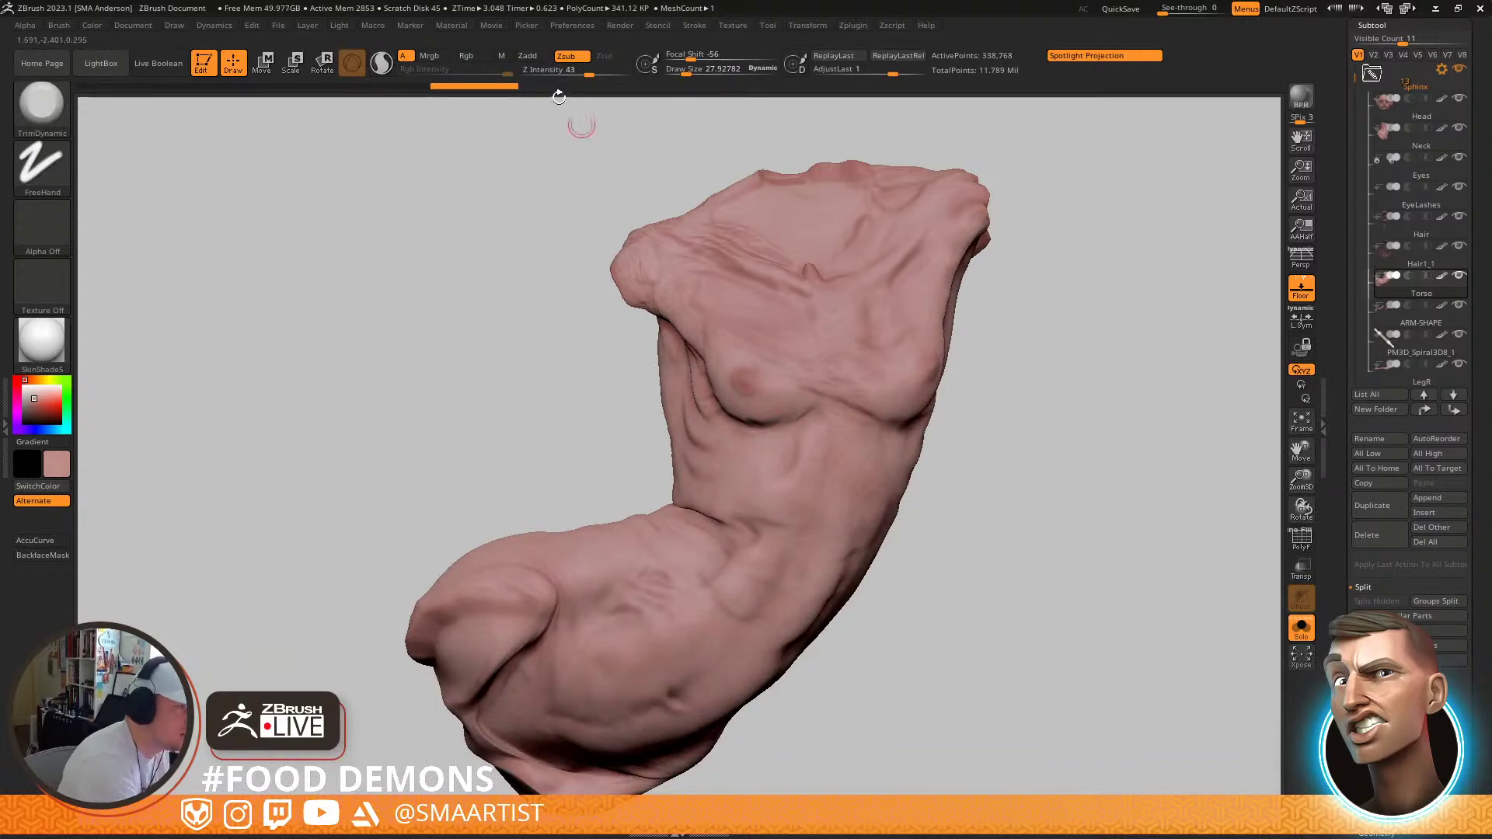
pyautogui.click(465, 58)
pyautogui.moveTo(739, 369); pyautogui.dragTo(751, 374)
pyautogui.moveTo(952, 376)
pyautogui.mouseDown()
pyautogui.moveTo(924, 376)
pyautogui.moveTo(932, 353)
pyautogui.mouseUp()
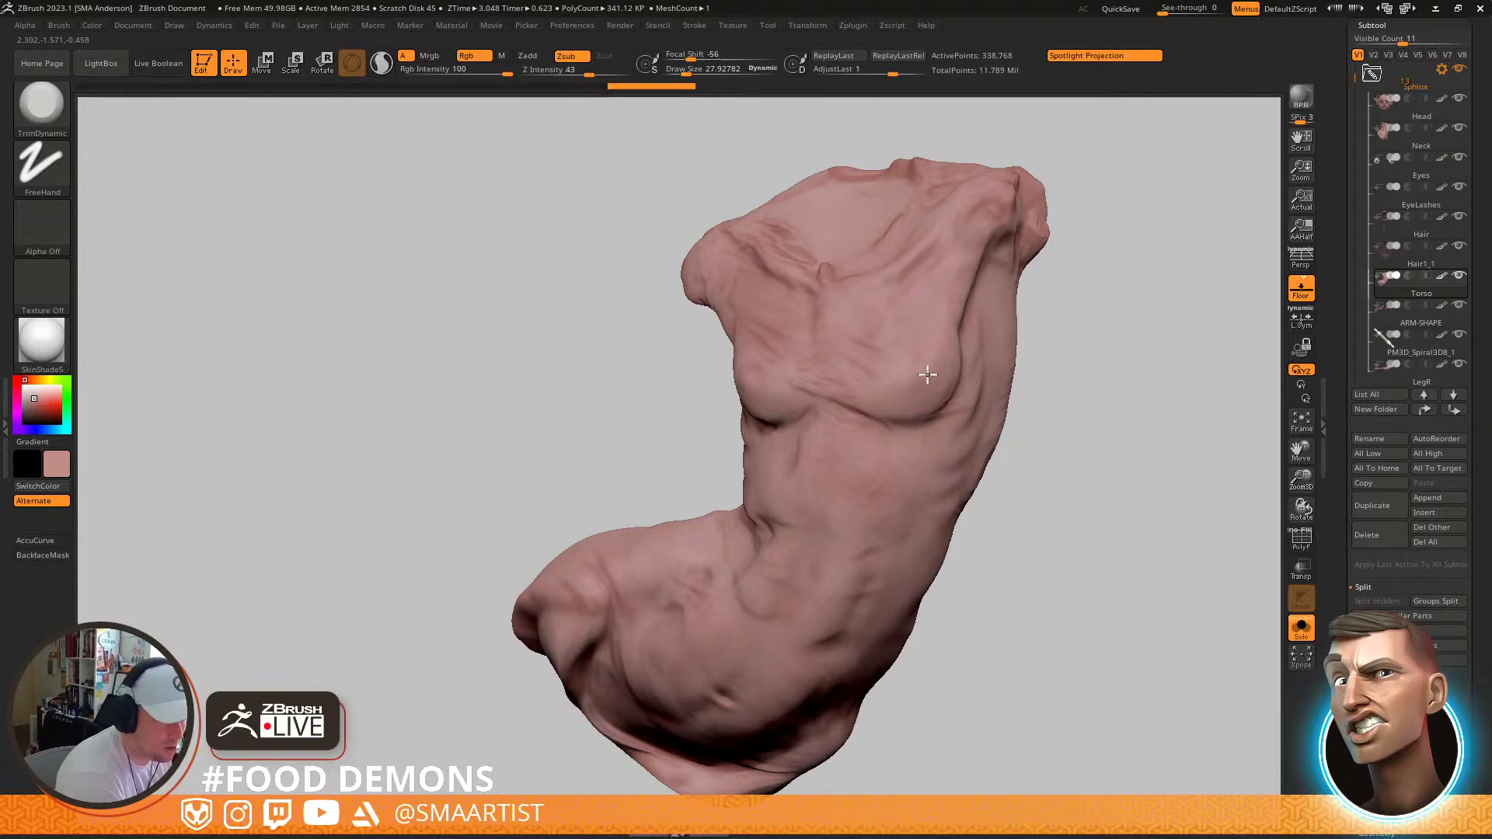
pyautogui.moveTo(942, 336)
pyautogui.mouseDown(button='right')
pyautogui.moveTo(1011, 361)
pyautogui.moveTo(965, 385)
pyautogui.moveTo(910, 468)
pyautogui.moveTo(872, 388)
pyautogui.mouseUp(button='right')
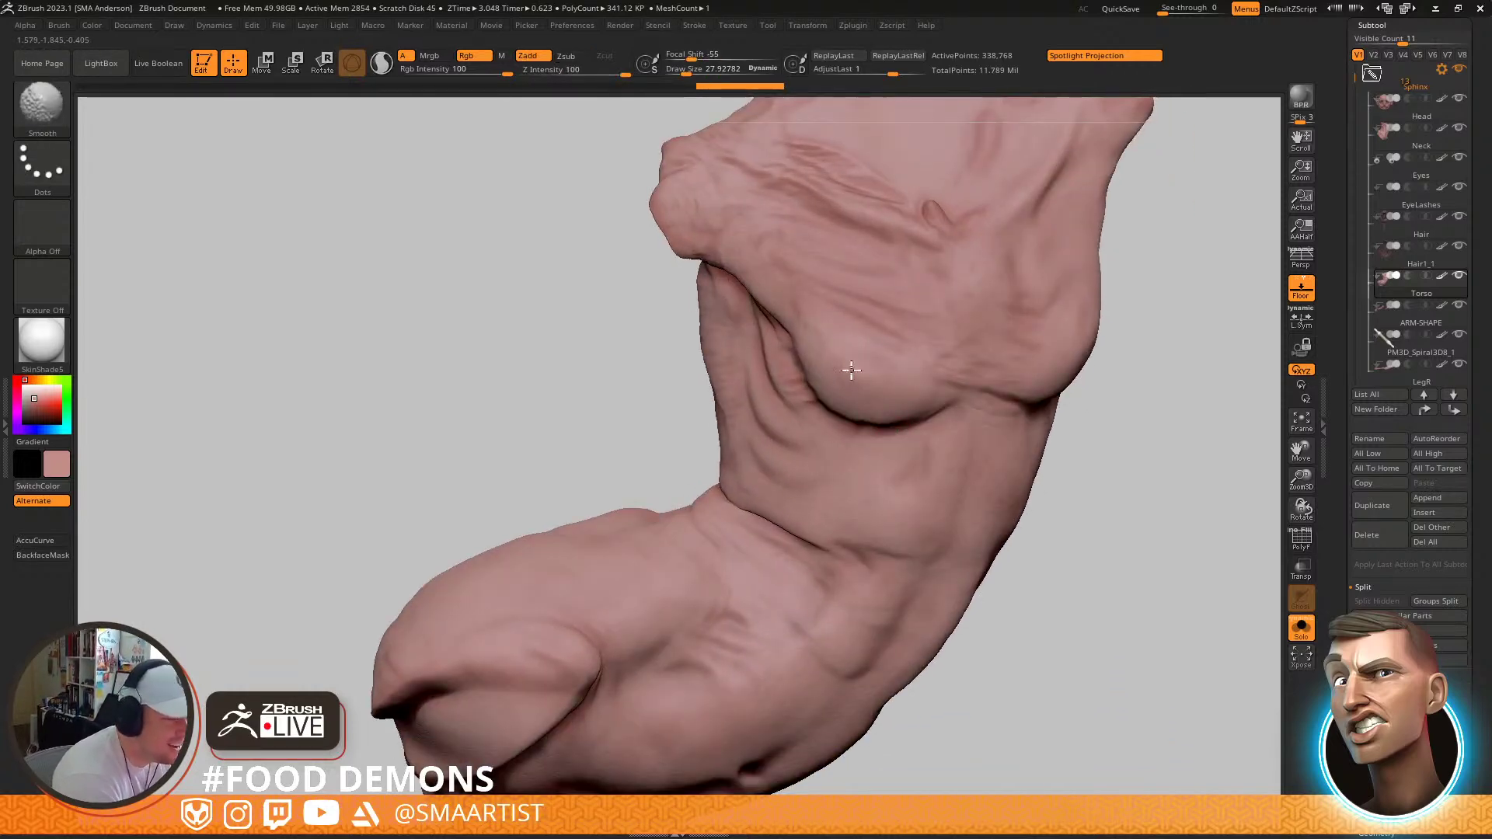
# Delete the torso's higher subdivision levels and bring the other subtools back into view
pyautogui.click(1376, 834)
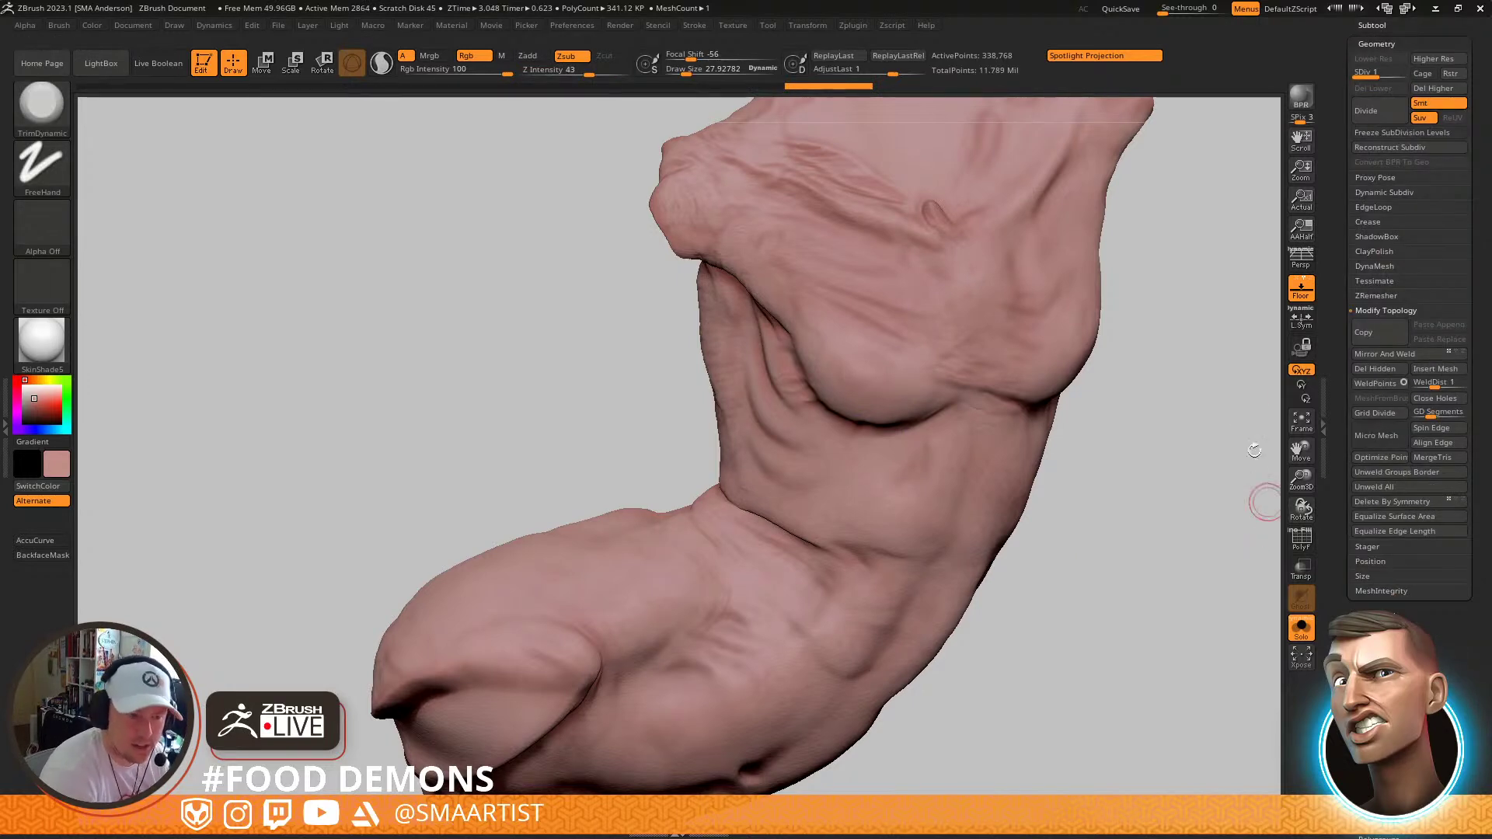
pyautogui.click(1440, 92)
pyautogui.keyDown('ctrl'); pyautogui.moveTo(1249, 306); pyautogui.dragTo(1069, 321, button='right'); pyautogui.keyUp('ctrl')
pyautogui.keyDown('ctrl'); pyautogui.moveTo(1055, 418); pyautogui.dragTo(1112, 612, button='right'); pyautogui.keyUp('ctrl')
pyautogui.hotkey('shift', 'alt', 's')
pyautogui.moveTo(1041, 331); pyautogui.dragTo(1096, 341, button='right')
pyautogui.keyDown('ctrl'); pyautogui.moveTo(1095, 342); pyautogui.dragTo(1099, 467, button='right'); pyautogui.keyUp('ctrl')
# Select the Neck subtool and move it up from the body to sit beneath the separated head
pyautogui.keyDown('alt'); pyautogui.click(948, 194); pyautogui.keyUp('alt')
pyautogui.moveTo(982, 244)
pyautogui.keyDown('ctrl'); pyautogui.mouseDown(button='right')
pyautogui.moveTo(975, 196)
pyautogui.moveTo(1075, 426)
pyautogui.moveTo(1065, 414)
pyautogui.mouseUp(button='right'); pyautogui.keyUp('ctrl')
pyautogui.moveTo(1065, 414); pyautogui.dragTo(1082, 493)
pyautogui.press('w')
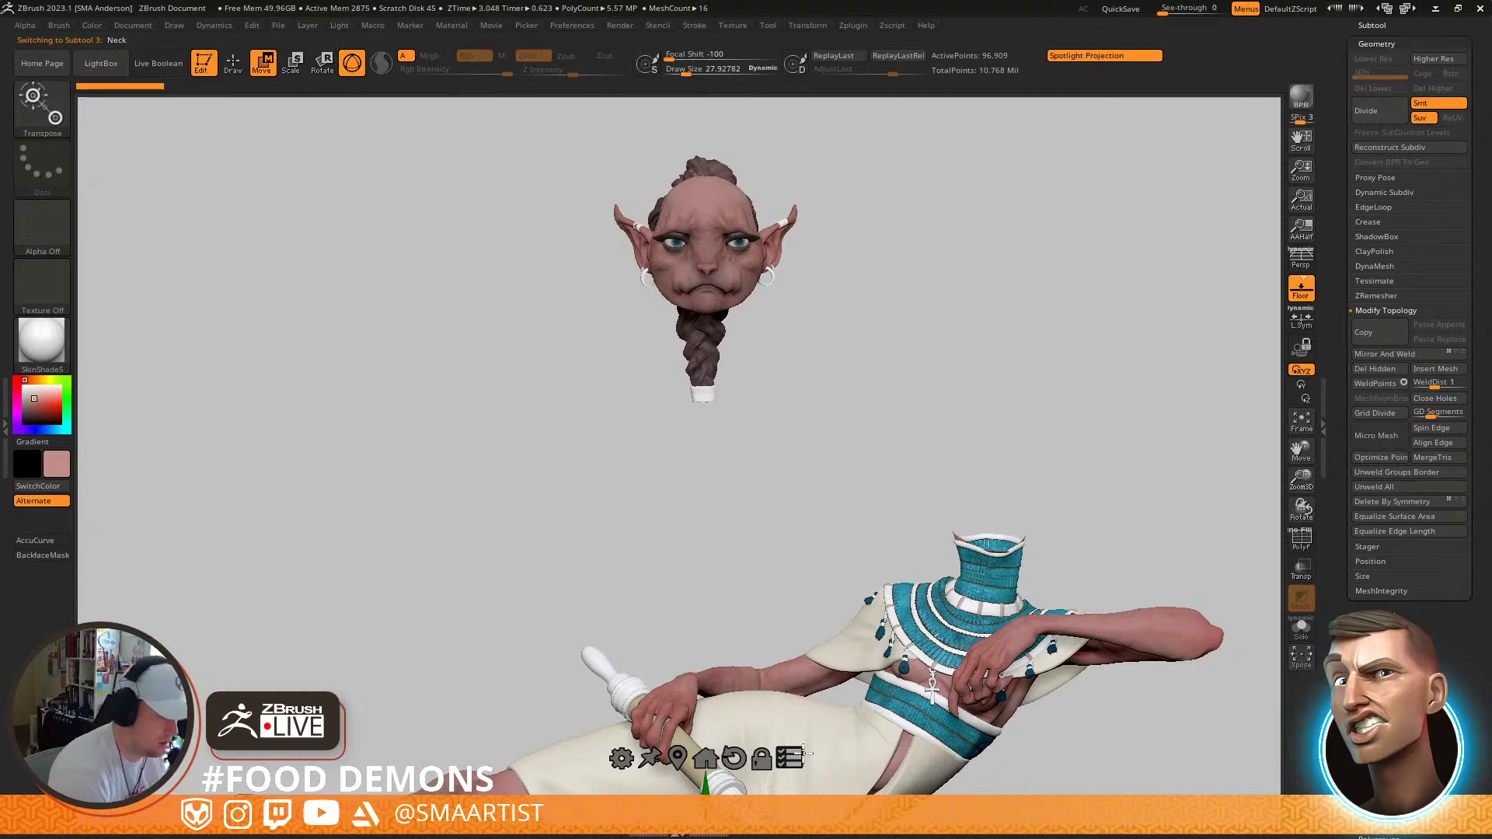
pyautogui.keyDown('alt'); pyautogui.moveTo(946, 660); pyautogui.dragTo(930, 525, button='right'); pyautogui.keyUp('alt')
pyautogui.moveTo(755, 686); pyautogui.dragTo(467, 440)
pyautogui.keyDown('alt'); pyautogui.moveTo(706, 283); pyautogui.dragTo(903, 429, button='right'); pyautogui.keyUp('alt')
pyautogui.moveTo(902, 429); pyautogui.dragTo(755, 447)
pyautogui.press('f')
# Place the transform pivot on the neck and rotate and shift it to line up under the jaw in profile
pyautogui.moveTo(730, 513); pyautogui.dragTo(837, 471)
pyautogui.keyDown('alt'); pyautogui.click(800, 519); pyautogui.keyUp('alt')
pyautogui.moveTo(800, 529); pyautogui.dragTo(783, 526)
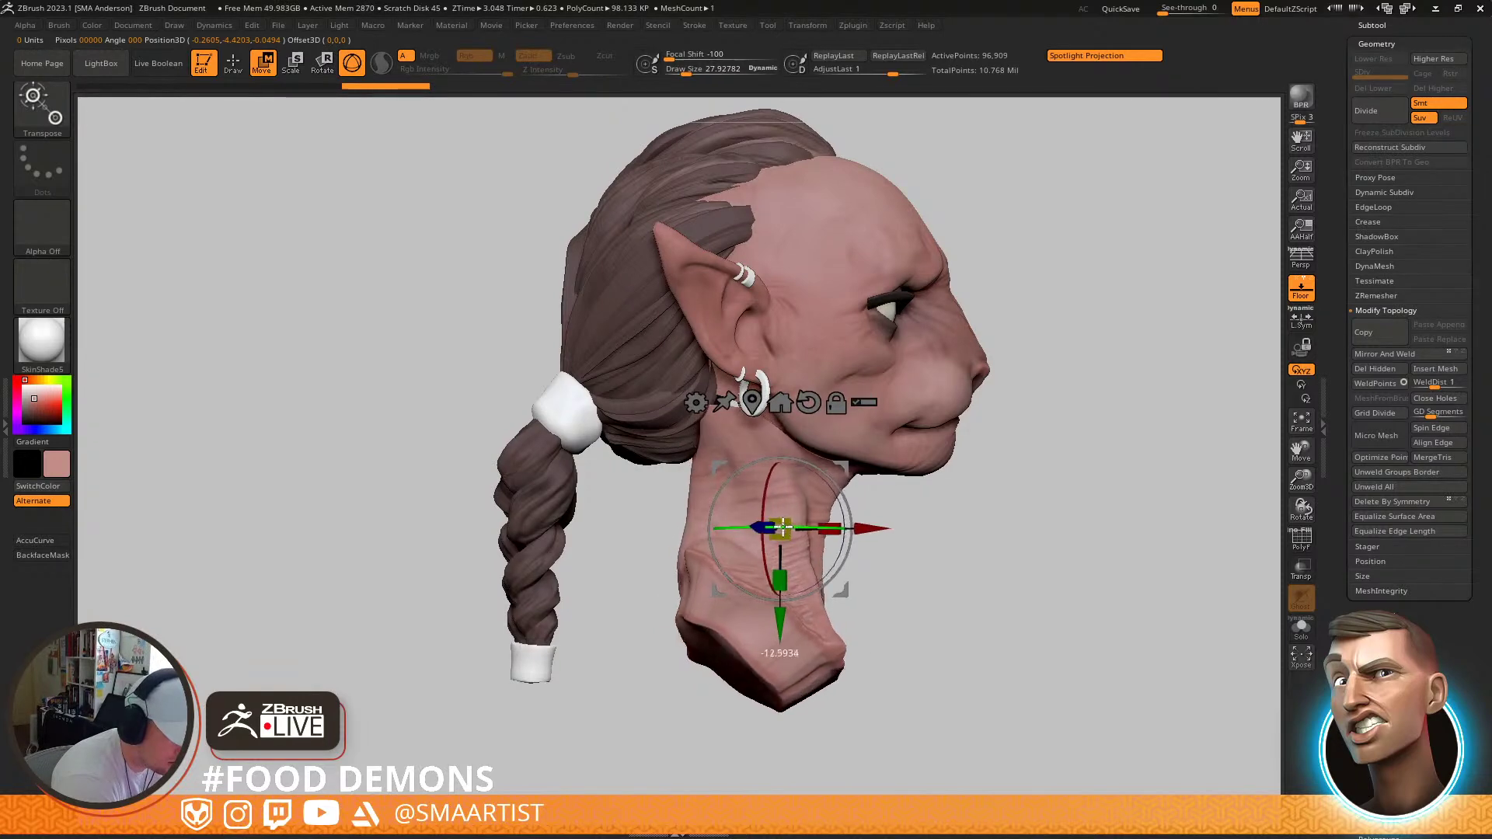
pyautogui.moveTo(964, 529); pyautogui.dragTo(893, 321)
pyautogui.moveTo(835, 471); pyautogui.dragTo(839, 477)
pyautogui.moveTo(863, 486); pyautogui.dragTo(929, 556, button='right')
pyautogui.moveTo(849, 430); pyautogui.dragTo(853, 442)
# Align the neck with the underside of the head by rotating and shifting it from a low front view
pyautogui.moveTo(939, 430); pyautogui.dragTo(937, 471, button='right')
pyautogui.keyDown('alt'); pyautogui.moveTo(937, 471); pyautogui.dragTo(1039, 494, button='right'); pyautogui.keyUp('alt')
pyautogui.keyDown('alt'); pyautogui.moveTo(1072, 441); pyautogui.dragTo(1000, 439, button='right'); pyautogui.keyUp('alt')
pyautogui.moveTo(906, 499); pyautogui.dragTo(946, 430)
pyautogui.moveTo(954, 513); pyautogui.dragTo(1059, 399)
pyautogui.keyDown('alt'); pyautogui.click(858, 404); pyautogui.keyUp('alt')
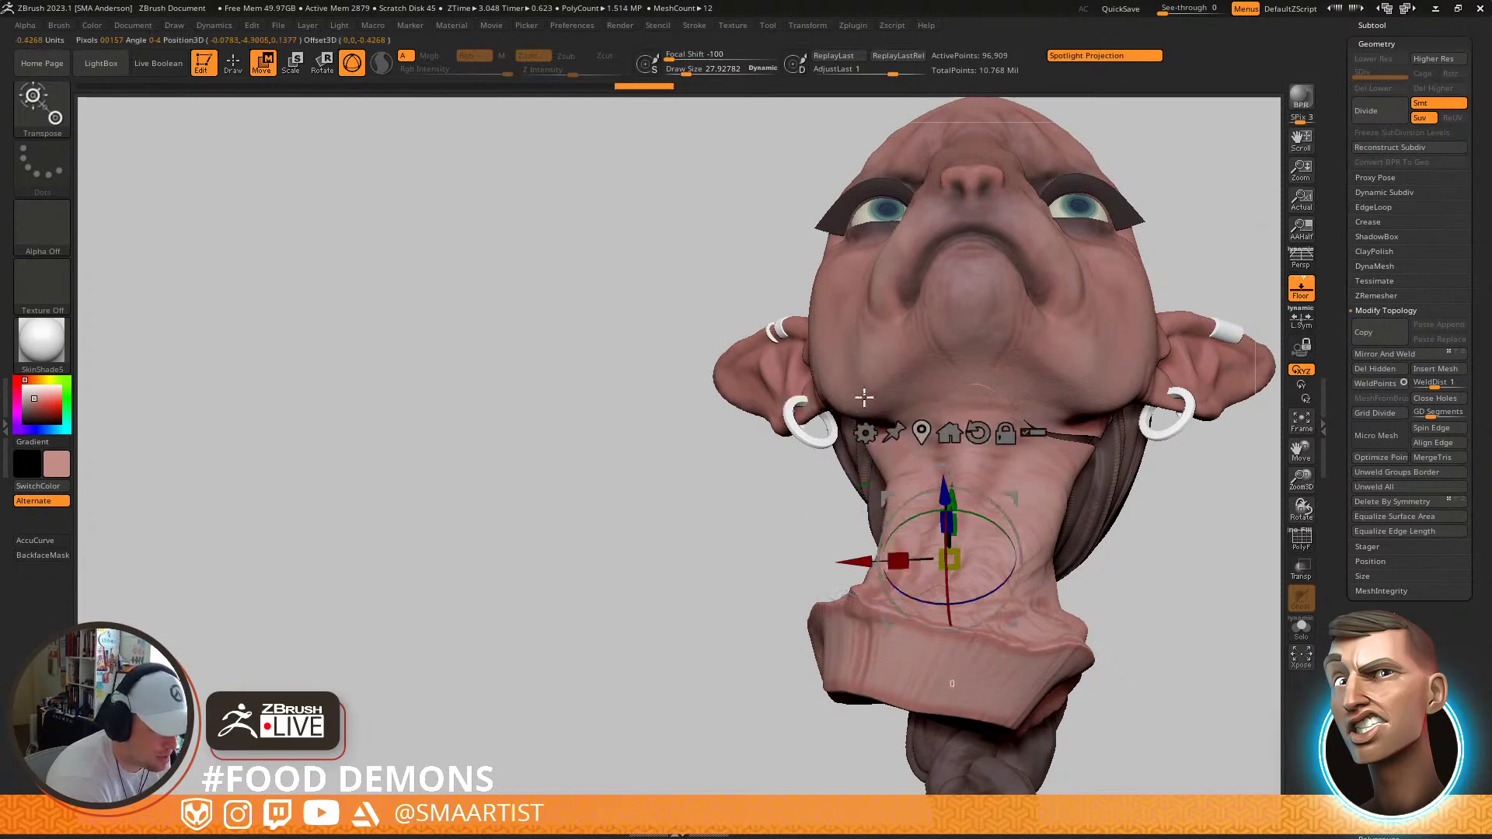
pyautogui.moveTo(988, 518); pyautogui.dragTo(1017, 496)
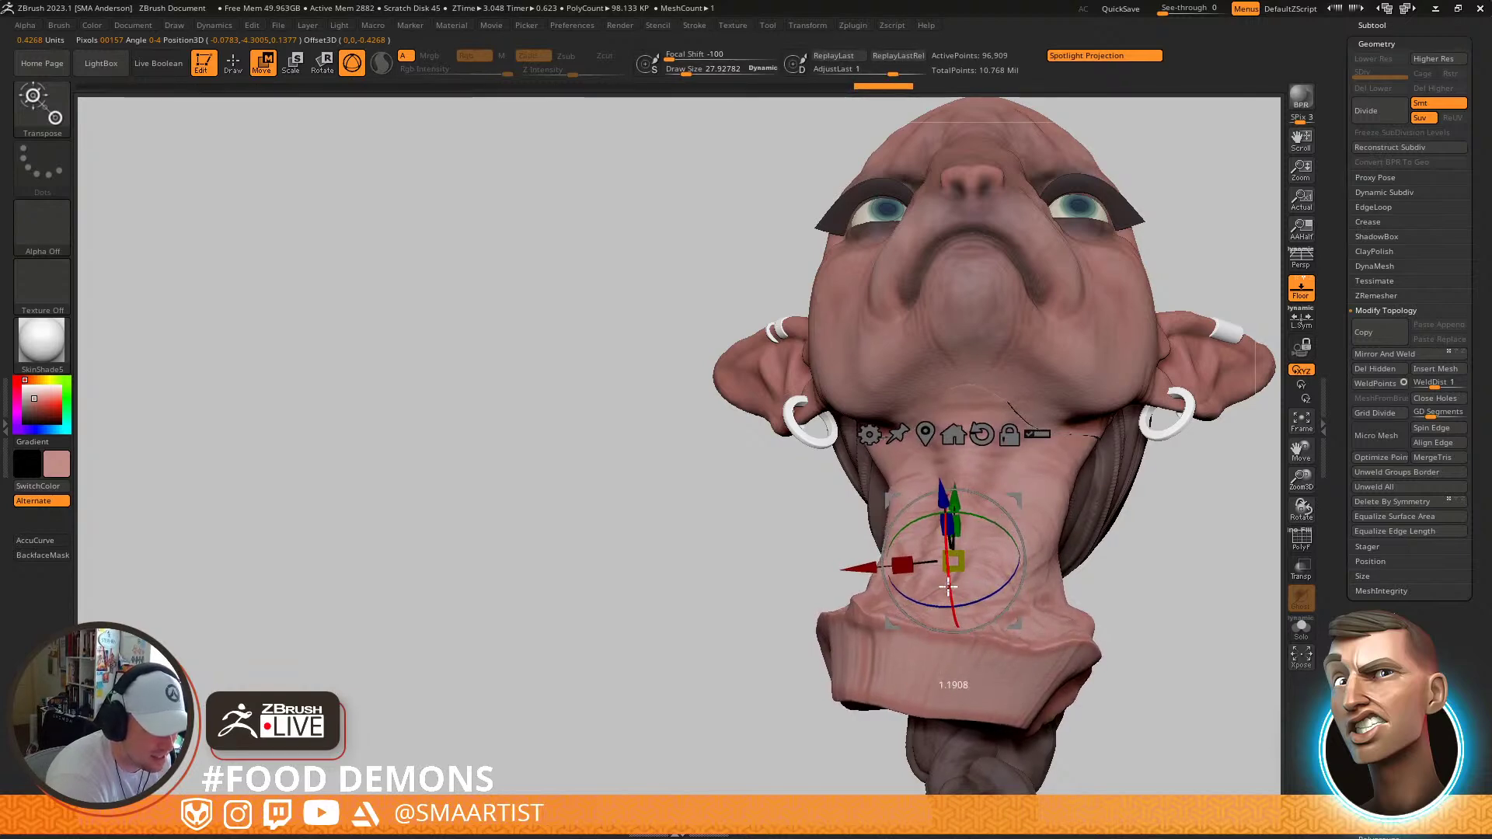
pyautogui.moveTo(1015, 504); pyautogui.dragTo(1072, 518)
pyautogui.moveTo(1057, 616); pyautogui.dragTo(1060, 608)
# Nudge the neck slightly in side view to refine its fit beneath the head
pyautogui.press('q')
pyautogui.moveTo(1057, 602)
pyautogui.keyDown('ctrl'); pyautogui.mouseDown(button='right')
pyautogui.moveTo(1059, 566)
pyautogui.moveTo(1135, 593)
pyautogui.moveTo(1104, 475)
pyautogui.moveTo(1131, 467)
pyautogui.moveTo(1029, 477)
pyautogui.moveTo(1069, 477)
pyautogui.moveTo(1086, 526)
pyautogui.mouseUp(button='right'); pyautogui.keyUp('ctrl')
pyautogui.press('w')
pyautogui.moveTo(925, 576); pyautogui.dragTo(932, 575)
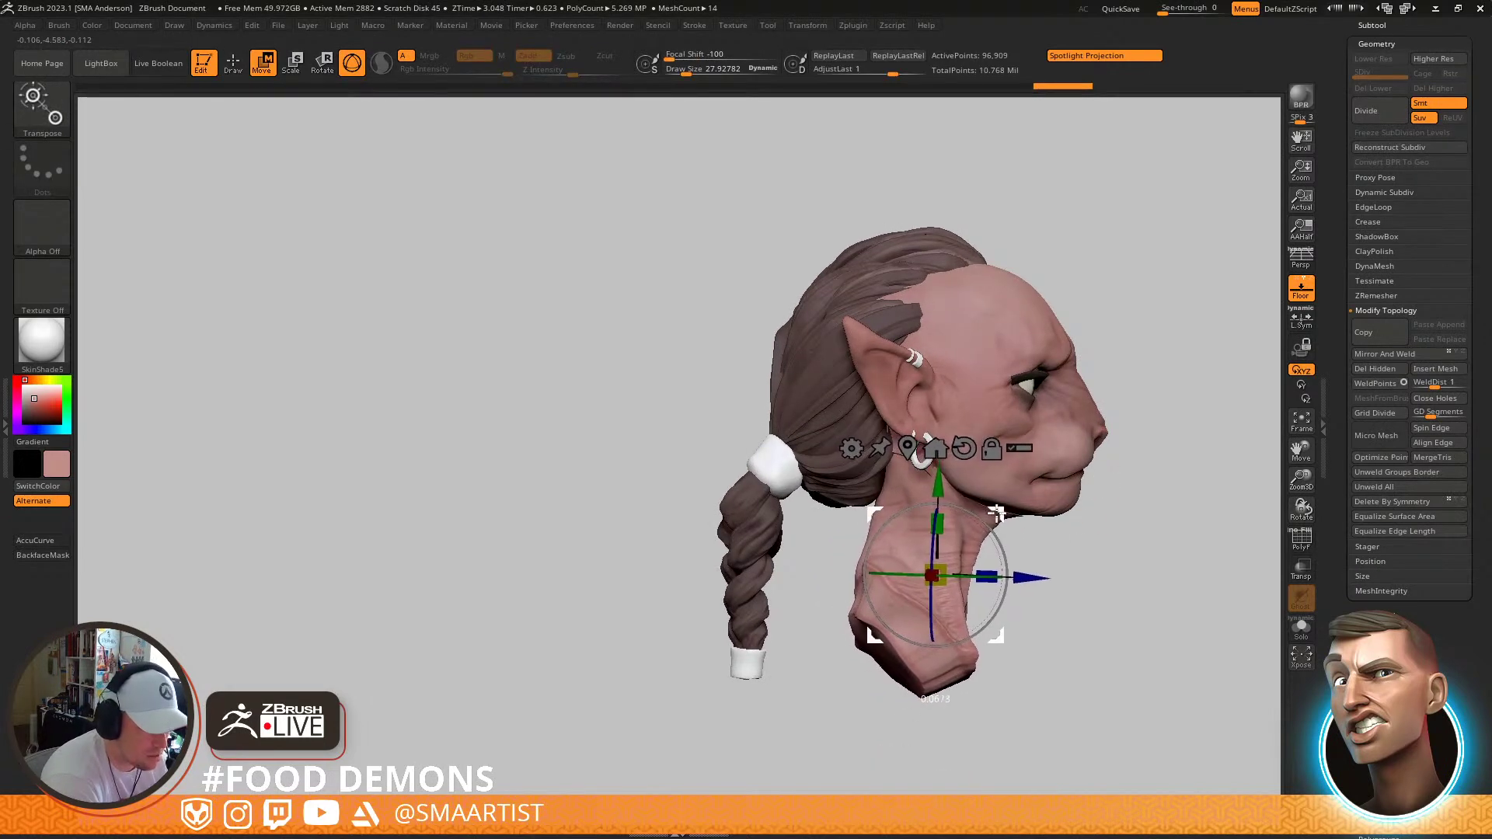
pyautogui.press('q')
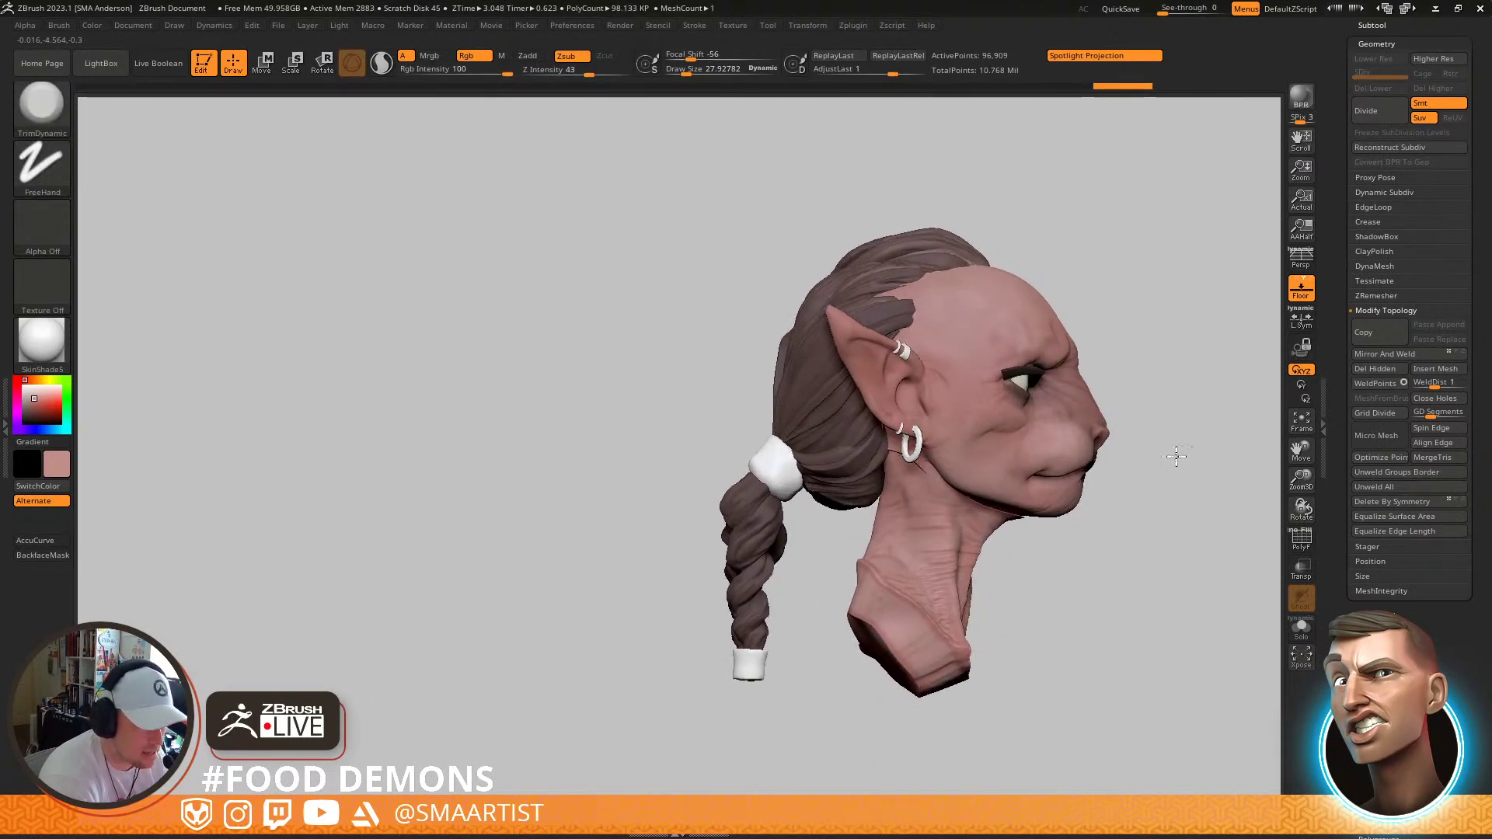
# Turn on the neck's polyframe and mask its upper part just below the jaw
pyautogui.moveTo(1080, 513); pyautogui.dragTo(1108, 511)
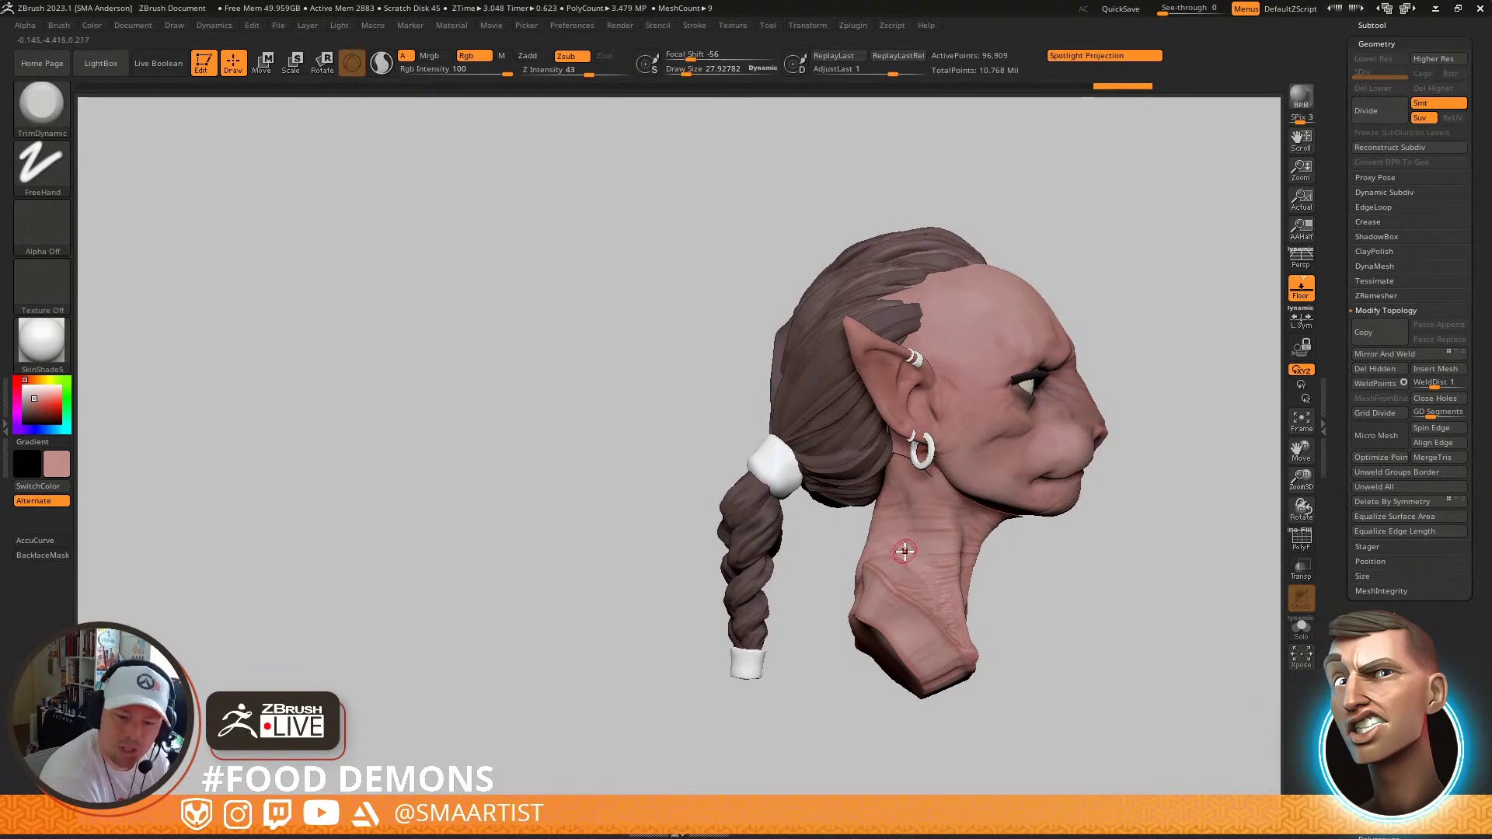
pyautogui.moveTo(1069, 501); pyautogui.dragTo(1125, 479)
pyautogui.hotkey('shift', 'f')
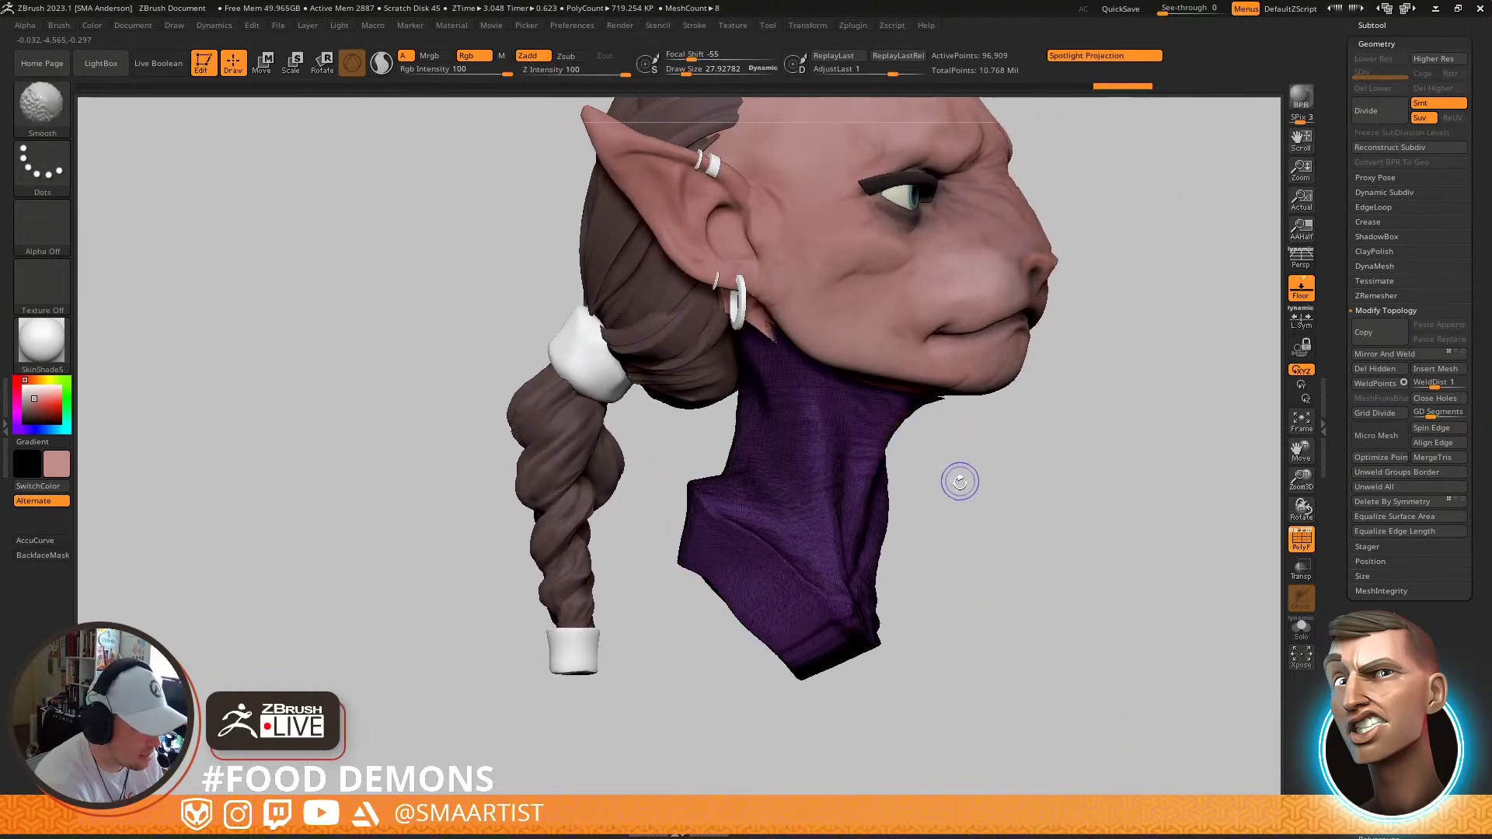
pyautogui.moveTo(962, 480); pyautogui.dragTo(983, 516)
pyautogui.moveTo(585, 449)
pyautogui.keyDown('ctrl'); pyautogui.mouseDown()
pyautogui.moveTo(612, 187)
pyautogui.moveTo(1100, 359)
pyautogui.moveTo(1088, 226)
pyautogui.mouseUp(); pyautogui.keyUp('ctrl')
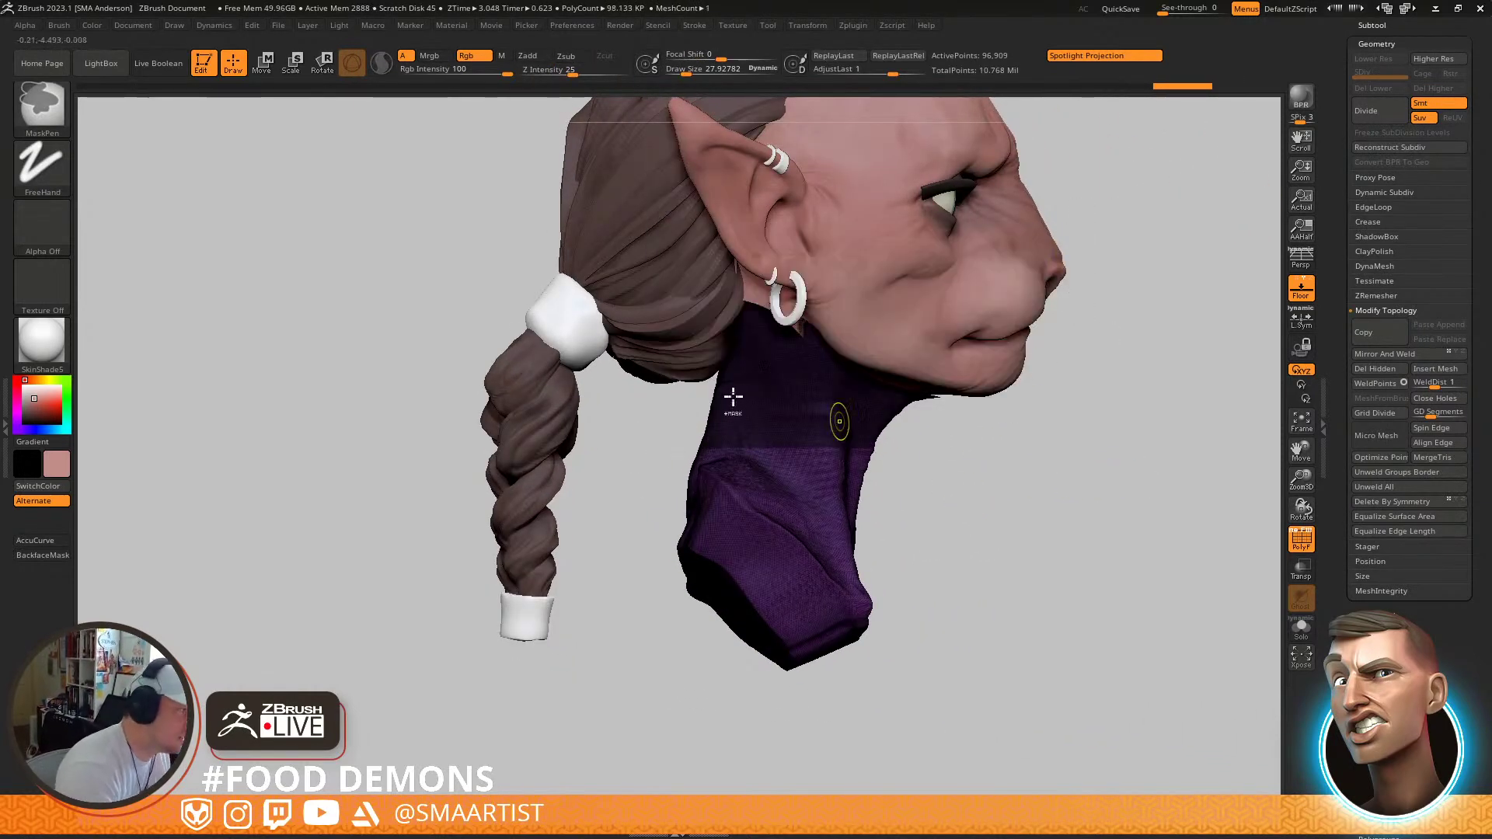
# Switch to the MaskLasso brush, refine the mask on the neck's upper part and soften its lower edge
pyautogui.click(61, 114)
pyautogui.click(432, 194)
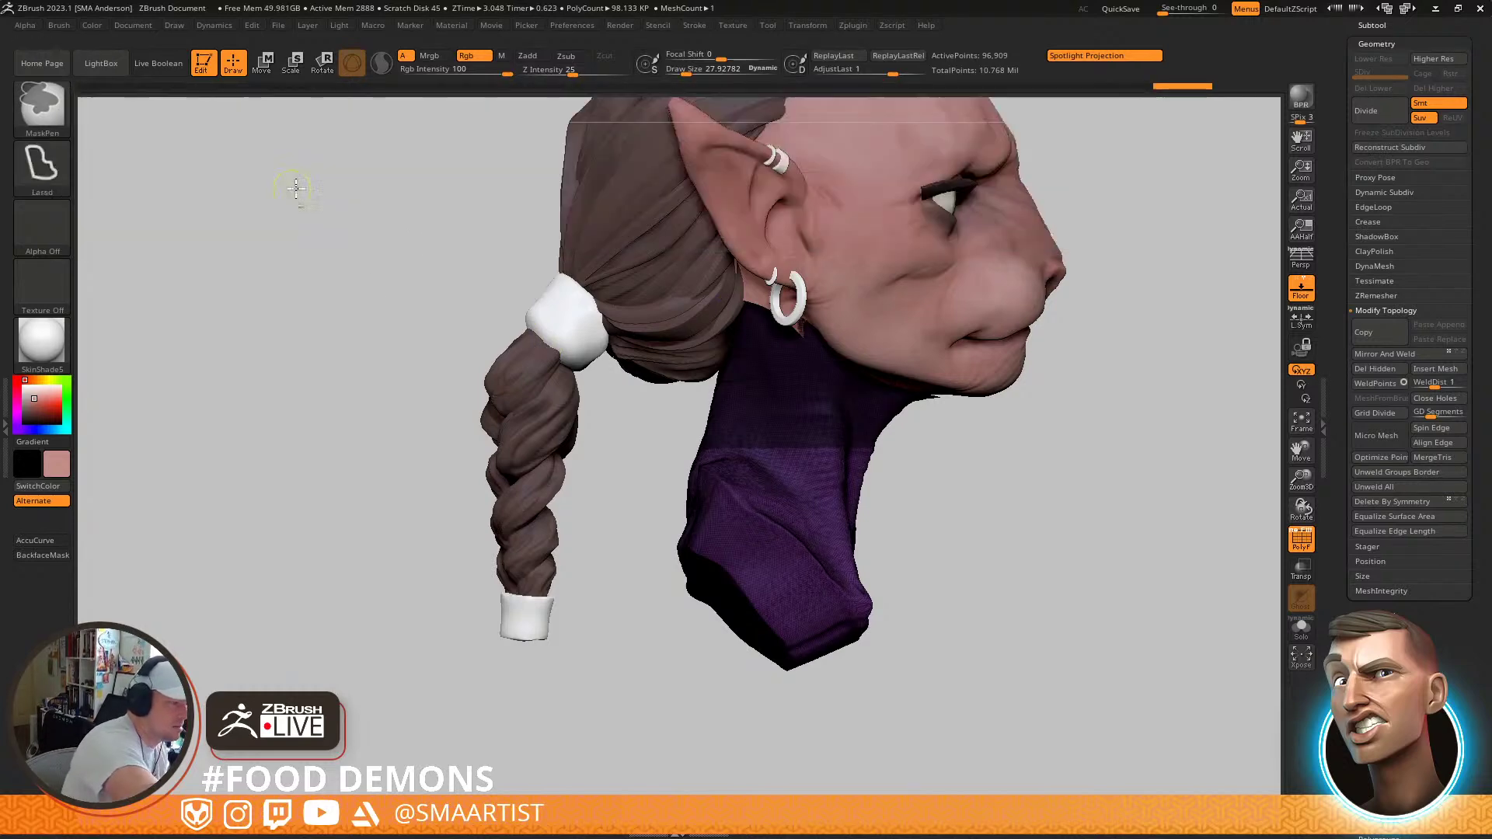
pyautogui.moveTo(653, 424)
pyautogui.keyDown('ctrl'); pyautogui.mouseDown()
pyautogui.moveTo(657, 251)
pyautogui.moveTo(972, 571)
pyautogui.moveTo(945, 590)
pyautogui.moveTo(926, 547)
pyautogui.mouseUp(); pyautogui.keyUp('ctrl')
pyautogui.moveTo(934, 488)
pyautogui.mouseDown()
pyautogui.moveTo(953, 453)
pyautogui.moveTo(975, 487)
pyautogui.mouseUp()
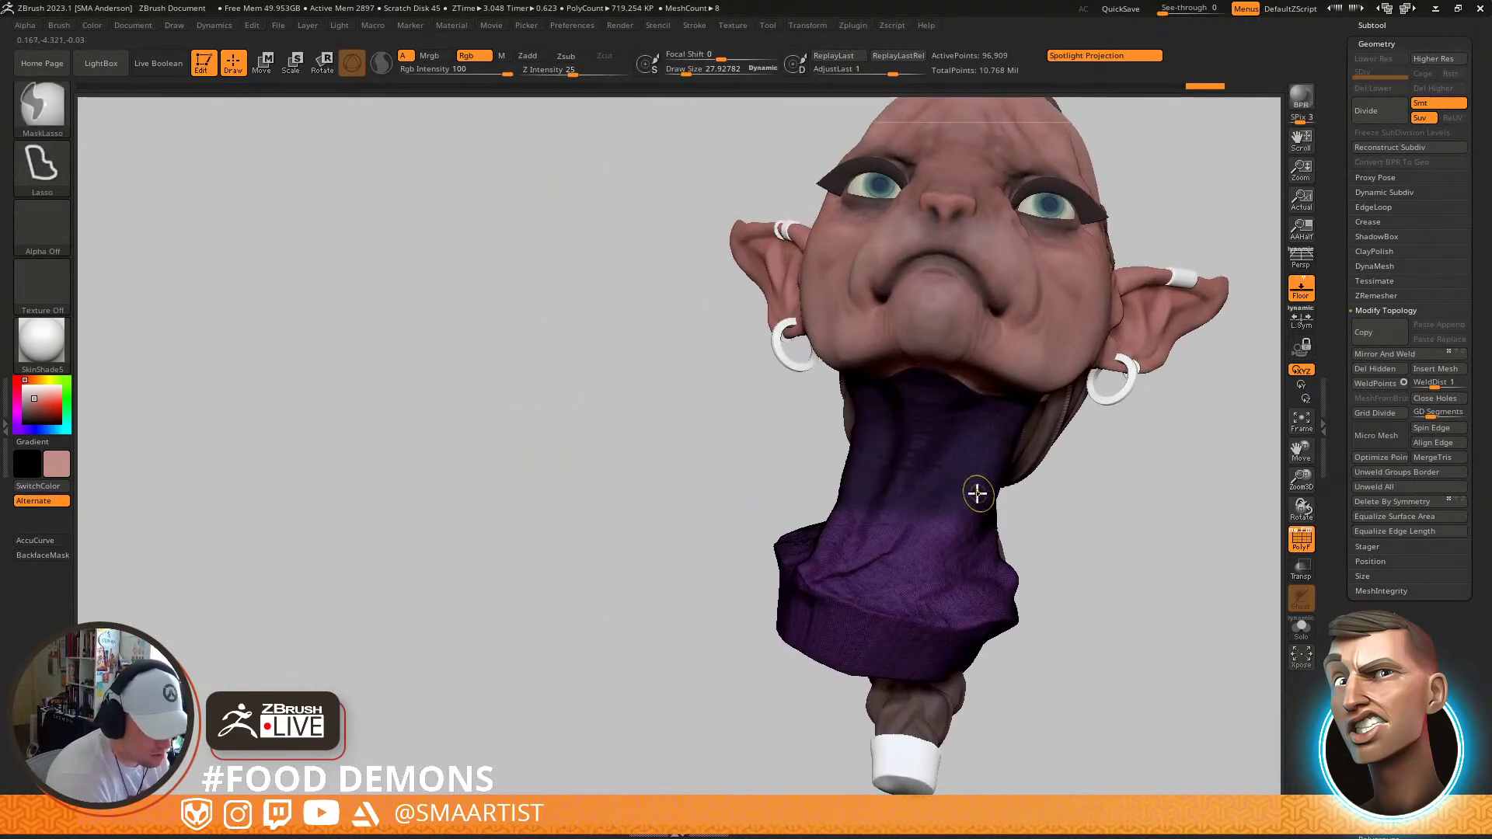
pyautogui.keyDown('ctrl'); pyautogui.click(978, 494); pyautogui.keyUp('ctrl')
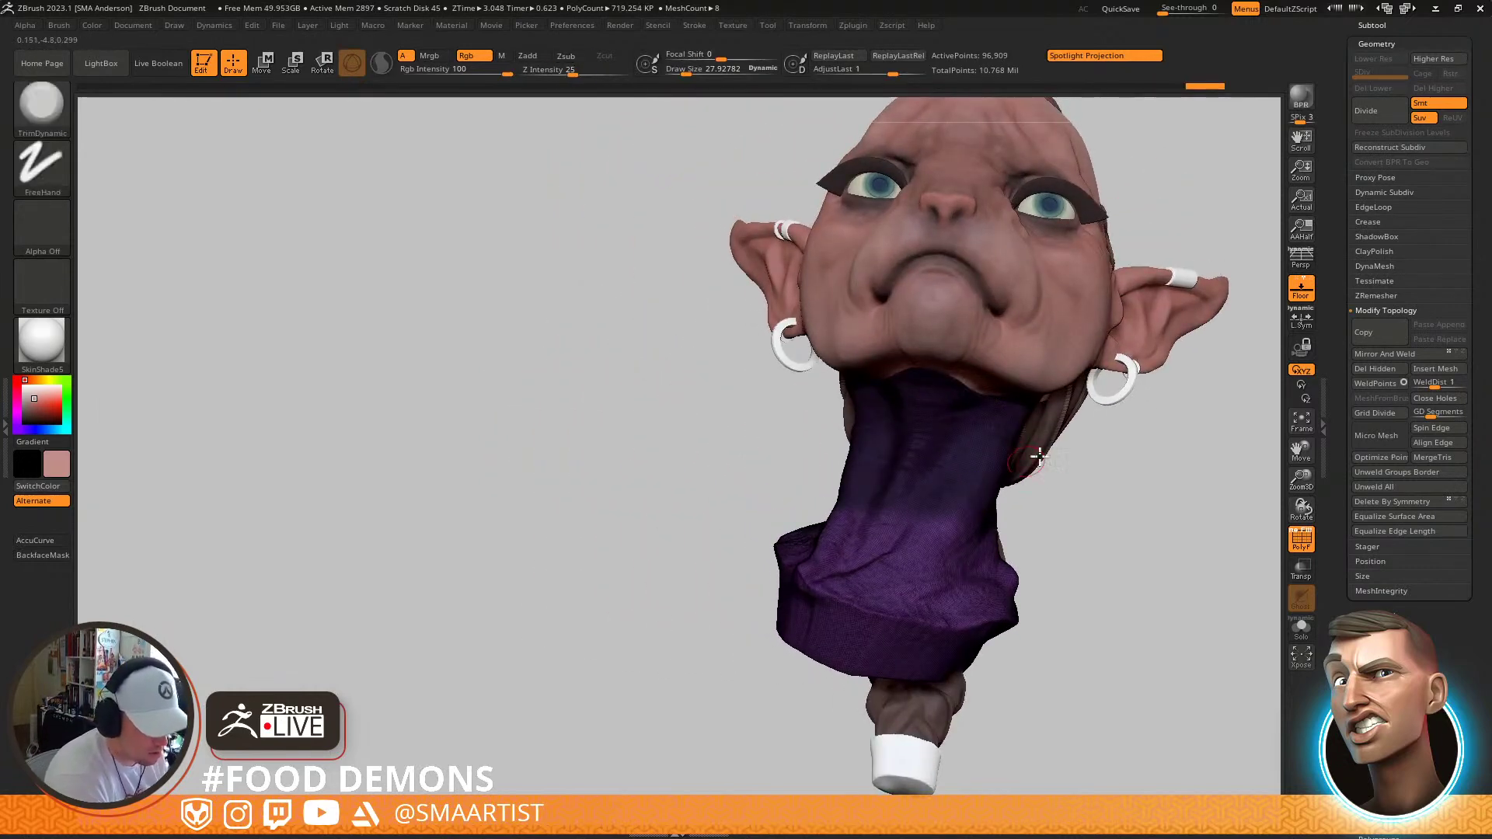
# Check the mask coverage on the neck and adjust the neck's unmasked lower part with the transform gizmo
pyautogui.click(1295, 533)
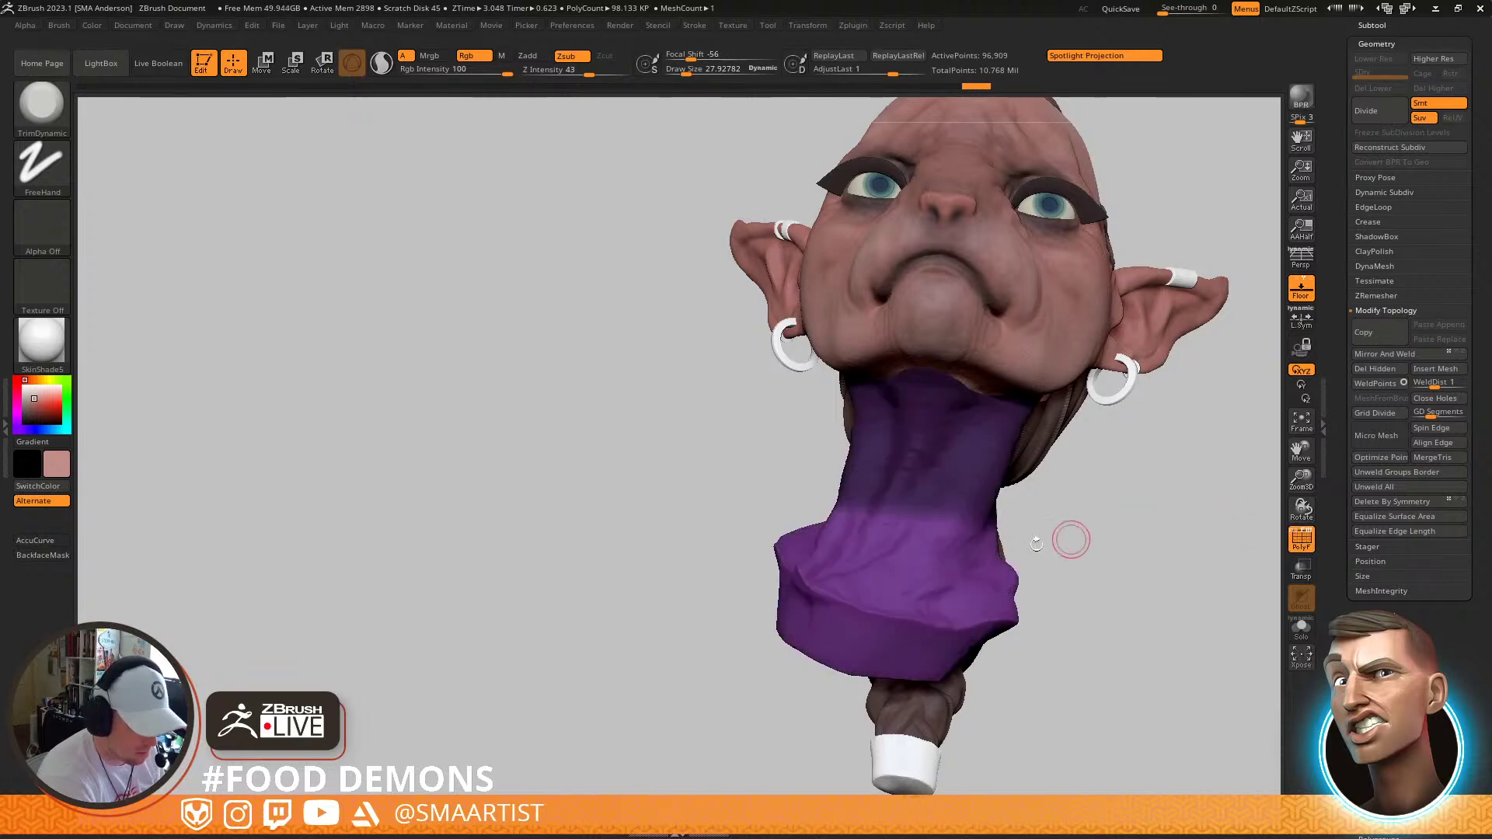
pyautogui.keyDown('ctrl'); pyautogui.click(1062, 507); pyautogui.keyUp('ctrl')
pyautogui.moveTo(1037, 501); pyautogui.dragTo(1095, 530)
pyautogui.keyDown('ctrl'); pyautogui.click(1072, 526); pyautogui.keyUp('ctrl')
pyautogui.moveTo(1158, 474); pyautogui.dragTo(1079, 433)
pyautogui.press('e')
pyautogui.moveTo(929, 497); pyautogui.dragTo(948, 440)
pyautogui.moveTo(1111, 439)
pyautogui.mouseDown()
pyautogui.moveTo(1083, 467)
pyautogui.moveTo(1062, 453)
pyautogui.moveTo(1086, 478)
pyautogui.moveTo(1125, 433)
pyautogui.moveTo(1160, 486)
pyautogui.mouseUp()
# Reshape the neck's silhouette and flared base with the Move brush at a draw size of about 77
pyautogui.press('q')
pyautogui.press('b')
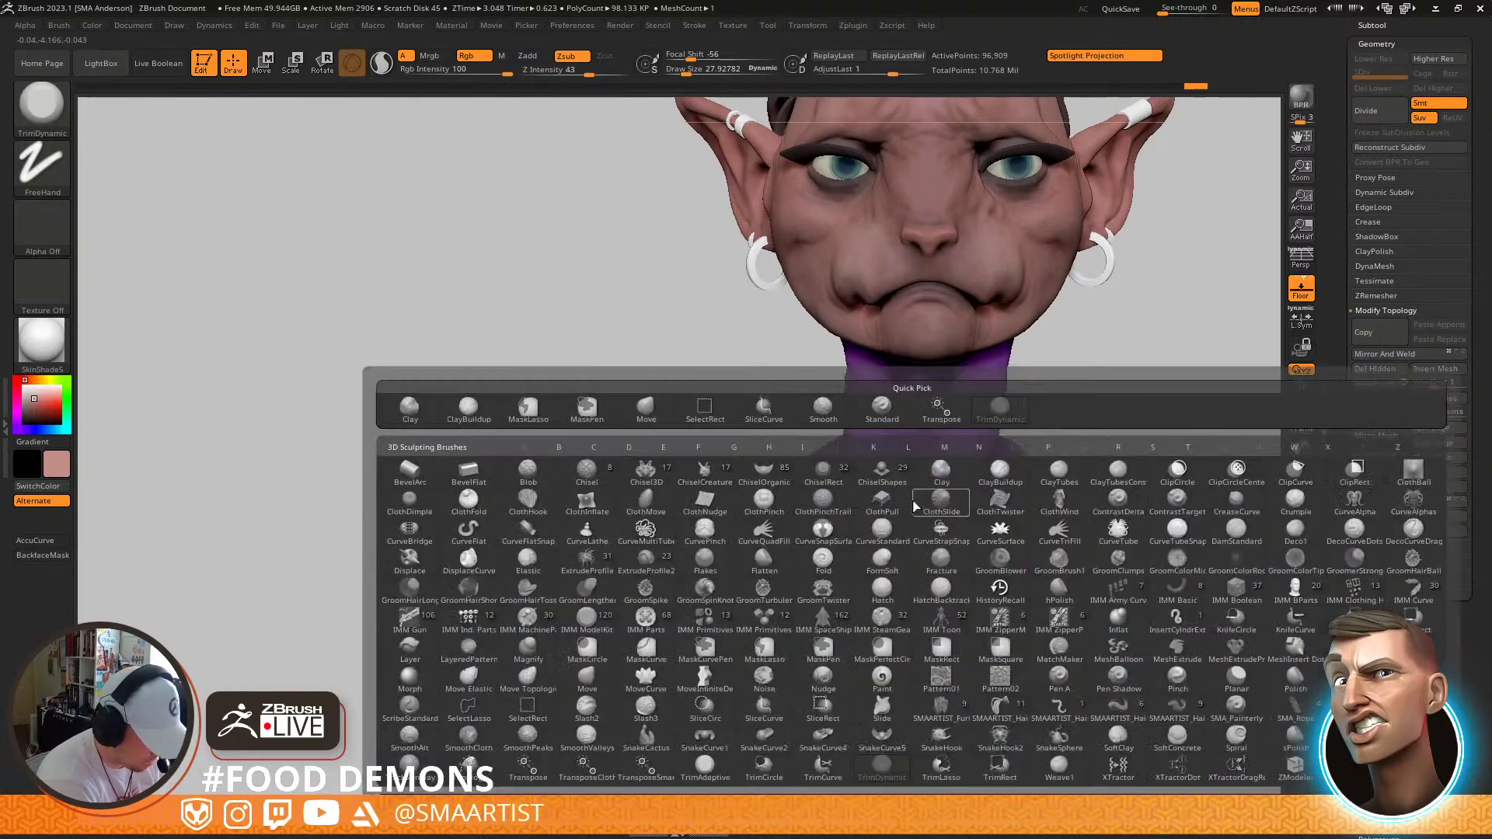
pyautogui.press('m')
pyautogui.press('v')
pyautogui.moveTo(916, 550); pyautogui.dragTo(916, 457, button='right')
pyautogui.press('s')
pyautogui.moveTo(894, 482); pyautogui.dragTo(905, 486)
pyautogui.moveTo(905, 487)
pyautogui.mouseDown(button='right')
pyautogui.moveTo(899, 500)
pyautogui.moveTo(910, 483)
pyautogui.mouseUp(button='right')
pyautogui.press('s')
pyautogui.moveTo(878, 476); pyautogui.dragTo(883, 476)
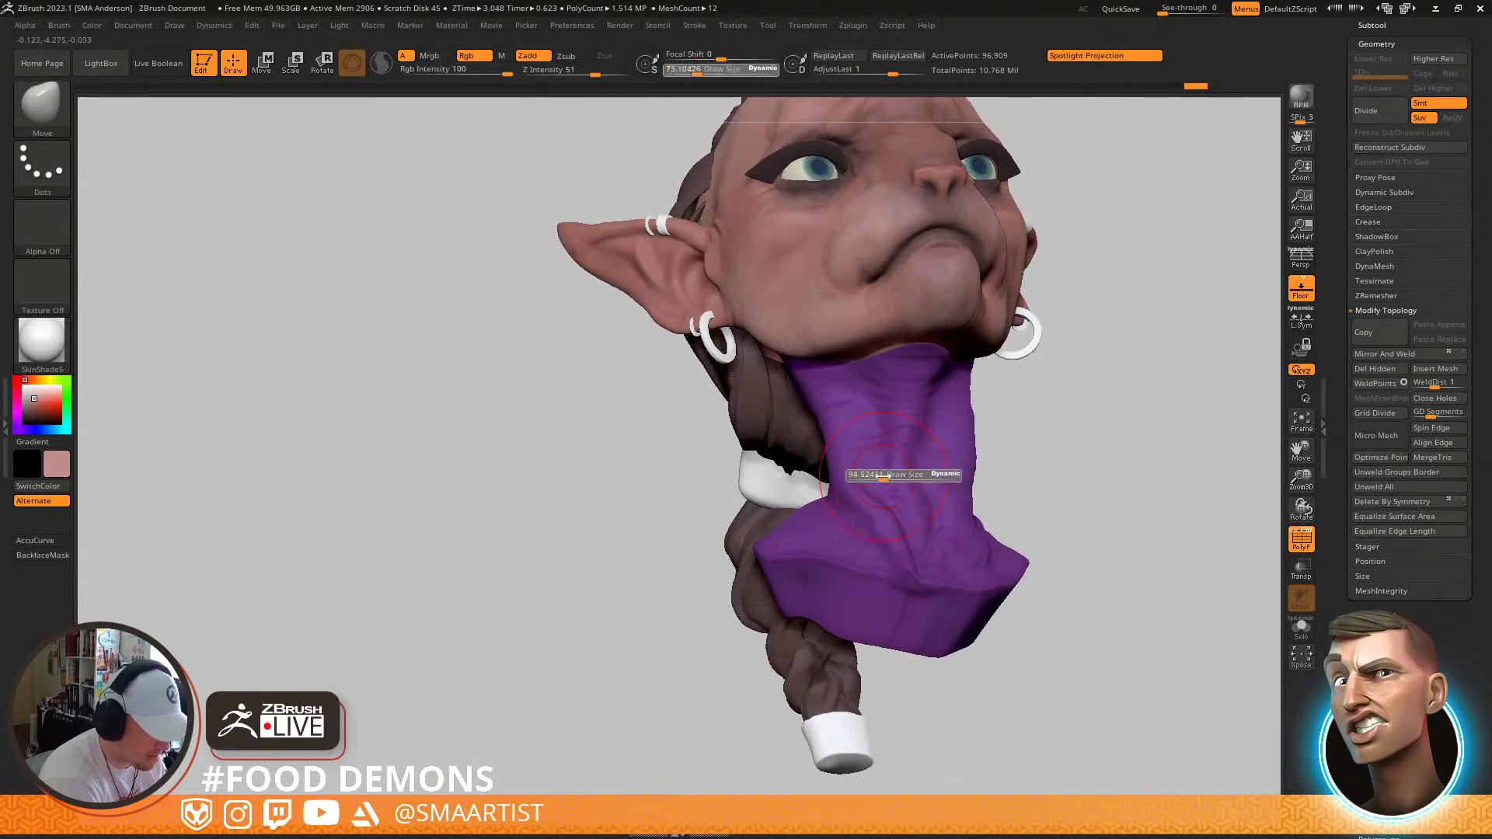
pyautogui.moveTo(930, 460)
pyautogui.mouseDown(button='right')
pyautogui.moveTo(948, 533)
pyautogui.moveTo(931, 530)
pyautogui.mouseUp(button='right')
pyautogui.moveTo(1004, 487)
pyautogui.mouseDown(button='right')
pyautogui.moveTo(986, 420)
pyautogui.moveTo(955, 497)
pyautogui.moveTo(870, 489)
pyautogui.moveTo(978, 501)
pyautogui.mouseUp(button='right')
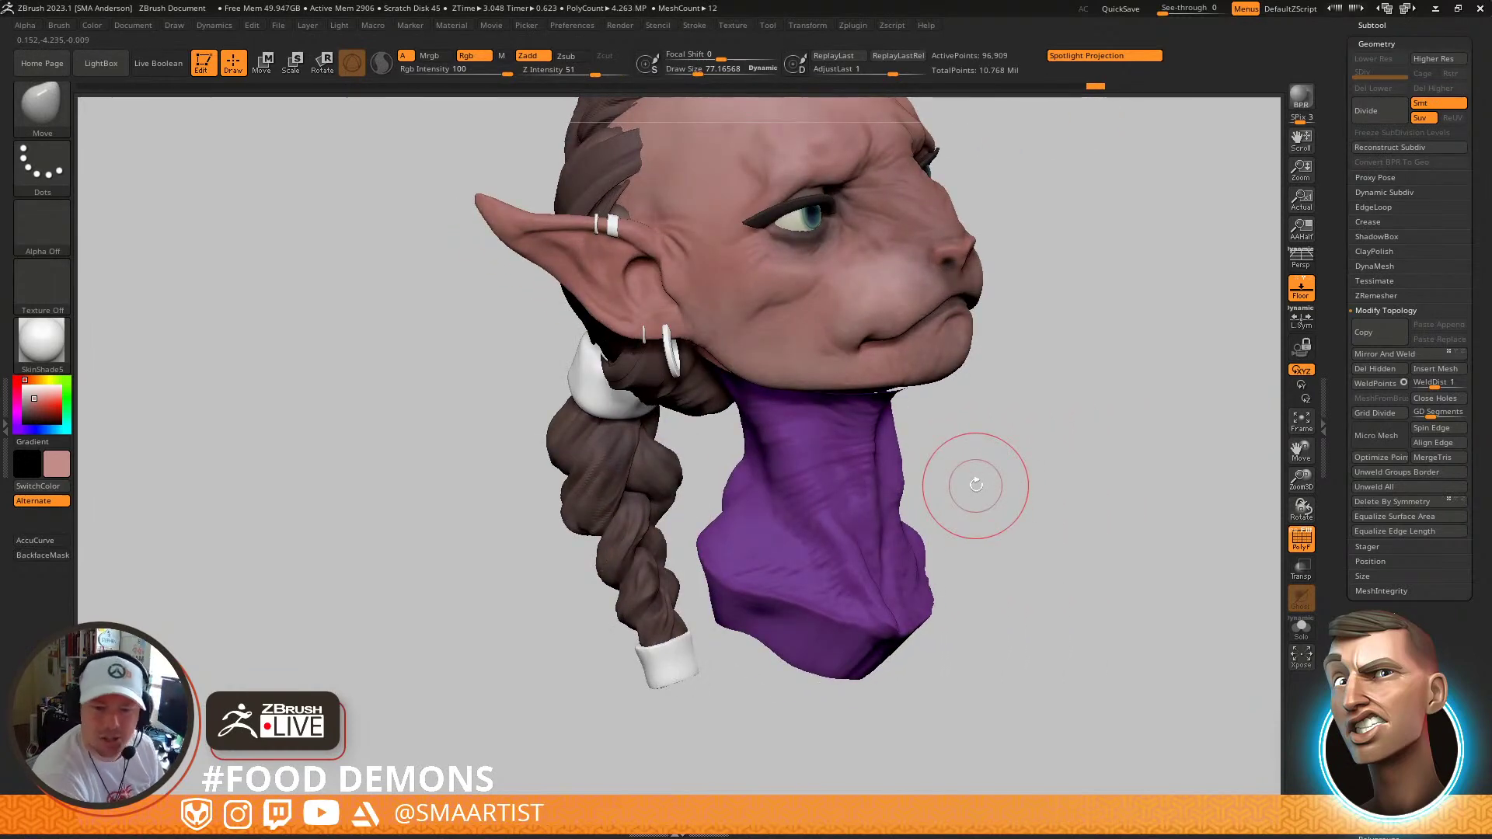
pyautogui.moveTo(926, 484)
pyautogui.mouseDown(button='right')
pyautogui.moveTo(967, 441)
pyautogui.moveTo(800, 515)
pyautogui.mouseUp(button='right')
pyautogui.press('shift')
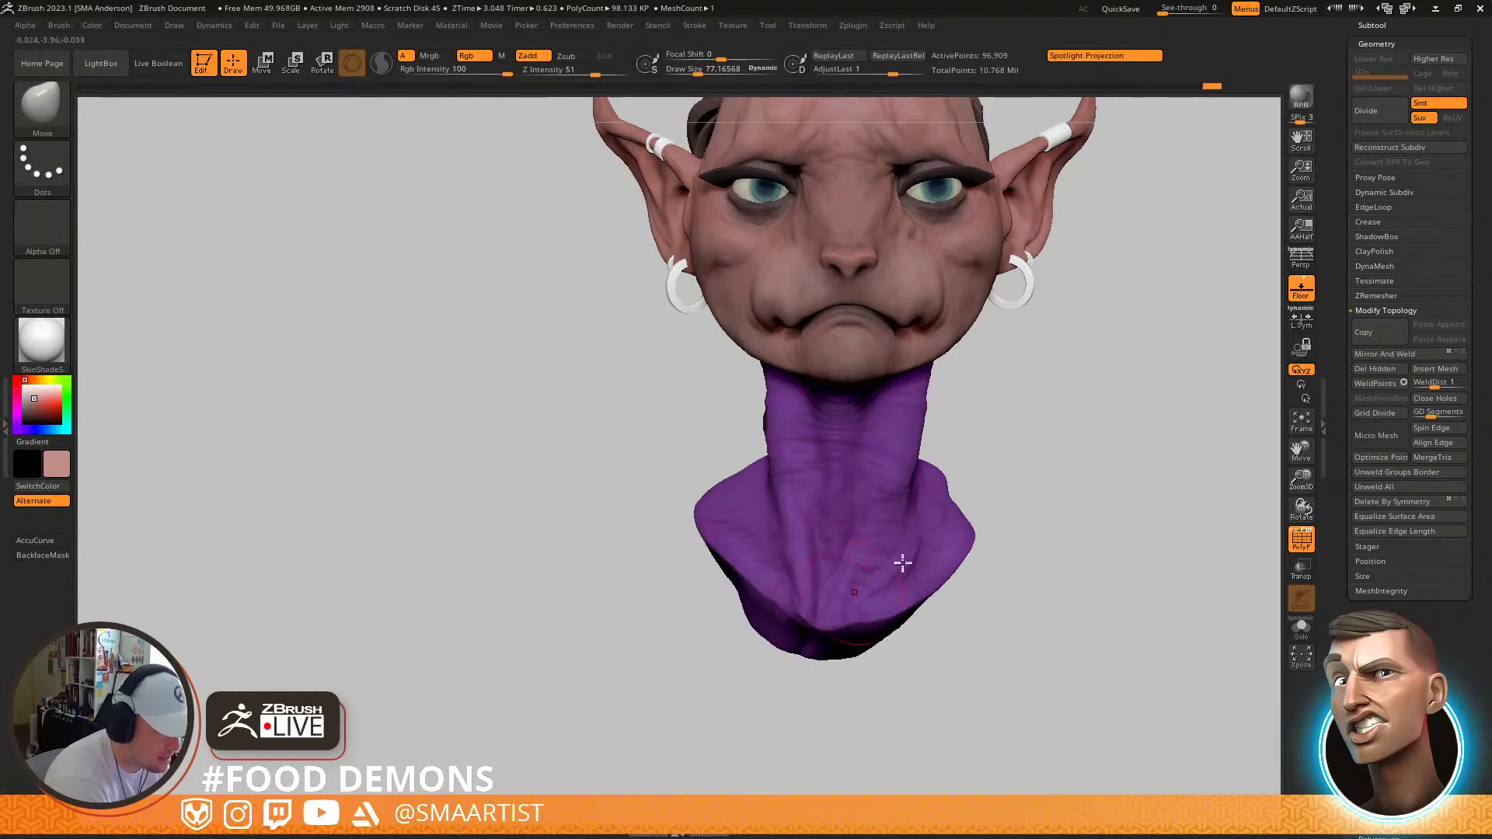
# Flatten the side of the neck with the TrimDynamic brush at a draw size of about 54
pyautogui.moveTo(966, 503); pyautogui.dragTo(993, 454, button='right')
pyautogui.press('b')
pyautogui.press('t')
pyautogui.press('d')
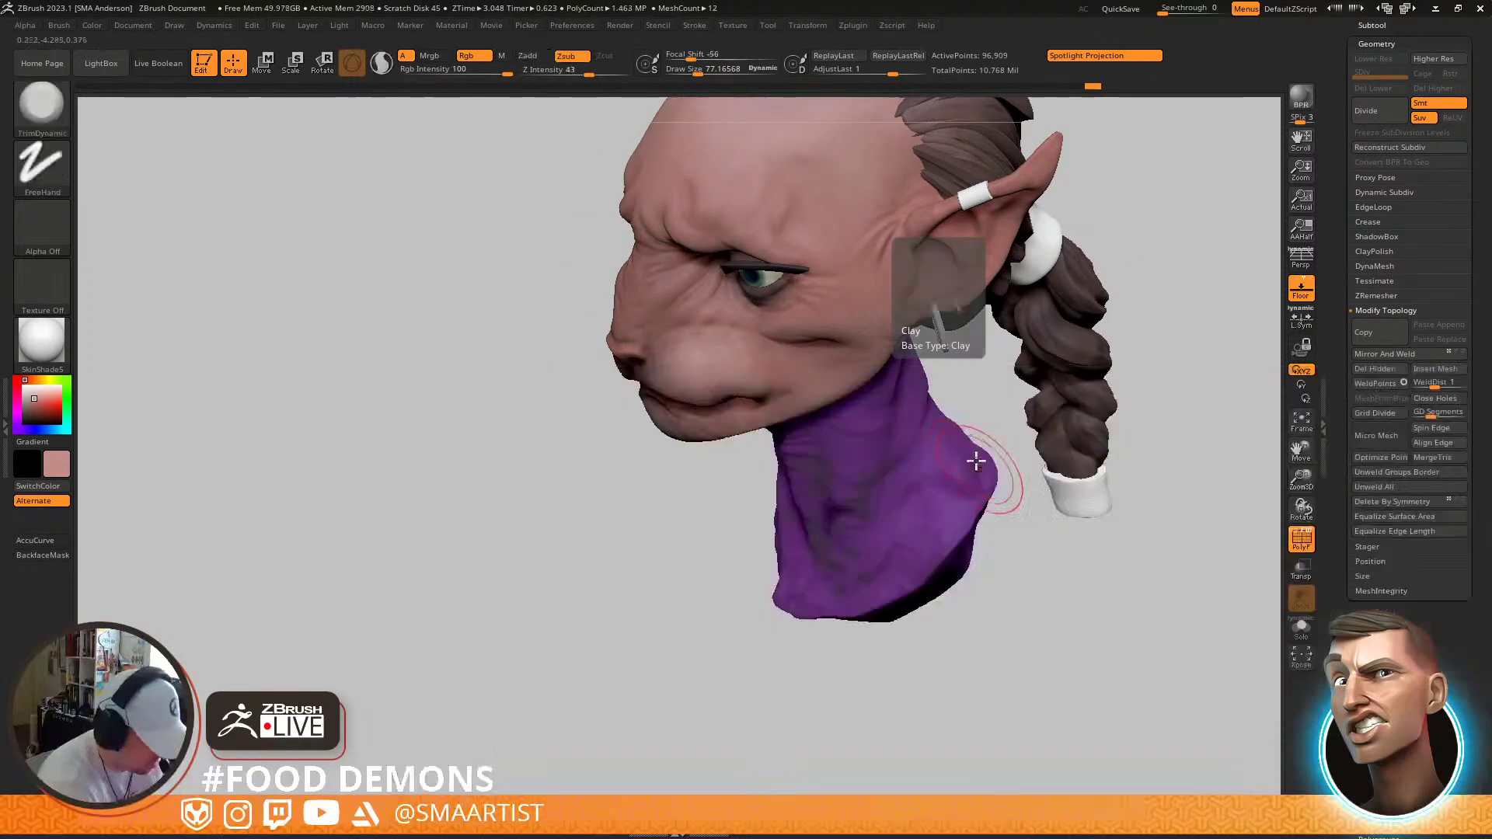
pyautogui.press('s')
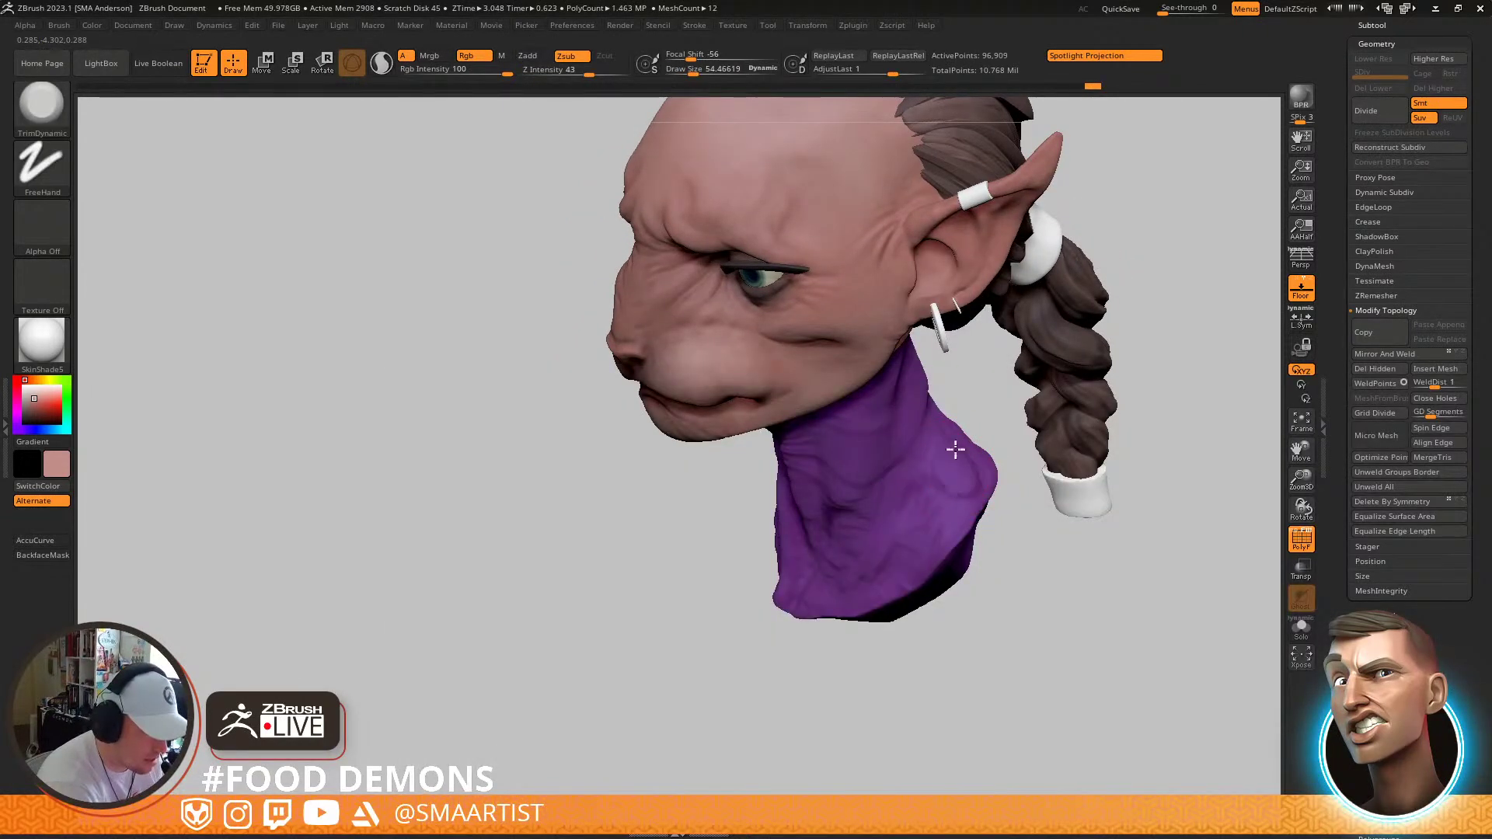
pyautogui.moveTo(948, 506); pyautogui.dragTo(1022, 456, button='right')
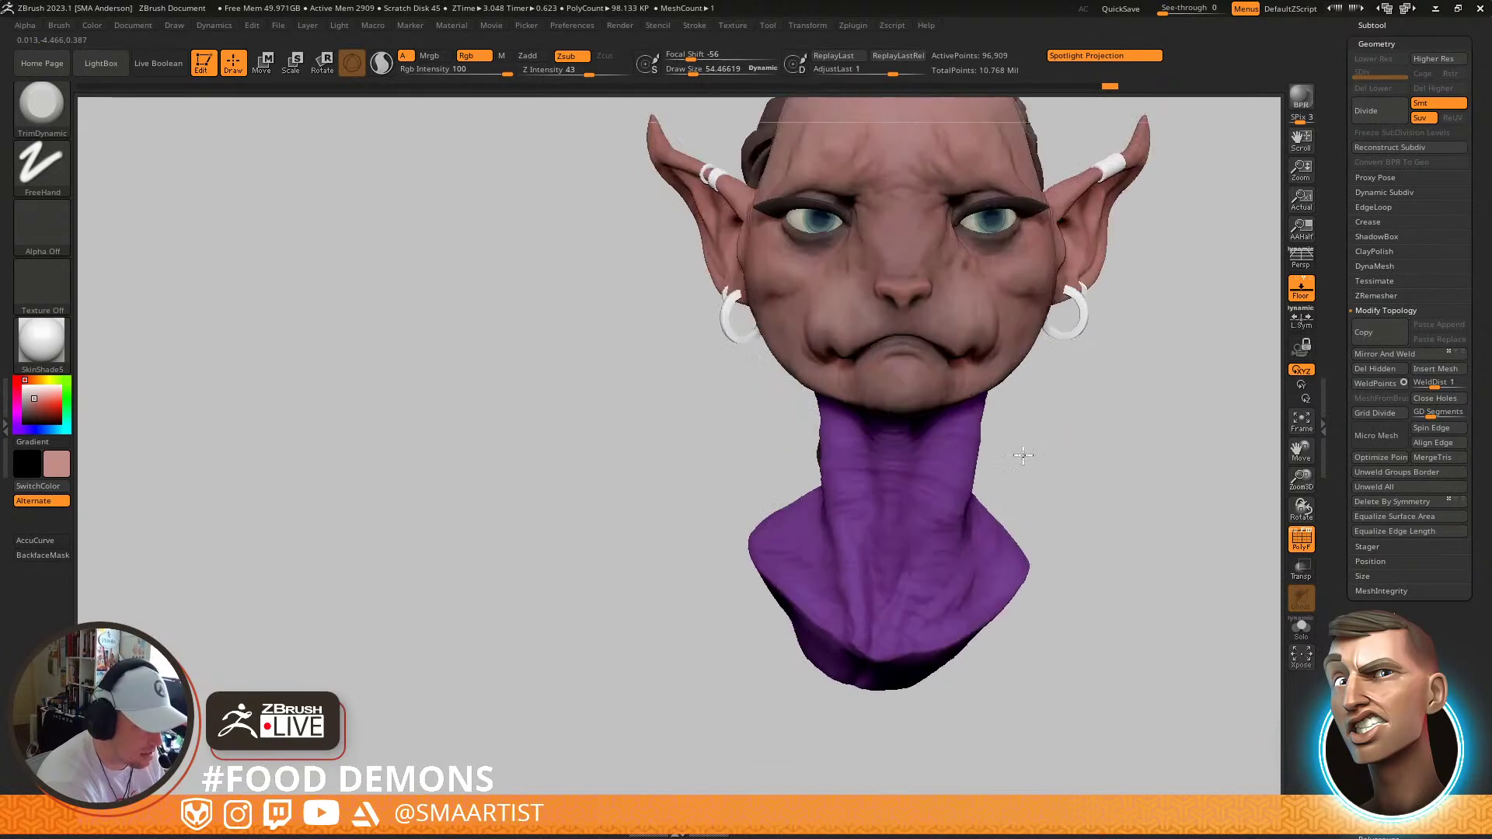
# Turn off the polyframe and even out the neck's surface with TrimDynamic at a draw size of about 69
pyautogui.keyDown('ctrl'); pyautogui.moveTo(1129, 516); pyautogui.dragTo(1014, 439, button='right'); pyautogui.keyUp('ctrl')
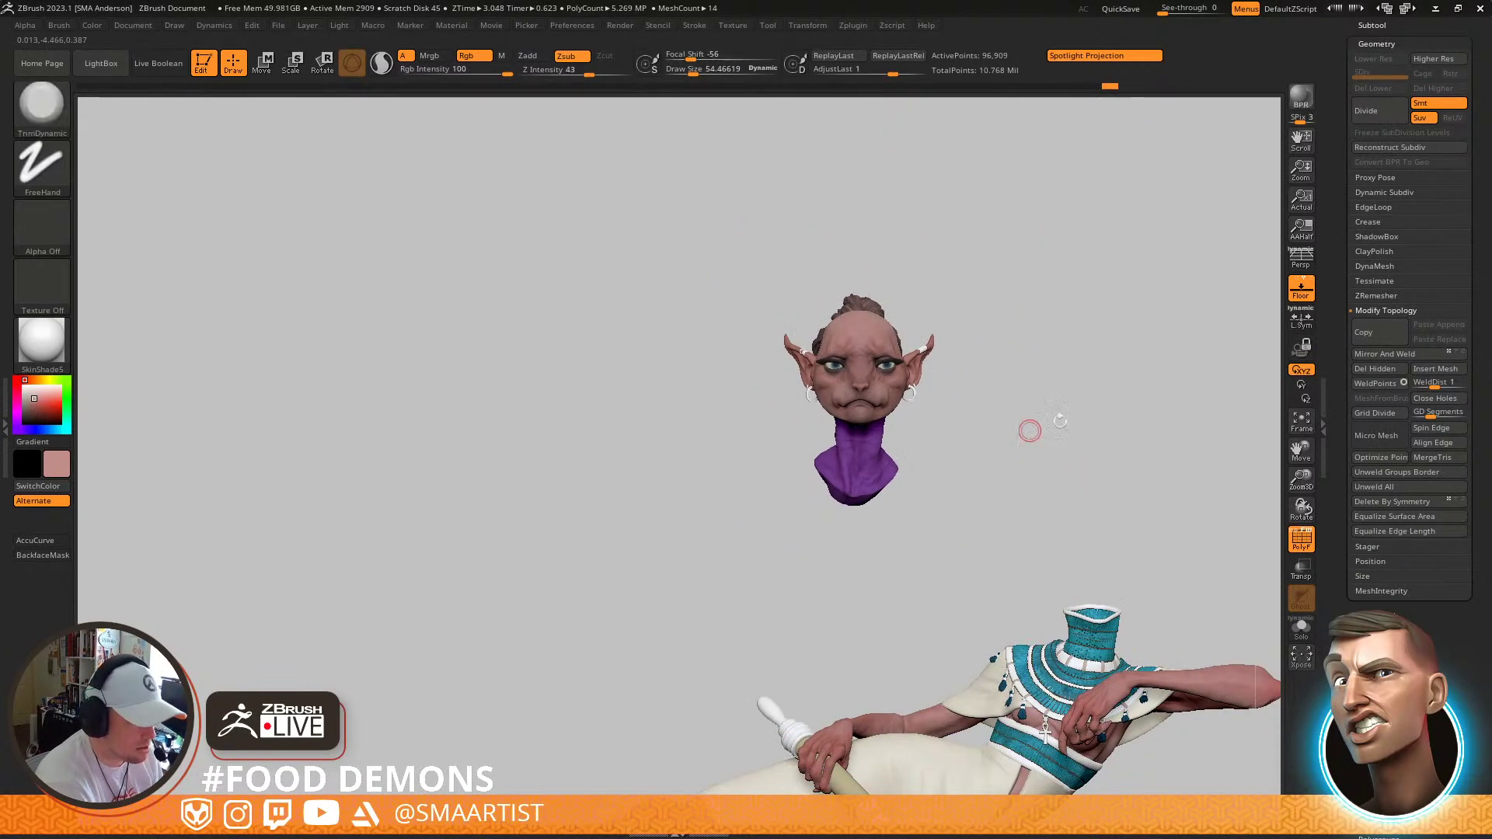
pyautogui.hotkey('shift', 'f')
pyautogui.moveTo(945, 473)
pyautogui.mouseDown(button='right')
pyautogui.moveTo(1025, 486)
pyautogui.moveTo(937, 482)
pyautogui.mouseUp(button='right')
pyautogui.keyDown('ctrl'); pyautogui.moveTo(937, 482); pyautogui.dragTo(973, 634, button='right'); pyautogui.keyUp('ctrl')
pyautogui.moveTo(963, 513)
pyautogui.mouseDown(button='right')
pyautogui.moveTo(870, 491)
pyautogui.moveTo(873, 450)
pyautogui.moveTo(905, 443)
pyautogui.mouseUp(button='right')
pyautogui.press('s')
pyautogui.moveTo(820, 467); pyautogui.dragTo(827, 467)
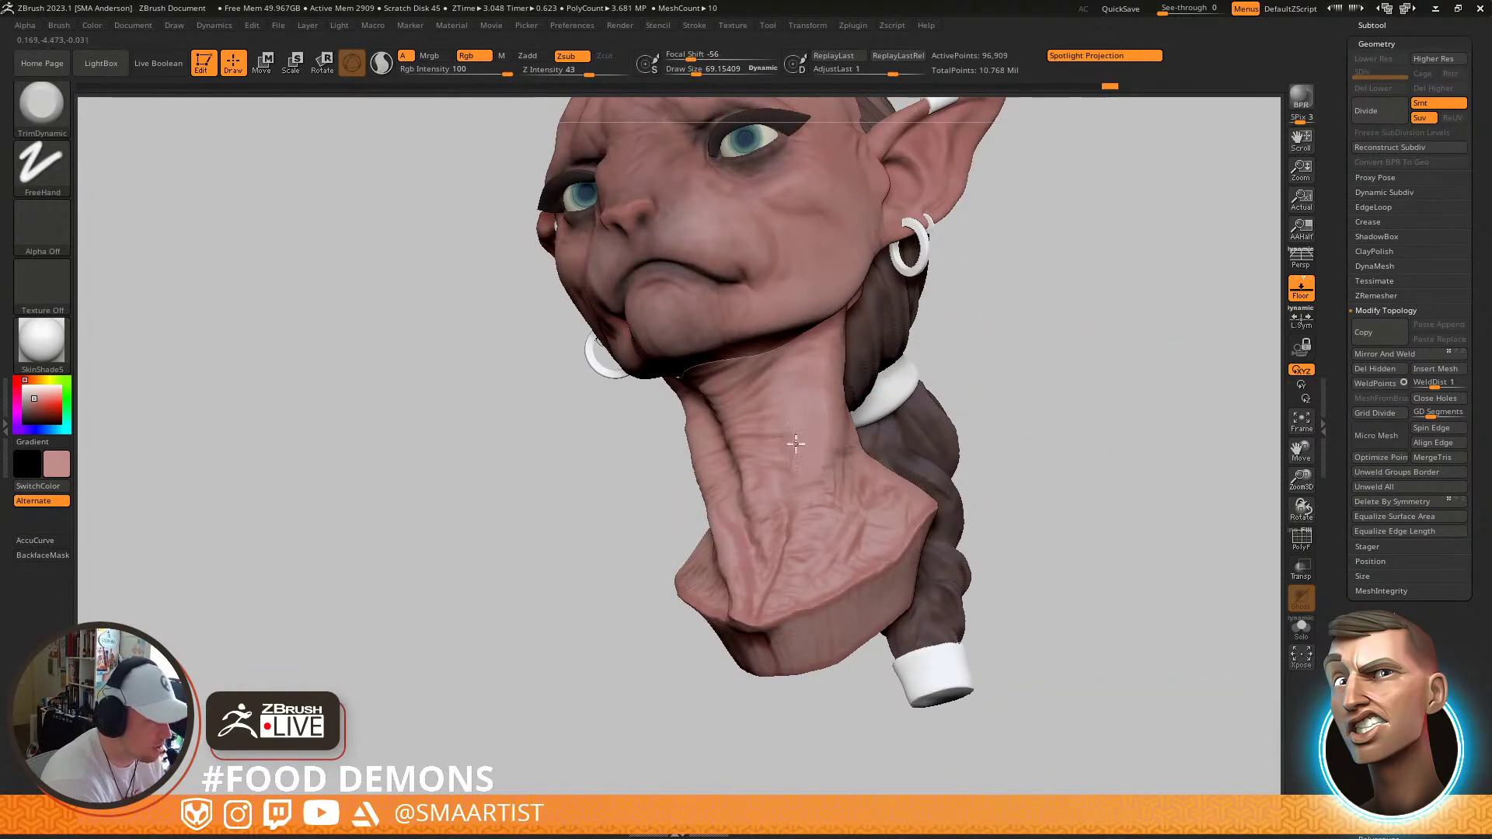
# Select the Torso subtool through the clothing, display its polyframe and isolate it from the other subtools
pyautogui.moveTo(834, 495)
pyautogui.keyDown('ctrl'); pyautogui.mouseDown(button='right')
pyautogui.moveTo(877, 432)
pyautogui.moveTo(947, 430)
pyautogui.moveTo(933, 466)
pyautogui.moveTo(975, 457)
pyautogui.moveTo(989, 425)
pyautogui.moveTo(1053, 413)
pyautogui.mouseUp(button='right'); pyautogui.keyUp('ctrl')
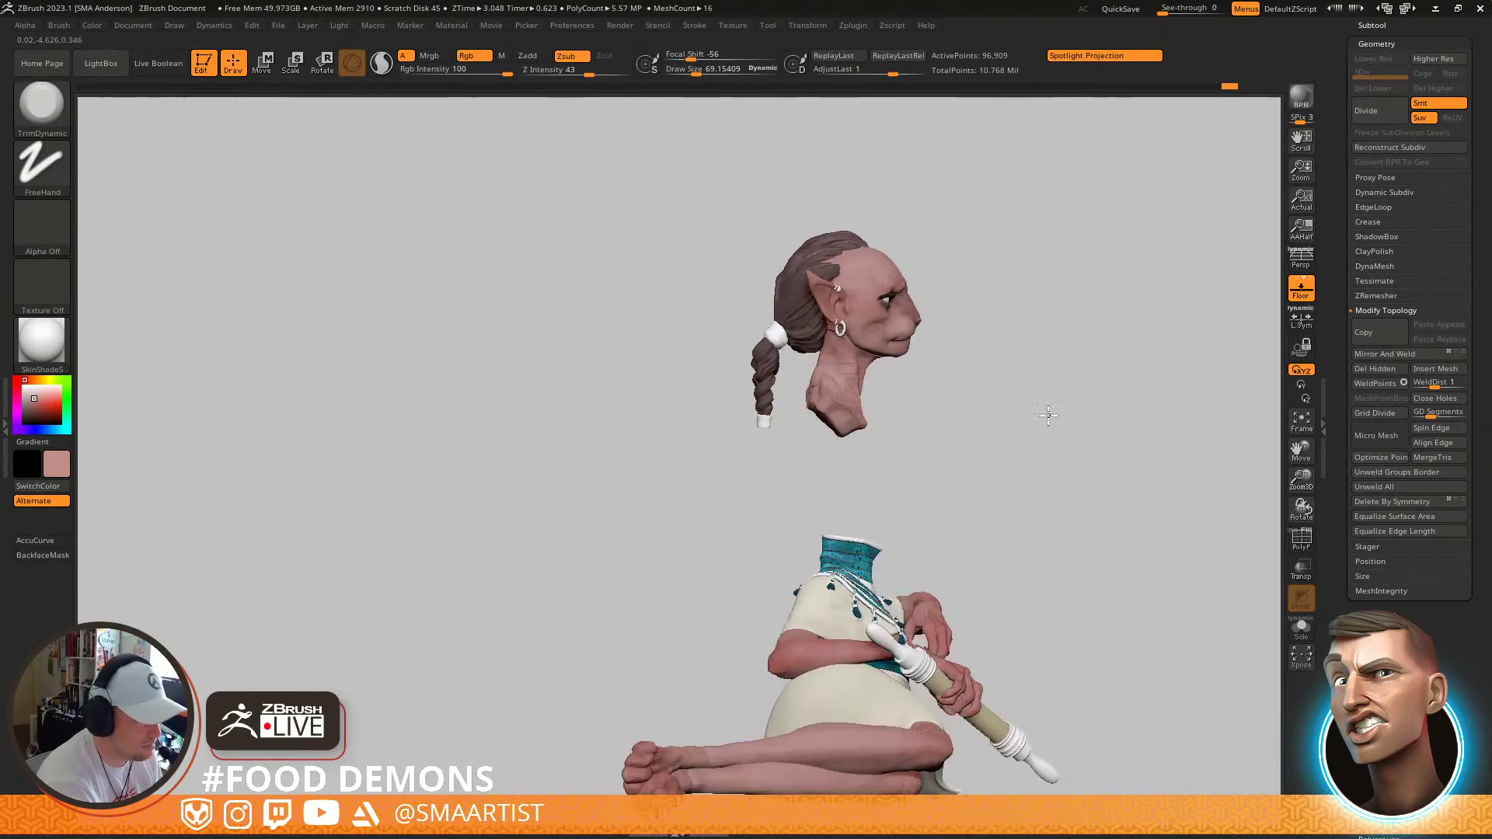
pyautogui.moveTo(1166, 366); pyautogui.dragTo(1059, 373, button='right')
pyautogui.keyDown('alt'); pyautogui.moveTo(1145, 482); pyautogui.dragTo(1075, 403, button='right'); pyautogui.keyUp('alt')
pyautogui.keyDown('ctrl'); pyautogui.moveTo(932, 447); pyautogui.dragTo(979, 400, button='right'); pyautogui.keyUp('ctrl')
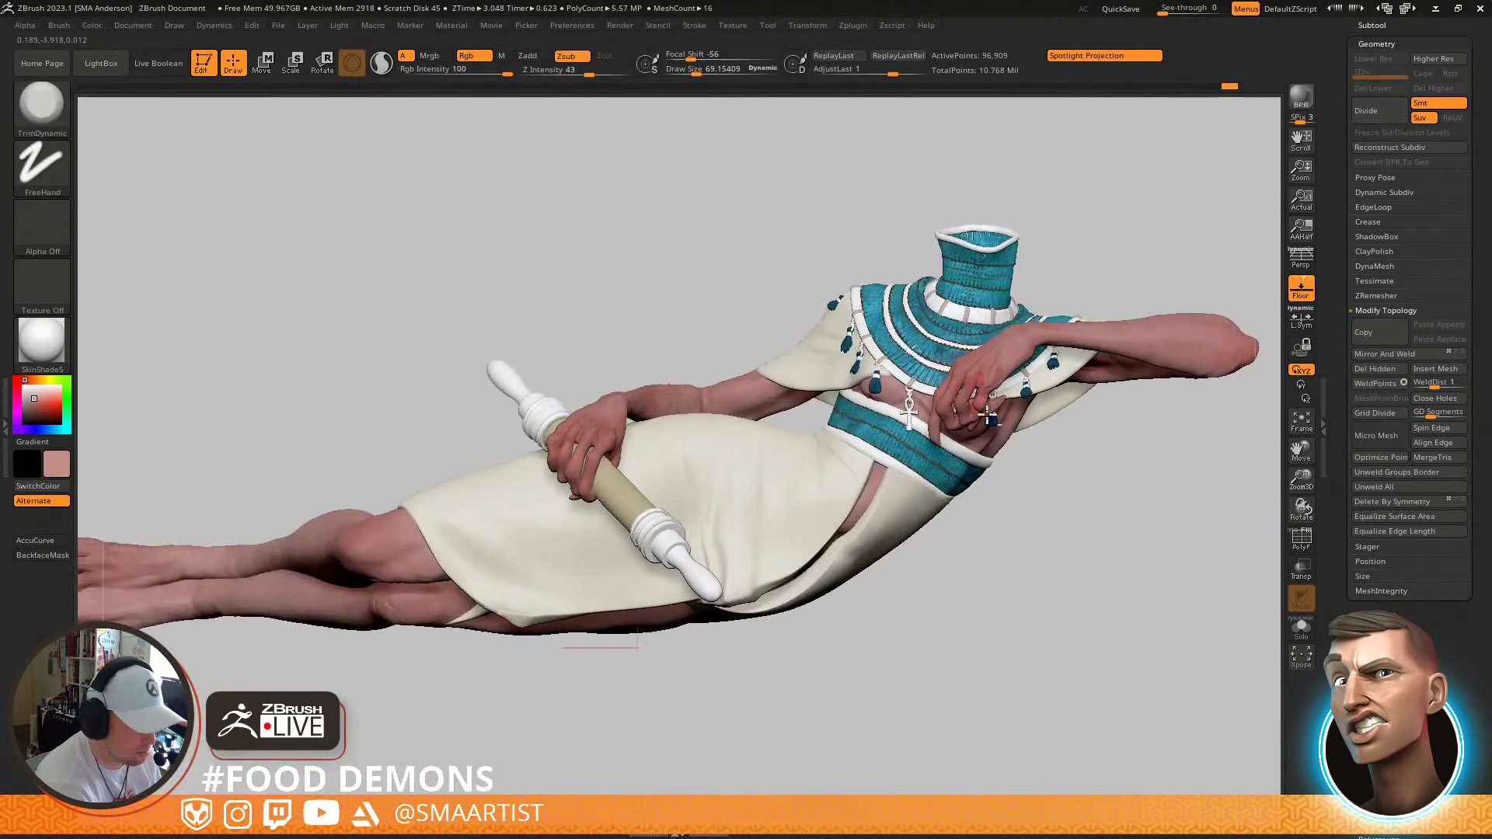
pyautogui.keyDown('alt'); pyautogui.click(987, 443); pyautogui.keyUp('alt')
pyautogui.press('f')
pyautogui.hotkey('shift', 'f')
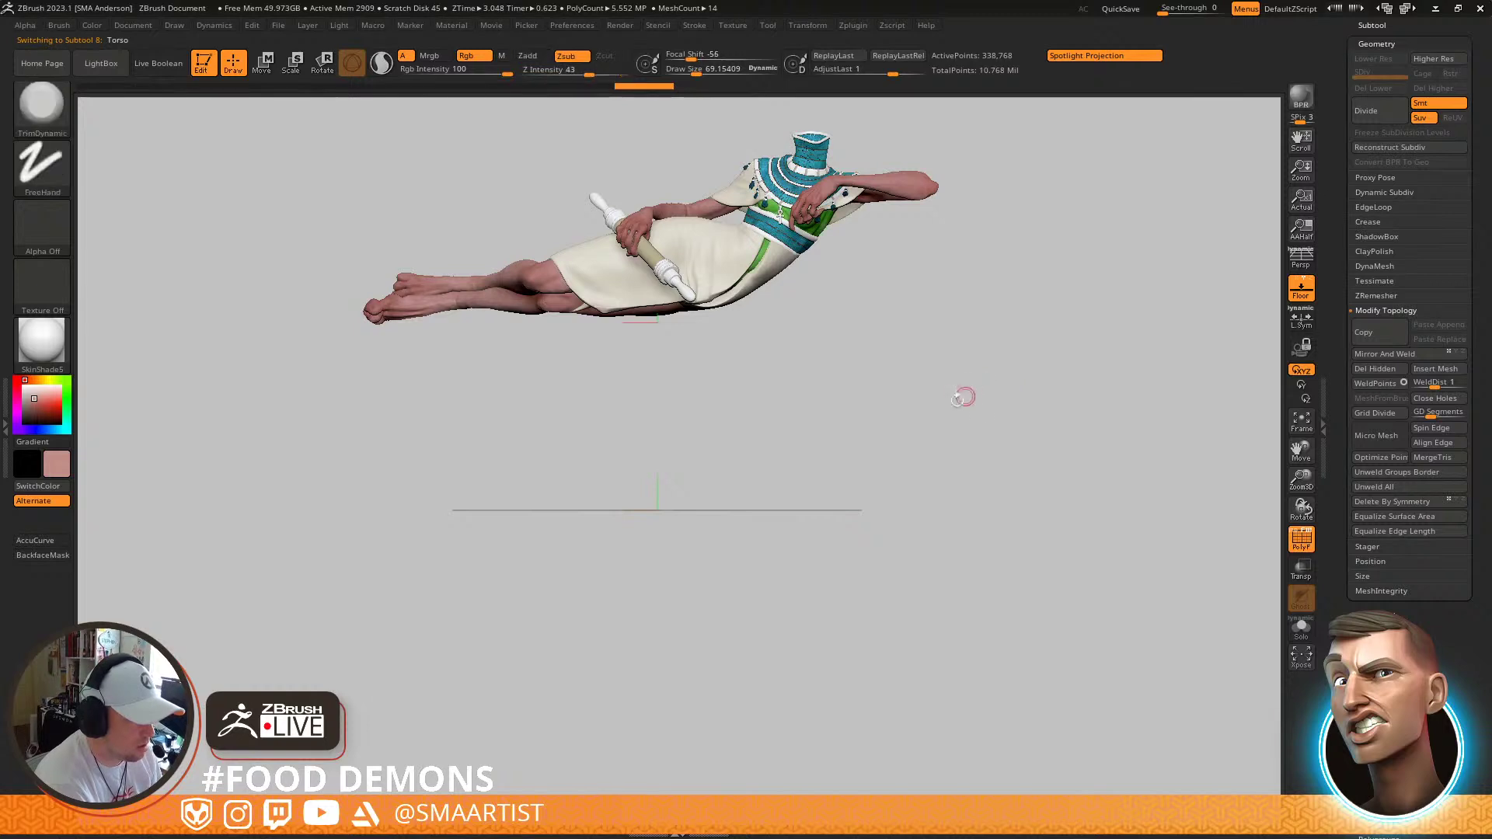
pyautogui.hotkey('ctrl', 'shift', 's')
pyautogui.moveTo(954, 413)
pyautogui.keyDown('ctrl'); pyautogui.mouseDown(button='right')
pyautogui.moveTo(986, 506)
pyautogui.moveTo(966, 469)
pyautogui.moveTo(936, 460)
pyautogui.mouseUp(button='right'); pyautogui.keyUp('ctrl')
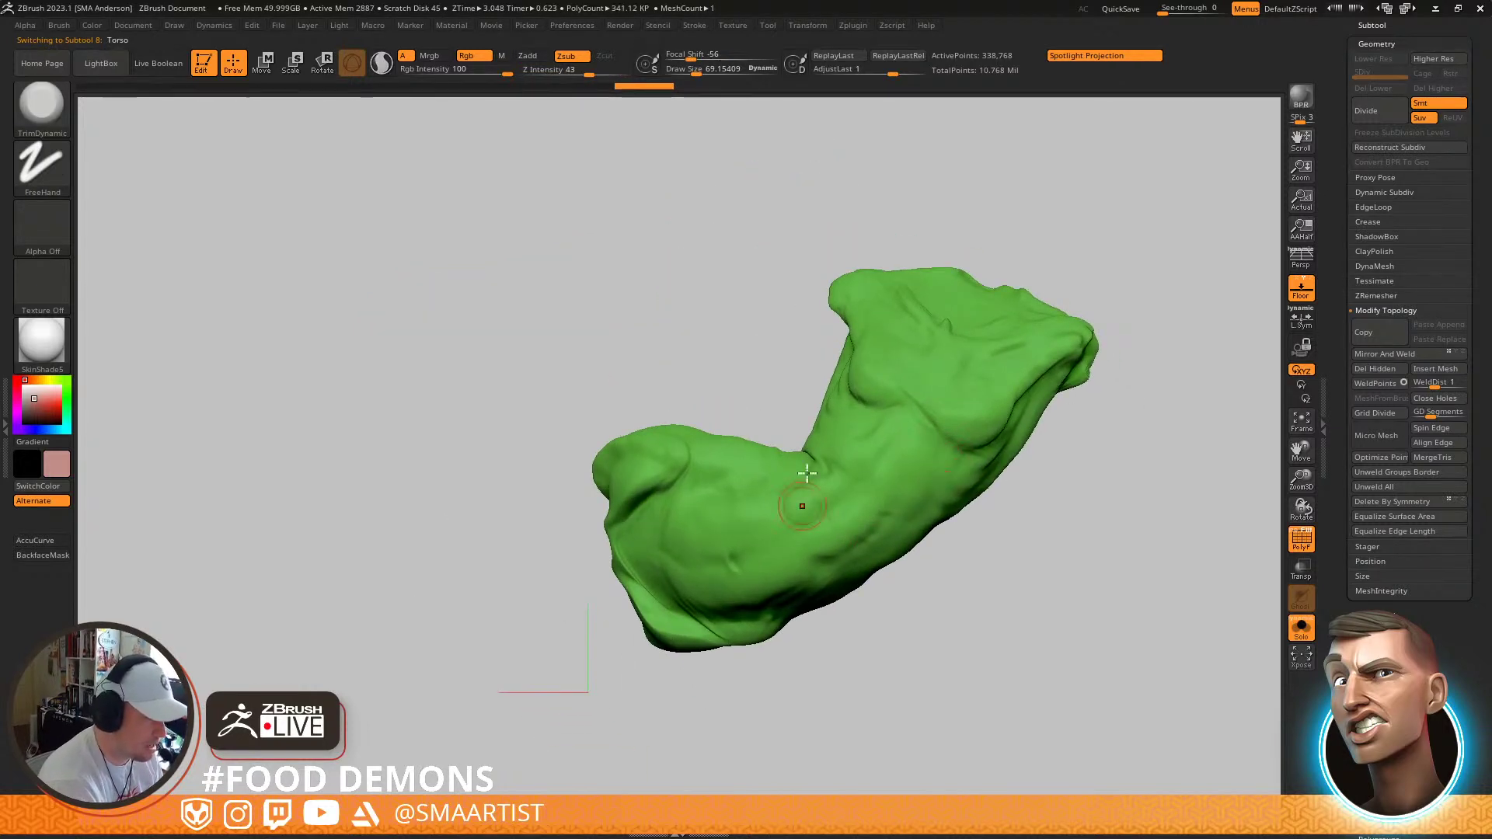
pyautogui.hotkey('shift', 'f')
pyautogui.hotkey('shift', 'f')
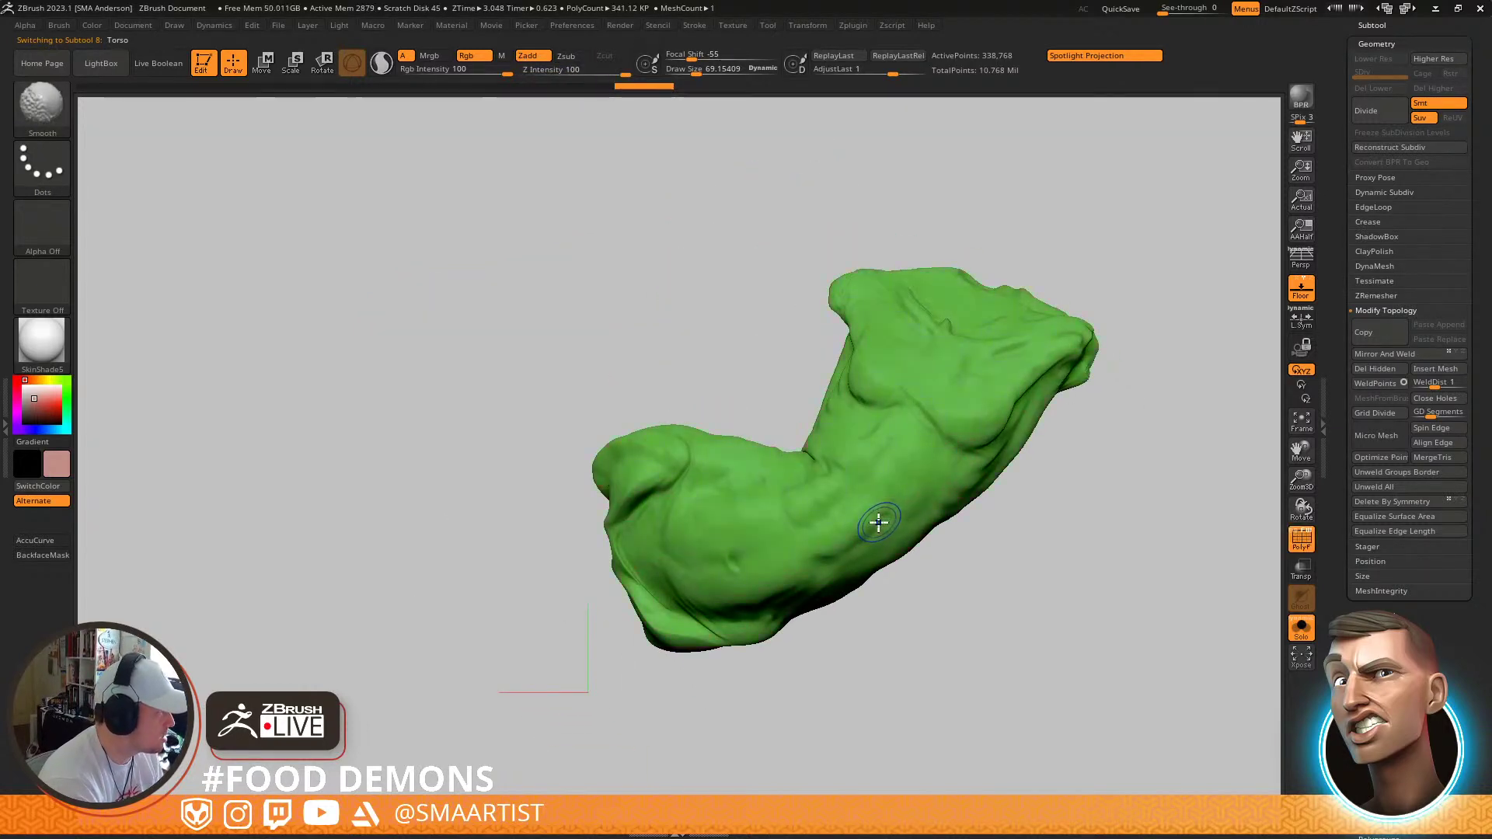
# Slice the torso across the waist with the SliceCurve brush to give the chest and hips separate polygroups
pyautogui.click(43, 101)
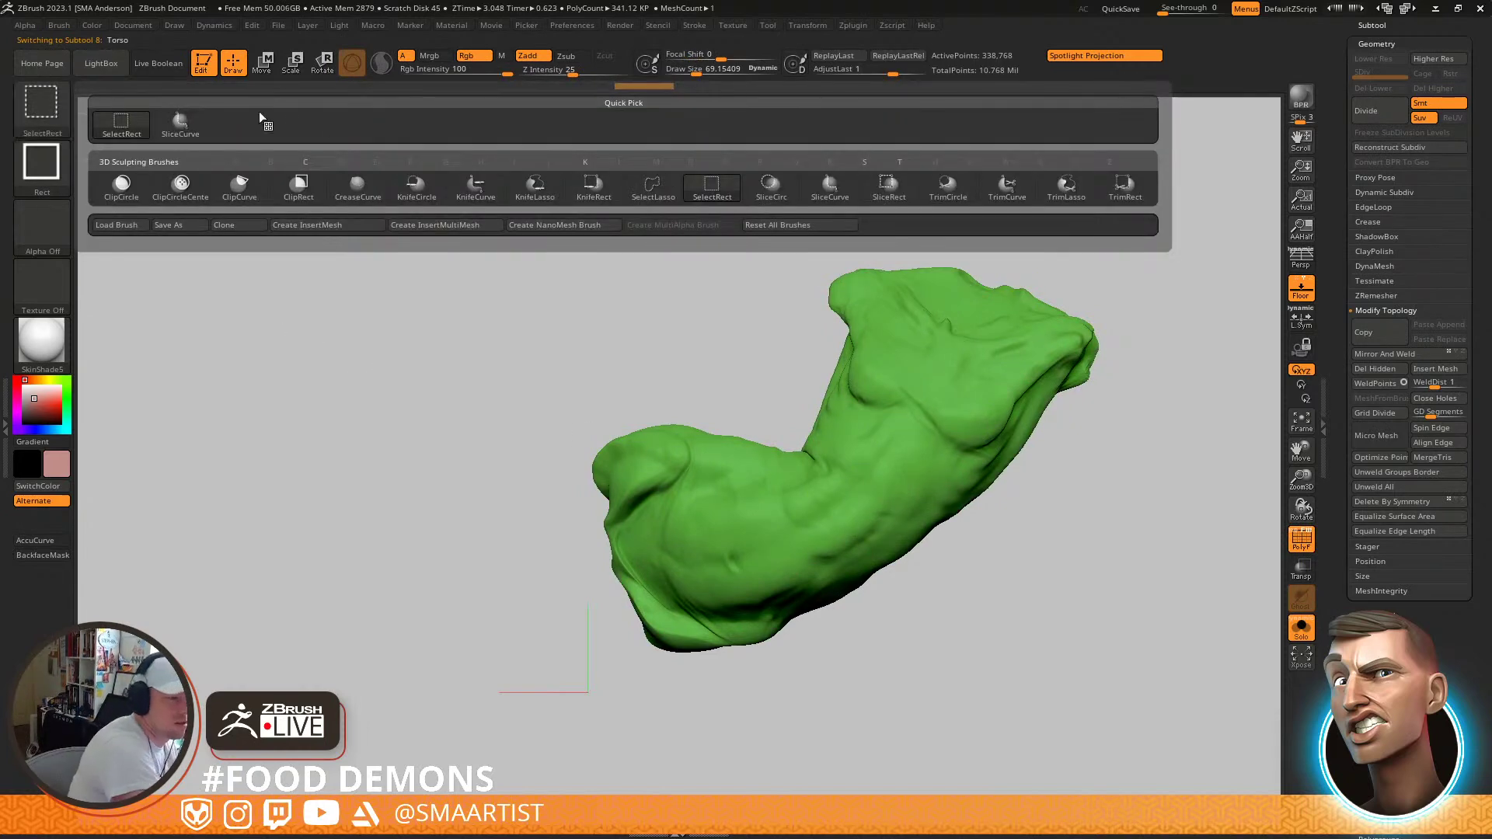
pyautogui.click(48, 109)
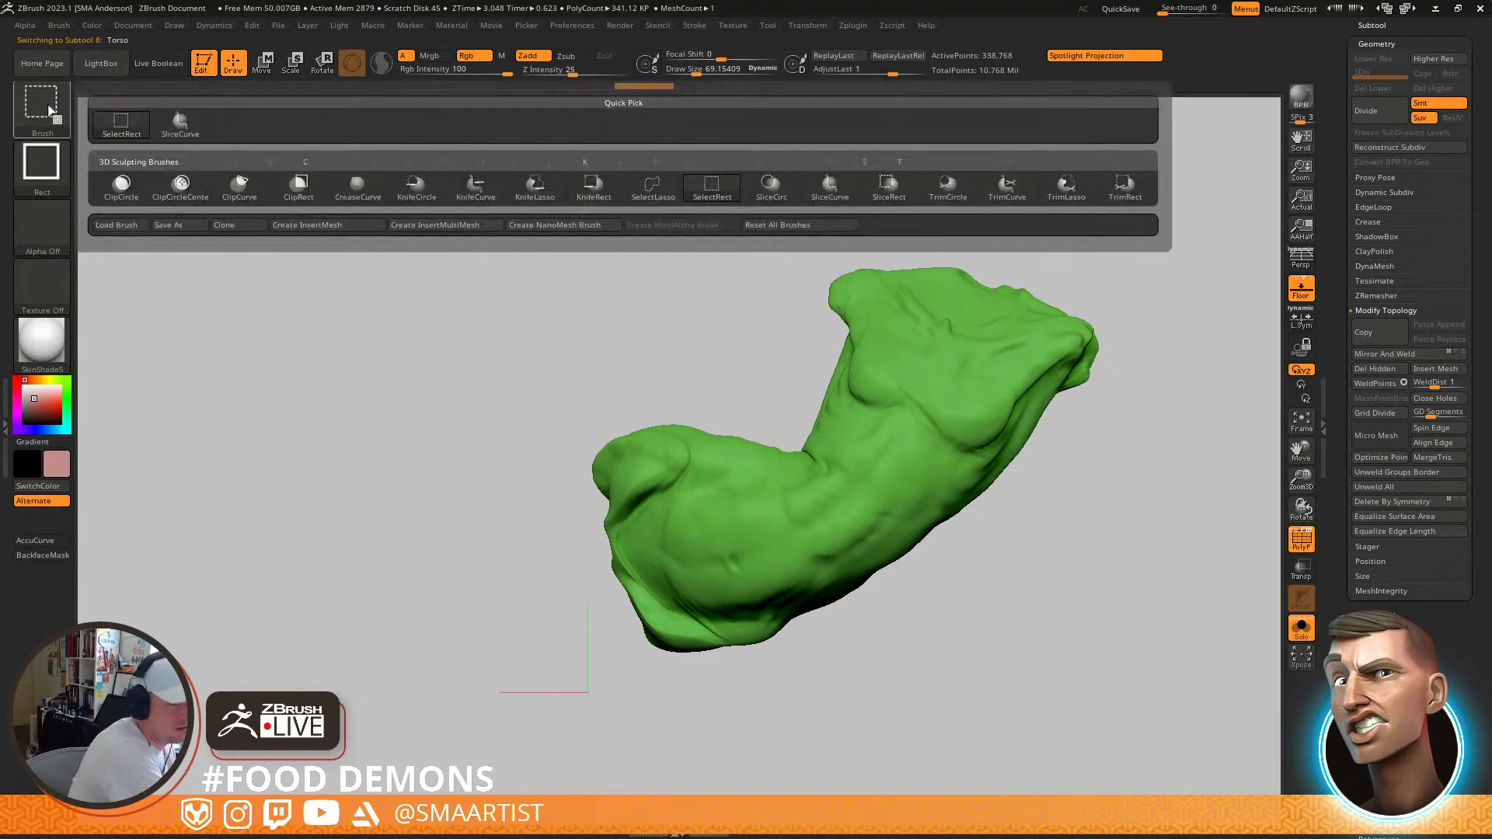
pyautogui.click(830, 190)
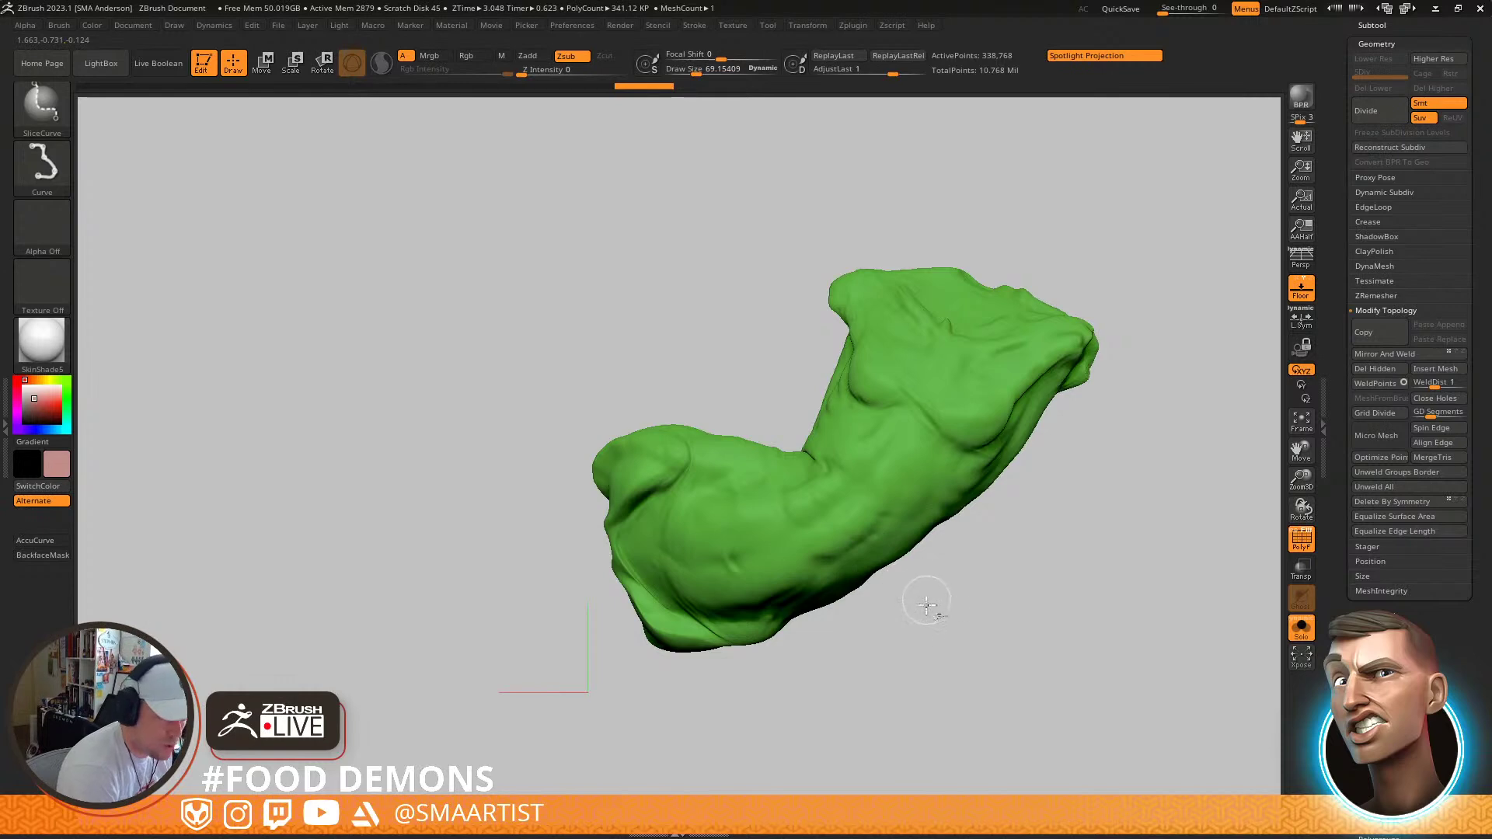
pyautogui.moveTo(914, 619); pyautogui.dragTo(822, 482)
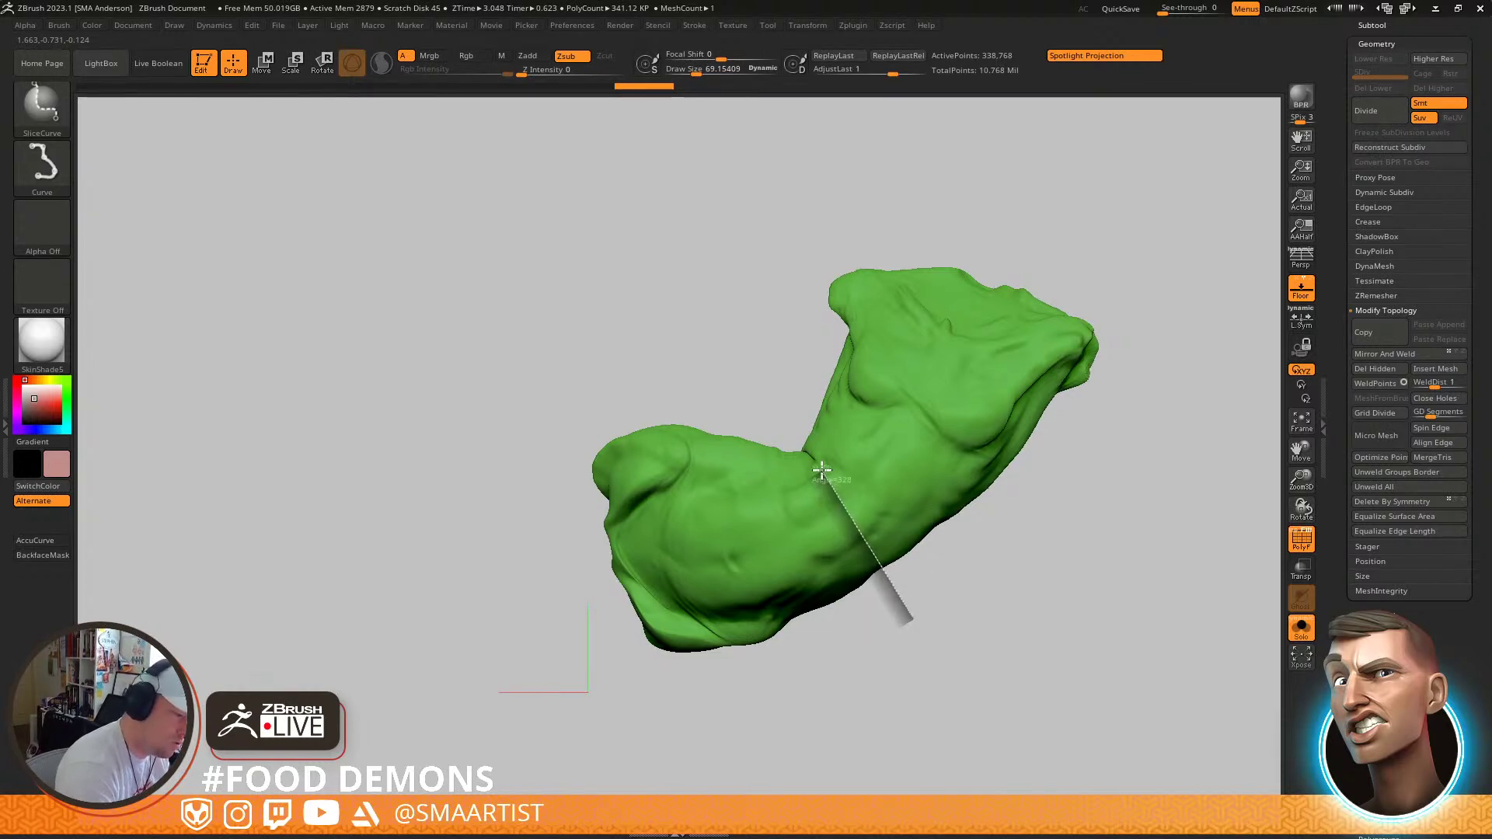
pyautogui.moveTo(787, 424); pyautogui.dragTo(643, 305)
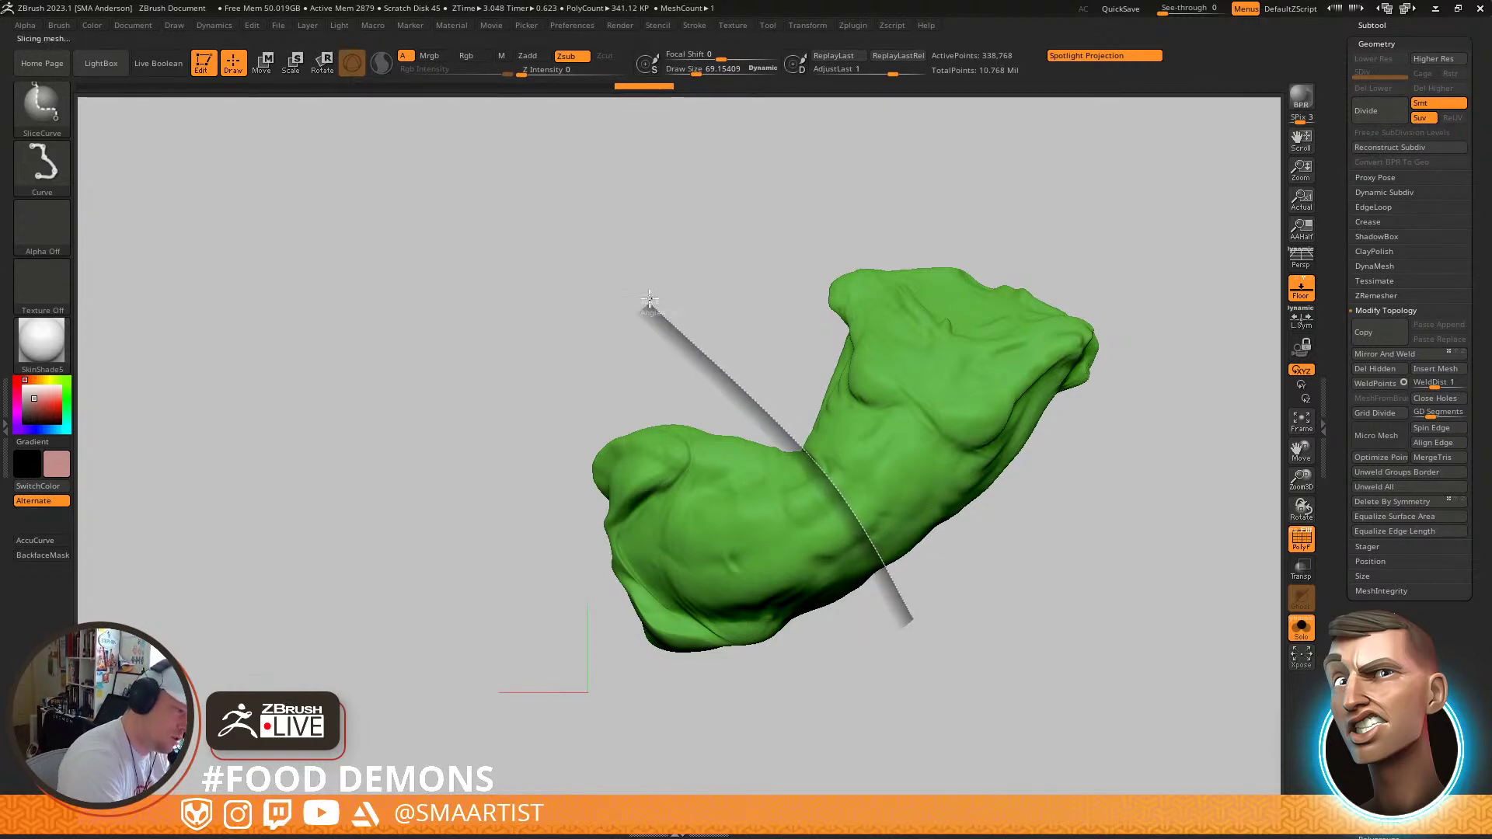
pyautogui.moveTo(1122, 392)
pyautogui.mouseDown()
pyautogui.moveTo(966, 533)
pyautogui.moveTo(1039, 583)
pyautogui.moveTo(916, 466)
pyautogui.mouseUp()
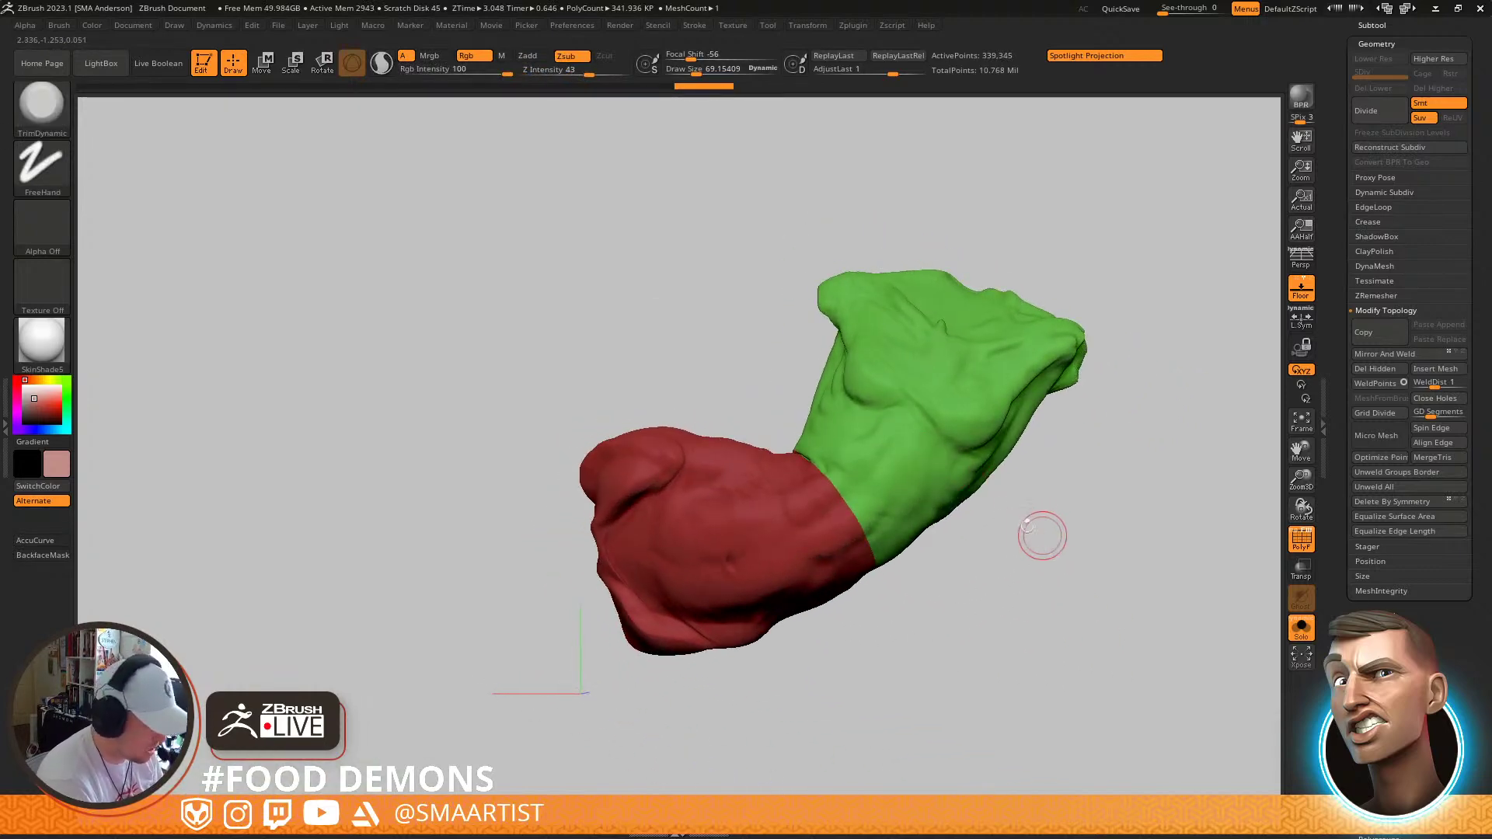
# Split the sliced torso into separate subtools by polygroup with Groups Split
pyautogui.click(1381, 26)
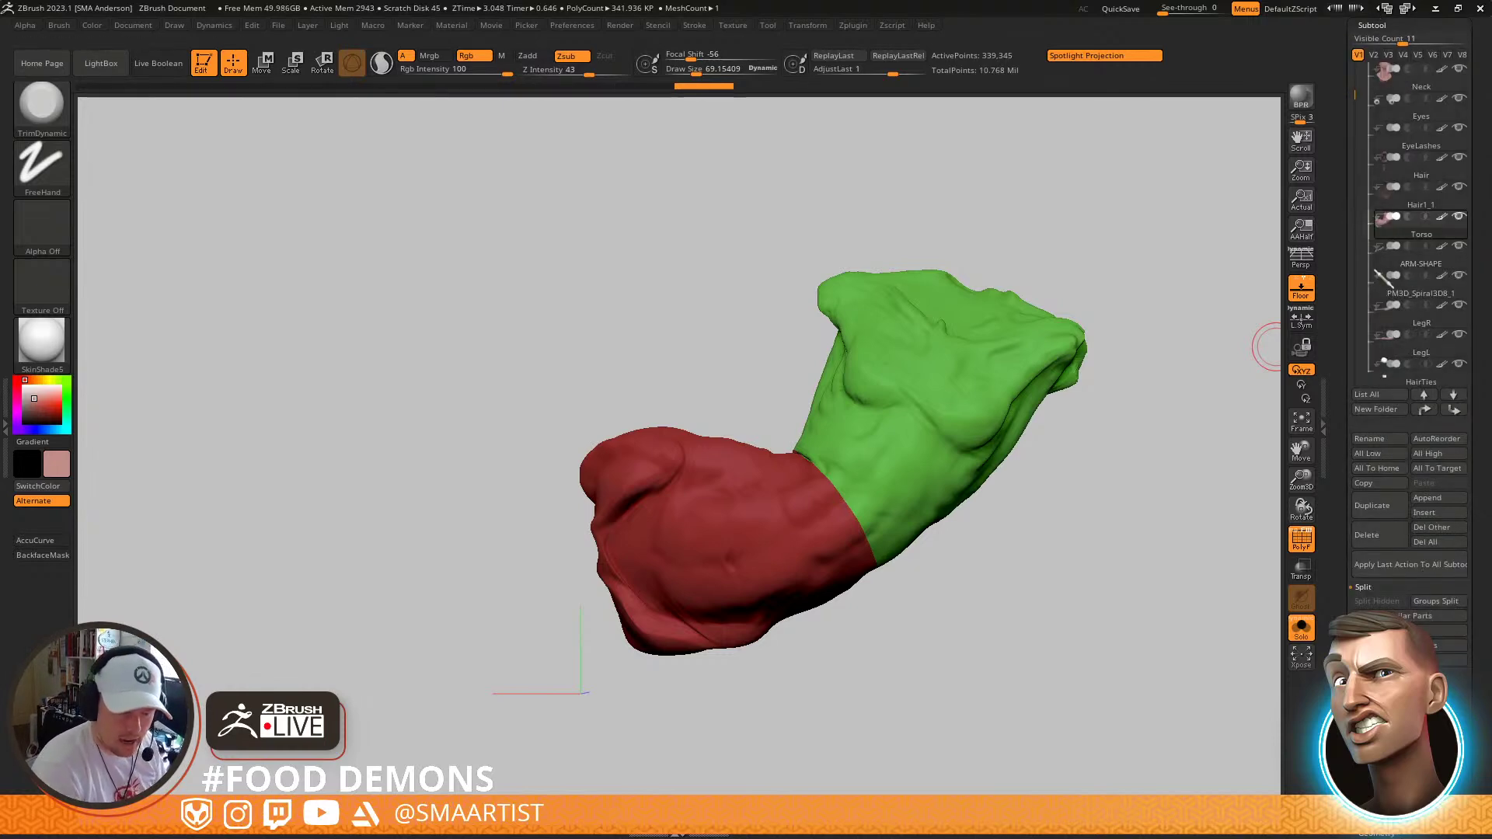
pyautogui.click(1435, 601)
pyautogui.click(1235, 634)
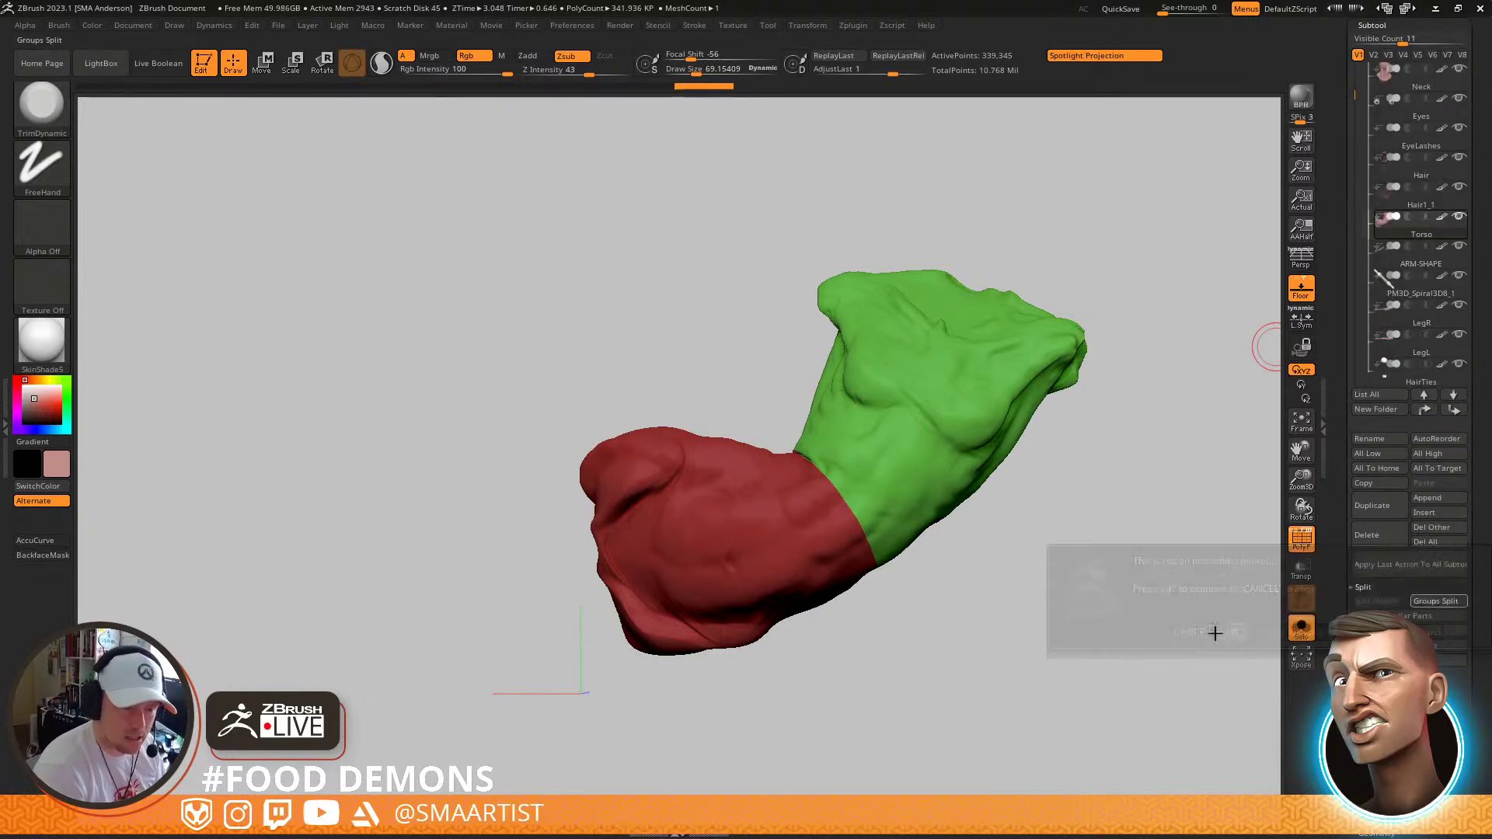
pyautogui.moveTo(1036, 586)
pyautogui.keyDown('ctrl'); pyautogui.mouseDown(button='right')
pyautogui.moveTo(992, 494)
pyautogui.moveTo(984, 506)
pyautogui.mouseUp(button='right'); pyautogui.keyUp('ctrl')
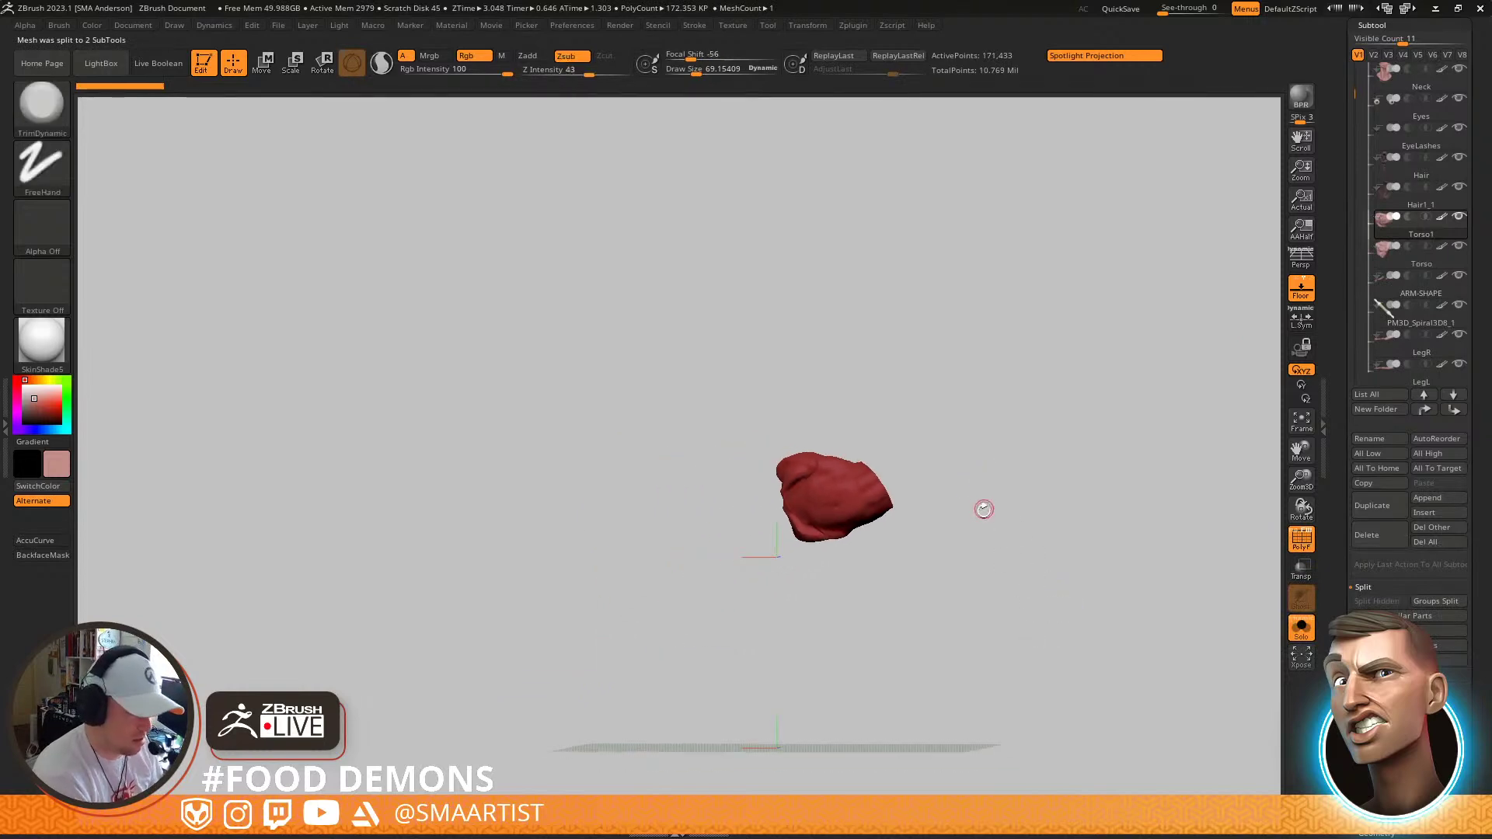
# Reorder the subtool list so that Torso and Torso1 sit directly below Neck
pyautogui.hotkey('ctrl', 'Down')
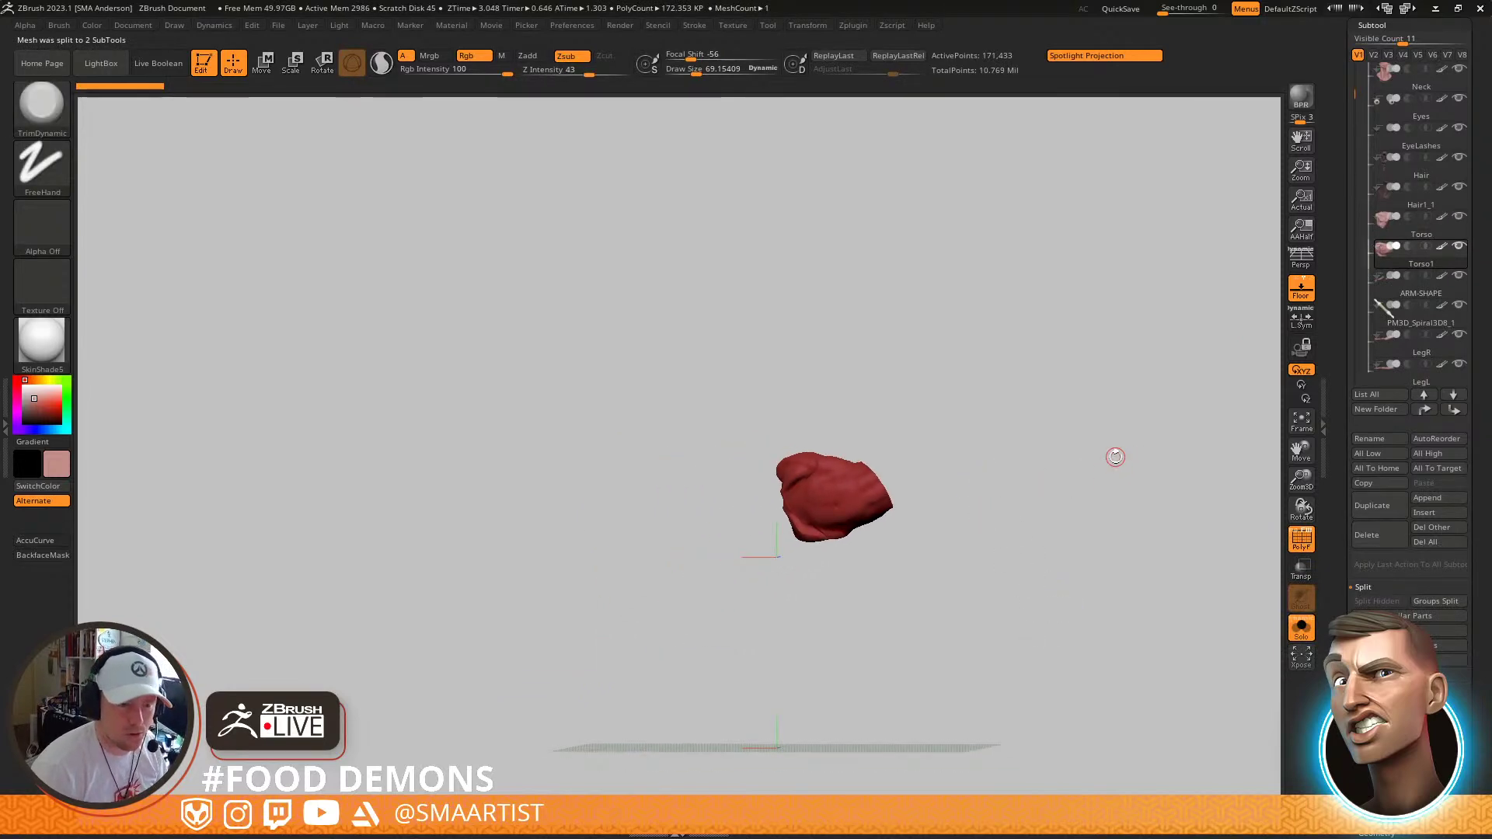
pyautogui.press('Up')
pyautogui.hotkey('ctrl', 'Up')
pyautogui.hotkey('ctrl', 'Up')
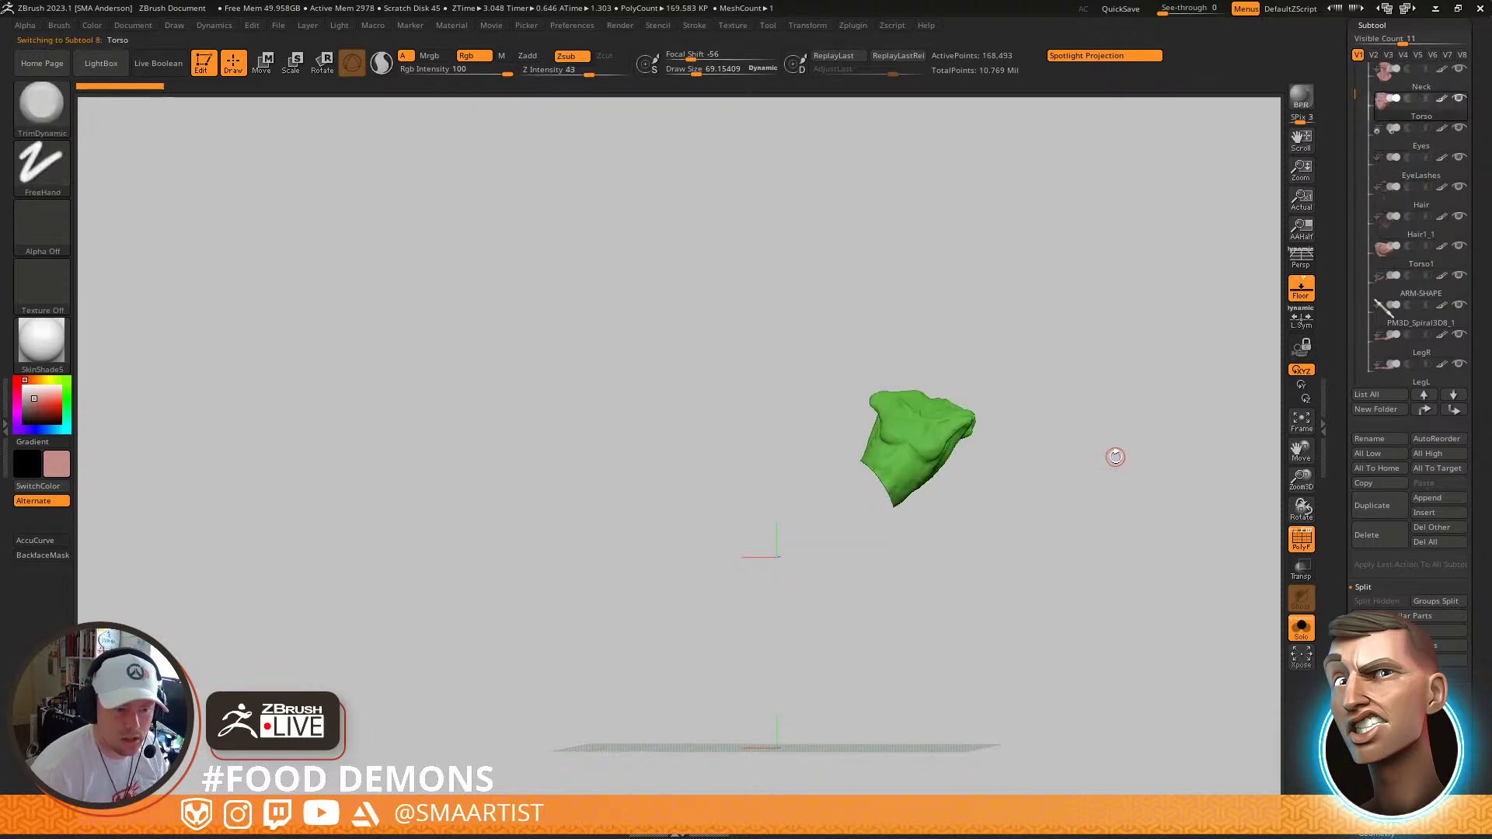
pyautogui.press('Down')
pyautogui.press('Down')
pyautogui.press('Down')
pyautogui.press('Down')
pyautogui.press('Down')
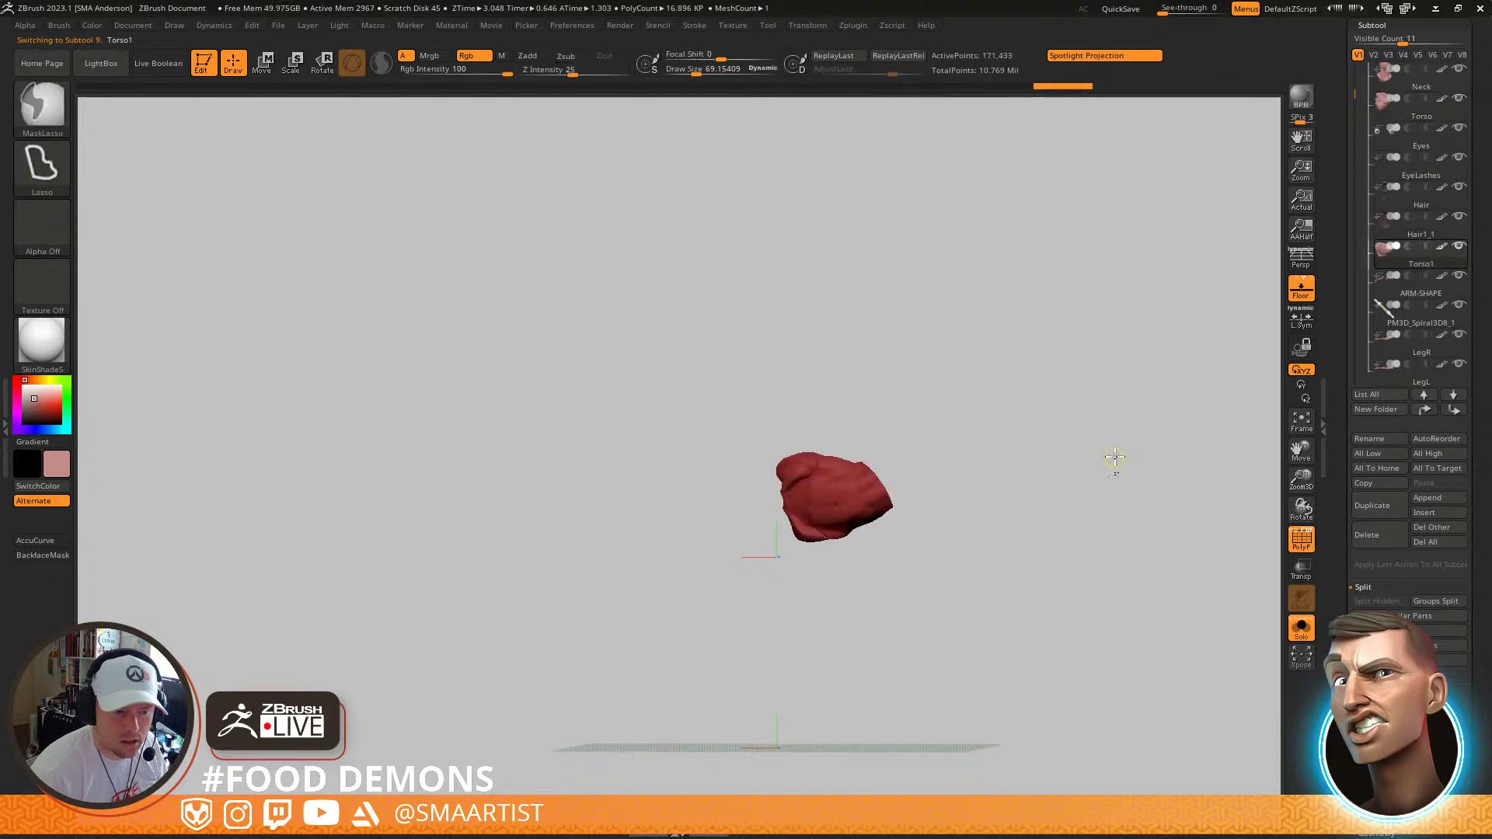
pyautogui.hotkey('ctrl', 'Up')
pyautogui.hotkey('ctrl', 'Up')
pyautogui.hotkey('ctrl', 'Up')
pyautogui.press('Up')
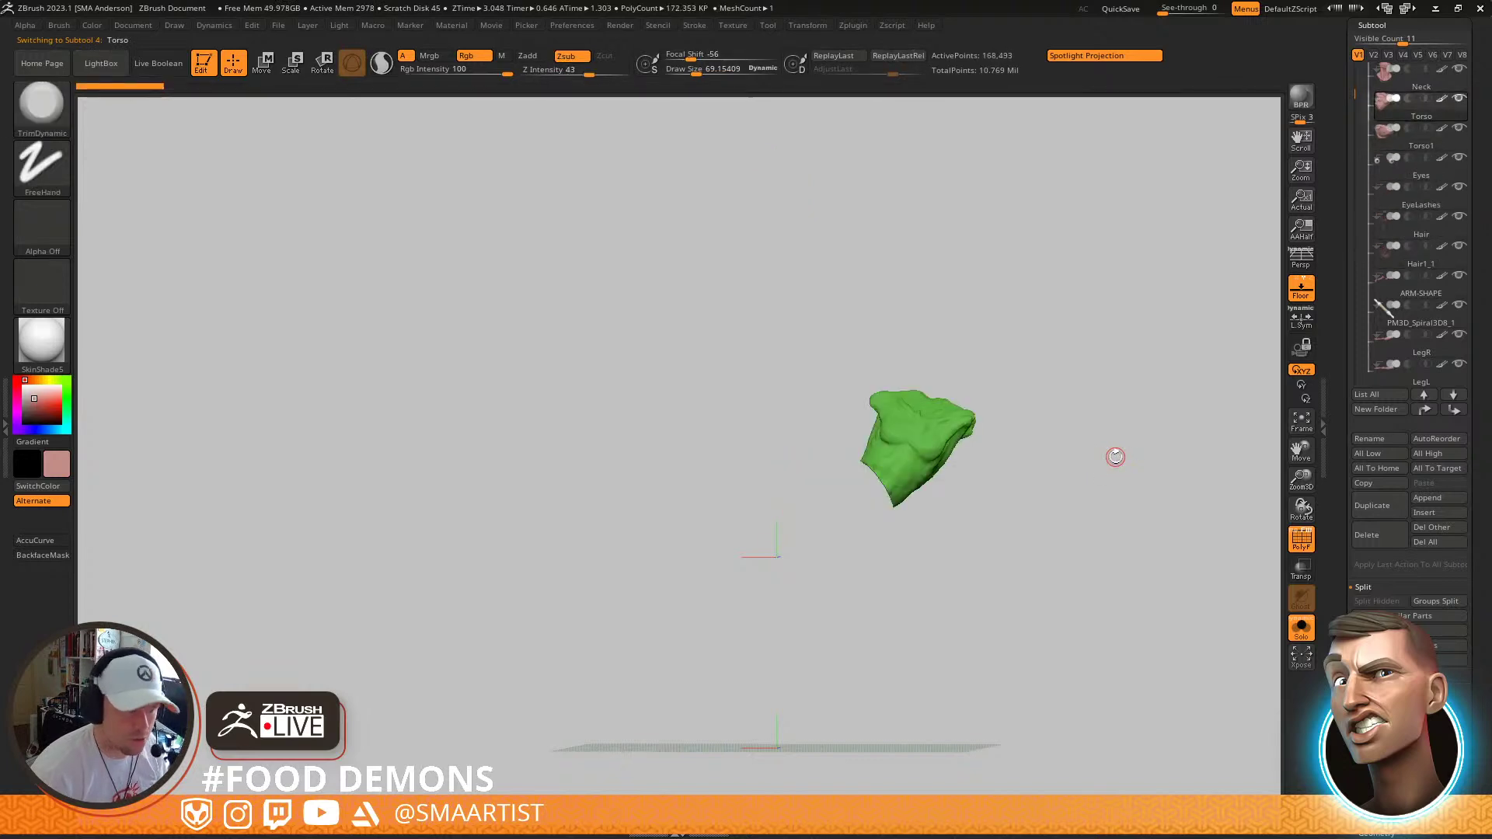
# Bring the other subtools back into view and select both torso halves together using the gizmo's multiple-subtool selection with SelectRect
pyautogui.keyDown('alt'); pyautogui.moveTo(1009, 446); pyautogui.dragTo(1016, 503); pyautogui.keyUp('alt')
pyautogui.press('w')
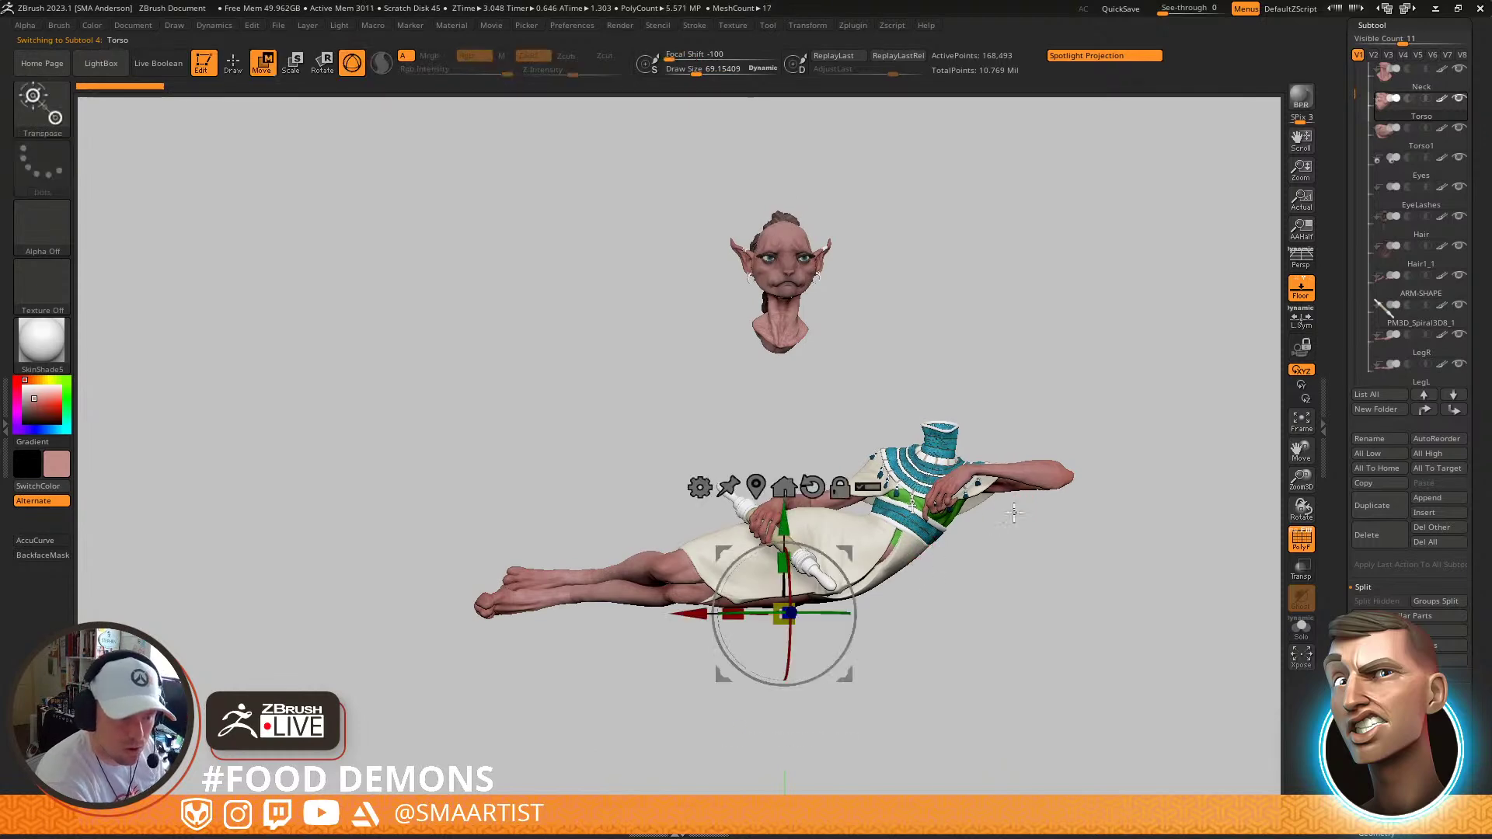
pyautogui.click(872, 488)
pyautogui.keyDown('ctrl'); pyautogui.keyDown('shift'); pyautogui.moveTo(985, 538); pyautogui.dragTo(1097, 663); pyautogui.keyUp('shift'); pyautogui.keyUp('ctrl')
pyautogui.keyDown('ctrl'); pyautogui.keyDown('shift'); pyautogui.click(56, 116); pyautogui.keyUp('shift'); pyautogui.keyUp('ctrl')
pyautogui.keyDown('ctrl'); pyautogui.keyDown('shift'); pyautogui.click(142, 151); pyautogui.keyUp('shift'); pyautogui.keyUp('ctrl')
pyautogui.keyDown('ctrl'); pyautogui.keyDown('shift'); pyautogui.click(57, 115); pyautogui.keyUp('shift'); pyautogui.keyUp('ctrl')
pyautogui.keyDown('ctrl'); pyautogui.keyDown('shift'); pyautogui.click(126, 129); pyautogui.keyUp('shift'); pyautogui.keyUp('ctrl')
pyautogui.keyDown('ctrl'); pyautogui.moveTo(983, 583); pyautogui.dragTo(993, 676, button='right'); pyautogui.keyUp('ctrl')
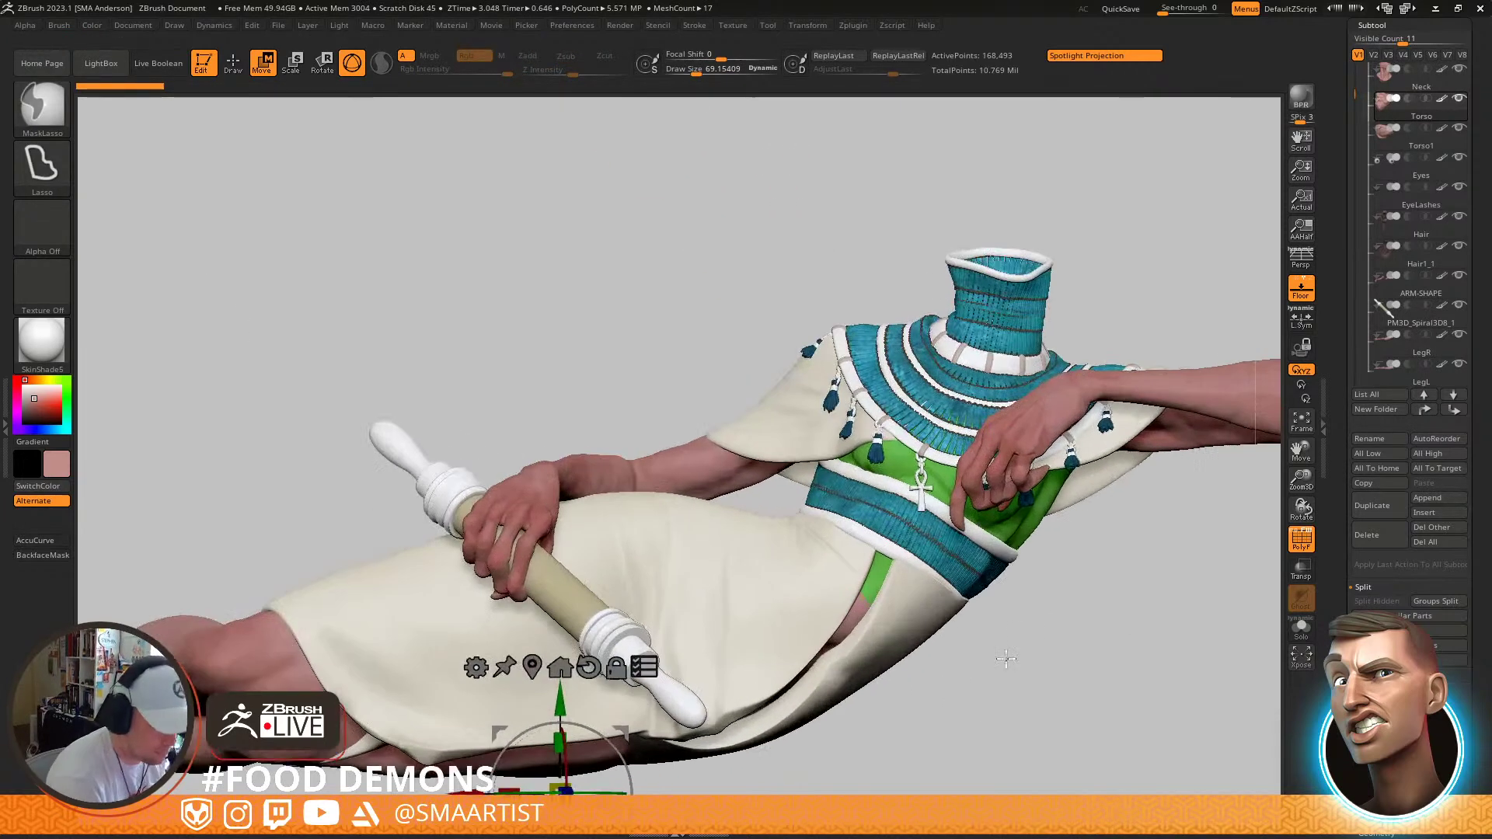
pyautogui.keyDown('ctrl'); pyautogui.keyDown('shift'); pyautogui.click(1010, 524); pyautogui.keyUp('shift'); pyautogui.keyUp('ctrl')
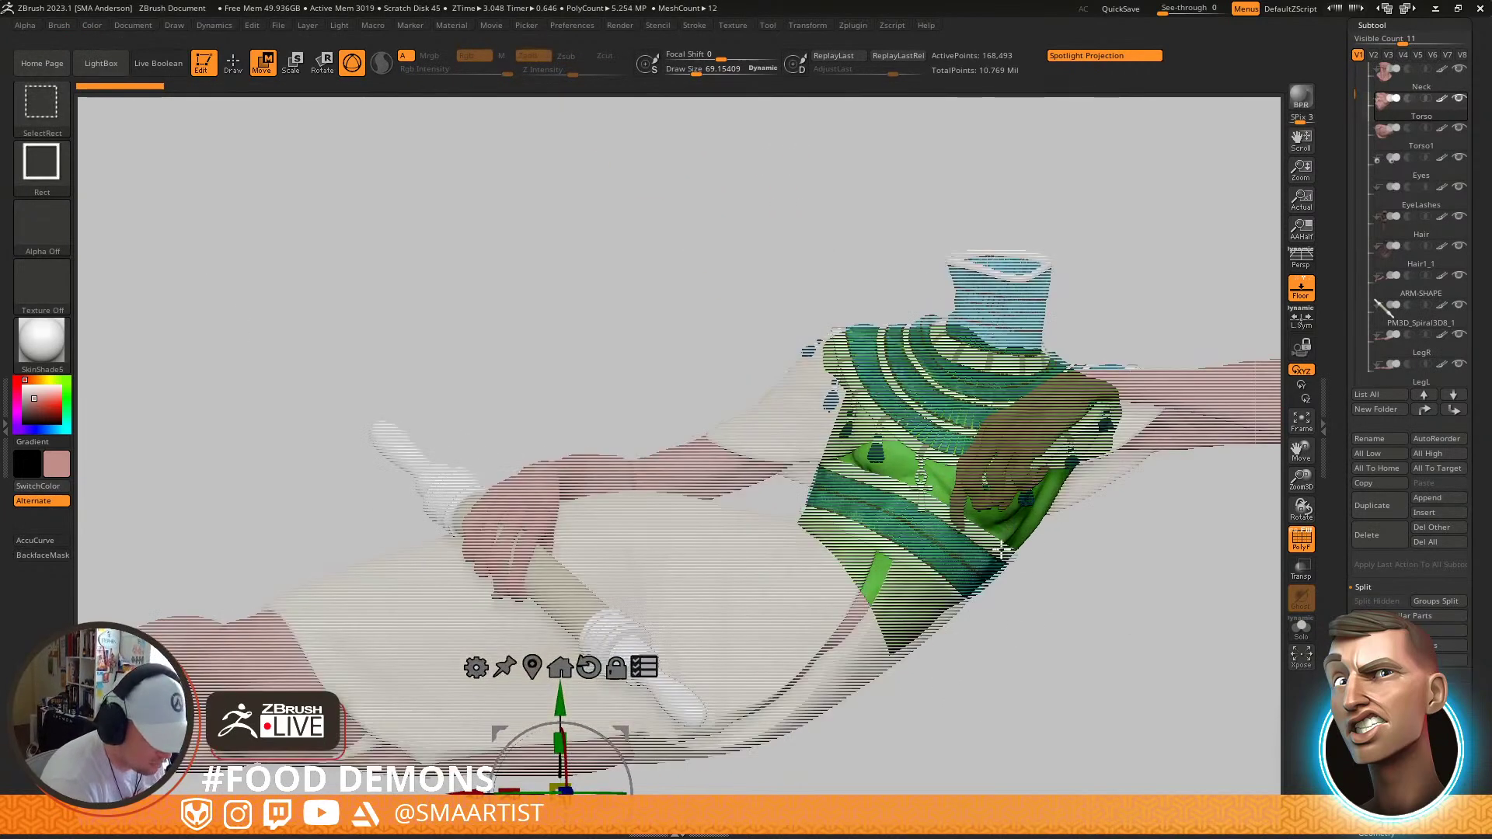
pyautogui.keyDown('ctrl'); pyautogui.keyDown('shift'); pyautogui.click(857, 613); pyautogui.keyUp('shift'); pyautogui.keyUp('ctrl')
# Rotate the two torso halves upright and move them beneath the neck
pyautogui.keyDown('ctrl'); pyautogui.moveTo(864, 626); pyautogui.dragTo(1113, 395, button='right'); pyautogui.keyUp('ctrl')
pyautogui.moveTo(835, 594); pyautogui.dragTo(835, 470)
pyautogui.moveTo(864, 412)
pyautogui.keyDown('ctrl'); pyautogui.mouseDown(button='right')
pyautogui.moveTo(889, 456)
pyautogui.moveTo(898, 748)
pyautogui.mouseUp(button='right'); pyautogui.keyUp('ctrl')
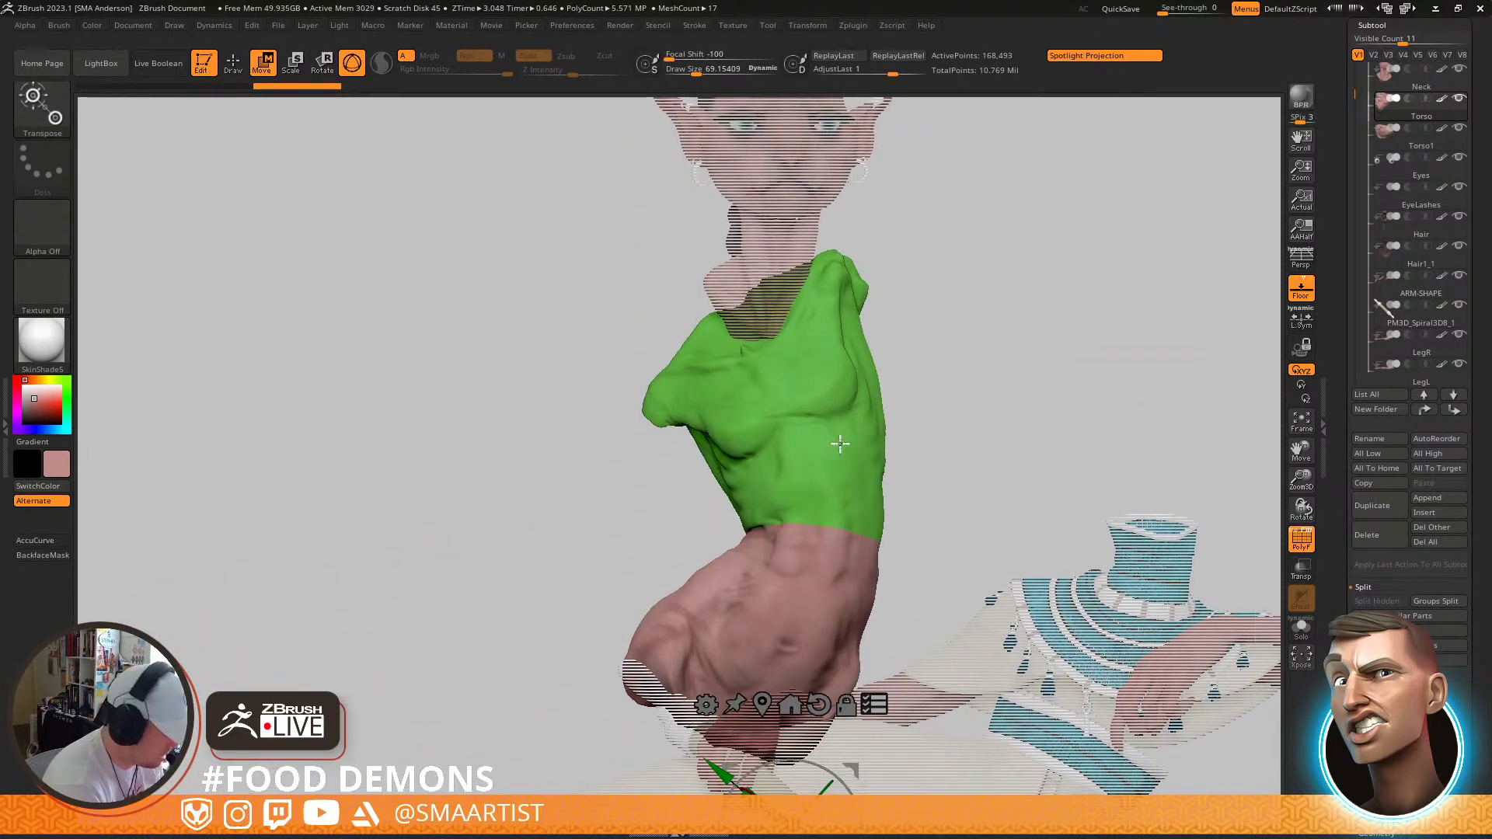
# Turn off the gizmo's multiple-subtool selection and rotate the upper torso on its own so its chest faces forward beneath the neck
pyautogui.click(877, 708)
pyautogui.keyDown('alt'); pyautogui.click(803, 424); pyautogui.keyUp('alt')
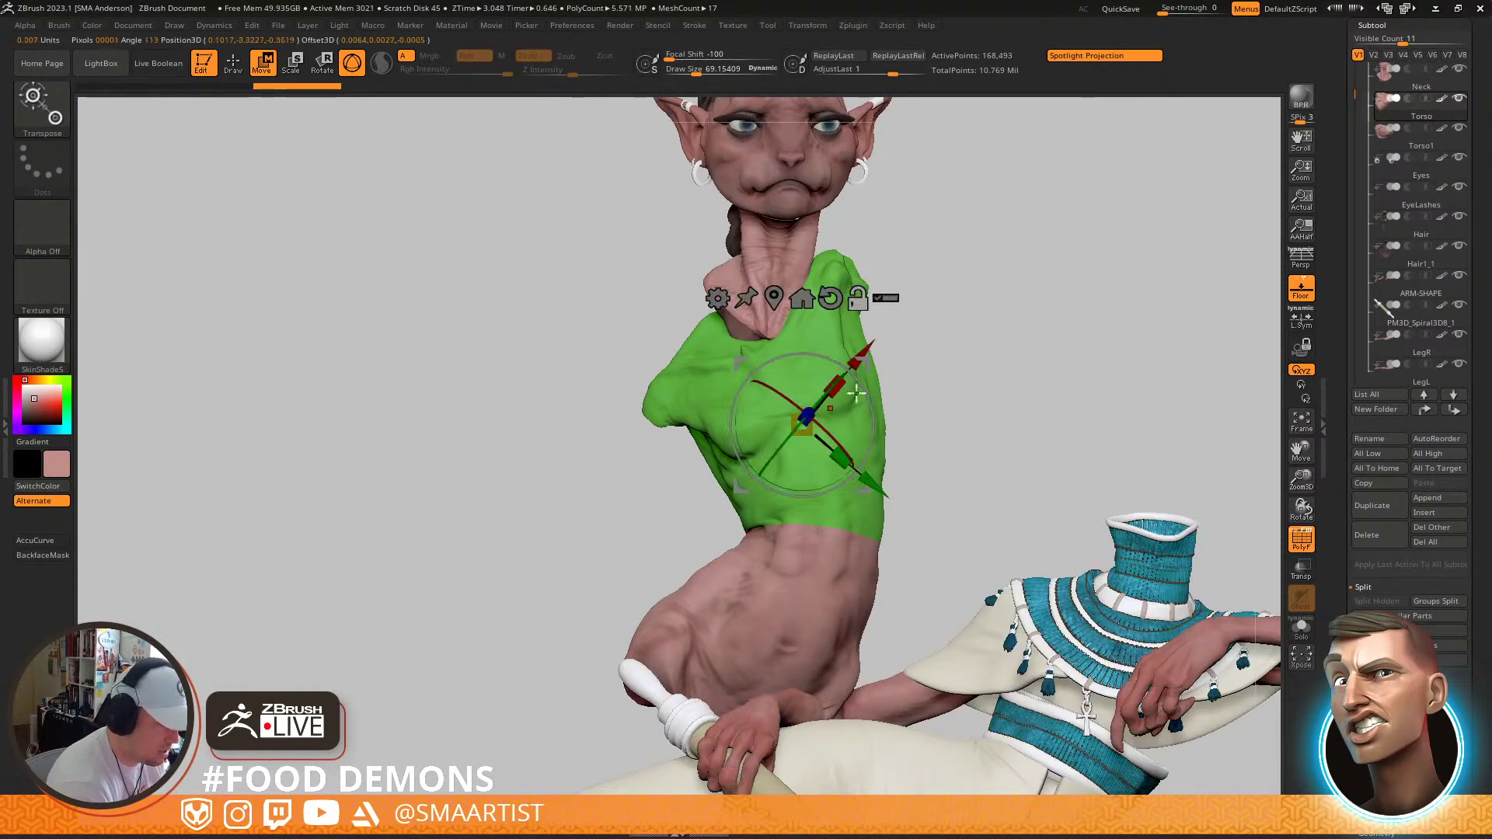
pyautogui.moveTo(865, 379); pyautogui.dragTo(885, 404)
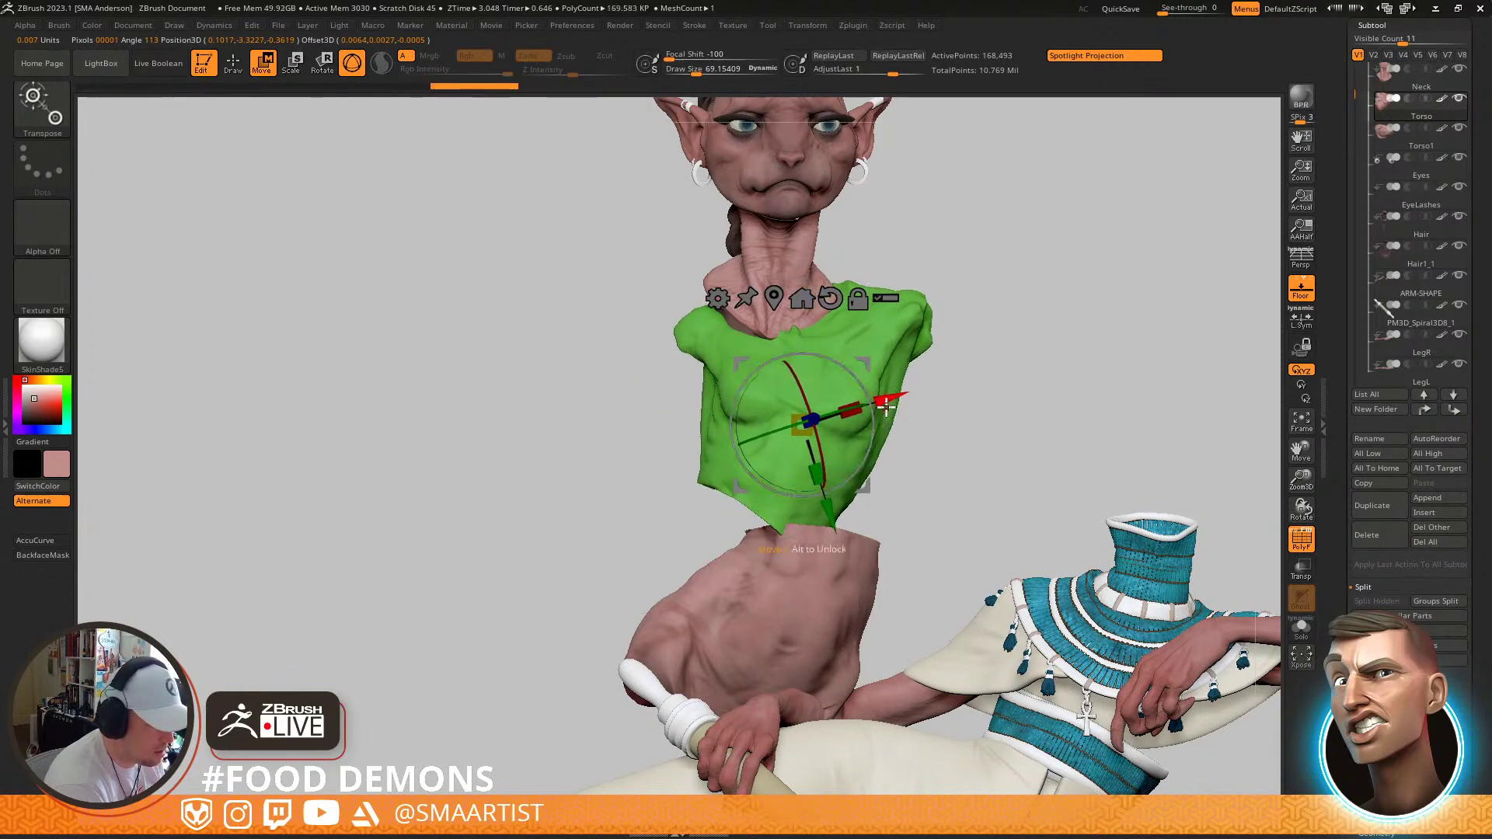
pyautogui.moveTo(837, 405)
pyautogui.mouseDown(button='right')
pyautogui.moveTo(1034, 412)
pyautogui.moveTo(836, 405)
pyautogui.mouseUp(button='right')
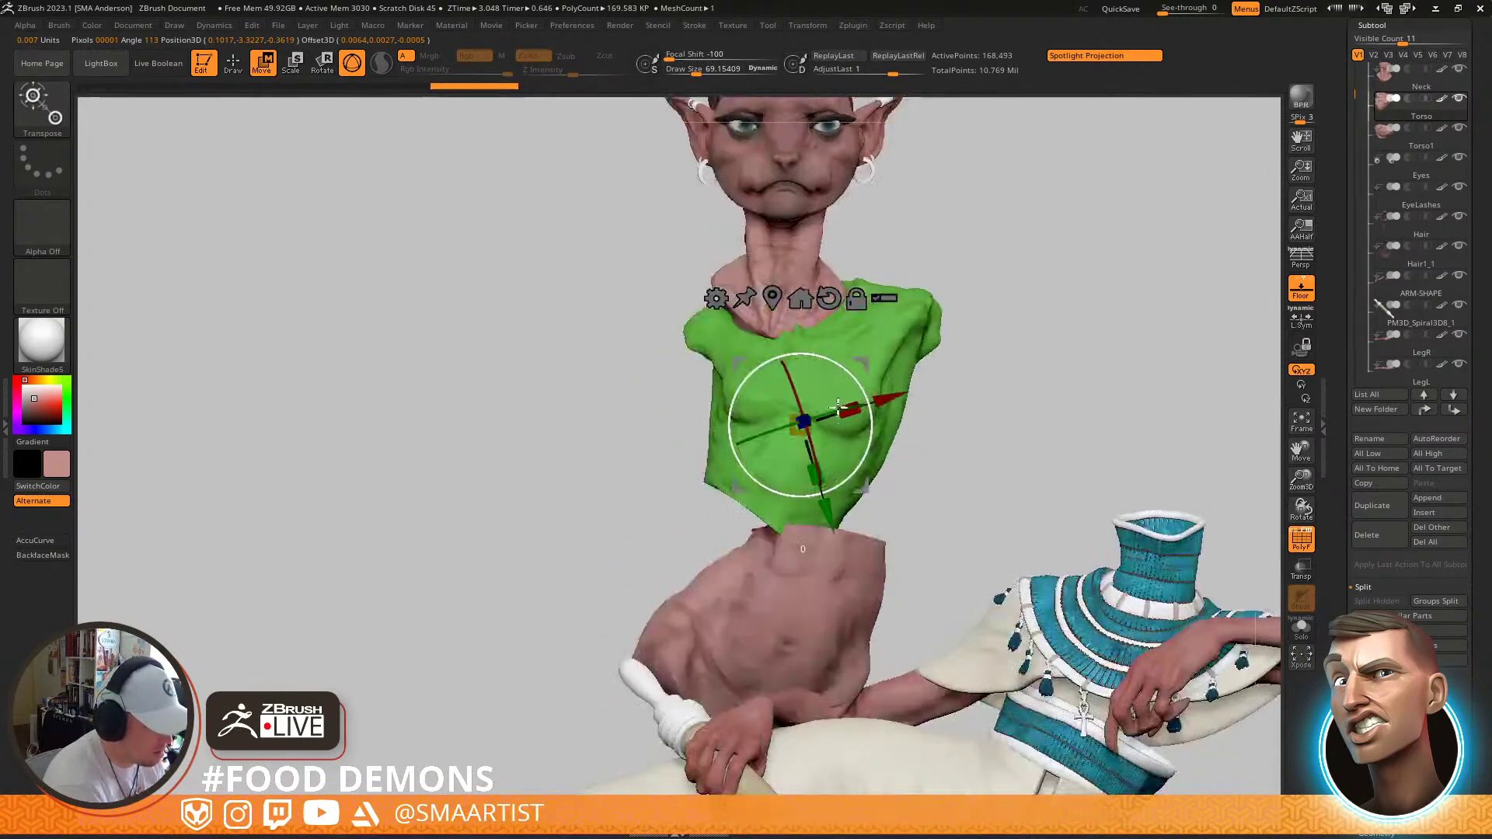
pyautogui.moveTo(821, 412); pyautogui.dragTo(844, 407)
pyautogui.keyDown('alt'); pyautogui.moveTo(851, 388); pyautogui.dragTo(880, 496, button='right'); pyautogui.keyUp('alt')
pyautogui.moveTo(888, 458)
pyautogui.mouseDown()
pyautogui.moveTo(877, 432)
pyautogui.moveTo(873, 444)
pyautogui.mouseUp()
pyautogui.press('q')
pyautogui.moveTo(915, 459)
pyautogui.mouseDown(button='right')
pyautogui.moveTo(1065, 466)
pyautogui.moveTo(915, 453)
pyautogui.moveTo(933, 420)
pyautogui.moveTo(1019, 469)
pyautogui.mouseUp(button='right')
pyautogui.press('alt')
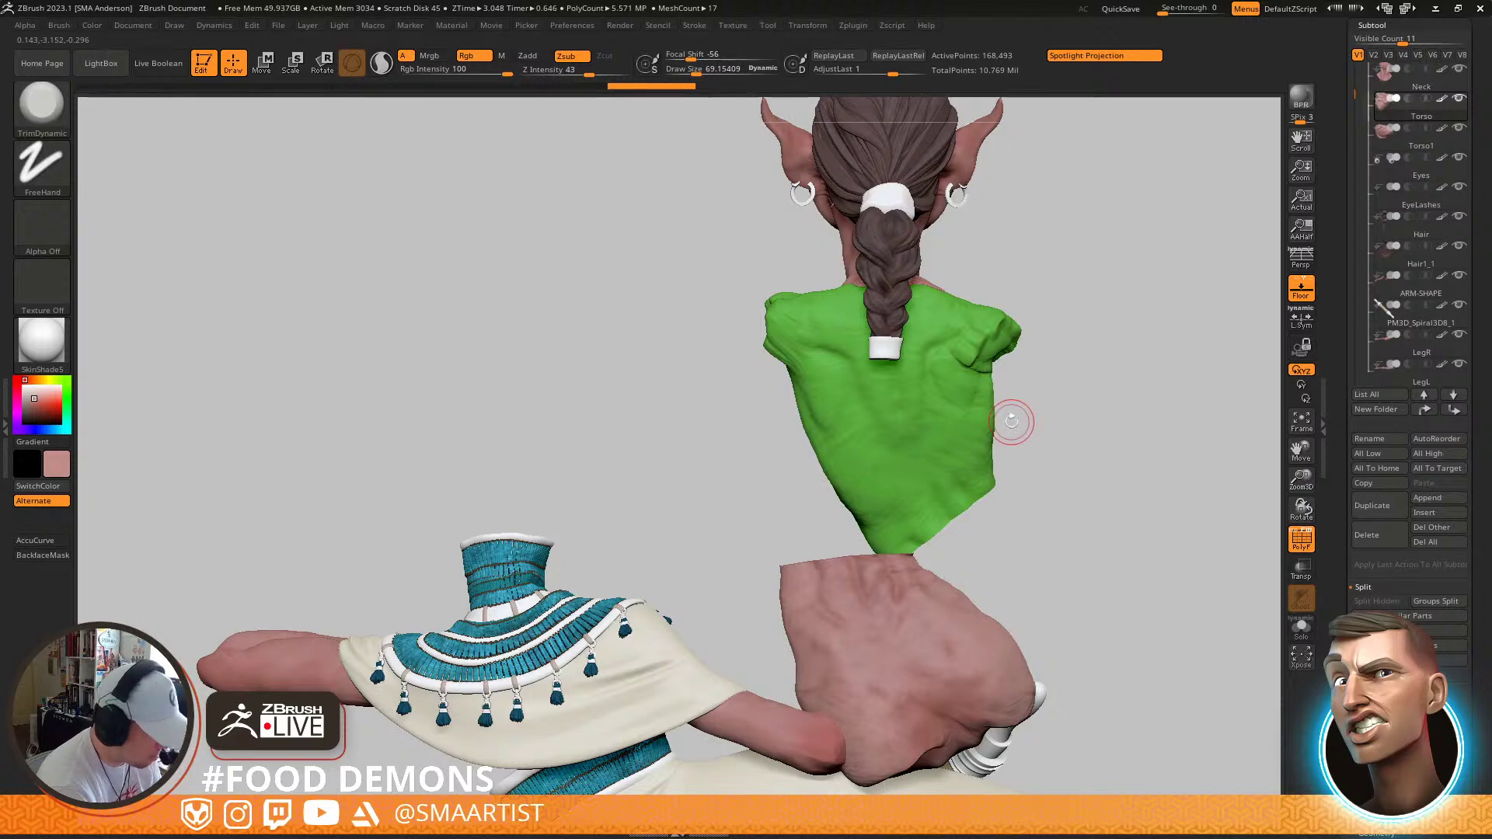
# Isolate the upper torso and rotate it upright from behind with a transpose line anchored at the base of the neck
pyautogui.press('w')
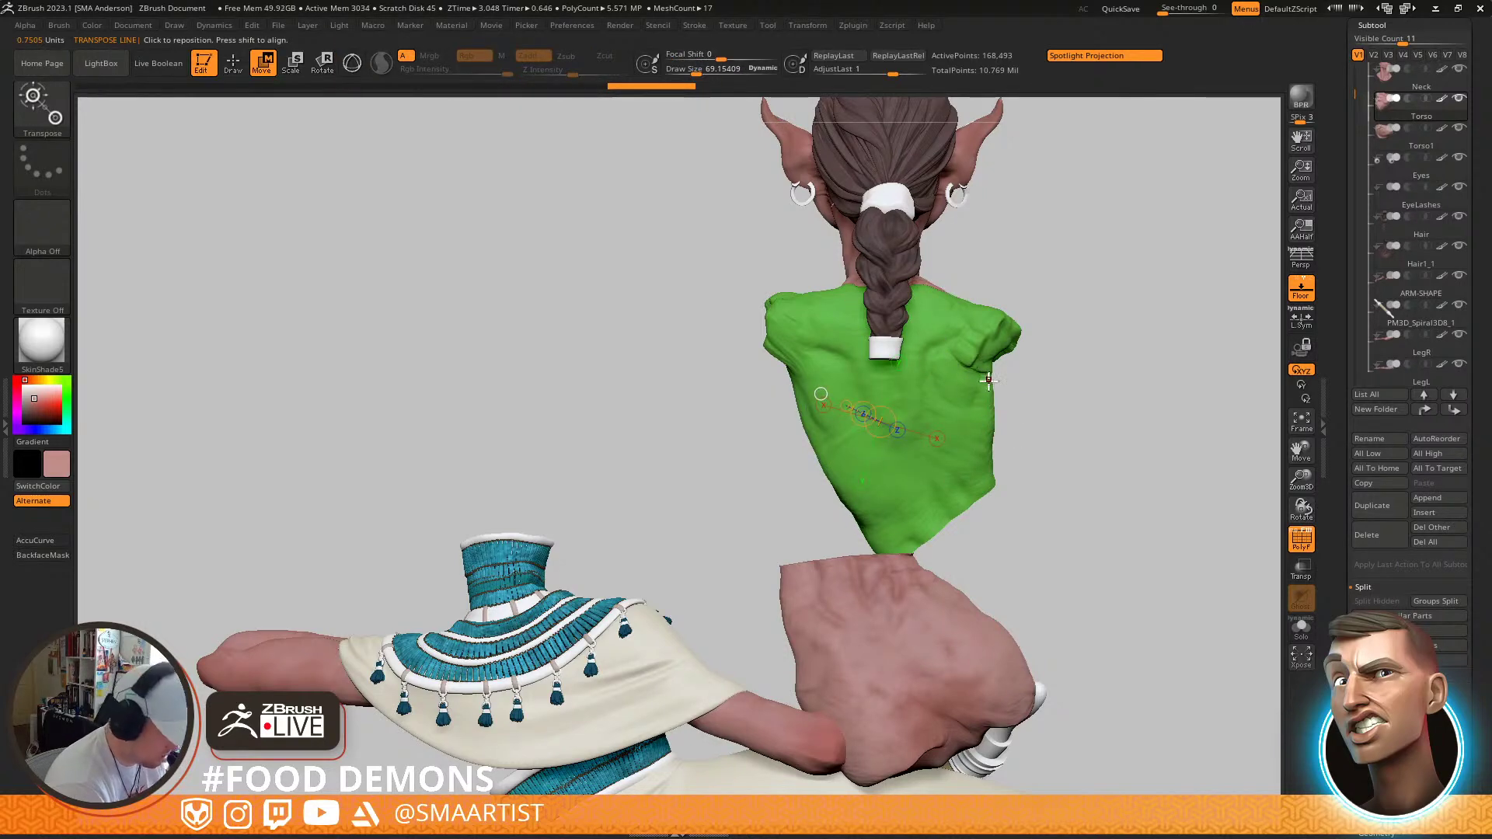
pyautogui.hotkey('alt', 's')
pyautogui.moveTo(884, 292); pyautogui.dragTo(966, 562)
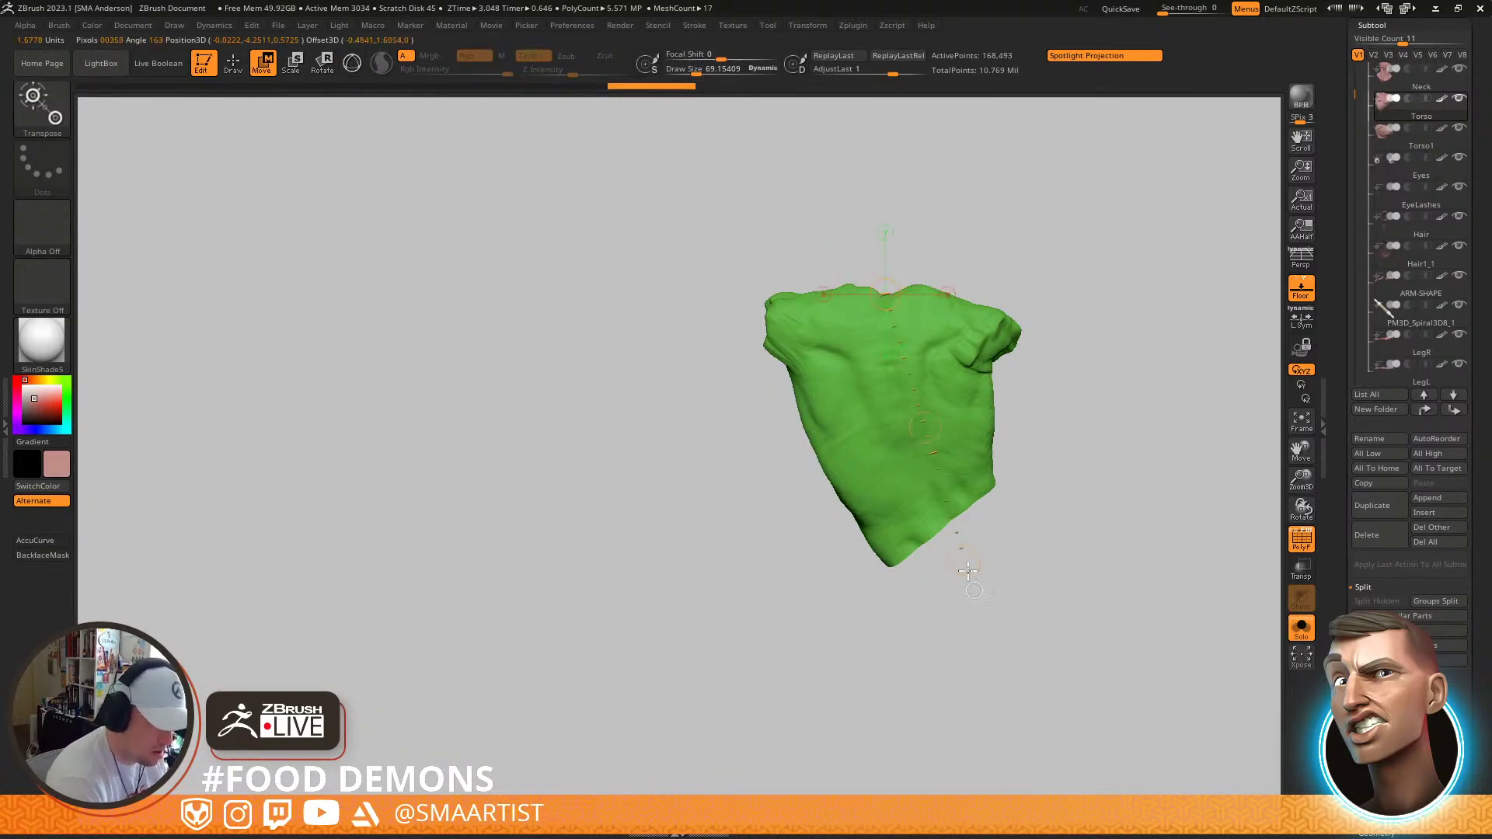
pyautogui.press('r')
pyautogui.moveTo(986, 631); pyautogui.dragTo(757, 706)
pyautogui.moveTo(657, 692); pyautogui.dragTo(593, 651)
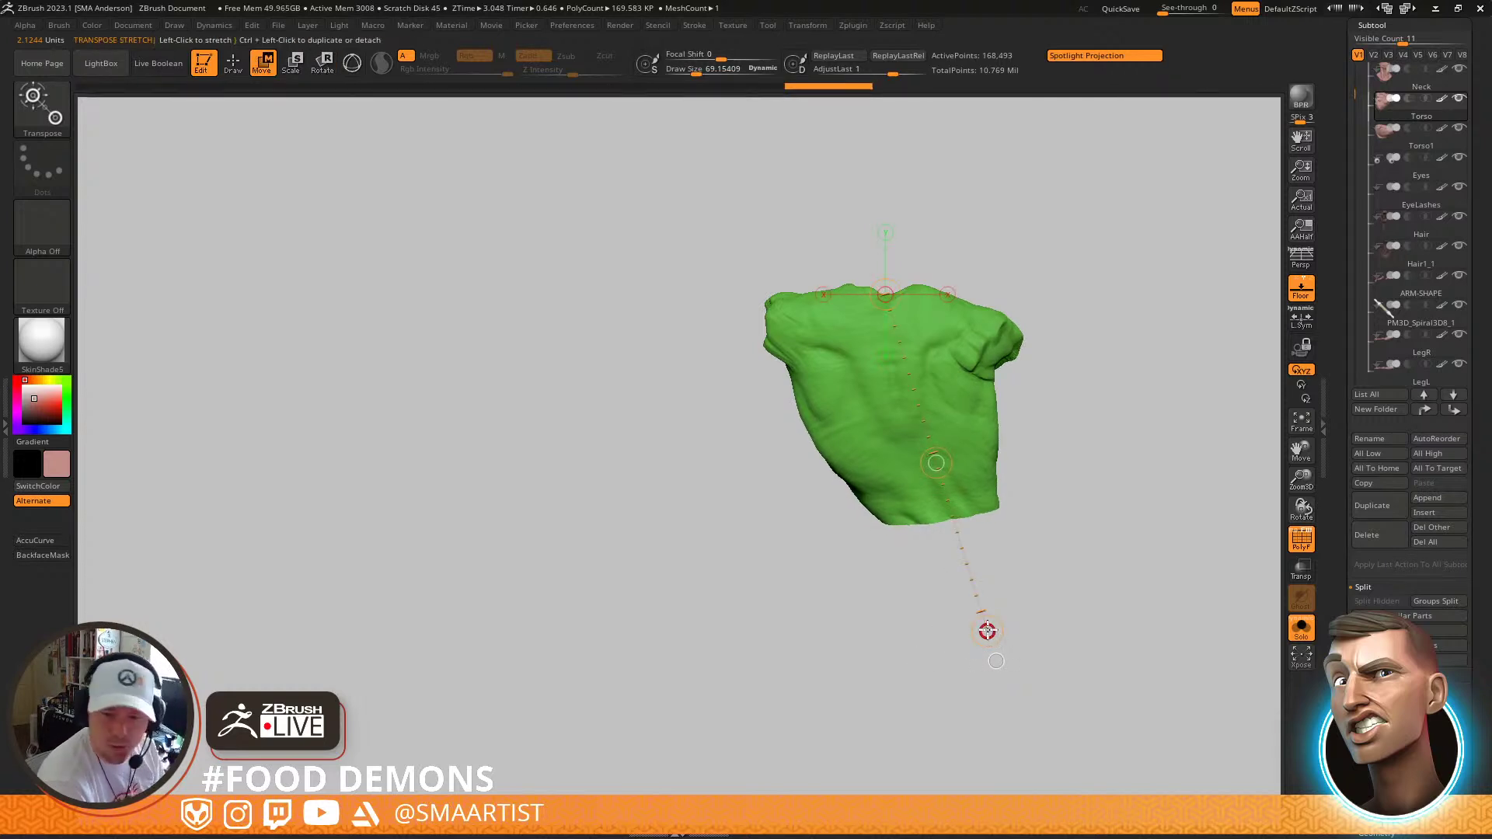
pyautogui.moveTo(989, 630); pyautogui.dragTo(892, 682)
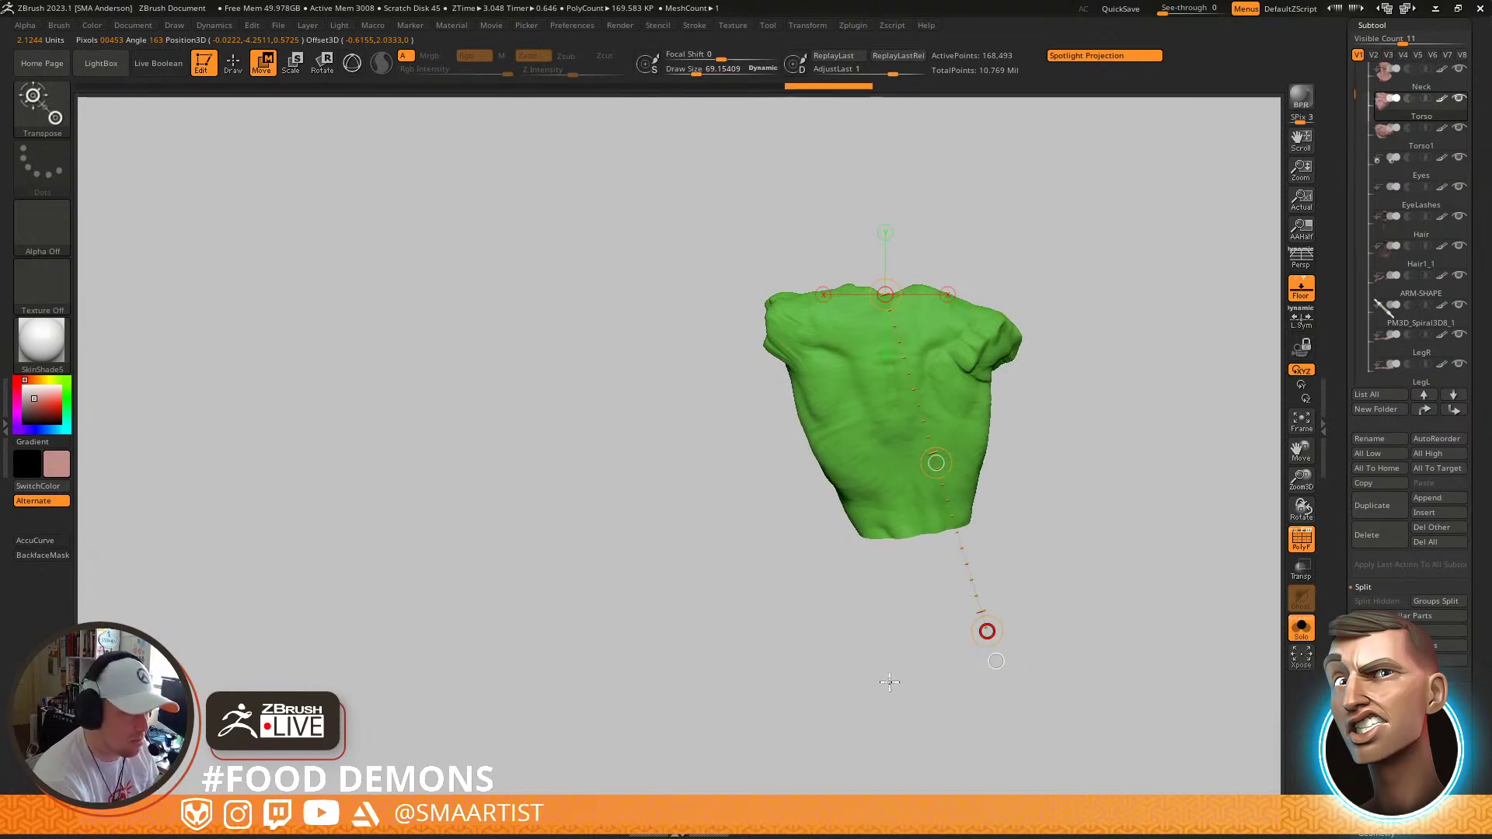
pyautogui.moveTo(987, 630); pyautogui.dragTo(949, 637)
pyautogui.moveTo(1111, 517); pyautogui.dragTo(921, 524)
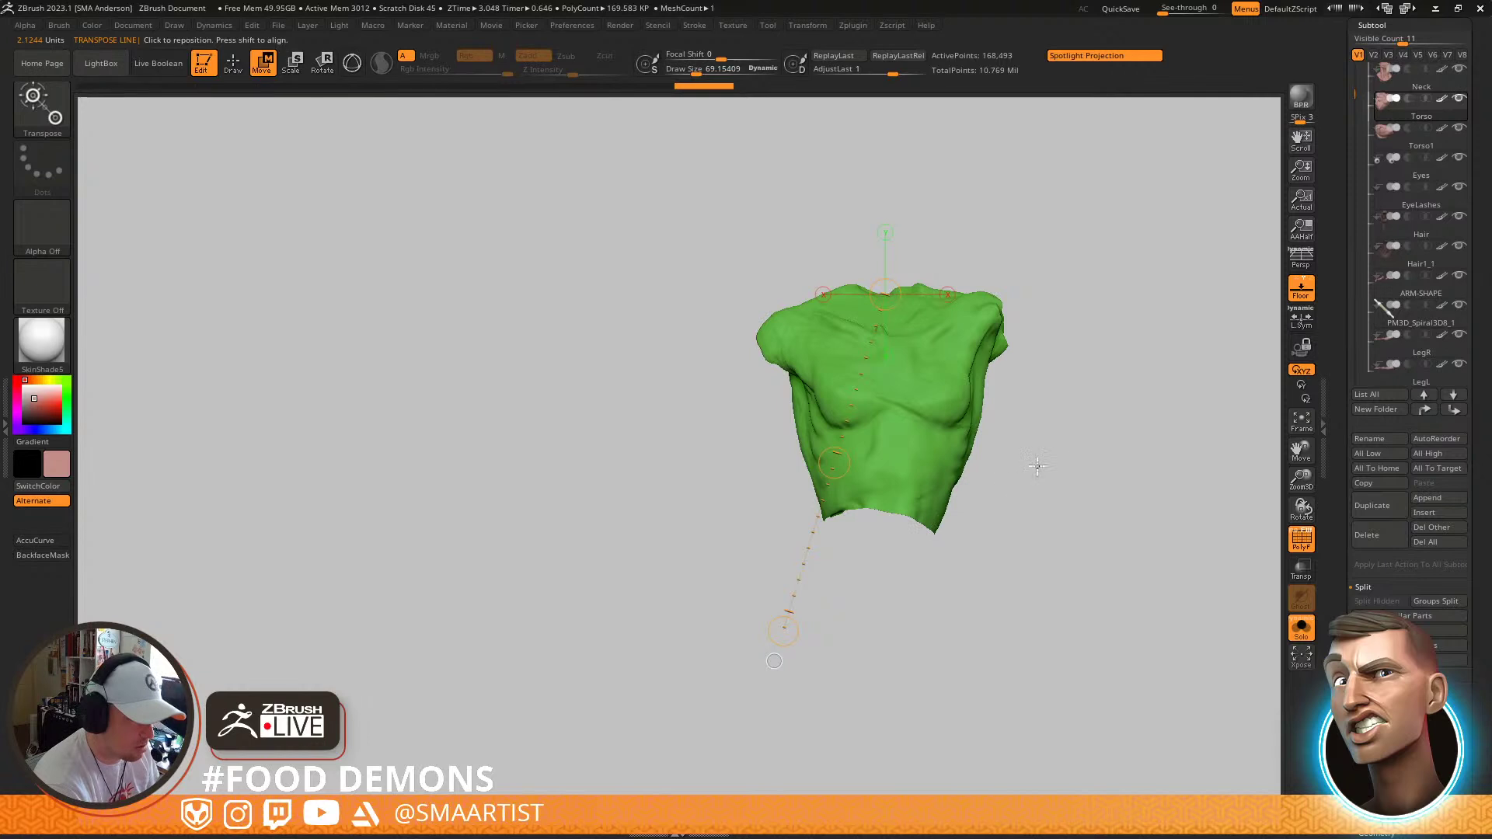
pyautogui.hotkey('ctrl', 's')
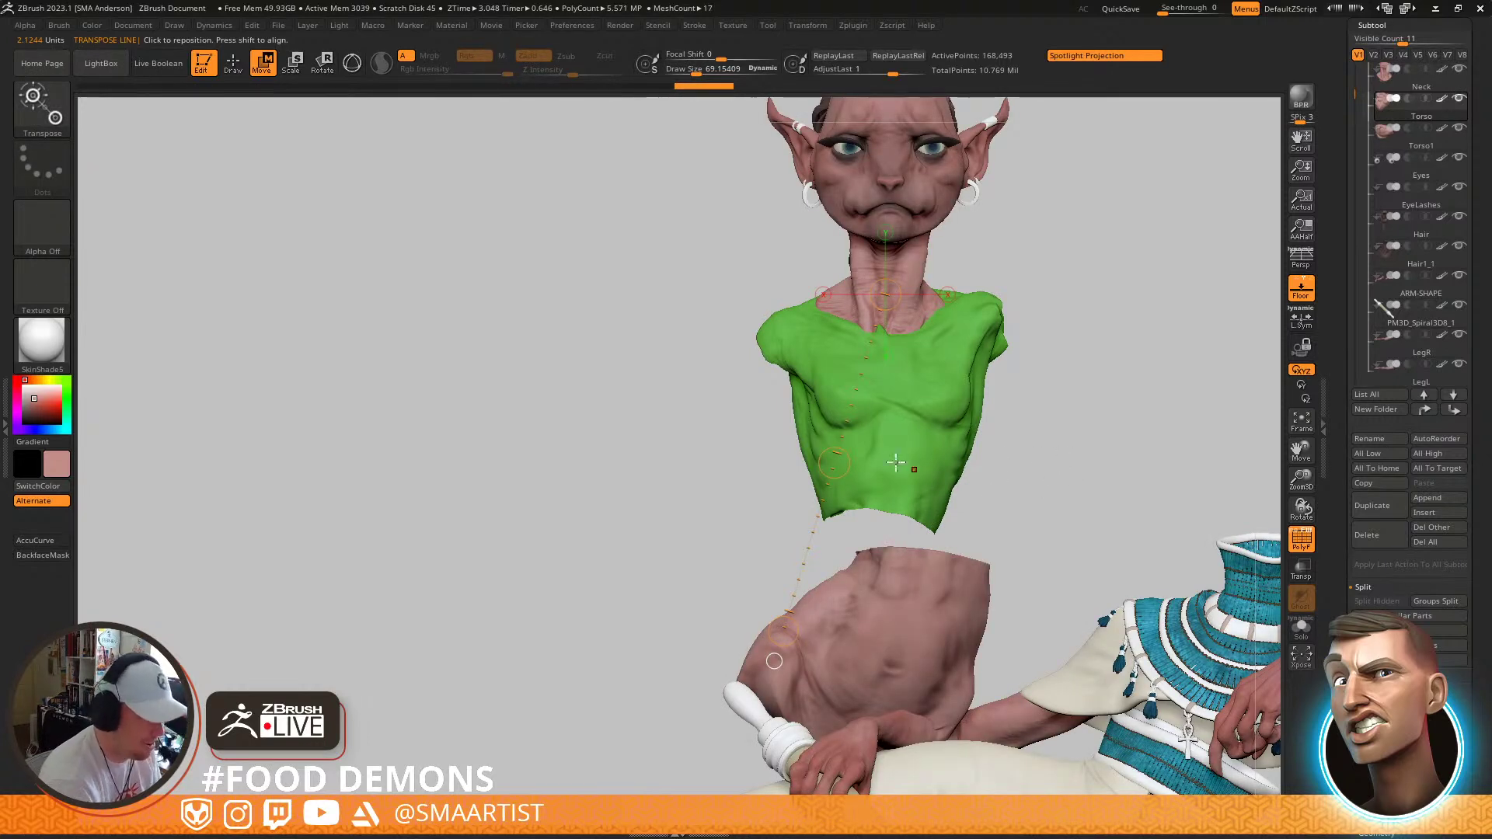
# Nudge the upper torso sideways under the neck and adjust its shoulder tilt with a transpose line drawn from shoulder to shoulder
pyautogui.moveTo(833, 463); pyautogui.dragTo(829, 463)
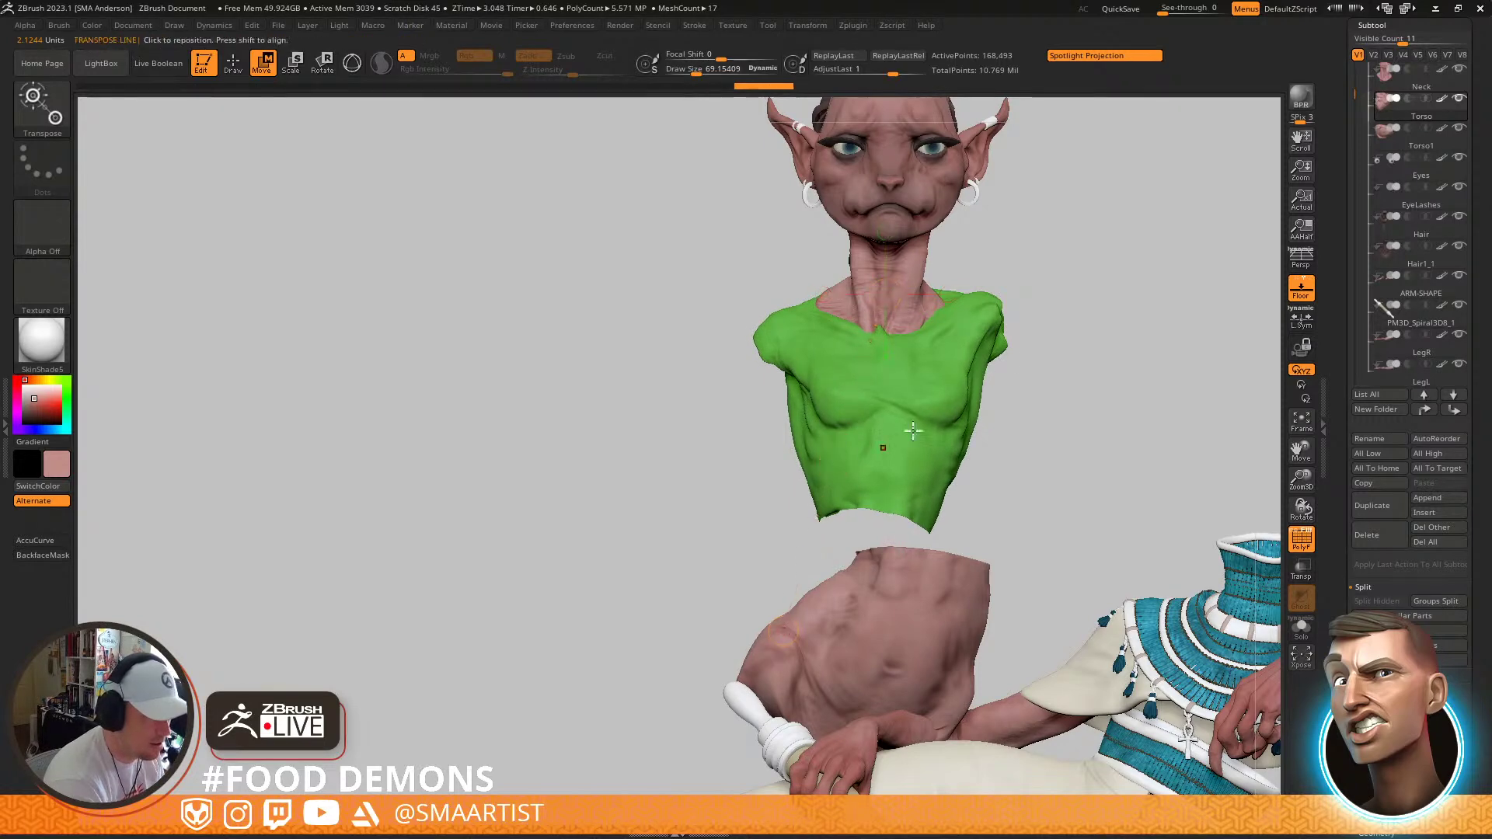
pyautogui.moveTo(770, 342)
pyautogui.mouseDown()
pyautogui.moveTo(1079, 305)
pyautogui.moveTo(1076, 323)
pyautogui.mouseUp()
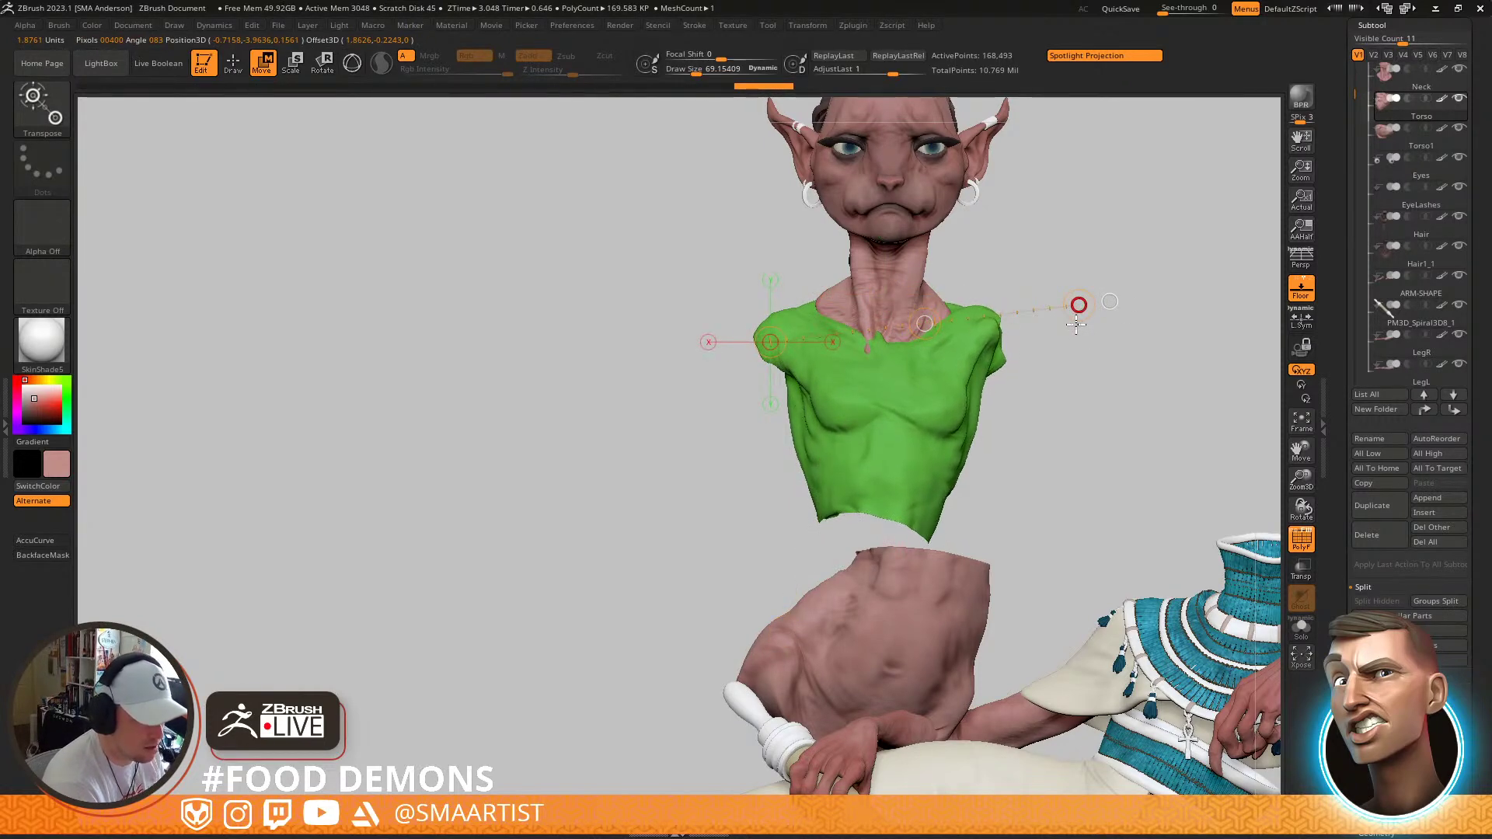
pyautogui.moveTo(925, 324); pyautogui.dragTo(919, 320)
pyautogui.hotkey('shift', 'f')
# Tilt and nudge the upper torso in side view with a transpose line to align it with the neck
pyautogui.press('q')
pyautogui.keyDown('ctrl'); pyautogui.moveTo(1059, 459); pyautogui.dragTo(1036, 388, button='right'); pyautogui.keyUp('ctrl')
pyautogui.moveTo(1036, 389)
pyautogui.keyDown('alt'); pyautogui.mouseDown(button='right')
pyautogui.moveTo(1026, 456)
pyautogui.moveTo(971, 445)
pyautogui.moveTo(988, 451)
pyautogui.moveTo(903, 492)
pyautogui.moveTo(915, 540)
pyautogui.mouseUp(button='right'); pyautogui.keyUp('alt')
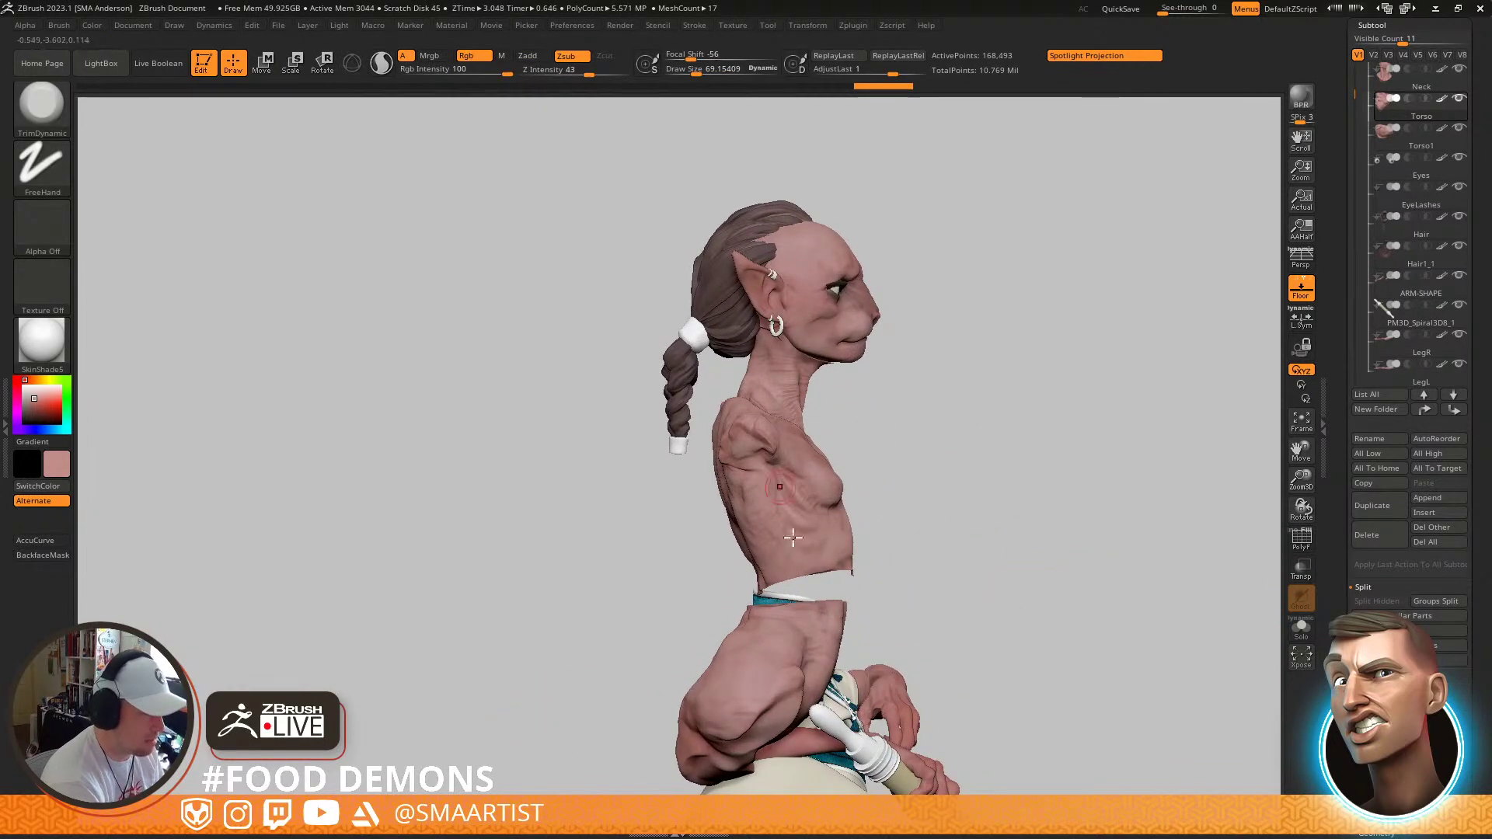
pyautogui.press('w')
pyautogui.moveTo(746, 405)
pyautogui.mouseDown()
pyautogui.moveTo(907, 613)
pyautogui.moveTo(884, 632)
pyautogui.mouseUp()
pyautogui.press('r')
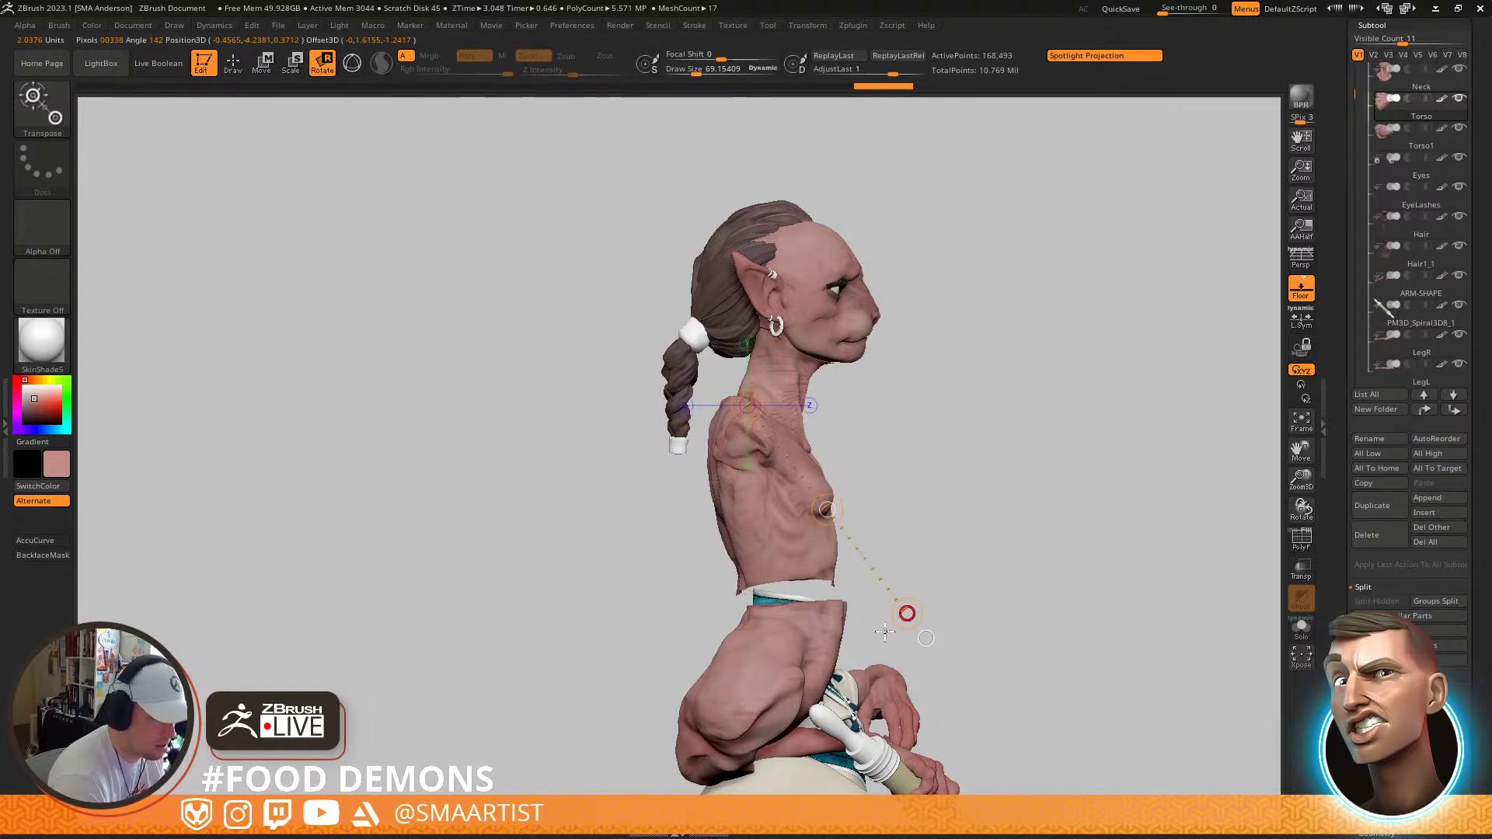
pyautogui.press('w')
pyautogui.moveTo(827, 509); pyautogui.dragTo(831, 501)
pyautogui.press('q')
pyautogui.moveTo(1025, 460)
pyautogui.mouseDown()
pyautogui.moveTo(982, 466)
pyautogui.moveTo(986, 490)
pyautogui.moveTo(990, 432)
pyautogui.mouseUp()
pyautogui.keyDown('ctrl'); pyautogui.moveTo(990, 434); pyautogui.dragTo(1036, 533, button='right'); pyautogui.keyUp('ctrl')
pyautogui.keyDown('alt'); pyautogui.moveTo(1029, 533); pyautogui.dragTo(1018, 443); pyautogui.keyUp('alt')
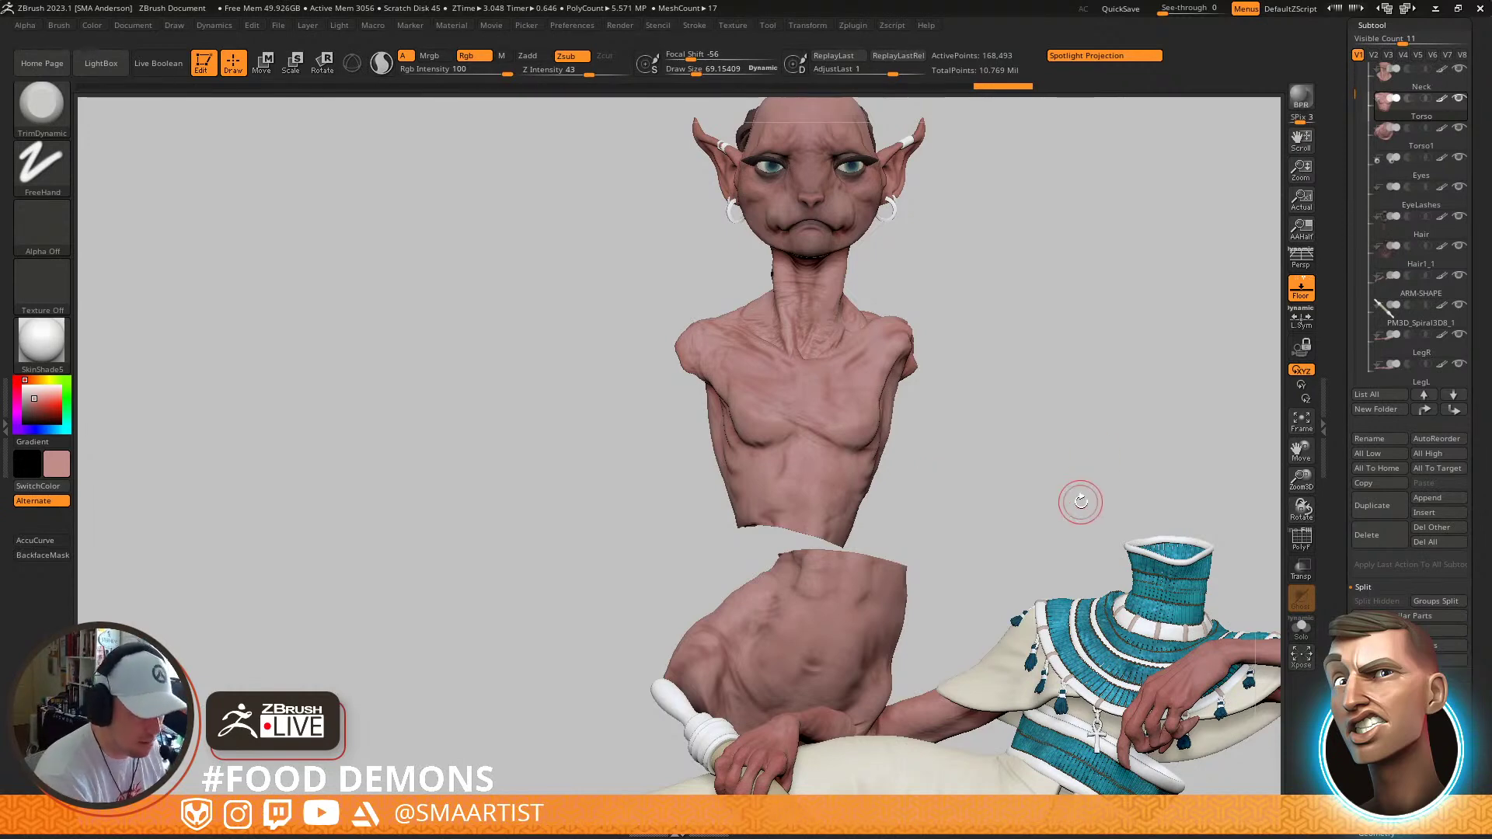
# Make the lower torso active and select the head, neck and both torso halves together with a SelectRect rectangle
pyautogui.keyDown('ctrl'); pyautogui.moveTo(1081, 501); pyautogui.dragTo(1047, 567, button='right'); pyautogui.keyUp('ctrl')
pyautogui.moveTo(1046, 566); pyautogui.dragTo(1049, 497)
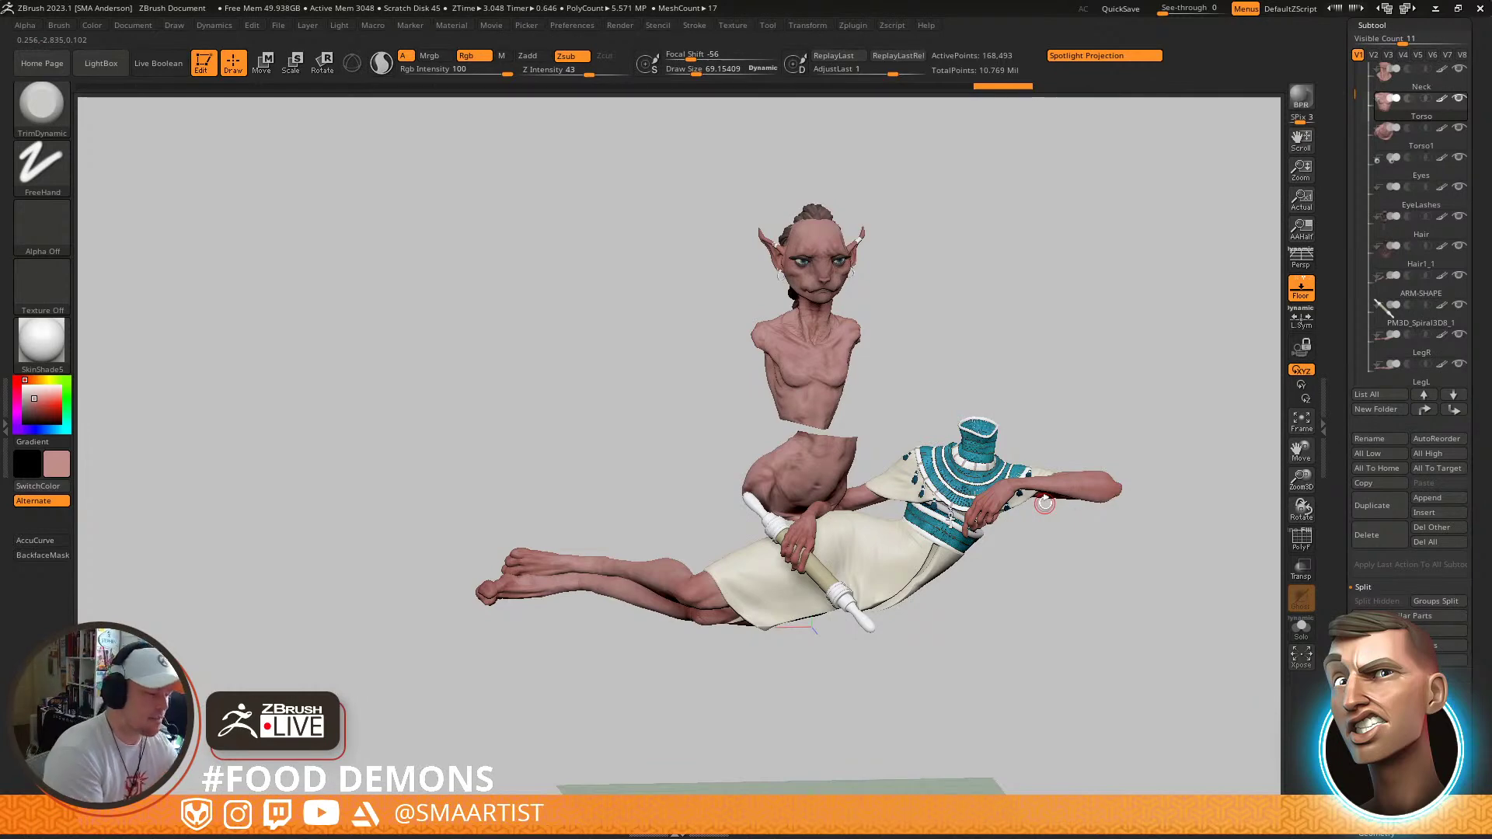
pyautogui.moveTo(1044, 504); pyautogui.dragTo(980, 486, button='right')
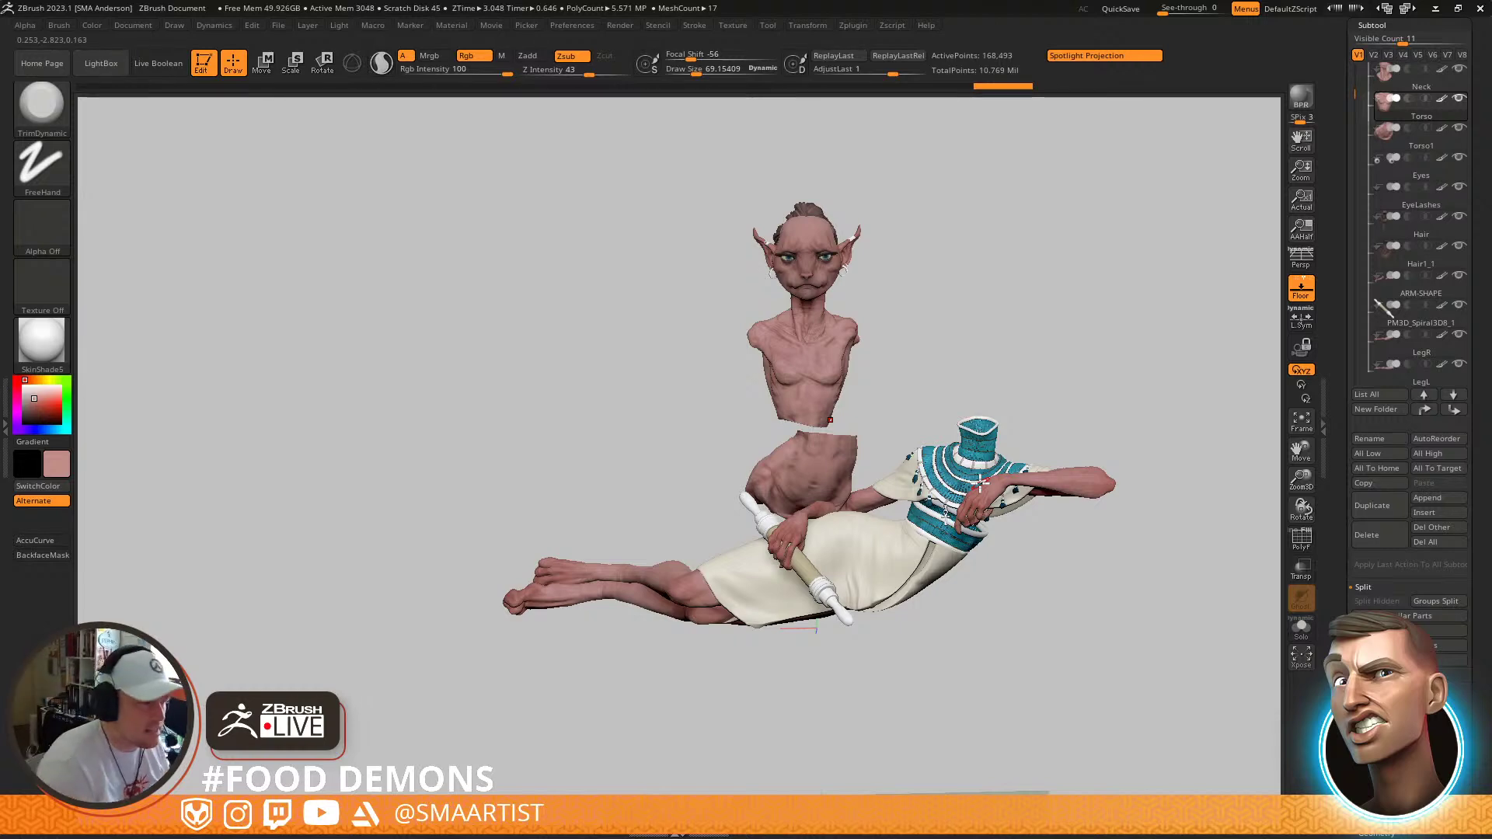
pyautogui.moveTo(845, 488)
pyautogui.mouseDown(button='right')
pyautogui.moveTo(854, 463)
pyautogui.moveTo(850, 514)
pyautogui.moveTo(892, 494)
pyautogui.moveTo(891, 522)
pyautogui.moveTo(851, 527)
pyautogui.mouseUp(button='right')
pyautogui.keyDown('alt'); pyautogui.click(853, 536); pyautogui.keyUp('alt')
pyautogui.press('w')
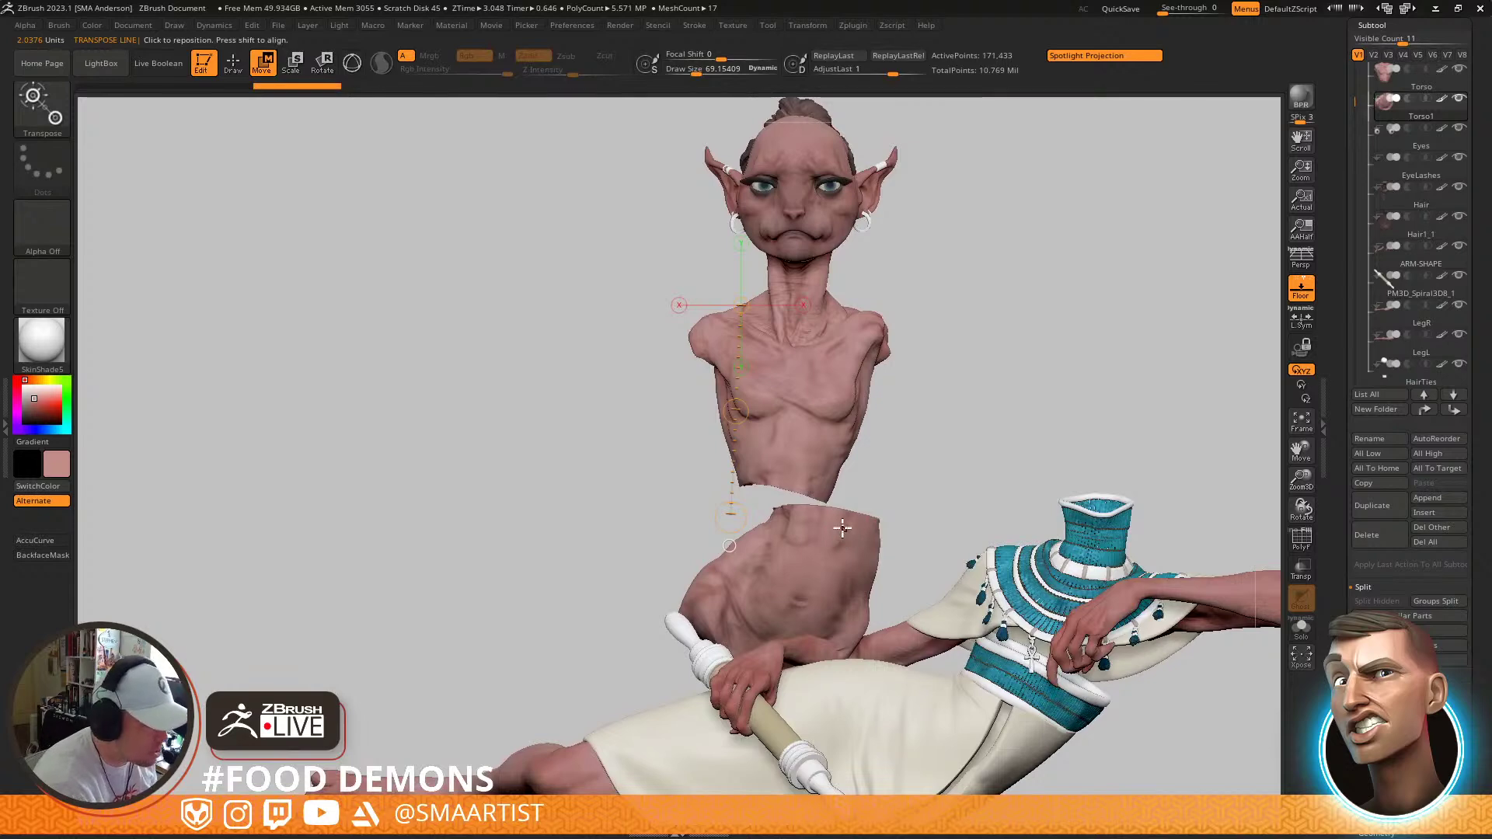
pyautogui.keyDown('alt'); pyautogui.moveTo(1053, 550); pyautogui.dragTo(1010, 481, button='right'); pyautogui.keyUp('alt')
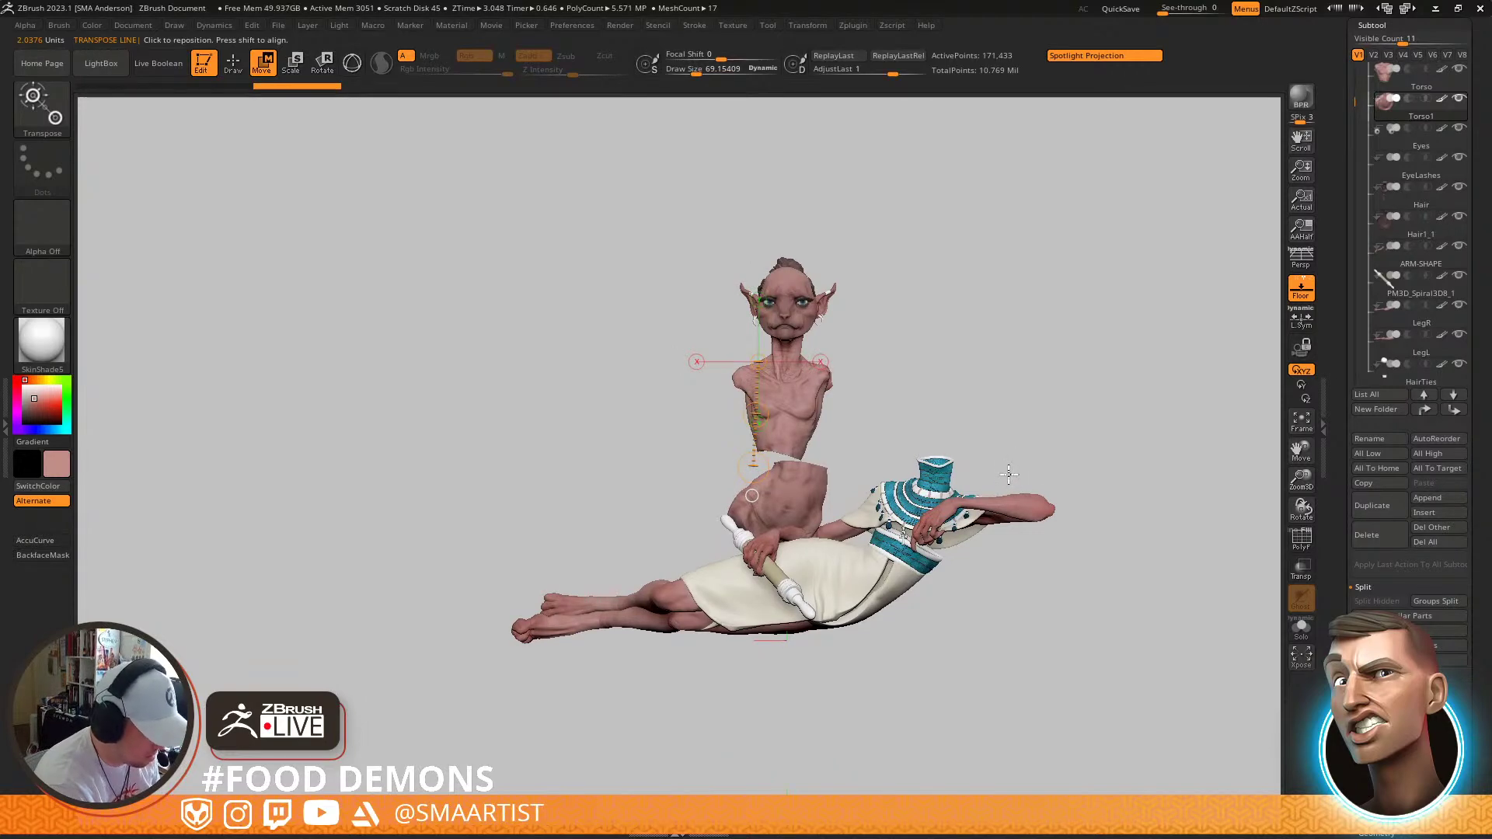
pyautogui.press('y')
pyautogui.moveTo(664, 189)
pyautogui.keyDown('ctrl'); pyautogui.keyDown('shift'); pyautogui.mouseDown()
pyautogui.moveTo(732, 220)
pyautogui.moveTo(852, 475)
pyautogui.mouseUp(); pyautogui.keyUp('shift'); pyautogui.keyUp('ctrl')
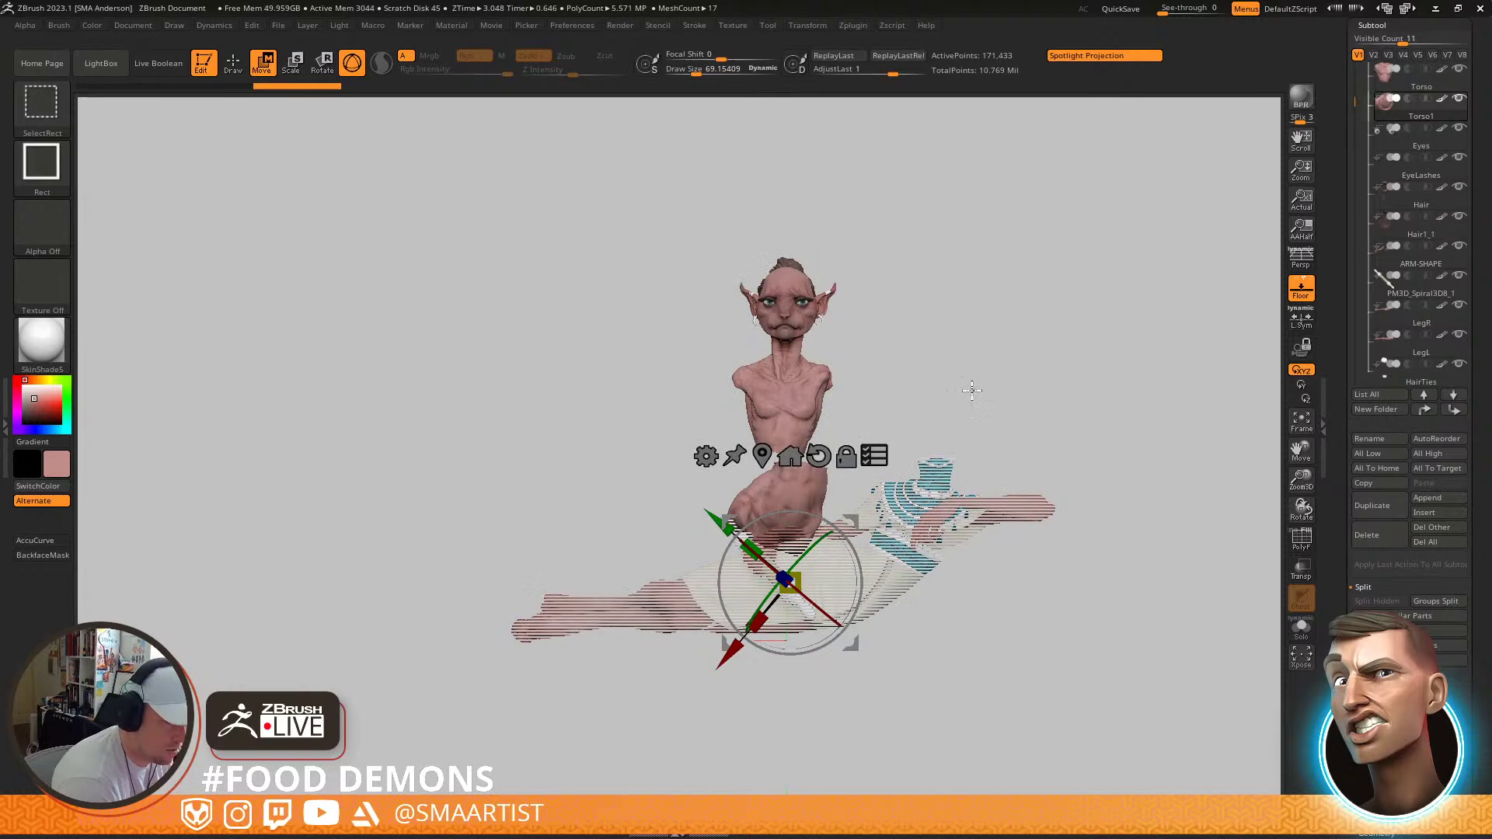
# Reset the gizmo's orientation and raise the selected head, neck and torso parts clear above the reclining body
pyautogui.click(820, 450)
pyautogui.moveTo(789, 491)
pyautogui.mouseDown(button='right')
pyautogui.moveTo(730, 497)
pyautogui.moveTo(831, 501)
pyautogui.moveTo(863, 473)
pyautogui.moveTo(878, 435)
pyautogui.moveTo(822, 420)
pyautogui.mouseUp(button='right')
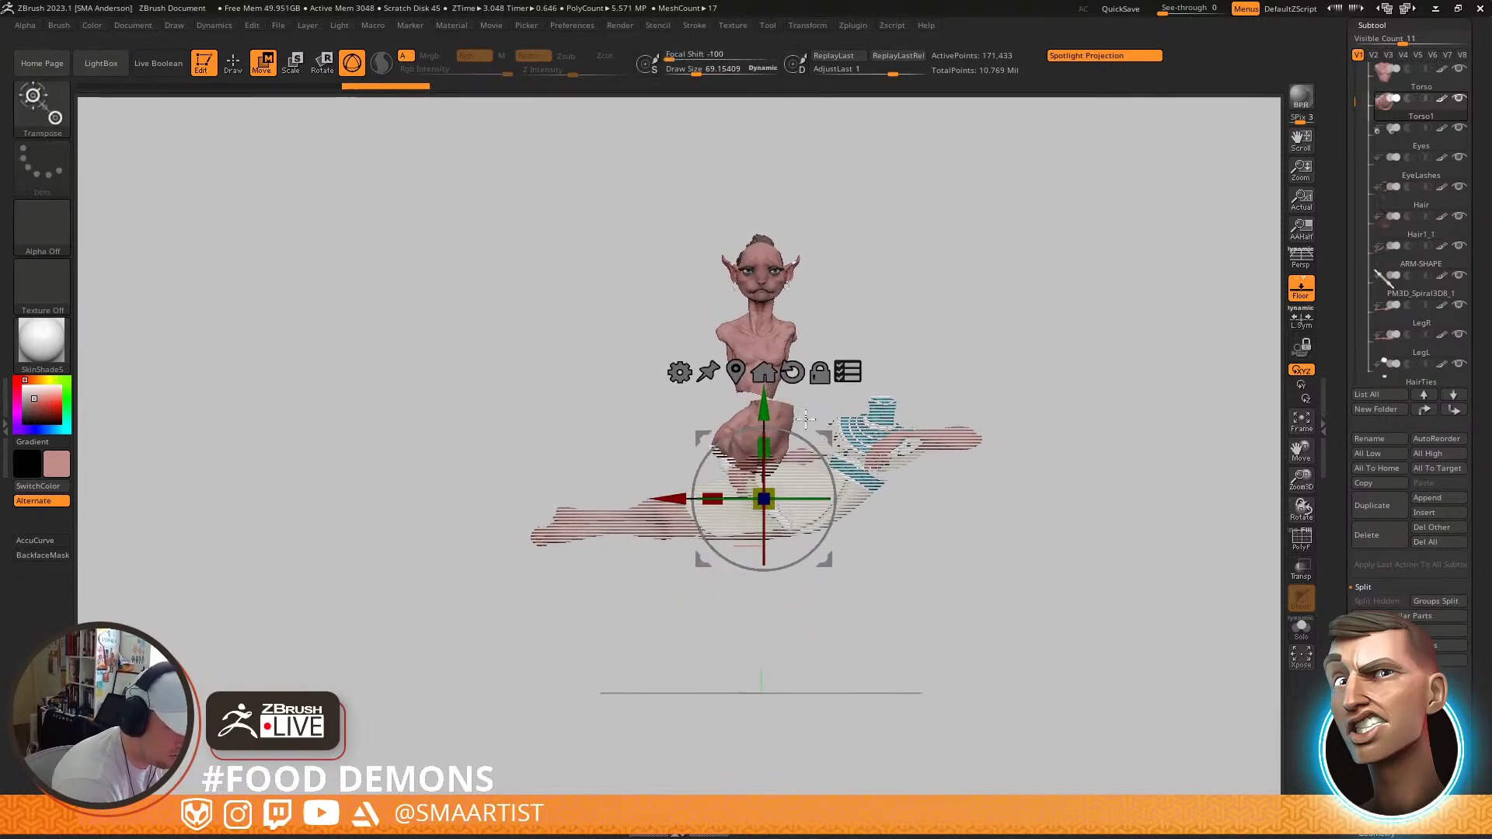
pyautogui.moveTo(765, 404); pyautogui.dragTo(766, 302)
pyautogui.keyDown('alt'); pyautogui.moveTo(882, 349); pyautogui.dragTo(892, 477, button='right'); pyautogui.keyUp('alt')
pyautogui.moveTo(893, 425)
pyautogui.mouseDown(button='right')
pyautogui.moveTo(966, 412)
pyautogui.moveTo(902, 400)
pyautogui.mouseUp(button='right')
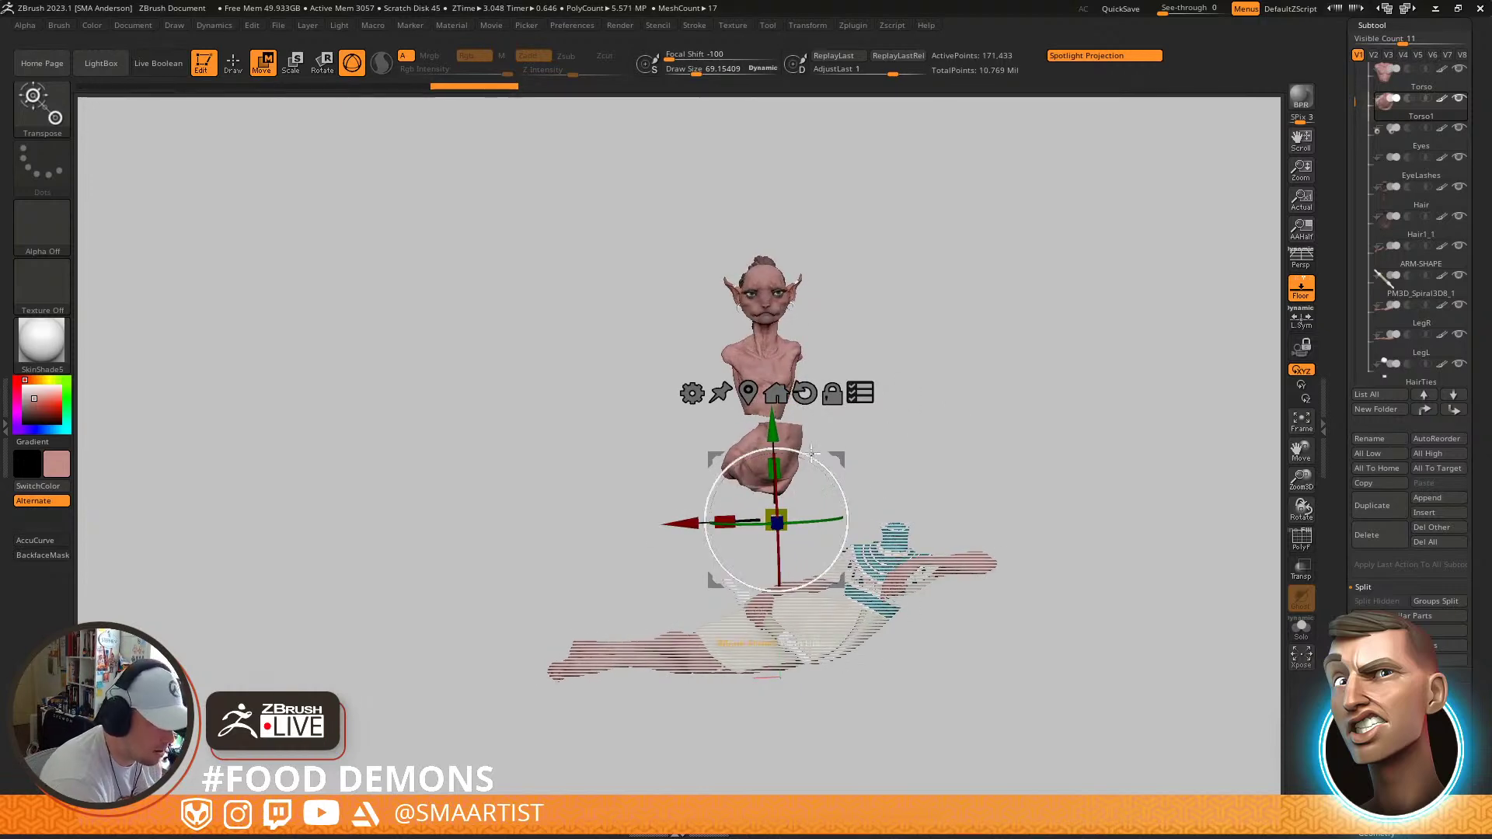
pyautogui.moveTo(773, 431); pyautogui.dragTo(771, 381)
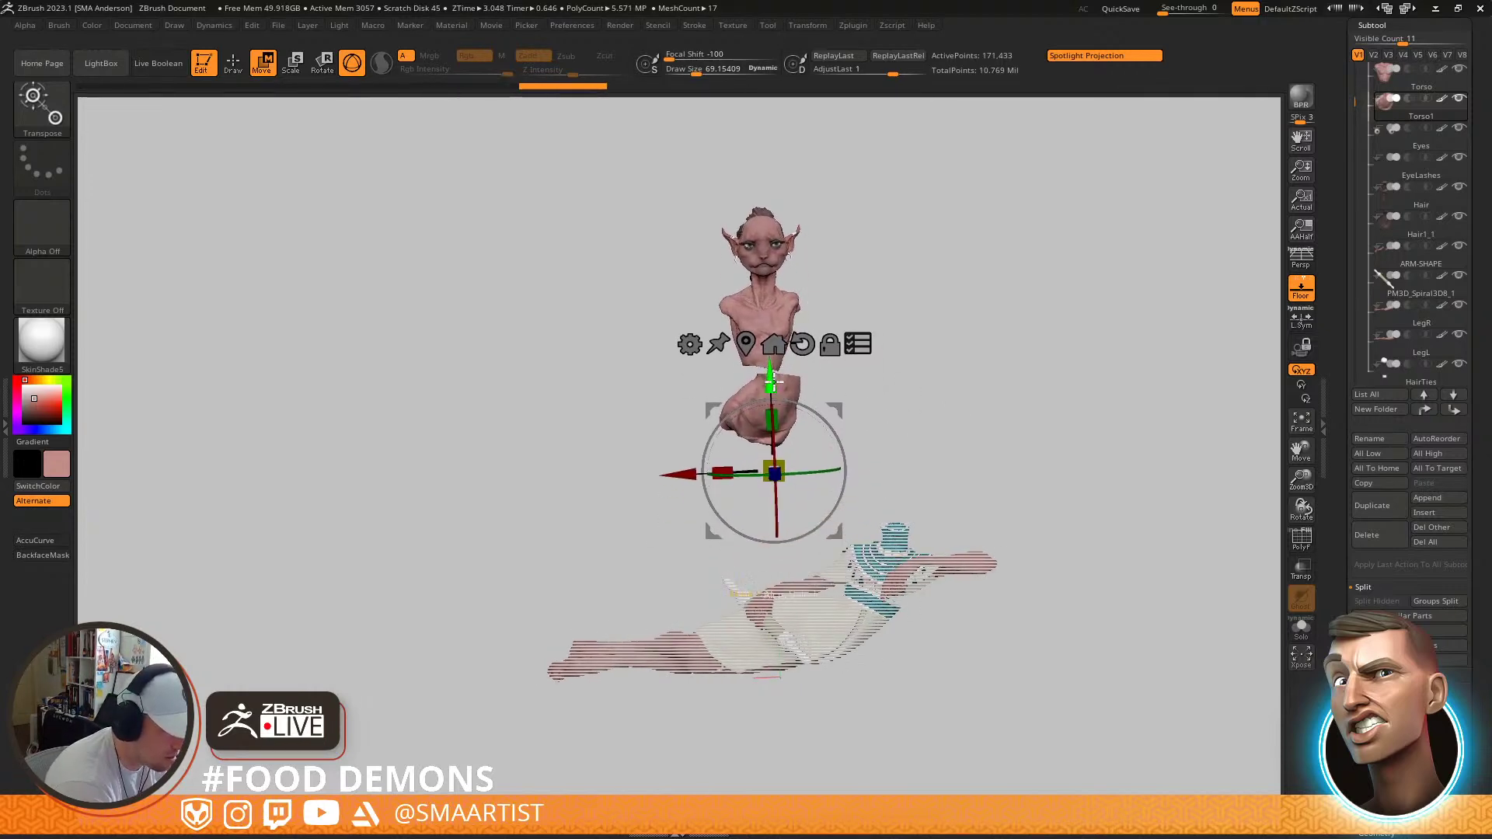
# Examine the beaded collar on the reclining body and the gap between the two raised torso halves
pyautogui.press('q')
pyautogui.moveTo(772, 397)
pyautogui.keyDown('alt'); pyautogui.mouseDown(button='right')
pyautogui.moveTo(794, 517)
pyautogui.moveTo(786, 372)
pyautogui.mouseUp(button='right'); pyautogui.keyUp('alt')
pyautogui.moveTo(842, 470); pyautogui.dragTo(956, 536, button='right')
pyautogui.keyDown('ctrl'); pyautogui.moveTo(956, 536); pyautogui.dragTo(991, 683, button='right'); pyautogui.keyUp('ctrl')
pyautogui.keyDown('alt'); pyautogui.moveTo(991, 683); pyautogui.dragTo(660, 409, button='right'); pyautogui.keyUp('alt')
pyautogui.keyDown('alt'); pyautogui.moveTo(1067, 651); pyautogui.dragTo(925, 442, button='right'); pyautogui.keyUp('alt')
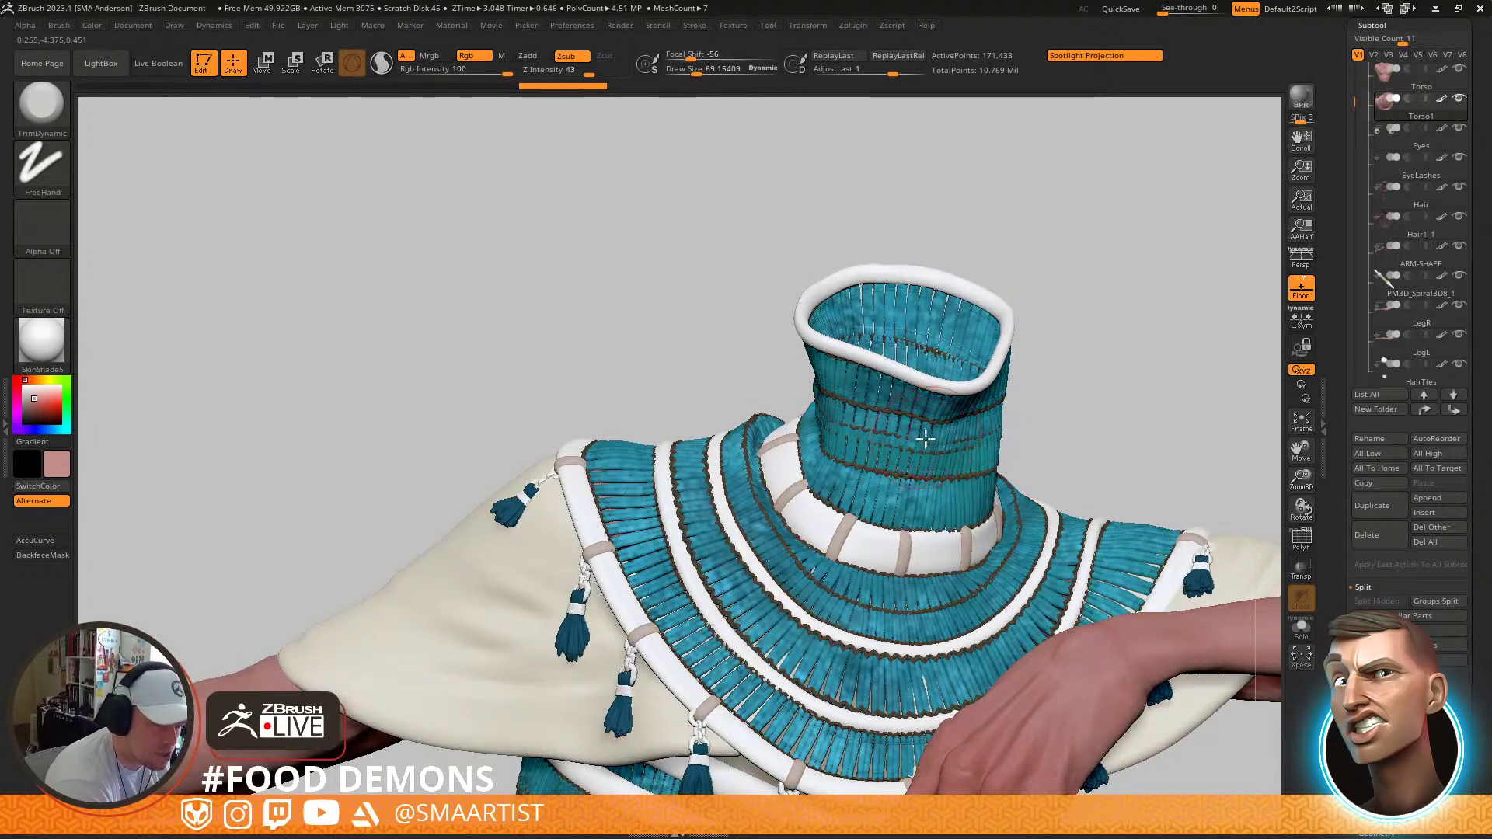
pyautogui.keyDown('alt'); pyautogui.moveTo(920, 418); pyautogui.dragTo(898, 281, button='right'); pyautogui.keyUp('alt')
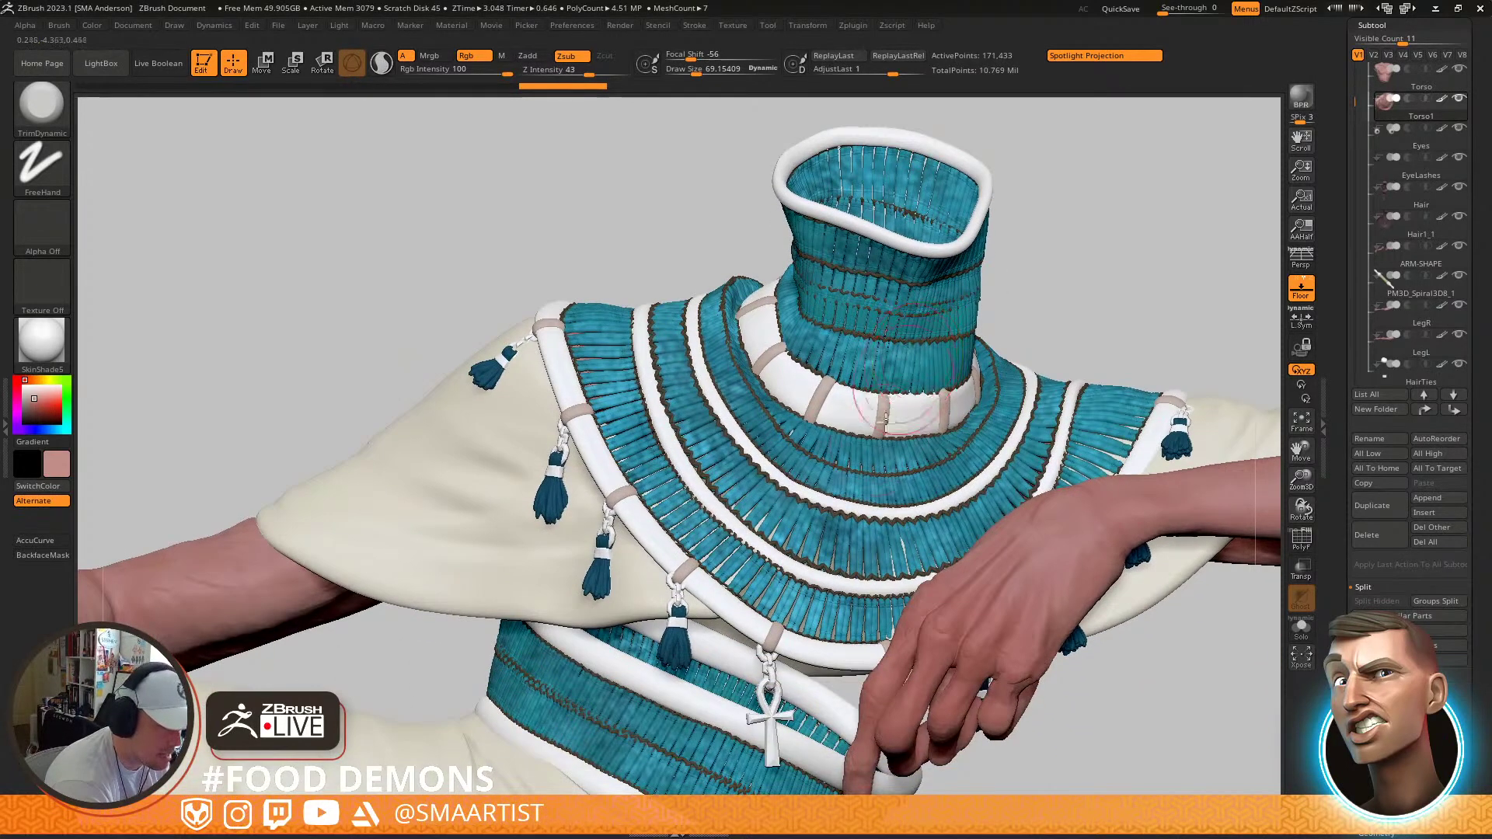
pyautogui.keyDown('alt'); pyautogui.moveTo(814, 589); pyautogui.dragTo(843, 433, button='right'); pyautogui.keyUp('alt')
pyautogui.moveTo(749, 566); pyautogui.dragTo(783, 373, button='right')
pyautogui.keyDown('alt'); pyautogui.moveTo(723, 334); pyautogui.dragTo(851, 734, button='right'); pyautogui.keyUp('alt')
pyautogui.moveTo(751, 526)
pyautogui.keyDown('alt'); pyautogui.mouseDown(button='right')
pyautogui.moveTo(858, 695)
pyautogui.moveTo(899, 477)
pyautogui.moveTo(1028, 703)
pyautogui.moveTo(927, 704)
pyautogui.moveTo(886, 572)
pyautogui.moveTo(893, 433)
pyautogui.moveTo(856, 394)
pyautogui.moveTo(856, 441)
pyautogui.mouseUp(button='right'); pyautogui.keyUp('alt')
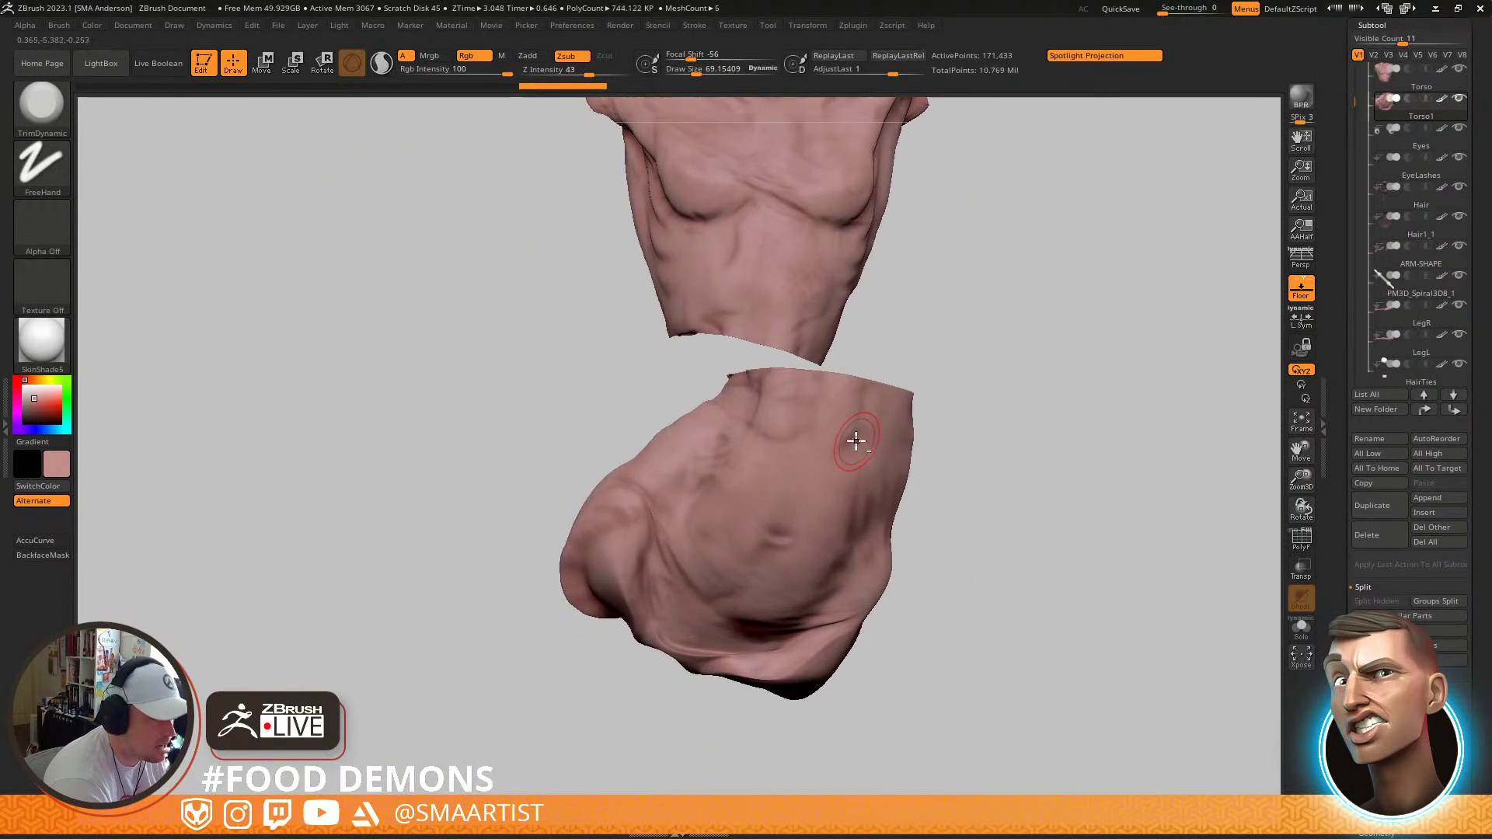
# Center the gizmo on the lower torso, isolate the piece and rotate it from below to face forward
pyautogui.hotkey('shift', 'f')
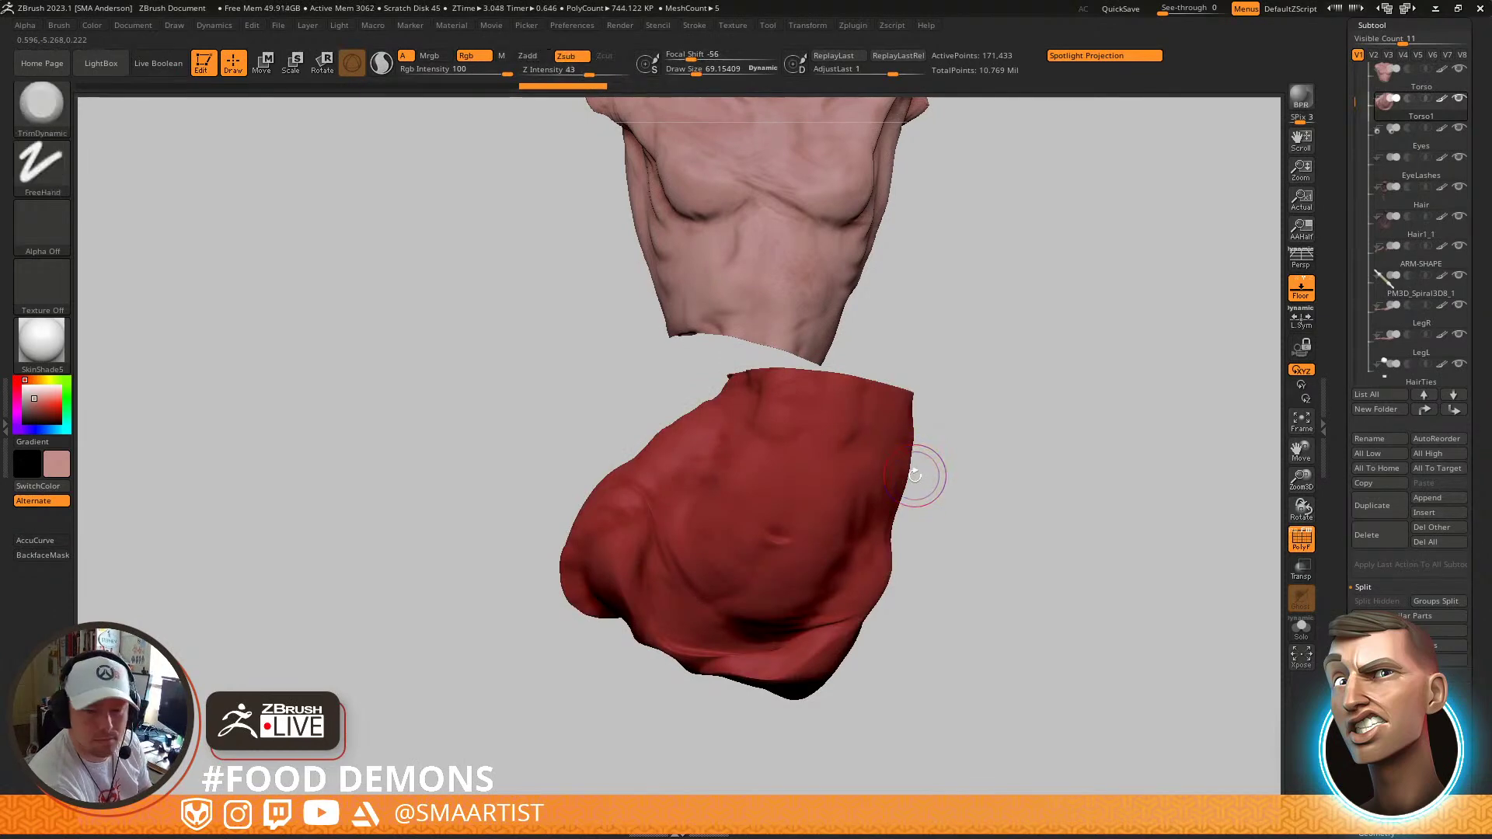
pyautogui.press('w')
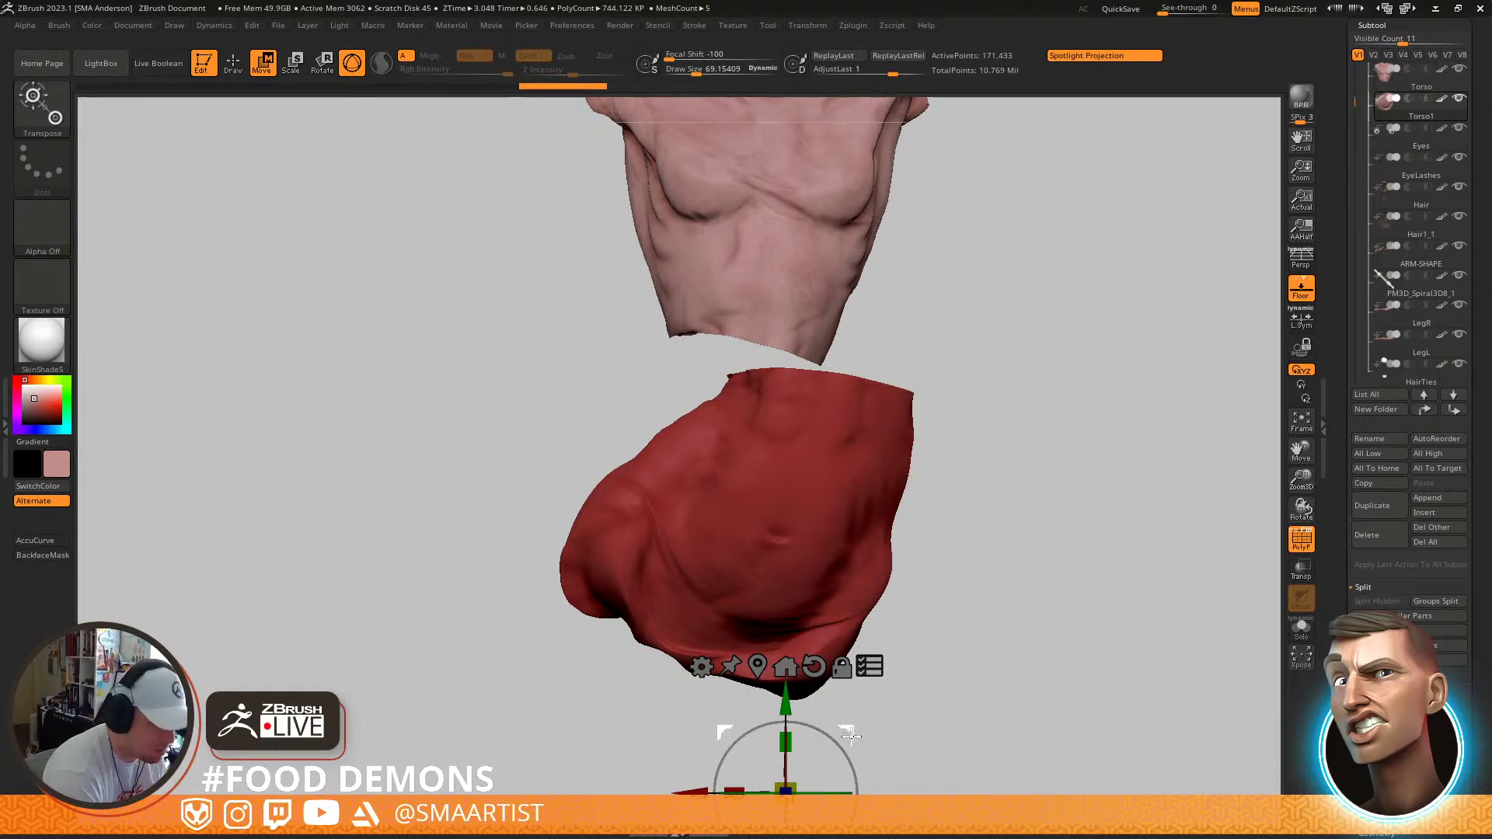
pyautogui.moveTo(845, 730); pyautogui.dragTo(919, 514)
pyautogui.keyDown('alt'); pyautogui.moveTo(901, 575); pyautogui.dragTo(940, 421); pyautogui.keyUp('alt')
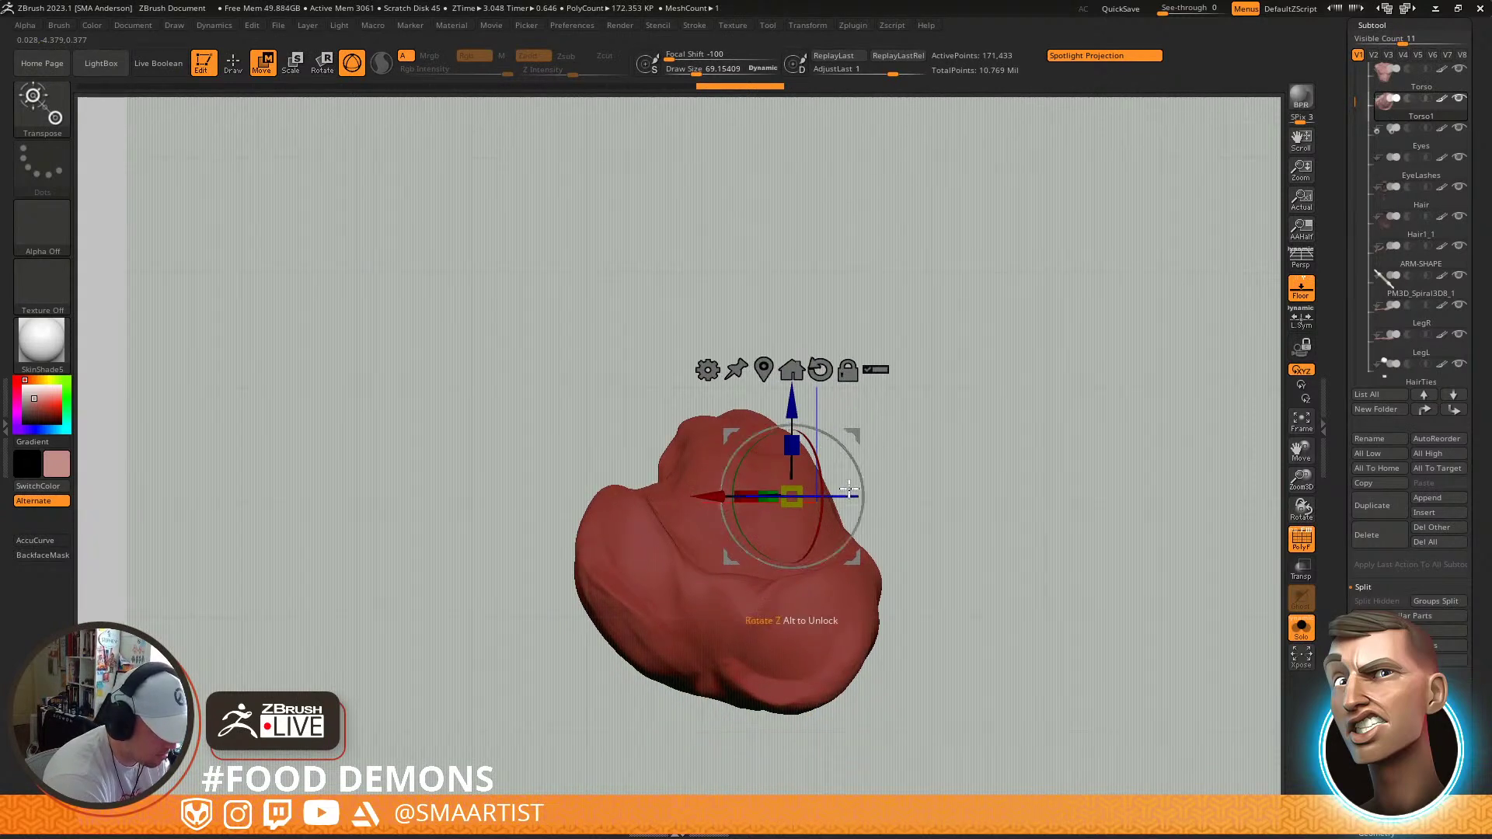
pyautogui.moveTo(827, 470); pyautogui.dragTo(937, 590)
pyautogui.keyDown('alt'); pyautogui.click(770, 475); pyautogui.keyUp('alt')
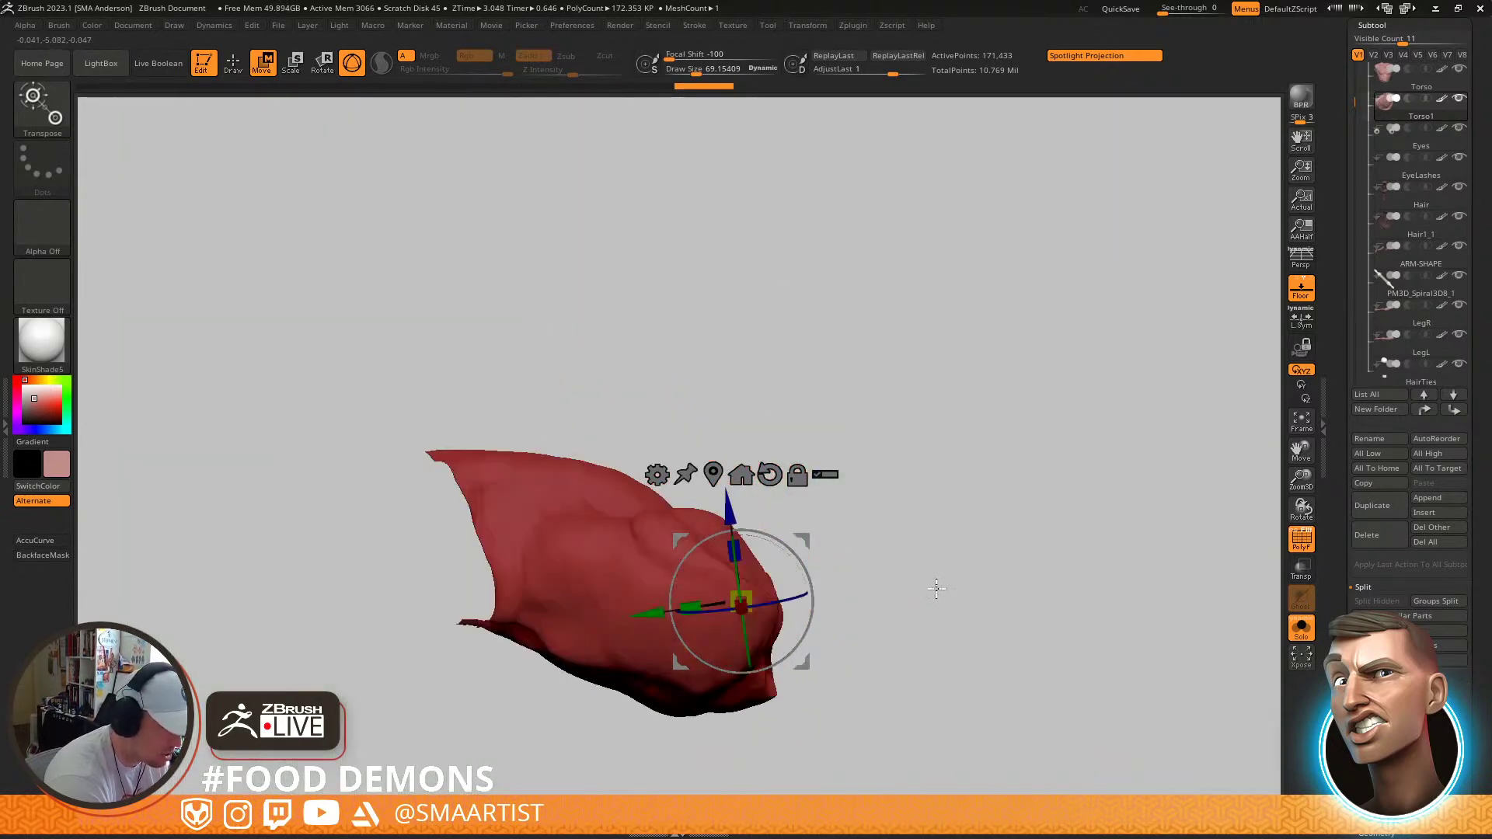
pyautogui.moveTo(906, 536)
pyautogui.mouseDown()
pyautogui.moveTo(1015, 443)
pyautogui.moveTo(949, 433)
pyautogui.moveTo(926, 466)
pyautogui.mouseUp()
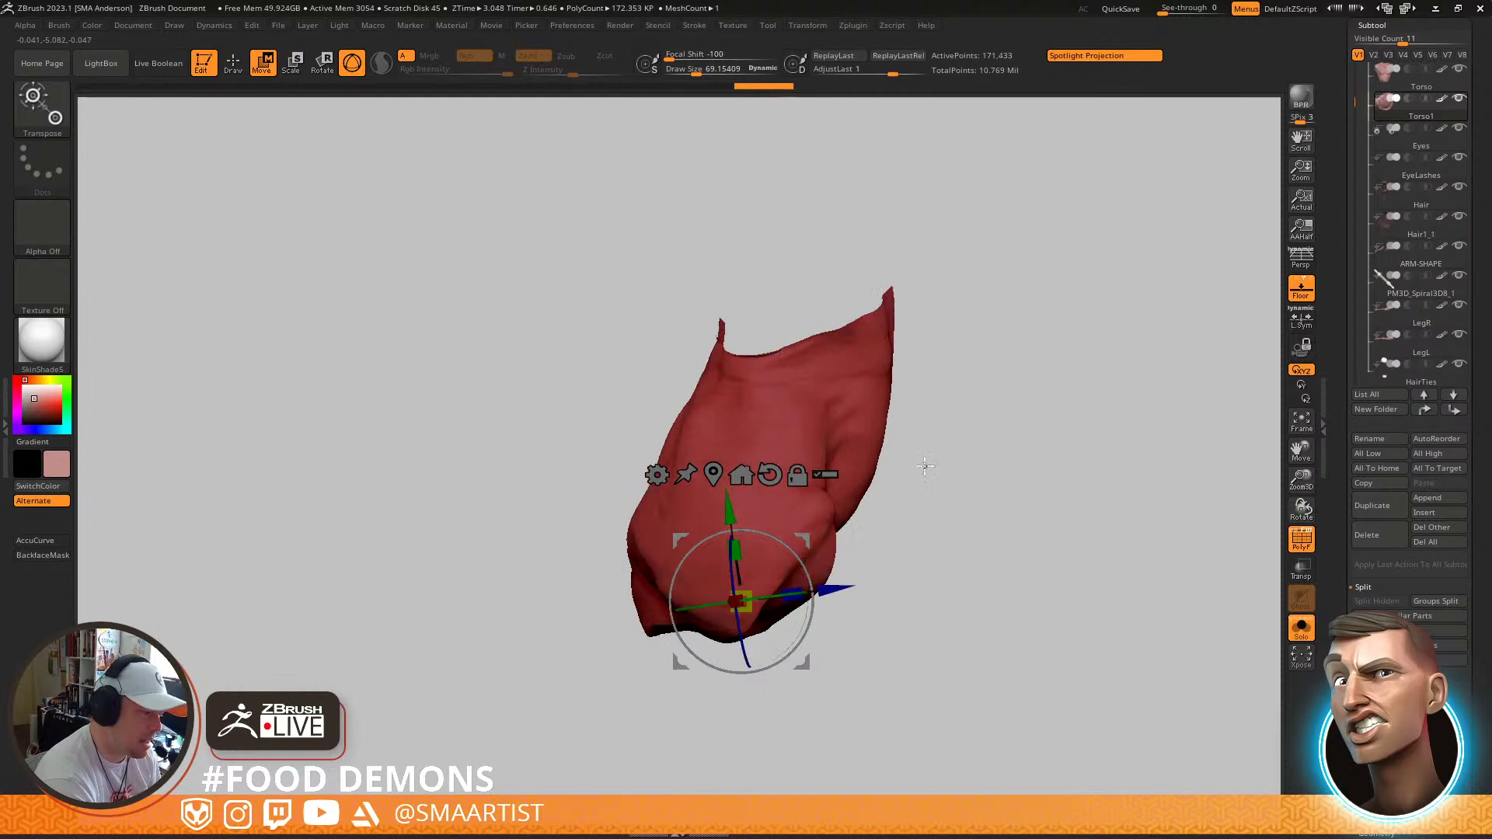
# Show all the parts again and shift the lower torso so its waist lines up beneath the upper torso in side view
pyautogui.press('ctrl')
pyautogui.hotkey('ctrl', 'shift', 's')
pyautogui.moveTo(982, 480)
pyautogui.keyDown('ctrl'); pyautogui.mouseDown(button='right')
pyautogui.moveTo(979, 433)
pyautogui.moveTo(960, 460)
pyautogui.mouseUp(button='right'); pyautogui.keyUp('ctrl')
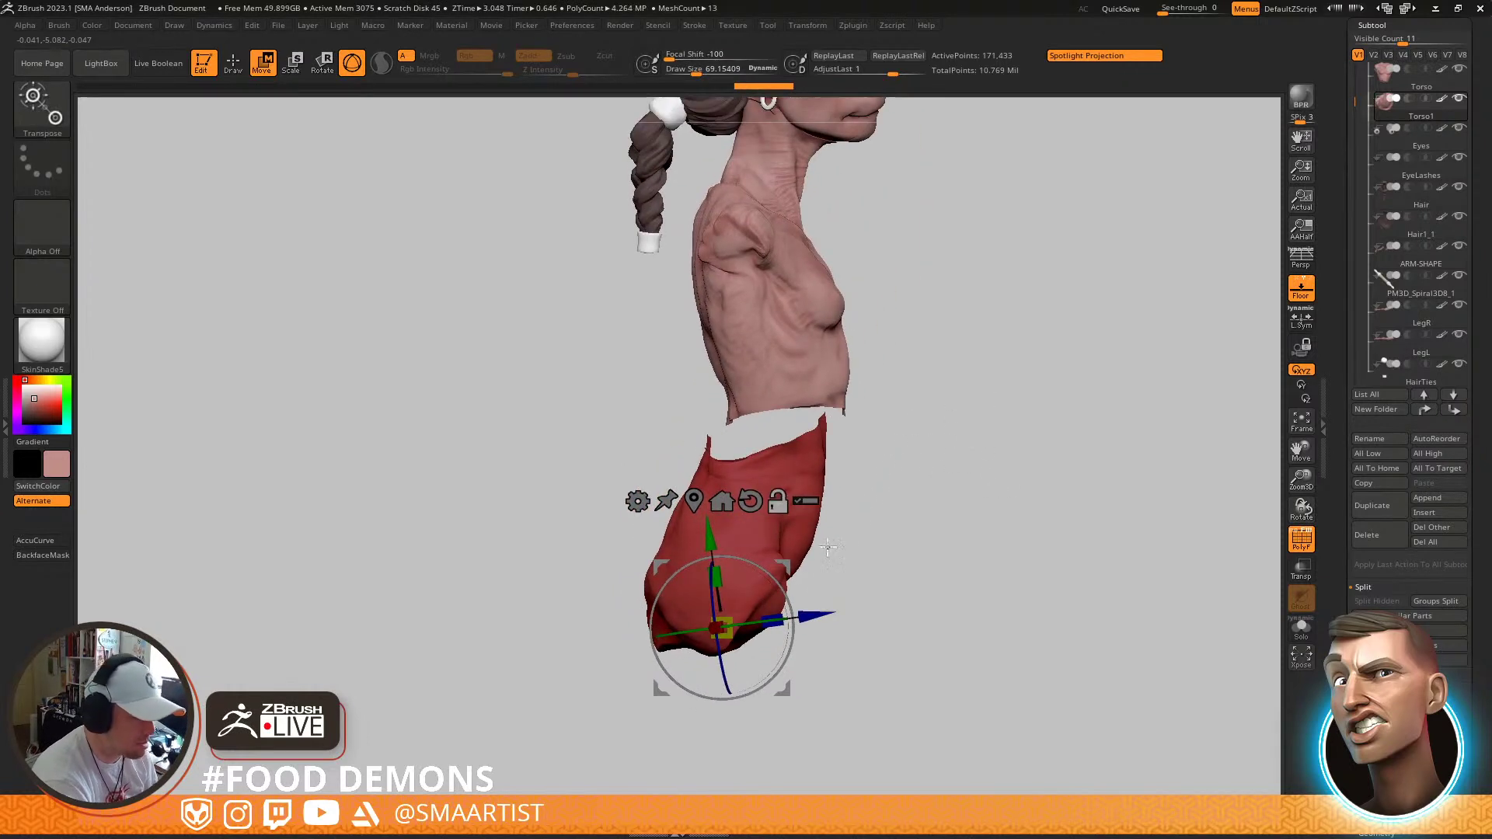
pyautogui.moveTo(787, 564); pyautogui.dragTo(805, 545)
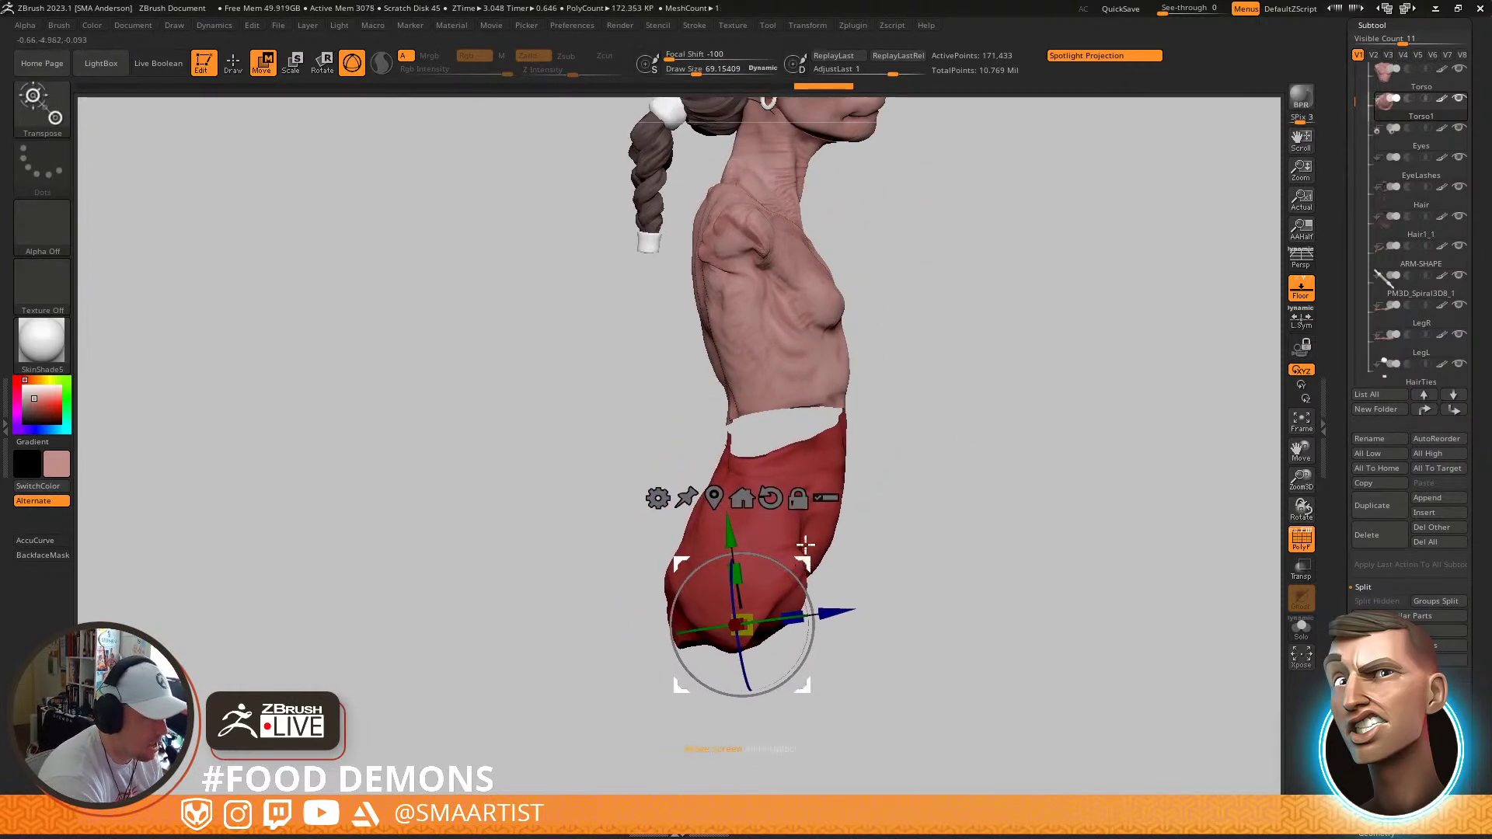
pyautogui.hotkey('ctrl', 'z')
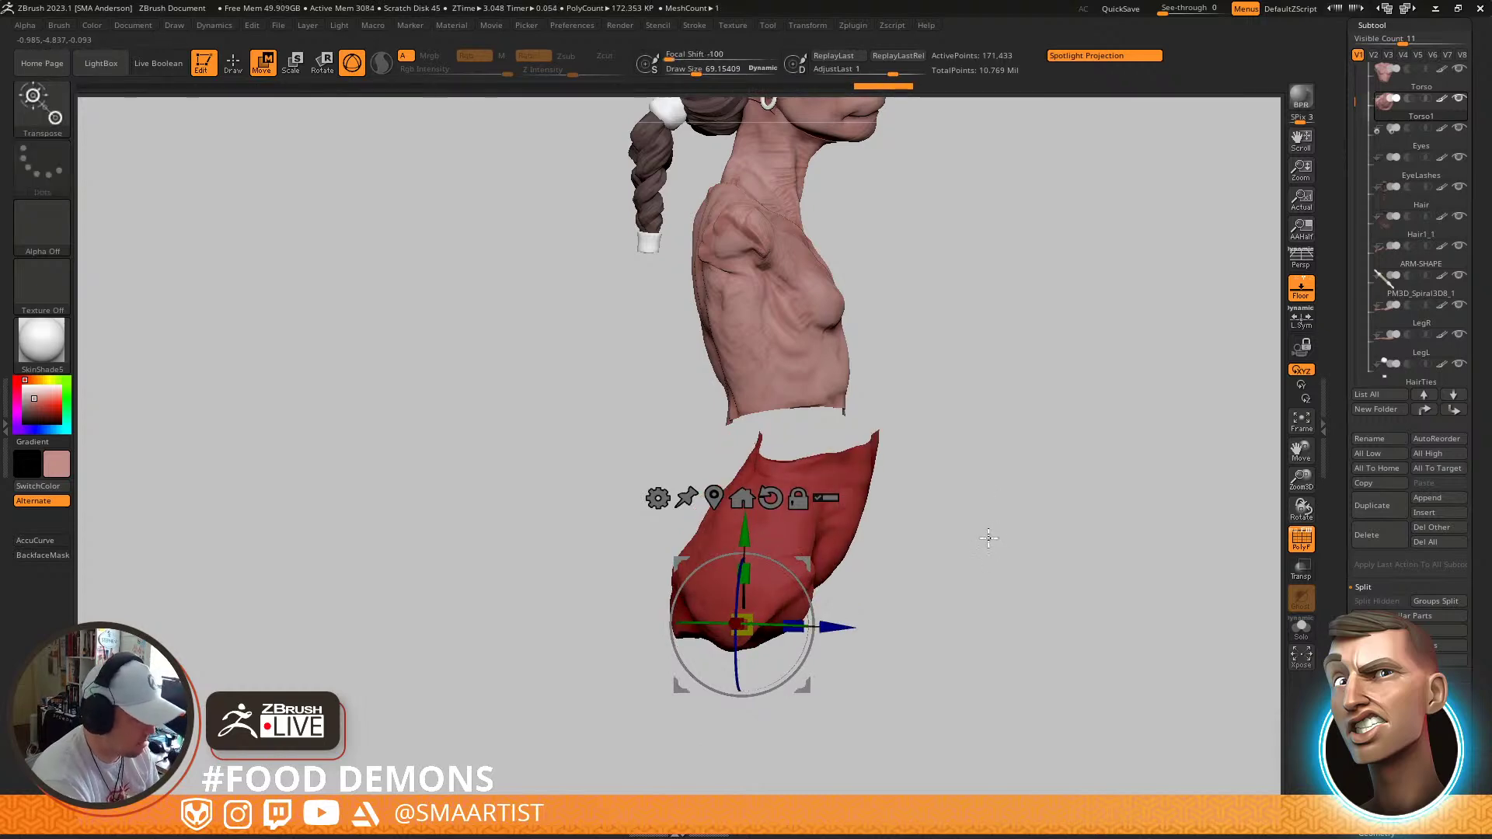
pyautogui.hotkey('ctrl', 'shift', 'z')
pyautogui.moveTo(986, 539)
pyautogui.mouseDown()
pyautogui.moveTo(955, 516)
pyautogui.moveTo(907, 526)
pyautogui.moveTo(919, 523)
pyautogui.mouseUp()
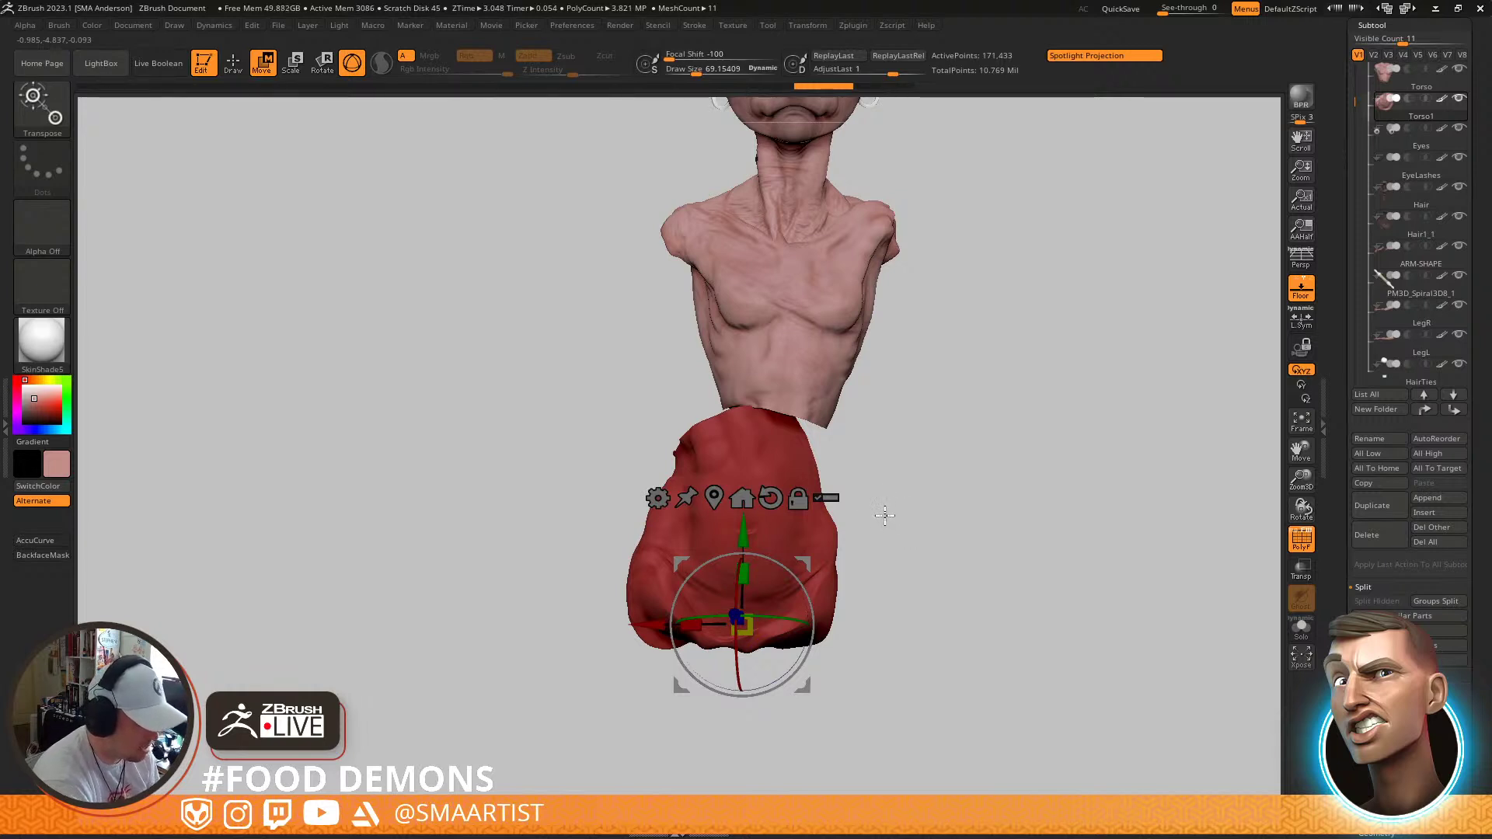
# Place a transpose line along the lower torso and rotate the piece so its abdomen faces forward
pyautogui.press('y')
pyautogui.moveTo(755, 536); pyautogui.dragTo(677, 336)
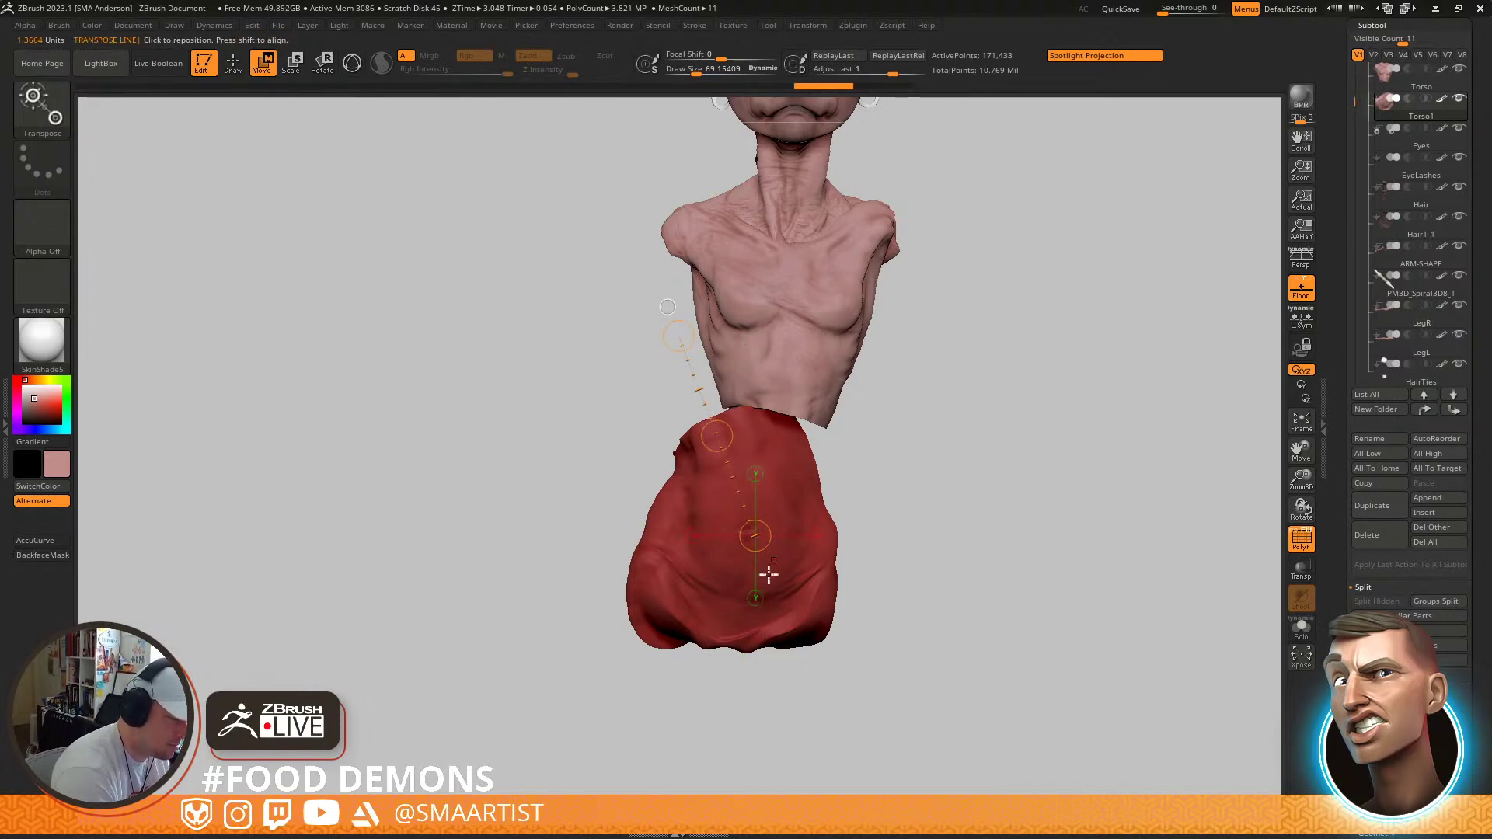
pyautogui.moveTo(752, 626); pyautogui.dragTo(738, 488)
pyautogui.moveTo(764, 586); pyautogui.dragTo(811, 467)
pyautogui.press('r')
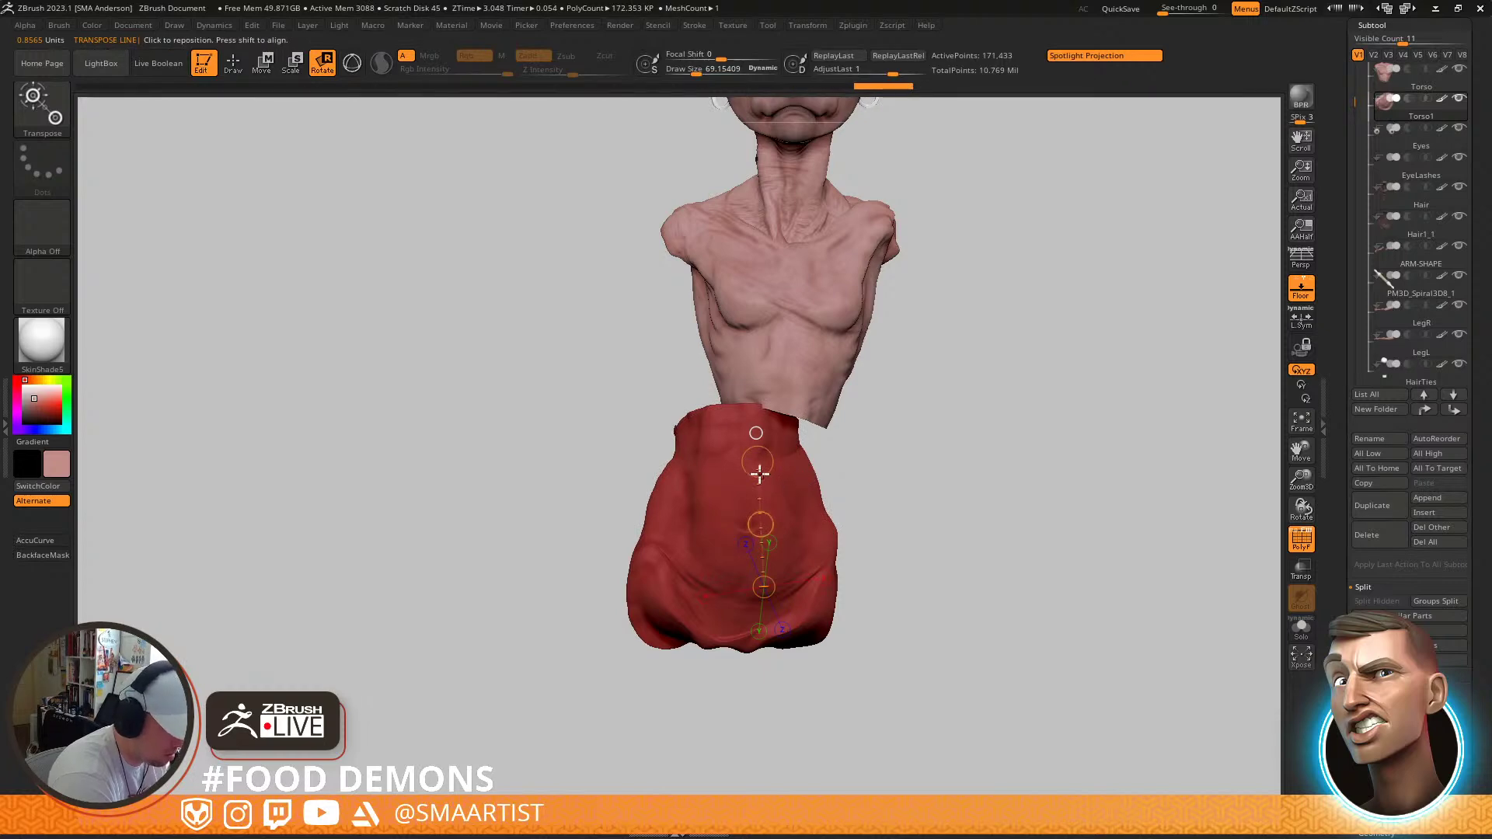
pyautogui.press('w')
pyautogui.moveTo(763, 464); pyautogui.dragTo(774, 464)
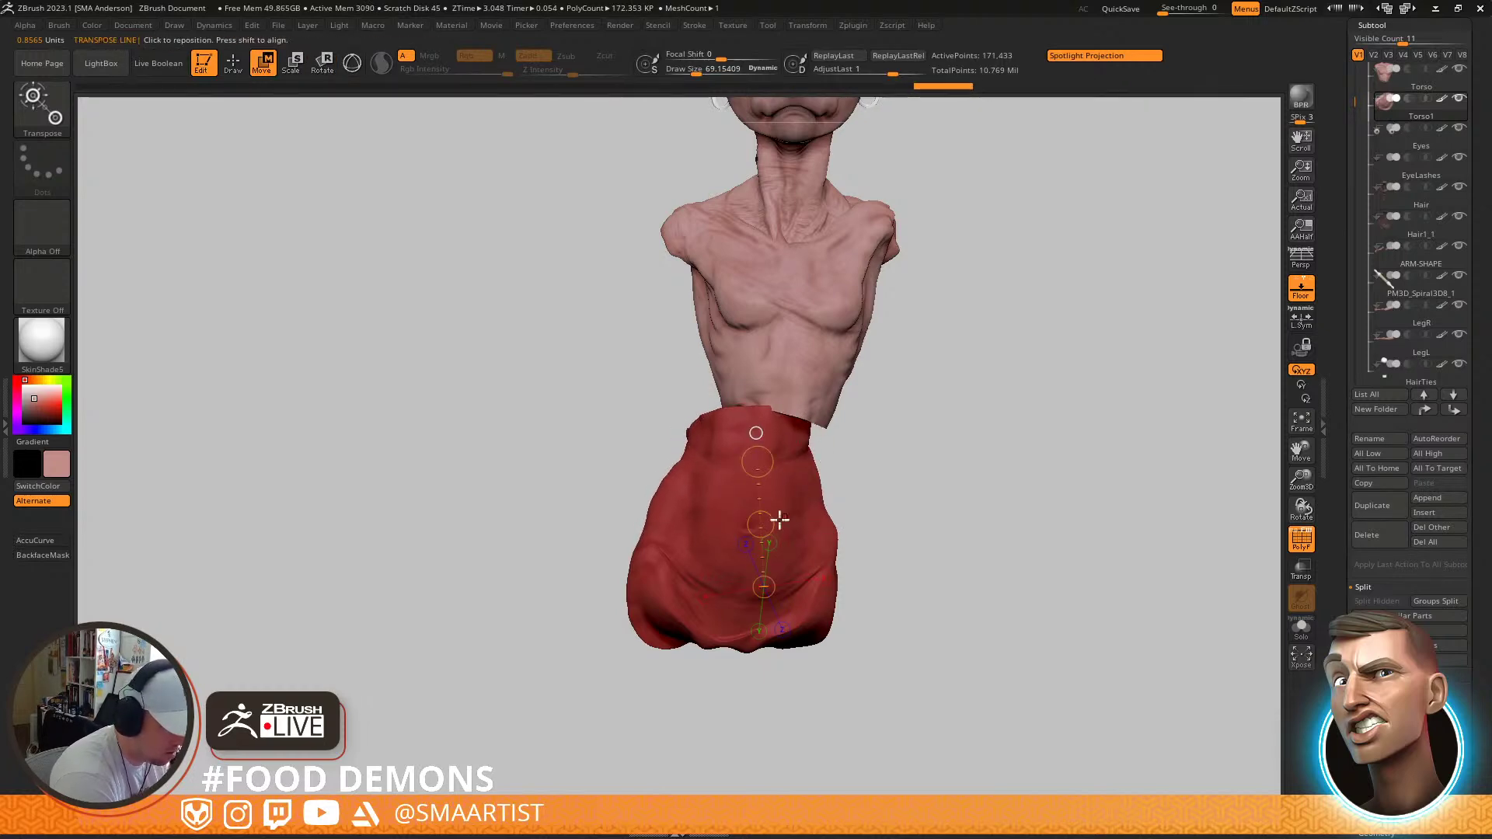
# Finish turning the lower torso with the transpose line and move it until its waist meets the upper torso
pyautogui.moveTo(754, 460); pyautogui.dragTo(736, 461)
pyautogui.press('w')
pyautogui.moveTo(759, 526); pyautogui.dragTo(766, 462)
pyautogui.press('r')
pyautogui.press('w')
pyautogui.moveTo(760, 524); pyautogui.dragTo(757, 523)
pyautogui.press('q')
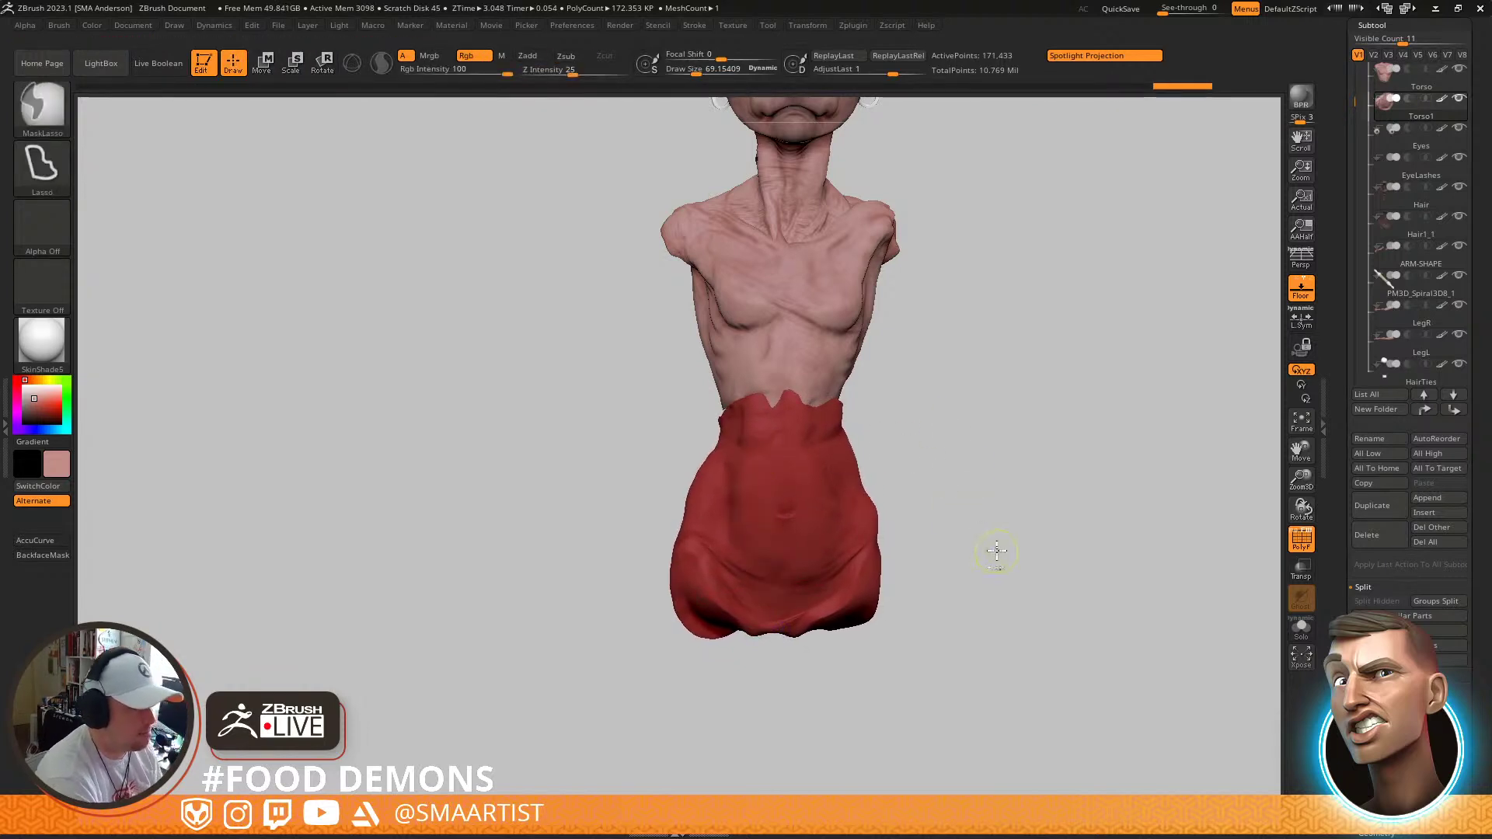
# Turn off the polyframe display and examine the waist overlap between the two torso halves from several angles
pyautogui.press('f')
pyautogui.hotkey('shift', 'f')
pyautogui.moveTo(878, 510)
pyautogui.mouseDown()
pyautogui.moveTo(949, 513)
pyautogui.moveTo(890, 494)
pyautogui.mouseUp()
pyautogui.moveTo(890, 495); pyautogui.dragTo(848, 509, button='right')
pyautogui.keyDown('ctrl'); pyautogui.moveTo(848, 509); pyautogui.dragTo(877, 683, button='right'); pyautogui.keyUp('ctrl')
pyautogui.keyDown('alt'); pyautogui.moveTo(877, 684); pyautogui.dragTo(889, 443, button='right'); pyautogui.keyUp('alt')
pyautogui.keyDown('alt'); pyautogui.moveTo(1010, 424); pyautogui.dragTo(1002, 381, button='right'); pyautogui.keyUp('alt')
pyautogui.keyDown('ctrl'); pyautogui.moveTo(842, 487); pyautogui.dragTo(860, 521, button='right'); pyautogui.keyUp('ctrl')
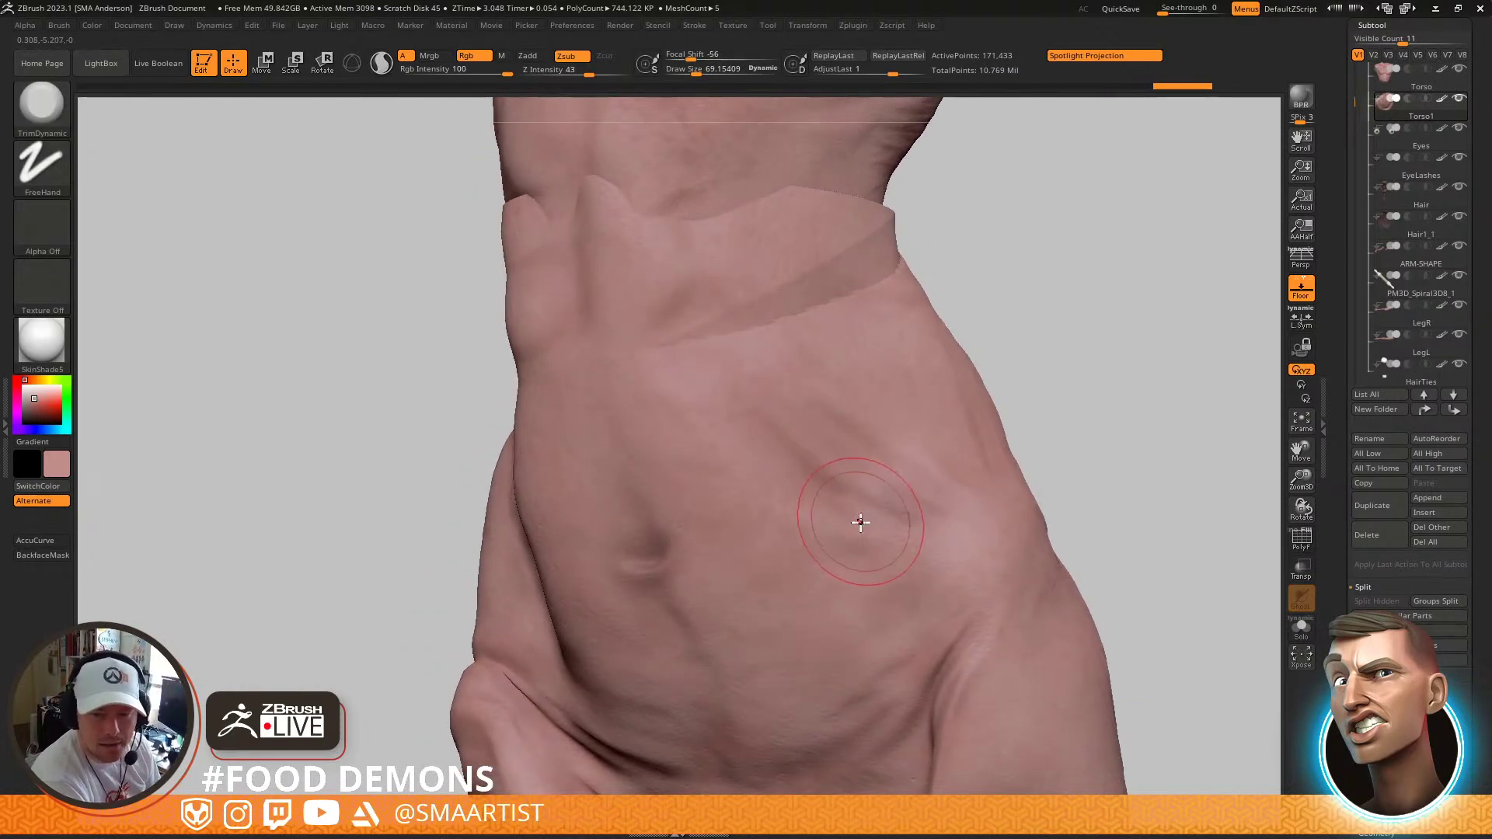
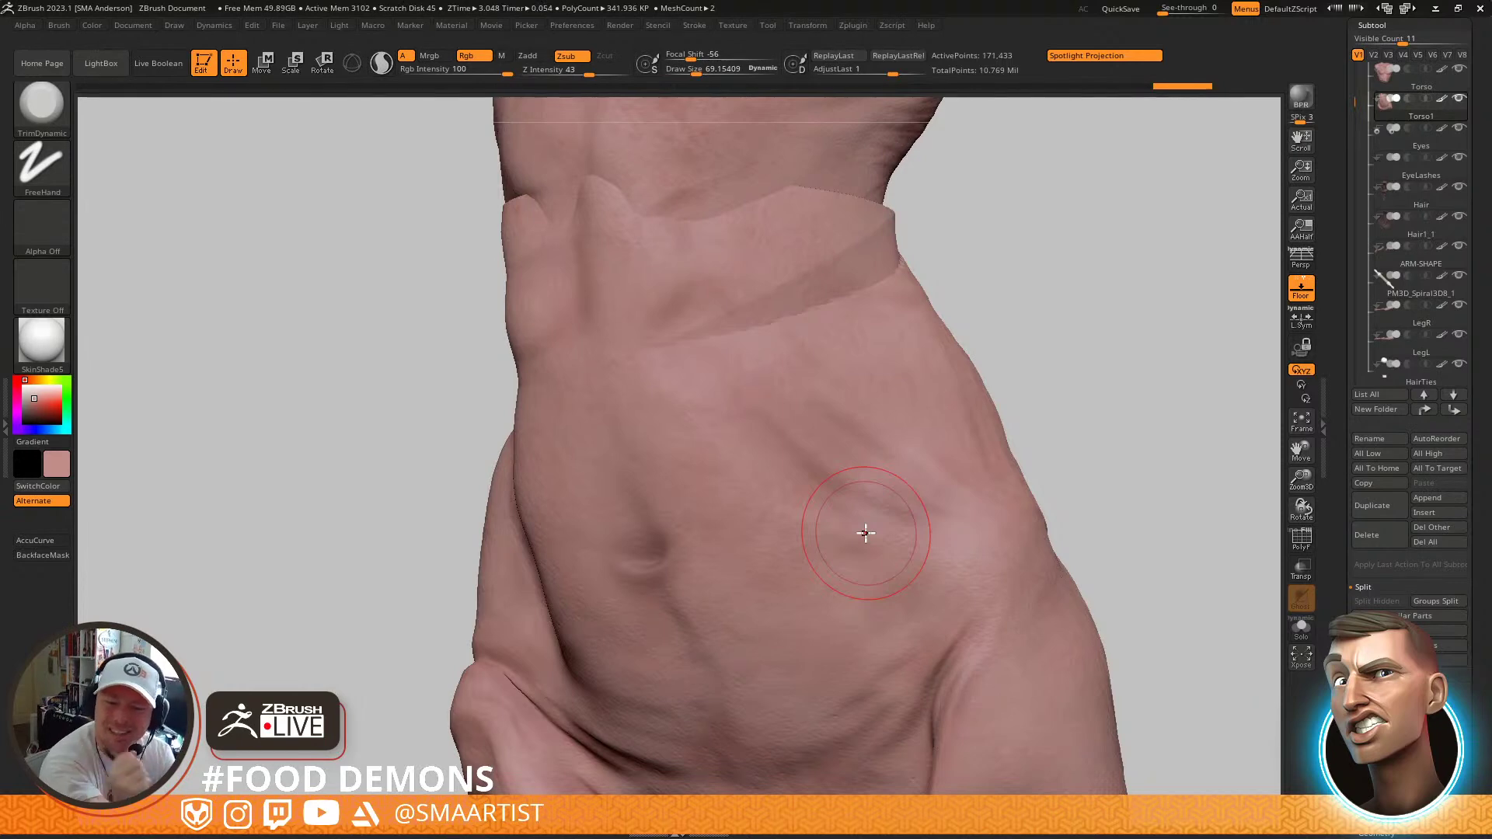
pyautogui.moveTo(1032, 366); pyautogui.dragTo(1059, 386)
pyautogui.moveTo(1059, 386)
pyautogui.keyDown('ctrl'); pyautogui.mouseDown(button='right')
pyautogui.moveTo(1012, 350)
pyautogui.moveTo(998, 359)
pyautogui.mouseUp(button='right'); pyautogui.keyUp('ctrl')
pyautogui.keyDown('alt'); pyautogui.moveTo(997, 359); pyautogui.dragTo(959, 437, button='right'); pyautogui.keyUp('alt')
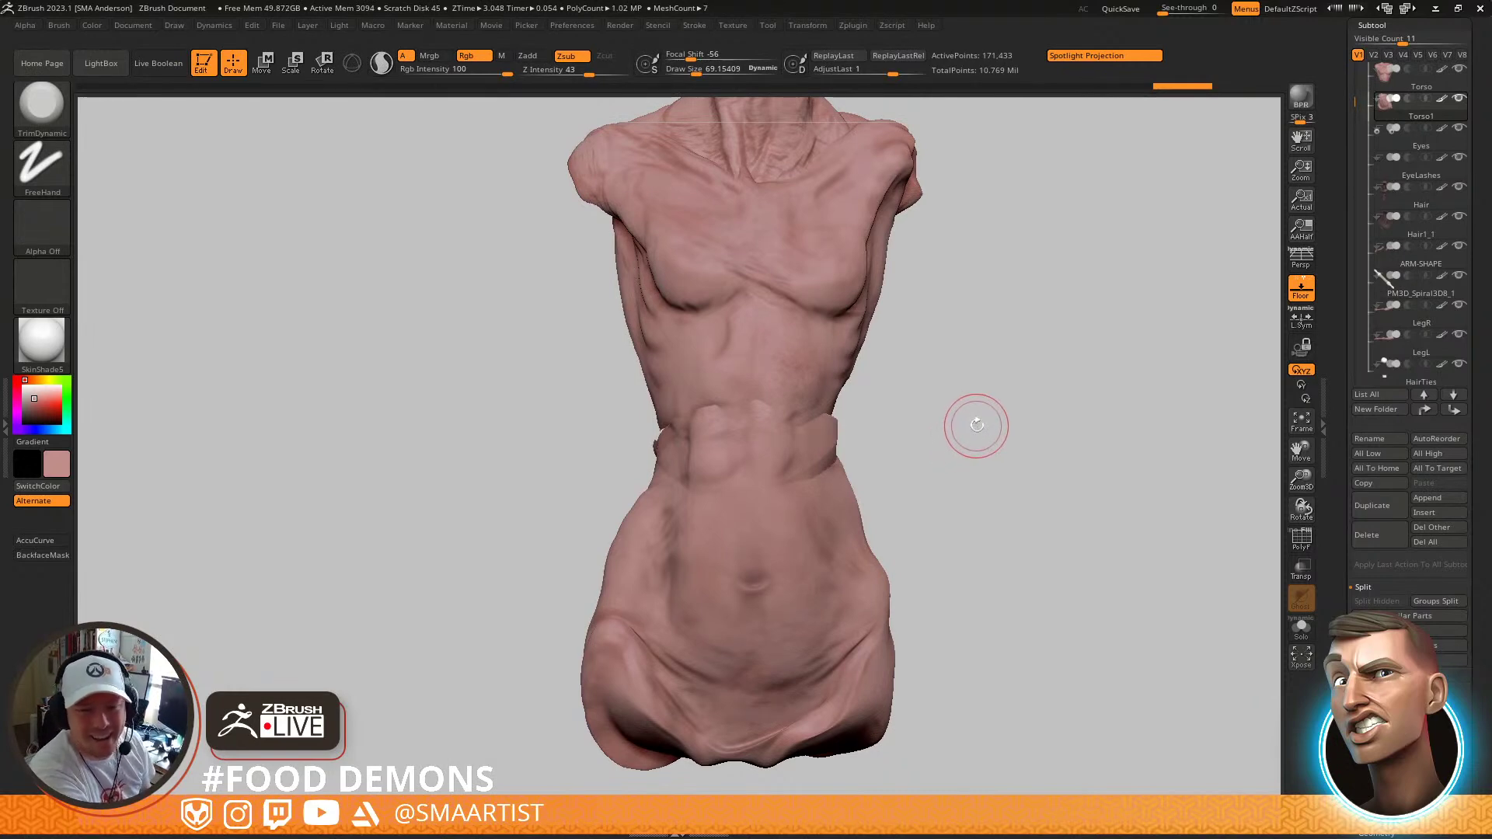
pyautogui.moveTo(999, 376); pyautogui.dragTo(959, 436)
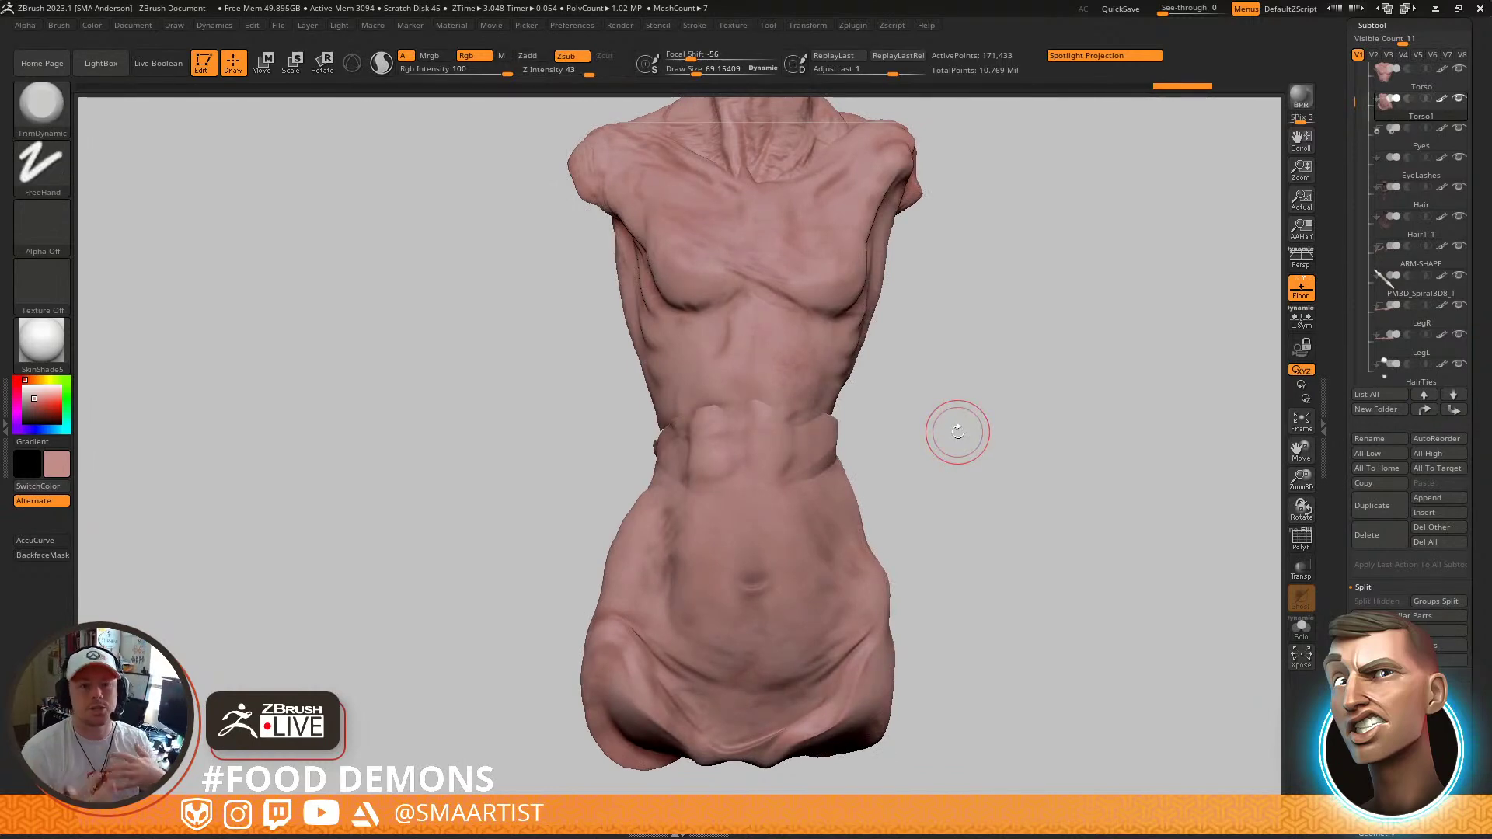
pyautogui.moveTo(1039, 523)
pyautogui.keyDown('ctrl'); pyautogui.mouseDown(button='right')
pyautogui.moveTo(966, 487)
pyautogui.moveTo(951, 515)
pyautogui.mouseUp(button='right'); pyautogui.keyUp('ctrl')
pyautogui.moveTo(963, 507)
pyautogui.mouseDown()
pyautogui.moveTo(950, 510)
pyautogui.moveTo(980, 512)
pyautogui.moveTo(949, 492)
pyautogui.moveTo(956, 435)
pyautogui.moveTo(949, 592)
pyautogui.moveTo(948, 523)
pyautogui.moveTo(893, 598)
pyautogui.mouseUp()
pyautogui.rightClick(893, 598)
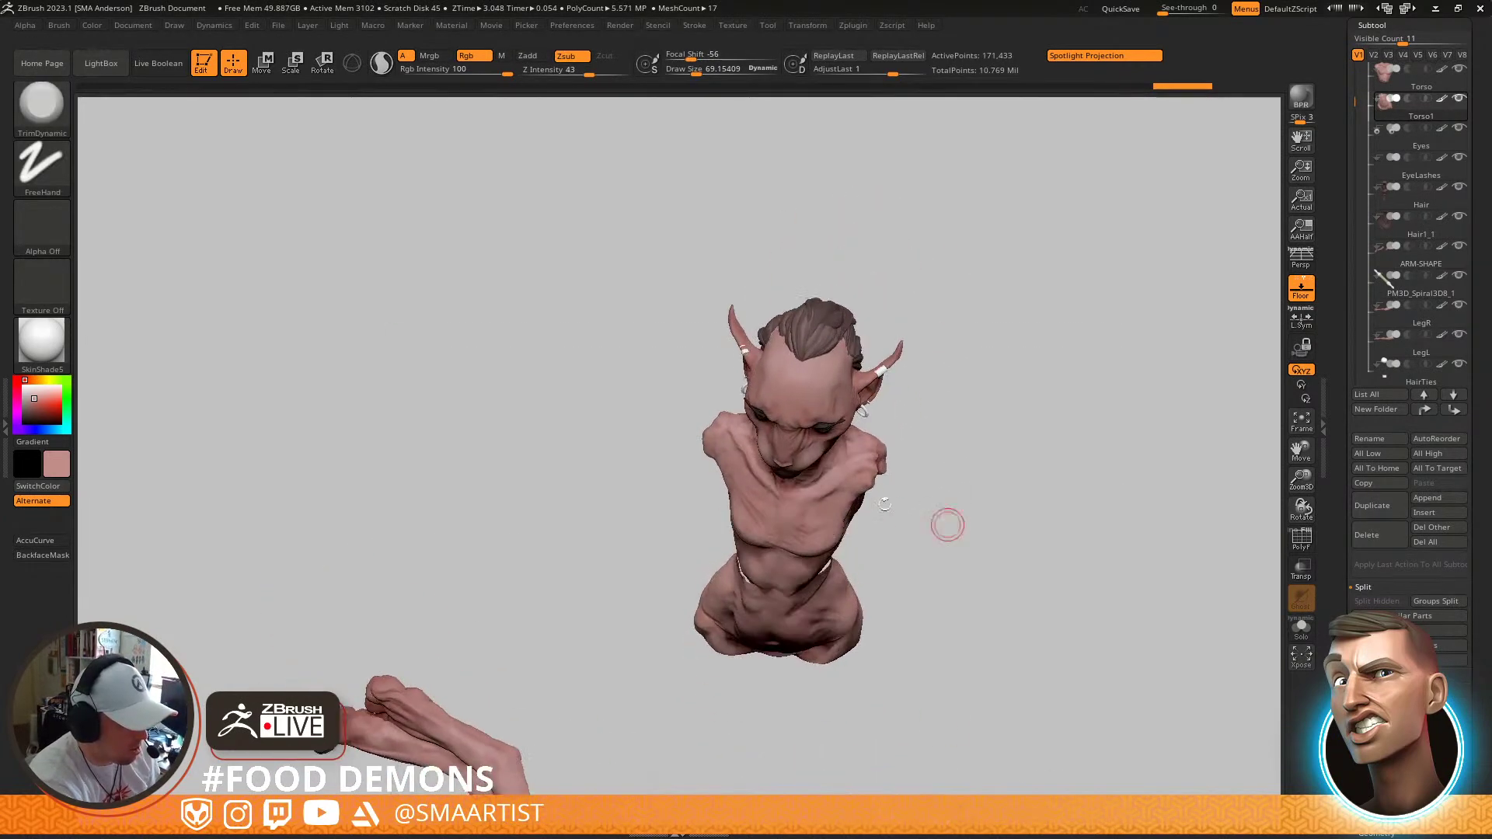
# Make the upper torso active, isolate it and adjust its chest contour from above with the Move brush at draw size about 208
pyautogui.keyDown('alt'); pyautogui.click(823, 519); pyautogui.keyUp('alt')
pyautogui.hotkey('ctrl', 'shift', 's')
pyautogui.moveTo(929, 470); pyautogui.dragTo(931, 516)
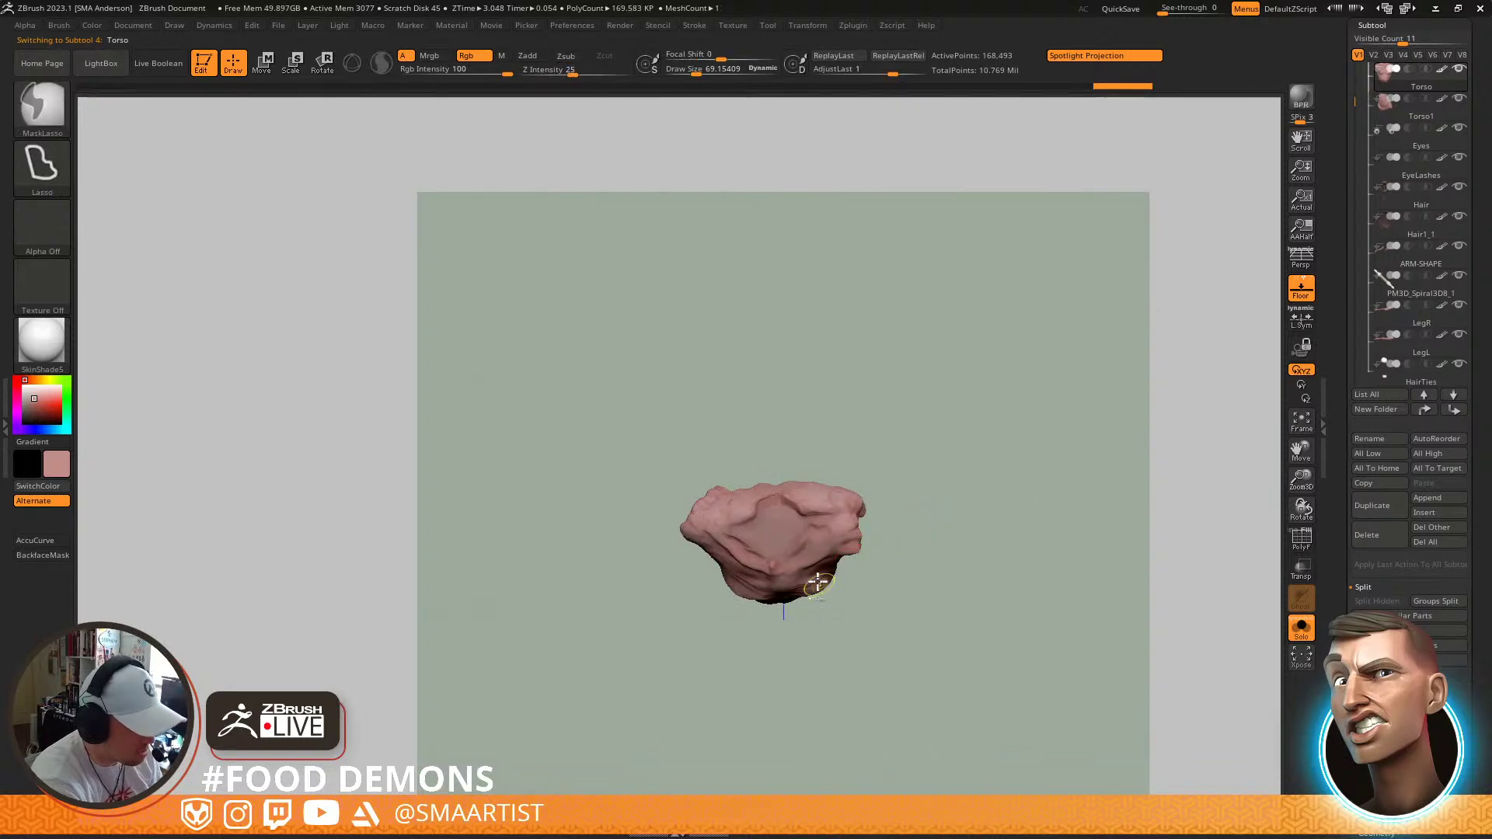
pyautogui.keyDown('ctrl'); pyautogui.moveTo(820, 583); pyautogui.dragTo(849, 623, button='right'); pyautogui.keyUp('ctrl')
pyautogui.press('b')
pyautogui.press('m')
pyautogui.press('v')
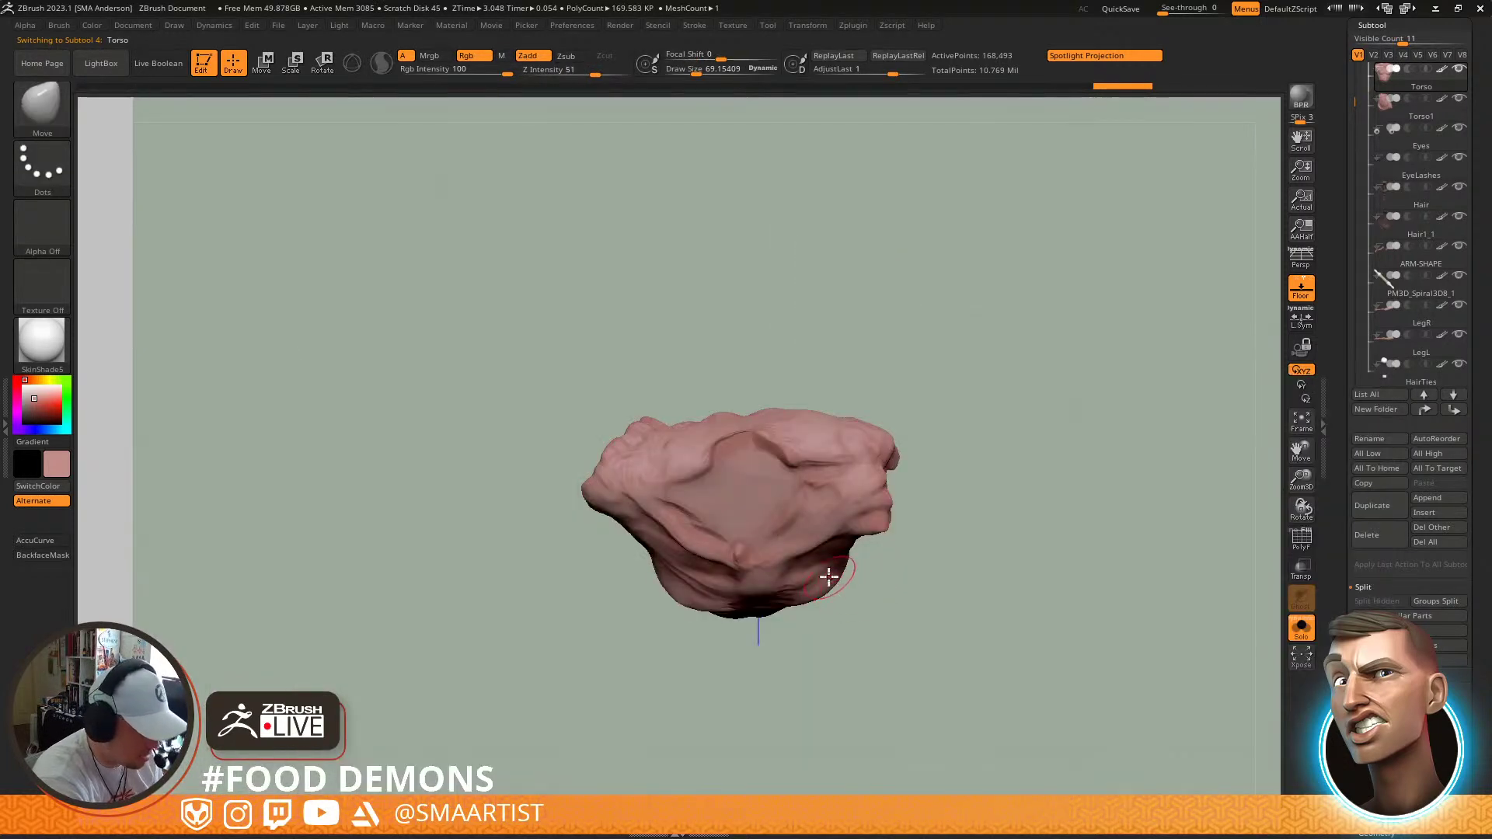
pyautogui.press('s')
pyautogui.moveTo(846, 581); pyautogui.dragTo(847, 581)
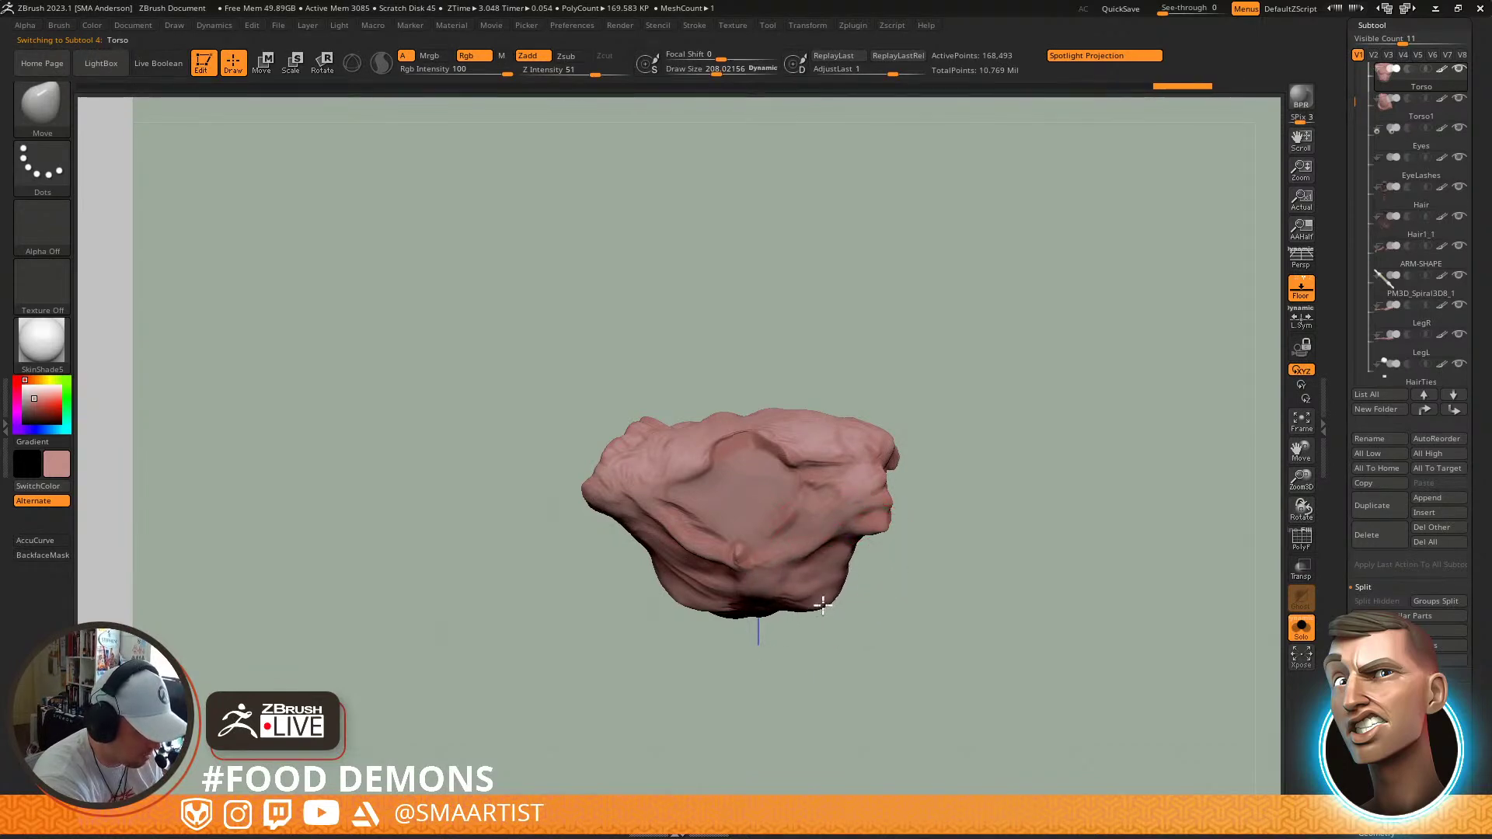
# Reduce the Move brush to draw size about 86, check the isolated chest up close and show all the parts again
pyautogui.moveTo(844, 556)
pyautogui.mouseDown(button='right')
pyautogui.moveTo(843, 510)
pyautogui.moveTo(862, 679)
pyautogui.moveTo(860, 483)
pyautogui.moveTo(759, 493)
pyautogui.moveTo(752, 546)
pyautogui.mouseUp(button='right')
pyautogui.press('s')
pyautogui.moveTo(753, 510); pyautogui.dragTo(744, 509)
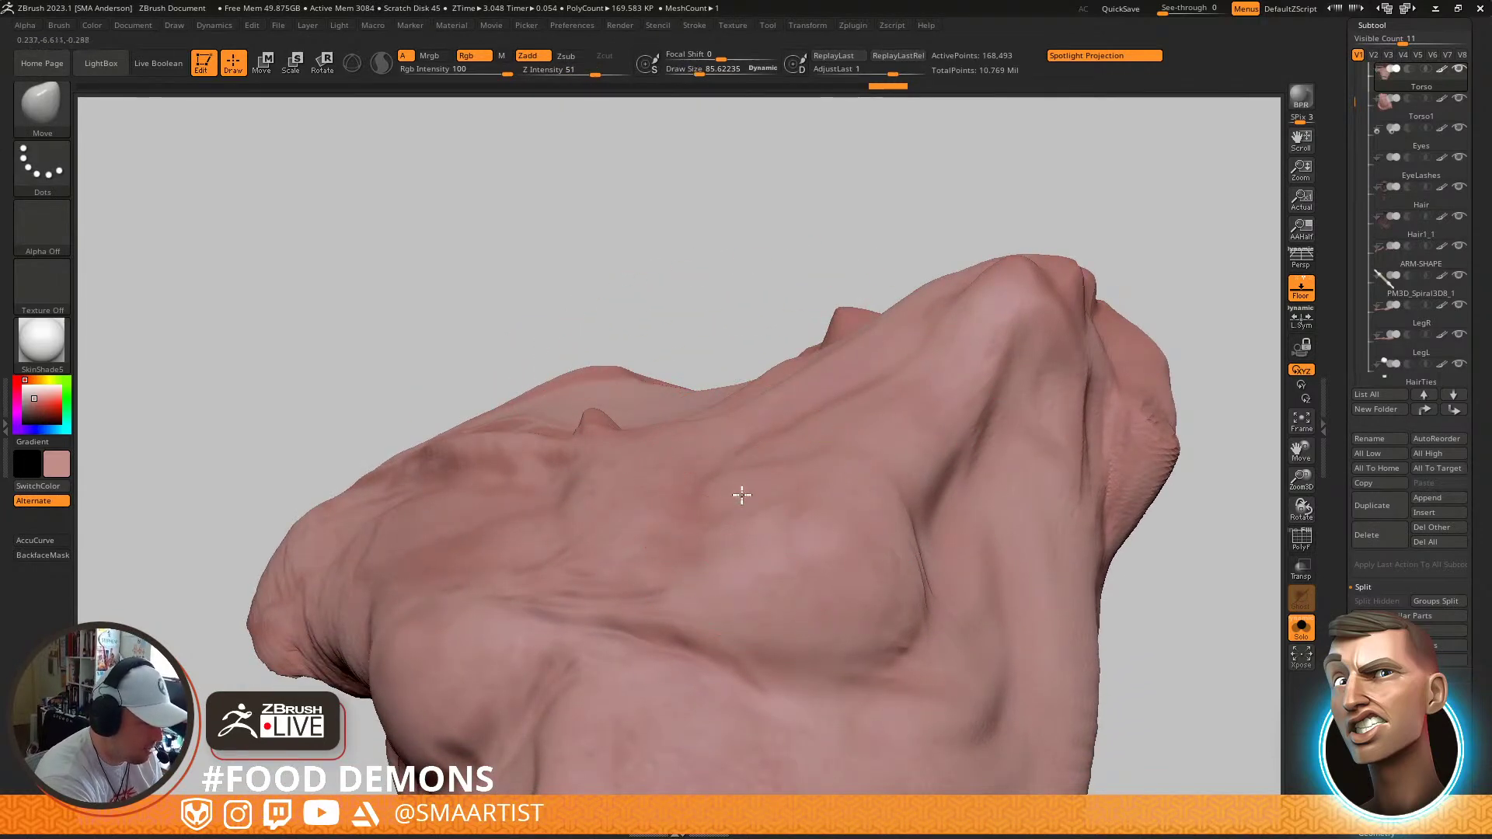
pyautogui.moveTo(694, 539)
pyautogui.mouseDown(button='right')
pyautogui.moveTo(753, 590)
pyautogui.moveTo(756, 543)
pyautogui.moveTo(865, 550)
pyautogui.moveTo(978, 595)
pyautogui.moveTo(739, 573)
pyautogui.moveTo(715, 593)
pyautogui.moveTo(750, 583)
pyautogui.moveTo(769, 535)
pyautogui.mouseUp(button='right')
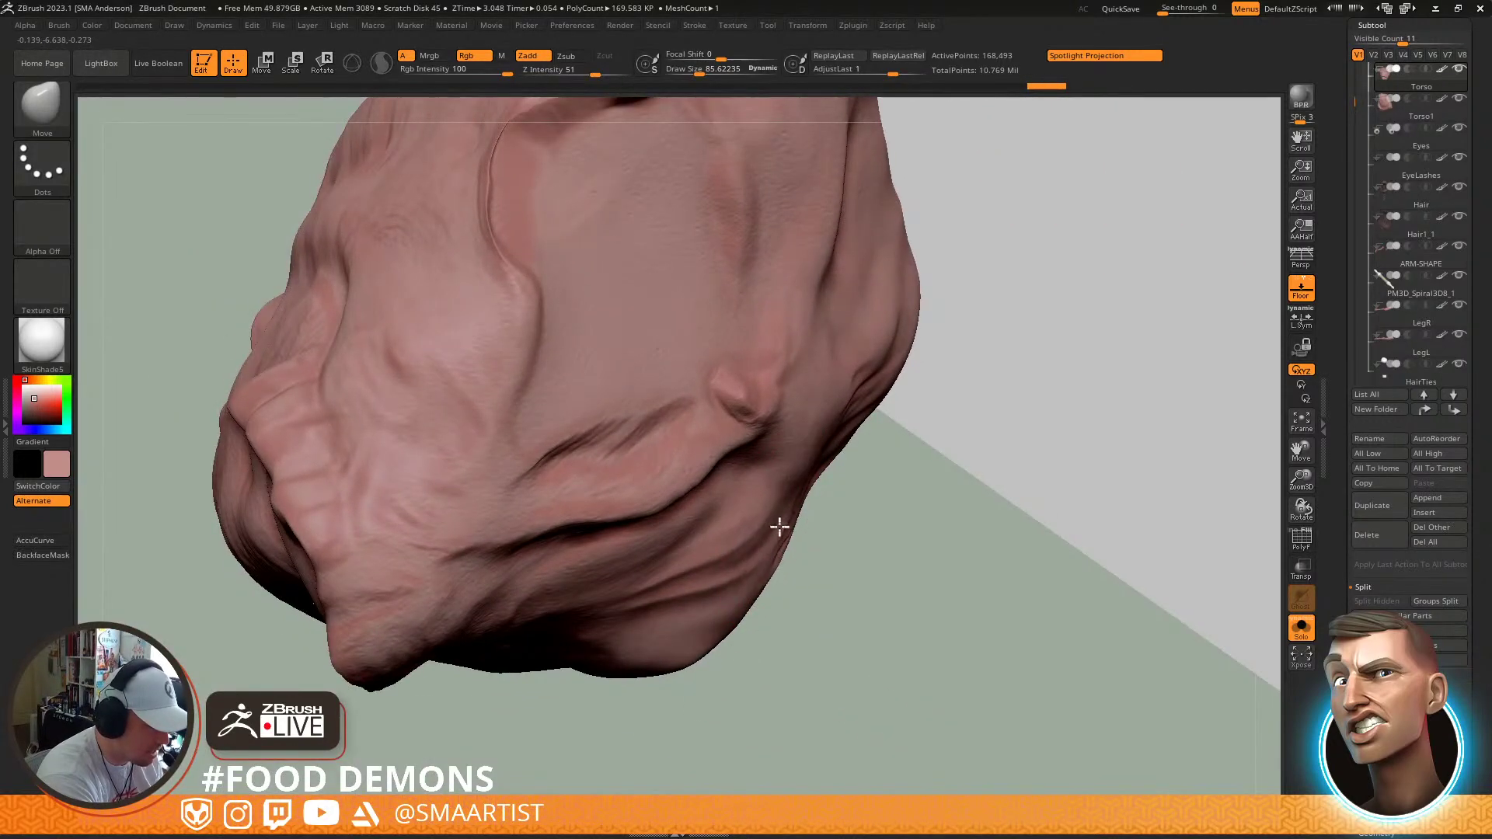
pyautogui.moveTo(683, 593)
pyautogui.mouseDown(button='right')
pyautogui.moveTo(799, 540)
pyautogui.moveTo(823, 436)
pyautogui.moveTo(979, 456)
pyautogui.moveTo(896, 529)
pyautogui.moveTo(999, 446)
pyautogui.moveTo(940, 553)
pyautogui.moveTo(952, 557)
pyautogui.moveTo(905, 517)
pyautogui.moveTo(922, 446)
pyautogui.moveTo(911, 420)
pyautogui.moveTo(975, 498)
pyautogui.mouseUp(button='right')
pyautogui.moveTo(985, 553)
pyautogui.keyDown('ctrl'); pyautogui.mouseDown(button='right')
pyautogui.moveTo(955, 499)
pyautogui.moveTo(1018, 484)
pyautogui.moveTo(996, 463)
pyautogui.moveTo(1020, 450)
pyautogui.moveTo(1001, 472)
pyautogui.moveTo(1115, 459)
pyautogui.moveTo(1059, 456)
pyautogui.mouseUp(button='right'); pyautogui.keyUp('ctrl')
pyautogui.hotkey('ctrl', 'shift', 's')
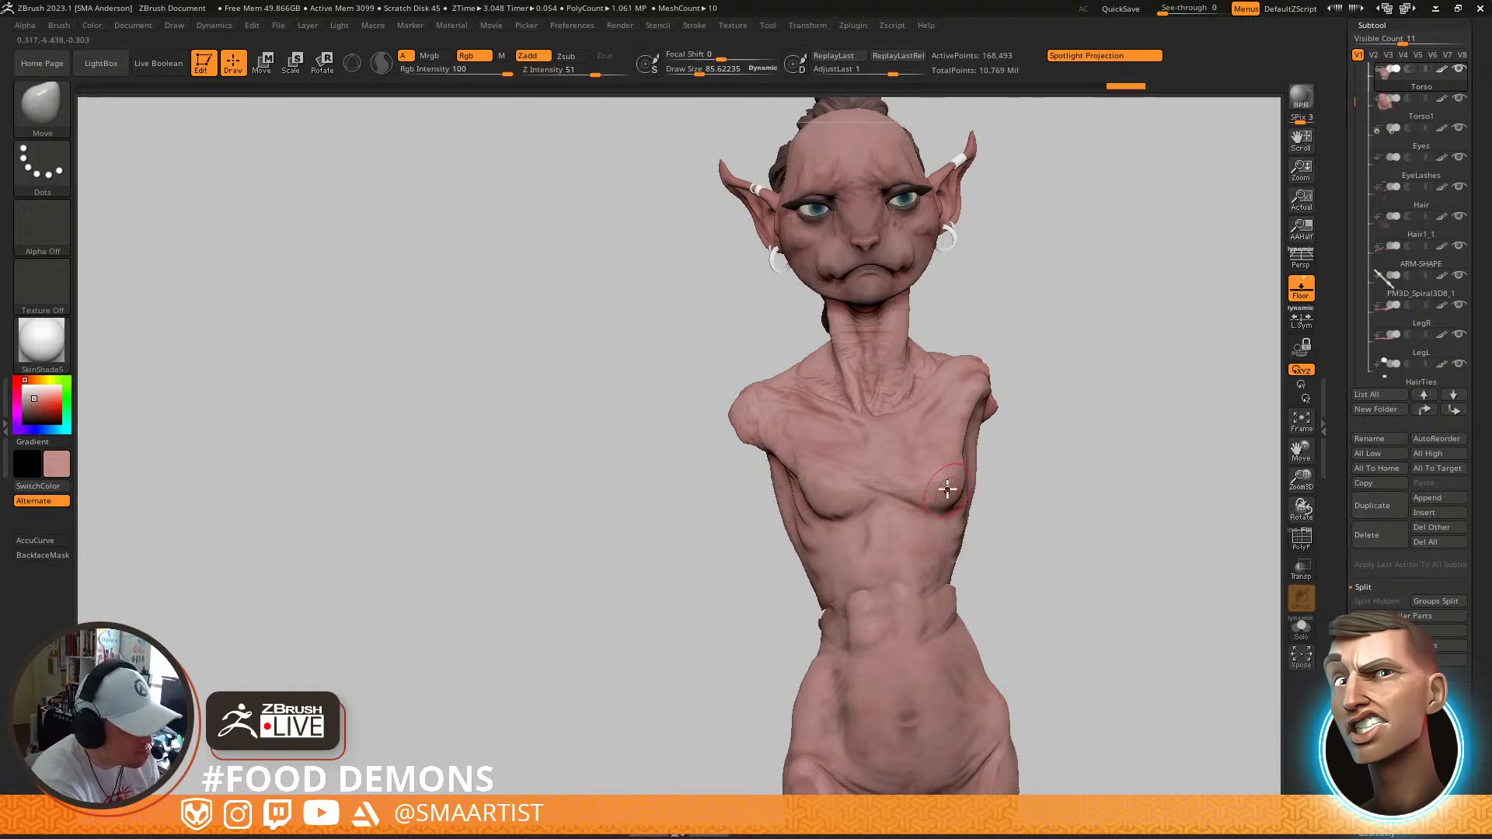
# Make the lower torso active and reshape its waist and hip sides with the Move brush, reducing the draw size to about 157
pyautogui.moveTo(955, 470)
pyautogui.mouseDown(button='right')
pyautogui.moveTo(1026, 428)
pyautogui.moveTo(1033, 440)
pyautogui.mouseUp(button='right')
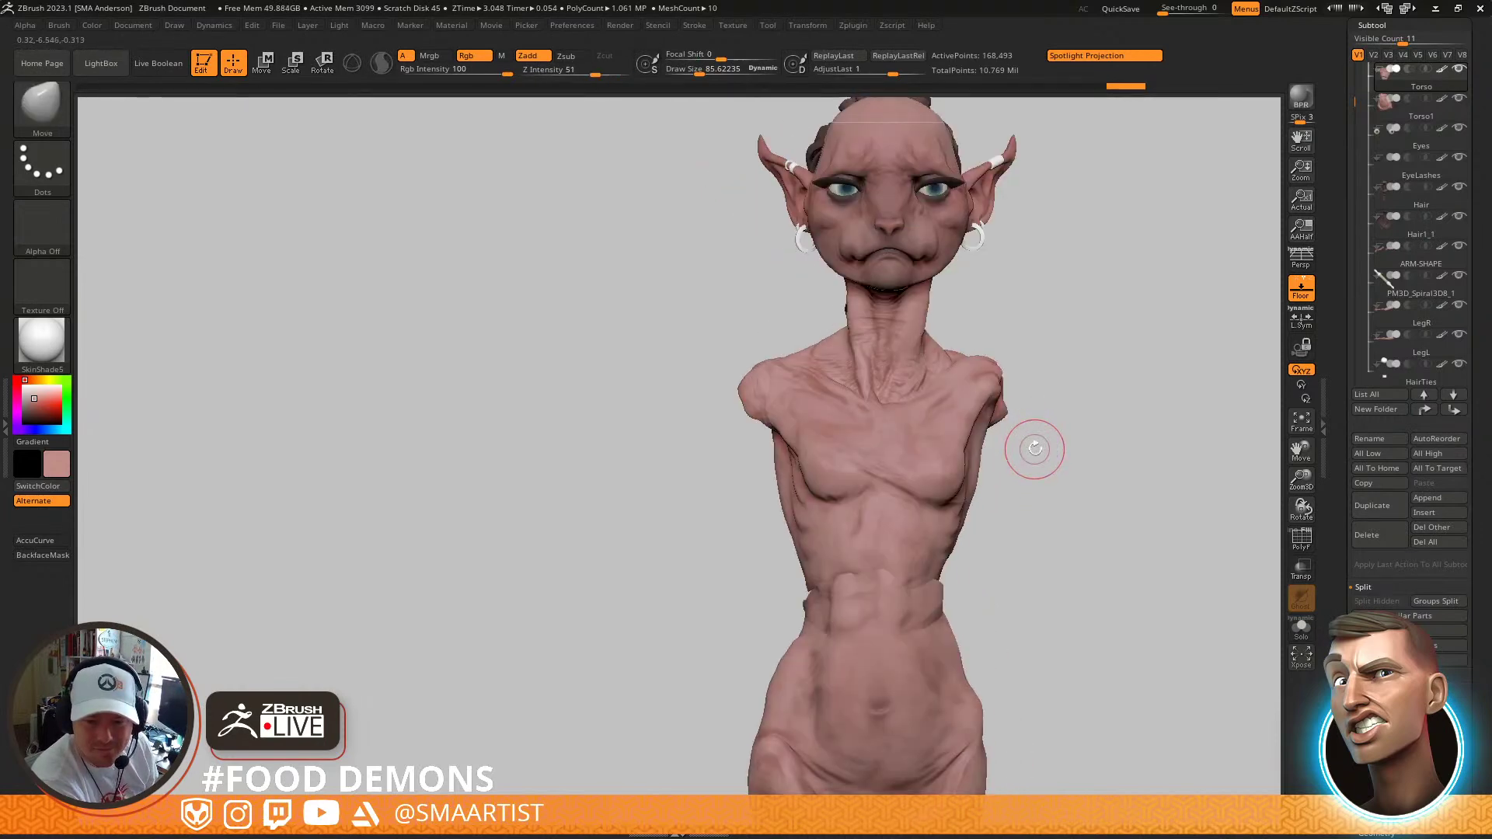
pyautogui.moveTo(1039, 433)
pyautogui.mouseDown(button='right')
pyautogui.moveTo(1022, 475)
pyautogui.moveTo(1009, 471)
pyautogui.moveTo(989, 427)
pyautogui.moveTo(994, 379)
pyautogui.mouseUp(button='right')
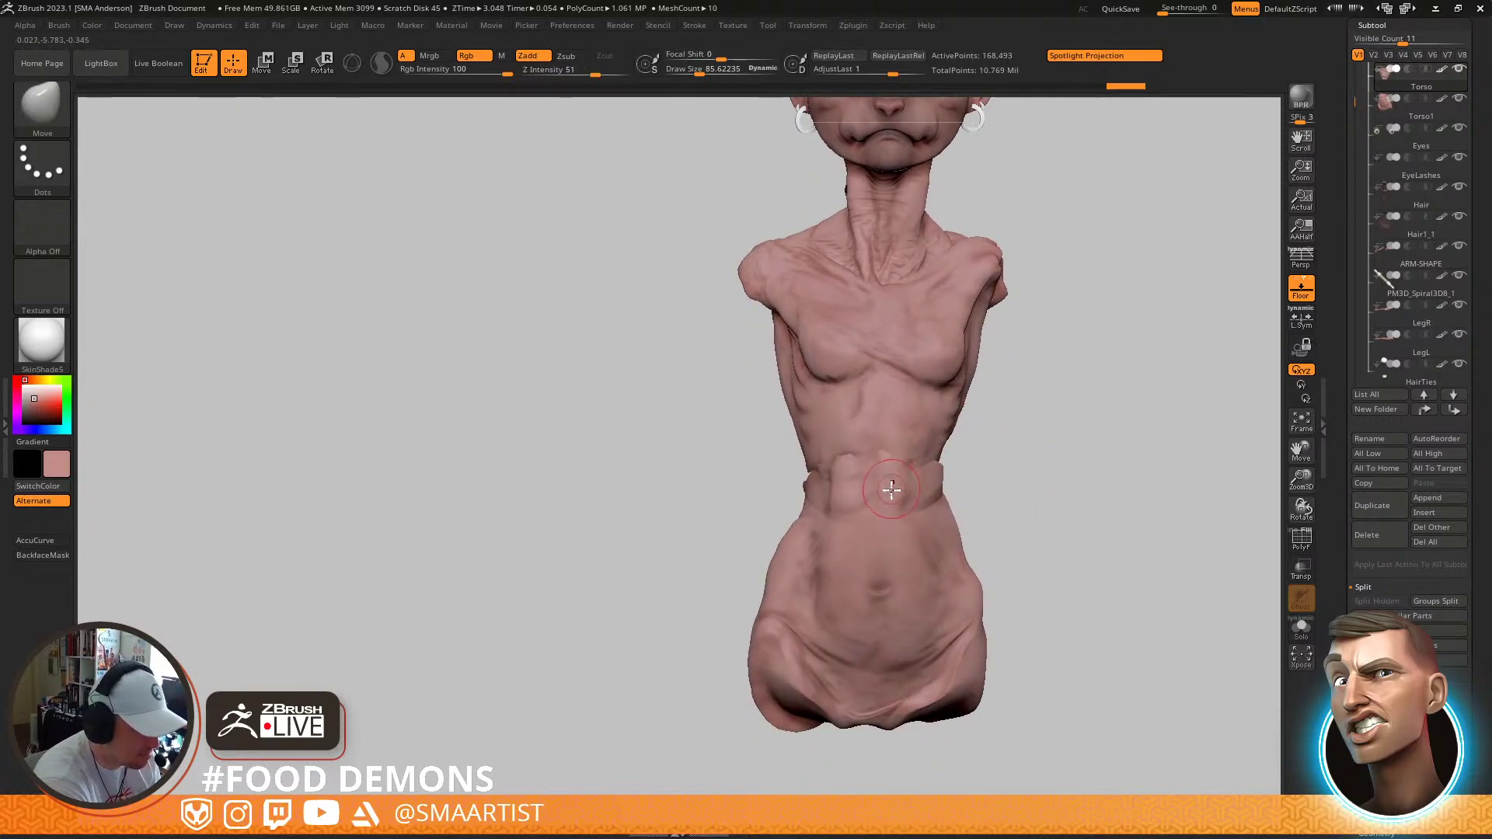
pyautogui.keyDown('alt'); pyautogui.click(891, 515); pyautogui.keyUp('alt')
pyautogui.press('s')
pyautogui.moveTo(876, 462); pyautogui.dragTo(894, 462)
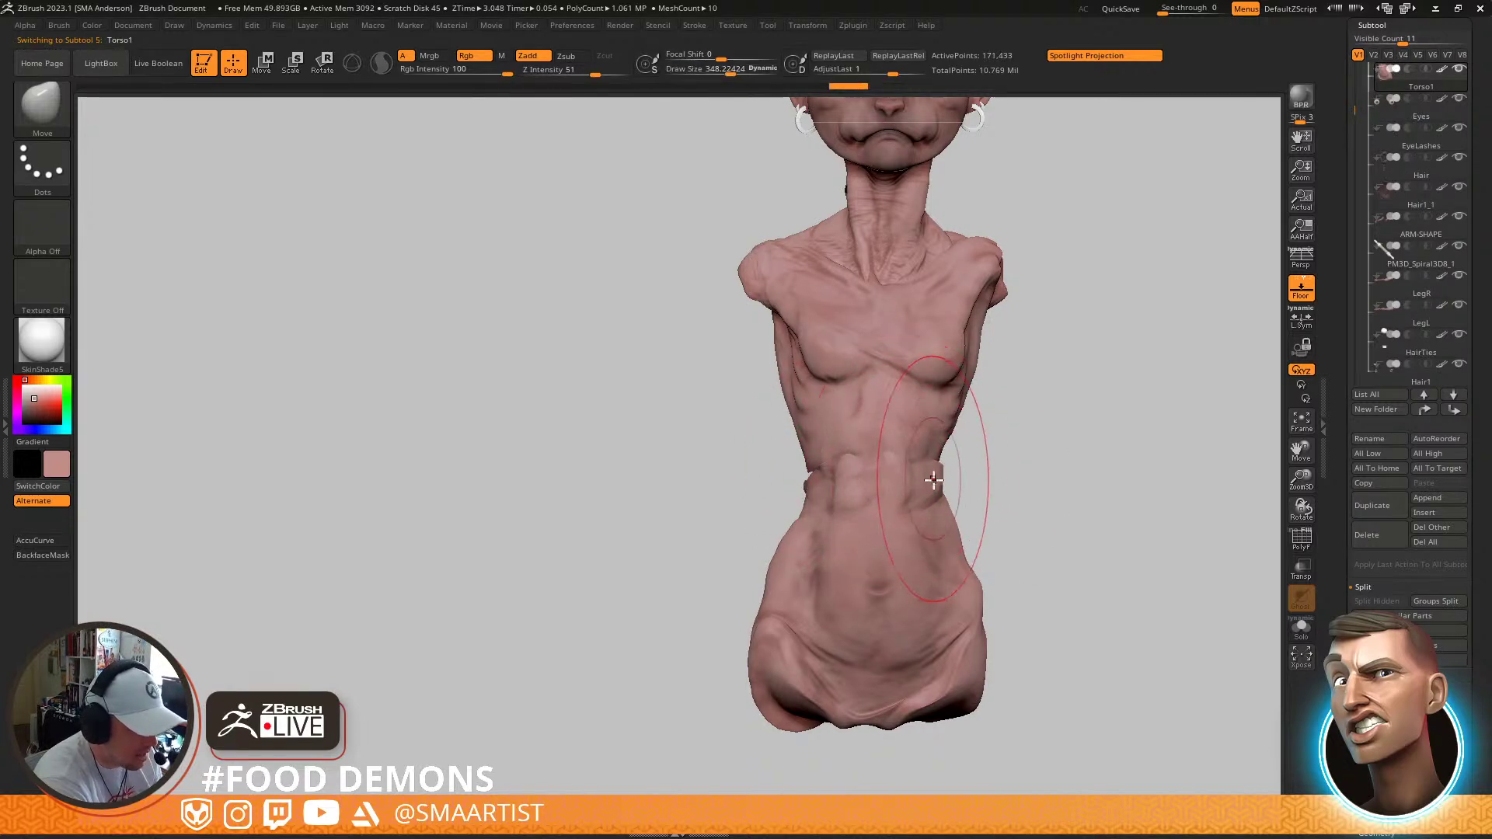
pyautogui.press('s')
pyautogui.moveTo(951, 552); pyautogui.dragTo(928, 552)
pyautogui.moveTo(965, 561); pyautogui.dragTo(961, 535)
pyautogui.press(']')
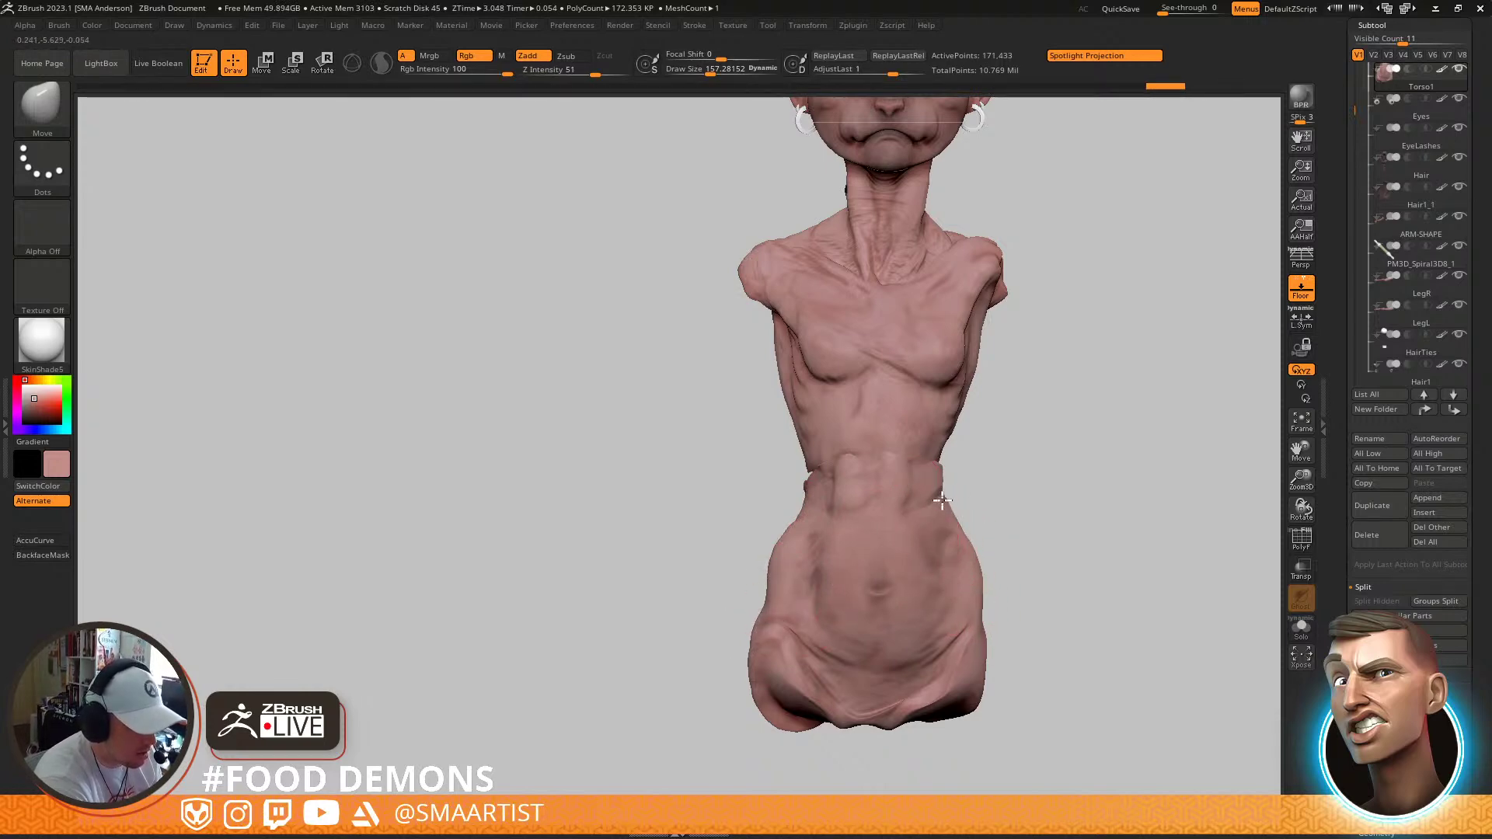
# Pull the lower torso's back and side waist edges against the upper torso to close the gap between them
pyautogui.moveTo(989, 544); pyautogui.dragTo(1018, 482)
pyautogui.moveTo(1018, 482)
pyautogui.mouseDown()
pyautogui.moveTo(794, 396)
pyautogui.moveTo(982, 629)
pyautogui.moveTo(937, 492)
pyautogui.moveTo(943, 515)
pyautogui.moveTo(975, 446)
pyautogui.moveTo(1029, 432)
pyautogui.moveTo(1006, 414)
pyautogui.moveTo(999, 567)
pyautogui.moveTo(906, 433)
pyautogui.moveTo(909, 512)
pyautogui.moveTo(930, 467)
pyautogui.mouseUp()
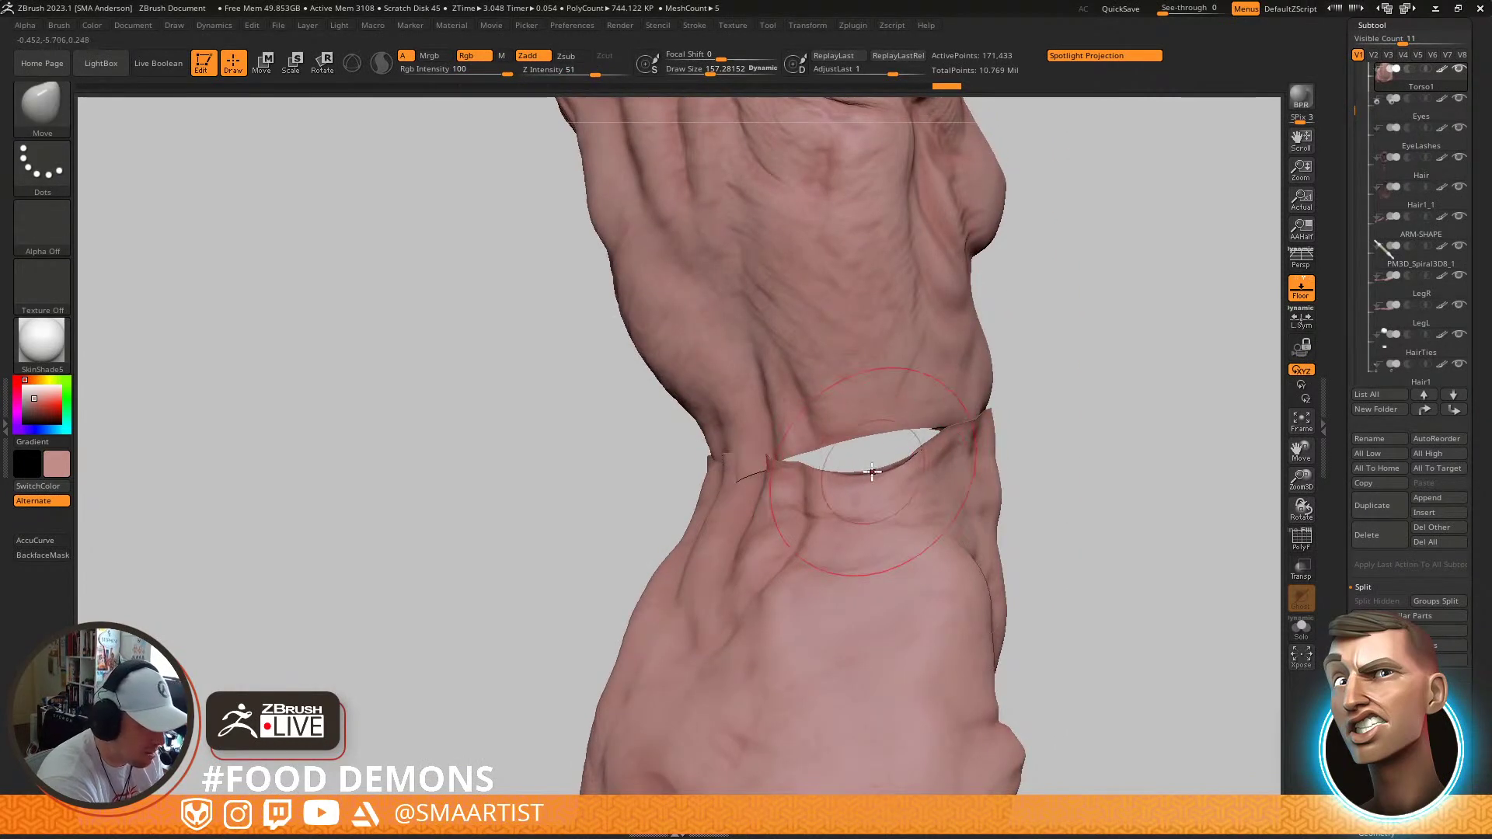
pyautogui.moveTo(870, 373)
pyautogui.mouseDown()
pyautogui.moveTo(924, 424)
pyautogui.moveTo(955, 427)
pyautogui.mouseUp()
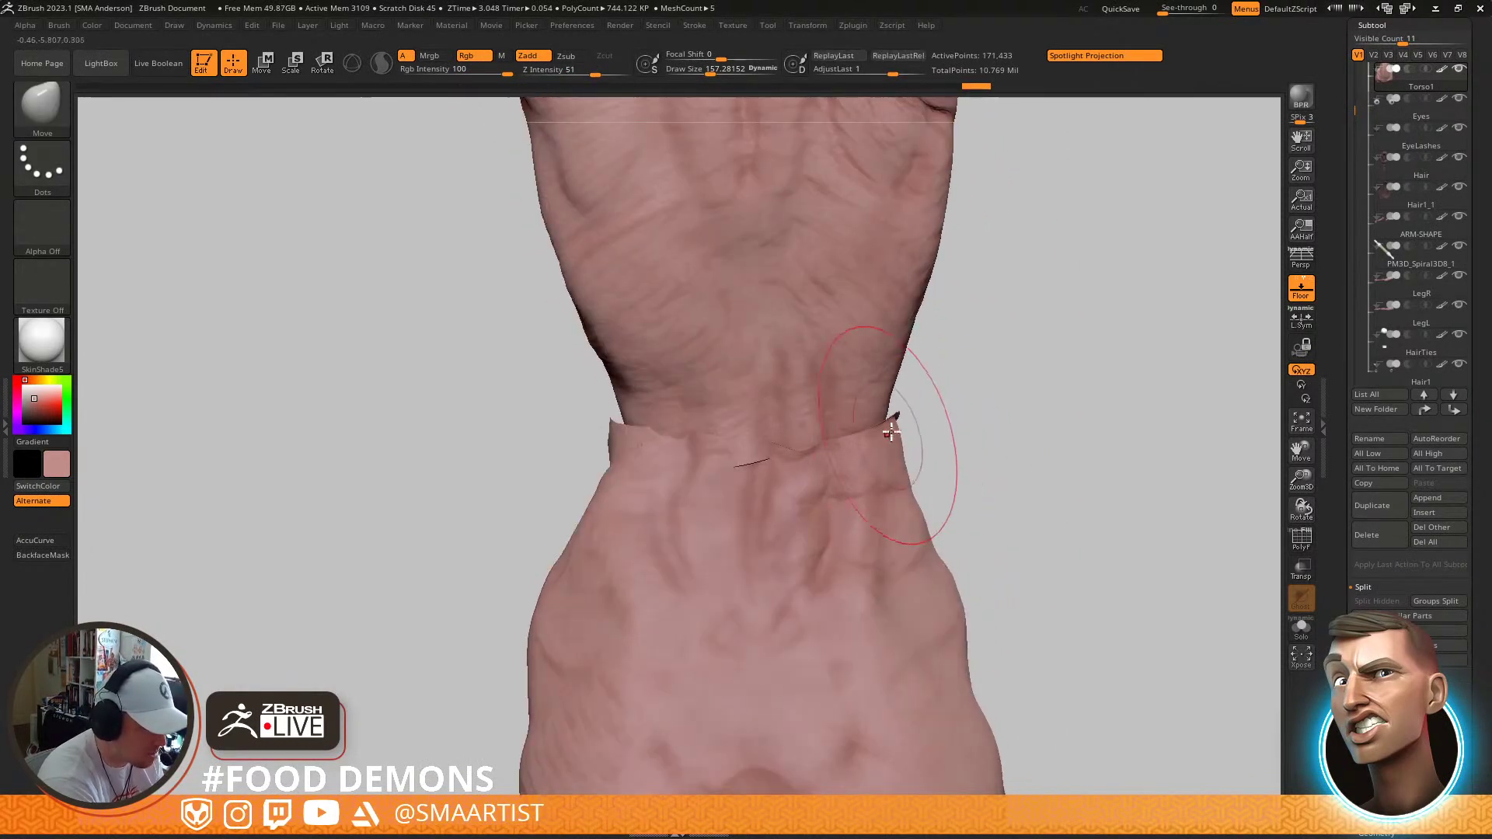
pyautogui.moveTo(871, 404); pyautogui.dragTo(874, 395)
pyautogui.moveTo(613, 422); pyautogui.dragTo(631, 406)
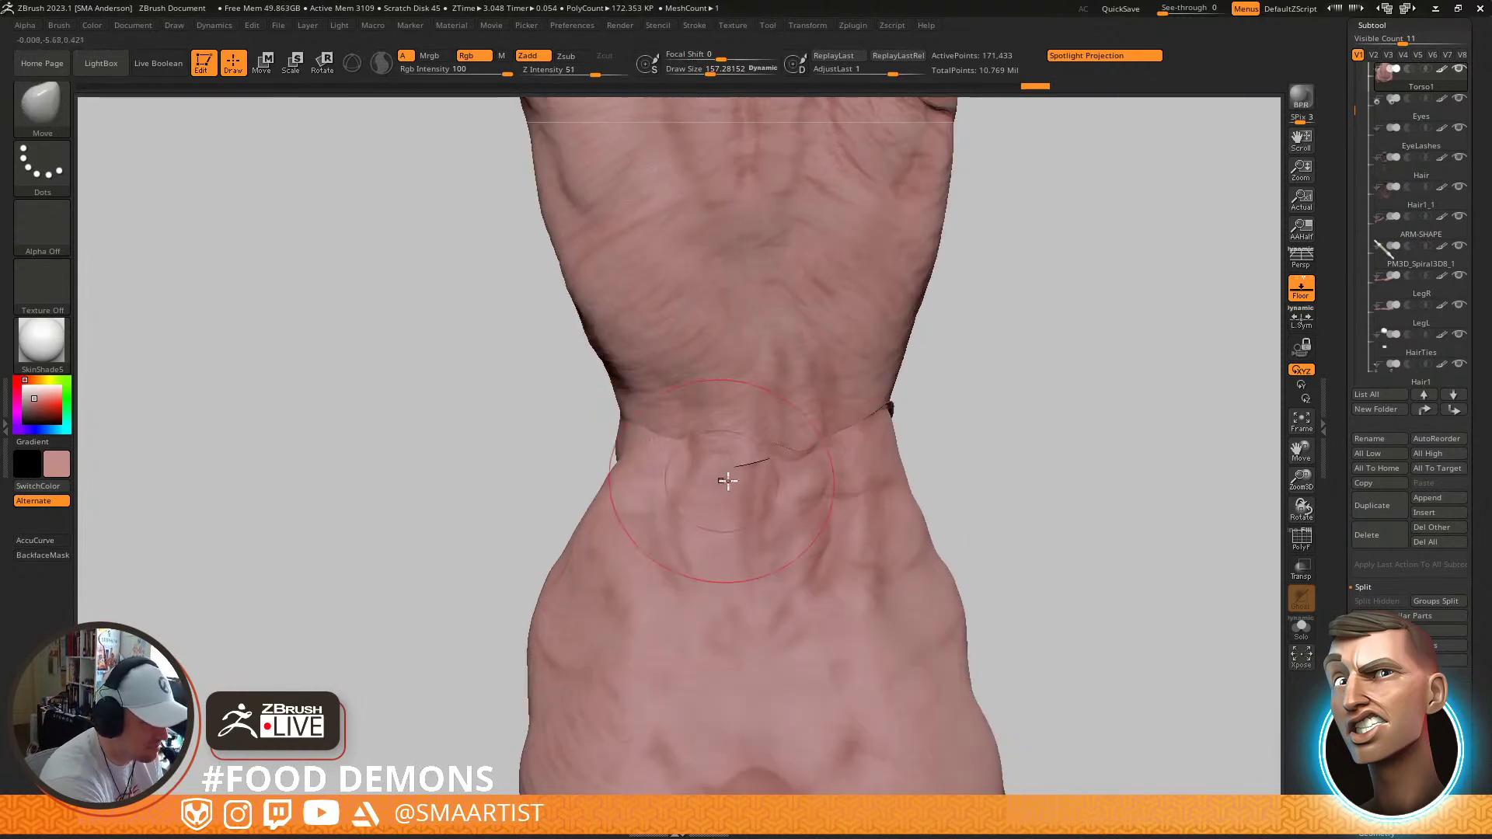
pyautogui.moveTo(715, 481); pyautogui.dragTo(727, 483)
pyautogui.moveTo(706, 533); pyautogui.dragTo(752, 537)
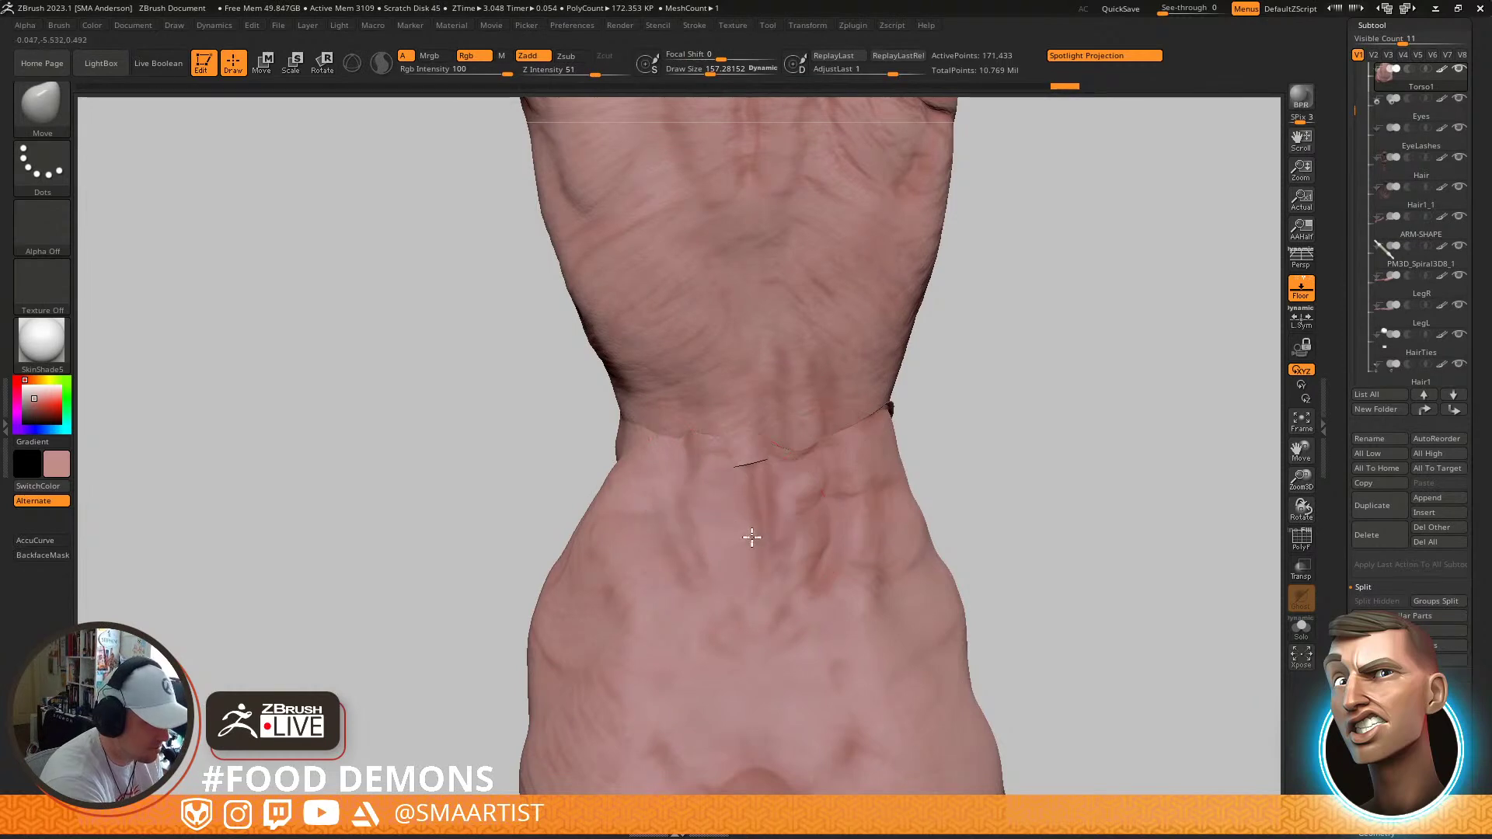
# Enlarge the Move brush to draw size about 802 and adjust the overall shape of the lower torso and hips
pyautogui.moveTo(818, 530)
pyautogui.keyDown('ctrl'); pyautogui.mouseDown(button='right')
pyautogui.moveTo(815, 439)
pyautogui.moveTo(823, 520)
pyautogui.moveTo(810, 536)
pyautogui.mouseUp(button='right'); pyautogui.keyUp('ctrl')
pyautogui.press('s')
pyautogui.moveTo(809, 536)
pyautogui.mouseDown()
pyautogui.moveTo(822, 538)
pyautogui.moveTo(821, 503)
pyautogui.mouseUp()
pyautogui.moveTo(972, 566)
pyautogui.keyDown('ctrl'); pyautogui.mouseDown(button='right')
pyautogui.moveTo(916, 426)
pyautogui.moveTo(937, 464)
pyautogui.mouseUp(button='right'); pyautogui.keyUp('ctrl')
pyautogui.moveTo(938, 464)
pyautogui.mouseDown()
pyautogui.moveTo(902, 493)
pyautogui.moveTo(847, 400)
pyautogui.mouseUp()
pyautogui.moveTo(741, 374)
pyautogui.mouseDown()
pyautogui.moveTo(783, 376)
pyautogui.moveTo(746, 400)
pyautogui.mouseUp()
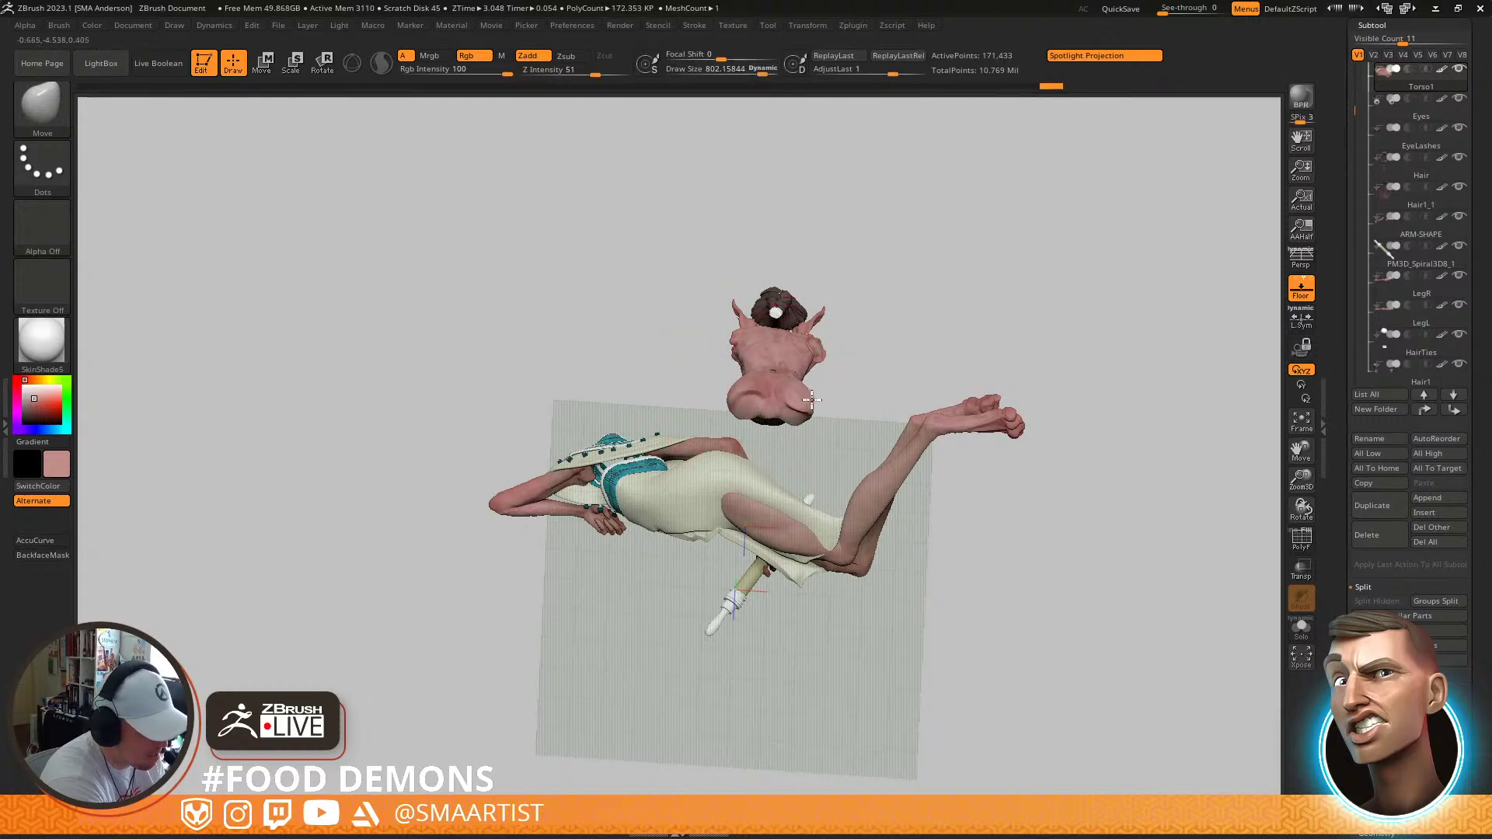
pyautogui.moveTo(835, 403)
pyautogui.mouseDown()
pyautogui.moveTo(845, 427)
pyautogui.moveTo(874, 434)
pyautogui.mouseUp()
pyautogui.moveTo(848, 406)
pyautogui.keyDown('alt'); pyautogui.mouseDown(button='right')
pyautogui.moveTo(873, 436)
pyautogui.moveTo(856, 459)
pyautogui.mouseUp(button='right'); pyautogui.keyUp('alt')
pyautogui.moveTo(856, 459)
pyautogui.keyDown('alt'); pyautogui.mouseDown()
pyautogui.moveTo(833, 475)
pyautogui.moveTo(813, 466)
pyautogui.mouseUp(); pyautogui.keyUp('alt')
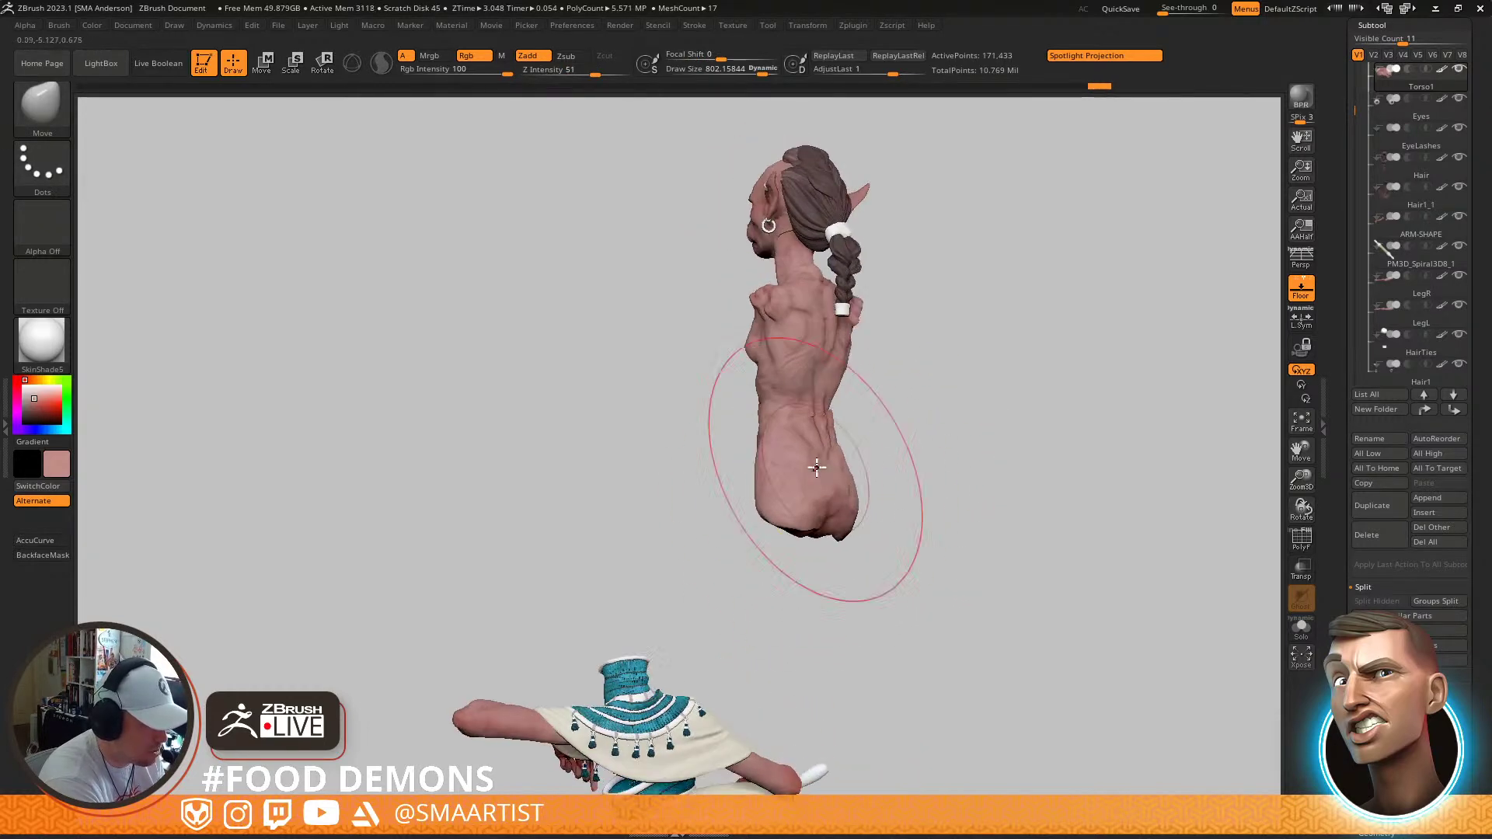
# Set the Move brush draw size to about 348 and fill out the buttocks and lower pelvis from the side
pyautogui.keyDown('ctrl'); pyautogui.moveTo(855, 474); pyautogui.dragTo(893, 526, button='right'); pyautogui.keyUp('ctrl')
pyautogui.moveTo(870, 522)
pyautogui.mouseDown()
pyautogui.moveTo(901, 495)
pyautogui.moveTo(797, 492)
pyautogui.mouseUp()
pyautogui.press('s')
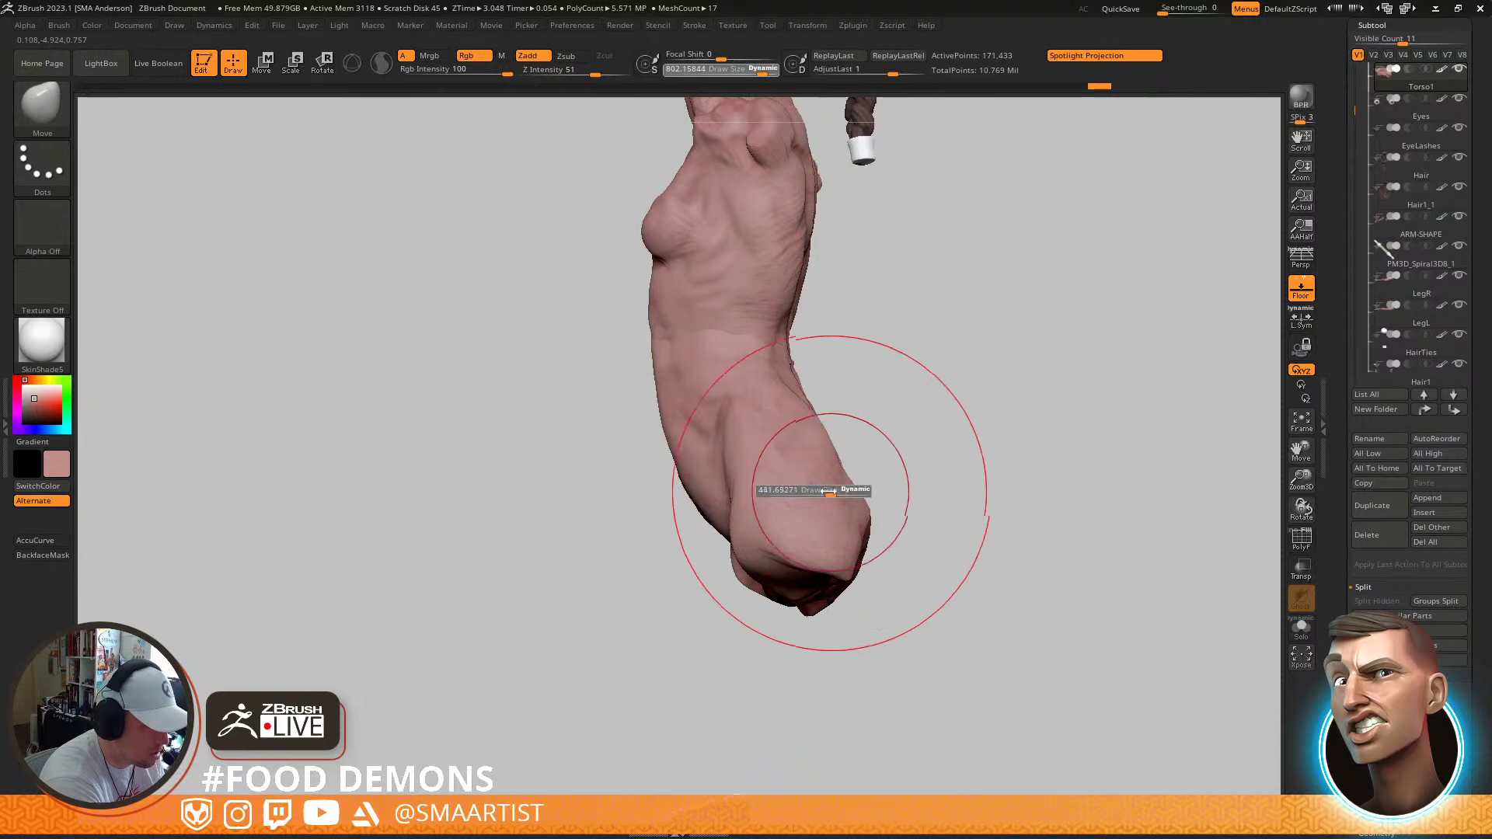
pyautogui.moveTo(930, 467)
pyautogui.mouseDown()
pyautogui.moveTo(965, 466)
pyautogui.moveTo(979, 421)
pyautogui.mouseUp()
pyautogui.moveTo(936, 503); pyautogui.dragTo(913, 499)
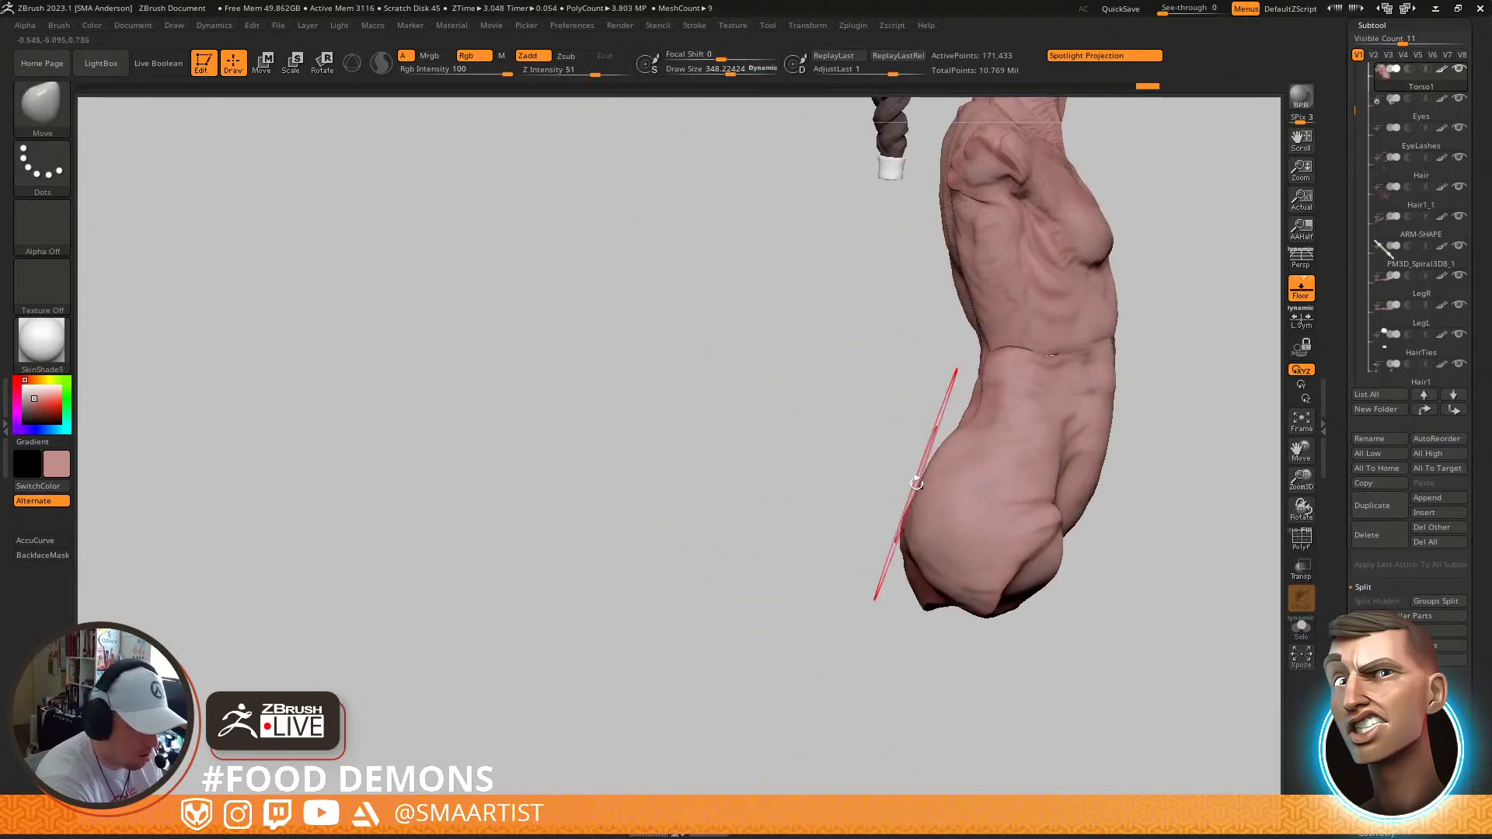
pyautogui.keyDown('alt'); pyautogui.moveTo(1099, 506); pyautogui.dragTo(989, 533); pyautogui.keyUp('alt')
pyautogui.moveTo(883, 605); pyautogui.dragTo(857, 611)
pyautogui.moveTo(962, 544); pyautogui.dragTo(972, 544)
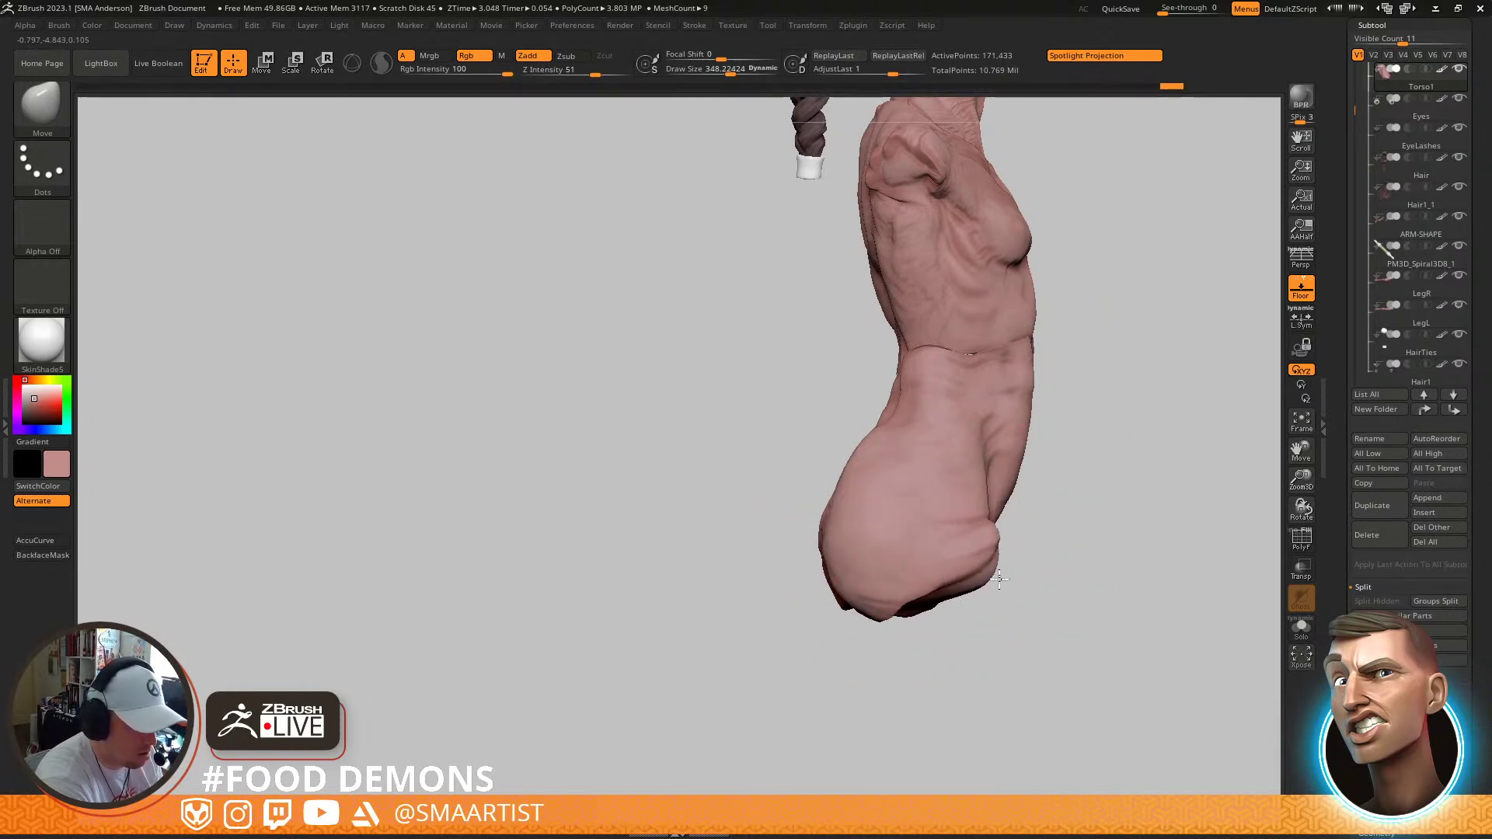
# Set the Move brush draw size to about 195 and refine the lower-back curve and the front edge of the pelvis
pyautogui.press('s')
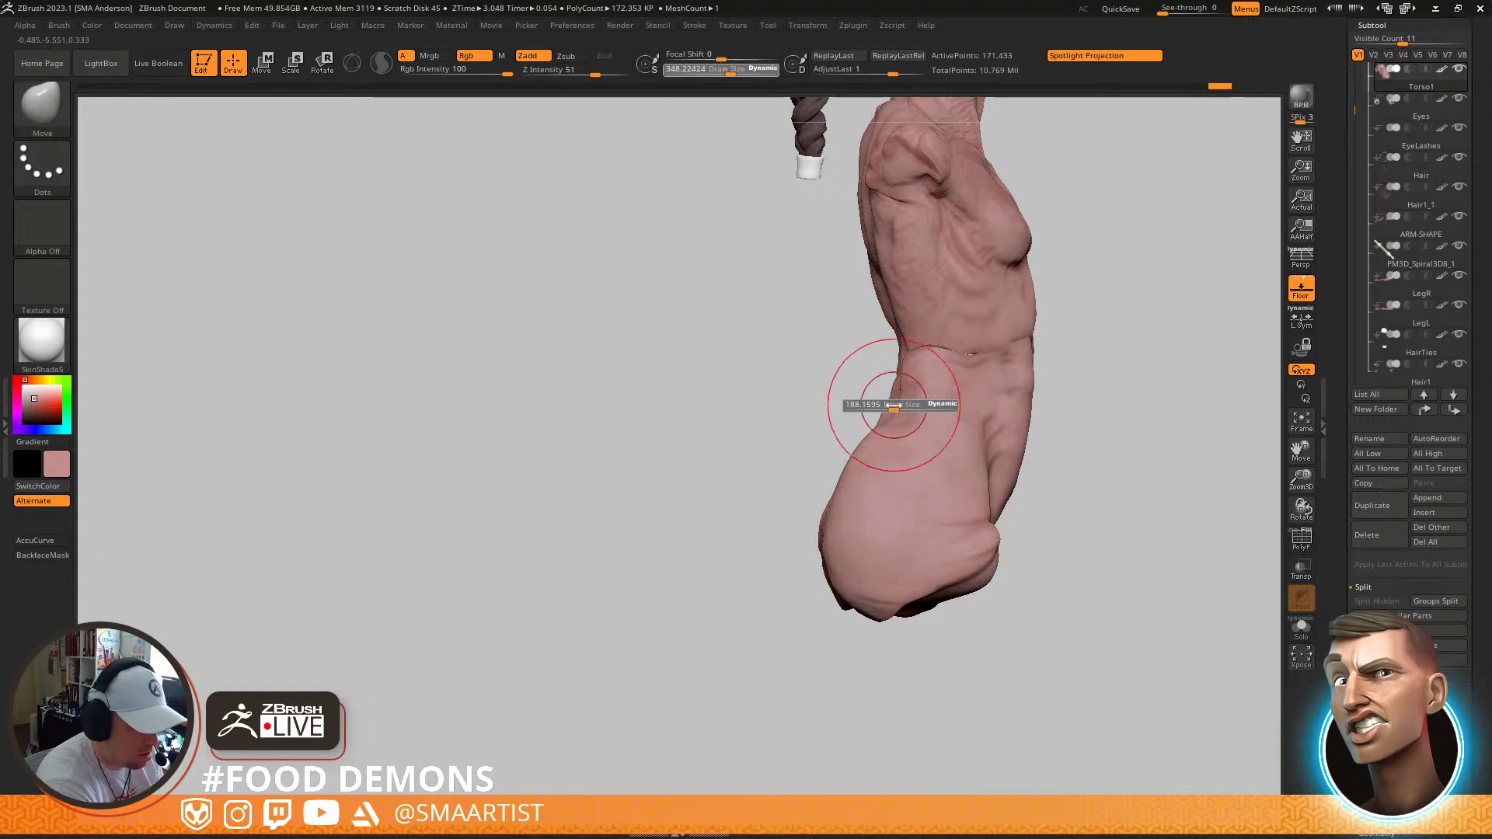
pyautogui.moveTo(894, 404); pyautogui.dragTo(895, 404)
pyautogui.moveTo(895, 404); pyautogui.dragTo(877, 404)
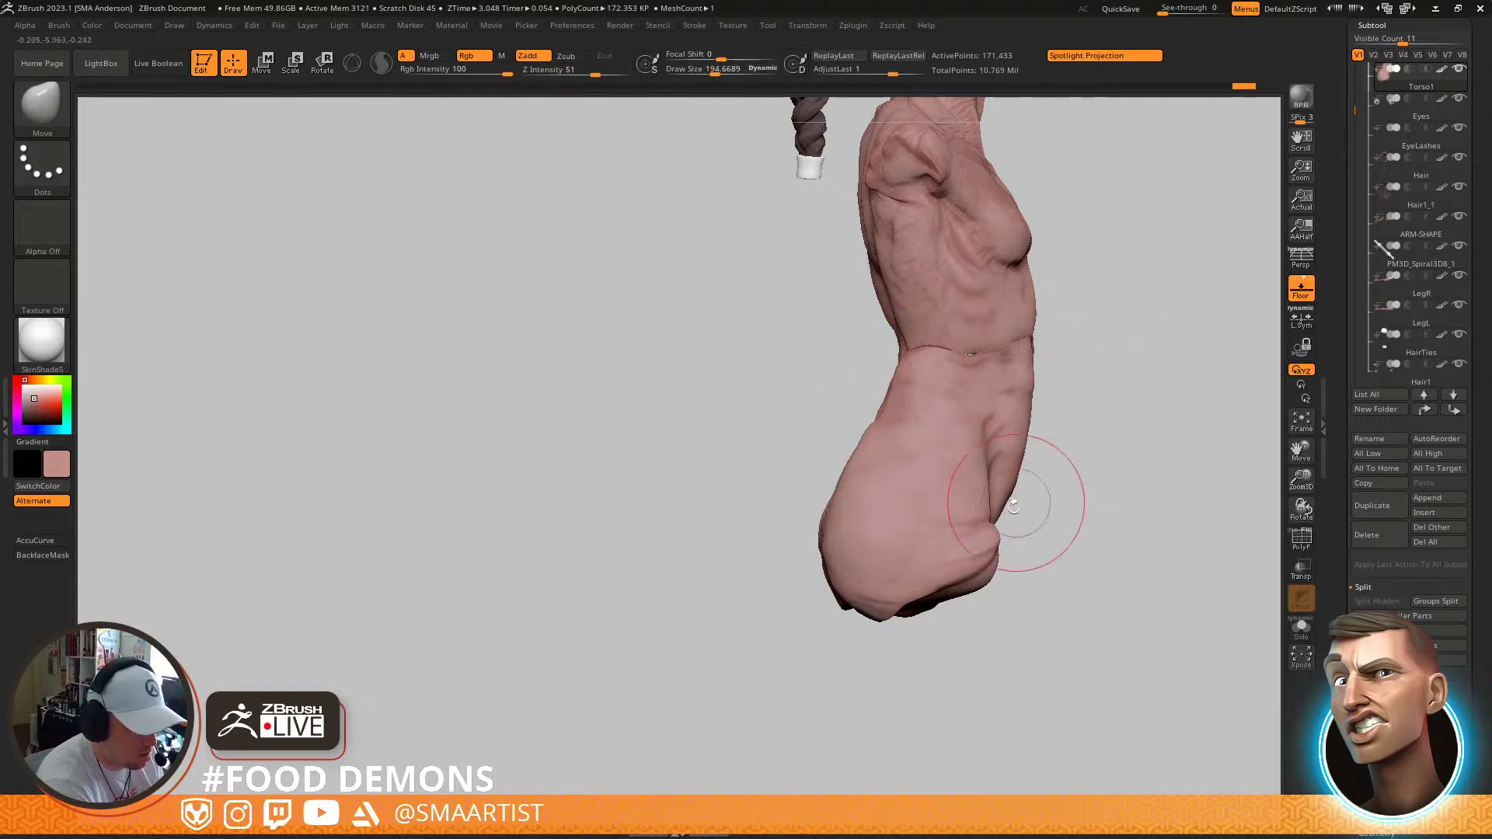
pyautogui.moveTo(979, 549); pyautogui.dragTo(984, 550)
pyautogui.moveTo(924, 581)
pyautogui.mouseDown(button='right')
pyautogui.moveTo(963, 493)
pyautogui.moveTo(1059, 473)
pyautogui.moveTo(989, 499)
pyautogui.mouseUp(button='right')
pyautogui.moveTo(894, 383); pyautogui.dragTo(907, 396)
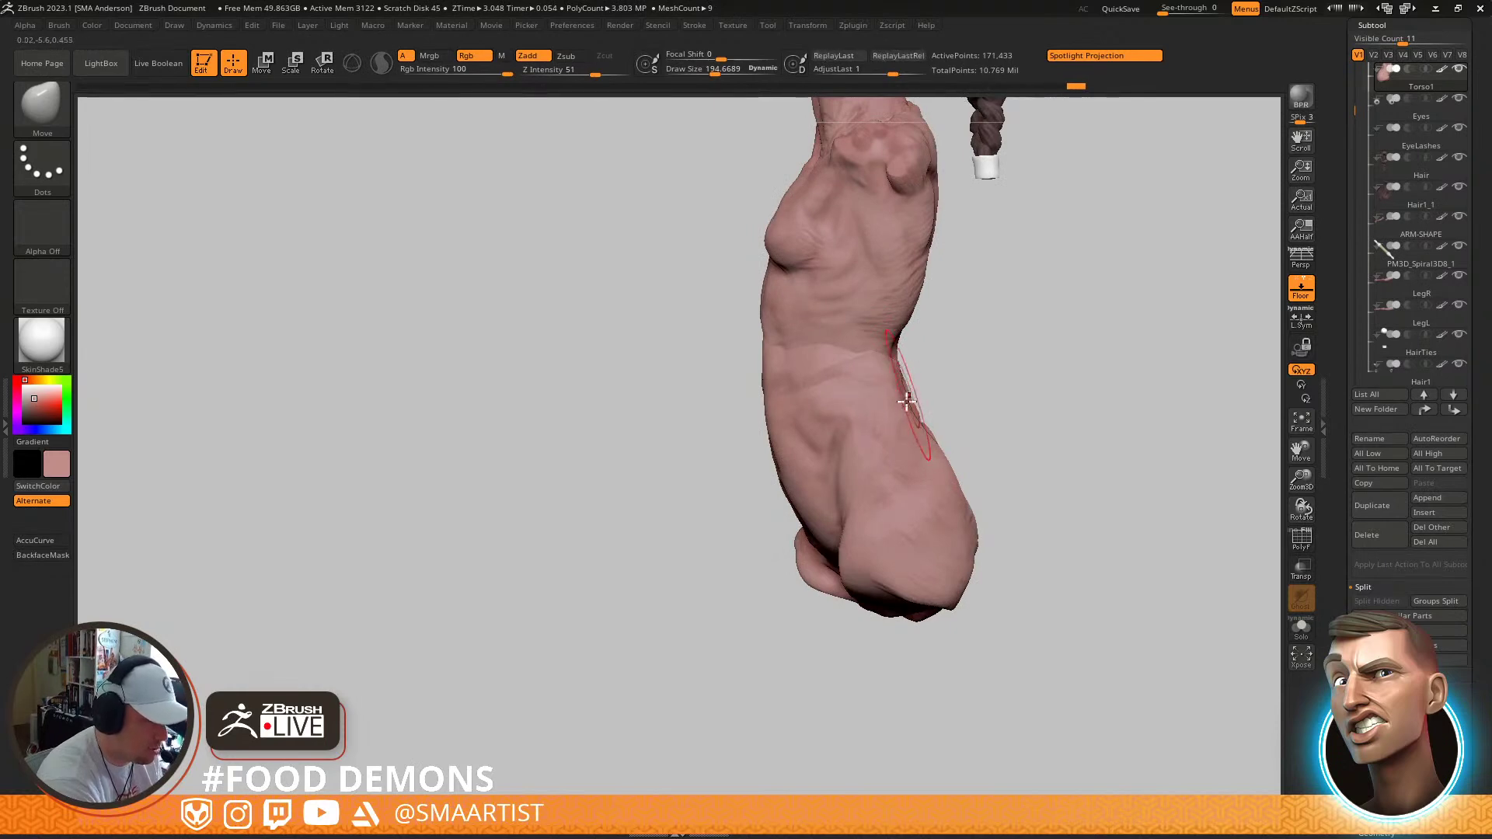
# Push the front edge of the pelvis inward and adjust the lower abdomen with the Move brush at draw size about 243
pyautogui.moveTo(865, 566)
pyautogui.mouseDown()
pyautogui.moveTo(886, 566)
pyautogui.moveTo(812, 537)
pyautogui.mouseUp()
pyautogui.moveTo(882, 546); pyautogui.dragTo(948, 369, button='right')
pyautogui.moveTo(1011, 456); pyautogui.dragTo(985, 519, button='right')
pyautogui.keyDown('ctrl'); pyautogui.moveTo(843, 401); pyautogui.dragTo(890, 481, button='right'); pyautogui.keyUp('ctrl')
pyautogui.moveTo(889, 481)
pyautogui.mouseDown(button='right')
pyautogui.moveTo(871, 388)
pyautogui.moveTo(790, 381)
pyautogui.mouseUp(button='right')
pyautogui.press('s')
pyautogui.moveTo(772, 356); pyautogui.dragTo(768, 384)
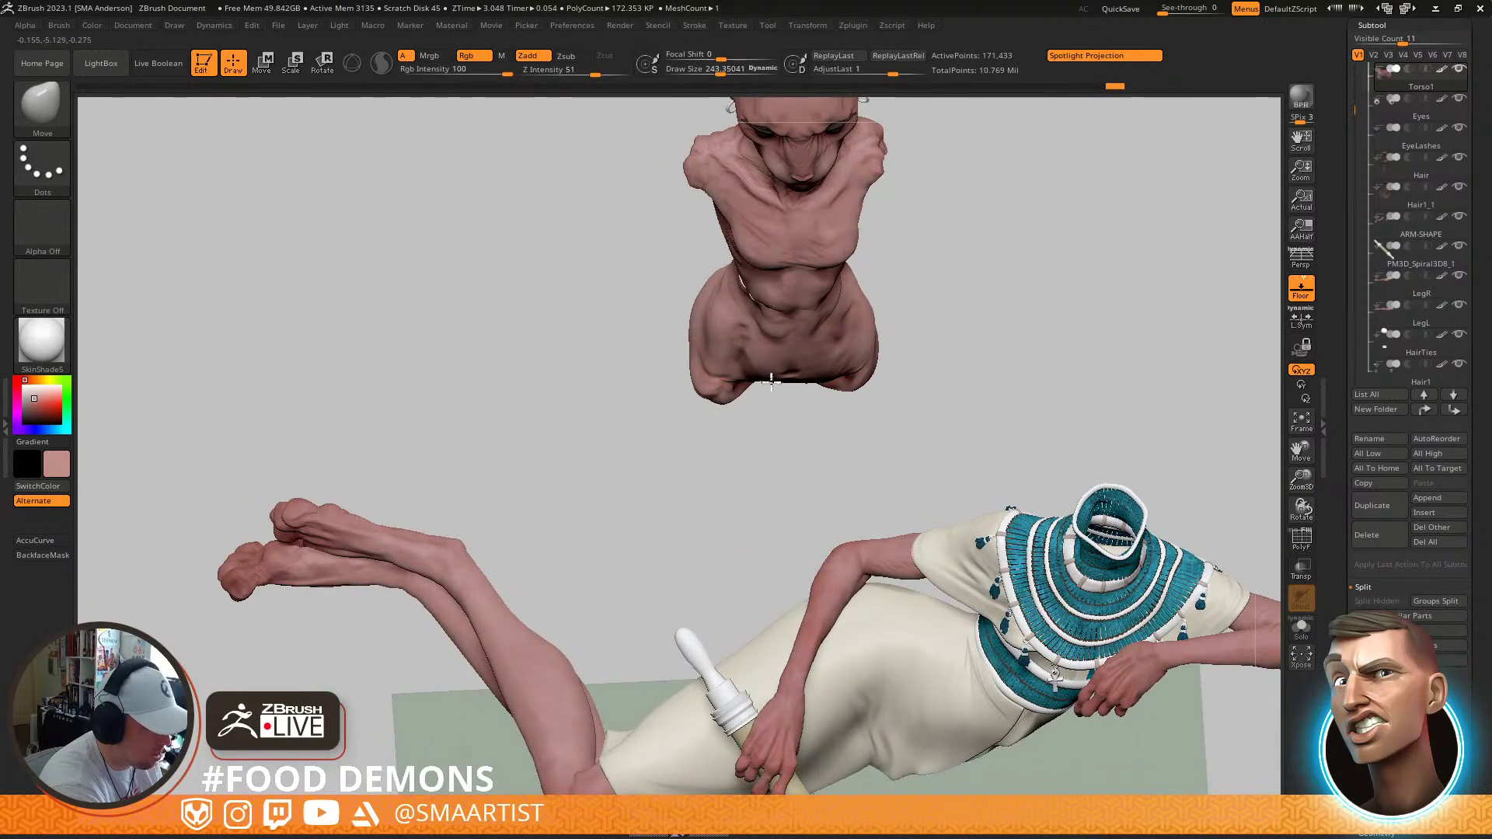
# Set the Move brush draw size to about 281 and reshape the front contour of the lower abdomen from the side
pyautogui.moveTo(776, 389); pyautogui.dragTo(767, 361, button='right')
pyautogui.moveTo(857, 345); pyautogui.dragTo(798, 497, button='right')
pyautogui.press('s')
pyautogui.moveTo(795, 495); pyautogui.dragTo(803, 468)
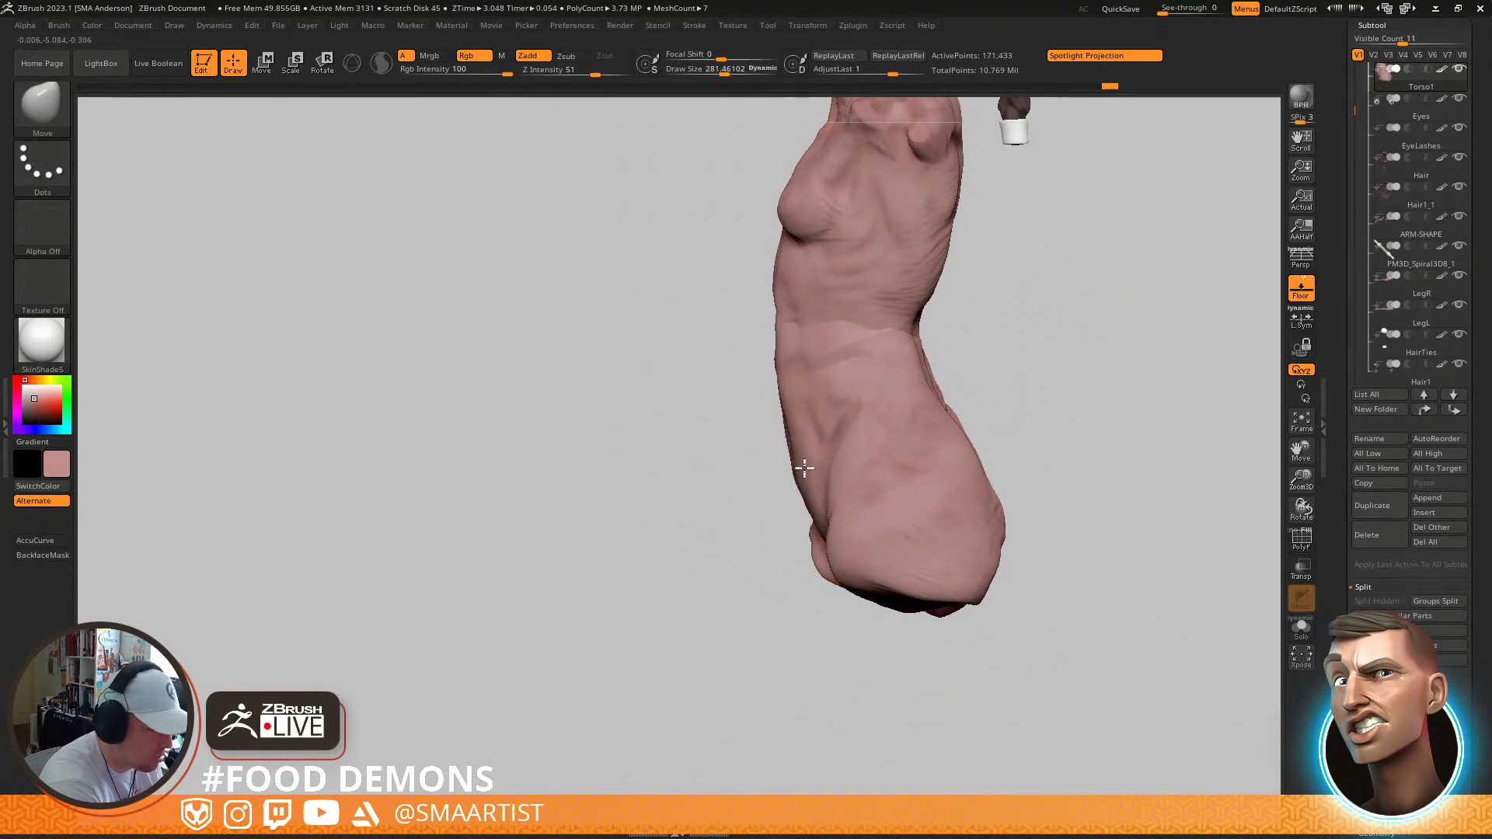
# Set the Move brush draw size to about 208 and adjust the flank above the hip on the lower torso's other side
pyautogui.moveTo(799, 432)
pyautogui.mouseDown(button='right')
pyautogui.moveTo(964, 408)
pyautogui.moveTo(886, 406)
pyautogui.mouseUp(button='right')
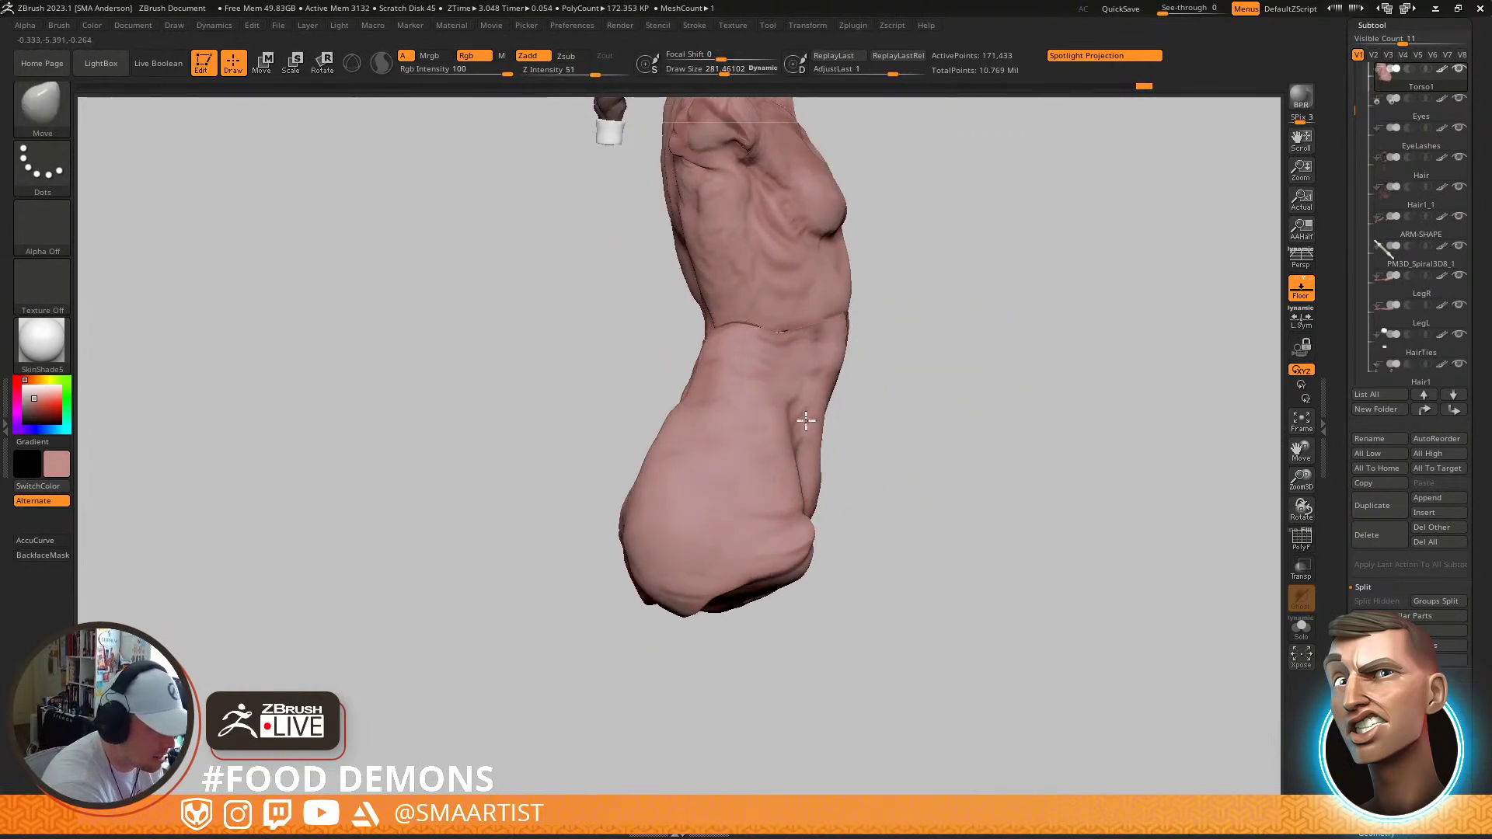
pyautogui.press('s')
pyautogui.moveTo(786, 444); pyautogui.dragTo(767, 463)
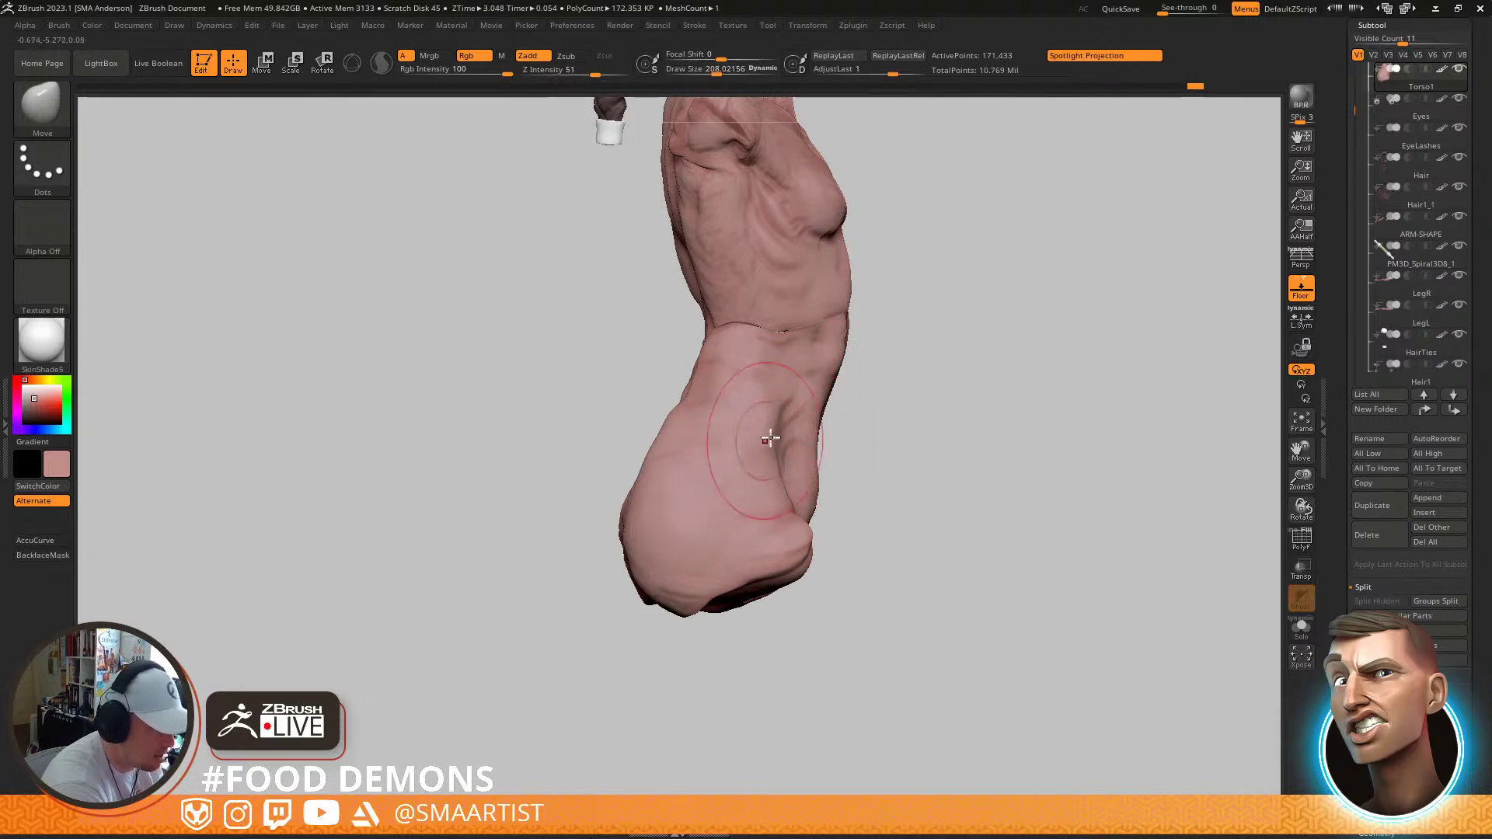
pyautogui.moveTo(923, 366)
pyautogui.mouseDown(button='right')
pyautogui.moveTo(854, 417)
pyautogui.moveTo(870, 436)
pyautogui.moveTo(829, 445)
pyautogui.moveTo(902, 493)
pyautogui.moveTo(839, 443)
pyautogui.moveTo(855, 407)
pyautogui.moveTo(839, 409)
pyautogui.moveTo(916, 389)
pyautogui.moveTo(960, 398)
pyautogui.mouseUp(button='right')
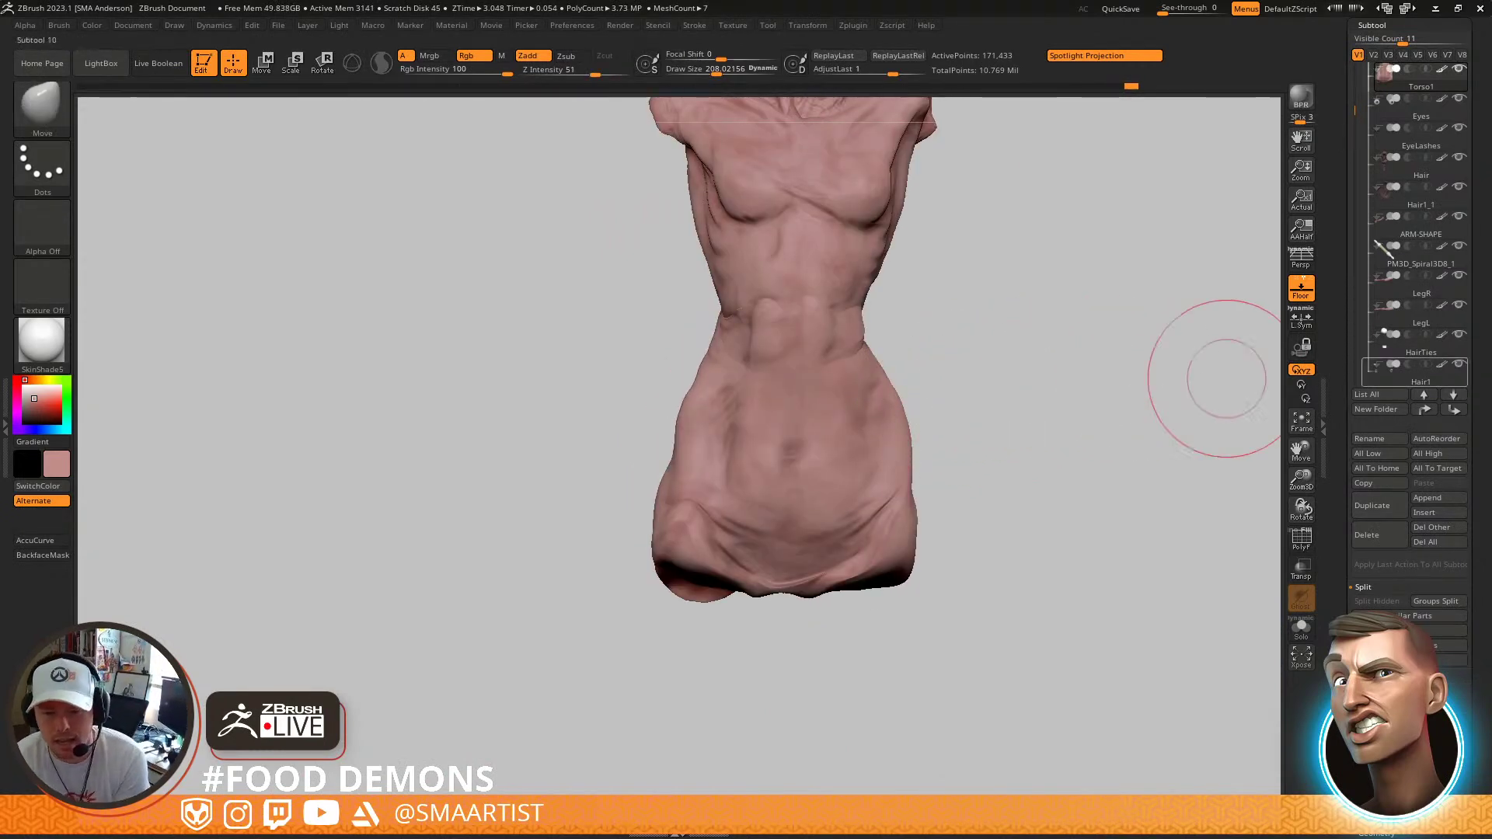
# Switch to Bluescape, dismiss the What's new notice and open the Food Demons workspace
pyautogui.moveTo(1413, 375)
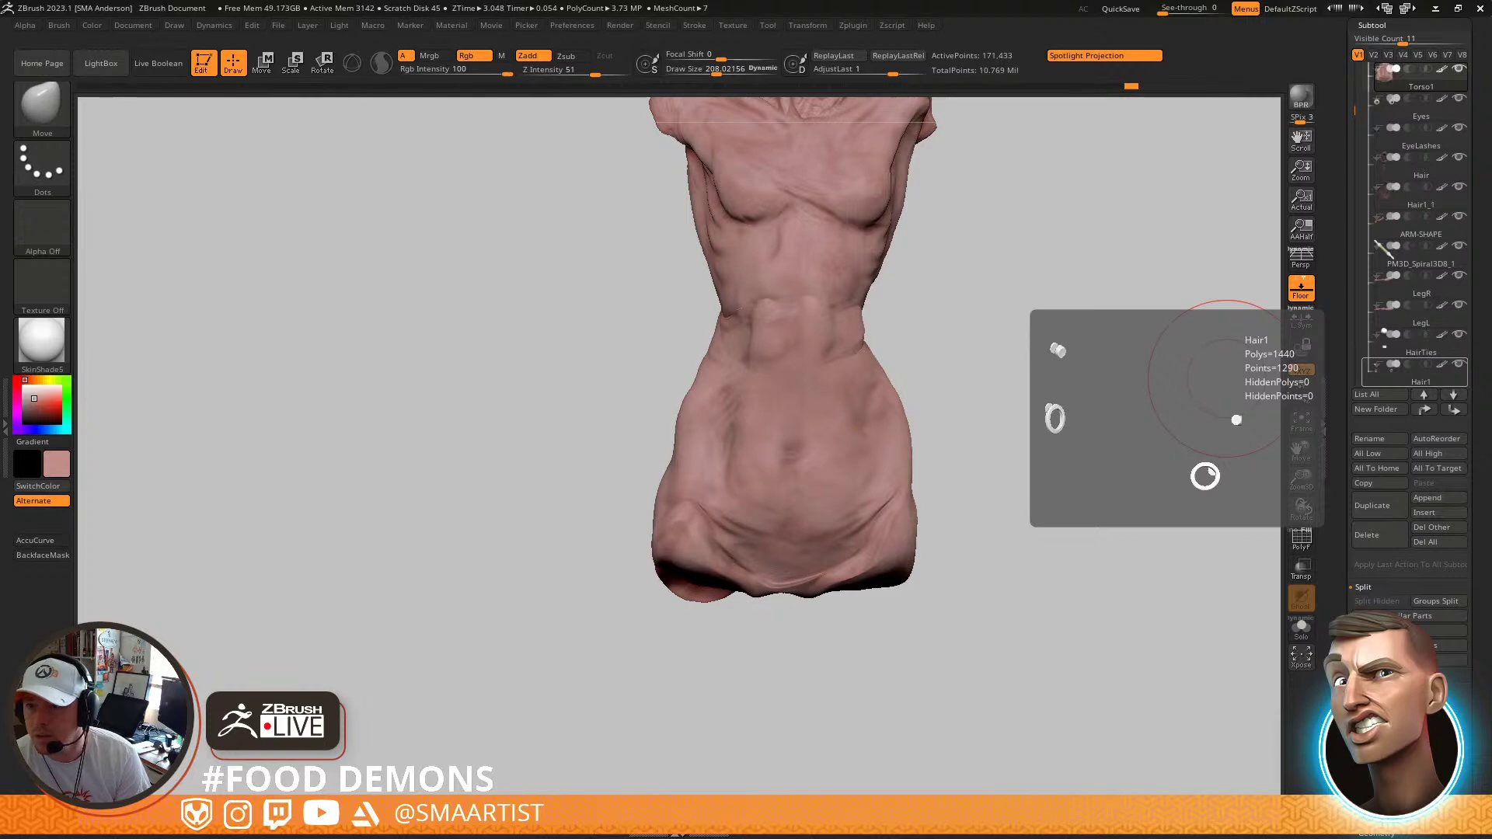
pyautogui.moveTo(536, 838); pyautogui.dragTo(566, 17)
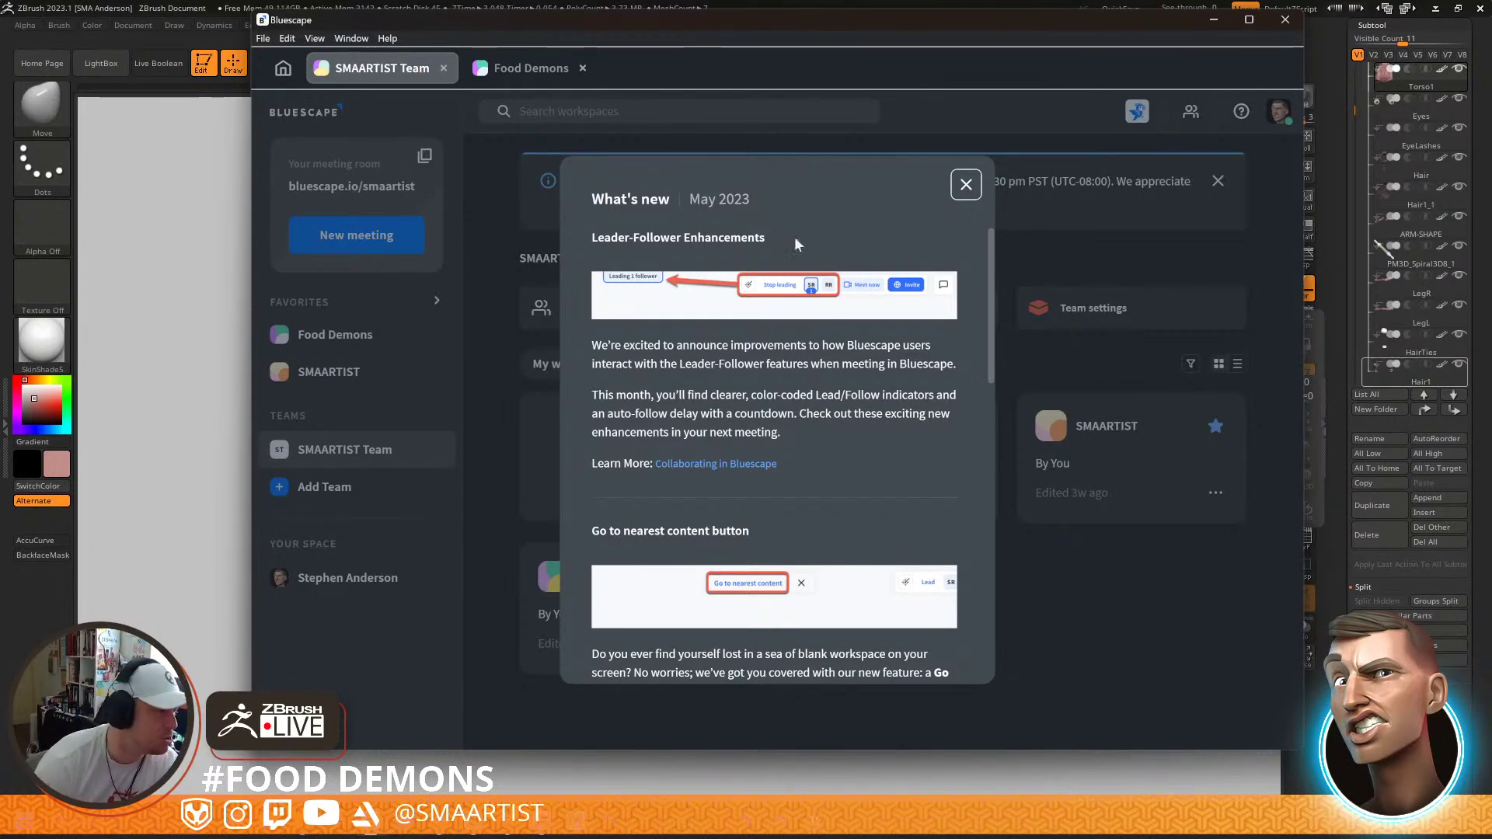
pyautogui.click(965, 184)
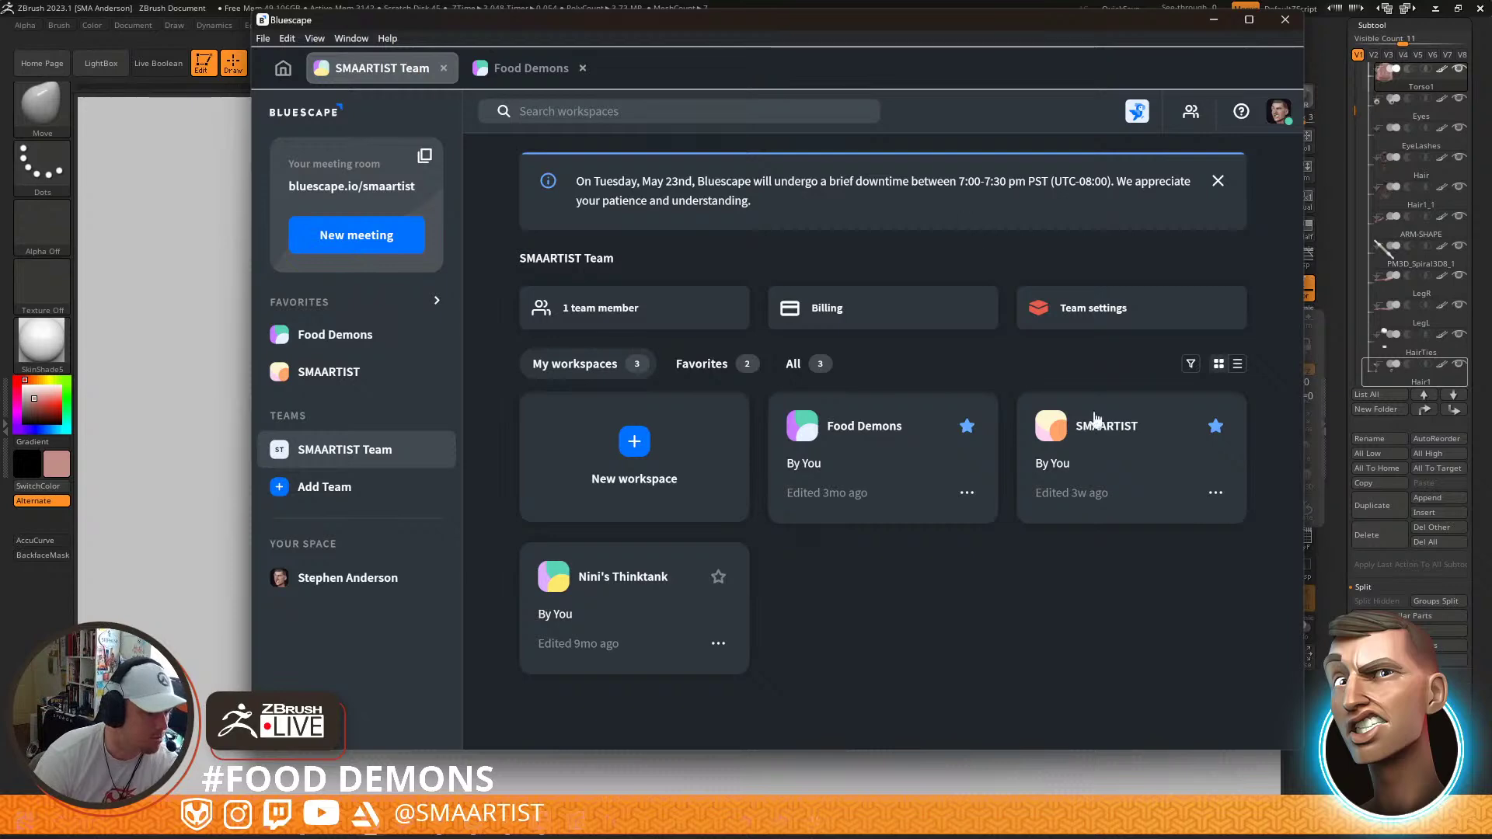
pyautogui.click(841, 432)
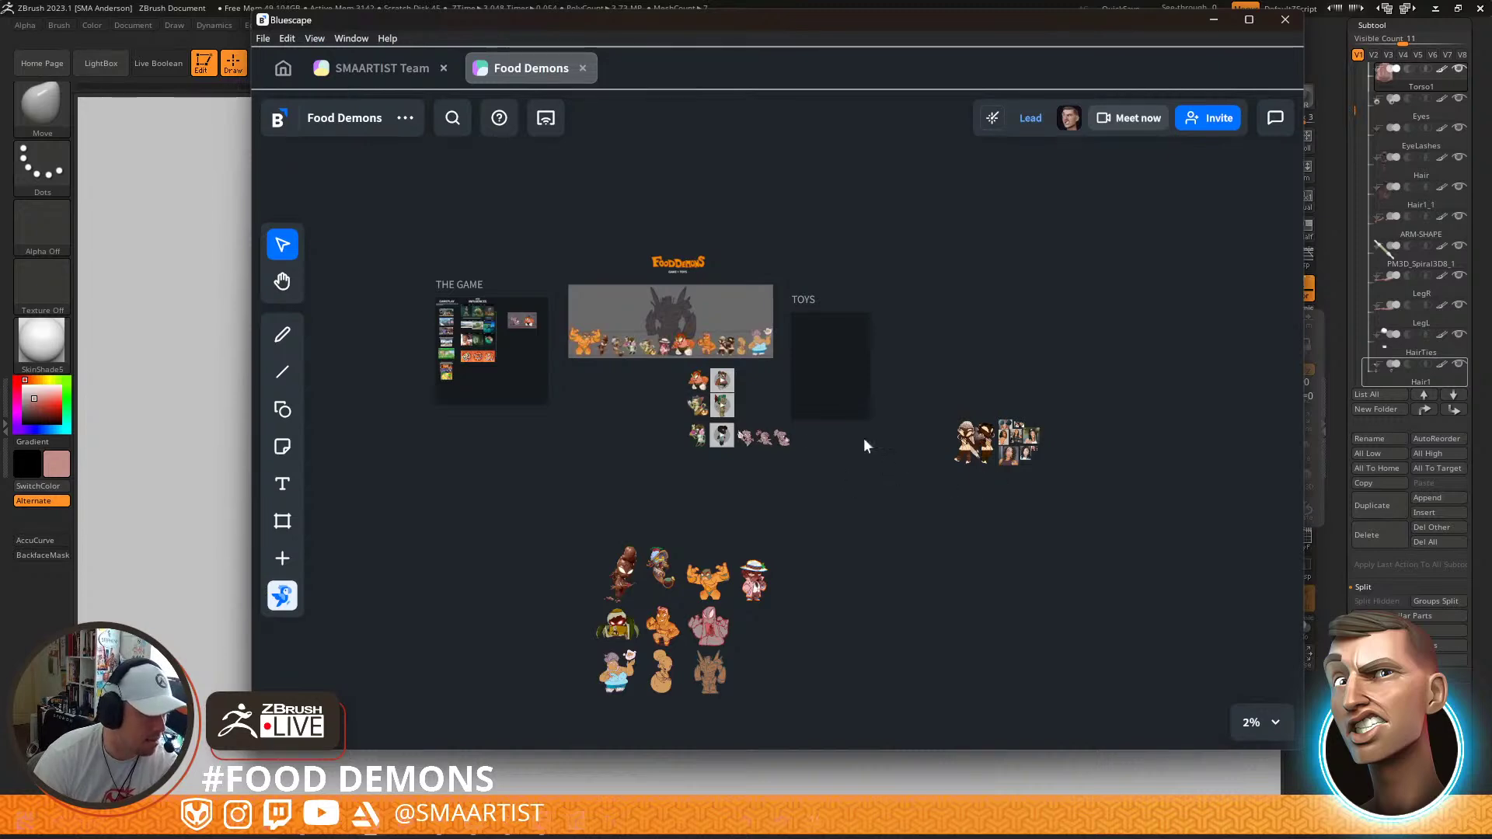
# Examine the gameplay and style influence references in the frame named THE GAME
pyautogui.scroll(2, 813, 317)
pyautogui.moveTo(715, 458); pyautogui.dragTo(917, 463)
pyautogui.moveTo(602, 553); pyautogui.dragTo(778, 553)
pyautogui.scroll(3, 593, 357)
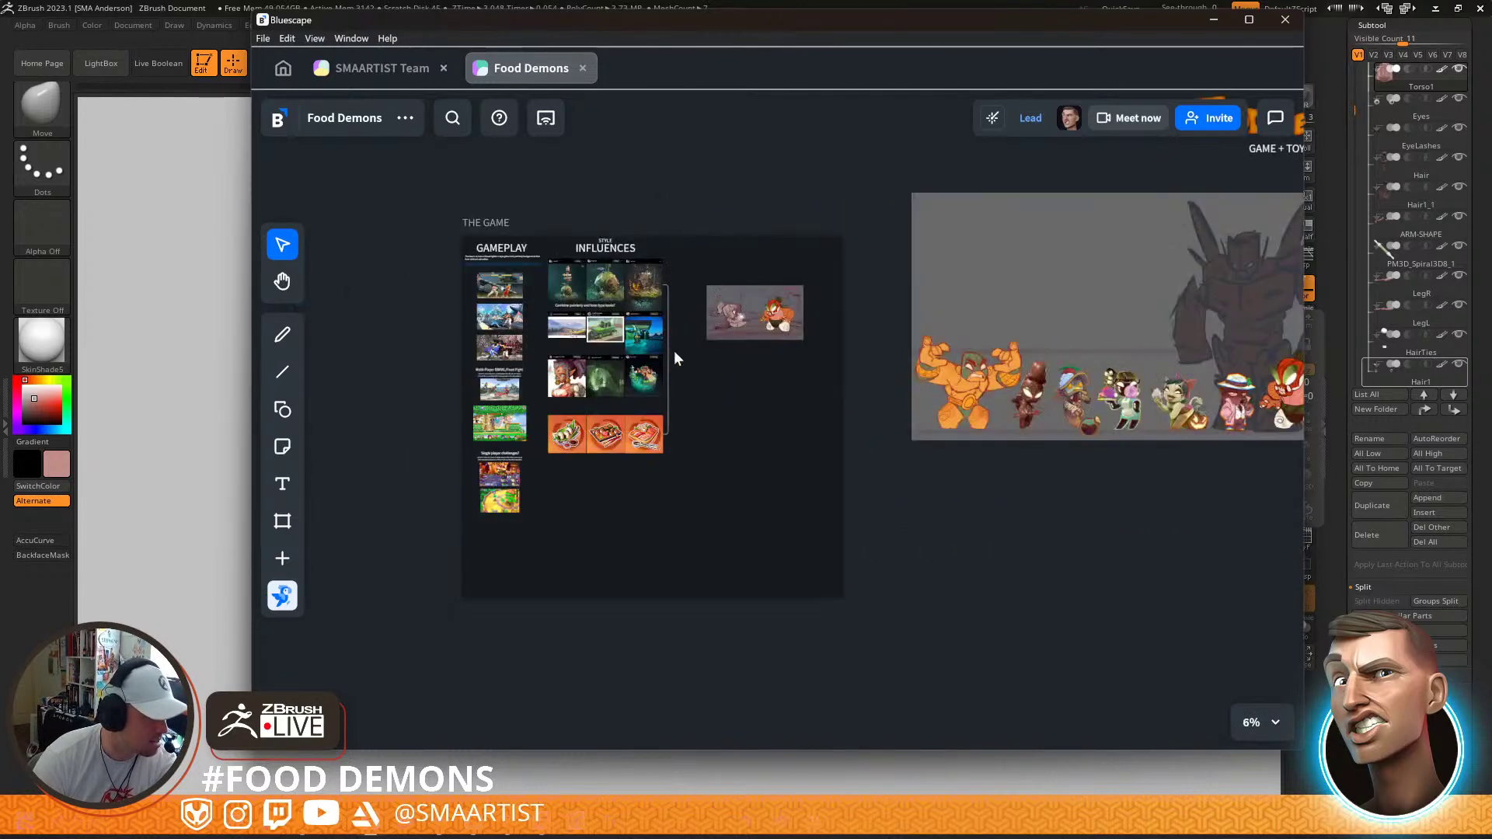
pyautogui.click(837, 496)
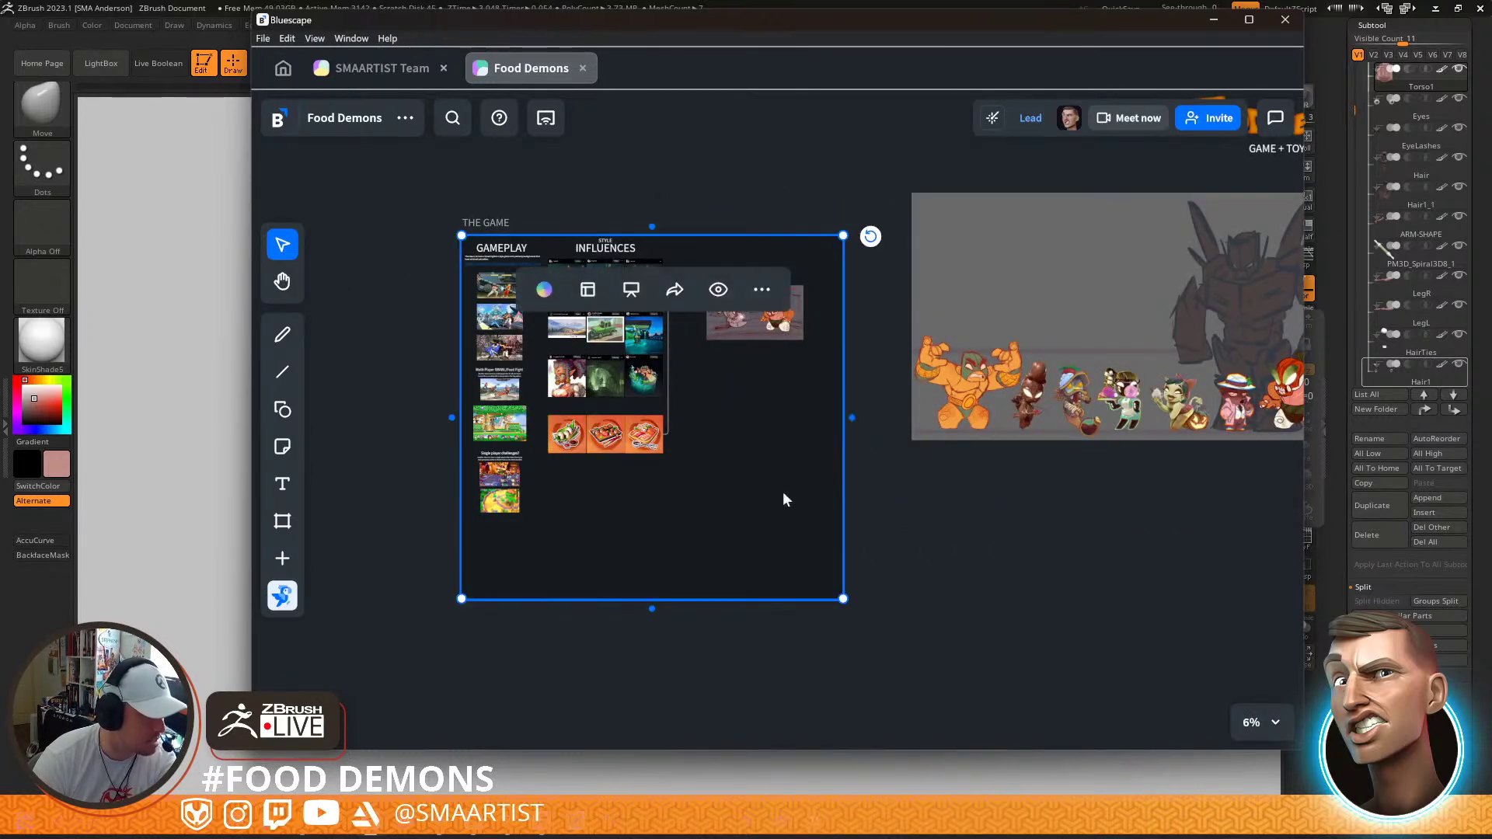
pyautogui.scroll(3, 509, 303)
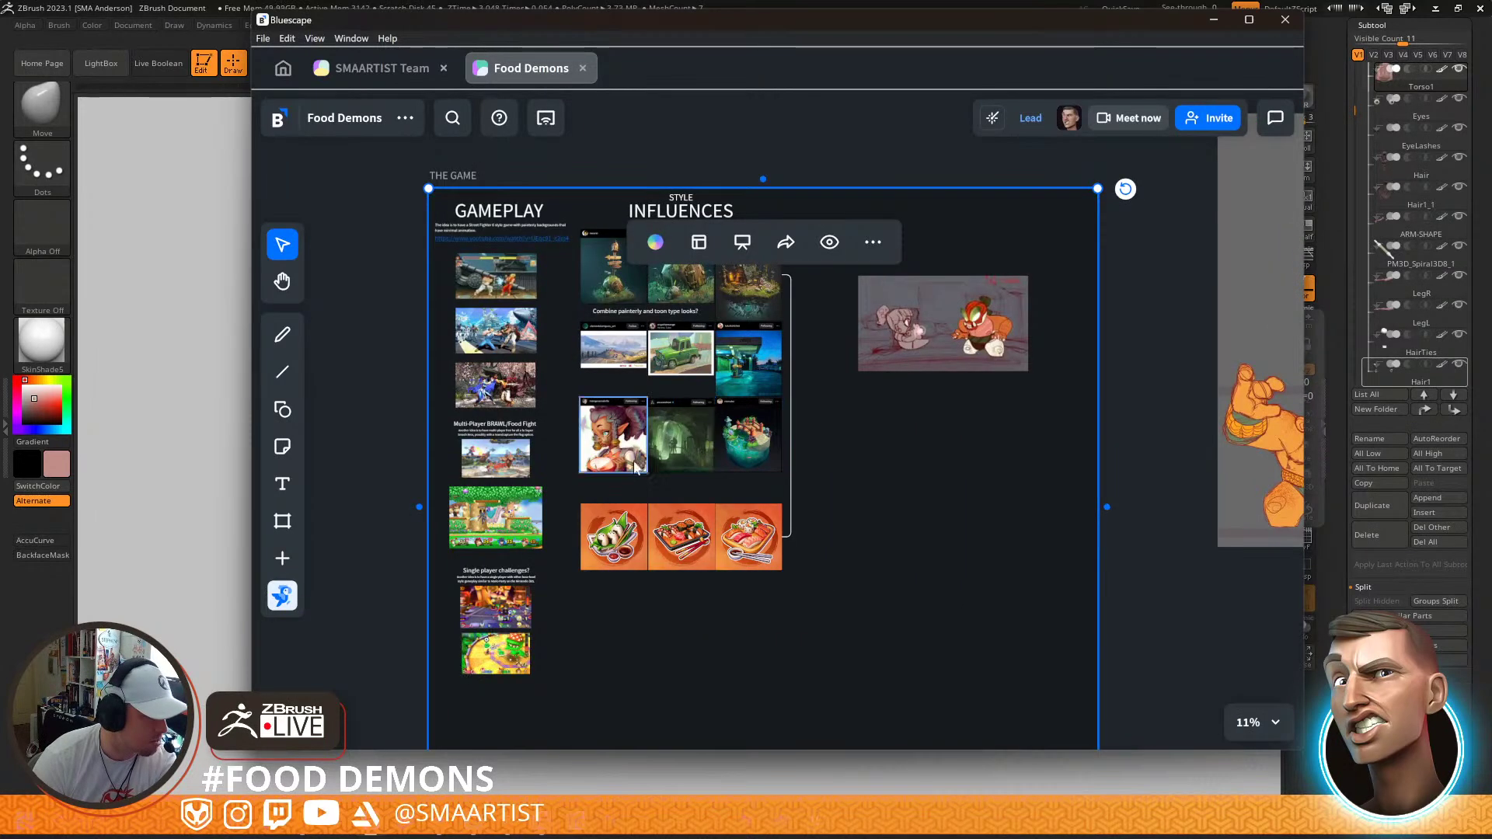
pyautogui.scroll(1, 614, 425)
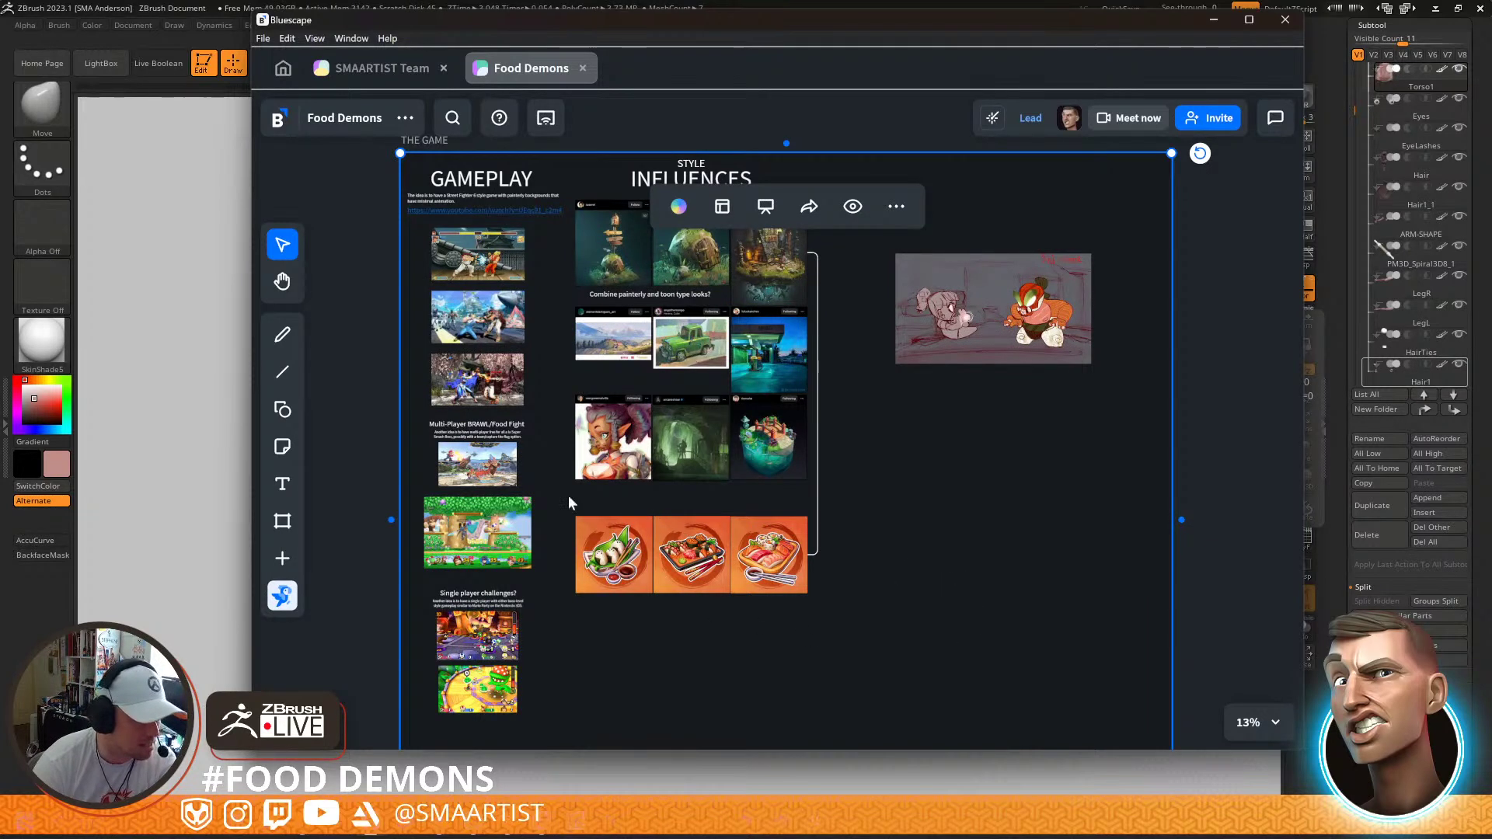
# Look over the Food Demons character line-up, the model previews beside their concepts and the remaining character art
pyautogui.moveTo(1137, 427); pyautogui.dragTo(513, 313, button='middle')
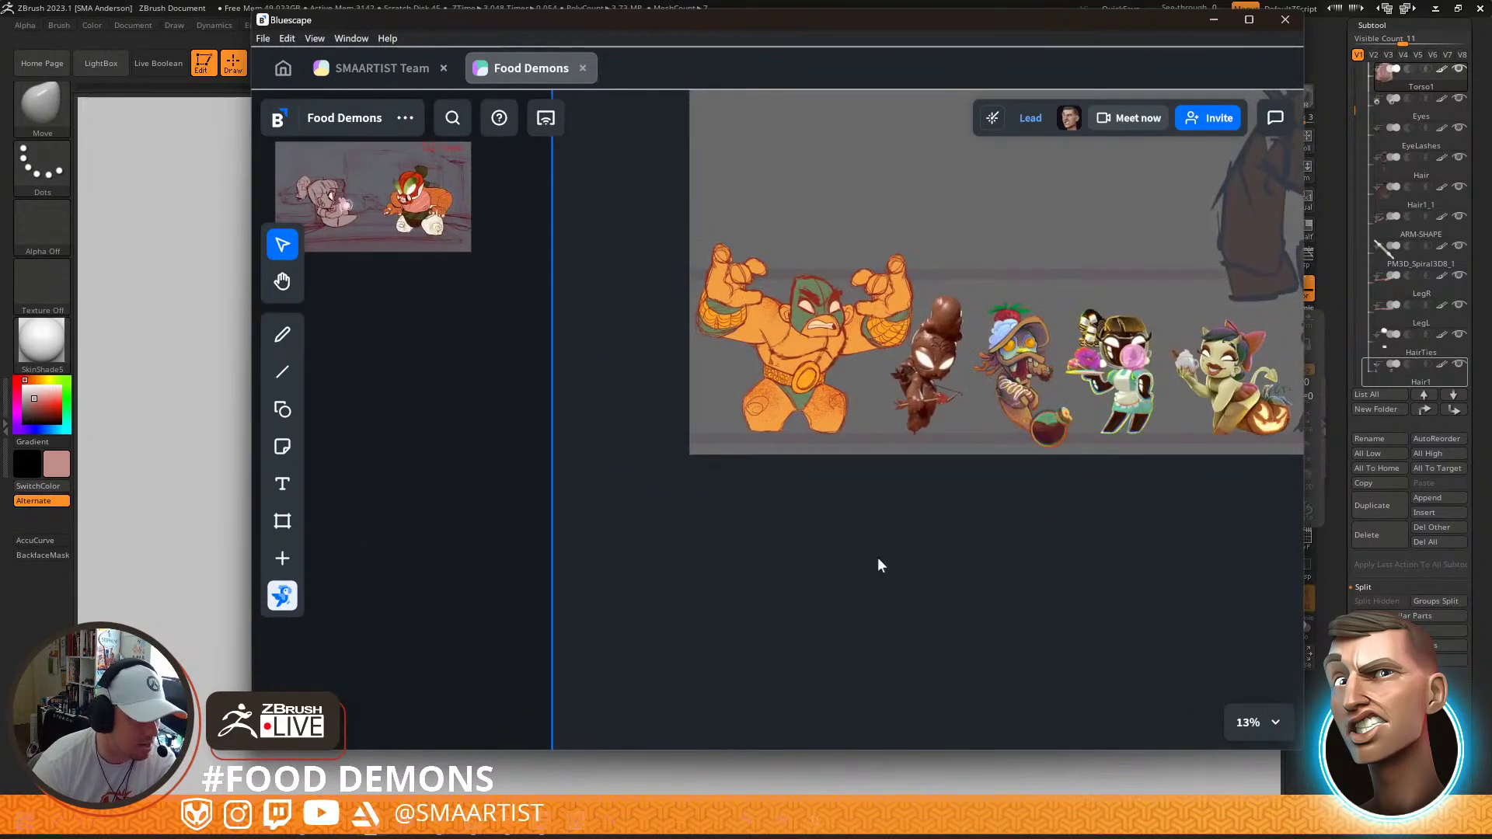
pyautogui.moveTo(890, 563); pyautogui.dragTo(613, 343, button='middle')
pyautogui.scroll(-3, 832, 339)
pyautogui.moveTo(860, 426); pyautogui.dragTo(549, 370, button='middle')
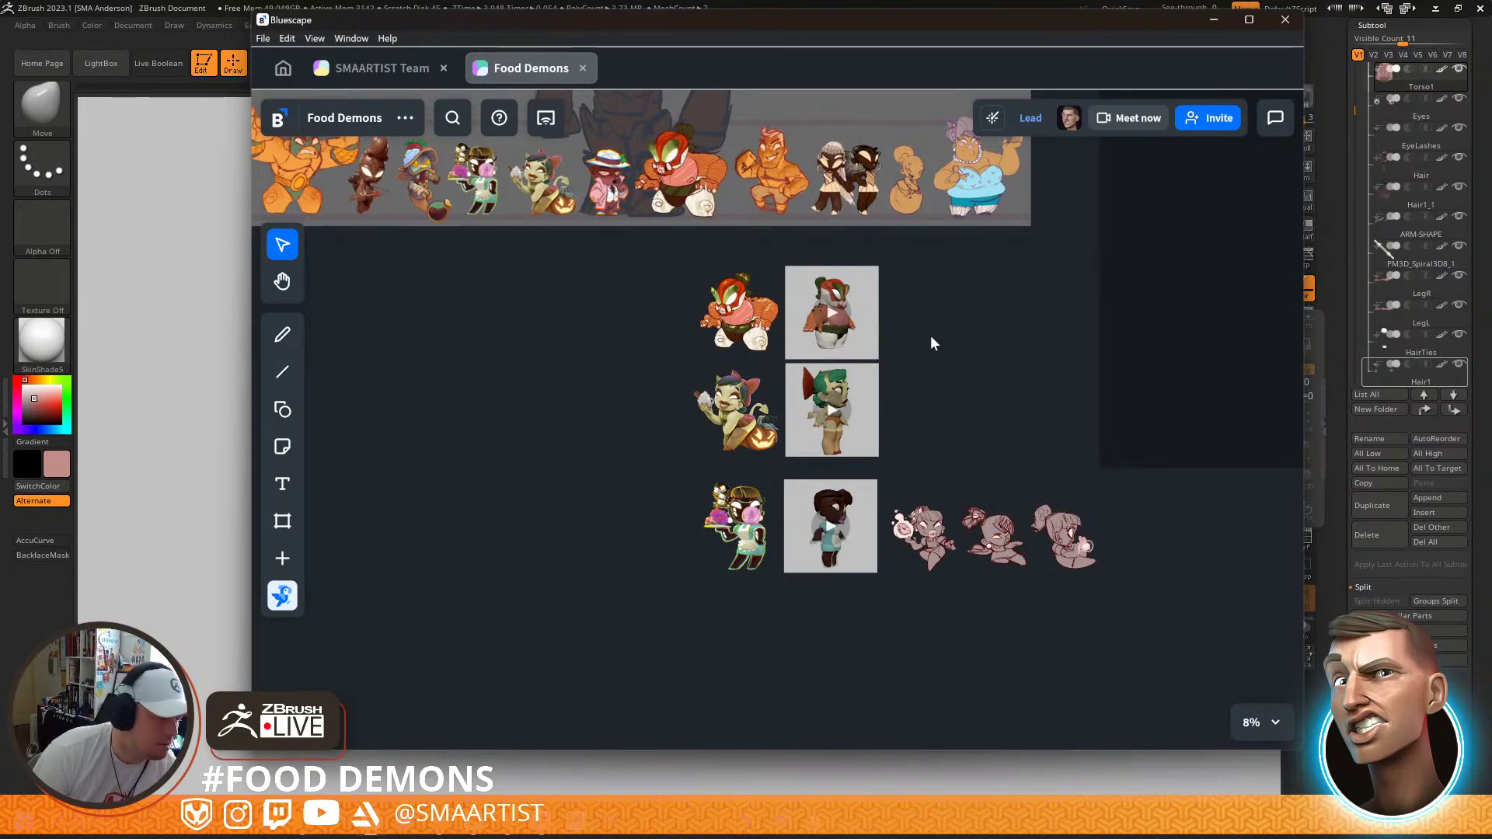
pyautogui.moveTo(929, 368); pyautogui.dragTo(770, 300)
pyautogui.scroll(-5, 1087, 518)
pyautogui.moveTo(1021, 418); pyautogui.dragTo(869, 460)
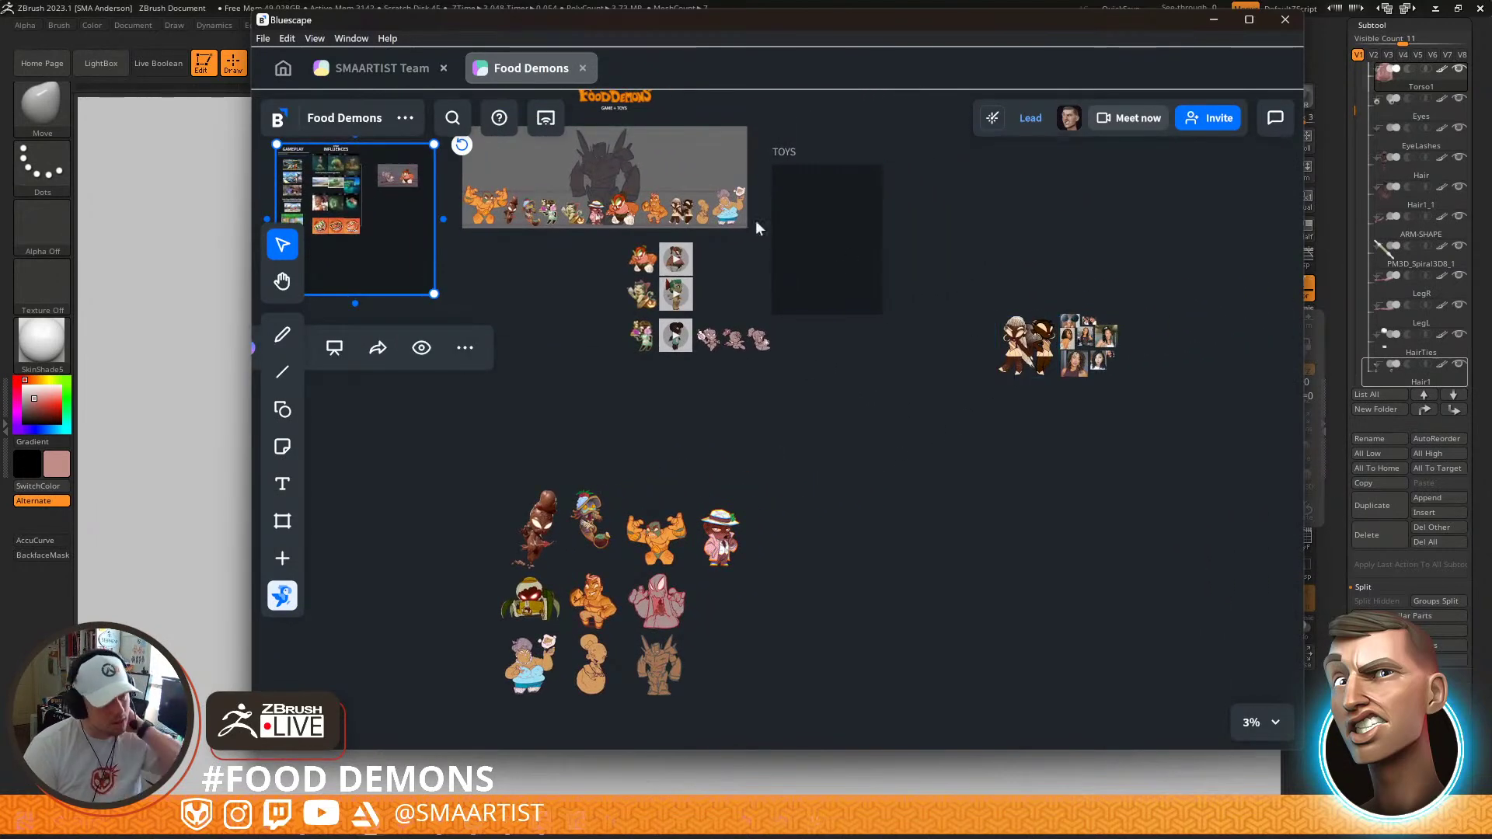
# Open the SMAARTIST workspace and close the Food Demons workspace
pyautogui.click(367, 70)
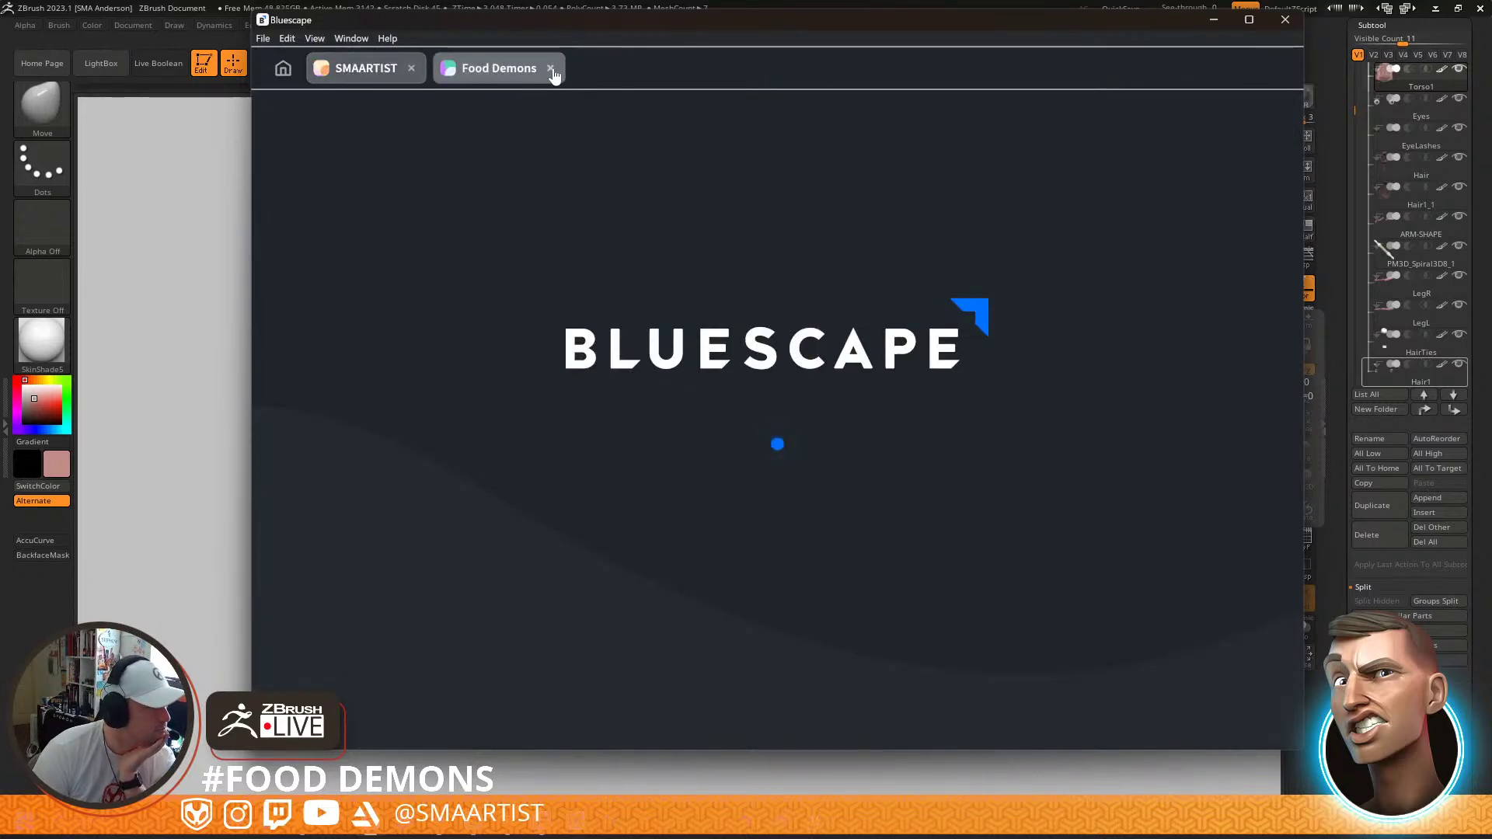
pyautogui.click(551, 68)
pyautogui.scroll(-10, 729, 216)
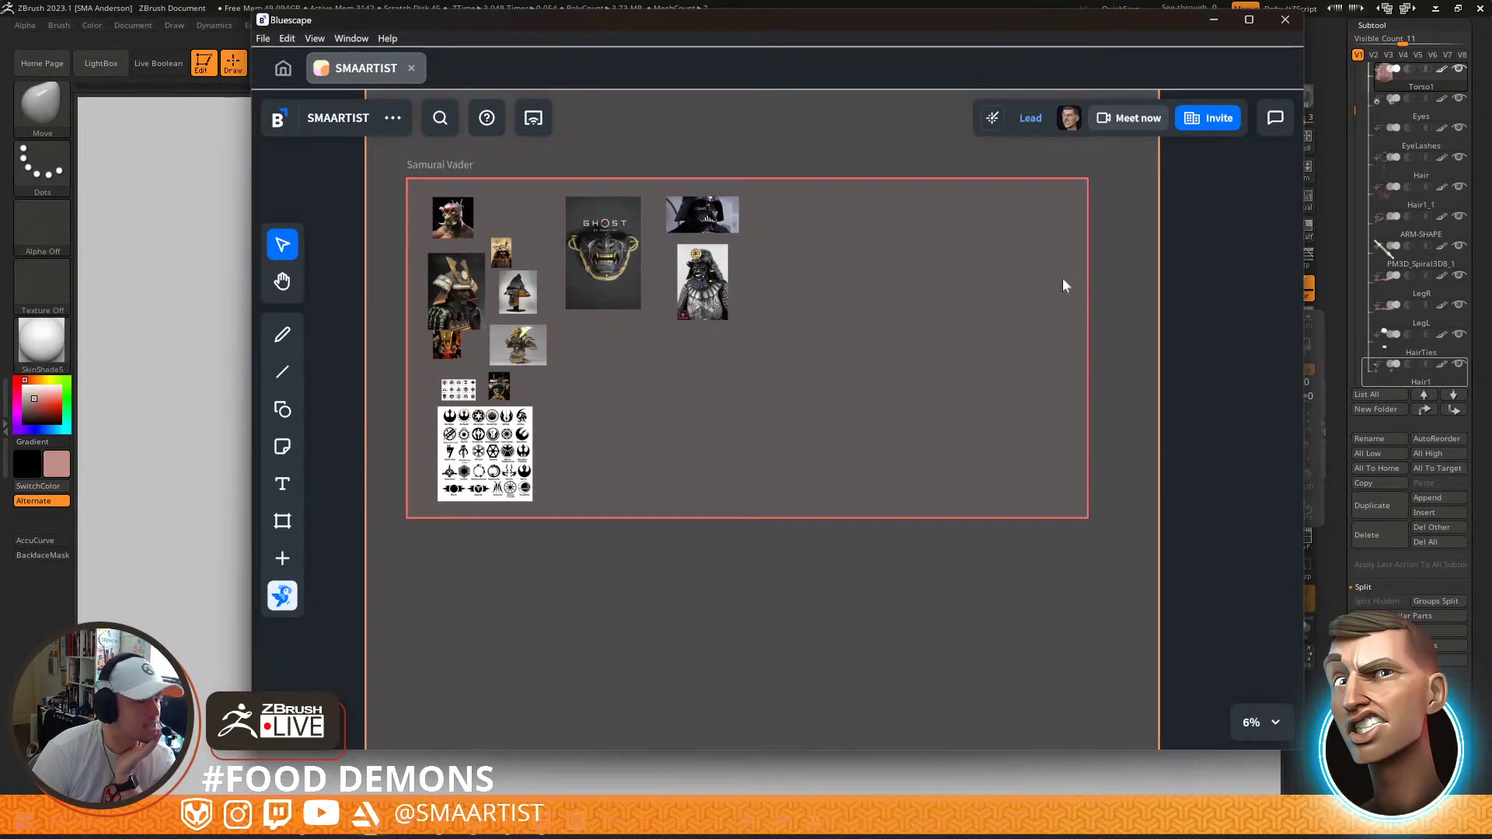
# Look over the Sculpt Off 2022 frame and locate the personal projects frame on the board
pyautogui.moveTo(1189, 262); pyautogui.dragTo(863, 373)
pyautogui.scroll(-3, 1218, 295)
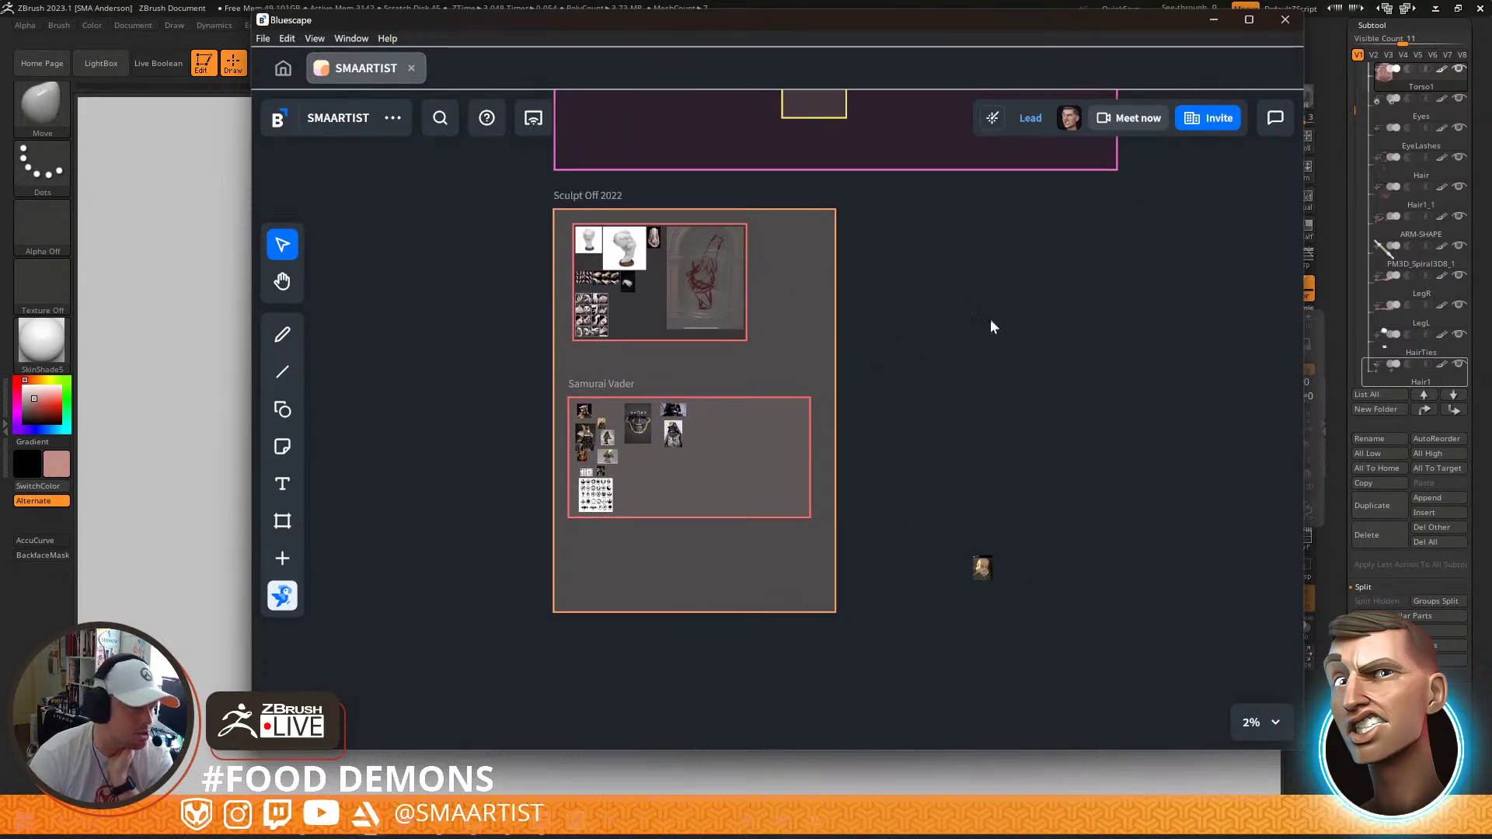
pyautogui.moveTo(988, 327); pyautogui.dragTo(757, 428, button='middle')
pyautogui.scroll(-1, 758, 427)
pyautogui.moveTo(812, 410); pyautogui.dragTo(995, 603)
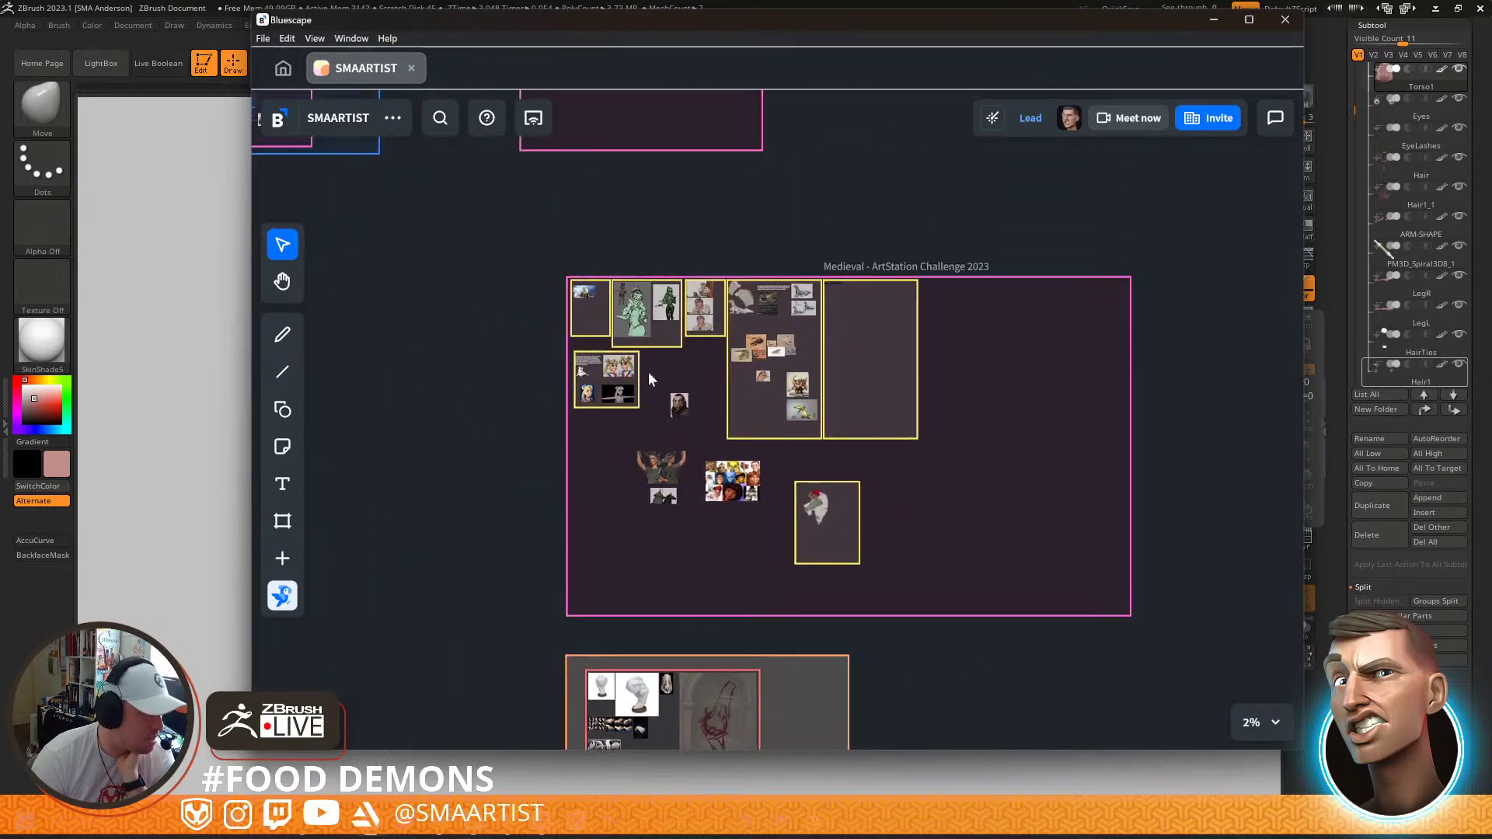
pyautogui.scroll(3, 651, 370)
pyautogui.moveTo(454, 527); pyautogui.dragTo(337, 497)
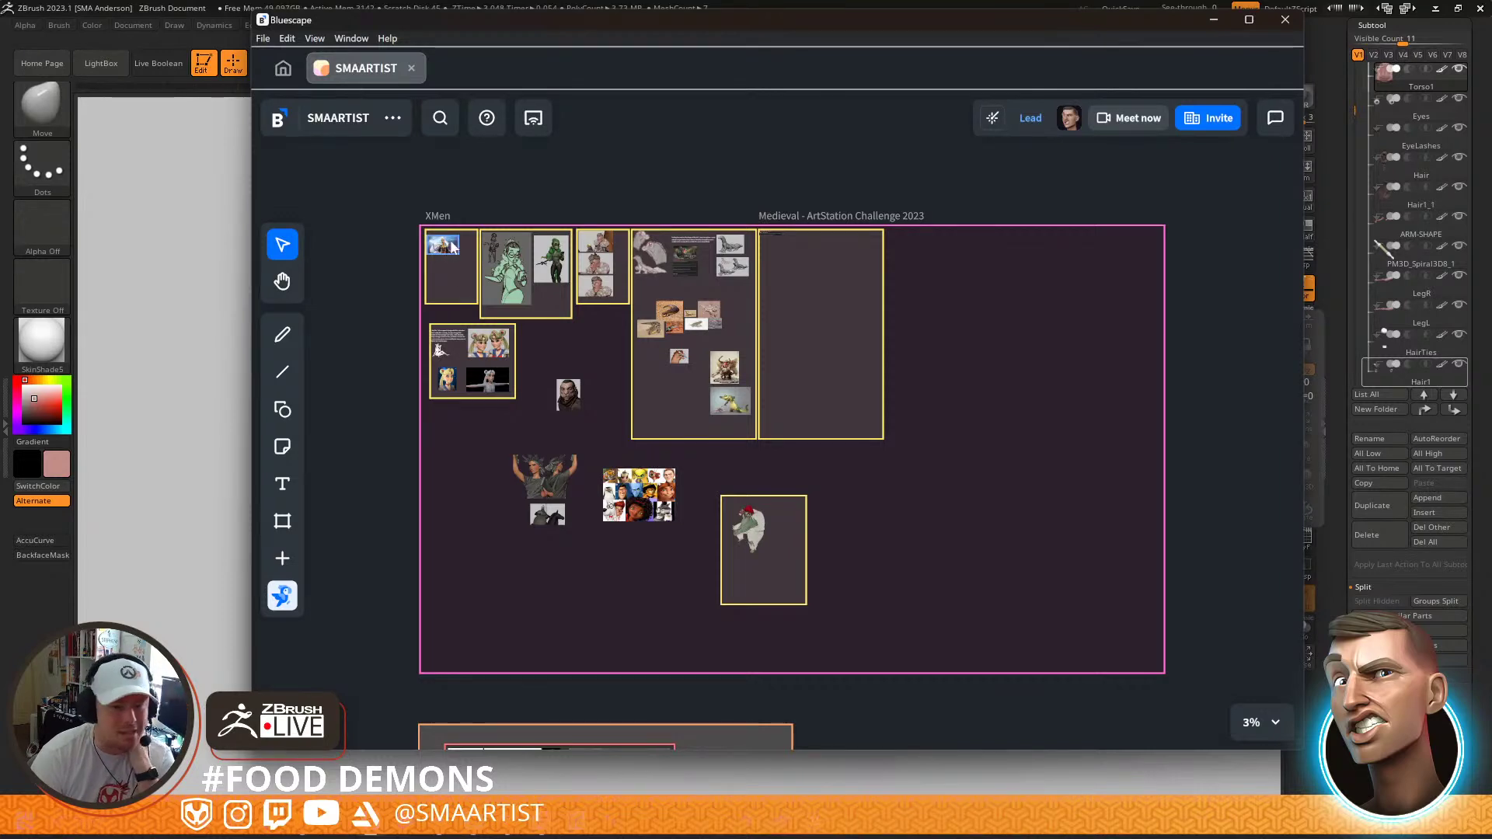
# Examine the XMen reference, the green-haired woman's sketch and render, and the Guy - ArtStation Challenge 2021 images
pyautogui.scroll(6, 444, 246)
pyautogui.scroll(-1, 443, 247)
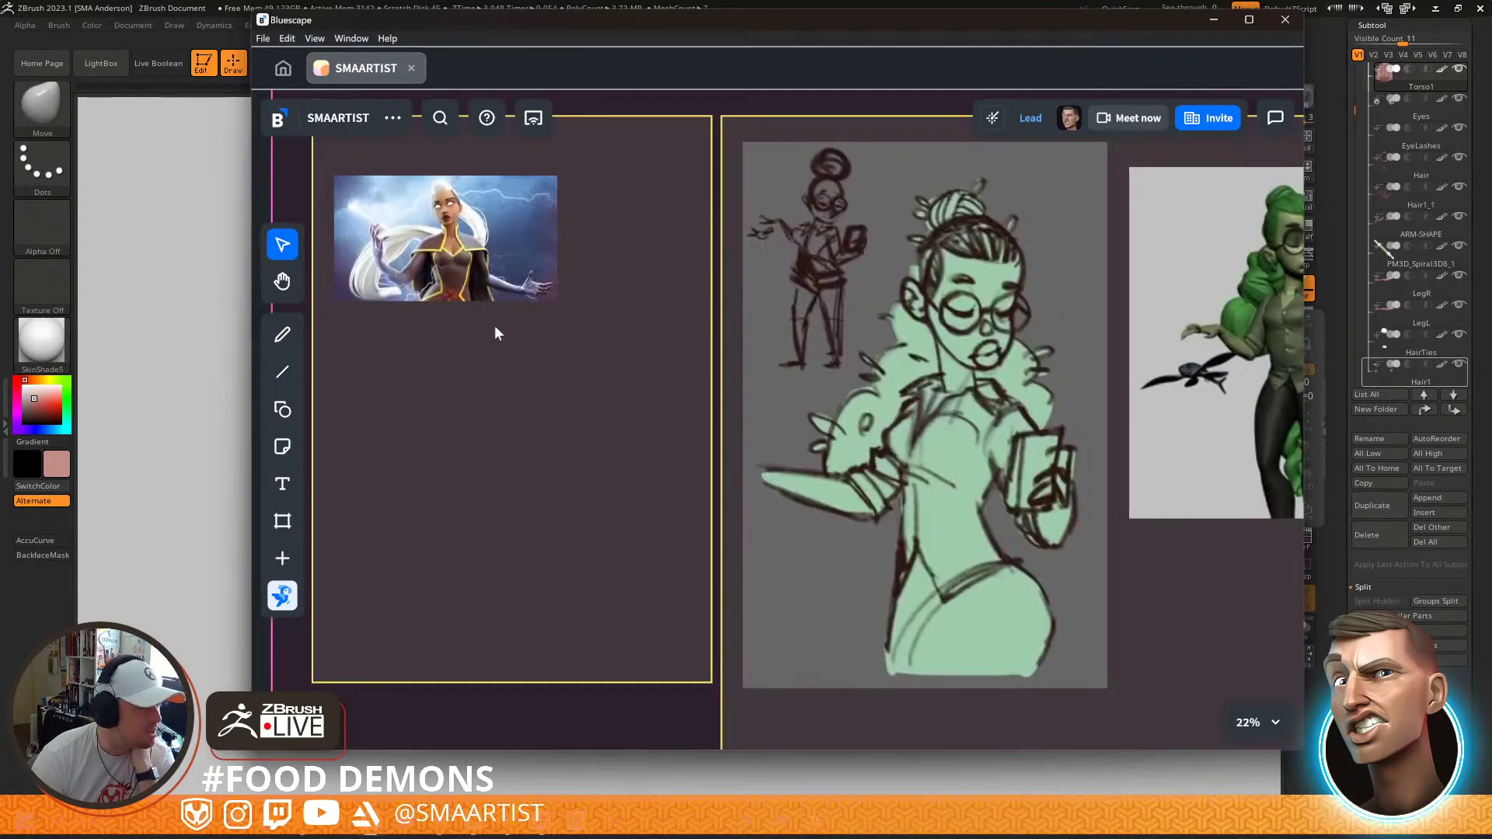
pyautogui.moveTo(496, 330); pyautogui.dragTo(558, 417, button='middle')
pyautogui.moveTo(557, 417); pyautogui.dragTo(376, 343)
pyautogui.moveTo(958, 466)
pyautogui.mouseDown()
pyautogui.moveTo(895, 478)
pyautogui.moveTo(767, 418)
pyautogui.mouseUp()
pyautogui.scroll(-1, 768, 417)
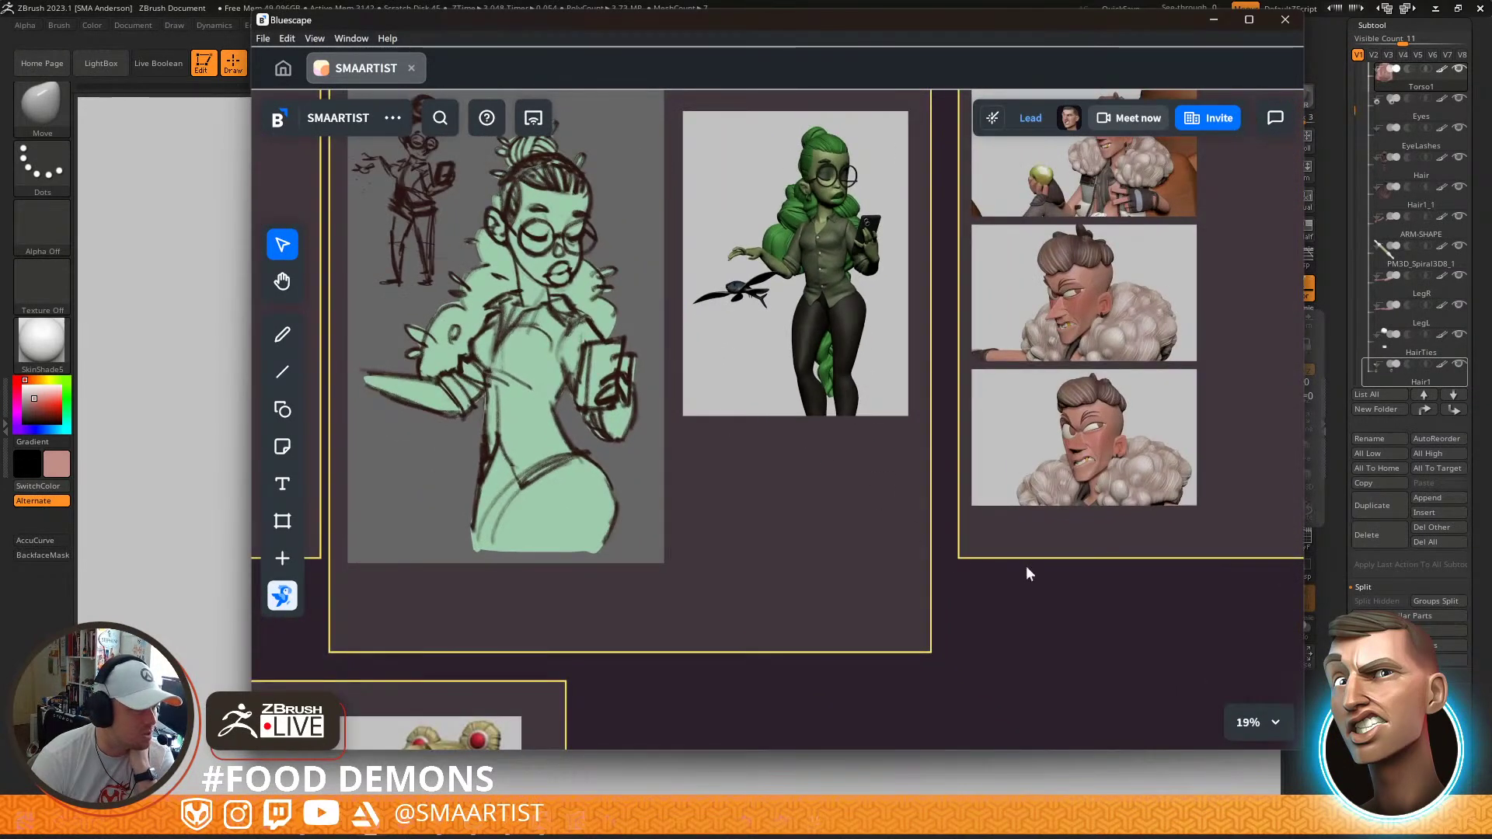
pyautogui.moveTo(1070, 561); pyautogui.dragTo(776, 637)
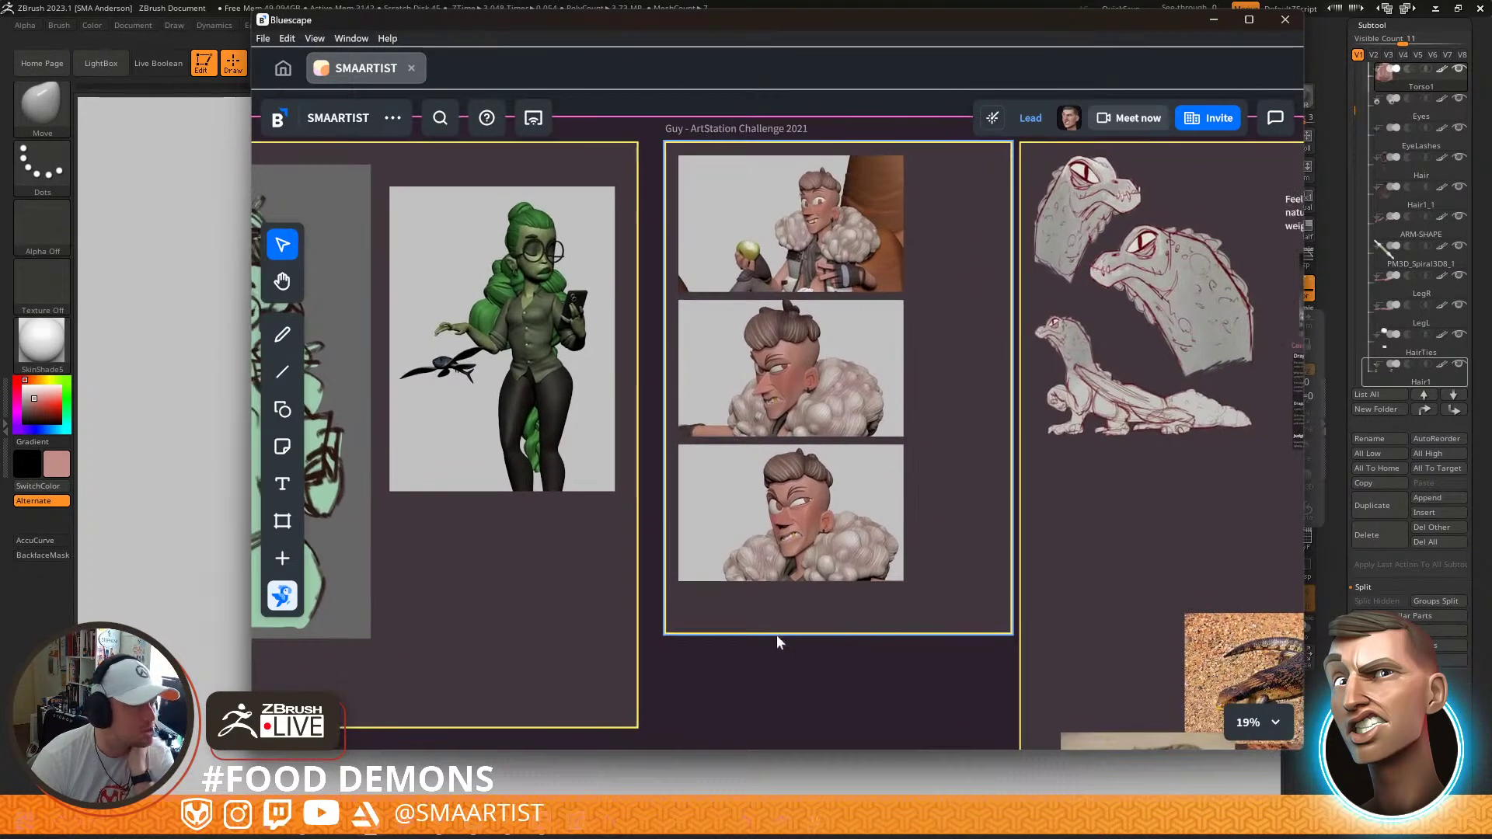
# Examine the sketches, lizard photos and sculpt renders in the Dragon - ArtStation Challenge 2022 frame
pyautogui.moveTo(978, 455); pyautogui.dragTo(645, 448)
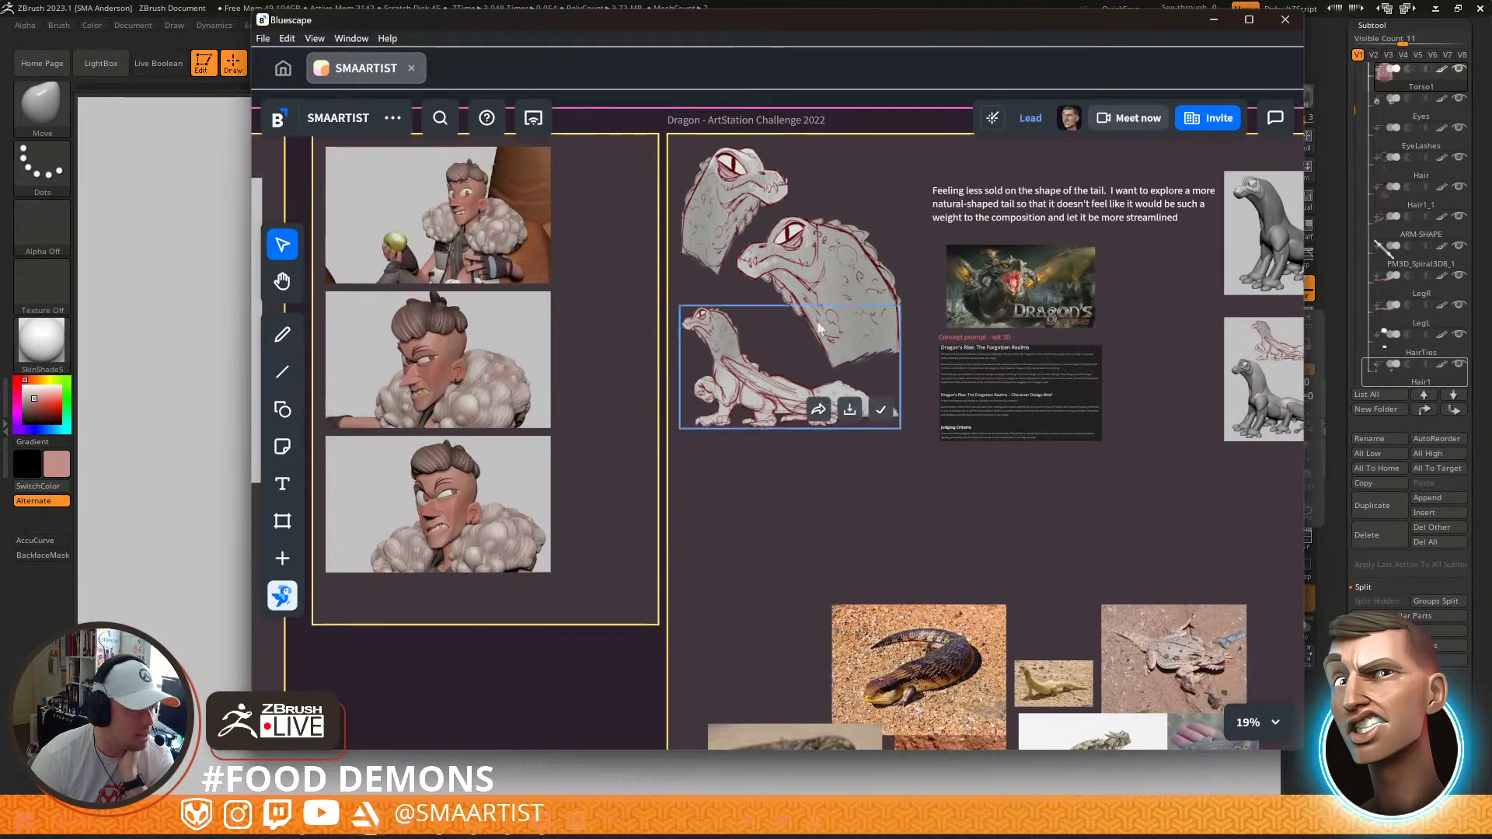
pyautogui.scroll(-1, 1103, 279)
pyautogui.moveTo(1139, 483); pyautogui.dragTo(1089, 470)
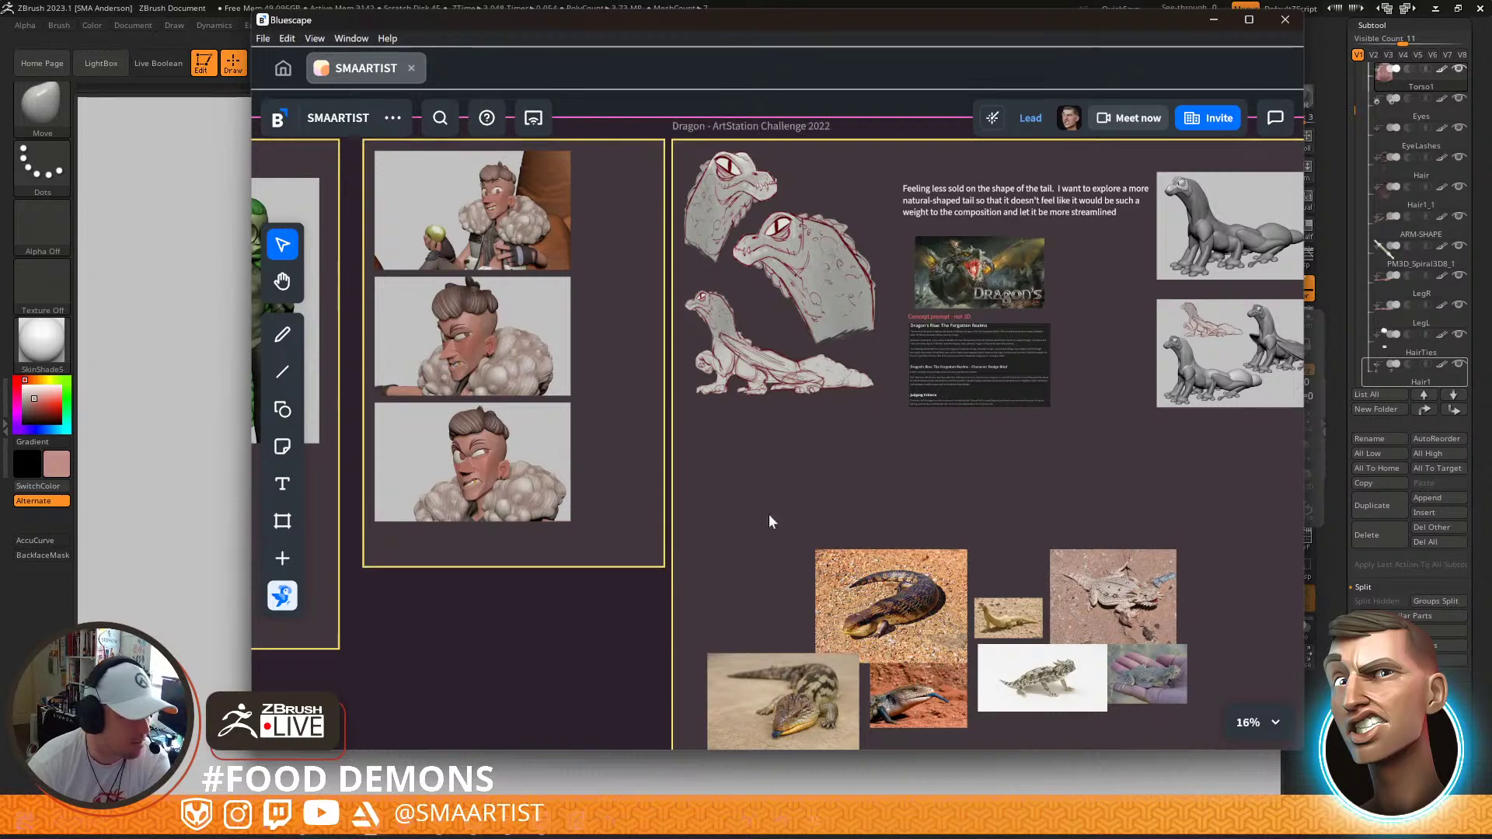
pyautogui.moveTo(610, 620); pyautogui.dragTo(458, 584)
pyautogui.scroll(-4, 744, 459)
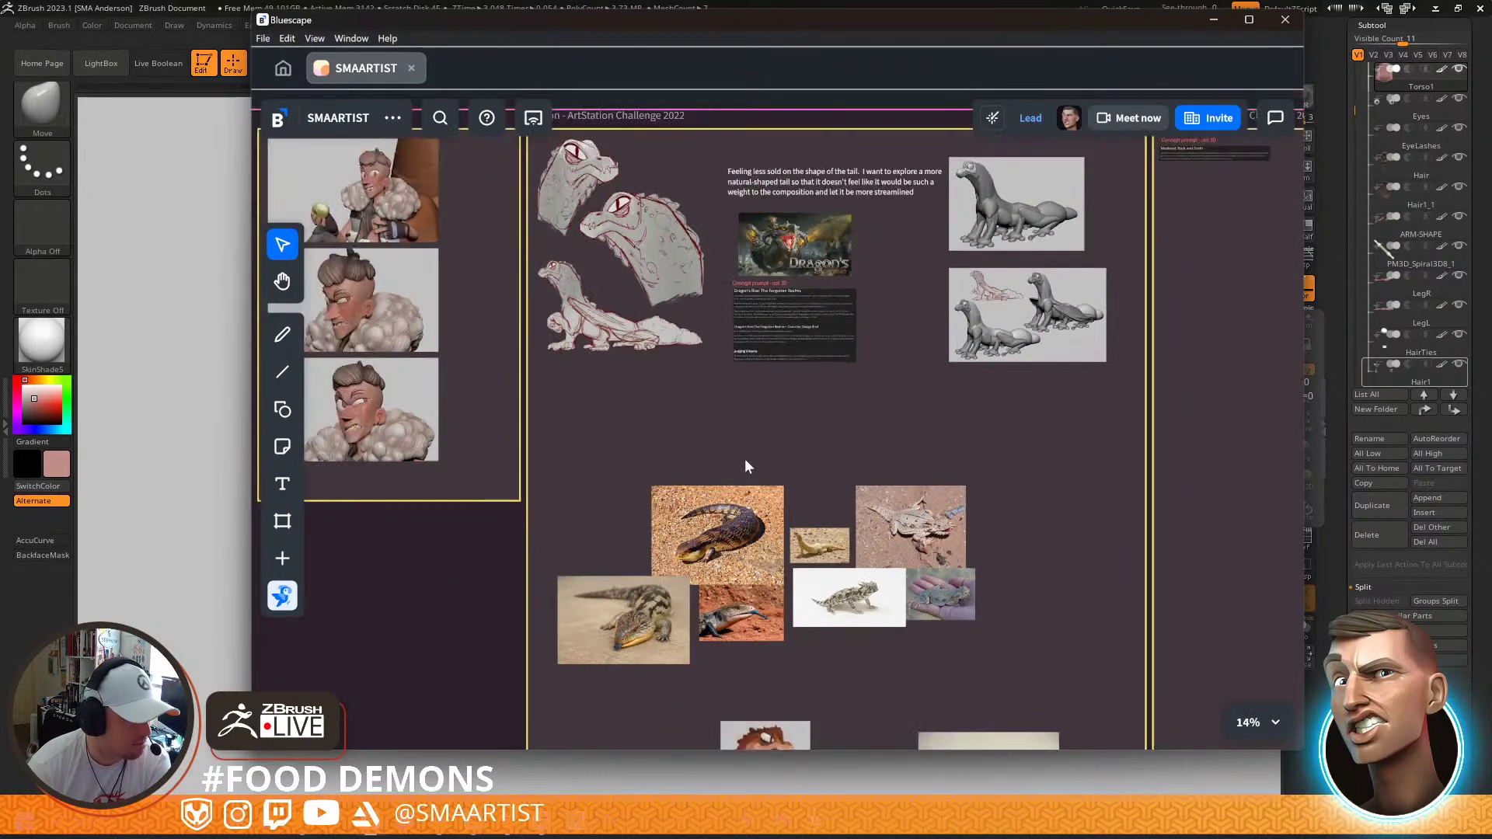
pyautogui.moveTo(979, 367); pyautogui.dragTo(958, 180)
pyautogui.scroll(-1, 1005, 278)
pyautogui.moveTo(978, 241); pyautogui.dragTo(946, 553)
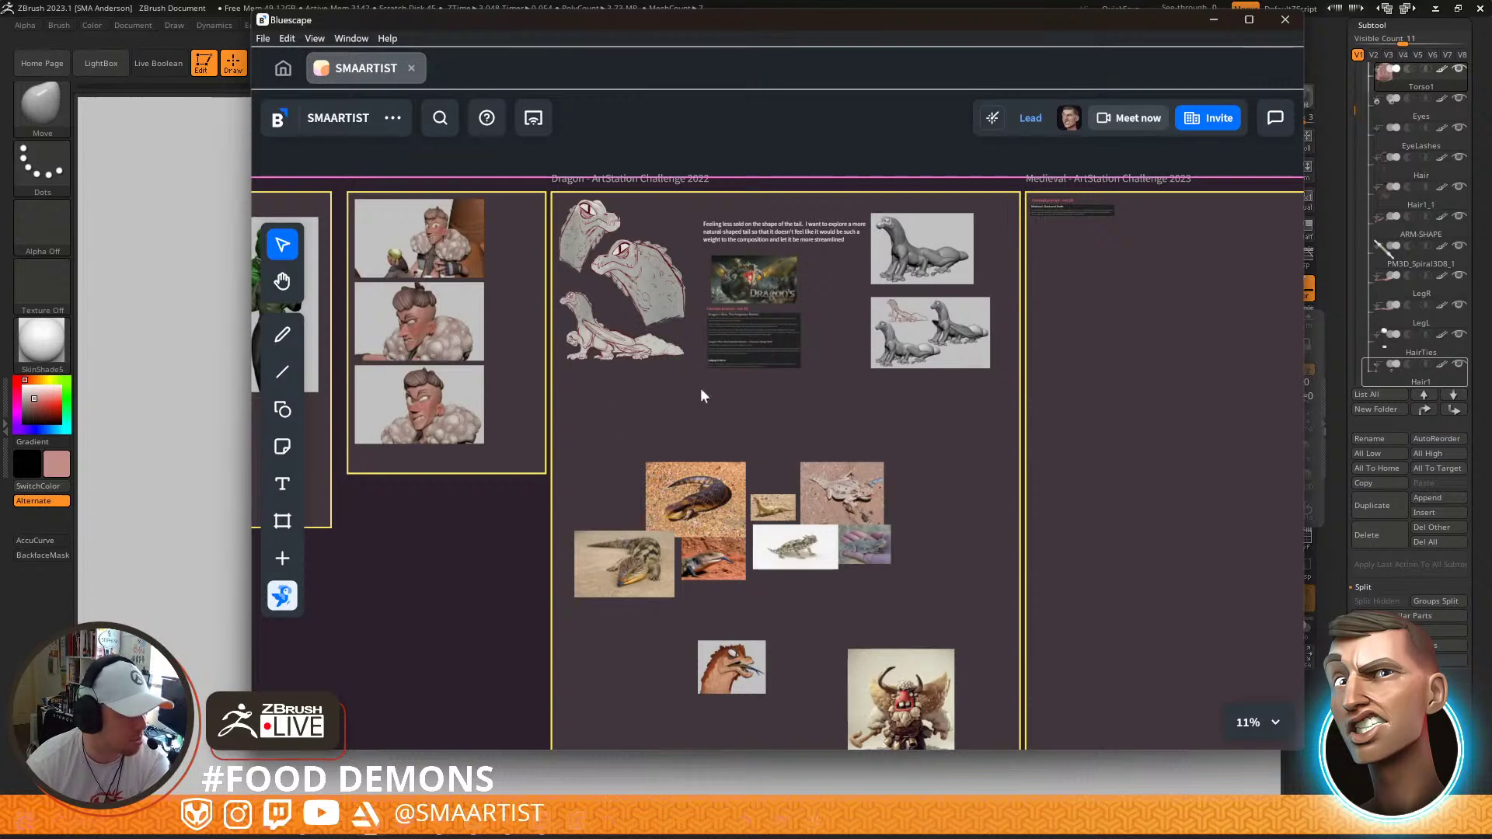
# Read the concept prompt in the Medieval - ArtStation Challenge 2023 frame
pyautogui.moveTo(920, 482); pyautogui.dragTo(617, 506)
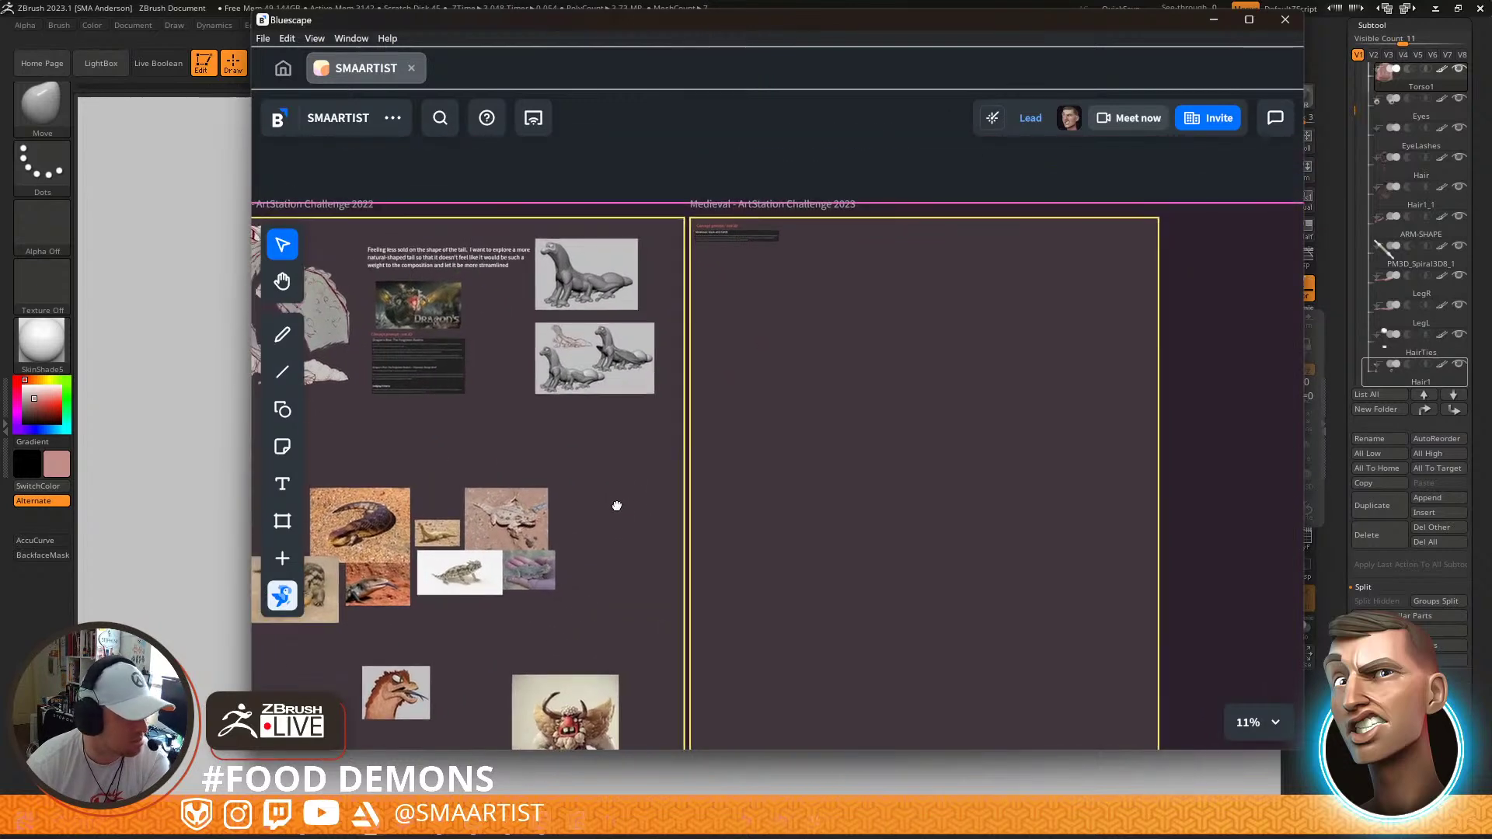
pyautogui.scroll(10, 793, 314)
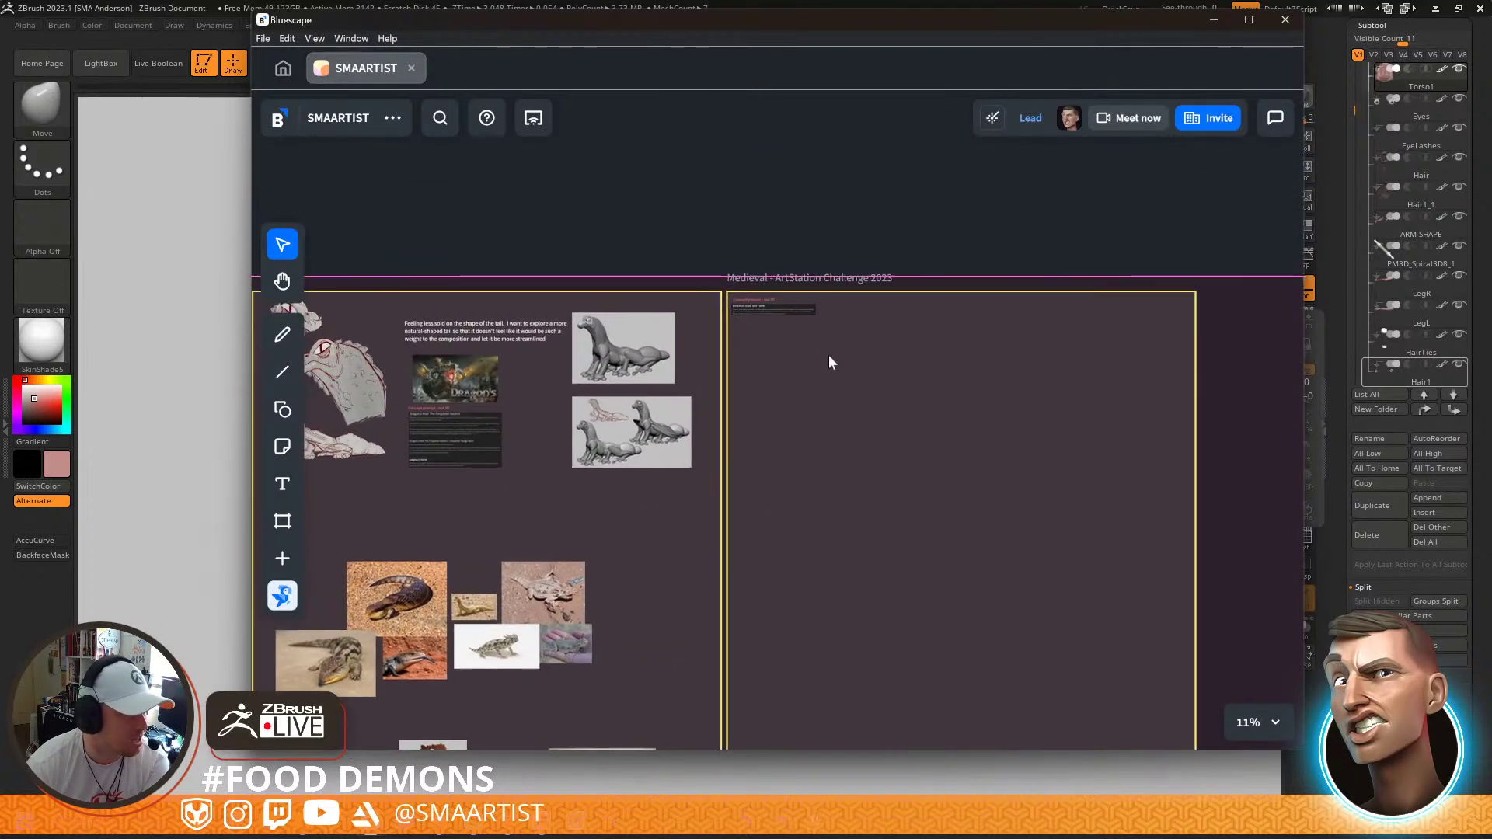
pyautogui.scroll(-5, 777, 330)
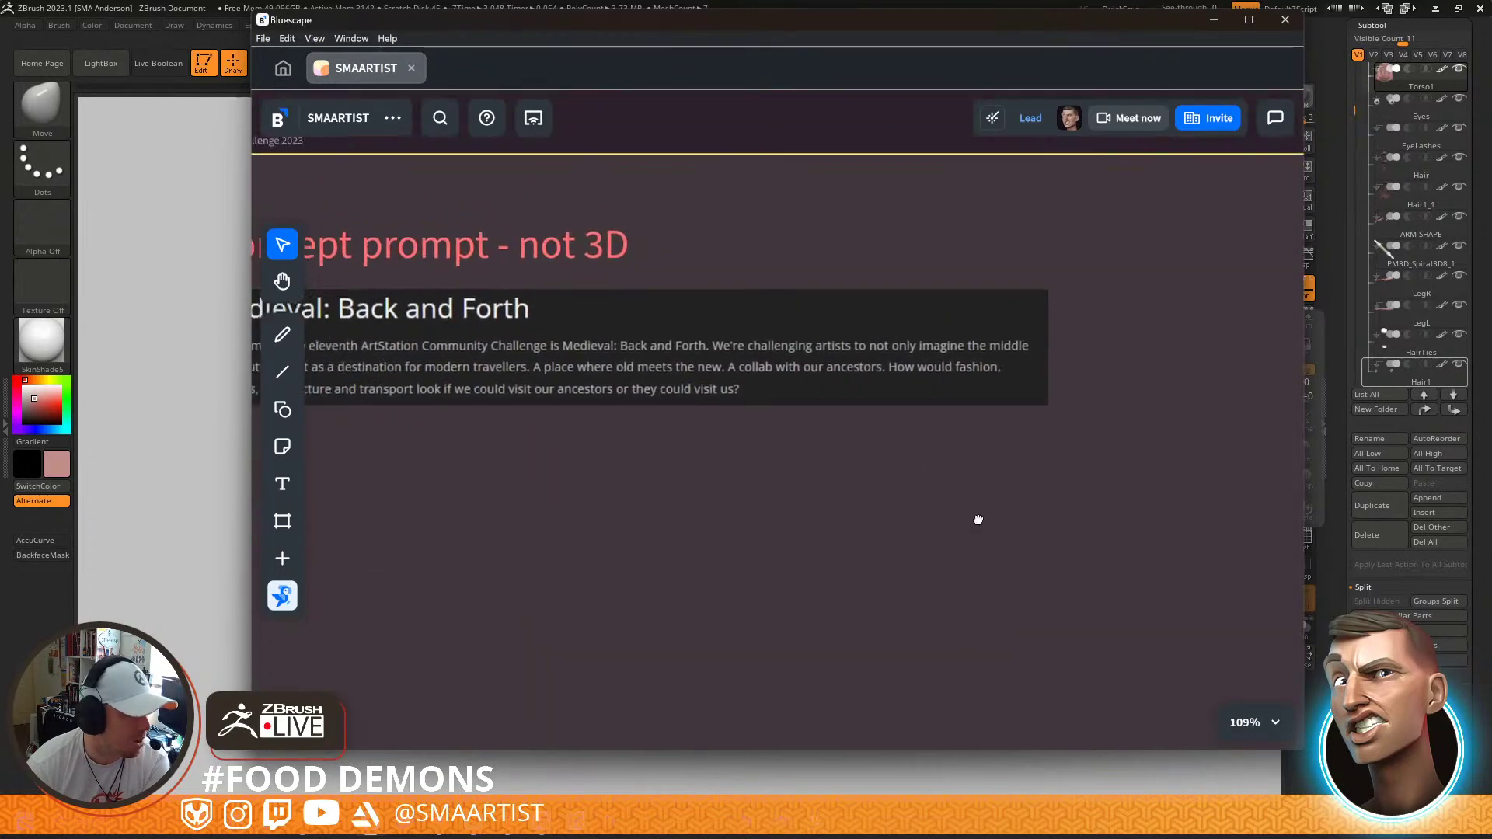
pyautogui.scroll(-10, 1023, 562)
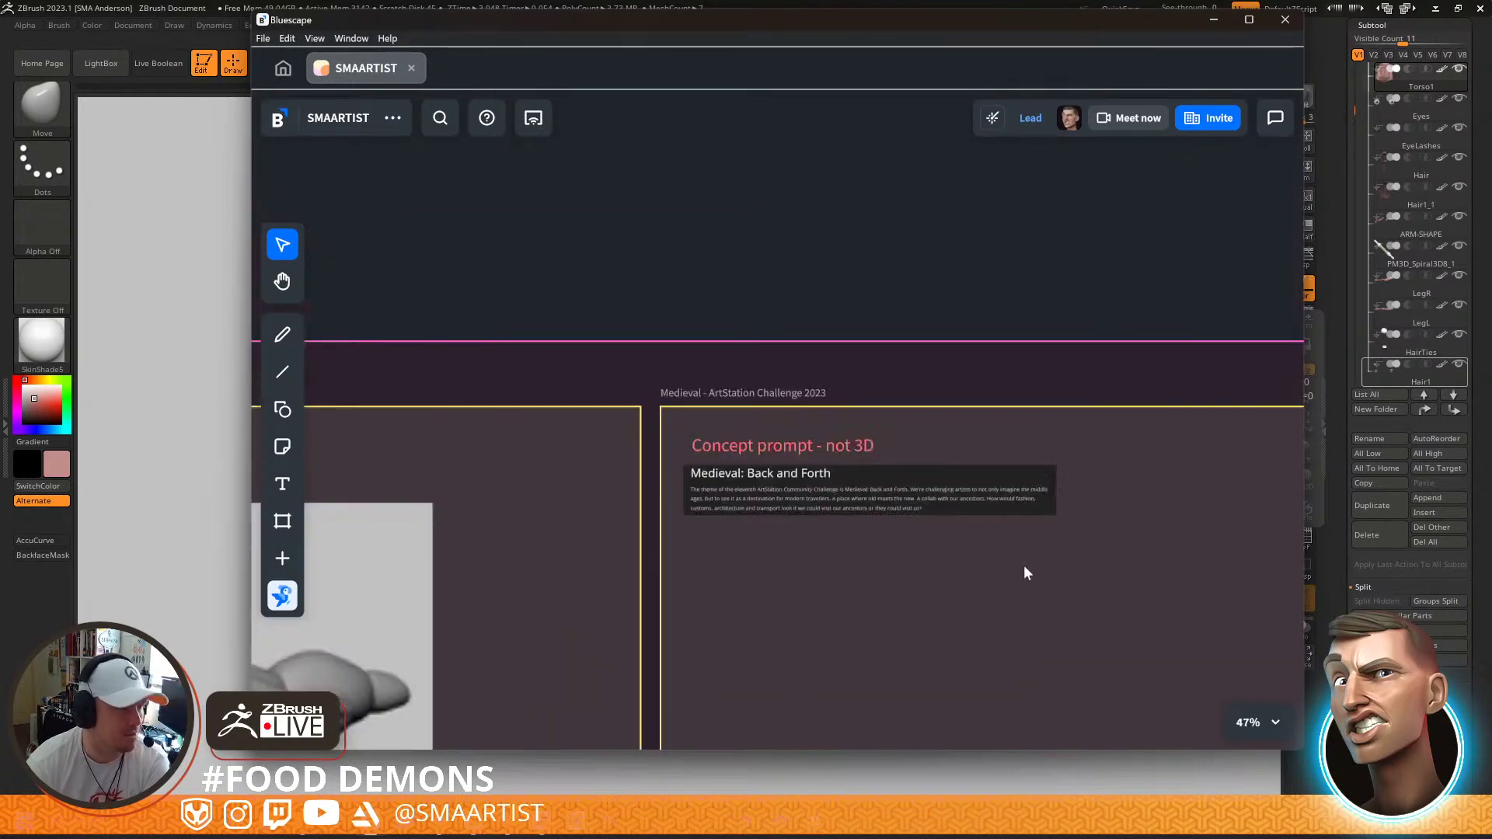
pyautogui.moveTo(1124, 603); pyautogui.dragTo(945, 334)
# Find the Statue of Liberty character images among the personal projects and examine them up close
pyautogui.scroll(-5, 944, 333)
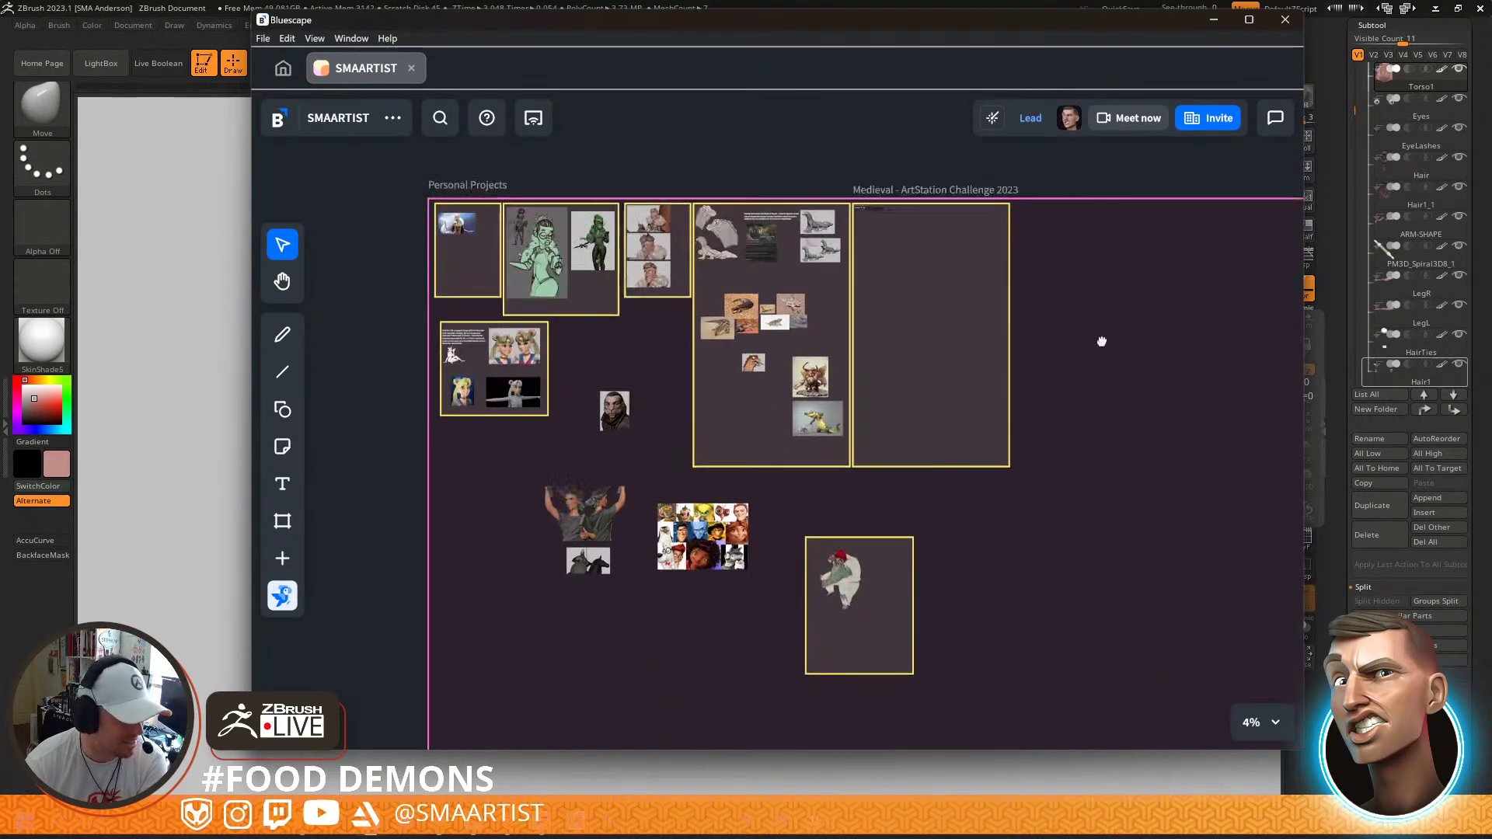
pyautogui.moveTo(1072, 373); pyautogui.dragTo(1159, 342)
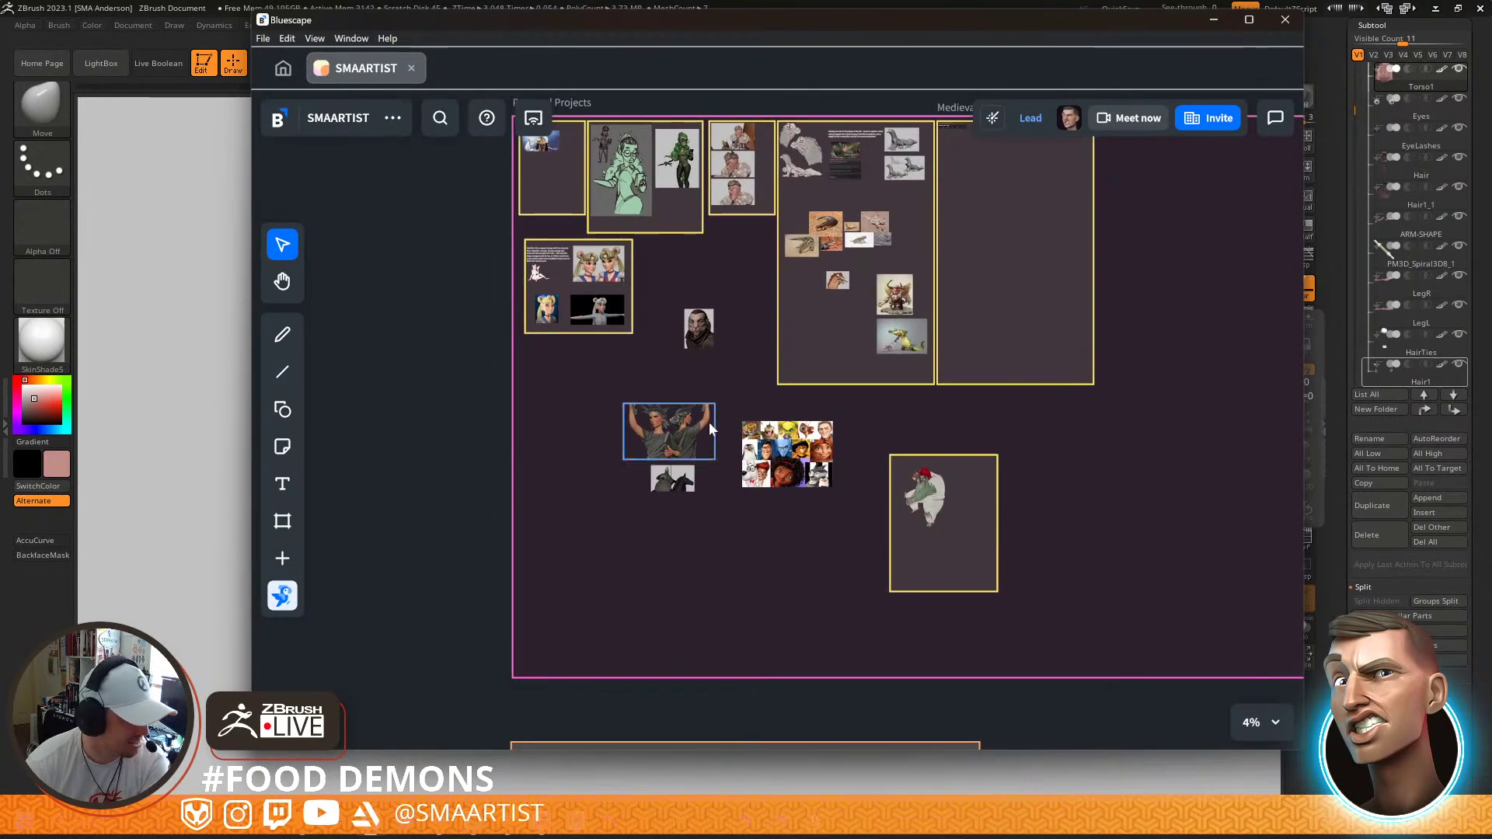
pyautogui.scroll(10, 709, 422)
pyautogui.moveTo(752, 452); pyautogui.dragTo(957, 425)
pyautogui.scroll(-2, 963, 386)
pyautogui.click(827, 538)
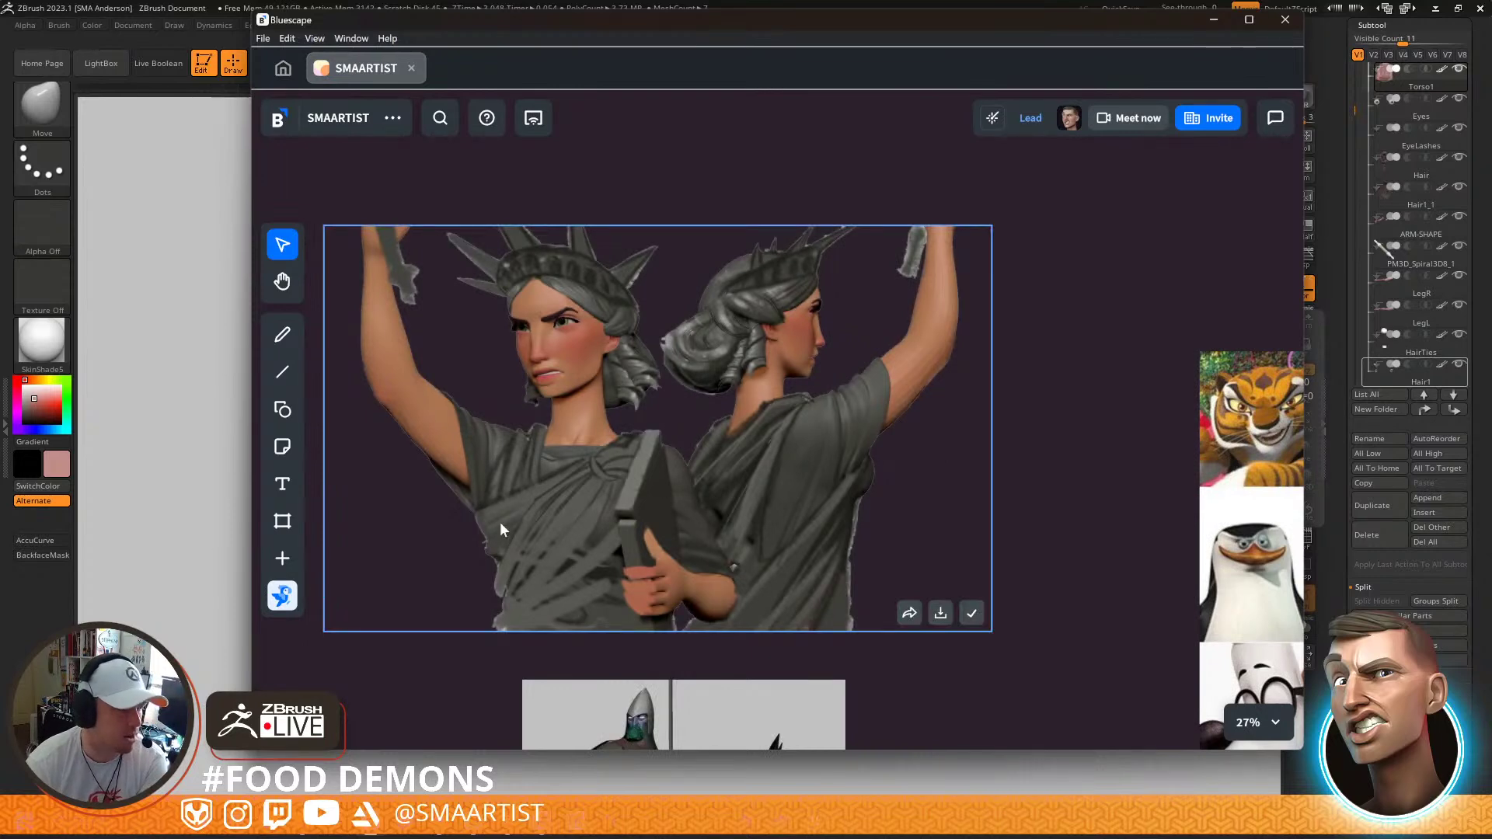
# Examine the armored knight on horseback render up close and survey the surrounding images and frames on the board
pyautogui.click(1042, 566)
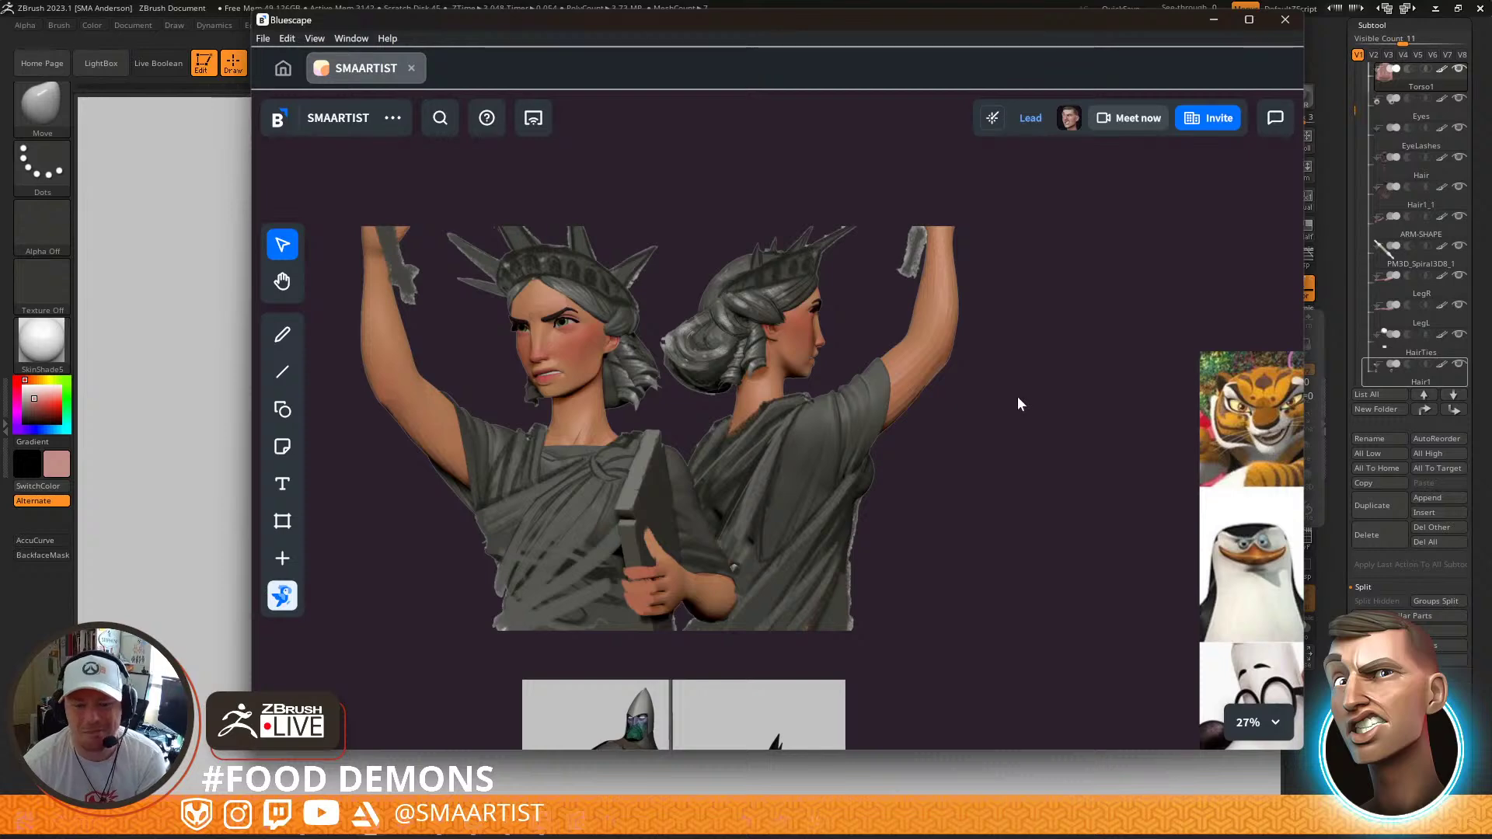
pyautogui.scroll(-3, 1018, 404)
pyautogui.moveTo(1018, 540); pyautogui.dragTo(986, 310)
pyautogui.click(773, 450)
pyautogui.scroll(5, 773, 450)
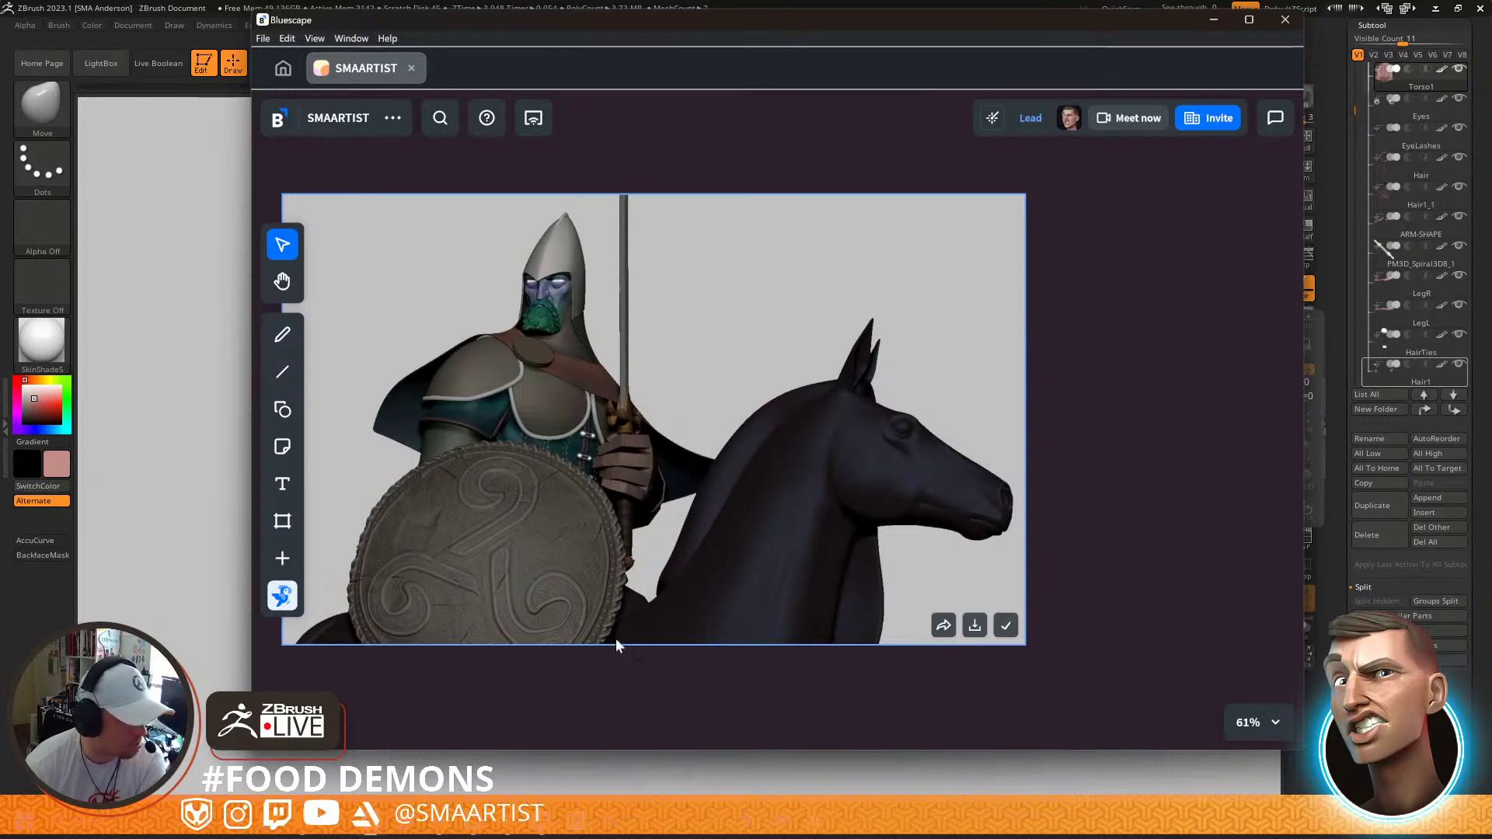
pyautogui.scroll(-8, 738, 523)
pyautogui.scroll(-3, 884, 585)
pyautogui.moveTo(886, 589); pyautogui.dragTo(799, 582)
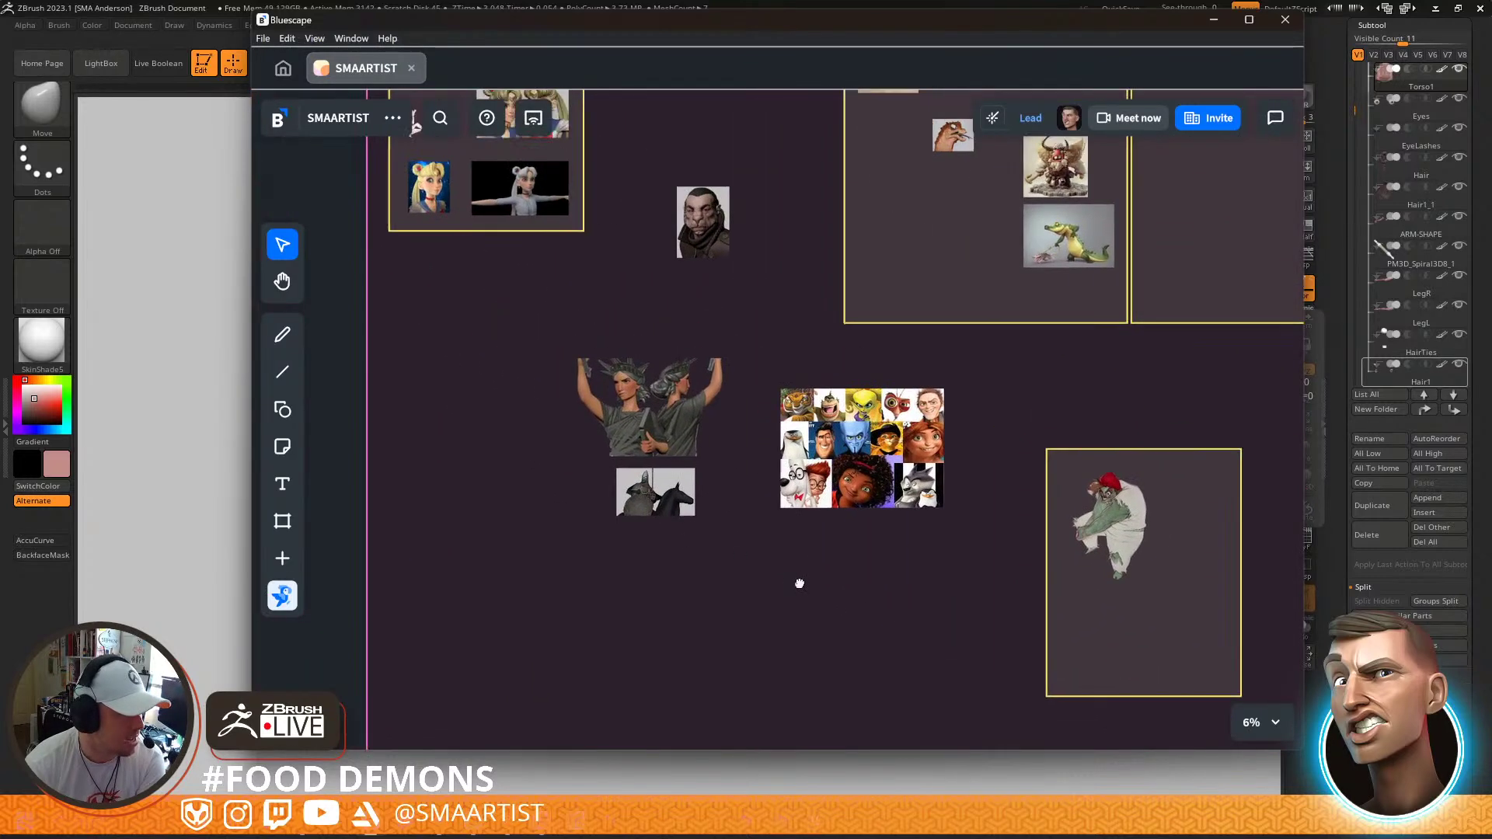
pyautogui.moveTo(806, 530); pyautogui.dragTo(616, 422, button='middle')
pyautogui.scroll(-5, 615, 422)
pyautogui.moveTo(955, 457); pyautogui.dragTo(1001, 414, button='middle')
# Move the Bluescape window aside to return to ZBrush and make the upright figure's Torso the active subtool
pyautogui.moveTo(714, 29); pyautogui.dragTo(1491, 40)
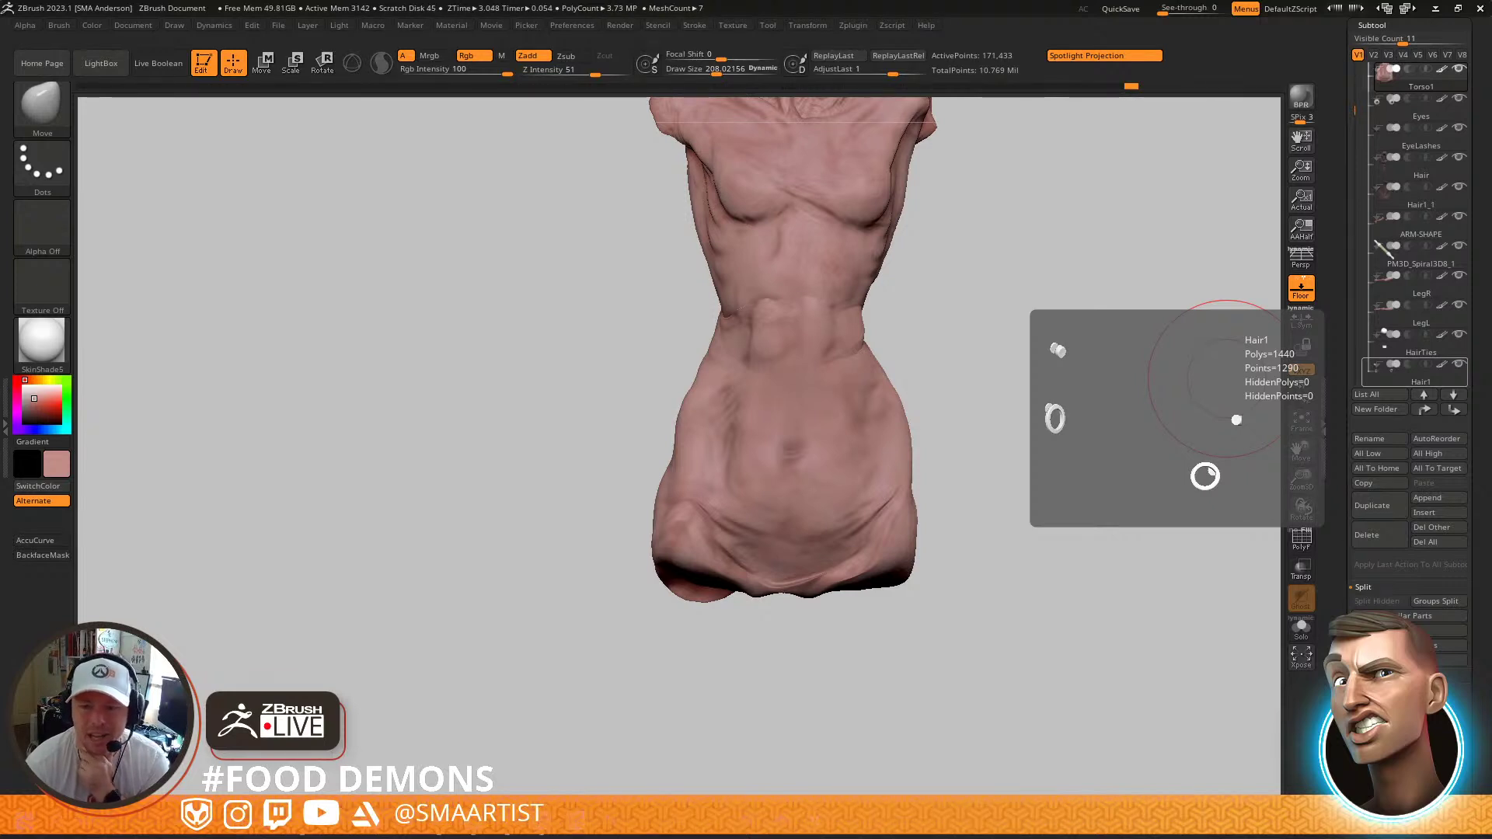
pyautogui.moveTo(1009, 483)
pyautogui.mouseDown()
pyautogui.moveTo(1036, 436)
pyautogui.moveTo(1020, 447)
pyautogui.moveTo(1076, 497)
pyautogui.mouseUp()
pyautogui.moveTo(1098, 543)
pyautogui.keyDown('ctrl'); pyautogui.mouseDown(button='right')
pyautogui.moveTo(1106, 573)
pyautogui.moveTo(1024, 538)
pyautogui.mouseUp(button='right'); pyautogui.keyUp('ctrl')
pyautogui.moveTo(1022, 538); pyautogui.dragTo(1091, 527)
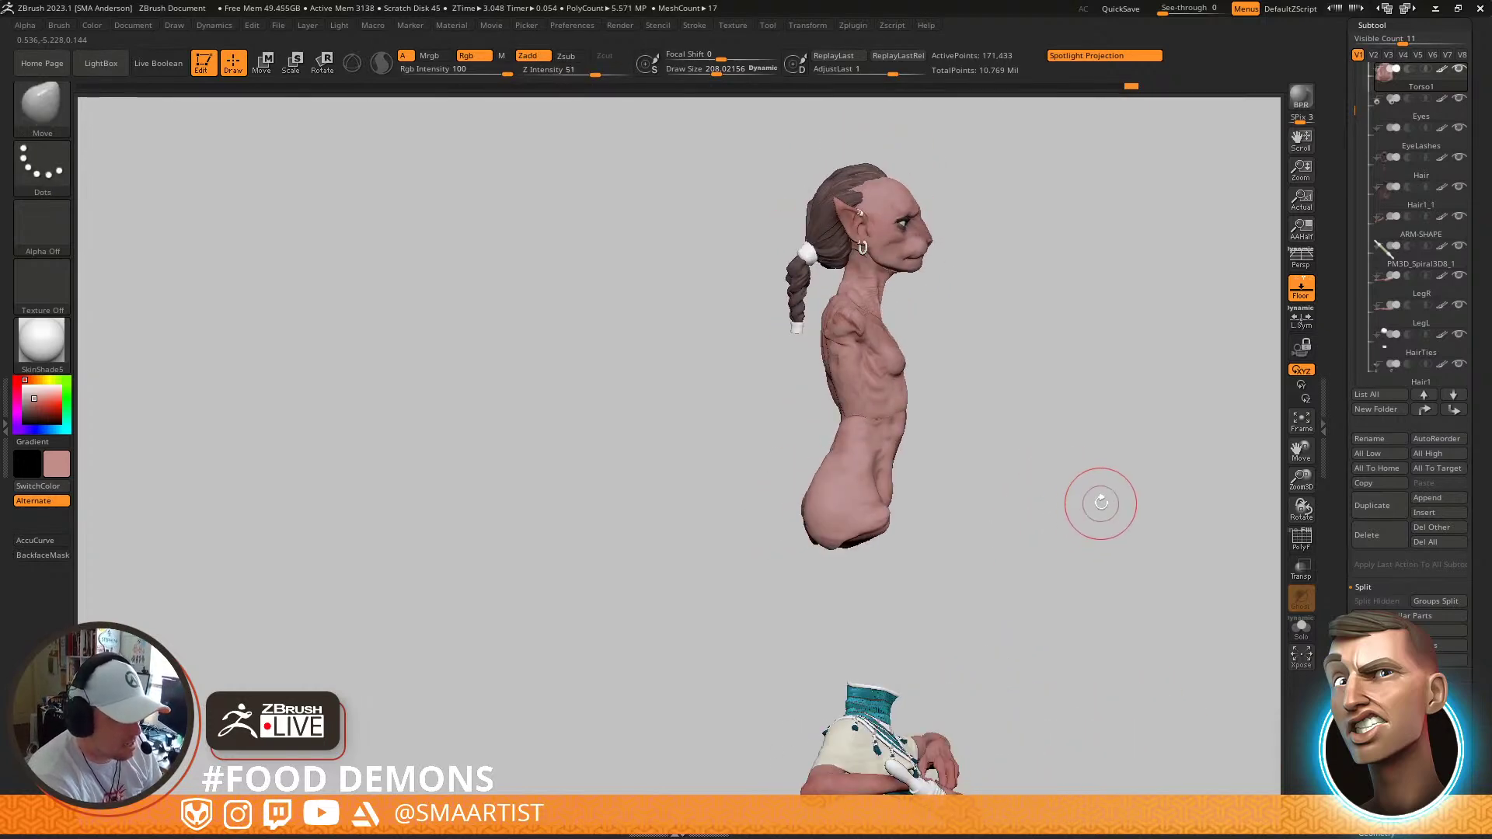
pyautogui.keyDown('alt'); pyautogui.moveTo(1062, 490); pyautogui.dragTo(1079, 640, button='right'); pyautogui.keyUp('alt')
pyautogui.moveTo(902, 482); pyautogui.dragTo(906, 404, button='right')
pyautogui.keyDown('alt'); pyautogui.click(953, 398); pyautogui.keyUp('alt')
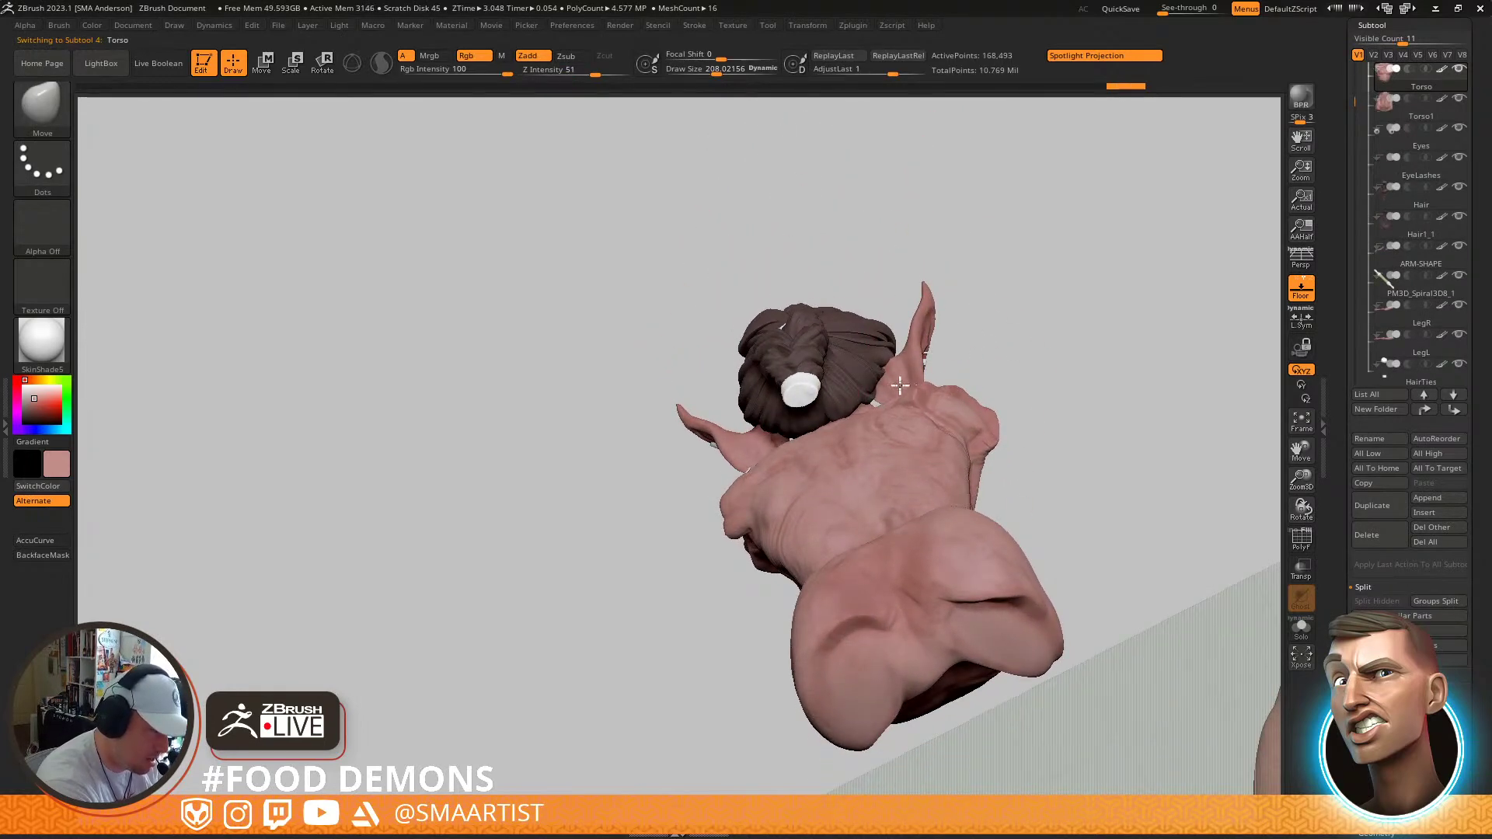
pyautogui.moveTo(751, 477)
pyautogui.mouseDown(button='right')
pyautogui.moveTo(859, 486)
pyautogui.moveTo(830, 420)
pyautogui.moveTo(853, 427)
pyautogui.moveTo(904, 382)
pyautogui.mouseUp(button='right')
pyautogui.moveTo(933, 326); pyautogui.dragTo(966, 482, button='right')
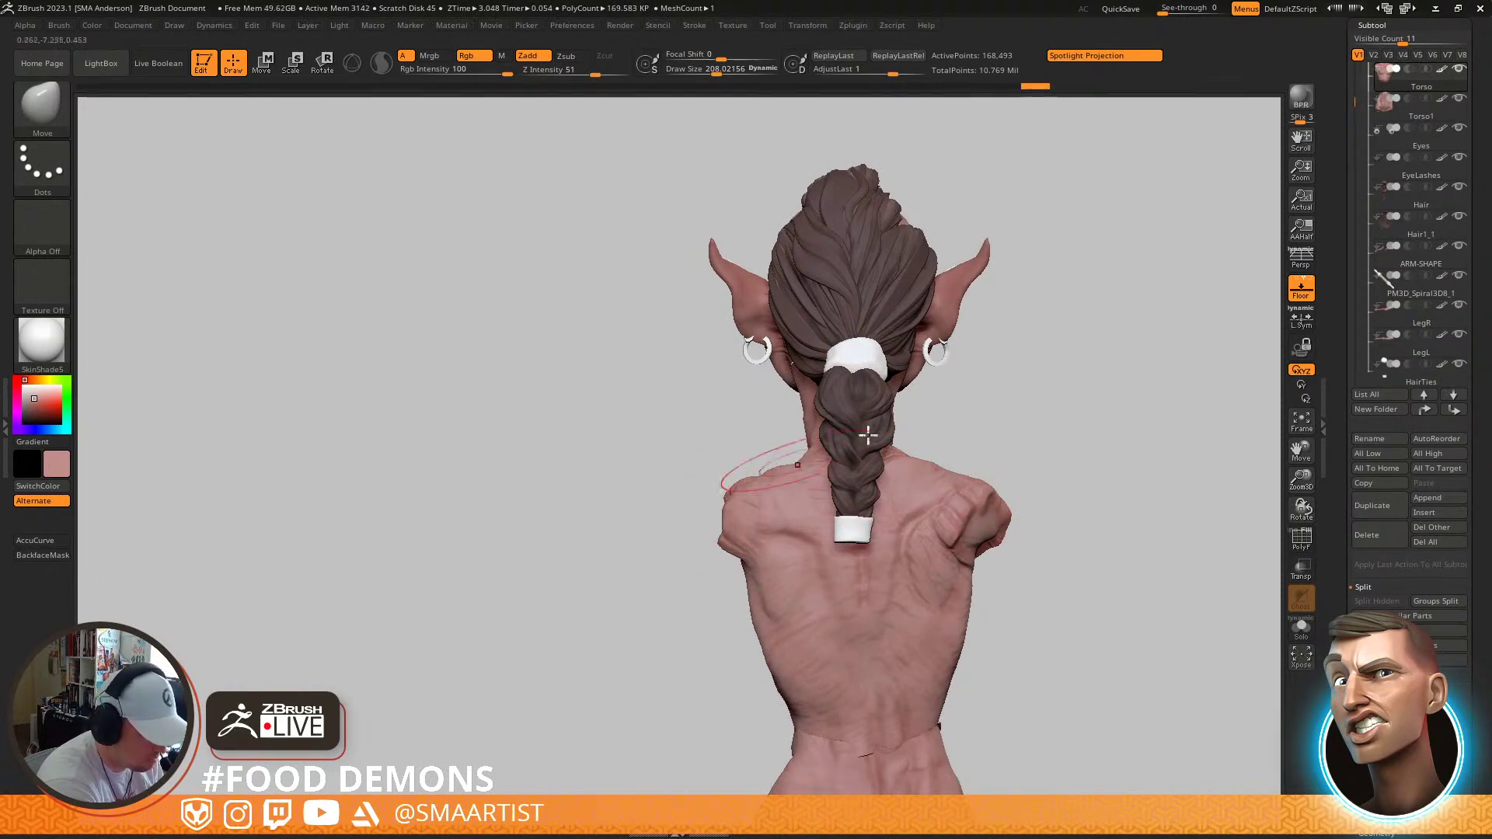
# Select the reclining figure's ARM-SHAPE subtool, isolate it and split the two arms into separate subtools
pyautogui.moveTo(989, 450); pyautogui.dragTo(943, 401, button='right')
pyautogui.keyDown('ctrl'); pyautogui.moveTo(942, 506); pyautogui.dragTo(1011, 479, button='right'); pyautogui.keyUp('ctrl')
pyautogui.moveTo(1011, 480)
pyautogui.keyDown('alt'); pyautogui.mouseDown(button='right')
pyautogui.moveTo(998, 417)
pyautogui.moveTo(1015, 482)
pyautogui.moveTo(1001, 497)
pyautogui.mouseUp(button='right'); pyautogui.keyUp('alt')
pyautogui.keyDown('alt'); pyautogui.click(1000, 497); pyautogui.keyUp('alt')
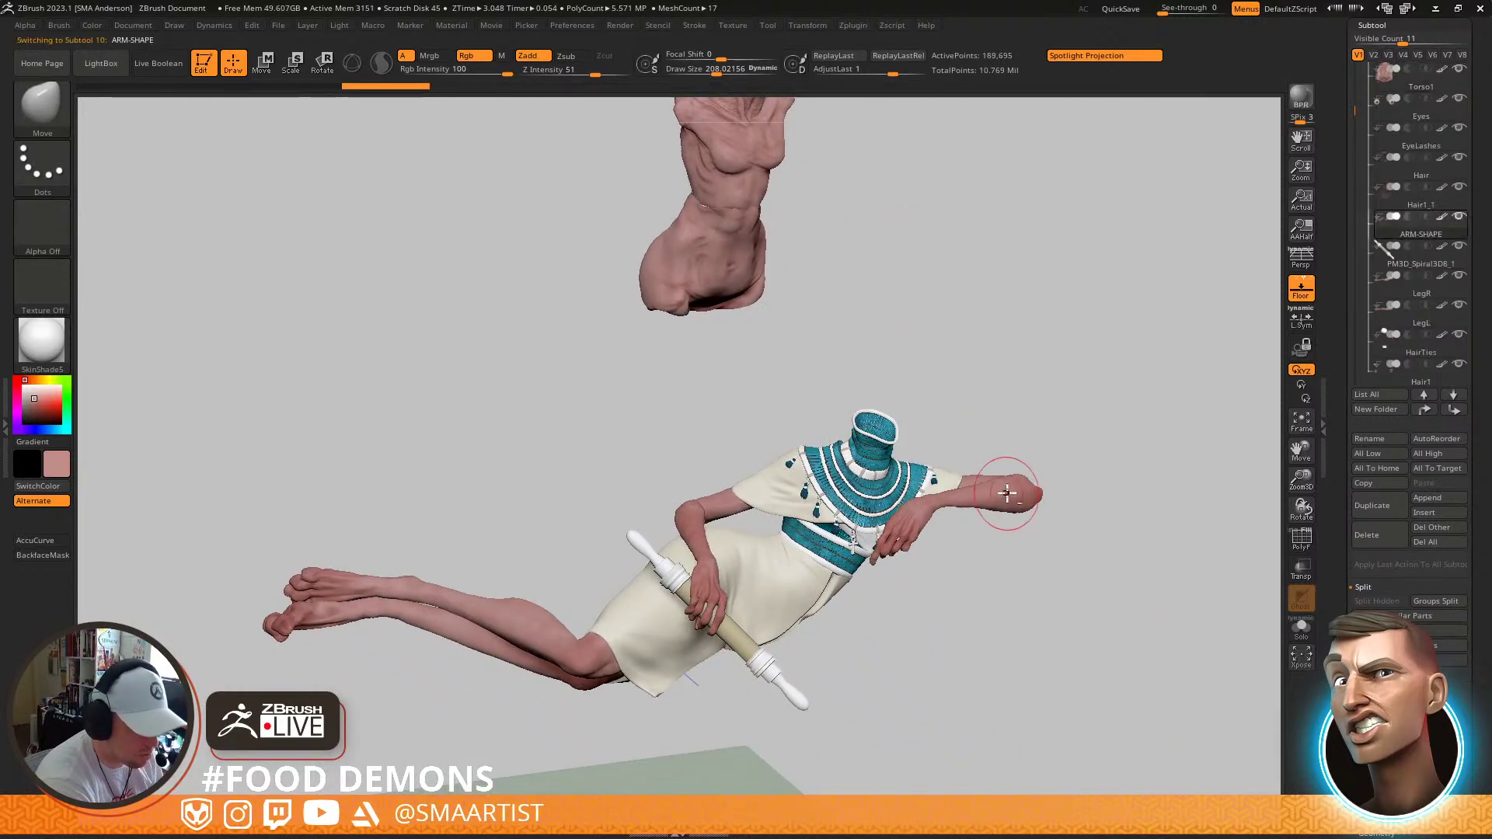
pyautogui.hotkey('shift', 'f')
pyautogui.moveTo(1046, 423)
pyautogui.keyDown('alt'); pyautogui.mouseDown(button='right')
pyautogui.moveTo(1049, 451)
pyautogui.moveTo(1030, 448)
pyautogui.mouseUp(button='right'); pyautogui.keyUp('alt')
pyautogui.hotkey('ctrl', 's')
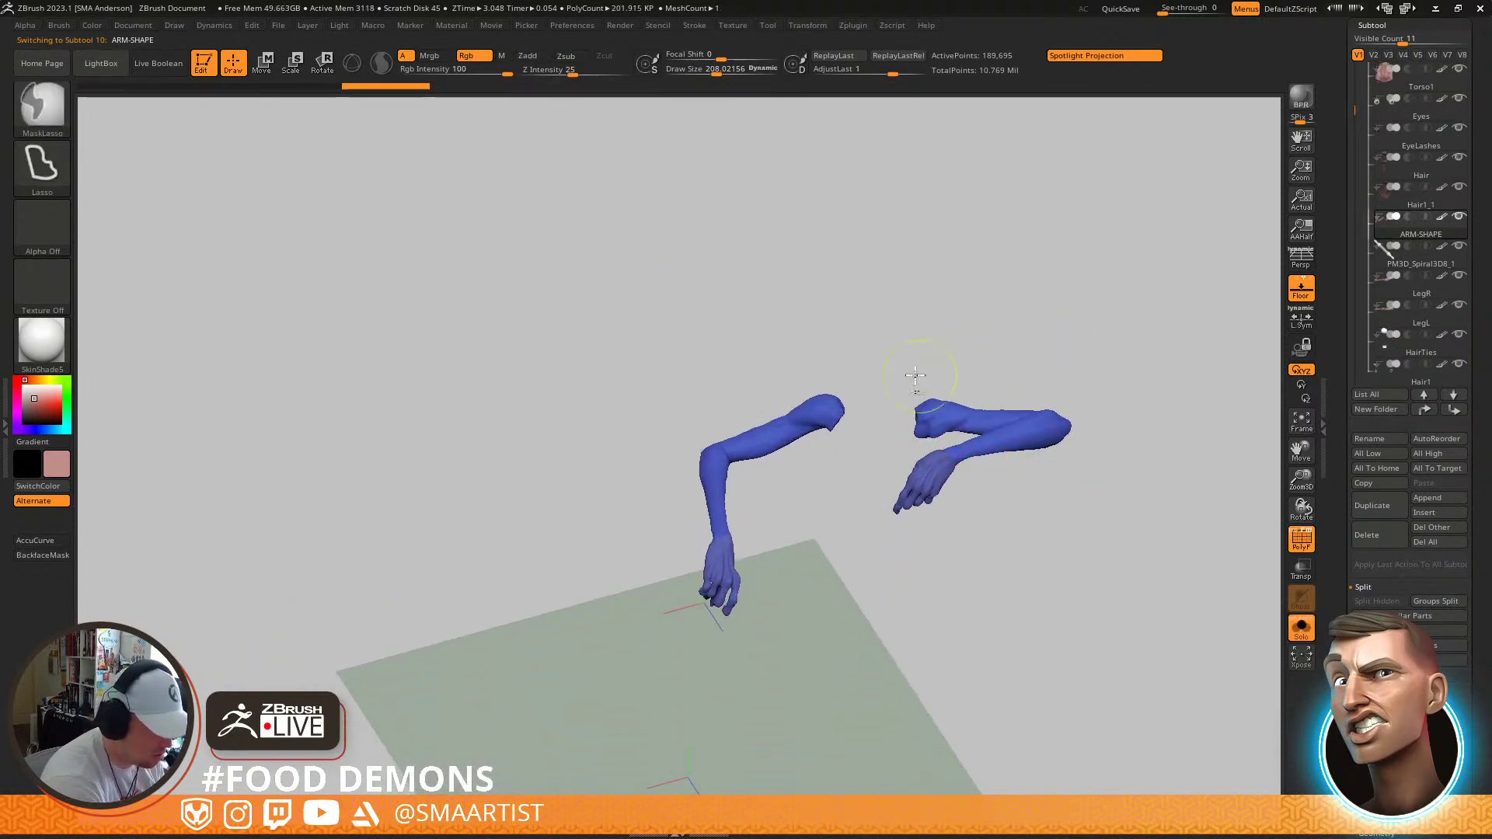
pyautogui.hotkey('ctrl', 'shift')
pyautogui.keyDown('ctrl'); pyautogui.keyDown('shift'); pyautogui.moveTo(863, 366); pyautogui.dragTo(620, 681); pyautogui.keyUp('shift'); pyautogui.keyUp('ctrl')
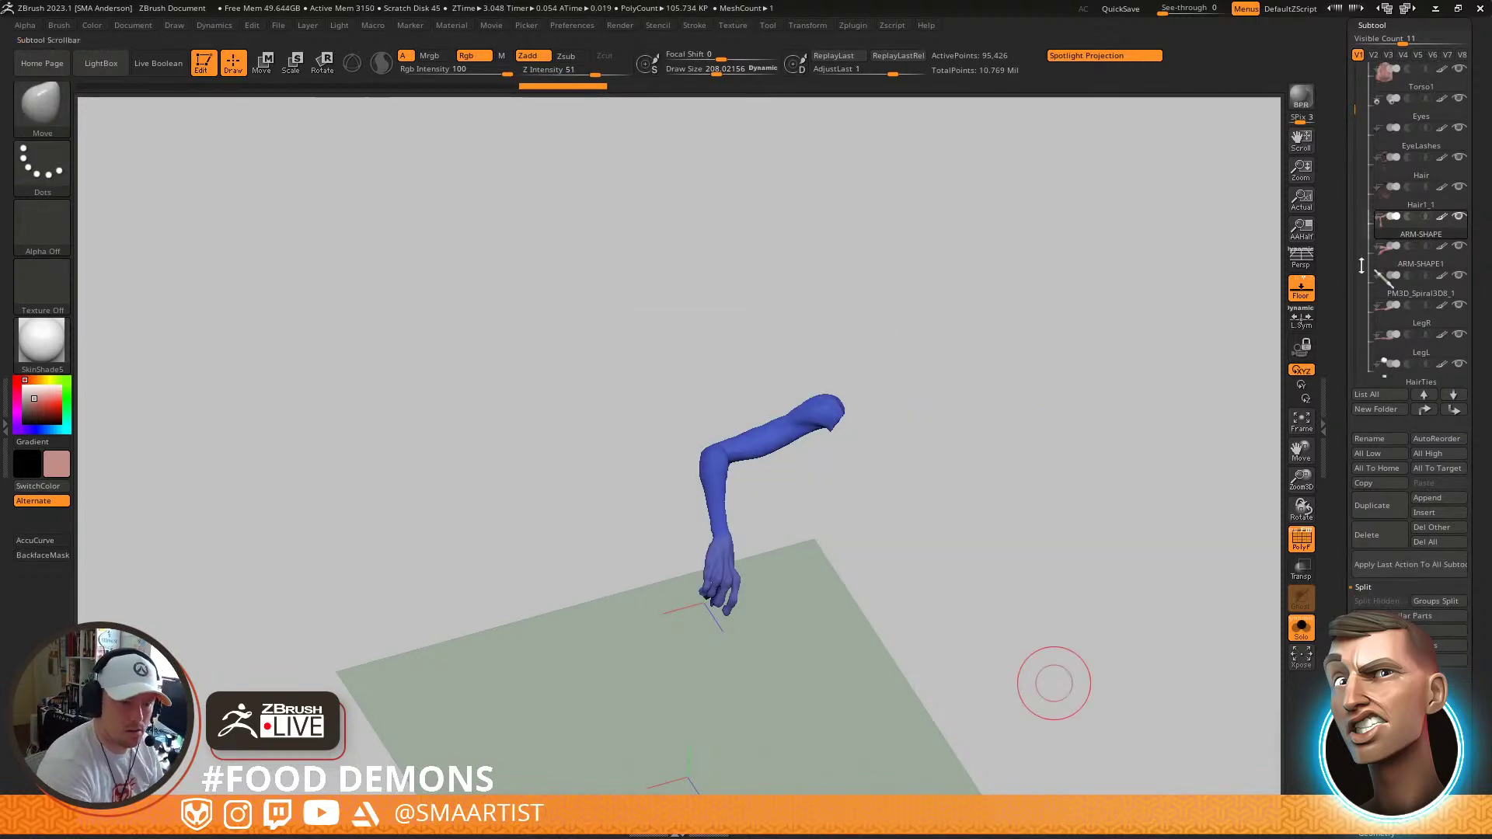
# Select the ARM-SHAPE1 subtool, show the whole model again and move the arm up beside the upright torso's shoulder
pyautogui.click(1415, 263)
pyautogui.moveTo(1226, 426); pyautogui.dragTo(1119, 449)
pyautogui.hotkey('ctrl', 'shift', 's')
pyautogui.press('w')
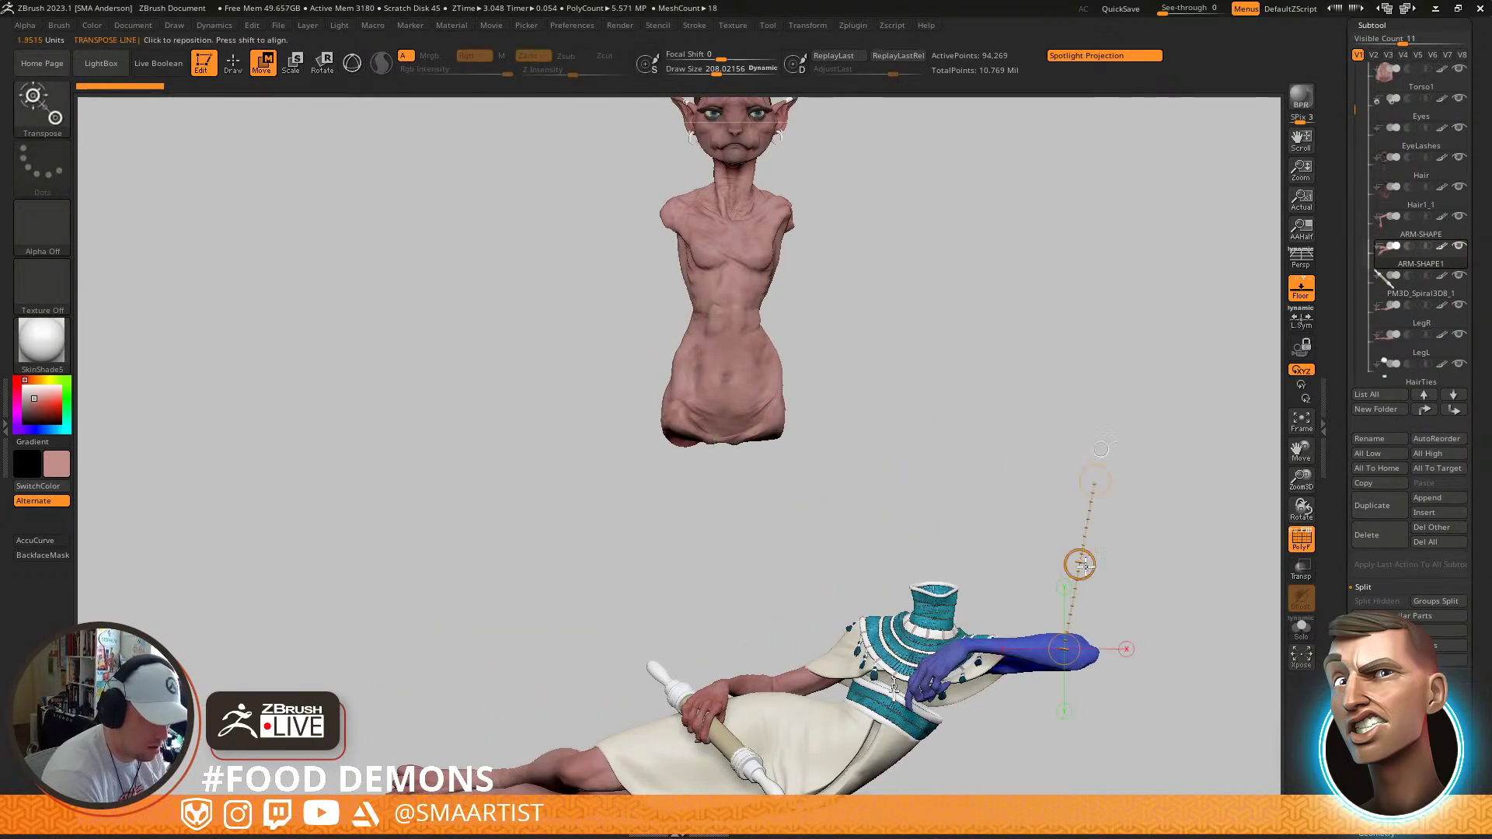
pyautogui.moveTo(1080, 564); pyautogui.dragTo(897, 113)
pyautogui.keyDown('alt'); pyautogui.moveTo(939, 188); pyautogui.dragTo(1082, 342); pyautogui.keyUp('alt')
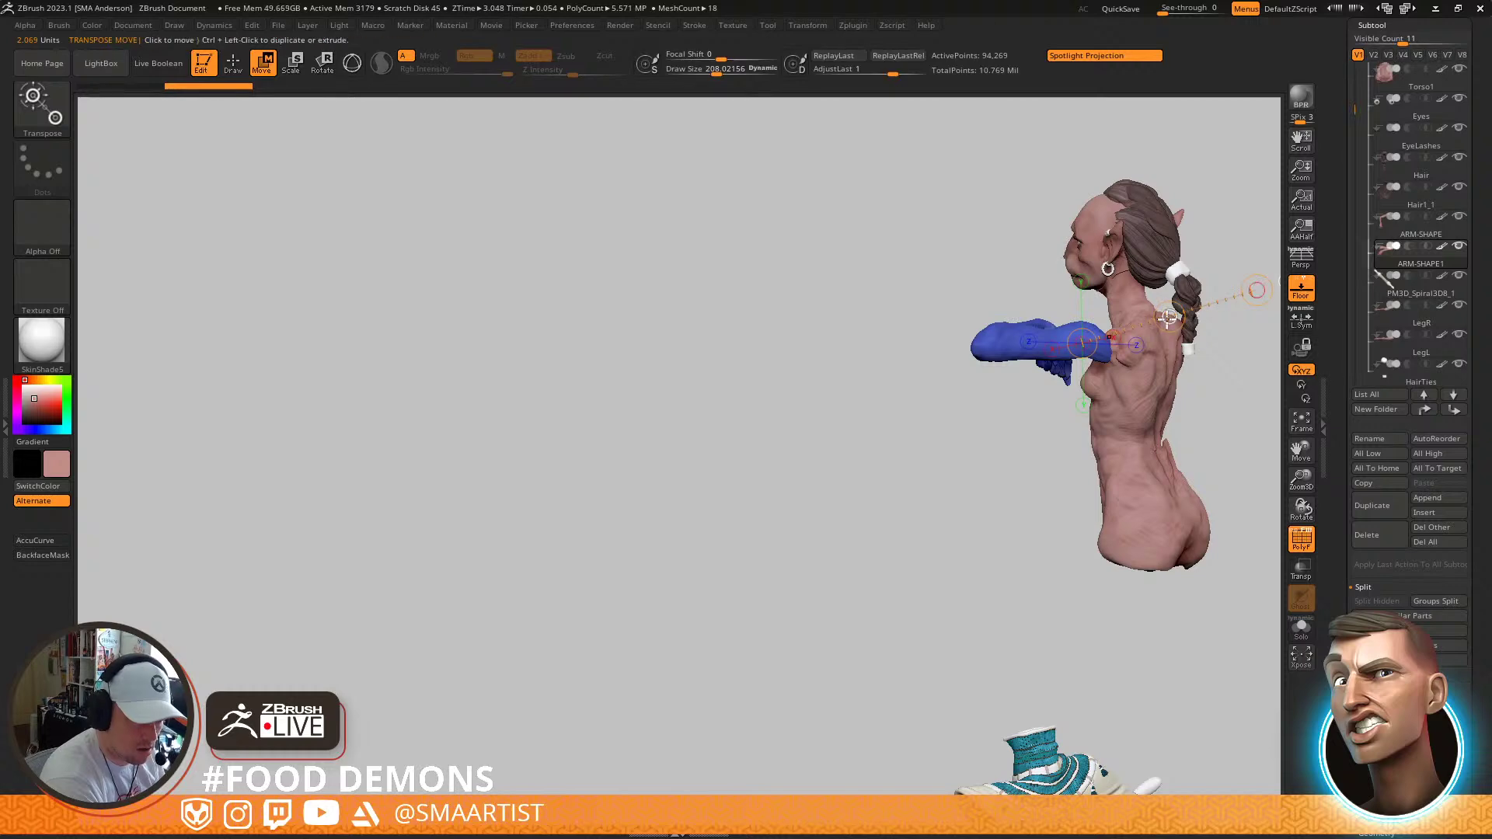
# Rotate and reposition the detached arm with the transpose line so its upper end meets the upright torso's left shoulder
pyautogui.moveTo(1256, 289)
pyautogui.mouseDown()
pyautogui.moveTo(1251, 445)
pyautogui.moveTo(1254, 364)
pyautogui.moveTo(1217, 349)
pyautogui.moveTo(1233, 412)
pyautogui.moveTo(1162, 340)
pyautogui.moveTo(1030, 375)
pyautogui.moveTo(1202, 349)
pyautogui.mouseUp()
pyautogui.click(1058, 356)
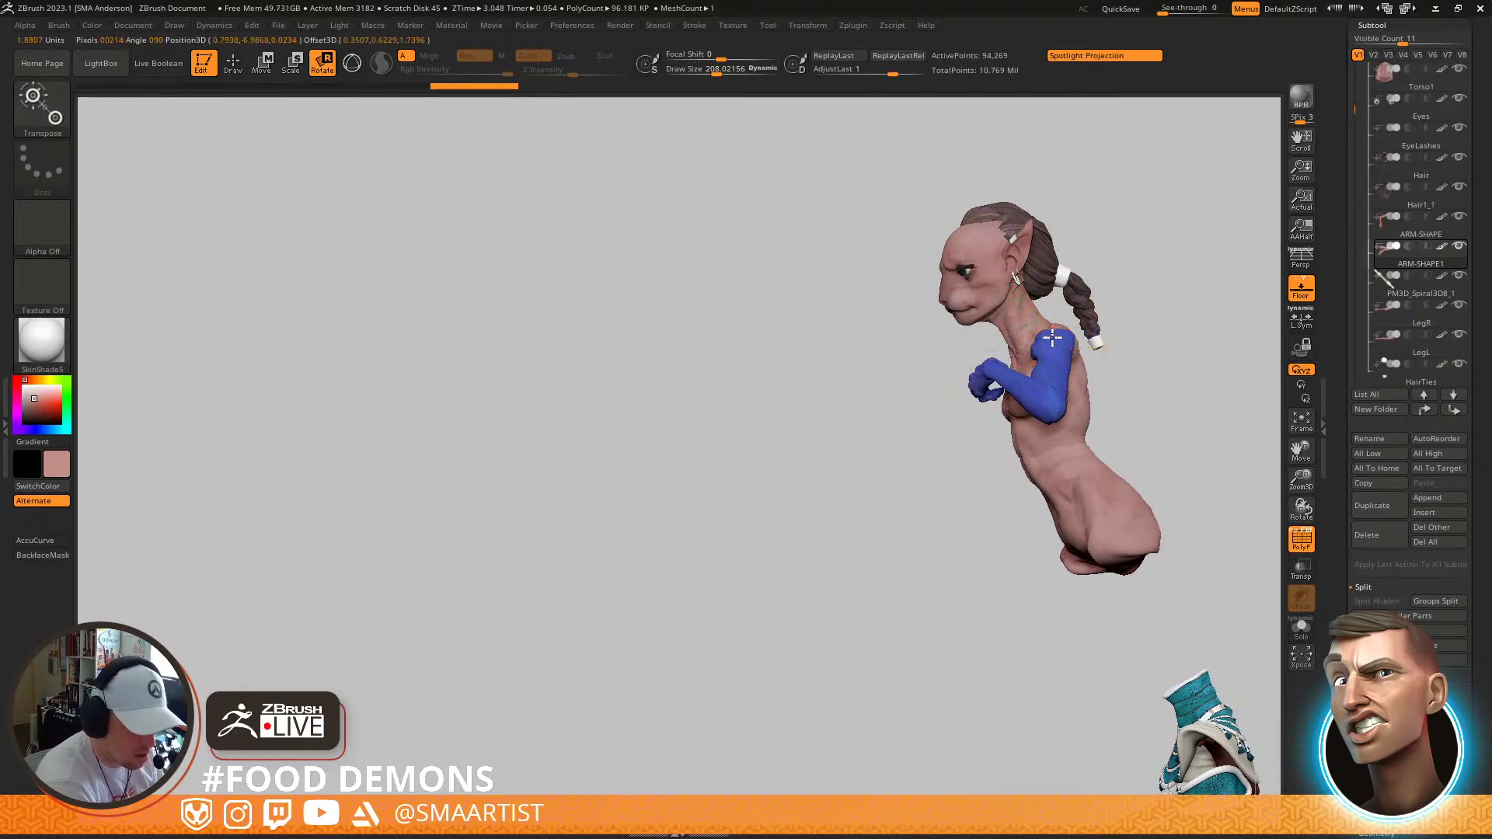
pyautogui.moveTo(1183, 429); pyautogui.dragTo(1022, 490)
pyautogui.moveTo(1076, 346); pyautogui.dragTo(1211, 390)
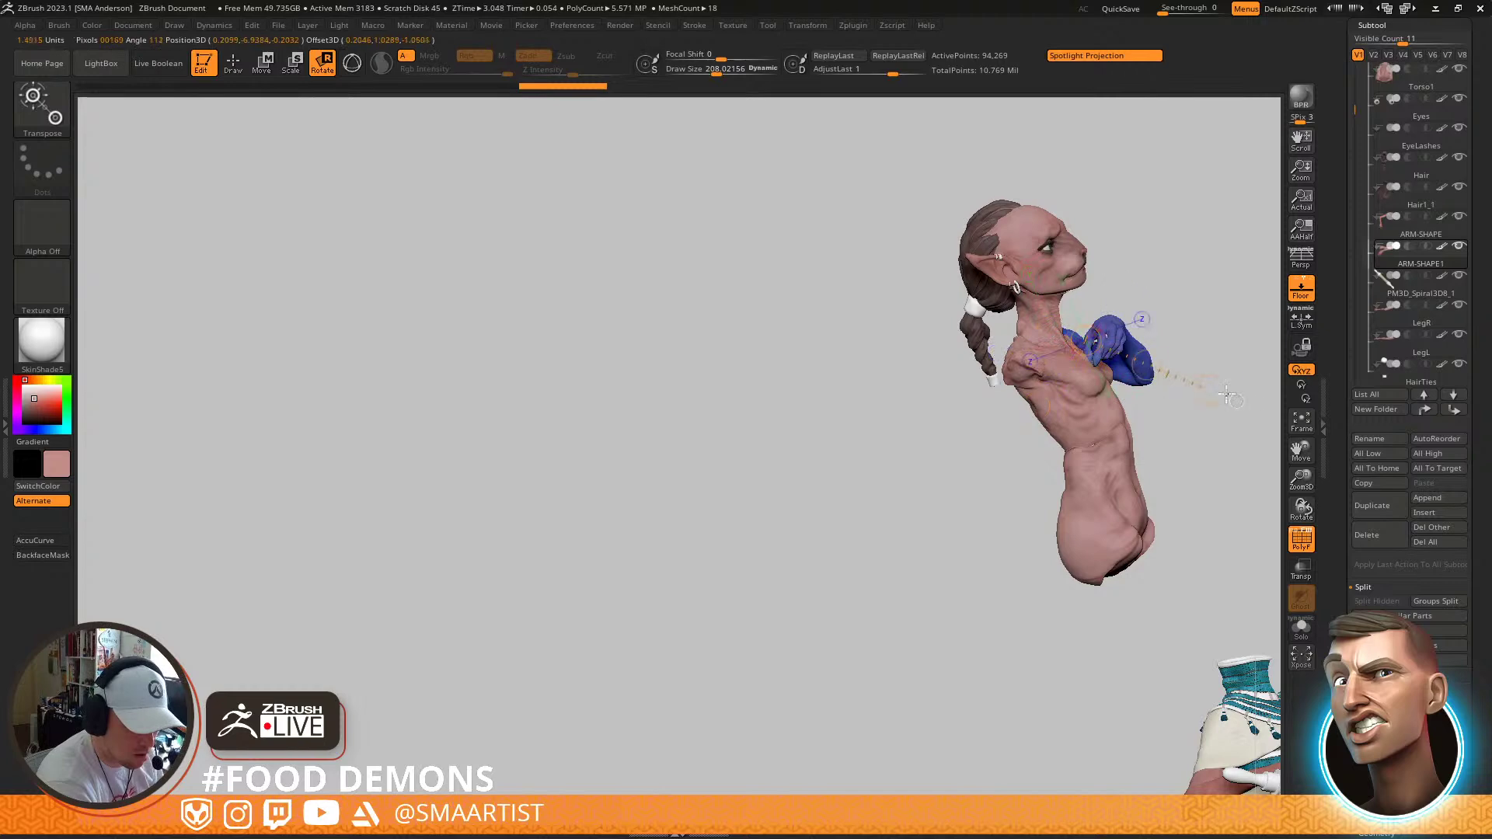
pyautogui.moveTo(1216, 455); pyautogui.dragTo(1161, 430, button='right')
pyautogui.moveTo(1128, 381); pyautogui.dragTo(1128, 391)
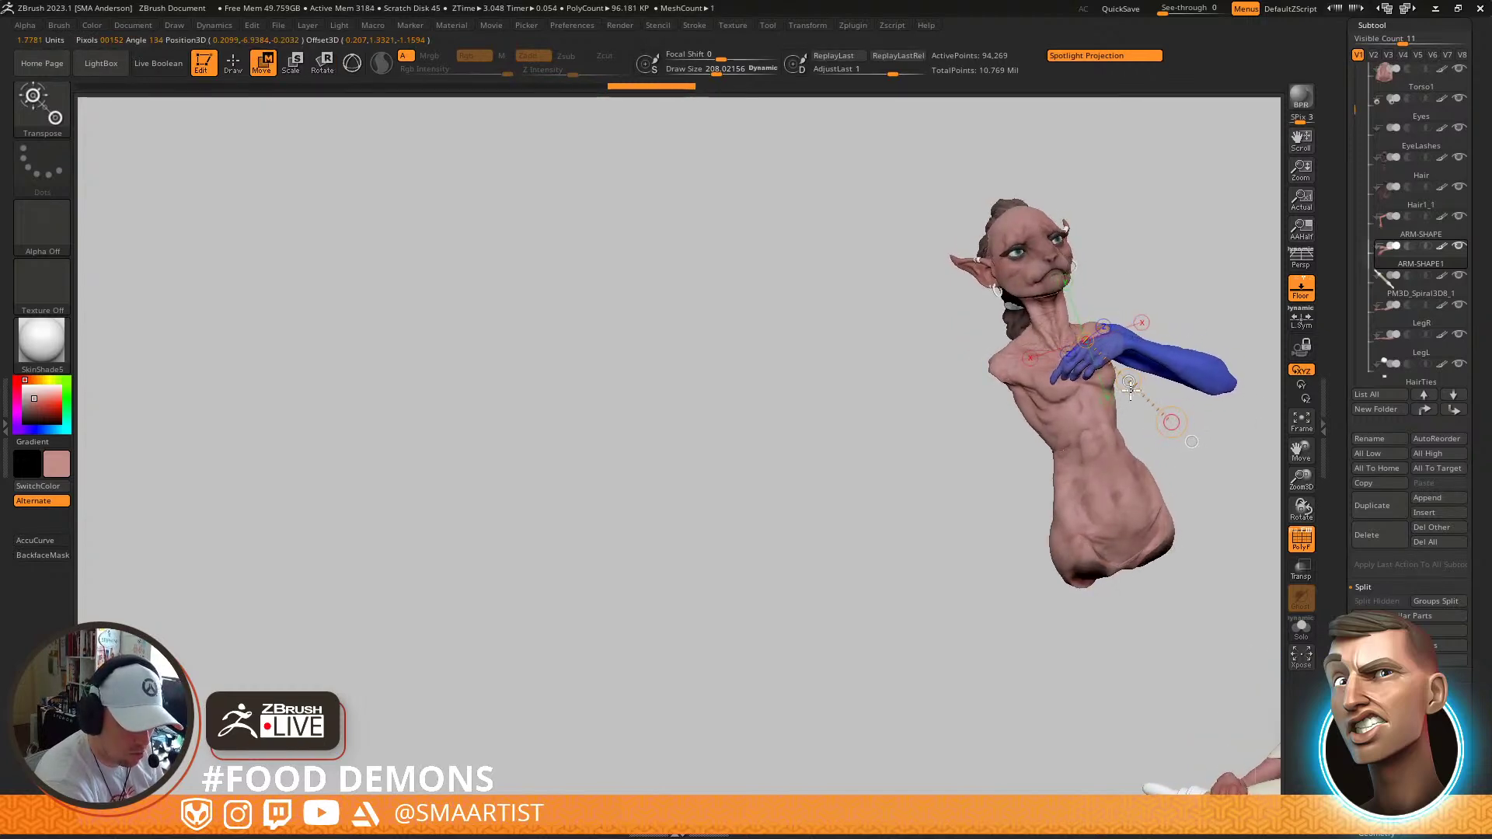
# Mask the upper arm and hand of the attached arm from the elbow, leaving only the forearm unmasked
pyautogui.press('q')
pyautogui.moveTo(1235, 451)
pyautogui.mouseDown(button='right')
pyautogui.moveTo(1176, 486)
pyautogui.moveTo(1044, 495)
pyautogui.mouseUp(button='right')
pyautogui.moveTo(1126, 365)
pyautogui.keyDown('ctrl'); pyautogui.mouseDown(button='right')
pyautogui.moveTo(1198, 442)
pyautogui.moveTo(1052, 423)
pyautogui.moveTo(1049, 470)
pyautogui.moveTo(1099, 613)
pyautogui.mouseUp(button='right'); pyautogui.keyUp('ctrl')
pyautogui.hotkey('shift', 'f')
pyautogui.hotkey('shift', 'f')
pyautogui.press('w')
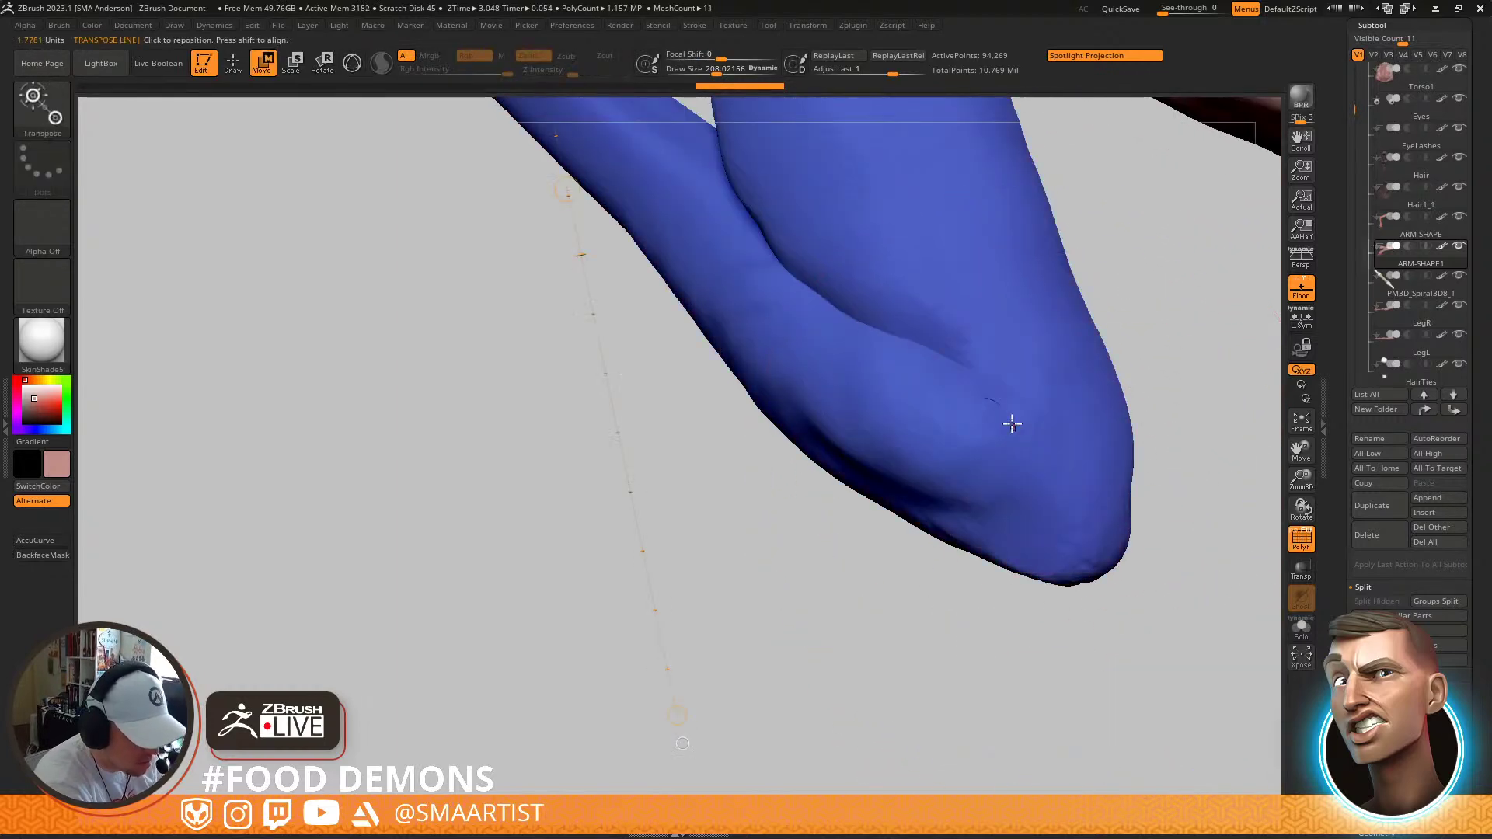
pyautogui.keyDown('ctrl'); pyautogui.moveTo(1006, 419); pyautogui.dragTo(984, 469); pyautogui.keyUp('ctrl')
pyautogui.keyDown('ctrl'); pyautogui.click(1119, 421); pyautogui.keyUp('ctrl')
pyautogui.keyDown('ctrl'); pyautogui.moveTo(1125, 418); pyautogui.dragTo(876, 465, button='right'); pyautogui.keyUp('ctrl')
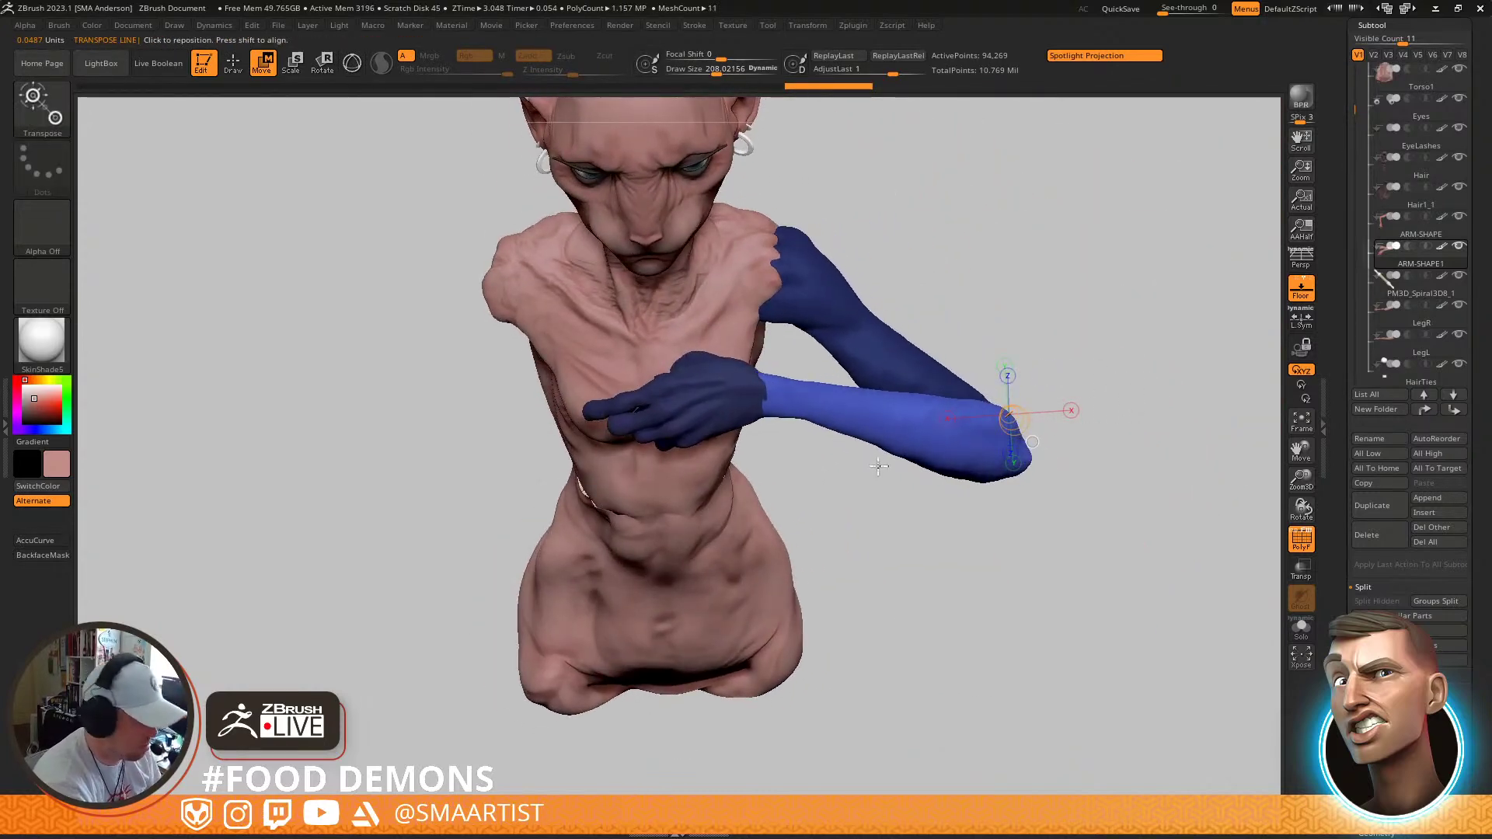
# Clear the mask from the hand, keep the upper arm masked, and set up the transpose line at the elbow
pyautogui.press('q')
pyautogui.keyDown('ctrl'); pyautogui.keyDown('shift'); pyautogui.click(726, 406); pyautogui.keyUp('shift'); pyautogui.keyUp('ctrl')
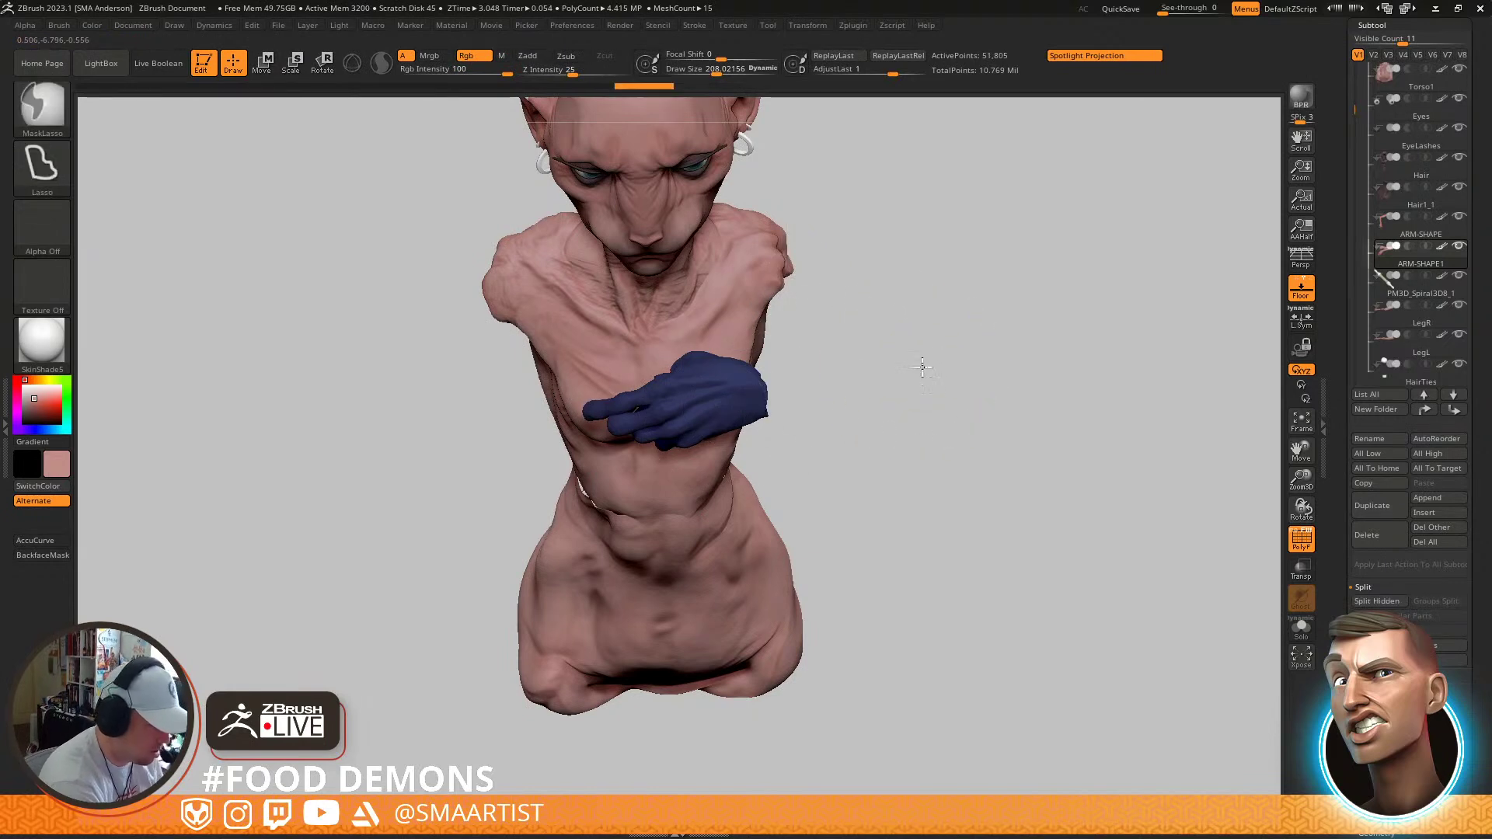
pyautogui.keyDown('ctrl'); pyautogui.moveTo(925, 363); pyautogui.dragTo(969, 372); pyautogui.keyUp('ctrl')
pyautogui.keyDown('ctrl'); pyautogui.keyDown('shift'); pyautogui.click(1055, 320); pyautogui.keyUp('shift'); pyautogui.keyUp('ctrl')
pyautogui.press('w')
pyautogui.moveTo(1127, 334); pyautogui.dragTo(1096, 418, button='right')
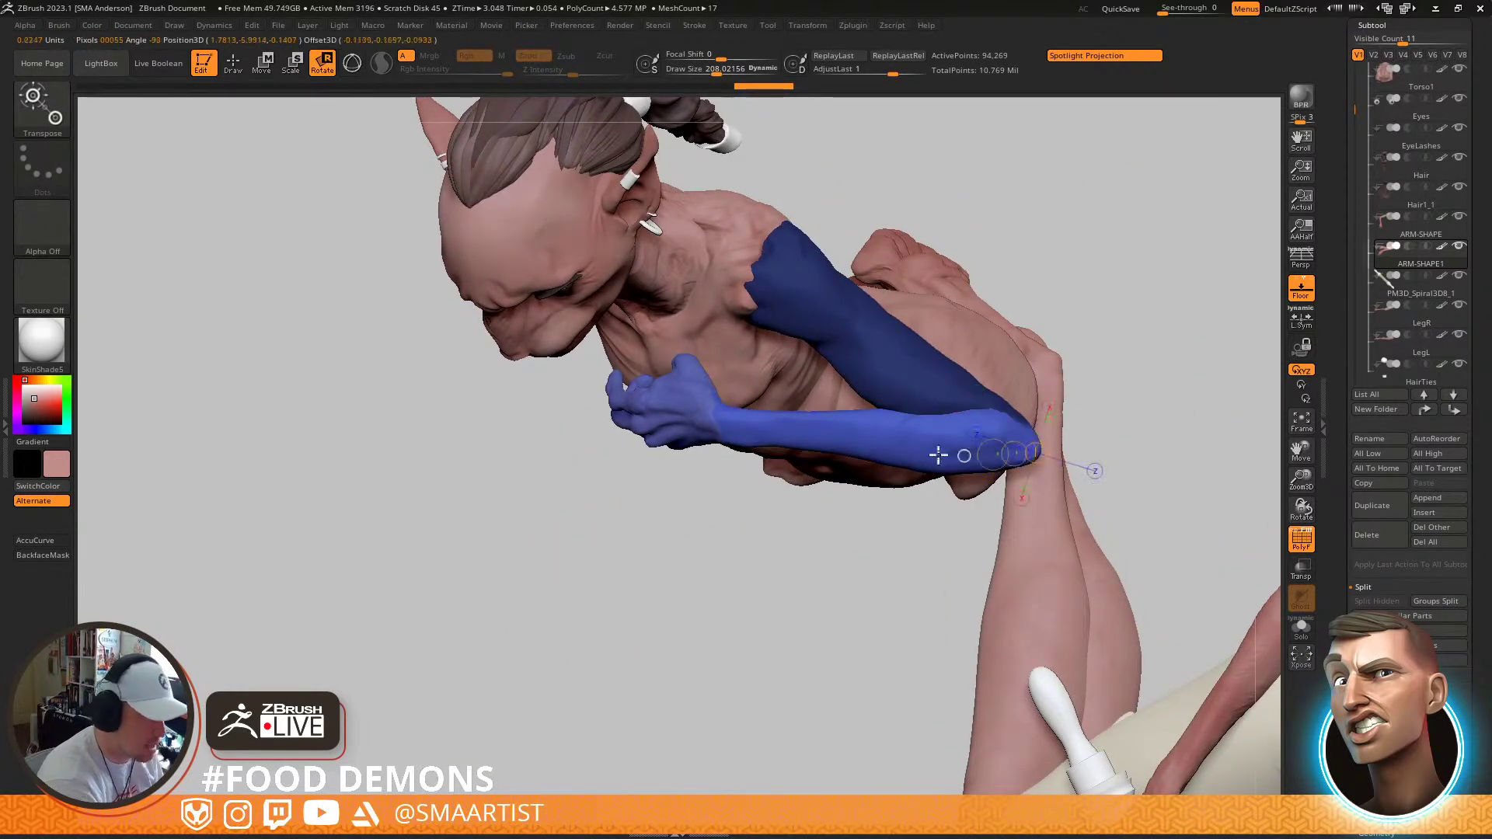
# Rotate and twist the unmasked forearm about the elbow with Transpose to swing it away from the chest
pyautogui.moveTo(575, 415); pyautogui.dragTo(1003, 741)
pyautogui.moveTo(1066, 543); pyautogui.dragTo(901, 542, button='right')
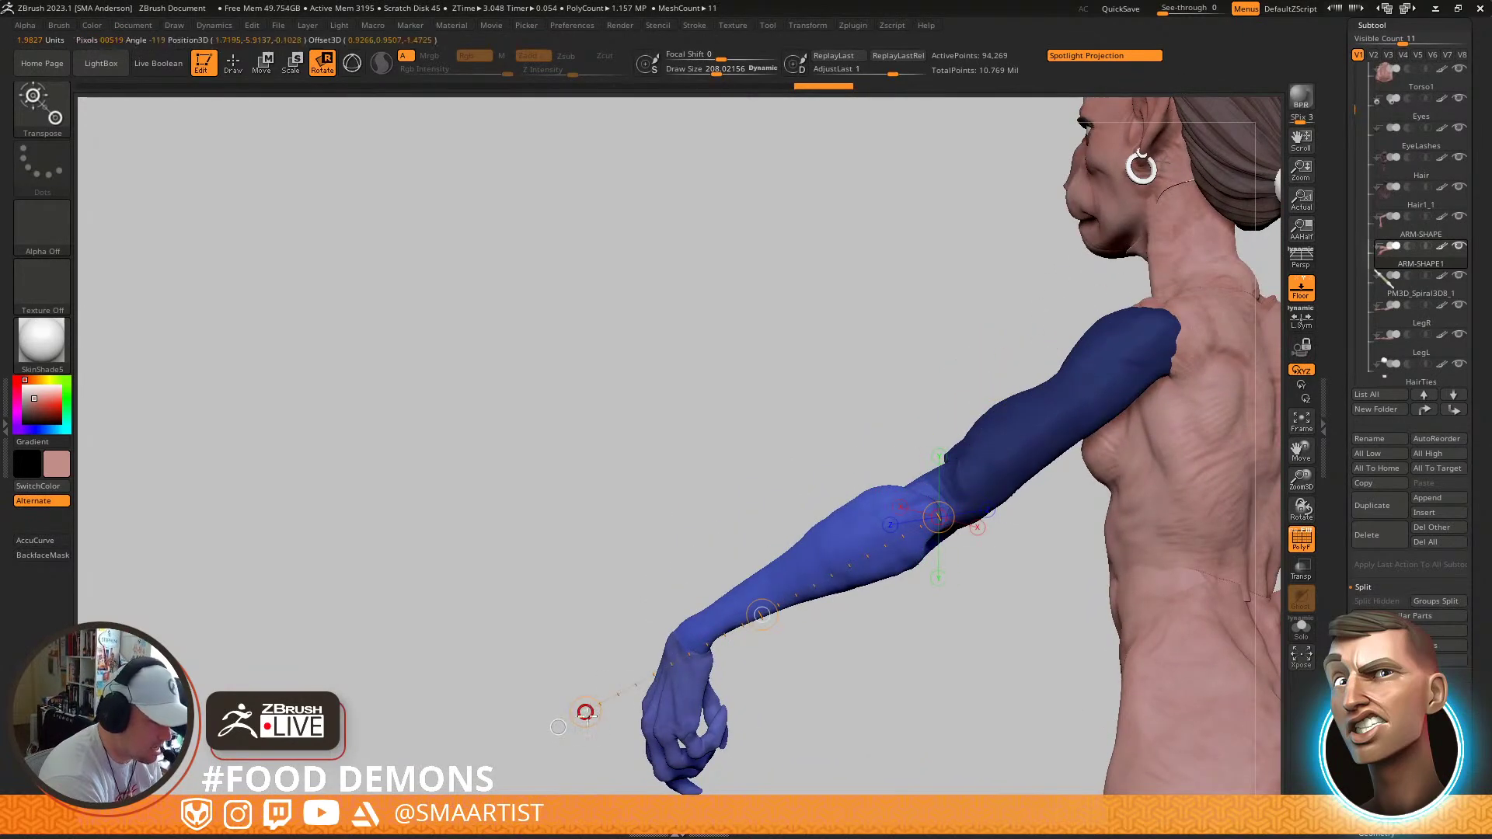
pyautogui.moveTo(586, 710); pyautogui.dragTo(597, 754)
pyautogui.moveTo(894, 599)
pyautogui.mouseDown(button='right')
pyautogui.moveTo(949, 622)
pyautogui.moveTo(990, 692)
pyautogui.moveTo(1020, 571)
pyautogui.mouseUp(button='right')
# Smooth the pinched transition between upper arm and forearm at the elbow with a brush size of about 124
pyautogui.press('q')
pyautogui.keyDown('ctrl'); pyautogui.moveTo(902, 543); pyautogui.dragTo(916, 513, button='right'); pyautogui.keyUp('ctrl')
pyautogui.press('s')
pyautogui.moveTo(914, 521)
pyautogui.mouseDown()
pyautogui.moveTo(900, 518)
pyautogui.moveTo(933, 481)
pyautogui.mouseUp()
pyautogui.press('shift')
pyautogui.moveTo(955, 467)
pyautogui.mouseDown(button='right')
pyautogui.moveTo(1039, 423)
pyautogui.moveTo(1069, 426)
pyautogui.mouseUp(button='right')
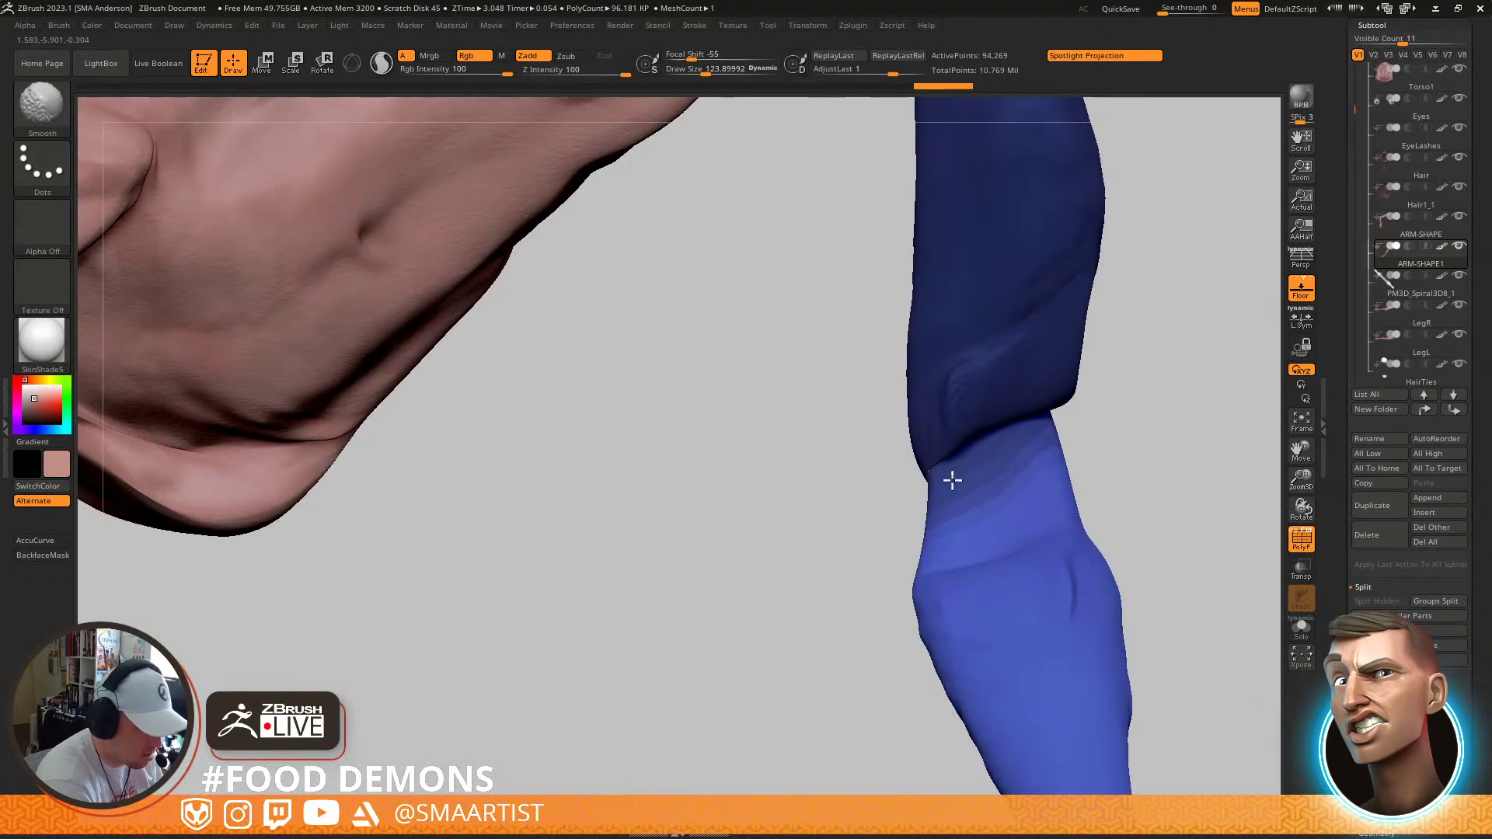
pyautogui.moveTo(961, 466)
pyautogui.mouseDown(button='right')
pyautogui.moveTo(949, 492)
pyautogui.moveTo(976, 496)
pyautogui.moveTo(961, 463)
pyautogui.moveTo(908, 514)
pyautogui.mouseUp(button='right')
# Clear the upper-arm mask and smooth the sharp fold in the elbow crook at a brush size of about 81
pyautogui.press('shift')
pyautogui.moveTo(914, 455)
pyautogui.mouseDown(button='right')
pyautogui.moveTo(993, 426)
pyautogui.moveTo(999, 522)
pyautogui.moveTo(808, 486)
pyautogui.mouseUp(button='right')
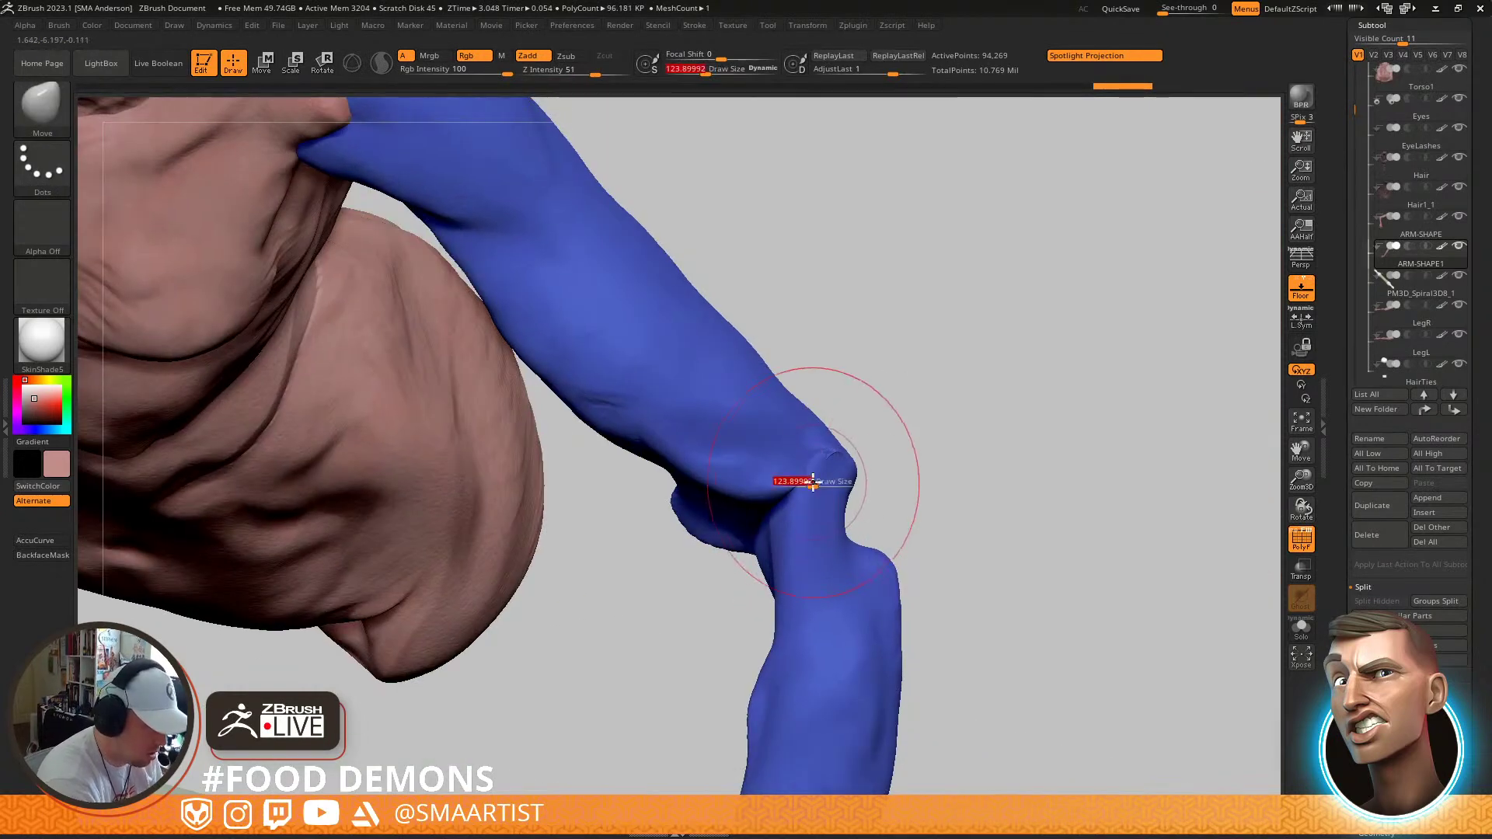
pyautogui.press('shift')
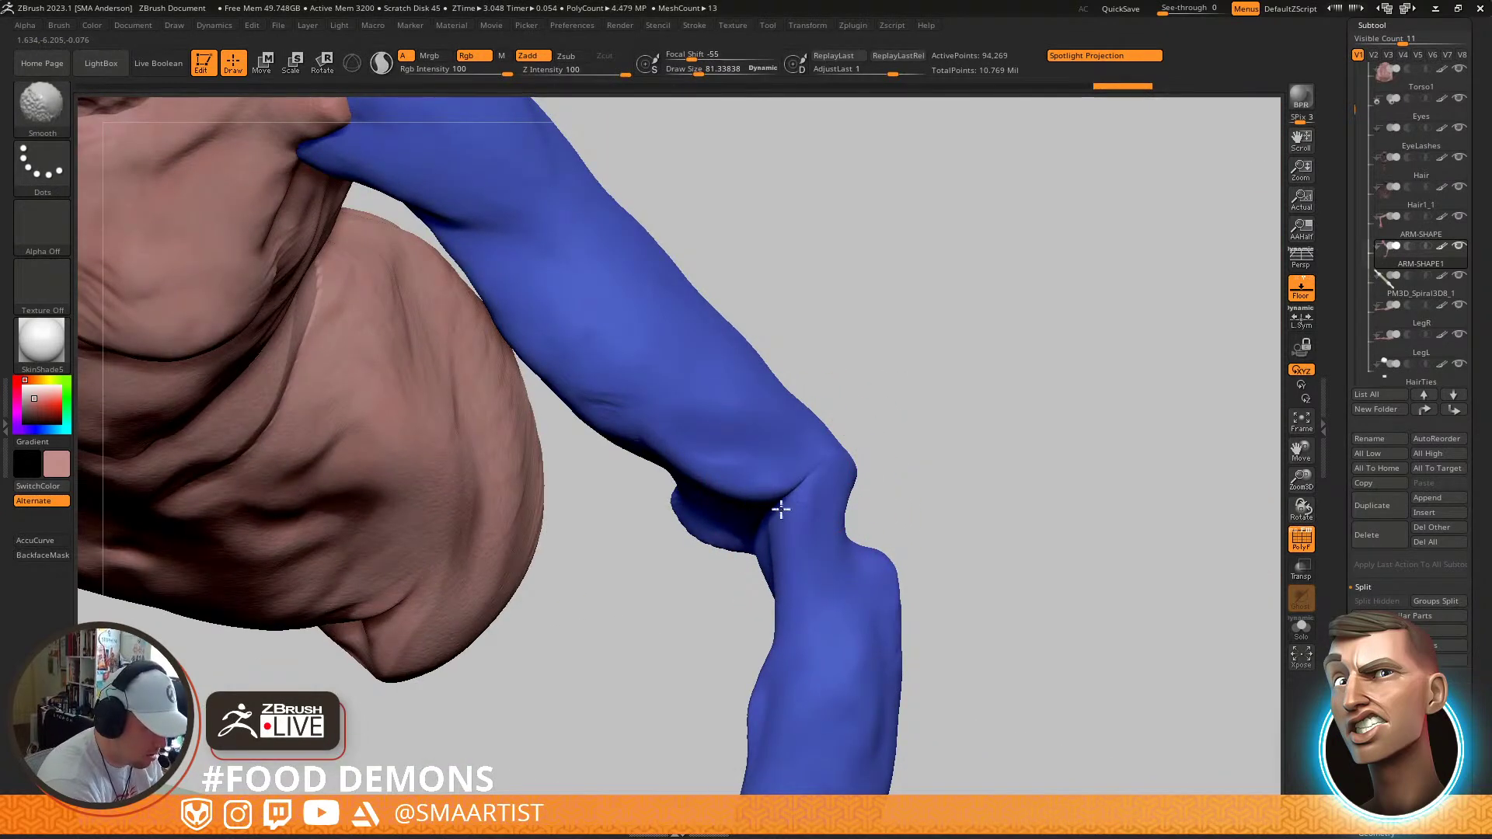
pyautogui.moveTo(786, 503); pyautogui.dragTo(796, 488, button='right')
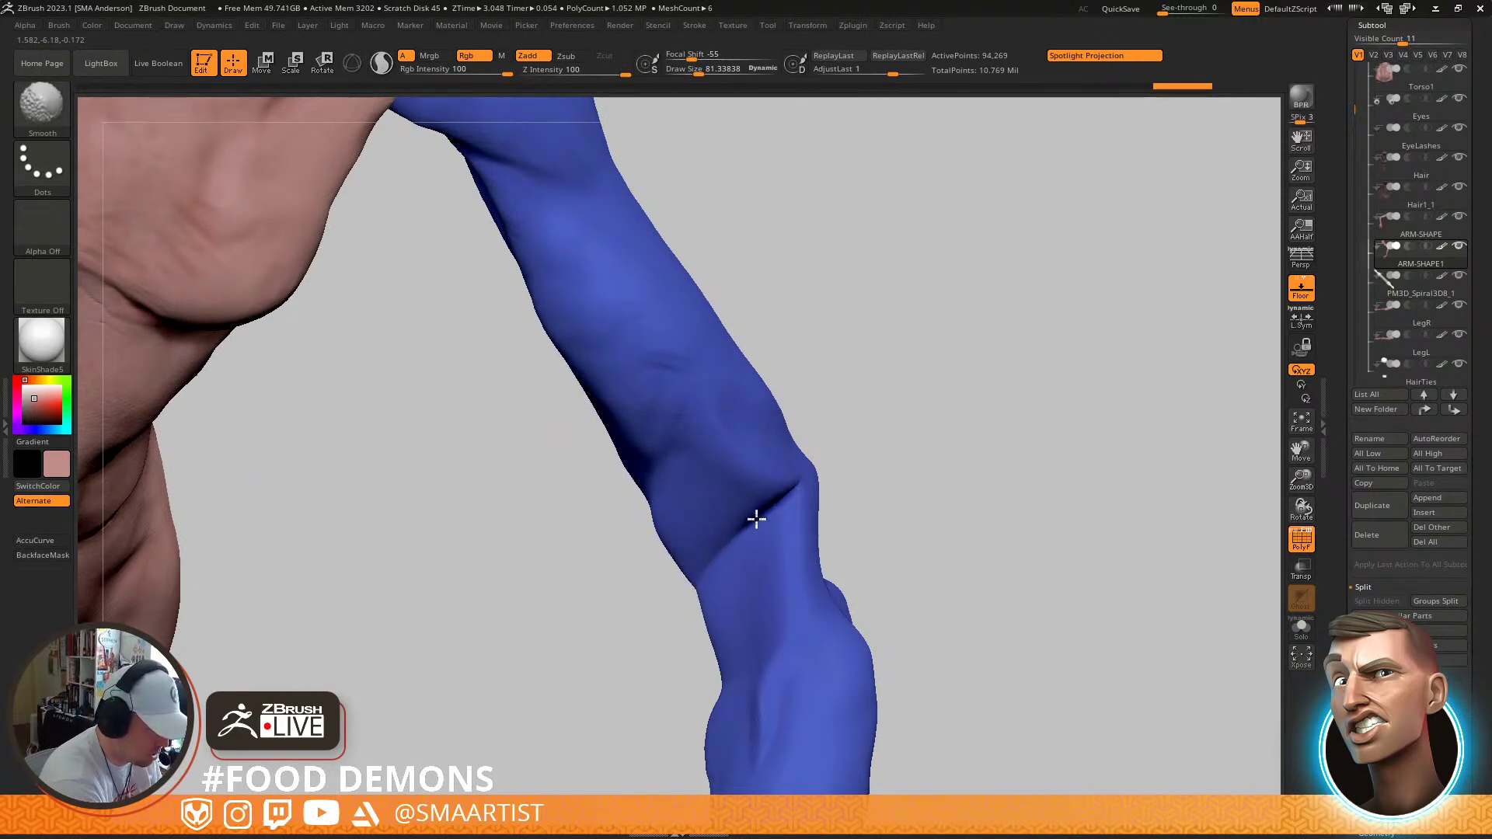
pyautogui.moveTo(766, 515)
pyautogui.mouseDown(button='right')
pyautogui.moveTo(883, 466)
pyautogui.moveTo(874, 515)
pyautogui.moveTo(916, 516)
pyautogui.moveTo(900, 534)
pyautogui.moveTo(976, 472)
pyautogui.moveTo(919, 556)
pyautogui.moveTo(883, 492)
pyautogui.moveTo(861, 498)
pyautogui.mouseUp(button='right')
# Reshape the elbow silhouette with the Move brush at a size of about 109 so the arm bends more naturally
pyautogui.press('s')
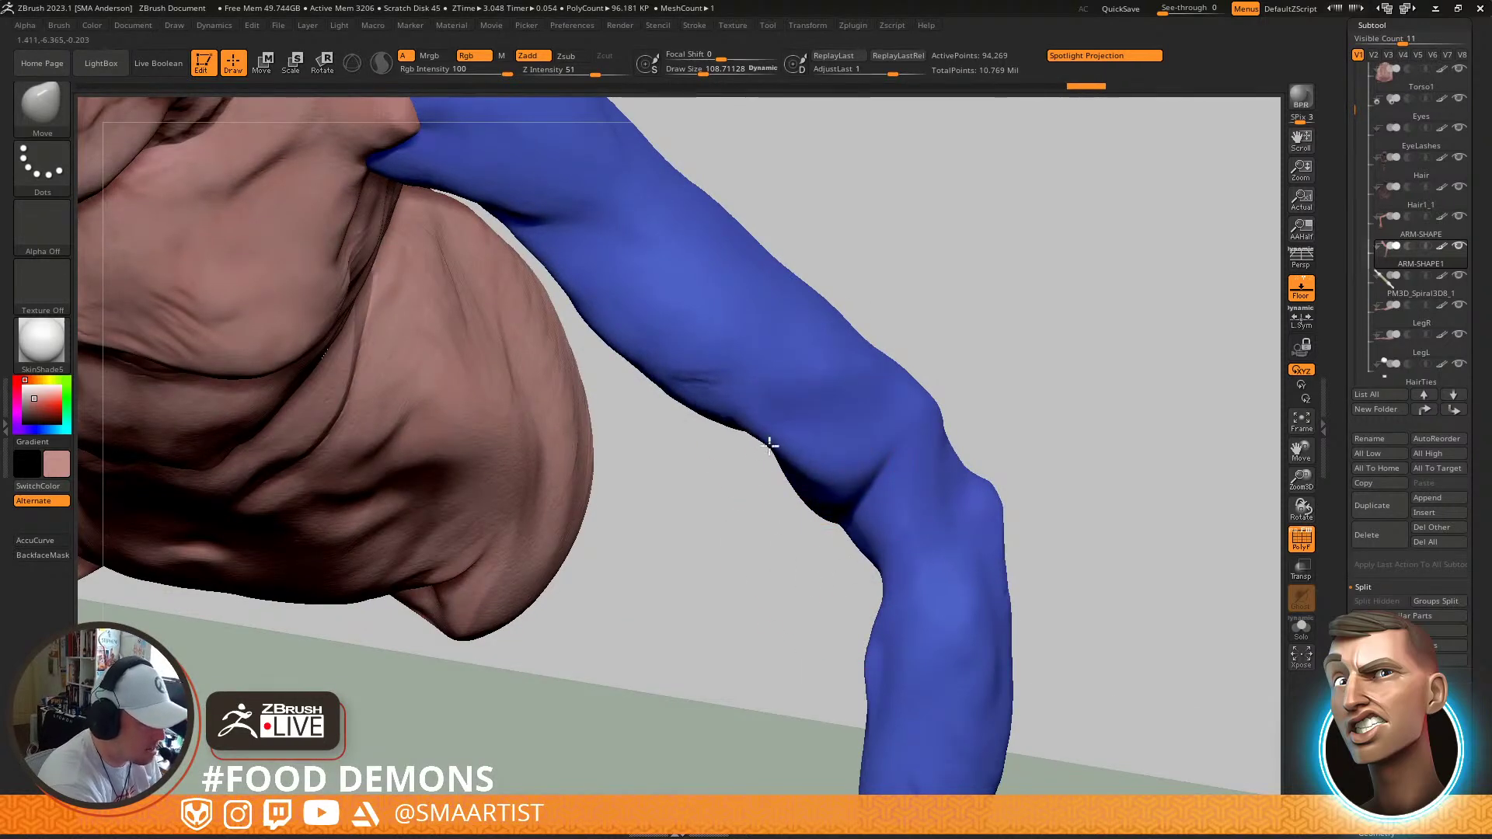
pyautogui.moveTo(929, 533)
pyautogui.mouseDown(button='right')
pyautogui.moveTo(906, 409)
pyautogui.moveTo(846, 523)
pyautogui.moveTo(859, 449)
pyautogui.moveTo(877, 494)
pyautogui.mouseUp(button='right')
pyautogui.press('s')
pyautogui.moveTo(878, 493); pyautogui.dragTo(859, 507)
pyautogui.moveTo(898, 491)
pyautogui.mouseDown(button='right')
pyautogui.moveTo(920, 453)
pyautogui.moveTo(889, 516)
pyautogui.moveTo(849, 539)
pyautogui.moveTo(914, 599)
pyautogui.moveTo(833, 482)
pyautogui.moveTo(787, 522)
pyautogui.mouseUp(button='right')
# Build up volume around the elbow and upper forearm using ClayBuildup at a size of about 73
pyautogui.press('b')
pyautogui.press('c')
pyautogui.press('b')
pyautogui.press('s')
pyautogui.moveTo(787, 524); pyautogui.dragTo(779, 525)
pyautogui.moveTo(805, 504)
pyautogui.mouseDown(button='right')
pyautogui.moveTo(858, 549)
pyautogui.moveTo(906, 446)
pyautogui.moveTo(816, 486)
pyautogui.moveTo(771, 472)
pyautogui.moveTo(780, 457)
pyautogui.moveTo(779, 509)
pyautogui.moveTo(862, 630)
pyautogui.moveTo(1091, 610)
pyautogui.moveTo(1049, 637)
pyautogui.mouseUp(button='right')
pyautogui.press('shift')
pyautogui.moveTo(1054, 481); pyautogui.dragTo(901, 437, button='right')
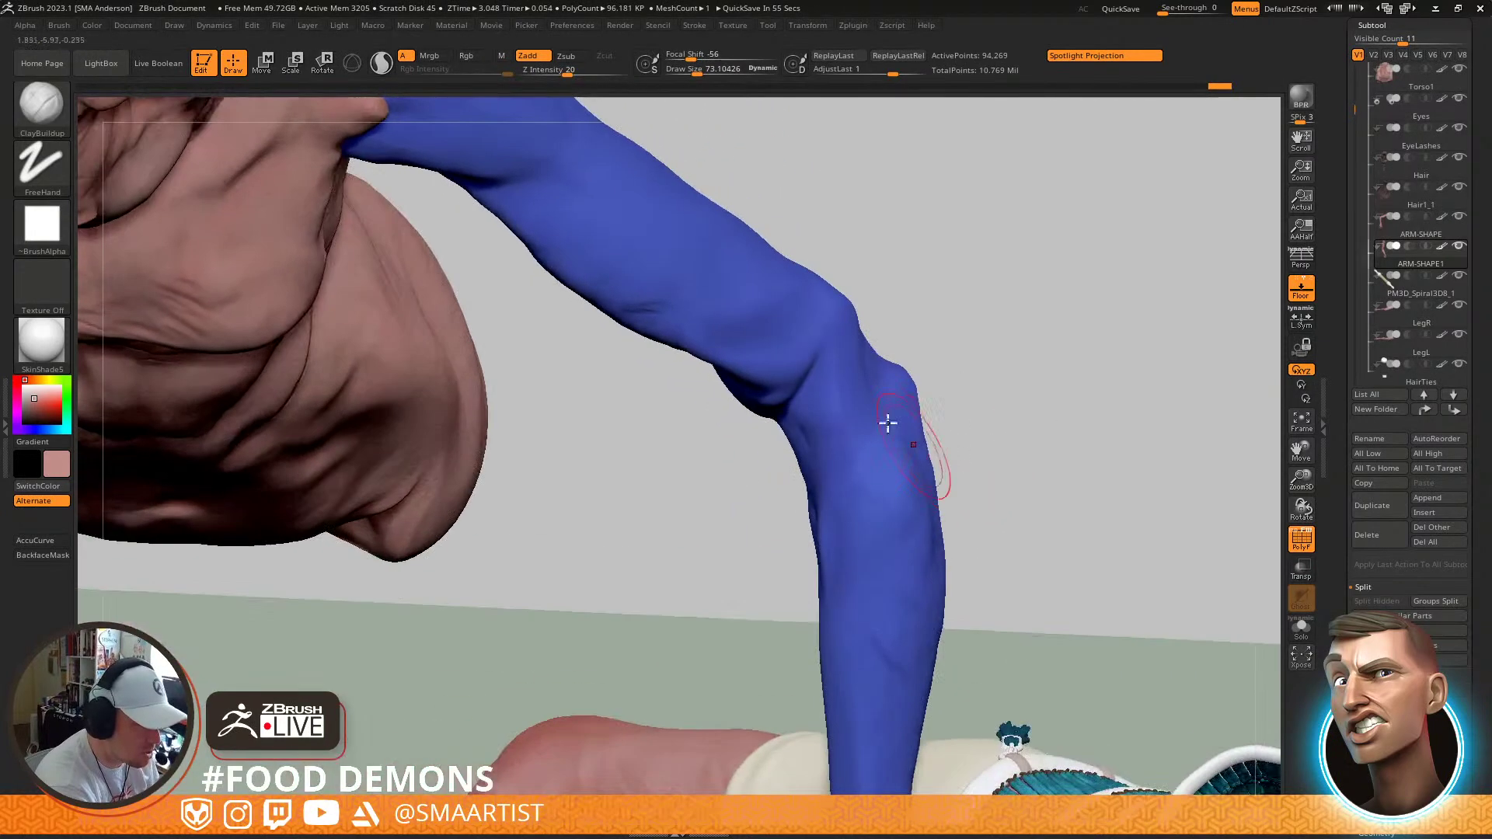
# Sculpt muscle and bone forms on the inner crook and back of the elbow with ClayBuildup strokes
pyautogui.moveTo(839, 391); pyautogui.dragTo(697, 507, button='right')
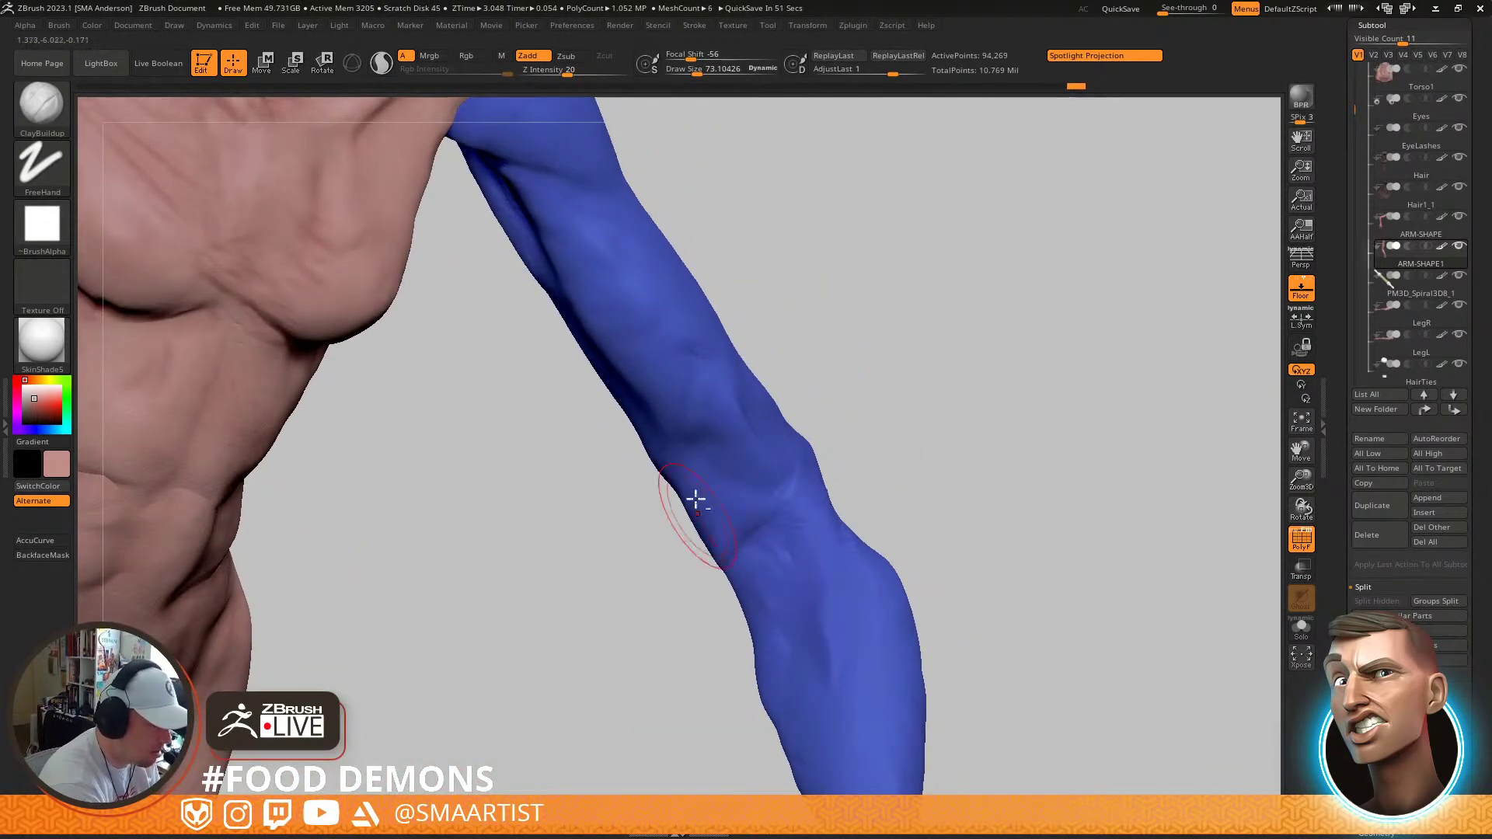
pyautogui.moveTo(833, 464); pyautogui.dragTo(771, 501, button='right')
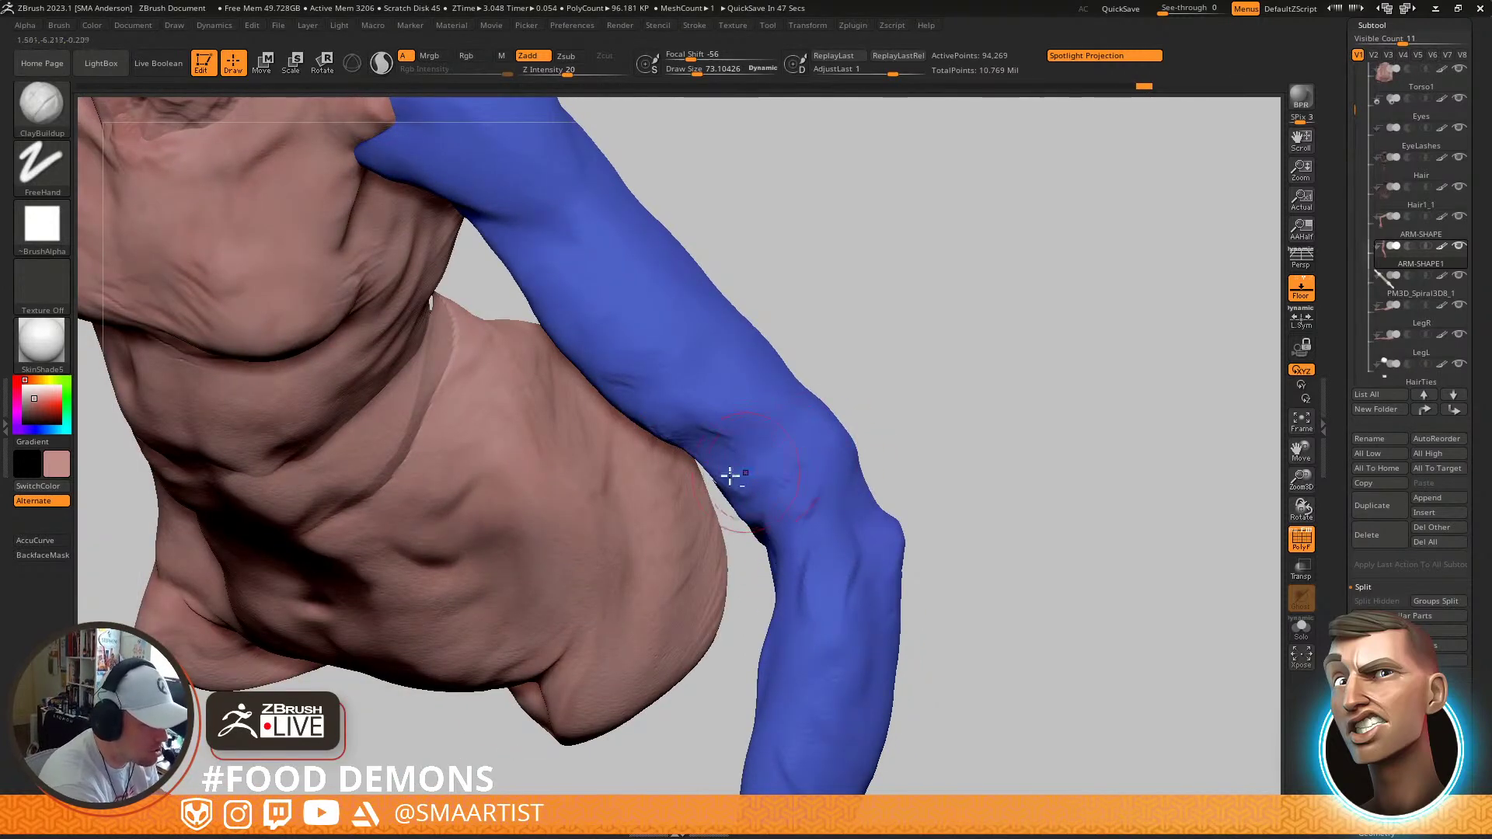
pyautogui.moveTo(826, 525); pyautogui.dragTo(819, 426, button='right')
pyautogui.moveTo(877, 488)
pyautogui.mouseDown(button='right')
pyautogui.moveTo(808, 449)
pyautogui.moveTo(877, 496)
pyautogui.mouseUp(button='right')
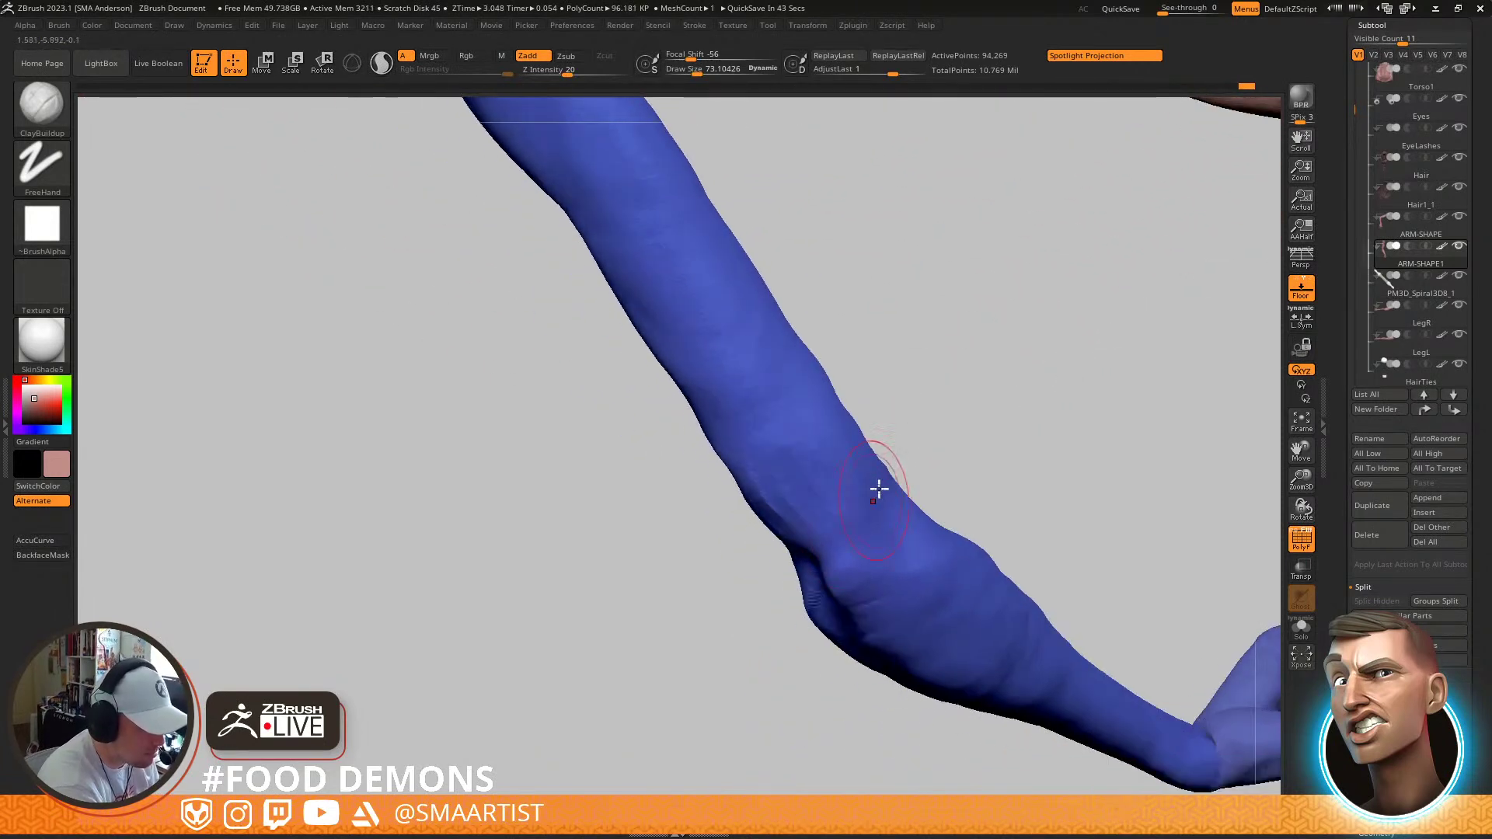
pyautogui.moveTo(861, 553); pyautogui.dragTo(899, 444, button='right')
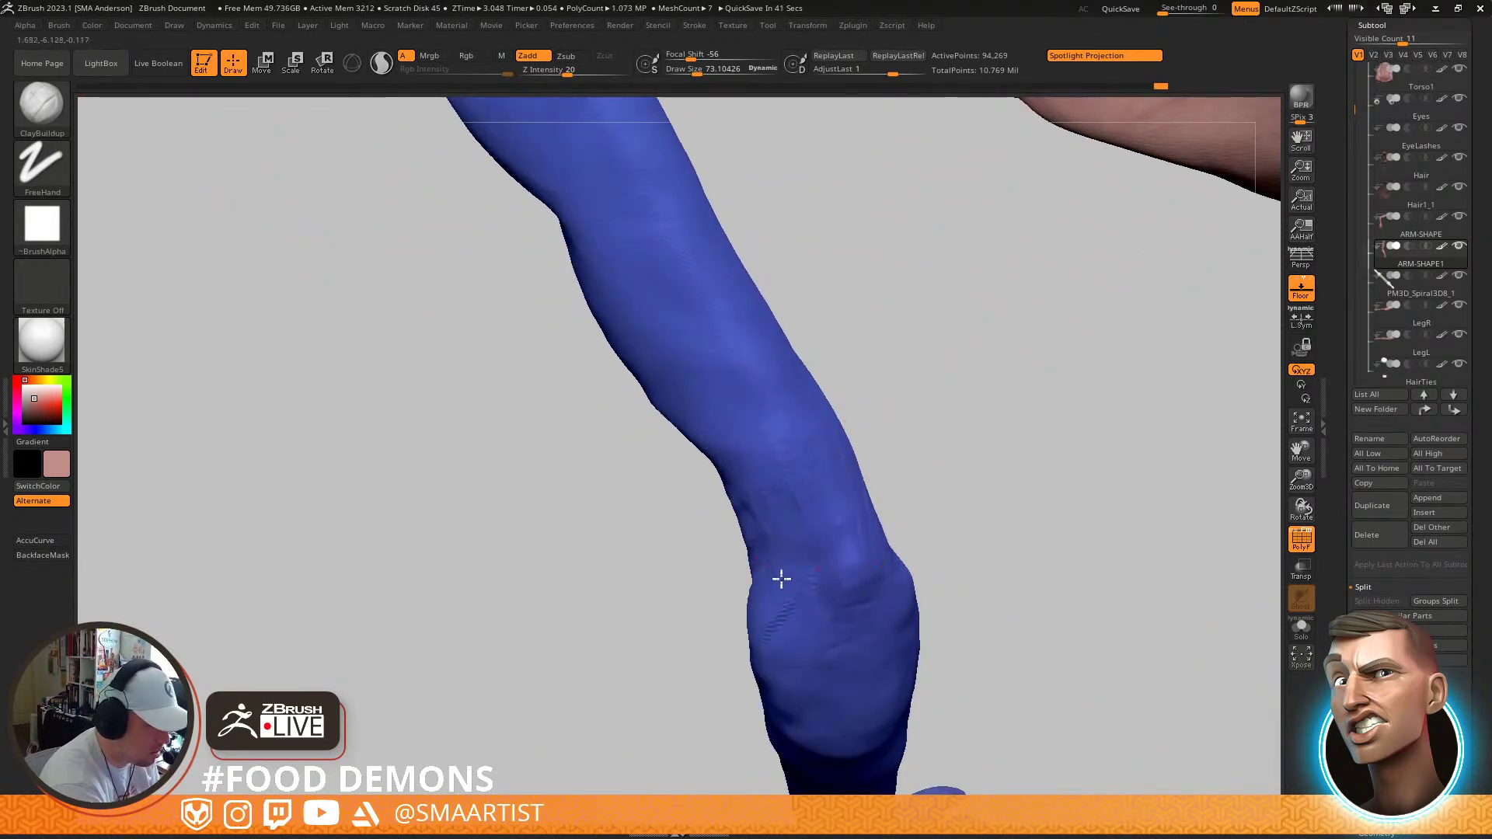
pyautogui.moveTo(786, 488); pyautogui.dragTo(917, 435, button='right')
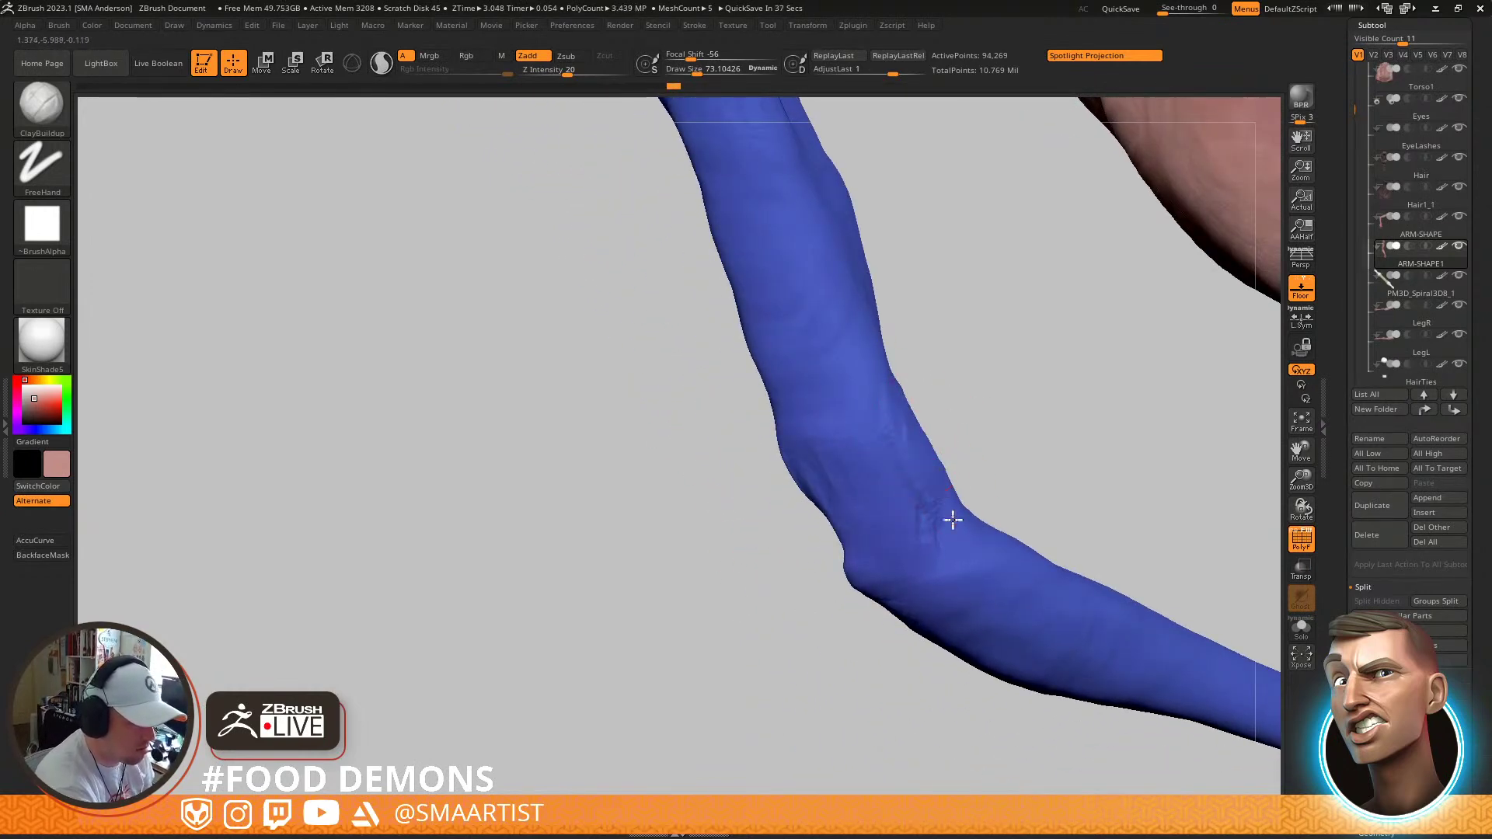
pyautogui.moveTo(940, 493); pyautogui.dragTo(963, 416, button='right')
# Smooth the clay strokes on the back of the elbow into the surrounding arm surface
pyautogui.press('shift')
pyautogui.moveTo(800, 518); pyautogui.dragTo(826, 427, button='right')
pyautogui.keyDown('shift'); pyautogui.moveTo(777, 534); pyautogui.dragTo(873, 487); pyautogui.keyUp('shift')
pyautogui.moveTo(873, 486); pyautogui.dragTo(910, 473, button='right')
pyautogui.moveTo(909, 476)
pyautogui.keyDown('shift'); pyautogui.mouseDown()
pyautogui.moveTo(871, 534)
pyautogui.moveTo(928, 536)
pyautogui.mouseUp(); pyautogui.keyUp('shift')
pyautogui.moveTo(962, 553)
pyautogui.mouseDown(button='right')
pyautogui.moveTo(969, 513)
pyautogui.moveTo(936, 466)
pyautogui.moveTo(996, 436)
pyautogui.moveTo(1028, 373)
pyautogui.moveTo(989, 357)
pyautogui.moveTo(1023, 389)
pyautogui.moveTo(1073, 369)
pyautogui.mouseUp(button='right')
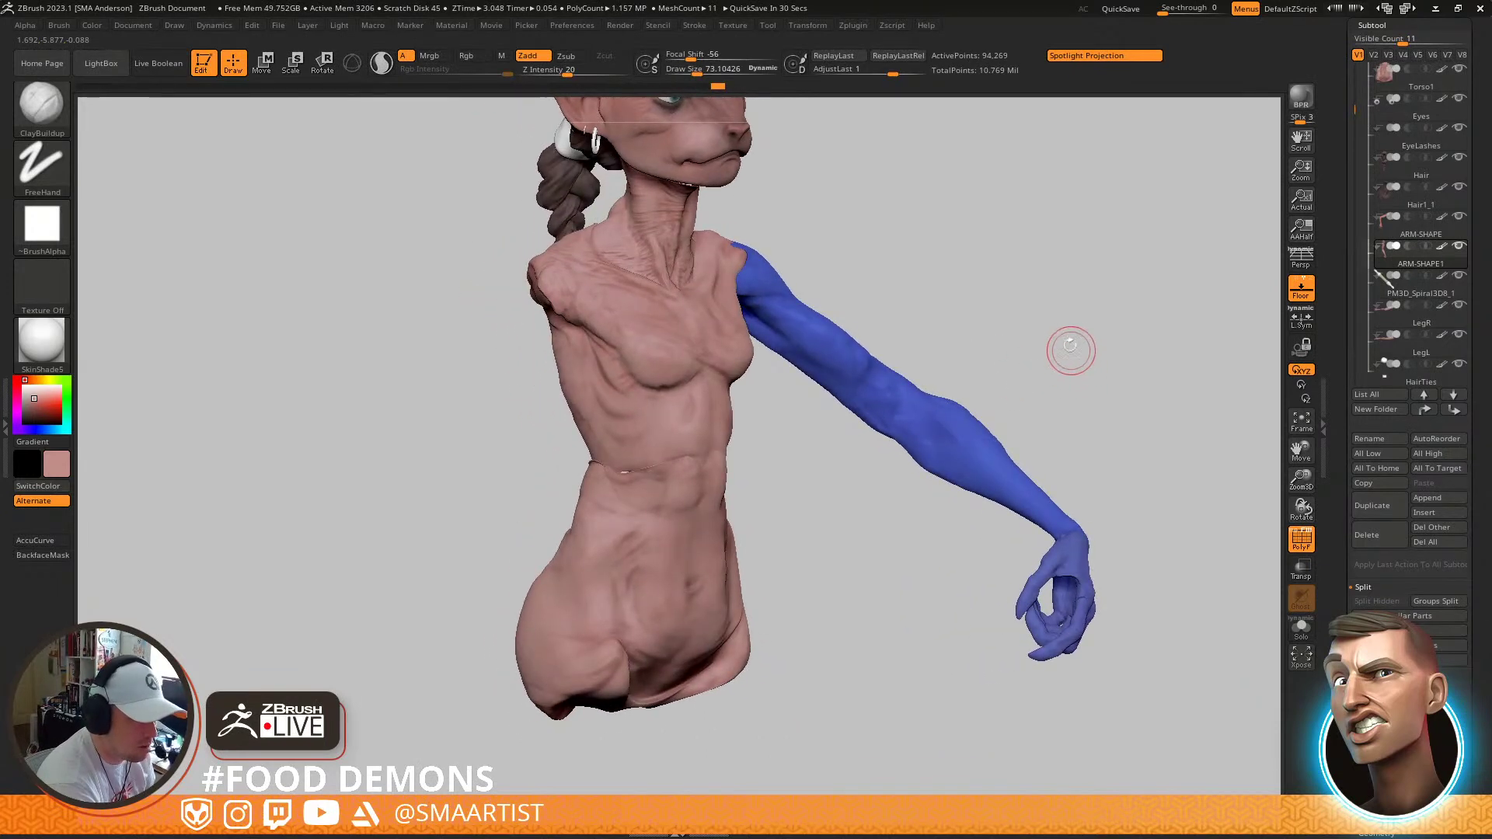
# Mask the forearm and hand, soften the mask edge at the elbow, and invert the mask onto the upper arm
pyautogui.press('ctrl')
pyautogui.moveTo(920, 436)
pyautogui.keyDown('ctrl'); pyautogui.mouseDown()
pyautogui.moveTo(639, 166)
pyautogui.moveTo(1060, 292)
pyautogui.mouseUp(); pyautogui.keyUp('ctrl')
pyautogui.moveTo(1132, 303)
pyautogui.mouseDown(button='right')
pyautogui.moveTo(1057, 473)
pyautogui.moveTo(1091, 420)
pyautogui.mouseUp(button='right')
pyautogui.keyDown('ctrl'); pyautogui.click(902, 473); pyautogui.keyUp('ctrl')
pyautogui.moveTo(979, 435)
pyautogui.mouseDown(button='right')
pyautogui.moveTo(1088, 424)
pyautogui.moveTo(1068, 435)
pyautogui.mouseUp(button='right')
pyautogui.keyDown('ctrl'); pyautogui.keyDown('alt'); pyautogui.moveTo(846, 538); pyautogui.dragTo(777, 460); pyautogui.keyUp('alt'); pyautogui.keyUp('ctrl')
pyautogui.keyDown('ctrl'); pyautogui.click(942, 402); pyautogui.keyUp('ctrl')
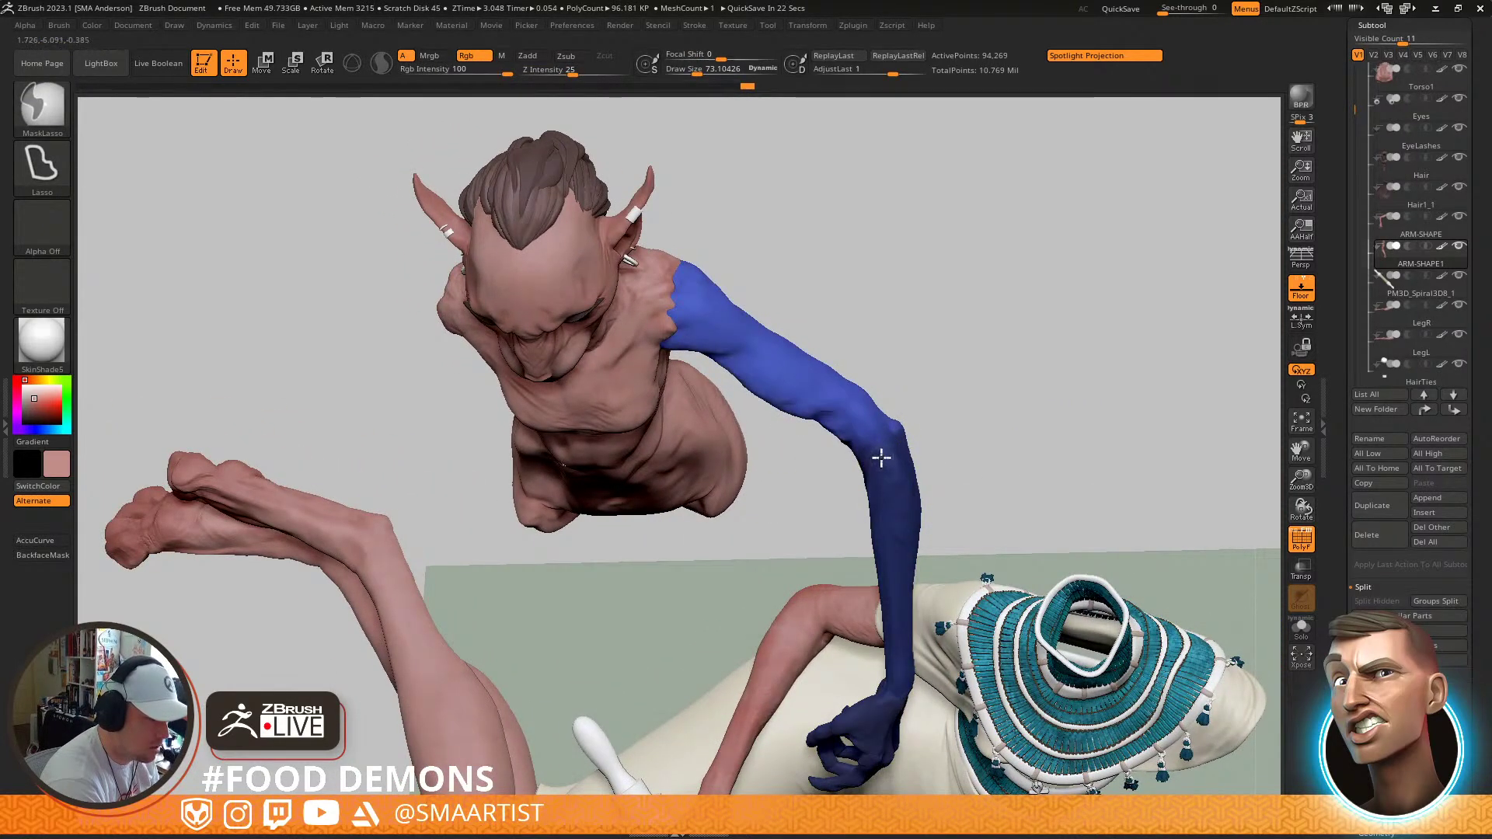
pyautogui.keyDown('ctrl'); pyautogui.click(990, 401); pyautogui.keyUp('ctrl')
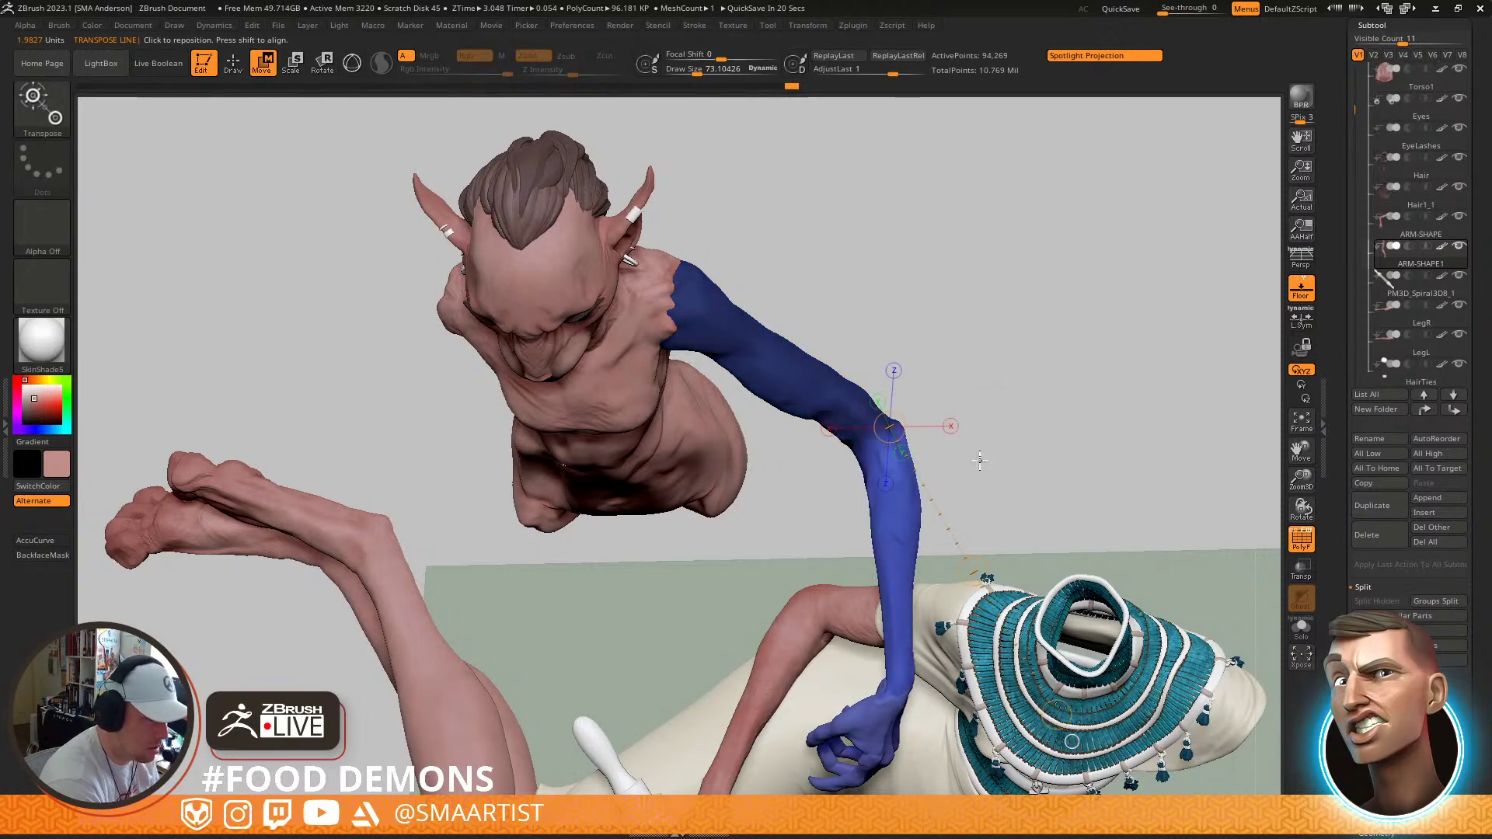
# Rotate the forearm about the elbow with Transpose into a more relaxed pose, and clear the upper-arm mask
pyautogui.press('r')
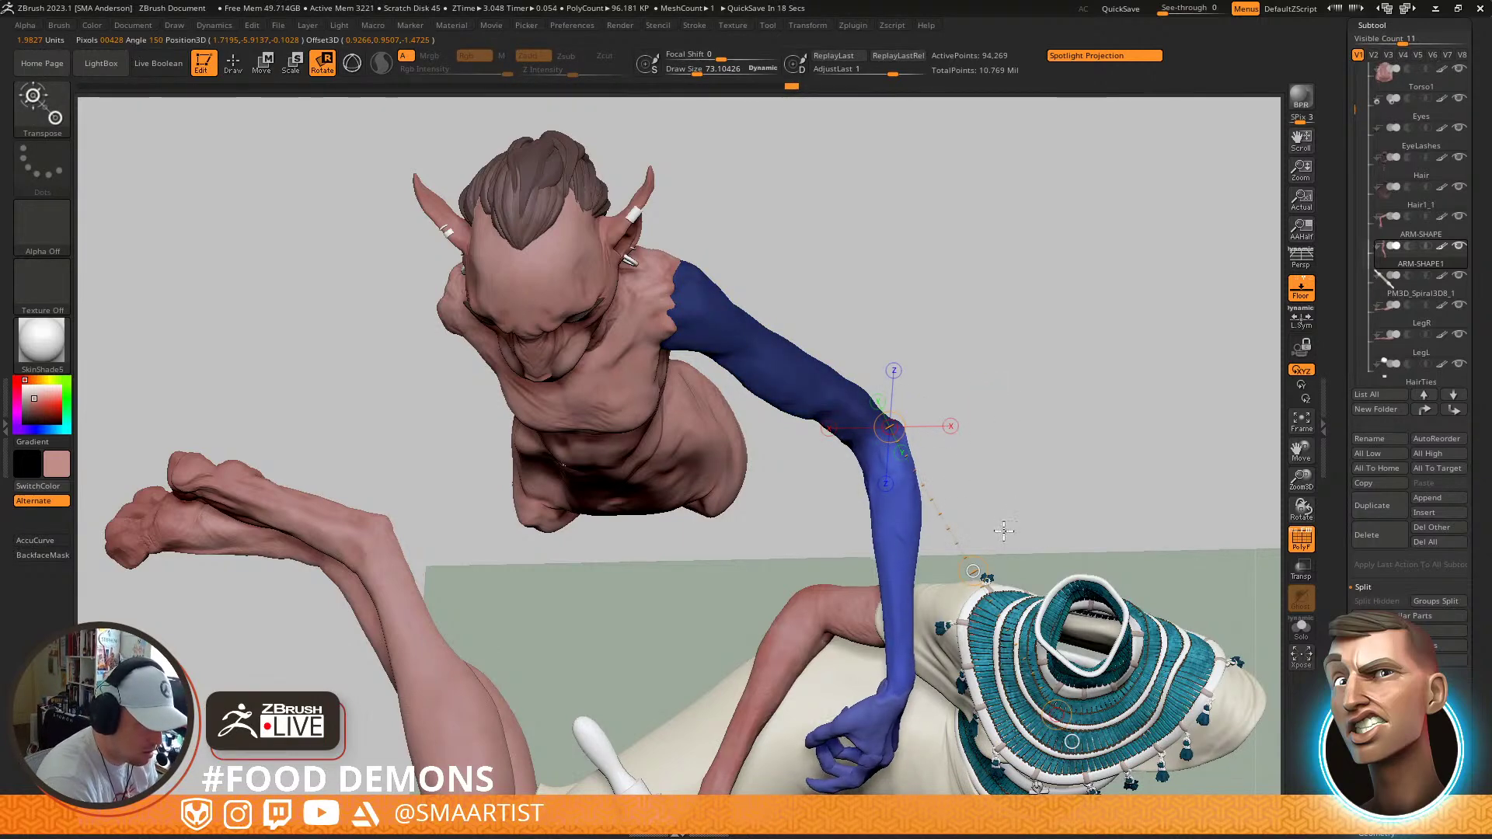
pyautogui.moveTo(1056, 714)
pyautogui.mouseDown()
pyautogui.moveTo(1164, 596)
pyautogui.moveTo(1120, 643)
pyautogui.mouseUp()
pyautogui.moveTo(1127, 622)
pyautogui.mouseDown(button='right')
pyautogui.moveTo(1092, 472)
pyautogui.moveTo(1115, 526)
pyautogui.moveTo(1016, 413)
pyautogui.moveTo(1028, 423)
pyautogui.moveTo(999, 459)
pyautogui.moveTo(1023, 412)
pyautogui.moveTo(977, 477)
pyautogui.moveTo(915, 642)
pyautogui.mouseUp(button='right')
pyautogui.moveTo(910, 642); pyautogui.dragTo(966, 622)
pyautogui.press('q')
pyautogui.moveTo(967, 572); pyautogui.dragTo(991, 464, button='right')
pyautogui.moveTo(992, 465)
pyautogui.keyDown('ctrl'); pyautogui.mouseDown(button='right')
pyautogui.moveTo(995, 433)
pyautogui.moveTo(979, 460)
pyautogui.moveTo(956, 436)
pyautogui.moveTo(1000, 470)
pyautogui.moveTo(1042, 464)
pyautogui.mouseUp(button='right'); pyautogui.keyUp('ctrl')
pyautogui.keyDown('ctrl'); pyautogui.moveTo(1055, 383); pyautogui.dragTo(1086, 477); pyautogui.keyUp('ctrl')
pyautogui.press('w')
pyautogui.moveTo(969, 522); pyautogui.dragTo(966, 508)
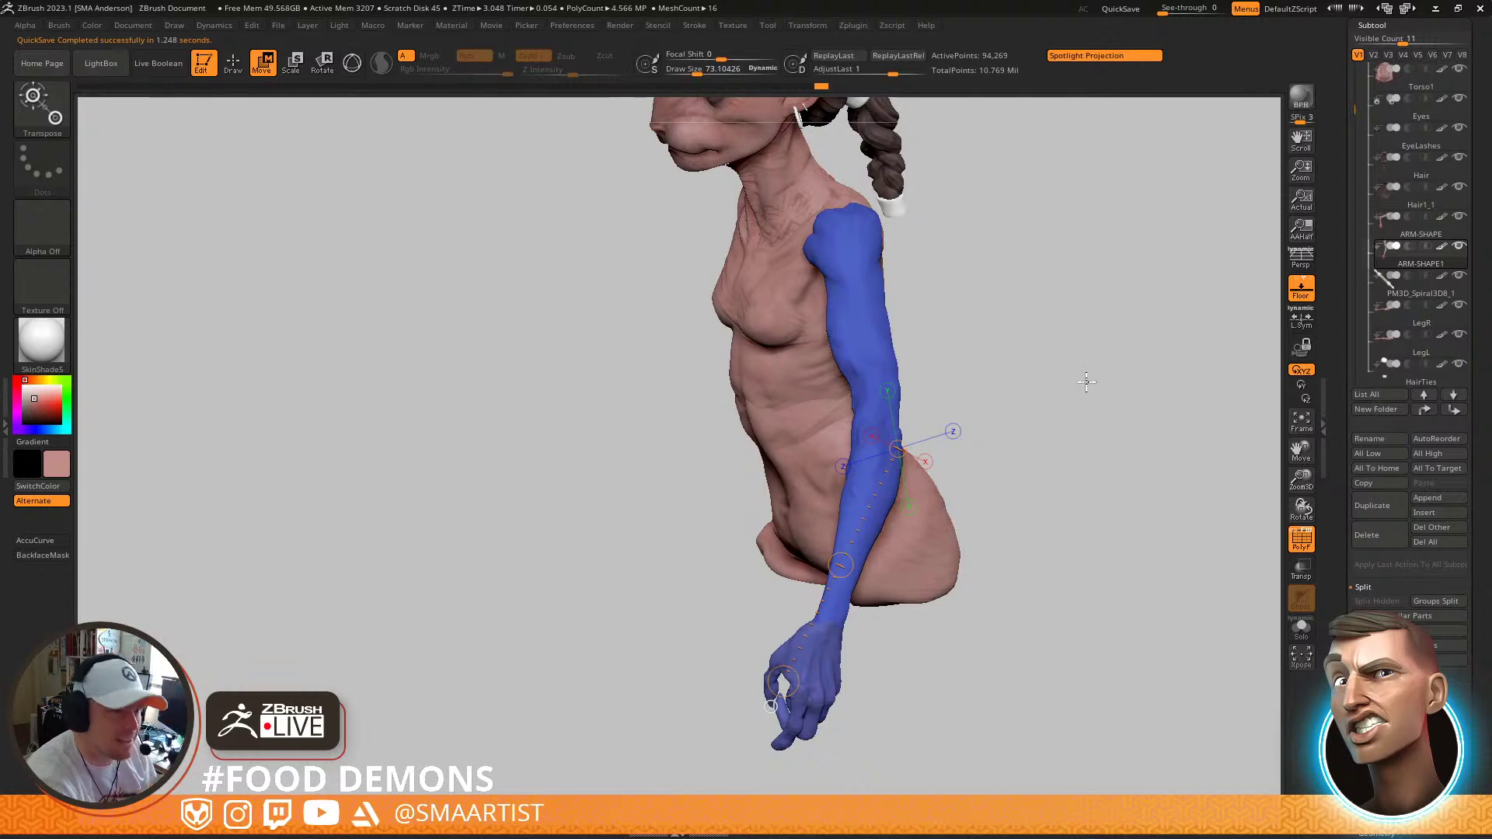
# Save the tool under the new name Sphinx_04 in the _Sphinx folder
pyautogui.moveTo(1477, 322); pyautogui.dragTo(1475, 523)
pyautogui.click(1429, 49)
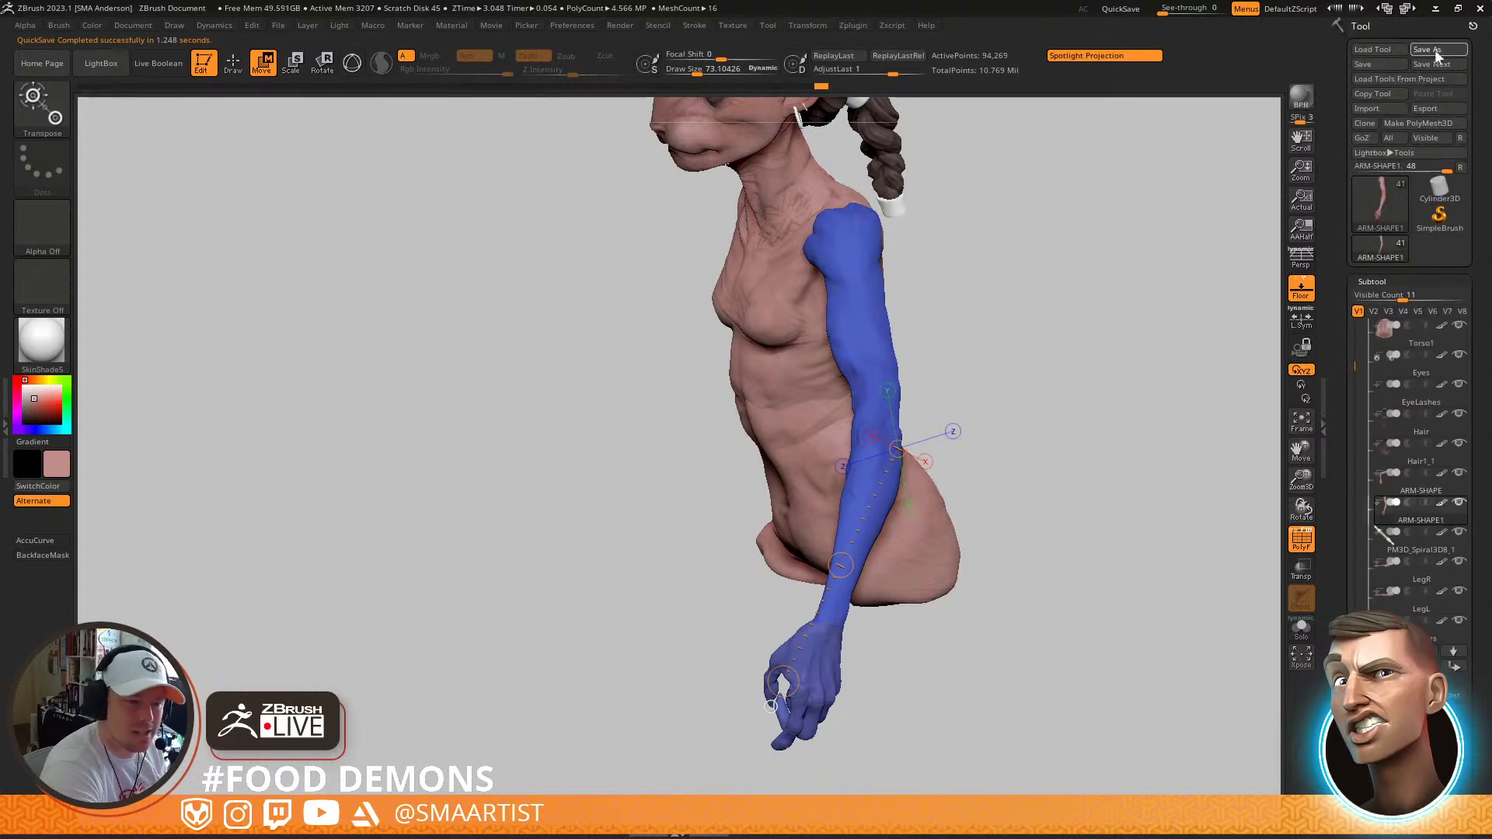
pyautogui.press('End')
pyautogui.press('BackSpace')
pyautogui.write('4')
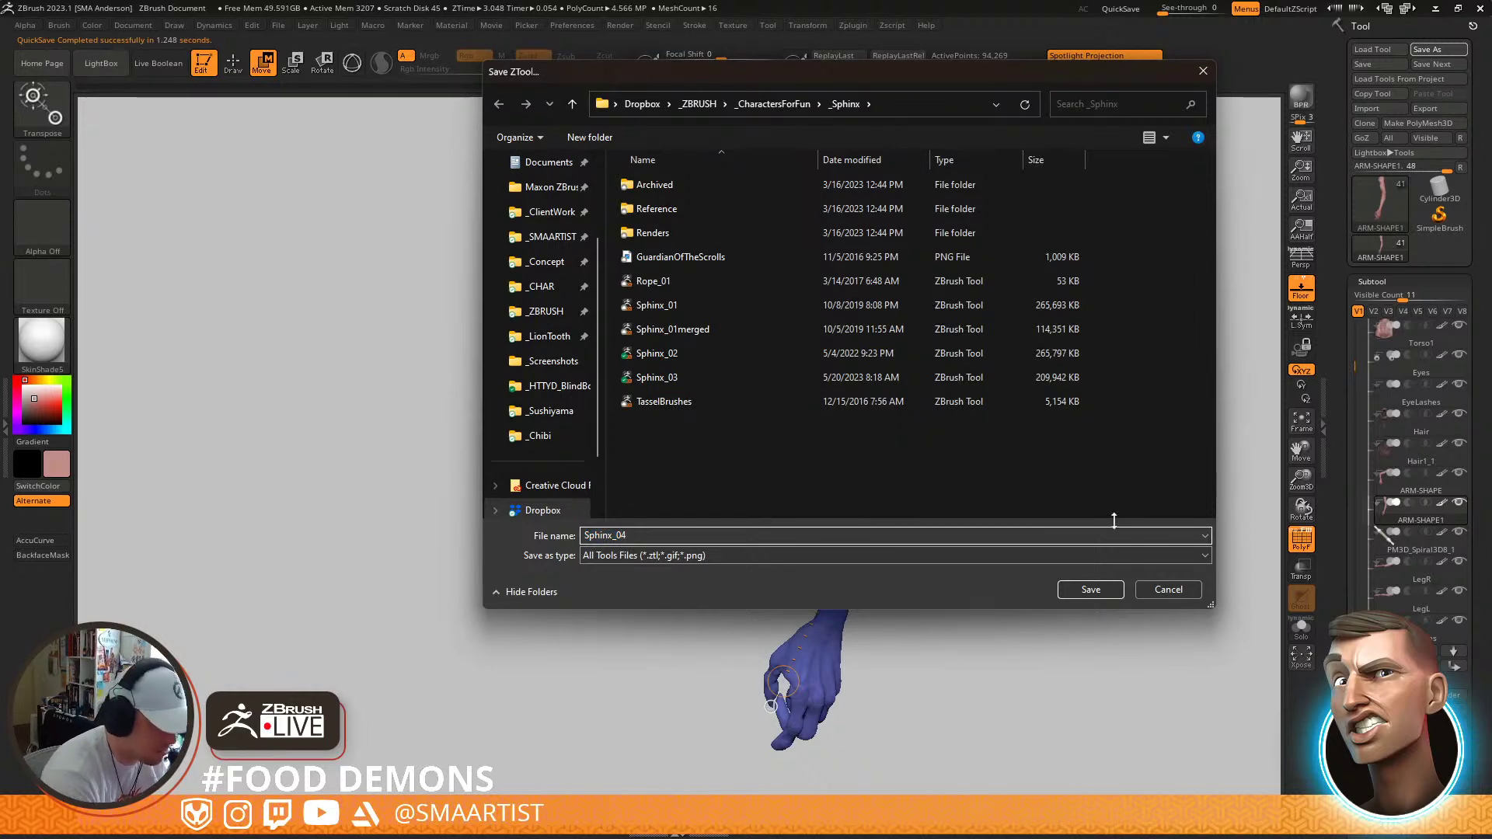
pyautogui.click(1091, 590)
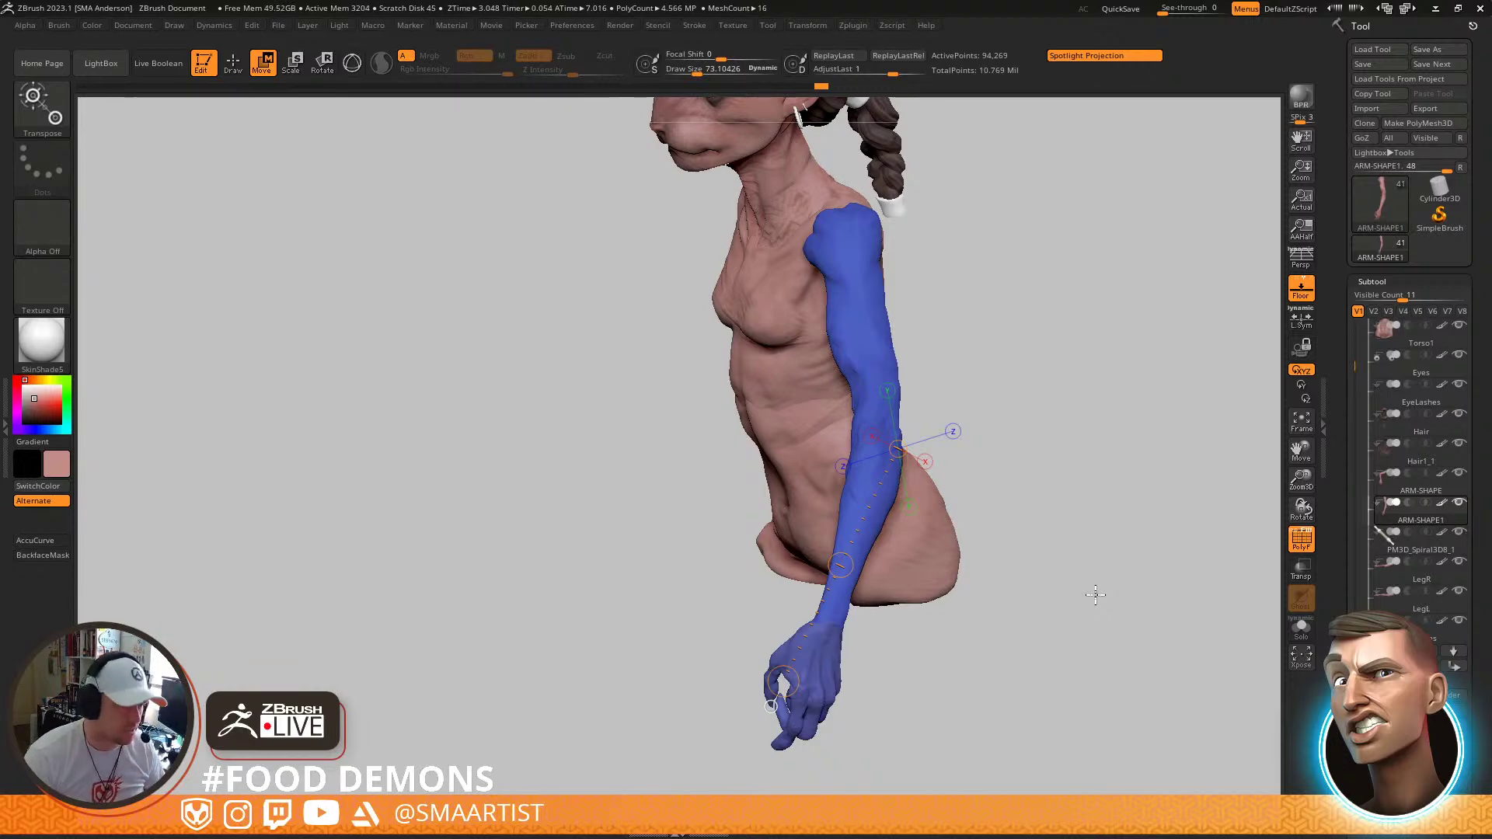
pyautogui.moveTo(1133, 442); pyautogui.dragTo(1188, 426)
pyautogui.keyDown('alt'); pyautogui.moveTo(1033, 317); pyautogui.dragTo(1176, 689); pyautogui.keyUp('alt')
pyautogui.moveTo(1019, 605); pyautogui.dragTo(1042, 553)
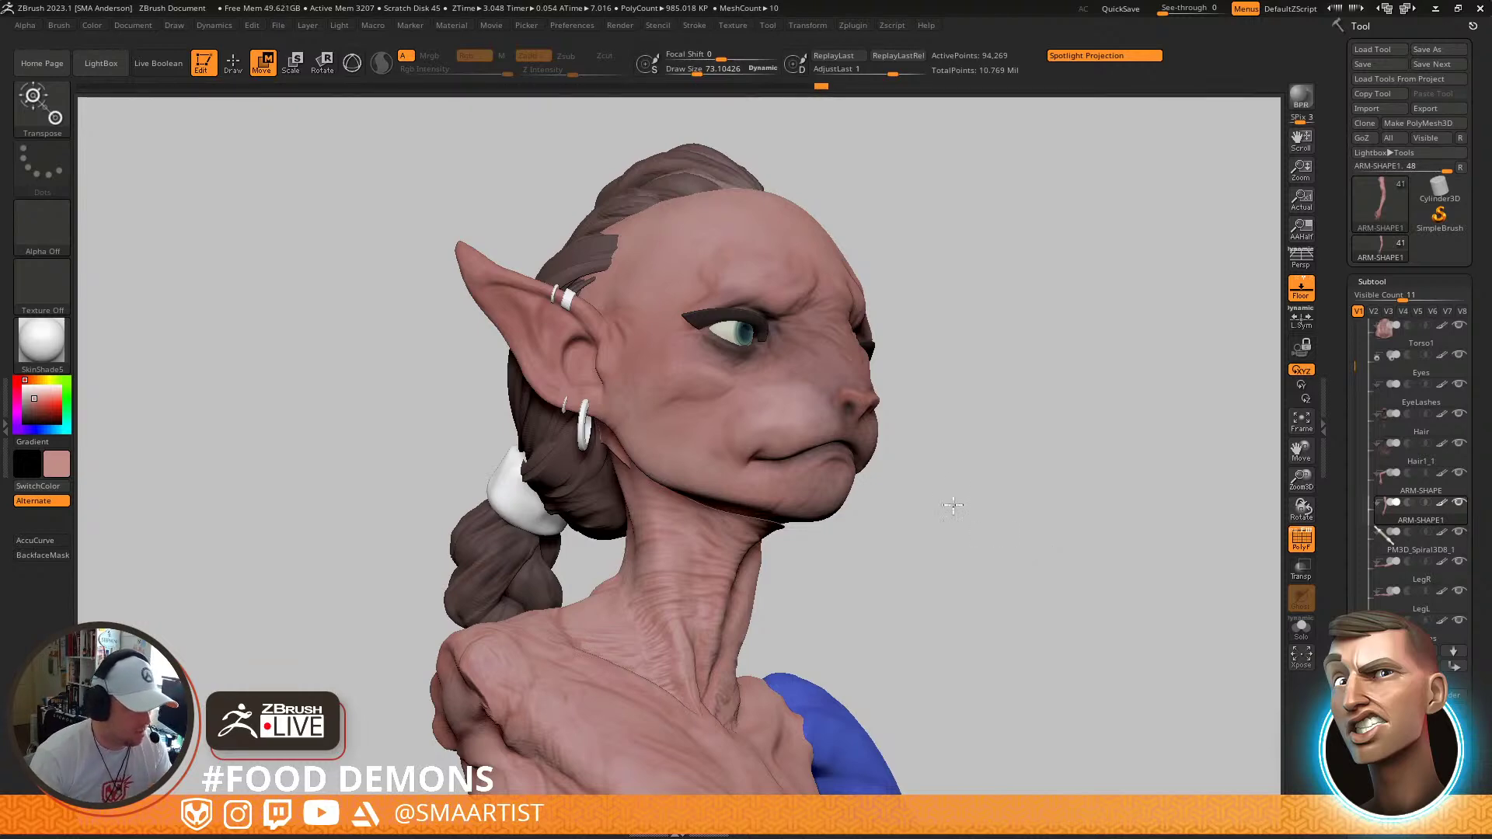
pyautogui.moveTo(948, 411)
pyautogui.mouseDown()
pyautogui.moveTo(971, 407)
pyautogui.moveTo(947, 412)
pyautogui.mouseUp()
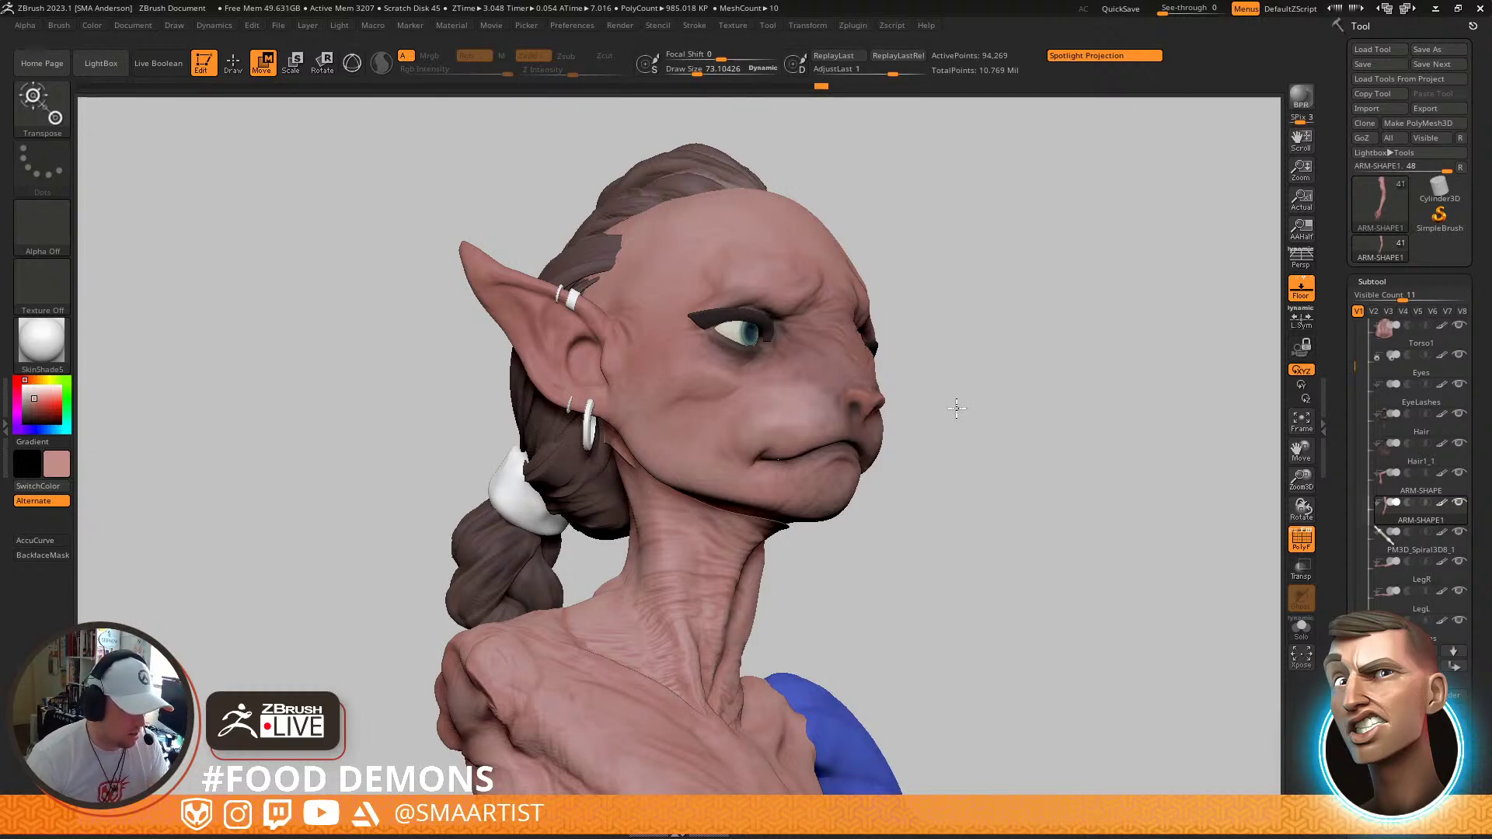
pyautogui.moveTo(947, 374); pyautogui.dragTo(925, 379)
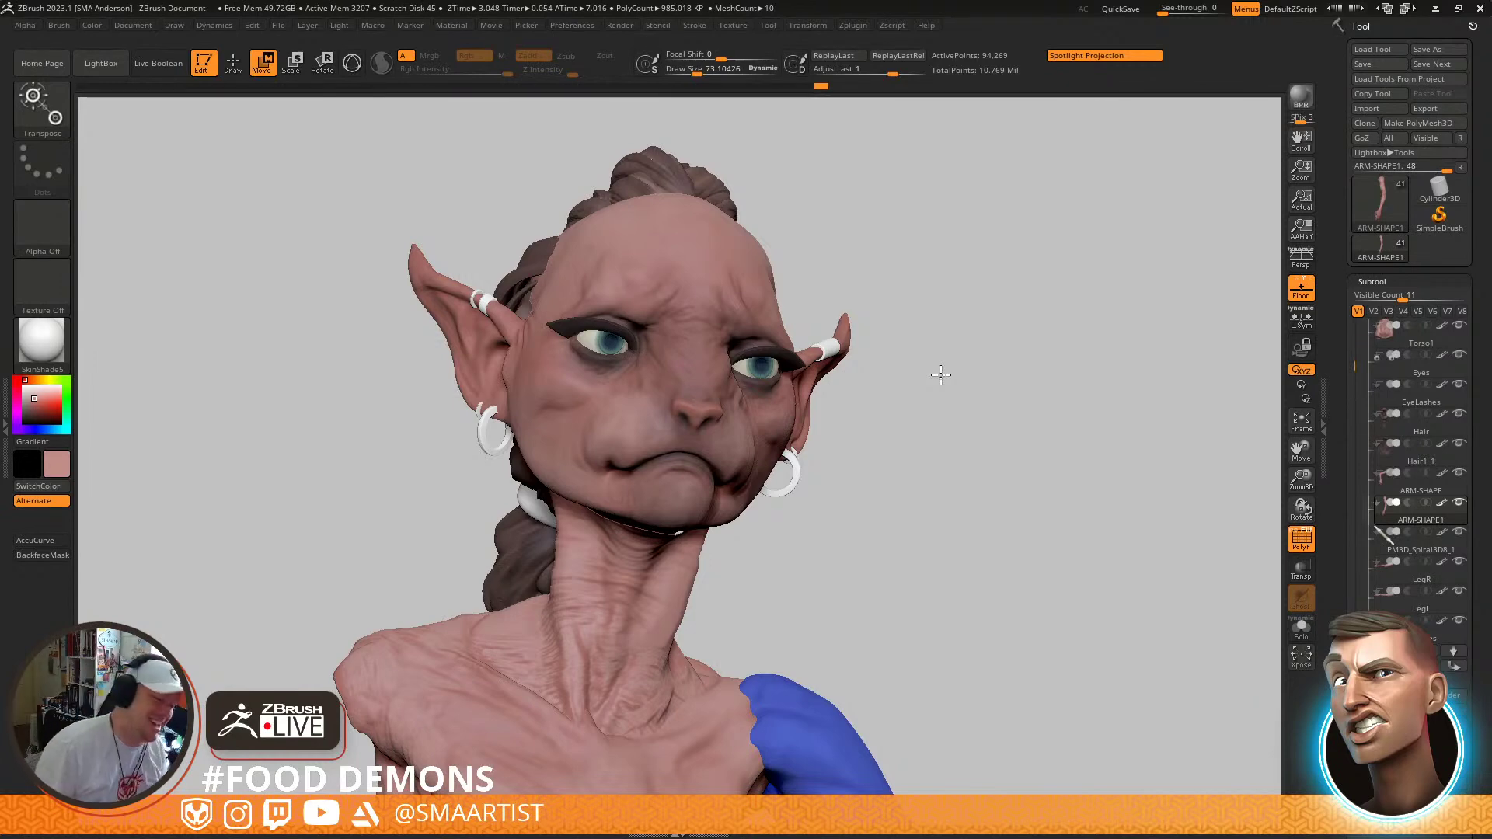
# Mask the arm above the wrist and place a Transpose line from the wrist down the hand
pyautogui.moveTo(963, 469)
pyautogui.mouseDown(button='right')
pyautogui.moveTo(935, 520)
pyautogui.moveTo(928, 490)
pyautogui.moveTo(989, 384)
pyautogui.moveTo(1092, 525)
pyautogui.moveTo(1076, 435)
pyautogui.mouseUp(button='right')
pyautogui.keyDown('ctrl'); pyautogui.moveTo(1076, 435); pyautogui.dragTo(1082, 498, button='right'); pyautogui.keyUp('ctrl')
pyautogui.keyDown('alt'); pyautogui.moveTo(1082, 497); pyautogui.dragTo(1079, 277, button='right'); pyautogui.keyUp('alt')
pyautogui.keyDown('ctrl'); pyautogui.moveTo(984, 387); pyautogui.dragTo(1072, 370); pyautogui.keyUp('ctrl')
pyautogui.moveTo(1030, 383); pyautogui.dragTo(949, 423, button='right')
pyautogui.moveTo(1010, 357); pyautogui.dragTo(1002, 392)
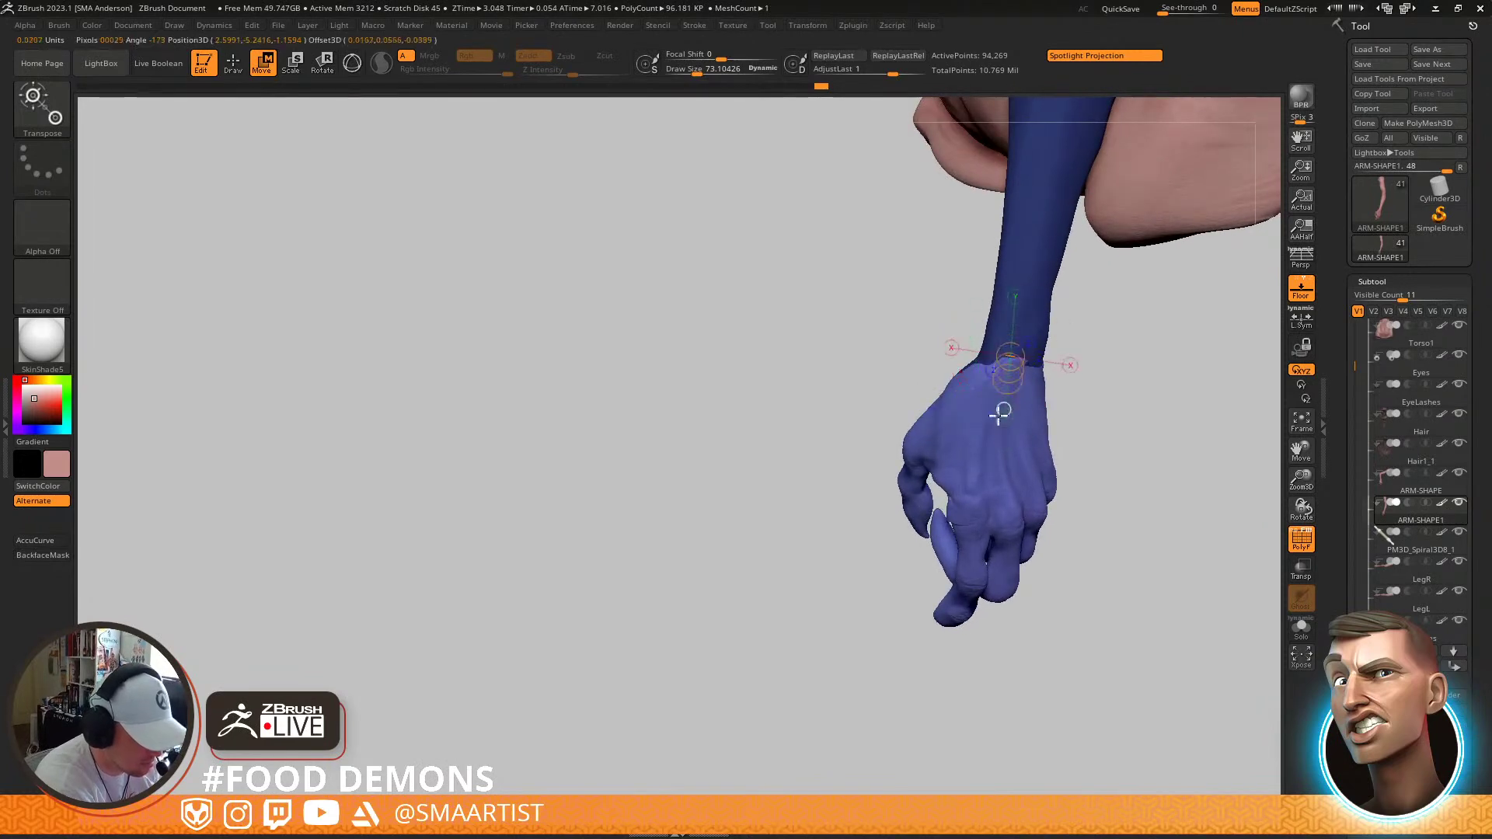
# Rotate the hand about the wrist with Transpose from several angles to change its bend and direction
pyautogui.press('r')
pyautogui.moveTo(973, 579); pyautogui.dragTo(1146, 487, button='right')
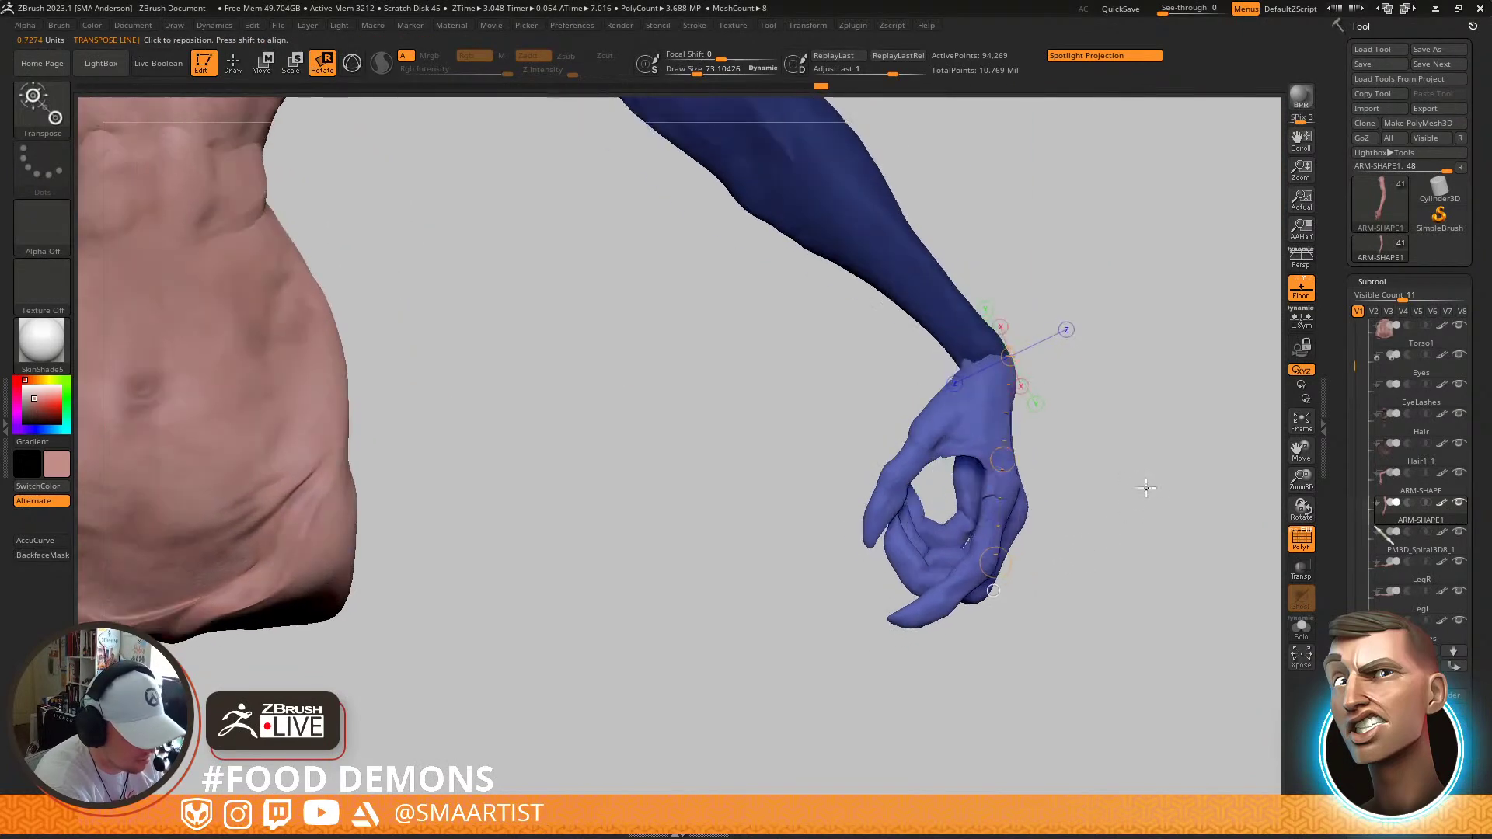
pyautogui.moveTo(997, 562); pyautogui.dragTo(1119, 449)
pyautogui.moveTo(1204, 413); pyautogui.dragTo(1010, 460, button='right')
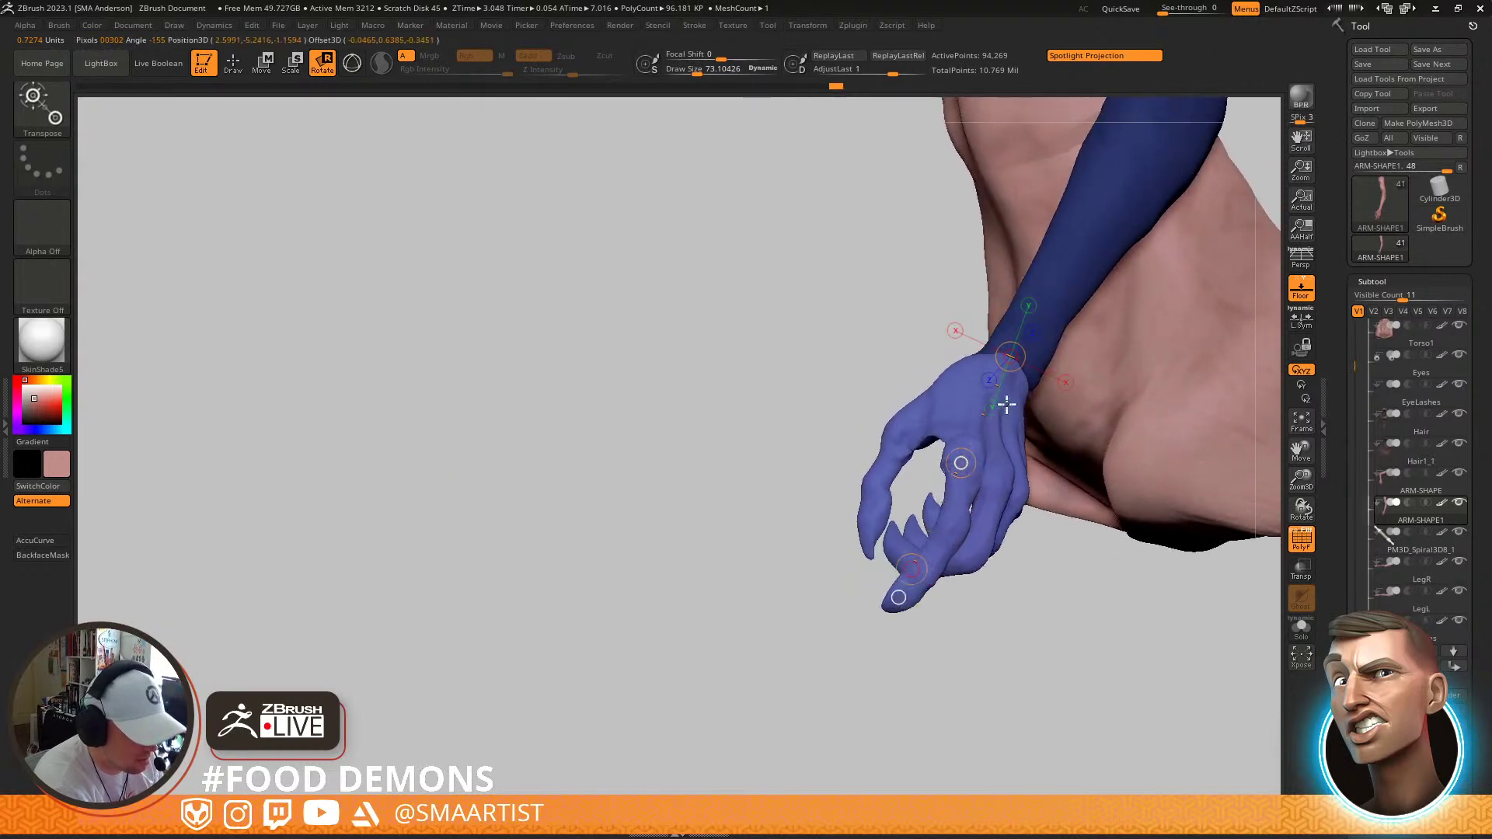
pyautogui.moveTo(953, 461); pyautogui.dragTo(857, 616)
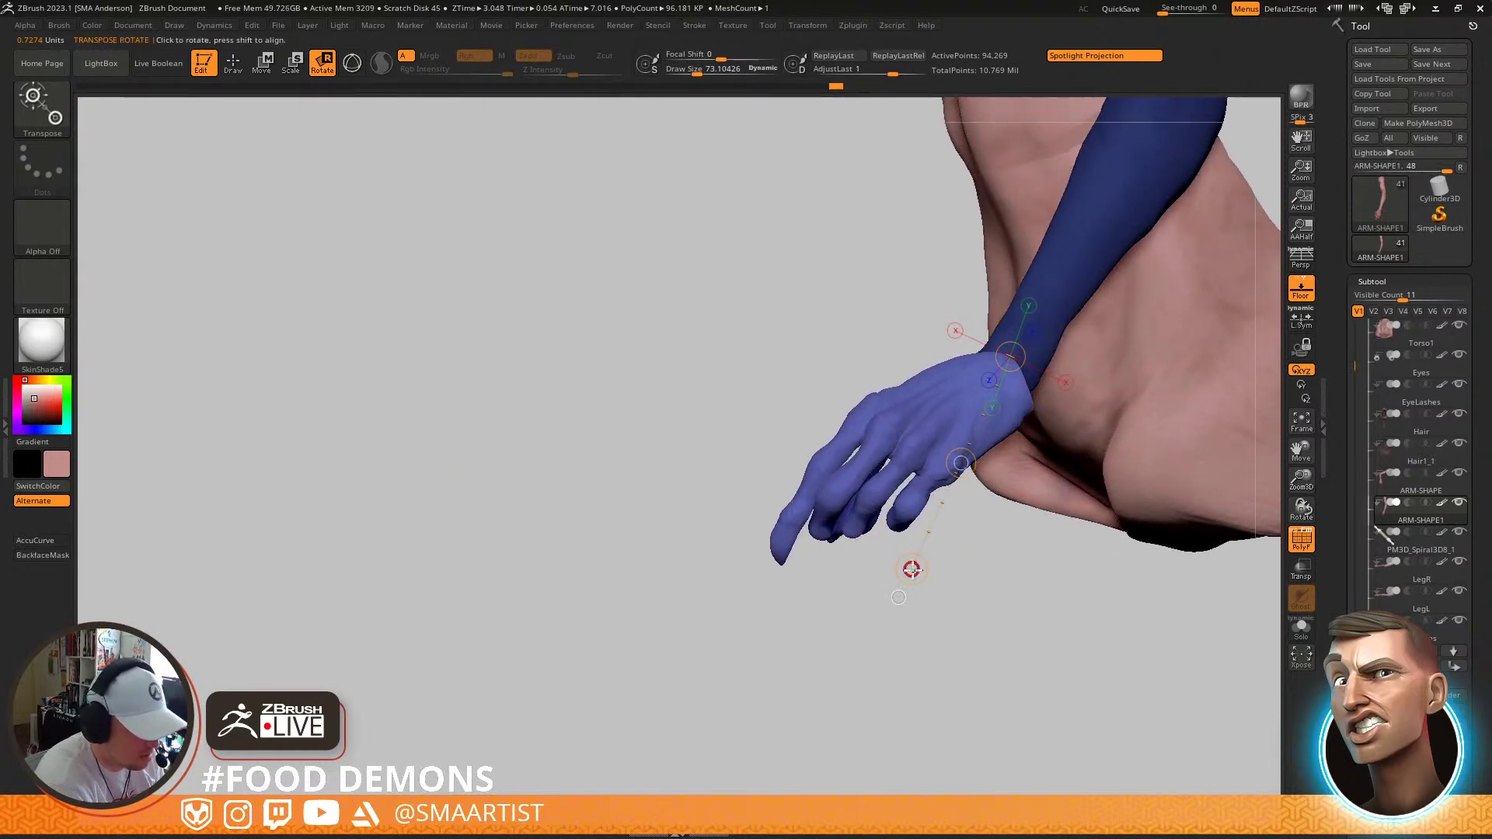
pyautogui.moveTo(911, 571); pyautogui.dragTo(952, 569)
pyautogui.moveTo(1034, 539); pyautogui.dragTo(1065, 535, button='right')
# Twist the hand about its length and shift it slightly to line up with the forearm
pyautogui.press('w')
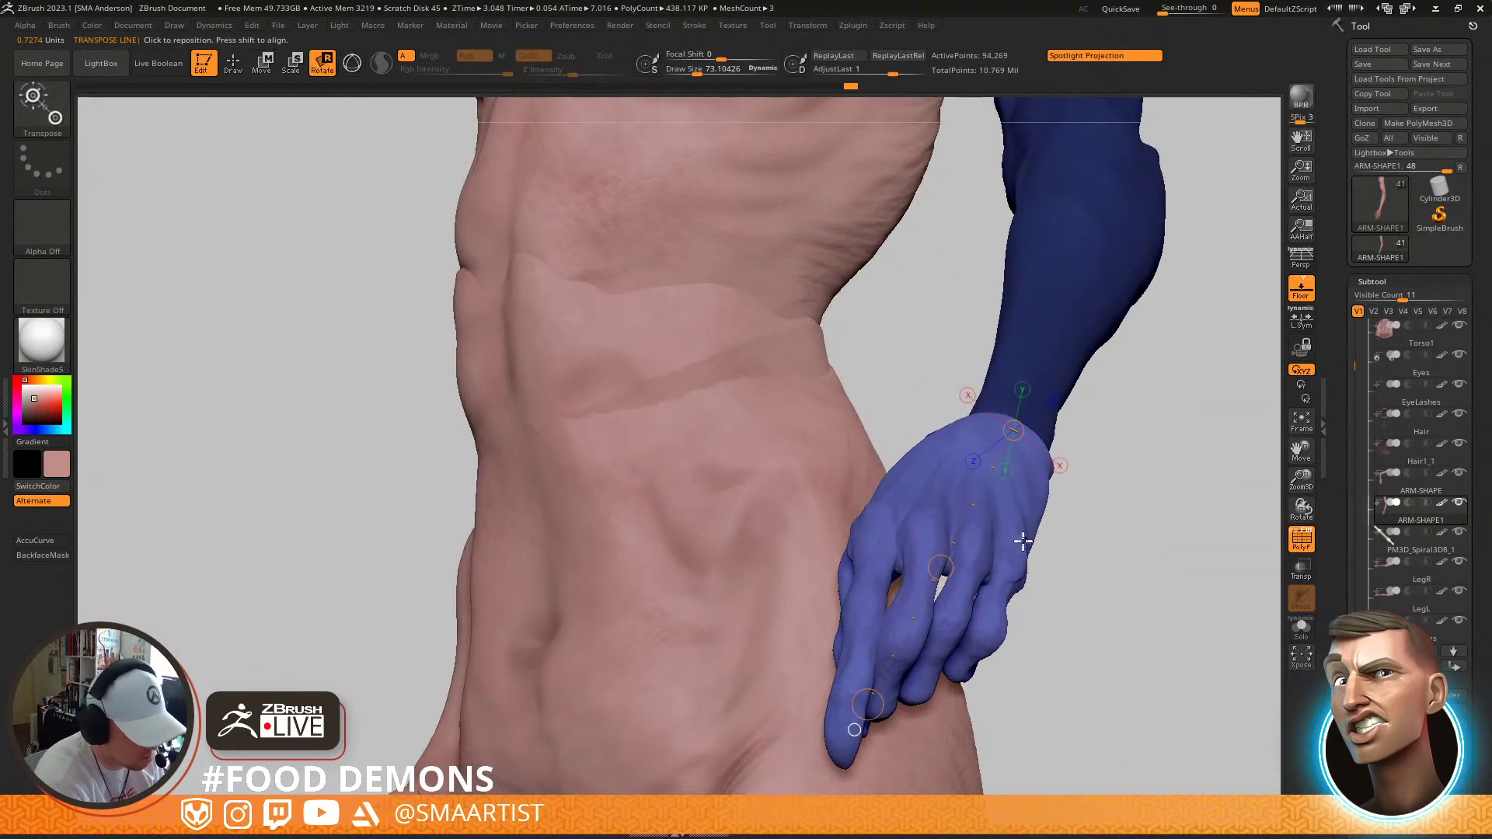
pyautogui.moveTo(941, 568); pyautogui.dragTo(1015, 504)
pyautogui.moveTo(1018, 509); pyautogui.dragTo(1088, 534, button='right')
pyautogui.press('w')
pyautogui.moveTo(956, 570); pyautogui.dragTo(942, 562)
pyautogui.moveTo(1127, 463); pyautogui.dragTo(983, 511, button='right')
pyautogui.moveTo(872, 577); pyautogui.dragTo(879, 573)
# Reshape the wrist and back of the hand with the Move brush, reducing its size to about 77
pyautogui.press('q')
pyautogui.moveTo(983, 505)
pyautogui.mouseDown(button='right')
pyautogui.moveTo(1059, 516)
pyautogui.moveTo(1009, 453)
pyautogui.mouseUp(button='right')
pyautogui.moveTo(1064, 522)
pyautogui.mouseDown(button='right')
pyautogui.moveTo(1016, 532)
pyautogui.moveTo(1029, 587)
pyautogui.mouseUp(button='right')
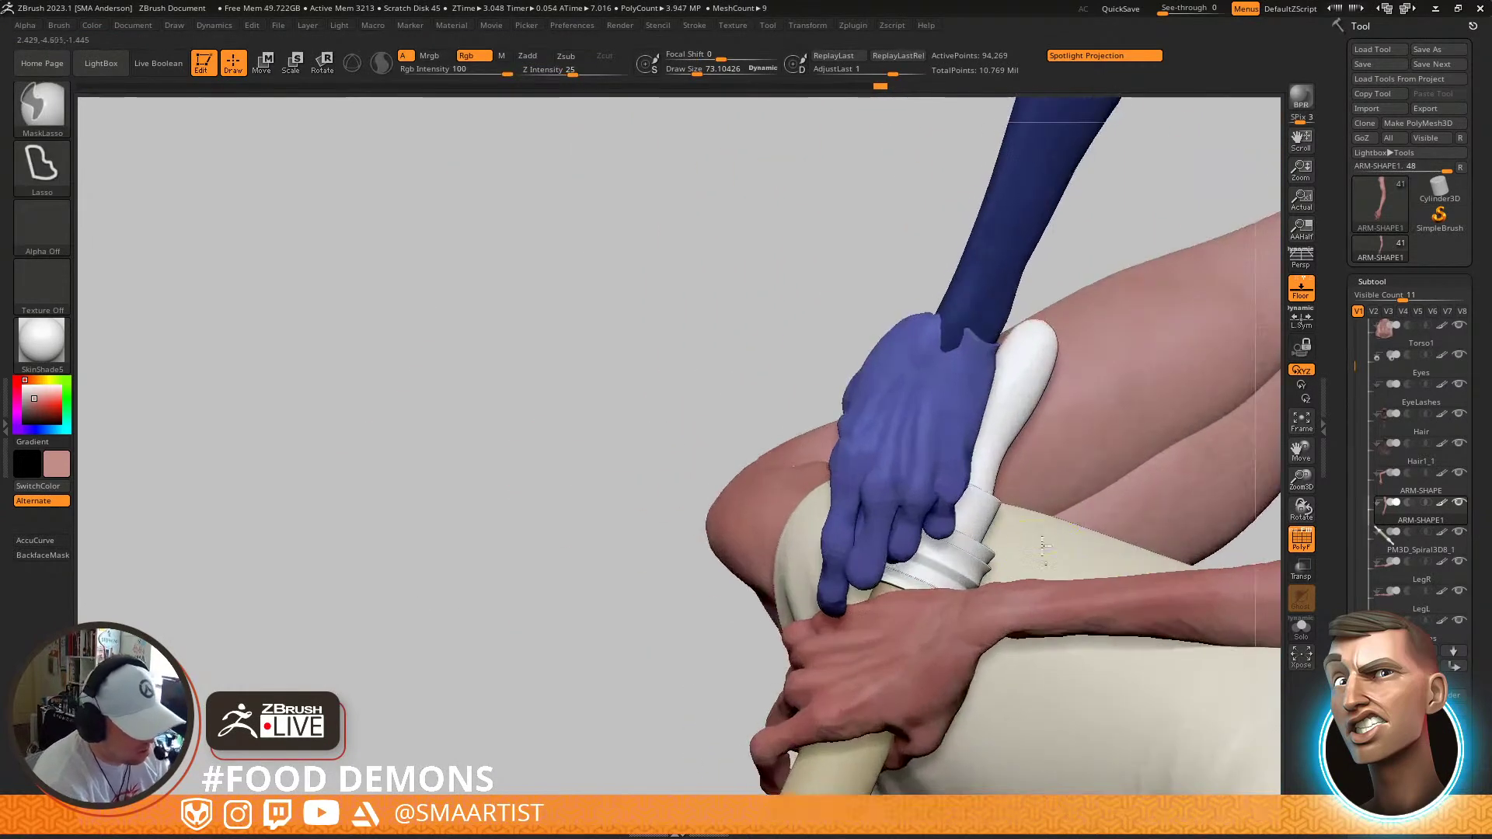
pyautogui.press('b')
pyautogui.press('m')
pyautogui.press('v')
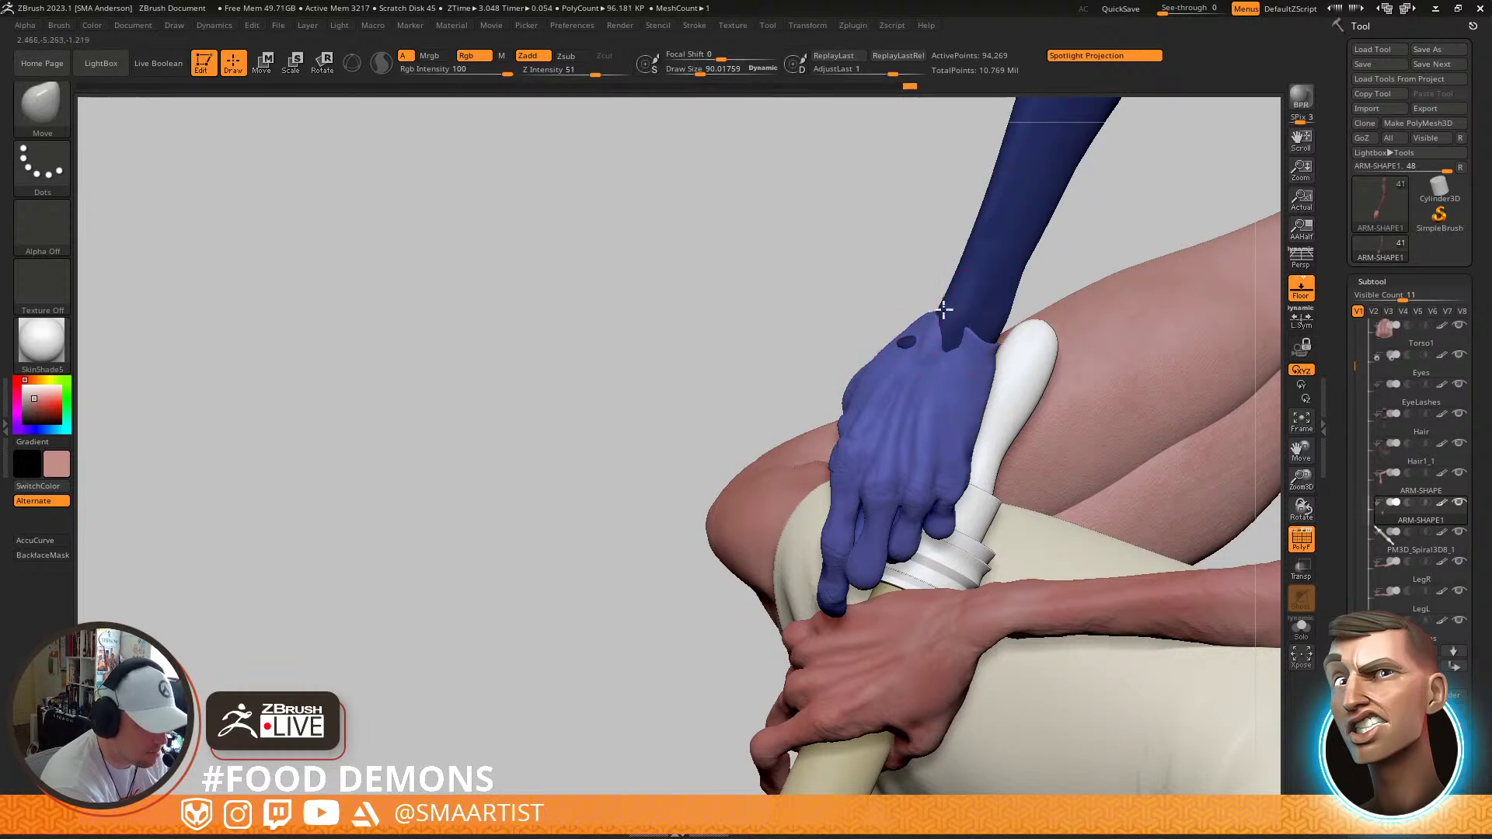
pyautogui.moveTo(975, 362)
pyautogui.mouseDown(button='right')
pyautogui.moveTo(1026, 366)
pyautogui.moveTo(1014, 356)
pyautogui.mouseUp(button='right')
pyautogui.moveTo(998, 345); pyautogui.dragTo(985, 336)
pyautogui.moveTo(985, 338)
pyautogui.mouseDown(button='right')
pyautogui.moveTo(1025, 365)
pyautogui.moveTo(950, 379)
pyautogui.mouseUp(button='right')
pyautogui.press('s')
pyautogui.moveTo(840, 424); pyautogui.dragTo(823, 419)
pyautogui.moveTo(903, 397)
pyautogui.mouseDown(button='right')
pyautogui.moveTo(966, 393)
pyautogui.moveTo(899, 443)
pyautogui.moveTo(874, 505)
pyautogui.moveTo(917, 373)
pyautogui.mouseUp(button='right')
# Turn off the PolyFrame display and review the reposed arm against the whole figure
pyautogui.hotkey('shift', 'f')
pyautogui.moveTo(1016, 477); pyautogui.dragTo(1033, 423, button='right')
pyautogui.keyDown('ctrl'); pyautogui.moveTo(1033, 424); pyautogui.dragTo(1132, 424, button='right'); pyautogui.keyUp('ctrl')
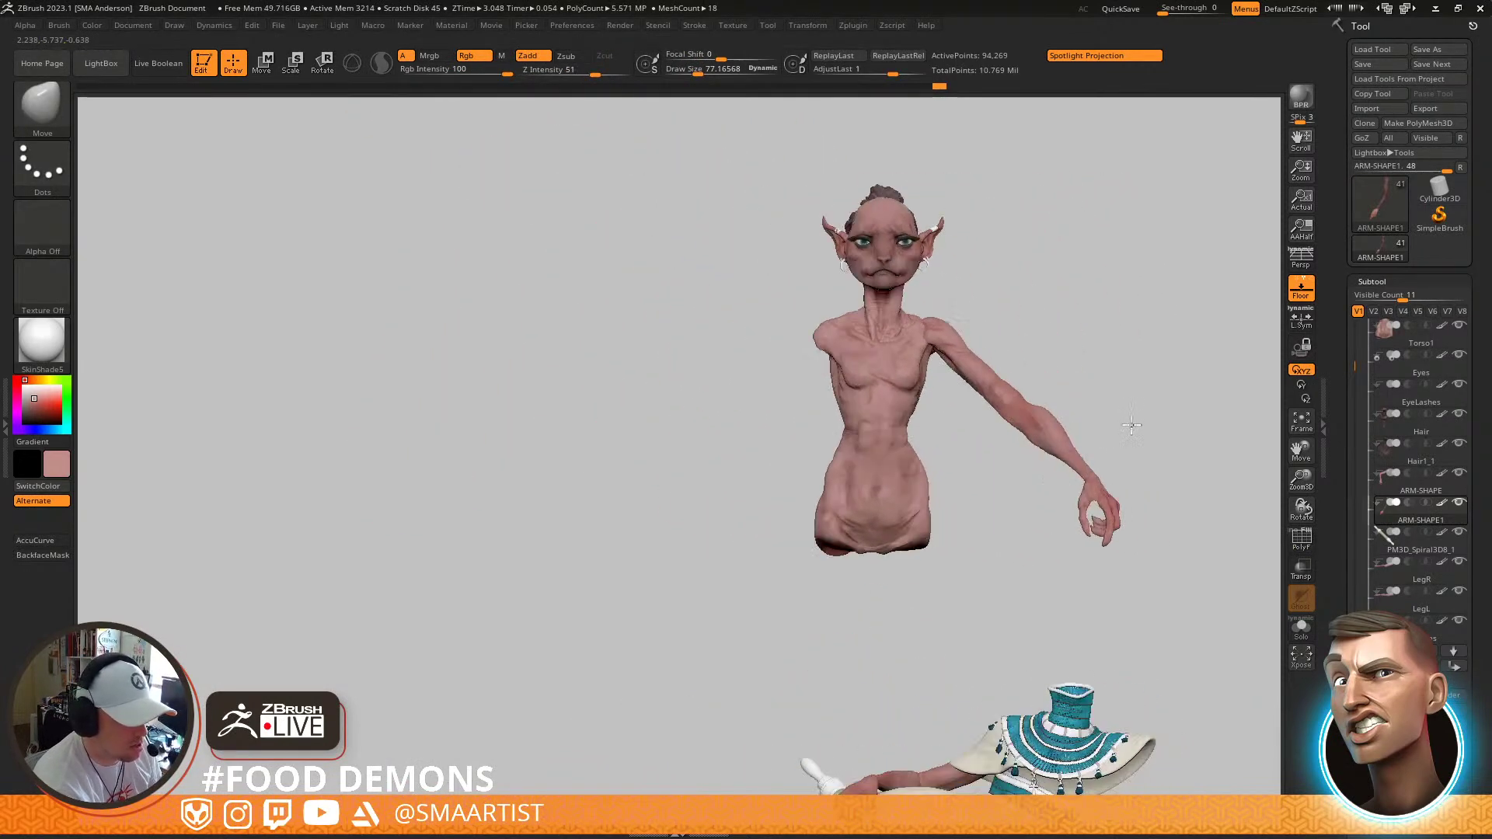
pyautogui.keyDown('ctrl'); pyautogui.moveTo(1107, 517); pyautogui.dragTo(1068, 564, button='right'); pyautogui.keyUp('ctrl')
pyautogui.moveTo(1068, 563)
pyautogui.mouseDown(button='right')
pyautogui.moveTo(1032, 435)
pyautogui.moveTo(1026, 470)
pyautogui.moveTo(1019, 424)
pyautogui.moveTo(1038, 400)
pyautogui.moveTo(1041, 423)
pyautogui.moveTo(1015, 406)
pyautogui.moveTo(1018, 356)
pyautogui.moveTo(1036, 360)
pyautogui.moveTo(989, 403)
pyautogui.moveTo(1049, 427)
pyautogui.moveTo(987, 443)
pyautogui.moveTo(1008, 317)
pyautogui.moveTo(976, 443)
pyautogui.moveTo(989, 466)
pyautogui.moveTo(1000, 410)
pyautogui.moveTo(992, 423)
pyautogui.moveTo(1015, 393)
pyautogui.moveTo(1029, 400)
pyautogui.moveTo(1000, 328)
pyautogui.moveTo(1016, 516)
pyautogui.moveTo(1002, 482)
pyautogui.moveTo(1016, 466)
pyautogui.moveTo(875, 394)
pyautogui.moveTo(912, 516)
pyautogui.moveTo(902, 580)
pyautogui.moveTo(1025, 500)
pyautogui.moveTo(951, 492)
pyautogui.mouseUp(button='right')
# Mirror and weld the arm subtool to create the matching arm on the opposite side of the torso
pyautogui.moveTo(1484, 763); pyautogui.dragTo(1467, 572)
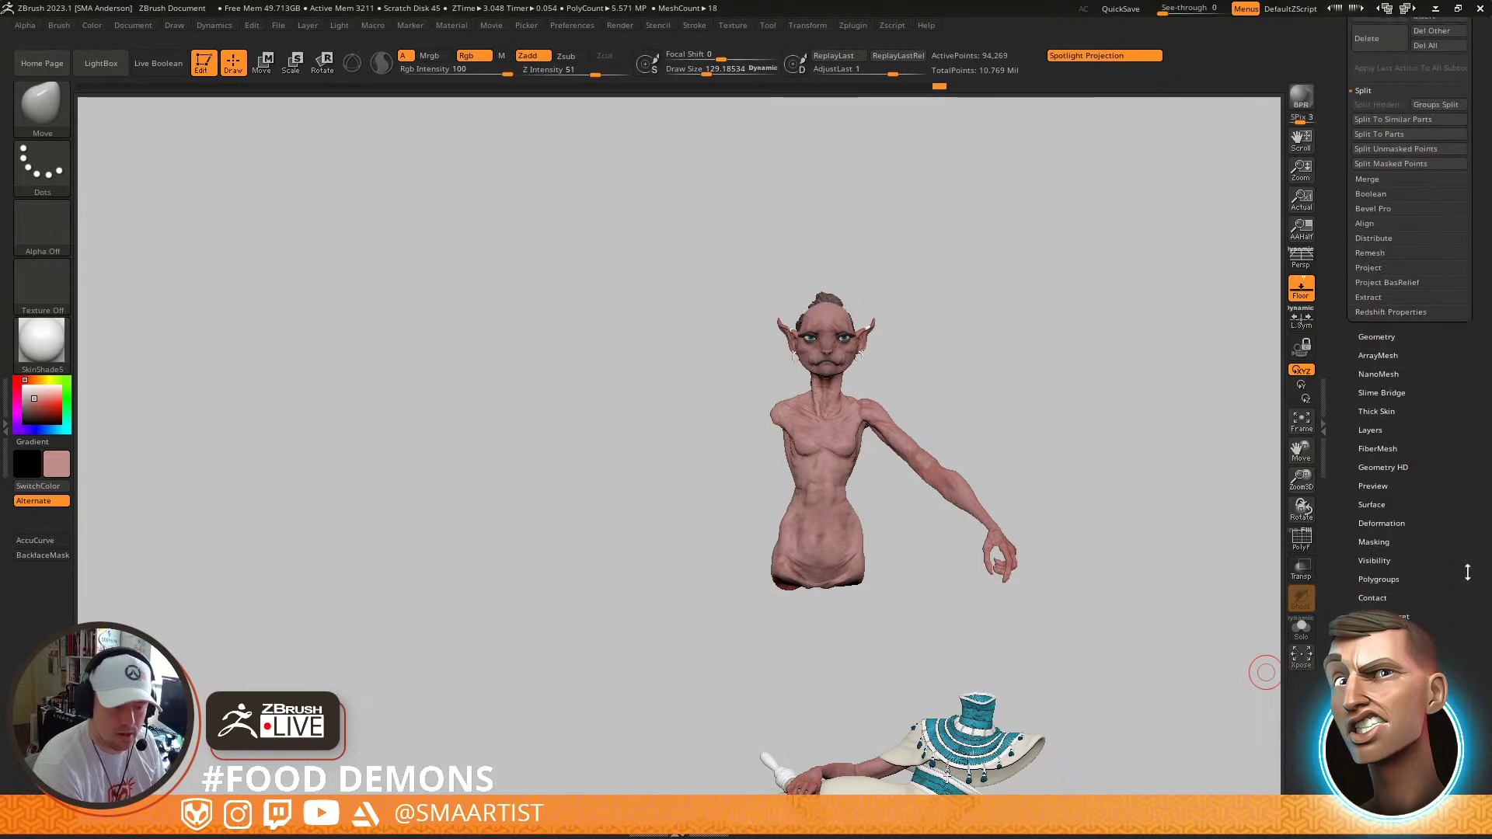
pyautogui.click(1383, 335)
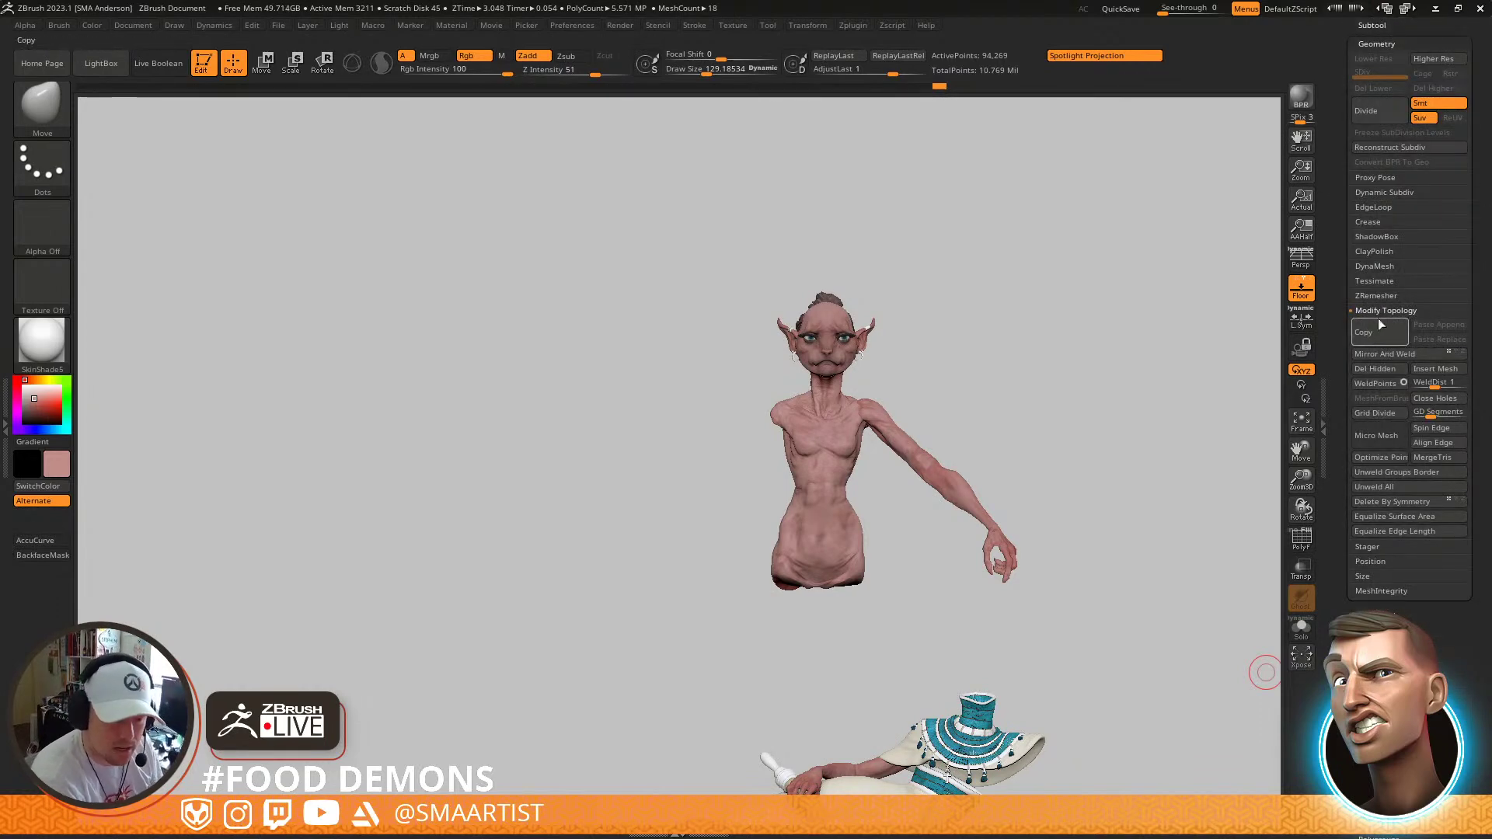
pyautogui.click(1391, 354)
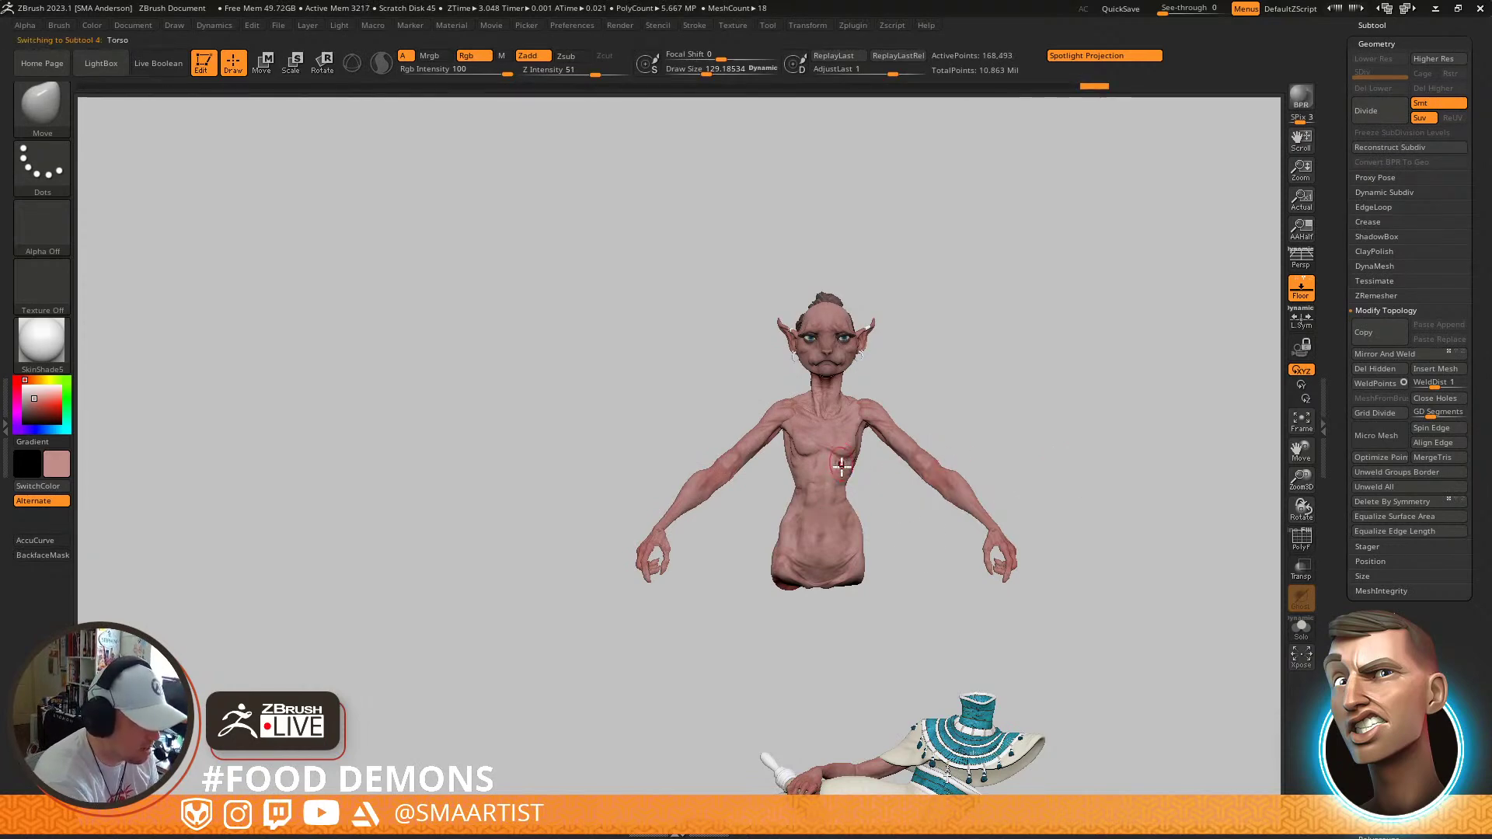
pyautogui.hotkey('shift', 'f')
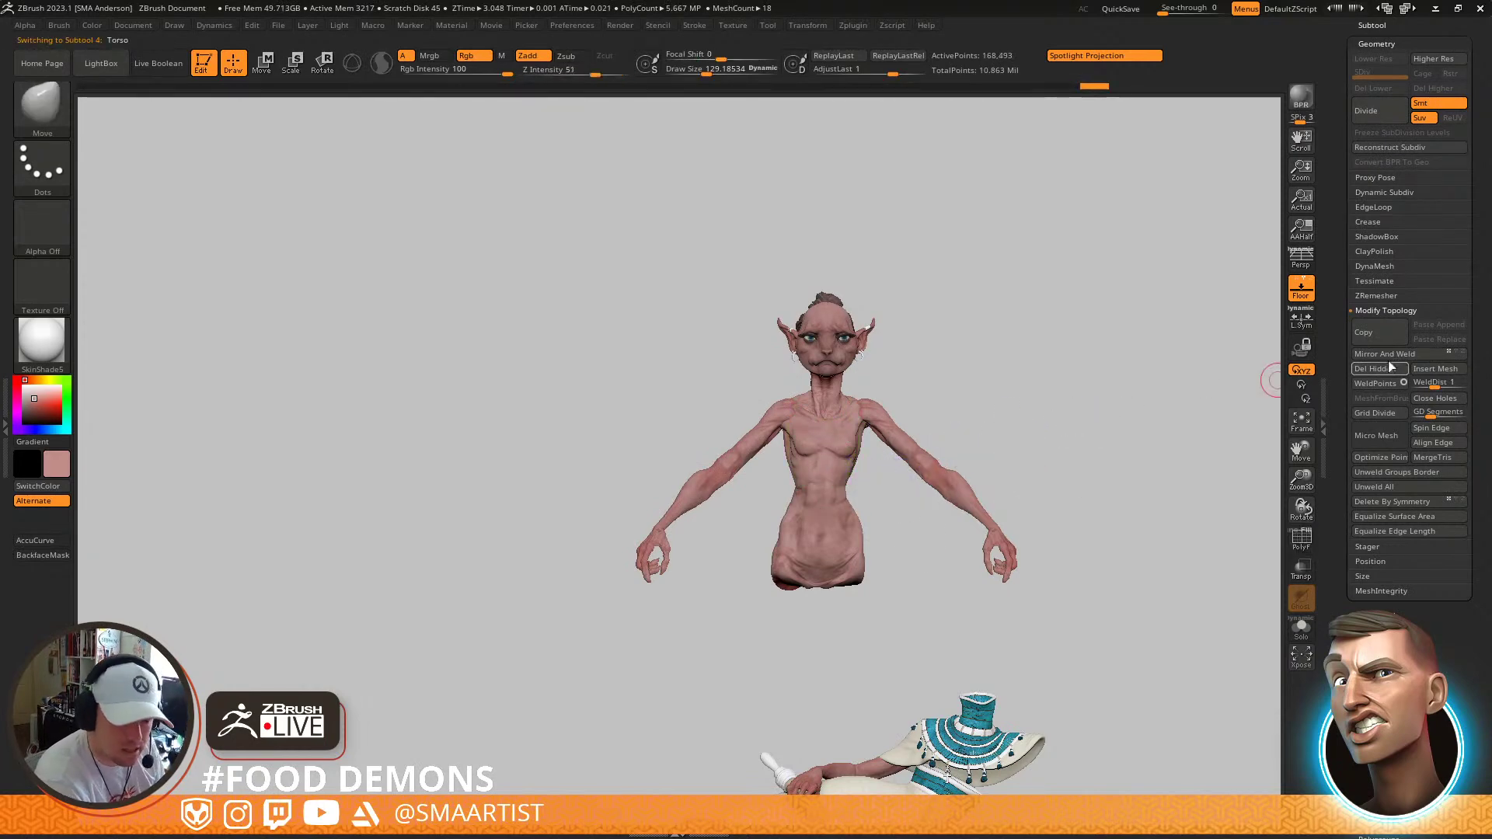
# Shift the torso sideways onto the symmetry axis with Transpose Move, and mirror and weld it
pyautogui.click(1400, 357)
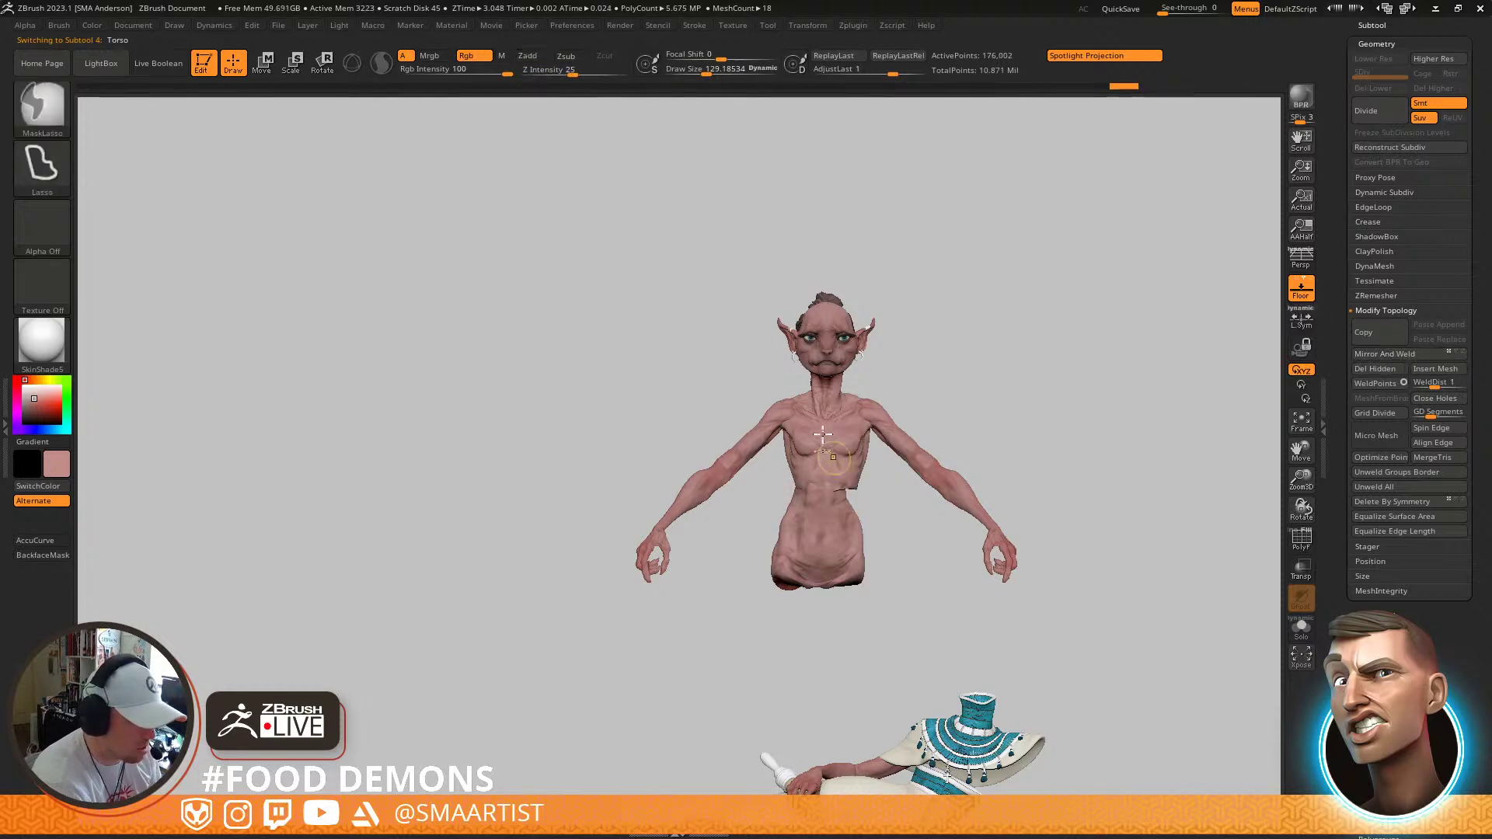
pyautogui.keyDown('ctrl'); pyautogui.moveTo(859, 473); pyautogui.dragTo(862, 508, button='right'); pyautogui.keyUp('ctrl')
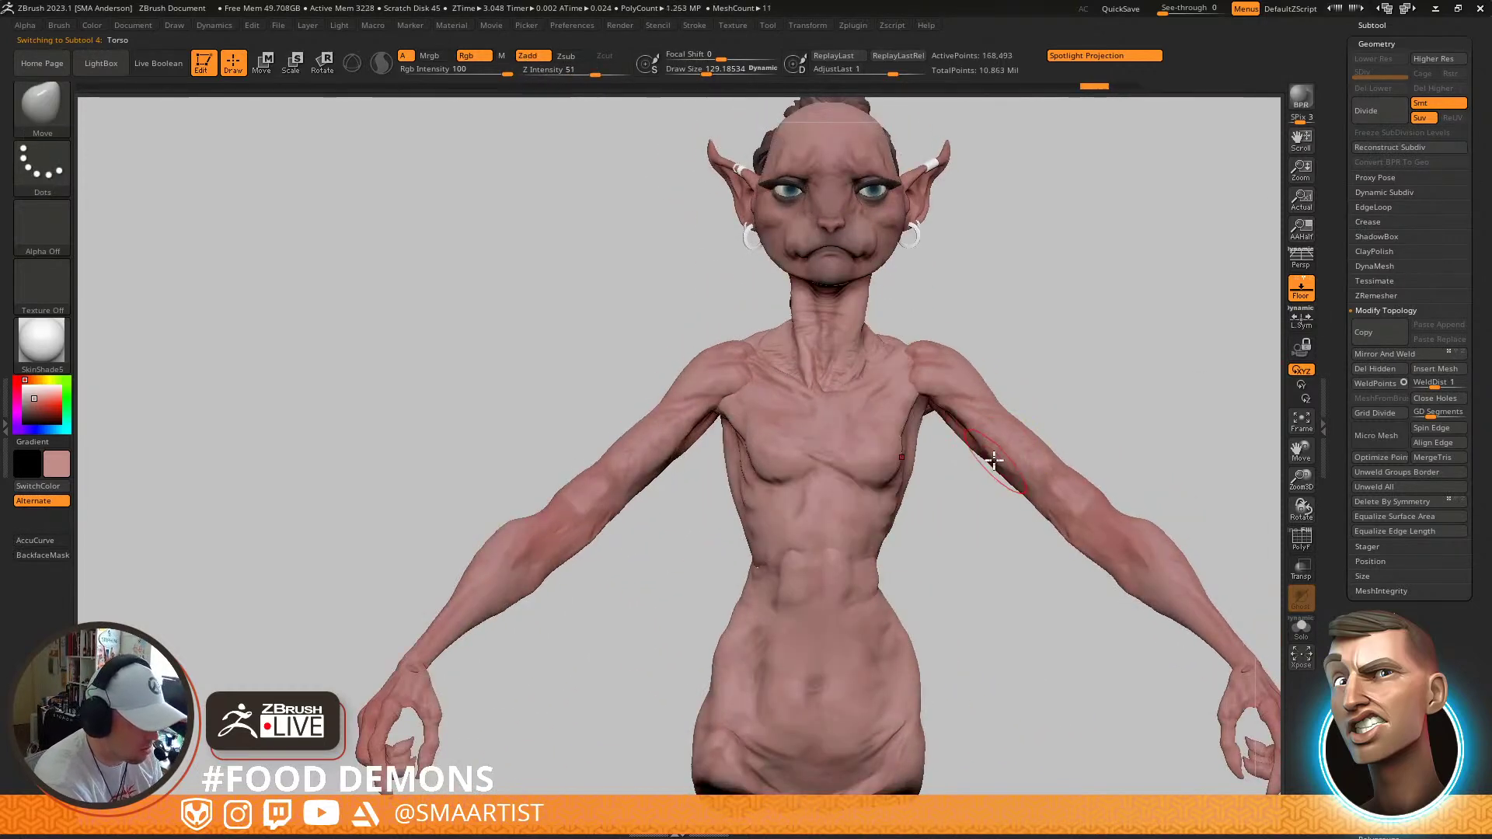
pyautogui.press('w')
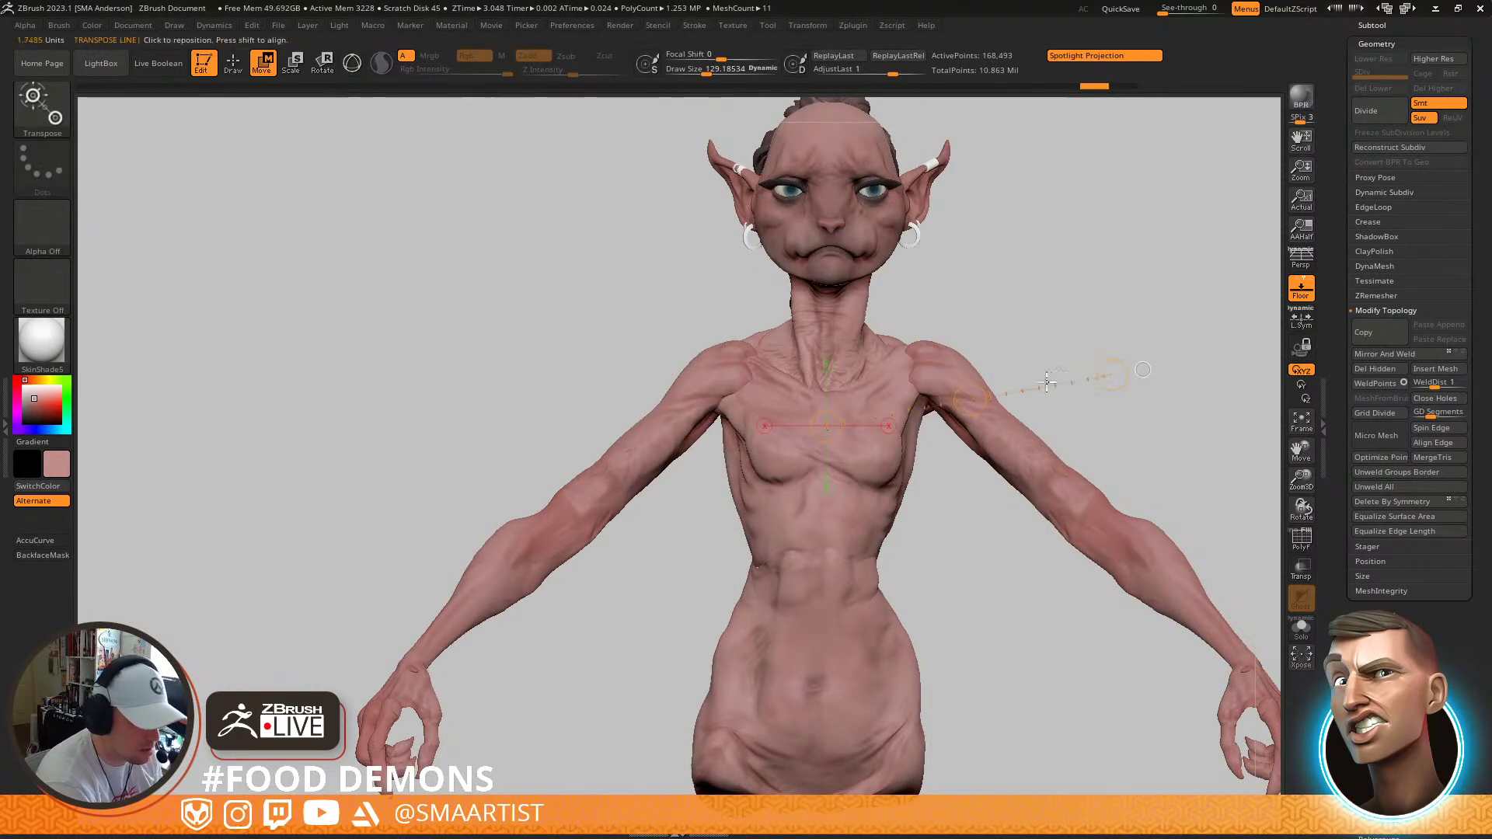
pyautogui.moveTo(970, 400); pyautogui.dragTo(972, 400)
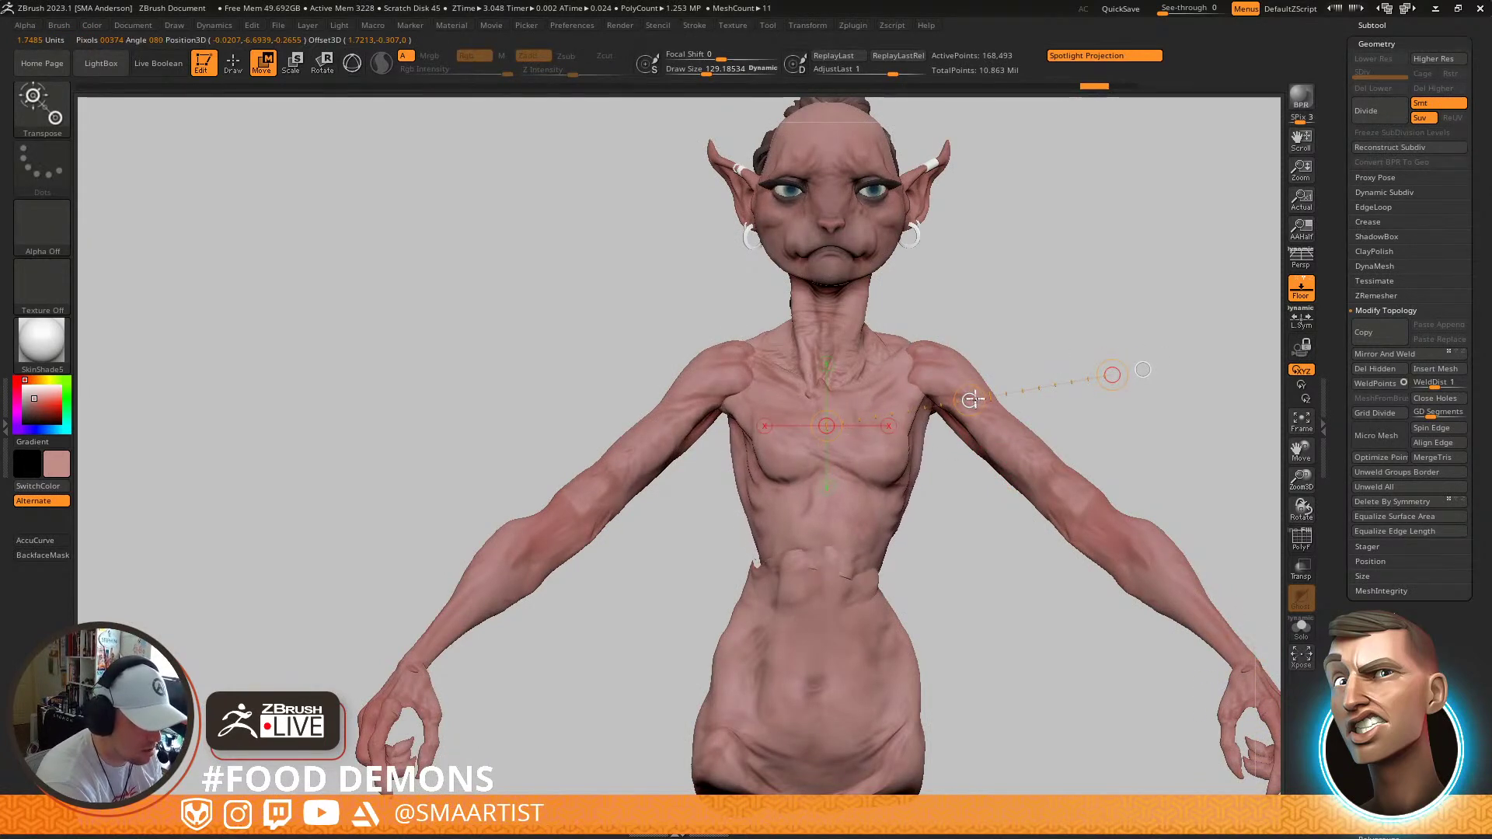
pyautogui.press('q')
pyautogui.click(1399, 369)
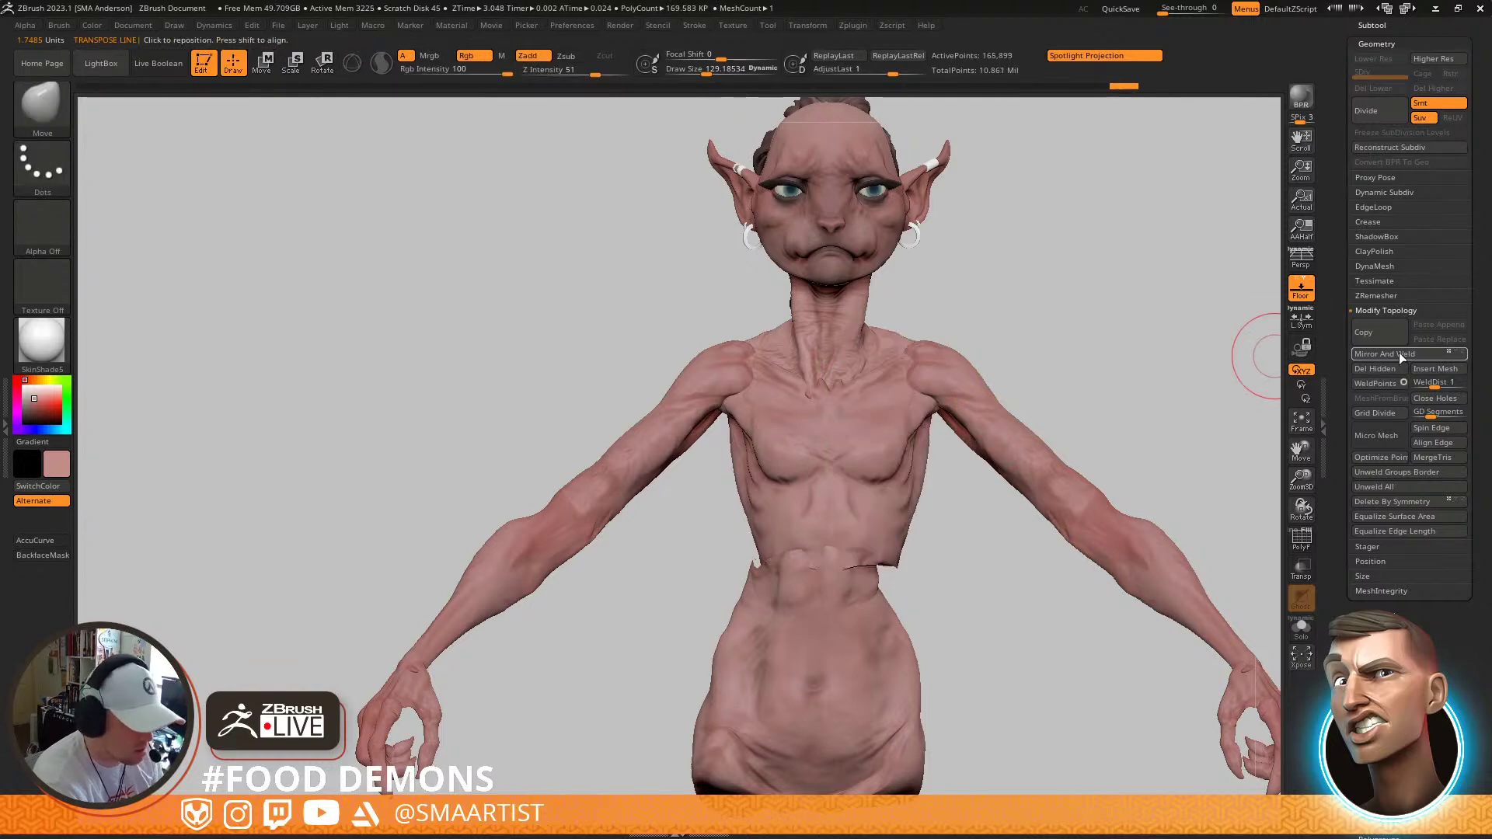
# Select the lower torso, shift it sideways under the rib cage, and mirror and weld it
pyautogui.moveTo(924, 497)
pyautogui.mouseDown()
pyautogui.moveTo(1059, 491)
pyautogui.moveTo(941, 521)
pyautogui.mouseUp()
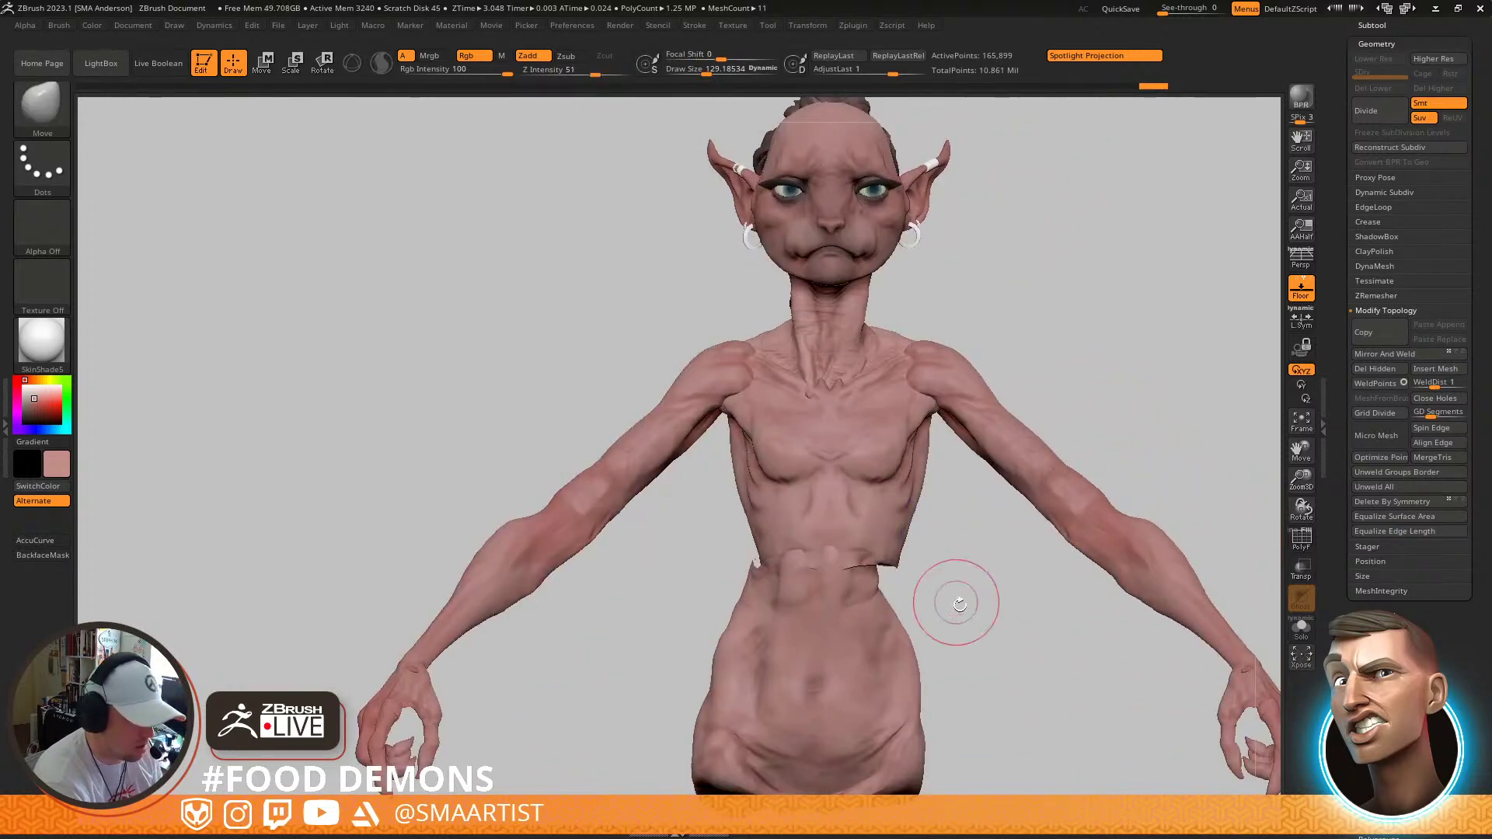
pyautogui.moveTo(957, 602); pyautogui.dragTo(869, 543)
pyautogui.press('w')
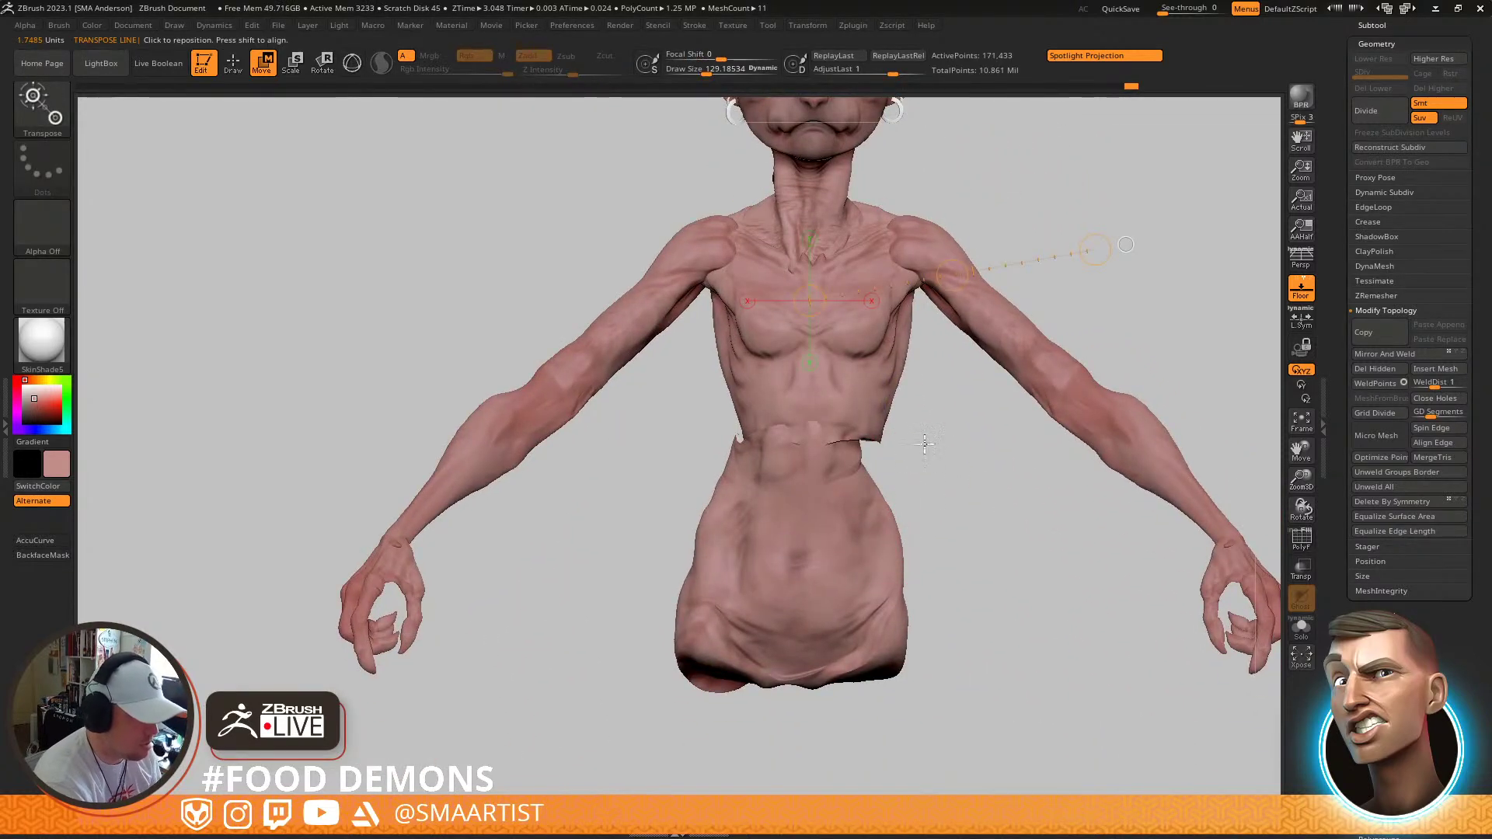
pyautogui.moveTo(895, 497); pyautogui.dragTo(910, 495)
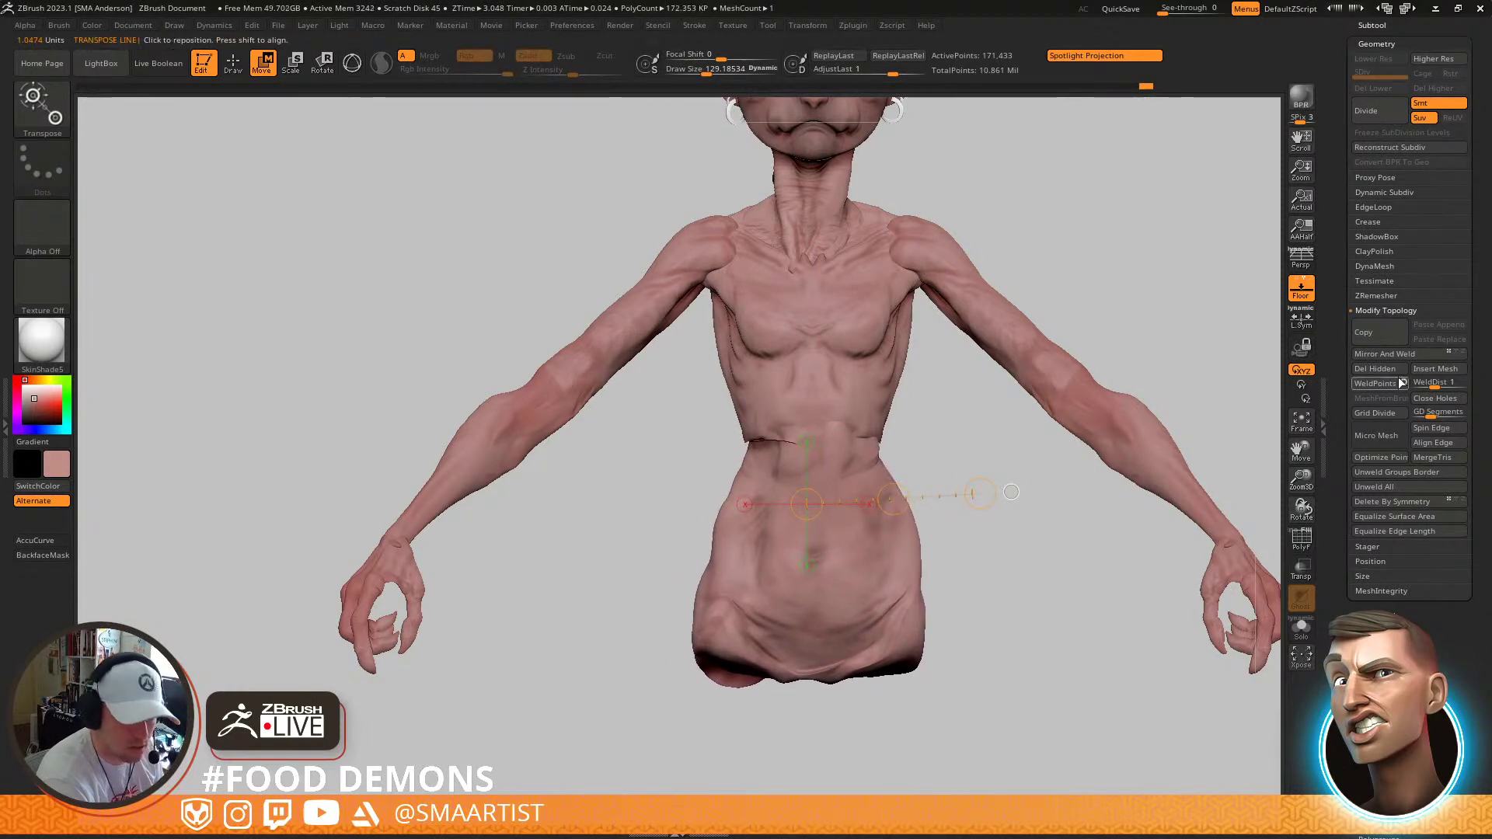
pyautogui.click(1411, 355)
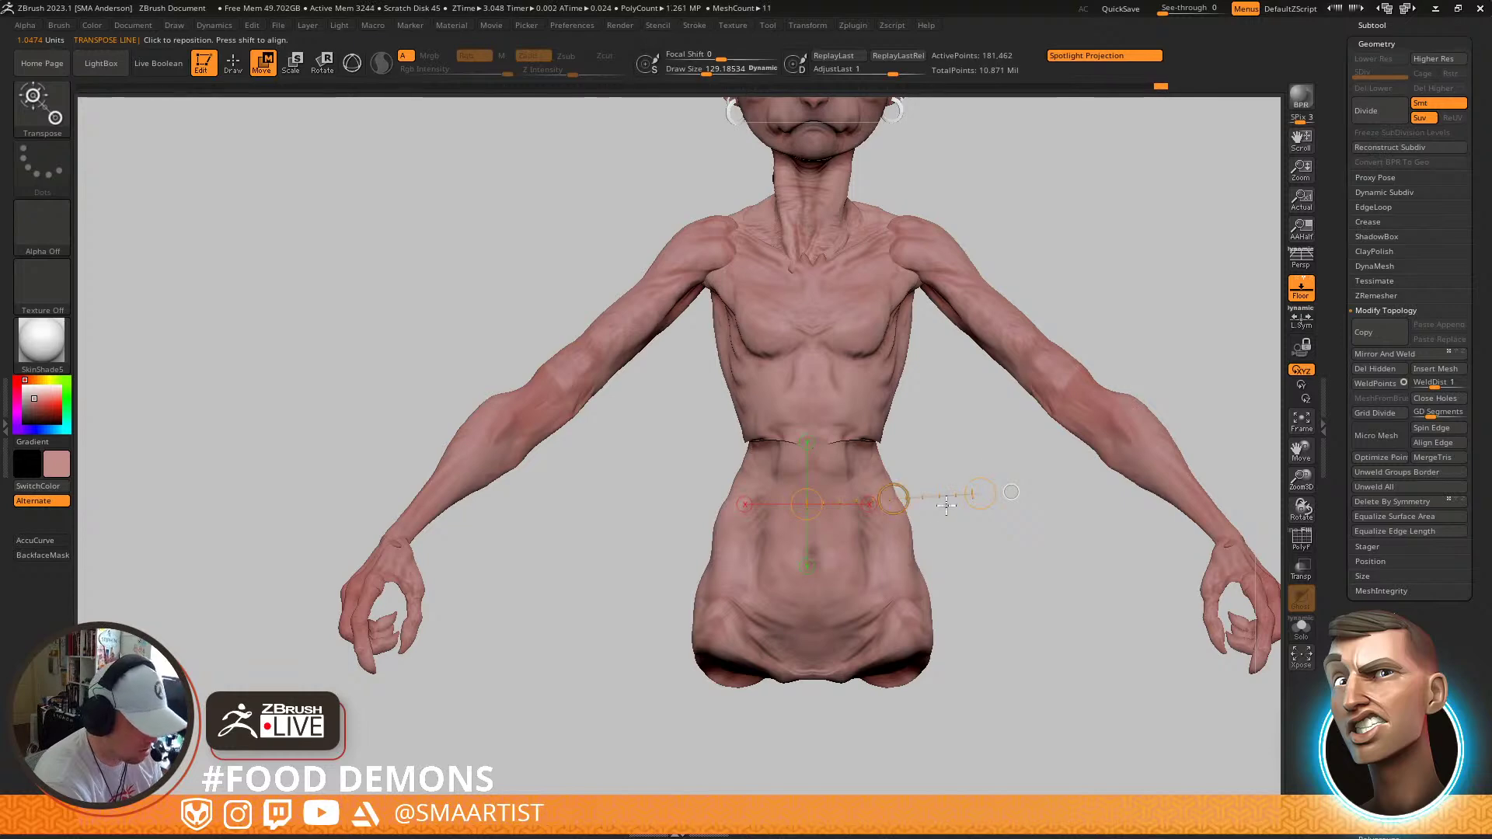
# Close the waist seam with the Move brush at a size of about 243, and mirror and weld the upper torso
pyautogui.press('b')
pyautogui.press('m')
pyautogui.press('v')
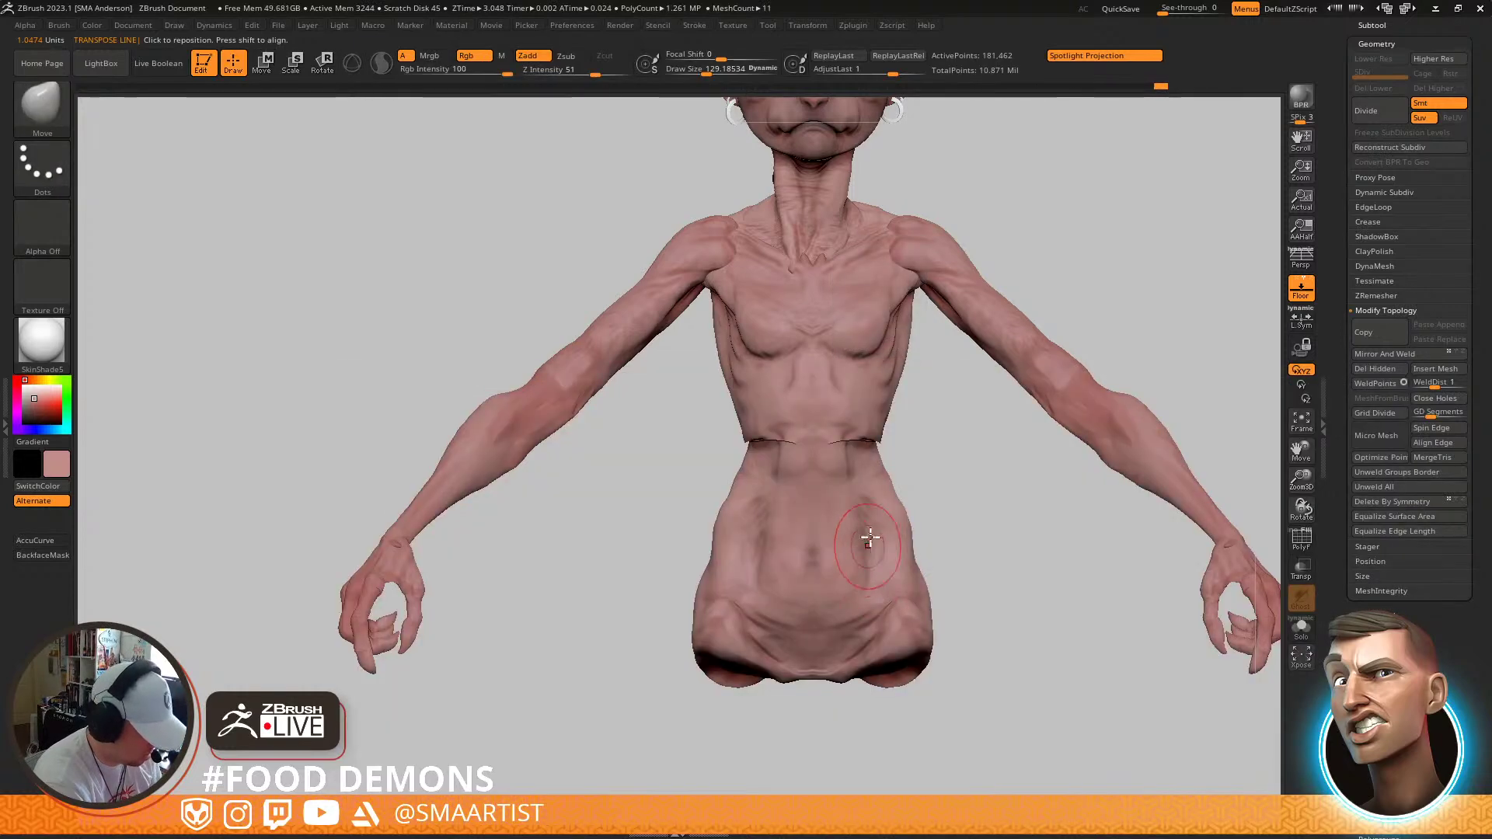
pyautogui.moveTo(872, 473); pyautogui.dragTo(877, 386, button='right')
pyautogui.press('s')
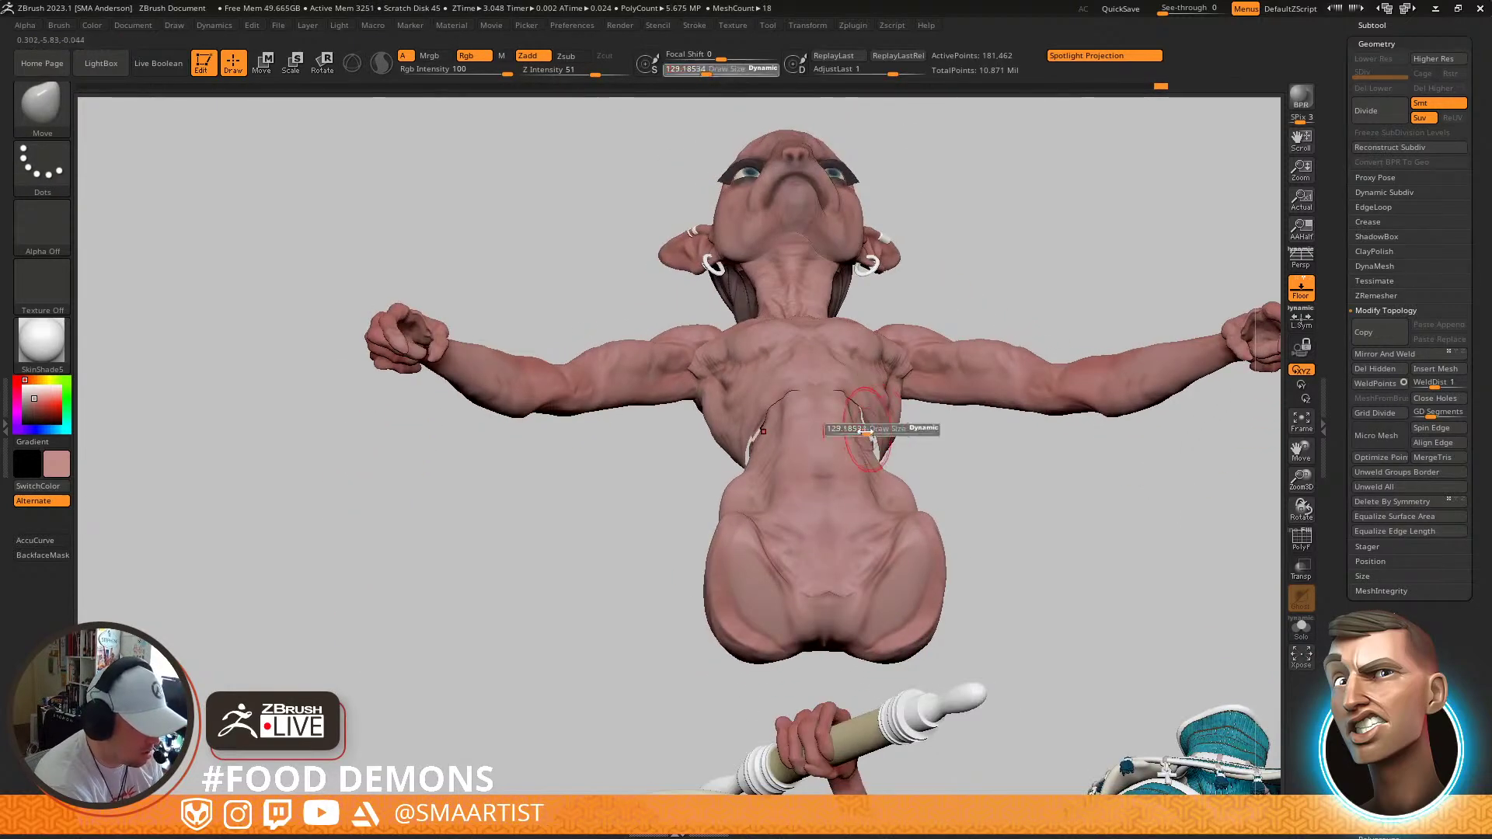
pyautogui.moveTo(896, 439)
pyautogui.mouseDown(button='right')
pyautogui.moveTo(986, 572)
pyautogui.moveTo(738, 536)
pyautogui.moveTo(761, 507)
pyautogui.mouseUp(button='right')
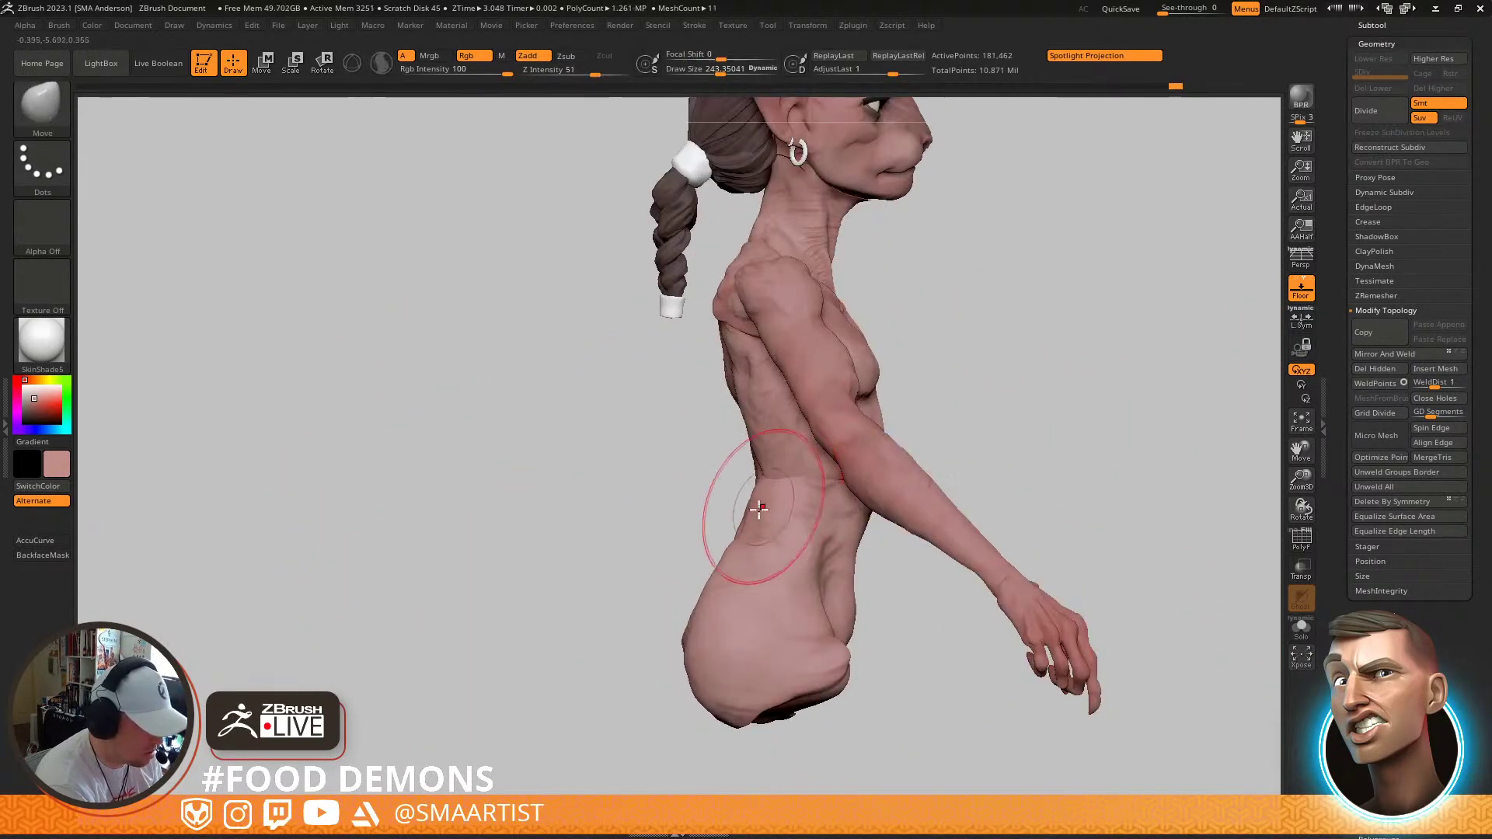
pyautogui.moveTo(916, 507)
pyautogui.mouseDown(button='right')
pyautogui.moveTo(782, 466)
pyautogui.moveTo(832, 533)
pyautogui.moveTo(926, 387)
pyautogui.moveTo(958, 540)
pyautogui.moveTo(887, 530)
pyautogui.moveTo(909, 501)
pyautogui.moveTo(931, 531)
pyautogui.mouseUp(button='right')
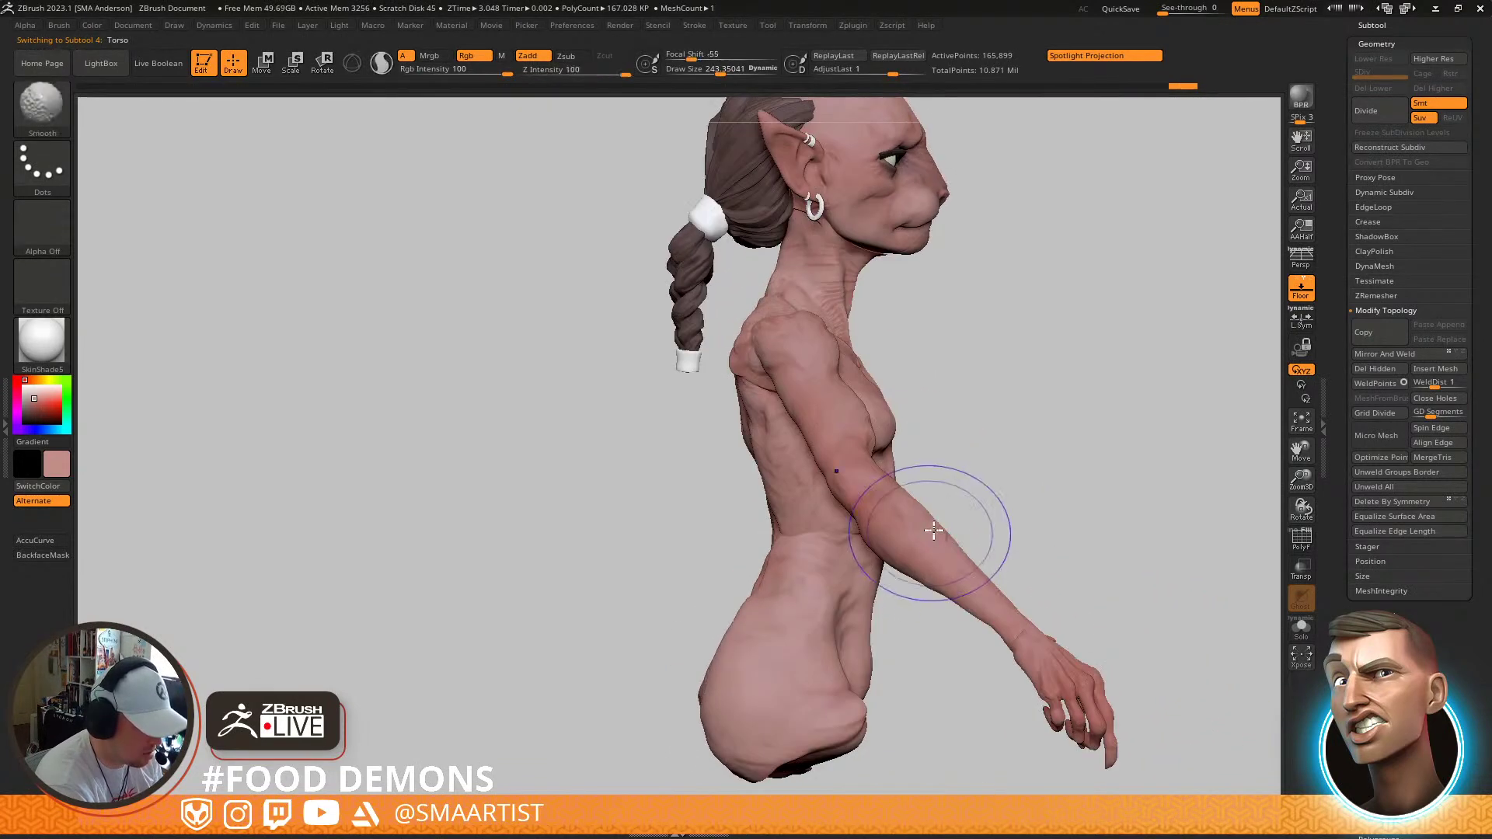
pyautogui.moveTo(960, 461)
pyautogui.mouseDown(button='right')
pyautogui.moveTo(1073, 599)
pyautogui.moveTo(869, 542)
pyautogui.moveTo(821, 554)
pyautogui.moveTo(901, 536)
pyautogui.moveTo(1159, 416)
pyautogui.mouseUp(button='right')
pyautogui.click(1397, 353)
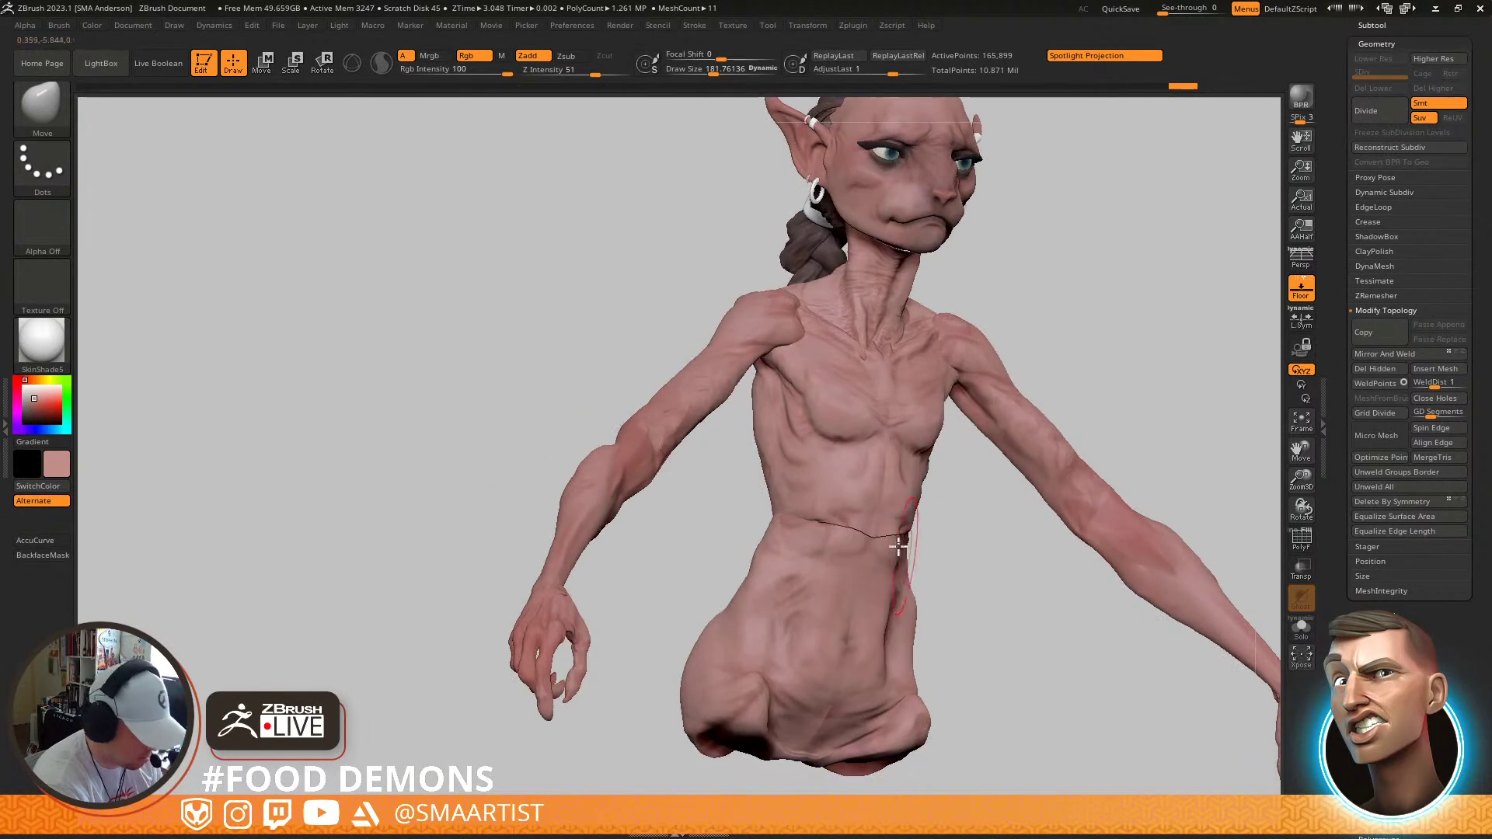
# Align the waist and lower back with the Move brush at a size of about 151, and mirror and weld the lower torso
pyautogui.moveTo(894, 533)
pyautogui.mouseDown(button='right')
pyautogui.moveTo(883, 512)
pyautogui.moveTo(905, 533)
pyautogui.moveTo(976, 505)
pyautogui.moveTo(1052, 510)
pyautogui.moveTo(1022, 487)
pyautogui.moveTo(1034, 456)
pyautogui.moveTo(997, 547)
pyautogui.moveTo(1016, 542)
pyautogui.moveTo(902, 447)
pyautogui.moveTo(1072, 435)
pyautogui.moveTo(1053, 487)
pyautogui.moveTo(1002, 516)
pyautogui.moveTo(1015, 443)
pyautogui.moveTo(965, 516)
pyautogui.moveTo(1052, 450)
pyautogui.moveTo(1027, 501)
pyautogui.moveTo(1033, 477)
pyautogui.mouseUp(button='right')
pyautogui.hotkey('shift', 'f')
pyautogui.hotkey('shift', 'f')
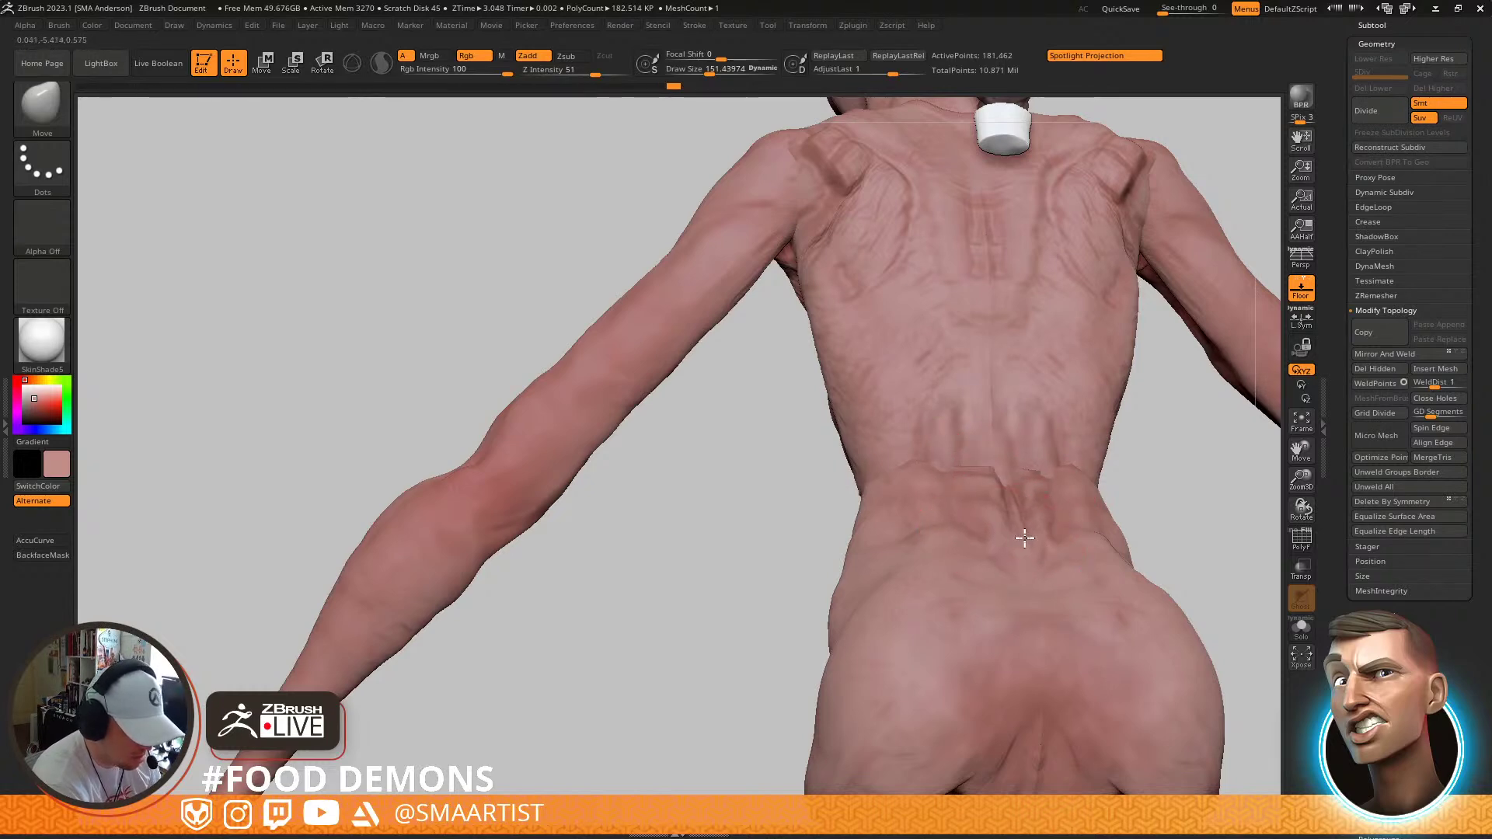
pyautogui.click(1390, 362)
pyautogui.moveTo(1060, 488)
pyautogui.mouseDown(button='right')
pyautogui.moveTo(1020, 537)
pyautogui.moveTo(1036, 456)
pyautogui.mouseUp(button='right')
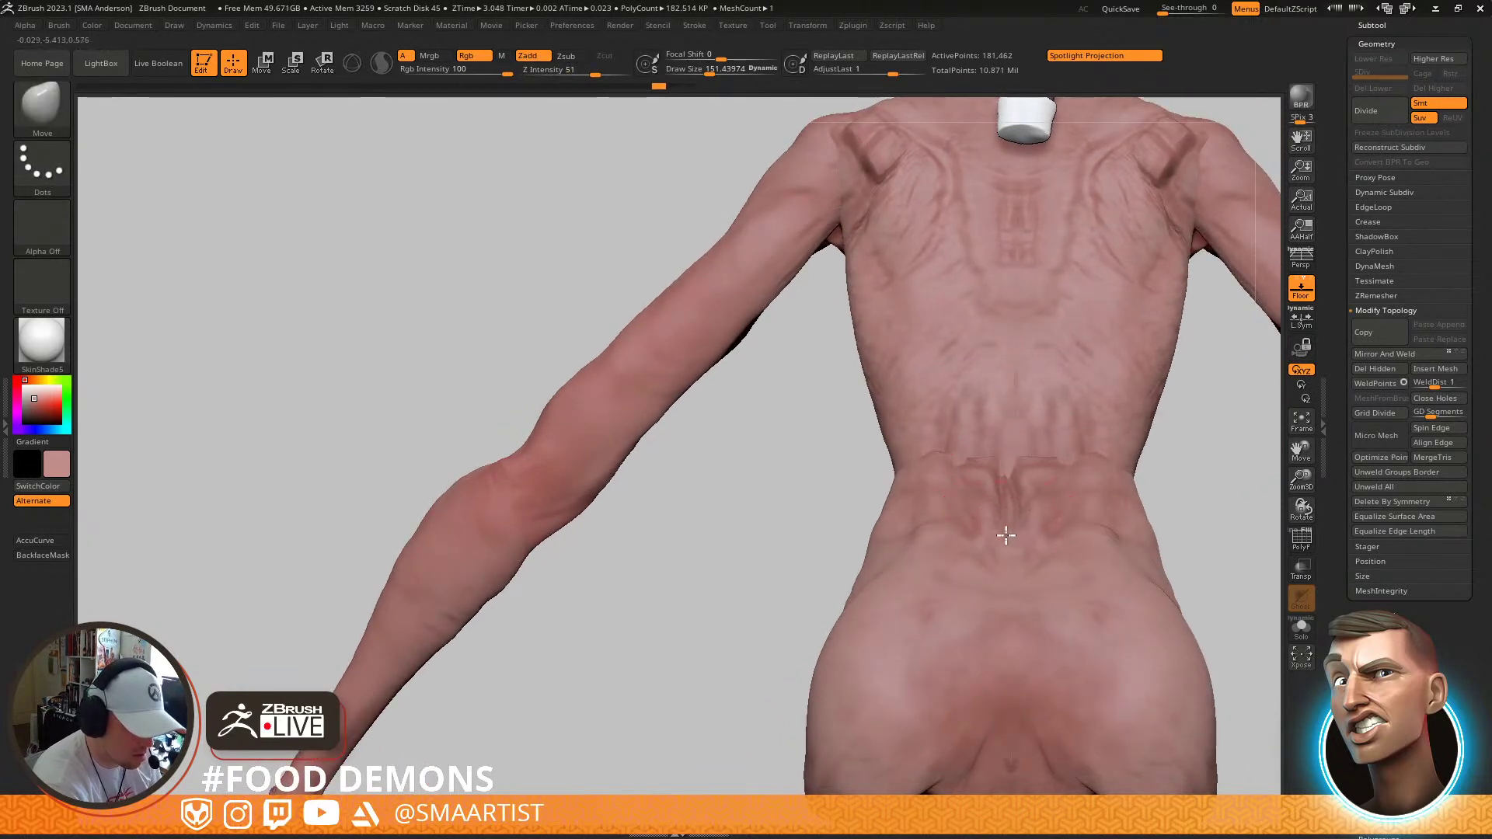
pyautogui.moveTo(1030, 460)
pyautogui.mouseDown(button='right')
pyautogui.moveTo(1045, 543)
pyautogui.moveTo(1179, 430)
pyautogui.moveTo(1075, 523)
pyautogui.moveTo(1042, 433)
pyautogui.moveTo(1027, 472)
pyautogui.moveTo(1039, 522)
pyautogui.moveTo(1059, 500)
pyautogui.moveTo(1013, 487)
pyautogui.moveTo(1002, 433)
pyautogui.moveTo(1150, 427)
pyautogui.moveTo(1087, 536)
pyautogui.mouseUp(button='right')
pyautogui.click(1390, 354)
# Select the arm subtool and lower both arms slightly with Transpose Move
pyautogui.moveTo(981, 558)
pyautogui.keyDown('shift'); pyautogui.mouseDown(button='right')
pyautogui.moveTo(957, 494)
pyautogui.moveTo(992, 453)
pyautogui.moveTo(1023, 466)
pyautogui.moveTo(1022, 500)
pyautogui.moveTo(964, 498)
pyautogui.moveTo(943, 521)
pyautogui.moveTo(982, 536)
pyautogui.moveTo(956, 543)
pyautogui.mouseUp(button='right'); pyautogui.keyUp('shift')
pyautogui.keyDown('alt'); pyautogui.moveTo(974, 458); pyautogui.dragTo(1030, 460, button='right'); pyautogui.keyUp('alt')
pyautogui.keyDown('alt'); pyautogui.click(1041, 445); pyautogui.keyUp('alt')
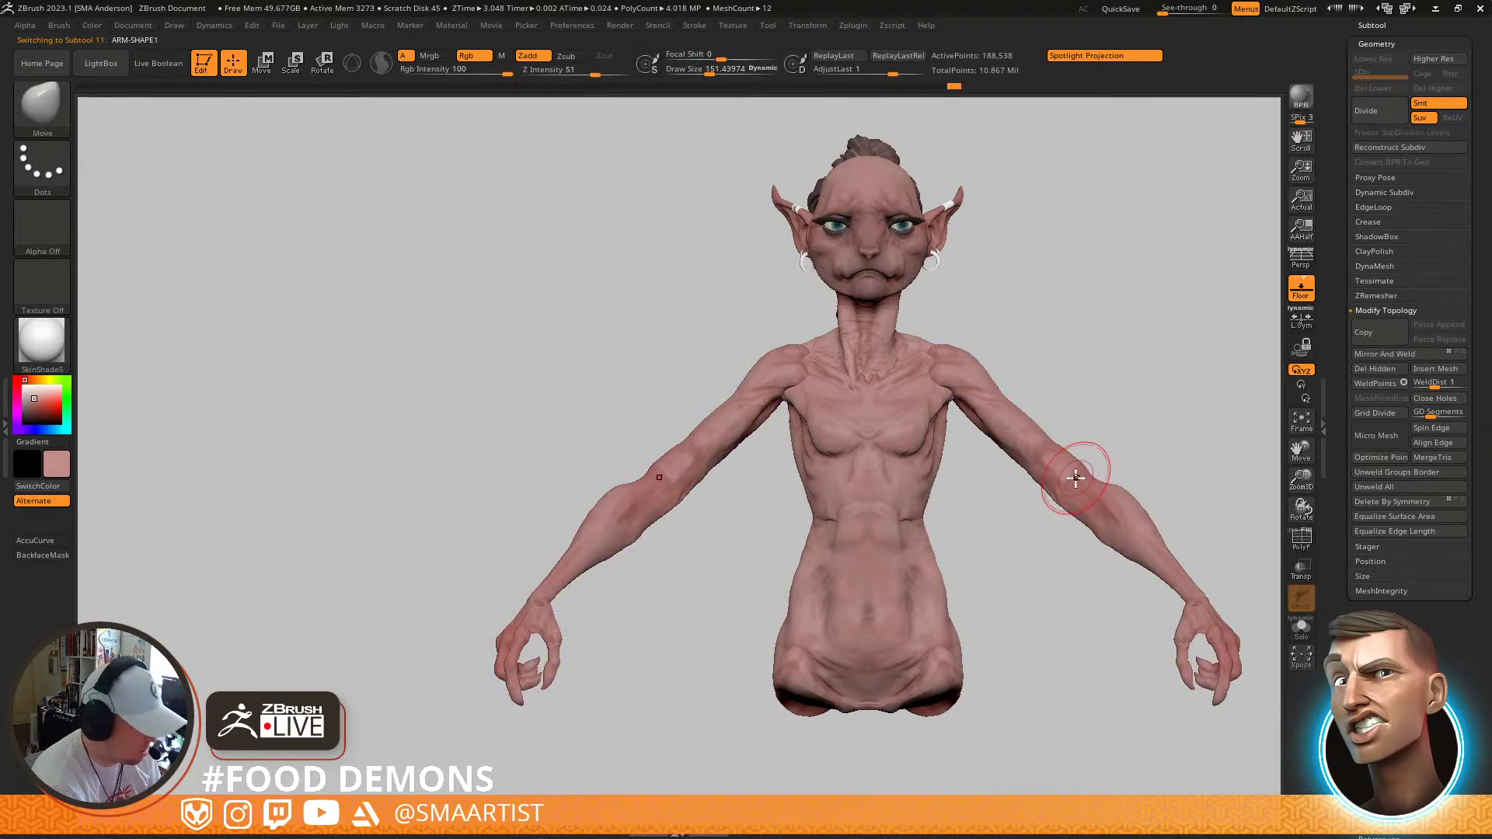
pyautogui.press('w')
pyautogui.moveTo(1043, 472); pyautogui.dragTo(1049, 563)
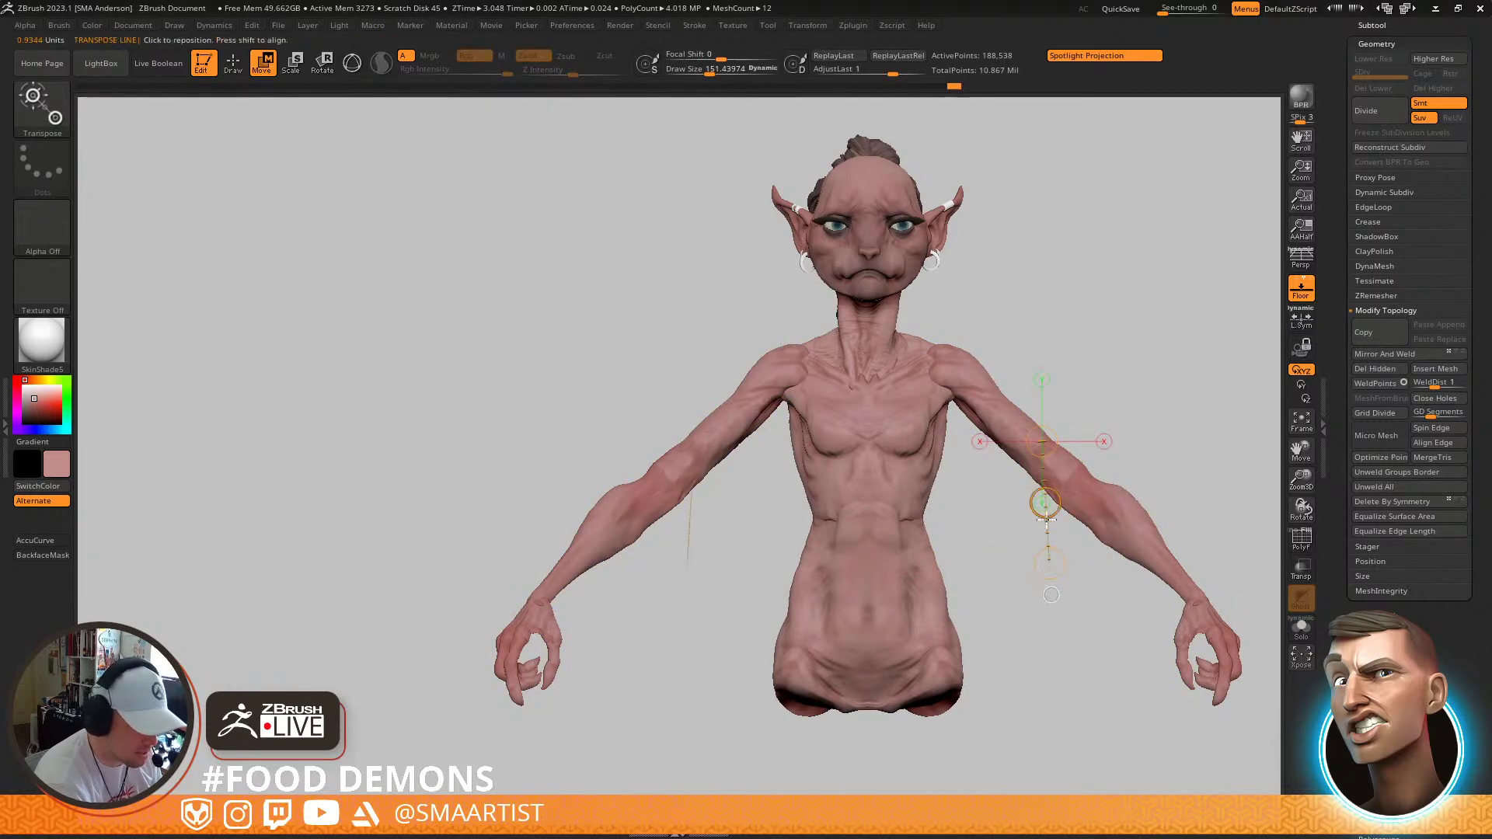
pyautogui.moveTo(1041, 380); pyautogui.dragTo(1041, 398)
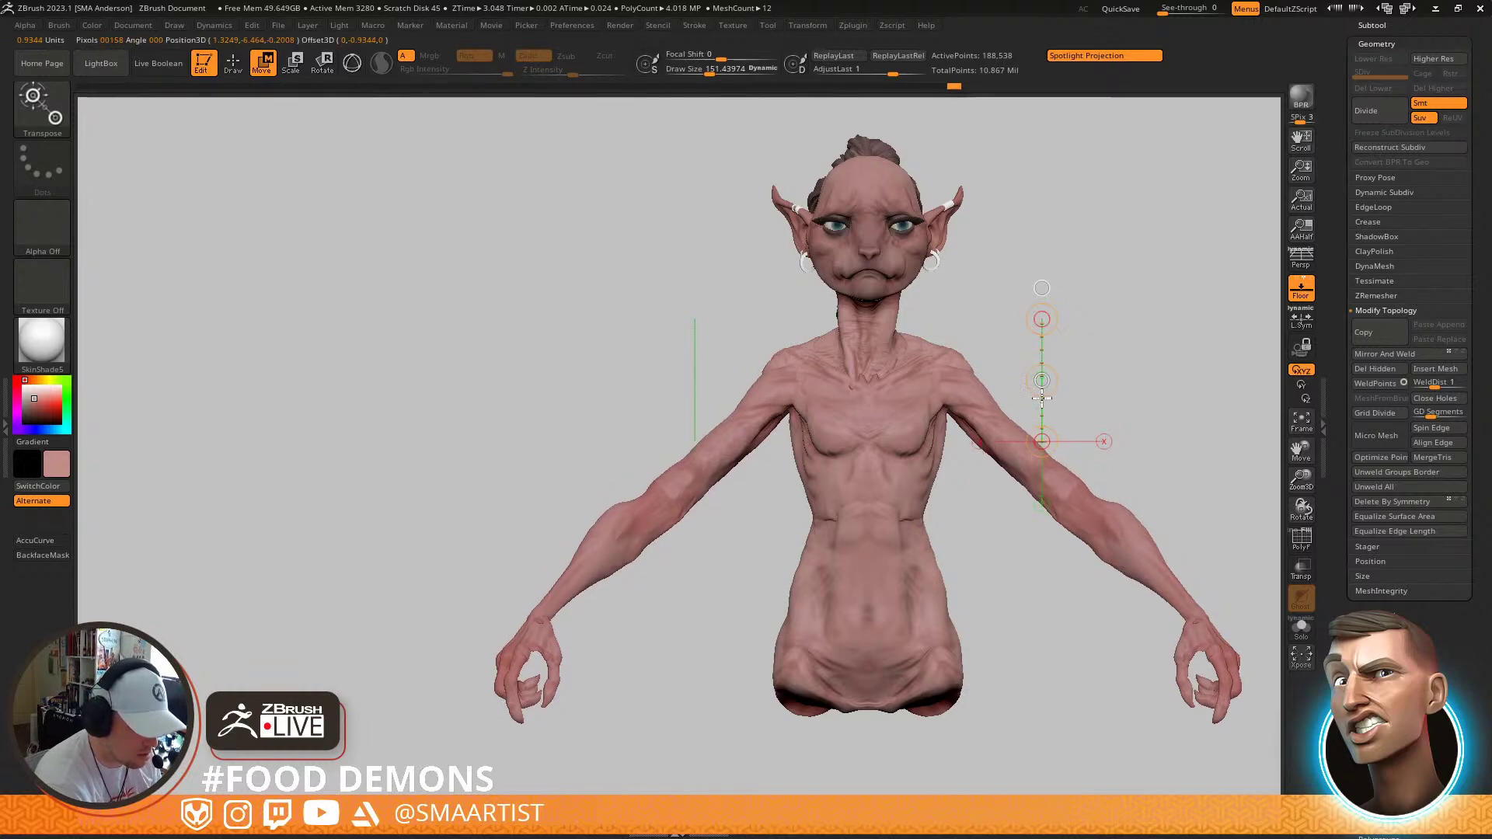
pyautogui.press('q')
# Select the torso and pull its shoulders down to meet the arms with the Move brush at a size of about 297
pyautogui.keyDown('alt'); pyautogui.click(948, 356); pyautogui.keyUp('alt')
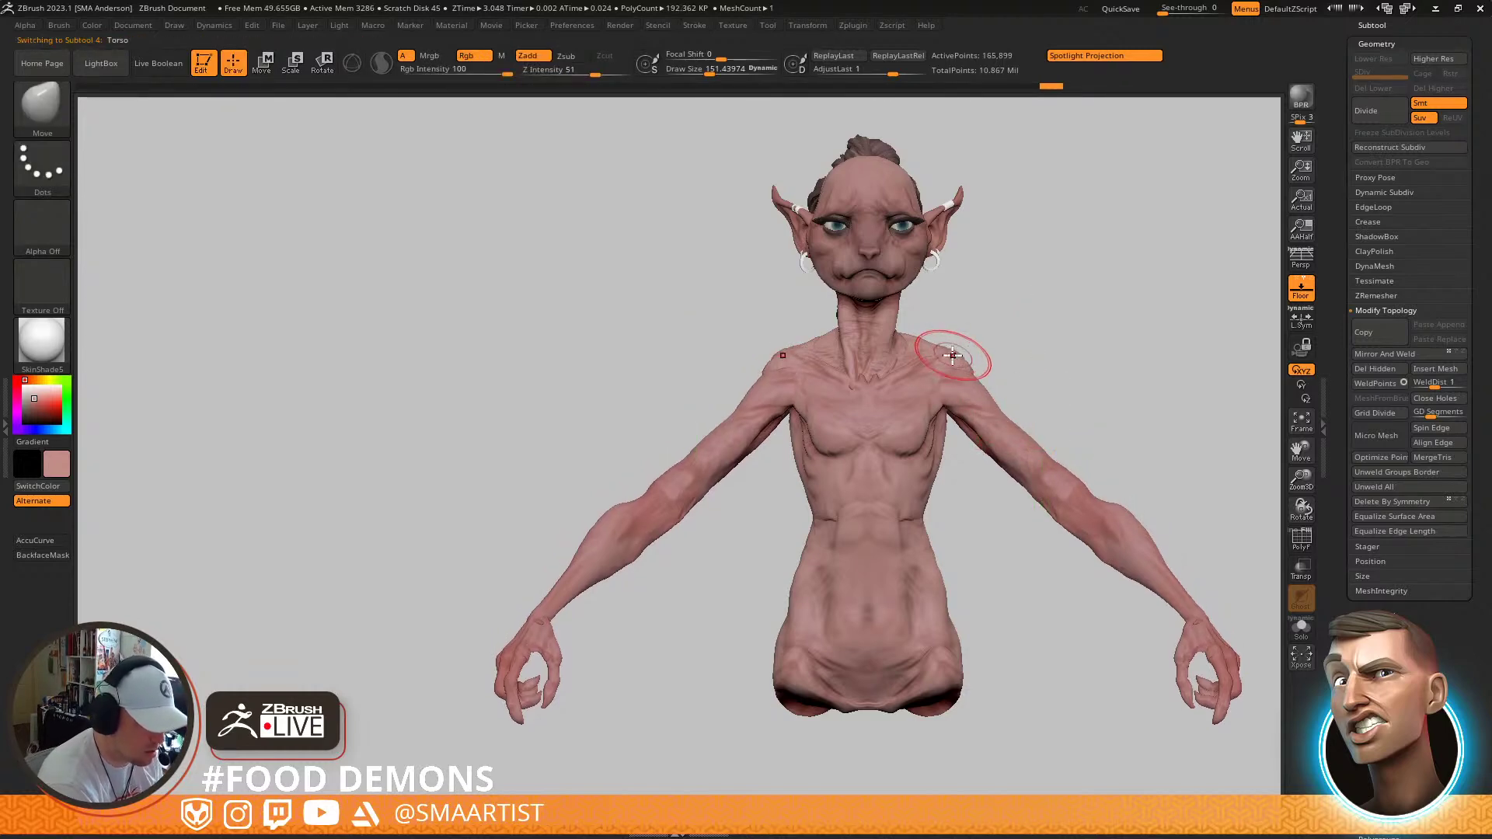
pyautogui.moveTo(964, 358); pyautogui.dragTo(964, 374)
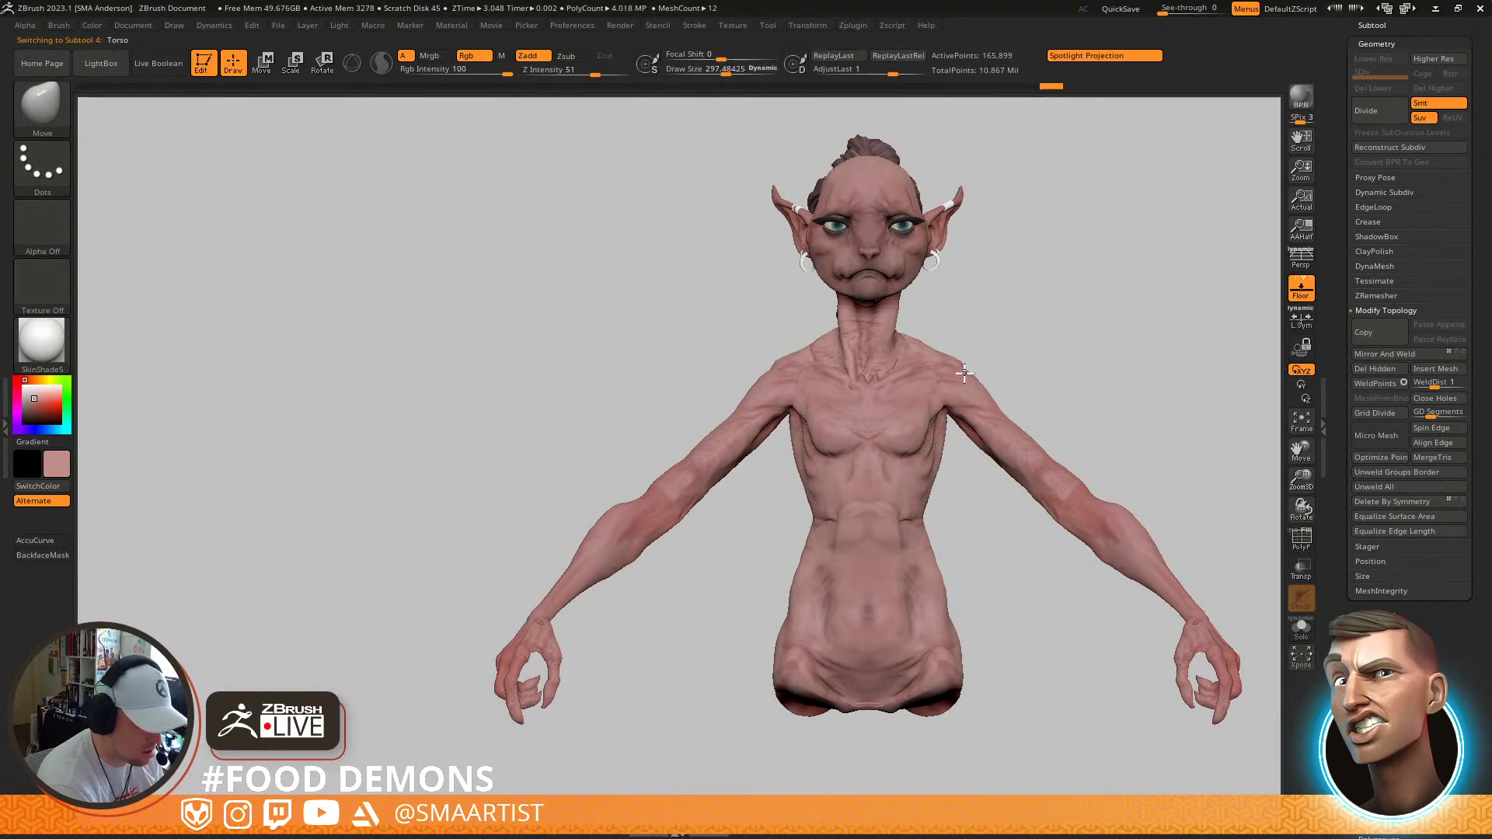
pyautogui.moveTo(964, 376)
pyautogui.mouseDown(button='right')
pyautogui.moveTo(1098, 384)
pyautogui.moveTo(1037, 408)
pyautogui.mouseUp(button='right')
pyautogui.press('s')
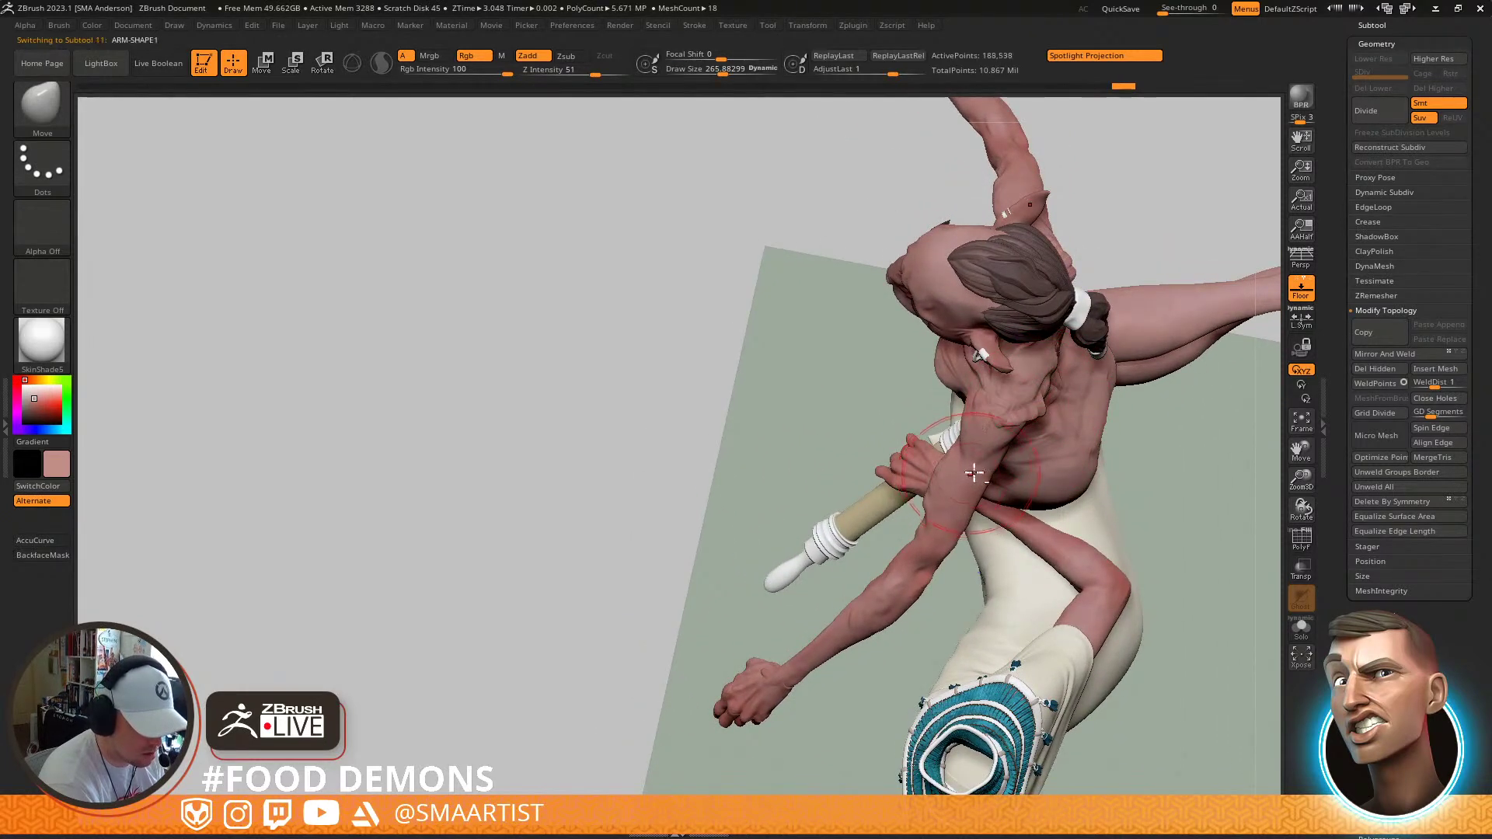
# Select the arm subtool and shift both arms slightly backward with Transpose Move
pyautogui.moveTo(1029, 448); pyautogui.dragTo(987, 497, button='right')
pyautogui.press('w')
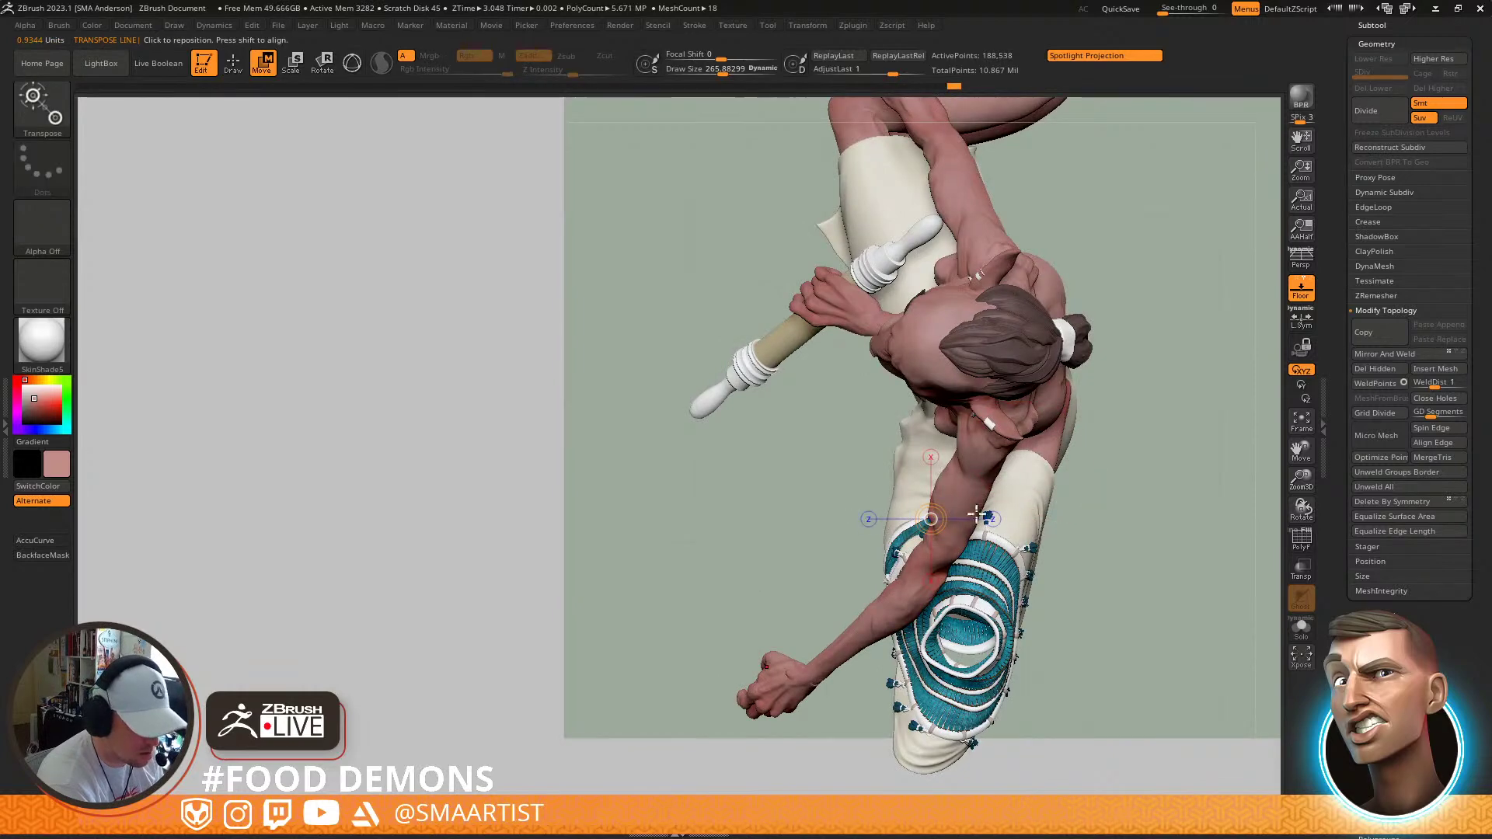
pyautogui.moveTo(991, 519); pyautogui.dragTo(1008, 519)
pyautogui.press('q')
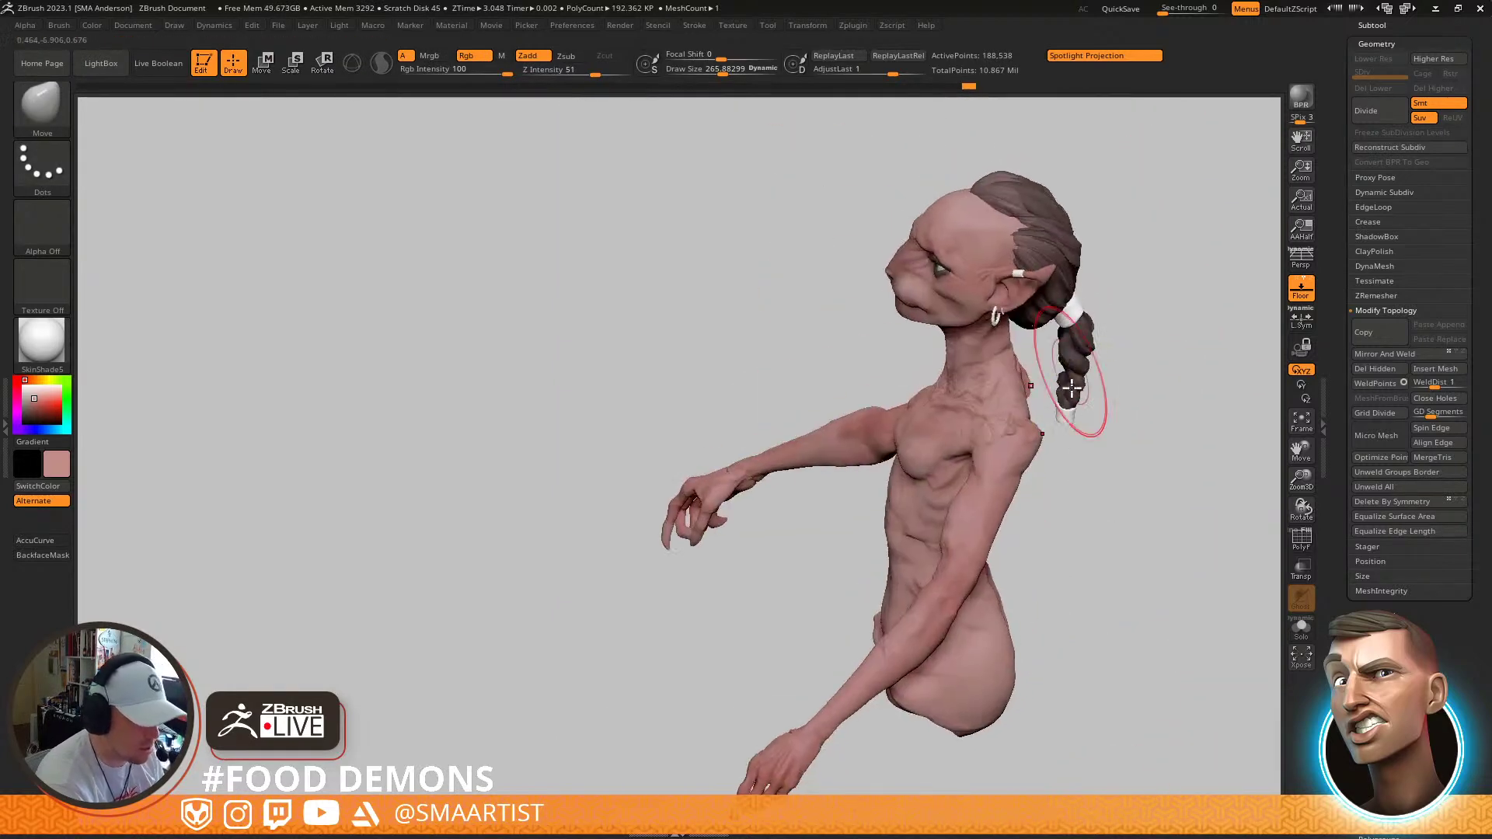
# Rotate both arms backward about the shoulders and nudge them into place with Transpose
pyautogui.moveTo(1057, 327); pyautogui.dragTo(997, 393, button='right')
pyautogui.press('w')
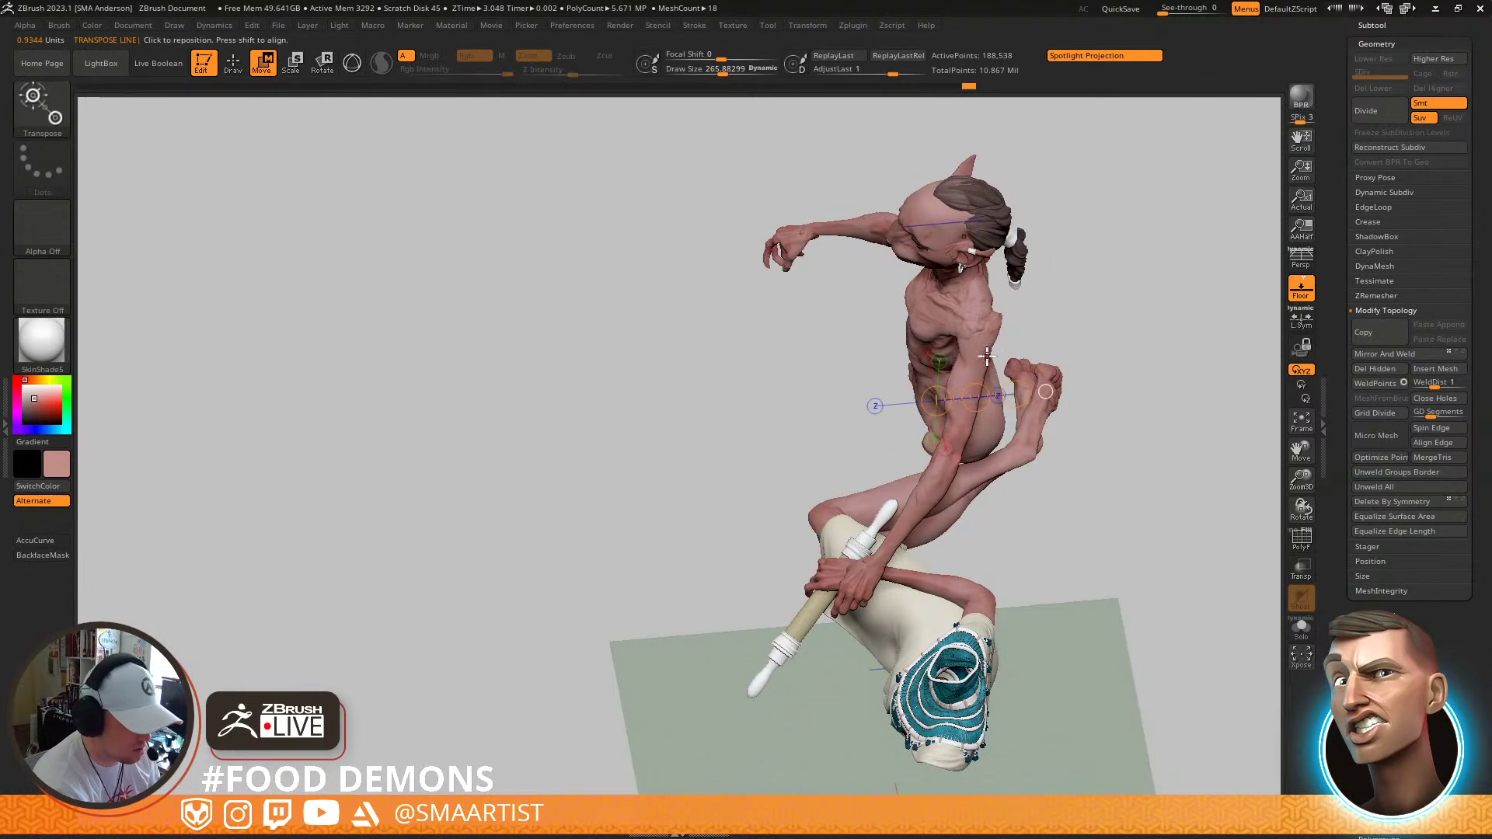
pyautogui.moveTo(981, 345); pyautogui.dragTo(941, 432)
pyautogui.moveTo(860, 579); pyautogui.dragTo(917, 628)
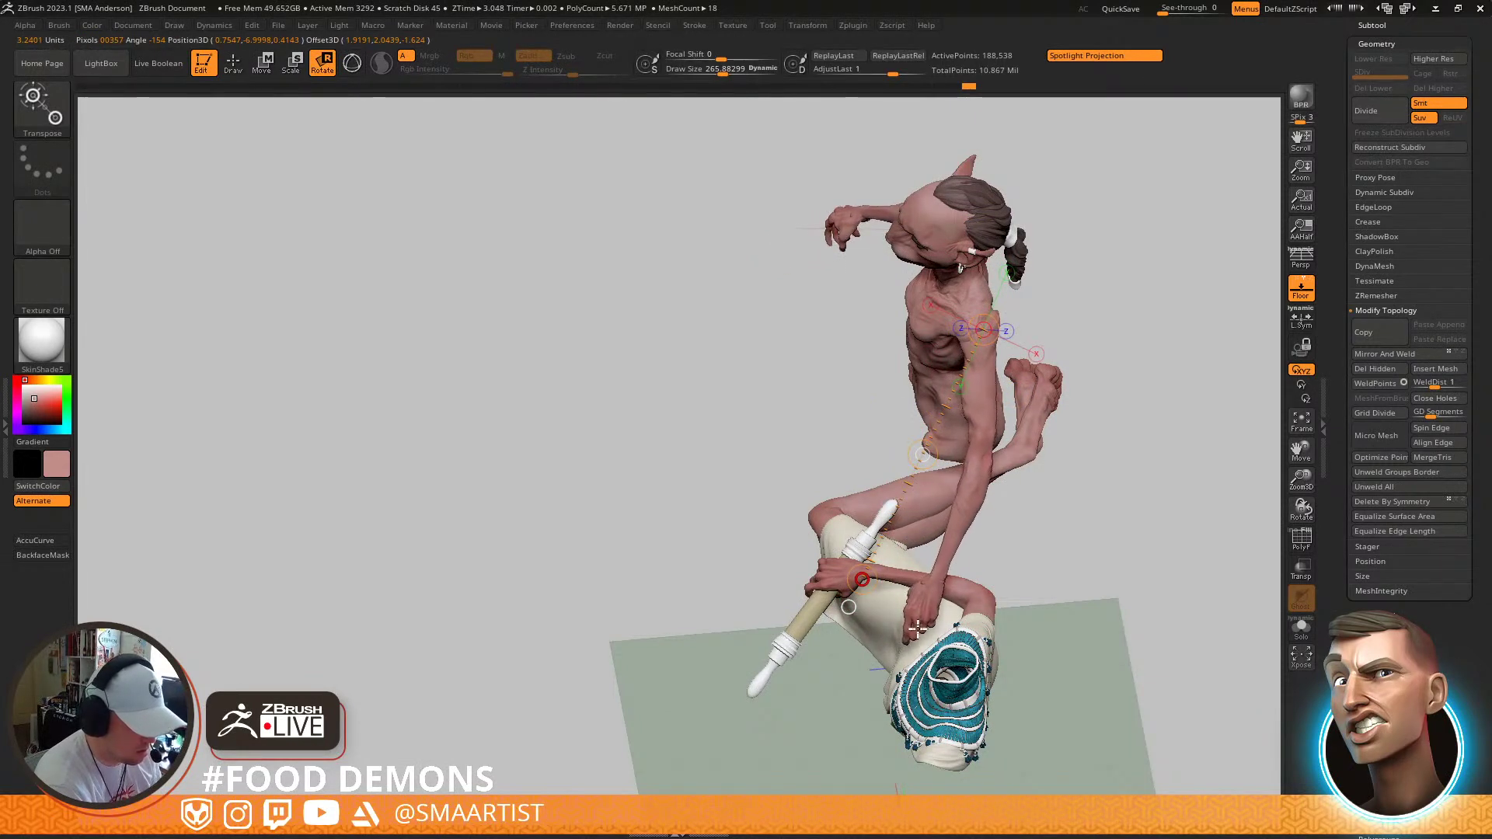
pyautogui.moveTo(1041, 513); pyautogui.dragTo(985, 536)
pyautogui.moveTo(848, 547); pyautogui.dragTo(842, 550)
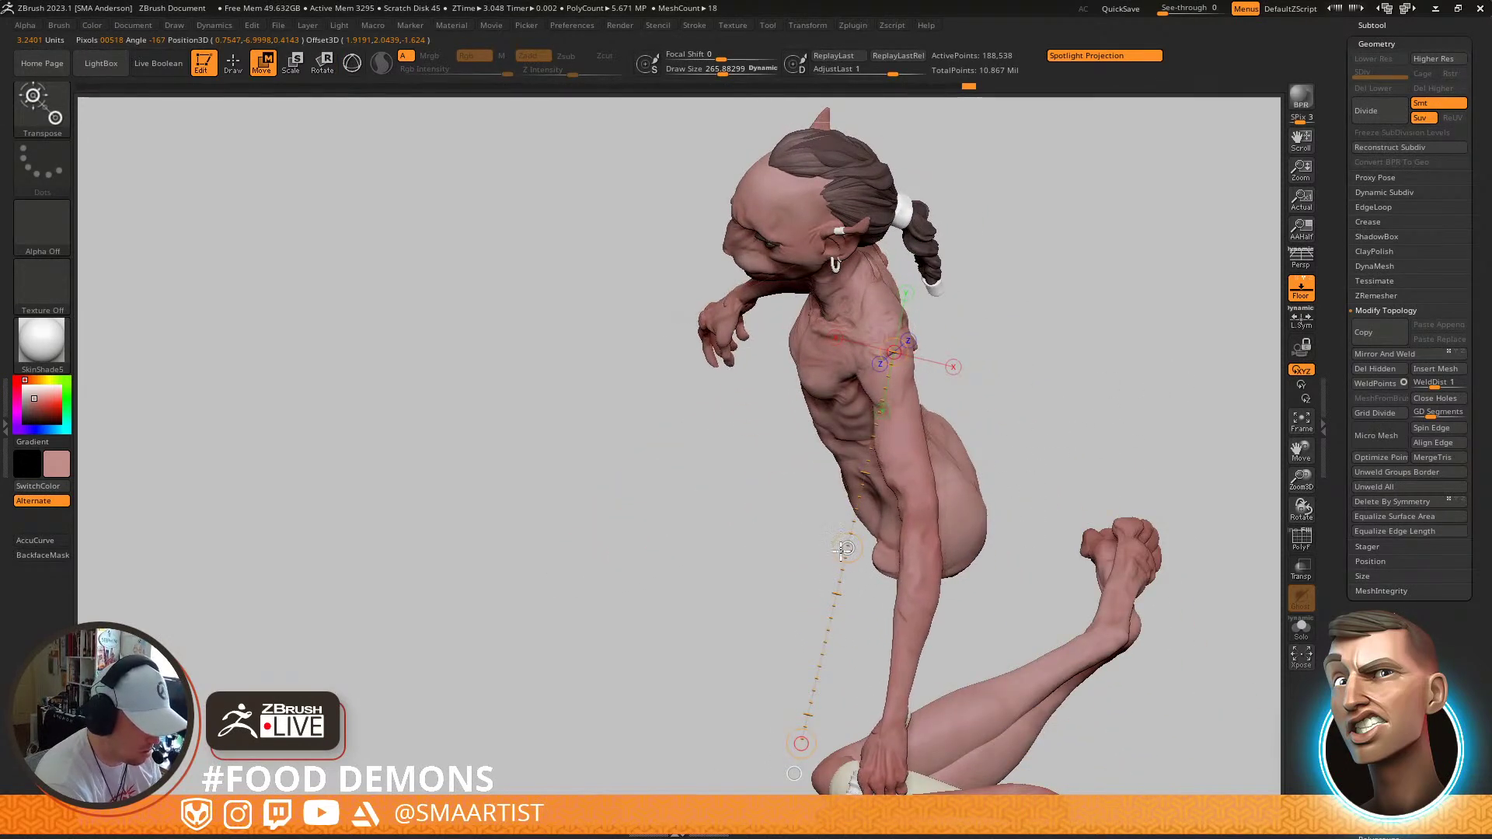
pyautogui.press('q')
# Select the neck subtool, and mirror and weld it to make both sides symmetrical
pyautogui.moveTo(1010, 474)
pyautogui.mouseDown(button='right')
pyautogui.moveTo(999, 427)
pyautogui.moveTo(972, 403)
pyautogui.moveTo(1009, 419)
pyautogui.mouseUp(button='right')
pyautogui.keyDown('alt'); pyautogui.moveTo(878, 351); pyautogui.dragTo(905, 536, button='right'); pyautogui.keyUp('alt')
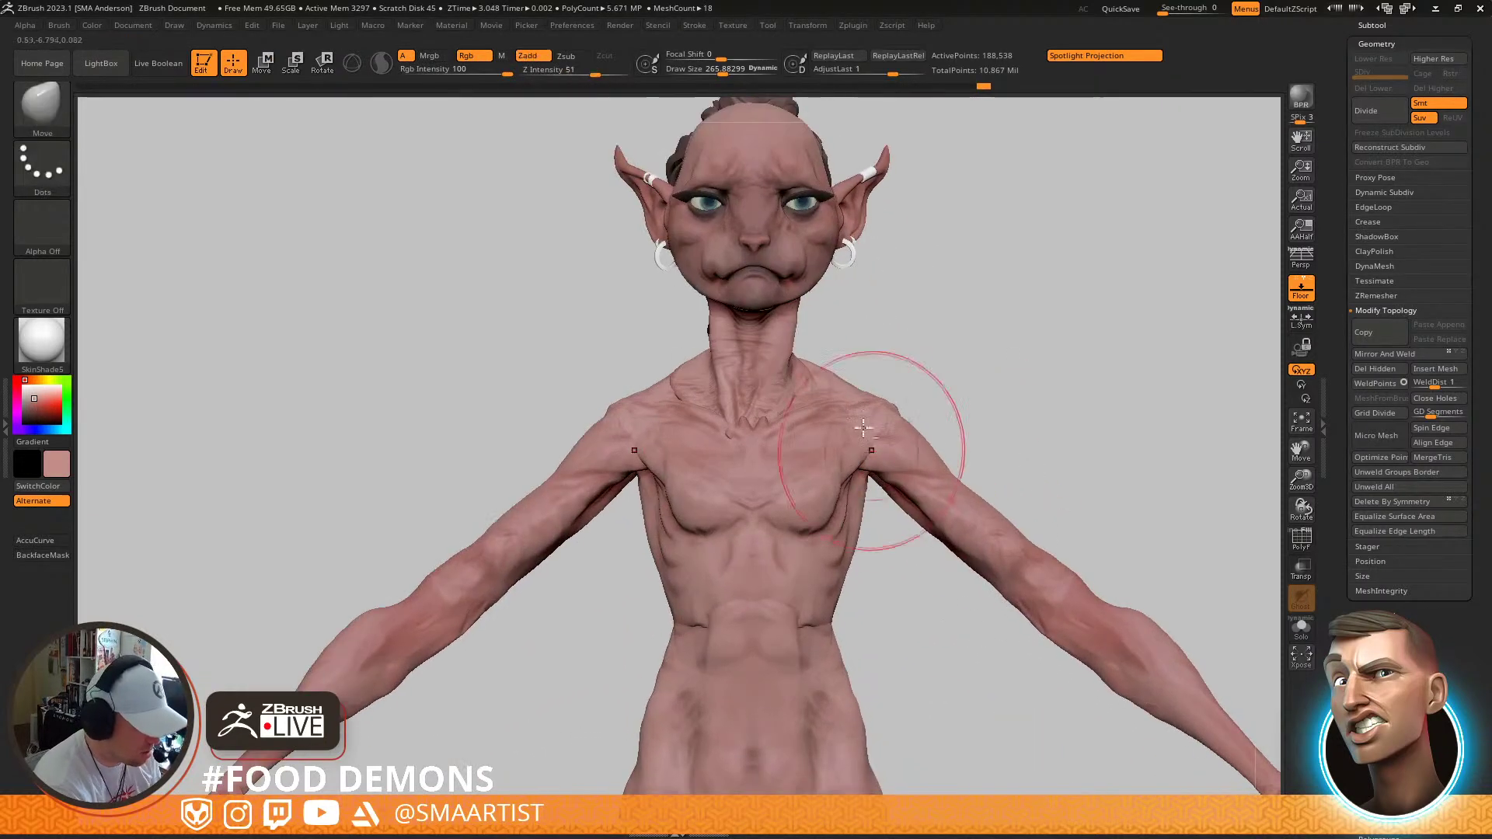
pyautogui.keyDown('alt'); pyautogui.moveTo(861, 429); pyautogui.dragTo(962, 484, button='right'); pyautogui.keyUp('alt')
pyautogui.keyDown('alt'); pyautogui.click(941, 455); pyautogui.keyUp('alt')
pyautogui.moveTo(1014, 540)
pyautogui.keyDown('ctrl'); pyautogui.mouseDown(button='right')
pyautogui.moveTo(967, 400)
pyautogui.moveTo(956, 489)
pyautogui.moveTo(960, 444)
pyautogui.moveTo(980, 458)
pyautogui.moveTo(1018, 447)
pyautogui.moveTo(1006, 466)
pyautogui.moveTo(1022, 468)
pyautogui.moveTo(998, 455)
pyautogui.moveTo(1022, 440)
pyautogui.mouseUp(button='right'); pyautogui.keyUp('ctrl')
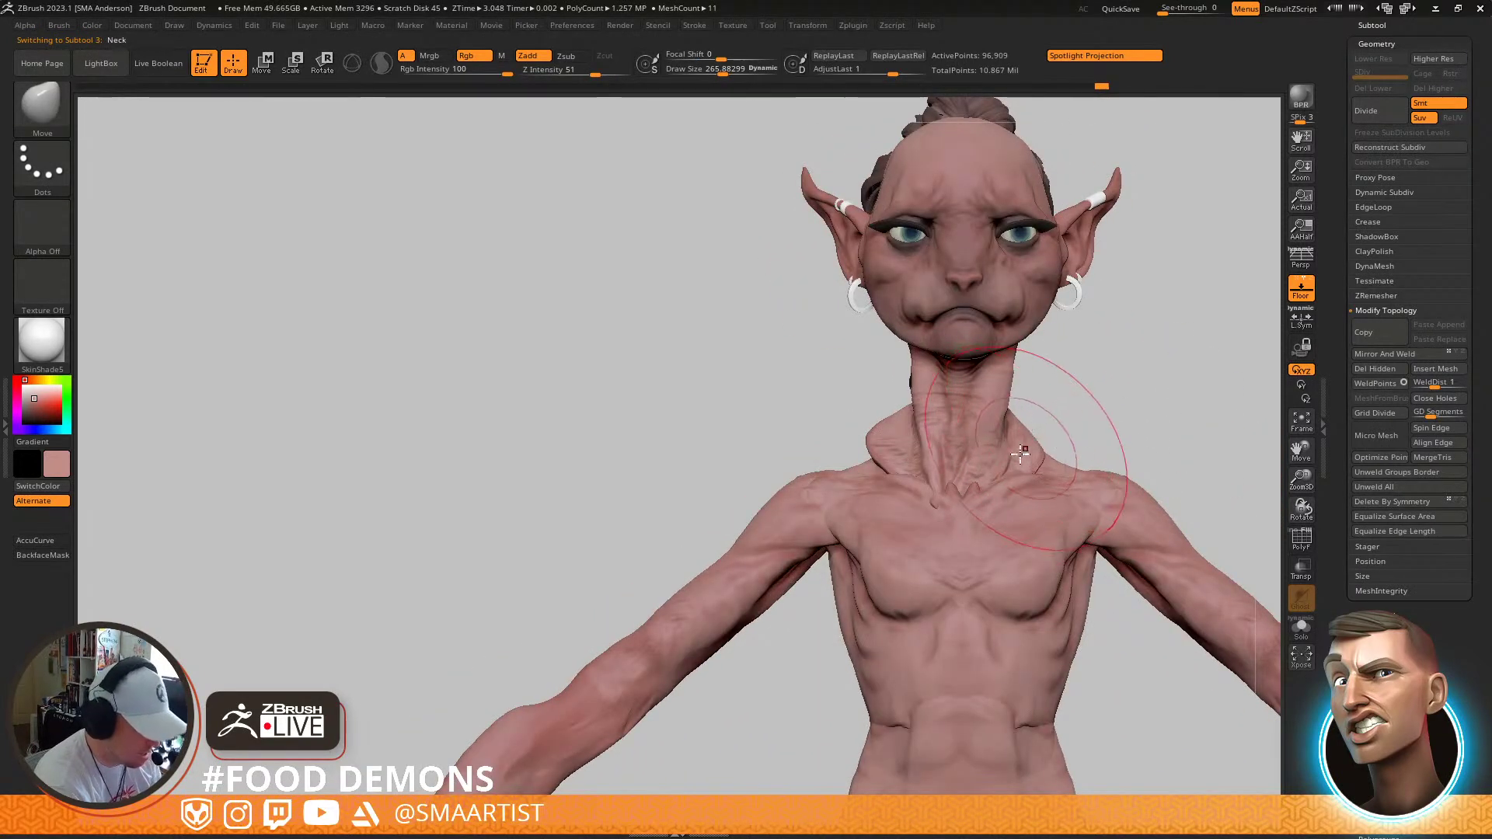
pyautogui.click(1407, 355)
pyautogui.click(1384, 781)
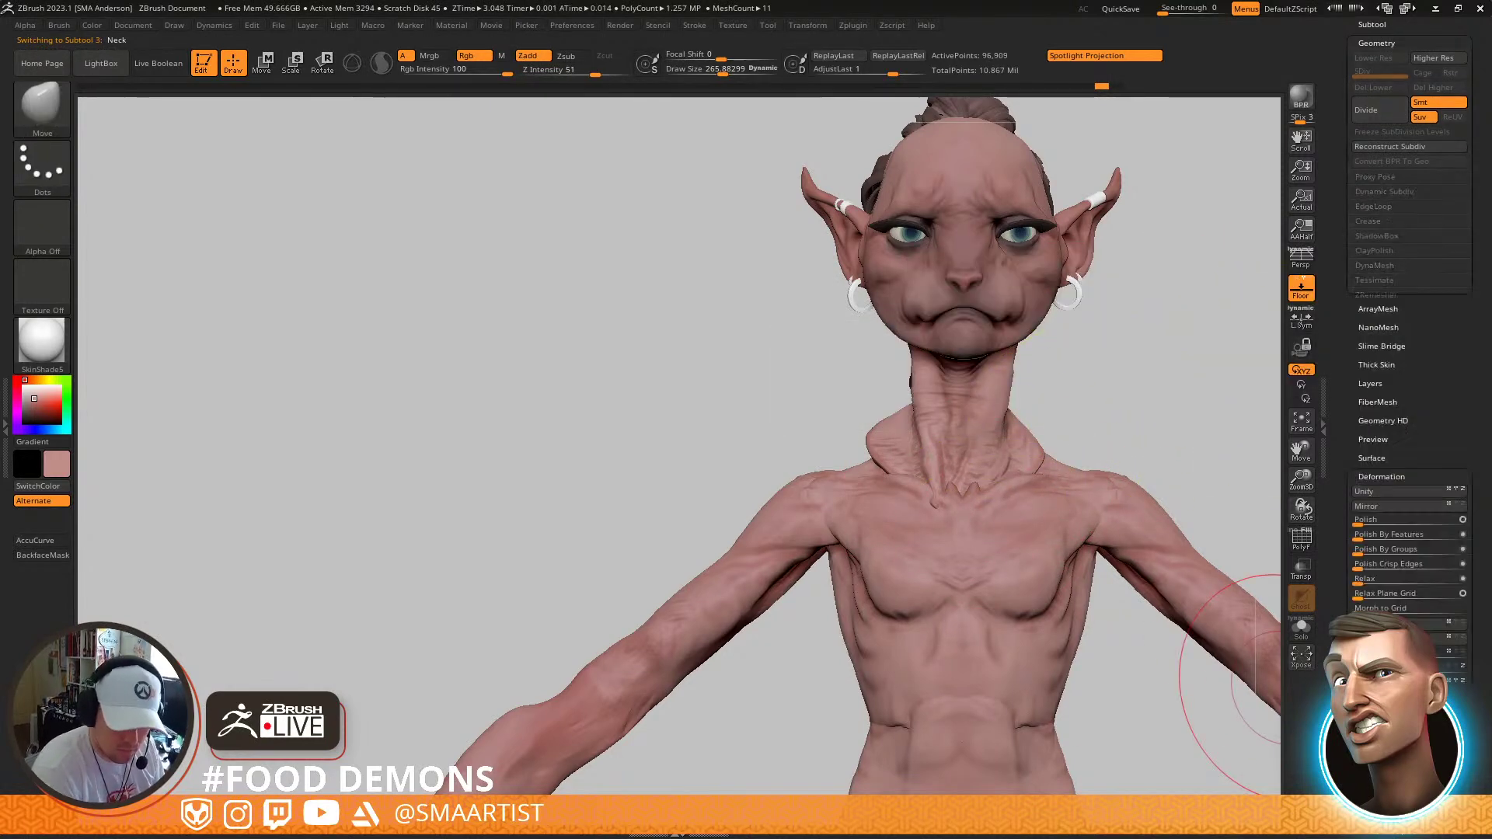
pyautogui.click(1390, 45)
pyautogui.click(1389, 352)
# Smooth the front and sides of the neck base with a brush size of about 39
pyautogui.moveTo(1200, 393)
pyautogui.mouseDown()
pyautogui.moveTo(1032, 456)
pyautogui.moveTo(934, 413)
pyautogui.mouseUp()
pyautogui.press('s')
pyautogui.moveTo(935, 416)
pyautogui.keyDown('ctrl'); pyautogui.mouseDown(button='right')
pyautogui.moveTo(975, 533)
pyautogui.moveTo(965, 443)
pyautogui.mouseUp(button='right'); pyautogui.keyUp('ctrl')
pyautogui.press('s')
pyautogui.moveTo(956, 451); pyautogui.dragTo(944, 453)
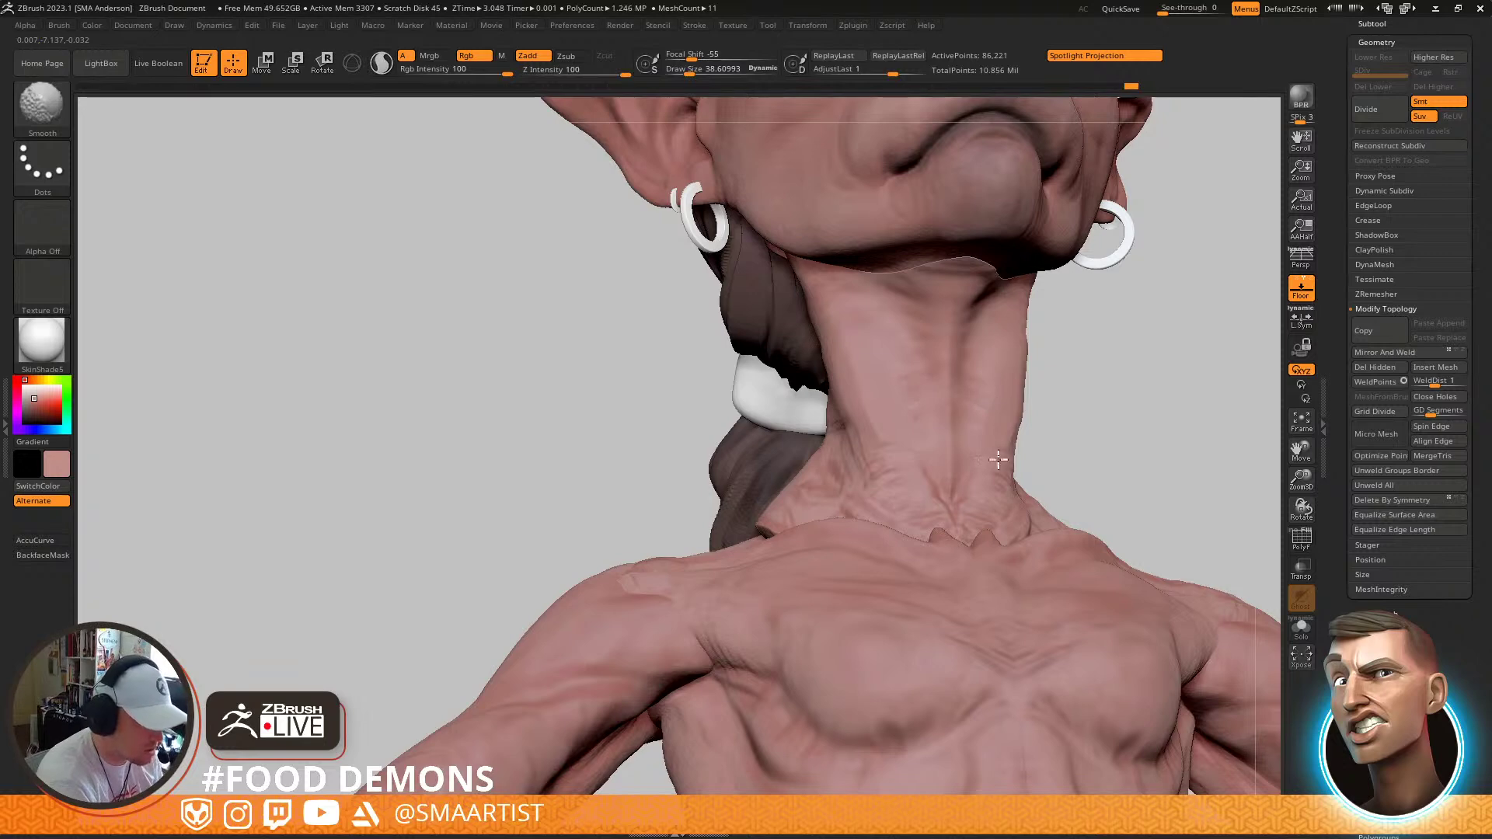
pyautogui.keyDown('shift'); pyautogui.moveTo(845, 473); pyautogui.dragTo(841, 541); pyautogui.keyUp('shift')
pyautogui.moveTo(845, 457); pyautogui.dragTo(905, 466, button='right')
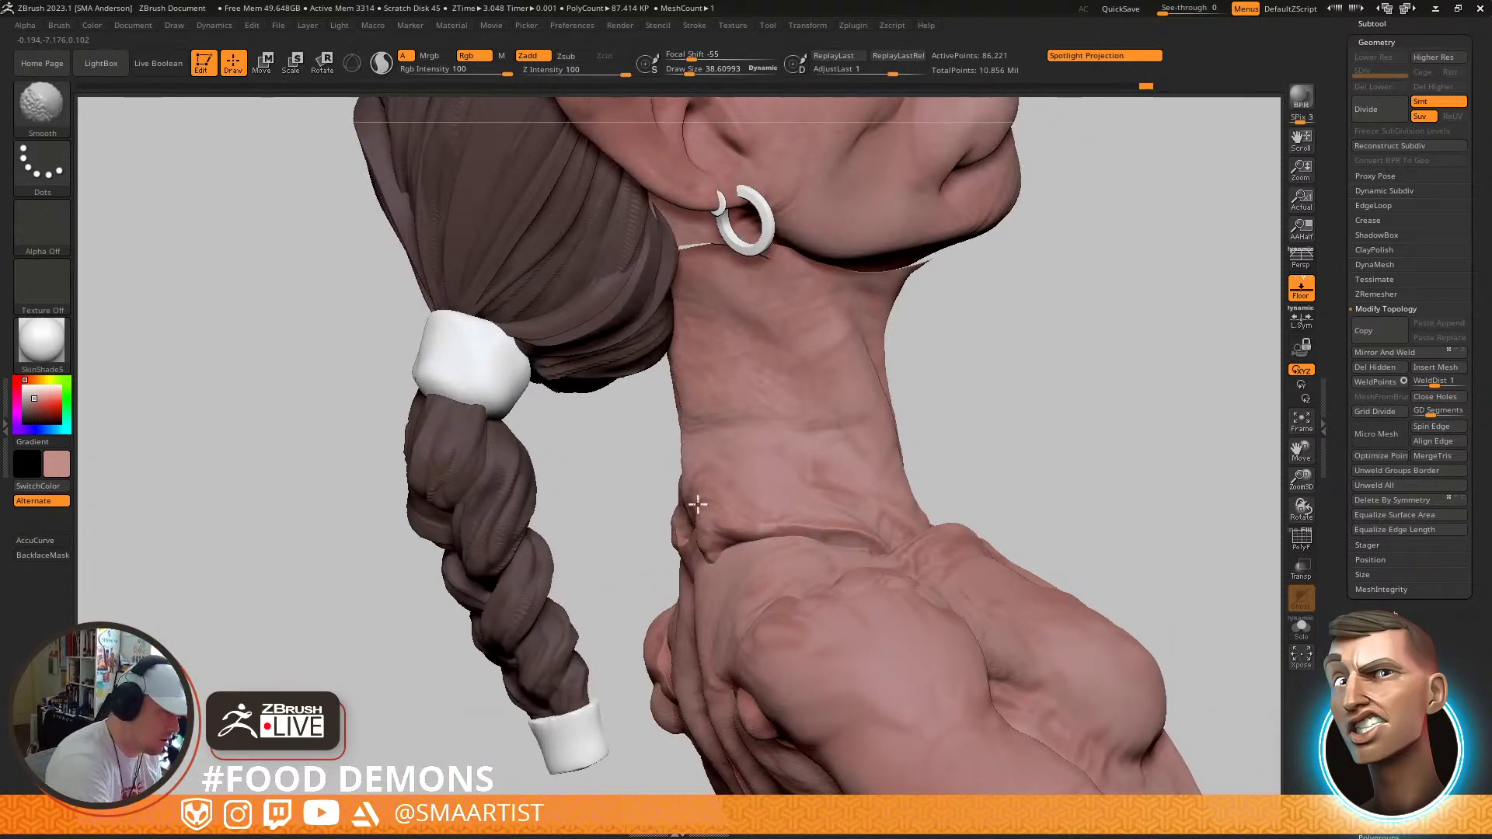
pyautogui.keyDown('shift'); pyautogui.moveTo(816, 520); pyautogui.dragTo(841, 524); pyautogui.keyUp('shift')
pyautogui.moveTo(1030, 413); pyautogui.dragTo(924, 416, button='right')
pyautogui.moveTo(973, 389)
pyautogui.keyDown('shift'); pyautogui.mouseDown()
pyautogui.moveTo(977, 366)
pyautogui.moveTo(1010, 423)
pyautogui.mouseUp(); pyautogui.keyUp('shift')
# Pull the lower side of the neck down toward the shoulders with the Move brush
pyautogui.moveTo(1046, 498)
pyautogui.mouseDown(button='right')
pyautogui.moveTo(1046, 537)
pyautogui.moveTo(1049, 436)
pyautogui.moveTo(1059, 492)
pyautogui.moveTo(1103, 559)
pyautogui.moveTo(1049, 497)
pyautogui.mouseUp(button='right')
pyautogui.press('s')
pyautogui.moveTo(1066, 487); pyautogui.dragTo(1084, 498)
pyautogui.moveTo(1157, 497); pyautogui.dragTo(1098, 489, button='right')
pyautogui.press('s')
pyautogui.moveTo(1091, 474); pyautogui.dragTo(1102, 579)
pyautogui.moveTo(1174, 536)
pyautogui.mouseDown(button='right')
pyautogui.moveTo(1149, 543)
pyautogui.moveTo(1204, 536)
pyautogui.moveTo(1121, 432)
pyautogui.moveTo(1002, 419)
pyautogui.mouseUp(button='right')
# Adjust the front of the neck base above the collarbones with the Move brush, setting its size to about 90
pyautogui.keyDown('ctrl'); pyautogui.moveTo(1073, 518); pyautogui.dragTo(1030, 427, button='right'); pyautogui.keyUp('ctrl')
pyautogui.moveTo(1030, 427); pyautogui.dragTo(1089, 638, button='right')
pyautogui.press('s')
pyautogui.moveTo(1022, 470); pyautogui.dragTo(1006, 461)
pyautogui.moveTo(1014, 550); pyautogui.dragTo(1026, 553)
pyautogui.moveTo(1014, 551)
pyautogui.mouseDown(button='right')
pyautogui.moveTo(1081, 572)
pyautogui.moveTo(979, 498)
pyautogui.moveTo(1049, 591)
pyautogui.moveTo(963, 520)
pyautogui.moveTo(969, 469)
pyautogui.moveTo(1000, 533)
pyautogui.moveTo(966, 544)
pyautogui.moveTo(953, 495)
pyautogui.moveTo(948, 516)
pyautogui.moveTo(977, 552)
pyautogui.moveTo(938, 543)
pyautogui.moveTo(962, 523)
pyautogui.mouseUp(button='right')
pyautogui.press('s')
pyautogui.press('s')
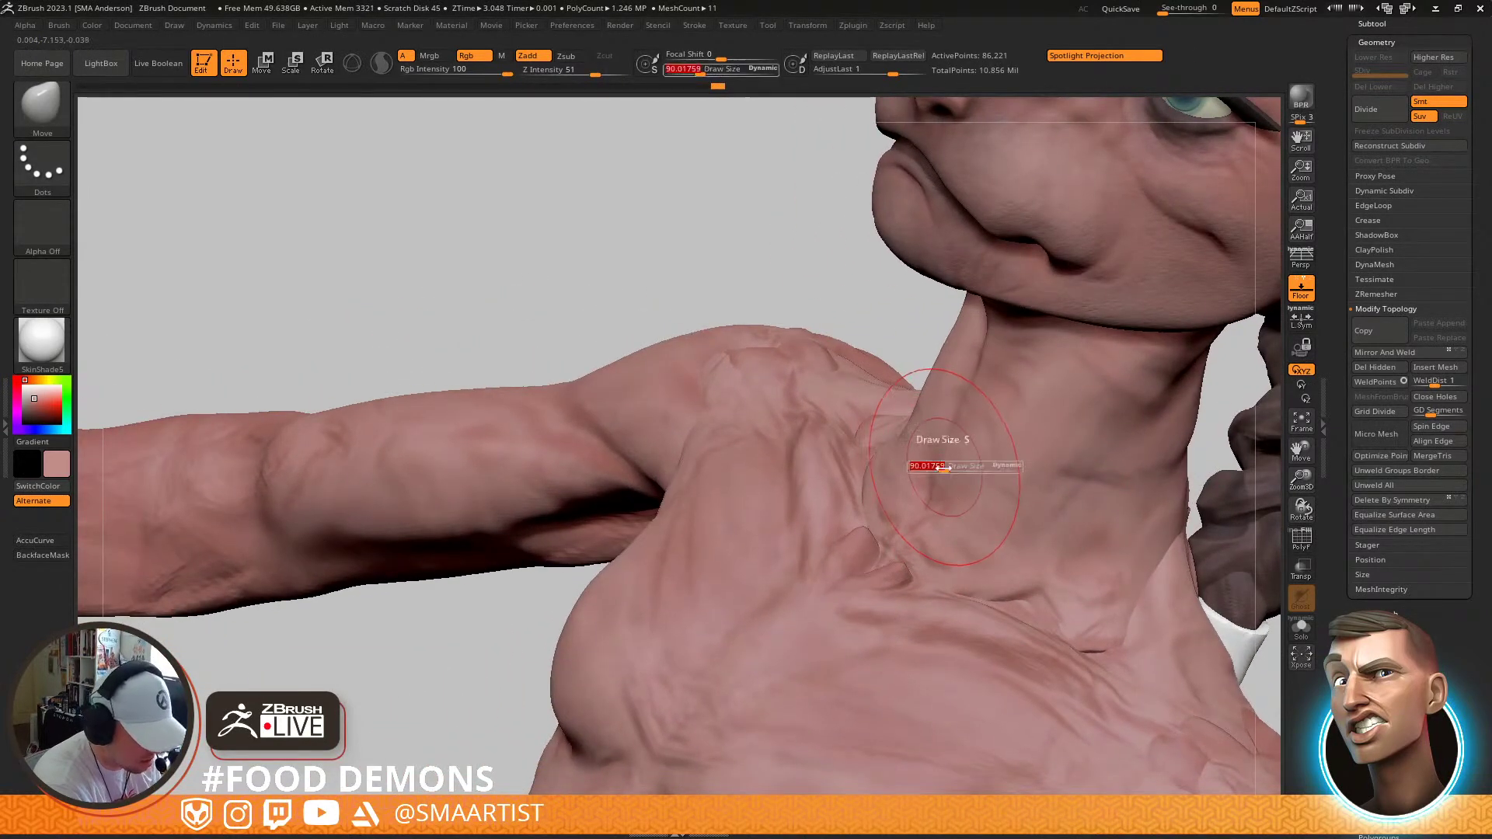
# Build up the side of the neck with the ClayBuildup brush at size about 51 and smooth the strokes
pyautogui.press('b')
pyautogui.press('c')
pyautogui.press('b')
pyautogui.moveTo(940, 467); pyautogui.dragTo(959, 453, button='right')
pyautogui.press('s')
pyautogui.moveTo(959, 454); pyautogui.dragTo(956, 455)
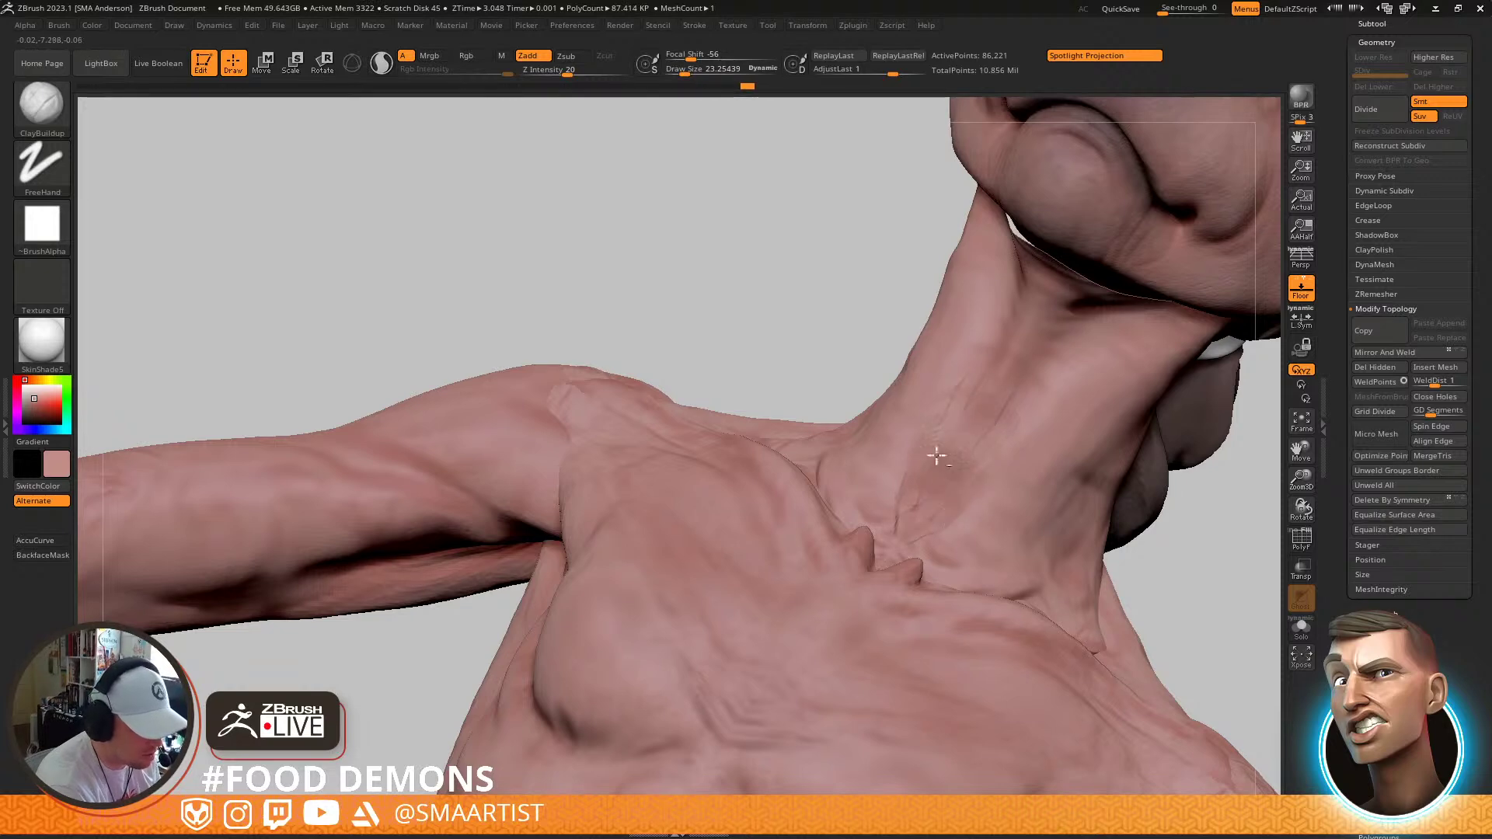
pyautogui.press('s')
pyautogui.moveTo(956, 427); pyautogui.dragTo(981, 427)
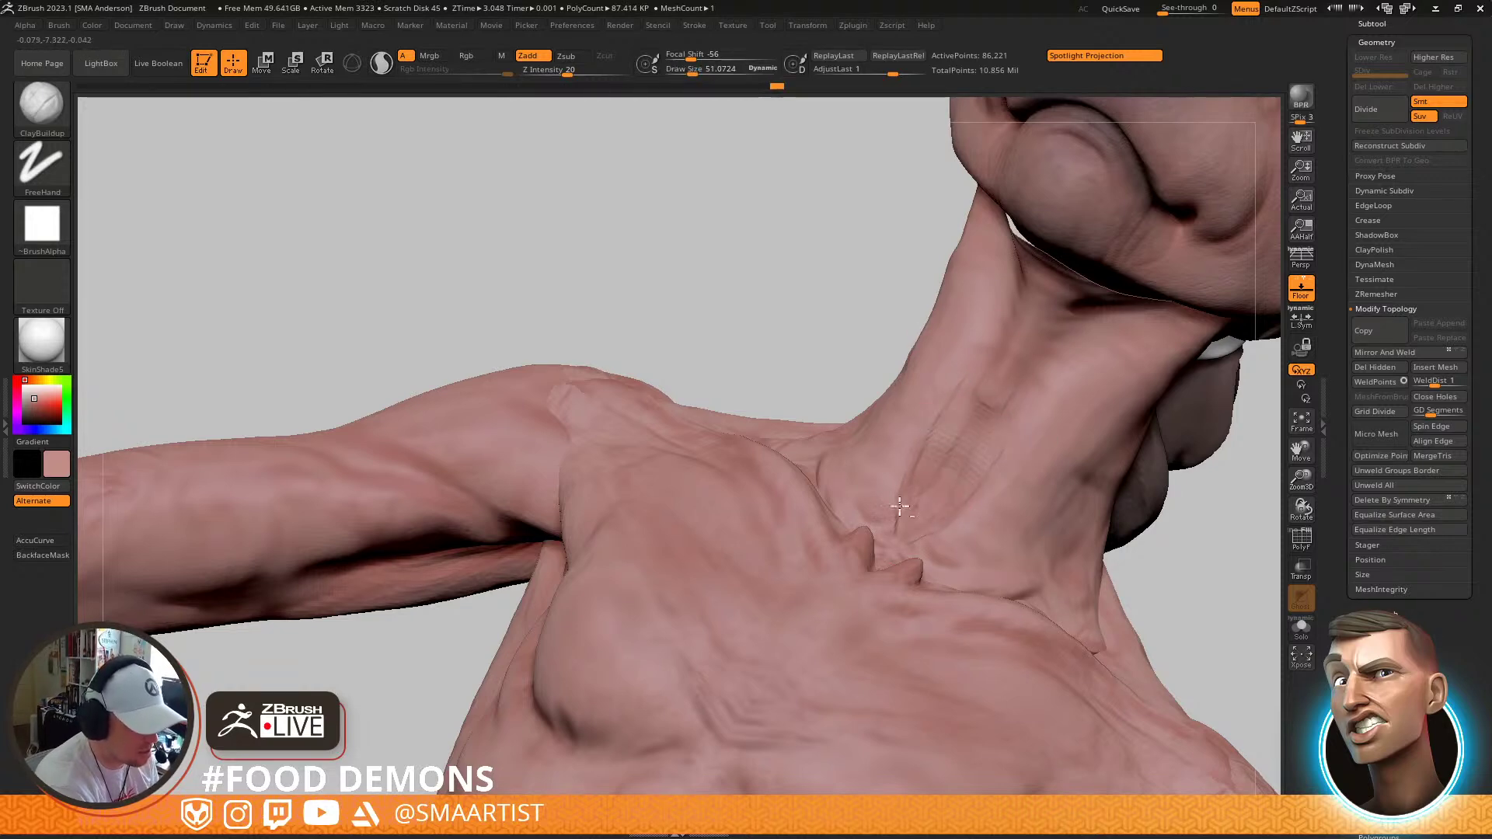
pyautogui.press('shift')
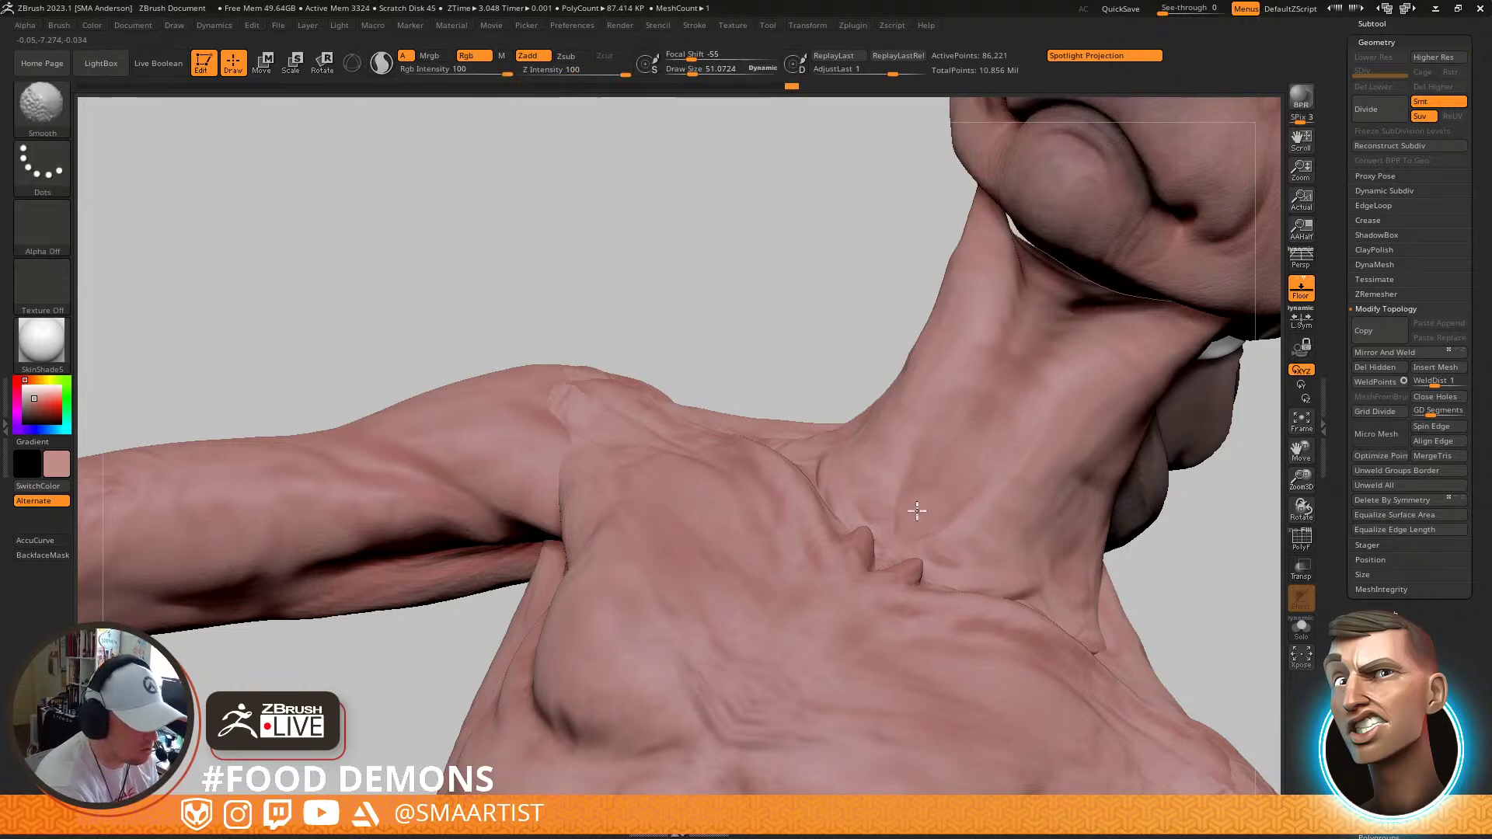
# Smooth the side of the neck below the jaw with a brush size of about 65
pyautogui.keyDown('ctrl'); pyautogui.moveTo(1079, 536); pyautogui.dragTo(1075, 466, button='right'); pyautogui.keyUp('ctrl')
pyautogui.moveTo(1076, 466)
pyautogui.mouseDown(button='right')
pyautogui.moveTo(1066, 485)
pyautogui.moveTo(1116, 549)
pyautogui.moveTo(1052, 486)
pyautogui.moveTo(1051, 551)
pyautogui.mouseUp(button='right')
pyautogui.moveTo(1051, 552)
pyautogui.mouseDown(button='right')
pyautogui.moveTo(1070, 557)
pyautogui.moveTo(1052, 526)
pyautogui.moveTo(972, 494)
pyautogui.mouseUp(button='right')
pyautogui.moveTo(965, 424); pyautogui.dragTo(968, 424)
pyautogui.press('shift')
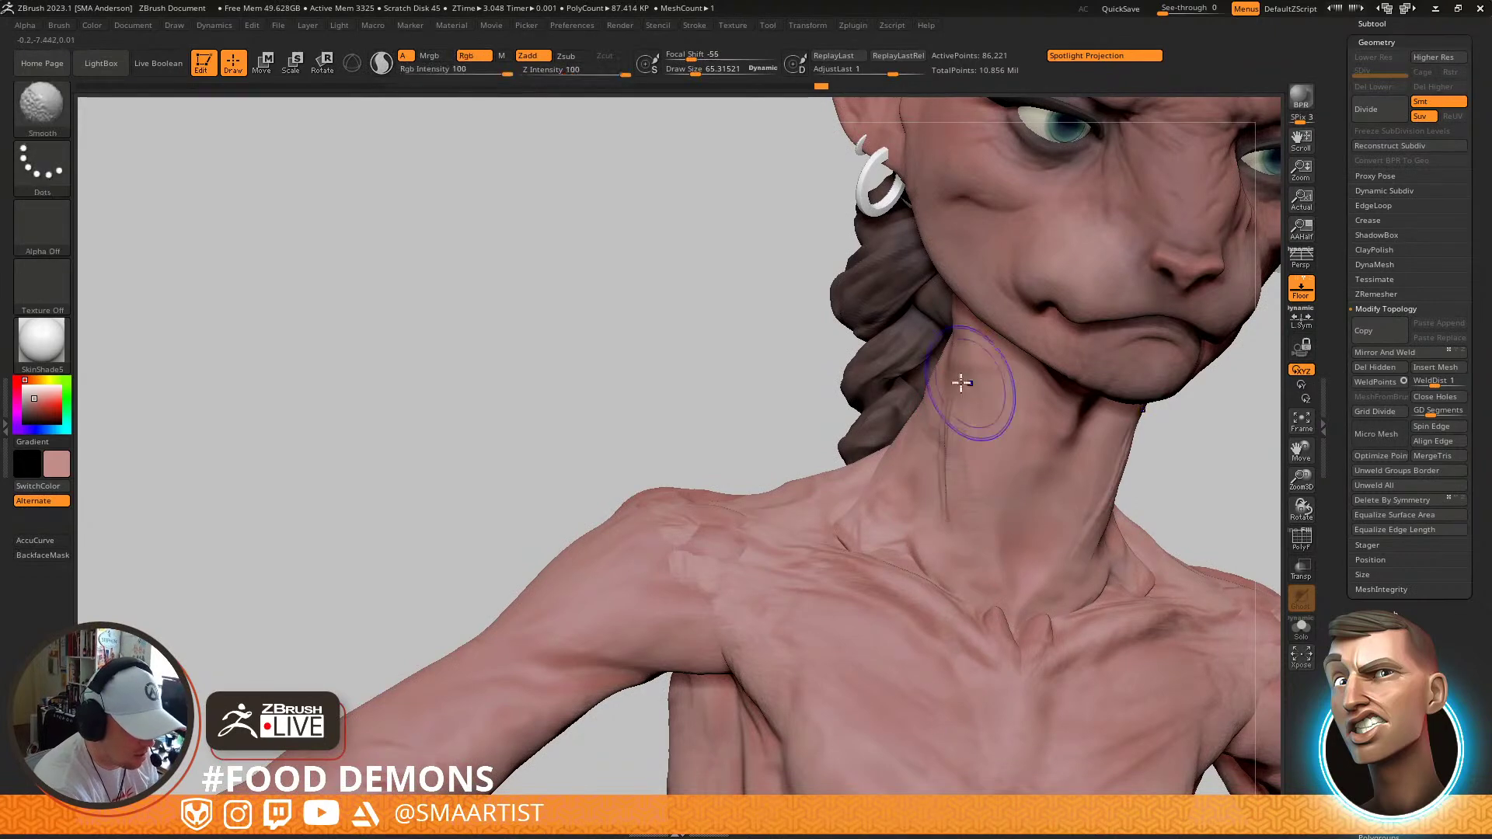
pyautogui.moveTo(1100, 541)
pyautogui.keyDown('ctrl'); pyautogui.mouseDown(button='right')
pyautogui.moveTo(1202, 500)
pyautogui.moveTo(1089, 410)
pyautogui.moveTo(1002, 494)
pyautogui.mouseUp(button='right'); pyautogui.keyUp('ctrl')
pyautogui.moveTo(1107, 484)
pyautogui.keyDown('ctrl'); pyautogui.mouseDown(button='right')
pyautogui.moveTo(1026, 399)
pyautogui.moveTo(1101, 369)
pyautogui.moveTo(1046, 335)
pyautogui.moveTo(1043, 477)
pyautogui.mouseUp(button='right'); pyautogui.keyUp('ctrl')
# Turn off the painted colour on all subtools and change the material to BasicMaterial
pyautogui.moveTo(1469, 298); pyautogui.dragTo(1467, 556)
pyautogui.click(1397, 280)
pyautogui.scroll(-5, 1403, 276)
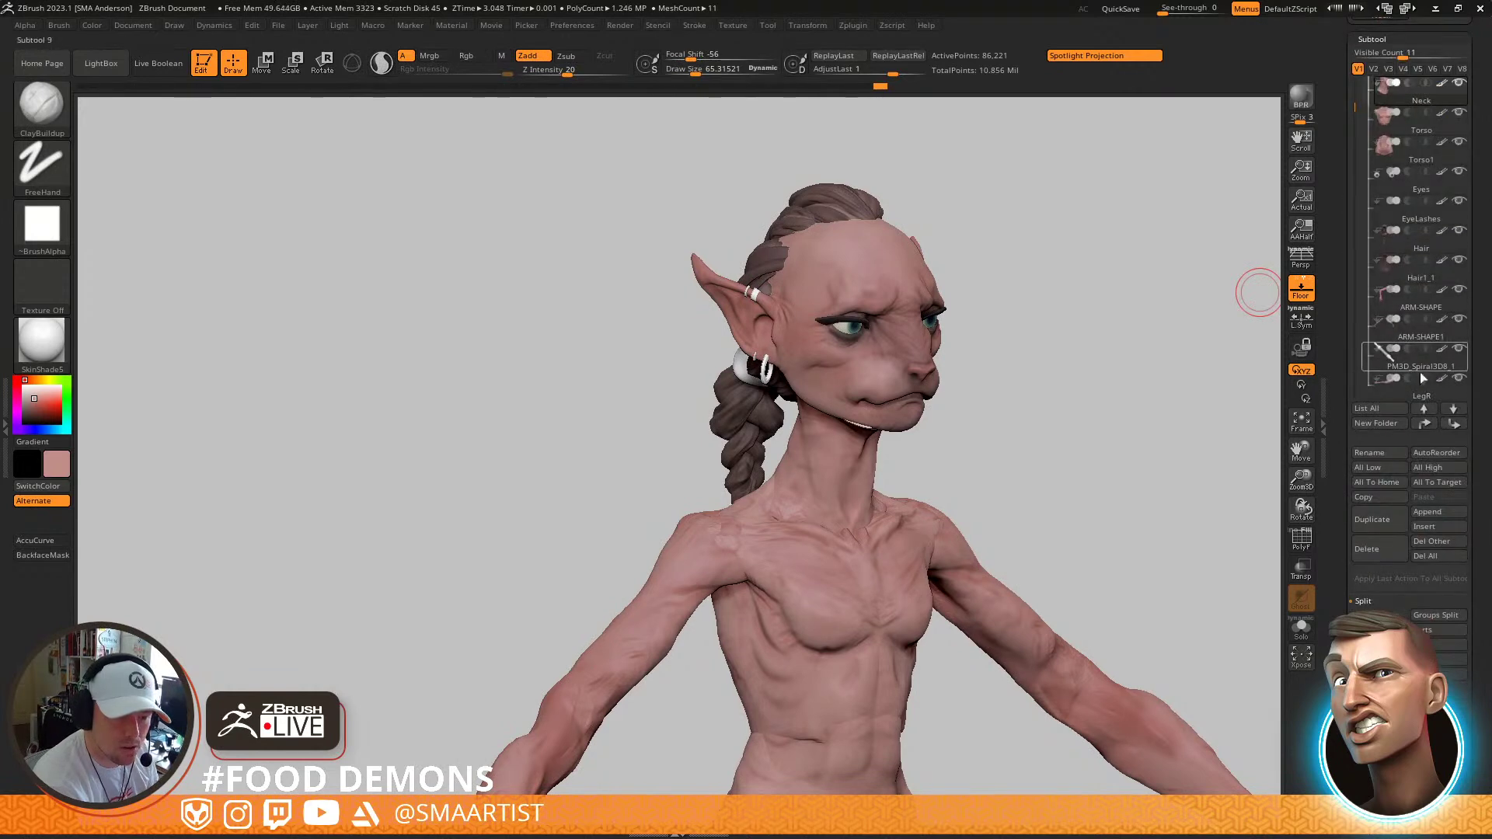
pyautogui.click(1442, 203)
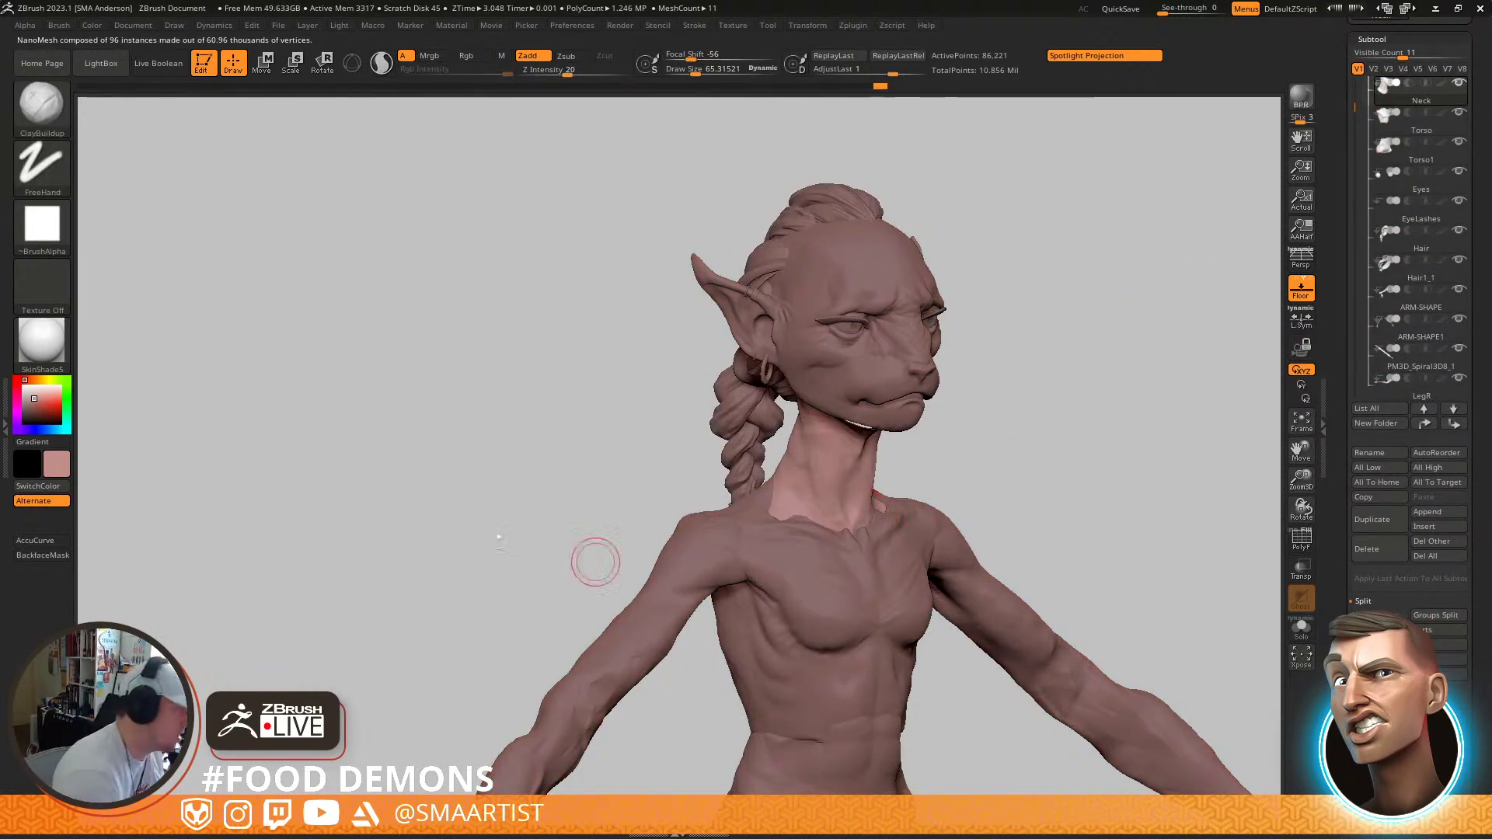
pyautogui.click(46, 348)
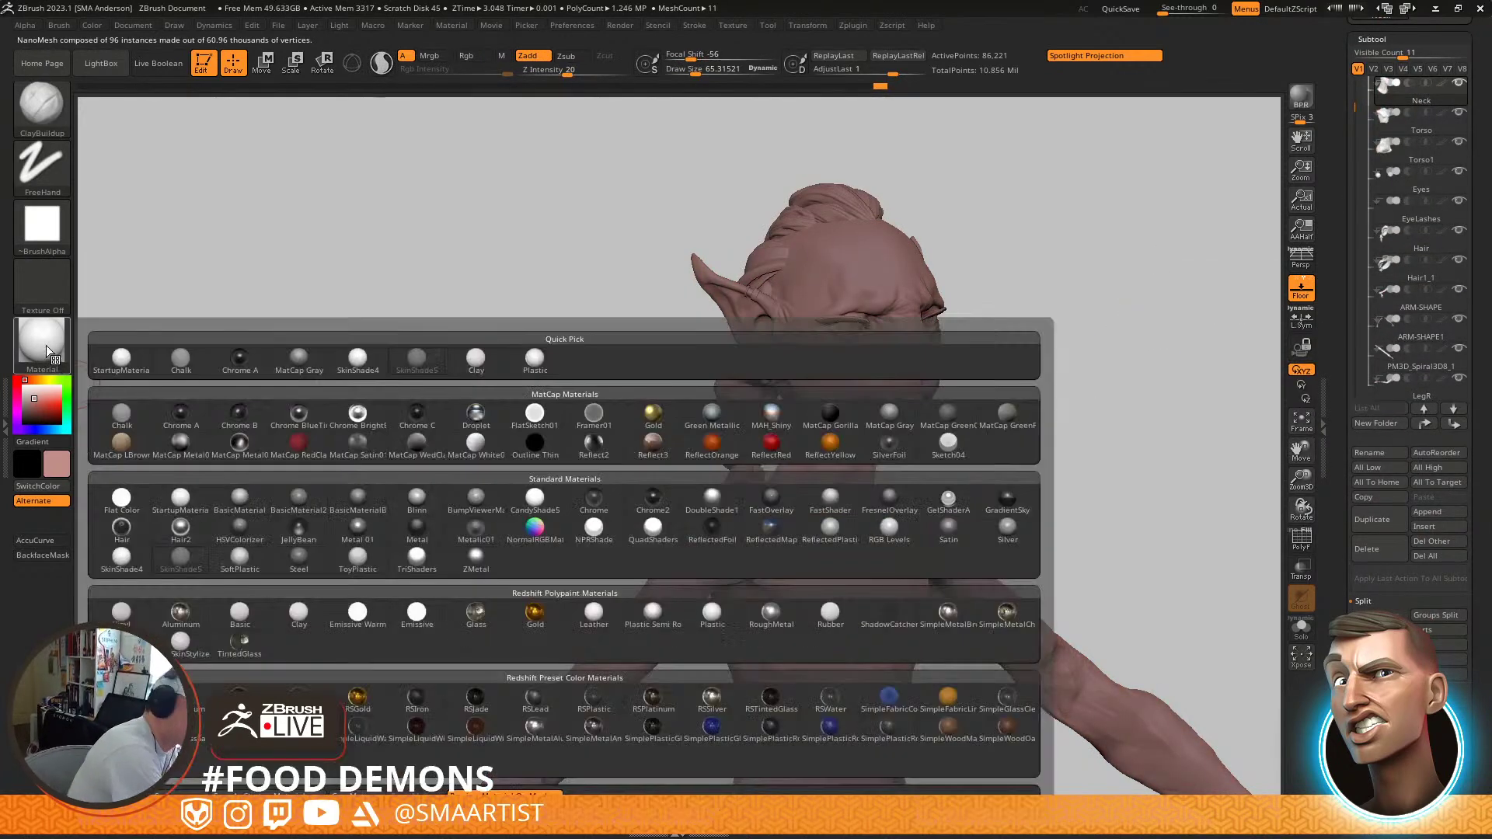
pyautogui.click(239, 501)
# Select the torso and reshape the upper chest around the neck base with the Move brush, reducing its size from about 236 to 94
pyautogui.moveTo(1088, 443); pyautogui.dragTo(1007, 518)
pyautogui.moveTo(1007, 519)
pyautogui.mouseDown(button='right')
pyautogui.moveTo(1033, 463)
pyautogui.moveTo(1025, 440)
pyautogui.moveTo(979, 443)
pyautogui.moveTo(1008, 434)
pyautogui.mouseUp(button='right')
pyautogui.moveTo(1008, 435)
pyautogui.mouseDown()
pyautogui.moveTo(993, 433)
pyautogui.moveTo(1042, 430)
pyautogui.moveTo(992, 433)
pyautogui.moveTo(1018, 462)
pyautogui.mouseUp()
pyautogui.keyDown('ctrl'); pyautogui.moveTo(1018, 461); pyautogui.dragTo(972, 500, button='right'); pyautogui.keyUp('ctrl')
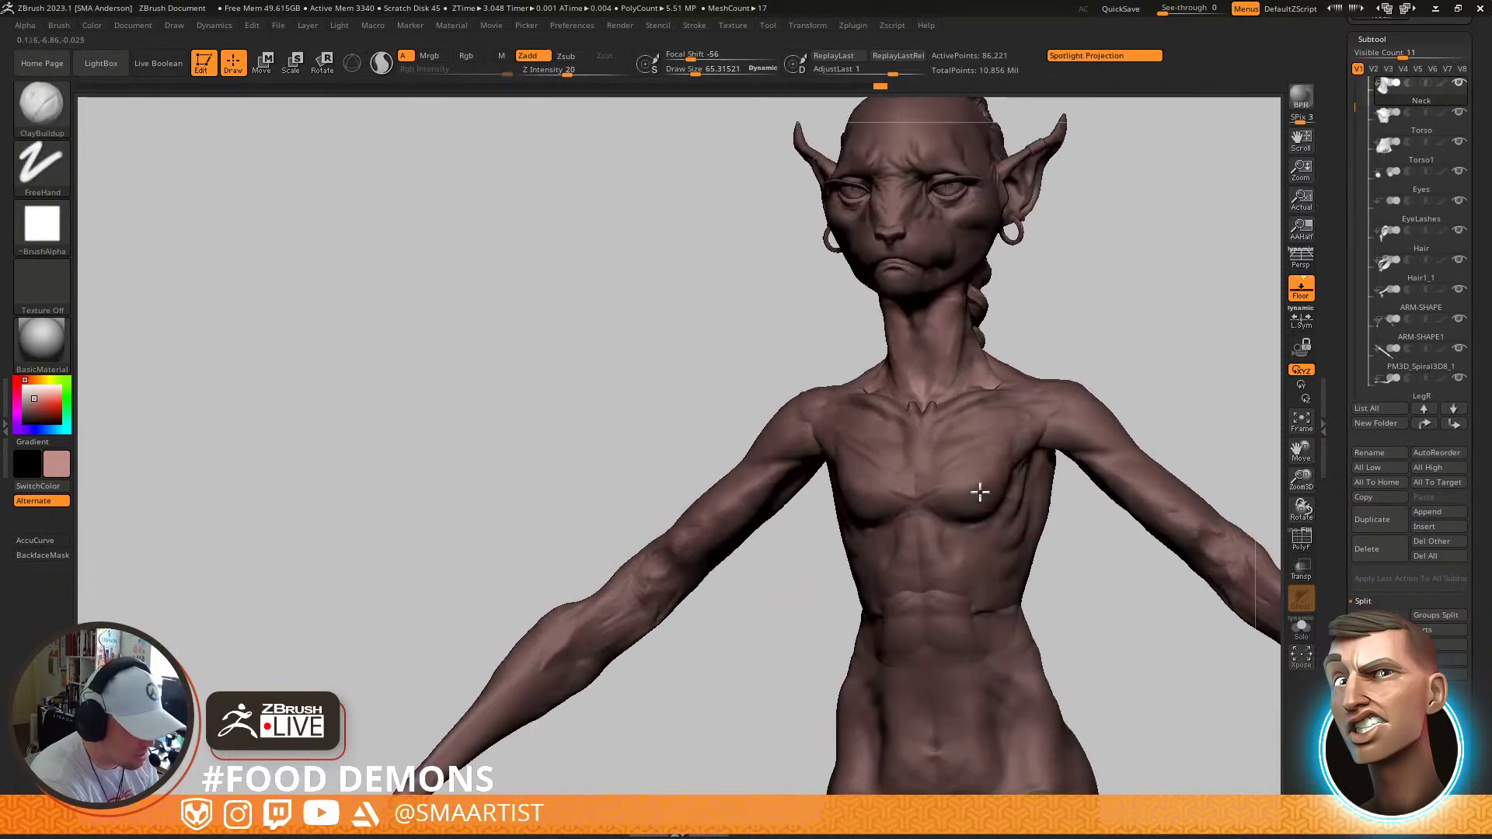
pyautogui.keyDown('alt'); pyautogui.click(1010, 464); pyautogui.keyUp('alt')
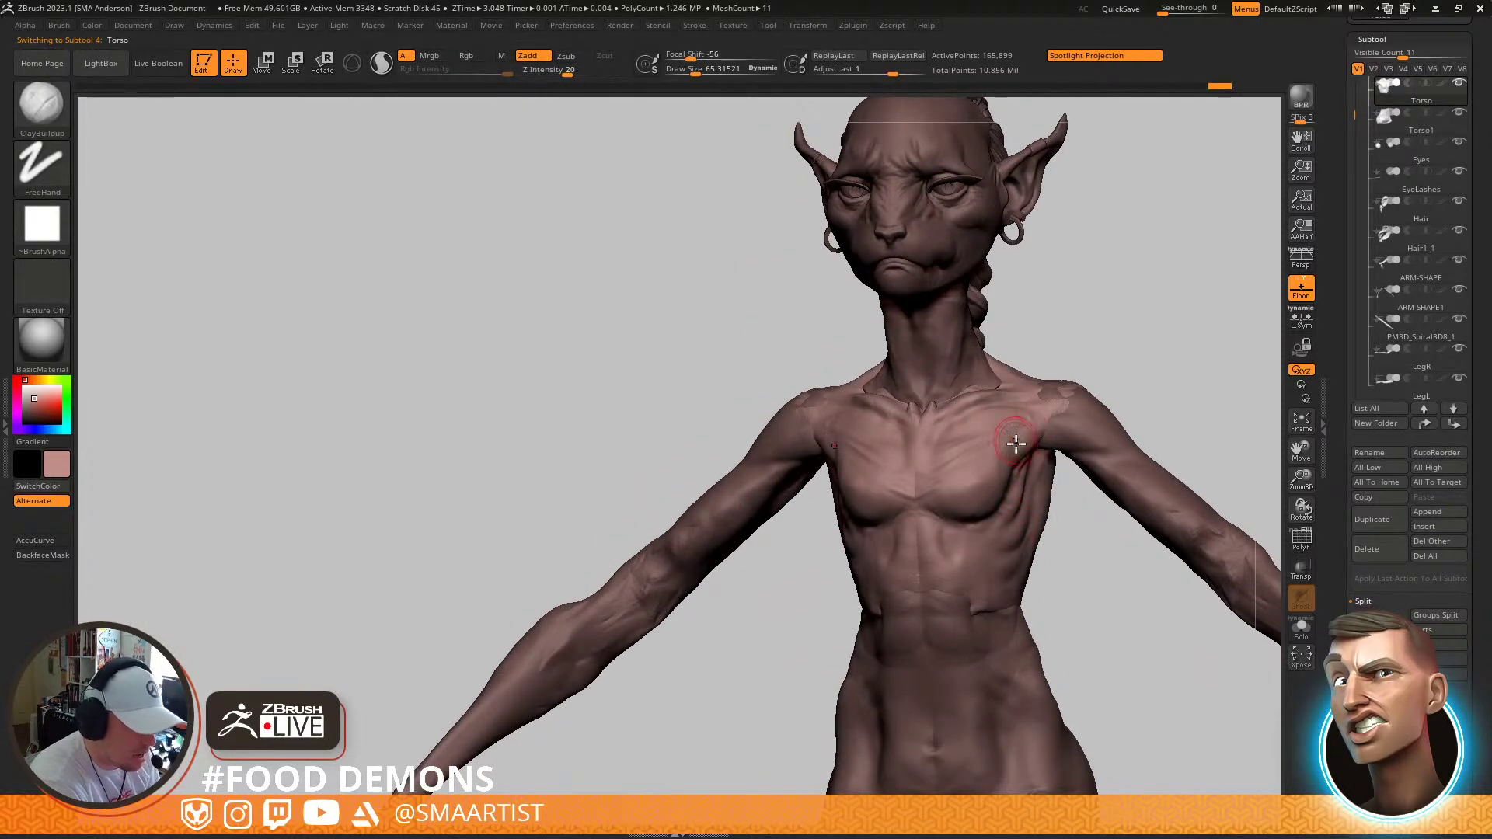
pyautogui.keyDown('alt'); pyautogui.moveTo(1071, 530); pyautogui.dragTo(1052, 483); pyautogui.keyUp('alt')
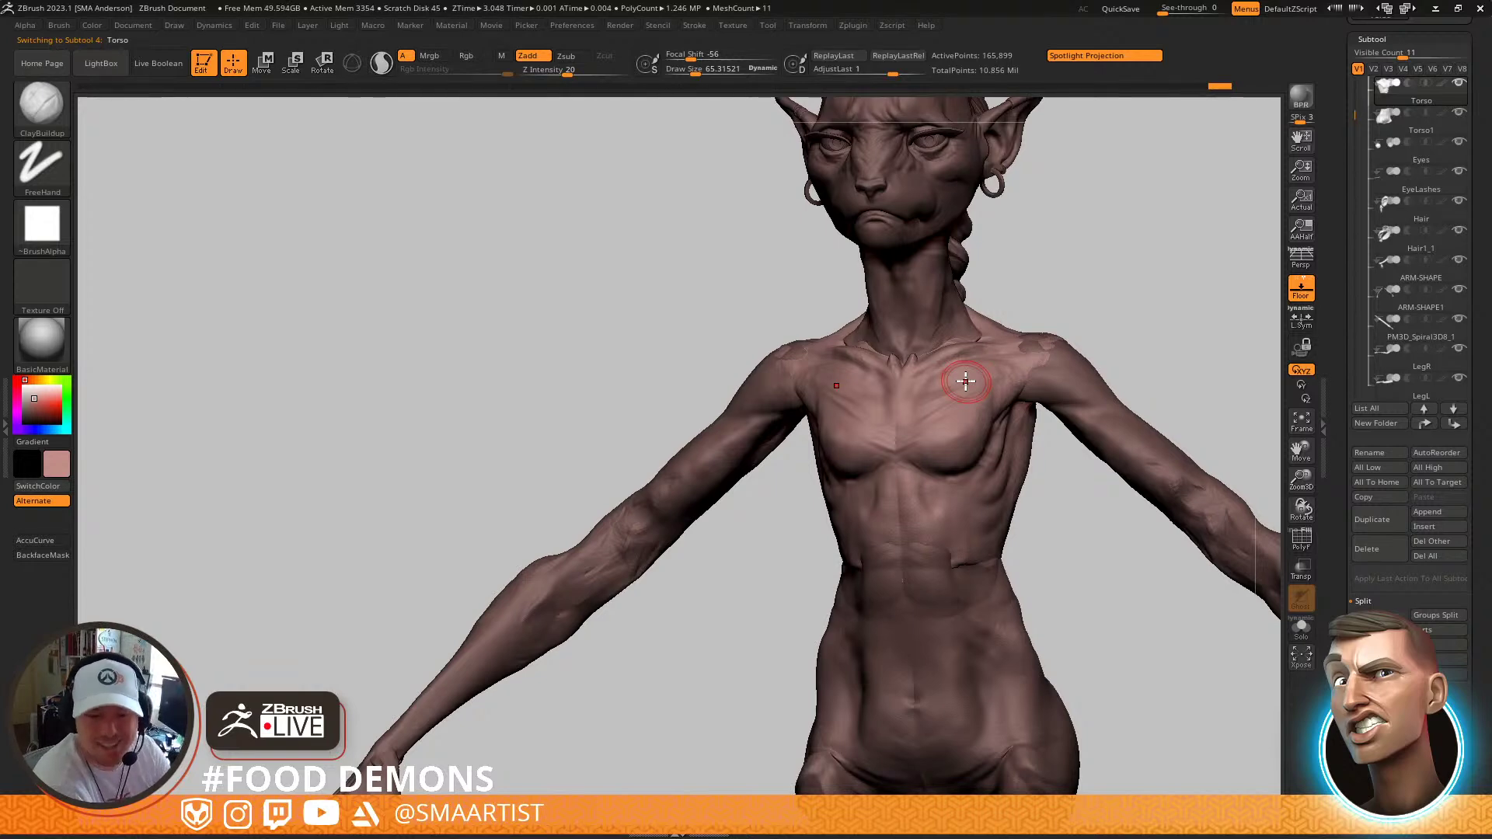
pyautogui.press('b')
pyautogui.press('m')
pyautogui.press('v')
pyautogui.press('s')
pyautogui.moveTo(960, 419)
pyautogui.mouseDown()
pyautogui.moveTo(1008, 420)
pyautogui.moveTo(969, 469)
pyautogui.mouseUp()
pyautogui.moveTo(991, 509)
pyautogui.keyDown('alt'); pyautogui.mouseDown(button='right')
pyautogui.moveTo(1023, 403)
pyautogui.moveTo(1059, 413)
pyautogui.moveTo(1045, 427)
pyautogui.mouseUp(button='right'); pyautogui.keyUp('alt')
pyautogui.press('s')
pyautogui.moveTo(998, 265)
pyautogui.mouseDown()
pyautogui.moveTo(982, 264)
pyautogui.moveTo(995, 279)
pyautogui.moveTo(939, 290)
pyautogui.mouseUp()
pyautogui.press('s')
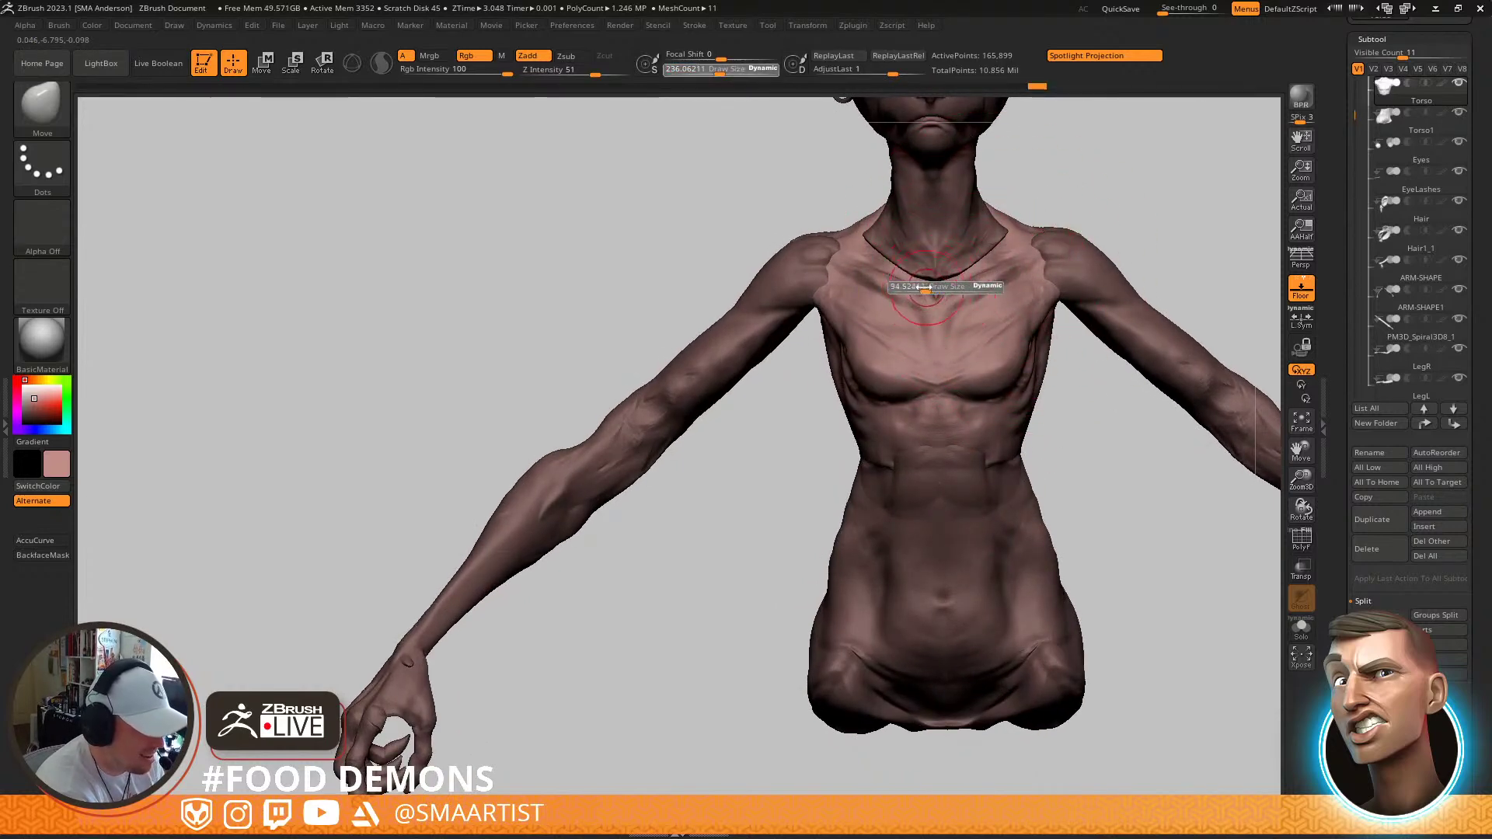
pyautogui.press('shift')
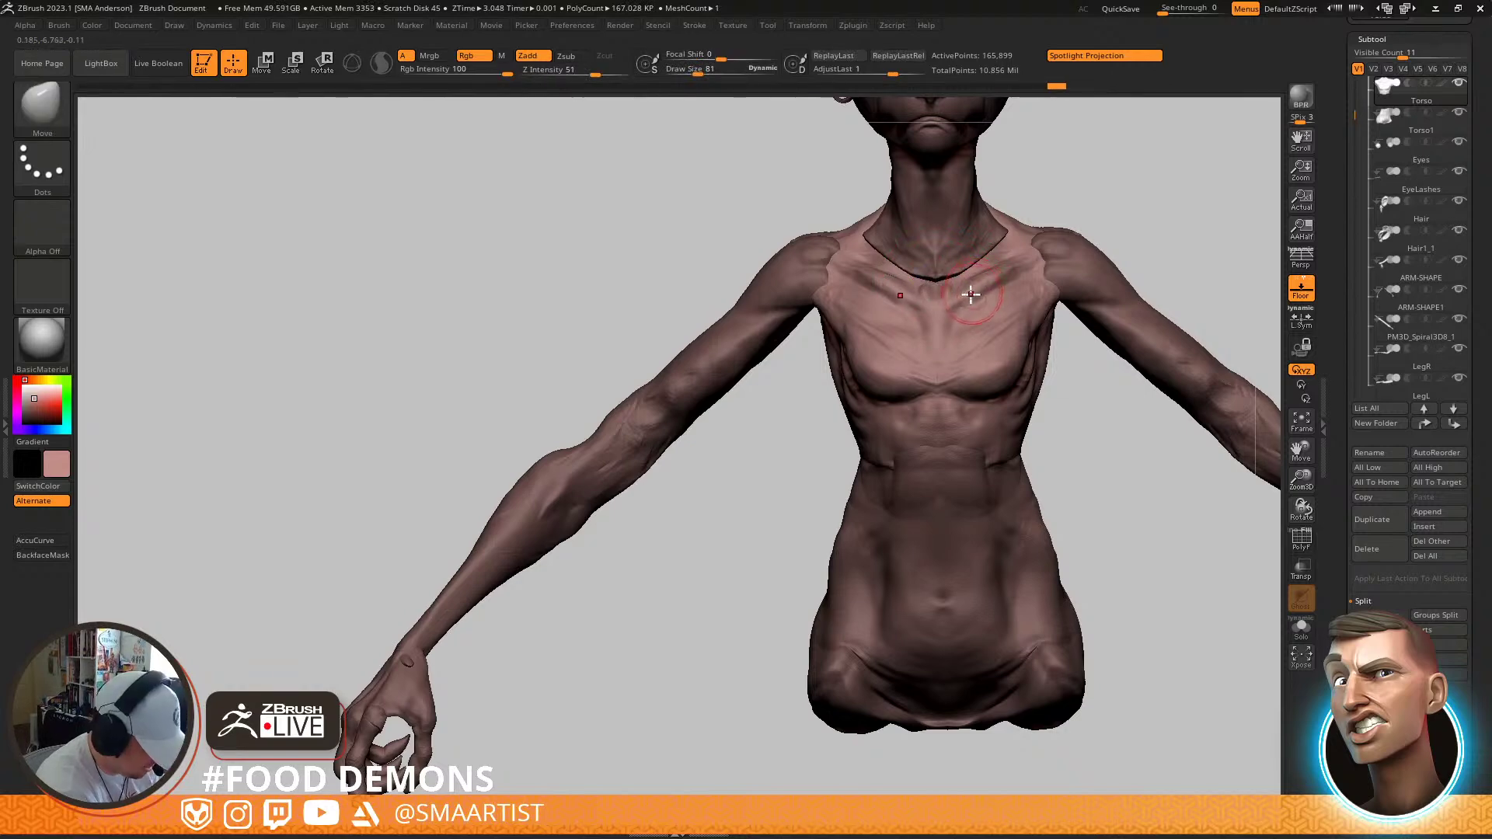
# Sculpt the chest and armpit area with ClayBuildup and smoothing, enlarging the brush to about 135, and undo the last stroke
pyautogui.press('b')
pyautogui.press('c')
pyautogui.press('b')
pyautogui.moveTo(951, 340)
pyautogui.mouseDown(button='right')
pyautogui.moveTo(1025, 330)
pyautogui.moveTo(989, 349)
pyautogui.mouseUp(button='right')
pyautogui.press('shift')
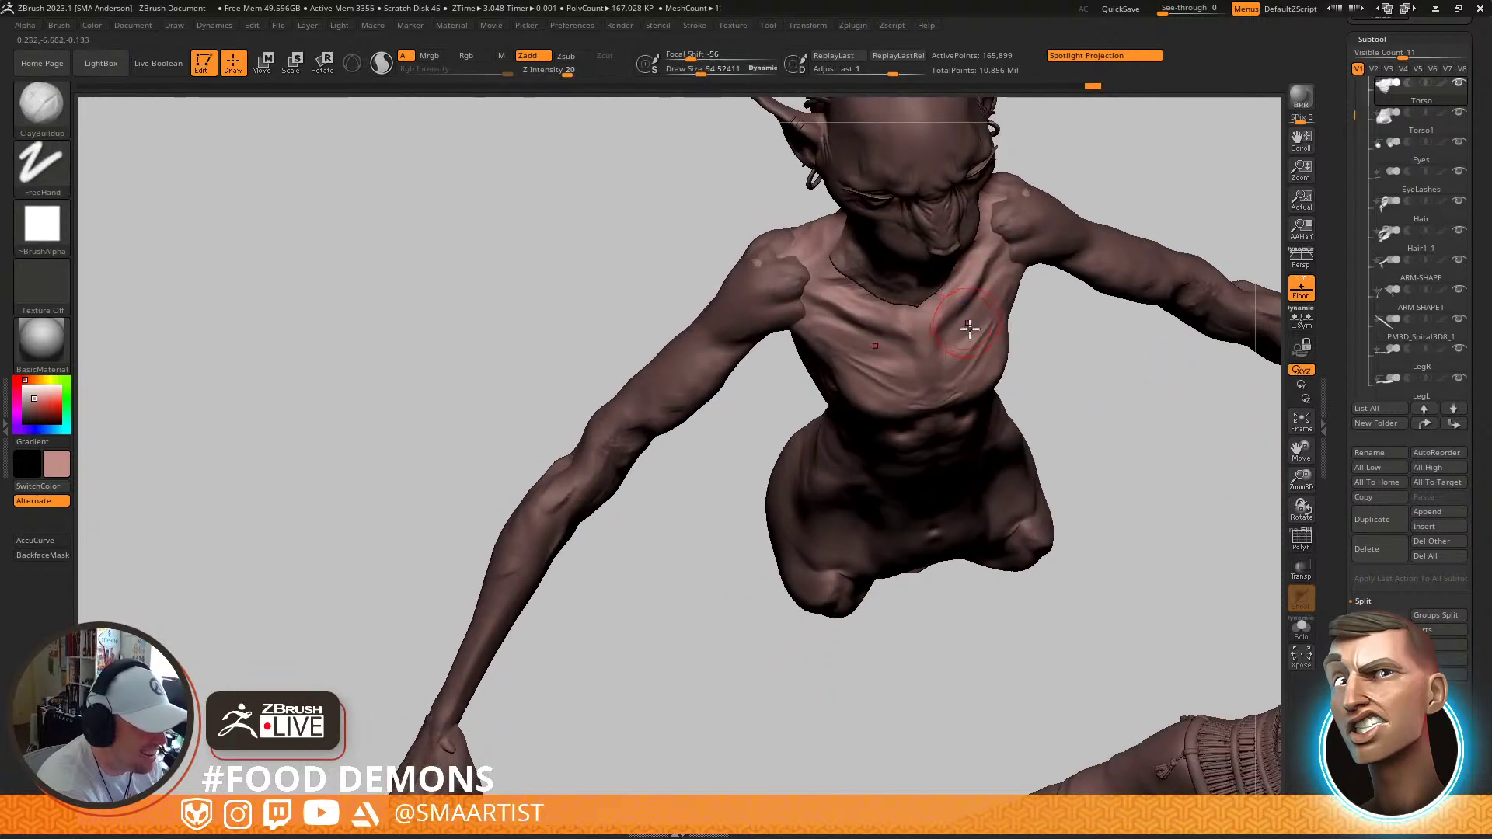
pyautogui.press('s')
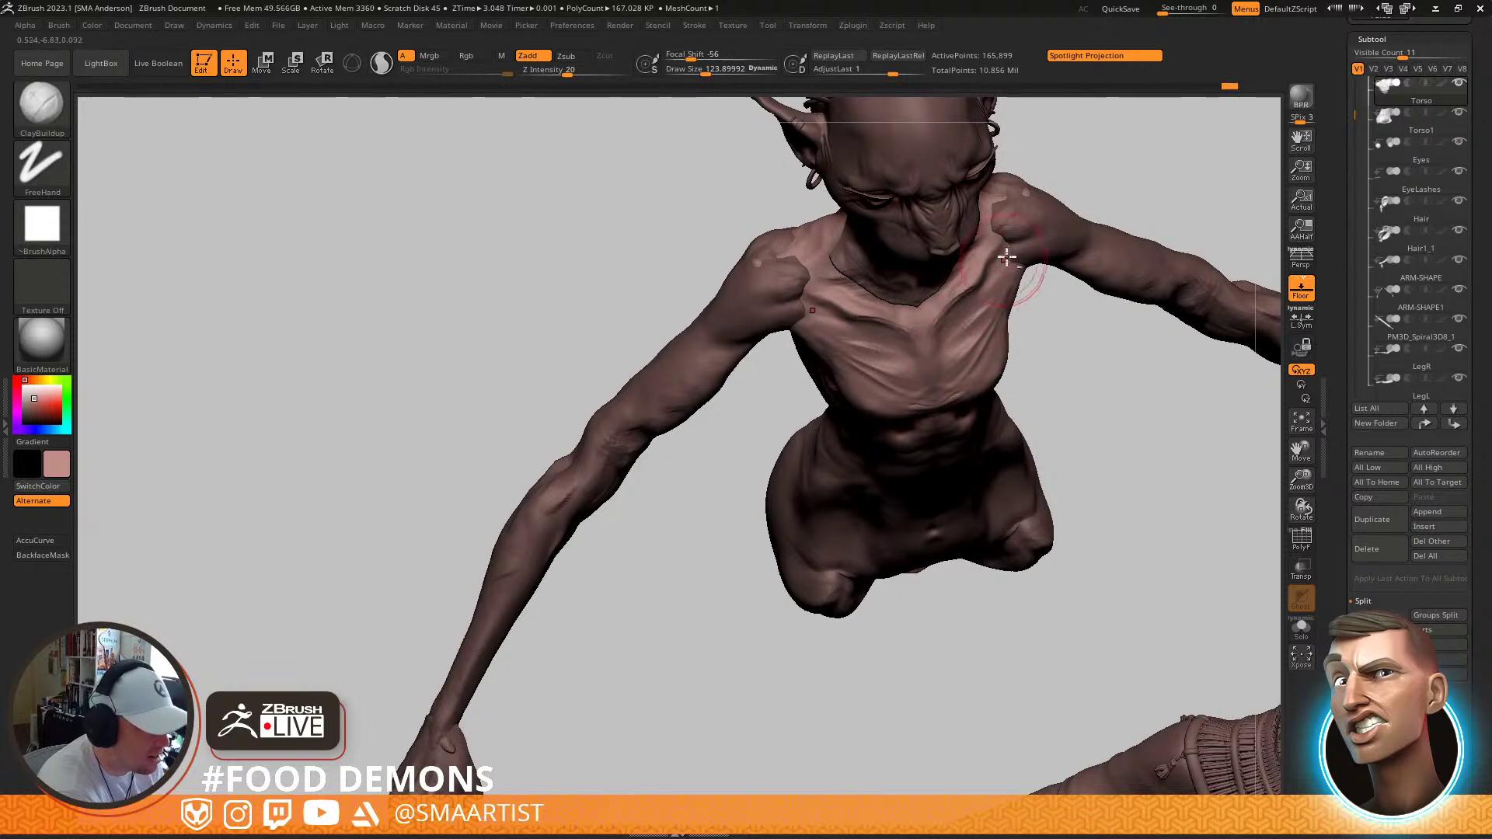
pyautogui.moveTo(999, 298)
pyautogui.mouseDown(button='right')
pyautogui.moveTo(1001, 331)
pyautogui.moveTo(1025, 294)
pyautogui.mouseUp(button='right')
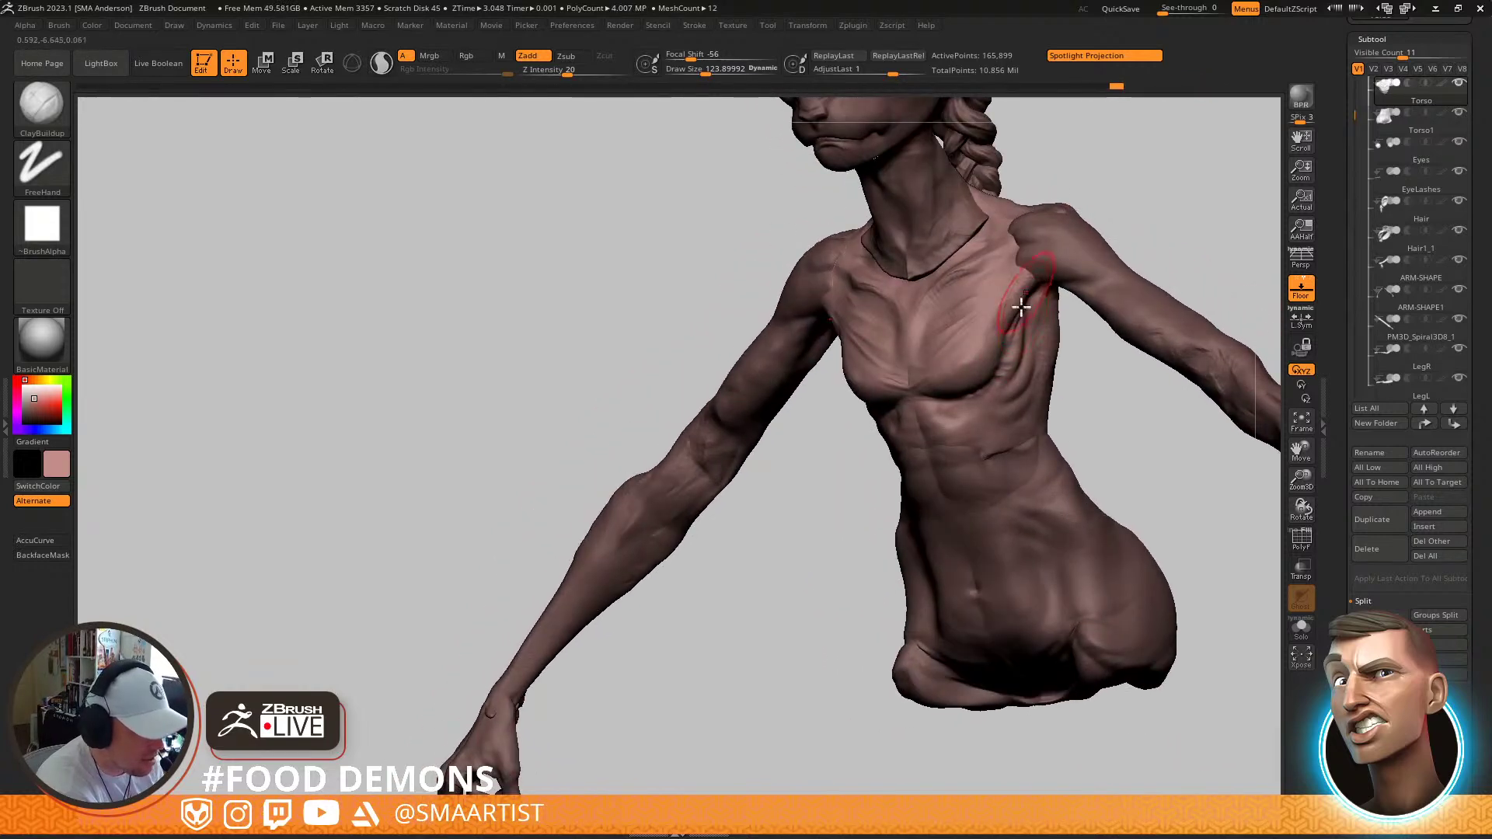
pyautogui.moveTo(994, 370); pyautogui.dragTo(1011, 312, button='right')
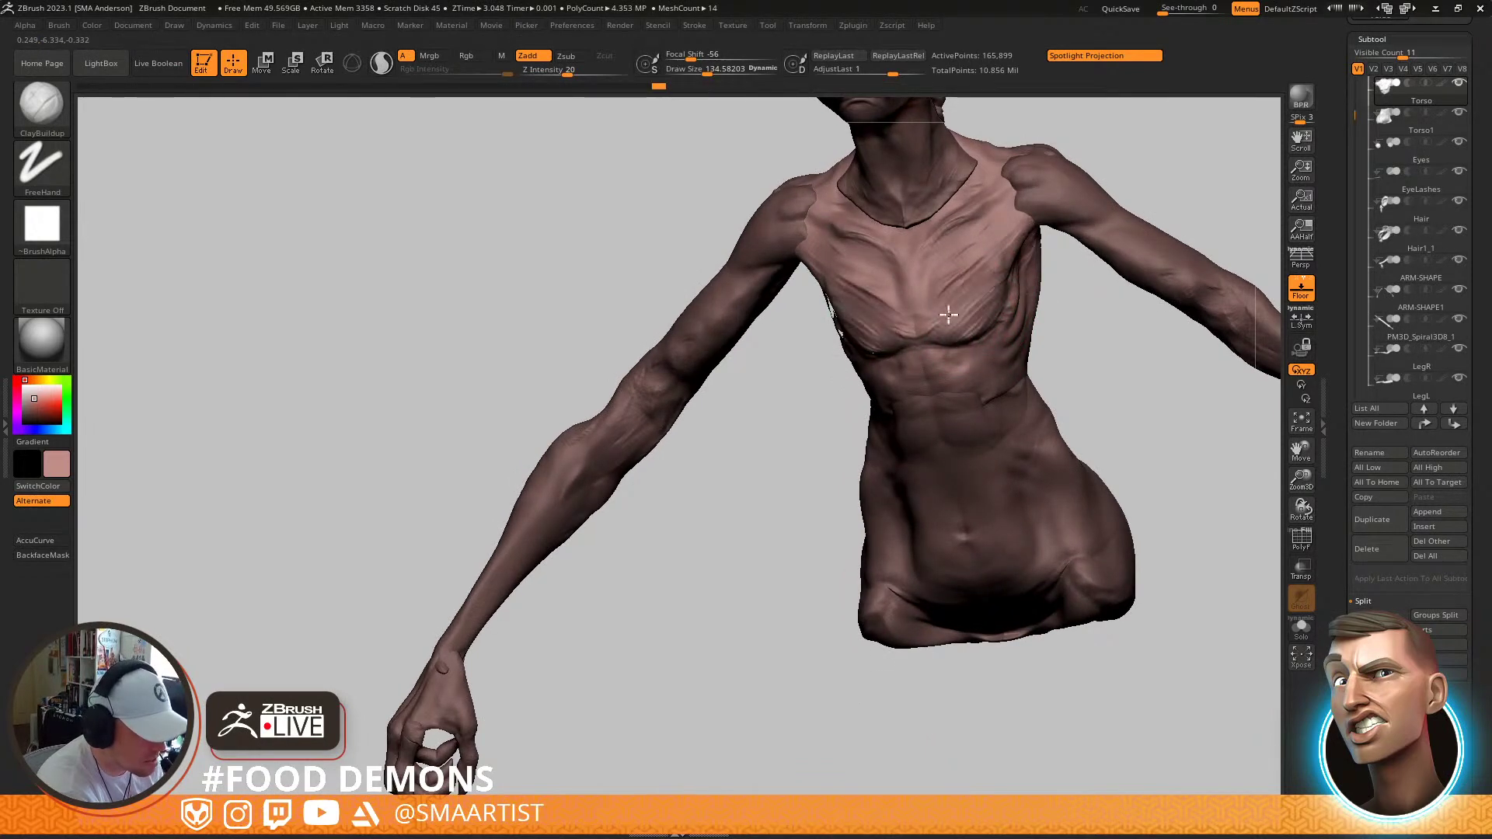
pyautogui.moveTo(1011, 335); pyautogui.dragTo(1042, 347, button='right')
pyautogui.keyDown('ctrl'); pyautogui.moveTo(1042, 347); pyautogui.dragTo(1042, 329, button='right'); pyautogui.keyUp('ctrl')
pyautogui.hotkey('ctrl', 'z')
pyautogui.press('ctrl')
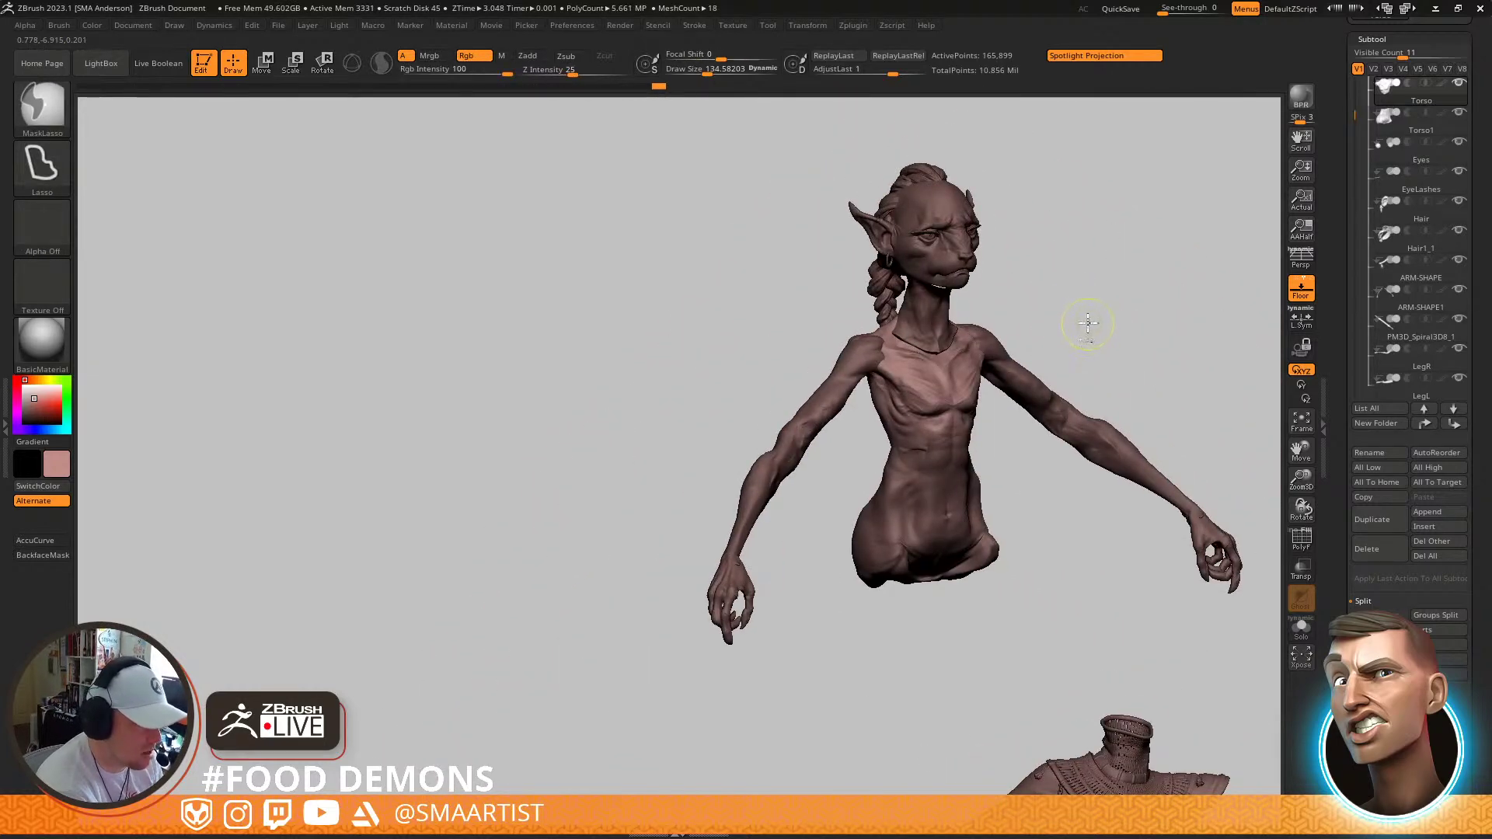
# Fill out the pectorals with ClayBuildup at size about 135 and smooth the chest around the sternum
pyautogui.moveTo(1085, 329)
pyautogui.mouseDown(button='right')
pyautogui.moveTo(972, 401)
pyautogui.moveTo(976, 429)
pyautogui.moveTo(986, 391)
pyautogui.moveTo(946, 394)
pyautogui.mouseUp(button='right')
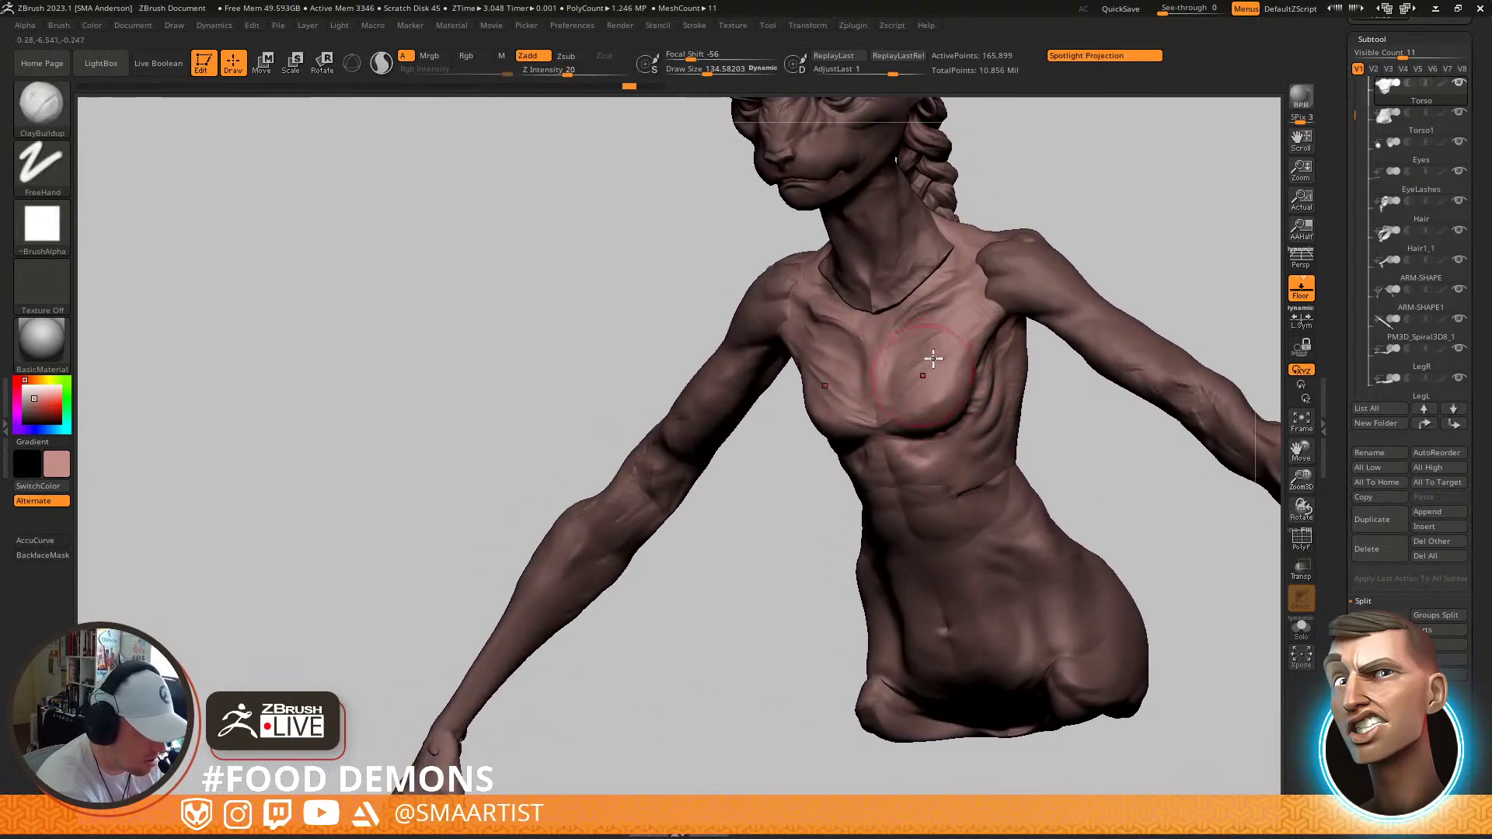
pyautogui.moveTo(937, 368)
pyautogui.mouseDown()
pyautogui.moveTo(906, 398)
pyautogui.moveTo(937, 348)
pyautogui.moveTo(910, 355)
pyautogui.moveTo(944, 383)
pyautogui.moveTo(960, 353)
pyautogui.moveTo(933, 373)
pyautogui.moveTo(949, 368)
pyautogui.mouseUp()
pyautogui.keyDown('shift'); pyautogui.moveTo(892, 424); pyautogui.dragTo(897, 463); pyautogui.keyUp('shift')
pyautogui.moveTo(936, 406); pyautogui.dragTo(995, 435, button='right')
pyautogui.keyDown('shift'); pyautogui.moveTo(933, 327); pyautogui.dragTo(948, 301); pyautogui.keyUp('shift')
# Smooth the back of the torso from the shoulder blades down to the waist seam
pyautogui.keyDown('shift'); pyautogui.moveTo(948, 301); pyautogui.dragTo(894, 272, button='right'); pyautogui.keyUp('shift')
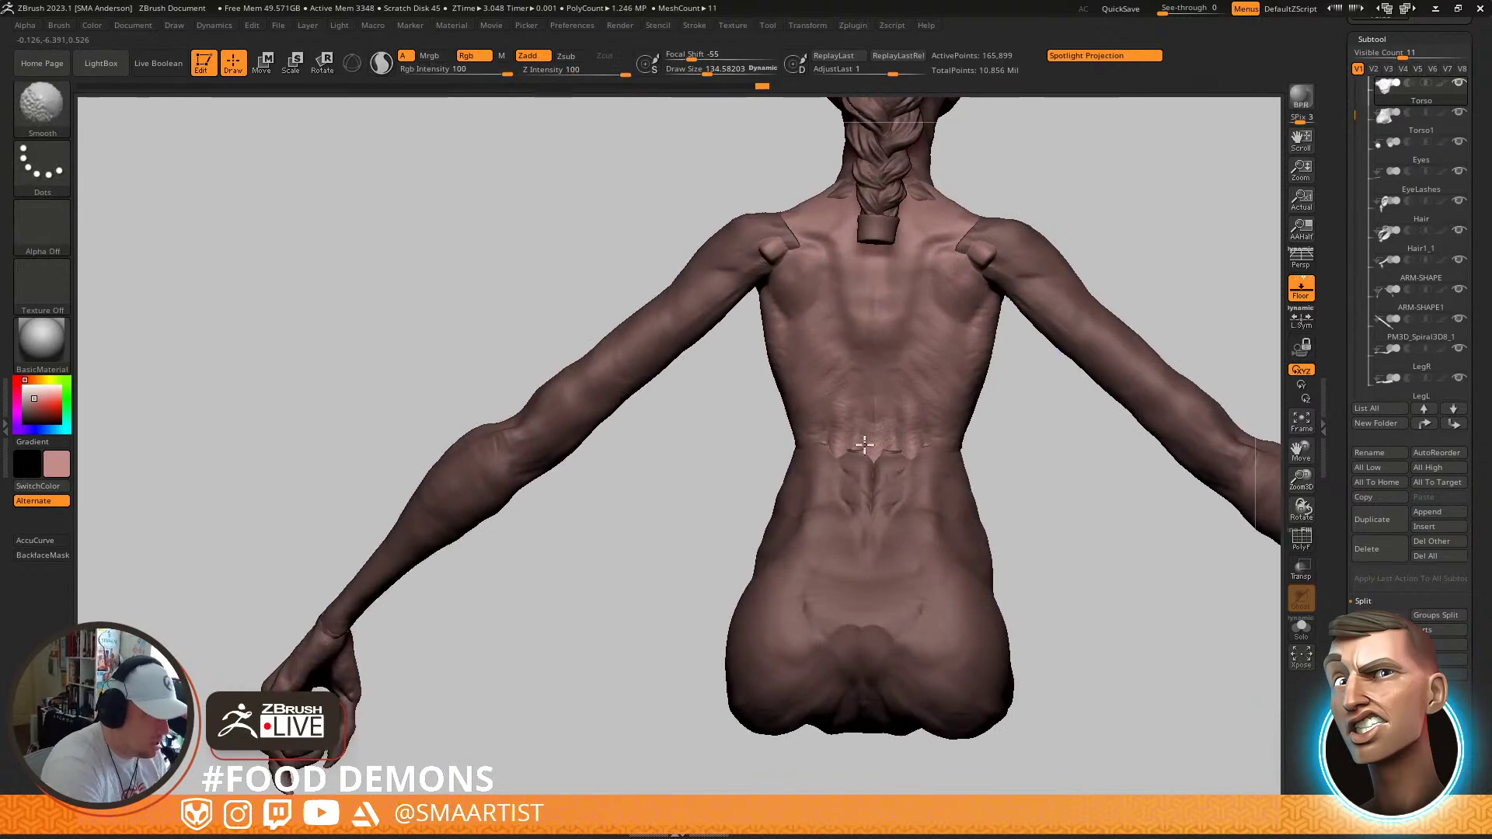
pyautogui.moveTo(949, 472); pyautogui.dragTo(875, 311, button='right')
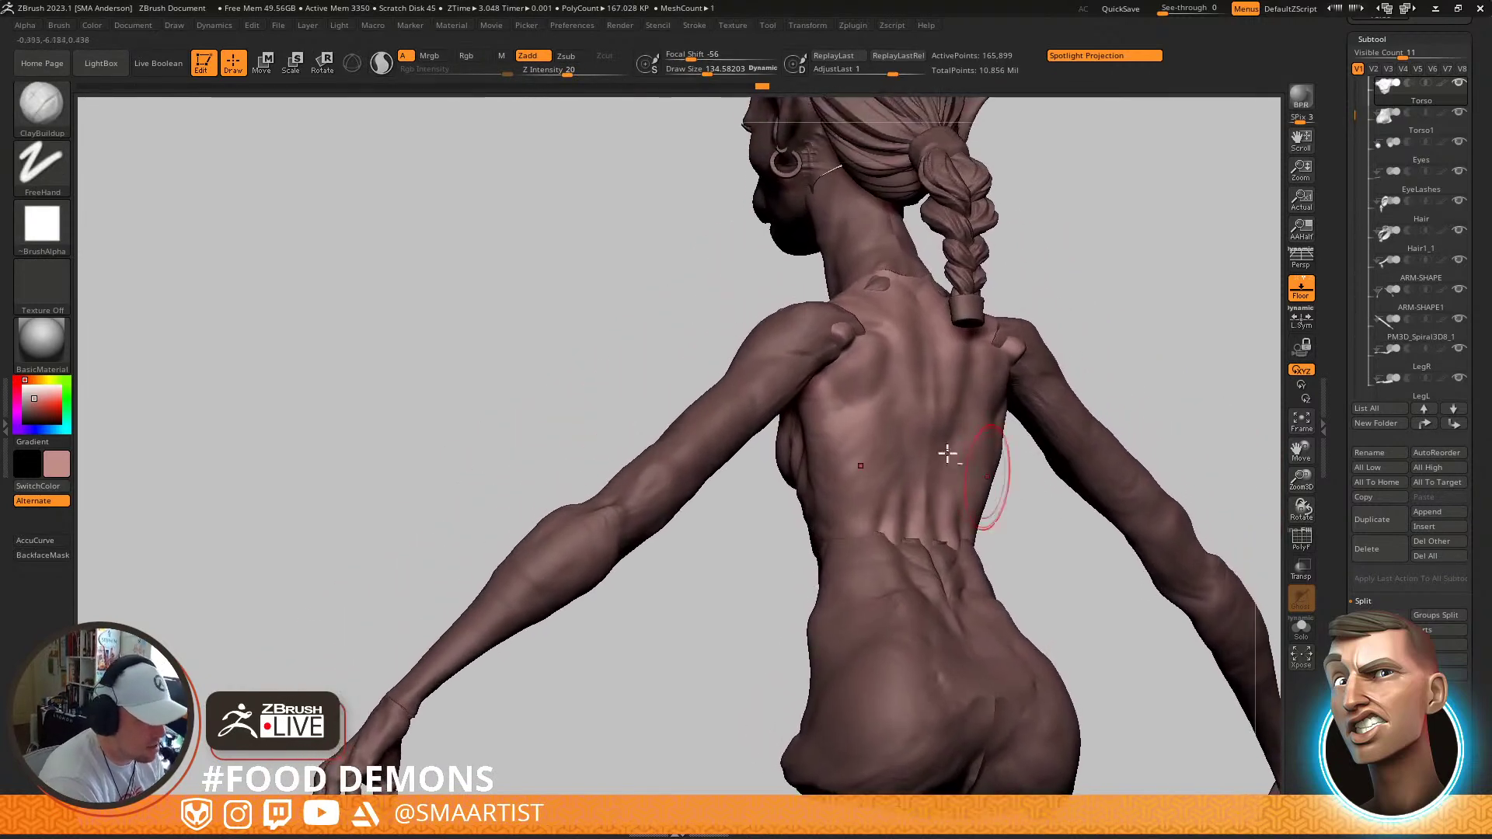
pyautogui.keyDown('shift'); pyautogui.moveTo(909, 278); pyautogui.dragTo(919, 311); pyautogui.keyUp('shift')
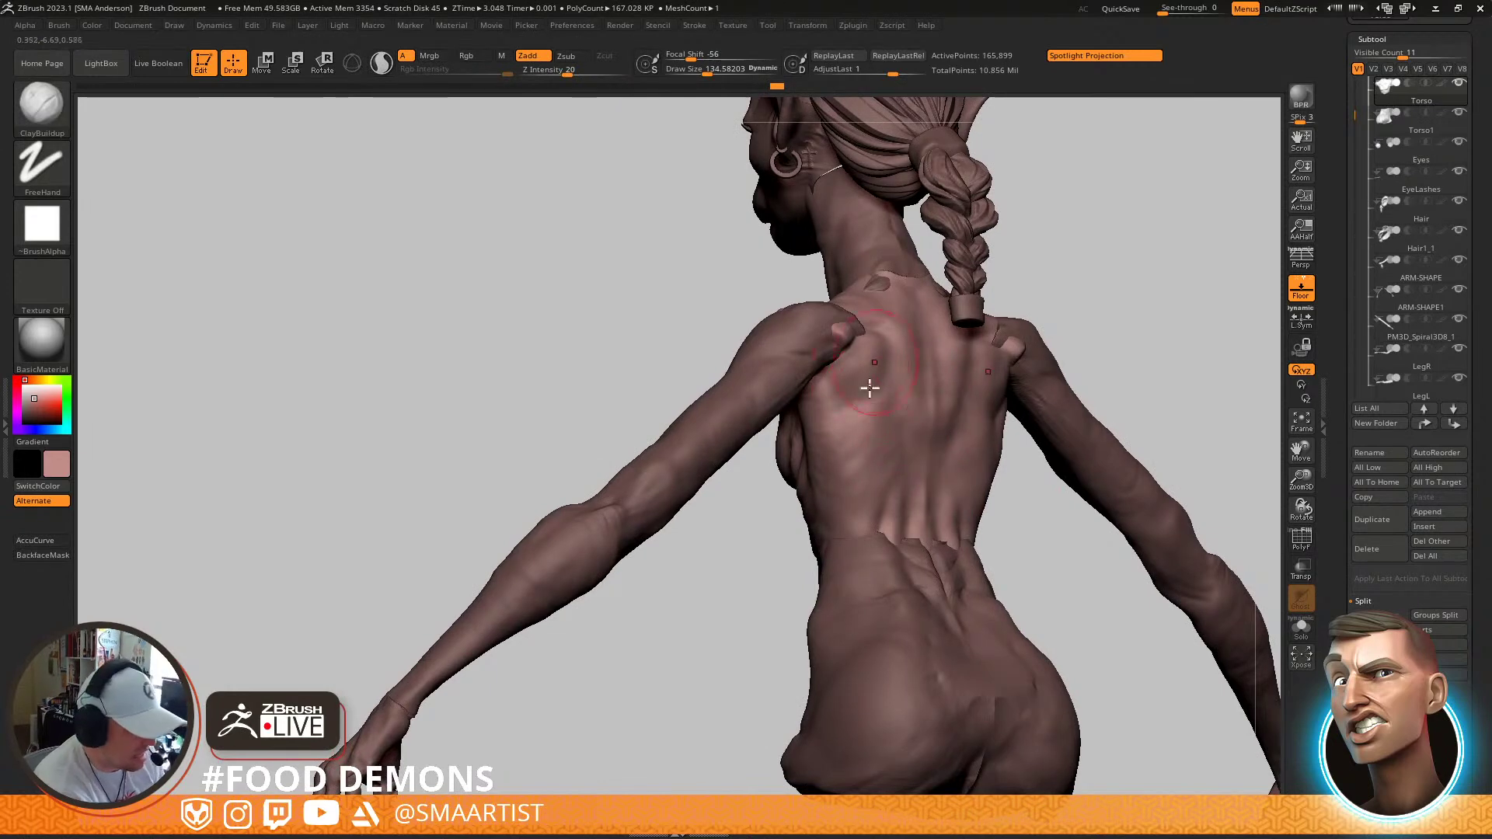
pyautogui.moveTo(890, 394); pyautogui.dragTo(922, 430, button='right')
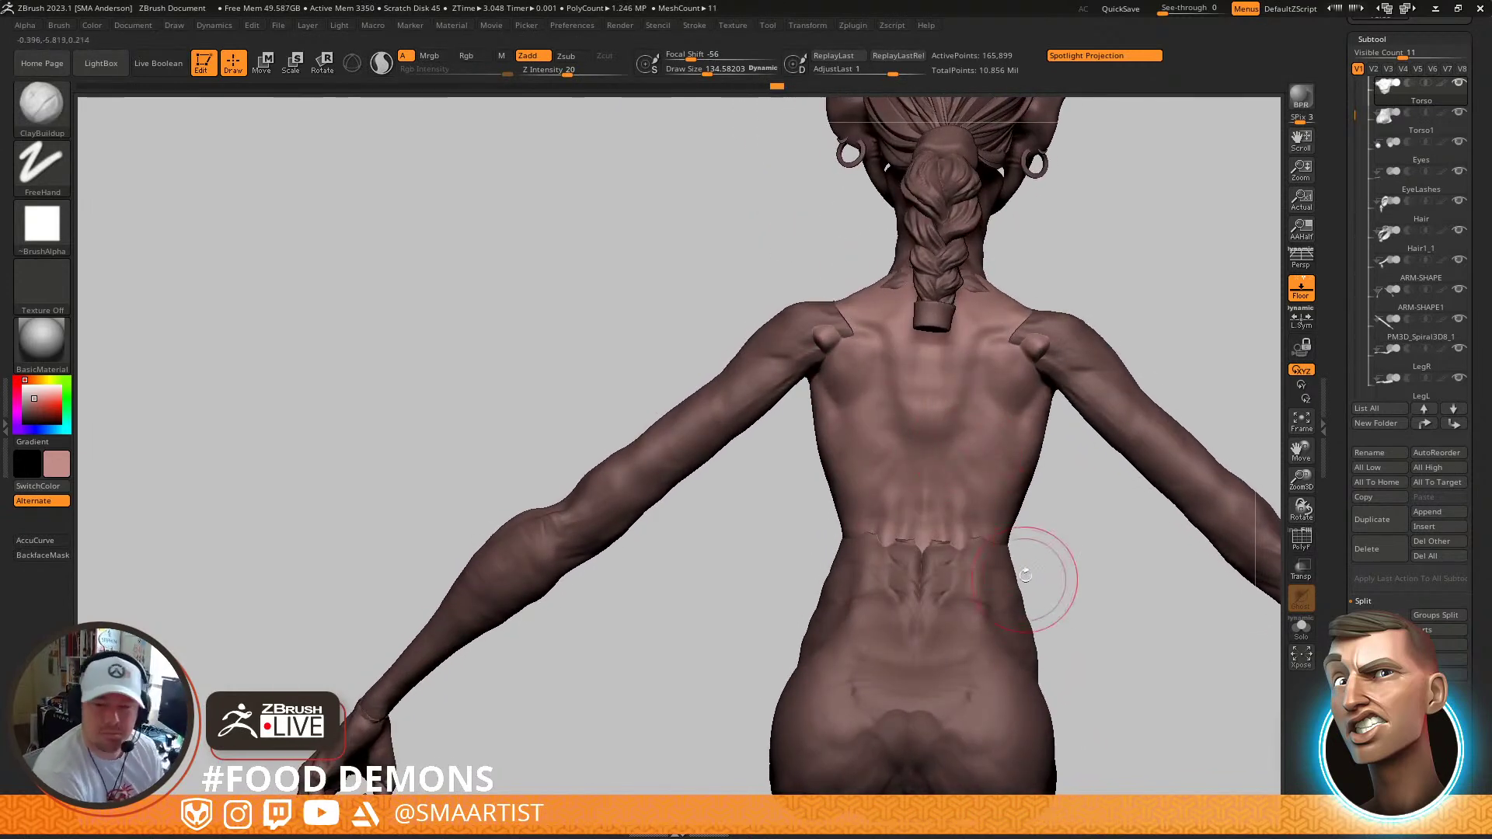
pyautogui.keyDown('alt'); pyautogui.moveTo(1052, 544); pyautogui.dragTo(1127, 529, button='right'); pyautogui.keyUp('alt')
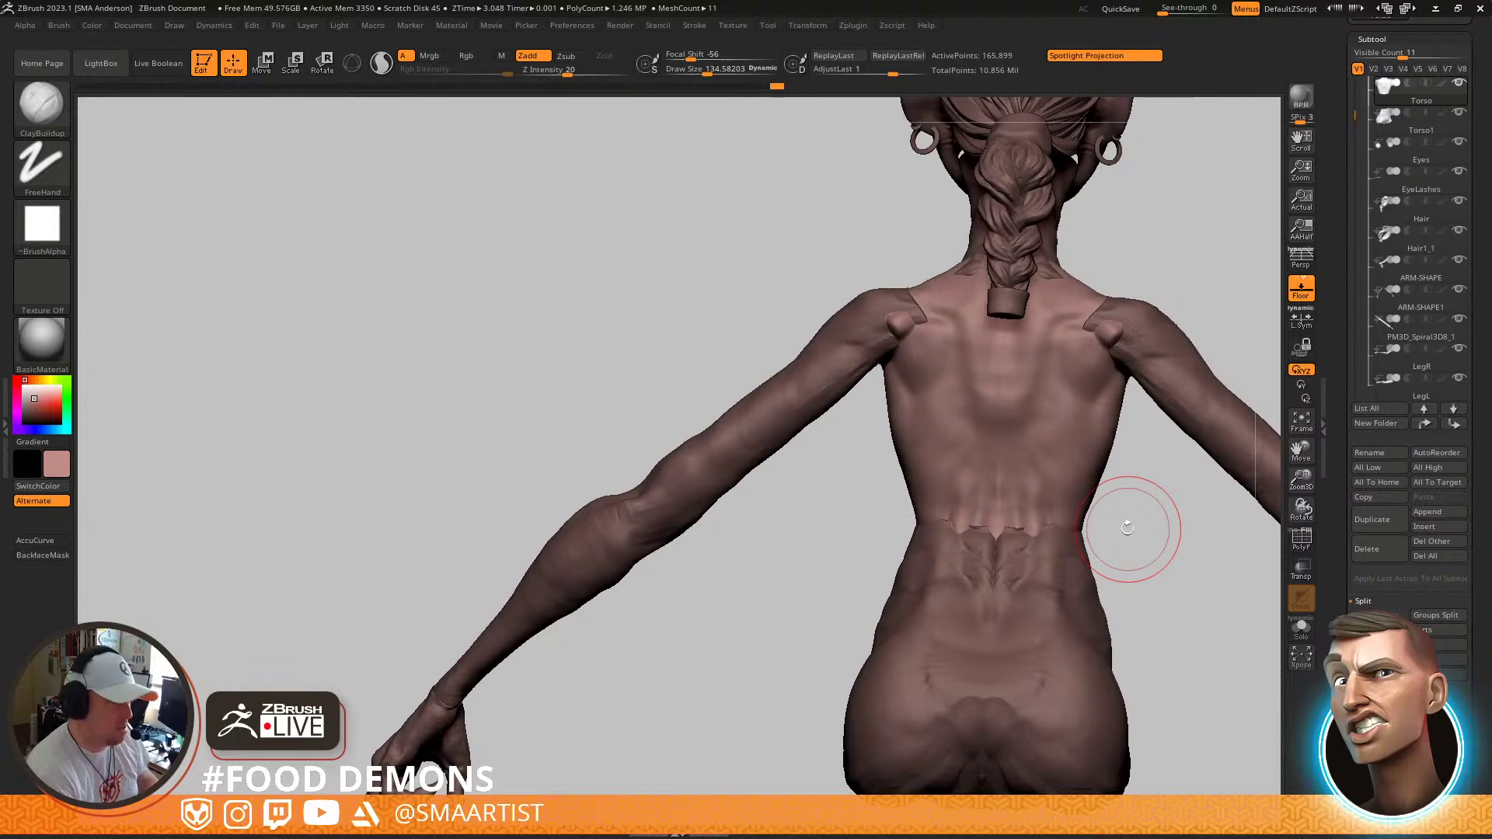
# Build up the middle and lower back along the spine with ClayBuildup, and smooth over the strokes
pyautogui.moveTo(1132, 493); pyautogui.dragTo(993, 432, button='right')
pyautogui.press('shift')
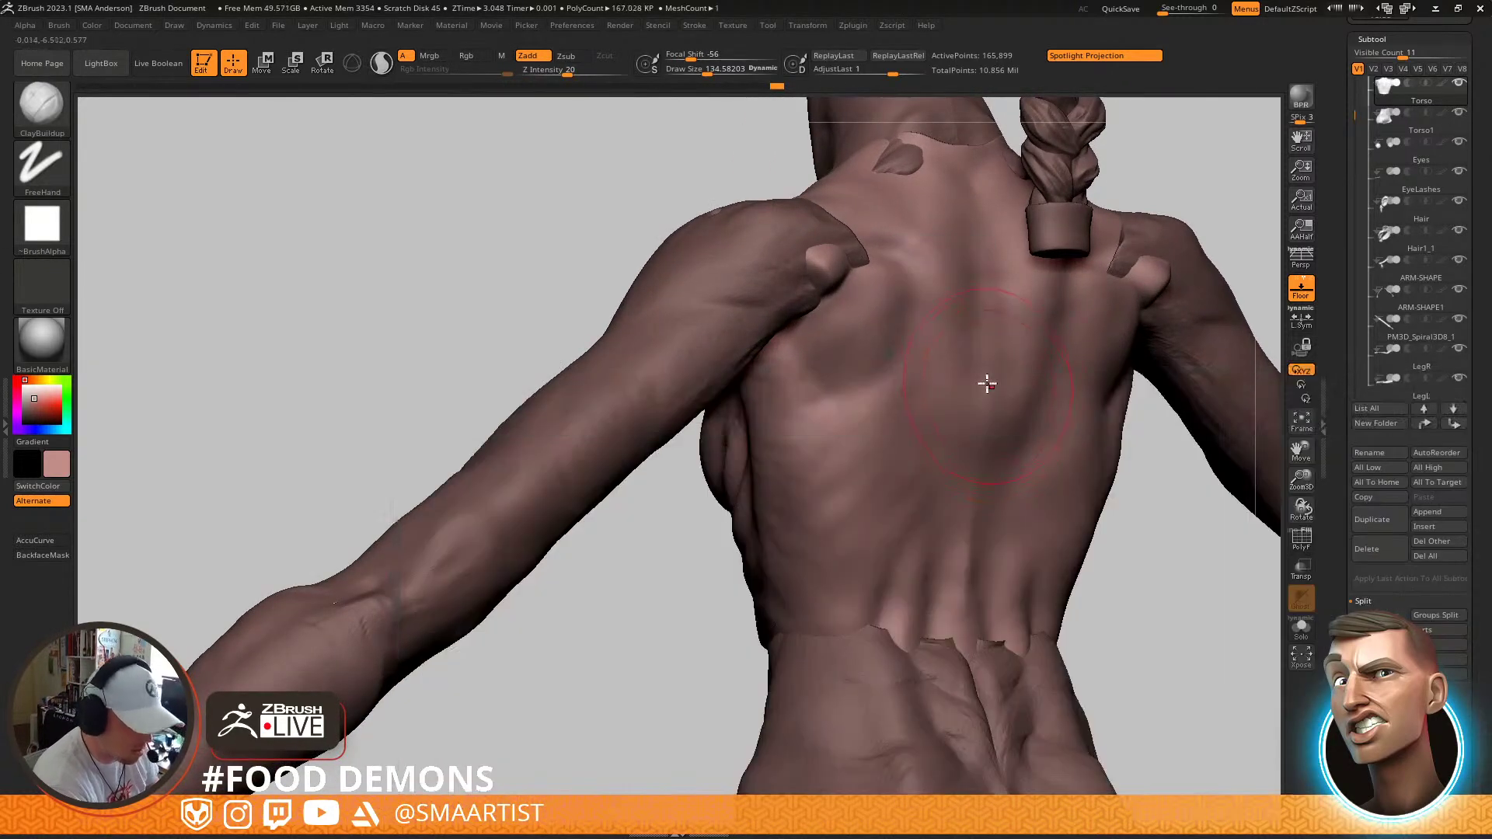
pyautogui.moveTo(966, 374)
pyautogui.mouseDown()
pyautogui.moveTo(962, 347)
pyautogui.moveTo(949, 422)
pyautogui.moveTo(972, 440)
pyautogui.moveTo(979, 370)
pyautogui.moveTo(972, 456)
pyautogui.moveTo(979, 426)
pyautogui.mouseUp()
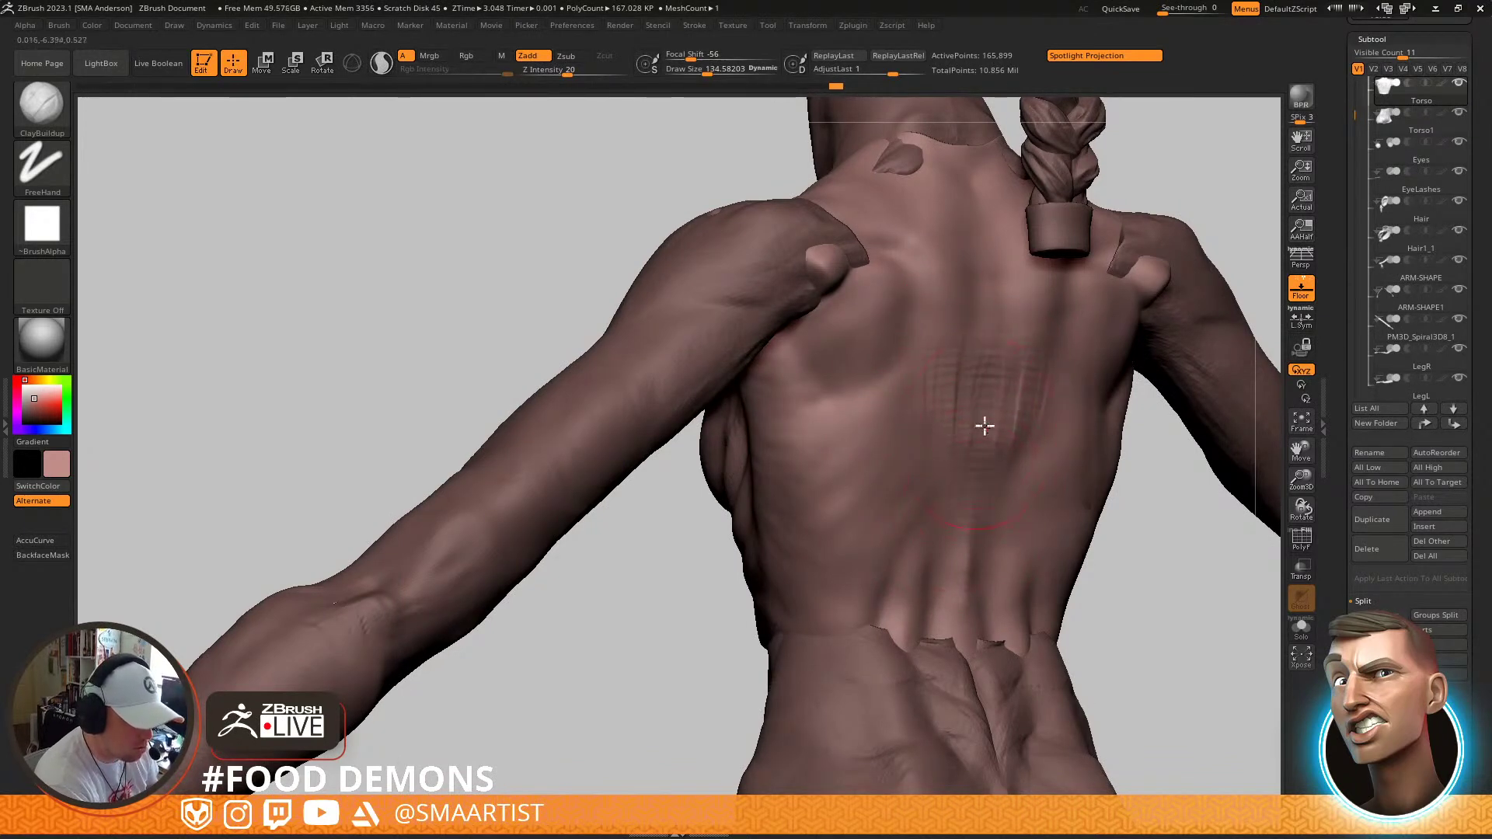
pyautogui.moveTo(979, 427); pyautogui.dragTo(963, 430, button='right')
pyautogui.moveTo(927, 460)
pyautogui.mouseDown()
pyautogui.moveTo(932, 439)
pyautogui.moveTo(958, 451)
pyautogui.moveTo(949, 465)
pyautogui.mouseUp()
pyautogui.moveTo(915, 618)
pyautogui.mouseDown()
pyautogui.moveTo(863, 543)
pyautogui.moveTo(888, 526)
pyautogui.moveTo(946, 638)
pyautogui.moveTo(946, 626)
pyautogui.moveTo(939, 653)
pyautogui.moveTo(953, 646)
pyautogui.mouseUp()
pyautogui.moveTo(872, 522)
pyautogui.keyDown('shift'); pyautogui.mouseDown()
pyautogui.moveTo(892, 568)
pyautogui.moveTo(939, 500)
pyautogui.moveTo(952, 519)
pyautogui.mouseUp(); pyautogui.keyUp('shift')
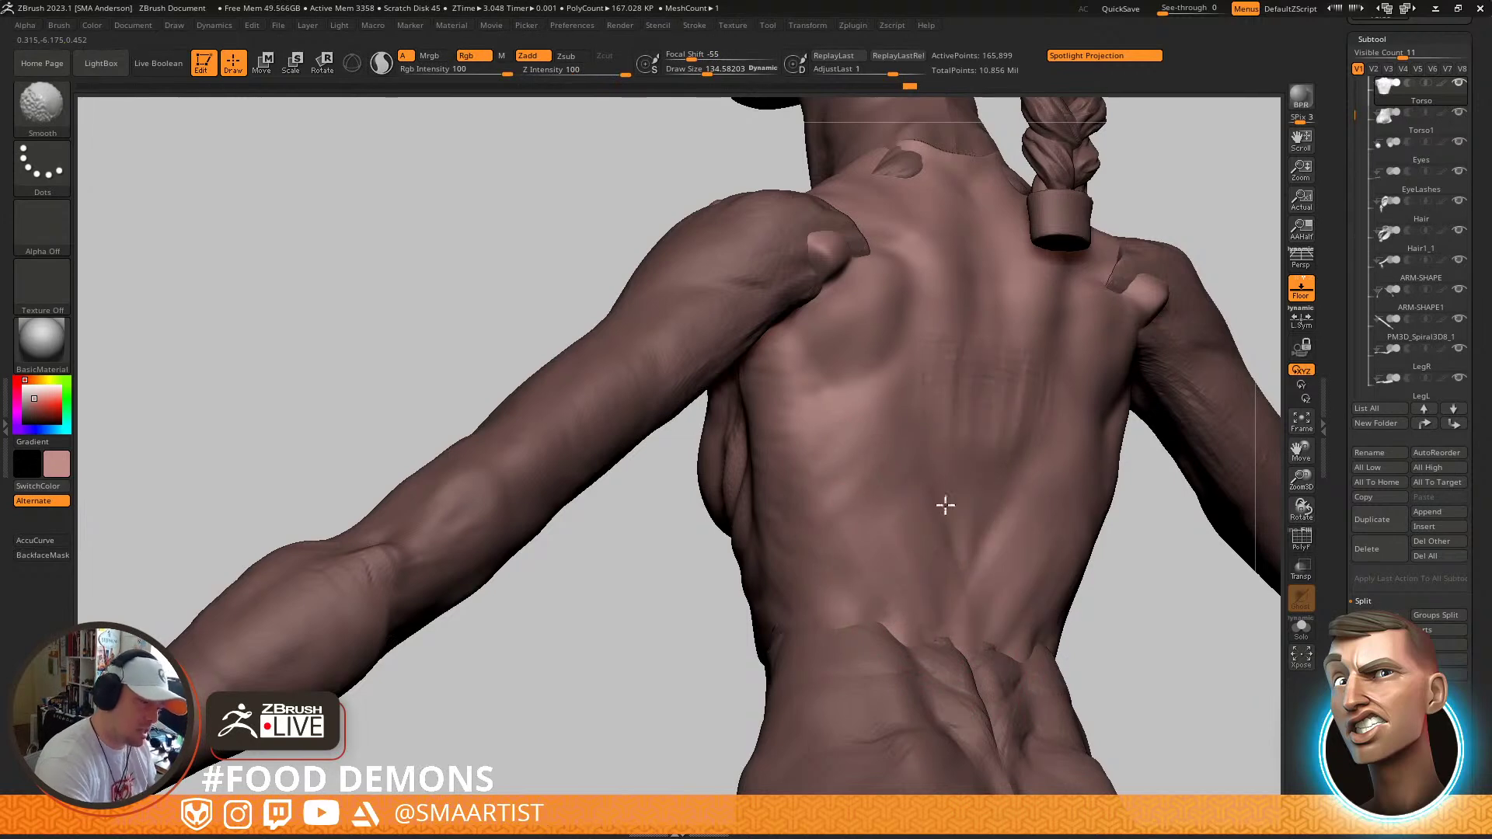
pyautogui.keyDown('shift'); pyautogui.moveTo(978, 432); pyautogui.dragTo(1073, 548); pyautogui.keyUp('shift')
# Sculpt the long muscles beside the spine with ClayBuildup strokes at a brush size of about 95
pyautogui.keyDown('ctrl'); pyautogui.moveTo(1092, 543); pyautogui.dragTo(916, 447, button='right'); pyautogui.keyUp('ctrl')
pyautogui.keyDown('ctrl'); pyautogui.moveTo(917, 447); pyautogui.dragTo(901, 482, button='right'); pyautogui.keyUp('ctrl')
pyautogui.press('s')
pyautogui.moveTo(873, 447); pyautogui.dragTo(864, 446)
pyautogui.moveTo(878, 367)
pyautogui.mouseDown()
pyautogui.moveTo(832, 514)
pyautogui.moveTo(845, 509)
pyautogui.mouseUp()
pyautogui.moveTo(885, 396); pyautogui.dragTo(852, 513)
pyautogui.moveTo(881, 435); pyautogui.dragTo(859, 522)
pyautogui.moveTo(900, 441); pyautogui.dragTo(882, 530)
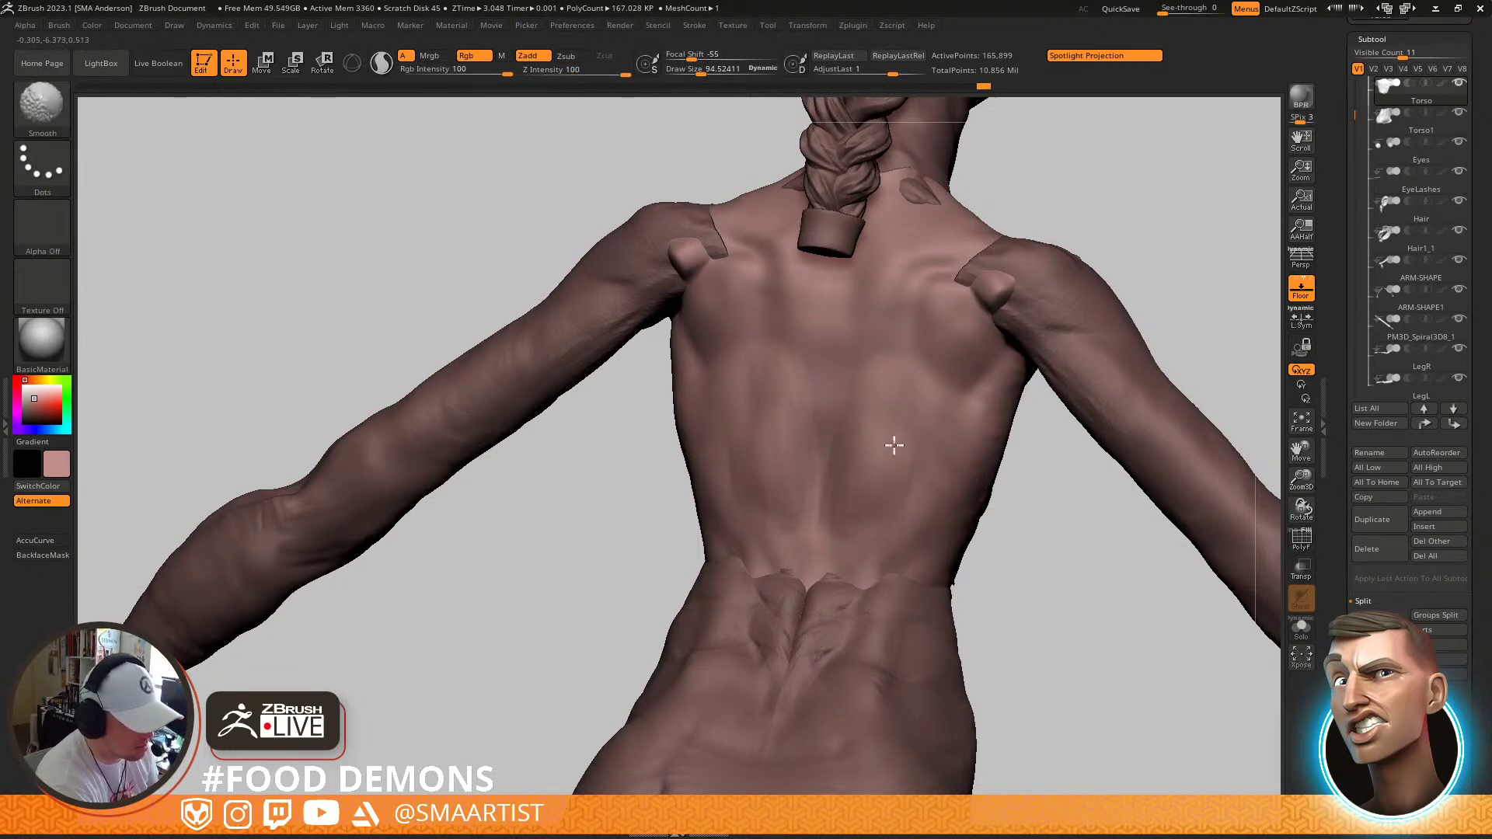
# Add volume to the back below the shoulder blade with ClayBuildup and smooth it into the ribs
pyautogui.moveTo(979, 456)
pyautogui.mouseDown(button='right')
pyautogui.moveTo(946, 410)
pyautogui.moveTo(920, 417)
pyautogui.mouseUp(button='right')
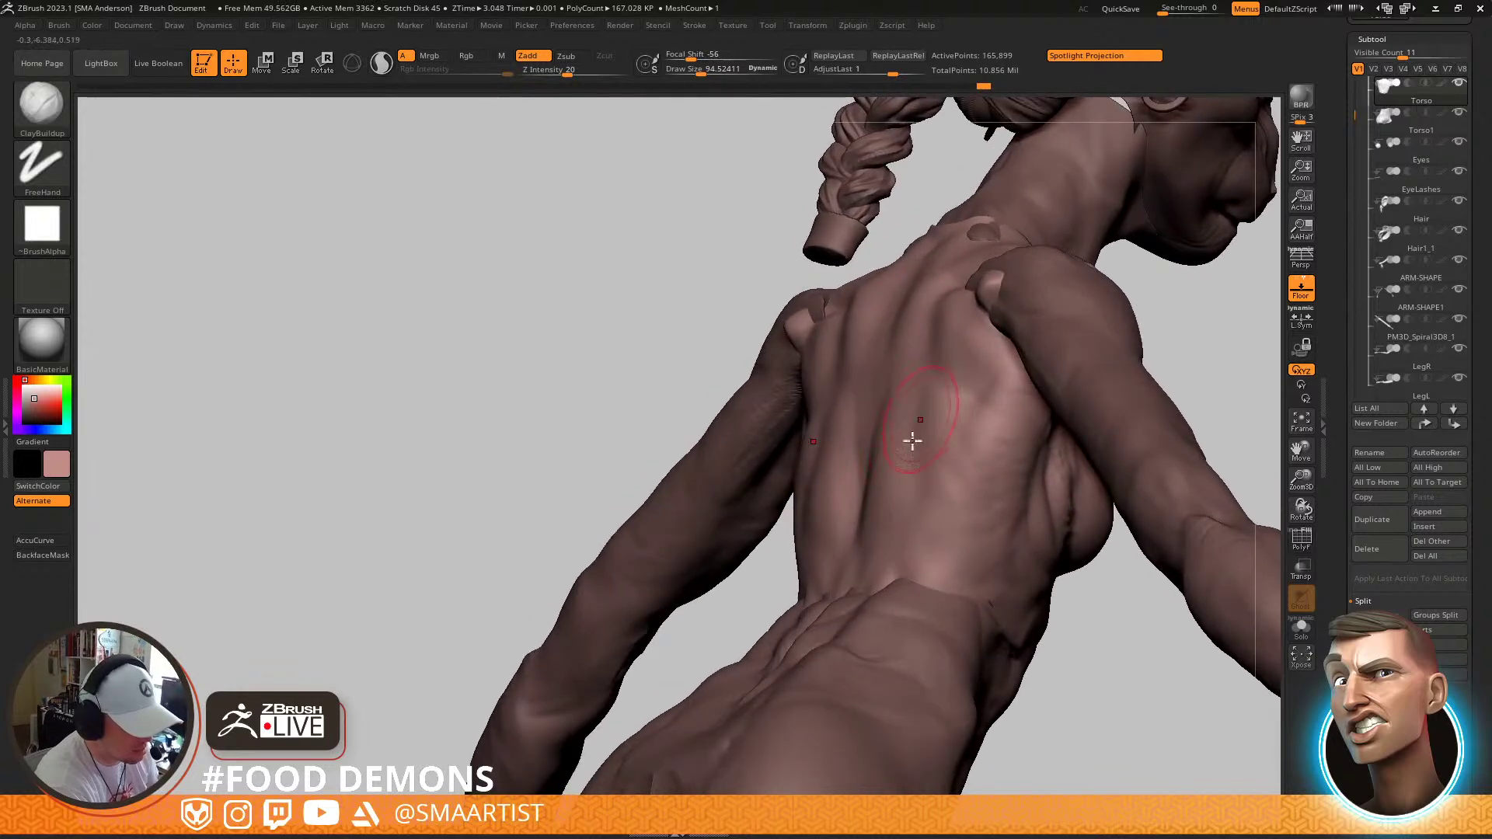
pyautogui.moveTo(926, 464); pyautogui.dragTo(911, 522)
pyautogui.moveTo(897, 470); pyautogui.dragTo(931, 440)
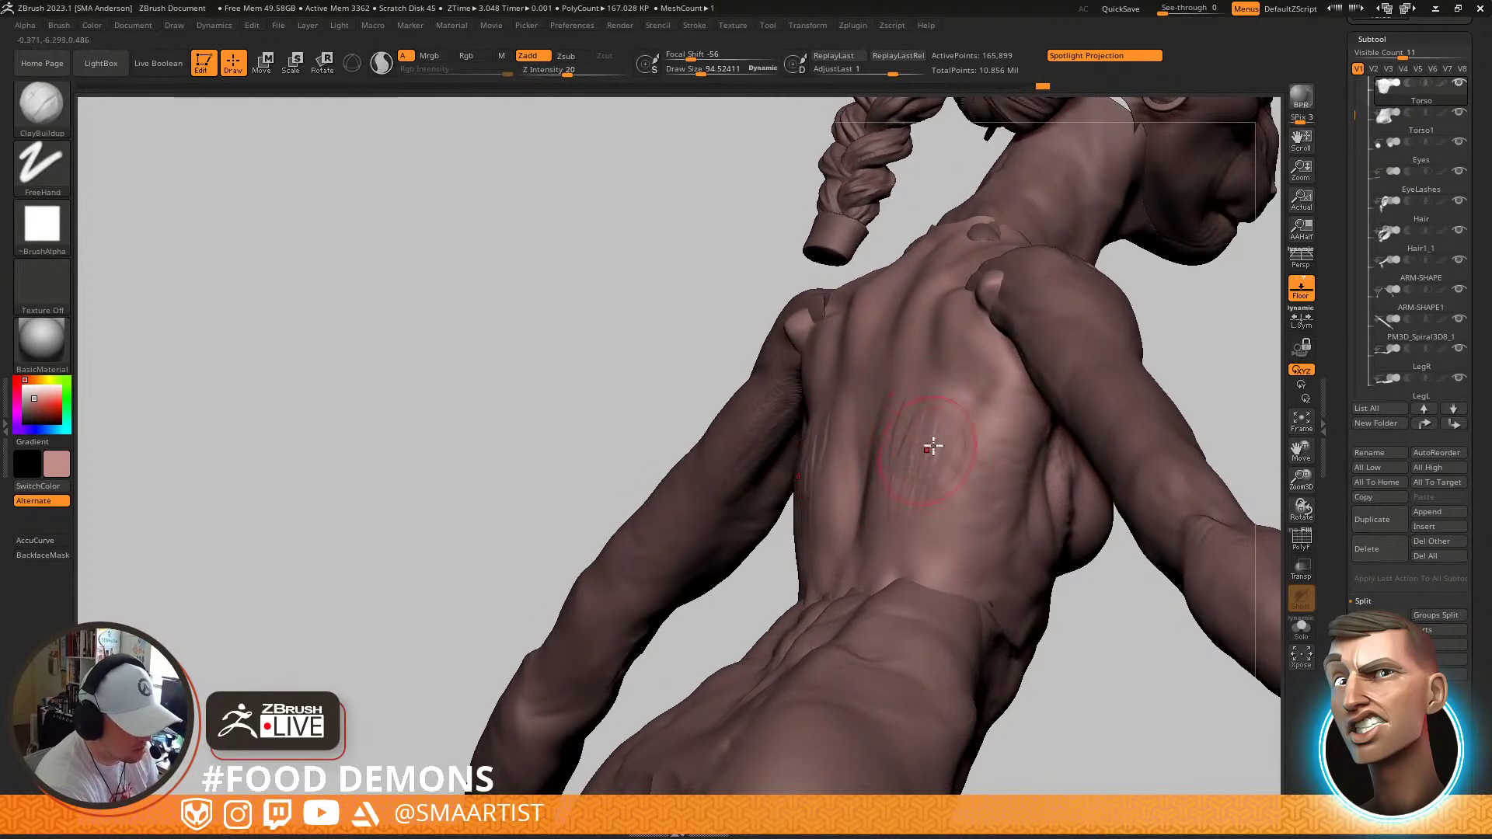
pyautogui.press('shift')
pyautogui.keyDown('shift'); pyautogui.moveTo(930, 528); pyautogui.dragTo(896, 483); pyautogui.keyUp('shift')
# Smooth the ribs and the side of the torso below the armpit, briefly checking the polygon wireframe
pyautogui.moveTo(896, 482)
pyautogui.mouseDown(button='right')
pyautogui.moveTo(919, 503)
pyautogui.moveTo(893, 486)
pyautogui.moveTo(951, 481)
pyautogui.moveTo(865, 603)
pyautogui.moveTo(832, 539)
pyautogui.moveTo(915, 563)
pyautogui.moveTo(912, 510)
pyautogui.moveTo(903, 553)
pyautogui.mouseUp(button='right')
pyautogui.press('shift')
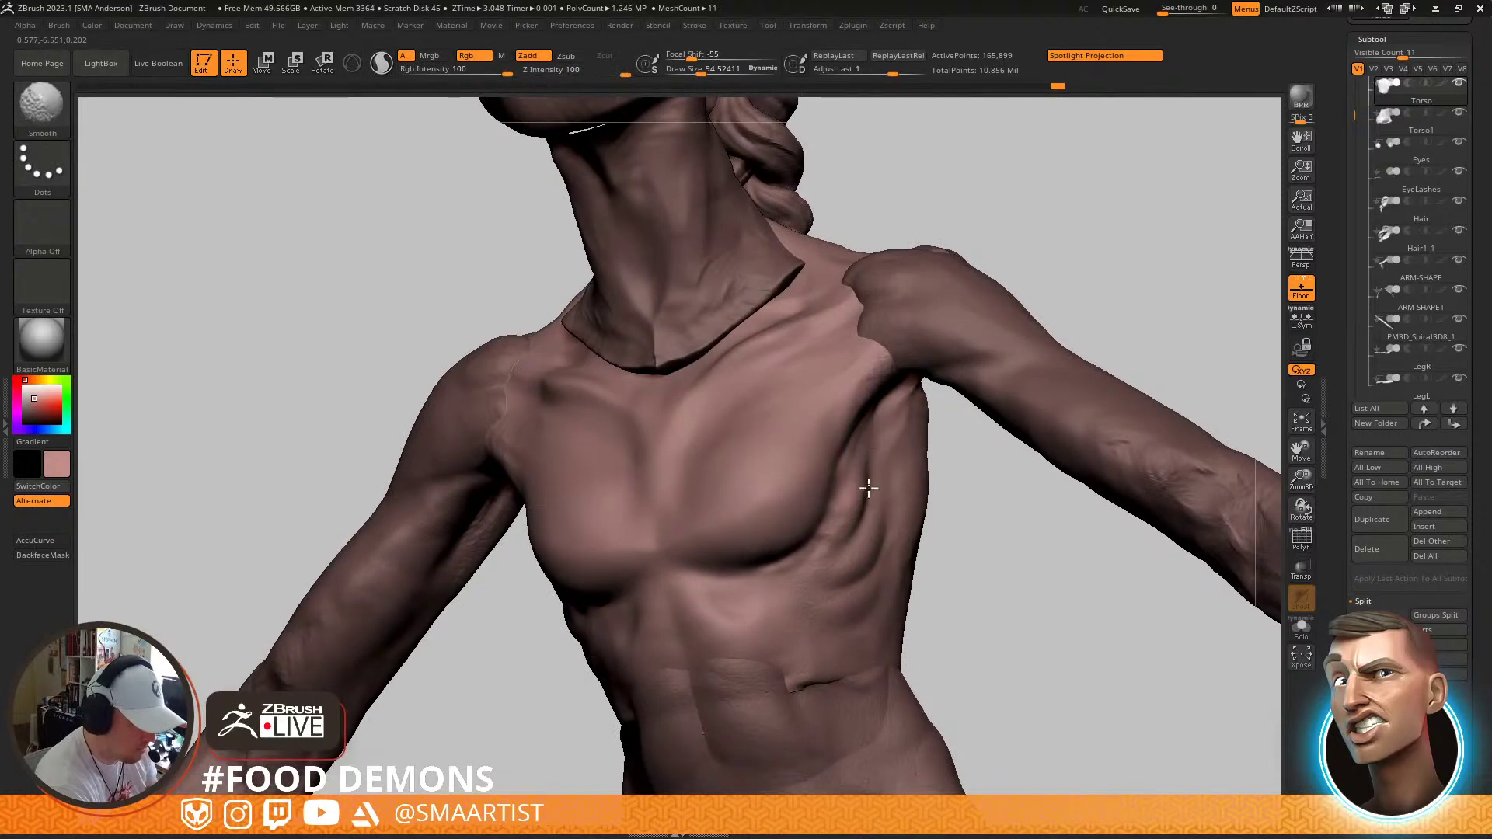
pyautogui.moveTo(802, 447)
pyautogui.keyDown('alt'); pyautogui.mouseDown(button='right')
pyautogui.moveTo(945, 533)
pyautogui.moveTo(961, 463)
pyautogui.moveTo(1036, 449)
pyautogui.moveTo(935, 413)
pyautogui.moveTo(945, 466)
pyautogui.moveTo(893, 490)
pyautogui.mouseUp(button='right'); pyautogui.keyUp('alt')
pyautogui.hotkey('shift', 'f')
pyautogui.hotkey('shift', 'f')
pyautogui.press('shift')
pyautogui.moveTo(917, 383)
pyautogui.mouseDown(button='right')
pyautogui.moveTo(962, 465)
pyautogui.moveTo(997, 412)
pyautogui.moveTo(1009, 482)
pyautogui.moveTo(1022, 436)
pyautogui.moveTo(989, 482)
pyautogui.moveTo(1023, 460)
pyautogui.moveTo(1059, 334)
pyautogui.moveTo(1059, 393)
pyautogui.moveTo(1082, 433)
pyautogui.moveTo(994, 468)
pyautogui.moveTo(882, 433)
pyautogui.mouseUp(button='right')
pyautogui.press('shift')
# Build up the inner pectorals and sternum with ClayBuildup at size about 81, and smooth the centre of the chest
pyautogui.press('s')
pyautogui.moveTo(882, 432)
pyautogui.mouseDown()
pyautogui.moveTo(826, 463)
pyautogui.moveTo(863, 433)
pyautogui.moveTo(826, 482)
pyautogui.moveTo(871, 445)
pyautogui.mouseUp()
pyautogui.moveTo(777, 509); pyautogui.dragTo(753, 536)
pyautogui.moveTo(831, 488)
pyautogui.mouseDown(button='right')
pyautogui.moveTo(844, 537)
pyautogui.moveTo(767, 526)
pyautogui.mouseUp(button='right')
pyautogui.moveTo(766, 526)
pyautogui.mouseDown()
pyautogui.moveTo(782, 499)
pyautogui.moveTo(757, 516)
pyautogui.moveTo(720, 488)
pyautogui.moveTo(755, 541)
pyautogui.moveTo(746, 579)
pyautogui.moveTo(732, 521)
pyautogui.mouseUp()
pyautogui.press('s')
pyautogui.moveTo(792, 627); pyautogui.dragTo(779, 509, button='right')
pyautogui.moveTo(743, 539)
pyautogui.mouseDown()
pyautogui.moveTo(725, 513)
pyautogui.moveTo(729, 561)
pyautogui.mouseUp()
pyautogui.moveTo(723, 506)
pyautogui.mouseDown()
pyautogui.moveTo(720, 544)
pyautogui.moveTo(739, 482)
pyautogui.moveTo(749, 557)
pyautogui.mouseUp()
pyautogui.moveTo(720, 447); pyautogui.dragTo(739, 495)
pyautogui.keyDown('shift'); pyautogui.moveTo(742, 443); pyautogui.dragTo(759, 443); pyautogui.keyUp('shift')
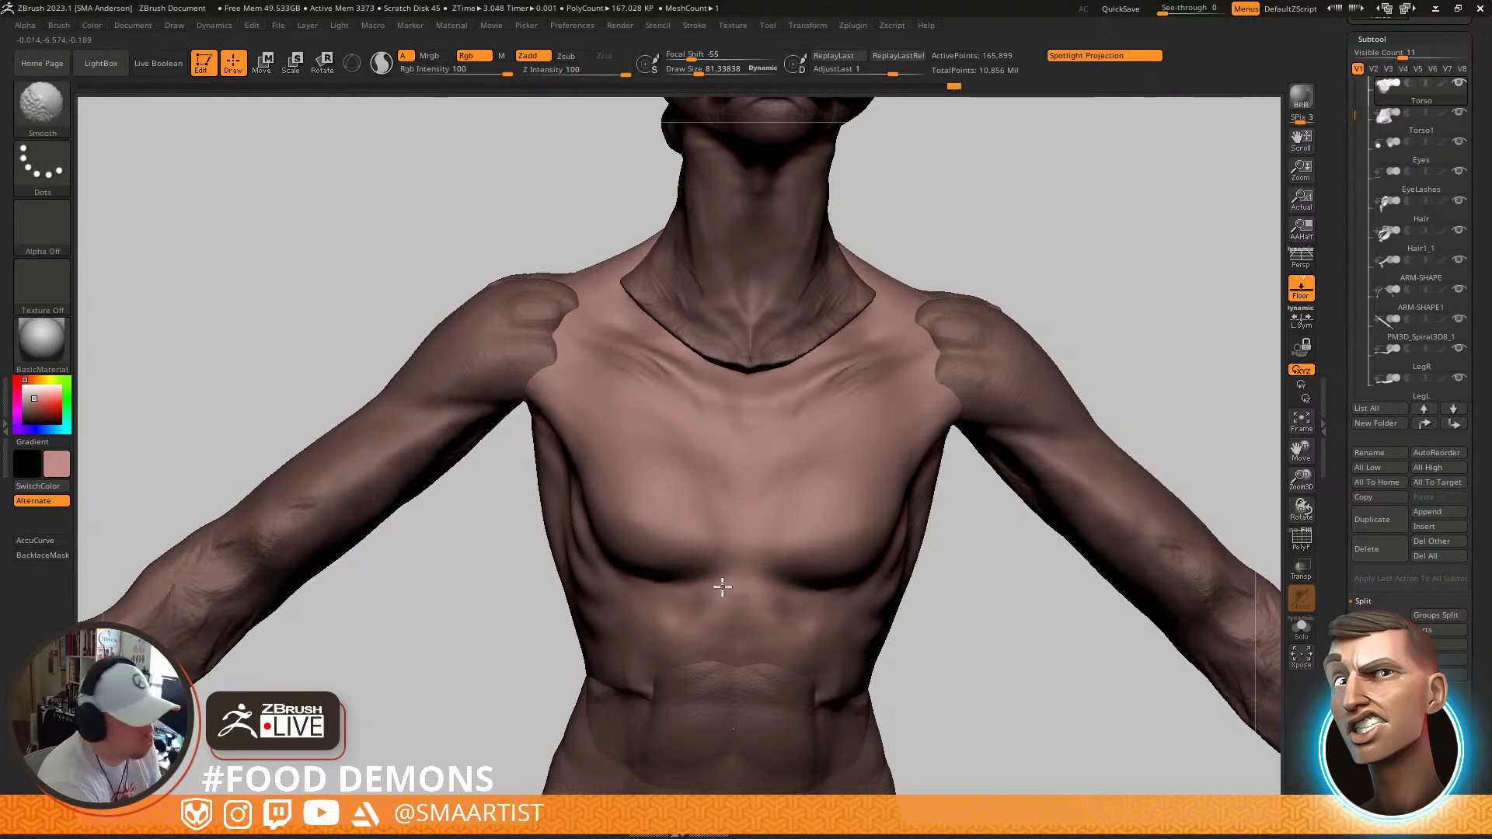
# Carve the collarbone lines below the neck with the DamStandard brush at a Z Intensity of 16
pyautogui.moveTo(892, 513)
pyautogui.mouseDown(button='right')
pyautogui.moveTo(1034, 505)
pyautogui.moveTo(905, 509)
pyautogui.mouseUp(button='right')
pyautogui.press('b')
pyautogui.press('d')
pyautogui.press('s')
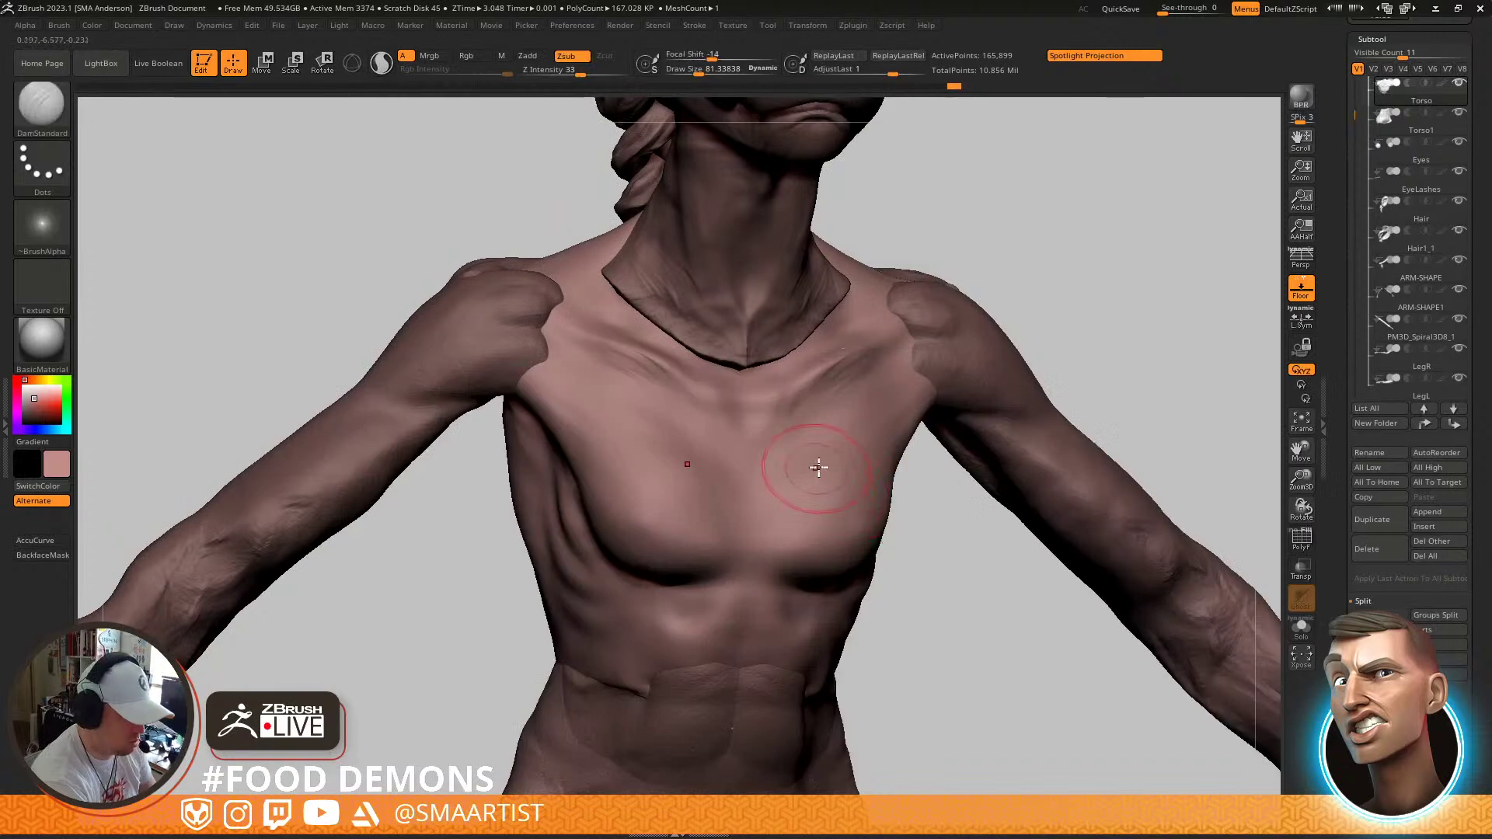
pyautogui.click(563, 72)
pyautogui.moveTo(774, 529); pyautogui.dragTo(753, 535, button='right')
pyautogui.moveTo(753, 399); pyautogui.dragTo(769, 411, button='right')
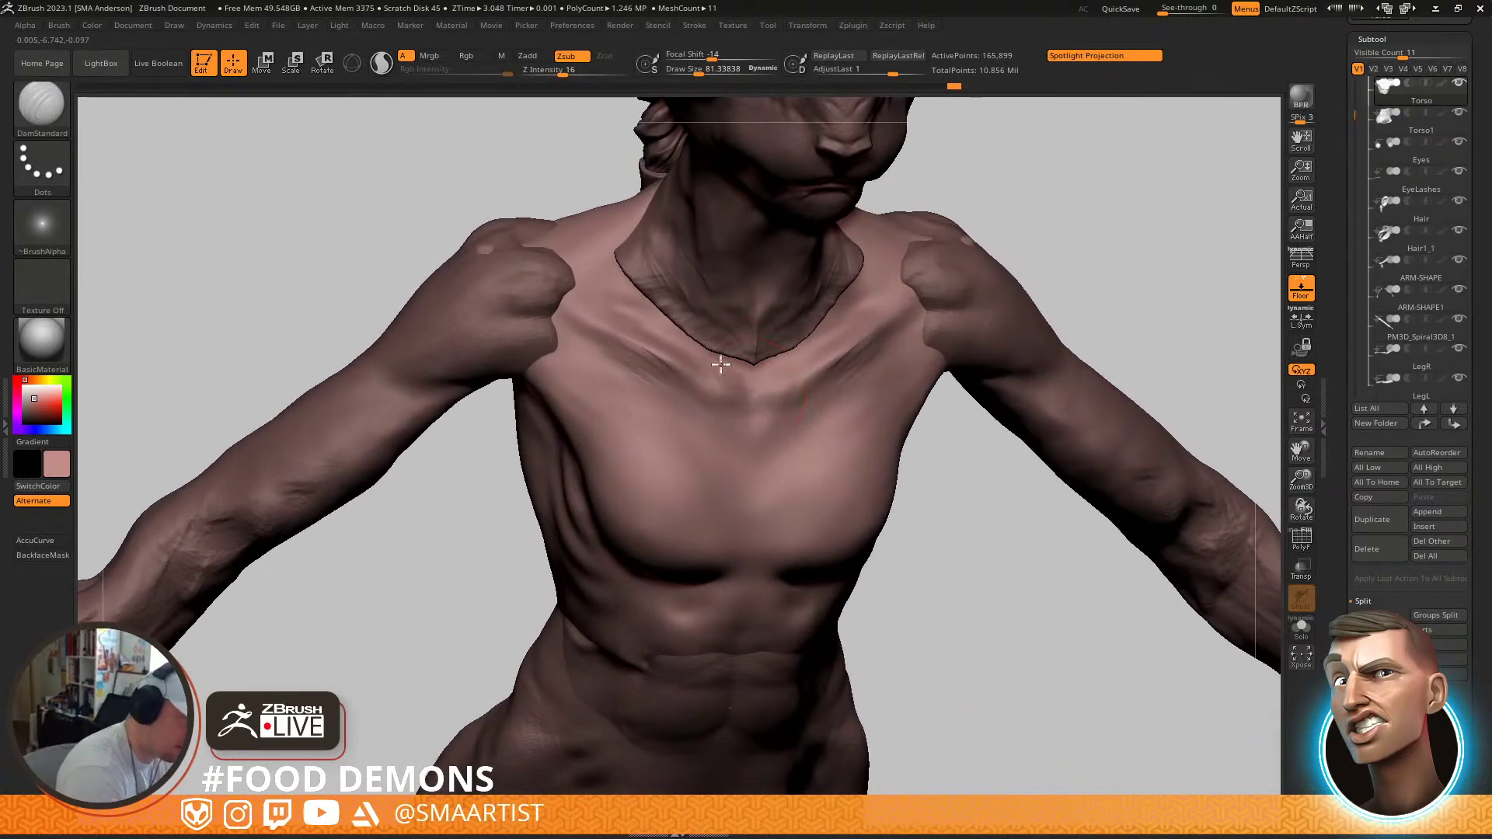
pyautogui.moveTo(738, 387); pyautogui.dragTo(659, 333)
pyautogui.moveTo(739, 423)
pyautogui.mouseDown(button='right')
pyautogui.moveTo(785, 289)
pyautogui.moveTo(812, 360)
pyautogui.mouseUp(button='right')
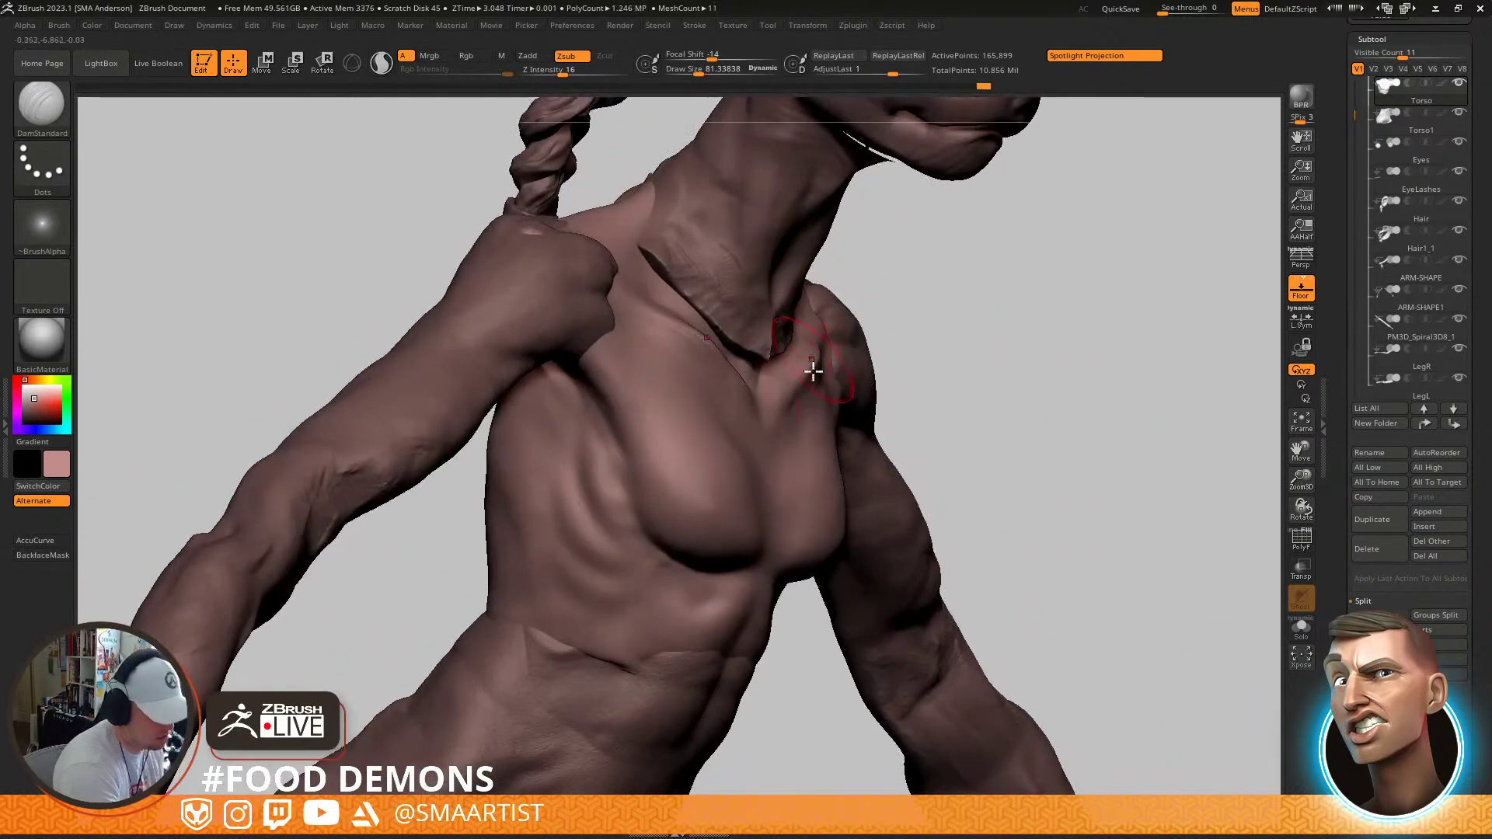
# Select the neck and reshape its lower back edge toward the shoulders with the Move brush at size about 81
pyautogui.press('b')
pyautogui.press('m')
pyautogui.press('v')
pyautogui.moveTo(782, 417)
pyautogui.mouseDown(button='right')
pyautogui.moveTo(829, 423)
pyautogui.moveTo(796, 420)
pyautogui.moveTo(792, 383)
pyautogui.moveTo(822, 520)
pyautogui.moveTo(789, 482)
pyautogui.moveTo(806, 515)
pyautogui.moveTo(772, 533)
pyautogui.moveTo(799, 474)
pyautogui.moveTo(879, 443)
pyautogui.moveTo(878, 476)
pyautogui.moveTo(942, 323)
pyautogui.mouseUp(button='right')
pyautogui.keyDown('alt'); pyautogui.click(789, 487); pyautogui.keyUp('alt')
pyautogui.press('s')
pyautogui.press('s')
pyautogui.moveTo(944, 314); pyautogui.dragTo(931, 312)
pyautogui.moveTo(959, 323)
pyautogui.mouseDown(button='right')
pyautogui.moveTo(985, 288)
pyautogui.moveTo(915, 398)
pyautogui.mouseUp(button='right')
pyautogui.moveTo(917, 355); pyautogui.dragTo(910, 378)
pyautogui.moveTo(910, 379); pyautogui.dragTo(953, 355, button='right')
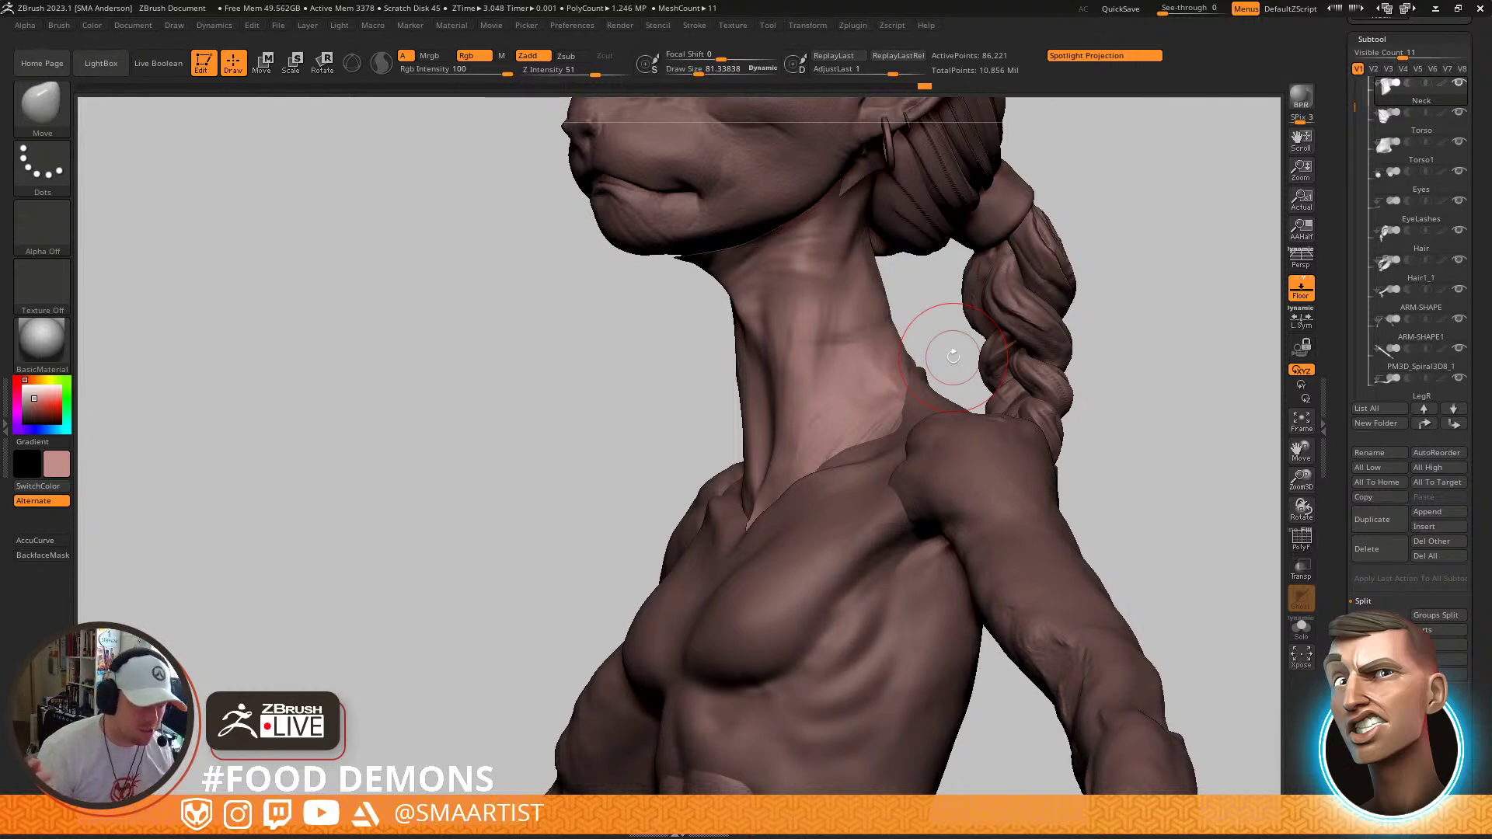
# Sculpt the pit of the neck between the collarbones with ClayBuildup at size about 26, and smooth the area
pyautogui.moveTo(953, 355)
pyautogui.mouseDown(button='right')
pyautogui.moveTo(919, 323)
pyautogui.moveTo(823, 533)
pyautogui.moveTo(860, 489)
pyautogui.moveTo(917, 515)
pyautogui.moveTo(893, 489)
pyautogui.moveTo(887, 515)
pyautogui.moveTo(873, 500)
pyautogui.moveTo(892, 440)
pyautogui.mouseUp(button='right')
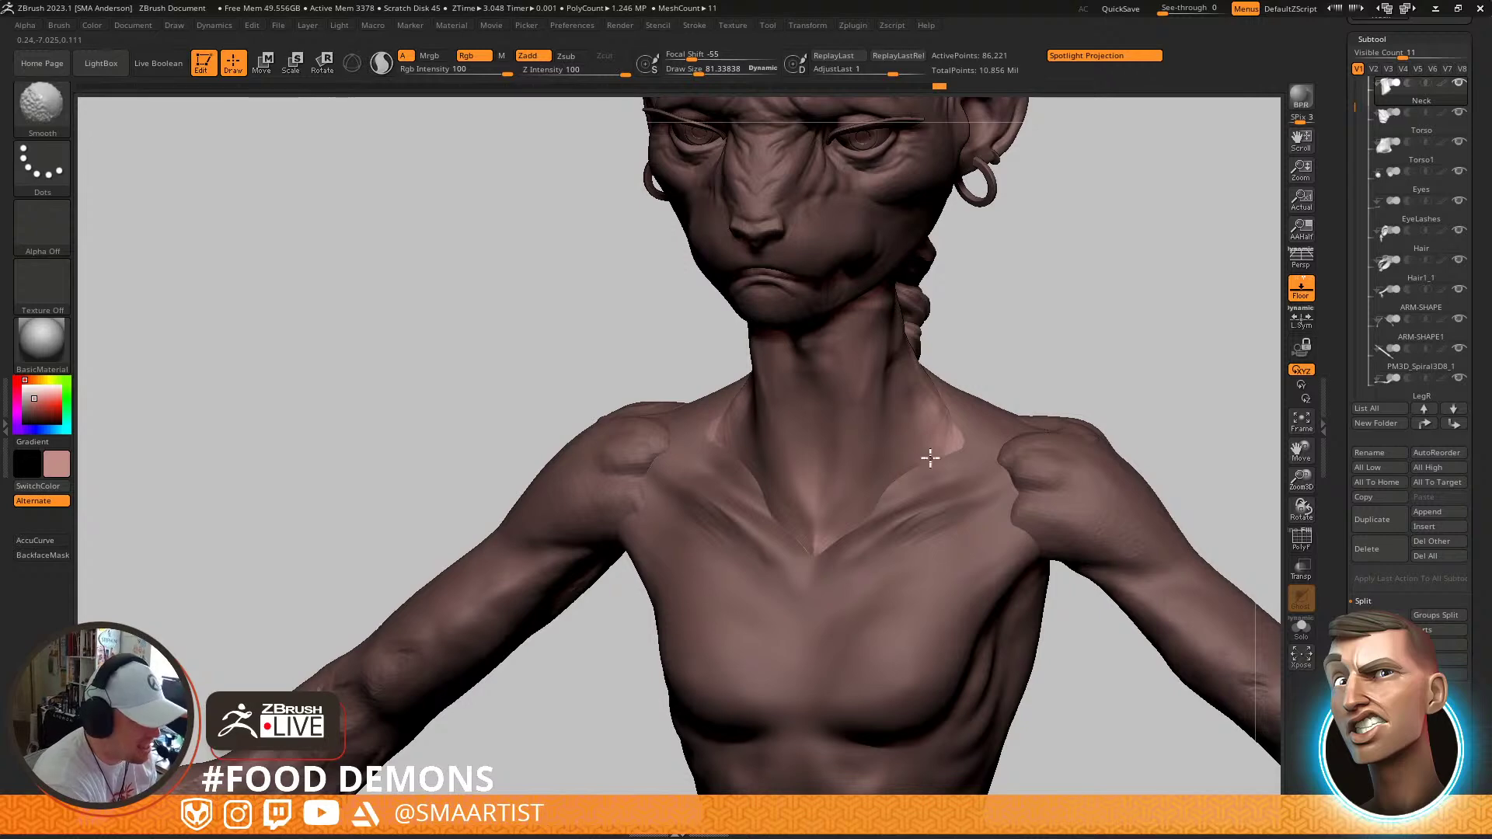
pyautogui.press('b')
pyautogui.press('c')
pyautogui.press('b')
pyautogui.press('s')
pyautogui.moveTo(805, 522)
pyautogui.mouseDown()
pyautogui.moveTo(785, 513)
pyautogui.moveTo(795, 546)
pyautogui.moveTo(804, 533)
pyautogui.moveTo(828, 557)
pyautogui.mouseUp()
pyautogui.moveTo(889, 486)
pyautogui.mouseDown(button='right')
pyautogui.moveTo(906, 480)
pyautogui.moveTo(808, 509)
pyautogui.mouseUp(button='right')
pyautogui.moveTo(805, 516)
pyautogui.keyDown('alt'); pyautogui.mouseDown()
pyautogui.moveTo(807, 479)
pyautogui.moveTo(816, 523)
pyautogui.moveTo(800, 473)
pyautogui.mouseUp(); pyautogui.keyUp('alt')
pyautogui.press('s')
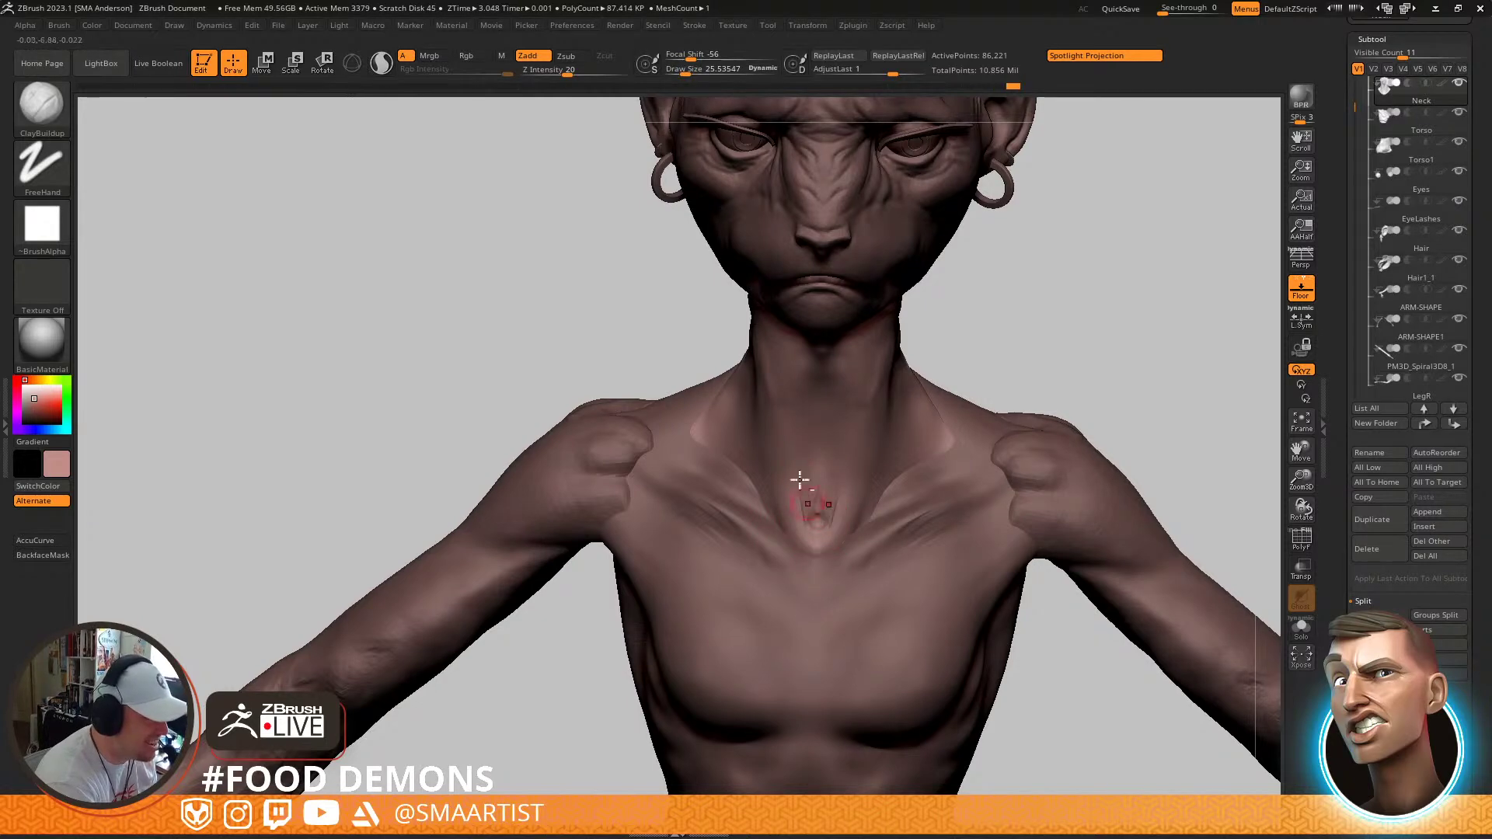
pyautogui.keyDown('shift'); pyautogui.moveTo(817, 531); pyautogui.dragTo(833, 486); pyautogui.keyUp('shift')
# Isolate the neck, build up its lower side with ClayBuildup at size about 36, smooth it, and show the full character again
pyautogui.moveTo(949, 419); pyautogui.dragTo(929, 430, button='right')
pyautogui.moveTo(841, 472)
pyautogui.mouseDown(button='right')
pyautogui.moveTo(860, 442)
pyautogui.moveTo(859, 486)
pyautogui.mouseUp(button='right')
pyautogui.press('s')
pyautogui.click(860, 474)
pyautogui.hotkey('ctrl', 'shift', 's')
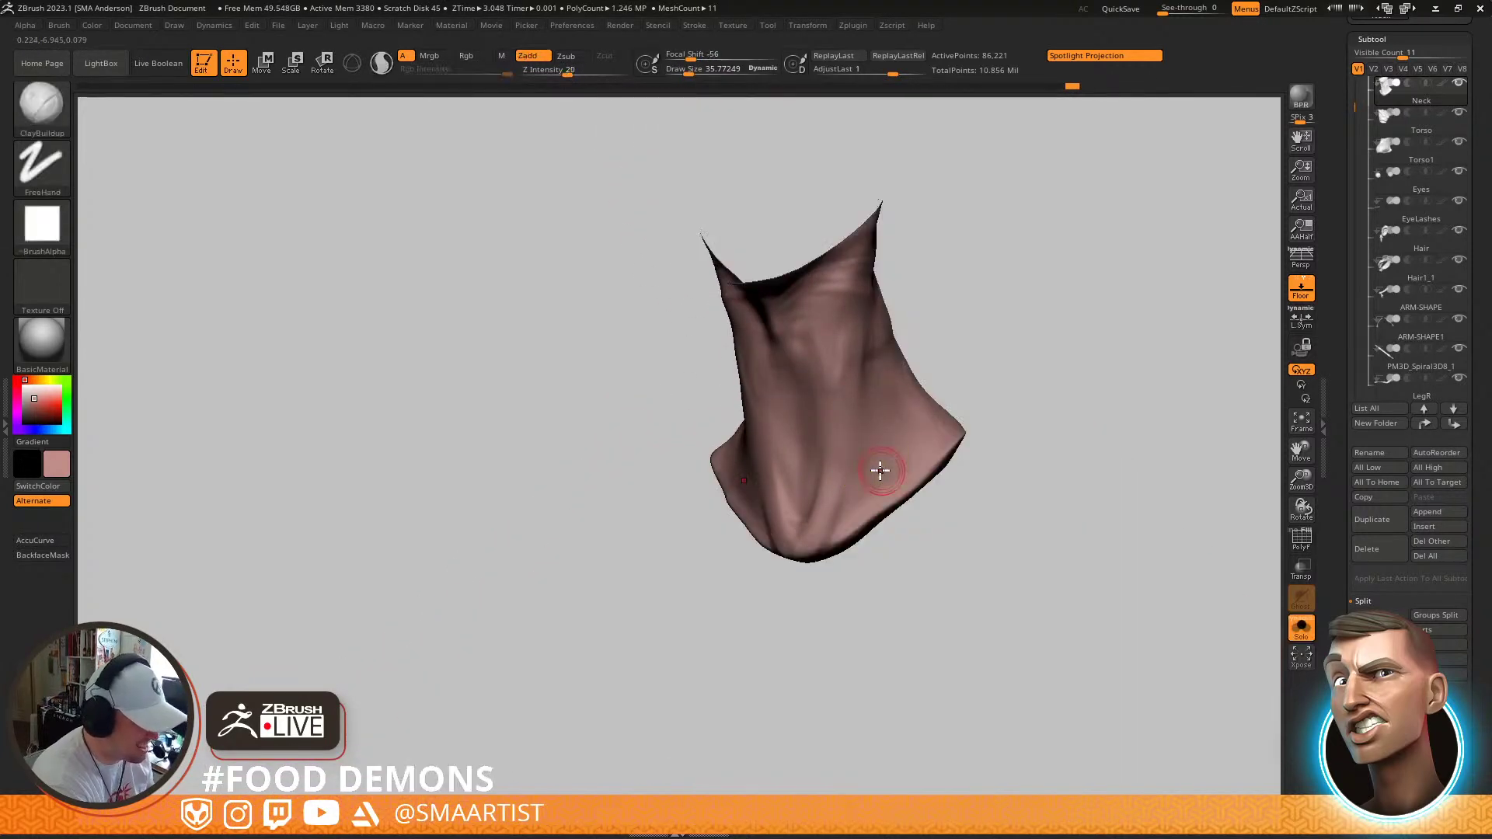
pyautogui.moveTo(871, 433); pyautogui.dragTo(854, 514)
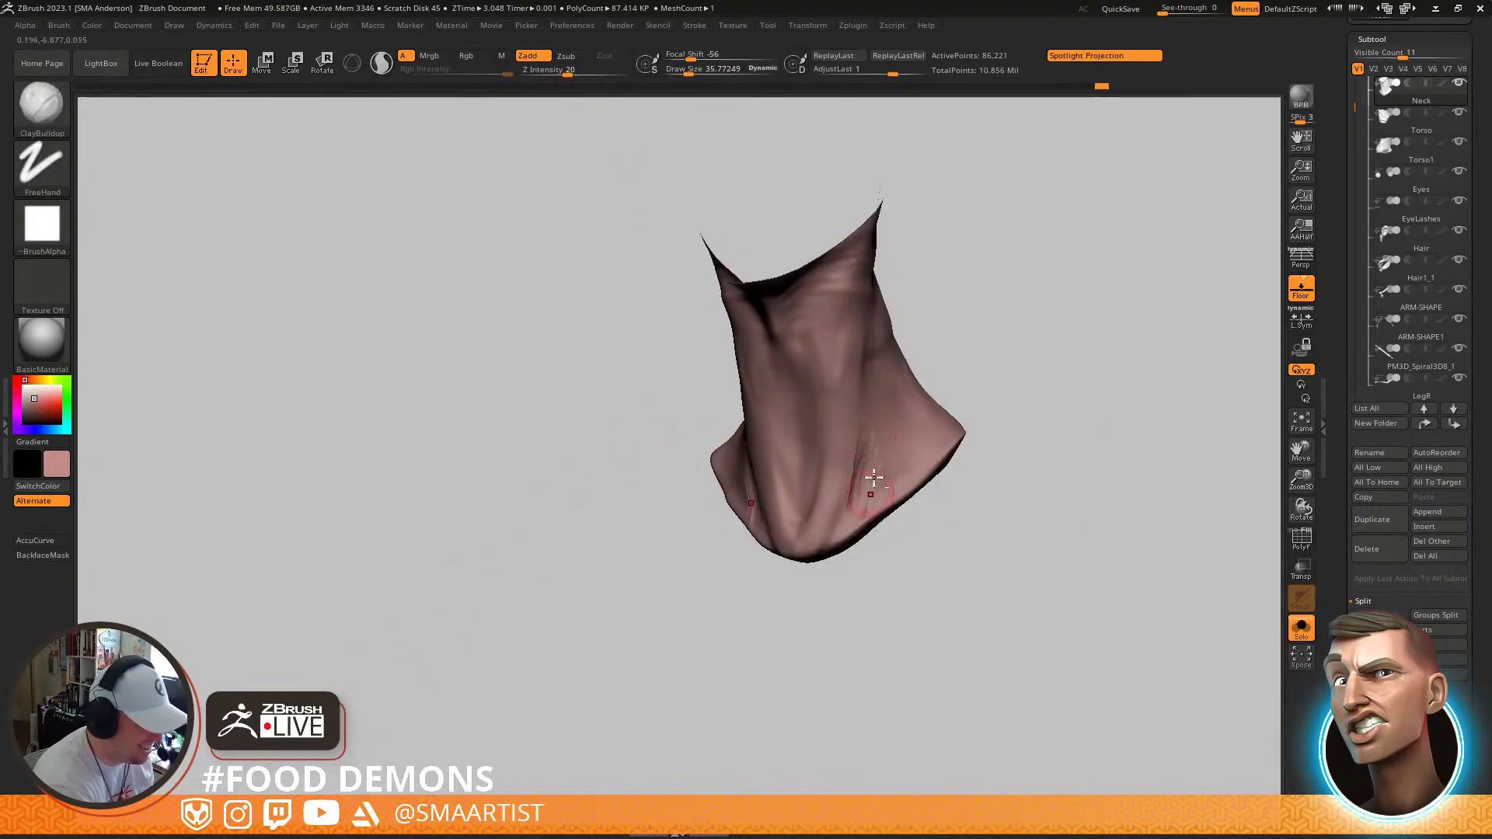
pyautogui.press('shift')
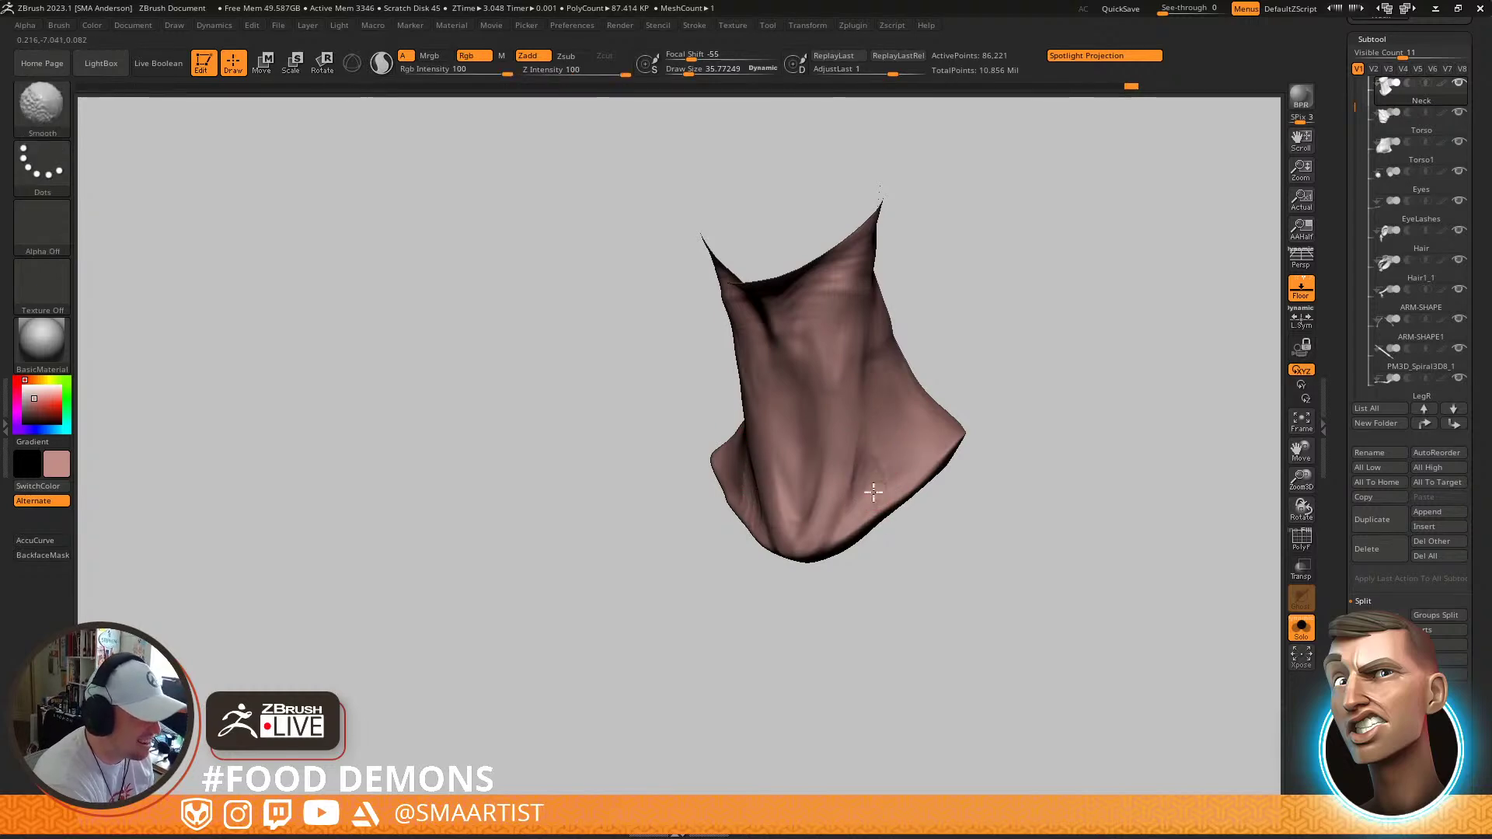
pyautogui.moveTo(893, 483)
pyautogui.keyDown('shift'); pyautogui.mouseDown(button='right')
pyautogui.moveTo(963, 463)
pyautogui.moveTo(945, 436)
pyautogui.moveTo(959, 483)
pyautogui.moveTo(934, 474)
pyautogui.mouseUp(button='right'); pyautogui.keyUp('shift')
pyautogui.press('ctrl')
pyautogui.hotkey('ctrl', 'shift', 's')
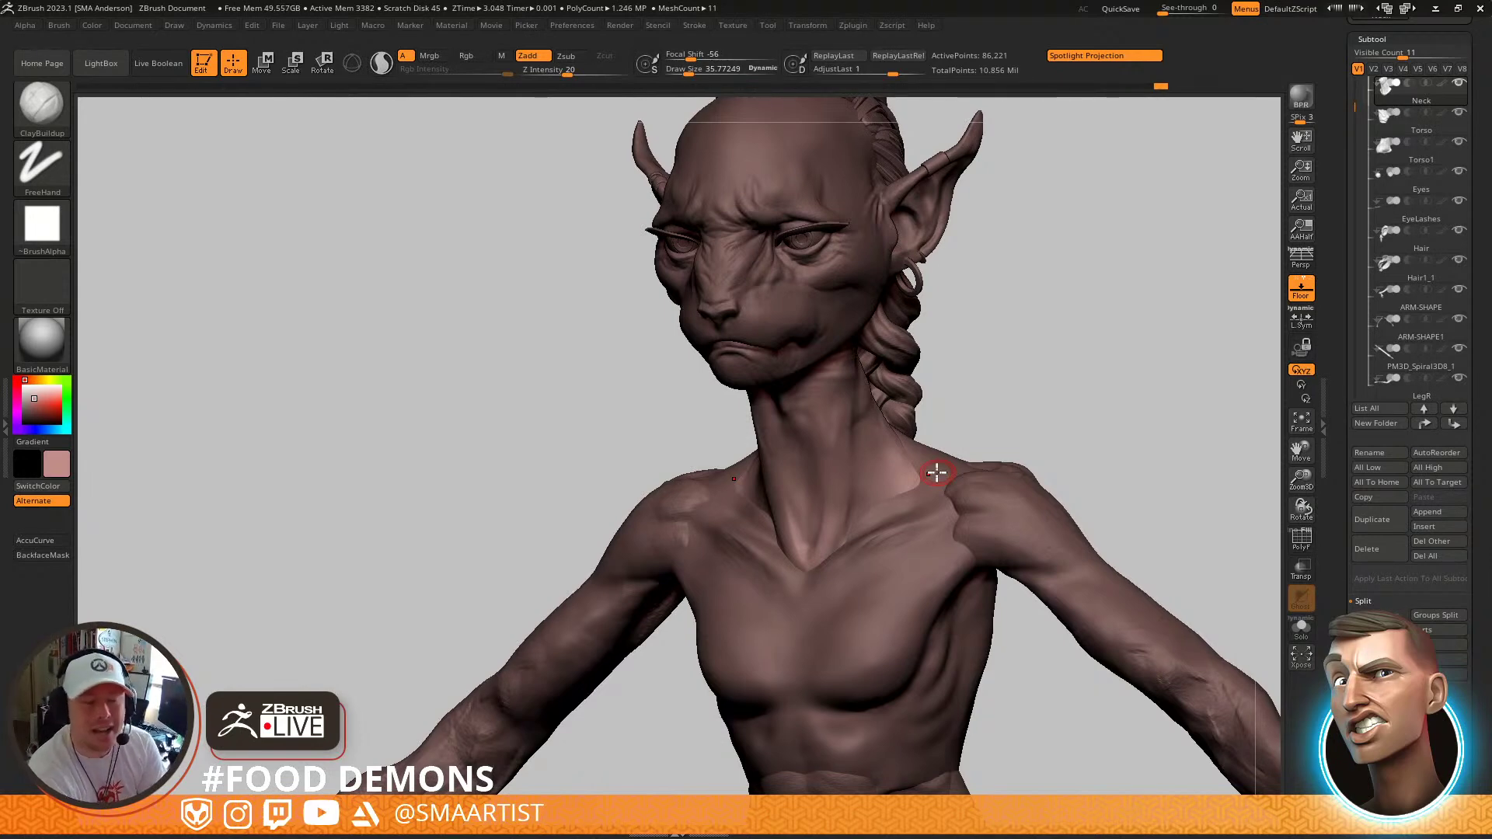
# Smooth the upper neck below the jaw with a brush size of about 81
pyautogui.moveTo(1002, 435)
pyautogui.mouseDown()
pyautogui.moveTo(1023, 433)
pyautogui.moveTo(988, 466)
pyautogui.mouseUp()
pyautogui.press('s')
pyautogui.moveTo(853, 415); pyautogui.dragTo(854, 425)
pyautogui.press('shift')
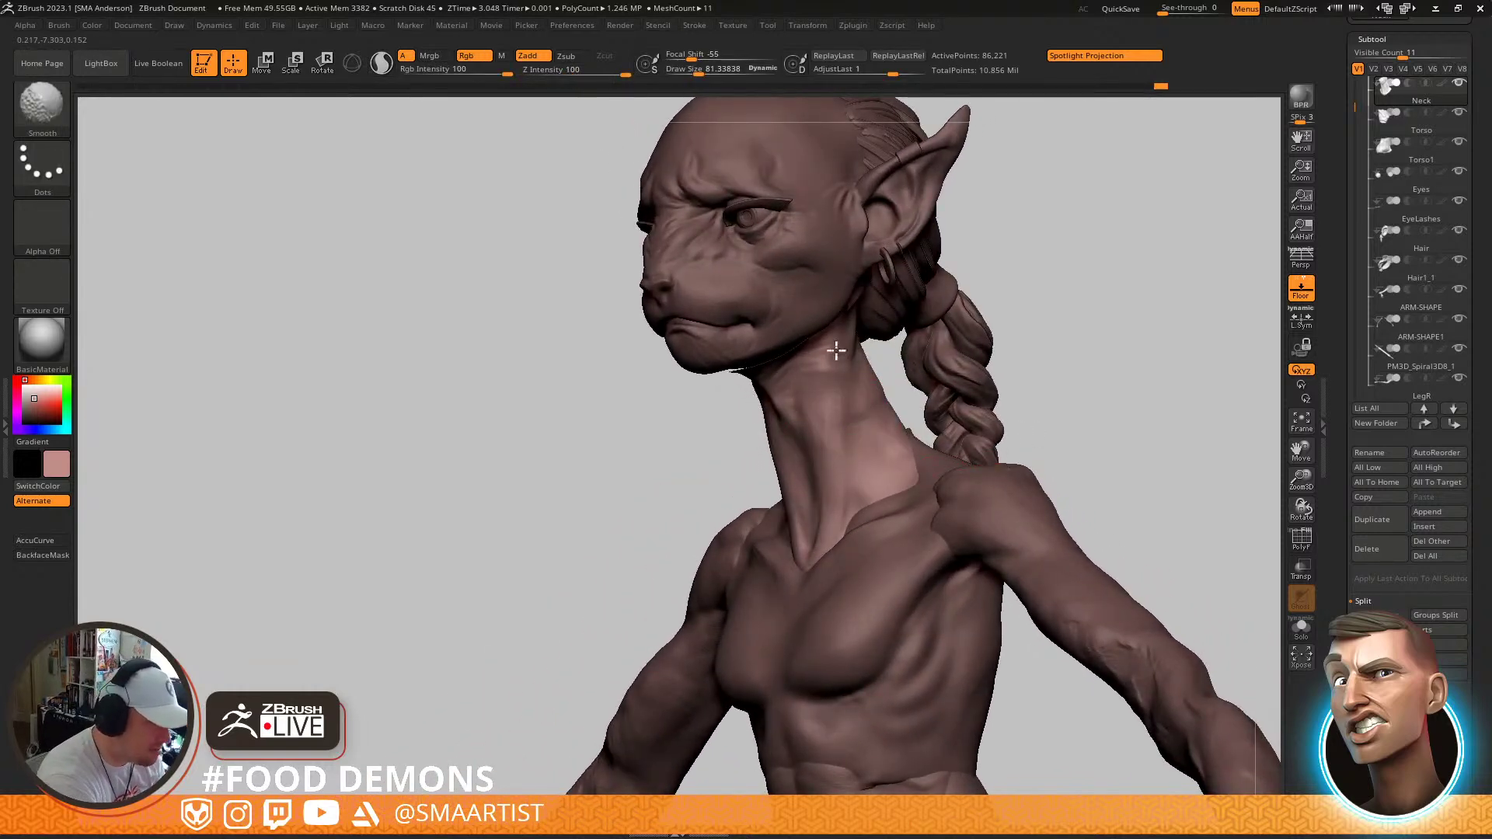
pyautogui.moveTo(795, 368)
pyautogui.keyDown('shift'); pyautogui.mouseDown()
pyautogui.moveTo(825, 379)
pyautogui.moveTo(907, 351)
pyautogui.mouseUp(); pyautogui.keyUp('shift')
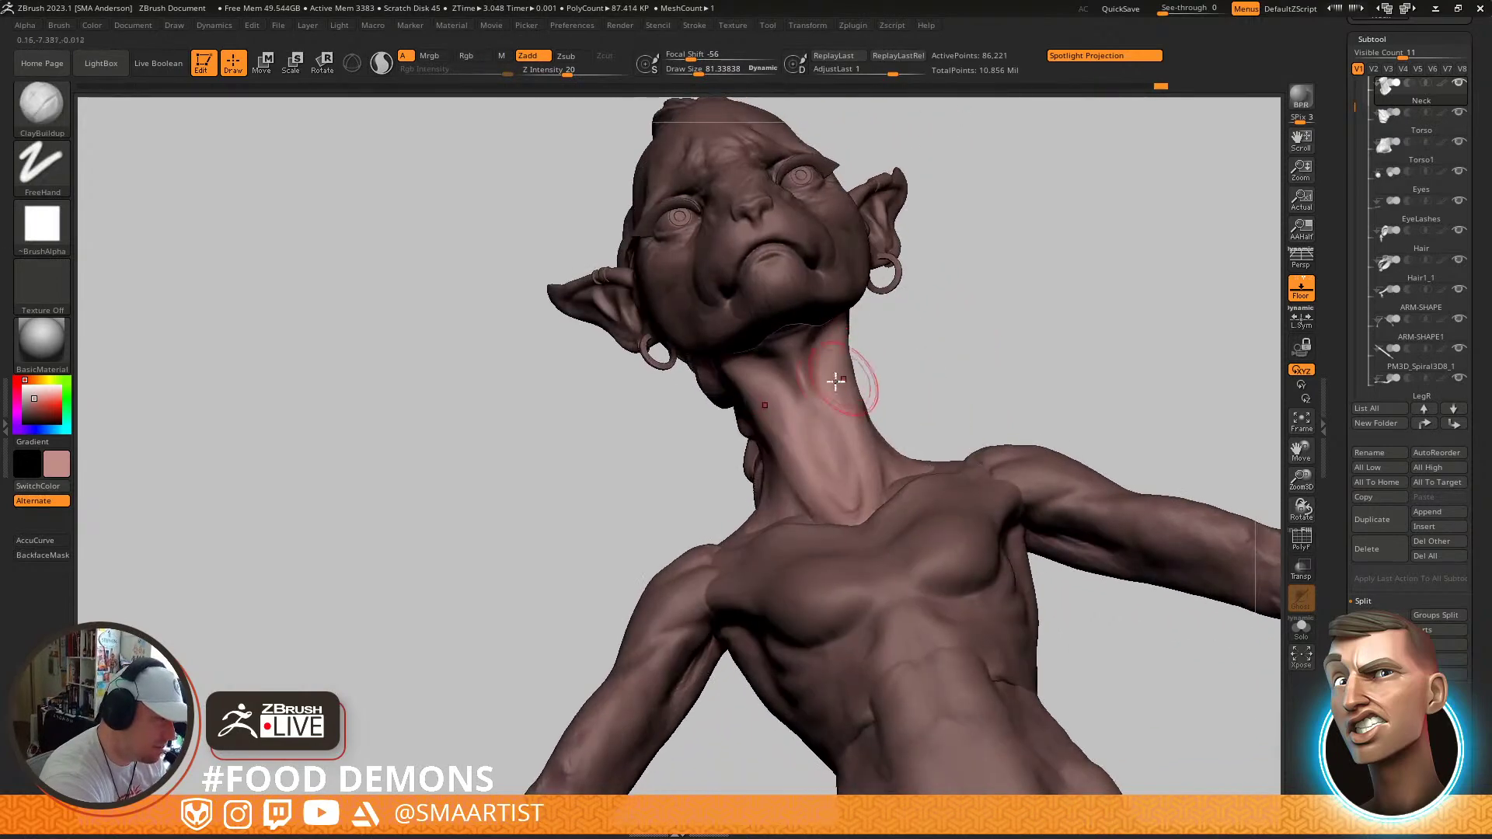
pyautogui.keyDown('shift'); pyautogui.moveTo(803, 376); pyautogui.dragTo(844, 403); pyautogui.keyUp('shift')
# Build up the throat under the chin with ClayBuildup at size about 51, and smooth it into the neck
pyautogui.moveTo(877, 392)
pyautogui.mouseDown(button='right')
pyautogui.moveTo(813, 423)
pyautogui.moveTo(859, 476)
pyautogui.moveTo(856, 407)
pyautogui.mouseUp(button='right')
pyautogui.press('s')
pyautogui.moveTo(836, 420)
pyautogui.mouseDown()
pyautogui.moveTo(822, 441)
pyautogui.moveTo(864, 460)
pyautogui.moveTo(839, 489)
pyautogui.moveTo(855, 500)
pyautogui.mouseUp()
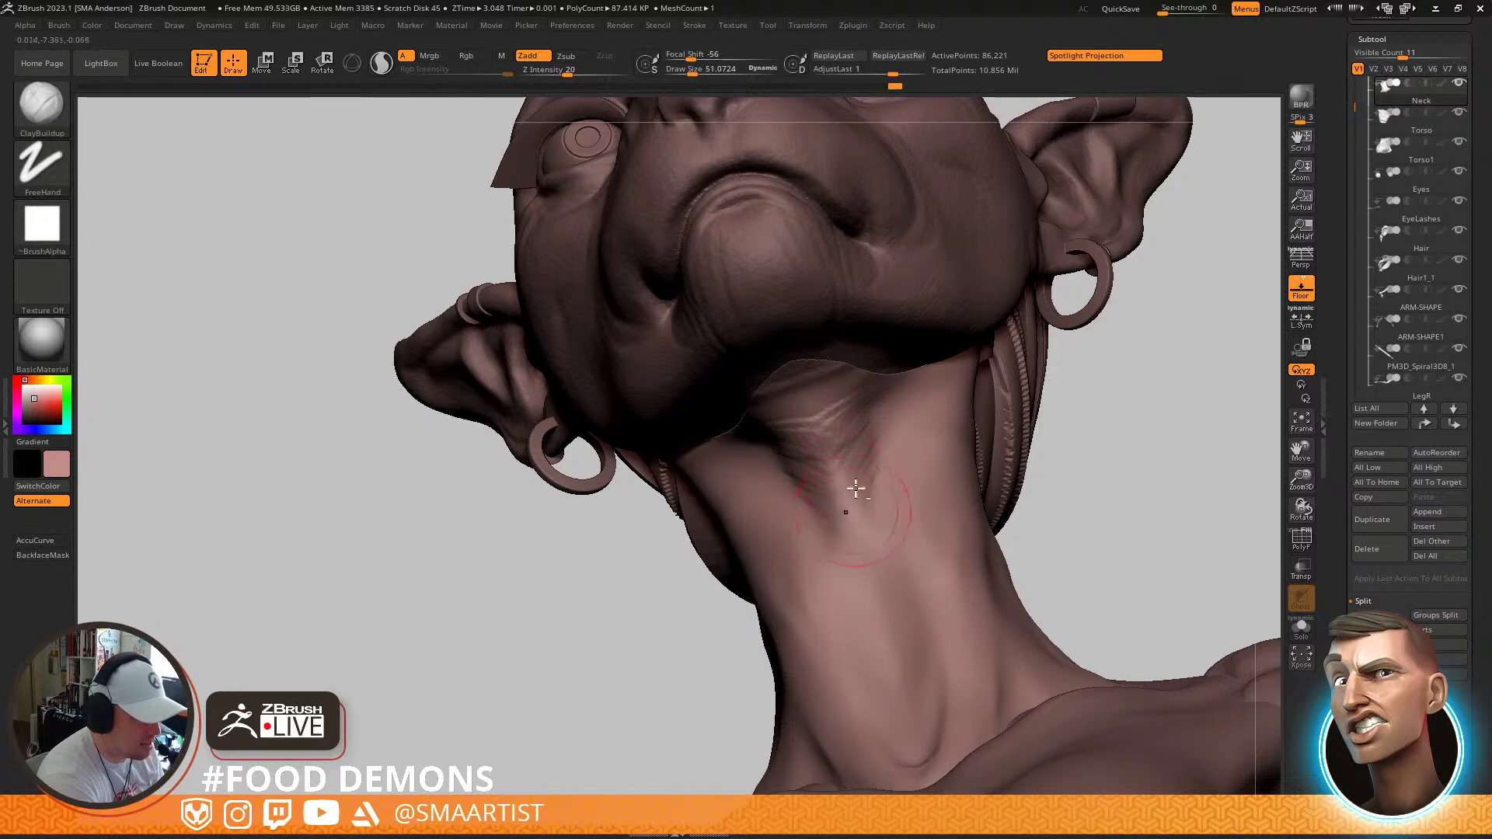
pyautogui.moveTo(843, 518); pyautogui.dragTo(860, 477, button='right')
pyautogui.moveTo(859, 476)
pyautogui.keyDown('shift'); pyautogui.mouseDown()
pyautogui.moveTo(828, 388)
pyautogui.moveTo(793, 380)
pyautogui.mouseUp(); pyautogui.keyUp('shift')
pyautogui.moveTo(916, 435)
pyautogui.mouseDown(button='right')
pyautogui.moveTo(981, 426)
pyautogui.moveTo(882, 488)
pyautogui.mouseUp(button='right')
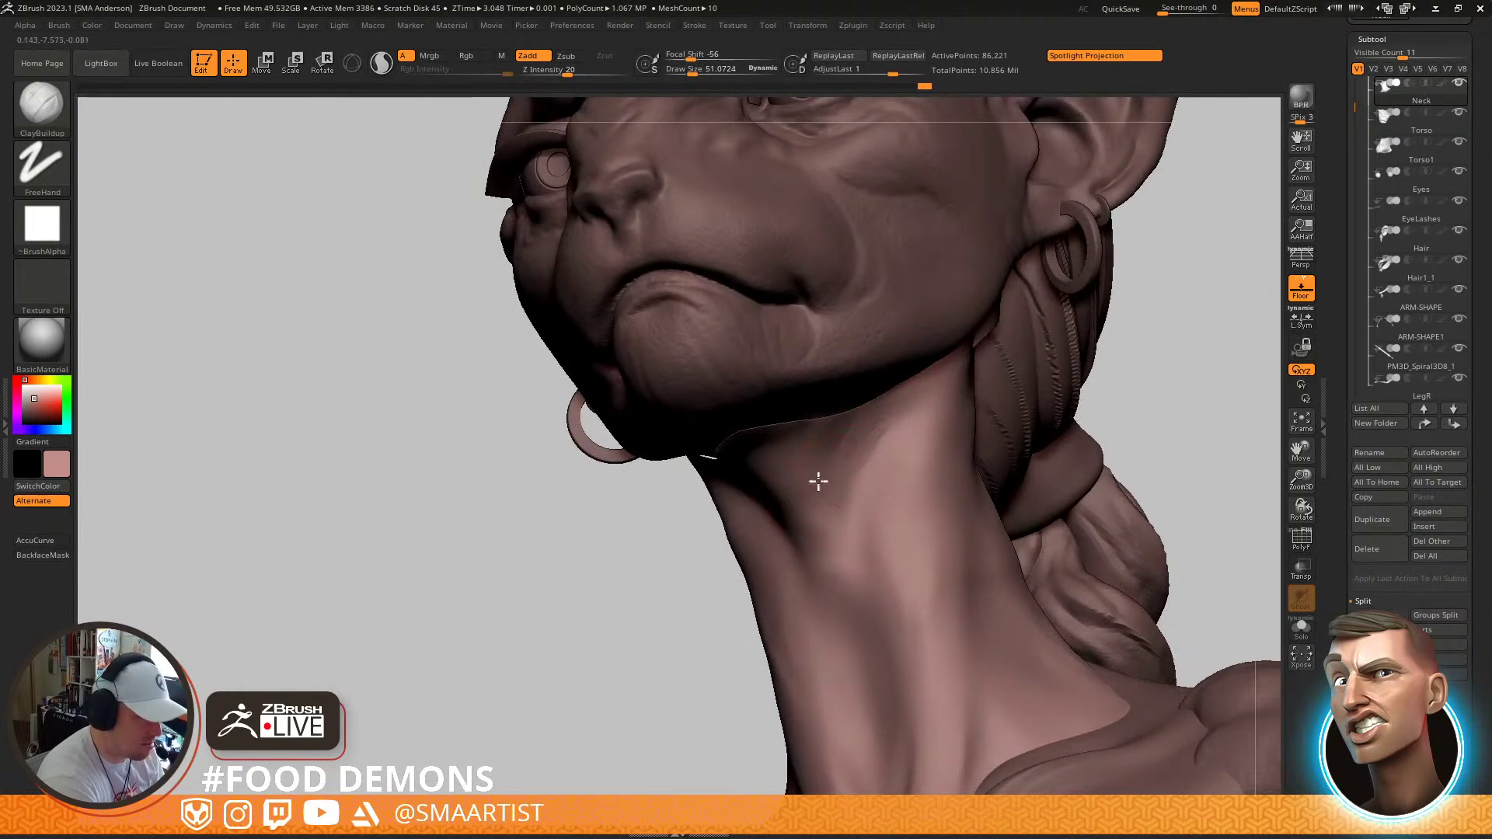
pyautogui.keyDown('shift'); pyautogui.moveTo(862, 440); pyautogui.dragTo(833, 467); pyautogui.keyUp('shift')
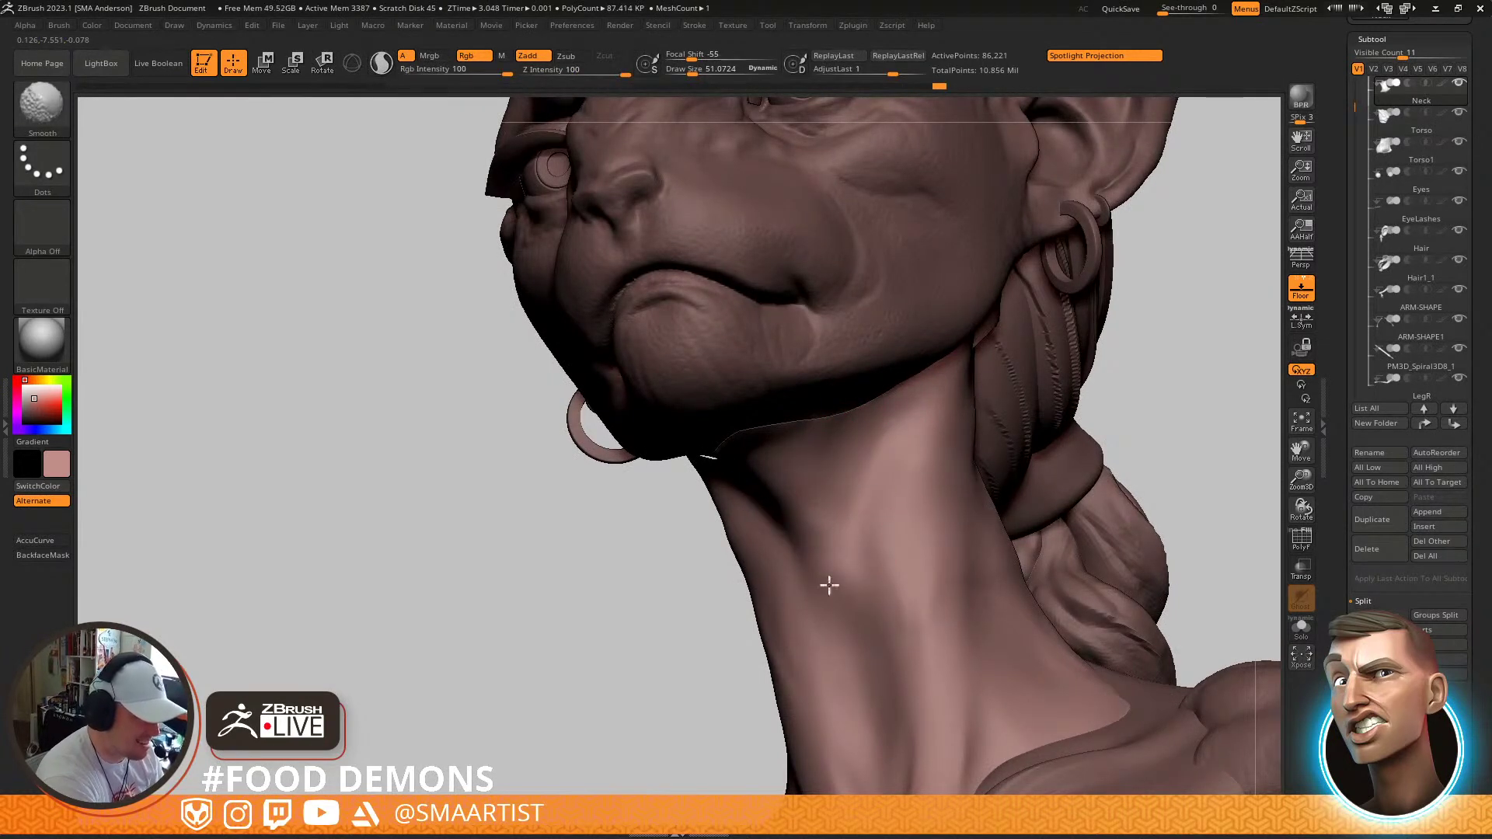
# Carve a vertical crease down the front side of the neck with DamStandard at size about 51
pyautogui.moveTo(916, 533); pyautogui.dragTo(869, 419, button='right')
pyautogui.press('b')
pyautogui.press('d')
pyautogui.press('s')
pyautogui.moveTo(879, 399); pyautogui.dragTo(869, 566)
pyautogui.moveTo(871, 450); pyautogui.dragTo(879, 592)
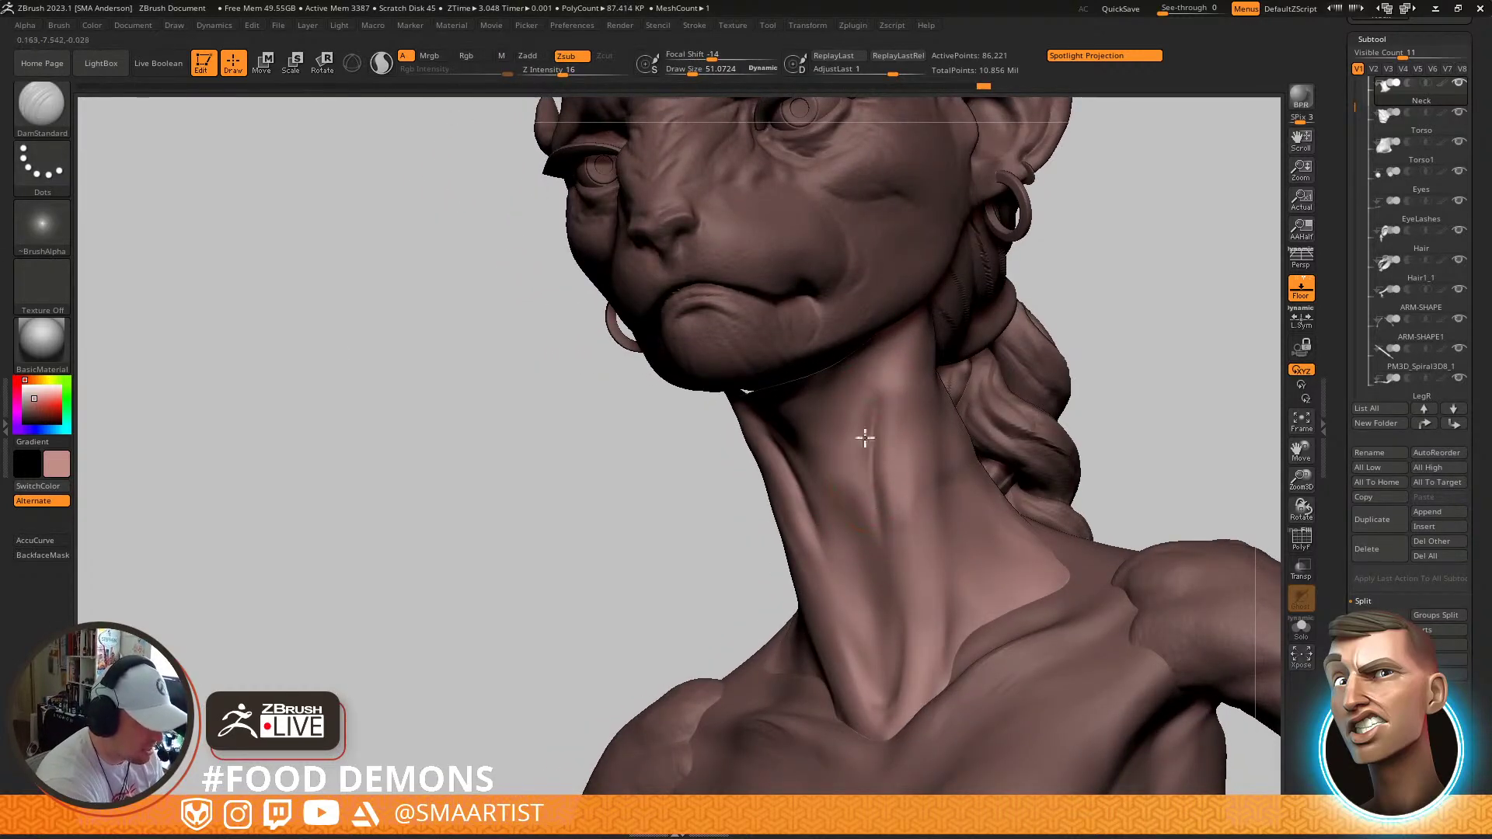
# Build up the neck muscle running down from behind the ear with ClayBuildup at size about 51, and smooth it
pyautogui.moveTo(885, 578); pyautogui.dragTo(892, 455, button='right')
pyautogui.moveTo(1049, 489)
pyautogui.keyDown('ctrl'); pyautogui.mouseDown(button='right')
pyautogui.moveTo(1003, 391)
pyautogui.moveTo(999, 450)
pyautogui.moveTo(999, 426)
pyautogui.mouseUp(button='right'); pyautogui.keyUp('ctrl')
pyautogui.press('b')
pyautogui.press('c')
pyautogui.press('b')
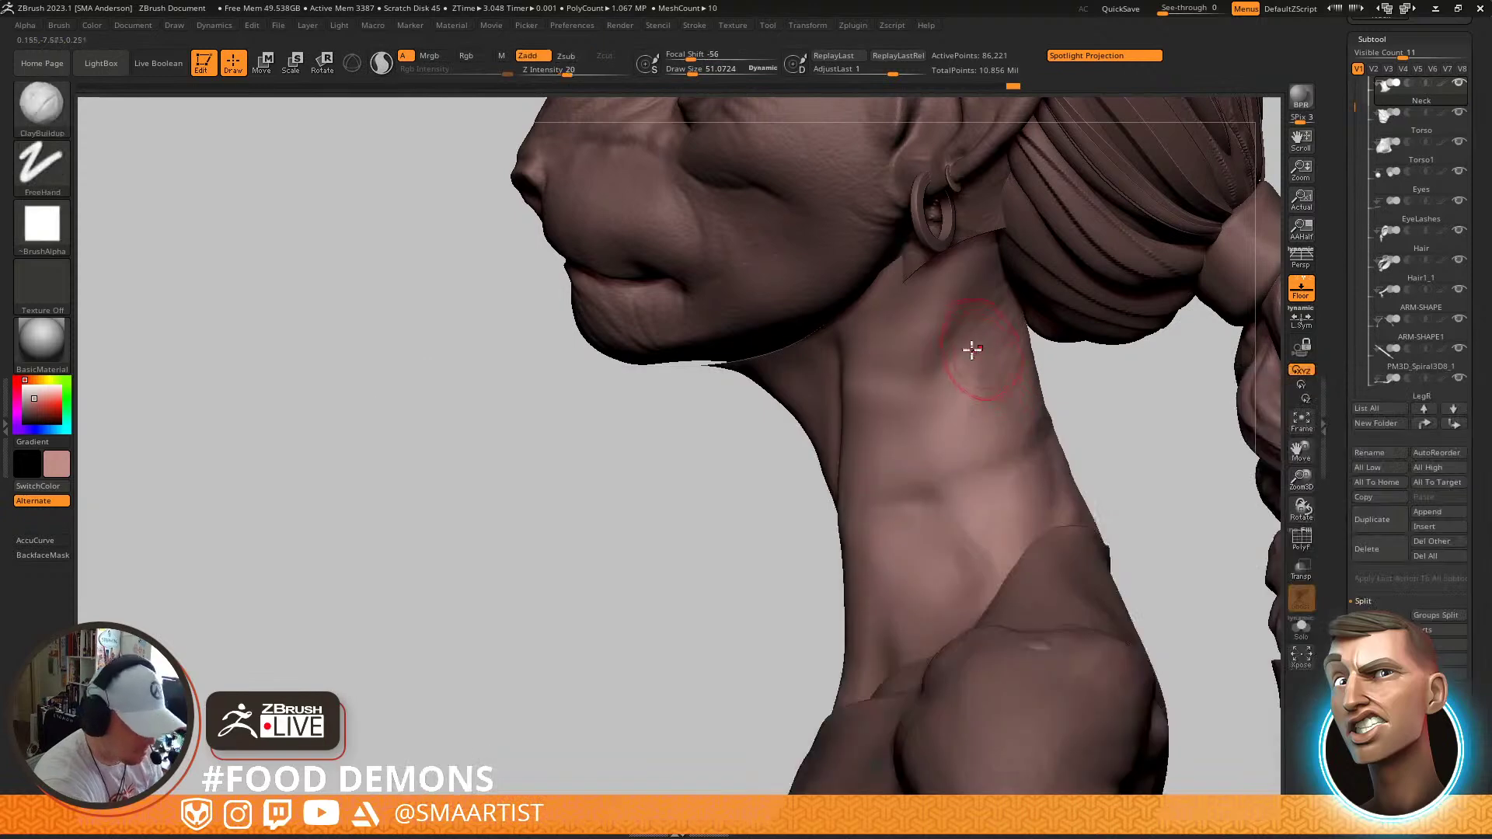
pyautogui.moveTo(983, 300)
pyautogui.mouseDown()
pyautogui.moveTo(916, 459)
pyautogui.moveTo(925, 476)
pyautogui.mouseUp()
pyautogui.moveTo(925, 475)
pyautogui.mouseDown(button='right')
pyautogui.moveTo(982, 393)
pyautogui.moveTo(1008, 400)
pyautogui.moveTo(866, 443)
pyautogui.mouseUp(button='right')
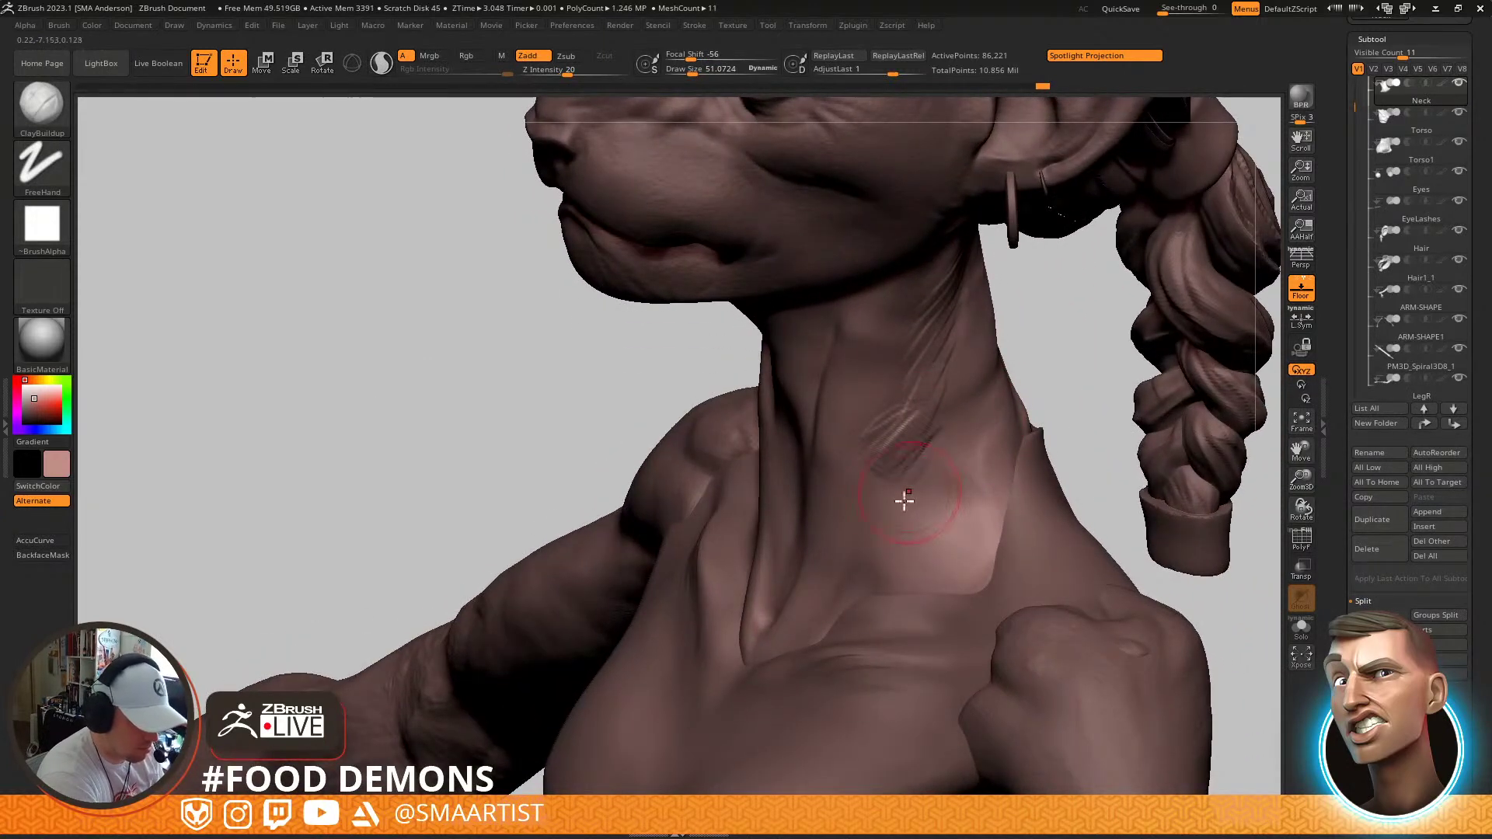
pyautogui.press('shift')
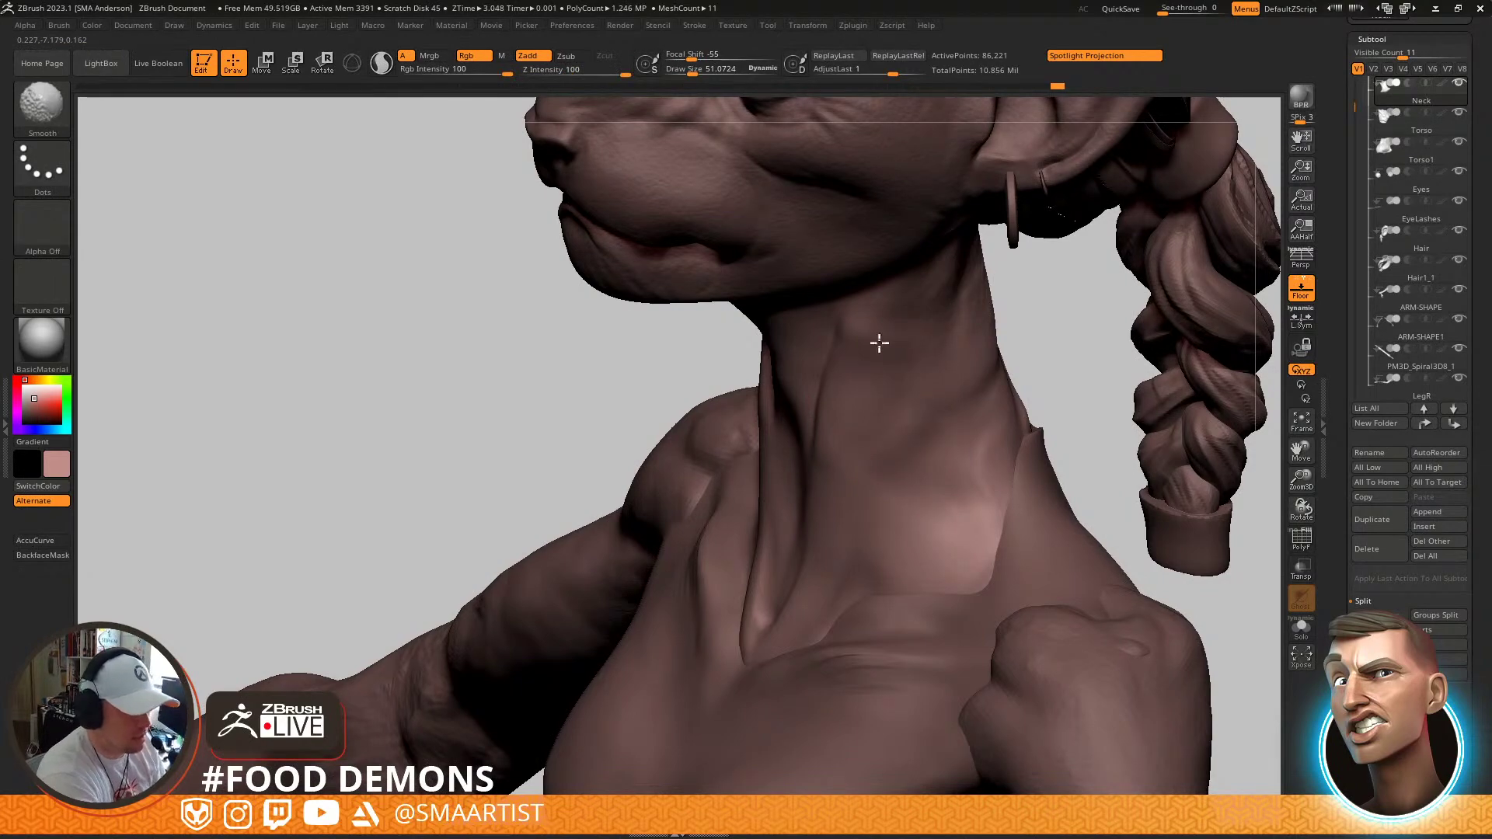
# Extend the clay strokes down the lower side of the neck toward the collarbone, and smooth them
pyautogui.moveTo(914, 497)
pyautogui.mouseDown(button='right')
pyautogui.moveTo(959, 419)
pyautogui.moveTo(976, 543)
pyautogui.moveTo(940, 534)
pyautogui.mouseUp(button='right')
pyautogui.moveTo(892, 519); pyautogui.dragTo(857, 611)
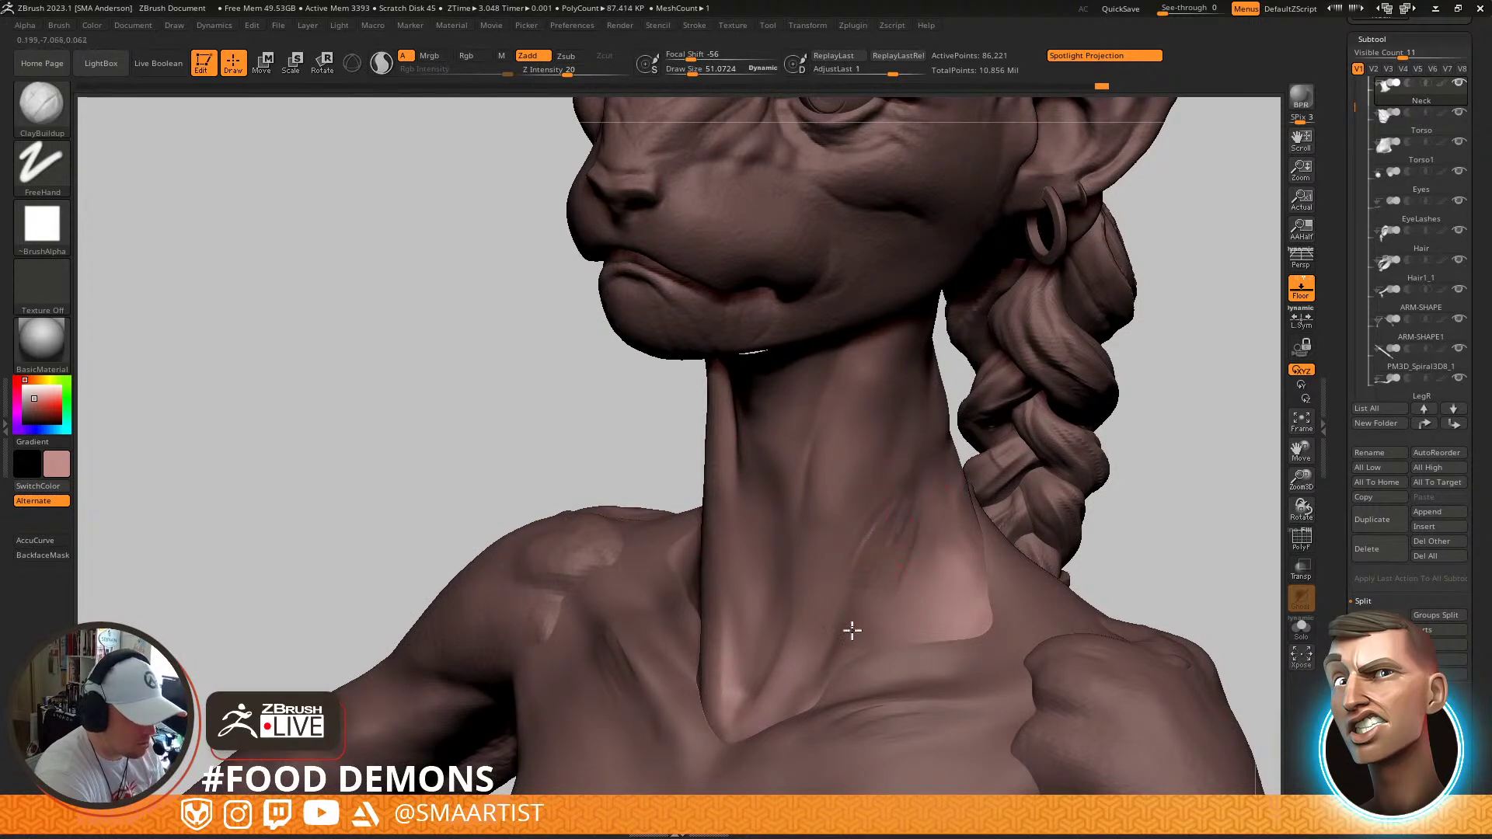
pyautogui.press('shift')
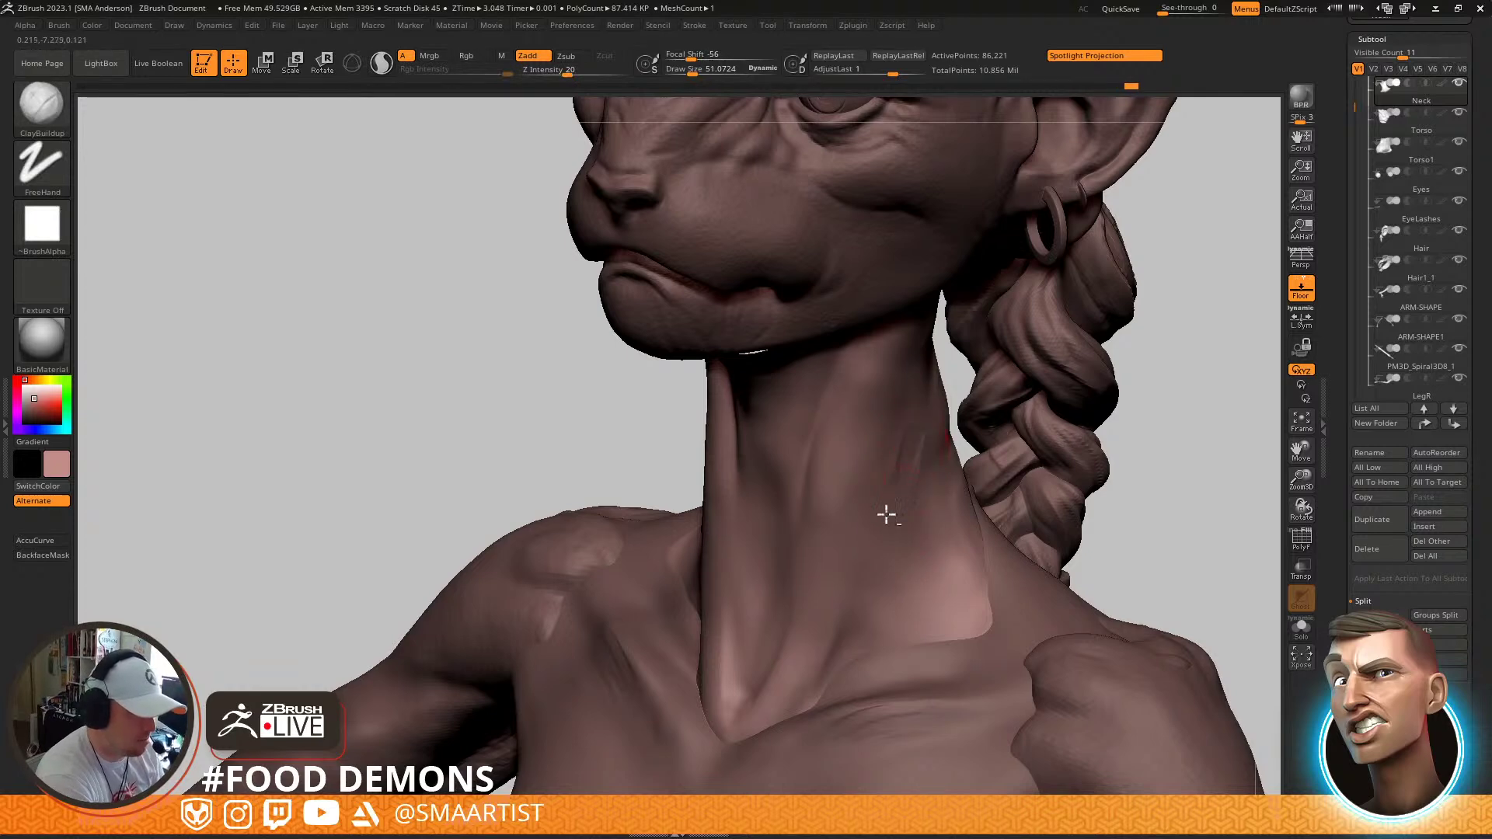
pyautogui.press('shift')
# Fill the back side of the neck with ClayBuildup at size about 65, and smooth the surface up to the hairline
pyautogui.moveTo(963, 475)
pyautogui.mouseDown(button='right')
pyautogui.moveTo(942, 453)
pyautogui.moveTo(937, 472)
pyautogui.mouseUp(button='right')
pyautogui.press('s')
pyautogui.moveTo(925, 489); pyautogui.dragTo(913, 516)
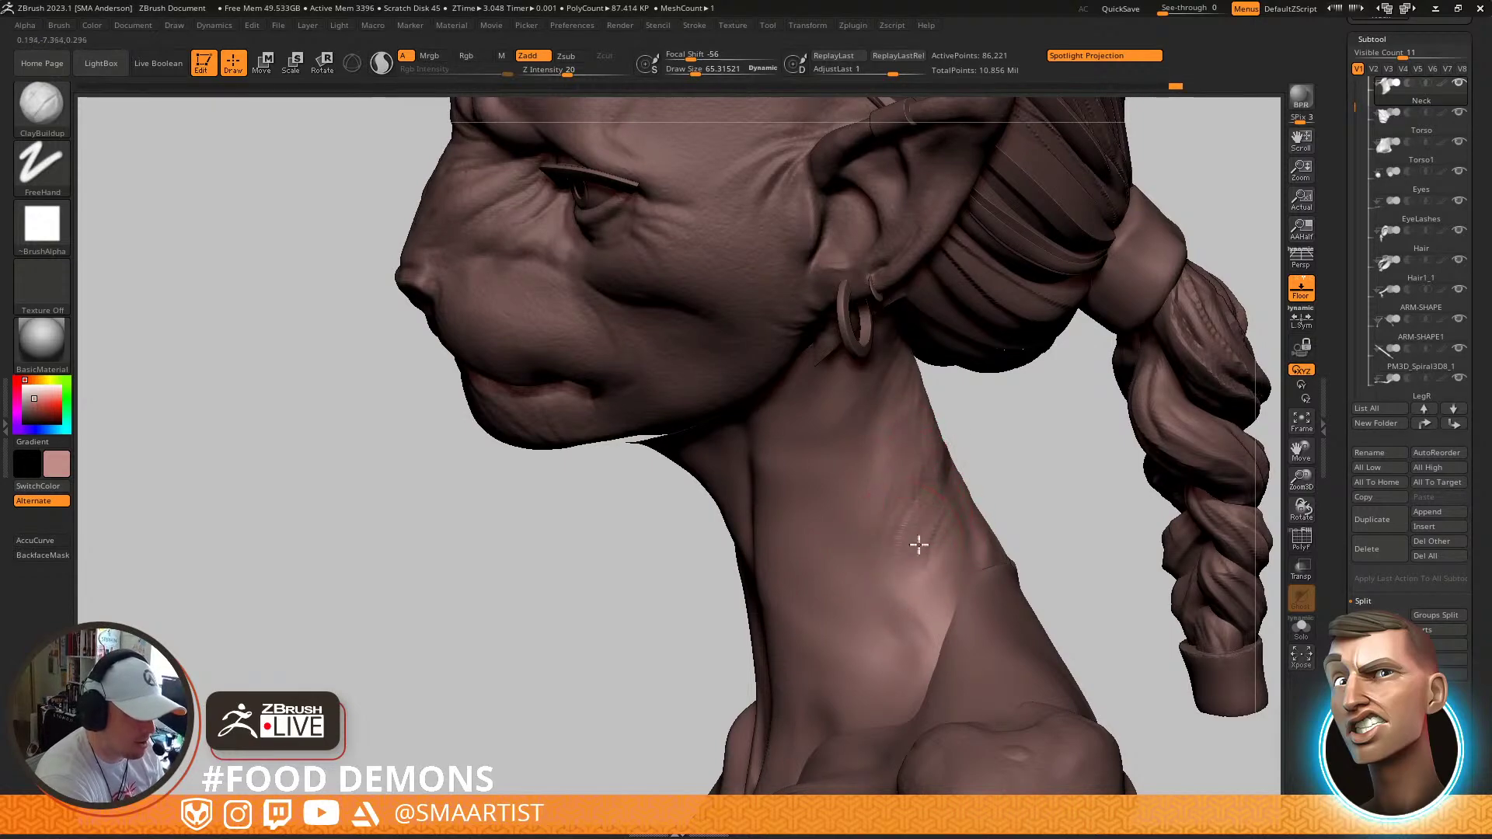
pyautogui.press('shift')
pyautogui.moveTo(935, 475)
pyautogui.mouseDown(button='right')
pyautogui.moveTo(1028, 443)
pyautogui.moveTo(995, 388)
pyautogui.moveTo(972, 407)
pyautogui.mouseUp(button='right')
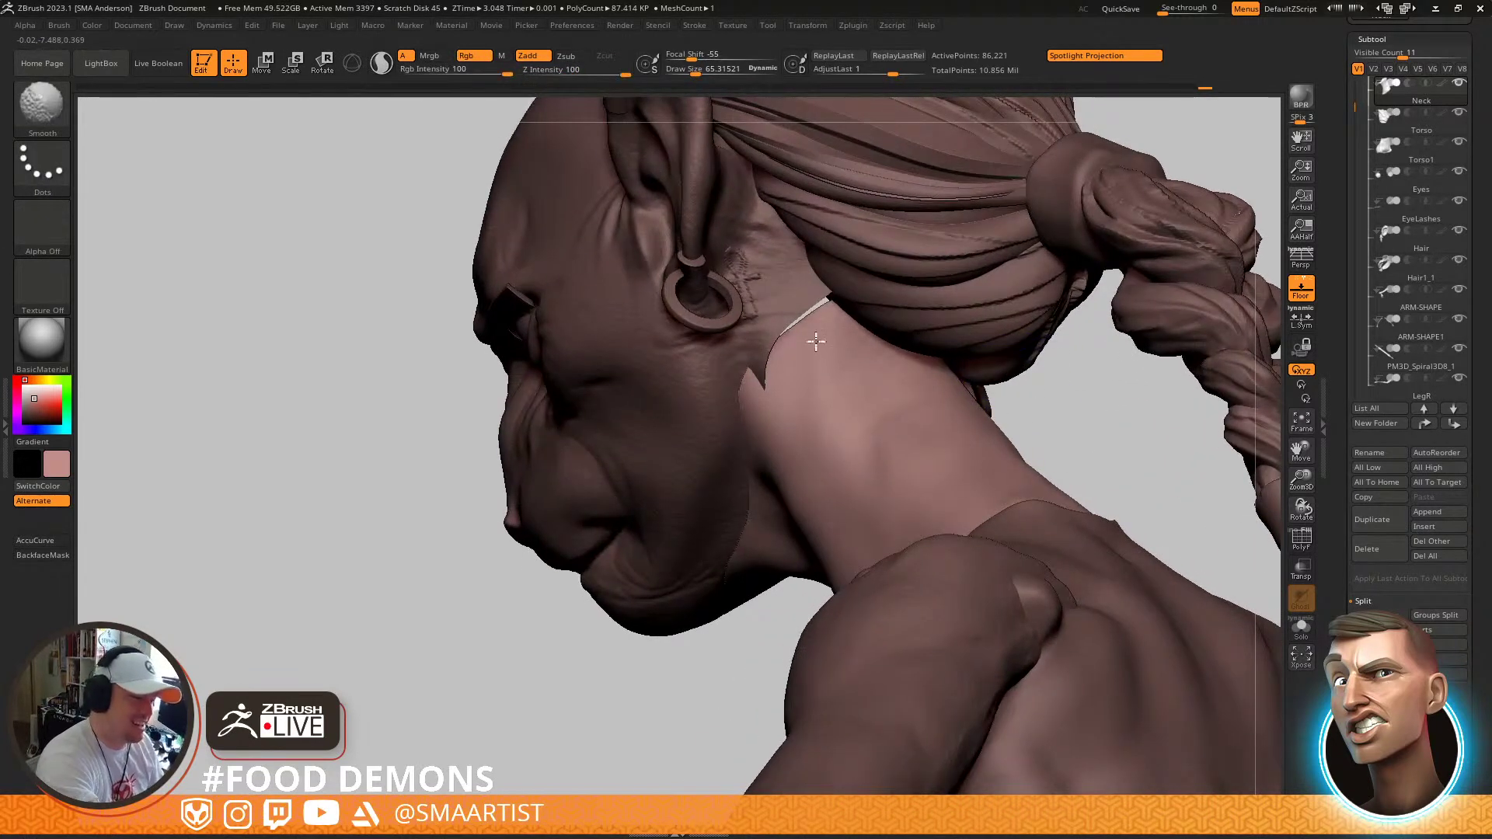
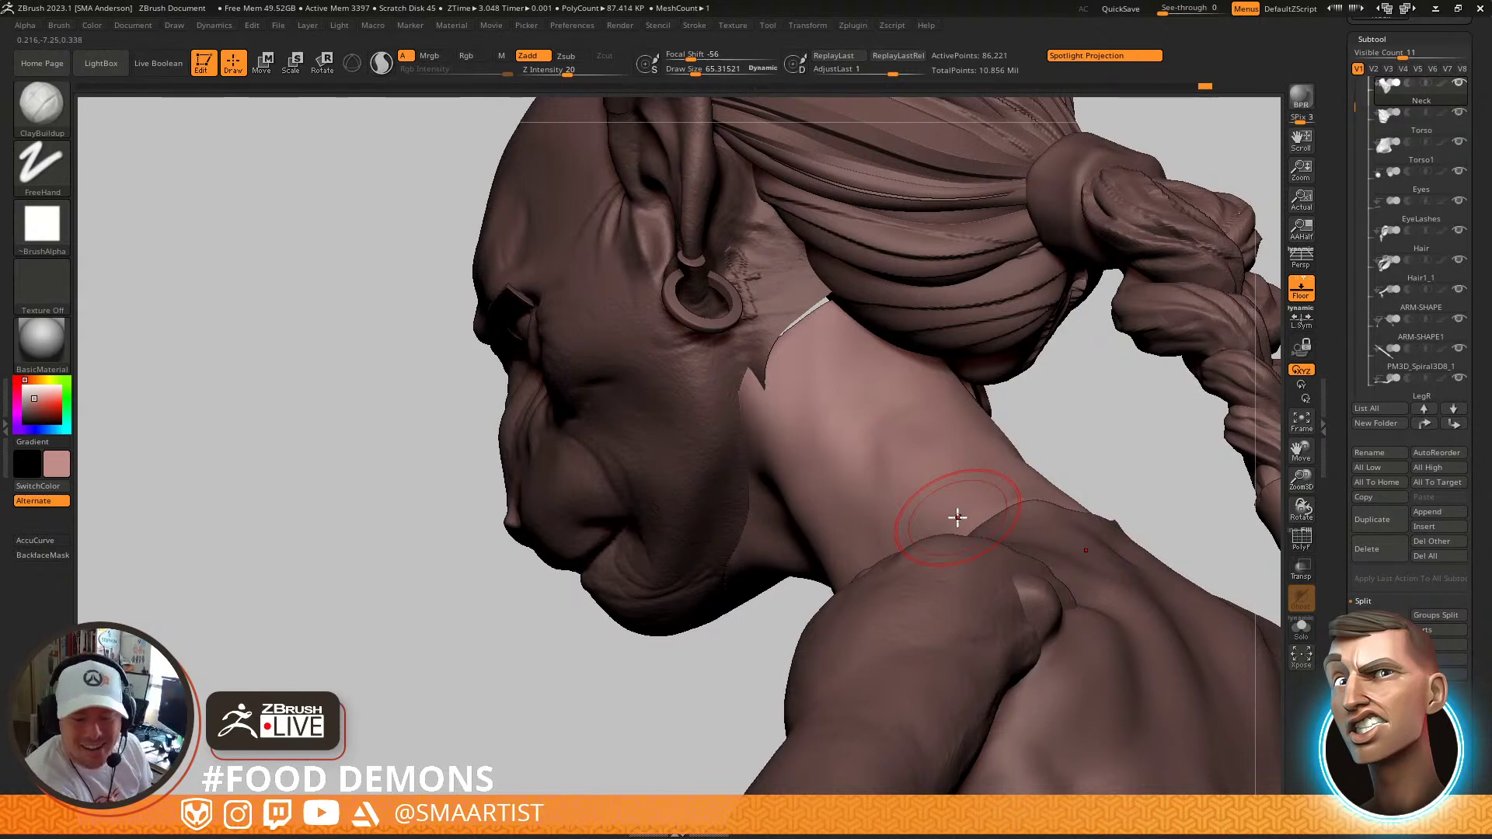
# Flatten the side and back of the neck with TrimDynamic at size about 65
pyautogui.moveTo(1076, 406)
pyautogui.mouseDown()
pyautogui.moveTo(988, 570)
pyautogui.moveTo(1136, 443)
pyautogui.moveTo(1205, 422)
pyautogui.moveTo(1112, 440)
pyautogui.moveTo(1129, 475)
pyautogui.moveTo(1132, 450)
pyautogui.mouseUp()
pyautogui.press('b')
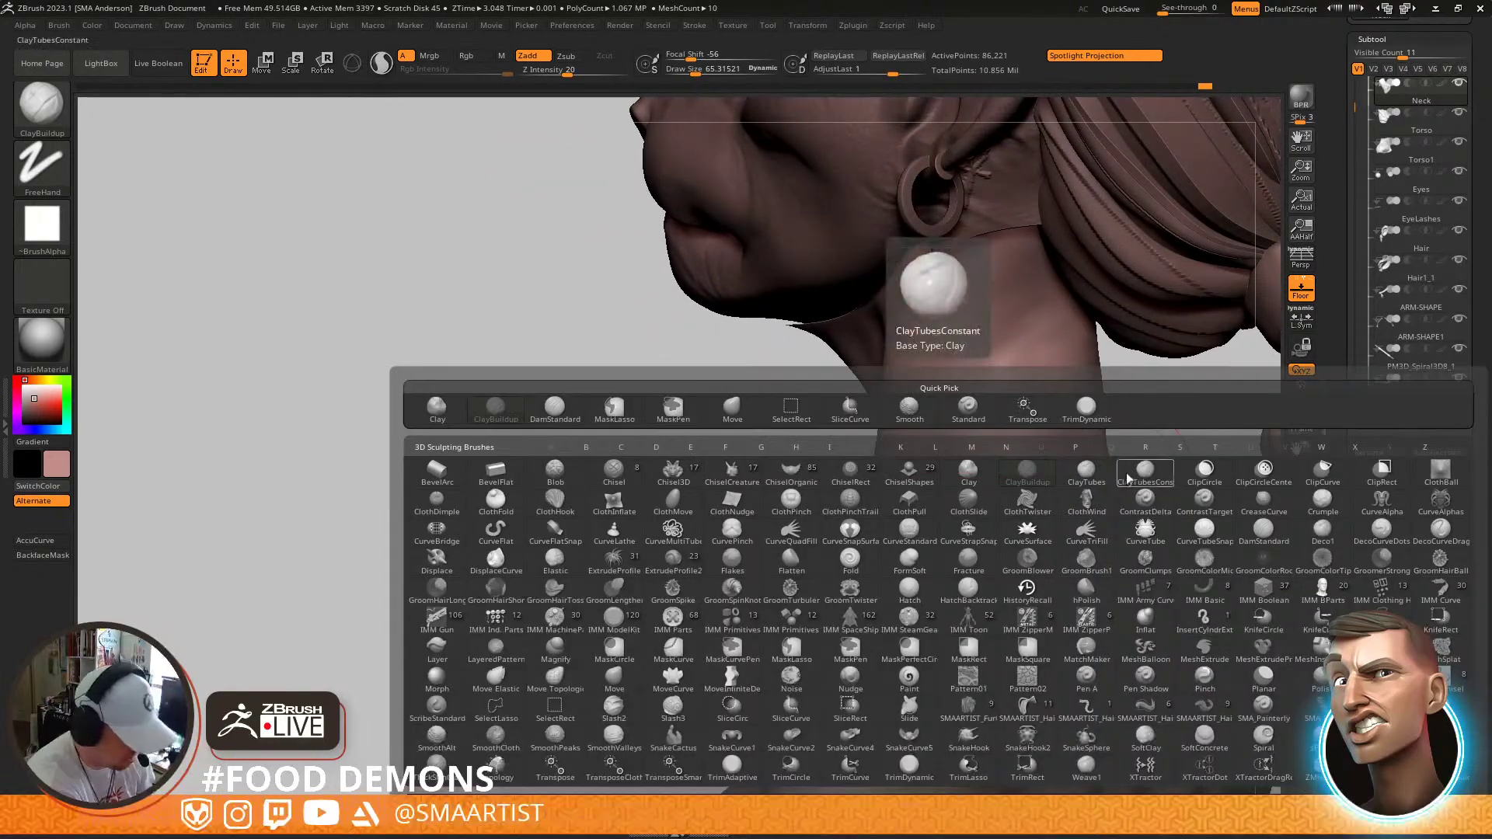
pyautogui.press('t')
pyautogui.press('d')
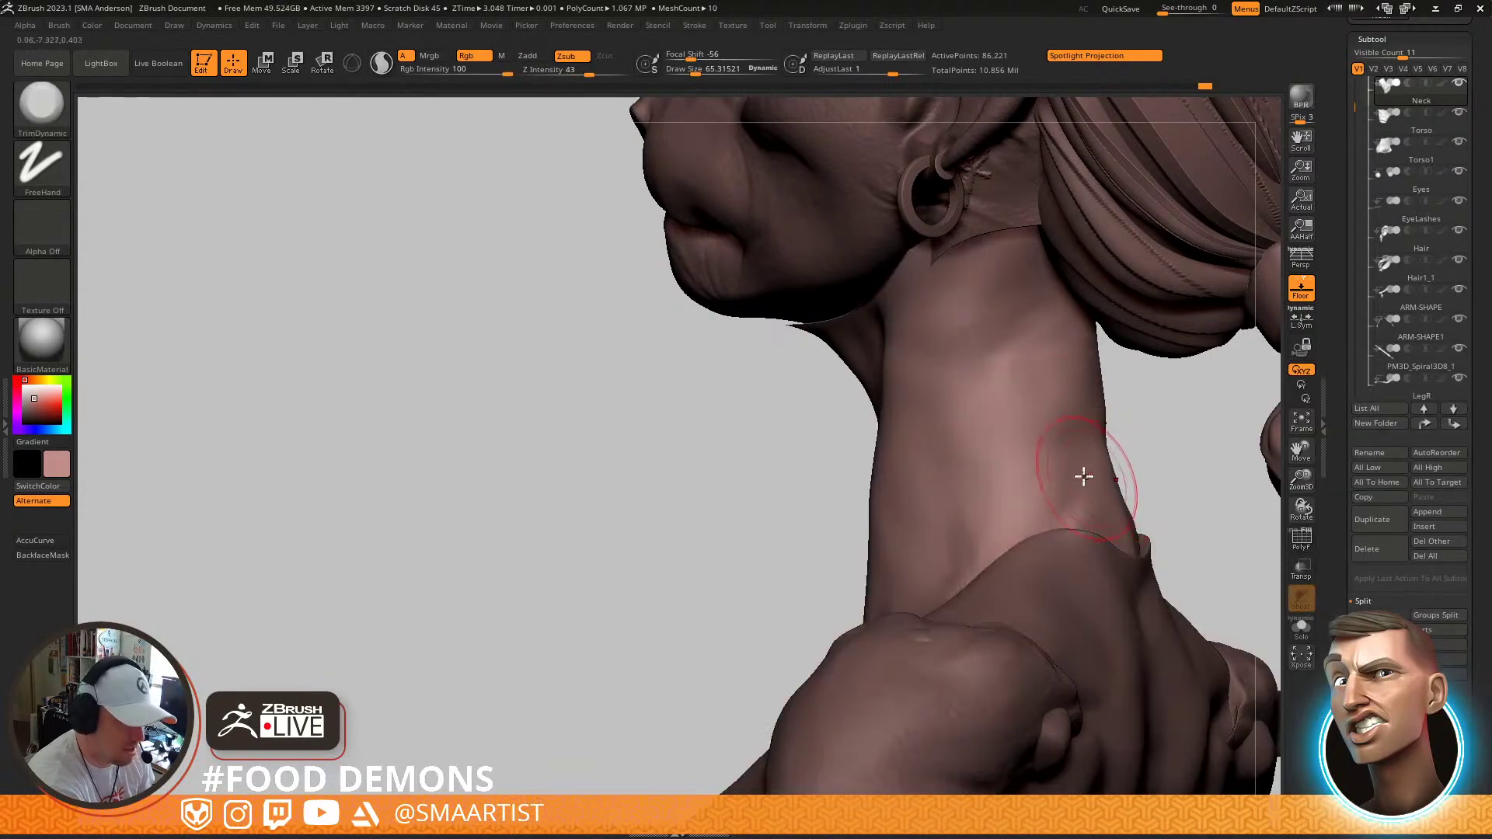
pyautogui.moveTo(1073, 474); pyautogui.dragTo(1071, 492)
pyautogui.moveTo(1070, 373); pyautogui.dragTo(1069, 496)
pyautogui.moveTo(1034, 411); pyautogui.dragTo(1036, 463)
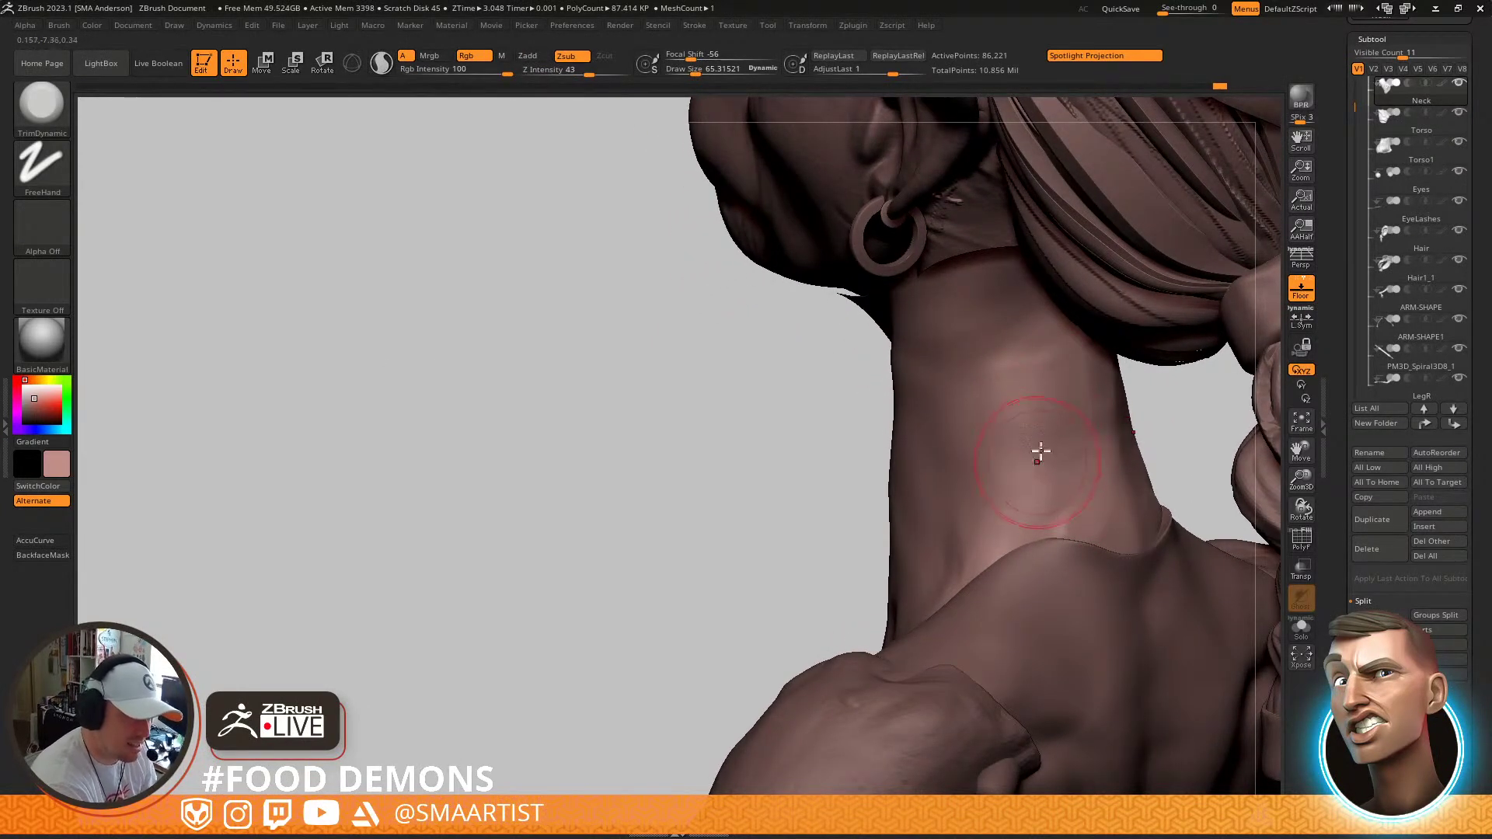
pyautogui.moveTo(1036, 463); pyautogui.dragTo(1084, 435, button='right')
pyautogui.moveTo(947, 536)
pyautogui.mouseDown(button='right')
pyautogui.moveTo(1023, 493)
pyautogui.moveTo(1010, 436)
pyautogui.mouseUp(button='right')
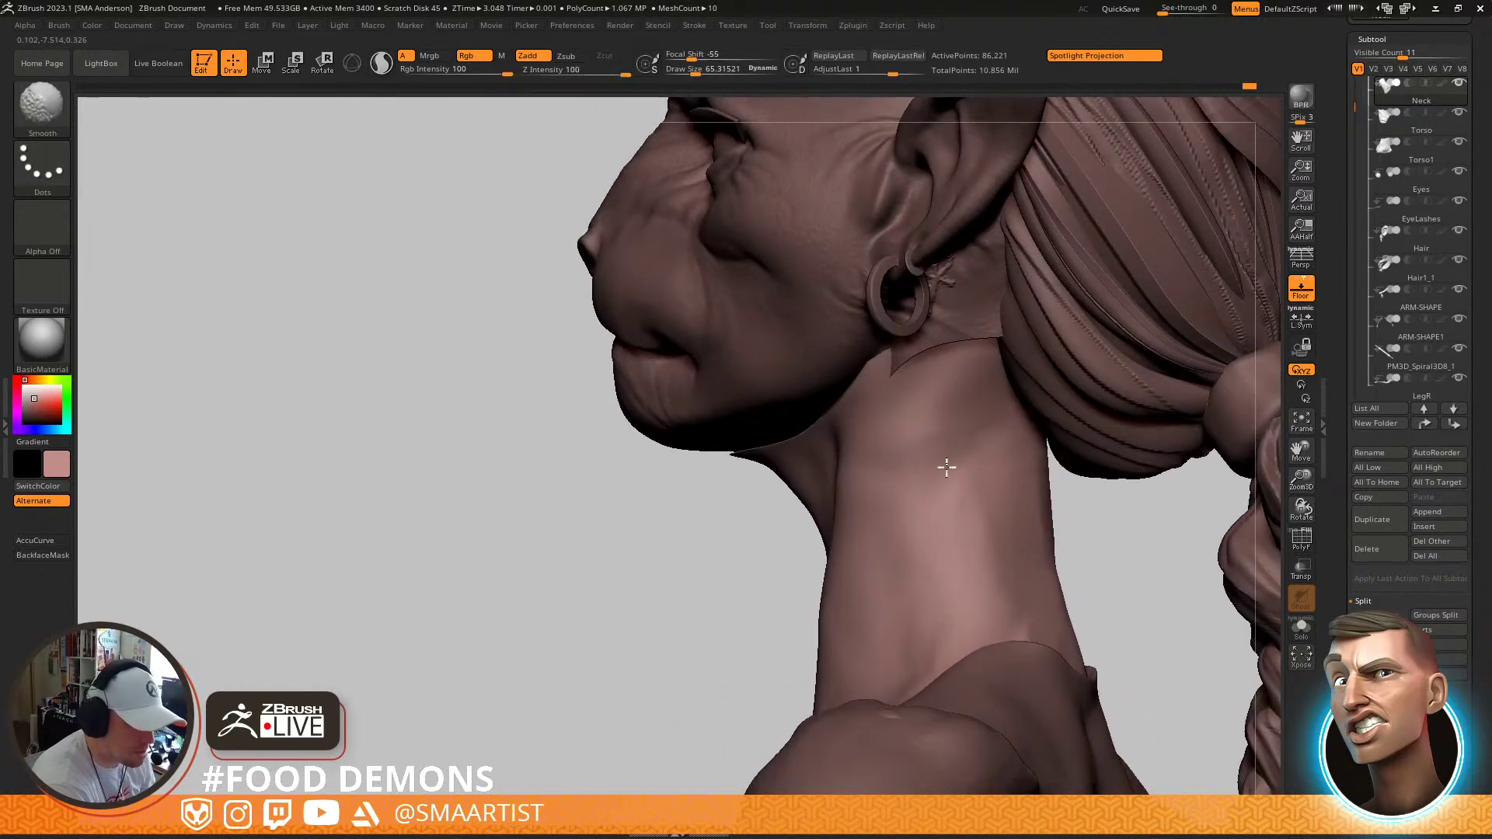
# Smooth and trim the upper side of the neck below the ear with TrimDynamic at size about 65
pyautogui.keyDown('shift'); pyautogui.moveTo(964, 427); pyautogui.dragTo(942, 439); pyautogui.keyUp('shift')
pyautogui.moveTo(943, 440); pyautogui.dragTo(944, 399, button='right')
pyautogui.moveTo(915, 504); pyautogui.dragTo(906, 464)
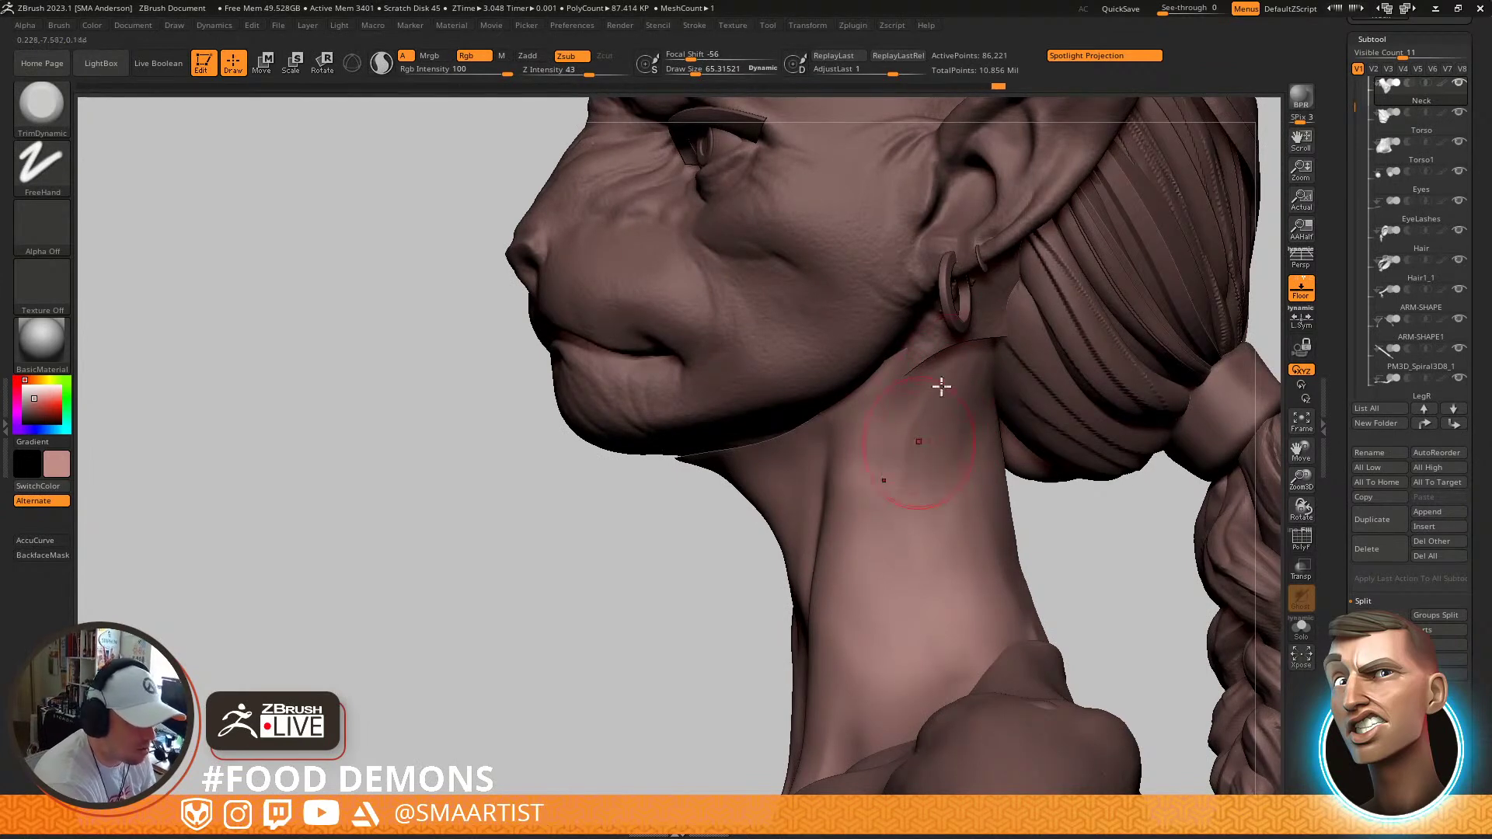
pyautogui.press('shift')
pyautogui.moveTo(915, 547)
pyautogui.mouseDown(button='right')
pyautogui.moveTo(975, 561)
pyautogui.moveTo(915, 467)
pyautogui.mouseUp(button='right')
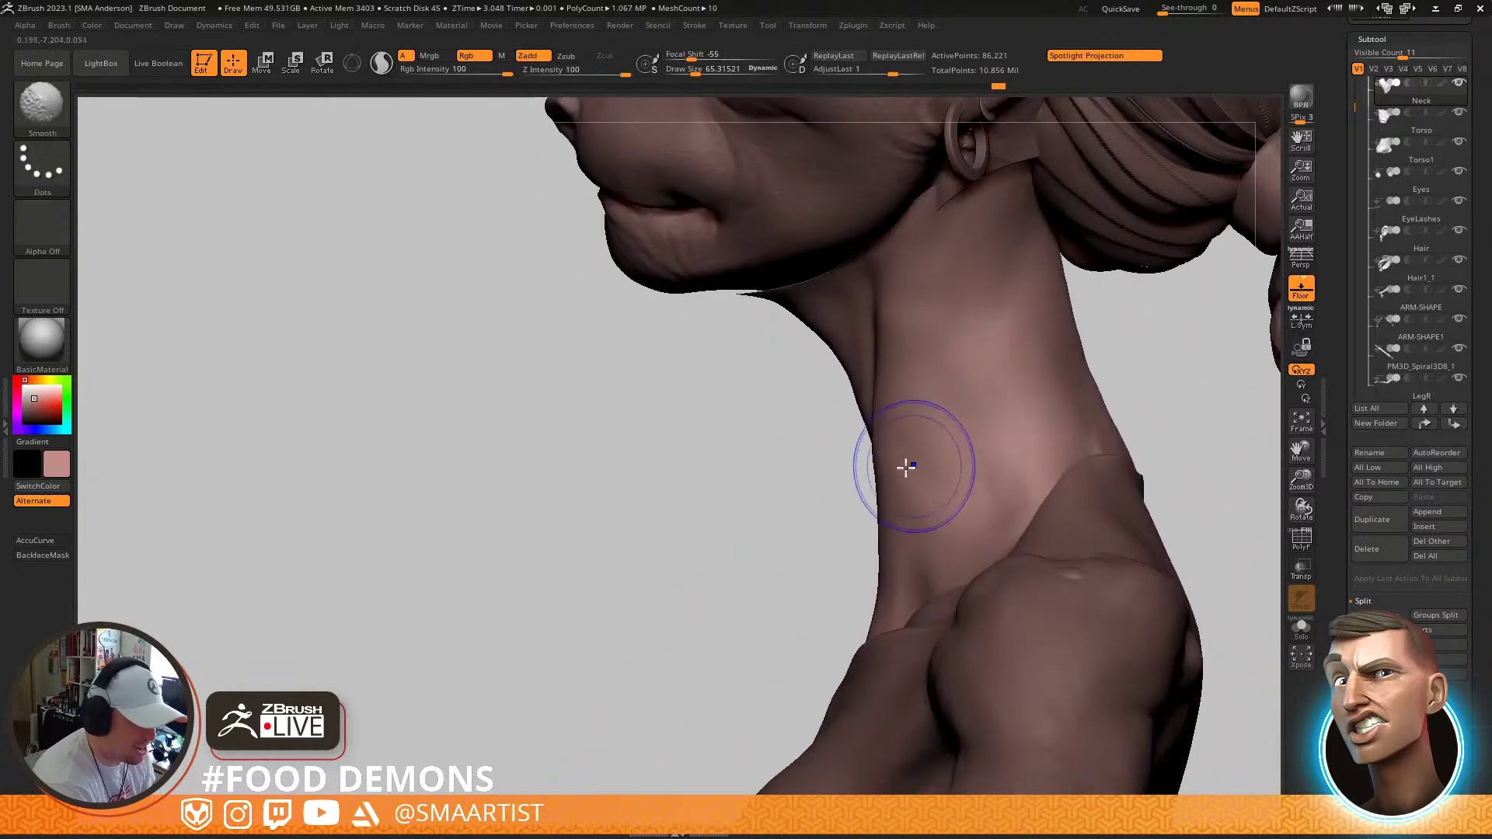
# Reshape the front profile of the neck and its lower edge above the collarbone with the Move brush
pyautogui.press('b')
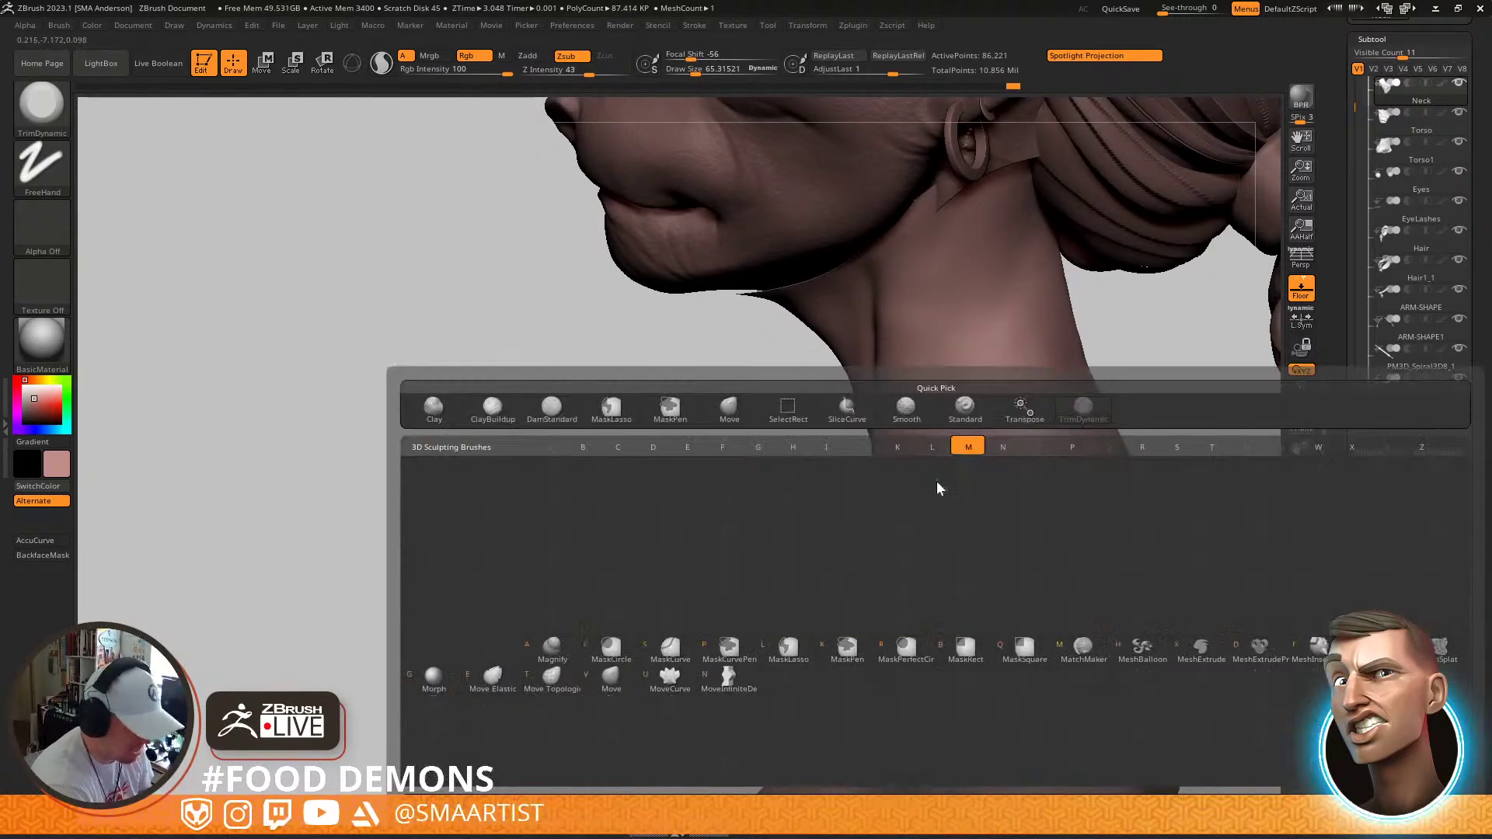
pyautogui.press('m')
pyautogui.press('v')
pyautogui.press('s')
pyautogui.moveTo(889, 440); pyautogui.dragTo(878, 453)
pyautogui.keyDown('alt'); pyautogui.moveTo(1002, 412); pyautogui.dragTo(1139, 498, button='right'); pyautogui.keyUp('alt')
pyautogui.press('s')
pyautogui.moveTo(993, 608); pyautogui.dragTo(912, 743)
# Carve the hollow at the lower side of the neck above the collarbone with DamStandard at size about 77, and smooth it
pyautogui.press('b')
pyautogui.press('d')
pyautogui.press('s')
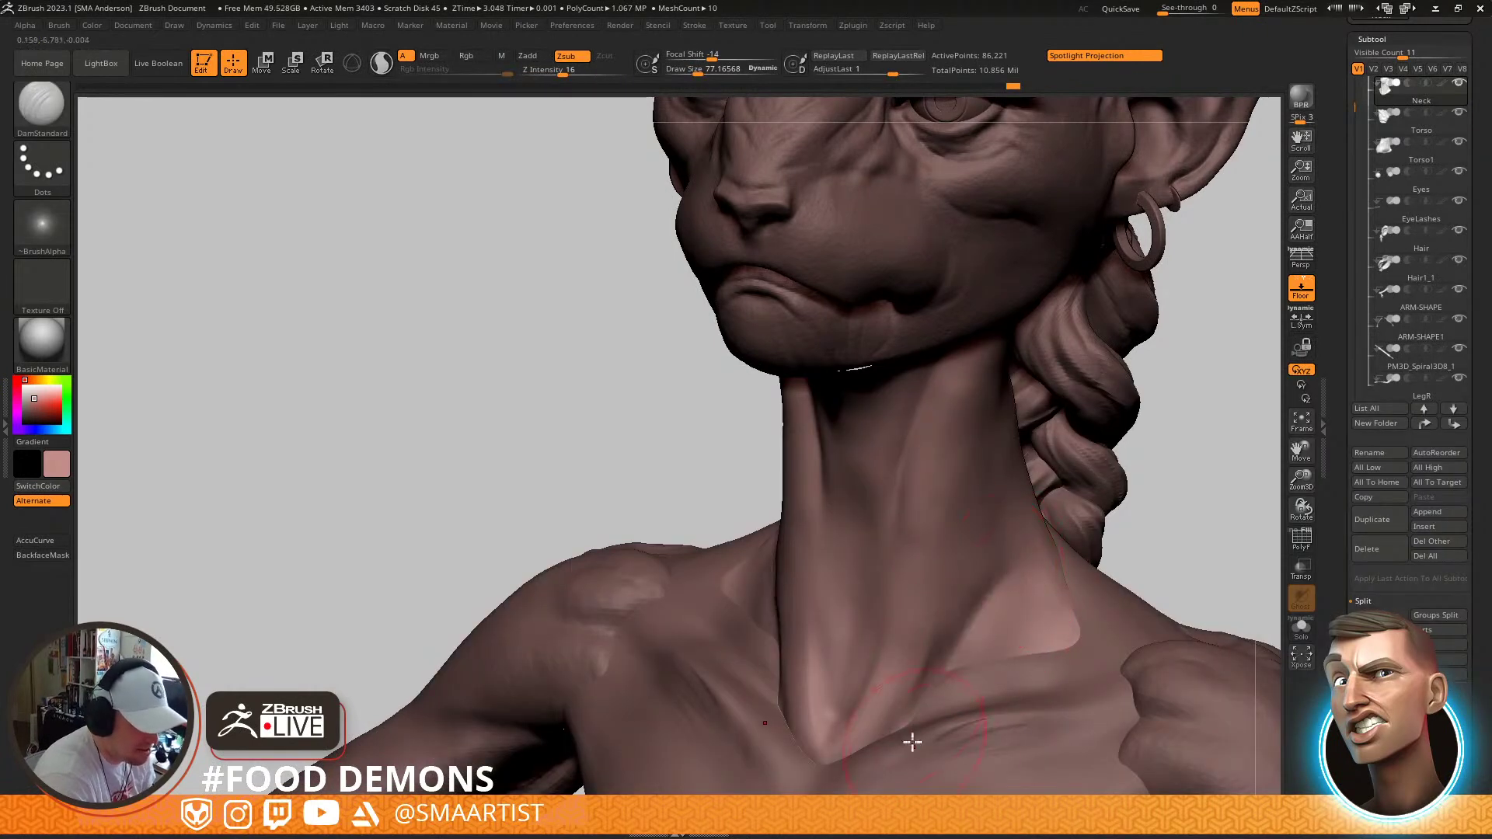
pyautogui.moveTo(1029, 628)
pyautogui.mouseDown()
pyautogui.moveTo(992, 632)
pyautogui.moveTo(1061, 637)
pyautogui.mouseUp()
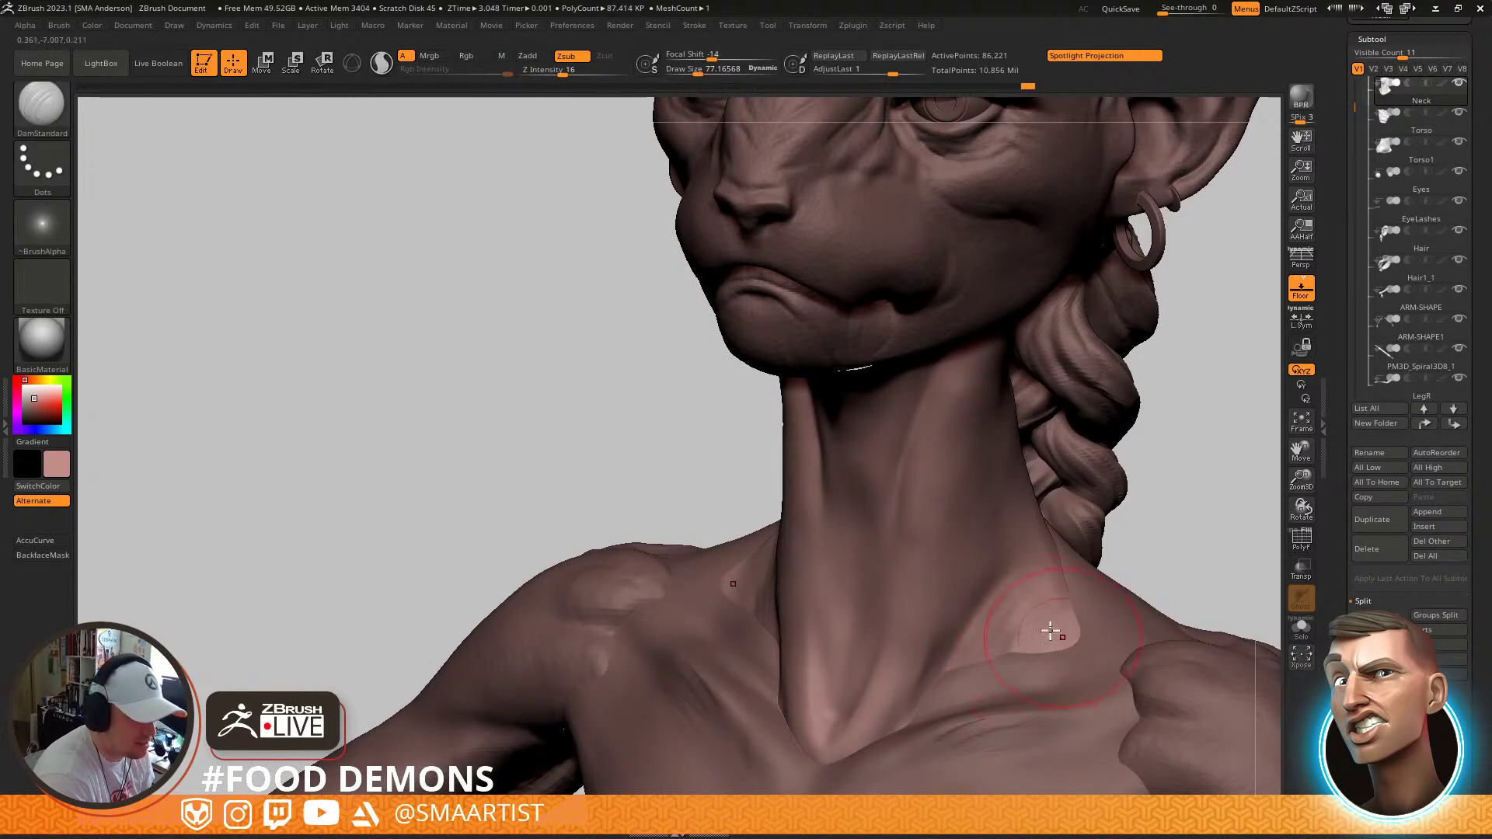
pyautogui.moveTo(1014, 592)
pyautogui.mouseDown()
pyautogui.moveTo(972, 626)
pyautogui.moveTo(1000, 568)
pyautogui.moveTo(972, 579)
pyautogui.moveTo(986, 539)
pyautogui.mouseUp()
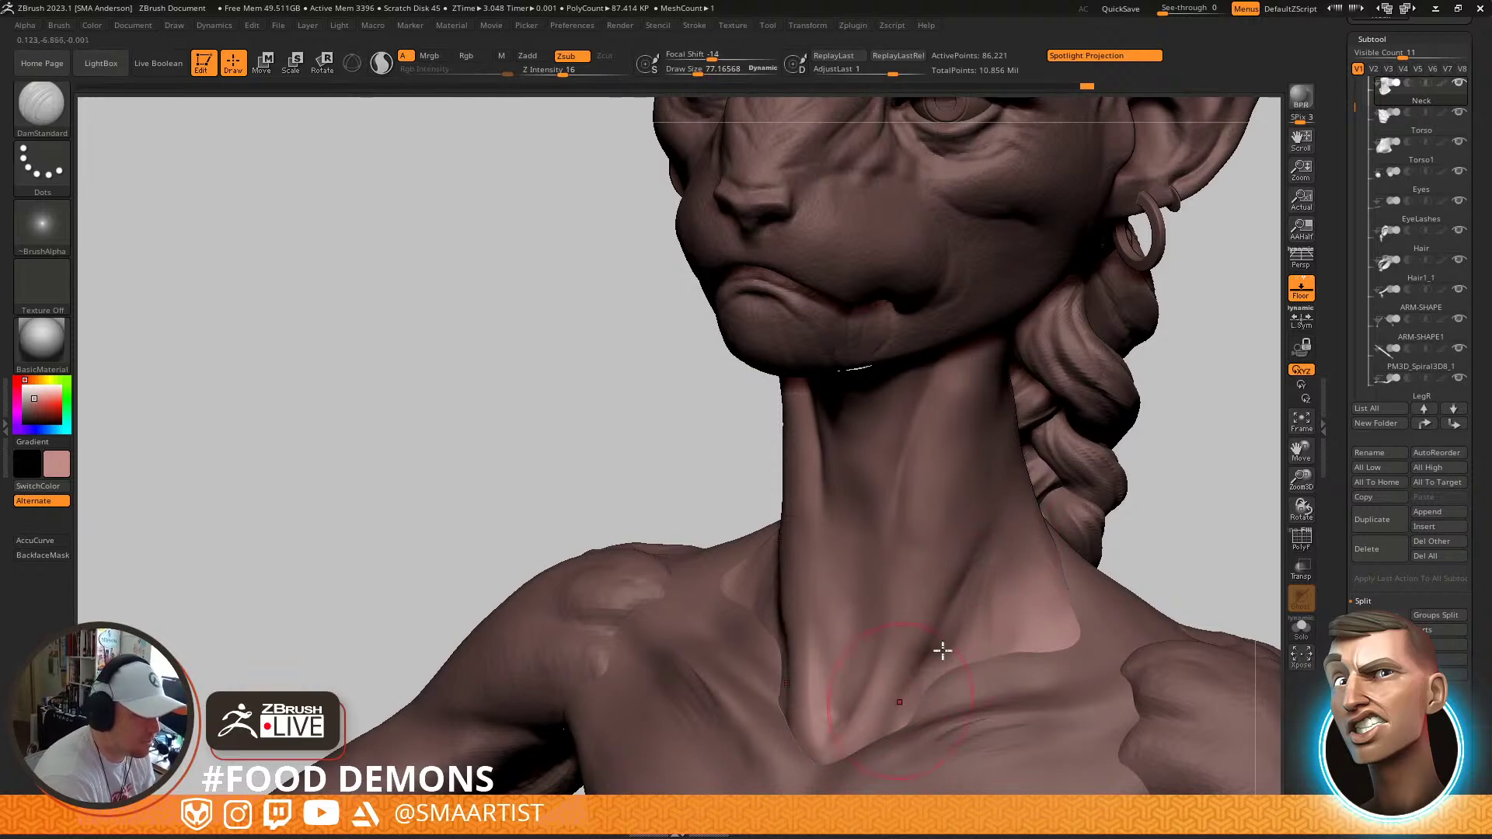
pyautogui.press('shift')
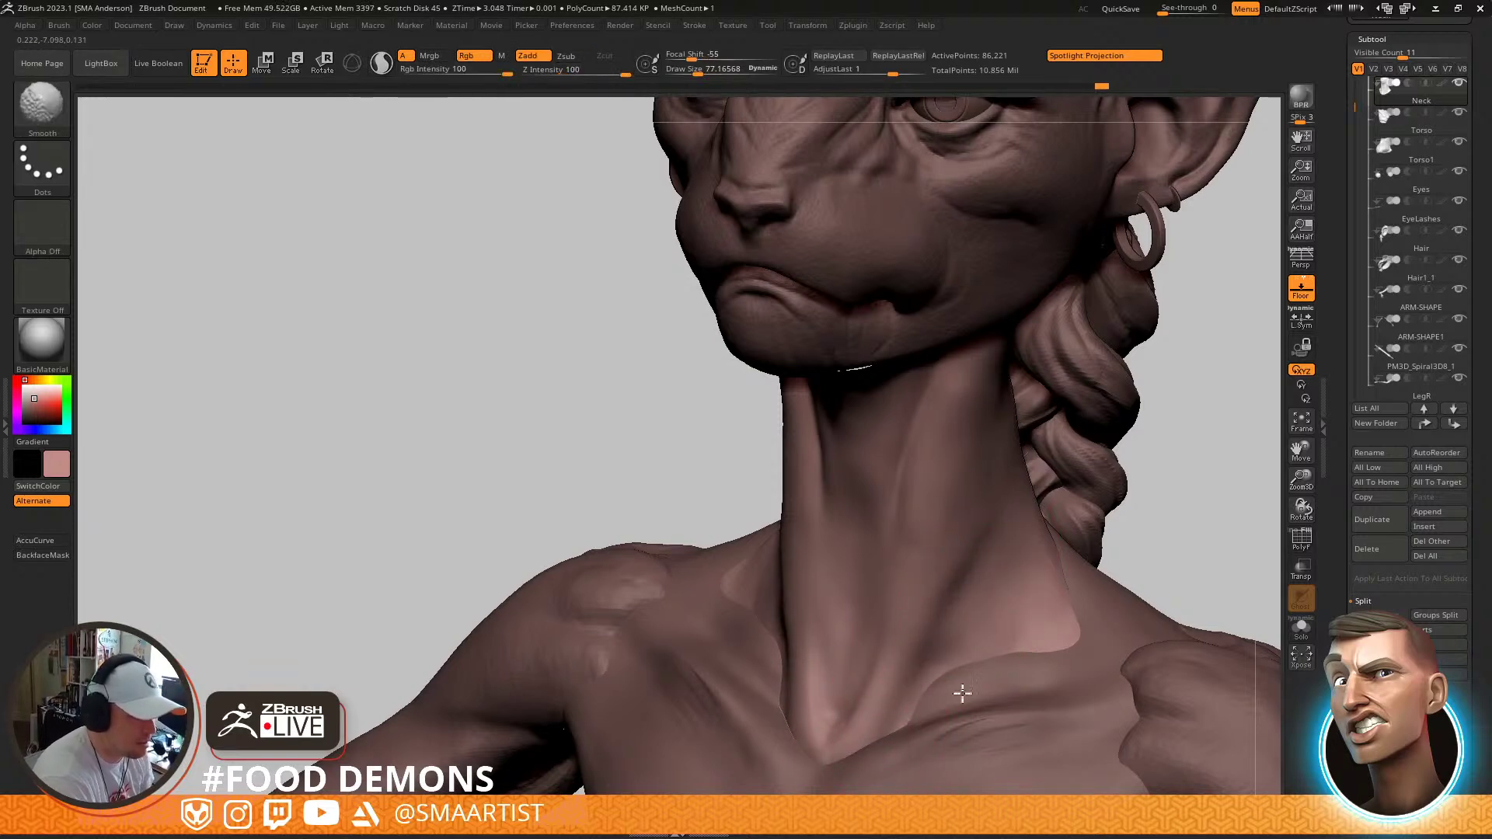
# Select the torso and reshape the outer edge of the pectorals with the Move brush at size about 129
pyautogui.moveTo(987, 520)
pyautogui.mouseDown(button='right')
pyautogui.moveTo(1065, 497)
pyautogui.moveTo(1084, 474)
pyautogui.moveTo(1052, 576)
pyautogui.moveTo(1010, 516)
pyautogui.mouseUp(button='right')
pyautogui.moveTo(1105, 459)
pyautogui.mouseDown(button='right')
pyautogui.moveTo(1099, 422)
pyautogui.moveTo(1104, 471)
pyautogui.moveTo(1131, 443)
pyautogui.moveTo(1119, 513)
pyautogui.moveTo(1082, 467)
pyautogui.mouseUp(button='right')
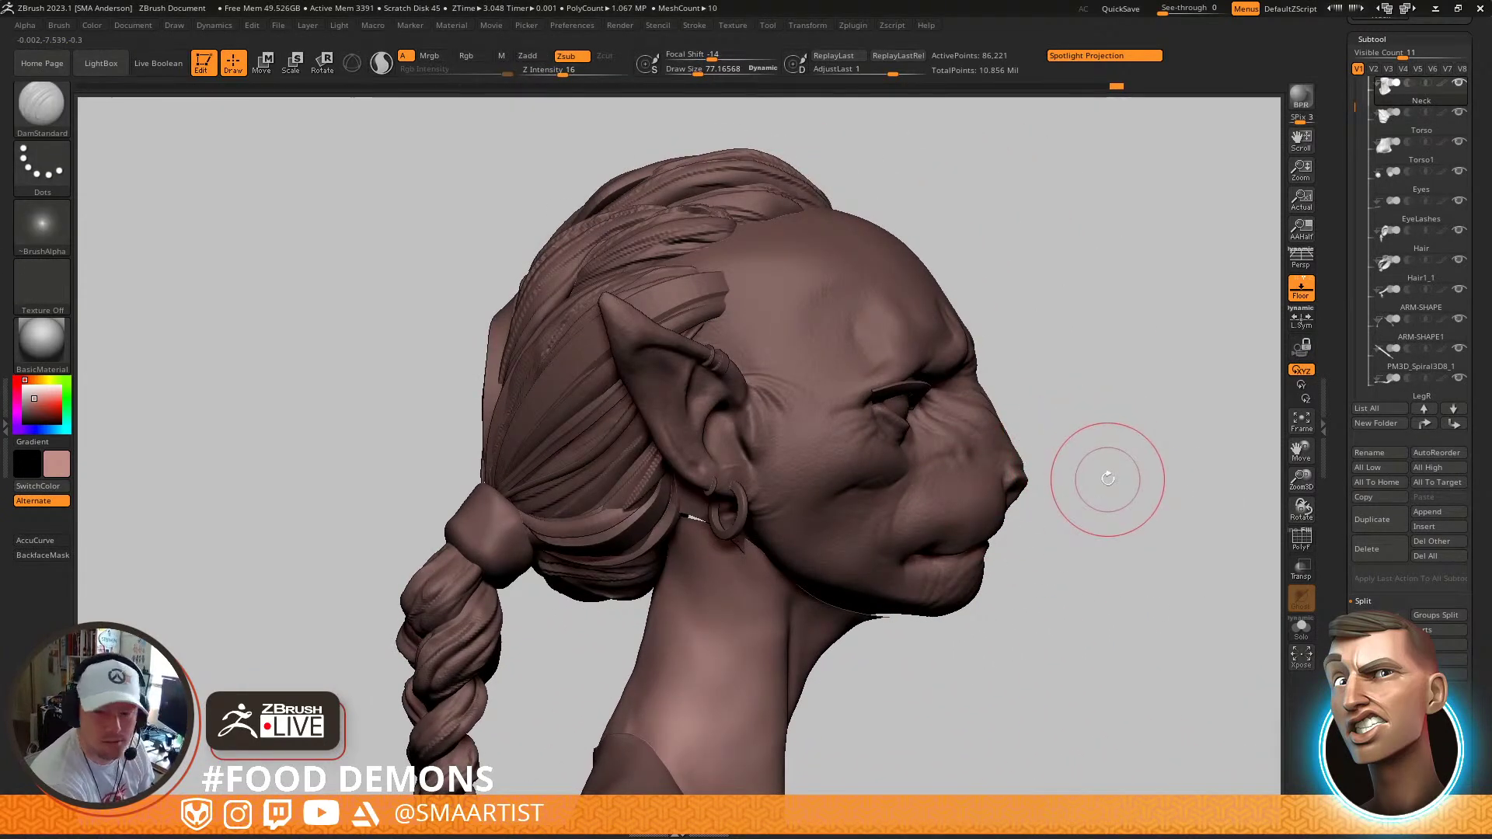
pyautogui.moveTo(1109, 493)
pyautogui.mouseDown(button='right')
pyautogui.moveTo(1065, 543)
pyautogui.moveTo(1099, 412)
pyautogui.moveTo(1075, 416)
pyautogui.moveTo(1098, 405)
pyautogui.moveTo(1056, 419)
pyautogui.moveTo(969, 537)
pyautogui.mouseUp(button='right')
pyautogui.keyDown('alt'); pyautogui.click(978, 524); pyautogui.keyUp('alt')
pyautogui.press('b')
pyautogui.press('m')
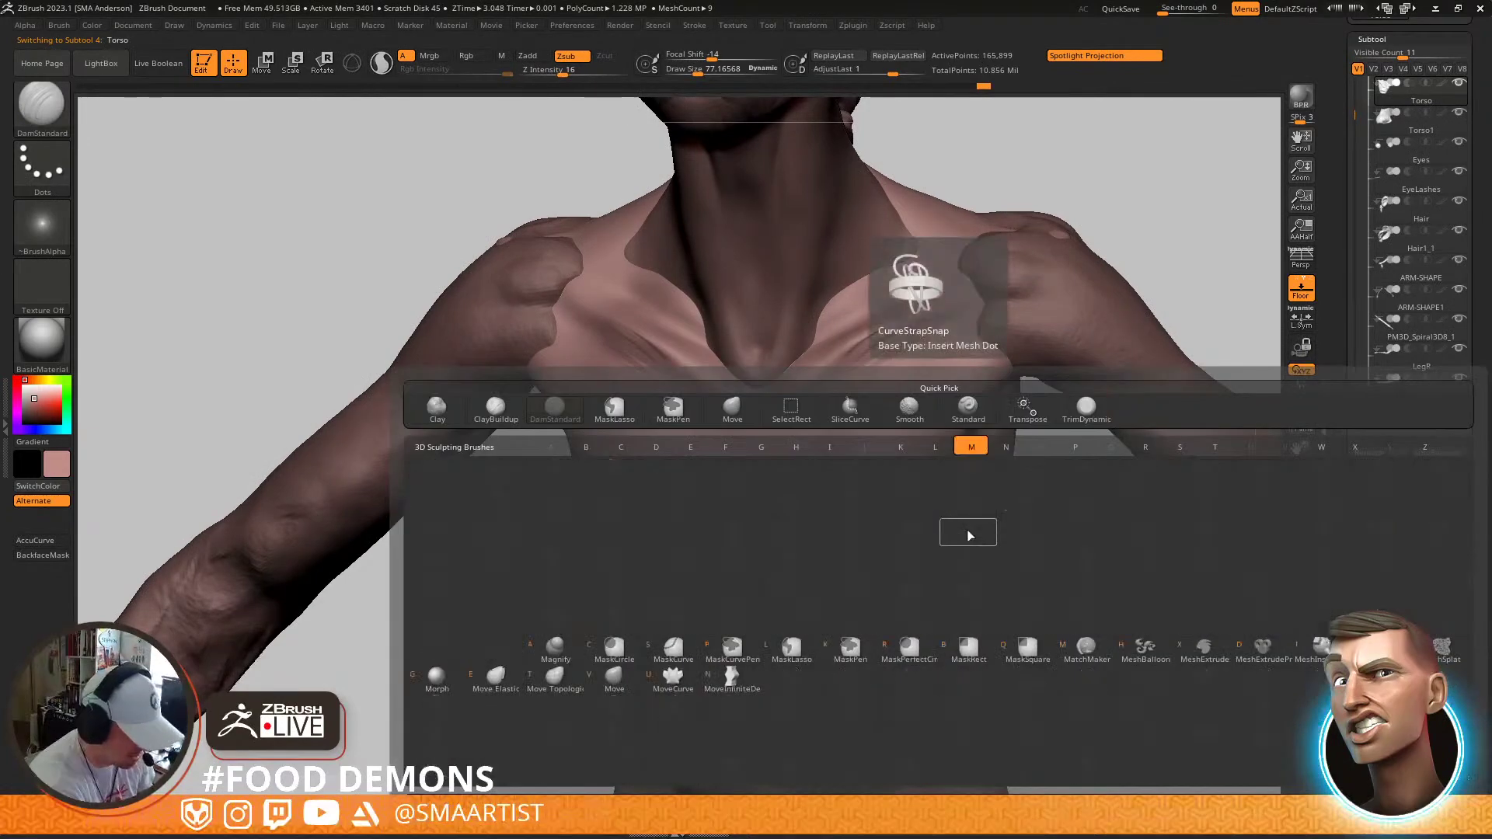
pyautogui.press('v')
pyautogui.press('s')
pyautogui.moveTo(573, 492); pyautogui.dragTo(613, 506)
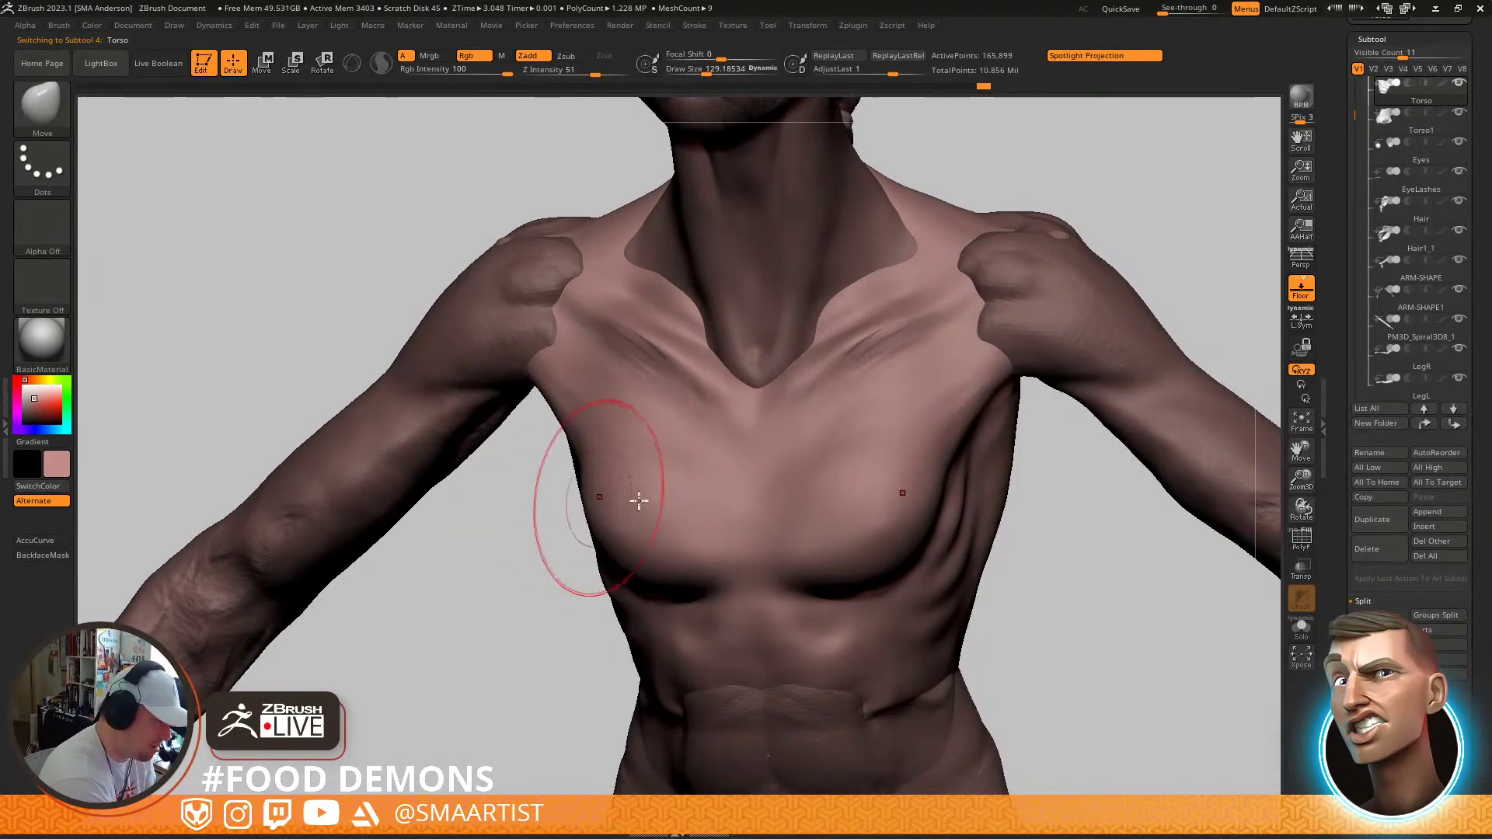
# Refine the shape of the pectorals from a three-quarter view with the Move brush at size about 99
pyautogui.moveTo(613, 500); pyautogui.dragTo(742, 508, button='right')
pyautogui.moveTo(673, 543)
pyautogui.mouseDown(button='right')
pyautogui.moveTo(726, 543)
pyautogui.moveTo(713, 556)
pyautogui.moveTo(705, 495)
pyautogui.moveTo(660, 492)
pyautogui.moveTo(670, 458)
pyautogui.mouseUp(button='right')
pyautogui.moveTo(670, 436); pyautogui.dragTo(664, 426)
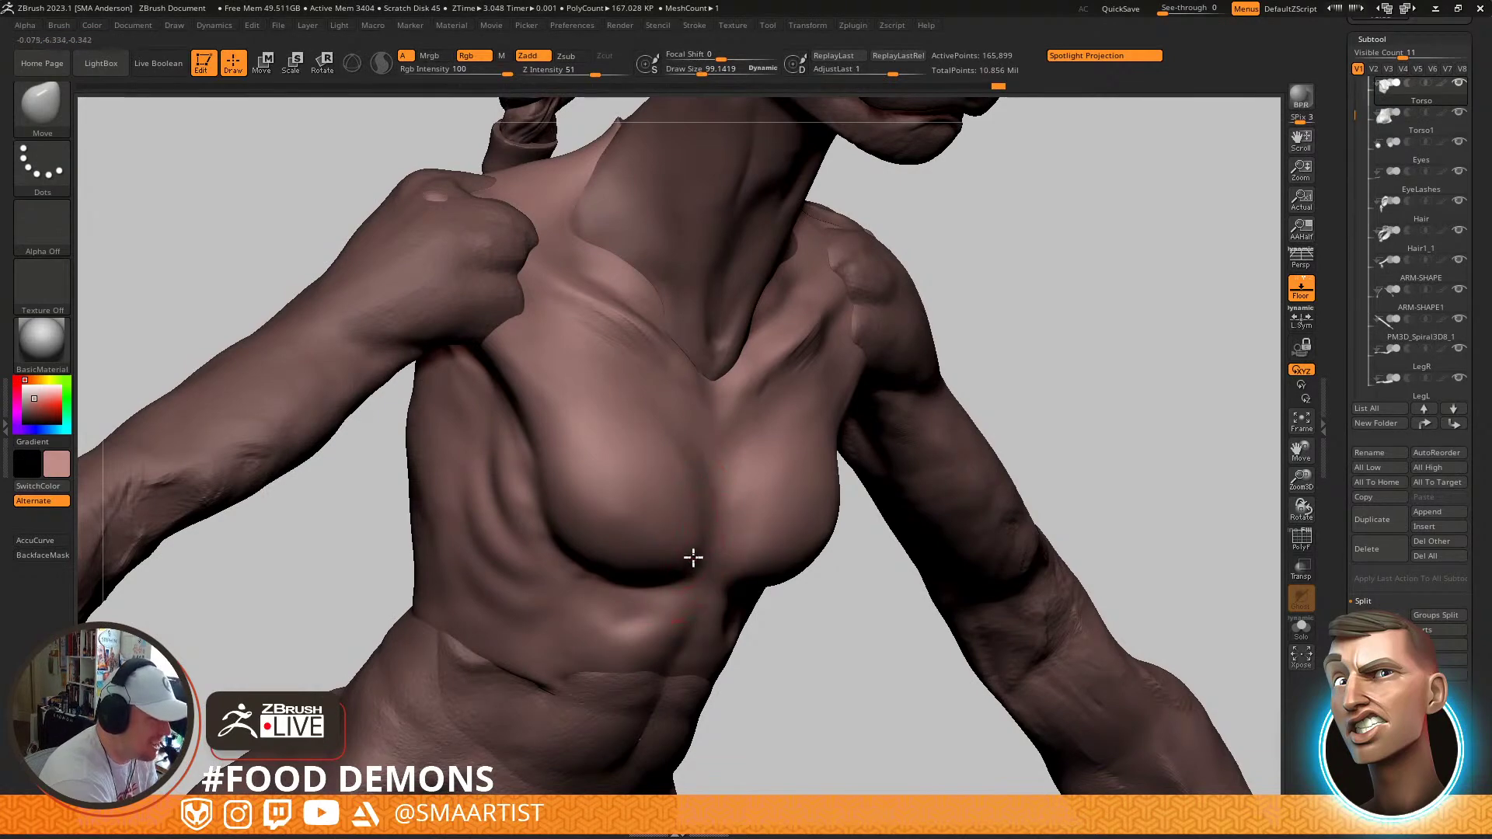
# Hide the ARM-SHAPE arms holding the rod on the reclining figure
pyautogui.moveTo(694, 481)
pyautogui.keyDown('shift'); pyautogui.mouseDown(button='right')
pyautogui.moveTo(676, 520)
pyautogui.moveTo(674, 461)
pyautogui.moveTo(940, 390)
pyautogui.moveTo(916, 333)
pyautogui.moveTo(861, 375)
pyautogui.moveTo(878, 466)
pyautogui.moveTo(887, 446)
pyautogui.moveTo(965, 416)
pyautogui.moveTo(1003, 366)
pyautogui.moveTo(997, 475)
pyautogui.moveTo(1003, 420)
pyautogui.mouseUp(button='right'); pyautogui.keyUp('shift')
pyautogui.hotkey('shift', 'p')
pyautogui.moveTo(1002, 420)
pyautogui.mouseDown(button='right')
pyautogui.moveTo(1025, 466)
pyautogui.moveTo(1002, 435)
pyautogui.moveTo(1077, 466)
pyautogui.moveTo(1075, 506)
pyautogui.moveTo(1025, 410)
pyautogui.mouseUp(button='right')
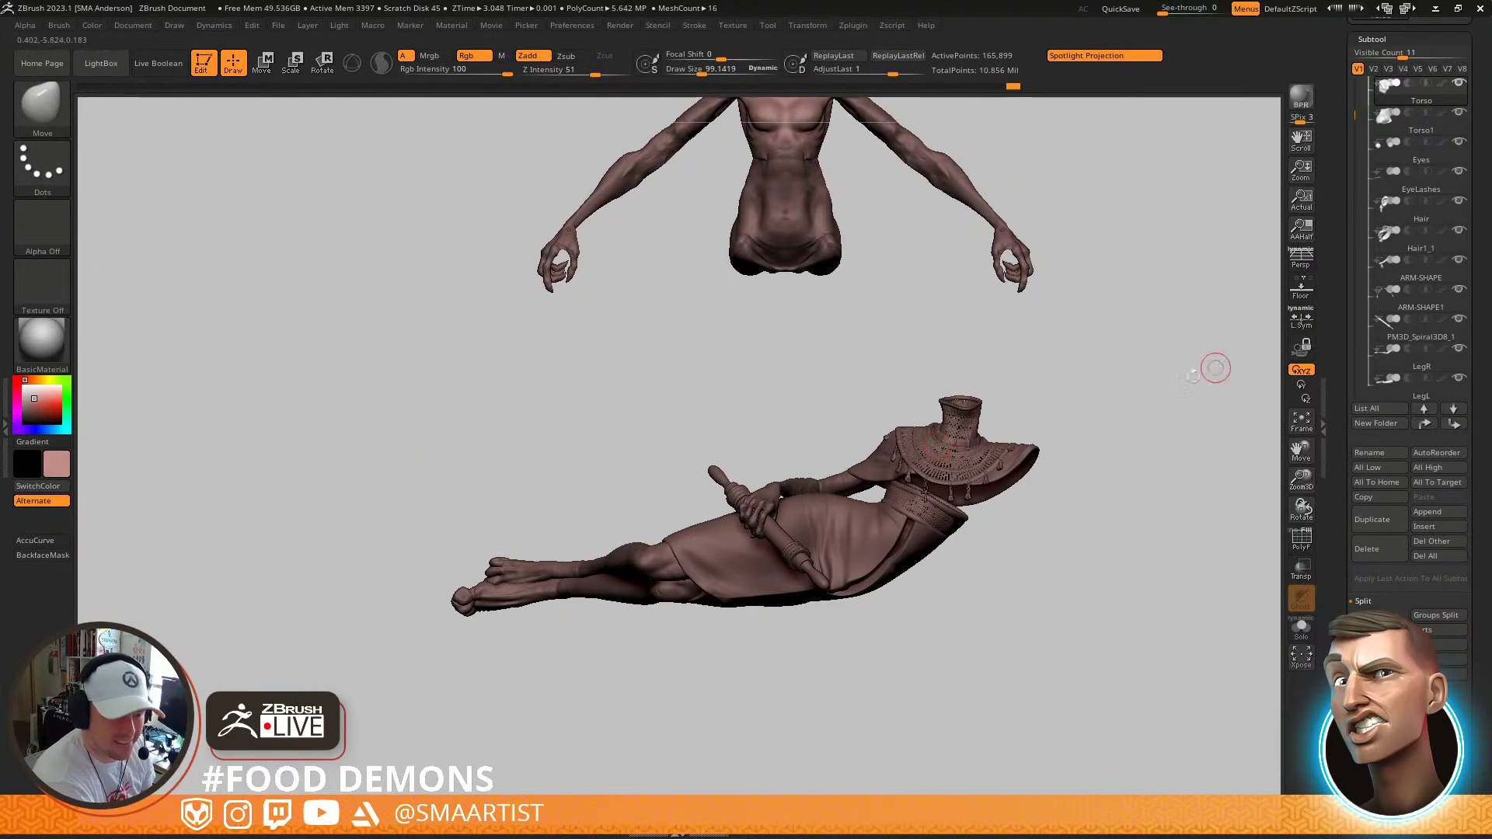
pyautogui.keyDown('alt'); pyautogui.click(862, 489); pyautogui.keyUp('alt')
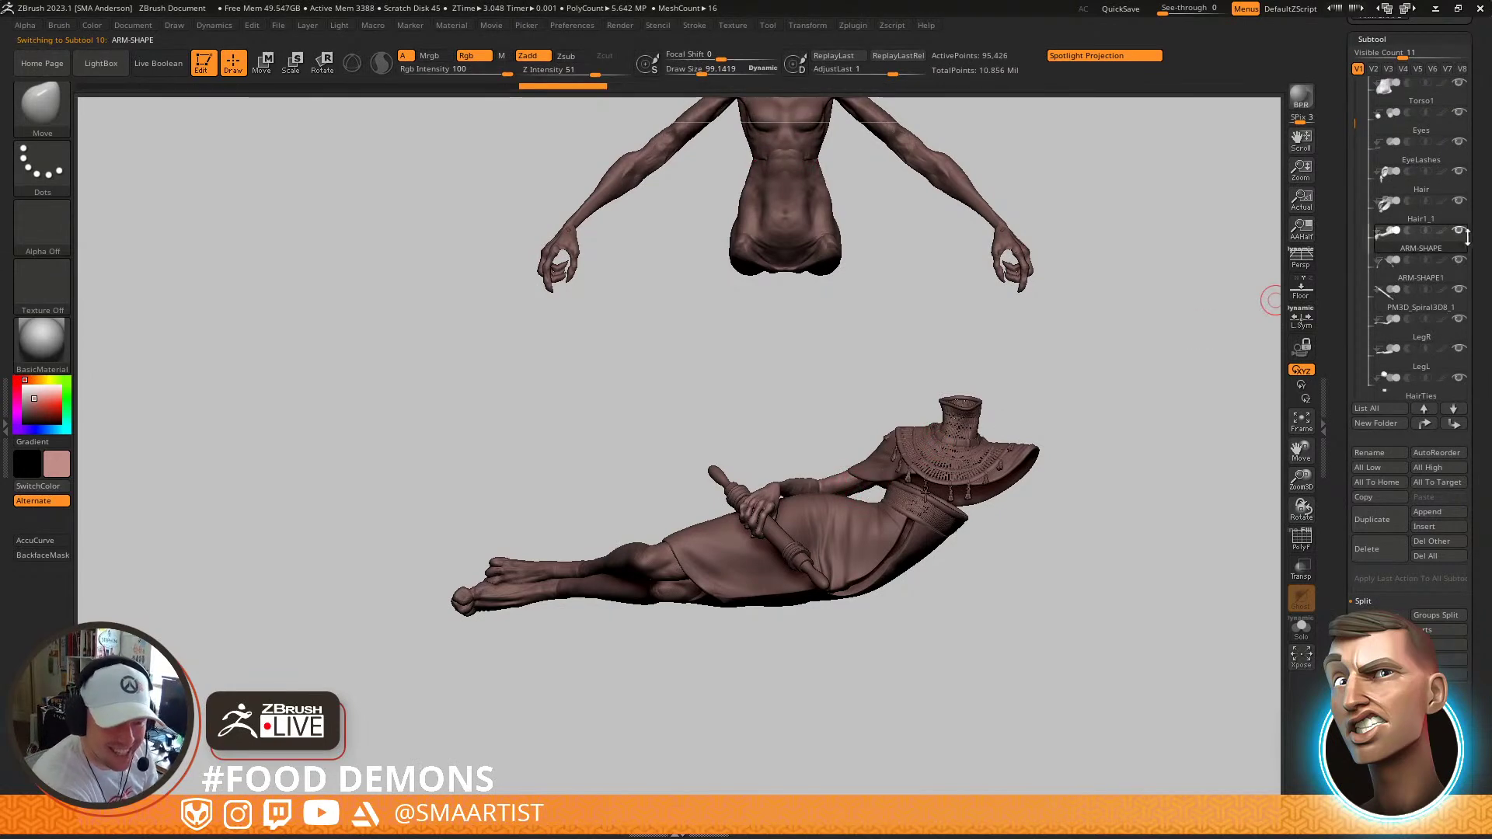
pyautogui.keyDown('alt'); pyautogui.moveTo(866, 490); pyautogui.dragTo(852, 432, button='right'); pyautogui.keyUp('alt')
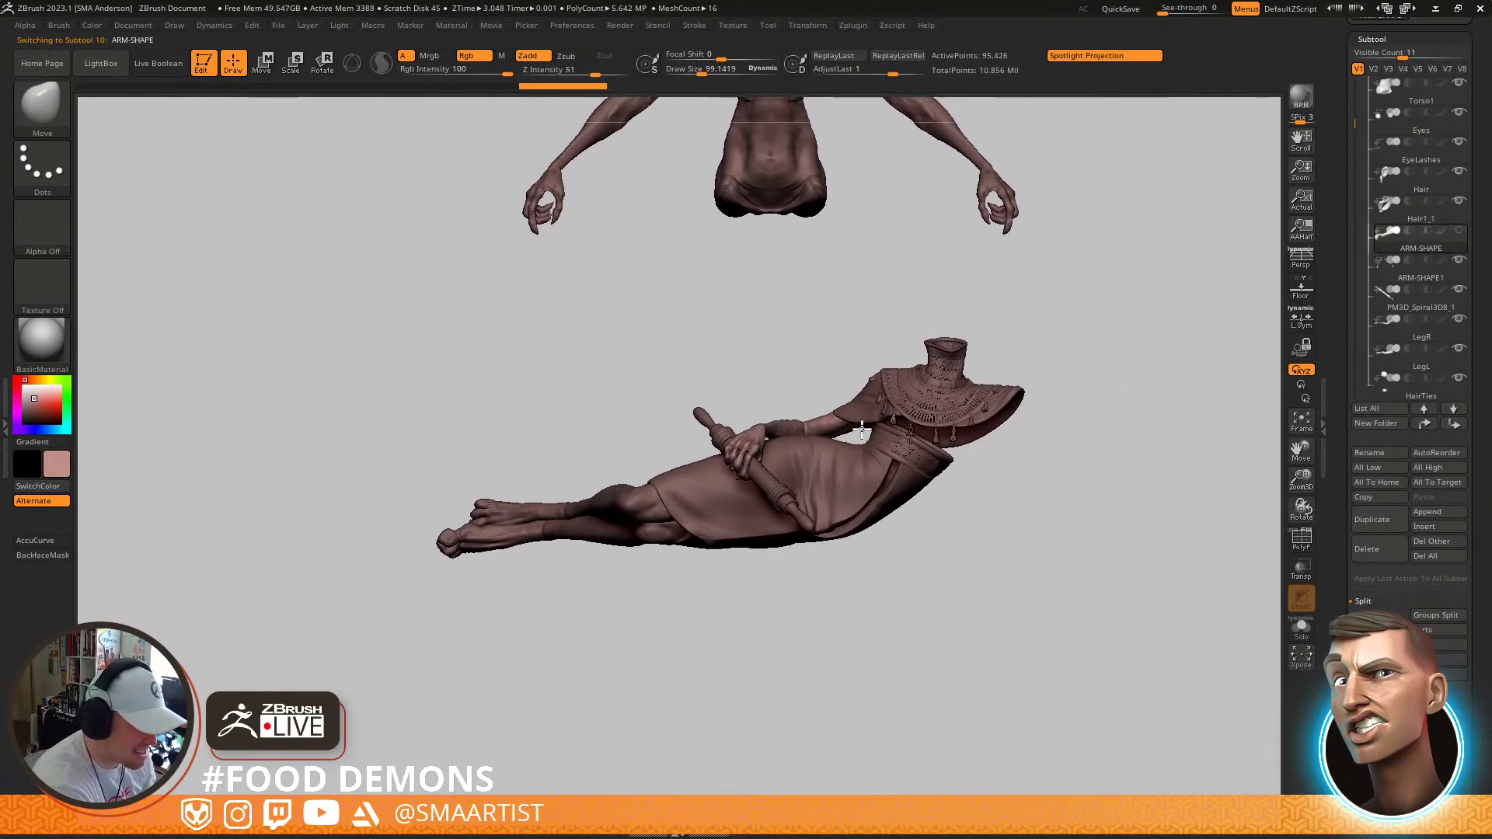
# Select the rod lying across the reclining figure, rename its subtool Scroll and hide it
pyautogui.keyDown('alt'); pyautogui.click(784, 500); pyautogui.keyUp('alt')
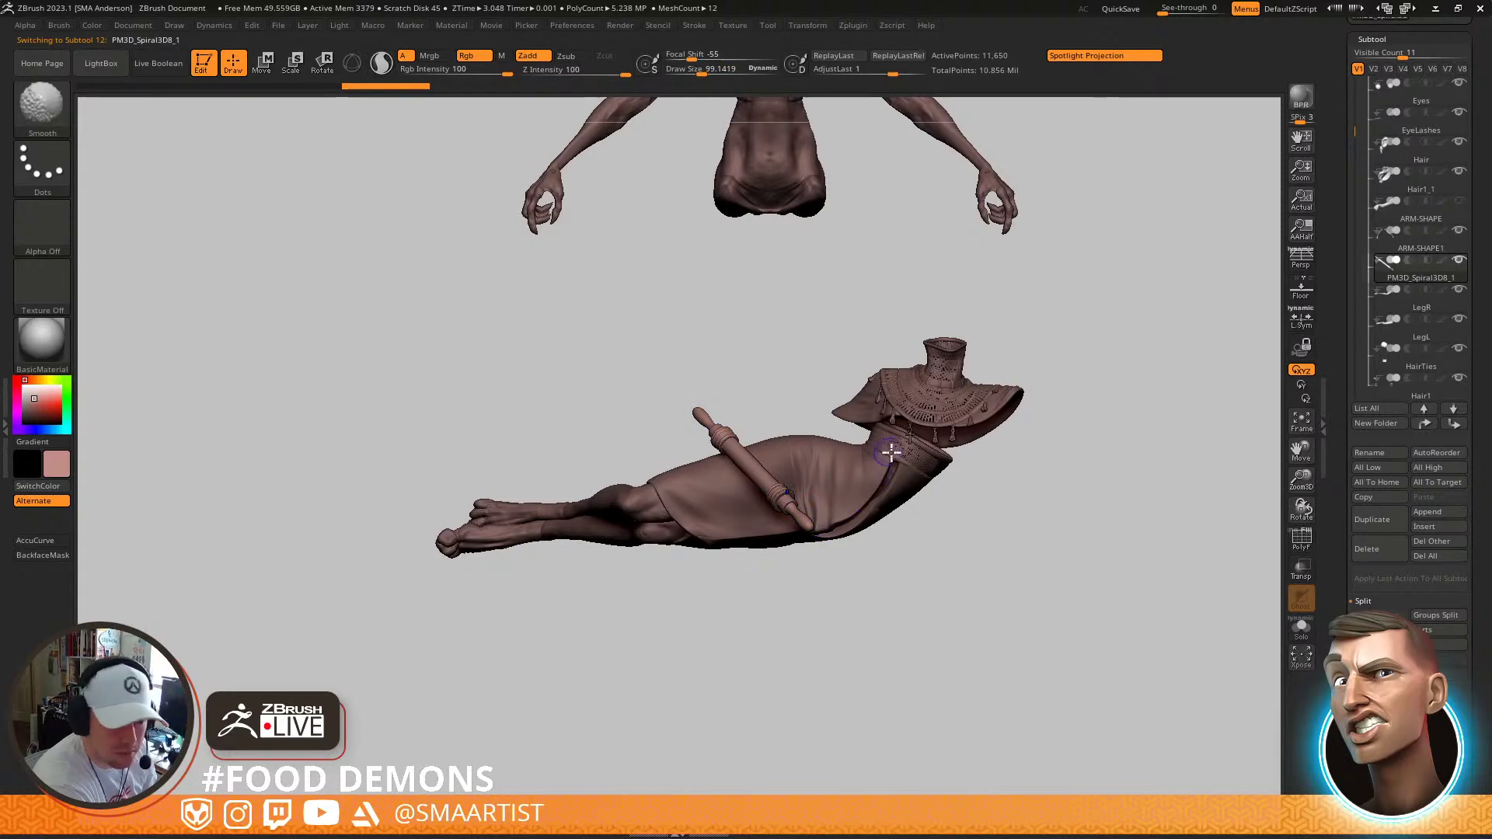
pyautogui.moveTo(1430, 319)
pyautogui.click(1390, 450)
pyautogui.write('Scroll')
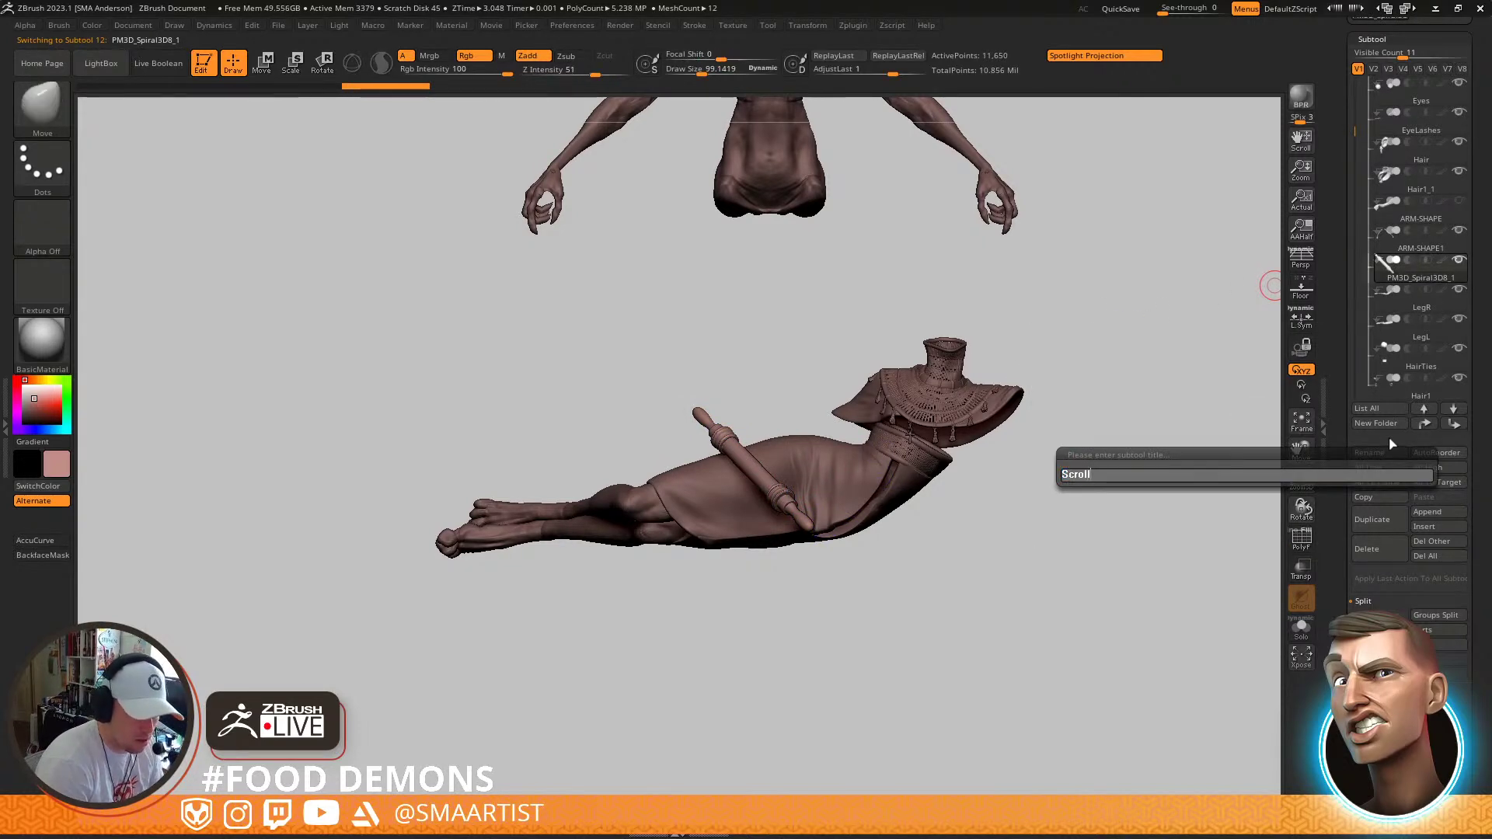
pyautogui.press('Return')
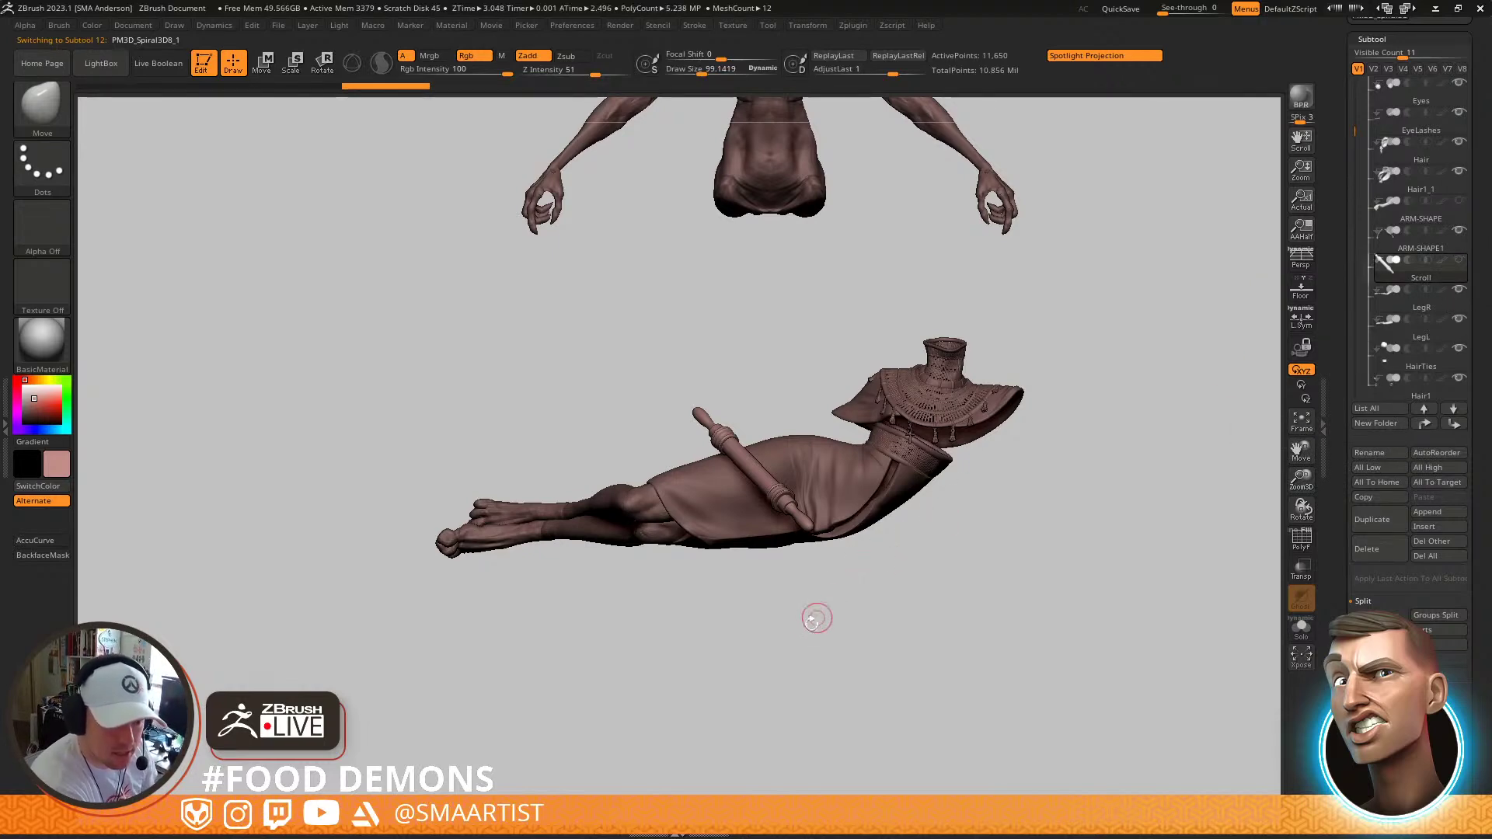
# Reorder the subtool list so that ARM-SHAPE1 sits directly below Neck in the Sphinx folder
pyautogui.click(1417, 249)
pyautogui.keyDown('alt'); pyautogui.moveTo(1097, 388); pyautogui.dragTo(1022, 550); pyautogui.keyUp('alt')
pyautogui.click(1426, 425)
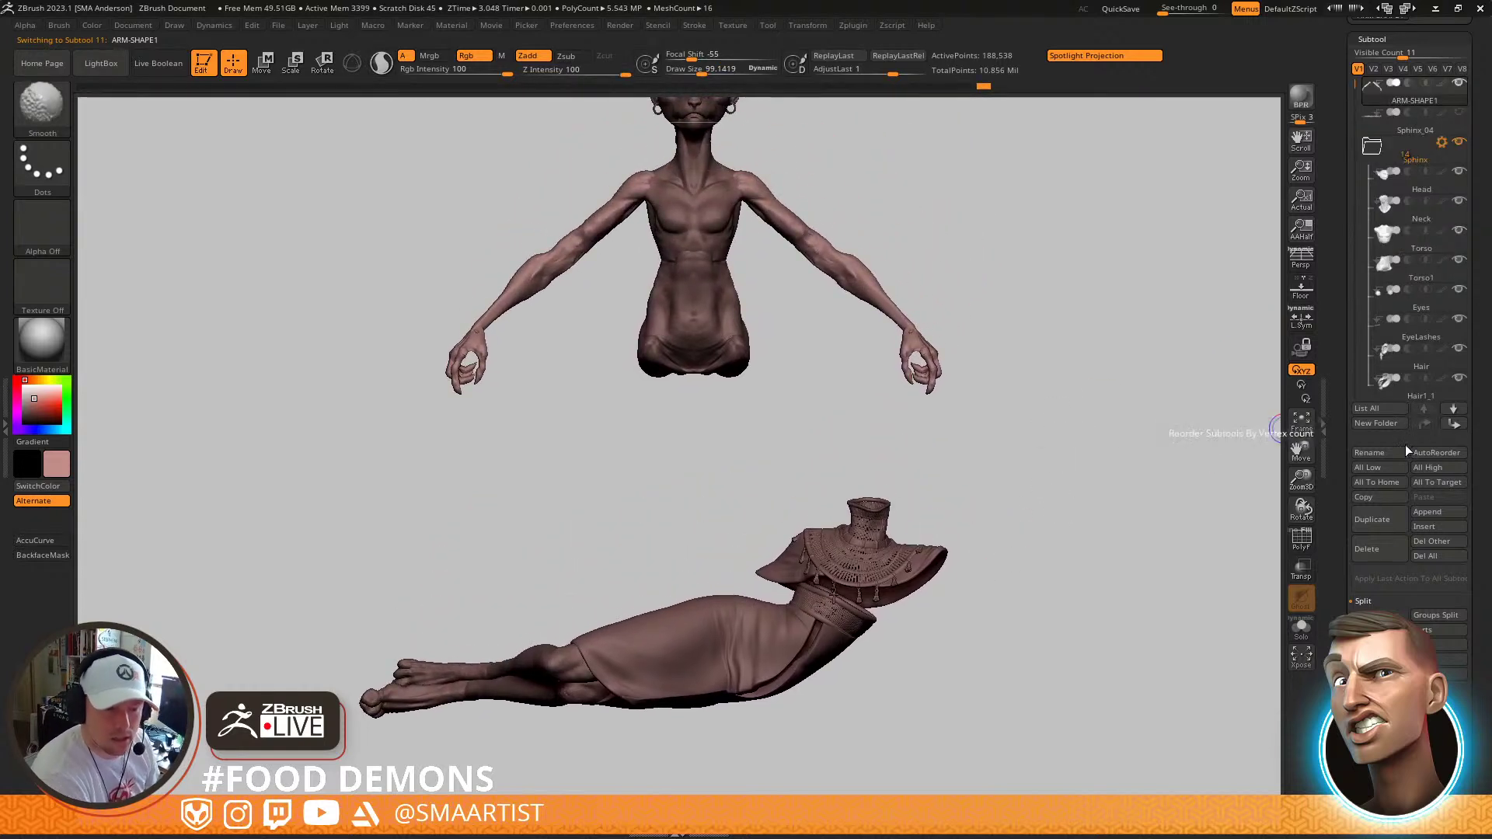
pyautogui.hotkey('ctrl', 'Down')
pyautogui.hotkey('ctrl', 'Down')
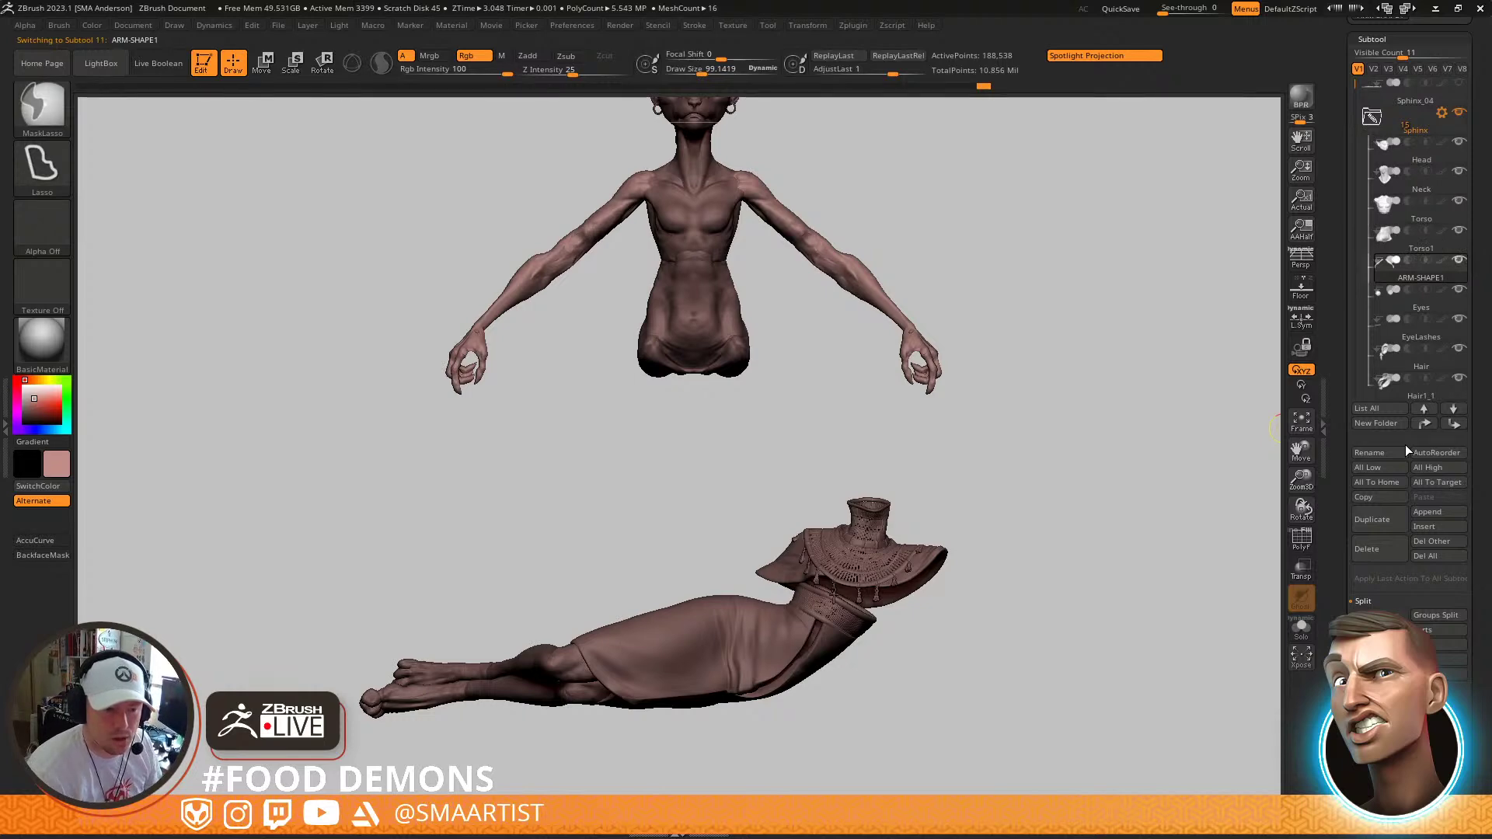
pyautogui.hotkey('ctrl', 'Up')
pyautogui.hotkey('ctrl', 'Up')
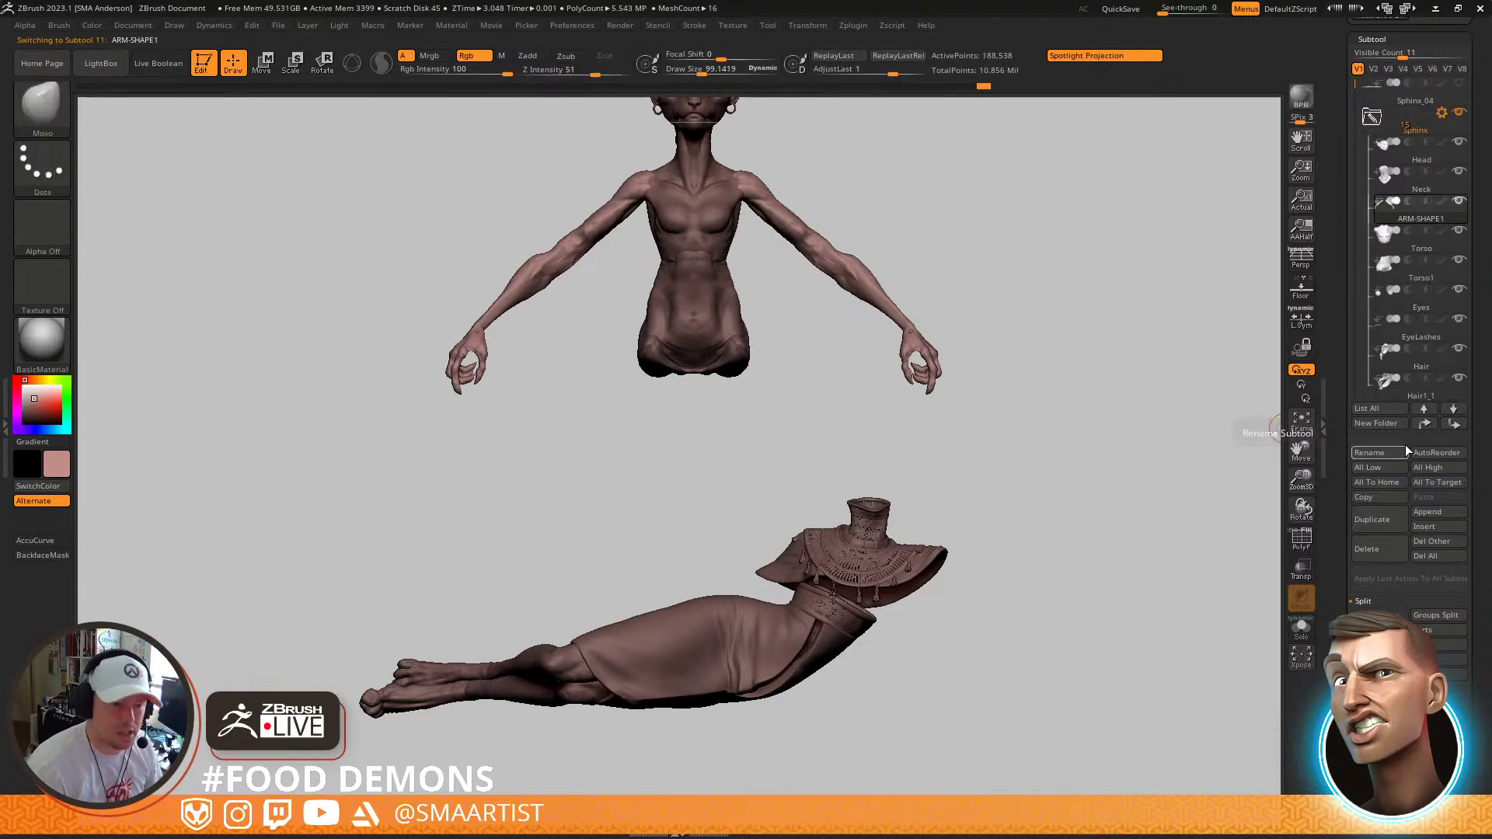
# Hide the skirt drapery over the reclining legs and select the ribbed Torso band of the clothes
pyautogui.keyDown('alt'); pyautogui.click(769, 649); pyautogui.keyUp('alt')
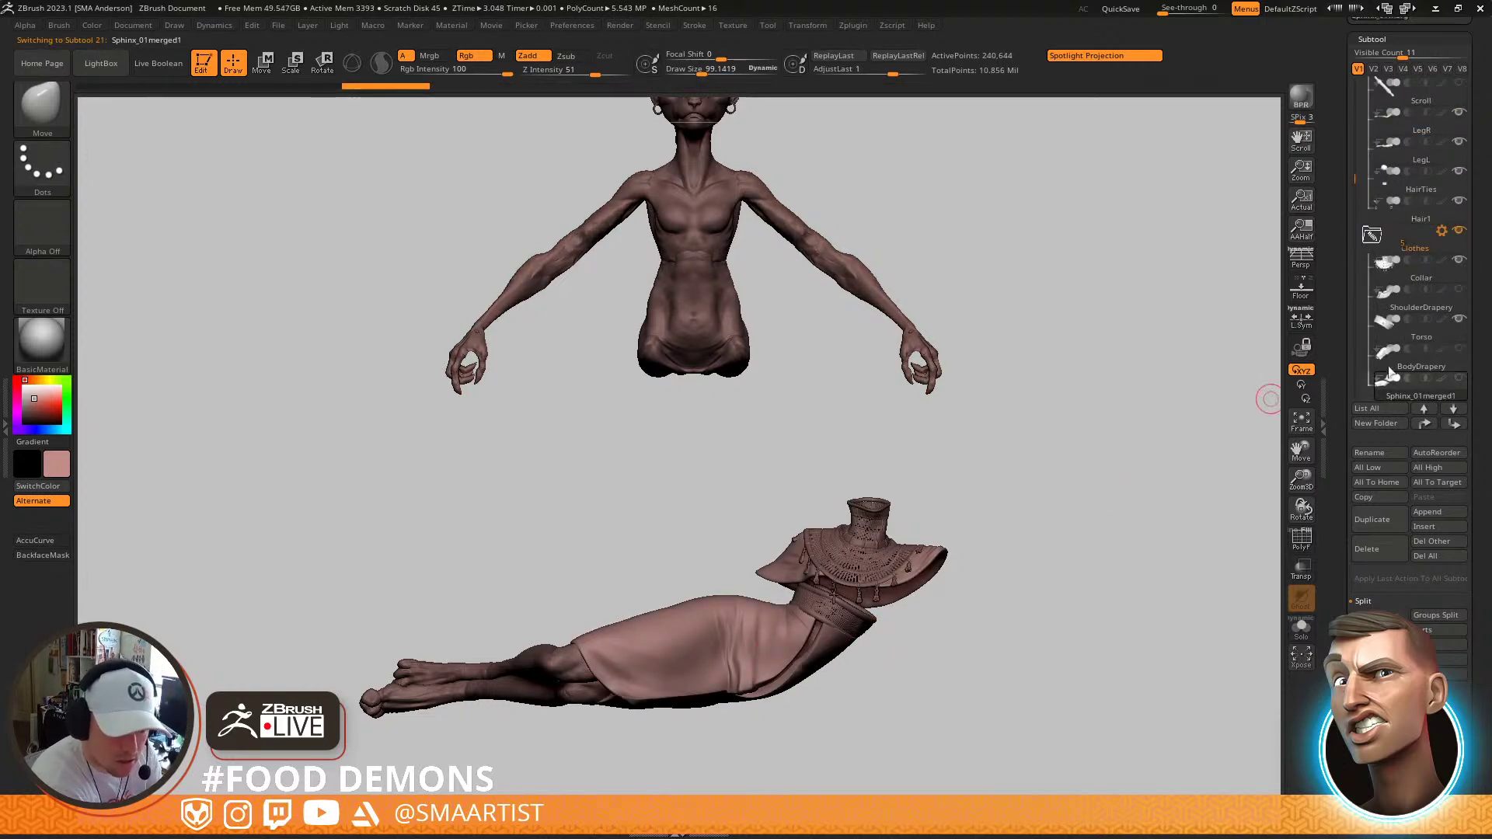
pyautogui.click(1457, 320)
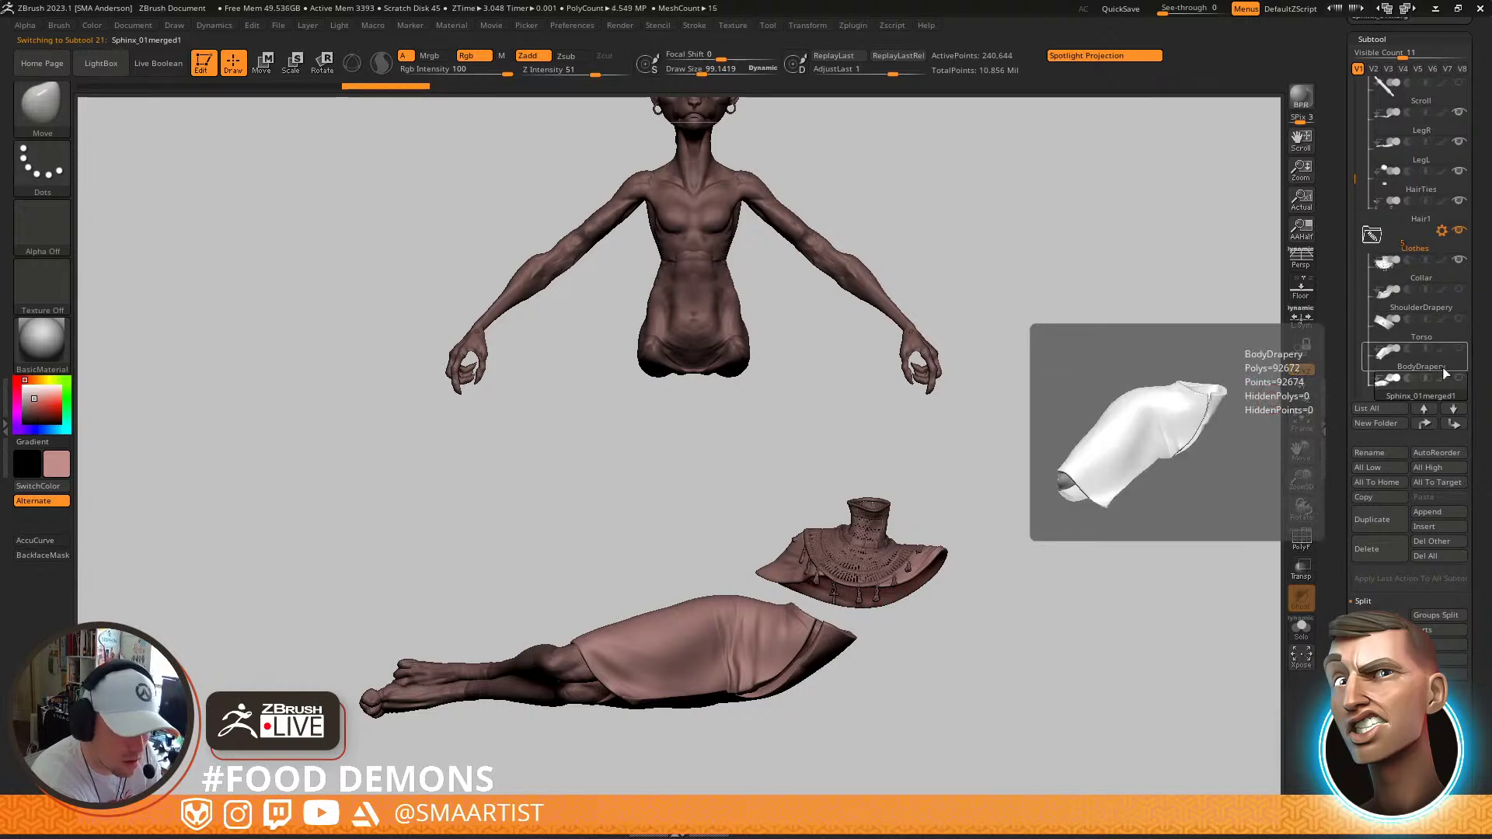
pyautogui.click(1459, 320)
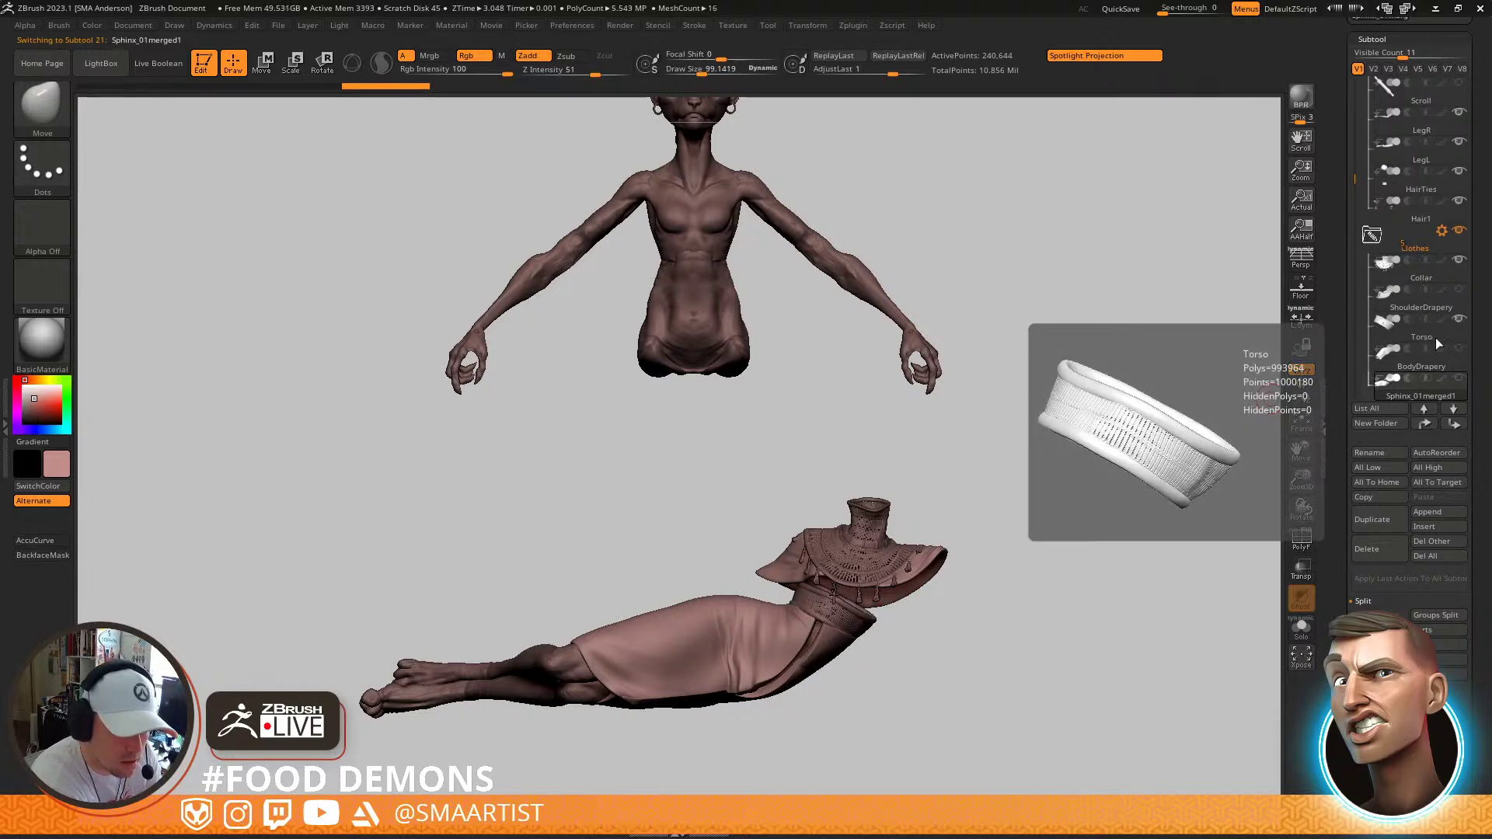
pyautogui.click(1438, 340)
# Move the ribbed Torso band up from the reclining pose onto the upright character's midsection with the transpose line
pyautogui.moveTo(1042, 499); pyautogui.dragTo(852, 637)
pyautogui.press('w')
pyautogui.moveTo(809, 610); pyautogui.dragTo(1008, 575)
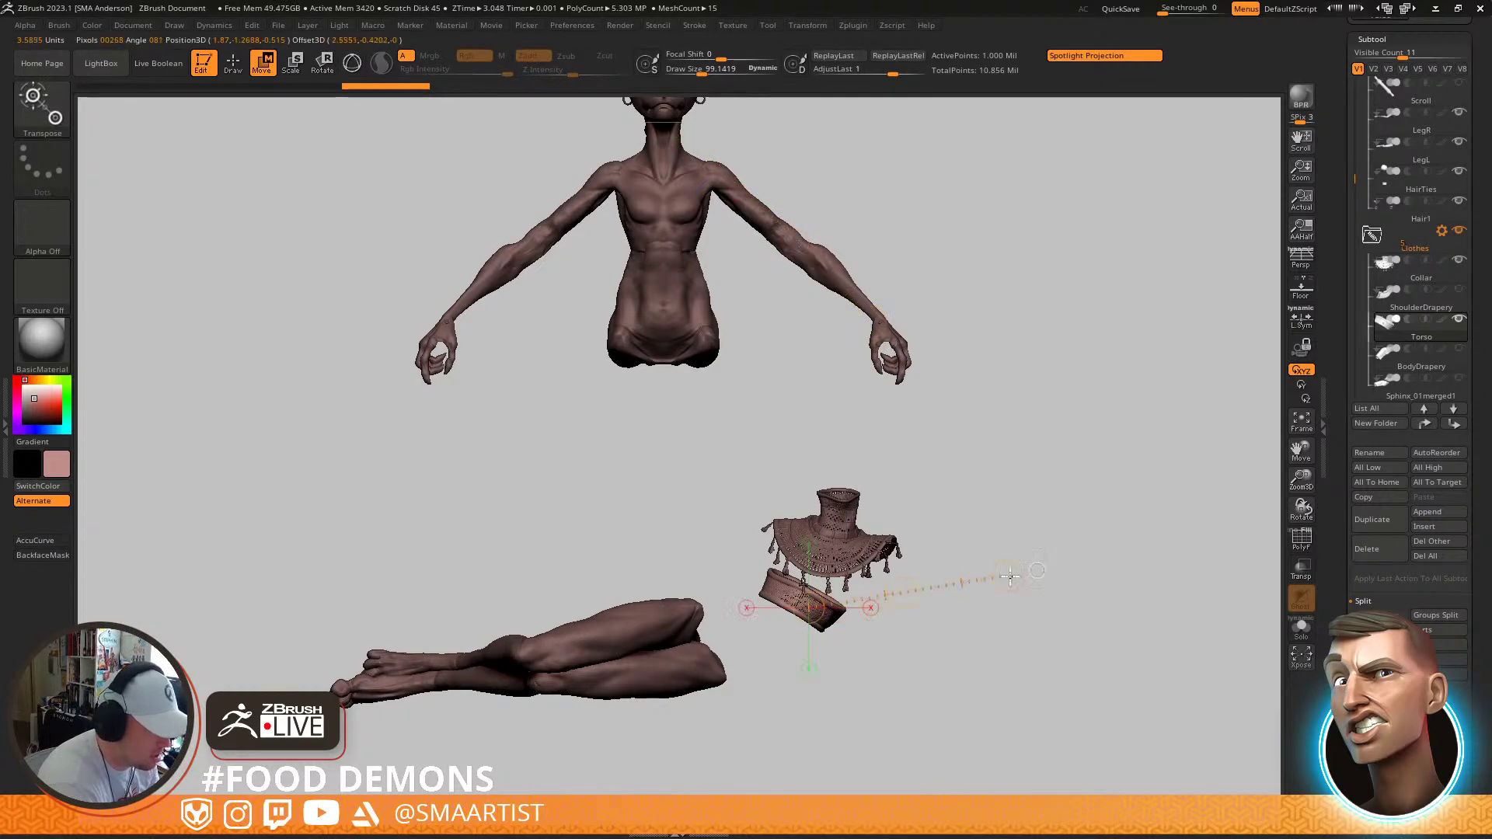
pyautogui.moveTo(910, 594); pyautogui.dragTo(775, 246)
pyautogui.keyDown('alt'); pyautogui.moveTo(760, 311); pyautogui.dragTo(811, 442); pyautogui.keyUp('alt')
pyautogui.moveTo(963, 469); pyautogui.dragTo(960, 356)
pyautogui.hotkey('ctrl', 'z')
pyautogui.moveTo(960, 470); pyautogui.dragTo(971, 327)
pyautogui.moveTo(842, 375)
pyautogui.mouseDown()
pyautogui.moveTo(745, 354)
pyautogui.moveTo(832, 385)
pyautogui.mouseUp()
# Rotate the ribbed band in side view and reposition it so it wraps around the lower ribcage
pyautogui.moveTo(639, 373); pyautogui.dragTo(923, 424)
pyautogui.moveTo(779, 393); pyautogui.dragTo(573, 361)
pyautogui.hotkey('ctrl', 'z')
pyautogui.press('w')
pyautogui.moveTo(407, 319); pyautogui.dragTo(852, 349)
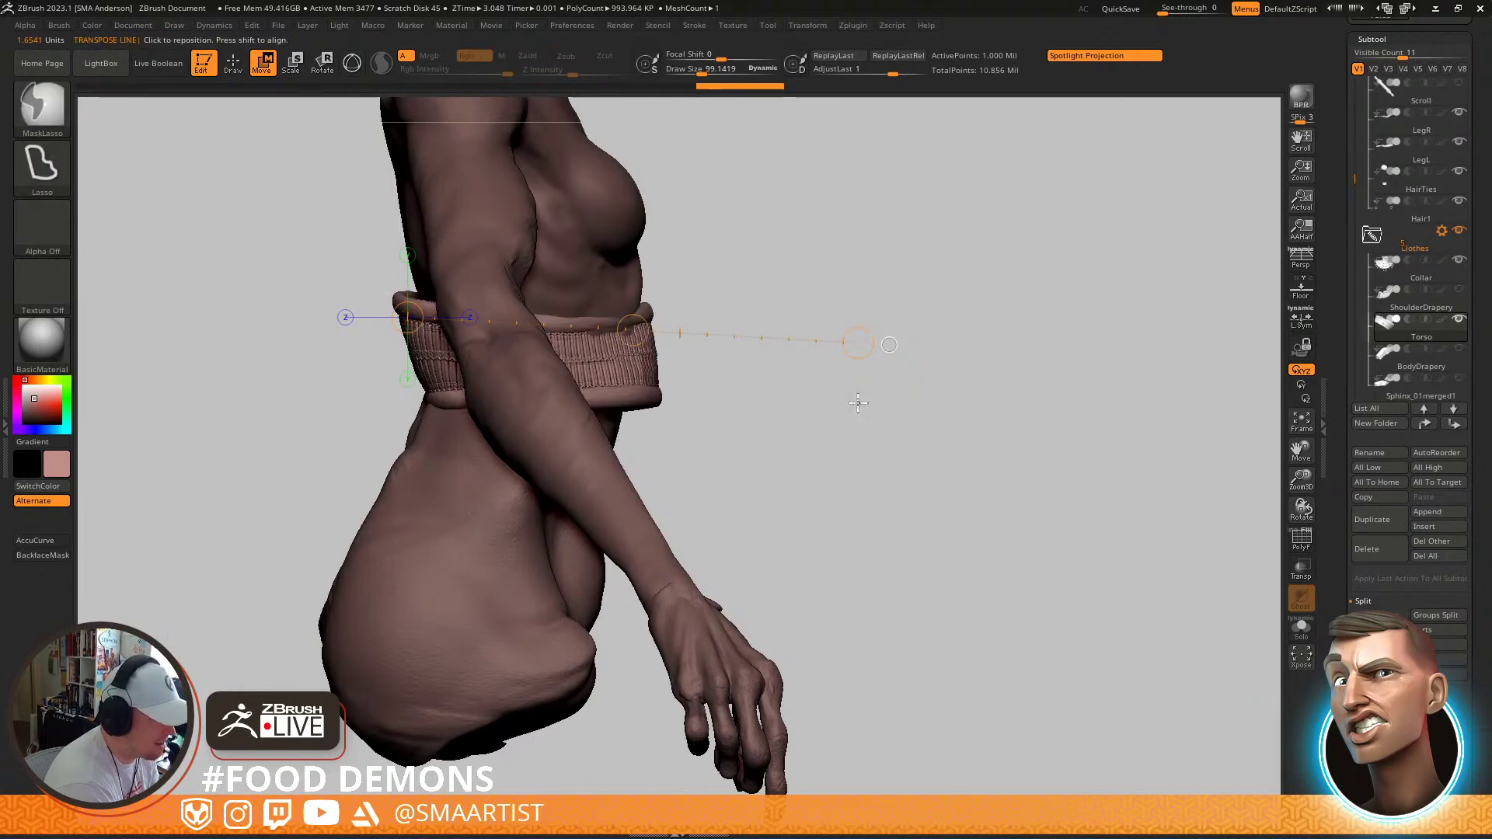
pyautogui.press('r')
pyautogui.moveTo(858, 343); pyautogui.dragTo(855, 425)
pyautogui.press('w')
pyautogui.moveTo(633, 329); pyautogui.dragTo(469, 373)
pyautogui.keyDown('alt'); pyautogui.moveTo(721, 325); pyautogui.dragTo(769, 384); pyautogui.keyUp('alt')
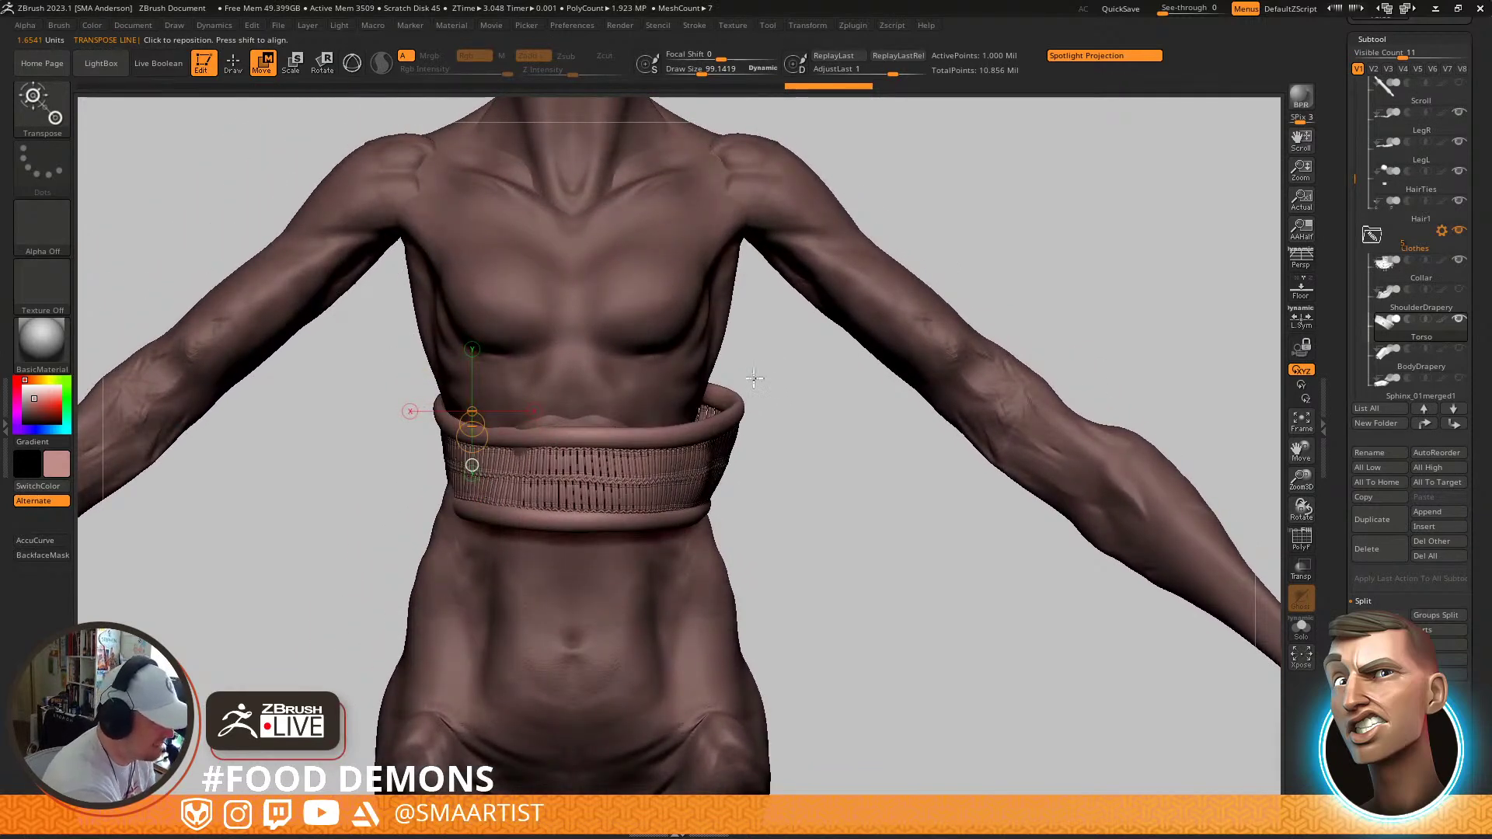
# Raise the band beneath the pectorals with the gizmo and adjust its placement from the front and side
pyautogui.press('y')
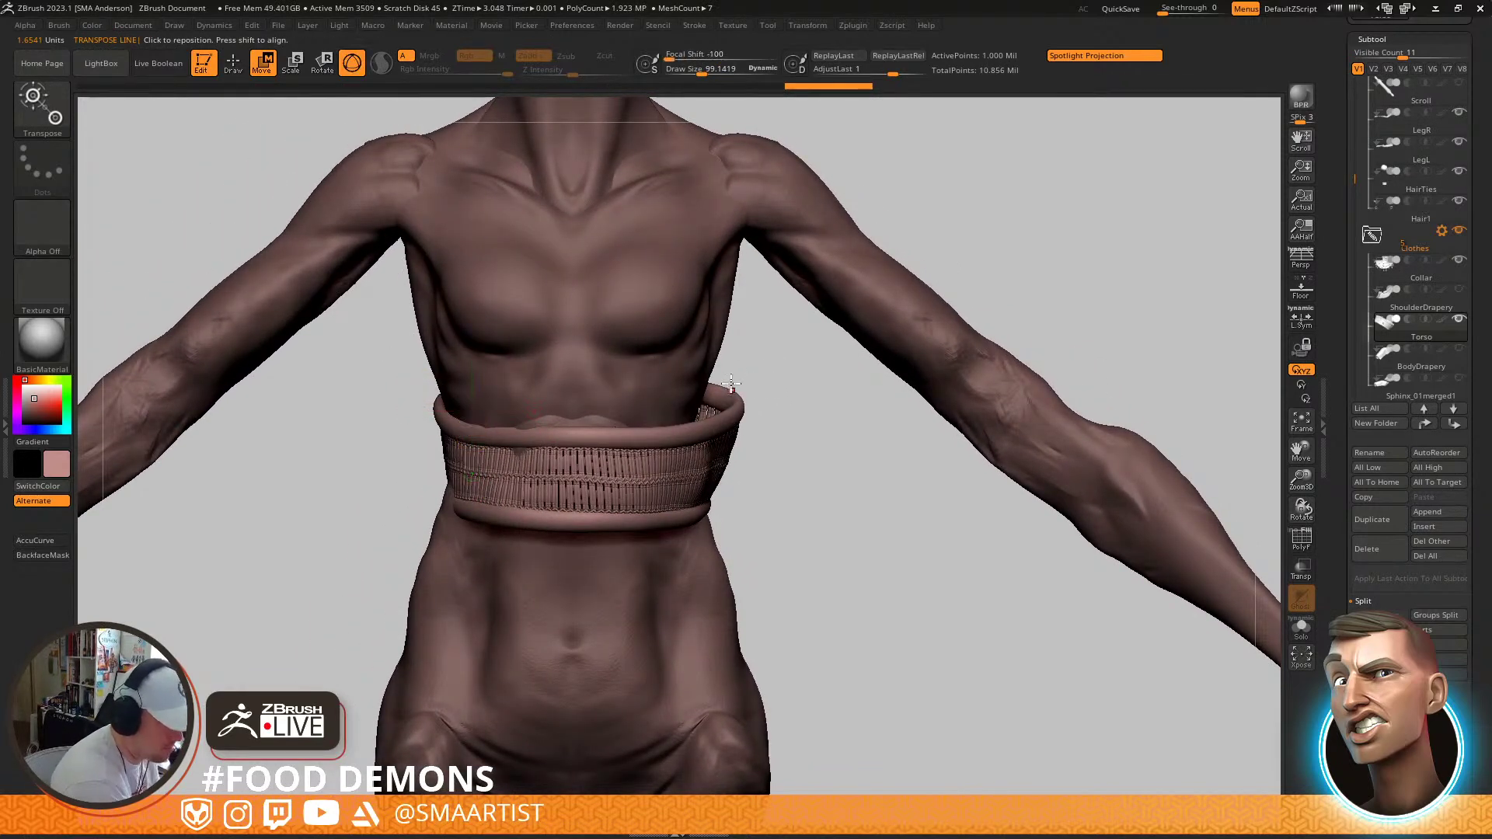
pyautogui.keyDown('alt'); pyautogui.click(589, 314); pyautogui.keyUp('alt')
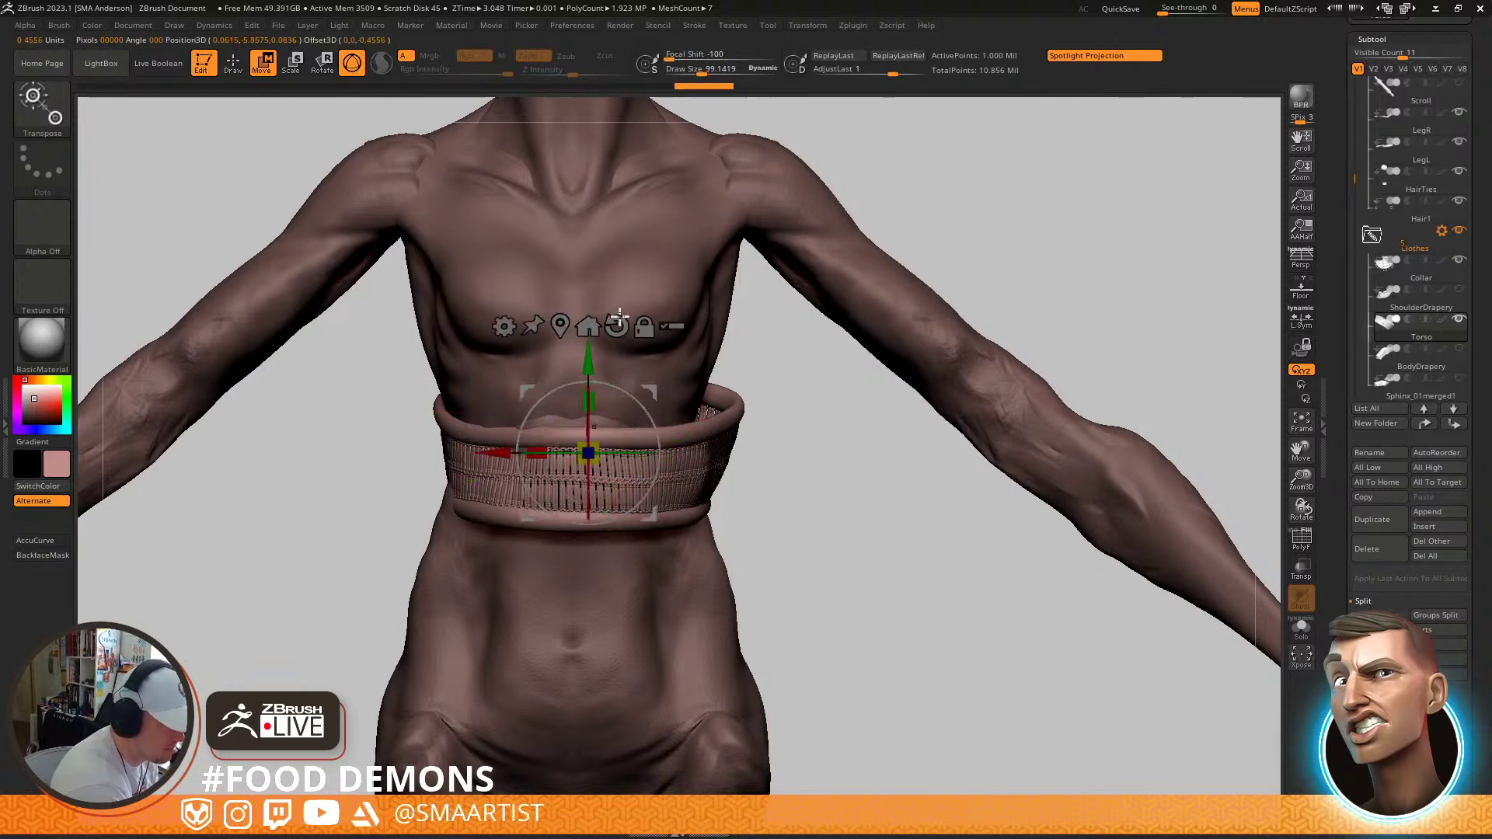
pyautogui.moveTo(659, 412); pyautogui.dragTo(637, 338)
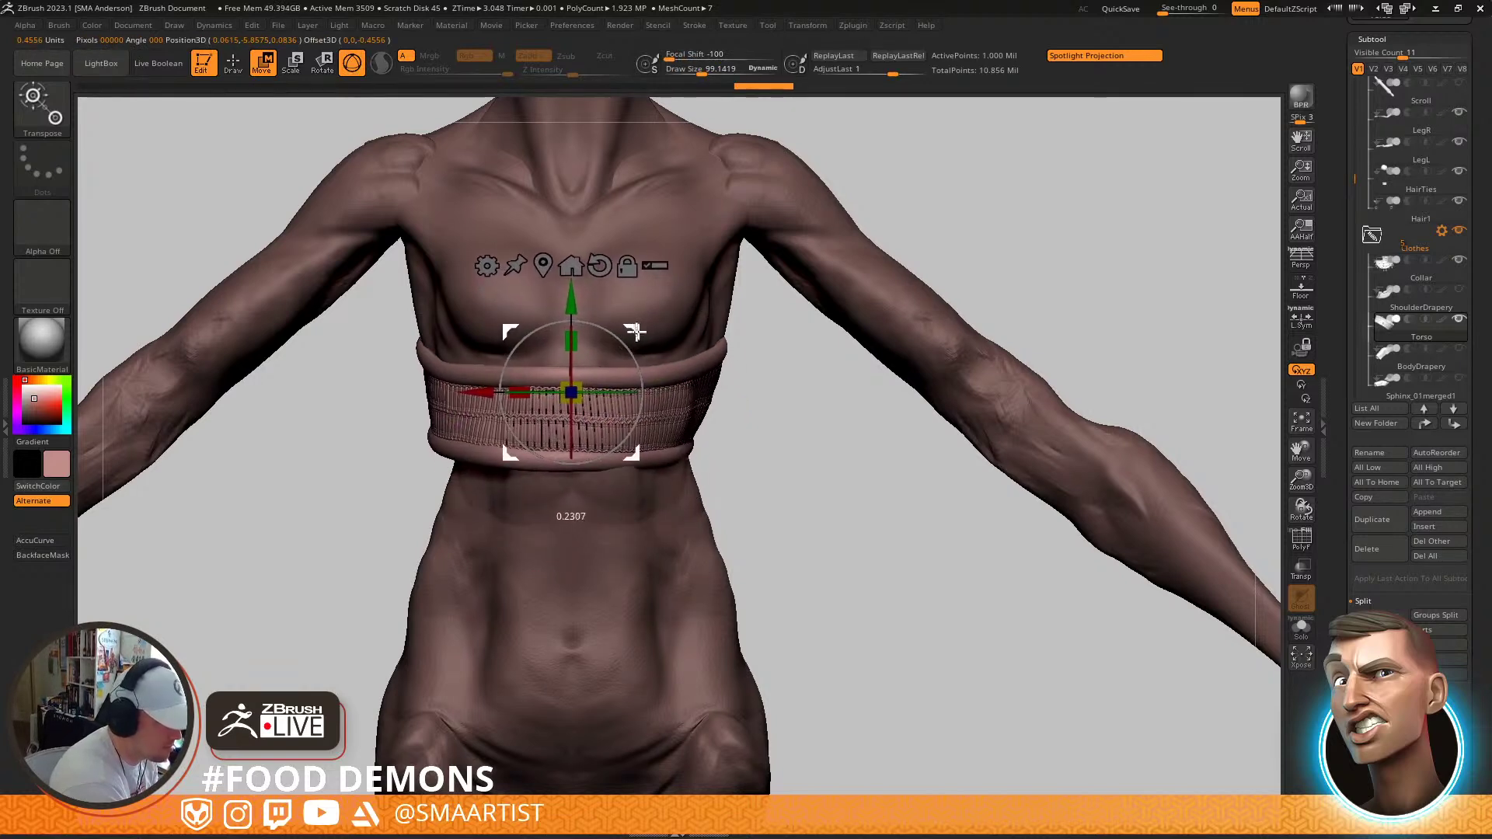
pyautogui.moveTo(637, 336); pyautogui.dragTo(744, 398, button='right')
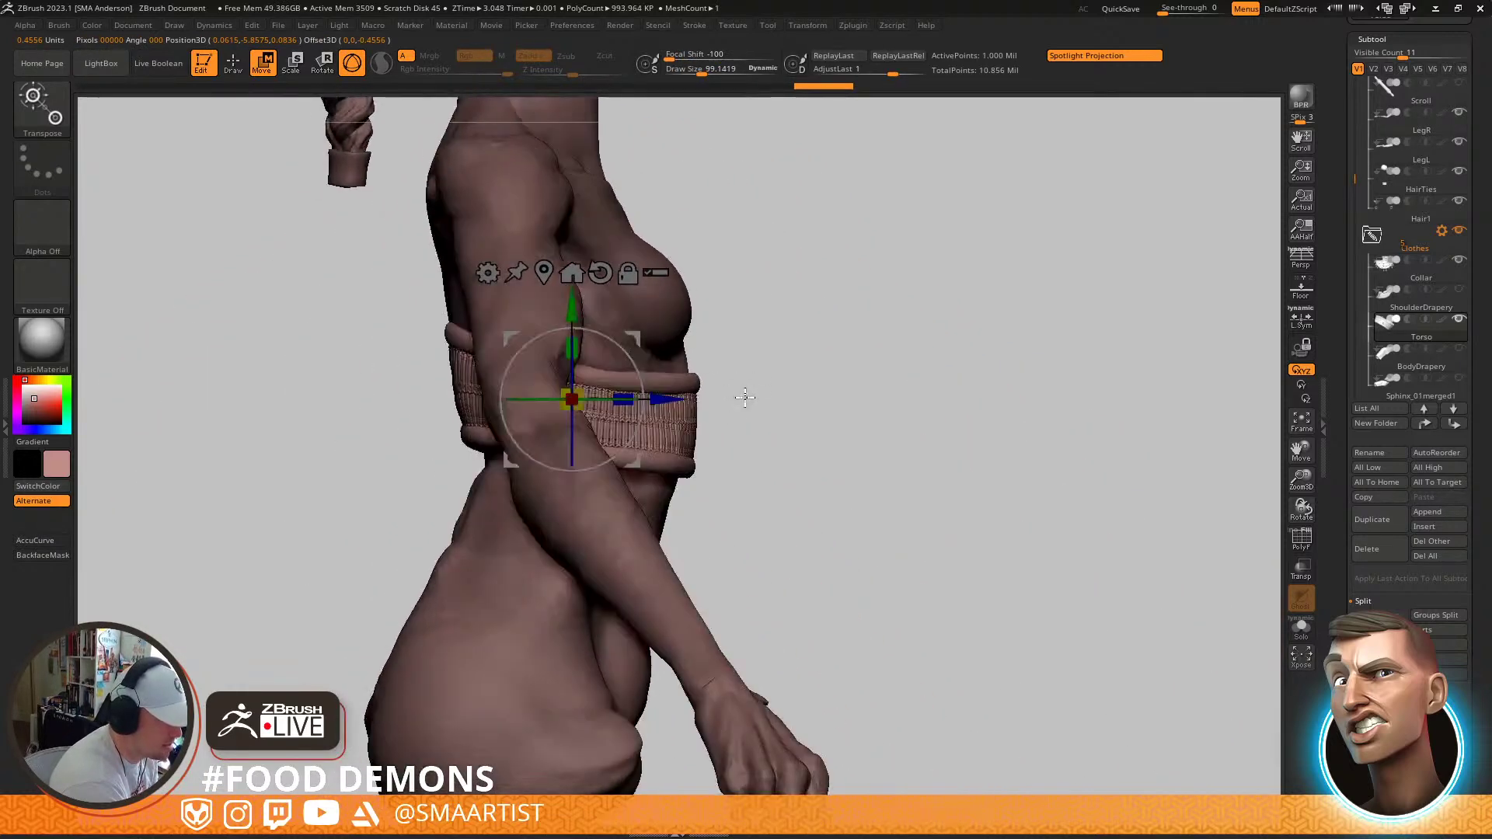
pyautogui.moveTo(639, 357); pyautogui.dragTo(735, 356)
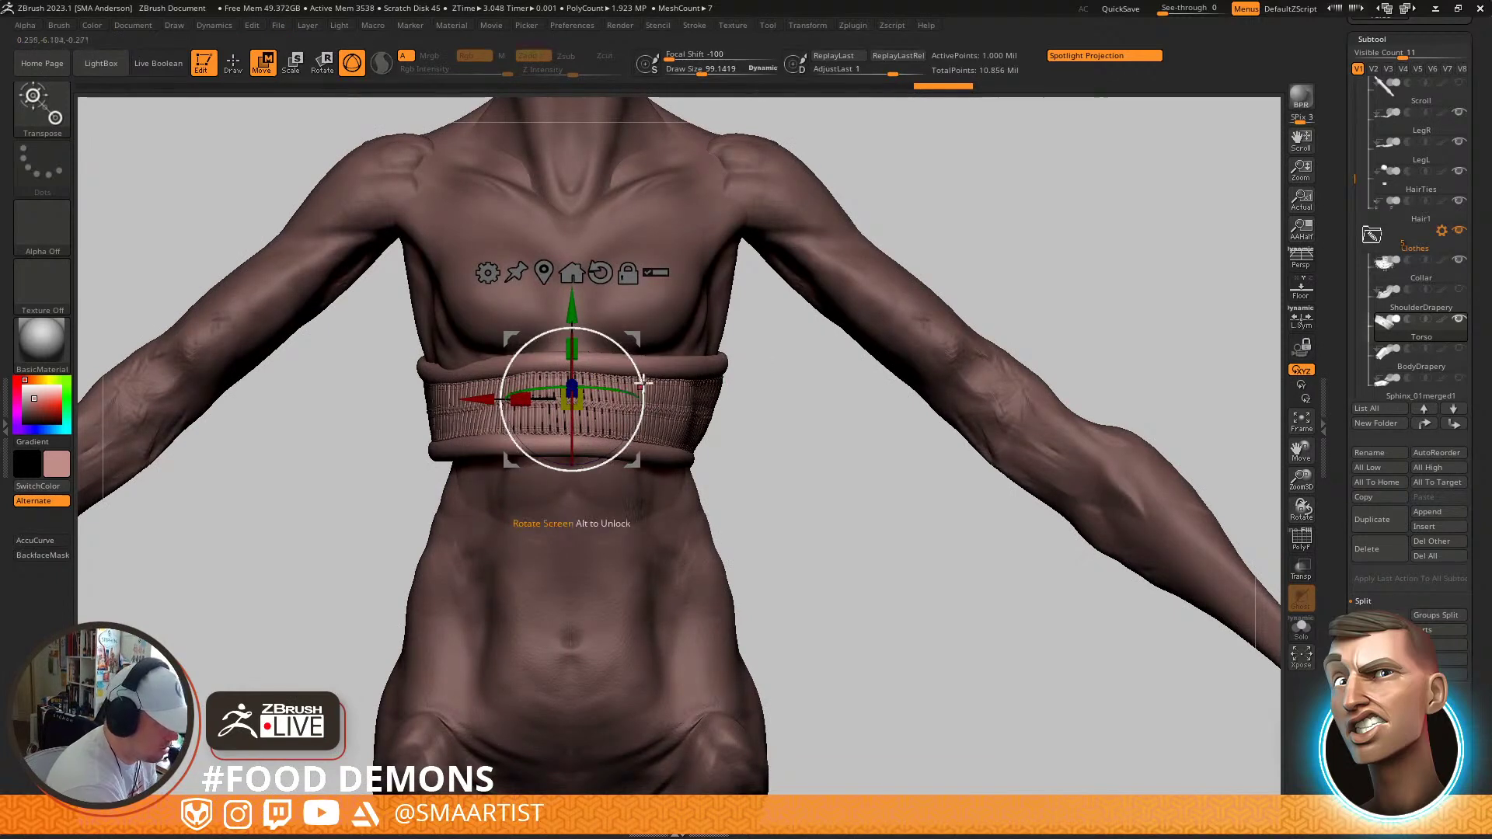
pyautogui.moveTo(644, 379)
pyautogui.mouseDown()
pyautogui.moveTo(820, 403)
pyautogui.moveTo(812, 384)
pyautogui.moveTo(812, 492)
pyautogui.moveTo(837, 496)
pyautogui.mouseUp()
# Reshape the band's sides to follow the ribcage with the Move brush at size about 314
pyautogui.press('b')
pyautogui.press('m')
pyautogui.press('v')
pyautogui.press('s')
pyautogui.moveTo(810, 414)
pyautogui.mouseDown()
pyautogui.moveTo(831, 426)
pyautogui.moveTo(789, 390)
pyautogui.mouseUp()
pyautogui.moveTo(616, 467)
pyautogui.mouseDown(button='right')
pyautogui.moveTo(553, 435)
pyautogui.moveTo(602, 462)
pyautogui.moveTo(603, 440)
pyautogui.moveTo(700, 422)
pyautogui.moveTo(720, 393)
pyautogui.moveTo(771, 441)
pyautogui.mouseUp(button='right')
pyautogui.moveTo(753, 497); pyautogui.dragTo(733, 491)
pyautogui.moveTo(729, 489)
pyautogui.mouseDown(button='right')
pyautogui.moveTo(708, 428)
pyautogui.moveTo(640, 449)
pyautogui.mouseUp(button='right')
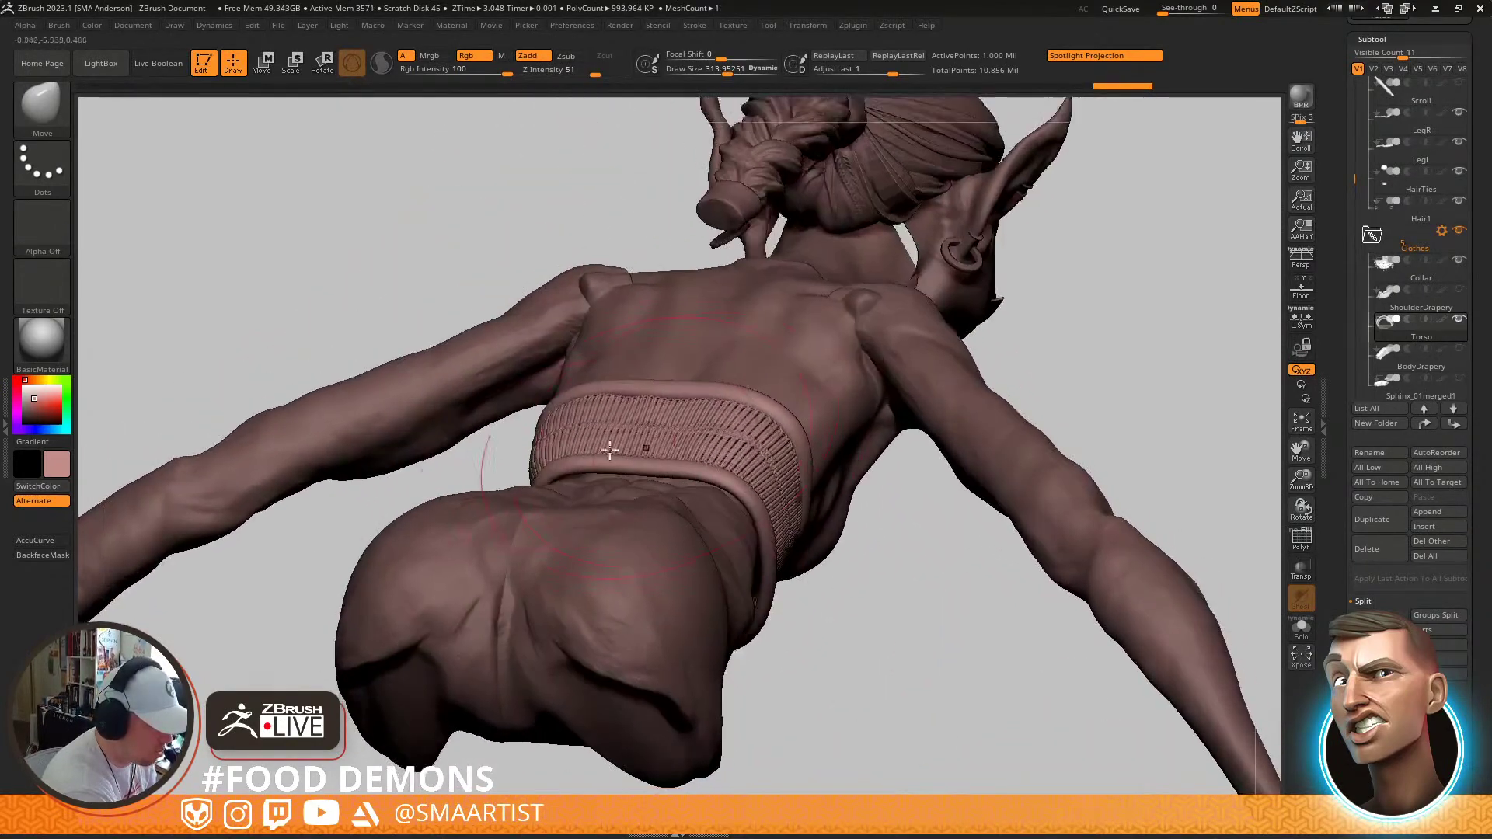
# Fit the side and back of the band to the body with a smaller Move brush at size about 124
pyautogui.press('s')
pyautogui.moveTo(549, 442); pyautogui.dragTo(551, 464)
pyautogui.moveTo(550, 469)
pyautogui.mouseDown(button='right')
pyautogui.moveTo(560, 534)
pyautogui.moveTo(572, 479)
pyautogui.moveTo(545, 441)
pyautogui.mouseUp(button='right')
pyautogui.press('s')
pyautogui.moveTo(509, 383); pyautogui.dragTo(497, 384)
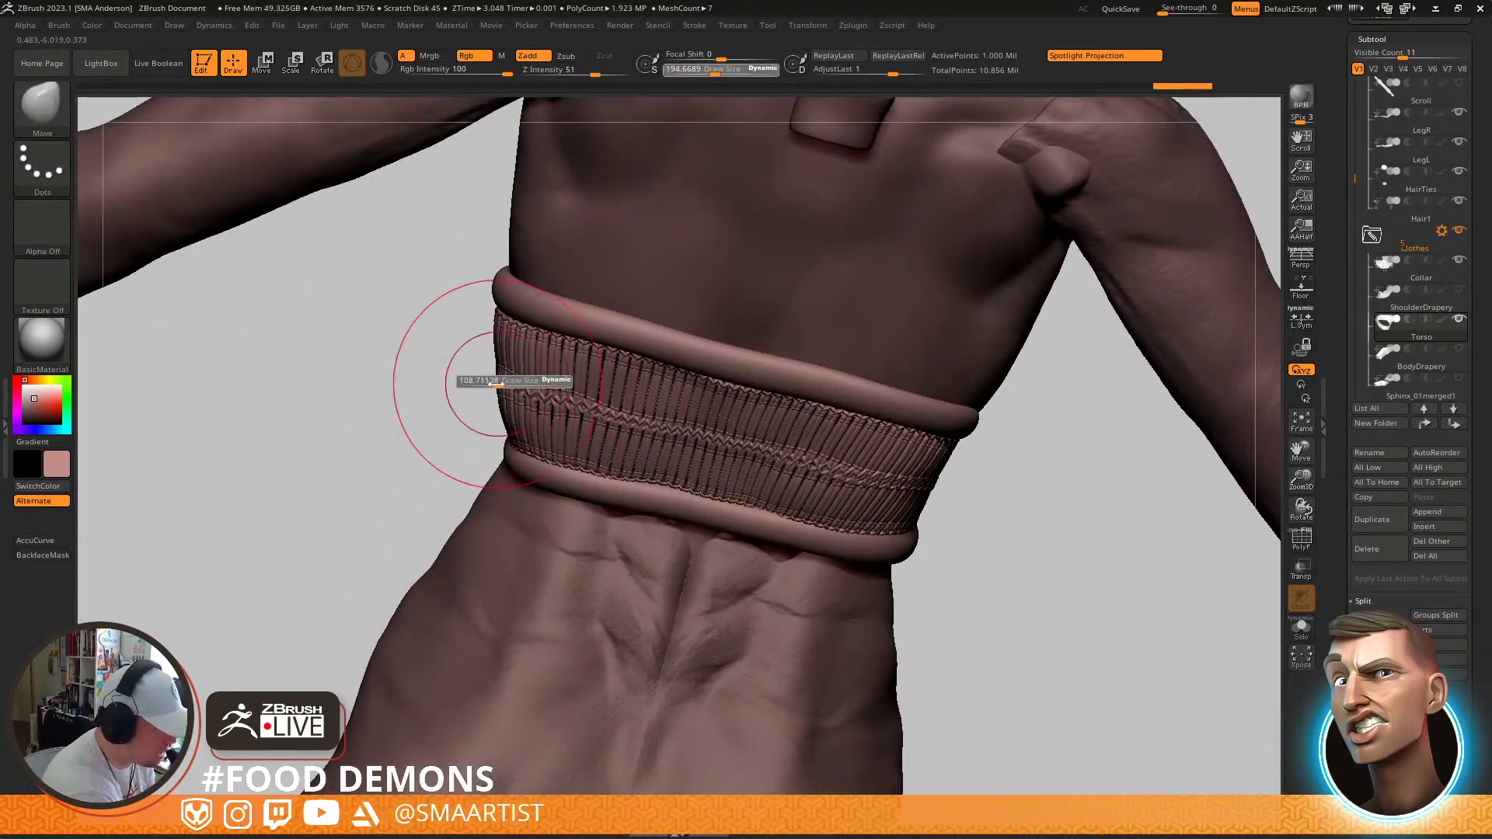
pyautogui.moveTo(567, 440)
pyautogui.mouseDown(button='right')
pyautogui.moveTo(665, 407)
pyautogui.moveTo(649, 430)
pyautogui.moveTo(647, 406)
pyautogui.moveTo(706, 404)
pyautogui.moveTo(709, 433)
pyautogui.moveTo(658, 416)
pyautogui.mouseUp(button='right')
# Turn on ghost transparency and adjust the band's side contour against the torso with the Move brush
pyautogui.hotkey('ctrl', 'shift', 't')
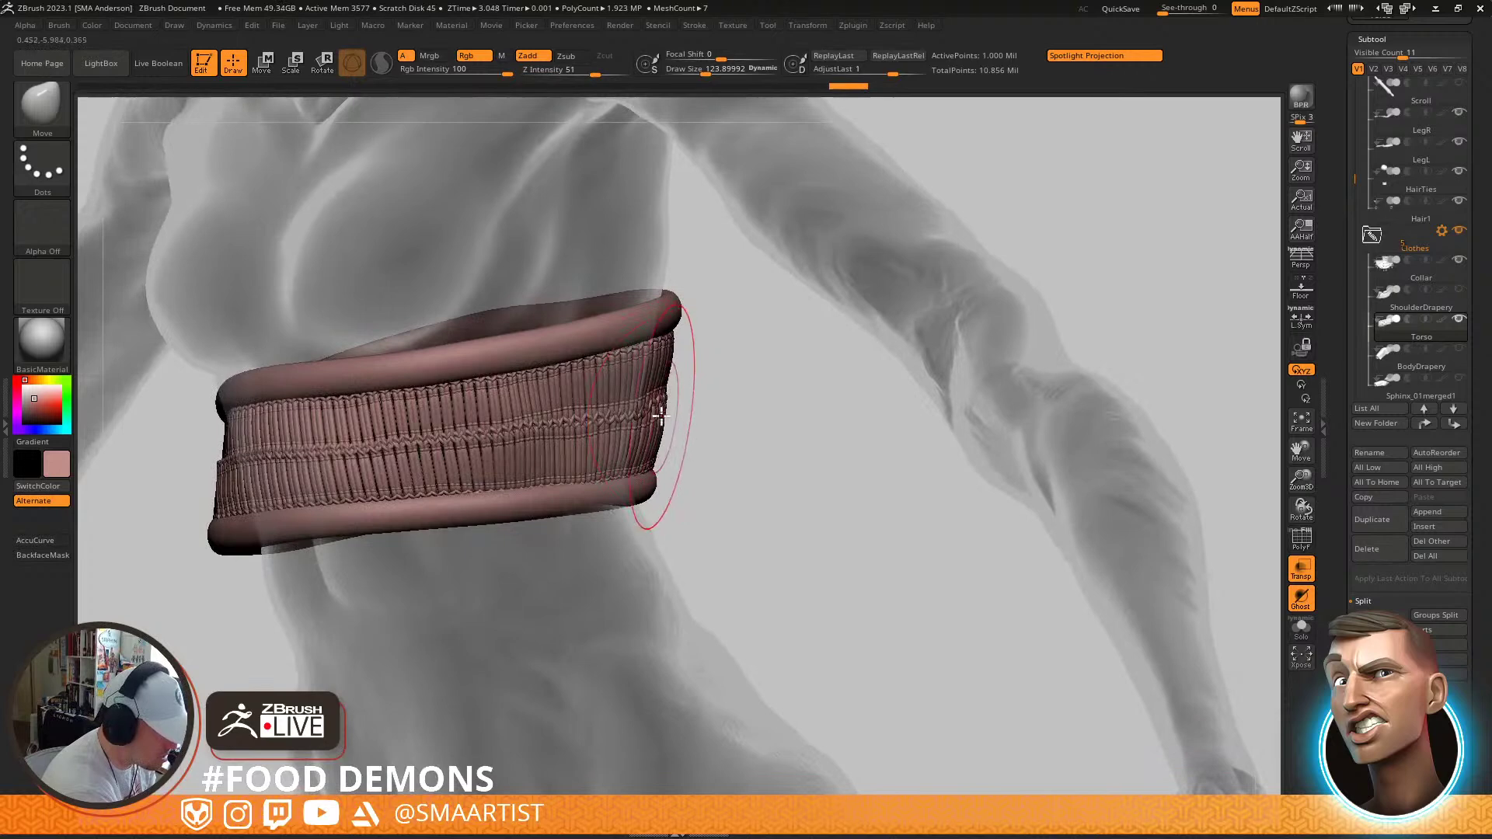
pyautogui.moveTo(661, 418); pyautogui.dragTo(668, 419)
pyautogui.moveTo(671, 409)
pyautogui.mouseDown(button='right')
pyautogui.moveTo(739, 406)
pyautogui.moveTo(743, 366)
pyautogui.mouseUp(button='right')
pyautogui.press('s')
pyautogui.moveTo(742, 364); pyautogui.dragTo(749, 395)
pyautogui.moveTo(751, 394)
pyautogui.mouseDown(button='right')
pyautogui.moveTo(842, 383)
pyautogui.moveTo(785, 422)
pyautogui.mouseUp(button='right')
pyautogui.moveTo(466, 324)
pyautogui.mouseDown(button='right')
pyautogui.moveTo(451, 345)
pyautogui.moveTo(603, 407)
pyautogui.moveTo(650, 376)
pyautogui.moveTo(539, 457)
pyautogui.mouseUp(button='right')
pyautogui.moveTo(543, 461); pyautogui.dragTo(550, 459)
# Push the side of the band closer to the torso from behind with the Move brush at size about 201
pyautogui.moveTo(544, 460)
pyautogui.mouseDown(button='right')
pyautogui.moveTo(474, 459)
pyautogui.moveTo(580, 483)
pyautogui.moveTo(623, 446)
pyautogui.moveTo(620, 464)
pyautogui.moveTo(691, 519)
pyautogui.mouseUp(button='right')
pyautogui.moveTo(609, 422); pyautogui.dragTo(461, 375, button='right')
pyautogui.moveTo(309, 388); pyautogui.dragTo(650, 406, button='right')
pyautogui.moveTo(829, 286)
pyautogui.mouseDown(button='right')
pyautogui.moveTo(756, 336)
pyautogui.moveTo(765, 397)
pyautogui.moveTo(669, 429)
pyautogui.moveTo(719, 419)
pyautogui.moveTo(573, 361)
pyautogui.mouseUp(button='right')
pyautogui.moveTo(882, 340)
pyautogui.mouseDown(button='right')
pyautogui.moveTo(873, 394)
pyautogui.moveTo(699, 410)
pyautogui.moveTo(785, 413)
pyautogui.moveTo(765, 393)
pyautogui.moveTo(684, 446)
pyautogui.moveTo(688, 462)
pyautogui.mouseUp(button='right')
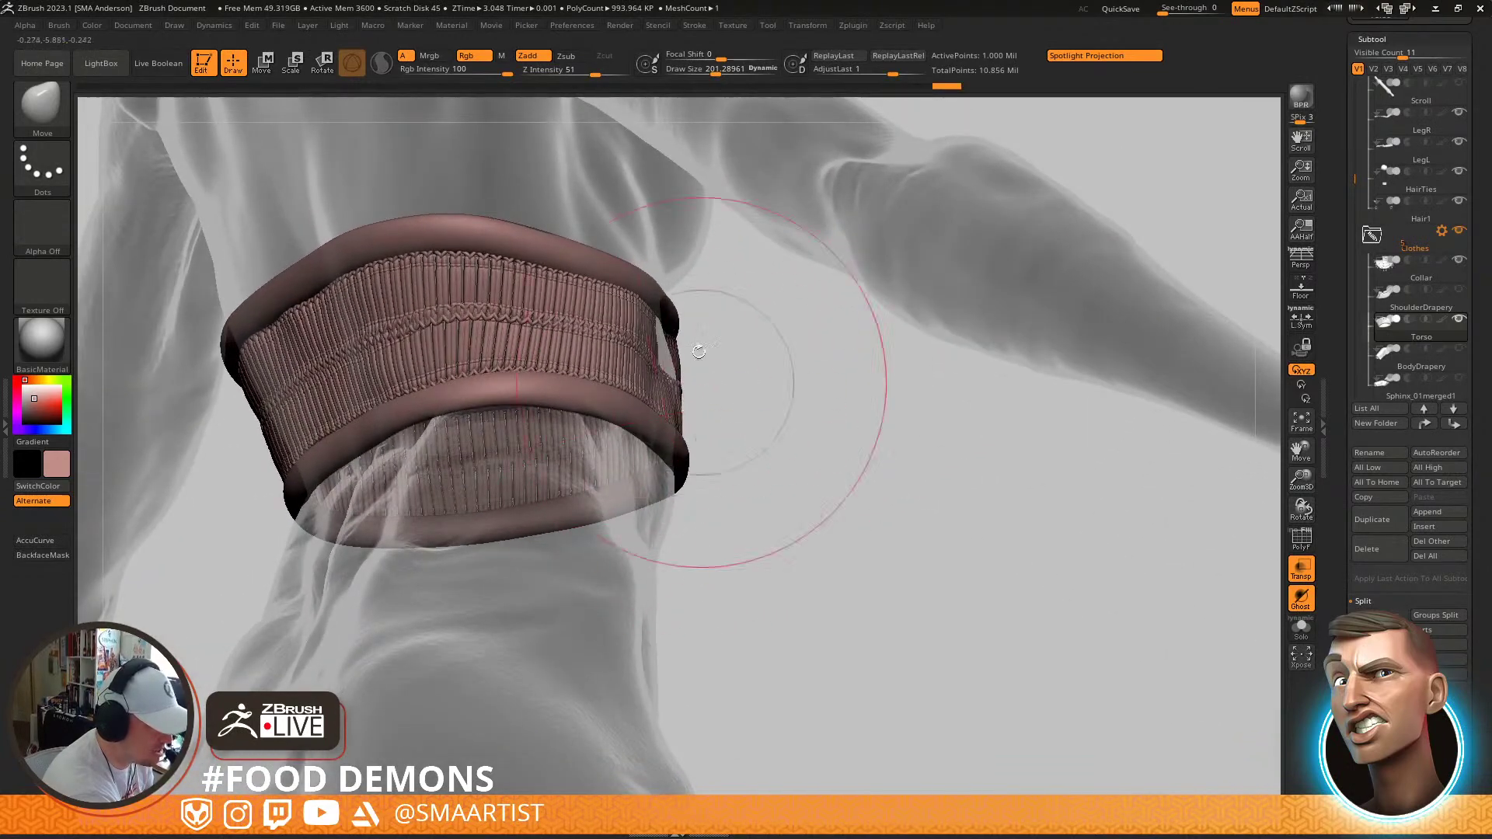
pyautogui.moveTo(667, 348); pyautogui.dragTo(655, 349)
pyautogui.moveTo(687, 361); pyautogui.dragTo(833, 363, button='right')
# Turn off transparency and refine the band's fit from below and the front with the Move brush at sizes about 119 and 86
pyautogui.hotkey('ctrl', 't')
pyautogui.keyDown('ctrl'); pyautogui.moveTo(930, 440); pyautogui.dragTo(954, 436, button='right'); pyautogui.keyUp('ctrl')
pyautogui.moveTo(679, 430)
pyautogui.mouseDown(button='right')
pyautogui.moveTo(679, 360)
pyautogui.moveTo(678, 453)
pyautogui.mouseUp(button='right')
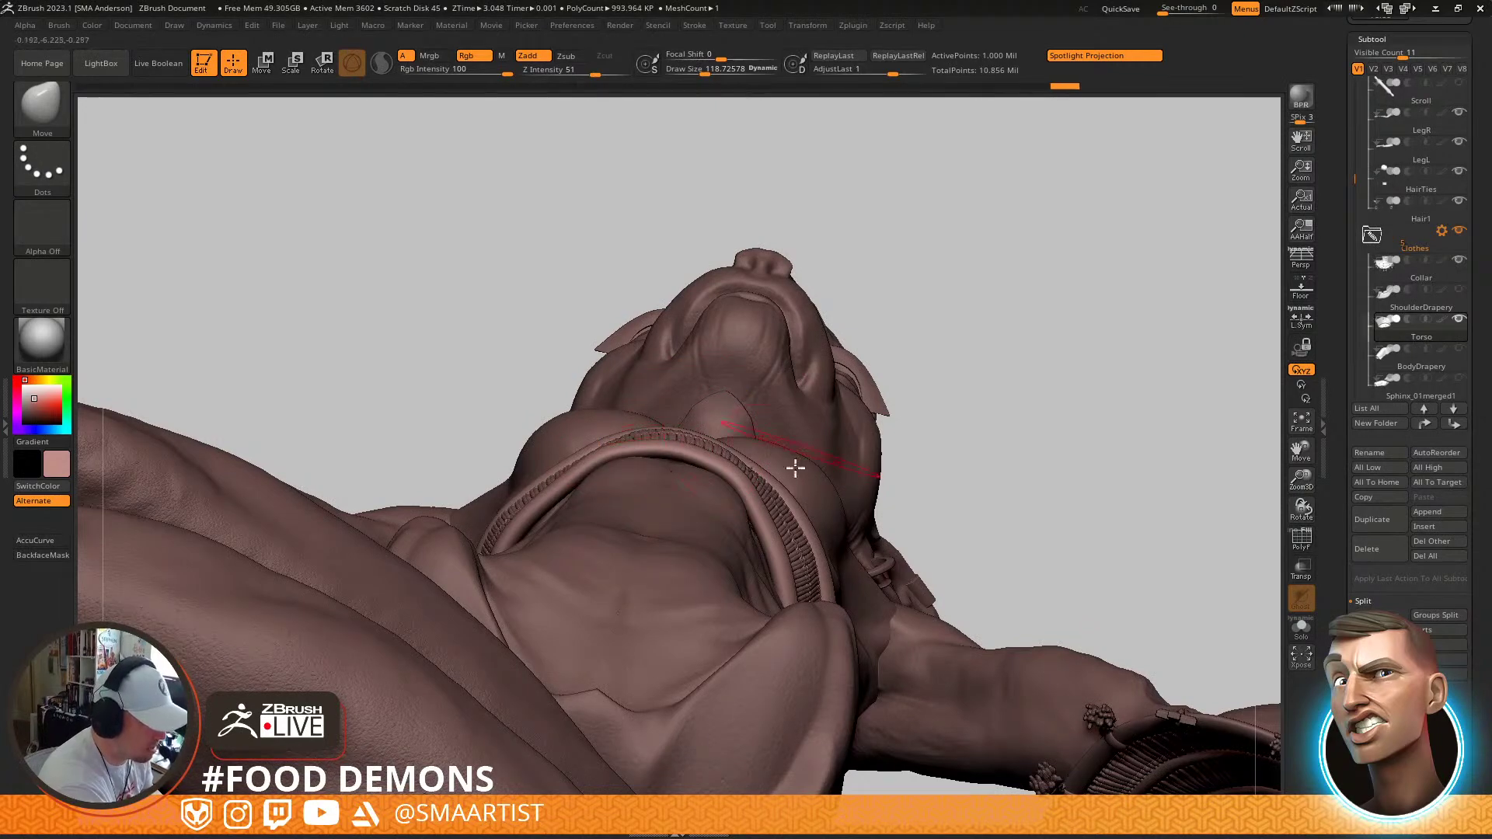
pyautogui.moveTo(756, 514)
pyautogui.mouseDown(button='right')
pyautogui.moveTo(782, 583)
pyautogui.moveTo(737, 533)
pyautogui.mouseUp(button='right')
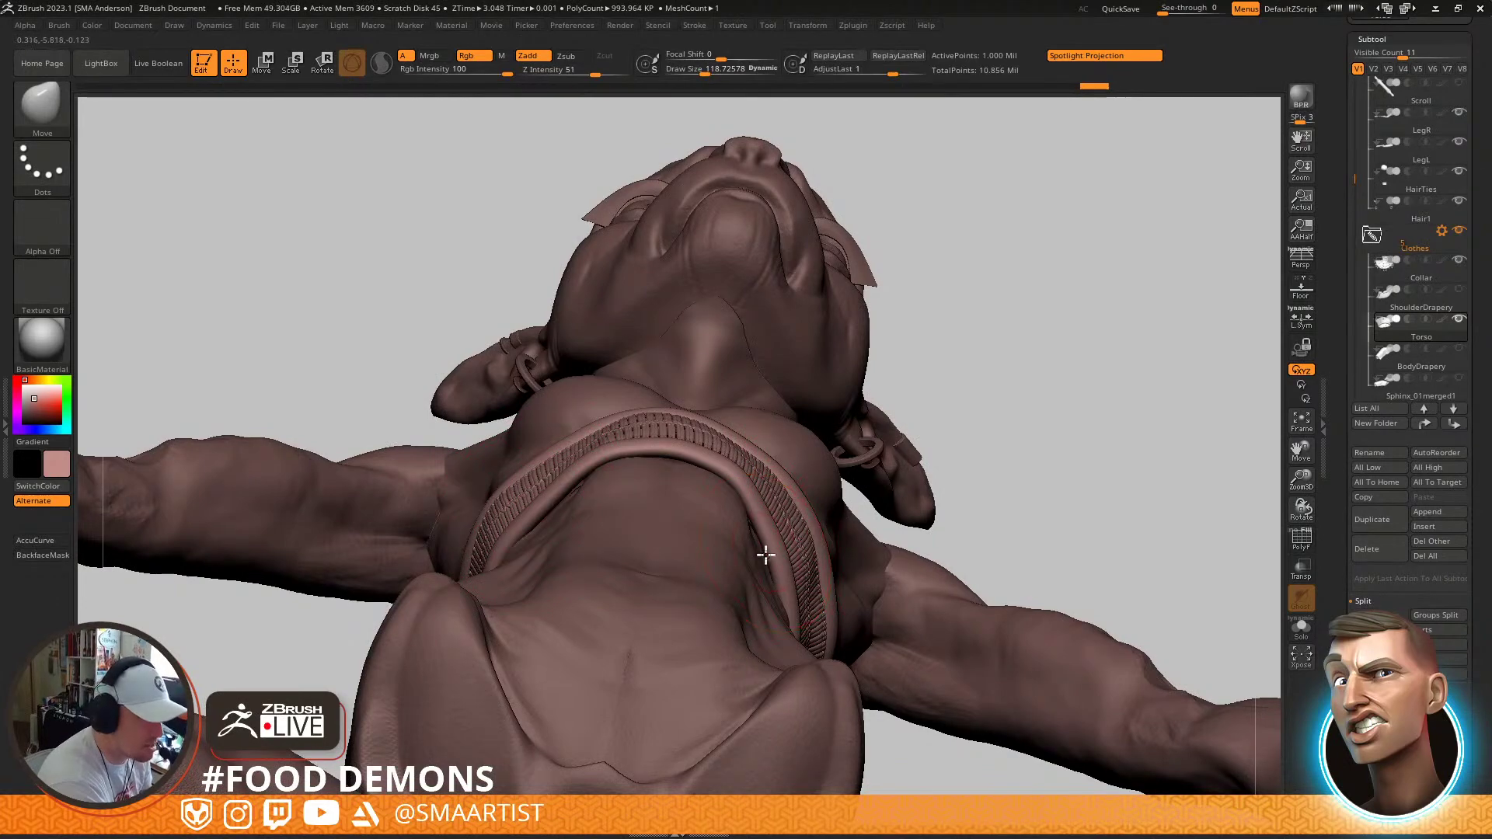
pyautogui.moveTo(777, 556)
pyautogui.mouseDown(button='right')
pyautogui.moveTo(803, 586)
pyautogui.moveTo(843, 543)
pyautogui.moveTo(860, 436)
pyautogui.moveTo(504, 536)
pyautogui.moveTo(508, 488)
pyautogui.mouseUp(button='right')
pyautogui.moveTo(757, 522); pyautogui.dragTo(855, 482, button='right')
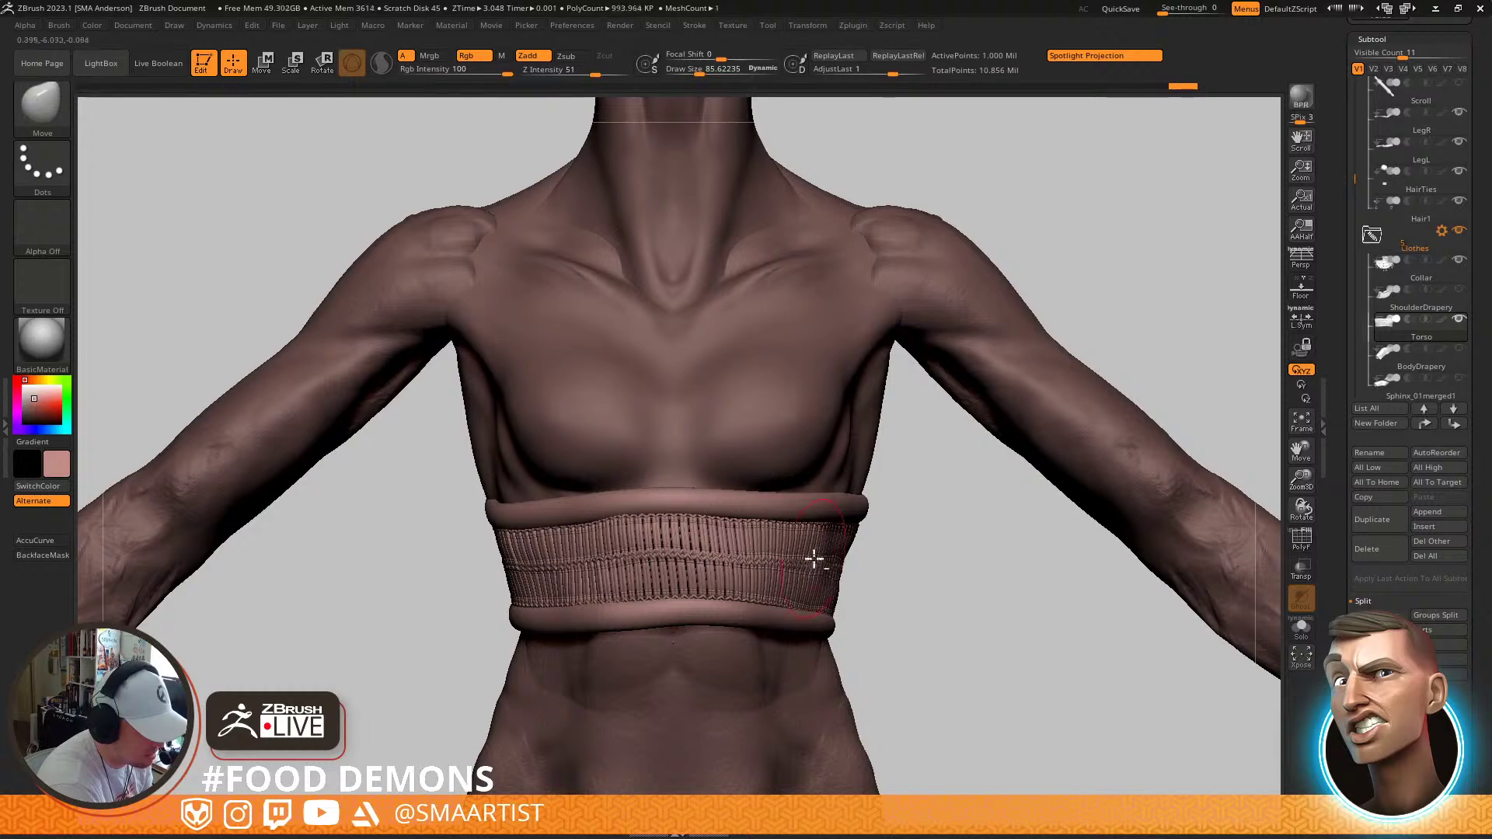
pyautogui.moveTo(842, 536)
pyautogui.mouseDown(button='right')
pyautogui.moveTo(839, 489)
pyautogui.moveTo(855, 560)
pyautogui.moveTo(832, 519)
pyautogui.moveTo(919, 647)
pyautogui.moveTo(902, 555)
pyautogui.mouseUp(button='right')
pyautogui.press('ctrl')
# Select the Collar and move it up to the upright character's chest with the gizmo
pyautogui.keyDown('alt'); pyautogui.moveTo(1010, 421); pyautogui.dragTo(982, 403, button='right'); pyautogui.keyUp('alt')
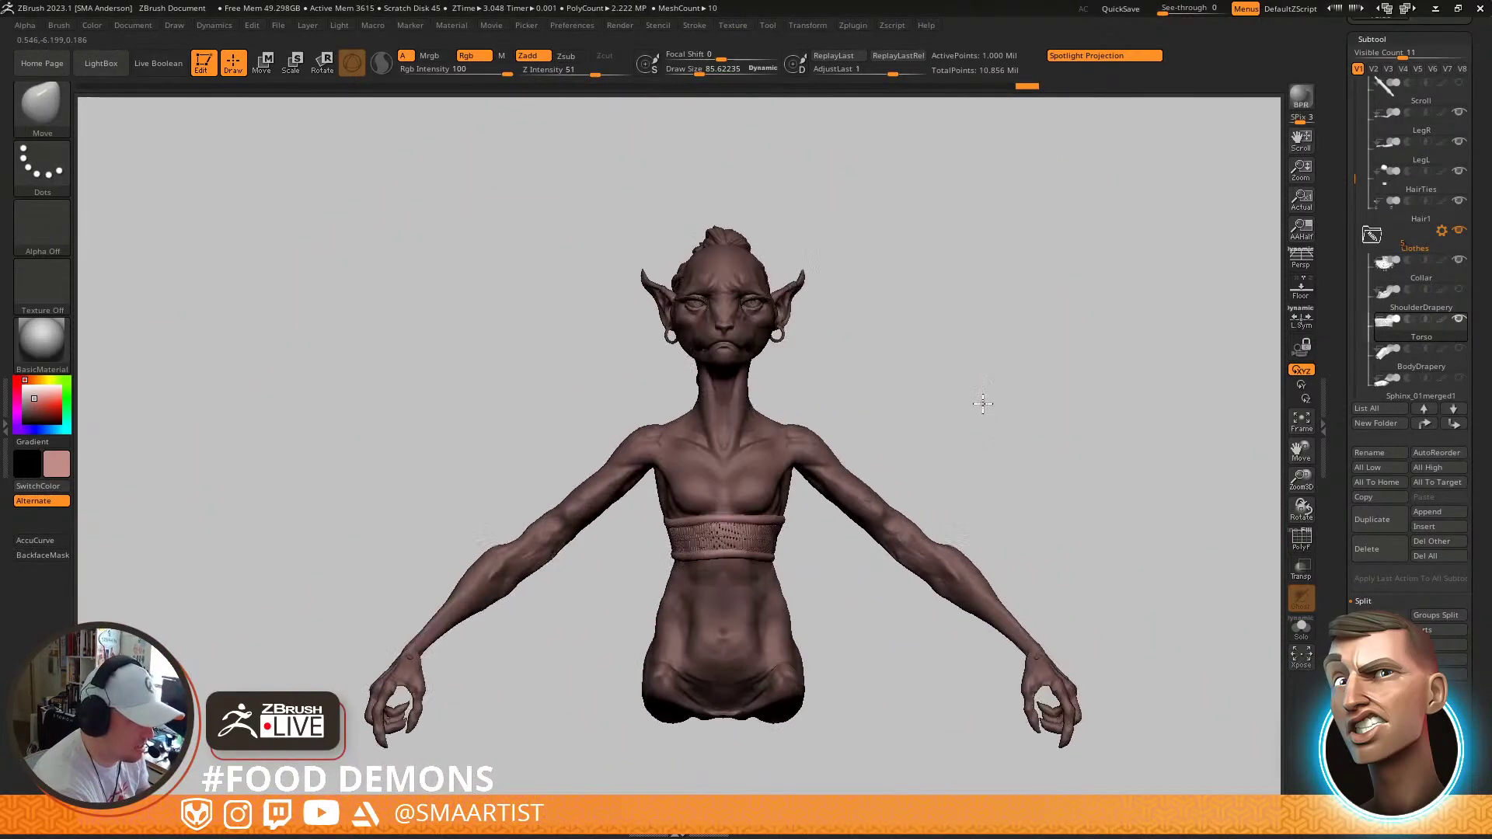
pyautogui.keyDown('ctrl'); pyautogui.moveTo(1010, 490); pyautogui.dragTo(894, 389, button='right'); pyautogui.keyUp('ctrl')
pyautogui.keyDown('ctrl'); pyautogui.moveTo(894, 388); pyautogui.dragTo(948, 553, button='right'); pyautogui.keyUp('ctrl')
pyautogui.keyDown('alt'); pyautogui.moveTo(948, 553); pyautogui.dragTo(903, 339, button='right'); pyautogui.keyUp('alt')
pyautogui.keyDown('alt'); pyautogui.click(875, 515); pyautogui.keyUp('alt')
pyautogui.hotkey('shift', 'f')
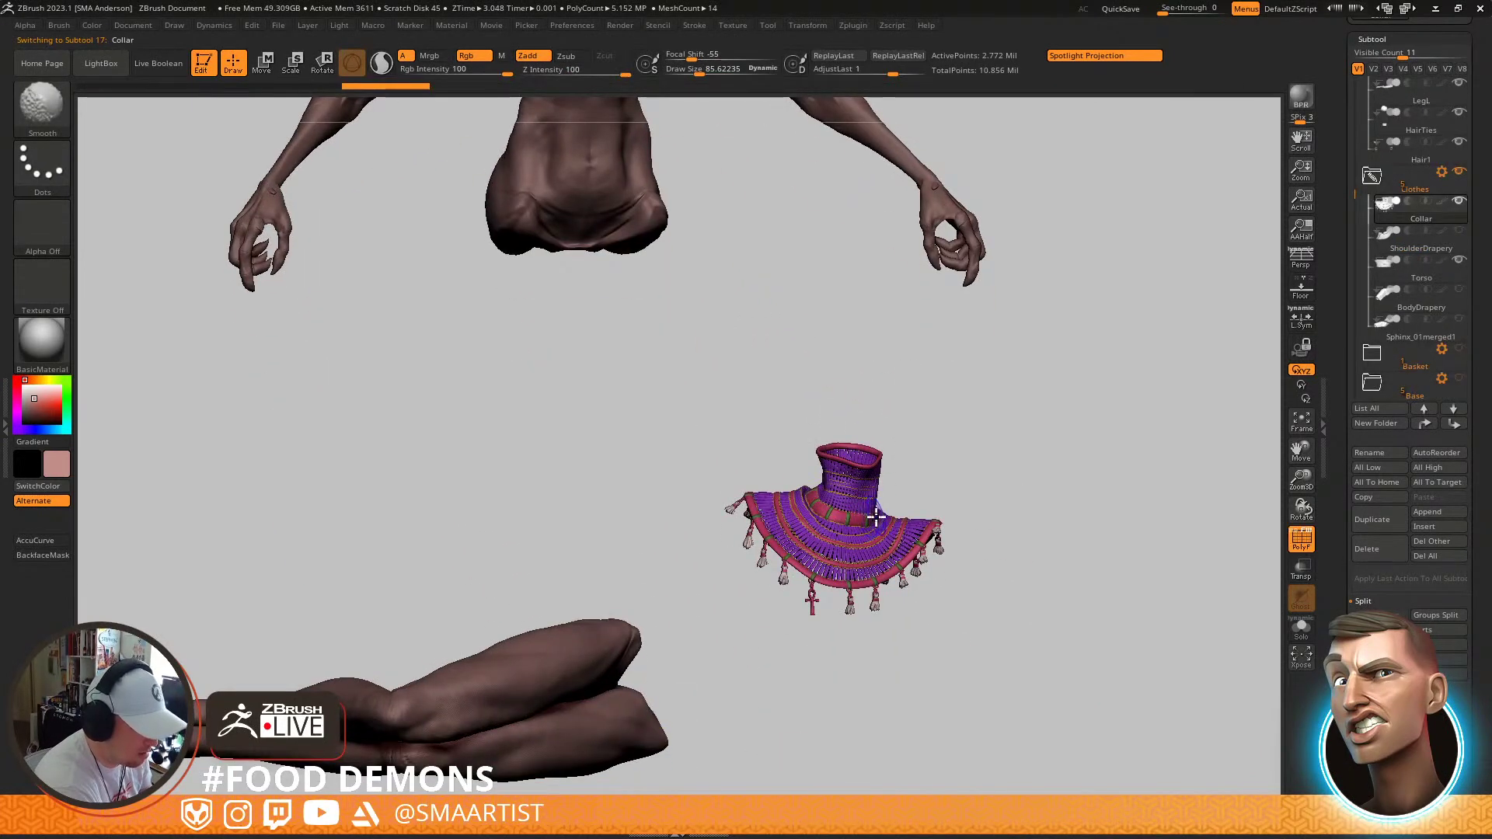
pyautogui.hotkey('shift', 'f')
pyautogui.press('w')
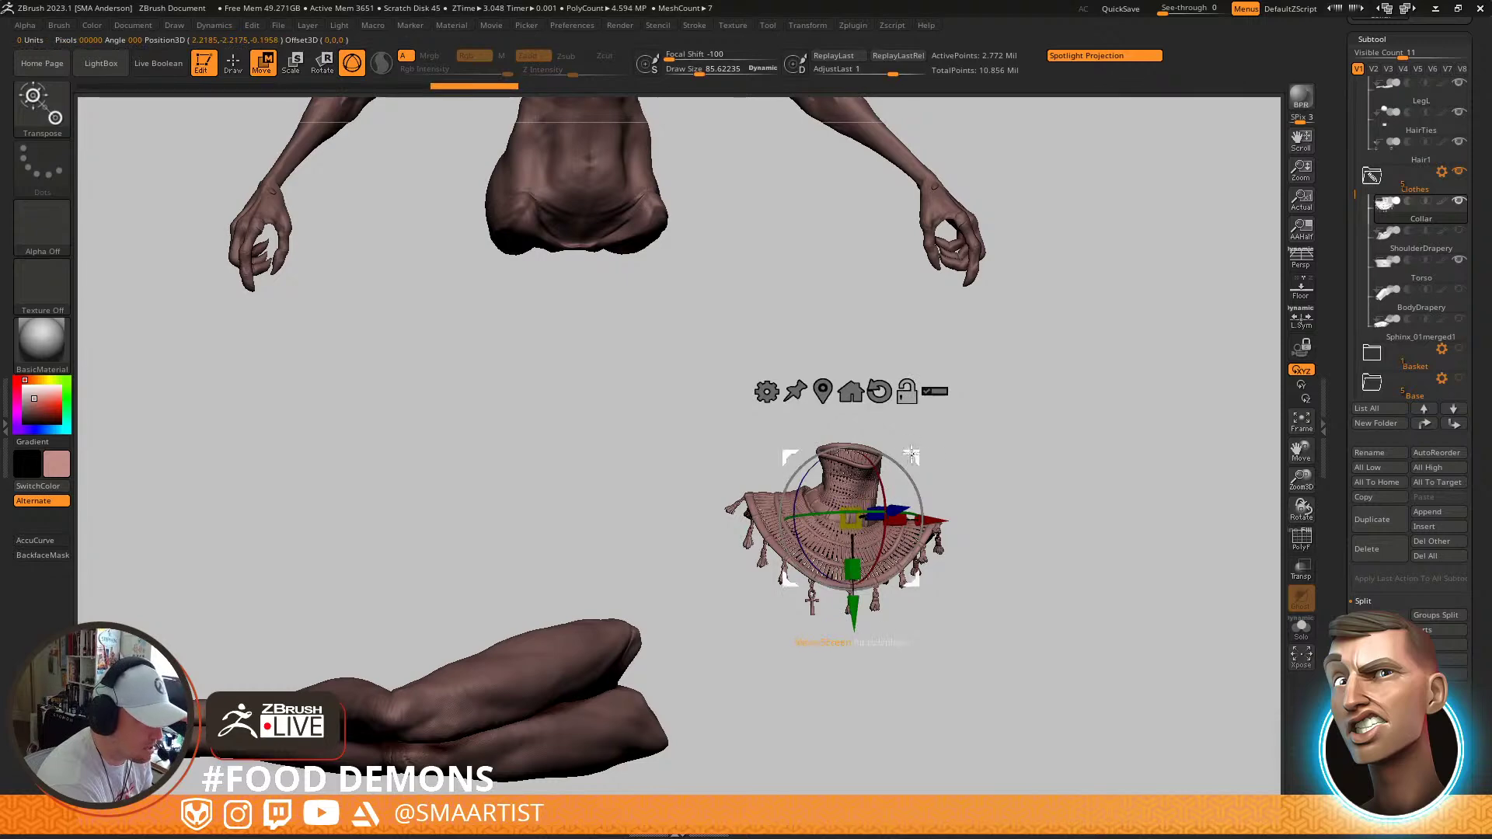
pyautogui.moveTo(836, 343); pyautogui.dragTo(745, 172)
pyautogui.keyDown('alt'); pyautogui.moveTo(745, 173); pyautogui.dragTo(858, 591, button='right'); pyautogui.keyUp('alt')
pyautogui.moveTo(858, 590); pyautogui.dragTo(781, 281)
# Adjust the collar's position over the shoulders from the side and front views
pyautogui.moveTo(781, 281); pyautogui.dragTo(957, 318, button='right')
pyautogui.moveTo(766, 277); pyautogui.dragTo(843, 281)
pyautogui.moveTo(1065, 237); pyautogui.dragTo(942, 391, button='right')
pyautogui.moveTo(849, 421); pyautogui.dragTo(845, 409)
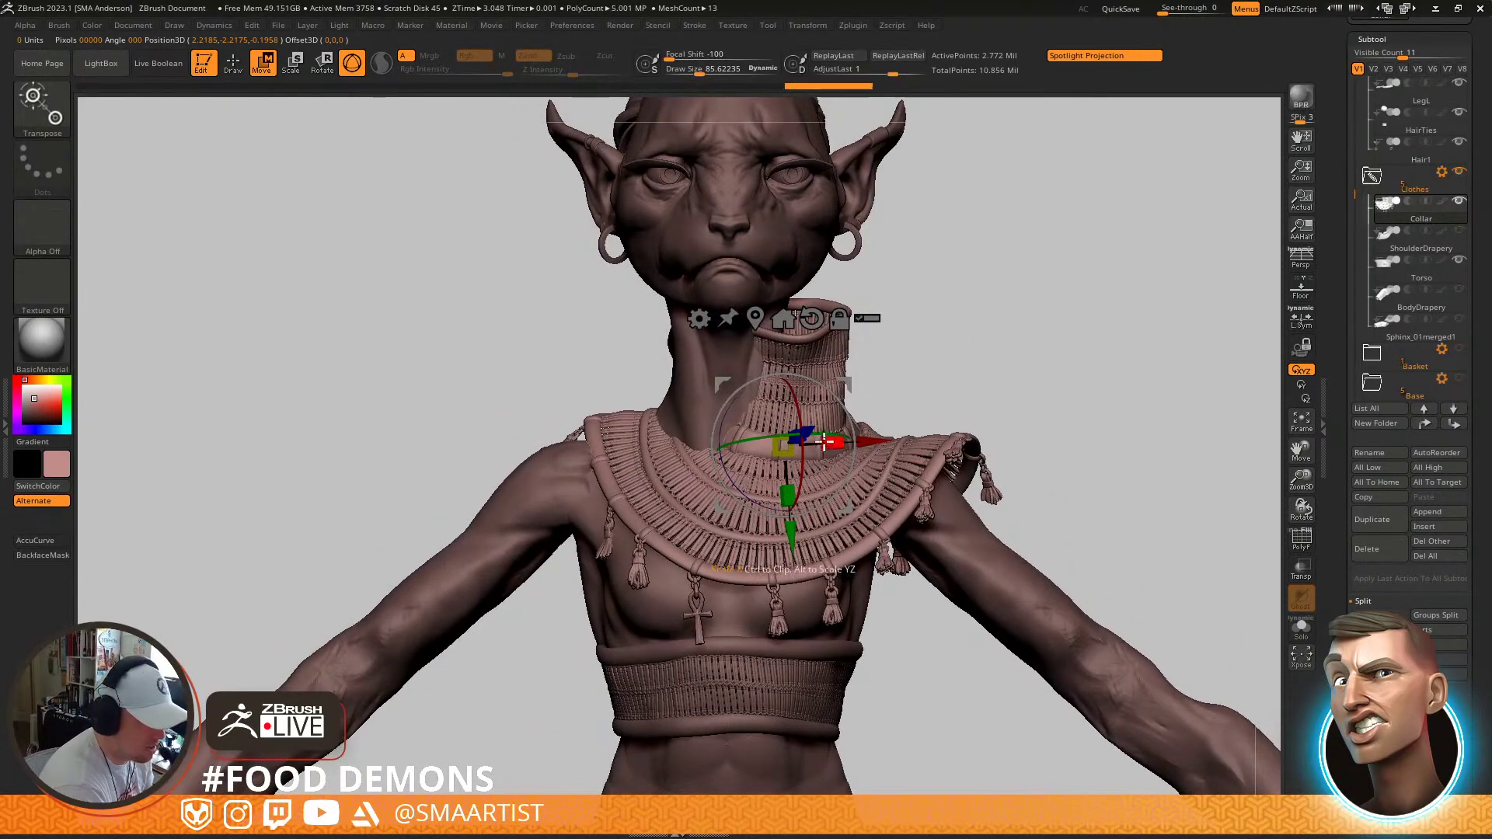
# Recentre the gizmo on the collar, then rotate and shift the collar so it sits evenly around the neck
pyautogui.keyDown('alt'); pyautogui.click(758, 316); pyautogui.keyUp('alt')
pyautogui.moveTo(803, 470); pyautogui.dragTo(825, 469)
pyautogui.moveTo(837, 408); pyautogui.dragTo(794, 437)
pyautogui.moveTo(912, 395)
pyautogui.mouseDown()
pyautogui.moveTo(847, 401)
pyautogui.moveTo(901, 402)
pyautogui.mouseUp()
pyautogui.moveTo(767, 460); pyautogui.dragTo(774, 462)
pyautogui.moveTo(863, 400)
pyautogui.mouseDown()
pyautogui.moveTo(925, 402)
pyautogui.moveTo(874, 412)
pyautogui.mouseUp()
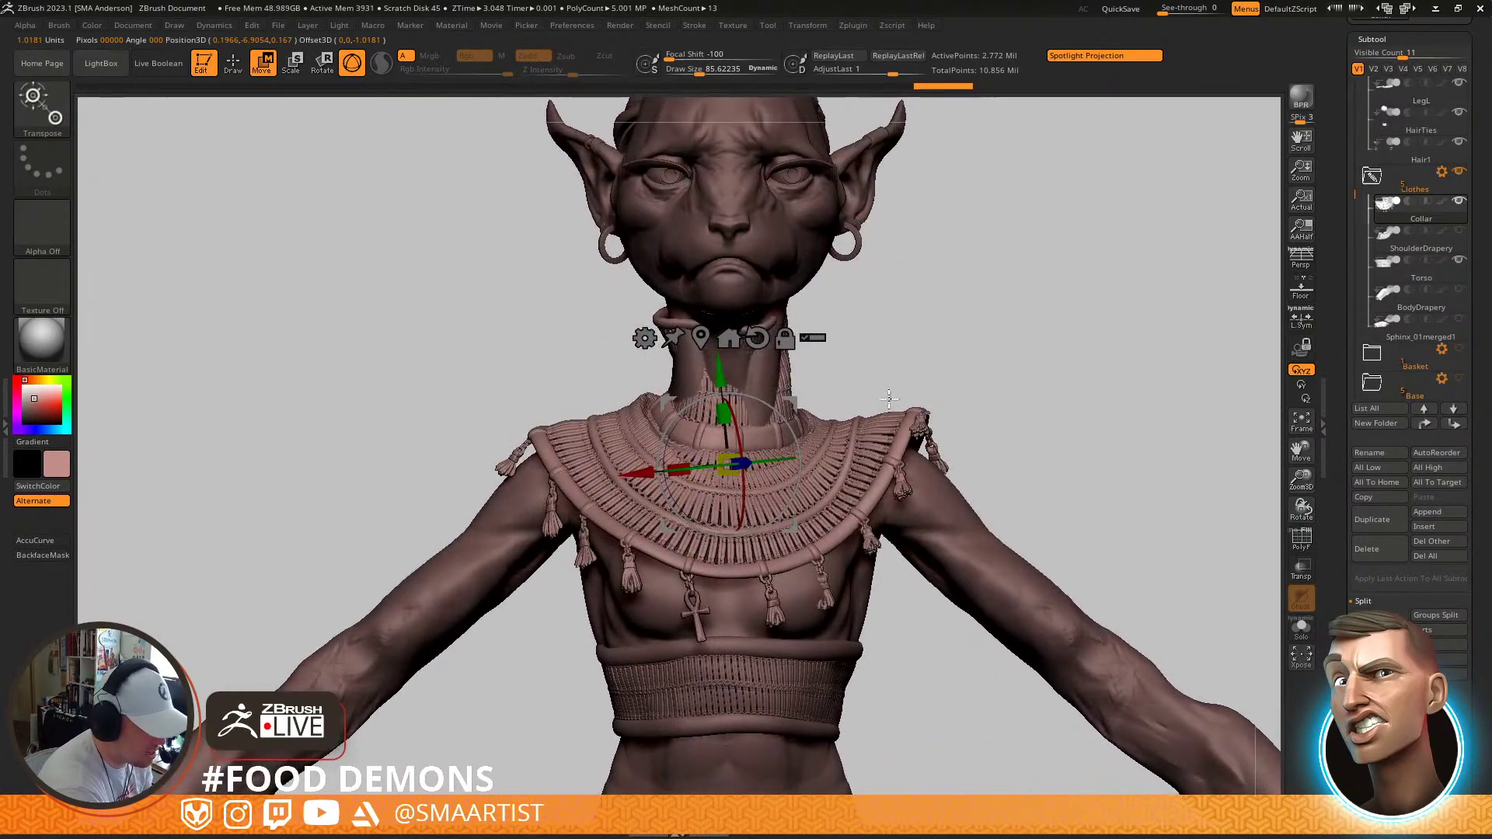
pyautogui.moveTo(763, 463); pyautogui.dragTo(788, 463)
# Reshape the collar's outer edge over the shoulders from above and behind with the Move brush at size about 331
pyautogui.moveTo(917, 388); pyautogui.dragTo(935, 612)
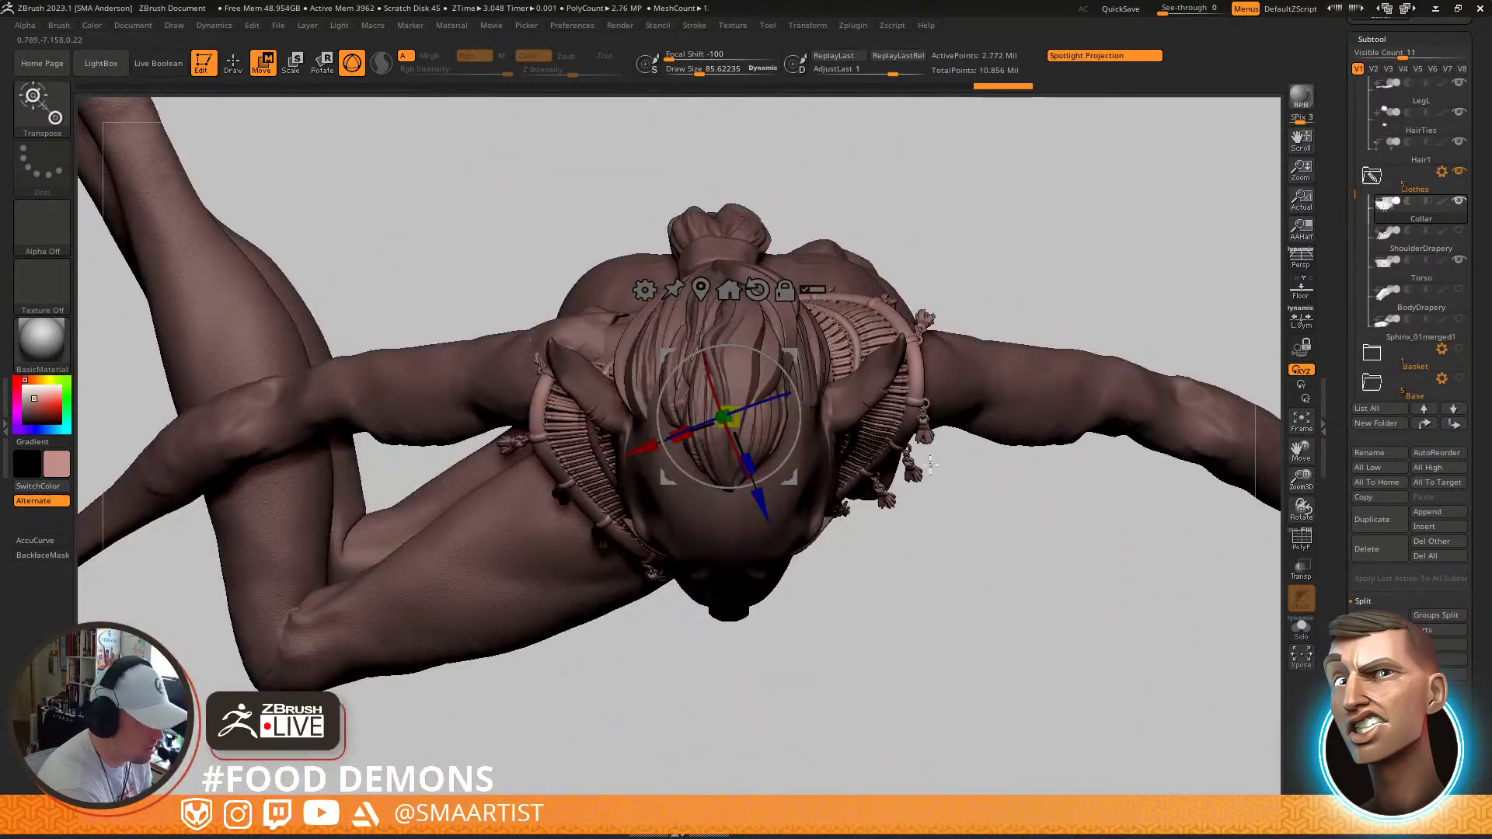
pyautogui.press('q')
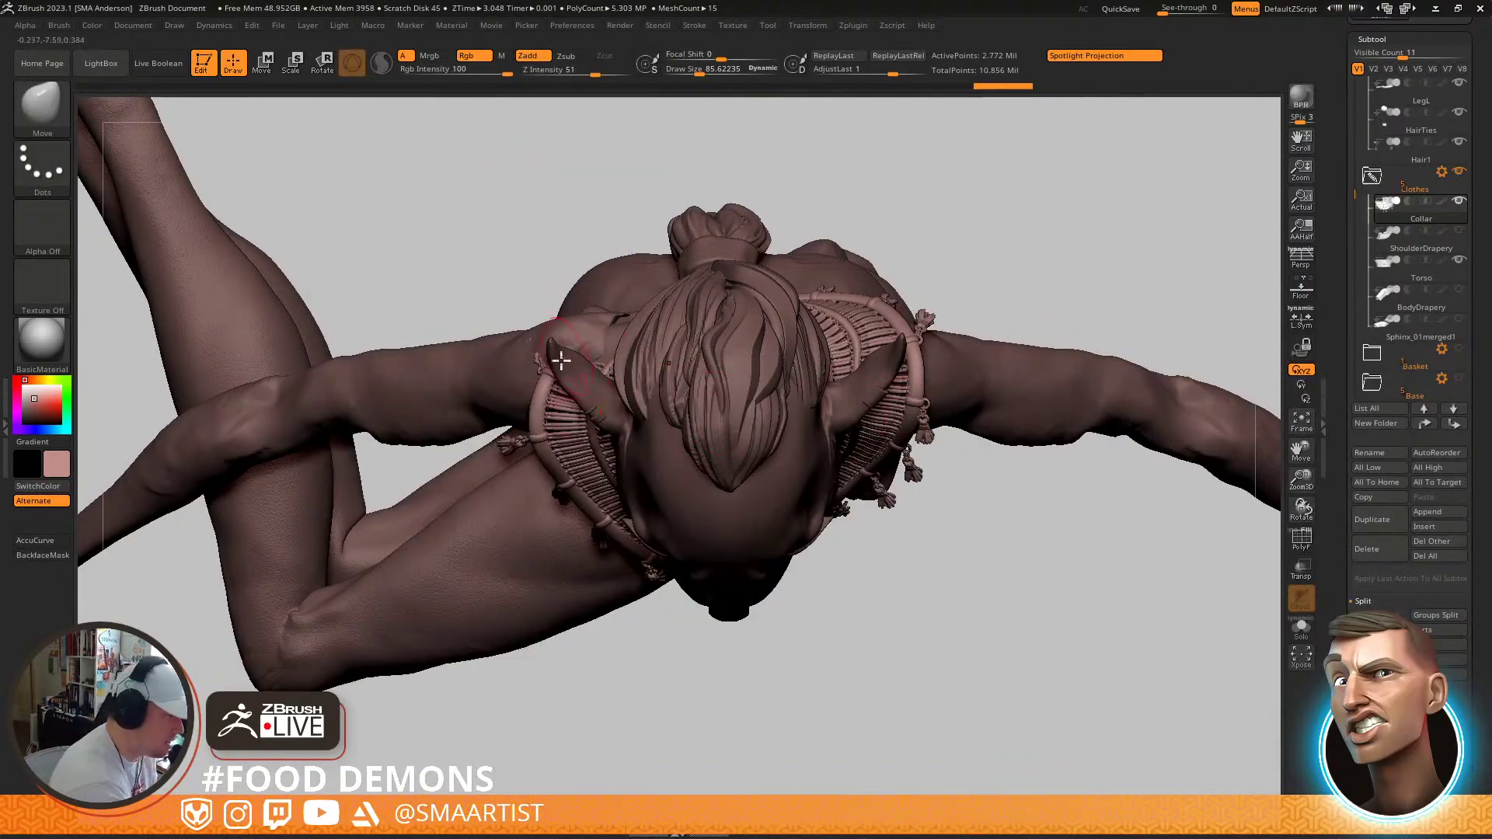
pyautogui.press('s')
pyautogui.moveTo(543, 377); pyautogui.dragTo(539, 369)
pyautogui.moveTo(679, 355); pyautogui.dragTo(792, 336, button='right')
pyautogui.moveTo(549, 288); pyautogui.dragTo(543, 283, button='right')
pyautogui.moveTo(543, 283)
pyautogui.mouseDown()
pyautogui.moveTo(565, 234)
pyautogui.moveTo(643, 337)
pyautogui.moveTo(649, 396)
pyautogui.moveTo(602, 266)
pyautogui.moveTo(549, 316)
pyautogui.moveTo(769, 394)
pyautogui.moveTo(782, 432)
pyautogui.mouseUp()
pyautogui.keyDown('shift'); pyautogui.moveTo(702, 370); pyautogui.dragTo(683, 431, button='right'); pyautogui.keyUp('shift')
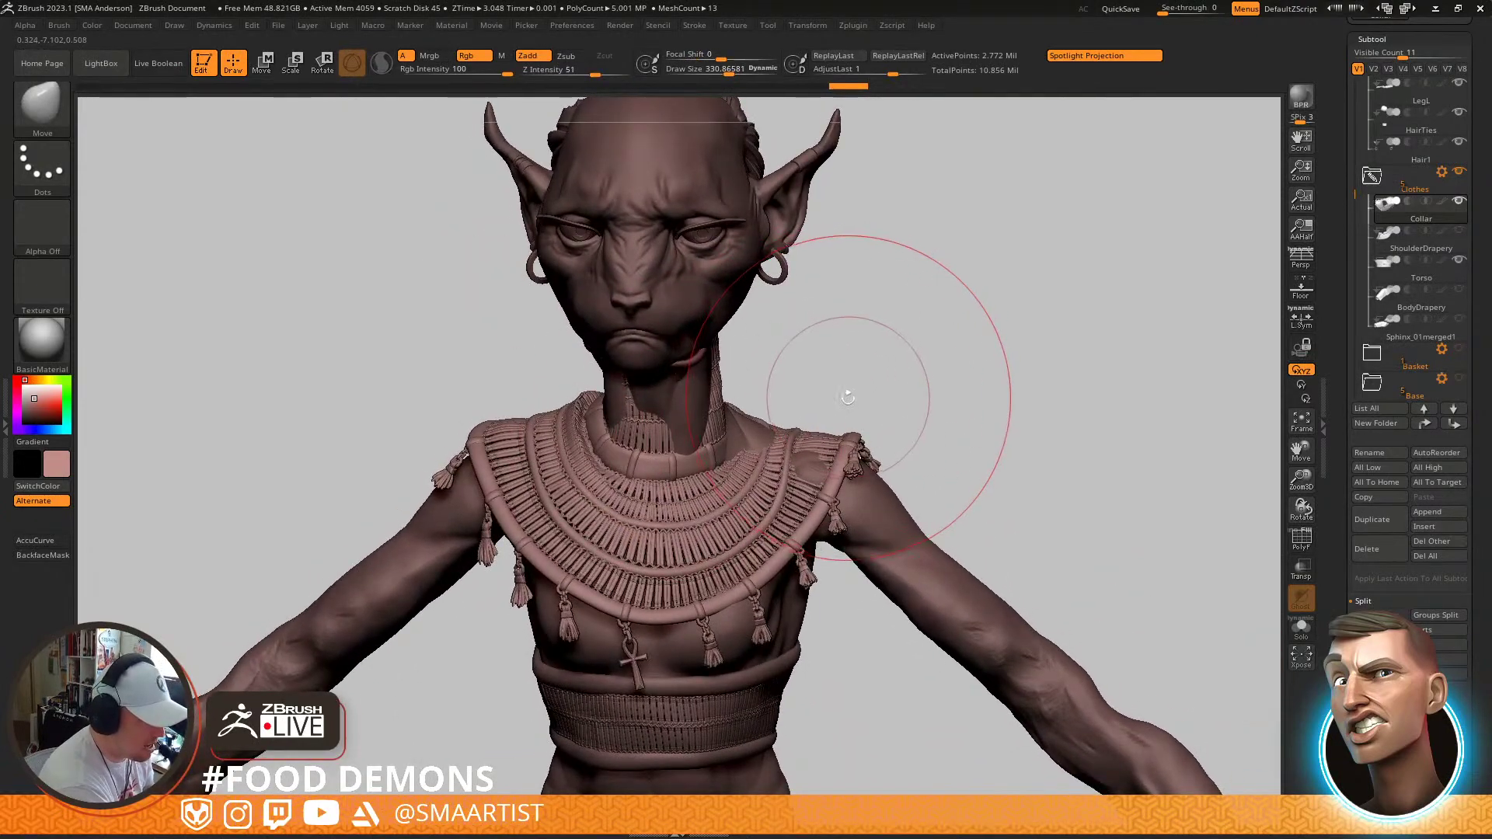
# Turn the collar around the neck with the gizmo, then pull its shoulder edge into place with the Move brush
pyautogui.press('e')
pyautogui.moveTo(704, 482); pyautogui.dragTo(729, 440)
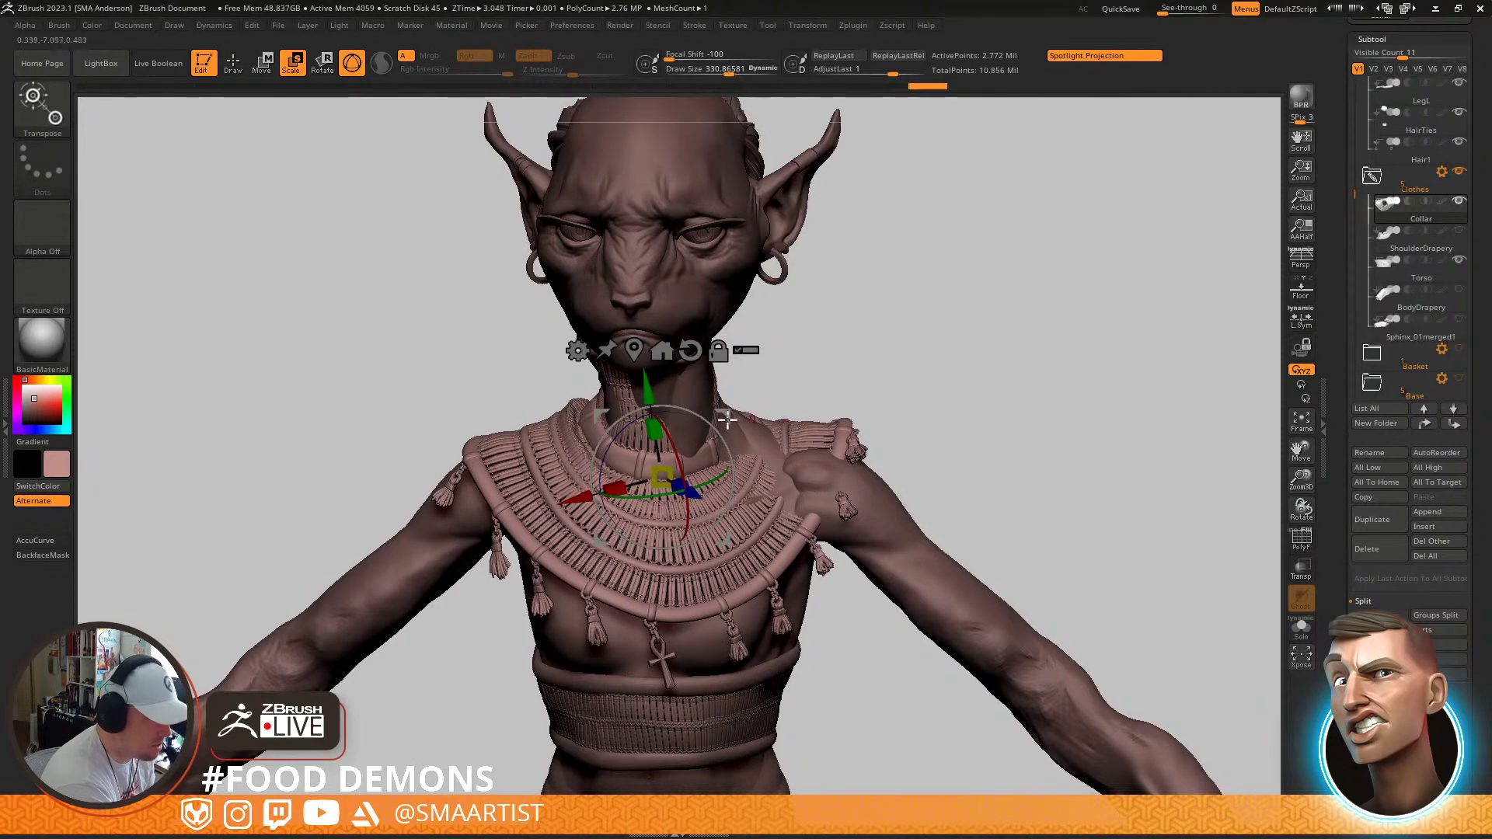
pyautogui.press('b')
pyautogui.press('m')
pyautogui.press('v')
pyautogui.moveTo(868, 420); pyautogui.dragTo(832, 443, button='right')
pyautogui.moveTo(920, 407); pyautogui.dragTo(877, 425, button='right')
pyautogui.moveTo(866, 433); pyautogui.dragTo(852, 470)
pyautogui.moveTo(894, 471)
pyautogui.mouseDown(button='right')
pyautogui.moveTo(875, 480)
pyautogui.moveTo(767, 405)
pyautogui.moveTo(842, 501)
pyautogui.moveTo(770, 460)
pyautogui.mouseUp(button='right')
# Refit the collar around the neck and upper back with the Move brush, reducing its size to about 208 and about 140
pyautogui.press('s')
pyautogui.moveTo(795, 506); pyautogui.dragTo(785, 505)
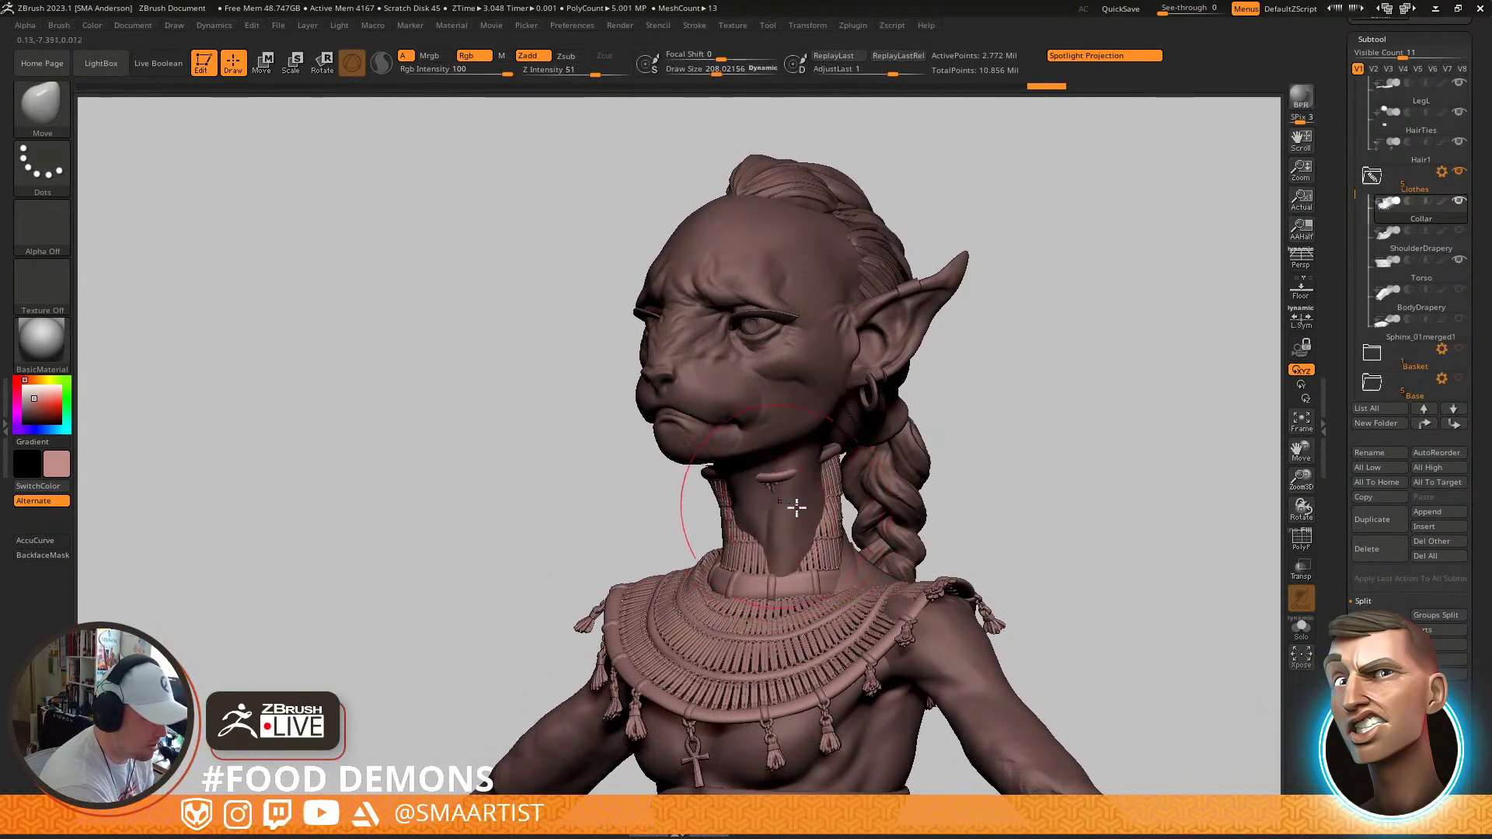
pyautogui.moveTo(800, 509)
pyautogui.mouseDown(button='right')
pyautogui.moveTo(827, 501)
pyautogui.moveTo(773, 523)
pyautogui.moveTo(719, 501)
pyautogui.moveTo(675, 451)
pyautogui.moveTo(773, 539)
pyautogui.moveTo(683, 492)
pyautogui.moveTo(738, 505)
pyautogui.moveTo(637, 443)
pyautogui.moveTo(822, 423)
pyautogui.moveTo(782, 491)
pyautogui.mouseUp(button='right')
pyautogui.press('s')
pyautogui.press('s')
pyautogui.moveTo(782, 491); pyautogui.dragTo(780, 515)
pyautogui.moveTo(835, 505)
pyautogui.mouseDown(button='right')
pyautogui.moveTo(782, 523)
pyautogui.moveTo(727, 494)
pyautogui.mouseUp(button='right')
pyautogui.keyDown('ctrl'); pyautogui.moveTo(857, 494); pyautogui.dragTo(872, 369, button='right'); pyautogui.keyUp('ctrl')
pyautogui.moveTo(872, 369)
pyautogui.mouseDown(button='right')
pyautogui.moveTo(865, 416)
pyautogui.moveTo(783, 418)
pyautogui.moveTo(750, 399)
pyautogui.moveTo(595, 412)
pyautogui.mouseUp(button='right')
pyautogui.moveTo(594, 413); pyautogui.dragTo(613, 399)
# Hide the clothes, select the left leg below the torso and check its polygroup colouring
pyautogui.keyDown('ctrl'); pyautogui.moveTo(812, 381); pyautogui.dragTo(835, 292, button='right'); pyautogui.keyUp('ctrl')
pyautogui.moveTo(835, 292)
pyautogui.mouseDown(button='right')
pyautogui.moveTo(891, 313)
pyautogui.moveTo(807, 411)
pyautogui.mouseUp(button='right')
pyautogui.moveTo(858, 365); pyautogui.dragTo(719, 379, button='right')
pyautogui.moveTo(866, 369); pyautogui.dragTo(1013, 402, button='right')
pyautogui.moveTo(890, 444)
pyautogui.keyDown('ctrl'); pyautogui.mouseDown(button='right')
pyautogui.moveTo(877, 394)
pyautogui.moveTo(929, 444)
pyautogui.moveTo(1015, 366)
pyautogui.moveTo(952, 353)
pyautogui.moveTo(931, 366)
pyautogui.moveTo(906, 340)
pyautogui.moveTo(850, 423)
pyautogui.moveTo(859, 412)
pyautogui.moveTo(864, 434)
pyautogui.mouseUp(button='right'); pyautogui.keyUp('ctrl')
pyautogui.keyDown('alt'); pyautogui.click(804, 598); pyautogui.keyUp('alt')
pyautogui.moveTo(804, 598); pyautogui.dragTo(900, 536, button='right')
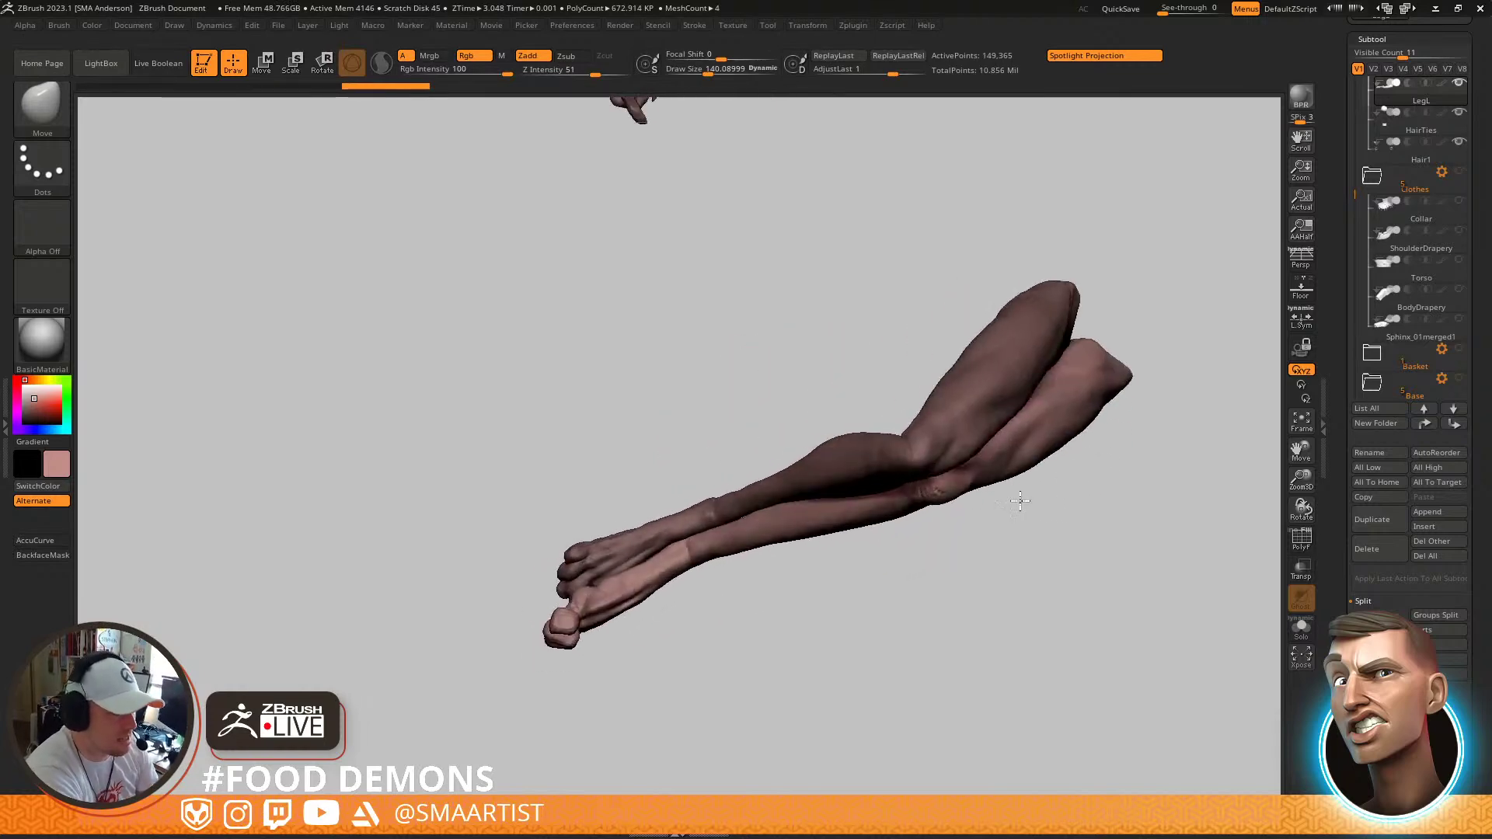
pyautogui.moveTo(1103, 411); pyautogui.dragTo(1084, 478)
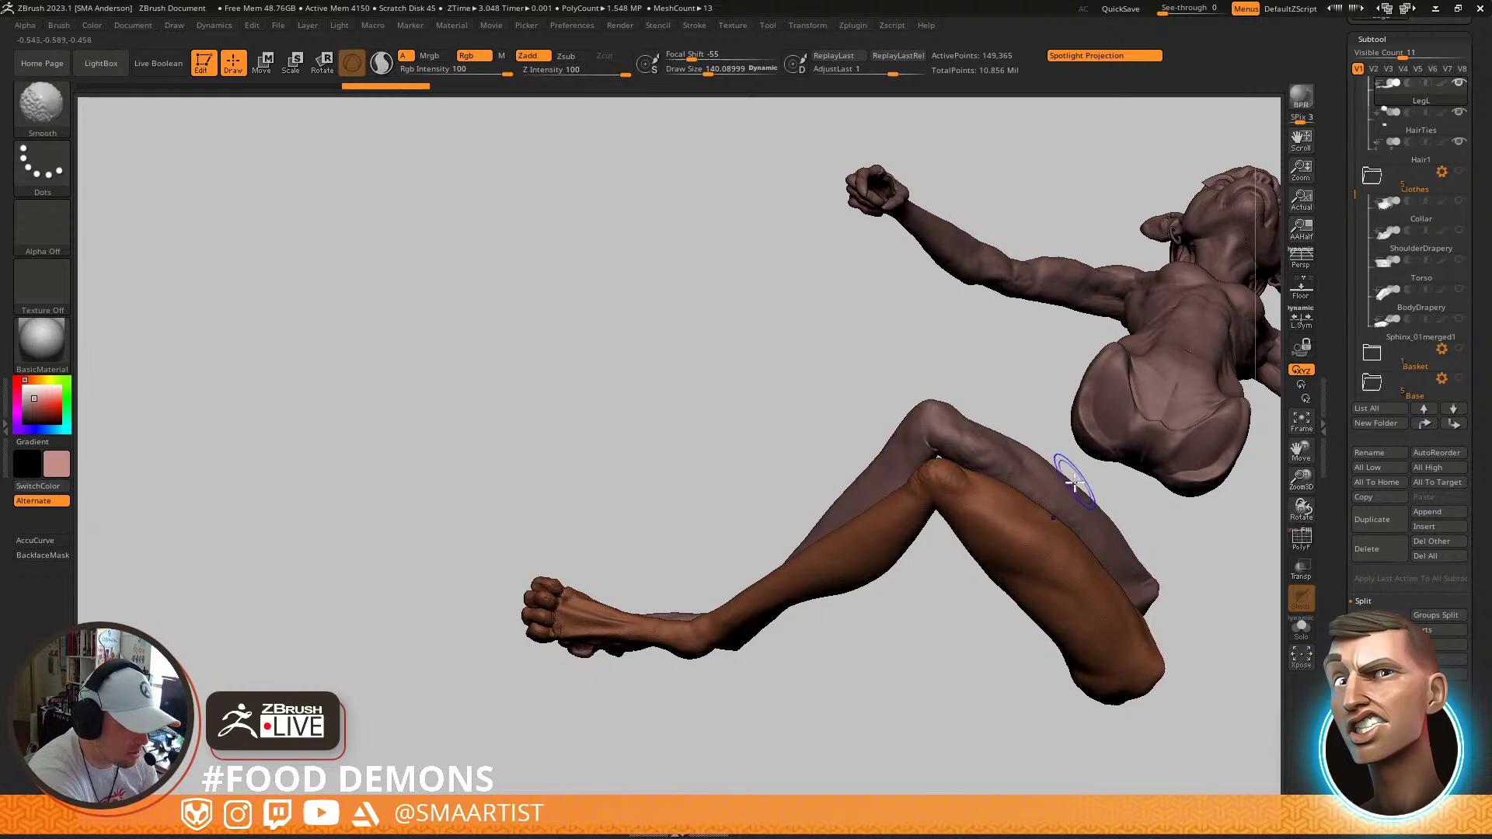
pyautogui.moveTo(1092, 584); pyautogui.dragTo(1108, 621)
pyautogui.moveTo(1099, 510); pyautogui.dragTo(1075, 581)
# Select the right leg and move it up to the hip with the gizmo
pyautogui.moveTo(1024, 523); pyautogui.dragTo(1145, 525, button='right')
pyautogui.press('w')
pyautogui.moveTo(1025, 604); pyautogui.dragTo(1119, 513, button='right')
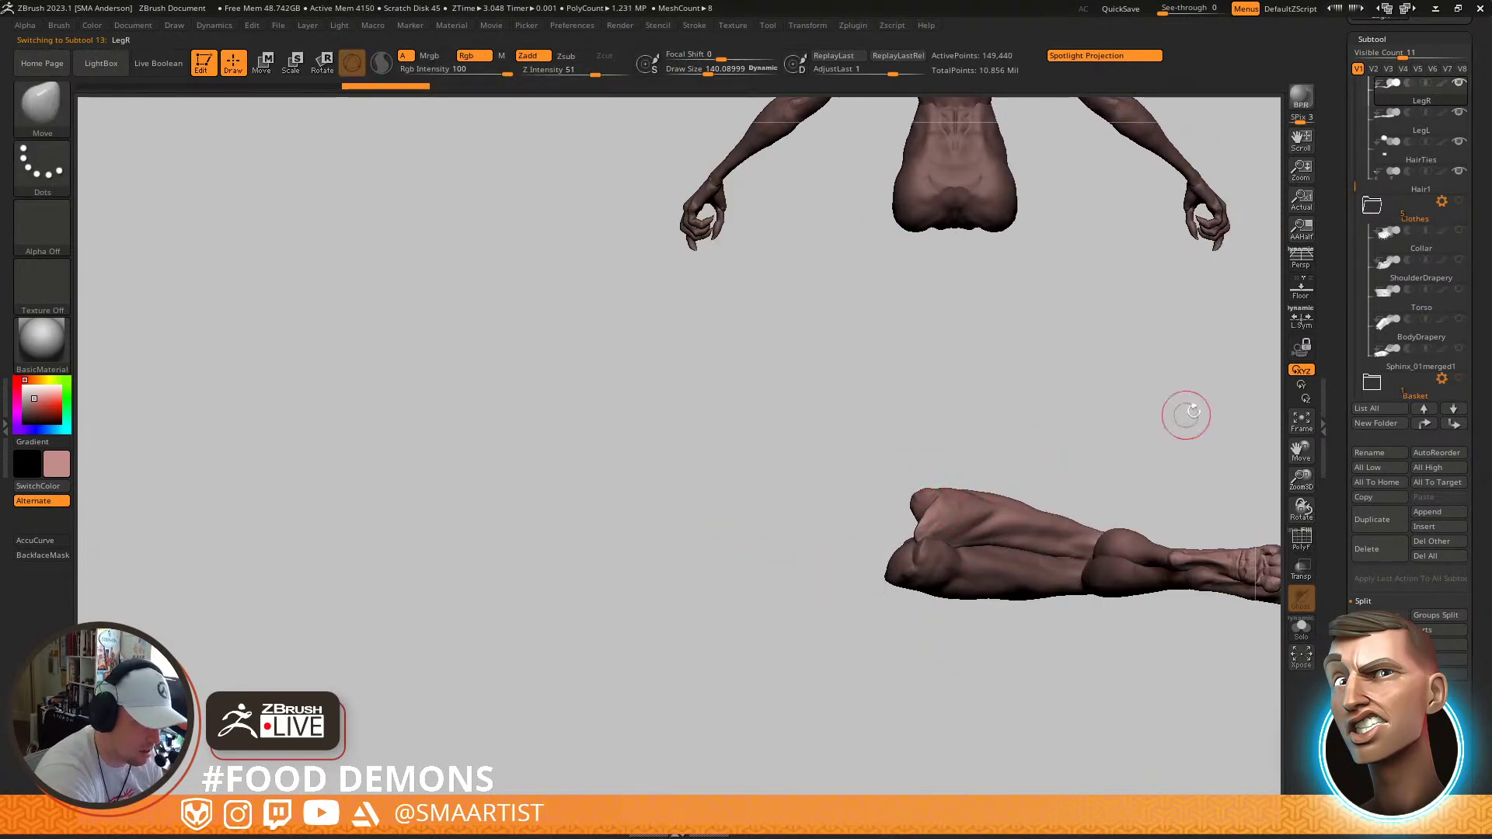
pyautogui.keyDown('alt'); pyautogui.click(931, 509); pyautogui.keyUp('alt')
pyautogui.moveTo(990, 474); pyautogui.dragTo(1002, 600)
pyautogui.moveTo(992, 448); pyautogui.dragTo(1058, 146)
# Swing the right thigh down to near vertical beneath the pelvis and hide the left leg
pyautogui.moveTo(1146, 261); pyautogui.dragTo(992, 276, button='right')
pyautogui.keyDown('alt'); pyautogui.moveTo(1124, 282); pyautogui.dragTo(1129, 422, button='right'); pyautogui.keyUp('alt')
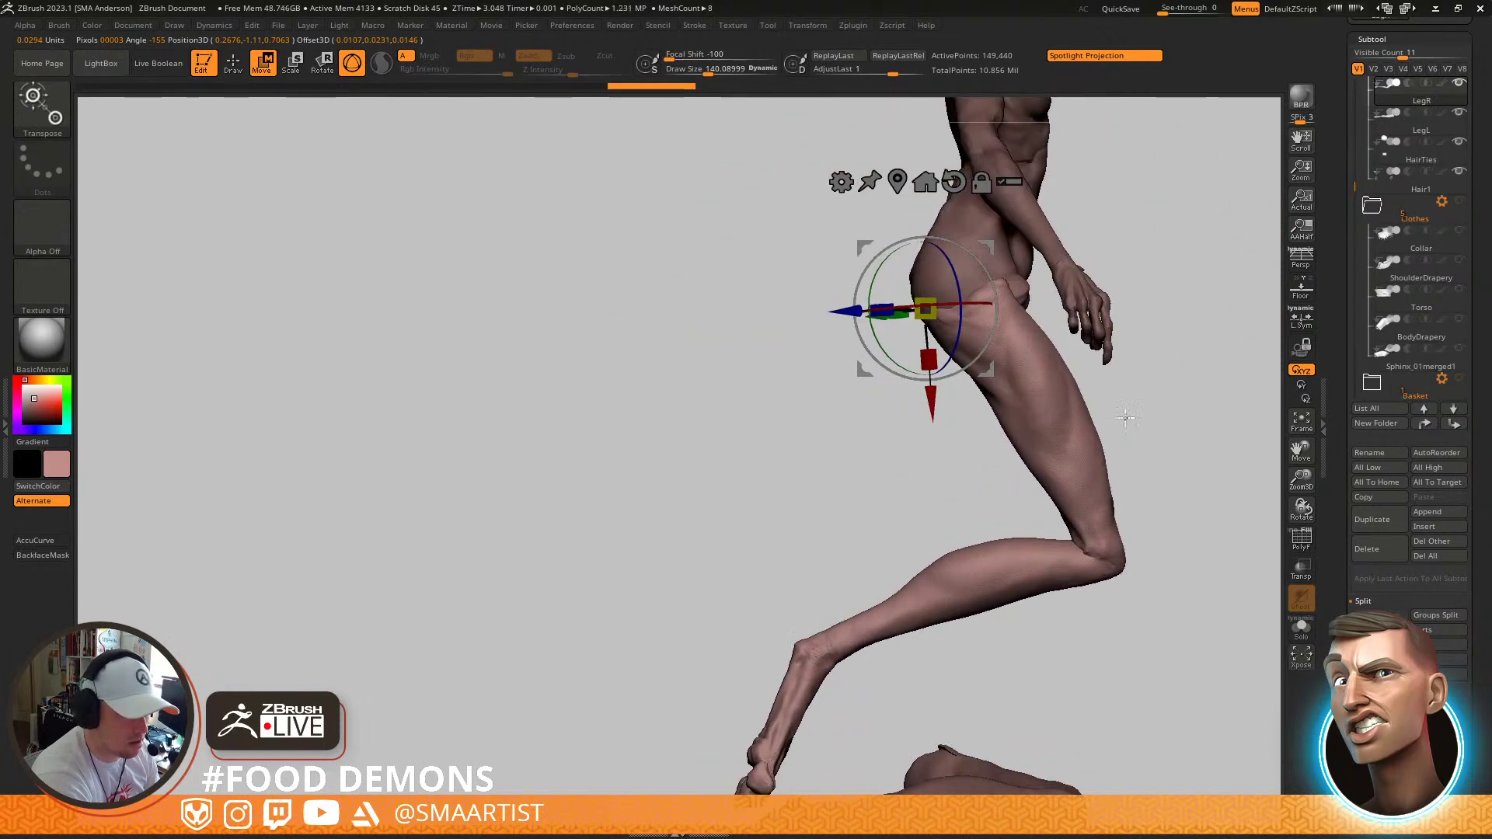
pyautogui.moveTo(1015, 278); pyautogui.dragTo(1071, 296, button='right')
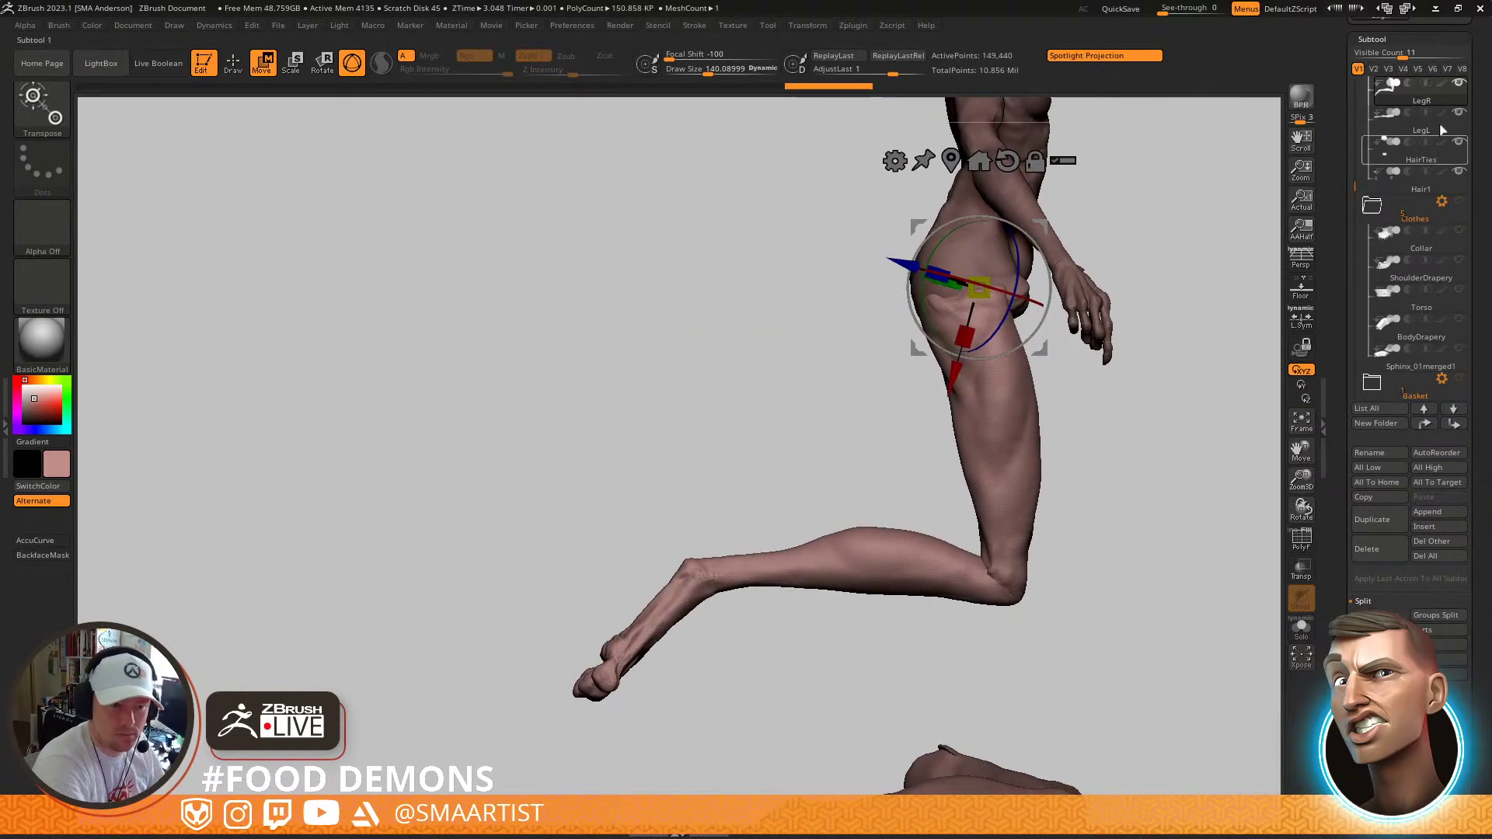
pyautogui.moveTo(1125, 516); pyautogui.dragTo(1126, 427, button='right')
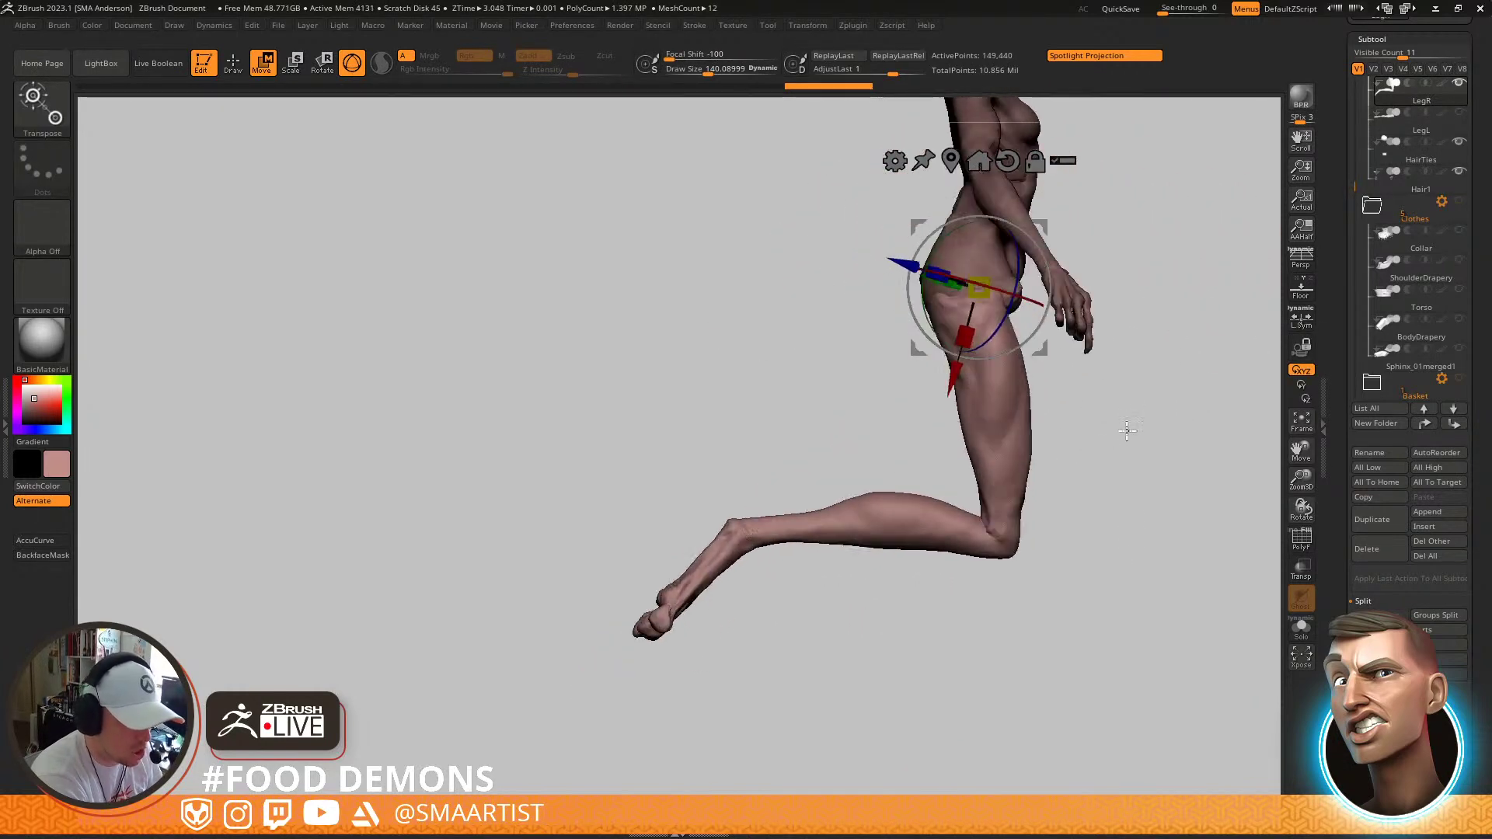
# Fine-tune the right leg's position and rotation at the hip from the side and other views
pyautogui.moveTo(1043, 226); pyautogui.dragTo(1050, 231)
pyautogui.press('q')
pyautogui.moveTo(1146, 350); pyautogui.dragTo(1055, 333, button='right')
pyautogui.press('w')
pyautogui.press('e')
pyautogui.moveTo(1112, 274); pyautogui.dragTo(1114, 287)
pyautogui.moveTo(1091, 231); pyautogui.dragTo(1099, 231)
pyautogui.press('q')
# Mask the right thigh with a lasso, place the gizmo at the knee and rotate the lower leg straight down
pyautogui.moveTo(1162, 406)
pyautogui.keyDown('ctrl'); pyautogui.mouseDown(button='right')
pyautogui.moveTo(1102, 389)
pyautogui.moveTo(1077, 403)
pyautogui.moveTo(1102, 408)
pyautogui.moveTo(1077, 403)
pyautogui.moveTo(932, 501)
pyautogui.mouseUp(button='right'); pyautogui.keyUp('ctrl')
pyautogui.moveTo(932, 501)
pyautogui.keyDown('ctrl'); pyautogui.mouseDown()
pyautogui.moveTo(1080, 288)
pyautogui.moveTo(1119, 591)
pyautogui.moveTo(1040, 672)
pyautogui.moveTo(1043, 656)
pyautogui.mouseUp(); pyautogui.keyUp('ctrl')
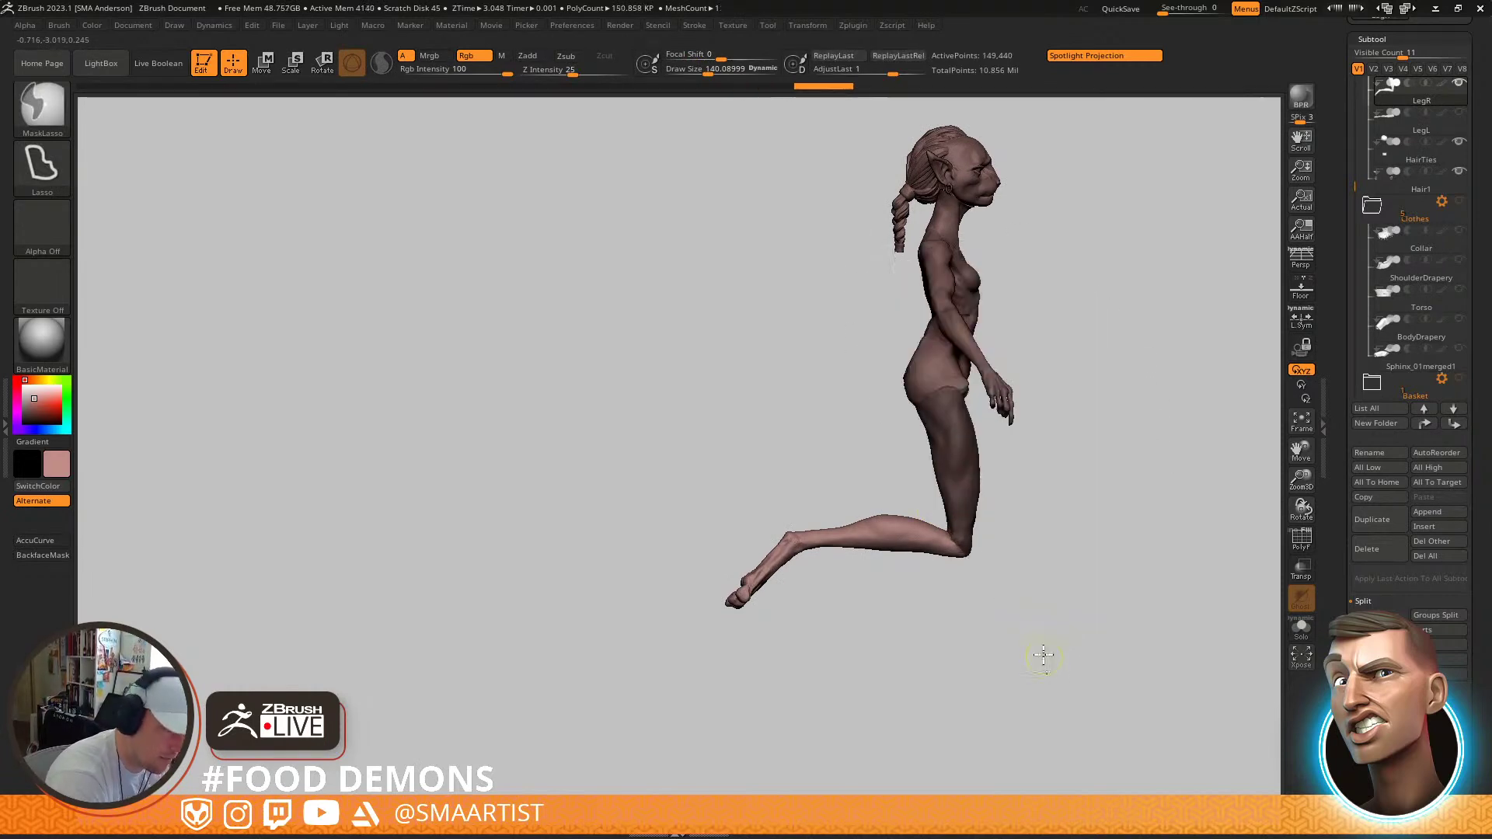
pyautogui.press('w')
pyautogui.keyDown('ctrl'); pyautogui.moveTo(1042, 645); pyautogui.dragTo(971, 579, button='right'); pyautogui.keyUp('ctrl')
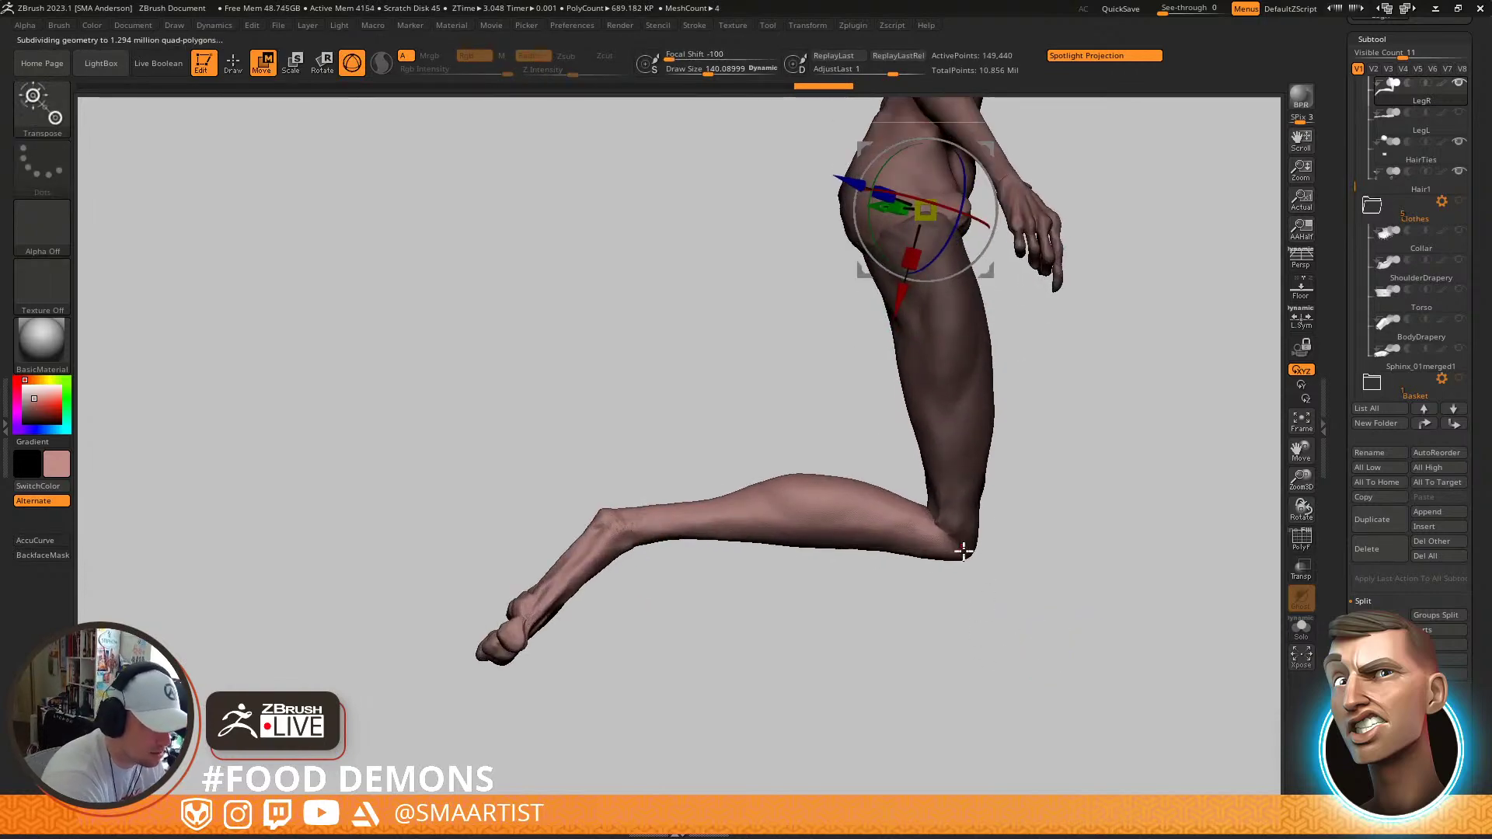
pyautogui.keyDown('alt'); pyautogui.click(961, 545); pyautogui.keyUp('alt')
pyautogui.moveTo(1020, 509); pyautogui.dragTo(900, 426)
# Clear the mask, centre the gizmo on the right hip and swing the whole leg slightly backwards
pyautogui.keyDown('ctrl'); pyautogui.moveTo(1088, 513); pyautogui.dragTo(1067, 404, button='right'); pyautogui.keyUp('ctrl')
pyautogui.moveTo(1067, 404)
pyautogui.mouseDown(button='right')
pyautogui.moveTo(1014, 392)
pyautogui.moveTo(1052, 459)
pyautogui.moveTo(1036, 459)
pyautogui.moveTo(1022, 493)
pyautogui.moveTo(1043, 519)
pyautogui.mouseUp(button='right')
pyautogui.press('q')
pyautogui.press('w')
pyautogui.click(911, 296)
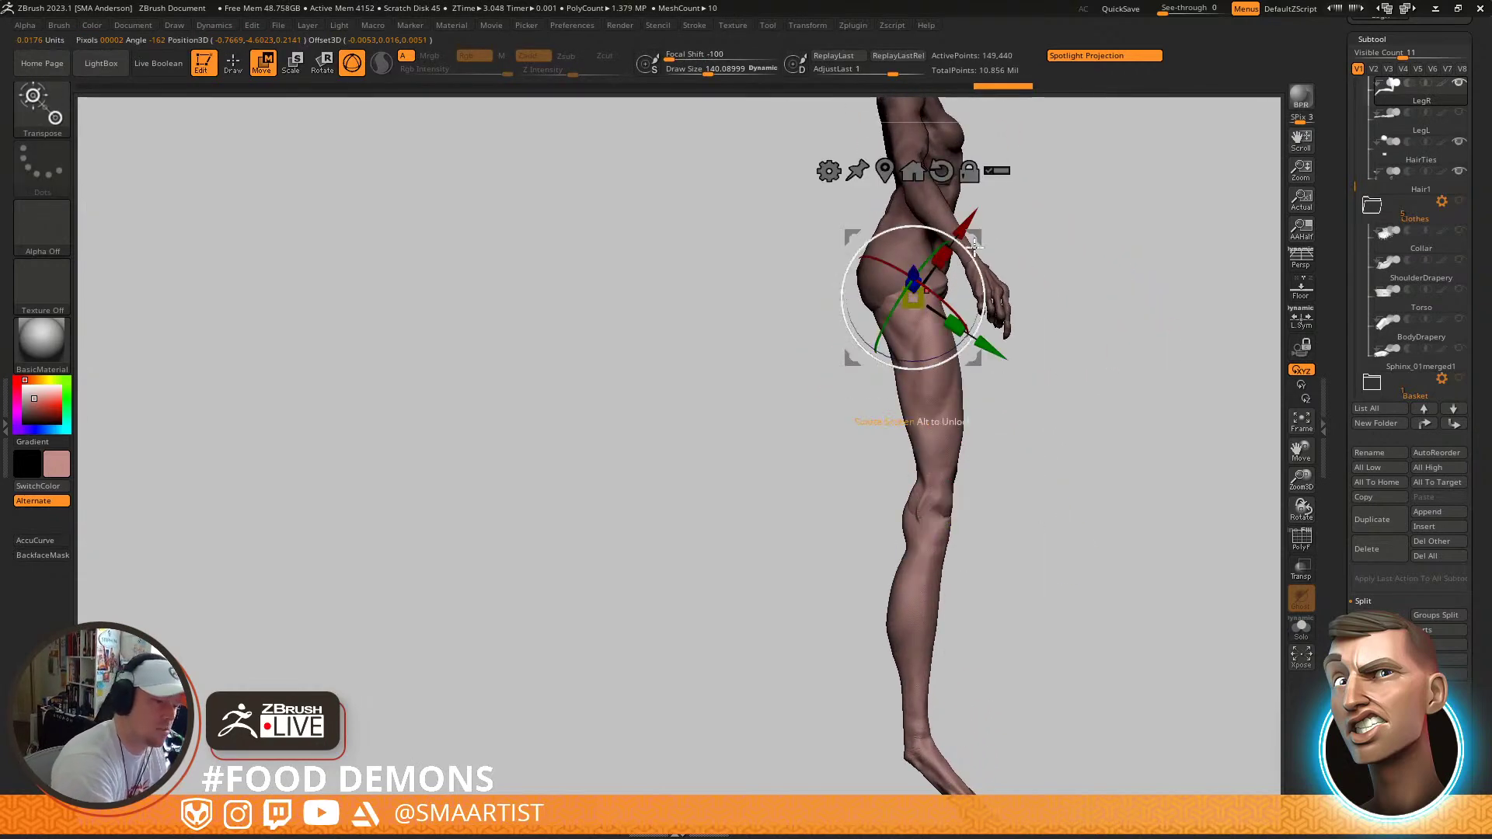
pyautogui.moveTo(971, 257); pyautogui.dragTo(975, 260)
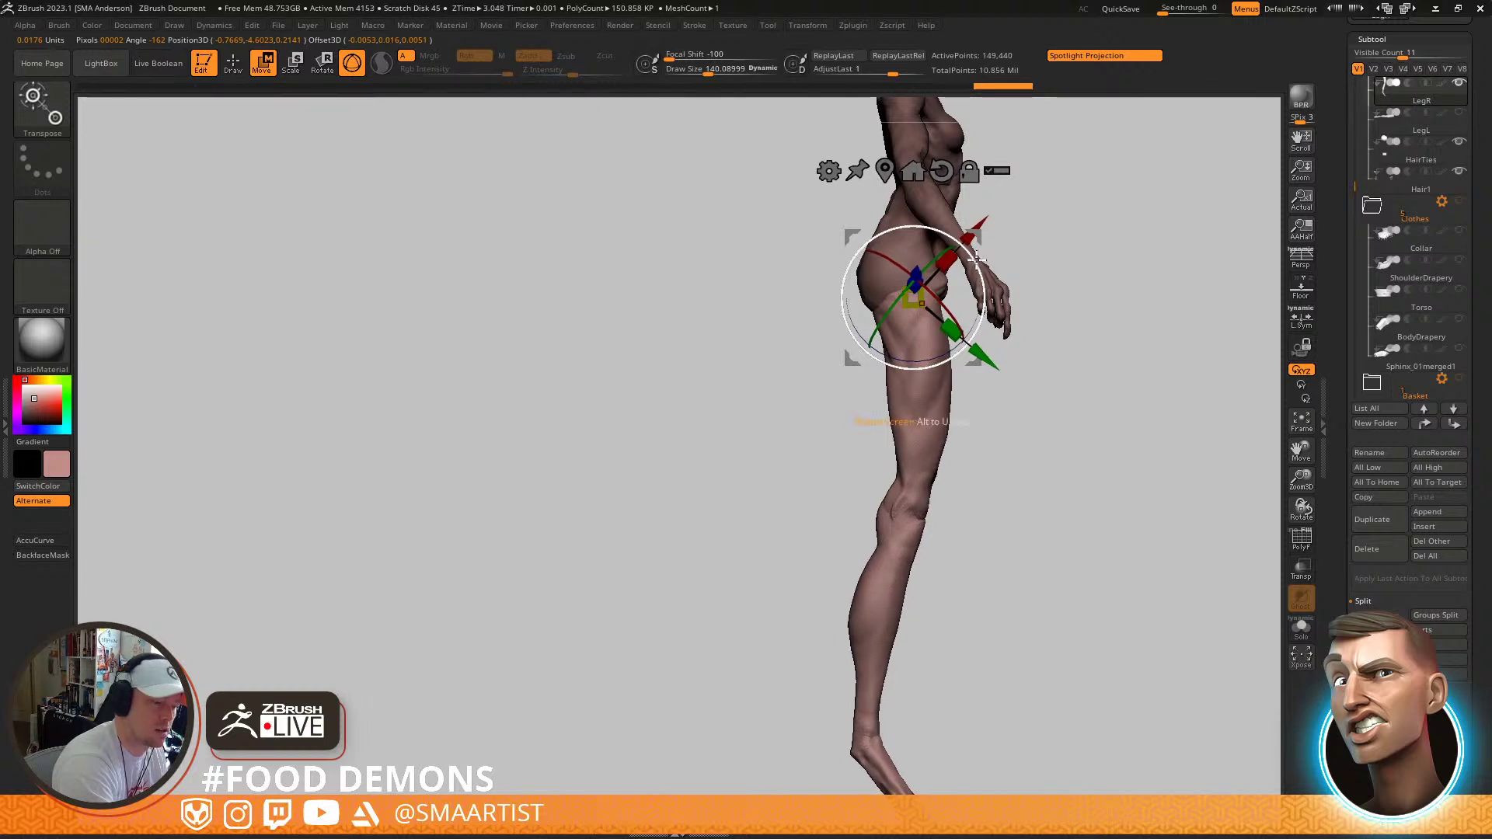
pyautogui.press('q')
# Enlarge the brush to about 258 and smooth the right thigh from the side
pyautogui.moveTo(1085, 389)
pyautogui.keyDown('alt'); pyautogui.mouseDown()
pyautogui.moveTo(1071, 385)
pyautogui.moveTo(1088, 466)
pyautogui.mouseUp(); pyautogui.keyUp('alt')
pyautogui.keyDown('ctrl'); pyautogui.moveTo(1045, 455); pyautogui.dragTo(993, 553, button='right'); pyautogui.keyUp('ctrl')
pyautogui.press('s')
pyautogui.moveTo(943, 370); pyautogui.dragTo(958, 372)
pyautogui.press('shift')
pyautogui.keyDown('shift'); pyautogui.moveTo(879, 526); pyautogui.dragTo(944, 452); pyautogui.keyUp('shift')
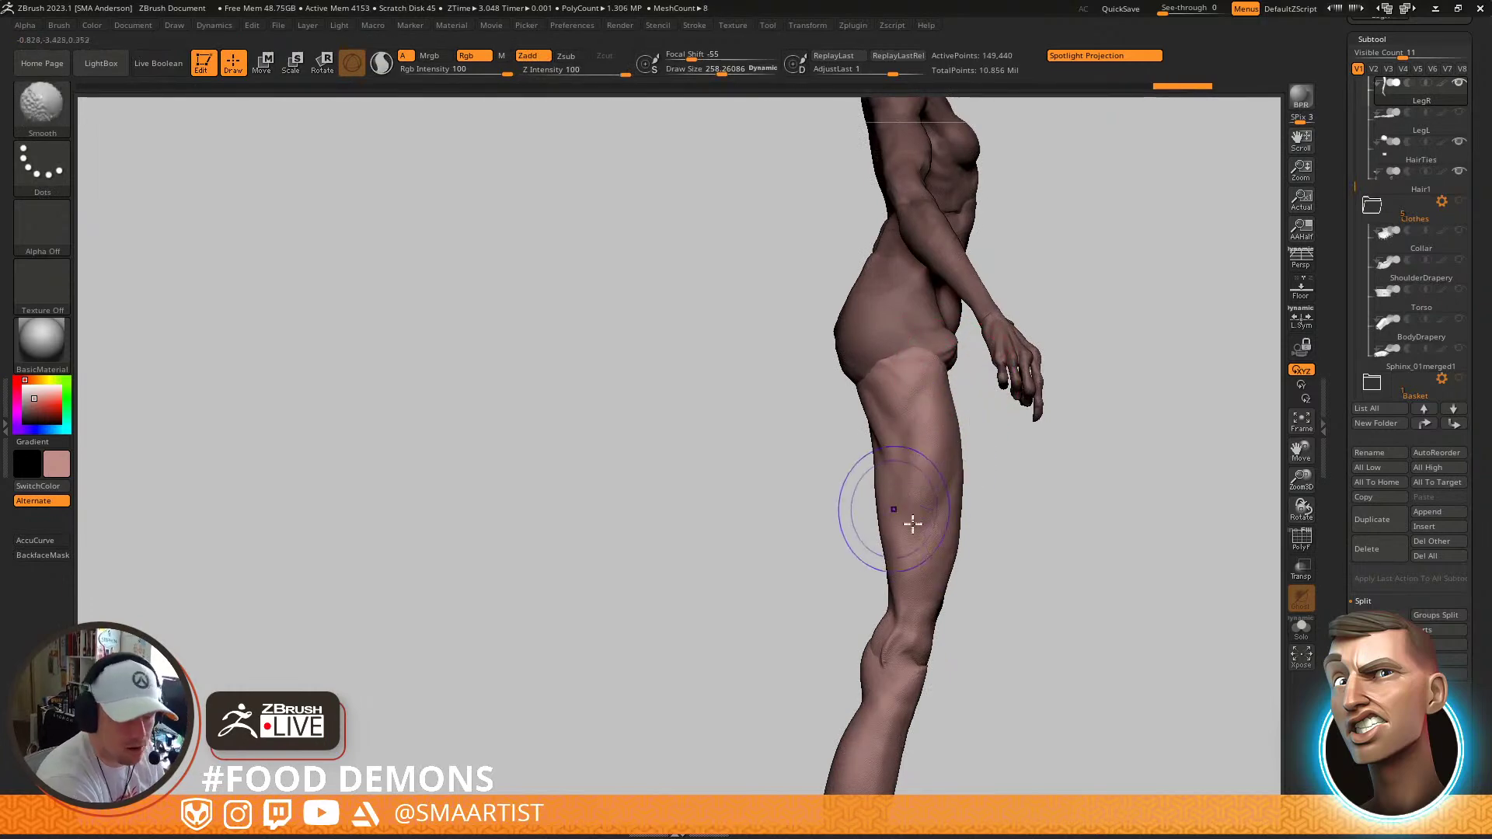
# Turn off the surface noise on the right leg and open the geometry settings
pyautogui.moveTo(1486, 695); pyautogui.dragTo(1489, 624)
pyautogui.click(1380, 526)
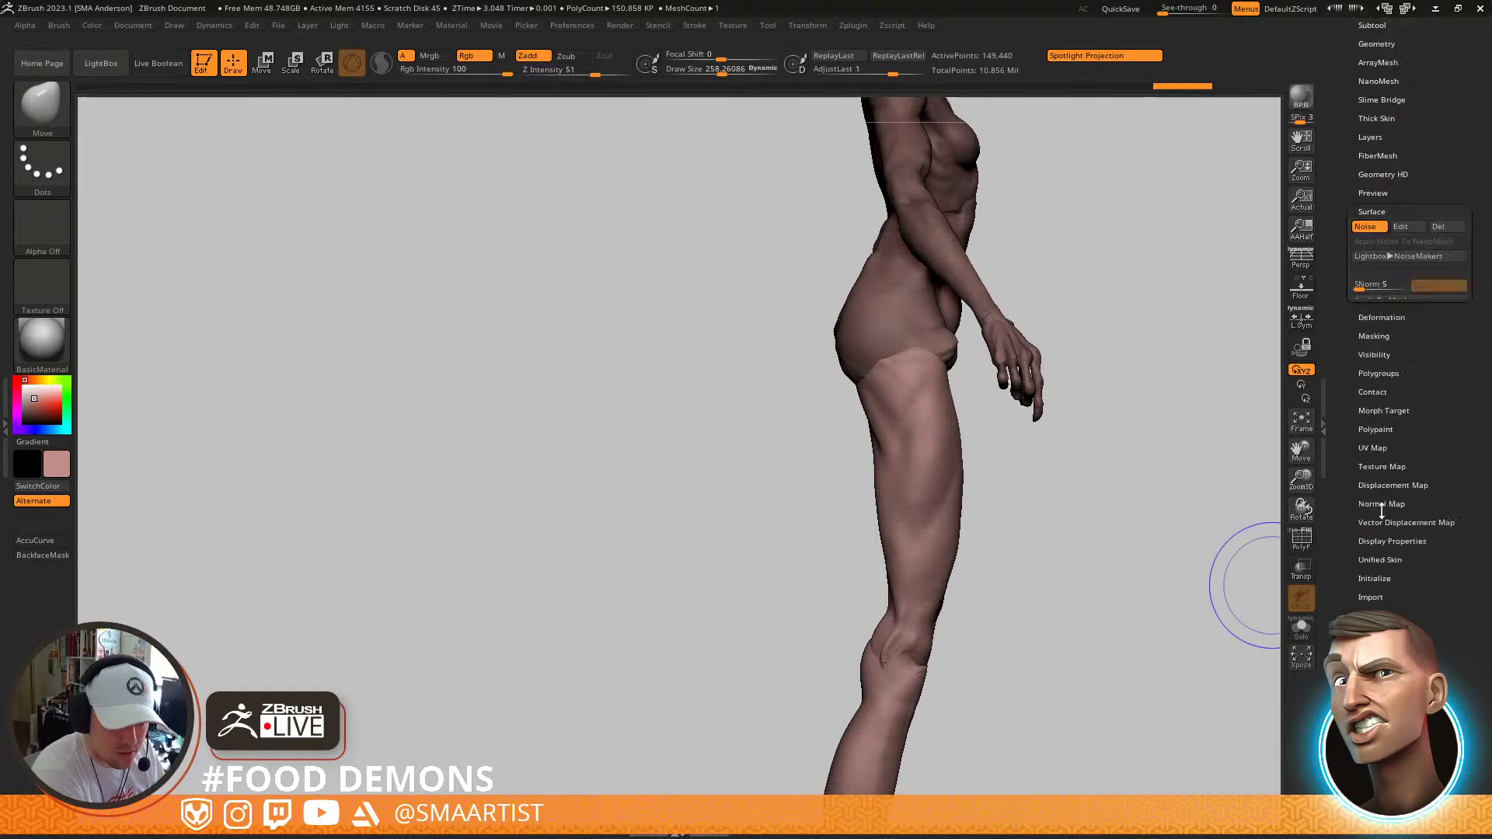
pyautogui.click(1369, 233)
pyautogui.moveTo(955, 429)
pyautogui.keyDown('ctrl'); pyautogui.mouseDown(button='right')
pyautogui.moveTo(949, 447)
pyautogui.moveTo(999, 449)
pyautogui.moveTo(982, 440)
pyautogui.moveTo(1013, 403)
pyautogui.moveTo(1018, 423)
pyautogui.moveTo(1049, 429)
pyautogui.mouseUp(button='right'); pyautogui.keyUp('ctrl')
pyautogui.moveTo(1414, 148); pyautogui.dragTo(1397, 186)
pyautogui.click(1378, 200)
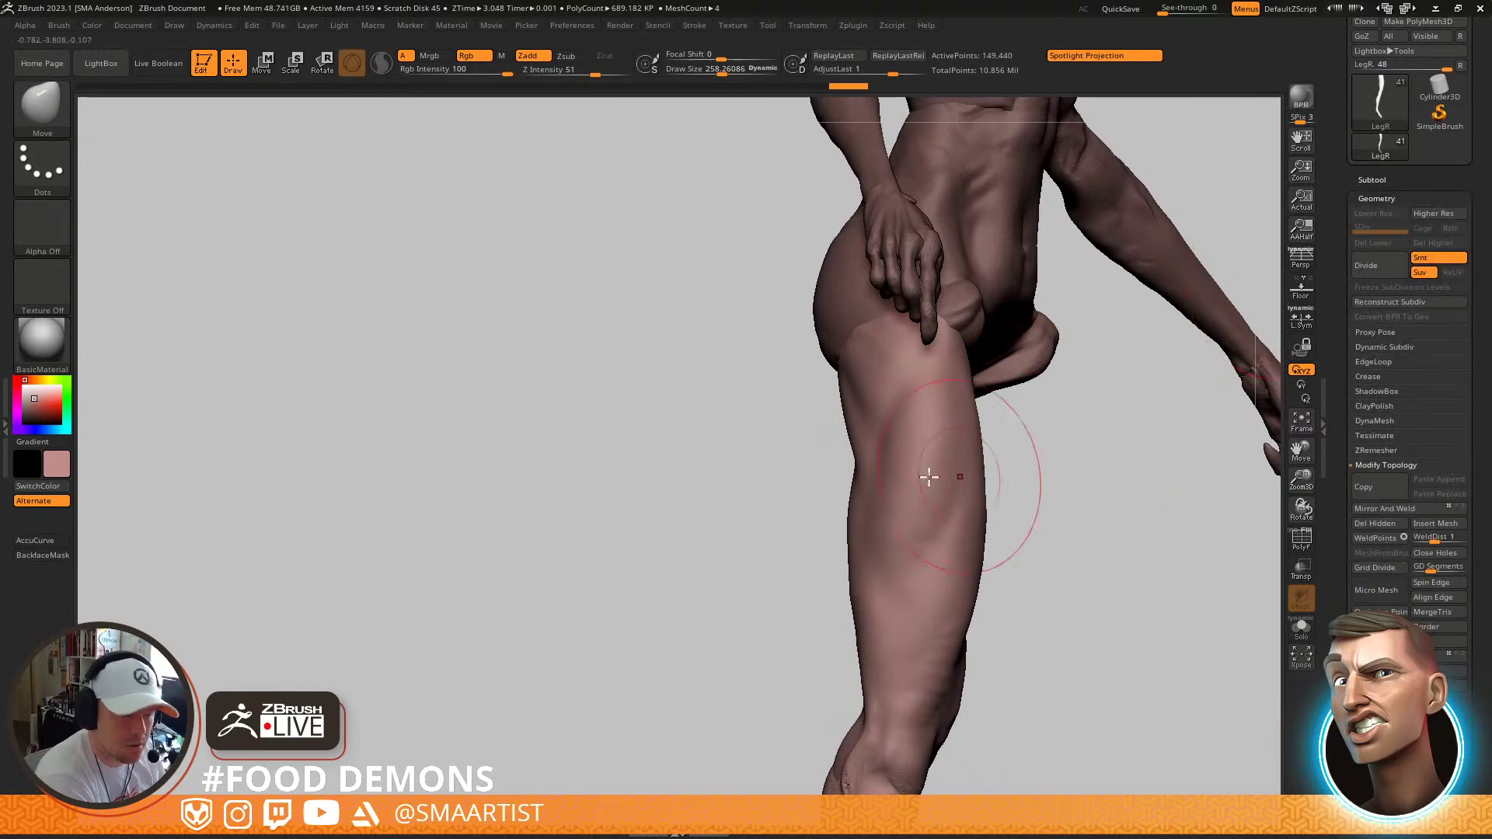
# Pull and smooth the folded crease around the right knee with the brush at size 124
pyautogui.moveTo(949, 475); pyautogui.dragTo(961, 325, button='right')
pyautogui.moveTo(1020, 335)
pyautogui.mouseDown(button='right')
pyautogui.moveTo(962, 400)
pyautogui.moveTo(969, 380)
pyautogui.mouseUp(button='right')
pyautogui.press('s')
pyautogui.moveTo(969, 381); pyautogui.dragTo(962, 381)
pyautogui.moveTo(972, 378)
pyautogui.mouseDown(button='right')
pyautogui.moveTo(958, 358)
pyautogui.moveTo(1059, 433)
pyautogui.moveTo(1065, 327)
pyautogui.moveTo(1038, 387)
pyautogui.mouseUp(button='right')
pyautogui.moveTo(1098, 339)
pyautogui.mouseDown(button='right')
pyautogui.moveTo(1049, 334)
pyautogui.moveTo(993, 410)
pyautogui.moveTo(1068, 454)
pyautogui.moveTo(1084, 486)
pyautogui.moveTo(1066, 499)
pyautogui.moveTo(1042, 425)
pyautogui.moveTo(1075, 423)
pyautogui.moveTo(1026, 426)
pyautogui.moveTo(1029, 623)
pyautogui.moveTo(937, 465)
pyautogui.moveTo(989, 410)
pyautogui.mouseUp(button='right')
pyautogui.press('shift')
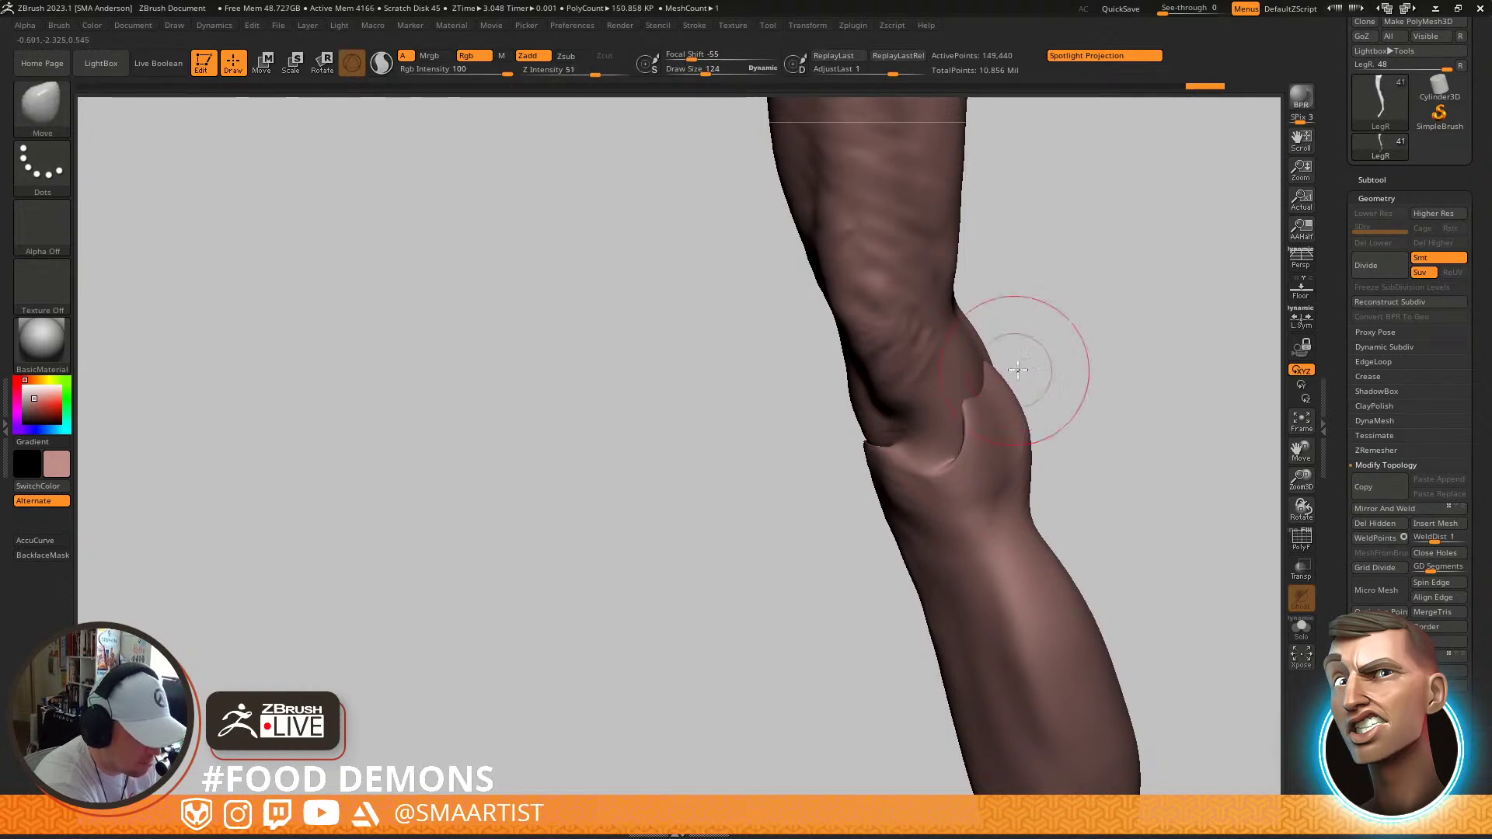
pyautogui.moveTo(1000, 399); pyautogui.dragTo(1016, 350, button='right')
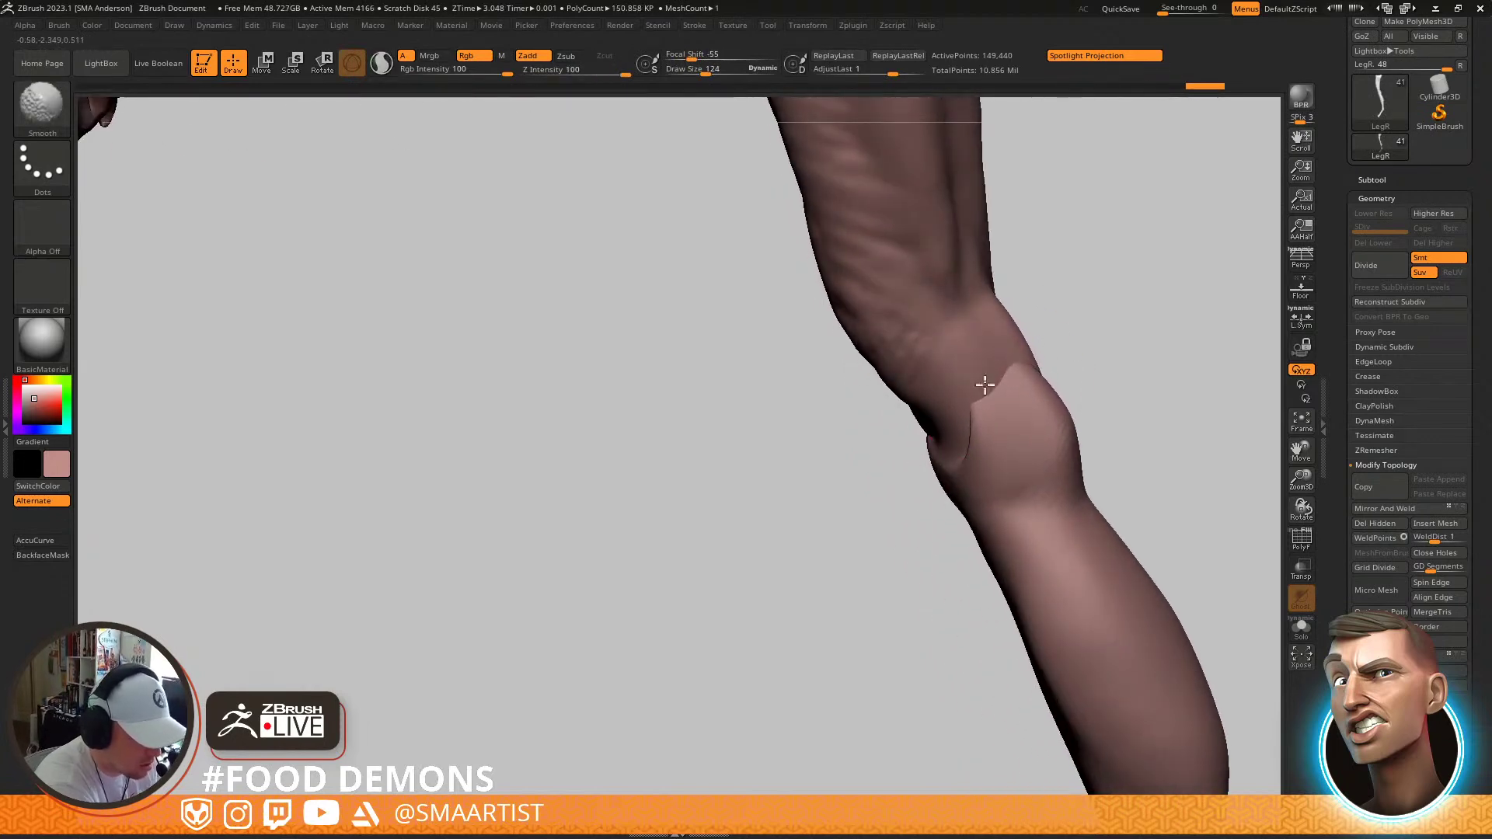
pyautogui.moveTo(1006, 400); pyautogui.dragTo(1038, 423, button='right')
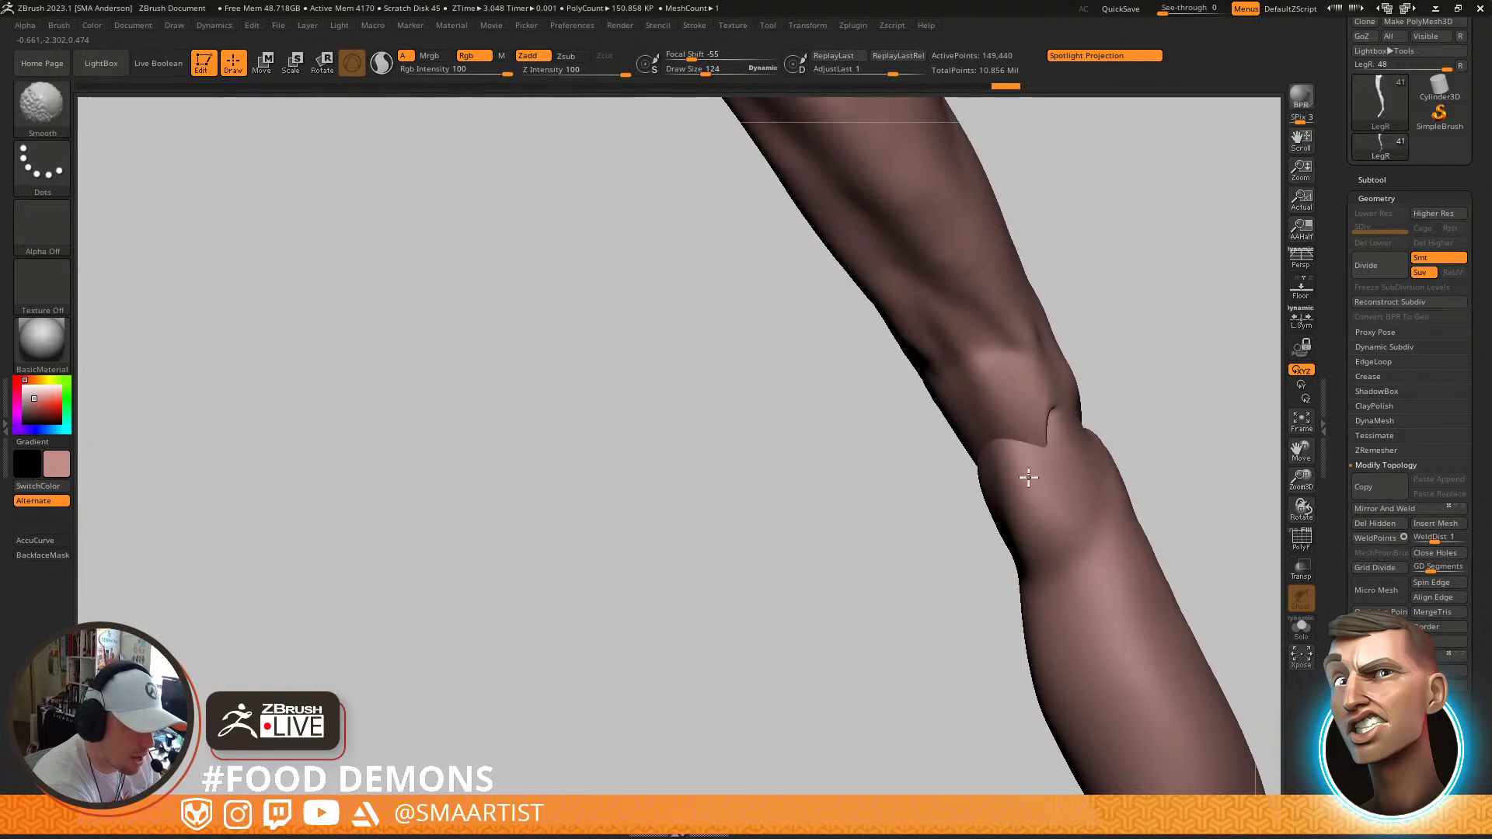
pyautogui.moveTo(987, 470); pyautogui.dragTo(998, 451, button='right')
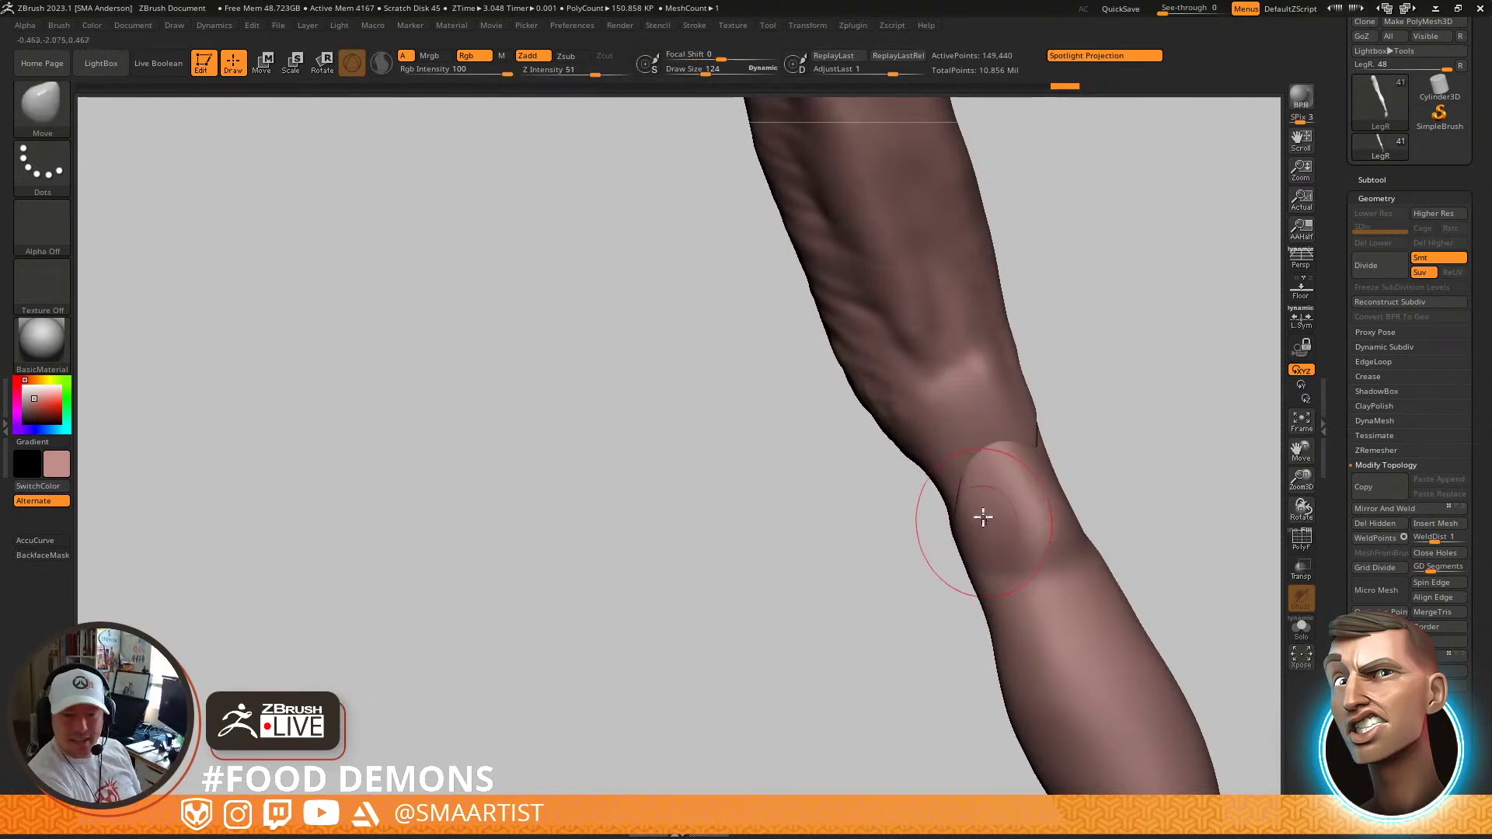
pyautogui.moveTo(995, 509)
pyautogui.mouseDown(button='right')
pyautogui.moveTo(986, 533)
pyautogui.moveTo(994, 509)
pyautogui.mouseUp(button='right')
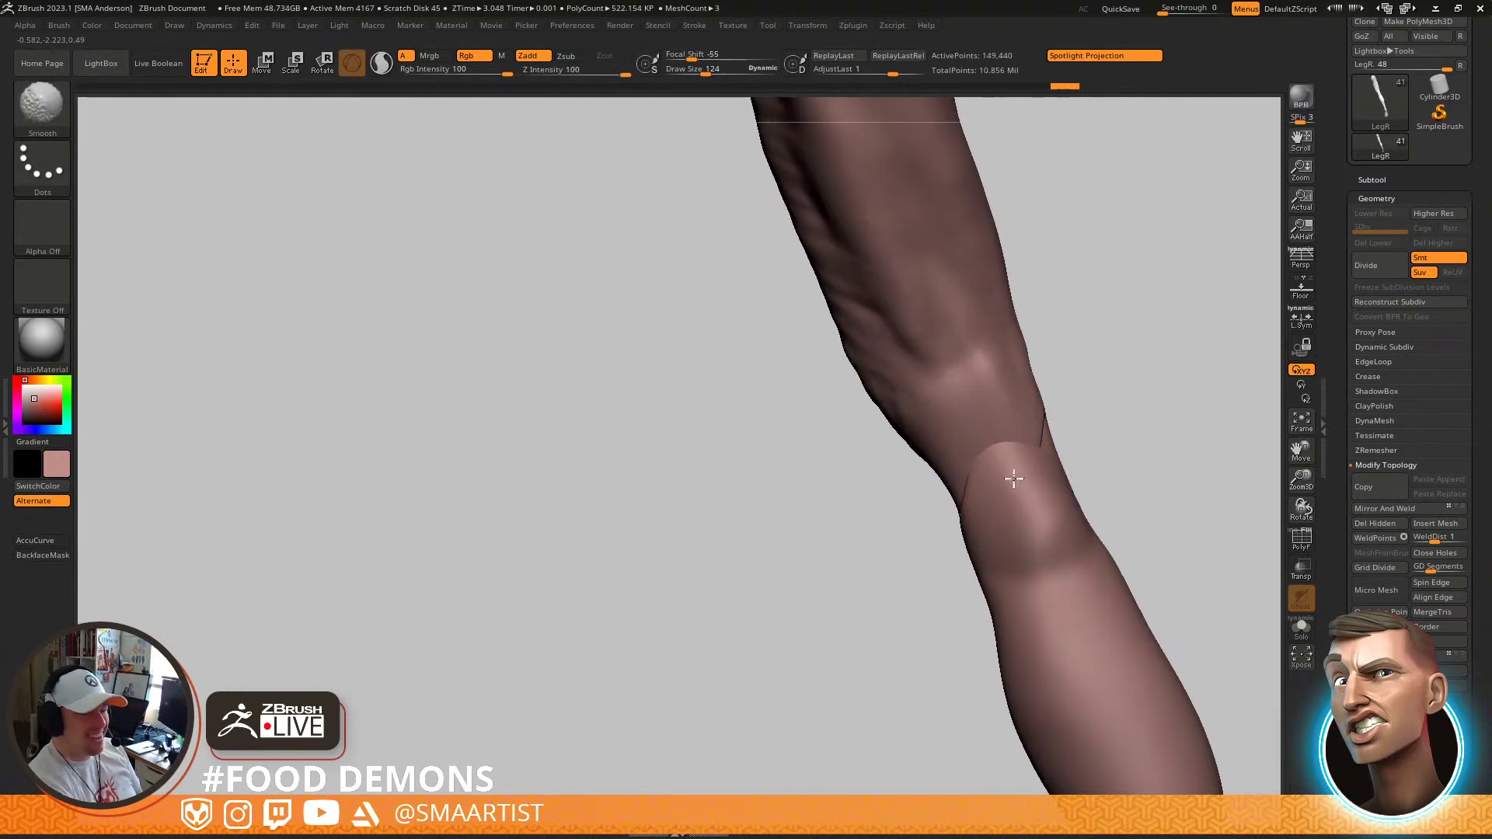
# Smooth away the remaining ridge across the back of the right knee from several angles
pyautogui.keyDown('shift'); pyautogui.moveTo(1022, 466); pyautogui.dragTo(1037, 449); pyautogui.keyUp('shift')
pyautogui.moveTo(1042, 443); pyautogui.dragTo(1022, 467, button='right')
pyautogui.keyDown('shift'); pyautogui.moveTo(1022, 468); pyautogui.dragTo(1015, 462); pyautogui.keyUp('shift')
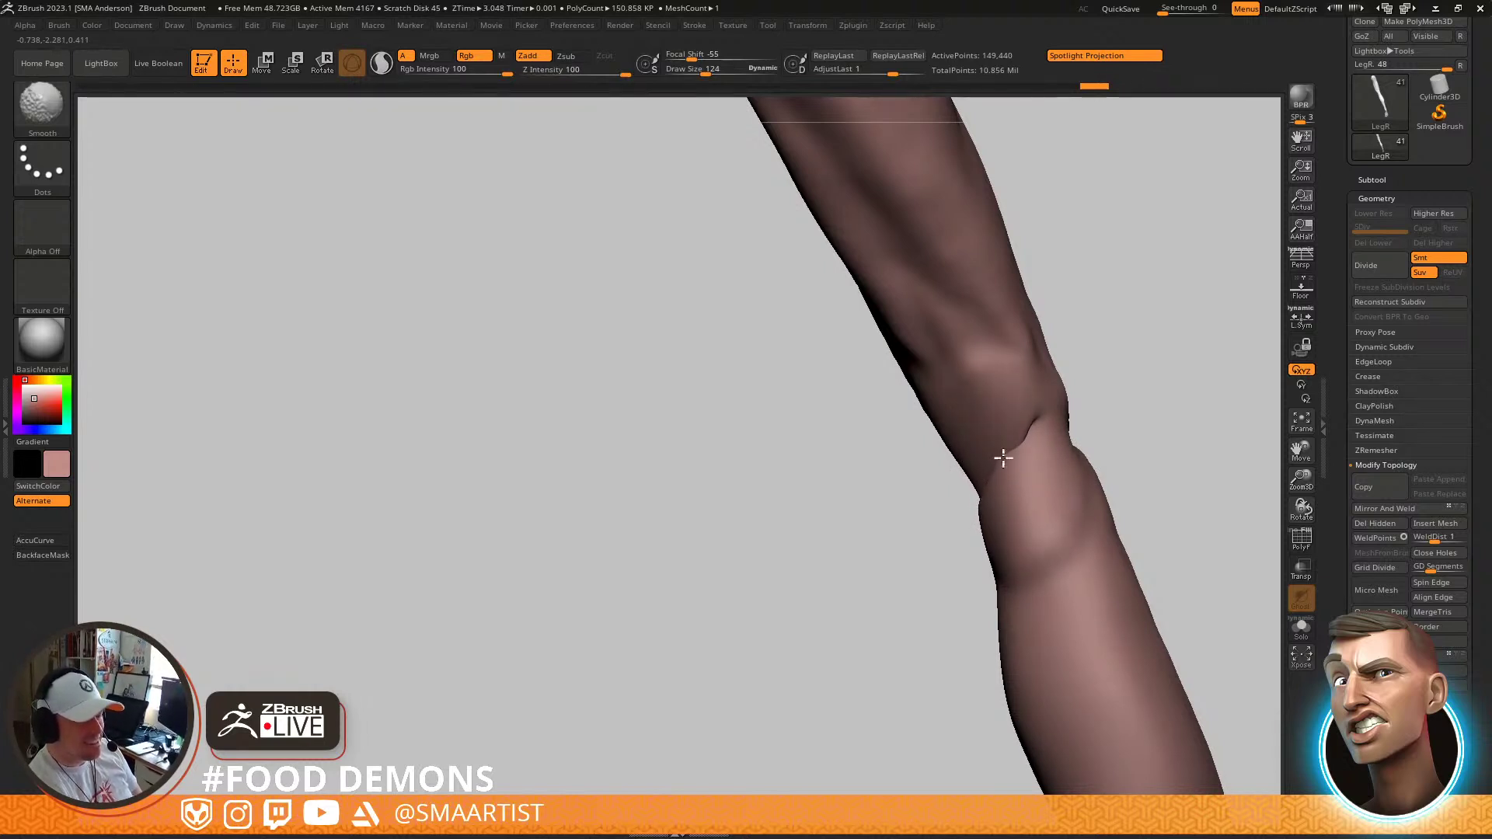
pyautogui.keyDown('shift'); pyautogui.moveTo(1007, 500); pyautogui.dragTo(1013, 483); pyautogui.keyUp('shift')
pyautogui.moveTo(1013, 484); pyautogui.dragTo(1059, 450, button='right')
pyautogui.keyDown('shift'); pyautogui.moveTo(1024, 474); pyautogui.dragTo(1000, 504); pyautogui.keyUp('shift')
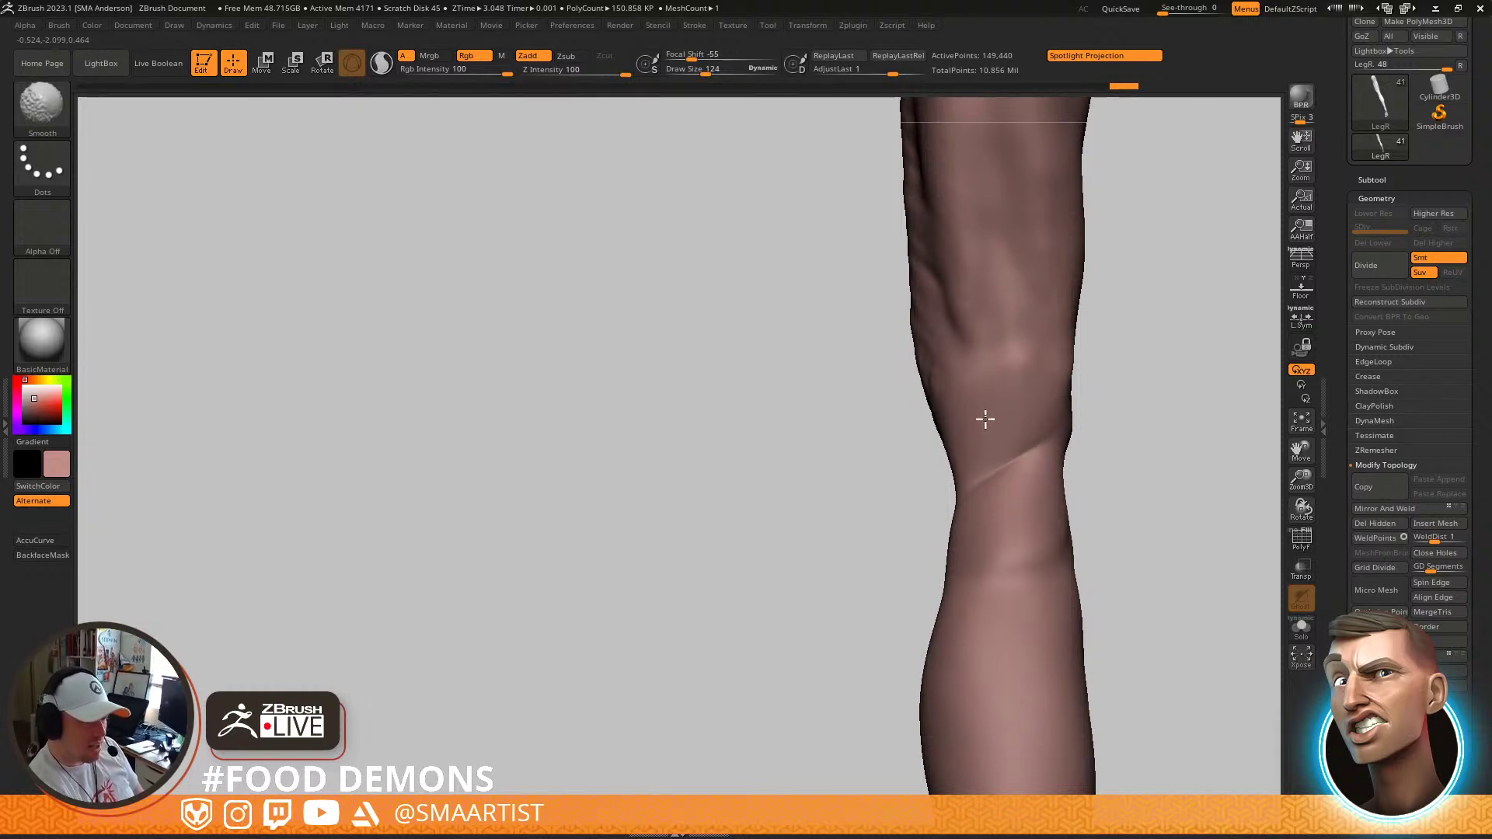
pyautogui.moveTo(1011, 422); pyautogui.dragTo(1107, 387, button='right')
pyautogui.keyDown('ctrl'); pyautogui.moveTo(1128, 468); pyautogui.dragTo(1090, 441, button='right'); pyautogui.keyUp('ctrl')
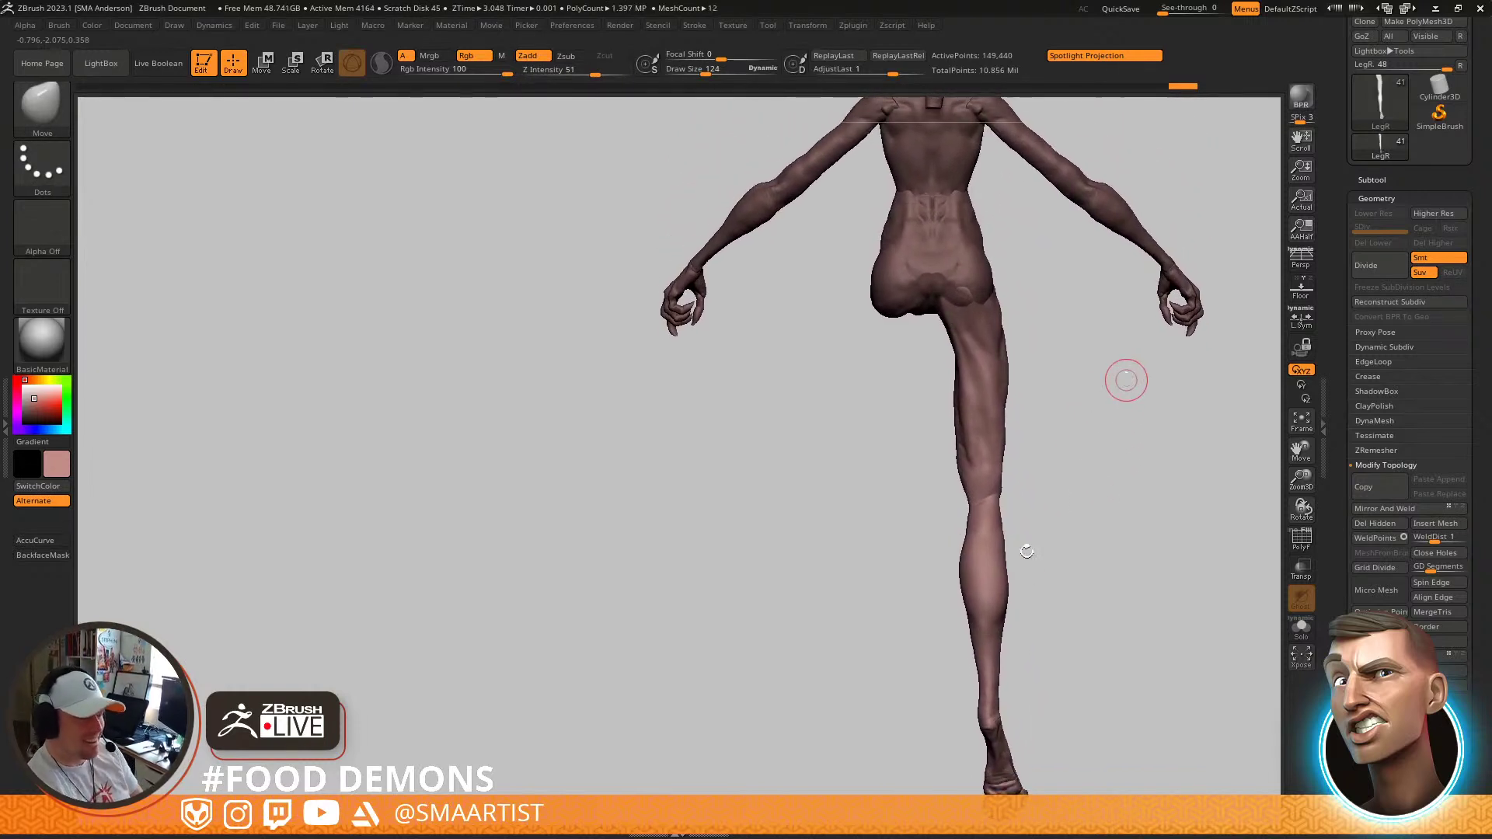
# Adjust the right leg's outline from behind and the side with the Move brush at size about 208
pyautogui.keyDown('alt'); pyautogui.moveTo(994, 571); pyautogui.dragTo(982, 523, button='right'); pyautogui.keyUp('alt')
pyautogui.press('s')
pyautogui.moveTo(987, 560); pyautogui.dragTo(1003, 509)
pyautogui.moveTo(997, 606)
pyautogui.mouseDown(button='right')
pyautogui.moveTo(1024, 605)
pyautogui.moveTo(956, 606)
pyautogui.moveTo(937, 571)
pyautogui.mouseUp(button='right')
pyautogui.moveTo(926, 522); pyautogui.dragTo(934, 514)
pyautogui.moveTo(1002, 551)
pyautogui.keyDown('ctrl'); pyautogui.mouseDown(button='right')
pyautogui.moveTo(1004, 468)
pyautogui.moveTo(1024, 488)
pyautogui.mouseUp(button='right'); pyautogui.keyUp('ctrl')
pyautogui.keyDown('ctrl'); pyautogui.moveTo(1006, 426); pyautogui.dragTo(1023, 654, button='right'); pyautogui.keyUp('ctrl')
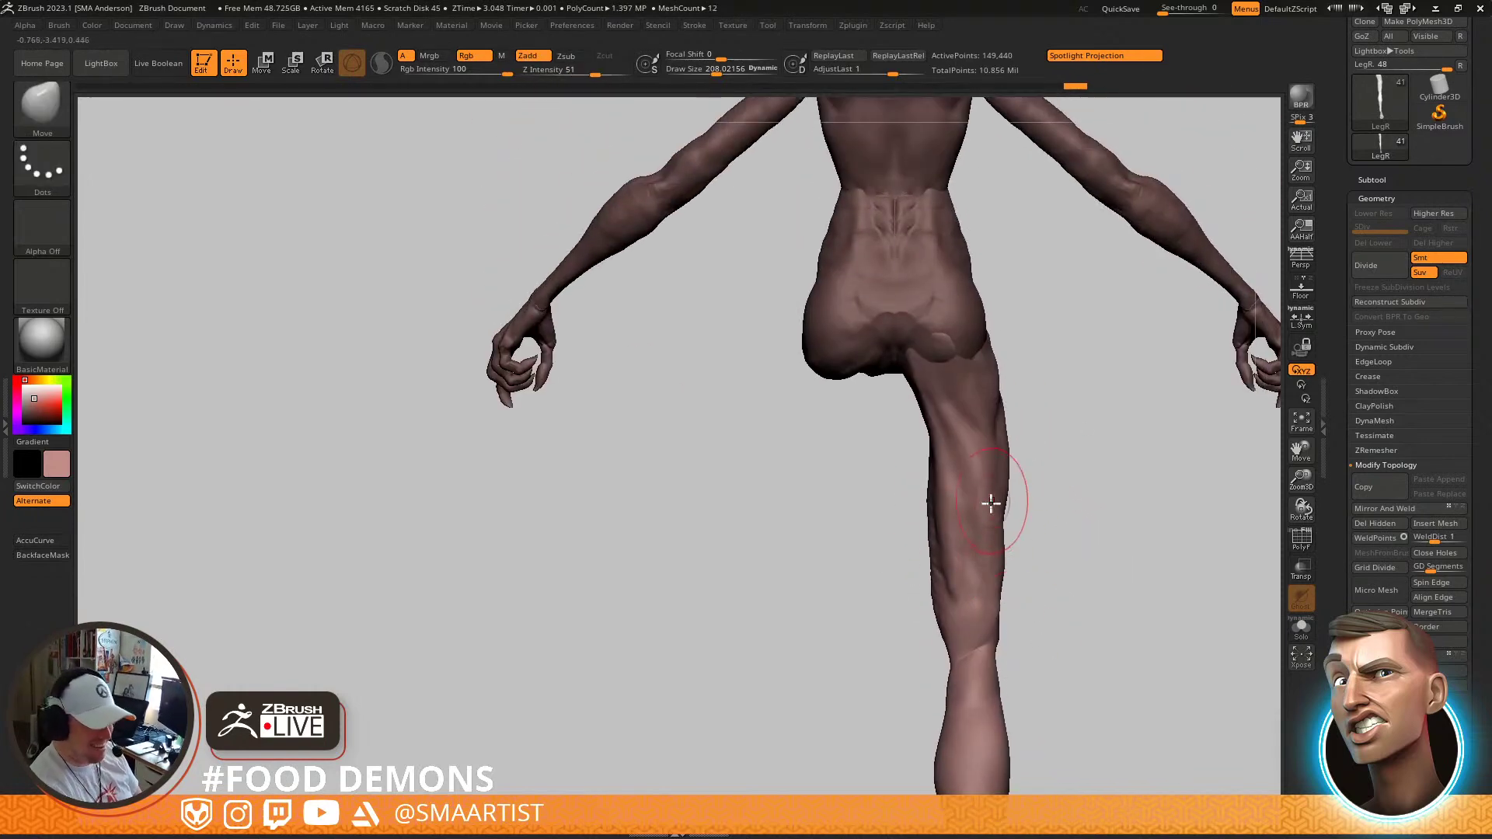
# Build up muscle on the back of the right thigh and knee with ClayBuildup, reducing the size to about 140
pyautogui.press('b')
pyautogui.press('c')
pyautogui.press('b')
pyautogui.moveTo(949, 446); pyautogui.dragTo(967, 561)
pyautogui.moveTo(979, 617)
pyautogui.mouseDown(button='right')
pyautogui.moveTo(1005, 567)
pyautogui.moveTo(943, 523)
pyautogui.moveTo(936, 566)
pyautogui.mouseUp(button='right')
pyautogui.press('s')
pyautogui.moveTo(924, 560); pyautogui.dragTo(913, 558)
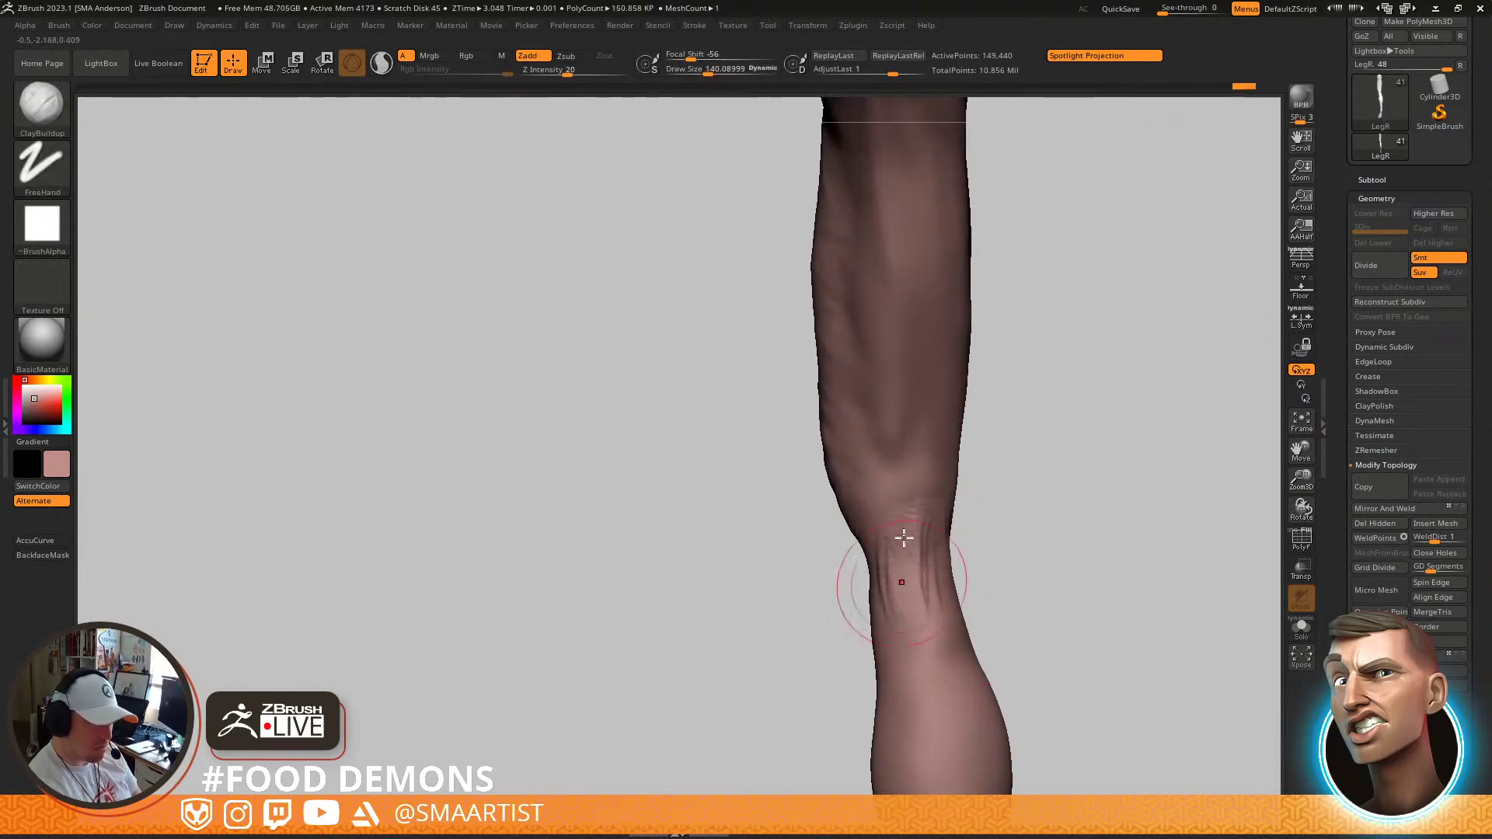
# Turn on the polyframe display and set the main colour to white
pyautogui.hotkey('shift', 'f')
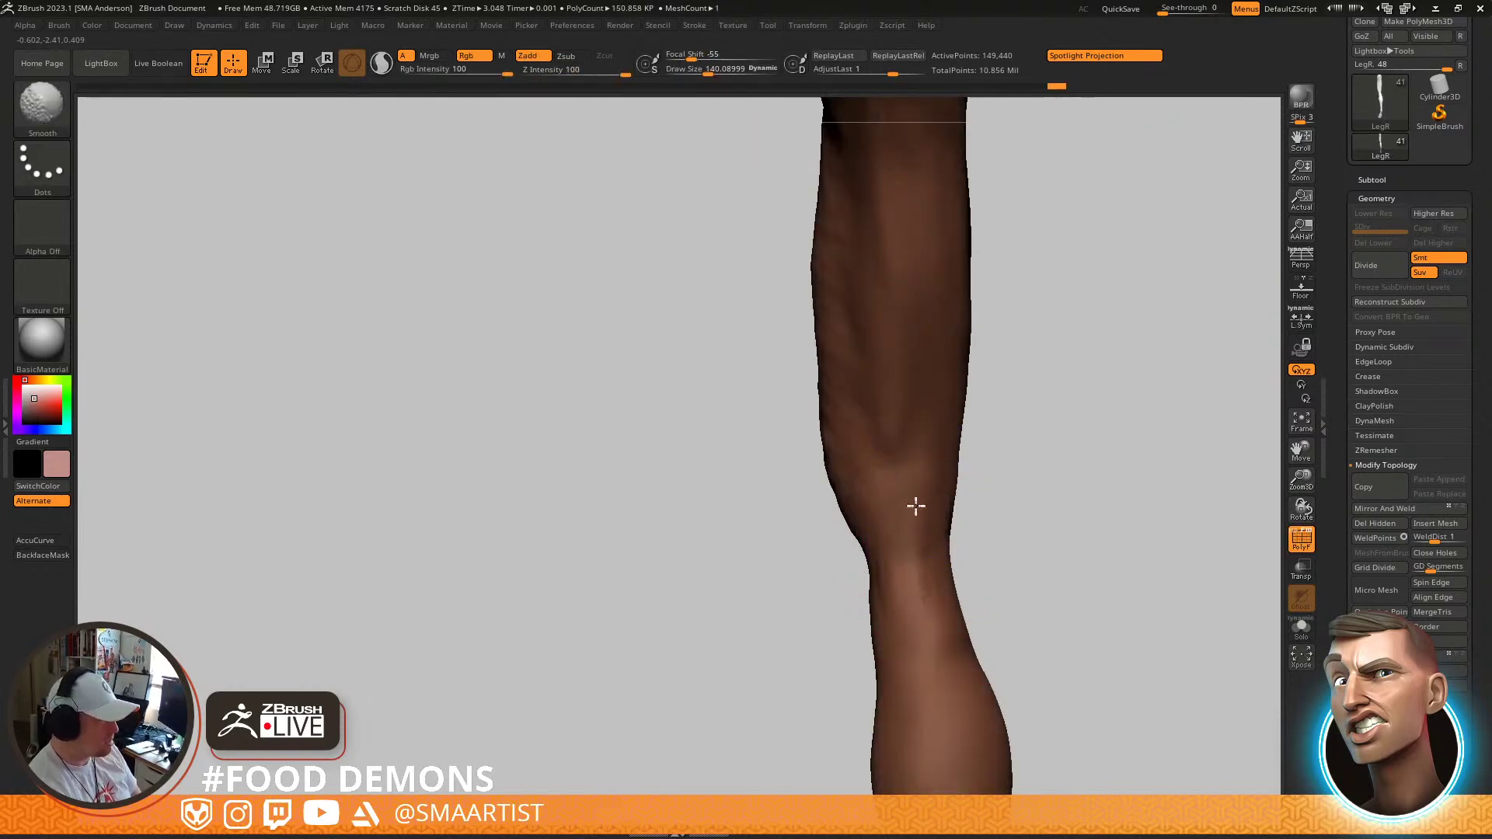
pyautogui.moveTo(34, 401); pyautogui.dragTo(11, 359)
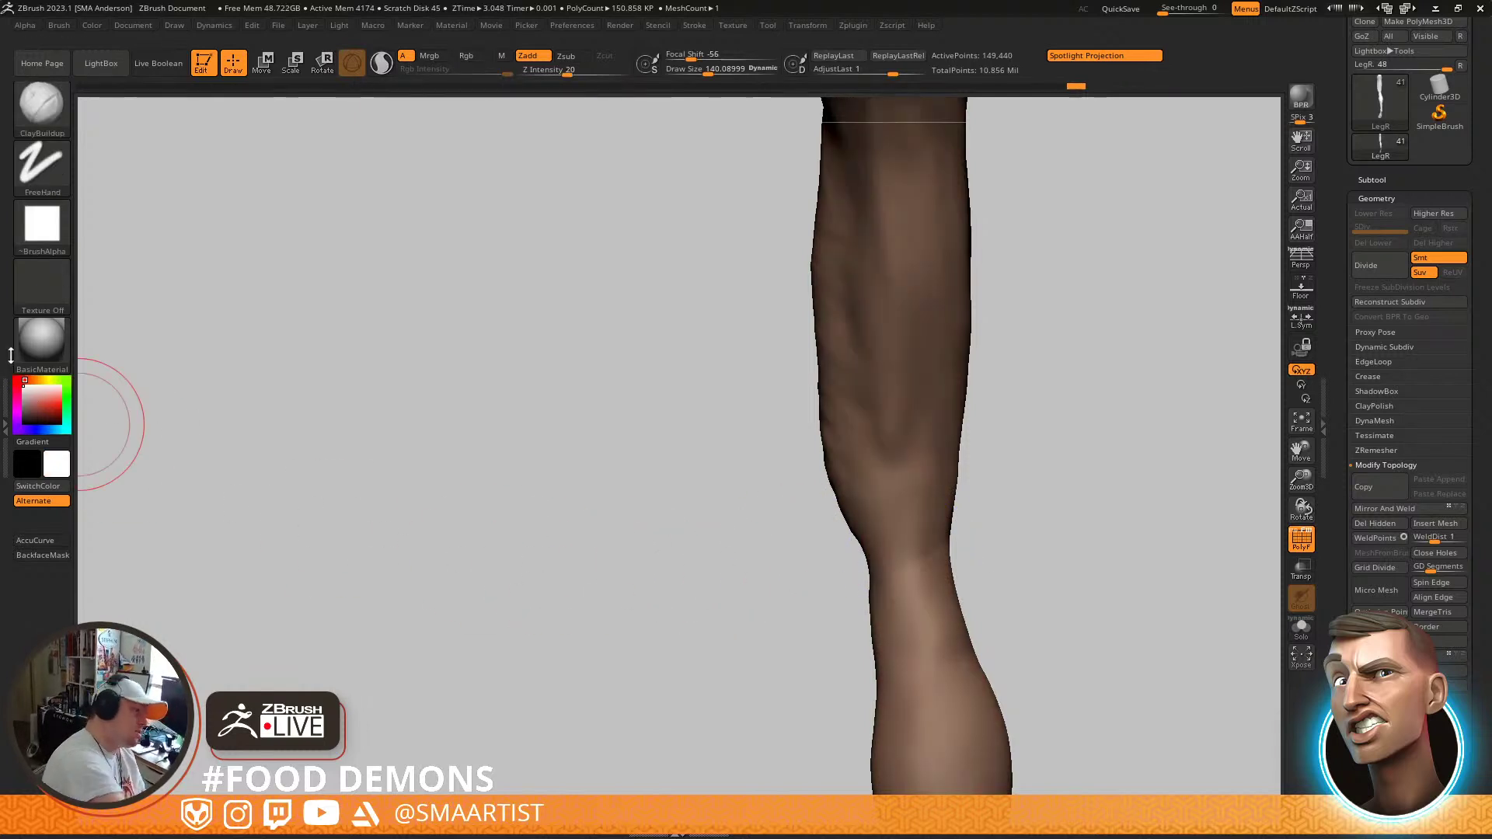
pyautogui.moveTo(993, 546)
pyautogui.mouseDown(button='right')
pyautogui.moveTo(966, 520)
pyautogui.moveTo(960, 400)
pyautogui.moveTo(979, 560)
pyautogui.moveTo(951, 454)
pyautogui.mouseUp(button='right')
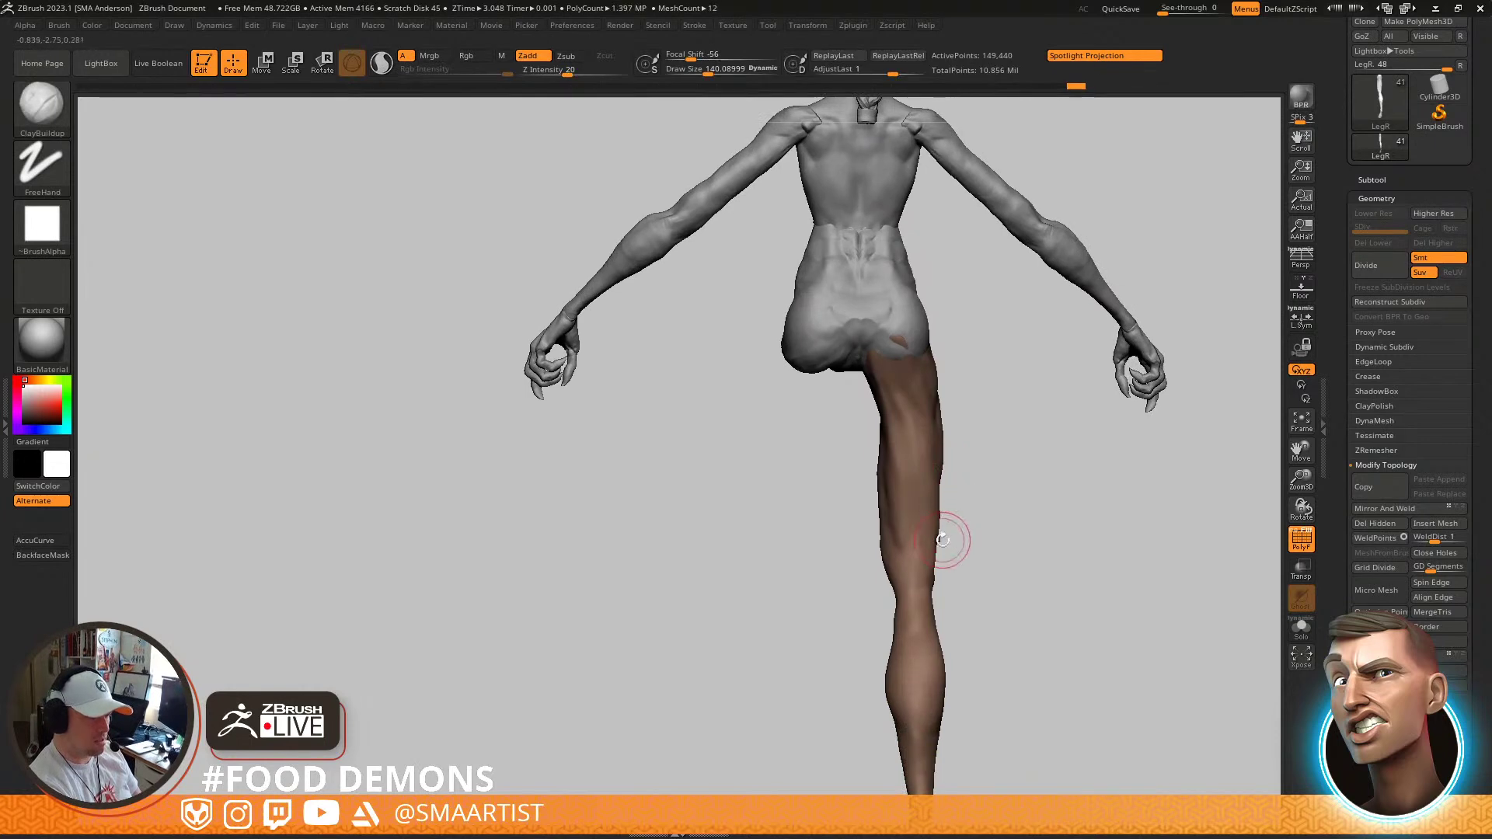
# Sculpt and smooth the tendons and hollows around the right knee and upper calf with ClayBuildup at size about 86
pyautogui.moveTo(922, 565)
pyautogui.keyDown('ctrl'); pyautogui.mouseDown(button='right')
pyautogui.moveTo(946, 650)
pyautogui.moveTo(935, 523)
pyautogui.moveTo(946, 549)
pyautogui.moveTo(885, 478)
pyautogui.moveTo(855, 489)
pyautogui.moveTo(869, 456)
pyautogui.moveTo(869, 492)
pyautogui.moveTo(942, 445)
pyautogui.mouseUp(button='right'); pyautogui.keyUp('ctrl')
pyautogui.press('s')
pyautogui.moveTo(843, 432); pyautogui.dragTo(833, 429)
pyautogui.moveTo(842, 427); pyautogui.dragTo(803, 432, button='right')
pyautogui.keyDown('shift'); pyautogui.moveTo(800, 435); pyautogui.dragTo(807, 430); pyautogui.keyUp('shift')
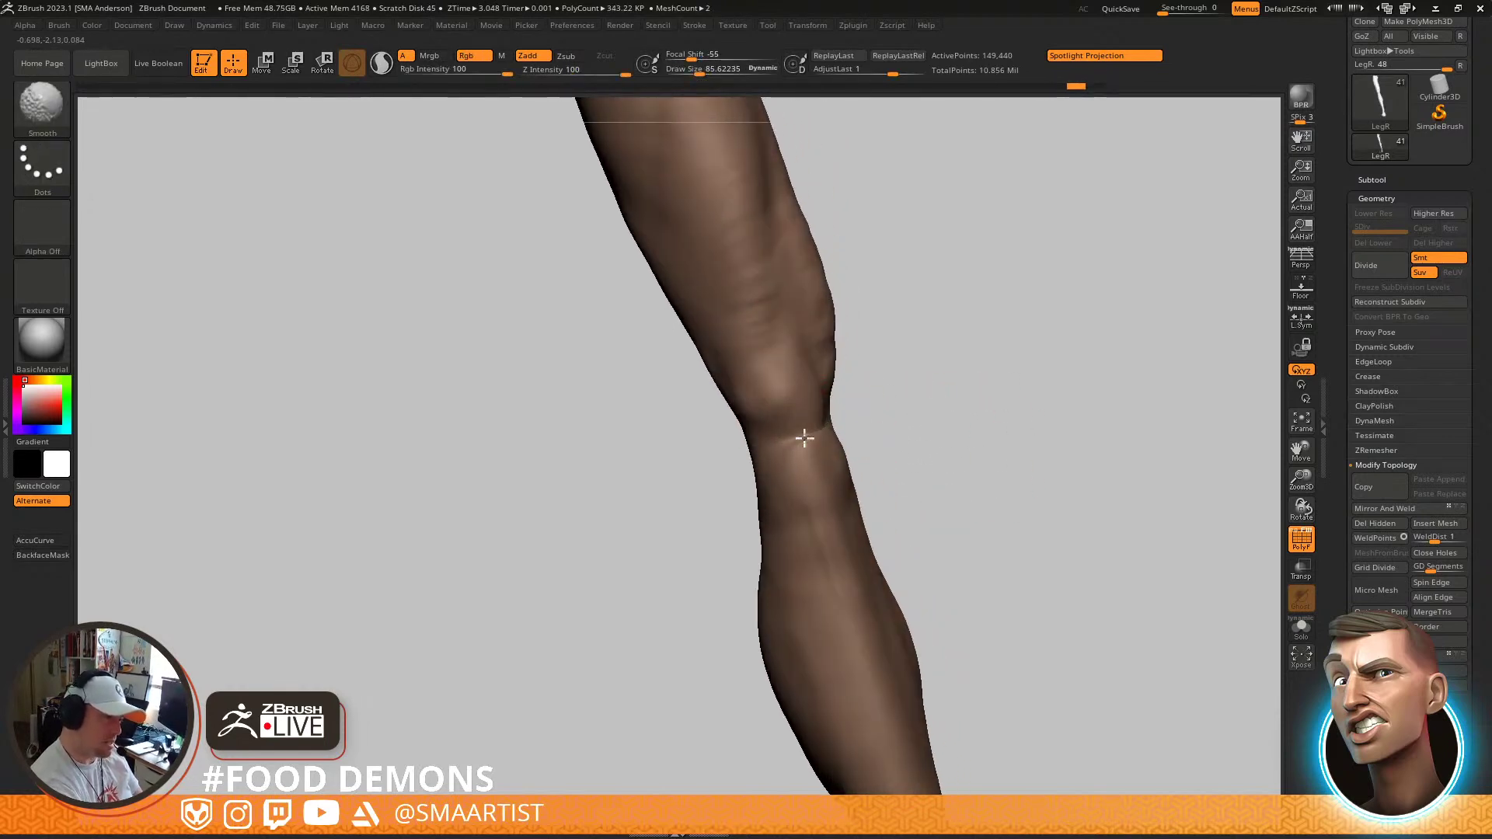
pyautogui.keyDown('shift'); pyautogui.moveTo(798, 477); pyautogui.dragTo(809, 571); pyautogui.keyUp('shift')
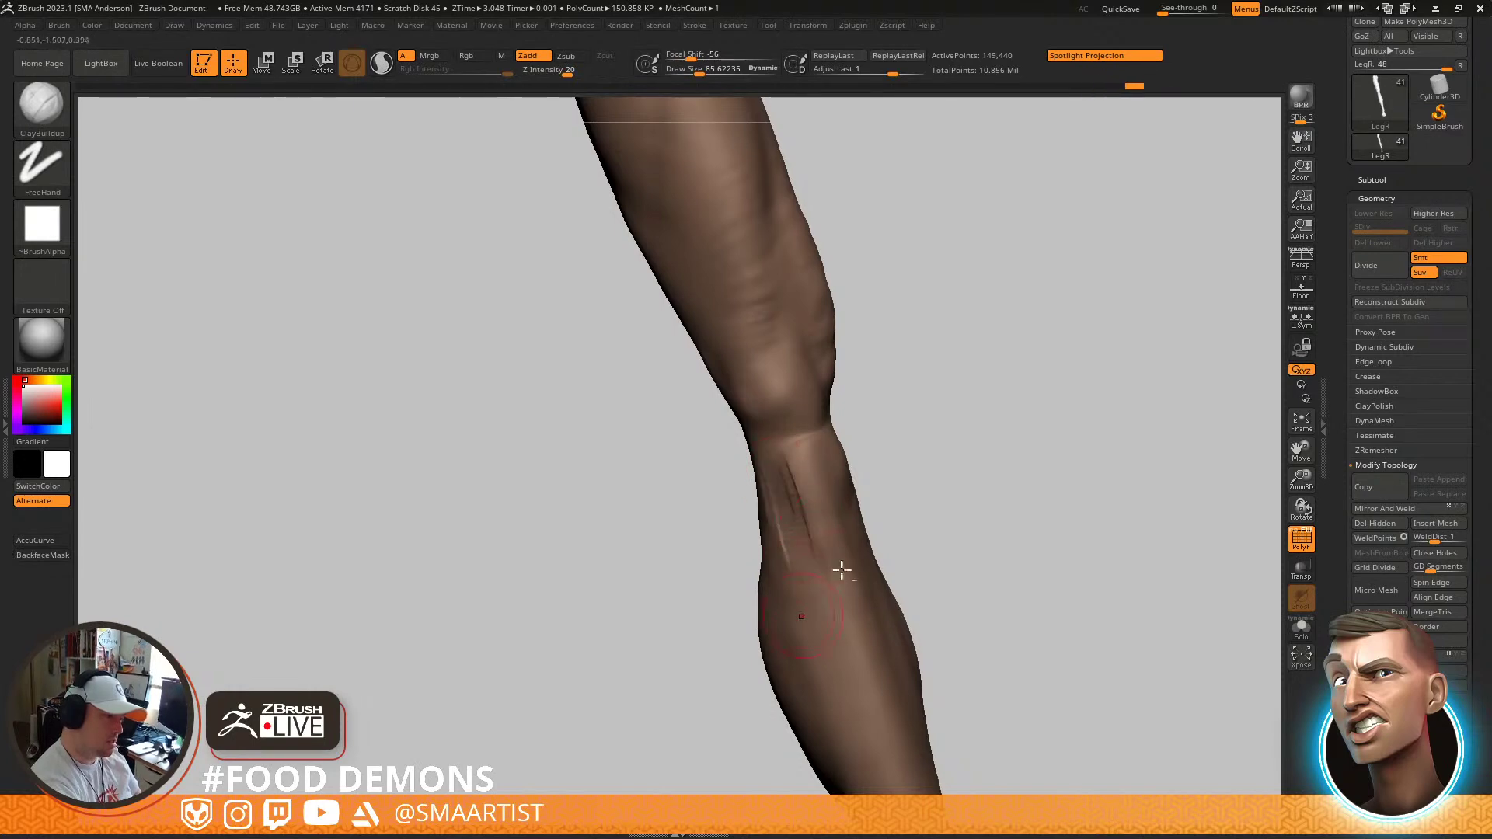
pyautogui.moveTo(816, 599); pyautogui.dragTo(843, 535, button='right')
pyautogui.moveTo(840, 512); pyautogui.dragTo(829, 468)
pyautogui.moveTo(839, 451)
pyautogui.mouseDown(button='right')
pyautogui.moveTo(832, 436)
pyautogui.moveTo(786, 448)
pyautogui.mouseUp(button='right')
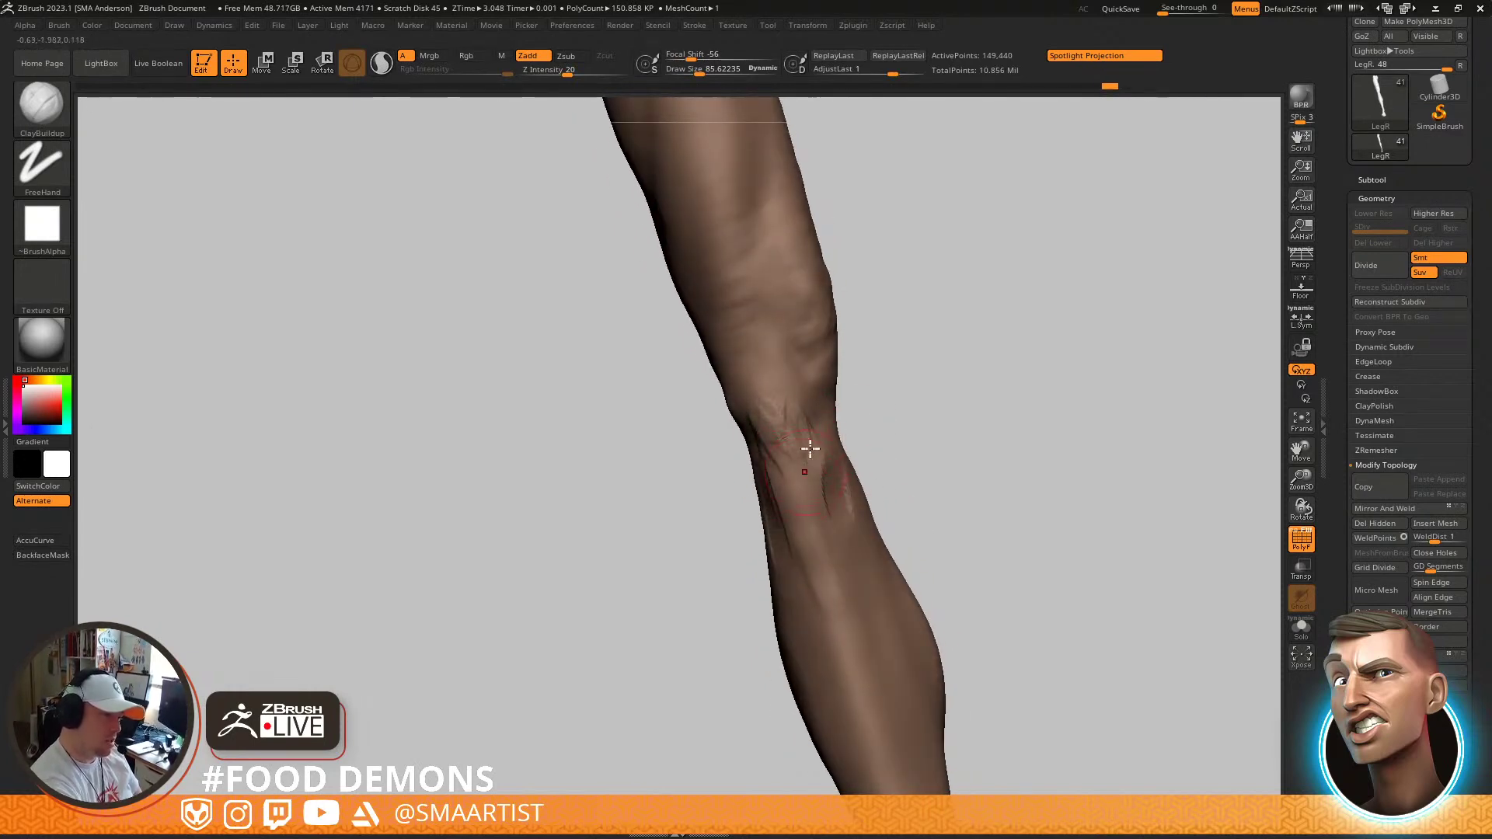
pyautogui.press('shift')
# Build up the tendons running from the right lower thigh over the knee with ClayBuildup
pyautogui.moveTo(857, 455)
pyautogui.keyDown('ctrl'); pyautogui.mouseDown(button='right')
pyautogui.moveTo(926, 446)
pyautogui.moveTo(946, 566)
pyautogui.moveTo(943, 446)
pyautogui.moveTo(914, 434)
pyautogui.moveTo(935, 606)
pyautogui.moveTo(892, 594)
pyautogui.mouseUp(button='right'); pyautogui.keyUp('ctrl')
pyautogui.moveTo(895, 362); pyautogui.dragTo(880, 381)
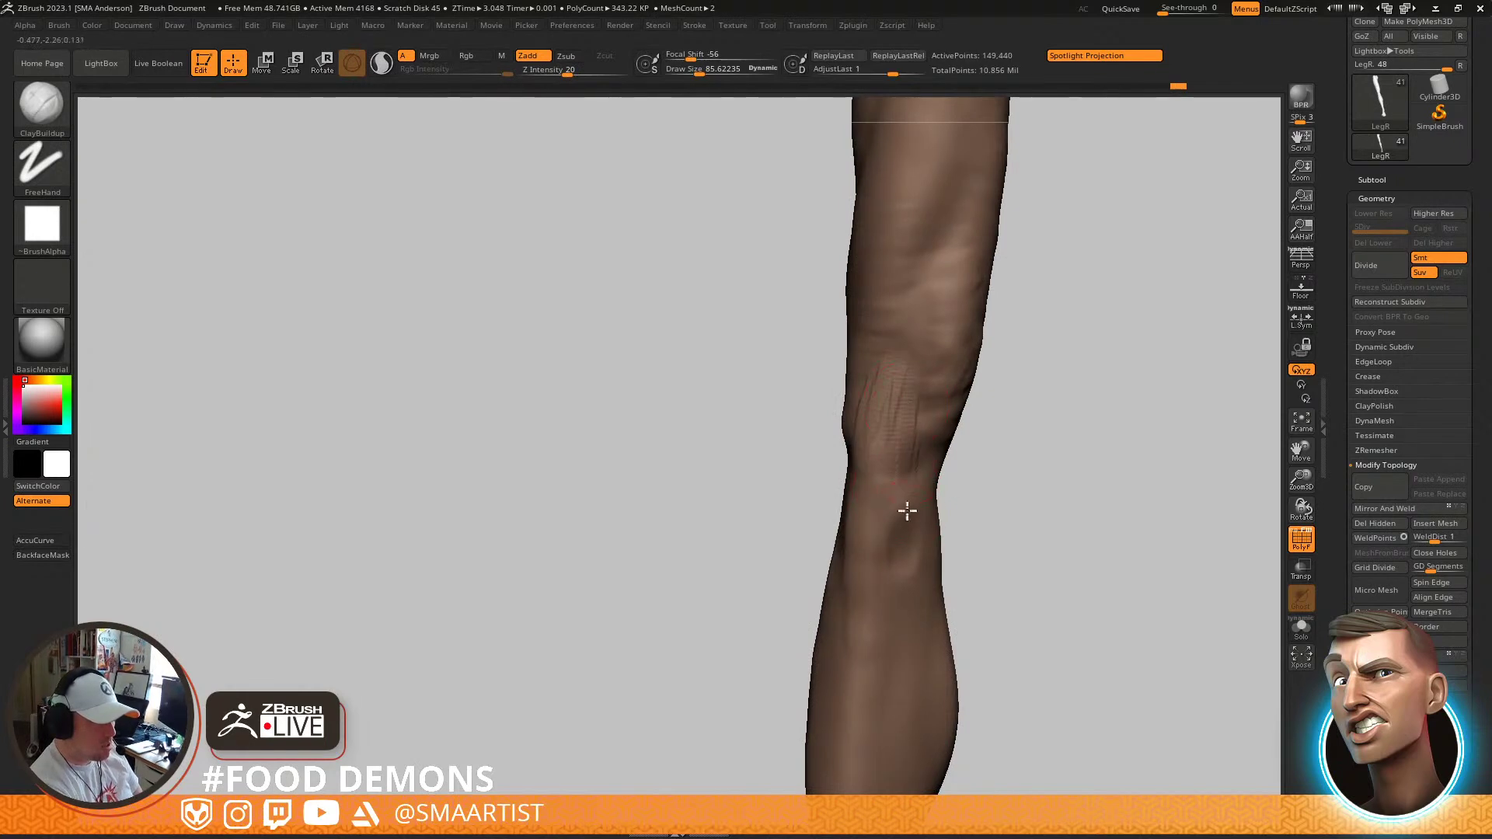
pyautogui.moveTo(967, 491); pyautogui.dragTo(934, 467, button='right')
pyautogui.moveTo(934, 467); pyautogui.dragTo(937, 484)
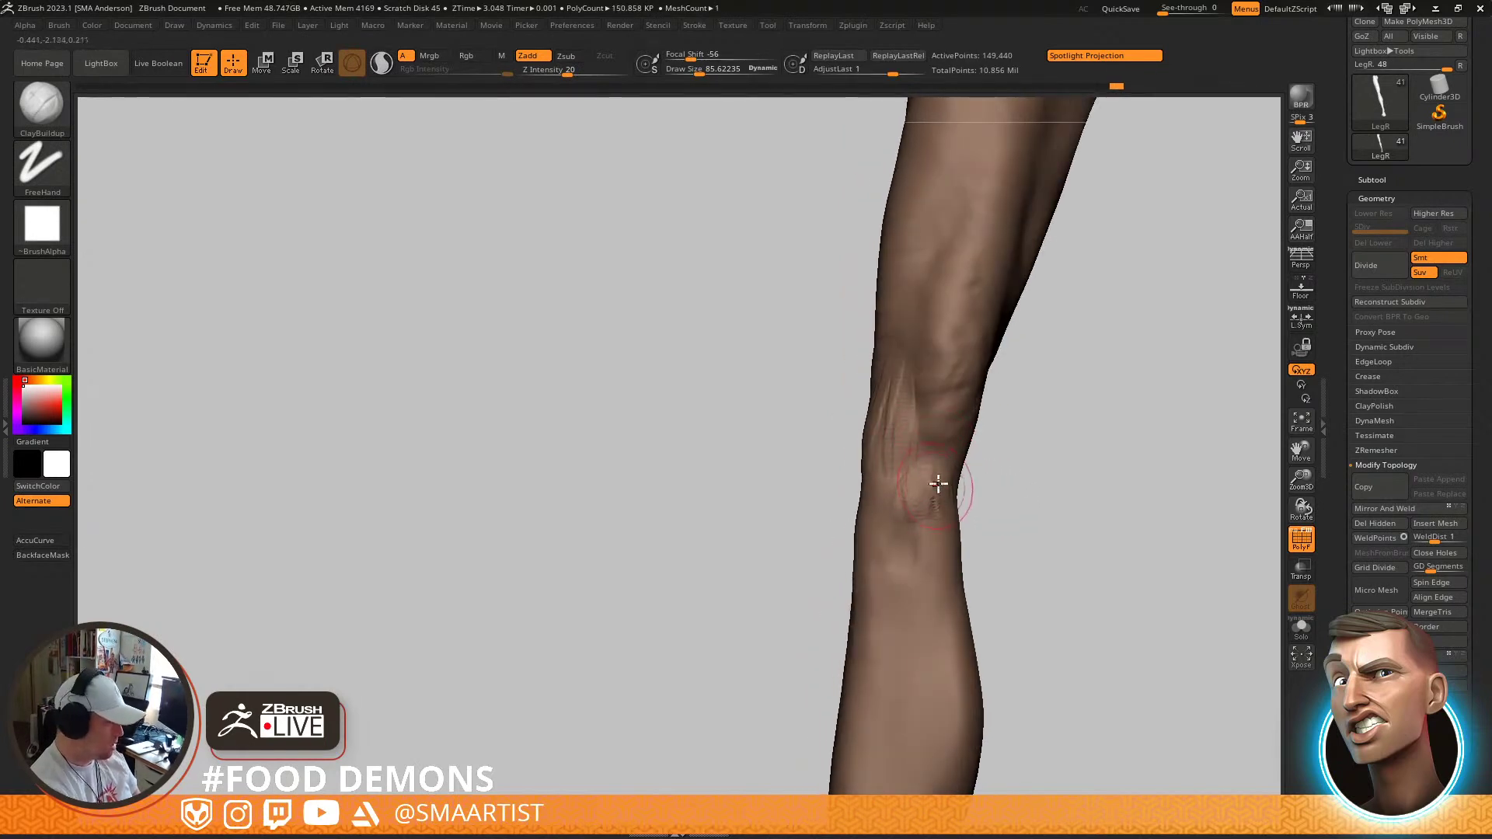
pyautogui.moveTo(934, 490)
pyautogui.mouseDown(button='right')
pyautogui.moveTo(979, 489)
pyautogui.moveTo(976, 523)
pyautogui.moveTo(982, 443)
pyautogui.moveTo(932, 496)
pyautogui.moveTo(956, 486)
pyautogui.moveTo(936, 469)
pyautogui.moveTo(942, 544)
pyautogui.moveTo(892, 493)
pyautogui.mouseUp(button='right')
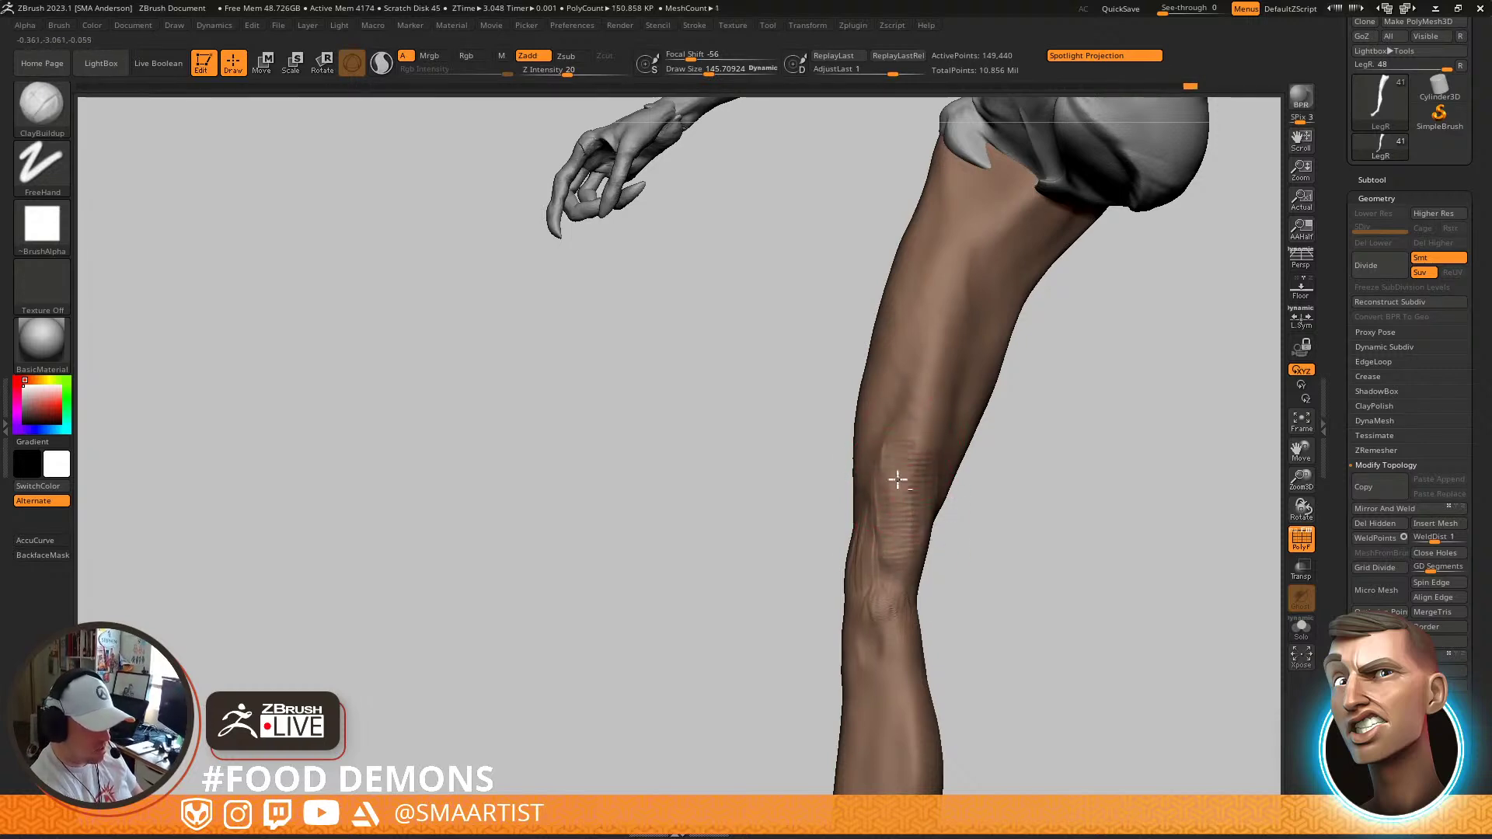
# Smooth the right lower thigh and build up the kneecap area with ClayBuildup at size about 73
pyautogui.press('shift')
pyautogui.moveTo(927, 627)
pyautogui.mouseDown(button='right')
pyautogui.moveTo(963, 561)
pyautogui.moveTo(979, 567)
pyautogui.moveTo(946, 606)
pyautogui.moveTo(919, 561)
pyautogui.mouseUp(button='right')
pyautogui.moveTo(893, 553); pyautogui.dragTo(896, 579)
pyautogui.moveTo(896, 580); pyautogui.dragTo(929, 597, button='right')
pyautogui.press('s')
pyautogui.moveTo(836, 573); pyautogui.dragTo(815, 573)
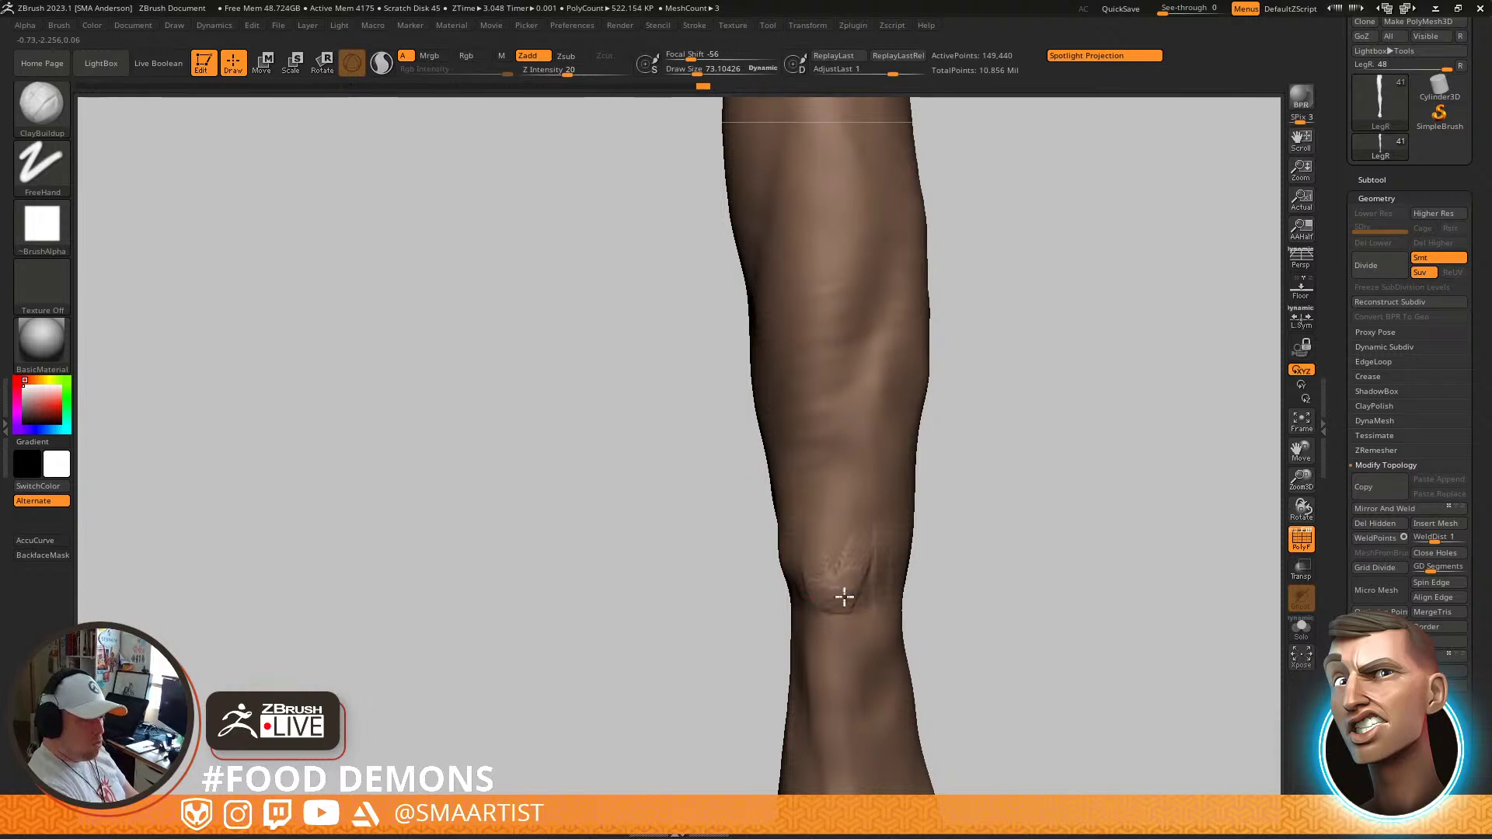
# Build up the lower edge of the right kneecap with ClayBuildup and smooth it into the knee
pyautogui.moveTo(858, 522)
pyautogui.mouseDown()
pyautogui.moveTo(843, 573)
pyautogui.moveTo(826, 557)
pyautogui.moveTo(821, 573)
pyautogui.moveTo(878, 576)
pyautogui.mouseUp()
pyautogui.moveTo(889, 574); pyautogui.dragTo(924, 561, button='right')
pyautogui.moveTo(825, 544)
pyautogui.keyDown('shift'); pyautogui.mouseDown()
pyautogui.moveTo(806, 513)
pyautogui.moveTo(861, 573)
pyautogui.mouseUp(); pyautogui.keyUp('shift')
pyautogui.keyDown('ctrl'); pyautogui.moveTo(913, 567); pyautogui.dragTo(922, 483, button='right'); pyautogui.keyUp('ctrl')
pyautogui.moveTo(922, 483)
pyautogui.mouseDown(button='right')
pyautogui.moveTo(932, 476)
pyautogui.moveTo(839, 437)
pyautogui.mouseUp(button='right')
pyautogui.moveTo(927, 480)
pyautogui.keyDown('ctrl'); pyautogui.mouseDown(button='right')
pyautogui.moveTo(943, 447)
pyautogui.moveTo(945, 508)
pyautogui.mouseUp(button='right'); pyautogui.keyUp('ctrl')
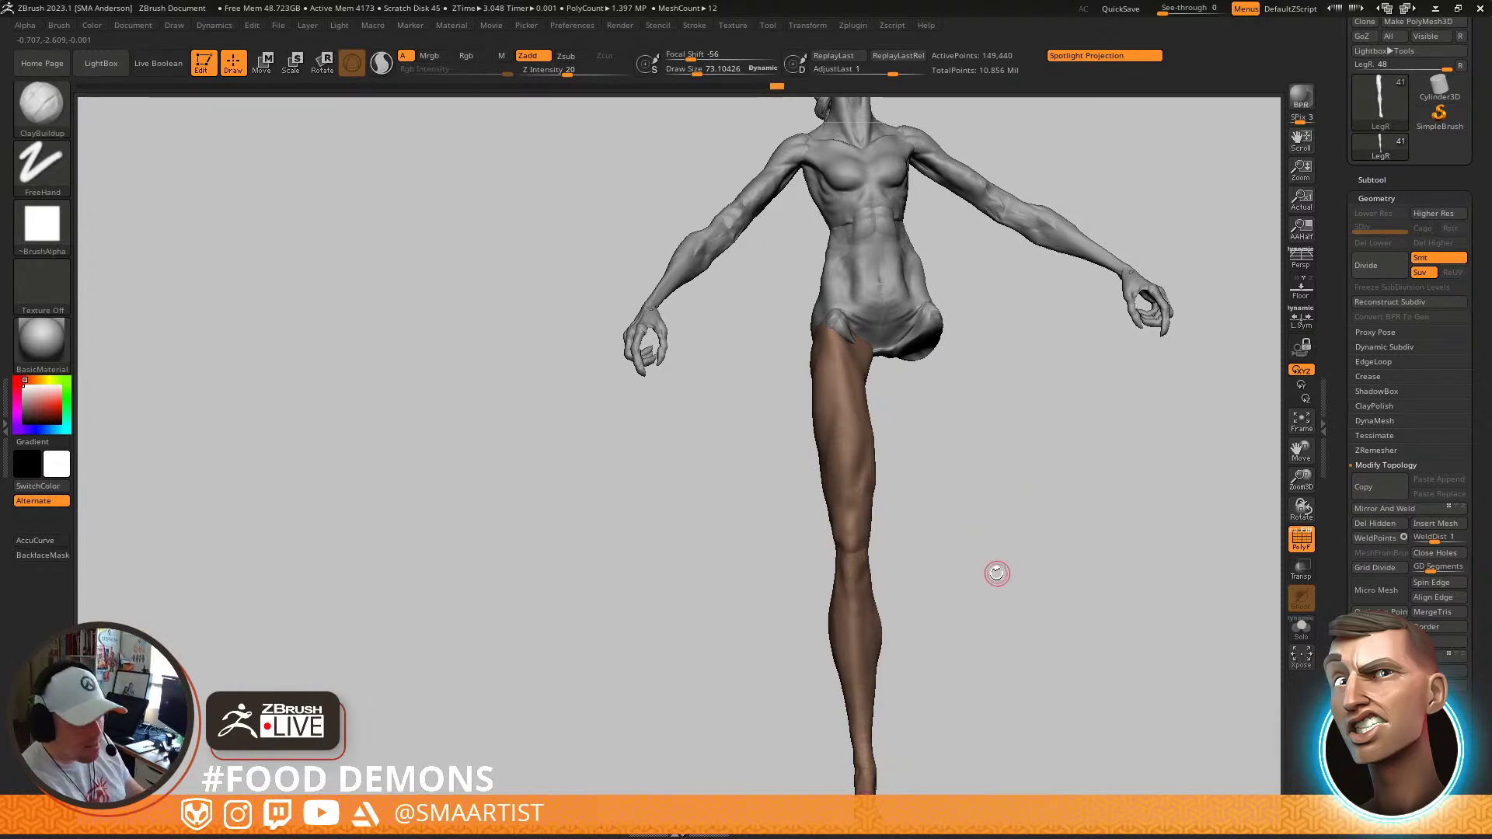
# Build up and smooth the right calf muscle with ClayBuildup at size about 99
pyautogui.keyDown('alt'); pyautogui.moveTo(963, 644); pyautogui.dragTo(1016, 654, button='right'); pyautogui.keyUp('alt')
pyautogui.moveTo(948, 488); pyautogui.dragTo(959, 443, button='right')
pyautogui.press('s')
pyautogui.moveTo(913, 433); pyautogui.dragTo(918, 434)
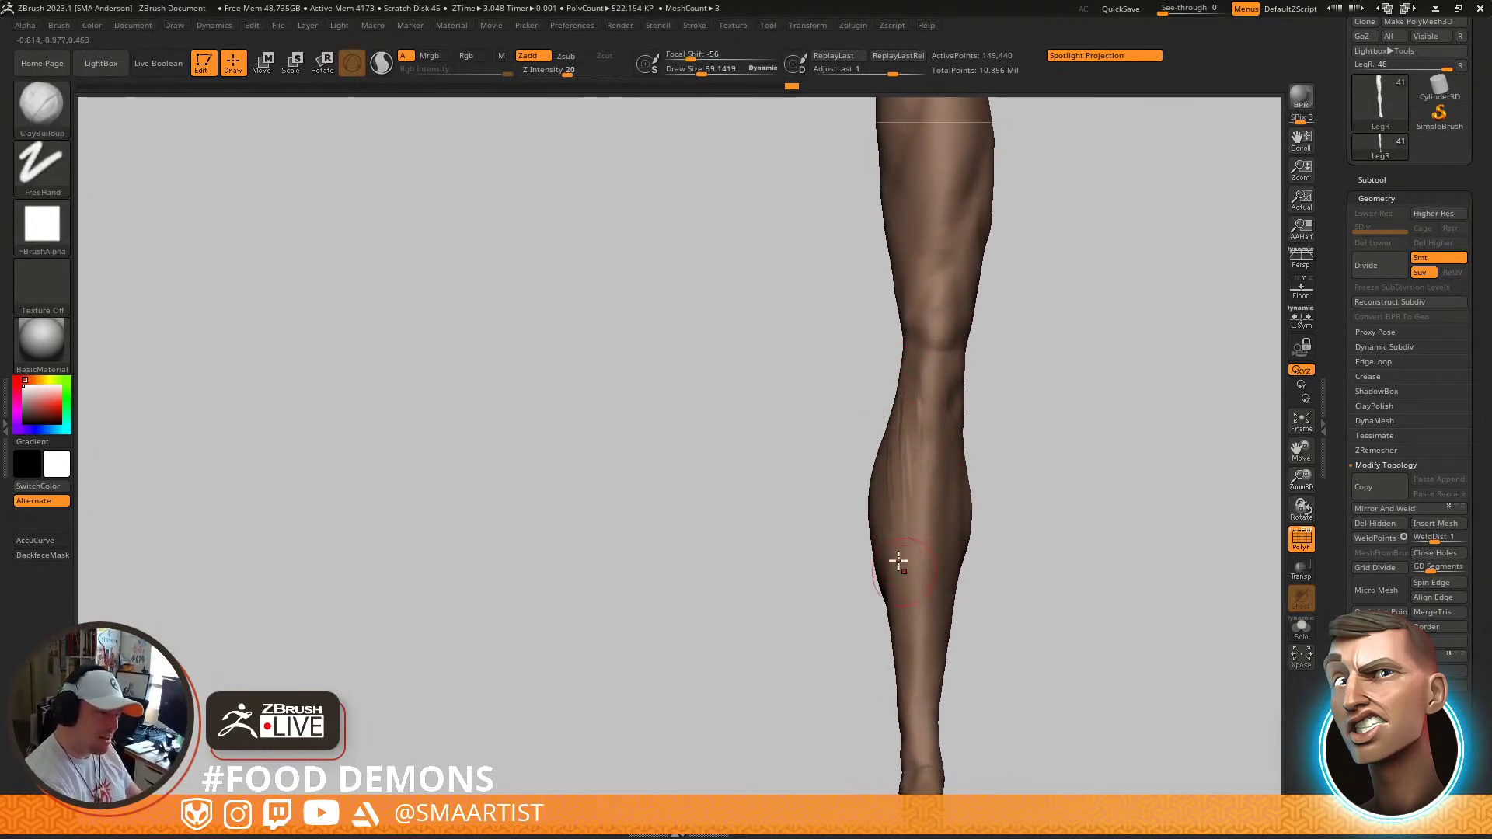
pyautogui.press('shift')
pyautogui.moveTo(922, 483)
pyautogui.mouseDown(button='right')
pyautogui.moveTo(972, 520)
pyautogui.moveTo(1018, 489)
pyautogui.moveTo(989, 396)
pyautogui.mouseUp(button='right')
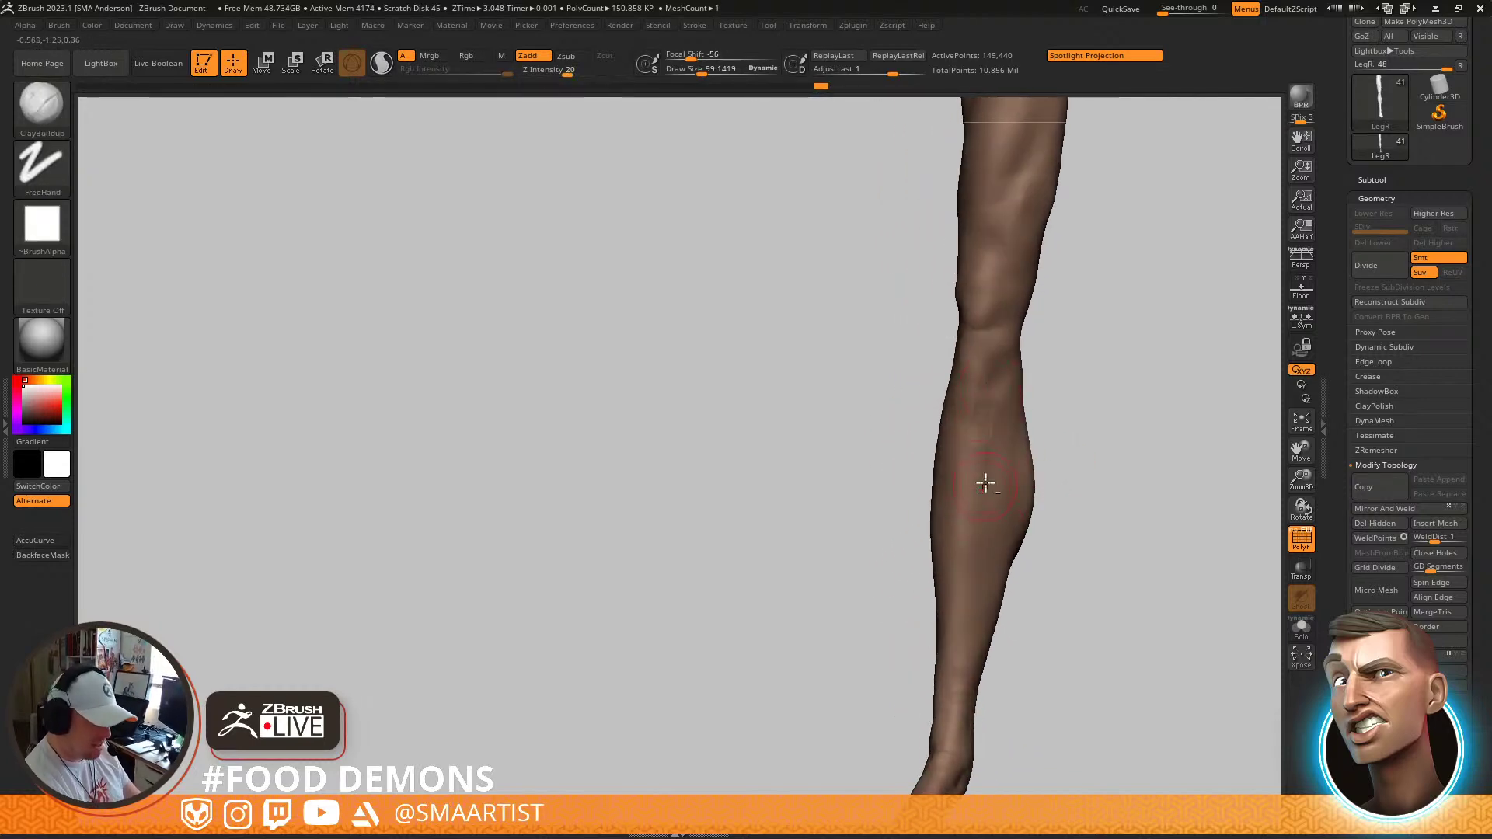
# Flatten and smooth the surface planes of the right calf and thigh with TrimDynamic at size about 151
pyautogui.press('b')
pyautogui.press('t')
pyautogui.press('d')
pyautogui.press('s')
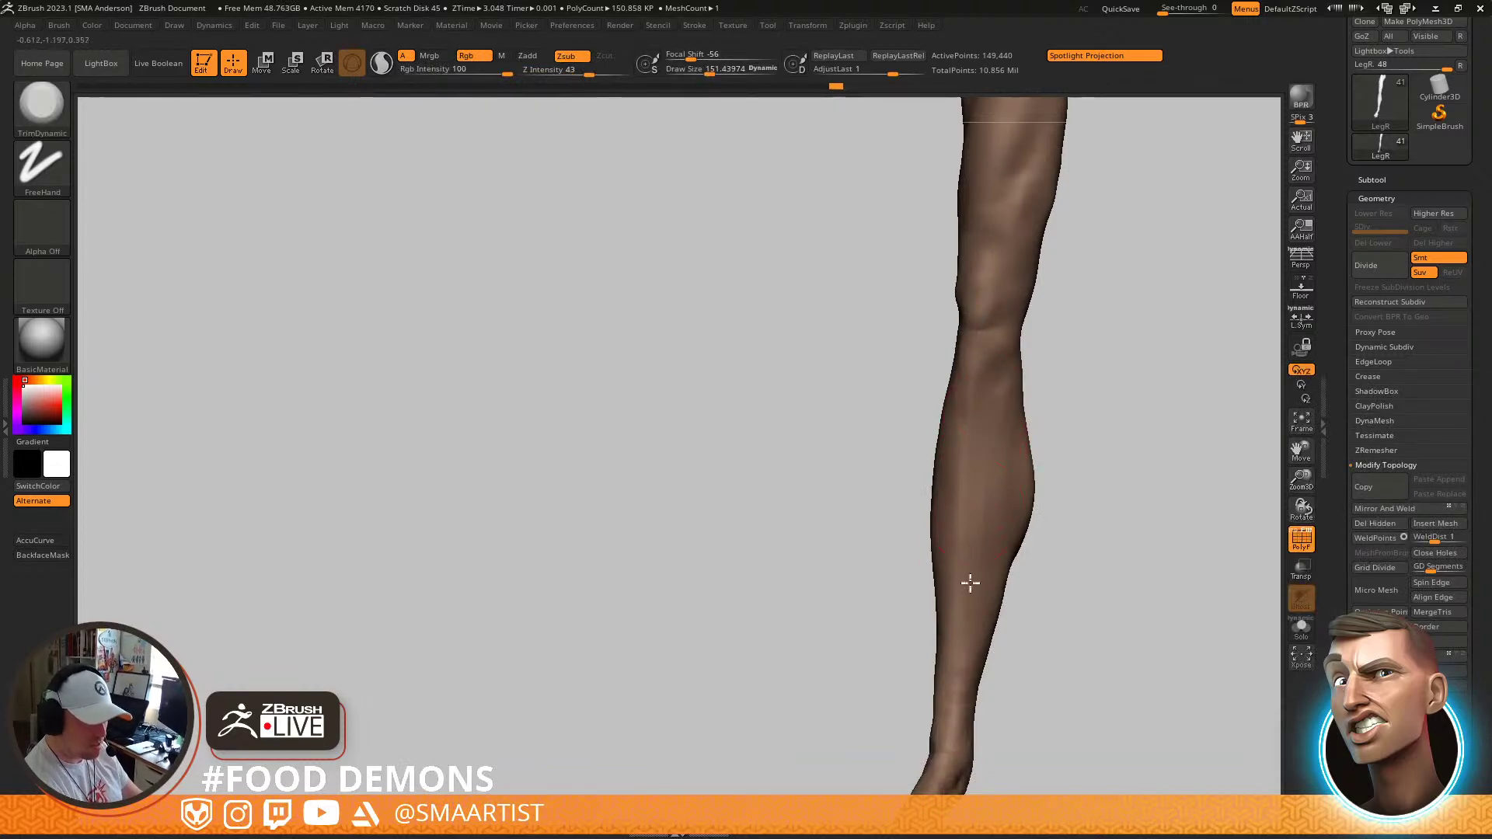
pyautogui.moveTo(982, 460)
pyautogui.keyDown('shift'); pyautogui.mouseDown()
pyautogui.moveTo(989, 440)
pyautogui.moveTo(985, 523)
pyautogui.mouseUp(); pyautogui.keyUp('shift')
pyautogui.moveTo(984, 522)
pyautogui.mouseDown(button='right')
pyautogui.moveTo(1018, 480)
pyautogui.moveTo(1036, 380)
pyautogui.moveTo(1016, 546)
pyautogui.mouseUp(button='right')
pyautogui.moveTo(923, 540)
pyautogui.mouseDown()
pyautogui.moveTo(939, 429)
pyautogui.moveTo(923, 520)
pyautogui.moveTo(939, 610)
pyautogui.moveTo(935, 523)
pyautogui.mouseUp()
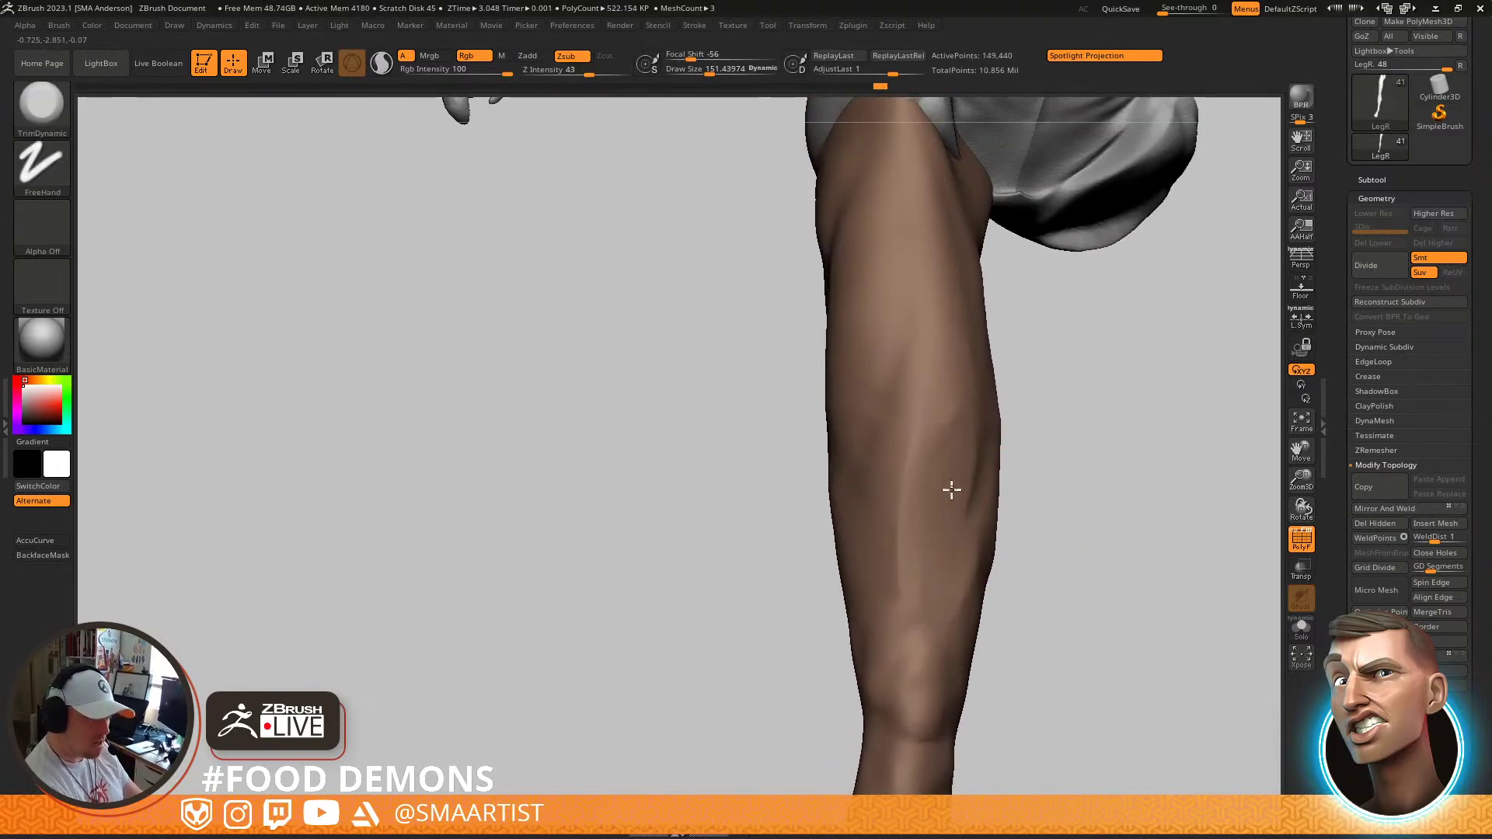
pyautogui.press('shift')
pyautogui.moveTo(978, 468)
pyautogui.keyDown('ctrl'); pyautogui.mouseDown(button='right')
pyautogui.moveTo(1036, 442)
pyautogui.moveTo(1002, 459)
pyautogui.moveTo(983, 516)
pyautogui.mouseUp(button='right'); pyautogui.keyUp('ctrl')
# Build up the muscle on the outer side of the right lower thigh with ClayBuildup and smooth it
pyautogui.press('b')
pyautogui.press('c')
pyautogui.press('b')
pyautogui.moveTo(889, 427)
pyautogui.mouseDown()
pyautogui.moveTo(866, 436)
pyautogui.moveTo(855, 468)
pyautogui.mouseUp()
pyautogui.press('shift')
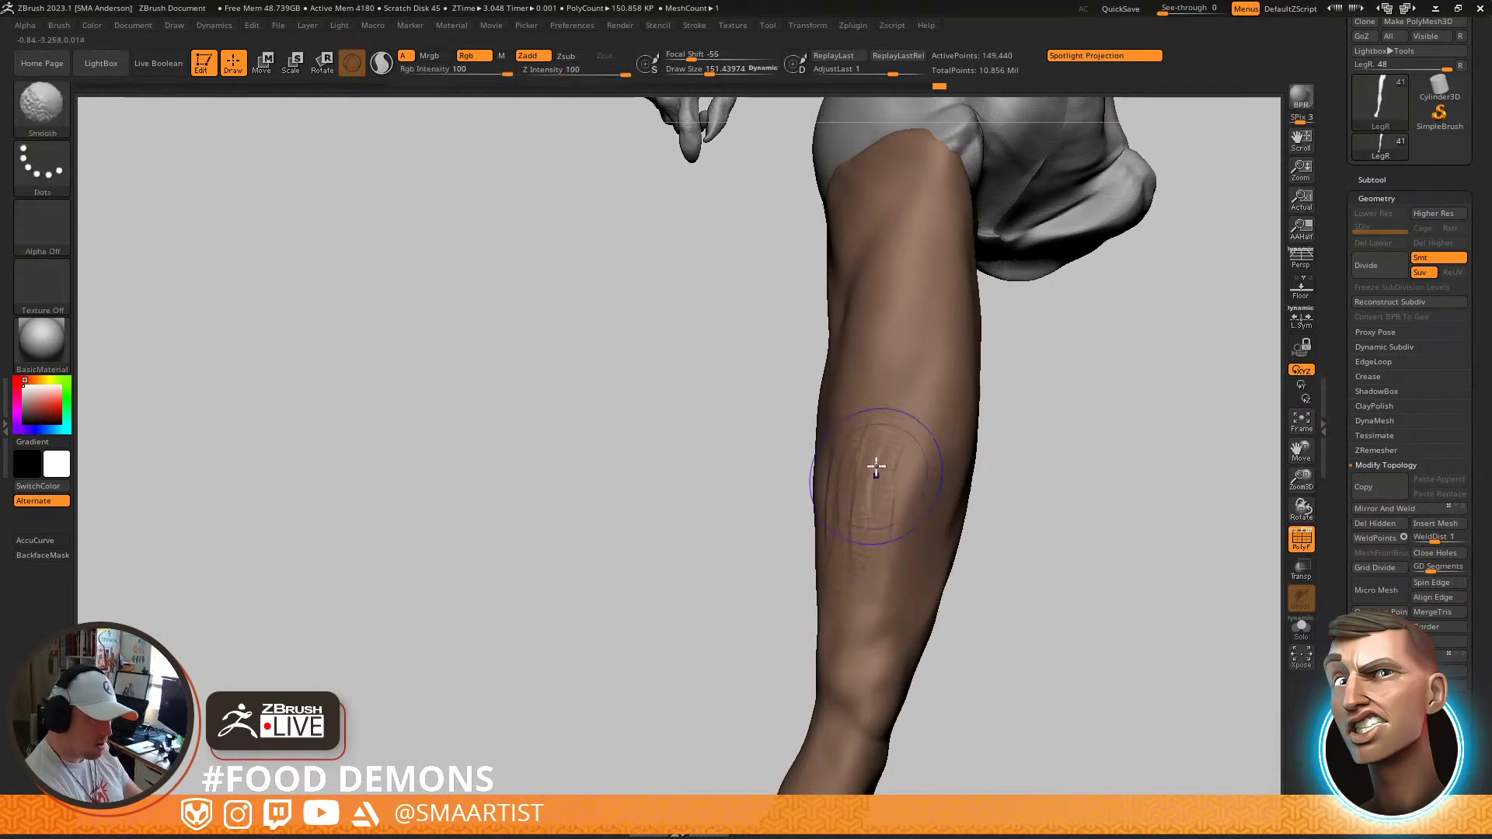
pyautogui.moveTo(863, 460)
pyautogui.mouseDown(button='right')
pyautogui.moveTo(973, 513)
pyautogui.moveTo(1013, 513)
pyautogui.moveTo(1033, 490)
pyautogui.moveTo(1044, 456)
pyautogui.moveTo(1015, 476)
pyautogui.moveTo(1069, 352)
pyautogui.mouseUp(button='right')
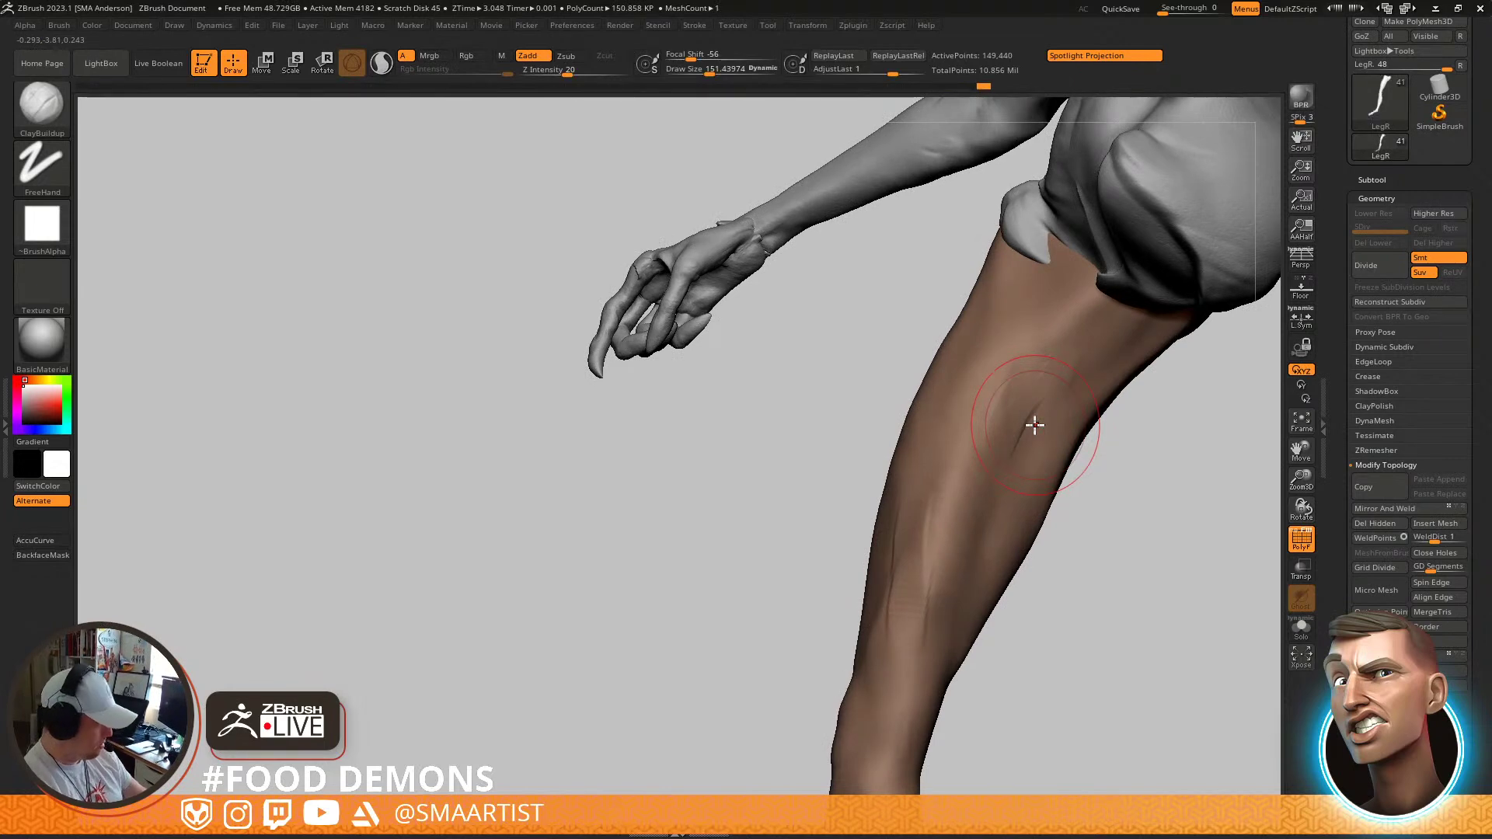
# Build up the inner muscles of the right thigh with ClayBuildup at size about 151 and smooth the strokes
pyautogui.moveTo(1041, 425); pyautogui.dragTo(1057, 464, button='right')
pyautogui.moveTo(1028, 397); pyautogui.dragTo(994, 578)
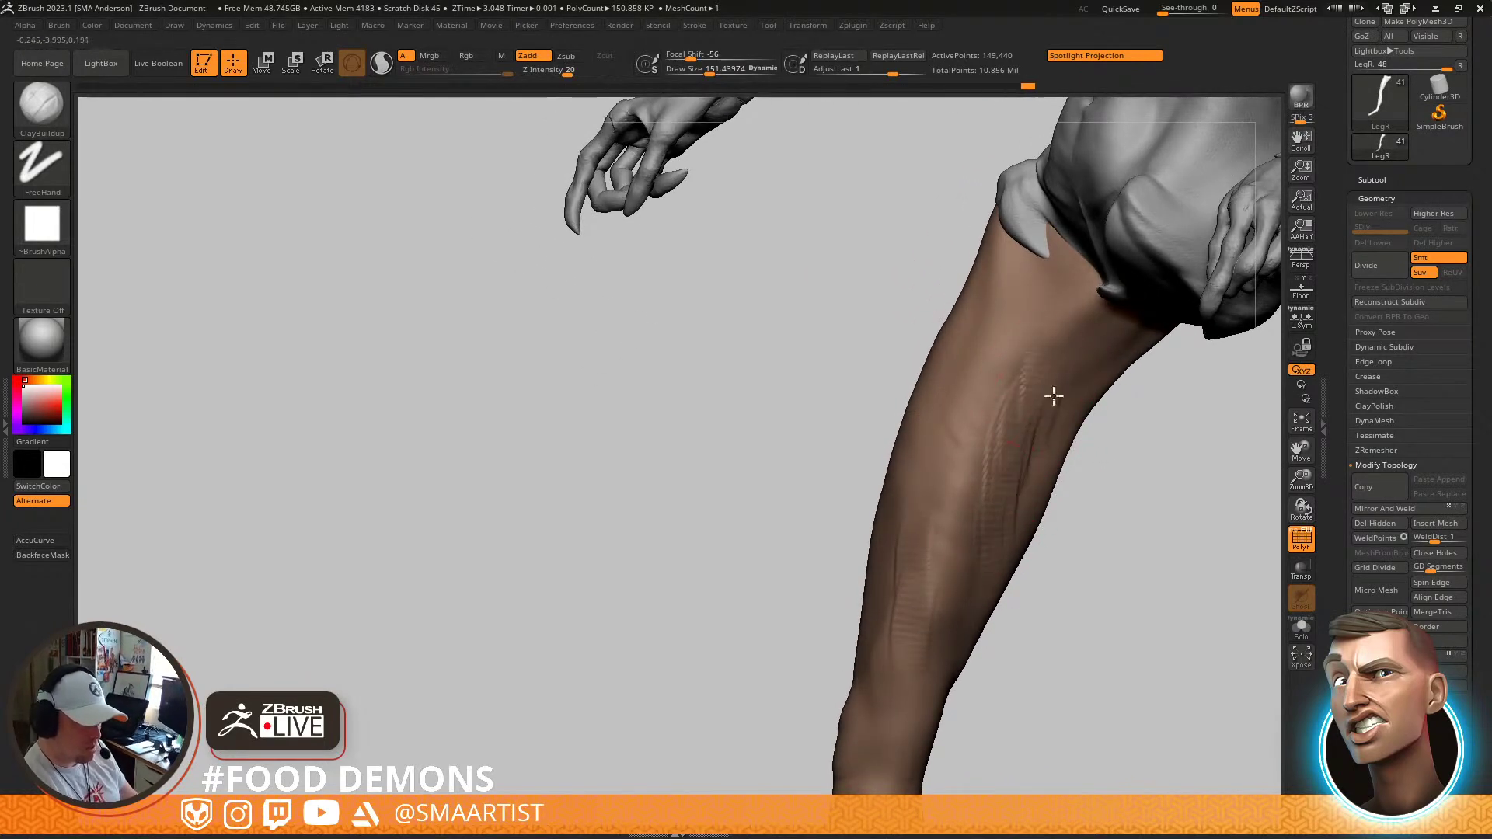
pyautogui.keyDown('shift'); pyautogui.moveTo(1052, 316); pyautogui.dragTo(1018, 463); pyautogui.keyUp('shift')
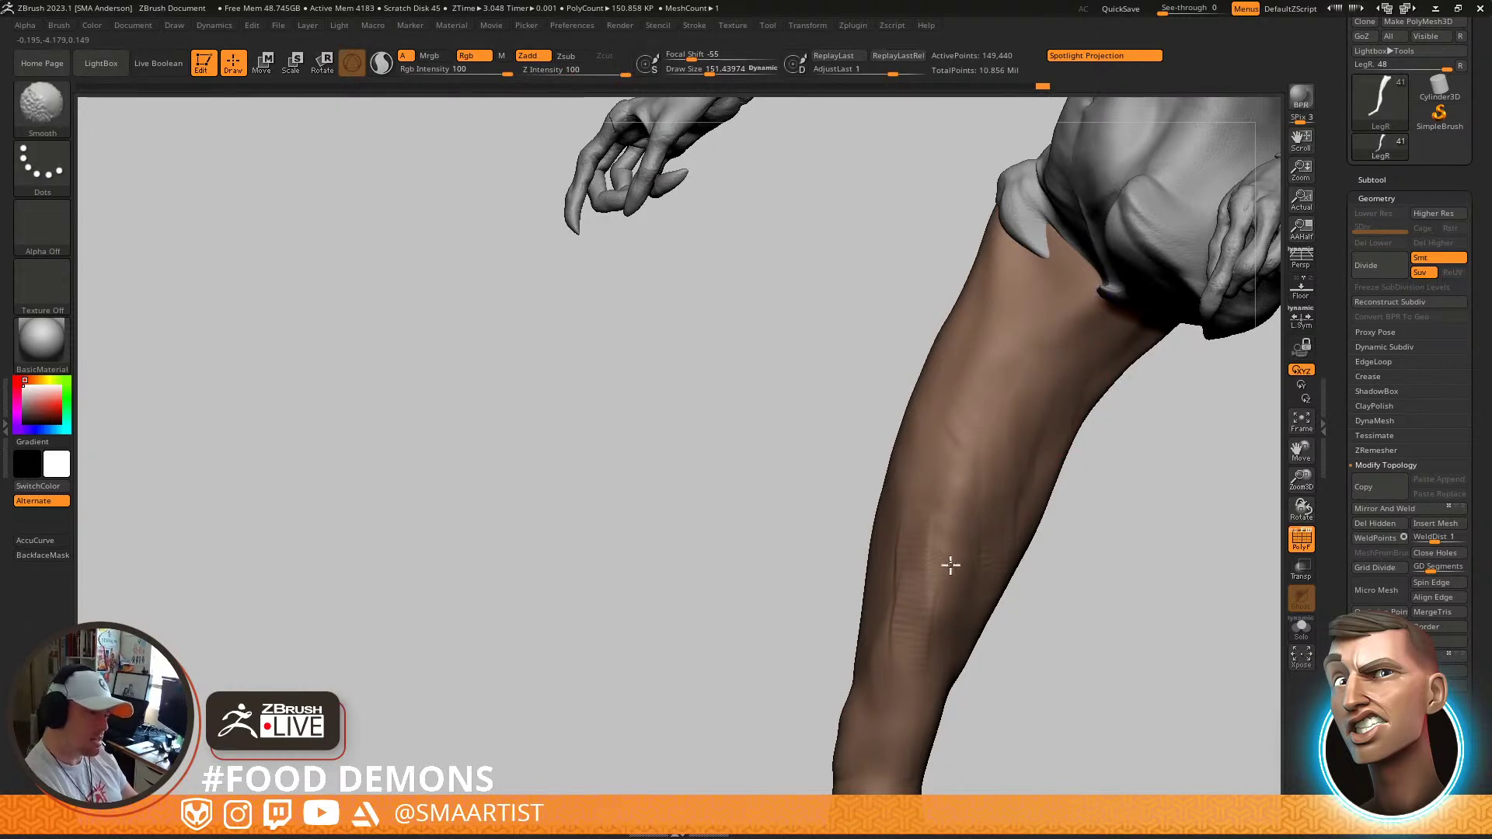
pyautogui.moveTo(1046, 515)
pyautogui.mouseDown(button='right')
pyautogui.moveTo(1122, 469)
pyautogui.moveTo(1108, 451)
pyautogui.mouseUp(button='right')
pyautogui.moveTo(1139, 600); pyautogui.dragTo(1235, 591, button='right')
pyautogui.keyDown('ctrl'); pyautogui.moveTo(1084, 435); pyautogui.dragTo(1049, 493, button='right'); pyautogui.keyUp('ctrl')
# Fill out the upper and rear right thigh with ClayBuildup and smooth it below the buttock
pyautogui.moveTo(1034, 389); pyautogui.dragTo(995, 571)
pyautogui.moveTo(1013, 451)
pyautogui.mouseDown()
pyautogui.moveTo(998, 513)
pyautogui.moveTo(912, 414)
pyautogui.mouseUp()
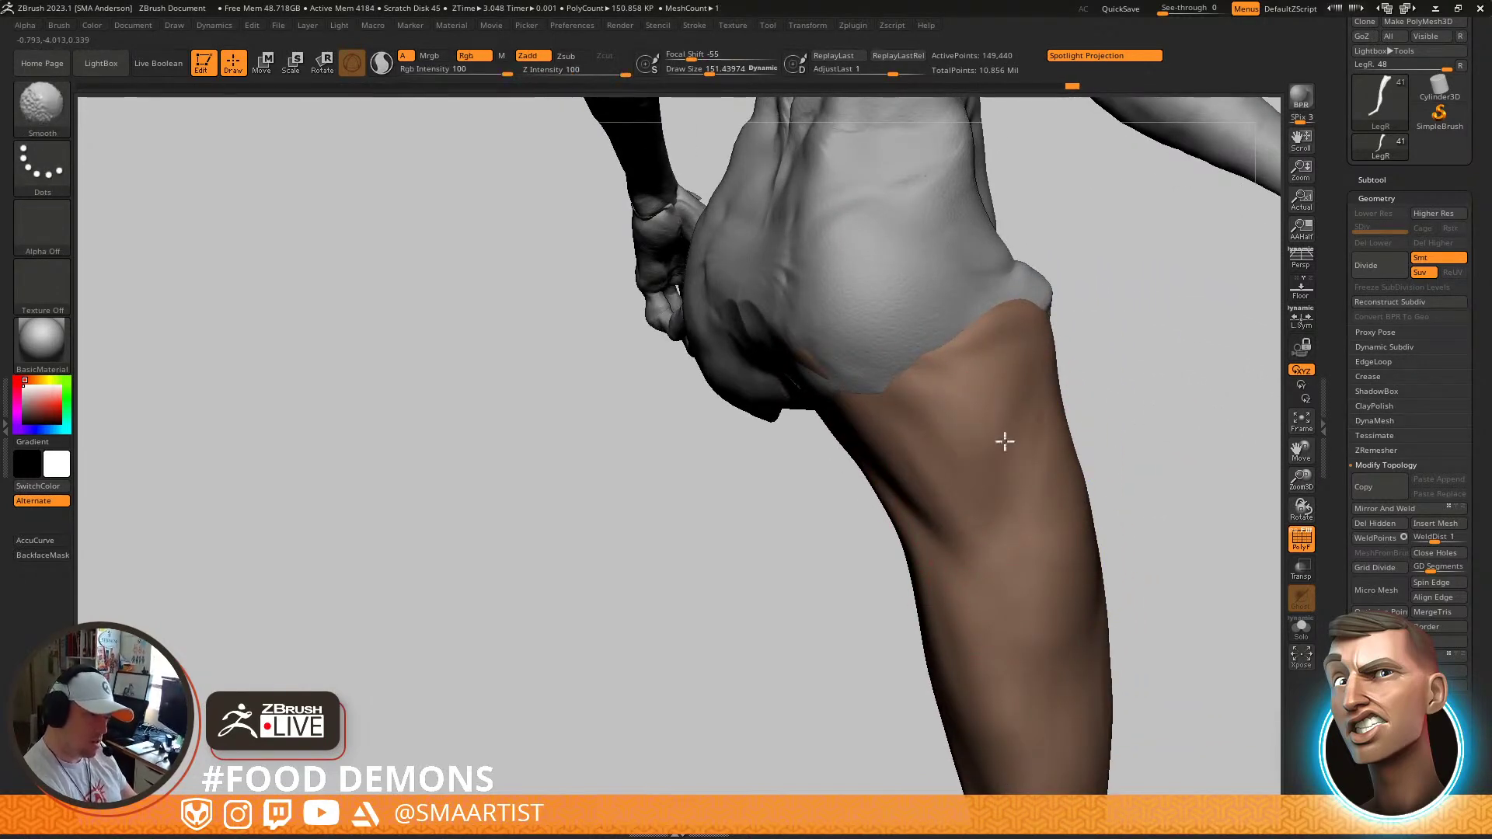
pyautogui.moveTo(959, 447); pyautogui.dragTo(1029, 424, button='right')
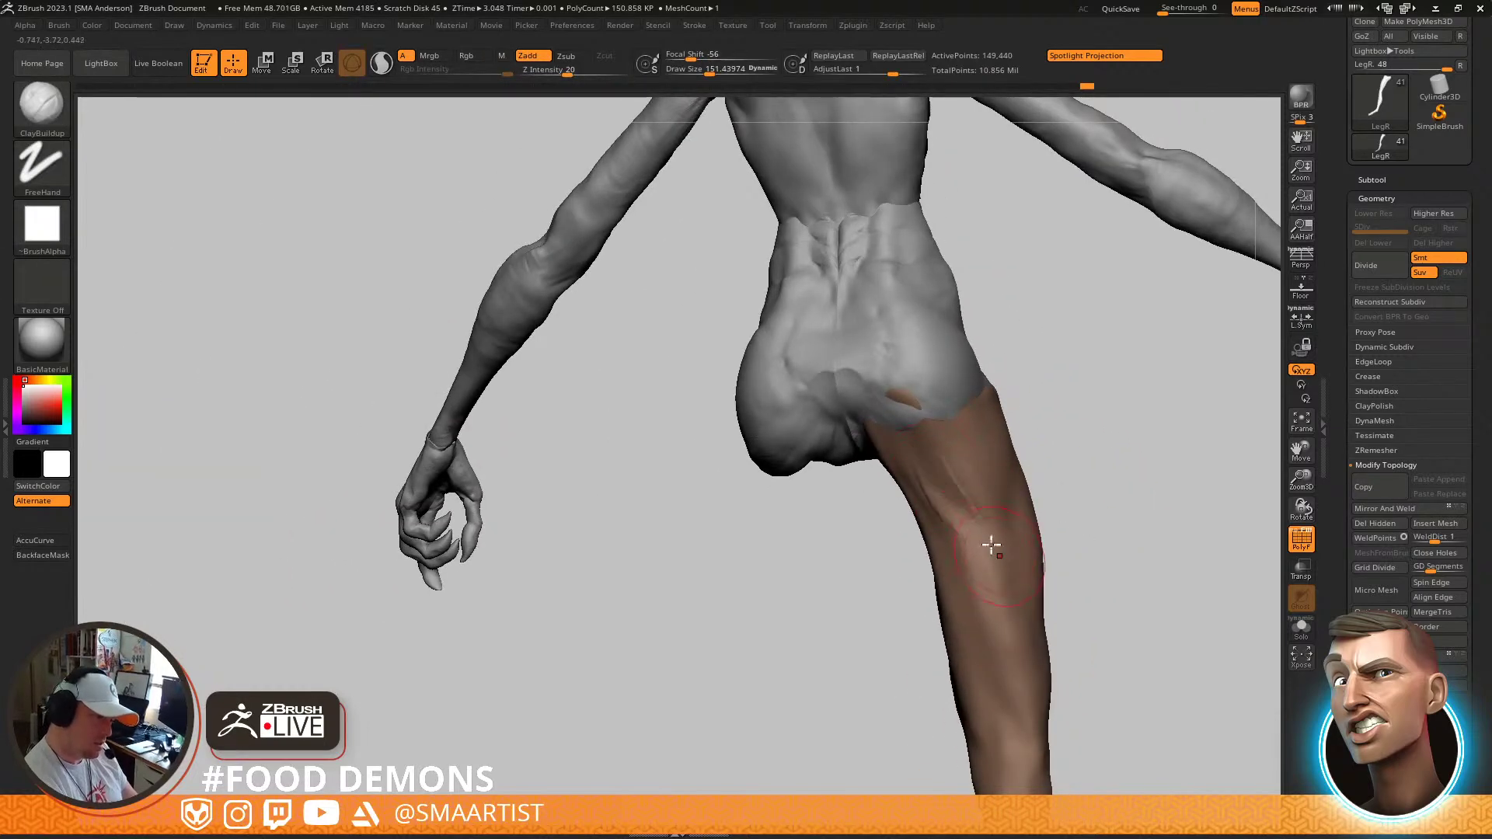
pyautogui.moveTo(997, 555); pyautogui.dragTo(992, 500, button='right')
pyautogui.moveTo(876, 440)
pyautogui.keyDown('shift'); pyautogui.mouseDown()
pyautogui.moveTo(910, 499)
pyautogui.moveTo(935, 497)
pyautogui.mouseUp(); pyautogui.keyUp('shift')
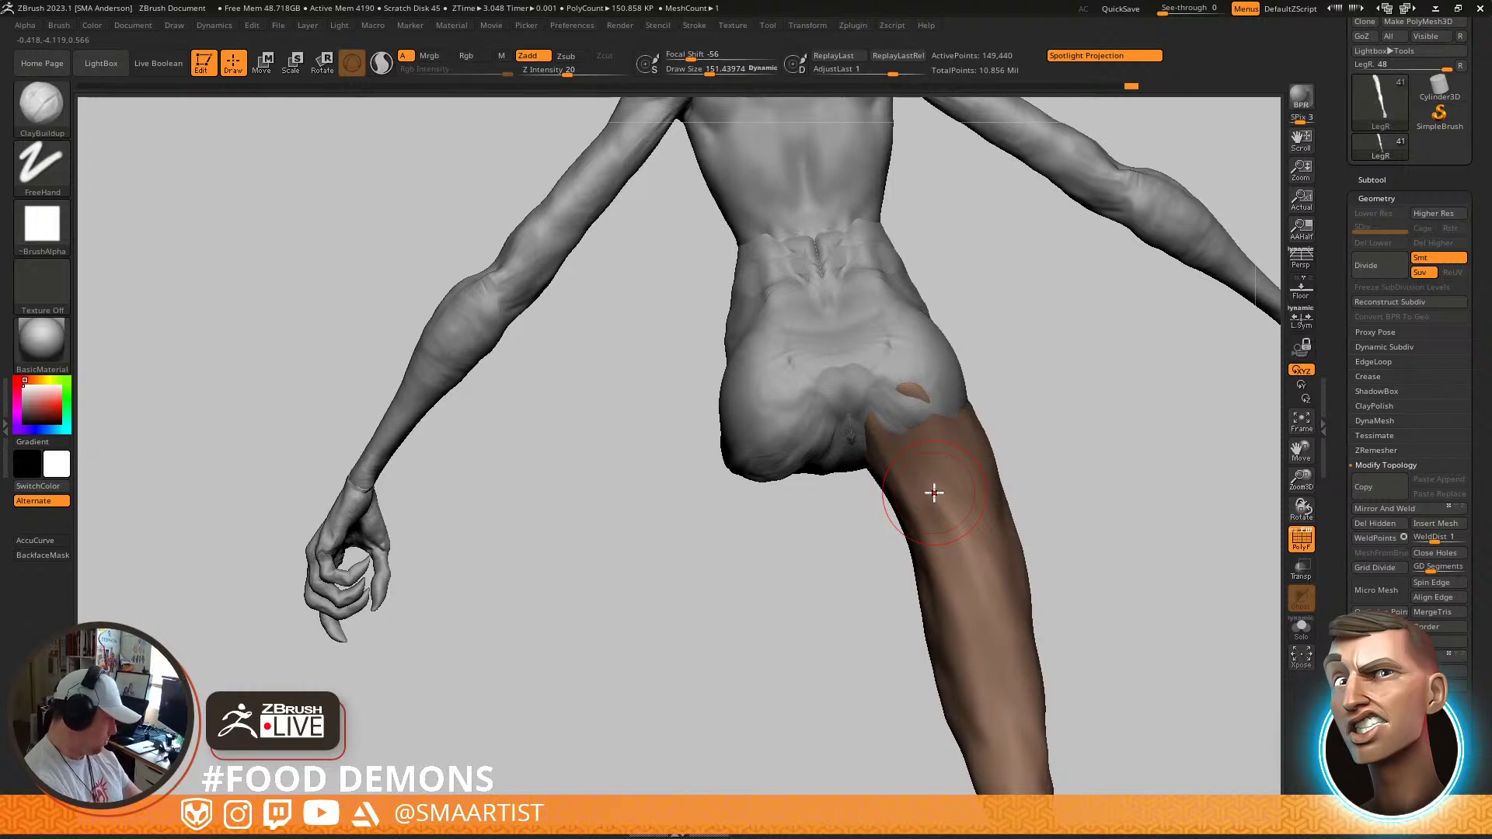
# Adjust the top of the right leg where it meets the buttock with the Move brush
pyautogui.moveTo(961, 482)
pyautogui.mouseDown(button='right')
pyautogui.moveTo(943, 523)
pyautogui.moveTo(992, 449)
pyautogui.moveTo(893, 506)
pyautogui.moveTo(907, 432)
pyautogui.mouseUp(button='right')
pyautogui.press('b')
pyautogui.press('m')
pyautogui.press('v')
pyautogui.moveTo(904, 431); pyautogui.dragTo(893, 400)
pyautogui.moveTo(899, 400)
pyautogui.mouseDown(button='right')
pyautogui.moveTo(976, 490)
pyautogui.moveTo(983, 444)
pyautogui.moveTo(992, 533)
pyautogui.moveTo(966, 447)
pyautogui.moveTo(989, 555)
pyautogui.moveTo(972, 483)
pyautogui.mouseUp(button='right')
# Select the lower torso subtool and pull the right buttock over the leg joint with Move, reducing the size to about 140
pyautogui.keyDown('alt'); pyautogui.click(981, 497); pyautogui.keyUp('alt')
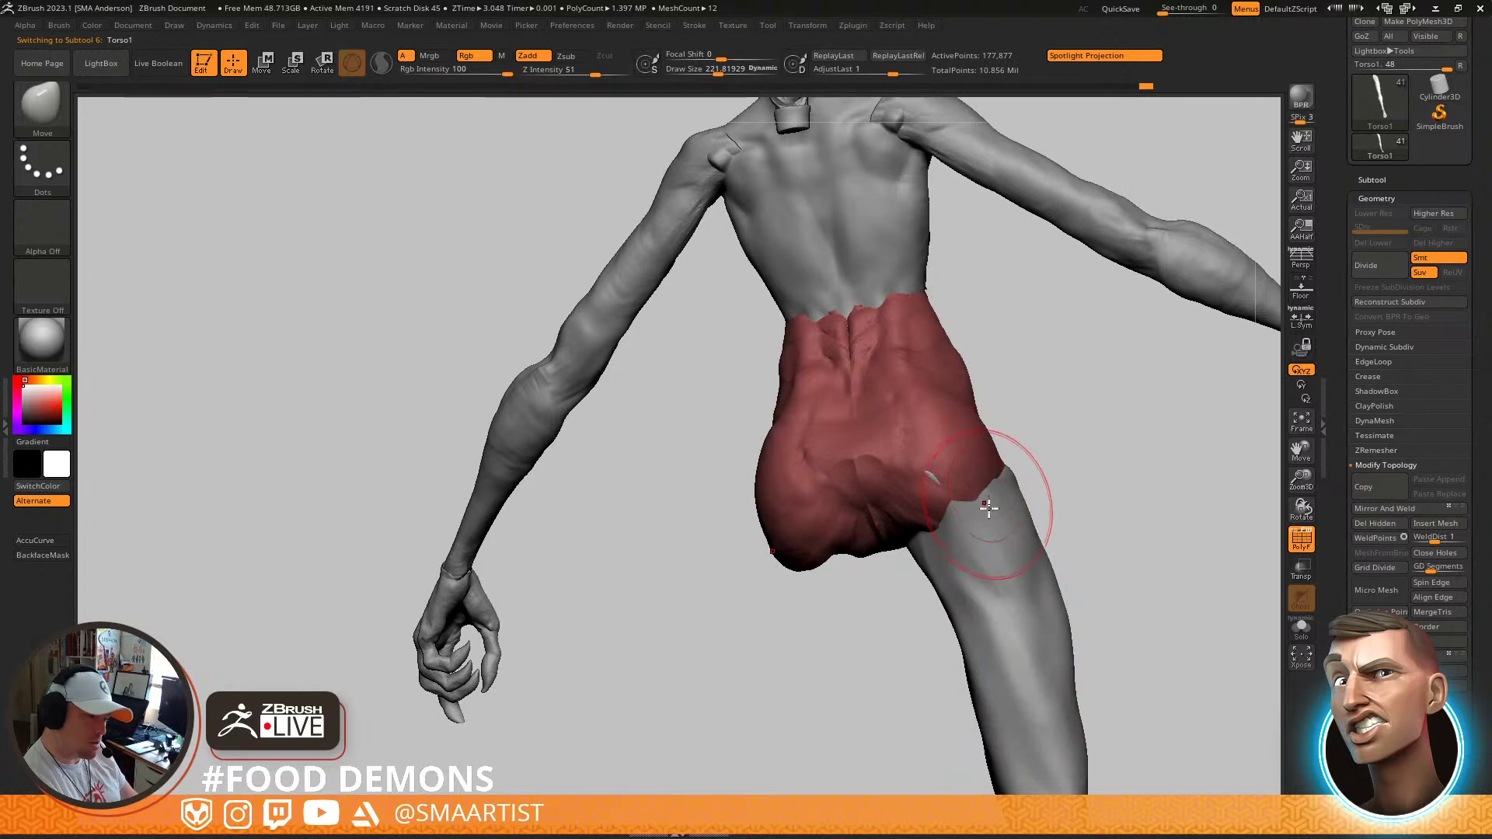
pyautogui.moveTo(989, 515); pyautogui.dragTo(985, 514)
pyautogui.moveTo(985, 514)
pyautogui.mouseDown(button='right')
pyautogui.moveTo(998, 471)
pyautogui.moveTo(995, 533)
pyautogui.moveTo(1038, 485)
pyautogui.moveTo(1015, 501)
pyautogui.mouseUp(button='right')
pyautogui.moveTo(1015, 501); pyautogui.dragTo(1025, 506)
pyautogui.moveTo(1025, 506)
pyautogui.mouseDown(button='right')
pyautogui.moveTo(1025, 483)
pyautogui.moveTo(1020, 498)
pyautogui.mouseUp(button='right')
pyautogui.press('s')
pyautogui.moveTo(1020, 497); pyautogui.dragTo(1015, 500)
pyautogui.moveTo(1005, 467); pyautogui.dragTo(1056, 447, button='right')
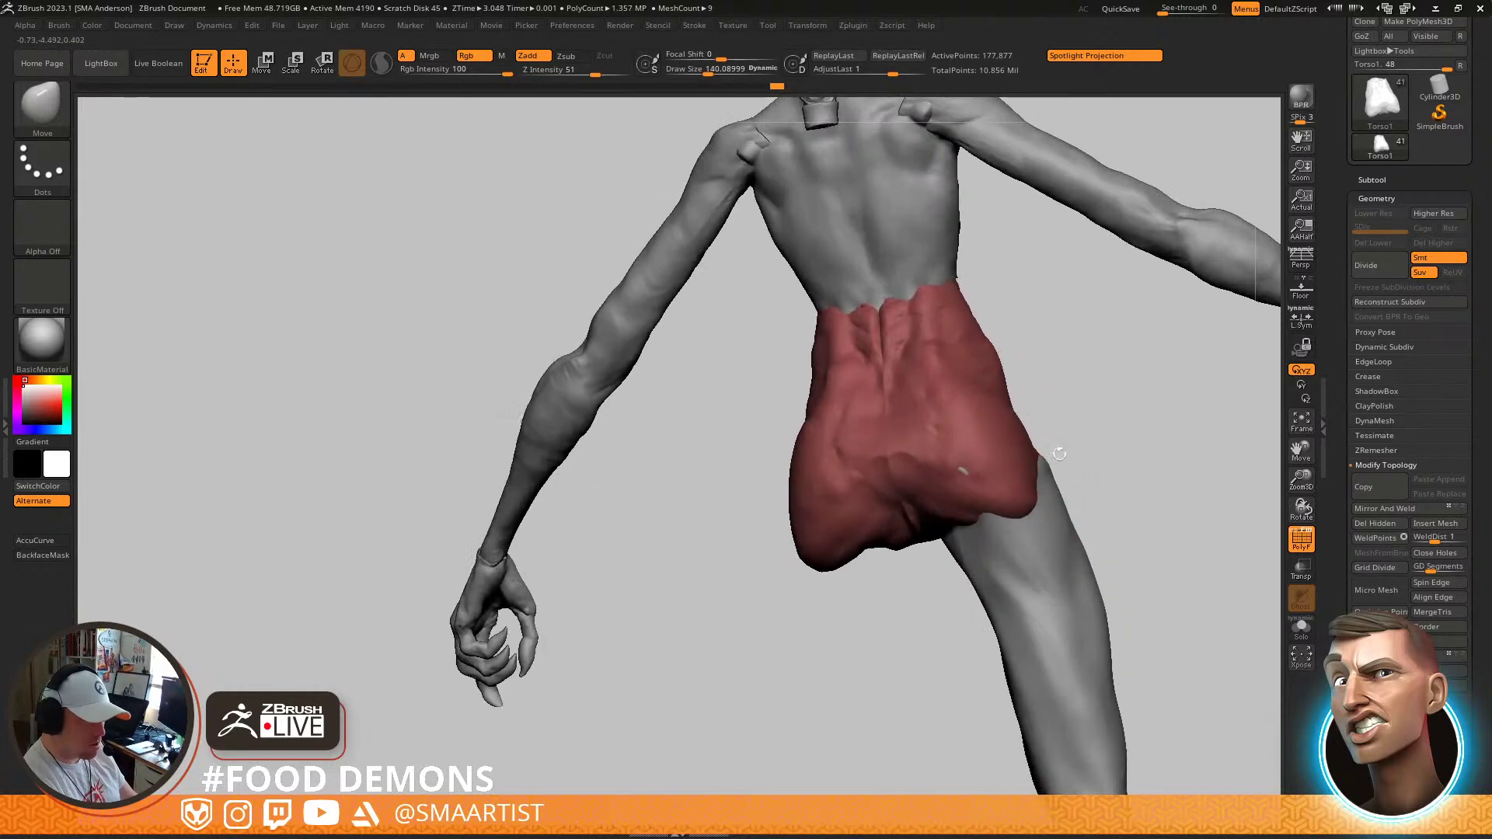
# Select the right leg subtool and reshape the outer thigh and hip contour with Move at size about 461
pyautogui.keyDown('alt'); pyautogui.click(1057, 516); pyautogui.keyUp('alt')
pyautogui.press(']')
pyautogui.press(']')
pyautogui.press(']')
pyautogui.press('s')
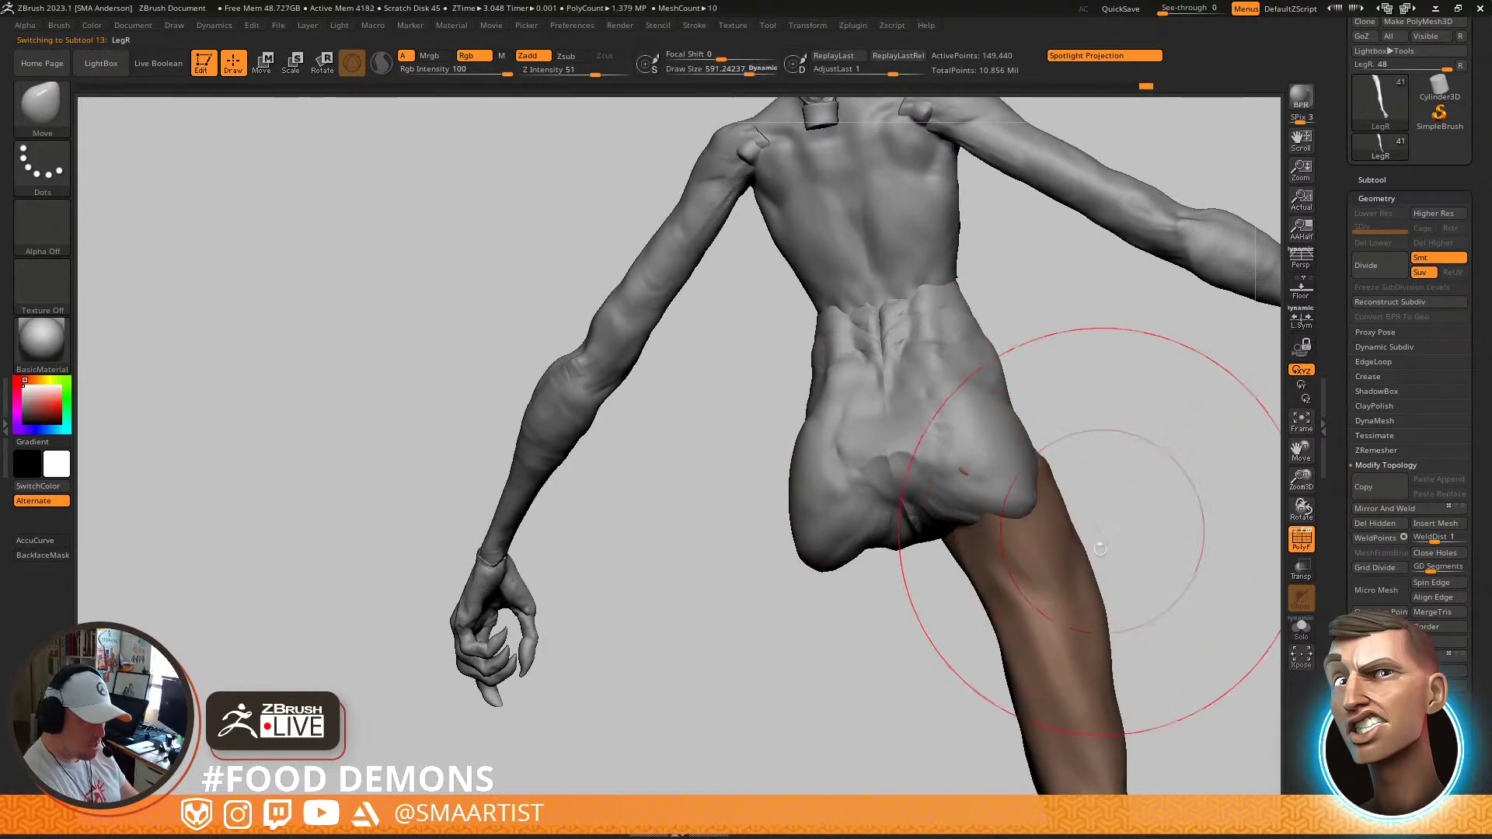
pyautogui.moveTo(1096, 571); pyautogui.dragTo(1086, 573)
pyautogui.moveTo(1095, 616); pyautogui.dragTo(1085, 619)
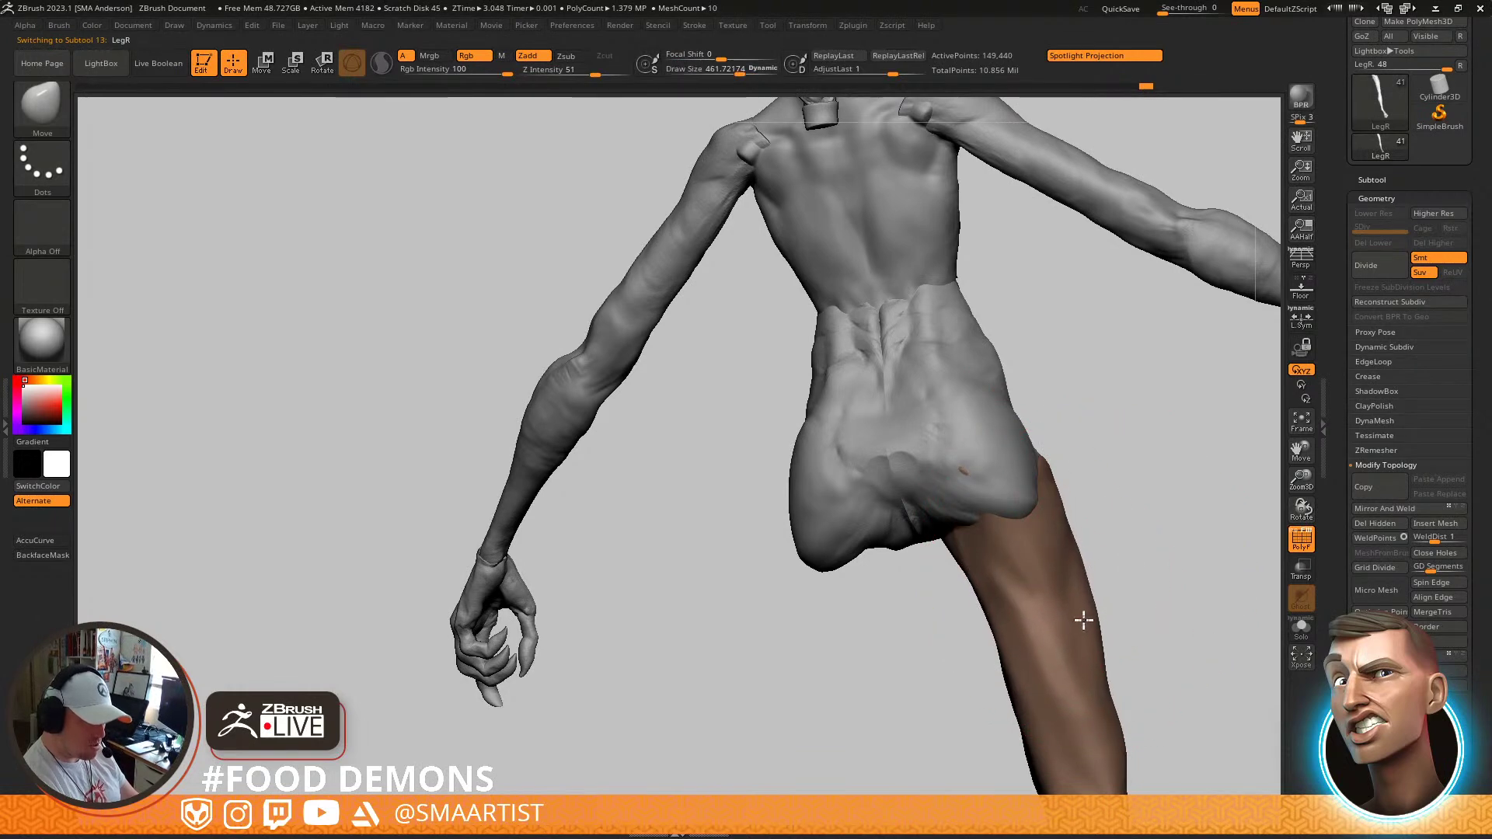
pyautogui.moveTo(1042, 469); pyautogui.dragTo(1046, 490)
pyautogui.press('s')
pyautogui.moveTo(1093, 595); pyautogui.dragTo(1083, 595)
# Flatten the muscle planes on the outer and rear right thigh with TrimDynamic at size about 140
pyautogui.moveTo(1089, 585)
pyautogui.keyDown('alt'); pyautogui.mouseDown(button='right')
pyautogui.moveTo(1044, 496)
pyautogui.moveTo(1085, 553)
pyautogui.moveTo(1046, 516)
pyautogui.moveTo(1015, 527)
pyautogui.mouseUp(button='right'); pyautogui.keyUp('alt')
pyautogui.press('b')
pyautogui.press('t')
pyautogui.press('d')
pyautogui.press('s')
pyautogui.moveTo(1009, 528); pyautogui.dragTo(985, 530)
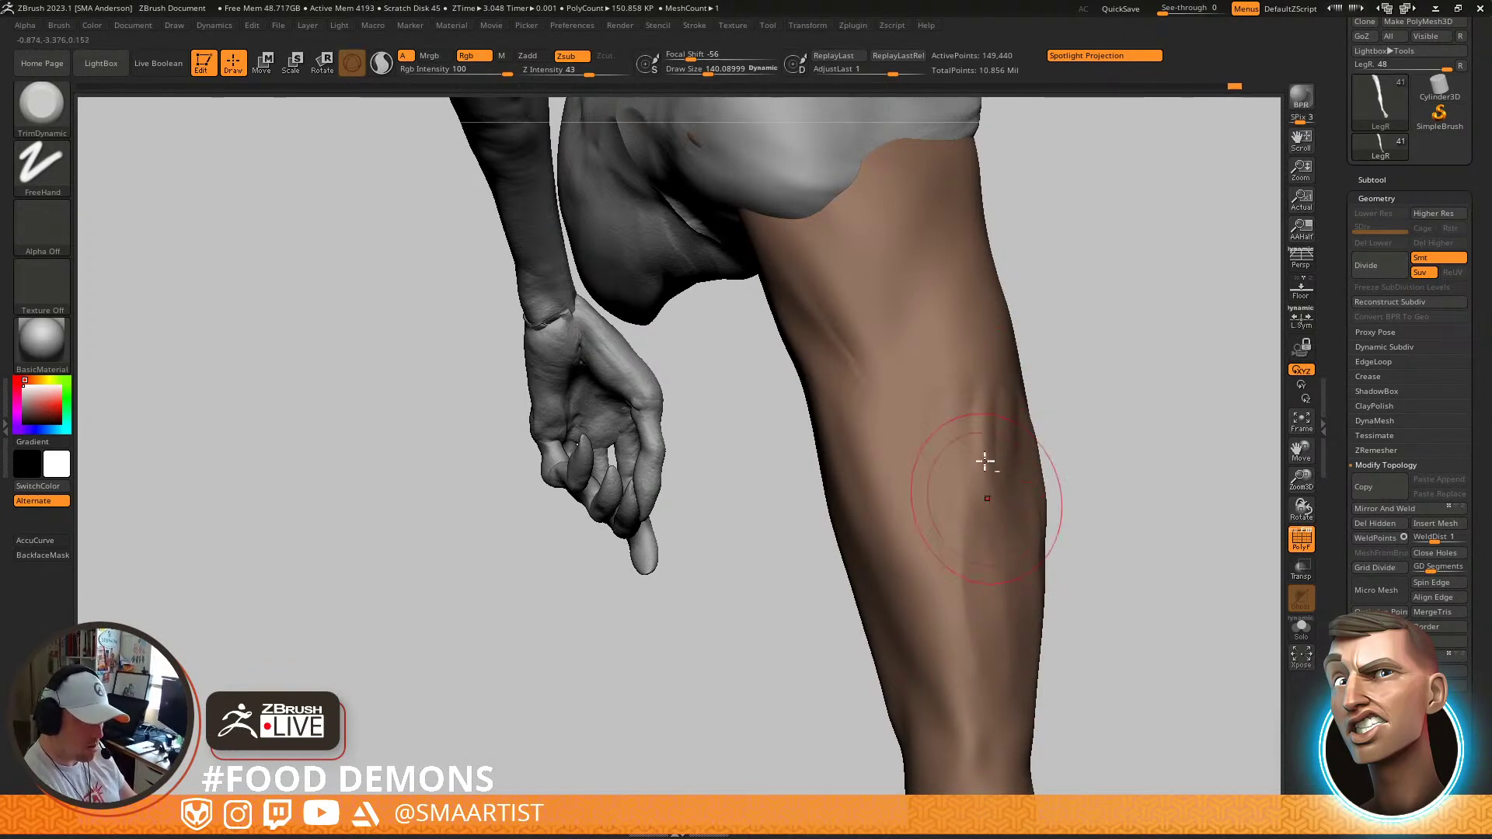
pyautogui.moveTo(1070, 473); pyautogui.dragTo(932, 447)
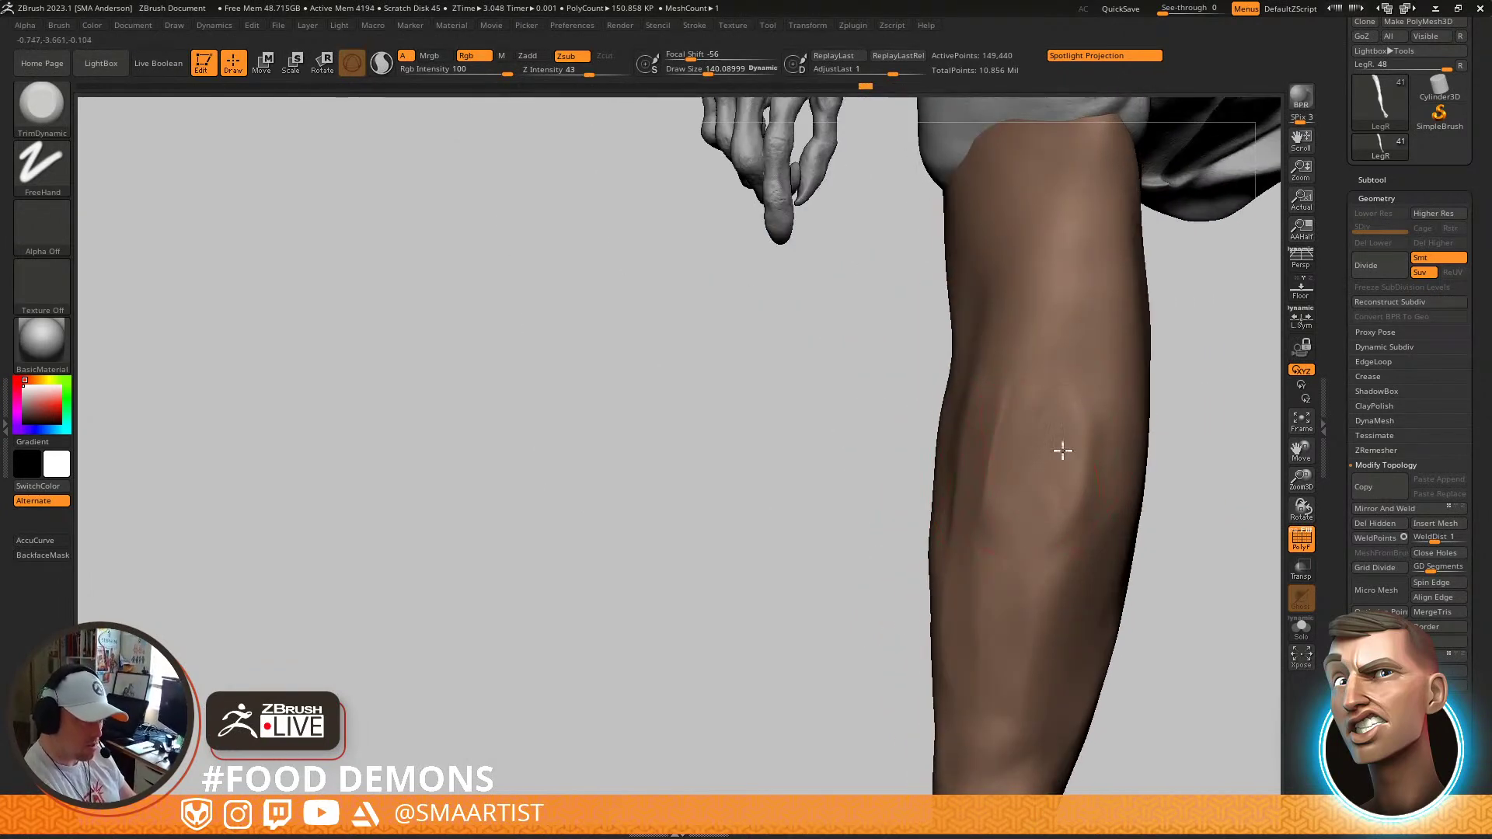
pyautogui.moveTo(977, 515)
pyautogui.mouseDown()
pyautogui.moveTo(962, 425)
pyautogui.moveTo(1000, 379)
pyautogui.mouseUp()
# Build up the hamstrings on the back of the right thigh with ClayBuildup at size about 140 and smooth them
pyautogui.press('b')
pyautogui.press('c')
pyautogui.press('b')
pyautogui.moveTo(842, 300)
pyautogui.mouseDown()
pyautogui.moveTo(839, 330)
pyautogui.moveTo(825, 268)
pyautogui.moveTo(859, 346)
pyautogui.moveTo(883, 529)
pyautogui.mouseUp()
pyautogui.keyDown('shift'); pyautogui.moveTo(845, 330); pyautogui.dragTo(837, 275); pyautogui.keyUp('shift')
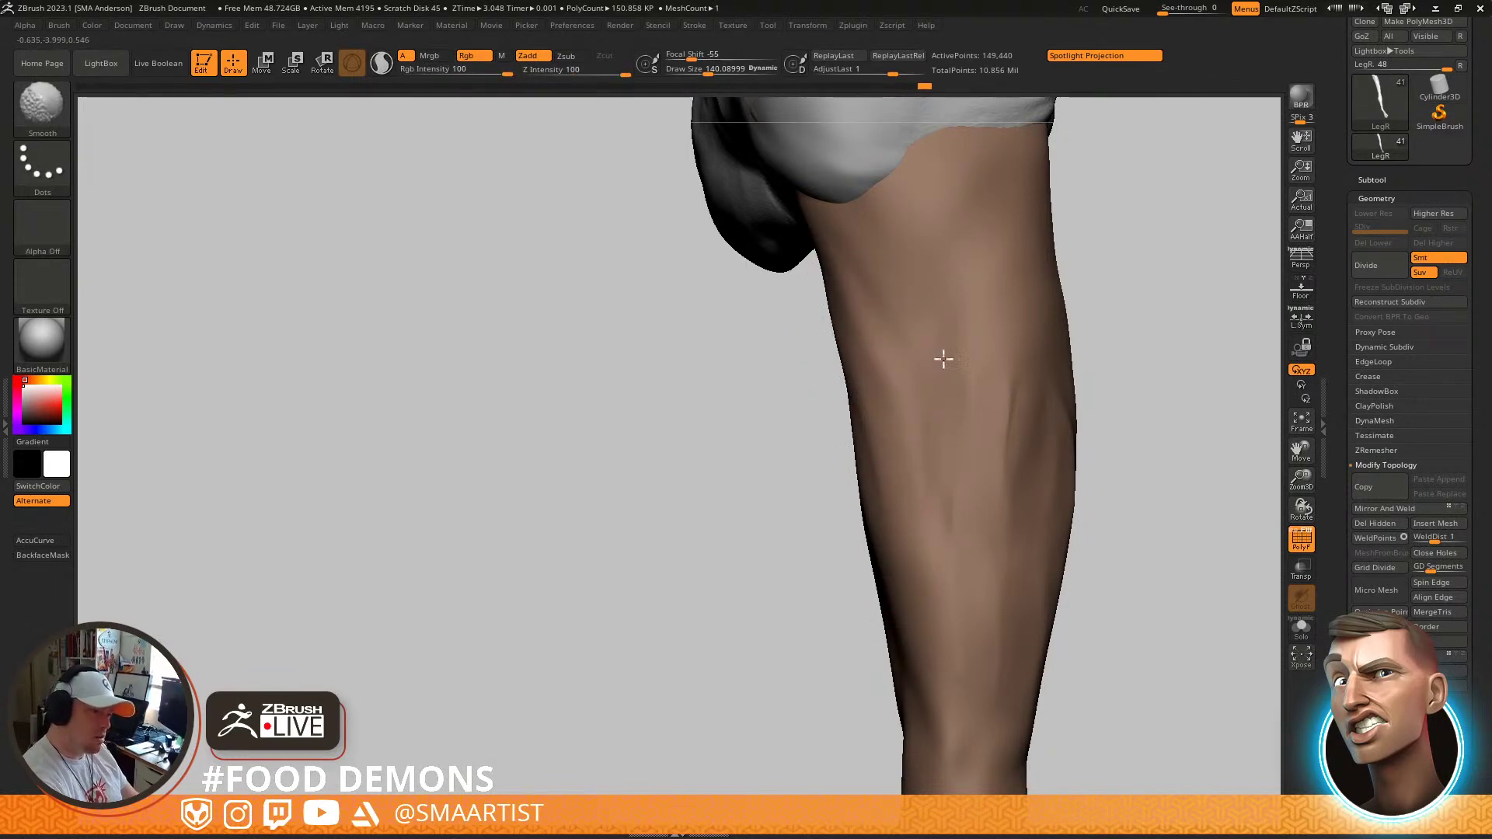
pyautogui.moveTo(1036, 463); pyautogui.dragTo(1003, 456, button='right')
pyautogui.moveTo(965, 289)
pyautogui.mouseDown()
pyautogui.moveTo(956, 442)
pyautogui.moveTo(992, 404)
pyautogui.mouseUp()
pyautogui.keyDown('shift'); pyautogui.moveTo(973, 534); pyautogui.dragTo(971, 293); pyautogui.keyUp('shift')
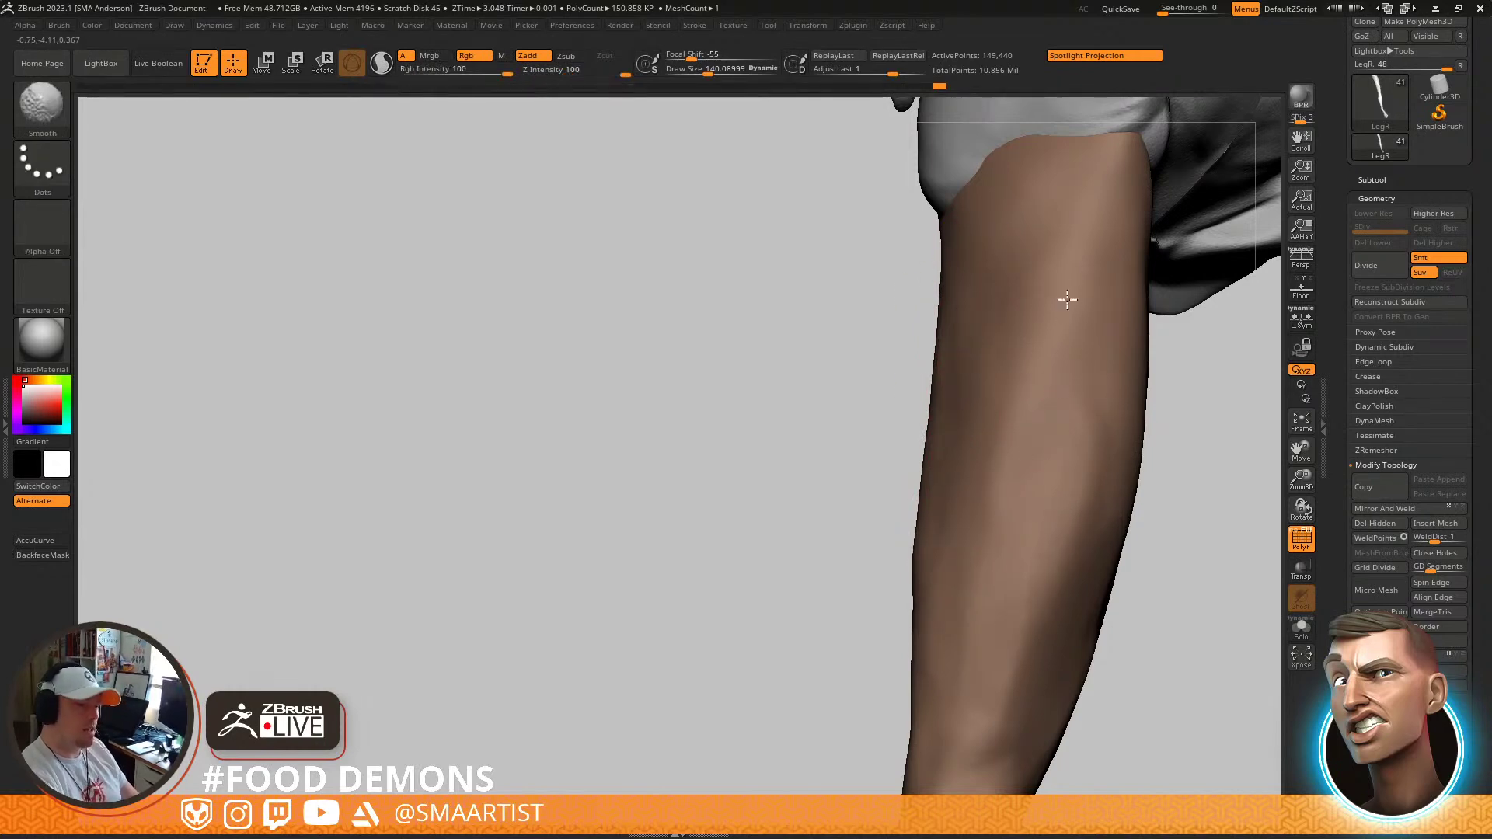
# Define the creases on the right thigh and around the knee with DamStandard at size about 140, smoothing the transitions
pyautogui.moveTo(1028, 249)
pyautogui.keyDown('ctrl'); pyautogui.mouseDown(button='right')
pyautogui.moveTo(1093, 377)
pyautogui.moveTo(1075, 450)
pyautogui.moveTo(1103, 442)
pyautogui.moveTo(1110, 480)
pyautogui.moveTo(1042, 450)
pyautogui.mouseUp(button='right'); pyautogui.keyUp('ctrl')
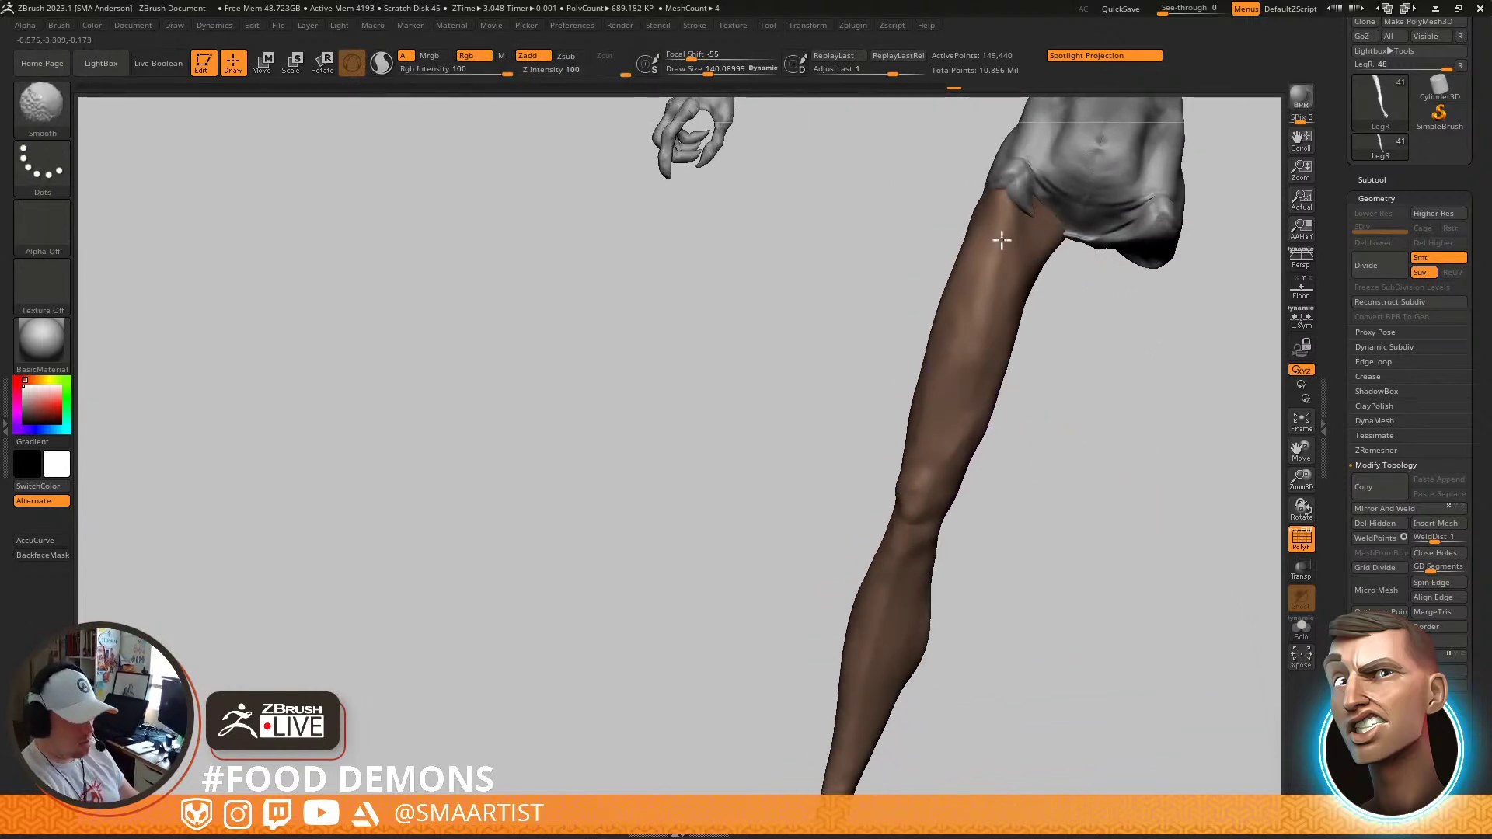
pyautogui.moveTo(1009, 282)
pyautogui.mouseDown(button='right')
pyautogui.moveTo(1033, 207)
pyautogui.moveTo(1061, 323)
pyautogui.mouseUp(button='right')
pyautogui.press('b')
pyautogui.press('d')
pyautogui.press('s')
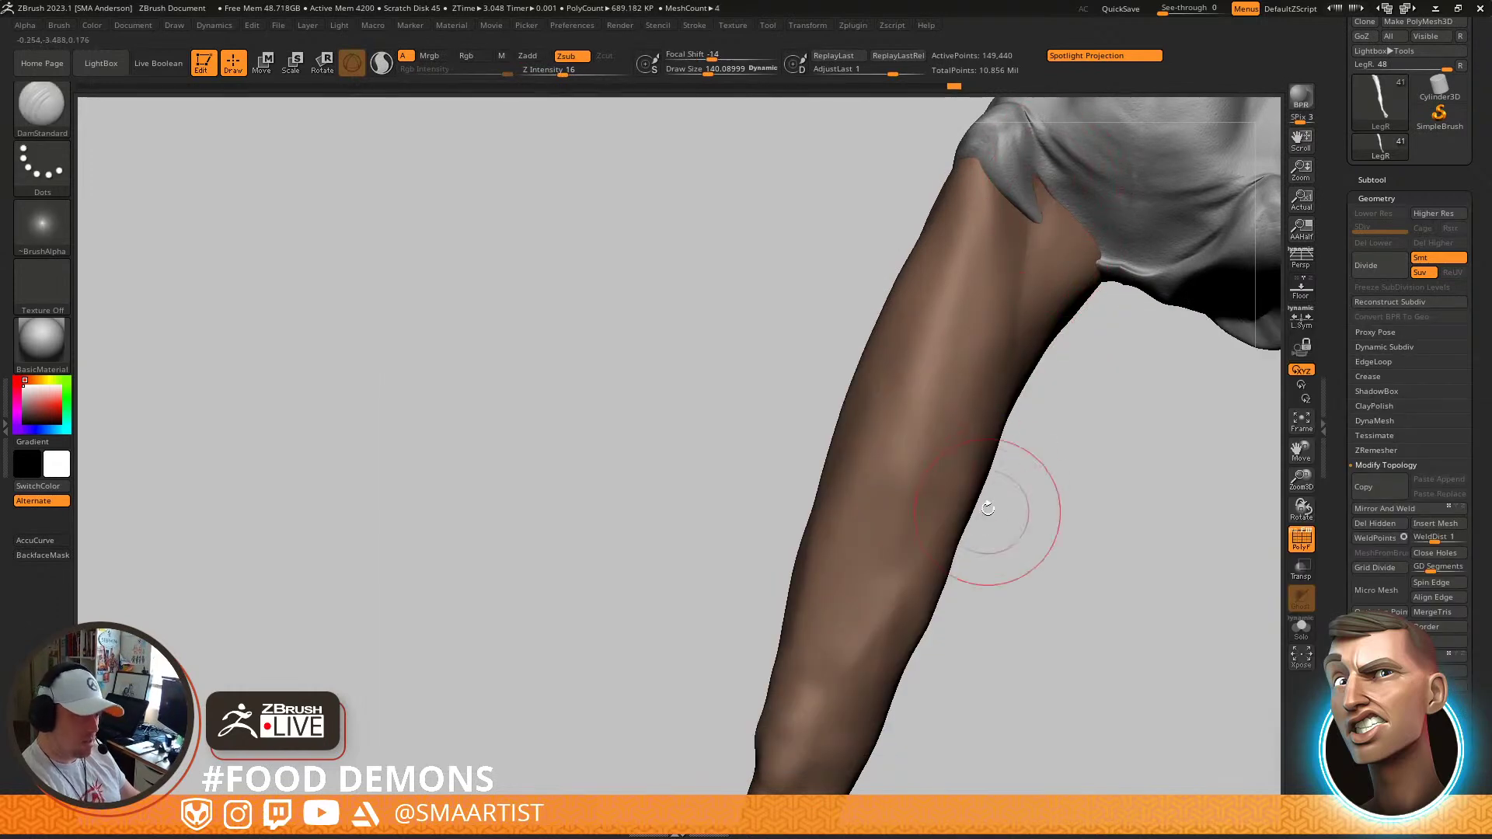
pyautogui.moveTo(986, 280)
pyautogui.mouseDown(button='right')
pyautogui.moveTo(1033, 276)
pyautogui.moveTo(1002, 399)
pyautogui.moveTo(972, 353)
pyautogui.moveTo(969, 414)
pyautogui.mouseUp(button='right')
pyautogui.press('shift')
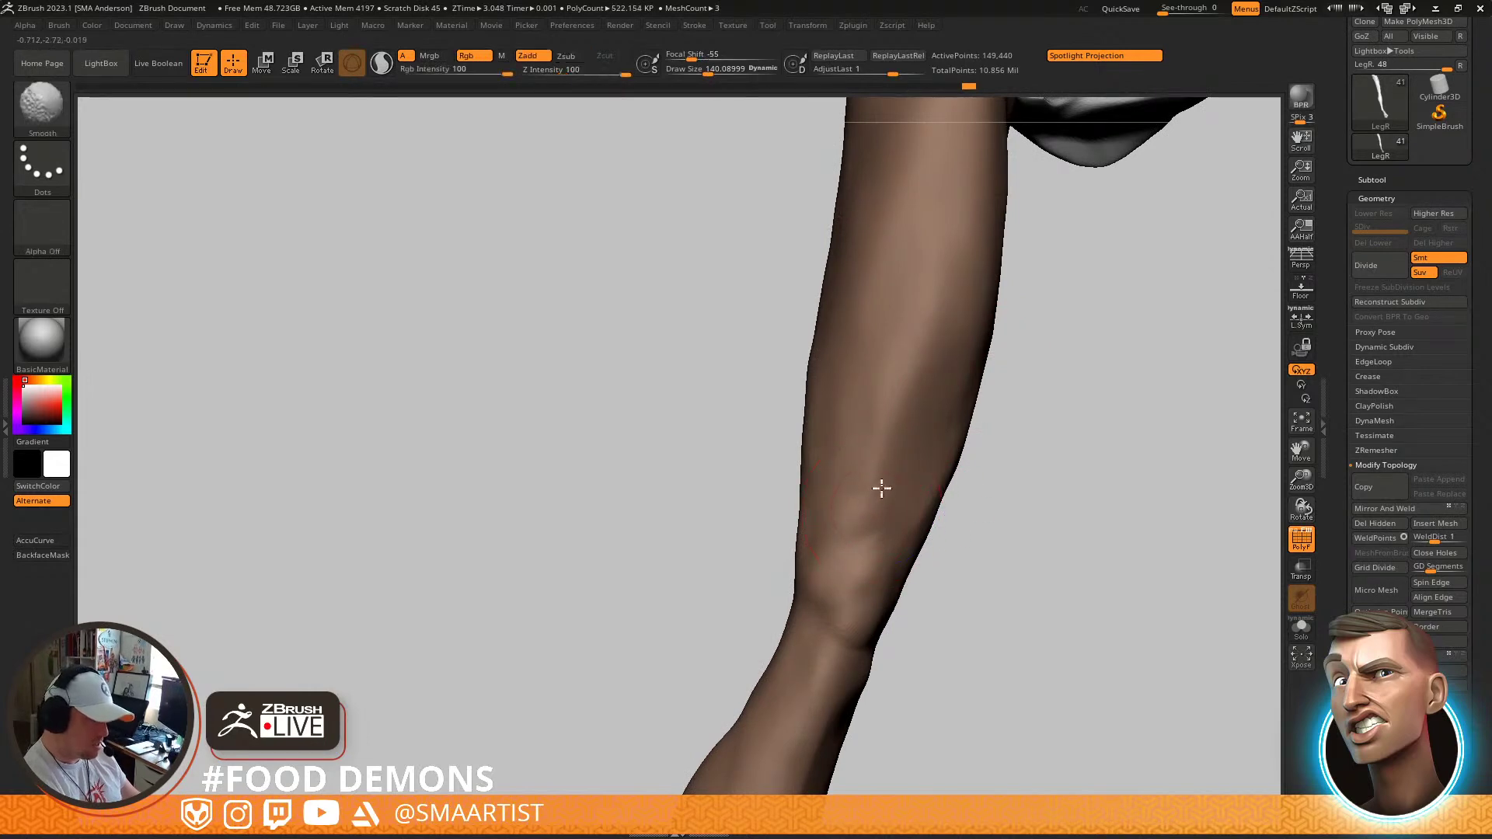
pyautogui.moveTo(849, 566); pyautogui.dragTo(839, 542, button='right')
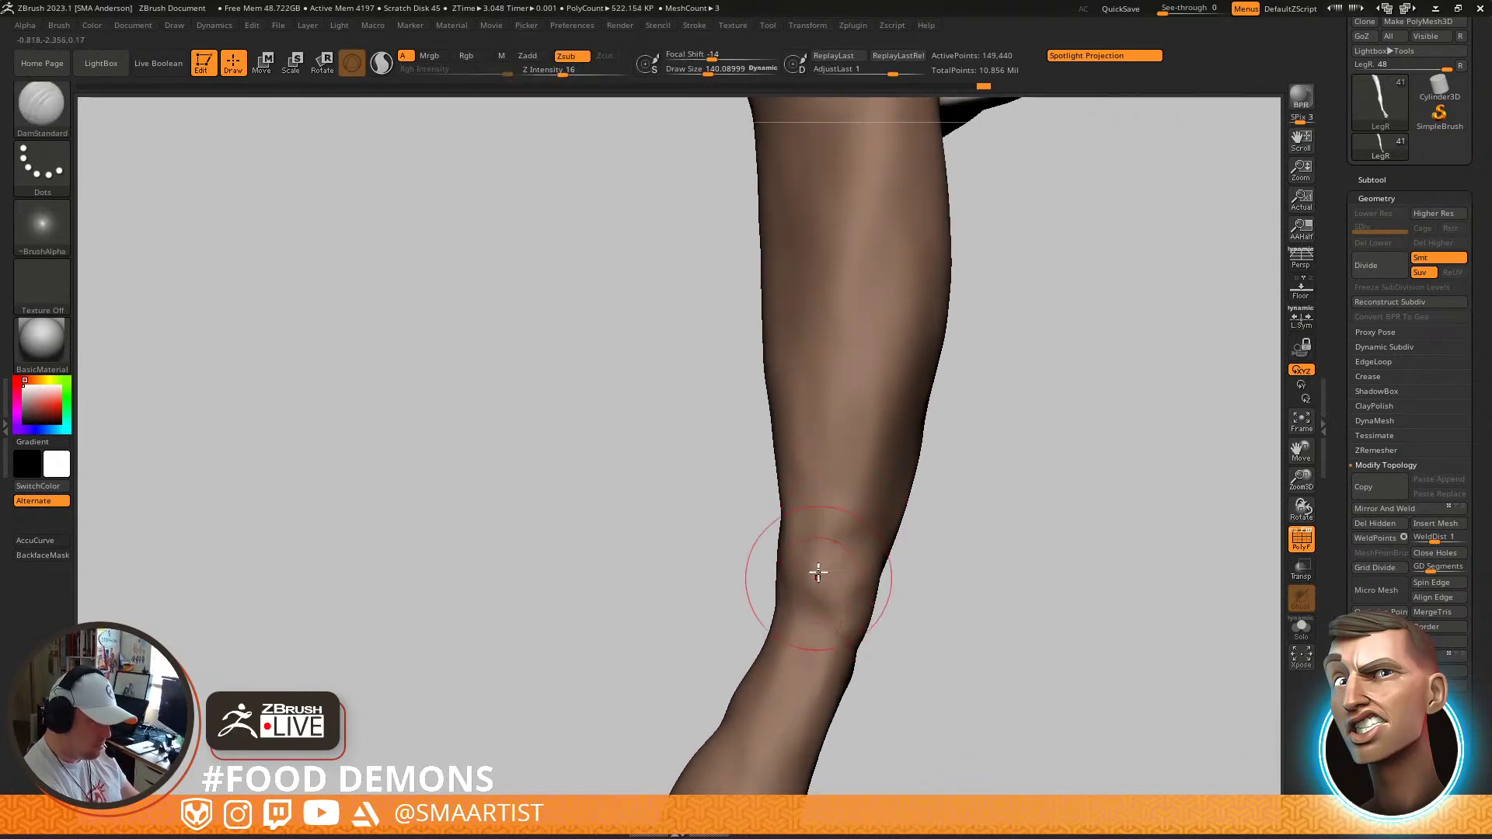
pyautogui.press('shift')
pyautogui.moveTo(1052, 464)
pyautogui.mouseDown(button='right')
pyautogui.moveTo(1015, 460)
pyautogui.moveTo(1029, 567)
pyautogui.moveTo(1011, 422)
pyautogui.moveTo(1062, 483)
pyautogui.moveTo(1022, 423)
pyautogui.moveTo(1042, 506)
pyautogui.moveTo(1054, 450)
pyautogui.moveTo(1109, 486)
pyautogui.moveTo(1093, 450)
pyautogui.moveTo(1106, 413)
pyautogui.moveTo(1104, 467)
pyautogui.moveTo(1070, 472)
pyautogui.moveTo(1049, 436)
pyautogui.moveTo(1056, 489)
pyautogui.moveTo(1042, 513)
pyautogui.moveTo(1046, 456)
pyautogui.moveTo(1037, 505)
pyautogui.mouseUp(button='right')
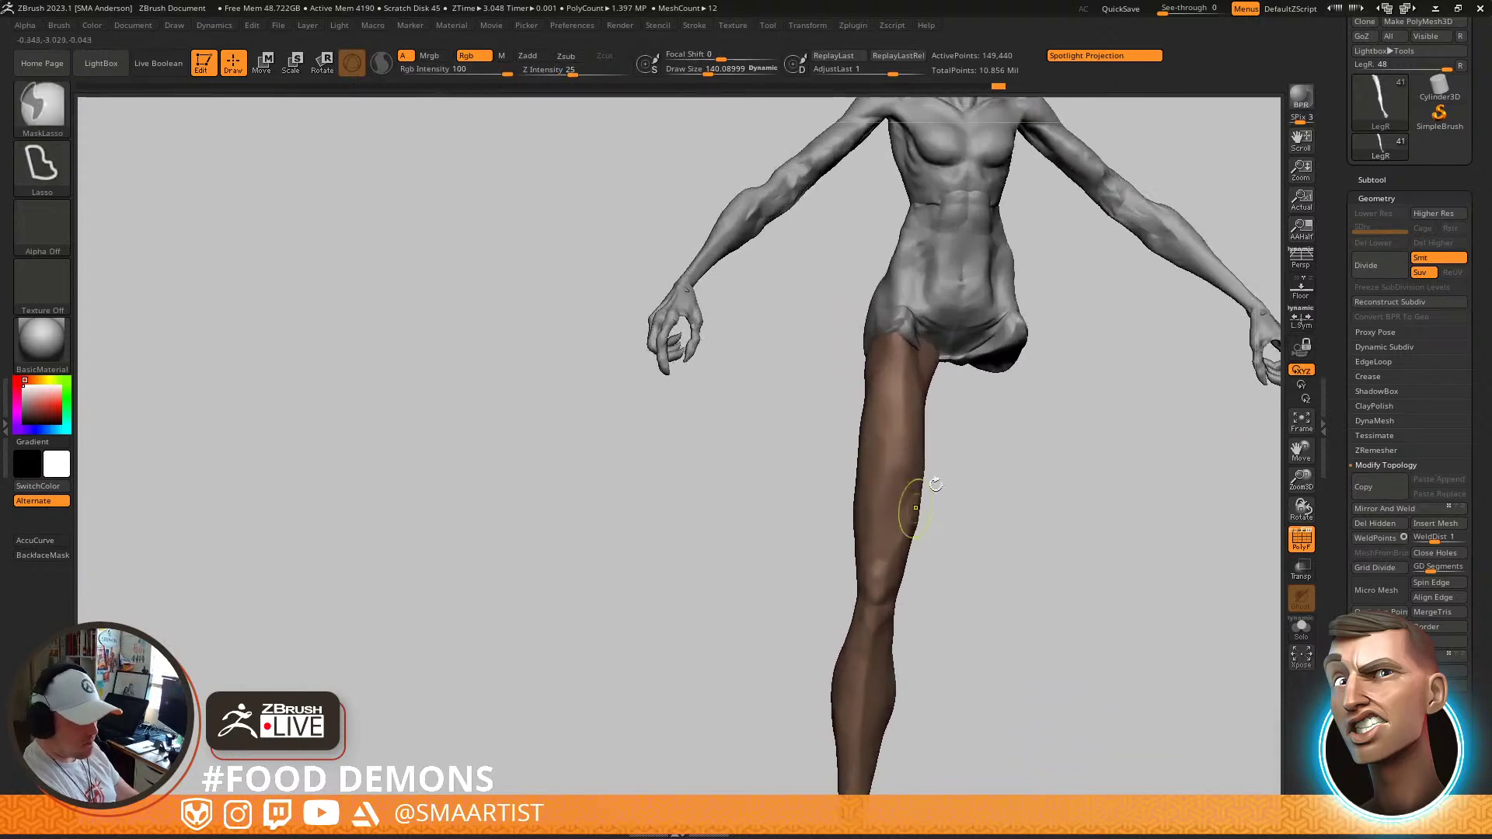
# Reshape the right hip and thigh silhouette with the Move brush at size about 503
pyautogui.moveTo(886, 515); pyautogui.dragTo(996, 428, button='right')
pyautogui.press('b')
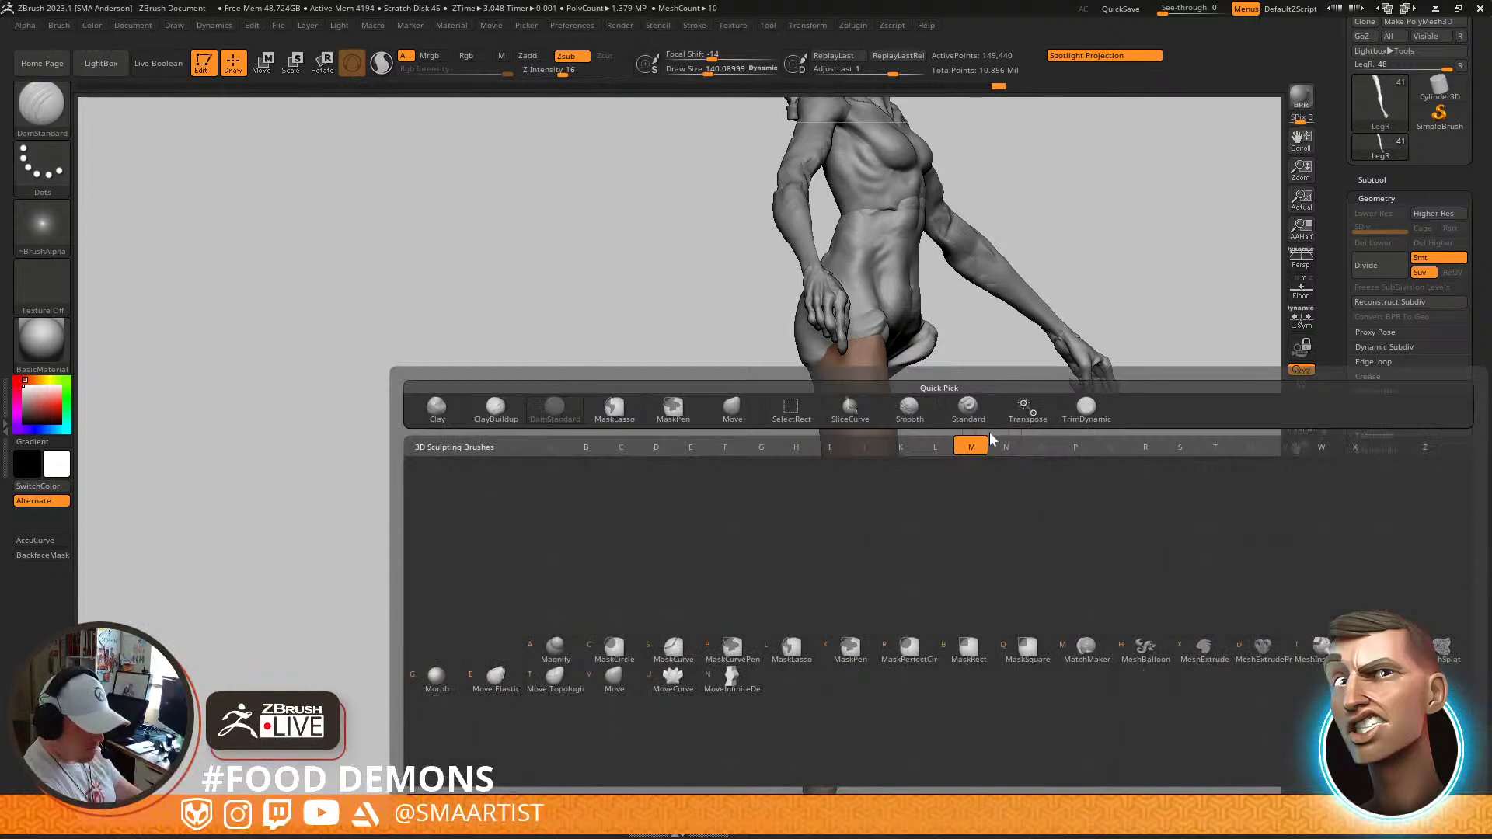
pyautogui.press('m')
pyautogui.press('v')
pyautogui.press('s')
pyautogui.moveTo(814, 388); pyautogui.dragTo(850, 386)
pyautogui.moveTo(808, 379); pyautogui.dragTo(879, 413, button='right')
pyautogui.moveTo(816, 374); pyautogui.dragTo(760, 346)
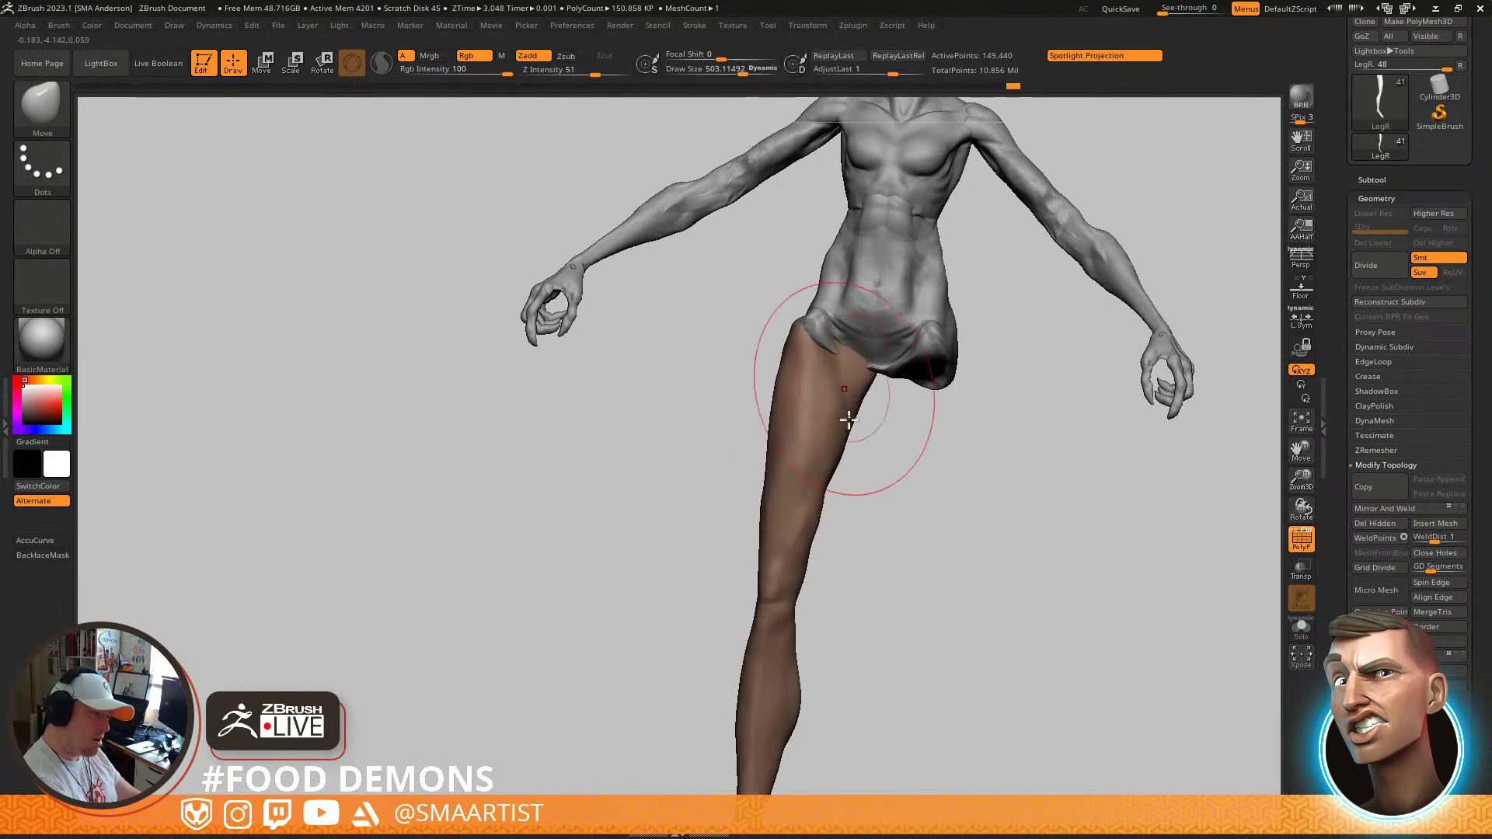
pyautogui.moveTo(829, 505)
pyautogui.mouseDown()
pyautogui.moveTo(844, 512)
pyautogui.moveTo(746, 498)
pyautogui.mouseUp()
# Refine the right thigh's side profile with the Move brush at size about 339
pyautogui.moveTo(770, 498)
pyautogui.mouseDown(button='right')
pyautogui.moveTo(823, 482)
pyautogui.moveTo(772, 463)
pyautogui.moveTo(858, 470)
pyautogui.moveTo(839, 443)
pyautogui.moveTo(944, 486)
pyautogui.moveTo(928, 471)
pyautogui.moveTo(1026, 466)
pyautogui.moveTo(977, 468)
pyautogui.mouseUp(button='right')
pyautogui.keyDown('ctrl'); pyautogui.moveTo(978, 468); pyautogui.dragTo(986, 527, button='right'); pyautogui.keyUp('ctrl')
pyautogui.press('s')
pyautogui.moveTo(997, 516); pyautogui.dragTo(996, 512)
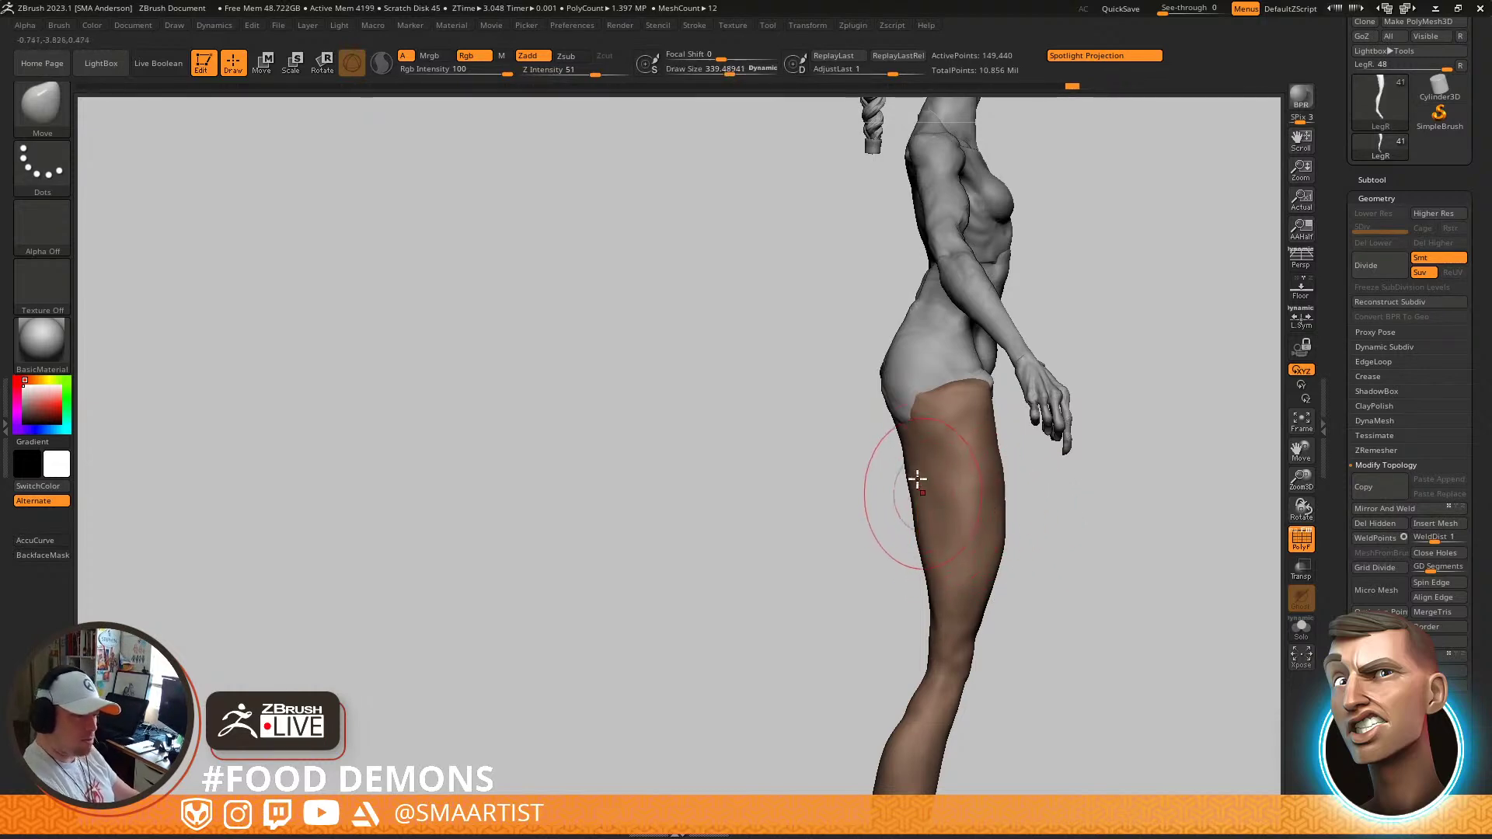
pyautogui.keyDown('alt'); pyautogui.moveTo(969, 553); pyautogui.dragTo(980, 397, button='right'); pyautogui.keyUp('alt')
# Flatten the back and sides of the right calf with TrimDynamic at size about 266
pyautogui.press('s')
pyautogui.moveTo(966, 459)
pyautogui.keyDown('alt'); pyautogui.mouseDown(button='right')
pyautogui.moveTo(955, 523)
pyautogui.moveTo(1010, 523)
pyautogui.mouseUp(button='right'); pyautogui.keyUp('alt')
pyautogui.press('b')
pyautogui.press('t')
pyautogui.press('d')
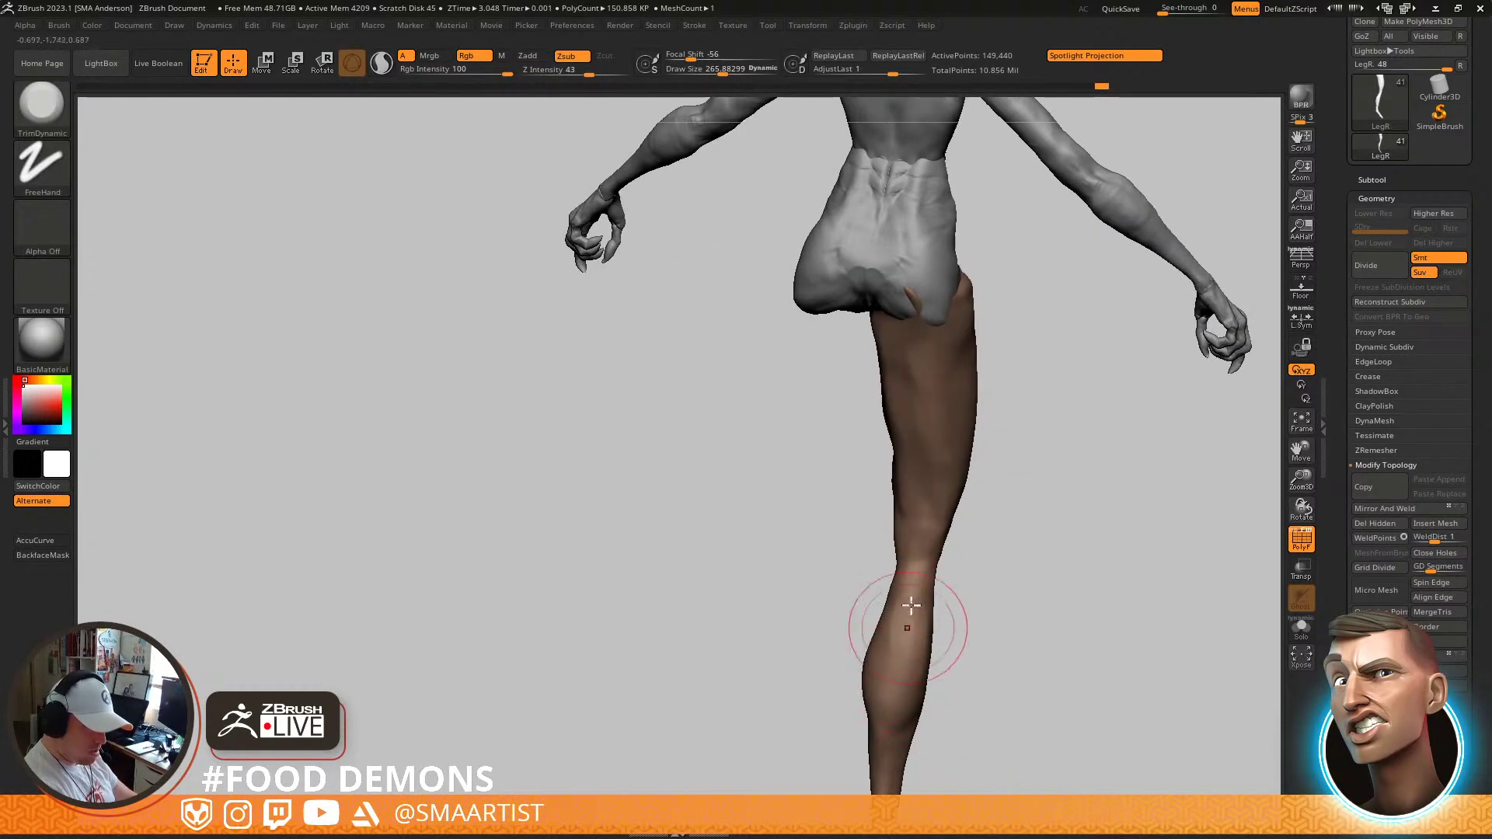
pyautogui.keyDown('alt'); pyautogui.moveTo(909, 696); pyautogui.dragTo(899, 523, button='right'); pyautogui.keyUp('alt')
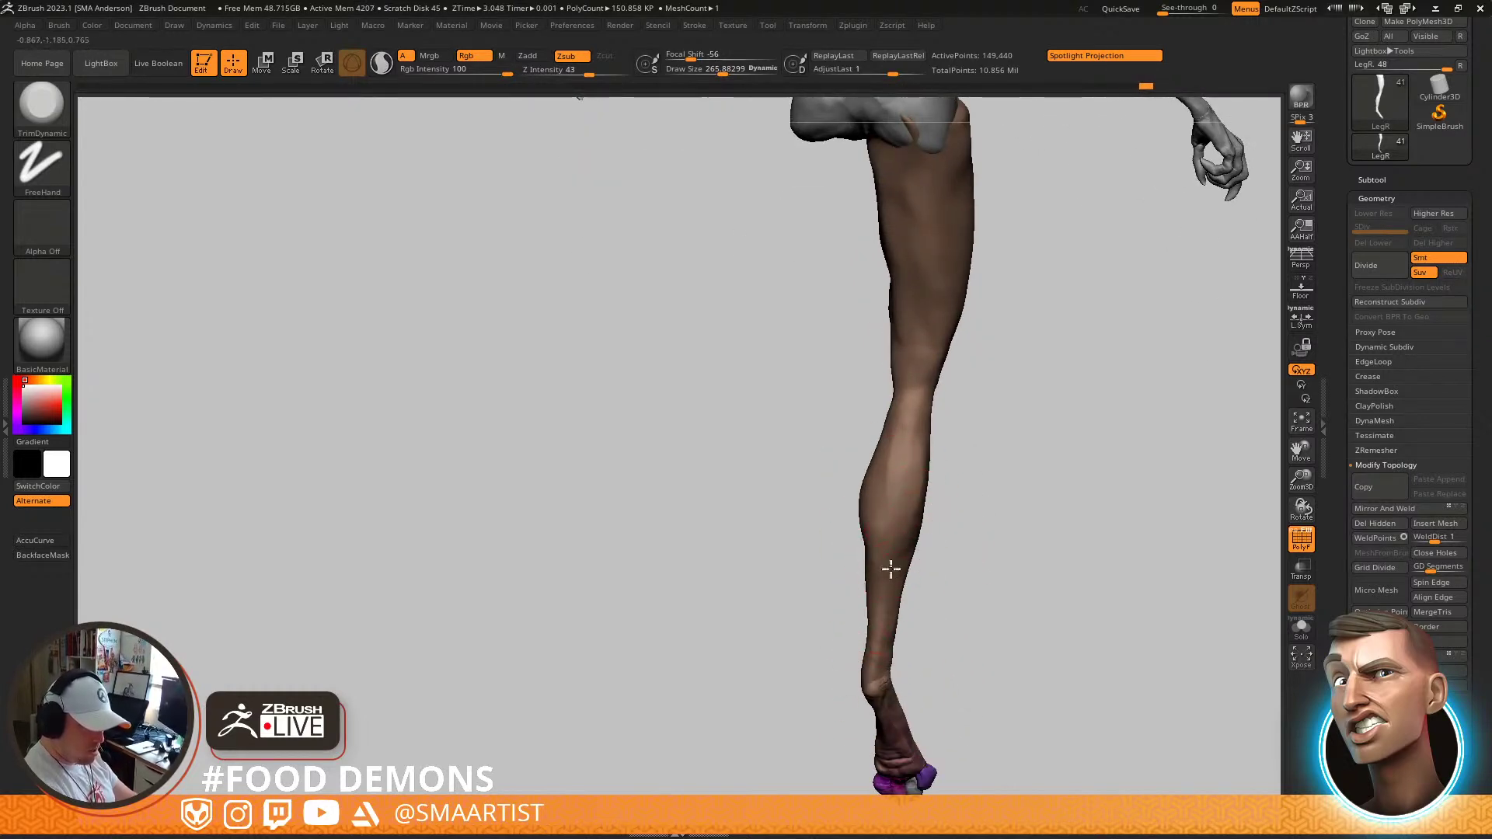
pyautogui.moveTo(906, 523); pyautogui.dragTo(860, 526, button='right')
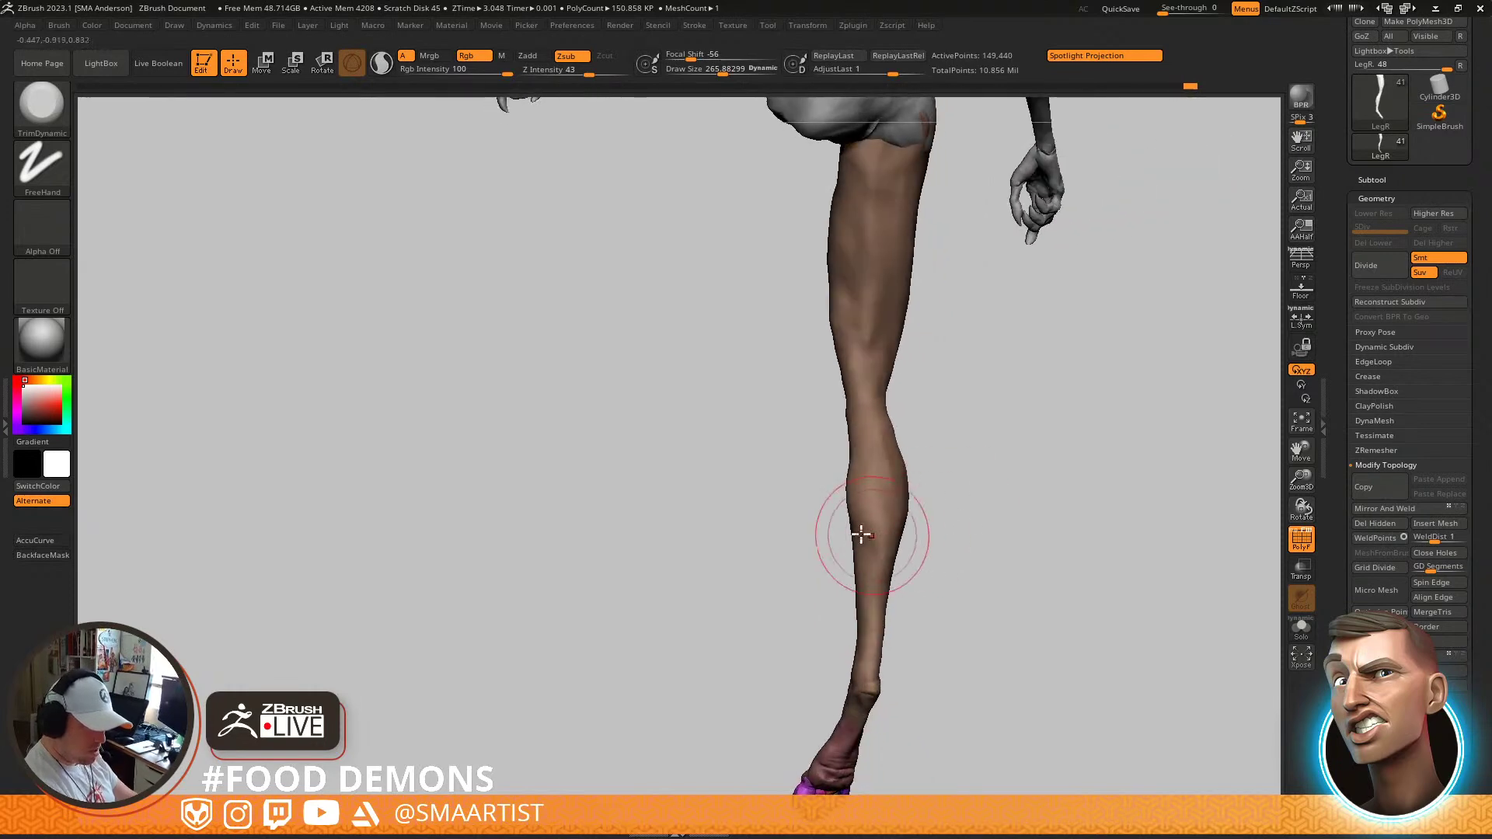
pyautogui.moveTo(894, 577); pyautogui.dragTo(926, 571, button='right')
pyautogui.moveTo(927, 572)
pyautogui.keyDown('alt'); pyautogui.mouseDown(button='right')
pyautogui.moveTo(906, 513)
pyautogui.moveTo(899, 633)
pyautogui.moveTo(918, 633)
pyautogui.moveTo(932, 492)
pyautogui.mouseUp(button='right'); pyautogui.keyUp('alt')
# Switch to the Move brush and check the right leg and foot against the whole figure from the side and front
pyautogui.press('b')
pyautogui.press('m')
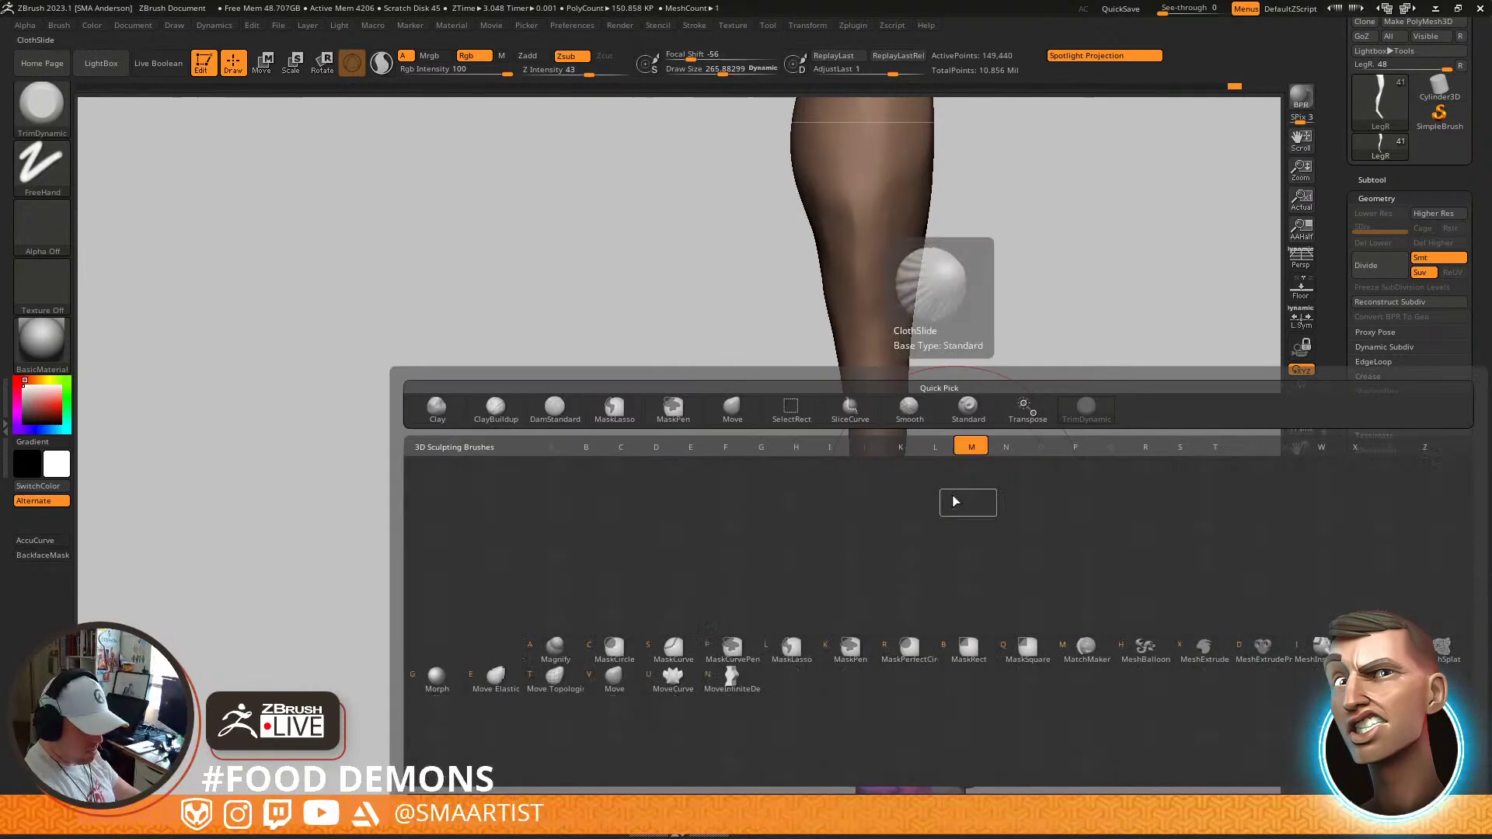
pyautogui.press('v')
pyautogui.moveTo(969, 616); pyautogui.dragTo(966, 543, button='right')
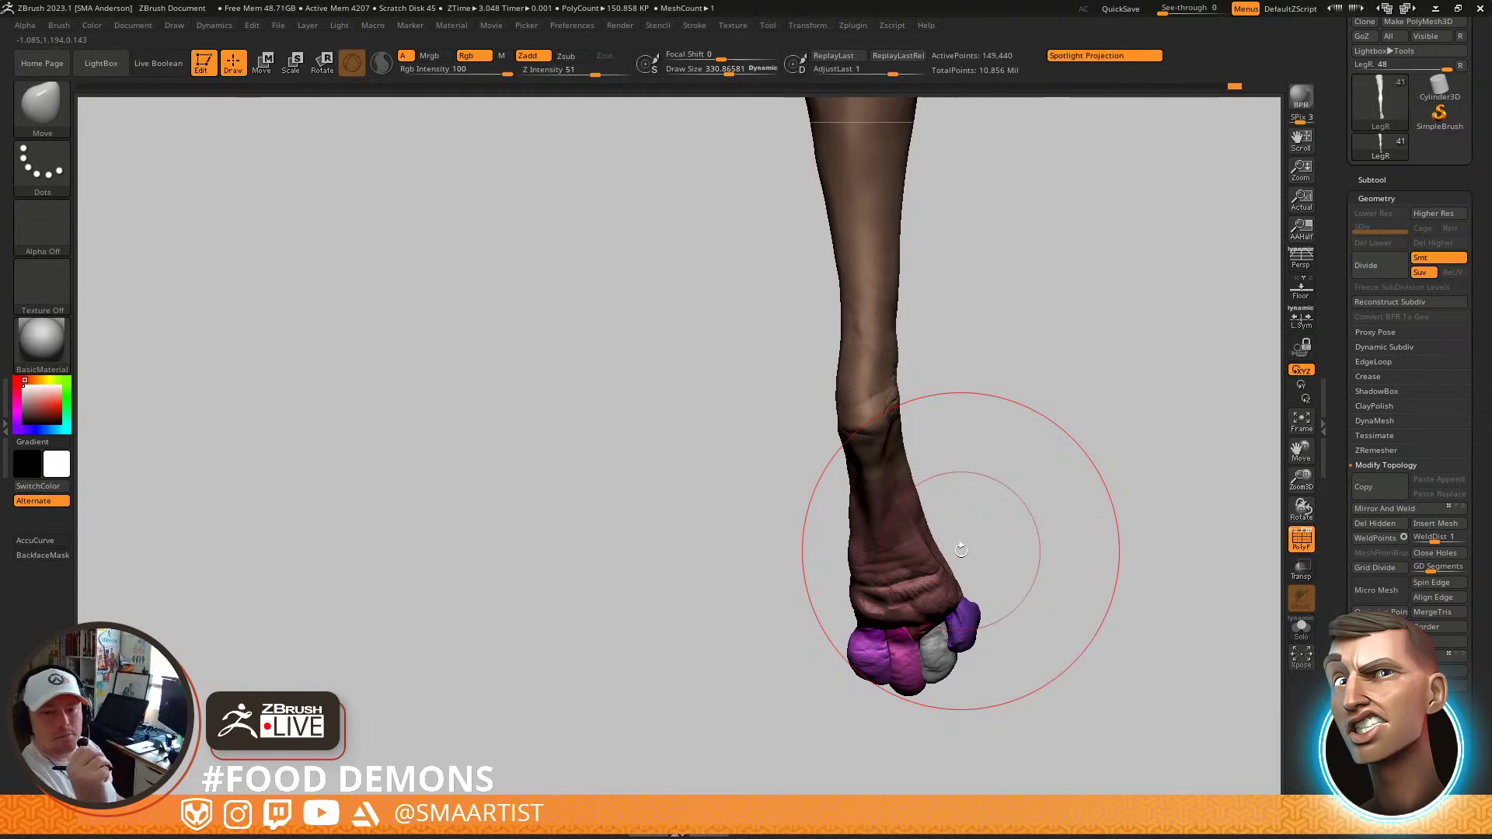
pyautogui.moveTo(1075, 456)
pyautogui.mouseDown()
pyautogui.moveTo(1042, 539)
pyautogui.moveTo(1060, 413)
pyautogui.moveTo(1037, 488)
pyautogui.moveTo(1032, 440)
pyautogui.moveTo(1022, 491)
pyautogui.moveTo(1146, 457)
pyautogui.mouseUp()
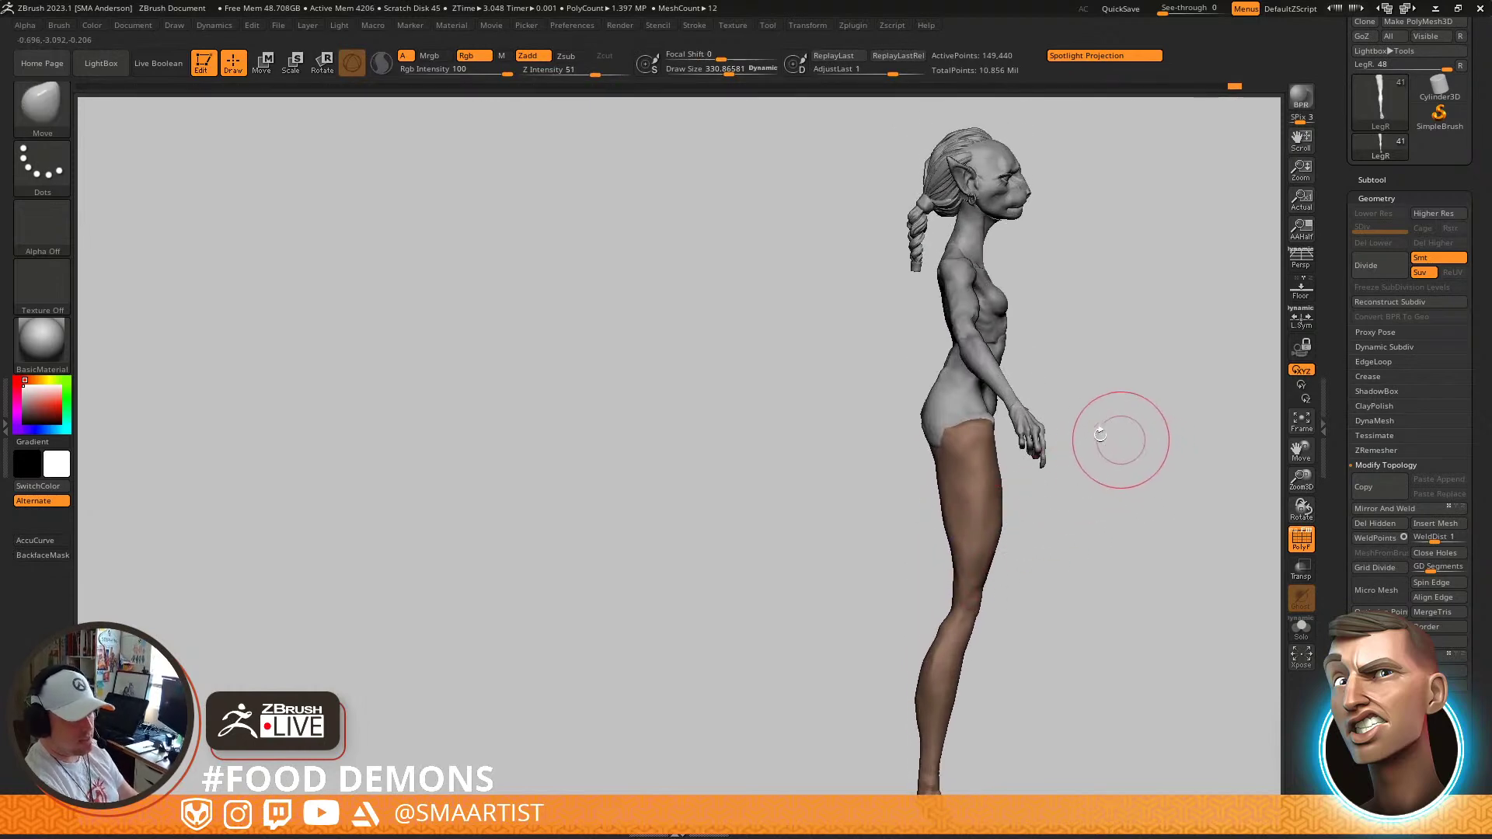
pyautogui.moveTo(1062, 523)
pyautogui.mouseDown()
pyautogui.moveTo(1052, 473)
pyautogui.moveTo(1024, 449)
pyautogui.mouseUp()
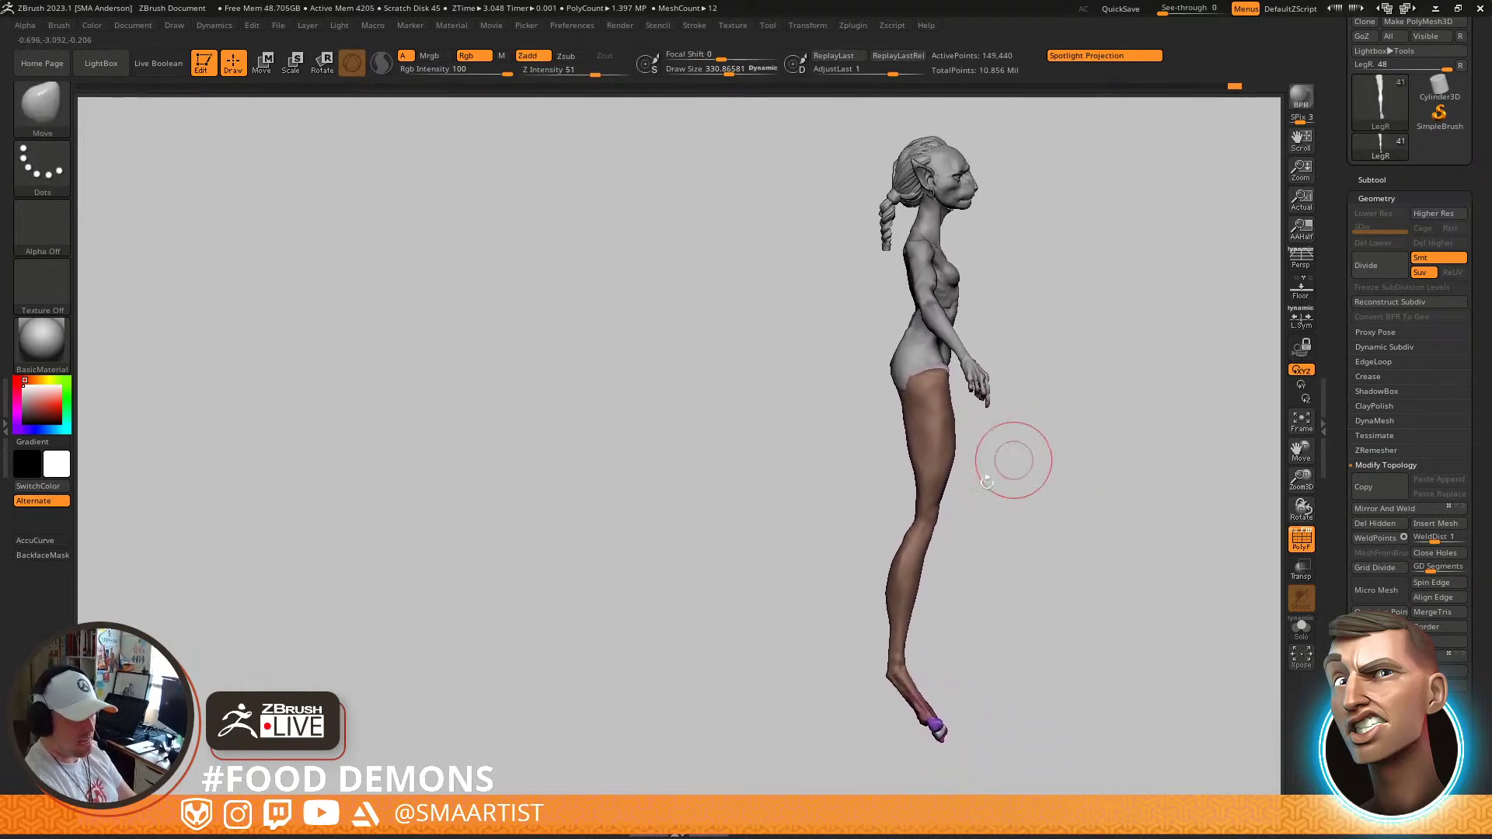
pyautogui.press('w')
pyautogui.moveTo(994, 353); pyautogui.dragTo(993, 351)
pyautogui.press('q')
pyautogui.moveTo(1109, 383)
pyautogui.mouseDown()
pyautogui.moveTo(1080, 438)
pyautogui.moveTo(1010, 410)
pyautogui.moveTo(1037, 410)
pyautogui.moveTo(1007, 431)
pyautogui.mouseUp()
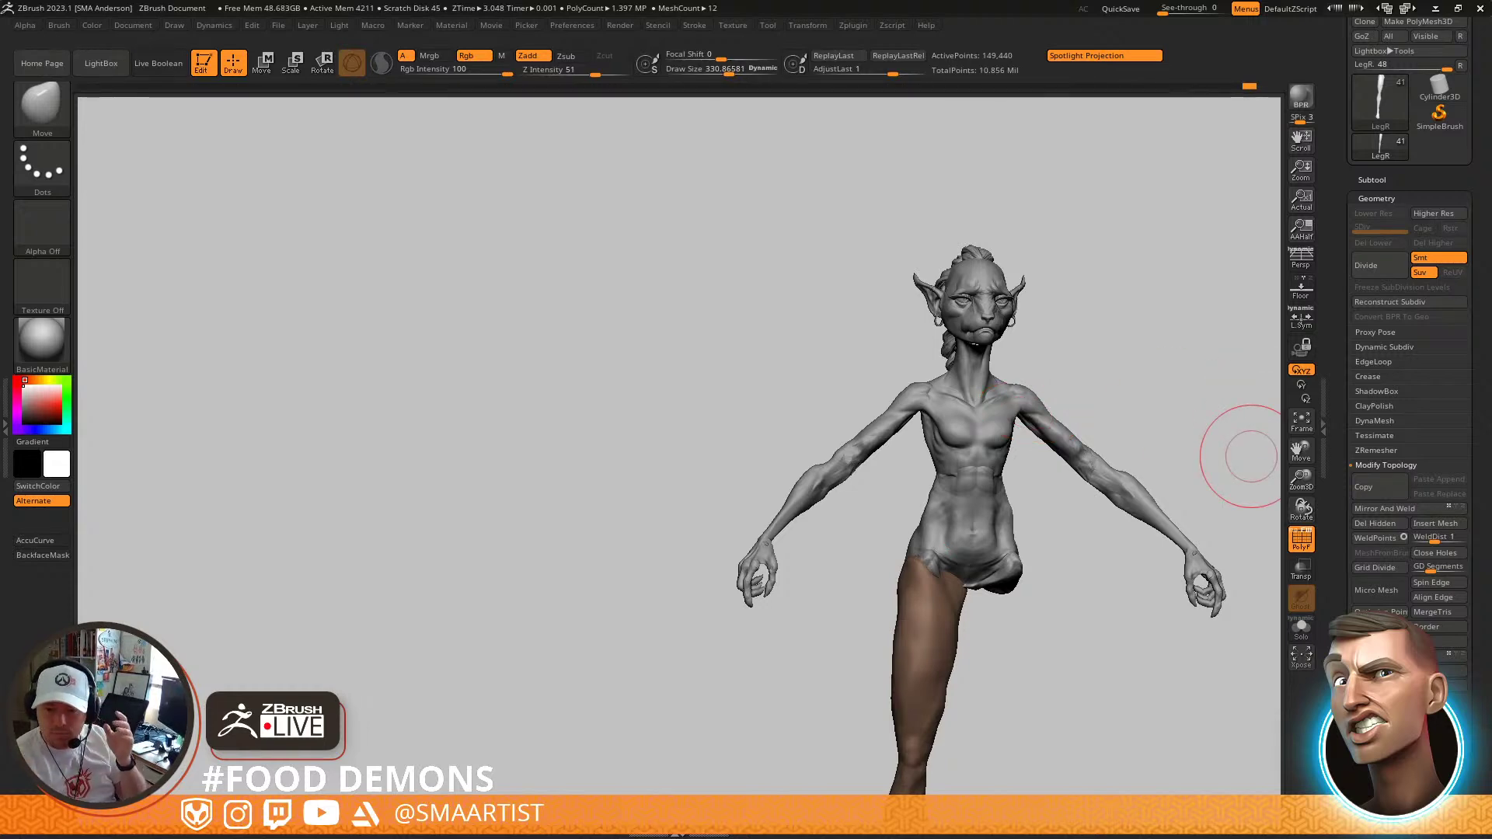
# Switch to the web browser, search Google Images for "thing fantastic four" and open the Marvel Database picture of the character
pyautogui.hotkey('alt', 'Tab')
pyautogui.click(591, 16)
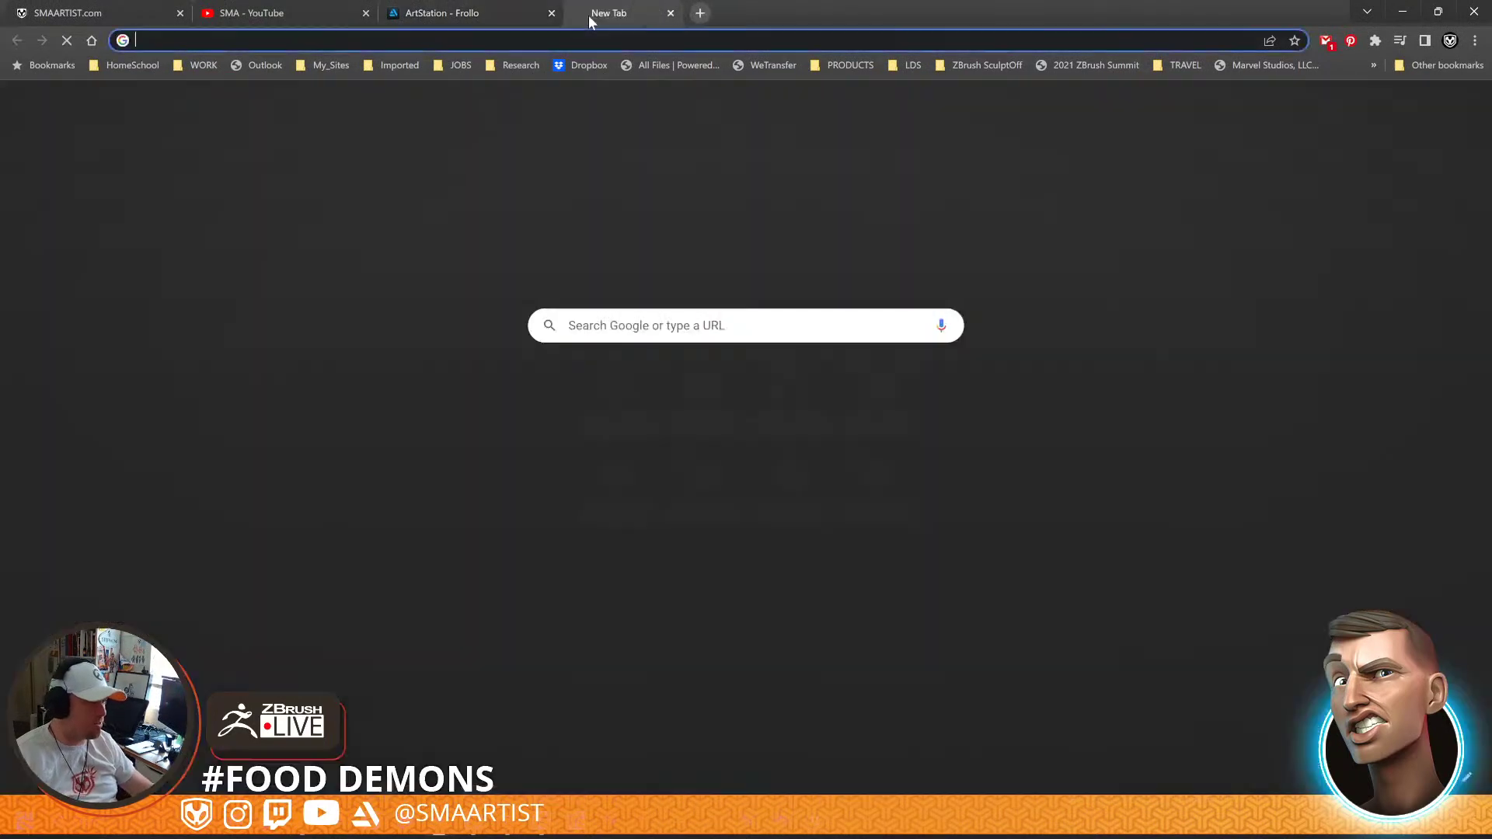
pyautogui.write('thing')
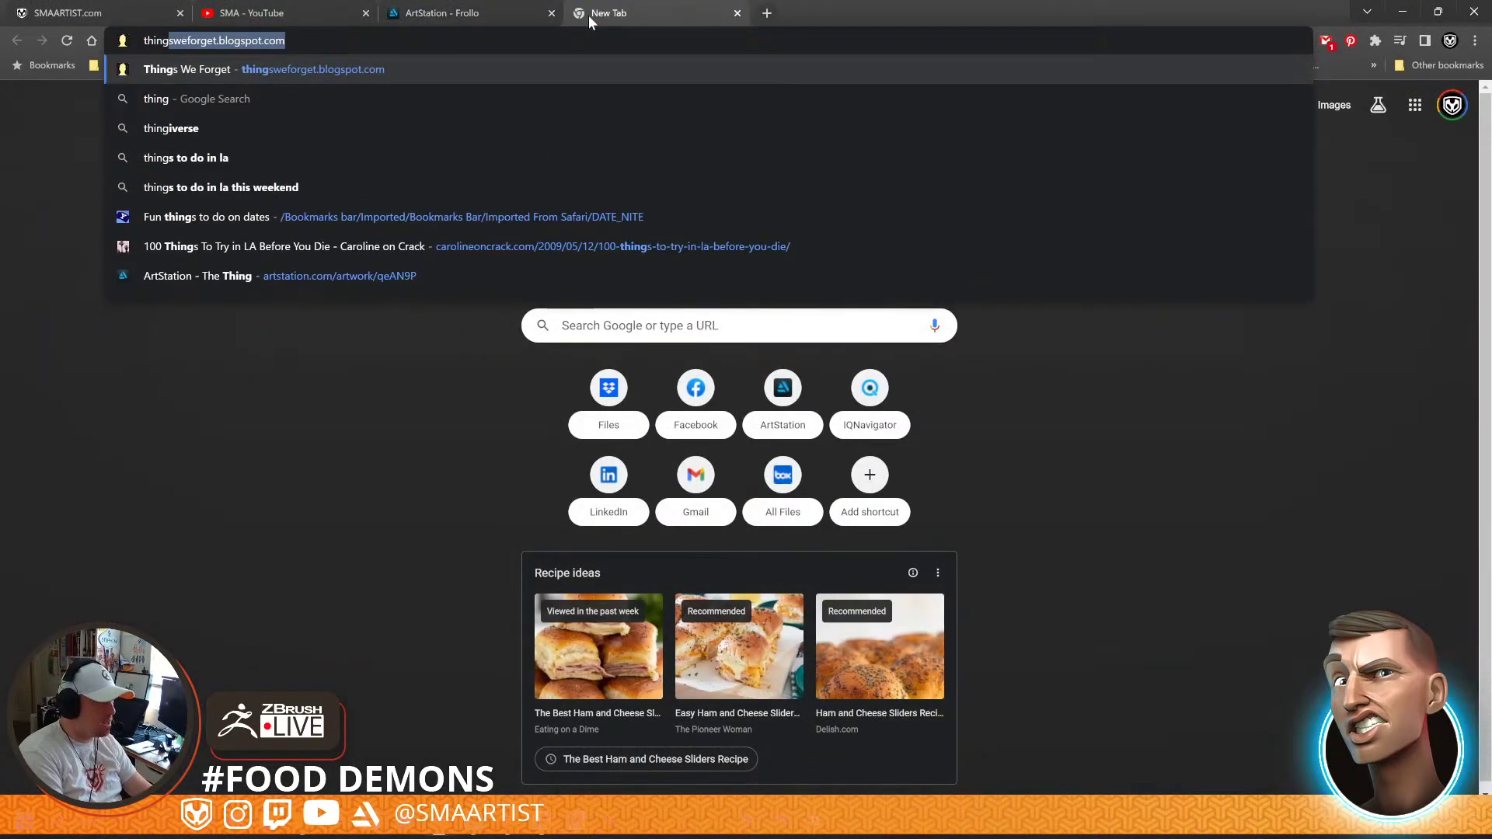
pyautogui.write('fantastic four')
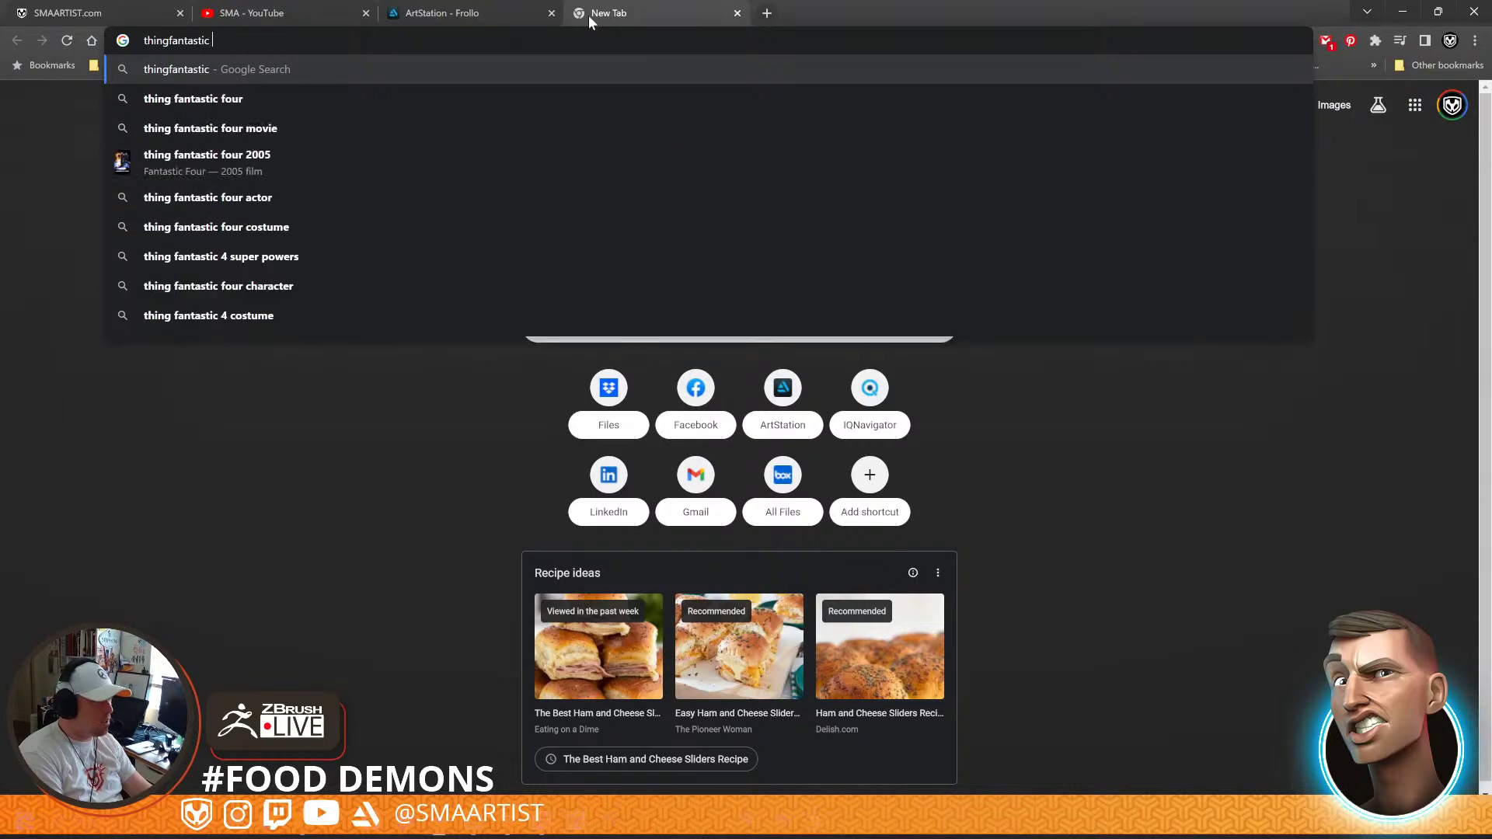
pyautogui.press('Return')
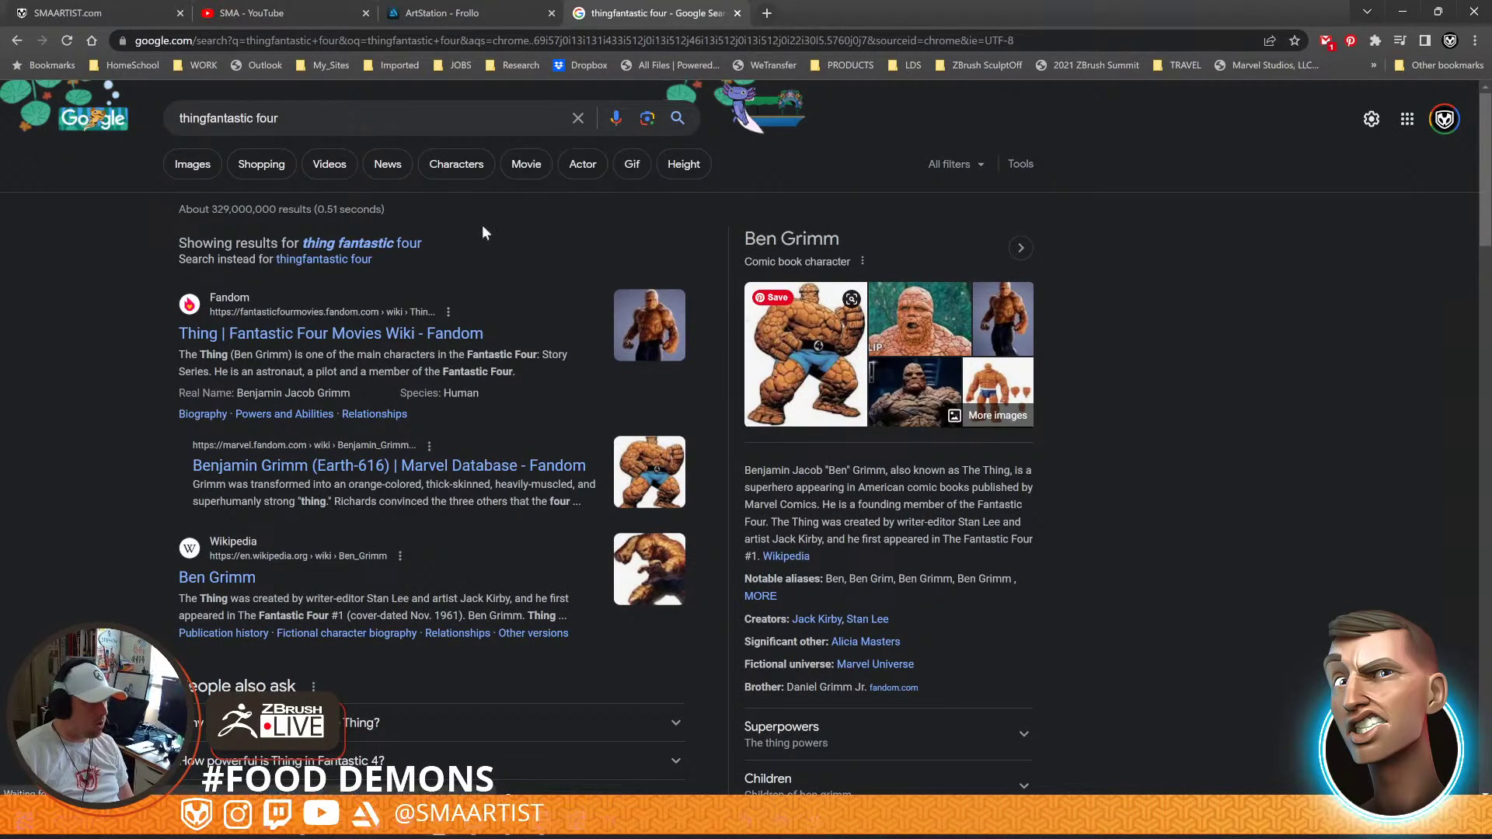
pyautogui.click(197, 173)
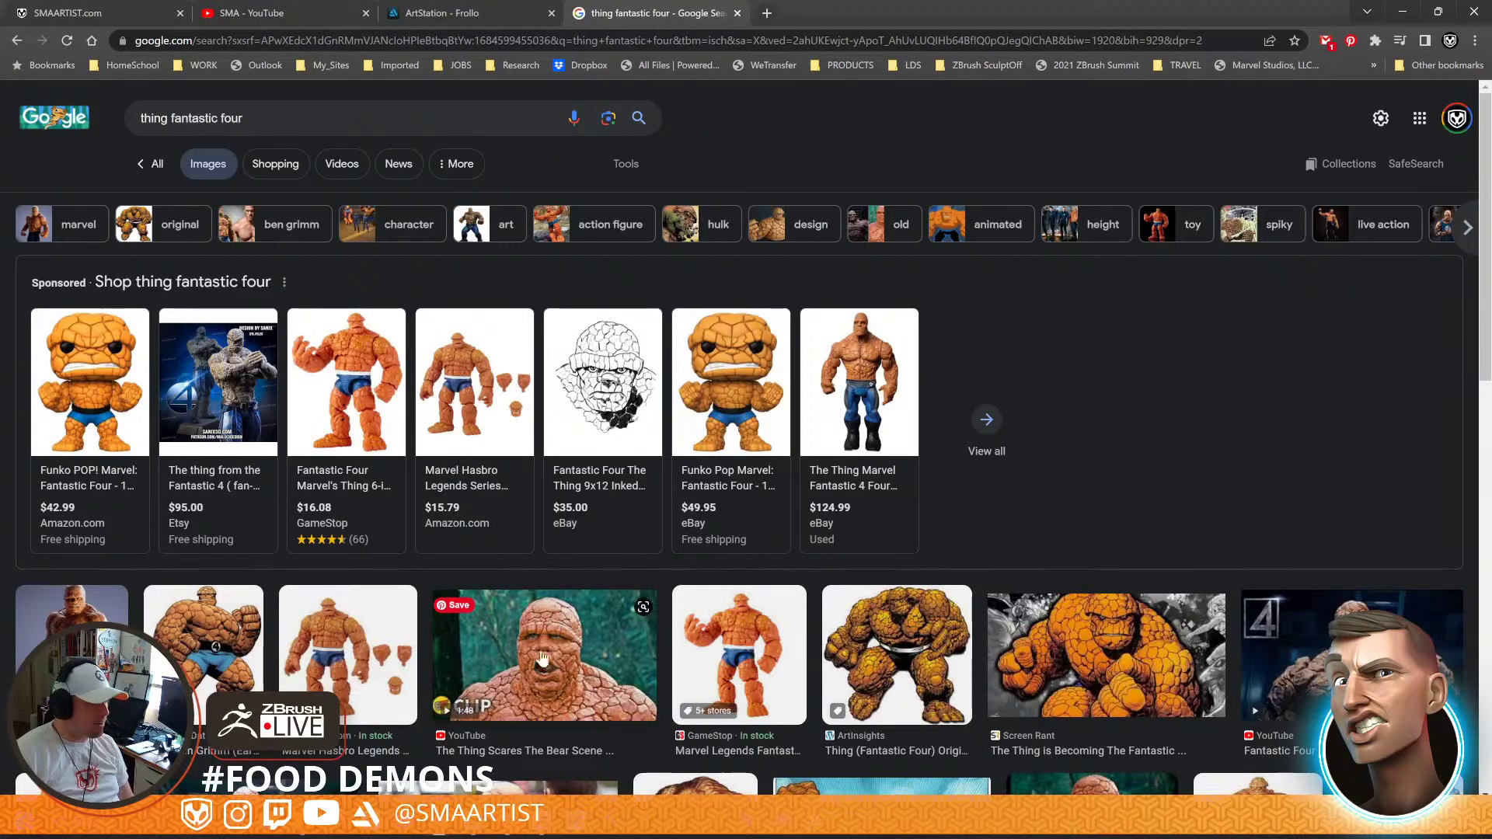
pyautogui.click(226, 645)
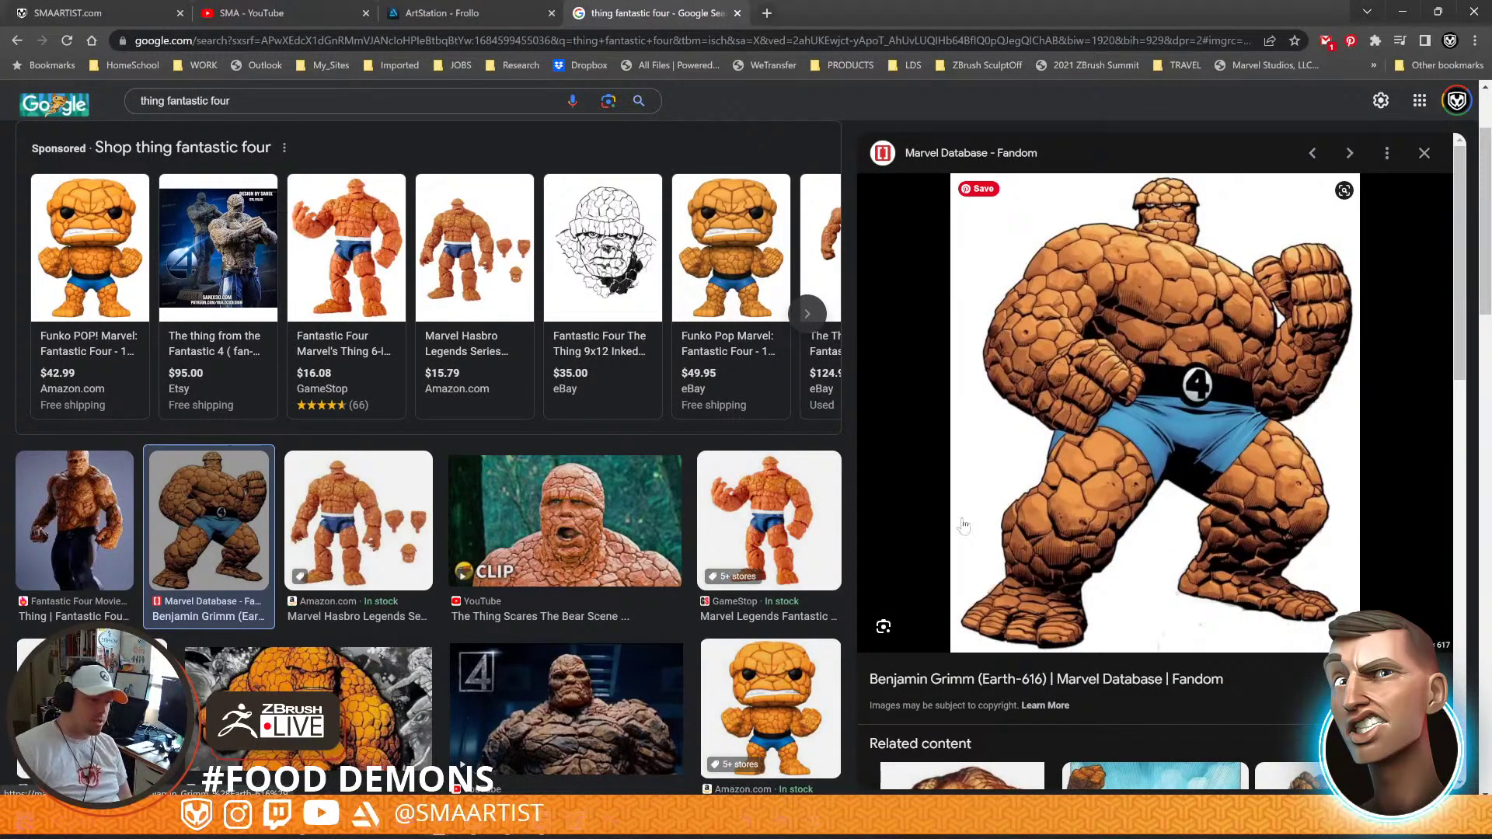
# Search Google Images for "rock characters" in a new browser tab
pyautogui.click(767, 13)
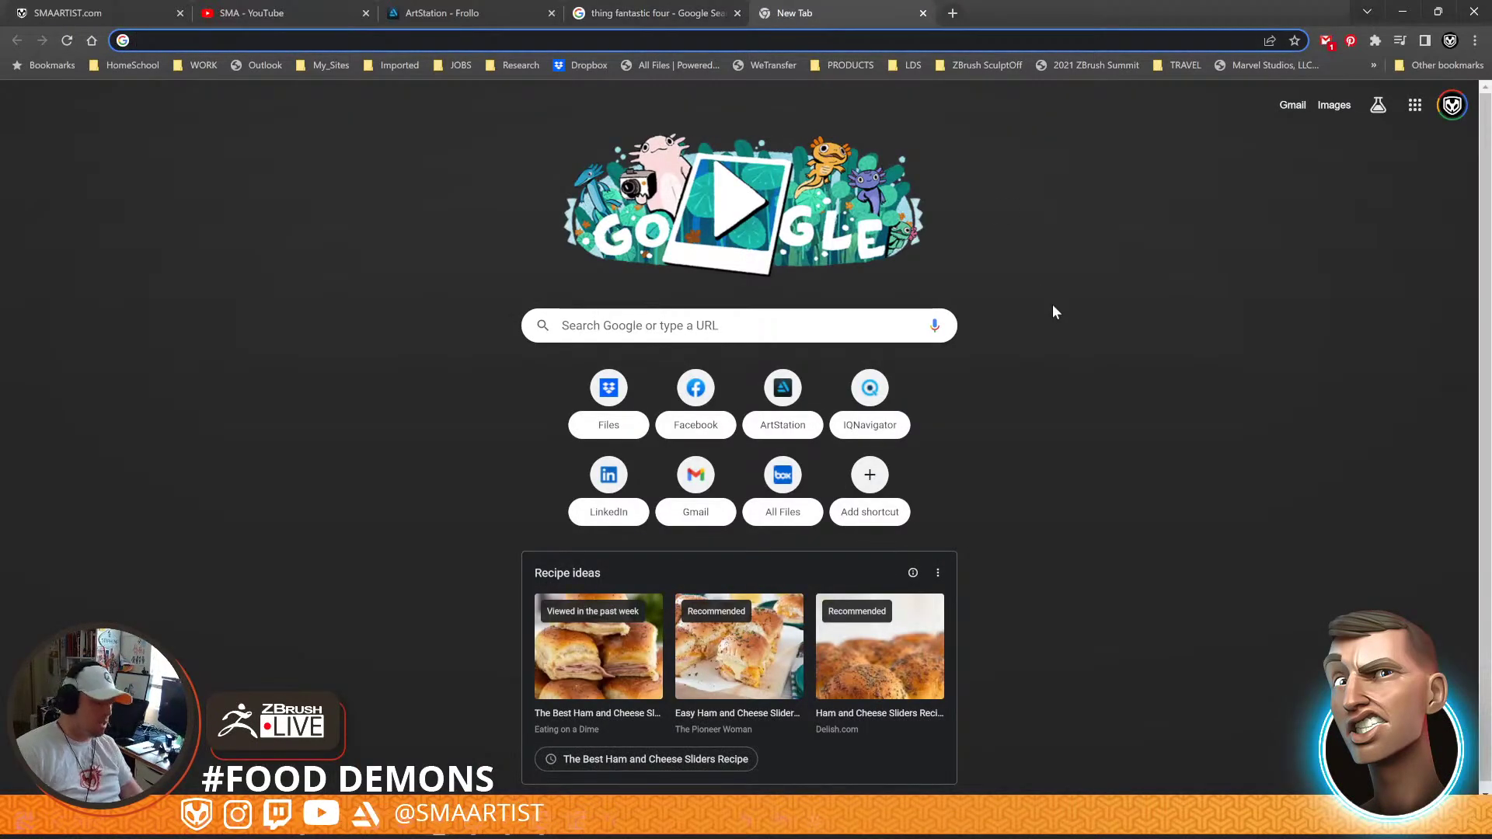
pyautogui.write('ro')
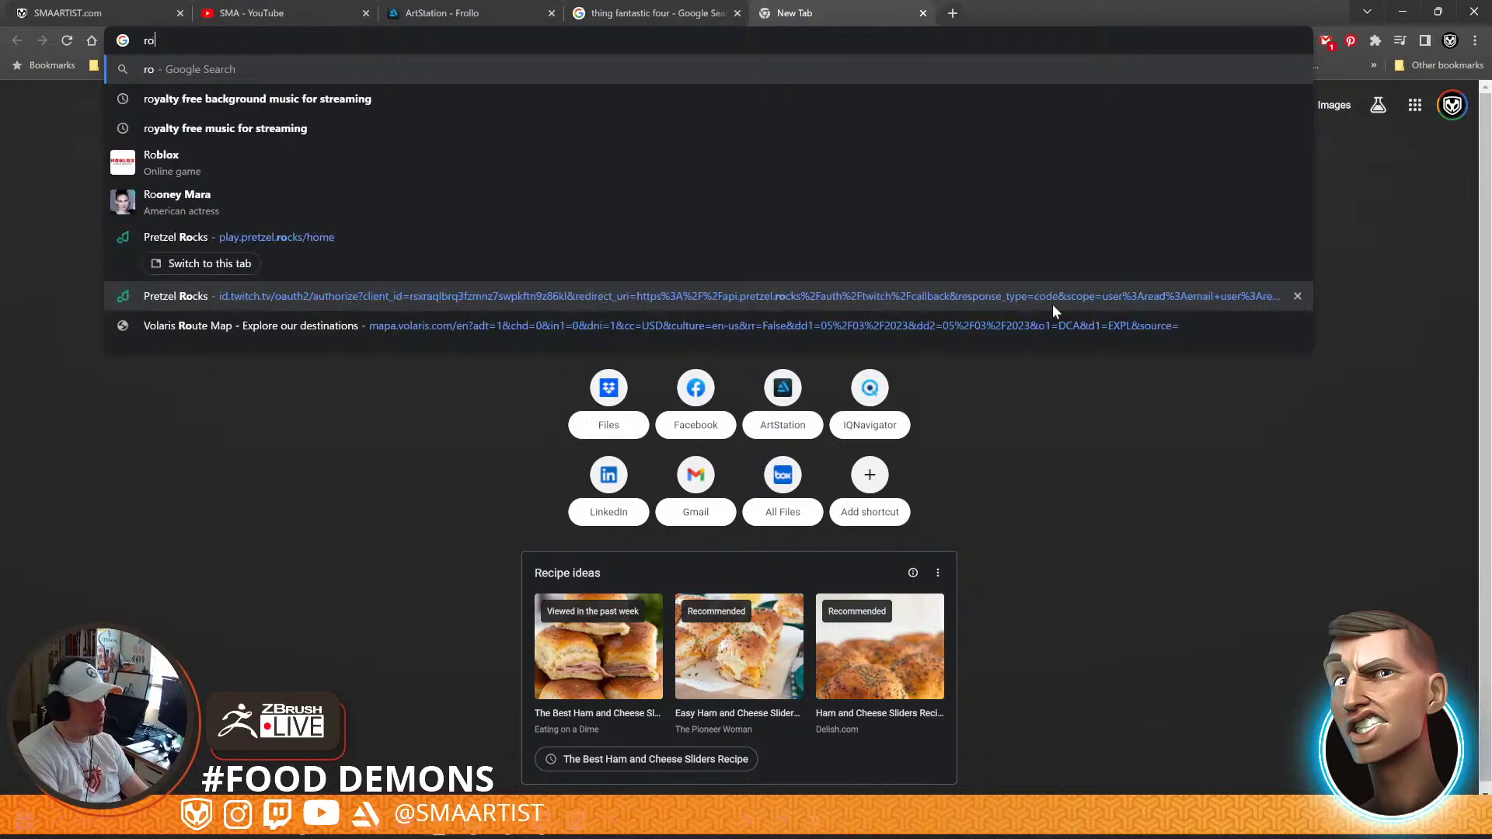
pyautogui.write('ck charat')
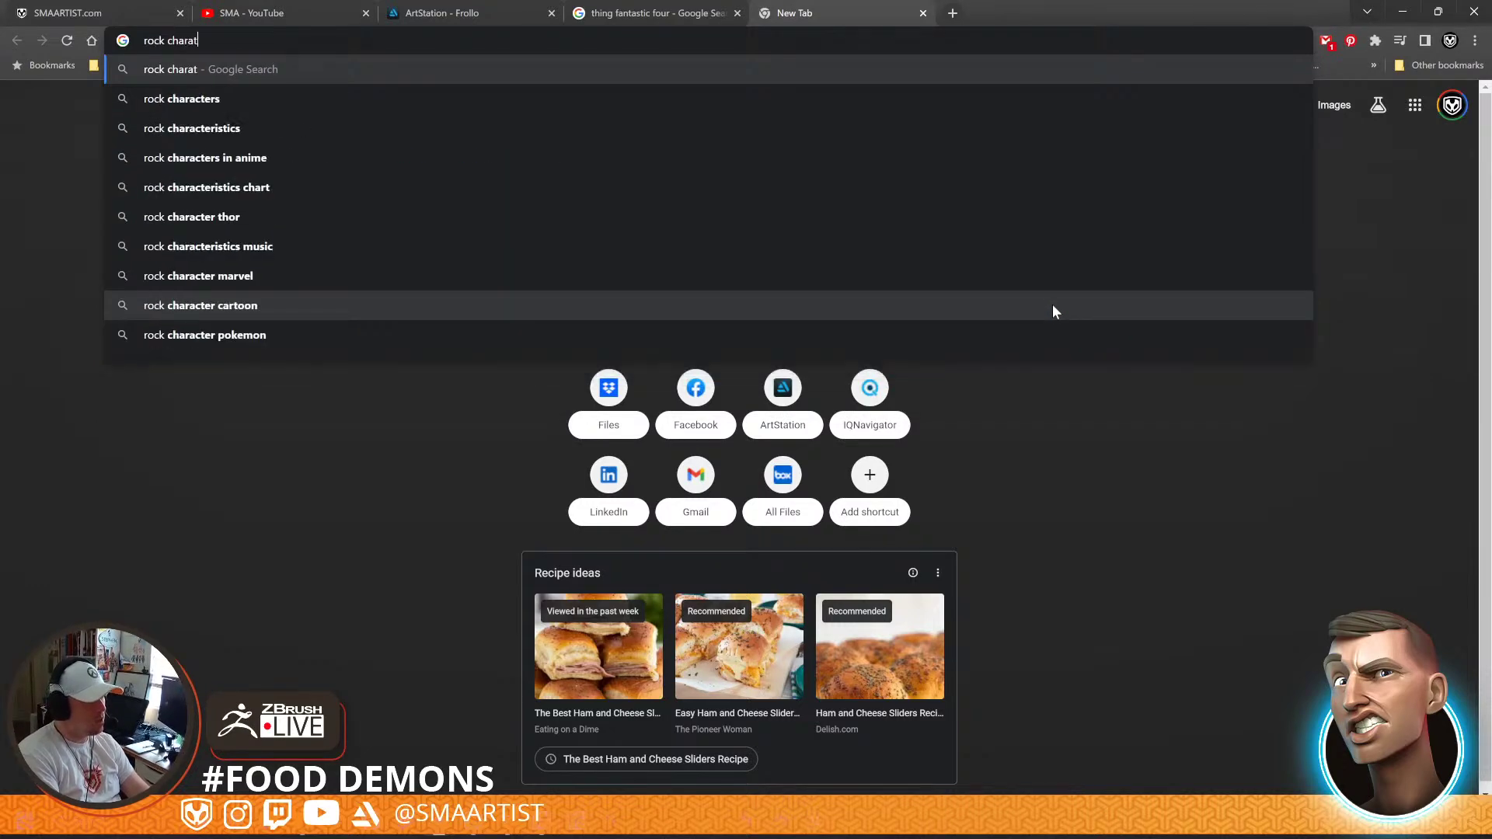
pyautogui.press('BackSpace')
pyautogui.write('cter')
pyautogui.press('Return')
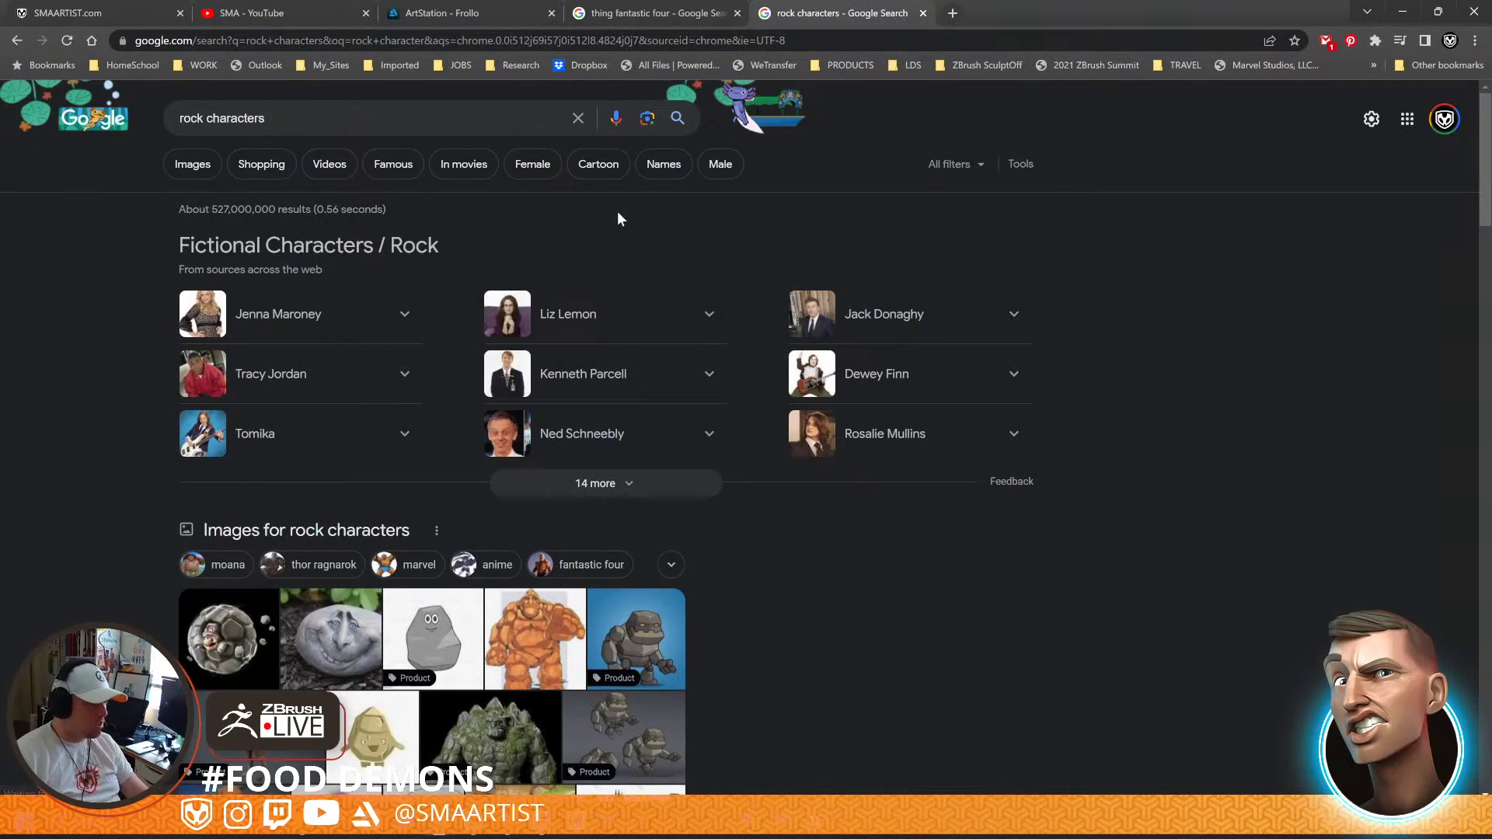
pyautogui.click(197, 172)
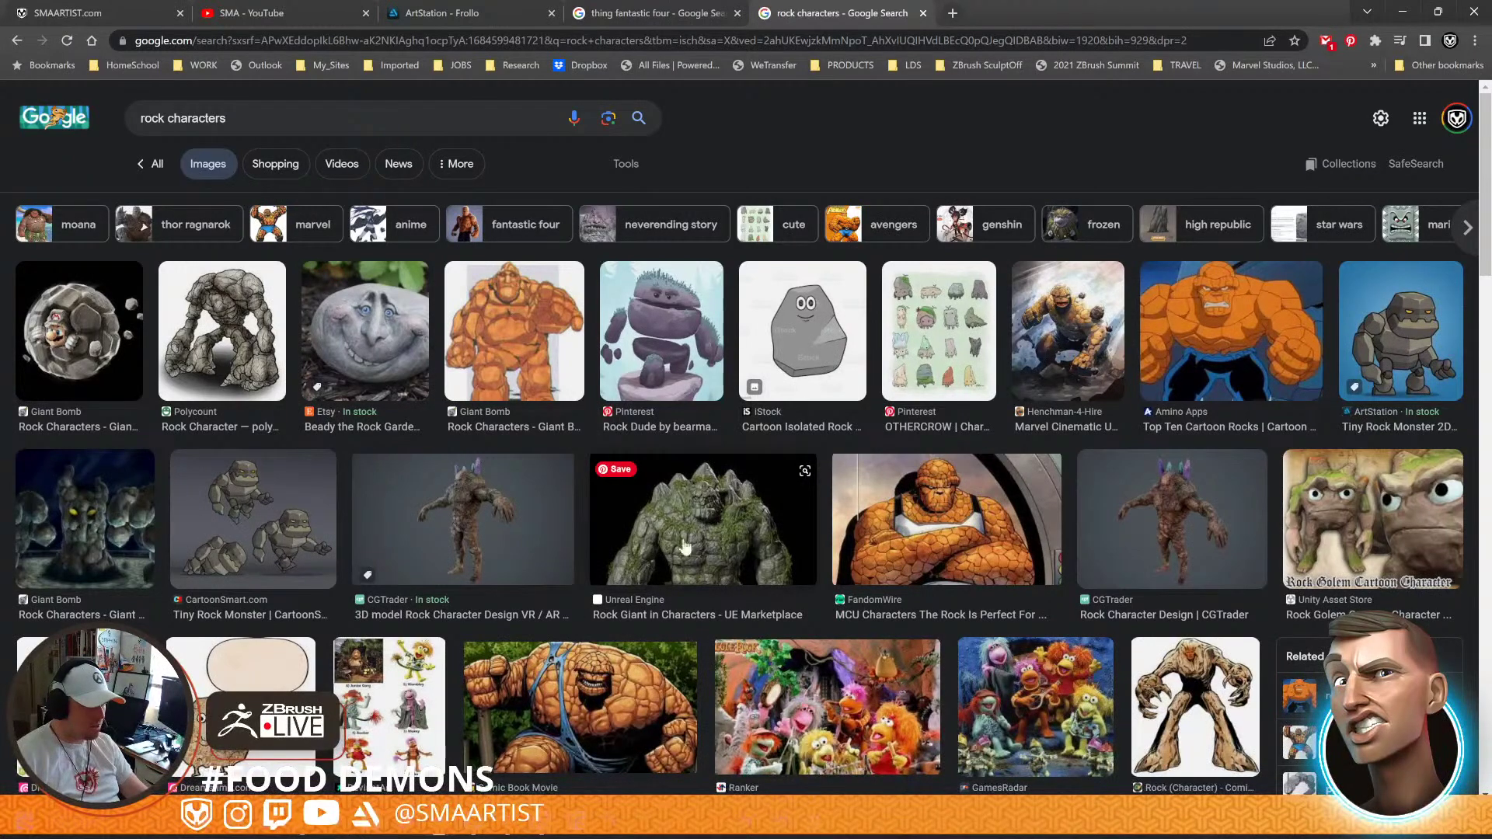
# Browse the rock character images and open the Rock Golem picture from Pinterest
pyautogui.click(716, 542)
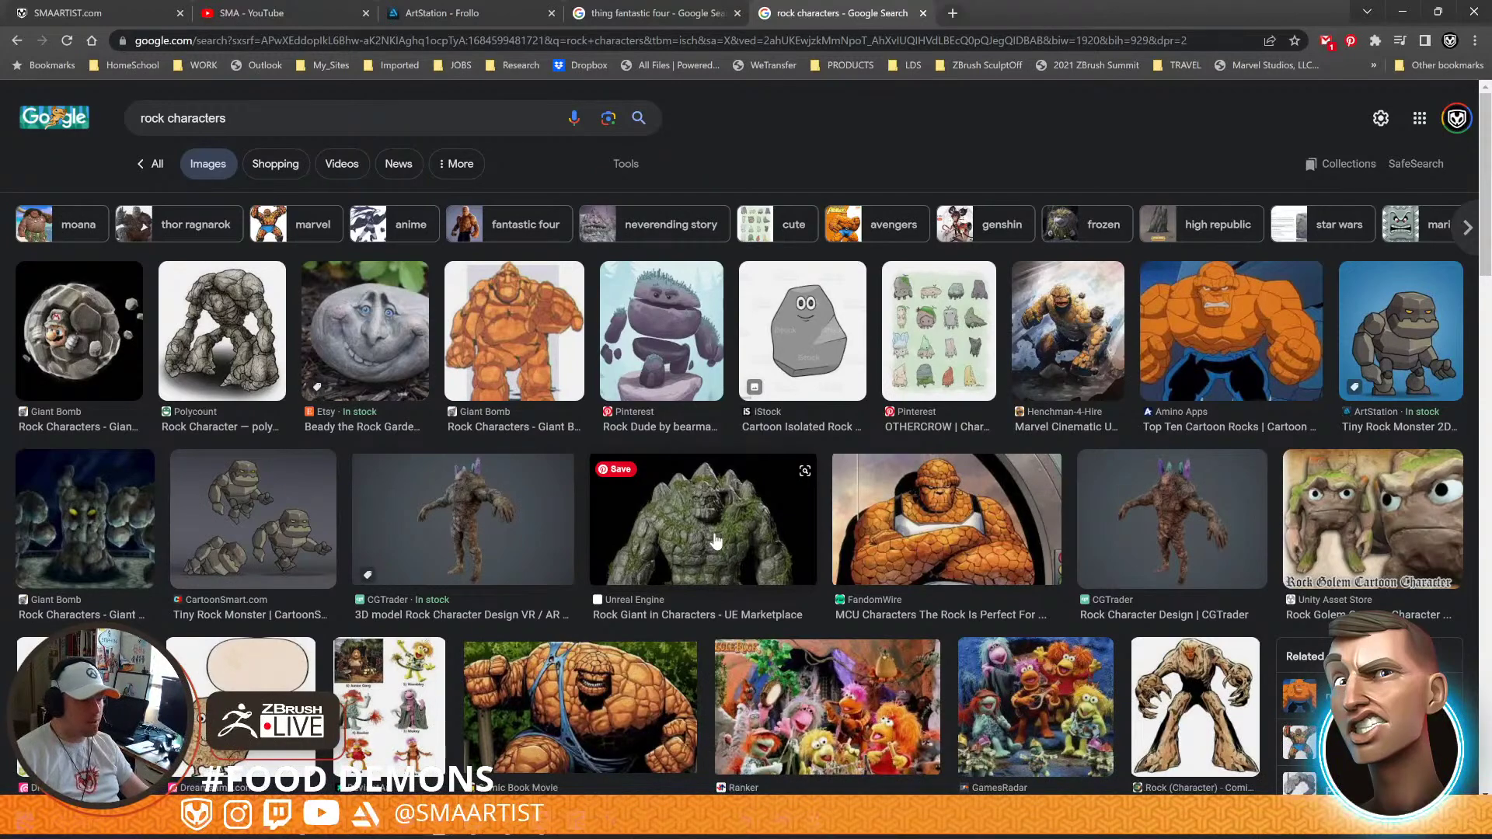
pyautogui.scroll(-5, 716, 542)
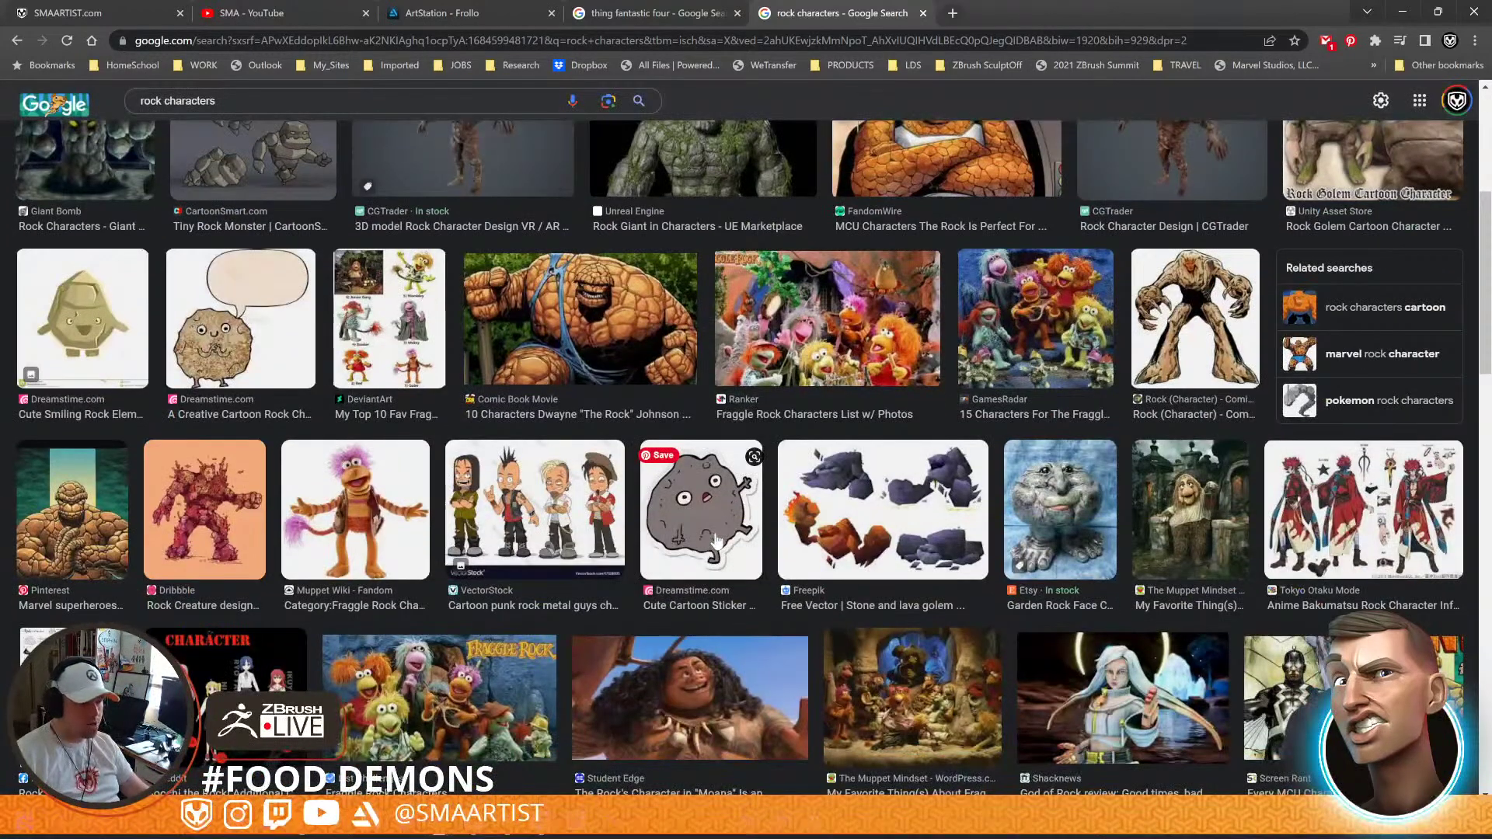
pyautogui.scroll(-4, 715, 541)
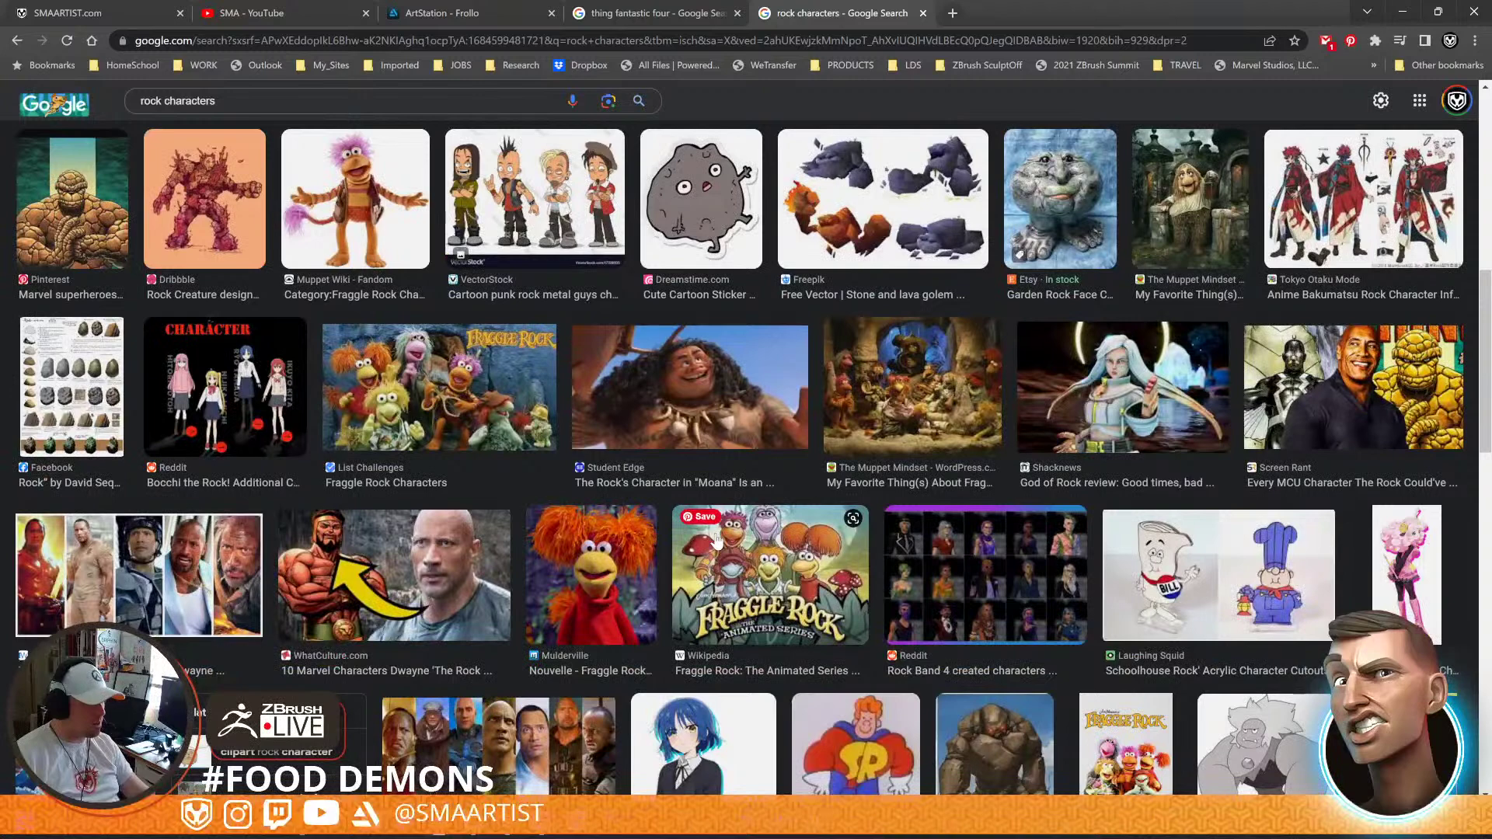
pyautogui.scroll(-4, 715, 541)
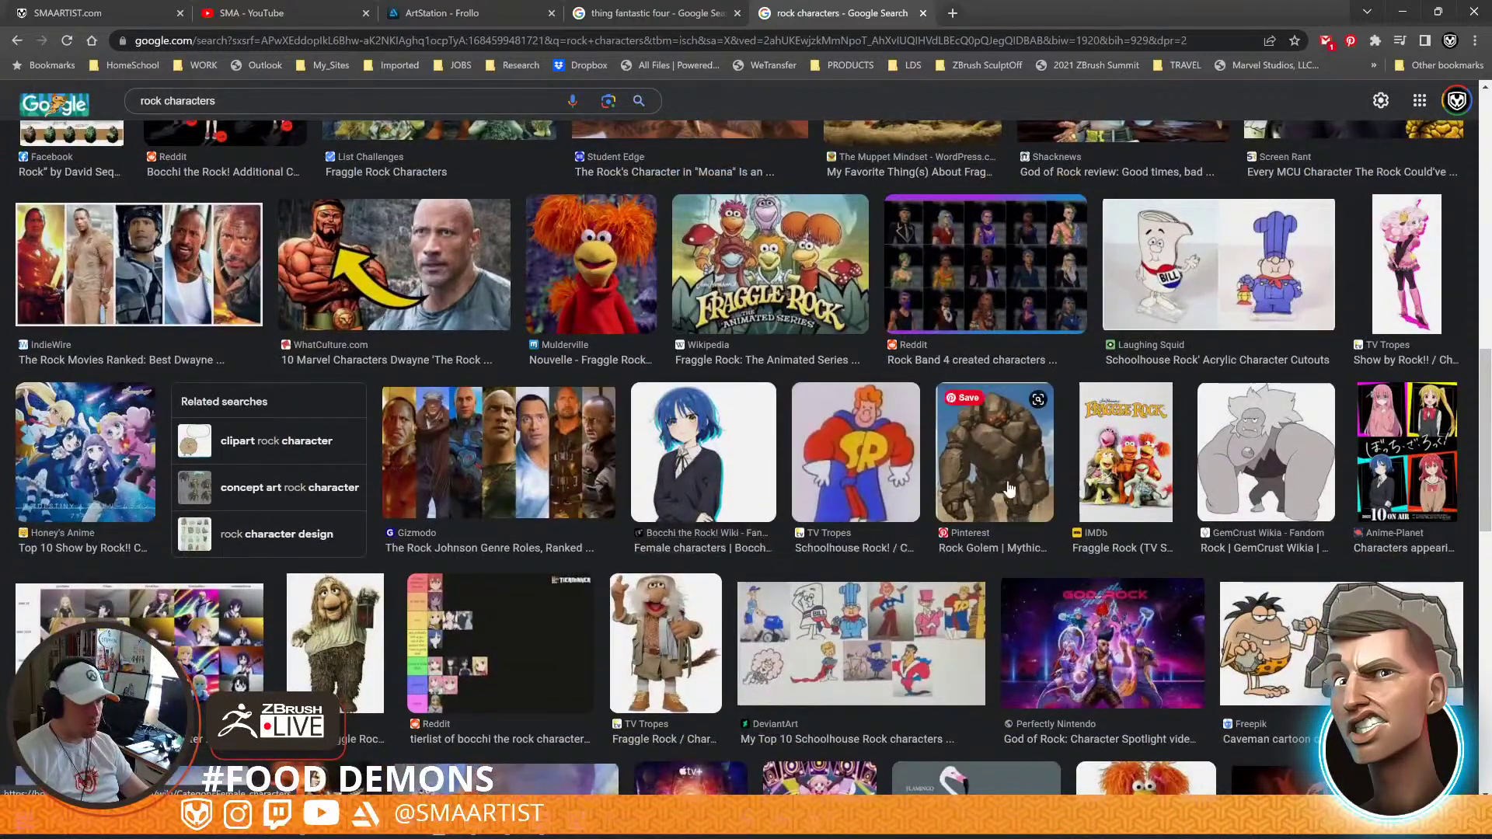
pyautogui.click(1004, 490)
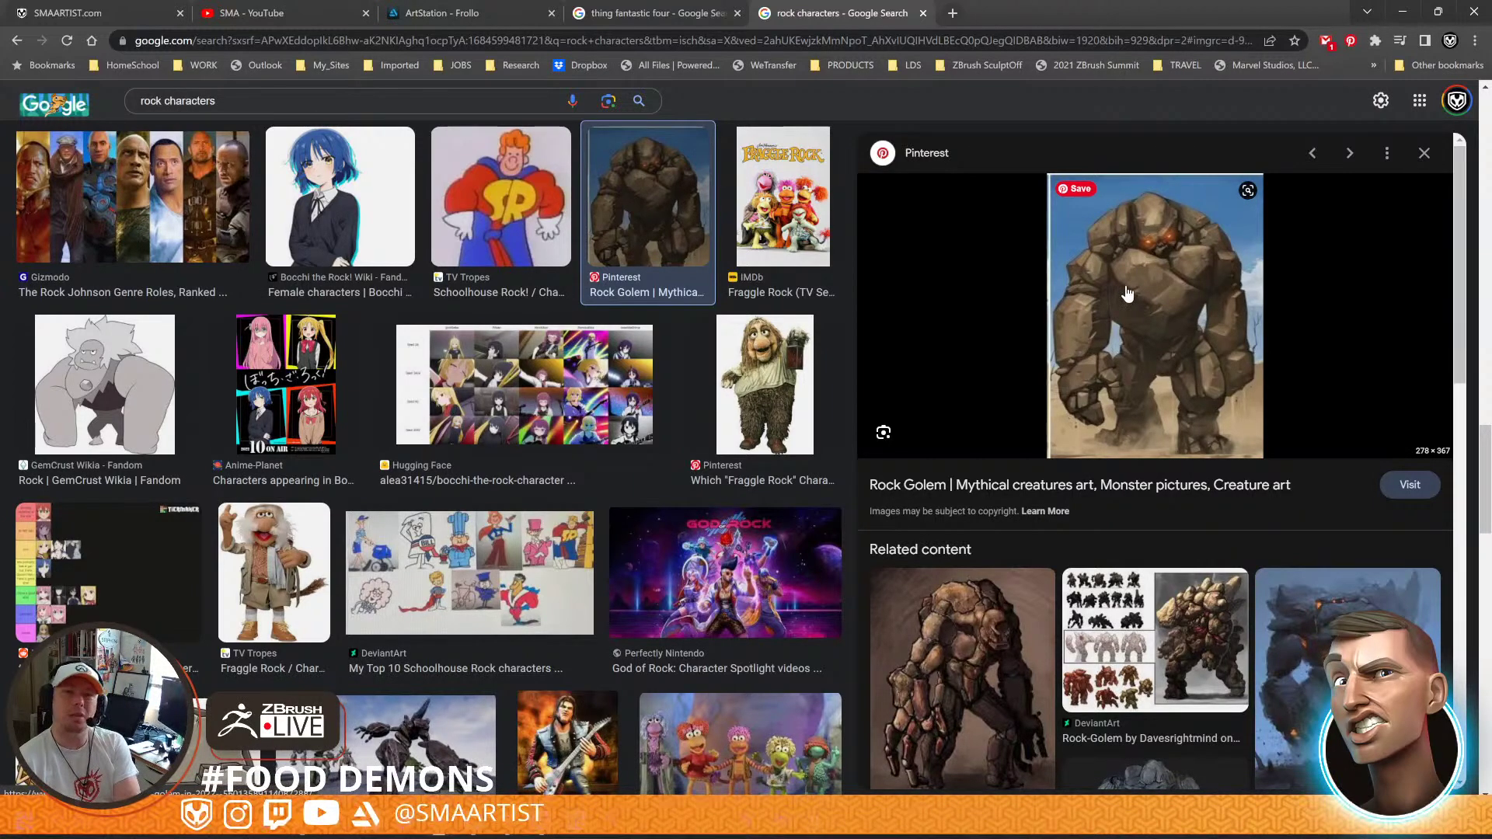
# Look through the related golem artwork and further rock character images, returning to the Rock Golem preview
pyautogui.scroll(-7, 1177, 366)
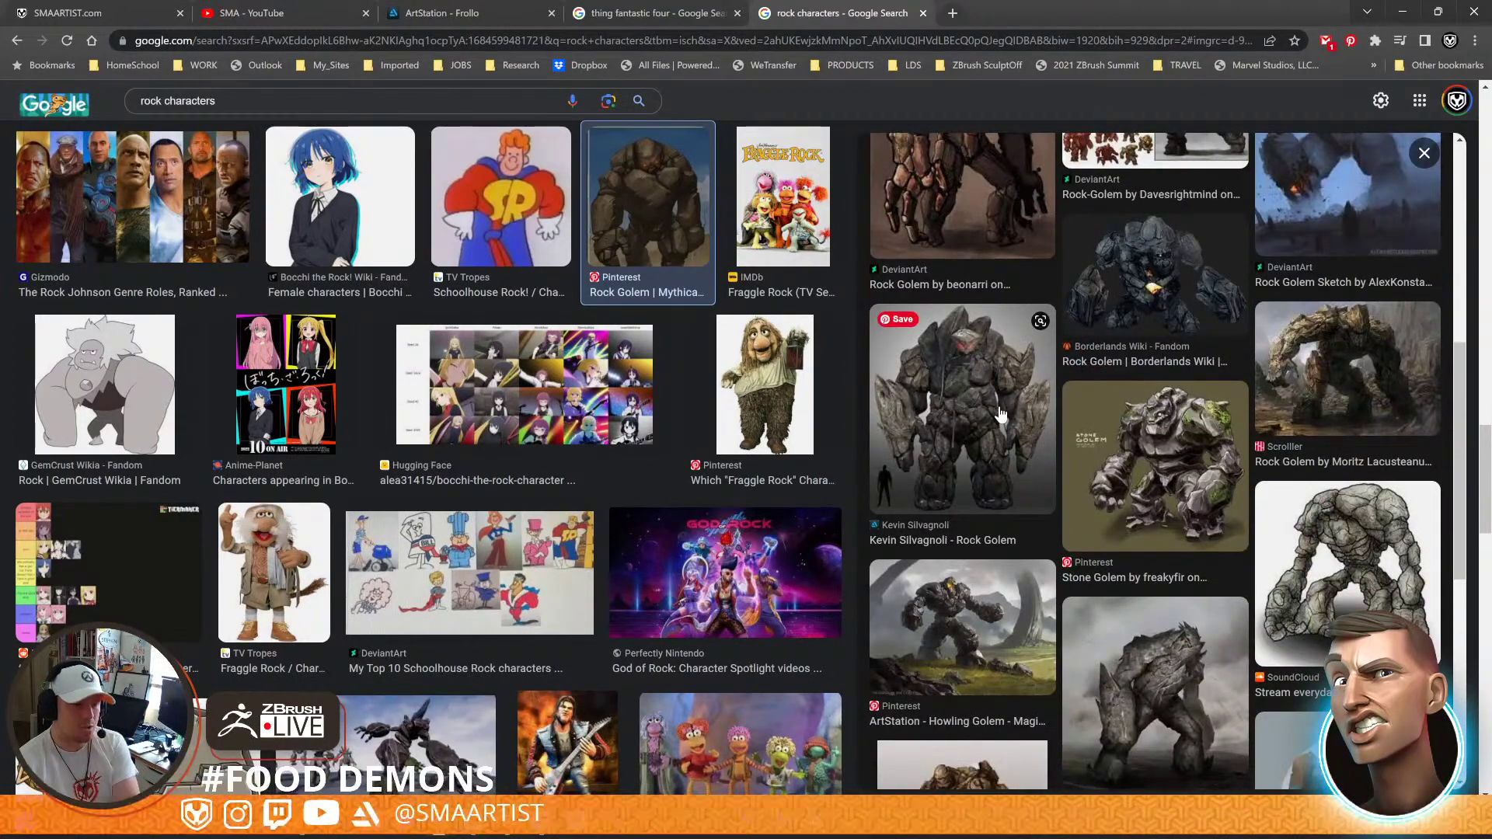
pyautogui.scroll(-3, 1000, 414)
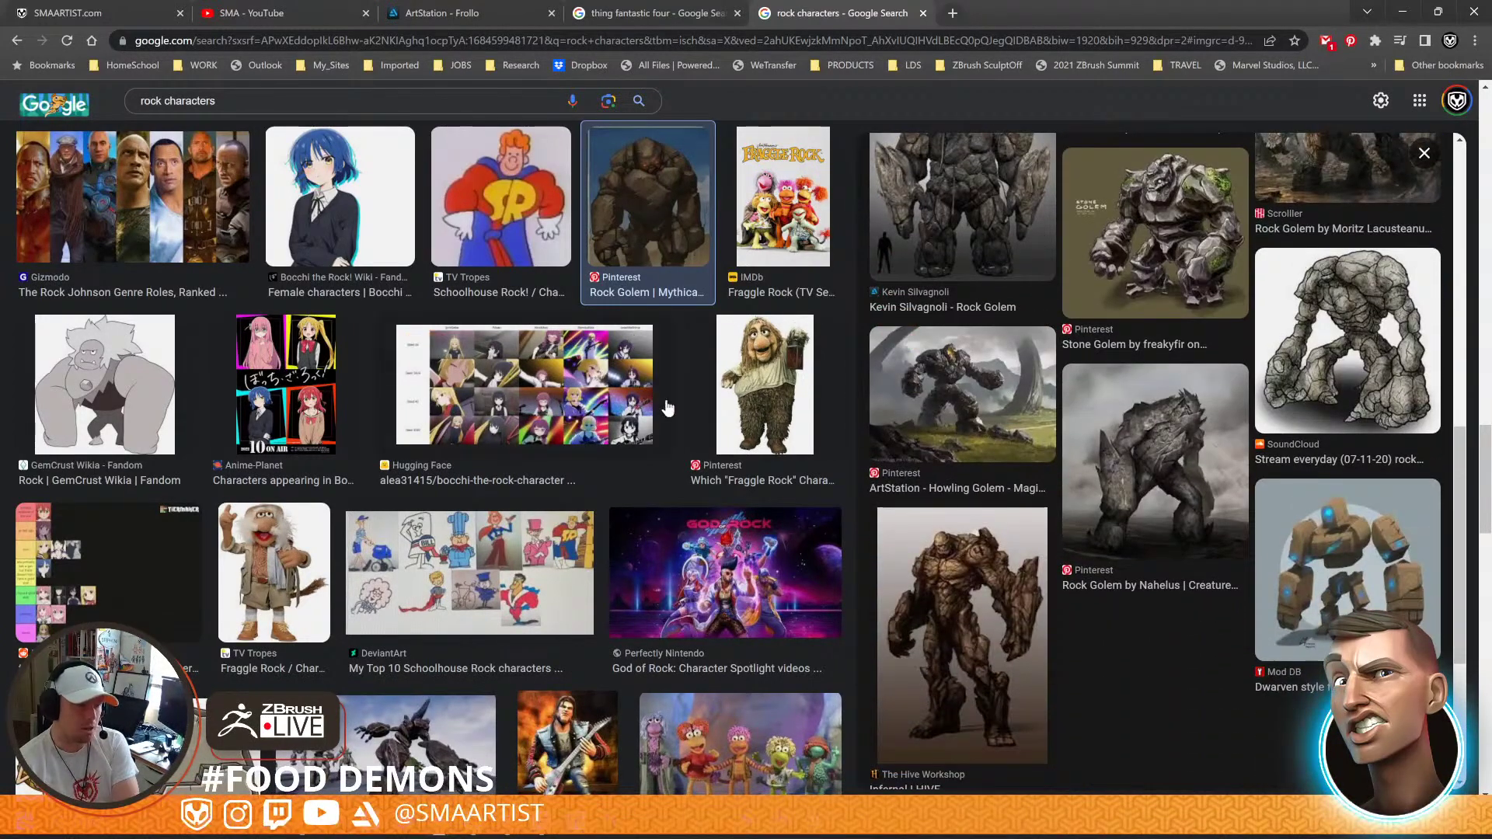
pyautogui.scroll(-5, 667, 412)
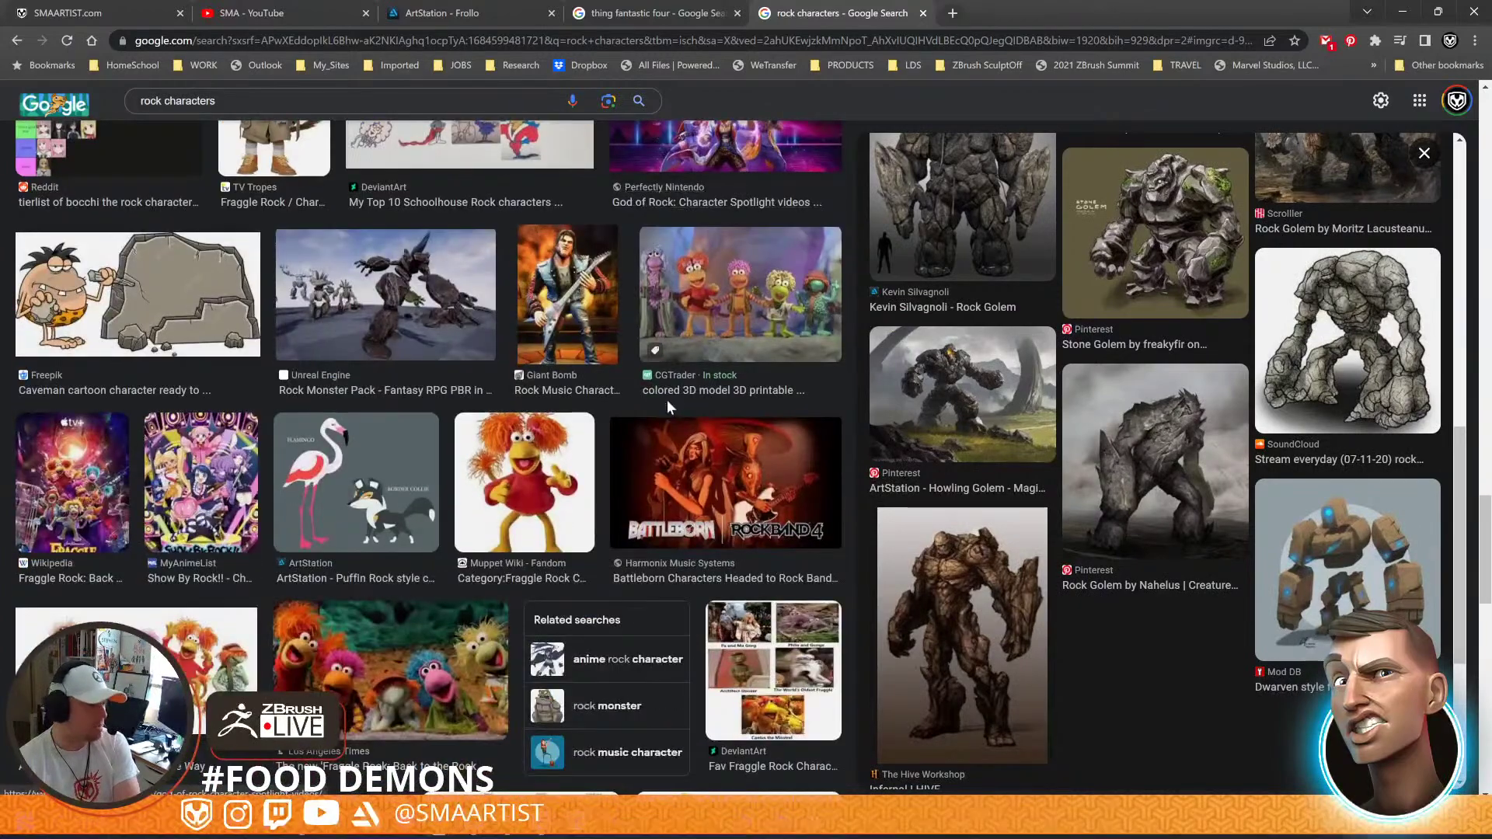
pyautogui.scroll(-5, 666, 404)
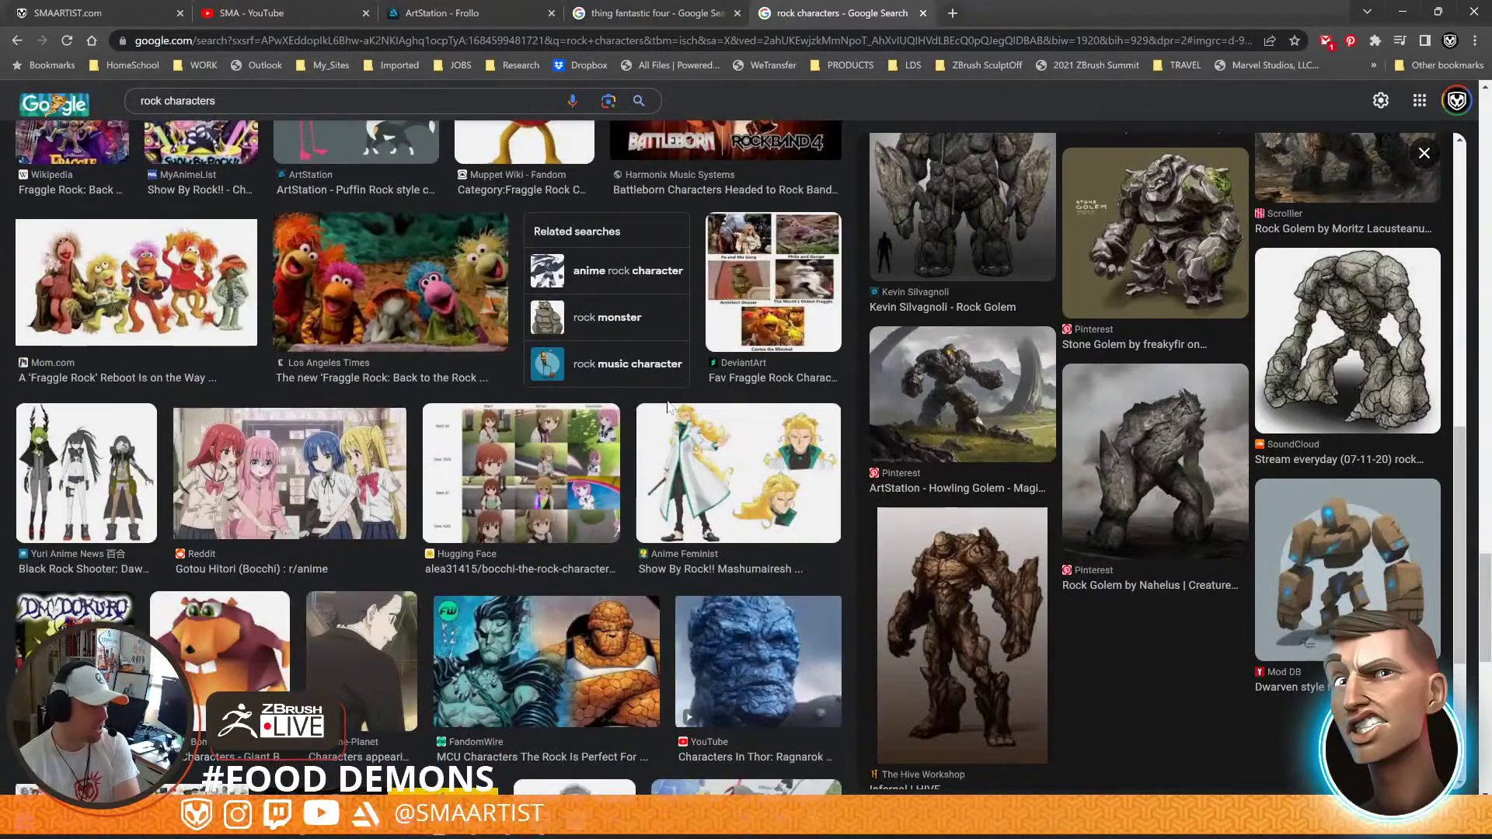
pyautogui.scroll(-9, 669, 406)
pyautogui.scroll(-3, 674, 408)
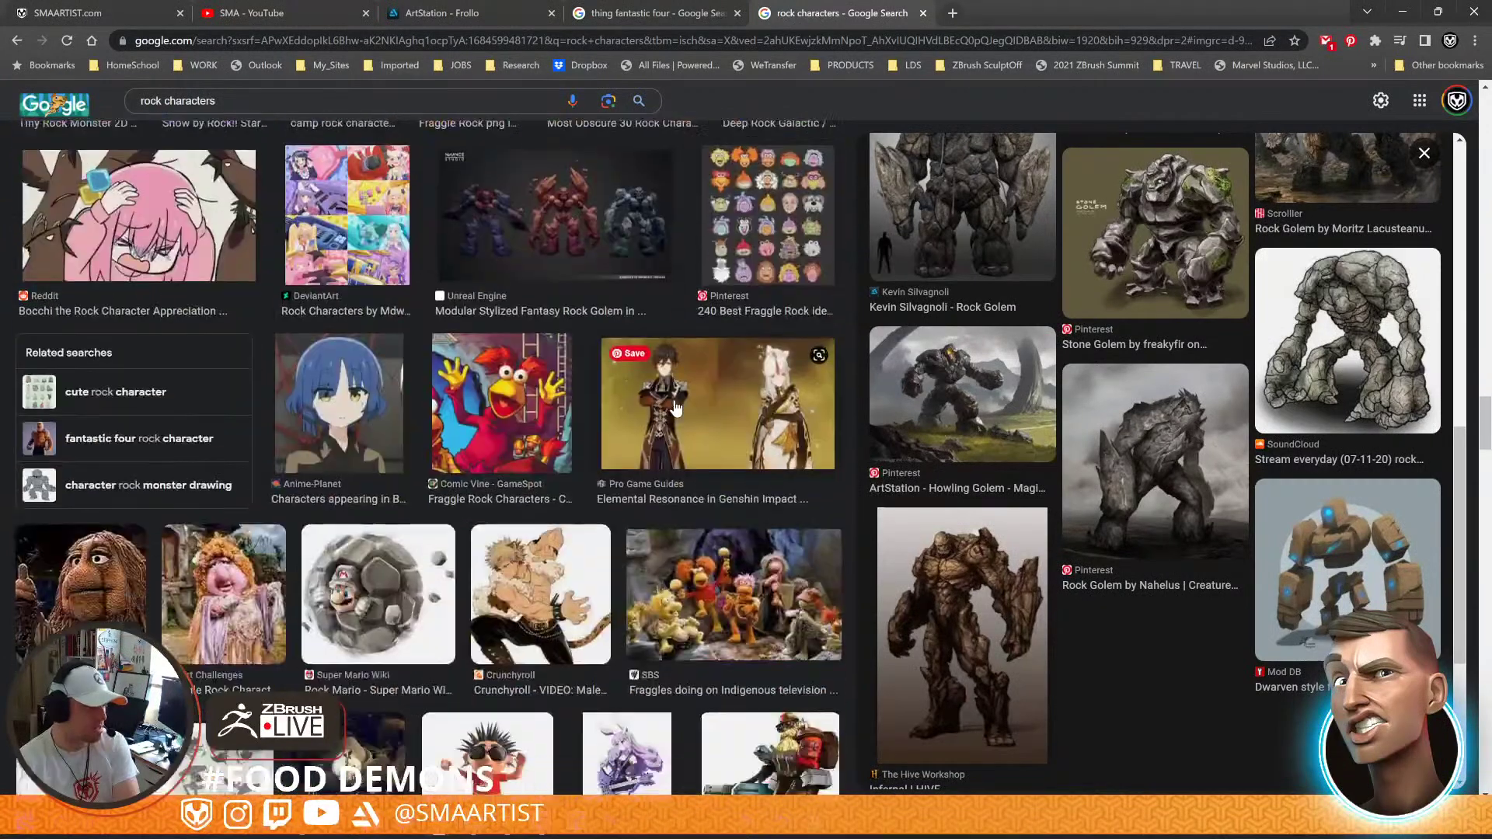
pyautogui.click(1092, 441)
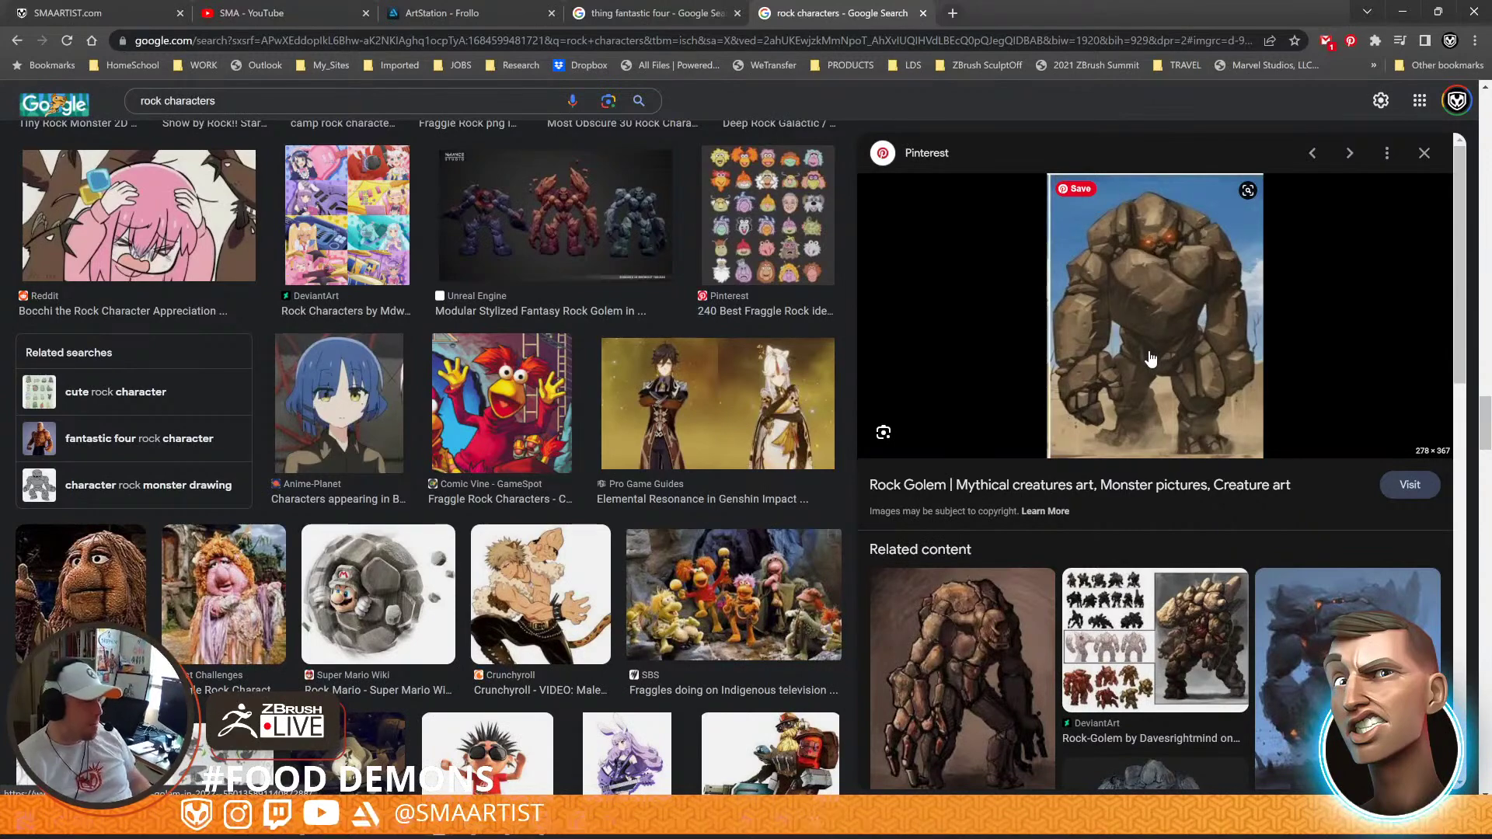
# Refine the image search to "rock characters never ending story"
pyautogui.click(265, 101)
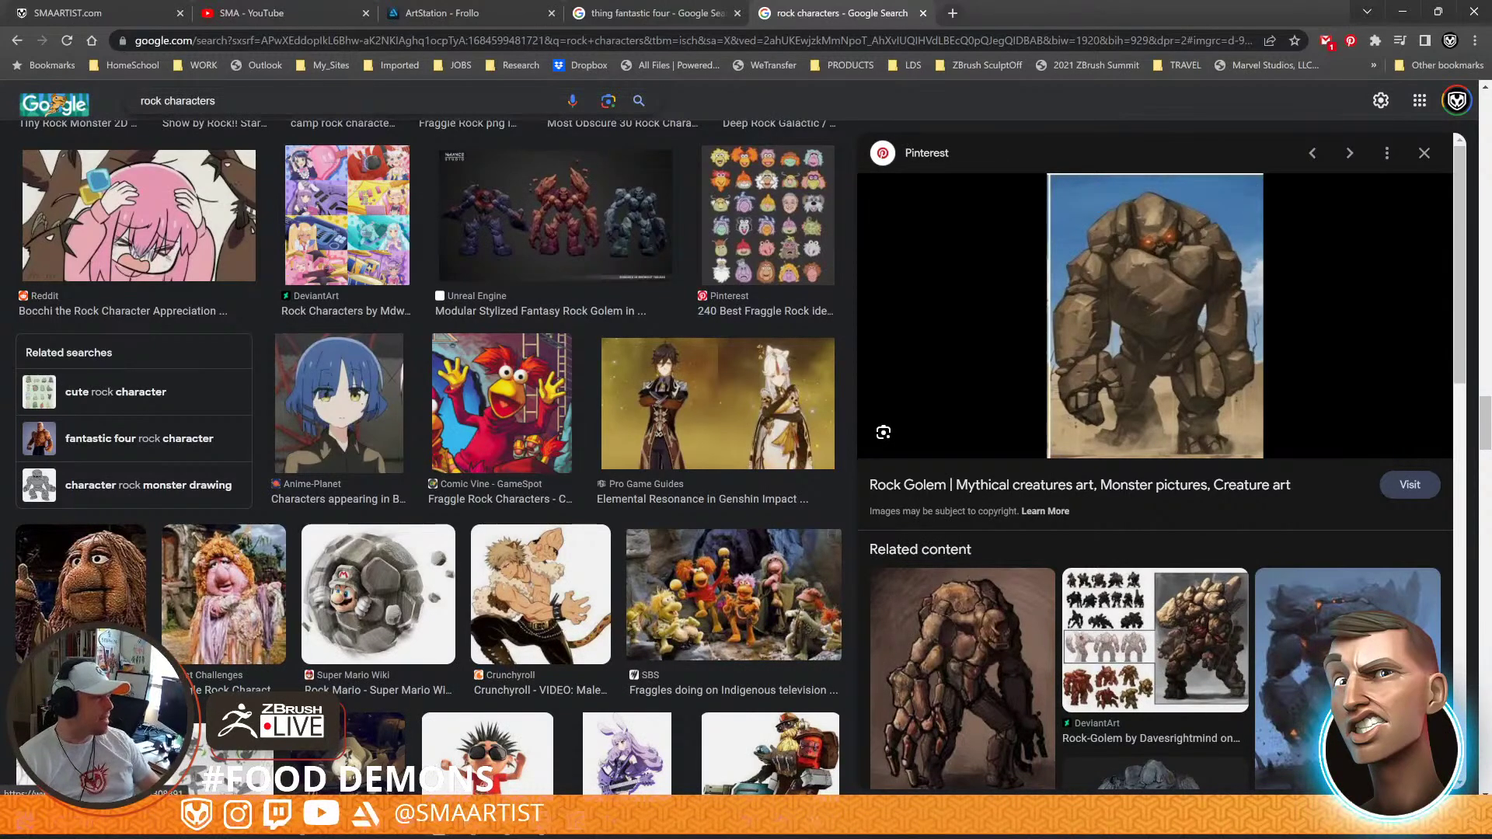
pyautogui.write('never e')
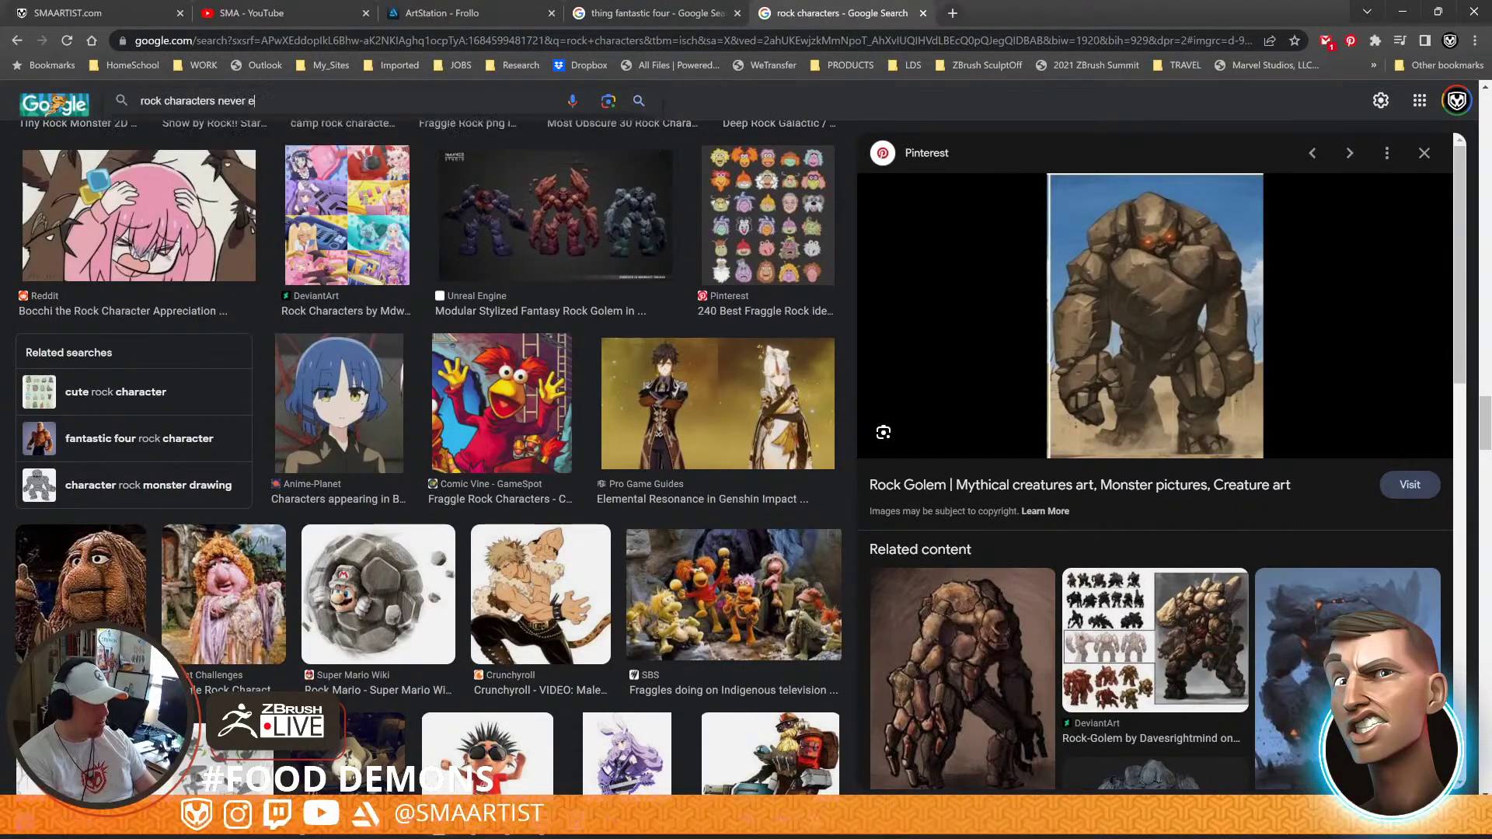
pyautogui.write('nding story')
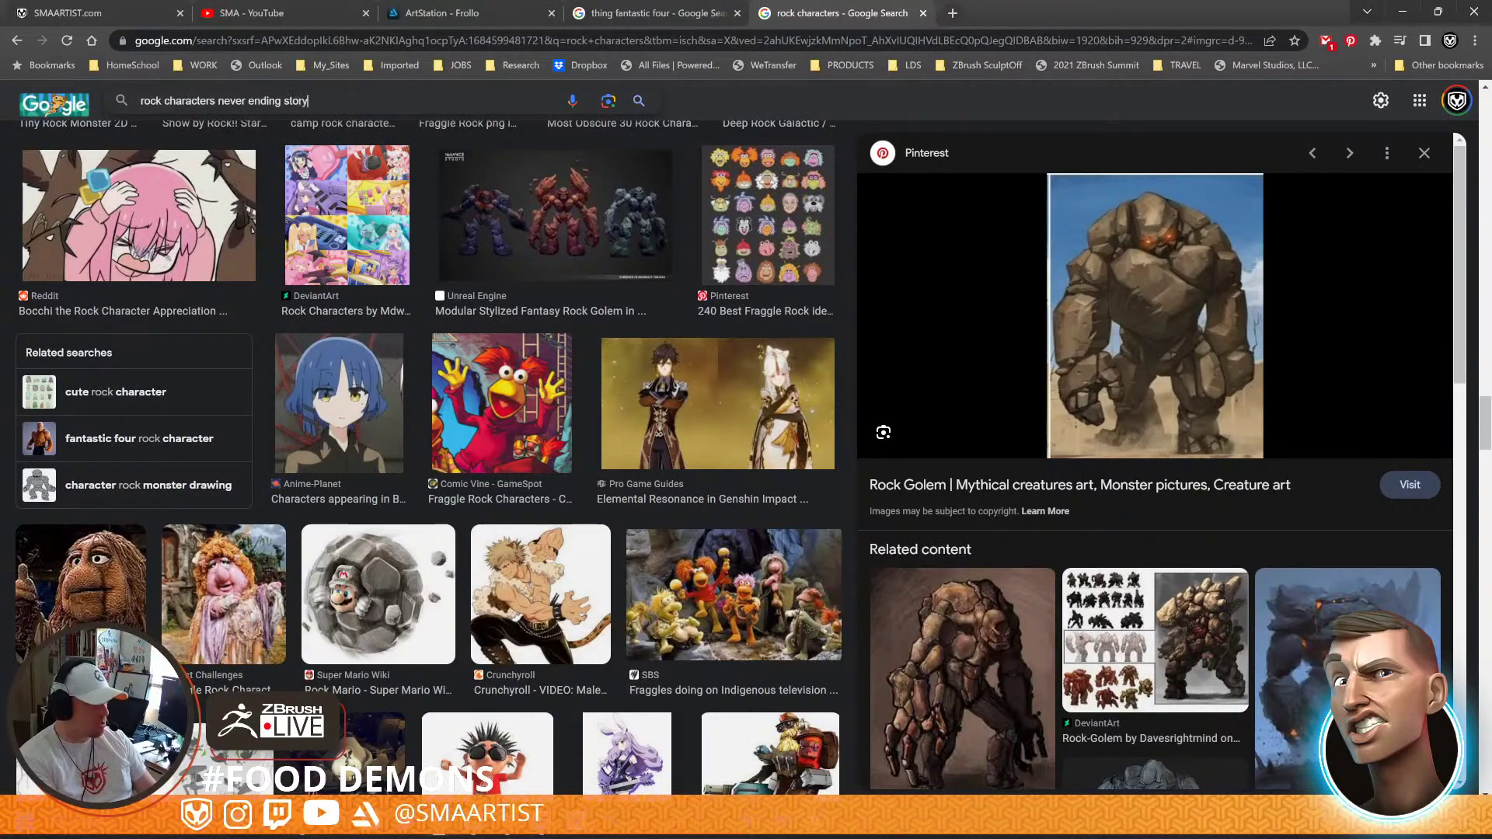
pyautogui.press('Return')
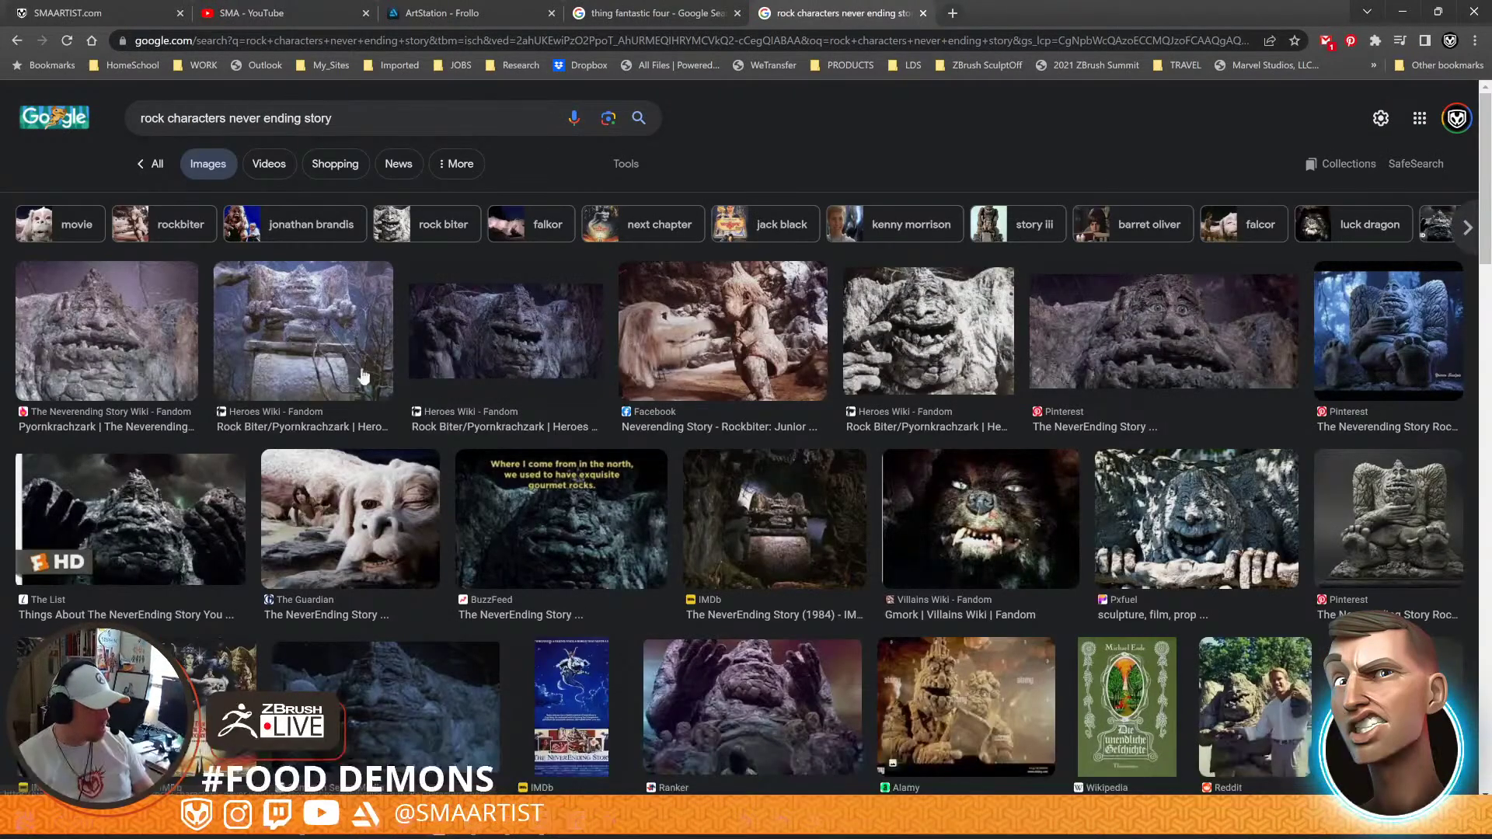
# Examine the NeverEnding Story rock creature images for stone body and face reference
pyautogui.click(154, 348)
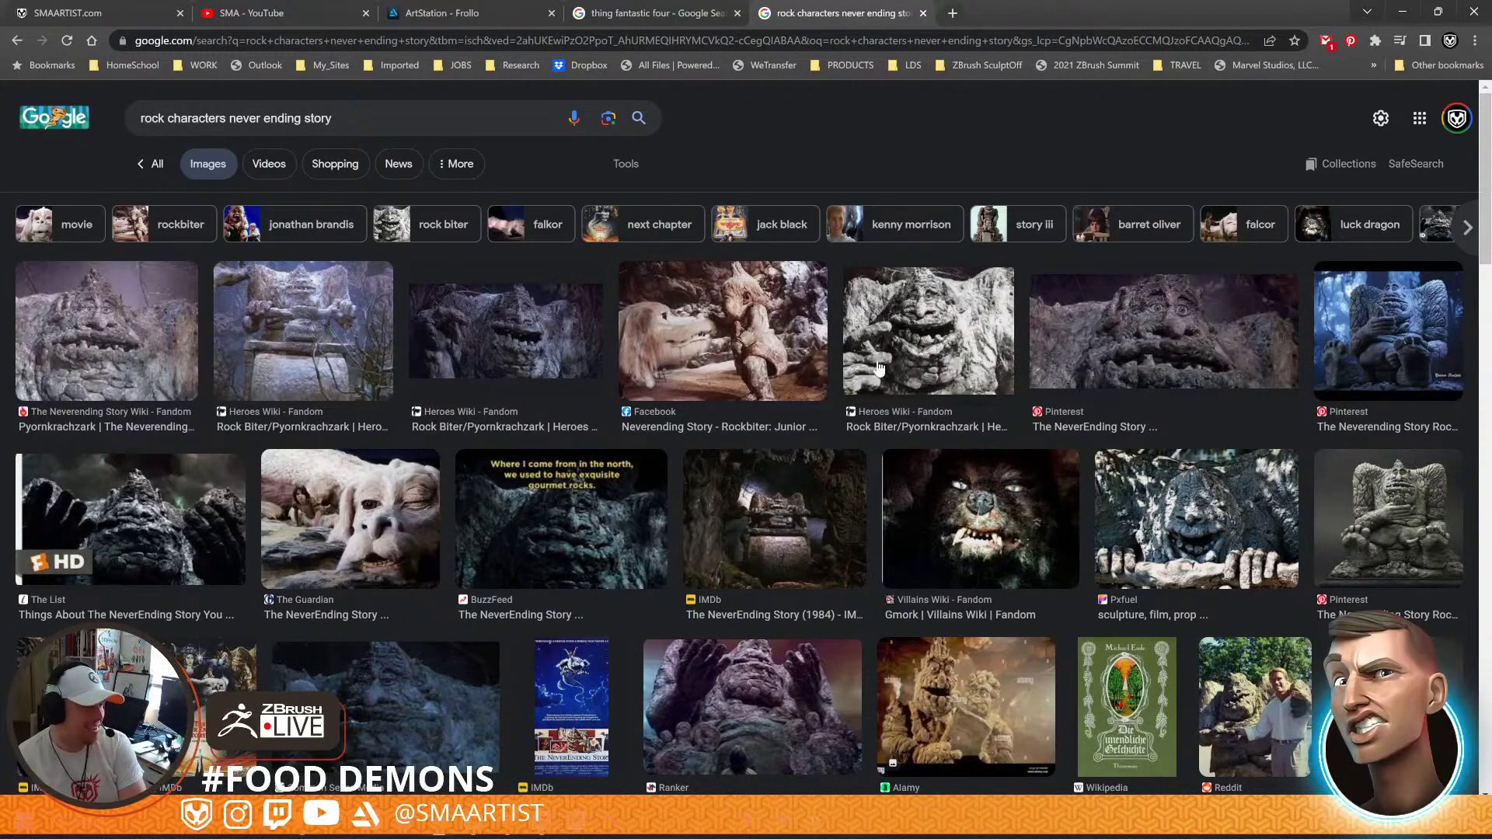
pyautogui.scroll(-4, 894, 359)
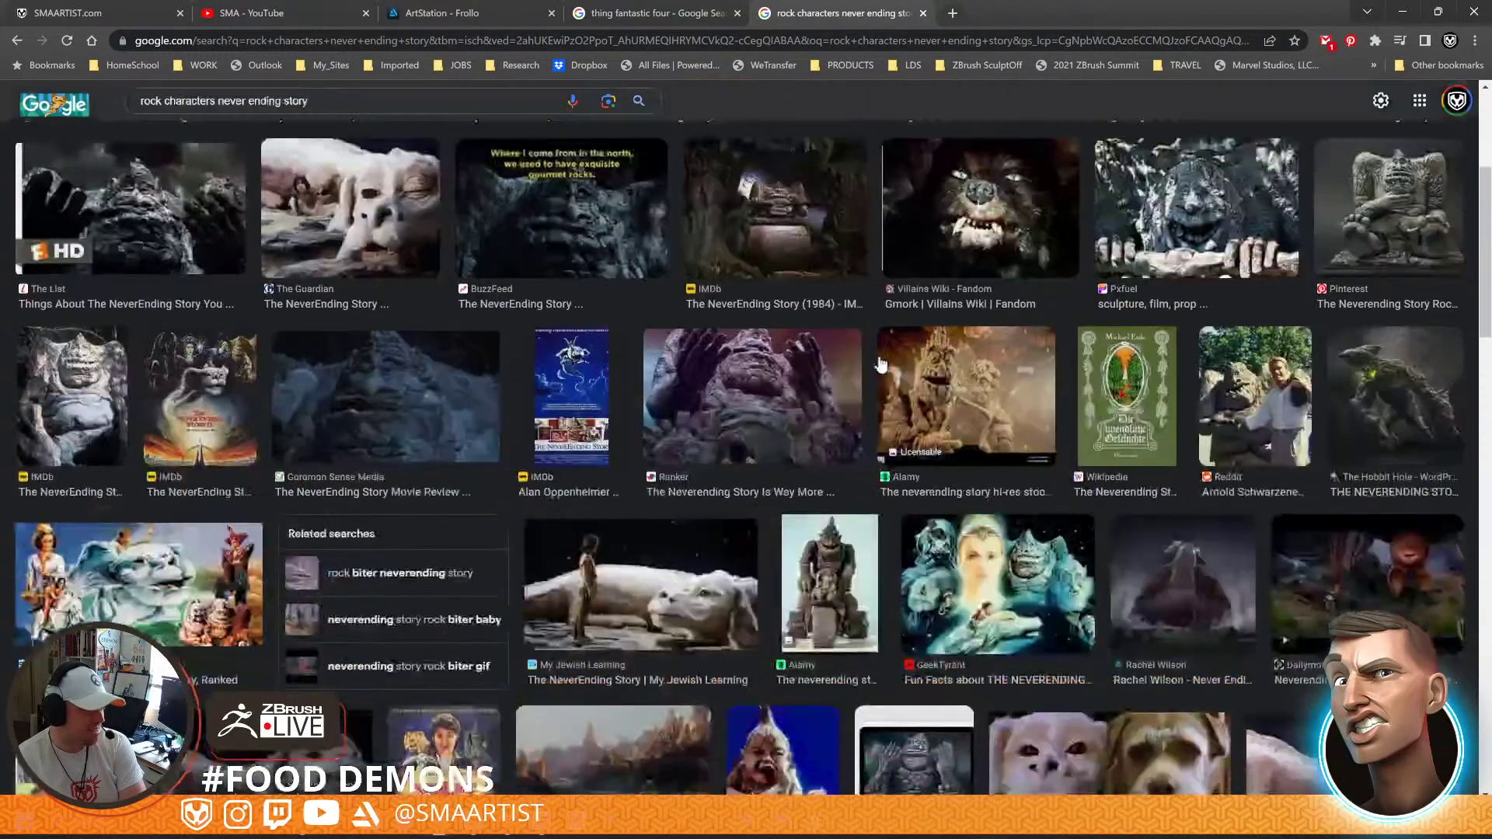
pyautogui.scroll(-3, 881, 365)
pyautogui.scroll(-1, 881, 365)
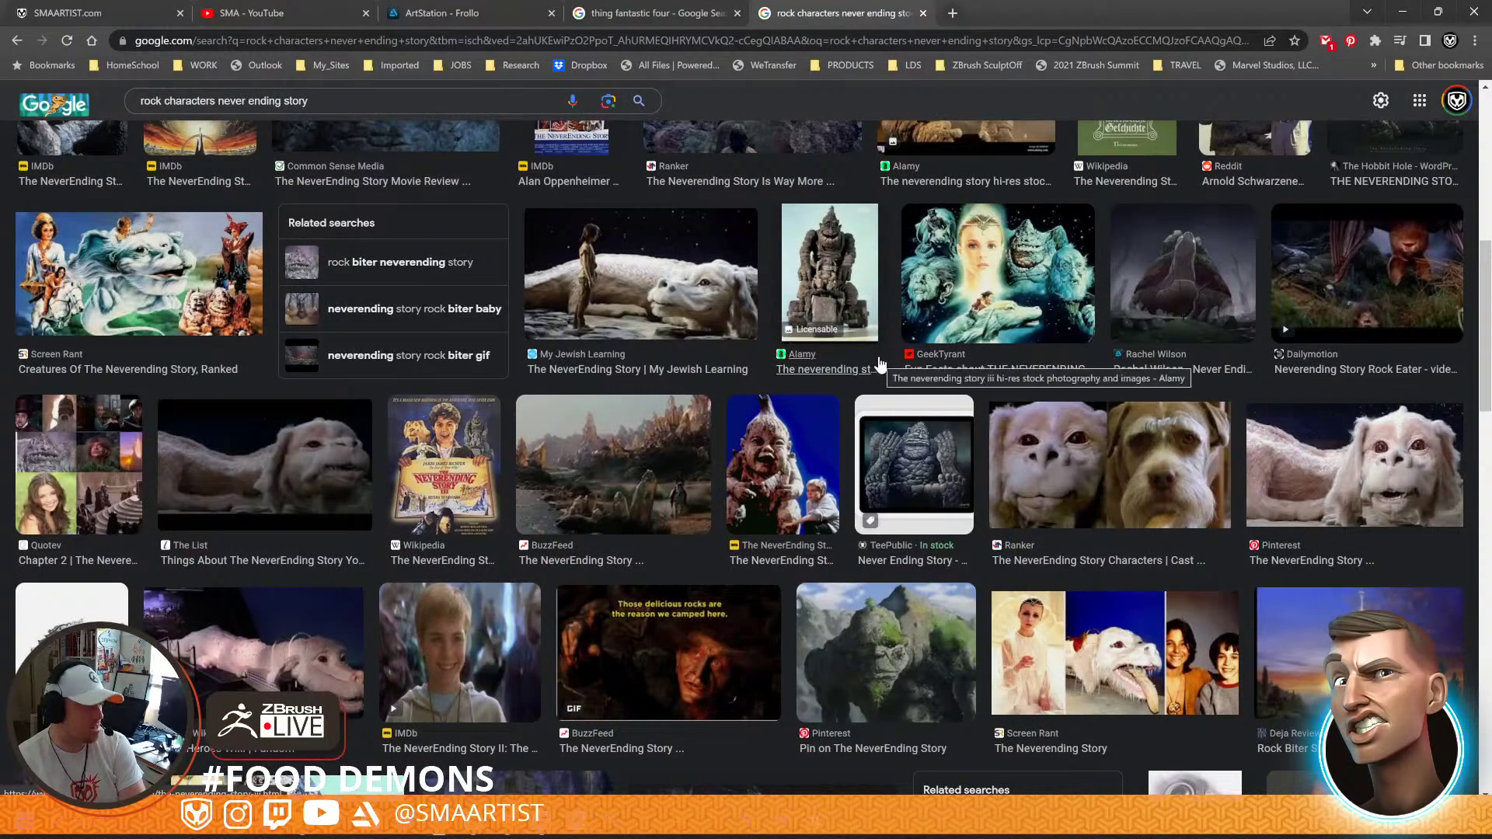
pyautogui.scroll(9, 881, 363)
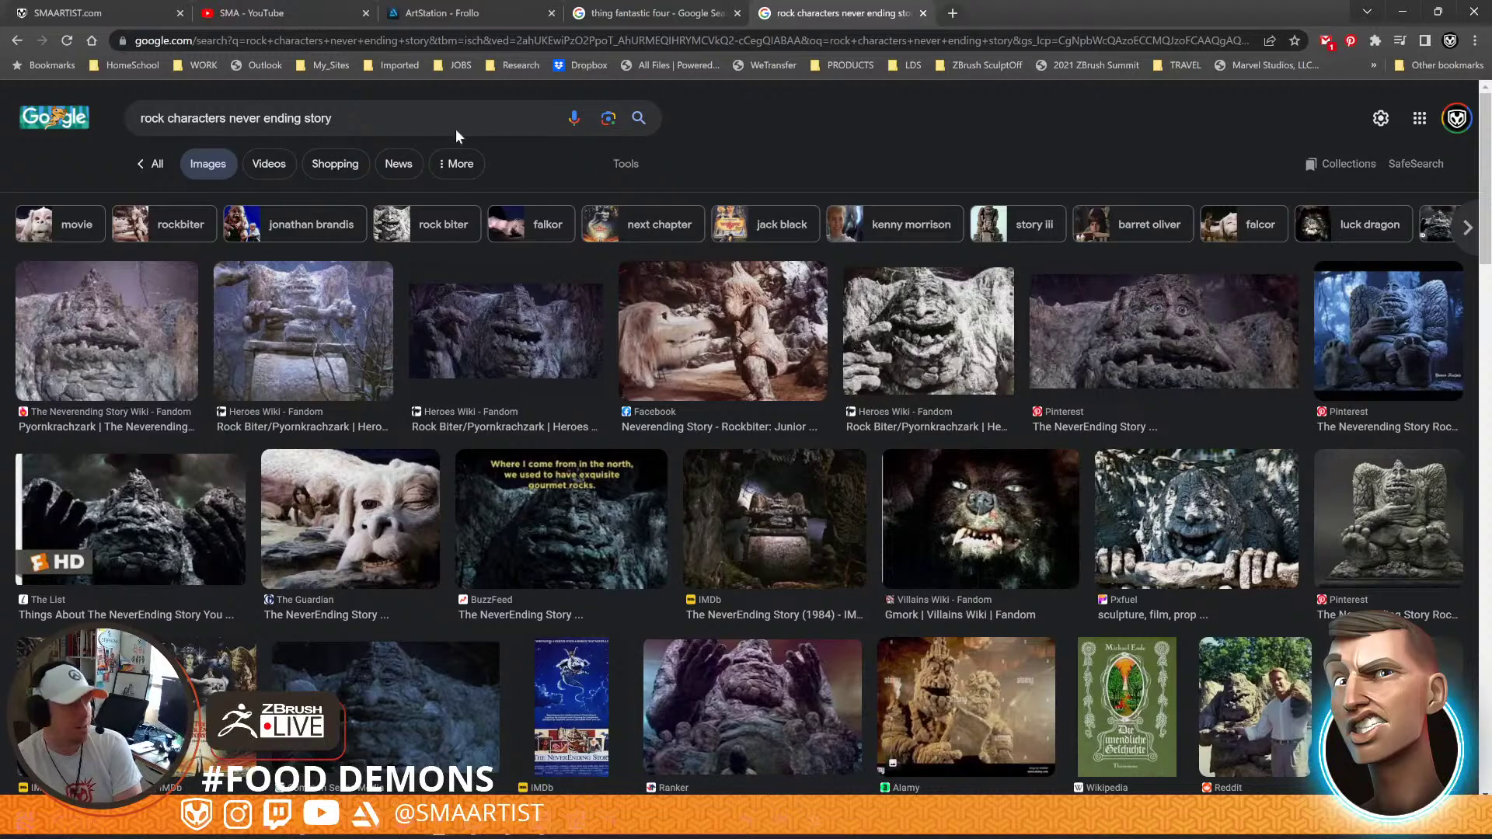
# Return to the "thing fantastic four" image results and compare the movie and comic versions of The Thing for rock skin reference
pyautogui.click(17, 39)
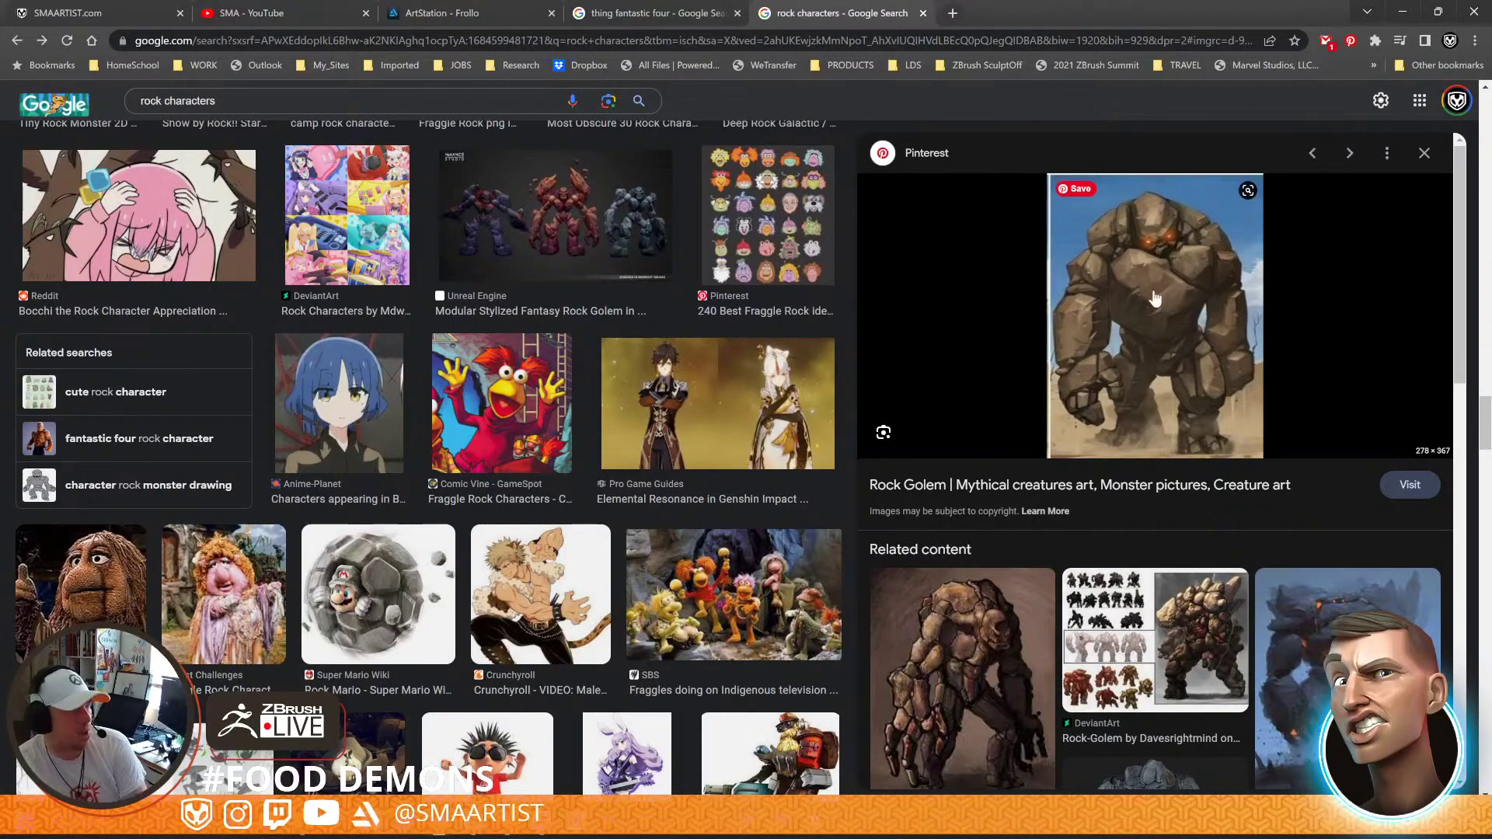
pyautogui.click(697, 13)
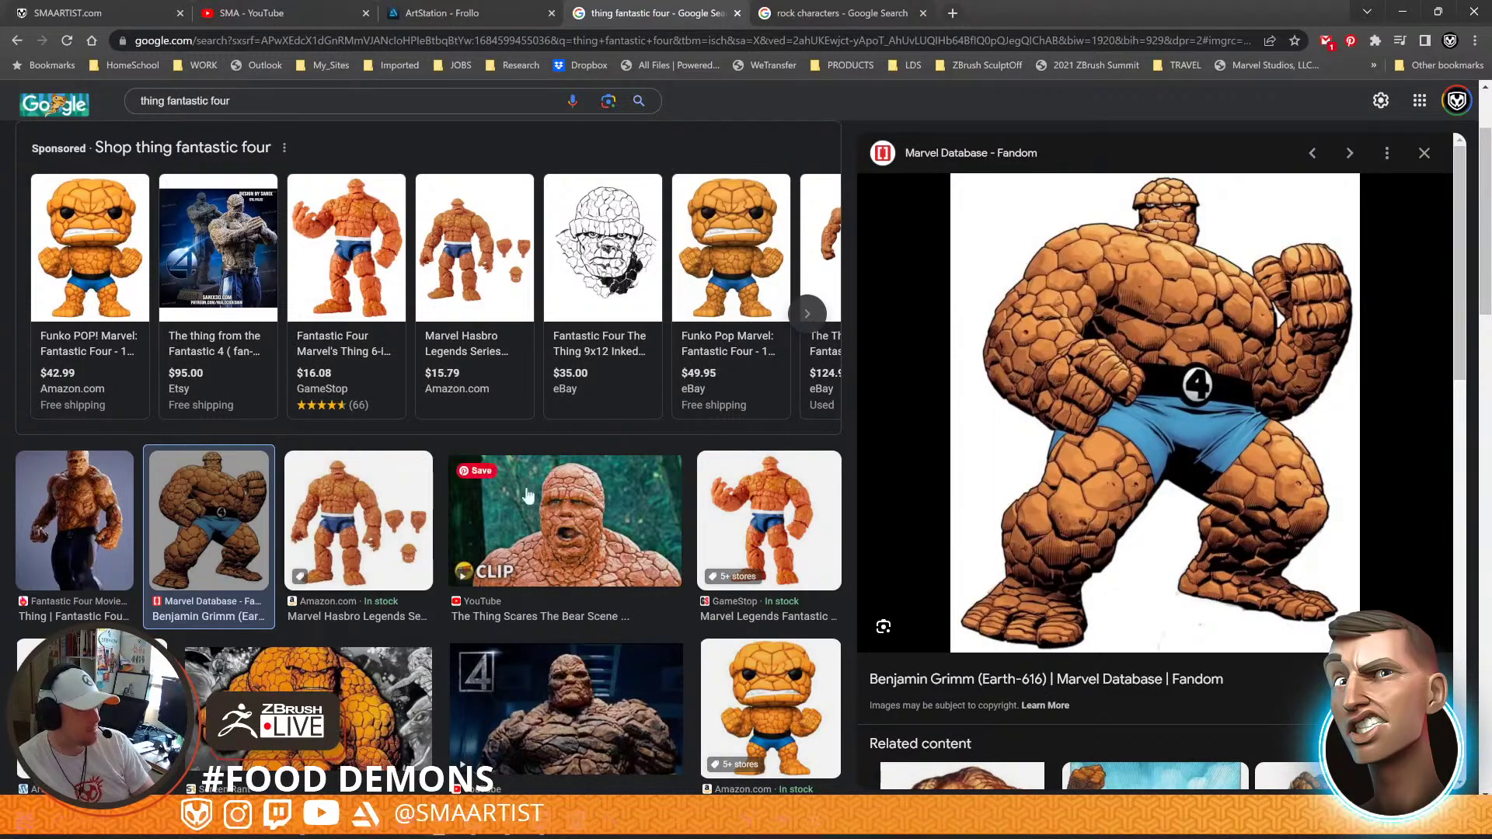
pyautogui.click(566, 528)
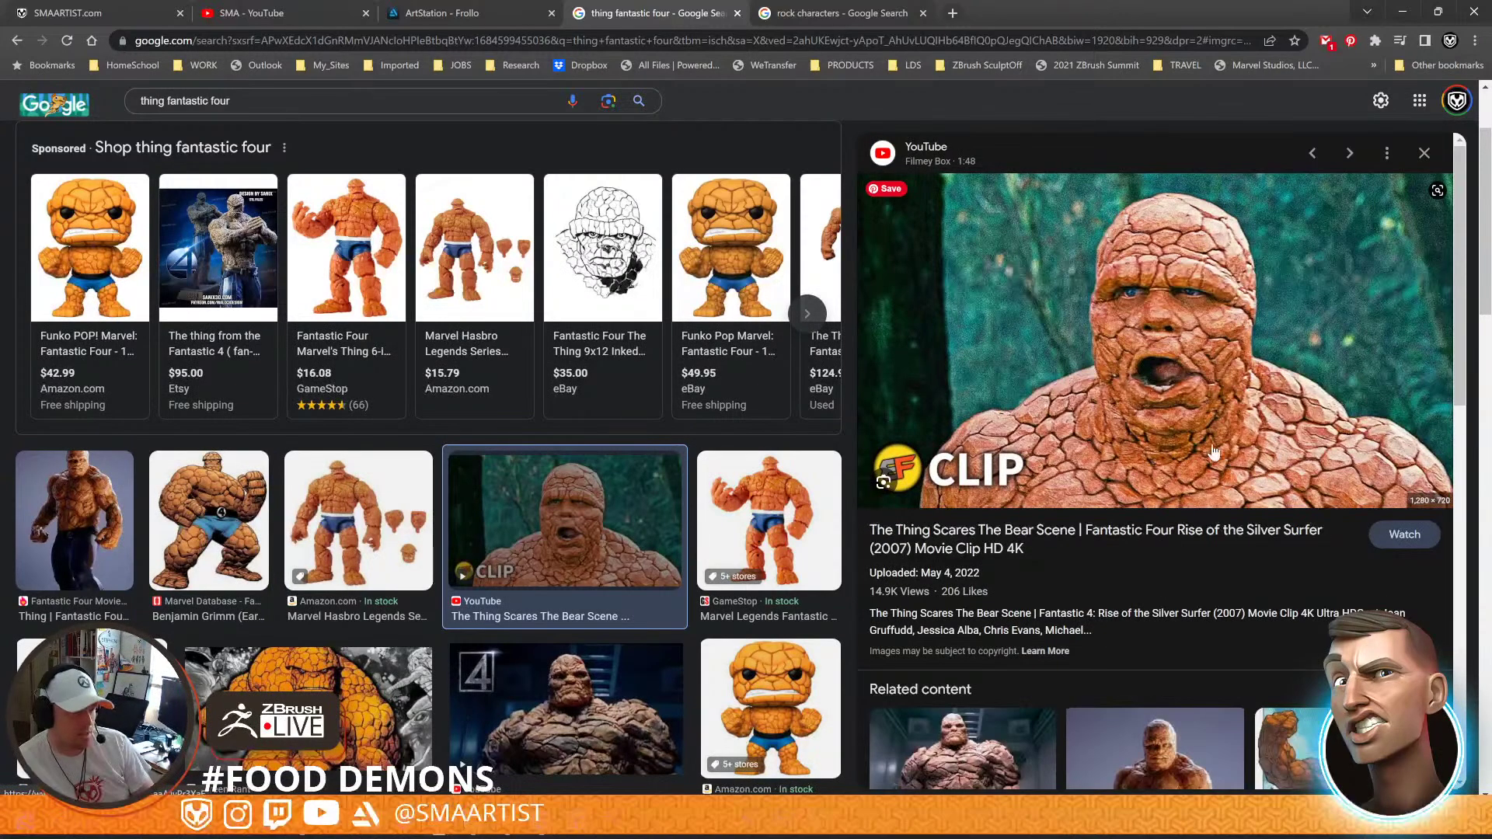
pyautogui.click(84, 544)
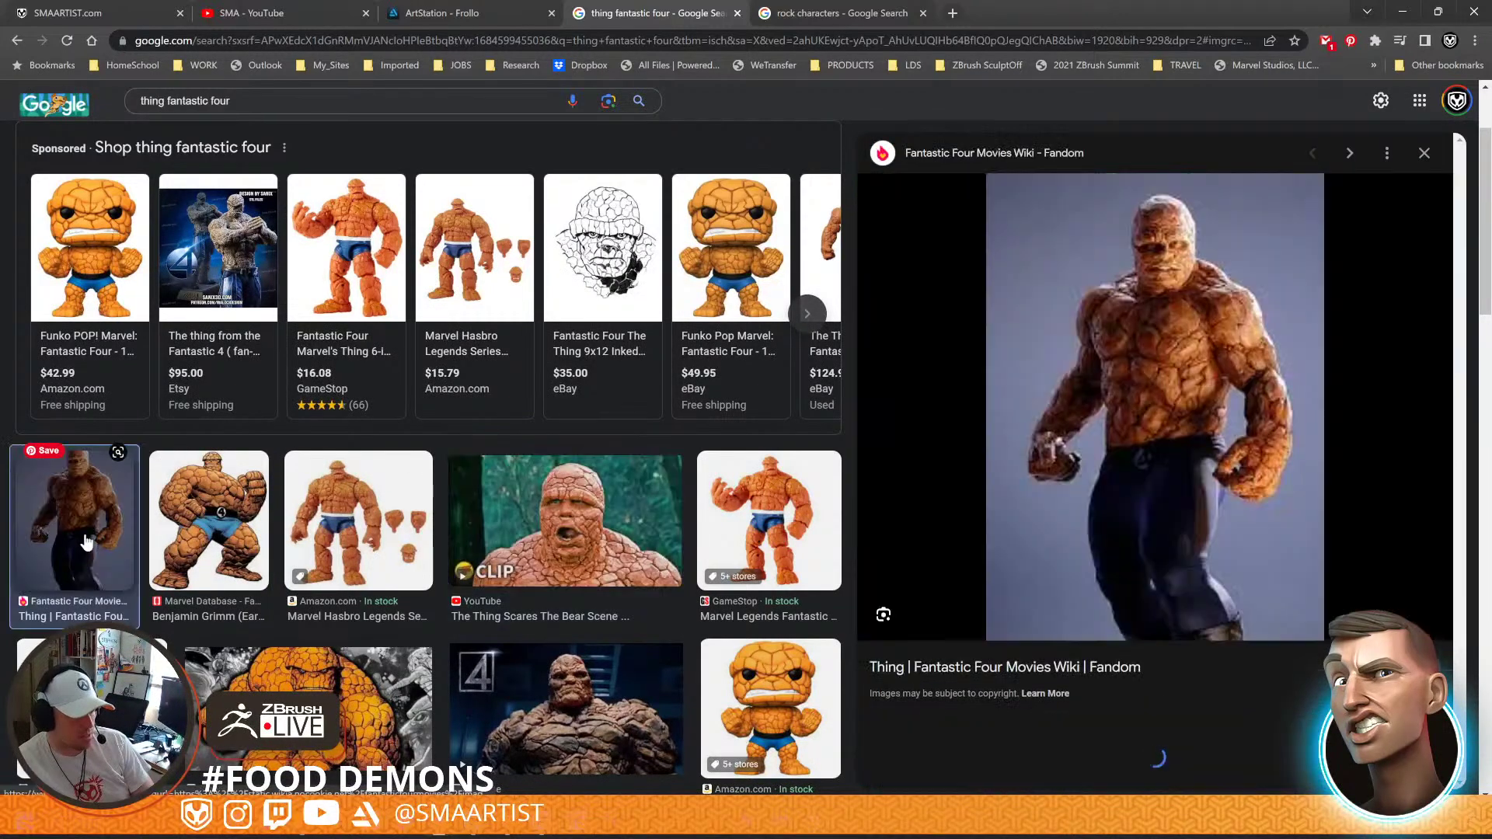
pyautogui.click(245, 531)
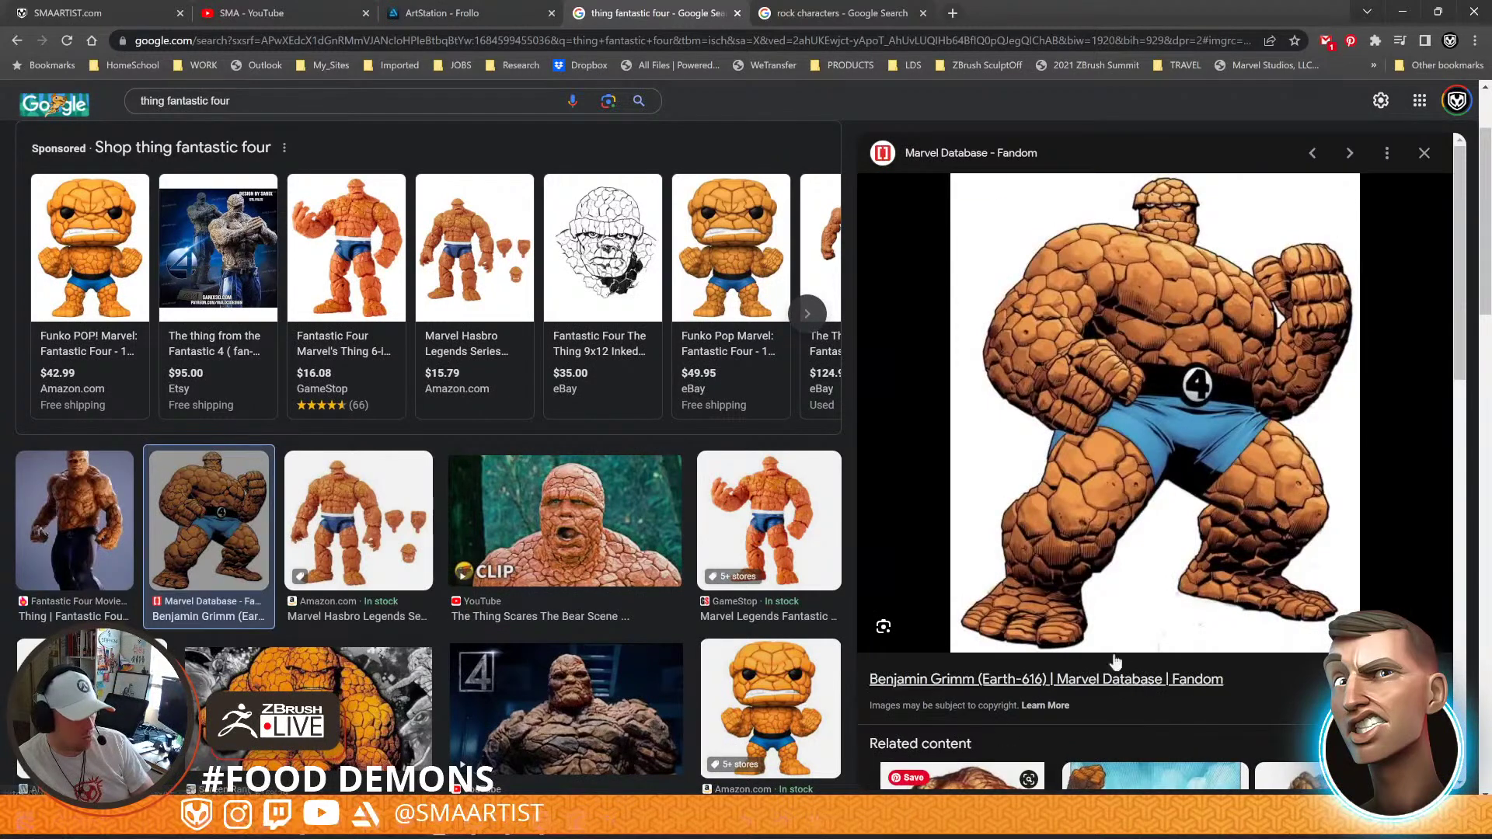
pyautogui.scroll(-2, 1098, 679)
pyautogui.click(501, 514)
pyautogui.click(960, 748)
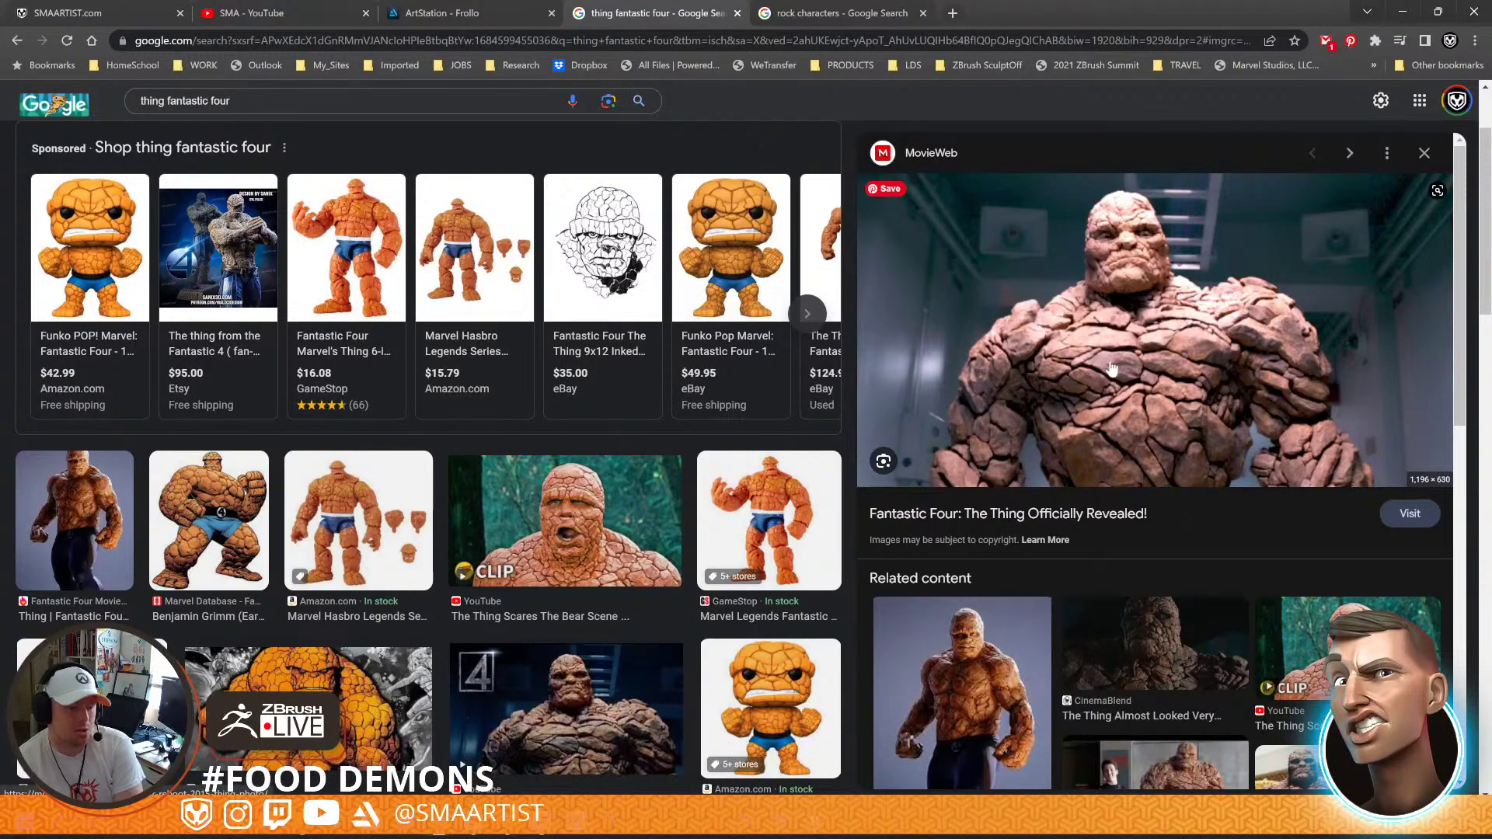
# Examine further related images of The Thing, ending on the 20th Century FOX Ben Grimm preview for cracked stone plate detail
pyautogui.scroll(-2, 1130, 443)
pyautogui.click(1148, 622)
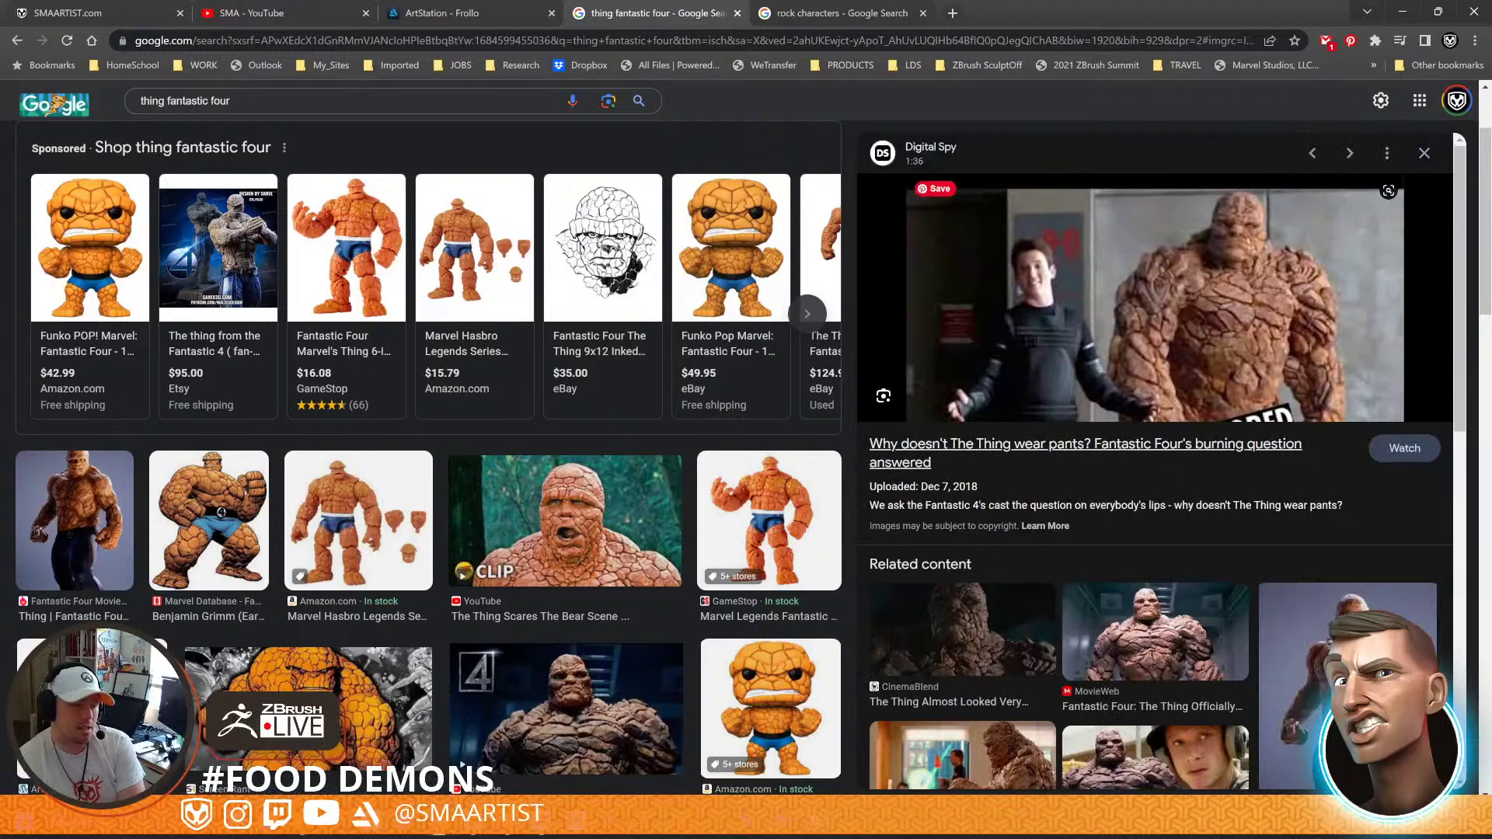
pyautogui.click(1186, 641)
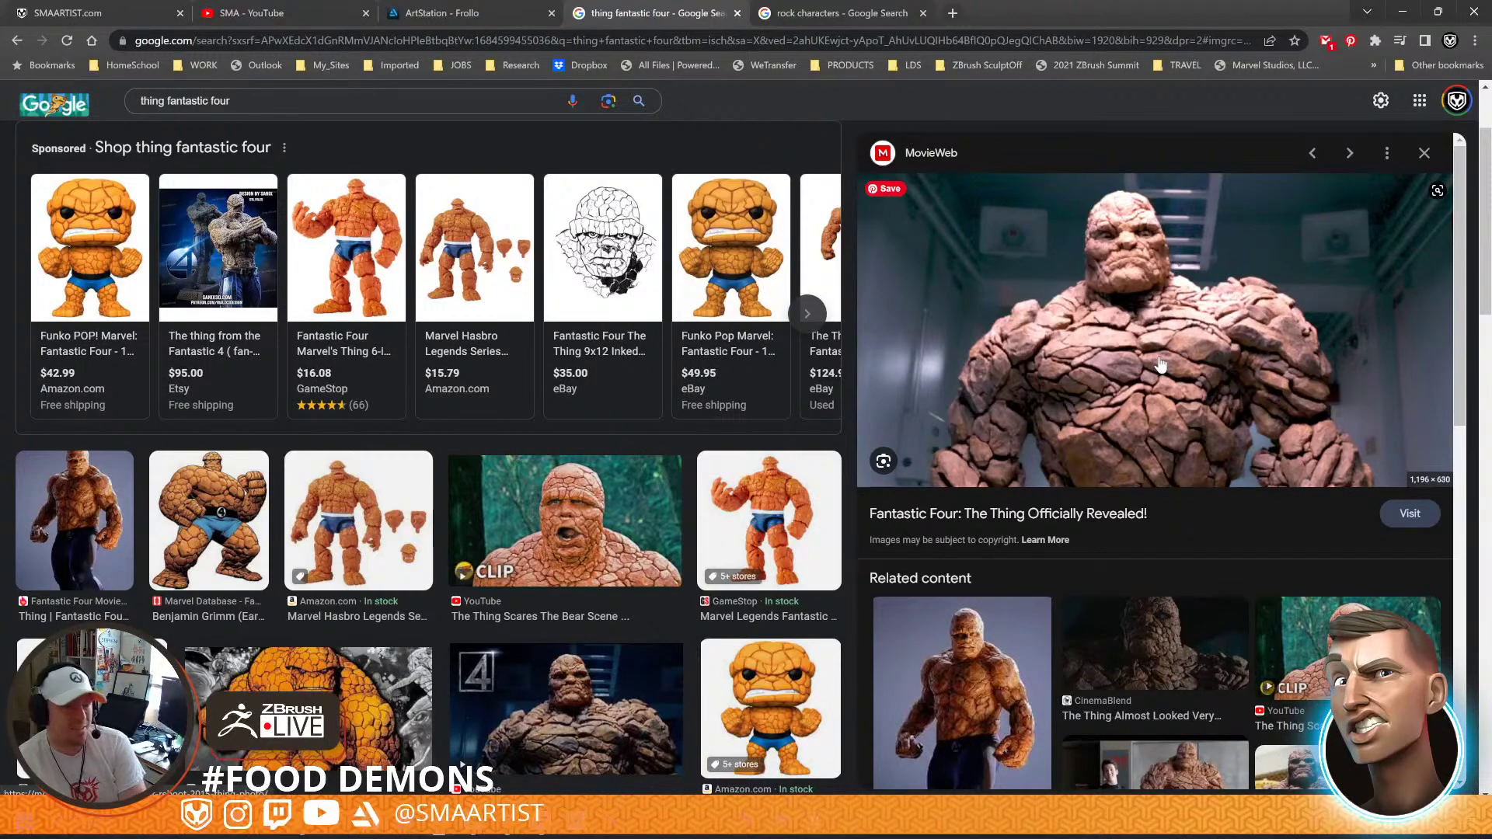
pyautogui.click(1001, 676)
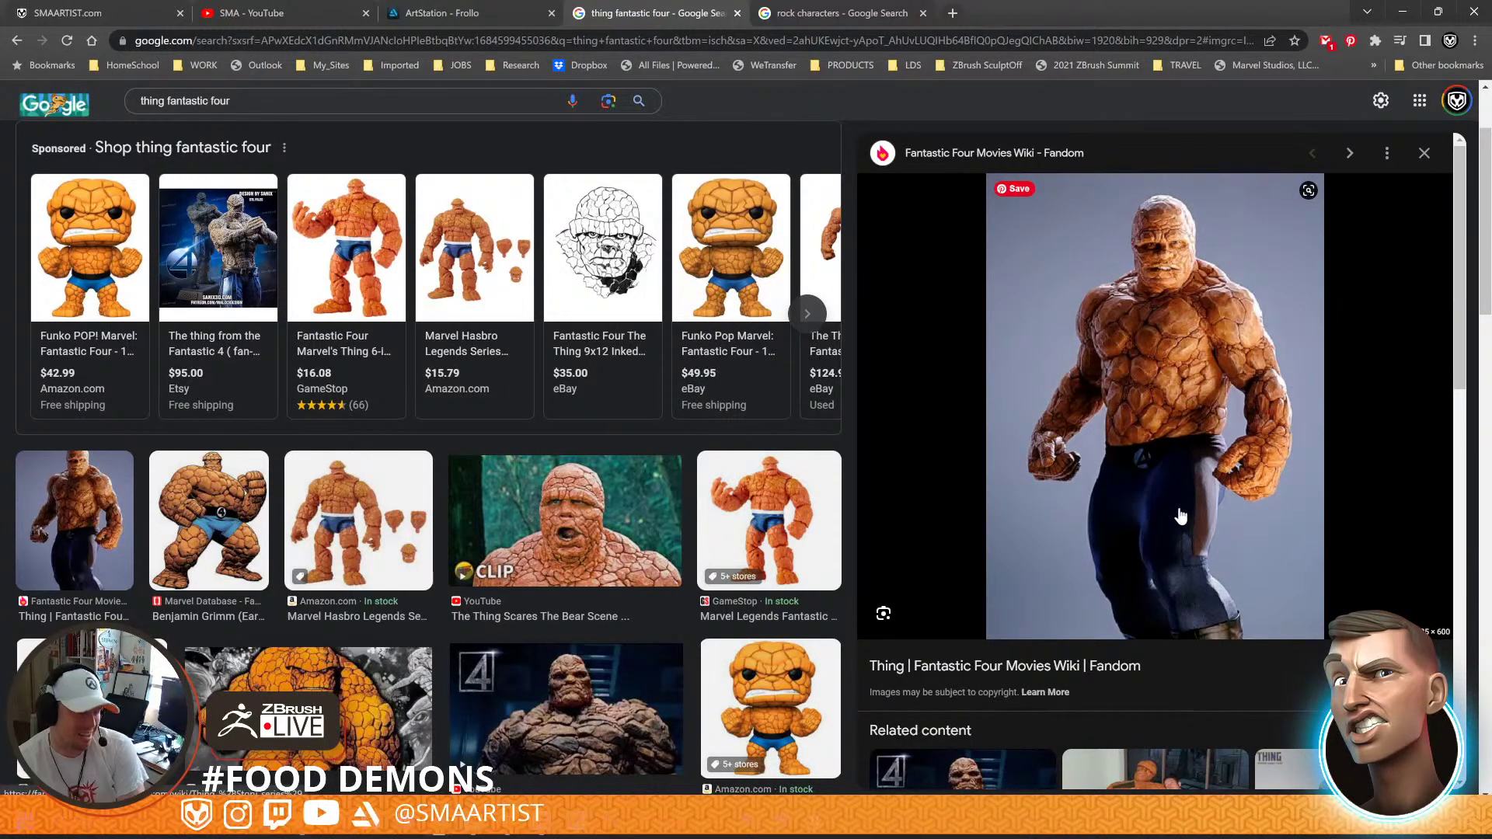
pyautogui.scroll(-3, 1180, 515)
pyautogui.click(1155, 575)
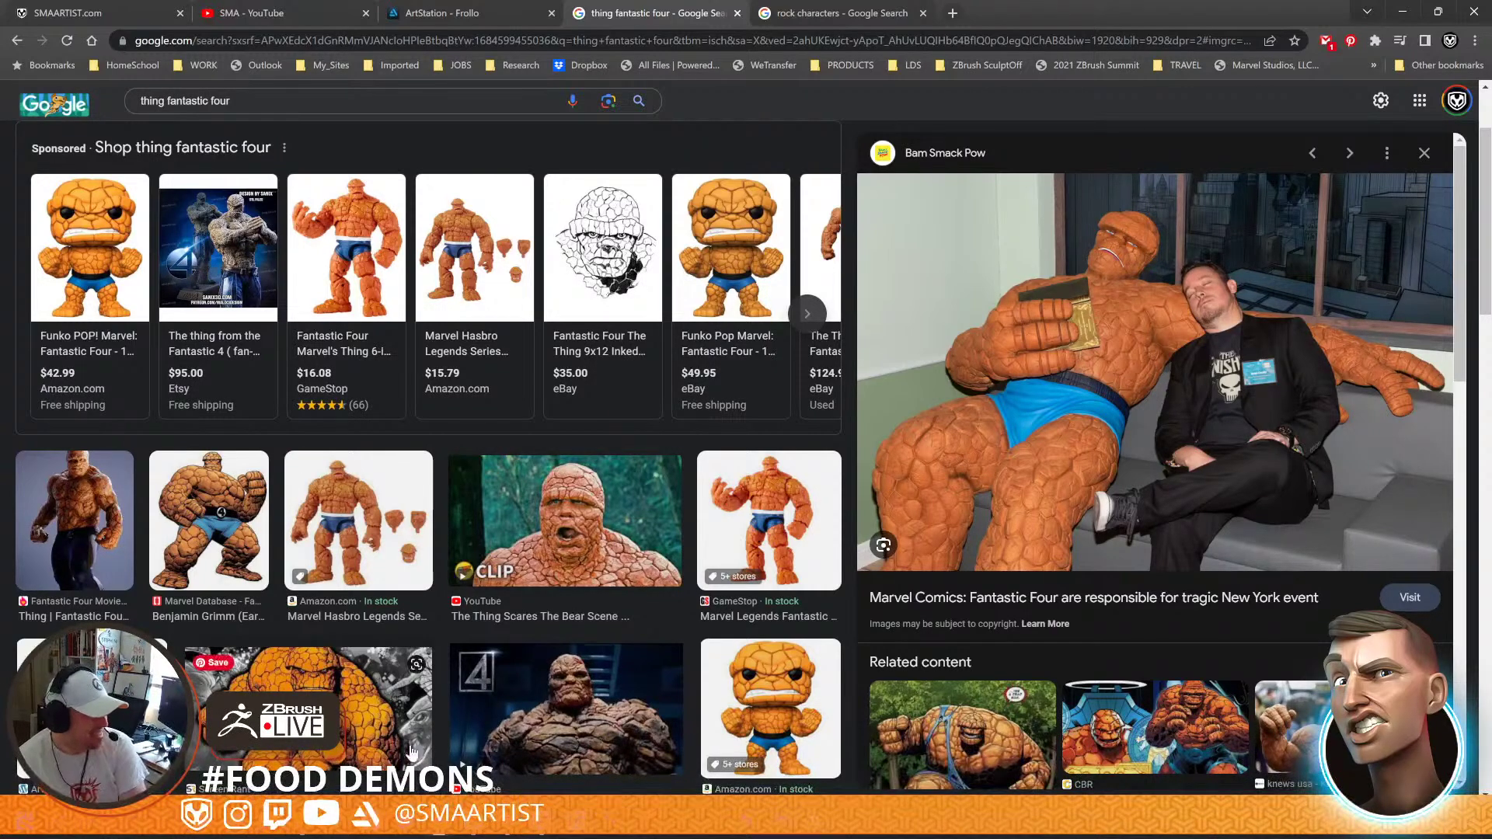
pyautogui.click(556, 707)
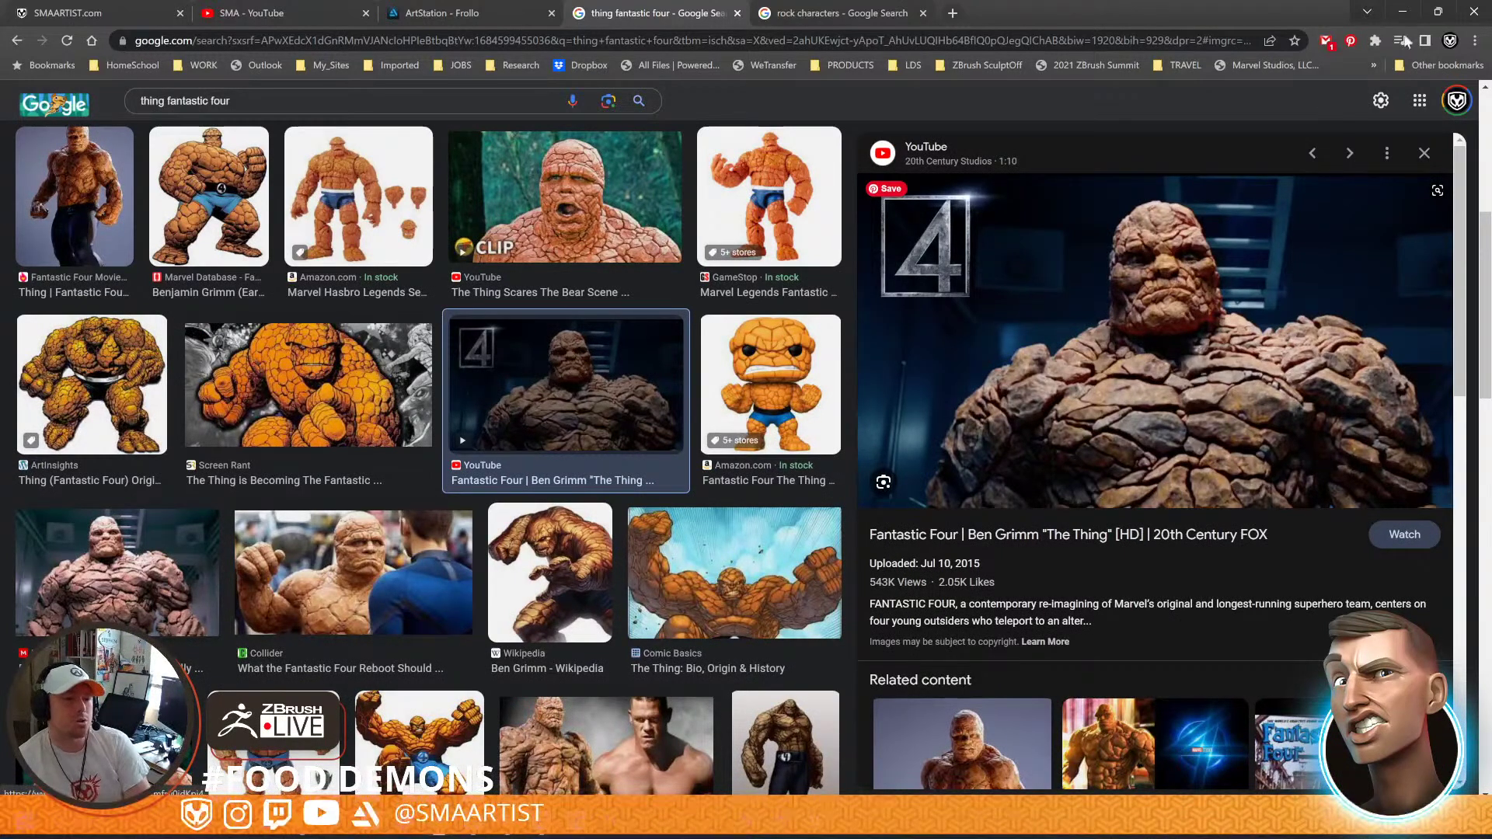
# Switch to ZBrush and reduce the Move brush's draw size to about 229 over the visible leg
pyautogui.click(1402, 12)
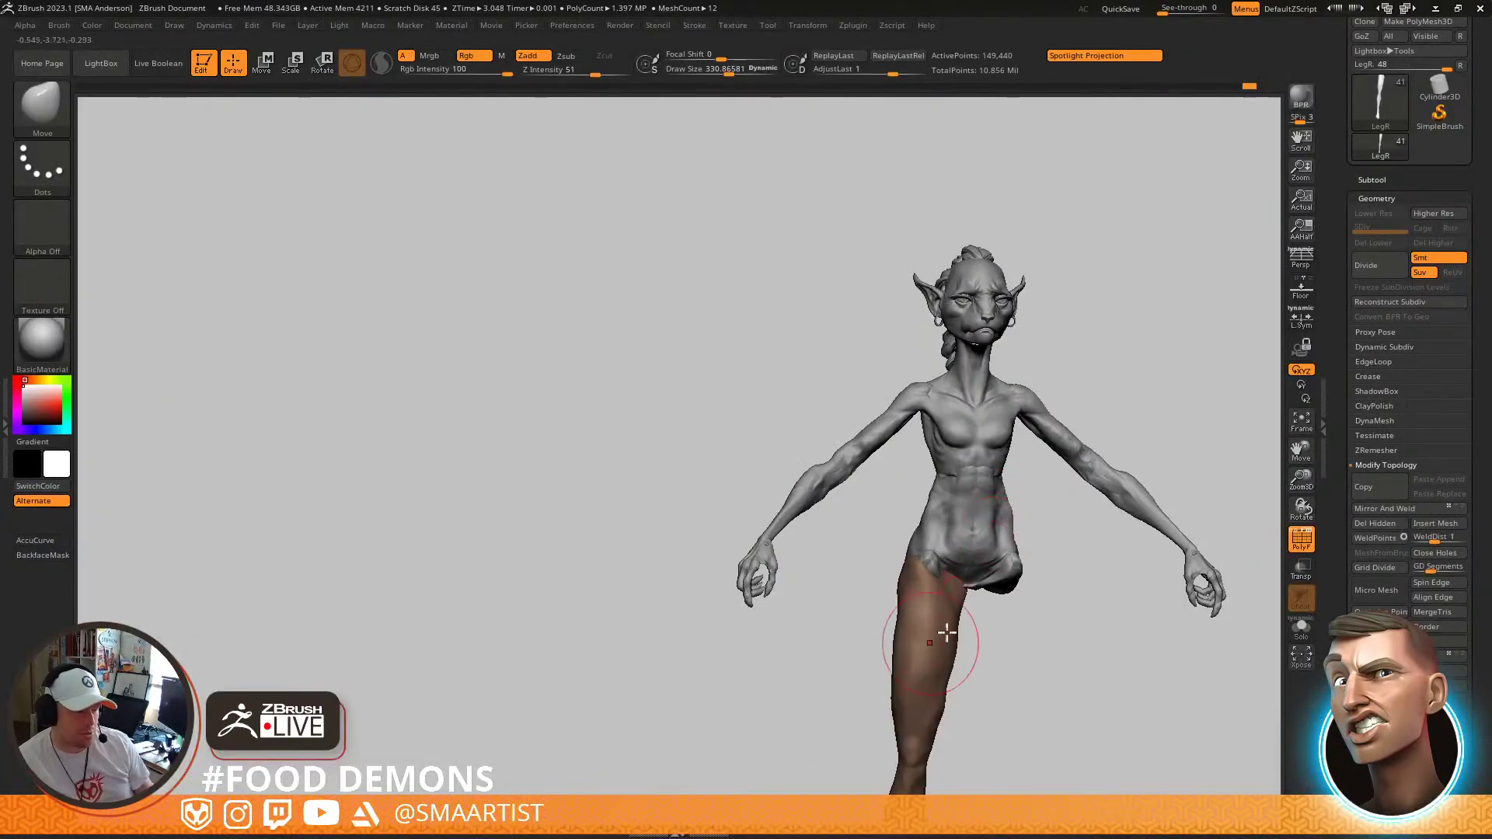
pyautogui.moveTo(1029, 642)
pyautogui.mouseDown()
pyautogui.moveTo(1020, 549)
pyautogui.moveTo(989, 515)
pyautogui.moveTo(1005, 501)
pyautogui.mouseUp()
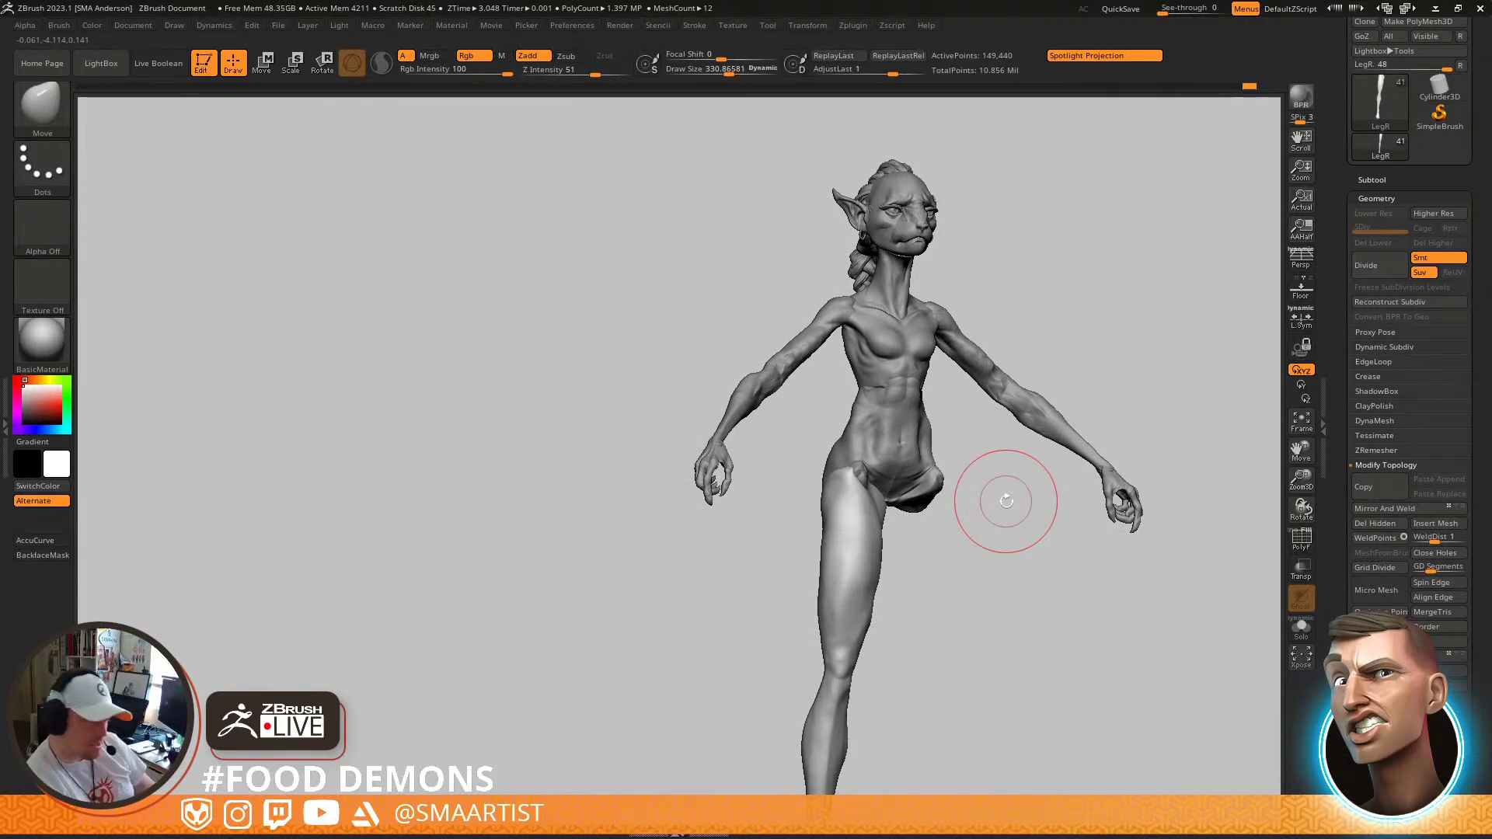
pyautogui.press('s')
pyautogui.moveTo(866, 564); pyautogui.dragTo(856, 565)
pyautogui.keyDown('ctrl'); pyautogui.moveTo(855, 551); pyautogui.dragTo(896, 550, button='right'); pyautogui.keyUp('ctrl')
pyautogui.hotkey('shift', 'f')
pyautogui.hotkey('shift', 'f')
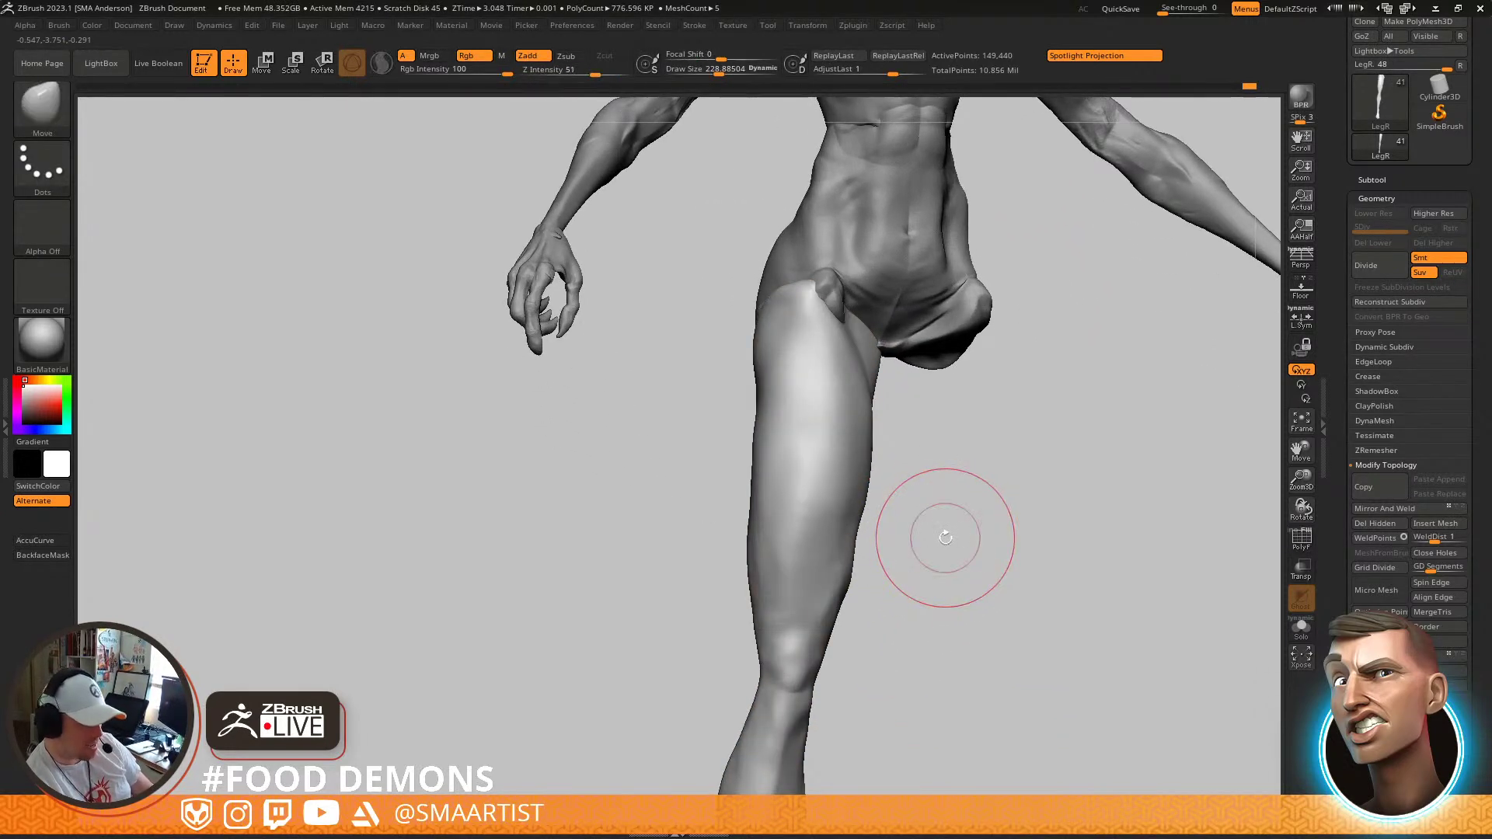
# Apply the Noise23.ZNM LightBox noise preset to the leg and set the main color to white
pyautogui.press(',')
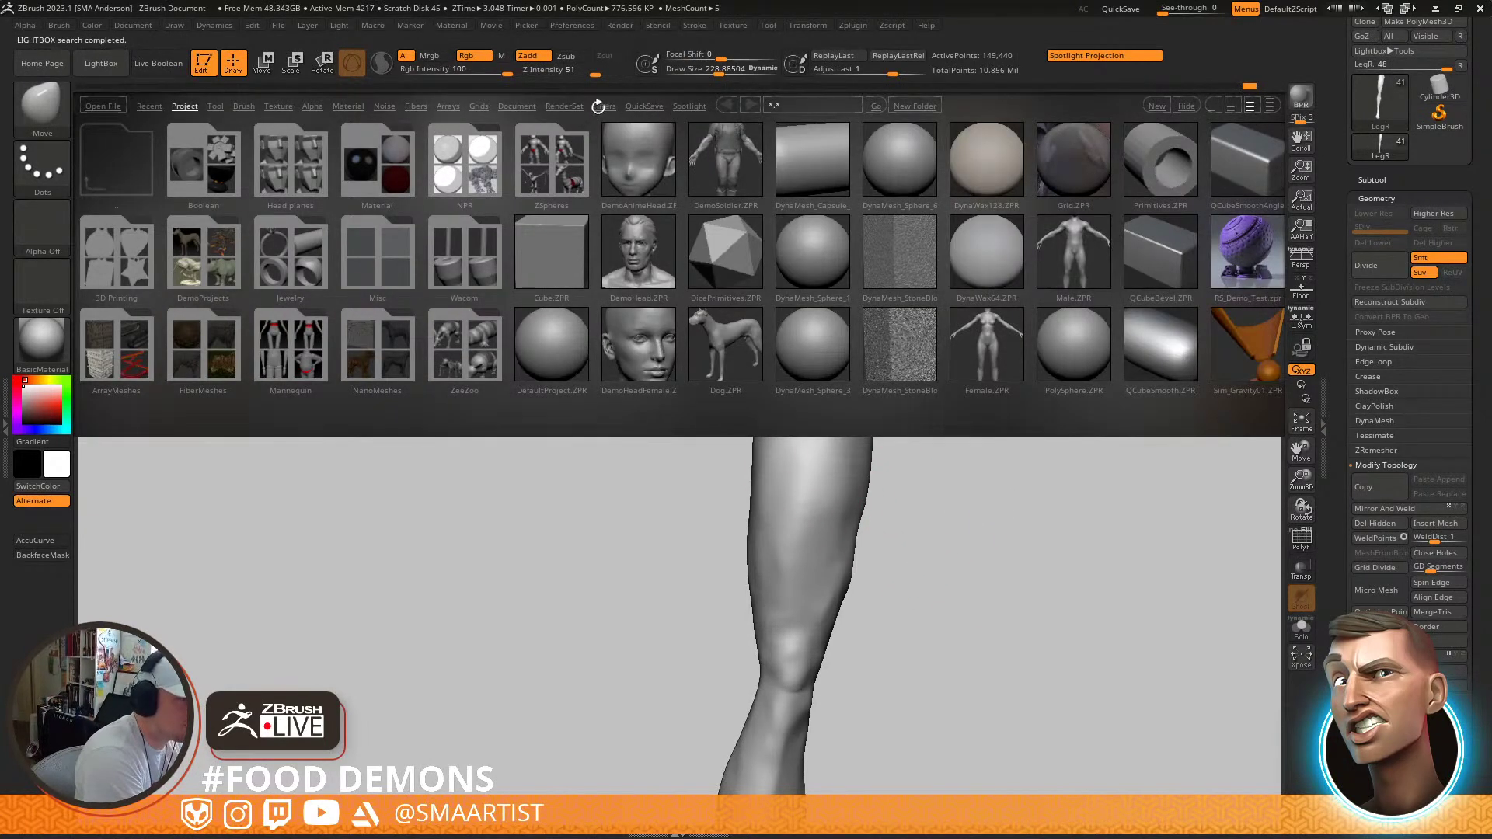
pyautogui.click(384, 106)
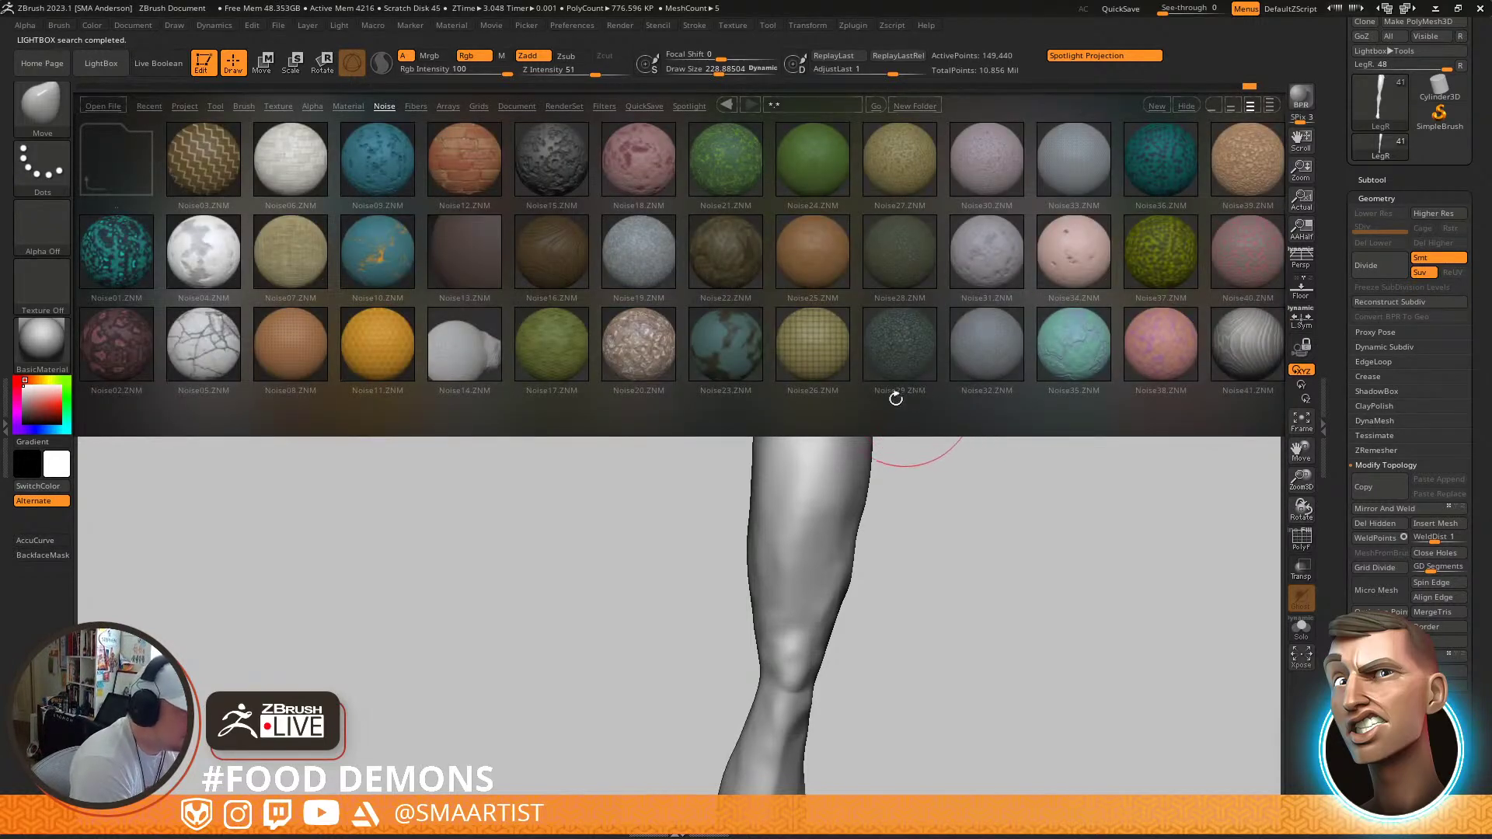
pyautogui.moveTo(908, 402); pyautogui.dragTo(707, 420)
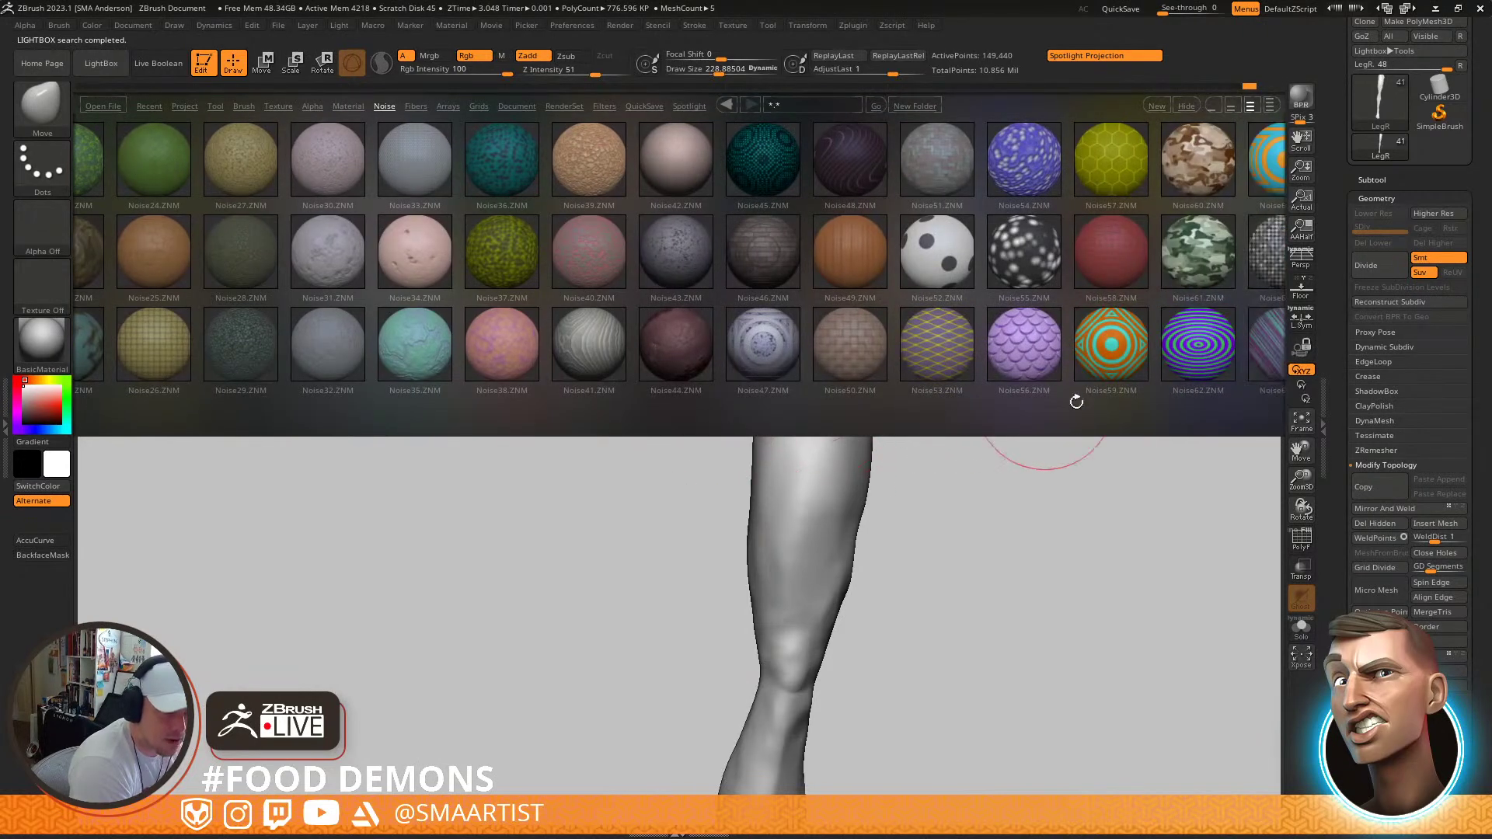
pyautogui.moveTo(1043, 399); pyautogui.dragTo(996, 408)
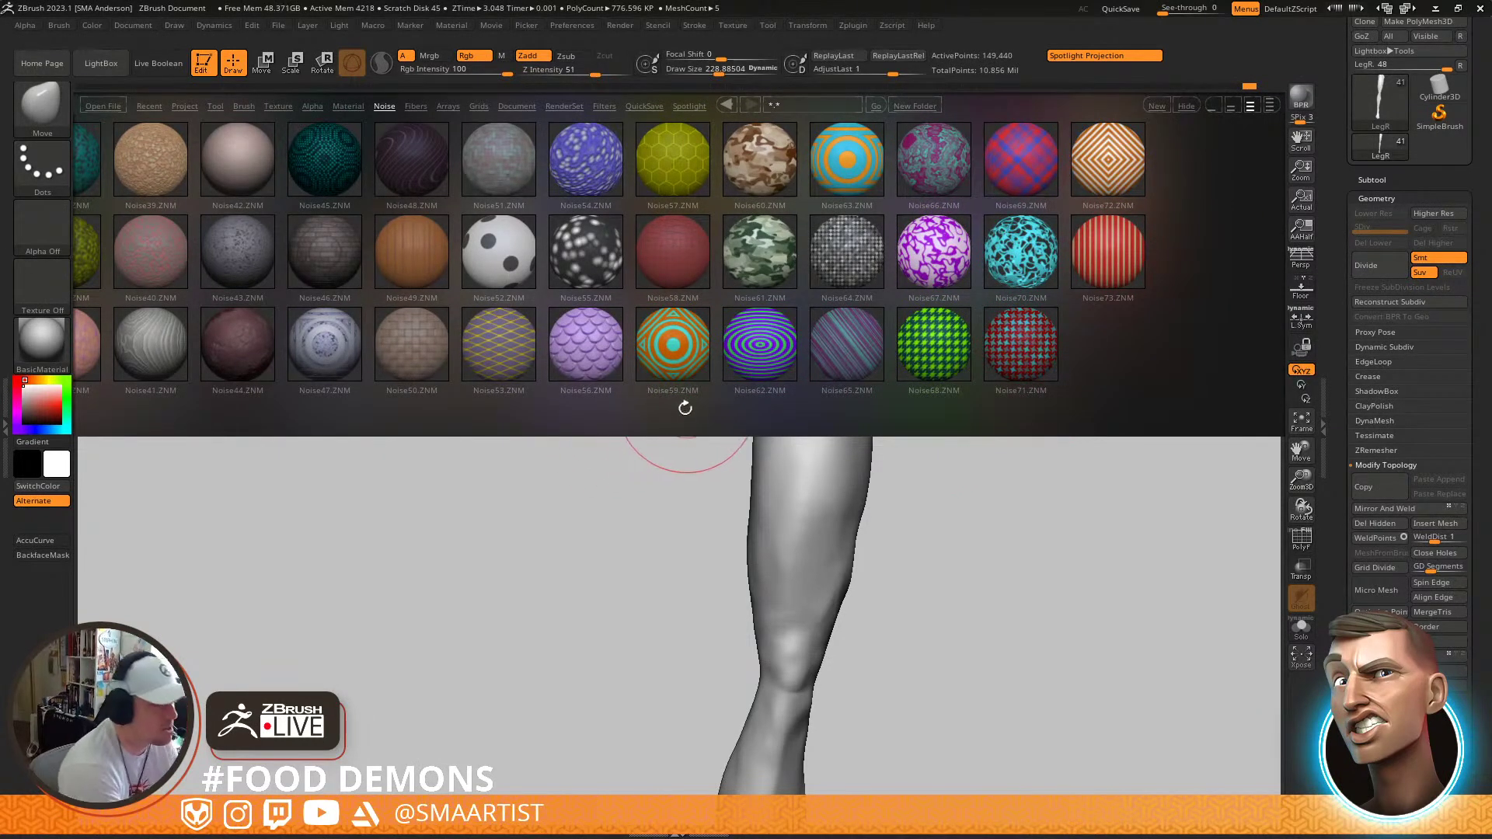
pyautogui.moveTo(636, 410); pyautogui.dragTo(1104, 347)
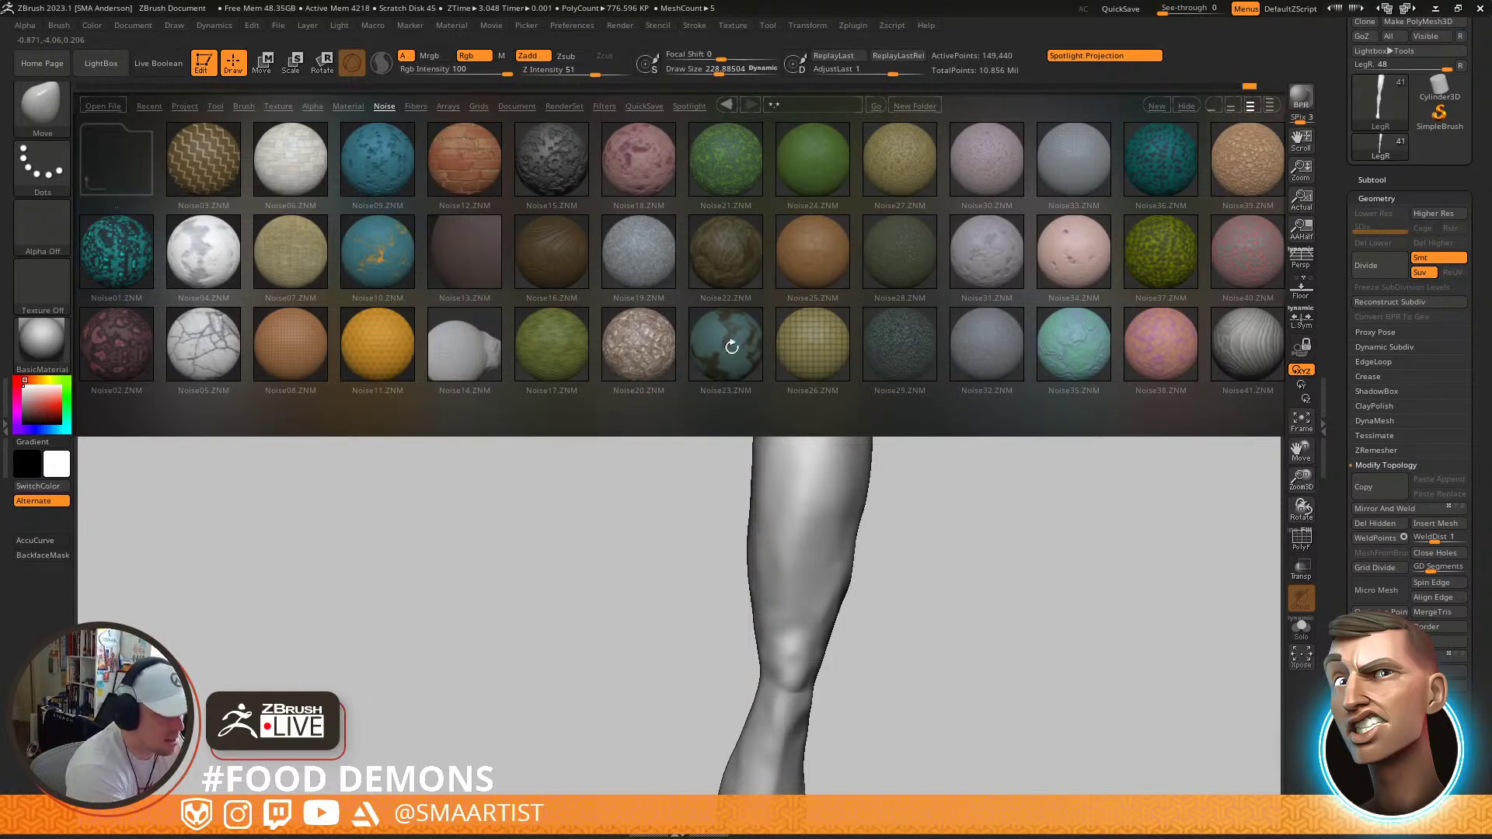
pyautogui.doubleClick(736, 349)
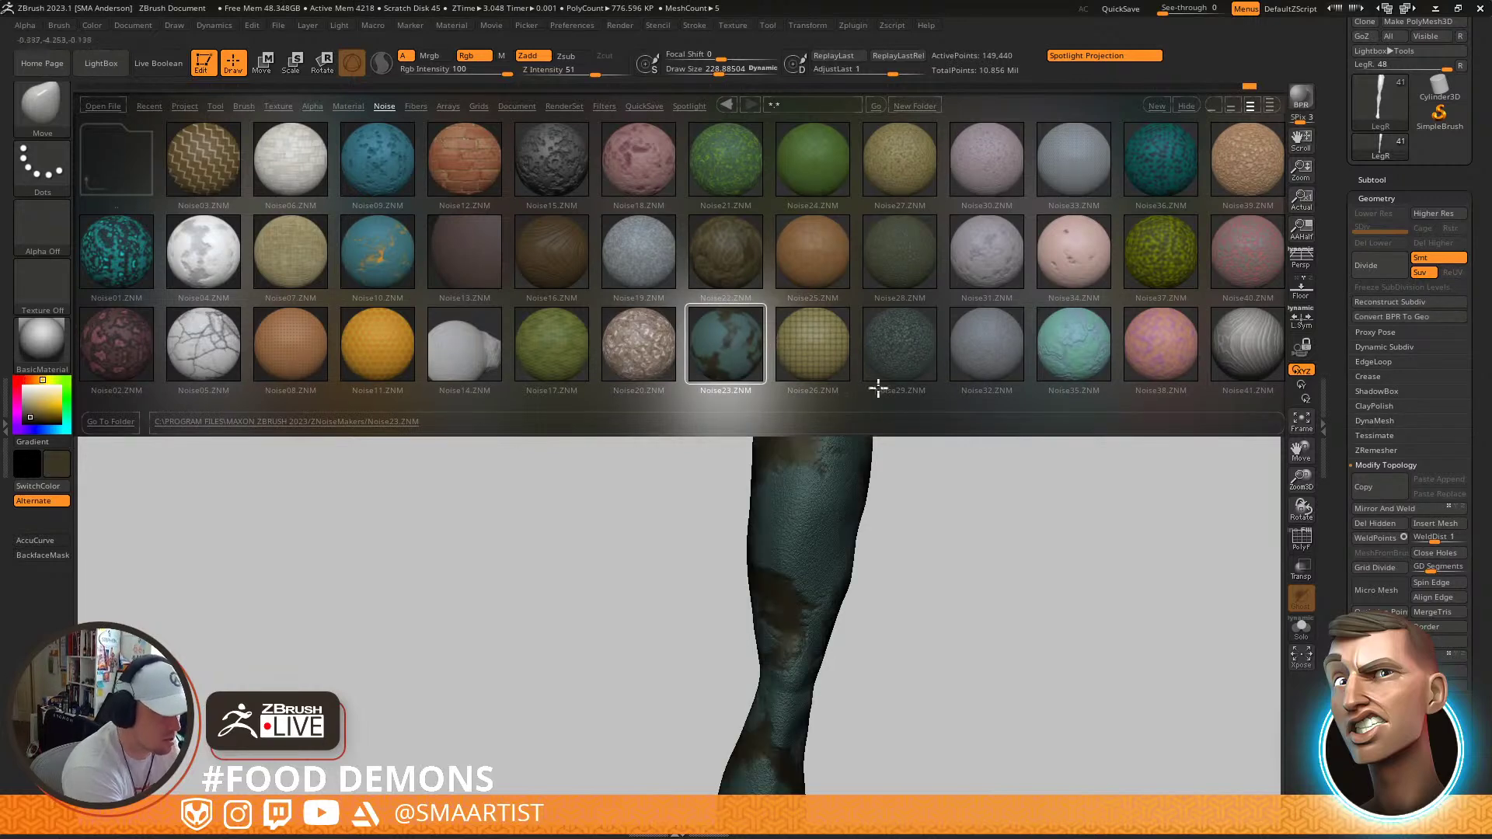
pyautogui.moveTo(942, 496); pyautogui.dragTo(949, 443)
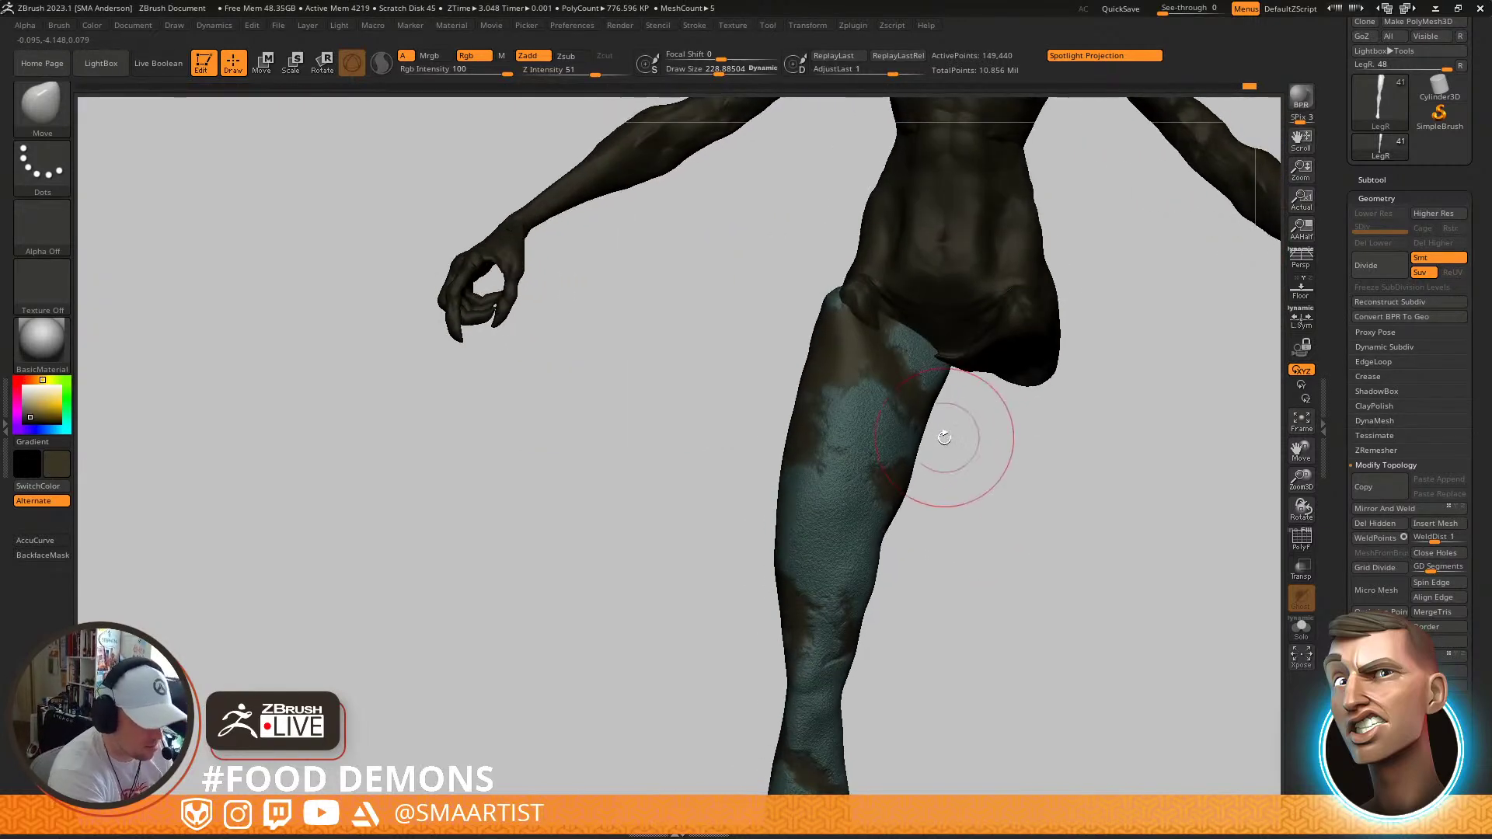
pyautogui.scroll(-5, 1409, 350)
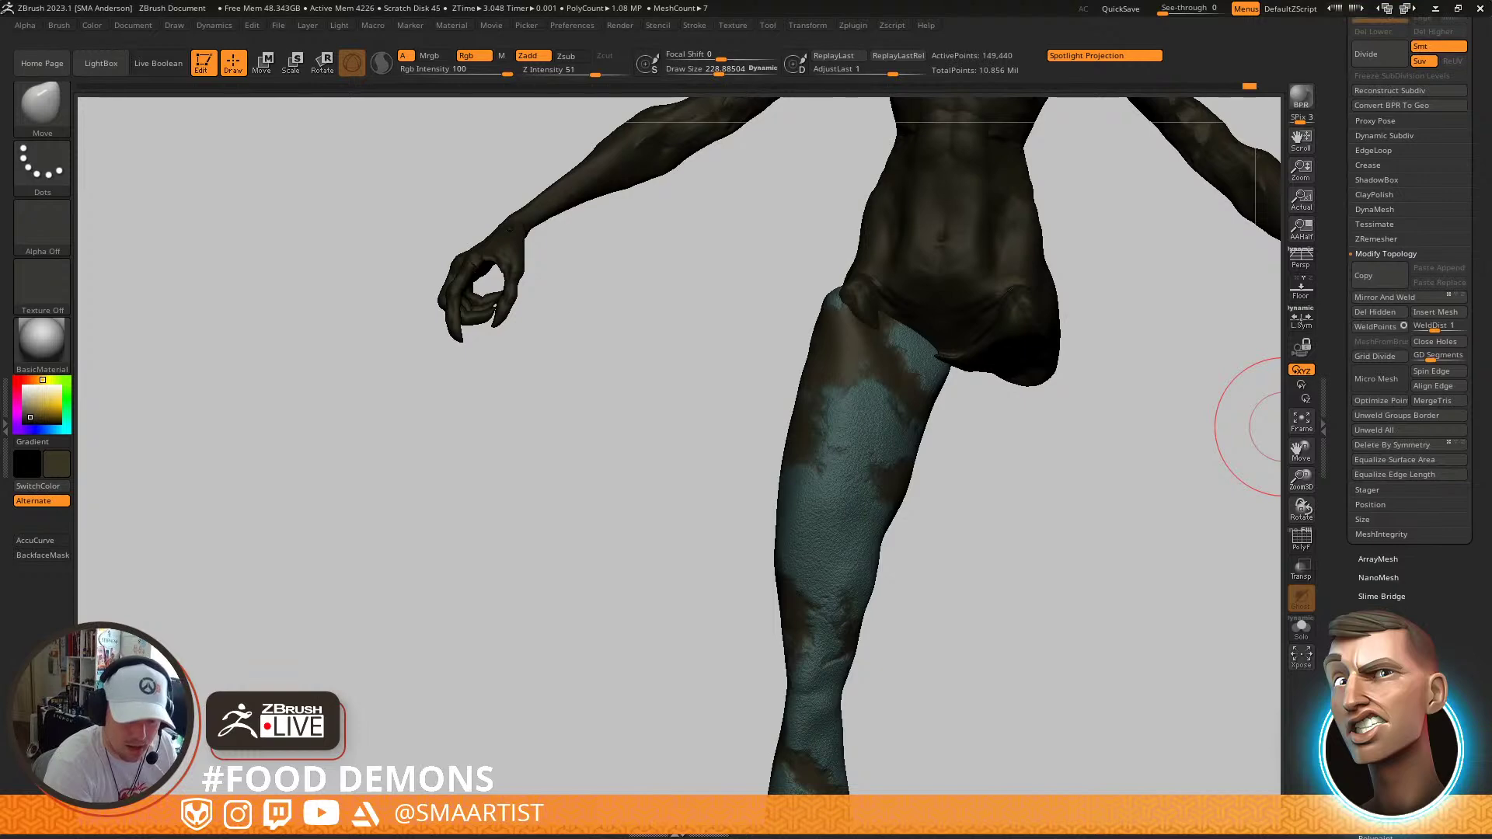
pyautogui.moveTo(16, 377); pyautogui.dragTo(15, 376)
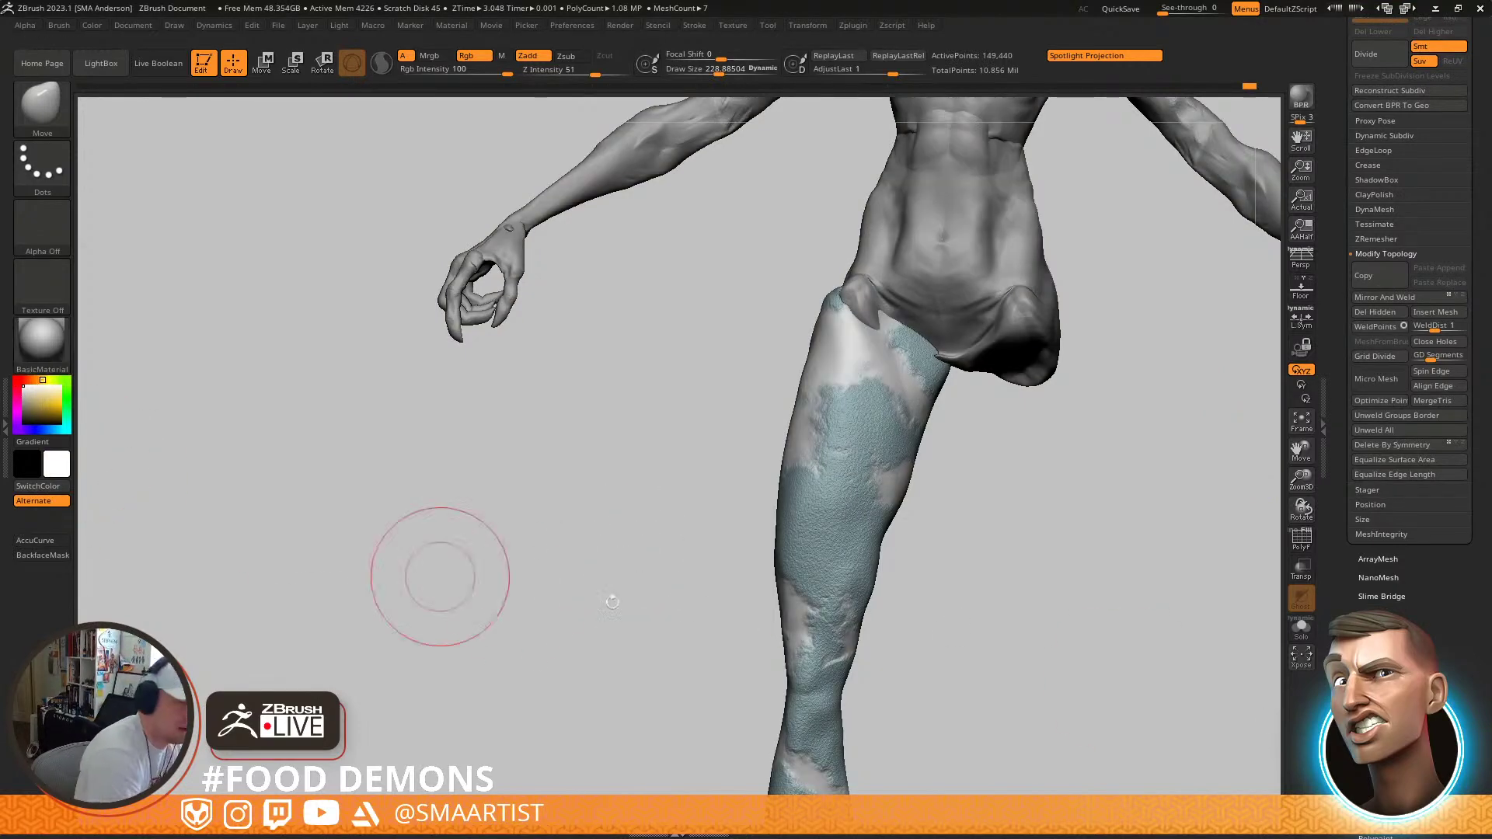
# Open the leg's surface noise for editing in NoiseMaker and set Mix Basic Noise to 0
pyautogui.click(1373, 708)
pyautogui.moveTo(1381, 638); pyautogui.dragTo(1382, 405)
pyautogui.click(1403, 208)
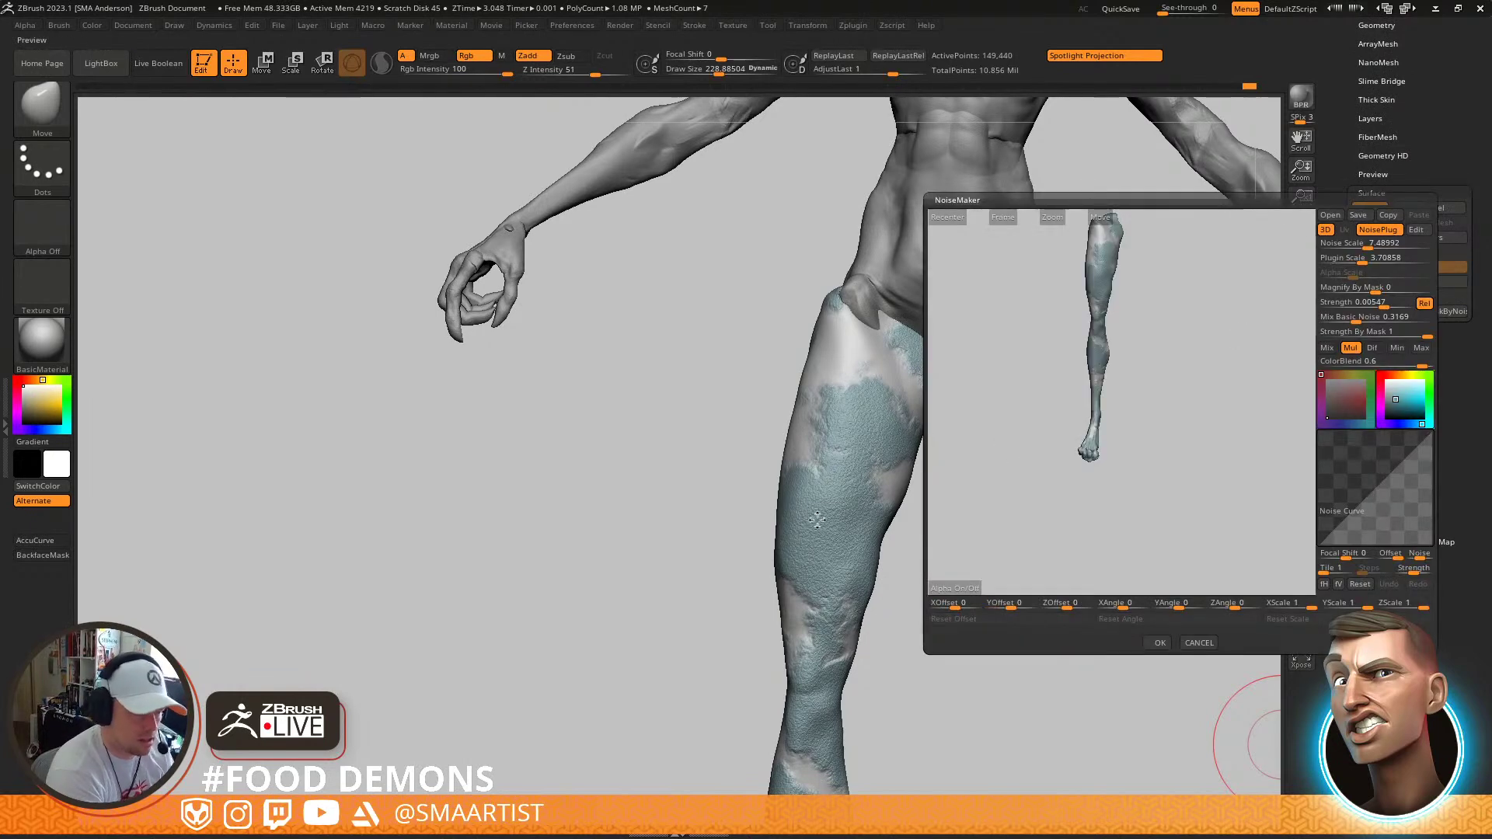
pyautogui.moveTo(1100, 432)
pyautogui.mouseDown(button='right')
pyautogui.moveTo(1114, 399)
pyautogui.moveTo(1075, 584)
pyautogui.moveTo(1089, 530)
pyautogui.mouseUp(button='right')
pyautogui.moveTo(1089, 530)
pyautogui.mouseDown()
pyautogui.moveTo(1068, 444)
pyautogui.moveTo(1119, 447)
pyautogui.moveTo(1079, 422)
pyautogui.mouseUp()
pyautogui.click(1348, 317)
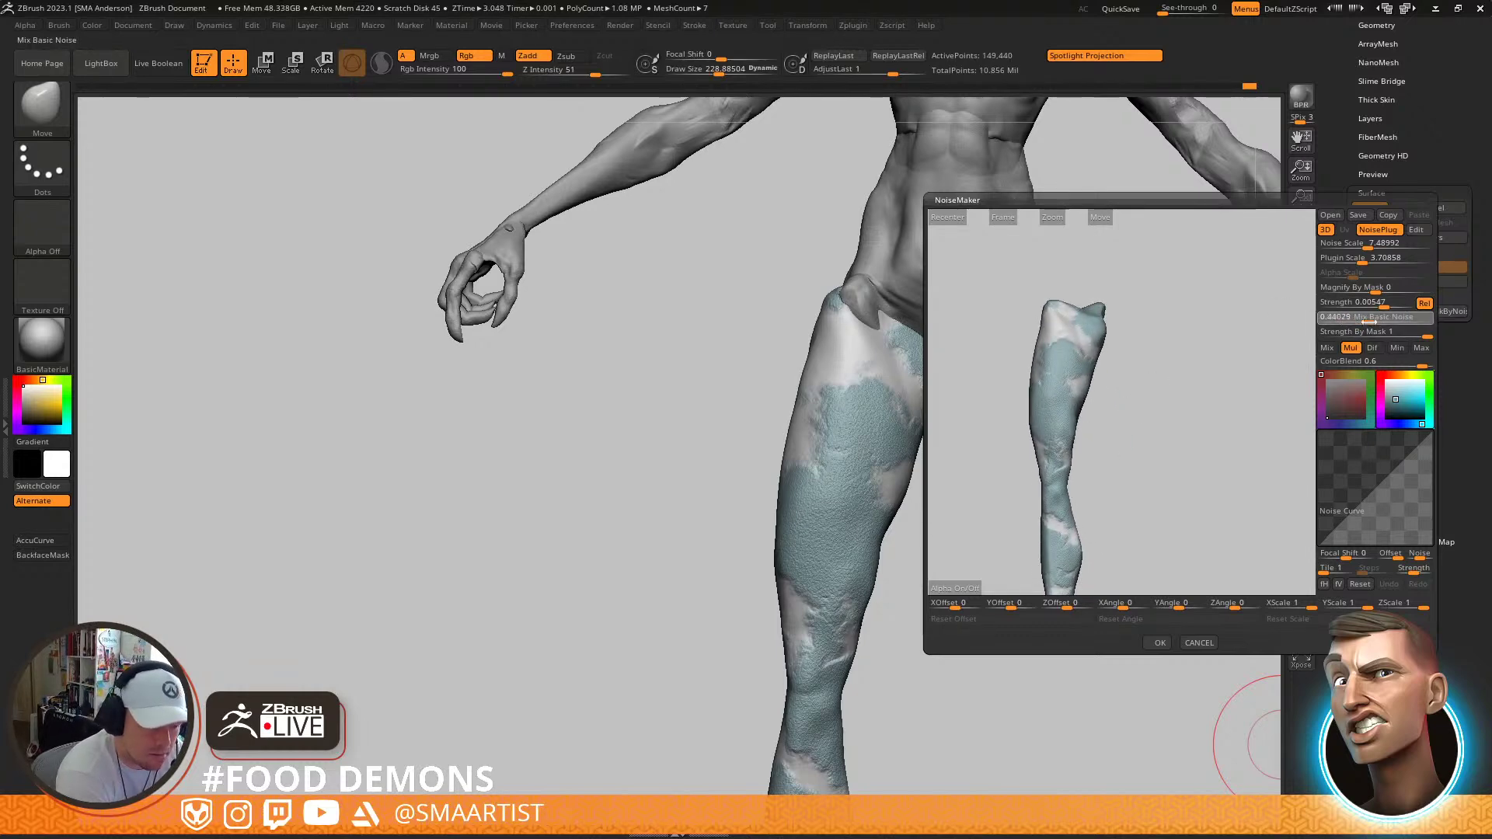
pyautogui.write('0')
pyautogui.press('Return')
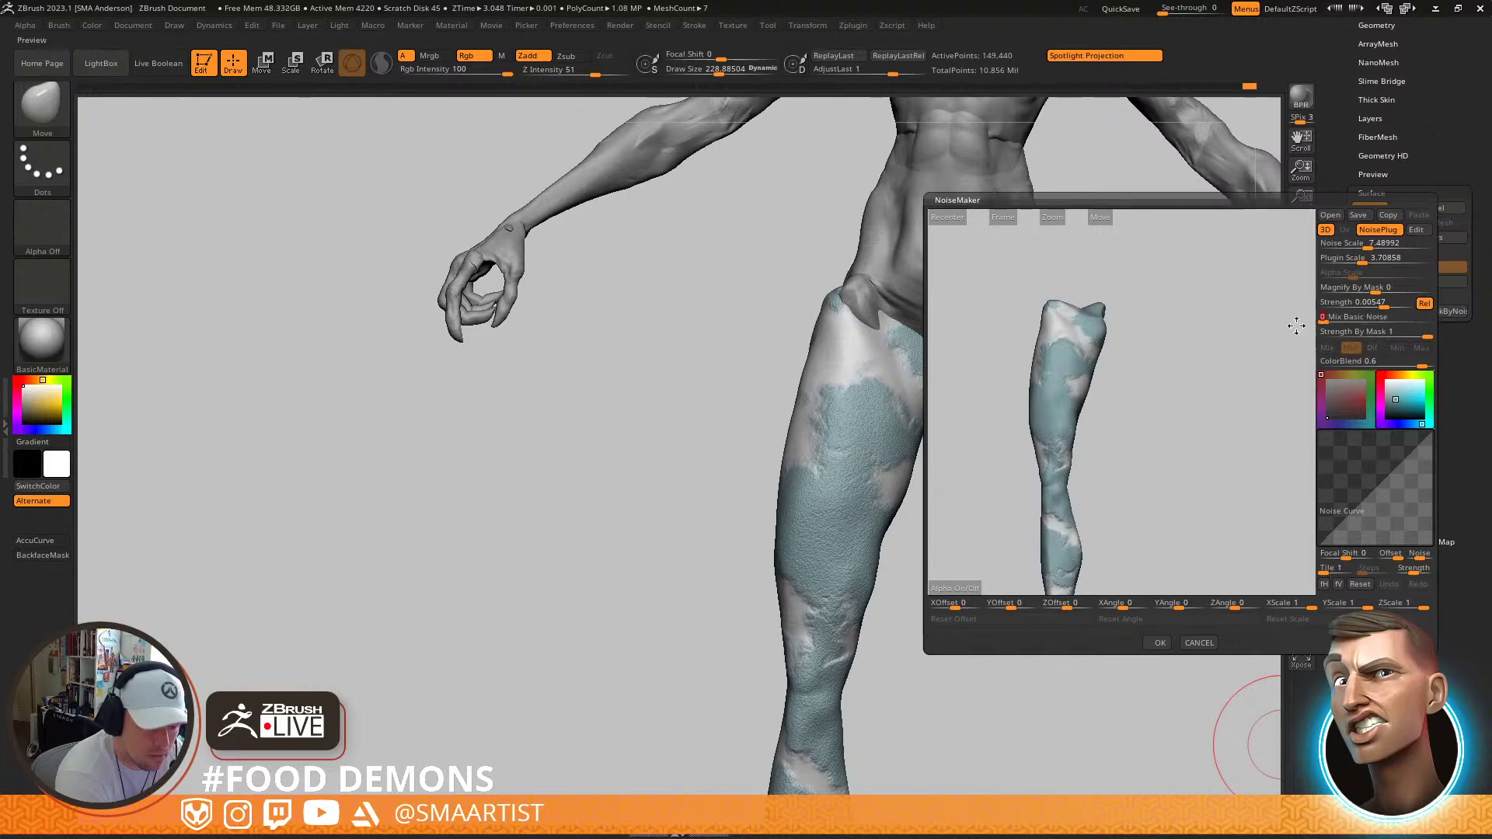
# Lower the Noise Scale to about 0.09 and the Plugin Scale to about 0.82, and accept the noise edit
pyautogui.moveTo(1080, 420)
pyautogui.mouseDown()
pyautogui.moveTo(1066, 409)
pyautogui.moveTo(1084, 408)
pyautogui.mouseUp()
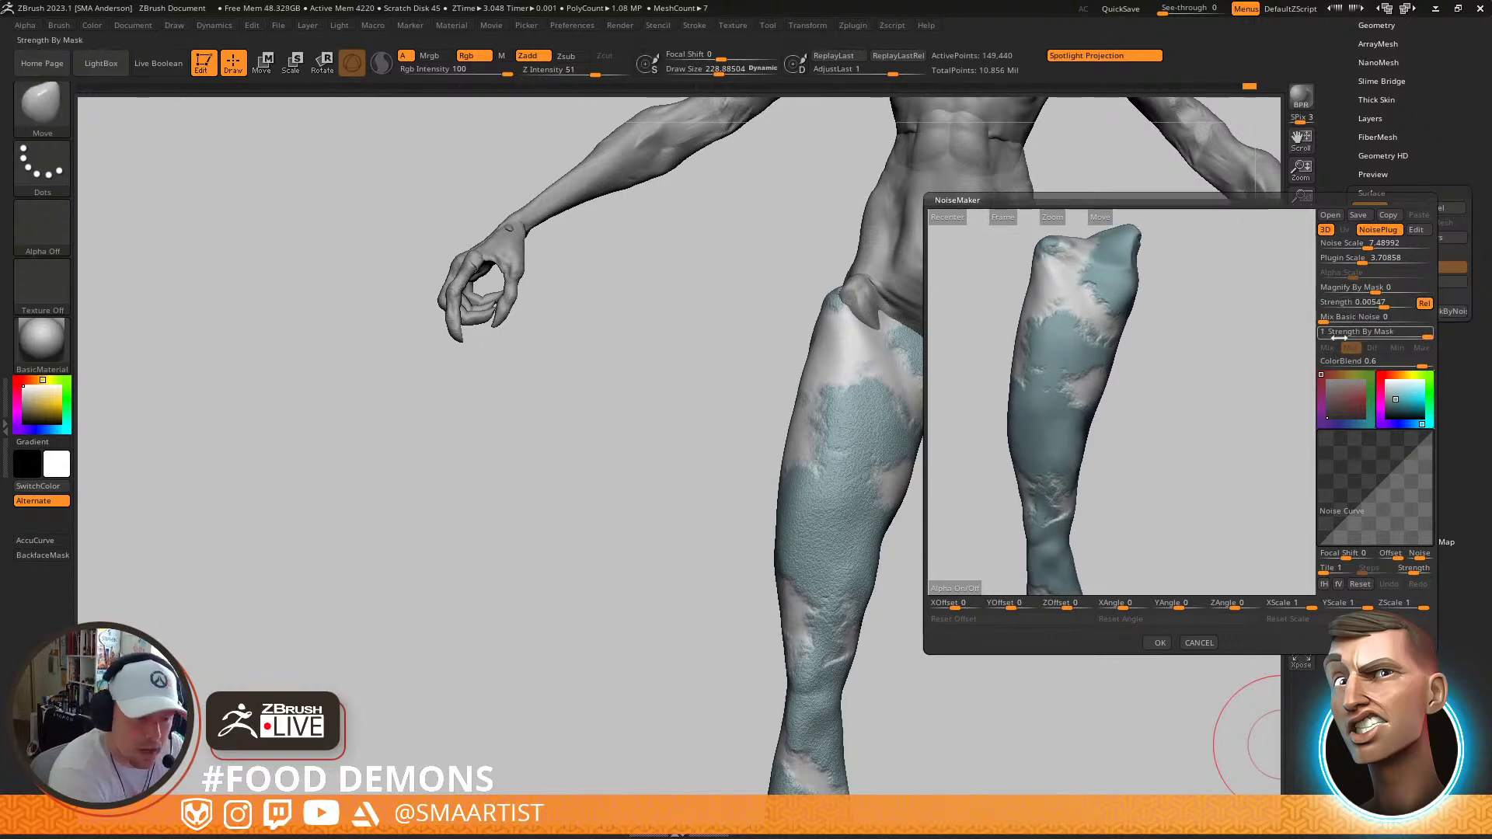
pyautogui.click(1373, 242)
pyautogui.moveTo(1374, 244); pyautogui.dragTo(1347, 262)
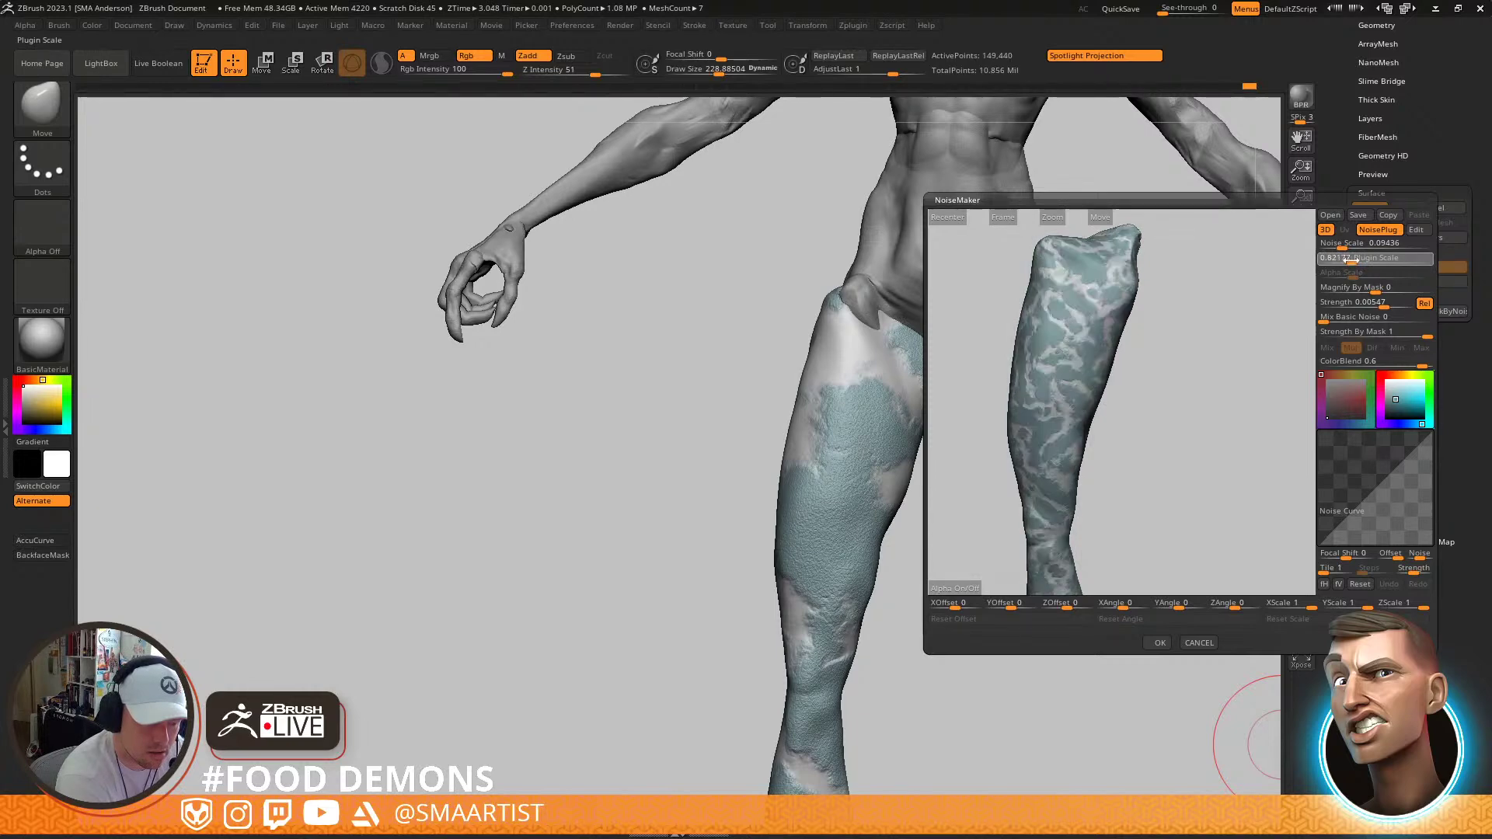
pyautogui.moveTo(1235, 381); pyautogui.dragTo(1174, 422)
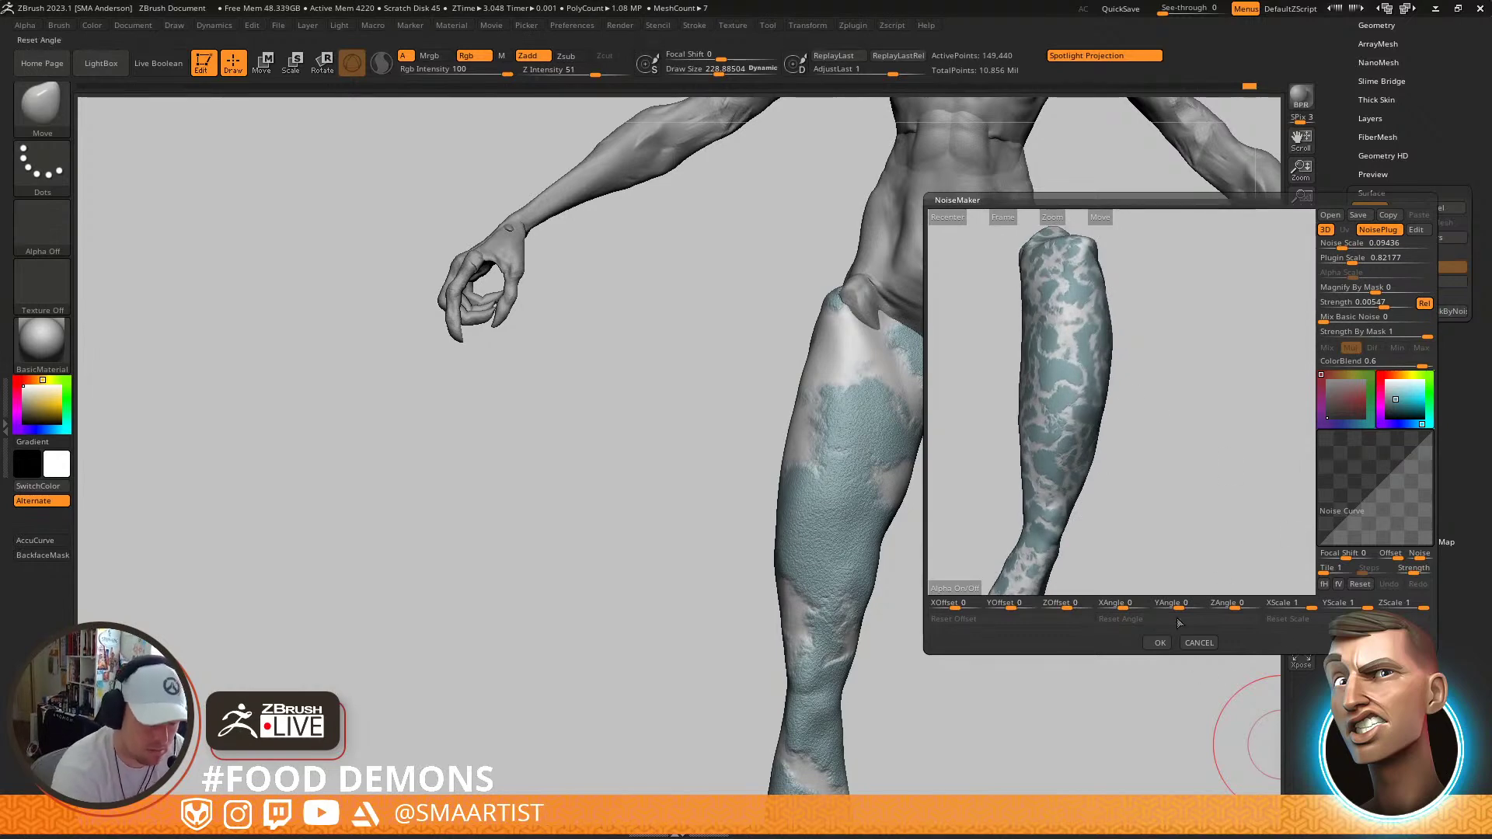
pyautogui.click(1158, 644)
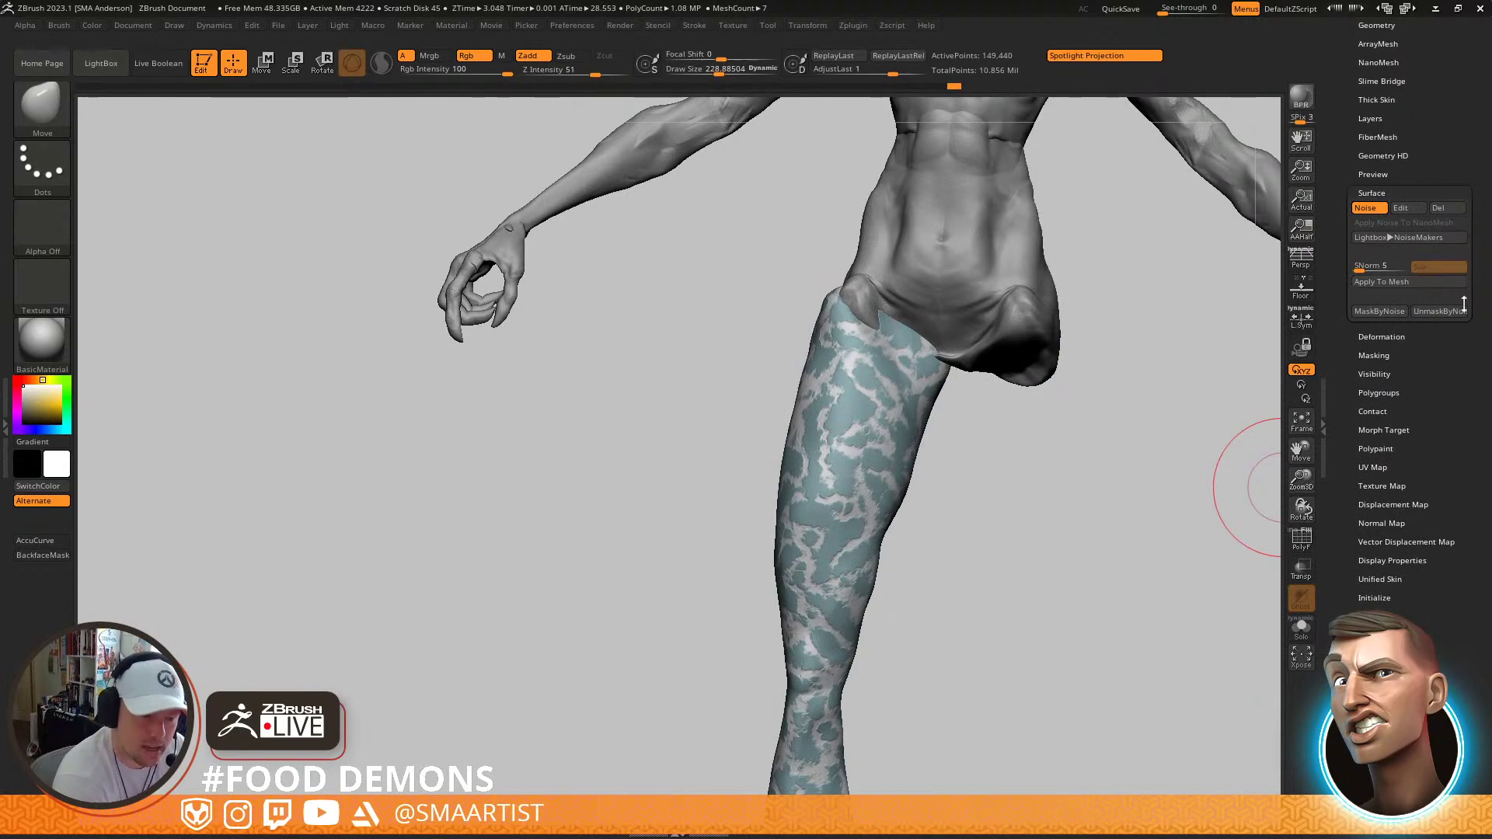
# Mask the leg by its surface noise pattern and invert the mask
pyautogui.click(1390, 311)
pyautogui.moveTo(906, 483); pyautogui.dragTo(988, 482)
pyautogui.keyDown('ctrl'); pyautogui.click(999, 490); pyautogui.keyUp('ctrl')
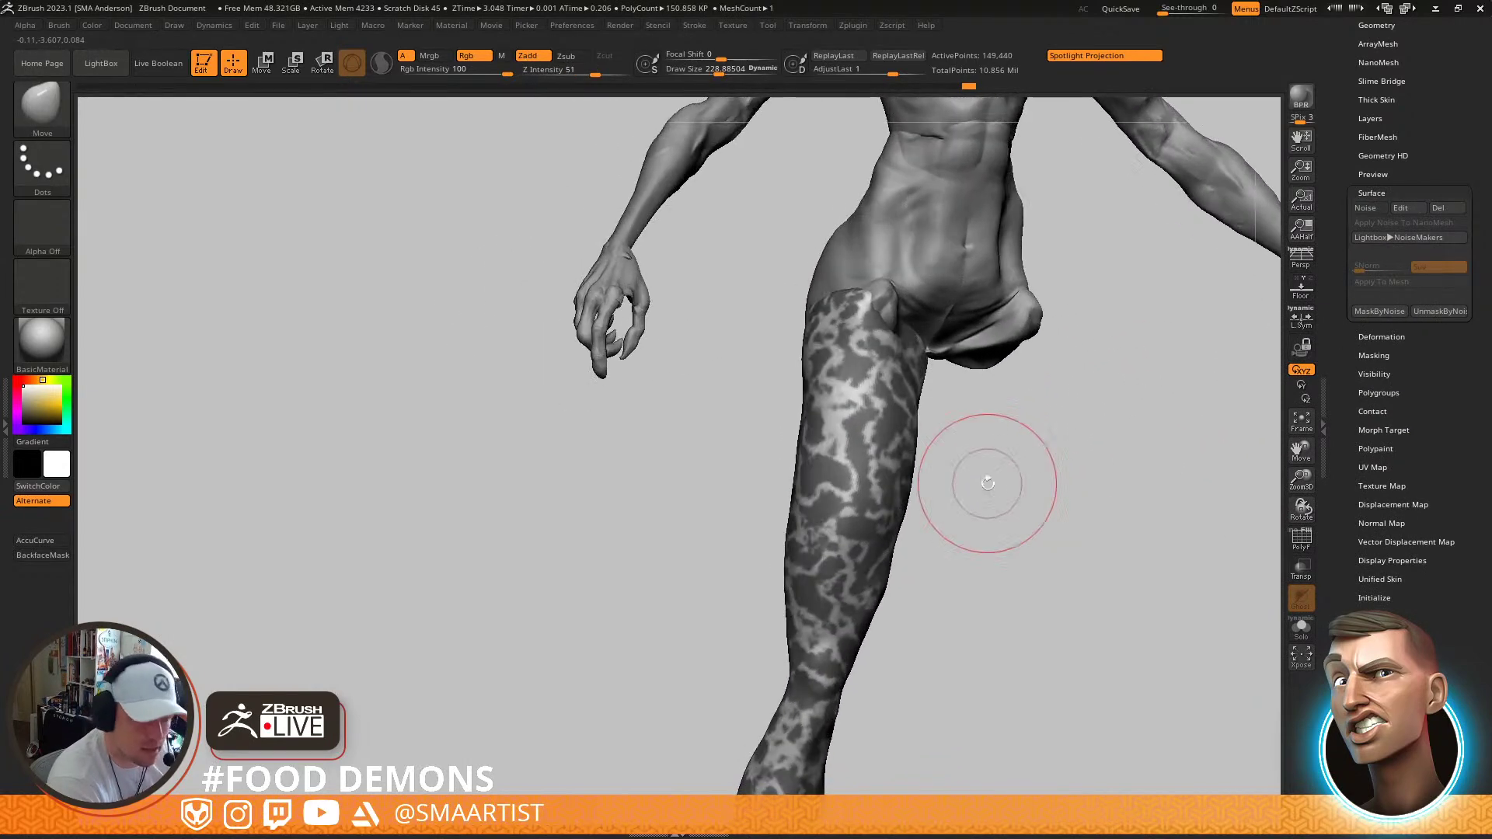
# Extract the masked patches of the LegR subtool with an adjusted thickness and accept them as a separate subtool
pyautogui.moveTo(1432, 140); pyautogui.dragTo(1428, 294)
pyautogui.click(1373, 161)
pyautogui.click(1363, 601)
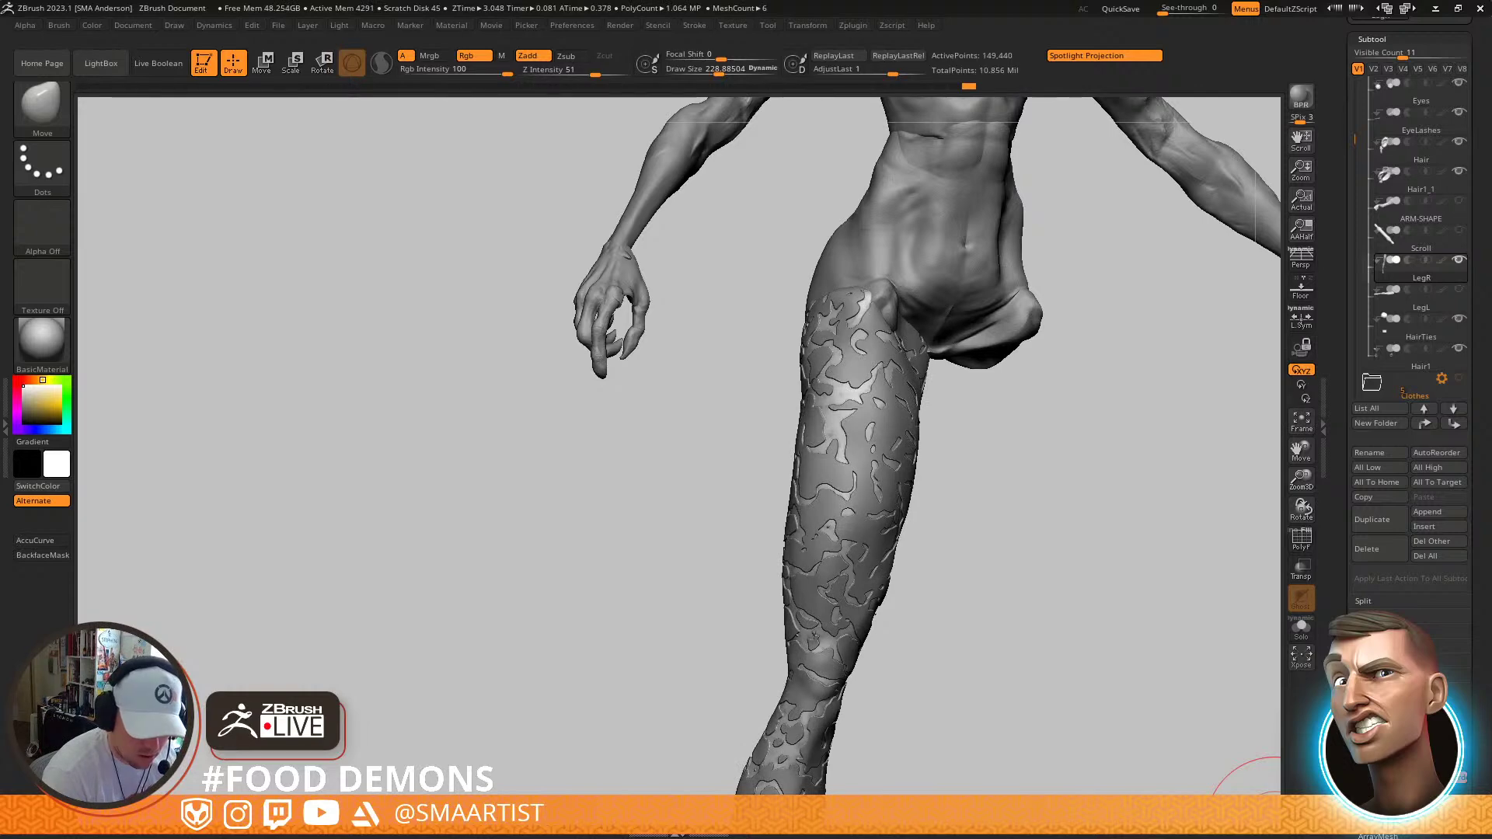
pyautogui.click(1398, 761)
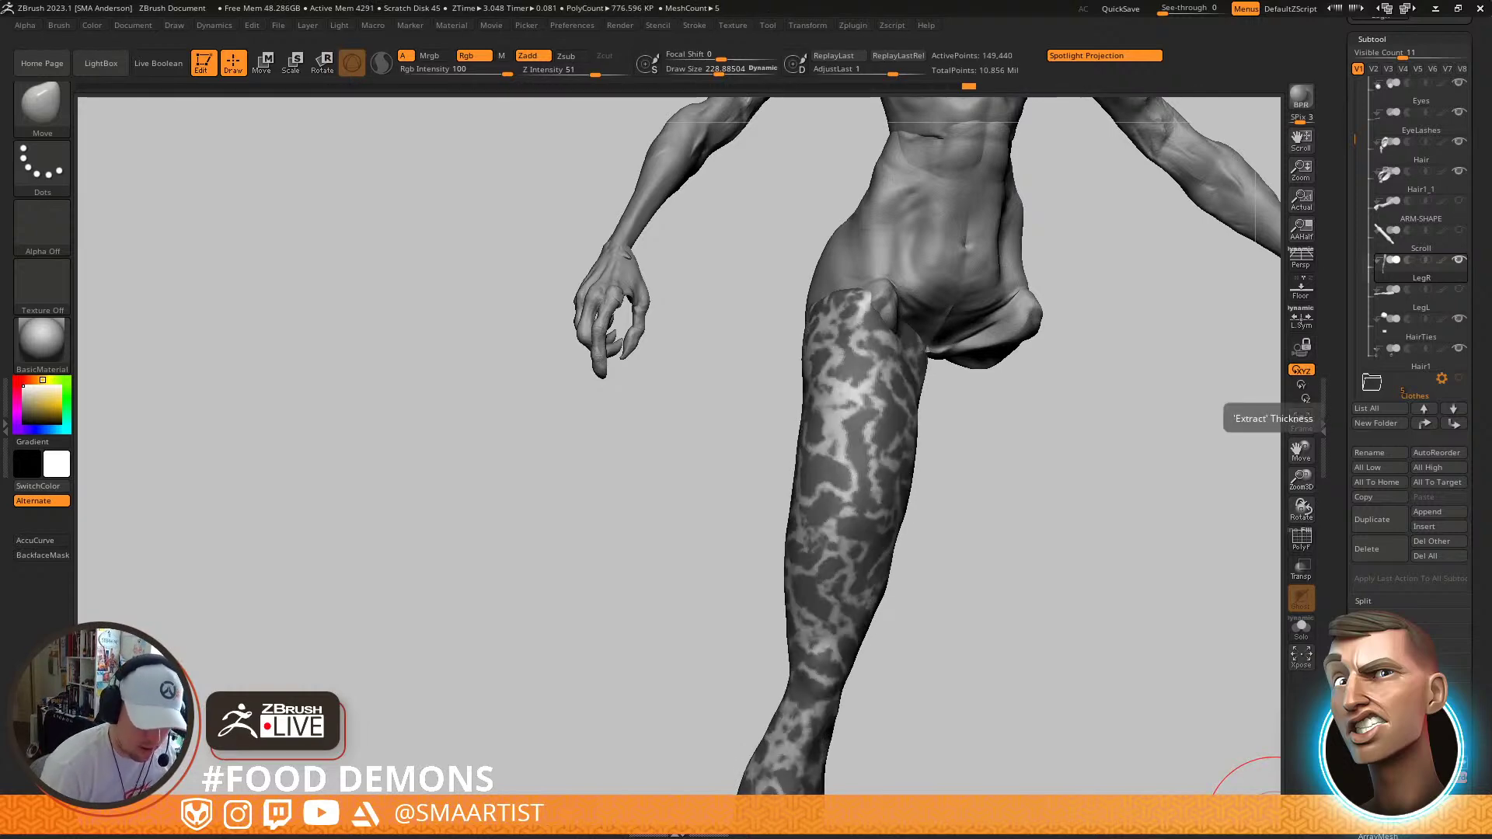
pyautogui.click(1379, 761)
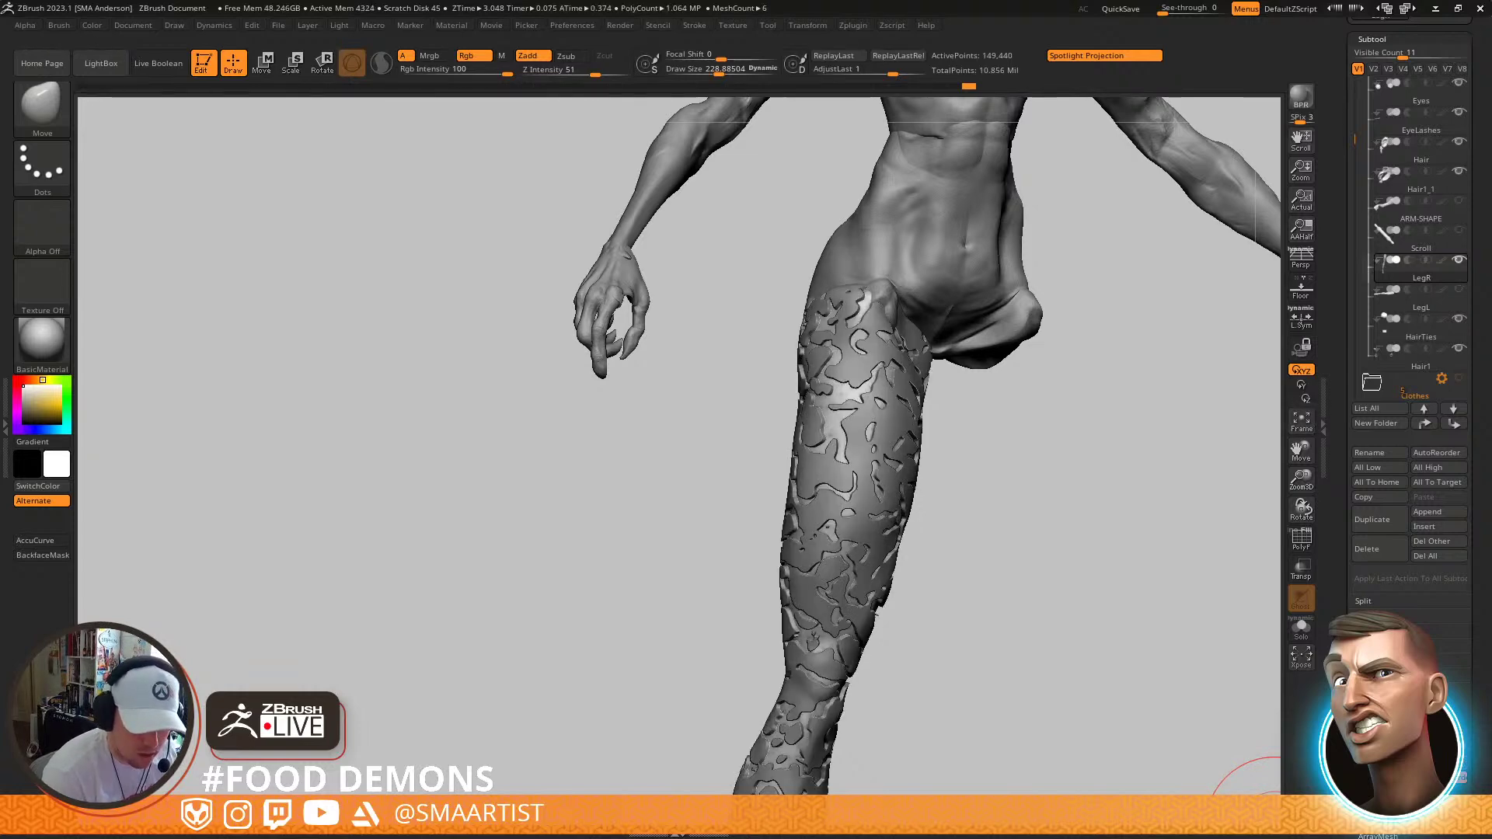
pyautogui.click(1379, 777)
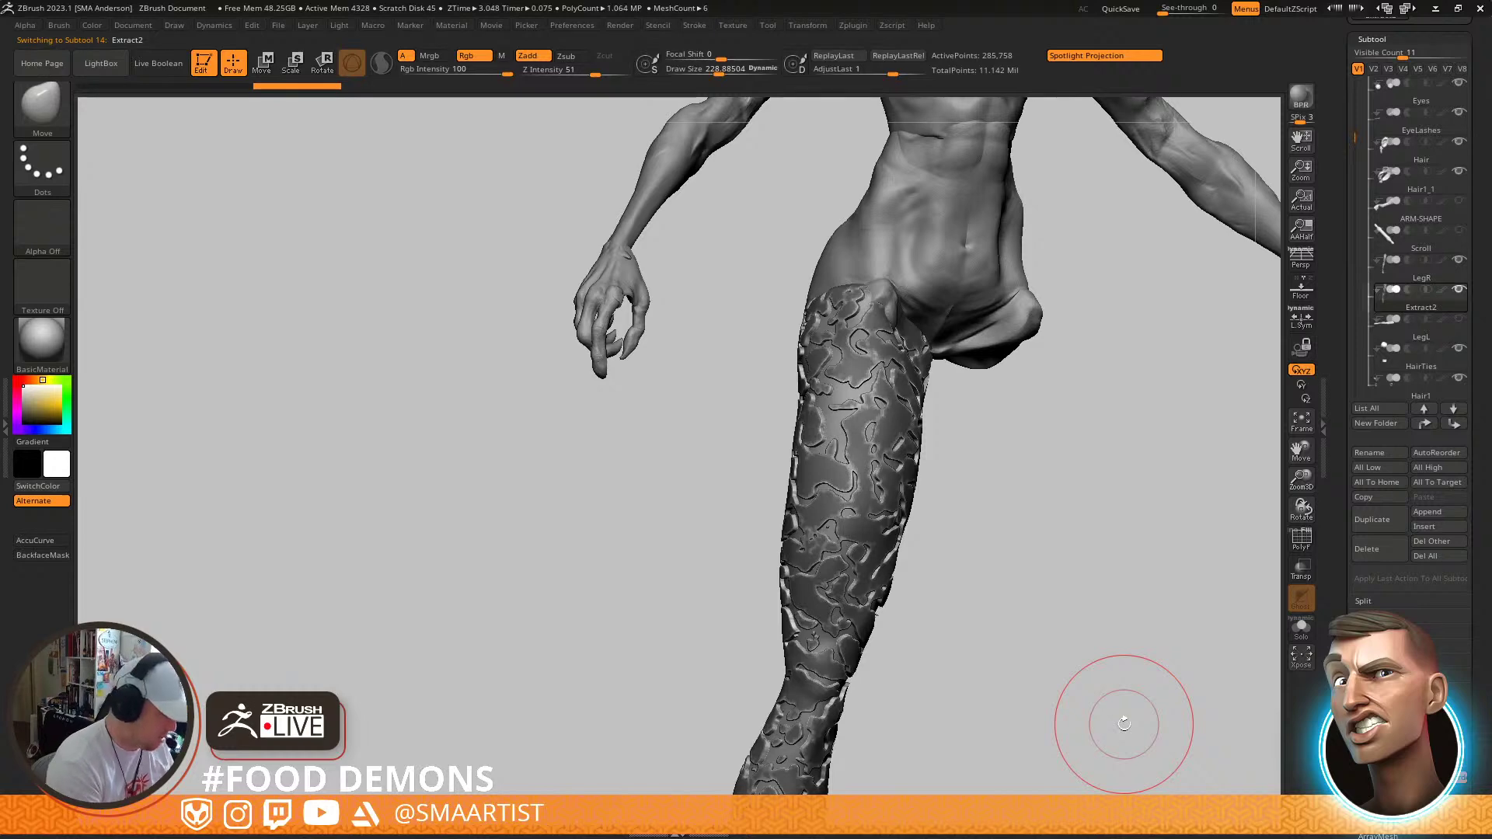
# Isolate the extracted plates subtool and examine its polygroups and thickness along the whole leg from thigh to foot
pyautogui.hotkey('ctrl', 'shift', 's')
pyautogui.moveTo(955, 533)
pyautogui.mouseDown()
pyautogui.moveTo(930, 549)
pyautogui.moveTo(935, 450)
pyautogui.moveTo(962, 442)
pyautogui.moveTo(1018, 509)
pyautogui.mouseUp()
pyautogui.hotkey('shift', 'f')
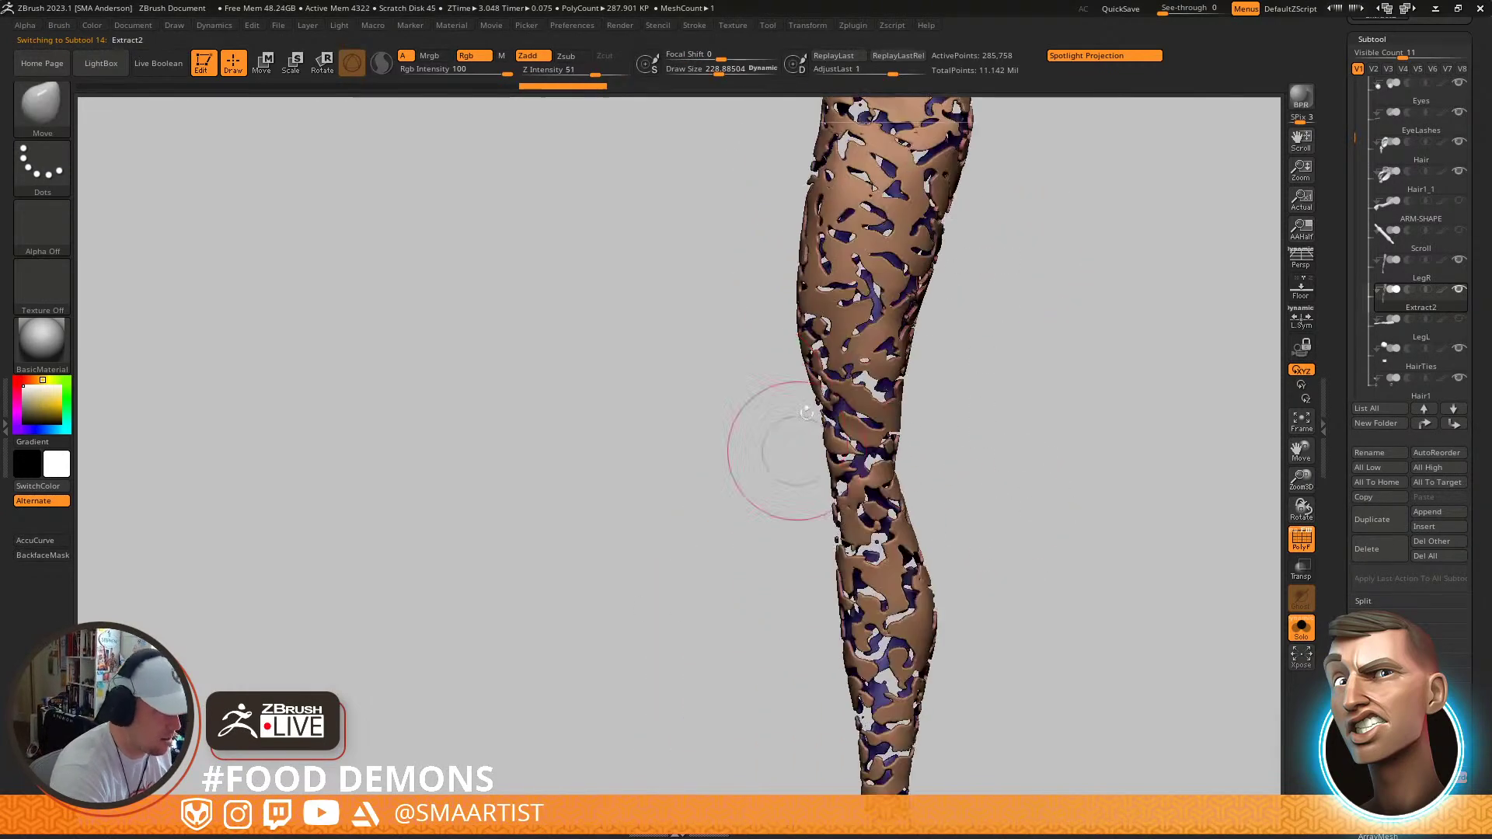
pyautogui.keyDown('alt'); pyautogui.moveTo(800, 436); pyautogui.dragTo(695, 699); pyautogui.keyUp('alt')
pyautogui.keyDown('shift'); pyautogui.moveTo(860, 466); pyautogui.dragTo(870, 311); pyautogui.keyUp('shift')
pyautogui.moveTo(964, 423)
pyautogui.keyDown('alt'); pyautogui.mouseDown()
pyautogui.moveTo(976, 262)
pyautogui.moveTo(940, 221)
pyautogui.moveTo(855, 435)
pyautogui.moveTo(886, 746)
pyautogui.mouseUp(); pyautogui.keyUp('alt')
pyautogui.moveTo(964, 645)
pyautogui.keyDown('alt'); pyautogui.mouseDown()
pyautogui.moveTo(949, 386)
pyautogui.moveTo(965, 373)
pyautogui.mouseUp(); pyautogui.keyUp('alt')
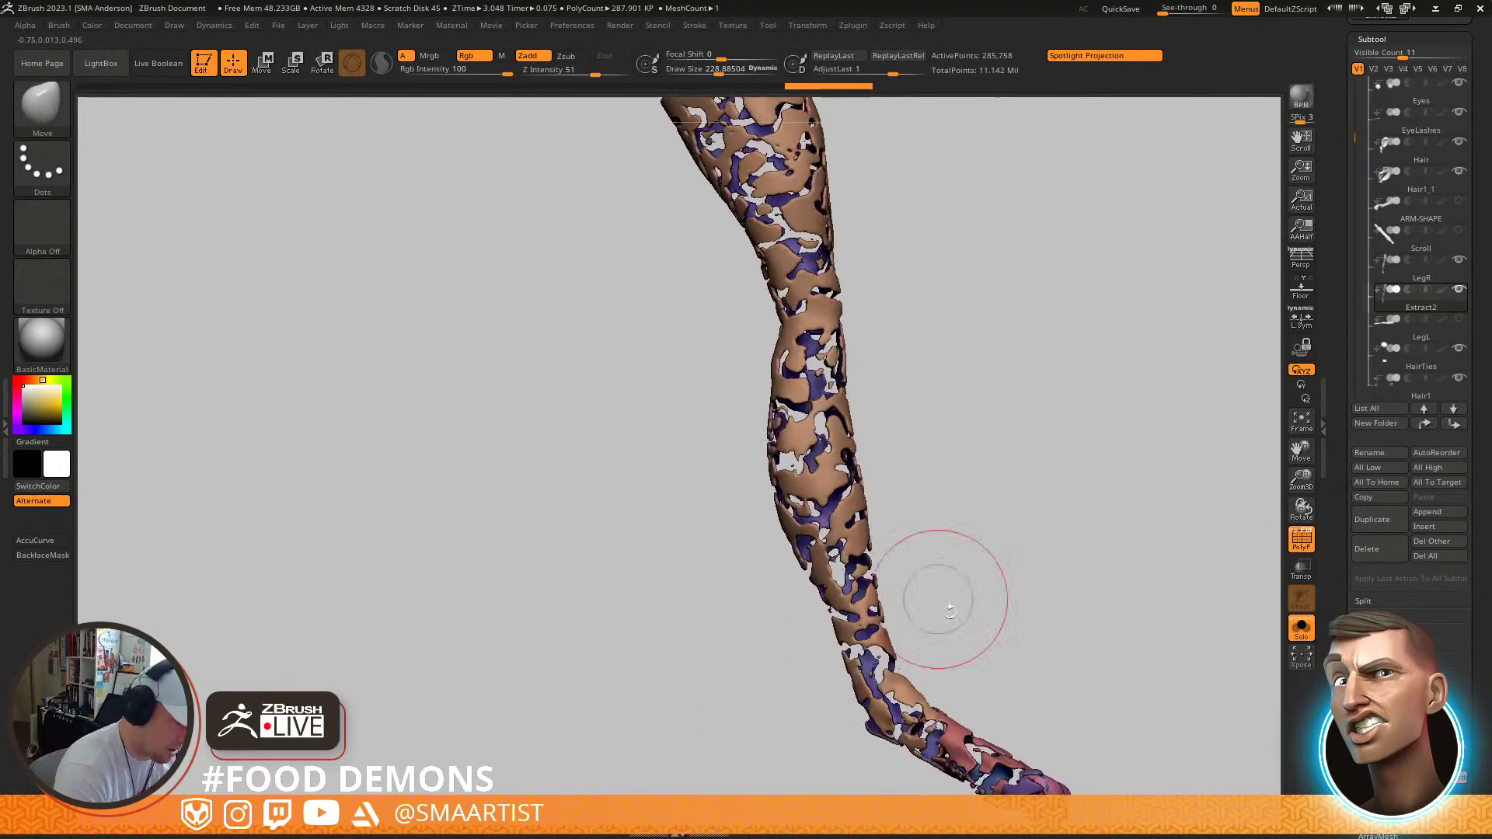
pyautogui.keyDown('alt'); pyautogui.moveTo(943, 603); pyautogui.dragTo(901, 362); pyautogui.keyUp('alt')
pyautogui.keyDown('shift'); pyautogui.moveTo(847, 436); pyautogui.dragTo(1010, 563); pyautogui.keyUp('shift')
pyautogui.keyDown('alt'); pyautogui.moveTo(870, 225); pyautogui.dragTo(924, 528); pyautogui.keyUp('alt')
pyautogui.keyDown('shift'); pyautogui.moveTo(788, 379); pyautogui.dragTo(835, 544); pyautogui.keyUp('shift')
pyautogui.moveTo(916, 209)
pyautogui.mouseDown()
pyautogui.moveTo(846, 206)
pyautogui.moveTo(862, 233)
pyautogui.mouseUp()
pyautogui.keyDown('shift'); pyautogui.moveTo(699, 194); pyautogui.dragTo(769, 497); pyautogui.keyUp('shift')
pyautogui.moveTo(723, 132)
pyautogui.keyDown('alt'); pyautogui.mouseDown()
pyautogui.moveTo(851, 471)
pyautogui.moveTo(956, 473)
pyautogui.mouseUp(); pyautogui.keyUp('alt')
pyautogui.keyDown('shift'); pyautogui.moveTo(777, 466); pyautogui.dragTo(816, 536); pyautogui.keyUp('shift')
pyautogui.moveTo(864, 544)
pyautogui.keyDown('alt'); pyautogui.mouseDown()
pyautogui.moveTo(880, 334)
pyautogui.moveTo(959, 430)
pyautogui.mouseUp(); pyautogui.keyUp('alt')
pyautogui.hotkey('shift', 'f')
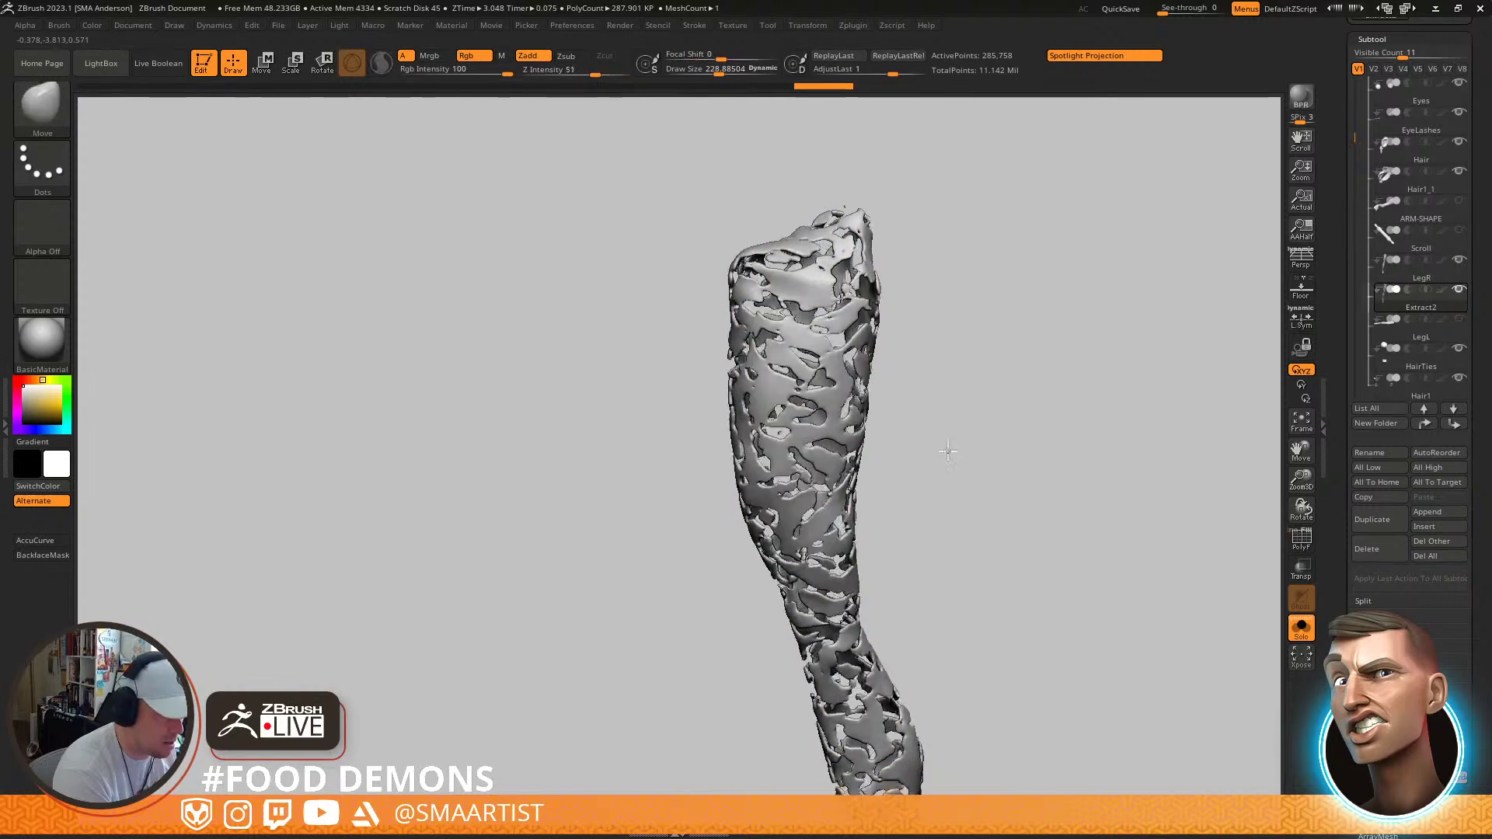
pyautogui.moveTo(946, 461); pyautogui.dragTo(960, 468, button='right')
pyautogui.keyDown('ctrl'); pyautogui.moveTo(960, 468); pyautogui.dragTo(979, 506, button='right'); pyautogui.keyUp('ctrl')
# Try ClayPolish on the extracted leg plates, check the plate edges up close, and undo the polish
pyautogui.moveTo(1353, 645); pyautogui.dragTo(1354, 478)
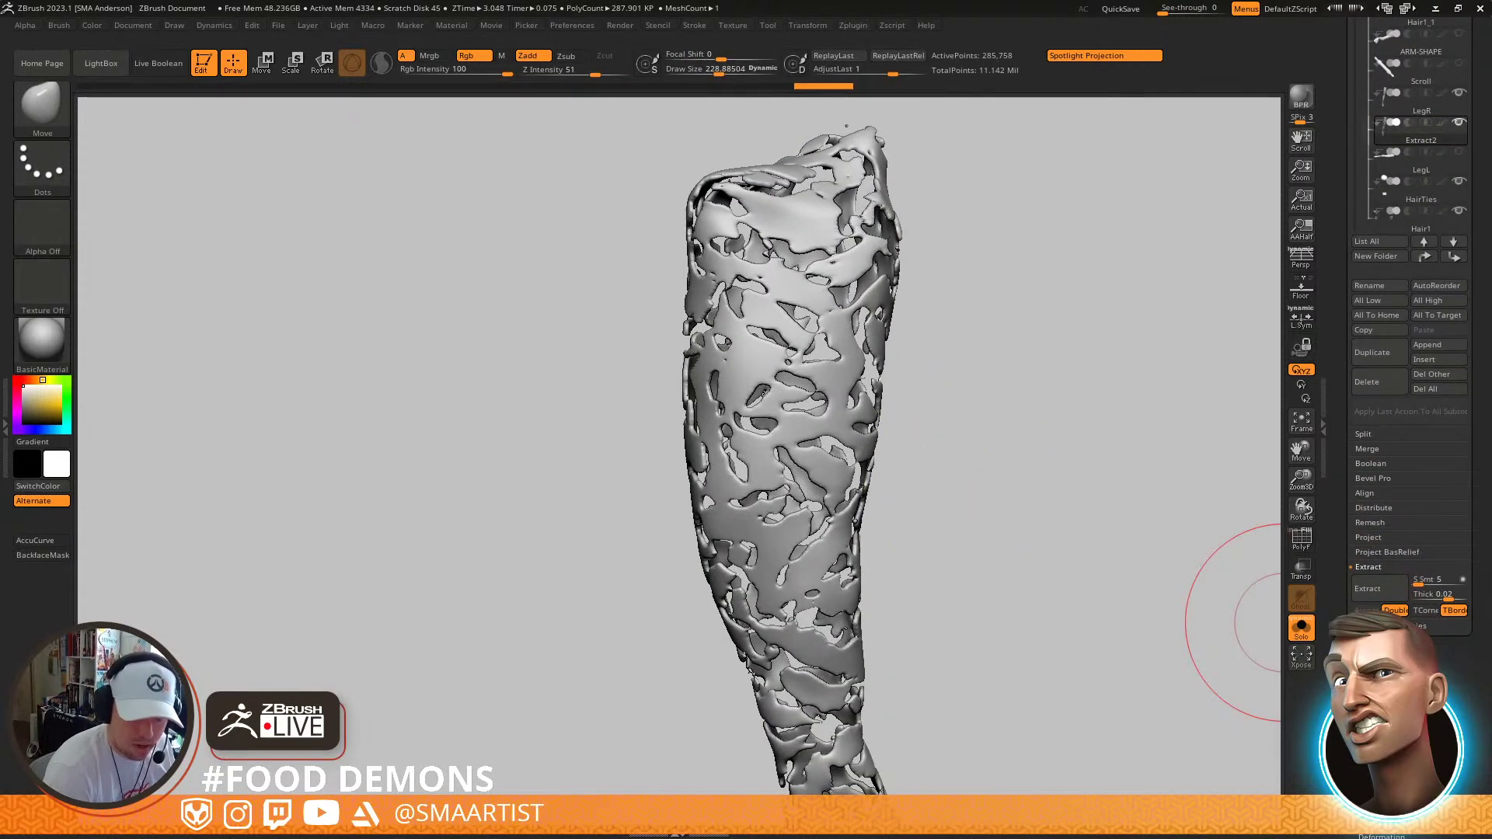
pyautogui.click(1382, 250)
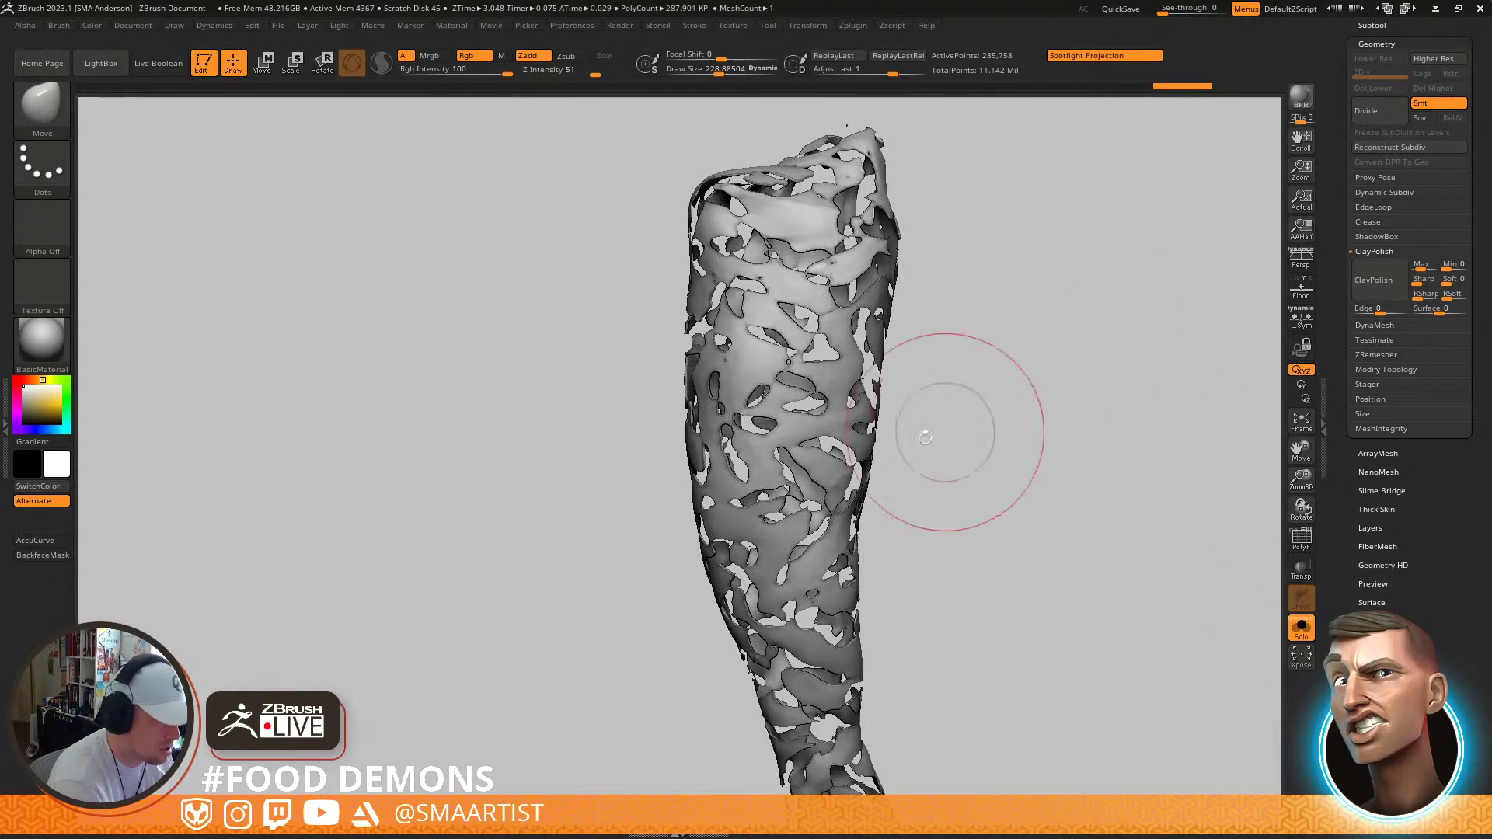
pyautogui.moveTo(944, 460); pyautogui.dragTo(948, 467, button='right')
pyautogui.hotkey('shift', 'f')
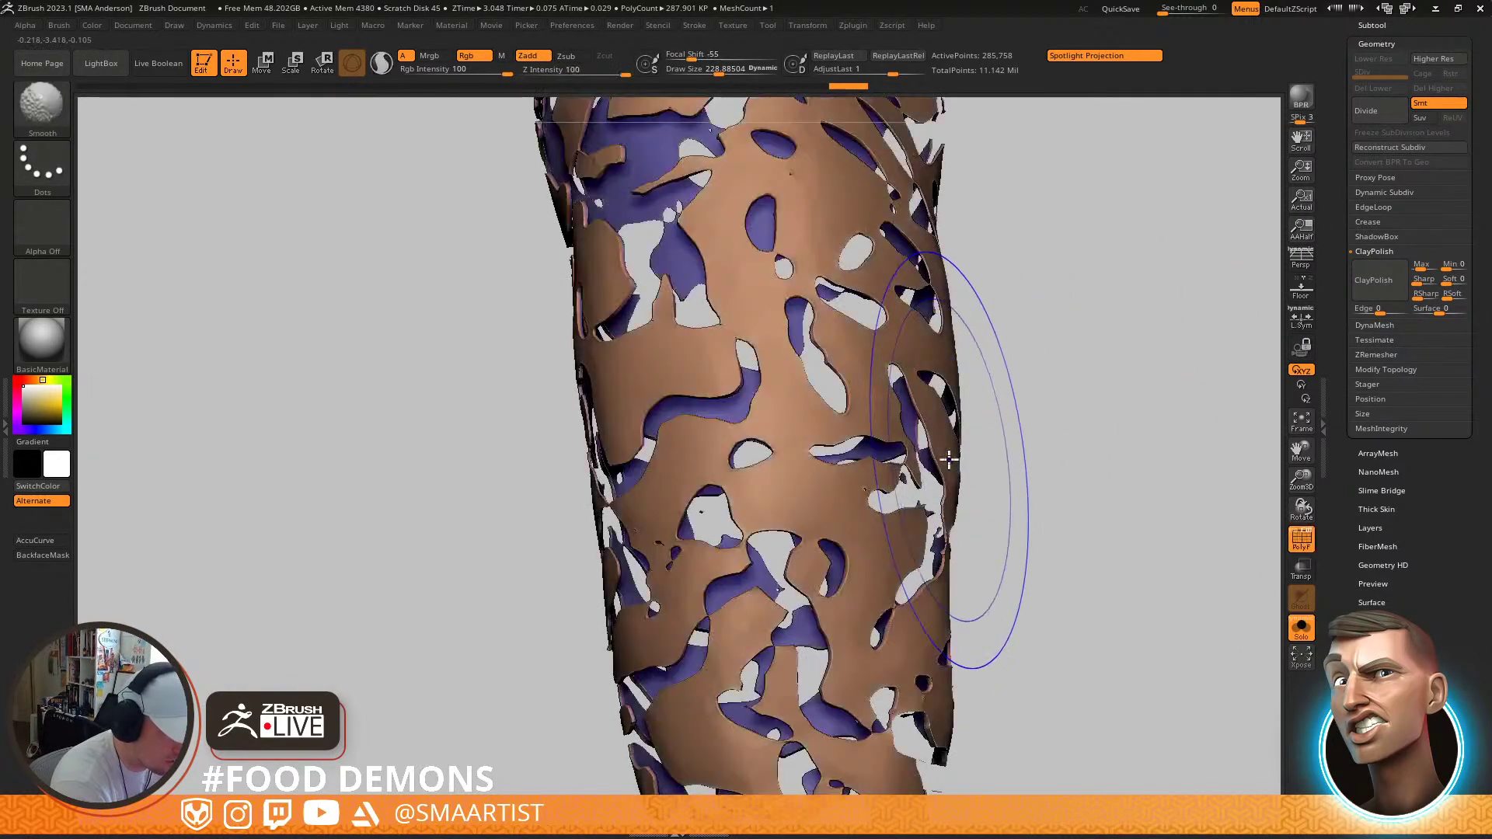
pyautogui.hotkey('ctrl', 'z')
pyautogui.hotkey('ctrl', 'z')
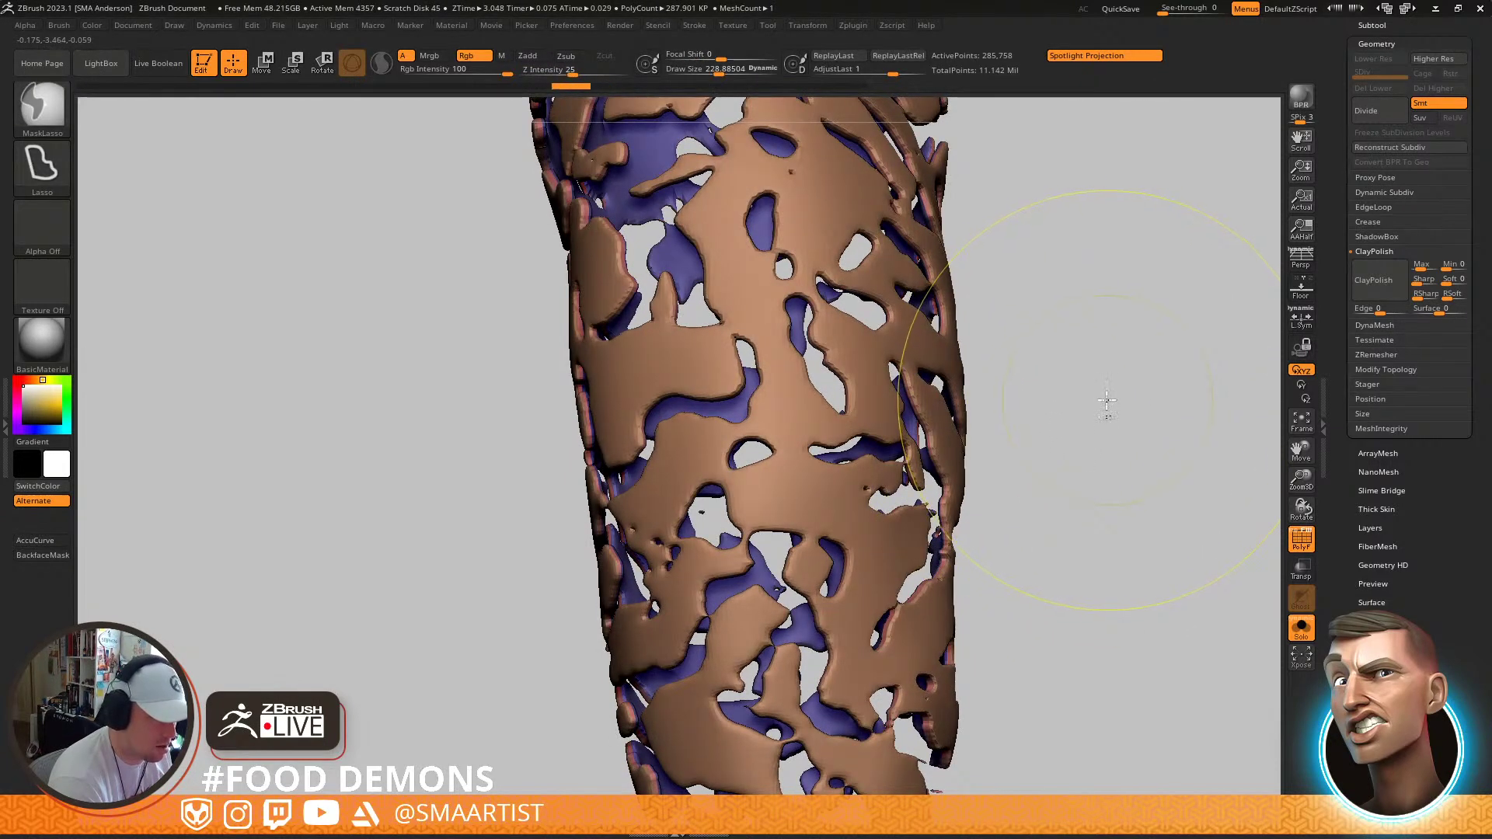
pyautogui.hotkey('ctrl', 'z')
pyautogui.keyDown('ctrl'); pyautogui.moveTo(1107, 494); pyautogui.dragTo(1018, 427, button='right'); pyautogui.keyUp('ctrl')
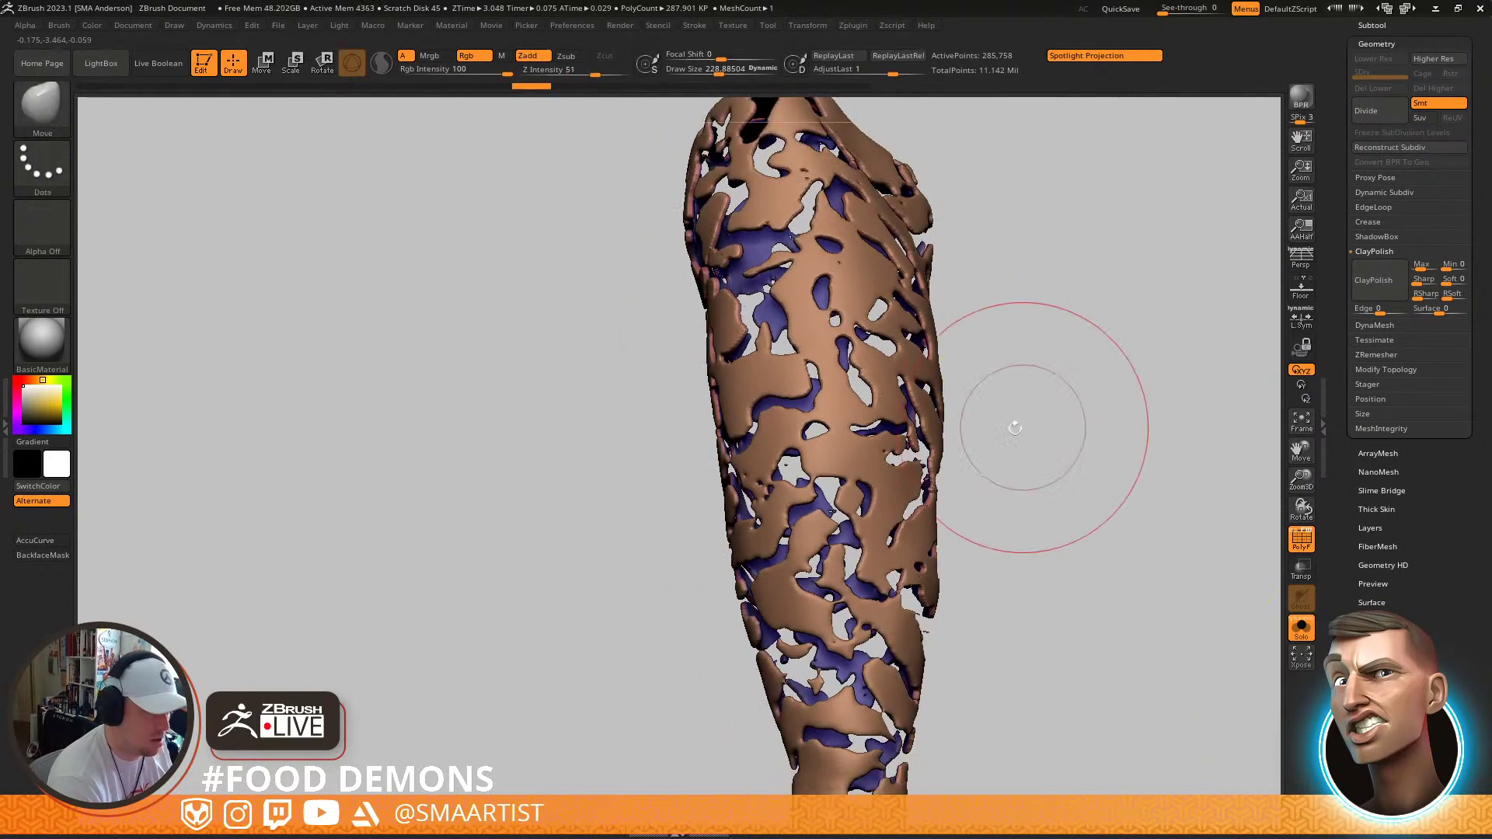
# Add surface noise to the extracted plates in NoiseMaker with a Noise Scale of about 91.7 and accept it
pyautogui.moveTo(1017, 428); pyautogui.dragTo(982, 497)
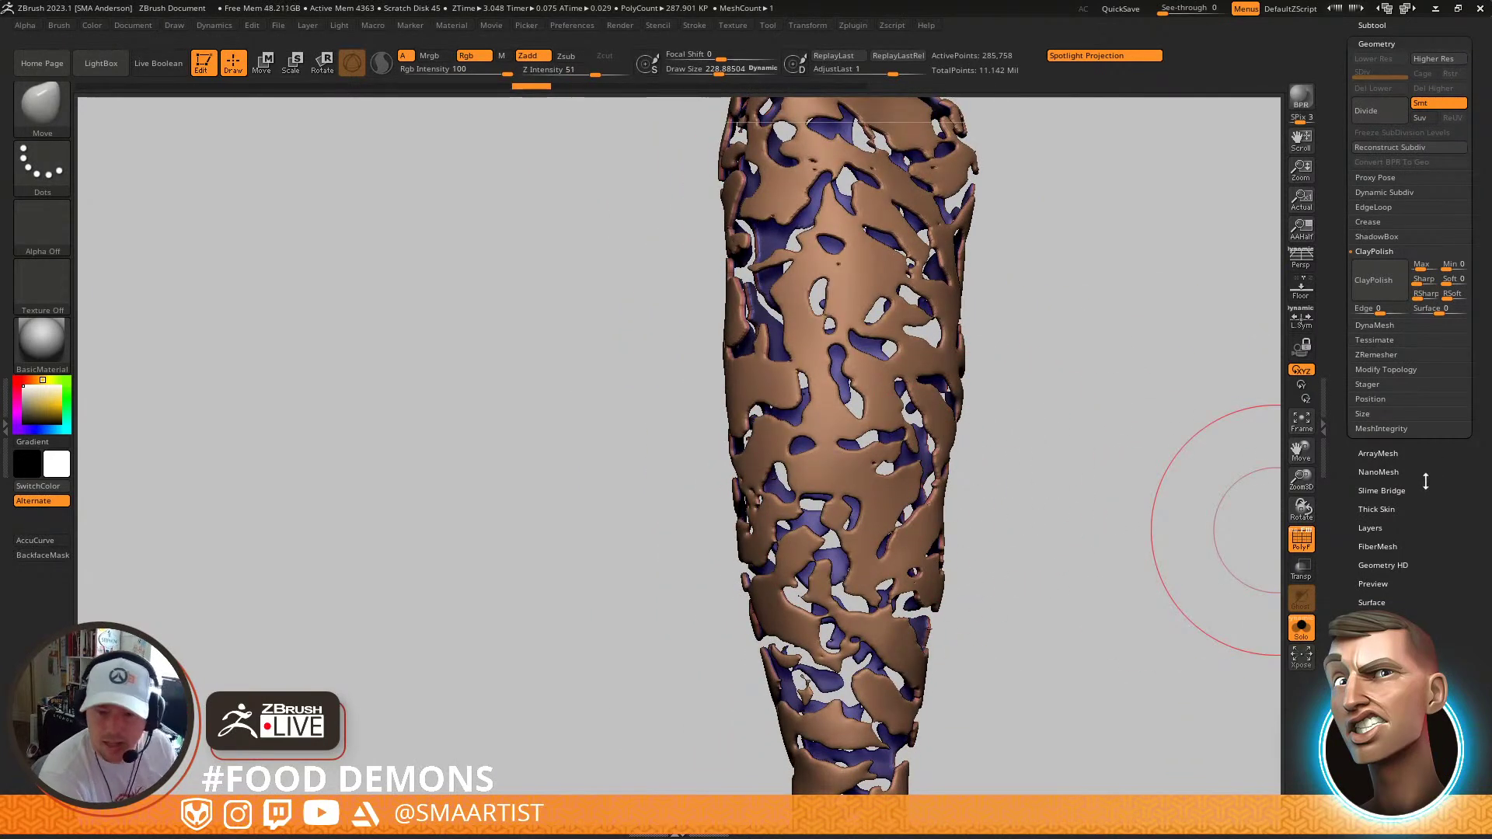
pyautogui.click(1379, 601)
pyautogui.click(1370, 228)
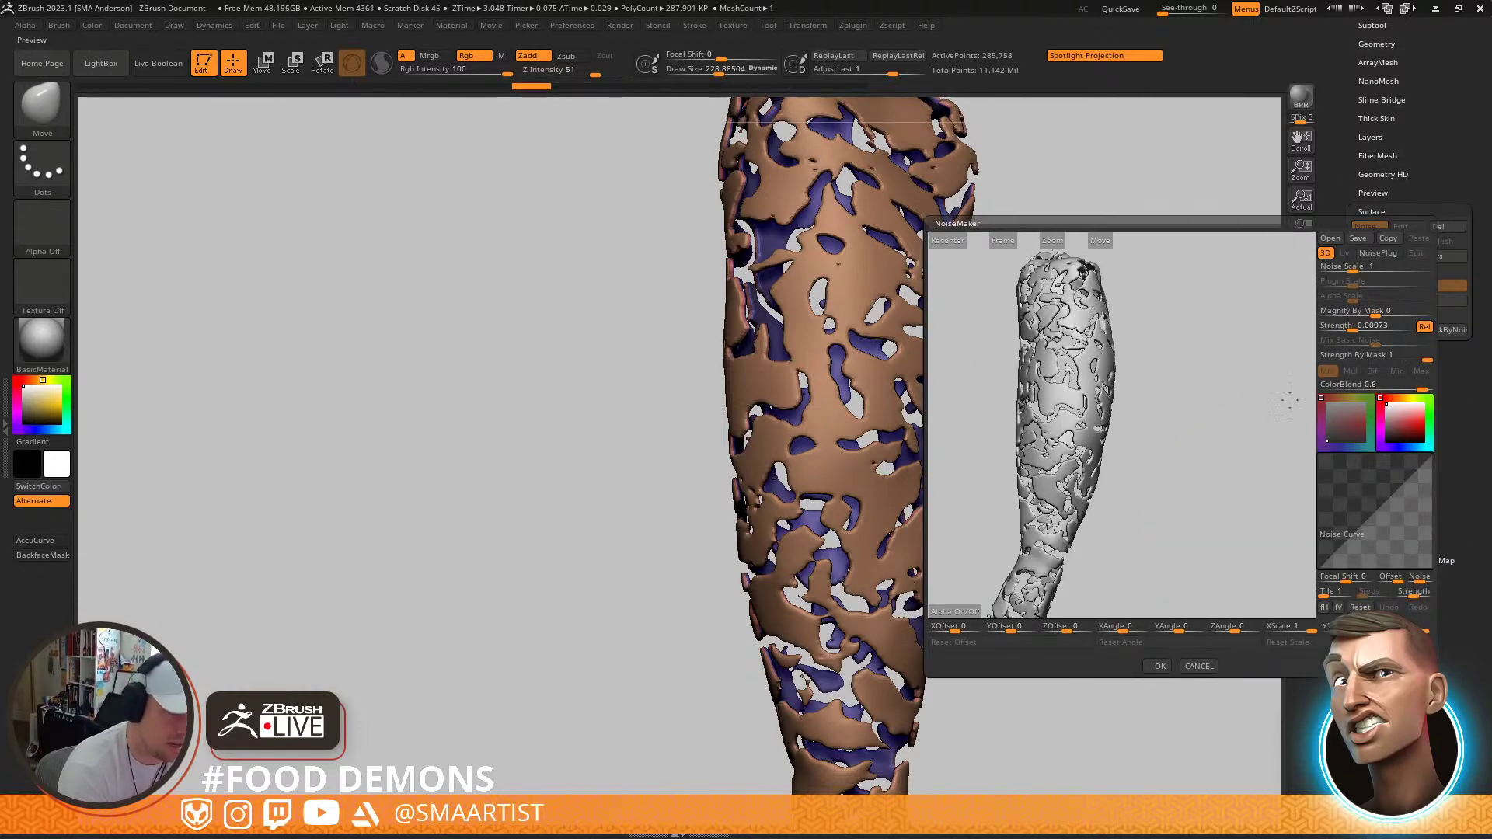
pyautogui.moveTo(1132, 406)
pyautogui.mouseDown(button='right')
pyautogui.moveTo(1145, 413)
pyautogui.moveTo(1074, 432)
pyautogui.moveTo(1069, 458)
pyautogui.mouseUp(button='right')
pyautogui.keyDown('alt'); pyautogui.moveTo(1069, 458); pyautogui.dragTo(1202, 376, button='right'); pyautogui.keyUp('alt')
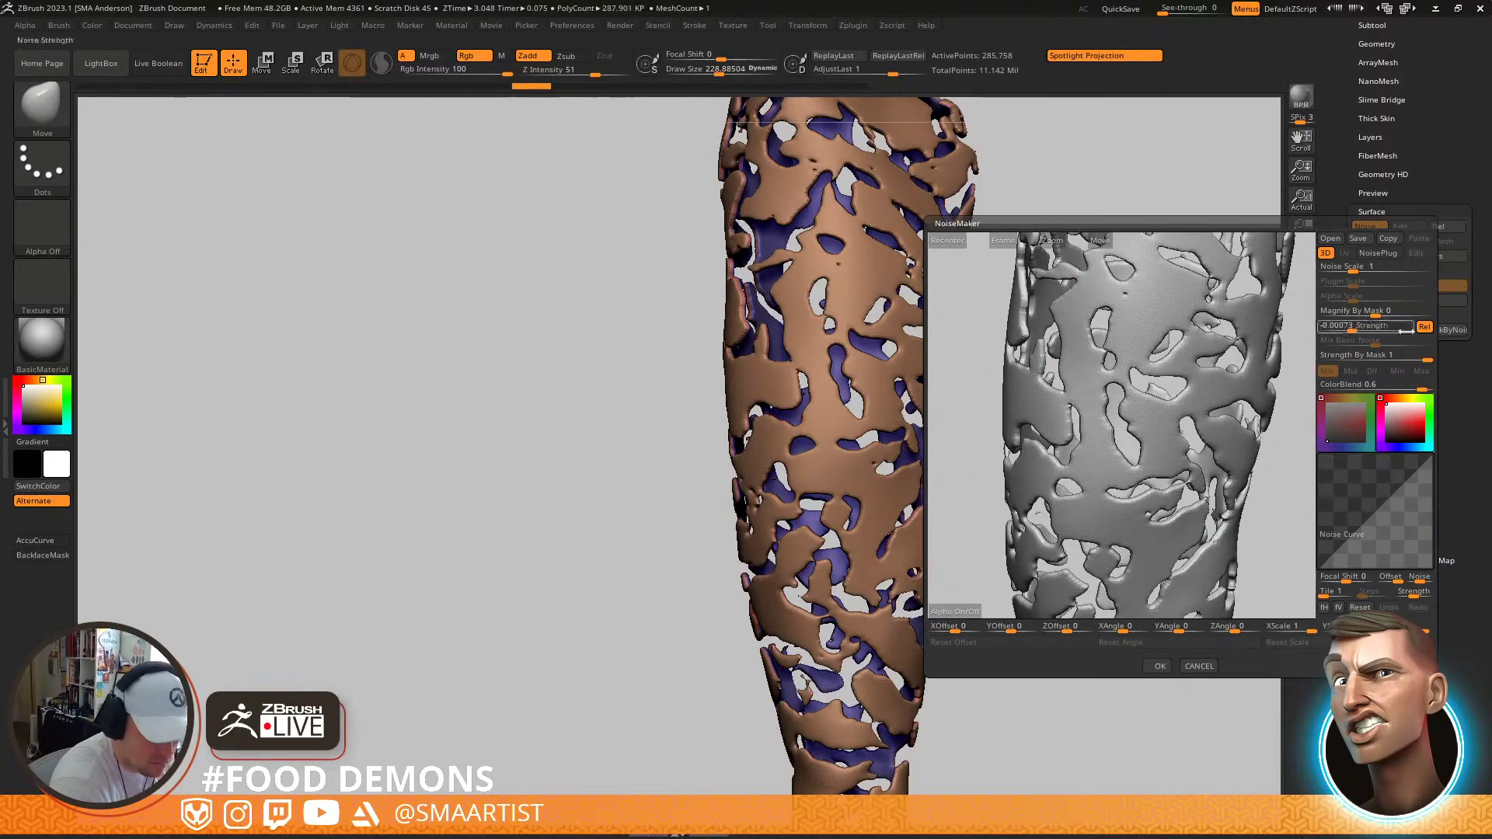
pyautogui.moveTo(1354, 270); pyautogui.dragTo(1397, 269)
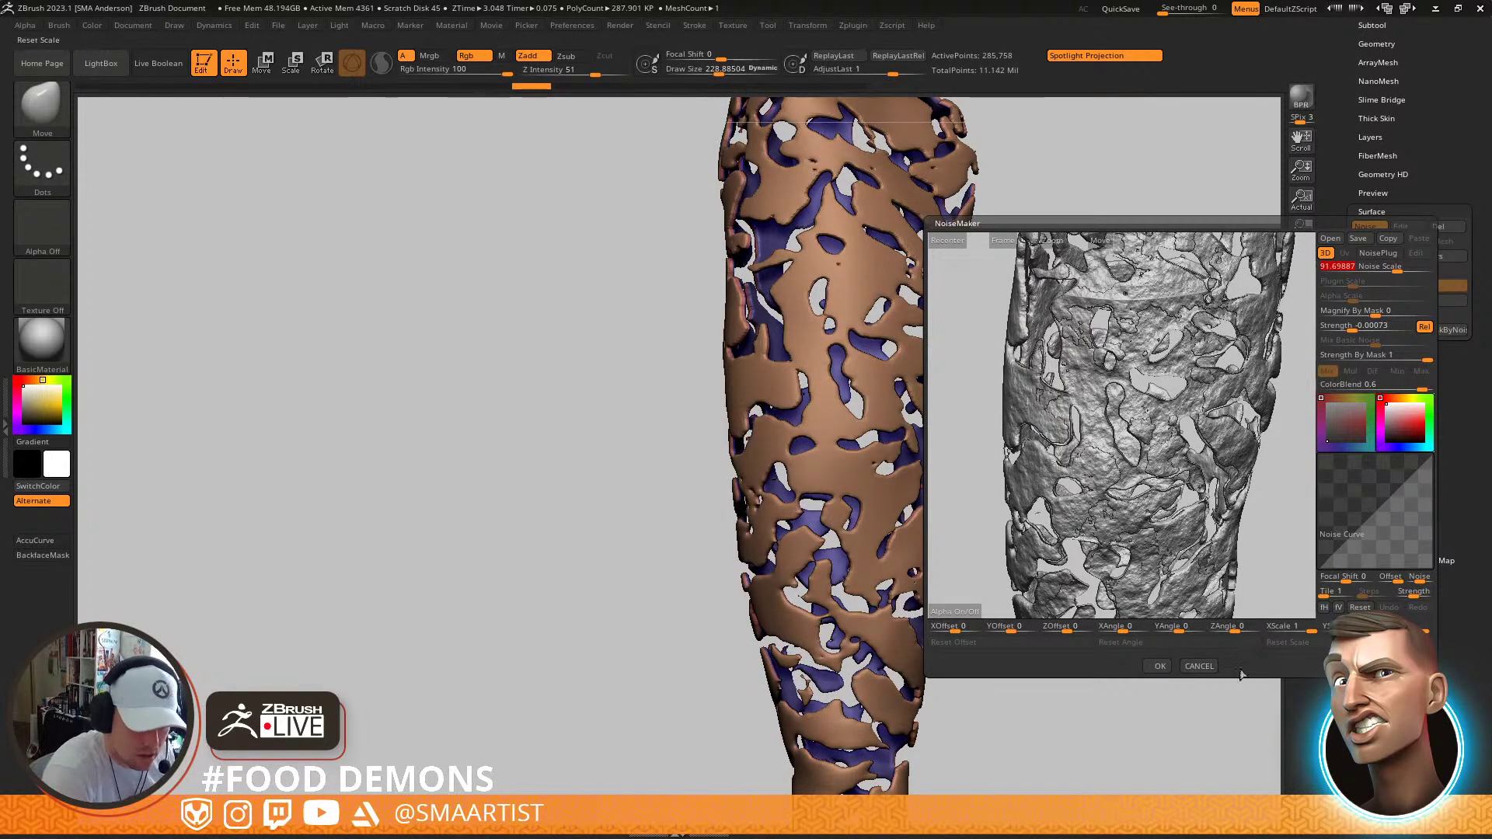
pyautogui.click(1158, 667)
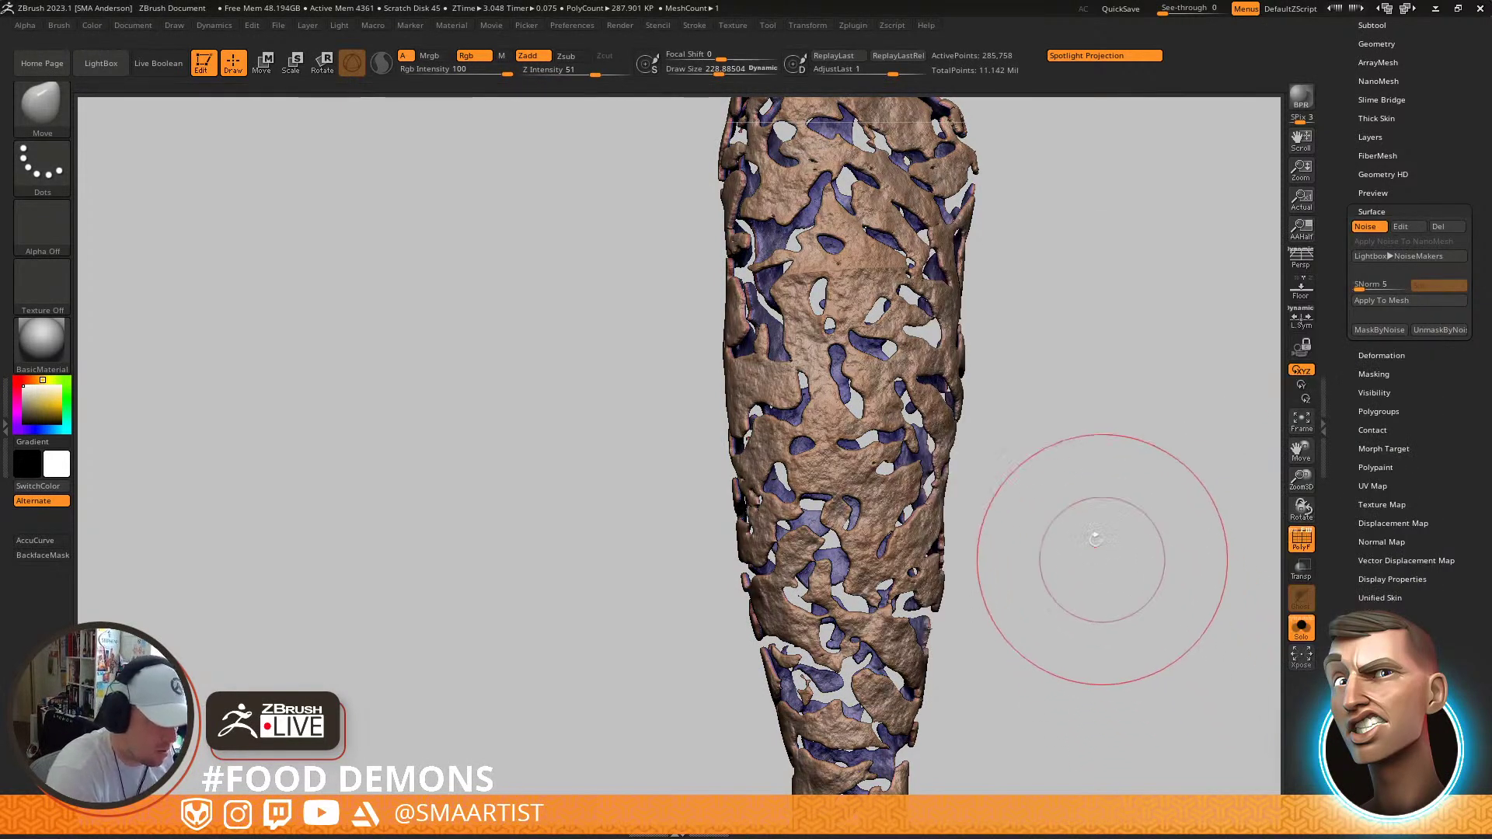
# Apply the surface noise to the plates' mesh, reactivate the same noise, and apply it to the mesh a second time
pyautogui.click(1399, 301)
pyautogui.moveTo(1000, 401)
pyautogui.mouseDown()
pyautogui.moveTo(986, 412)
pyautogui.moveTo(1023, 400)
pyautogui.mouseUp()
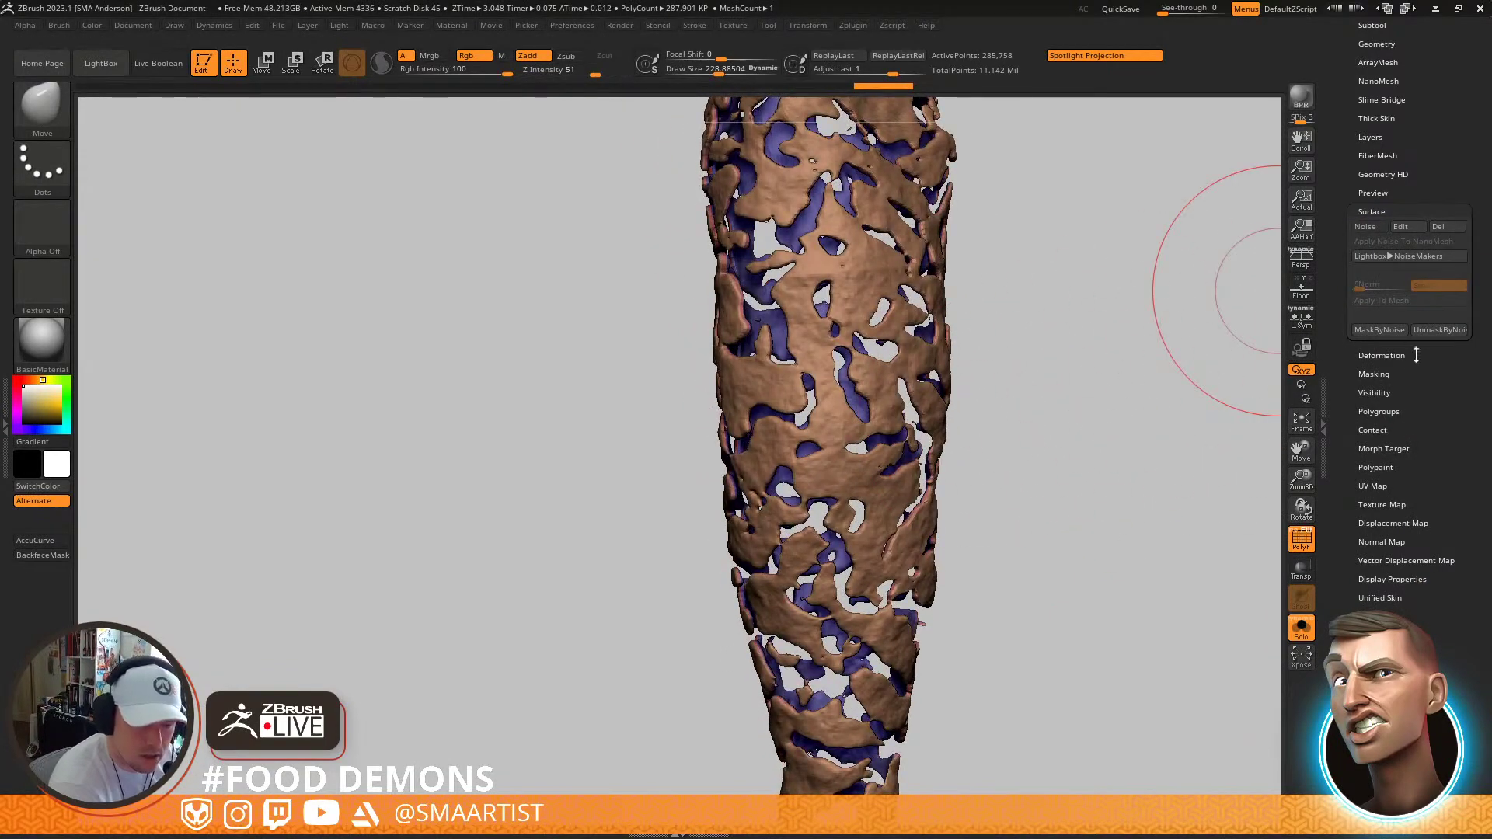
pyautogui.scroll(3, 1406, 420)
pyautogui.click(1370, 349)
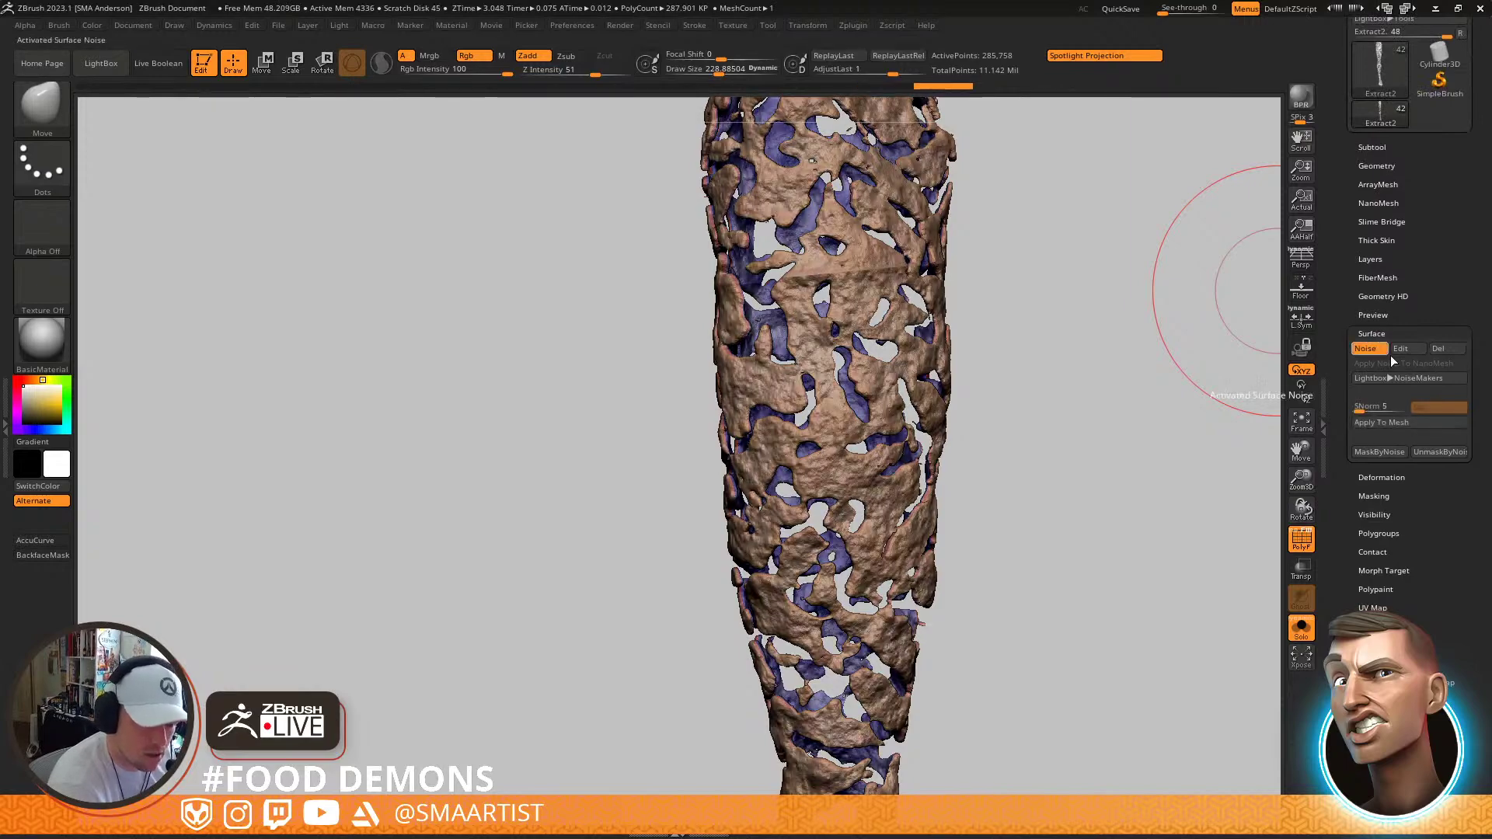
pyautogui.click(1398, 424)
pyautogui.moveTo(1025, 439); pyautogui.dragTo(1046, 357)
# Run ClayPolish on the noisy plates to flatten the bumps into chiselled rock facets
pyautogui.click(1378, 166)
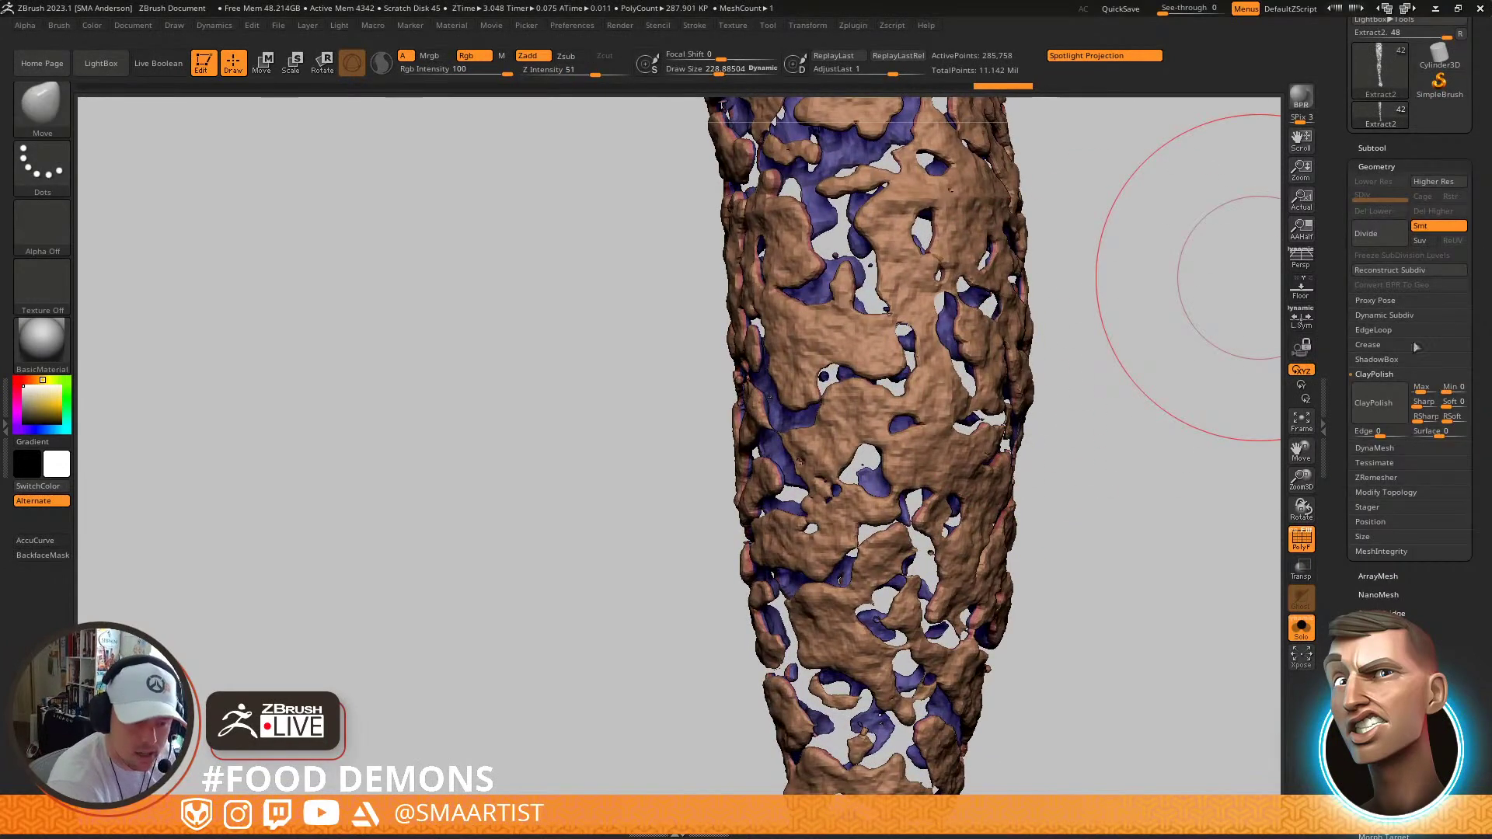
pyautogui.click(1382, 409)
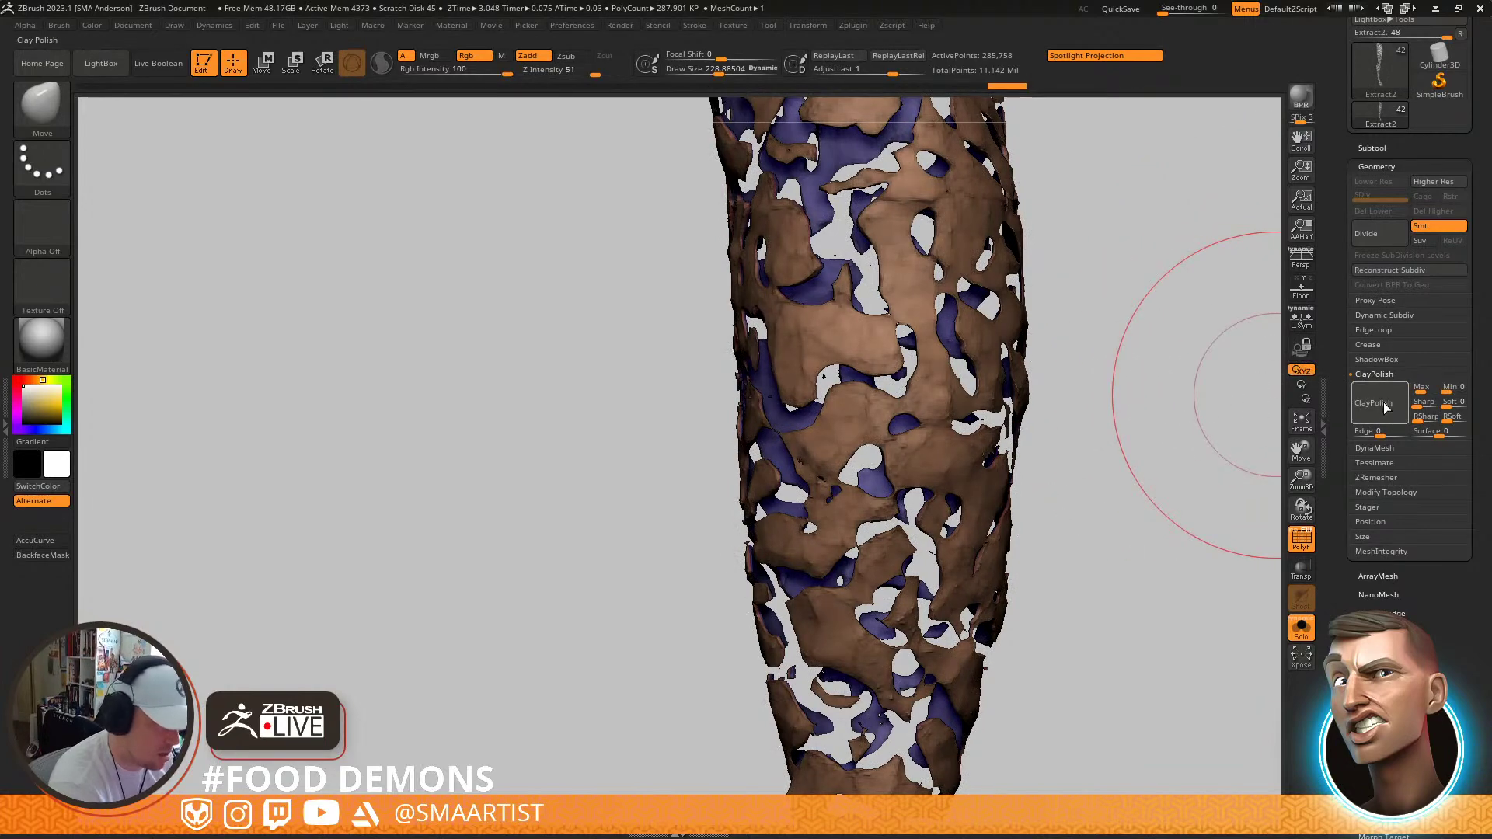
pyautogui.moveTo(1182, 376); pyautogui.dragTo(1021, 414)
pyautogui.press('shift')
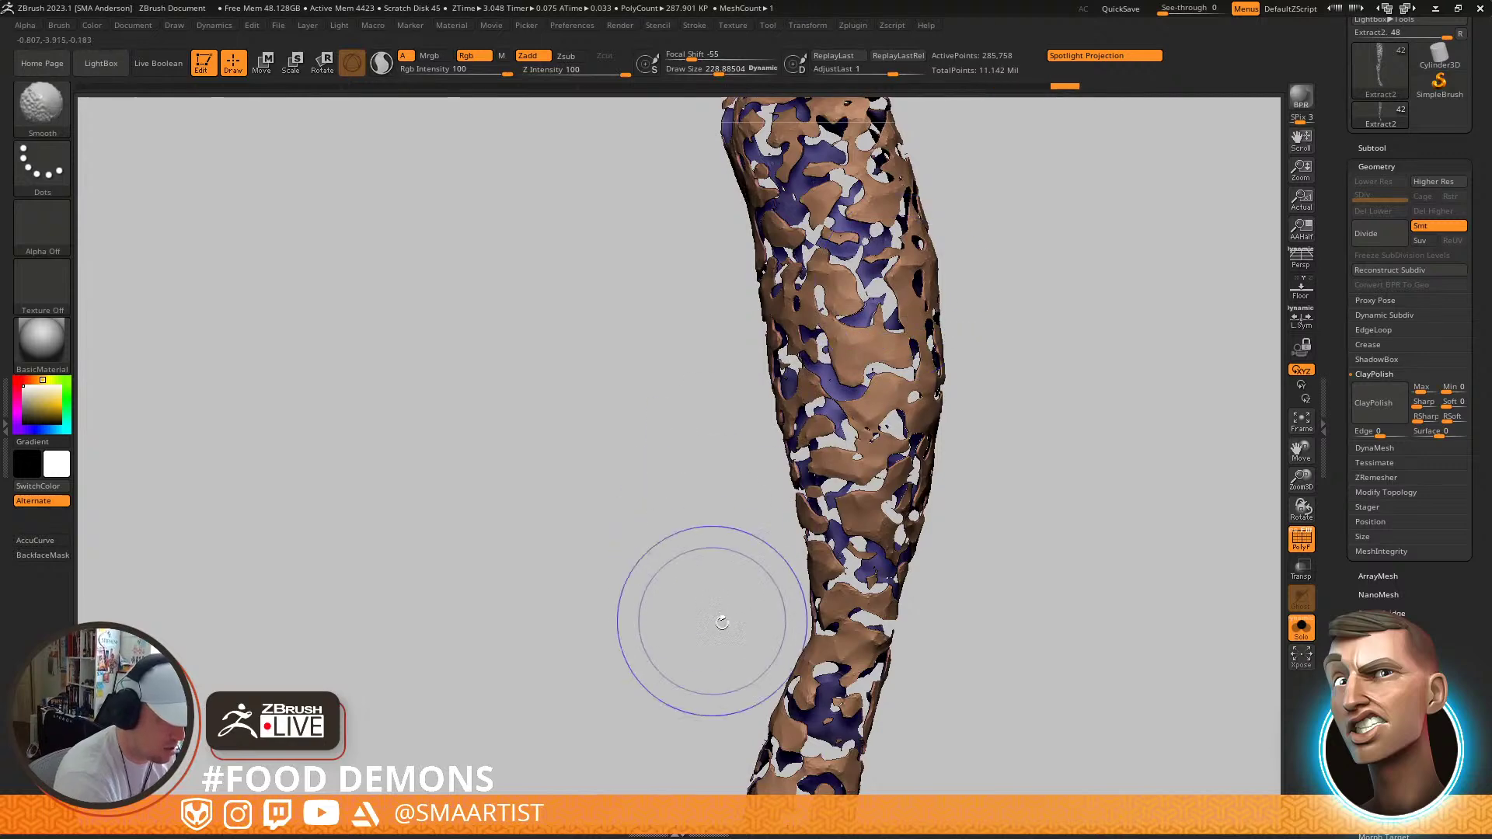
# Examine the polished rock plates on the thigh and lower leg, and reduce the brush Draw Size to about 104
pyautogui.moveTo(933, 460)
pyautogui.mouseDown(button='right')
pyautogui.moveTo(883, 416)
pyautogui.moveTo(825, 486)
pyautogui.mouseUp(button='right')
pyautogui.keyDown('alt'); pyautogui.moveTo(847, 334); pyautogui.dragTo(835, 483, button='right'); pyautogui.keyUp('alt')
pyautogui.keyDown('shift'); pyautogui.moveTo(792, 217); pyautogui.dragTo(870, 233); pyautogui.keyUp('shift')
pyautogui.moveTo(945, 290)
pyautogui.mouseDown(button='right')
pyautogui.moveTo(933, 469)
pyautogui.moveTo(913, 458)
pyautogui.mouseUp(button='right')
pyautogui.press('shift')
pyautogui.keyDown('shift'); pyautogui.moveTo(886, 273); pyautogui.dragTo(910, 412); pyautogui.keyUp('shift')
pyautogui.press('s')
pyautogui.moveTo(762, 408); pyautogui.dragTo(741, 410)
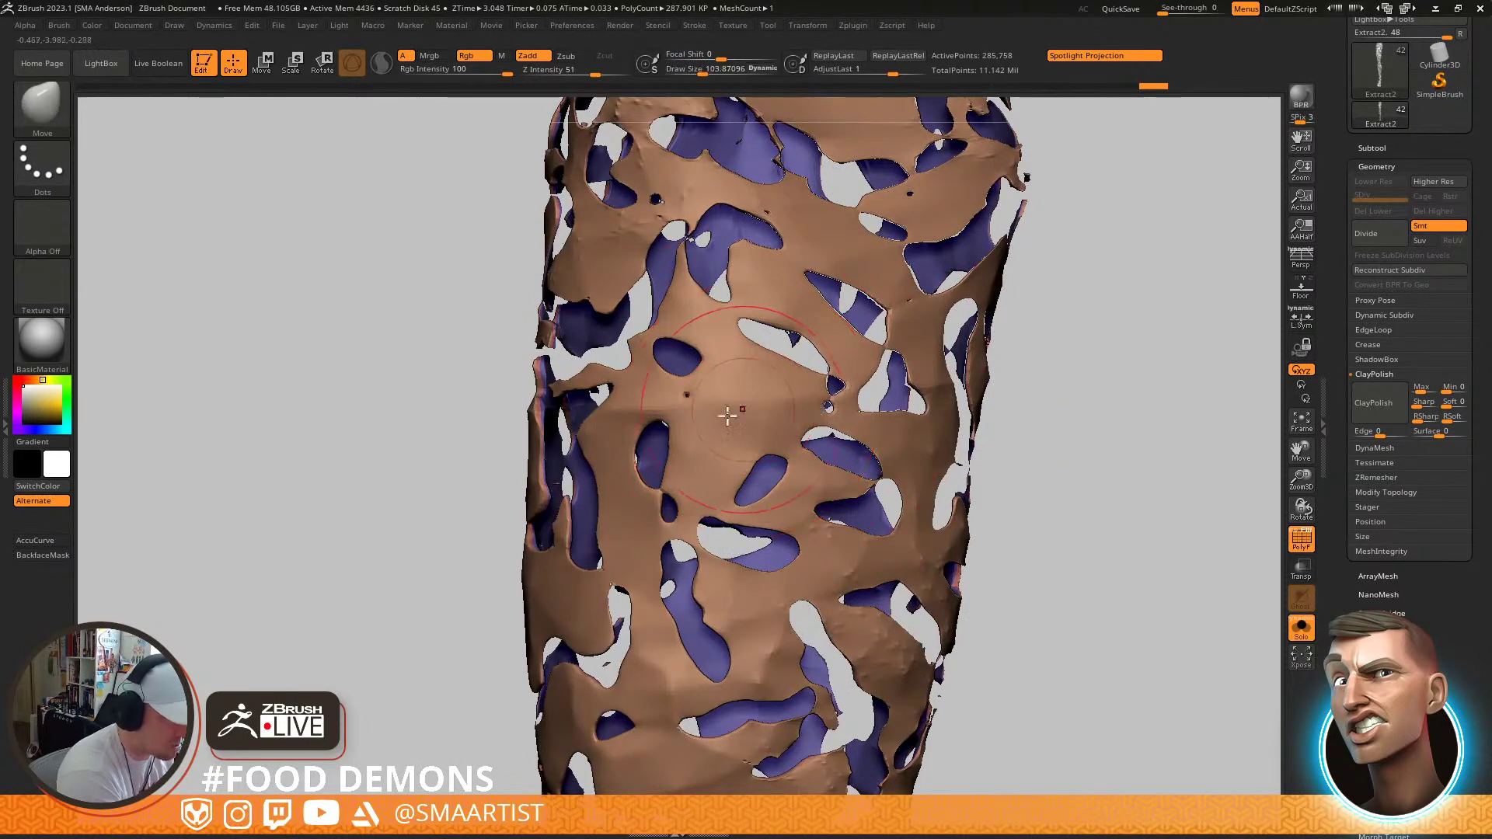
pyautogui.keyDown('alt'); pyautogui.moveTo(894, 513); pyautogui.dragTo(944, 349, button='right'); pyautogui.keyUp('alt')
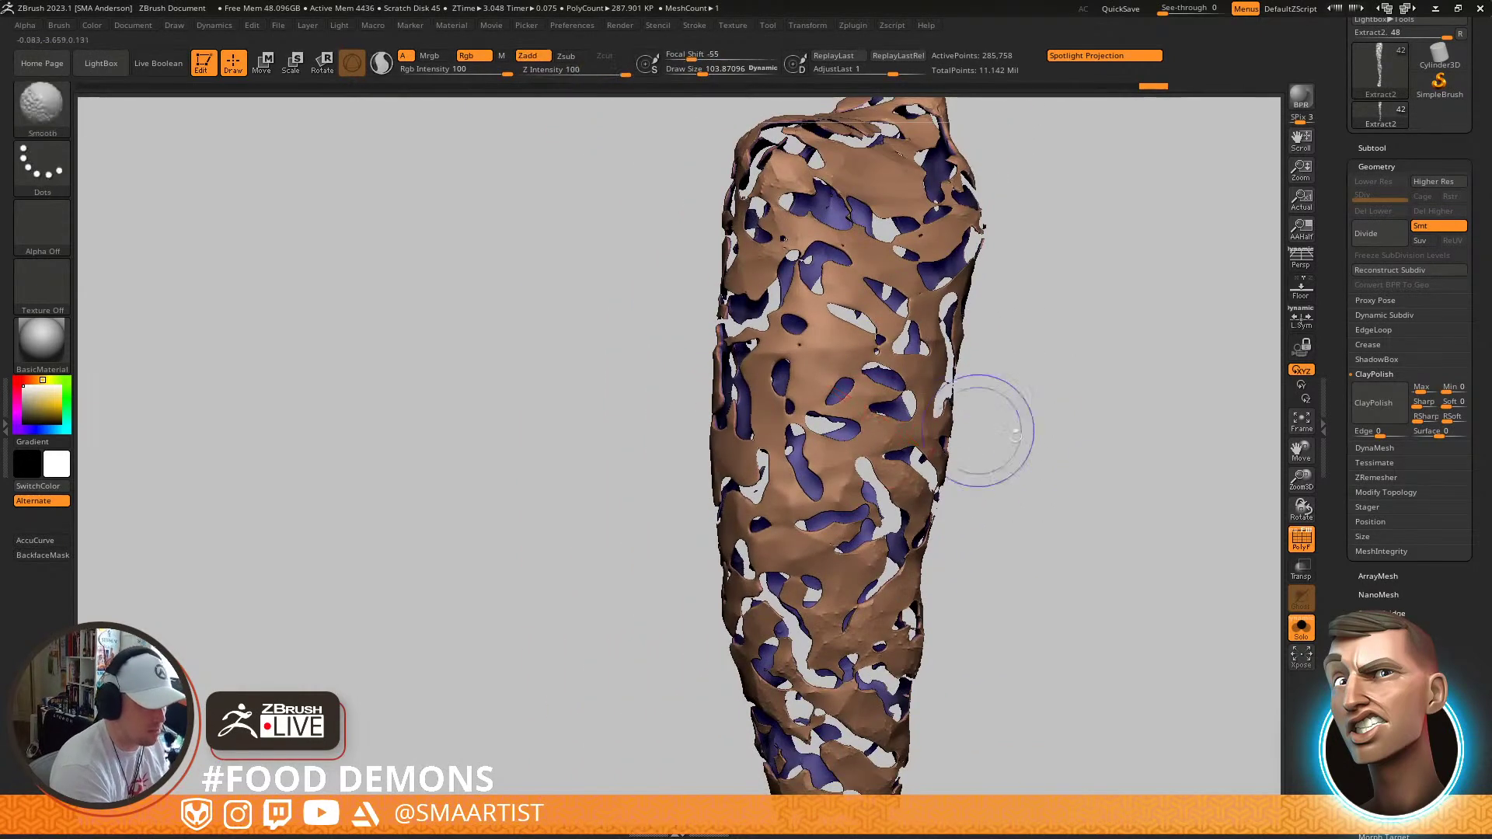
# Show the full figure around the extracted leg shell, clear the shell's mask, and smooth its patches with repeated ClayPolish passes
pyautogui.hotkey('alt', 's')
pyautogui.moveTo(1009, 477)
pyautogui.mouseDown(button='right')
pyautogui.moveTo(1022, 493)
pyautogui.moveTo(955, 489)
pyautogui.moveTo(988, 464)
pyautogui.moveTo(924, 536)
pyautogui.mouseUp(button='right')
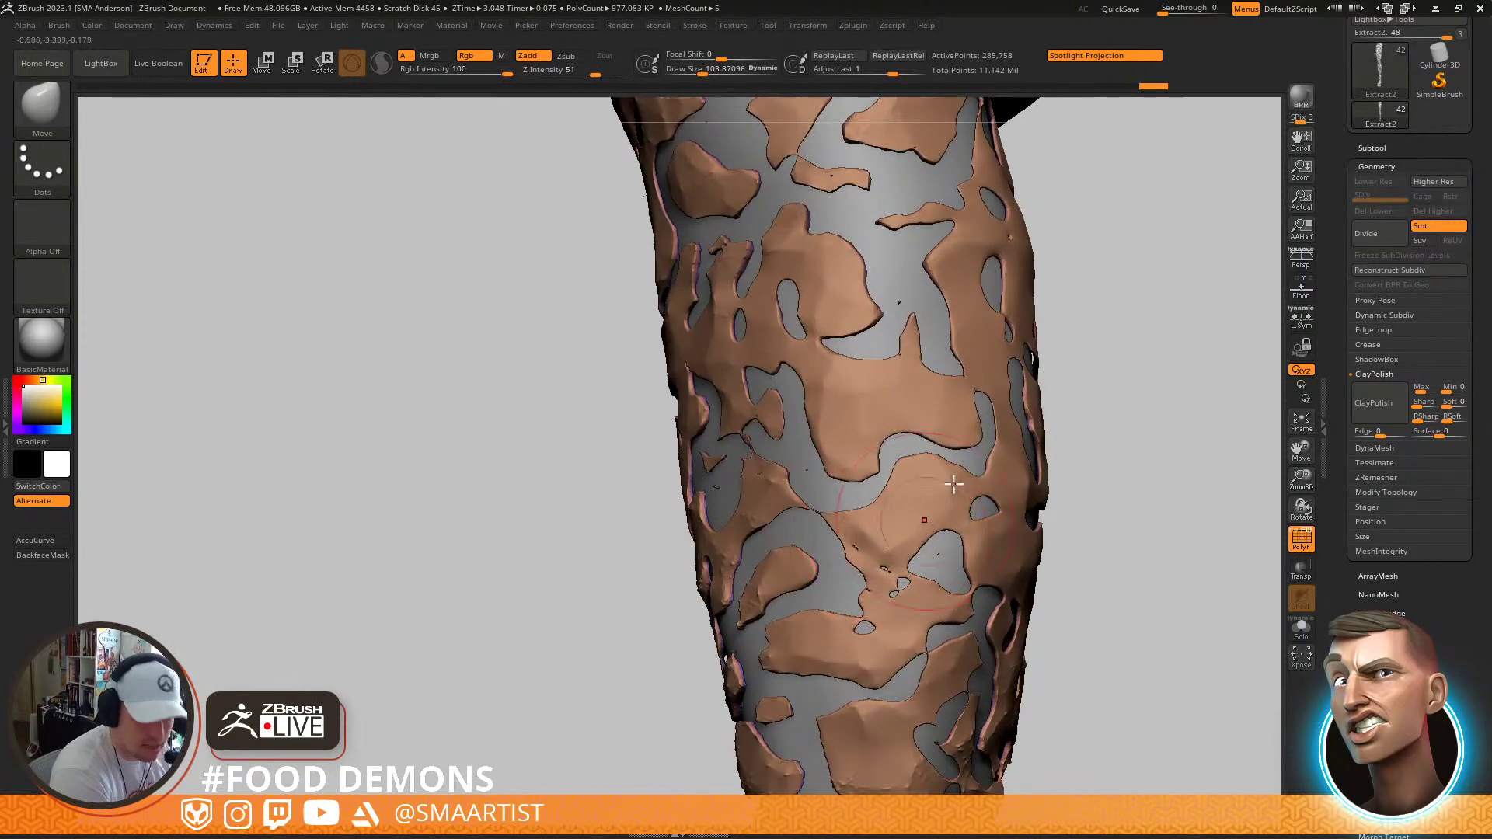
pyautogui.keyDown('ctrl'); pyautogui.moveTo(1039, 500); pyautogui.dragTo(1033, 416, button='right'); pyautogui.keyUp('ctrl')
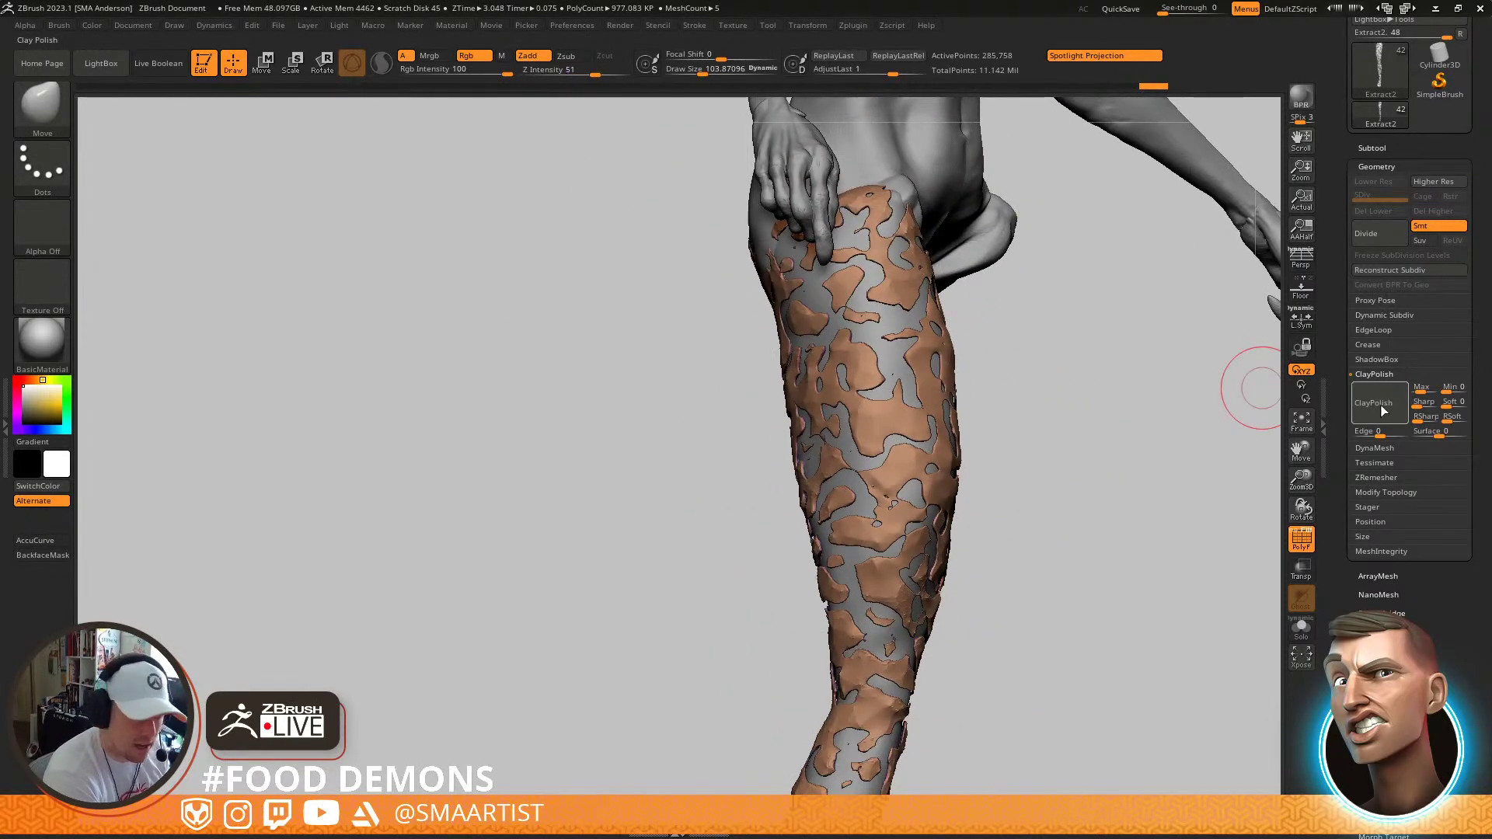
pyautogui.keyDown('ctrl'); pyautogui.moveTo(1126, 426); pyautogui.dragTo(1010, 504, button='right'); pyautogui.keyUp('ctrl')
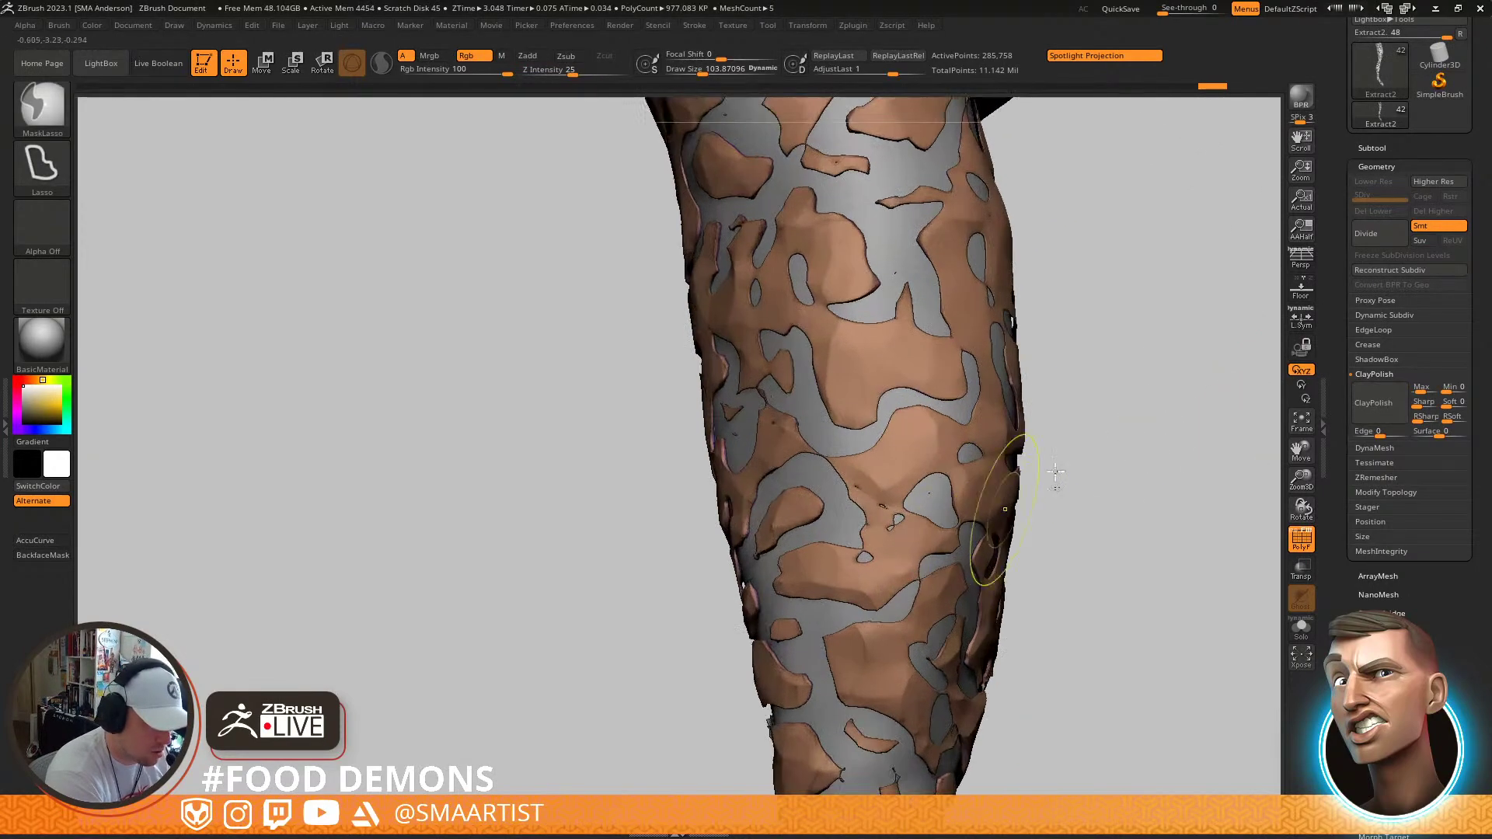
pyautogui.keyDown('ctrl'); pyautogui.moveTo(1164, 480); pyautogui.dragTo(1173, 494); pyautogui.keyUp('ctrl')
pyautogui.moveTo(1112, 474)
pyautogui.mouseDown(button='right')
pyautogui.moveTo(947, 487)
pyautogui.moveTo(919, 516)
pyautogui.moveTo(1046, 465)
pyautogui.moveTo(987, 472)
pyautogui.mouseUp(button='right')
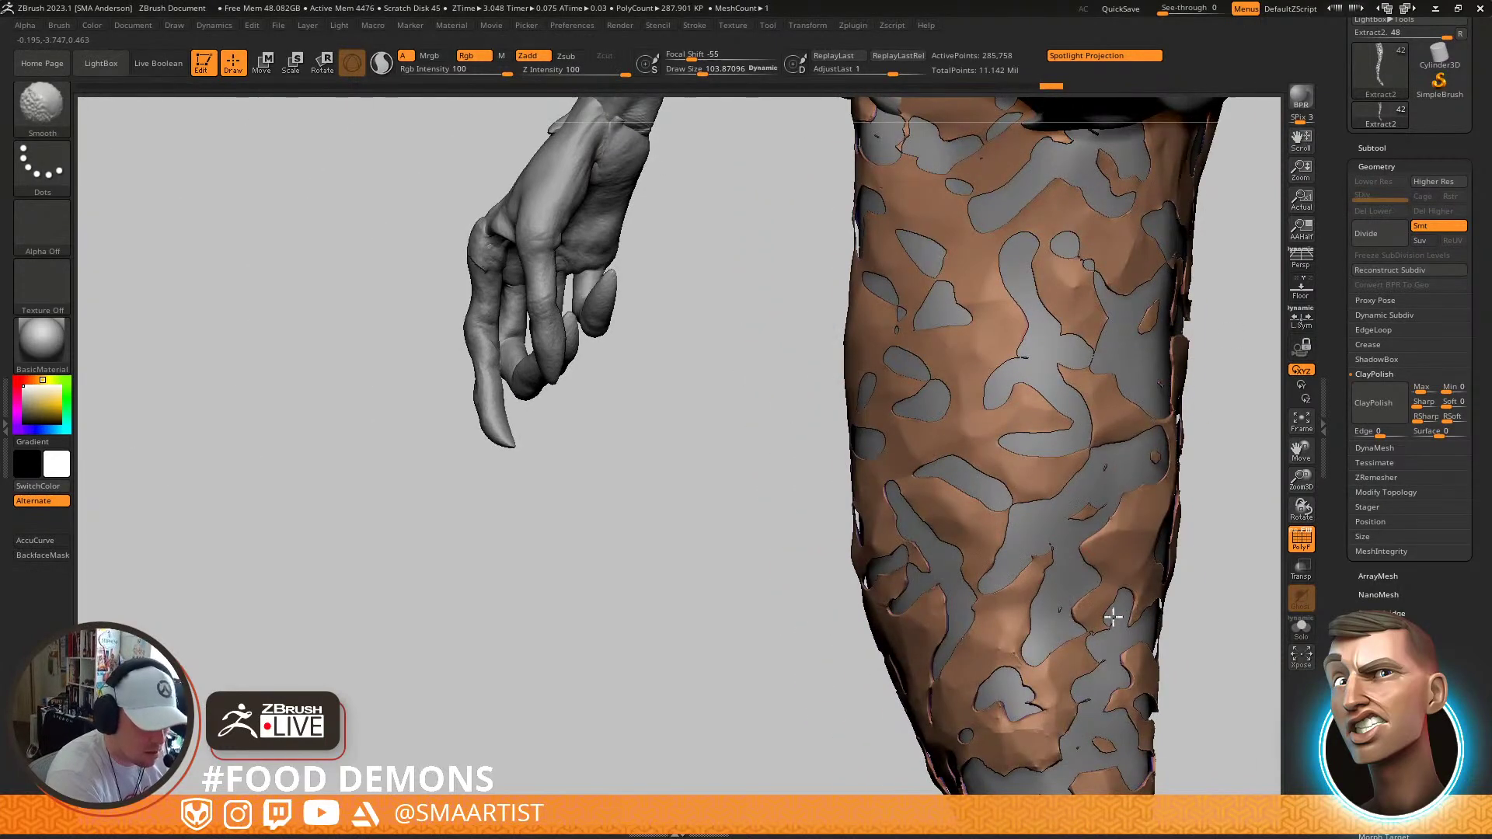
pyautogui.keyDown('alt'); pyautogui.moveTo(1179, 569); pyautogui.dragTo(1078, 393, button='right'); pyautogui.keyUp('alt')
pyautogui.moveTo(959, 543)
pyautogui.mouseDown(button='right')
pyautogui.moveTo(1039, 516)
pyautogui.moveTo(886, 429)
pyautogui.moveTo(916, 499)
pyautogui.moveTo(926, 493)
pyautogui.mouseUp(button='right')
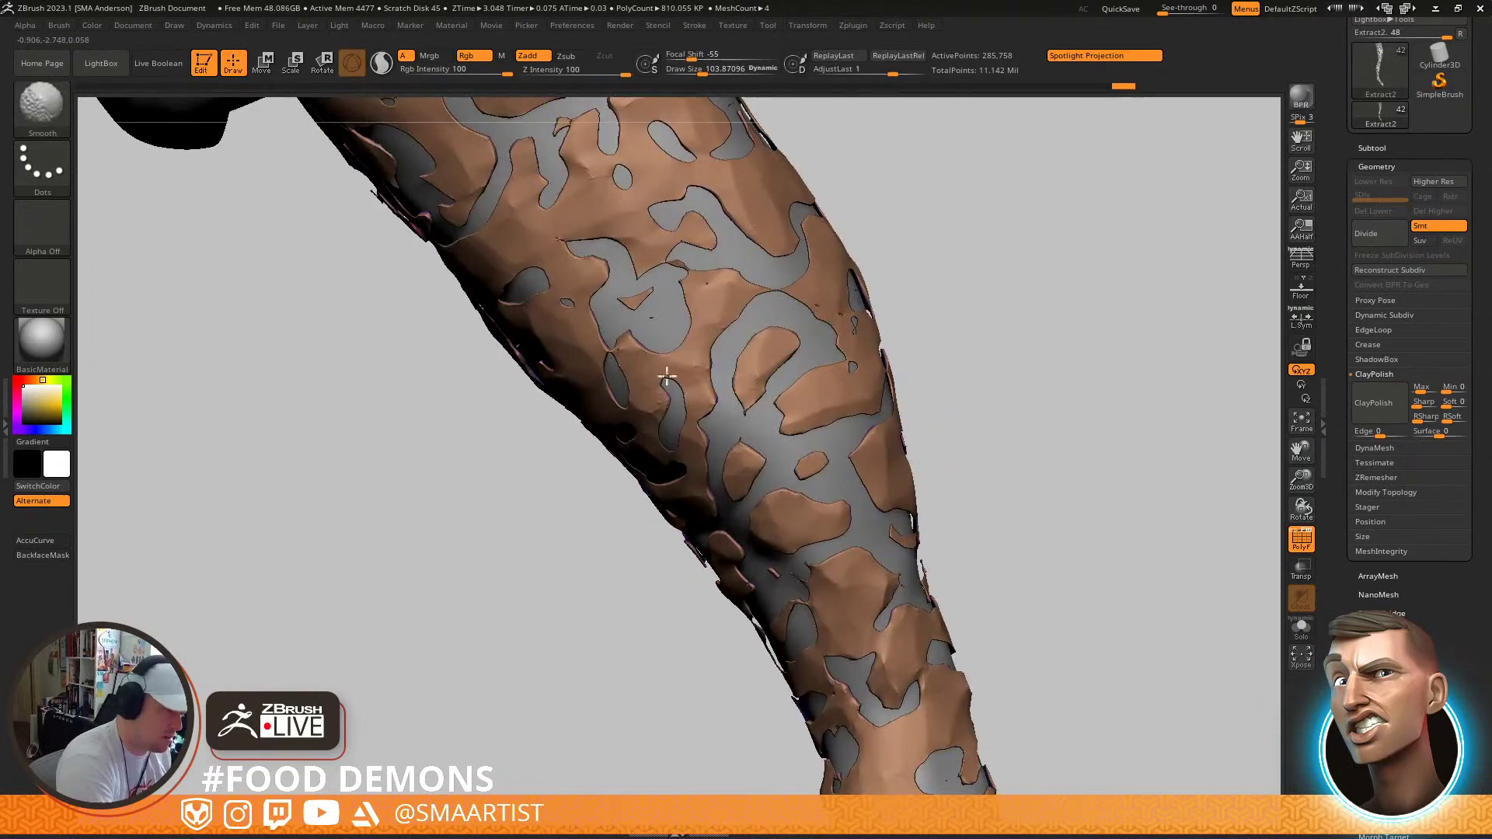
pyautogui.keyDown('alt'); pyautogui.moveTo(993, 354); pyautogui.dragTo(999, 466, button='right'); pyautogui.keyUp('alt')
pyautogui.click(1381, 405)
pyautogui.click(1381, 406)
pyautogui.moveTo(1033, 515); pyautogui.dragTo(972, 523, button='right')
pyautogui.moveTo(996, 403)
pyautogui.mouseDown(button='right')
pyautogui.moveTo(955, 446)
pyautogui.moveTo(1016, 354)
pyautogui.moveTo(955, 410)
pyautogui.mouseUp(button='right')
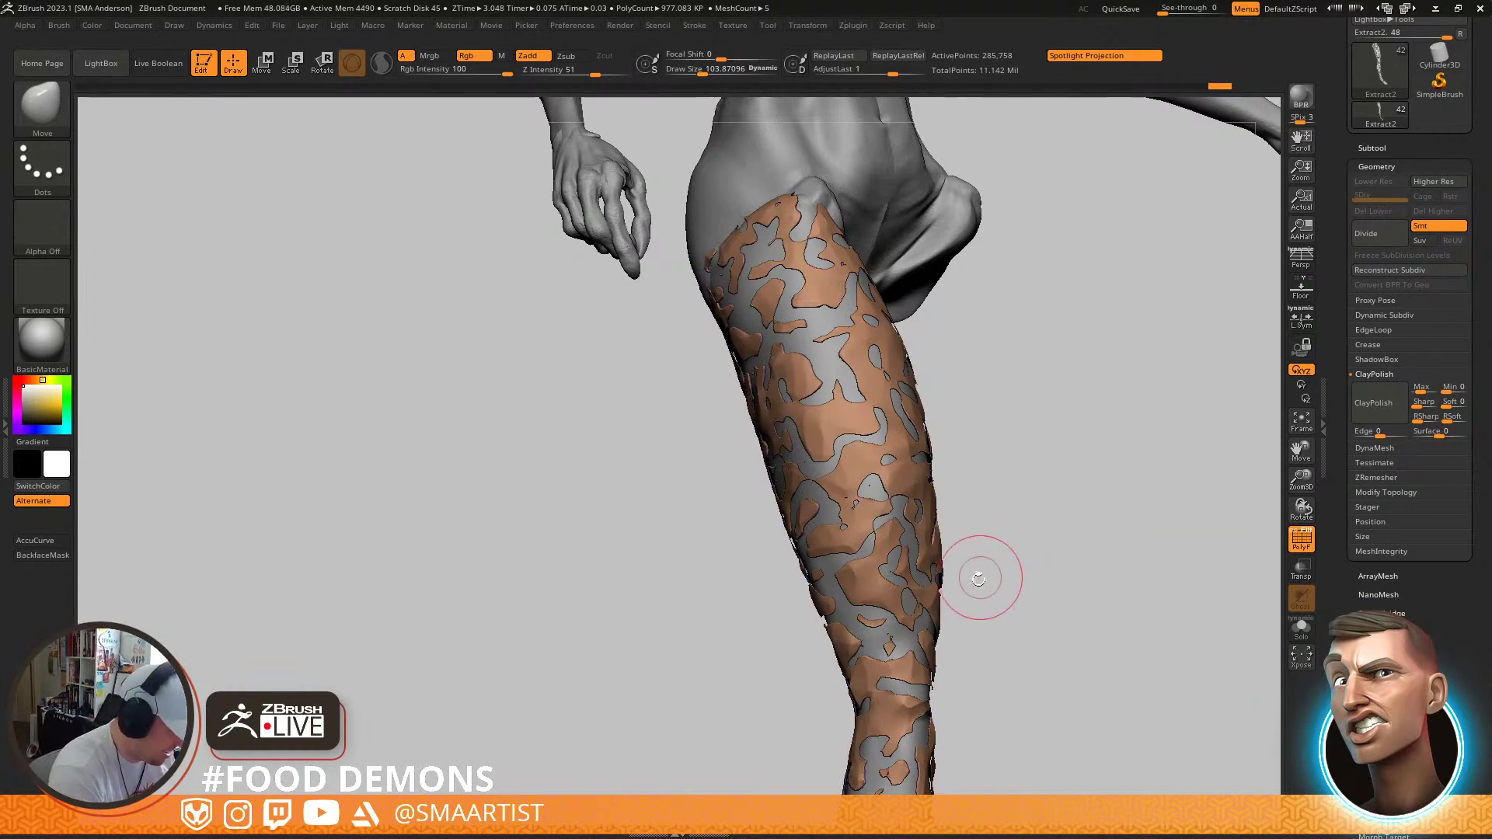
# Isolate the outer faces of the extracted leg shell, assign them a new polygroup, and show the whole shell
pyautogui.hotkey('ctrl', 's')
pyautogui.keyDown('ctrl'); pyautogui.moveTo(871, 624); pyautogui.dragTo(892, 473, button='right'); pyautogui.keyUp('ctrl')
pyautogui.keyDown('ctrl'); pyautogui.keyDown('shift'); pyautogui.click(891, 473); pyautogui.keyUp('shift'); pyautogui.keyUp('ctrl')
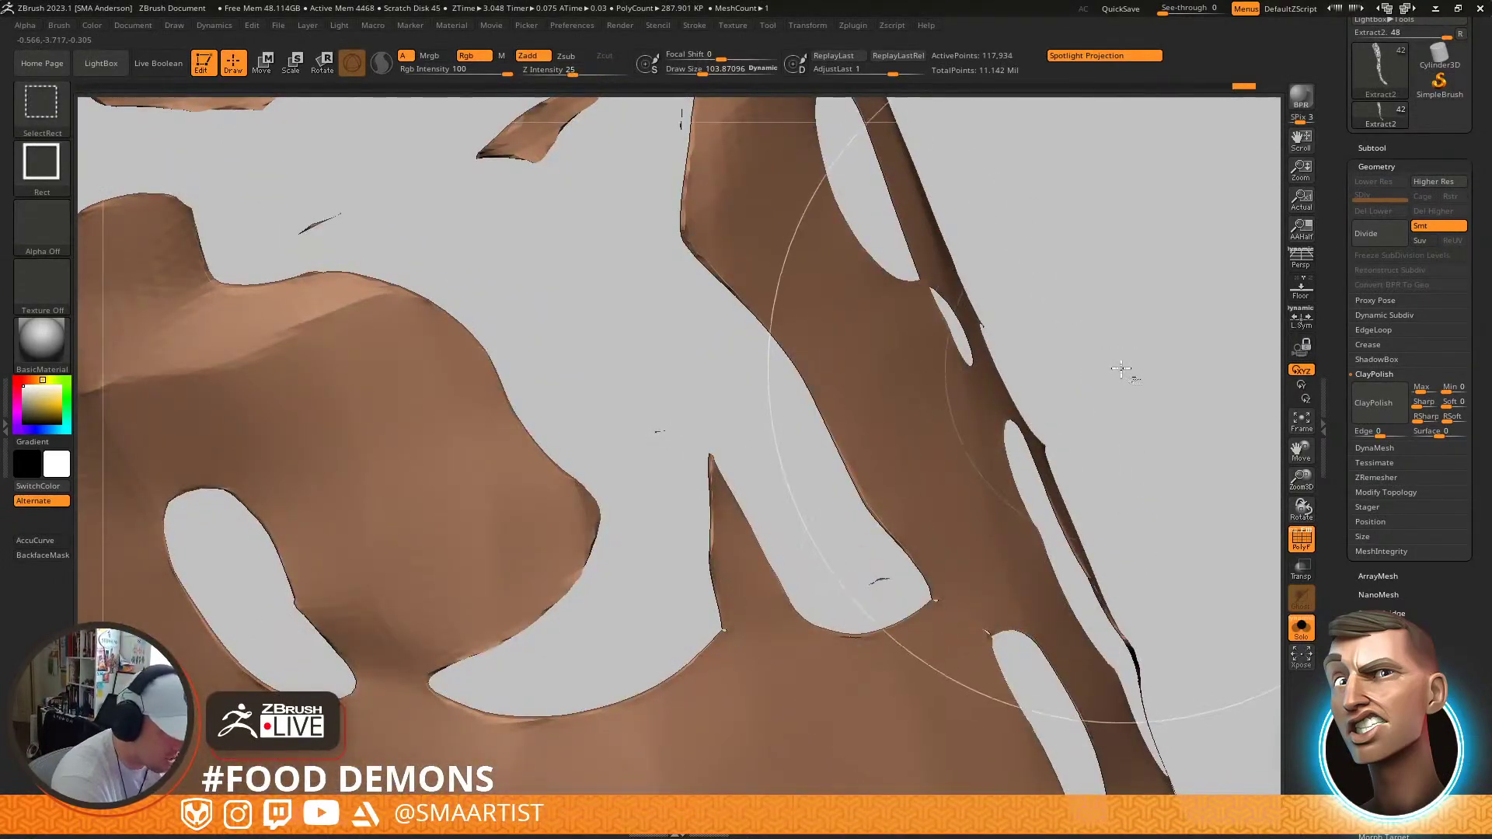
pyautogui.hotkey('ctrl', 'shift', 'x')
pyautogui.hotkey('ctrl', 'shift', 'x')
pyautogui.hotkey('ctrl', 'shift', 'x')
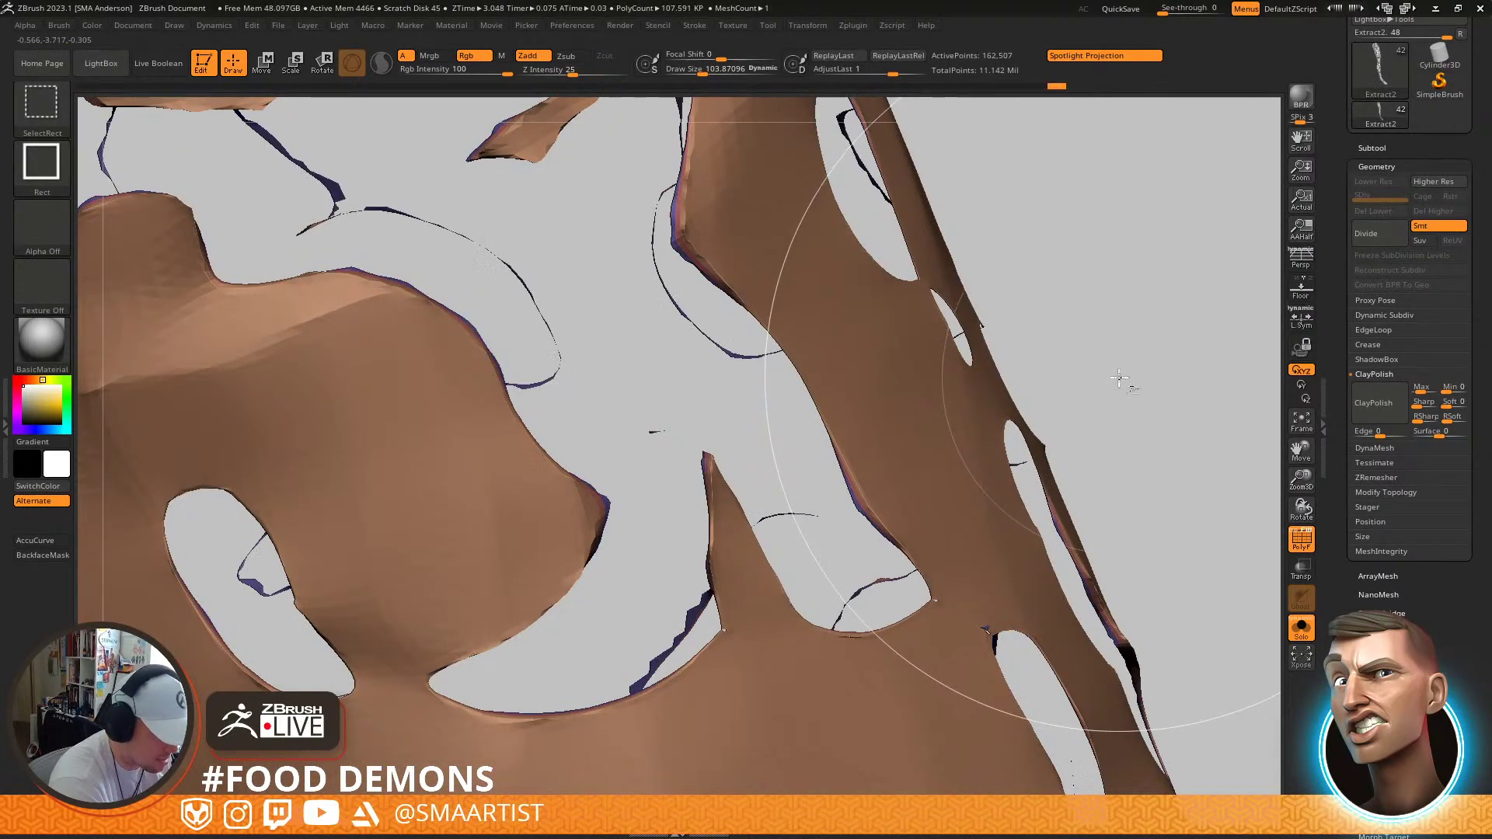
pyautogui.hotkey('ctrl', 'z')
pyautogui.hotkey('ctrl', 'z')
pyautogui.hotkey('ctrl', 'w')
pyautogui.keyDown('ctrl'); pyautogui.keyDown('shift'); pyautogui.click(1126, 383); pyautogui.keyUp('shift'); pyautogui.keyUp('ctrl')
pyautogui.moveTo(1126, 383)
pyautogui.keyDown('ctrl'); pyautogui.mouseDown(button='right')
pyautogui.moveTo(1026, 340)
pyautogui.moveTo(993, 389)
pyautogui.moveTo(1025, 323)
pyautogui.moveTo(1112, 366)
pyautogui.mouseUp(button='right'); pyautogui.keyUp('ctrl')
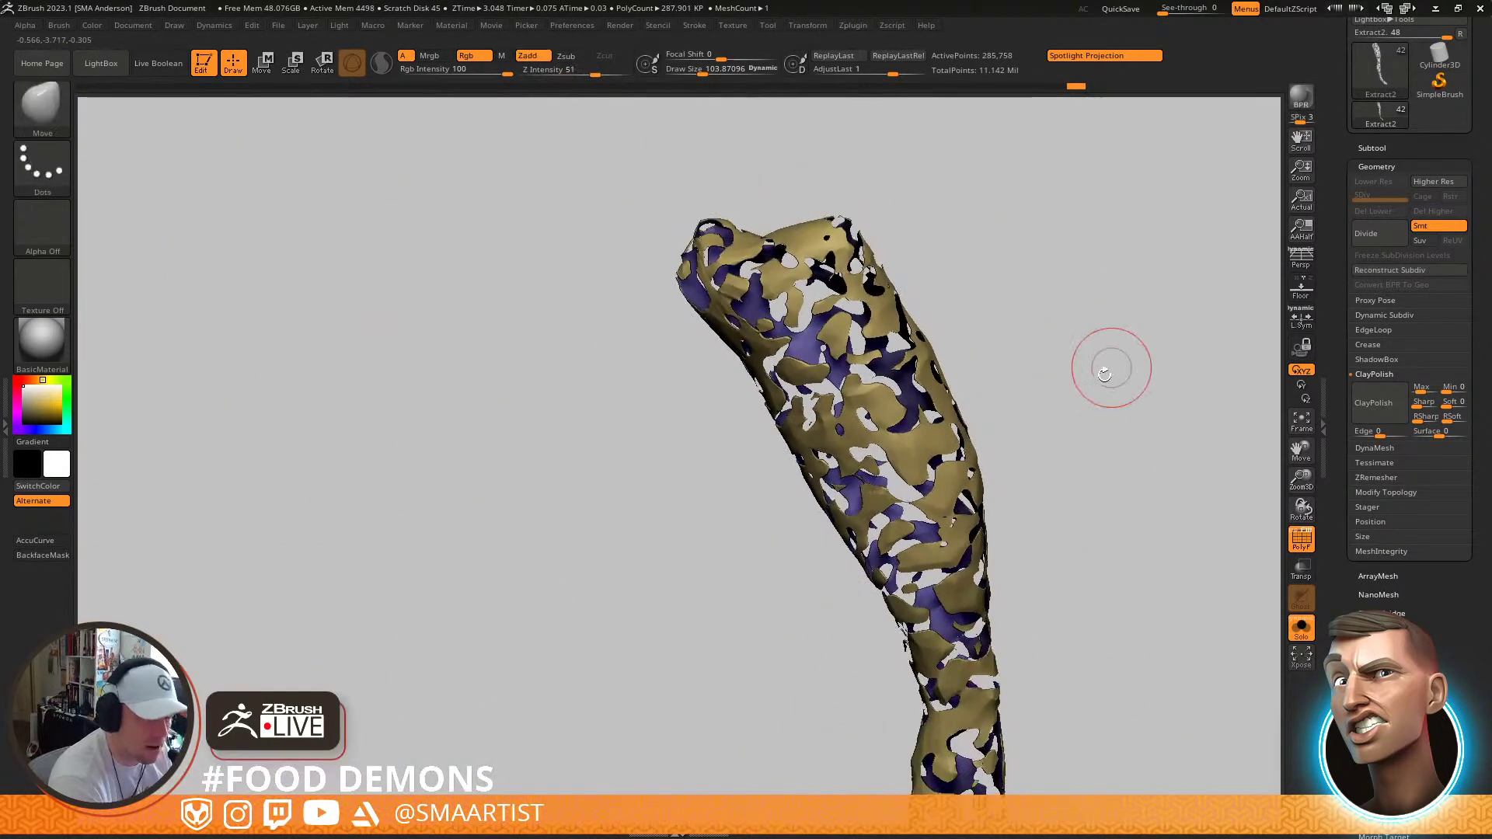
# Try to unwrap the leg shell's UVs by polygroup with UV Master
pyautogui.click(891, 23)
pyautogui.click(852, 25)
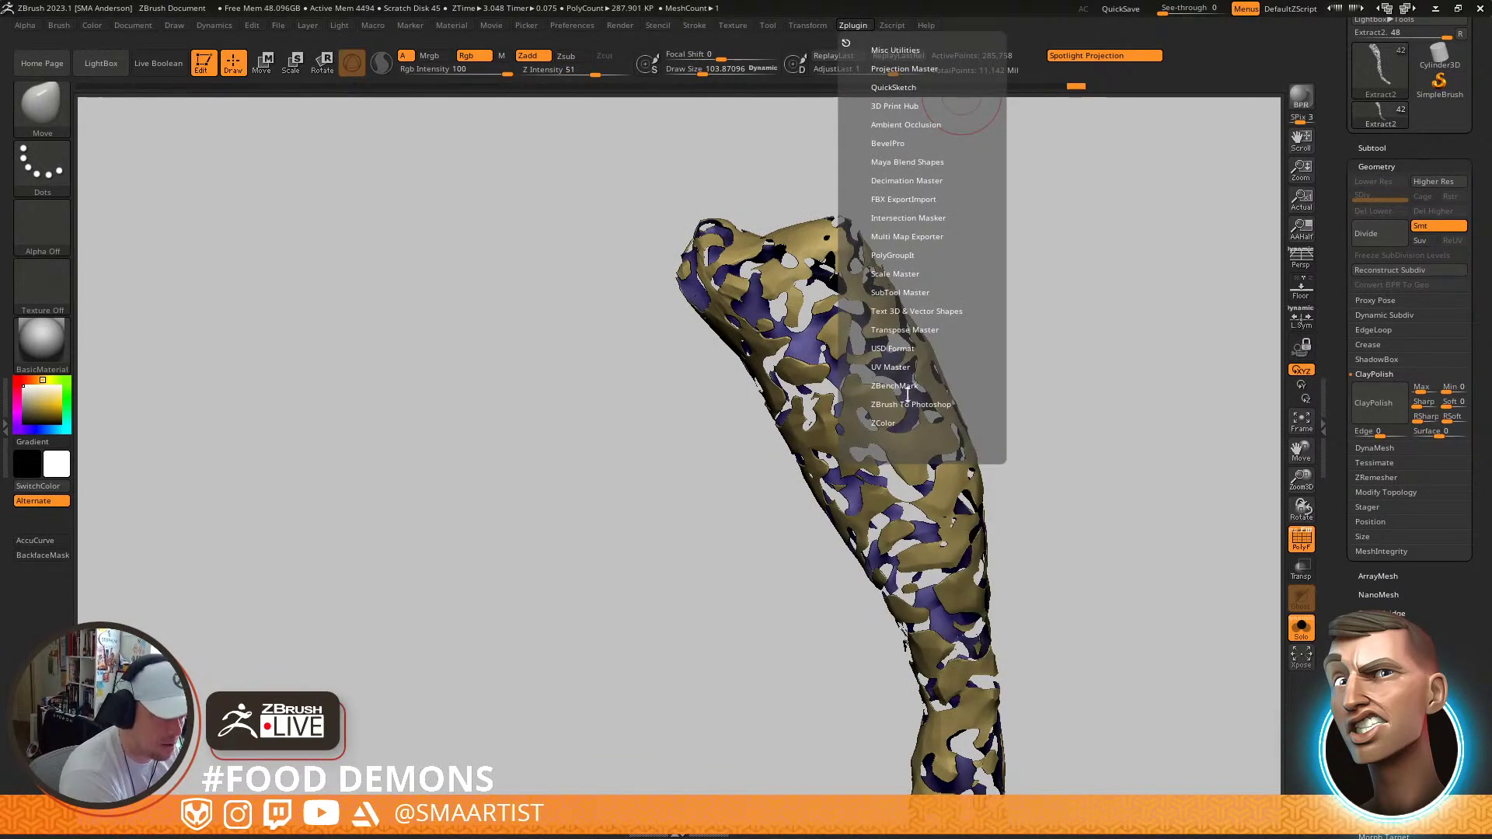
pyautogui.click(894, 367)
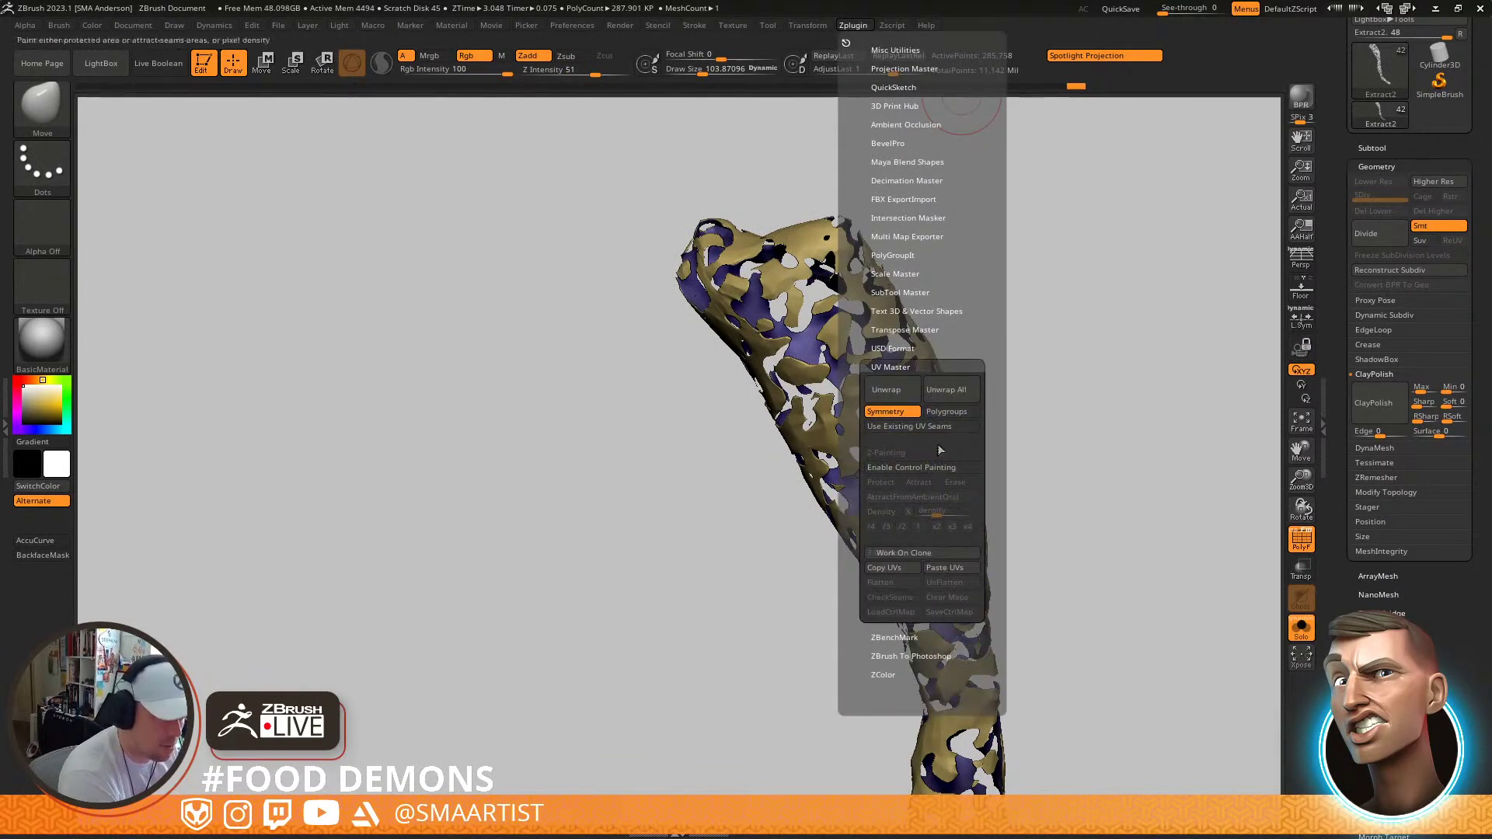
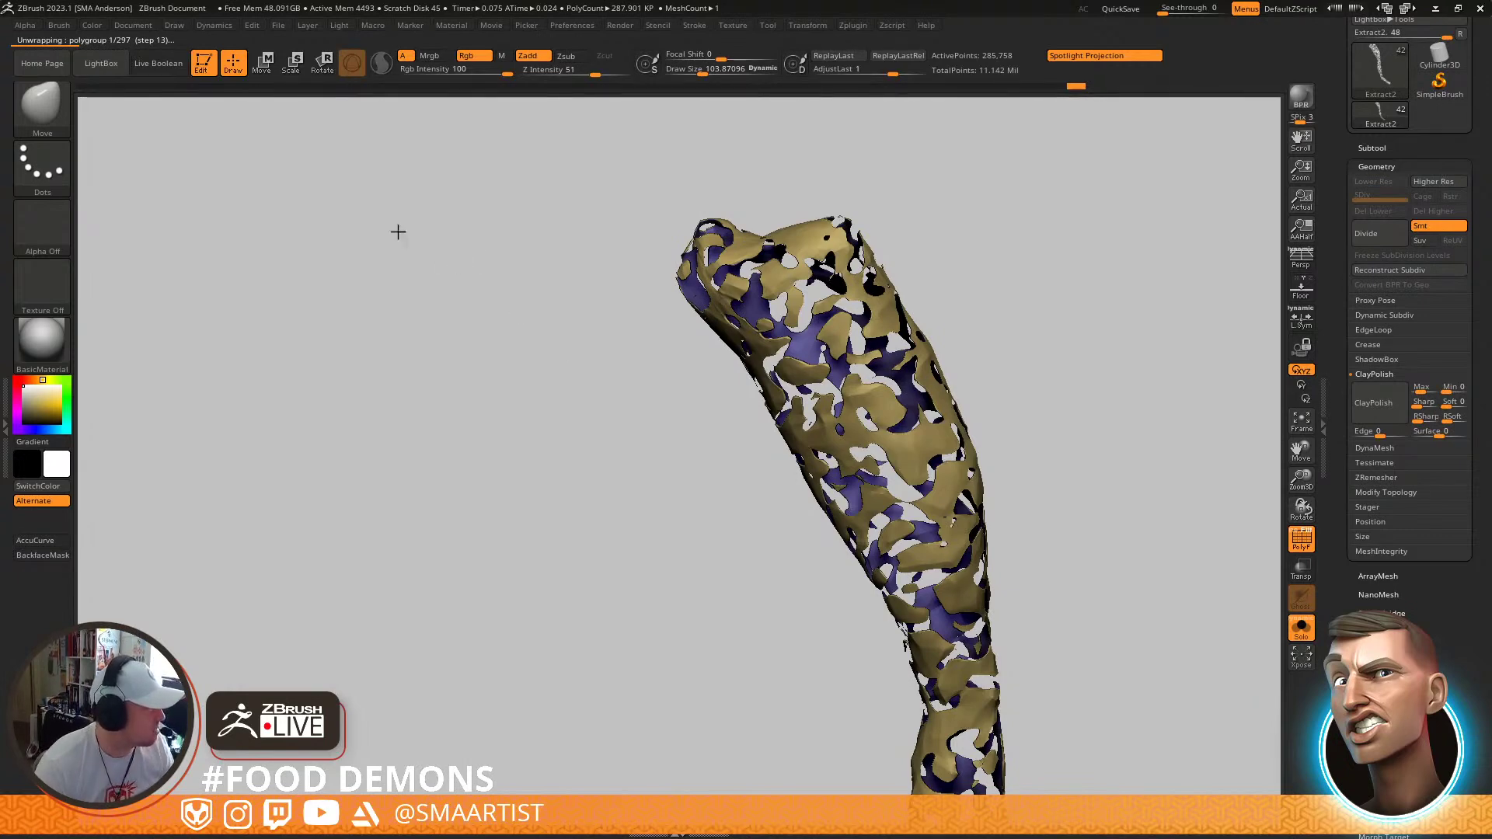
pyautogui.press('Escape')
# Delete the Extract2 subtool and accept that the deletion is not undoable
pyautogui.moveTo(965, 253); pyautogui.dragTo(1104, 217)
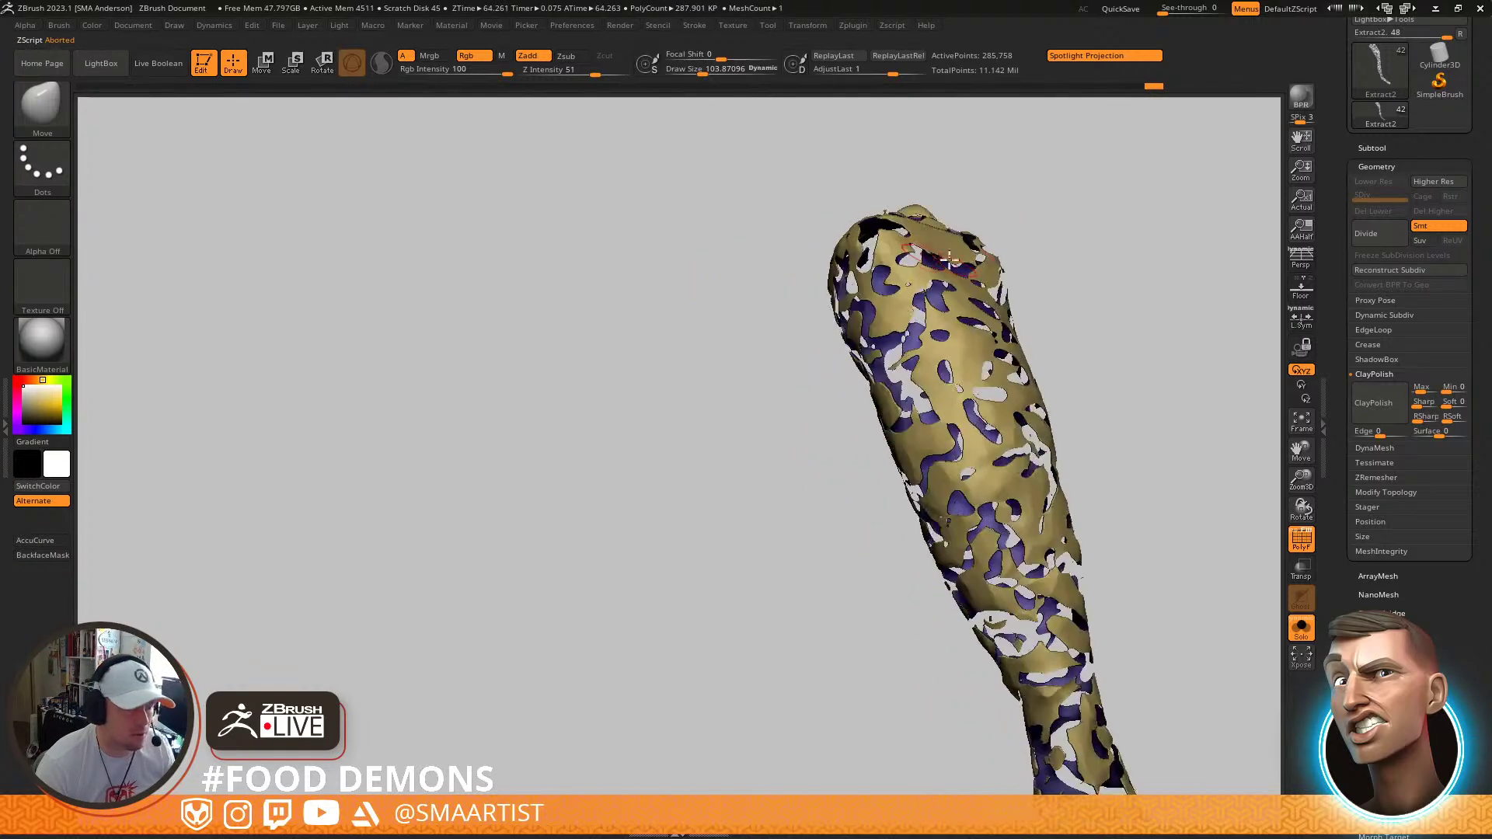
pyautogui.click(1372, 147)
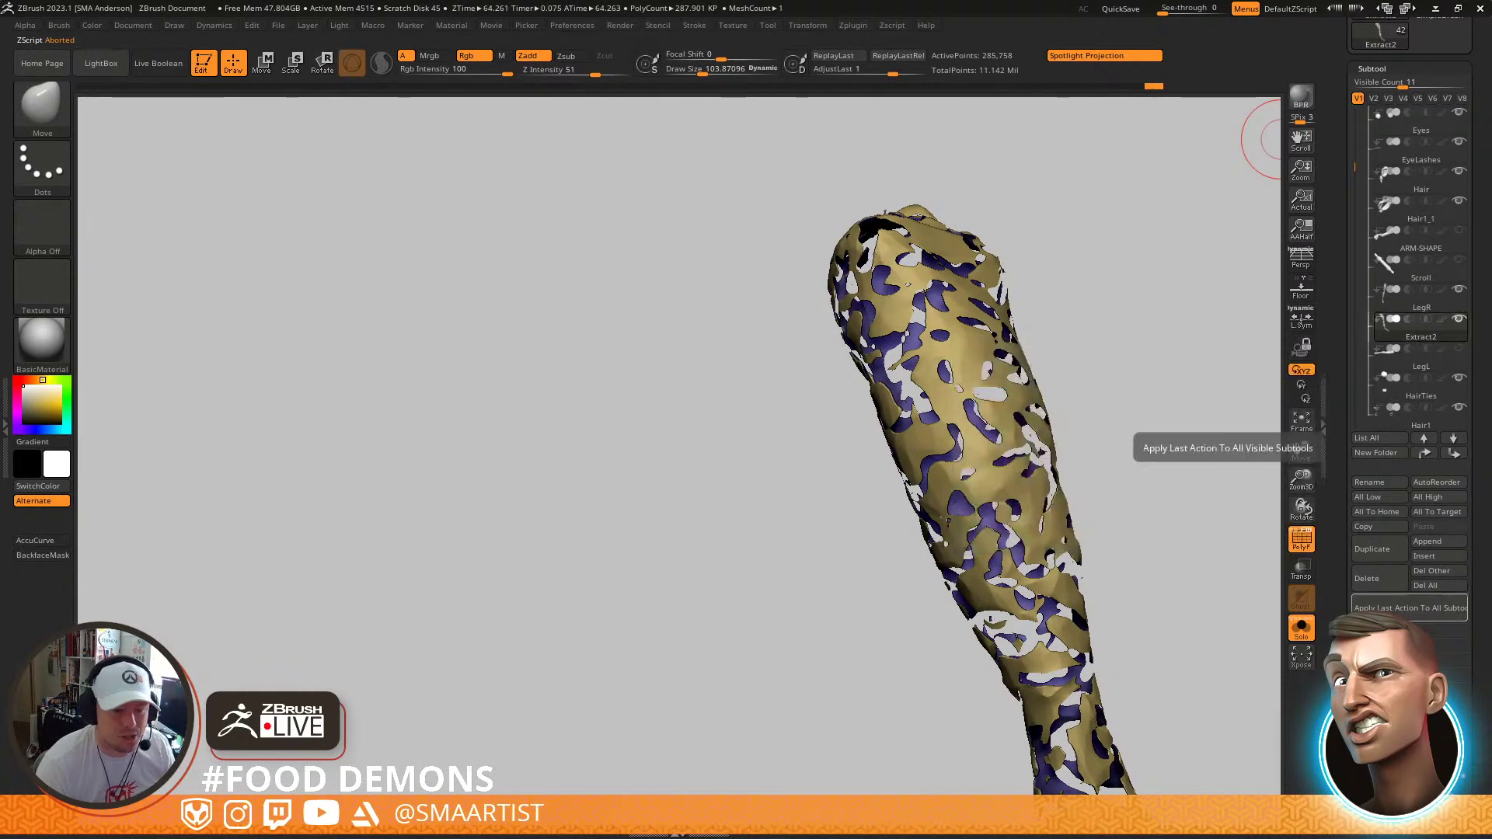
pyautogui.click(1372, 578)
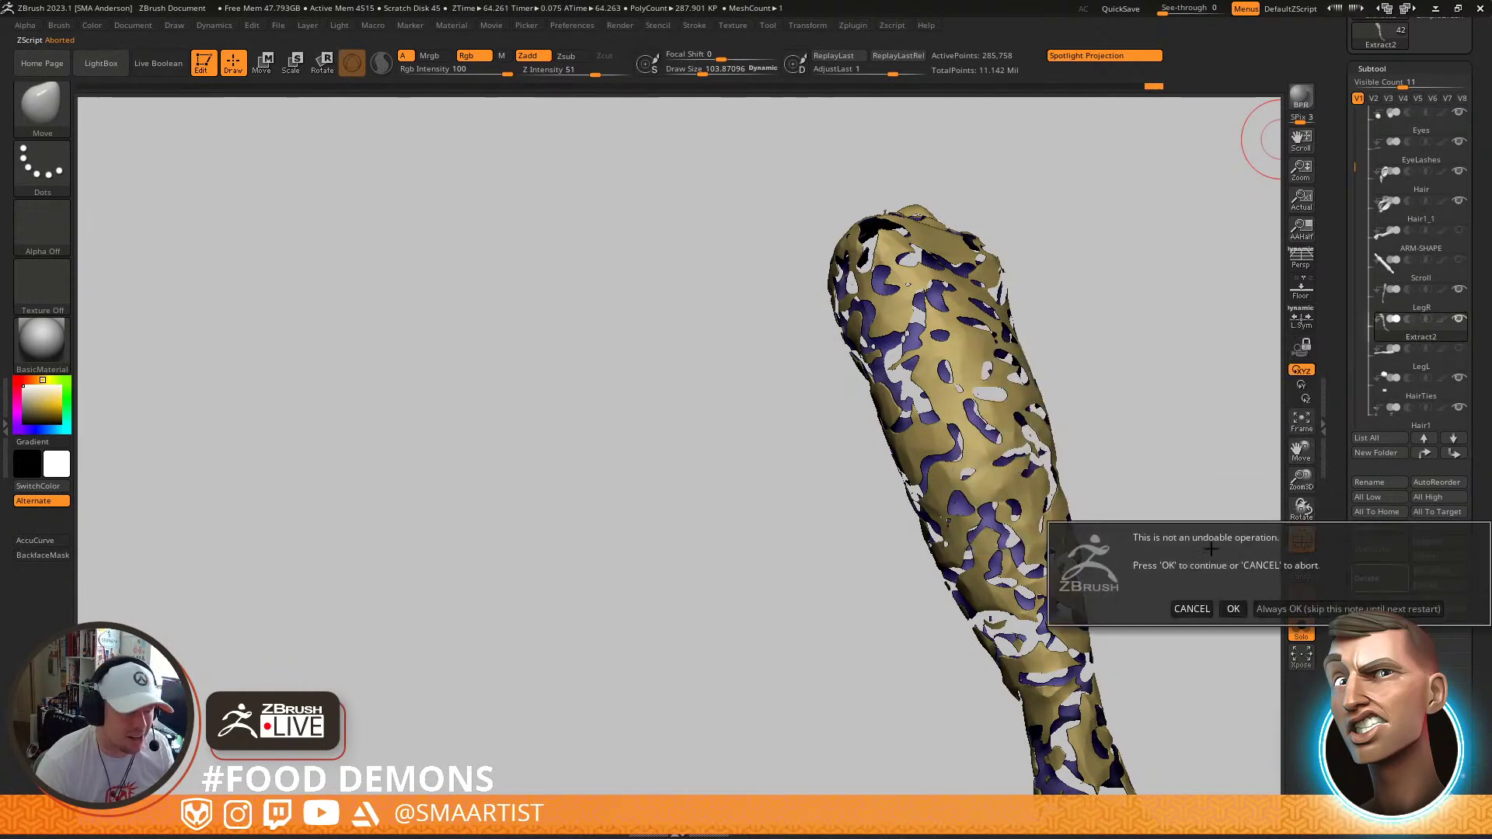
pyautogui.click(1234, 609)
# Make the right leg (LegR) the active subtool and clear its mask
pyautogui.moveTo(1107, 408); pyautogui.dragTo(1146, 390)
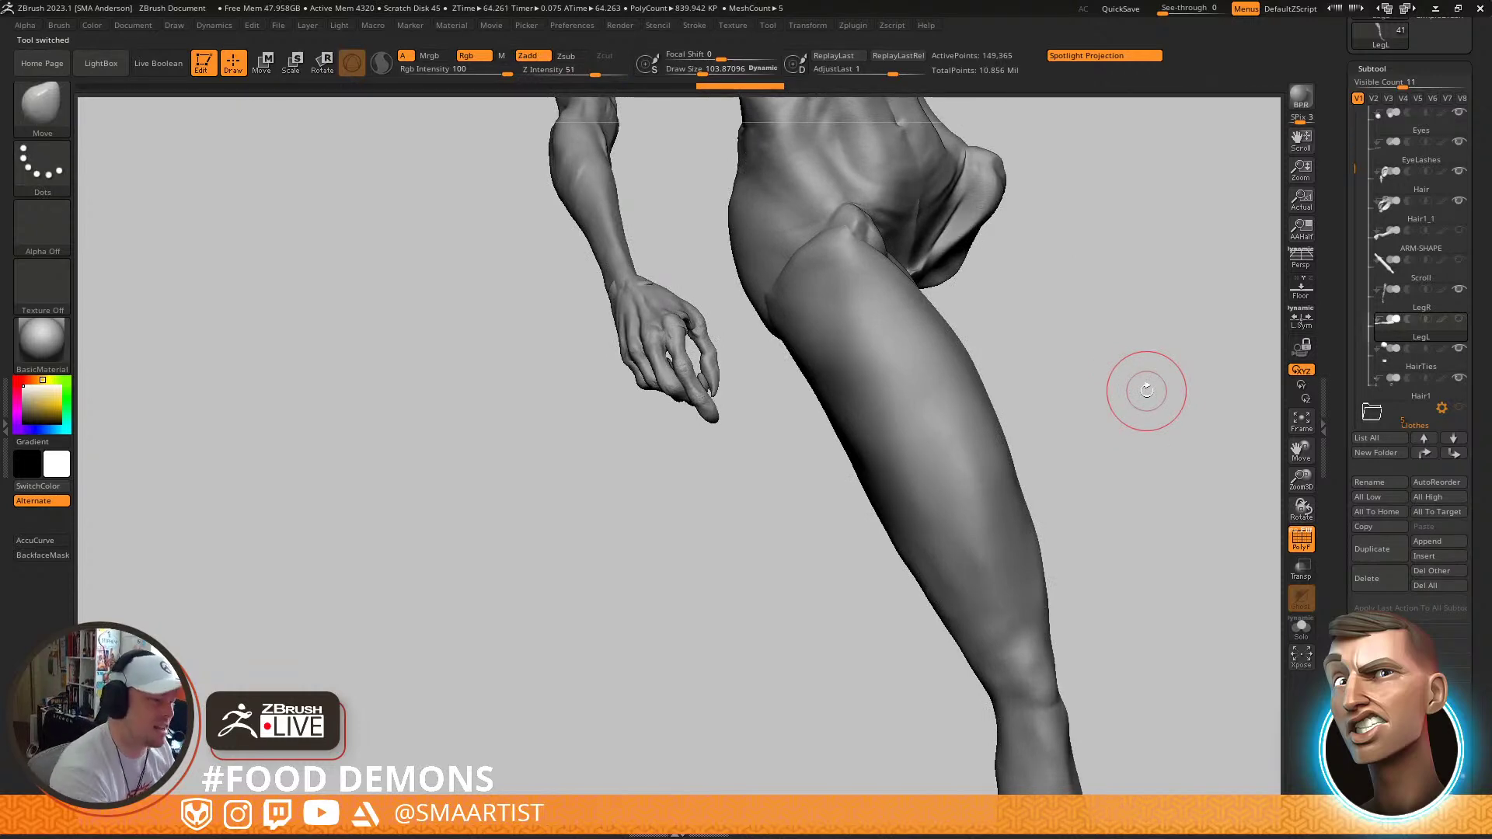
pyautogui.moveTo(855, 501); pyautogui.dragTo(808, 492)
pyautogui.moveTo(942, 422); pyautogui.dragTo(843, 444)
pyautogui.keyDown('alt'); pyautogui.click(839, 440); pyautogui.keyUp('alt')
pyautogui.moveTo(842, 447)
pyautogui.mouseDown(button='right')
pyautogui.moveTo(859, 493)
pyautogui.moveTo(905, 480)
pyautogui.mouseUp(button='right')
pyautogui.keyDown('ctrl'); pyautogui.moveTo(1068, 426); pyautogui.dragTo(1074, 436); pyautogui.keyUp('ctrl')
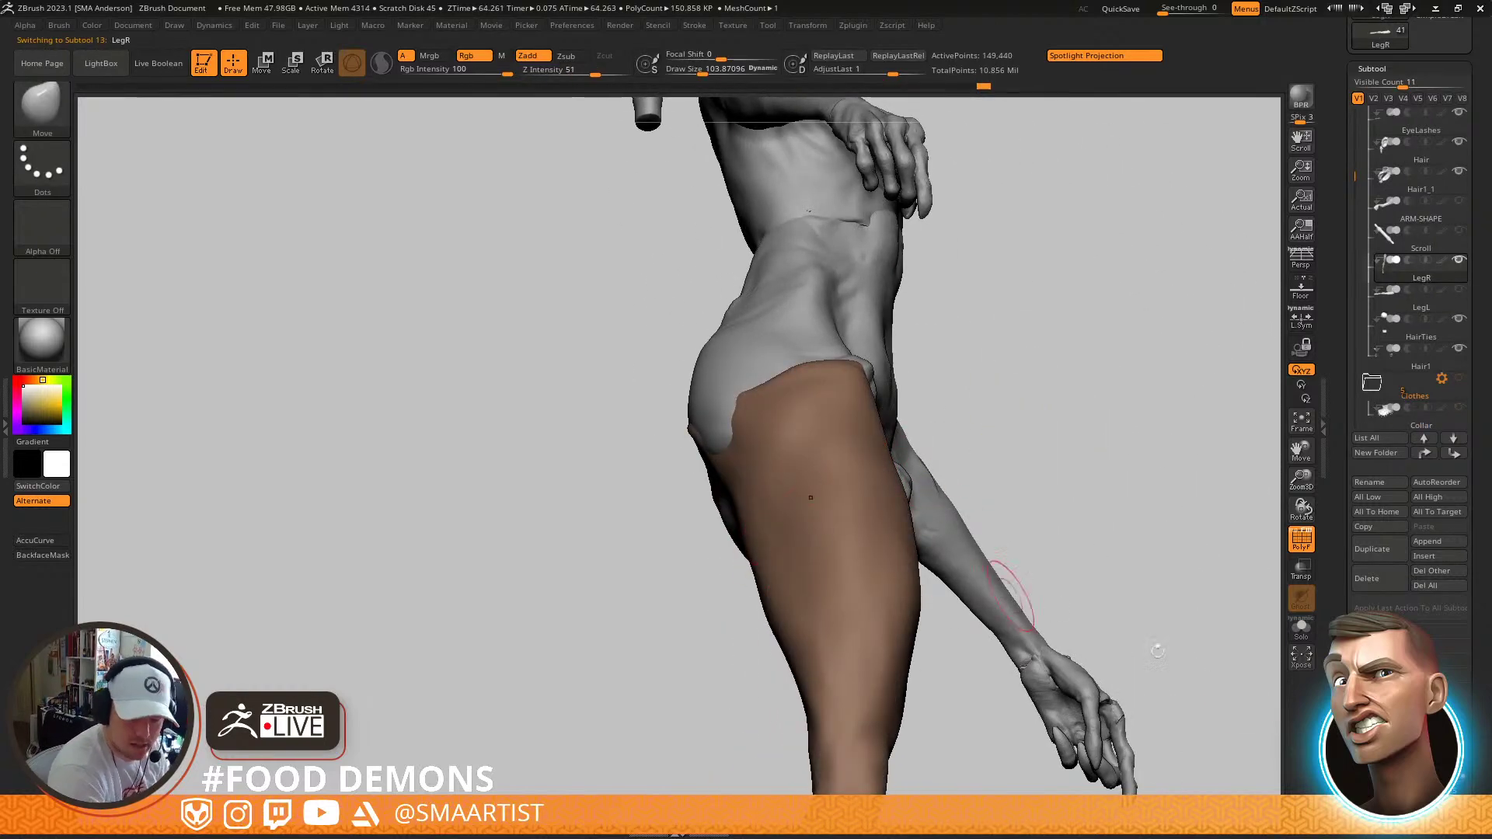
# Try a plugin scale of about 13.75 for the right leg's surface noise in NoiseMaker
pyautogui.moveTo(1484, 780); pyautogui.dragTo(1490, 646)
pyautogui.scroll(-5, 1395, 487)
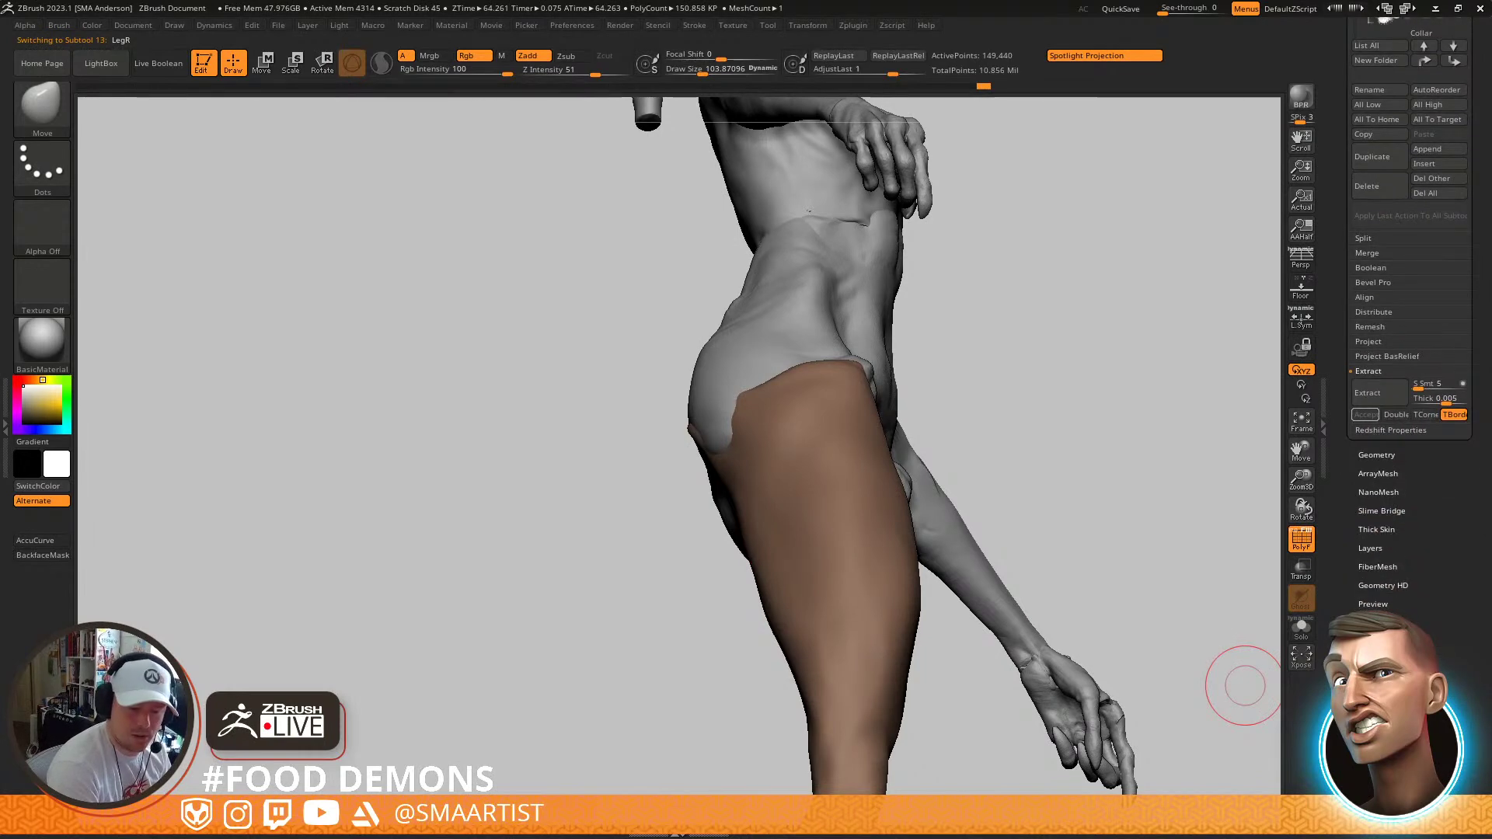
pyautogui.click(1401, 226)
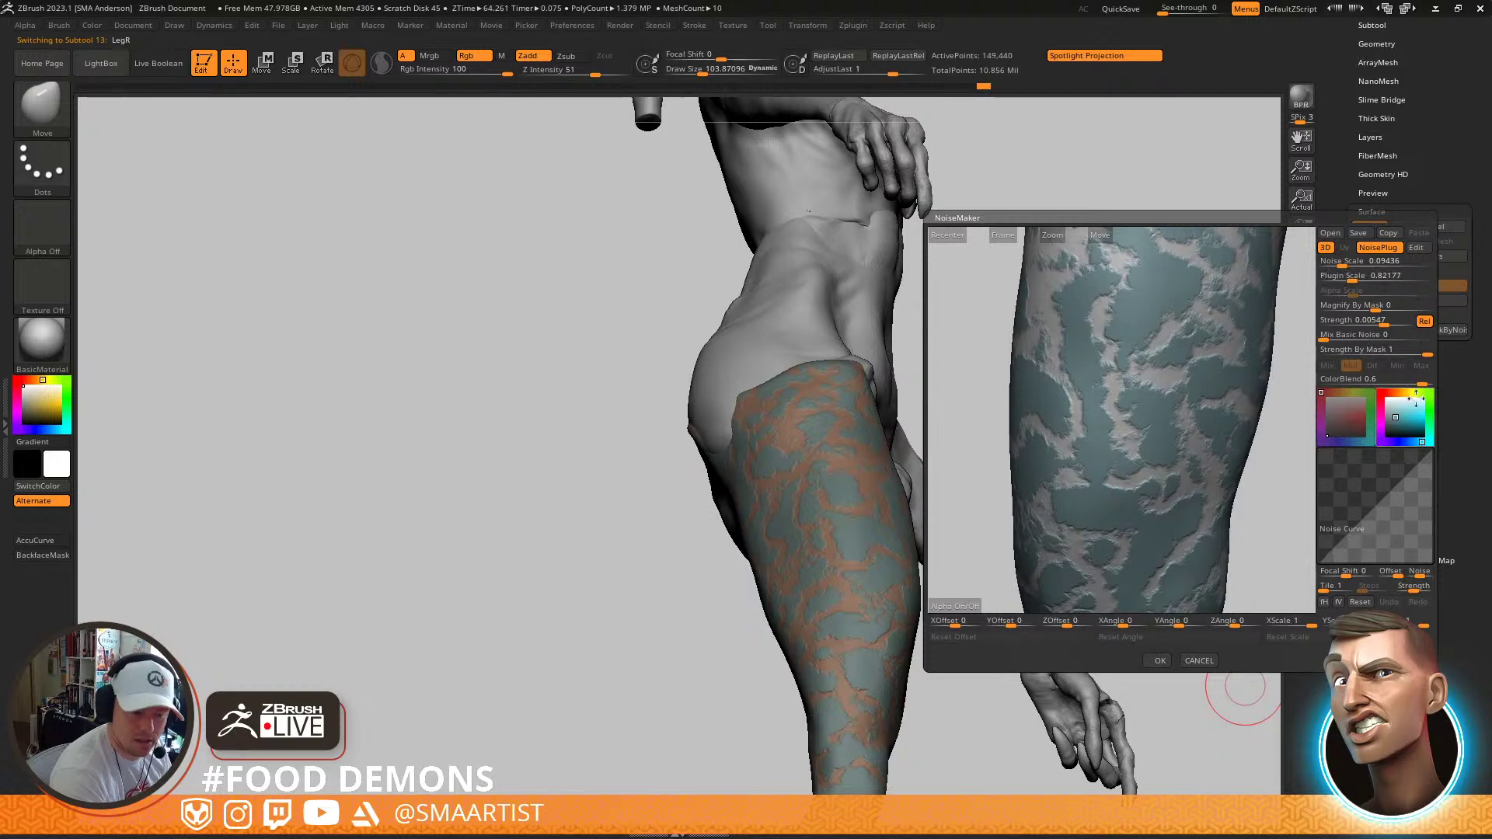
pyautogui.moveTo(1356, 278)
pyautogui.mouseDown()
pyautogui.moveTo(1311, 278)
pyautogui.moveTo(1377, 279)
pyautogui.mouseUp()
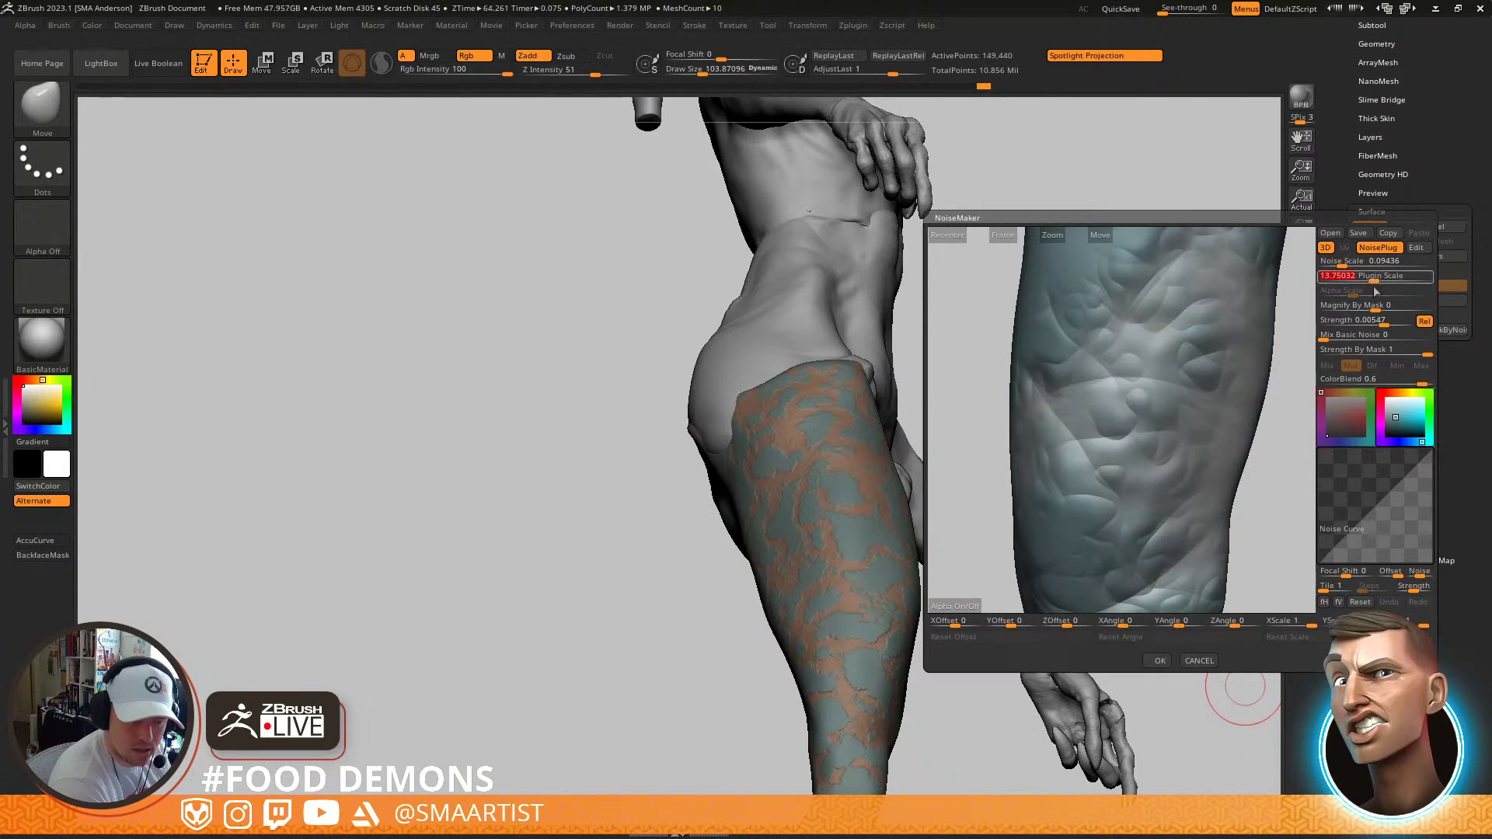
pyautogui.click(1198, 660)
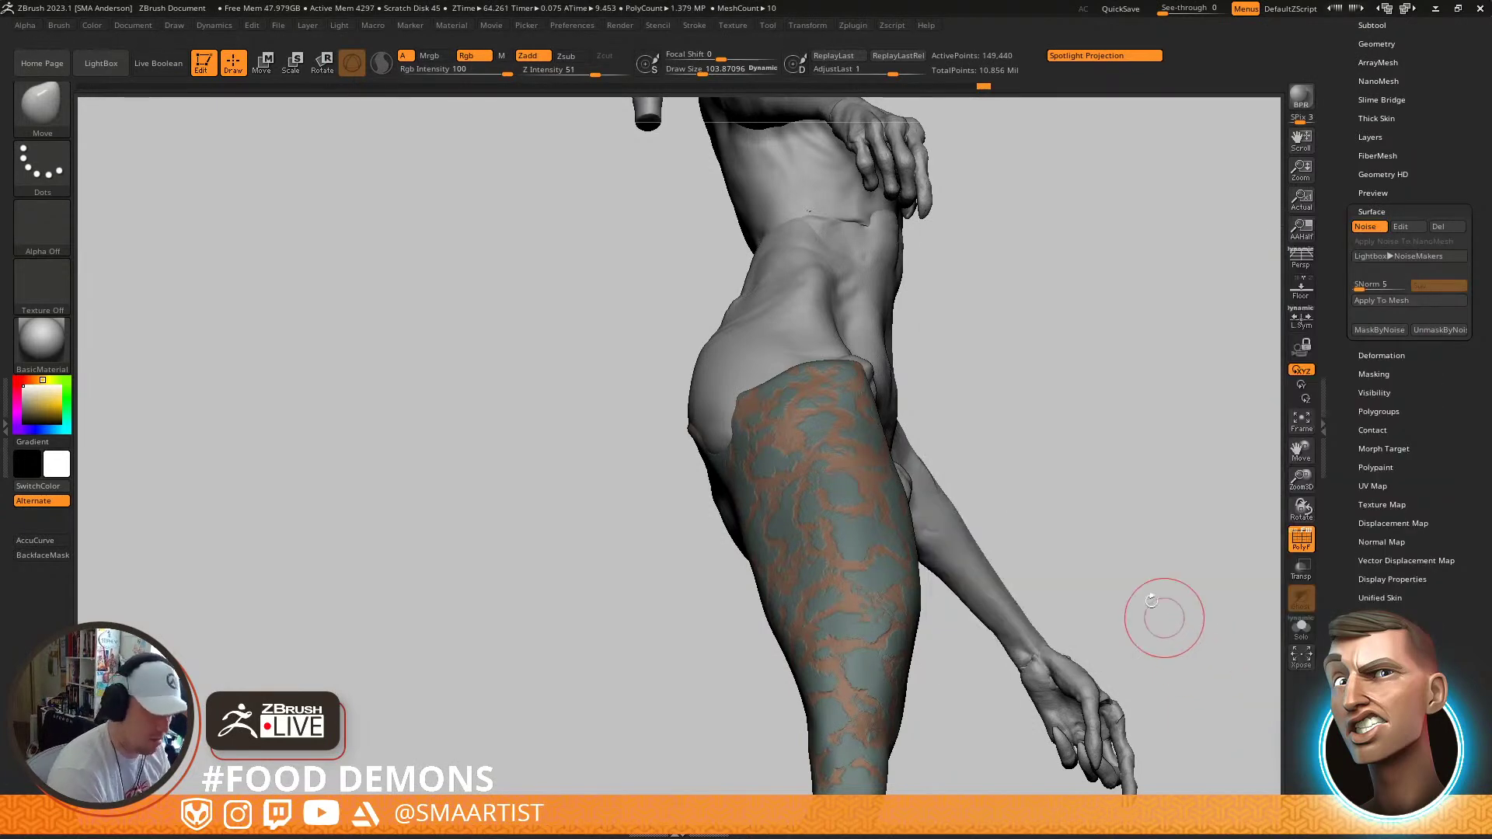
# Apply the Noise13 preset to the right leg's surface noise and inspect its texture on the thigh
pyautogui.press(',')
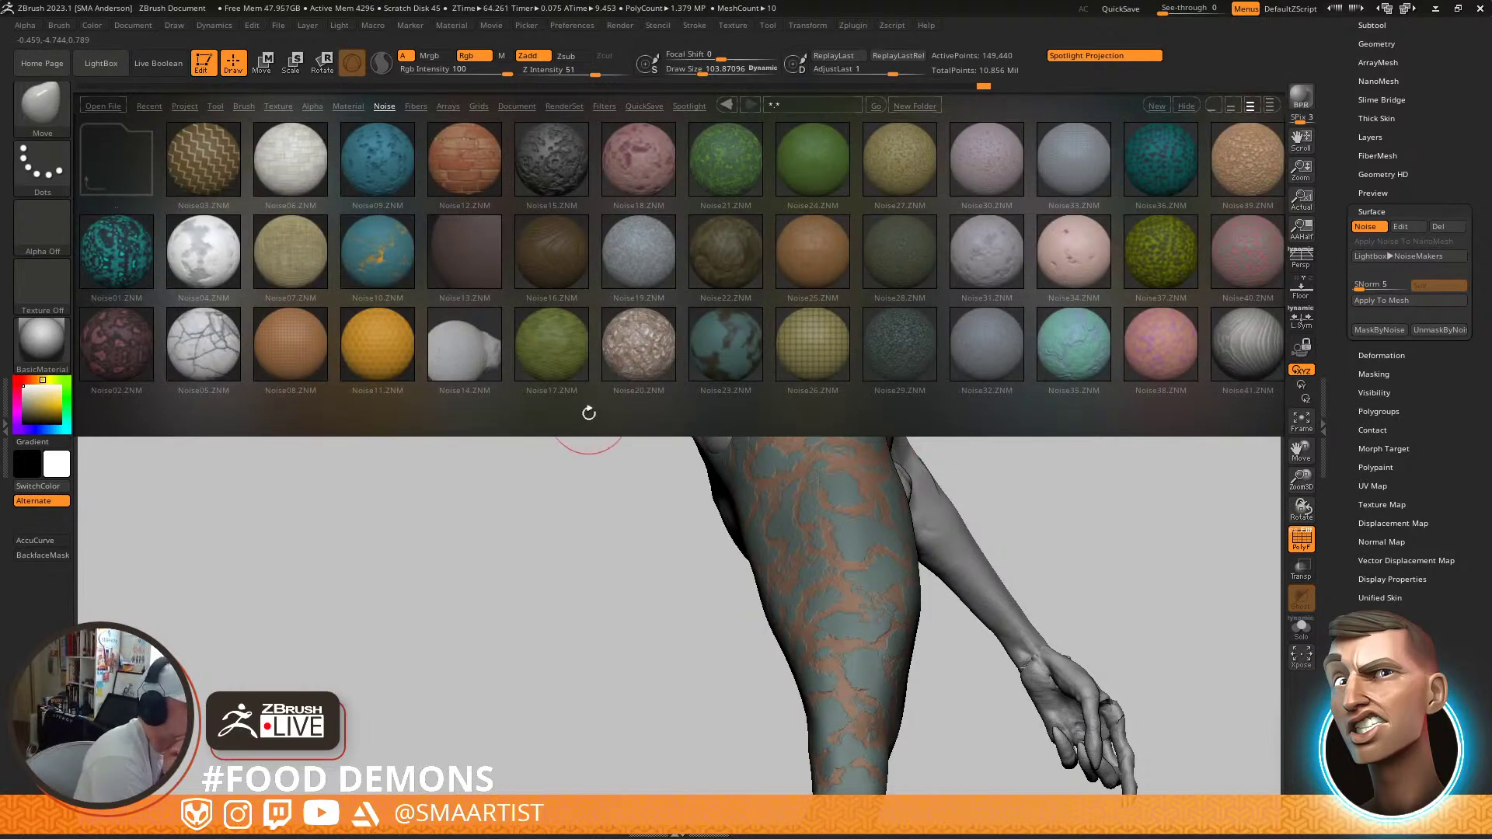
pyautogui.doubleClick(473, 276)
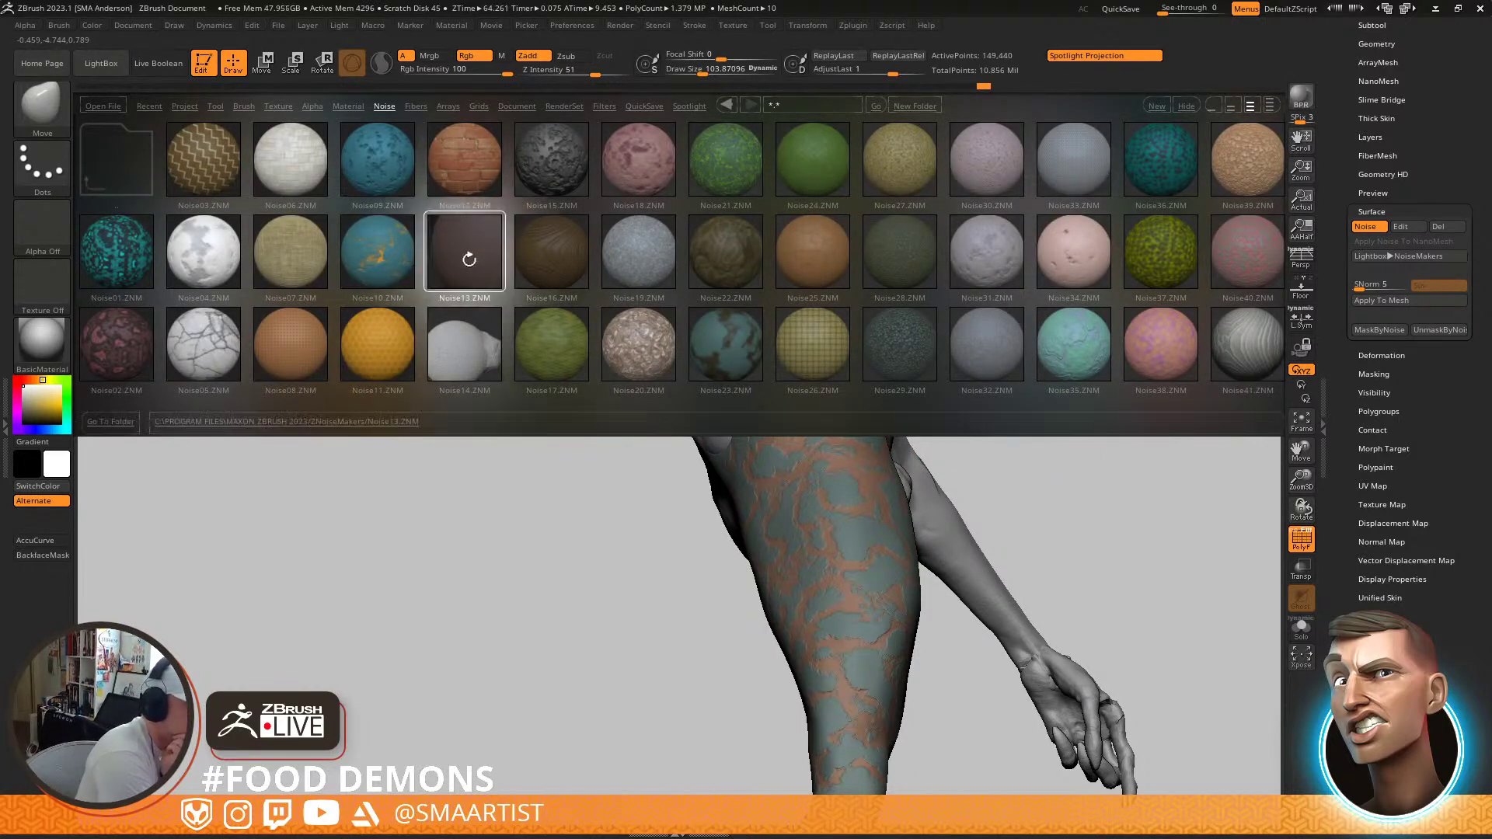
pyautogui.press(',')
pyautogui.moveTo(1059, 463); pyautogui.dragTo(969, 663, button='right')
pyautogui.moveTo(943, 510)
pyautogui.mouseDown(button='right')
pyautogui.moveTo(969, 523)
pyautogui.moveTo(849, 542)
pyautogui.mouseUp(button='right')
pyautogui.moveTo(931, 501); pyautogui.dragTo(848, 519)
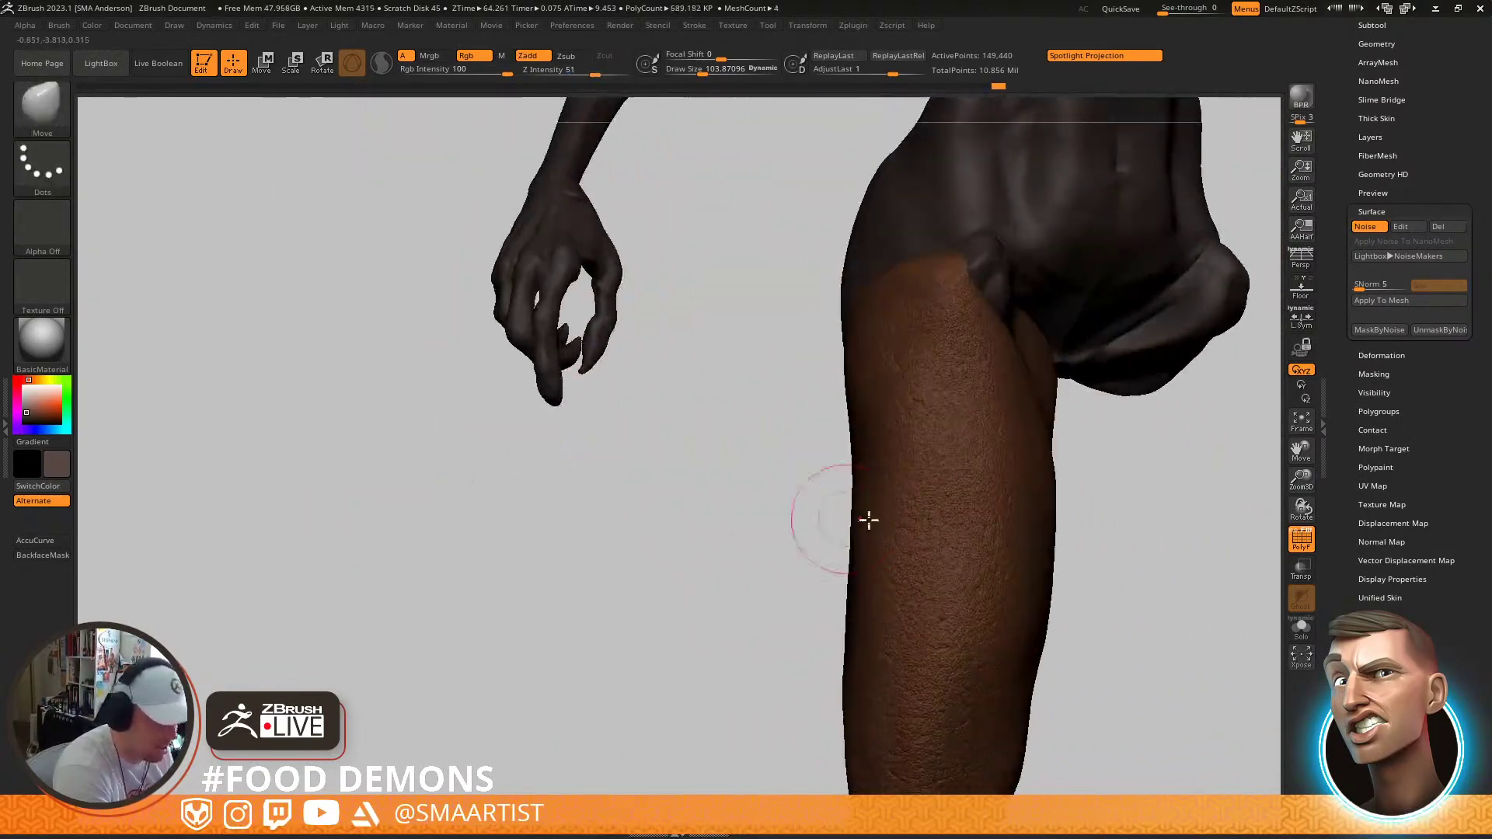
pyautogui.keyDown('alt'); pyautogui.moveTo(1274, 414); pyautogui.dragTo(1178, 442); pyautogui.keyUp('alt')
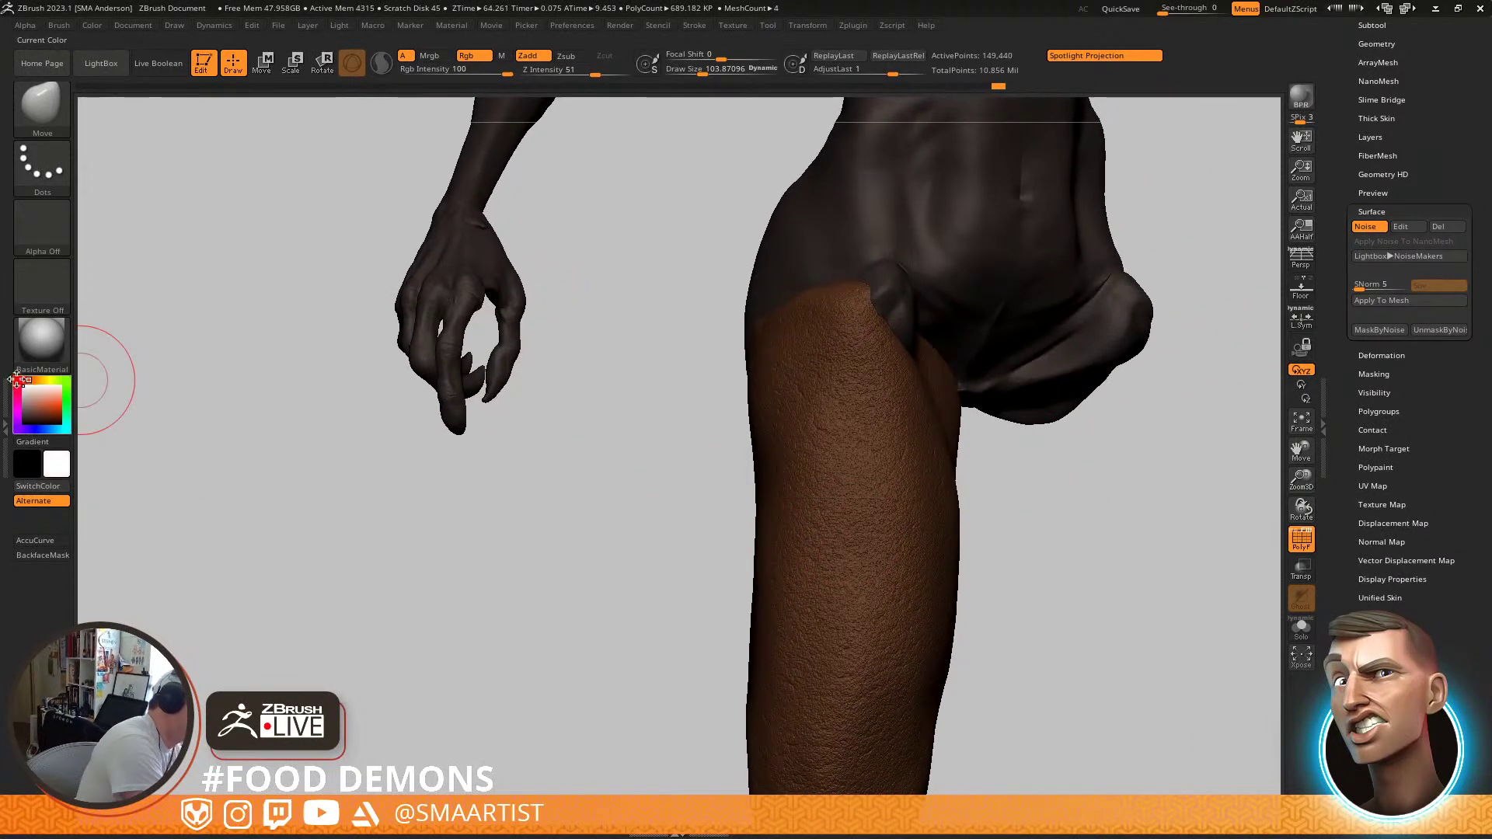
# Turn off the polyframe display and delete the surface noise from the right leg
pyautogui.hotkey('shift', 'f')
pyautogui.press('shift')
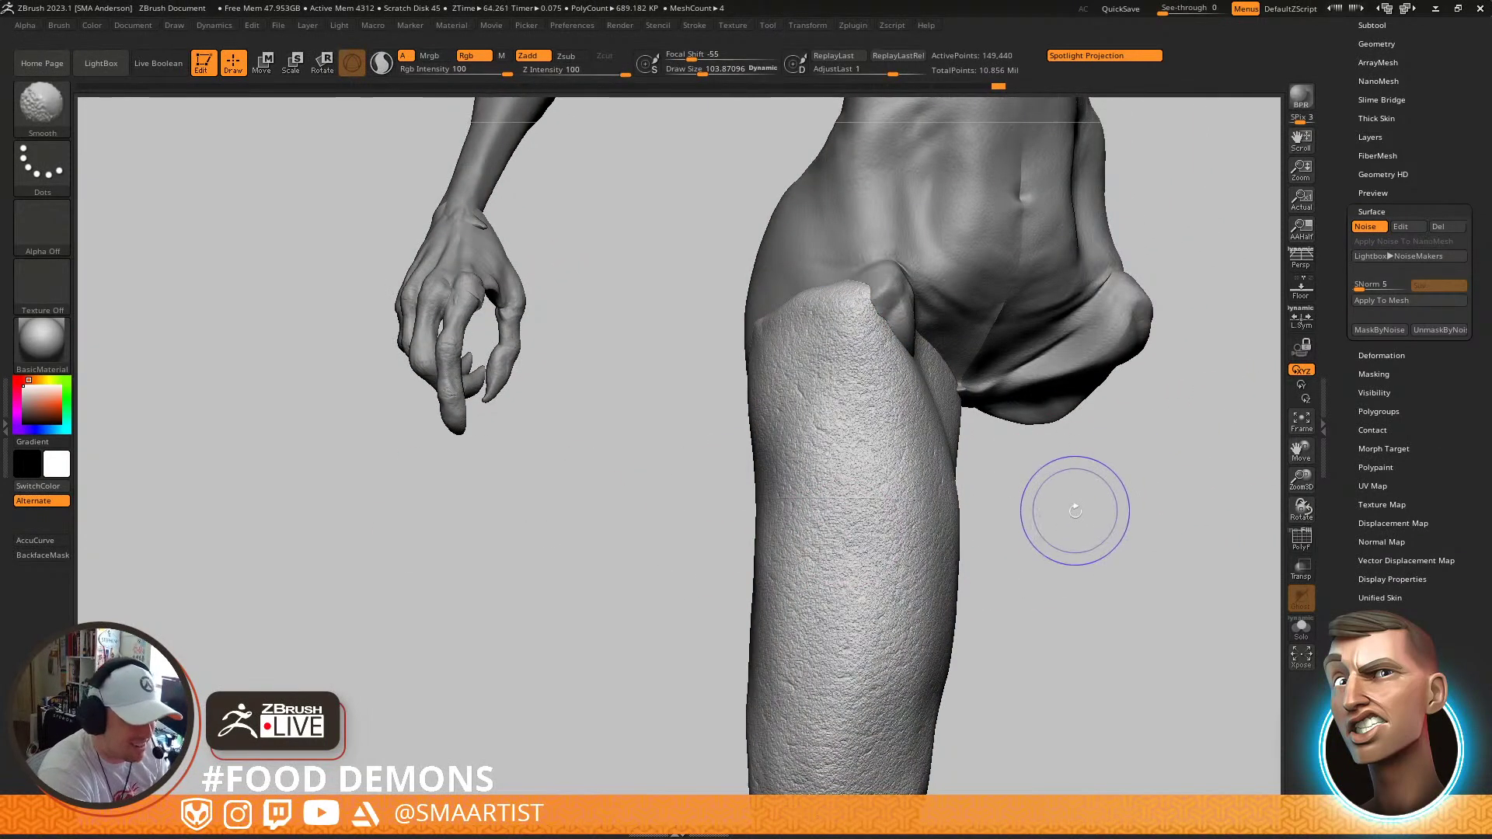
pyautogui.click(1365, 226)
pyautogui.moveTo(1053, 461)
pyautogui.mouseDown()
pyautogui.moveTo(1072, 460)
pyautogui.moveTo(1069, 477)
pyautogui.mouseUp()
pyautogui.click(1365, 226)
pyautogui.click(1438, 226)
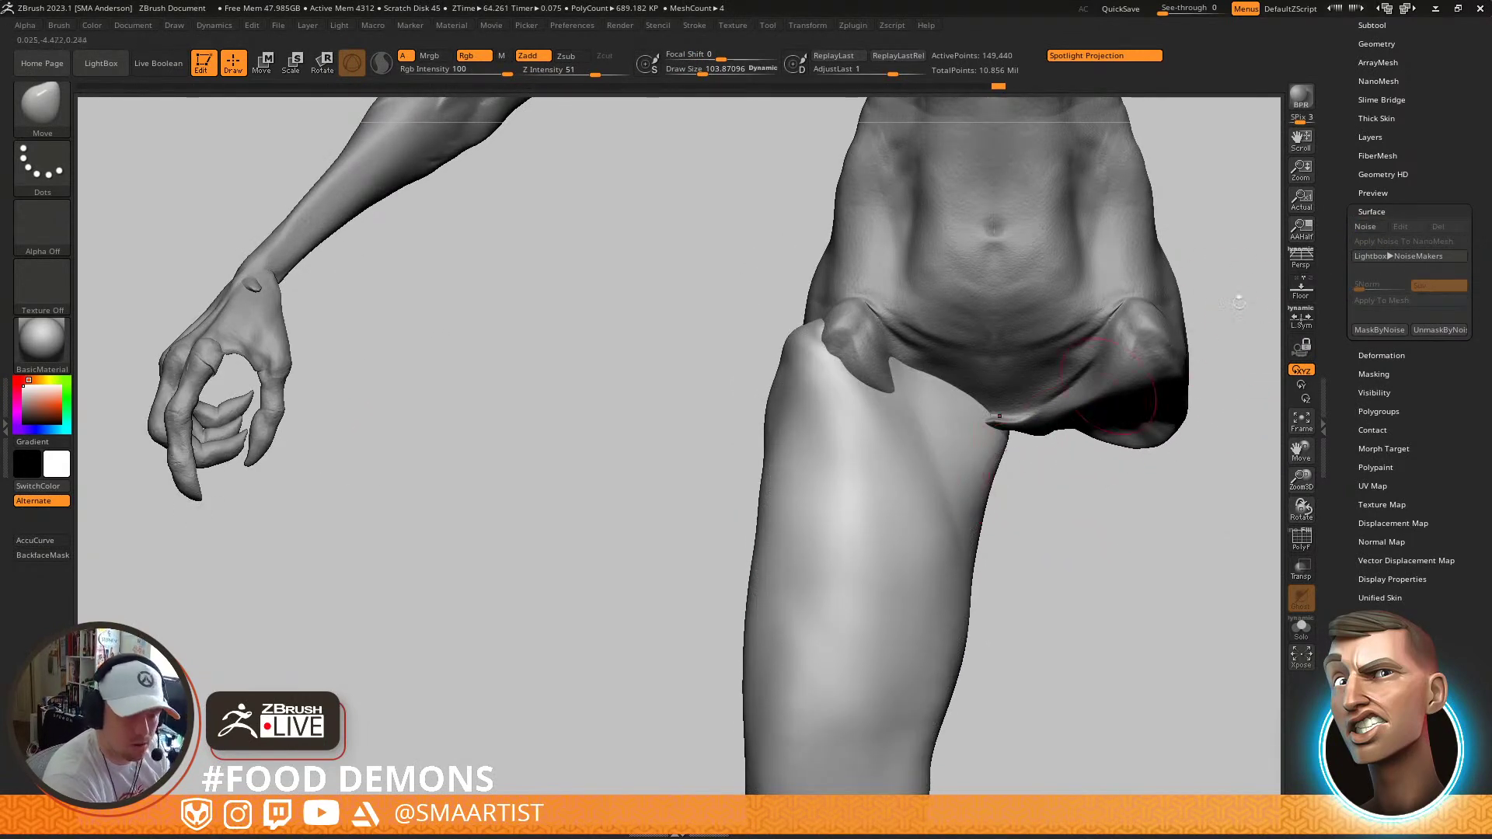
pyautogui.click(1364, 227)
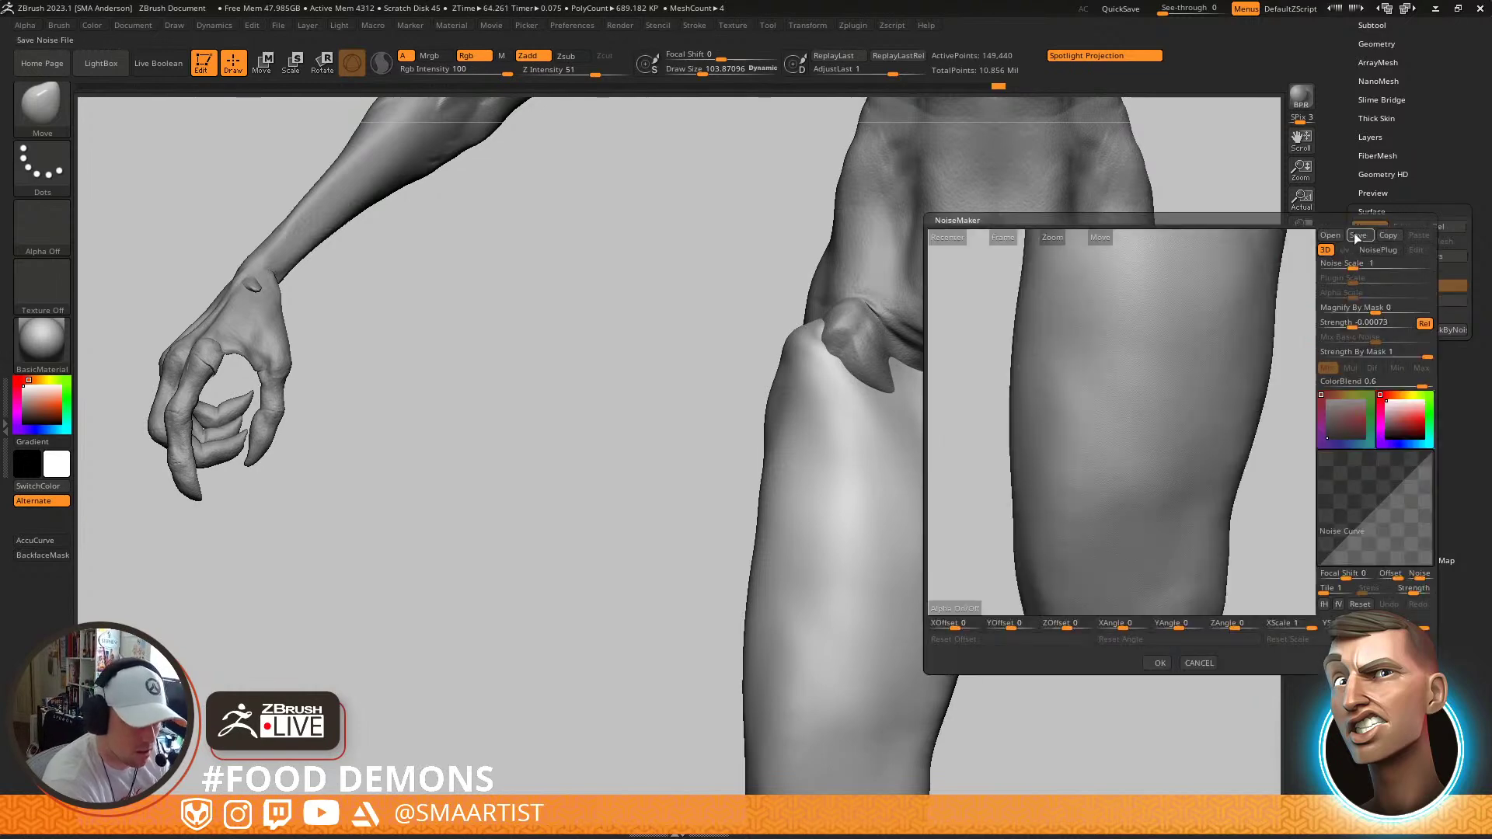
pyautogui.click(1205, 662)
# Build up long strokes down the outer right thigh with the ClayBuildup brush at a draw size of about 129
pyautogui.moveTo(938, 435); pyautogui.dragTo(891, 390, button='right')
pyautogui.moveTo(892, 390); pyautogui.dragTo(819, 498)
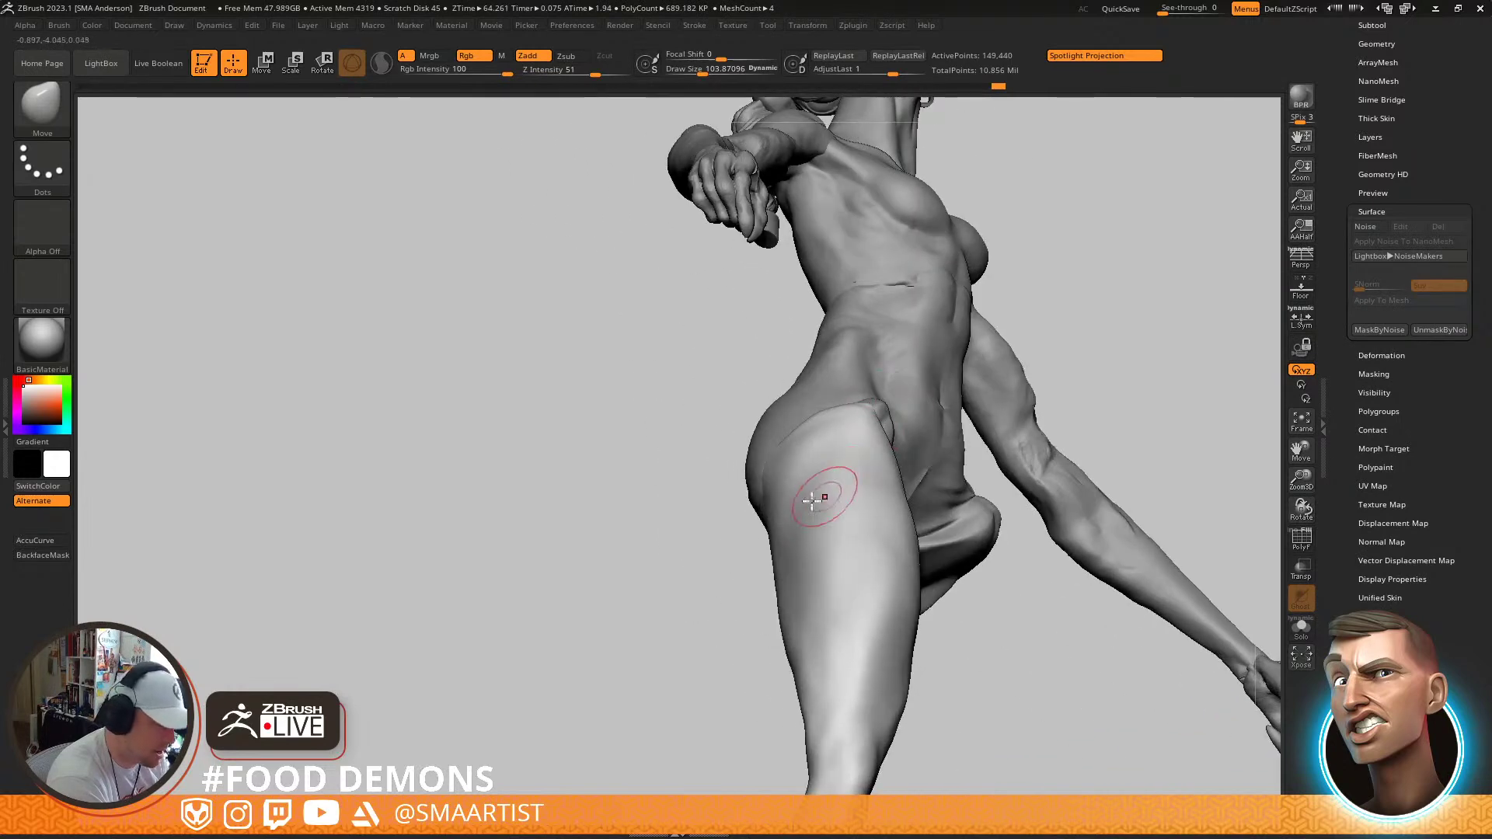
pyautogui.press('b')
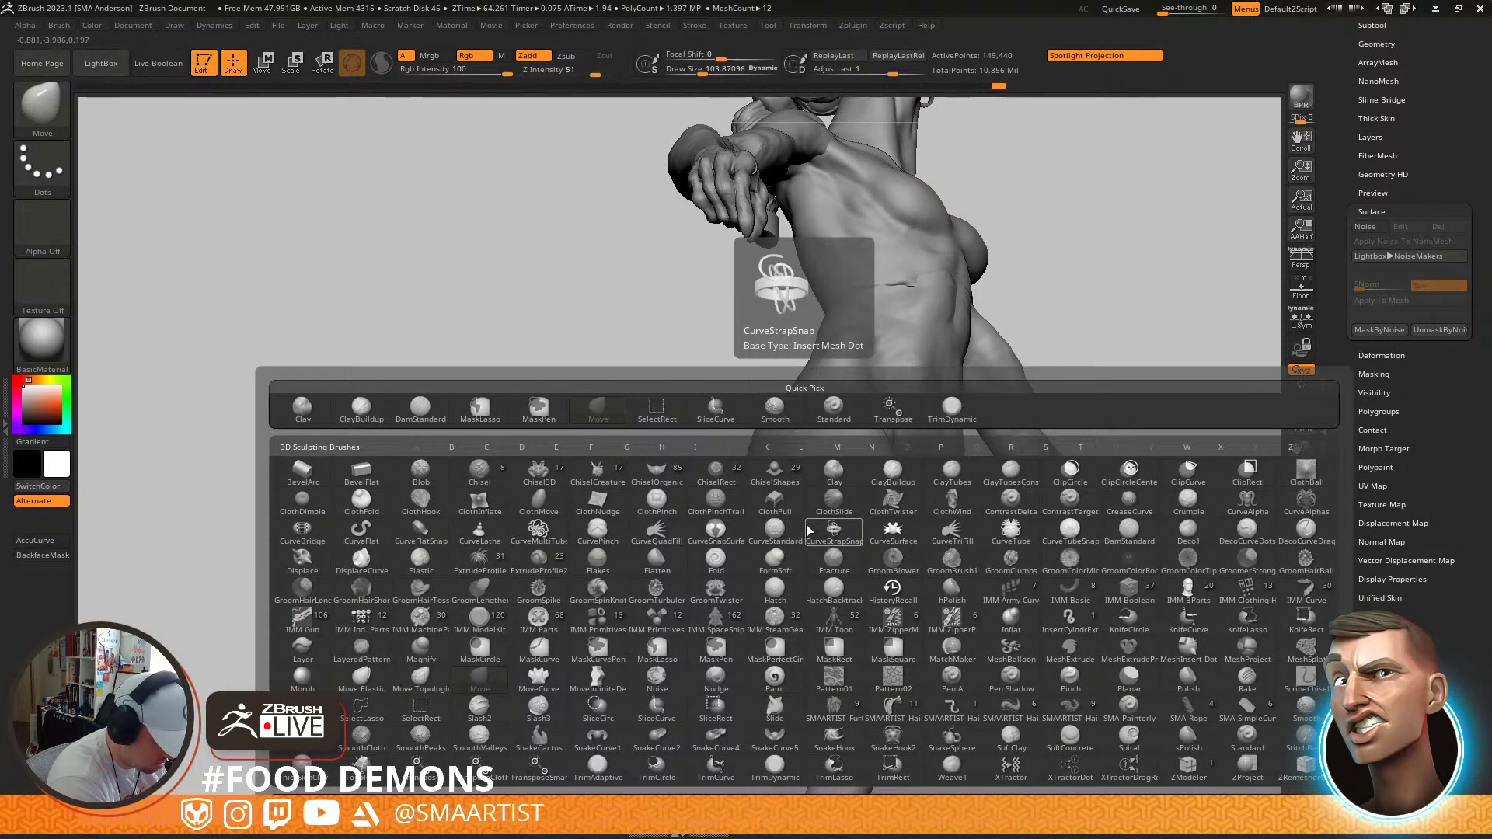
pyautogui.press('c')
pyautogui.press('b')
pyautogui.press(']')
pyautogui.press(']')
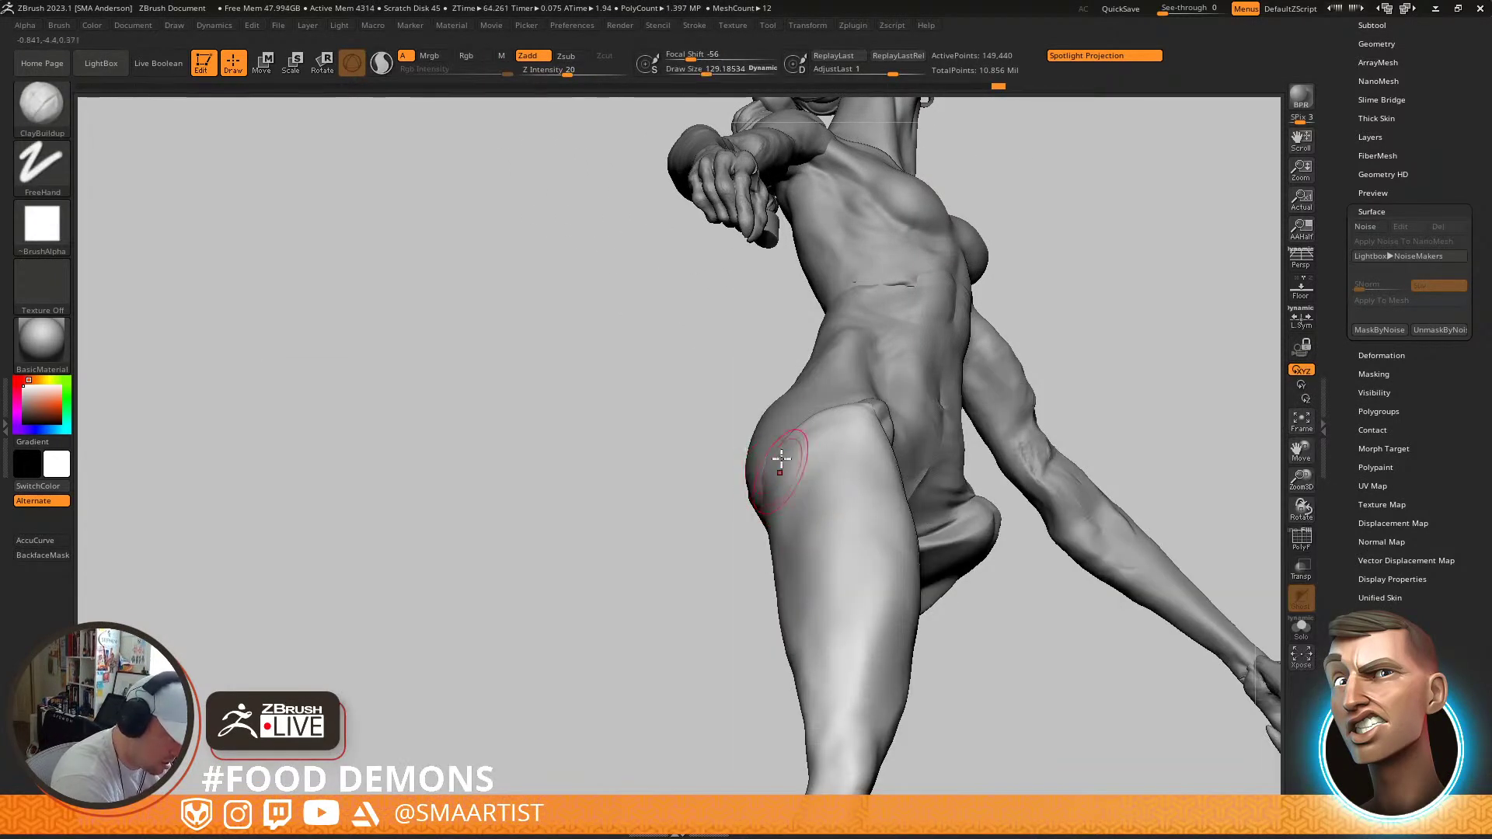
pyautogui.moveTo(785, 476)
pyautogui.mouseDown()
pyautogui.moveTo(790, 450)
pyautogui.moveTo(819, 614)
pyautogui.mouseUp()
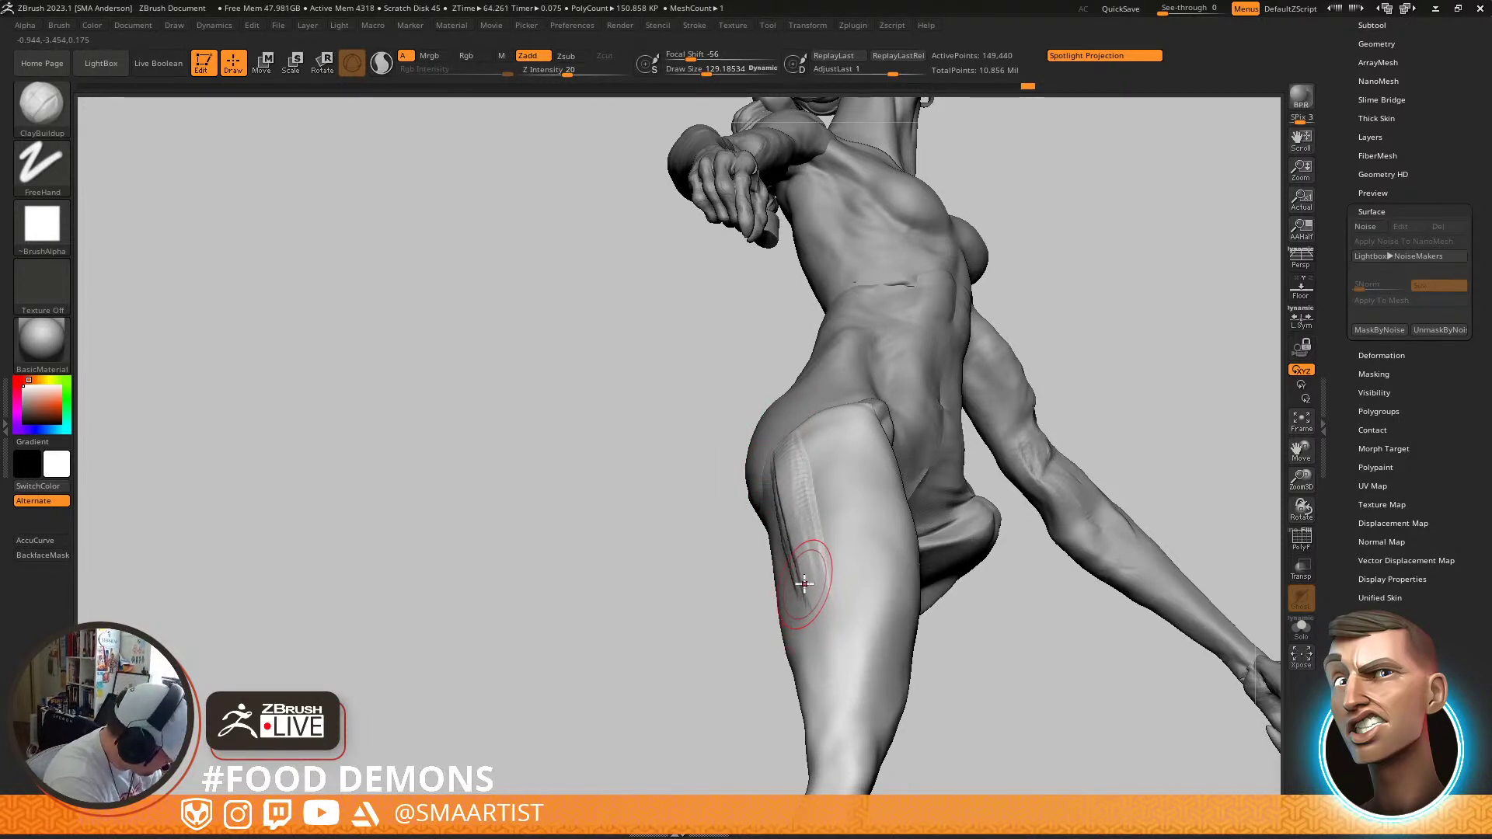
# Add ClayBuildup strokes below the hip on the side and front of the right thigh, smoothing the side strokes into the surface
pyautogui.moveTo(869, 486)
pyautogui.mouseDown(button='right')
pyautogui.moveTo(813, 540)
pyautogui.moveTo(825, 503)
pyautogui.moveTo(719, 443)
pyautogui.mouseUp(button='right')
pyautogui.moveTo(700, 438); pyautogui.dragTo(794, 581)
pyautogui.moveTo(707, 398); pyautogui.dragTo(789, 526)
pyautogui.moveTo(789, 526); pyautogui.dragTo(765, 497, button='right')
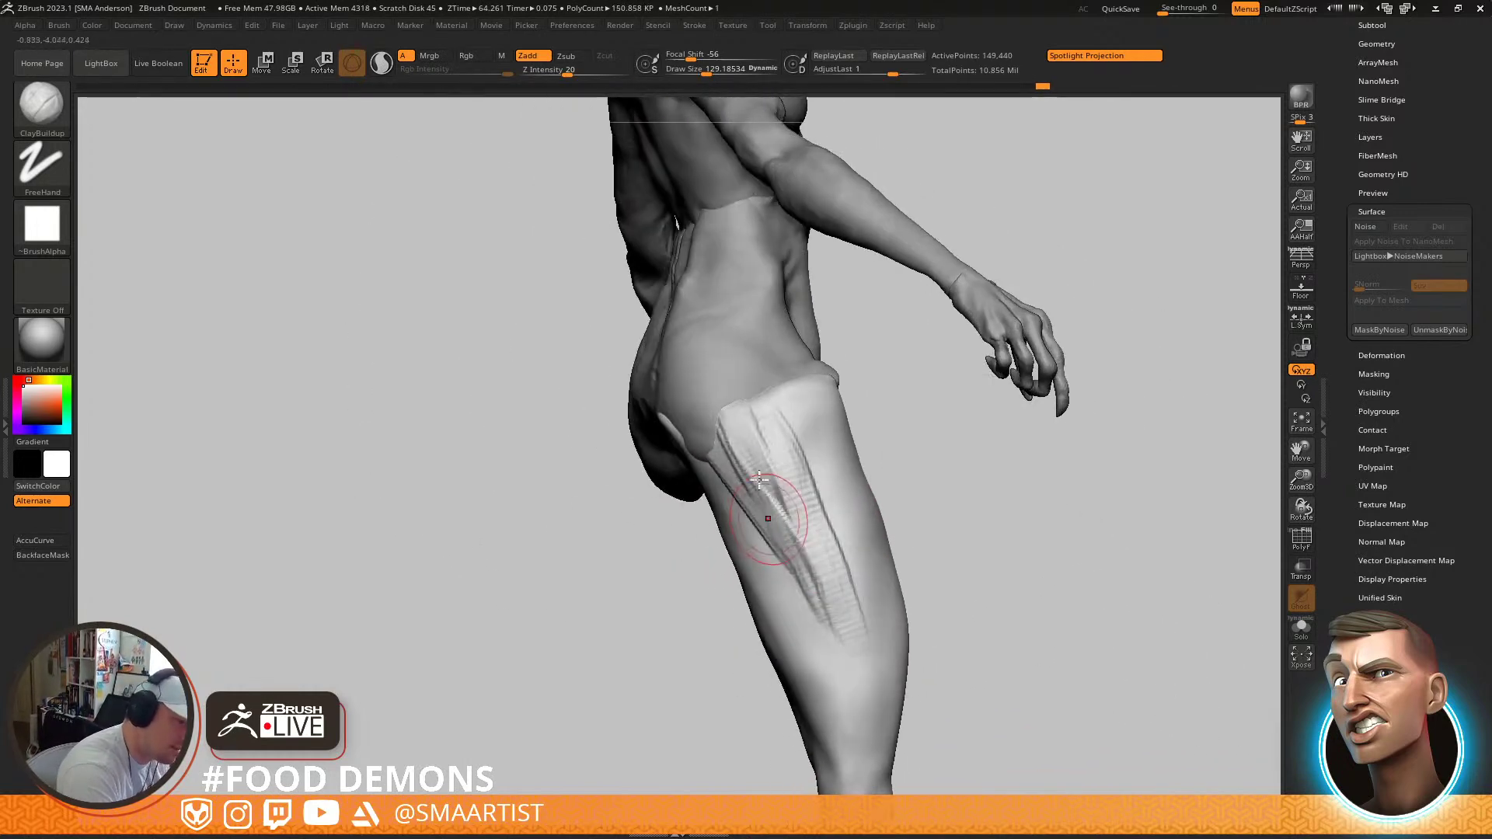
pyautogui.press('shift')
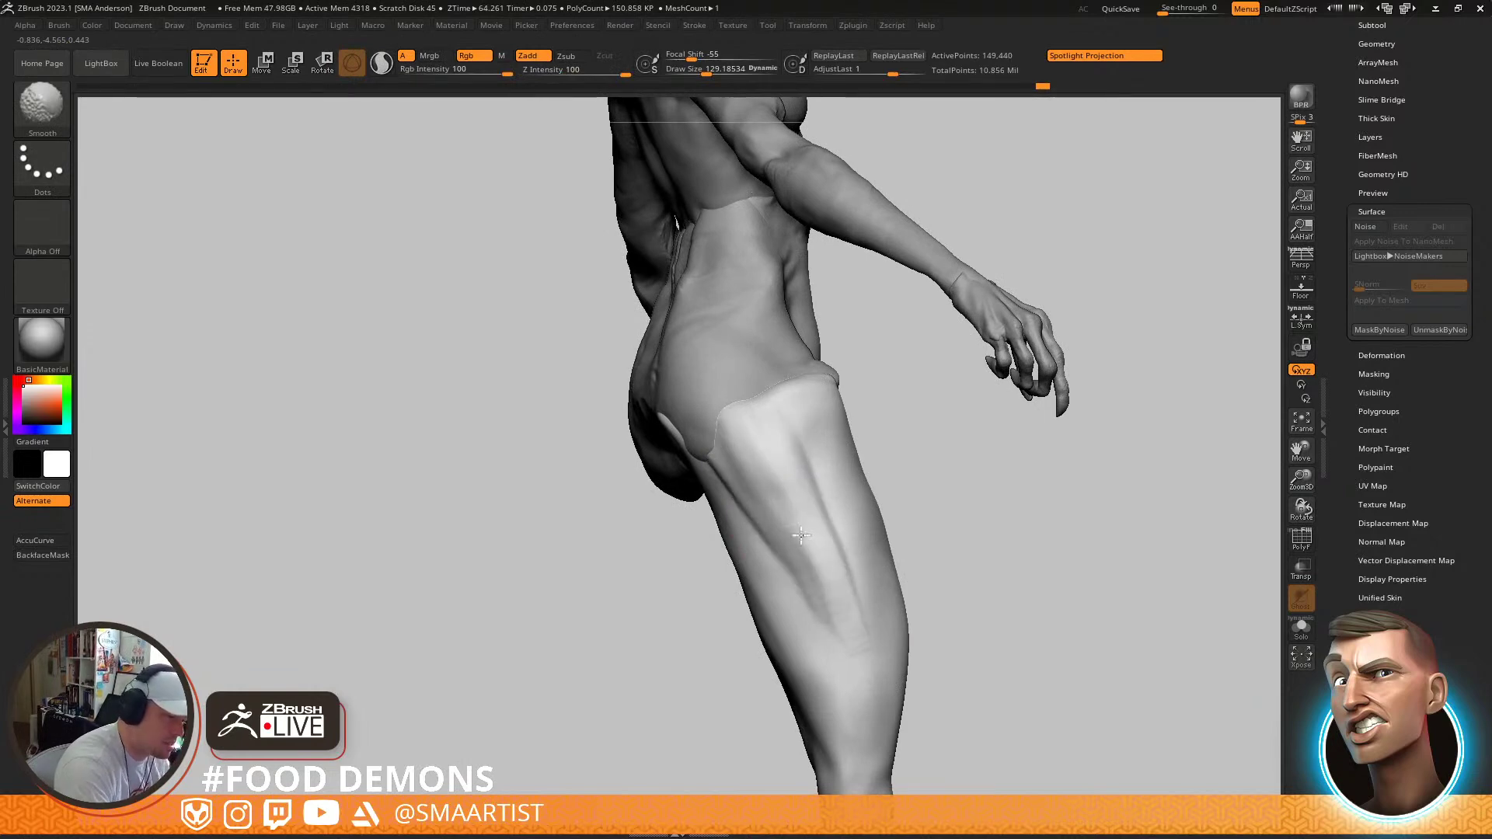
pyautogui.moveTo(839, 607)
pyautogui.mouseDown(button='right')
pyautogui.moveTo(819, 553)
pyautogui.moveTo(876, 456)
pyautogui.mouseUp(button='right')
pyautogui.moveTo(877, 380)
pyautogui.mouseDown()
pyautogui.moveTo(859, 516)
pyautogui.moveTo(859, 429)
pyautogui.moveTo(863, 575)
pyautogui.moveTo(860, 433)
pyautogui.moveTo(901, 447)
pyautogui.moveTo(842, 528)
pyautogui.moveTo(901, 458)
pyautogui.mouseUp()
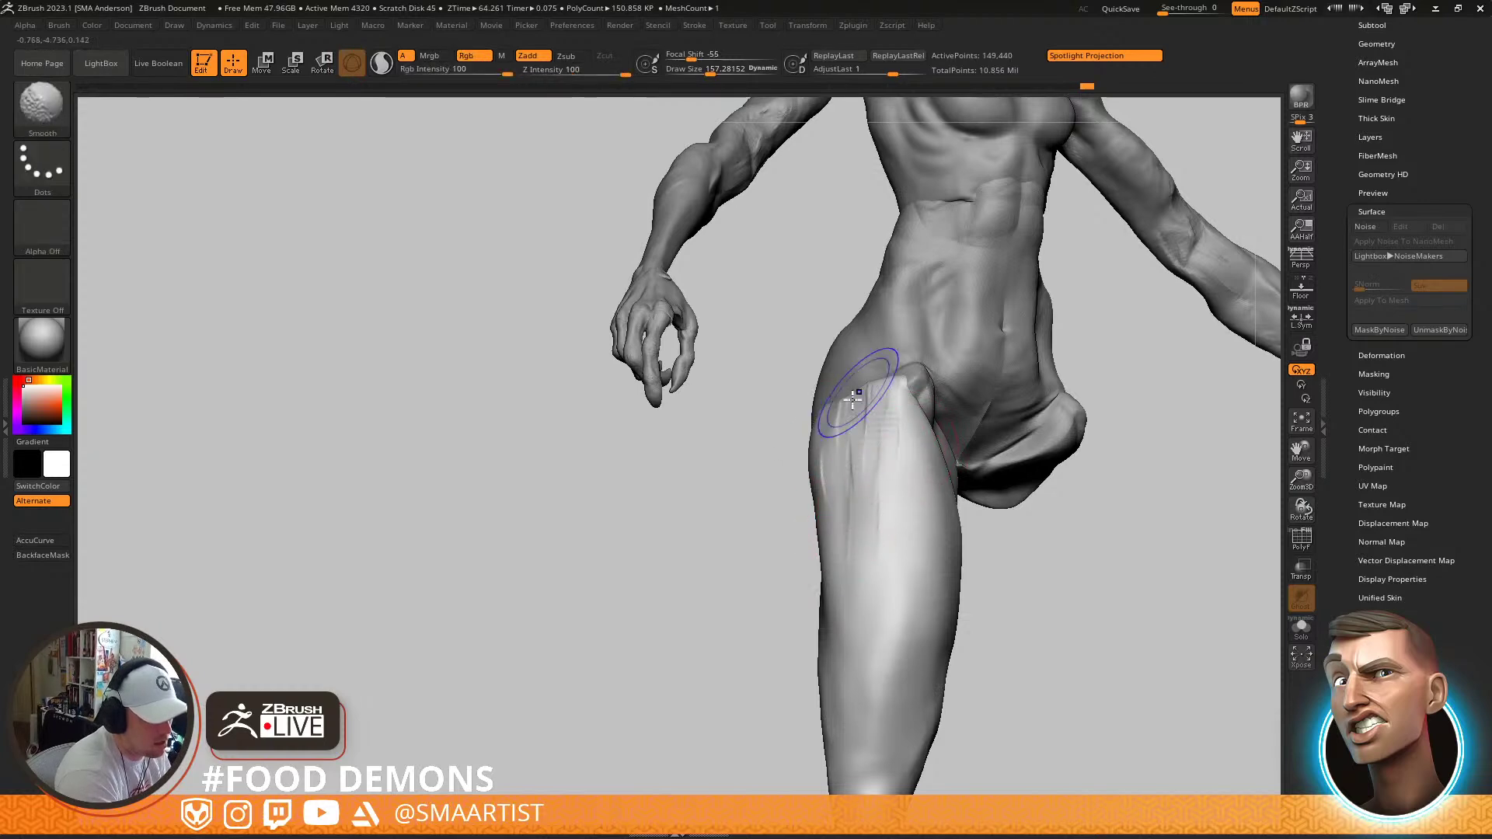
# Adjust the upper outer contour of the right thigh with the Move brush
pyautogui.moveTo(746, 464)
pyautogui.mouseDown()
pyautogui.moveTo(930, 470)
pyautogui.moveTo(956, 496)
pyautogui.moveTo(853, 444)
pyautogui.moveTo(774, 380)
pyautogui.moveTo(832, 443)
pyautogui.moveTo(824, 466)
pyautogui.mouseUp()
pyautogui.press('b')
pyautogui.press('m')
pyautogui.press('v')
pyautogui.press('s')
pyautogui.moveTo(829, 382)
pyautogui.mouseDown()
pyautogui.moveTo(816, 366)
pyautogui.moveTo(826, 453)
pyautogui.mouseUp()
pyautogui.moveTo(826, 453)
pyautogui.mouseDown(button='right')
pyautogui.moveTo(892, 373)
pyautogui.moveTo(862, 388)
pyautogui.mouseUp(button='right')
# Select the lower torso and shift its hip edge where it meets the right thigh with the Move brush at a draw size of about 140
pyautogui.keyDown('alt'); pyautogui.click(890, 371); pyautogui.keyUp('alt')
pyautogui.press('s')
pyautogui.moveTo(869, 364); pyautogui.dragTo(857, 369)
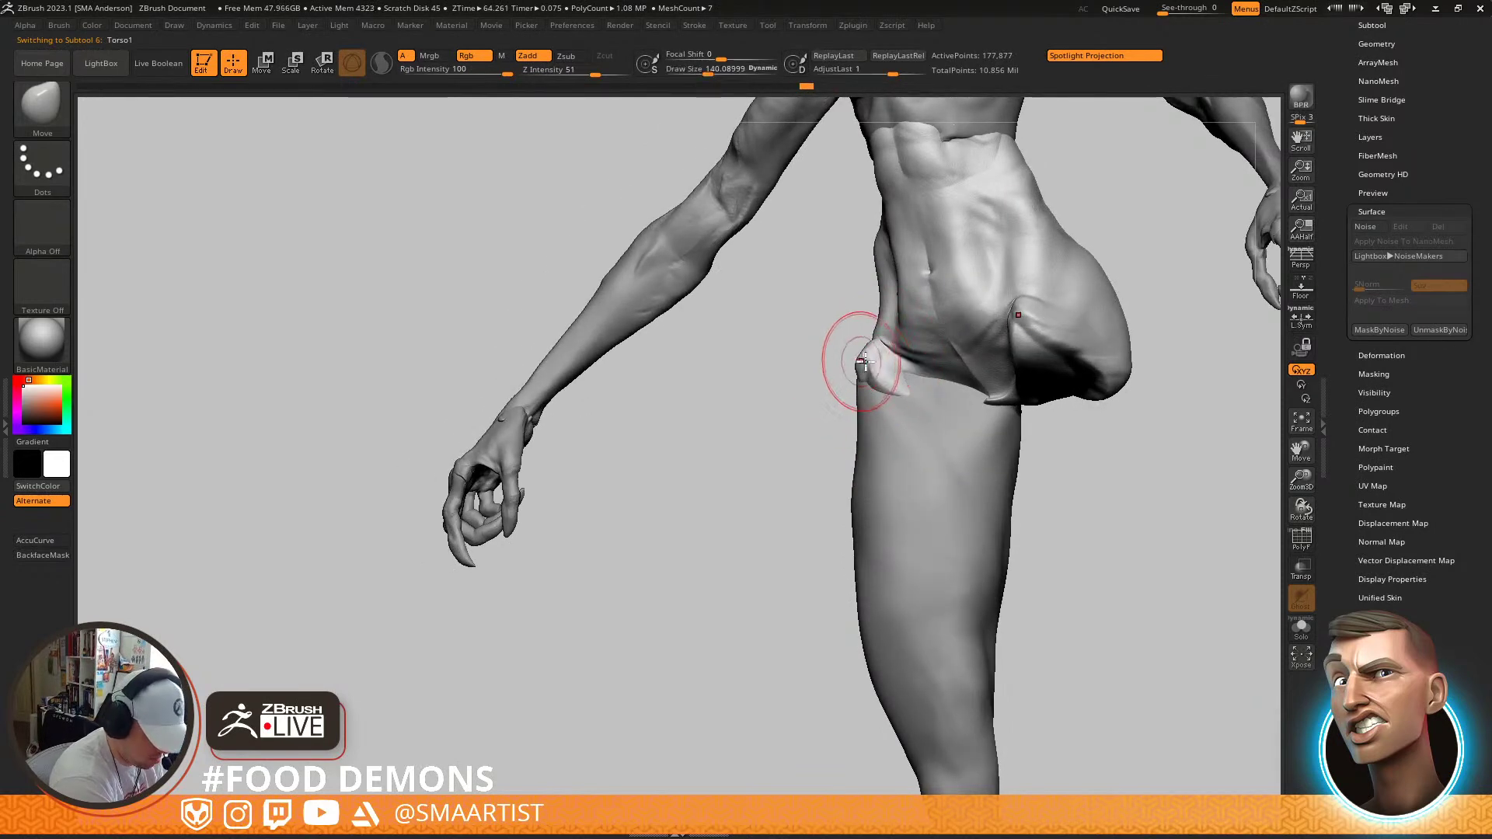
# Flatten the front of the pelvis and the left hip on the lower torso with the TrimDynamic brush
pyautogui.press('b')
pyautogui.press('t')
pyautogui.press('d')
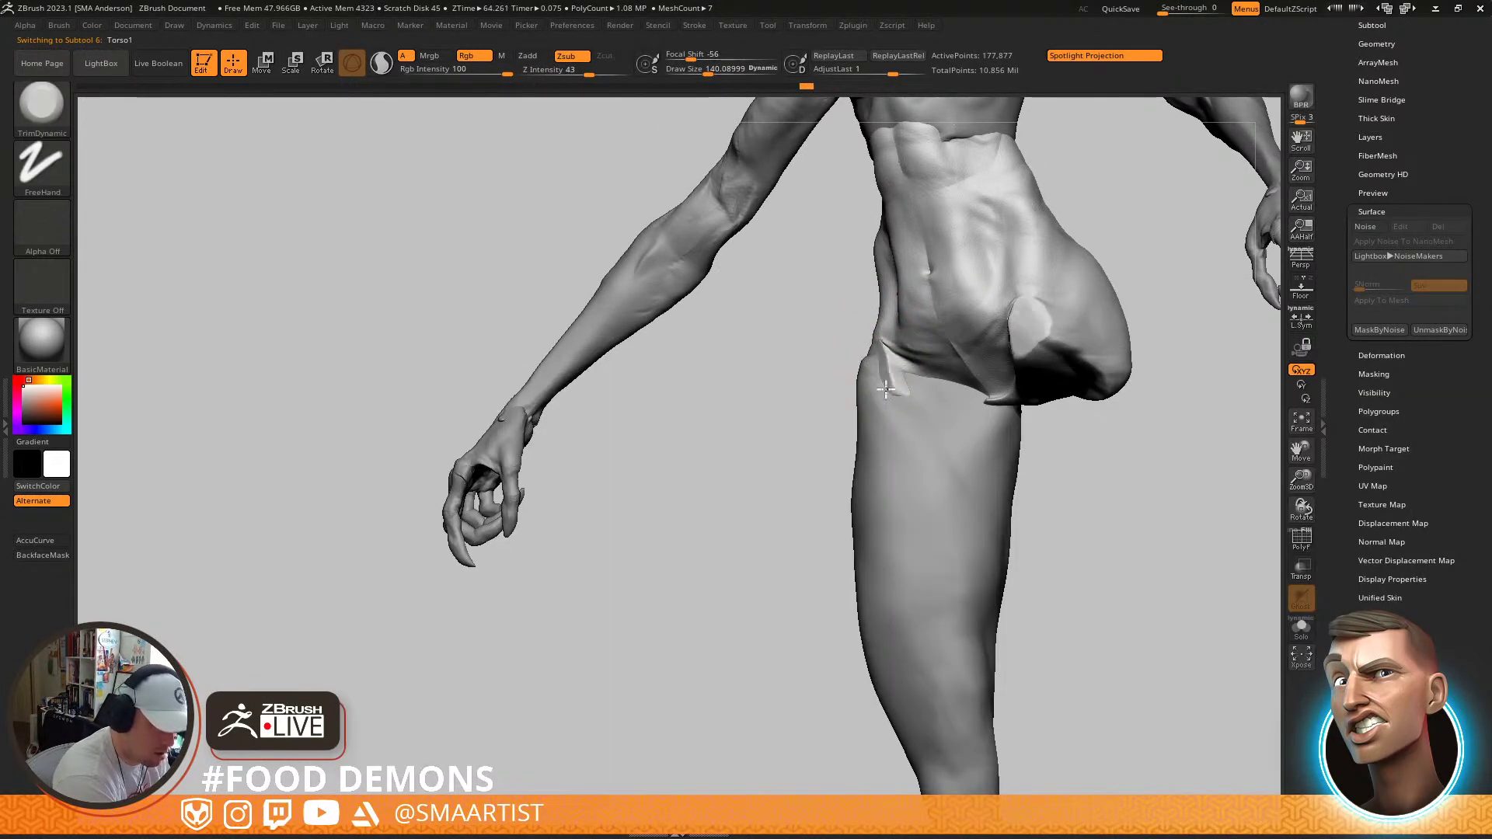
pyautogui.moveTo(876, 400); pyautogui.dragTo(1075, 330, button='right')
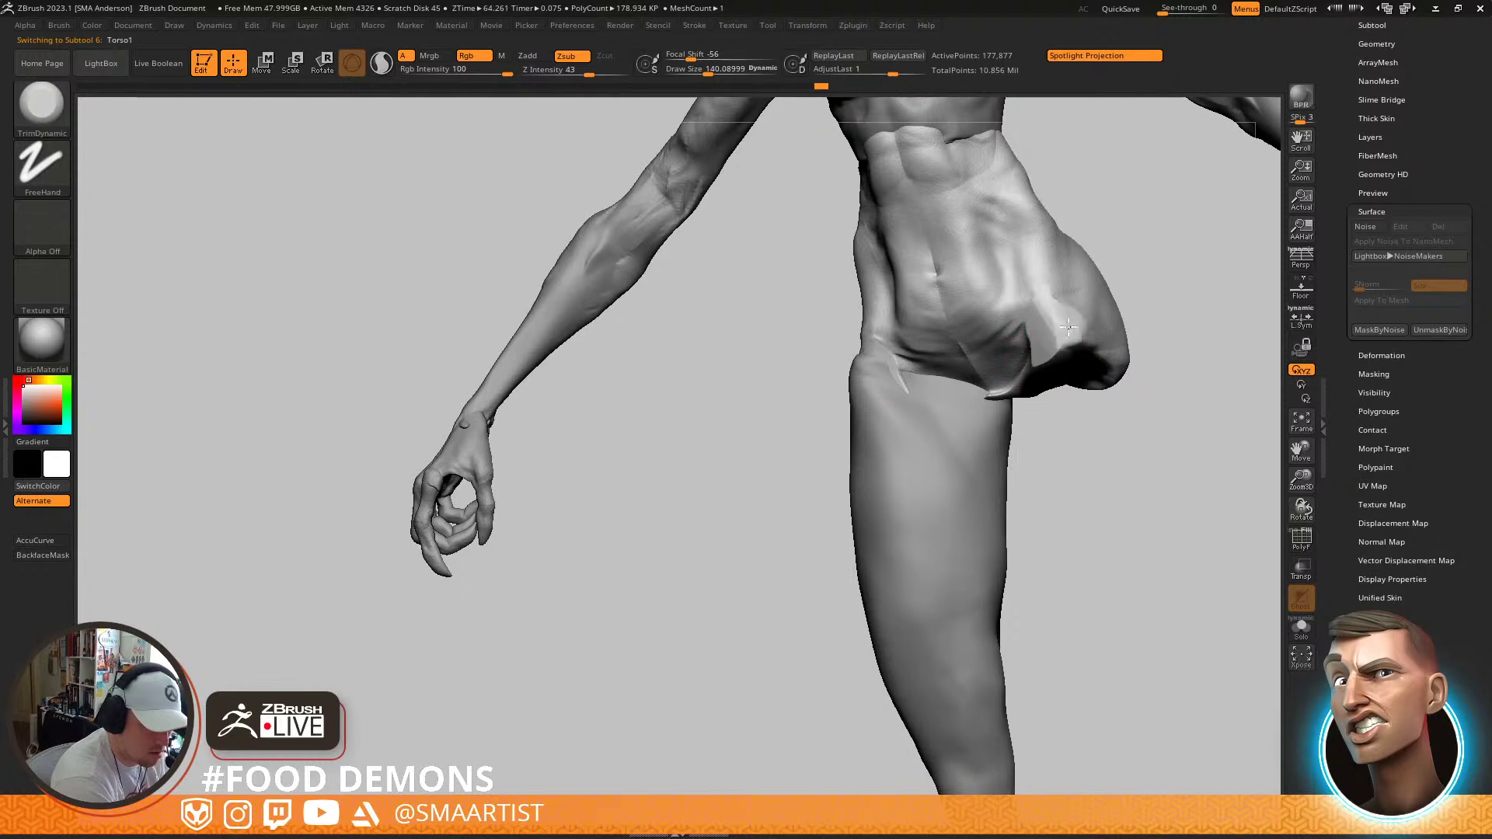
pyautogui.moveTo(1090, 307); pyautogui.dragTo(1050, 303)
pyautogui.moveTo(1050, 303)
pyautogui.mouseDown(button='right')
pyautogui.moveTo(1076, 279)
pyautogui.moveTo(972, 404)
pyautogui.mouseUp(button='right')
# Smooth the pelvis and hip surfaces of the lower torso at a draw size of about 188
pyautogui.press('s')
pyautogui.moveTo(850, 420); pyautogui.dragTo(857, 388)
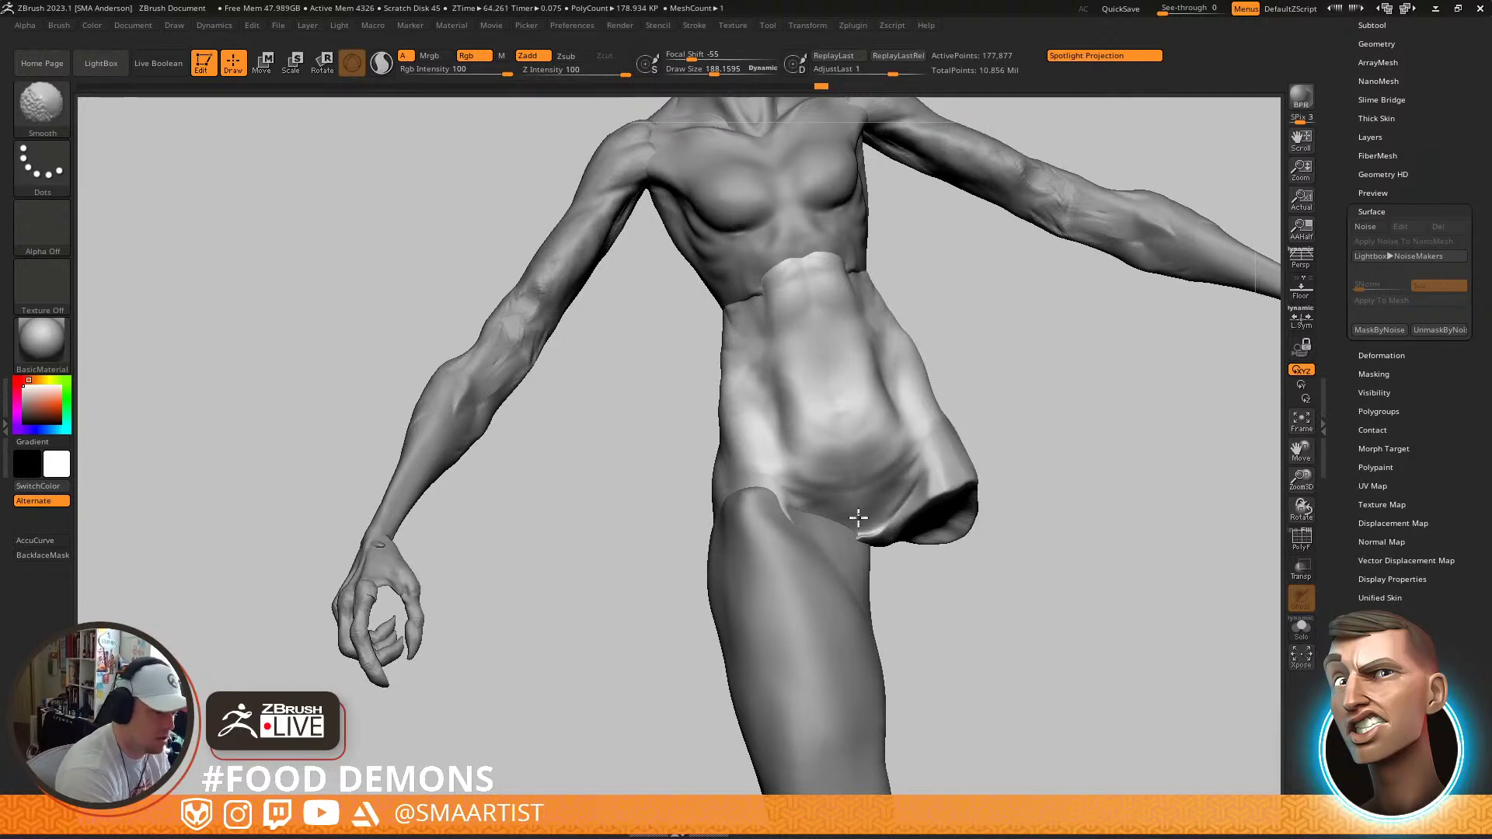
pyautogui.moveTo(847, 504); pyautogui.dragTo(992, 427, button='right')
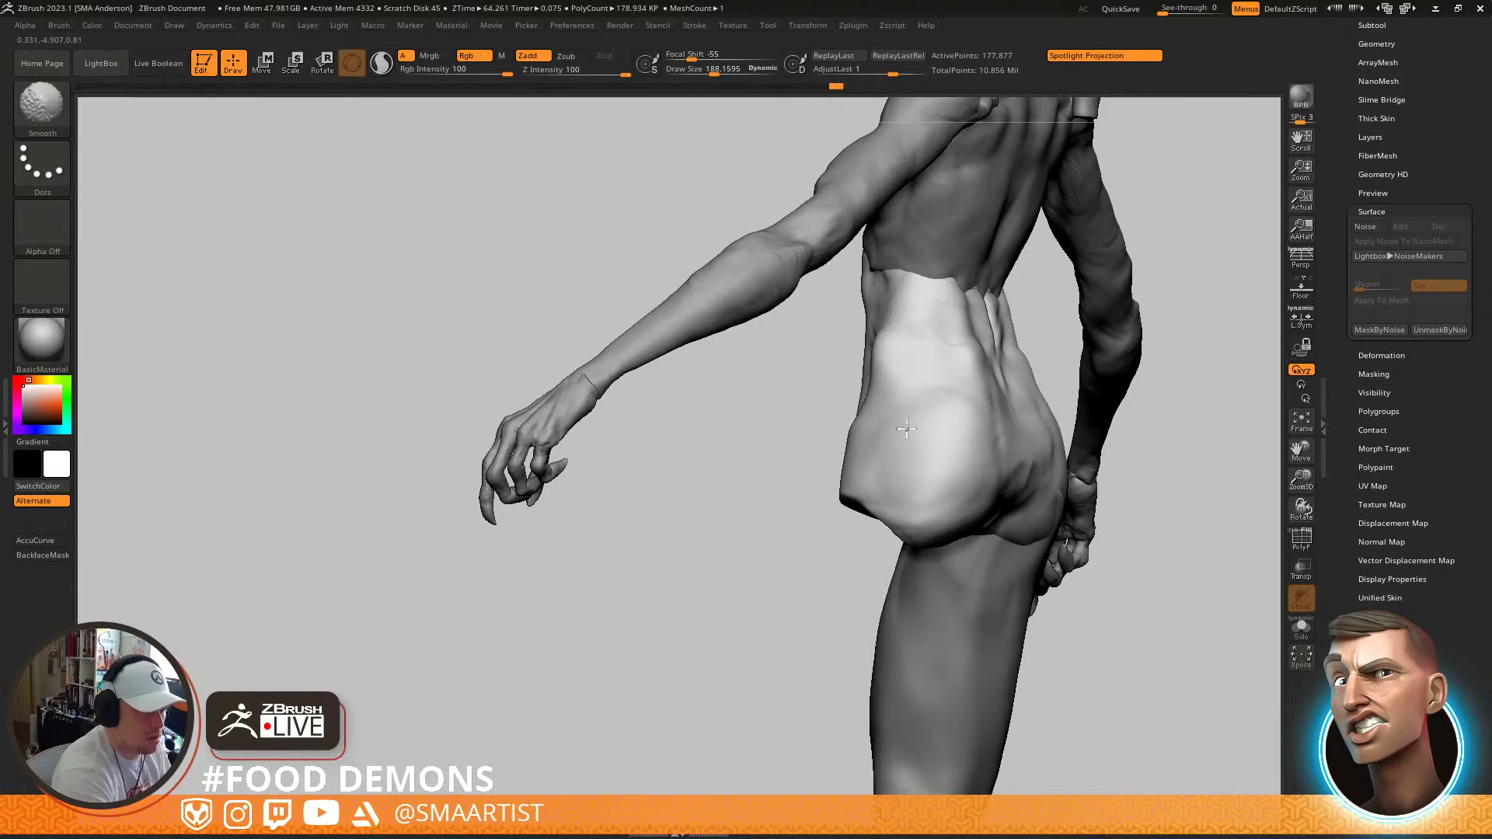
pyautogui.moveTo(955, 437)
pyautogui.mouseDown(button='right')
pyautogui.moveTo(1059, 433)
pyautogui.moveTo(1008, 452)
pyautogui.mouseUp(button='right')
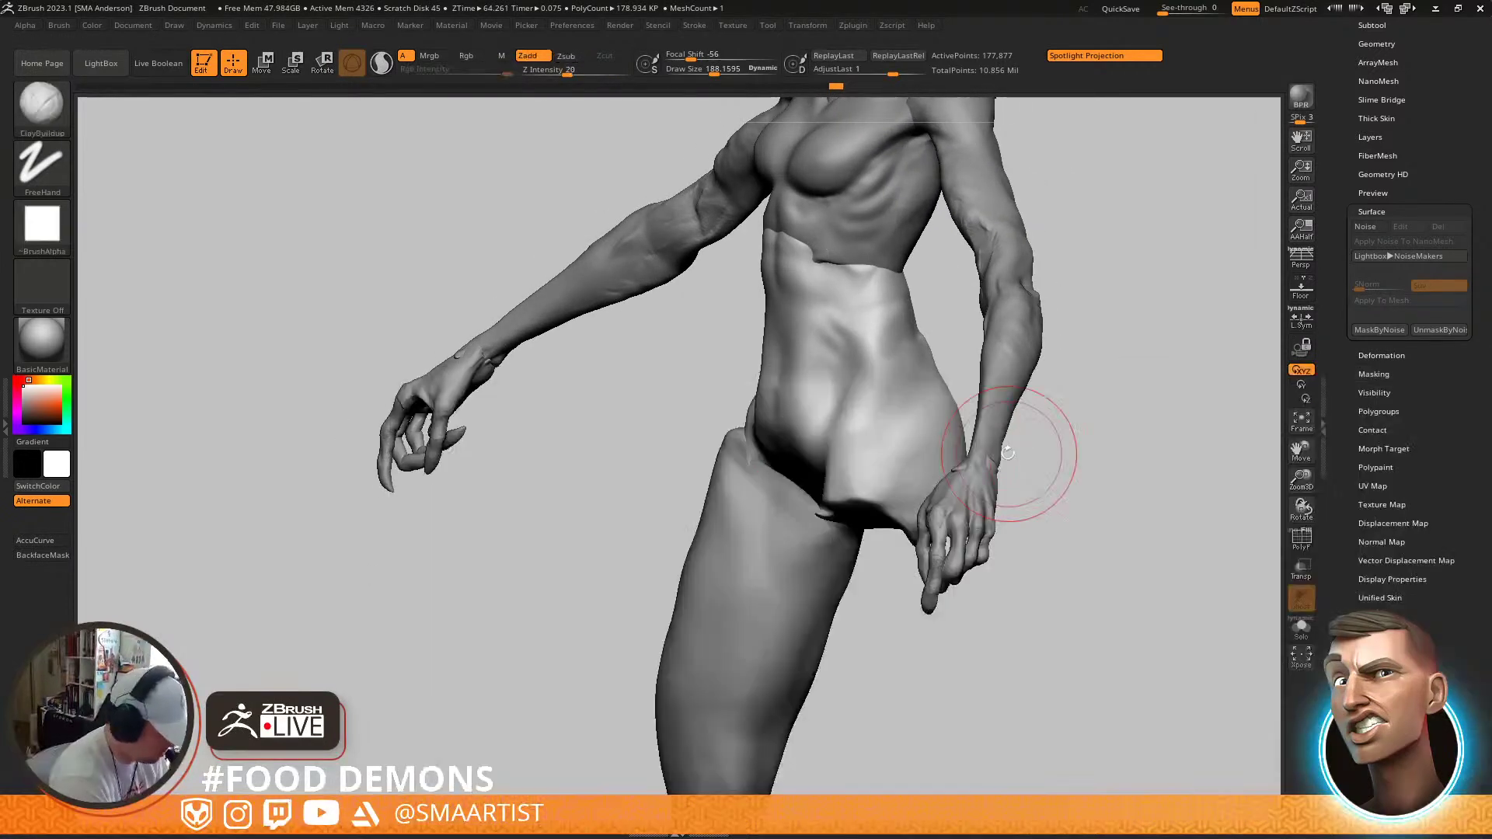
# Build up the left side of the abdomen above the hip with ClayBuildup at a draw size of about 109 and smooth the strokes
pyautogui.moveTo(900, 453); pyautogui.dragTo(871, 439, button='right')
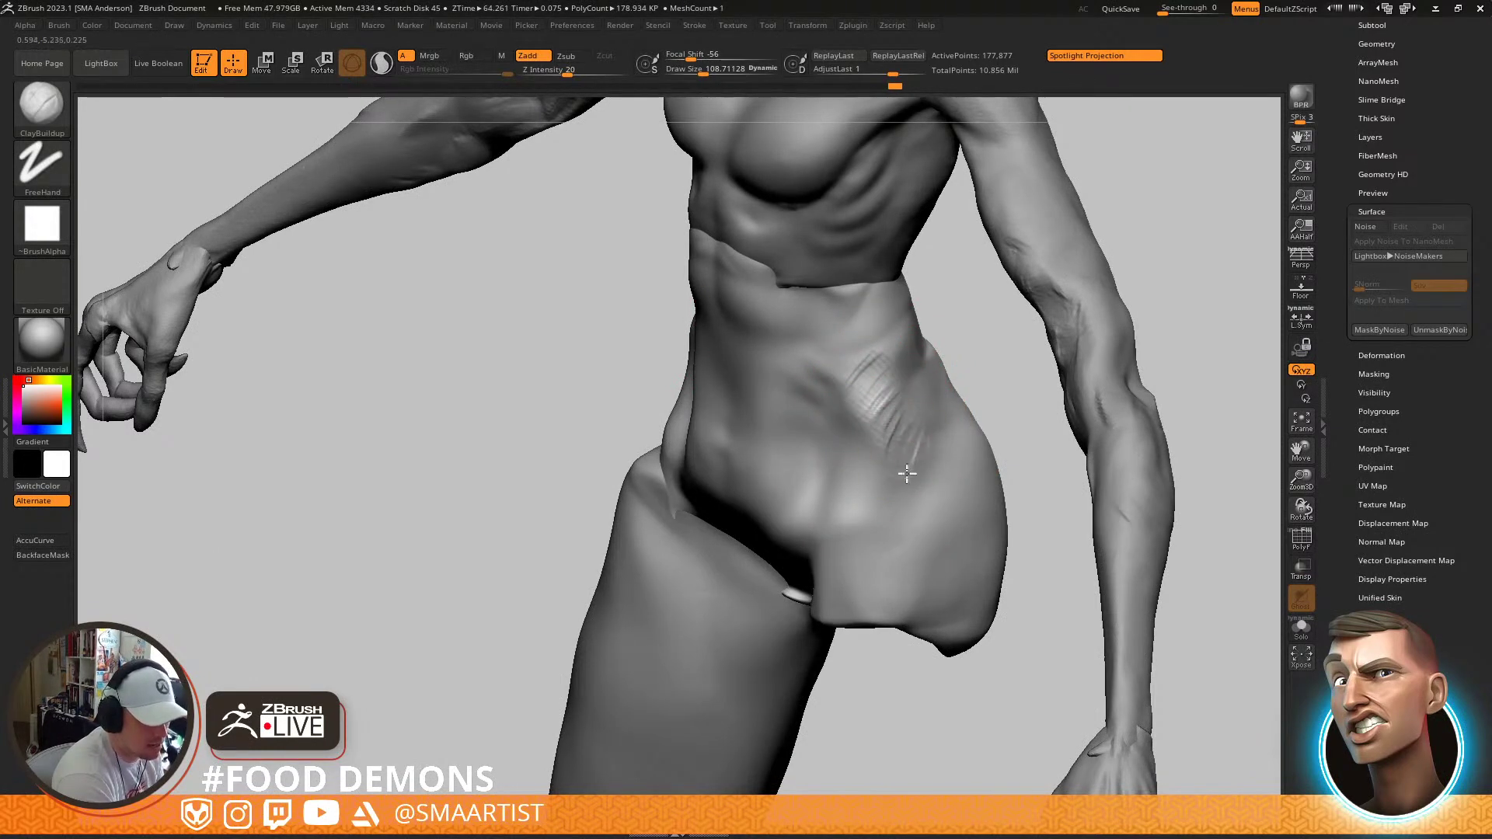
pyautogui.press('shift')
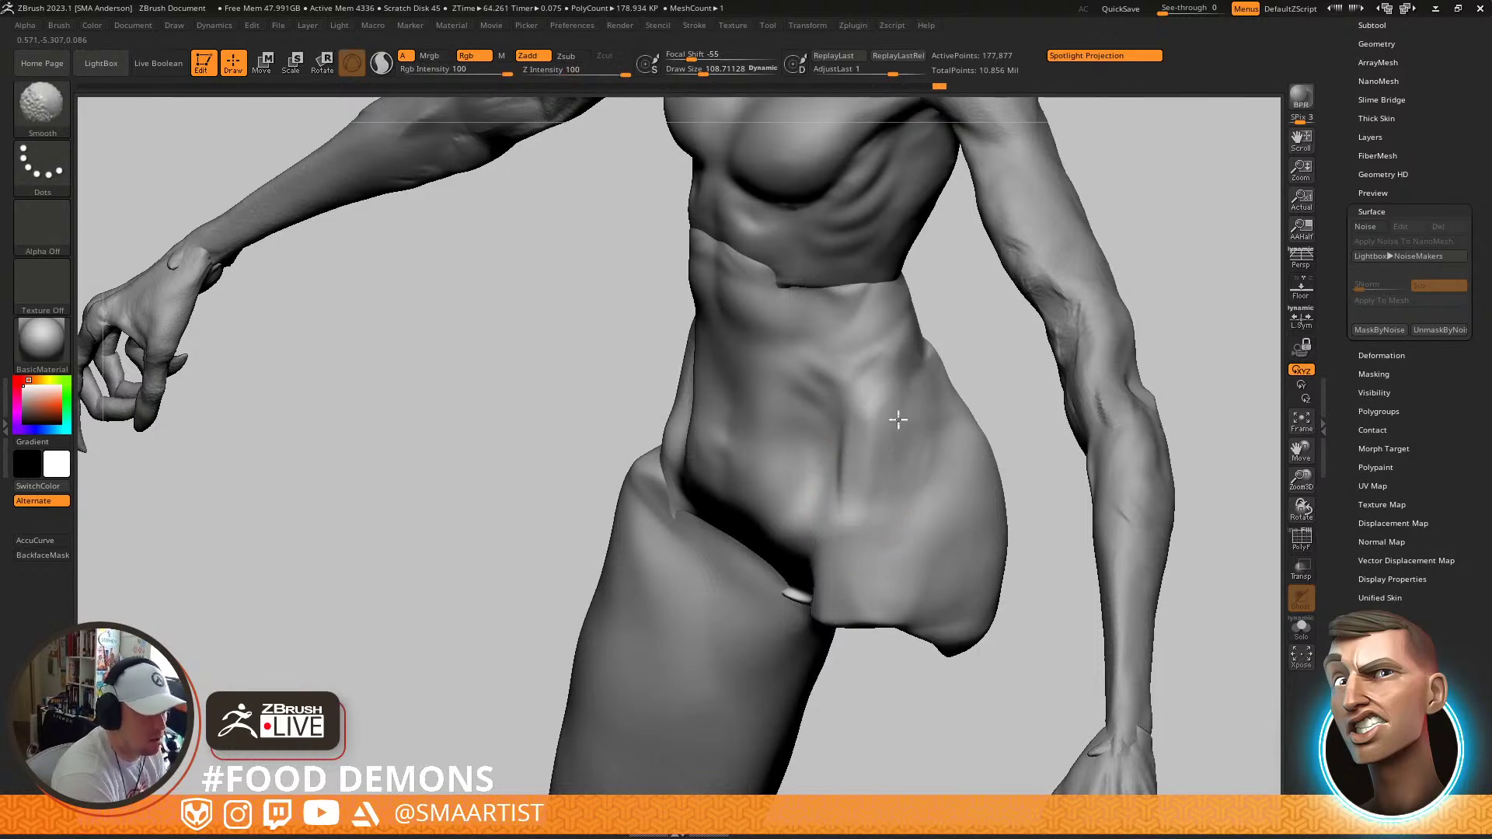
pyautogui.keyDown('shift'); pyautogui.moveTo(892, 402); pyautogui.dragTo(876, 361); pyautogui.keyUp('shift')
pyautogui.moveTo(875, 361)
pyautogui.mouseDown(button='right')
pyautogui.moveTo(899, 422)
pyautogui.moveTo(865, 435)
pyautogui.moveTo(909, 496)
pyautogui.moveTo(922, 476)
pyautogui.moveTo(883, 478)
pyautogui.mouseUp(button='right')
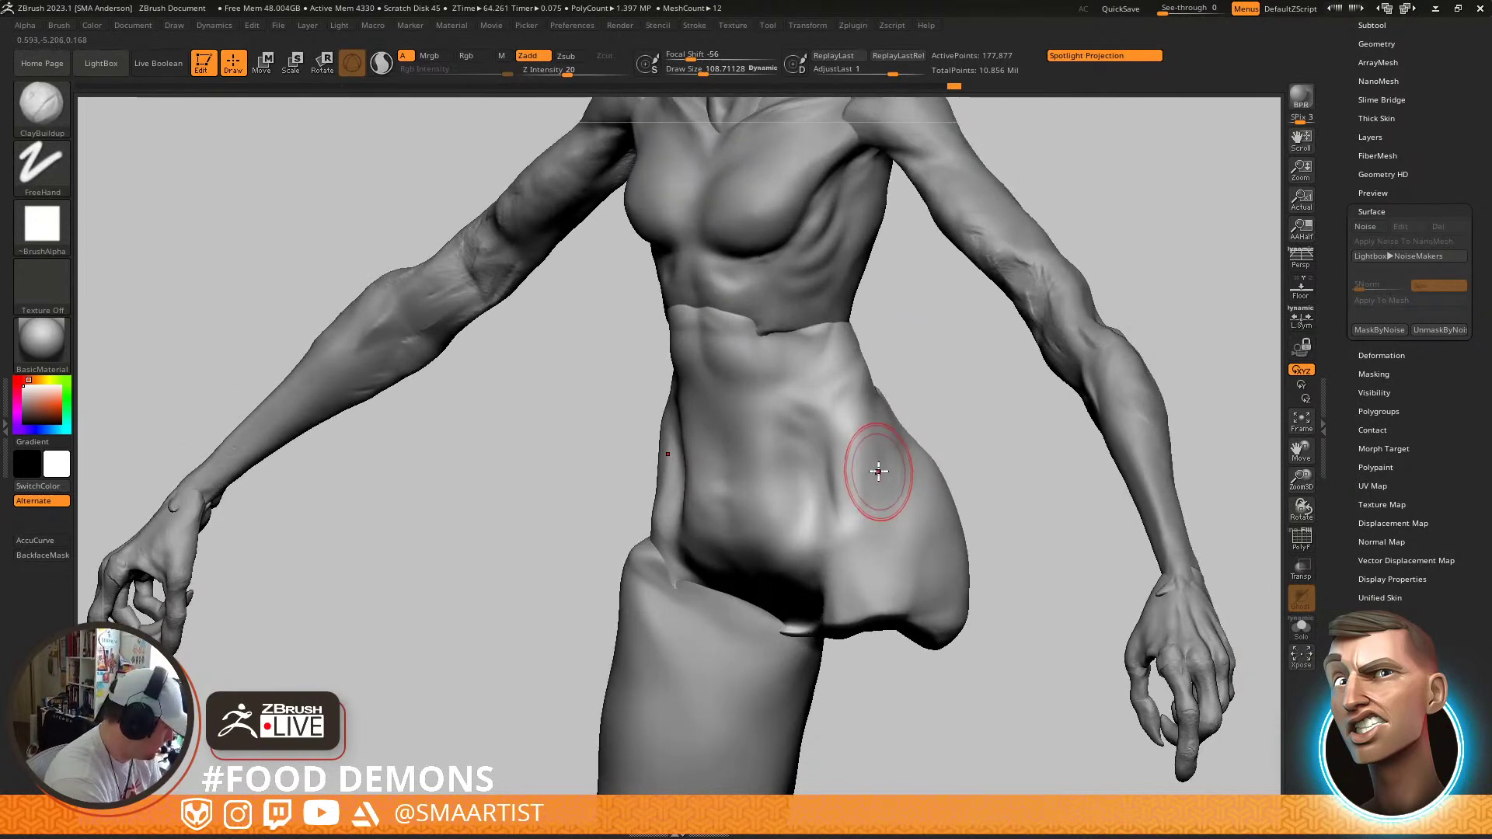
pyautogui.moveTo(873, 462)
pyautogui.mouseDown(button='right')
pyautogui.moveTo(929, 464)
pyautogui.moveTo(865, 478)
pyautogui.mouseUp(button='right')
# Add ClayBuildup strokes to the left flank just below the rib cage
pyautogui.moveTo(857, 365); pyautogui.dragTo(858, 349)
pyautogui.moveTo(859, 342)
pyautogui.mouseDown(button='right')
pyautogui.moveTo(886, 354)
pyautogui.moveTo(846, 333)
pyautogui.mouseUp(button='right')
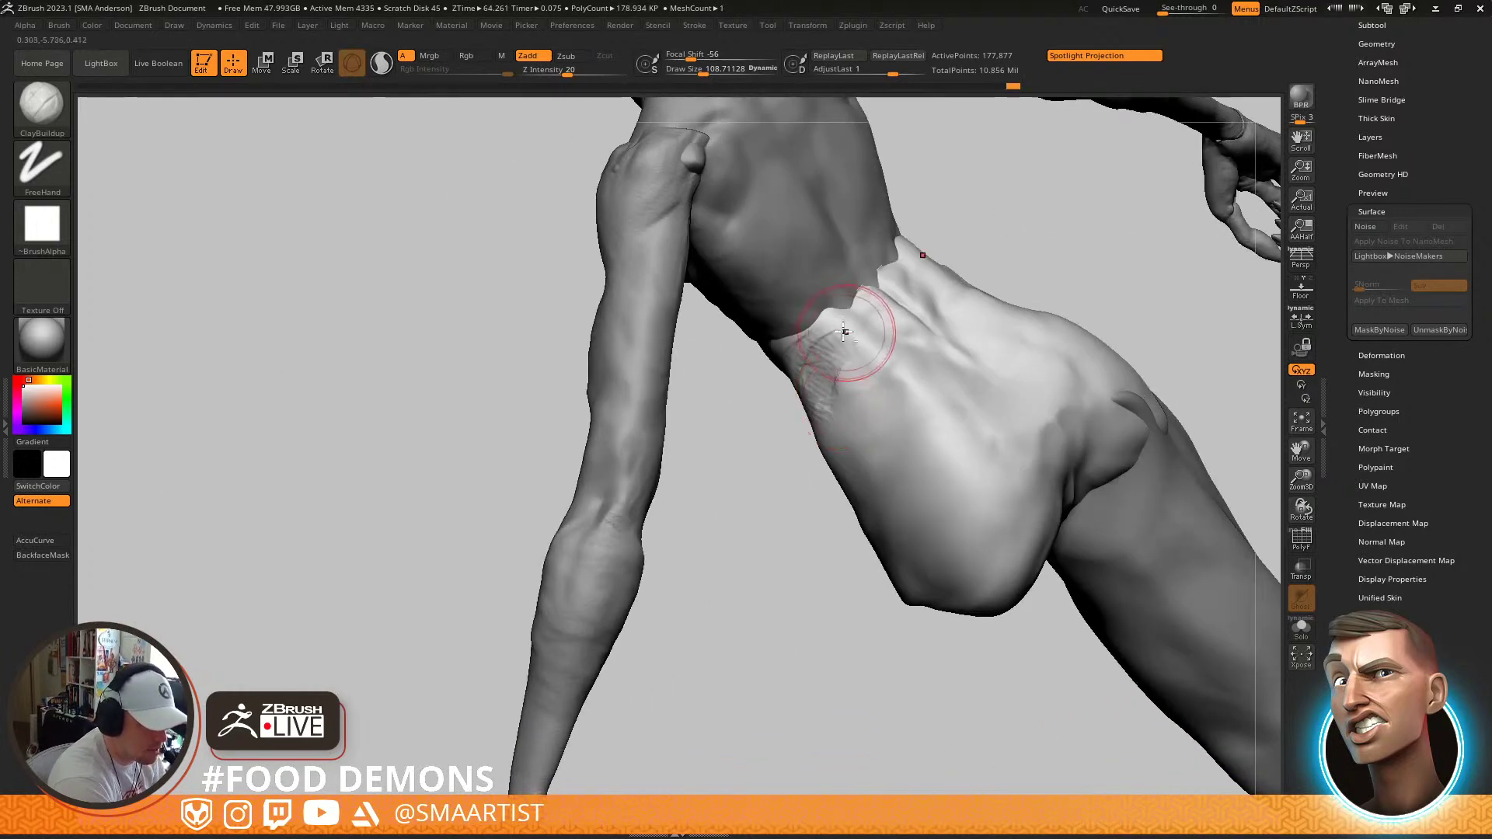
pyautogui.moveTo(837, 395)
pyautogui.mouseDown(button='right')
pyautogui.moveTo(913, 318)
pyautogui.moveTo(809, 374)
pyautogui.mouseUp(button='right')
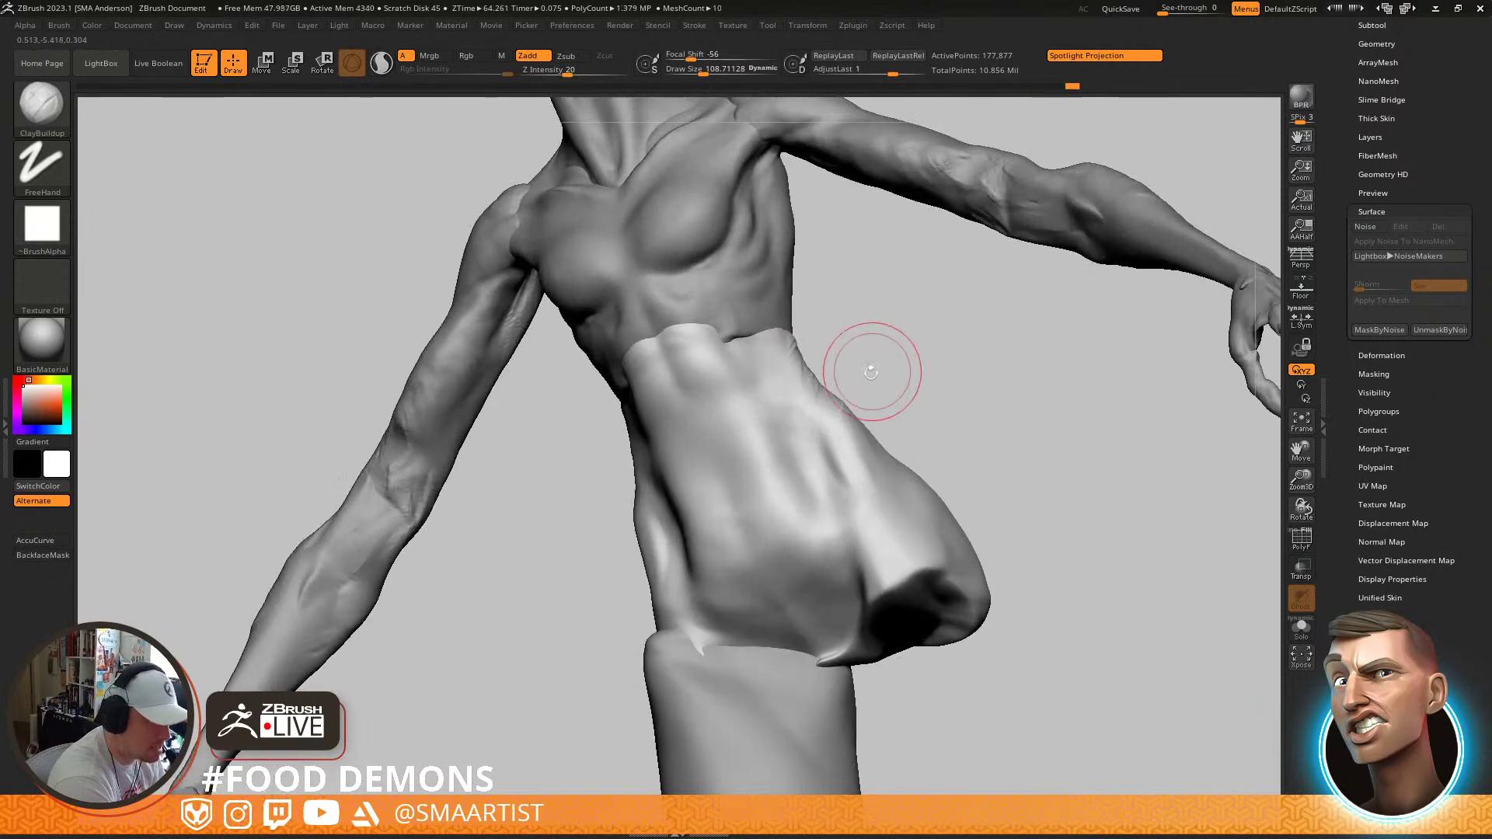
pyautogui.moveTo(866, 356); pyautogui.dragTo(839, 427, button='right')
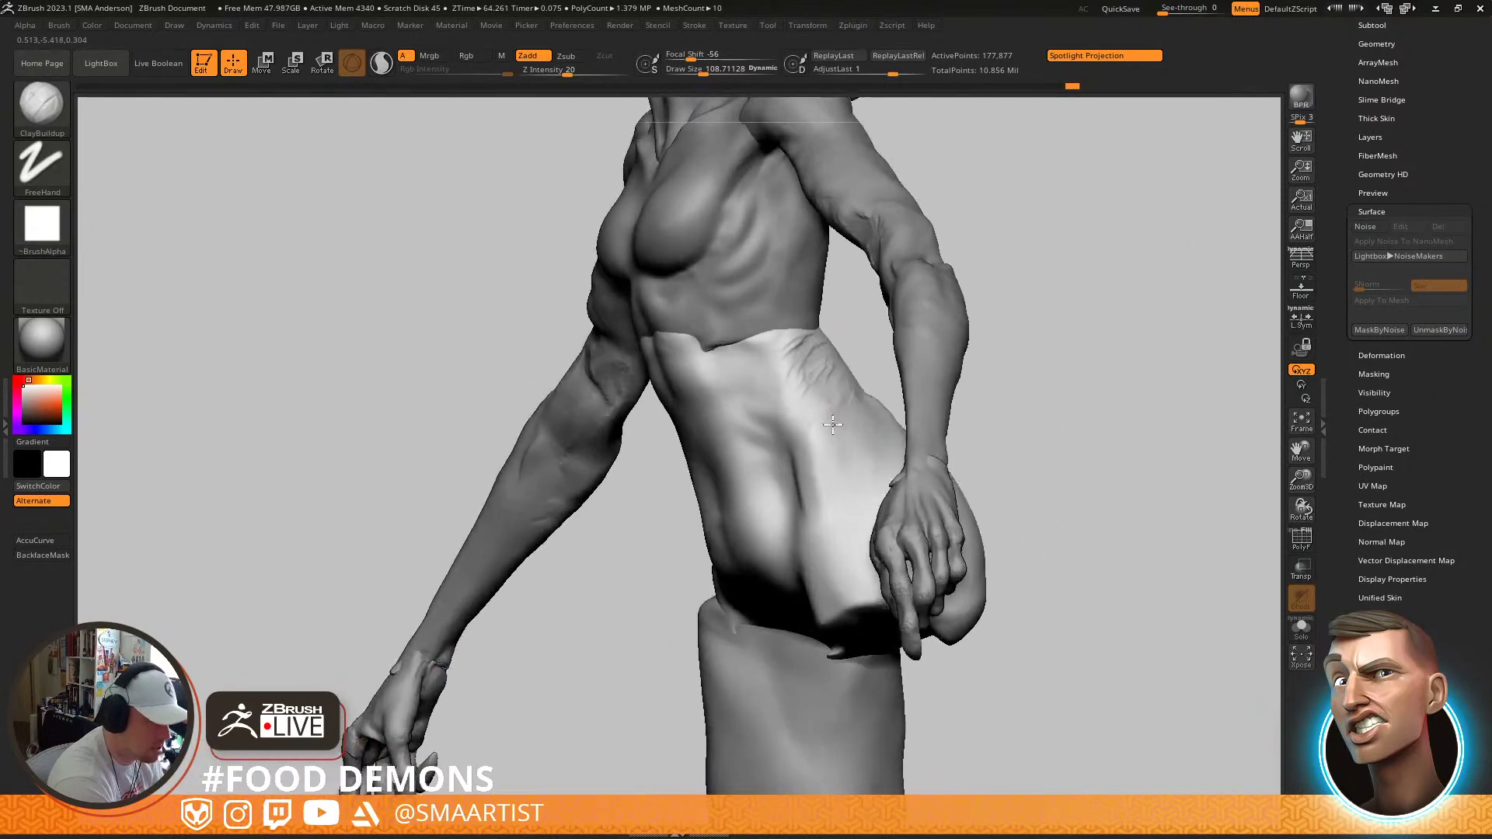
# Carve a crease across the left side of the waist with the DamStandard brush
pyautogui.press('b')
pyautogui.press('d')
pyautogui.press('s')
pyautogui.moveTo(772, 386)
pyautogui.mouseDown()
pyautogui.moveTo(772, 459)
pyautogui.moveTo(768, 409)
pyautogui.moveTo(809, 360)
pyautogui.moveTo(851, 392)
pyautogui.mouseUp()
pyautogui.moveTo(856, 376); pyautogui.dragTo(816, 413, button='right')
# Flatten the left flank and lower back with the TrimDynamic brush
pyautogui.press('b')
pyautogui.press('t')
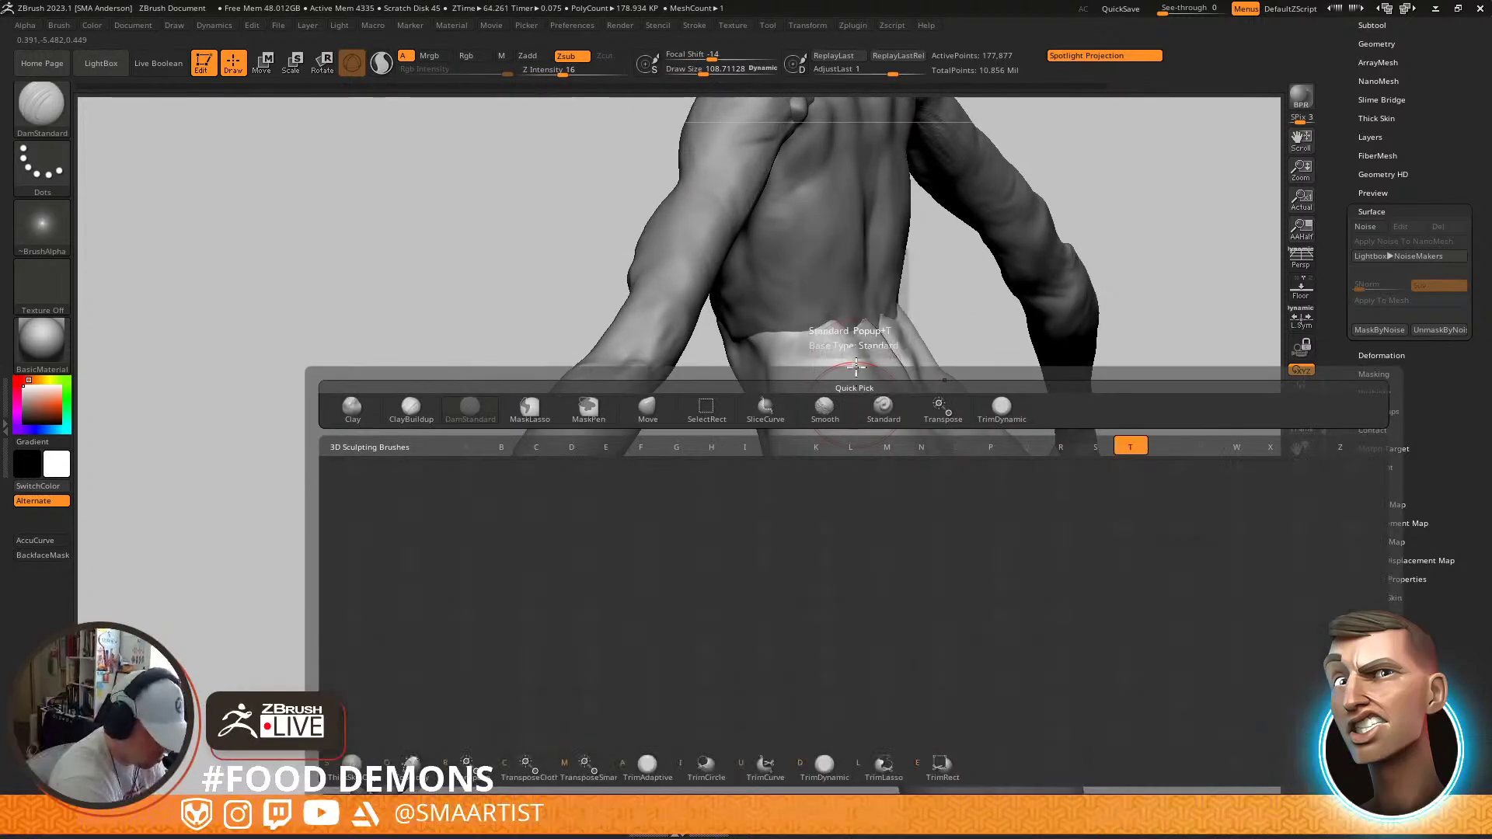
pyautogui.press('d')
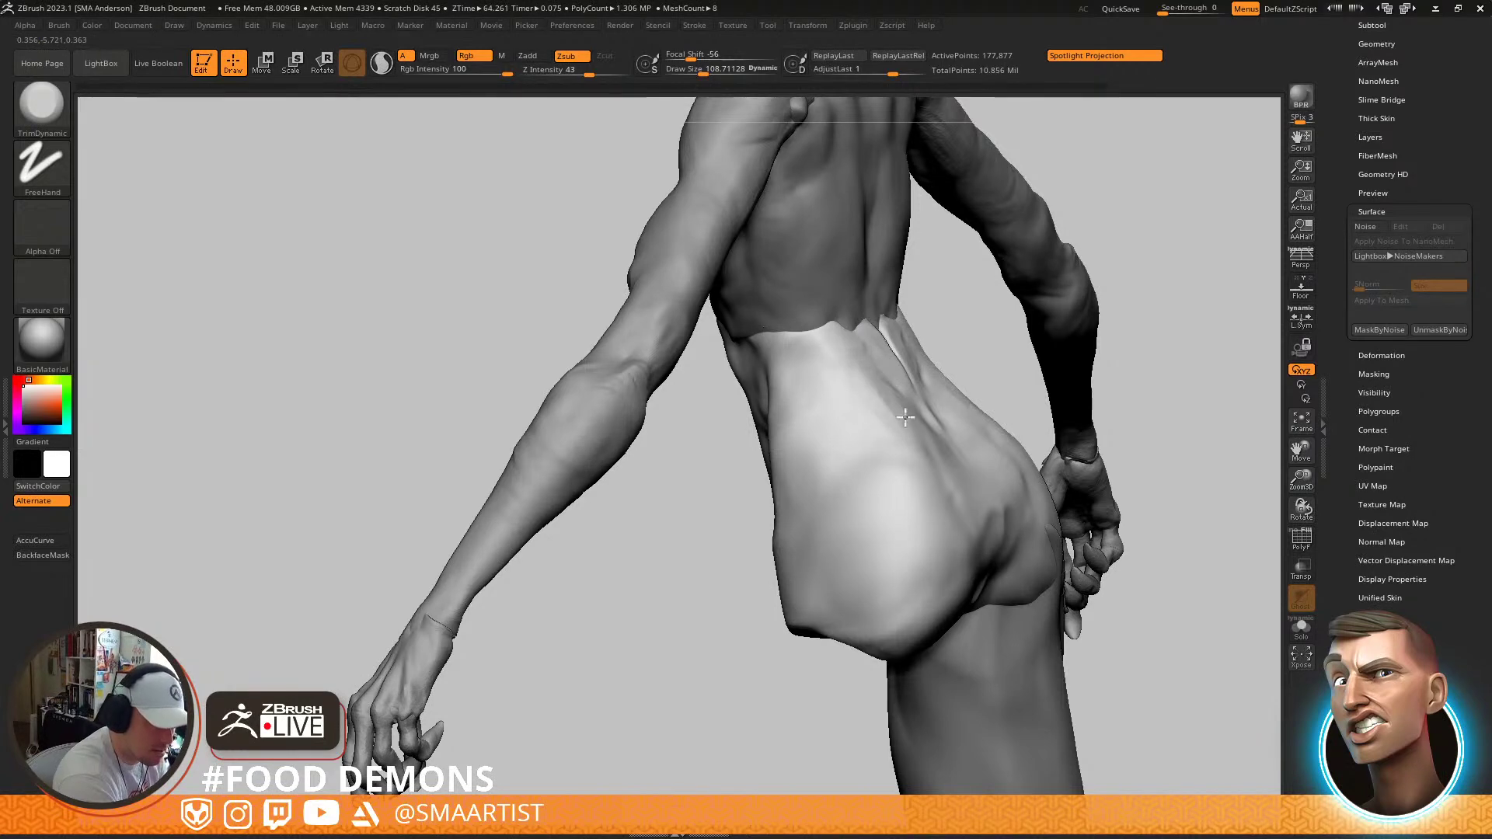
pyautogui.moveTo(928, 420)
pyautogui.mouseDown(button='right')
pyautogui.moveTo(1033, 359)
pyautogui.moveTo(996, 416)
pyautogui.moveTo(969, 366)
pyautogui.moveTo(821, 365)
pyautogui.moveTo(882, 476)
pyautogui.moveTo(894, 404)
pyautogui.moveTo(899, 436)
pyautogui.moveTo(845, 474)
pyautogui.moveTo(866, 489)
pyautogui.mouseUp(button='right')
# Build up the lower abdomen and groin with ClayBuildup strokes and smooth them into the pelvis
pyautogui.press('b')
pyautogui.press('c')
pyautogui.press('b')
pyautogui.moveTo(864, 501); pyautogui.dragTo(856, 566)
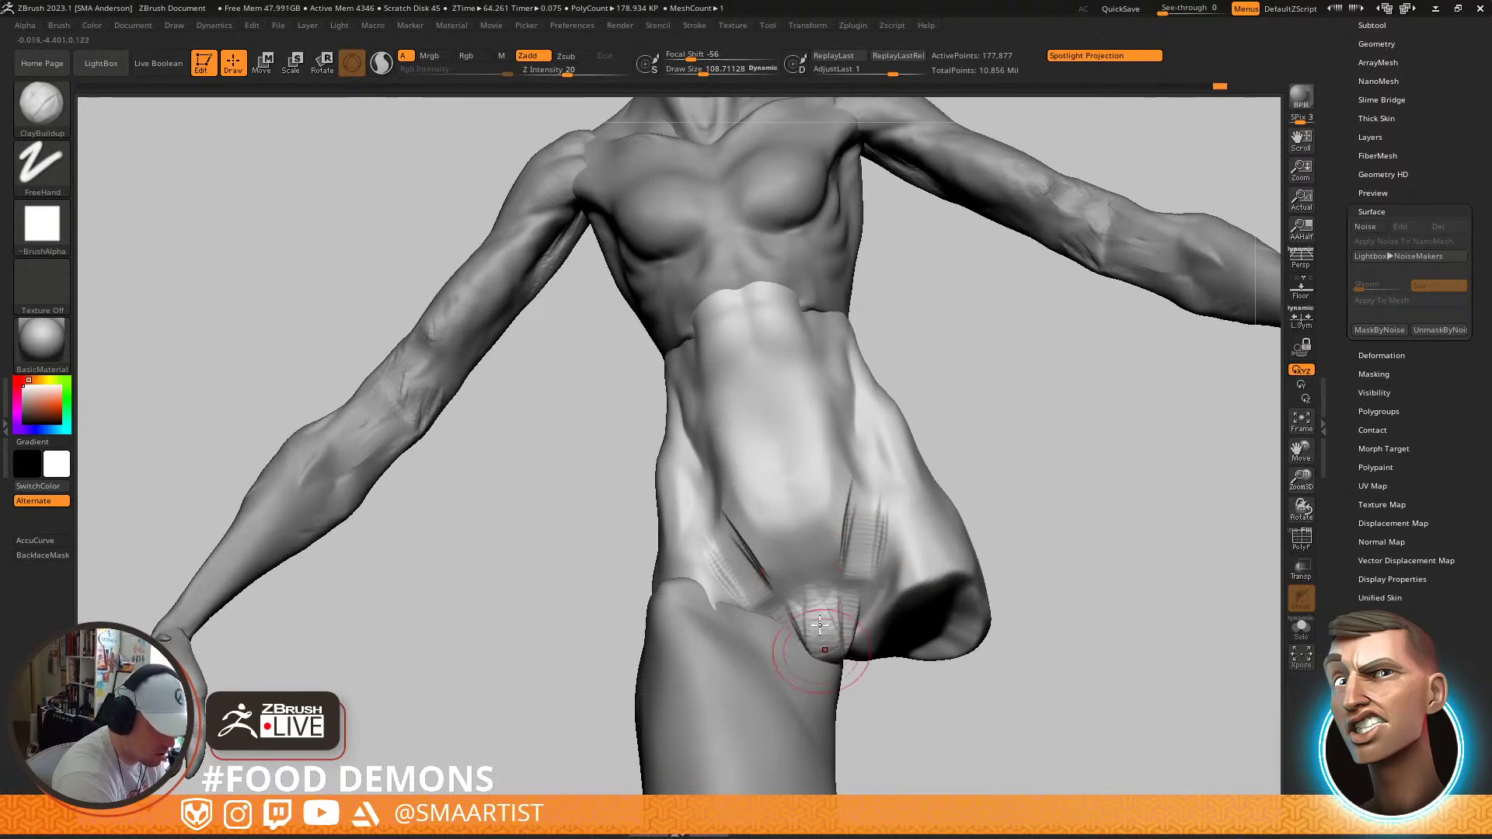
pyautogui.keyDown('shift'); pyautogui.moveTo(821, 644); pyautogui.dragTo(794, 633); pyautogui.keyUp('shift')
pyautogui.moveTo(836, 534)
pyautogui.keyDown('shift'); pyautogui.mouseDown()
pyautogui.moveTo(842, 512)
pyautogui.moveTo(841, 552)
pyautogui.moveTo(840, 526)
pyautogui.moveTo(881, 509)
pyautogui.mouseUp(); pyautogui.keyUp('shift')
pyautogui.moveTo(881, 509)
pyautogui.mouseDown(button='right')
pyautogui.moveTo(883, 543)
pyautogui.moveTo(878, 466)
pyautogui.moveTo(866, 538)
pyautogui.mouseUp(button='right')
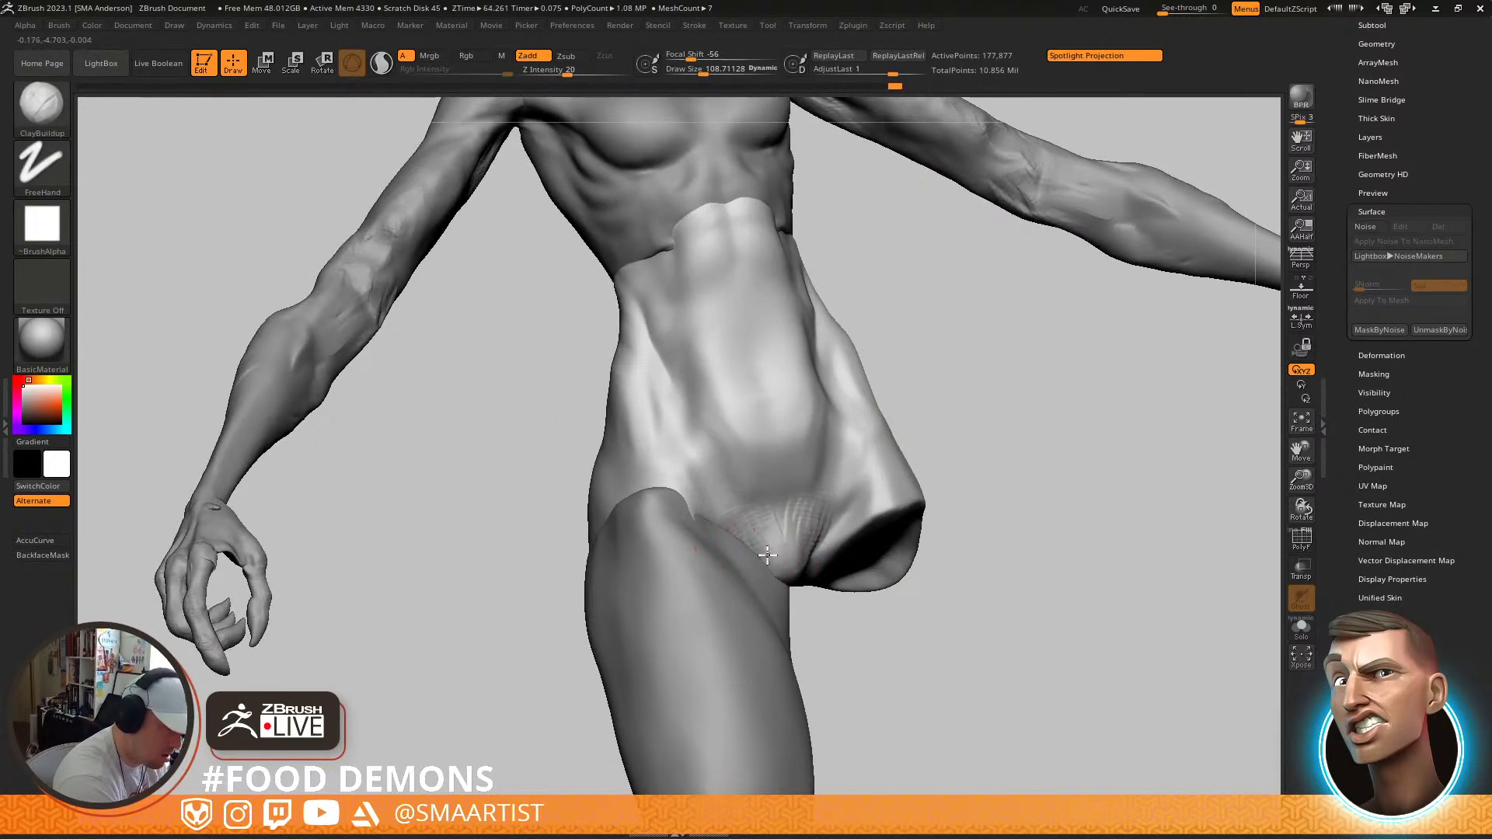
pyautogui.keyDown('shift'); pyautogui.moveTo(791, 544); pyautogui.dragTo(740, 503); pyautogui.keyUp('shift')
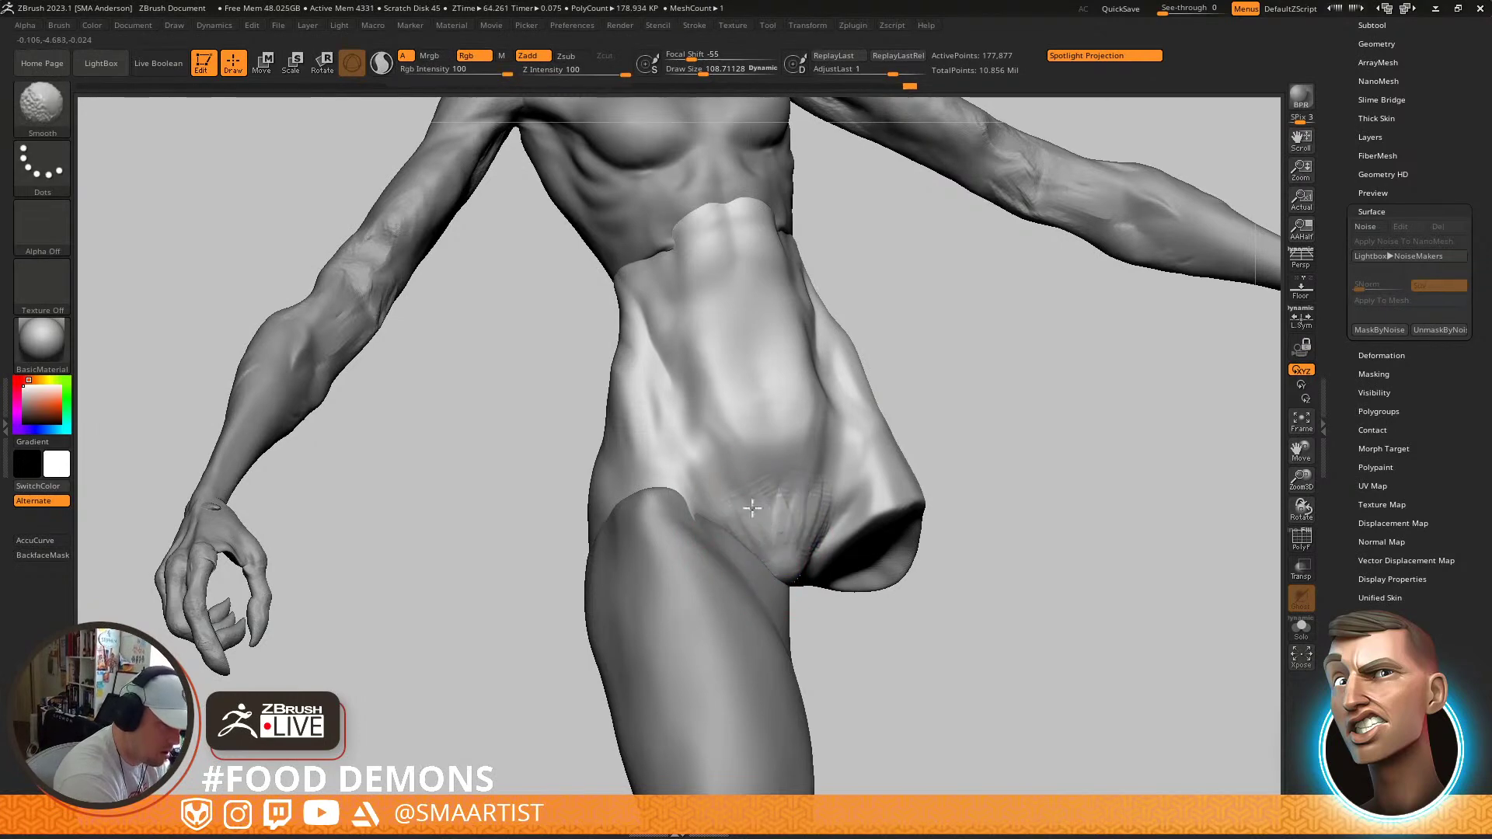
# Select the torso and turn on multi-subtool transform, keeping only the upper and lower torso pieces in the selection
pyautogui.moveTo(809, 534)
pyautogui.keyDown('ctrl'); pyautogui.mouseDown(button='right')
pyautogui.moveTo(889, 403)
pyautogui.moveTo(808, 435)
pyautogui.moveTo(825, 469)
pyautogui.moveTo(852, 476)
pyautogui.moveTo(893, 386)
pyautogui.moveTo(945, 417)
pyautogui.moveTo(839, 412)
pyautogui.moveTo(889, 417)
pyautogui.moveTo(853, 447)
pyautogui.moveTo(839, 426)
pyautogui.moveTo(861, 460)
pyautogui.mouseUp(button='right'); pyautogui.keyUp('ctrl')
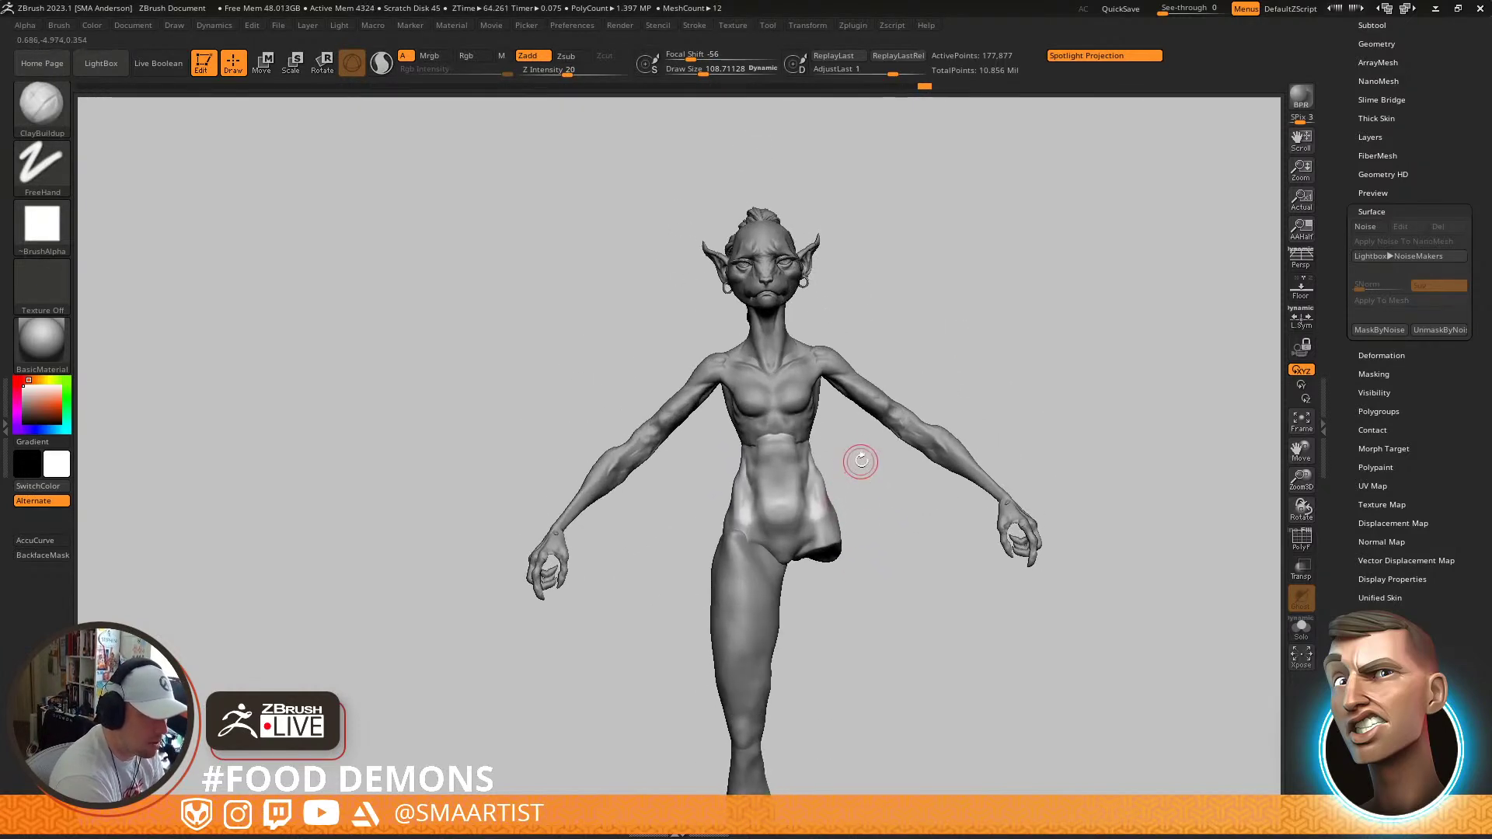
pyautogui.keyDown('alt'); pyautogui.click(819, 418); pyautogui.keyUp('alt')
pyautogui.press('w')
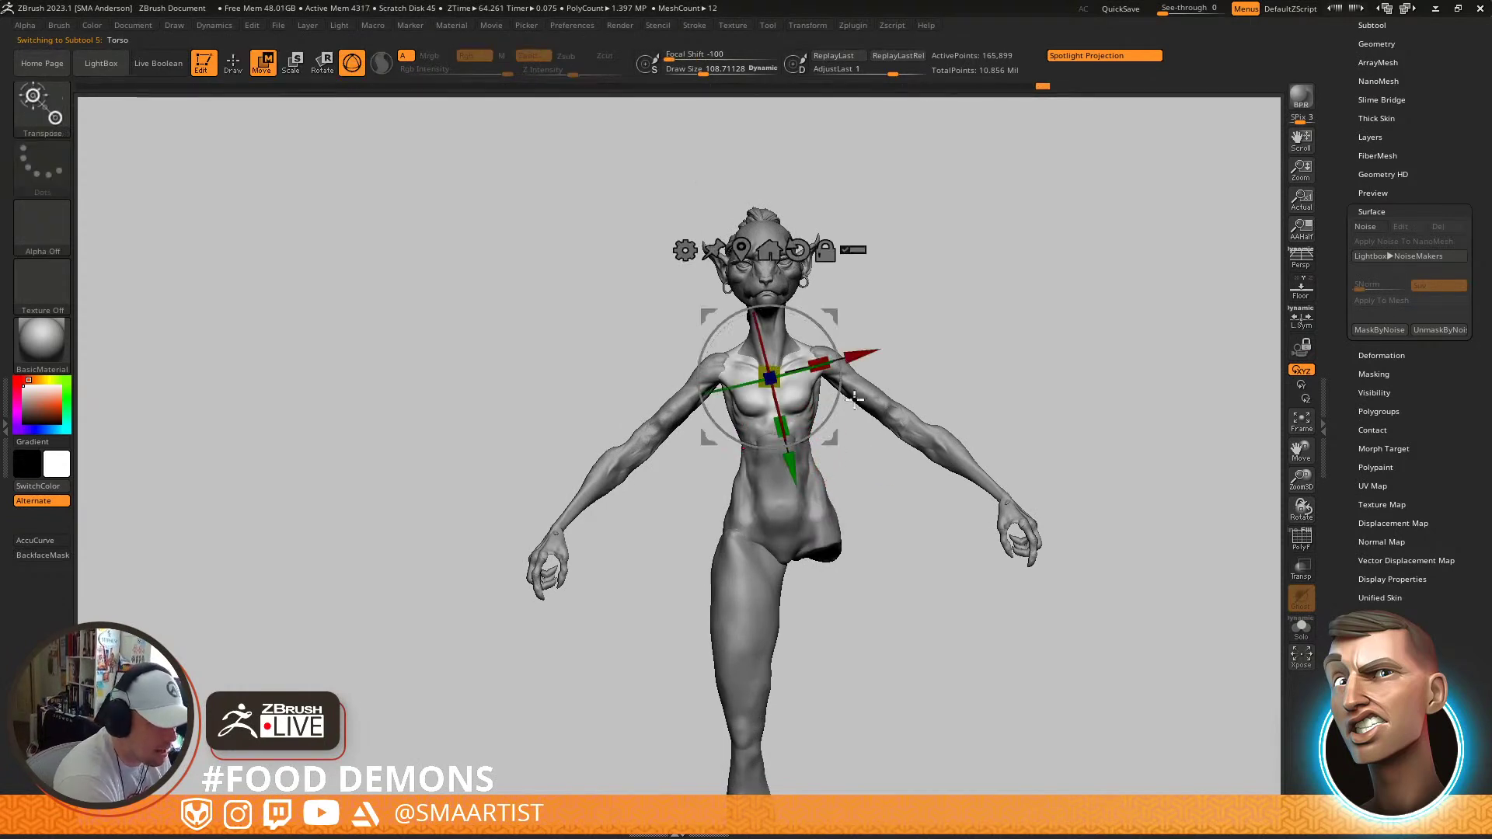
pyautogui.click(853, 249)
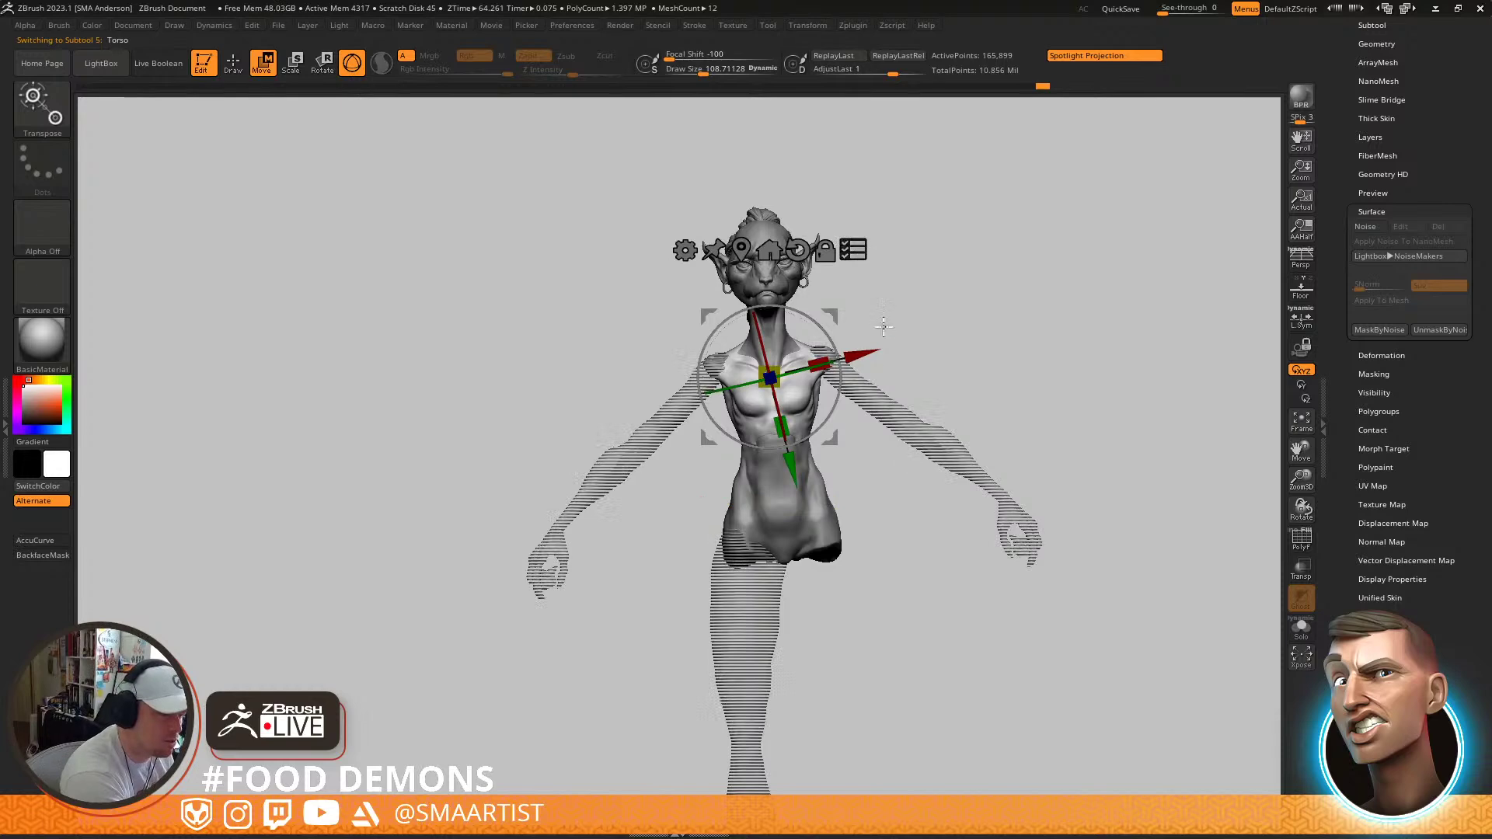
pyautogui.keyDown('ctrl'); pyautogui.keyDown('shift'); pyautogui.moveTo(904, 558); pyautogui.dragTo(905, 561); pyautogui.keyUp('shift'); pyautogui.keyUp('ctrl')
pyautogui.keyDown('ctrl'); pyautogui.keyDown('shift'); pyautogui.moveTo(697, 492); pyautogui.dragTo(810, 413); pyautogui.keyUp('shift'); pyautogui.keyUp('ctrl')
# Scale the two torso pieces up uniformly by about 1.11 and reposition them in side view
pyautogui.moveTo(849, 376); pyautogui.dragTo(833, 430, button='right')
pyautogui.moveTo(777, 428); pyautogui.dragTo(779, 426)
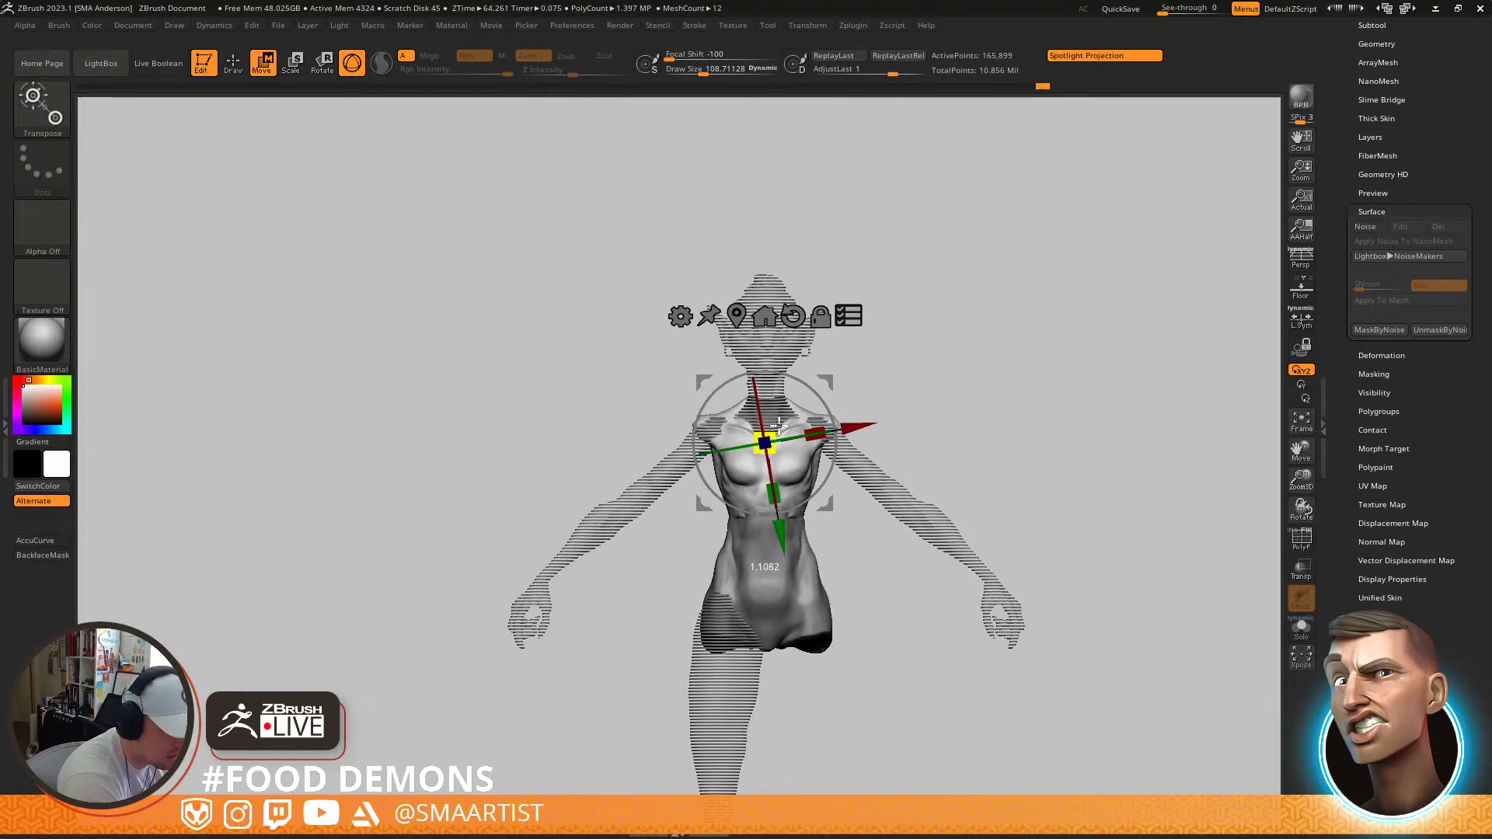
pyautogui.moveTo(780, 416); pyautogui.dragTo(944, 389, button='right')
pyautogui.moveTo(828, 378); pyautogui.dragTo(834, 394)
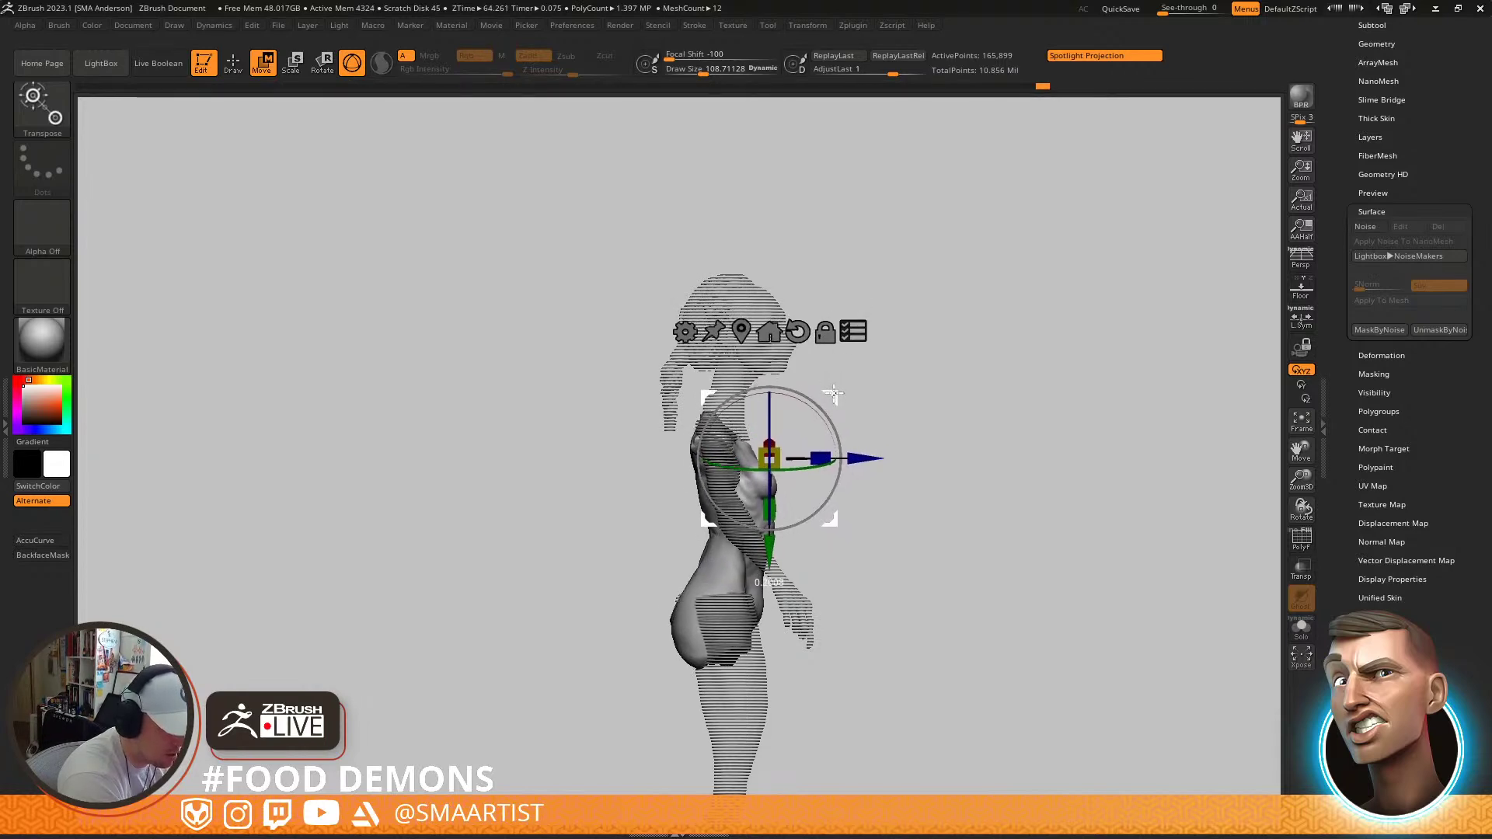
pyautogui.moveTo(963, 381)
pyautogui.mouseDown(button='right')
pyautogui.moveTo(912, 380)
pyautogui.moveTo(942, 367)
pyautogui.moveTo(922, 408)
pyautogui.mouseUp(button='right')
pyautogui.press('q')
# Select the arms, reposition them at the shoulders and scale them with the gizmo
pyautogui.keyDown('alt'); pyautogui.click(873, 479); pyautogui.keyUp('alt')
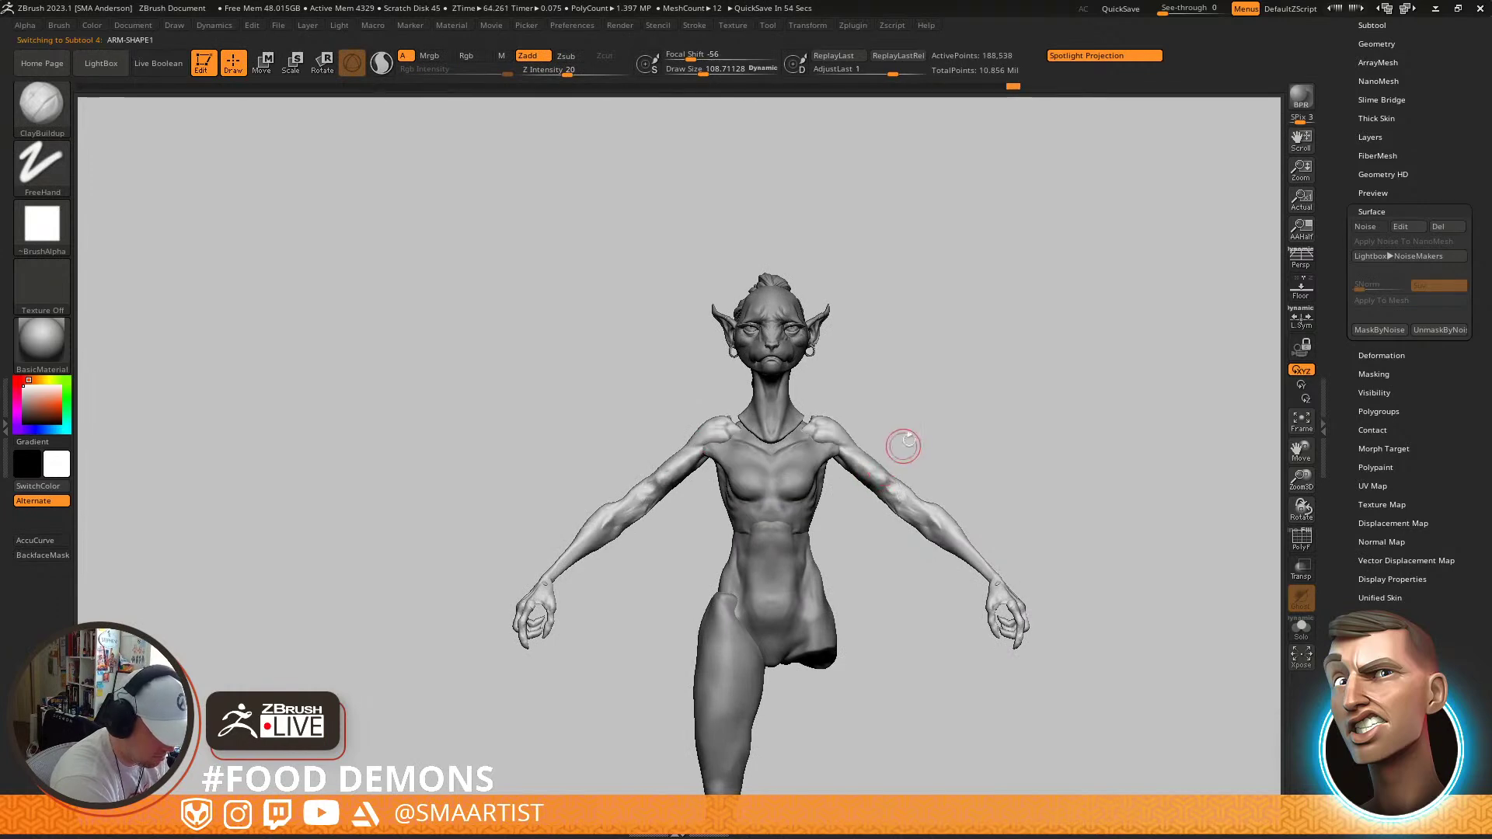
pyautogui.press('w')
pyautogui.moveTo(896, 354); pyautogui.dragTo(906, 370)
pyautogui.moveTo(845, 430); pyautogui.dragTo(856, 427)
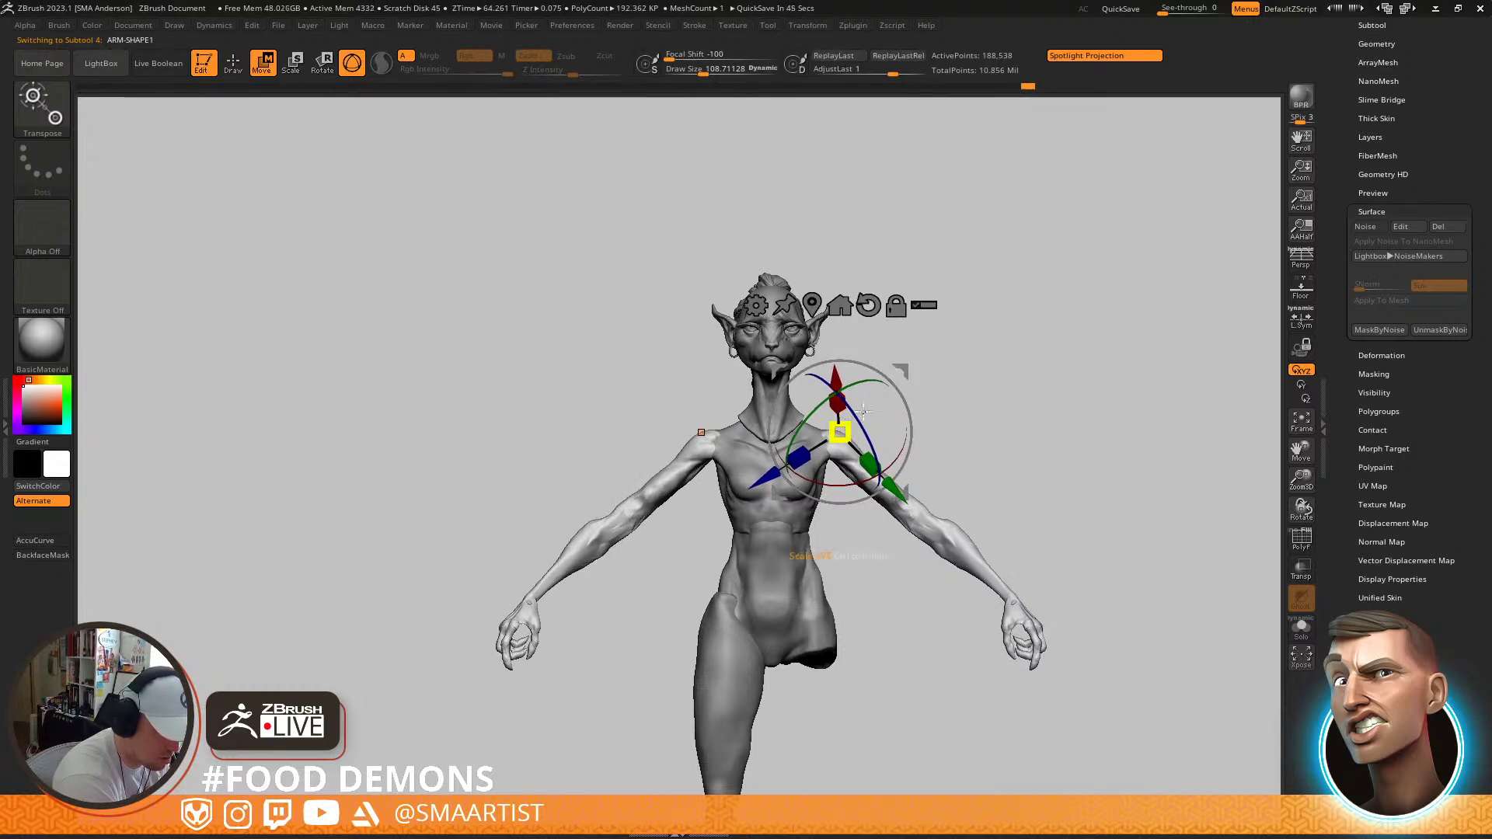
pyautogui.moveTo(902, 368); pyautogui.dragTo(899, 369)
# Mask the arms except for the hands, adjust the hands with the gizmo, and clear the mask
pyautogui.keyDown('ctrl'); pyautogui.click(1023, 619); pyautogui.keyUp('ctrl')
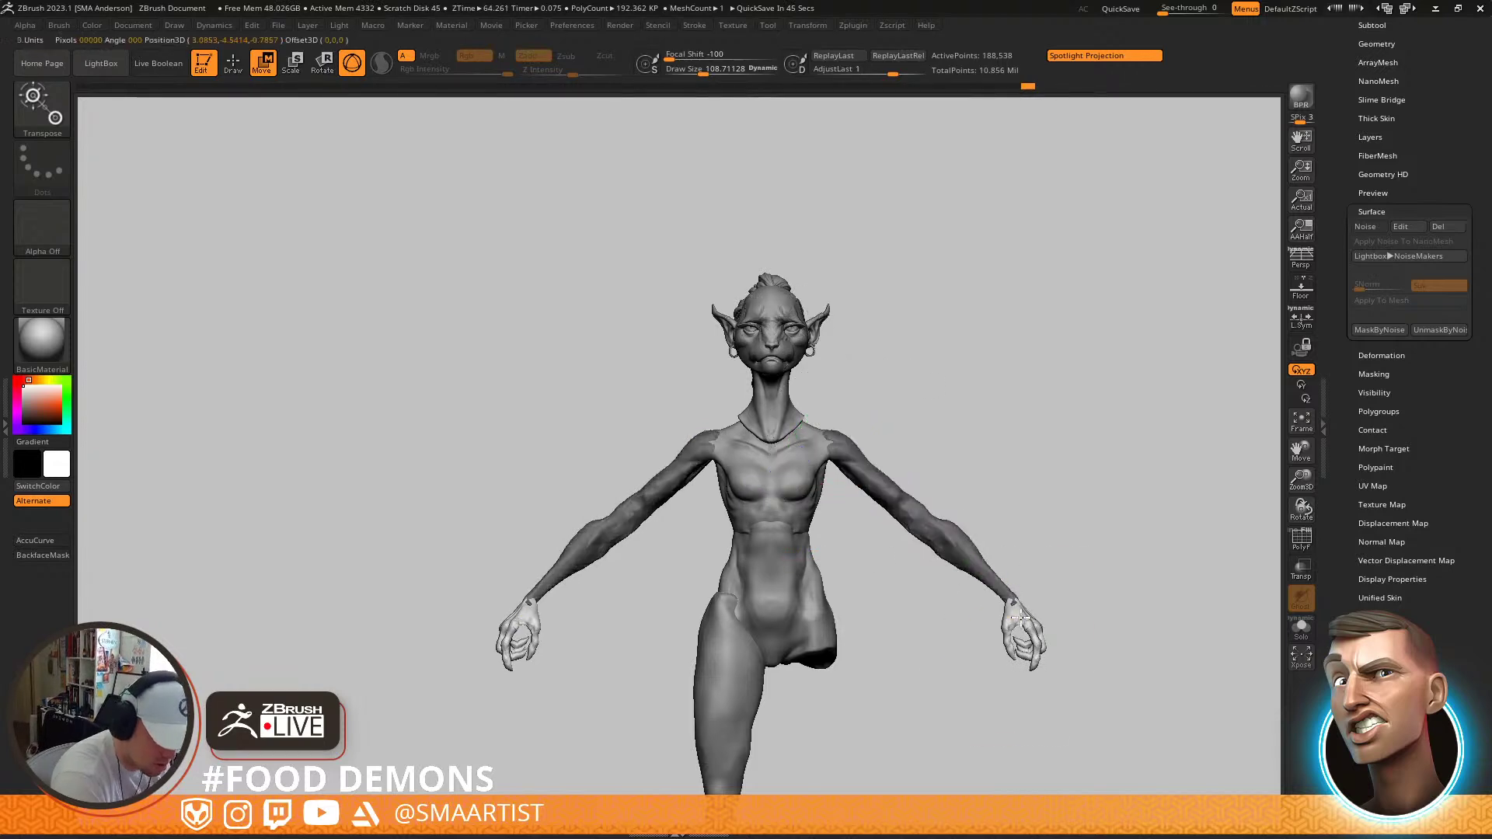
pyautogui.moveTo(1154, 584); pyautogui.dragTo(1074, 616)
pyautogui.moveTo(1111, 544); pyautogui.dragTo(1067, 565)
pyautogui.keyDown('ctrl'); pyautogui.moveTo(1067, 565); pyautogui.dragTo(1033, 519, button='right'); pyautogui.keyUp('ctrl')
pyautogui.moveTo(1034, 519); pyautogui.dragTo(957, 550)
pyautogui.moveTo(1056, 453); pyautogui.dragTo(1056, 451)
pyautogui.moveTo(1118, 507)
pyautogui.mouseDown()
pyautogui.moveTo(1051, 485)
pyautogui.moveTo(1061, 466)
pyautogui.moveTo(1042, 467)
pyautogui.mouseUp()
pyautogui.press('q')
pyautogui.moveTo(1019, 493)
pyautogui.keyDown('ctrl'); pyautogui.mouseDown(button='right')
pyautogui.moveTo(1042, 543)
pyautogui.moveTo(1065, 529)
pyautogui.mouseUp(button='right'); pyautogui.keyUp('ctrl')
pyautogui.keyDown('ctrl'); pyautogui.moveTo(1072, 442); pyautogui.dragTo(1090, 486); pyautogui.keyUp('ctrl')
pyautogui.moveTo(971, 459)
pyautogui.keyDown('alt'); pyautogui.mouseDown(button='right')
pyautogui.moveTo(1053, 541)
pyautogui.moveTo(1118, 553)
pyautogui.mouseUp(button='right'); pyautogui.keyUp('alt')
# Select the neck and reshape its base with the Move brush at a draw size of about 201
pyautogui.keyDown('alt'); pyautogui.click(925, 437); pyautogui.keyUp('alt')
pyautogui.keyDown('ctrl'); pyautogui.moveTo(934, 431); pyautogui.dragTo(950, 465, button='right'); pyautogui.keyUp('ctrl')
pyautogui.press('s')
pyautogui.moveTo(929, 437); pyautogui.dragTo(941, 437)
pyautogui.press('b')
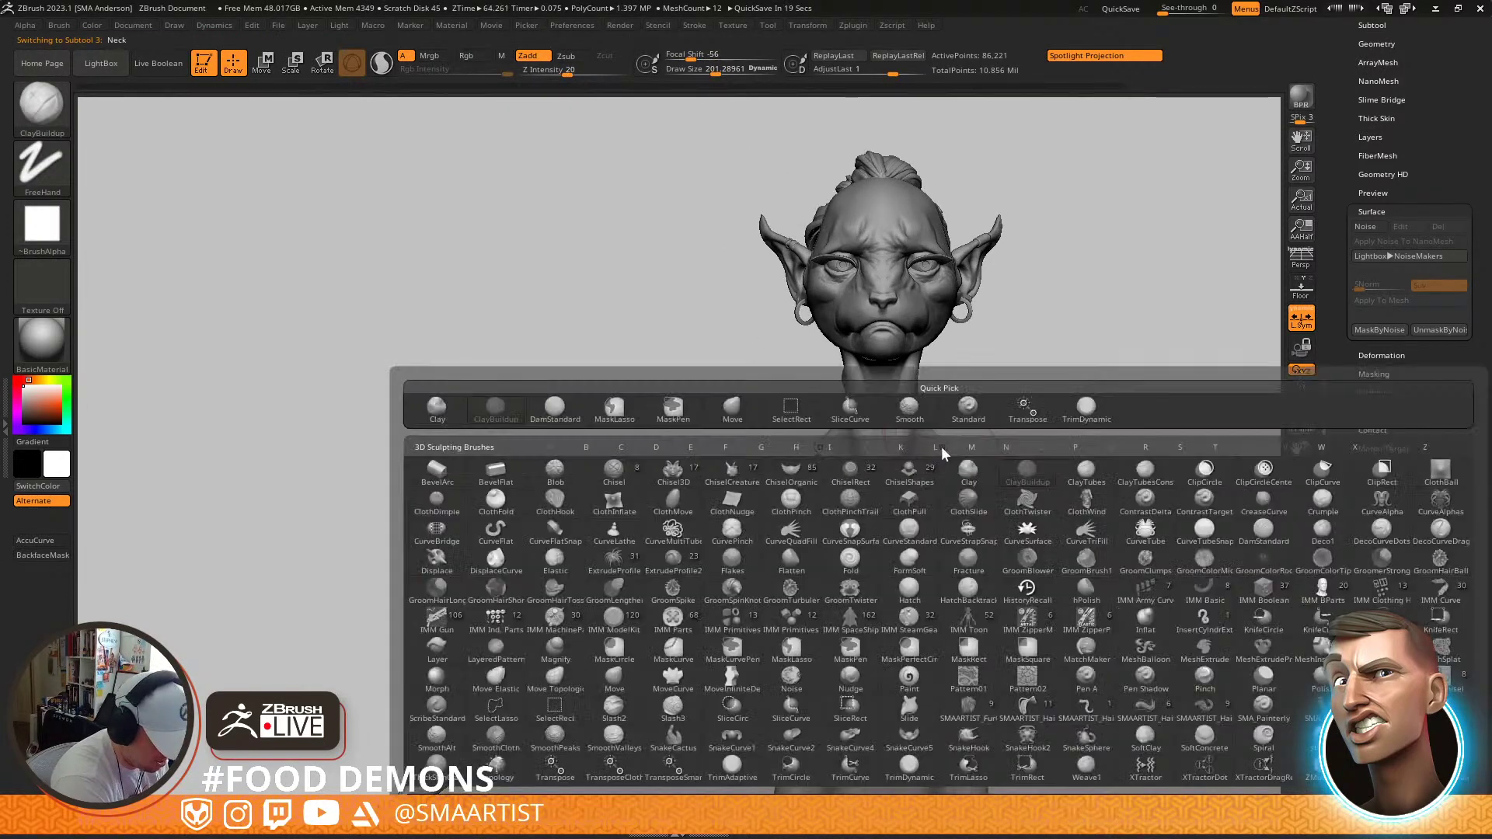
pyautogui.press('m')
pyautogui.press('v')
pyautogui.moveTo(943, 461); pyautogui.dragTo(936, 463)
# Refine the neck's front and back contours with the Move brush, working around it to the side view
pyautogui.moveTo(931, 500); pyautogui.dragTo(991, 490, button='right')
pyautogui.moveTo(908, 516); pyautogui.dragTo(915, 510)
pyautogui.keyDown('alt'); pyautogui.moveTo(915, 482); pyautogui.dragTo(957, 559, button='right'); pyautogui.keyUp('alt')
pyautogui.moveTo(909, 544)
pyautogui.mouseDown(button='right')
pyautogui.moveTo(937, 543)
pyautogui.moveTo(916, 536)
pyautogui.mouseUp(button='right')
pyautogui.keyDown('shift'); pyautogui.moveTo(867, 495); pyautogui.dragTo(848, 529); pyautogui.keyUp('shift')
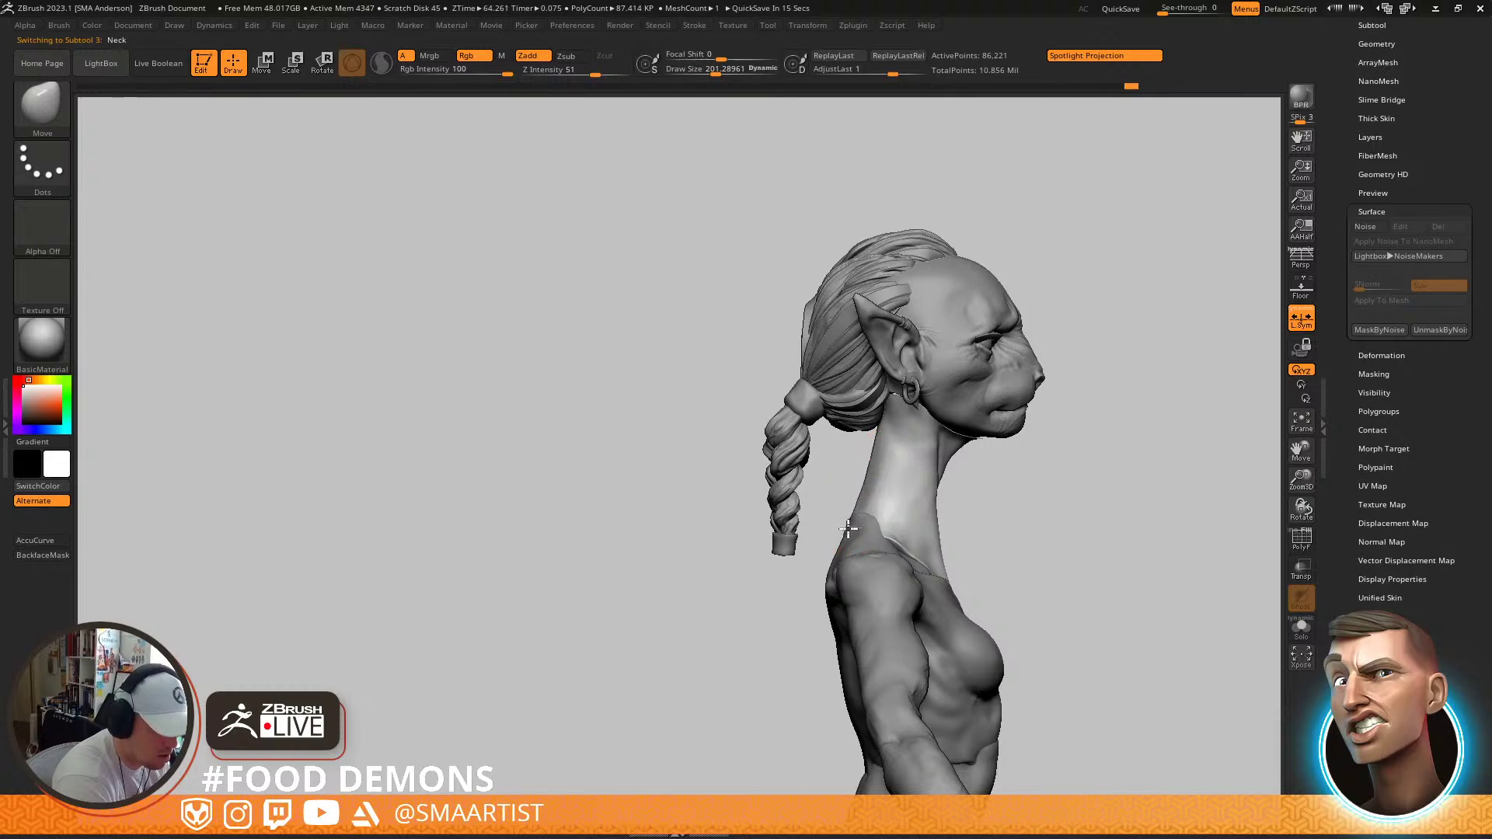
pyautogui.moveTo(849, 525); pyautogui.dragTo(926, 538, button='right')
pyautogui.moveTo(963, 514)
pyautogui.mouseDown(button='right')
pyautogui.moveTo(878, 509)
pyautogui.moveTo(932, 505)
pyautogui.mouseUp(button='right')
# Select the lower torso and move it slightly downward in side view with the gizmo
pyautogui.keyDown('ctrl'); pyautogui.moveTo(1018, 529); pyautogui.dragTo(1030, 466, button='right'); pyautogui.keyUp('ctrl')
pyautogui.moveTo(1072, 528)
pyautogui.keyDown('alt'); pyautogui.mouseDown(button='right')
pyautogui.moveTo(1038, 459)
pyautogui.moveTo(1072, 388)
pyautogui.mouseUp(button='right'); pyautogui.keyUp('alt')
pyautogui.moveTo(1073, 388)
pyautogui.mouseDown(button='right')
pyautogui.moveTo(1033, 384)
pyautogui.moveTo(1005, 433)
pyautogui.moveTo(1064, 437)
pyautogui.moveTo(1038, 423)
pyautogui.moveTo(1030, 509)
pyautogui.mouseUp(button='right')
pyautogui.keyDown('alt'); pyautogui.moveTo(959, 573); pyautogui.dragTo(947, 499, button='right'); pyautogui.keyUp('alt')
pyautogui.keyDown('alt'); pyautogui.click(932, 552); pyautogui.keyUp('alt')
pyautogui.press('w')
pyautogui.moveTo(932, 552); pyautogui.dragTo(1016, 465, button='right')
pyautogui.moveTo(1026, 430); pyautogui.dragTo(1026, 443)
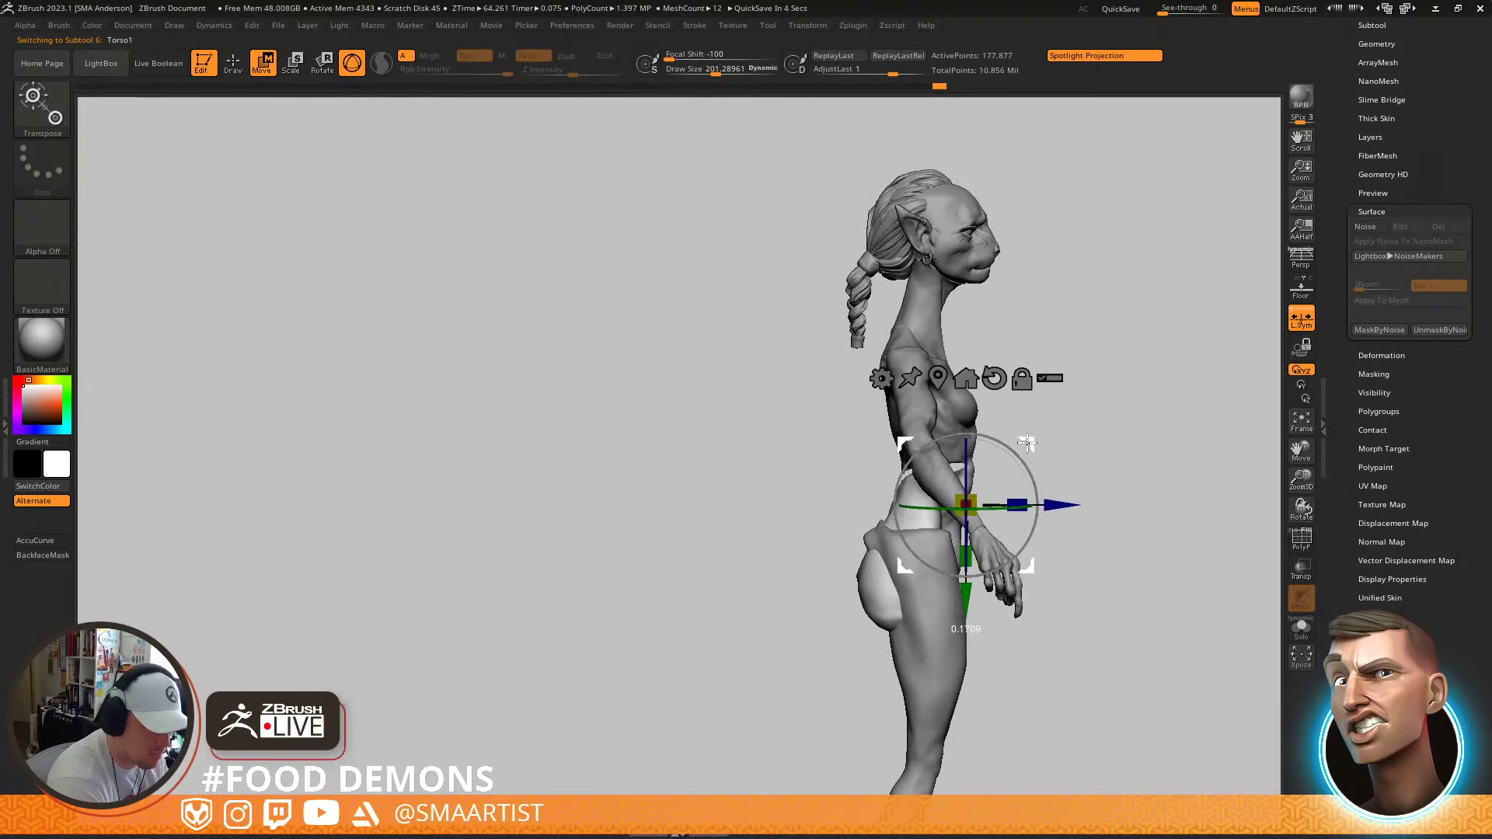
pyautogui.press('q')
pyautogui.moveTo(1132, 414); pyautogui.dragTo(1132, 412, button='right')
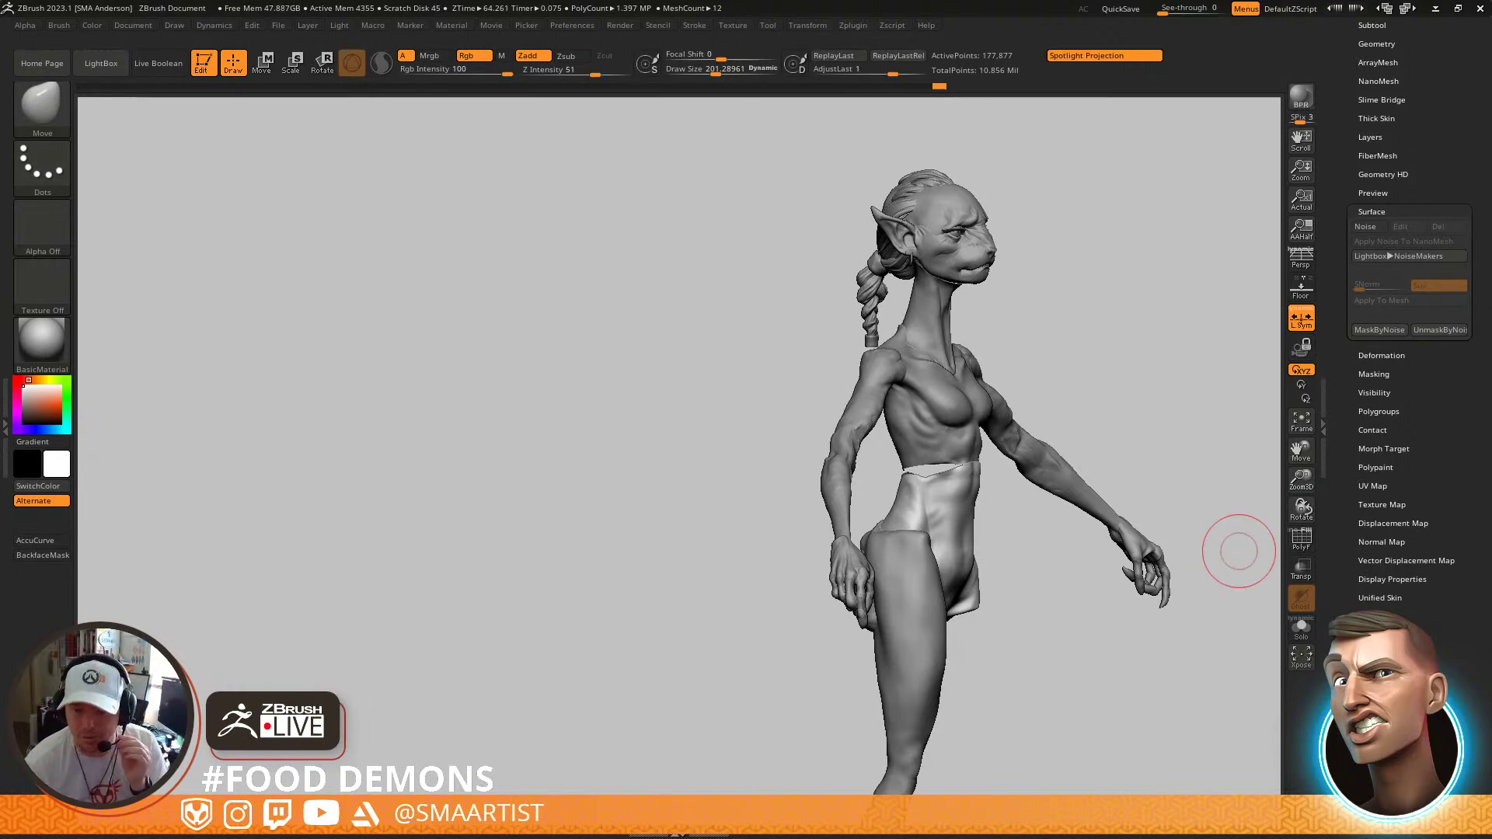
# Switch to the web browser, open the portfolio page on smaartist.com, and view the Experience section of the artist's résumé
pyautogui.hotkey('alt', 'Tab')
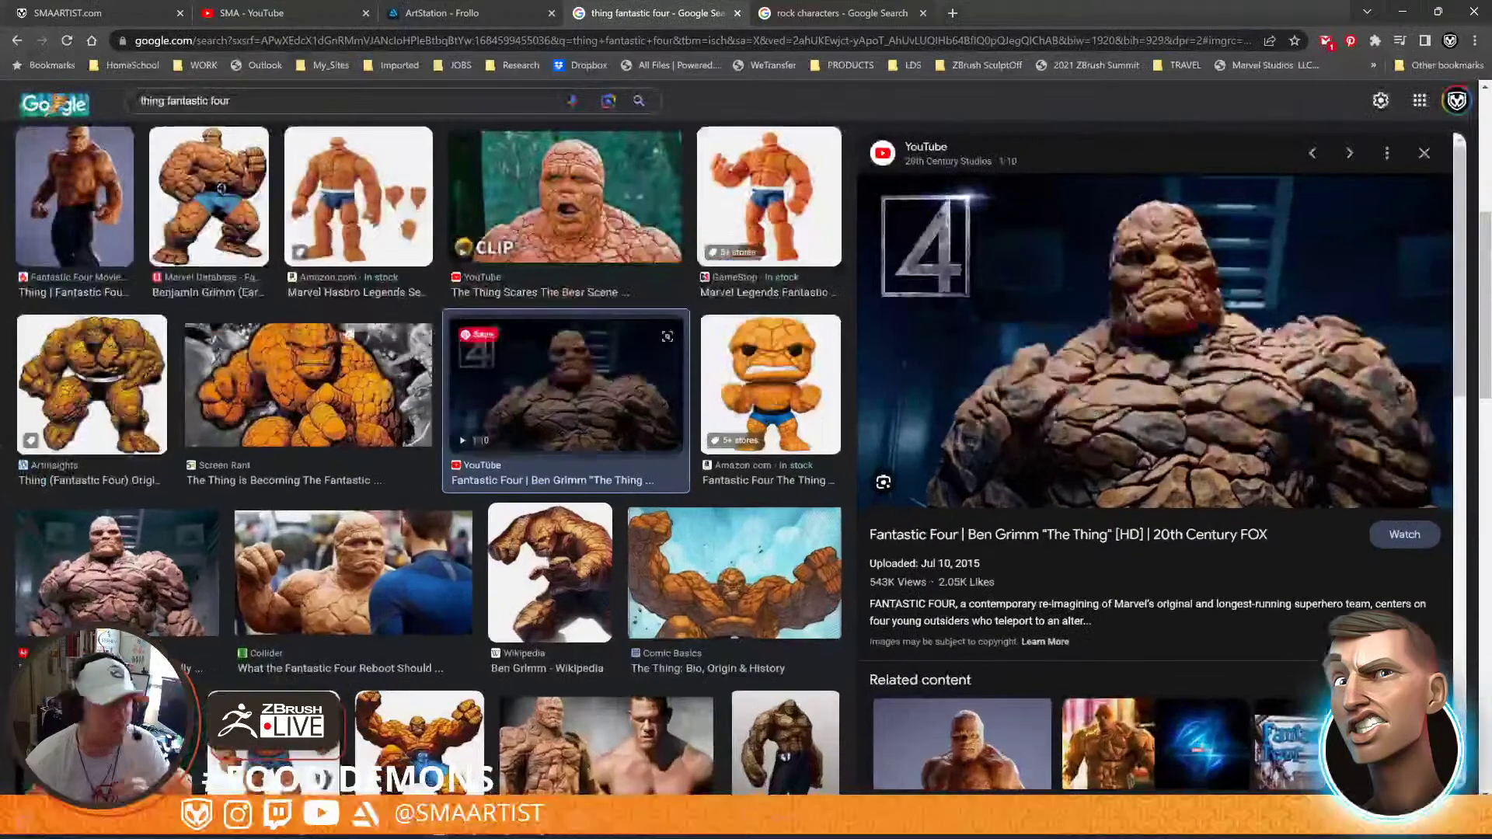
pyautogui.click(118, 15)
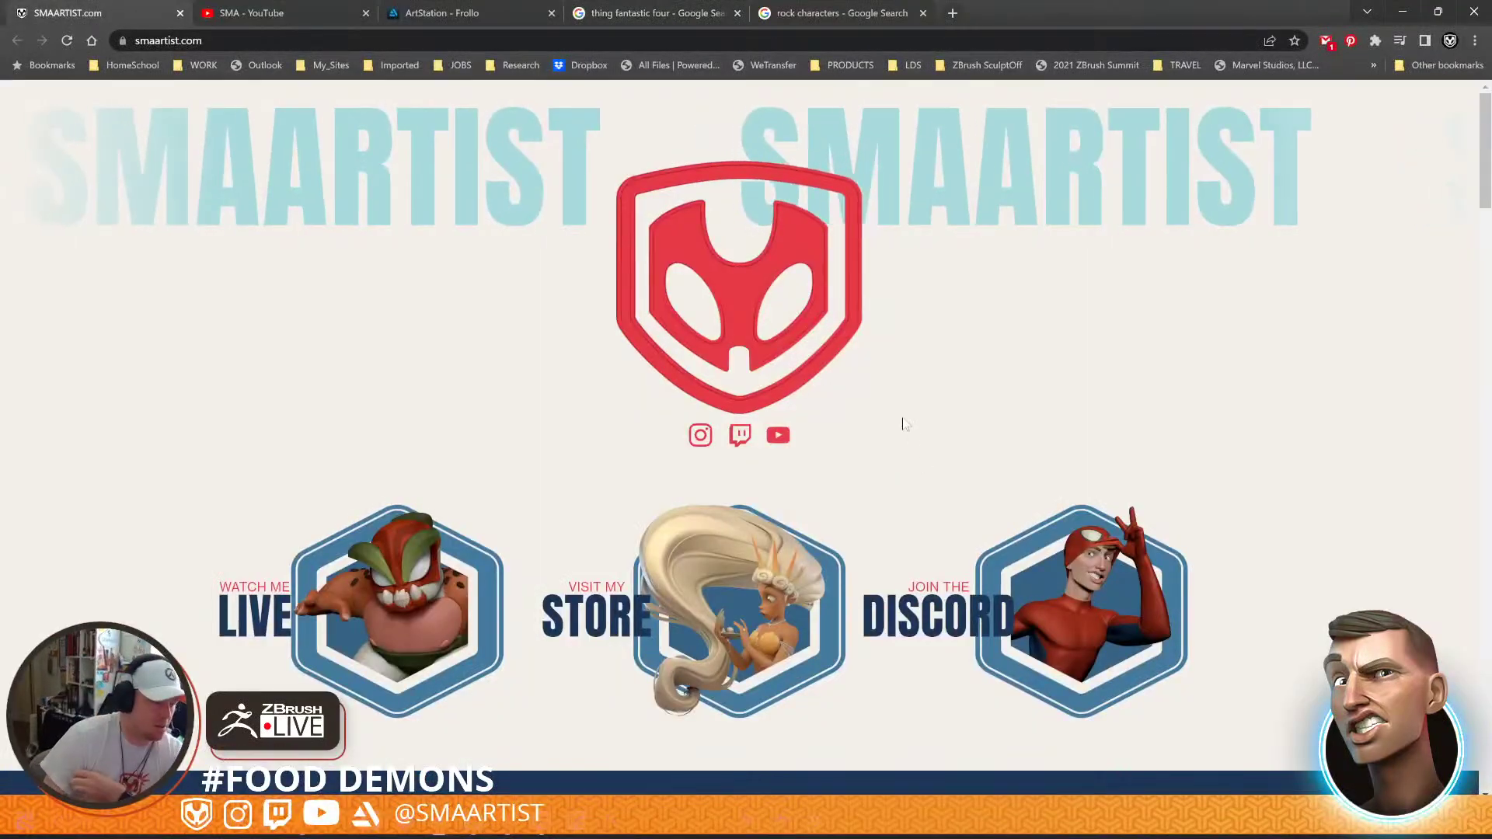
pyautogui.scroll(-5, 902, 455)
pyautogui.scroll(-5, 898, 459)
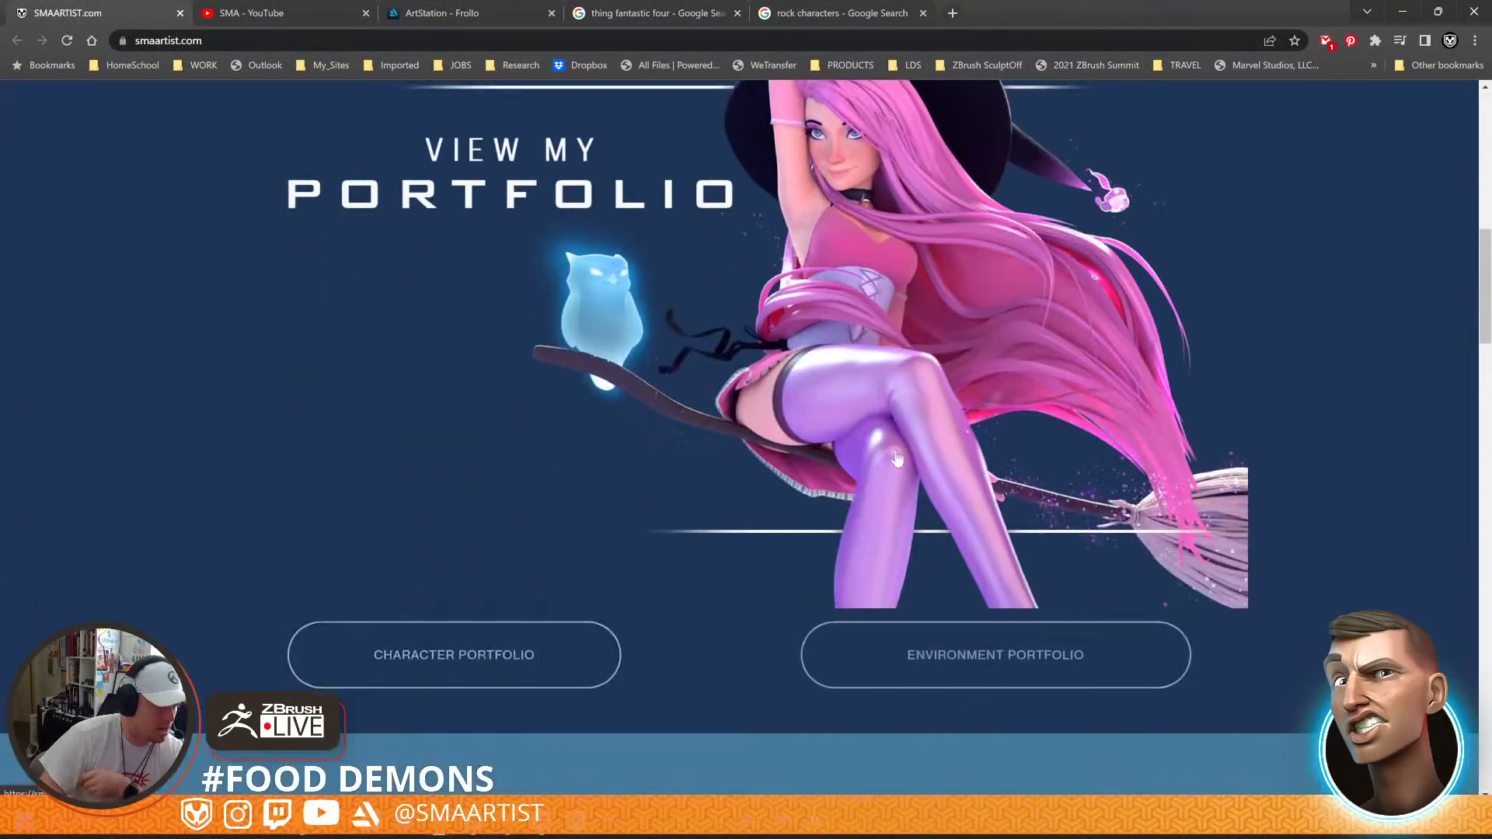
pyautogui.click(808, 319)
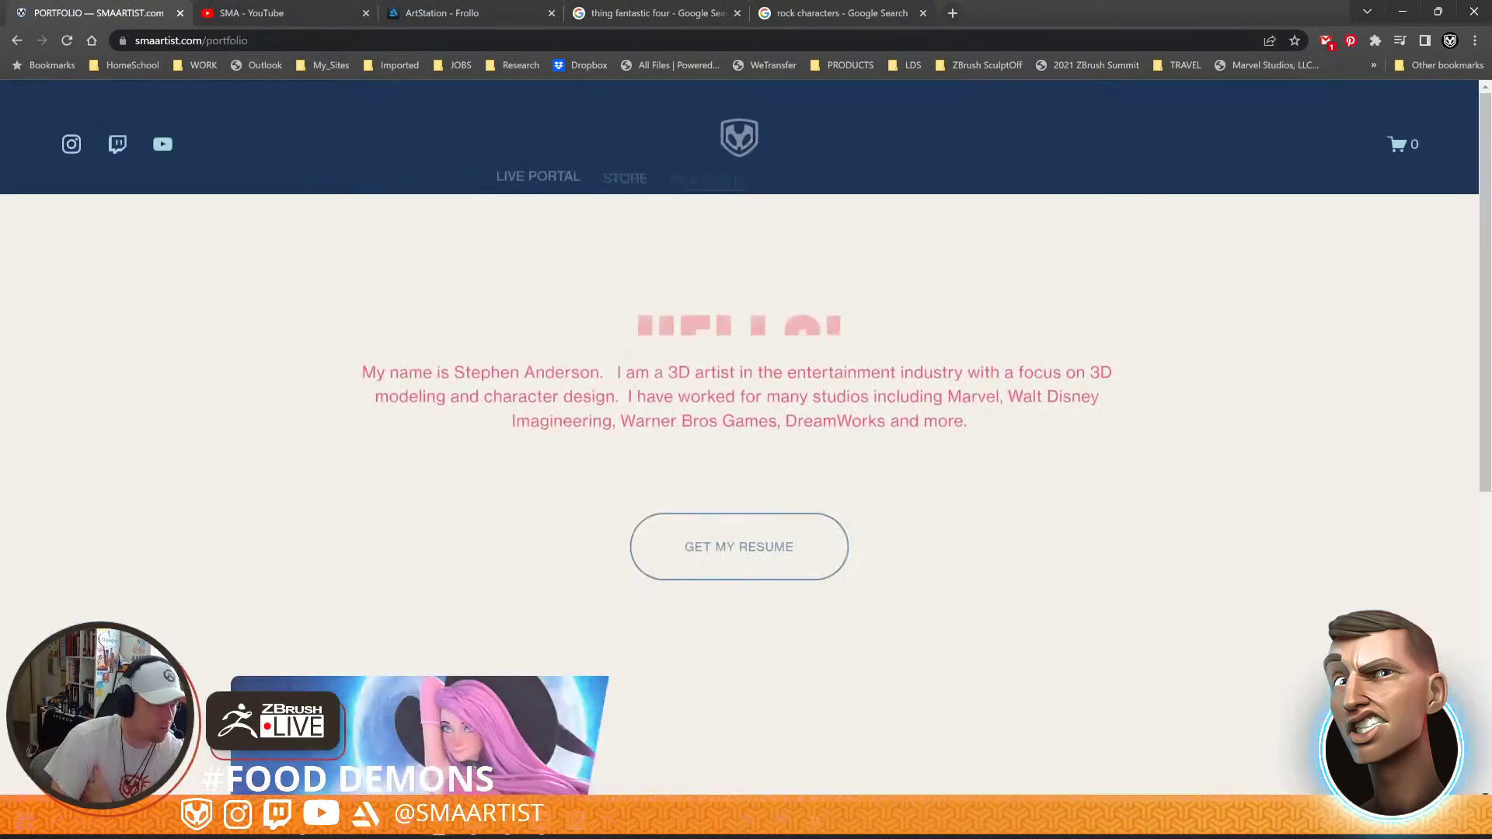
pyautogui.click(753, 543)
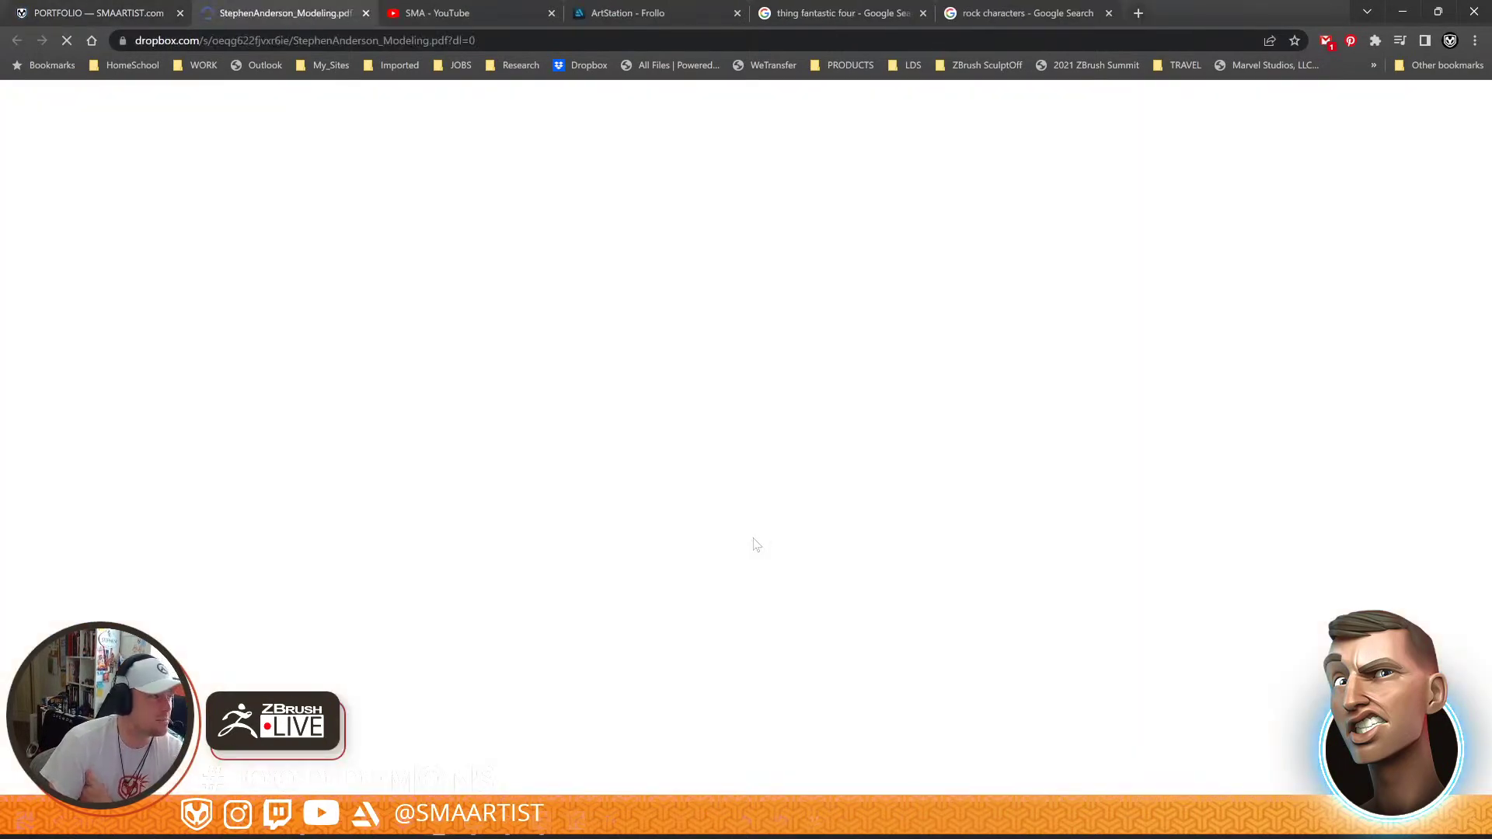
pyautogui.scroll(-4, 365, 332)
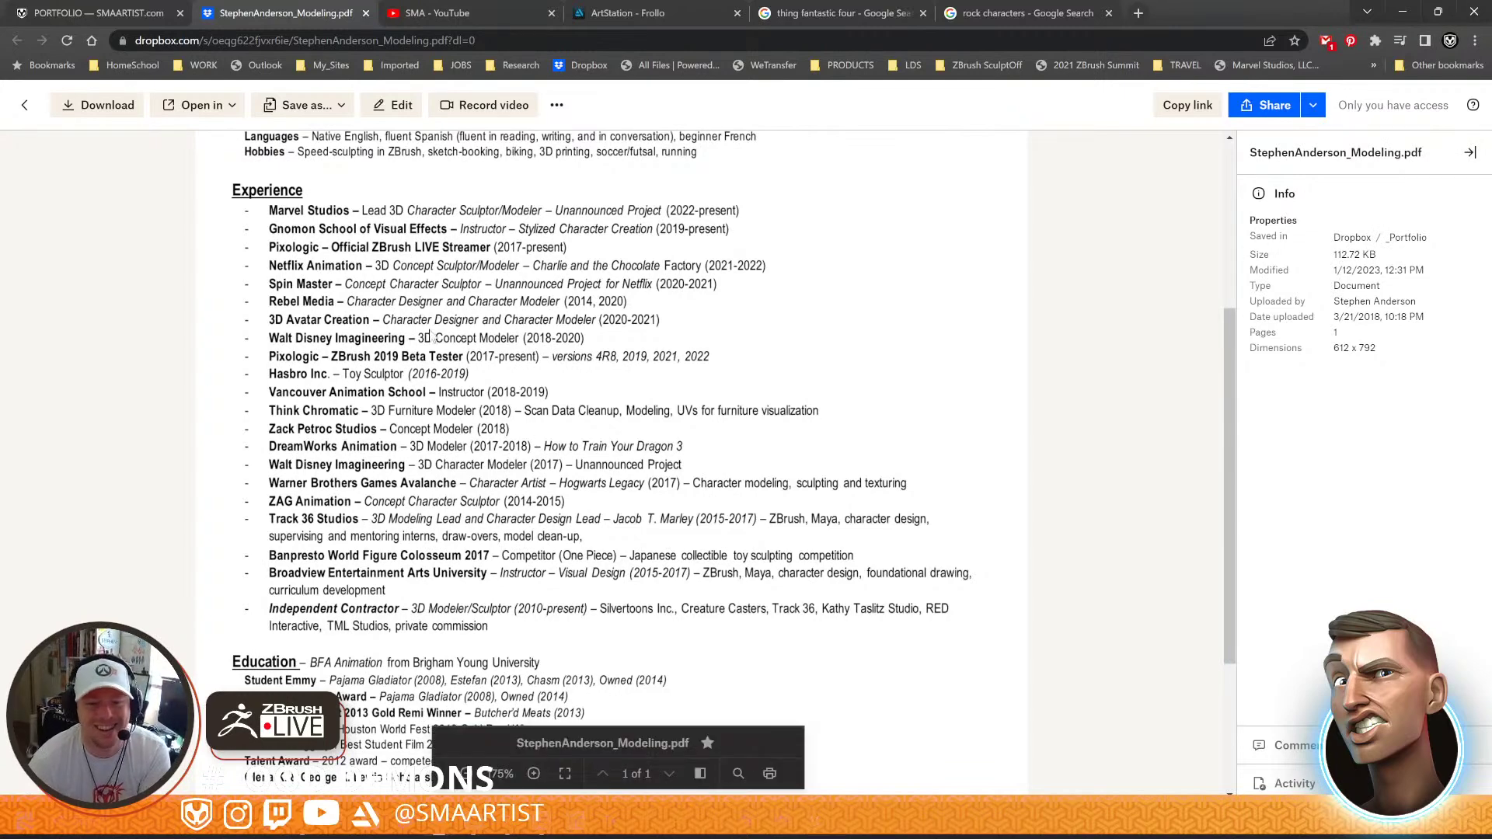
# View the beginning of the résumé, close it, and look through the smaartist.com home page down to its online store section
pyautogui.scroll(4, 434, 337)
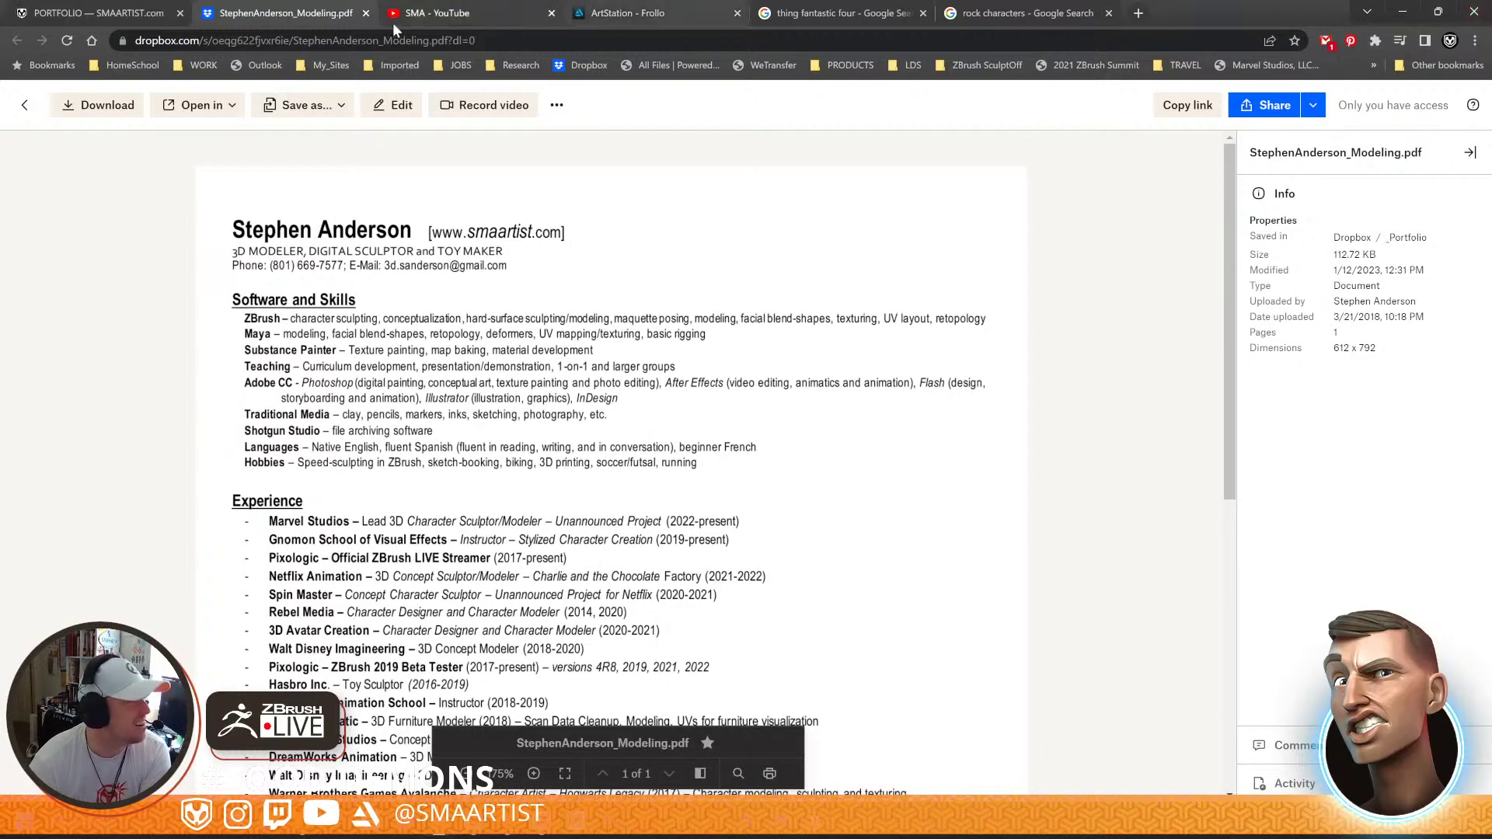
pyautogui.click(365, 13)
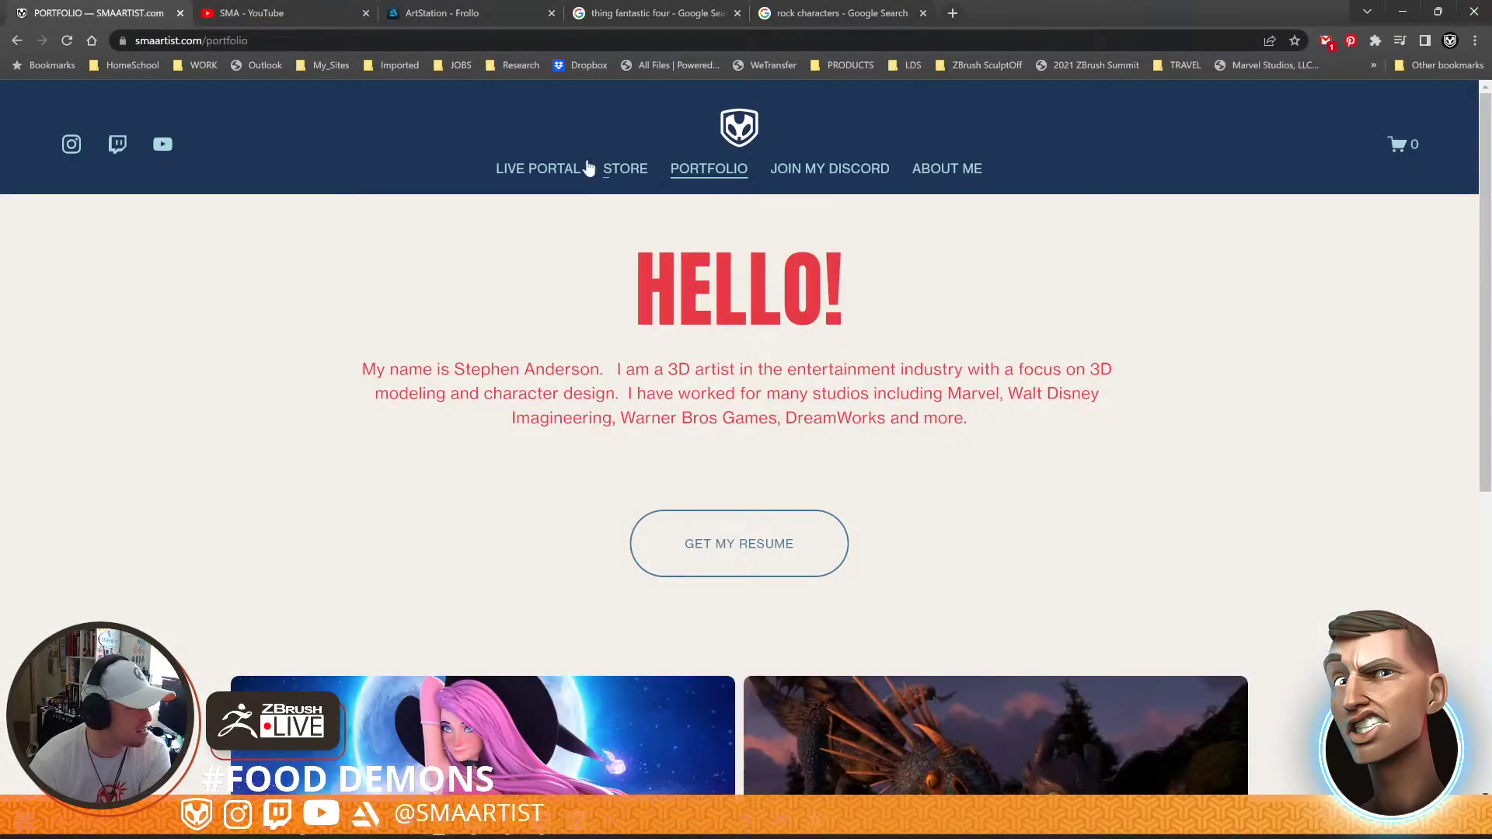
pyautogui.click(737, 134)
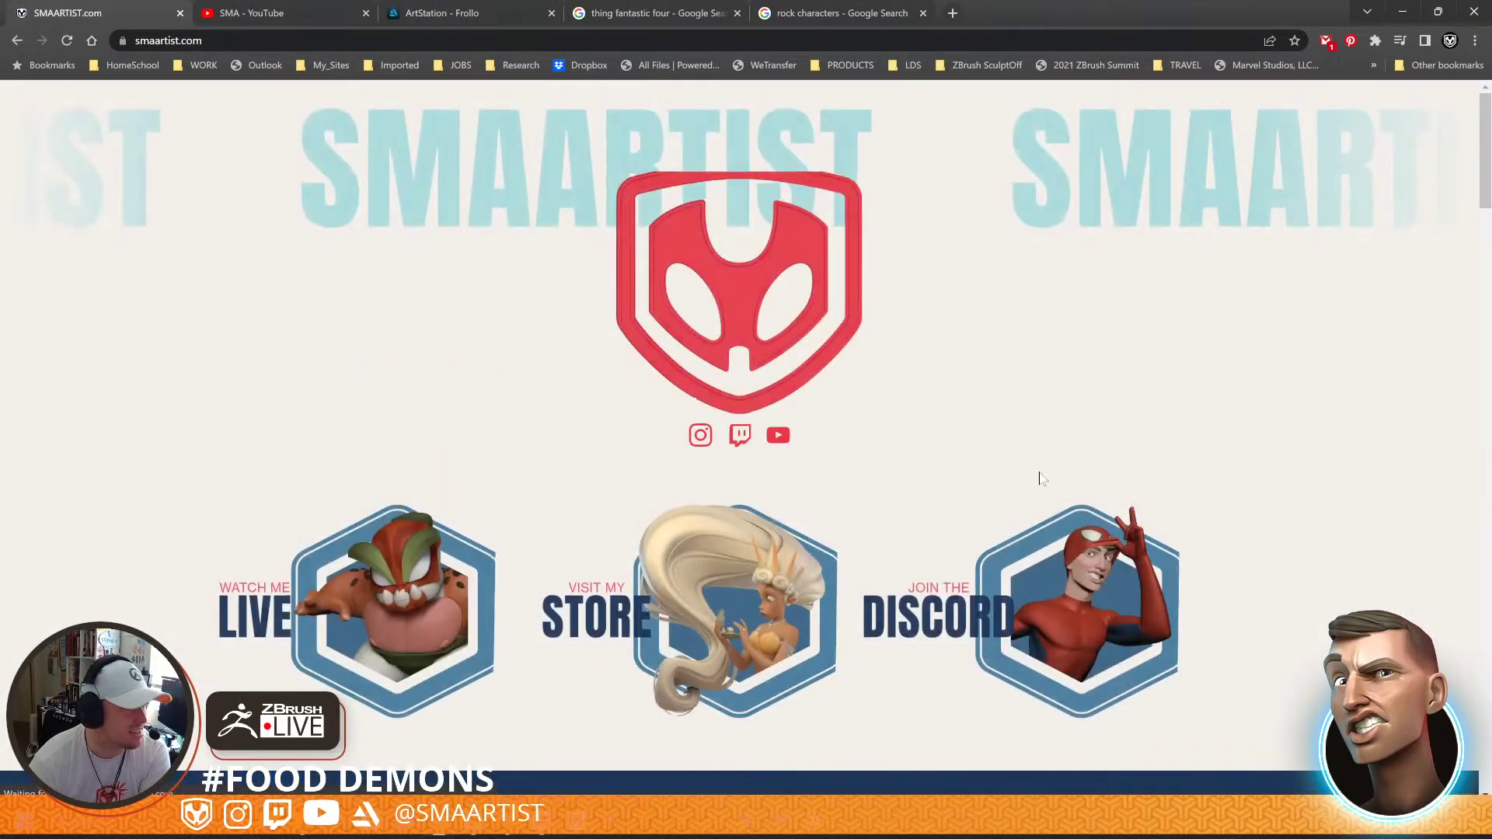
pyautogui.scroll(-4, 1035, 394)
pyautogui.scroll(-15, 1035, 394)
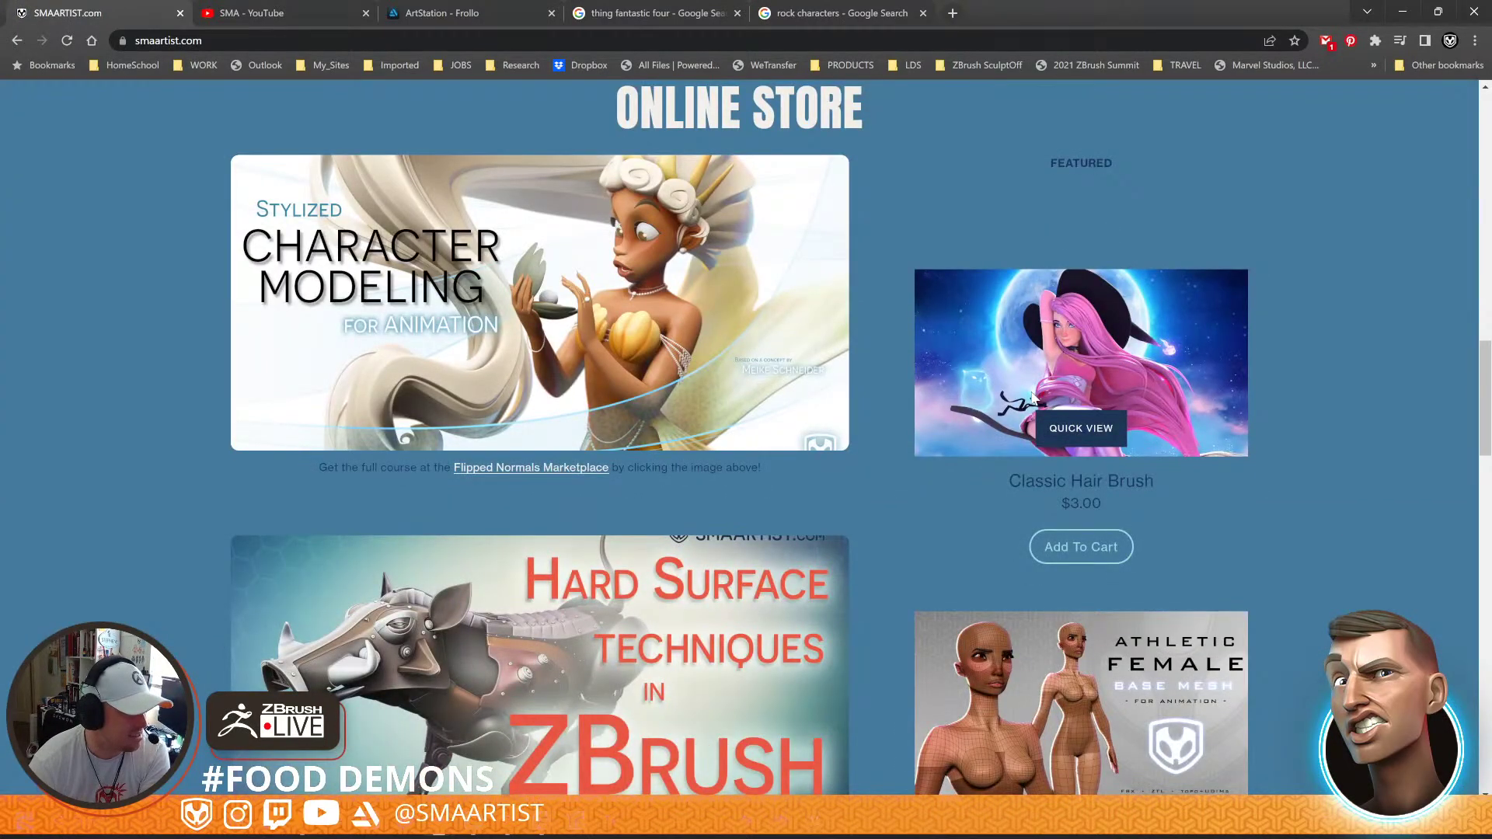
pyautogui.scroll(18, 1032, 397)
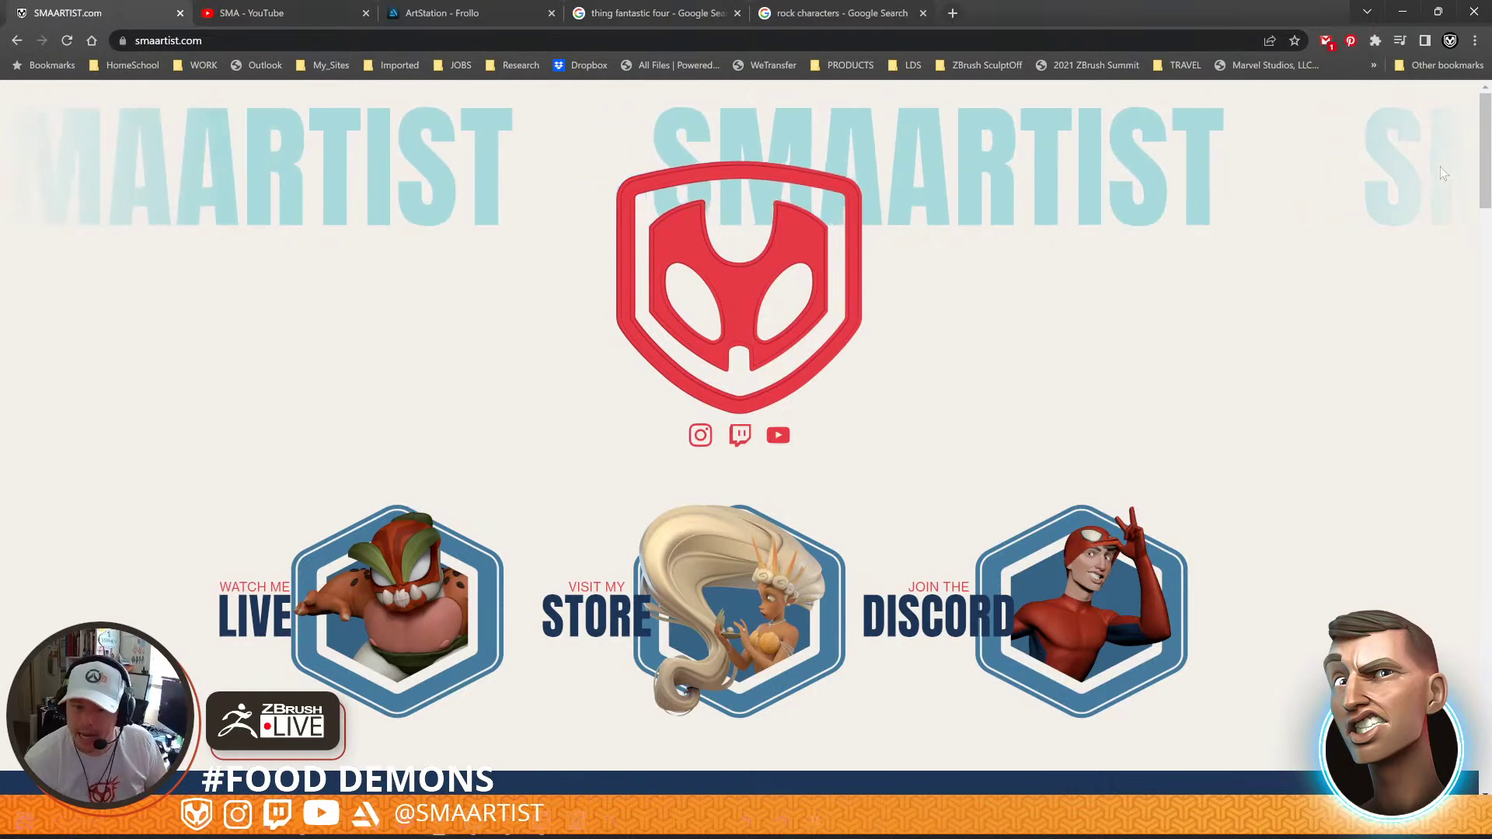
# Switch back to ZBrush, select the neck and reshape its front and back below the jaw with the Move brush at draw sizes of about 222 to 422
pyautogui.hotkey('alt', 'Tab')
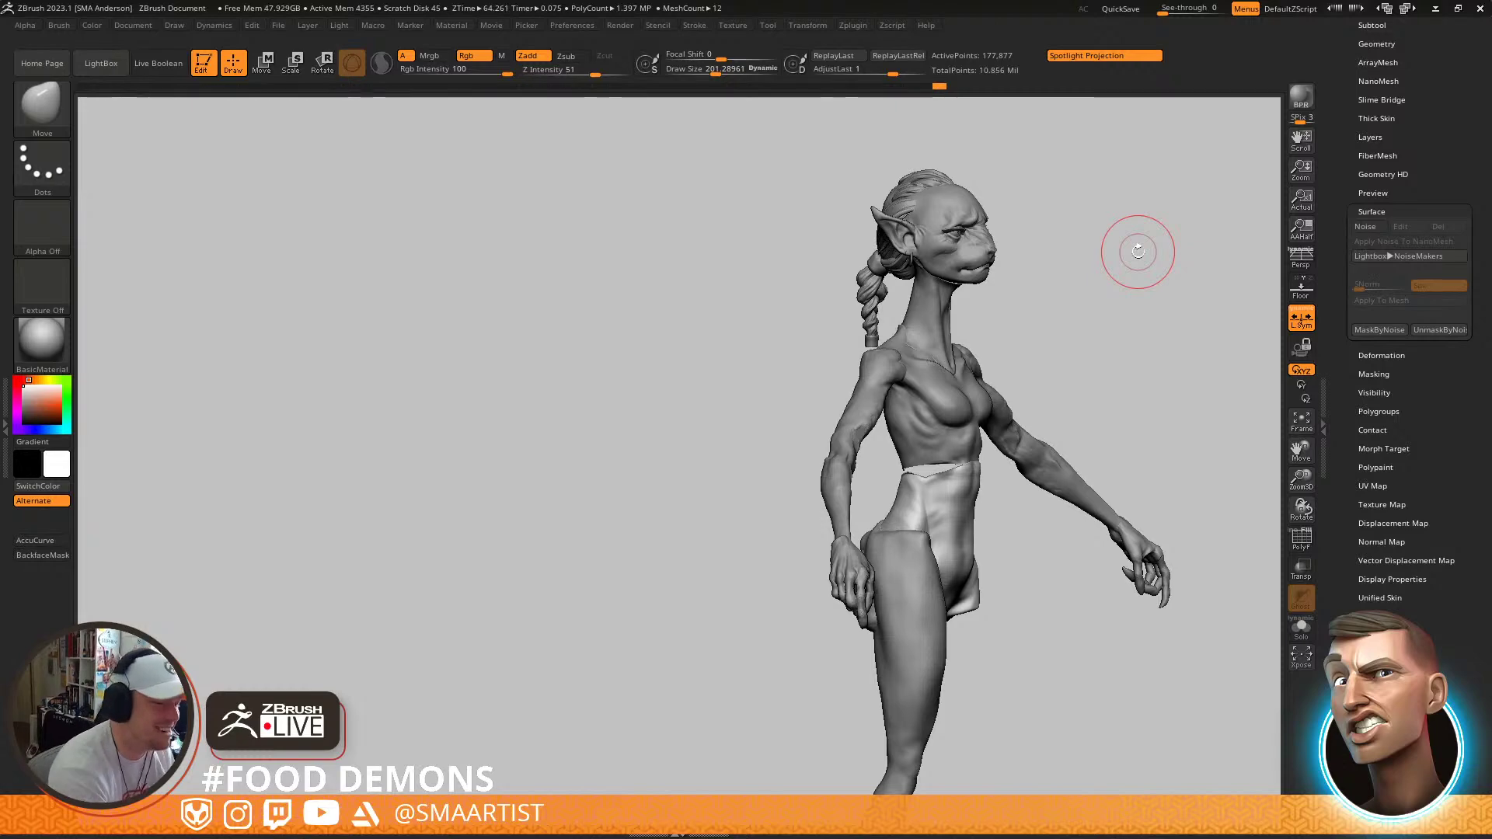
pyautogui.moveTo(1168, 413); pyautogui.dragTo(1170, 420)
pyautogui.moveTo(1169, 419); pyautogui.dragTo(984, 773, button='right')
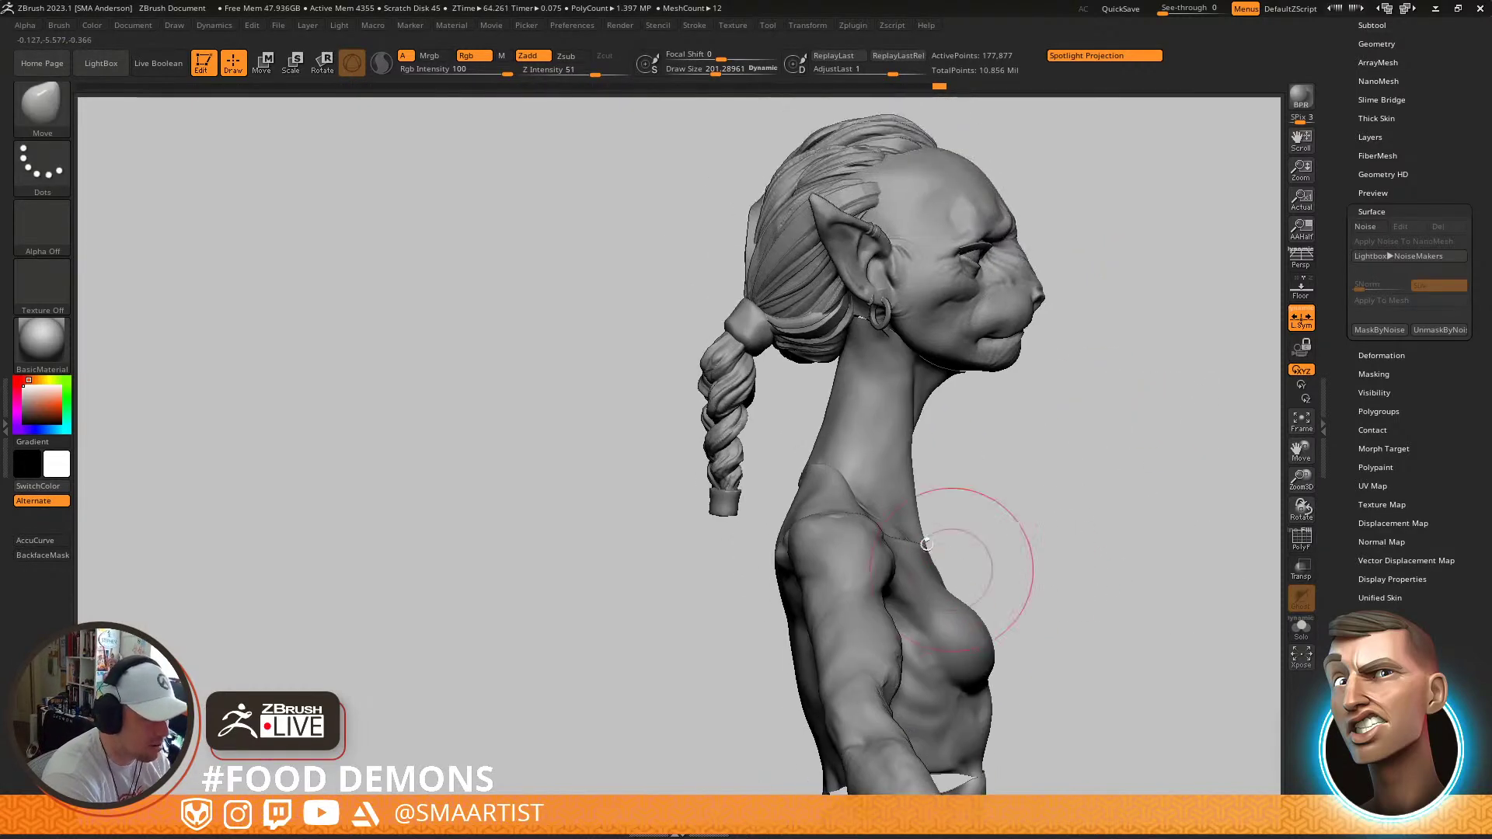
pyautogui.keyDown('alt'); pyautogui.click(907, 522); pyautogui.keyUp('alt')
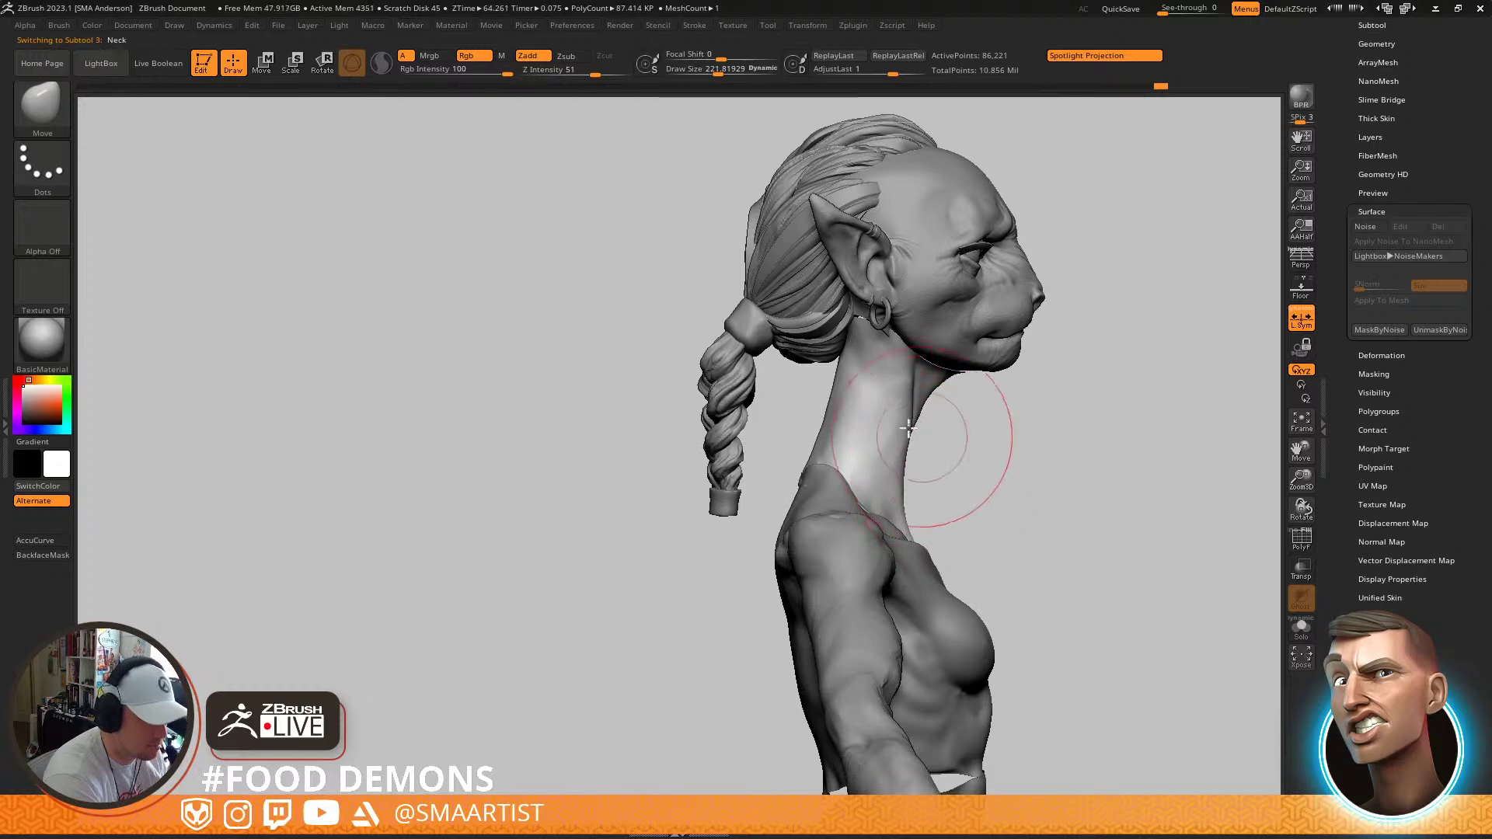
pyautogui.moveTo(899, 432); pyautogui.dragTo(908, 432)
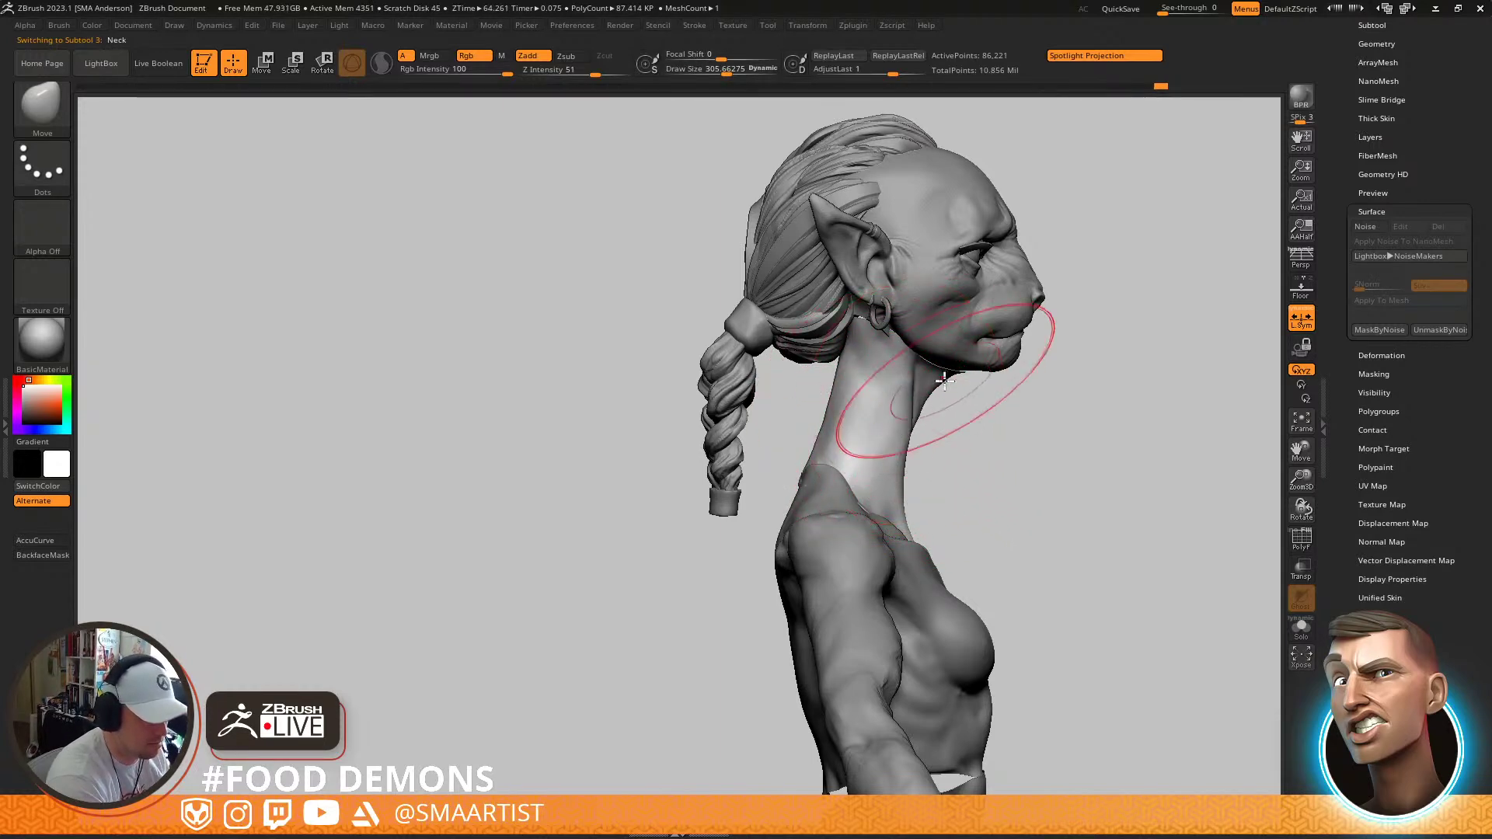
pyautogui.moveTo(913, 380); pyautogui.dragTo(922, 380)
pyautogui.moveTo(871, 333); pyautogui.dragTo(854, 331)
pyautogui.moveTo(923, 373); pyautogui.dragTo(913, 369)
# Group the head and hair pieces for a joint transform, leaving the neck and body out, and shift them slightly backward with the gizmo
pyautogui.keyDown('alt'); pyautogui.moveTo(1021, 339); pyautogui.dragTo(988, 385); pyautogui.keyUp('alt')
pyautogui.press('w')
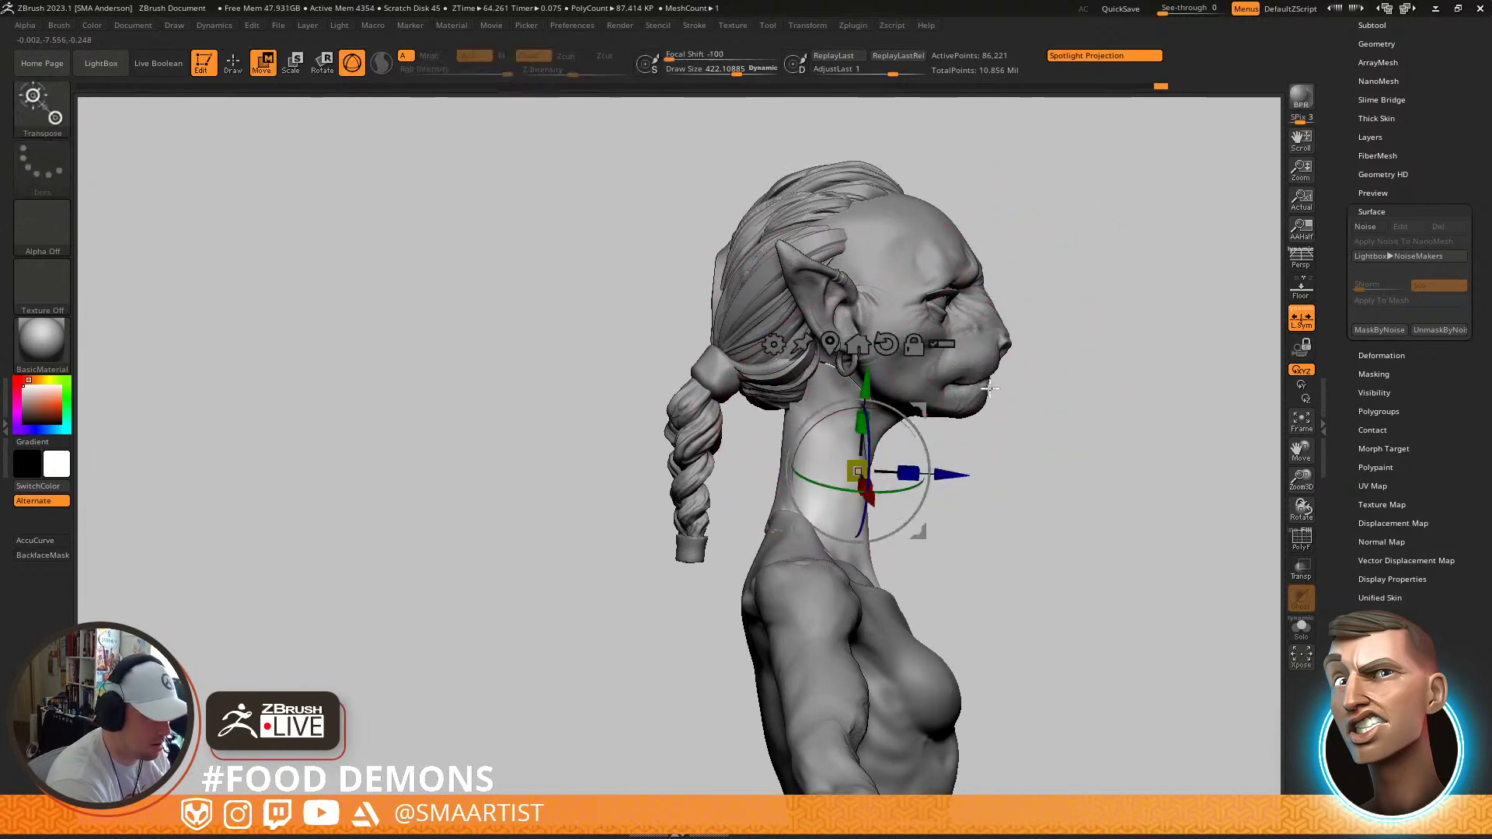
pyautogui.click(937, 345)
pyautogui.keyDown('ctrl'); pyautogui.keyDown('shift'); pyautogui.moveTo(1059, 262); pyautogui.dragTo(1064, 394); pyautogui.keyUp('shift'); pyautogui.keyUp('ctrl')
pyautogui.keyDown('ctrl'); pyautogui.keyDown('shift'); pyautogui.moveTo(1101, 130); pyautogui.dragTo(557, 471); pyautogui.keyUp('shift'); pyautogui.keyUp('ctrl')
pyautogui.keyDown('ctrl'); pyautogui.keyDown('alt'); pyautogui.keyDown('shift'); pyautogui.moveTo(894, 616); pyautogui.dragTo(955, 656); pyautogui.keyUp('shift'); pyautogui.keyUp('alt'); pyautogui.keyUp('ctrl')
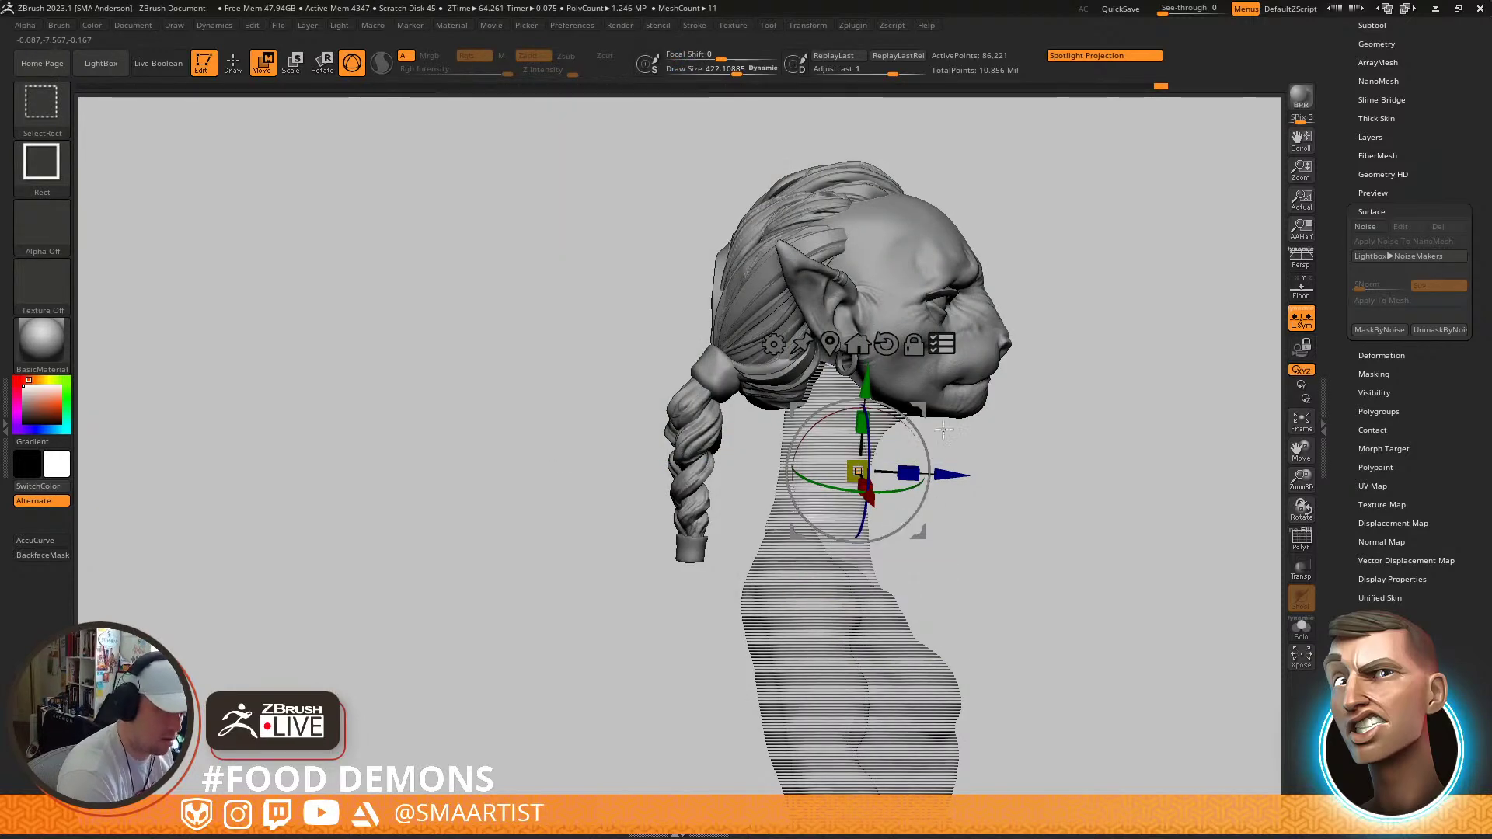
pyautogui.moveTo(919, 412); pyautogui.dragTo(903, 409)
pyautogui.press('q')
# Lower the head and hair pieces slightly onto the neck in side view with the gizmo
pyautogui.moveTo(1088, 386)
pyautogui.mouseDown(button='right')
pyautogui.moveTo(999, 378)
pyautogui.moveTo(1006, 443)
pyautogui.mouseUp(button='right')
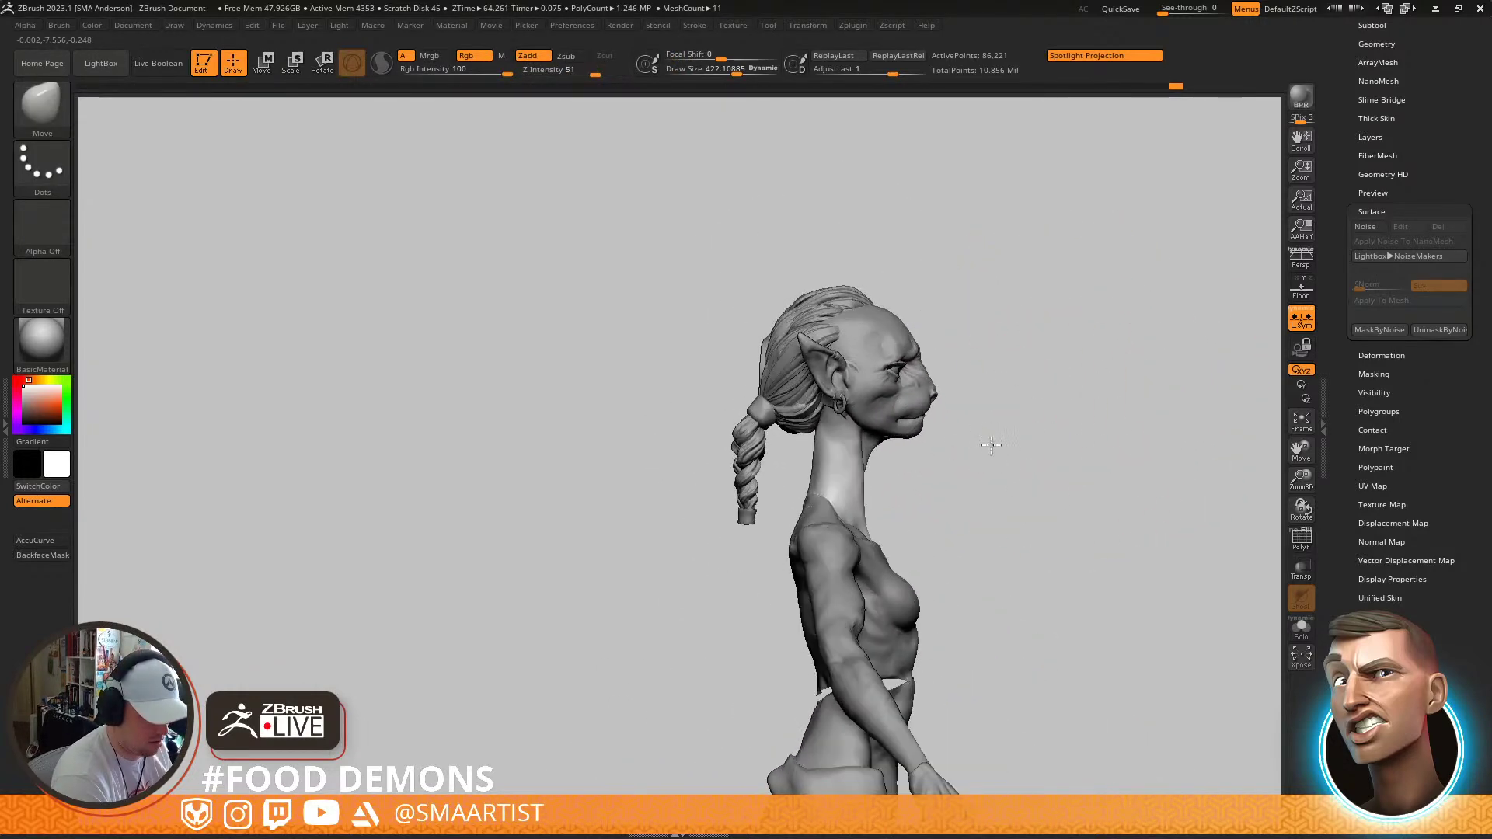
pyautogui.press('w')
pyautogui.moveTo(922, 412); pyautogui.dragTo(980, 402)
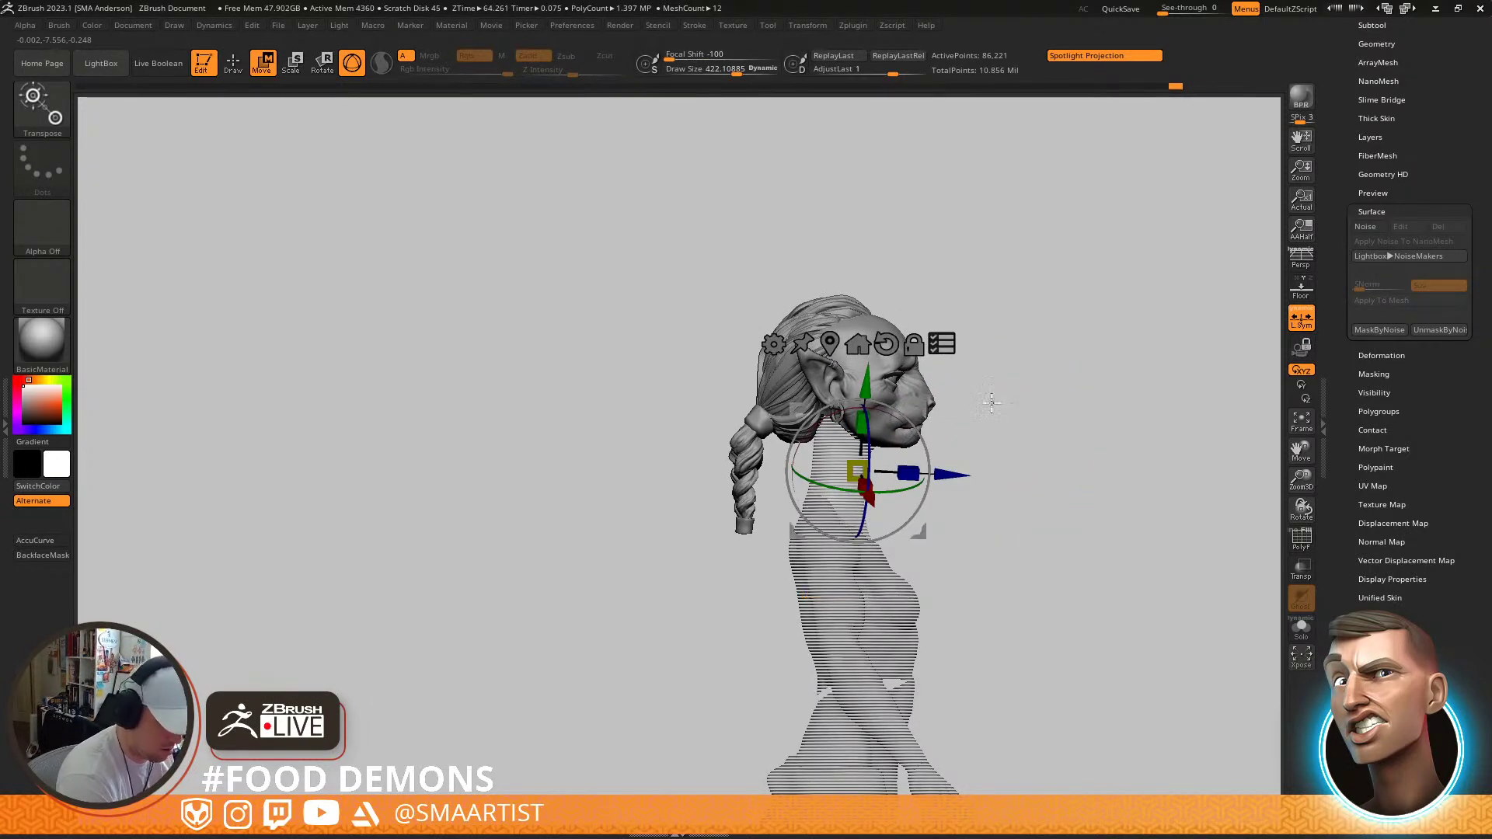
pyautogui.press('q')
# Select the lower torso and adjust its upper waist edge with the Move brush
pyautogui.moveTo(1046, 429)
pyautogui.mouseDown(button='right')
pyautogui.moveTo(992, 443)
pyautogui.moveTo(979, 372)
pyautogui.moveTo(1031, 367)
pyautogui.moveTo(996, 362)
pyautogui.moveTo(1052, 459)
pyautogui.moveTo(1062, 407)
pyautogui.mouseUp(button='right')
pyautogui.moveTo(1093, 355)
pyautogui.mouseDown(button='right')
pyautogui.moveTo(1032, 357)
pyautogui.moveTo(1059, 321)
pyautogui.mouseUp(button='right')
pyautogui.keyDown('ctrl'); pyautogui.moveTo(1072, 423); pyautogui.dragTo(1016, 337, button='right'); pyautogui.keyUp('ctrl')
pyautogui.moveTo(906, 455); pyautogui.dragTo(846, 444, button='right')
pyautogui.moveTo(885, 424); pyautogui.dragTo(880, 420)
pyautogui.moveTo(894, 423)
pyautogui.mouseDown(button='right')
pyautogui.moveTo(868, 429)
pyautogui.moveTo(887, 434)
pyautogui.mouseUp(button='right')
pyautogui.moveTo(882, 424); pyautogui.dragTo(885, 393)
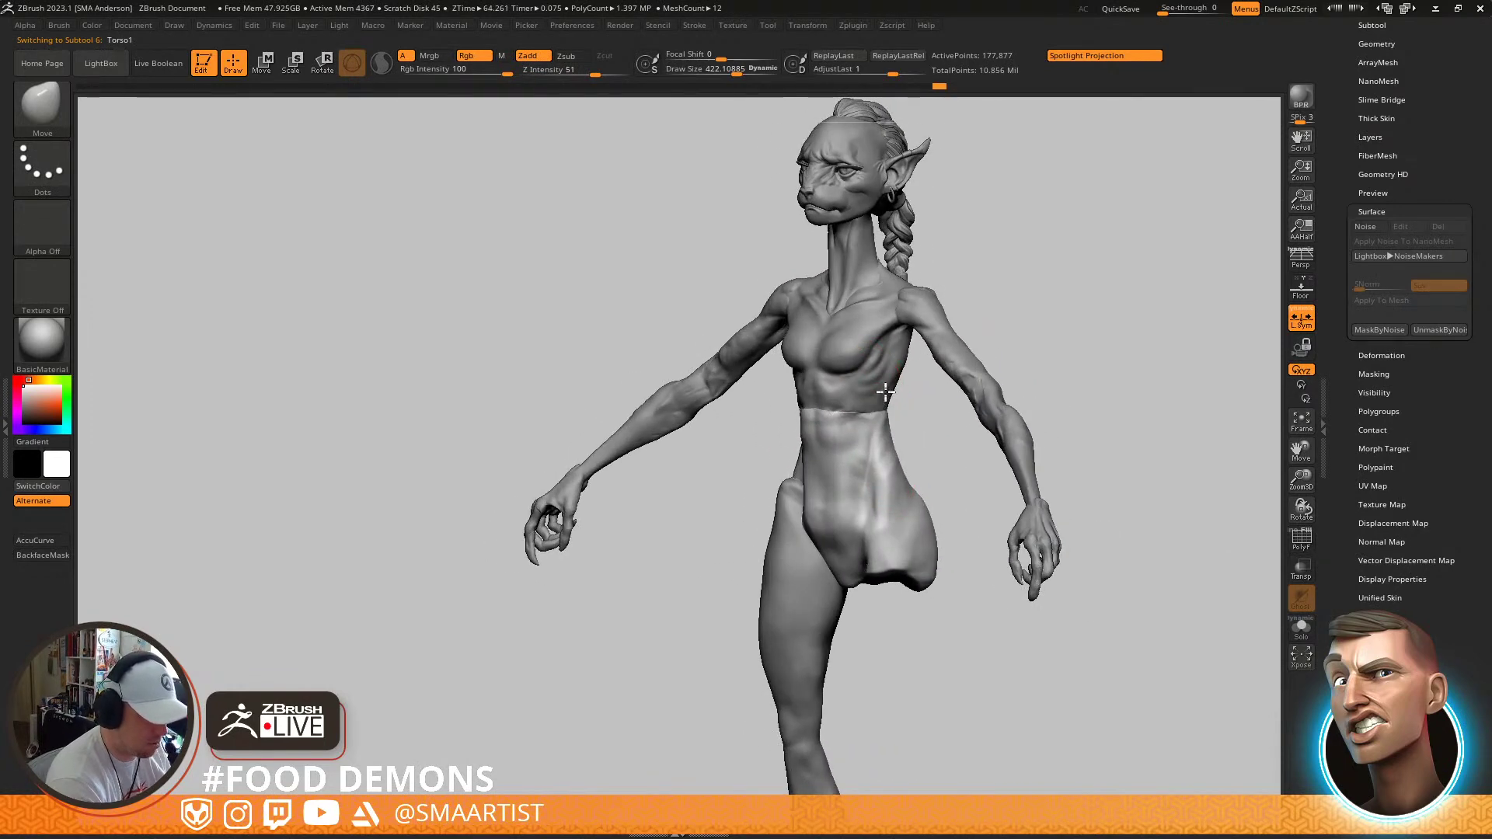
# Select the upper torso and reshape its sides with the Move brush at a draw size of about 208
pyautogui.moveTo(895, 407)
pyautogui.mouseDown(button='right')
pyautogui.moveTo(925, 401)
pyautogui.moveTo(942, 418)
pyautogui.moveTo(886, 408)
pyautogui.moveTo(921, 354)
pyautogui.moveTo(882, 352)
pyautogui.mouseUp(button='right')
pyautogui.press('s')
pyautogui.moveTo(870, 351); pyautogui.dragTo(878, 363)
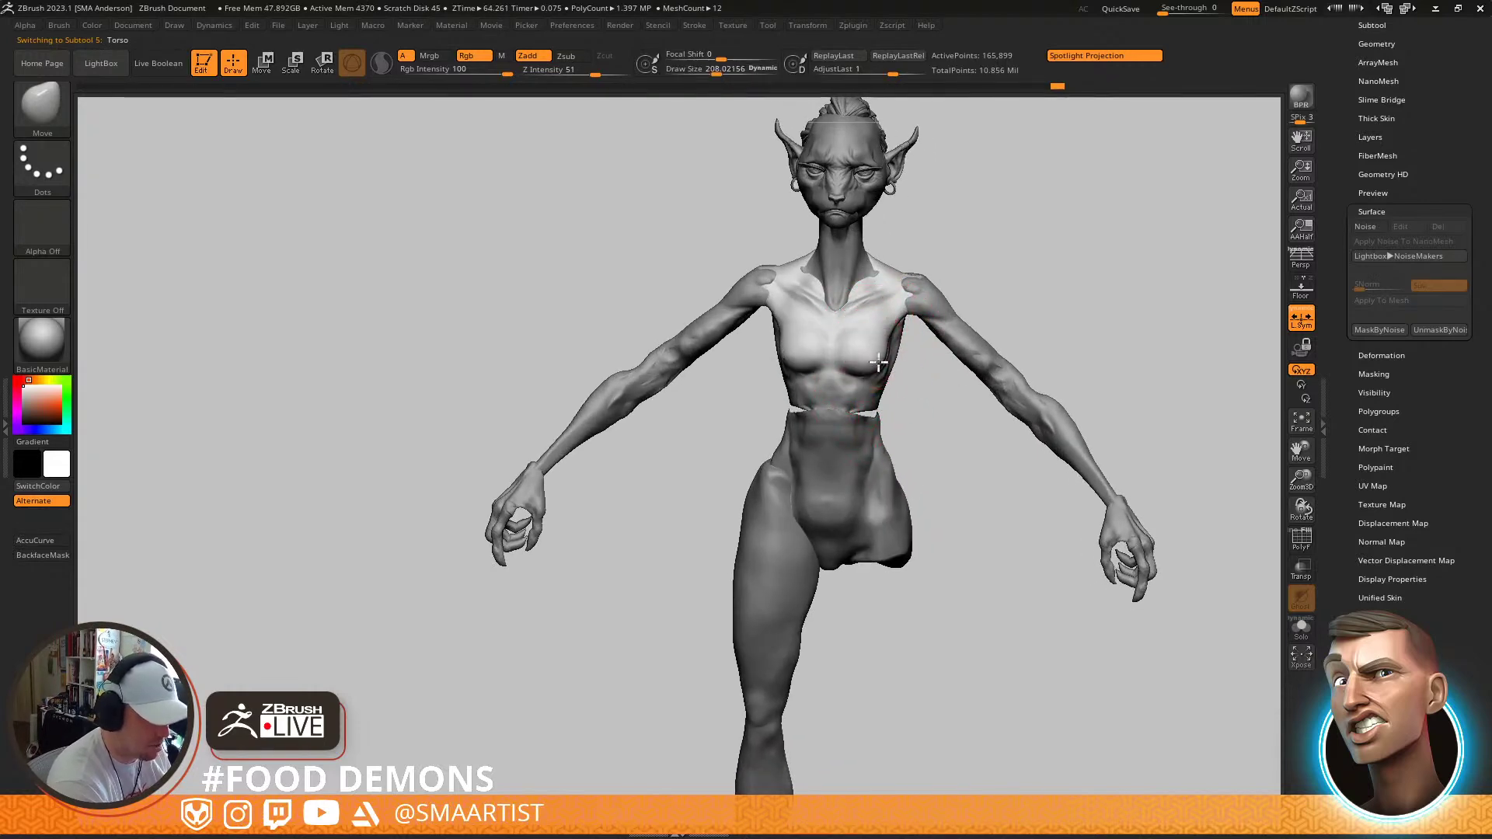
pyautogui.moveTo(879, 361)
pyautogui.mouseDown(button='right')
pyautogui.moveTo(956, 362)
pyautogui.moveTo(903, 305)
pyautogui.moveTo(907, 319)
pyautogui.mouseUp(button='right')
pyautogui.press('s')
pyautogui.moveTo(908, 317); pyautogui.dragTo(947, 319)
pyautogui.moveTo(933, 334)
pyautogui.mouseDown(button='right')
pyautogui.moveTo(885, 358)
pyautogui.moveTo(949, 333)
pyautogui.moveTo(999, 373)
pyautogui.mouseUp(button='right')
# Refine the upper torso's back and side contours with the Move brush at a draw size of about 195
pyautogui.press('s')
pyautogui.moveTo(999, 414); pyautogui.dragTo(960, 416)
pyautogui.moveTo(990, 407); pyautogui.dragTo(977, 476, button='right')
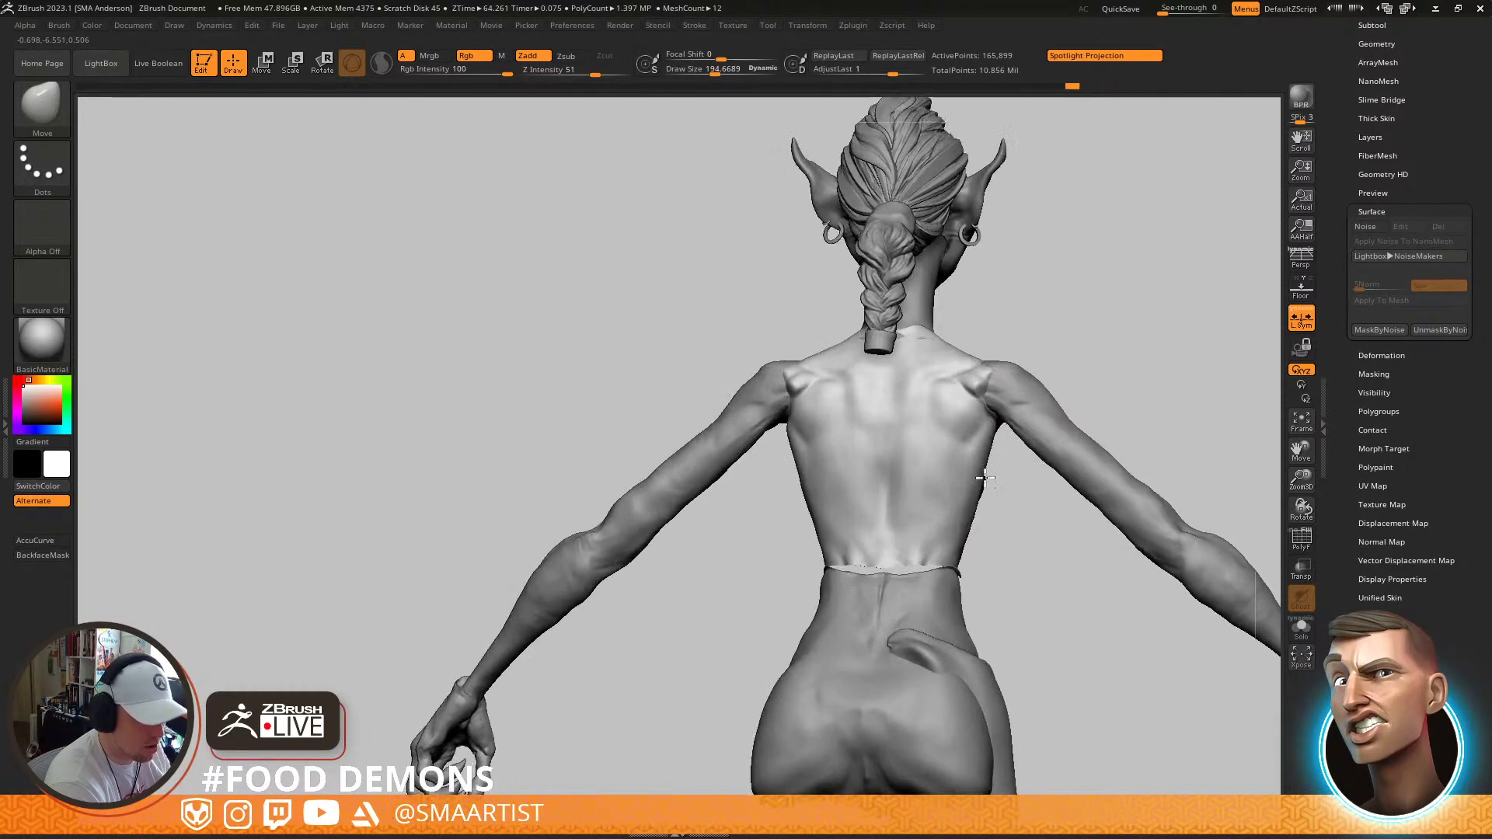
pyautogui.moveTo(991, 390)
pyautogui.mouseDown(button='right')
pyautogui.moveTo(1016, 443)
pyautogui.moveTo(1010, 417)
pyautogui.moveTo(966, 399)
pyautogui.moveTo(999, 427)
pyautogui.mouseUp(button='right')
pyautogui.moveTo(966, 373)
pyautogui.mouseDown(button='right')
pyautogui.moveTo(966, 503)
pyautogui.moveTo(981, 469)
pyautogui.mouseUp(button='right')
pyautogui.press('s')
pyautogui.moveTo(979, 401); pyautogui.dragTo(961, 400)
pyautogui.moveTo(969, 395)
pyautogui.mouseDown()
pyautogui.moveTo(992, 385)
pyautogui.moveTo(948, 401)
pyautogui.mouseUp()
pyautogui.moveTo(951, 443)
pyautogui.mouseDown(button='right')
pyautogui.moveTo(964, 388)
pyautogui.moveTo(994, 404)
pyautogui.moveTo(963, 412)
pyautogui.mouseUp(button='right')
# Build up the trapezius between neck and shoulder with the ClayBuildup brush at a draw size of about 140 and smooth it
pyautogui.press('b')
pyautogui.press('c')
pyautogui.press('b')
pyautogui.press('s')
pyautogui.moveTo(881, 375); pyautogui.dragTo(898, 389)
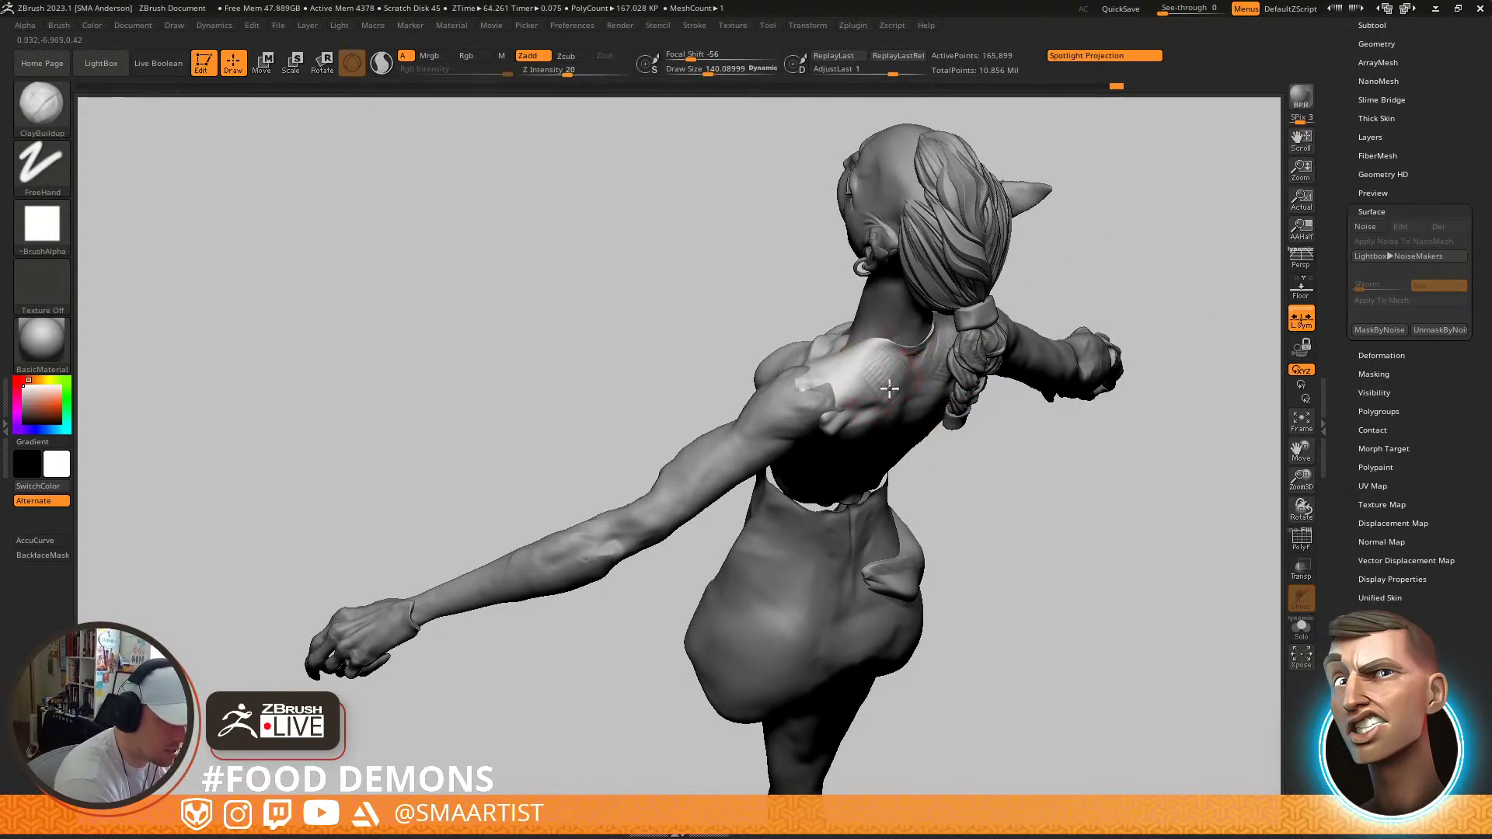
pyautogui.press('shift')
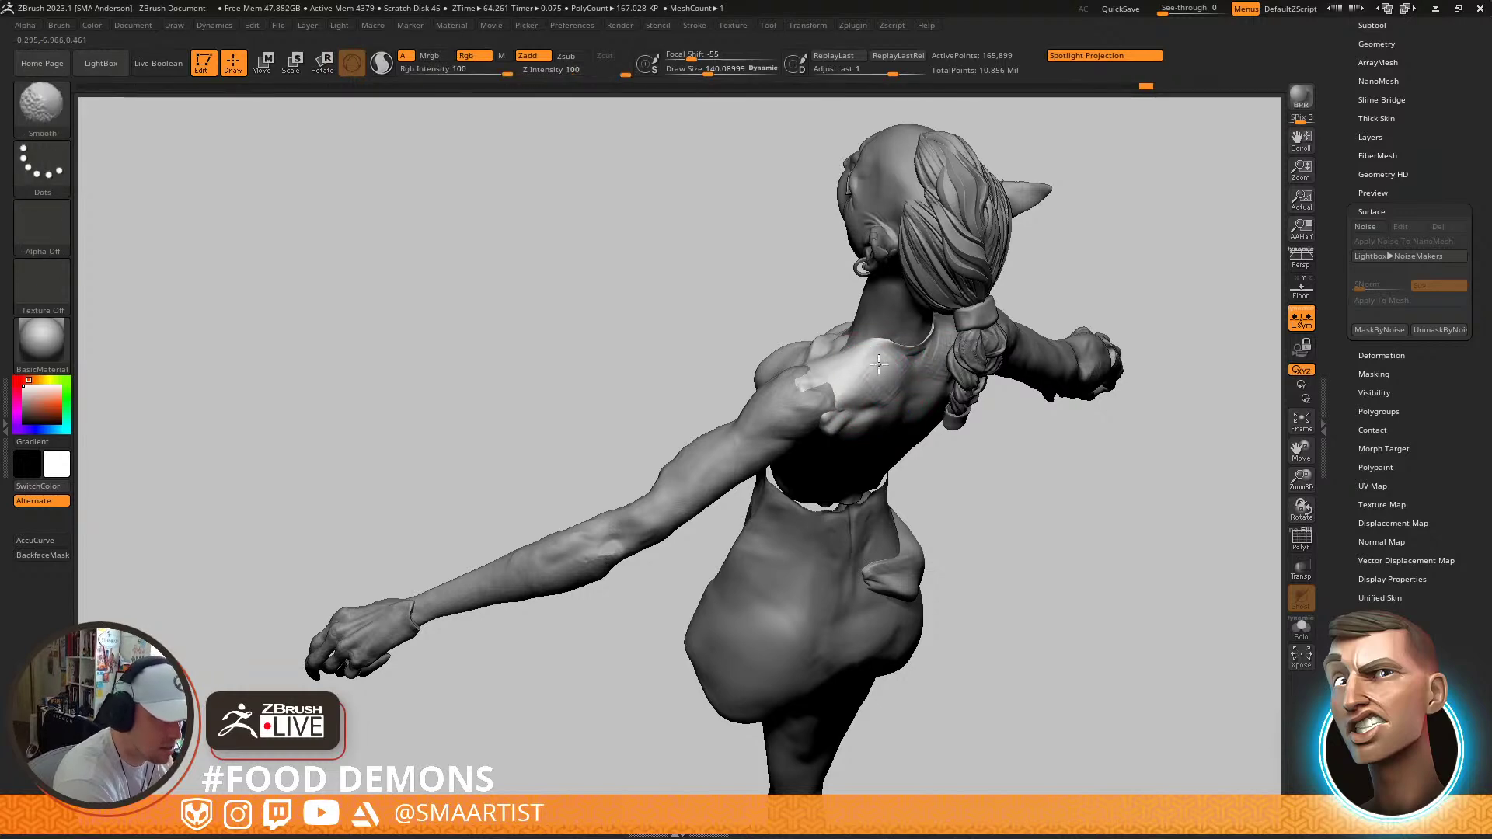
# Add ClayBuildup strokes across the upper back and shoulder blades, and smooth them into the surface
pyautogui.moveTo(893, 394)
pyautogui.mouseDown(button='right')
pyautogui.moveTo(870, 395)
pyautogui.moveTo(890, 404)
pyautogui.mouseUp(button='right')
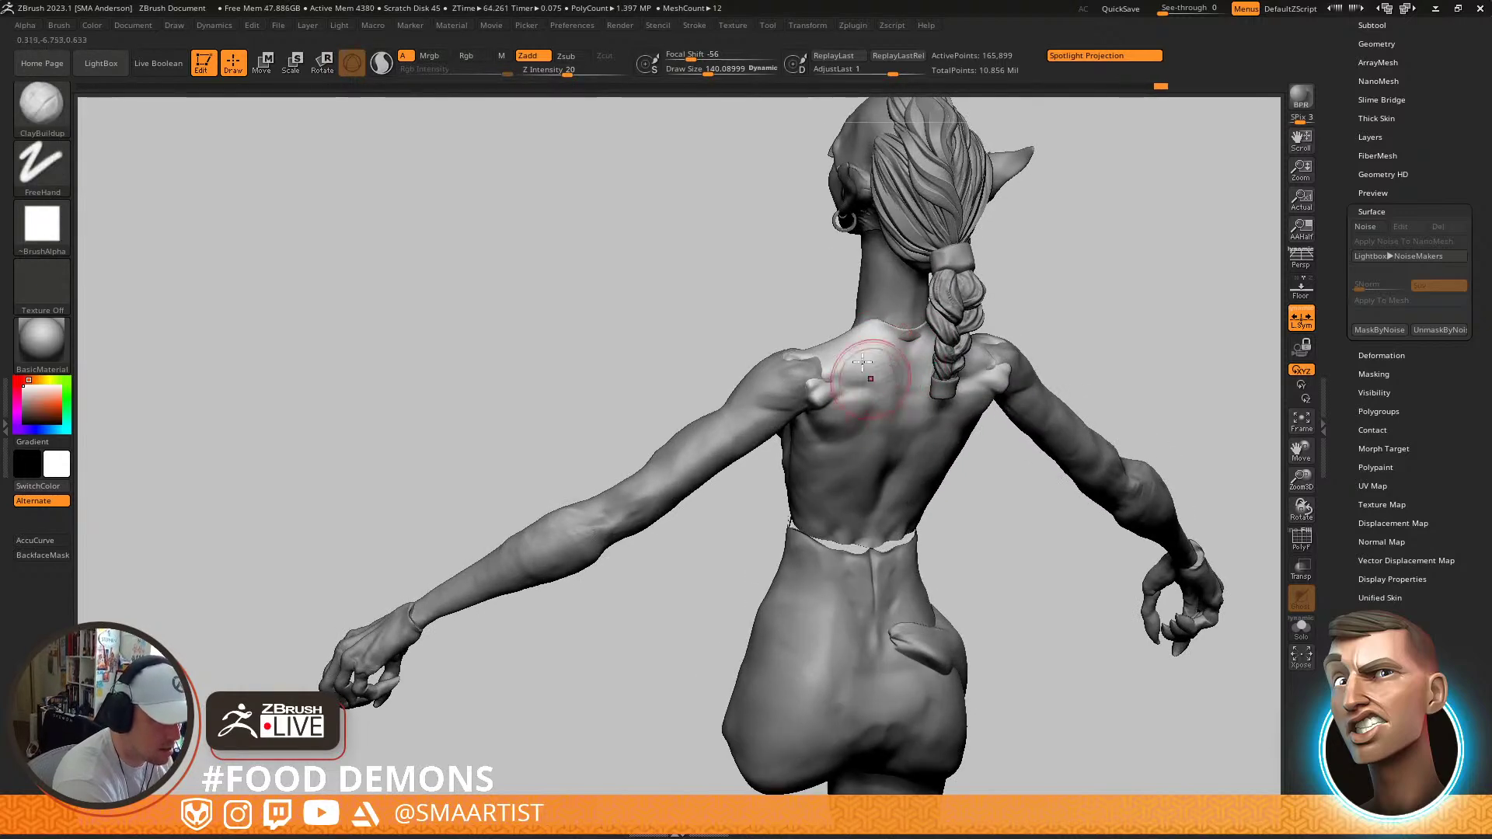
pyautogui.moveTo(882, 402); pyautogui.dragTo(903, 399)
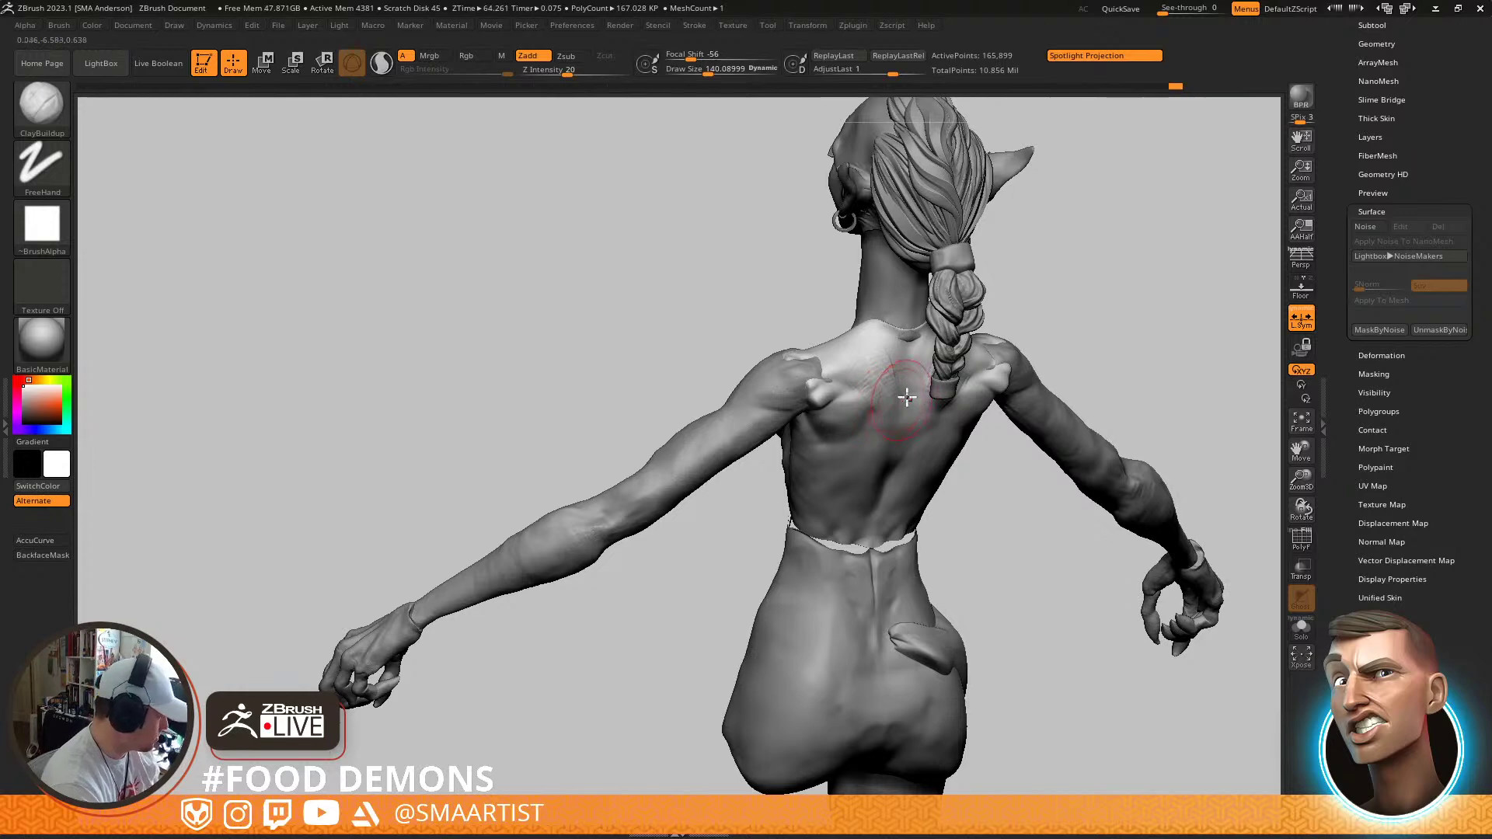
pyautogui.moveTo(909, 376); pyautogui.dragTo(859, 350, button='right')
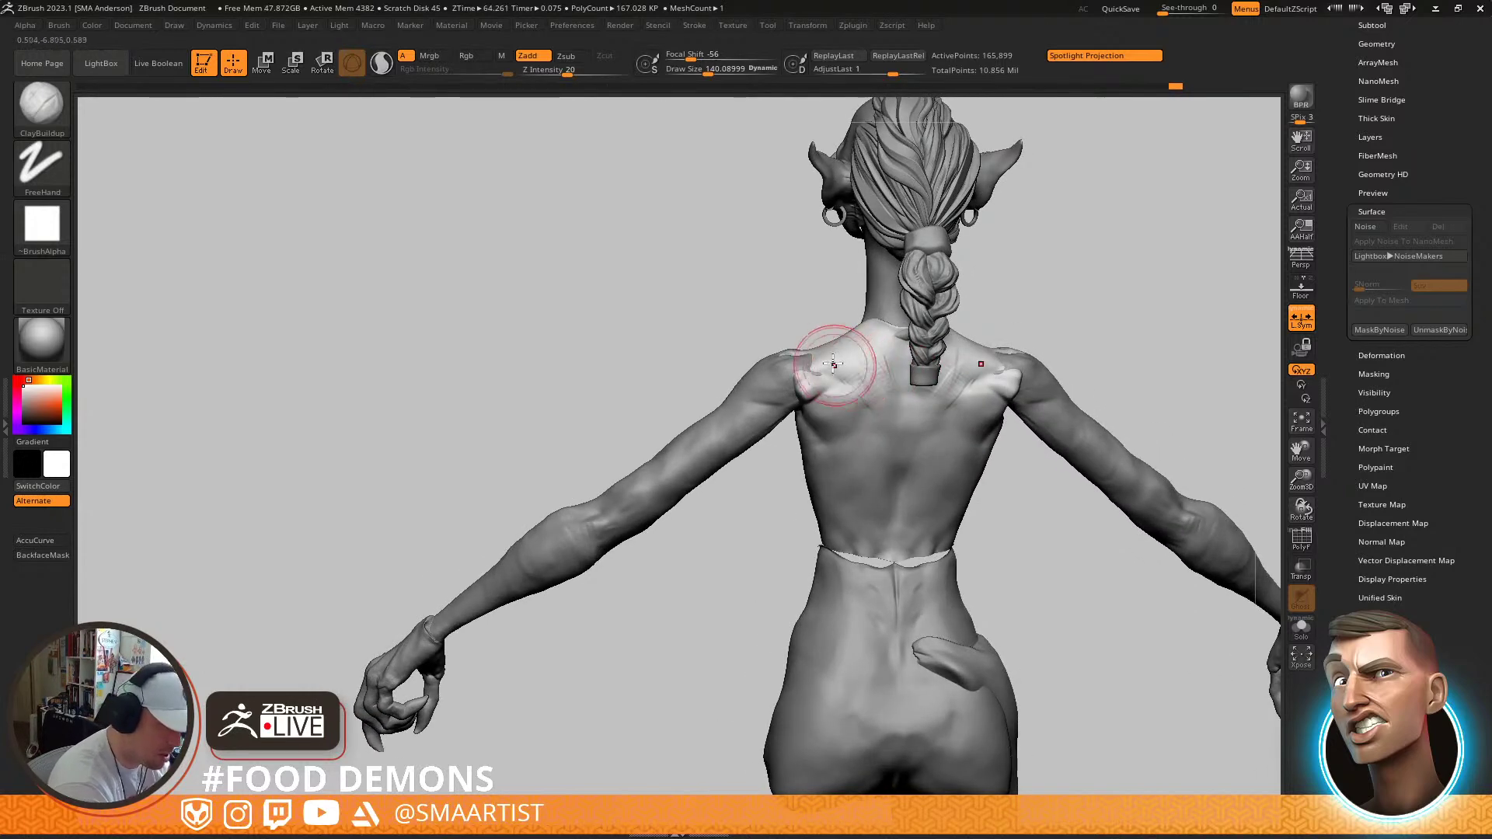
pyautogui.moveTo(837, 367)
pyautogui.mouseDown()
pyautogui.moveTo(878, 399)
pyautogui.moveTo(873, 370)
pyautogui.mouseUp()
pyautogui.press('shift')
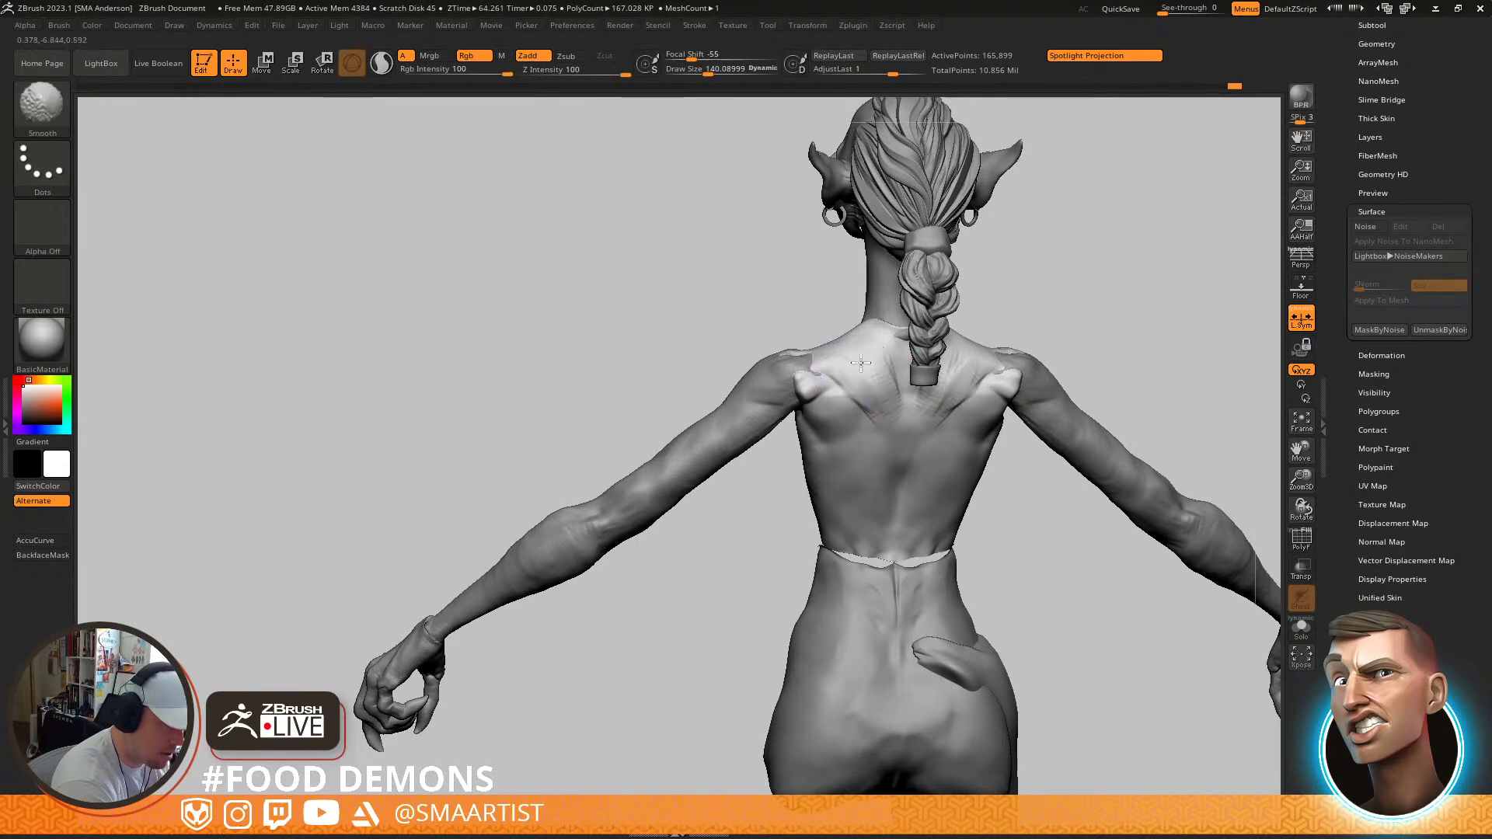
# Build up the muscles running down beside the spine with ClayBuildup and smooth the strokes
pyautogui.moveTo(892, 386); pyautogui.dragTo(898, 357, button='right')
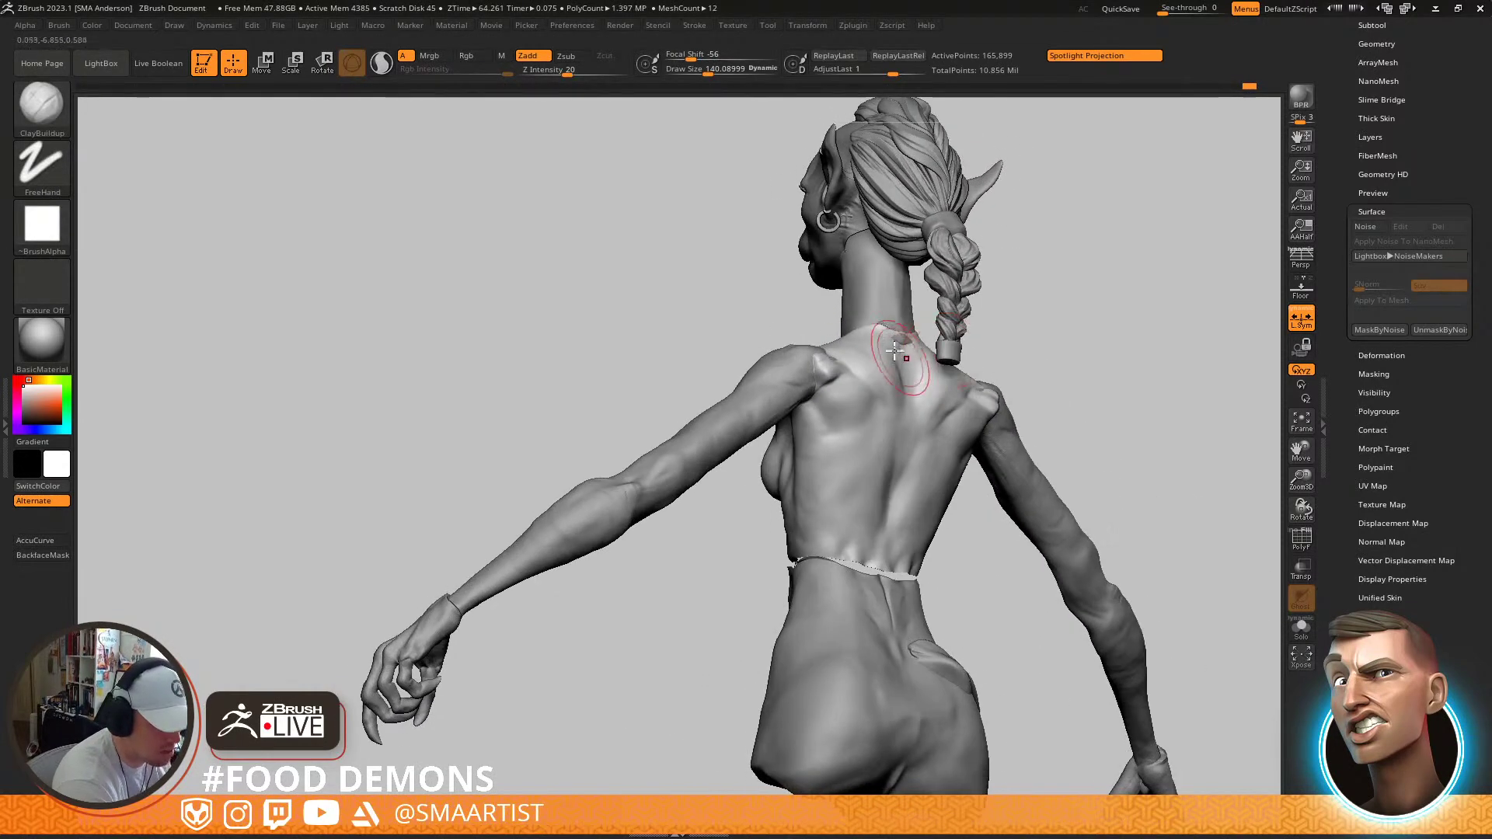
pyautogui.moveTo(899, 424); pyautogui.dragTo(875, 389, button='right')
pyautogui.moveTo(875, 379); pyautogui.dragTo(894, 454)
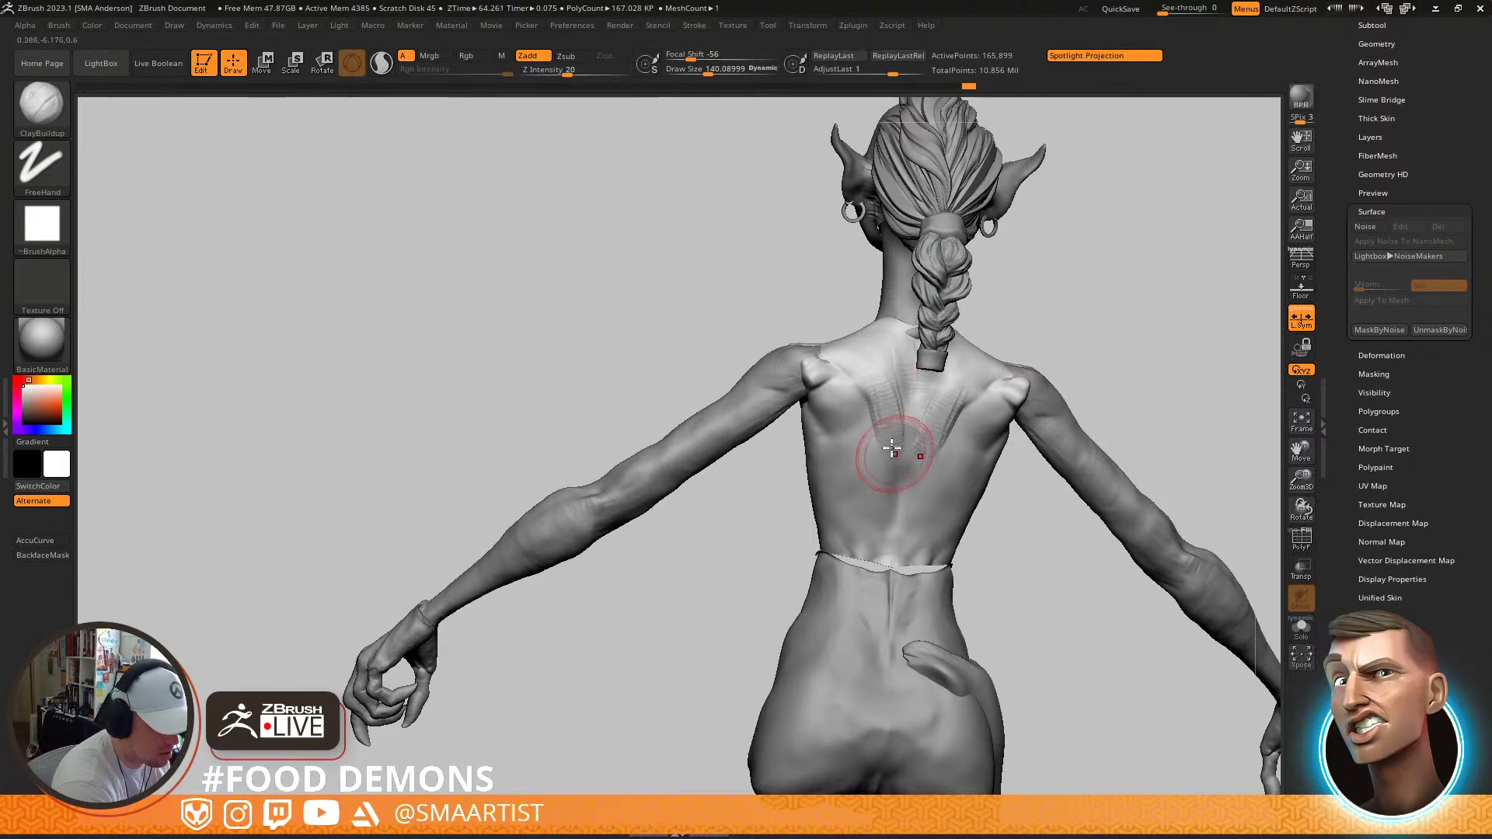
pyautogui.press('shift')
pyautogui.keyDown('shift'); pyautogui.moveTo(897, 380); pyautogui.dragTo(903, 428); pyautogui.keyUp('shift')
# Turn off Spotlight Projection and toggle the brush's AccuCurve option on and back off
pyautogui.moveTo(977, 428)
pyautogui.keyDown('ctrl'); pyautogui.mouseDown(button='right')
pyautogui.moveTo(980, 357)
pyautogui.moveTo(1042, 433)
pyautogui.moveTo(1043, 351)
pyautogui.moveTo(1099, 360)
pyautogui.moveTo(993, 394)
pyautogui.moveTo(1033, 427)
pyautogui.moveTo(901, 415)
pyautogui.mouseUp(button='right'); pyautogui.keyUp('ctrl')
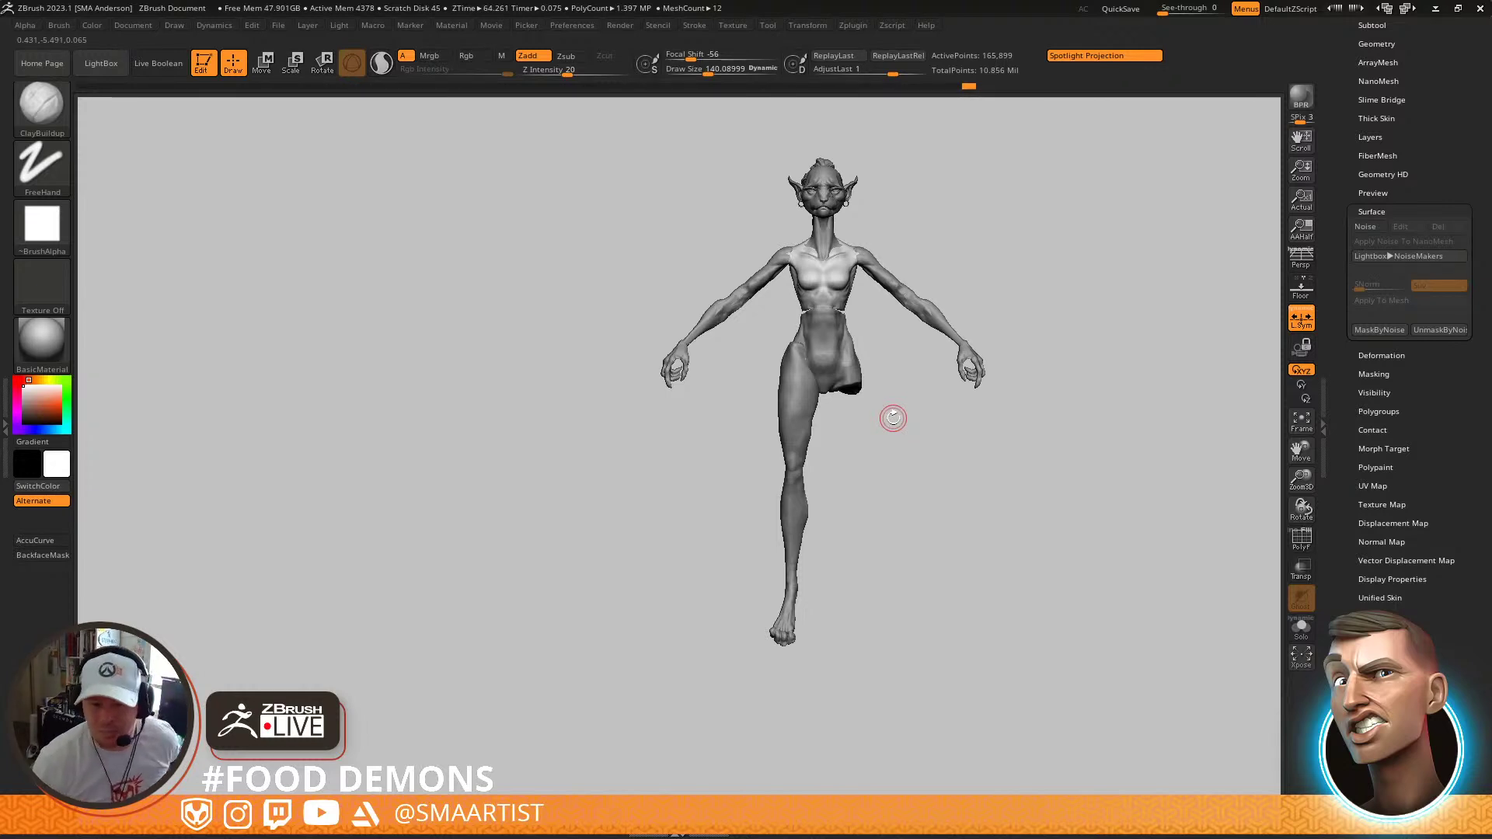
pyautogui.click(1097, 58)
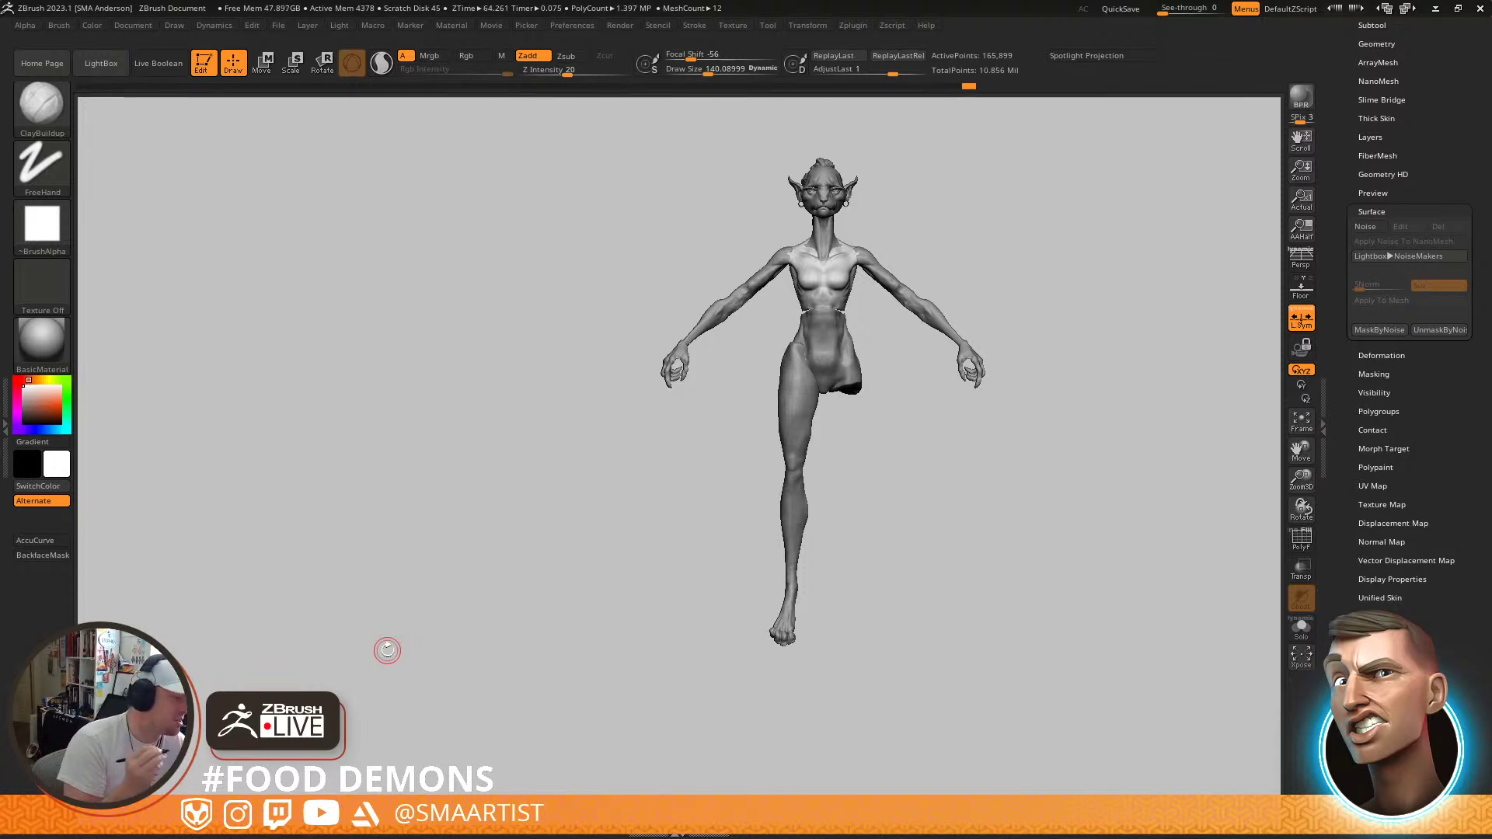
pyautogui.click(43, 540)
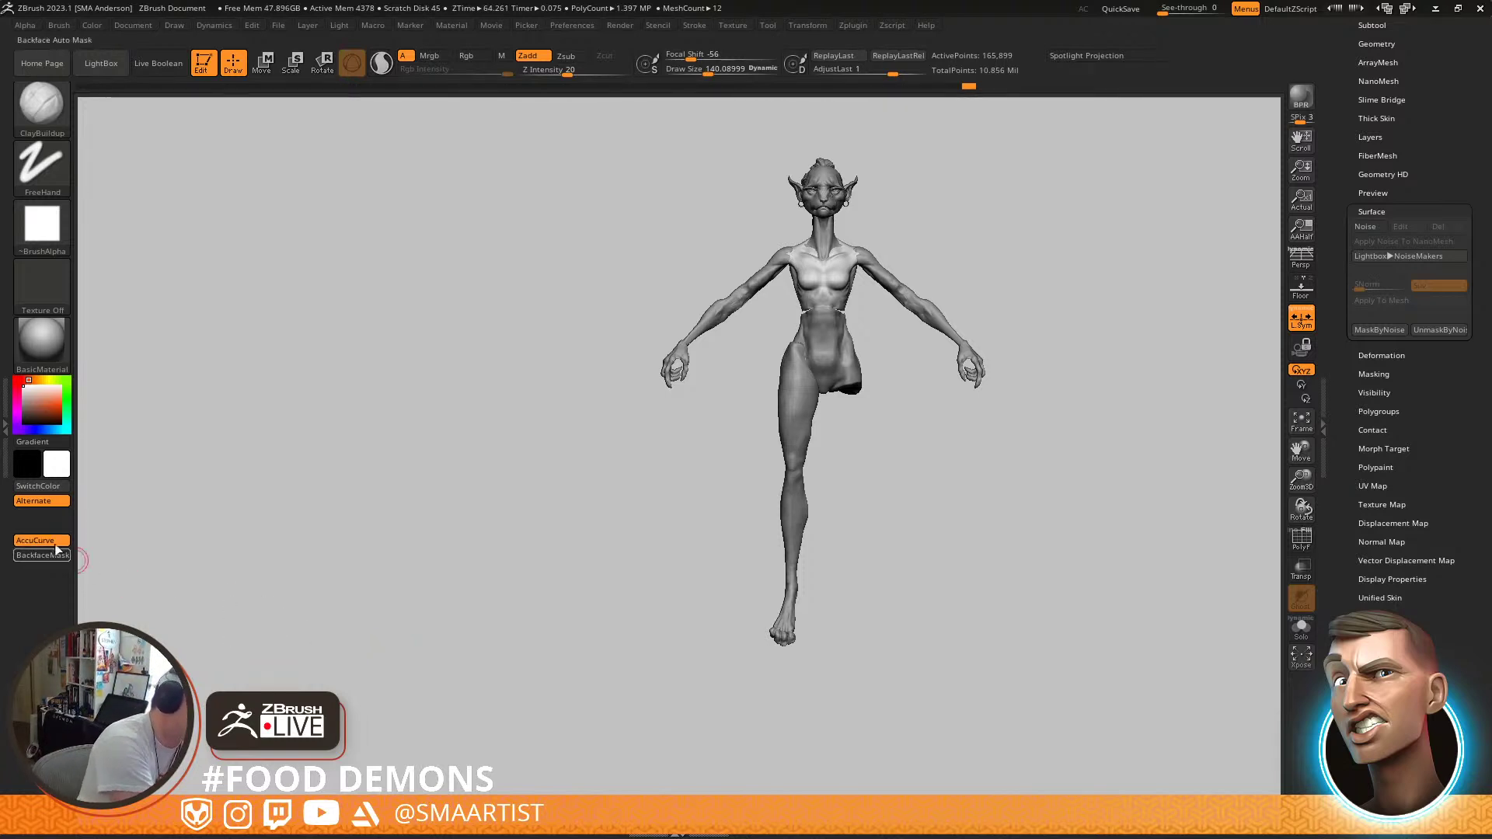
pyautogui.click(59, 25)
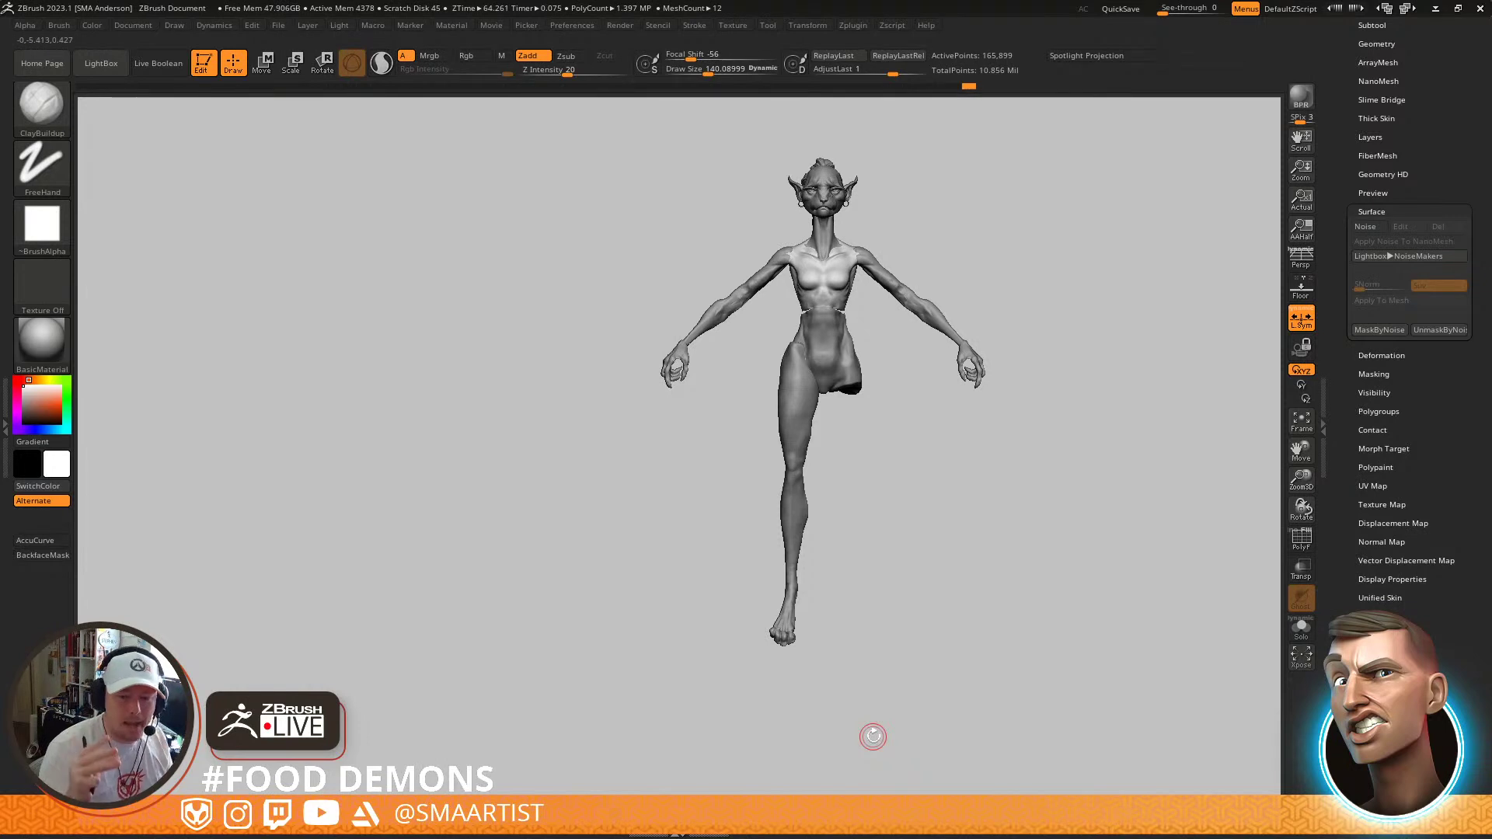
# Select the leg, reset the gizmo's orientation, and move the leg slightly downward in front view
pyautogui.keyDown('alt'); pyautogui.click(813, 419); pyautogui.keyUp('alt')
pyautogui.press('w')
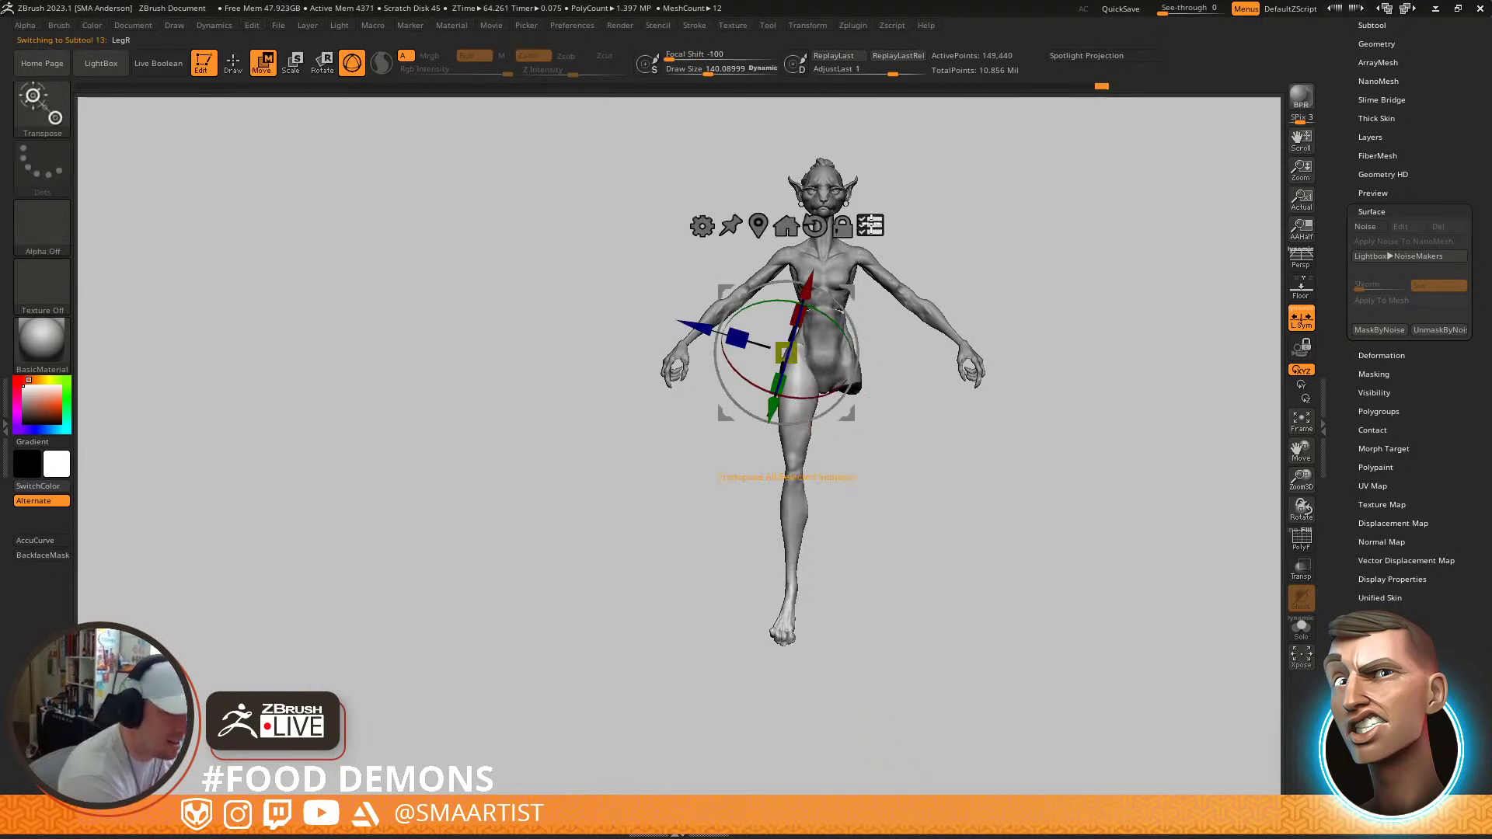
pyautogui.keyDown('alt'); pyautogui.click(813, 226); pyautogui.keyUp('alt')
pyautogui.moveTo(797, 258); pyautogui.dragTo(797, 275)
pyautogui.press('q')
# Nudge the leg slightly backward under the hips in side view with the gizmo
pyautogui.moveTo(881, 361); pyautogui.dragTo(953, 373, button='right')
pyautogui.moveTo(952, 373)
pyautogui.keyDown('ctrl'); pyautogui.mouseDown(button='right')
pyautogui.moveTo(894, 412)
pyautogui.moveTo(919, 384)
pyautogui.moveTo(923, 424)
pyautogui.mouseUp(button='right'); pyautogui.keyUp('ctrl')
pyautogui.press('w')
pyautogui.moveTo(877, 359); pyautogui.dragTo(873, 361)
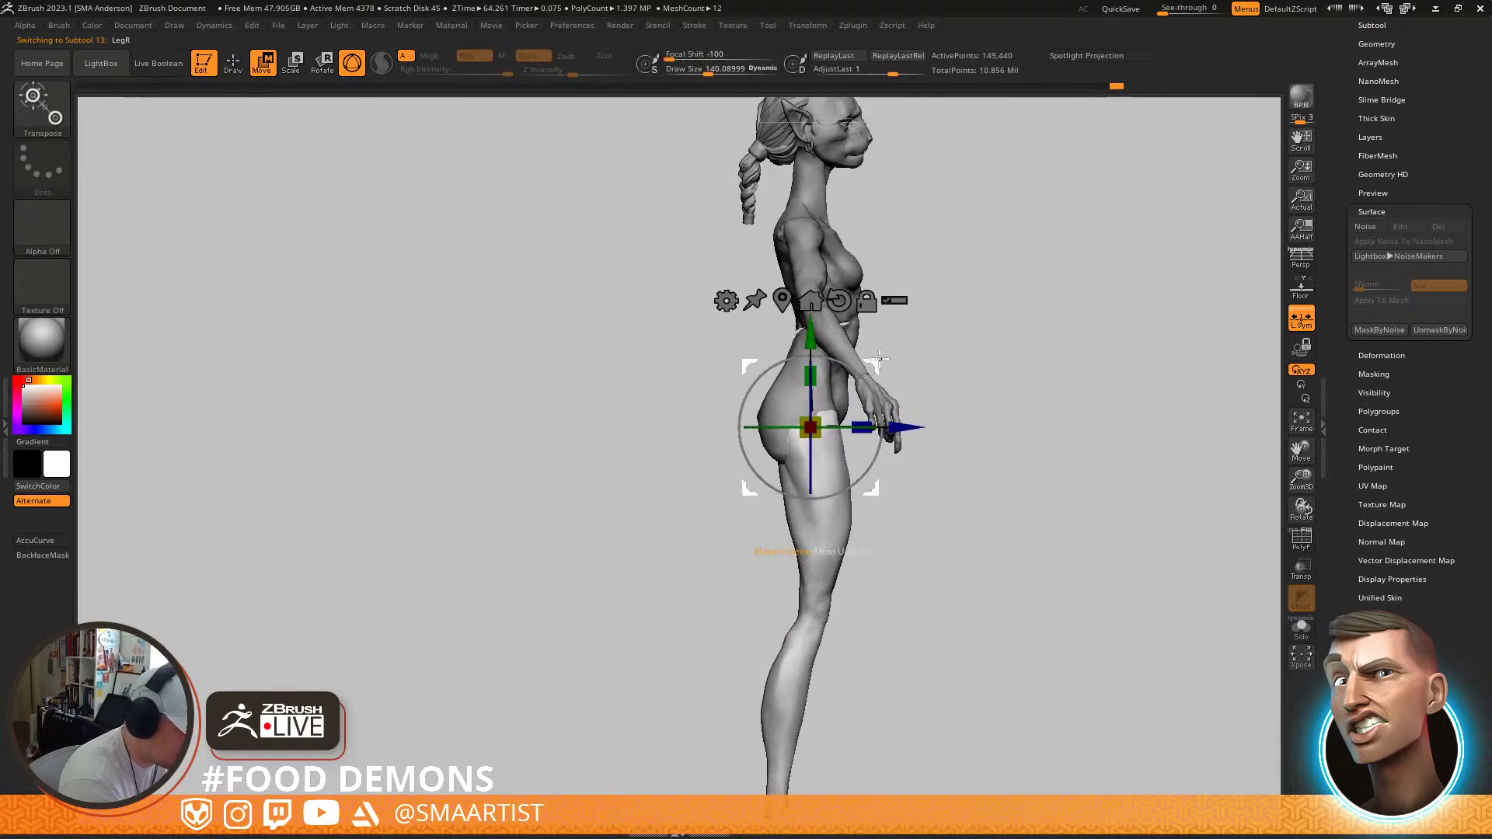
pyautogui.press('q')
# Reshape the top of the thigh where it meets the hip with the Move brush at a draw size of about 289
pyautogui.moveTo(906, 393); pyautogui.dragTo(852, 393, button='right')
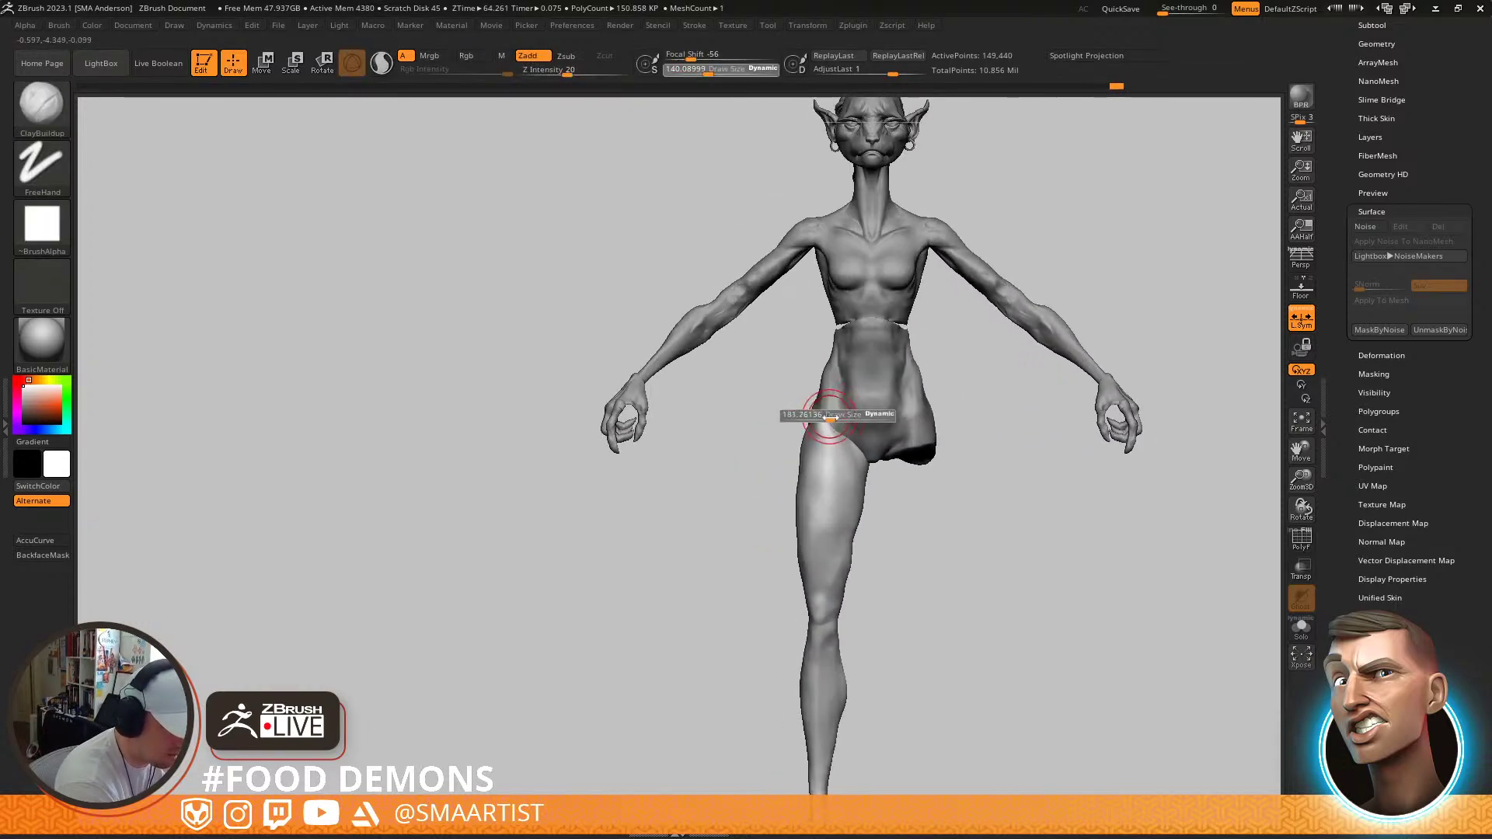
pyautogui.press('b')
pyautogui.press('m')
pyautogui.press('v')
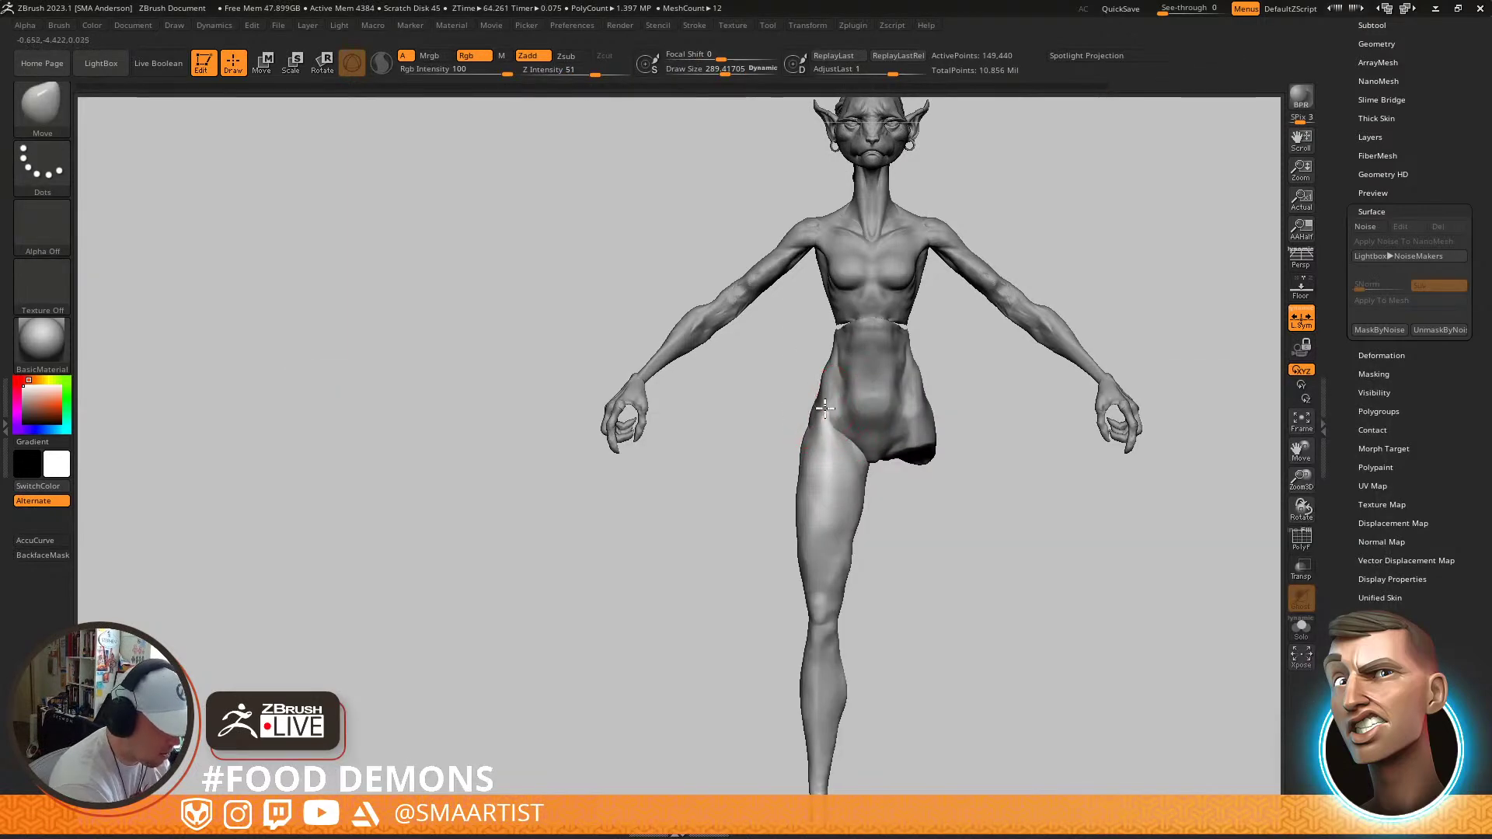
pyautogui.moveTo(801, 439); pyautogui.dragTo(839, 422, button='right')
# Build up the muscles on the back and inner side of the thigh with ClayBuildup at a draw size of about 151, and smooth them
pyautogui.moveTo(829, 474)
pyautogui.mouseDown(button='right')
pyautogui.moveTo(842, 450)
pyautogui.moveTo(814, 579)
pyautogui.moveTo(779, 476)
pyautogui.mouseUp(button='right')
pyautogui.press('b')
pyautogui.press('c')
pyautogui.press('b')
pyautogui.press('s')
pyautogui.moveTo(756, 465); pyautogui.dragTo(742, 465)
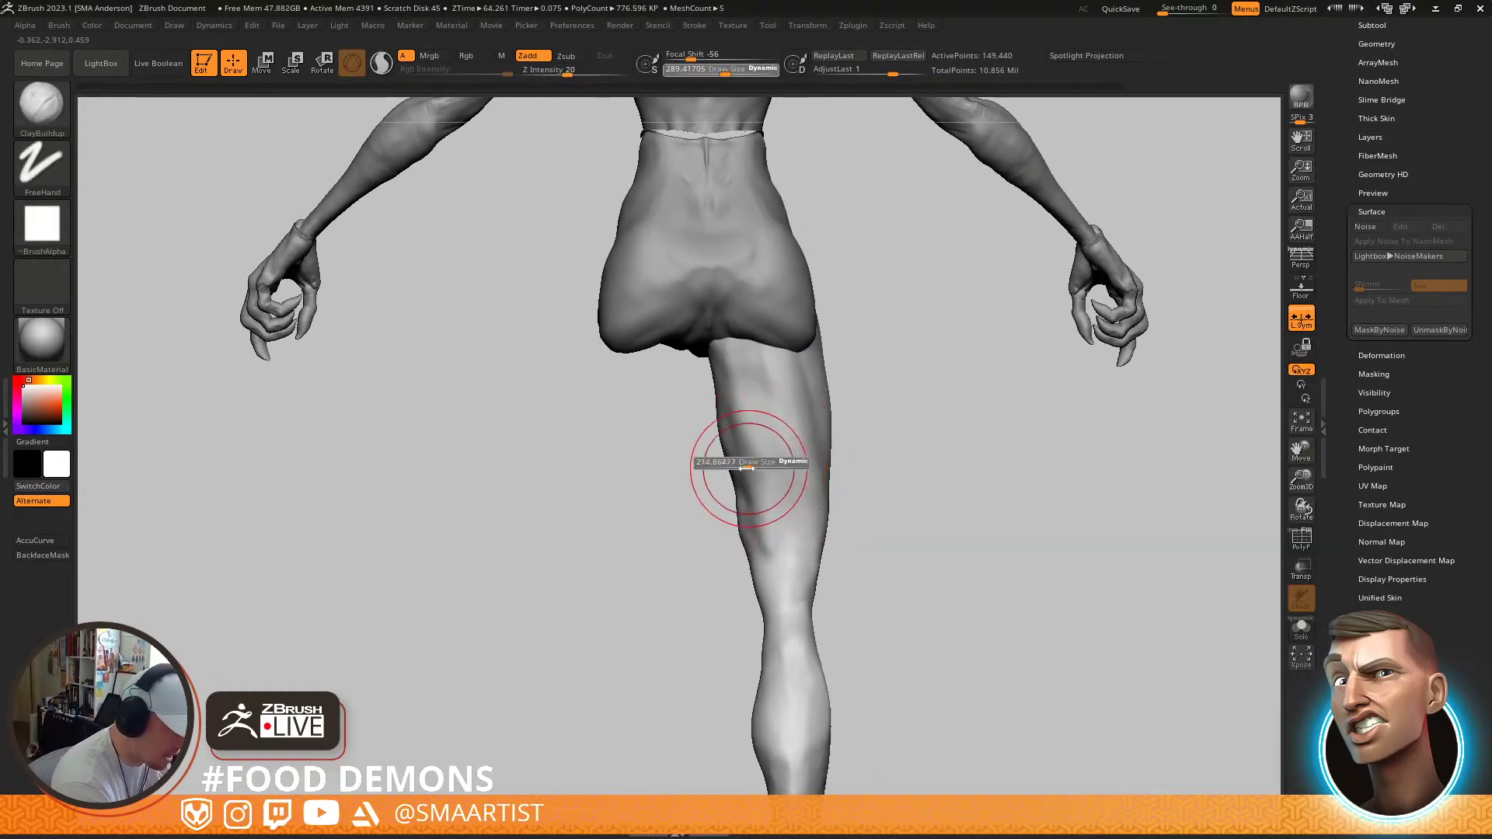
pyautogui.moveTo(739, 499)
pyautogui.mouseDown(button='right')
pyautogui.moveTo(779, 486)
pyautogui.moveTo(778, 471)
pyautogui.moveTo(732, 476)
pyautogui.mouseUp(button='right')
pyautogui.moveTo(730, 482)
pyautogui.mouseDown()
pyautogui.moveTo(736, 506)
pyautogui.moveTo(726, 443)
pyautogui.moveTo(738, 528)
pyautogui.moveTo(739, 480)
pyautogui.mouseUp()
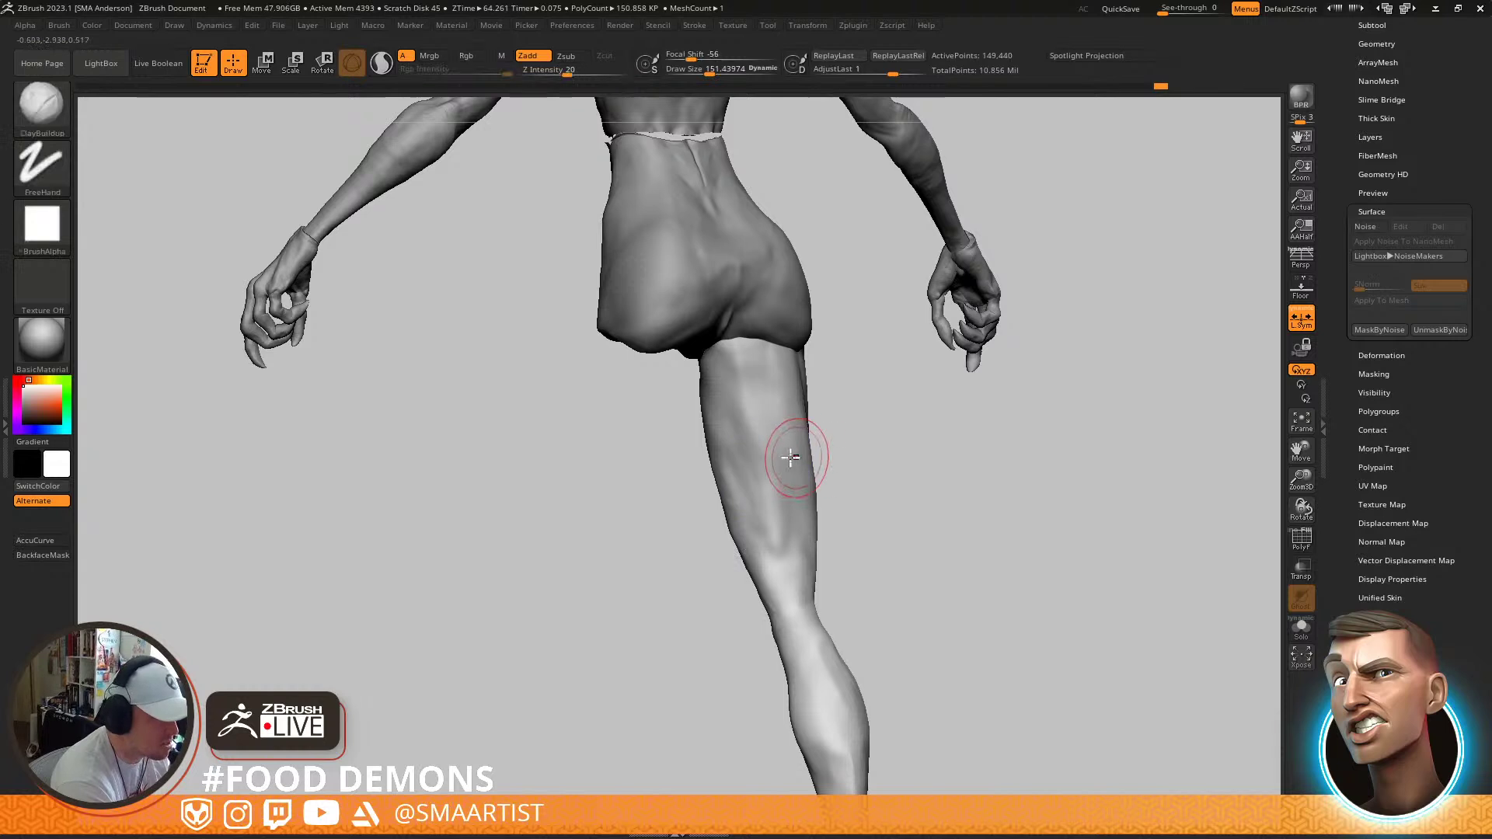
pyautogui.moveTo(796, 456); pyautogui.dragTo(765, 459, button='right')
pyautogui.moveTo(786, 523)
pyautogui.mouseDown()
pyautogui.moveTo(739, 443)
pyautogui.moveTo(760, 516)
pyautogui.mouseUp()
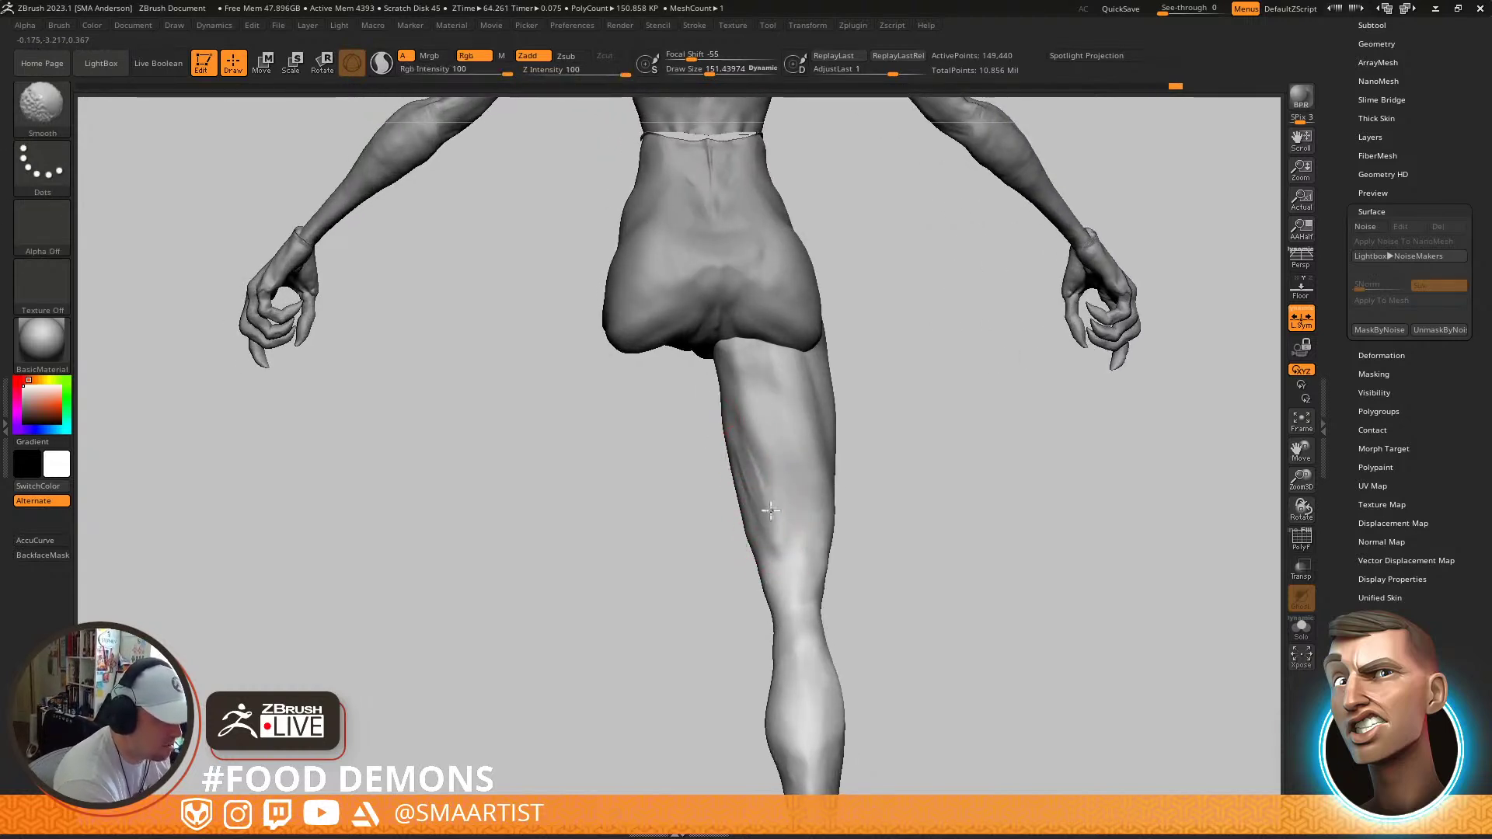
# Build up the inner back of the upper thigh with ClayBuildup at a draw size of about 163, and smooth it
pyautogui.moveTo(826, 400)
pyautogui.mouseDown(button='right')
pyautogui.moveTo(835, 426)
pyautogui.moveTo(772, 516)
pyautogui.mouseUp(button='right')
pyautogui.press('s')
pyautogui.moveTo(736, 372); pyautogui.dragTo(739, 373)
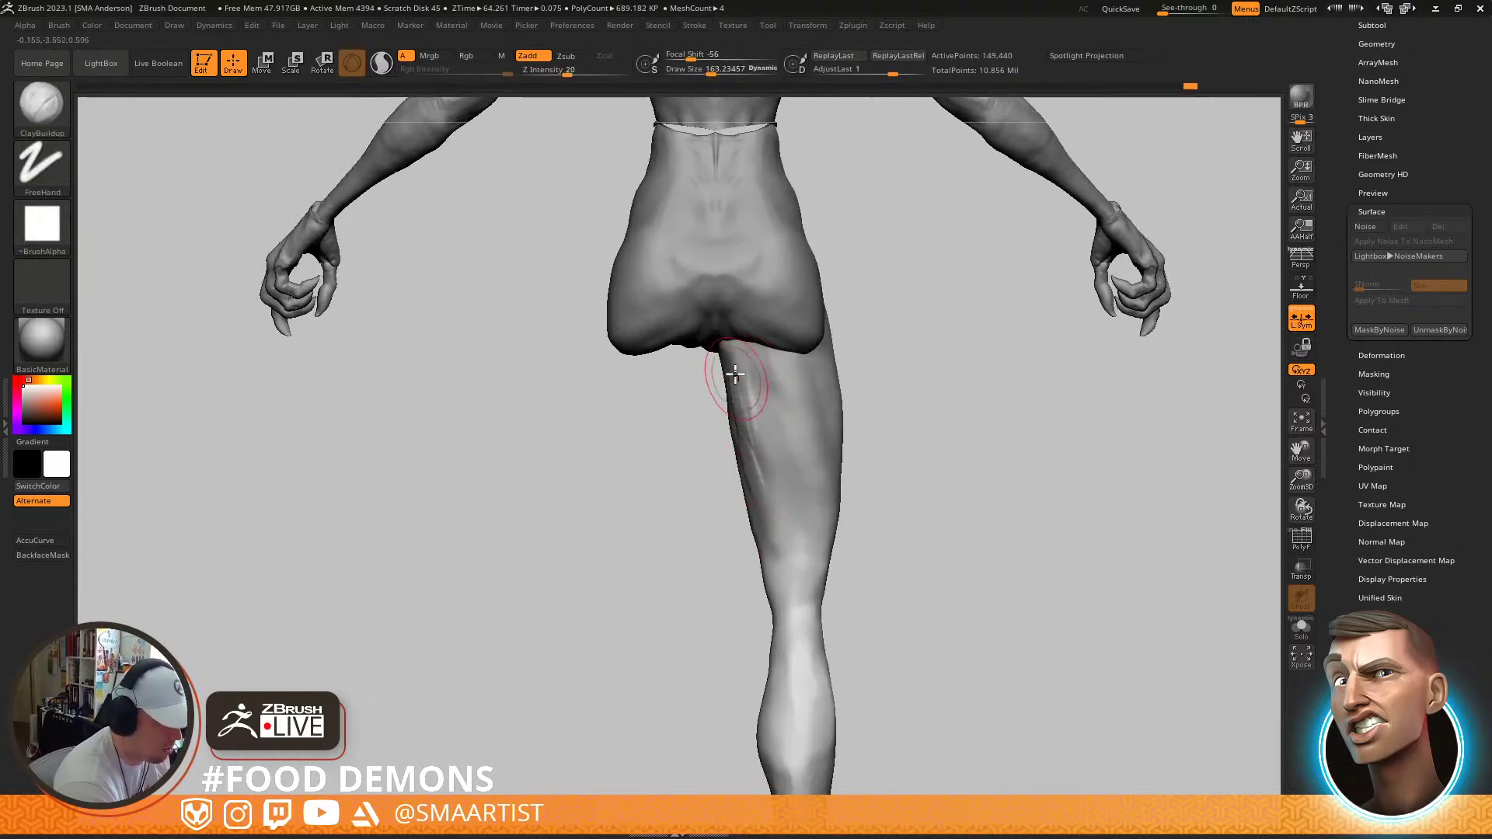
pyautogui.press('shift')
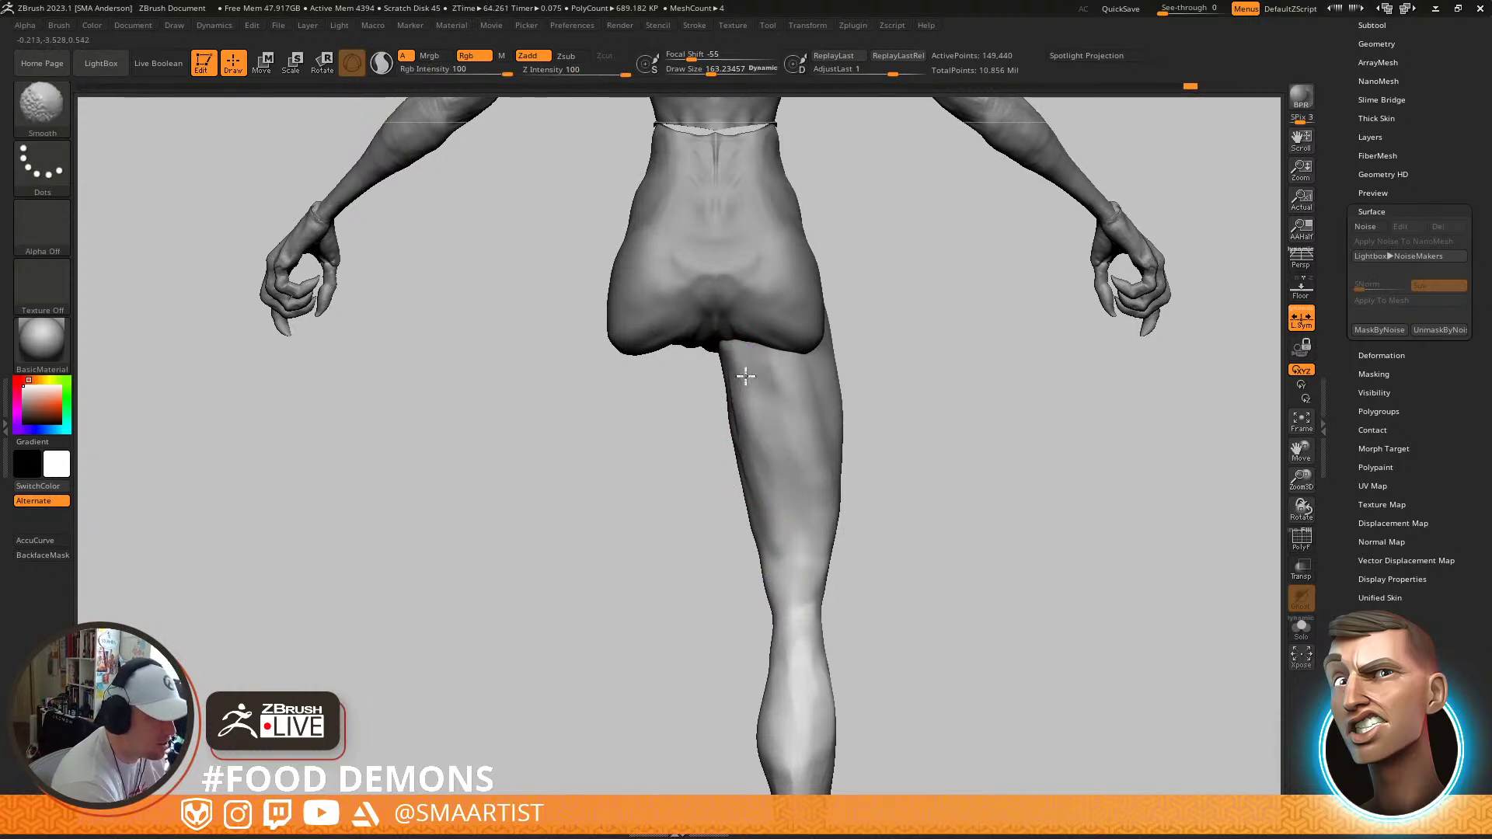
pyautogui.keyDown('shift'); pyautogui.moveTo(745, 379); pyautogui.dragTo(754, 373); pyautogui.keyUp('shift')
pyautogui.moveTo(773, 367)
pyautogui.mouseDown(button='right')
pyautogui.moveTo(805, 430)
pyautogui.moveTo(784, 433)
pyautogui.mouseUp(button='right')
# Add muscle volume to the back of the thigh above the knee and below the buttock with ClayBuildup, and smooth it
pyautogui.press('shift')
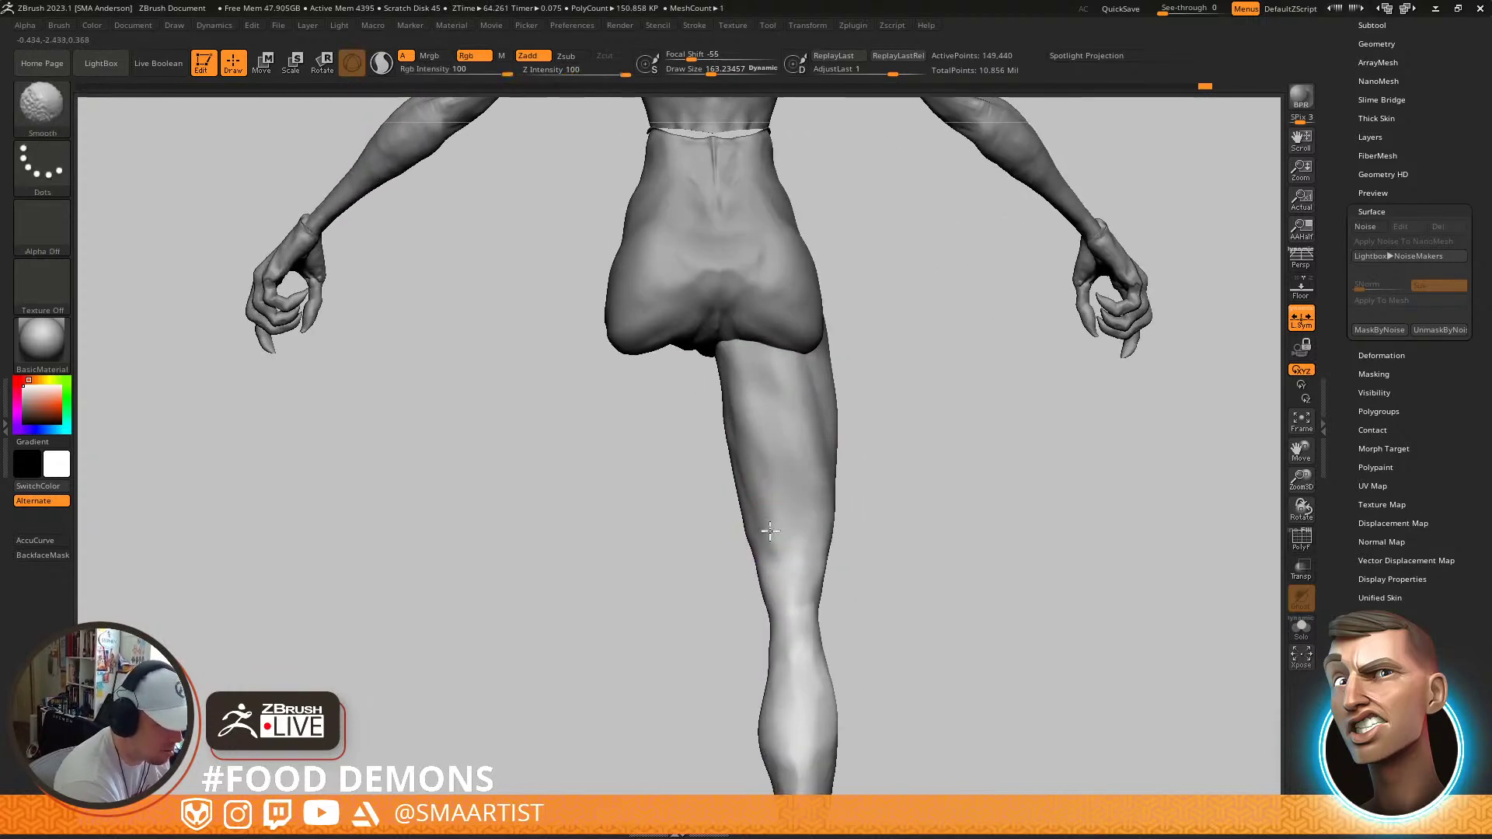
pyautogui.moveTo(787, 519)
pyautogui.mouseDown(button='right')
pyautogui.moveTo(793, 373)
pyautogui.moveTo(782, 417)
pyautogui.moveTo(765, 392)
pyautogui.mouseUp(button='right')
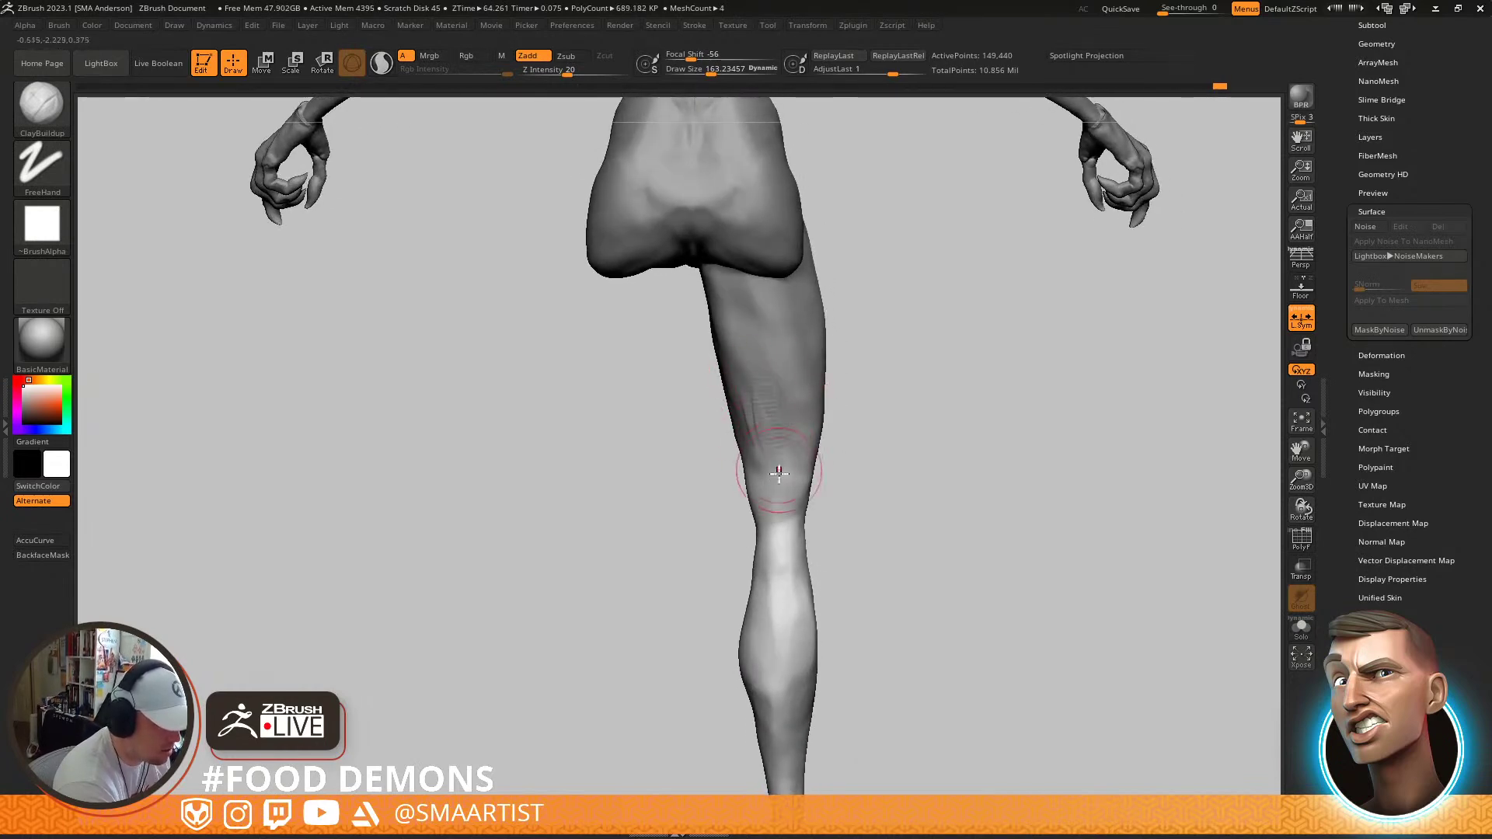
pyautogui.press('shift')
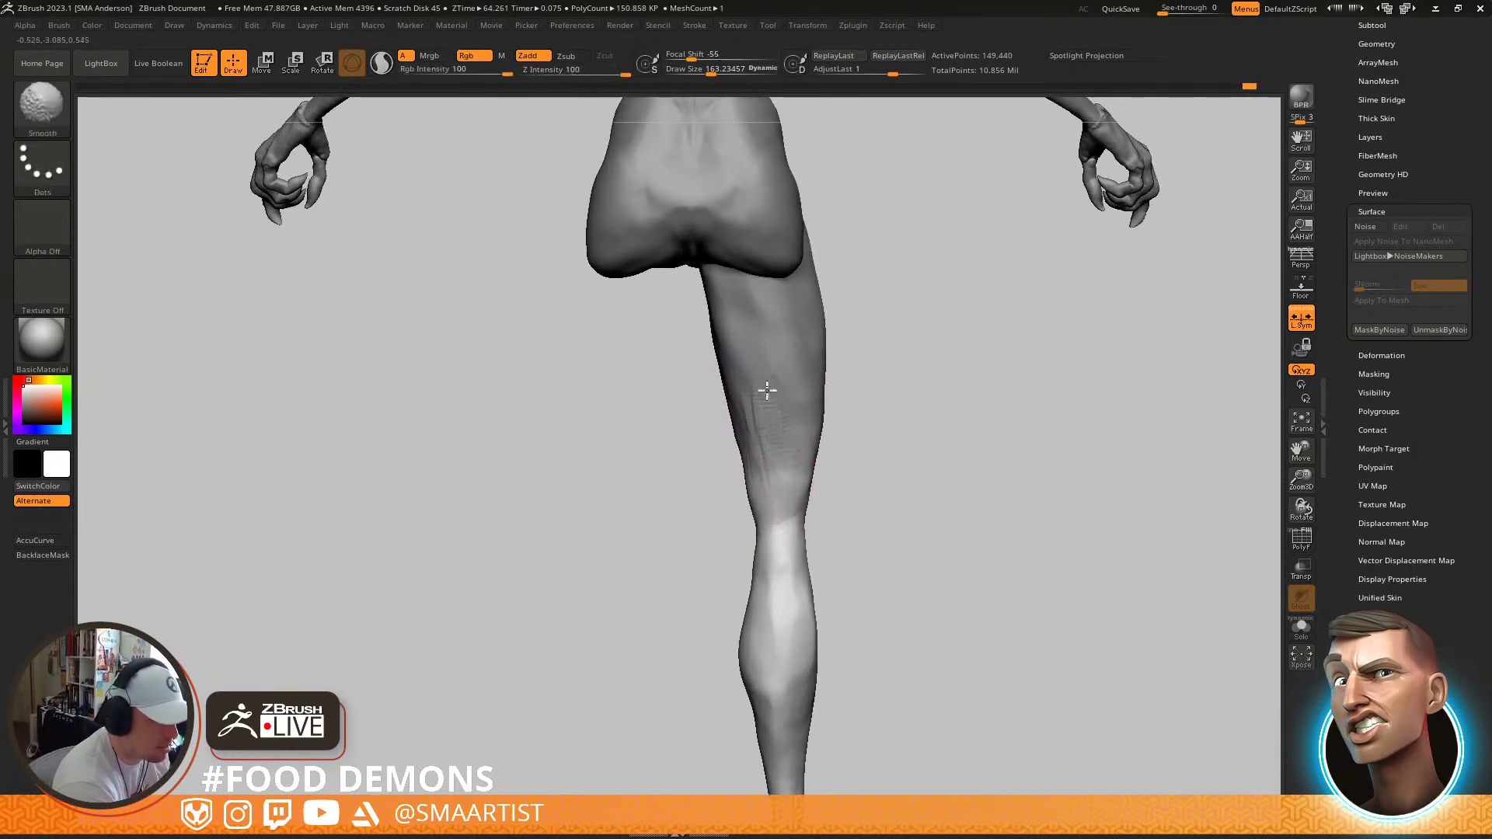
pyautogui.moveTo(803, 360)
pyautogui.mouseDown(button='right')
pyautogui.moveTo(800, 477)
pyautogui.moveTo(725, 326)
pyautogui.mouseUp(button='right')
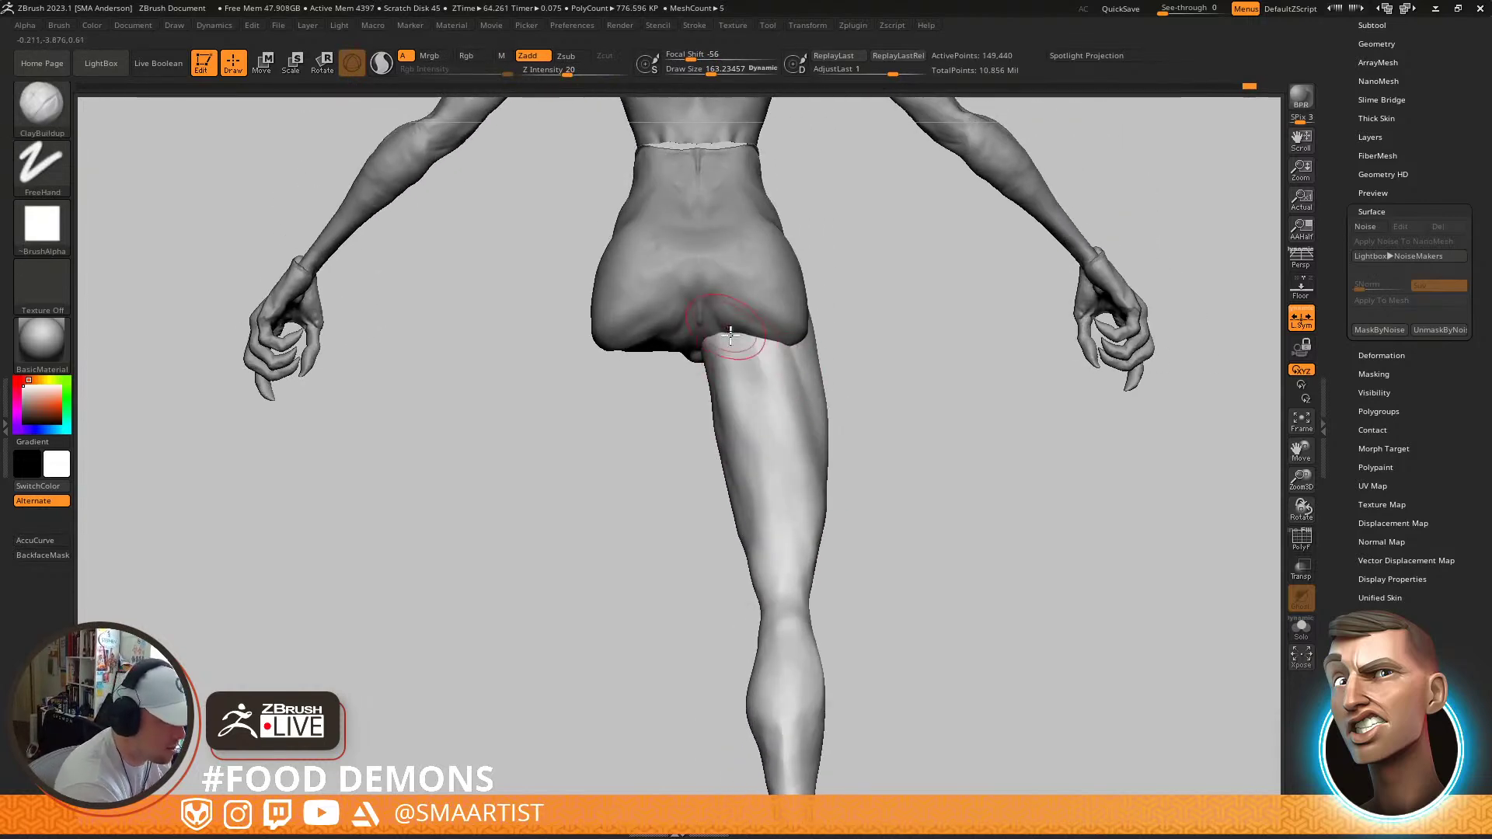
pyautogui.moveTo(724, 337); pyautogui.dragTo(749, 420)
pyautogui.moveTo(741, 355)
pyautogui.keyDown('shift'); pyautogui.mouseDown()
pyautogui.moveTo(752, 404)
pyautogui.moveTo(711, 393)
pyautogui.mouseUp(); pyautogui.keyUp('shift')
# Select the Torso1 subtool and carve the cleft between the buttocks with DamStandard at a draw size of about 135
pyautogui.moveTo(732, 430)
pyautogui.mouseDown(button='right')
pyautogui.moveTo(793, 393)
pyautogui.moveTo(710, 366)
pyautogui.mouseUp(button='right')
pyautogui.moveTo(732, 306)
pyautogui.keyDown('alt'); pyautogui.mouseDown(button='right')
pyautogui.moveTo(756, 401)
pyautogui.moveTo(734, 443)
pyautogui.mouseUp(button='right'); pyautogui.keyUp('alt')
pyautogui.keyDown('alt'); pyautogui.click(753, 400); pyautogui.keyUp('alt')
pyautogui.press('b')
pyautogui.press('s')
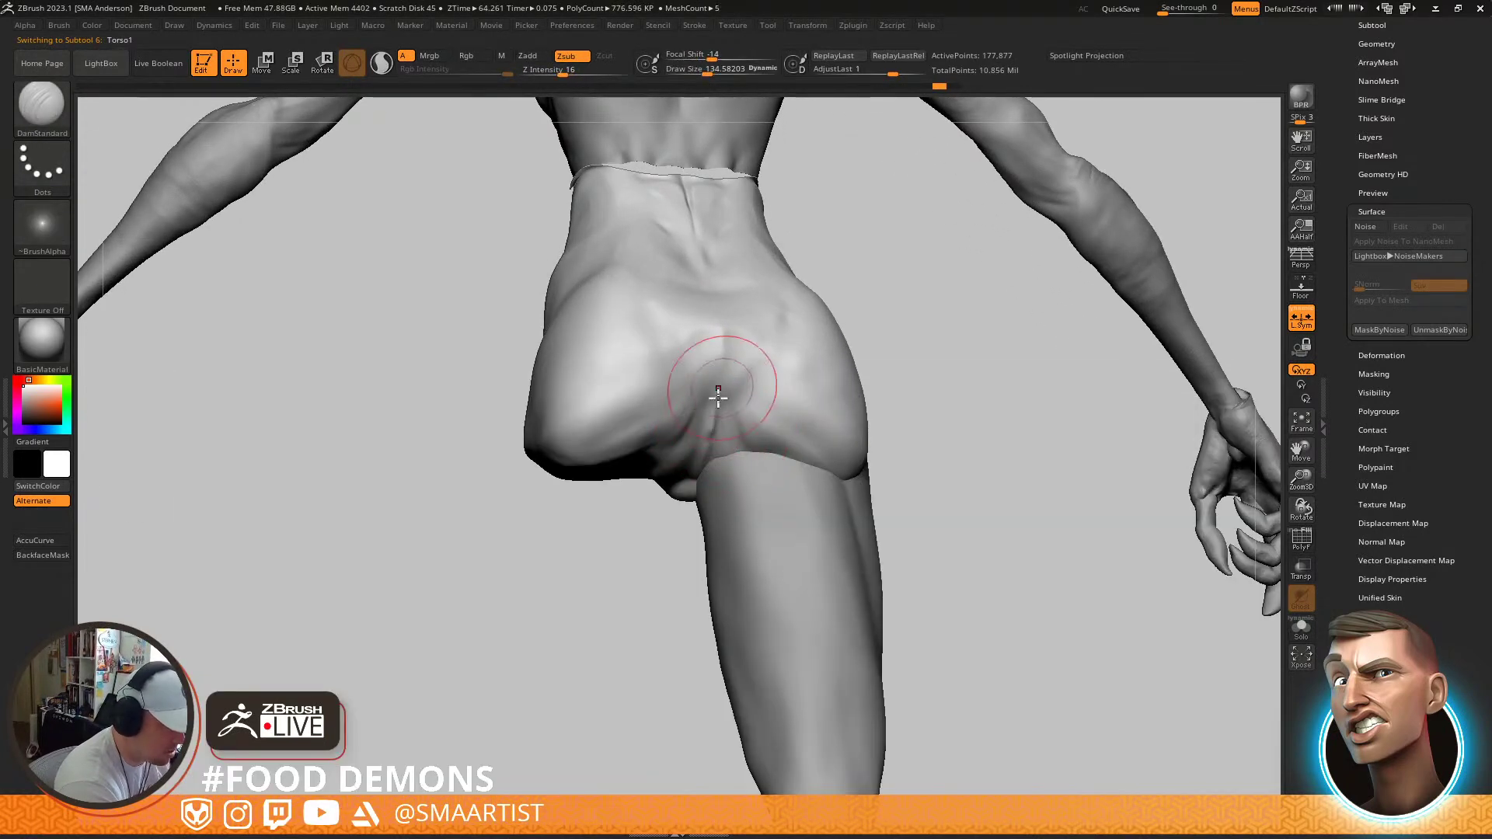
pyautogui.moveTo(726, 416); pyautogui.dragTo(711, 413, button='right')
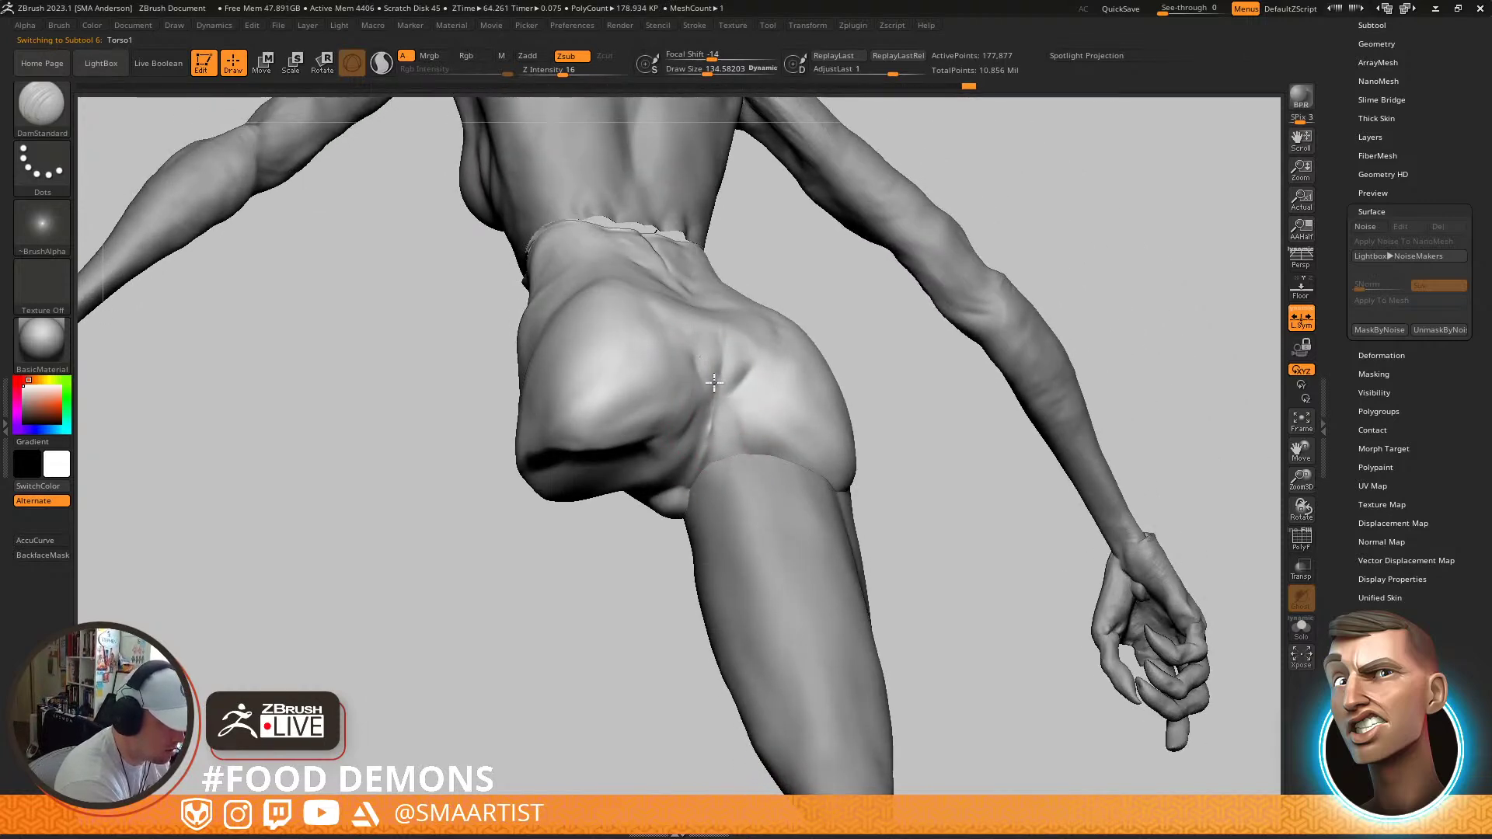
pyautogui.moveTo(712, 390); pyautogui.dragTo(696, 468)
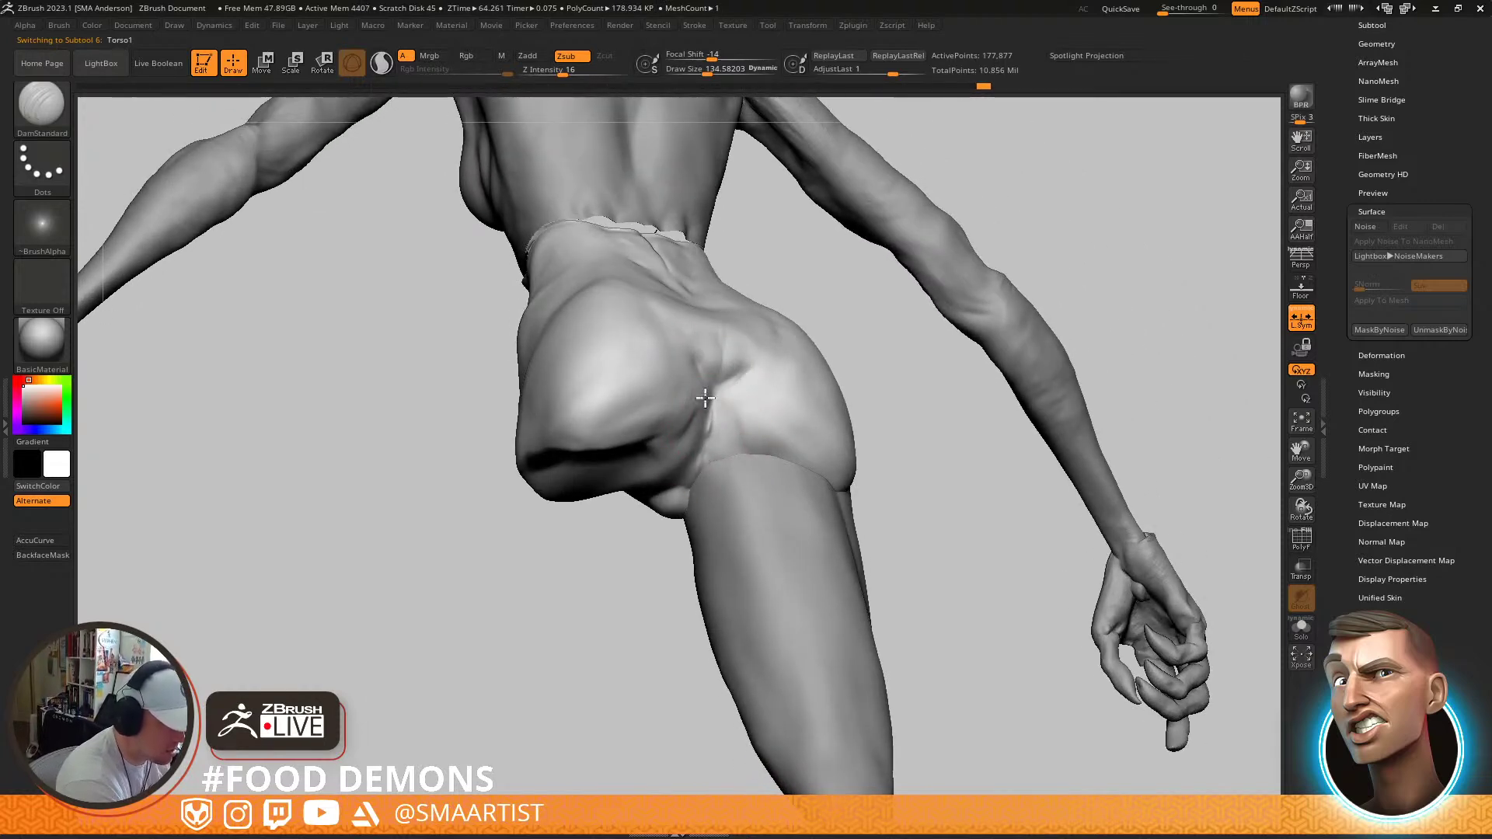
pyautogui.press('shift')
pyautogui.moveTo(713, 390); pyautogui.dragTo(690, 479)
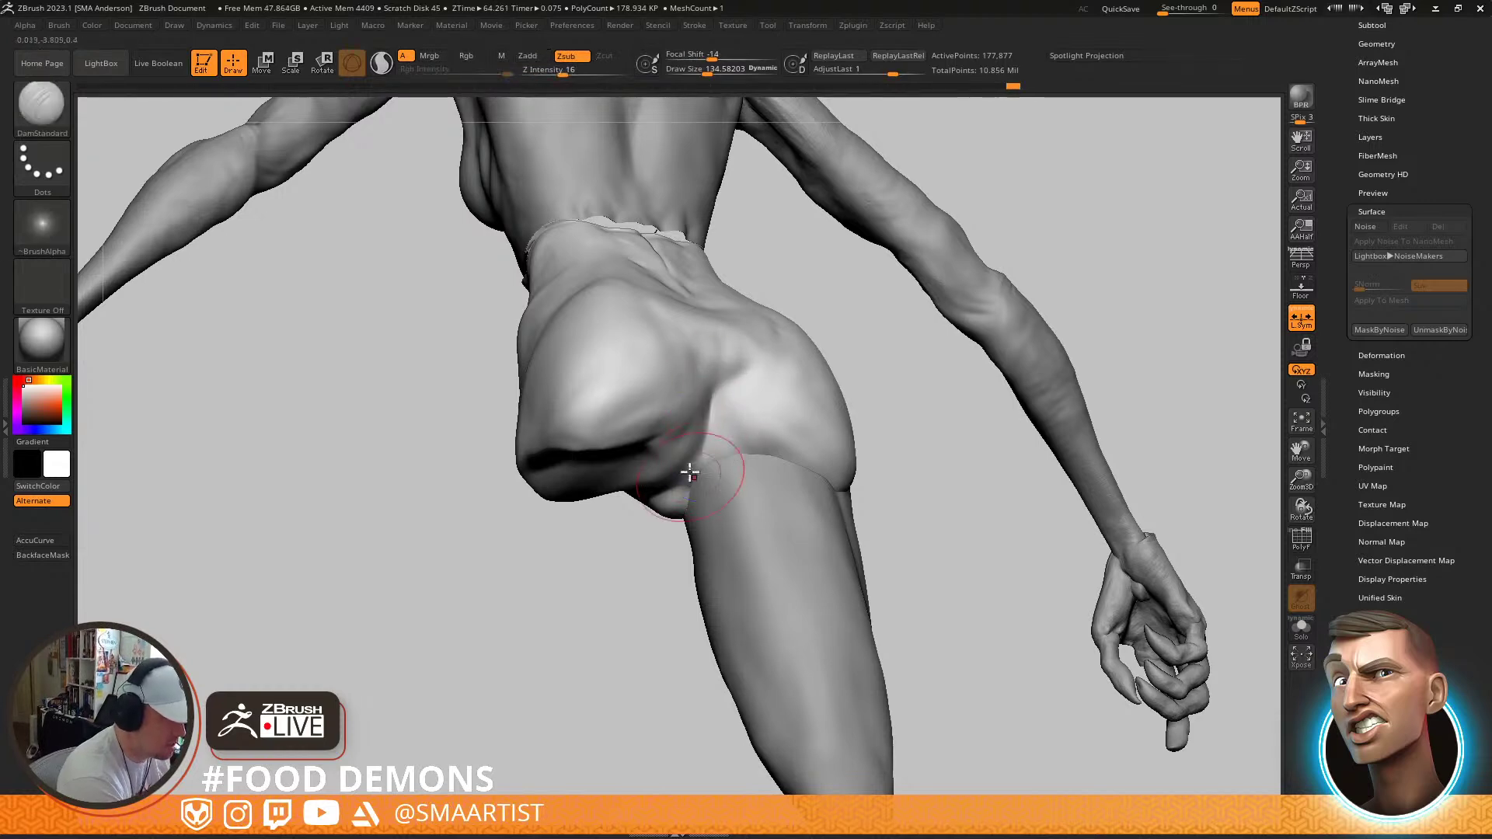
pyautogui.moveTo(708, 348)
pyautogui.mouseDown(button='right')
pyautogui.moveTo(732, 447)
pyautogui.moveTo(712, 389)
pyautogui.mouseUp(button='right')
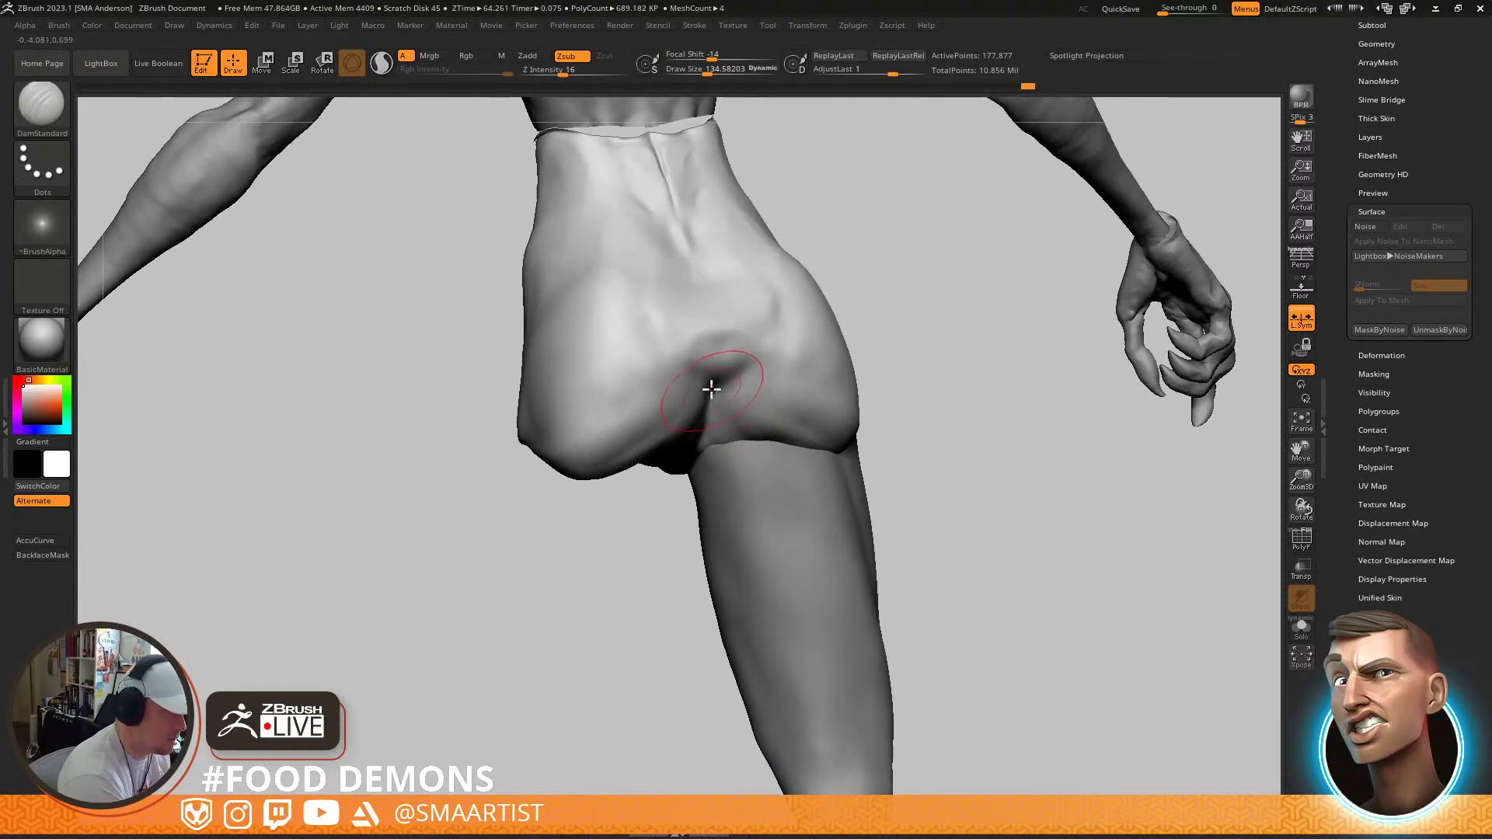
pyautogui.moveTo(731, 310)
pyautogui.mouseDown(button='right')
pyautogui.moveTo(770, 342)
pyautogui.moveTo(749, 383)
pyautogui.moveTo(759, 333)
pyautogui.moveTo(789, 420)
pyautogui.moveTo(763, 424)
pyautogui.mouseUp(button='right')
# Build up the sacrum area just above the gluteal cleft with ClayBuildup
pyautogui.press('b')
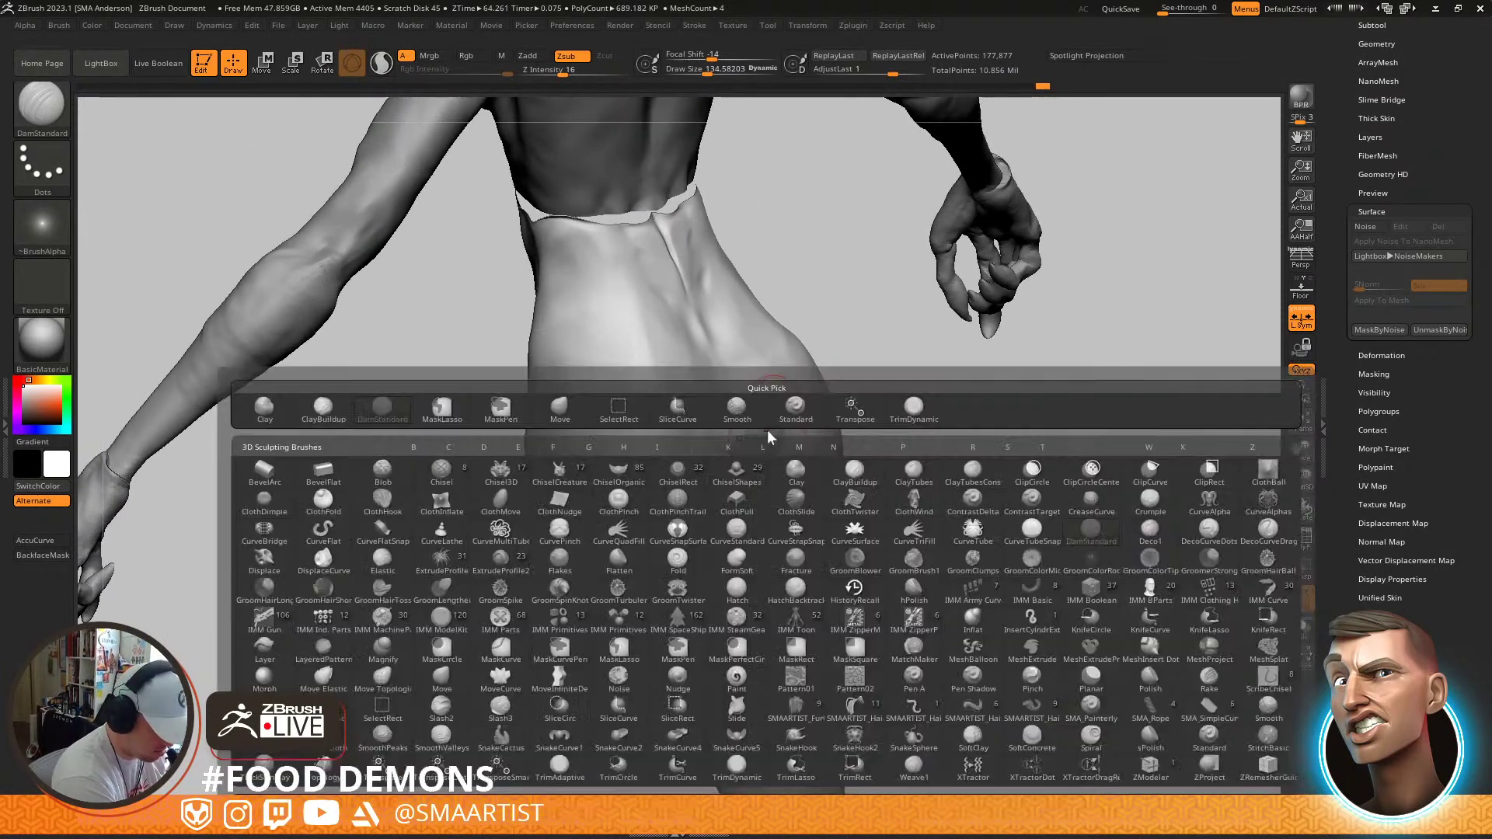
pyautogui.press('c')
pyautogui.press('b')
pyautogui.press('s')
pyautogui.moveTo(714, 359); pyautogui.dragTo(747, 401)
pyautogui.moveTo(686, 452)
pyautogui.mouseDown(button='right')
pyautogui.moveTo(738, 446)
pyautogui.moveTo(684, 456)
pyautogui.mouseUp(button='right')
pyautogui.moveTo(781, 336); pyautogui.dragTo(810, 329, button='right')
pyautogui.rightClick(811, 329)
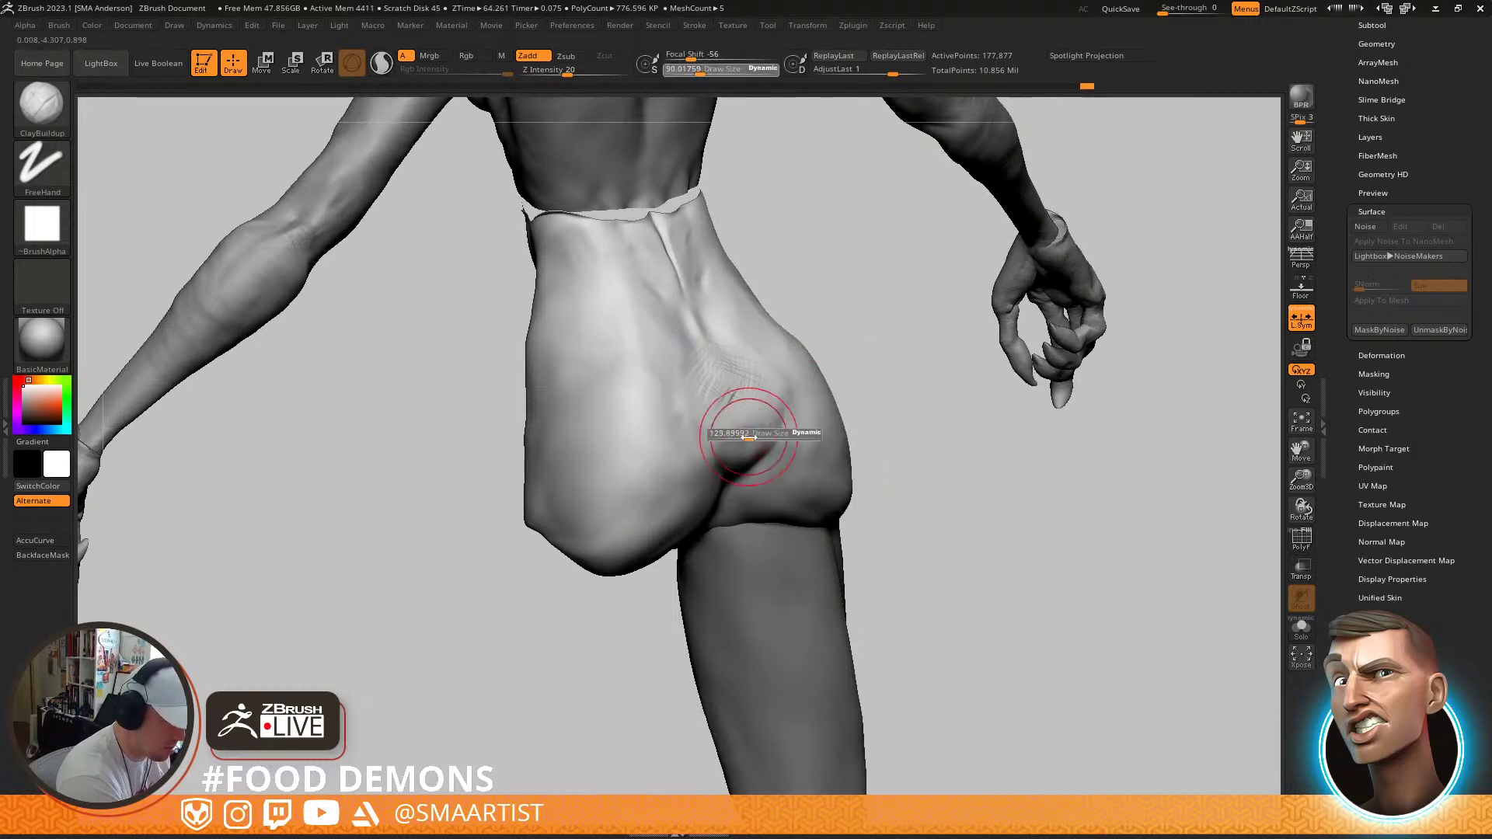
# Reshape the sacrum area above the gluteal cleft with the Move brush, and smooth the surface
pyautogui.press('b')
pyautogui.press('m')
pyautogui.press('v')
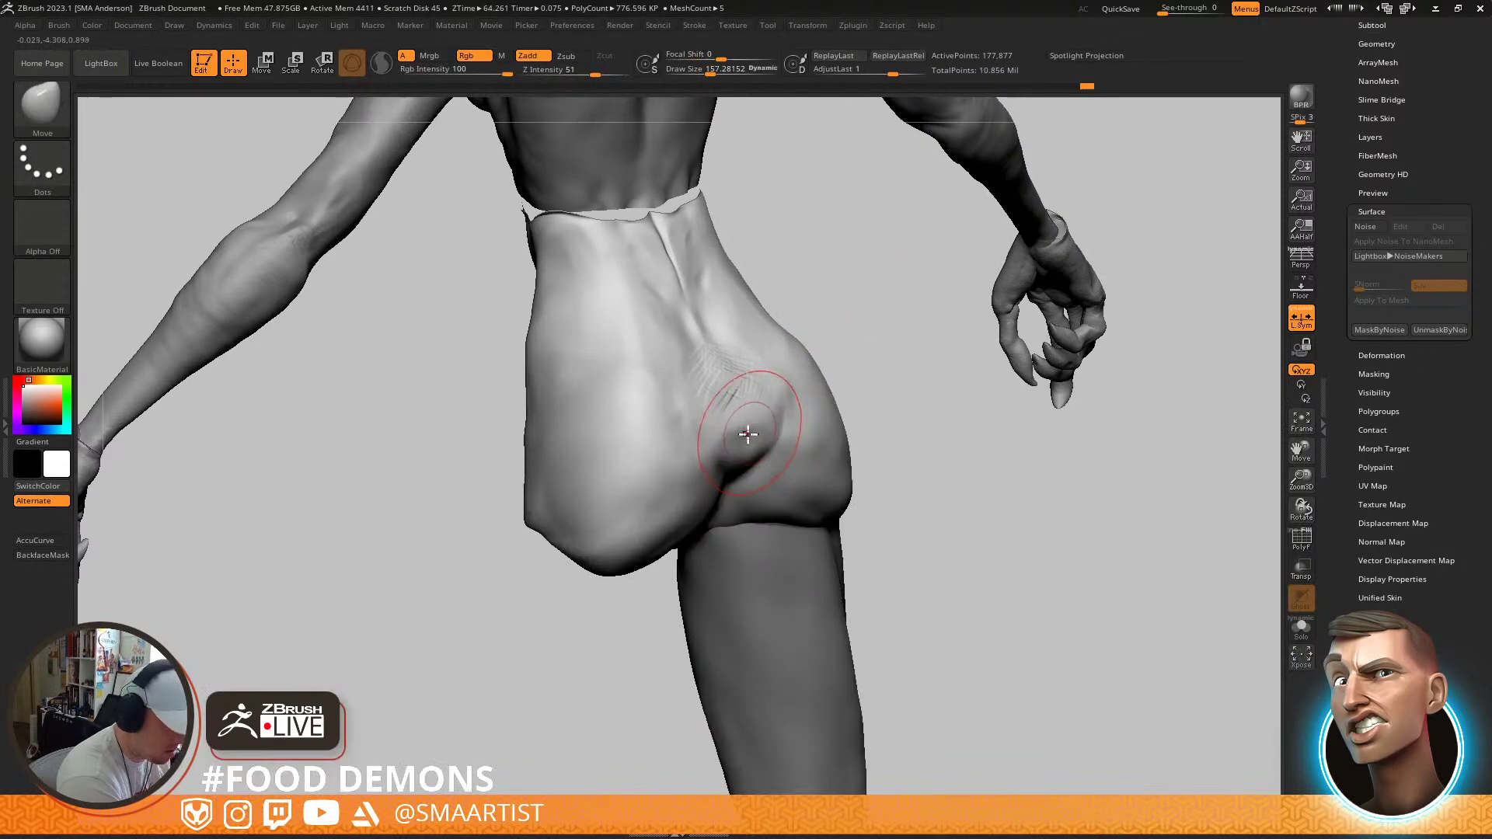
pyautogui.moveTo(723, 367); pyautogui.dragTo(735, 355)
pyautogui.moveTo(735, 354); pyautogui.dragTo(780, 333, button='right')
pyautogui.press('s')
pyautogui.moveTo(700, 324); pyautogui.dragTo(692, 323)
pyautogui.moveTo(703, 323)
pyautogui.mouseDown(button='right')
pyautogui.moveTo(692, 348)
pyautogui.moveTo(679, 291)
pyautogui.mouseUp(button='right')
pyautogui.press('shift')
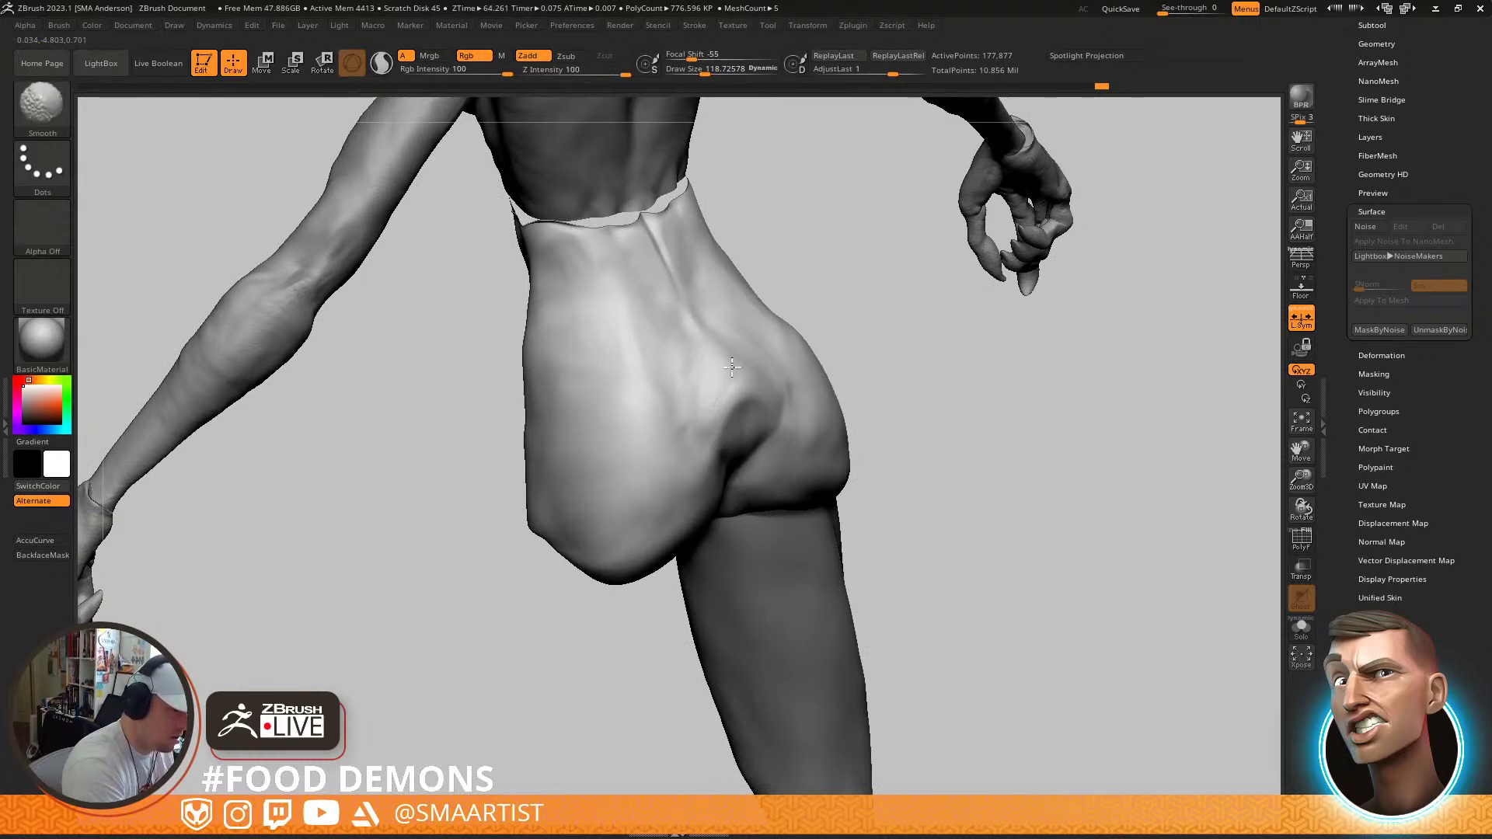
pyautogui.keyDown('shift'); pyautogui.moveTo(725, 366); pyautogui.dragTo(739, 394); pyautogui.keyUp('shift')
# Sharpen the creases at the upper end of the gluteal cleft with DamStandard at a draw size of about 119
pyautogui.press('b')
pyautogui.press('d')
pyautogui.press('s')
pyautogui.moveTo(772, 465); pyautogui.dragTo(750, 422, button='right')
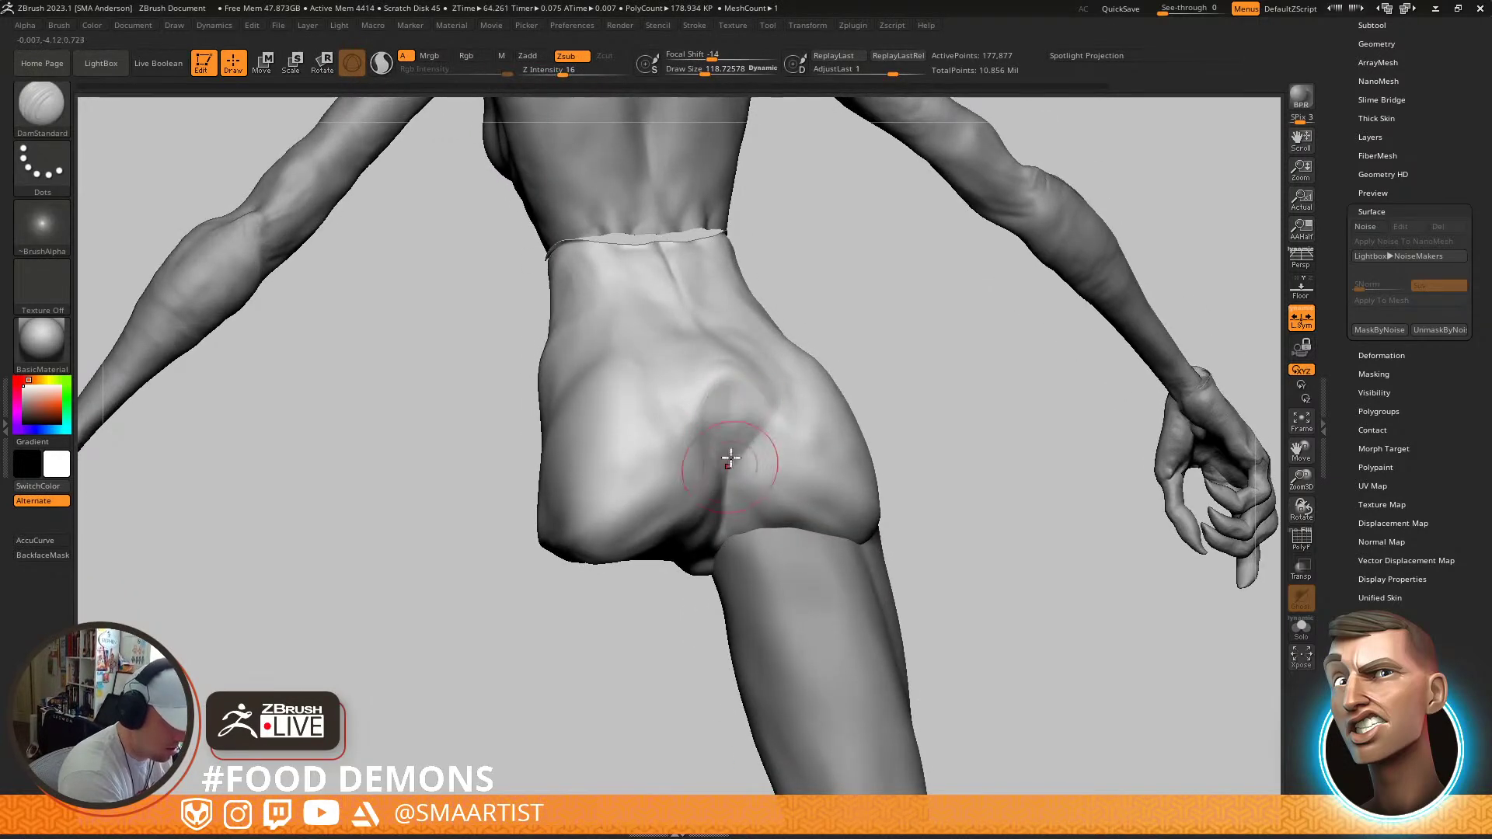
pyautogui.moveTo(737, 435); pyautogui.dragTo(744, 424)
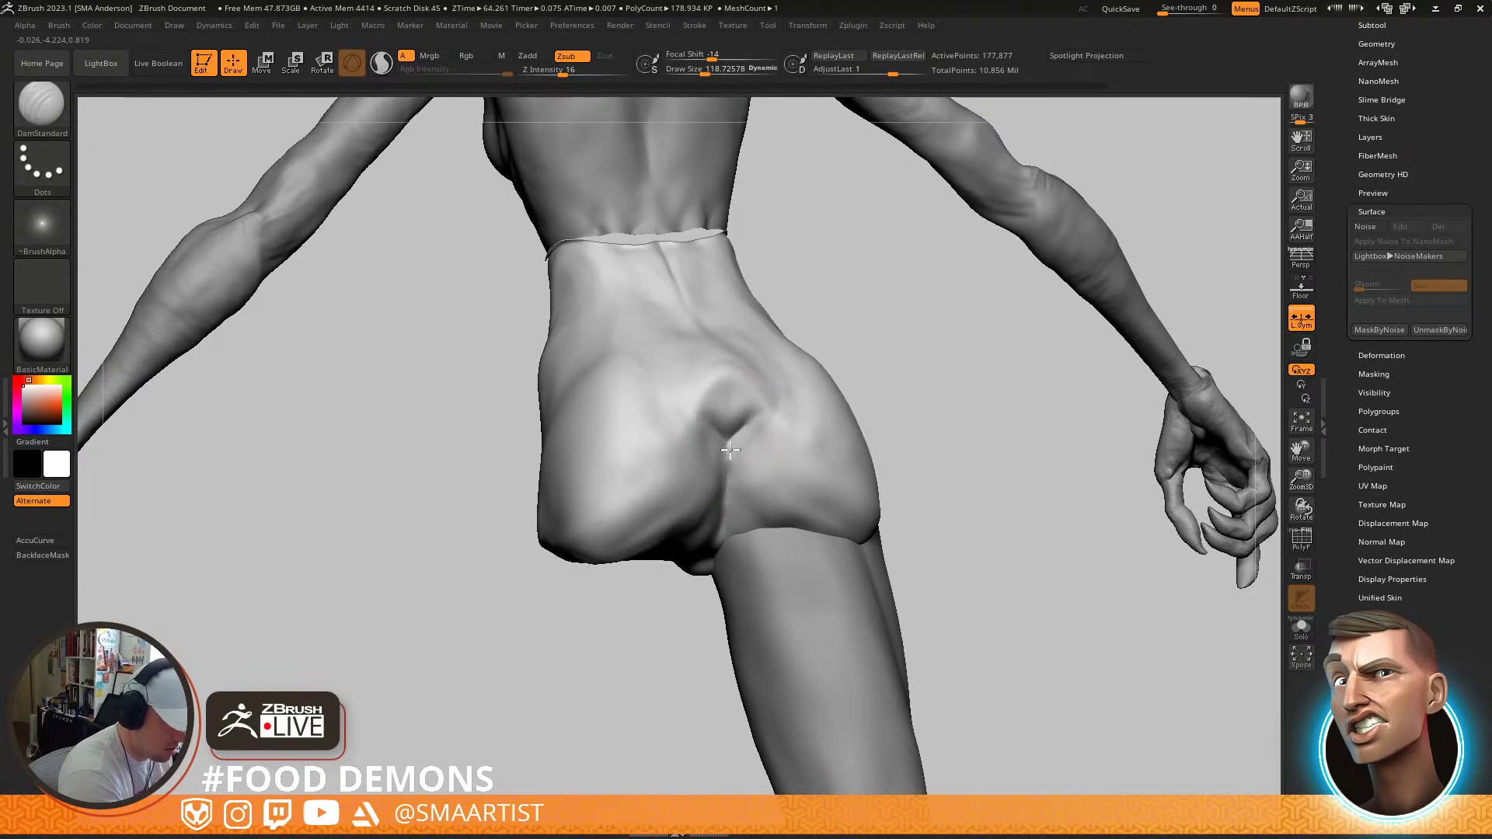
pyautogui.moveTo(727, 476); pyautogui.dragTo(748, 441, button='right')
# Build up the buttocks and the base of the spine with ClayBuildup at a draw size of about 119, and smooth them
pyautogui.press('b')
pyautogui.press('c')
pyautogui.press('b')
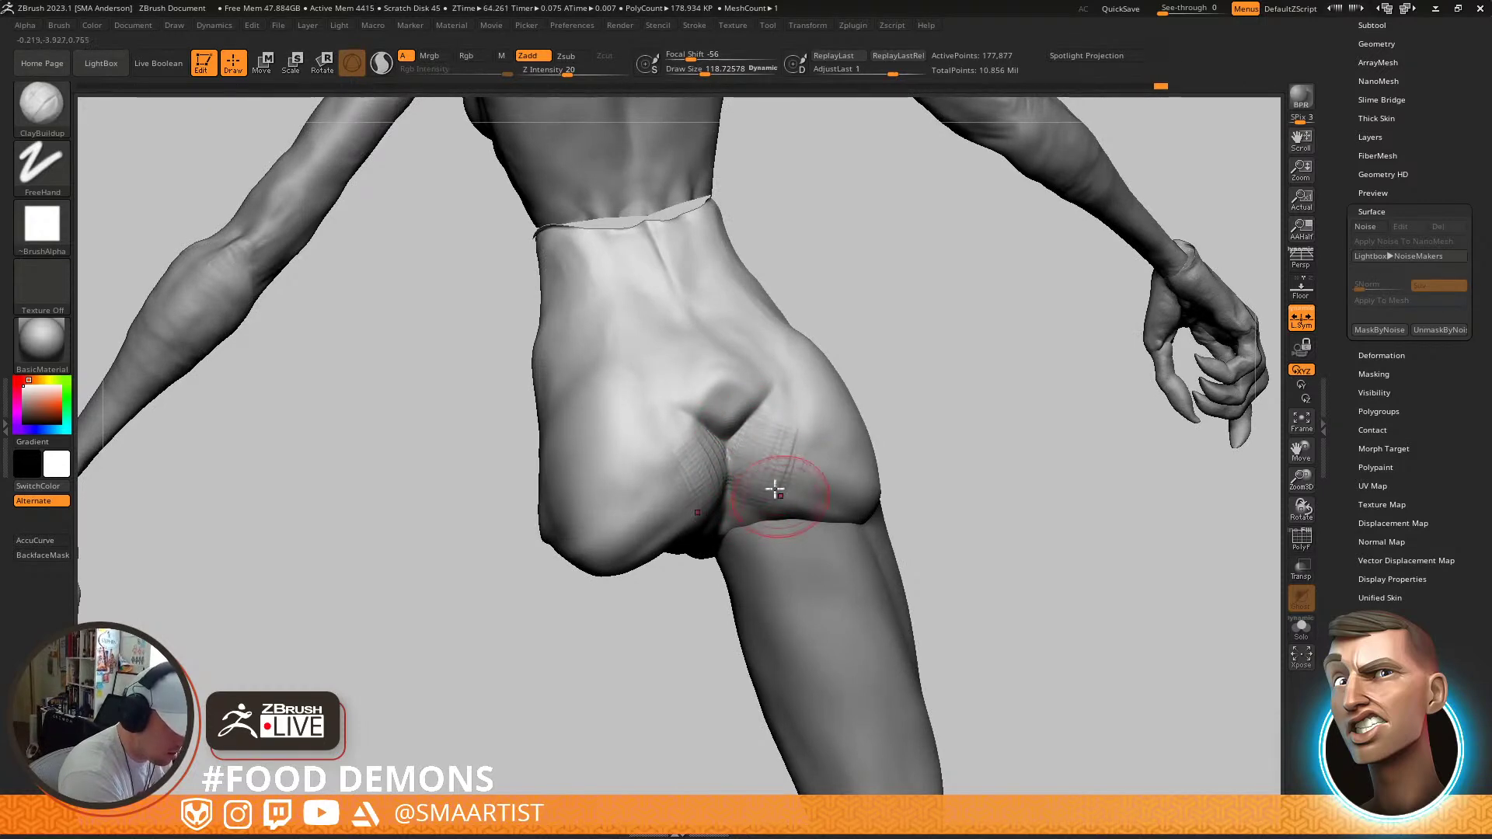
pyautogui.moveTo(742, 519); pyautogui.dragTo(660, 509, button='right')
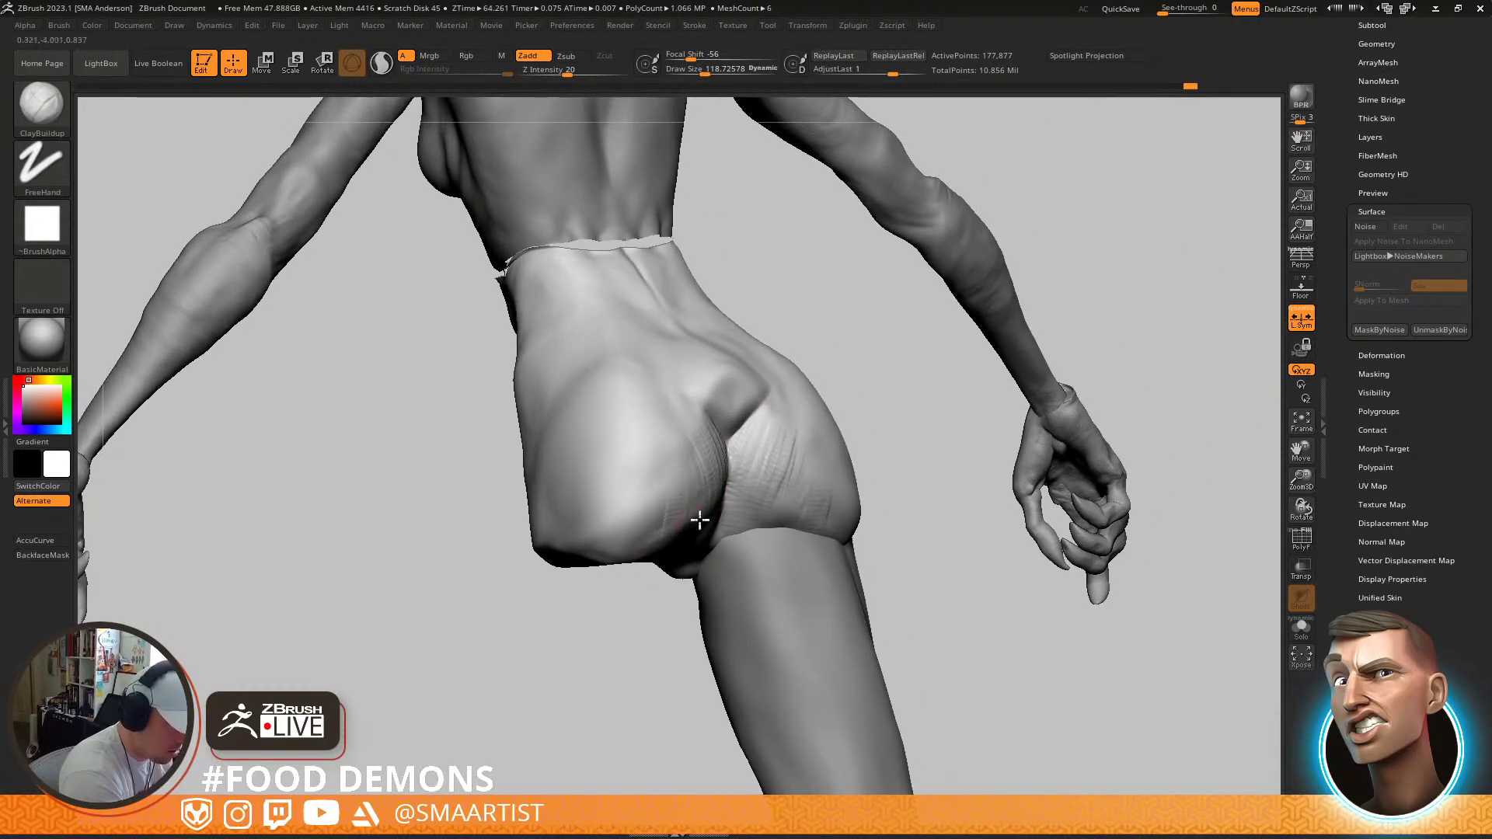
pyautogui.press('shift')
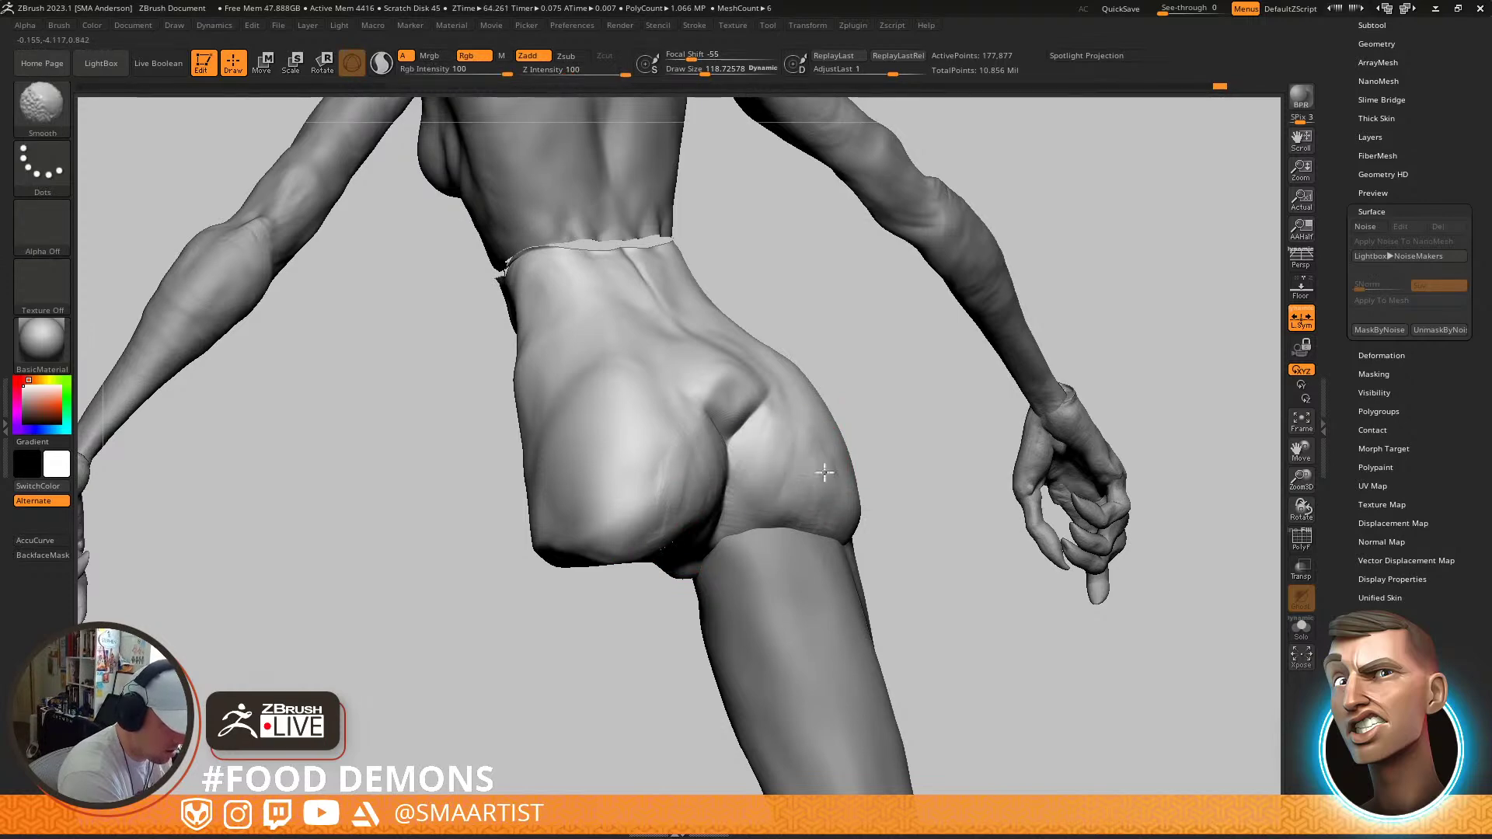
pyautogui.moveTo(777, 454)
pyautogui.mouseDown(button='right')
pyautogui.moveTo(806, 490)
pyautogui.moveTo(782, 489)
pyautogui.moveTo(781, 466)
pyautogui.mouseUp(button='right')
pyautogui.moveTo(781, 466)
pyautogui.mouseDown()
pyautogui.moveTo(780, 492)
pyautogui.moveTo(795, 493)
pyautogui.mouseUp()
pyautogui.moveTo(784, 438); pyautogui.dragTo(715, 474, button='right')
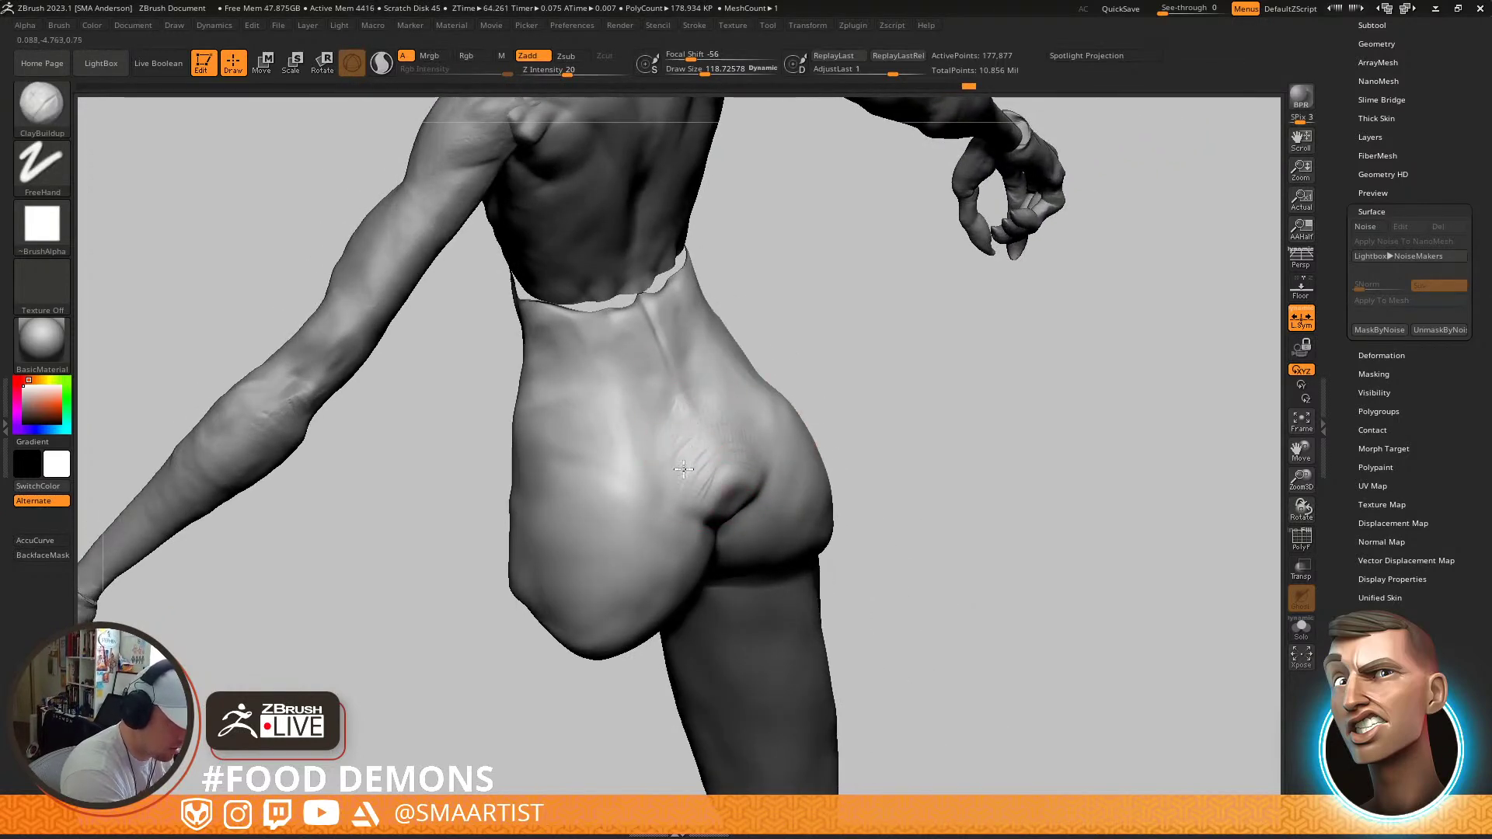
pyautogui.press('shift')
pyautogui.moveTo(769, 410); pyautogui.dragTo(749, 471, button='right')
# Carve a crease along the lower back beside the spine with DamStandard at a draw size of about 119
pyautogui.press('b')
pyautogui.press('d')
pyautogui.press('s')
pyautogui.moveTo(663, 401); pyautogui.dragTo(701, 449)
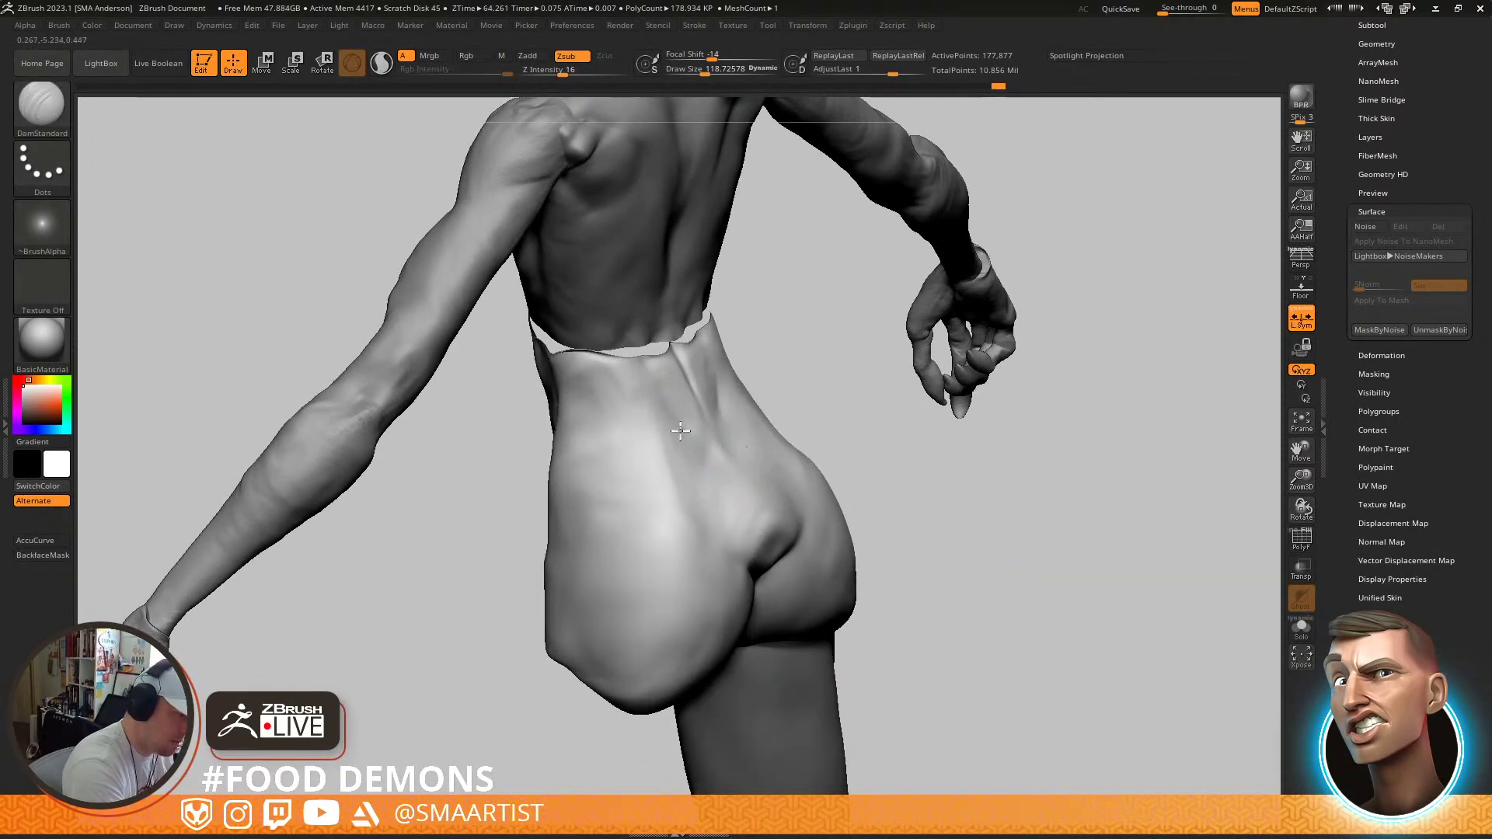
pyautogui.moveTo(724, 449); pyautogui.dragTo(780, 318, button='right')
pyautogui.moveTo(969, 360); pyautogui.dragTo(913, 375, button='right')
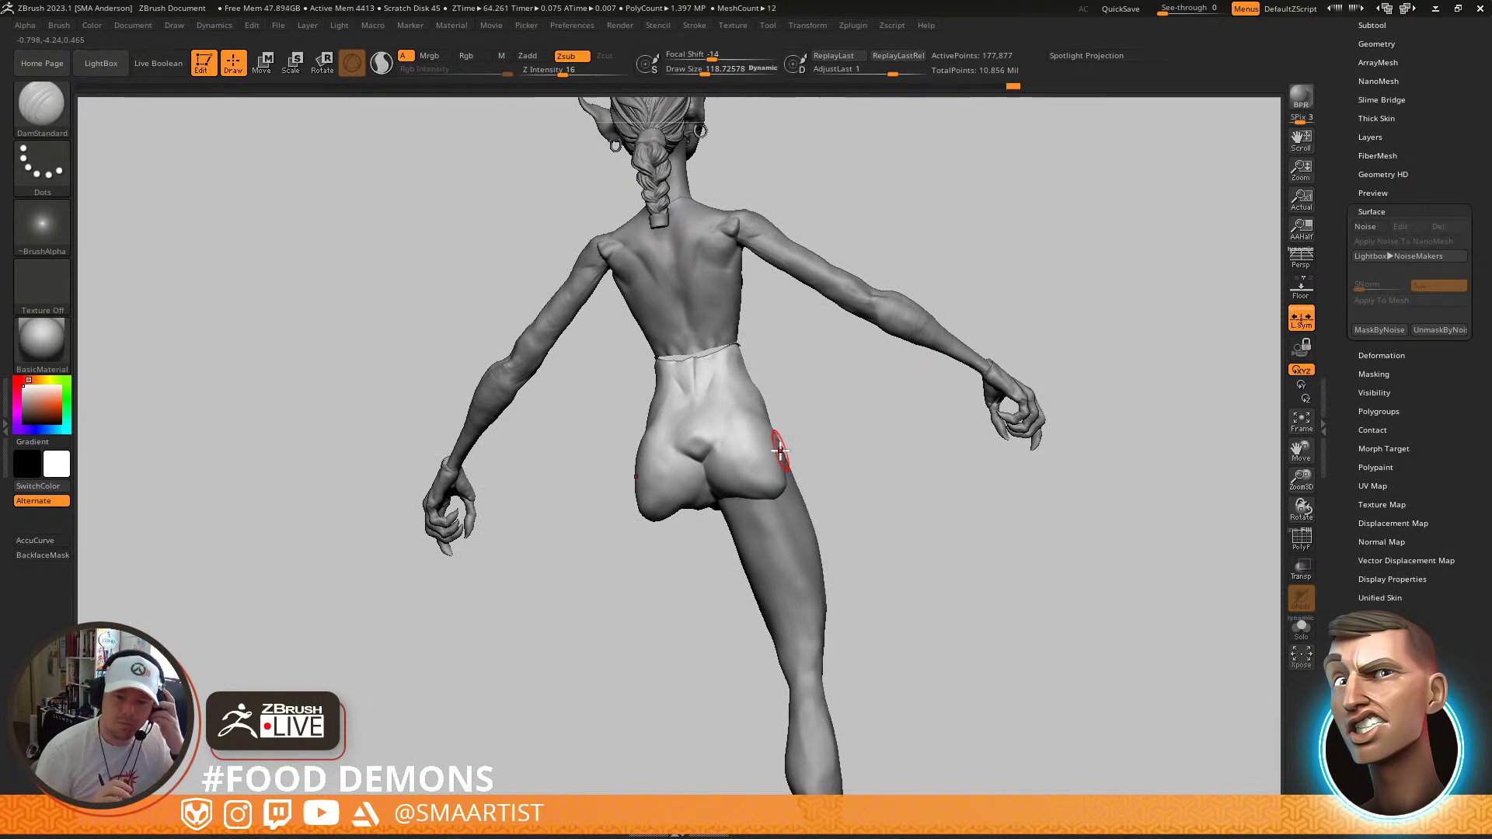
# Pull the front and lower edge of the hip forward with the Move brush at draw sizes of about 163 and 229
pyautogui.moveTo(779, 451)
pyautogui.mouseDown(button='right')
pyautogui.moveTo(892, 450)
pyautogui.moveTo(942, 426)
pyautogui.moveTo(917, 439)
pyautogui.moveTo(946, 443)
pyautogui.moveTo(803, 464)
pyautogui.moveTo(825, 457)
pyautogui.moveTo(838, 460)
pyautogui.moveTo(792, 482)
pyautogui.moveTo(794, 469)
pyautogui.mouseUp(button='right')
pyautogui.press('b')
pyautogui.press('m')
pyautogui.press('v')
pyautogui.press('shift')
pyautogui.press('s')
pyautogui.moveTo(793, 458); pyautogui.dragTo(799, 459)
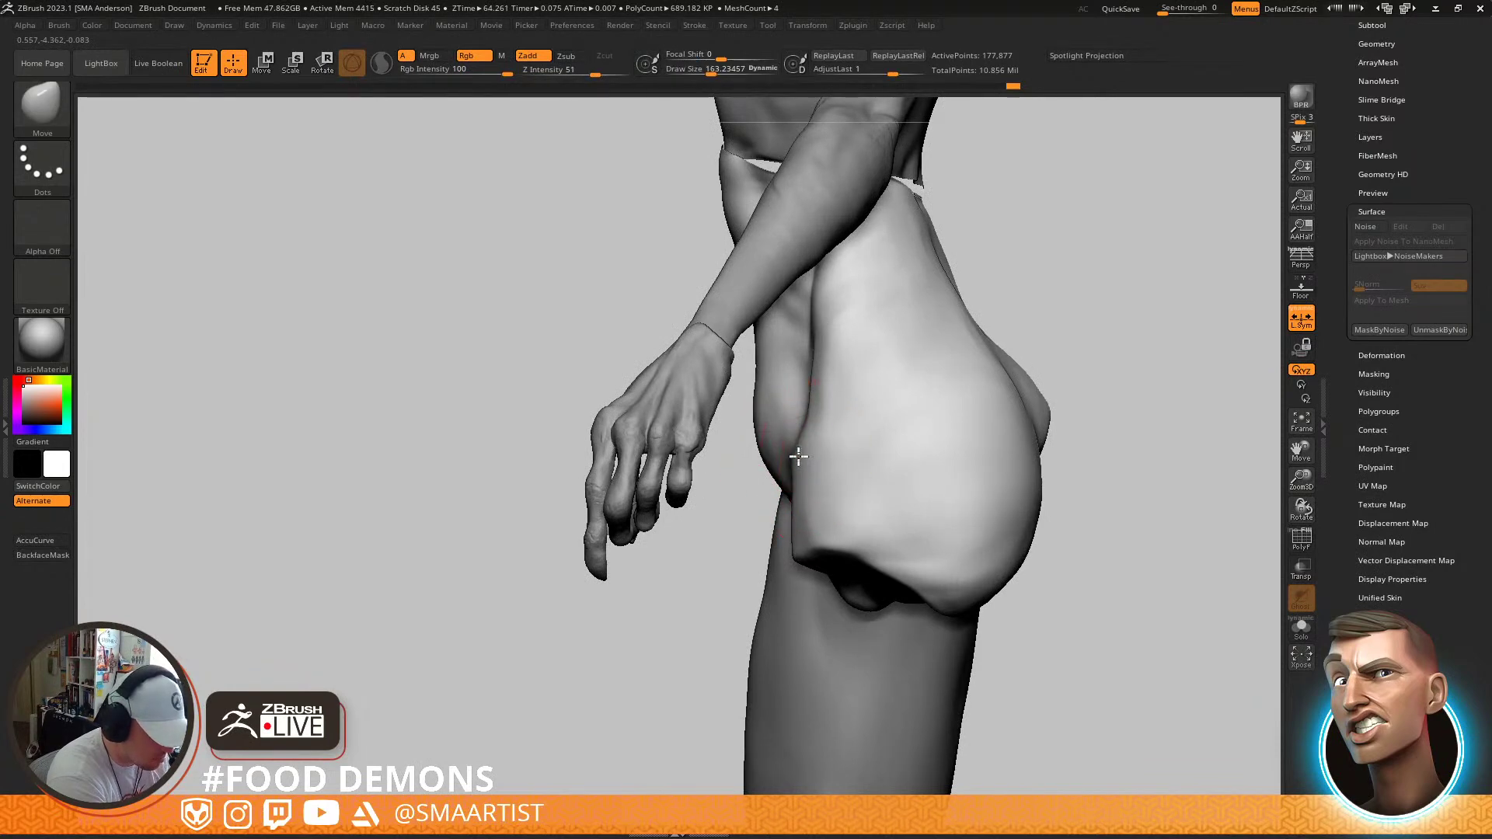
pyautogui.press('s')
pyautogui.moveTo(793, 540); pyautogui.dragTo(779, 543)
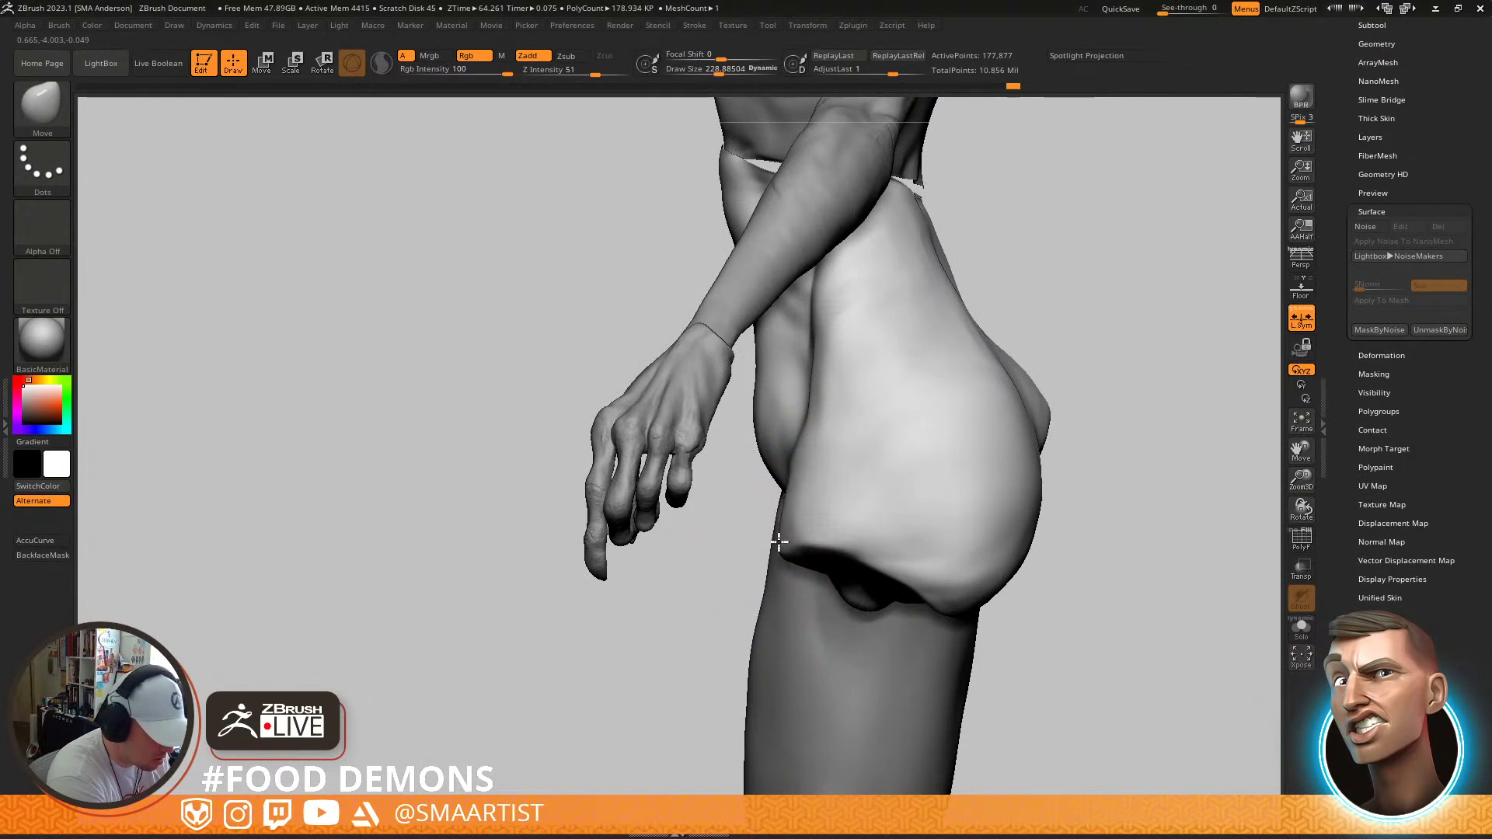
# Adjust the front of the hip above the thigh with the Move brush at a draw size of about 175
pyautogui.moveTo(832, 516)
pyautogui.mouseDown(button='right')
pyautogui.moveTo(858, 478)
pyautogui.moveTo(840, 431)
pyautogui.moveTo(832, 459)
pyautogui.moveTo(857, 406)
pyautogui.moveTo(842, 418)
pyautogui.mouseUp(button='right')
pyautogui.press('s')
pyautogui.moveTo(837, 427); pyautogui.dragTo(830, 426)
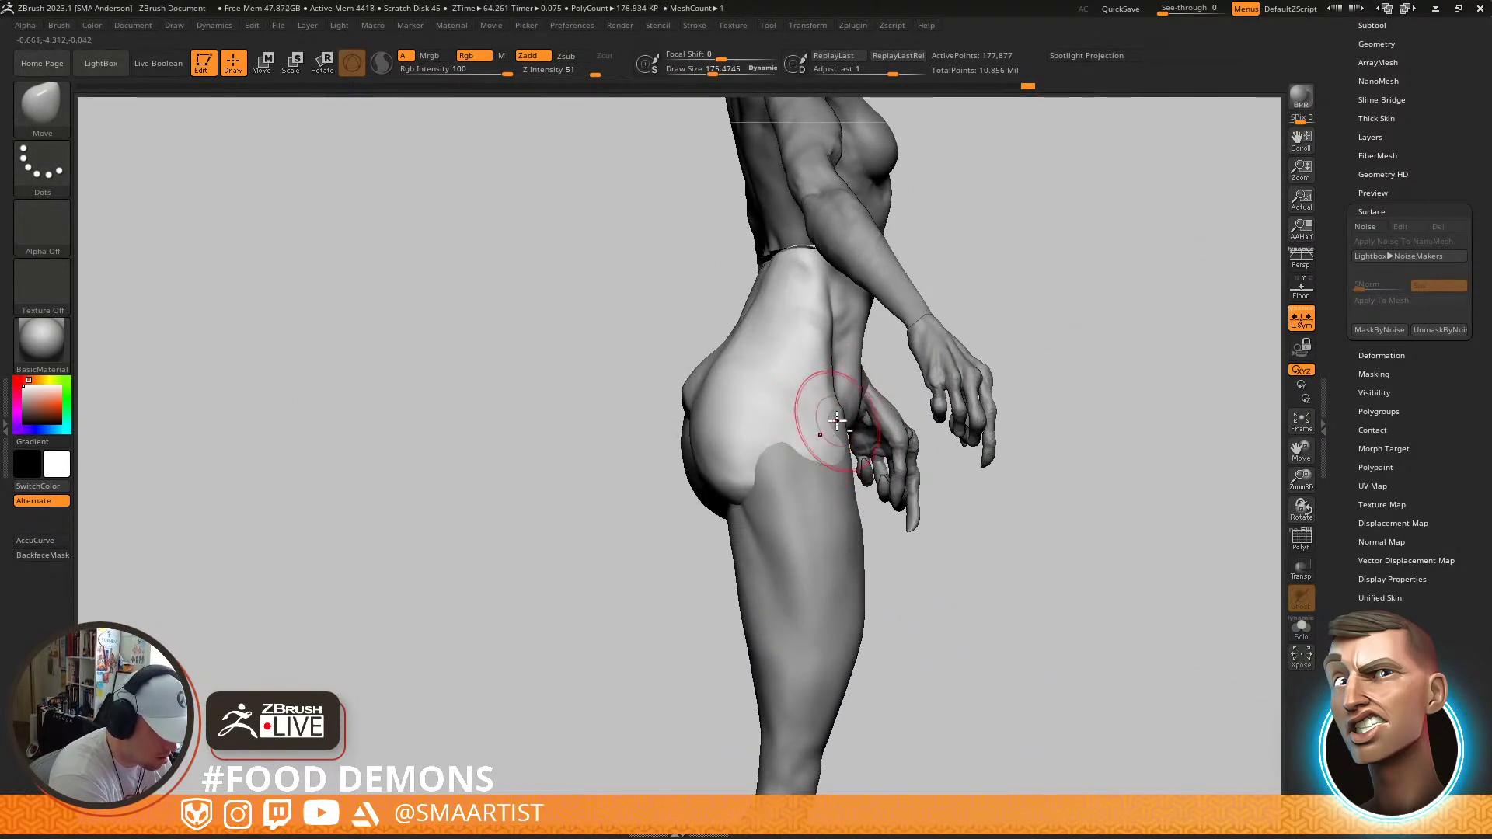
# Reselect the Torso1 subtool and flatten the outer side of the hip with TrimDynamic at a draw size of about 175
pyautogui.keyDown('alt'); pyautogui.click(839, 421); pyautogui.keyUp('alt')
pyautogui.moveTo(848, 426)
pyautogui.mouseDown(button='right')
pyautogui.moveTo(833, 427)
pyautogui.moveTo(827, 474)
pyautogui.moveTo(820, 402)
pyautogui.moveTo(845, 413)
pyautogui.mouseUp(button='right')
pyautogui.keyDown('alt'); pyautogui.click(820, 400); pyautogui.keyUp('alt')
pyautogui.press('b')
pyautogui.press('t')
pyautogui.press('d')
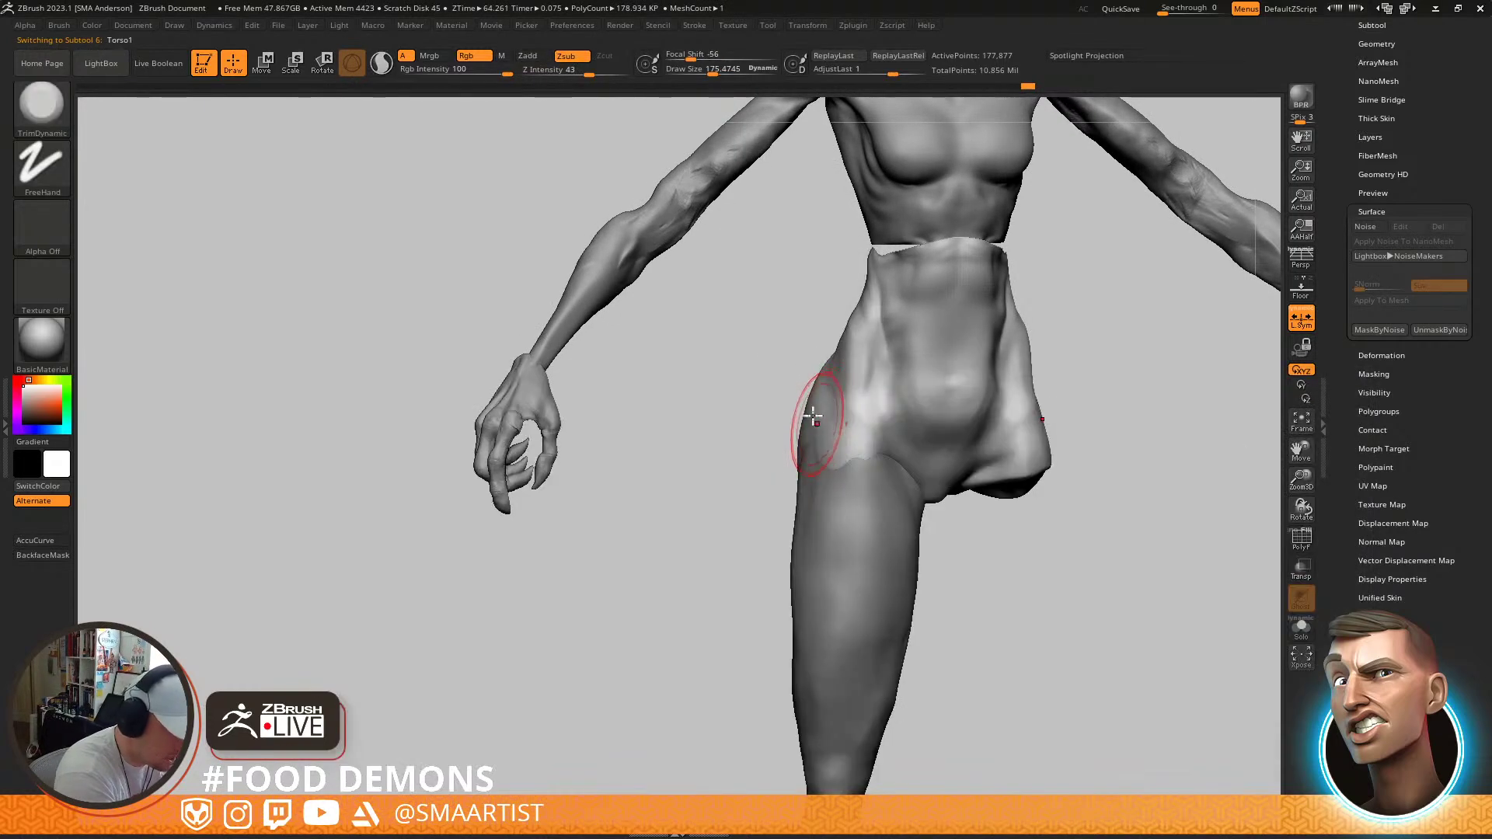
pyautogui.moveTo(818, 405); pyautogui.dragTo(836, 471)
pyautogui.moveTo(882, 427); pyautogui.dragTo(917, 400, button='right')
# Carve the divisions of the abdominal muscles with DamStandard at a draw size of about 175
pyautogui.moveTo(1104, 429)
pyautogui.mouseDown(button='right')
pyautogui.moveTo(1106, 461)
pyautogui.moveTo(1112, 424)
pyautogui.moveTo(932, 415)
pyautogui.moveTo(892, 450)
pyautogui.moveTo(860, 391)
pyautogui.mouseUp(button='right')
pyautogui.press('b')
pyautogui.press('d')
pyautogui.press('s')
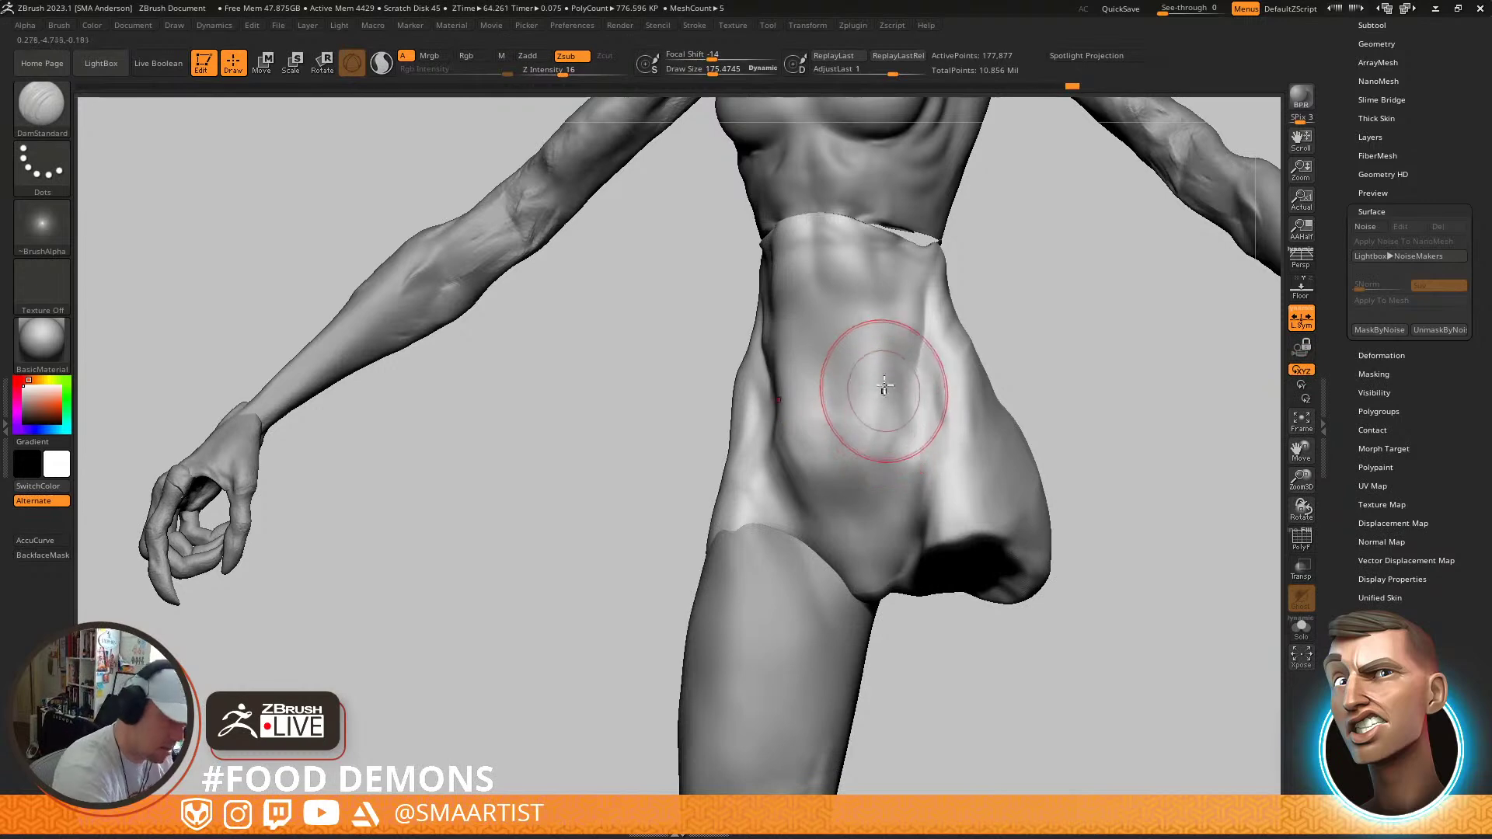
pyautogui.moveTo(852, 365); pyautogui.dragTo(919, 372)
pyautogui.moveTo(877, 371); pyautogui.dragTo(819, 322, button='right')
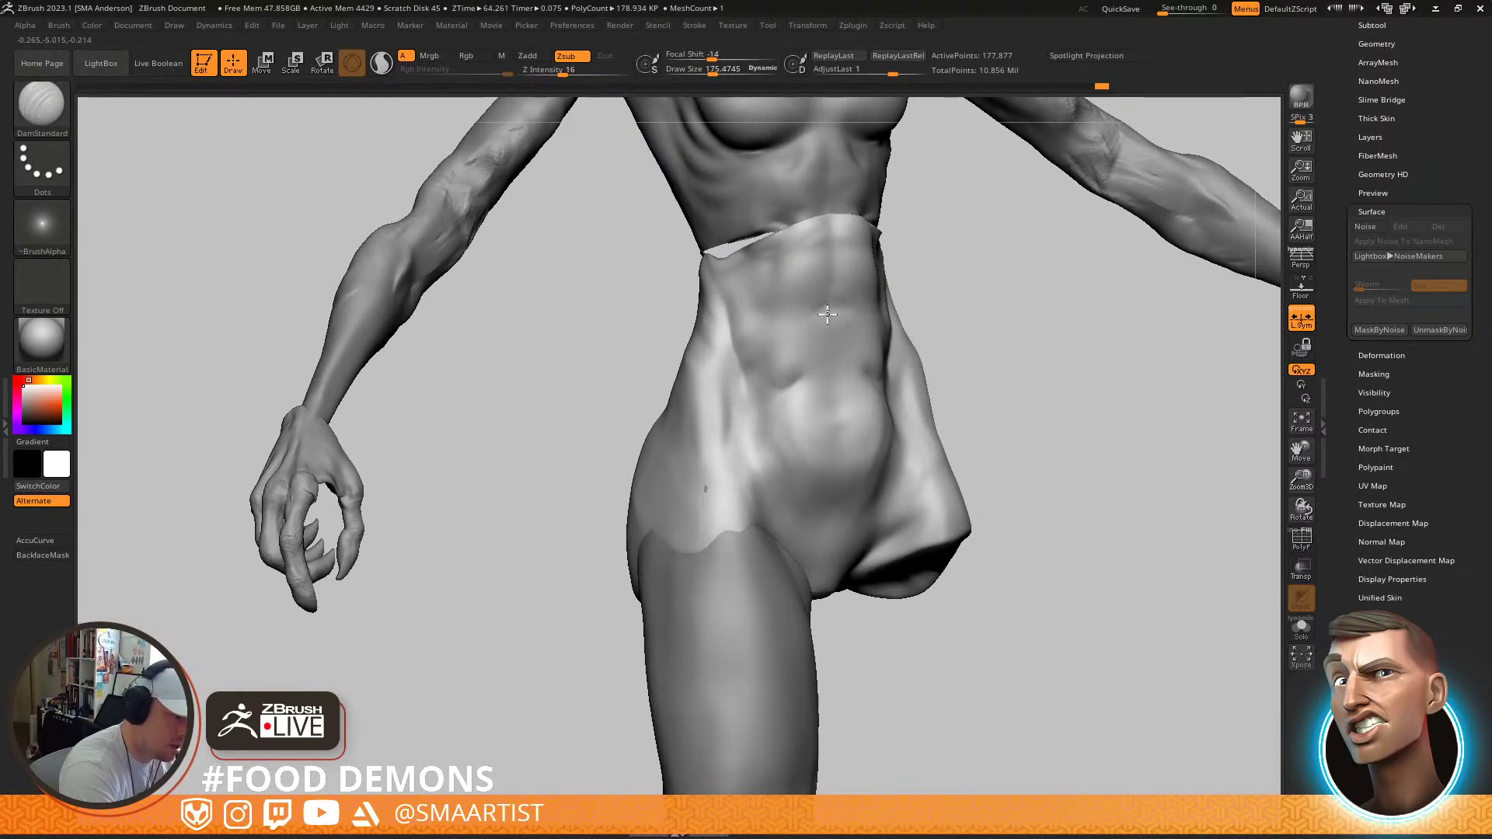
pyautogui.moveTo(832, 377); pyautogui.dragTo(828, 321)
pyautogui.moveTo(853, 443)
pyautogui.keyDown('ctrl'); pyautogui.mouseDown(button='right')
pyautogui.moveTo(940, 356)
pyautogui.moveTo(925, 397)
pyautogui.moveTo(856, 456)
pyautogui.moveTo(893, 494)
pyautogui.mouseUp(button='right'); pyautogui.keyUp('ctrl')
pyautogui.press('shift')
pyautogui.keyDown('ctrl'); pyautogui.moveTo(868, 575); pyautogui.dragTo(863, 550, button='right'); pyautogui.keyUp('ctrl')
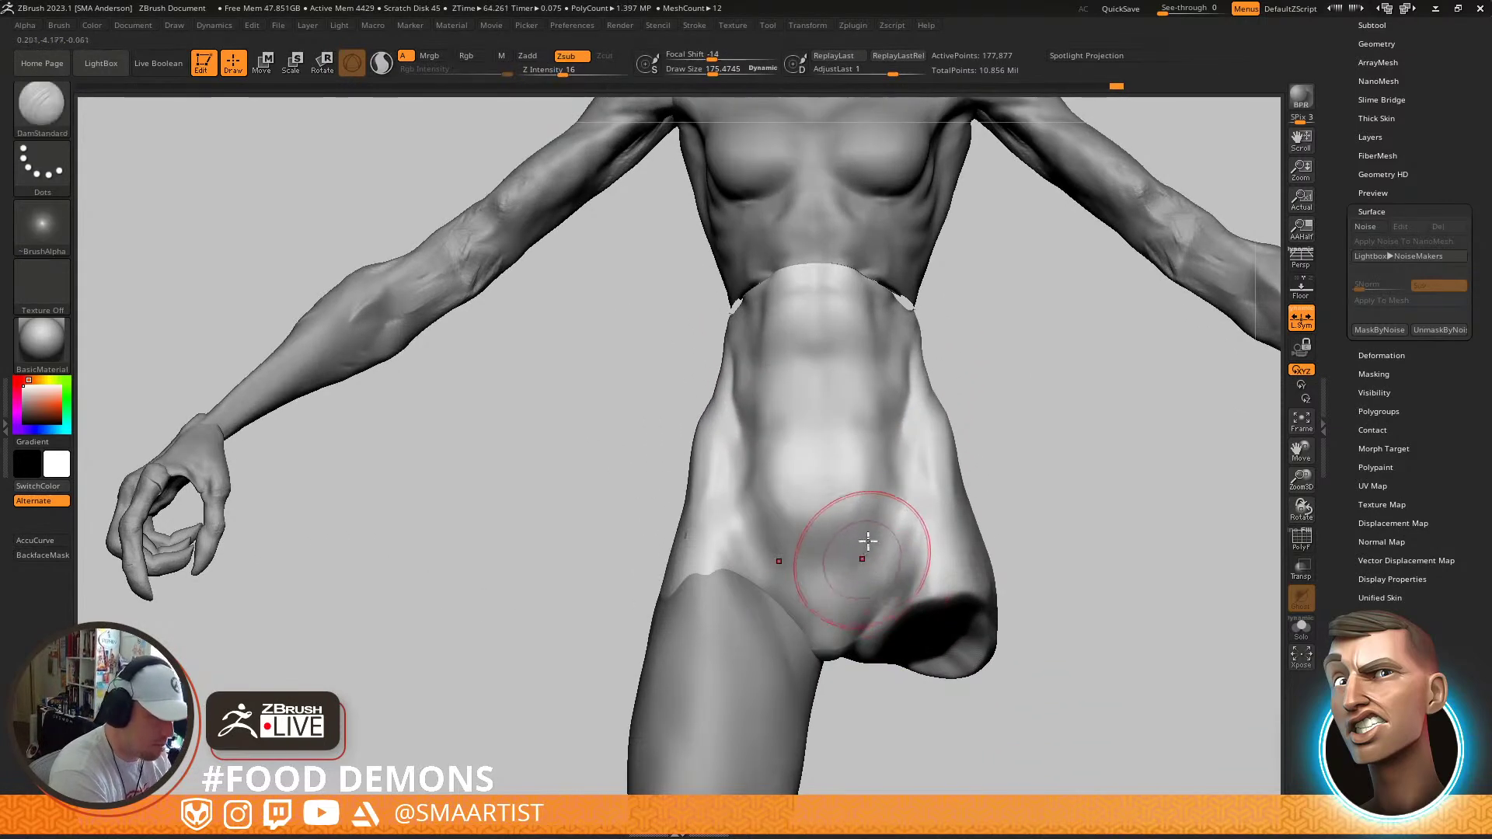
pyautogui.moveTo(920, 624)
pyautogui.keyDown('alt'); pyautogui.mouseDown(button='right')
pyautogui.moveTo(929, 460)
pyautogui.moveTo(855, 431)
pyautogui.moveTo(886, 435)
pyautogui.moveTo(869, 587)
pyautogui.mouseUp(button='right'); pyautogui.keyUp('alt')
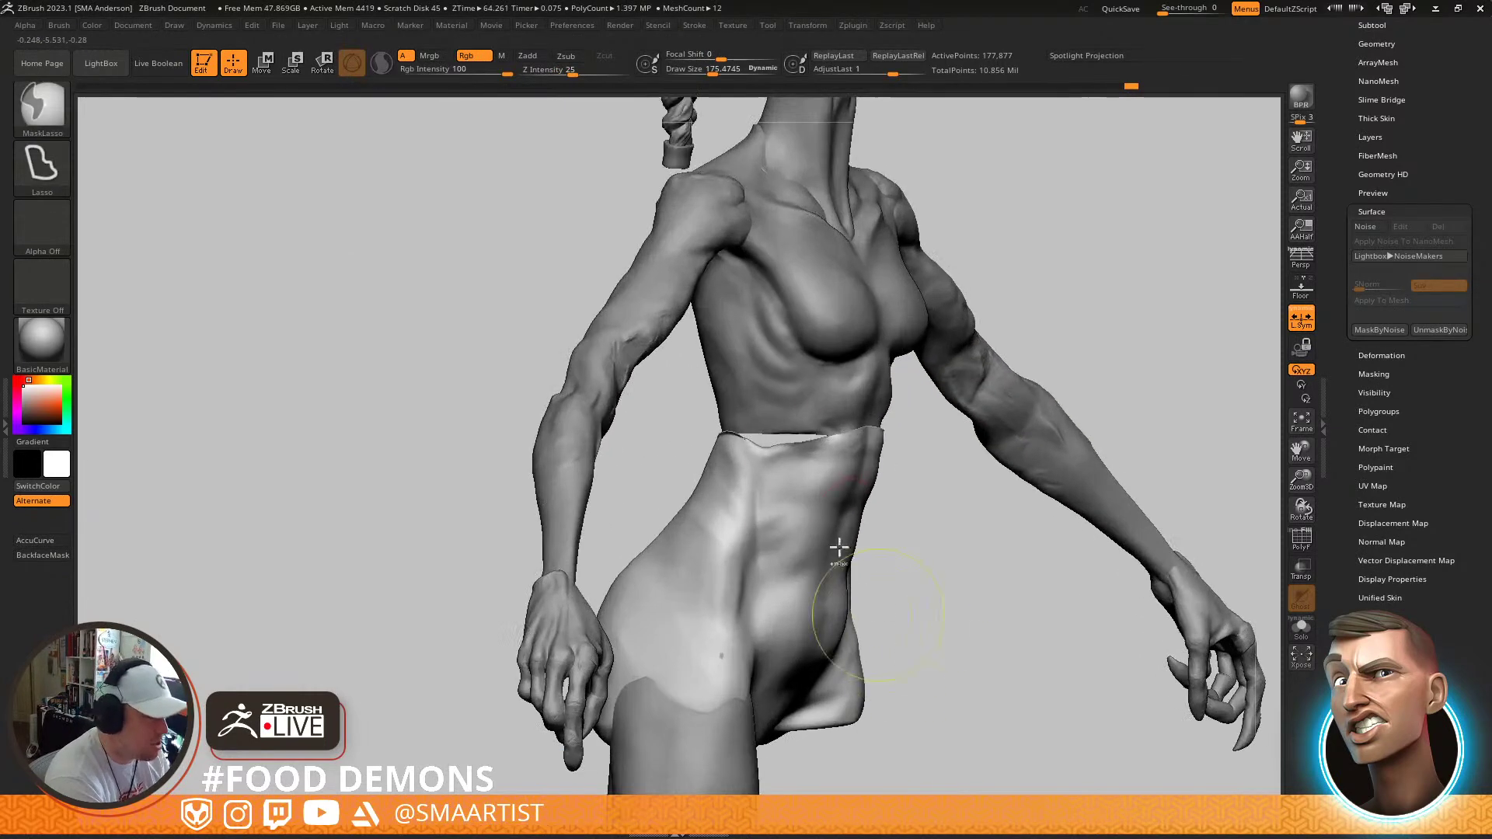
# Adjust the upper waist edge to meet the ribcage with the Move brush at a draw size of about 175
pyautogui.press('b')
pyautogui.press('m')
pyautogui.press('v')
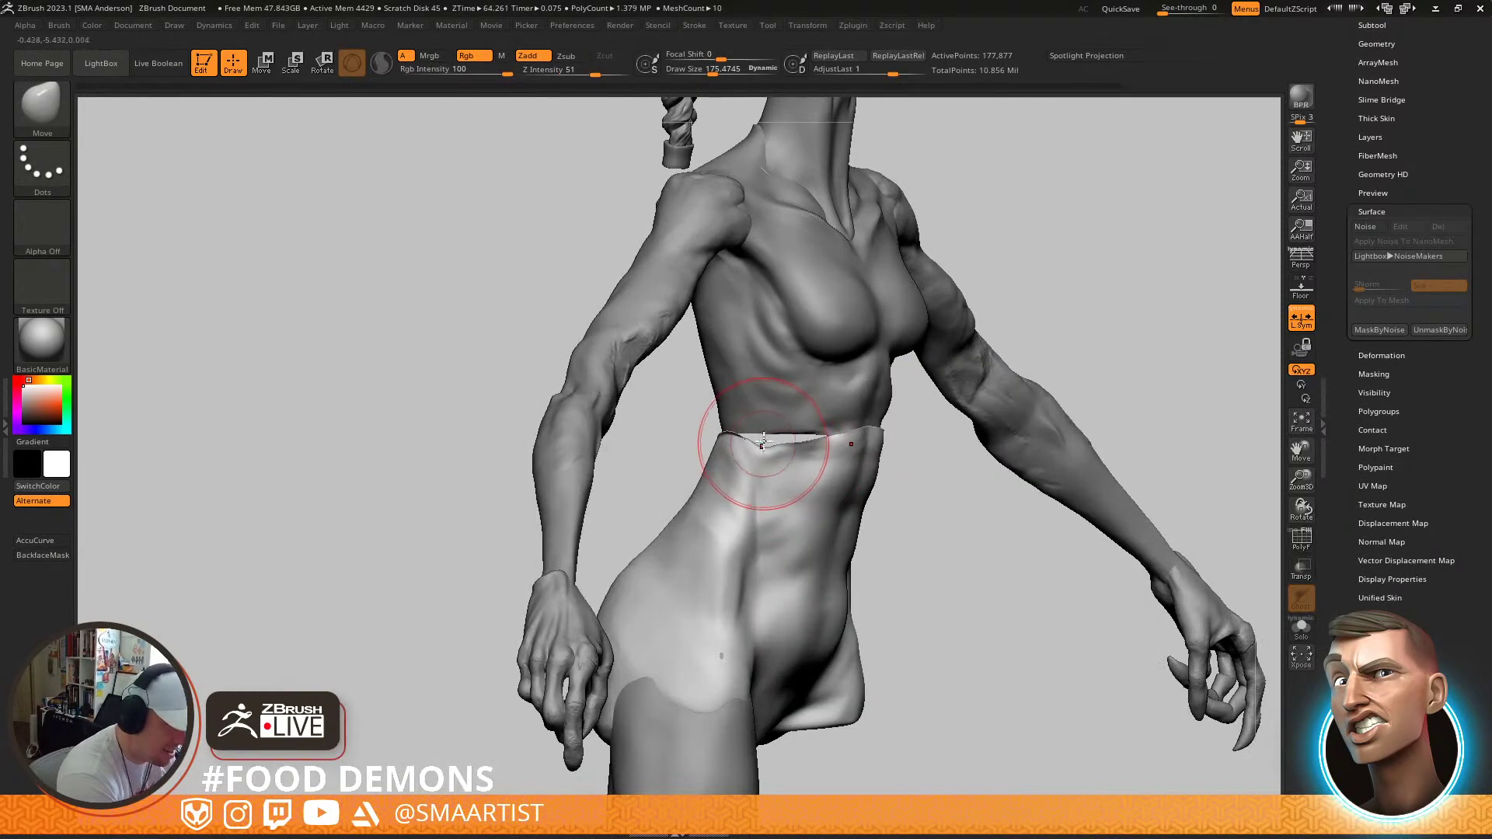
pyautogui.moveTo(769, 406); pyautogui.dragTo(826, 482, button='right')
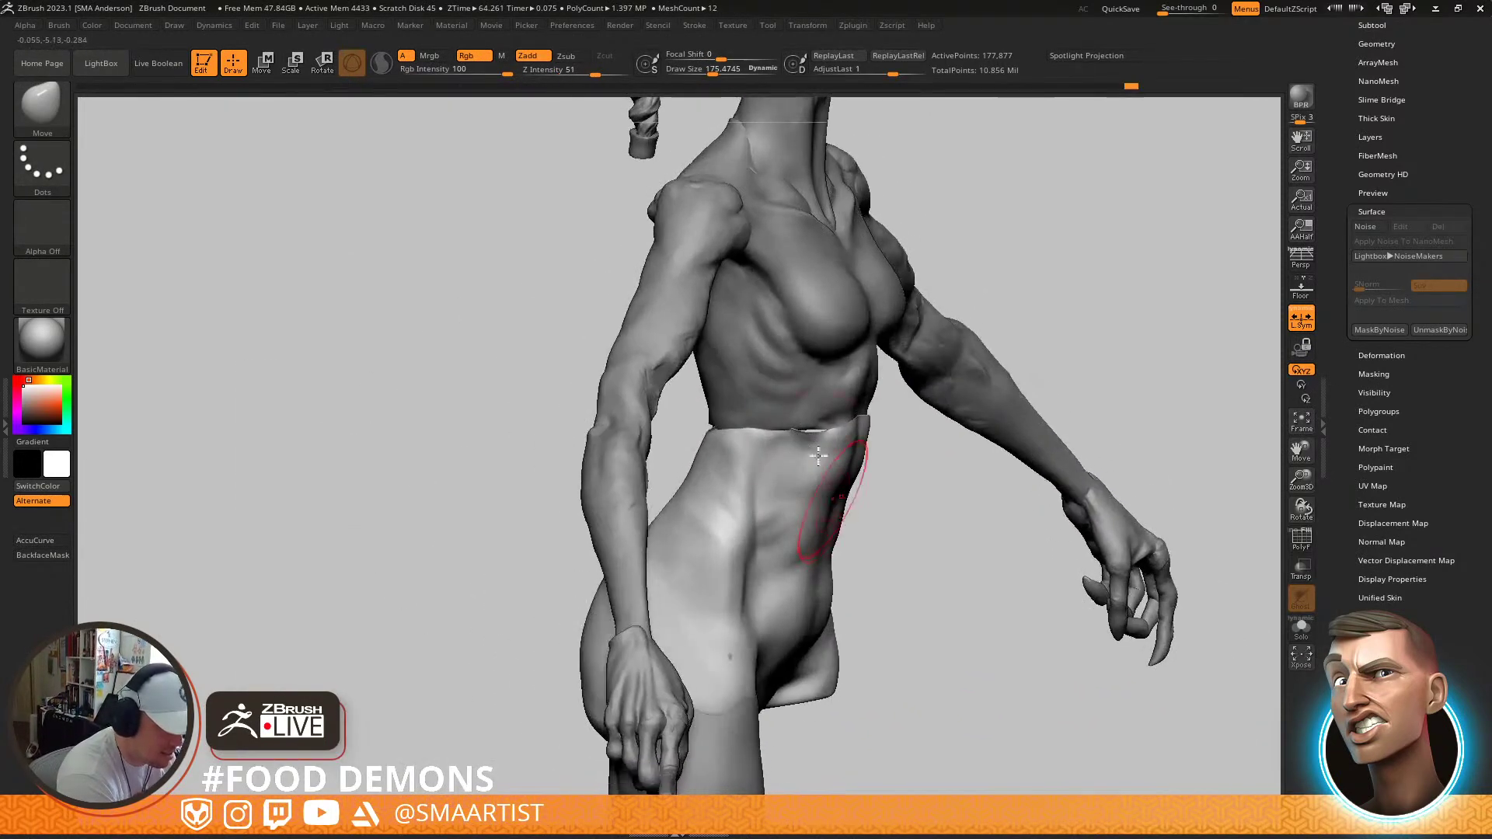
pyautogui.moveTo(835, 429)
pyautogui.mouseDown(button='right')
pyautogui.moveTo(819, 433)
pyautogui.moveTo(823, 410)
pyautogui.moveTo(744, 504)
pyautogui.moveTo(722, 515)
pyautogui.moveTo(718, 493)
pyautogui.moveTo(773, 417)
pyautogui.moveTo(821, 607)
pyautogui.moveTo(799, 483)
pyautogui.moveTo(886, 533)
pyautogui.moveTo(871, 400)
pyautogui.mouseUp(button='right')
pyautogui.press('s')
# Examine the proportions of the whole figure from the front and the side
pyautogui.press('ctrl')
pyautogui.keyDown('ctrl'); pyautogui.moveTo(879, 428); pyautogui.dragTo(917, 521); pyautogui.keyUp('ctrl')
pyautogui.moveTo(918, 521)
pyautogui.keyDown('alt'); pyautogui.mouseDown(button='right')
pyautogui.moveTo(990, 396)
pyautogui.moveTo(967, 361)
pyautogui.mouseUp(button='right'); pyautogui.keyUp('alt')
pyautogui.moveTo(967, 362)
pyautogui.mouseDown(button='right')
pyautogui.moveTo(979, 366)
pyautogui.moveTo(960, 385)
pyautogui.mouseUp(button='right')
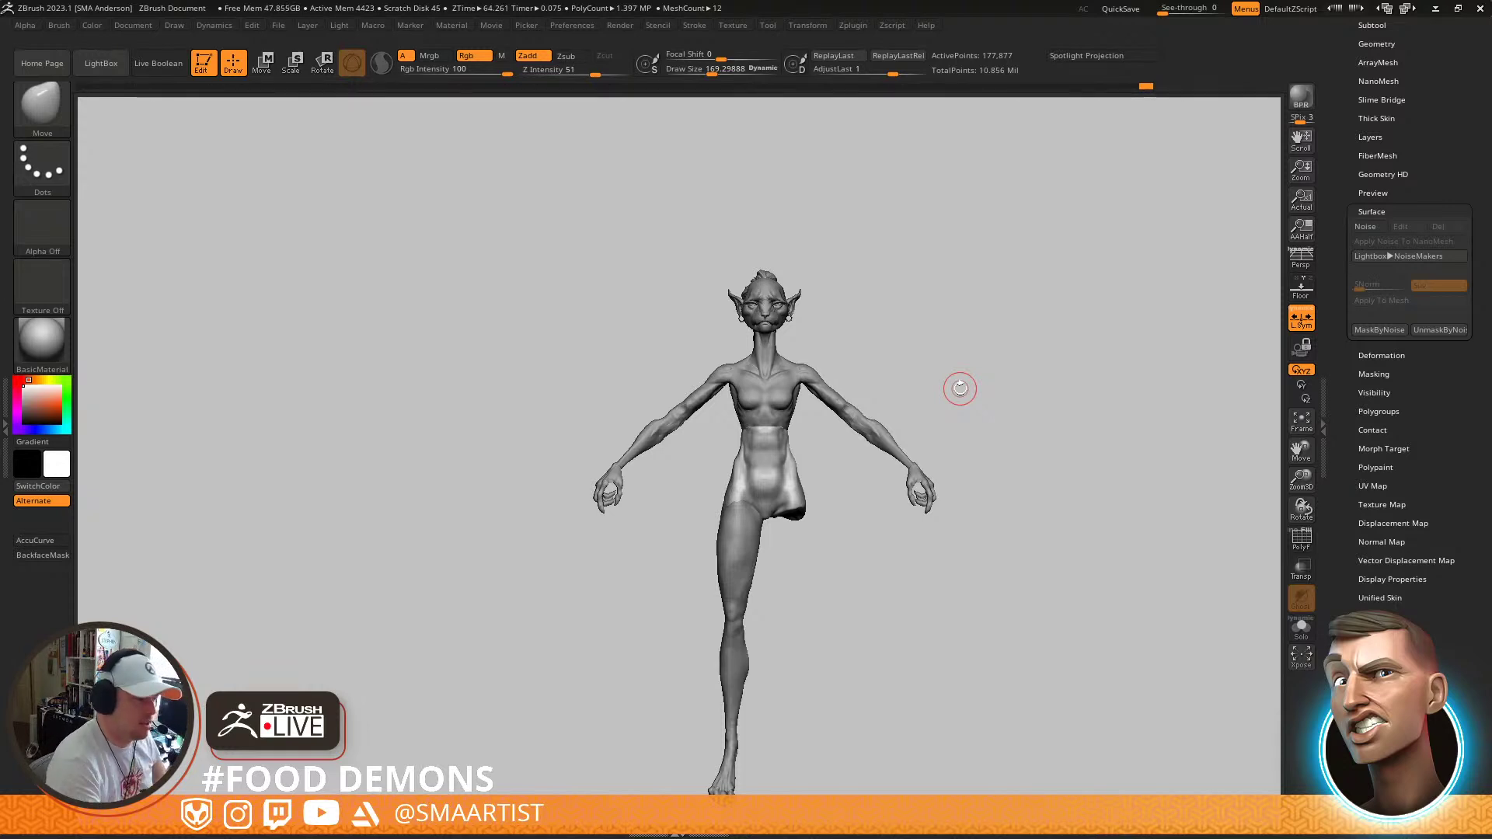
pyautogui.moveTo(1046, 376)
pyautogui.mouseDown()
pyautogui.moveTo(1026, 463)
pyautogui.moveTo(986, 457)
pyautogui.moveTo(1014, 435)
pyautogui.moveTo(1033, 467)
pyautogui.moveTo(1042, 396)
pyautogui.mouseUp()
pyautogui.moveTo(1042, 396); pyautogui.dragTo(877, 544, button='right')
pyautogui.moveTo(877, 544)
pyautogui.mouseDown()
pyautogui.moveTo(892, 559)
pyautogui.moveTo(901, 540)
pyautogui.mouseUp()
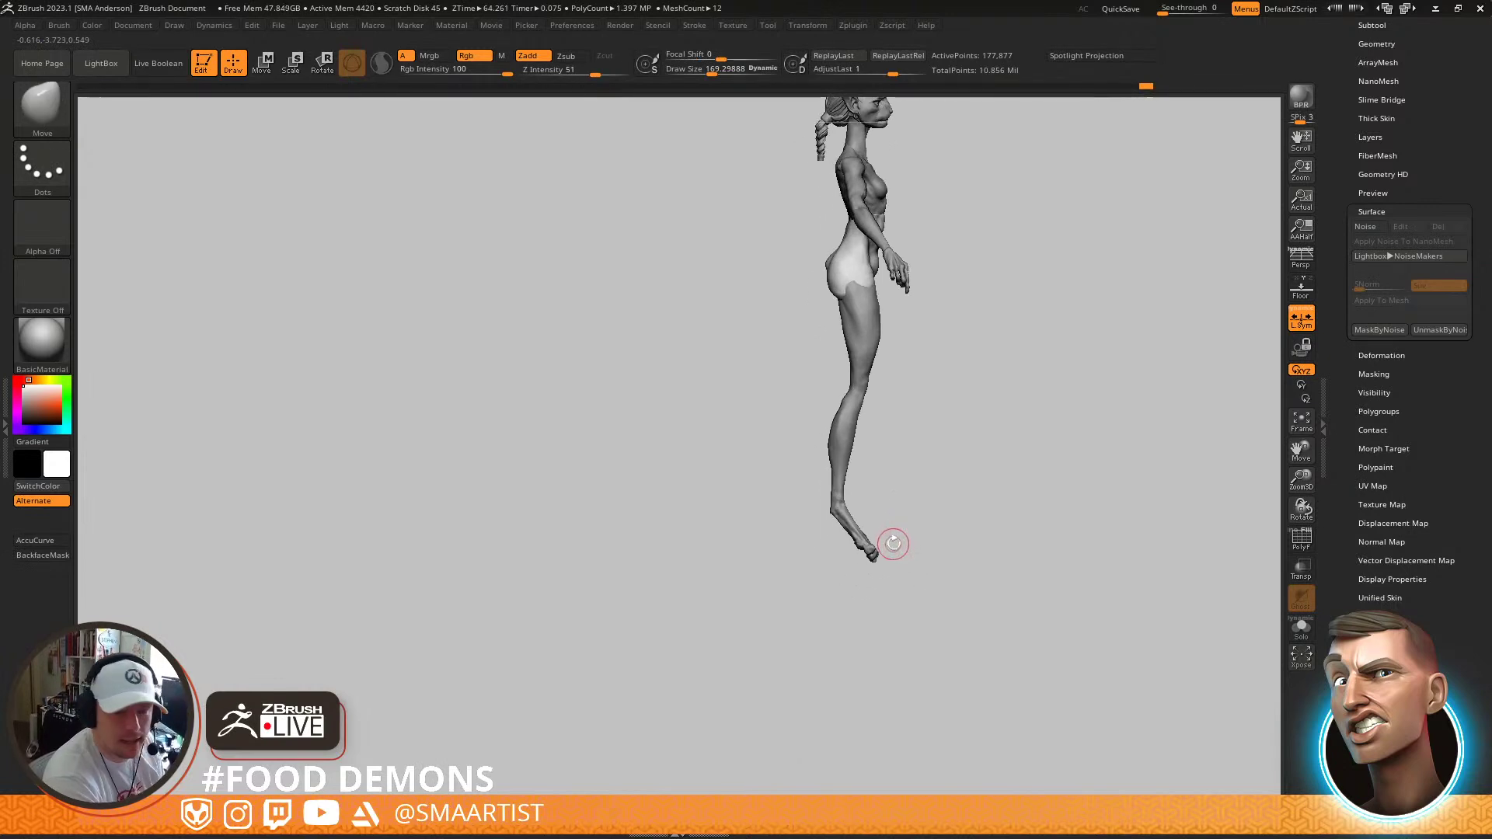
# Select the LegR subtool and reshape the back of the calf with the Move brush at a draw size of about 350
pyautogui.moveTo(894, 543)
pyautogui.mouseDown()
pyautogui.moveTo(883, 567)
pyautogui.moveTo(847, 534)
pyautogui.moveTo(855, 561)
pyautogui.moveTo(884, 567)
pyautogui.mouseUp()
pyautogui.keyDown('alt'); pyautogui.click(835, 559); pyautogui.keyUp('alt')
pyautogui.press('s')
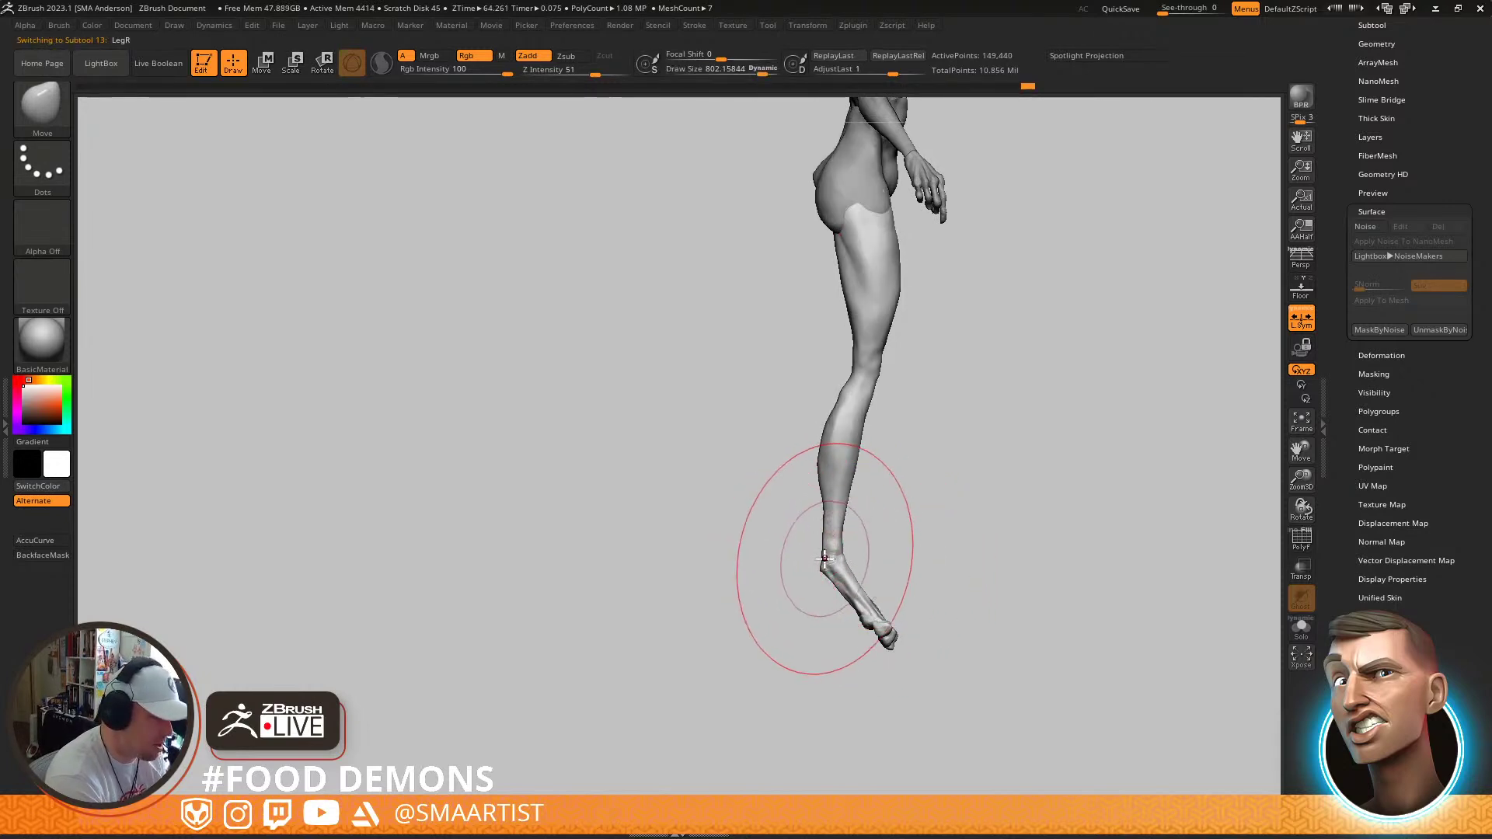
pyautogui.press('s')
pyautogui.moveTo(816, 446)
pyautogui.mouseDown()
pyautogui.moveTo(746, 432)
pyautogui.moveTo(813, 448)
pyautogui.mouseUp()
pyautogui.moveTo(819, 446)
pyautogui.mouseDown()
pyautogui.moveTo(832, 402)
pyautogui.moveTo(886, 446)
pyautogui.moveTo(851, 425)
pyautogui.mouseUp()
pyautogui.press('s')
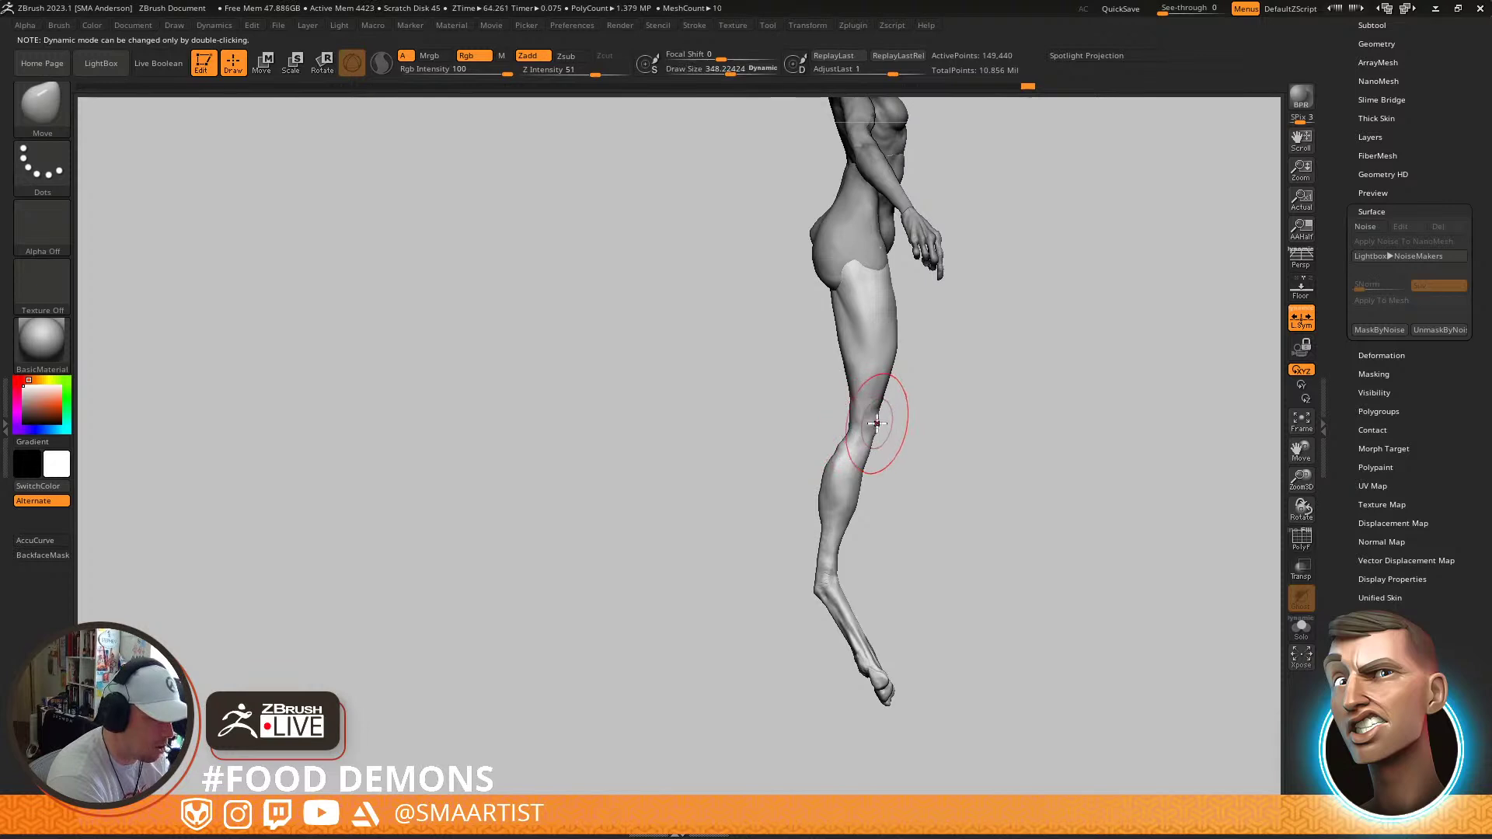
pyautogui.scroll(3, 885, 426)
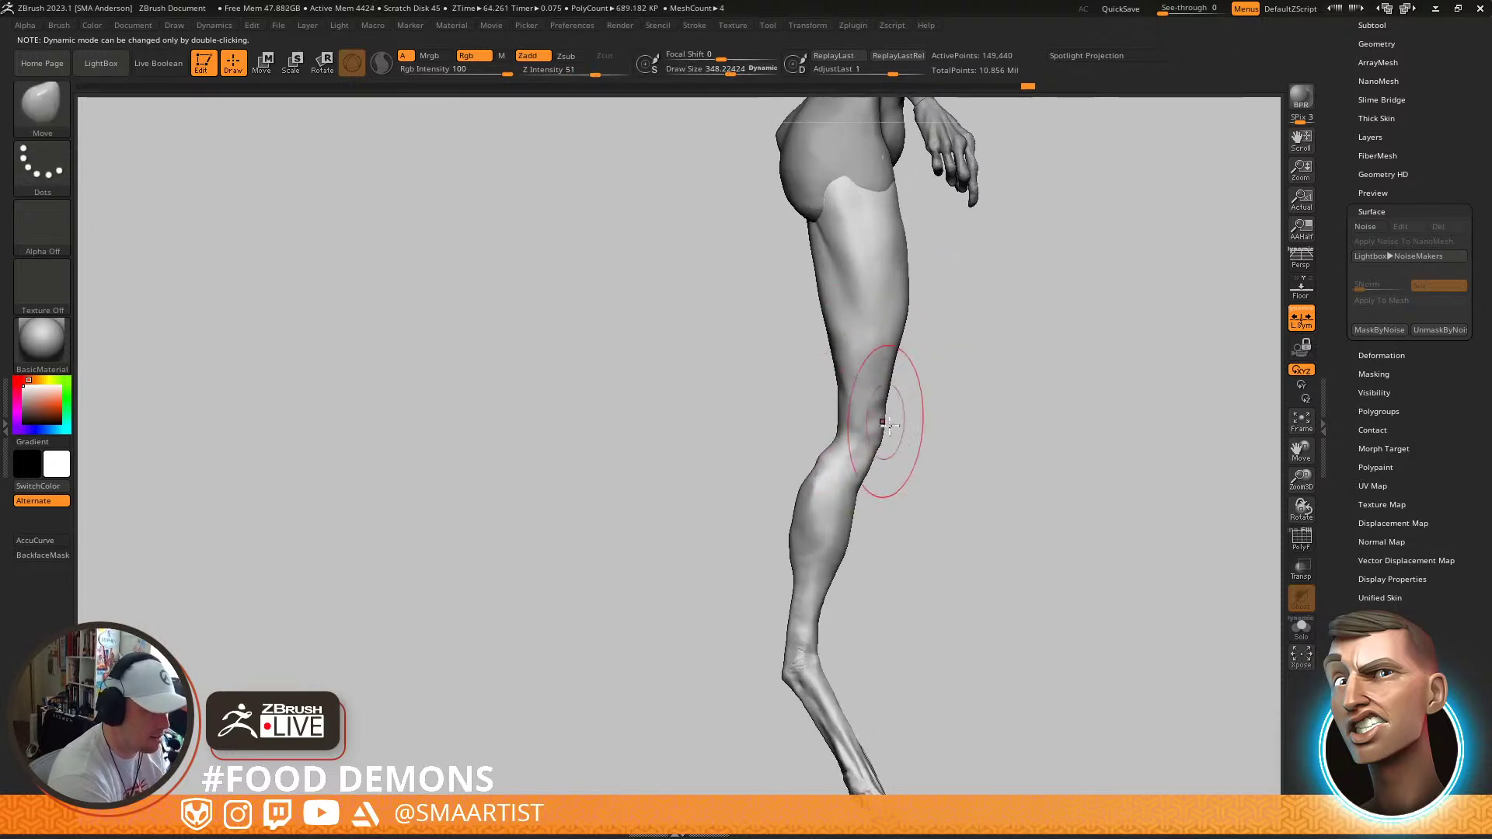
# Refine the knee's side profile with the Move brush at a draw size of about 157
pyautogui.press('s')
pyautogui.moveTo(882, 426); pyautogui.dragTo(866, 423)
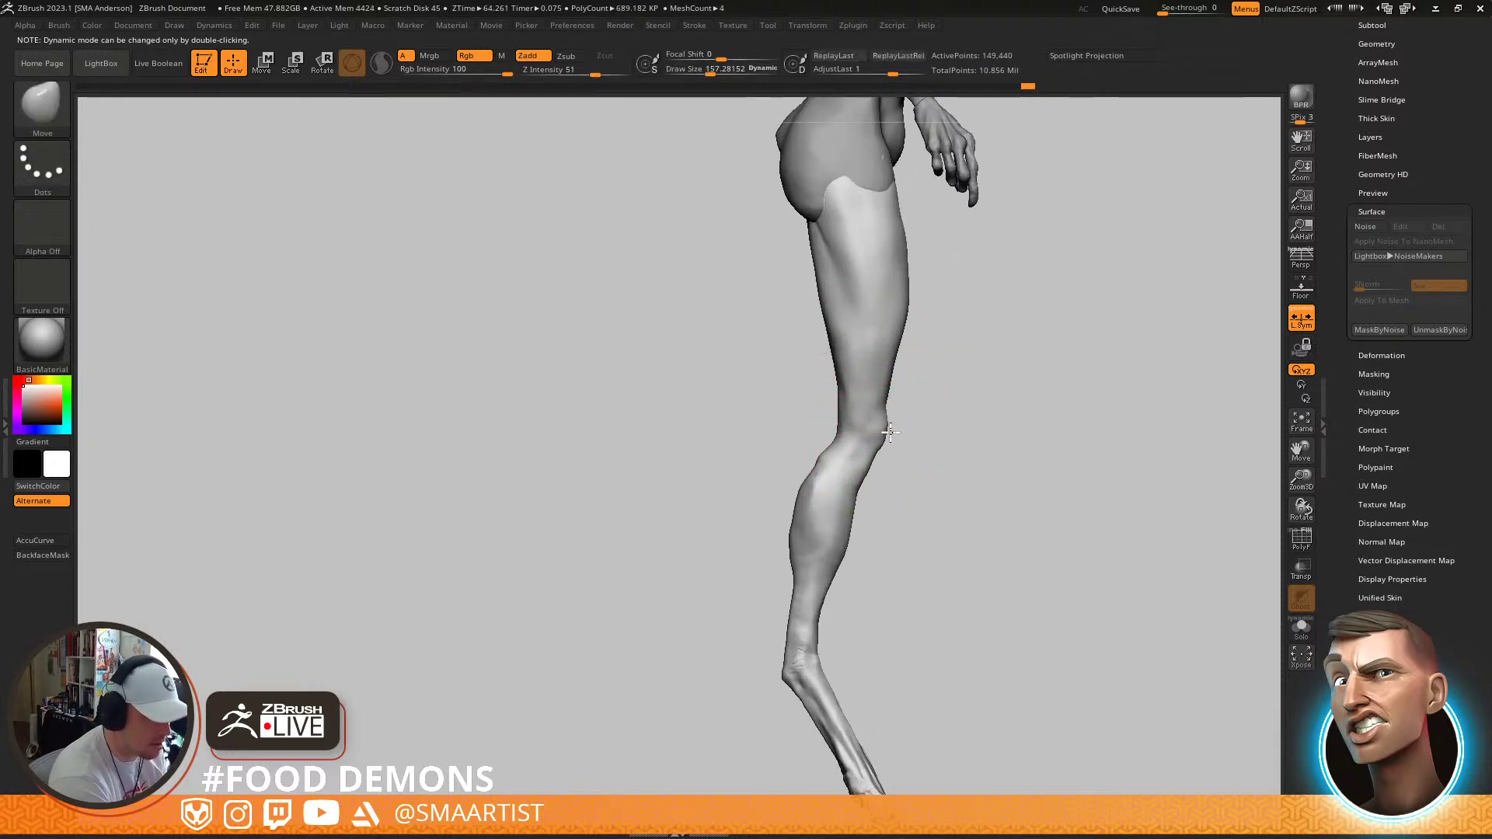
pyautogui.press('s')
pyautogui.moveTo(857, 495); pyautogui.dragTo(867, 497)
# Flatten the back of the knee and upper calf with TrimDynamic at a draw size of about 130
pyautogui.moveTo(808, 476); pyautogui.dragTo(851, 488, button='right')
pyautogui.press('b')
pyautogui.press('t')
pyautogui.press('d')
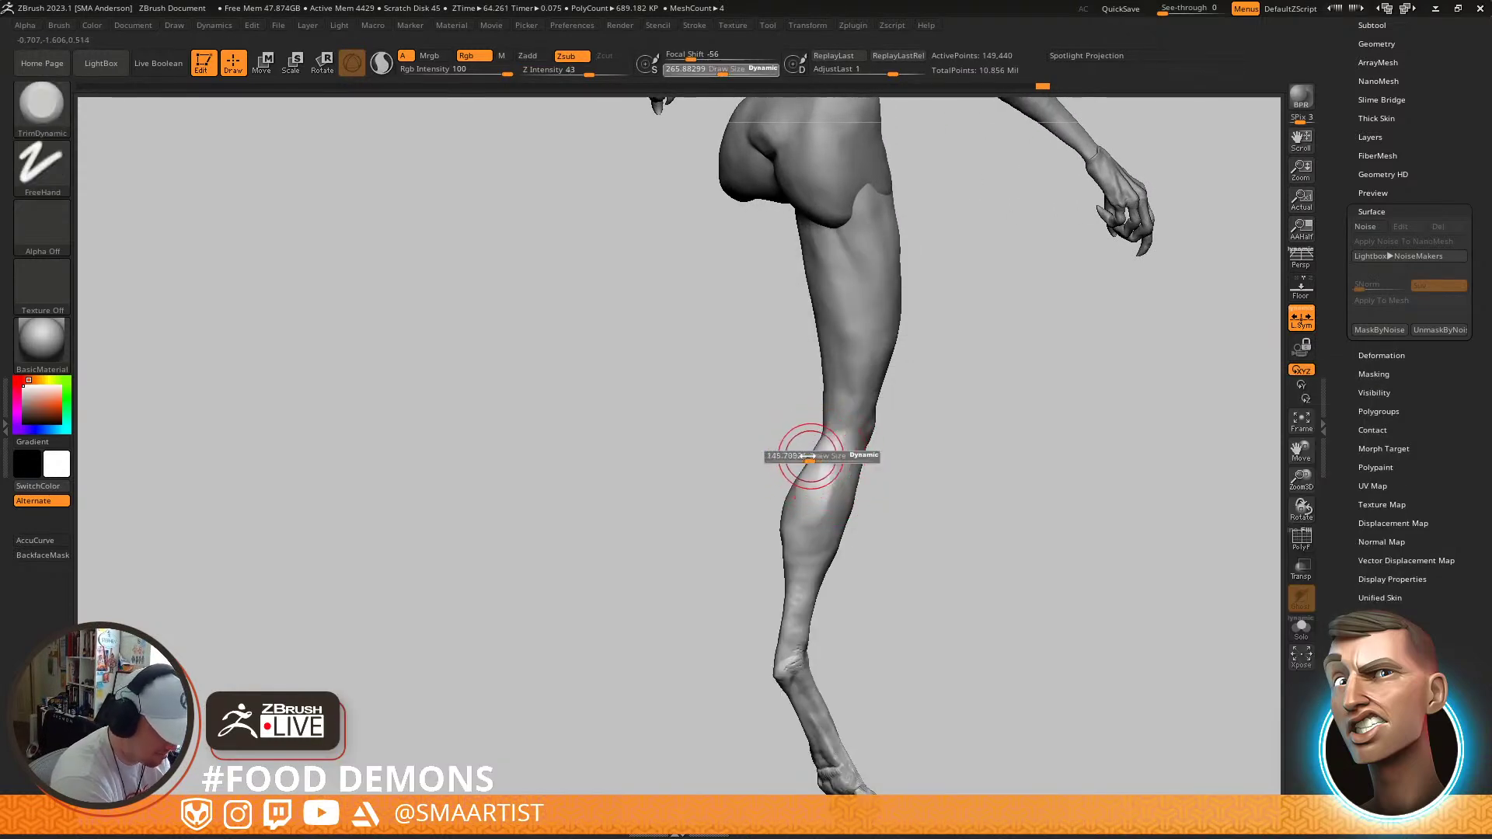
pyautogui.moveTo(811, 462); pyautogui.dragTo(790, 487, button='right')
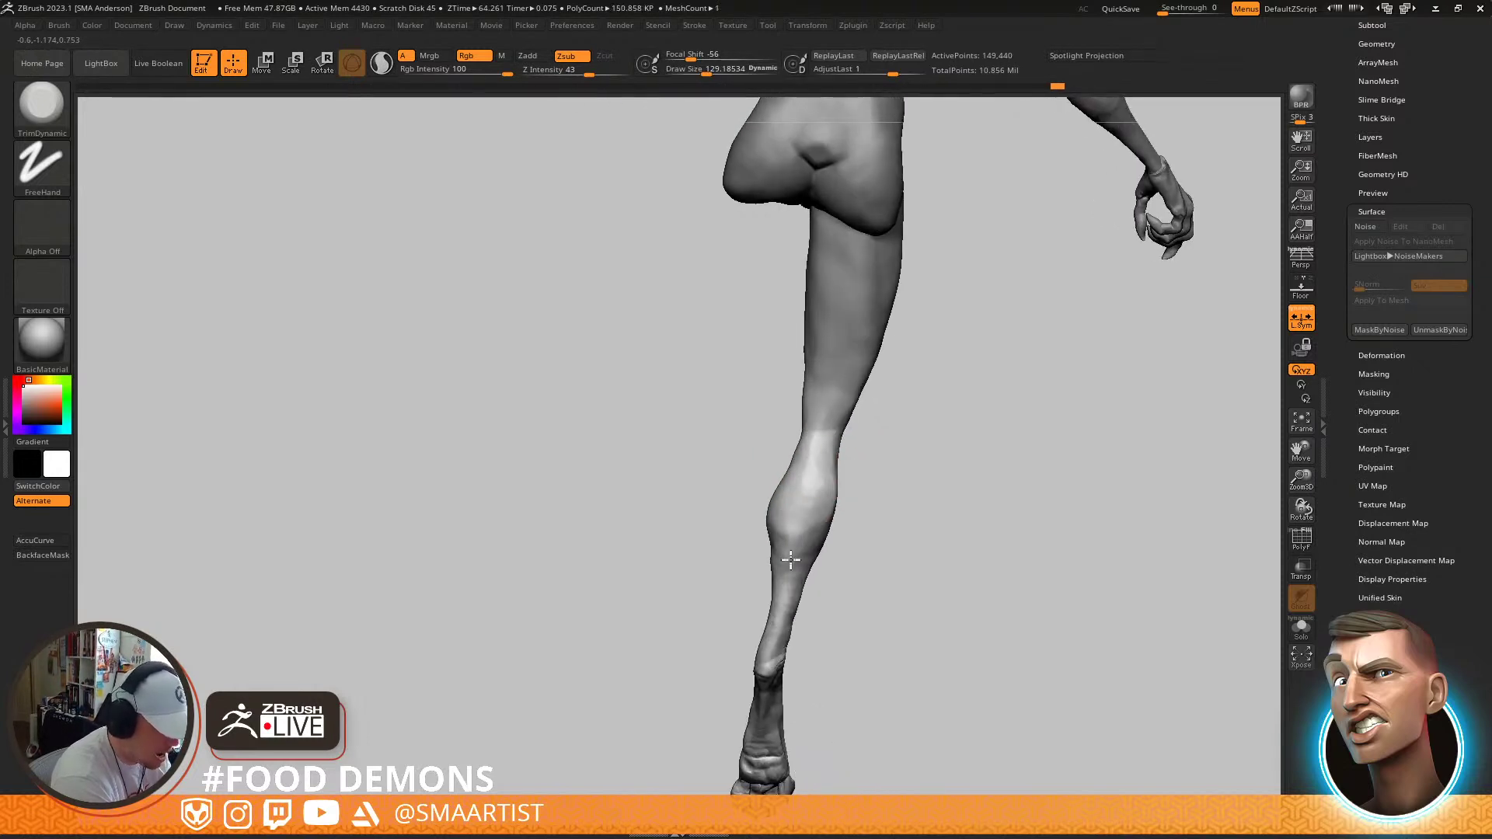
# Adjust the thigh's contour from the front with the Move brush at a draw size of about 410
pyautogui.moveTo(874, 506)
pyautogui.mouseDown(button='right')
pyautogui.moveTo(816, 450)
pyautogui.moveTo(872, 459)
pyautogui.moveTo(896, 412)
pyautogui.moveTo(893, 443)
pyautogui.moveTo(899, 398)
pyautogui.moveTo(900, 435)
pyautogui.moveTo(886, 404)
pyautogui.moveTo(910, 403)
pyautogui.moveTo(883, 398)
pyautogui.moveTo(922, 389)
pyautogui.moveTo(926, 404)
pyautogui.moveTo(934, 388)
pyautogui.moveTo(849, 417)
pyautogui.moveTo(873, 407)
pyautogui.moveTo(826, 261)
pyautogui.moveTo(857, 226)
pyautogui.moveTo(859, 265)
pyautogui.moveTo(914, 239)
pyautogui.mouseUp(button='right')
pyautogui.press('w')
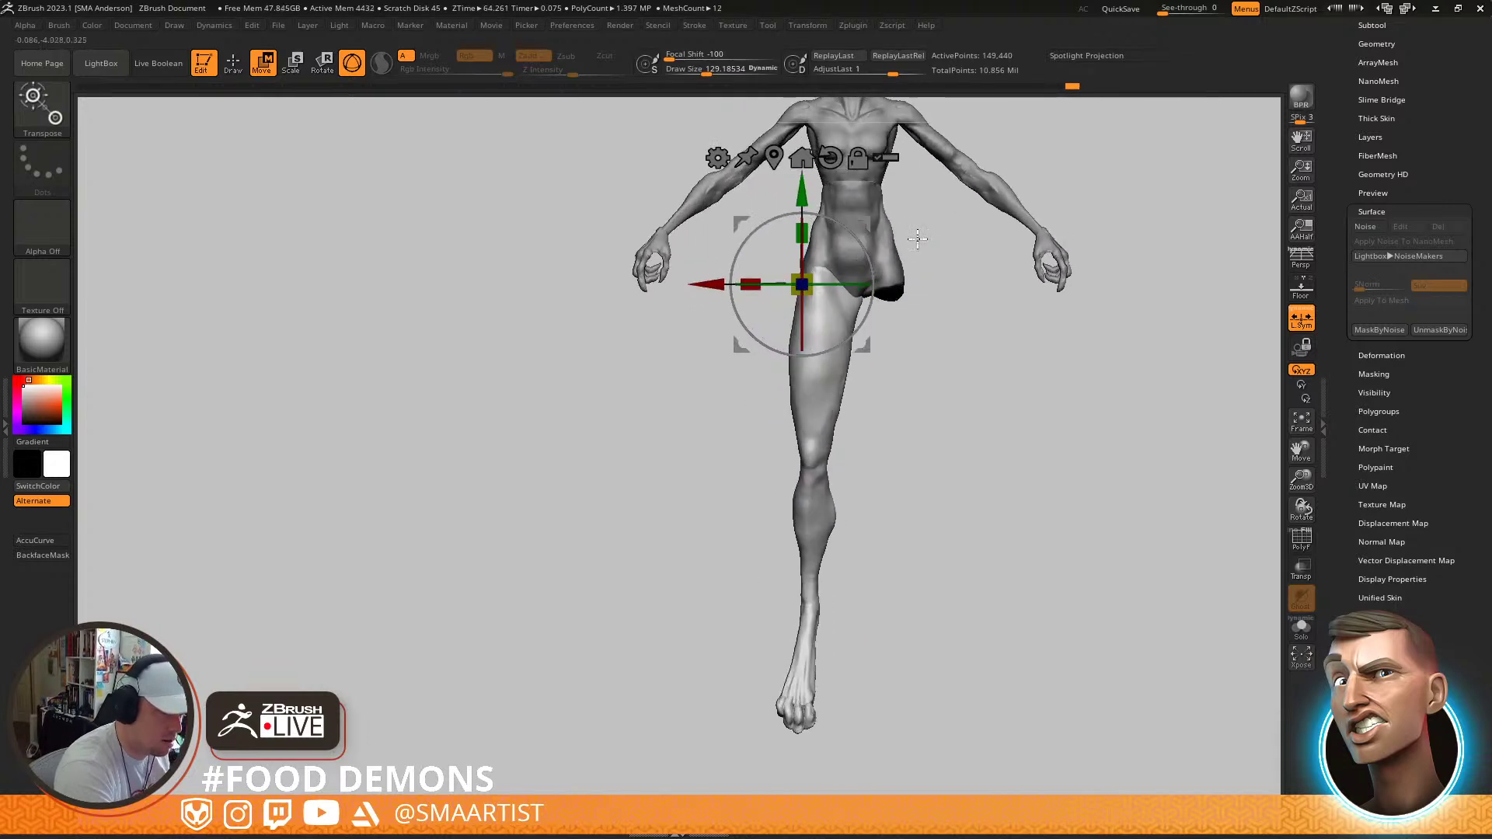
pyautogui.moveTo(864, 228); pyautogui.dragTo(860, 226)
pyautogui.press('q')
pyautogui.moveTo(860, 229); pyautogui.dragTo(852, 272, button='right')
pyautogui.press('s')
pyautogui.moveTo(850, 306); pyautogui.dragTo(855, 306)
pyautogui.press('b')
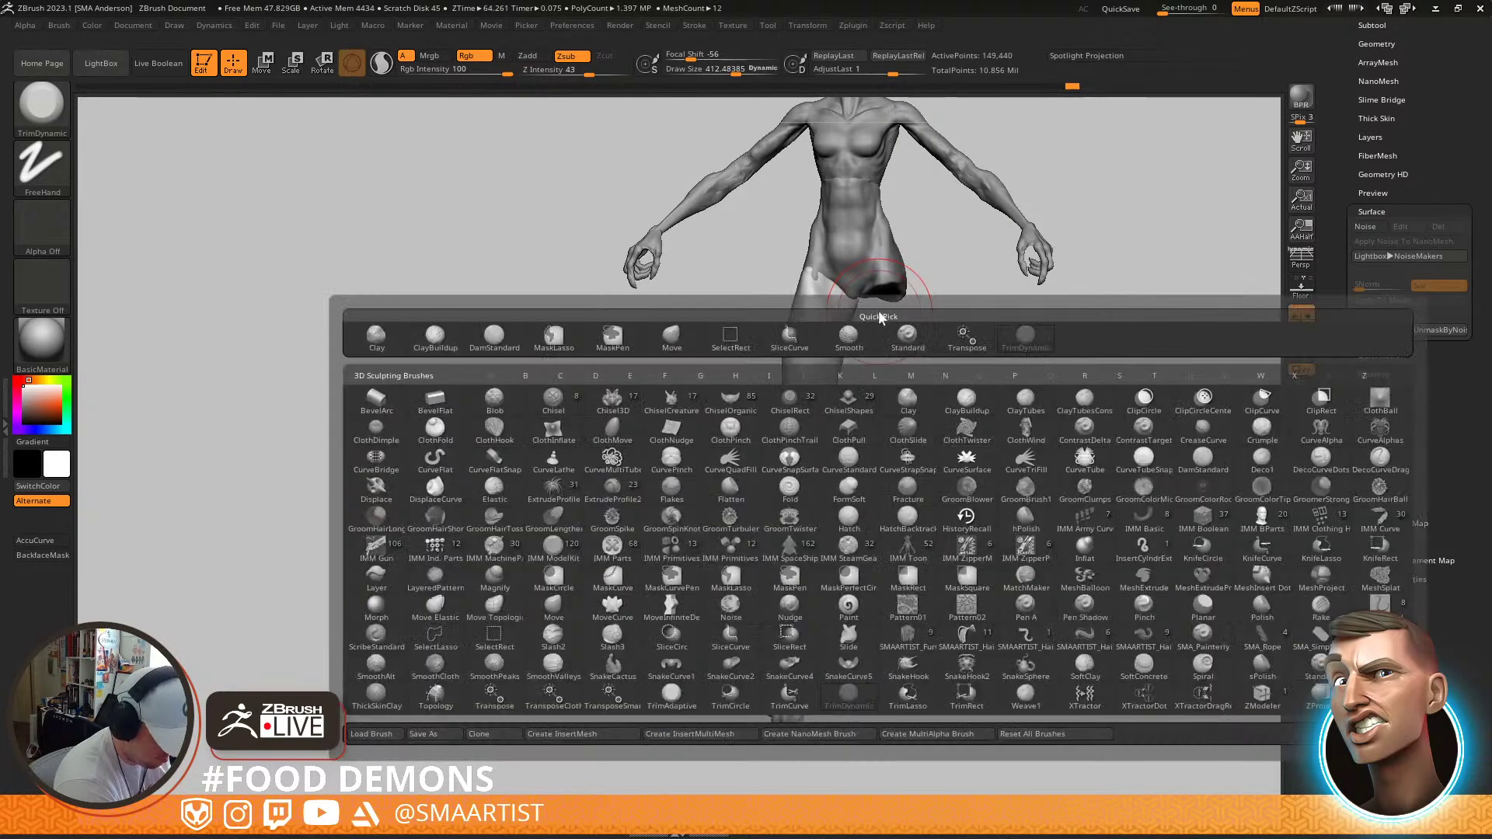
pyautogui.press('m')
pyautogui.press('v')
pyautogui.moveTo(881, 364); pyautogui.dragTo(840, 361)
# Reshape the calf's front silhouette below the knee with the Move brush at a draw size of about 200
pyautogui.moveTo(830, 519)
pyautogui.keyDown('alt'); pyautogui.mouseDown(button='right')
pyautogui.moveTo(800, 413)
pyautogui.moveTo(826, 413)
pyautogui.mouseUp(button='right'); pyautogui.keyUp('alt')
pyautogui.press('s')
pyautogui.moveTo(838, 395); pyautogui.dragTo(815, 395)
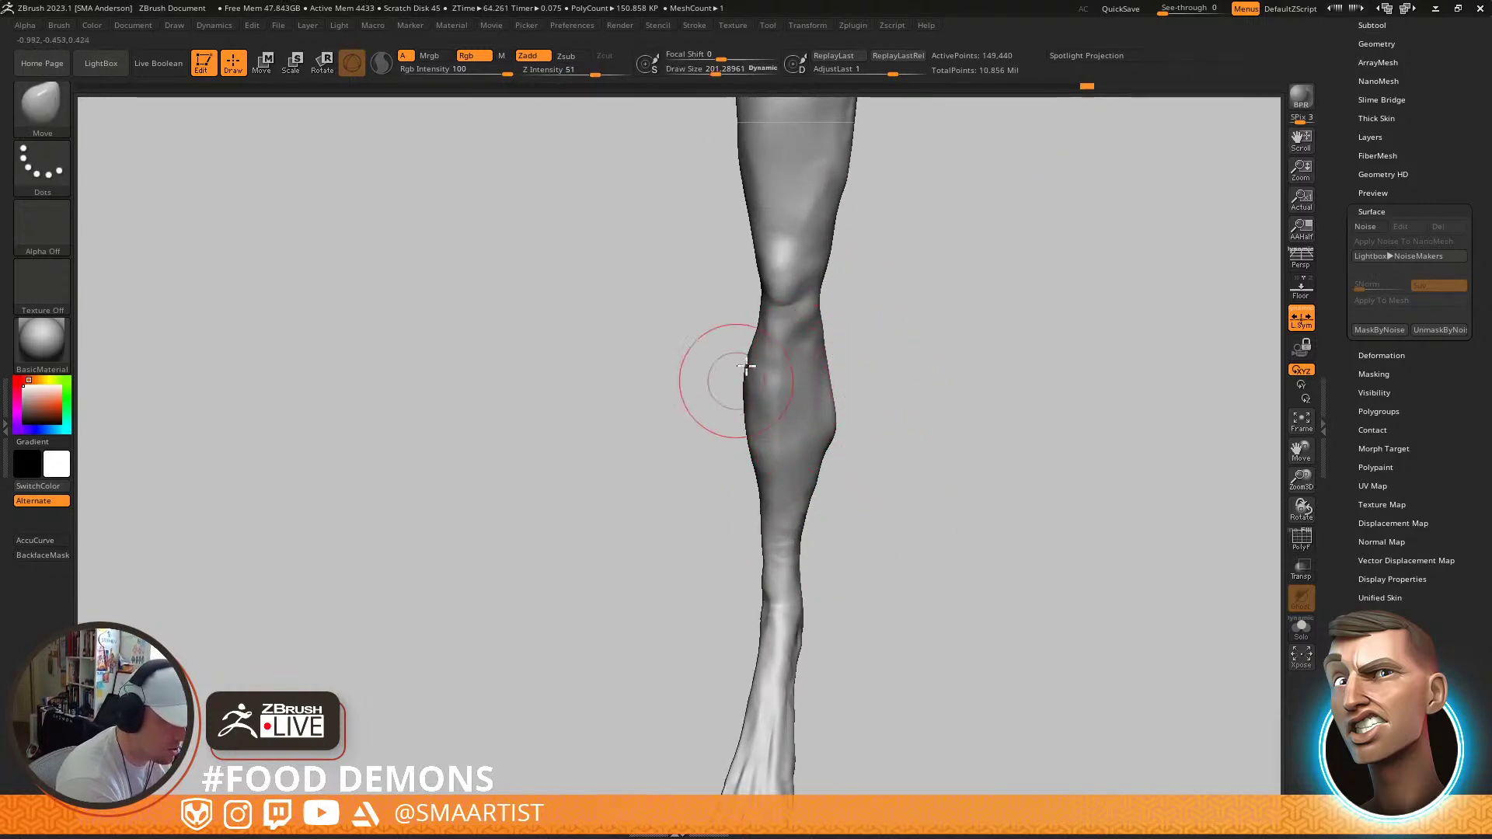
pyautogui.moveTo(766, 424); pyautogui.dragTo(789, 387, button='right')
# Flatten planes along the shin and the sides of the calf with TrimDynamic at a draw size of about 200
pyautogui.press('b')
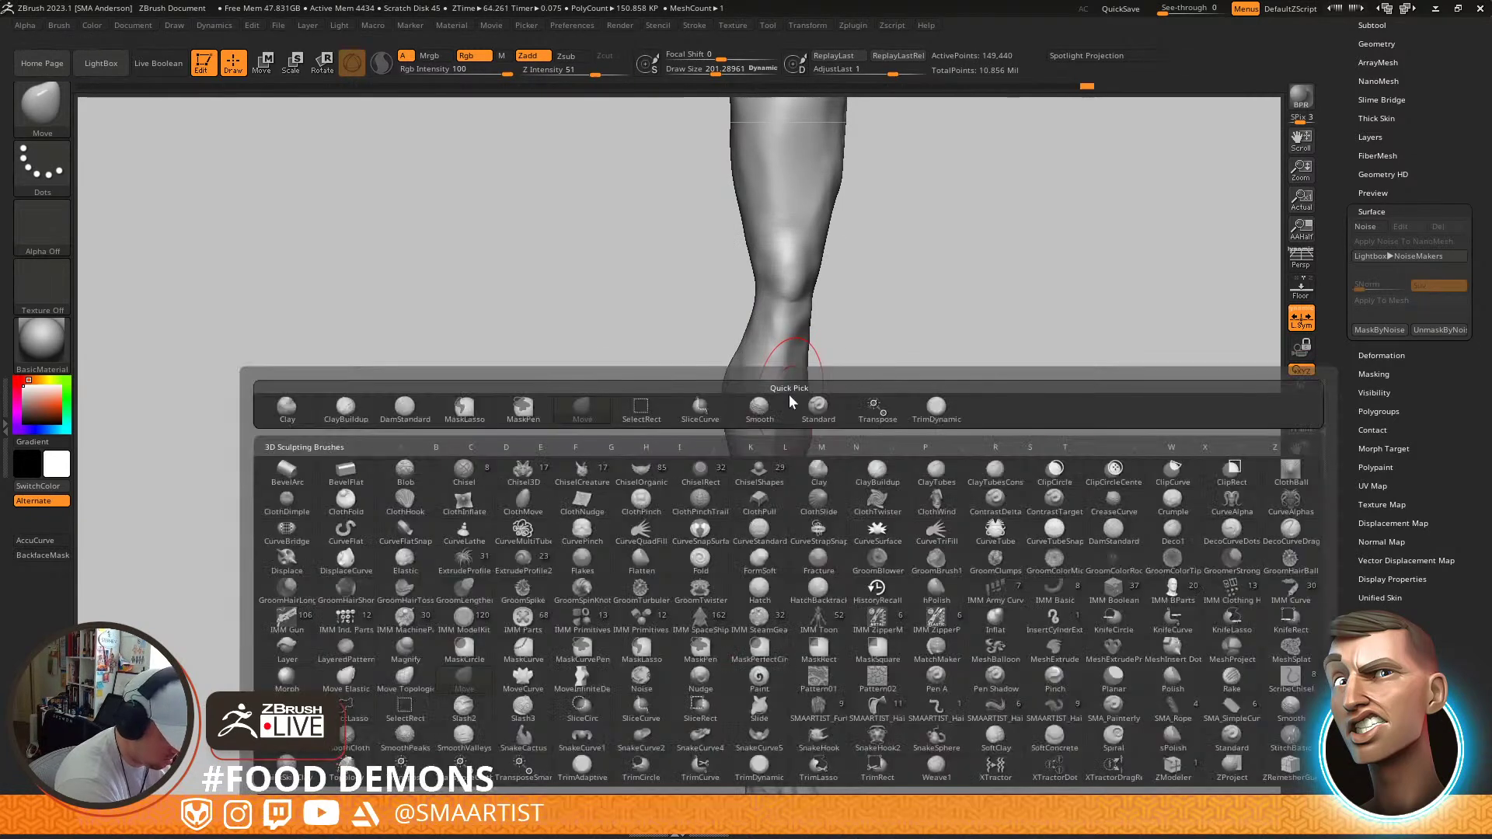
pyautogui.press('t')
pyautogui.press('d')
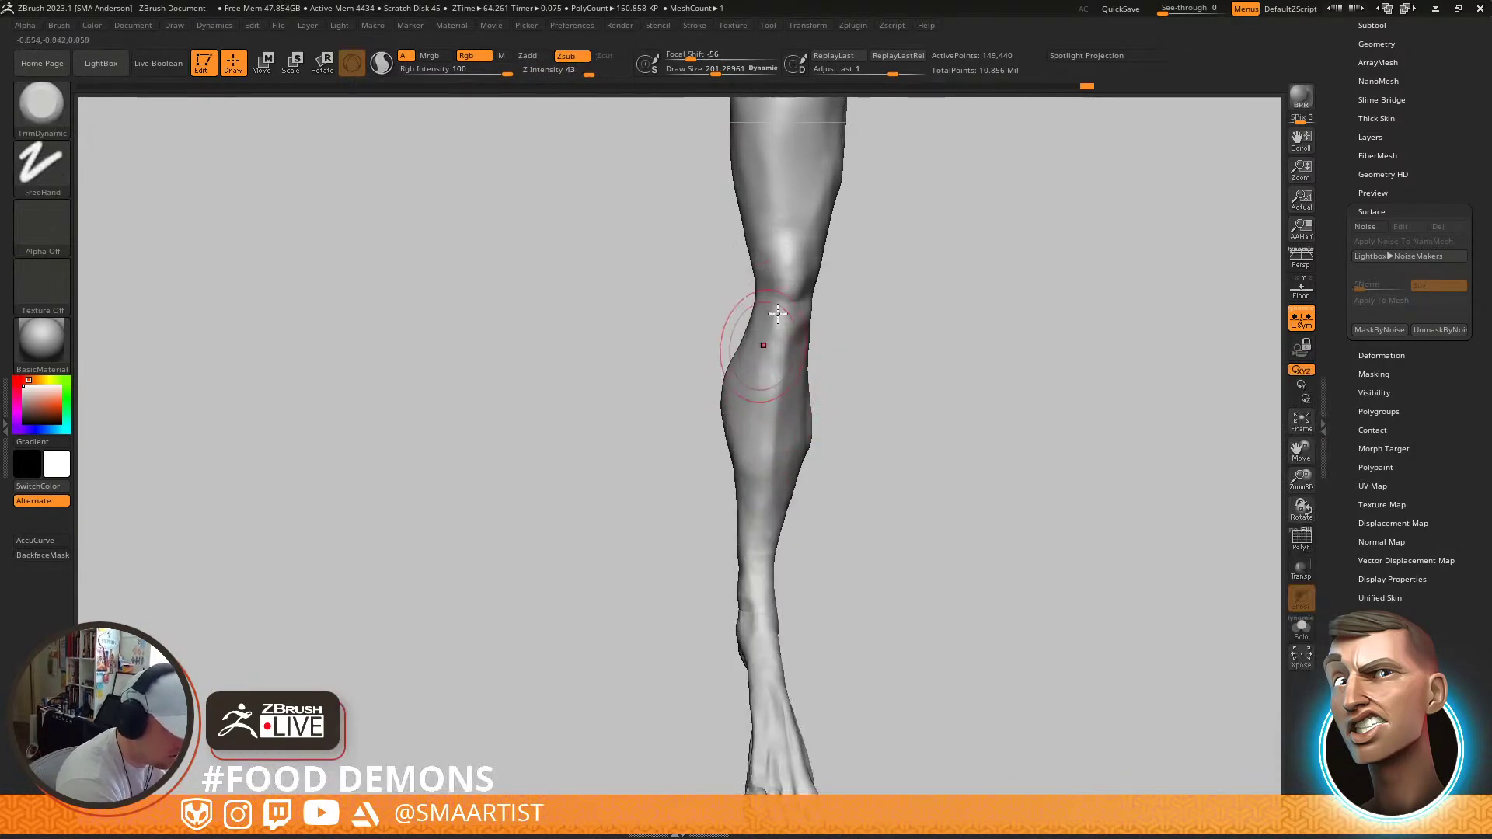
pyautogui.moveTo(744, 455); pyautogui.dragTo(757, 530)
pyautogui.moveTo(817, 461); pyautogui.dragTo(796, 359)
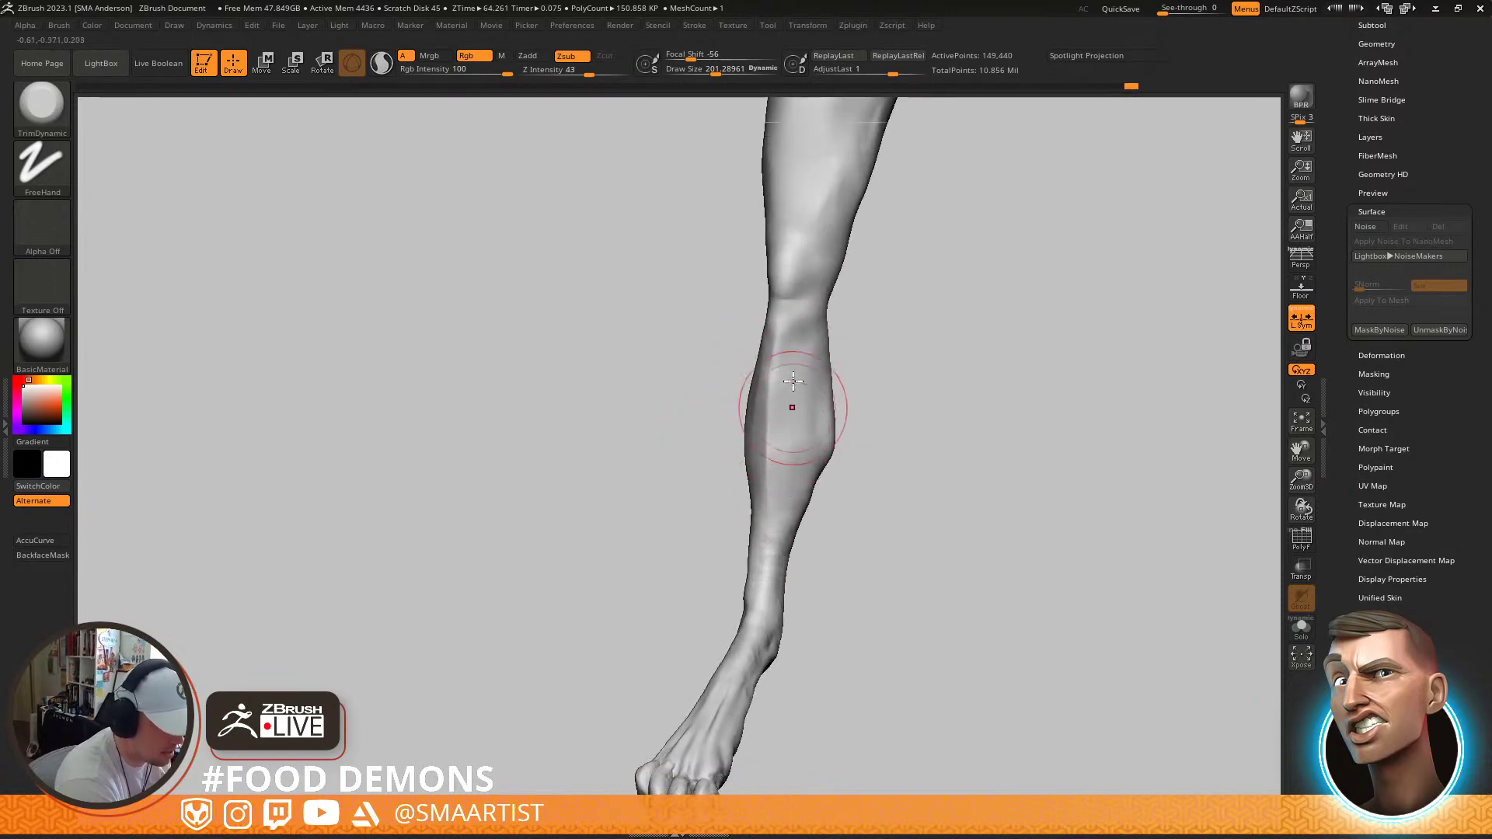
# Build up the kneecap and the tendon below it with ClayBuildup at a draw size of about 119, smoothing the strokes
pyautogui.moveTo(792, 390); pyautogui.dragTo(792, 334, button='right')
pyautogui.press('s')
pyautogui.moveTo(803, 331); pyautogui.dragTo(791, 331)
pyautogui.moveTo(791, 333)
pyautogui.keyDown('alt'); pyautogui.mouseDown(button='right')
pyautogui.moveTo(796, 430)
pyautogui.moveTo(752, 359)
pyautogui.moveTo(776, 393)
pyautogui.moveTo(775, 371)
pyautogui.moveTo(832, 406)
pyautogui.moveTo(753, 454)
pyautogui.mouseUp(button='right'); pyautogui.keyUp('alt')
pyautogui.press('b')
pyautogui.press('c')
pyautogui.press('b')
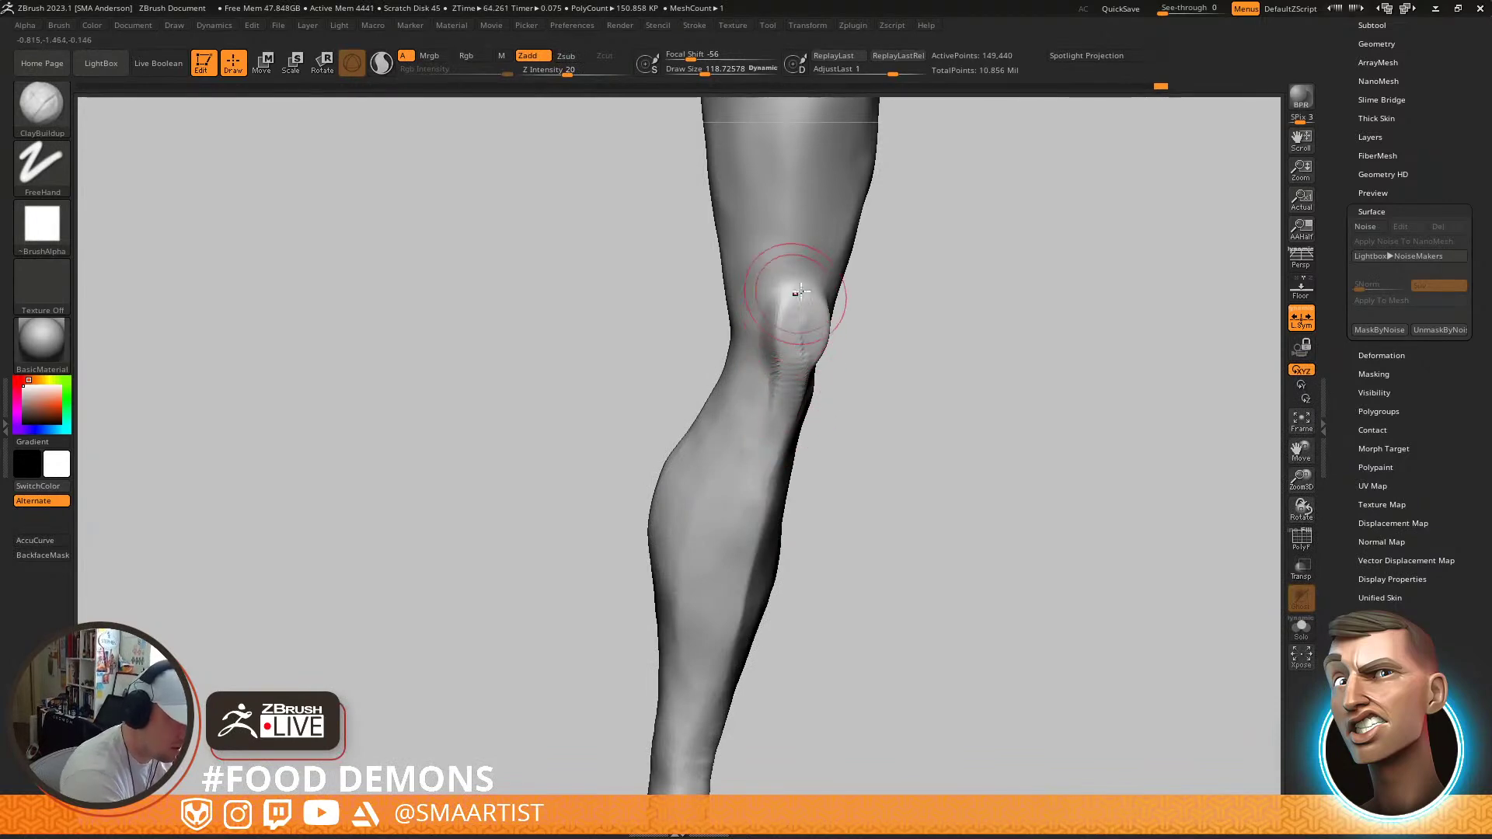
pyautogui.moveTo(750, 339); pyautogui.dragTo(812, 262, button='right')
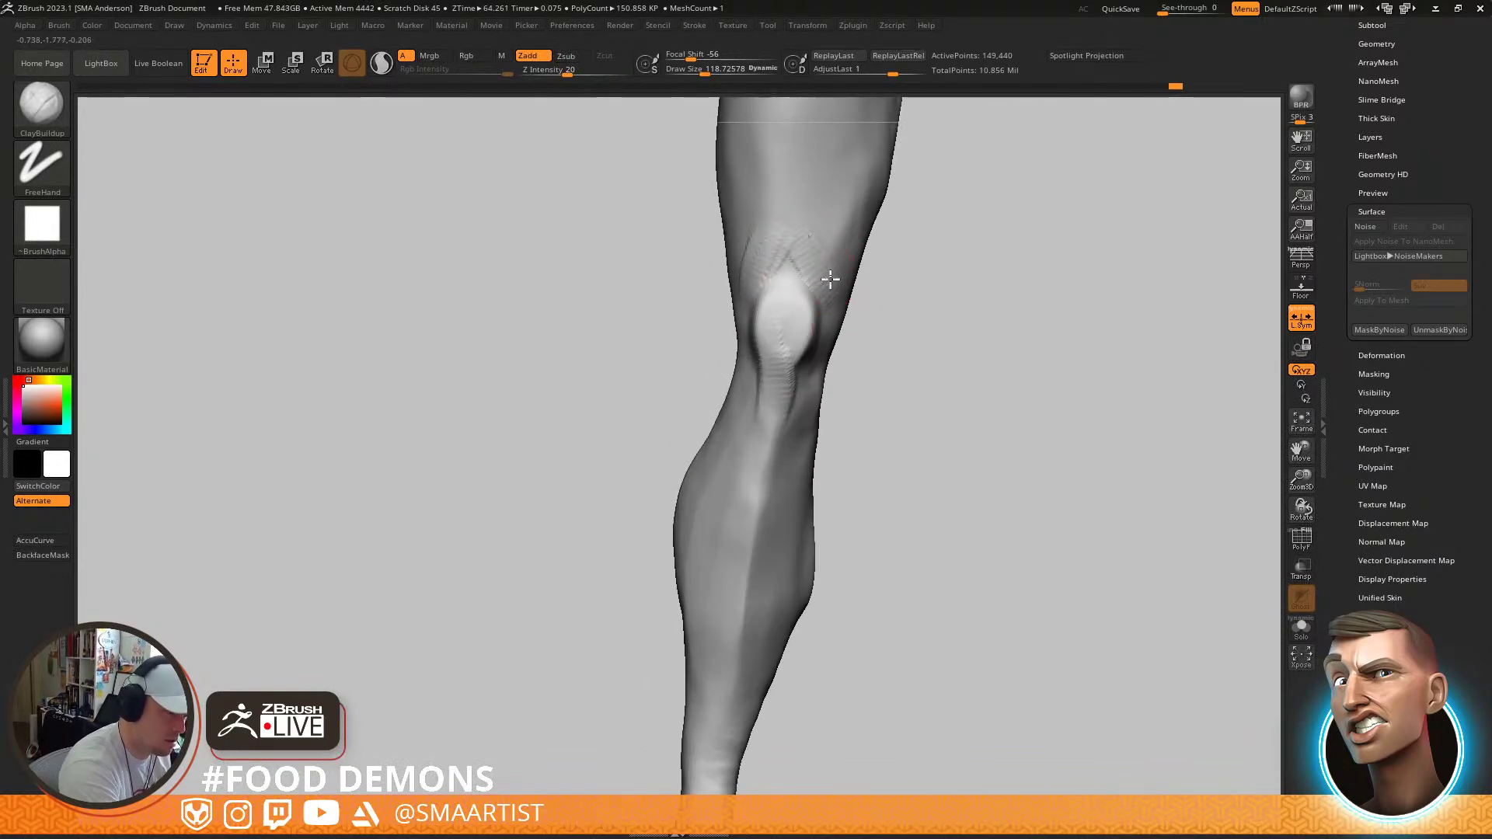
pyautogui.press('shift')
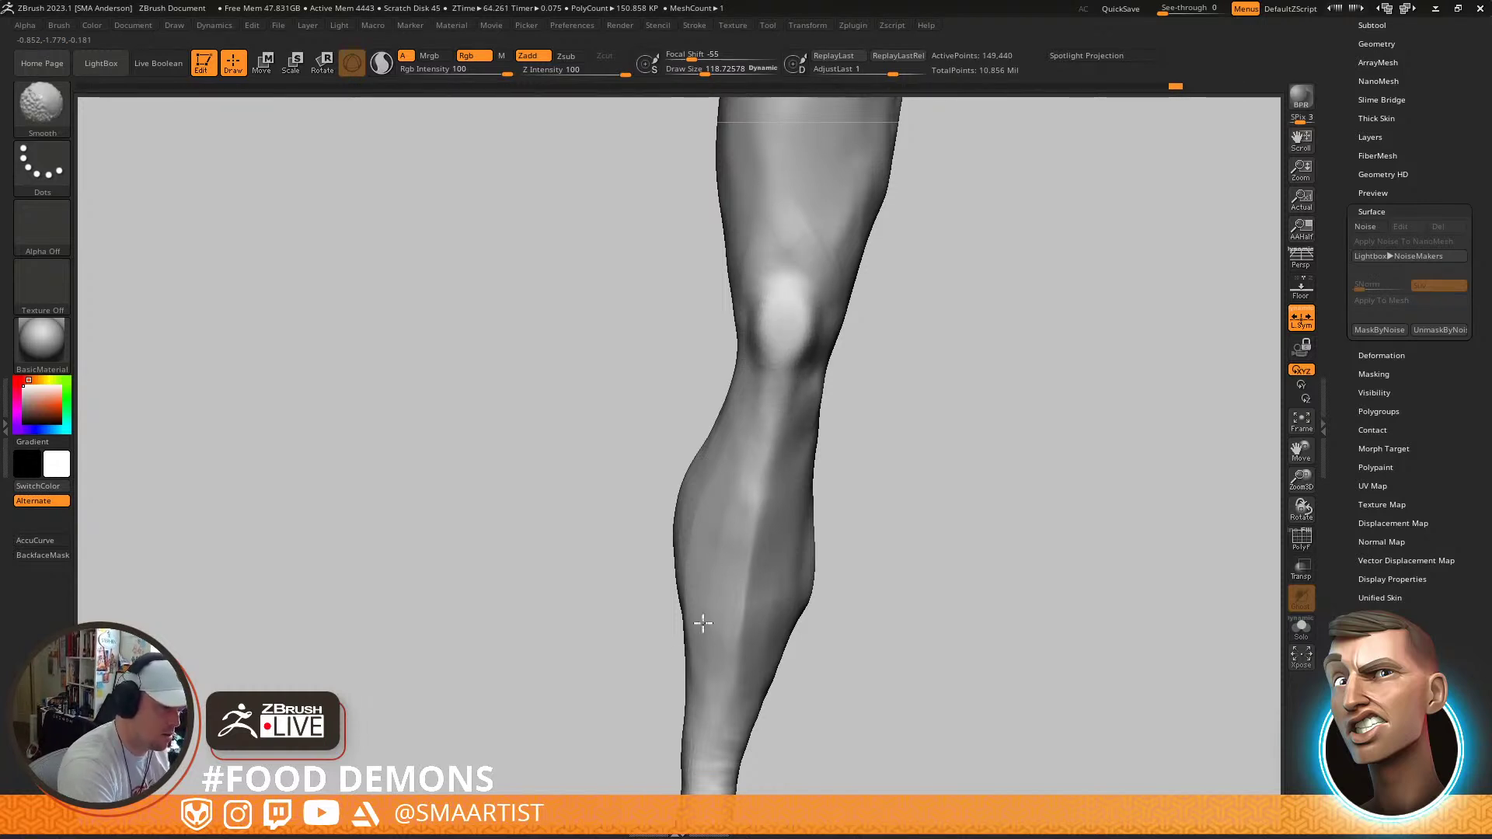
# Smooth the lower shin and reshape the ankle's front contour with the Move brush at a draw size of about 420
pyautogui.moveTo(733, 616)
pyautogui.mouseDown(button='right')
pyautogui.moveTo(823, 390)
pyautogui.moveTo(826, 417)
pyautogui.moveTo(786, 482)
pyautogui.mouseUp(button='right')
pyautogui.press('shift')
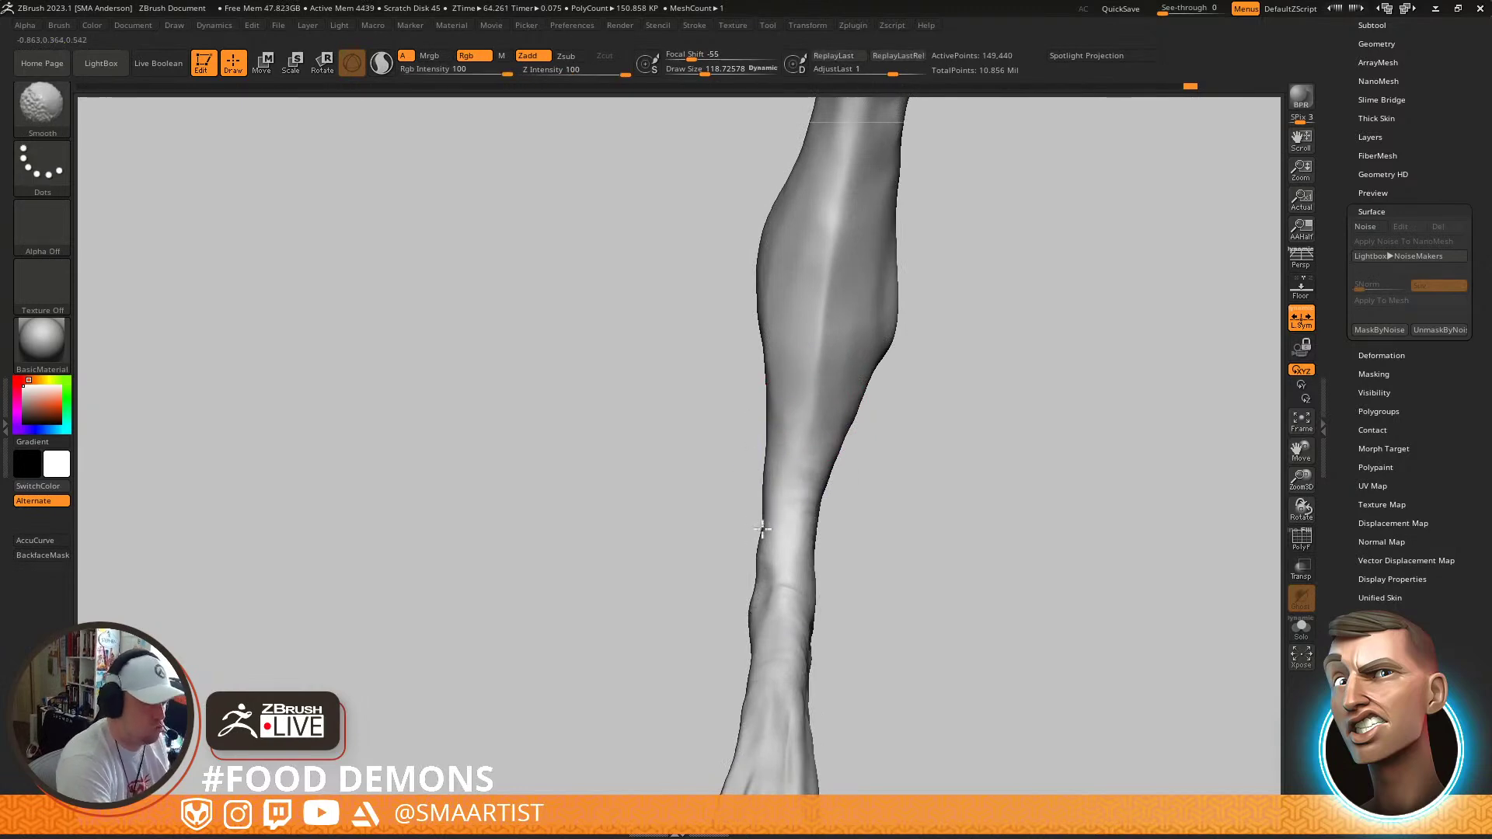
pyautogui.moveTo(859, 516)
pyautogui.mouseDown(button='right')
pyautogui.moveTo(873, 526)
pyautogui.moveTo(849, 492)
pyautogui.mouseUp(button='right')
pyautogui.press('b')
pyautogui.press('m')
pyautogui.press('v')
pyautogui.press('s')
pyautogui.moveTo(822, 498); pyautogui.dragTo(874, 497)
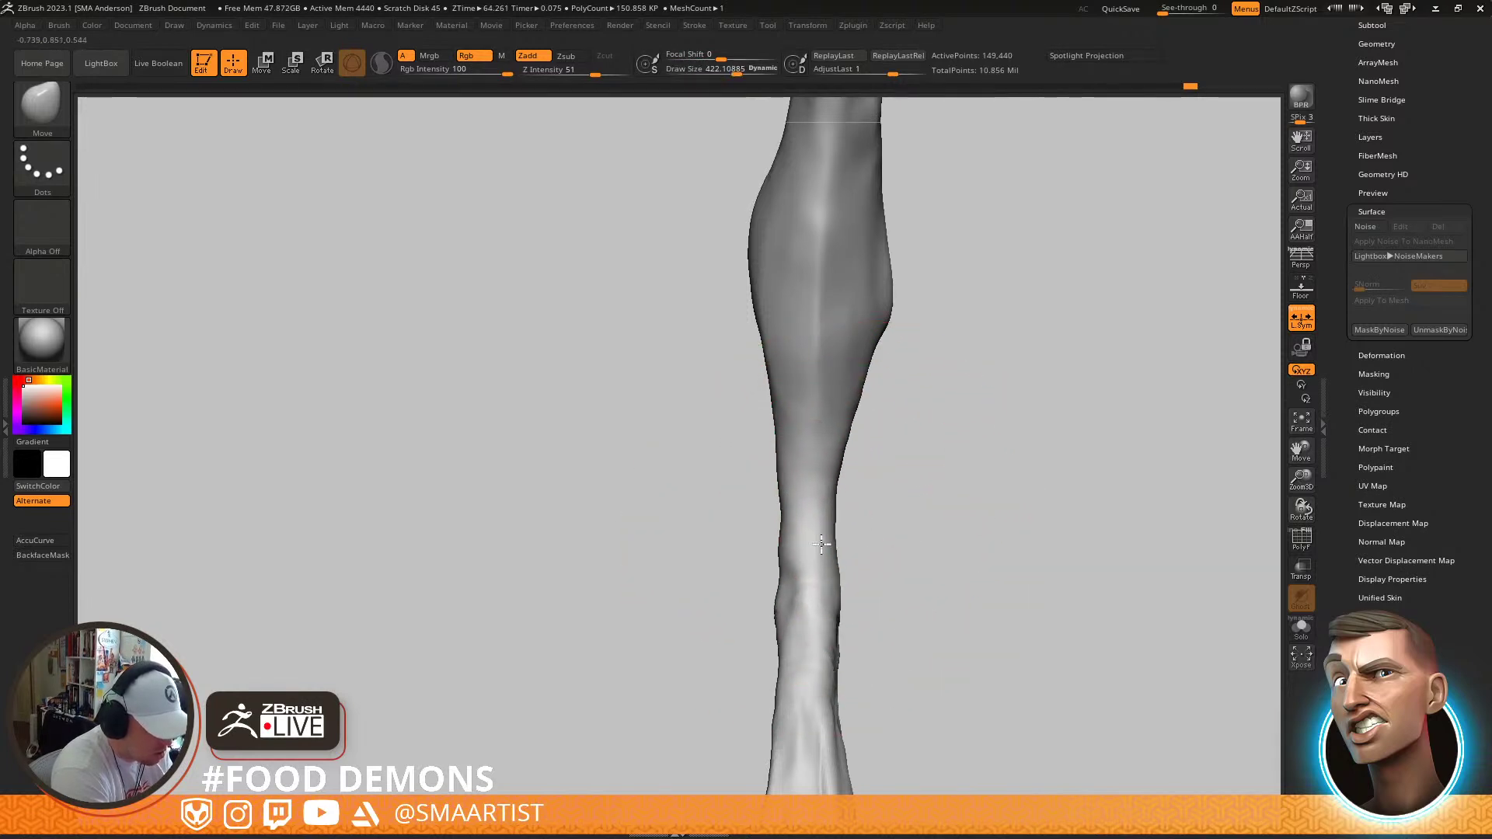
pyautogui.moveTo(820, 546); pyautogui.dragTo(818, 538)
pyautogui.moveTo(822, 464); pyautogui.dragTo(834, 466)
# Flatten the lower shin and the sides of the ankle with TrimDynamic at a draw size of about 77
pyautogui.keyDown('ctrl'); pyautogui.moveTo(836, 485); pyautogui.dragTo(847, 595, button='right'); pyautogui.keyUp('ctrl')
pyautogui.moveTo(808, 458); pyautogui.dragTo(799, 311, button='right')
pyautogui.press('s')
pyautogui.moveTo(770, 477); pyautogui.dragTo(743, 476)
pyautogui.press('b')
pyautogui.press('t')
pyautogui.press('d')
pyautogui.moveTo(762, 477); pyautogui.dragTo(816, 471, button='right')
pyautogui.press('s')
pyautogui.moveTo(763, 469); pyautogui.dragTo(744, 471)
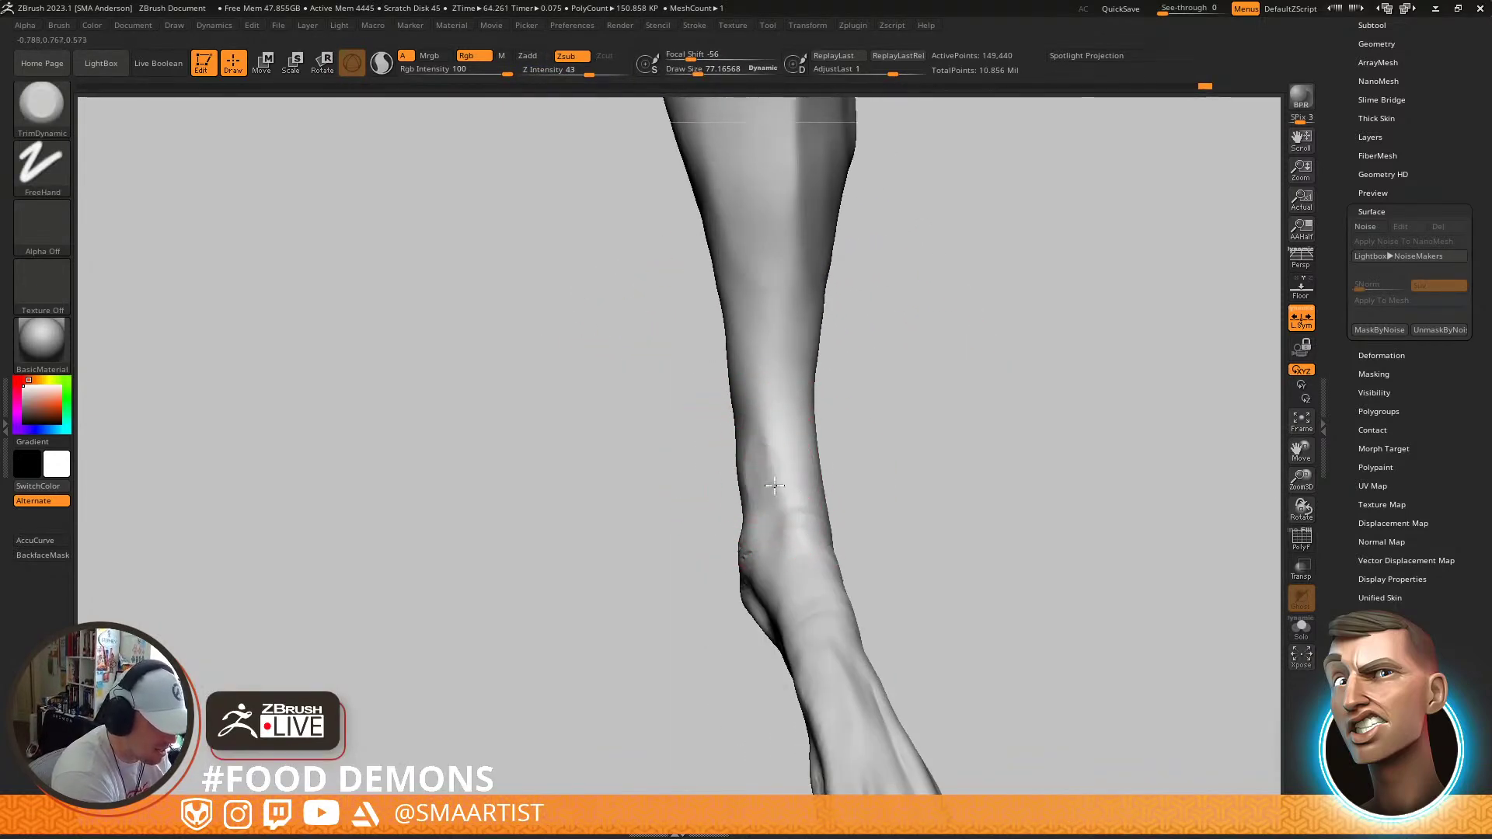
pyautogui.moveTo(760, 450); pyautogui.dragTo(731, 464, button='right')
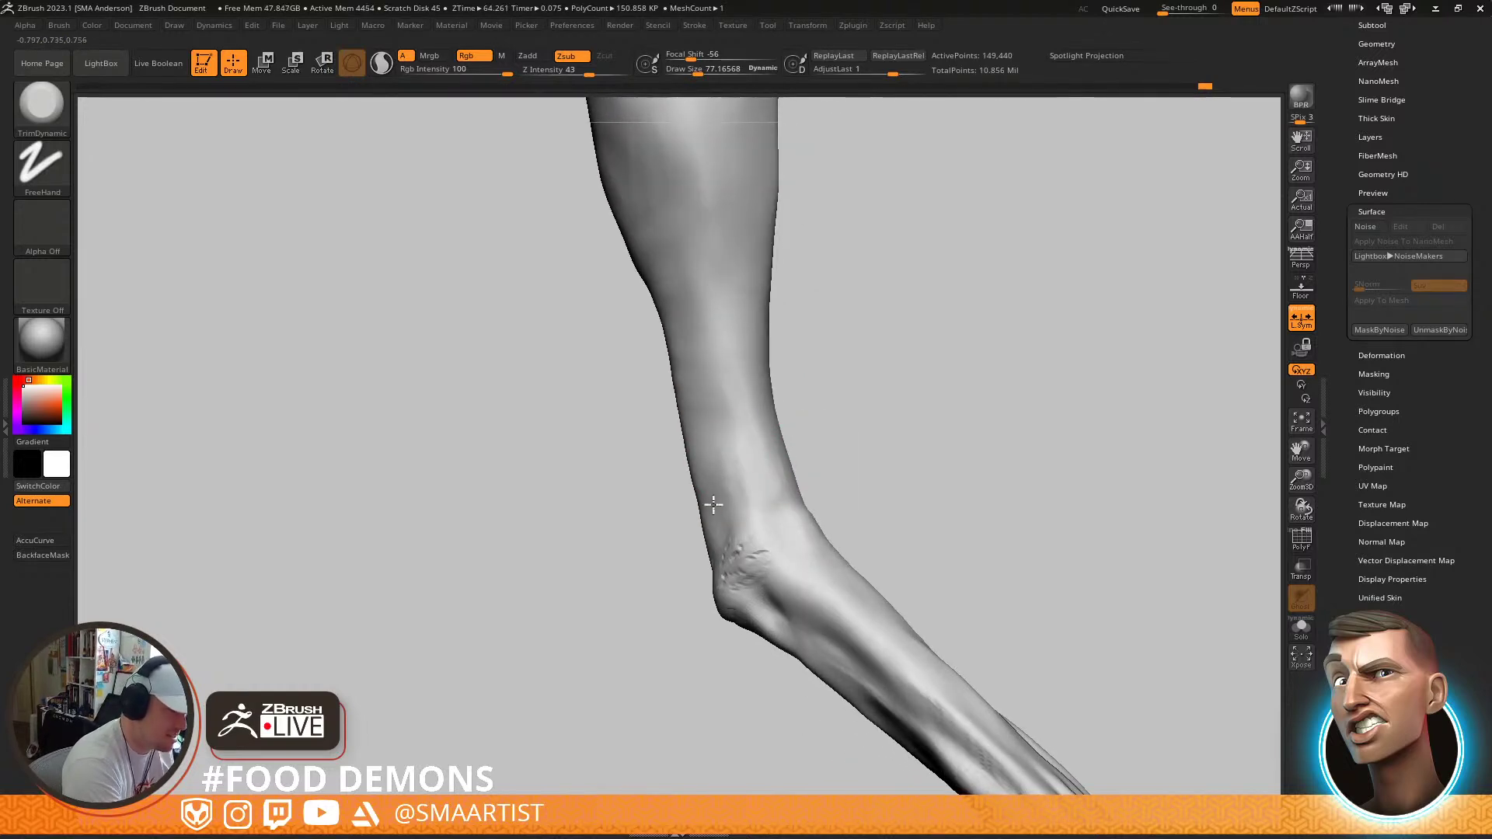
pyautogui.moveTo(738, 491)
pyautogui.mouseDown()
pyautogui.moveTo(745, 553)
pyautogui.moveTo(759, 551)
pyautogui.moveTo(766, 573)
pyautogui.mouseUp()
pyautogui.moveTo(742, 487)
pyautogui.mouseDown(button='right')
pyautogui.moveTo(766, 459)
pyautogui.moveTo(776, 503)
pyautogui.mouseUp(button='right')
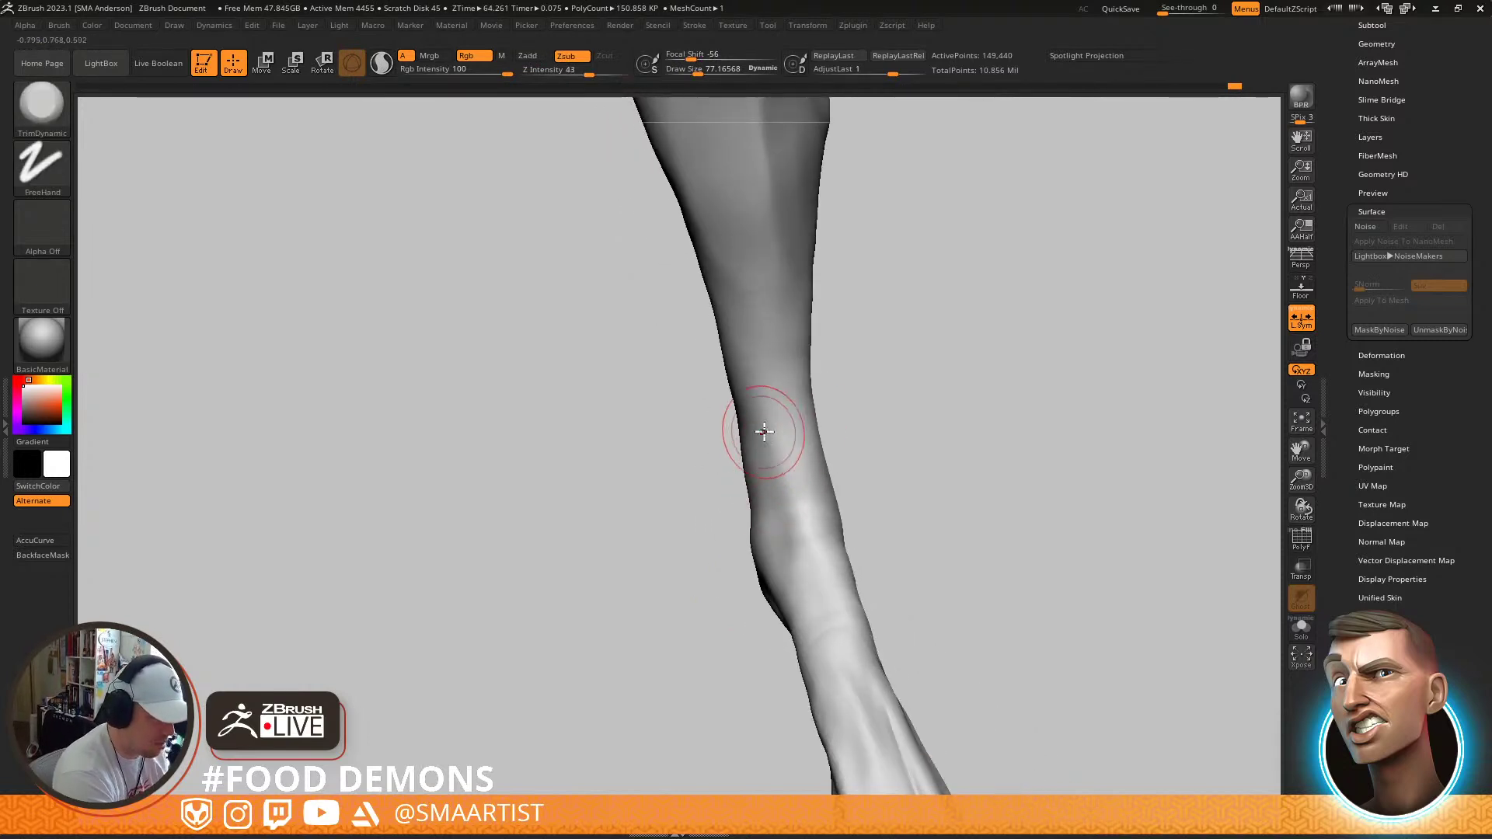
pyautogui.moveTo(723, 356); pyautogui.dragTo(705, 362, button='right')
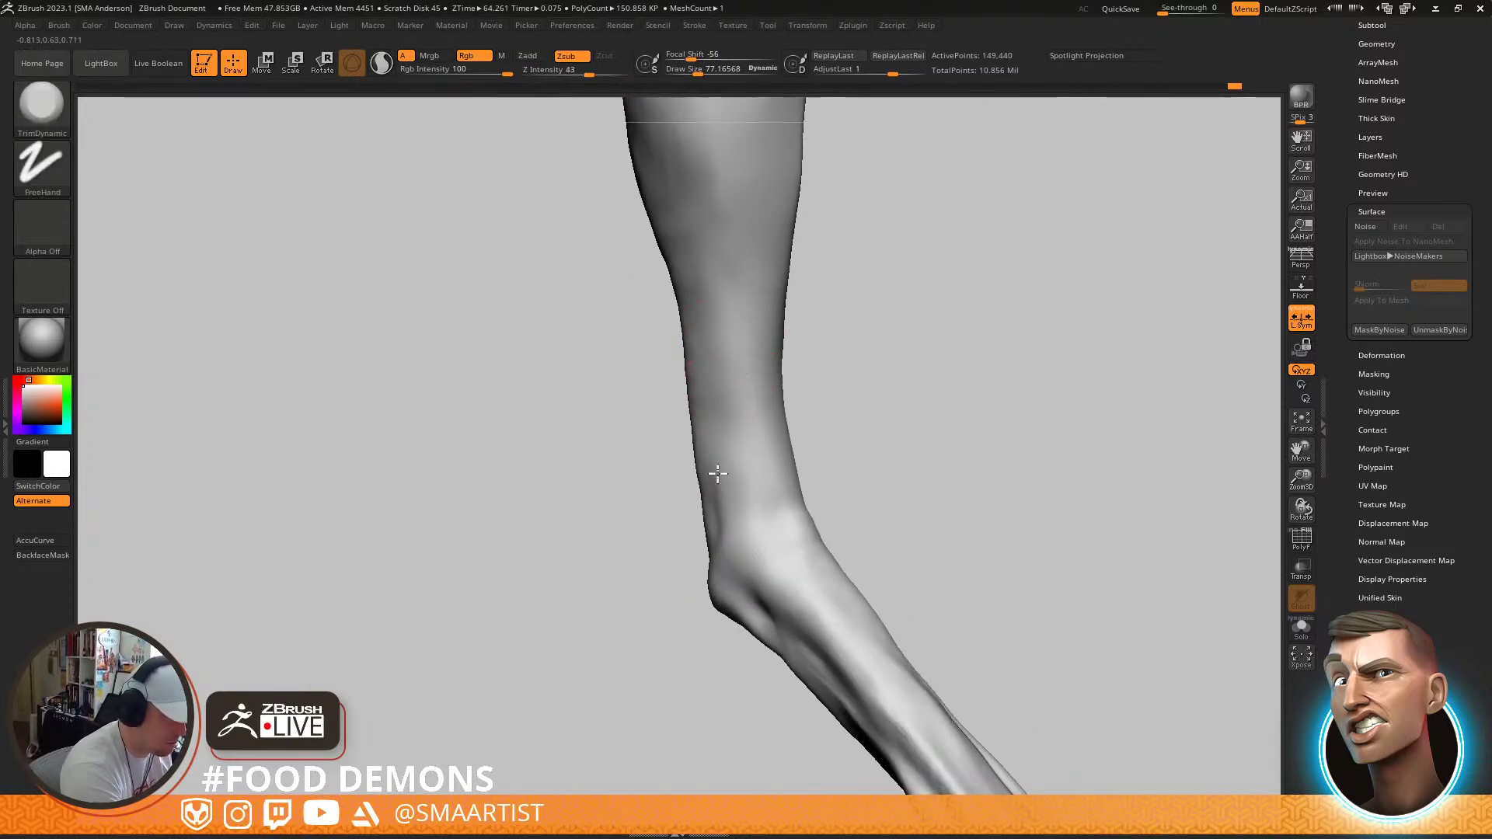
# Flatten the back of the lower leg above the heel with TrimDynamic and smooth the surface at a draw size of about 77
pyautogui.moveTo(682, 516); pyautogui.dragTo(709, 407, button='right')
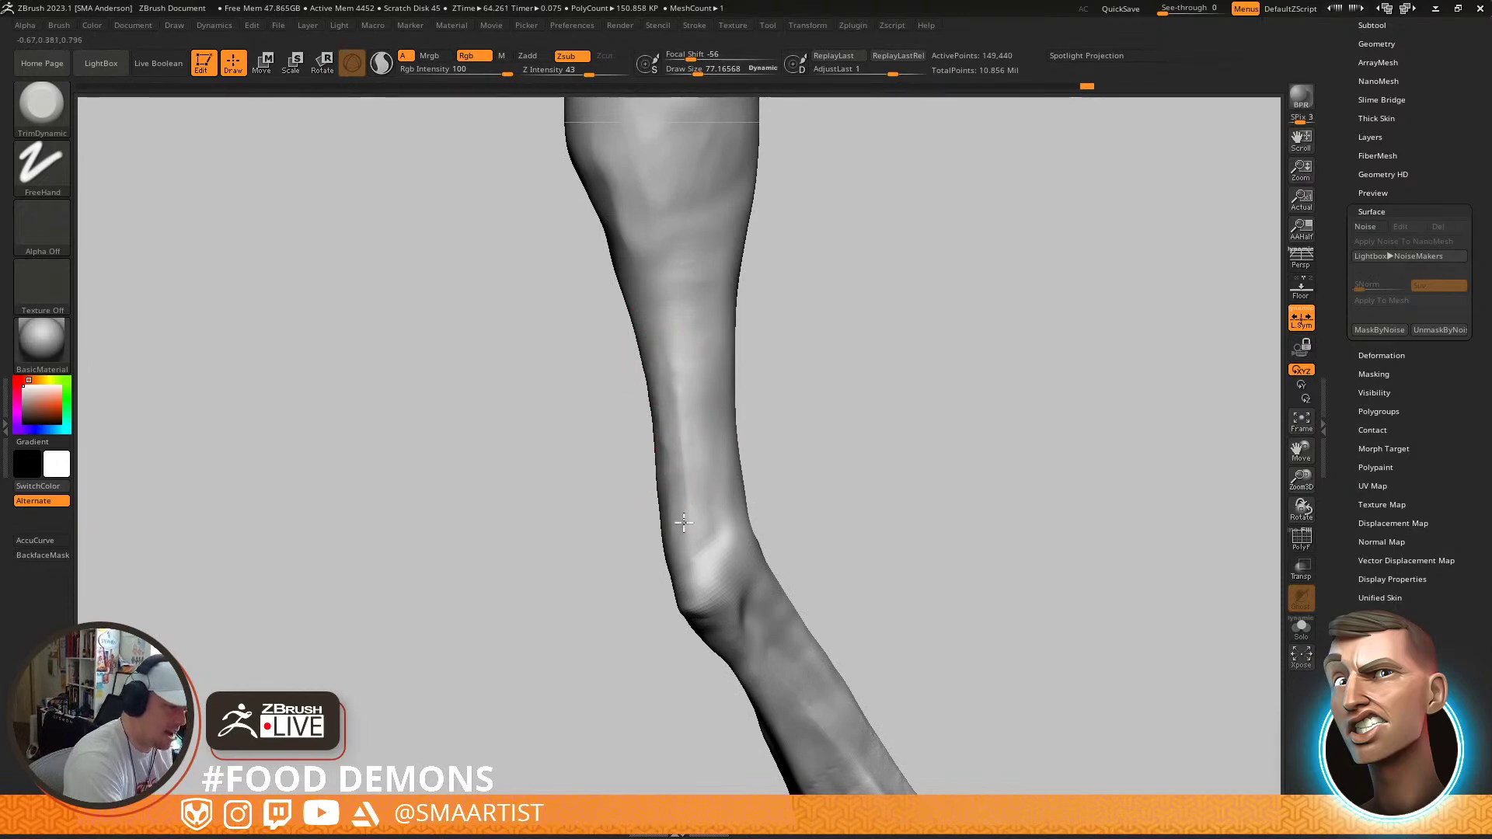
pyautogui.moveTo(670, 520)
pyautogui.mouseDown(button='right')
pyautogui.moveTo(723, 451)
pyautogui.moveTo(625, 389)
pyautogui.mouseUp(button='right')
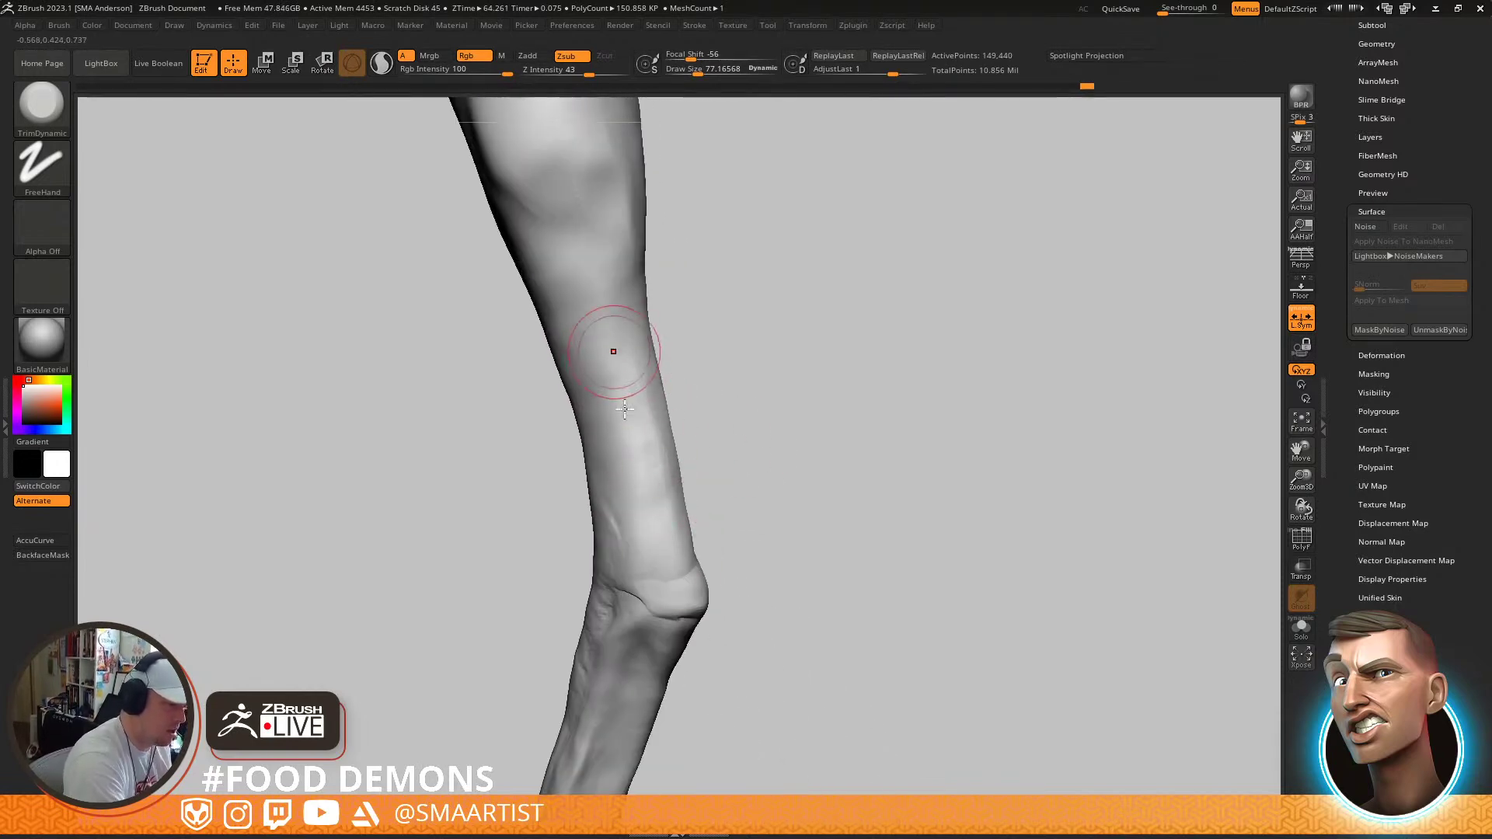
pyautogui.press('shift')
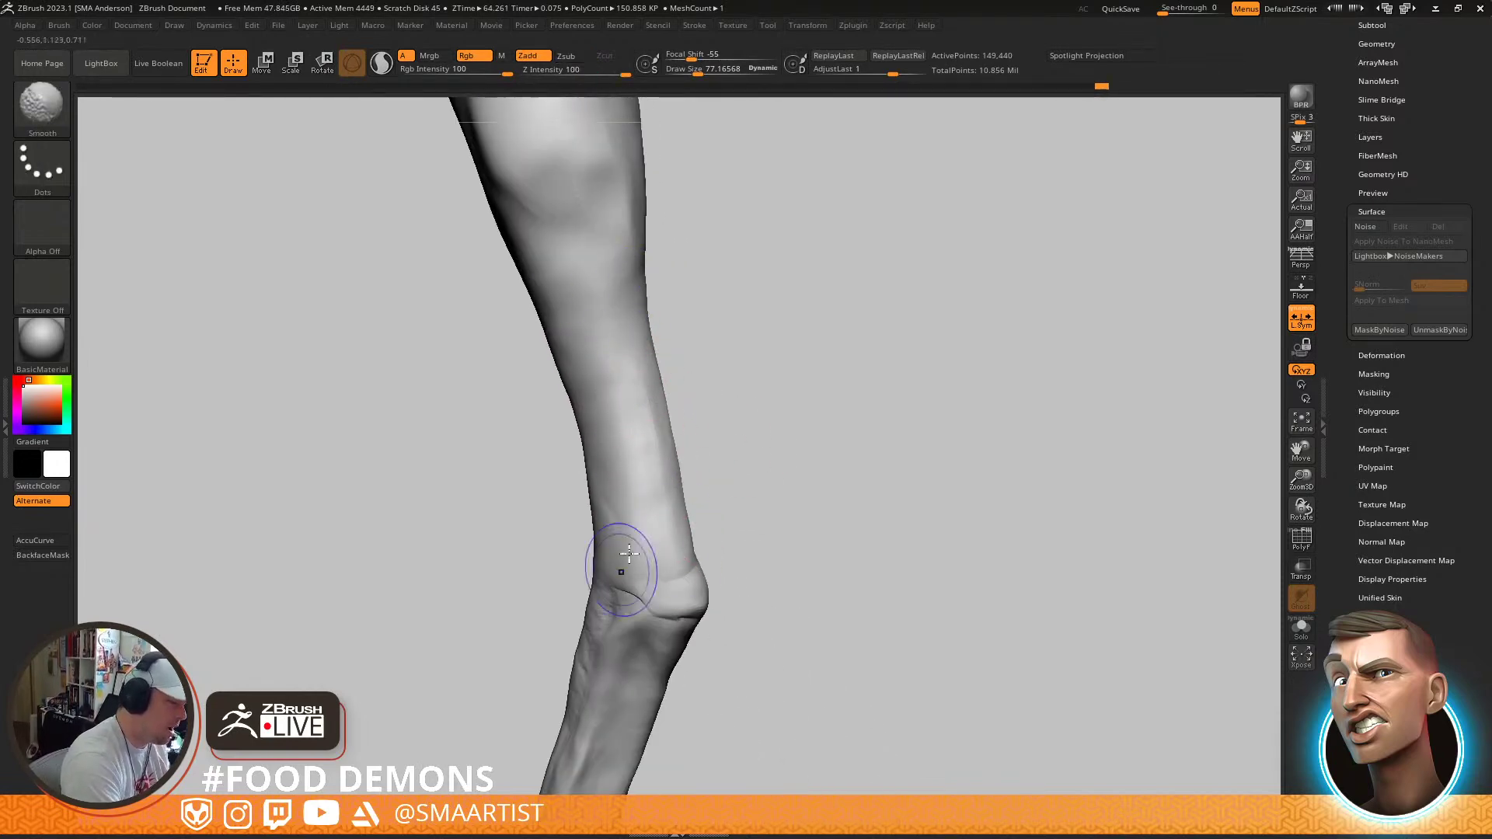
pyautogui.moveTo(666, 523); pyautogui.dragTo(728, 500, button='right')
pyautogui.moveTo(749, 426)
pyautogui.mouseDown(button='right')
pyautogui.moveTo(611, 625)
pyautogui.moveTo(809, 332)
pyautogui.moveTo(749, 476)
pyautogui.moveTo(781, 511)
pyautogui.moveTo(762, 436)
pyautogui.moveTo(717, 387)
pyautogui.mouseUp(button='right')
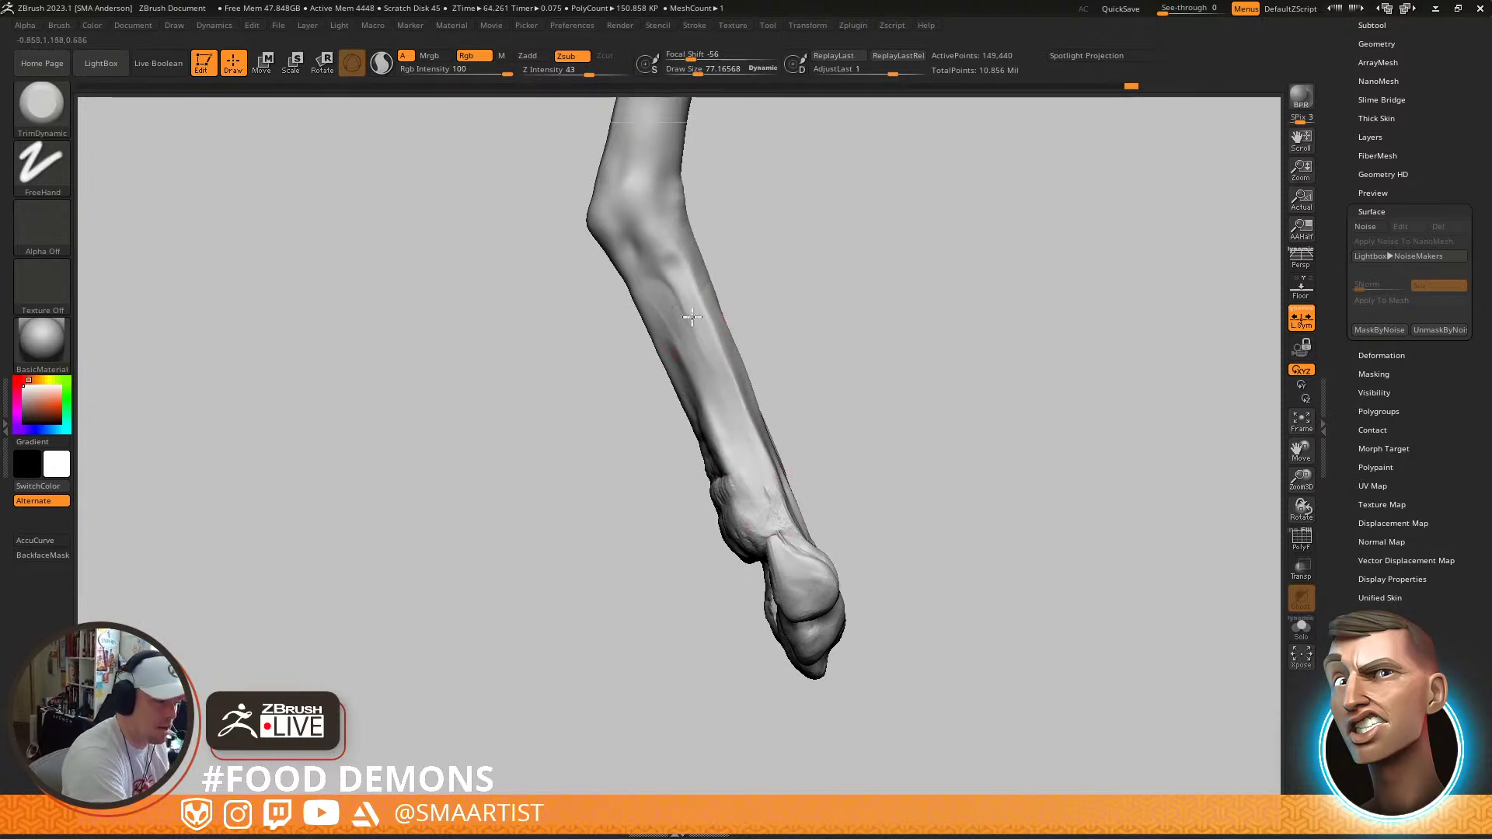
# Build up the tendon forms on the underside of the foot below the heel with ClayBuildup at a draw size of about 77
pyautogui.moveTo(692, 332)
pyautogui.mouseDown(button='right')
pyautogui.moveTo(655, 236)
pyautogui.moveTo(682, 268)
pyautogui.mouseUp(button='right')
pyautogui.press('ctrl')
pyautogui.press('b')
pyautogui.press('c')
pyautogui.press('b')
pyautogui.keyDown('alt'); pyautogui.moveTo(680, 264); pyautogui.dragTo(684, 377, button='right'); pyautogui.keyUp('alt')
pyautogui.keyDown('ctrl'); pyautogui.moveTo(684, 377); pyautogui.dragTo(695, 355, button='right'); pyautogui.keyUp('ctrl')
pyautogui.moveTo(695, 355); pyautogui.dragTo(678, 373)
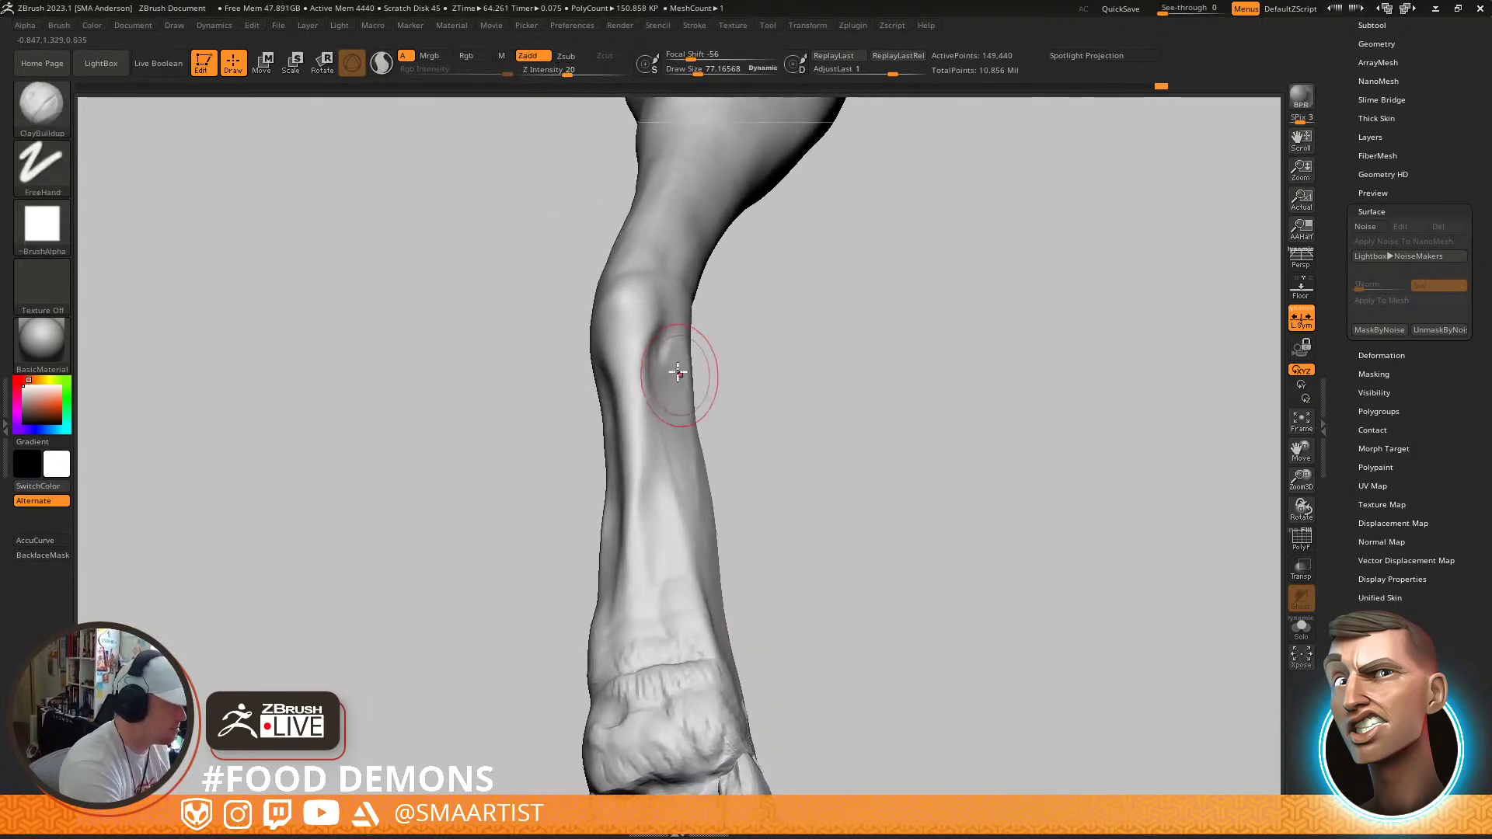
pyautogui.moveTo(653, 431); pyautogui.dragTo(655, 350)
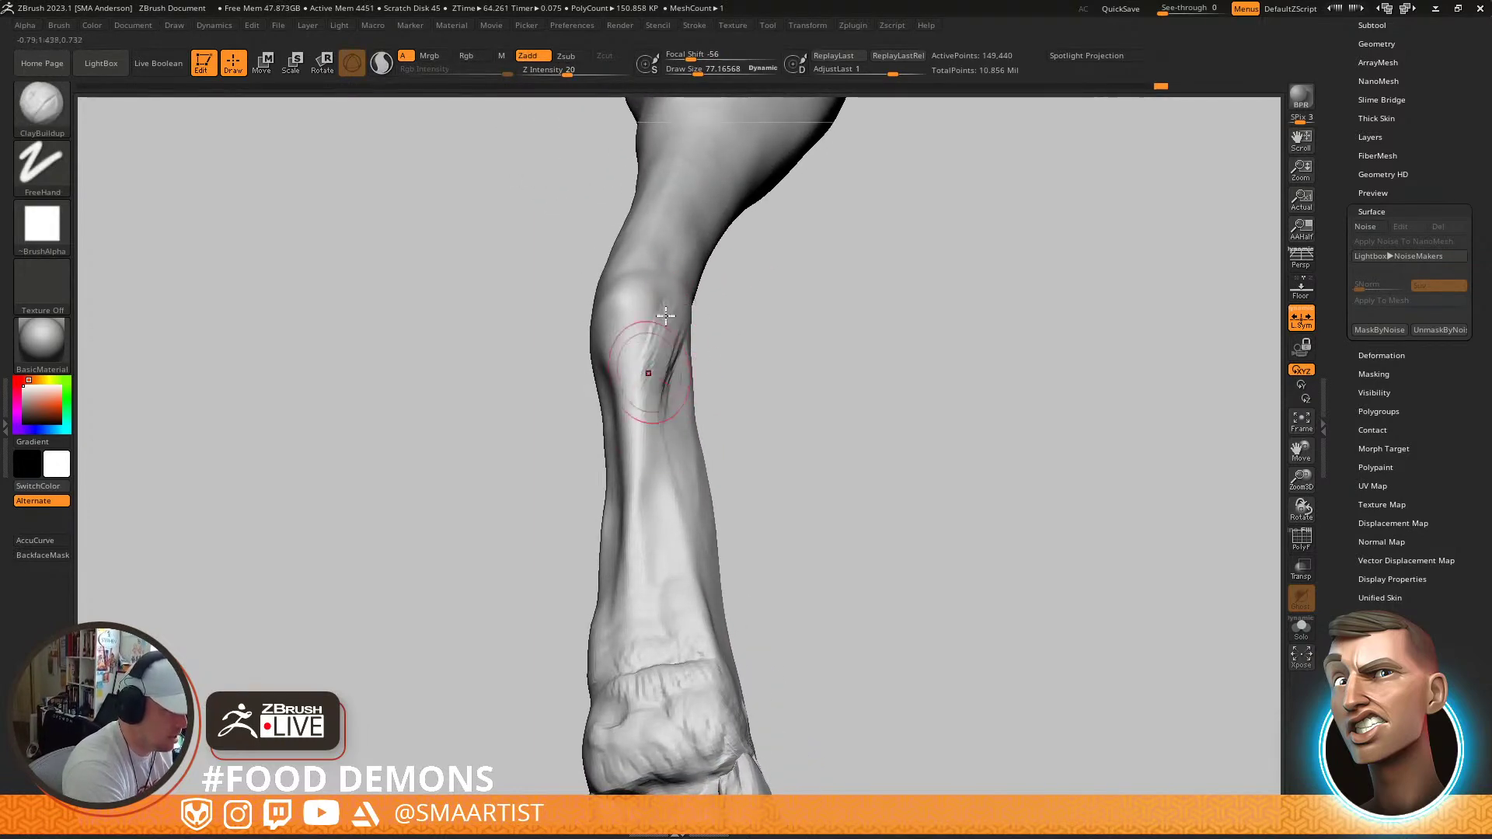
# Smooth the underside of the foot and build up the side of the heel and ankle with ClayBuildup
pyautogui.press('shift')
pyautogui.moveTo(656, 441); pyautogui.dragTo(670, 460, button='right')
pyautogui.keyDown('shift'); pyautogui.moveTo(670, 460); pyautogui.dragTo(673, 410); pyautogui.keyUp('shift')
pyautogui.moveTo(655, 349); pyautogui.dragTo(670, 298)
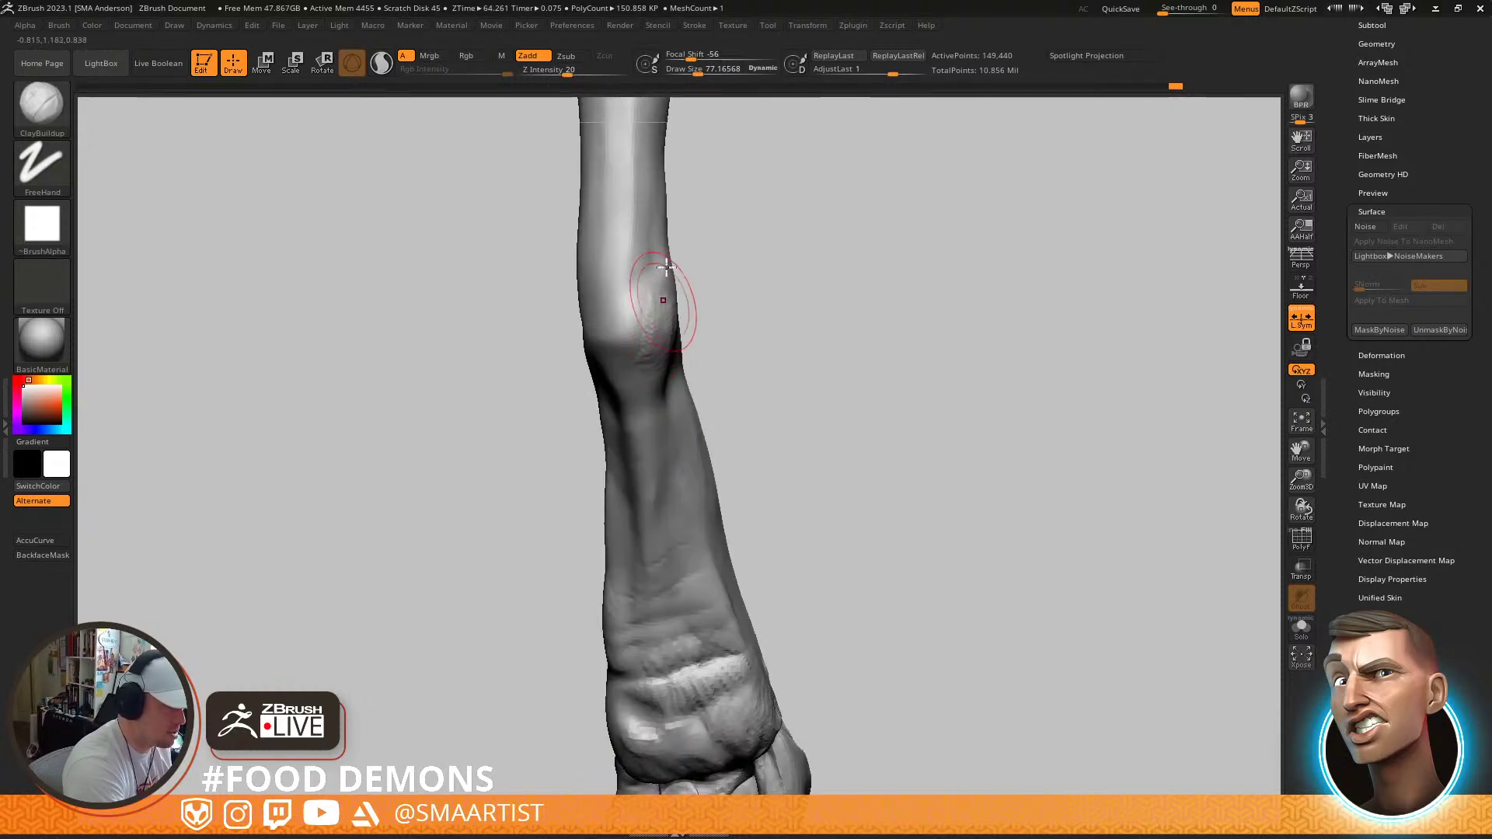
pyautogui.moveTo(651, 297); pyautogui.dragTo(666, 373, button='right')
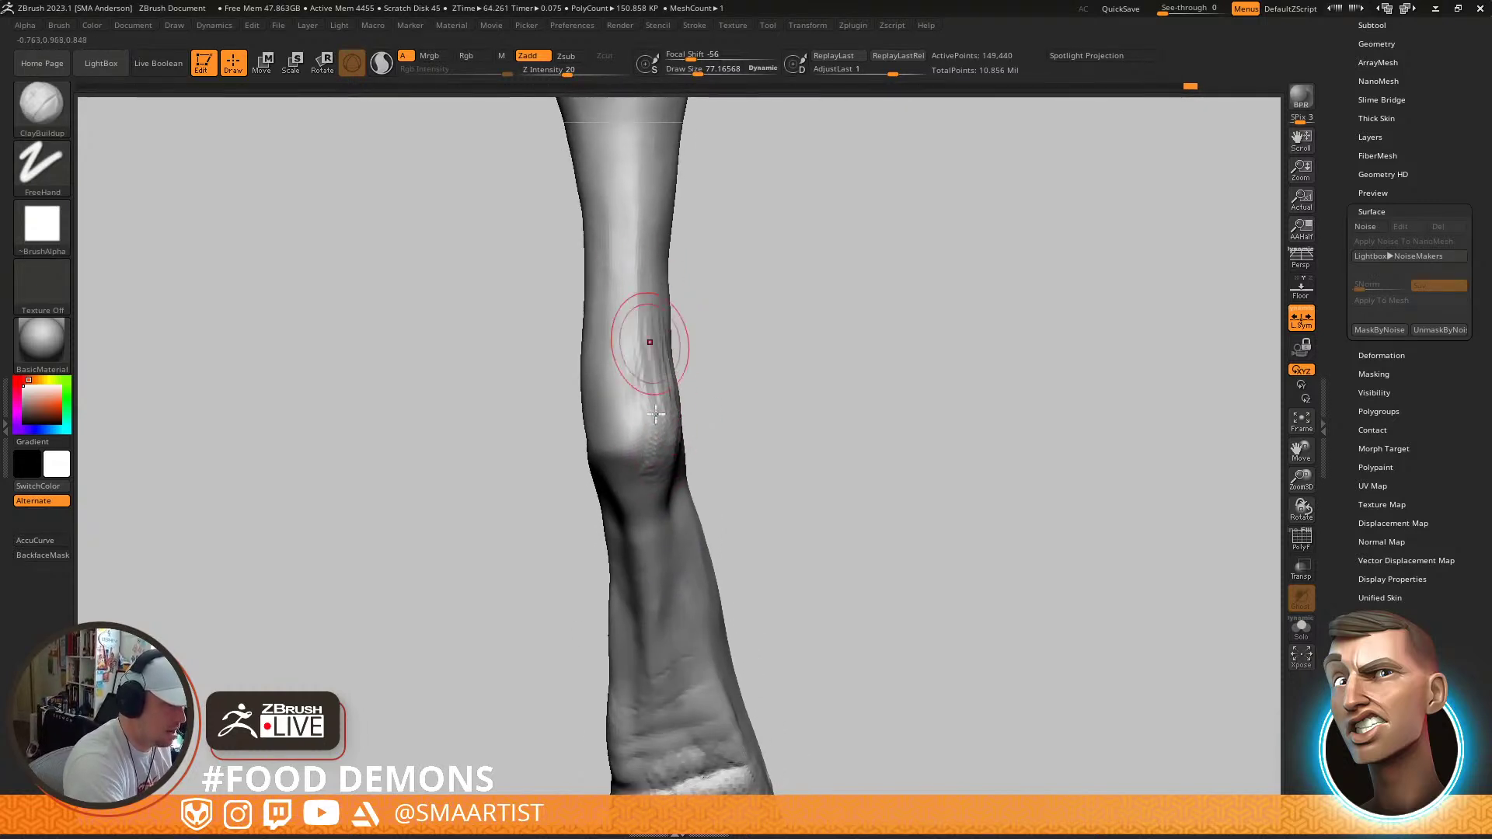
# Reshape the heel and back of the foot with the Move brush at a draw size of about 124, smoothing above the heel
pyautogui.press('b')
pyautogui.press('m')
pyautogui.press('v')
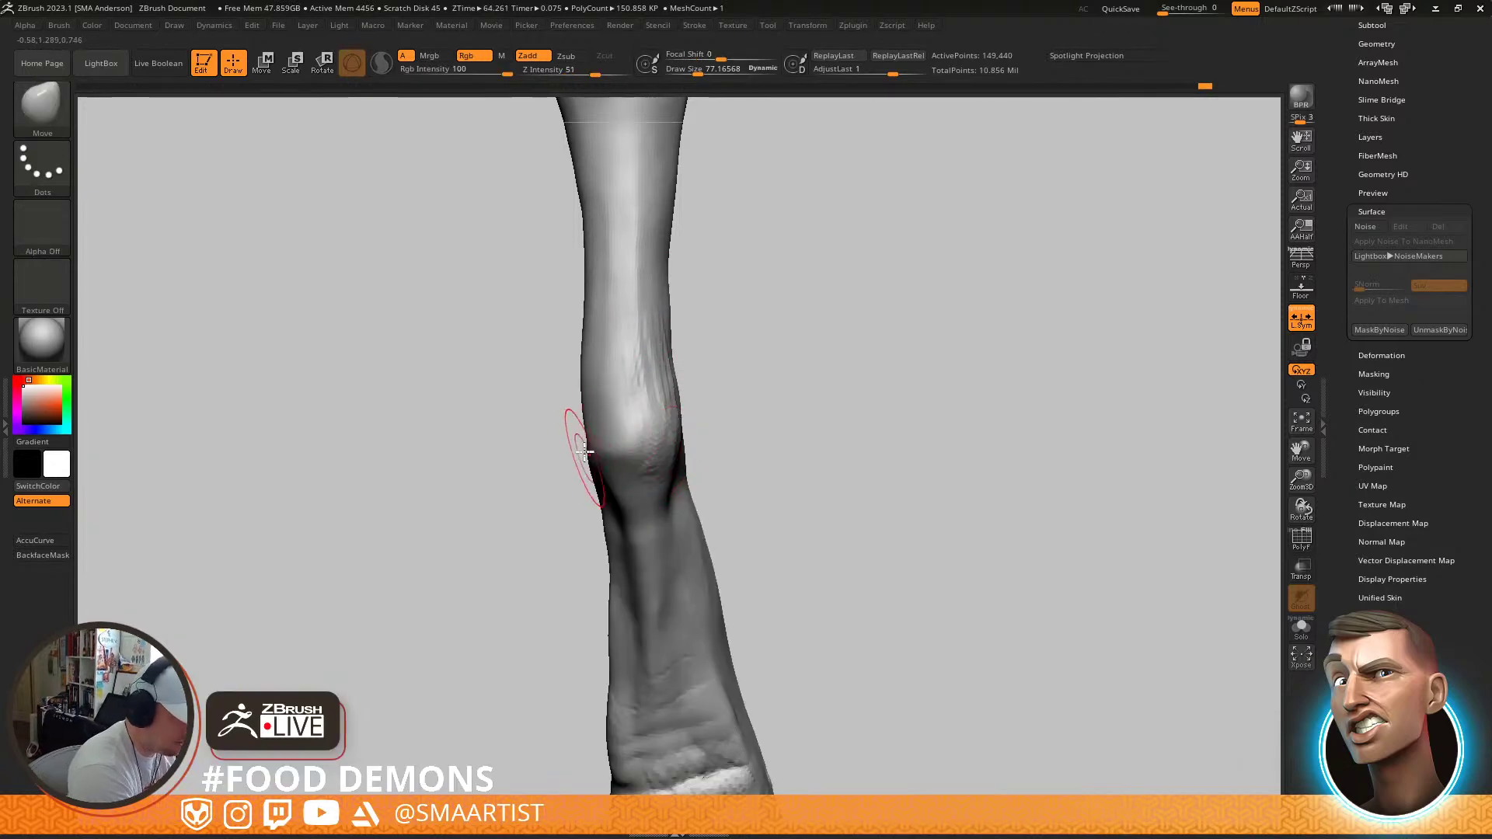
pyautogui.press('s')
pyautogui.moveTo(581, 434); pyautogui.dragTo(579, 434)
pyautogui.moveTo(683, 432)
pyautogui.mouseDown()
pyautogui.moveTo(693, 441)
pyautogui.moveTo(657, 306)
pyautogui.mouseUp()
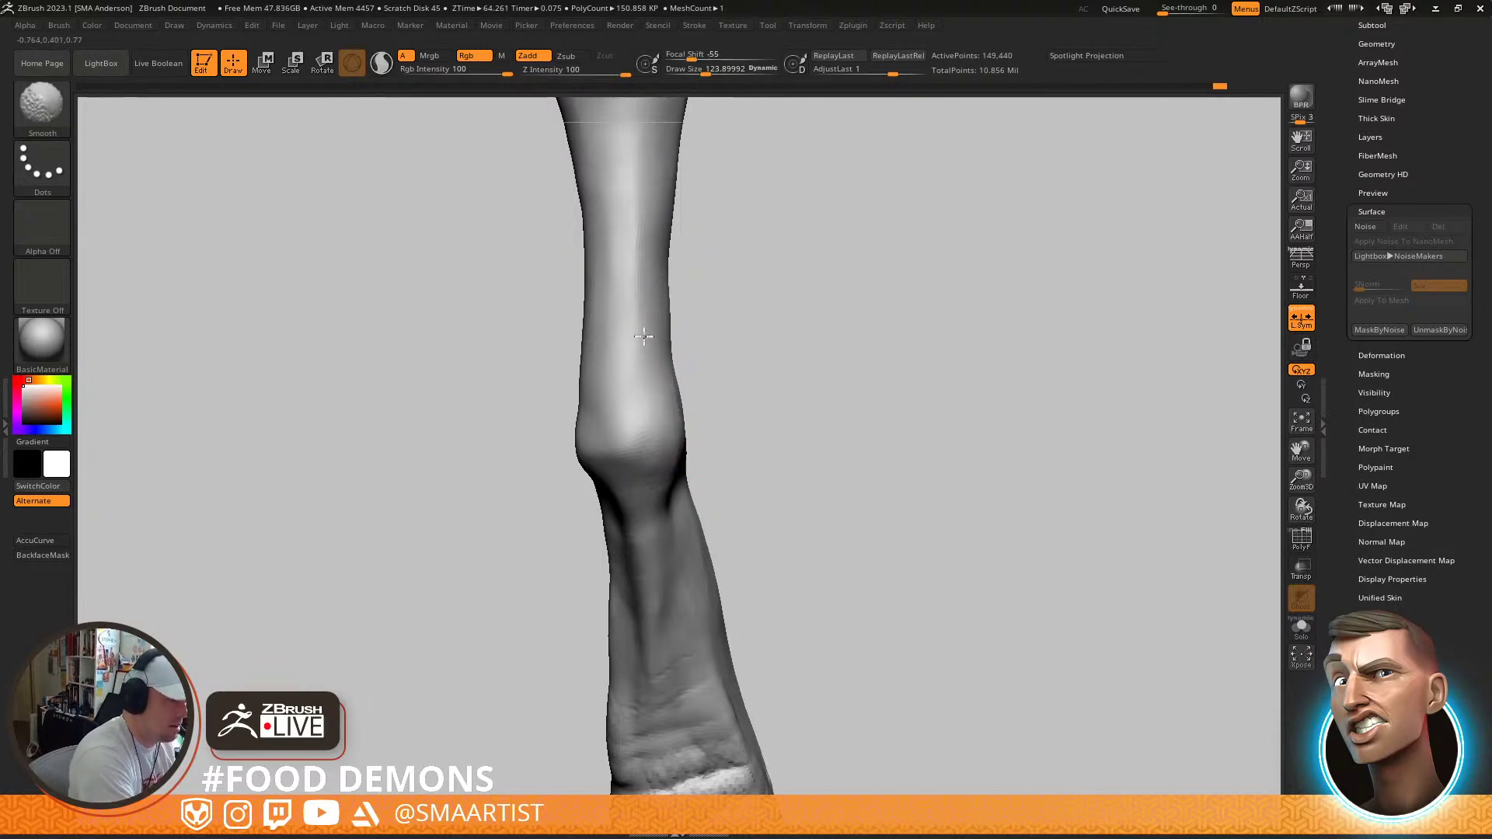
pyautogui.moveTo(596, 518); pyautogui.dragTo(593, 520)
pyautogui.moveTo(612, 586); pyautogui.dragTo(602, 577)
# Mask the leg above the heel so that only the foot stays editable, and turn on the PolyFrame display
pyautogui.press('s')
pyautogui.keyDown('alt'); pyautogui.moveTo(730, 603); pyautogui.dragTo(740, 561, button='right'); pyautogui.keyUp('alt')
pyautogui.keyDown('ctrl'); pyautogui.moveTo(741, 561); pyautogui.dragTo(742, 457, button='right'); pyautogui.keyUp('ctrl')
pyautogui.moveTo(742, 457)
pyautogui.keyDown('alt'); pyautogui.mouseDown(button='right')
pyautogui.moveTo(789, 439)
pyautogui.moveTo(769, 419)
pyautogui.moveTo(796, 619)
pyautogui.mouseUp(button='right'); pyautogui.keyUp('alt')
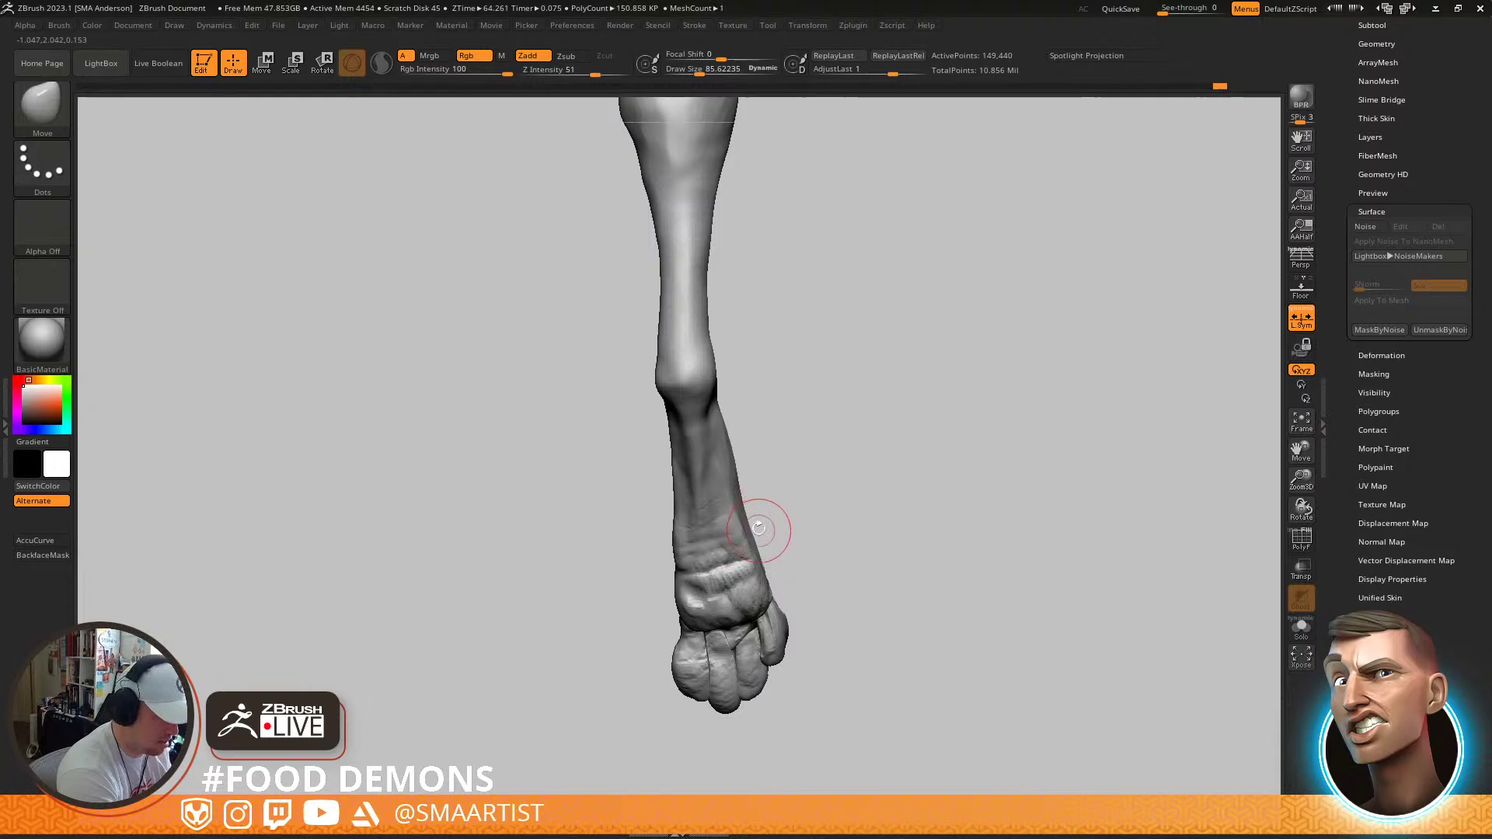
pyautogui.press('w')
pyautogui.keyDown('ctrl'); pyautogui.moveTo(699, 413); pyautogui.dragTo(708, 470); pyautogui.keyUp('ctrl')
pyautogui.moveTo(829, 416)
pyautogui.mouseDown(button='right')
pyautogui.moveTo(809, 423)
pyautogui.moveTo(863, 566)
pyautogui.moveTo(943, 588)
pyautogui.moveTo(814, 420)
pyautogui.moveTo(885, 361)
pyautogui.mouseUp(button='right')
pyautogui.keyDown('ctrl'); pyautogui.click(870, 435); pyautogui.keyUp('ctrl')
pyautogui.hotkey('shift', 'f')
pyautogui.moveTo(886, 411); pyautogui.dragTo(924, 422, button='right')
pyautogui.moveTo(924, 422)
pyautogui.keyDown('ctrl'); pyautogui.keyDown('alt'); pyautogui.mouseDown()
pyautogui.moveTo(853, 626)
pyautogui.moveTo(543, 477)
pyautogui.moveTo(544, 404)
pyautogui.mouseUp(); pyautogui.keyUp('alt'); pyautogui.keyUp('ctrl')
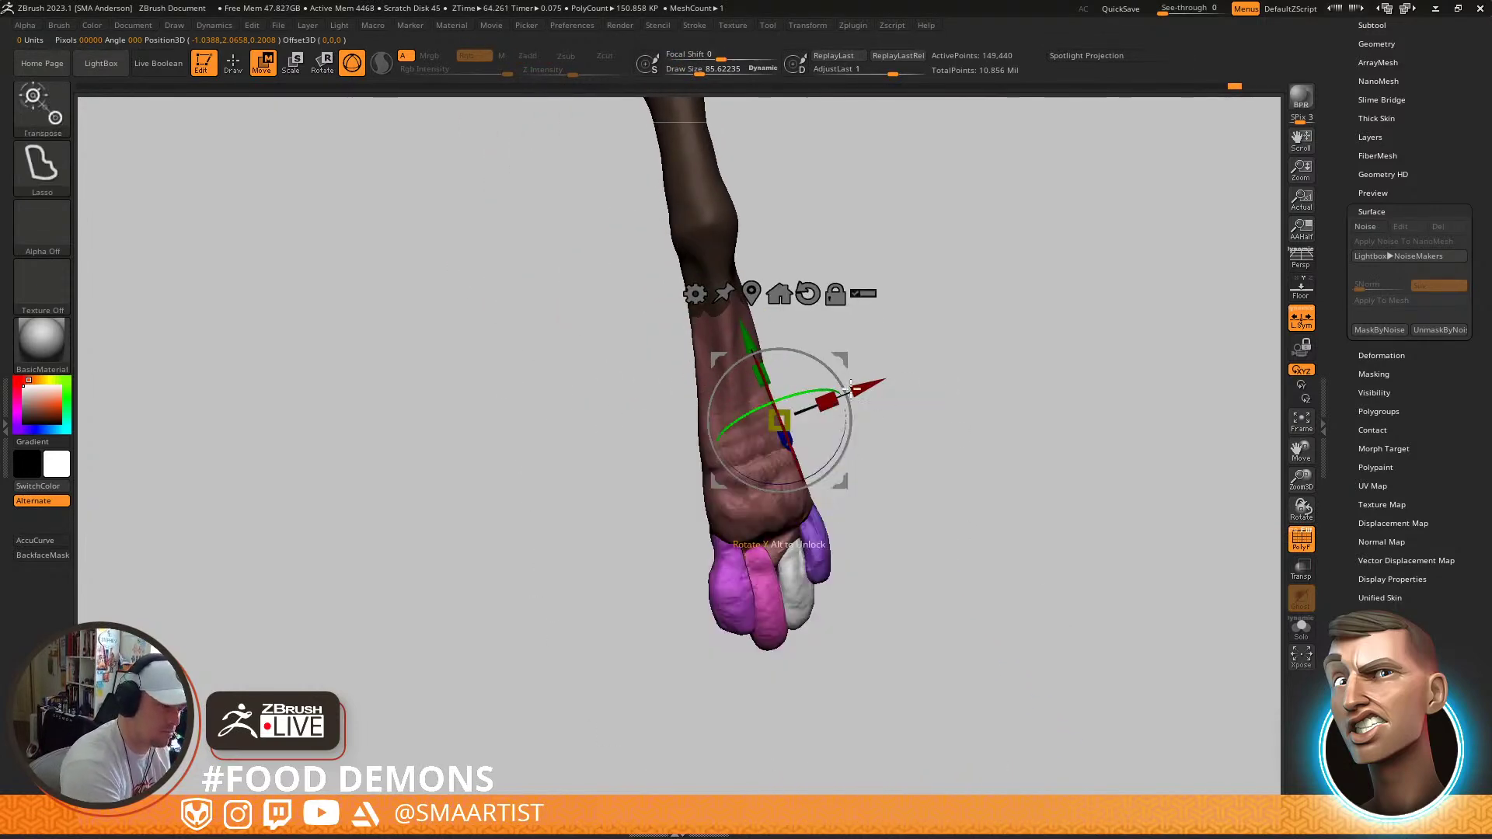
# Place the gizmo at the ankle and rotate the unmasked foot about it
pyautogui.keyDown('alt'); pyautogui.click(712, 263); pyautogui.keyUp('alt')
pyautogui.moveTo(778, 233); pyautogui.dragTo(776, 314, button='right')
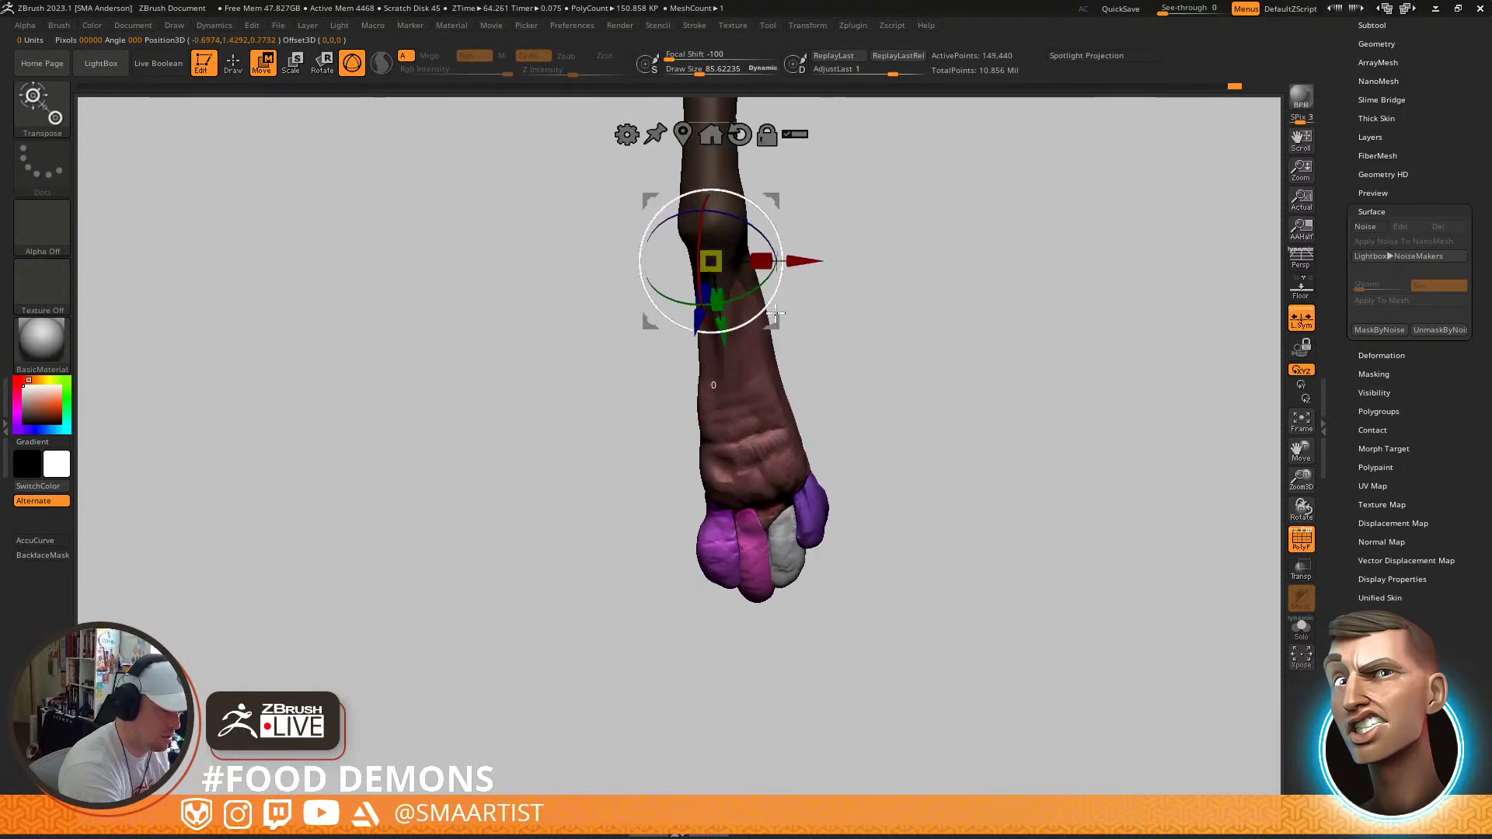
pyautogui.keyDown('alt'); pyautogui.moveTo(772, 201); pyautogui.dragTo(1022, 119); pyautogui.keyUp('alt')
pyautogui.keyDown('alt'); pyautogui.click(718, 251); pyautogui.keyUp('alt')
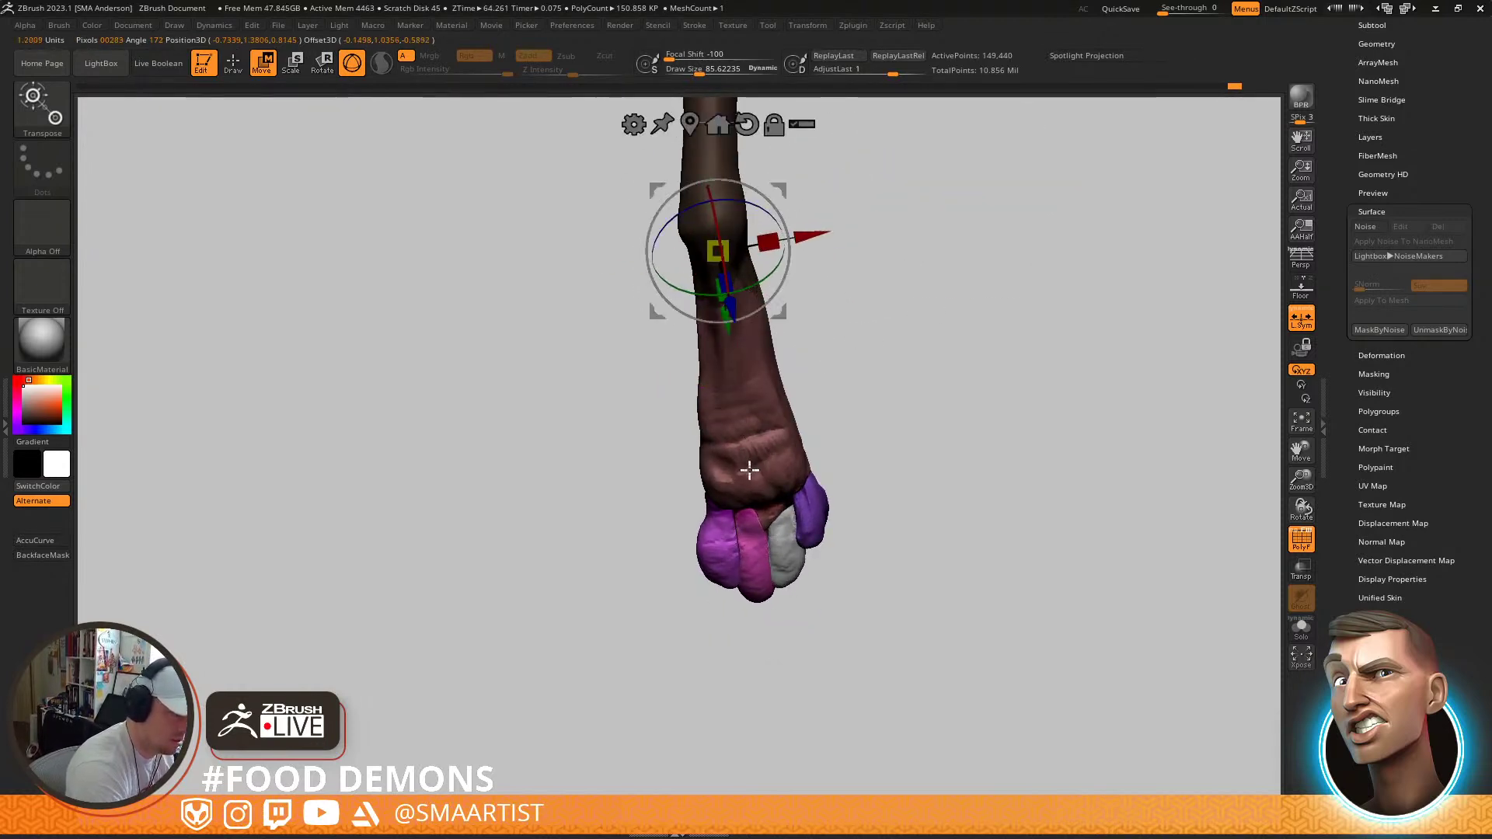
pyautogui.moveTo(761, 283); pyautogui.dragTo(784, 193)
pyautogui.moveTo(832, 300); pyautogui.dragTo(884, 227, button='right')
pyautogui.keyDown('alt'); pyautogui.moveTo(884, 227); pyautogui.dragTo(843, 519, button='right'); pyautogui.keyUp('alt')
pyautogui.keyDown('ctrl'); pyautogui.moveTo(843, 520); pyautogui.dragTo(899, 644, button='right'); pyautogui.keyUp('ctrl')
pyautogui.moveTo(899, 645); pyautogui.dragTo(736, 443)
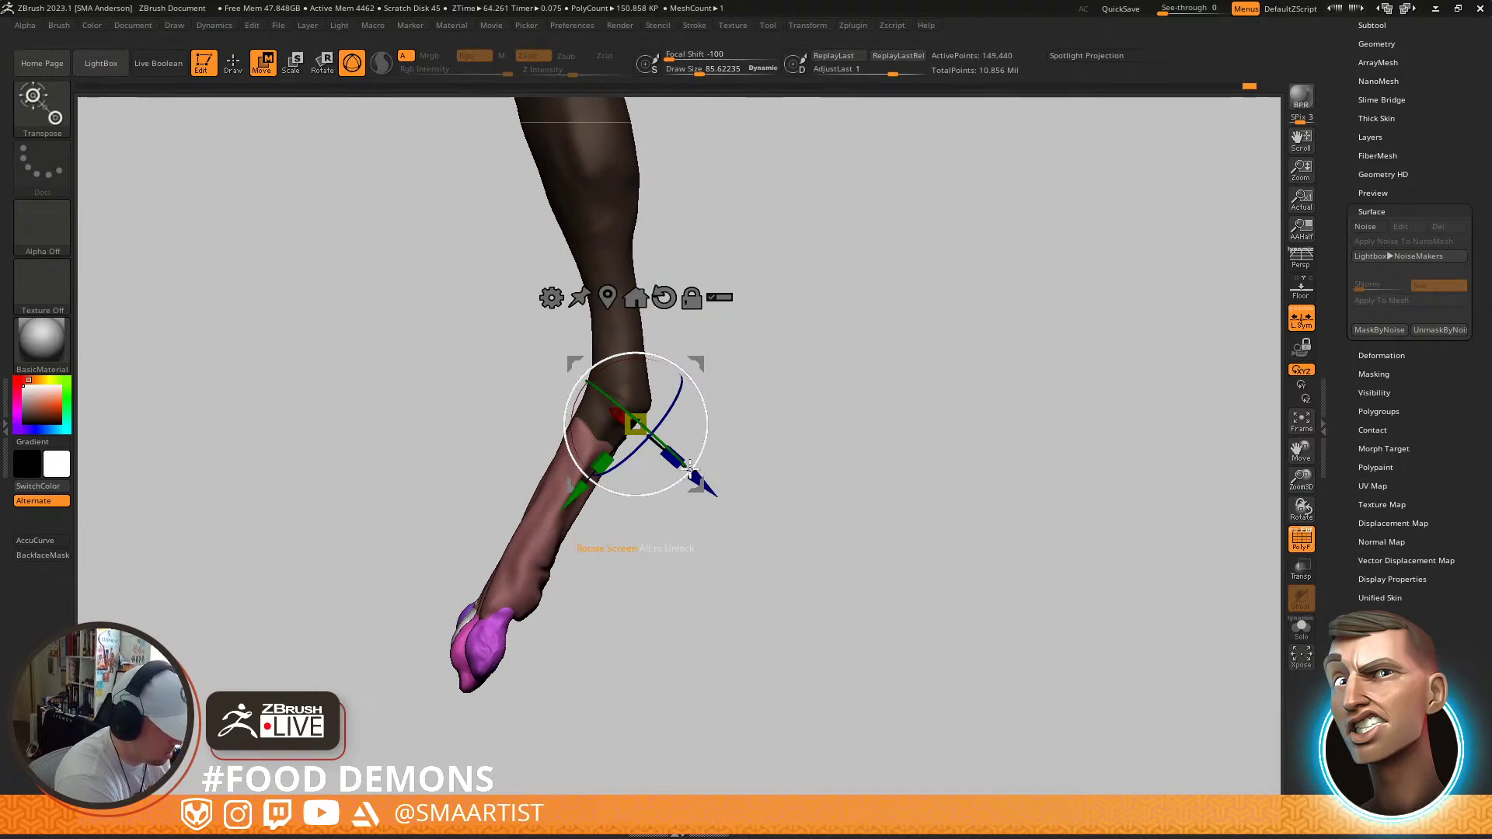
pyautogui.keyDown('alt'); pyautogui.moveTo(701, 466); pyautogui.dragTo(848, 416, button='right'); pyautogui.keyUp('alt')
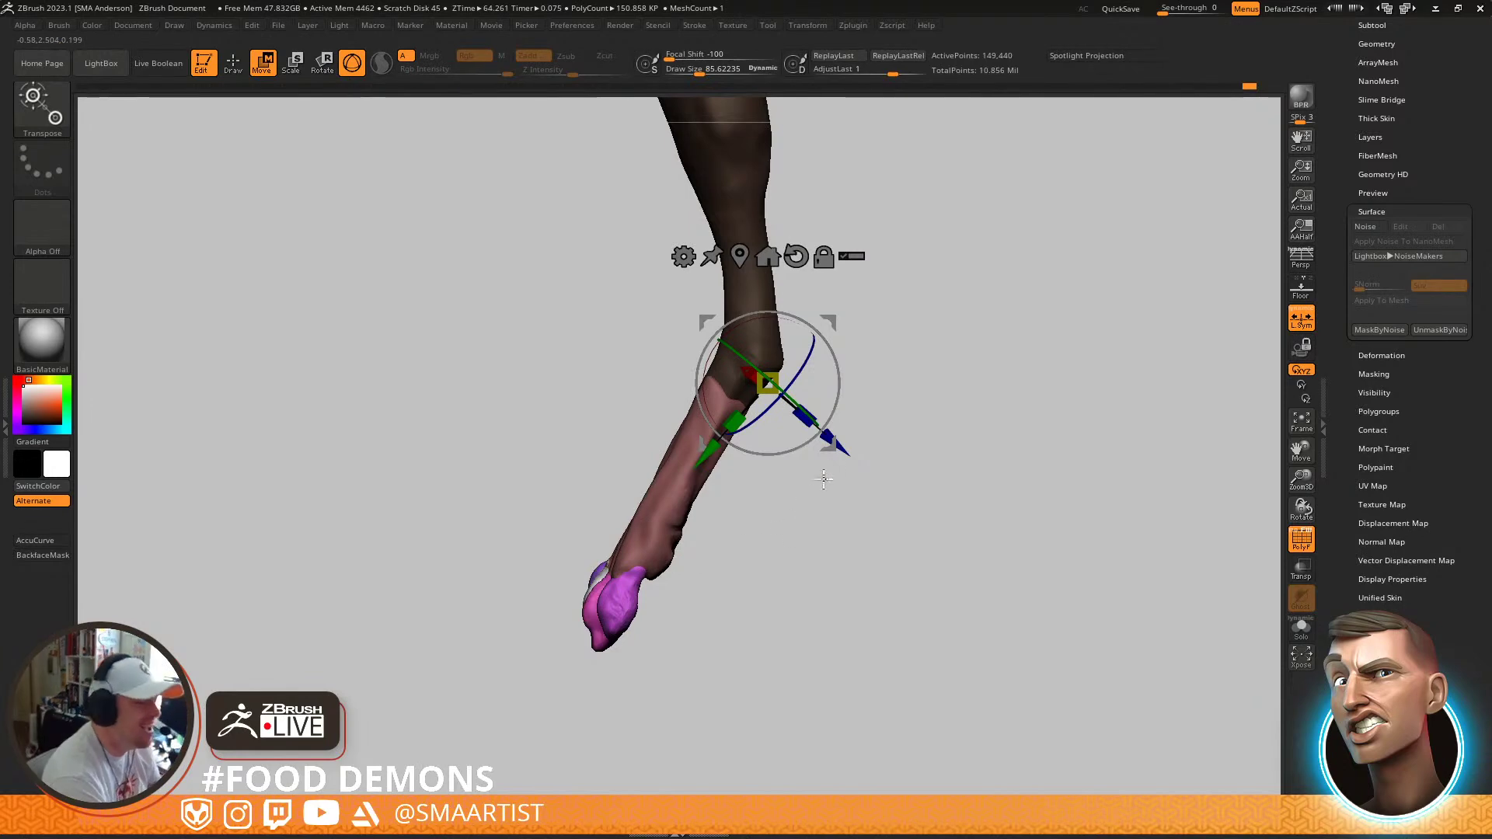
pyautogui.moveTo(874, 391); pyautogui.dragTo(937, 388)
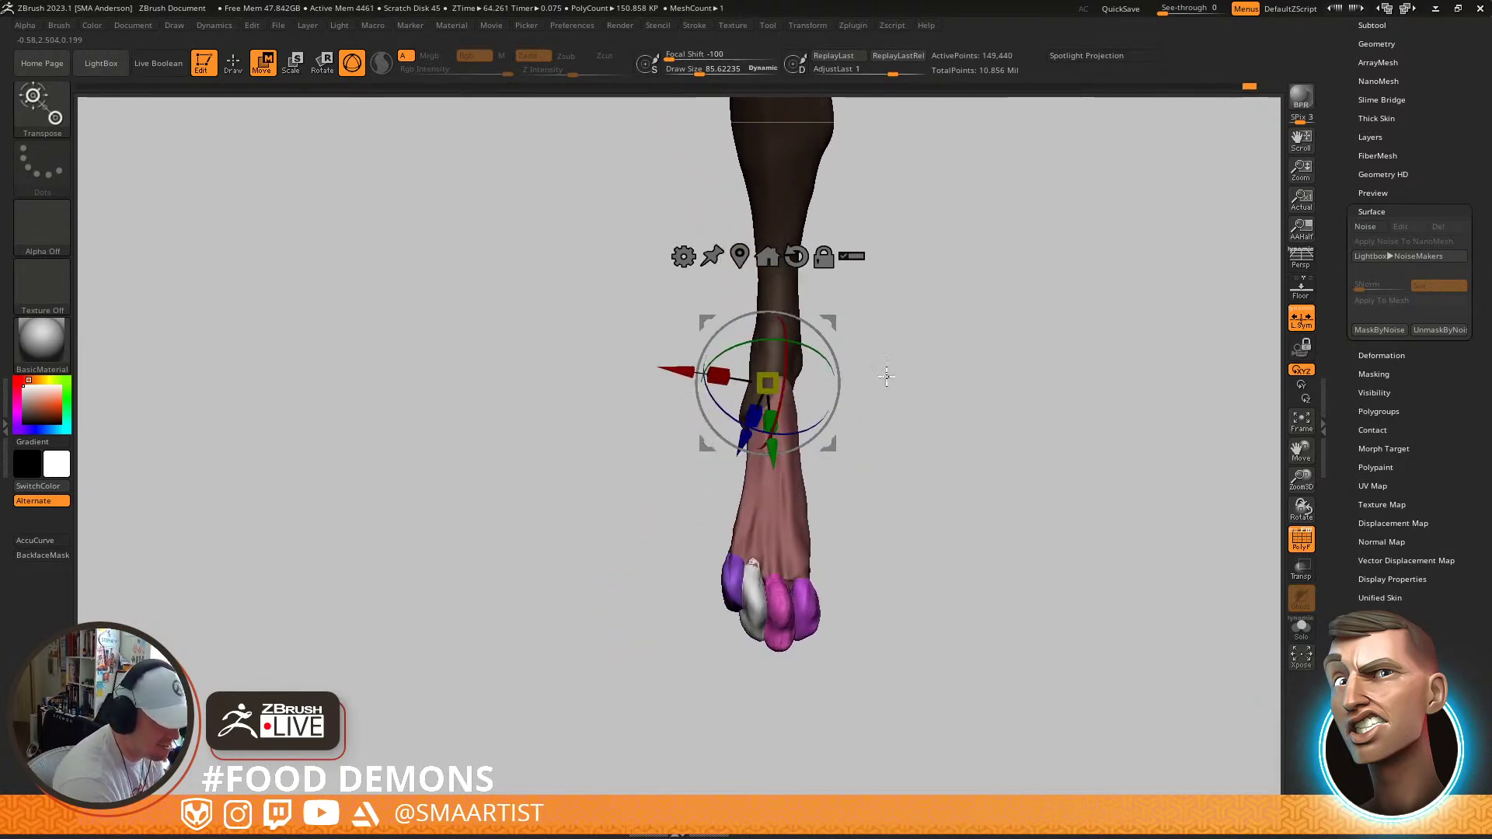
# Isolate the leg's polygroup, unmask and blur a band at the ankle, and mask the foot so only that band stays editable
pyautogui.press('ctrl')
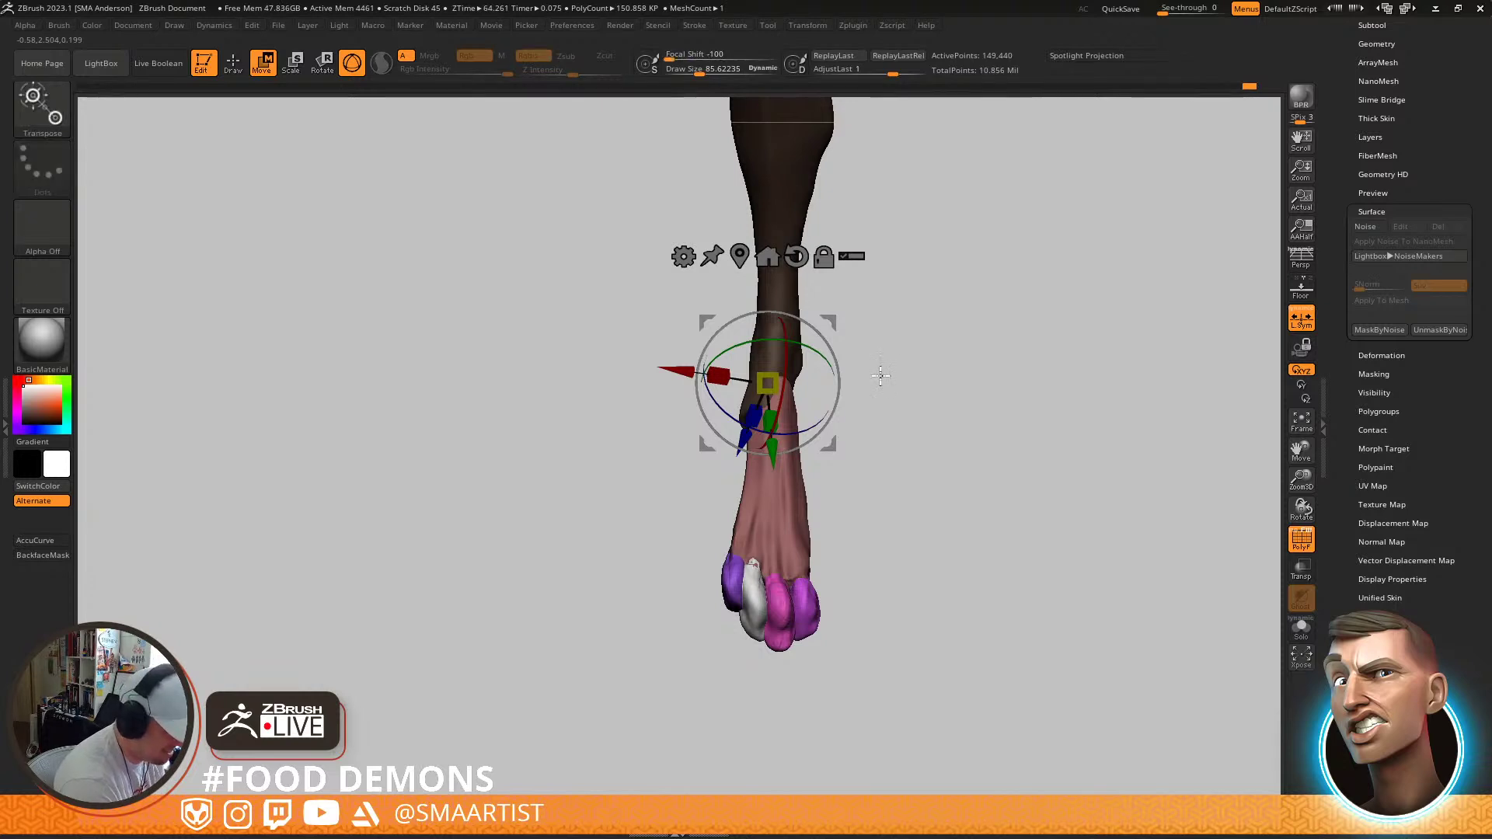
pyautogui.press('q')
pyautogui.keyDown('ctrl'); pyautogui.keyDown('shift'); pyautogui.click(786, 350); pyautogui.keyUp('shift'); pyautogui.keyUp('ctrl')
pyautogui.moveTo(825, 363)
pyautogui.keyDown('ctrl'); pyautogui.keyDown('alt'); pyautogui.mouseDown()
pyautogui.moveTo(632, 357)
pyautogui.moveTo(809, 342)
pyautogui.moveTo(825, 365)
pyautogui.mouseUp(); pyautogui.keyUp('alt'); pyautogui.keyUp('ctrl')
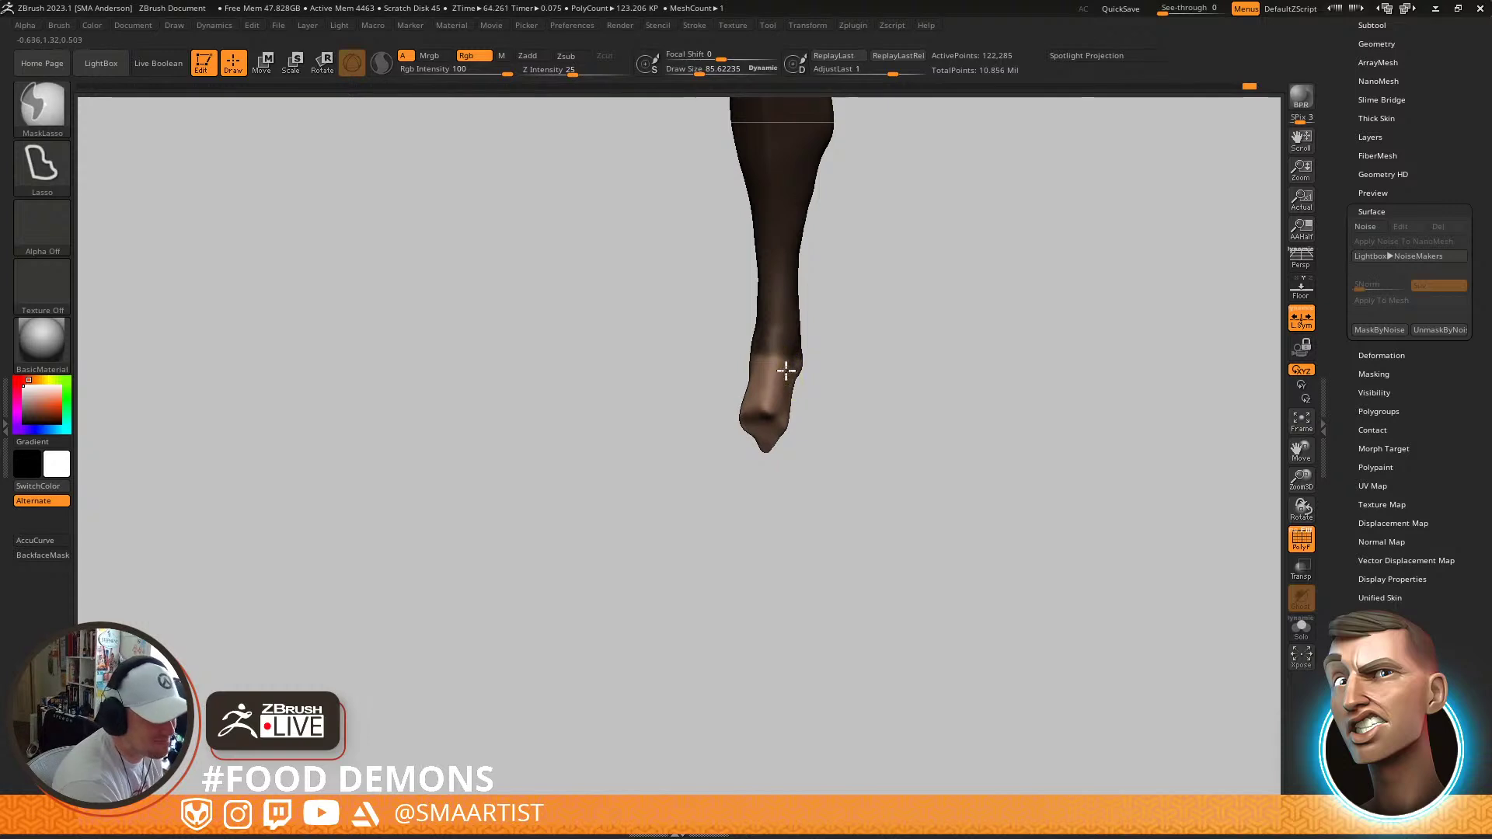
pyautogui.keyDown('ctrl'); pyautogui.click(830, 366); pyautogui.keyUp('ctrl')
pyautogui.keyDown('ctrl'); pyautogui.click(835, 367); pyautogui.keyUp('ctrl')
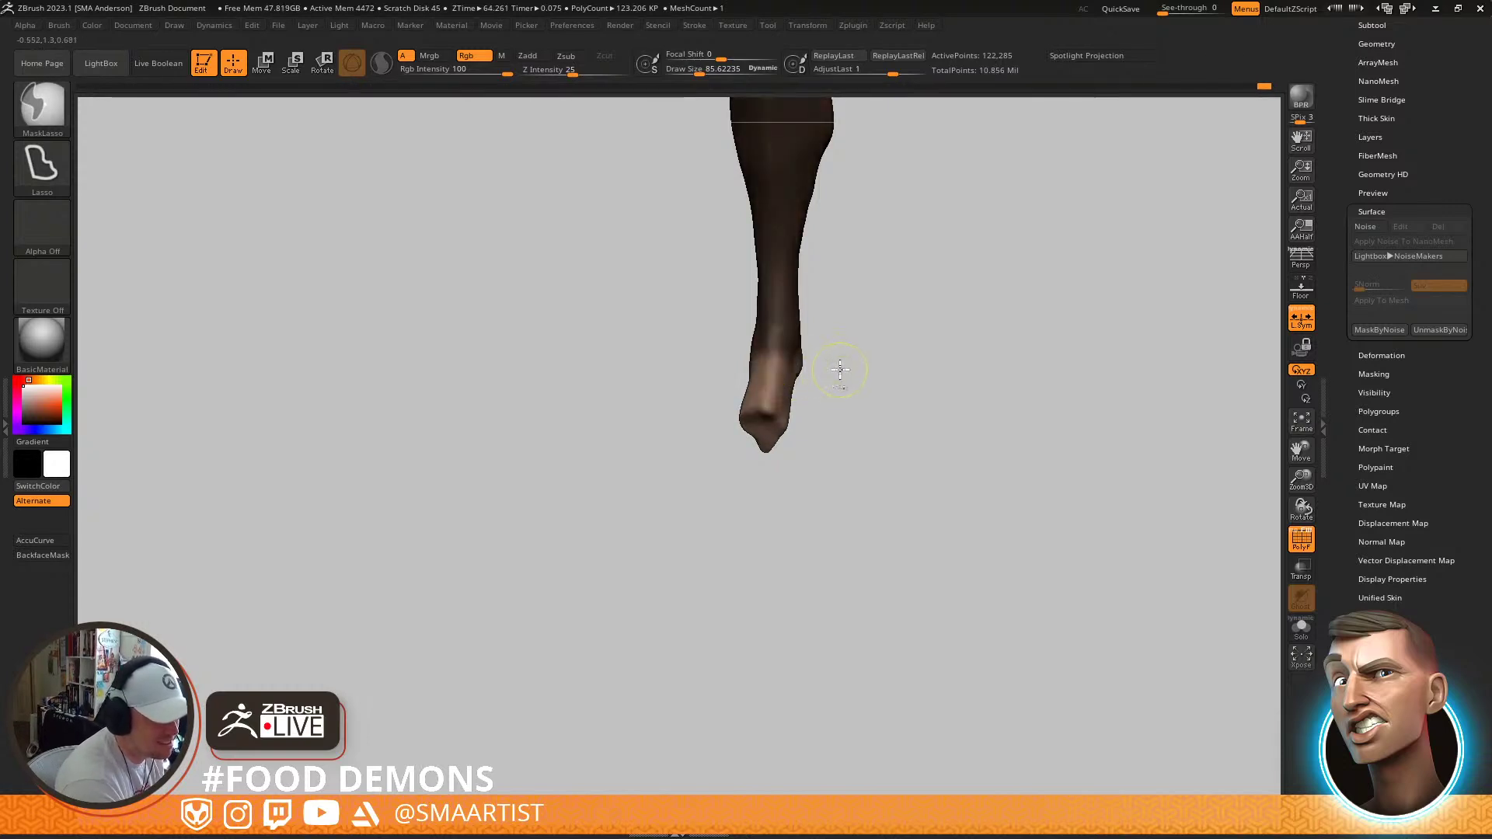
pyautogui.press('ctrl')
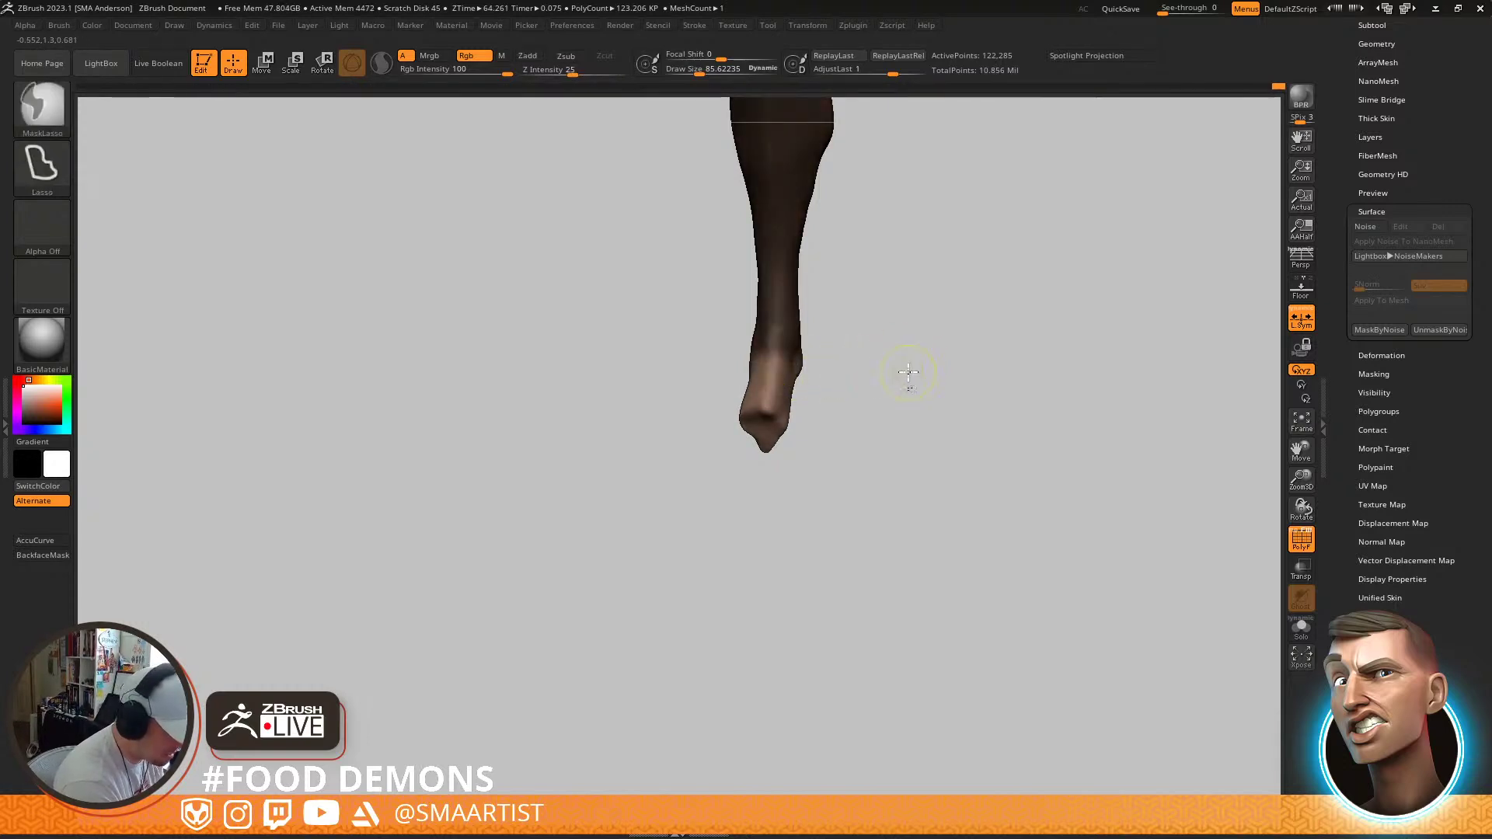
pyautogui.keyDown('ctrl'); pyautogui.keyDown('shift'); pyautogui.moveTo(910, 373); pyautogui.dragTo(940, 437); pyautogui.keyUp('shift'); pyautogui.keyUp('ctrl')
pyautogui.keyDown('ctrl'); pyautogui.click(927, 428); pyautogui.keyUp('ctrl')
pyautogui.keyDown('ctrl'); pyautogui.keyDown('shift'); pyautogui.click(931, 417); pyautogui.keyUp('shift'); pyautogui.keyUp('ctrl')
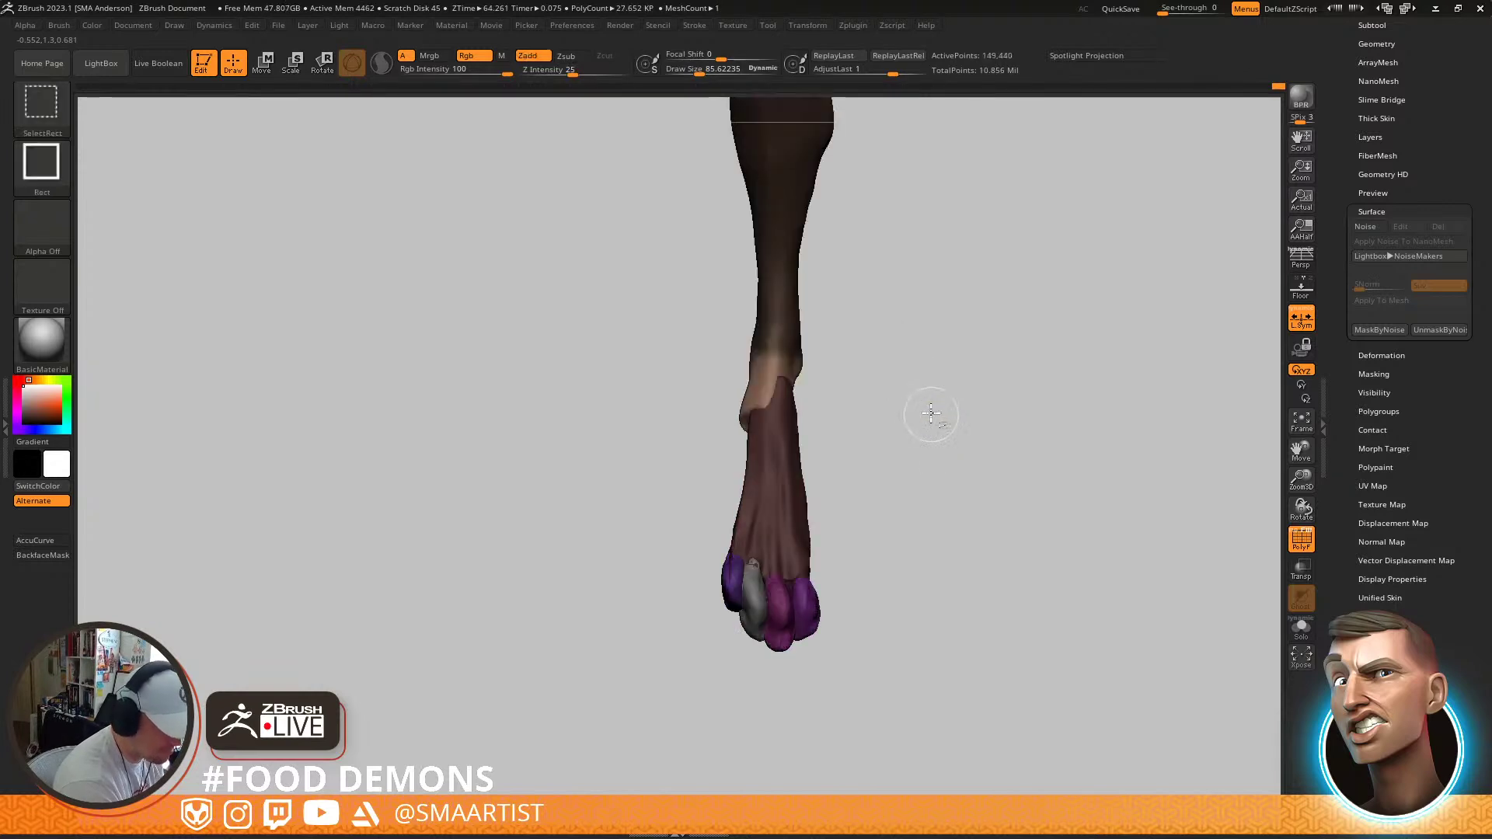
# Place the gizmo on the unmasked ankle band and adjust the band's orientation between leg and foot
pyautogui.press('w')
pyautogui.keyDown('alt'); pyautogui.click(828, 345); pyautogui.keyUp('alt')
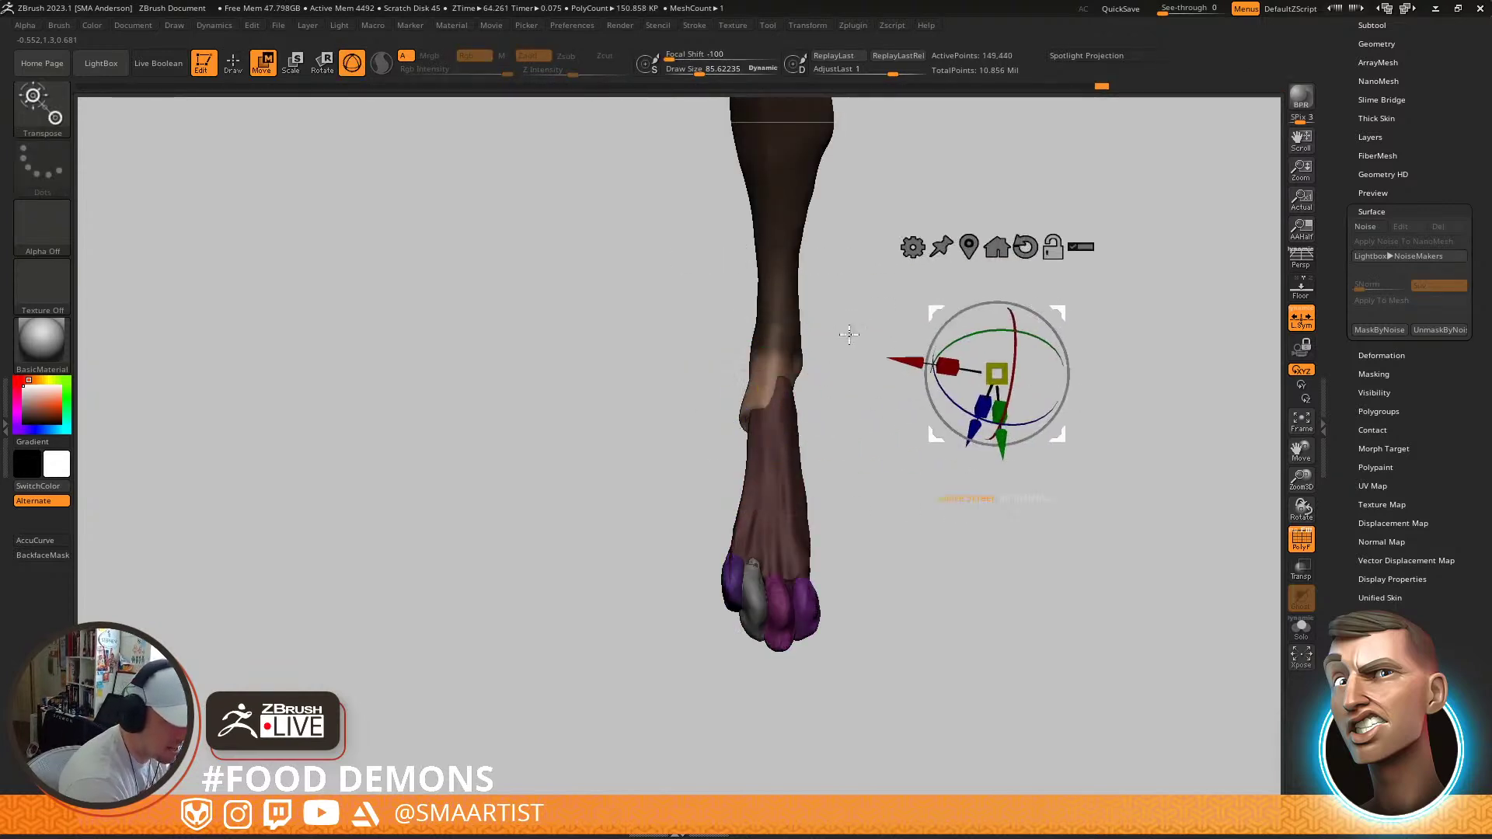
pyautogui.keyDown('alt'); pyautogui.click(778, 340); pyautogui.keyUp('alt')
pyautogui.moveTo(773, 361); pyautogui.dragTo(764, 400)
pyautogui.moveTo(822, 331); pyautogui.dragTo(825, 328)
pyautogui.press('ctrl')
pyautogui.moveTo(828, 351); pyautogui.dragTo(800, 335, button='right')
pyautogui.keyDown('alt'); pyautogui.moveTo(842, 281); pyautogui.dragTo(878, 295); pyautogui.keyUp('alt')
pyautogui.moveTo(843, 374); pyautogui.dragTo(837, 373)
pyautogui.moveTo(881, 368); pyautogui.dragTo(971, 360, button='right')
pyautogui.keyDown('alt'); pyautogui.moveTo(884, 344); pyautogui.dragTo(882, 330); pyautogui.keyUp('alt')
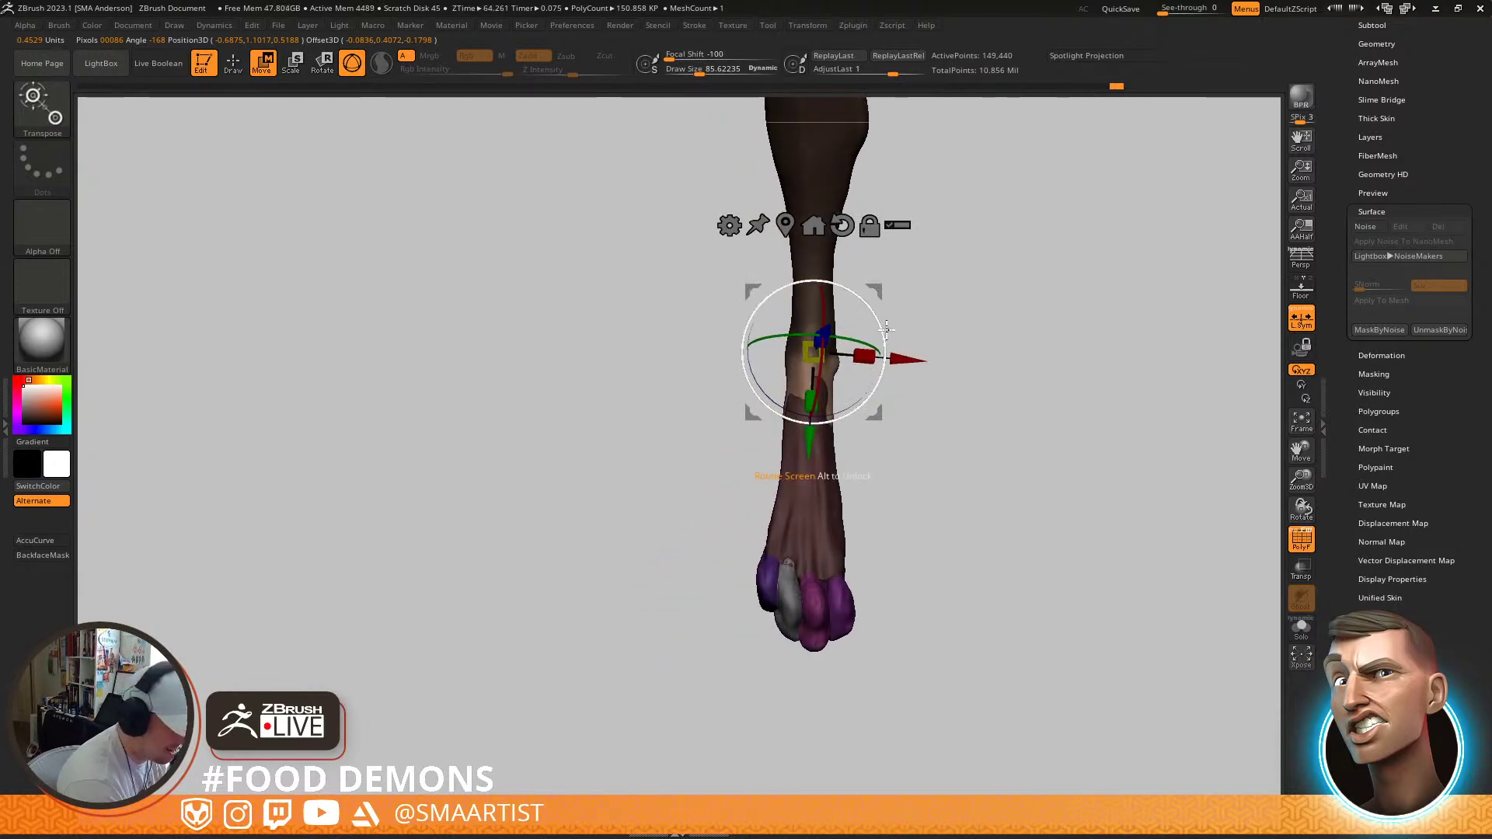
# Clear the mask and touch up the ankle with the Move brush at a draw size of about 124
pyautogui.press('q')
pyautogui.keyDown('ctrl'); pyautogui.moveTo(892, 383); pyautogui.dragTo(882, 342, button='right'); pyautogui.keyUp('ctrl')
pyautogui.keyDown('ctrl'); pyautogui.moveTo(883, 343); pyautogui.dragTo(903, 381); pyautogui.keyUp('ctrl')
pyautogui.keyDown('alt'); pyautogui.moveTo(906, 400); pyautogui.dragTo(885, 433, button='right'); pyautogui.keyUp('alt')
pyautogui.moveTo(885, 433)
pyautogui.keyDown('ctrl'); pyautogui.mouseDown(button='right')
pyautogui.moveTo(858, 374)
pyautogui.moveTo(893, 579)
pyautogui.mouseUp(button='right'); pyautogui.keyUp('ctrl')
pyautogui.press('s')
pyautogui.moveTo(774, 396); pyautogui.dragTo(780, 397)
pyautogui.moveTo(769, 440)
pyautogui.mouseDown(button='right')
pyautogui.moveTo(846, 443)
pyautogui.moveTo(782, 427)
pyautogui.moveTo(760, 509)
pyautogui.moveTo(766, 432)
pyautogui.moveTo(749, 449)
pyautogui.mouseUp(button='right')
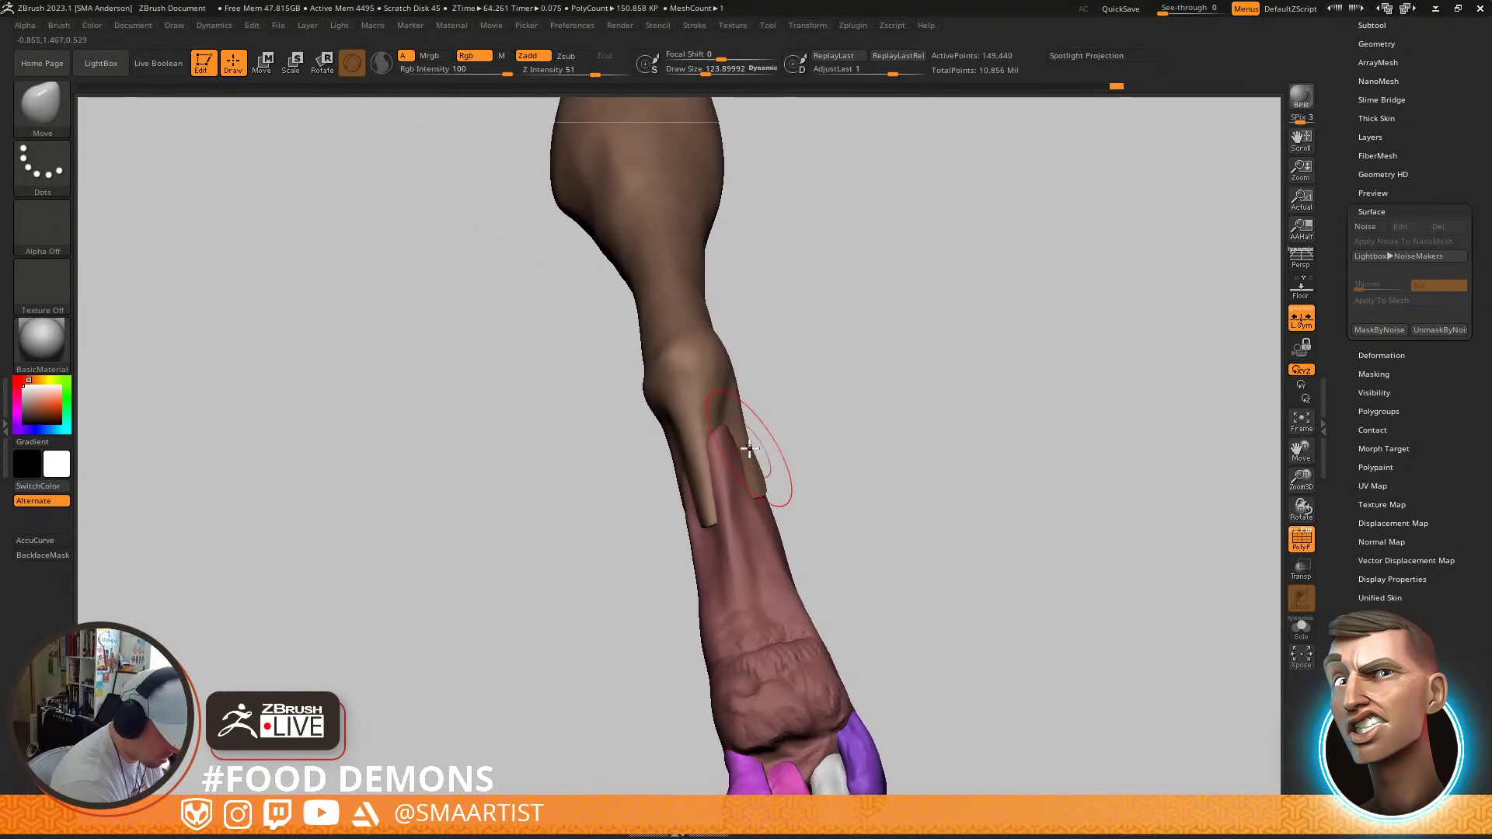
# Build up the tendons running from the heel down the underside of the foot with ClayBuildup at a draw size of about 77, smoothing them
pyautogui.press('b')
pyautogui.press('c')
pyautogui.press('b')
pyautogui.moveTo(713, 419)
pyautogui.mouseDown()
pyautogui.moveTo(734, 523)
pyautogui.moveTo(720, 506)
pyautogui.moveTo(715, 537)
pyautogui.mouseUp()
pyautogui.moveTo(715, 538); pyautogui.dragTo(711, 505, button='right')
pyautogui.moveTo(693, 458); pyautogui.dragTo(714, 556)
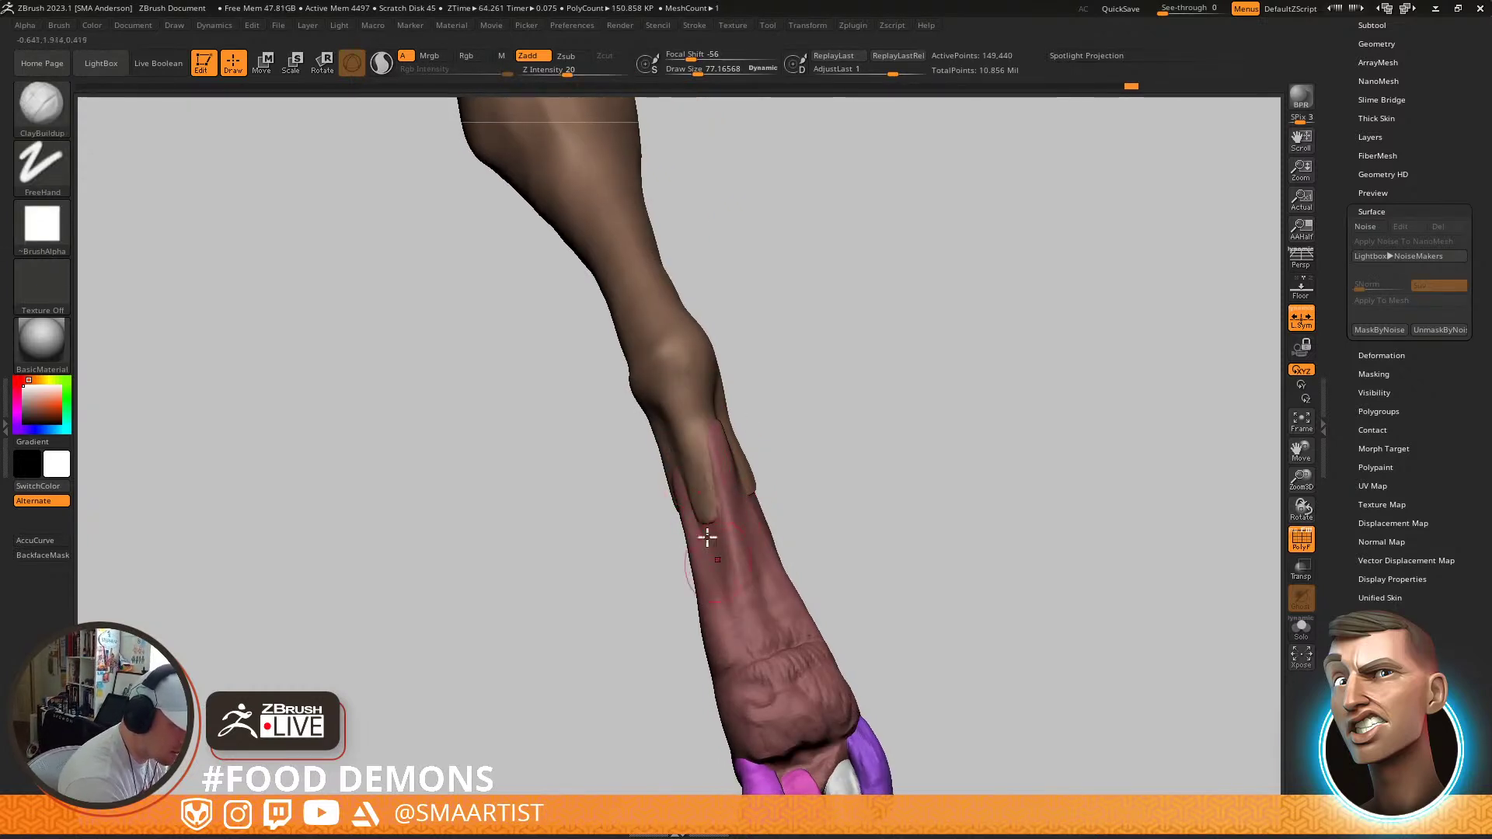
pyautogui.moveTo(696, 459)
pyautogui.mouseDown()
pyautogui.moveTo(683, 463)
pyautogui.moveTo(715, 552)
pyautogui.moveTo(709, 502)
pyautogui.moveTo(750, 517)
pyautogui.mouseUp()
pyautogui.moveTo(750, 518); pyautogui.dragTo(725, 432, button='right')
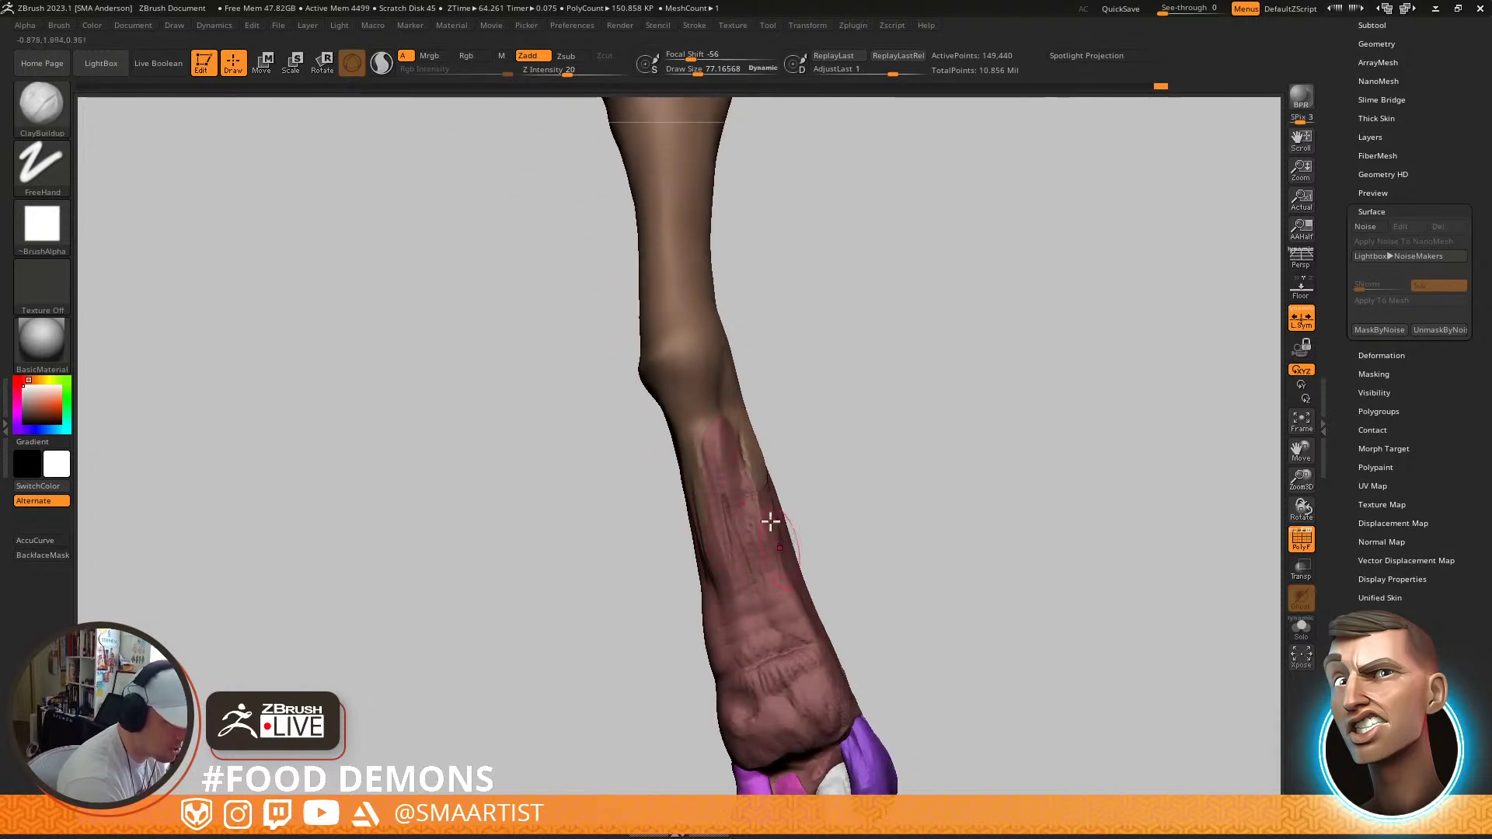
pyautogui.keyDown('shift'); pyautogui.moveTo(776, 544); pyautogui.dragTo(747, 464); pyautogui.keyUp('shift')
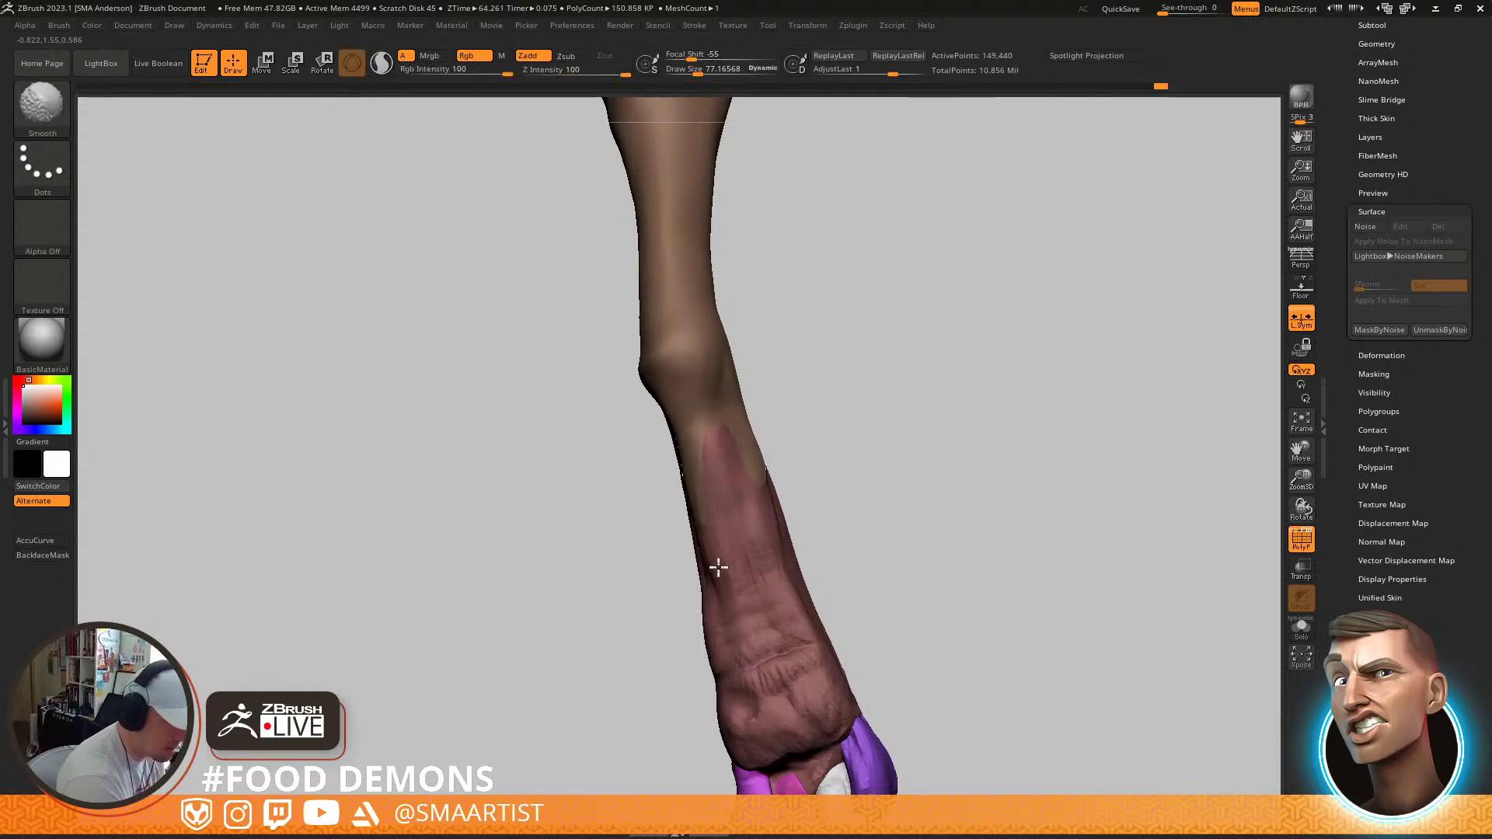
# Build up both sides of the foot below the ankle with ClayBuildup and smooth the strokes
pyautogui.moveTo(797, 457)
pyautogui.mouseDown(button='right')
pyautogui.moveTo(780, 482)
pyautogui.moveTo(766, 443)
pyautogui.mouseUp(button='right')
pyautogui.moveTo(766, 429); pyautogui.dragTo(783, 514)
pyautogui.moveTo(760, 456); pyautogui.dragTo(764, 498)
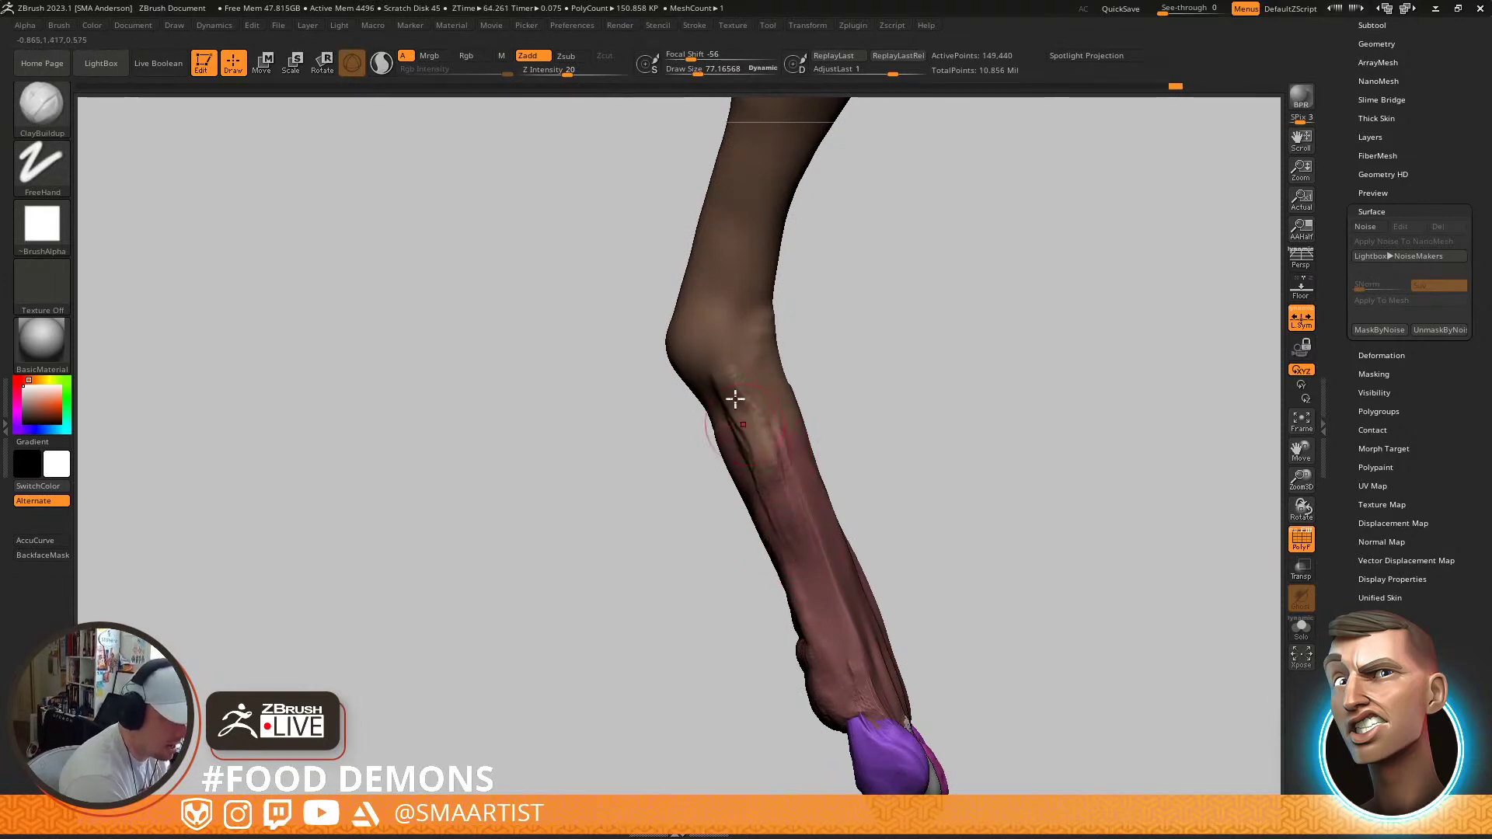
pyautogui.press('shift')
pyautogui.moveTo(804, 548)
pyautogui.mouseDown(button='right')
pyautogui.moveTo(842, 399)
pyautogui.moveTo(863, 402)
pyautogui.moveTo(726, 416)
pyautogui.moveTo(755, 381)
pyautogui.mouseUp(button='right')
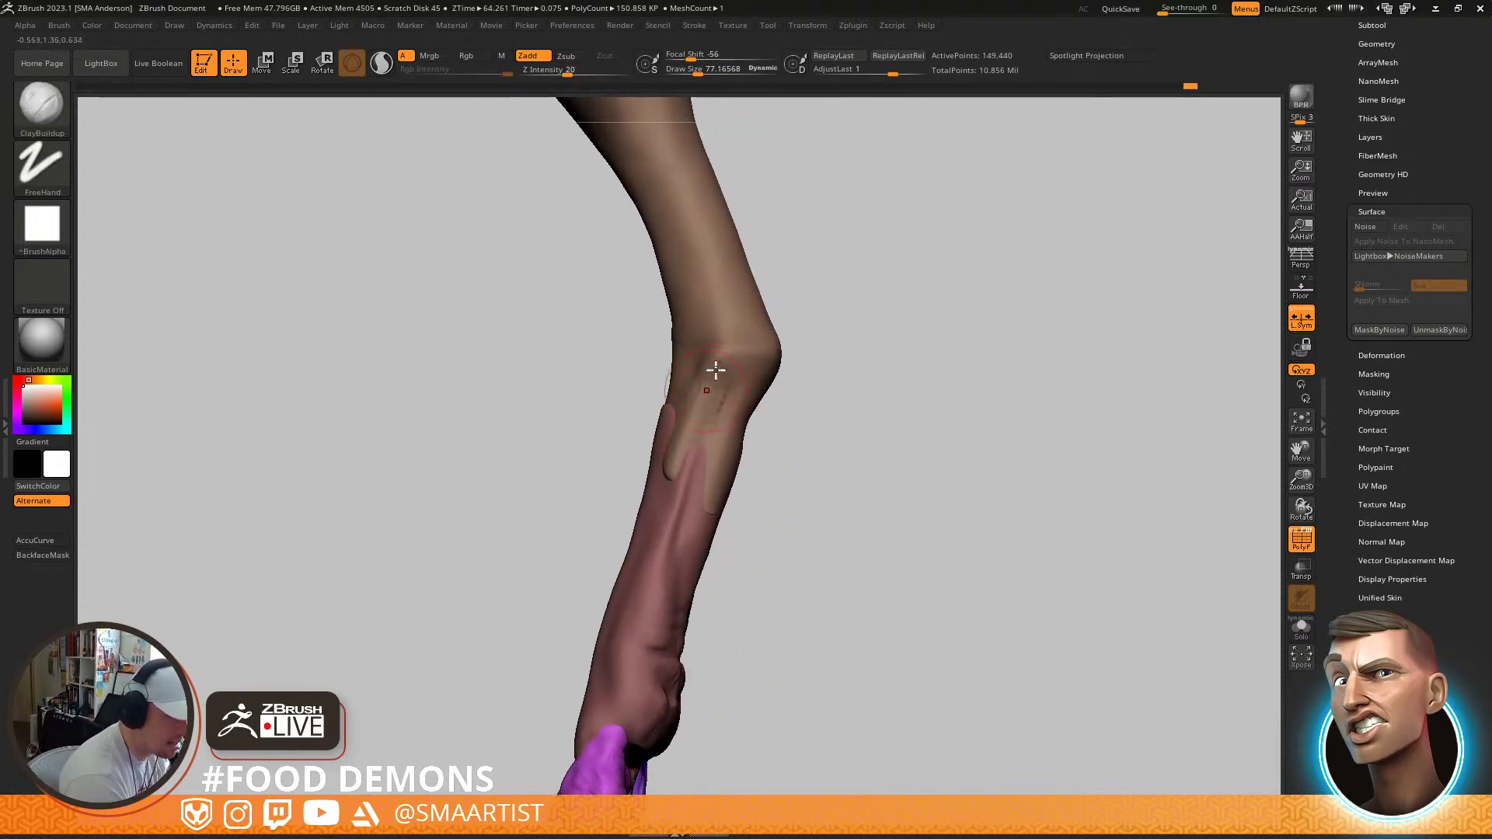
pyautogui.moveTo(649, 486); pyautogui.dragTo(675, 472, button='right')
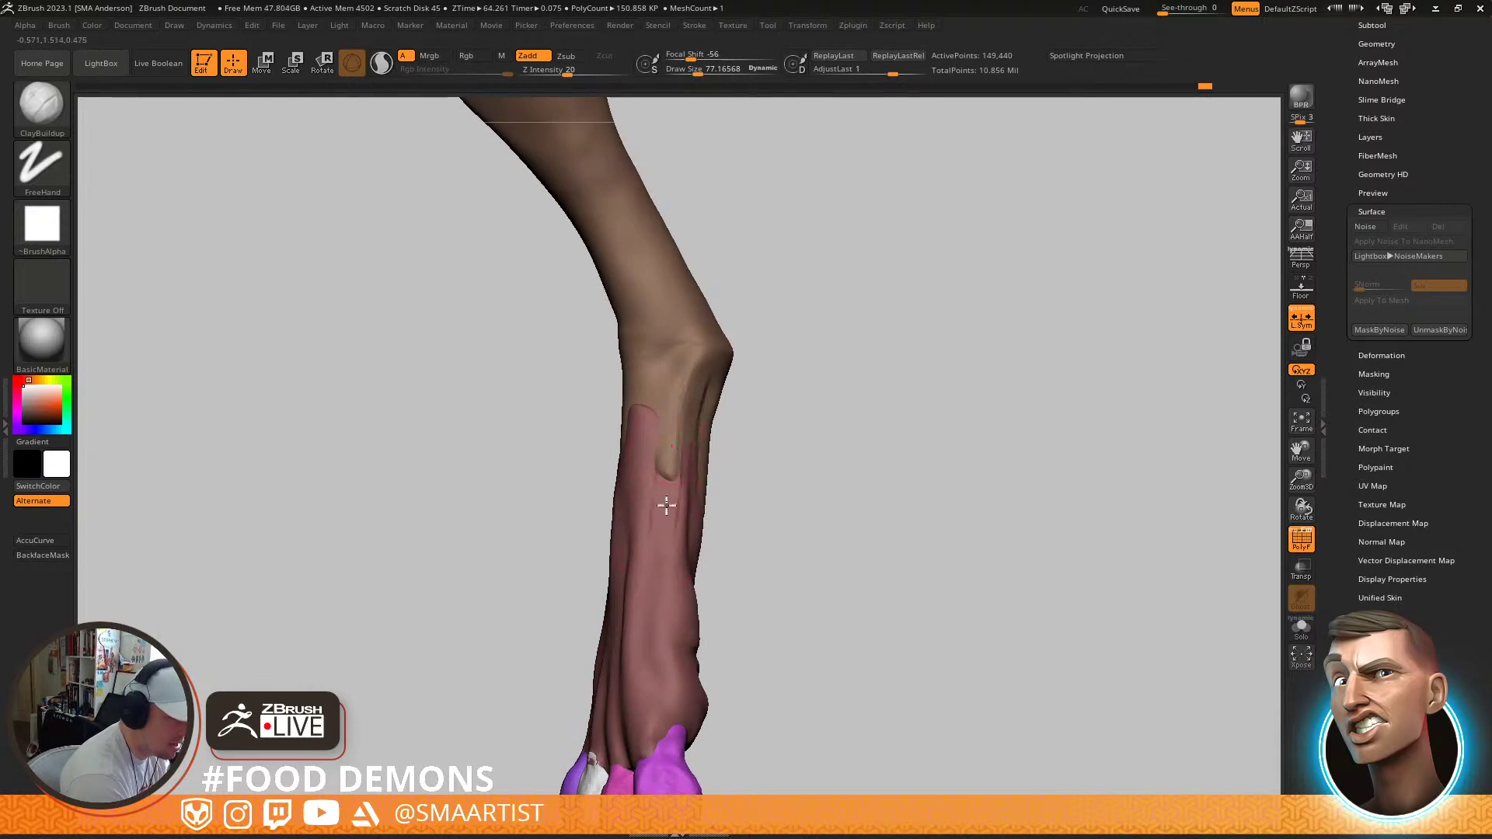
pyautogui.moveTo(637, 505)
pyautogui.mouseDown(button='right')
pyautogui.moveTo(653, 476)
pyautogui.moveTo(708, 566)
pyautogui.moveTo(719, 552)
pyautogui.moveTo(739, 582)
pyautogui.moveTo(782, 573)
pyautogui.moveTo(755, 568)
pyautogui.moveTo(746, 539)
pyautogui.moveTo(773, 516)
pyautogui.moveTo(723, 530)
pyautogui.mouseUp(button='right')
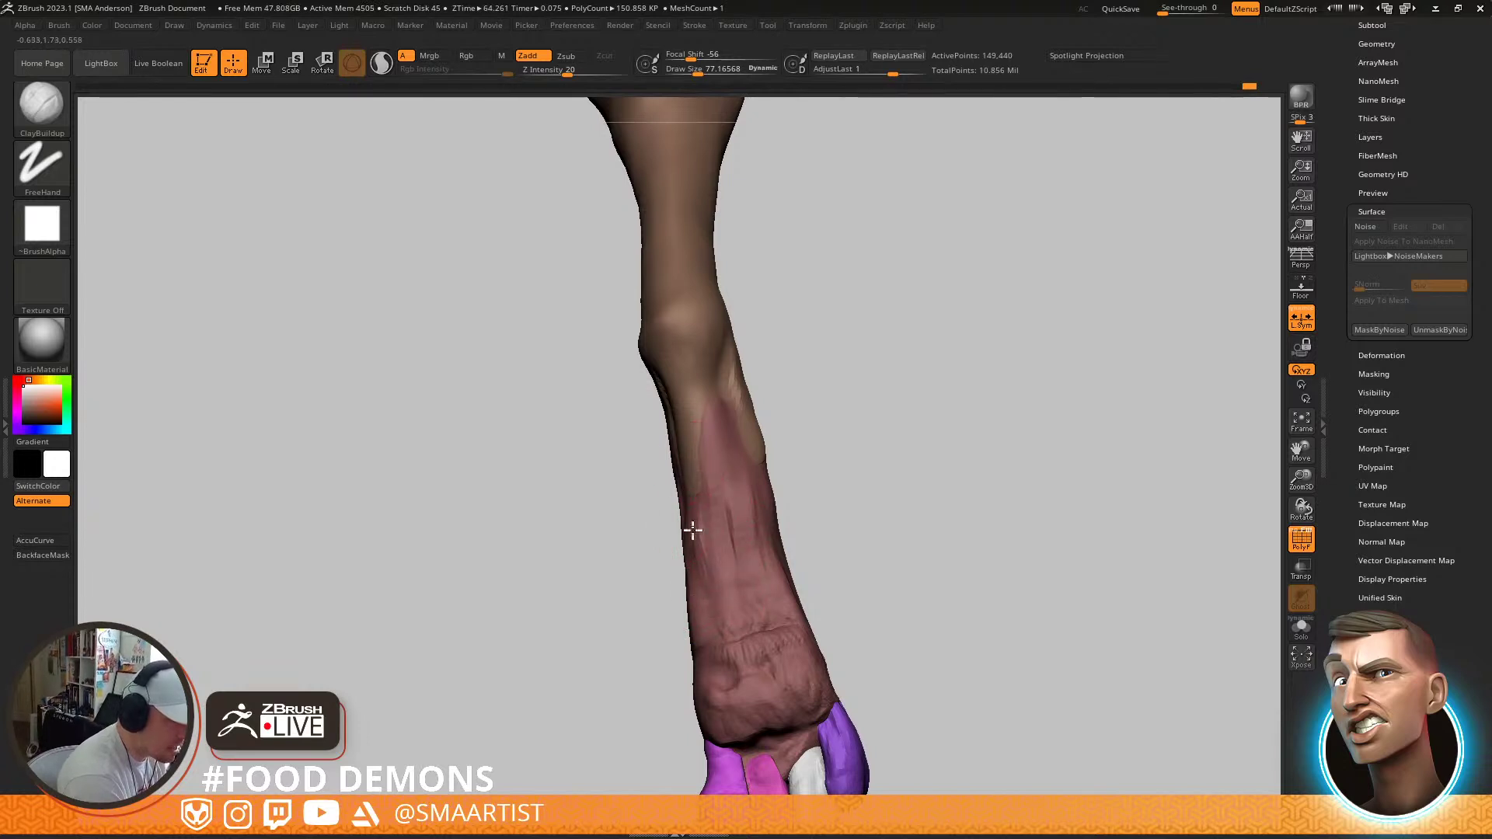
# Refine the back of the foot with the TrimDynamic brush, turn off the PolyFrame display and smooth around the heel
pyautogui.moveTo(756, 474)
pyautogui.mouseDown(button='right')
pyautogui.moveTo(723, 526)
pyautogui.moveTo(697, 450)
pyautogui.mouseUp(button='right')
pyautogui.press('b')
pyautogui.press('t')
pyautogui.press('d')
pyautogui.hotkey('shift', 'f')
pyautogui.moveTo(710, 500)
pyautogui.mouseDown(button='right')
pyautogui.moveTo(746, 485)
pyautogui.moveTo(703, 491)
pyautogui.moveTo(683, 397)
pyautogui.mouseUp(button='right')
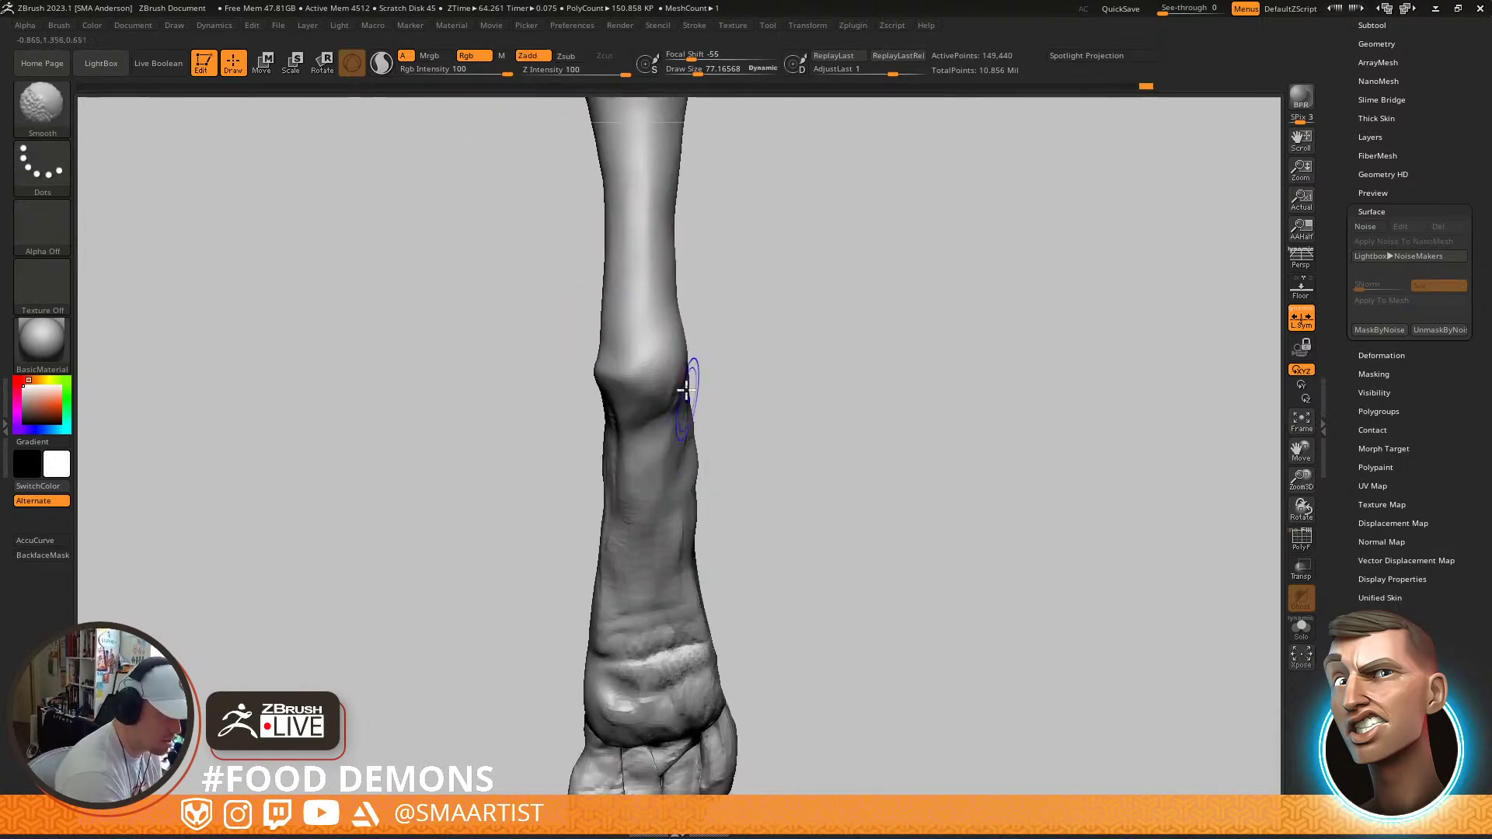
# Add ClayBuildup strokes below the heel and smooth the sides and top of the foot
pyautogui.press('b')
pyautogui.press('c')
pyautogui.press('b')
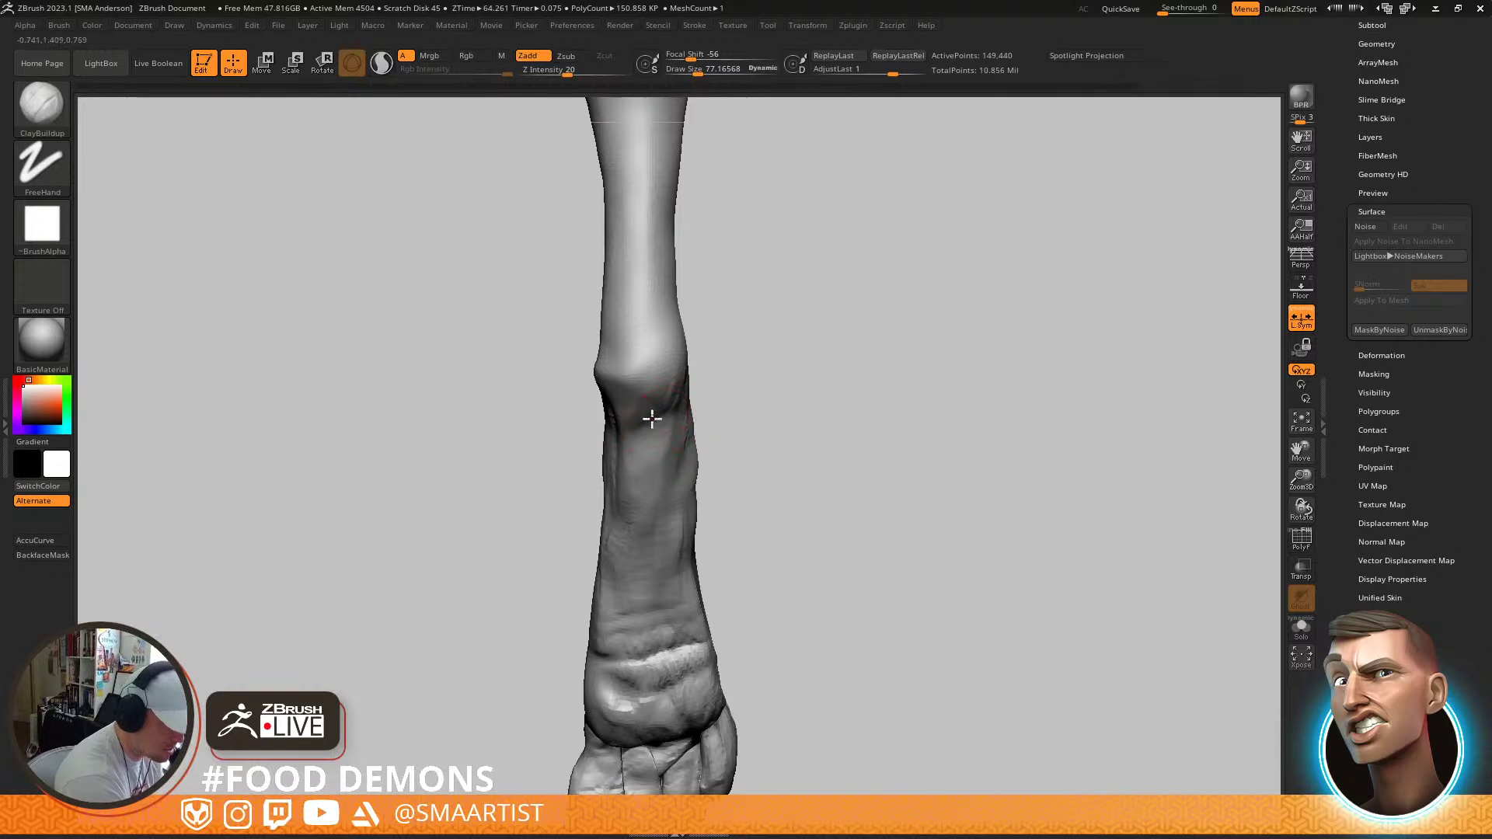
pyautogui.moveTo(651, 477); pyautogui.dragTo(649, 440, button='right')
pyautogui.keyDown('shift'); pyautogui.moveTo(650, 439); pyautogui.dragTo(610, 487); pyautogui.keyUp('shift')
pyautogui.moveTo(609, 486); pyautogui.dragTo(623, 457, button='right')
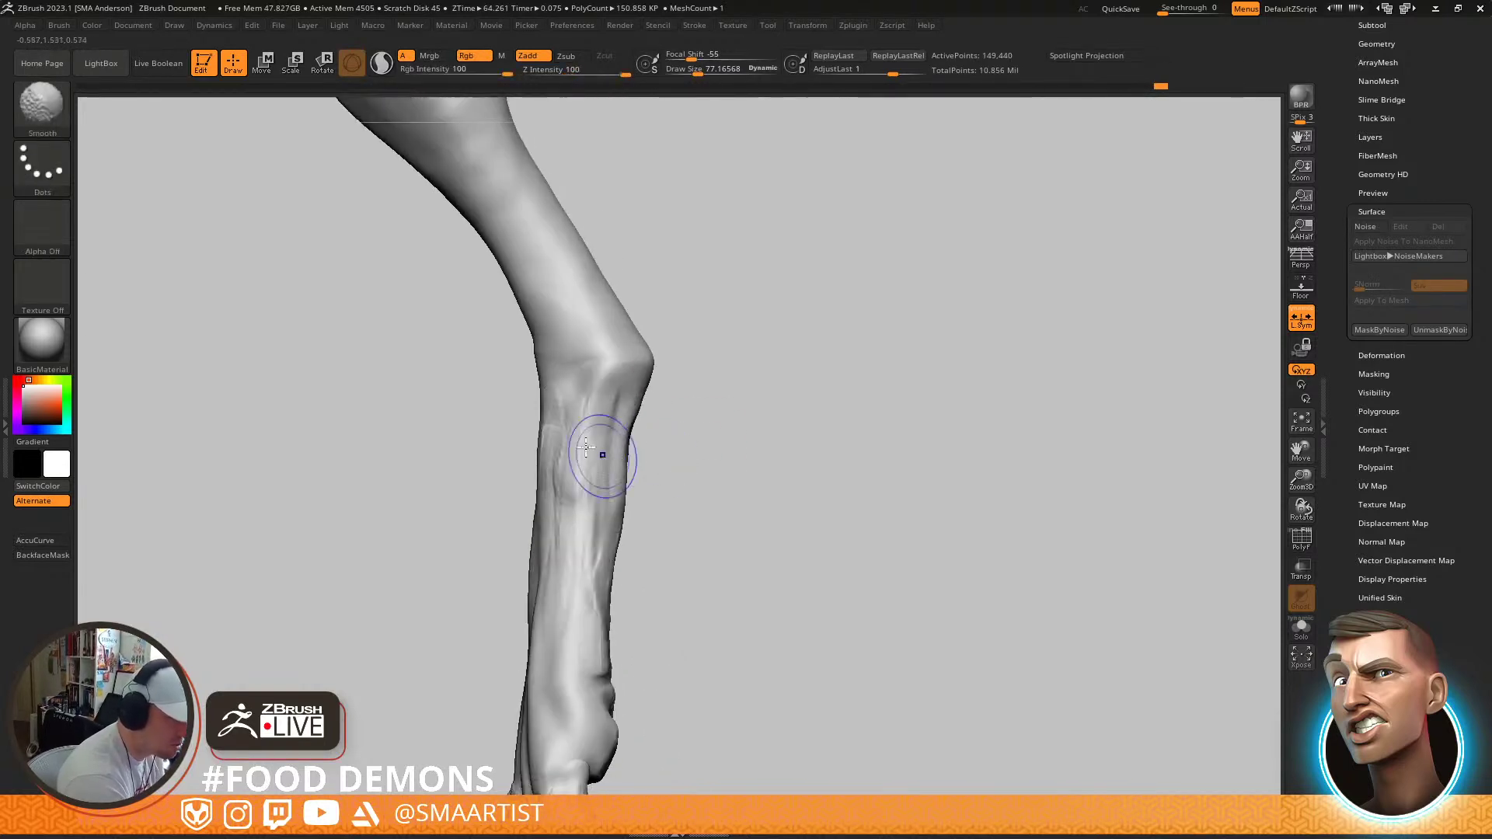
pyautogui.keyDown('alt'); pyautogui.moveTo(669, 541); pyautogui.dragTo(791, 452, button='right'); pyautogui.keyUp('alt')
pyautogui.keyDown('shift'); pyautogui.moveTo(727, 510); pyautogui.dragTo(683, 551); pyautogui.keyUp('shift')
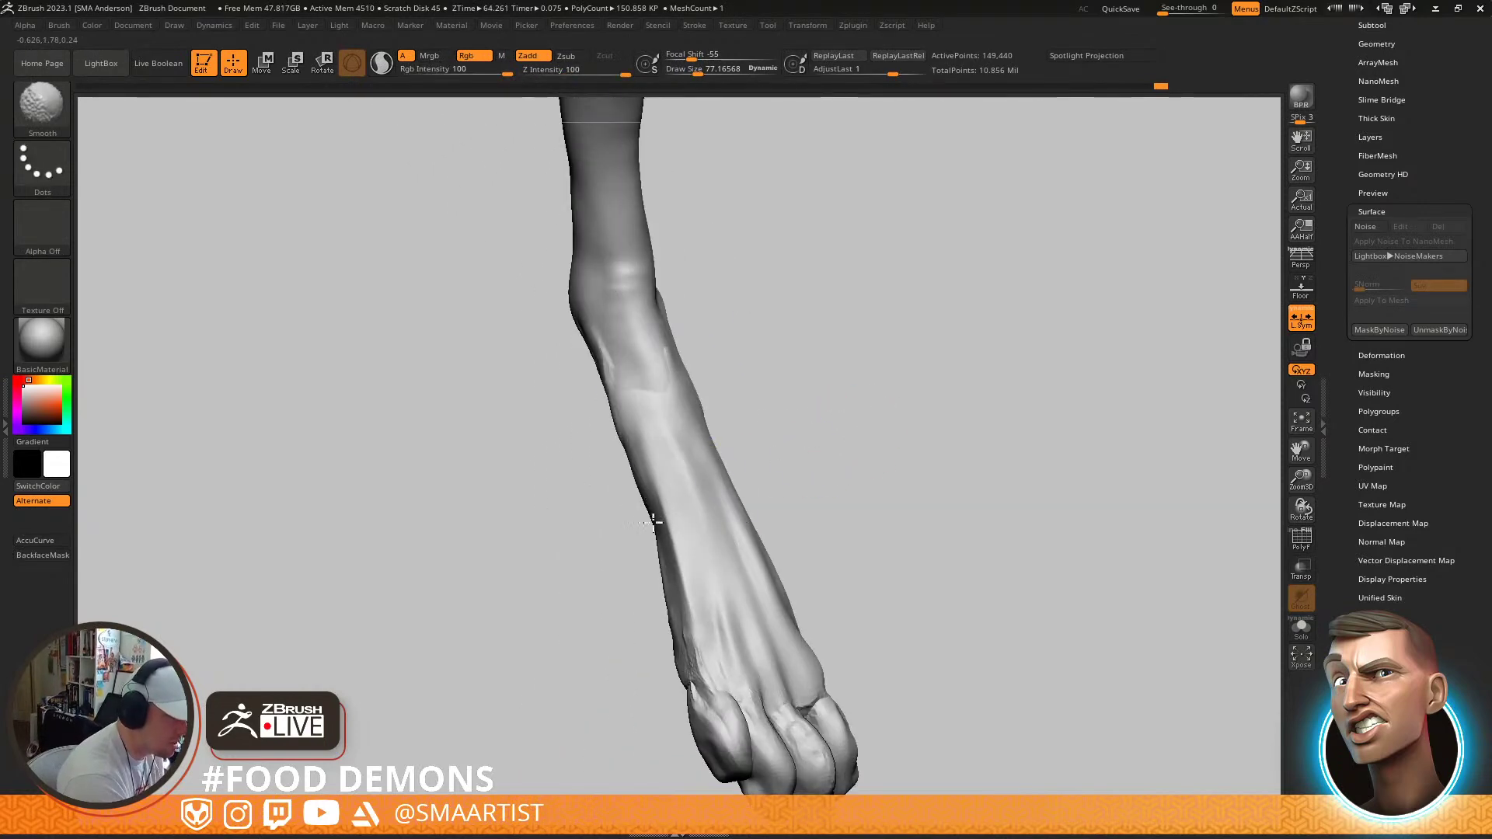
# Reshape the side contour of the foot with the Move brush at a draw size of about 109, smoothing the foot and heel
pyautogui.press('b')
pyautogui.press('m')
pyautogui.press('v')
pyautogui.press('s')
pyautogui.moveTo(657, 526); pyautogui.dragTo(652, 533)
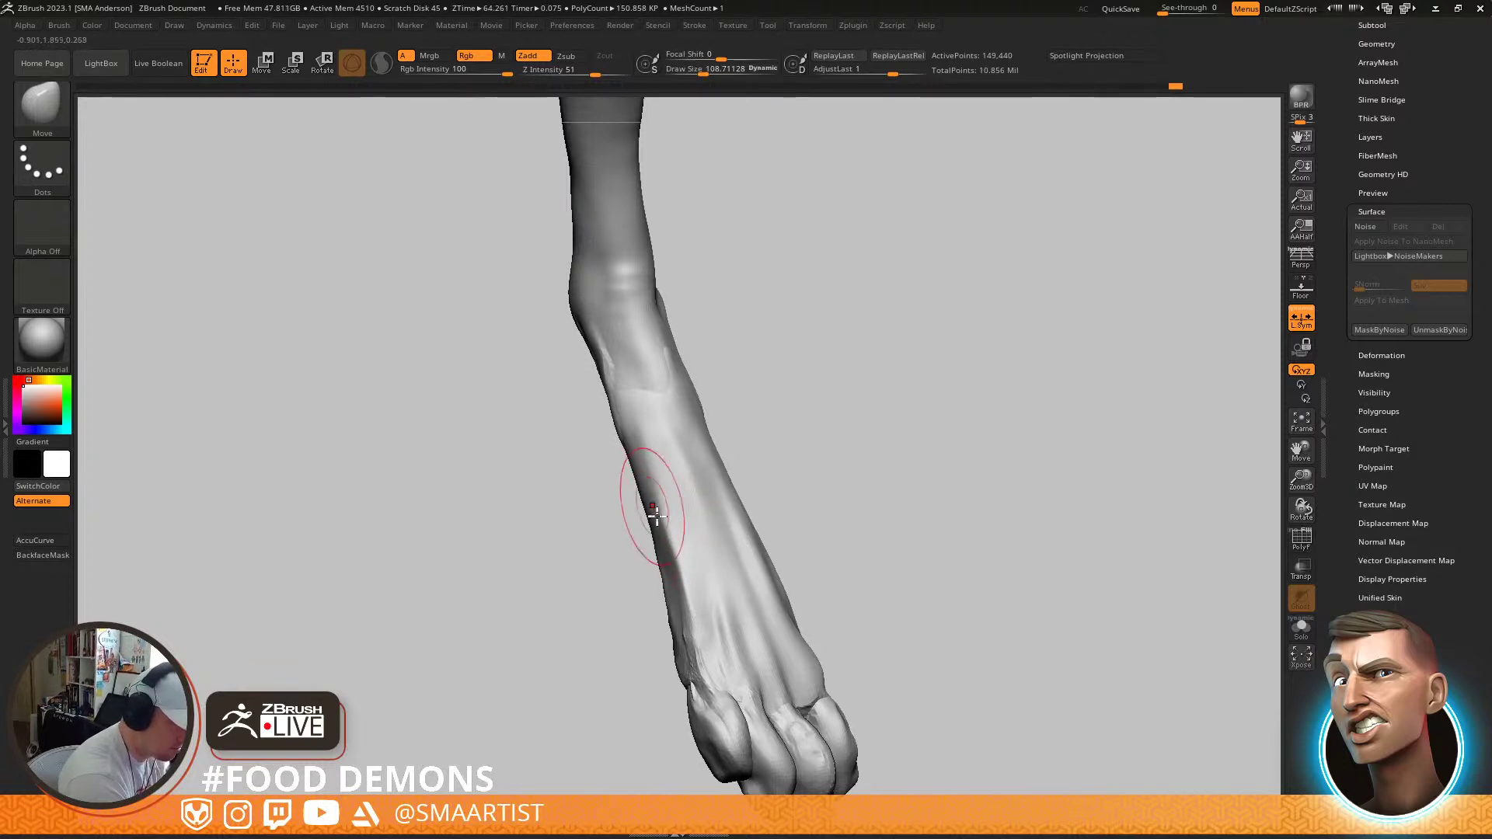
pyautogui.moveTo(737, 509)
pyautogui.mouseDown(button='right')
pyautogui.moveTo(711, 509)
pyautogui.moveTo(752, 513)
pyautogui.mouseUp(button='right')
pyautogui.keyDown('shift'); pyautogui.moveTo(734, 544); pyautogui.dragTo(706, 661); pyautogui.keyUp('shift')
pyautogui.moveTo(744, 555)
pyautogui.mouseDown(button='right')
pyautogui.moveTo(776, 510)
pyautogui.moveTo(759, 417)
pyautogui.moveTo(688, 271)
pyautogui.mouseUp(button='right')
pyautogui.press('shift')
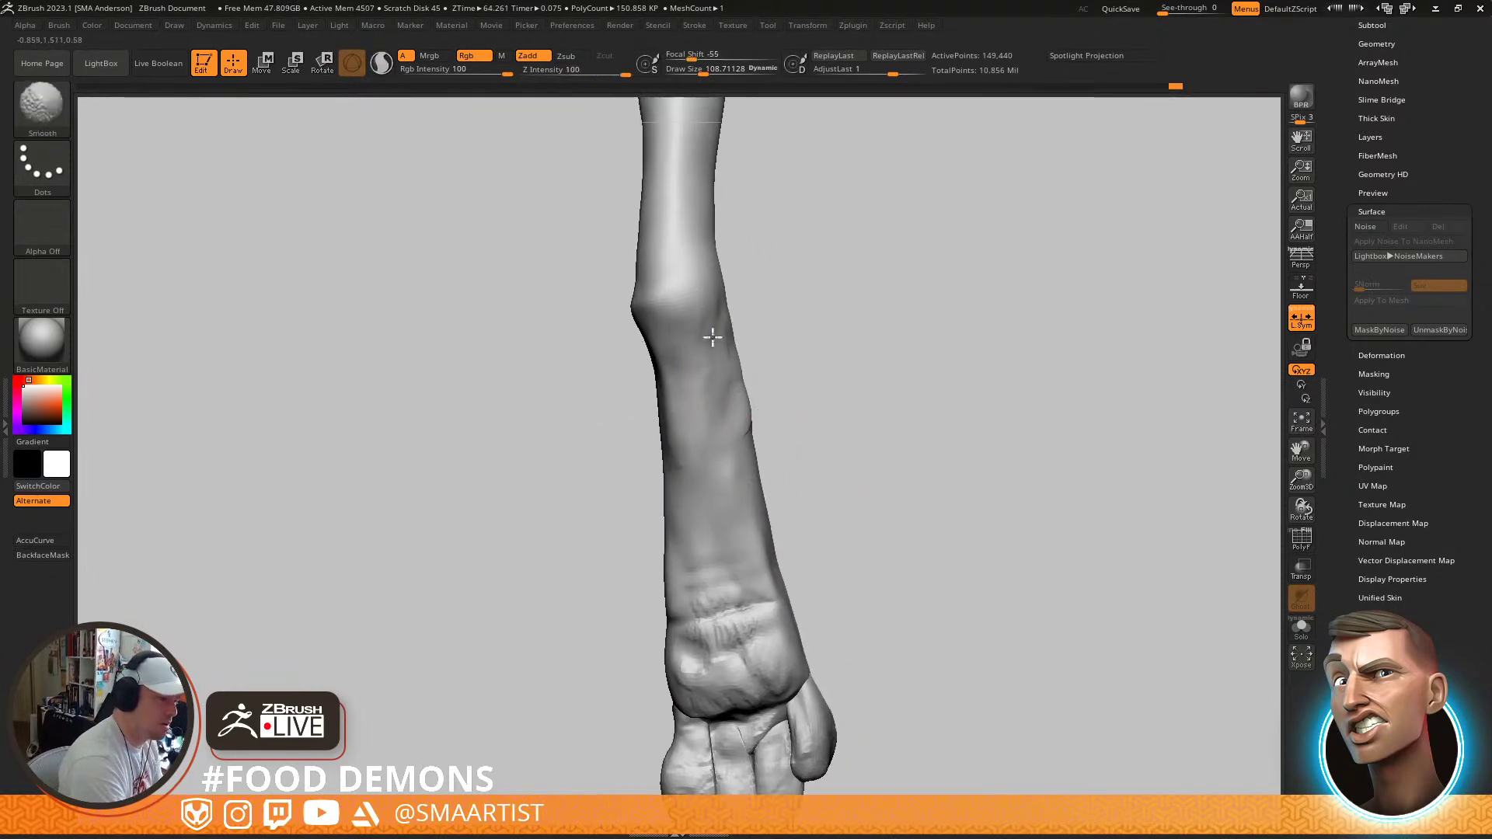
# Build up the heel and the Achilles tendon above it with ClayBuildup at a draw size of about 54
pyautogui.moveTo(723, 374)
pyautogui.mouseDown(button='right')
pyautogui.moveTo(750, 311)
pyautogui.moveTo(721, 411)
pyautogui.moveTo(716, 343)
pyautogui.moveTo(720, 531)
pyautogui.mouseUp(button='right')
pyautogui.press('b')
pyautogui.press('c')
pyautogui.press('b')
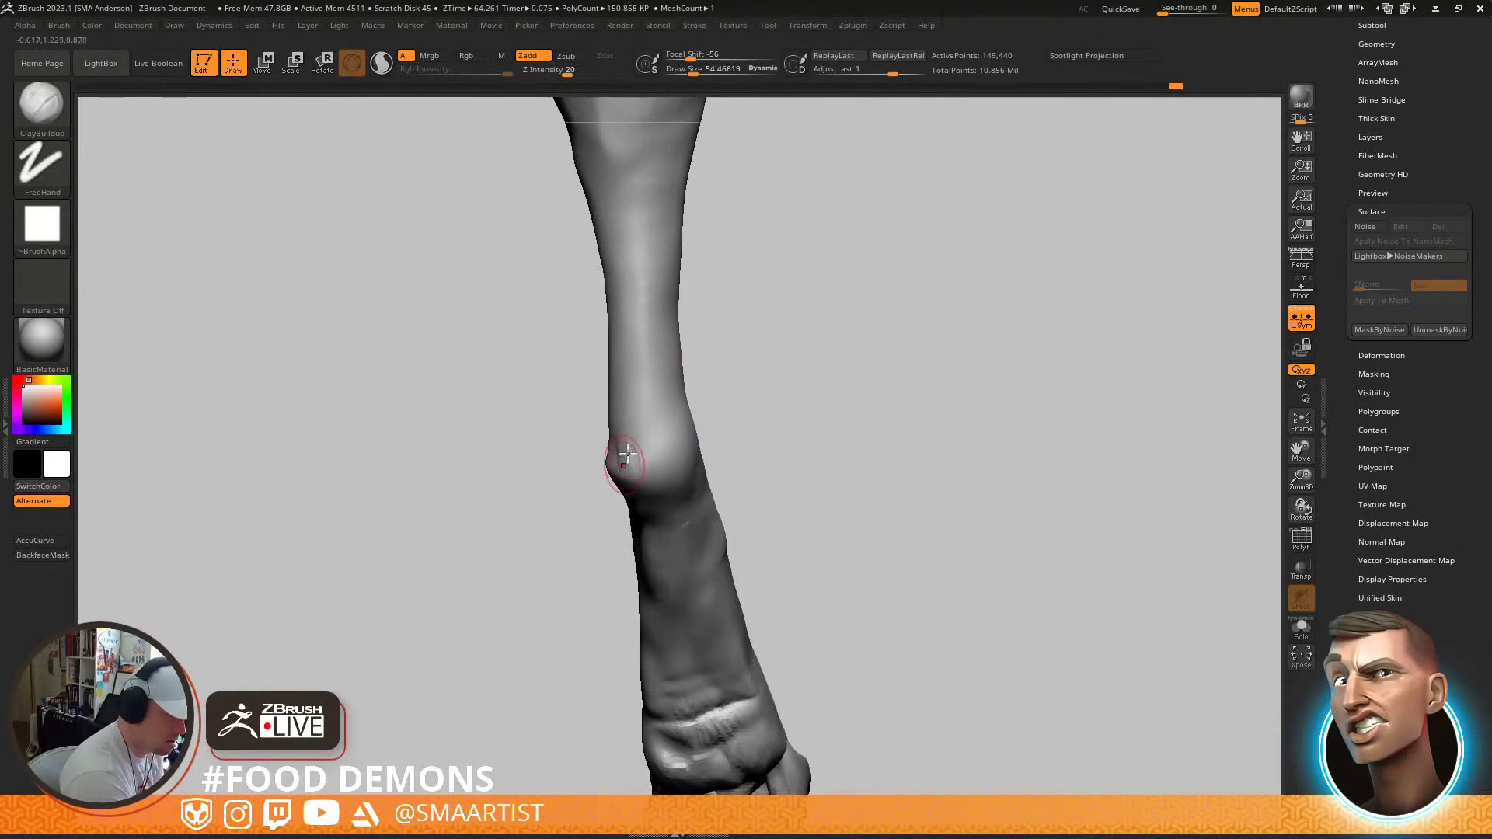
pyautogui.moveTo(634, 458)
pyautogui.mouseDown()
pyautogui.moveTo(673, 473)
pyautogui.moveTo(638, 438)
pyautogui.mouseUp()
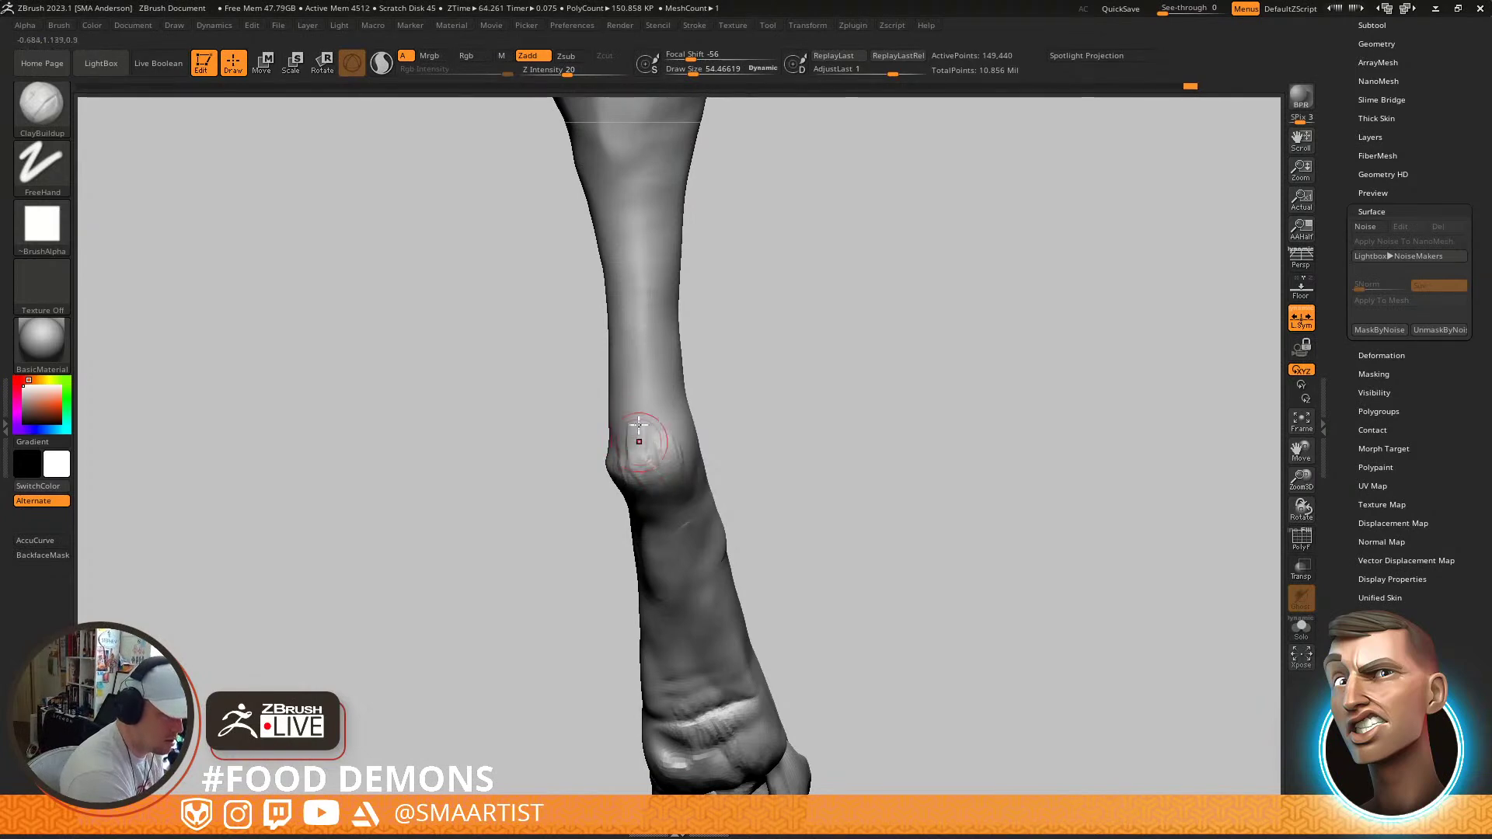
pyautogui.press('shift')
pyautogui.moveTo(669, 435); pyautogui.dragTo(717, 420, button='right')
pyautogui.moveTo(666, 341); pyautogui.dragTo(673, 430)
# Carve the hollow beside the Achilles tendon with ClayBuildup and smooth the lower leg above the heel
pyautogui.moveTo(658, 452); pyautogui.dragTo(720, 396, button='right')
pyautogui.keyDown('alt'); pyautogui.moveTo(631, 366); pyautogui.dragTo(627, 438); pyautogui.keyUp('alt')
pyautogui.moveTo(654, 429); pyautogui.dragTo(631, 421, button='right')
pyautogui.keyDown('shift'); pyautogui.moveTo(631, 422); pyautogui.dragTo(634, 356); pyautogui.keyUp('shift')
pyautogui.moveTo(684, 351)
pyautogui.keyDown('ctrl'); pyautogui.mouseDown(button='right')
pyautogui.moveTo(769, 415)
pyautogui.moveTo(771, 497)
pyautogui.moveTo(660, 493)
pyautogui.moveTo(694, 507)
pyautogui.mouseUp(button='right'); pyautogui.keyUp('ctrl')
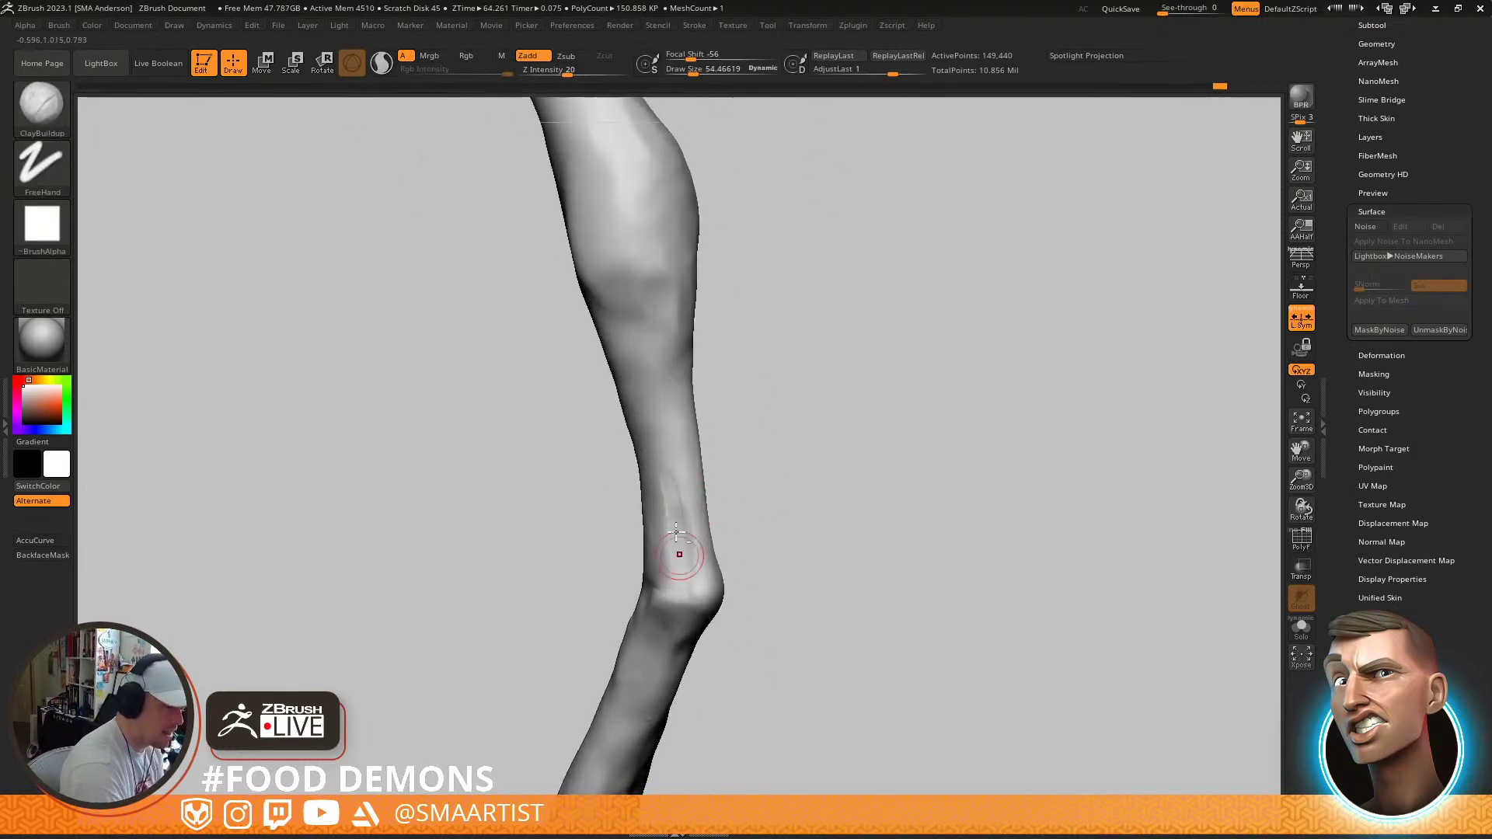
pyautogui.press('shift')
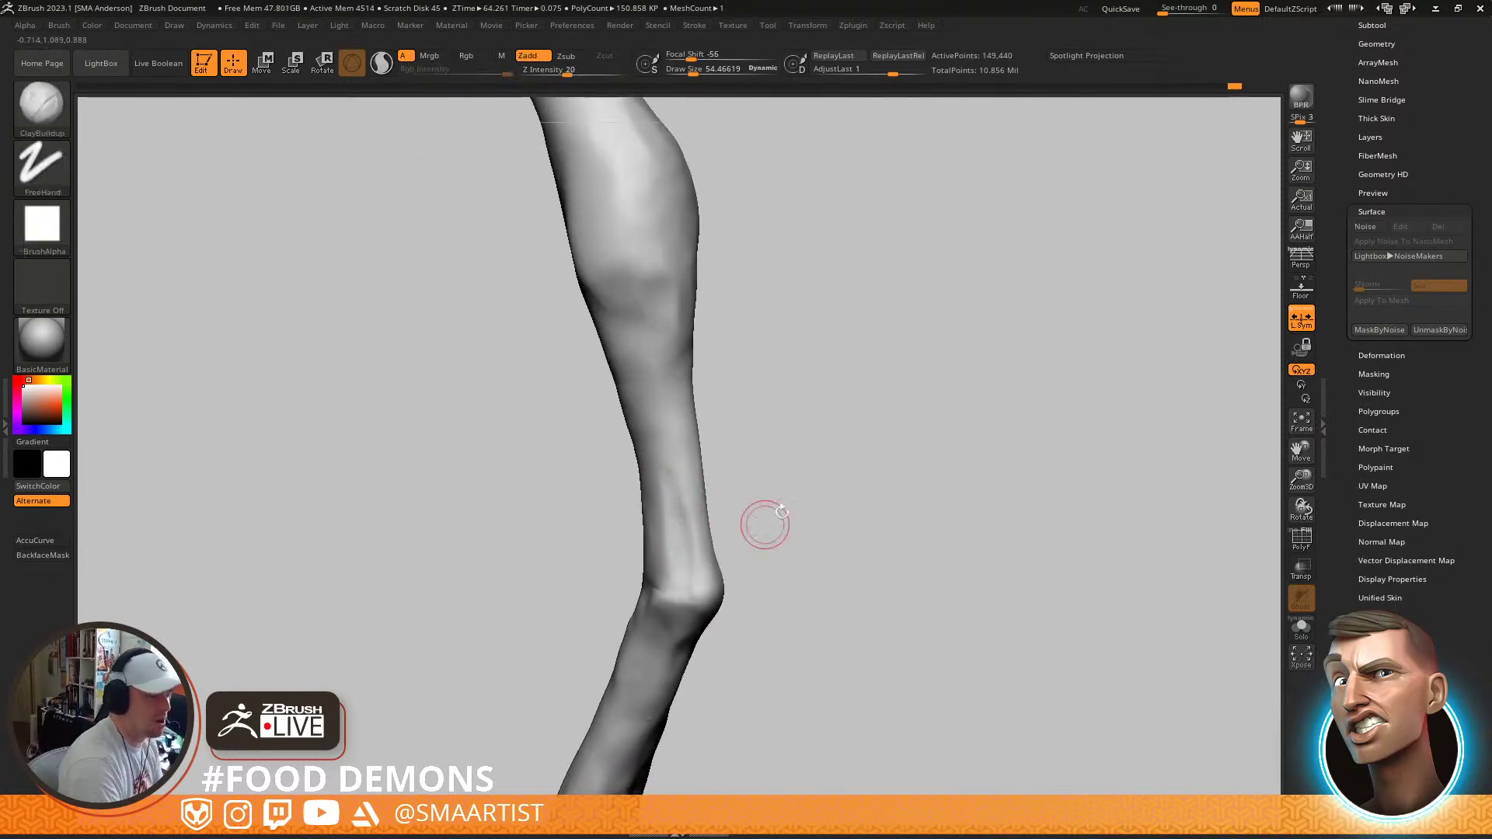
pyautogui.moveTo(767, 516); pyautogui.dragTo(714, 535)
pyautogui.keyDown('shift'); pyautogui.moveTo(710, 458); pyautogui.dragTo(710, 490); pyautogui.keyUp('shift')
pyautogui.moveTo(711, 488)
pyautogui.mouseDown(button='right')
pyautogui.moveTo(770, 473)
pyautogui.moveTo(769, 433)
pyautogui.mouseUp(button='right')
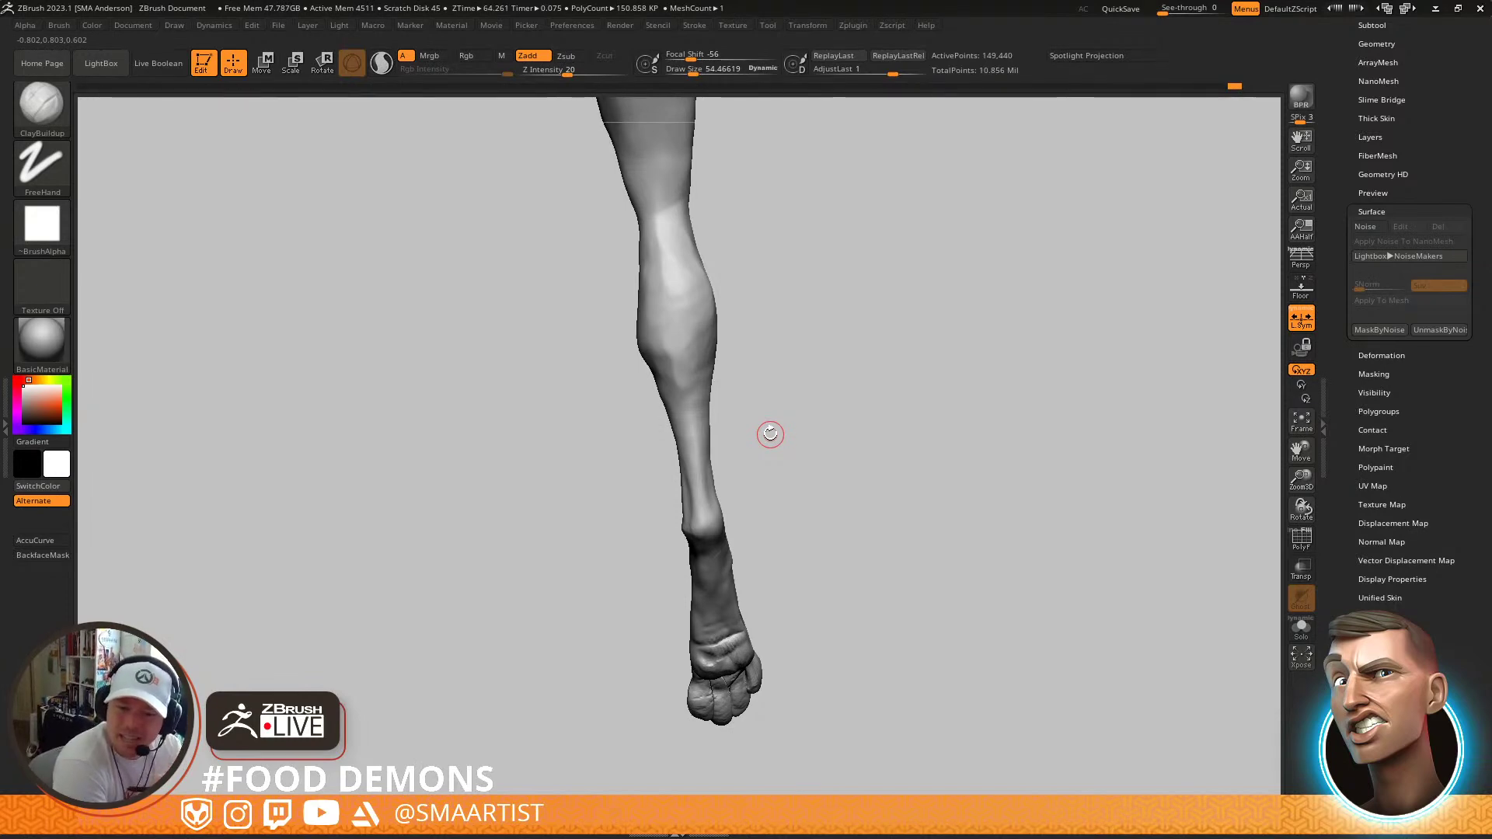
# Mask the leg down to the ball of the foot and rotate the toe section flat with the gizmo at the toe joint
pyautogui.moveTo(770, 433)
pyautogui.mouseDown()
pyautogui.moveTo(859, 552)
pyautogui.moveTo(760, 600)
pyautogui.moveTo(929, 525)
pyautogui.moveTo(921, 536)
pyautogui.moveTo(692, 536)
pyautogui.moveTo(712, 507)
pyautogui.mouseUp()
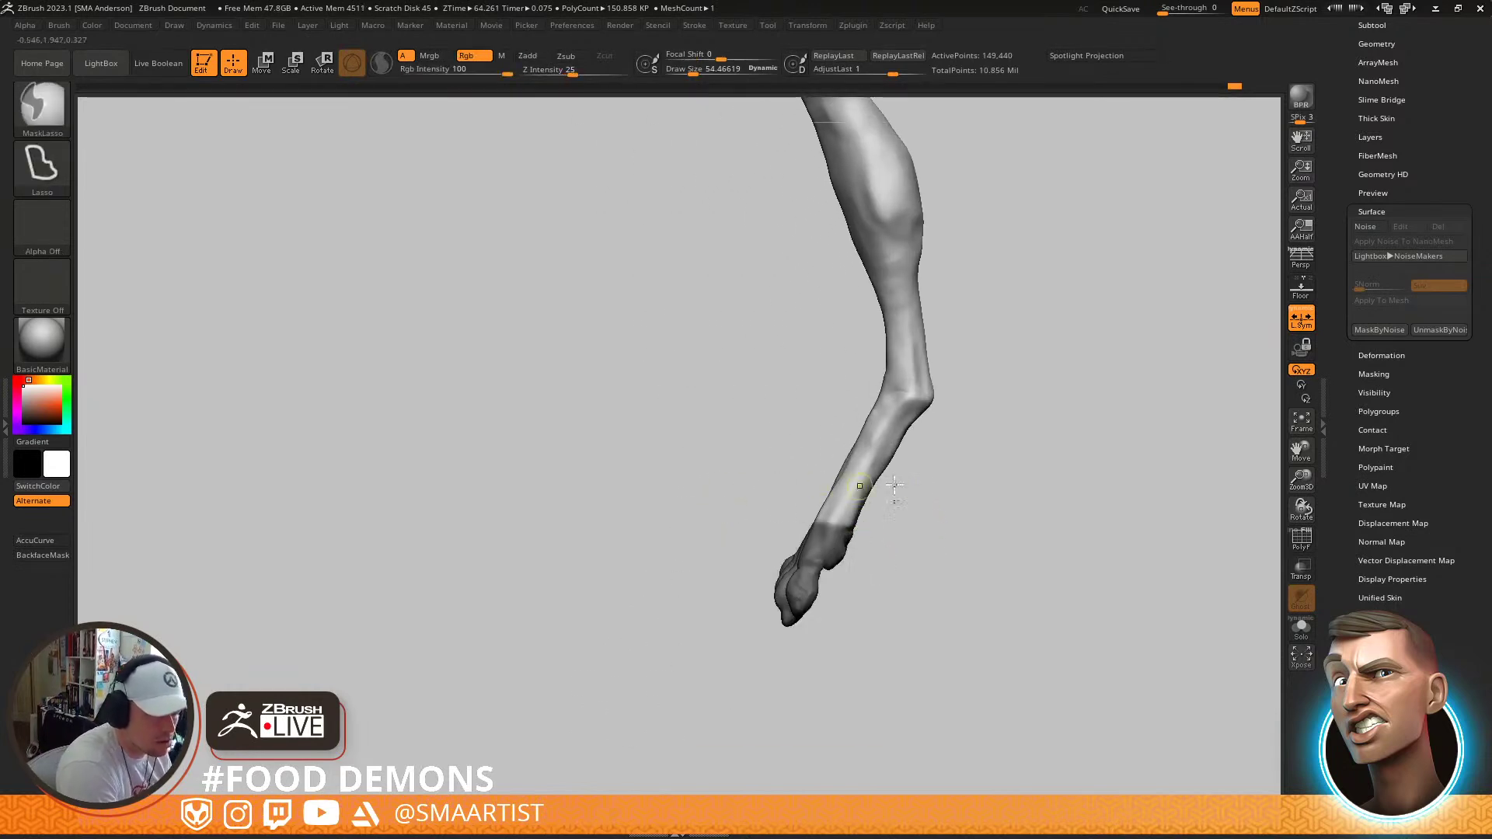
pyautogui.keyDown('ctrl'); pyautogui.click(886, 540); pyautogui.keyUp('ctrl')
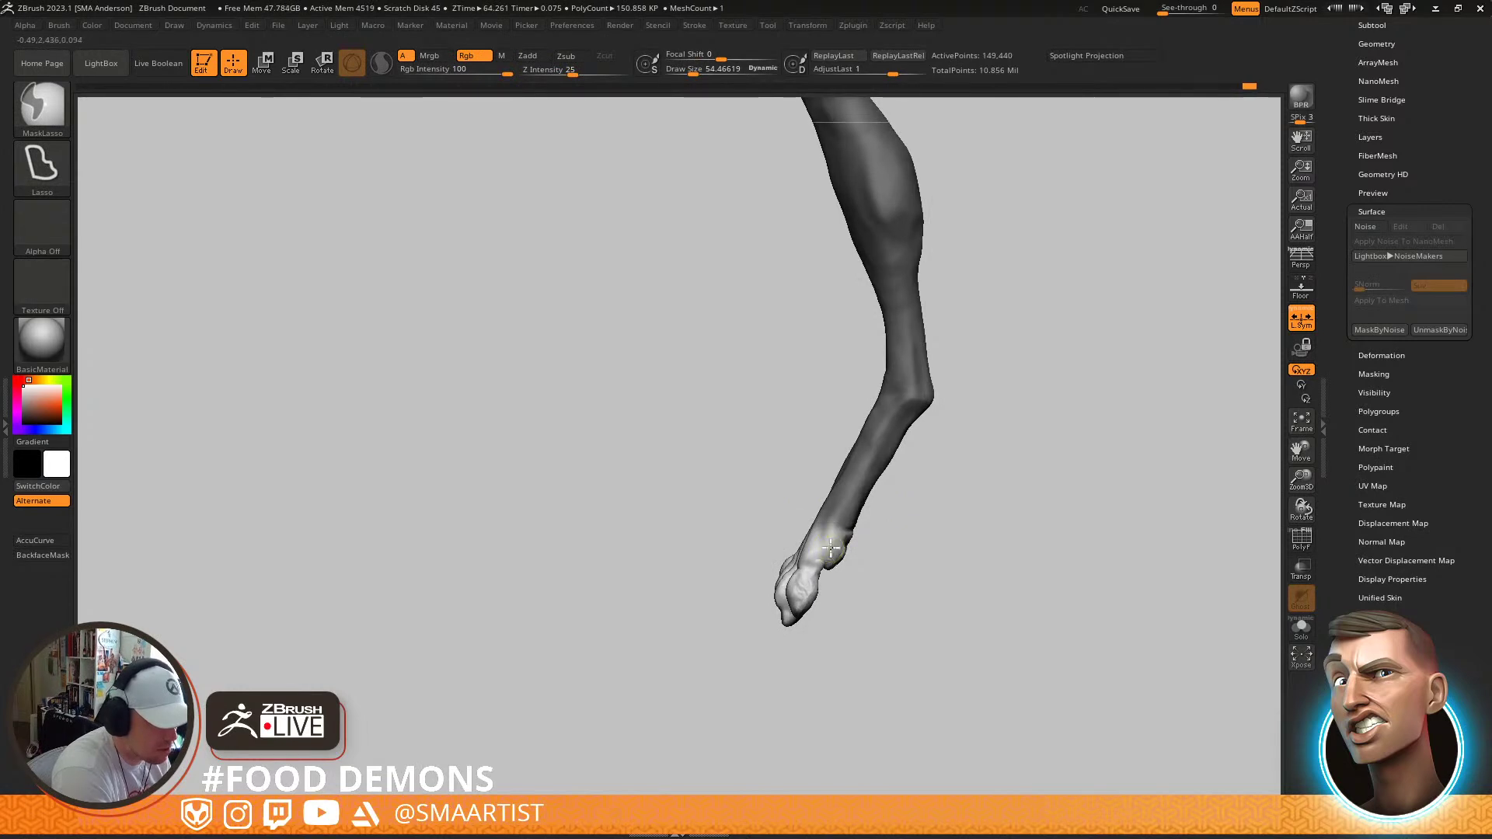
pyautogui.press('w')
pyautogui.keyDown('alt'); pyautogui.click(843, 528); pyautogui.keyUp('alt')
pyautogui.moveTo(898, 483)
pyautogui.mouseDown()
pyautogui.moveTo(920, 546)
pyautogui.moveTo(901, 503)
pyautogui.moveTo(959, 492)
pyautogui.moveTo(936, 513)
pyautogui.moveTo(949, 497)
pyautogui.mouseUp()
pyautogui.press('q')
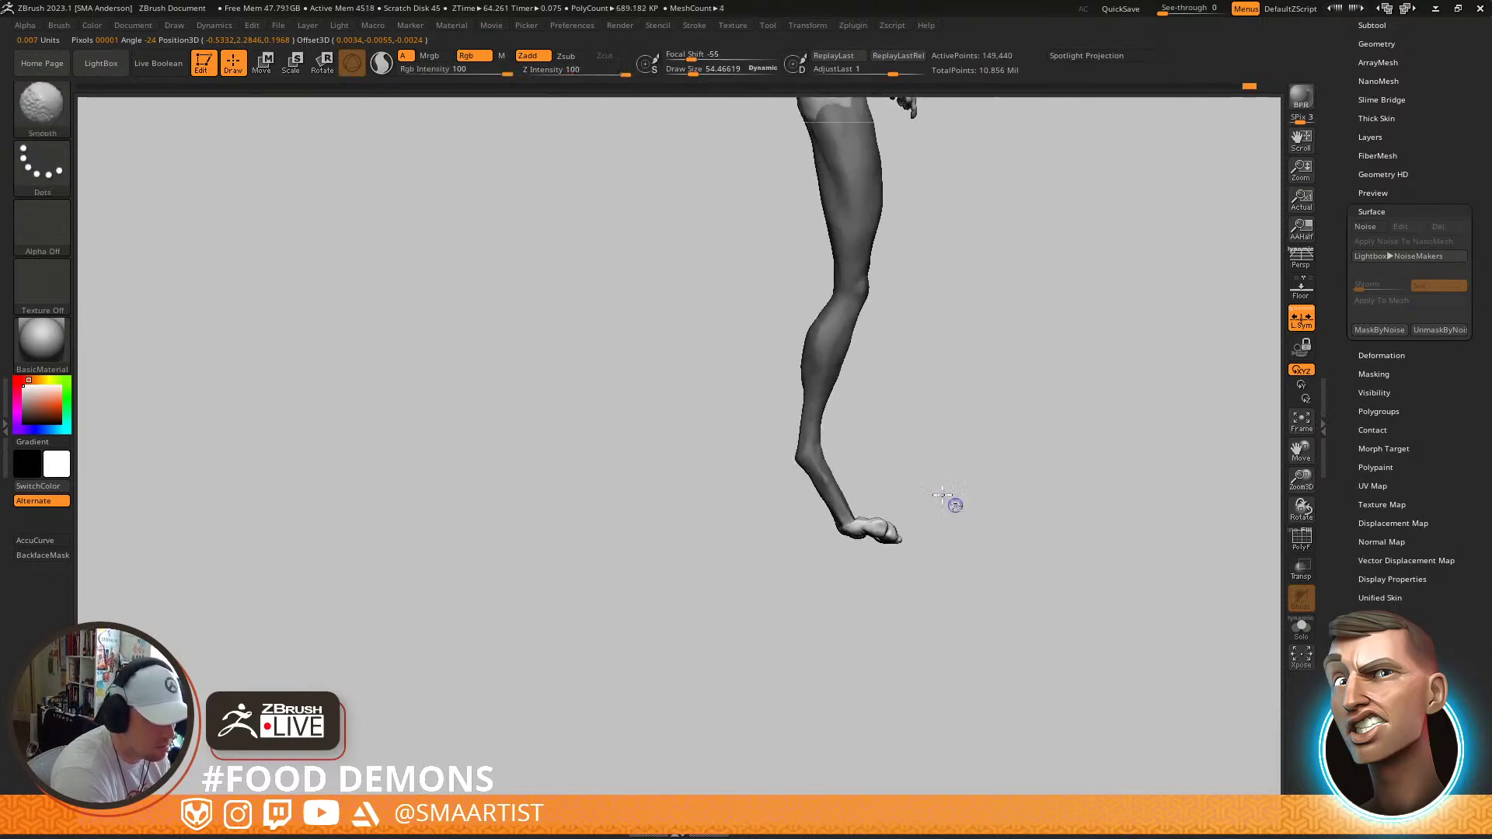
pyautogui.keyDown('alt'); pyautogui.moveTo(936, 435); pyautogui.dragTo(1024, 626); pyautogui.keyUp('alt')
pyautogui.moveTo(1024, 626)
pyautogui.keyDown('alt'); pyautogui.mouseDown(button='right')
pyautogui.moveTo(963, 523)
pyautogui.moveTo(798, 506)
pyautogui.moveTo(936, 679)
pyautogui.mouseUp(button='right'); pyautogui.keyUp('alt')
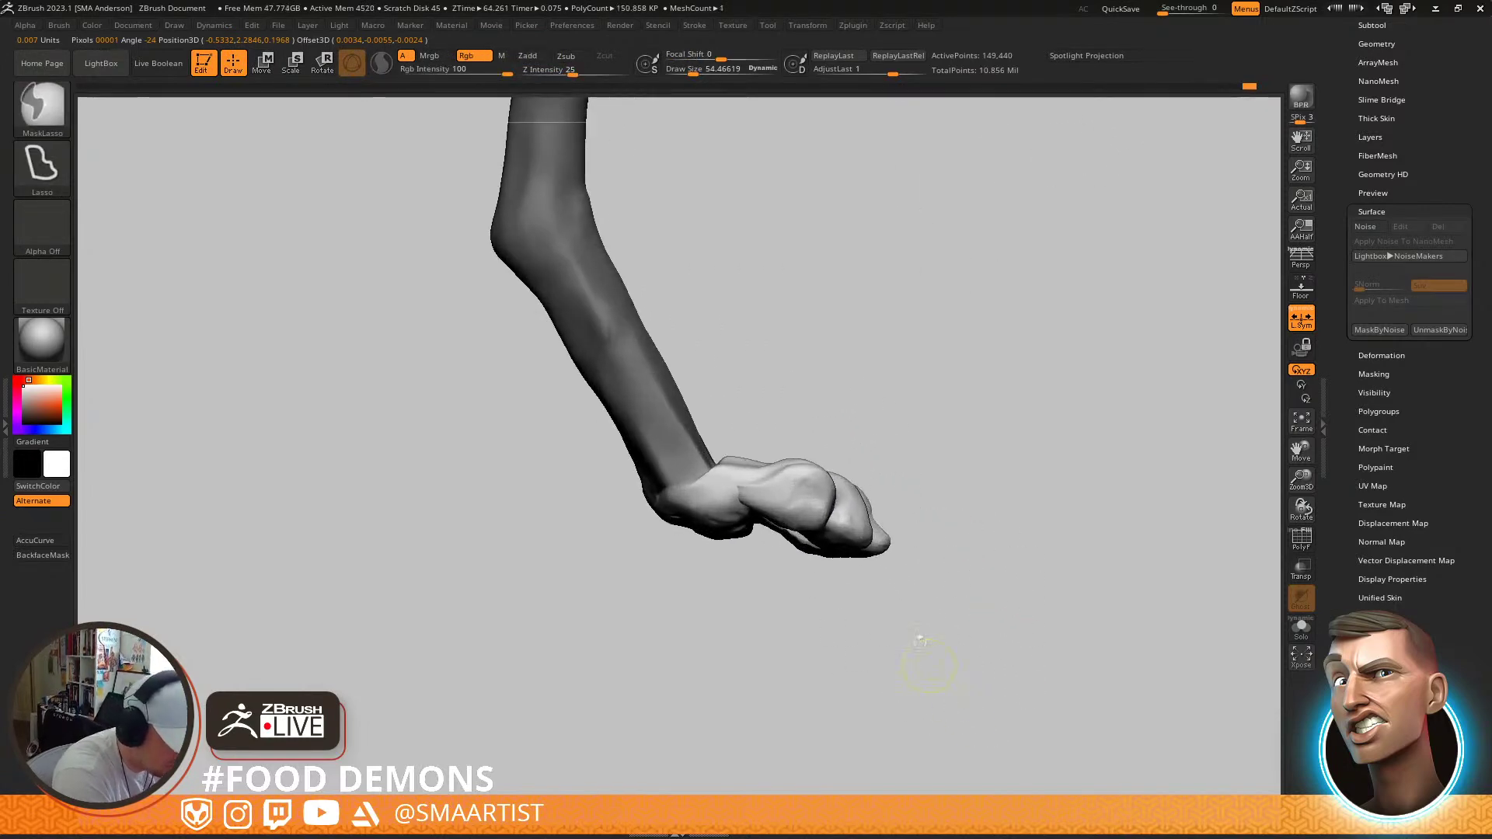
# Undo the previous rotation of the toe section so it lines up with the leg again
pyautogui.press('w')
pyautogui.moveTo(730, 440); pyautogui.dragTo(718, 458)
pyautogui.hotkey('ctrl', 'z')
pyautogui.hotkey('ctrl', 'z')
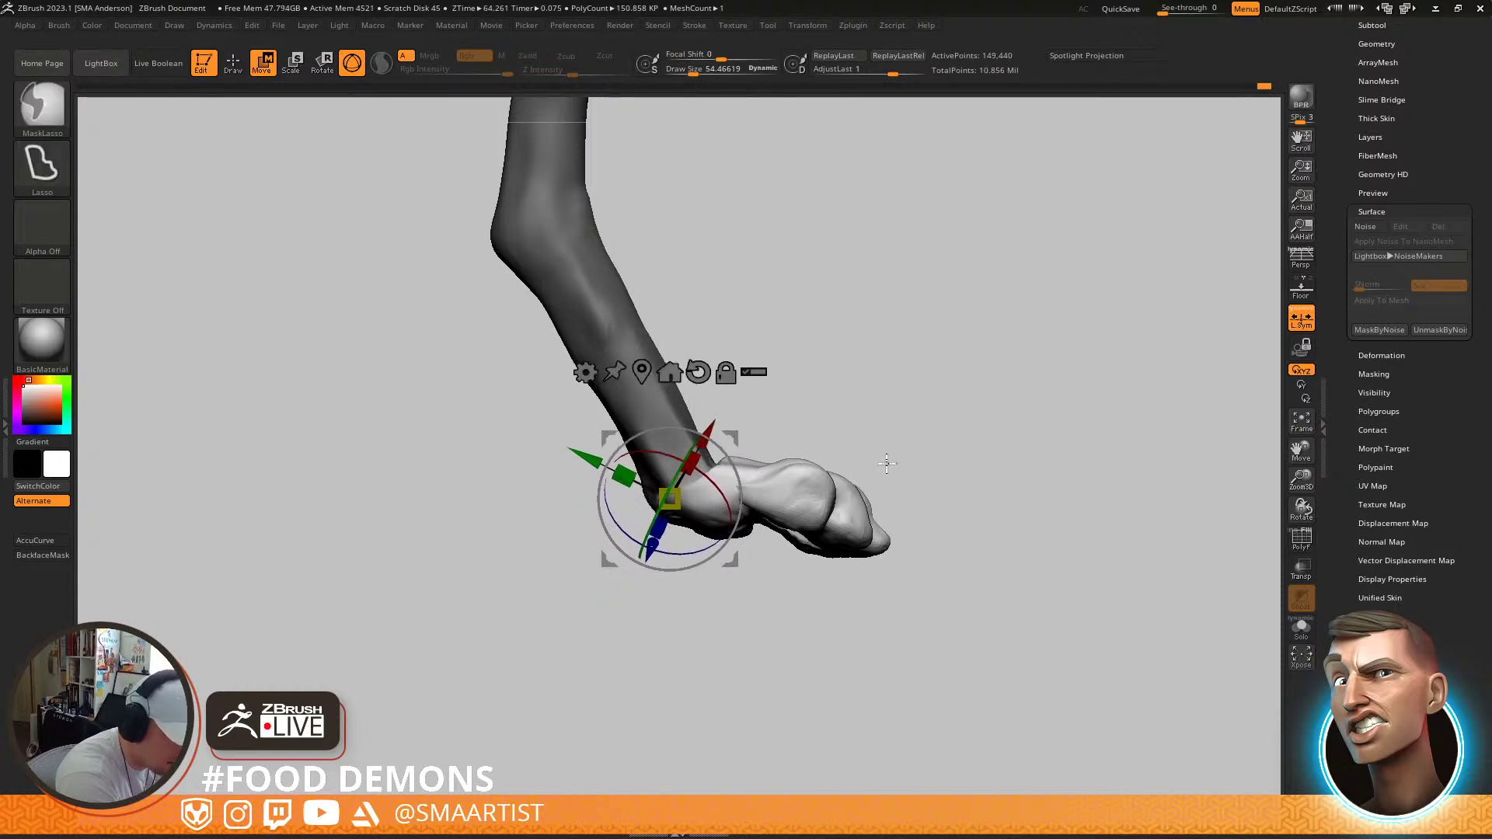
# Redo the lasso mask over the leg, leaving the front of the foot free, and rotate the toe section flat with the gizmo
pyautogui.moveTo(787, 457)
pyautogui.keyDown('ctrl'); pyautogui.mouseDown()
pyautogui.moveTo(530, 562)
pyautogui.moveTo(536, 621)
pyautogui.mouseUp(); pyautogui.keyUp('ctrl')
pyautogui.press('q')
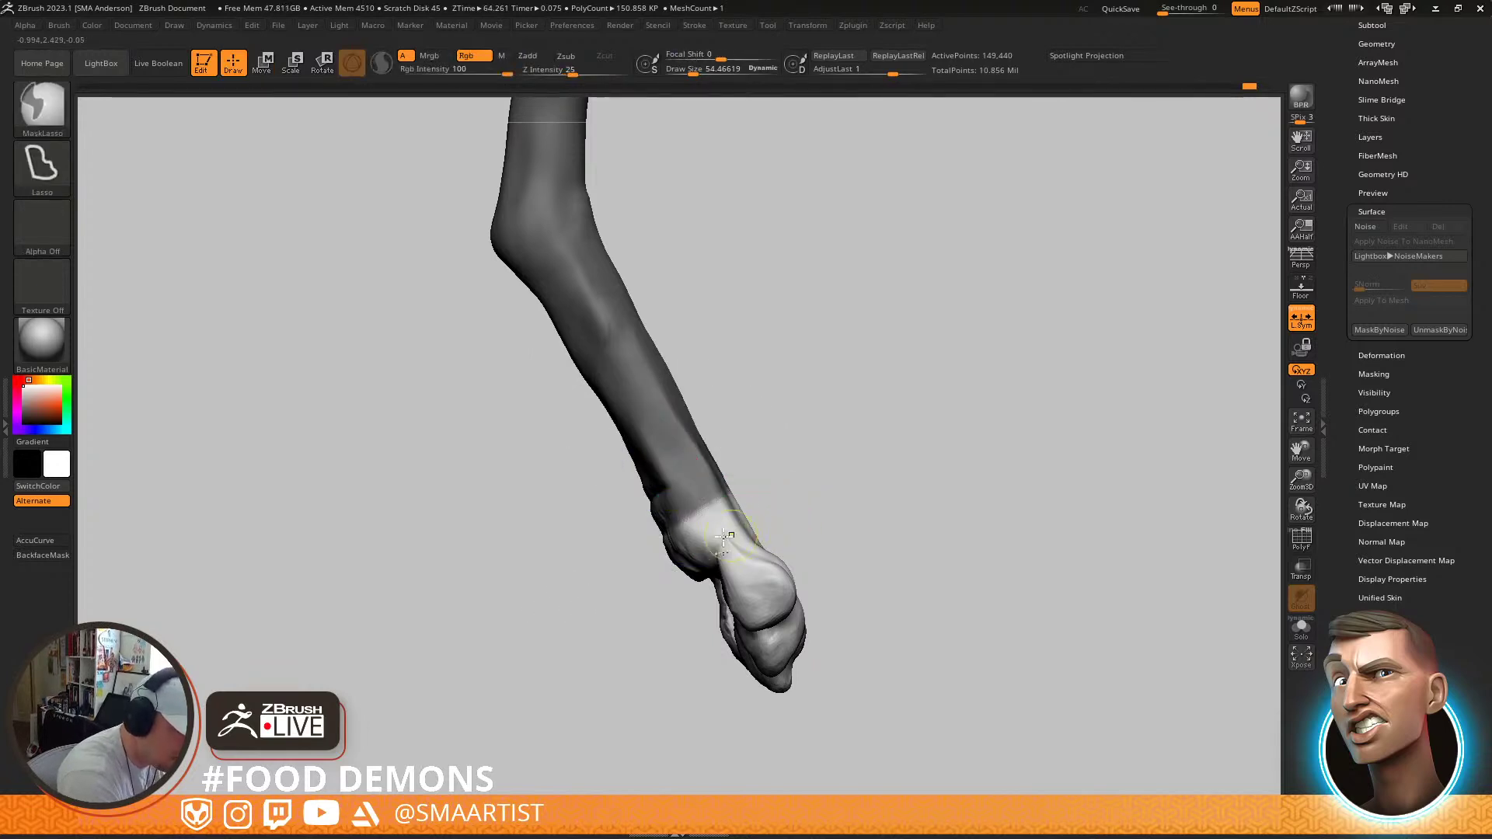
pyautogui.keyDown('ctrl'); pyautogui.click(788, 499); pyautogui.keyUp('ctrl')
pyautogui.keyDown('ctrl'); pyautogui.moveTo(721, 502); pyautogui.dragTo(757, 536); pyautogui.keyUp('ctrl')
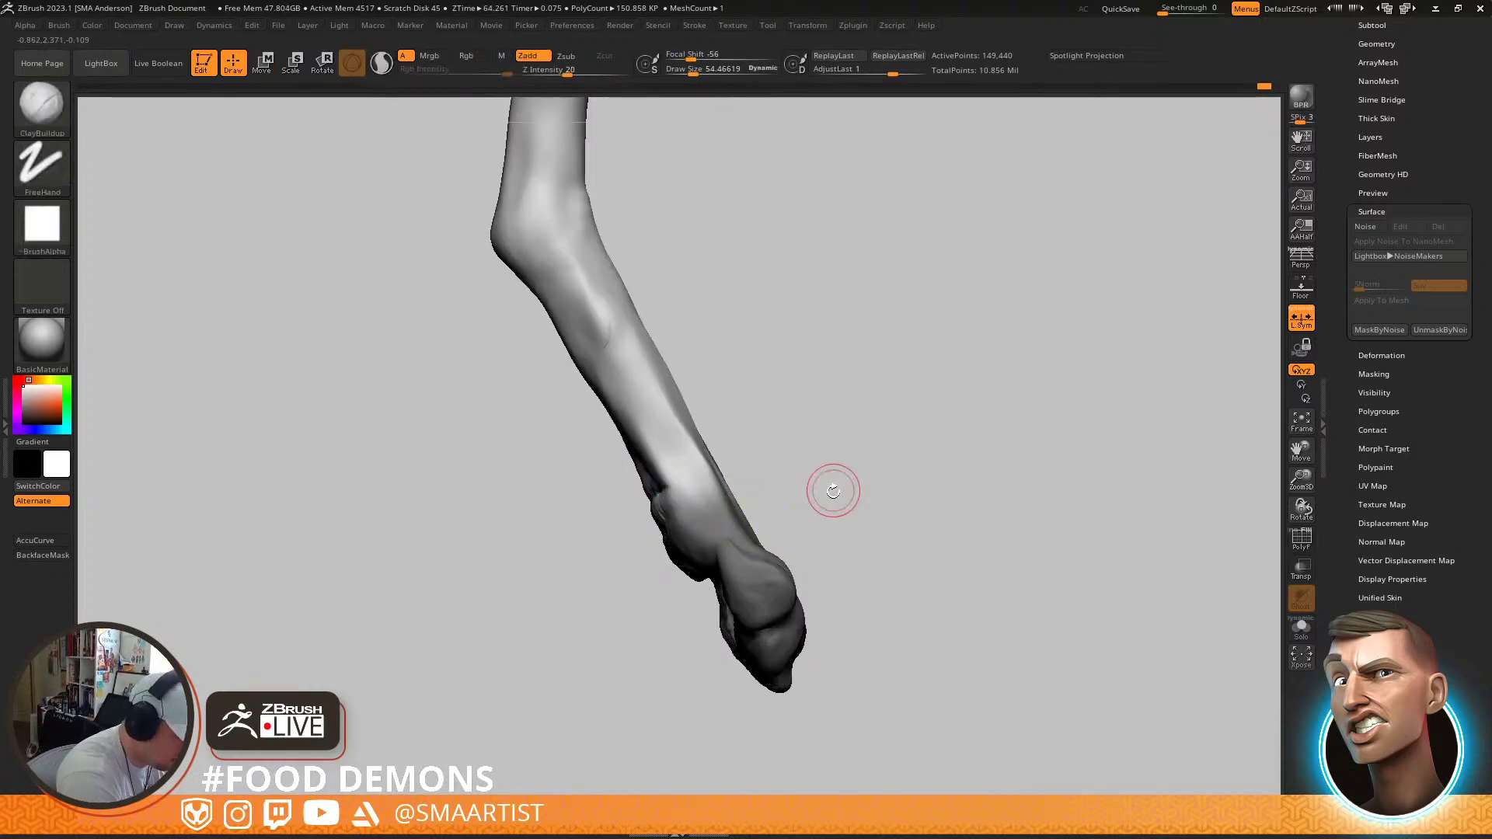
pyautogui.keyDown('ctrl'); pyautogui.click(846, 496); pyautogui.keyUp('ctrl')
pyautogui.press('w')
pyautogui.moveTo(734, 449); pyautogui.dragTo(676, 404)
# Reshape the unmasked toes and ball of the foot from below and the front with the Move brush at a draw size of about 109
pyautogui.keyDown('shift'); pyautogui.moveTo(923, 388); pyautogui.dragTo(872, 389); pyautogui.keyUp('shift')
pyautogui.moveTo(752, 493)
pyautogui.mouseDown()
pyautogui.moveTo(758, 459)
pyautogui.moveTo(808, 424)
pyautogui.moveTo(810, 385)
pyautogui.mouseUp()
pyautogui.press('b')
pyautogui.press('m')
pyautogui.press('v')
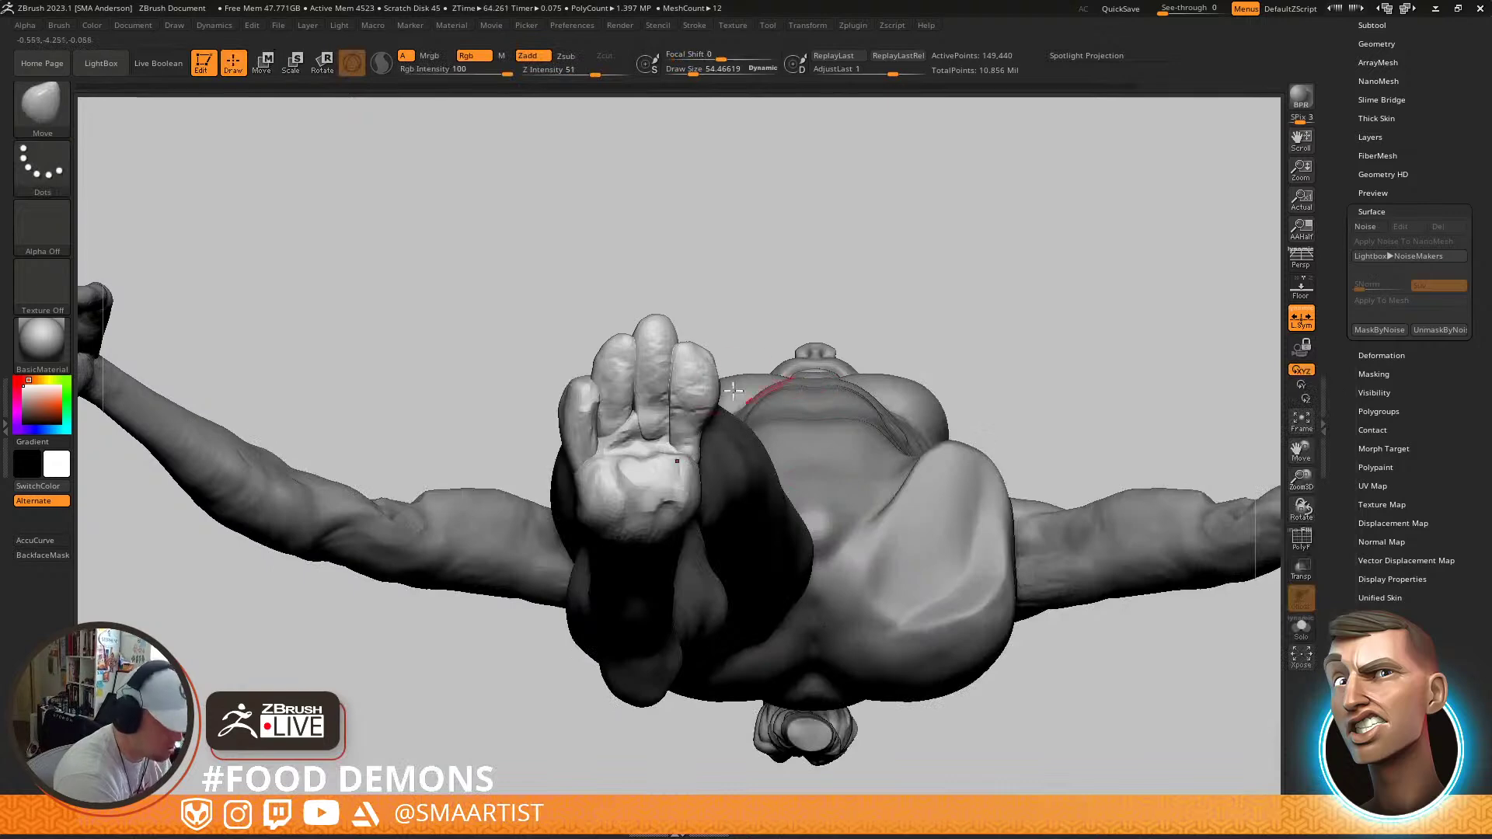
pyautogui.moveTo(655, 325)
pyautogui.mouseDown()
pyautogui.moveTo(706, 543)
pyautogui.moveTo(667, 414)
pyautogui.moveTo(691, 494)
pyautogui.moveTo(685, 463)
pyautogui.mouseUp()
pyautogui.press('s')
pyautogui.moveTo(672, 352); pyautogui.dragTo(673, 342)
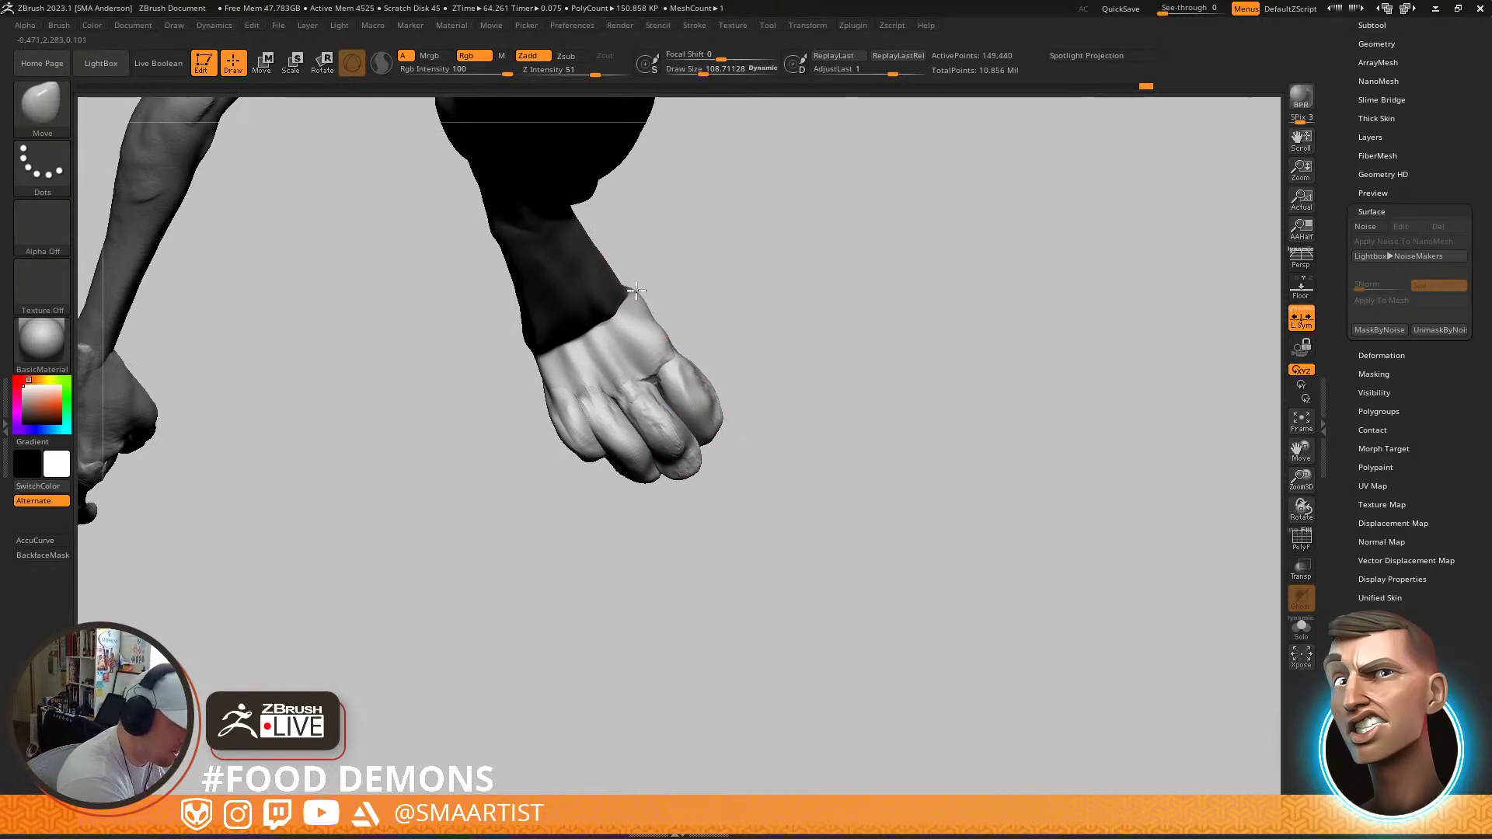
pyautogui.moveTo(651, 391); pyautogui.dragTo(656, 330, button='right')
pyautogui.moveTo(658, 348); pyautogui.dragTo(732, 335)
# Realign the gizmo straight at the toe joint and shorten the toe section along its length
pyautogui.press('w')
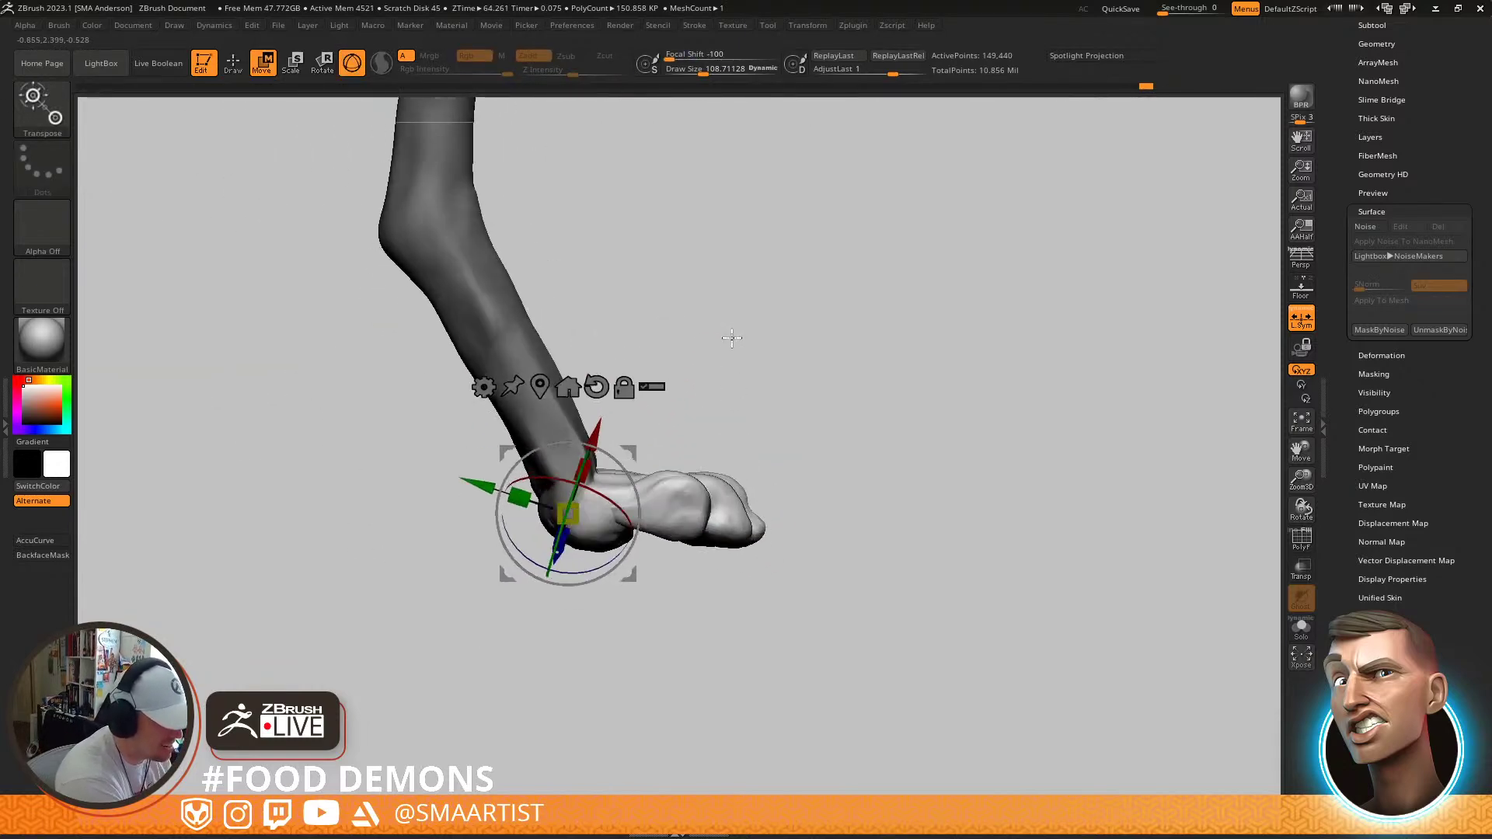
pyautogui.keyDown('alt'); pyautogui.moveTo(631, 452); pyautogui.dragTo(772, 407); pyautogui.keyUp('alt')
pyautogui.keyDown('alt'); pyautogui.moveTo(573, 502); pyautogui.dragTo(797, 492); pyautogui.keyUp('alt')
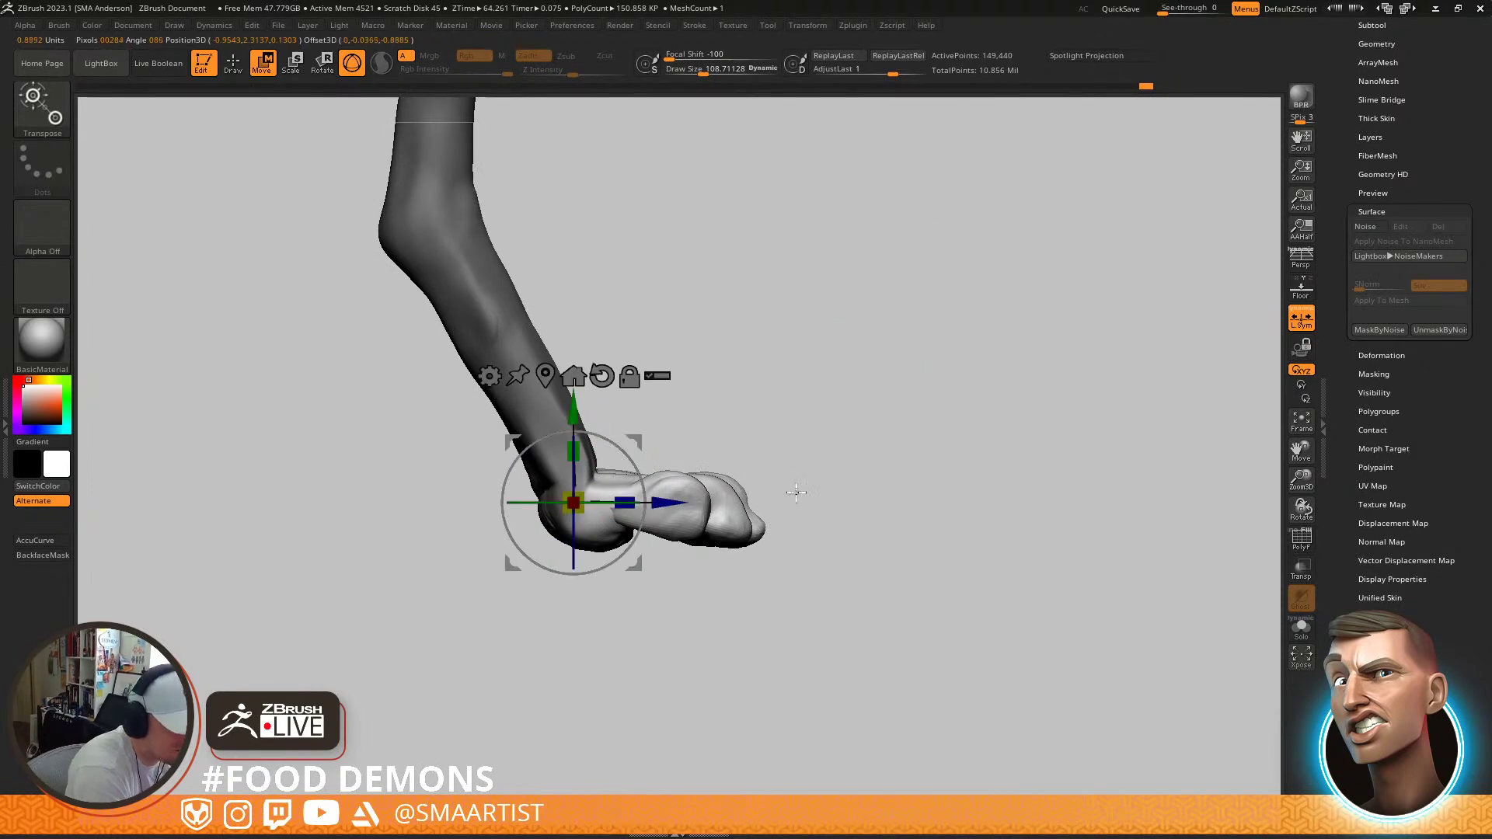
pyautogui.moveTo(626, 503)
pyautogui.mouseDown()
pyautogui.moveTo(653, 503)
pyautogui.moveTo(622, 501)
pyautogui.mouseUp()
pyautogui.press('q')
# Fill out the underside of the ball of the foot with the Inflat brush
pyautogui.moveTo(681, 561)
pyautogui.mouseDown()
pyautogui.moveTo(685, 472)
pyautogui.moveTo(664, 453)
pyautogui.moveTo(651, 536)
pyautogui.moveTo(623, 501)
pyautogui.mouseUp()
pyautogui.press('b')
pyautogui.press('i')
pyautogui.press('n')
pyautogui.moveTo(625, 566)
pyautogui.mouseDown()
pyautogui.moveTo(633, 603)
pyautogui.moveTo(653, 536)
pyautogui.mouseUp()
# Select the TrimDynamic brush and flatten the sole of the foot with a vertical Transpose line through the ball of the foot
pyautogui.press('b')
pyautogui.press('t')
pyautogui.press('d')
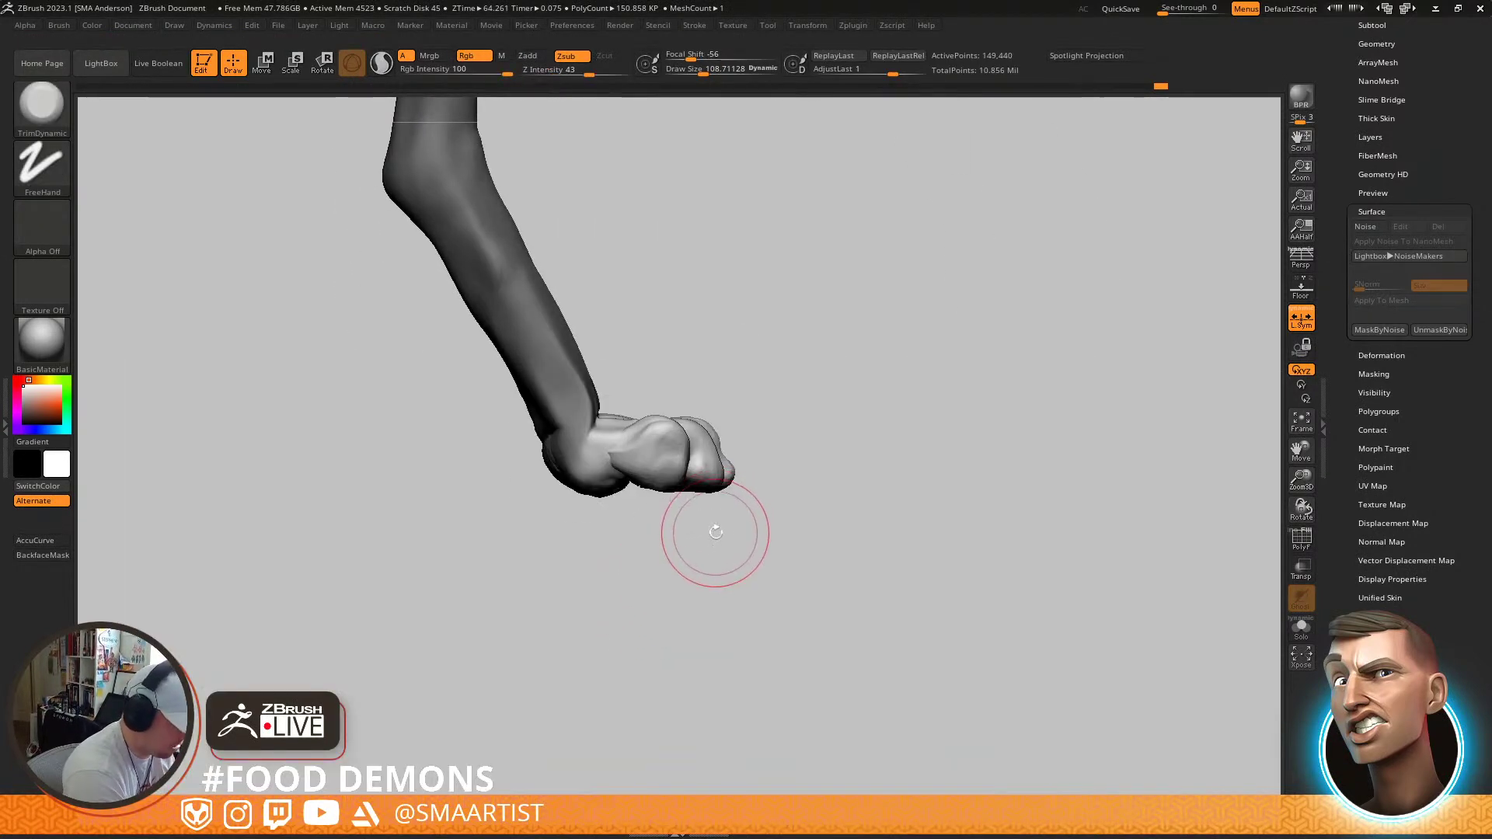
pyautogui.press('w')
pyautogui.moveTo(592, 408); pyautogui.dragTo(596, 573)
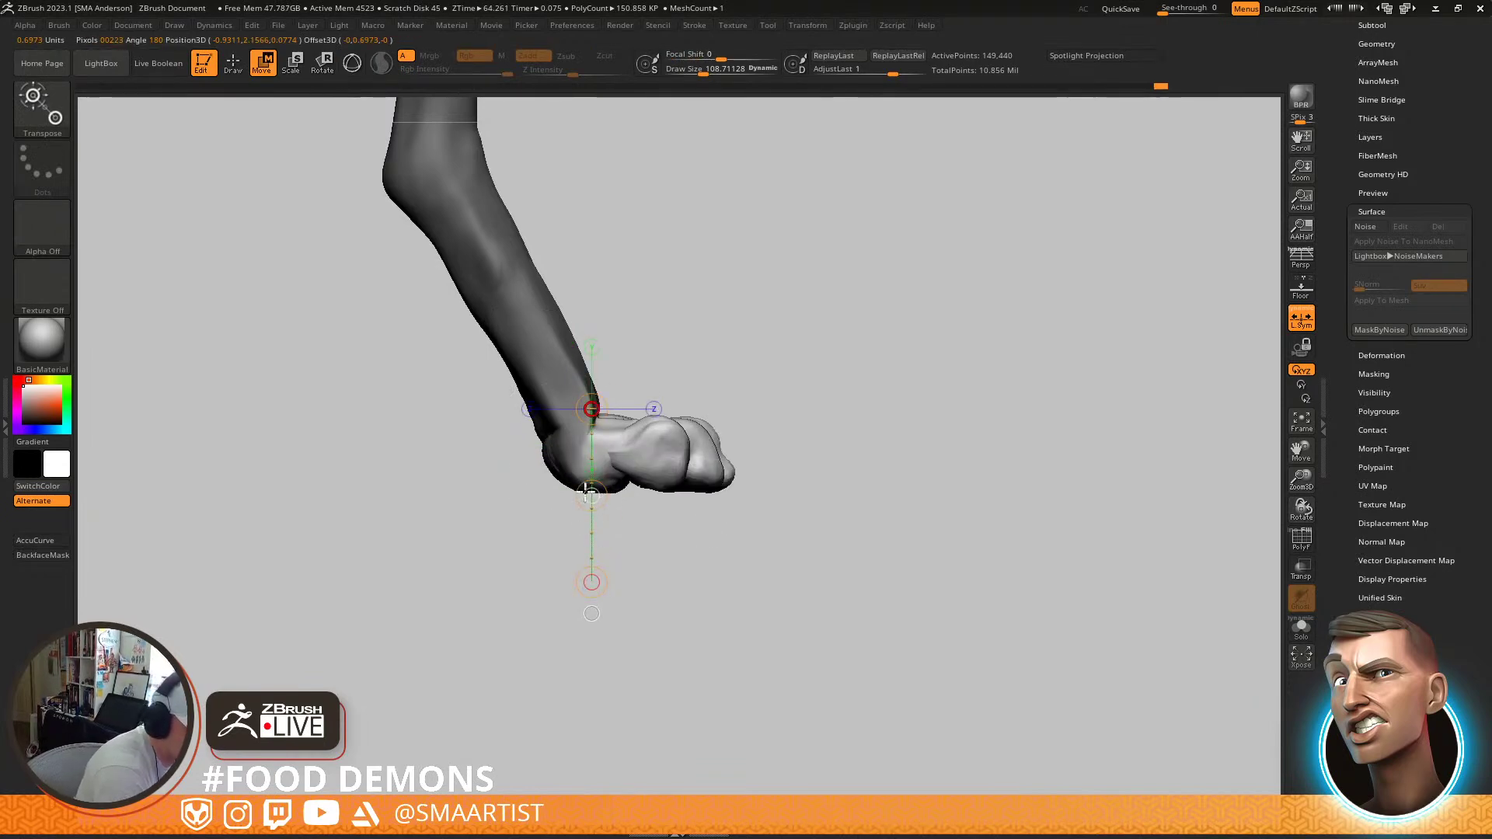
pyautogui.press('q')
# Blend the crease where the lower leg meets the top of the foot with ClayBuildup at a draw size of about 54 and smooth it
pyautogui.moveTo(782, 516)
pyautogui.mouseDown()
pyautogui.moveTo(775, 355)
pyautogui.moveTo(785, 400)
pyautogui.moveTo(675, 491)
pyautogui.moveTo(693, 416)
pyautogui.moveTo(614, 474)
pyautogui.moveTo(609, 433)
pyautogui.moveTo(885, 441)
pyautogui.mouseUp()
pyautogui.moveTo(885, 441); pyautogui.dragTo(768, 594, button='right')
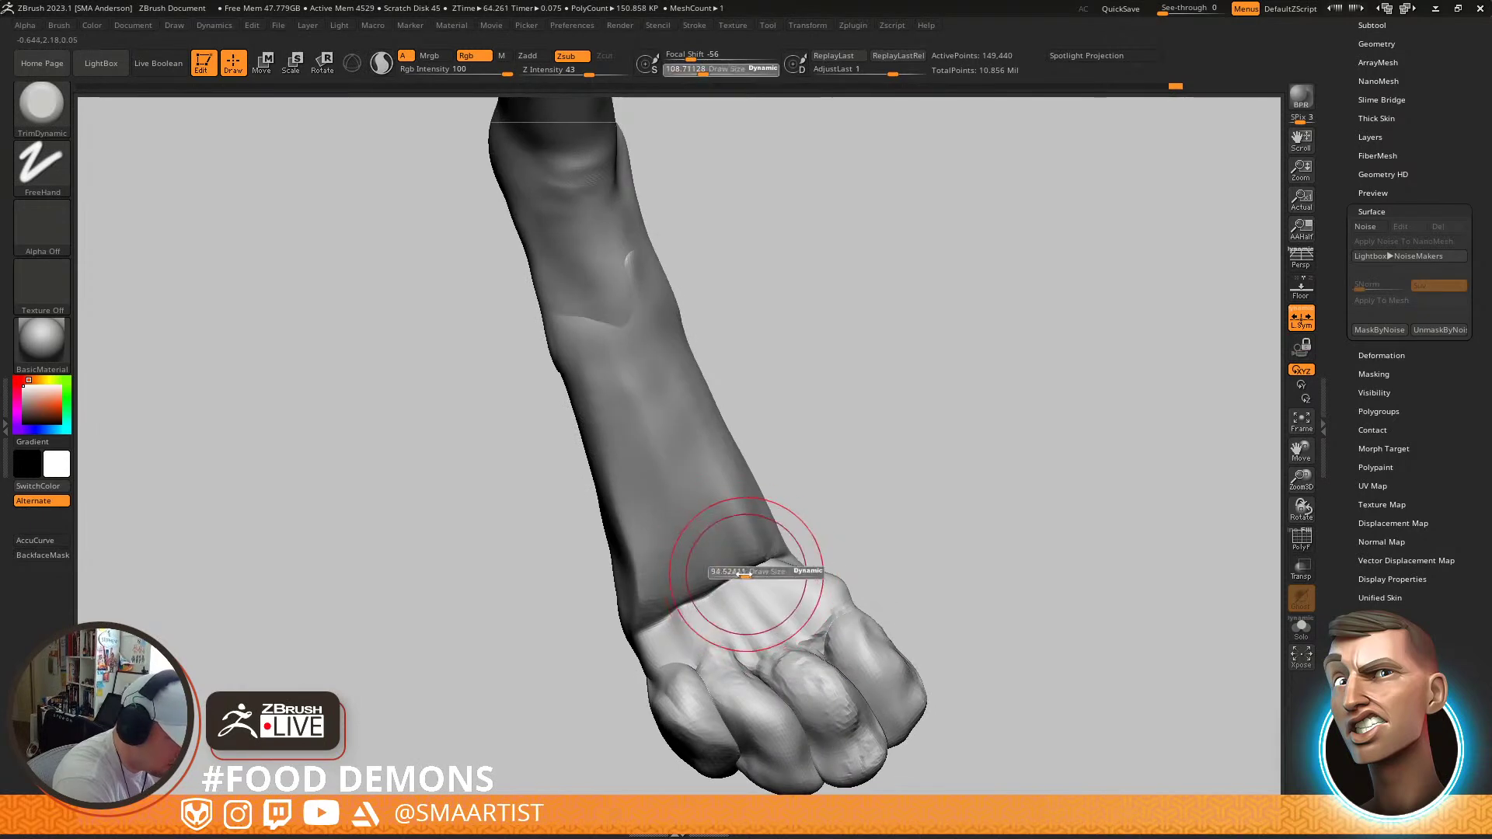
pyautogui.press('b')
pyautogui.press('c')
pyautogui.press('b')
pyautogui.press('shift')
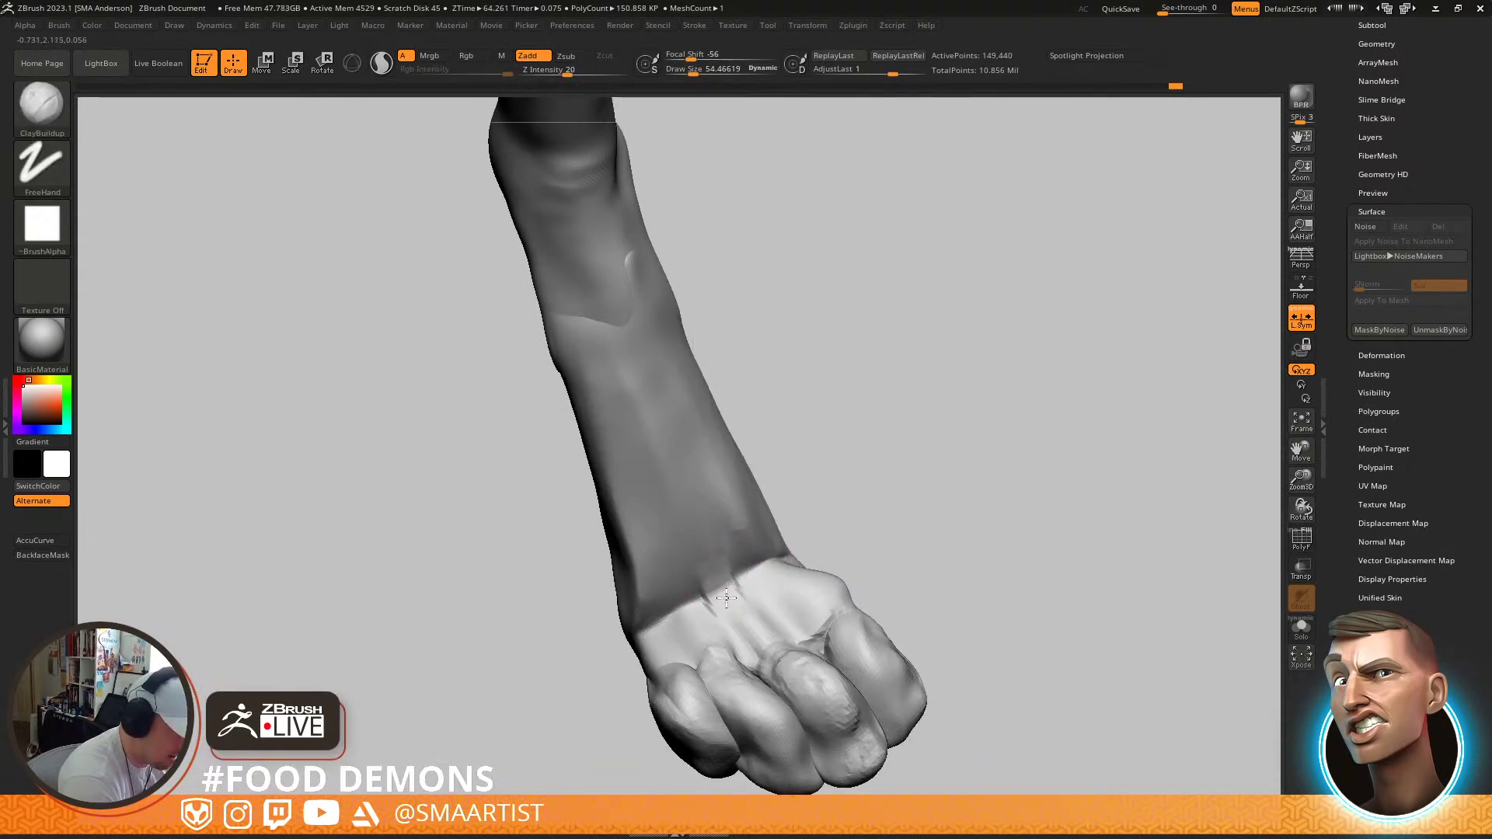
pyautogui.moveTo(763, 556); pyautogui.dragTo(788, 576)
pyautogui.moveTo(788, 576); pyautogui.dragTo(738, 563, button='right')
pyautogui.moveTo(758, 528)
pyautogui.keyDown('shift'); pyautogui.mouseDown()
pyautogui.moveTo(740, 507)
pyautogui.moveTo(747, 561)
pyautogui.mouseUp(); pyautogui.keyUp('shift')
pyautogui.moveTo(739, 543); pyautogui.dragTo(730, 516, button='right')
pyautogui.keyDown('alt'); pyautogui.moveTo(696, 503); pyautogui.dragTo(722, 549); pyautogui.keyUp('alt')
pyautogui.keyDown('shift'); pyautogui.moveTo(693, 491); pyautogui.dragTo(761, 579); pyautogui.keyUp('shift')
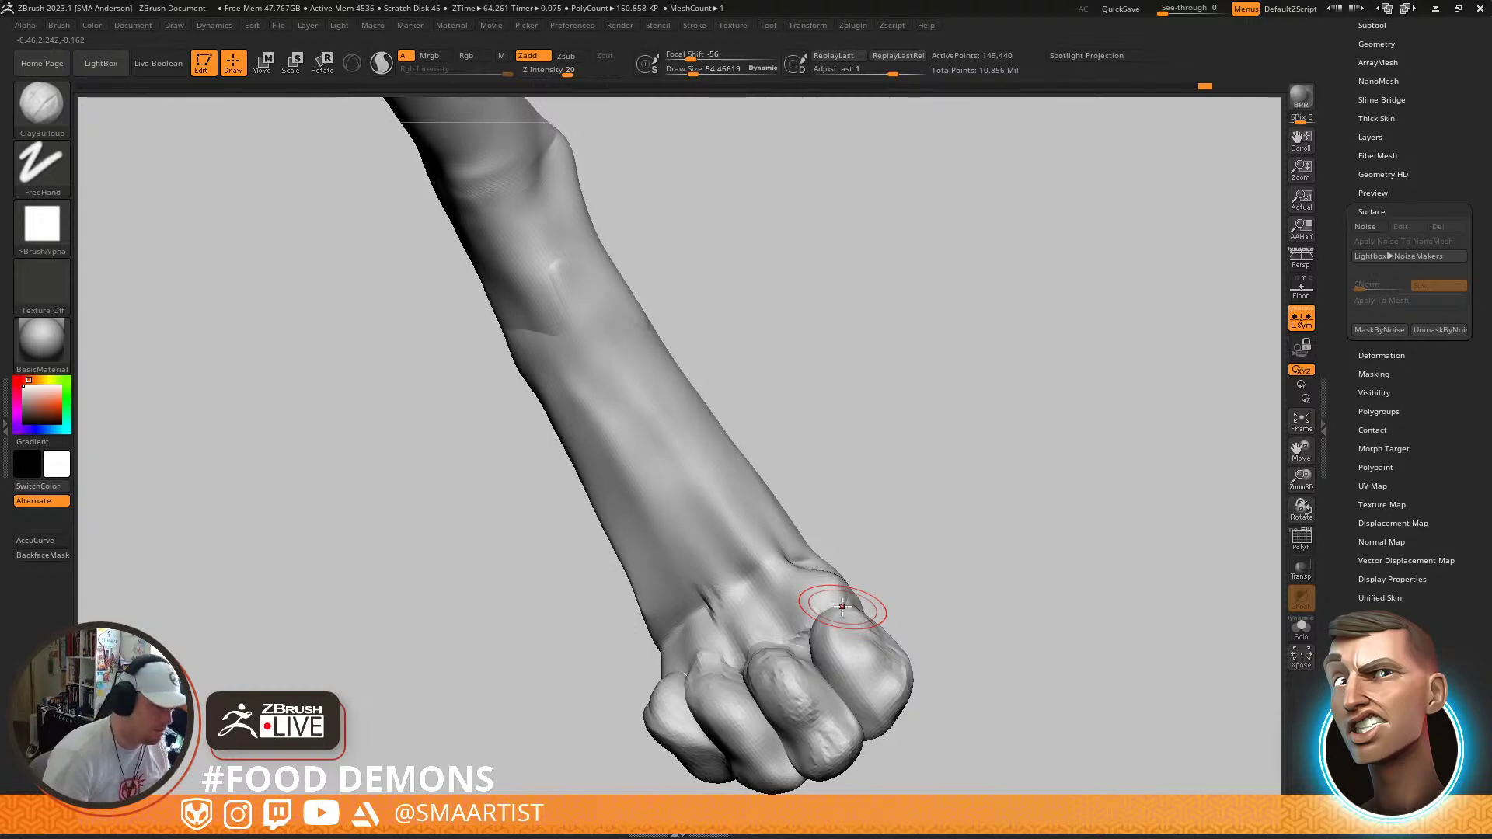
# Sculpt tendons running from the toes up the front of the lower leg with ClayBuildup and smooth them
pyautogui.moveTo(743, 587); pyautogui.dragTo(804, 519, button='right')
pyautogui.moveTo(723, 599); pyautogui.dragTo(704, 550)
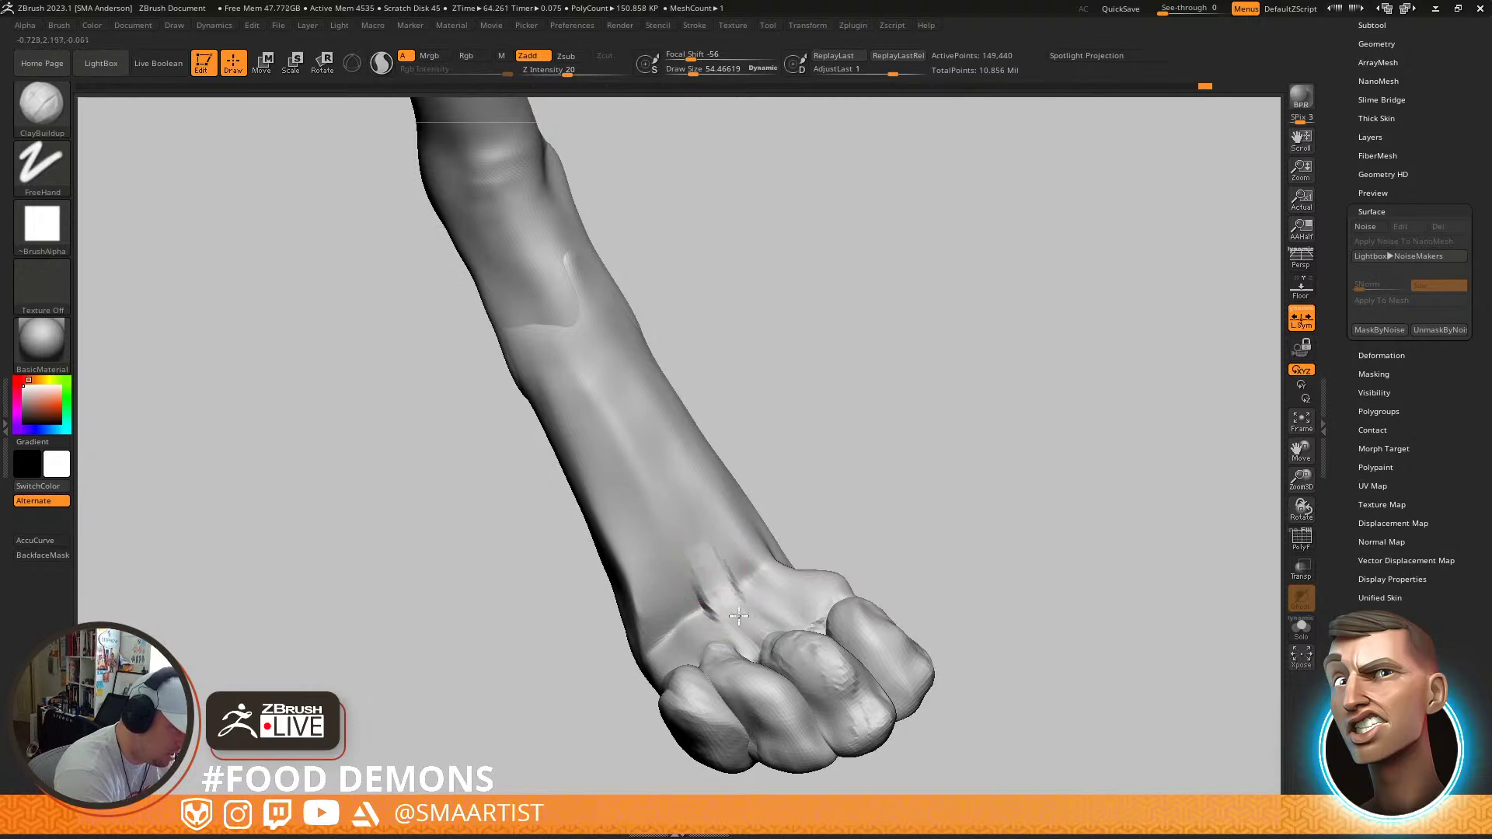
pyautogui.moveTo(743, 617); pyautogui.dragTo(666, 510)
pyautogui.moveTo(756, 644); pyautogui.dragTo(691, 550)
pyautogui.moveTo(748, 610); pyautogui.dragTo(663, 515)
pyautogui.keyDown('shift'); pyautogui.moveTo(721, 625); pyautogui.dragTo(694, 573); pyautogui.keyUp('shift')
pyautogui.moveTo(689, 628); pyautogui.dragTo(672, 597)
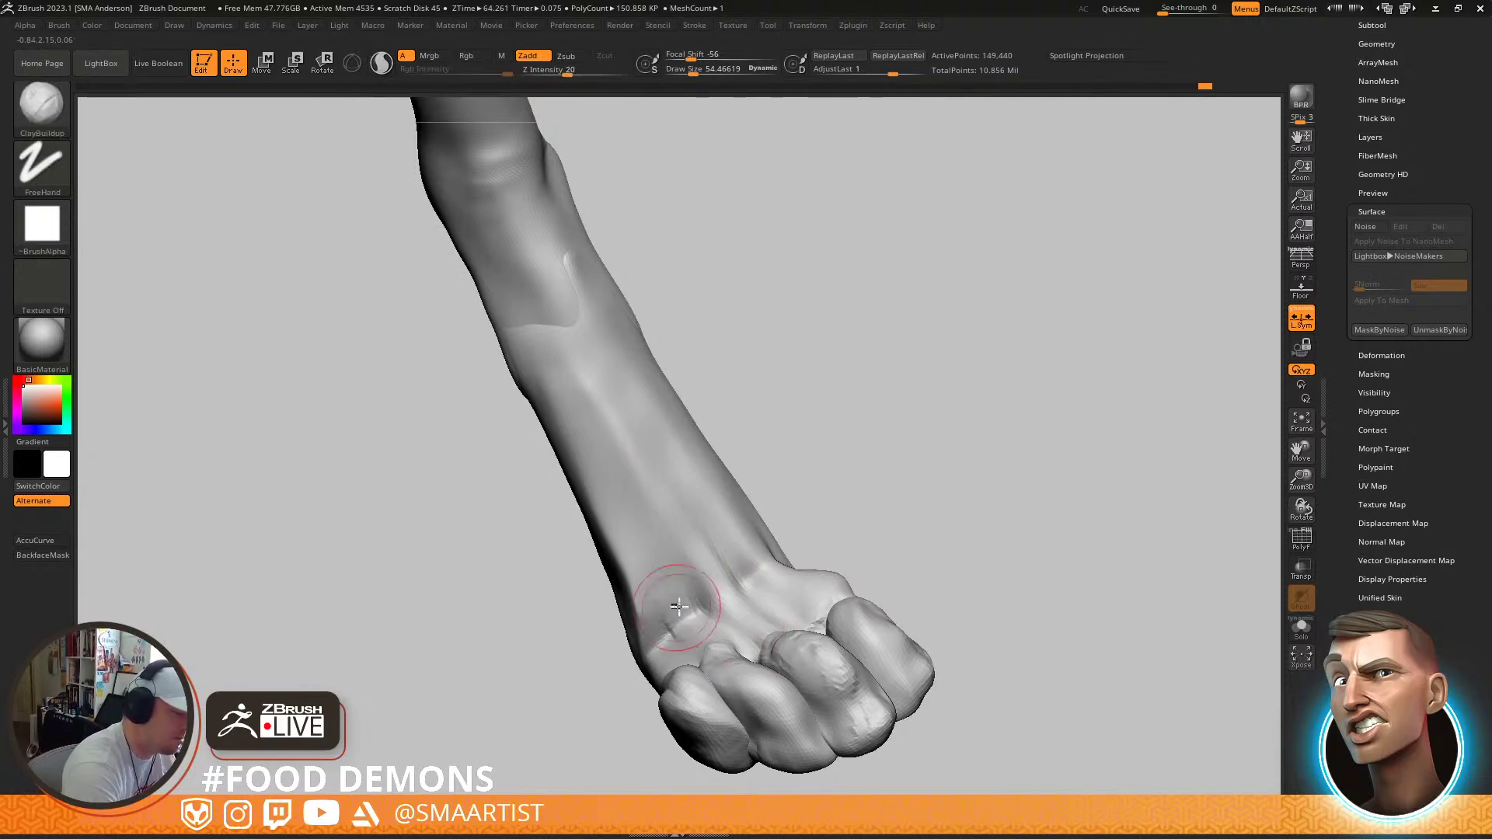
# Build up the outer side of the foot above the small toe with ClayBuildup and smooth it into the leg
pyautogui.moveTo(676, 607); pyautogui.dragTo(726, 597, button='right')
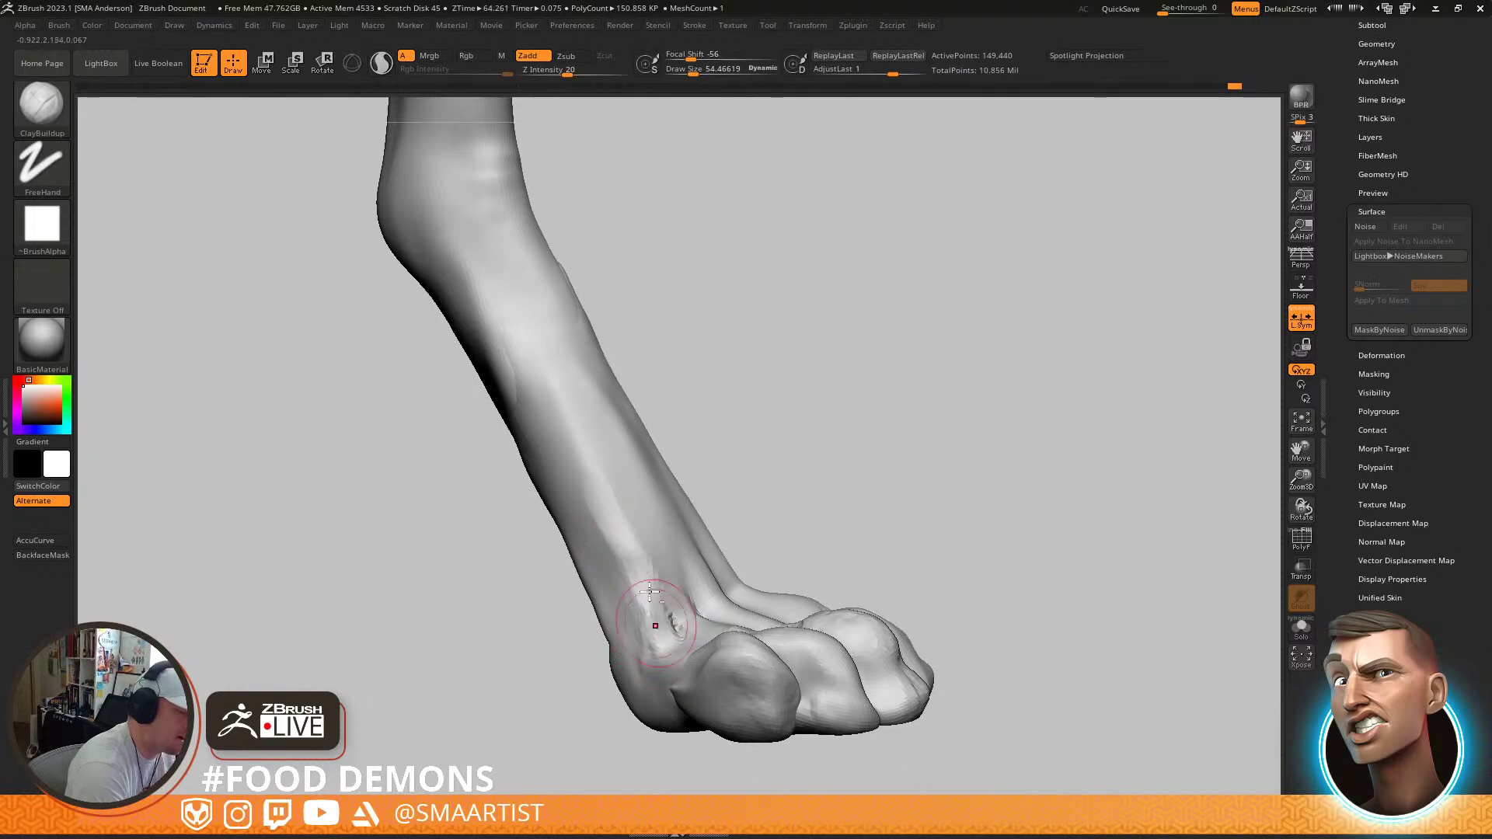
pyautogui.press('shift')
pyautogui.keyDown('shift'); pyautogui.moveTo(673, 570); pyautogui.dragTo(711, 545); pyautogui.keyUp('shift')
pyautogui.moveTo(808, 537); pyautogui.dragTo(734, 597)
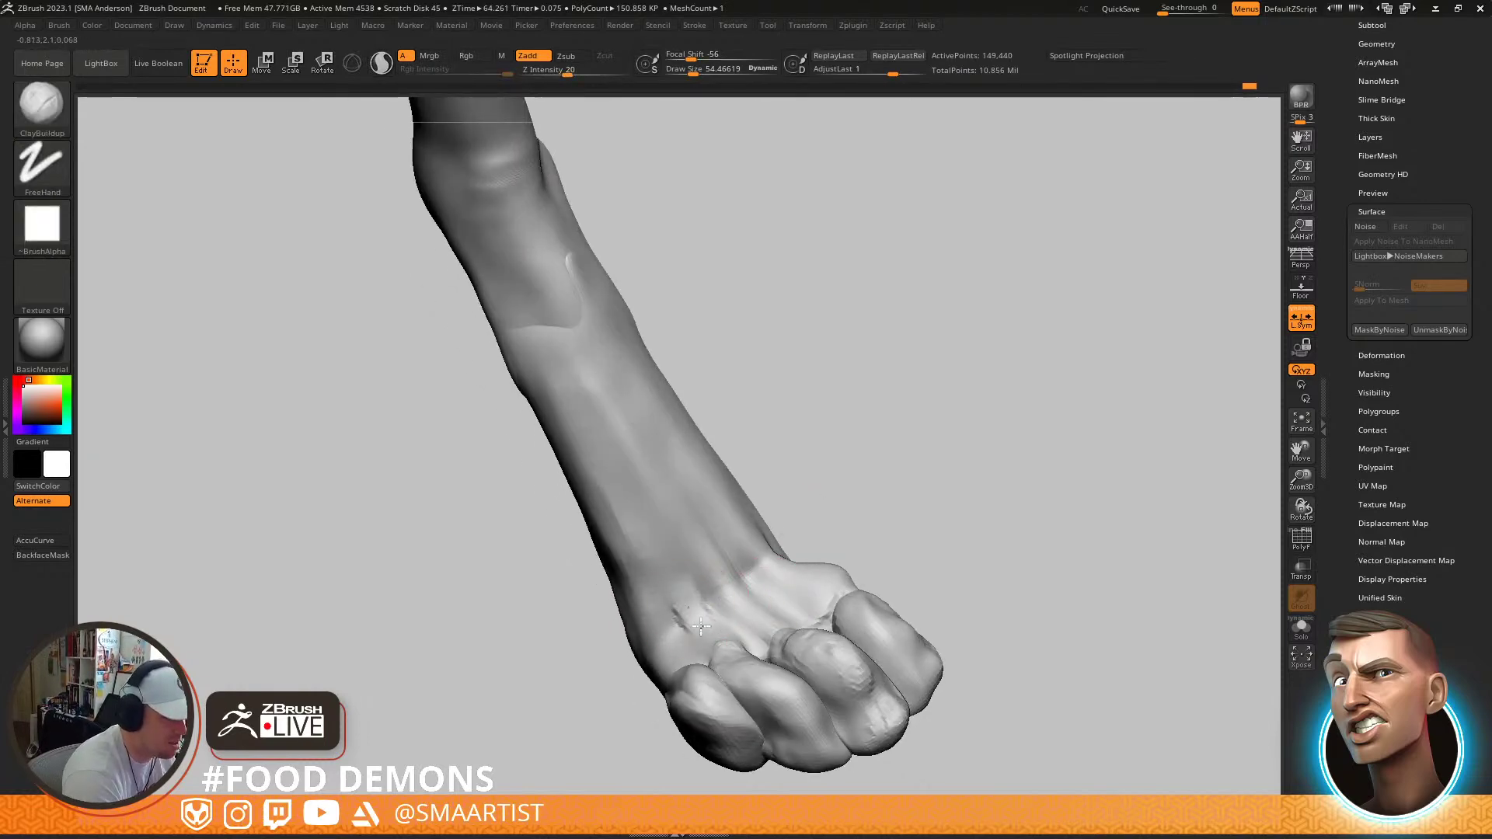
# Add tendon forms across the top and inner side of the foot above the toes with ClayBuildup
pyautogui.moveTo(742, 595); pyautogui.dragTo(777, 608)
pyautogui.moveTo(820, 535); pyautogui.dragTo(766, 530)
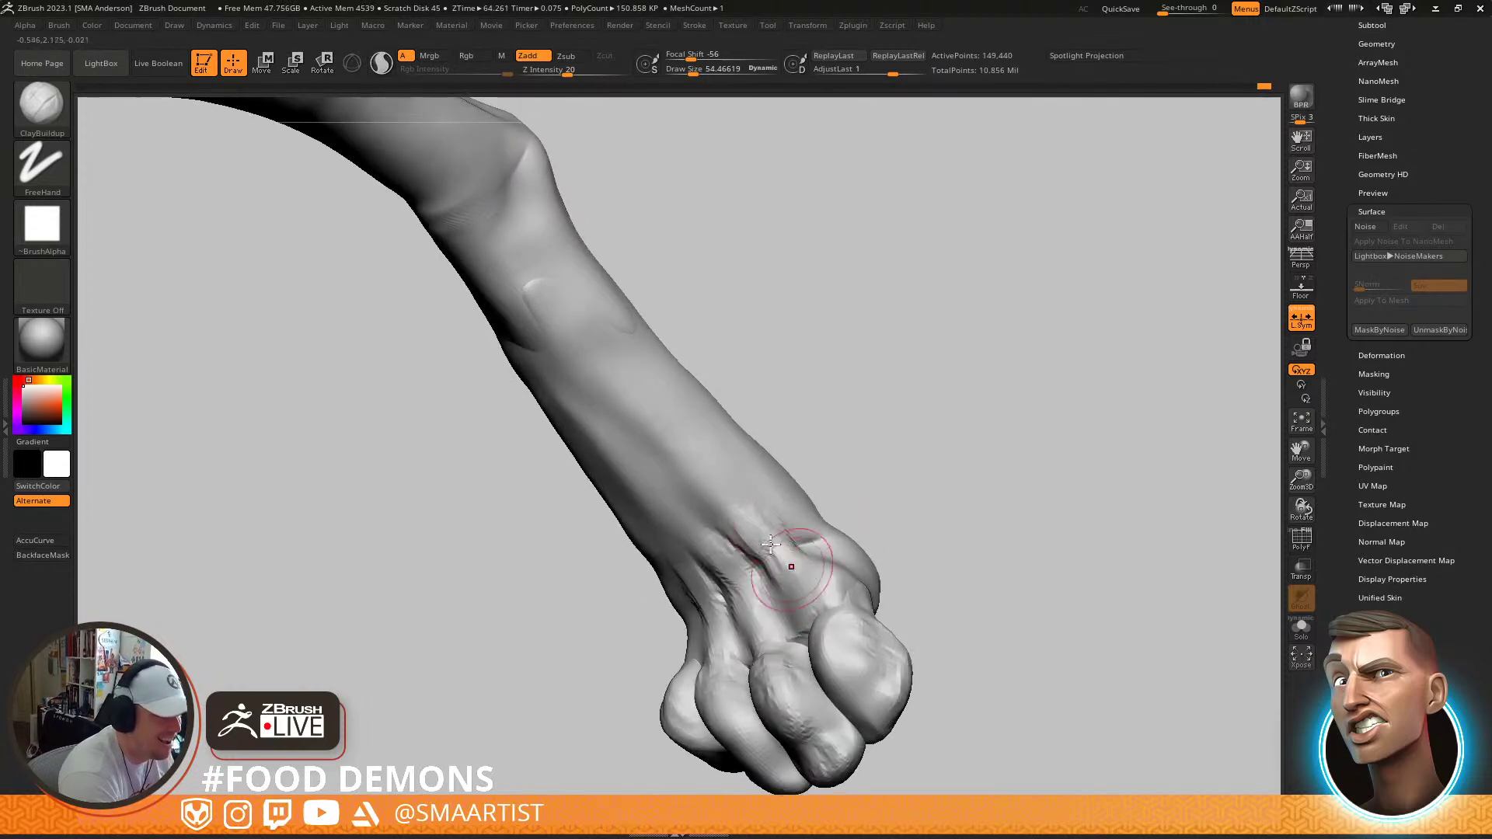
pyautogui.moveTo(699, 459); pyautogui.dragTo(801, 567)
pyautogui.moveTo(739, 509)
pyautogui.mouseDown()
pyautogui.moveTo(765, 555)
pyautogui.moveTo(754, 544)
pyautogui.moveTo(773, 495)
pyautogui.mouseUp()
# Refine the front contour of the lower leg above the foot with the Move brush at draw sizes of about 77 and 104
pyautogui.moveTo(862, 509); pyautogui.dragTo(907, 428, button='right')
pyautogui.moveTo(905, 435)
pyautogui.mouseDown()
pyautogui.moveTo(873, 493)
pyautogui.moveTo(883, 577)
pyautogui.mouseUp()
pyautogui.press('b')
pyautogui.press('m')
pyautogui.press('v')
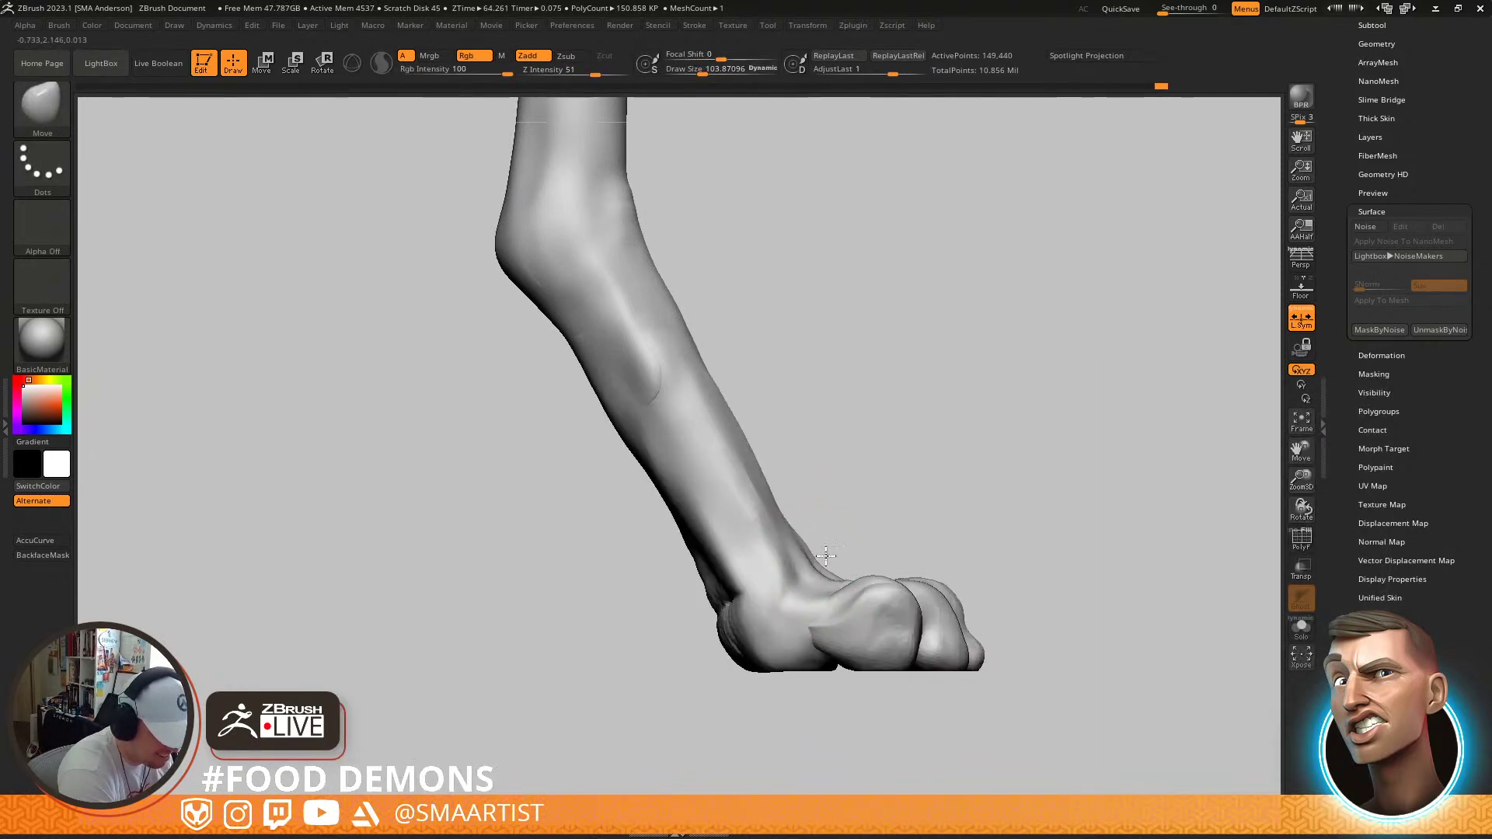
pyautogui.moveTo(944, 462); pyautogui.dragTo(849, 466)
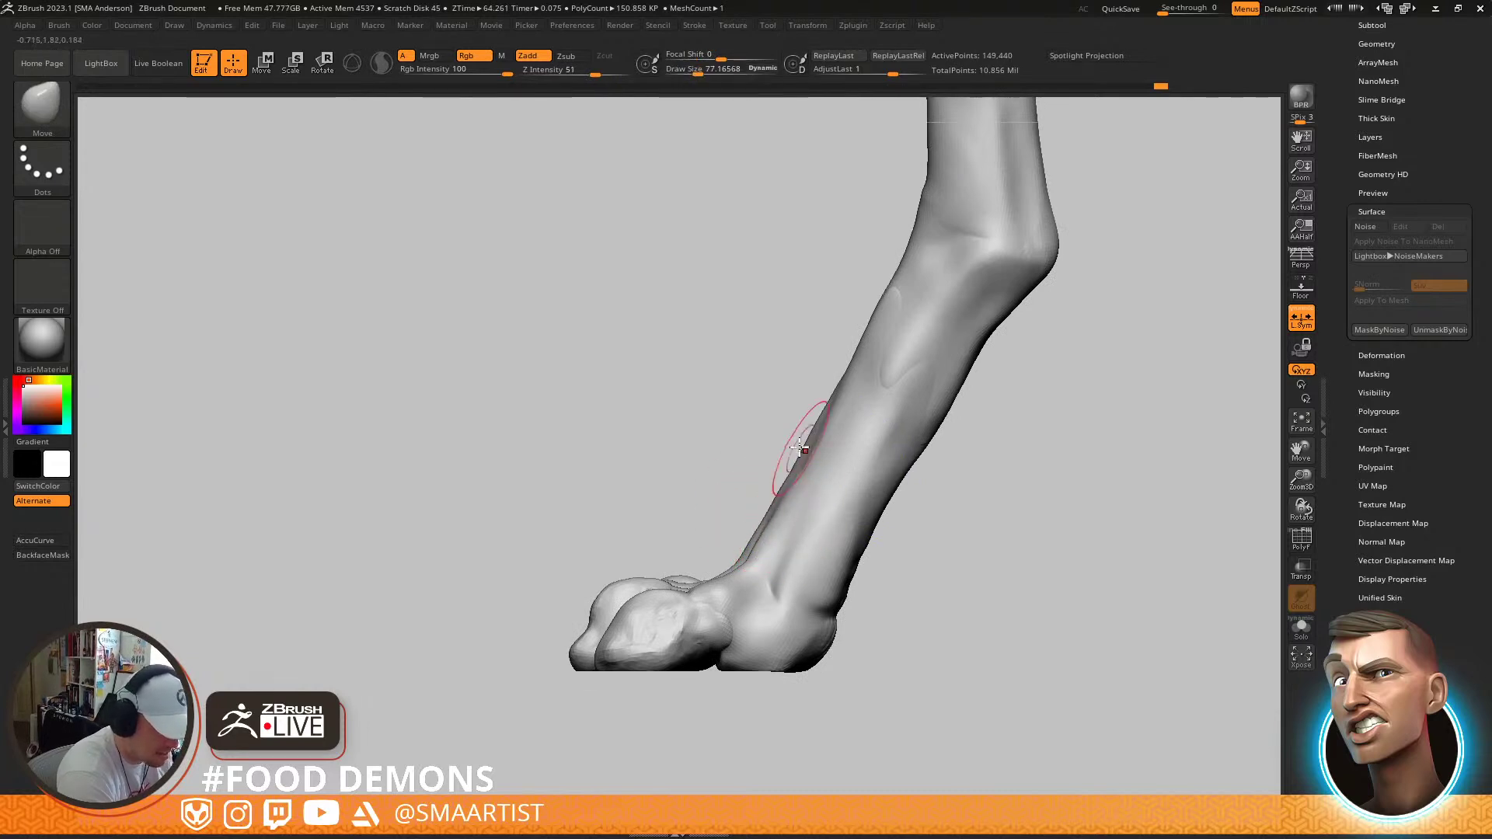
pyautogui.press('s')
pyautogui.moveTo(800, 454); pyautogui.dragTo(806, 459)
pyautogui.press('s')
pyautogui.moveTo(750, 565); pyautogui.dragTo(744, 565)
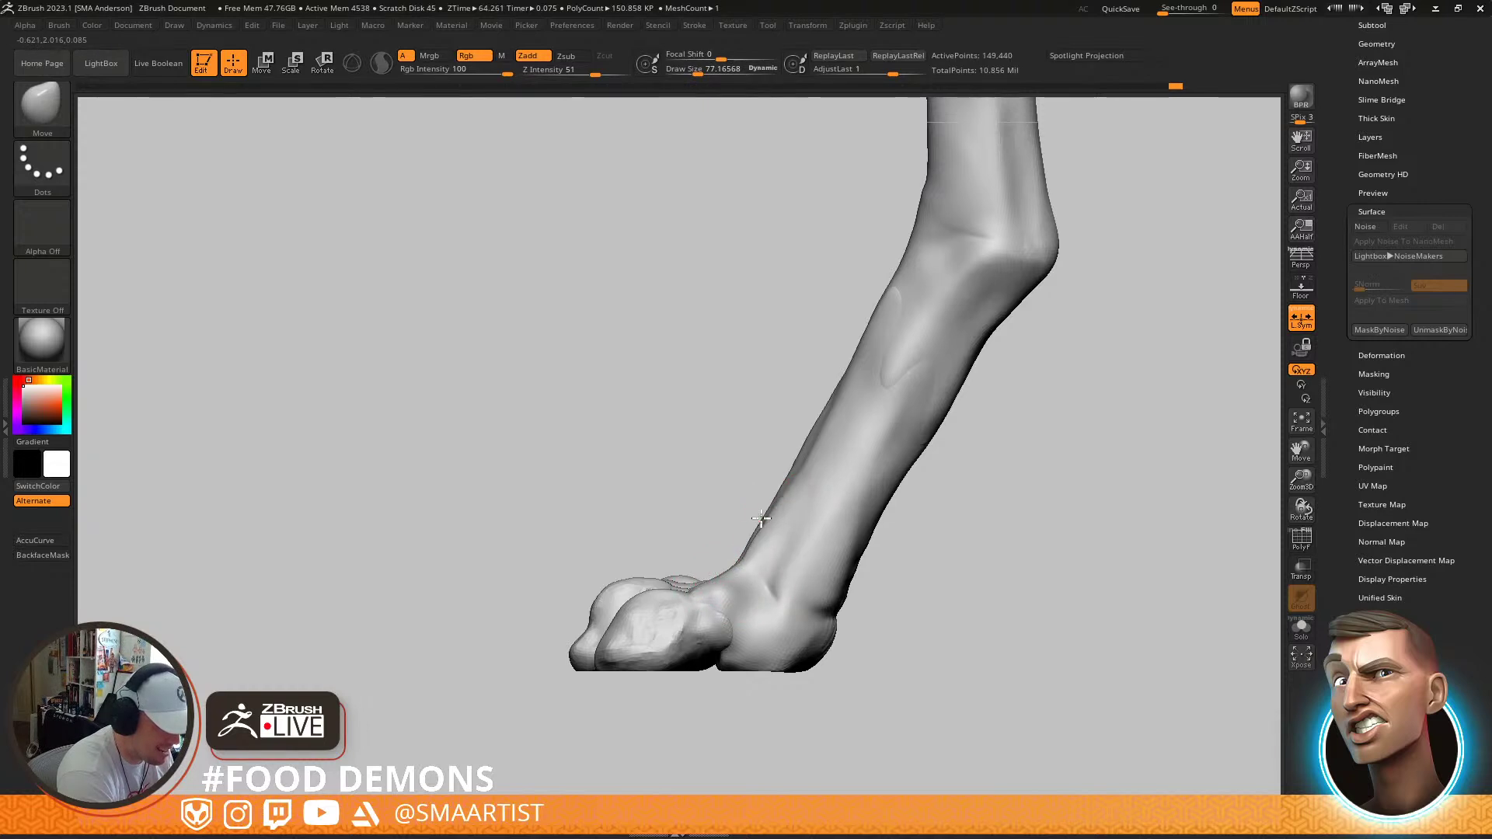
pyautogui.press('s')
pyautogui.moveTo(809, 456); pyautogui.dragTo(815, 456)
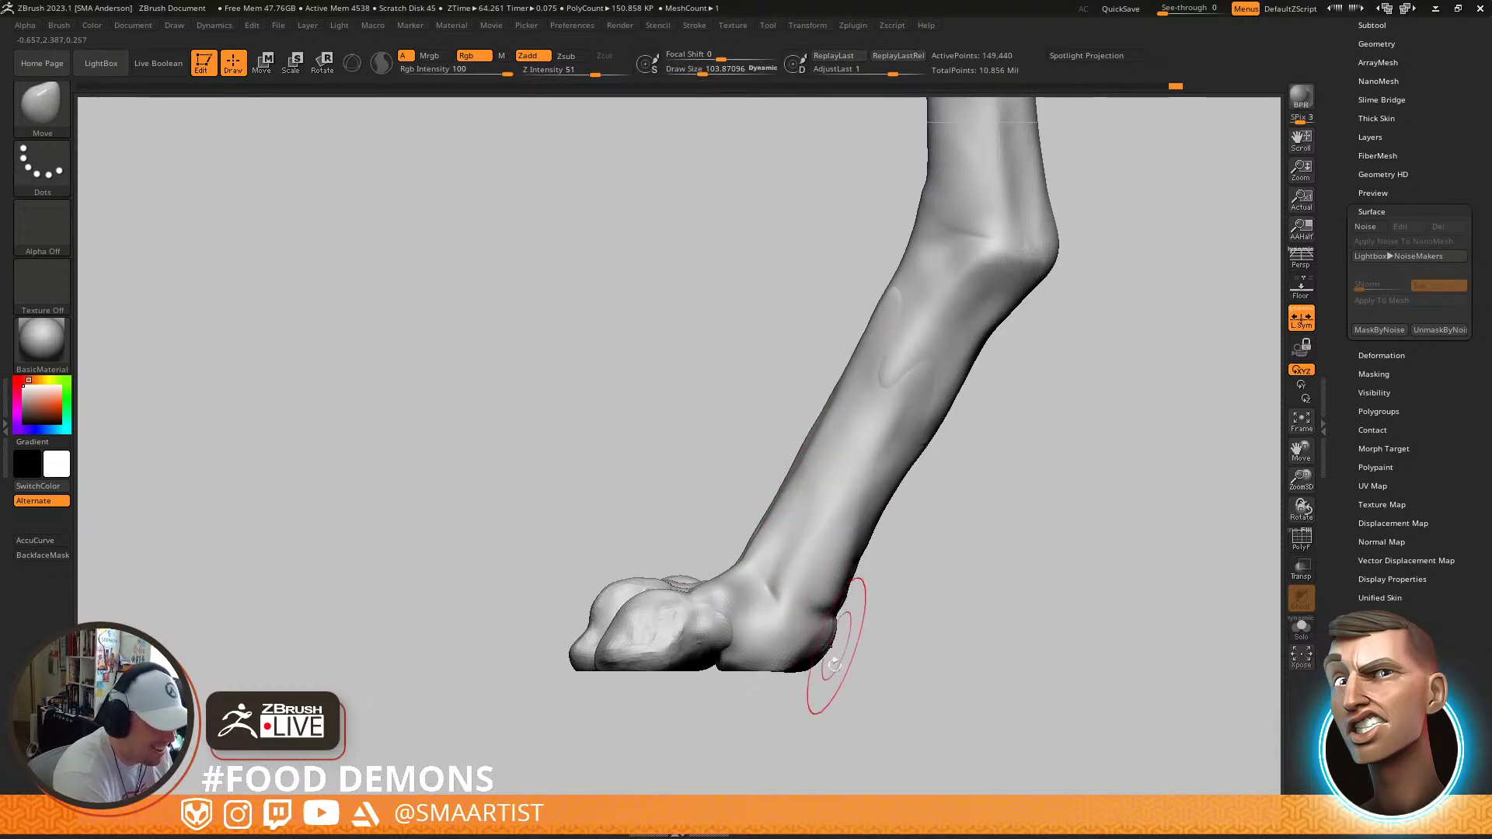
# Adjust the outline of the ball of the foot with the Move brush, at about 73 from below and about 48 from behind
pyautogui.moveTo(769, 553)
pyautogui.mouseDown(button='right')
pyautogui.moveTo(774, 530)
pyautogui.moveTo(839, 519)
pyautogui.moveTo(810, 514)
pyautogui.mouseUp(button='right')
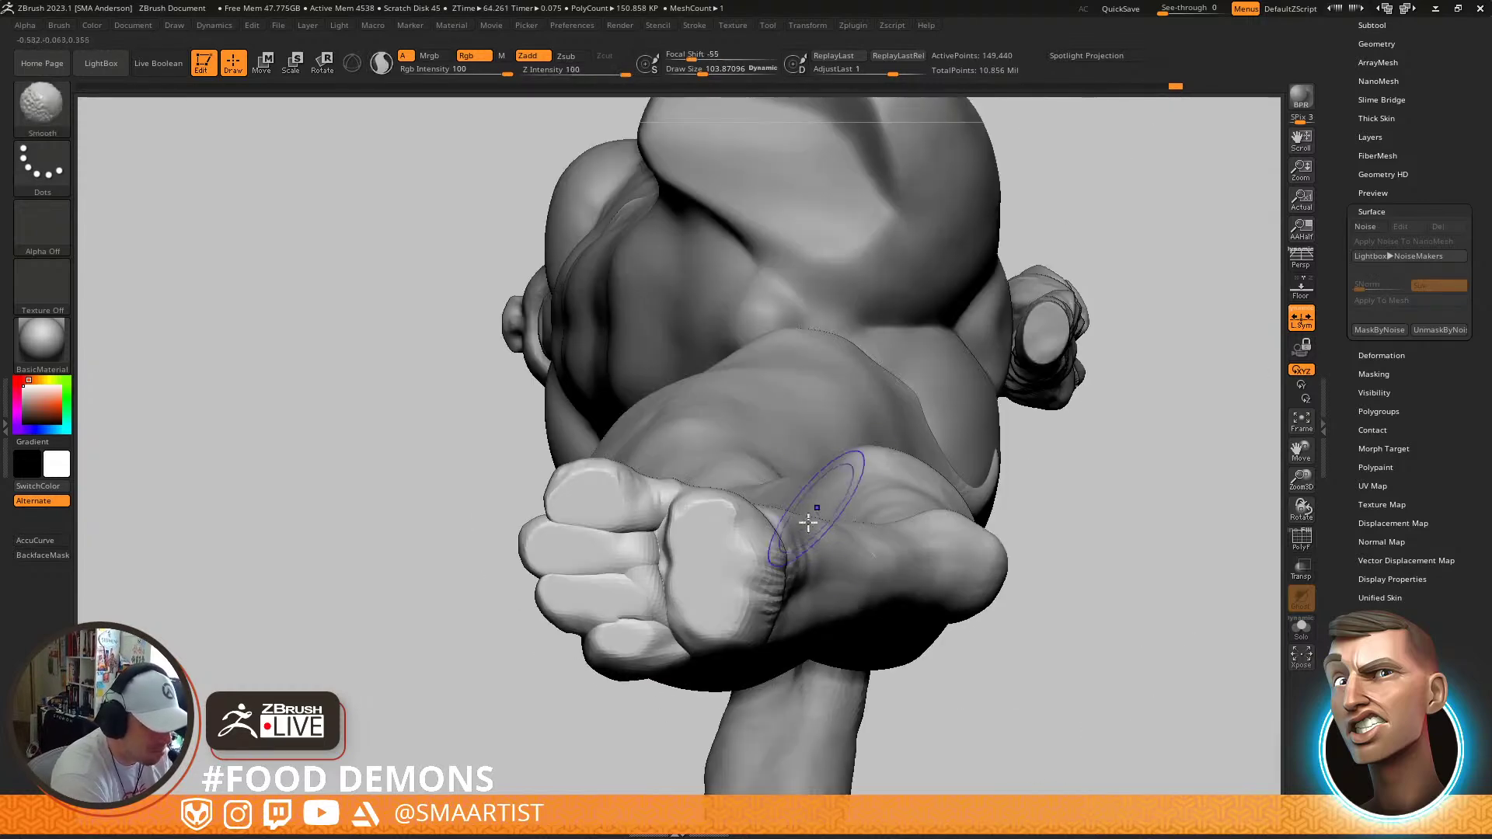
pyautogui.press('s')
pyautogui.moveTo(759, 520); pyautogui.dragTo(764, 524)
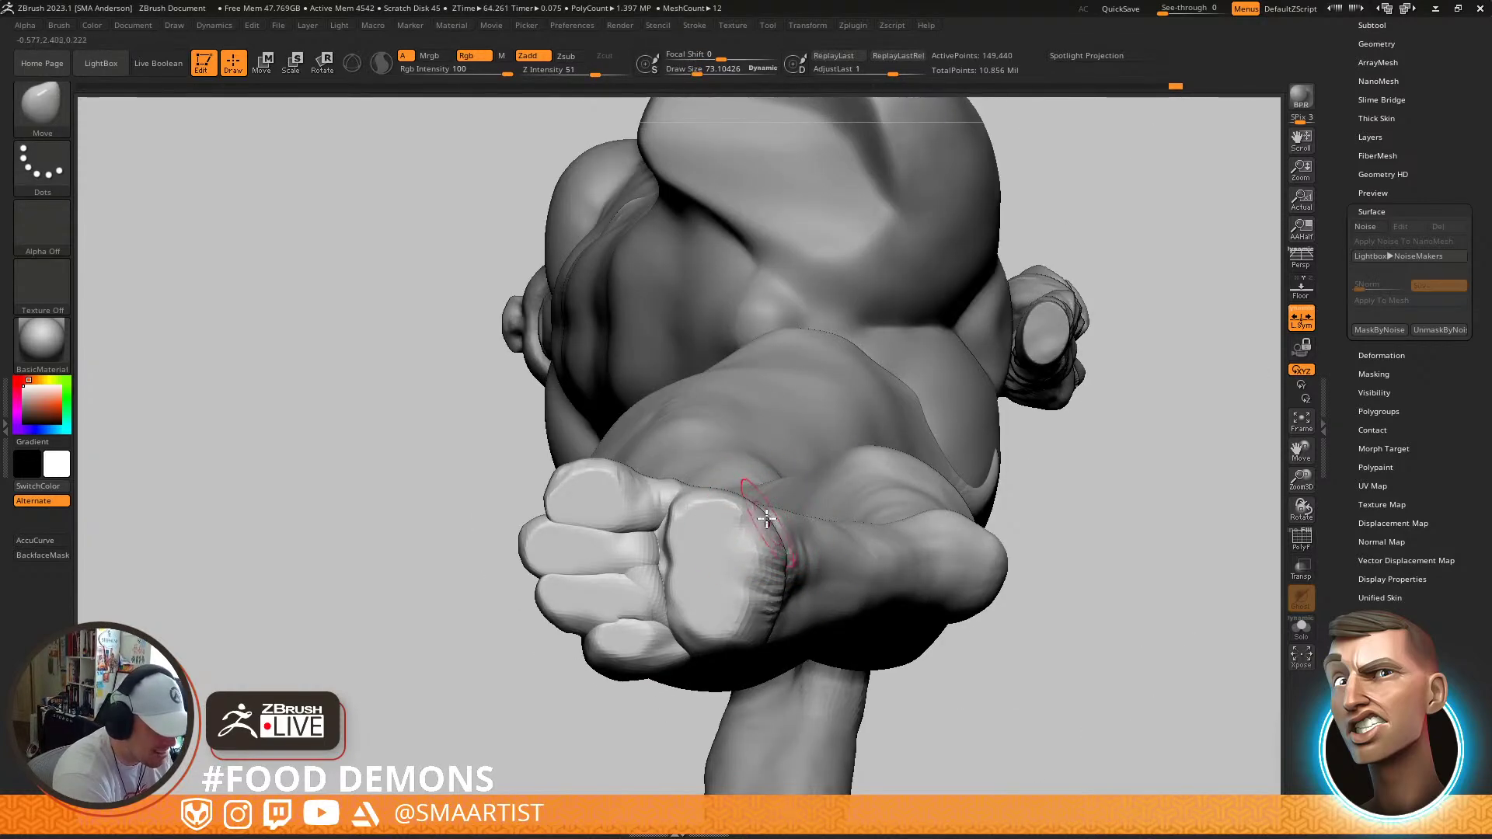
pyautogui.moveTo(789, 592); pyautogui.dragTo(779, 594)
pyautogui.moveTo(864, 490)
pyautogui.mouseDown(button='right')
pyautogui.moveTo(859, 652)
pyautogui.moveTo(913, 401)
pyautogui.moveTo(800, 516)
pyautogui.moveTo(926, 346)
pyautogui.moveTo(1059, 394)
pyautogui.moveTo(961, 361)
pyautogui.moveTo(952, 241)
pyautogui.moveTo(941, 356)
pyautogui.mouseUp(button='right')
pyautogui.press('s')
pyautogui.moveTo(878, 516); pyautogui.dragTo(904, 516)
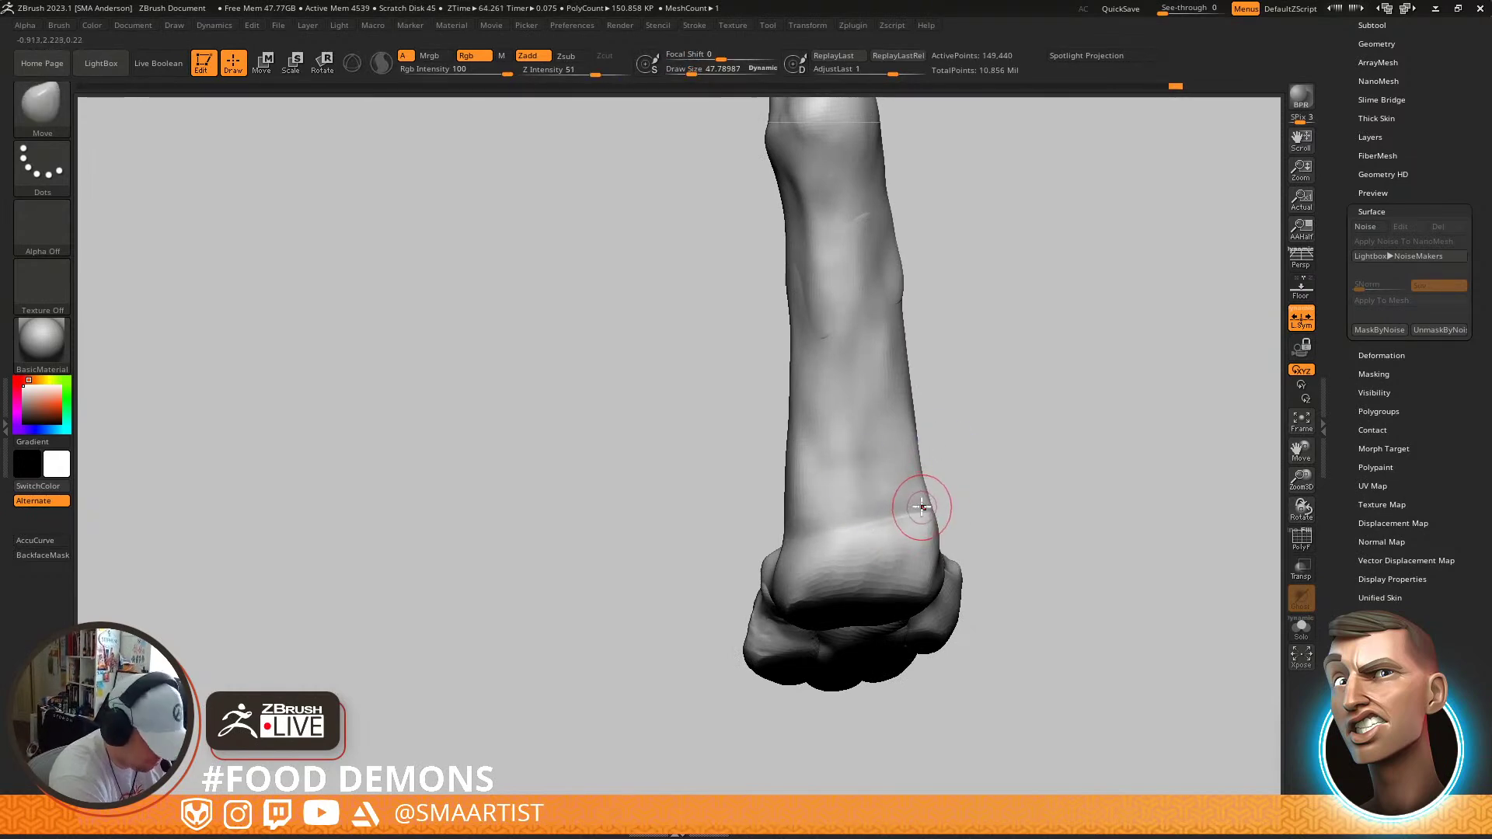
pyautogui.press('b')
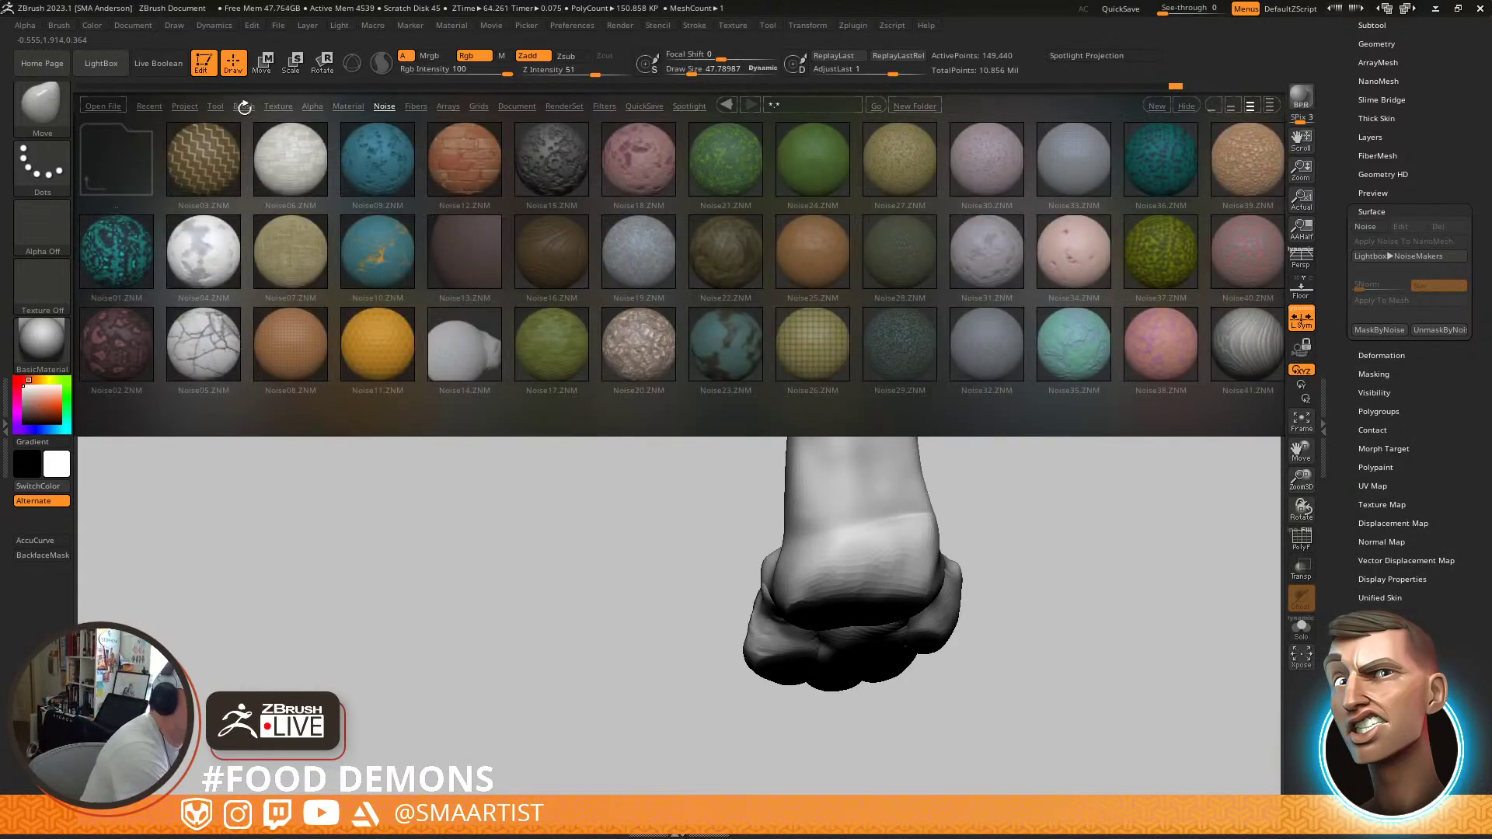
pyautogui.click(244, 107)
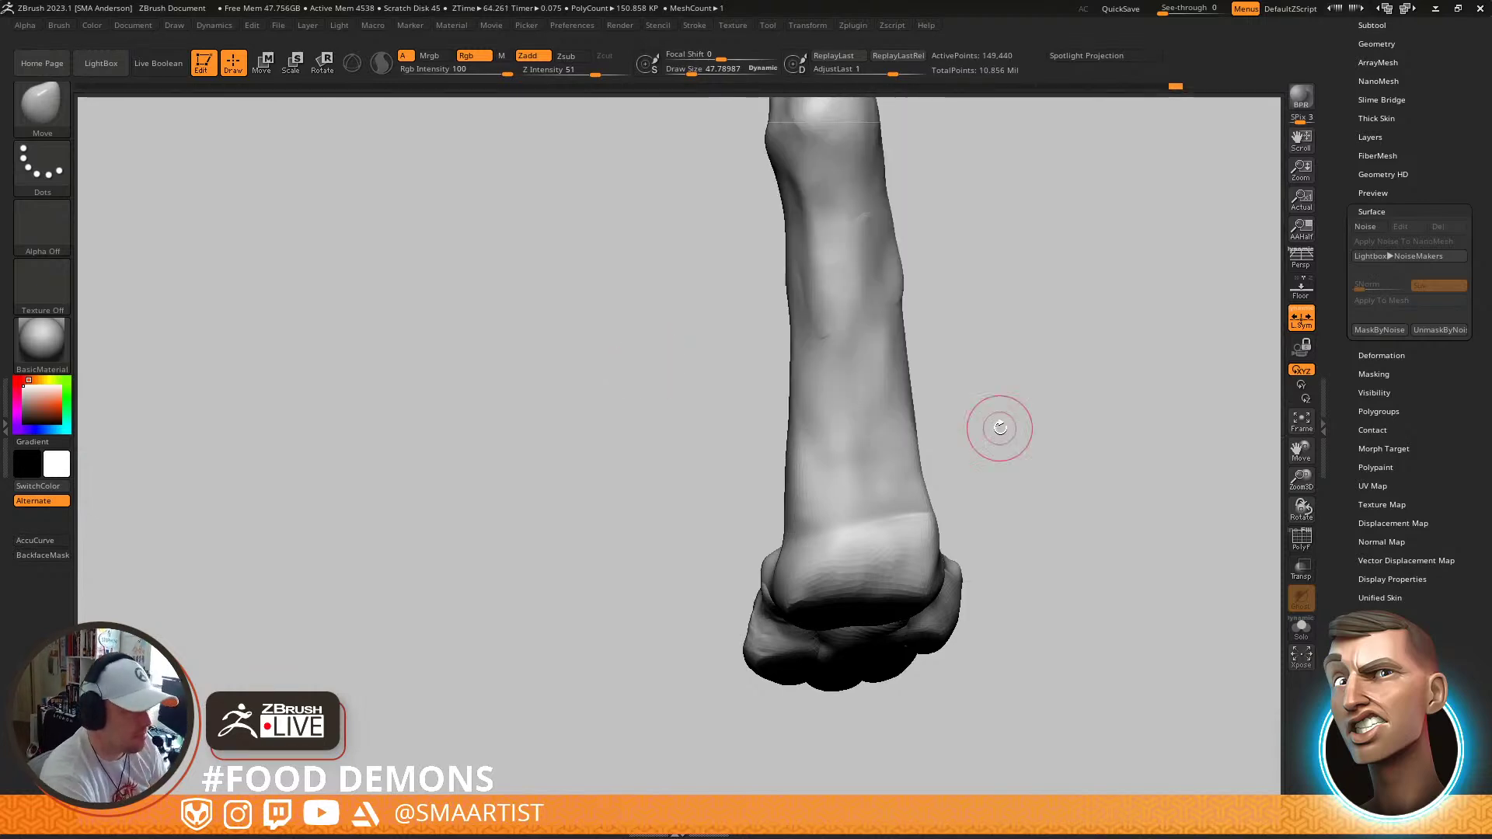
# Carve thin tendon grooves down the back of the lower leg with the DamStandard brush at a draw size of about 54
pyautogui.moveTo(999, 427); pyautogui.dragTo(1015, 464)
pyautogui.press('b')
pyautogui.press('c')
pyautogui.press('b')
pyautogui.press('s')
pyautogui.click(881, 388)
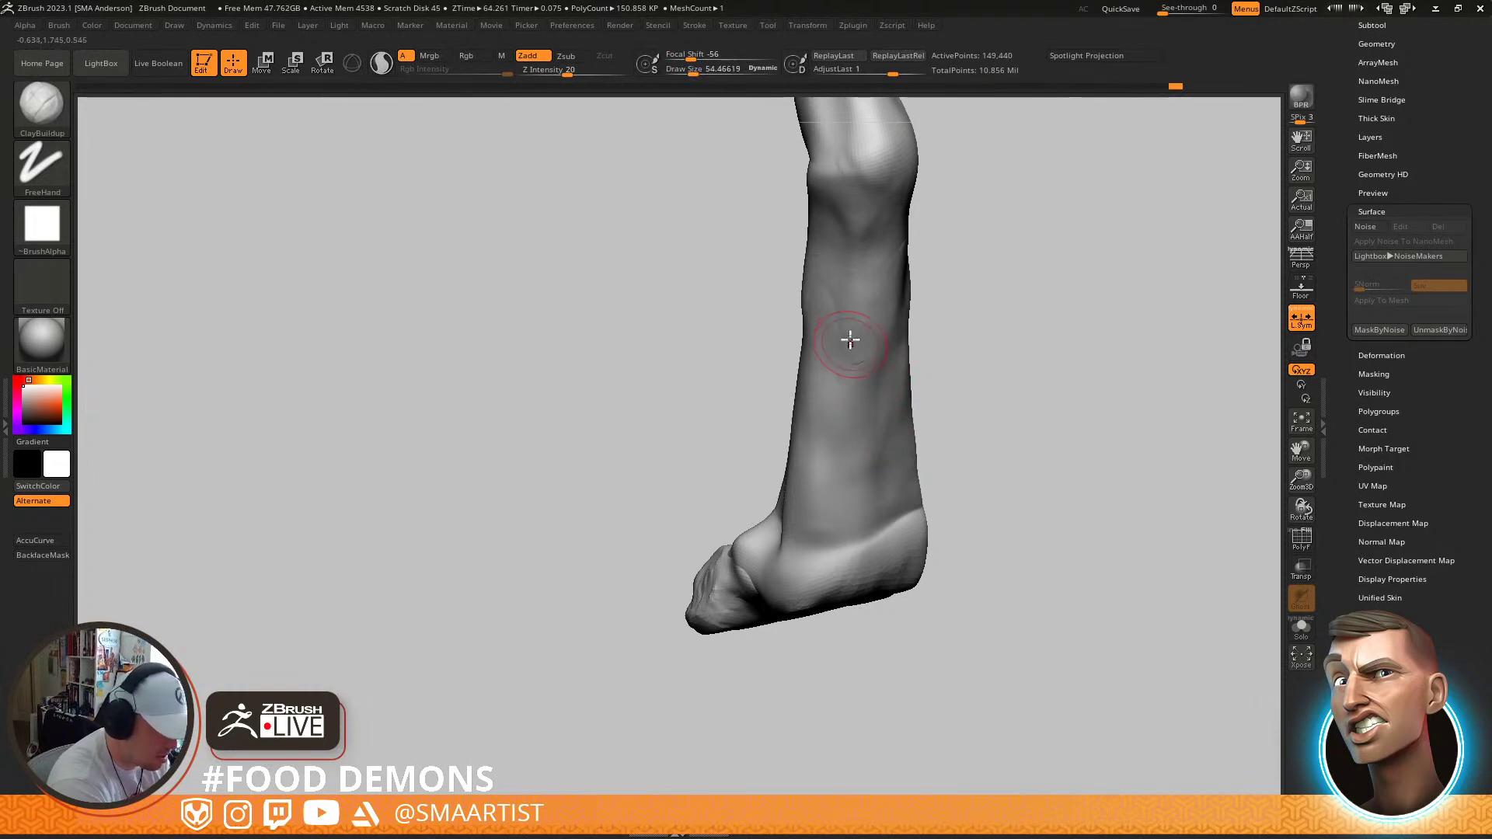
pyautogui.moveTo(842, 426); pyautogui.dragTo(863, 508, button='right')
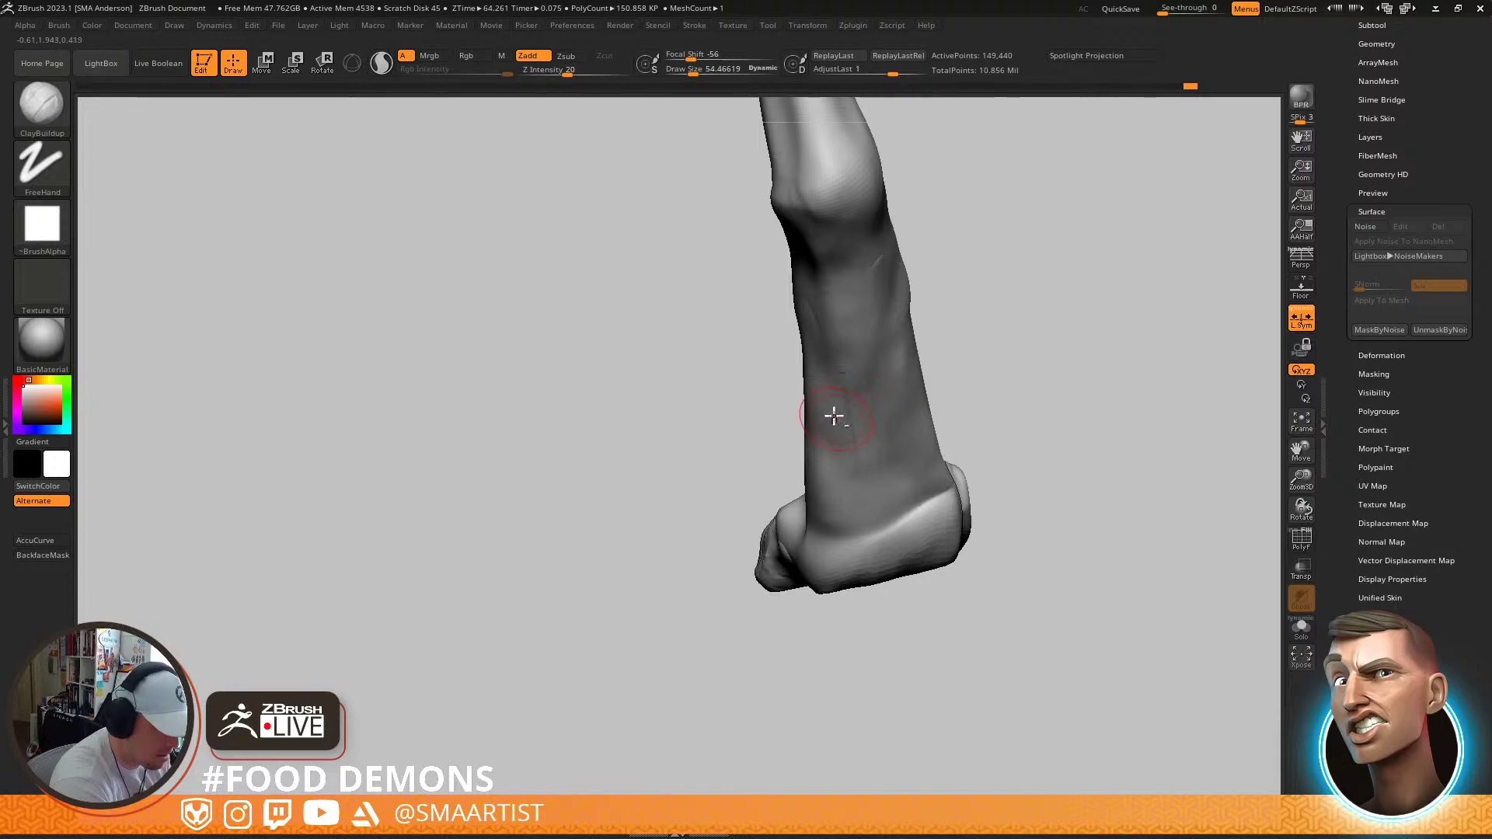
pyautogui.press('b')
pyautogui.press('d')
pyautogui.press('s')
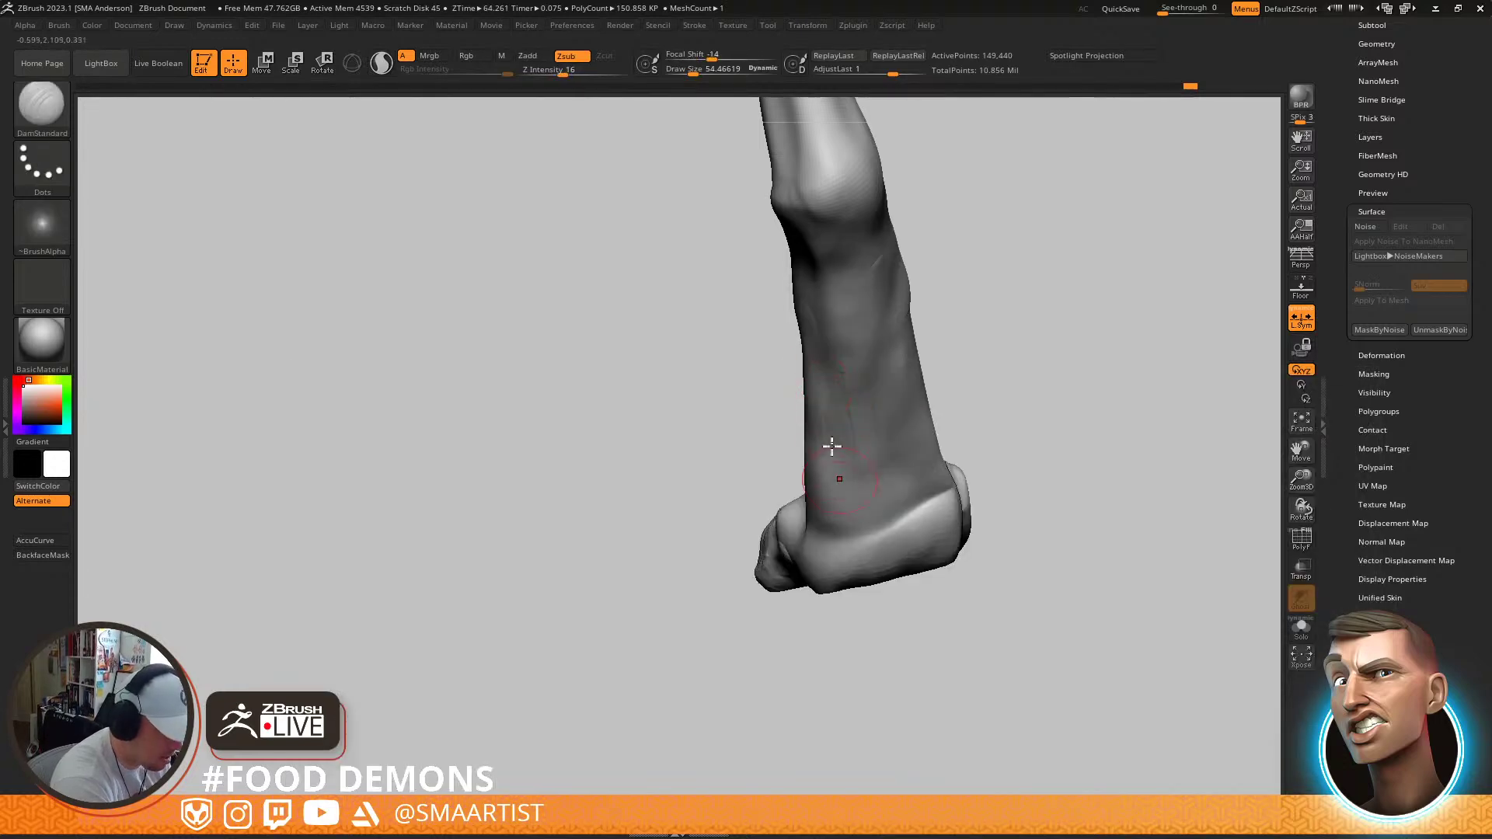
pyautogui.moveTo(867, 450)
pyautogui.mouseDown(button='right')
pyautogui.moveTo(909, 357)
pyautogui.moveTo(892, 487)
pyautogui.mouseUp(button='right')
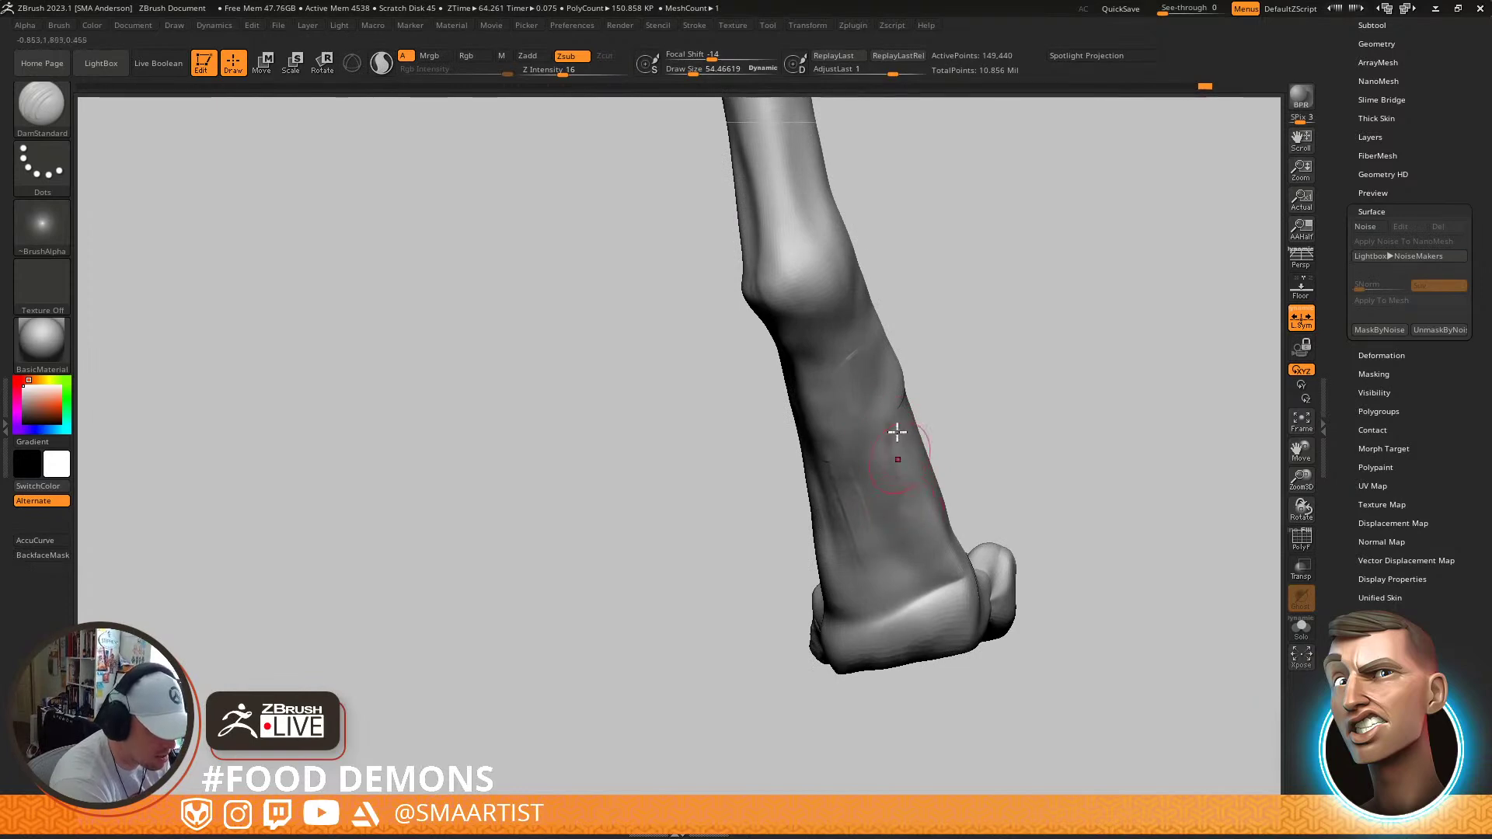
# Build up the rear crease between the lower leg and the ball of the foot with ClayBuildup and smooth it
pyautogui.press('b')
pyautogui.press('c')
pyautogui.press('b')
pyautogui.press('space')
pyautogui.moveTo(913, 616); pyautogui.dragTo(862, 614)
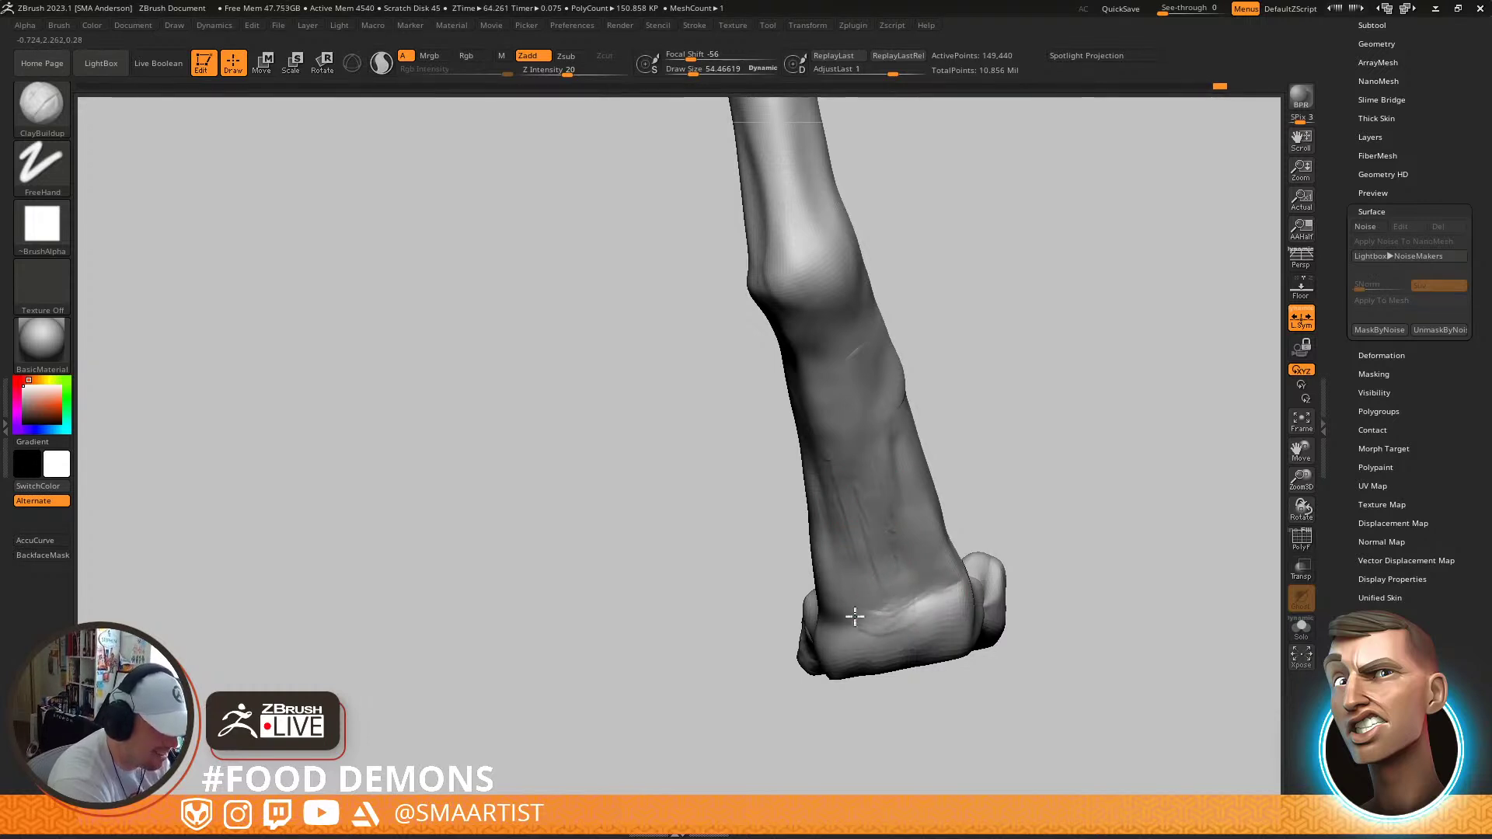
pyautogui.press('shift')
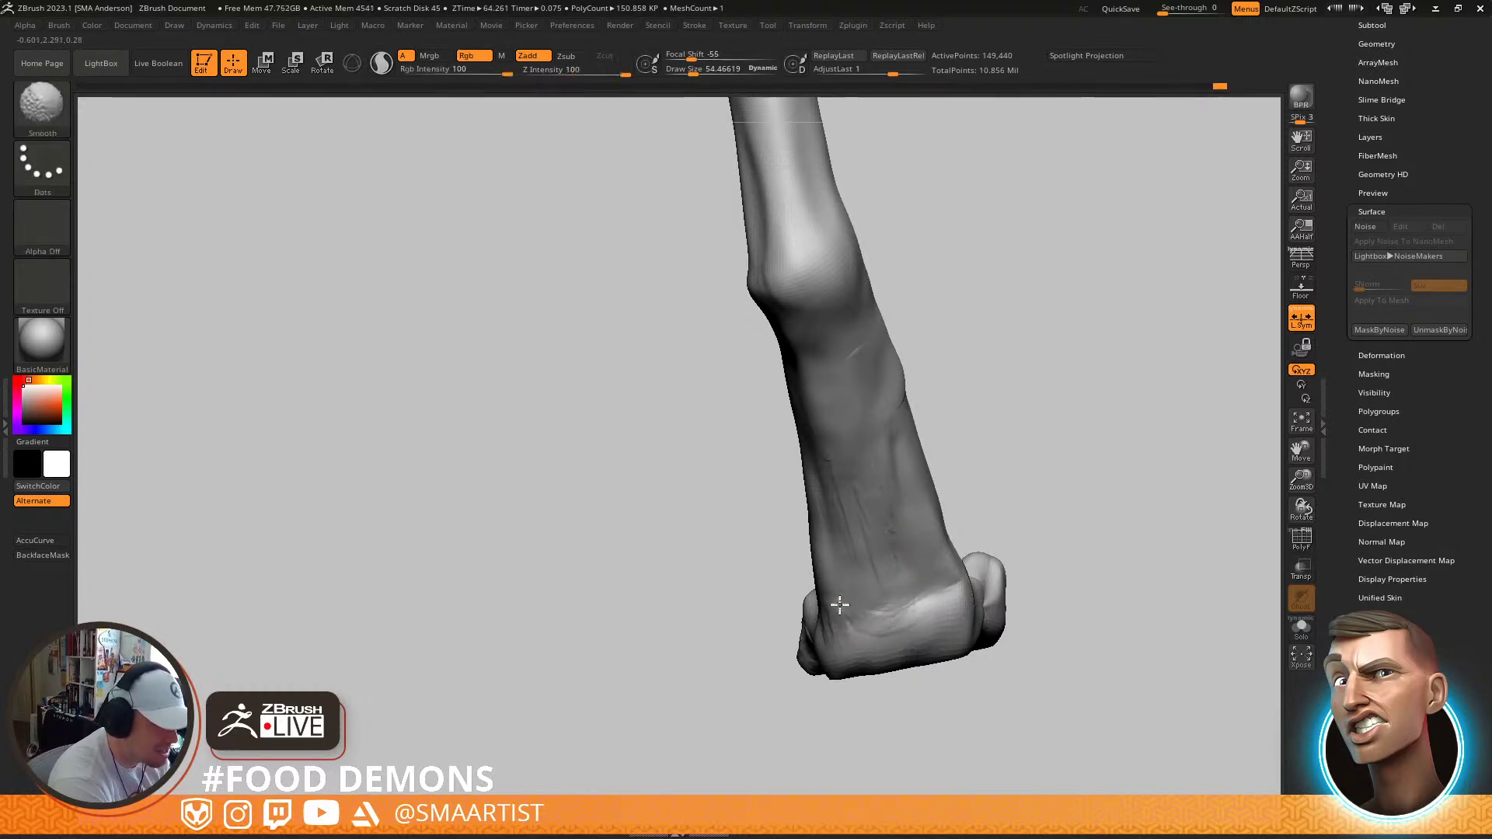
pyautogui.moveTo(879, 478)
pyautogui.keyDown('shift'); pyautogui.mouseDown()
pyautogui.moveTo(871, 470)
pyautogui.moveTo(946, 573)
pyautogui.moveTo(902, 471)
pyautogui.moveTo(750, 482)
pyautogui.moveTo(779, 498)
pyautogui.moveTo(779, 476)
pyautogui.moveTo(768, 490)
pyautogui.moveTo(792, 534)
pyautogui.mouseUp(); pyautogui.keyUp('shift')
# Build up the outer side and front tendons of the lower leg near the foot with ClayBuildup at about 54 and smooth them
pyautogui.press('space')
pyautogui.moveTo(878, 460); pyautogui.dragTo(808, 480)
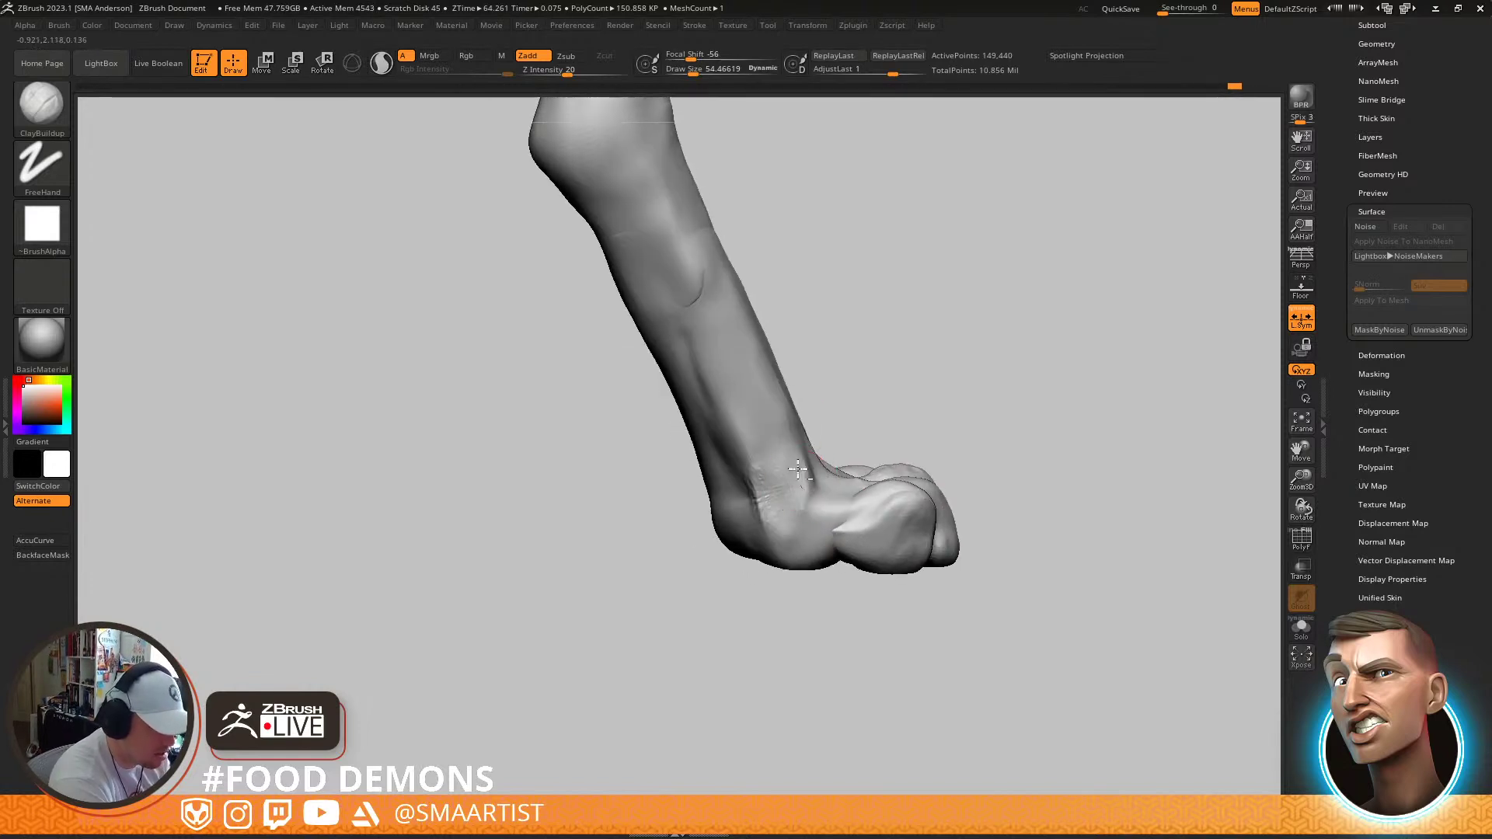
pyautogui.moveTo(807, 457); pyautogui.dragTo(773, 458, button='right')
pyautogui.moveTo(779, 494); pyautogui.dragTo(793, 439)
pyautogui.keyDown('alt'); pyautogui.moveTo(792, 440); pyautogui.dragTo(815, 517, button='right'); pyautogui.keyUp('alt')
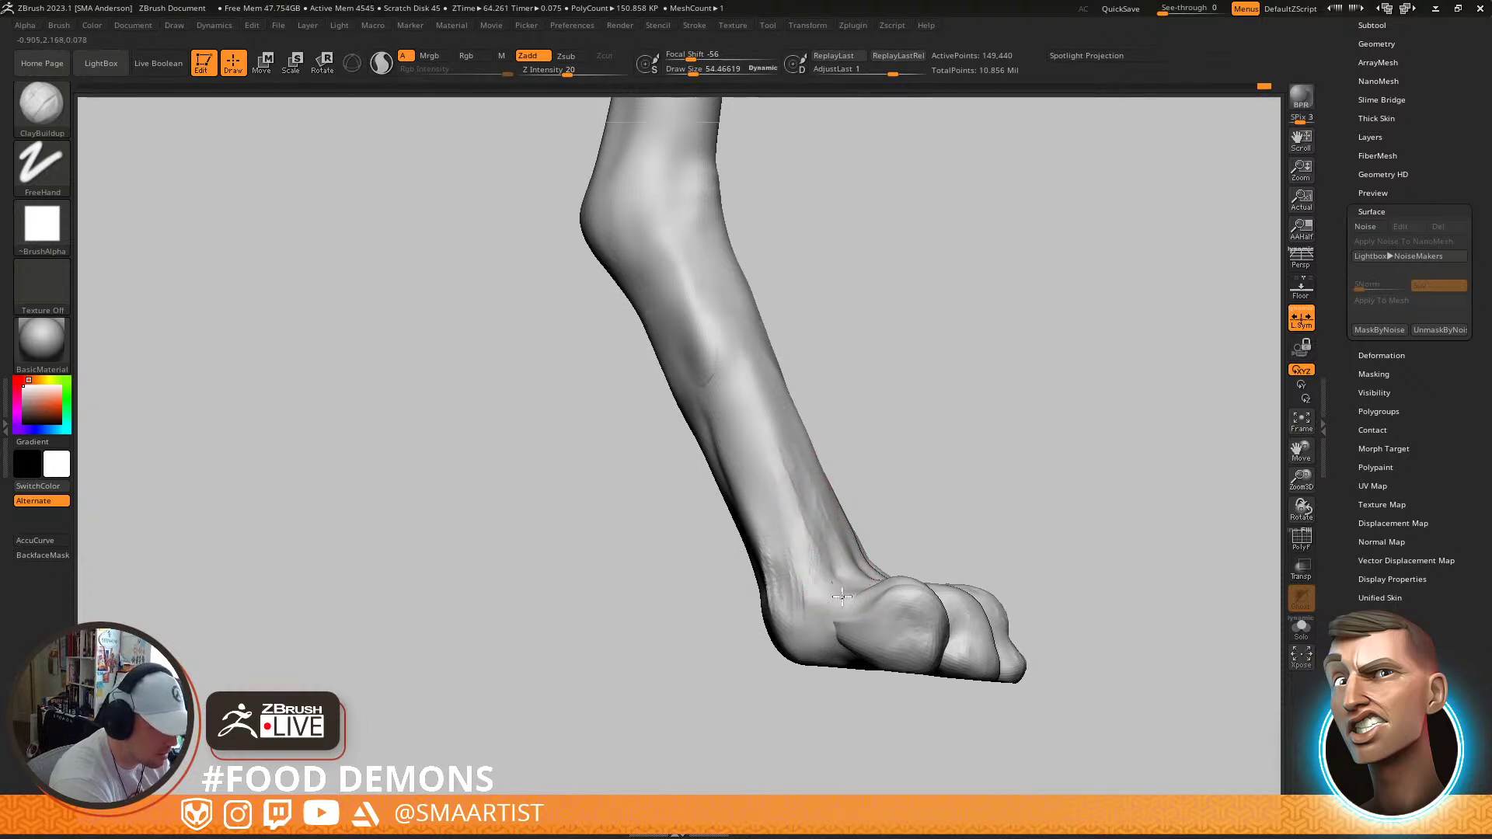
pyautogui.press('shift')
pyautogui.moveTo(792, 449)
pyautogui.keyDown('shift'); pyautogui.mouseDown()
pyautogui.moveTo(832, 547)
pyautogui.moveTo(762, 586)
pyautogui.moveTo(769, 548)
pyautogui.mouseUp(); pyautogui.keyUp('shift')
pyautogui.moveTo(756, 496); pyautogui.dragTo(792, 491, button='right')
pyautogui.press('shift')
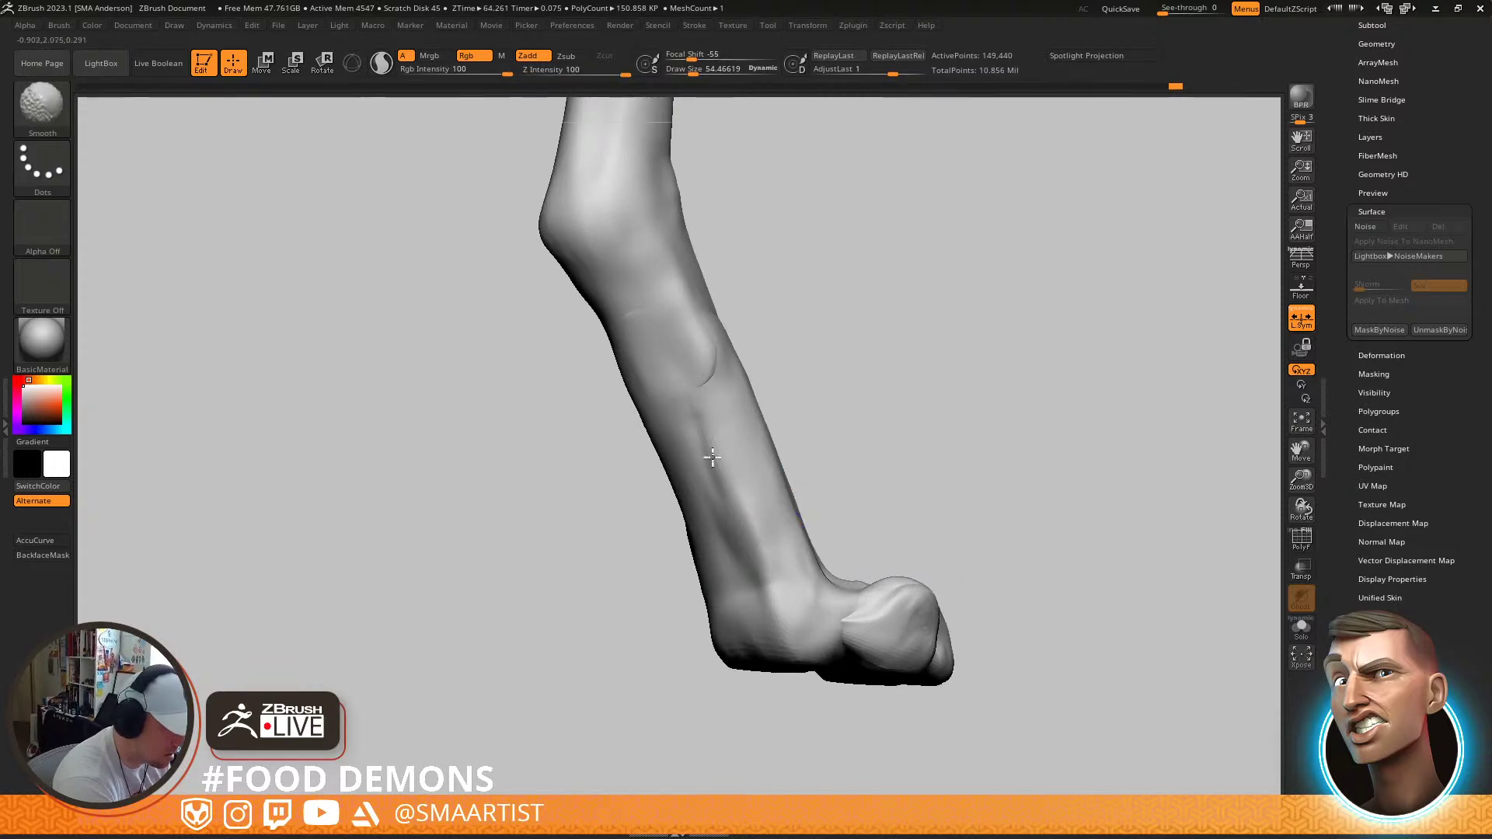
# Smooth the side of the lower leg near the foot and refine its back with ClayBuildup at a draw size of about 54
pyautogui.keyDown('shift'); pyautogui.moveTo(737, 546); pyautogui.dragTo(745, 561); pyautogui.keyUp('shift')
pyautogui.moveTo(836, 512); pyautogui.dragTo(766, 519)
pyautogui.moveTo(758, 595)
pyautogui.keyDown('shift'); pyautogui.mouseDown()
pyautogui.moveTo(706, 600)
pyautogui.moveTo(752, 603)
pyautogui.mouseUp(); pyautogui.keyUp('shift')
pyautogui.moveTo(787, 553); pyautogui.dragTo(682, 581, button='right')
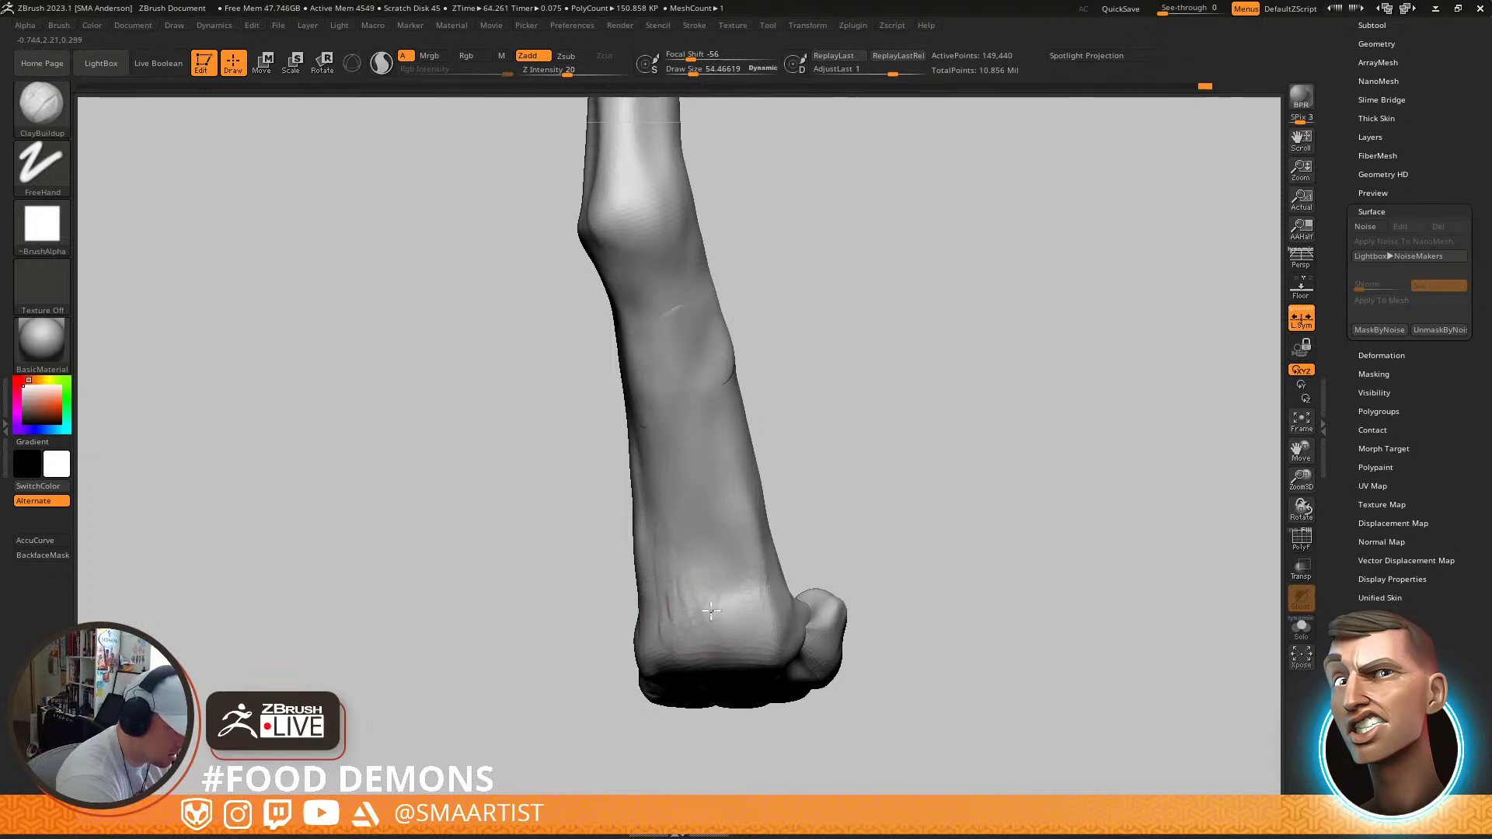
pyautogui.press('shift')
pyautogui.moveTo(776, 599)
pyautogui.mouseDown(button='right')
pyautogui.moveTo(756, 576)
pyautogui.moveTo(753, 513)
pyautogui.moveTo(810, 461)
pyautogui.moveTo(793, 516)
pyautogui.moveTo(730, 459)
pyautogui.moveTo(757, 533)
pyautogui.mouseUp(button='right')
pyautogui.moveTo(766, 679); pyautogui.dragTo(715, 657, button='right')
pyautogui.moveTo(734, 588); pyautogui.dragTo(722, 521, button='right')
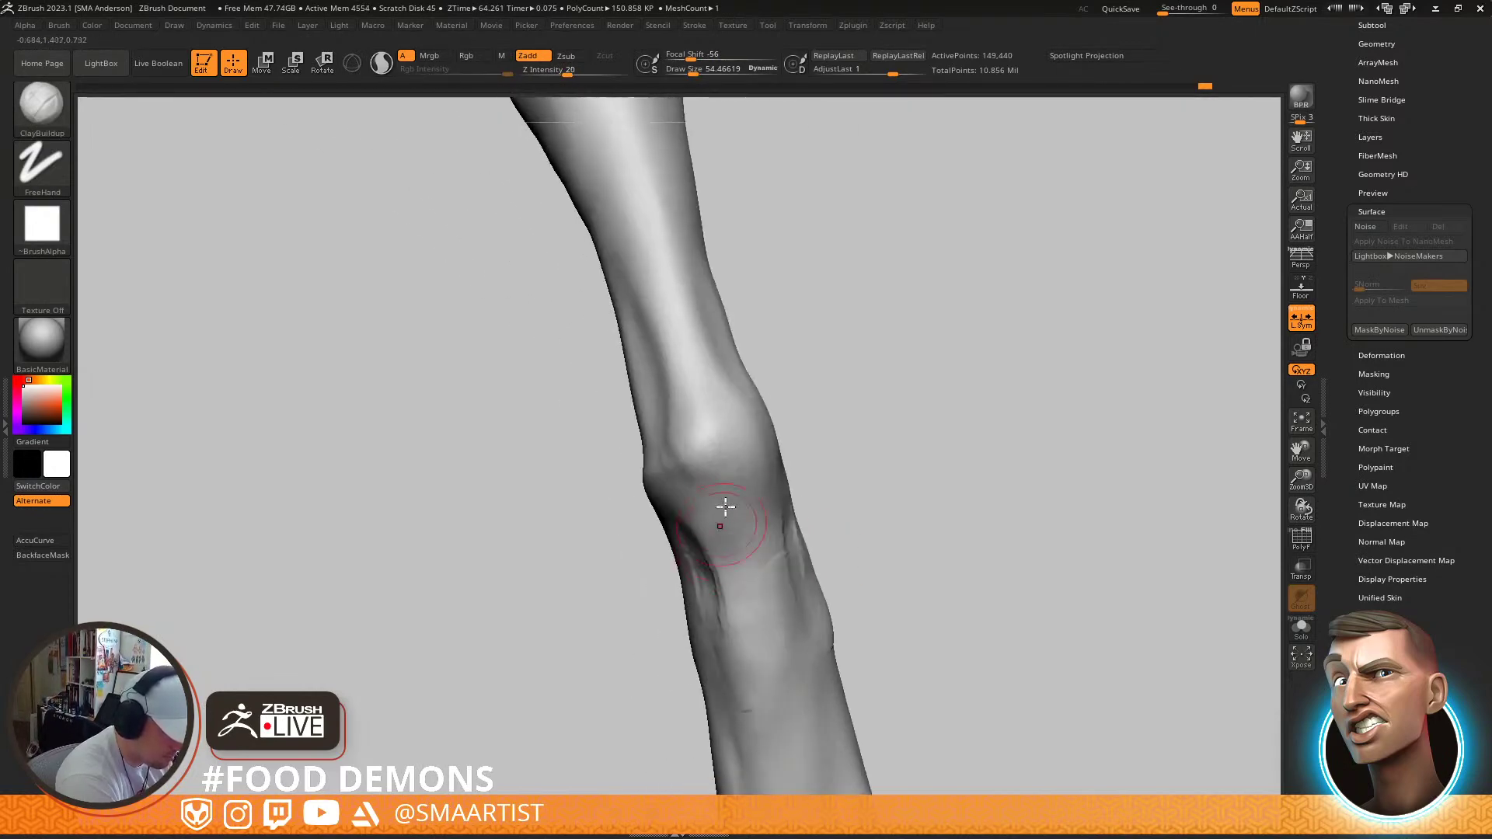
pyautogui.moveTo(730, 575)
pyautogui.mouseDown(button='right')
pyautogui.moveTo(784, 507)
pyautogui.moveTo(785, 466)
pyautogui.mouseUp(button='right')
pyautogui.press('shift')
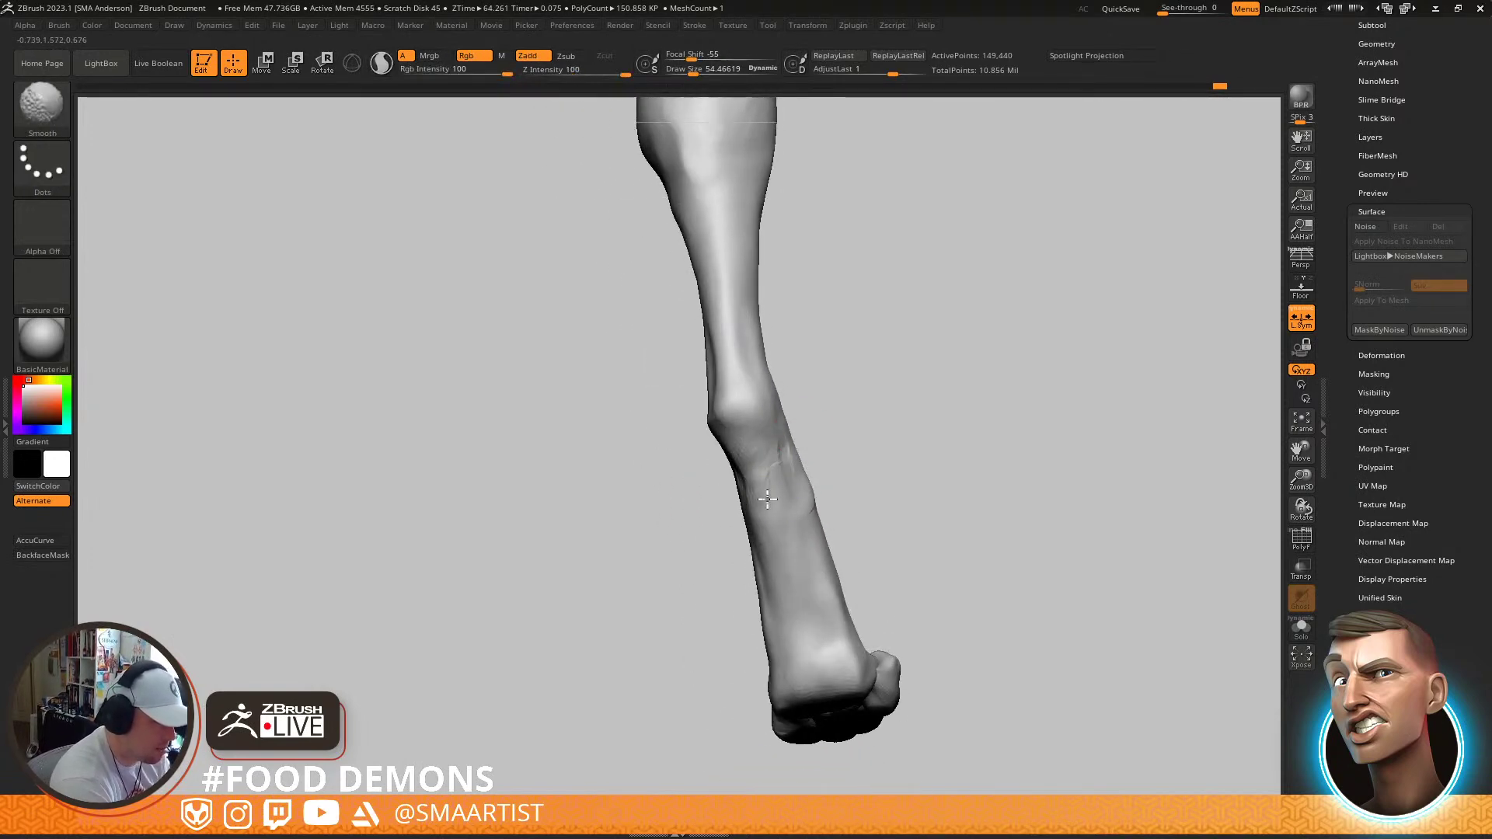
# Build up the back of the lower leg below the heel with ClayBuildup at a draw size of about 77 and smooth it
pyautogui.moveTo(764, 550); pyautogui.dragTo(753, 506, button='right')
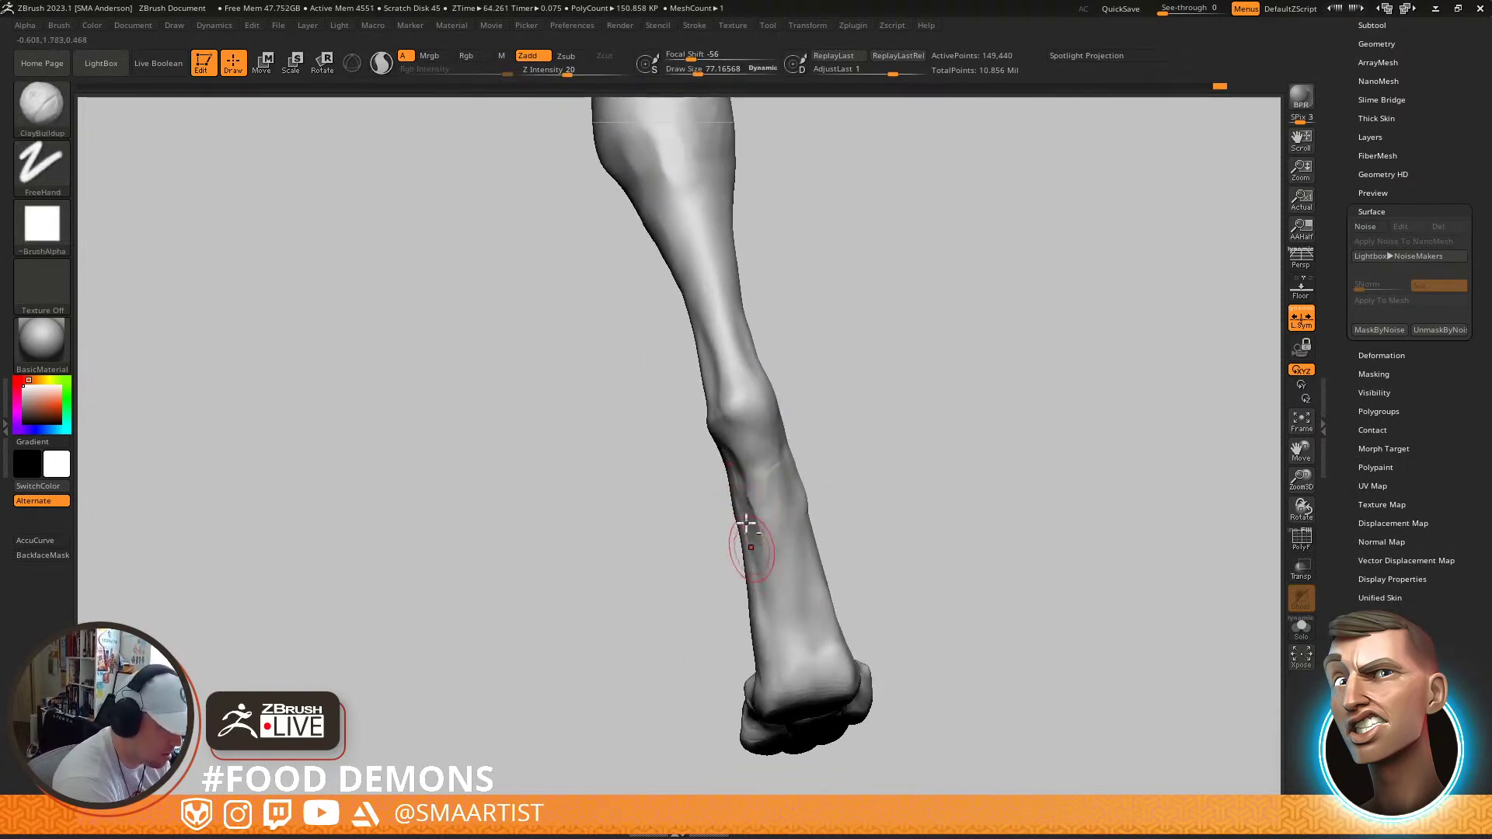
pyautogui.moveTo(799, 507)
pyautogui.mouseDown(button='right')
pyautogui.moveTo(792, 556)
pyautogui.moveTo(773, 500)
pyautogui.mouseUp(button='right')
pyautogui.press('shift')
pyautogui.moveTo(772, 500)
pyautogui.keyDown('shift'); pyautogui.mouseDown()
pyautogui.moveTo(736, 498)
pyautogui.moveTo(747, 544)
pyautogui.mouseUp(); pyautogui.keyUp('shift')
pyautogui.moveTo(792, 566)
pyautogui.keyDown('ctrl'); pyautogui.mouseDown(button='right')
pyautogui.moveTo(823, 506)
pyautogui.moveTo(896, 468)
pyautogui.moveTo(800, 456)
pyautogui.moveTo(829, 463)
pyautogui.moveTo(793, 505)
pyautogui.moveTo(800, 423)
pyautogui.moveTo(799, 447)
pyautogui.moveTo(893, 436)
pyautogui.moveTo(794, 474)
pyautogui.moveTo(793, 540)
pyautogui.moveTo(793, 454)
pyautogui.mouseUp(button='right'); pyautogui.keyUp('ctrl')
pyautogui.moveTo(735, 579)
pyautogui.keyDown('ctrl'); pyautogui.mouseDown(button='right')
pyautogui.moveTo(853, 651)
pyautogui.moveTo(777, 590)
pyautogui.mouseUp(button='right'); pyautogui.keyUp('ctrl')
# Select the Move brush, display the polygroups and mask everything except the outer toe
pyautogui.press('b')
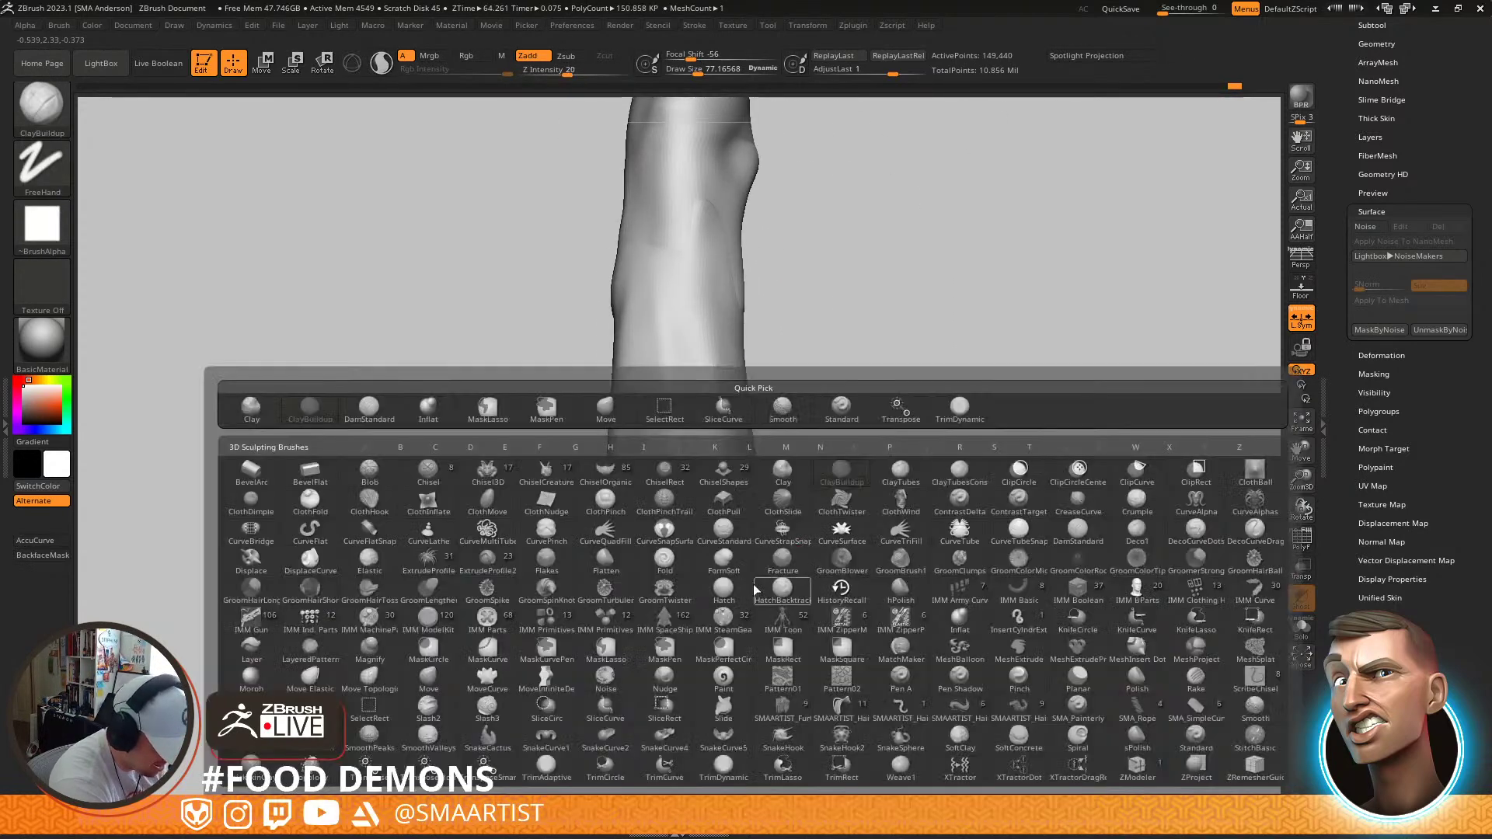
pyautogui.press('m')
pyautogui.press('v')
pyautogui.moveTo(583, 522)
pyautogui.mouseDown(button='right')
pyautogui.moveTo(699, 543)
pyautogui.moveTo(568, 529)
pyautogui.moveTo(650, 553)
pyautogui.mouseUp(button='right')
pyautogui.hotkey('shift', 'f')
pyautogui.press('w')
pyautogui.keyDown('ctrl'); pyautogui.click(583, 570); pyautogui.keyUp('ctrl')
pyautogui.press('q')
# Try to reshape the outer toe from the side with the Move brush at a draw size of about 73, undoing the strokes
pyautogui.press('space')
pyautogui.press('s')
pyautogui.moveTo(580, 550); pyautogui.dragTo(571, 550)
pyautogui.moveTo(615, 612); pyautogui.dragTo(567, 665, button='right')
pyautogui.press('space')
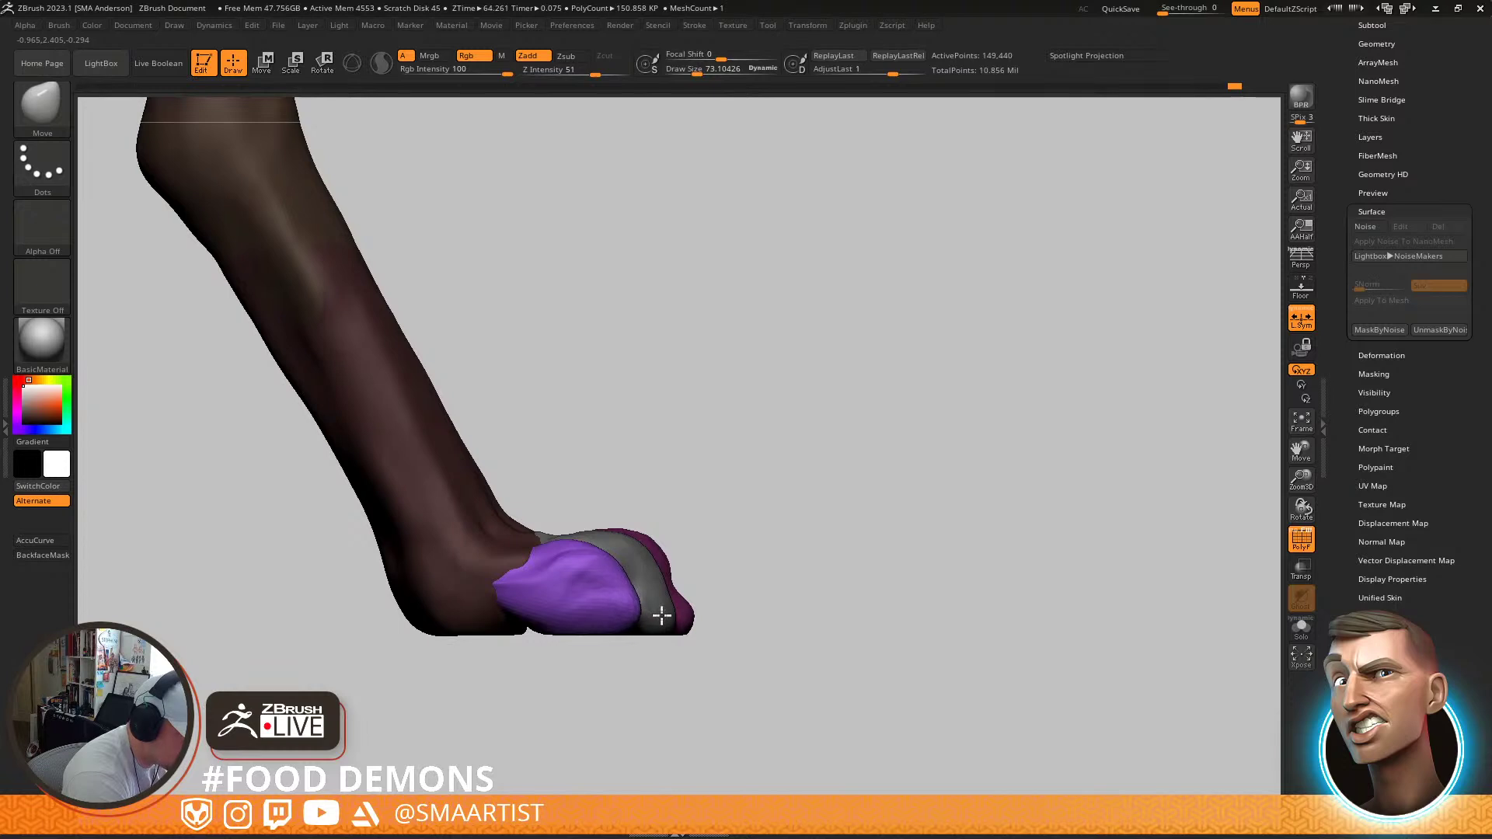
pyautogui.press('ctrl')
pyautogui.hotkey('ctrl', 'z')
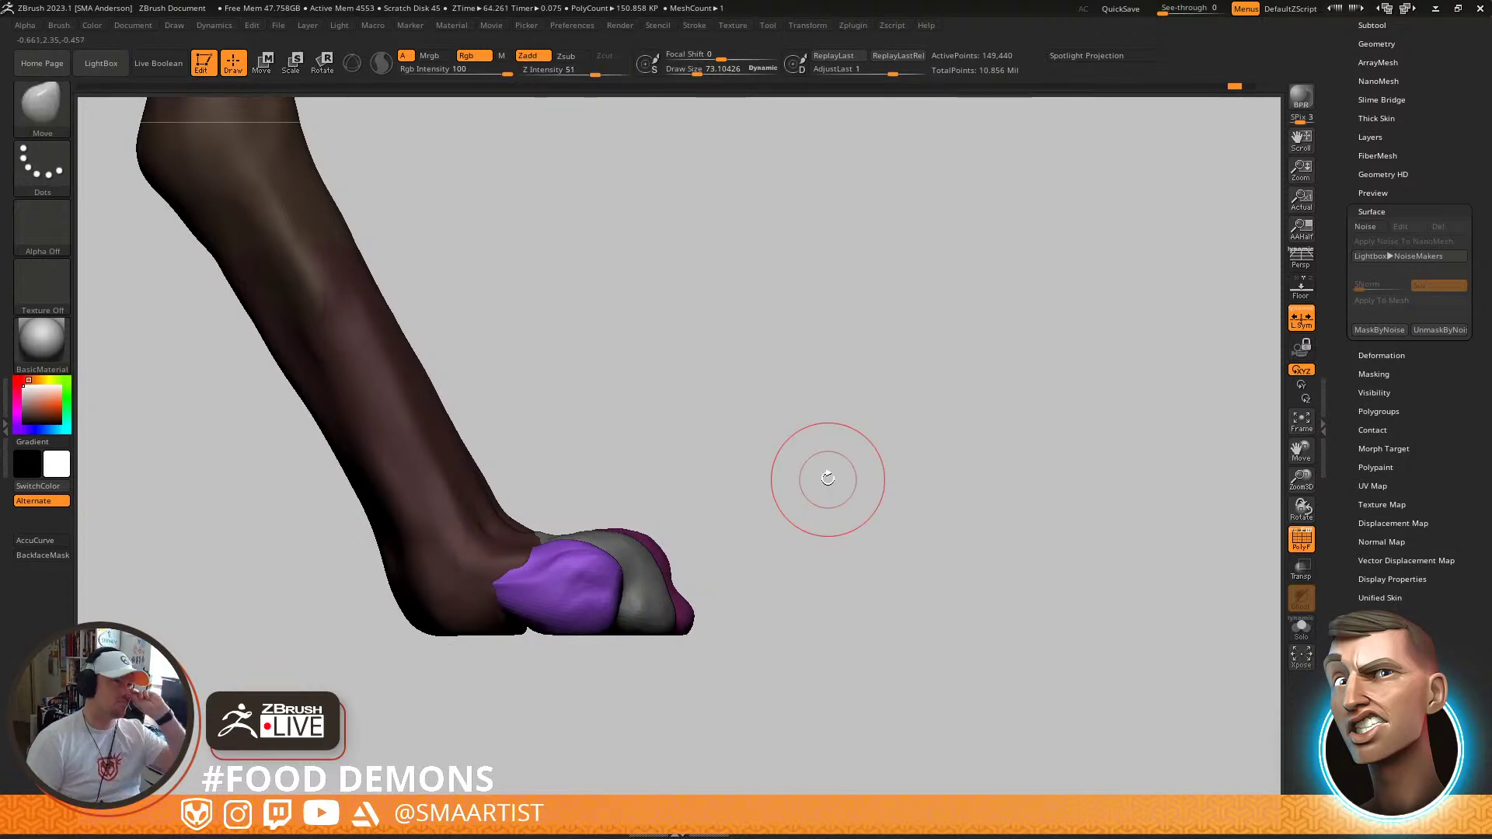
pyautogui.moveTo(616, 572)
pyautogui.mouseDown(button='right')
pyautogui.moveTo(573, 589)
pyautogui.moveTo(593, 690)
pyautogui.moveTo(573, 580)
pyautogui.moveTo(600, 516)
pyautogui.moveTo(581, 521)
pyautogui.mouseUp(button='right')
pyautogui.moveTo(498, 584)
pyautogui.mouseDown(button='right')
pyautogui.moveTo(486, 559)
pyautogui.moveTo(443, 683)
pyautogui.moveTo(489, 573)
pyautogui.mouseUp(button='right')
pyautogui.hotkey('ctrl', 'z')
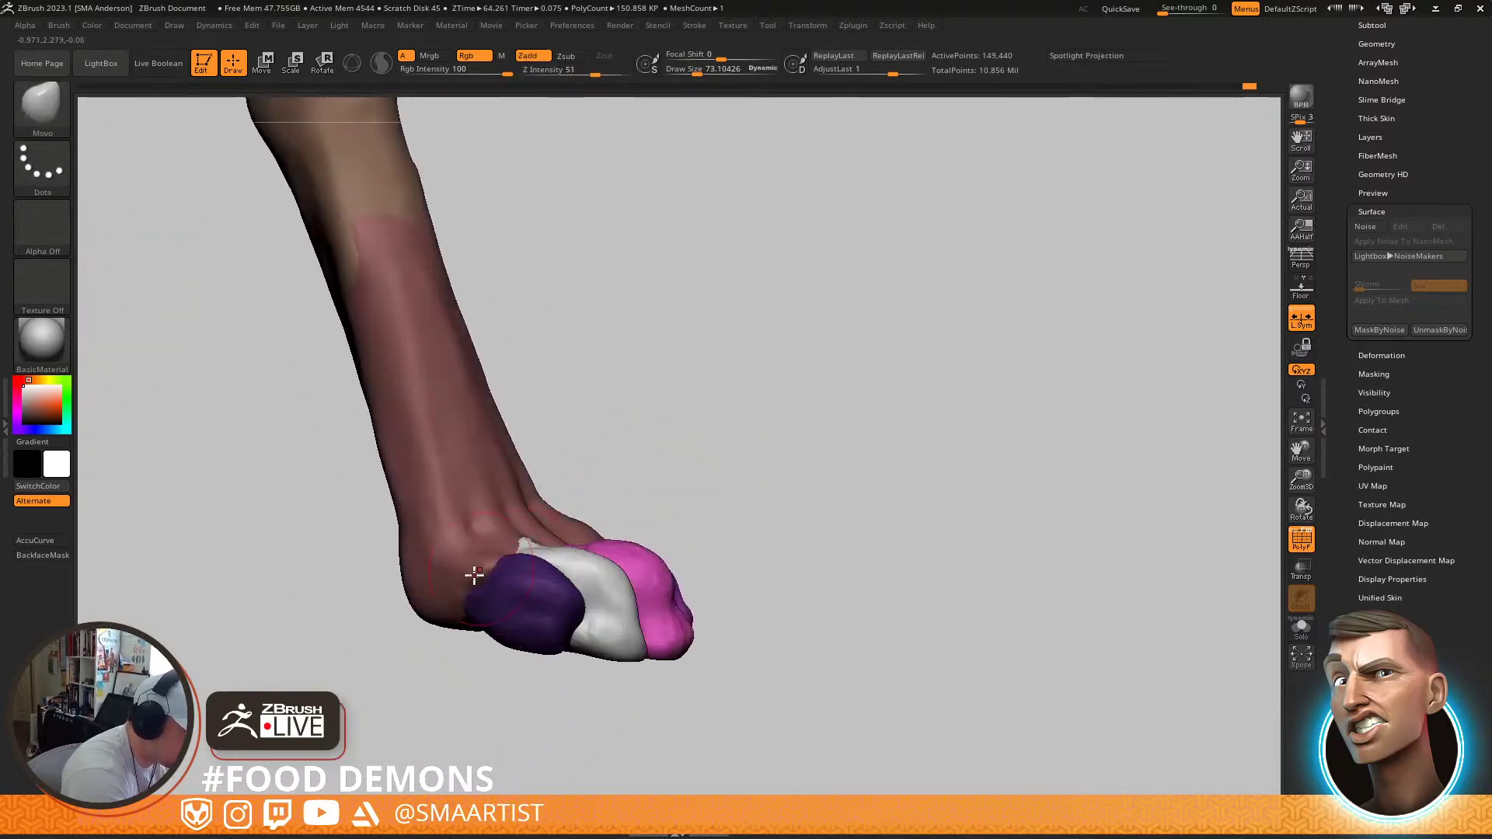
# Adjust the area where the outer toe meets the lower leg with the Move brush and hide the polygroup display
pyautogui.press('s')
pyautogui.moveTo(493, 575); pyautogui.dragTo(486, 588)
pyautogui.moveTo(493, 589)
pyautogui.mouseDown(button='right')
pyautogui.moveTo(513, 538)
pyautogui.moveTo(540, 541)
pyautogui.mouseUp(button='right')
pyautogui.press('ctrl')
pyautogui.hotkey('shift', 'f')
# Adjust the front outline of the foot above the toes with the Move brush at a draw size of about 90
pyautogui.moveTo(774, 520)
pyautogui.mouseDown(button='right')
pyautogui.moveTo(736, 466)
pyautogui.moveTo(782, 474)
pyautogui.moveTo(743, 521)
pyautogui.moveTo(819, 456)
pyautogui.mouseUp(button='right')
pyautogui.press('b')
pyautogui.press('m')
pyautogui.press('v')
pyautogui.press('s')
pyautogui.moveTo(622, 478); pyautogui.dragTo(638, 484)
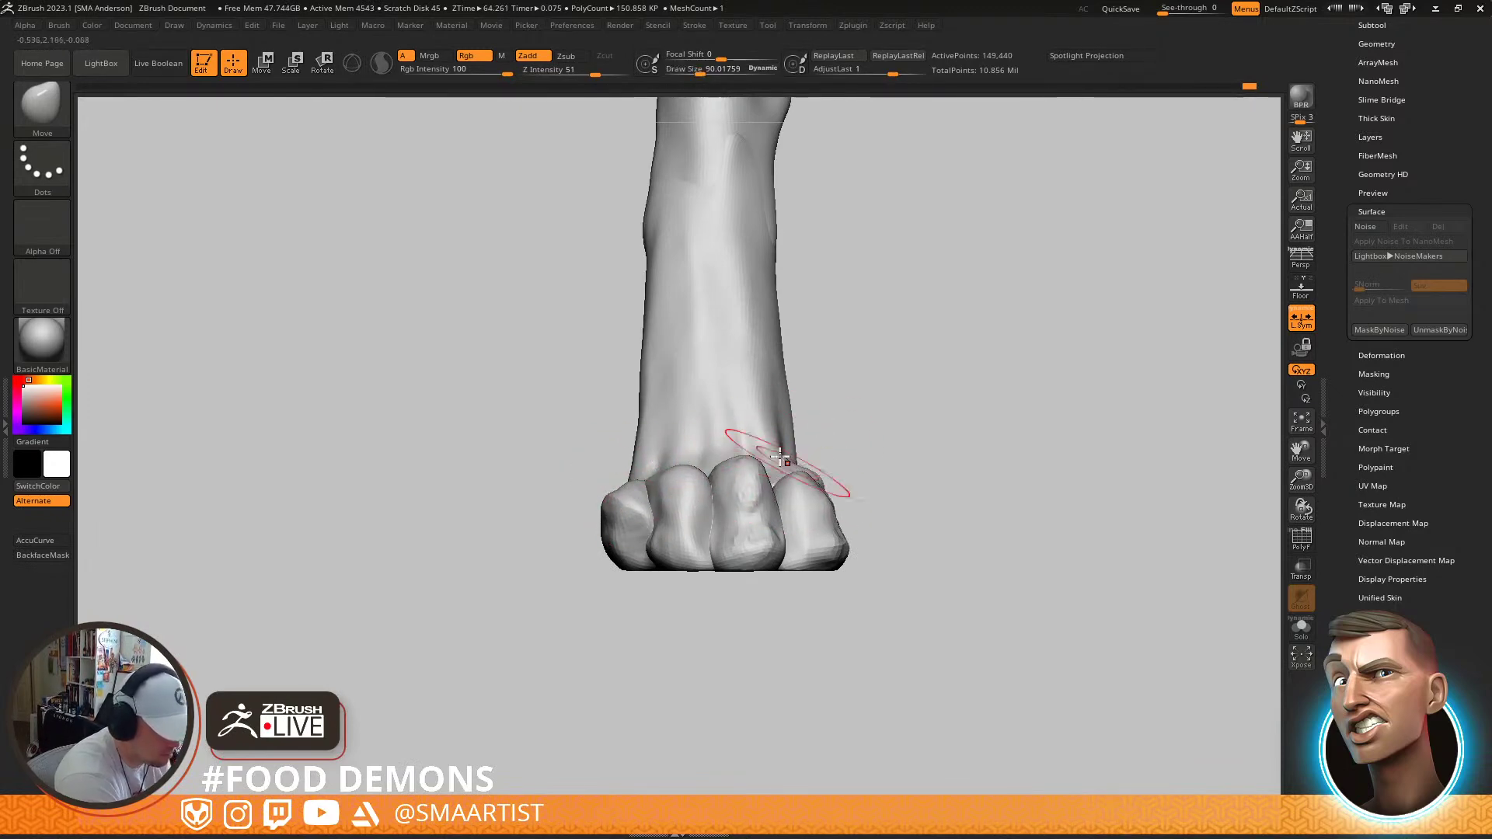
# Reshape the inner toe and the foot's inner edge above it with the Move Topological brush at a draw size of about 104
pyautogui.press('b')
pyautogui.press('m')
pyautogui.press('t')
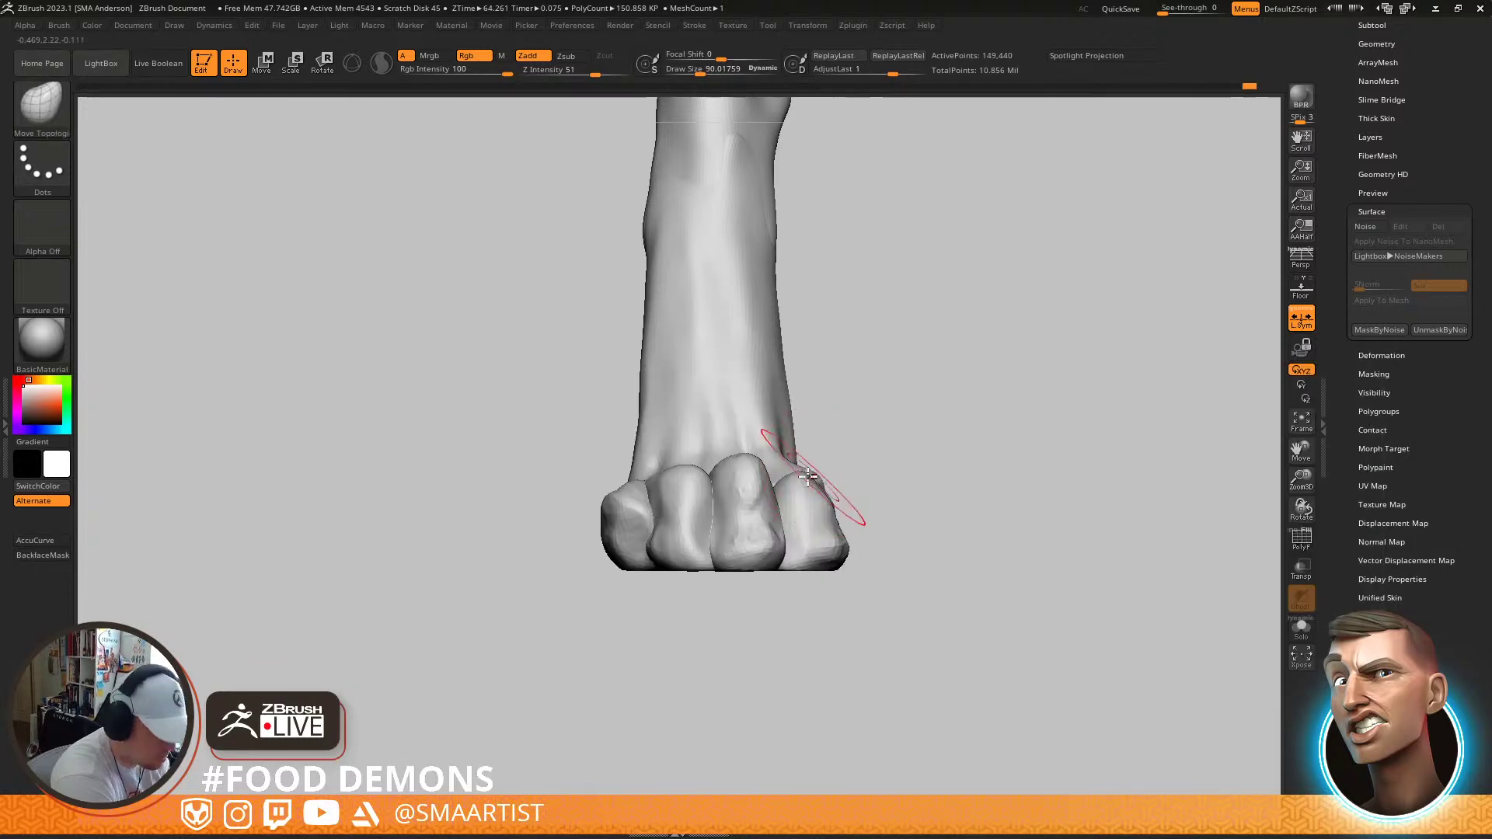
pyautogui.press('s')
pyautogui.moveTo(784, 480)
pyautogui.mouseDown()
pyautogui.moveTo(791, 458)
pyautogui.moveTo(855, 451)
pyautogui.moveTo(863, 437)
pyautogui.moveTo(834, 412)
pyautogui.mouseUp()
pyautogui.moveTo(835, 413)
pyautogui.keyDown('ctrl'); pyautogui.mouseDown(button='right')
pyautogui.moveTo(863, 389)
pyautogui.moveTo(827, 466)
pyautogui.moveTo(848, 571)
pyautogui.mouseUp(button='right'); pyautogui.keyUp('ctrl')
pyautogui.press('s')
pyautogui.moveTo(802, 504); pyautogui.dragTo(793, 501)
pyautogui.moveTo(794, 502)
pyautogui.mouseDown(button='right')
pyautogui.moveTo(828, 535)
pyautogui.moveTo(813, 551)
pyautogui.mouseUp(button='right')
pyautogui.moveTo(816, 504); pyautogui.dragTo(836, 538)
pyautogui.press('s')
pyautogui.moveTo(839, 536)
pyautogui.mouseDown(button='right')
pyautogui.moveTo(875, 645)
pyautogui.moveTo(855, 598)
pyautogui.mouseUp(button='right')
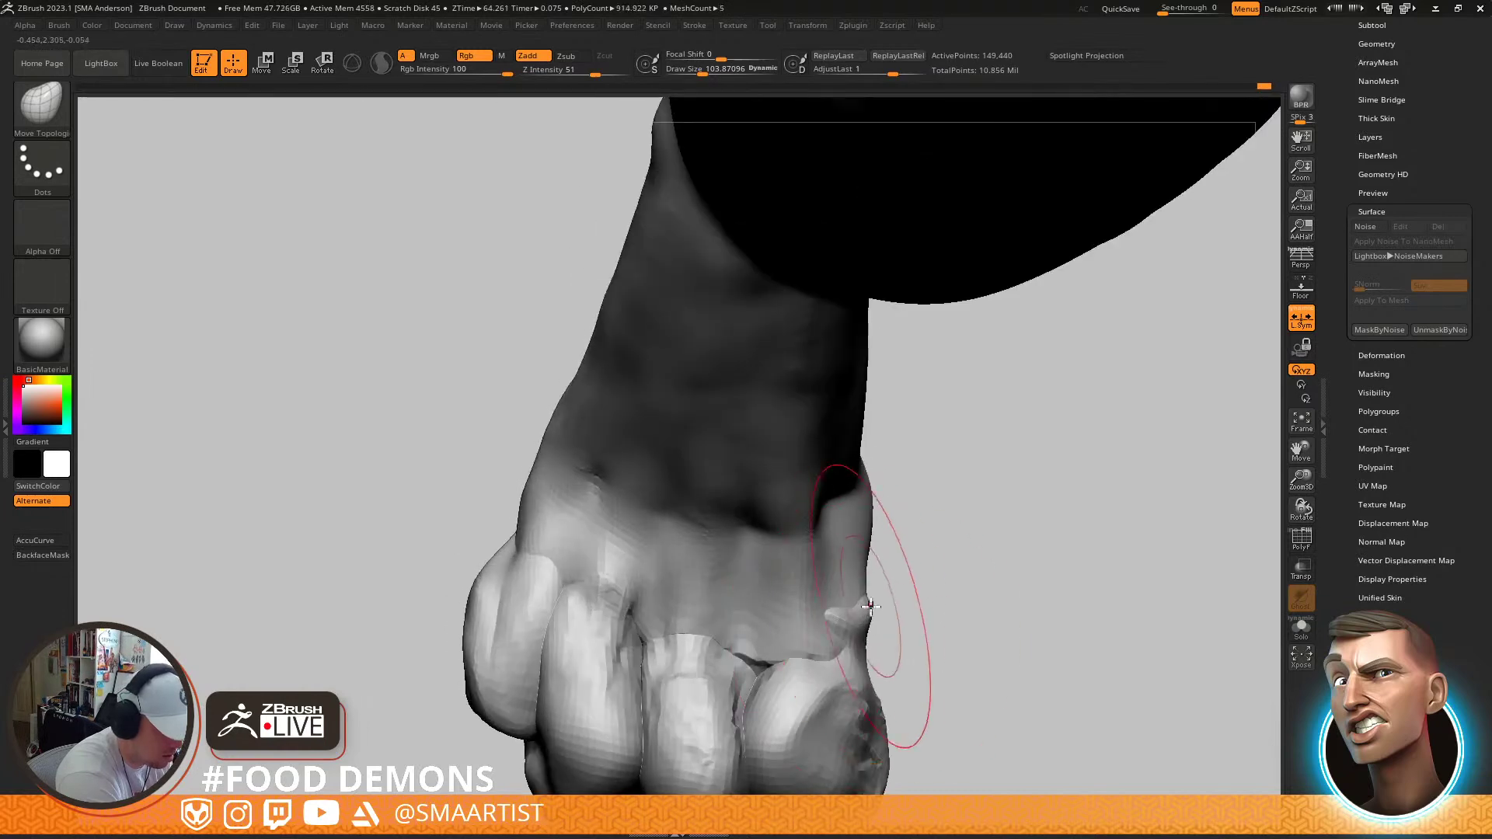
pyautogui.moveTo(846, 617); pyautogui.dragTo(863, 611)
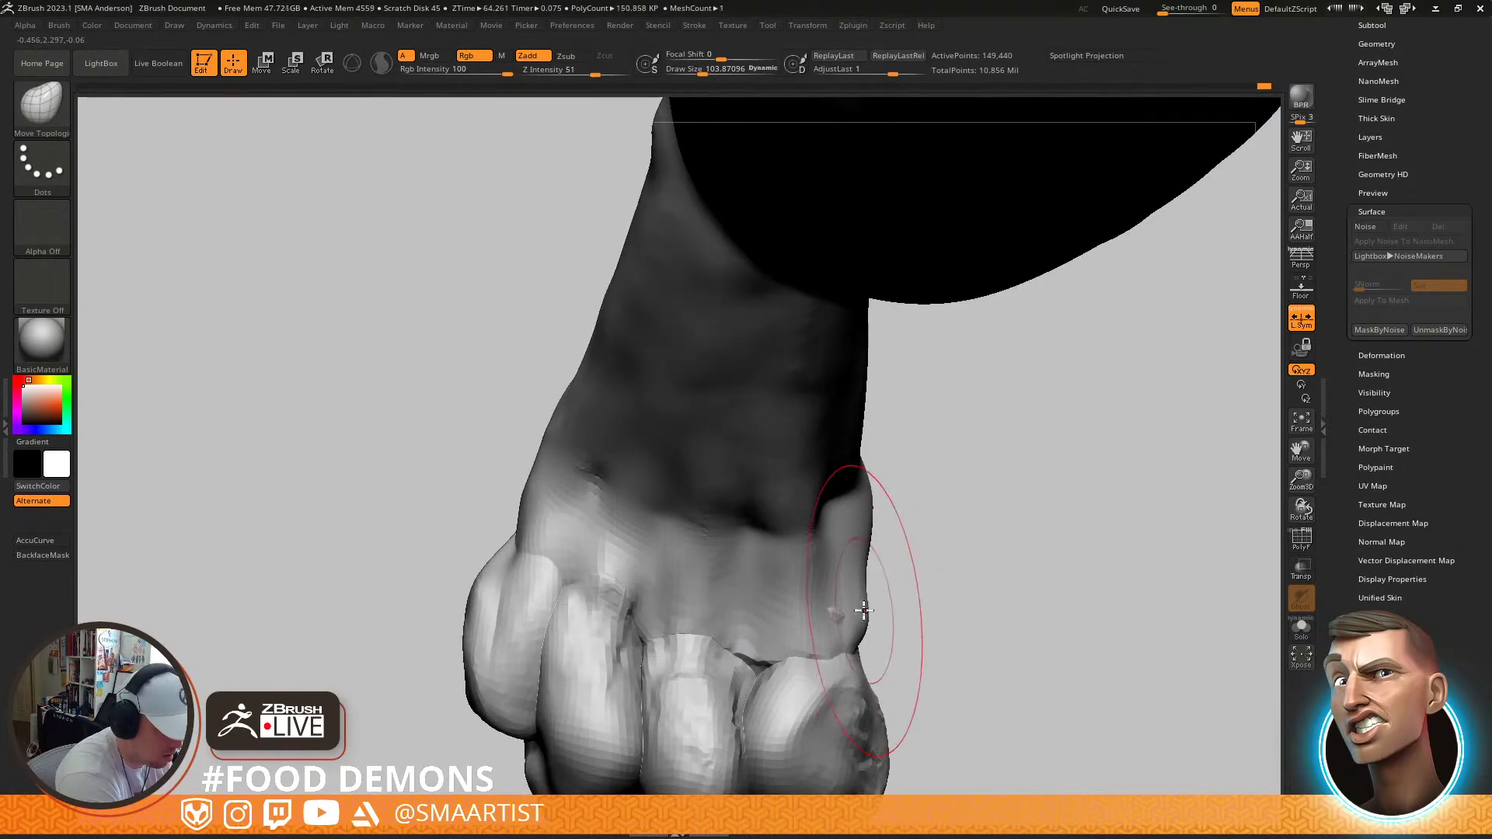
# Smooth the skin above the toes and shape the inner toe with the Move Topological brush at a draw size of about 65
pyautogui.moveTo(860, 601); pyautogui.dragTo(792, 623, button='right')
pyautogui.press('s')
pyautogui.moveTo(775, 626); pyautogui.dragTo(764, 631)
pyautogui.moveTo(758, 616)
pyautogui.keyDown('shift'); pyautogui.mouseDown()
pyautogui.moveTo(769, 657)
pyautogui.moveTo(751, 628)
pyautogui.mouseUp(); pyautogui.keyUp('shift')
pyautogui.moveTo(799, 575)
pyautogui.mouseDown(button='right')
pyautogui.moveTo(812, 567)
pyautogui.moveTo(748, 491)
pyautogui.moveTo(726, 435)
pyautogui.mouseUp(button='right')
pyautogui.moveTo(727, 435)
pyautogui.mouseDown(button='right')
pyautogui.moveTo(800, 497)
pyautogui.moveTo(916, 557)
pyautogui.moveTo(859, 470)
pyautogui.moveTo(929, 620)
pyautogui.mouseUp(button='right')
pyautogui.keyDown('alt'); pyautogui.moveTo(945, 676); pyautogui.dragTo(864, 420, button='right'); pyautogui.keyUp('alt')
pyautogui.keyDown('ctrl'); pyautogui.moveTo(864, 419); pyautogui.dragTo(803, 573, button='right'); pyautogui.keyUp('ctrl')
pyautogui.press('s')
pyautogui.moveTo(805, 490); pyautogui.dragTo(820, 488)
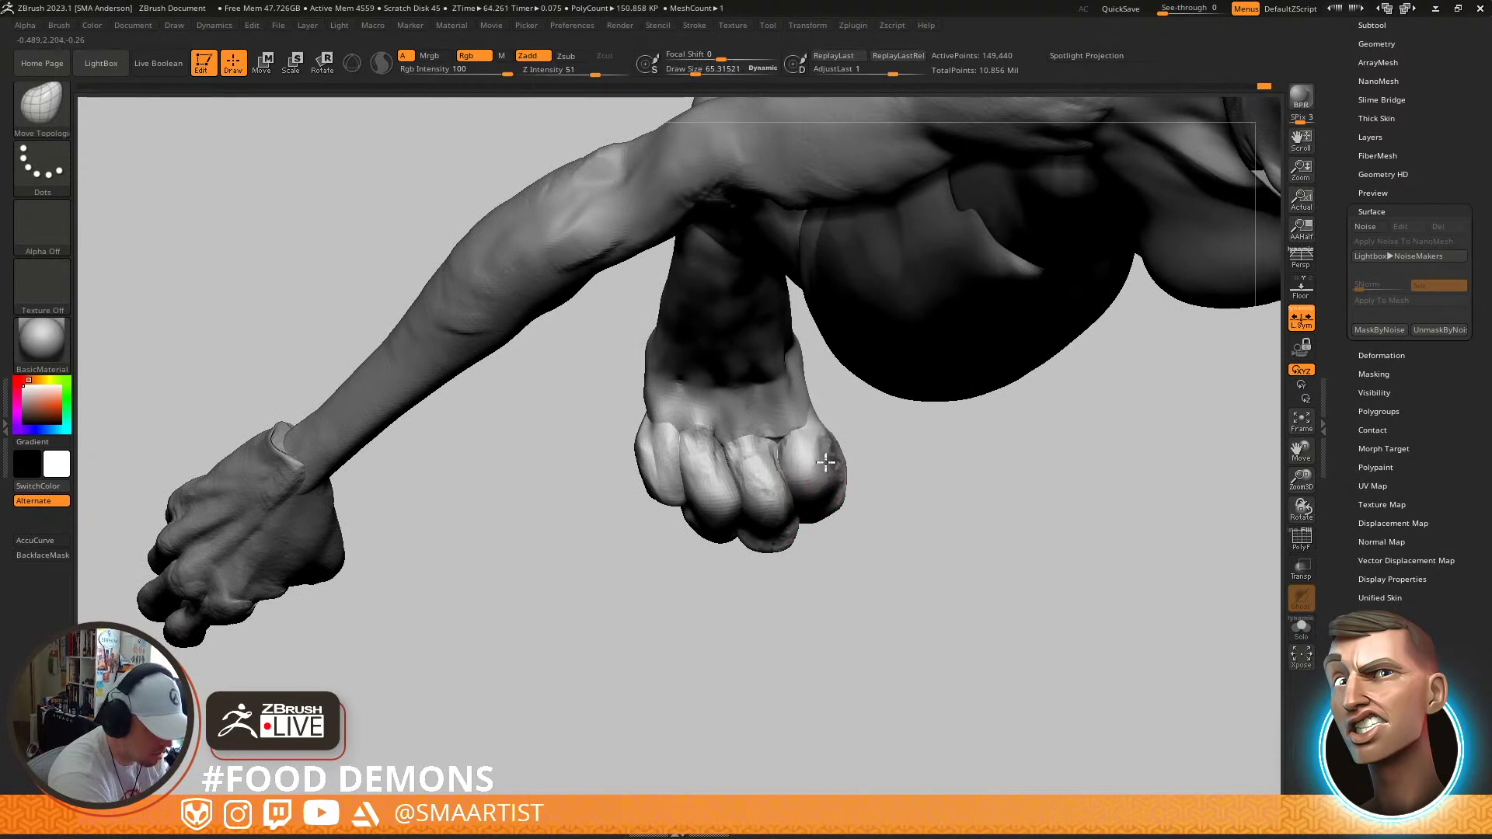
pyautogui.moveTo(803, 495)
pyautogui.mouseDown(button='right')
pyautogui.moveTo(785, 544)
pyautogui.moveTo(774, 498)
pyautogui.mouseUp(button='right')
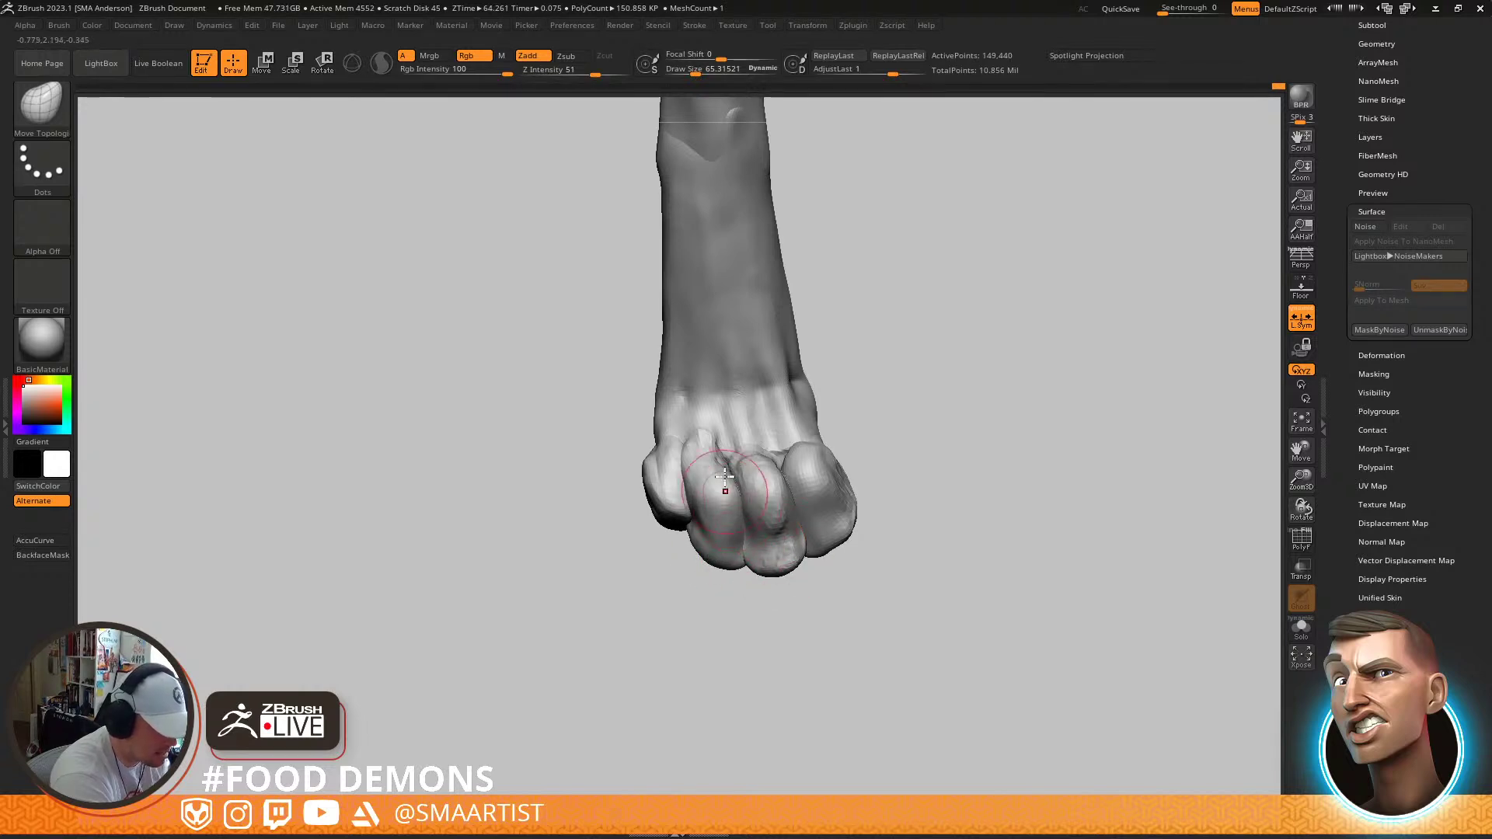
# Pull the base of the second toe from the outside up into the foot with Move Topological at about 81
pyautogui.press('s')
pyautogui.moveTo(684, 453); pyautogui.dragTo(690, 462)
pyautogui.moveTo(694, 452); pyautogui.dragTo(687, 486, button='right')
pyautogui.press('s')
pyautogui.moveTo(693, 444); pyautogui.dragTo(704, 442)
pyautogui.moveTo(703, 444); pyautogui.dragTo(709, 445, button='right')
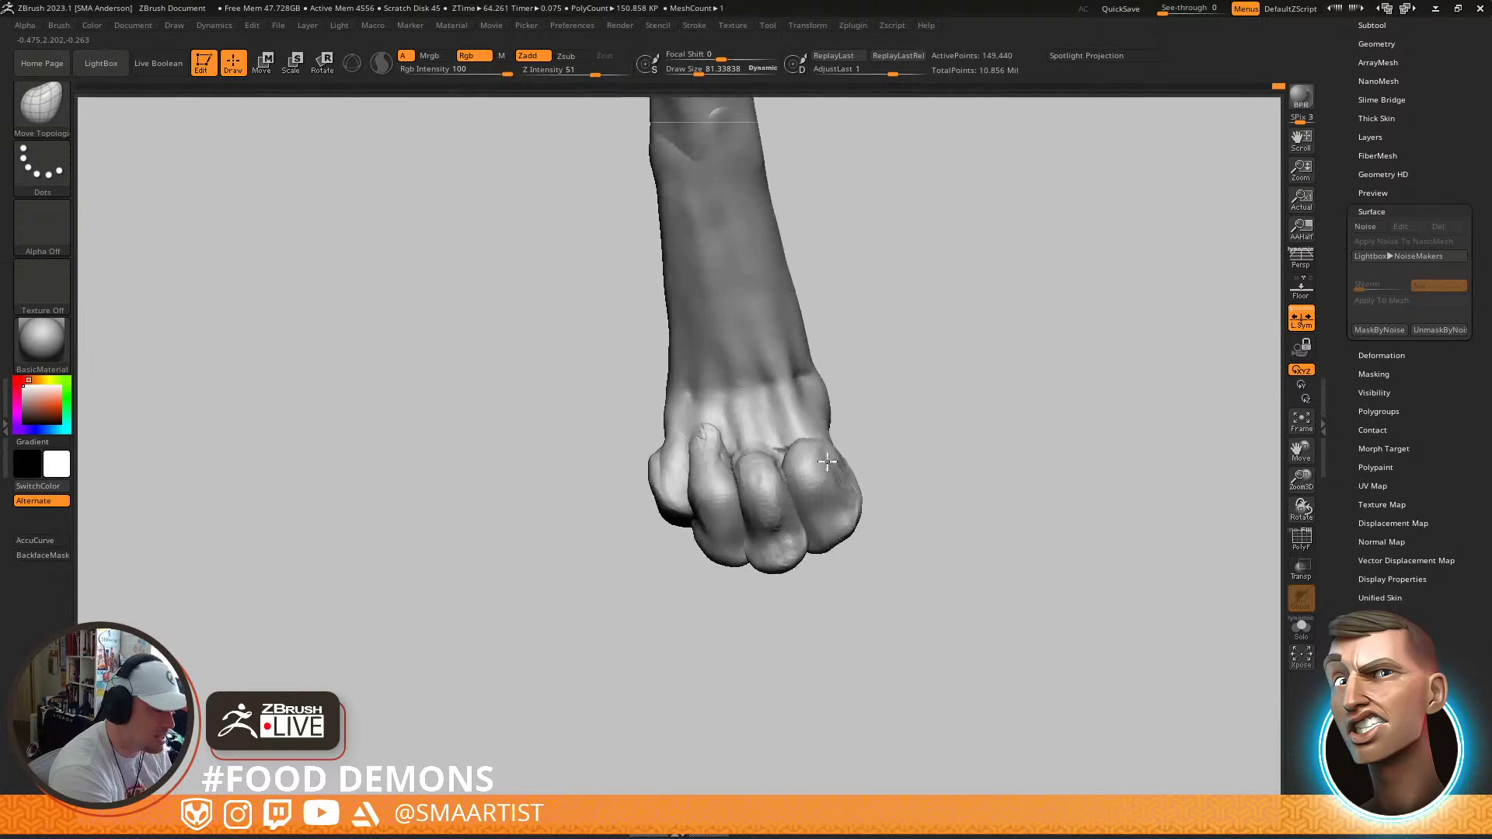
pyautogui.moveTo(827, 461); pyautogui.dragTo(862, 455, button='right')
# Refine the junction between the two outer toes and the top of the foot with Move Topological at about 39
pyautogui.moveTo(702, 439)
pyautogui.mouseDown(button='right')
pyautogui.moveTo(726, 406)
pyautogui.moveTo(700, 450)
pyautogui.moveTo(726, 497)
pyautogui.mouseUp(button='right')
pyautogui.keyDown('ctrl'); pyautogui.moveTo(727, 498); pyautogui.dragTo(730, 575, button='right'); pyautogui.keyUp('ctrl')
pyautogui.moveTo(678, 464)
pyautogui.mouseDown()
pyautogui.moveTo(716, 454)
pyautogui.moveTo(686, 450)
pyautogui.moveTo(693, 424)
pyautogui.mouseUp()
pyautogui.press('s')
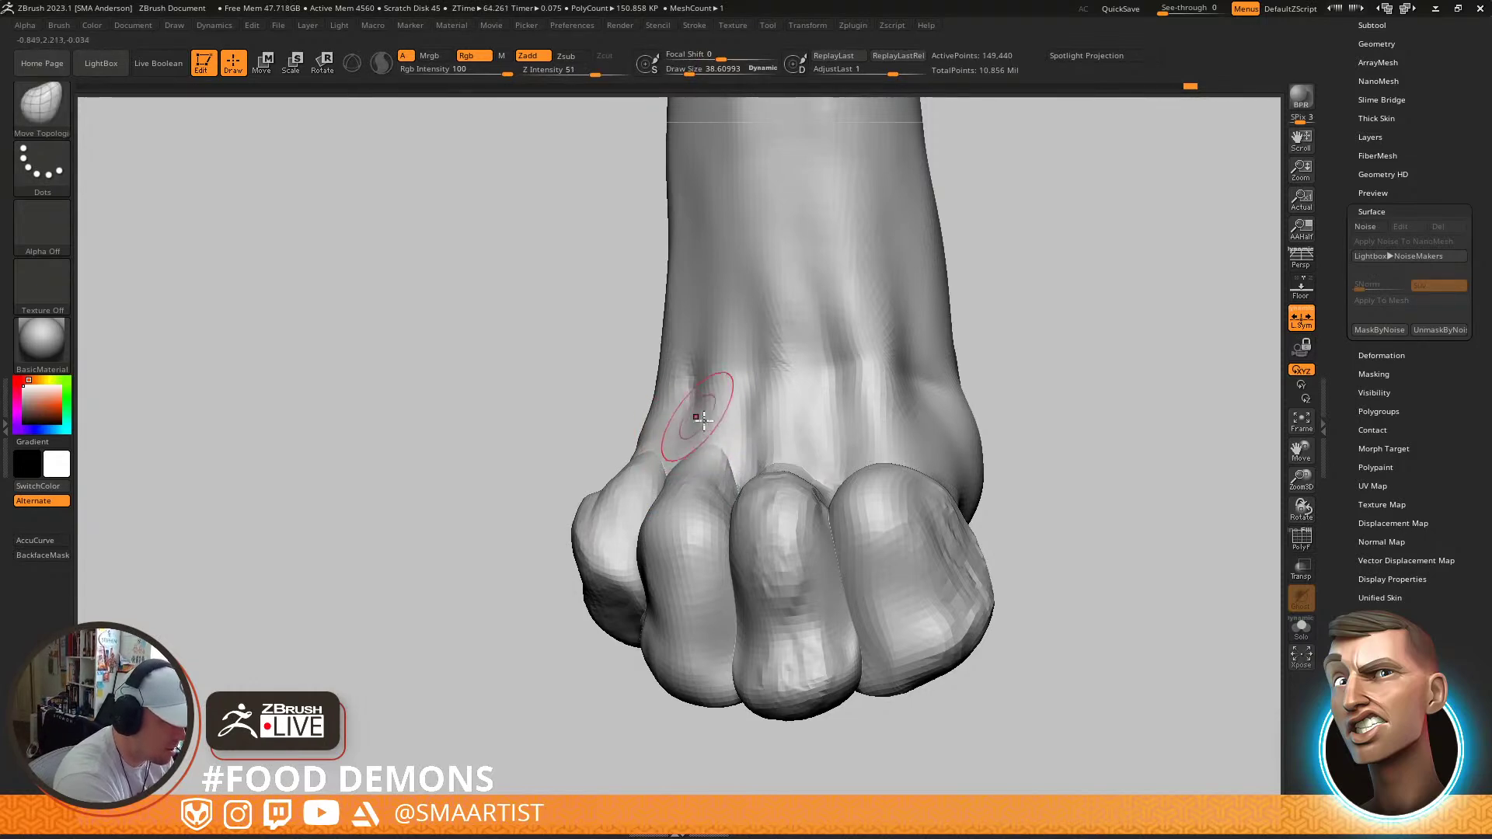
pyautogui.moveTo(698, 417); pyautogui.dragTo(683, 460, button='right')
# Adjust the overall shape of the lower leg above the foot with the Move brush at a draw size of about 452
pyautogui.moveTo(711, 399)
pyautogui.mouseDown(button='right')
pyautogui.moveTo(855, 357)
pyautogui.moveTo(810, 397)
pyautogui.moveTo(800, 470)
pyautogui.moveTo(916, 376)
pyautogui.moveTo(925, 399)
pyautogui.moveTo(940, 317)
pyautogui.moveTo(877, 420)
pyautogui.mouseUp(button='right')
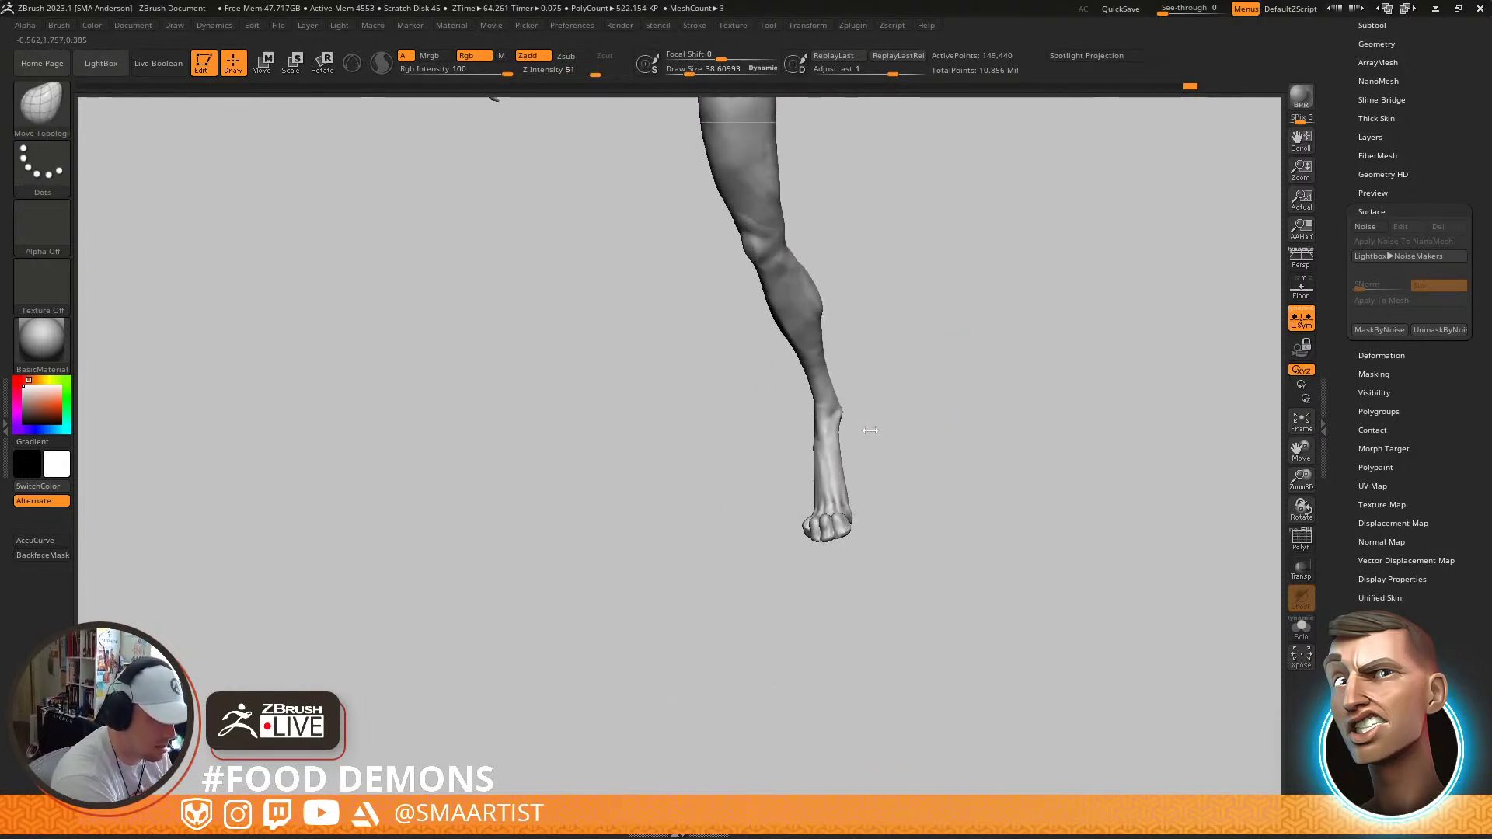
pyautogui.press('s')
pyautogui.moveTo(859, 457); pyautogui.dragTo(873, 455)
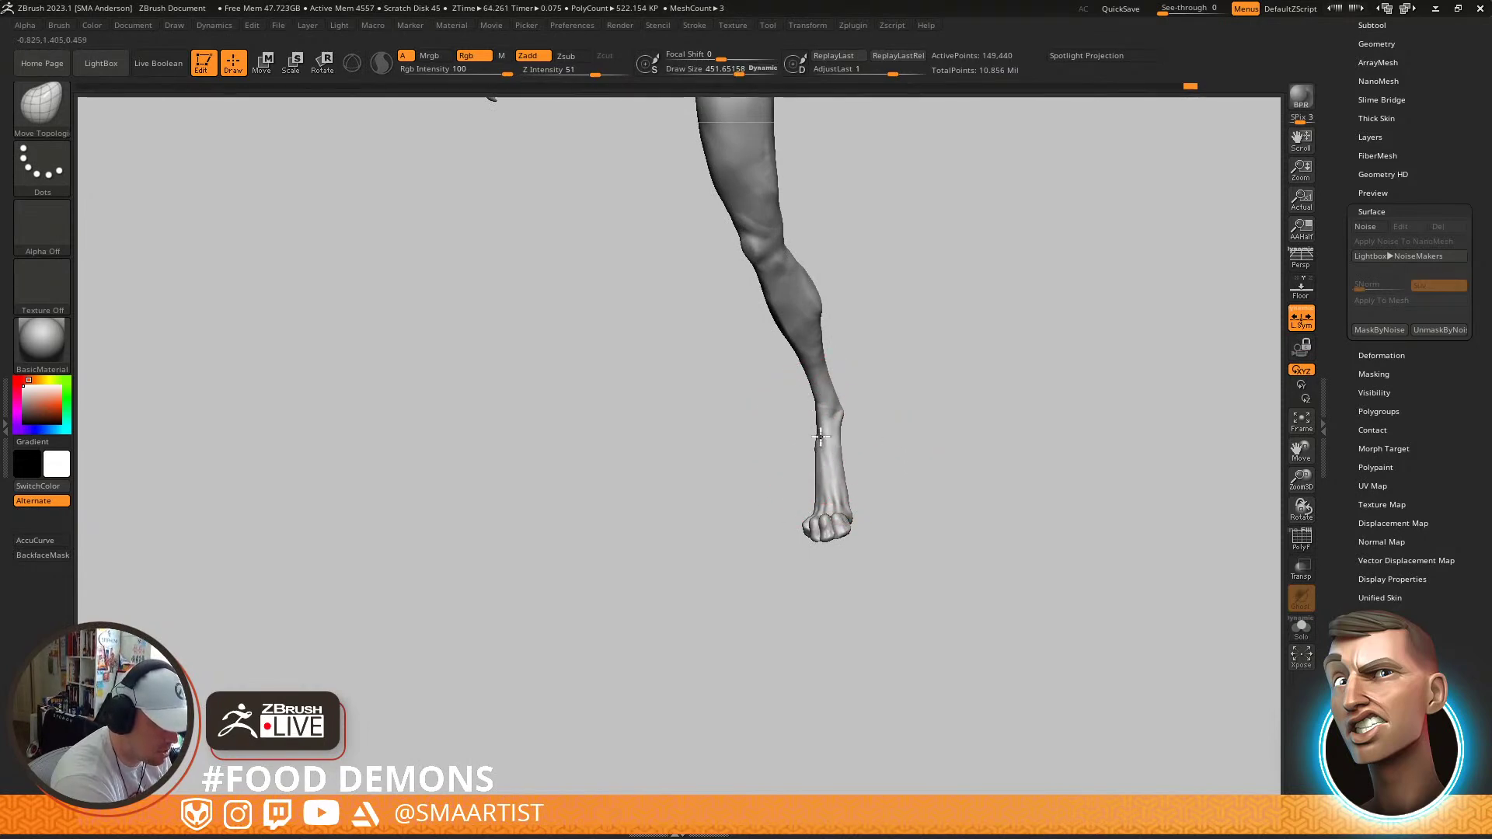
pyautogui.press('ctrl')
pyautogui.press('b')
pyautogui.press('m')
pyautogui.press('v')
pyautogui.moveTo(822, 453)
pyautogui.mouseDown()
pyautogui.moveTo(889, 440)
pyautogui.moveTo(874, 452)
pyautogui.mouseUp()
# Refine the side outlines of the lower leg between heel and toes with the Move brush at a draw size of about 77
pyautogui.keyDown('ctrl'); pyautogui.moveTo(875, 453); pyautogui.dragTo(843, 572, button='right'); pyautogui.keyUp('ctrl')
pyautogui.press('s')
pyautogui.moveTo(750, 476); pyautogui.dragTo(703, 485)
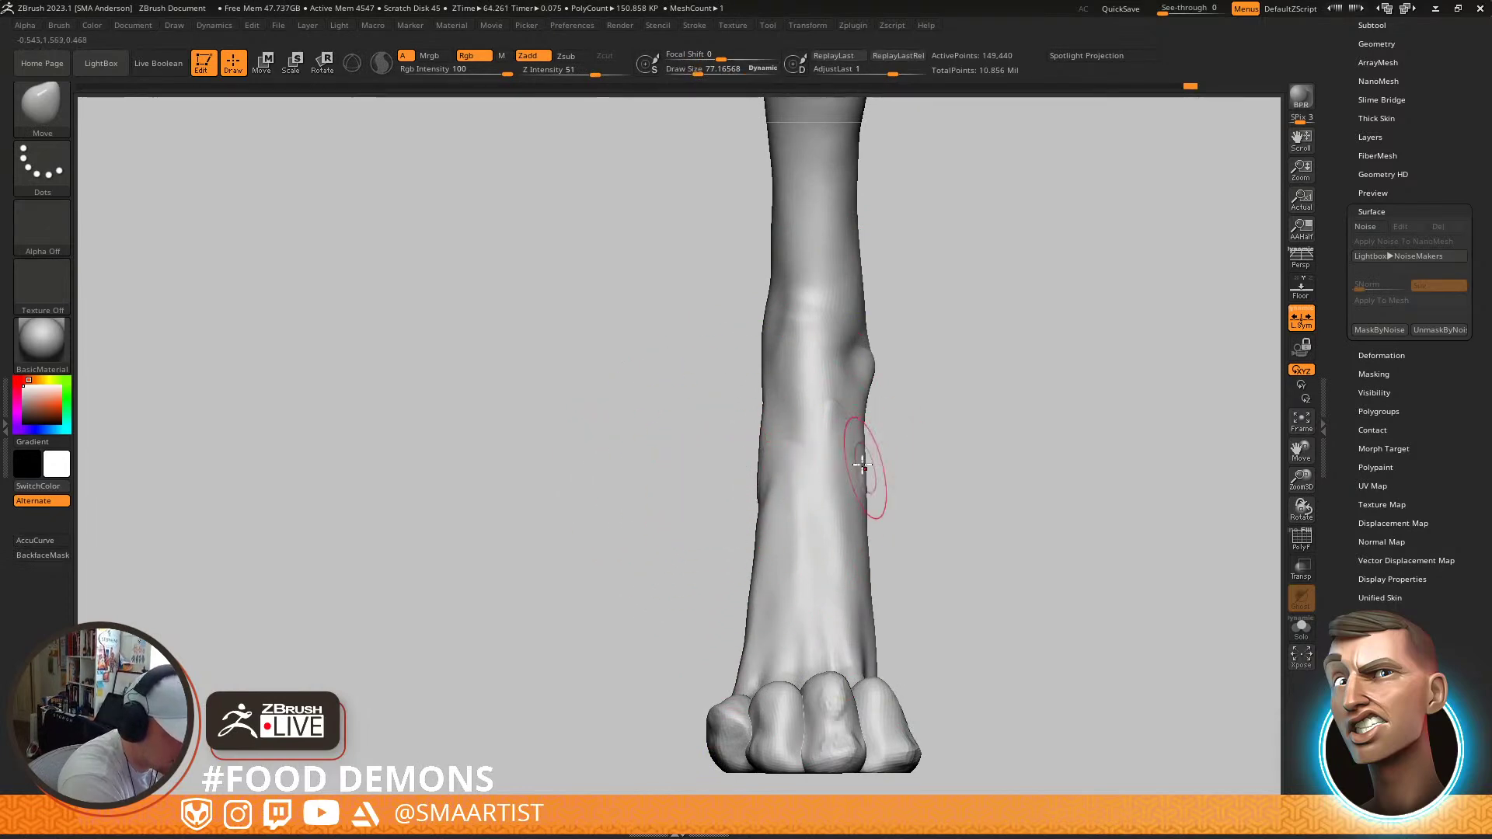
pyautogui.moveTo(785, 427)
pyautogui.mouseDown(button='right')
pyautogui.moveTo(784, 359)
pyautogui.moveTo(812, 390)
pyautogui.moveTo(836, 360)
pyautogui.moveTo(866, 393)
pyautogui.mouseUp(button='right')
pyautogui.rightClick(831, 442)
pyautogui.moveTo(832, 442); pyautogui.dragTo(823, 442)
pyautogui.moveTo(823, 441)
pyautogui.mouseDown(button='right')
pyautogui.moveTo(832, 450)
pyautogui.moveTo(842, 427)
pyautogui.moveTo(729, 424)
pyautogui.mouseUp(button='right')
pyautogui.press('s')
pyautogui.moveTo(741, 366); pyautogui.dragTo(731, 367)
# Flatten surface areas of the lower leg near the heel with the TrimDynamic brush at a draw size of about 36
pyautogui.press('b')
pyautogui.press('t')
pyautogui.press('d')
pyautogui.moveTo(820, 350)
pyautogui.mouseDown(button='right')
pyautogui.moveTo(783, 419)
pyautogui.moveTo(757, 389)
pyautogui.mouseUp(button='right')
pyautogui.moveTo(734, 365)
pyautogui.mouseDown()
pyautogui.moveTo(742, 392)
pyautogui.moveTo(702, 389)
pyautogui.mouseUp()
pyautogui.moveTo(744, 443)
pyautogui.keyDown('ctrl'); pyautogui.mouseDown(button='right')
pyautogui.moveTo(748, 385)
pyautogui.moveTo(814, 405)
pyautogui.moveTo(726, 523)
pyautogui.moveTo(790, 386)
pyautogui.moveTo(858, 423)
pyautogui.moveTo(869, 343)
pyautogui.moveTo(815, 412)
pyautogui.moveTo(795, 406)
pyautogui.moveTo(834, 420)
pyautogui.moveTo(761, 427)
pyautogui.mouseUp(button='right'); pyautogui.keyUp('ctrl')
pyautogui.press('ctrl')
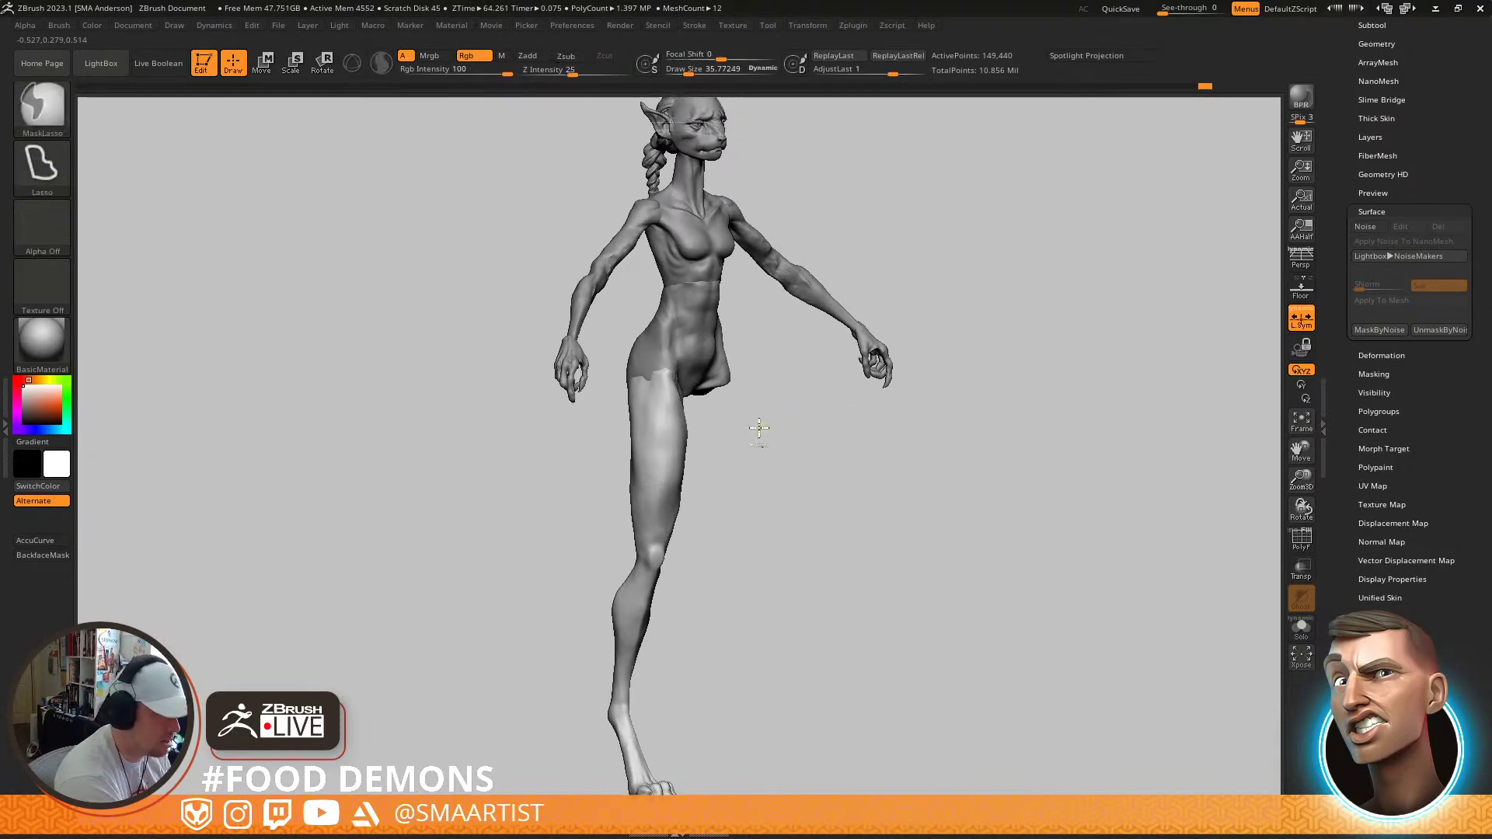
pyautogui.moveTo(832, 568)
pyautogui.mouseDown(button='right')
pyautogui.moveTo(777, 460)
pyautogui.moveTo(816, 398)
pyautogui.moveTo(789, 409)
pyautogui.mouseUp(button='right')
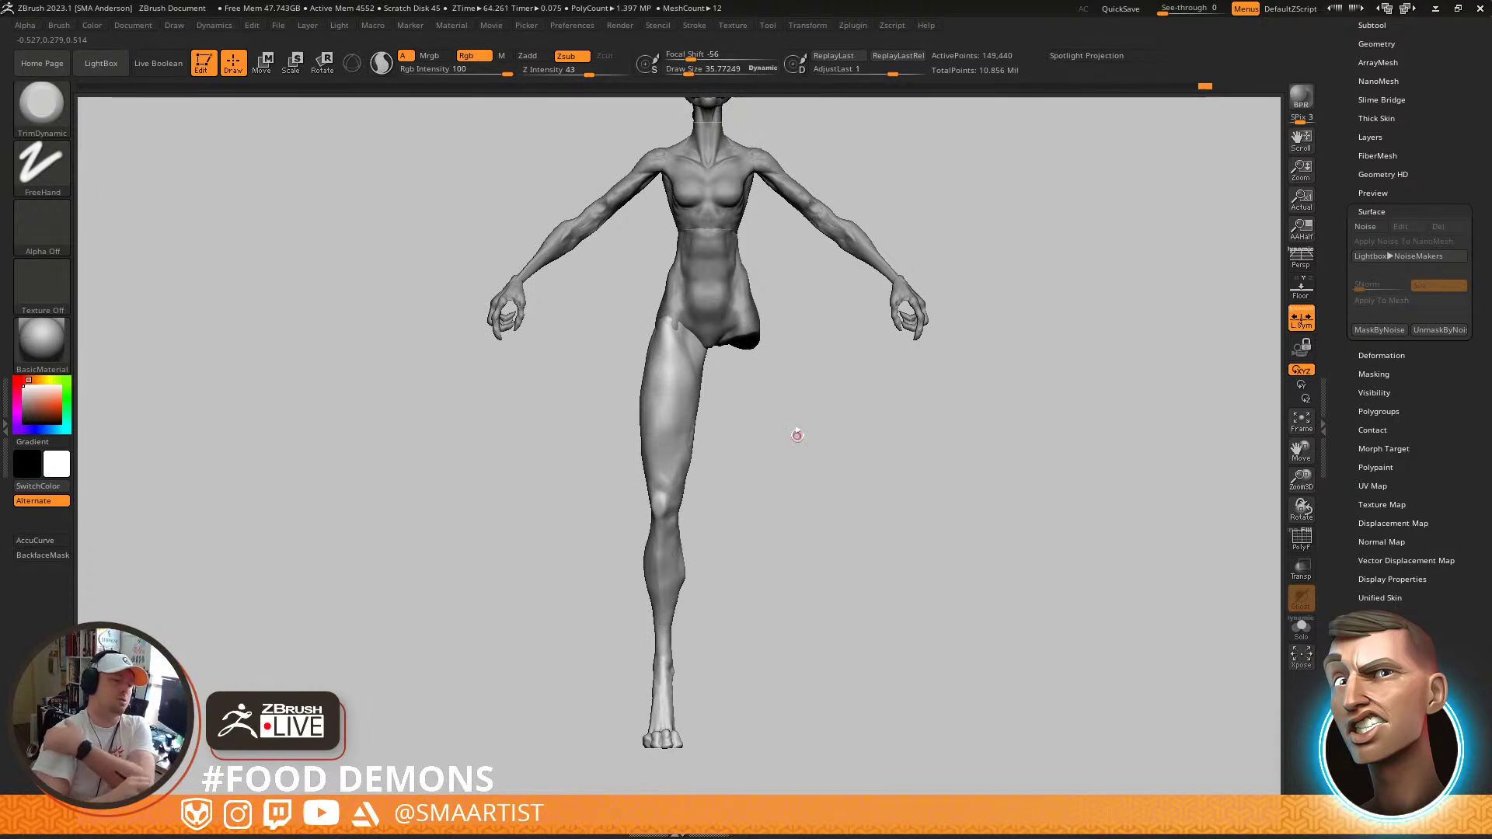
# Flatten the front of the kneecap with the TrimDynamic brush at a draw size of about 69
pyautogui.moveTo(797, 435)
pyautogui.mouseDown(button='right')
pyautogui.moveTo(790, 712)
pyautogui.moveTo(690, 549)
pyautogui.moveTo(718, 550)
pyautogui.moveTo(689, 520)
pyautogui.moveTo(696, 558)
pyautogui.mouseUp(button='right')
pyautogui.press('b')
pyautogui.press('t')
pyautogui.press('d')
pyautogui.press('s')
pyautogui.moveTo(655, 447)
pyautogui.mouseDown()
pyautogui.moveTo(660, 400)
pyautogui.moveTo(643, 473)
pyautogui.moveTo(664, 396)
pyautogui.mouseUp()
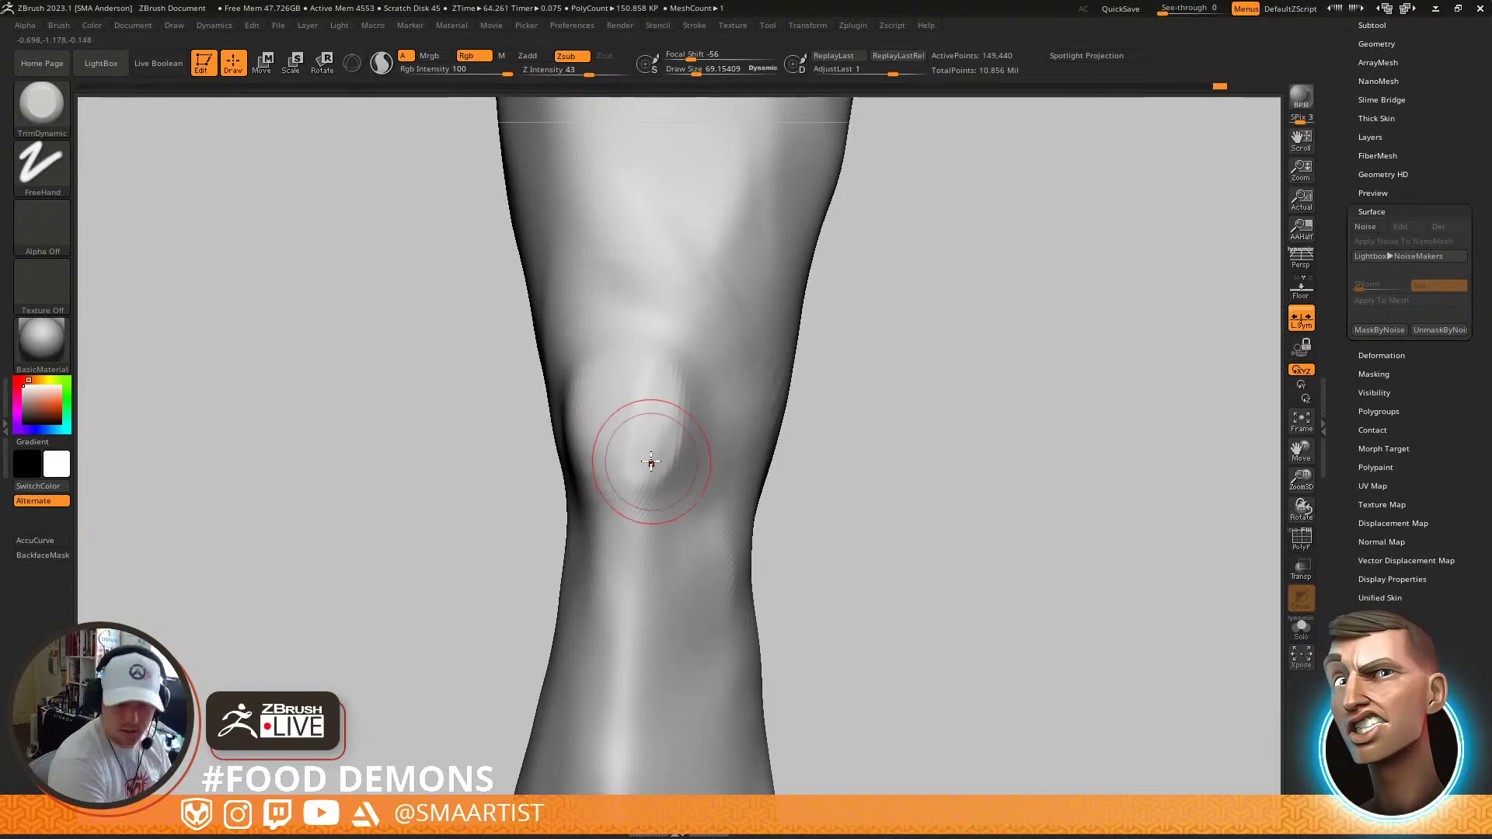
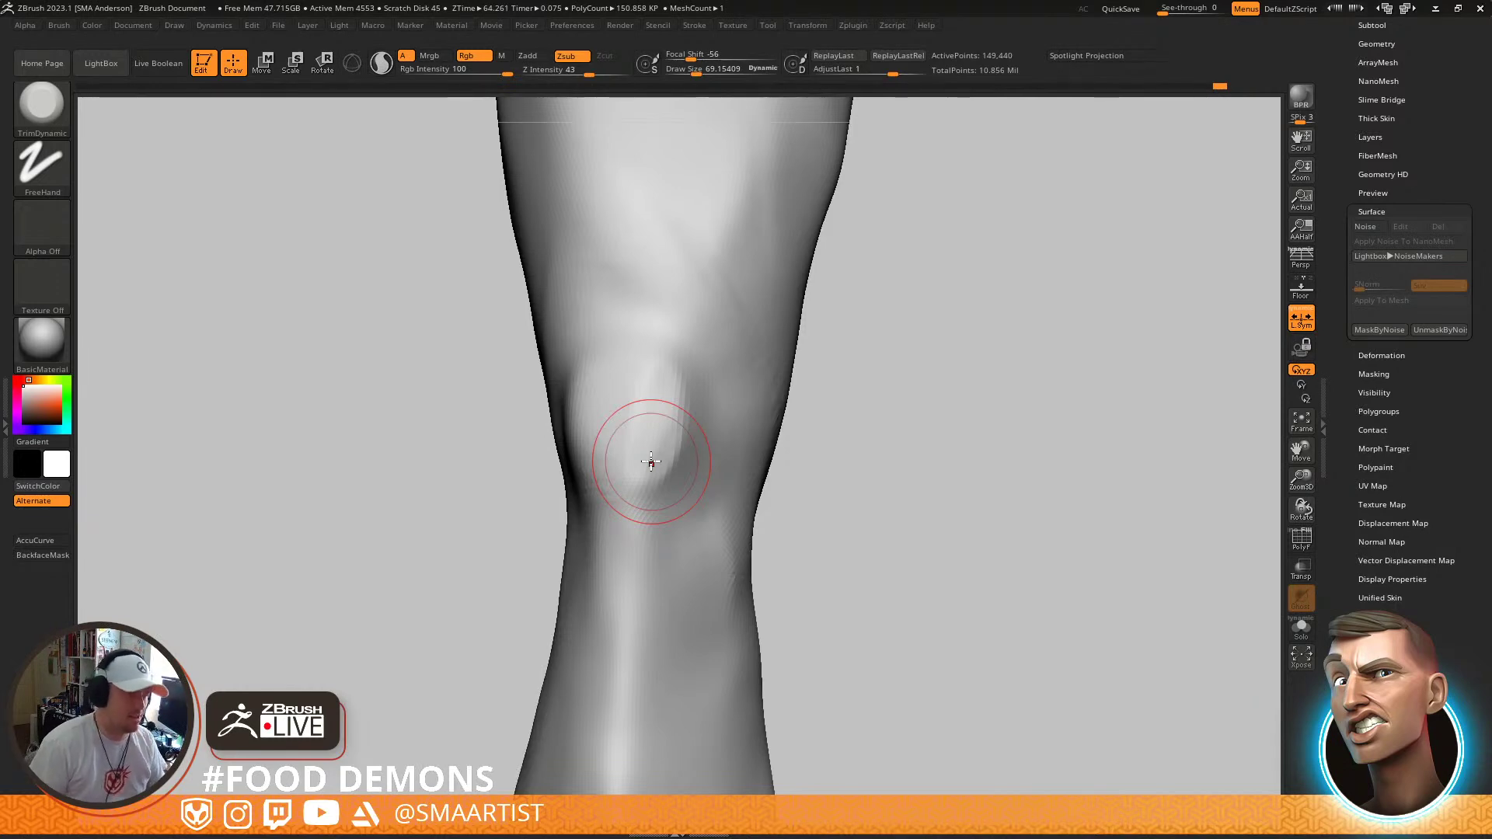
# Smooth the diagonal ridges above the kneecap and along the inner side of the knee
pyautogui.moveTo(928, 418)
pyautogui.mouseDown(button='right')
pyautogui.moveTo(936, 505)
pyautogui.moveTo(960, 512)
pyautogui.moveTo(832, 433)
pyautogui.mouseUp(button='right')
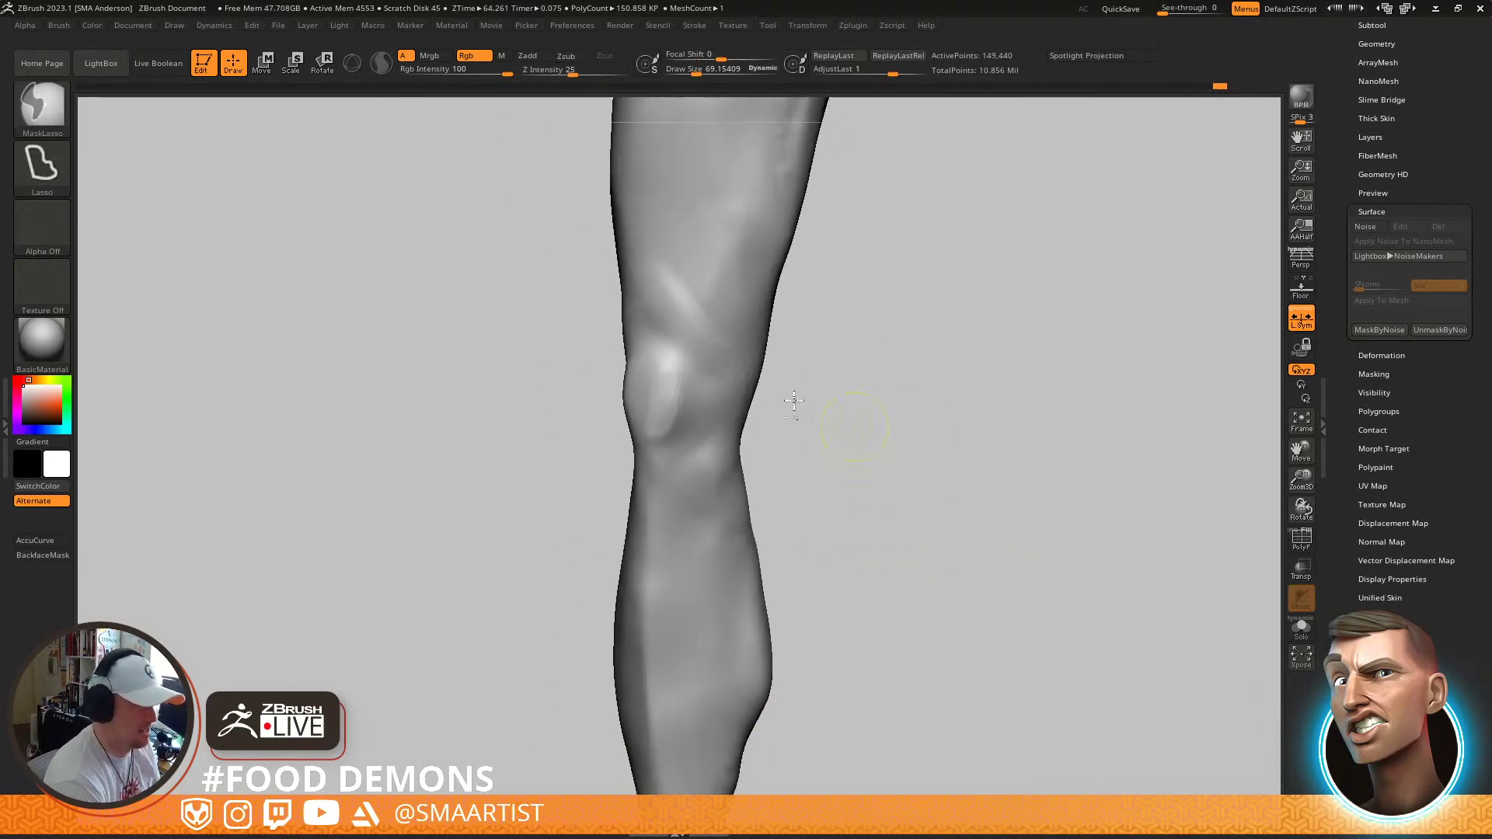
pyautogui.keyDown('shift'); pyautogui.moveTo(704, 312); pyautogui.dragTo(735, 357); pyautogui.keyUp('shift')
pyautogui.keyDown('shift'); pyautogui.moveTo(698, 311); pyautogui.dragTo(715, 306); pyautogui.keyUp('shift')
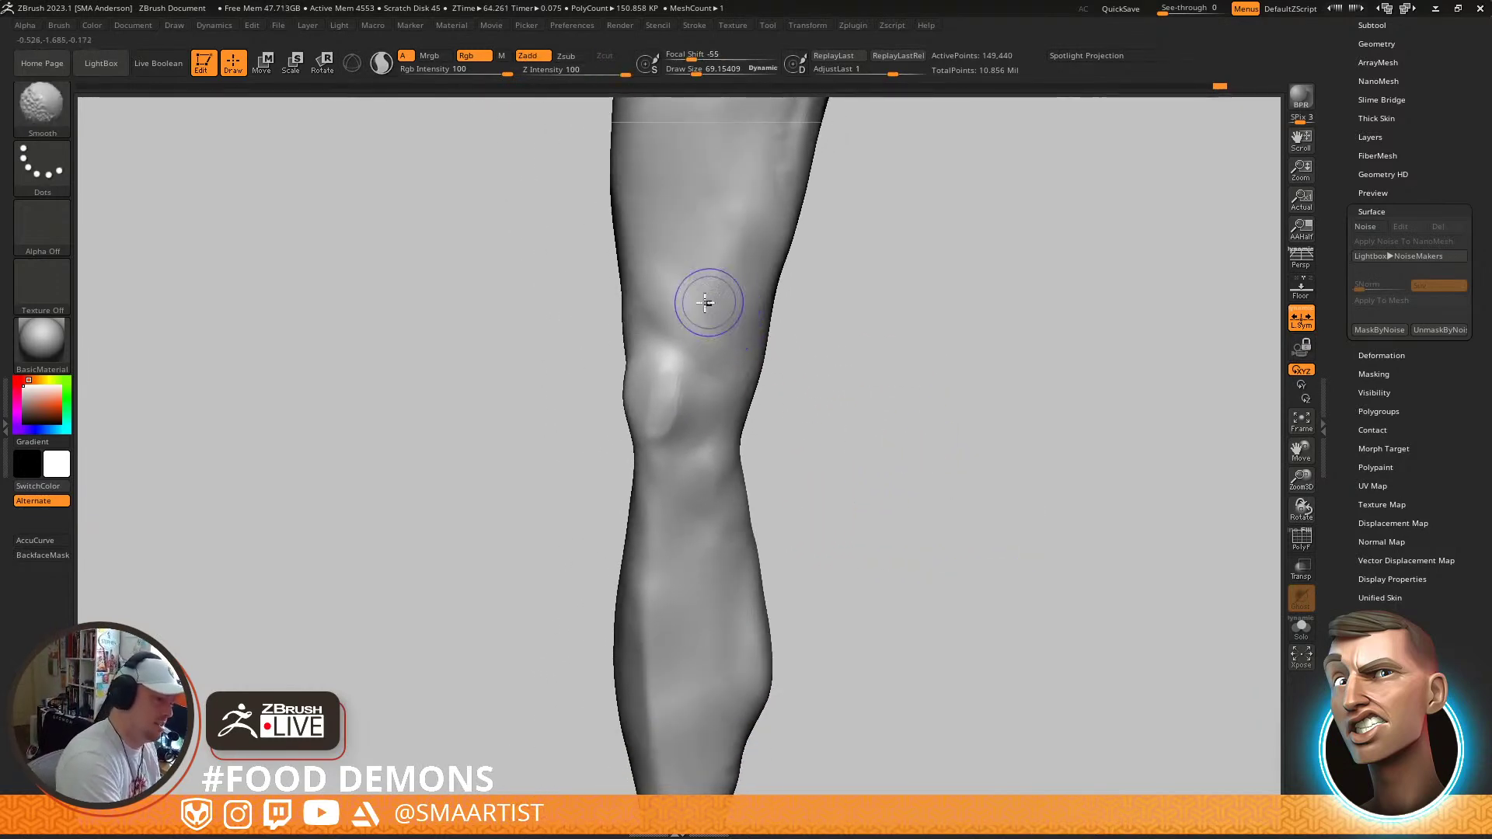
pyautogui.keyDown('ctrl'); pyautogui.moveTo(816, 329); pyautogui.dragTo(765, 369, button='right'); pyautogui.keyUp('ctrl')
pyautogui.keyDown('shift'); pyautogui.moveTo(732, 379); pyautogui.dragTo(726, 399); pyautogui.keyUp('shift')
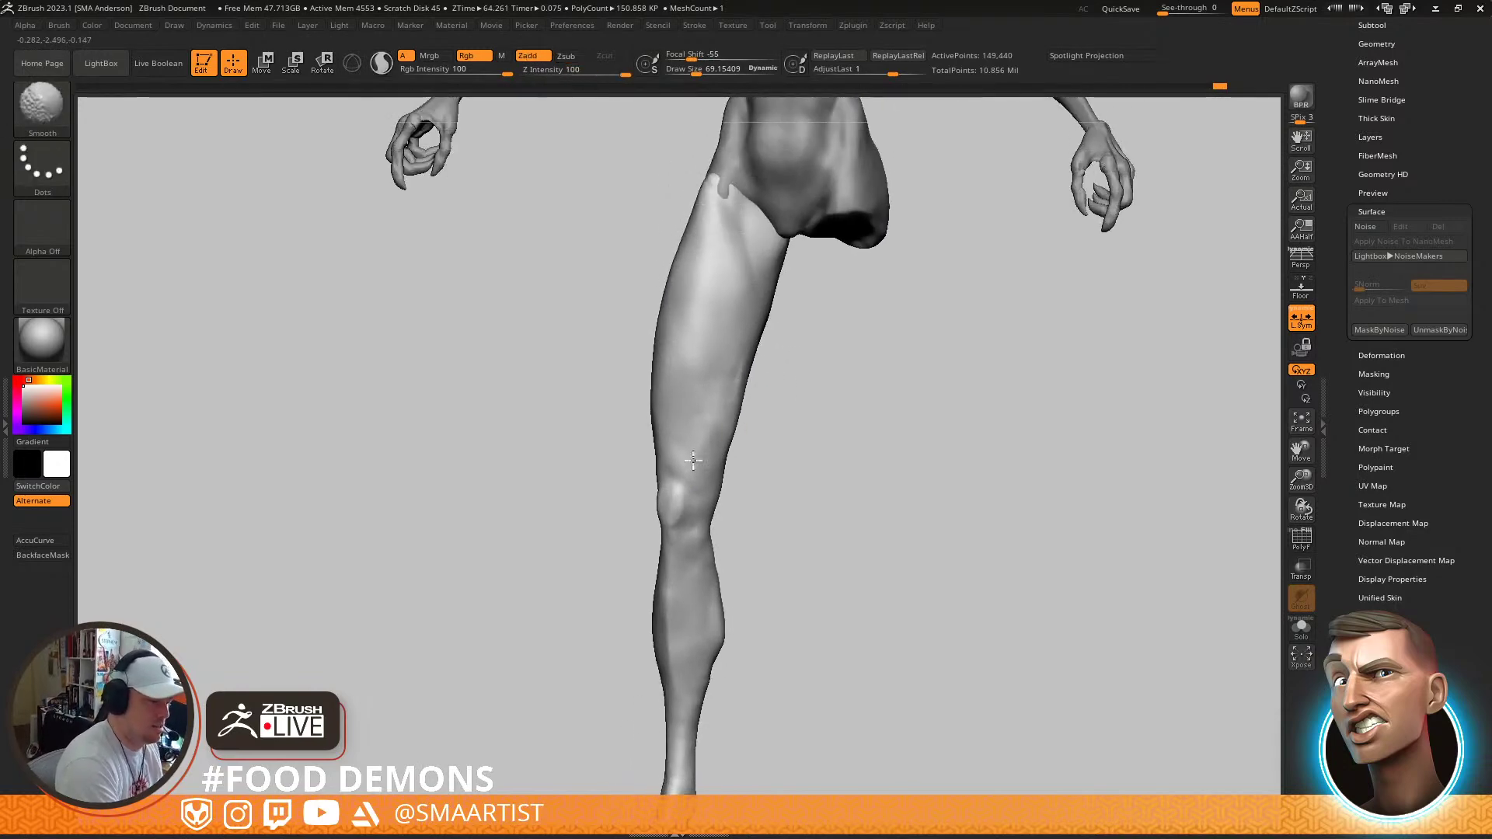
pyautogui.moveTo(739, 432); pyautogui.dragTo(775, 415, button='right')
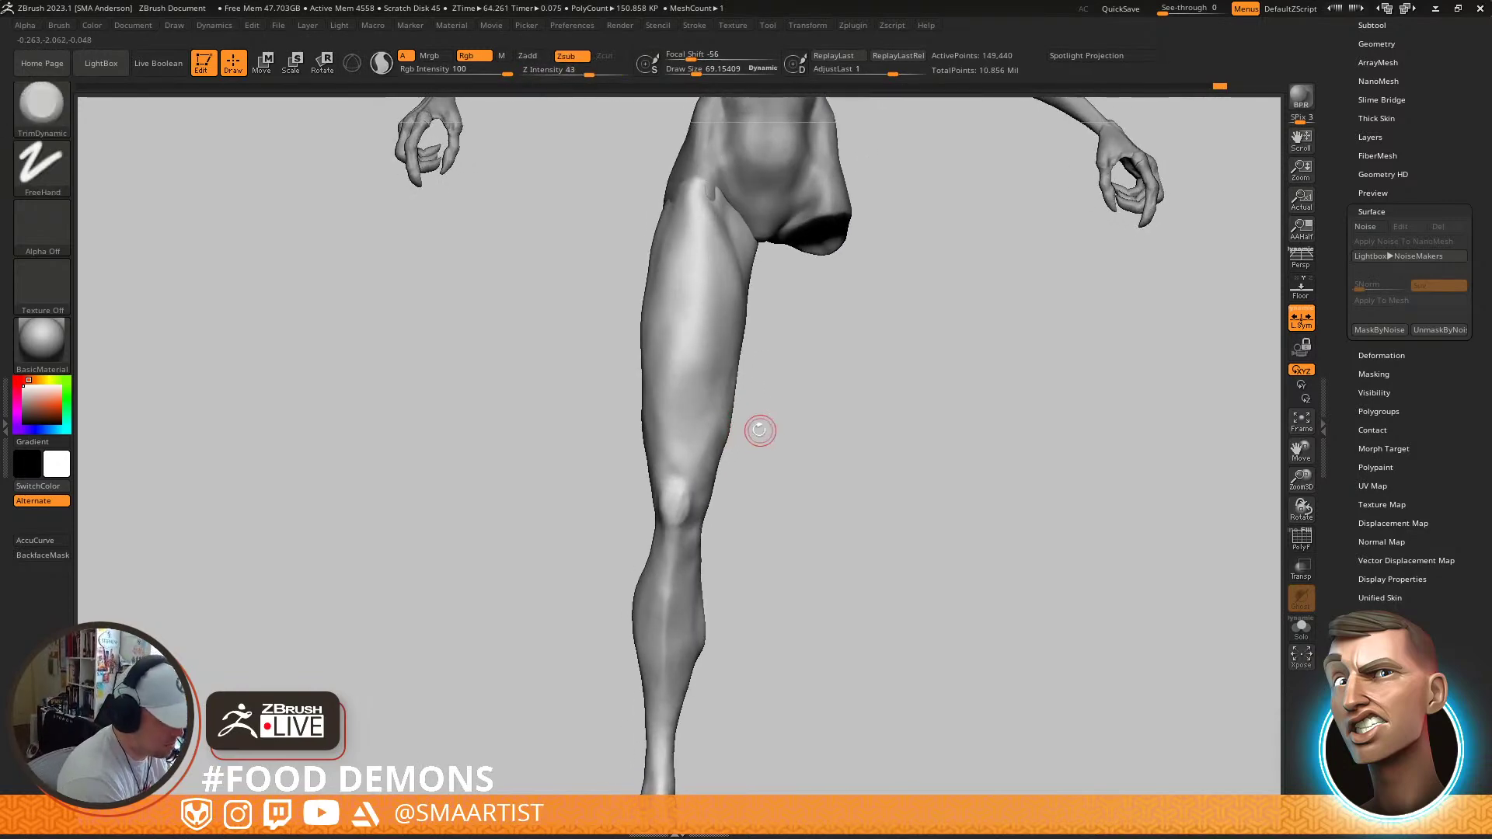
# Flatten the lower inner thigh above the knee with TrimDynamic at a draw size of about 157 and smooth it
pyautogui.press('b')
pyautogui.press('t')
pyautogui.press('d')
pyautogui.moveTo(752, 440)
pyautogui.mouseDown()
pyautogui.moveTo(713, 452)
pyautogui.moveTo(731, 438)
pyautogui.mouseUp()
pyautogui.press('s')
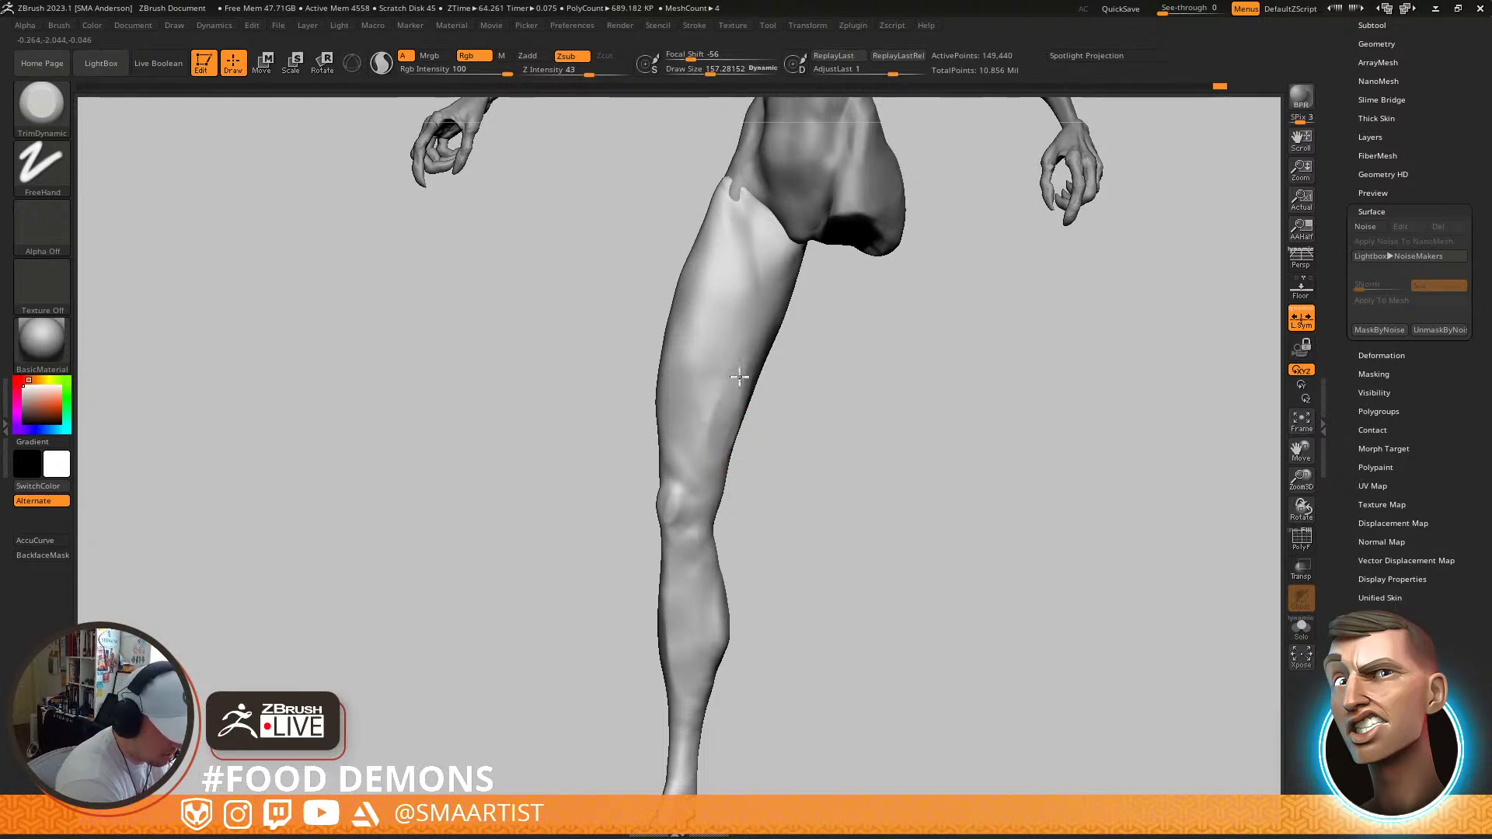
pyautogui.moveTo(723, 426)
pyautogui.mouseDown()
pyautogui.moveTo(718, 388)
pyautogui.moveTo(809, 389)
pyautogui.mouseUp()
pyautogui.moveTo(722, 365)
pyautogui.keyDown('shift'); pyautogui.mouseDown()
pyautogui.moveTo(731, 353)
pyautogui.moveTo(719, 386)
pyautogui.mouseUp(); pyautogui.keyUp('shift')
# Even out the front of the thigh with the TrimDynamic brush at a draw size of about 175
pyautogui.moveTo(721, 380); pyautogui.dragTo(679, 376, button='right')
pyautogui.press('s')
pyautogui.moveTo(732, 316); pyautogui.dragTo(748, 317)
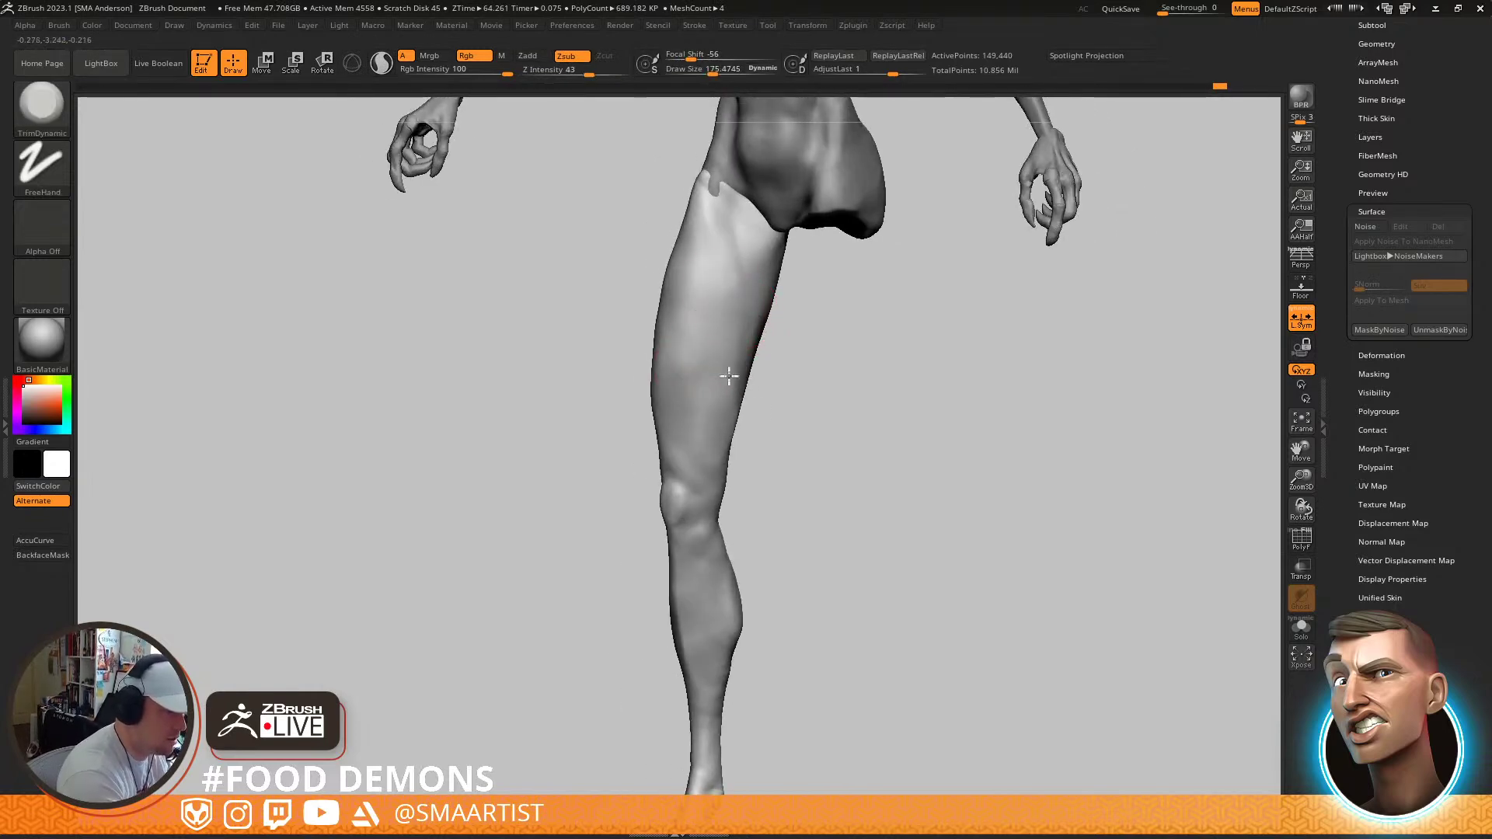
pyautogui.moveTo(676, 336); pyautogui.dragTo(700, 410)
# Reshape the thigh with the Move brush at a draw size of about 215 and smooth its inner front
pyautogui.moveTo(765, 389); pyautogui.dragTo(699, 370, button='right')
pyautogui.press('b')
pyautogui.press('m')
pyautogui.press('v')
pyautogui.press('s')
pyautogui.moveTo(704, 432); pyautogui.dragTo(704, 444)
pyautogui.moveTo(715, 389); pyautogui.dragTo(789, 389, button='right')
pyautogui.keyDown('shift'); pyautogui.moveTo(740, 410); pyautogui.dragTo(742, 432); pyautogui.keyUp('shift')
pyautogui.moveTo(731, 315)
pyautogui.mouseDown(button='right')
pyautogui.moveTo(840, 337)
pyautogui.moveTo(790, 353)
pyautogui.moveTo(781, 376)
pyautogui.moveTo(733, 376)
pyautogui.mouseUp(button='right')
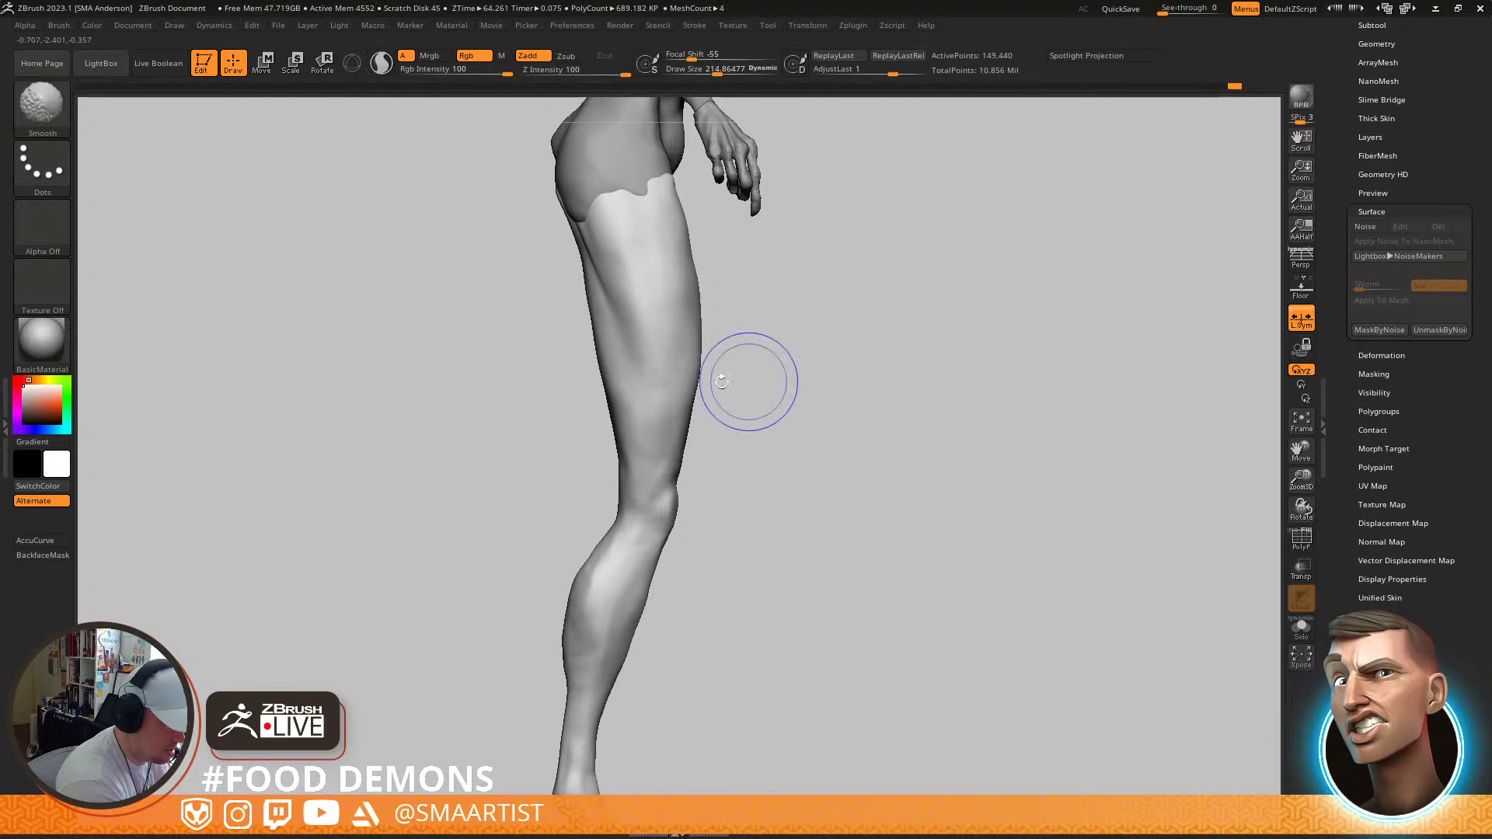
# Adjust the front outline of the thigh in side view with the Move brush at about 169 and smooth down past the knee
pyautogui.press('s')
pyautogui.moveTo(692, 374); pyautogui.dragTo(702, 375)
pyautogui.press(']')
pyautogui.press('[')
pyautogui.press('[')
pyautogui.press('[')
pyautogui.press('[')
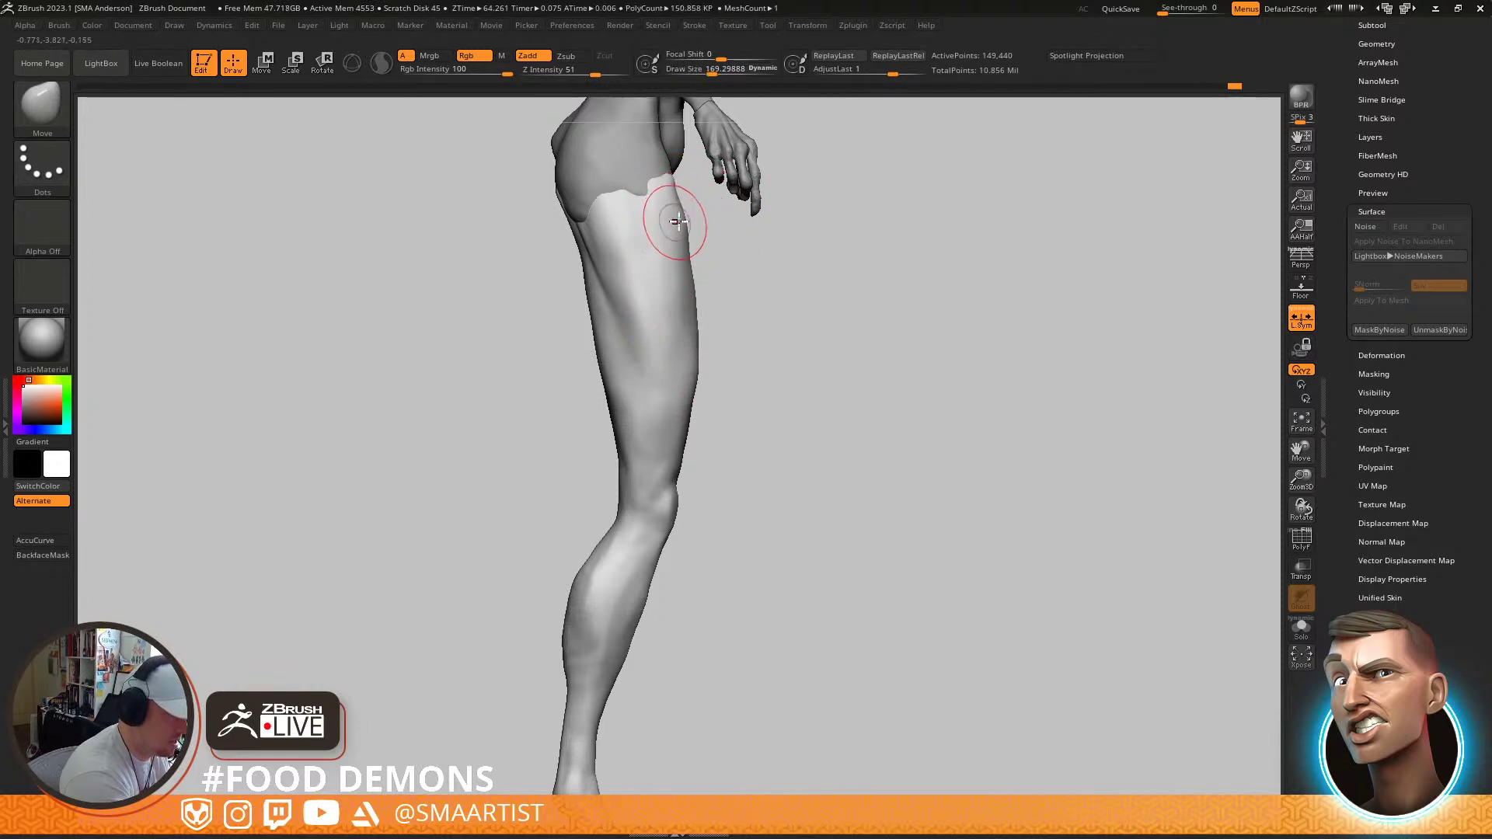
pyautogui.moveTo(685, 221)
pyautogui.mouseDown(button='right')
pyautogui.moveTo(673, 204)
pyautogui.moveTo(690, 178)
pyautogui.moveTo(703, 280)
pyautogui.moveTo(654, 366)
pyautogui.moveTo(660, 438)
pyautogui.mouseUp(button='right')
pyautogui.keyDown('shift'); pyautogui.moveTo(660, 440); pyautogui.dragTo(623, 555); pyautogui.keyUp('shift')
# Adjust the kneecap outline from the inner side of the leg with the Move brush at a draw size of about 175
pyautogui.moveTo(627, 551)
pyautogui.mouseDown(button='right')
pyautogui.moveTo(633, 603)
pyautogui.moveTo(622, 563)
pyautogui.moveTo(689, 626)
pyautogui.mouseUp(button='right')
pyautogui.press('s')
pyautogui.moveTo(648, 513); pyautogui.dragTo(654, 515)
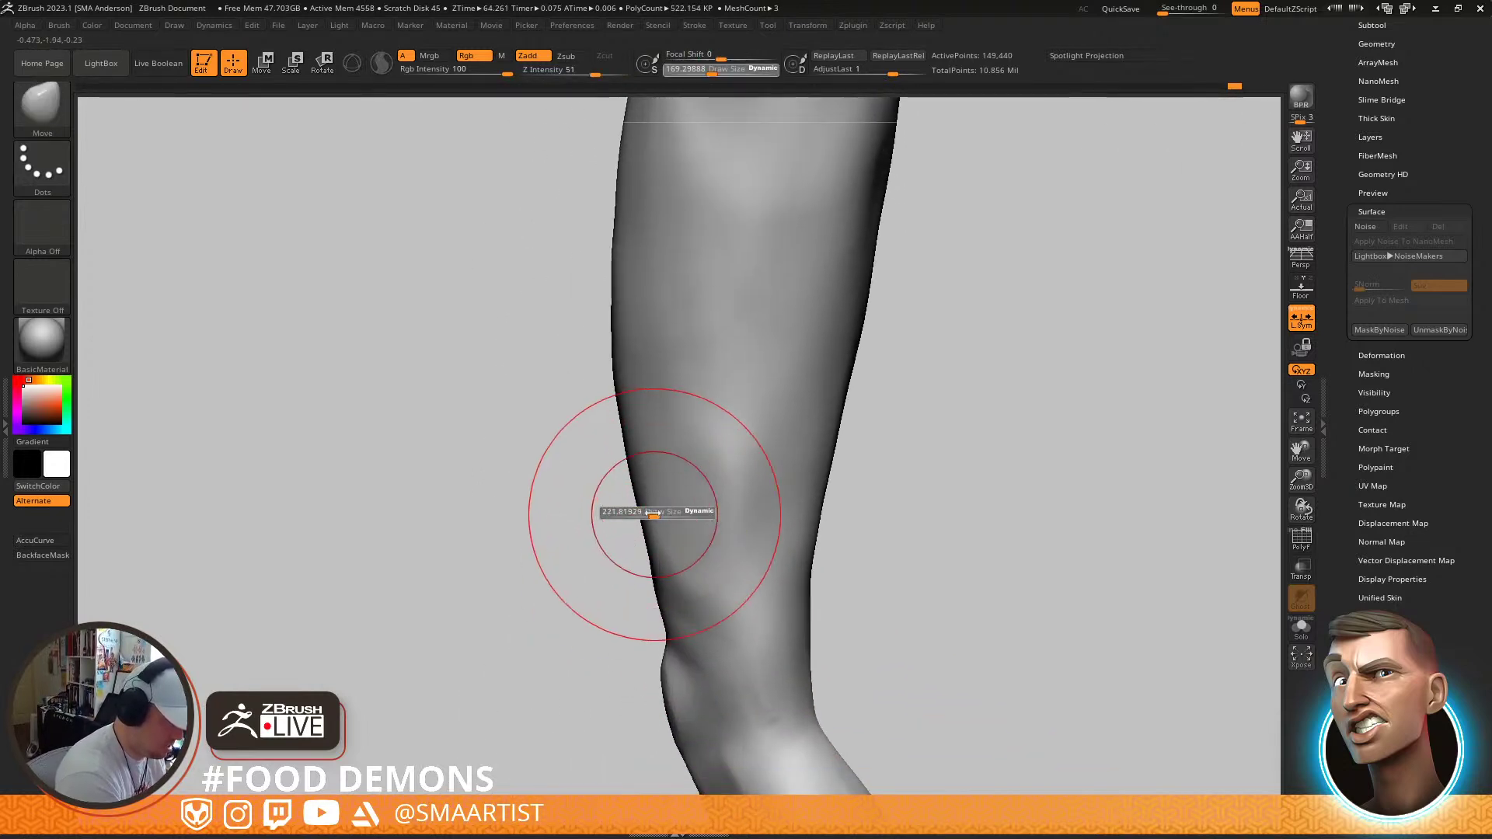
pyautogui.keyDown('alt'); pyautogui.moveTo(705, 653); pyautogui.dragTo(678, 439, button='right'); pyautogui.keyUp('alt')
pyautogui.press('s')
pyautogui.moveTo(656, 516); pyautogui.dragTo(650, 517)
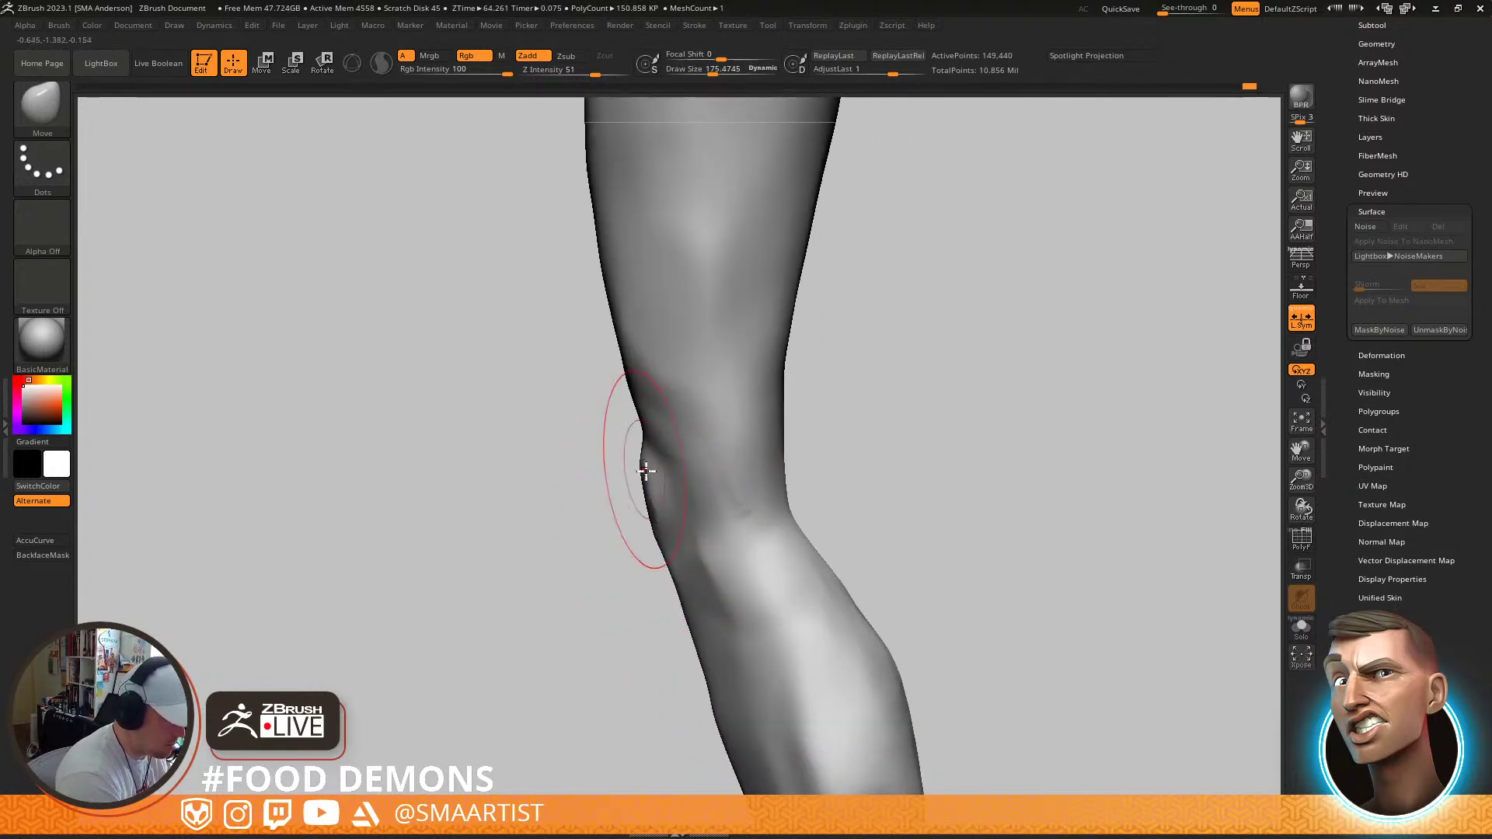
# Adjust the back of the knee with the Move brush at a draw size of about 104 and flatten around it with TrimDynamic
pyautogui.moveTo(828, 482); pyautogui.dragTo(754, 460, button='right')
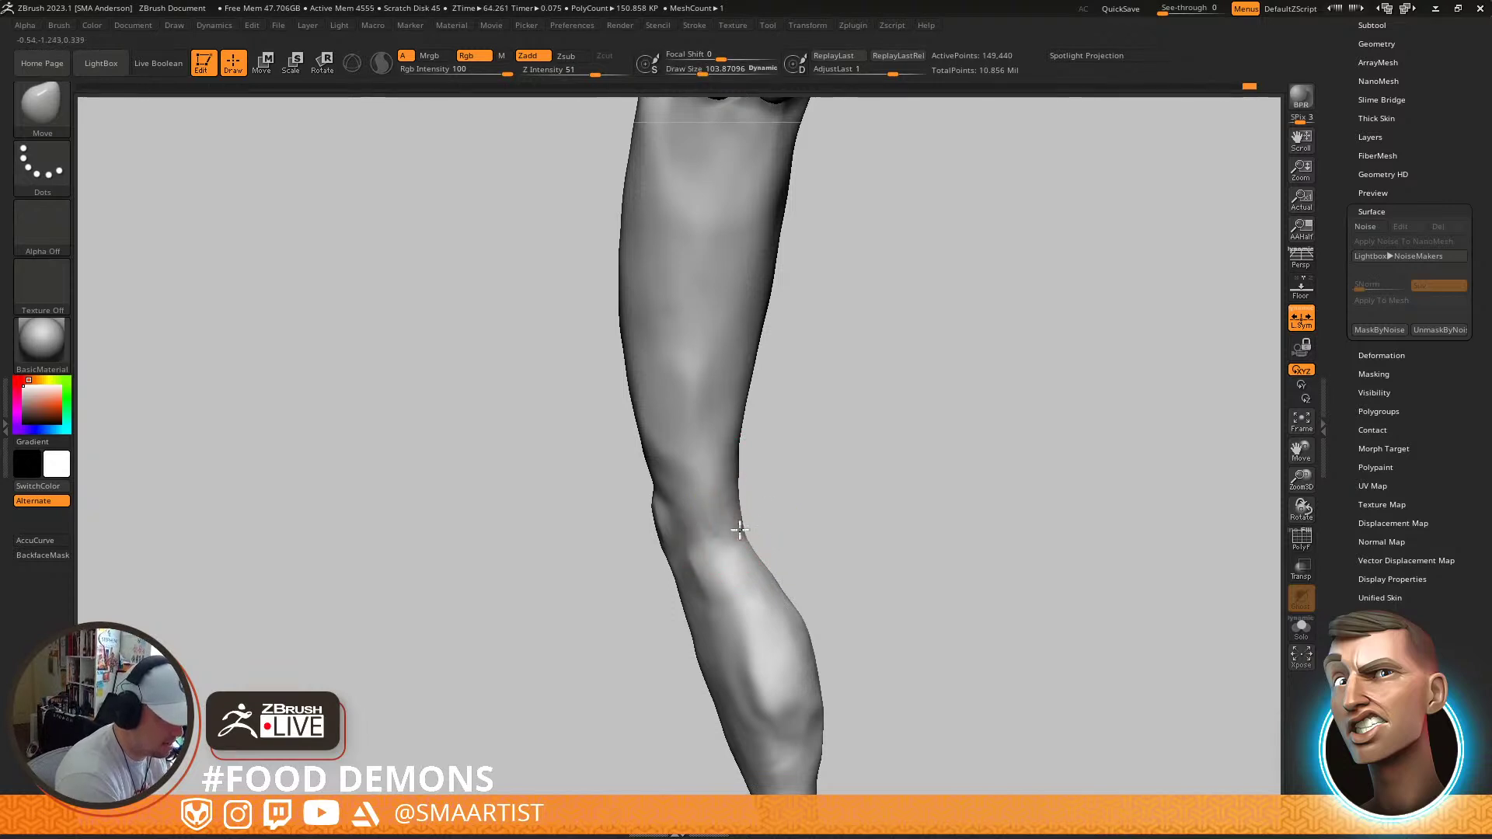
pyautogui.moveTo(751, 464)
pyautogui.mouseDown(button='right')
pyautogui.moveTo(769, 500)
pyautogui.moveTo(793, 505)
pyautogui.moveTo(725, 444)
pyautogui.mouseUp(button='right')
pyautogui.moveTo(750, 523)
pyautogui.mouseDown(button='right')
pyautogui.moveTo(803, 506)
pyautogui.moveTo(772, 528)
pyautogui.mouseUp(button='right')
pyautogui.press('b')
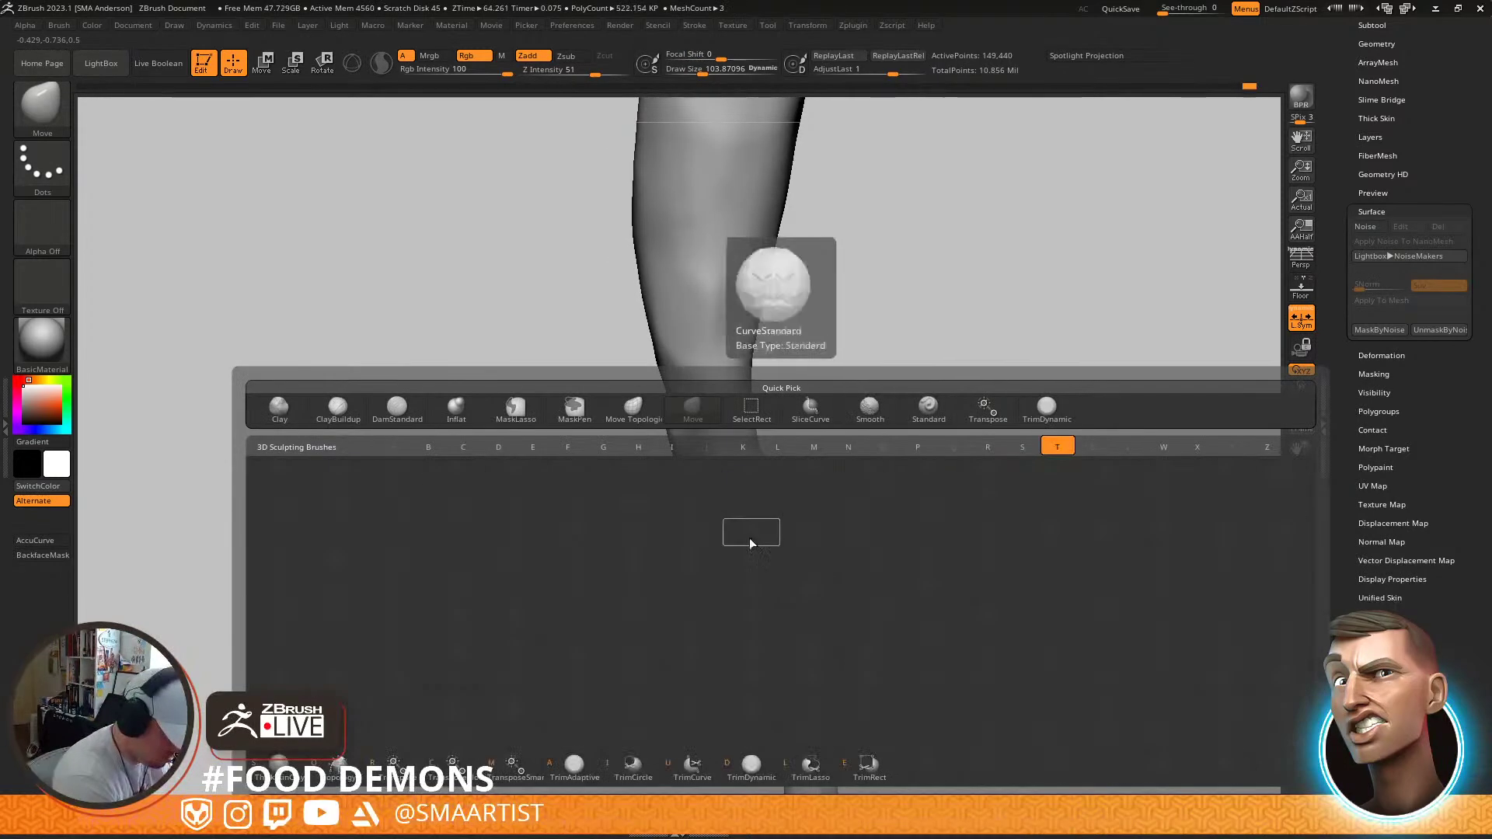
pyautogui.press('t')
pyautogui.press('d')
pyautogui.moveTo(729, 475)
pyautogui.mouseDown(button='right')
pyautogui.moveTo(798, 439)
pyautogui.moveTo(734, 465)
pyautogui.moveTo(765, 509)
pyautogui.mouseUp(button='right')
# Build up the muscle below the knee with ClayBuildup at a draw size of about 90 and smooth the strokes
pyautogui.press('b')
pyautogui.press('c')
pyautogui.press('b')
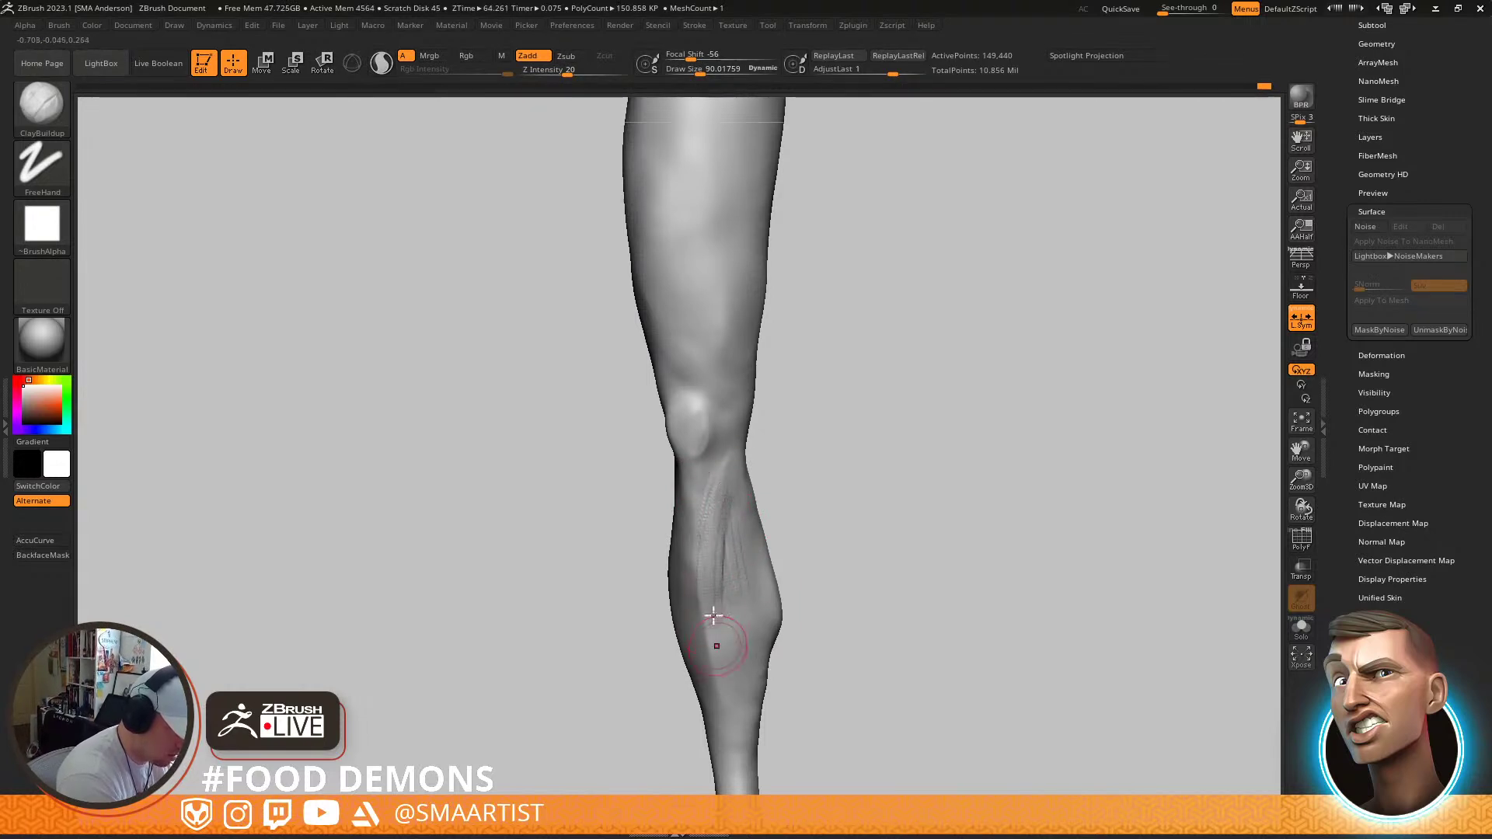
pyautogui.press('shift')
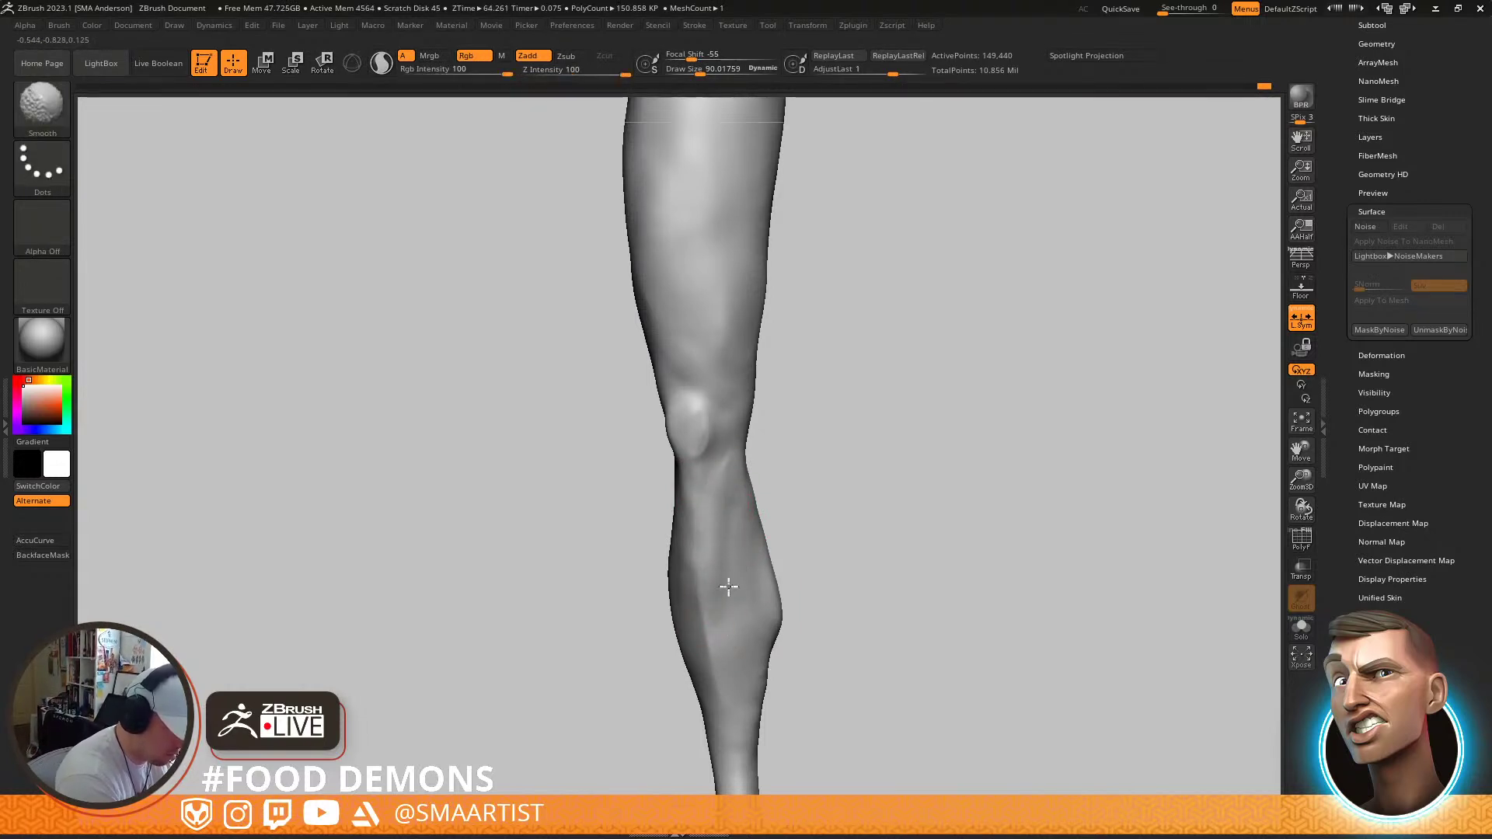
pyautogui.keyDown('shift'); pyautogui.moveTo(736, 603); pyautogui.dragTo(742, 548); pyautogui.keyUp('shift')
# Flatten the front of the shin with TrimDynamic, add volume with ClayBuildup and smooth the area around the knee
pyautogui.moveTo(758, 523)
pyautogui.mouseDown(button='right')
pyautogui.moveTo(736, 516)
pyautogui.moveTo(748, 519)
pyautogui.moveTo(712, 543)
pyautogui.moveTo(702, 577)
pyautogui.mouseUp(button='right')
pyautogui.press('b')
pyautogui.press('t')
pyautogui.press('d')
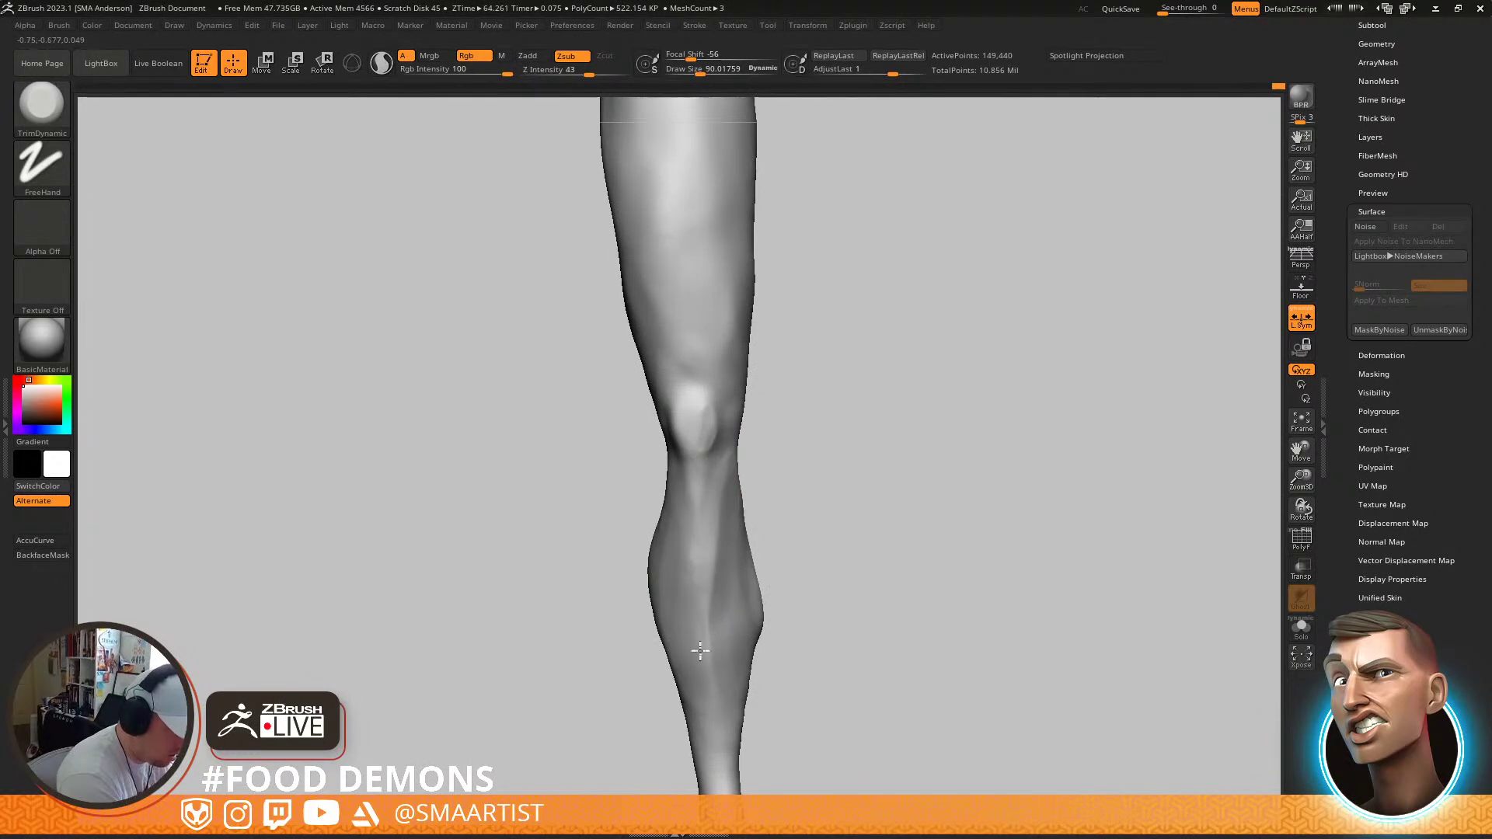
pyautogui.press('b')
pyautogui.press('c')
pyautogui.press('b')
pyautogui.moveTo(678, 475)
pyautogui.mouseDown(button='right')
pyautogui.moveTo(678, 459)
pyautogui.moveTo(746, 443)
pyautogui.moveTo(684, 487)
pyautogui.moveTo(716, 496)
pyautogui.moveTo(723, 523)
pyautogui.mouseUp(button='right')
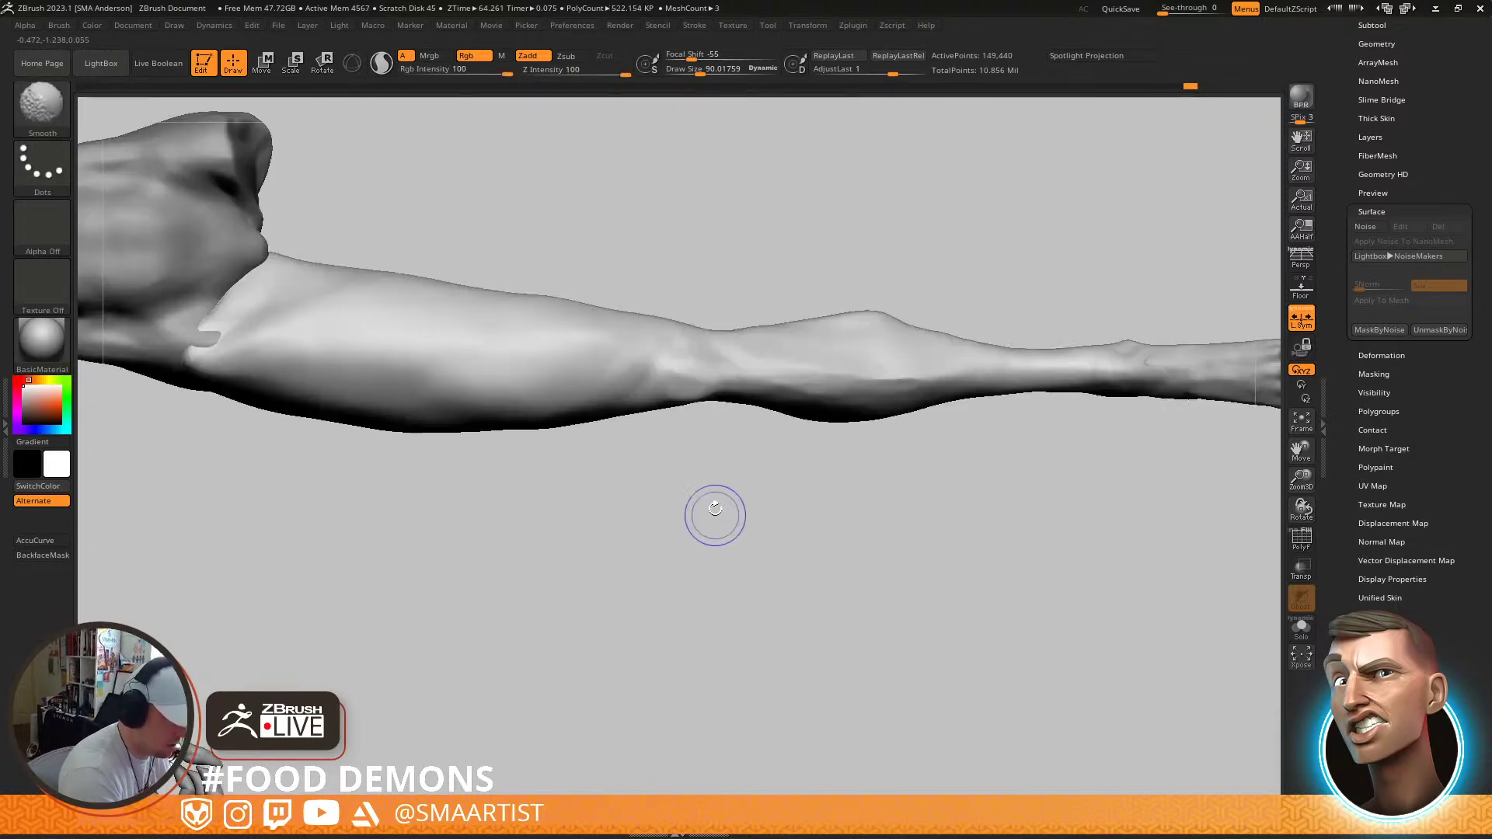
pyautogui.moveTo(793, 476)
pyautogui.keyDown('ctrl'); pyautogui.mouseDown(button='right')
pyautogui.moveTo(758, 400)
pyautogui.moveTo(809, 326)
pyautogui.moveTo(797, 470)
pyautogui.mouseUp(button='right'); pyautogui.keyUp('ctrl')
pyautogui.moveTo(797, 470)
pyautogui.mouseDown(button='right')
pyautogui.moveTo(826, 440)
pyautogui.moveTo(812, 412)
pyautogui.mouseUp(button='right')
pyautogui.keyDown('shift'); pyautogui.moveTo(738, 365); pyautogui.dragTo(727, 514); pyautogui.keyUp('shift')
# Switch to the ARM-SHAPE1 subtool, reshape the arm around the elbow with the Move brush at about 146 and smooth it
pyautogui.moveTo(756, 366)
pyautogui.mouseDown(button='right')
pyautogui.moveTo(779, 417)
pyautogui.moveTo(829, 383)
pyautogui.moveTo(819, 439)
pyautogui.moveTo(860, 393)
pyautogui.moveTo(823, 533)
pyautogui.moveTo(753, 427)
pyautogui.moveTo(718, 458)
pyautogui.moveTo(740, 483)
pyautogui.moveTo(743, 523)
pyautogui.moveTo(800, 430)
pyautogui.mouseUp(button='right')
pyautogui.keyDown('alt'); pyautogui.click(779, 464); pyautogui.keyUp('alt')
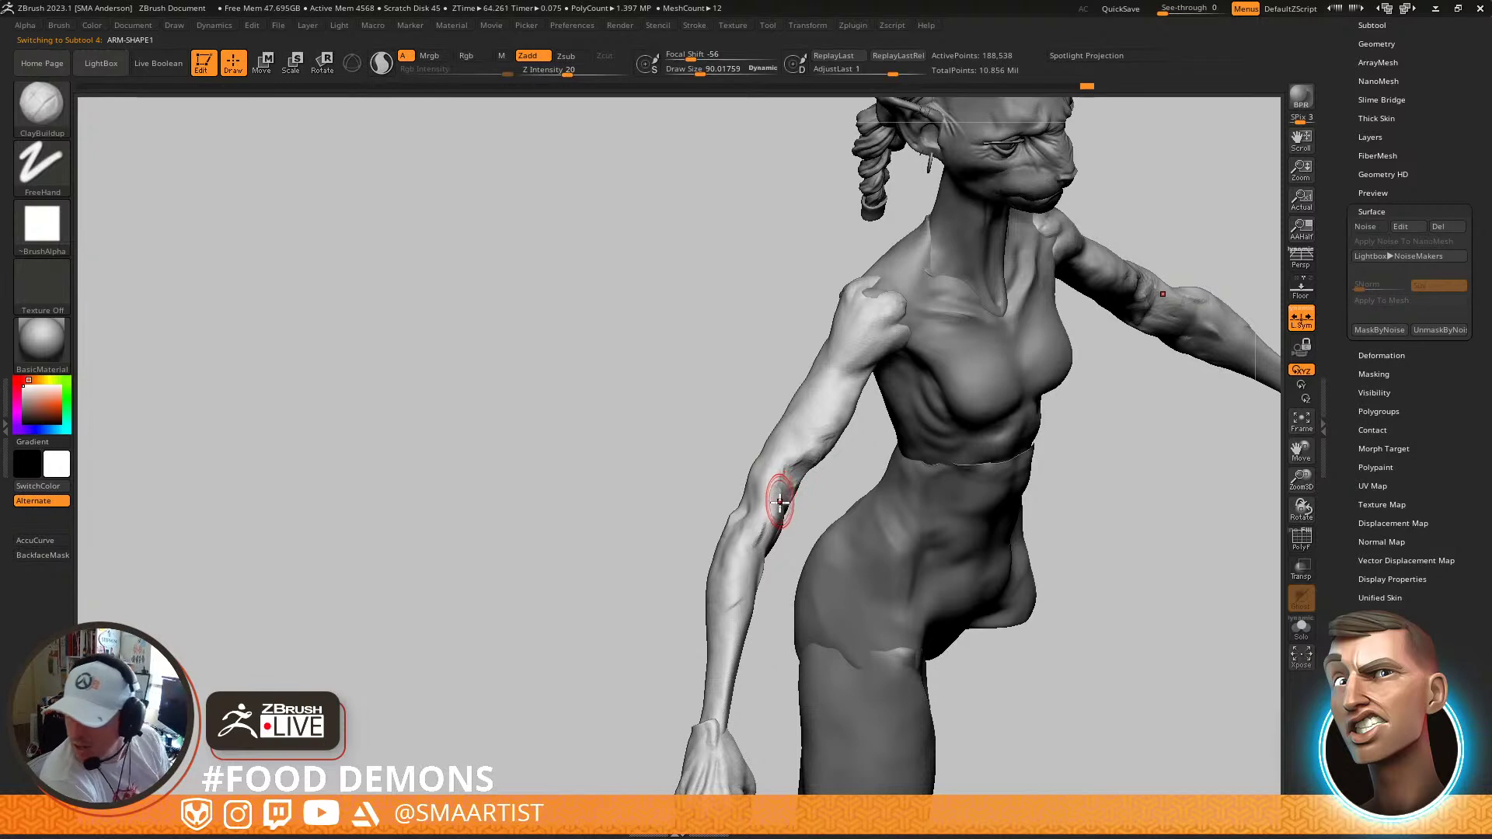
pyautogui.moveTo(772, 477)
pyautogui.mouseDown(button='right')
pyautogui.moveTo(785, 489)
pyautogui.moveTo(733, 509)
pyautogui.moveTo(761, 466)
pyautogui.moveTo(739, 522)
pyautogui.moveTo(750, 505)
pyautogui.mouseUp(button='right')
pyautogui.press('b')
pyautogui.press('m')
pyautogui.press('v')
pyautogui.press('s')
pyautogui.moveTo(749, 506); pyautogui.dragTo(775, 526)
pyautogui.moveTo(775, 526)
pyautogui.mouseDown(button='right')
pyautogui.moveTo(760, 460)
pyautogui.moveTo(799, 509)
pyautogui.mouseUp(button='right')
pyautogui.keyDown('shift'); pyautogui.moveTo(799, 510); pyautogui.dragTo(800, 500); pyautogui.keyUp('shift')
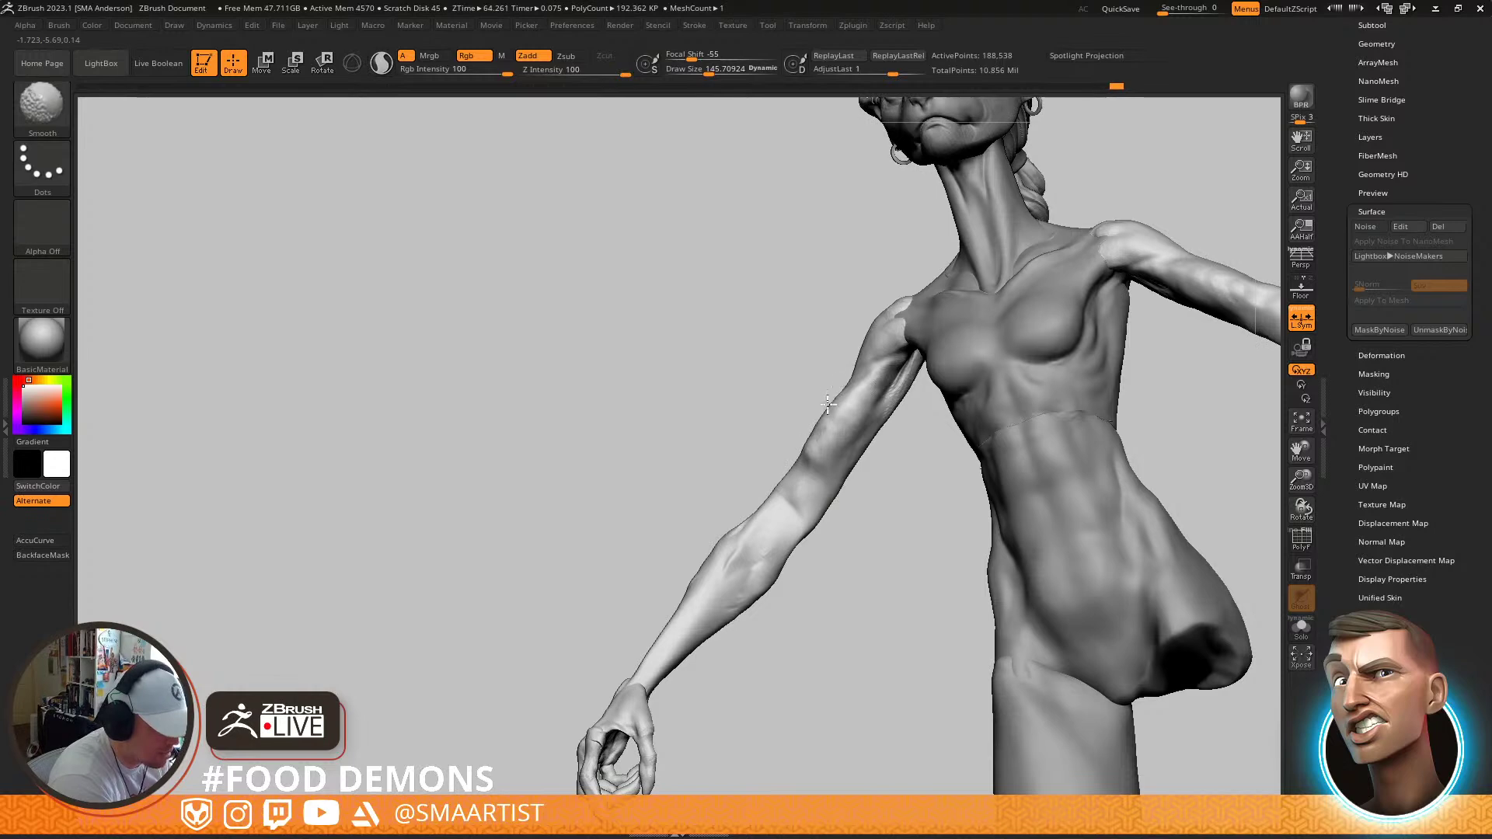
# Define the forearm and elbow muscles with DamStandard and ClayBuildup, and smooth the strokes
pyautogui.moveTo(703, 635)
pyautogui.mouseDown(button='right')
pyautogui.moveTo(742, 547)
pyautogui.moveTo(763, 541)
pyautogui.moveTo(715, 571)
pyautogui.mouseUp(button='right')
pyautogui.press('b')
pyautogui.press('d')
pyautogui.press('s')
pyautogui.moveTo(766, 634)
pyautogui.mouseDown(button='right')
pyautogui.moveTo(726, 642)
pyautogui.moveTo(758, 588)
pyautogui.mouseUp(button='right')
pyautogui.press('b')
pyautogui.press('c')
pyautogui.press('b')
pyautogui.moveTo(739, 533)
pyautogui.keyDown('ctrl'); pyautogui.mouseDown(button='right')
pyautogui.moveTo(749, 599)
pyautogui.moveTo(739, 566)
pyautogui.mouseUp(button='right'); pyautogui.keyUp('ctrl')
pyautogui.press('s')
pyautogui.moveTo(739, 566)
pyautogui.mouseDown()
pyautogui.moveTo(727, 565)
pyautogui.moveTo(730, 599)
pyautogui.mouseUp()
pyautogui.keyDown('ctrl'); pyautogui.moveTo(802, 614); pyautogui.dragTo(863, 529, button='right'); pyautogui.keyUp('ctrl')
pyautogui.moveTo(862, 529)
pyautogui.mouseDown(button='right')
pyautogui.moveTo(829, 514)
pyautogui.moveTo(770, 572)
pyautogui.moveTo(732, 560)
pyautogui.mouseUp(button='right')
pyautogui.keyDown('shift'); pyautogui.moveTo(707, 614); pyautogui.dragTo(690, 674); pyautogui.keyUp('shift')
# Even out the inner side of the upper arm with TrimDynamic at a draw size of about 114
pyautogui.moveTo(746, 632)
pyautogui.mouseDown(button='right')
pyautogui.moveTo(726, 582)
pyautogui.moveTo(751, 472)
pyautogui.moveTo(775, 516)
pyautogui.moveTo(772, 446)
pyautogui.moveTo(814, 544)
pyautogui.moveTo(796, 529)
pyautogui.moveTo(809, 593)
pyautogui.moveTo(792, 593)
pyautogui.moveTo(749, 493)
pyautogui.moveTo(755, 409)
pyautogui.mouseUp(button='right')
pyautogui.press('s')
pyautogui.moveTo(750, 426); pyautogui.dragTo(757, 425)
pyautogui.press('b')
pyautogui.press('t')
pyautogui.press('d')
pyautogui.moveTo(758, 436); pyautogui.dragTo(763, 334, button='right')
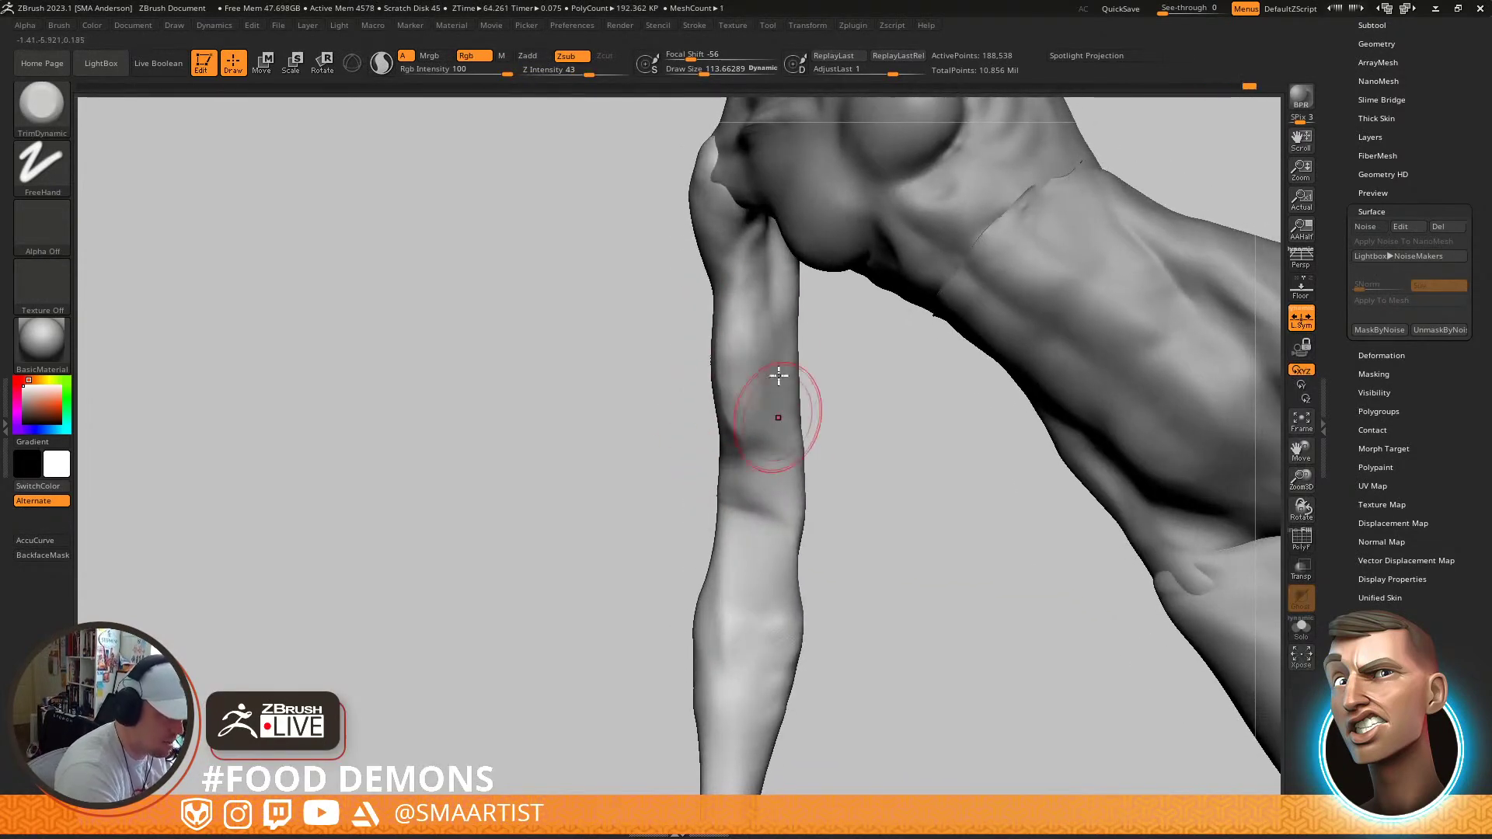
# Flatten the outer surface of the upper arm with TrimDynamic at a draw size of about 86 and smooth it
pyautogui.moveTo(767, 422); pyautogui.dragTo(779, 433, button='right')
pyautogui.press('s')
pyautogui.moveTo(773, 435); pyautogui.dragTo(737, 424)
pyautogui.moveTo(750, 510); pyautogui.dragTo(767, 461, button='right')
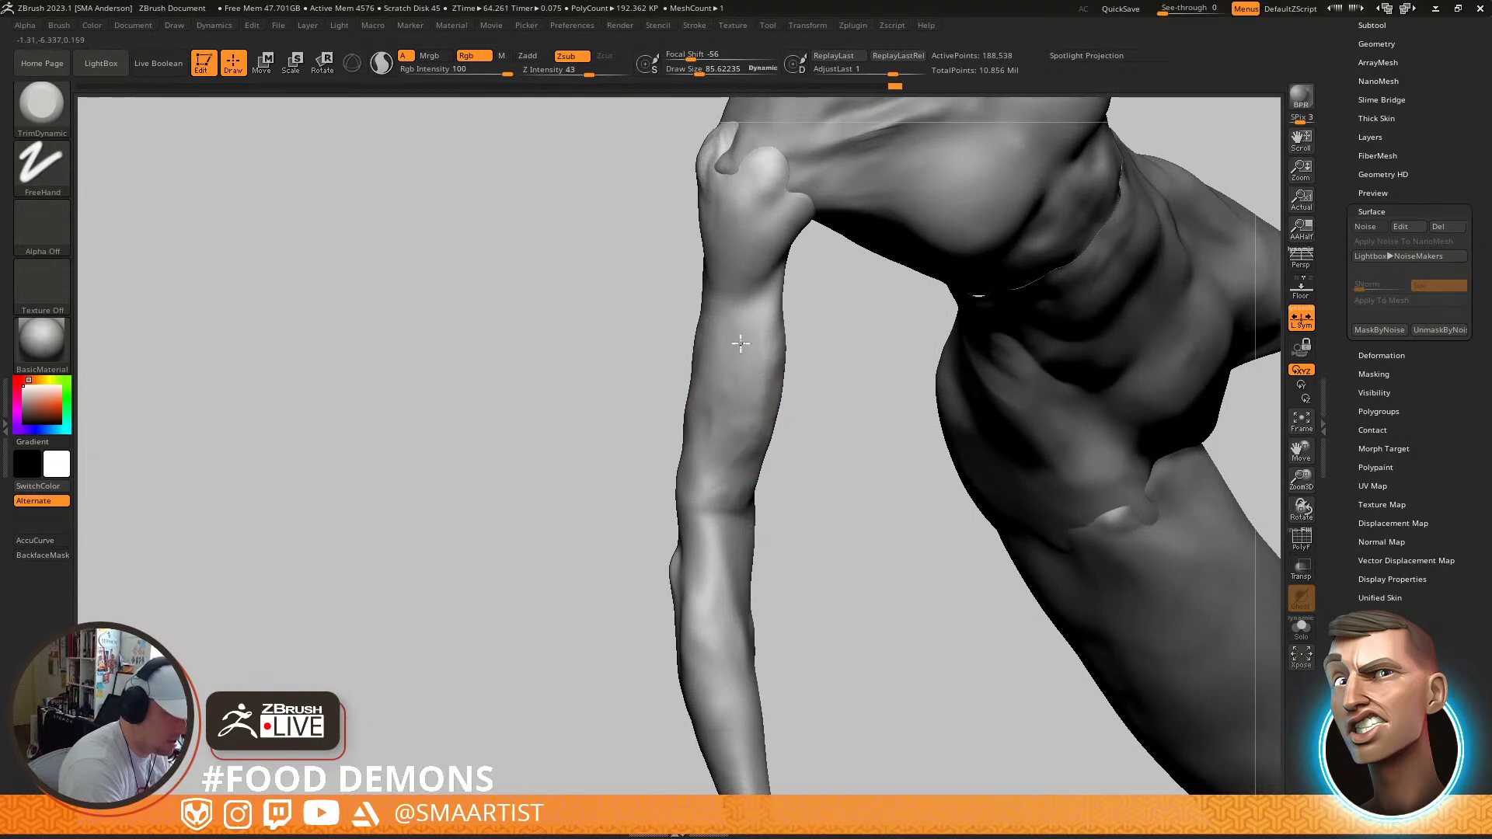
pyautogui.press('shift')
pyautogui.moveTo(691, 443)
pyautogui.mouseDown(button='right')
pyautogui.moveTo(759, 356)
pyautogui.moveTo(739, 427)
pyautogui.moveTo(759, 523)
pyautogui.moveTo(751, 506)
pyautogui.mouseUp(button='right')
# Build up the deltoid at the side and back of the shoulder with ClayBuildup at about 109 and begin smoothing it
pyautogui.press('b')
pyautogui.press('m')
pyautogui.press('v')
pyautogui.press('b')
pyautogui.press('c')
pyautogui.press('b')
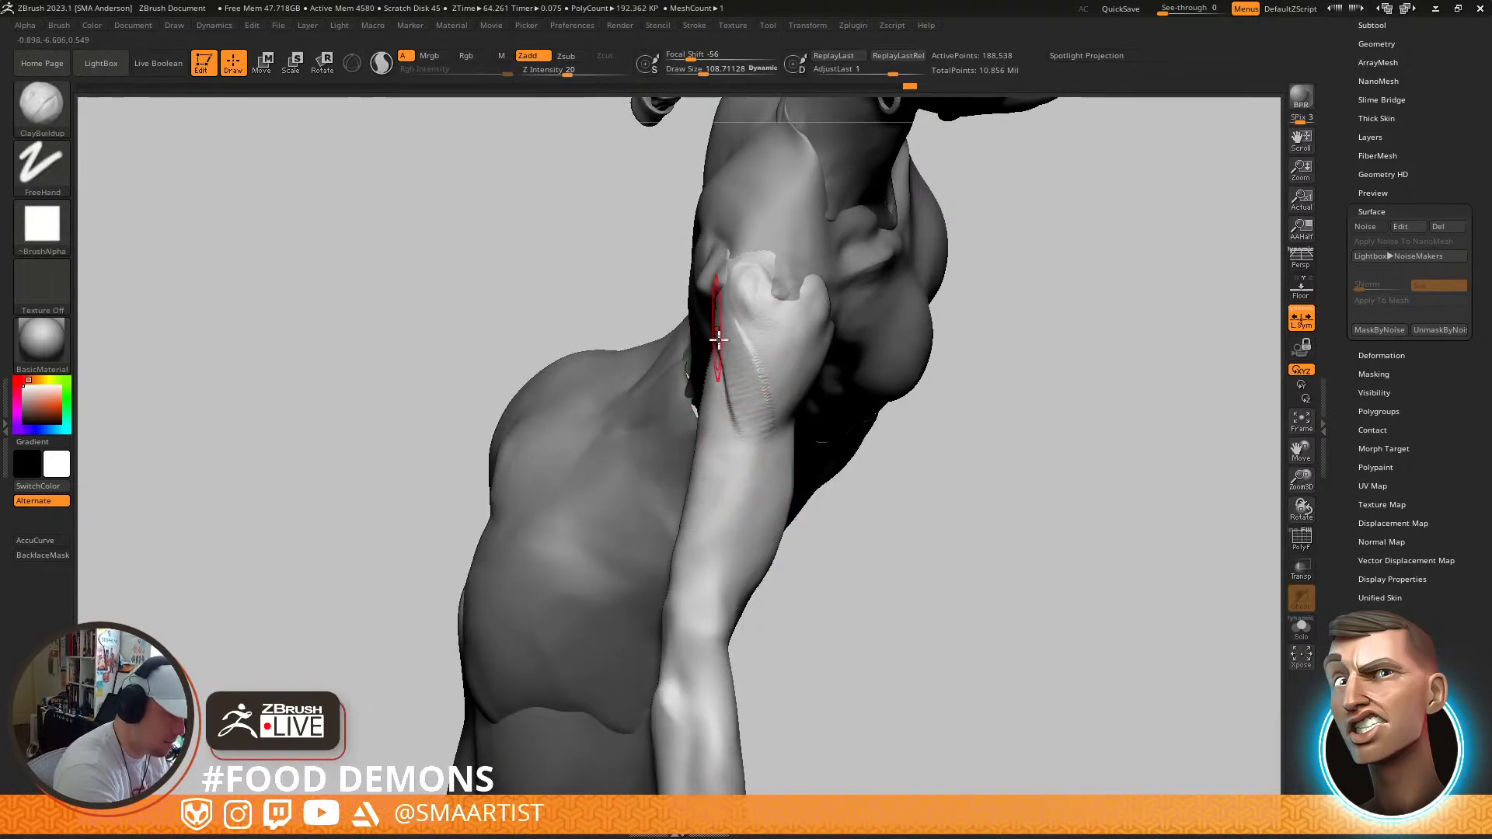
pyautogui.moveTo(783, 407); pyautogui.dragTo(735, 324, button='right')
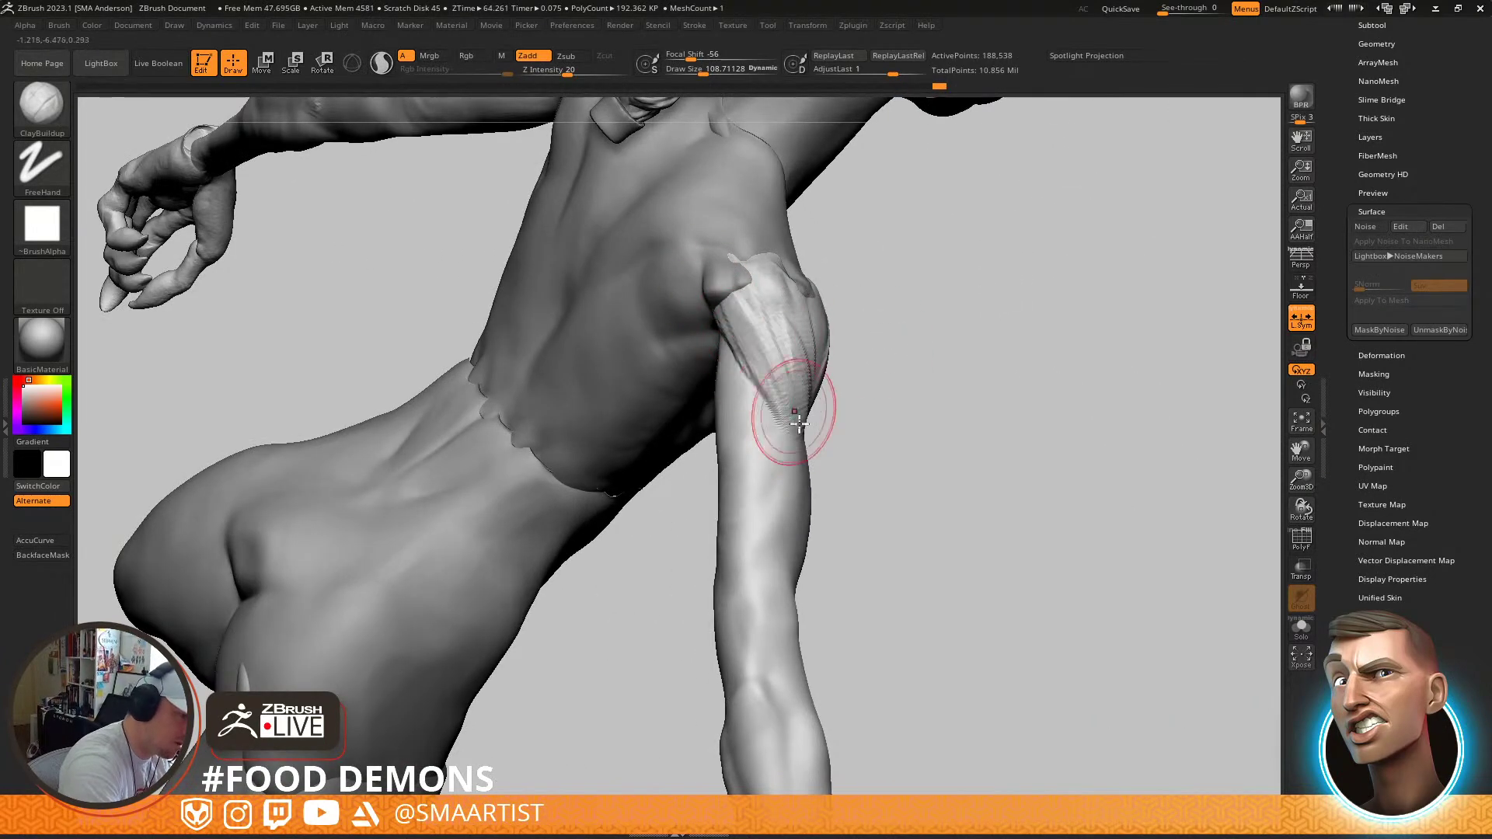
pyautogui.moveTo(799, 420); pyautogui.dragTo(758, 356, button='right')
pyautogui.keyDown('shift'); pyautogui.moveTo(794, 338); pyautogui.dragTo(796, 391); pyautogui.keyUp('shift')
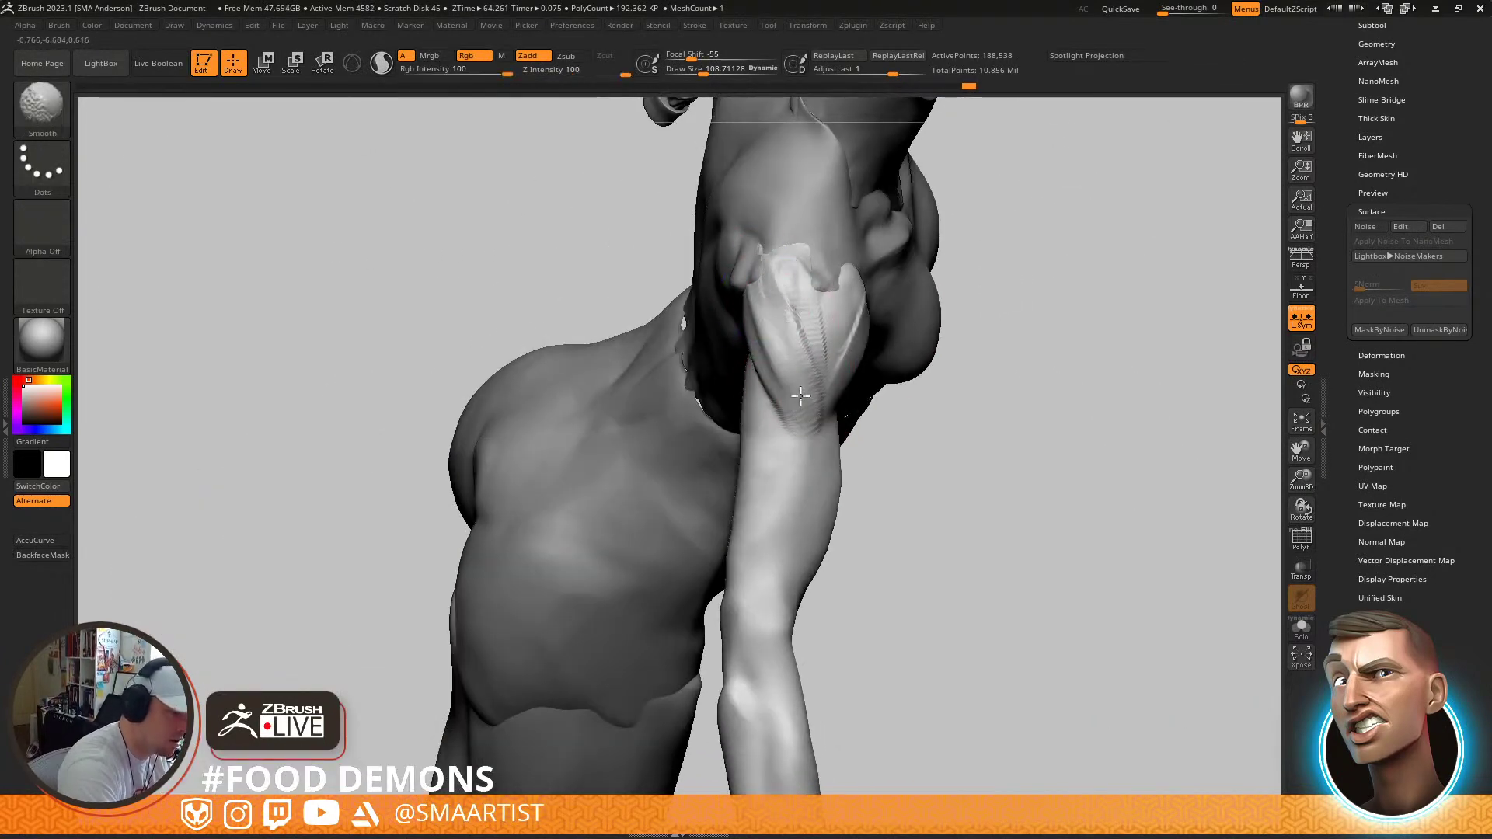
# Smooth the front of the deltoid and add volume along its outer edge
pyautogui.moveTo(855, 376); pyautogui.dragTo(833, 296, button='right')
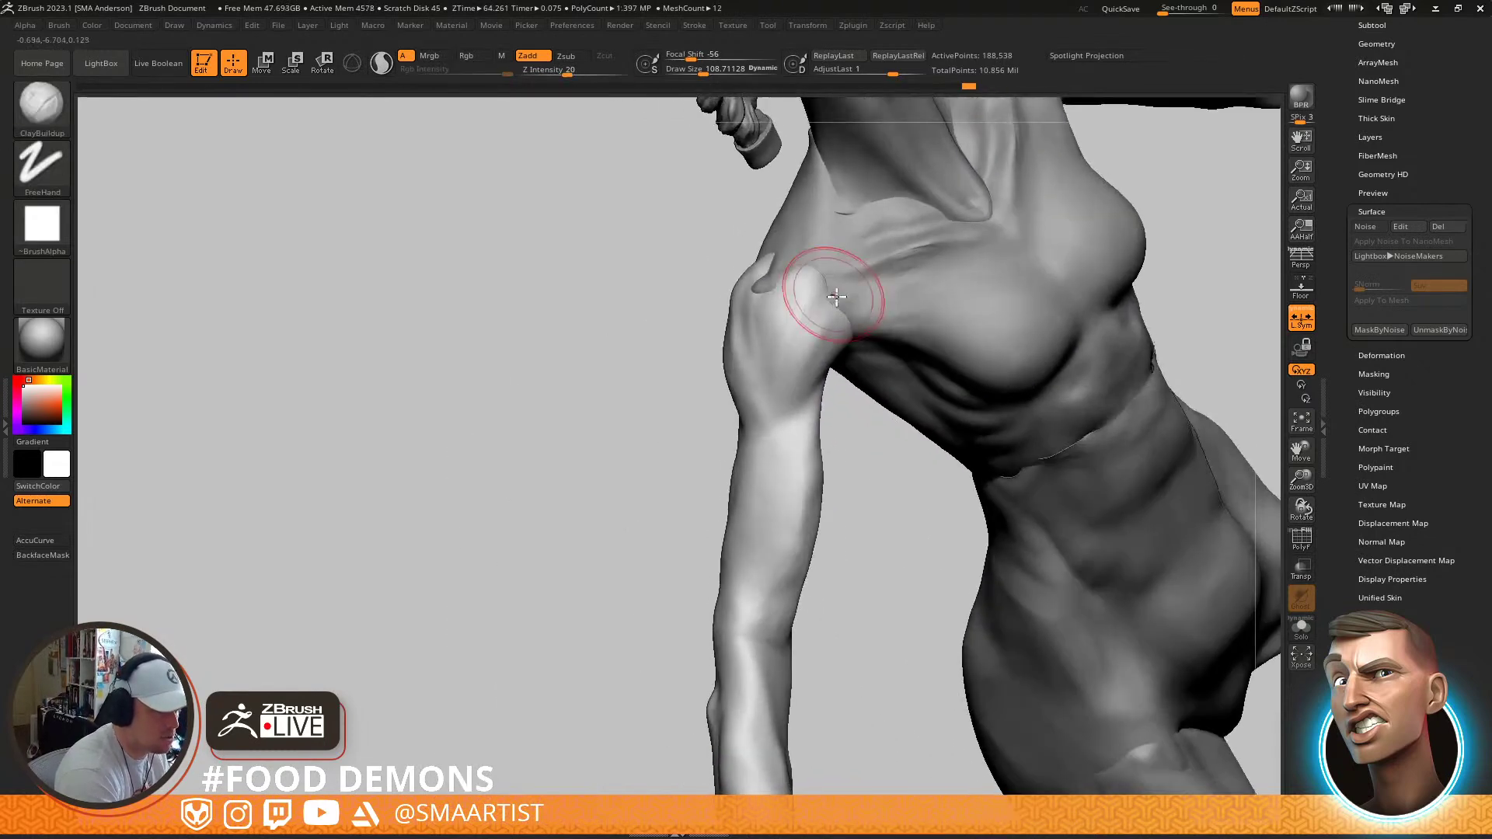
pyautogui.moveTo(816, 332)
pyautogui.keyDown('shift'); pyautogui.mouseDown()
pyautogui.moveTo(811, 303)
pyautogui.moveTo(771, 367)
pyautogui.mouseUp(); pyautogui.keyUp('shift')
pyautogui.moveTo(733, 295); pyautogui.dragTo(740, 378)
pyautogui.moveTo(808, 401)
pyautogui.mouseDown(button='right')
pyautogui.moveTo(879, 450)
pyautogui.moveTo(782, 396)
pyautogui.moveTo(832, 435)
pyautogui.moveTo(821, 455)
pyautogui.moveTo(889, 389)
pyautogui.moveTo(855, 383)
pyautogui.mouseUp(button='right')
# Isolate the arm in Solo mode and build up the upper arm muscles with ClayBuildup at a draw size of about 86
pyautogui.press('b')
pyautogui.press('d')
pyautogui.press('s')
pyautogui.press('b')
pyautogui.press('c')
pyautogui.press('b')
pyautogui.hotkey('ctrl', 'shift', 's')
pyautogui.press('s')
pyautogui.moveTo(844, 384); pyautogui.dragTo(836, 386)
pyautogui.moveTo(737, 408)
pyautogui.mouseDown()
pyautogui.moveTo(866, 373)
pyautogui.moveTo(772, 414)
pyautogui.mouseUp()
pyautogui.moveTo(860, 397); pyautogui.dragTo(737, 453)
pyautogui.moveTo(809, 418); pyautogui.dragTo(673, 459)
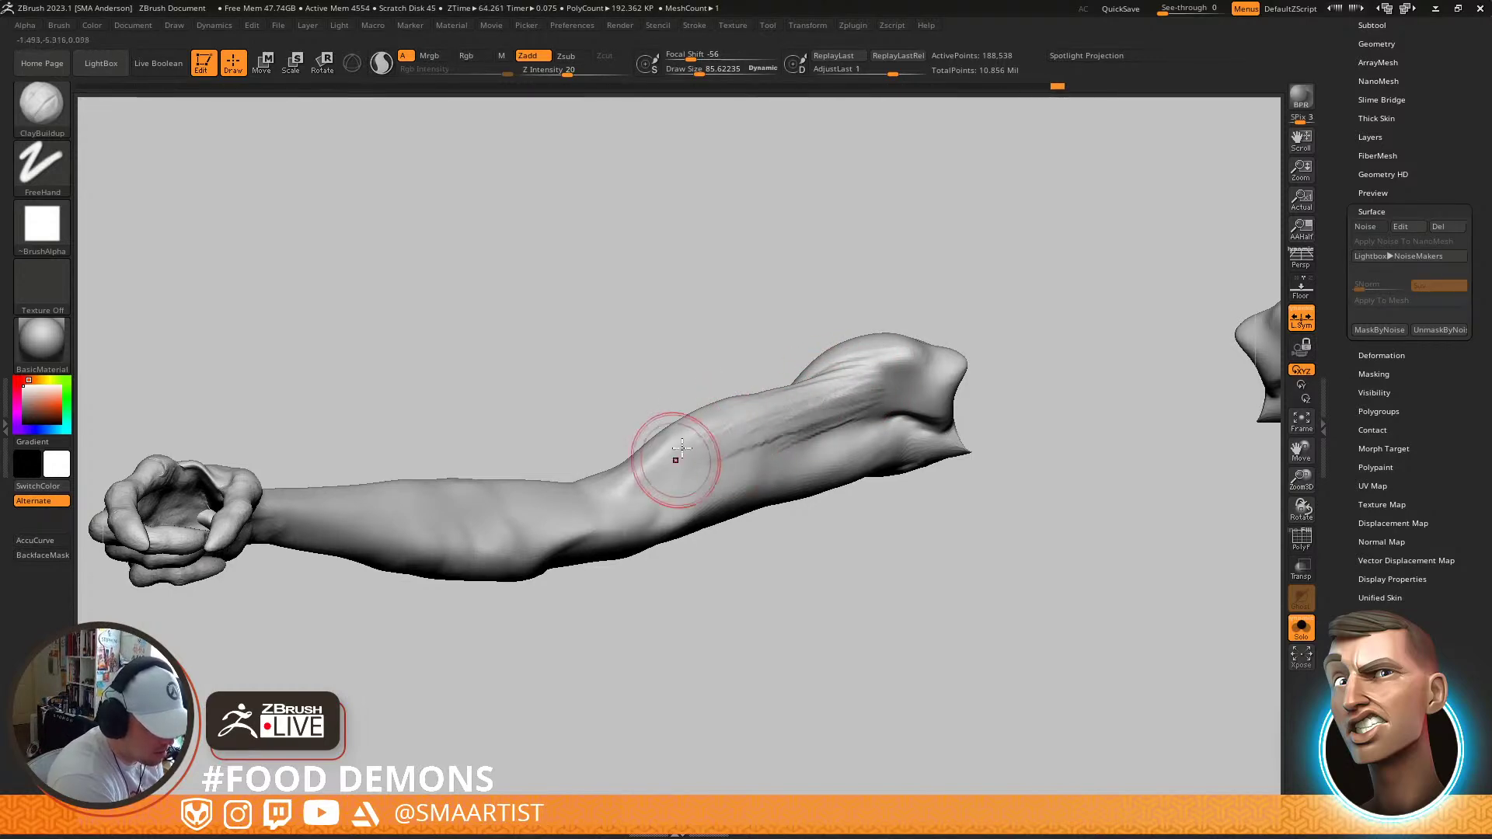
# Flatten the upper arm below the deltoid with TrimDynamic at a draw size of about 86
pyautogui.moveTo(797, 387)
pyautogui.mouseDown(button='right')
pyautogui.moveTo(809, 539)
pyautogui.moveTo(785, 400)
pyautogui.mouseUp(button='right')
pyautogui.moveTo(723, 489)
pyautogui.mouseDown(button='right')
pyautogui.moveTo(799, 426)
pyautogui.moveTo(808, 436)
pyautogui.moveTo(777, 390)
pyautogui.mouseUp(button='right')
pyautogui.press('b')
pyautogui.press('t')
pyautogui.press('d')
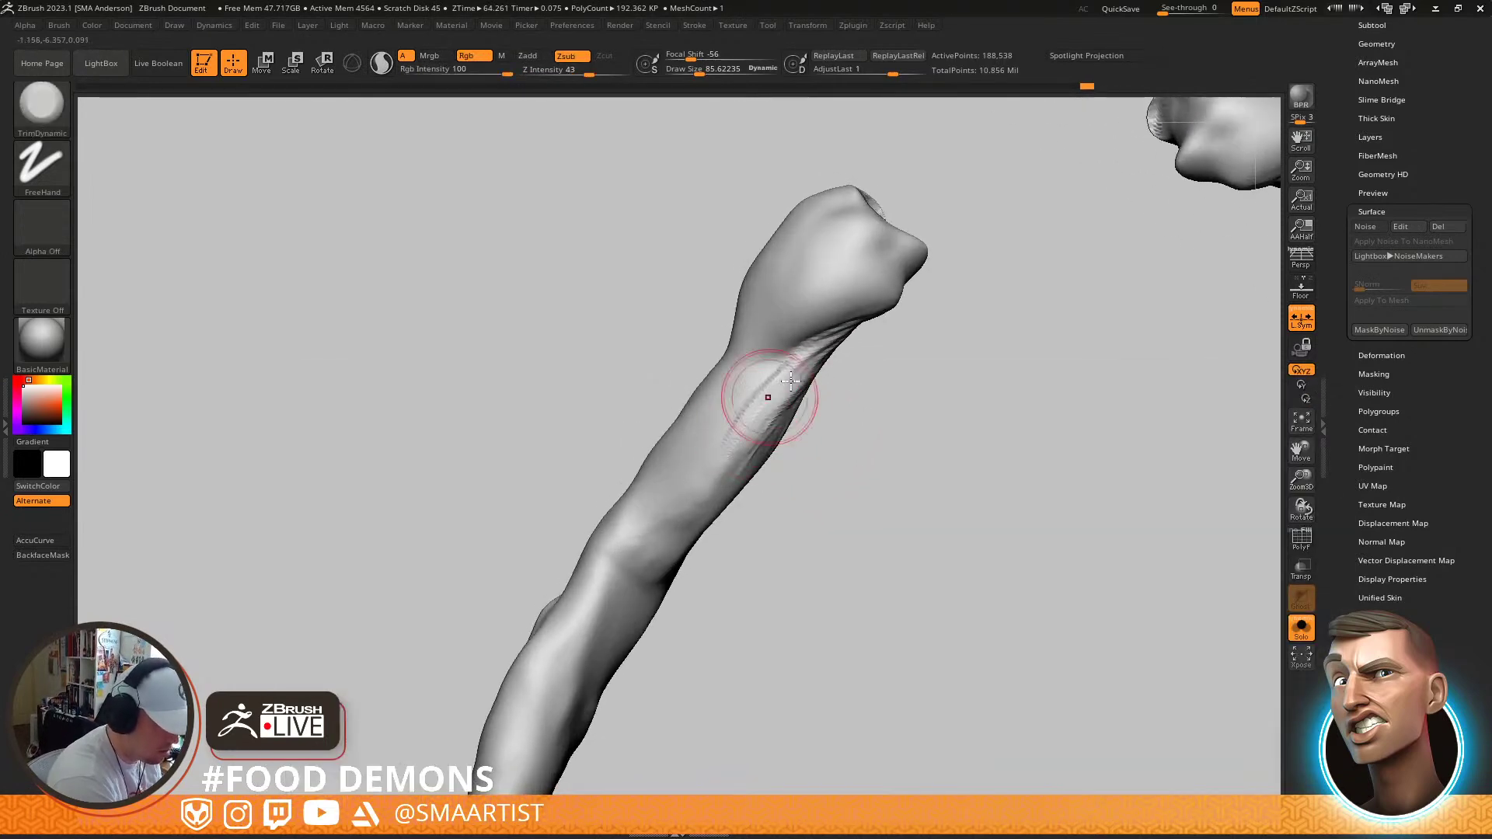
pyautogui.moveTo(673, 563); pyautogui.dragTo(614, 553, button='right')
# Refine the planes of the upper arm with TrimDynamic at a draw size of about 62 and smooth between them
pyautogui.press('[')
pyautogui.press('[')
pyautogui.press('shift')
pyautogui.moveTo(695, 511); pyautogui.dragTo(729, 390, button='right')
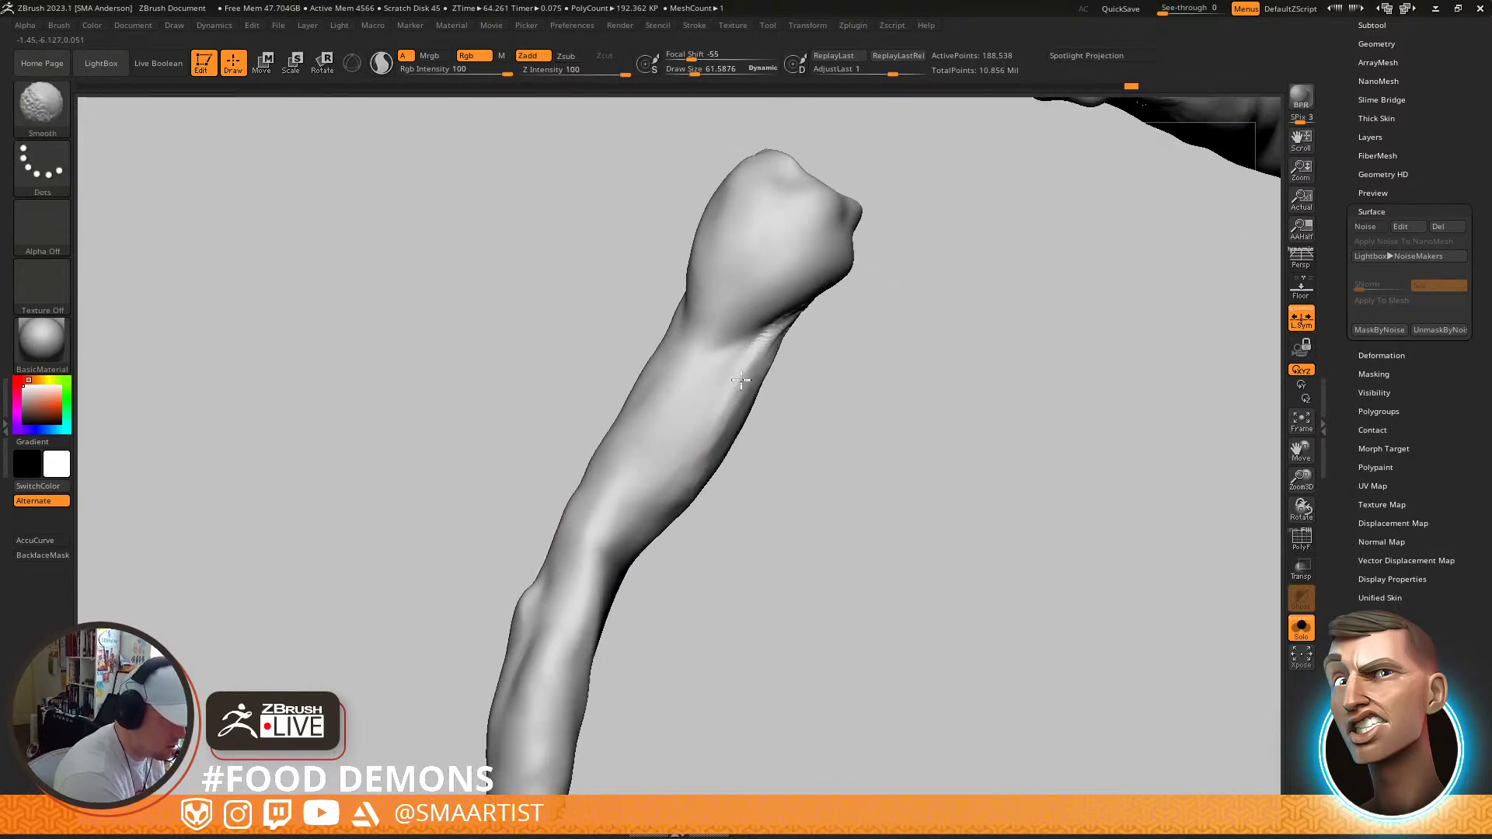
pyautogui.moveTo(725, 454); pyautogui.dragTo(711, 396, button='right')
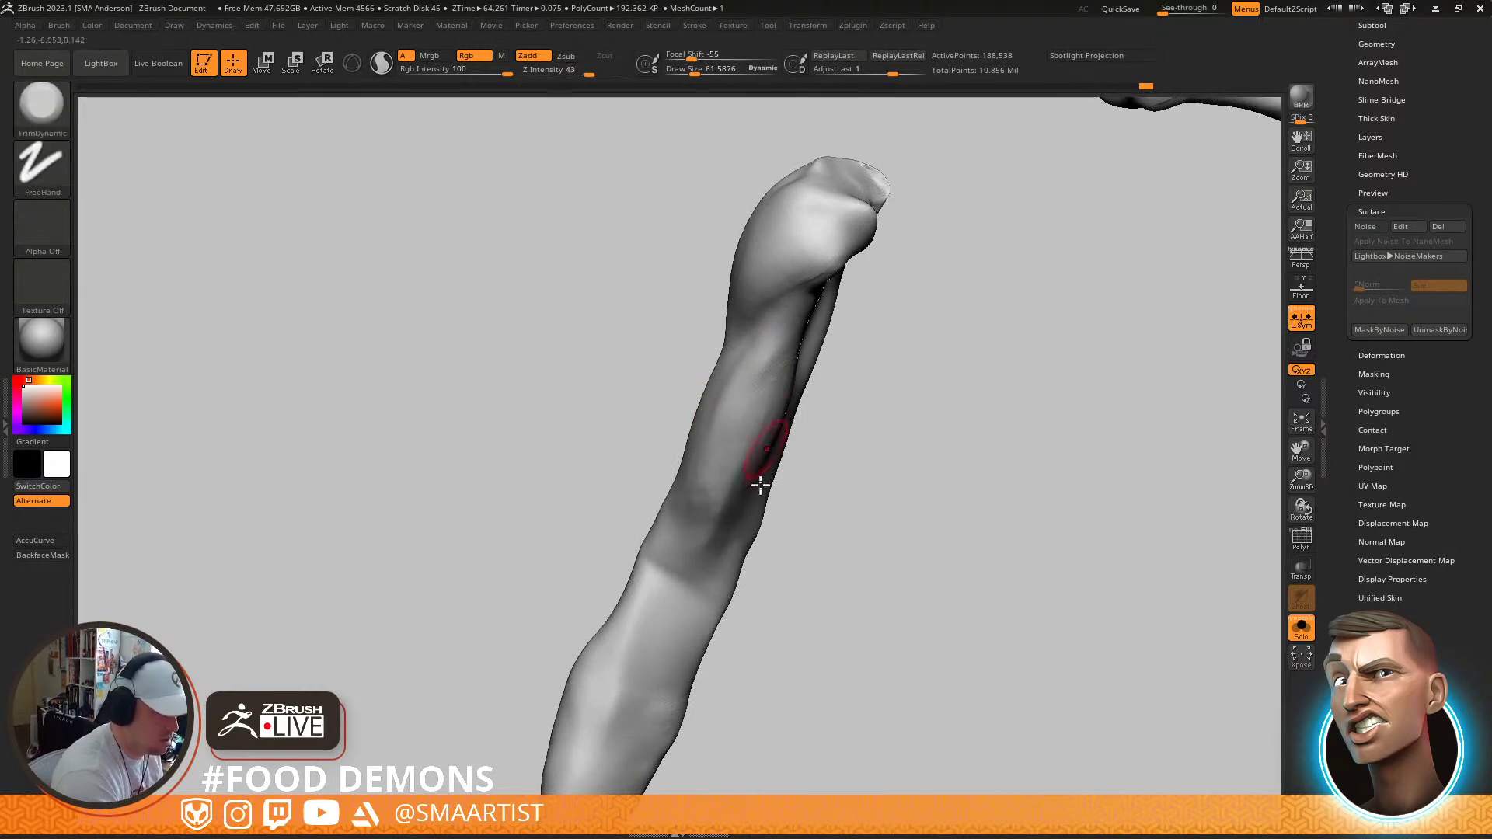
pyautogui.moveTo(763, 459); pyautogui.dragTo(772, 398, button='right')
pyautogui.keyDown('shift'); pyautogui.moveTo(772, 398); pyautogui.dragTo(765, 426); pyautogui.keyUp('shift')
pyautogui.moveTo(756, 466)
pyautogui.mouseDown(button='right')
pyautogui.moveTo(746, 535)
pyautogui.moveTo(734, 495)
pyautogui.moveTo(772, 526)
pyautogui.mouseUp(button='right')
pyautogui.keyDown('alt'); pyautogui.moveTo(793, 357); pyautogui.dragTo(750, 473, button='right'); pyautogui.keyUp('alt')
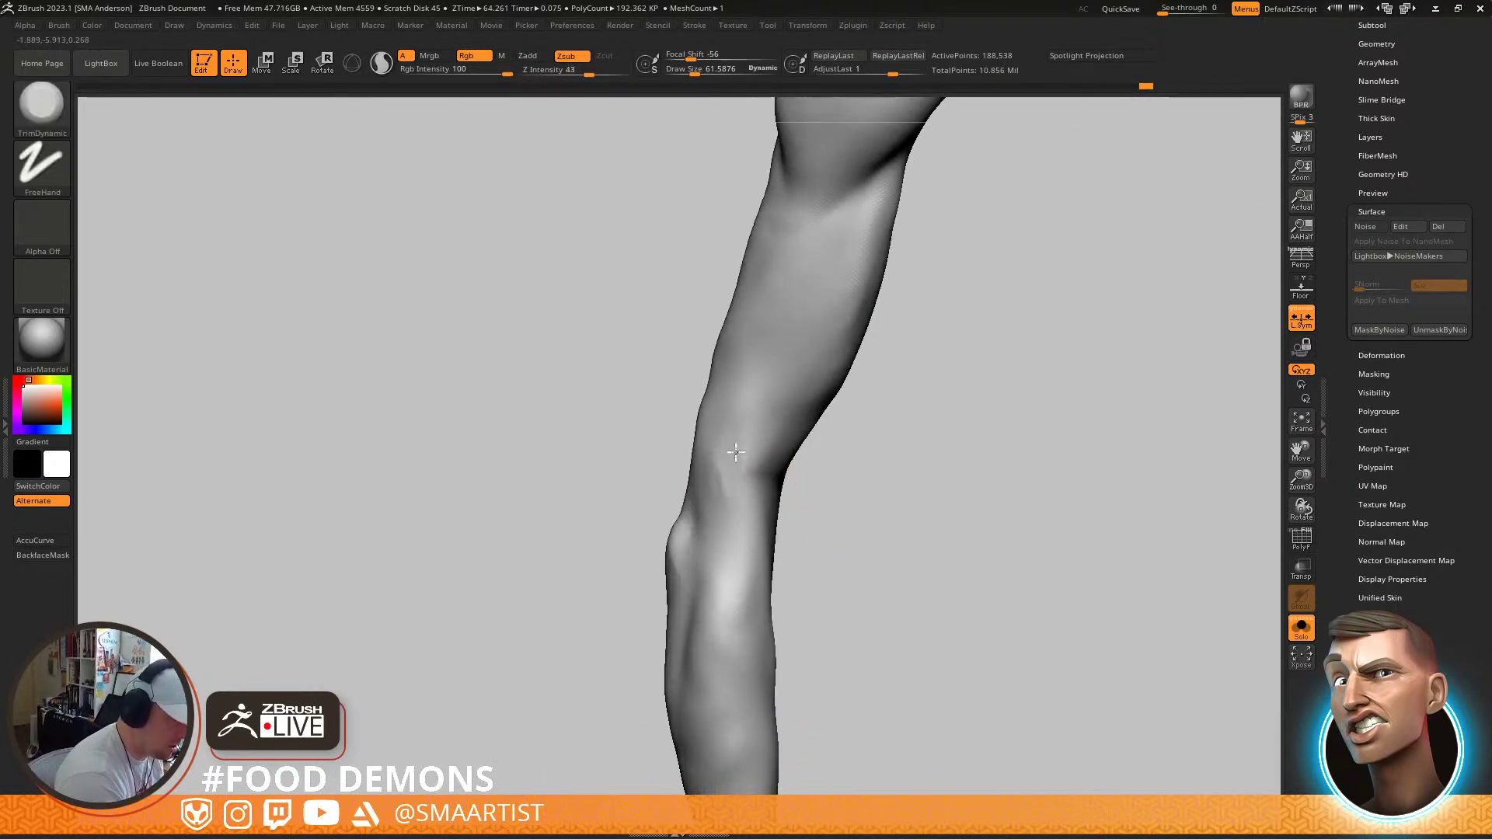
# Carve the muscle separation above the elbow with DamStandard at a draw size of about 62
pyautogui.press('b')
pyautogui.press('d')
pyautogui.press('s')
pyautogui.moveTo(785, 445); pyautogui.dragTo(688, 524, button='right')
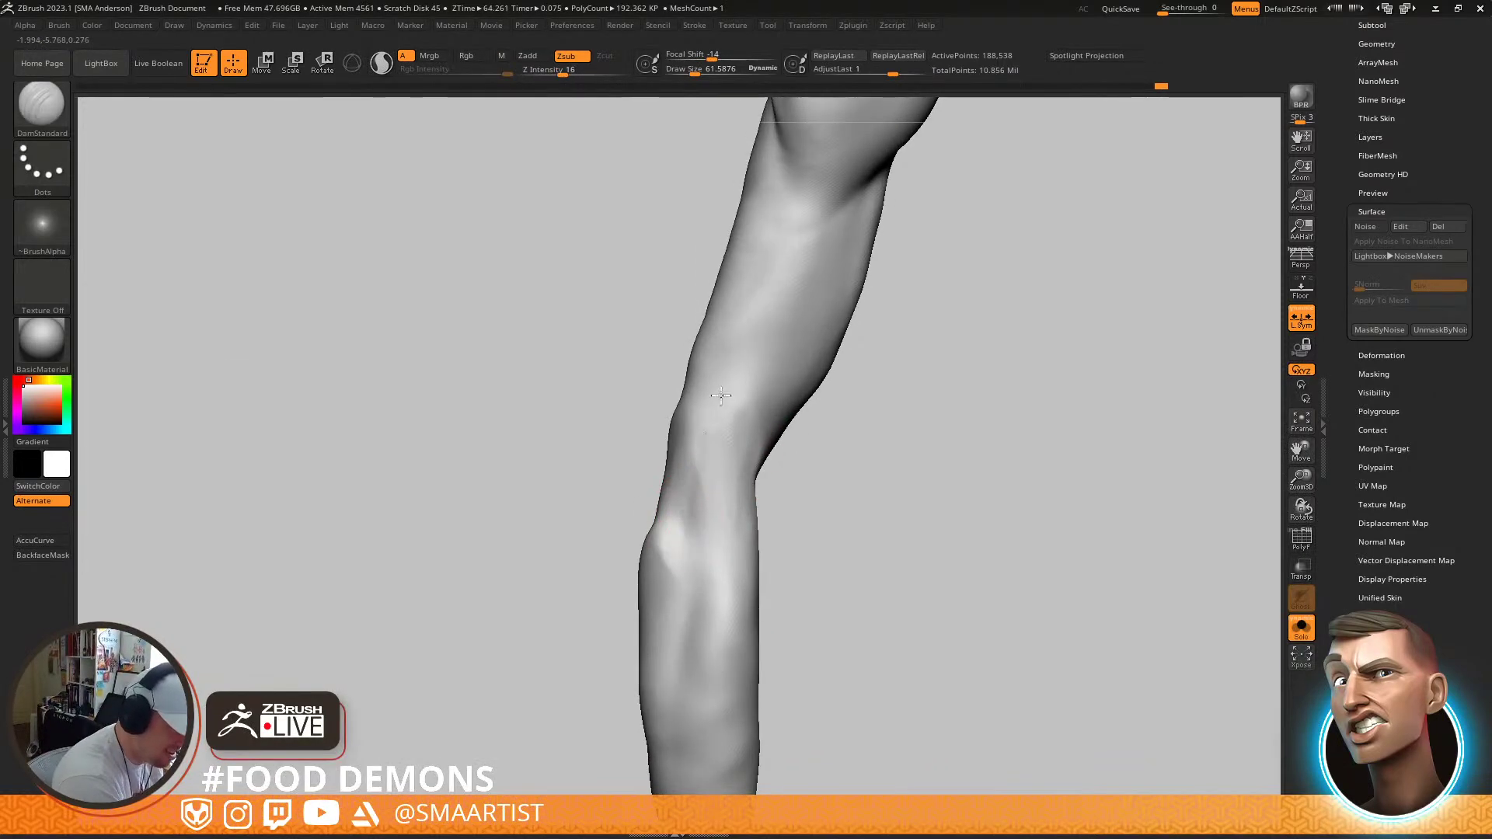
# Flatten the back of the upper arm above the elbow with TrimDynamic at about 90 and smooth it
pyautogui.moveTo(691, 451)
pyautogui.mouseDown(button='right')
pyautogui.moveTo(726, 456)
pyautogui.moveTo(637, 426)
pyautogui.mouseUp(button='right')
pyautogui.press('b')
pyautogui.press('t')
pyautogui.press('d')
pyautogui.press('s')
pyautogui.moveTo(638, 426); pyautogui.dragTo(643, 426)
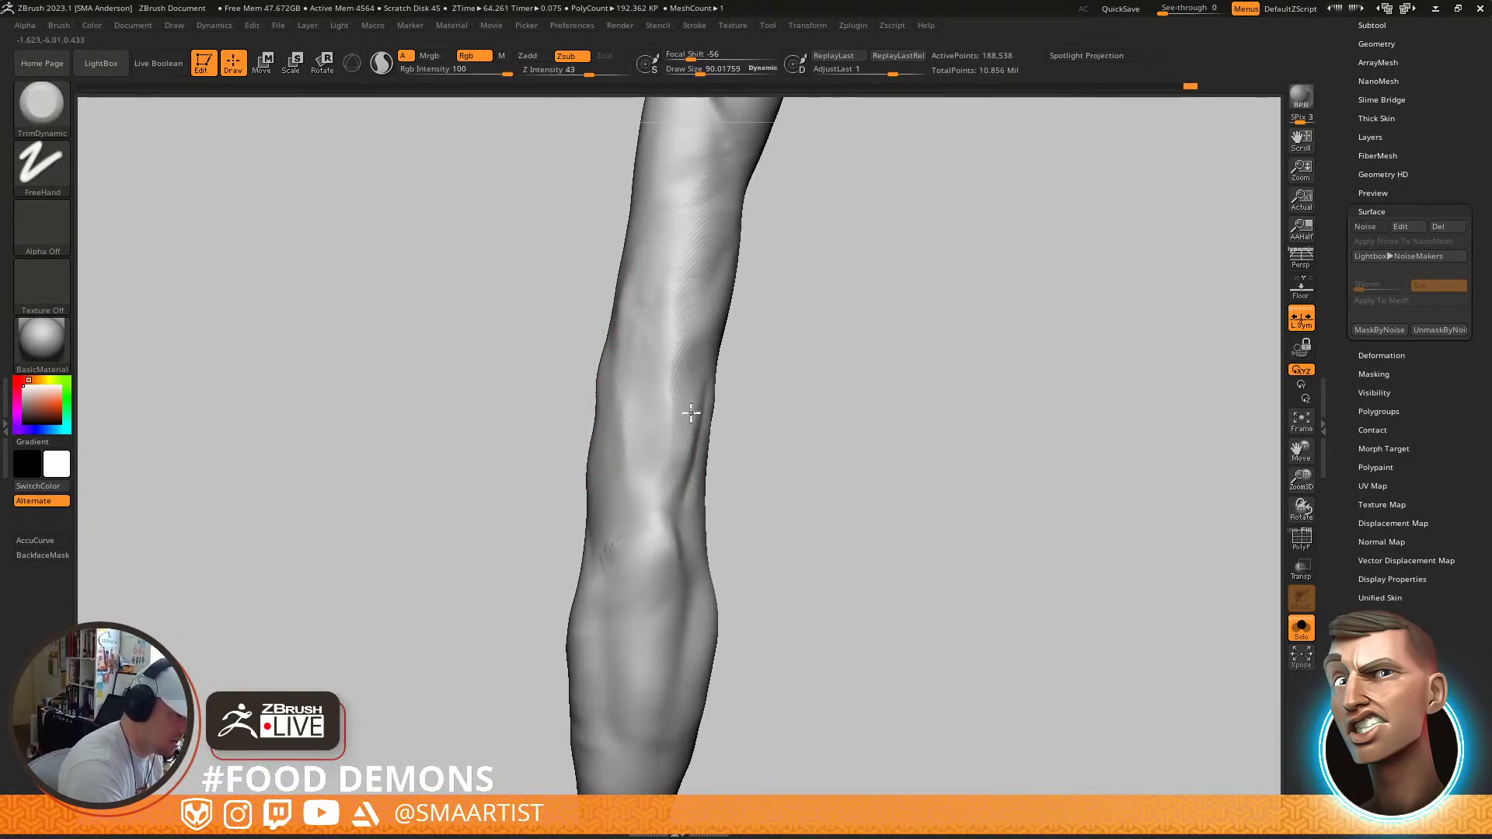
pyautogui.moveTo(609, 413); pyautogui.dragTo(614, 420, button='right')
pyautogui.keyDown('shift'); pyautogui.moveTo(614, 412); pyautogui.dragTo(603, 373); pyautogui.keyUp('shift')
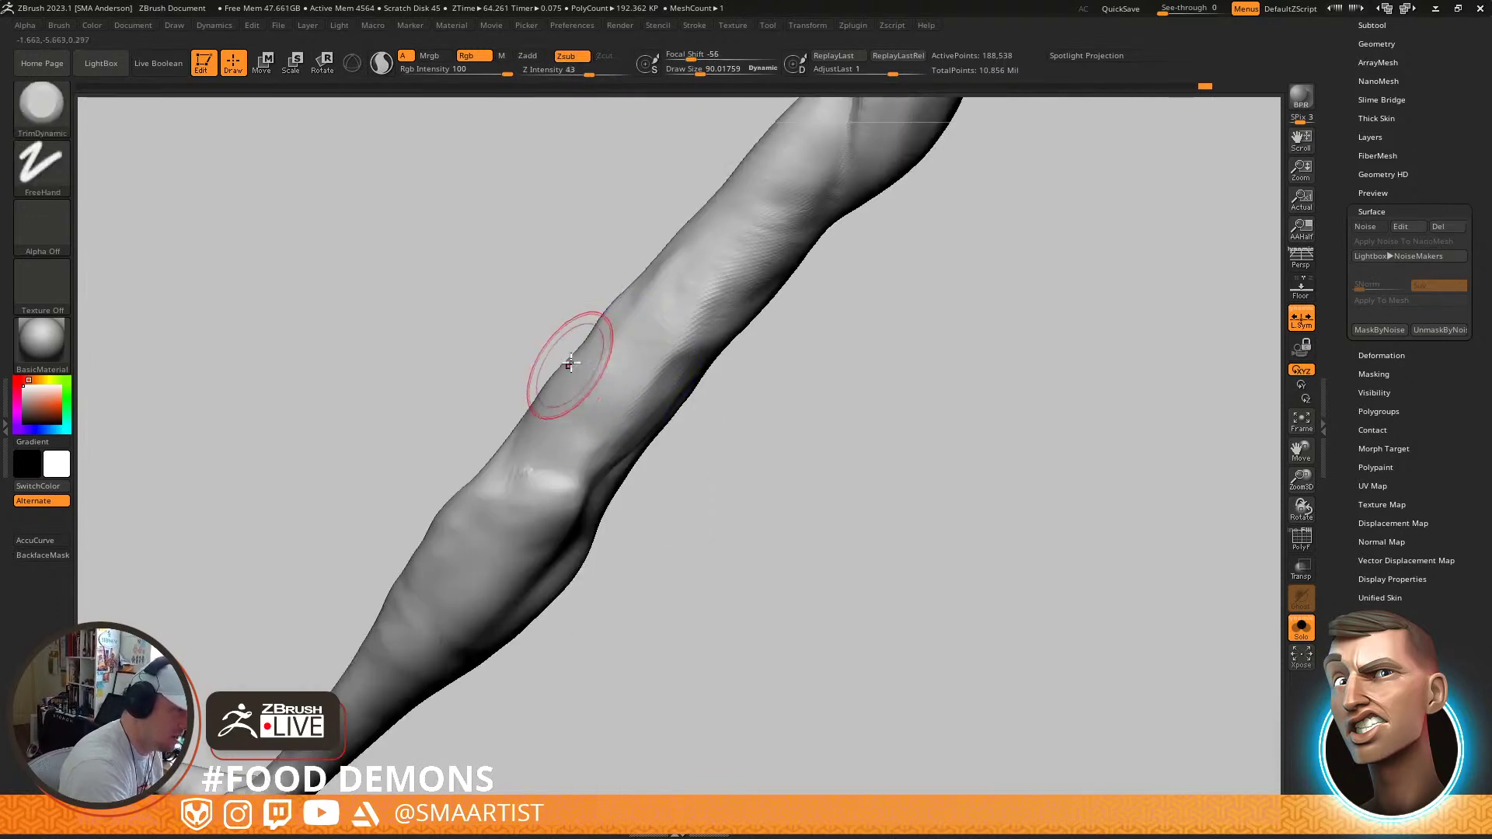
# Trim the planes of the triceps with TrimDynamic and smooth down to the point of the elbow
pyautogui.moveTo(568, 364); pyautogui.dragTo(533, 387, button='right')
pyautogui.moveTo(603, 282)
pyautogui.mouseDown()
pyautogui.moveTo(576, 332)
pyautogui.moveTo(606, 276)
pyautogui.moveTo(582, 311)
pyautogui.moveTo(636, 284)
pyautogui.mouseUp()
pyautogui.moveTo(637, 285)
pyautogui.mouseDown()
pyautogui.moveTo(611, 323)
pyautogui.moveTo(619, 306)
pyautogui.mouseUp()
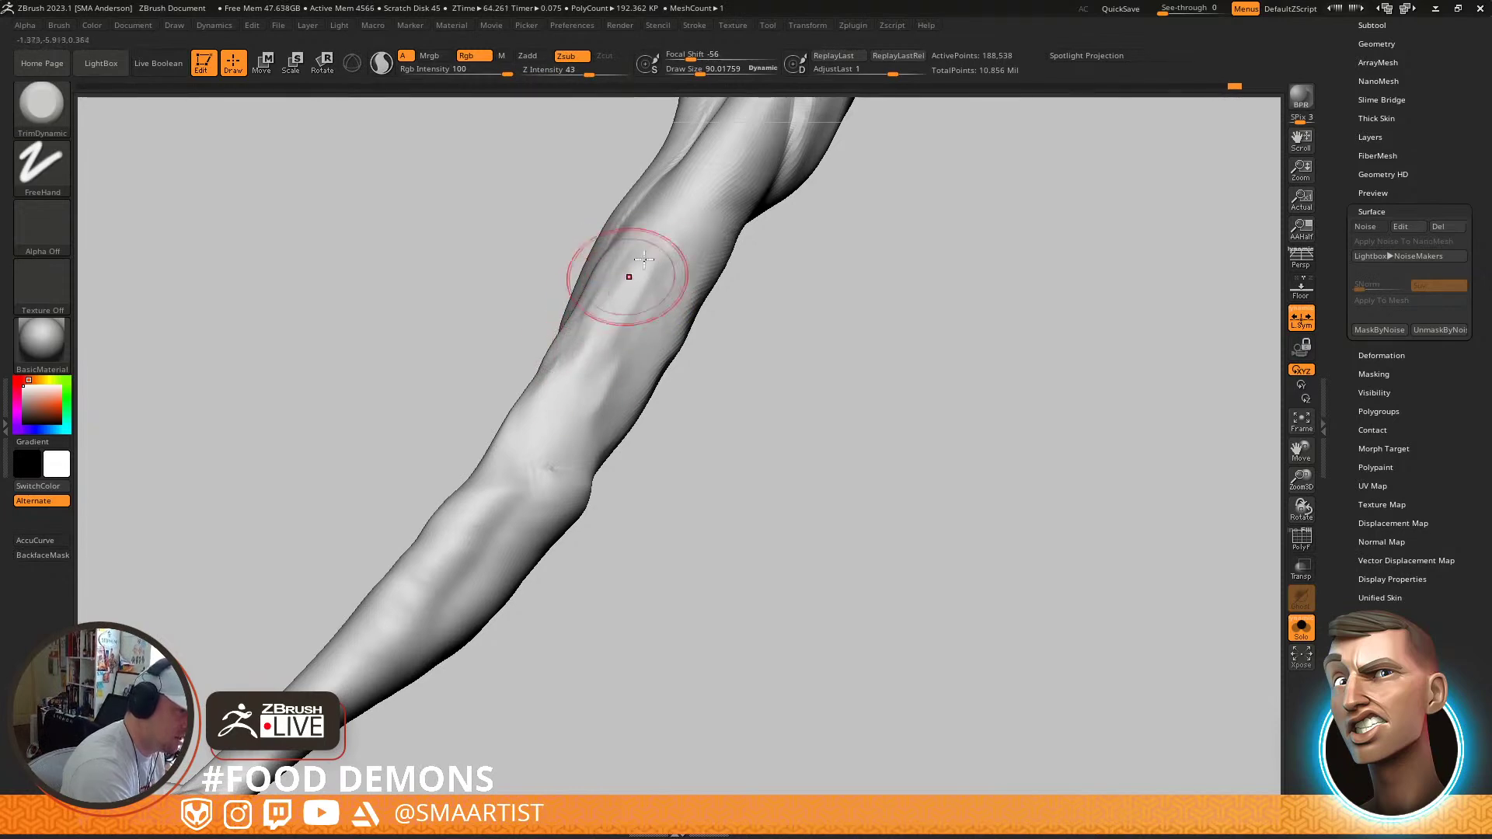
pyautogui.moveTo(612, 296); pyautogui.dragTo(639, 285, button='right')
pyautogui.keyDown('shift'); pyautogui.moveTo(583, 306); pyautogui.dragTo(590, 261); pyautogui.keyUp('shift')
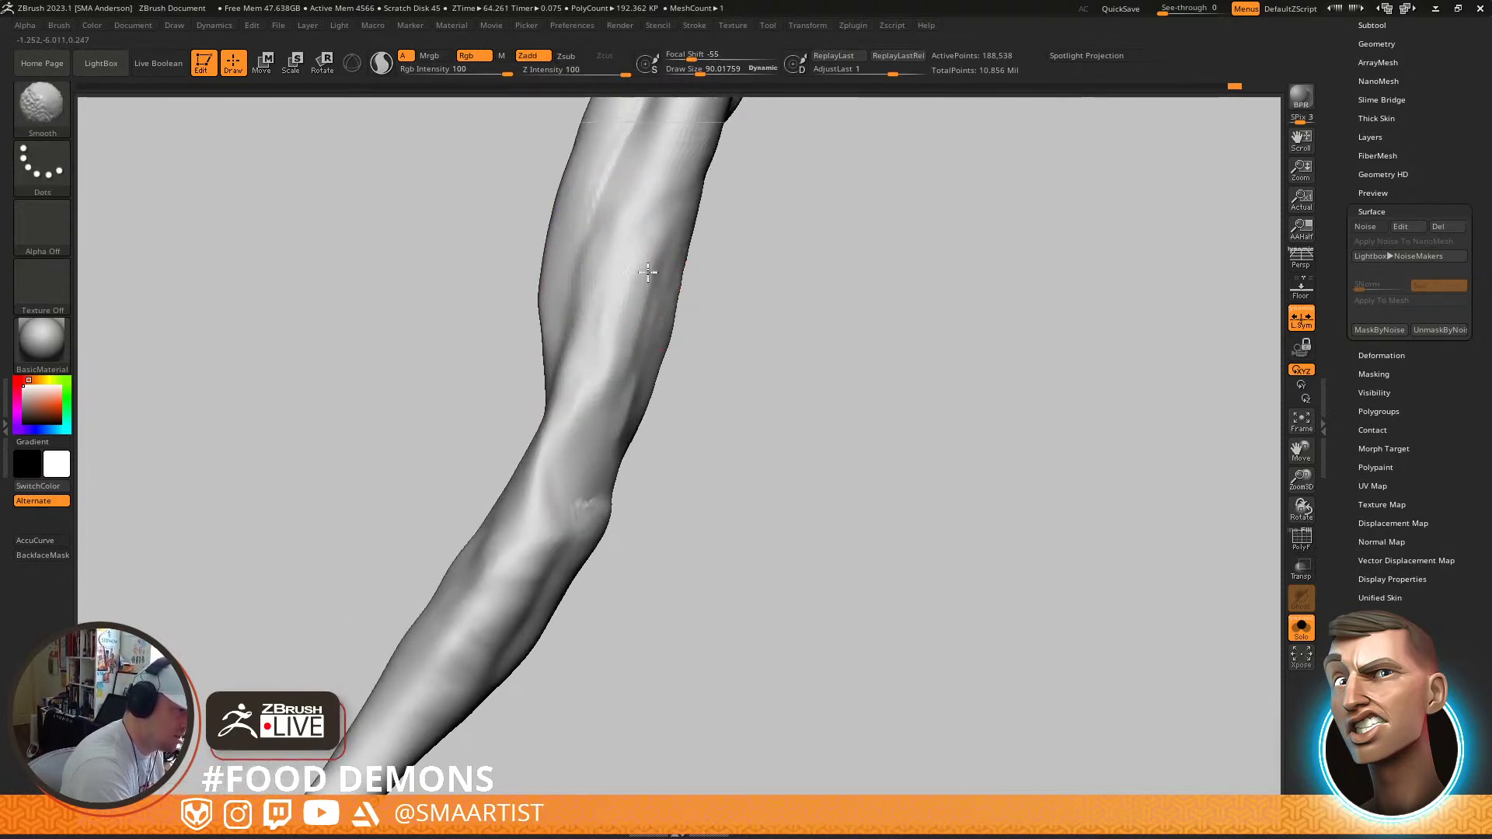
pyautogui.keyDown('shift'); pyautogui.moveTo(598, 445); pyautogui.dragTo(589, 526); pyautogui.keyUp('shift')
# Even out the outer side of the upper arm with TrimDynamic and smooth it below the deltoid
pyautogui.moveTo(594, 505)
pyautogui.mouseDown(button='right')
pyautogui.moveTo(643, 466)
pyautogui.moveTo(707, 471)
pyautogui.moveTo(687, 463)
pyautogui.moveTo(734, 390)
pyautogui.mouseUp(button='right')
pyautogui.keyDown('alt'); pyautogui.moveTo(831, 259); pyautogui.dragTo(756, 421, button='right'); pyautogui.keyUp('alt')
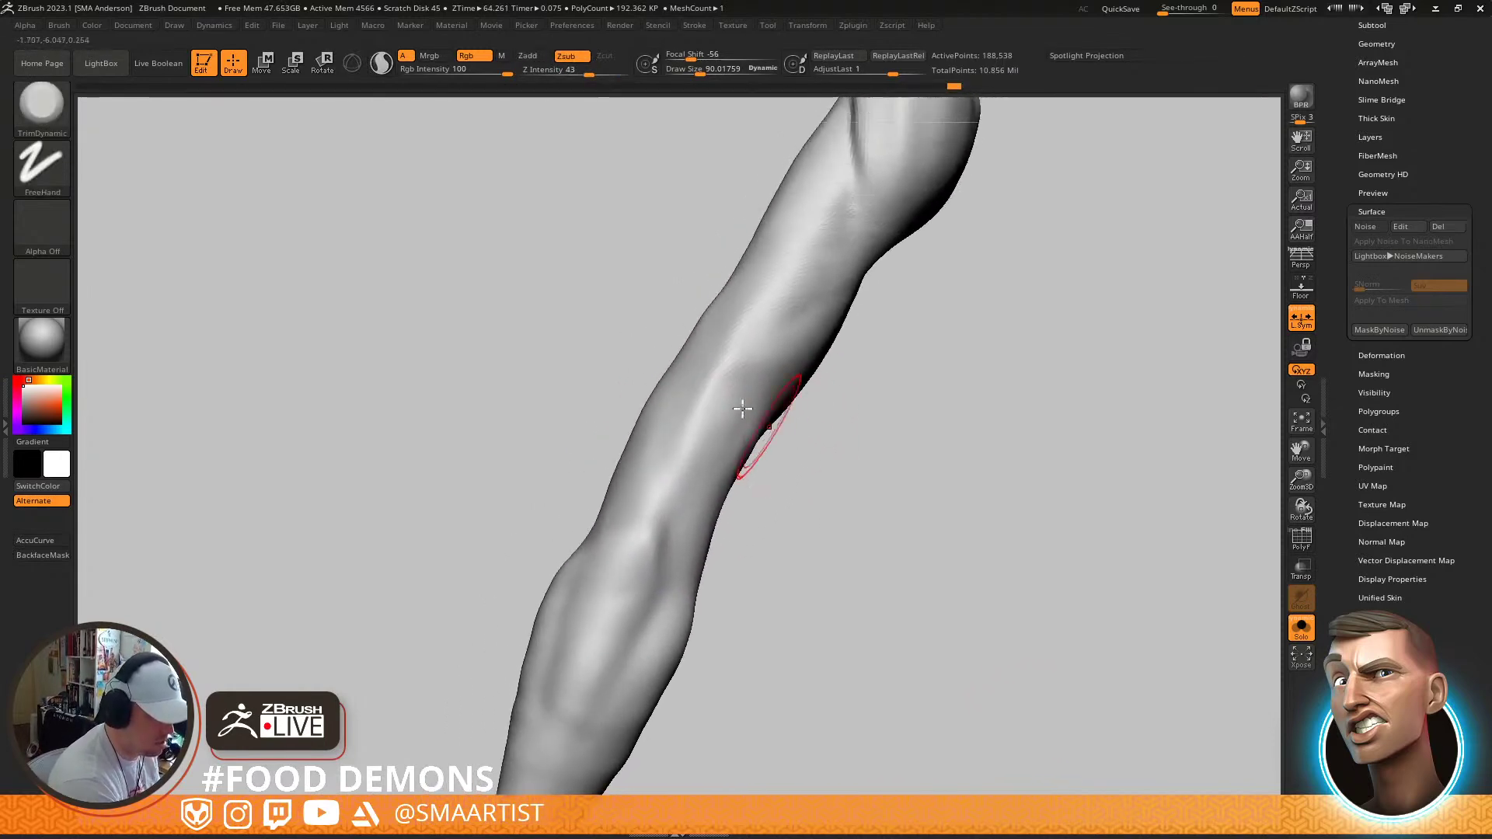
pyautogui.moveTo(840, 360)
pyautogui.mouseDown(button='right')
pyautogui.moveTo(839, 420)
pyautogui.moveTo(893, 374)
pyautogui.moveTo(869, 350)
pyautogui.mouseUp(button='right')
pyautogui.moveTo(809, 333)
pyautogui.keyDown('shift'); pyautogui.mouseDown()
pyautogui.moveTo(736, 316)
pyautogui.moveTo(761, 284)
pyautogui.mouseUp(); pyautogui.keyUp('shift')
# Reshape the outline of the upper arm with the Move brush at a draw size of about 90
pyautogui.moveTo(926, 302)
pyautogui.keyDown('alt'); pyautogui.mouseDown(button='right')
pyautogui.moveTo(899, 523)
pyautogui.moveTo(861, 523)
pyautogui.moveTo(882, 417)
pyautogui.moveTo(854, 436)
pyautogui.moveTo(892, 493)
pyautogui.moveTo(831, 593)
pyautogui.moveTo(801, 533)
pyautogui.mouseUp(button='right'); pyautogui.keyUp('alt')
pyautogui.press('b')
pyautogui.press('m')
pyautogui.press('v')
pyautogui.moveTo(728, 480); pyautogui.dragTo(673, 498, button='right')
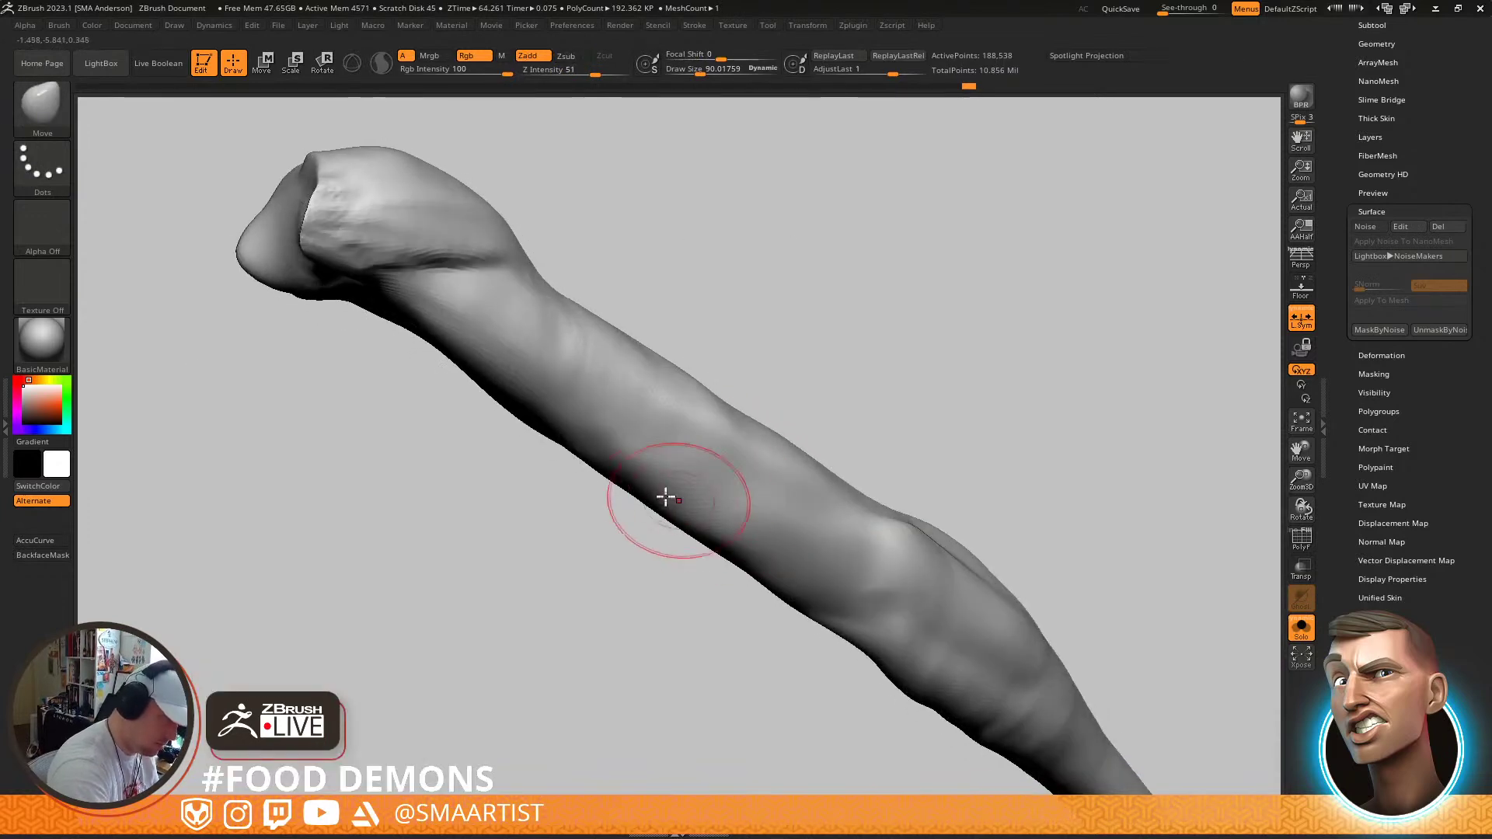
pyautogui.moveTo(642, 424)
pyautogui.mouseDown(button='right')
pyautogui.moveTo(573, 427)
pyautogui.moveTo(683, 331)
pyautogui.moveTo(694, 452)
pyautogui.moveTo(670, 355)
pyautogui.mouseUp(button='right')
pyautogui.moveTo(691, 406)
pyautogui.mouseDown(button='right')
pyautogui.moveTo(736, 432)
pyautogui.moveTo(704, 412)
pyautogui.moveTo(776, 376)
pyautogui.moveTo(760, 476)
pyautogui.moveTo(889, 436)
pyautogui.moveTo(917, 523)
pyautogui.moveTo(866, 466)
pyautogui.moveTo(915, 449)
pyautogui.moveTo(893, 426)
pyautogui.moveTo(785, 433)
pyautogui.mouseUp(button='right')
# Build up the muscle over the elbow with ClayBuildup at a draw size of about 90 and smooth it into the forearm
pyautogui.press('b')
pyautogui.press('c')
pyautogui.press('b')
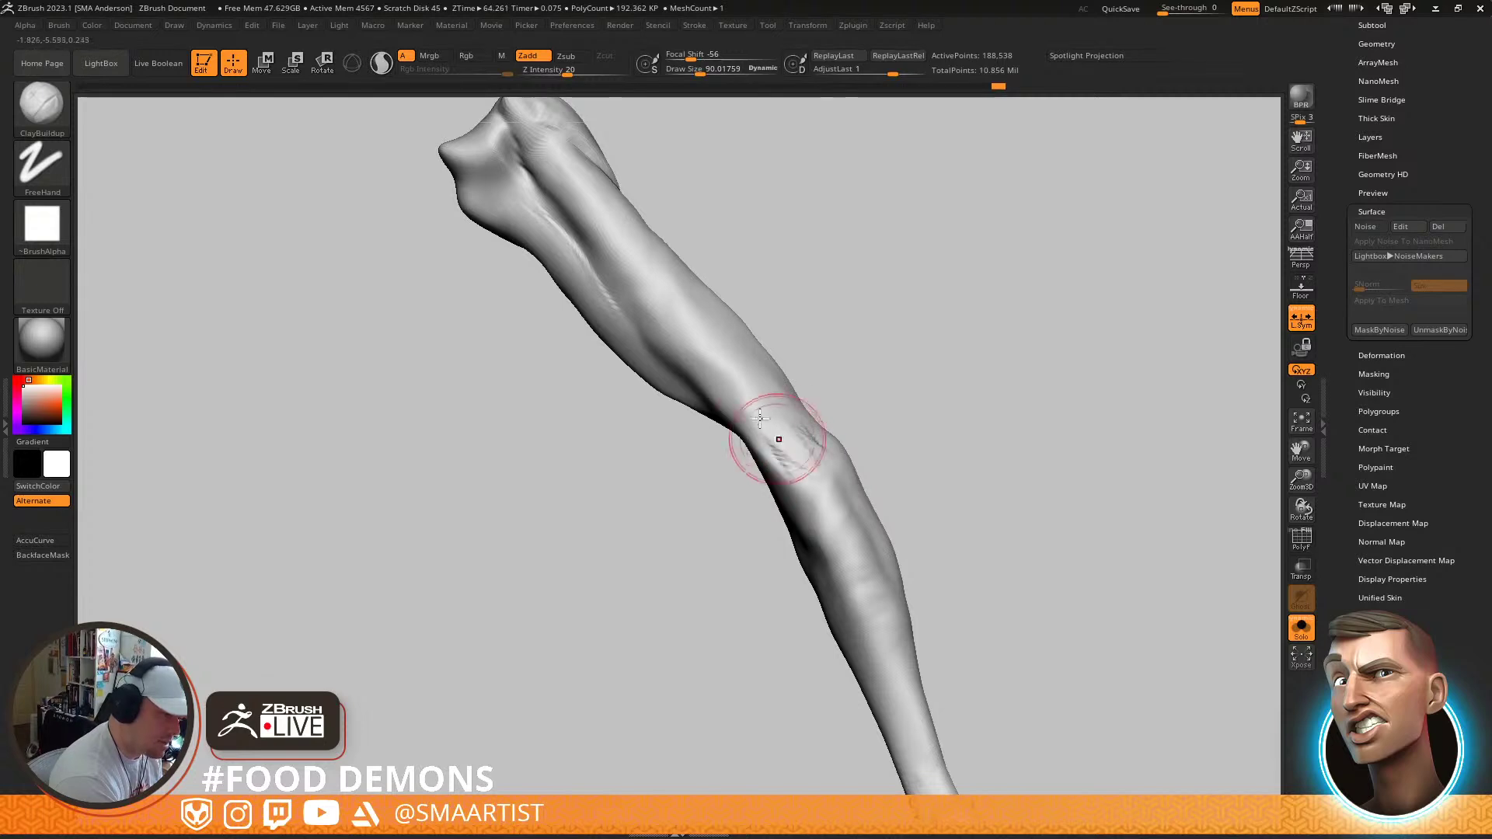
pyautogui.press('shift')
pyautogui.moveTo(920, 450); pyautogui.dragTo(875, 424, button='right')
pyautogui.keyDown('shift'); pyautogui.moveTo(835, 509); pyautogui.dragTo(825, 474); pyautogui.keyUp('shift')
pyautogui.moveTo(902, 451); pyautogui.dragTo(835, 419, button='right')
pyautogui.keyDown('shift'); pyautogui.moveTo(833, 505); pyautogui.dragTo(781, 441); pyautogui.keyUp('shift')
# Add the muscle crossing from upper arm to forearm at the elbow crease with ClayBuildup at about 69 and smooth it
pyautogui.moveTo(816, 450); pyautogui.dragTo(851, 374, button='right')
pyautogui.moveTo(864, 333)
pyautogui.mouseDown()
pyautogui.moveTo(699, 435)
pyautogui.moveTo(736, 531)
pyautogui.moveTo(829, 467)
pyautogui.moveTo(826, 421)
pyautogui.moveTo(766, 465)
pyautogui.moveTo(728, 457)
pyautogui.mouseUp()
pyautogui.moveTo(731, 467)
pyautogui.mouseDown(button='right')
pyautogui.moveTo(739, 516)
pyautogui.moveTo(733, 497)
pyautogui.mouseUp(button='right')
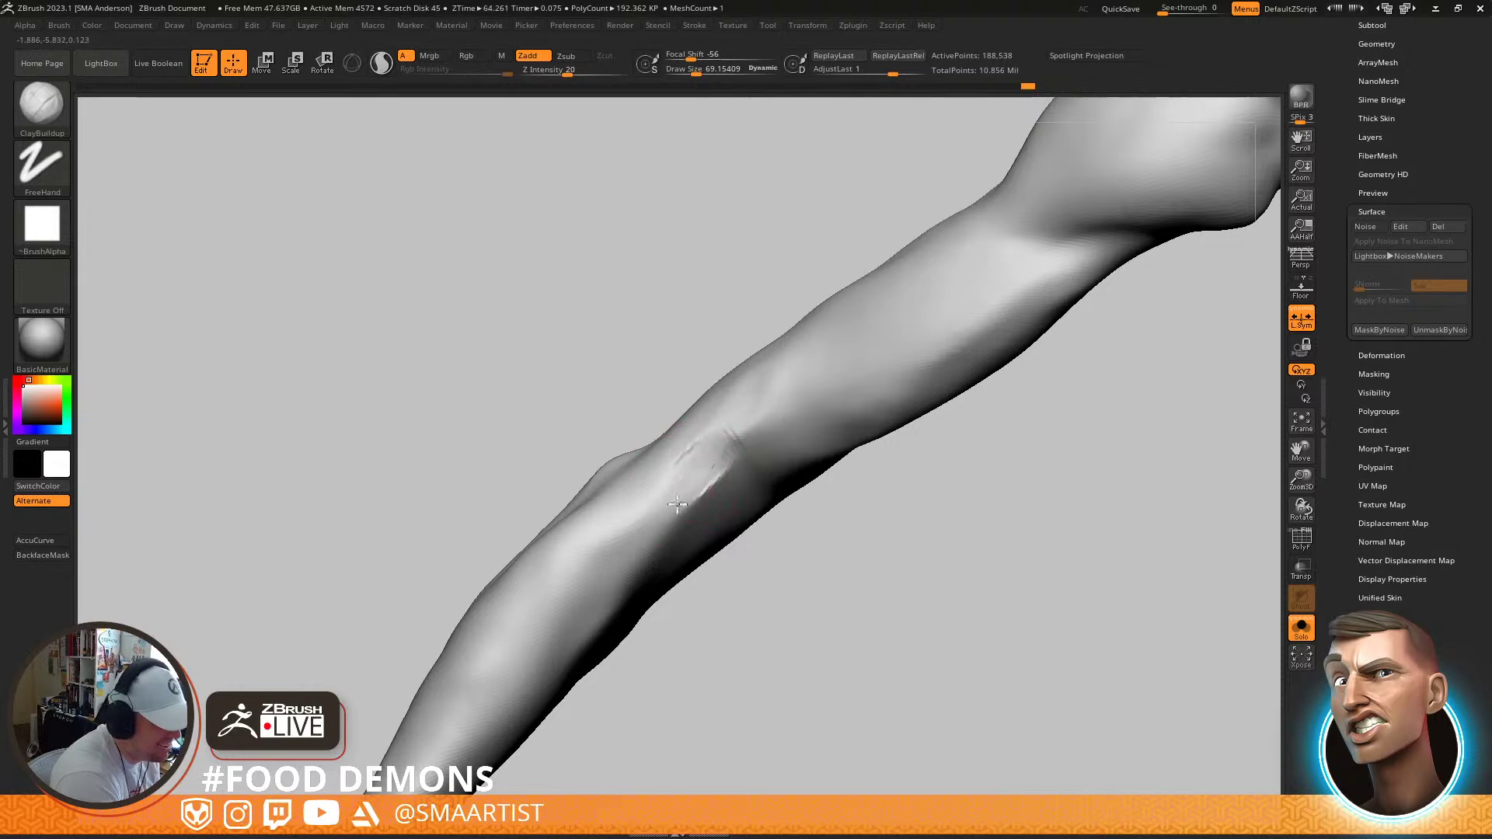
pyautogui.moveTo(683, 465); pyautogui.dragTo(700, 491)
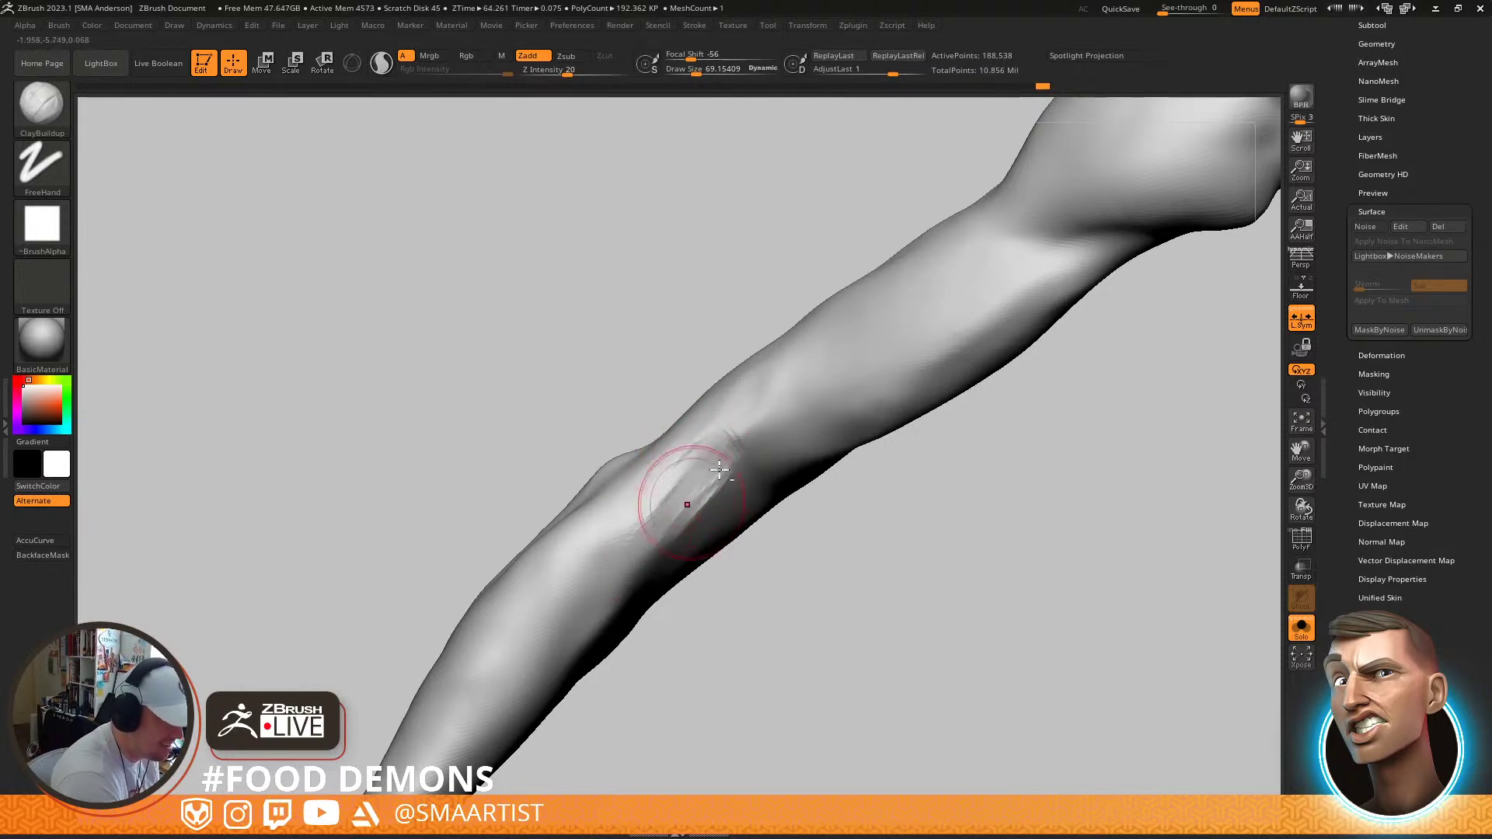
pyautogui.moveTo(862, 428); pyautogui.dragTo(786, 405, button='right')
pyautogui.press('shift')
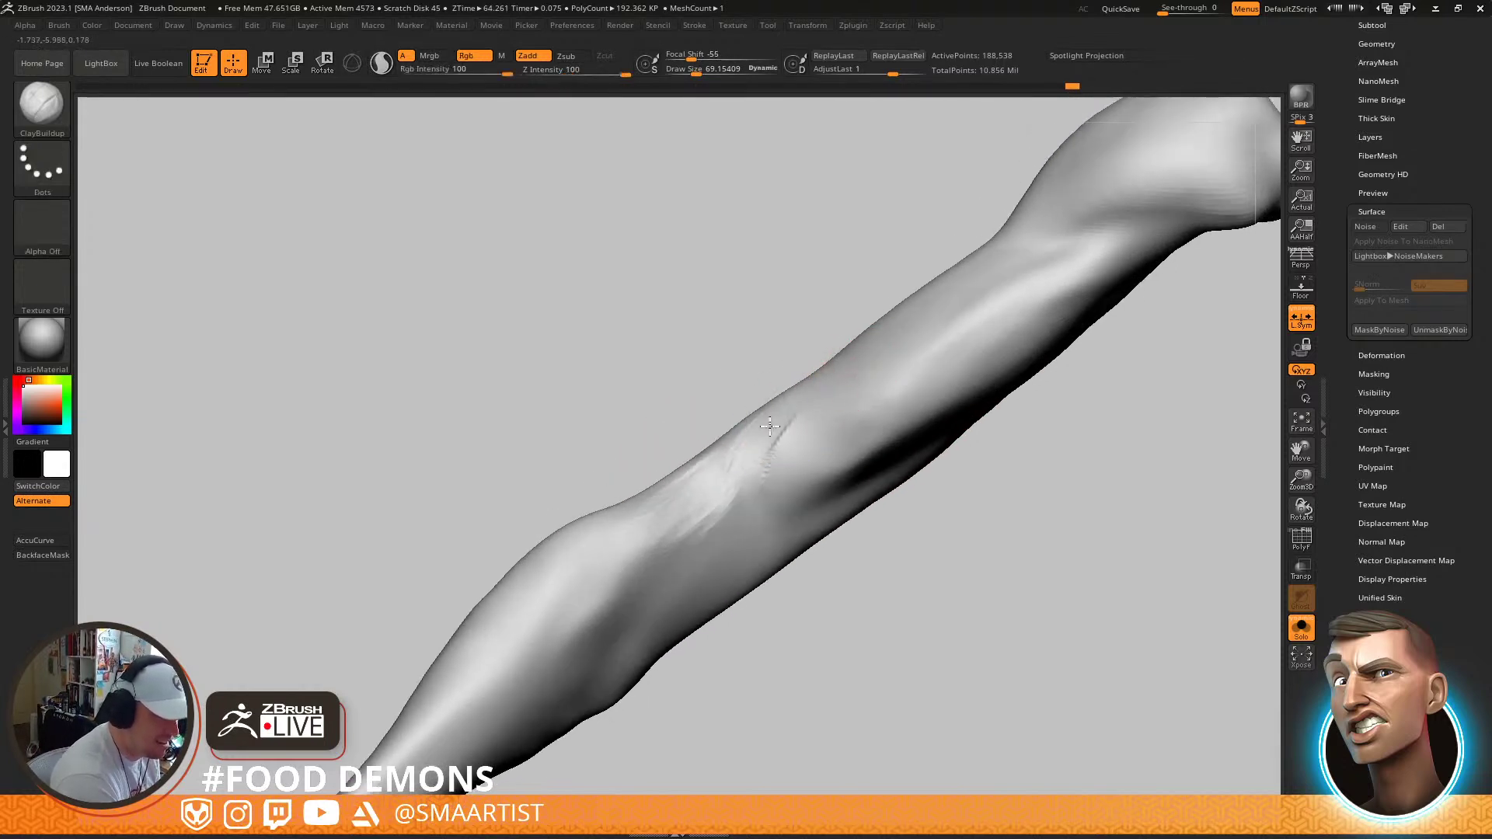
pyautogui.keyDown('shift'); pyautogui.moveTo(739, 463); pyautogui.dragTo(777, 480); pyautogui.keyUp('shift')
# Sharpen the creases around the inner elbow and upper forearm with DamStandard at a draw size of about 69
pyautogui.press('b')
pyautogui.press('d')
pyautogui.press('s')
pyautogui.moveTo(803, 483)
pyautogui.mouseDown(button='right')
pyautogui.moveTo(793, 418)
pyautogui.moveTo(881, 470)
pyautogui.moveTo(873, 457)
pyautogui.moveTo(916, 406)
pyautogui.moveTo(980, 582)
pyautogui.moveTo(932, 500)
pyautogui.moveTo(839, 441)
pyautogui.moveTo(856, 549)
pyautogui.moveTo(809, 477)
pyautogui.moveTo(812, 355)
pyautogui.mouseUp(button='right')
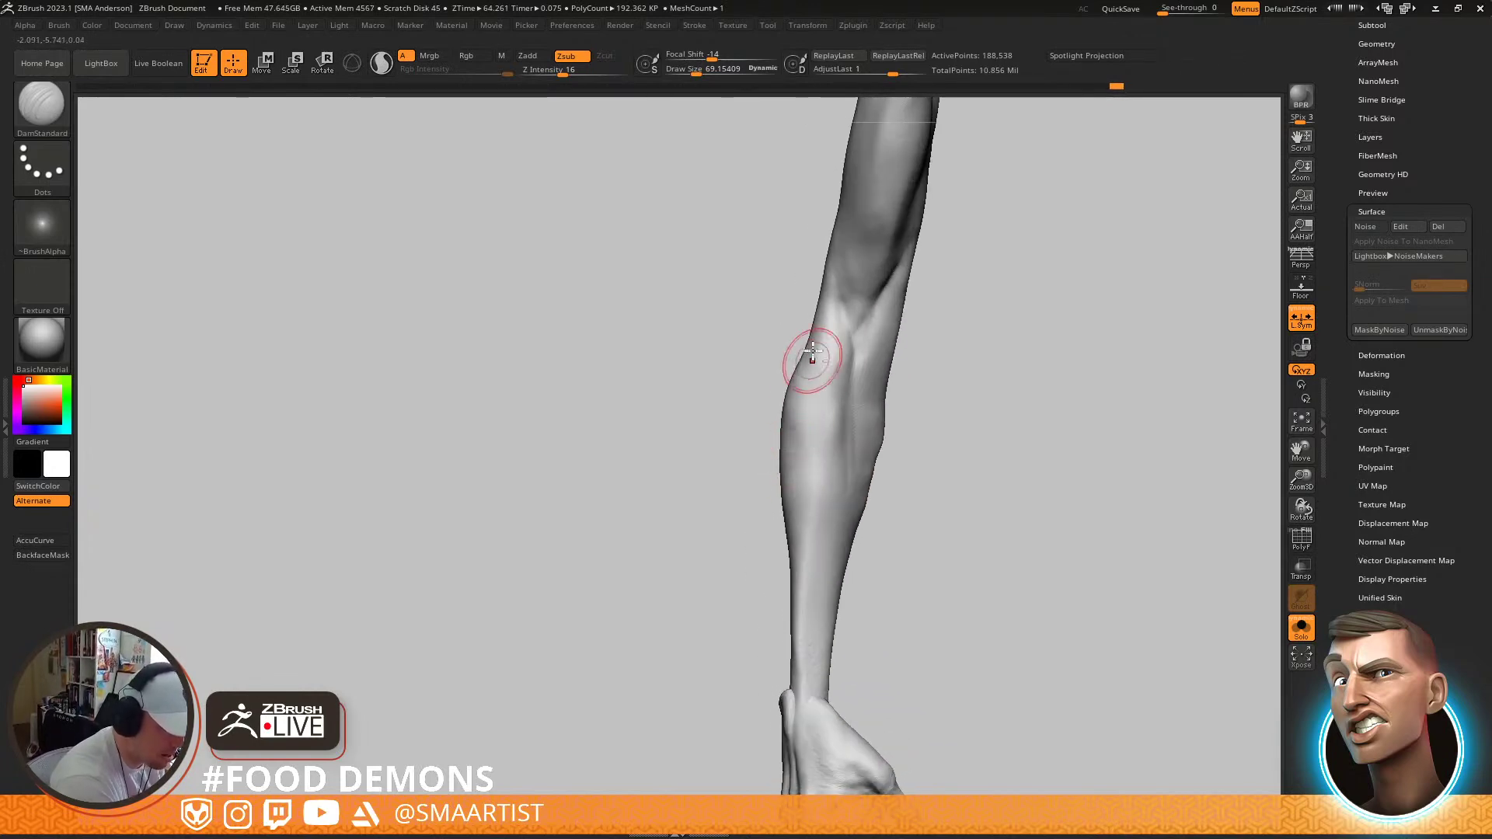
pyautogui.moveTo(844, 566); pyautogui.dragTo(866, 459, button='right')
pyautogui.moveTo(956, 536)
pyautogui.mouseDown(button='right')
pyautogui.moveTo(946, 436)
pyautogui.moveTo(952, 453)
pyautogui.mouseUp(button='right')
# Build up the back of the elbow and upper forearm with ClayBuildup at about 86 and smooth the strokes
pyautogui.moveTo(892, 386)
pyautogui.mouseDown(button='right')
pyautogui.moveTo(889, 493)
pyautogui.moveTo(882, 432)
pyautogui.mouseUp(button='right')
pyautogui.press('b')
pyautogui.press('c')
pyautogui.press('b')
pyautogui.moveTo(882, 433); pyautogui.dragTo(862, 552)
pyautogui.moveTo(886, 474)
pyautogui.mouseDown(button='right')
pyautogui.moveTo(909, 446)
pyautogui.moveTo(892, 466)
pyautogui.moveTo(889, 409)
pyautogui.mouseUp(button='right')
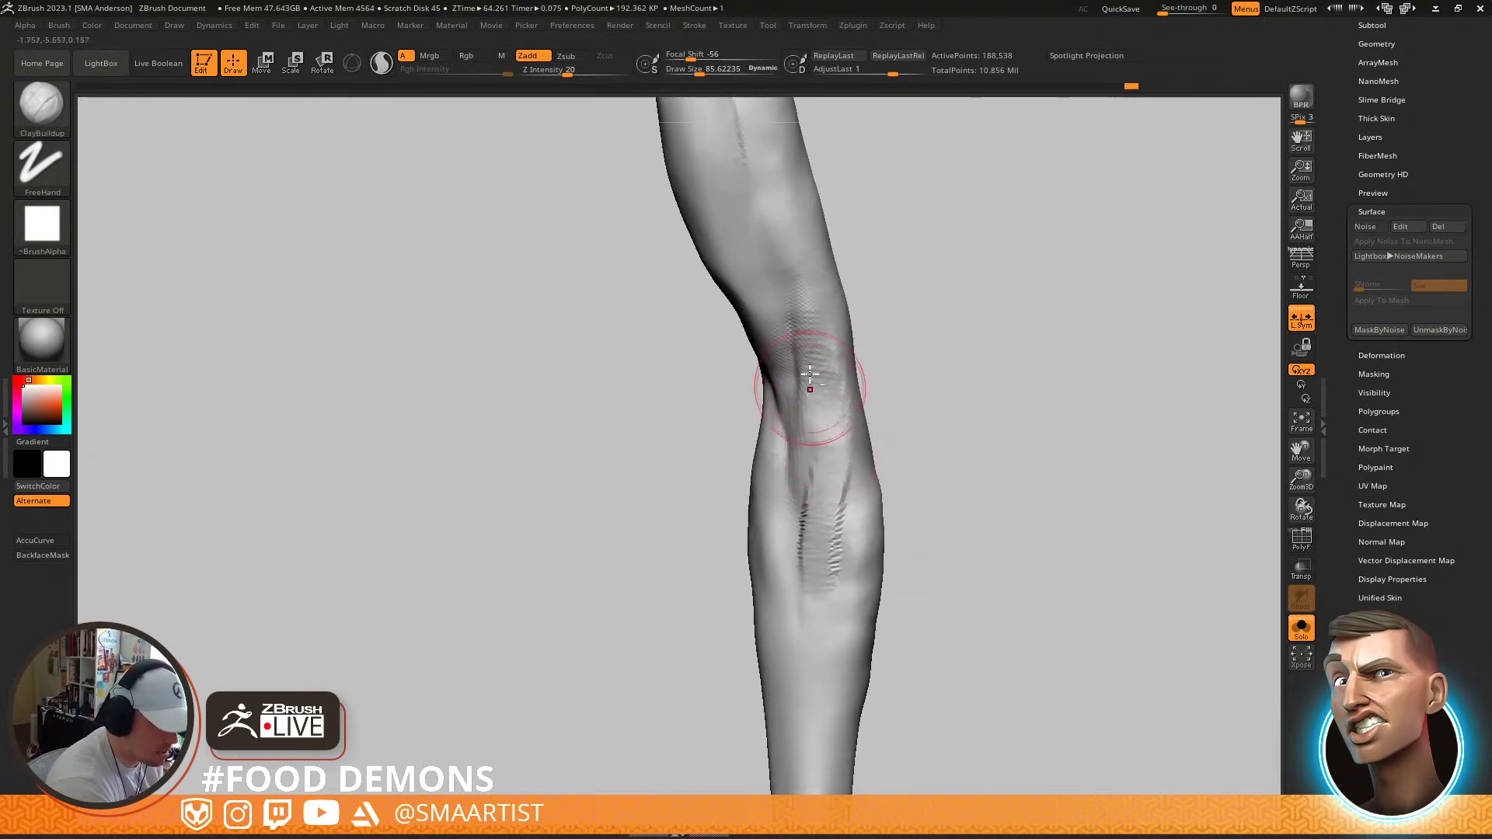
pyautogui.keyDown('shift'); pyautogui.moveTo(809, 388); pyautogui.dragTo(824, 328); pyautogui.keyUp('shift')
# Add volume to the underside of the forearm near the elbow with ClayBuildup and smooth it
pyautogui.moveTo(784, 588)
pyautogui.keyDown('ctrl'); pyautogui.mouseDown(button='right')
pyautogui.moveTo(763, 406)
pyautogui.moveTo(832, 403)
pyautogui.moveTo(790, 383)
pyautogui.moveTo(758, 490)
pyautogui.moveTo(776, 423)
pyautogui.moveTo(735, 458)
pyautogui.moveTo(792, 423)
pyautogui.mouseUp(button='right'); pyautogui.keyUp('ctrl')
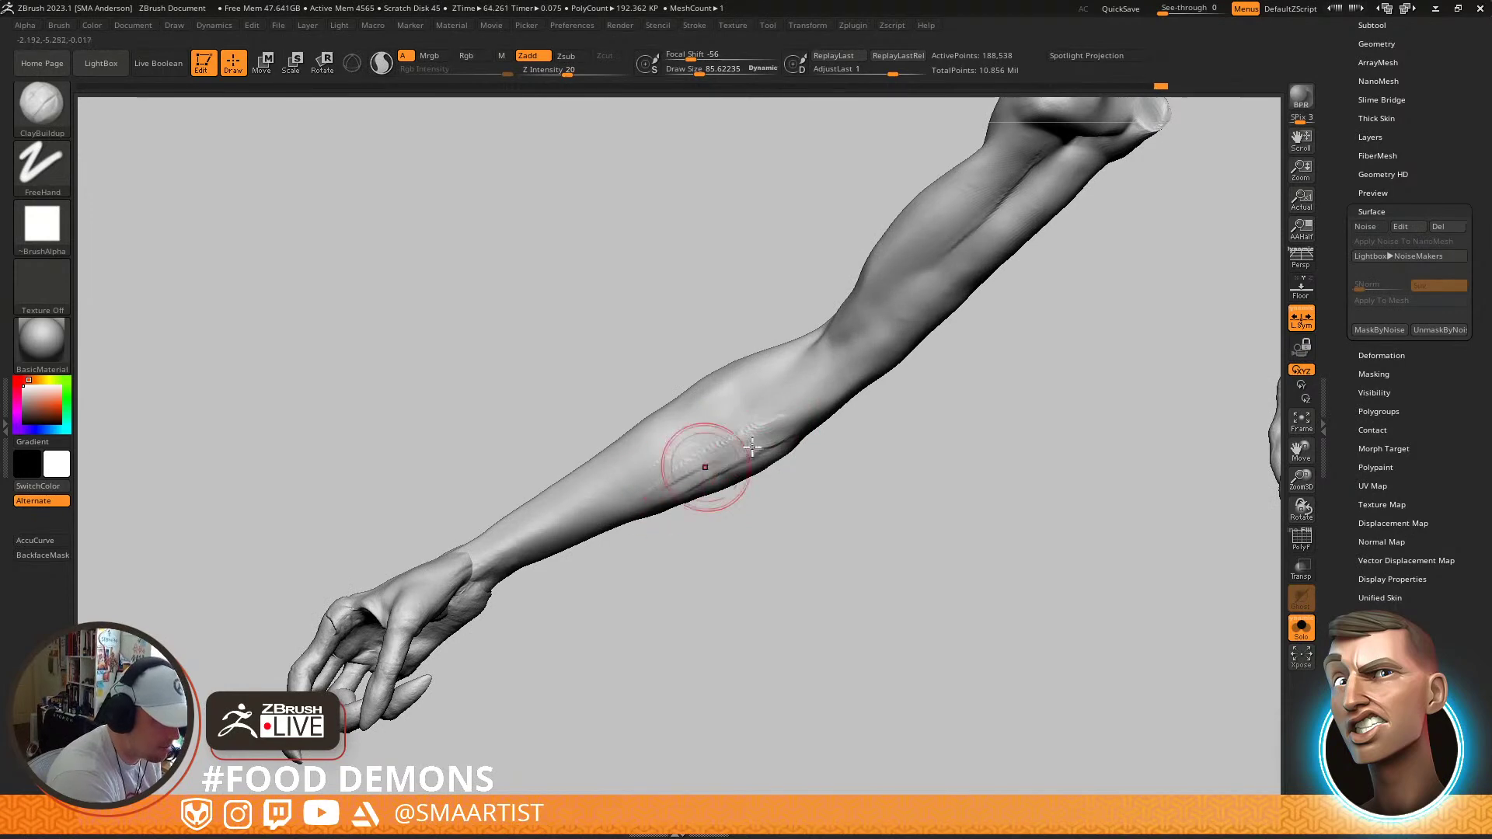
pyautogui.press('shift')
pyautogui.moveTo(739, 433); pyautogui.dragTo(782, 466, button='right')
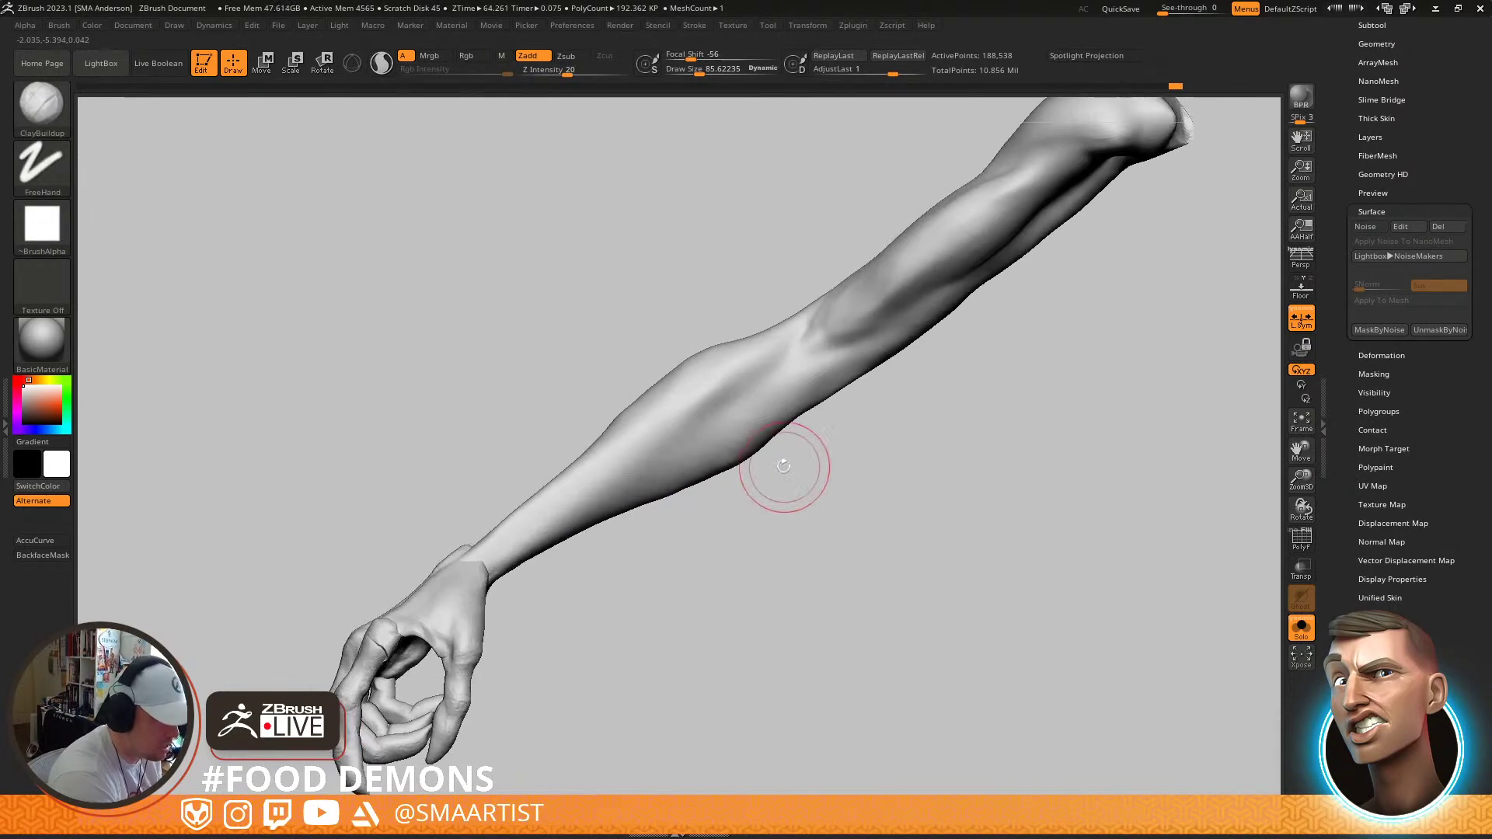
# Flatten the forearm planes below the elbow with TrimDynamic at a draw size of about 86 and smooth the surface
pyautogui.press('b')
pyautogui.press('d')
pyautogui.press('s')
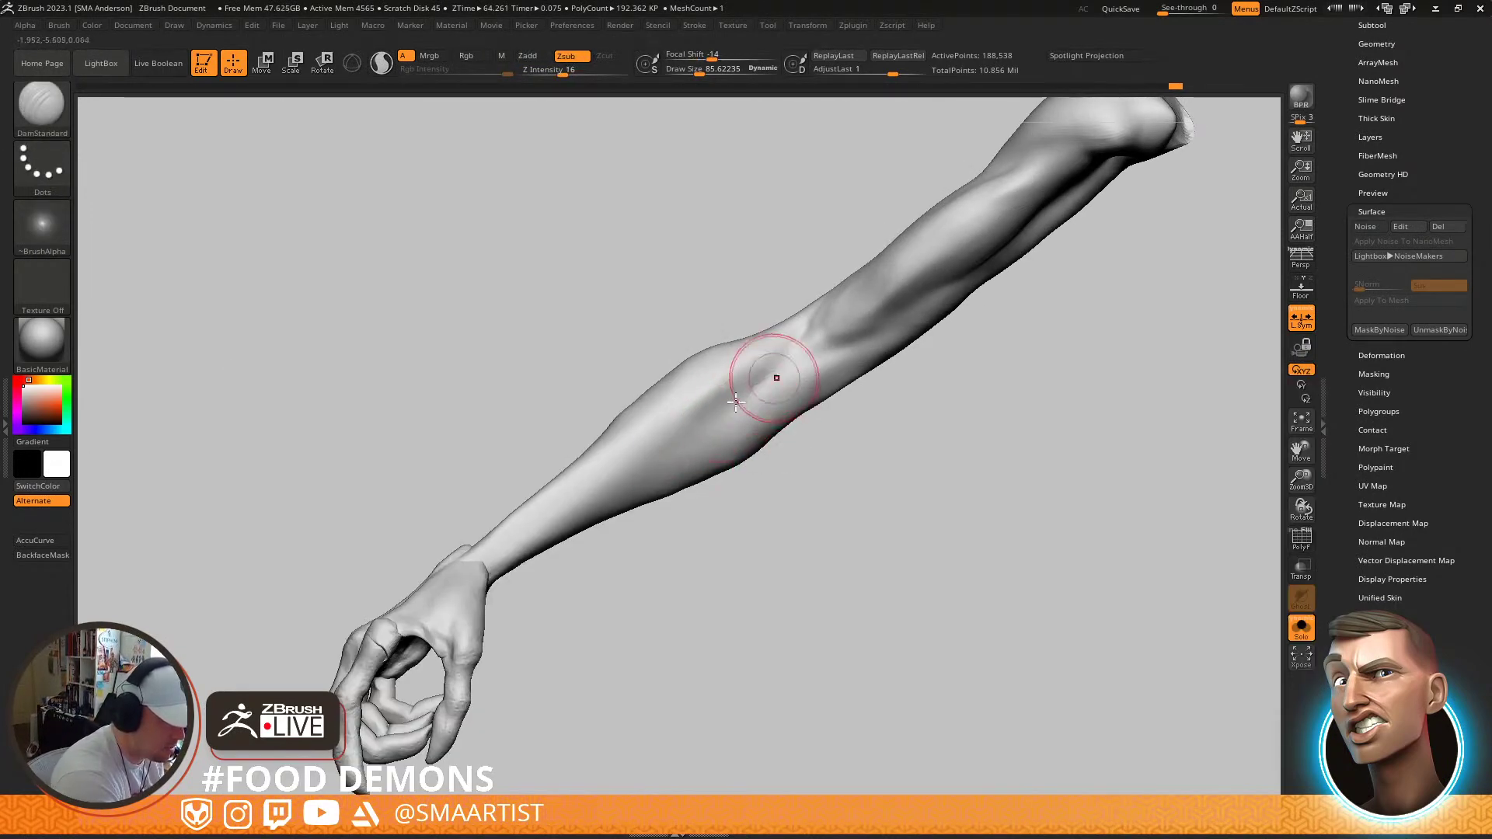
pyautogui.moveTo(765, 417)
pyautogui.mouseDown(button='right')
pyautogui.moveTo(802, 440)
pyautogui.moveTo(712, 443)
pyautogui.moveTo(766, 538)
pyautogui.moveTo(766, 500)
pyautogui.moveTo(785, 509)
pyautogui.moveTo(694, 559)
pyautogui.moveTo(661, 524)
pyautogui.moveTo(643, 529)
pyautogui.moveTo(674, 485)
pyautogui.mouseUp(button='right')
pyautogui.press('b')
pyautogui.press('t')
pyautogui.press('d')
pyautogui.moveTo(613, 476)
pyautogui.mouseDown()
pyautogui.moveTo(666, 536)
pyautogui.moveTo(663, 523)
pyautogui.mouseUp()
pyautogui.moveTo(572, 394)
pyautogui.keyDown('shift'); pyautogui.mouseDown()
pyautogui.moveTo(650, 488)
pyautogui.moveTo(645, 523)
pyautogui.moveTo(699, 544)
pyautogui.mouseUp(); pyautogui.keyUp('shift')
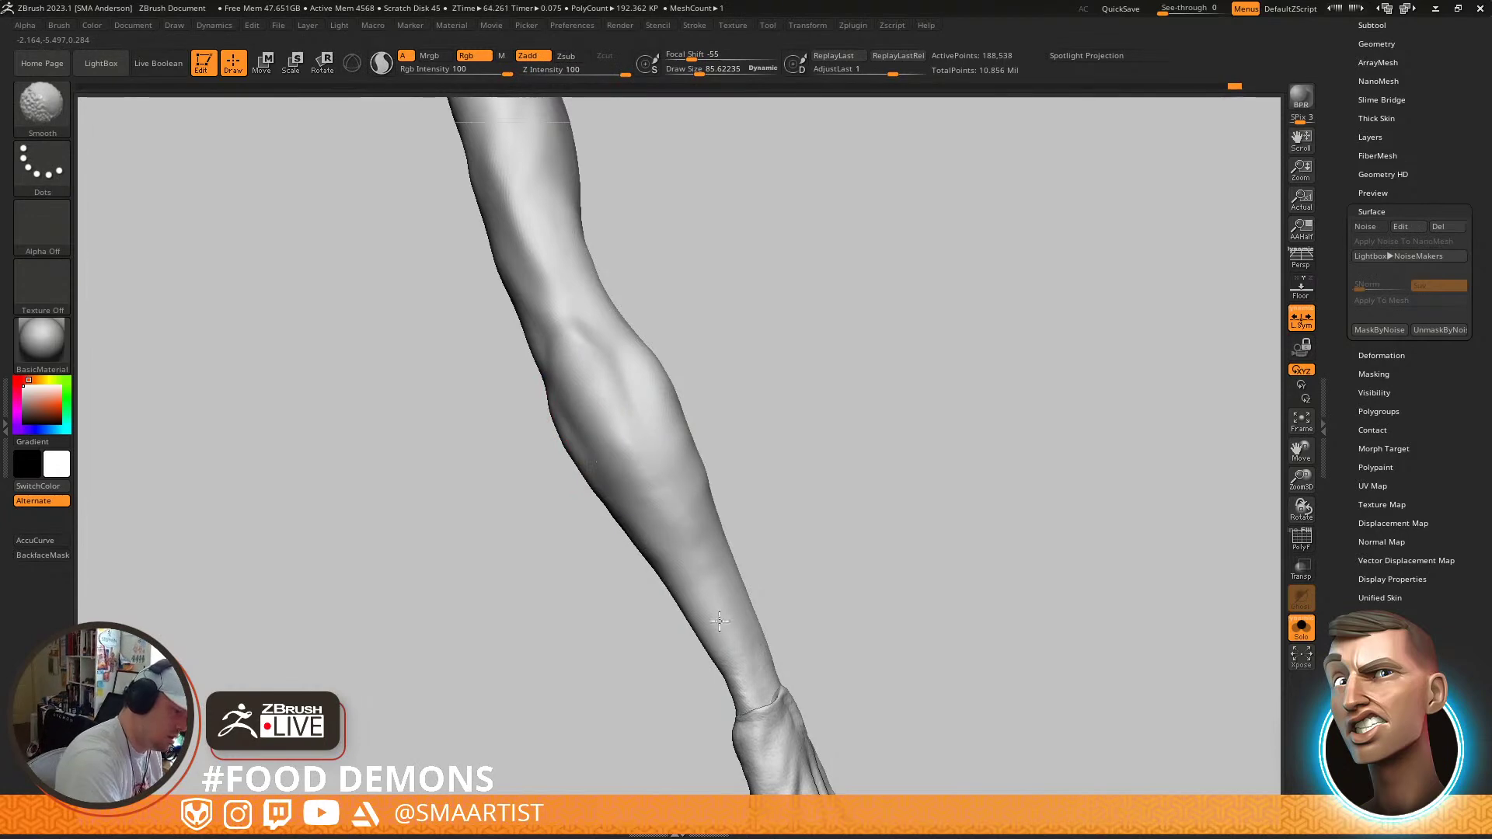
# Try to build up the upper arm below the deltoid with ClayBuildup at a draw size of about 86
pyautogui.moveTo(699, 598)
pyautogui.mouseDown(button='right')
pyautogui.moveTo(676, 519)
pyautogui.moveTo(699, 343)
pyautogui.moveTo(710, 392)
pyautogui.moveTo(636, 357)
pyautogui.mouseUp(button='right')
pyautogui.moveTo(624, 303)
pyautogui.keyDown('alt'); pyautogui.mouseDown(button='right')
pyautogui.moveTo(716, 413)
pyautogui.moveTo(703, 334)
pyautogui.moveTo(684, 350)
pyautogui.moveTo(712, 436)
pyautogui.mouseUp(button='right'); pyautogui.keyUp('alt')
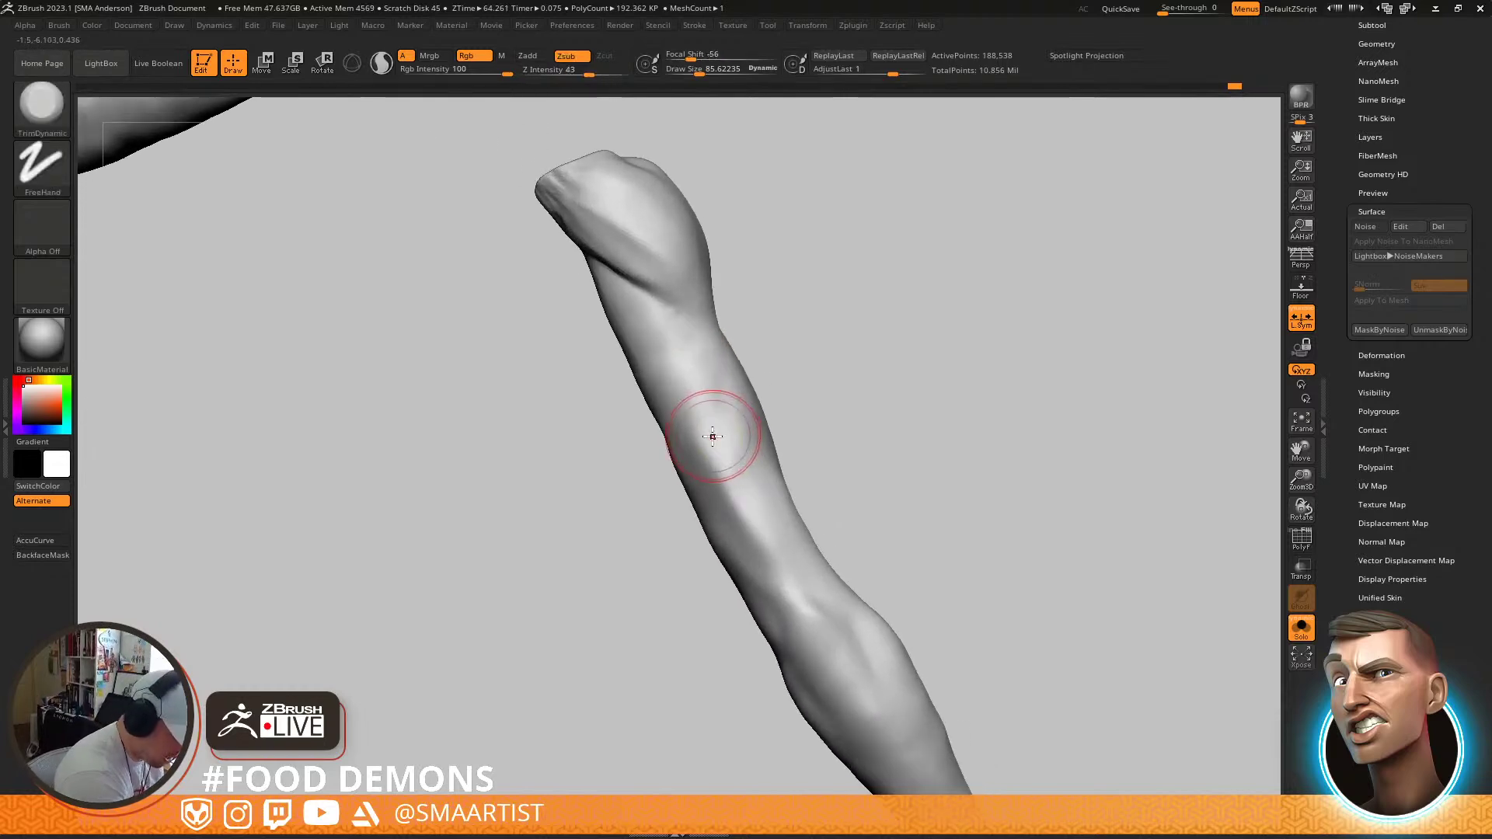
pyautogui.press('b')
pyautogui.press('c')
pyautogui.press('b')
pyautogui.moveTo(614, 311)
pyautogui.mouseDown()
pyautogui.moveTo(676, 453)
pyautogui.moveTo(651, 391)
pyautogui.mouseUp()
pyautogui.moveTo(651, 391); pyautogui.dragTo(676, 398, button='right')
pyautogui.moveTo(631, 373); pyautogui.dragTo(657, 455)
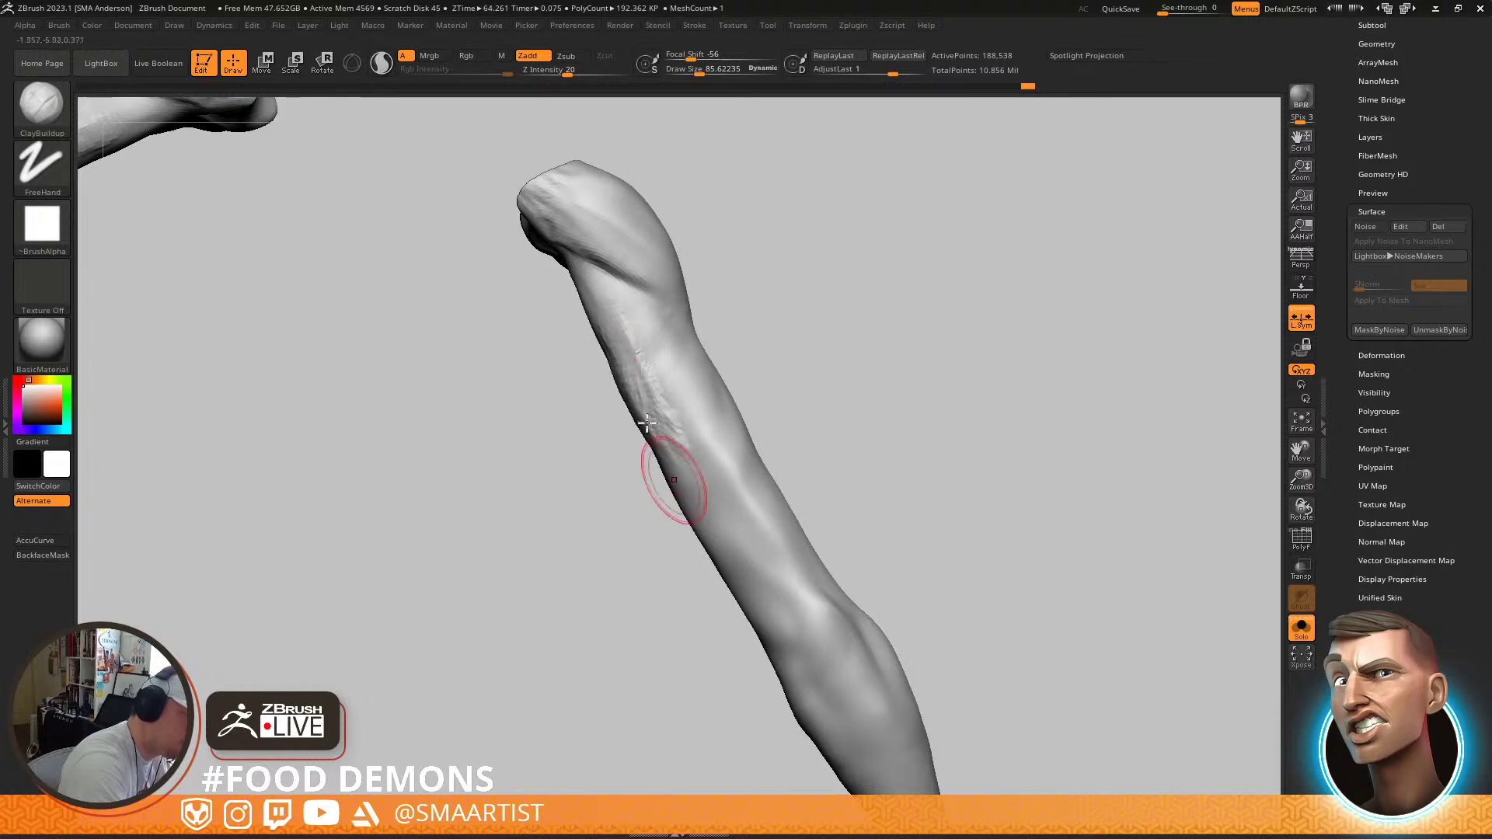
pyautogui.hotkey('ctrl', 'z')
pyautogui.hotkey('ctrl', 'z')
pyautogui.hotkey('ctrl', 'z')
pyautogui.hotkey('ctrl', 'z')
# Add volume along the upper arm below the deltoid with ClayBuildup at a draw size of about 119 and smooth it
pyautogui.press('s')
pyautogui.moveTo(657, 439)
pyautogui.mouseDown()
pyautogui.moveTo(627, 380)
pyautogui.moveTo(669, 475)
pyautogui.moveTo(688, 475)
pyautogui.mouseUp()
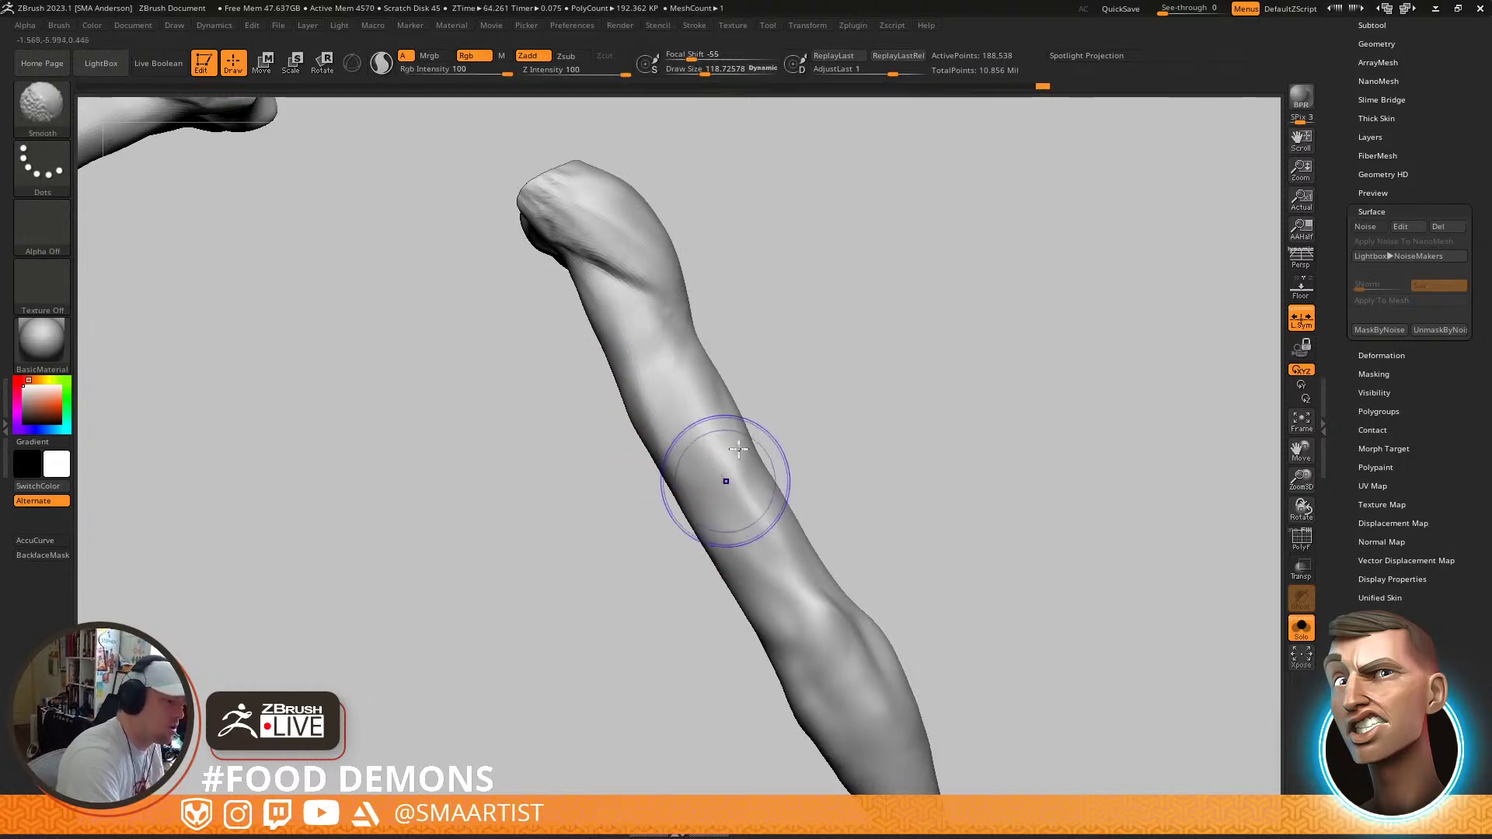
pyautogui.moveTo(722, 486); pyautogui.dragTo(706, 440, button='right')
pyautogui.moveTo(696, 375); pyautogui.dragTo(705, 450)
pyautogui.moveTo(706, 459); pyautogui.dragTo(670, 442, button='right')
pyautogui.moveTo(677, 373); pyautogui.dragTo(717, 435)
pyautogui.moveTo(666, 502); pyautogui.dragTo(633, 459, button='right')
pyautogui.moveTo(649, 381); pyautogui.dragTo(674, 539)
pyautogui.moveTo(667, 426); pyautogui.dragTo(609, 404, button='right')
pyautogui.moveTo(679, 381)
pyautogui.keyDown('shift'); pyautogui.mouseDown()
pyautogui.moveTo(702, 431)
pyautogui.moveTo(678, 469)
pyautogui.mouseUp(); pyautogui.keyUp('shift')
# Build up the lower part of the upper arm above the elbow with ClayBuildup at about 90 and smooth the strokes
pyautogui.moveTo(750, 449)
pyautogui.mouseDown(button='right')
pyautogui.moveTo(749, 472)
pyautogui.moveTo(829, 436)
pyautogui.moveTo(850, 449)
pyautogui.moveTo(779, 492)
pyautogui.moveTo(813, 490)
pyautogui.moveTo(789, 529)
pyautogui.moveTo(730, 469)
pyautogui.mouseUp(button='right')
pyautogui.press('s')
pyautogui.moveTo(731, 469); pyautogui.dragTo(708, 445)
pyautogui.moveTo(818, 533)
pyautogui.mouseDown(button='right')
pyautogui.moveTo(902, 492)
pyautogui.moveTo(862, 470)
pyautogui.moveTo(886, 477)
pyautogui.moveTo(900, 441)
pyautogui.moveTo(882, 493)
pyautogui.moveTo(876, 435)
pyautogui.mouseUp(button='right')
pyautogui.press('s')
pyautogui.moveTo(816, 461)
pyautogui.mouseDown()
pyautogui.moveTo(792, 476)
pyautogui.moveTo(816, 470)
pyautogui.mouseUp()
pyautogui.moveTo(826, 417); pyautogui.dragTo(836, 480, button='right')
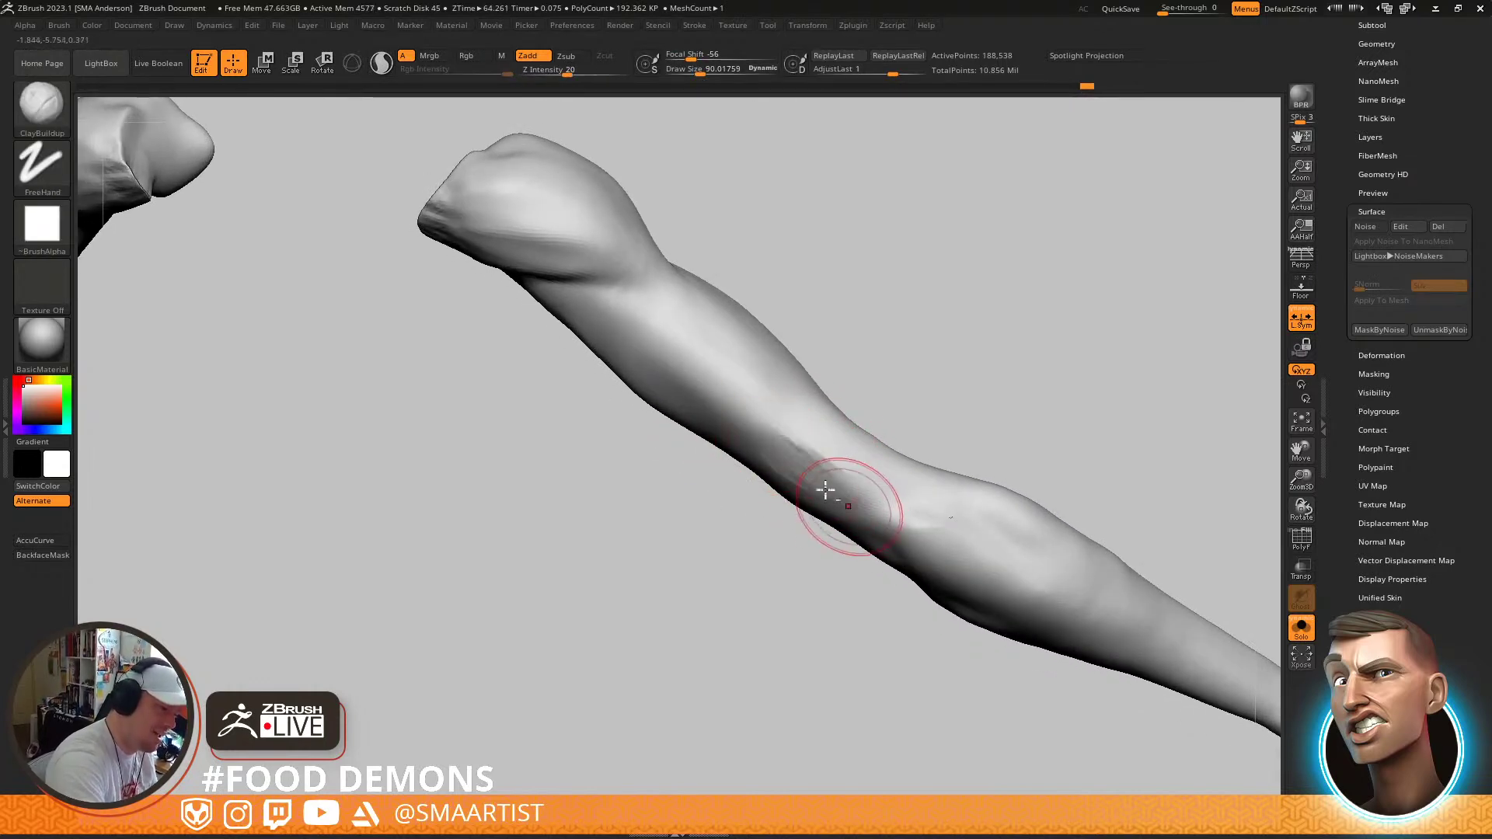
pyautogui.keyDown('shift'); pyautogui.moveTo(816, 465); pyautogui.dragTo(860, 490); pyautogui.keyUp('shift')
pyautogui.keyDown('shift'); pyautogui.moveTo(808, 404); pyautogui.dragTo(889, 444); pyautogui.keyUp('shift')
pyautogui.moveTo(944, 424)
pyautogui.keyDown('ctrl'); pyautogui.mouseDown(button='right')
pyautogui.moveTo(998, 342)
pyautogui.moveTo(1014, 384)
pyautogui.mouseUp(button='right'); pyautogui.keyUp('ctrl')
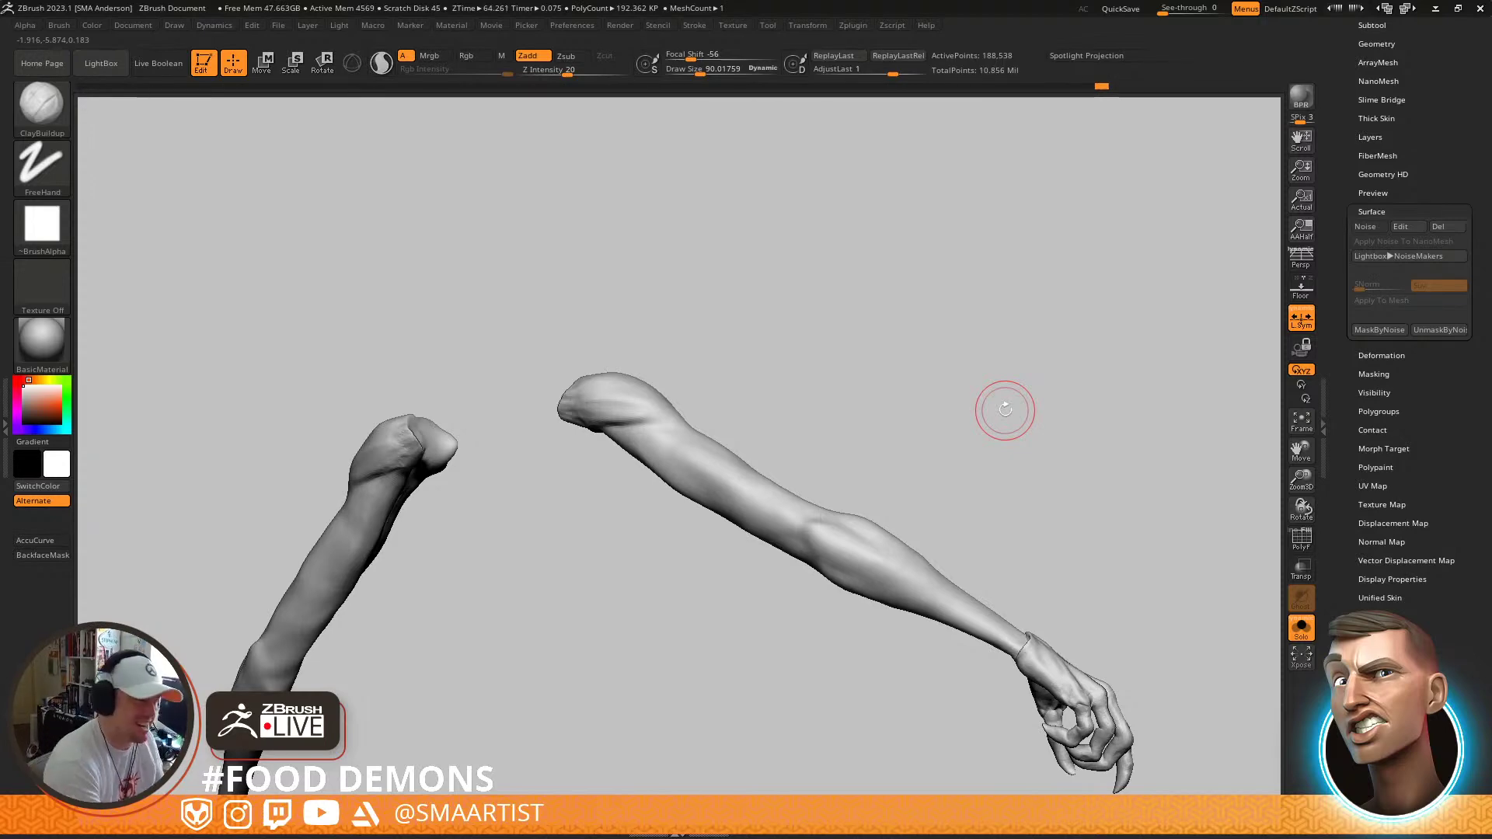
# Show the whole figure, select the LegR subtool and mirror and weld it to the opposite side with local symmetry off
pyautogui.hotkey('ctrl', 'shift', 's')
pyautogui.keyDown('ctrl'); pyautogui.moveTo(1006, 556); pyautogui.dragTo(980, 485, button='right'); pyautogui.keyUp('ctrl')
pyautogui.moveTo(980, 486); pyautogui.dragTo(908, 532, button='right')
pyautogui.keyDown('alt'); pyautogui.click(806, 542); pyautogui.keyUp('alt')
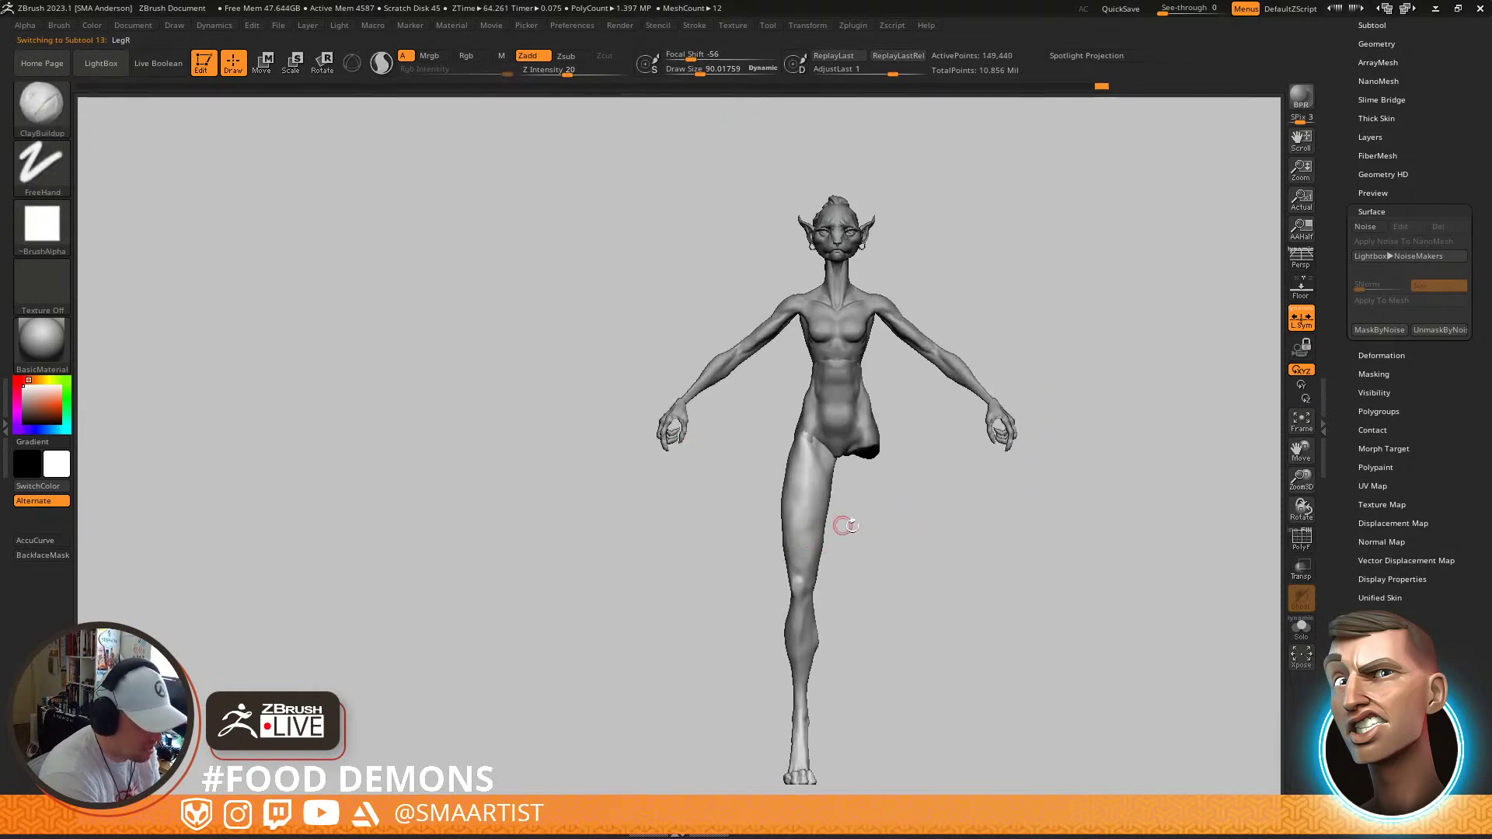
pyautogui.moveTo(1410, 110); pyautogui.dragTo(1410, 156)
pyautogui.click(1377, 89)
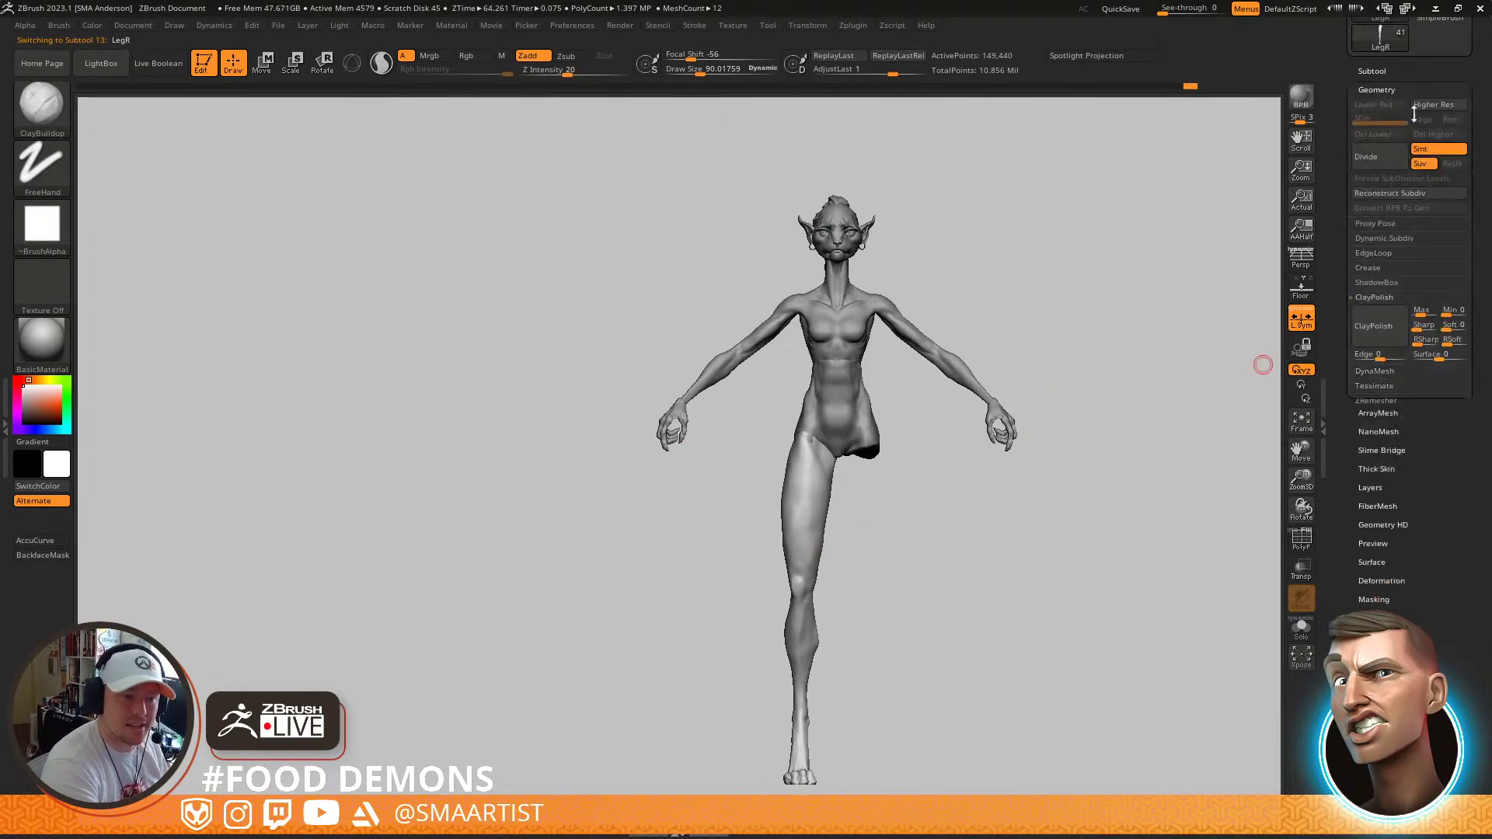
pyautogui.click(1407, 416)
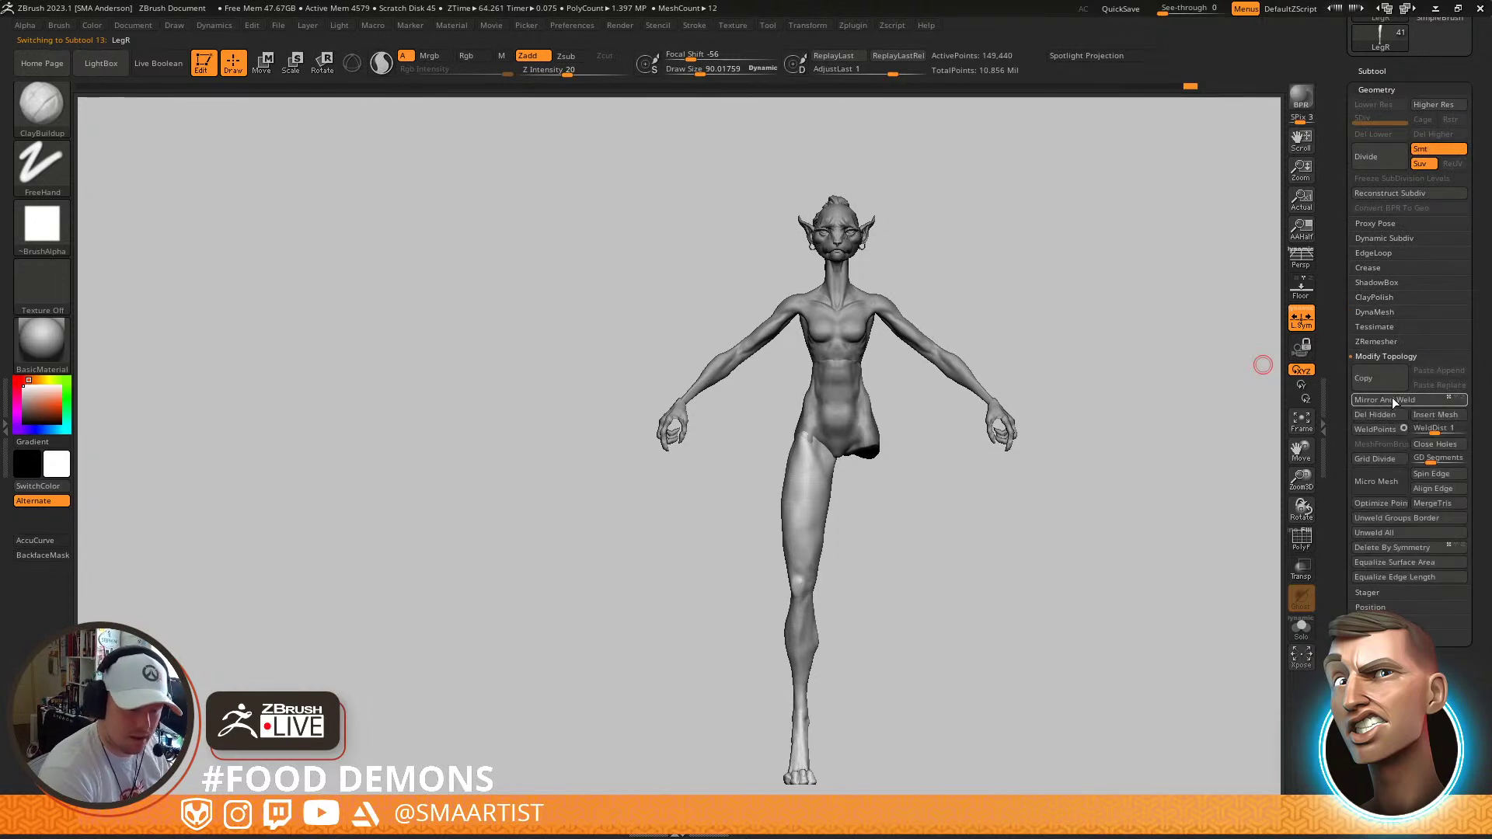
pyautogui.click(1391, 398)
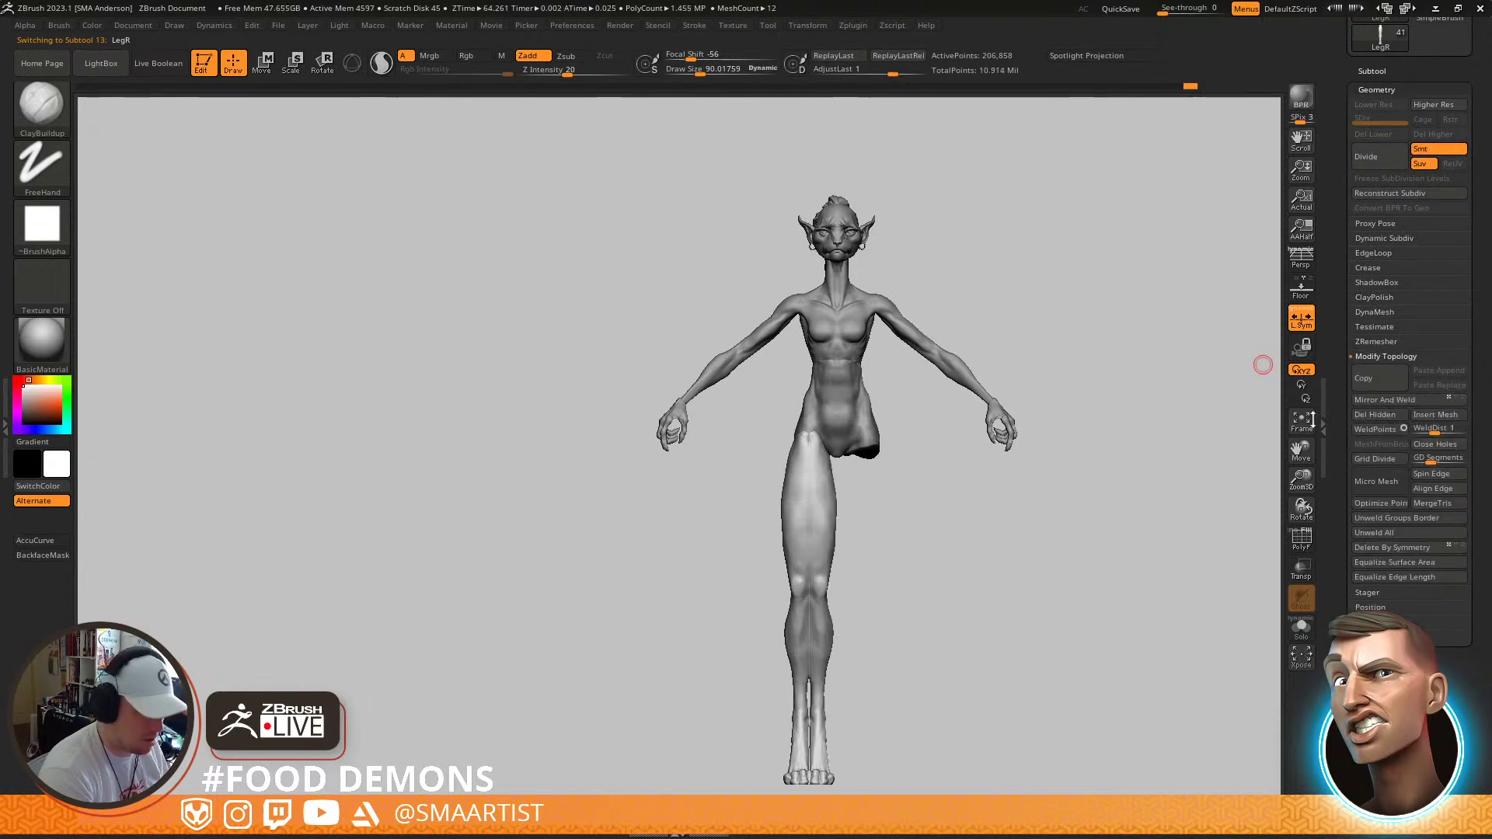
pyautogui.click(1399, 399)
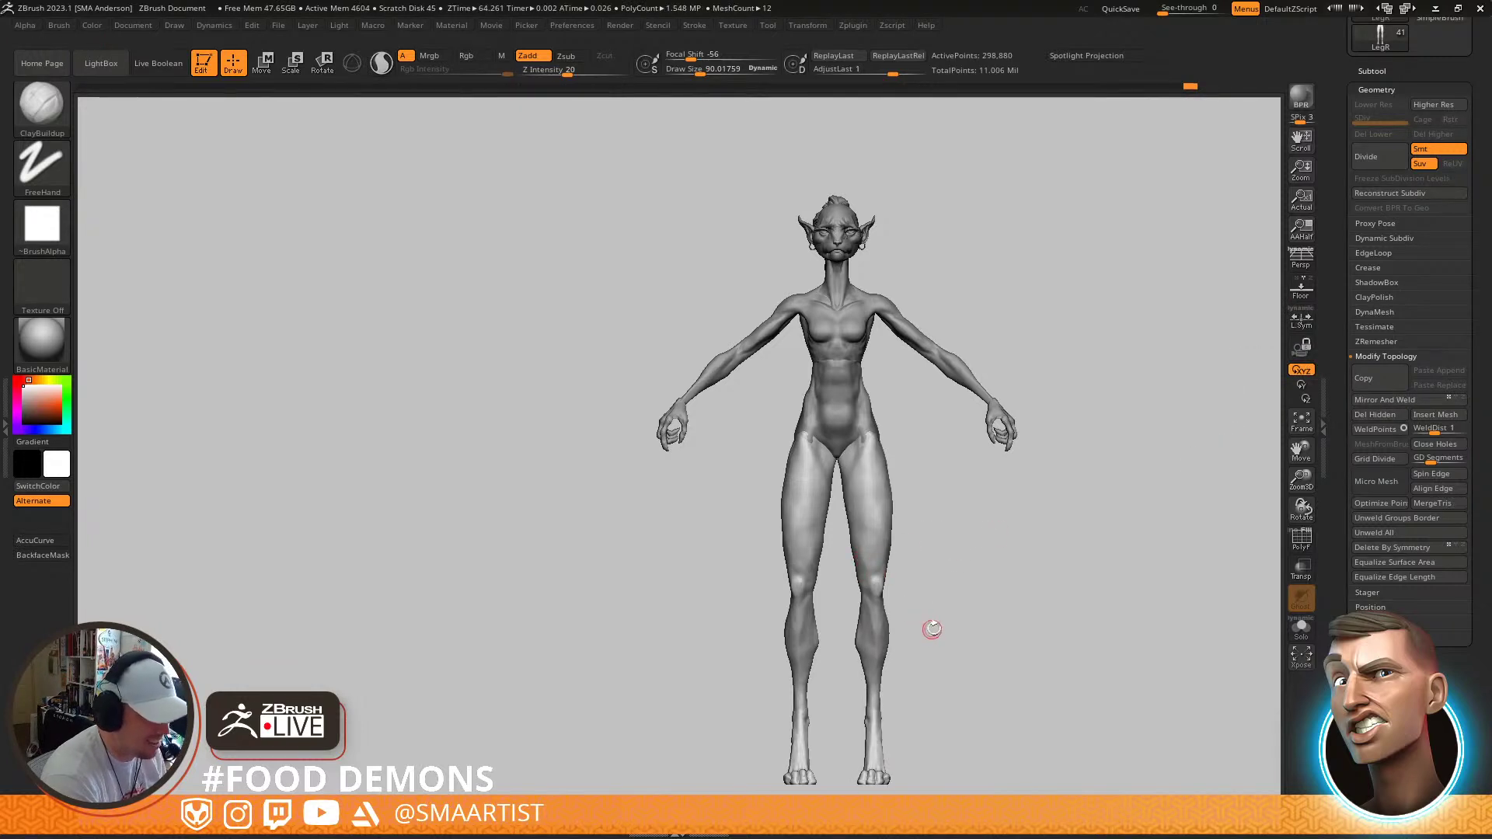
# Place the transform gizmo on the thighs, reset its orientation and move both legs slightly forward in side view
pyautogui.moveTo(899, 566)
pyautogui.mouseDown()
pyautogui.moveTo(897, 590)
pyautogui.moveTo(956, 599)
pyautogui.moveTo(1085, 503)
pyautogui.moveTo(1076, 457)
pyautogui.moveTo(1142, 443)
pyautogui.moveTo(906, 526)
pyautogui.moveTo(1014, 523)
pyautogui.moveTo(993, 528)
pyautogui.mouseUp()
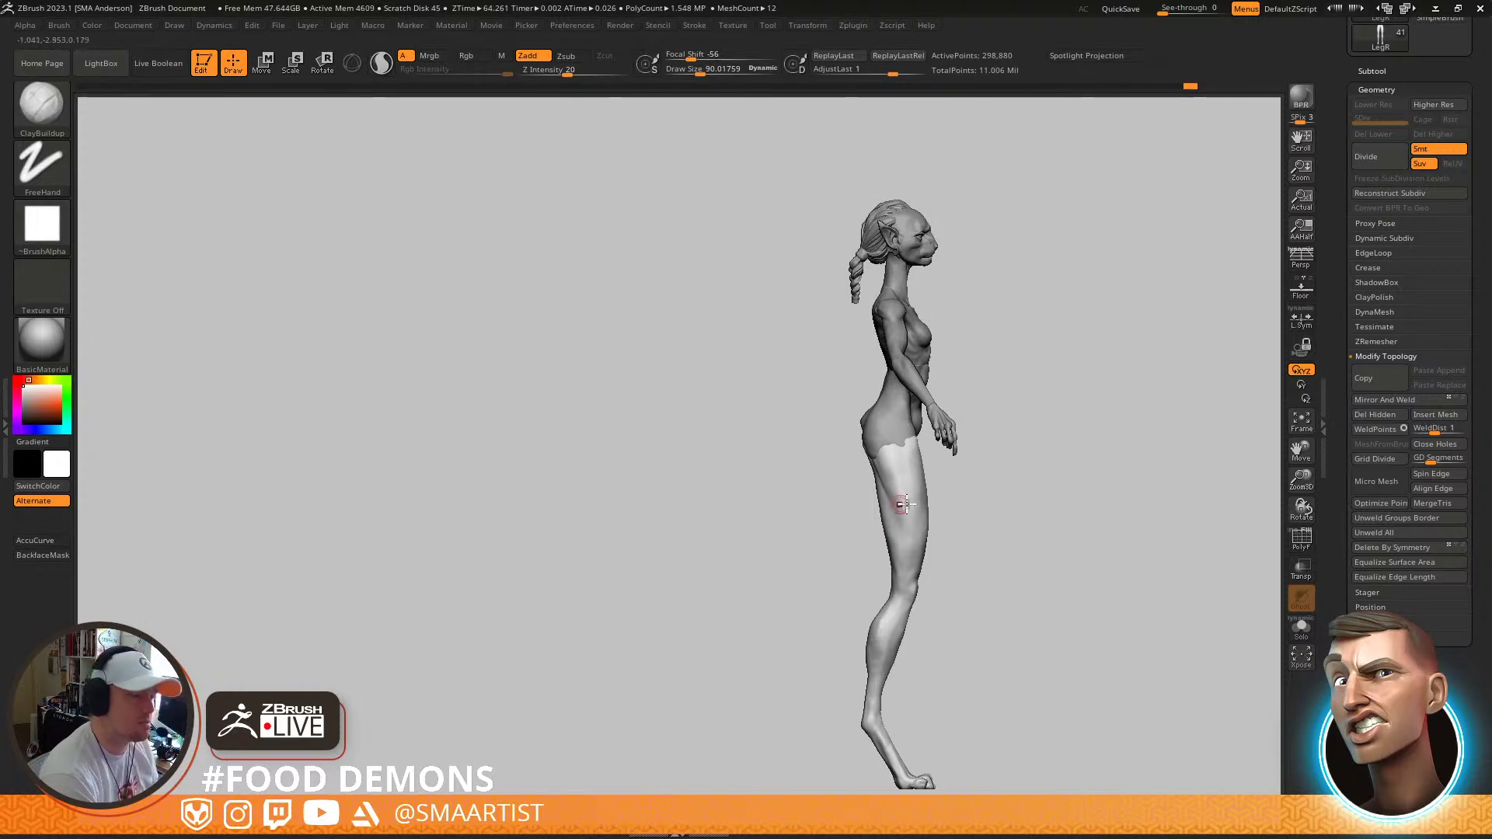
pyautogui.moveTo(1020, 410)
pyautogui.keyDown('alt'); pyautogui.mouseDown(button='right')
pyautogui.moveTo(959, 403)
pyautogui.moveTo(943, 576)
pyautogui.mouseUp(button='right'); pyautogui.keyUp('alt')
pyautogui.moveTo(851, 408)
pyautogui.keyDown('alt'); pyautogui.mouseDown(button='right')
pyautogui.moveTo(840, 451)
pyautogui.moveTo(856, 386)
pyautogui.moveTo(842, 329)
pyautogui.mouseUp(button='right'); pyautogui.keyUp('alt')
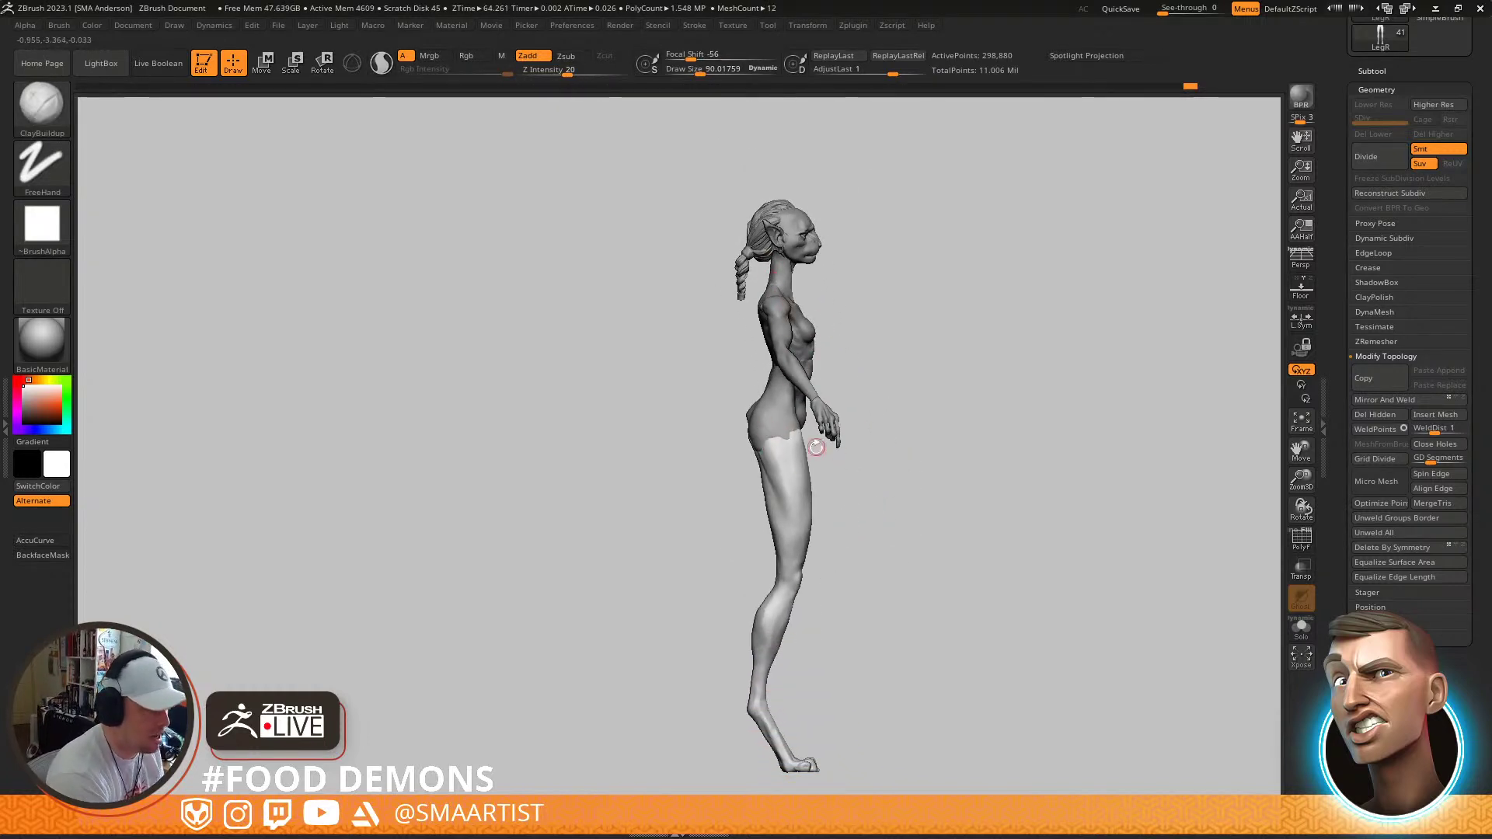
pyautogui.keyDown('ctrl'); pyautogui.moveTo(813, 437); pyautogui.dragTo(831, 450, button='right'); pyautogui.keyUp('ctrl')
pyautogui.press('w')
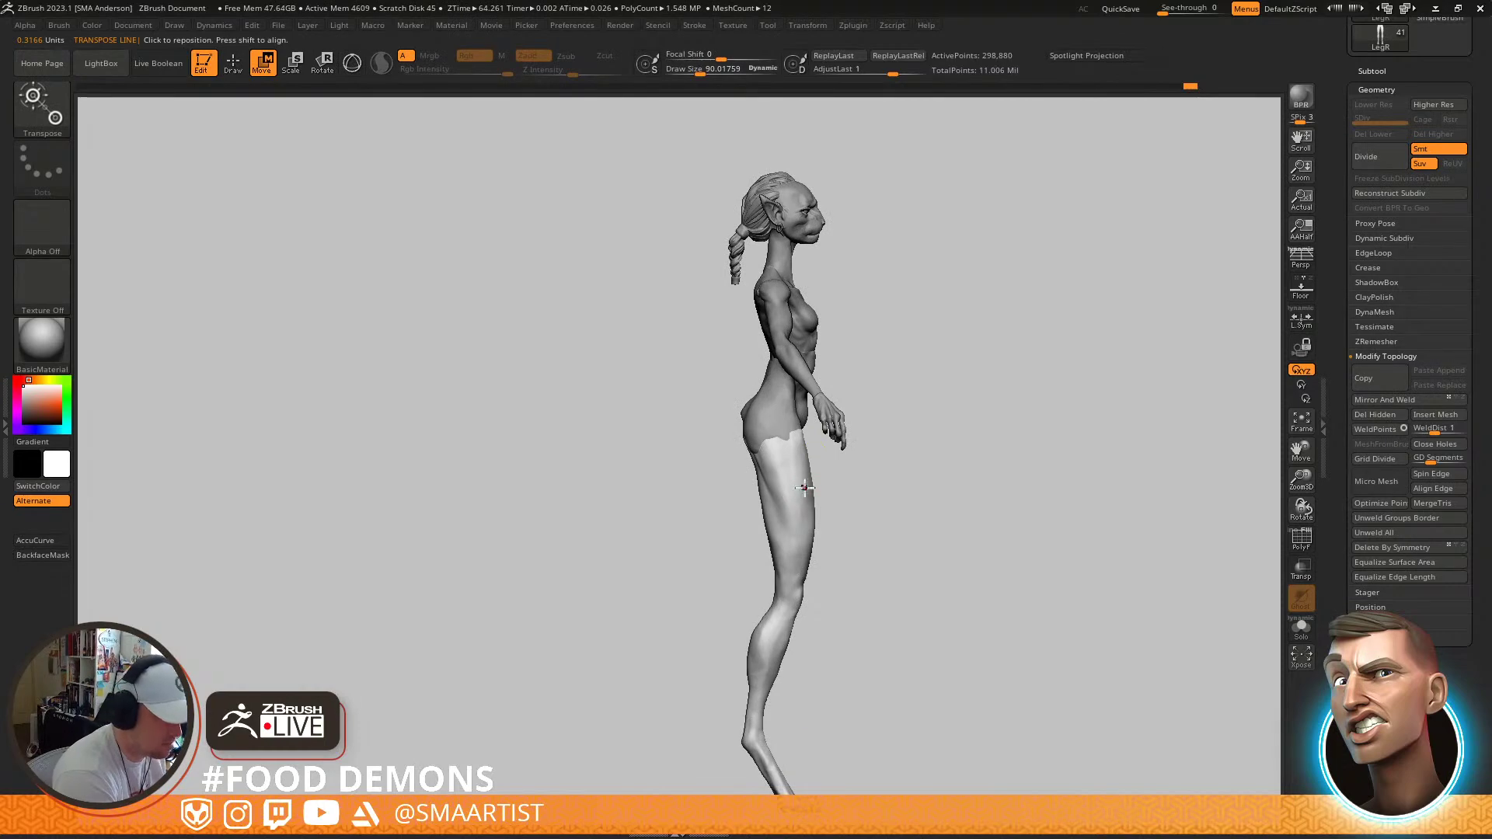
pyautogui.press('y')
pyautogui.click(787, 492)
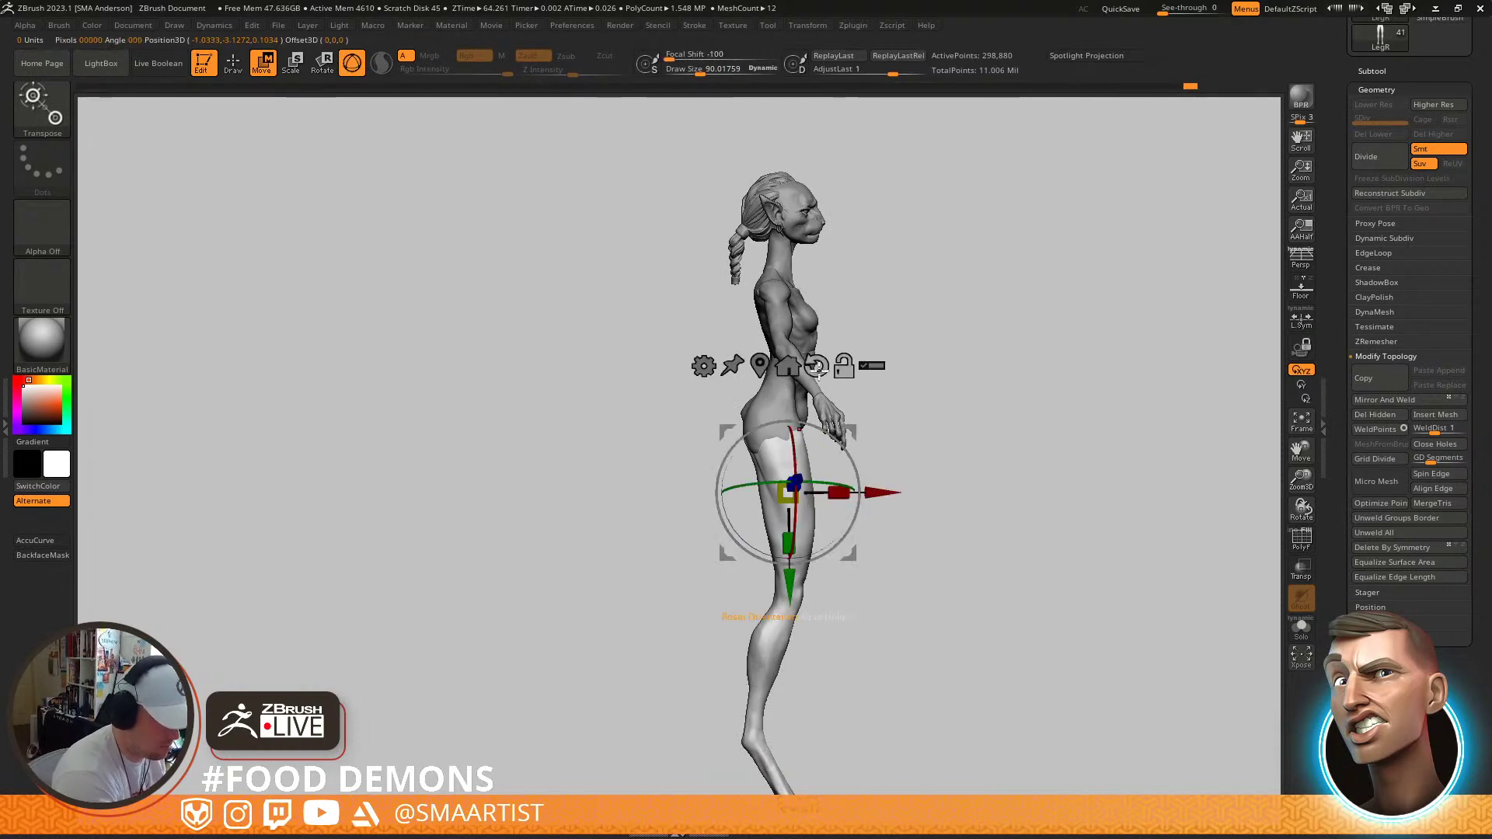
pyautogui.click(816, 365)
pyautogui.moveTo(879, 492); pyautogui.dragTo(889, 492)
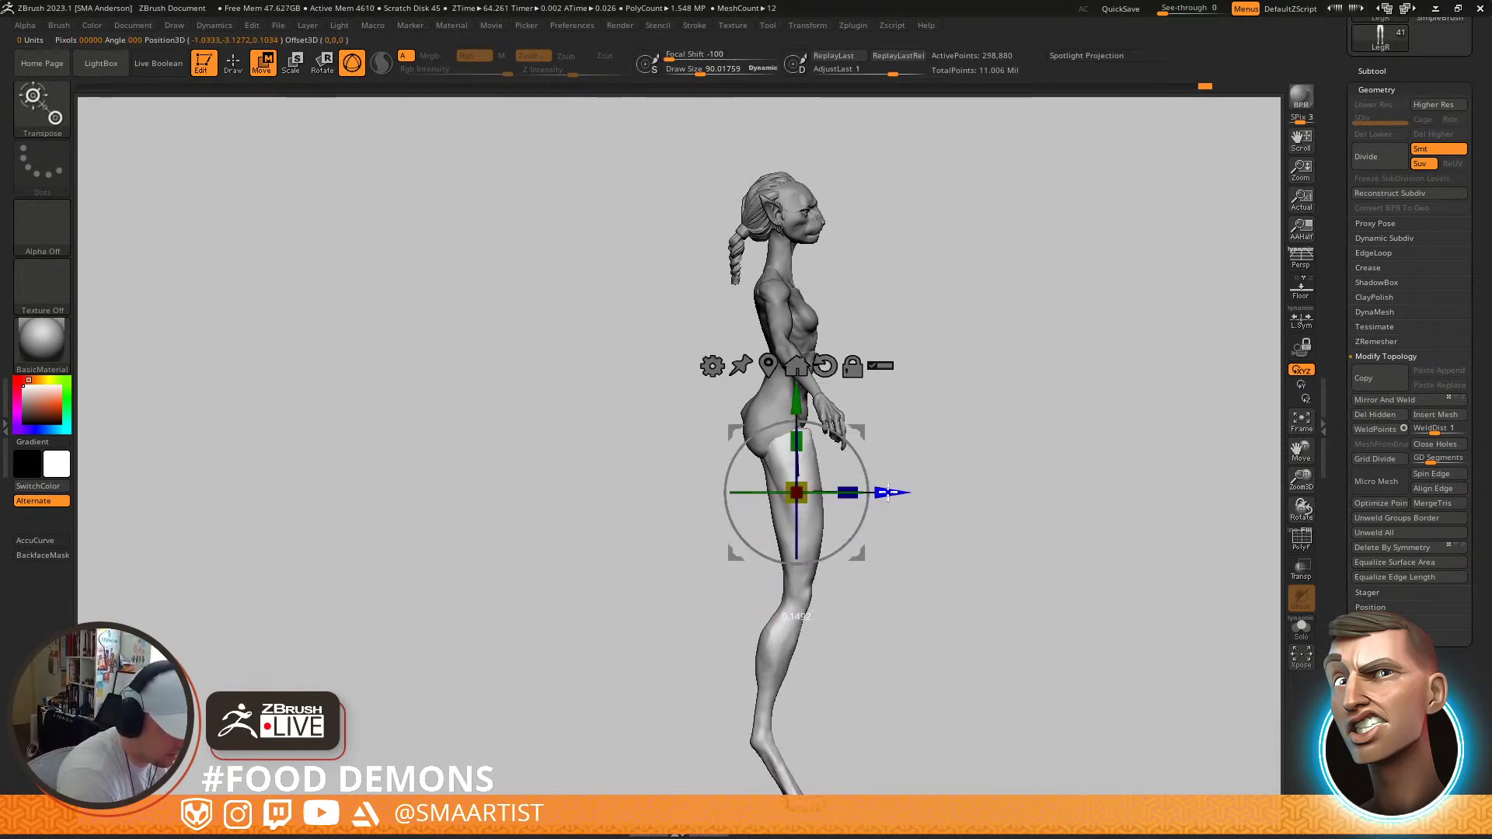
# Select the Torso1 subtool, rotate it about 6 degrees in side view and return to Draw mode
pyautogui.keyDown('alt'); pyautogui.click(826, 443); pyautogui.keyUp('alt')
pyautogui.moveTo(876, 318); pyautogui.dragTo(853, 296)
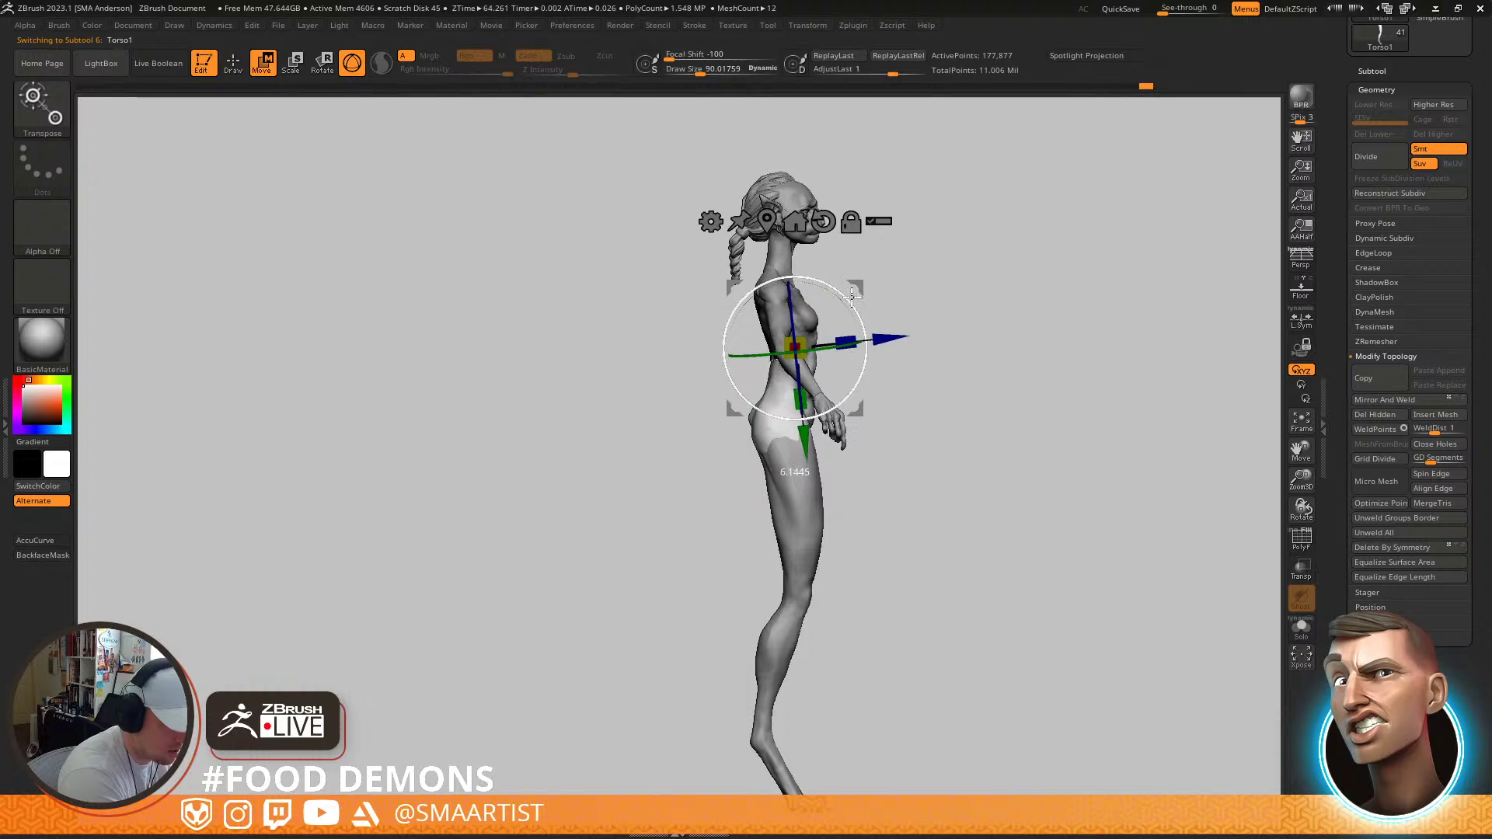
pyautogui.press('q')
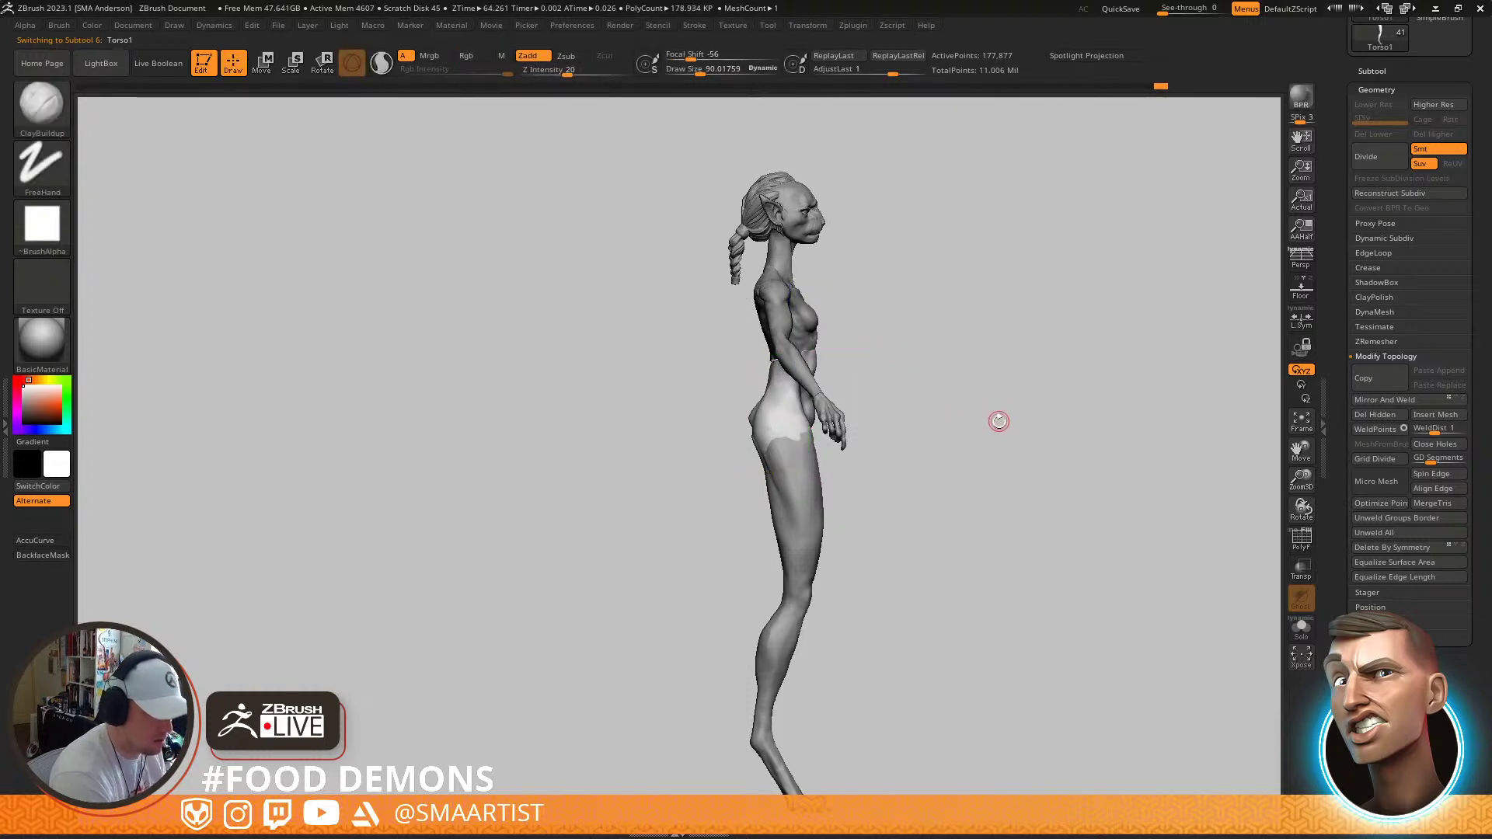
# Make the LegR subtool active and lasso-mask the legs down to the ankles, leaving the feet unmasked
pyautogui.moveTo(974, 422)
pyautogui.keyDown('alt'); pyautogui.mouseDown(button='right')
pyautogui.moveTo(965, 390)
pyautogui.moveTo(992, 378)
pyautogui.mouseUp(button='right'); pyautogui.keyUp('alt')
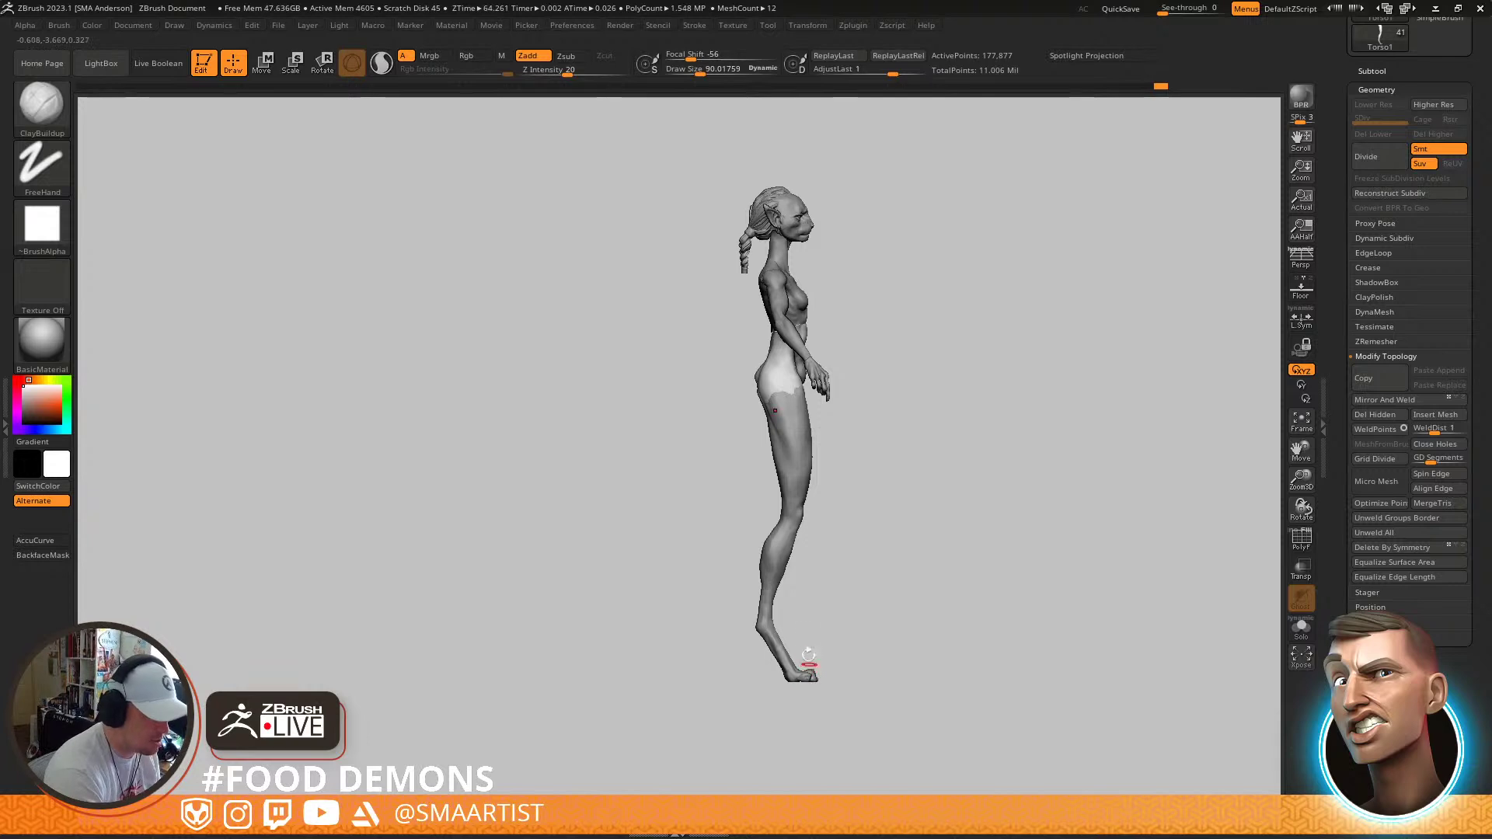
pyautogui.keyDown('alt'); pyautogui.moveTo(809, 667); pyautogui.dragTo(801, 592, button='right'); pyautogui.keyUp('alt')
pyautogui.keyDown('alt'); pyautogui.click(762, 553); pyautogui.keyUp('alt')
pyautogui.moveTo(773, 553)
pyautogui.keyDown('ctrl'); pyautogui.keyDown('shift'); pyautogui.mouseDown()
pyautogui.moveTo(748, 173)
pyautogui.moveTo(678, 614)
pyautogui.moveTo(618, 602)
pyautogui.mouseUp(); pyautogui.keyUp('shift'); pyautogui.keyUp('ctrl')
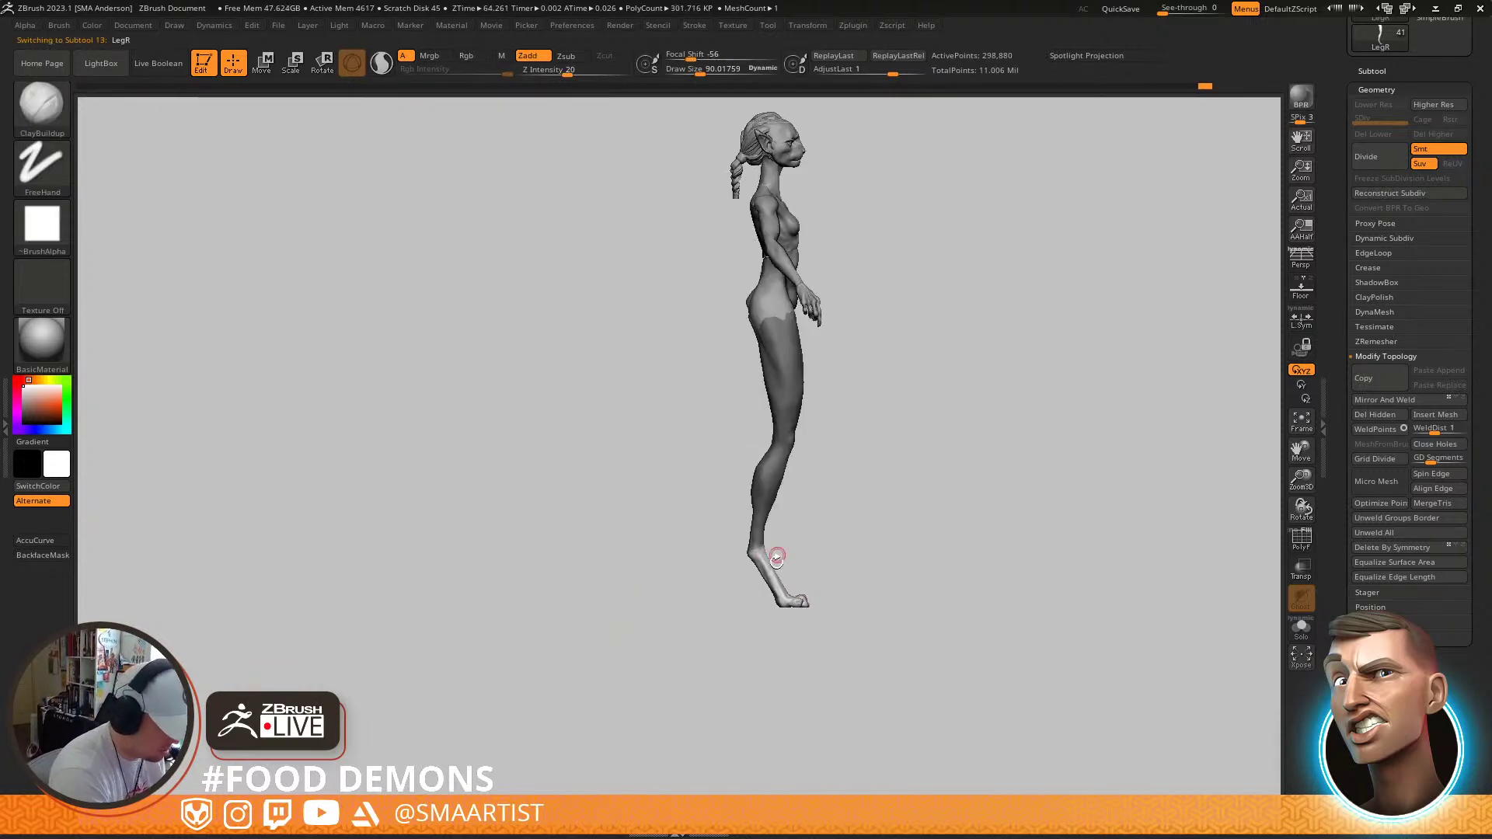
pyautogui.press('w')
pyautogui.keyDown('alt'); pyautogui.click(770, 570); pyautogui.keyUp('alt')
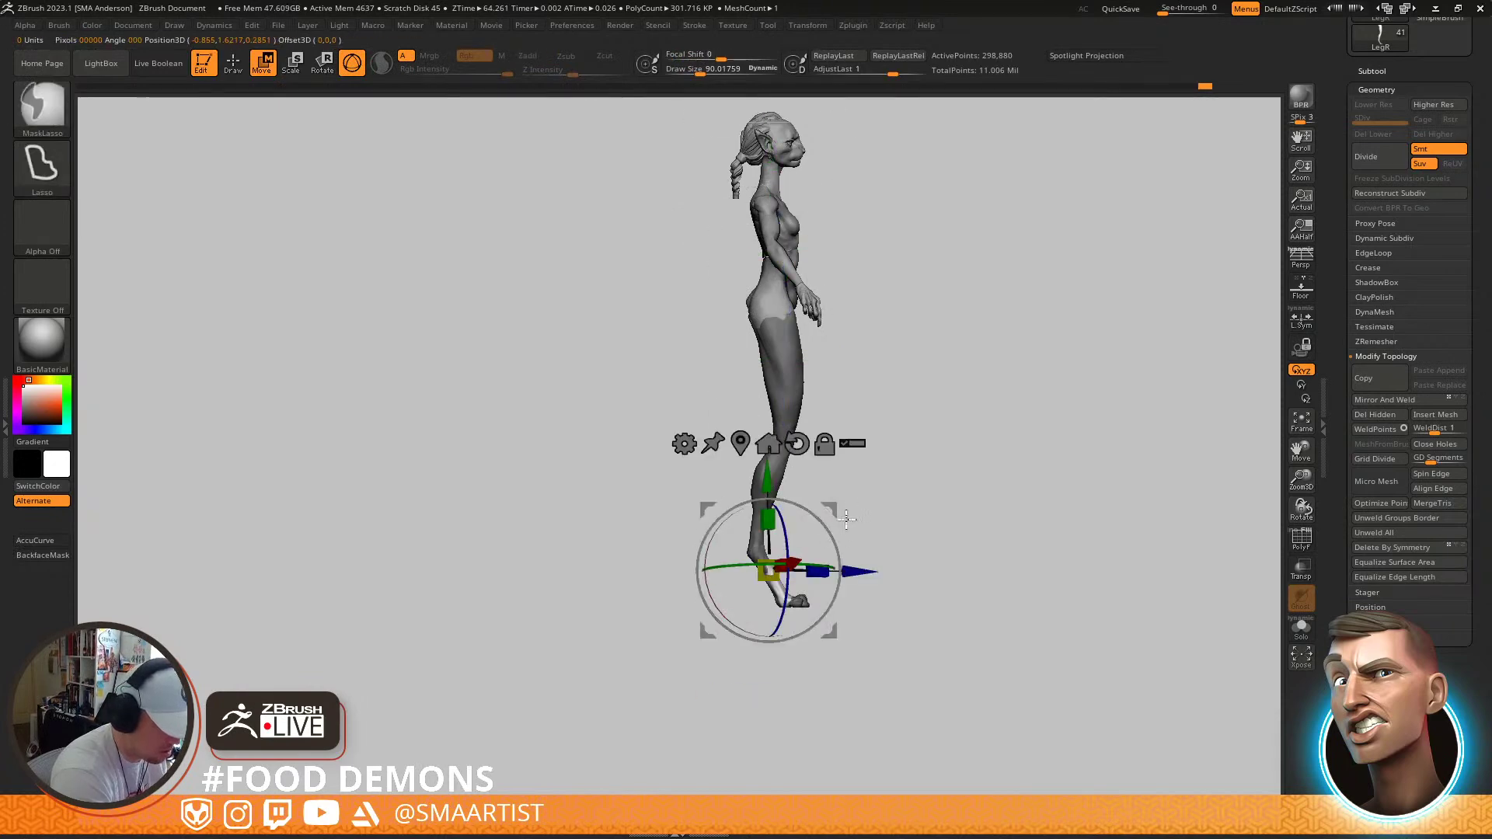
pyautogui.hotkey('ctrl', 'z')
pyautogui.press('q')
pyautogui.keyDown('ctrl'); pyautogui.keyDown('shift'); pyautogui.click(796, 561); pyautogui.keyUp('shift'); pyautogui.keyUp('ctrl')
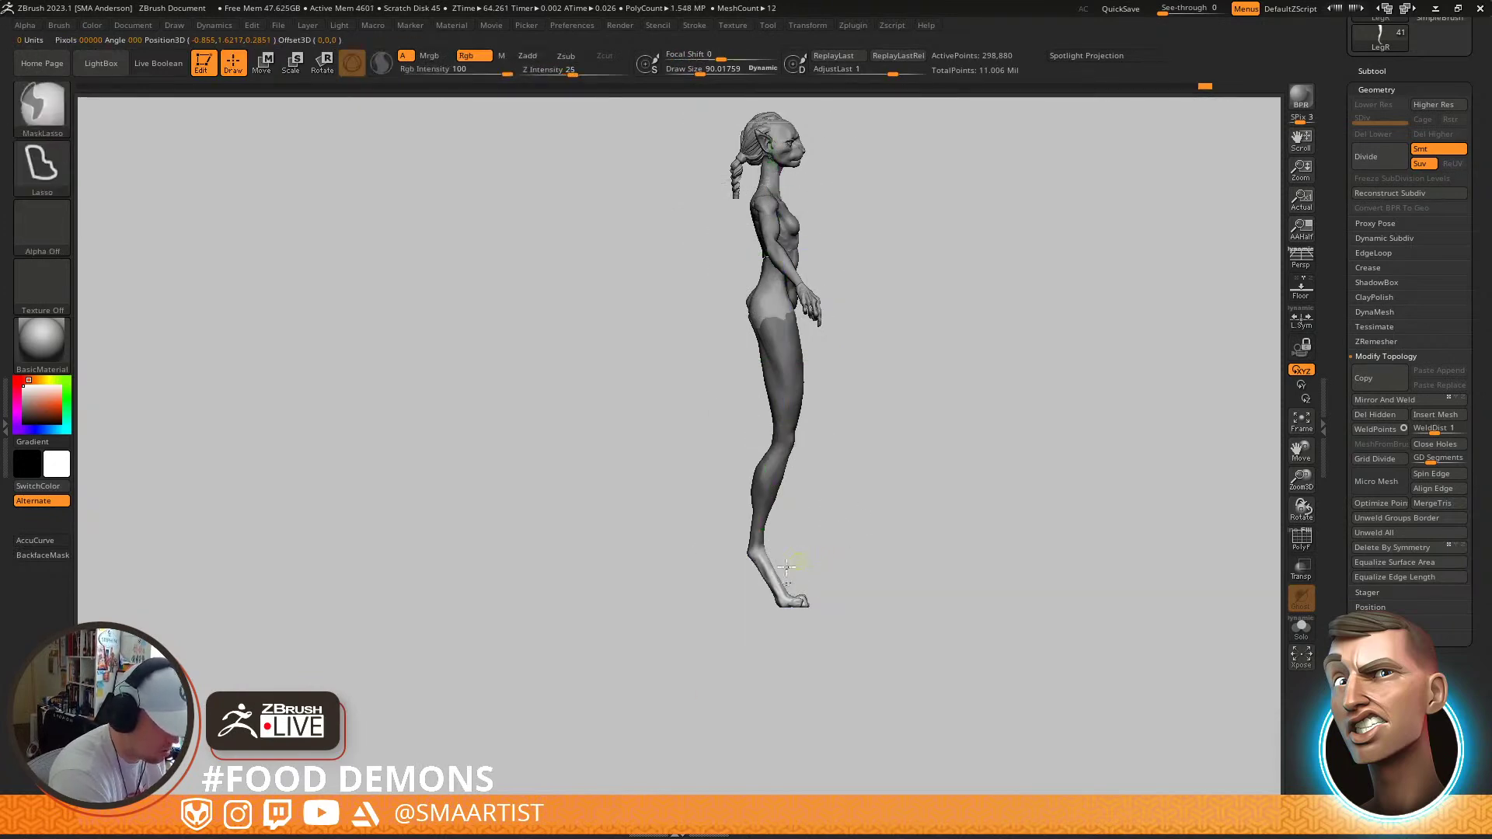
pyautogui.keyDown('ctrl'); pyautogui.click(781, 573); pyautogui.keyUp('ctrl')
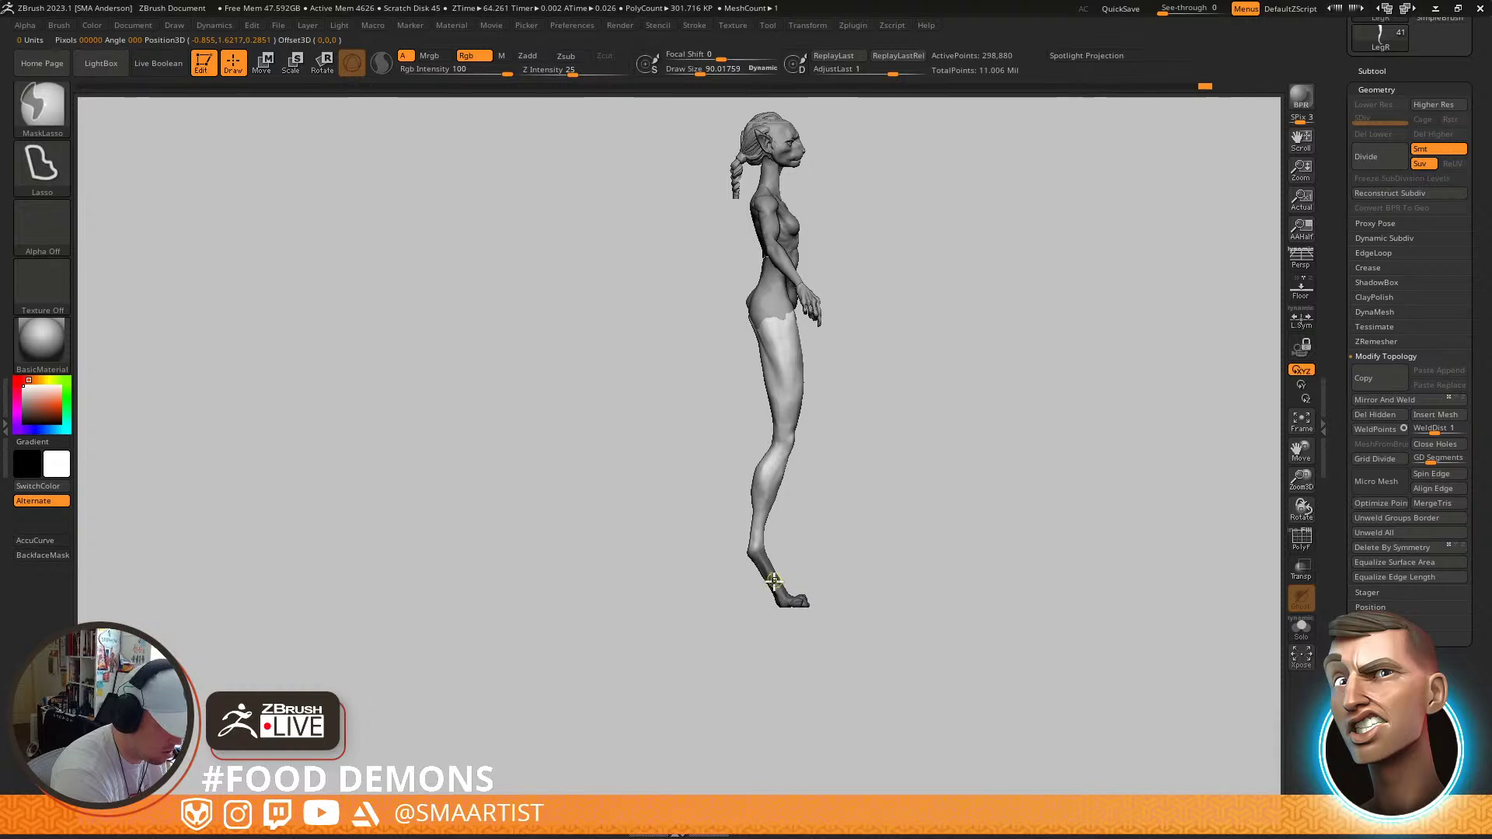
pyautogui.keyDown('ctrl'); pyautogui.click(809, 548); pyautogui.keyUp('ctrl')
# Shift the unmasked feet slightly backward at the ankles using a Transpose line in side view
pyautogui.press('w')
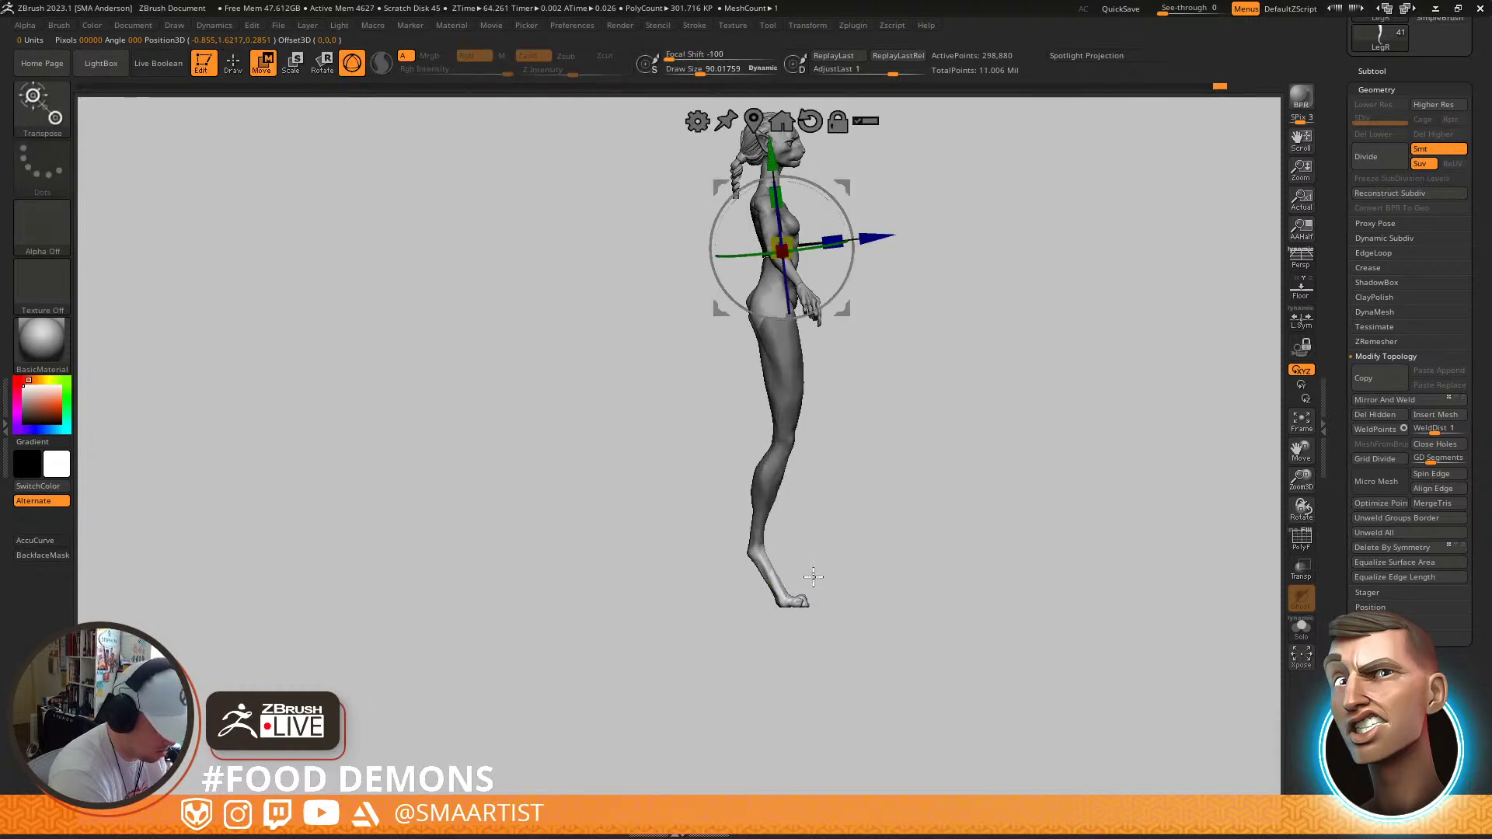
pyautogui.press('y')
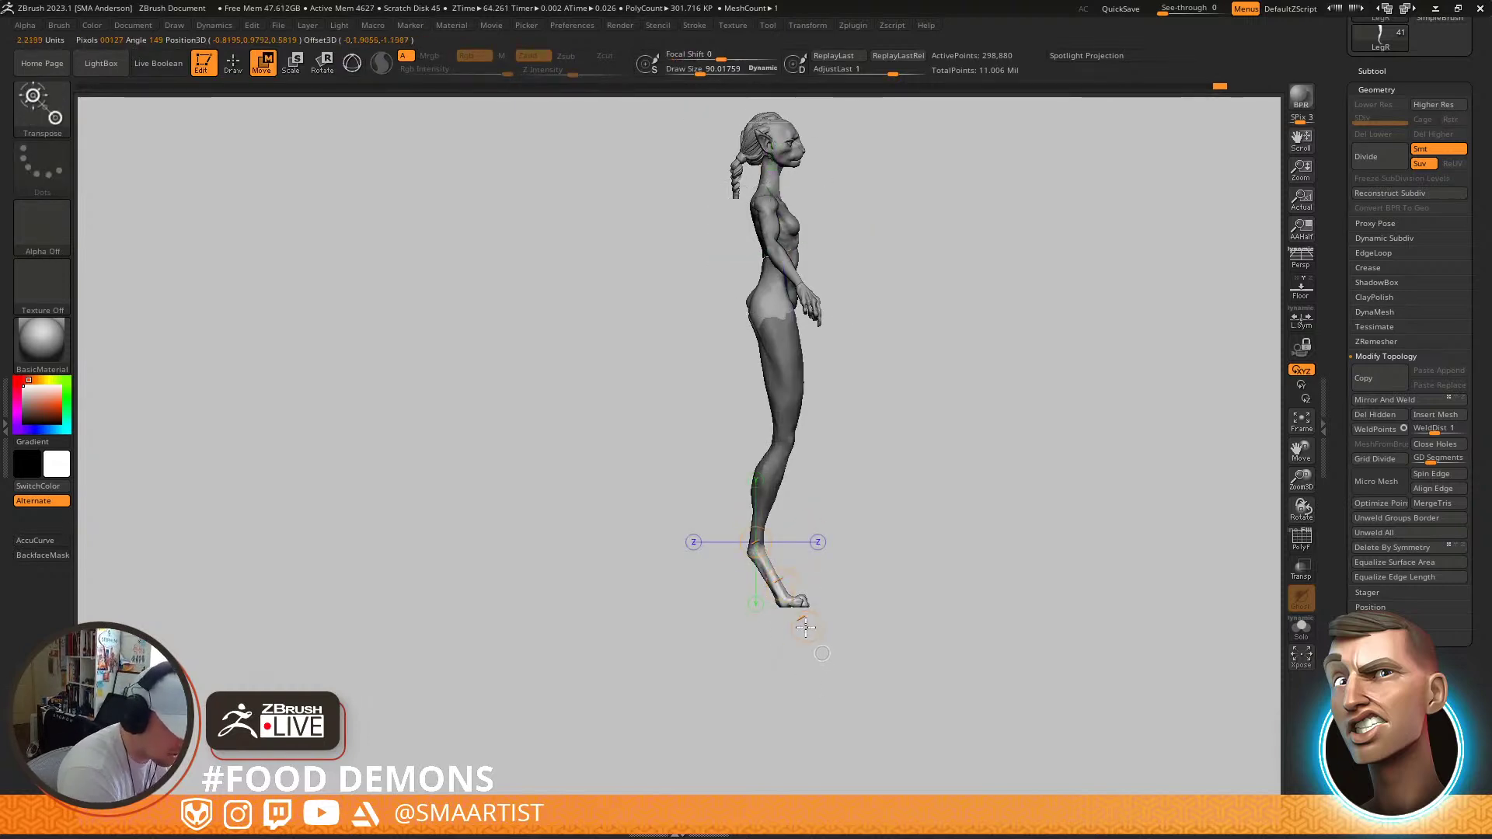
pyautogui.press('q')
pyautogui.moveTo(918, 536)
pyautogui.mouseDown()
pyautogui.moveTo(889, 545)
pyautogui.moveTo(917, 538)
pyautogui.mouseUp()
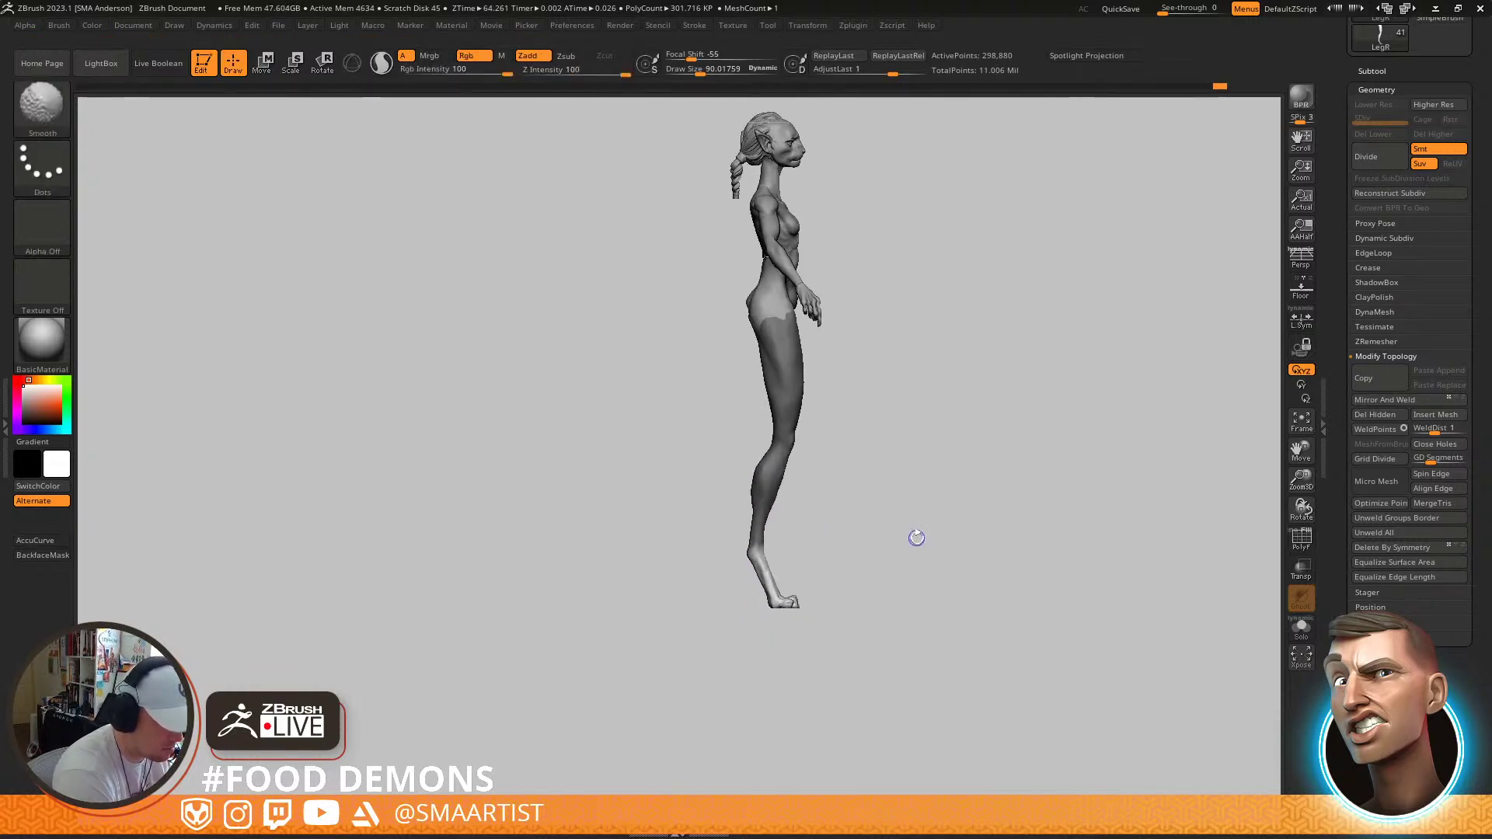
# Adjust the feet slightly outward from below with a Transpose line placed from heel to toes
pyautogui.moveTo(916, 543); pyautogui.dragTo(875, 417, button='right')
pyautogui.keyDown('ctrl'); pyautogui.moveTo(864, 491); pyautogui.dragTo(878, 598, button='right'); pyautogui.keyUp('ctrl')
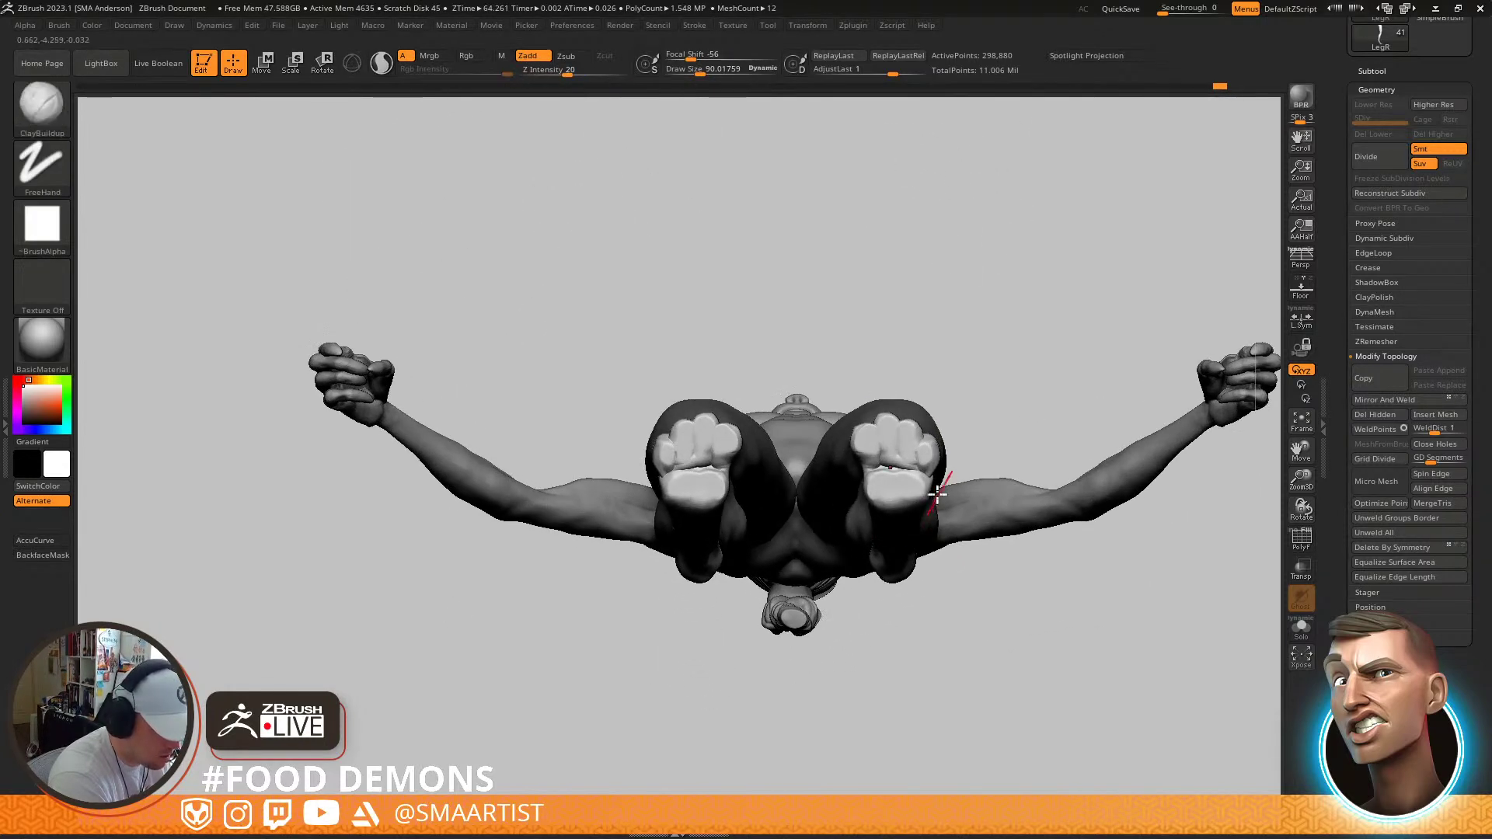
pyautogui.press('w')
pyautogui.click(700, 480)
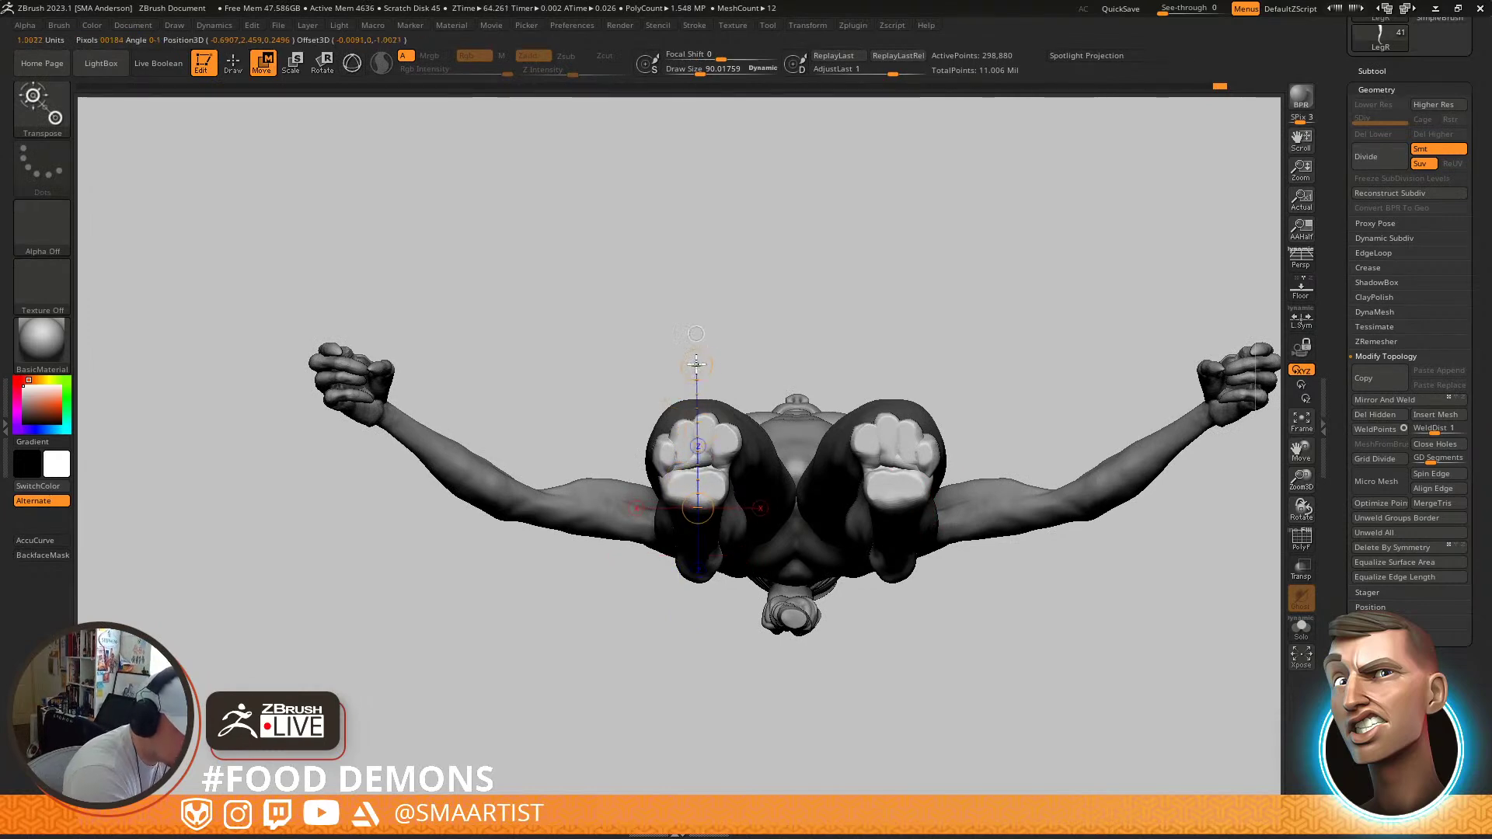
pyautogui.moveTo(696, 366); pyautogui.dragTo(696, 363)
pyautogui.hotkey('ctrl', 'z')
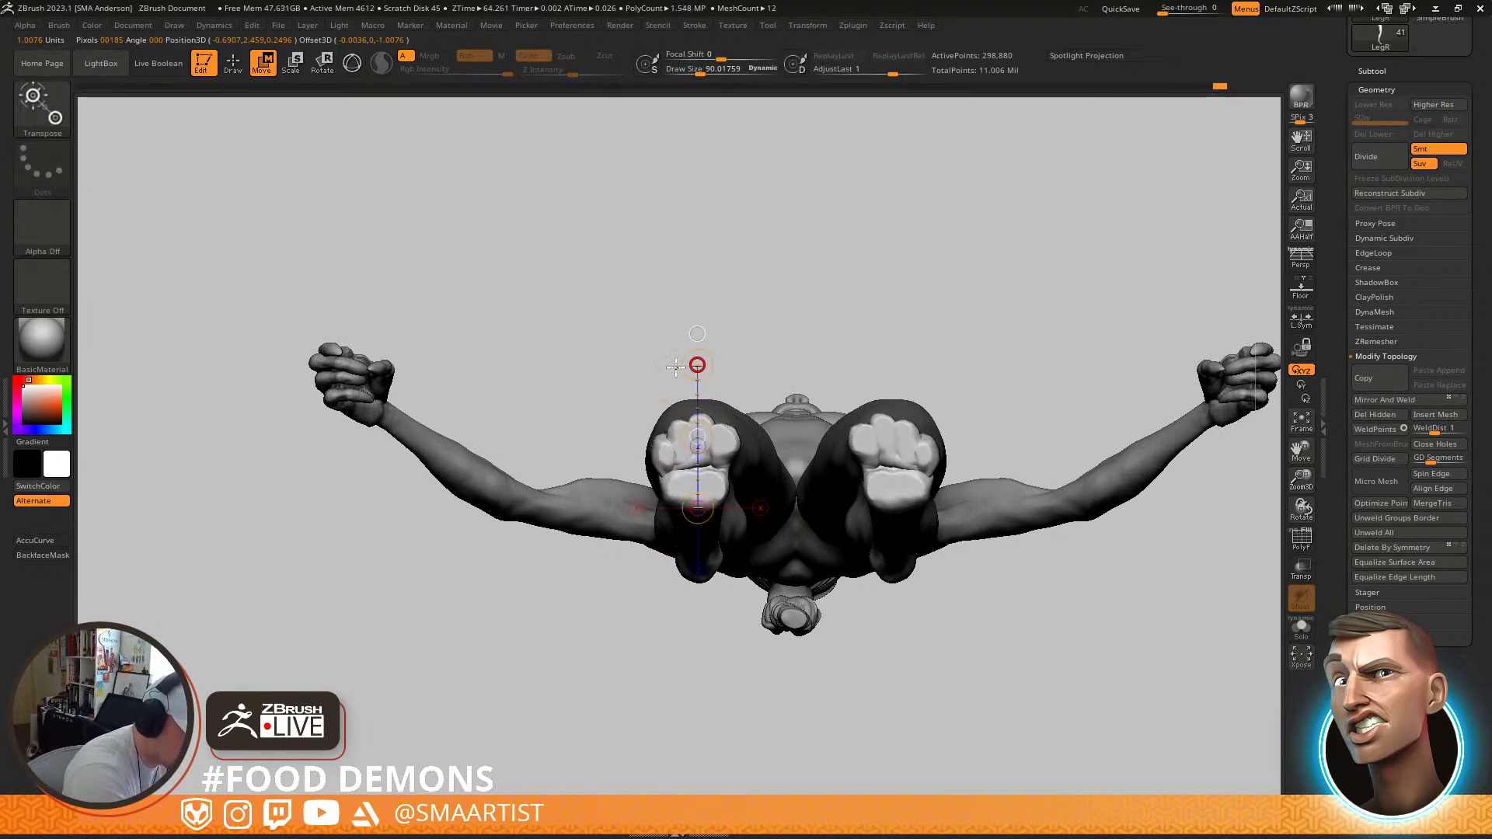
pyautogui.press('q')
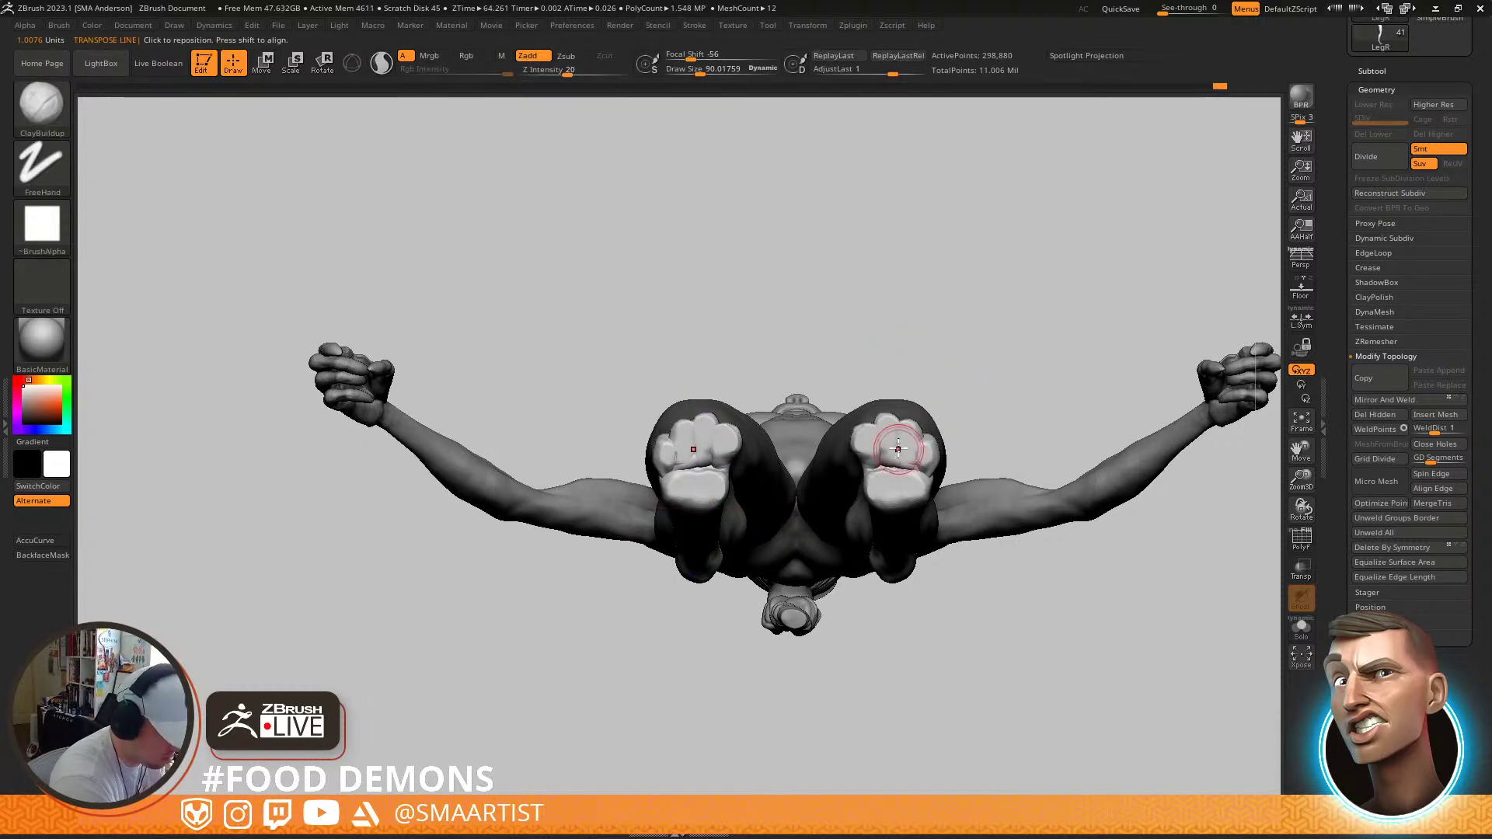
pyautogui.press('w')
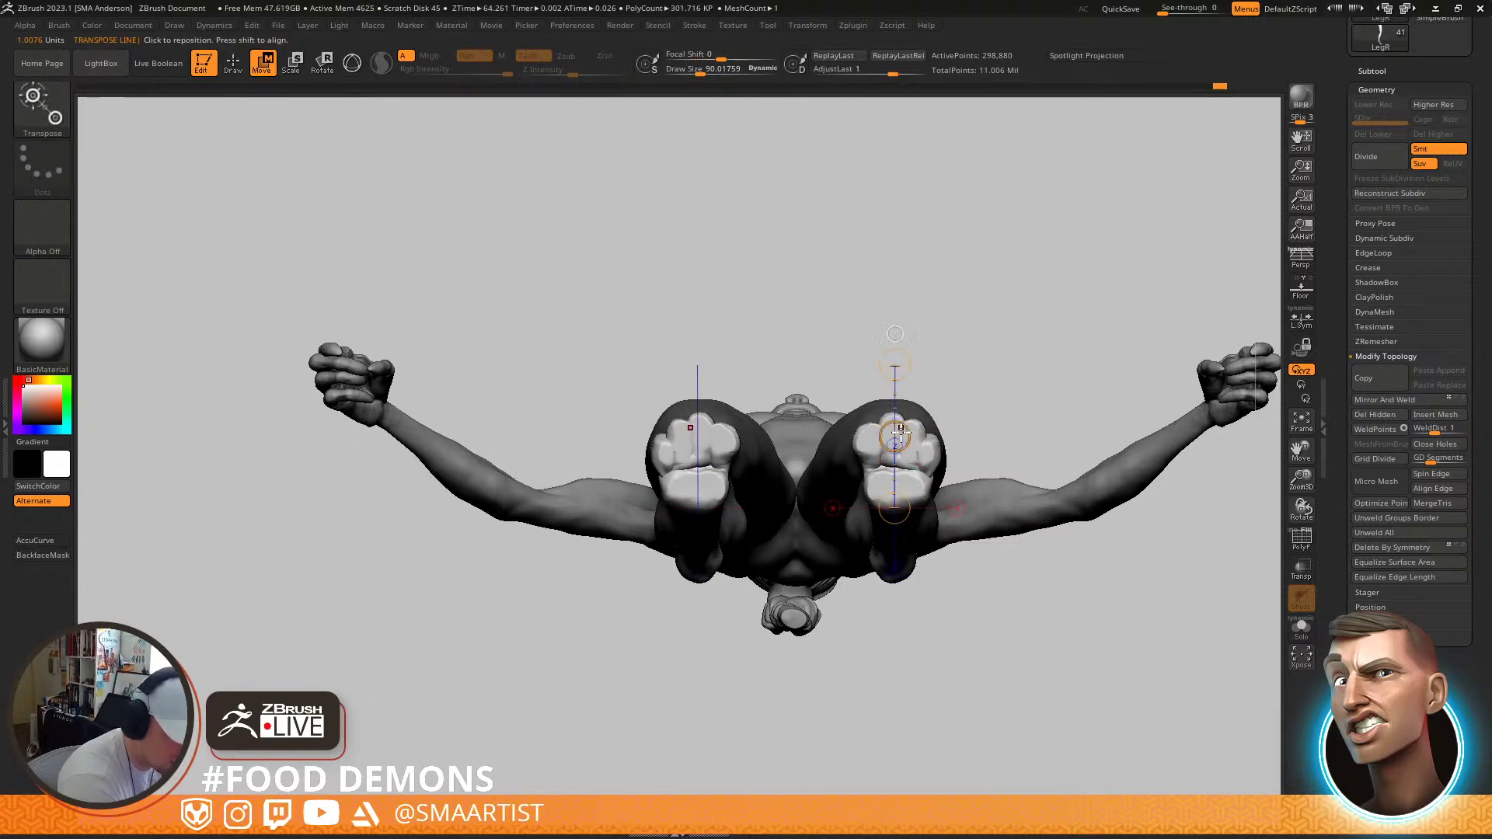
pyautogui.moveTo(895, 436); pyautogui.dragTo(895, 437)
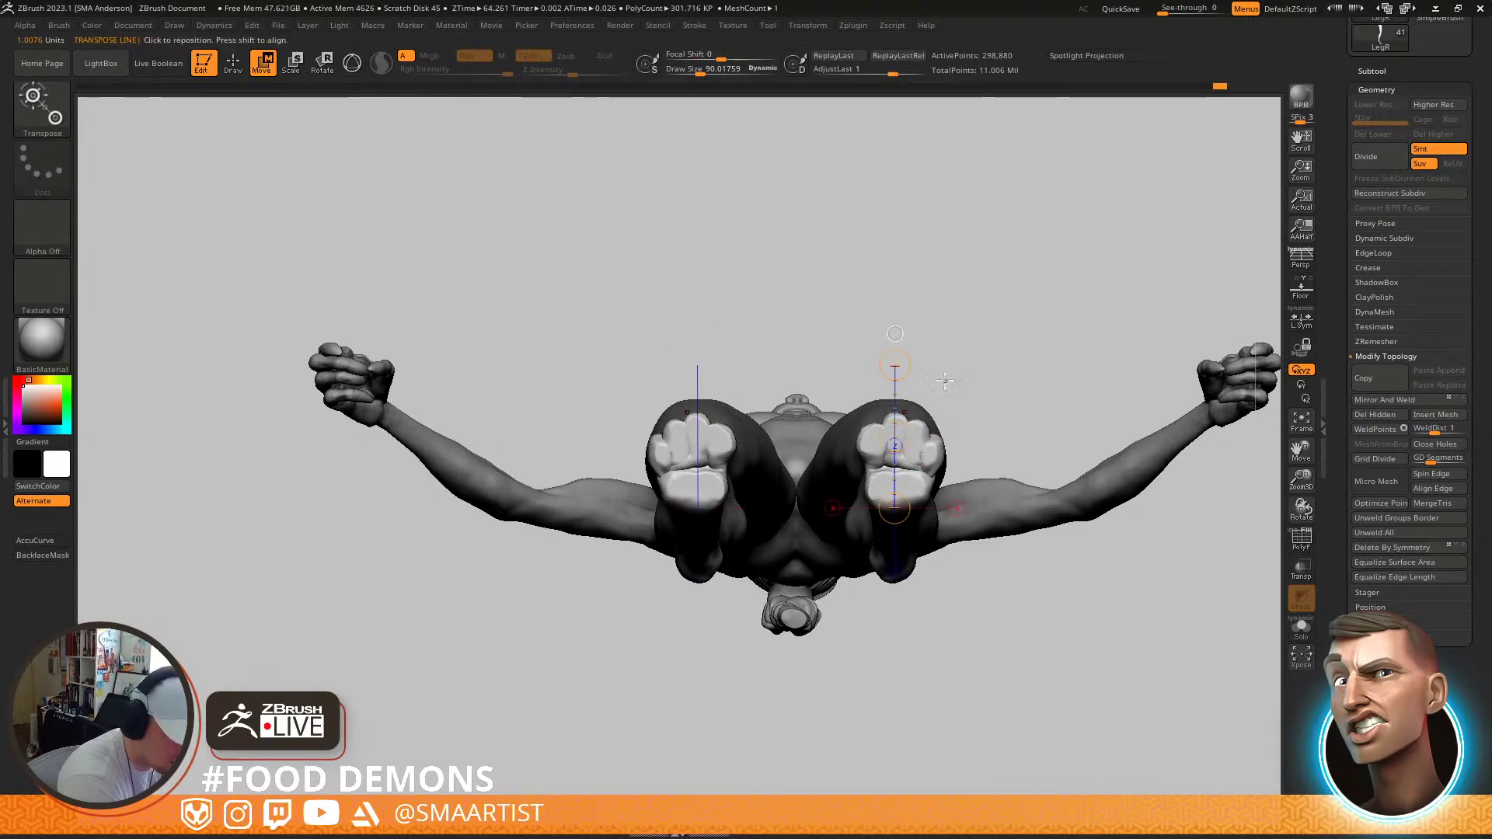
pyautogui.press('q')
# Build up the form of the calves with the ClayBuildup brush and smooth the lower legs
pyautogui.moveTo(965, 342)
pyautogui.mouseDown()
pyautogui.moveTo(964, 544)
pyautogui.moveTo(971, 451)
pyautogui.mouseUp()
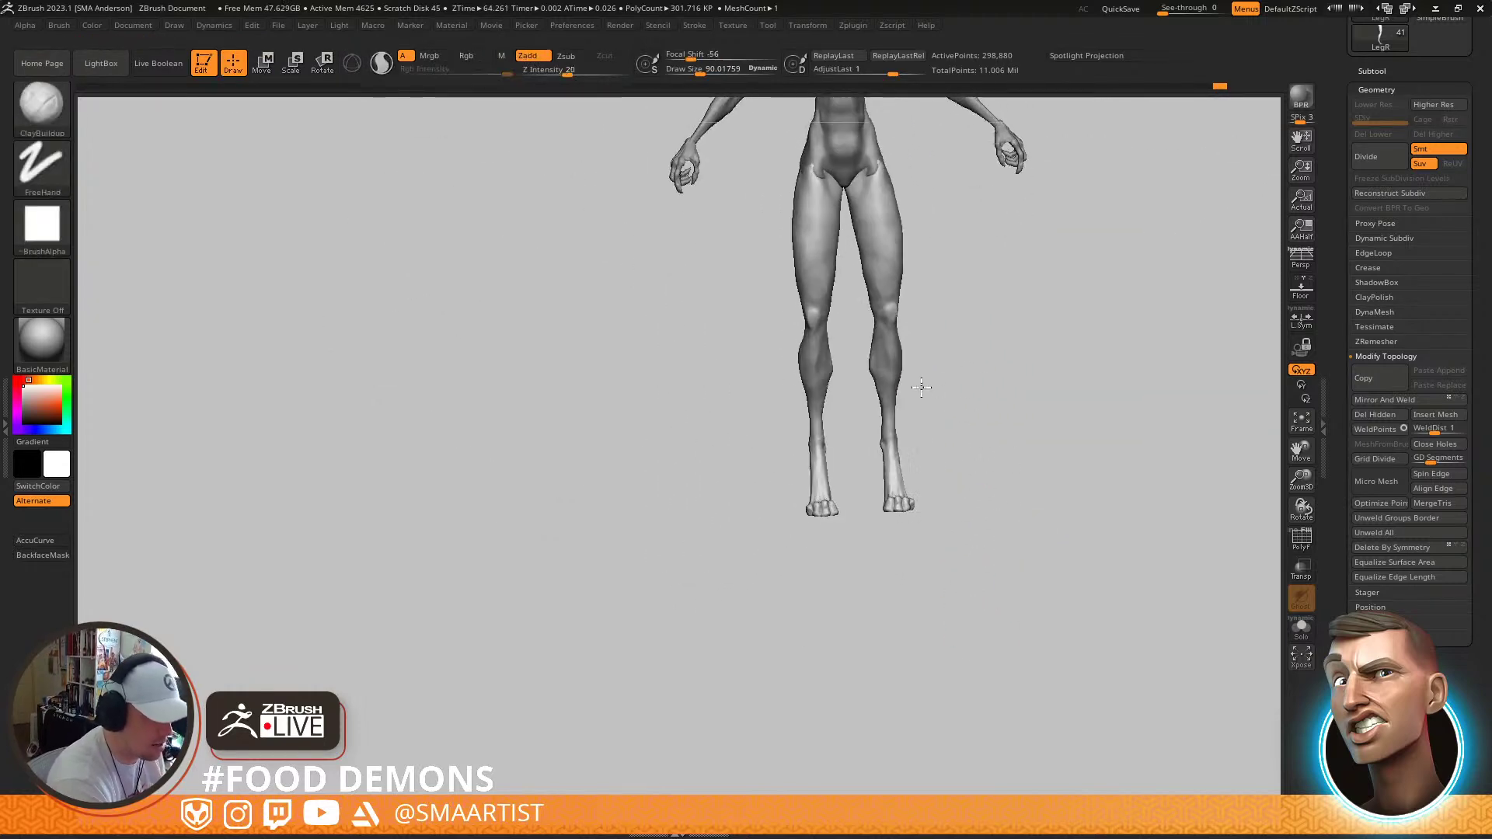
pyautogui.press('shift')
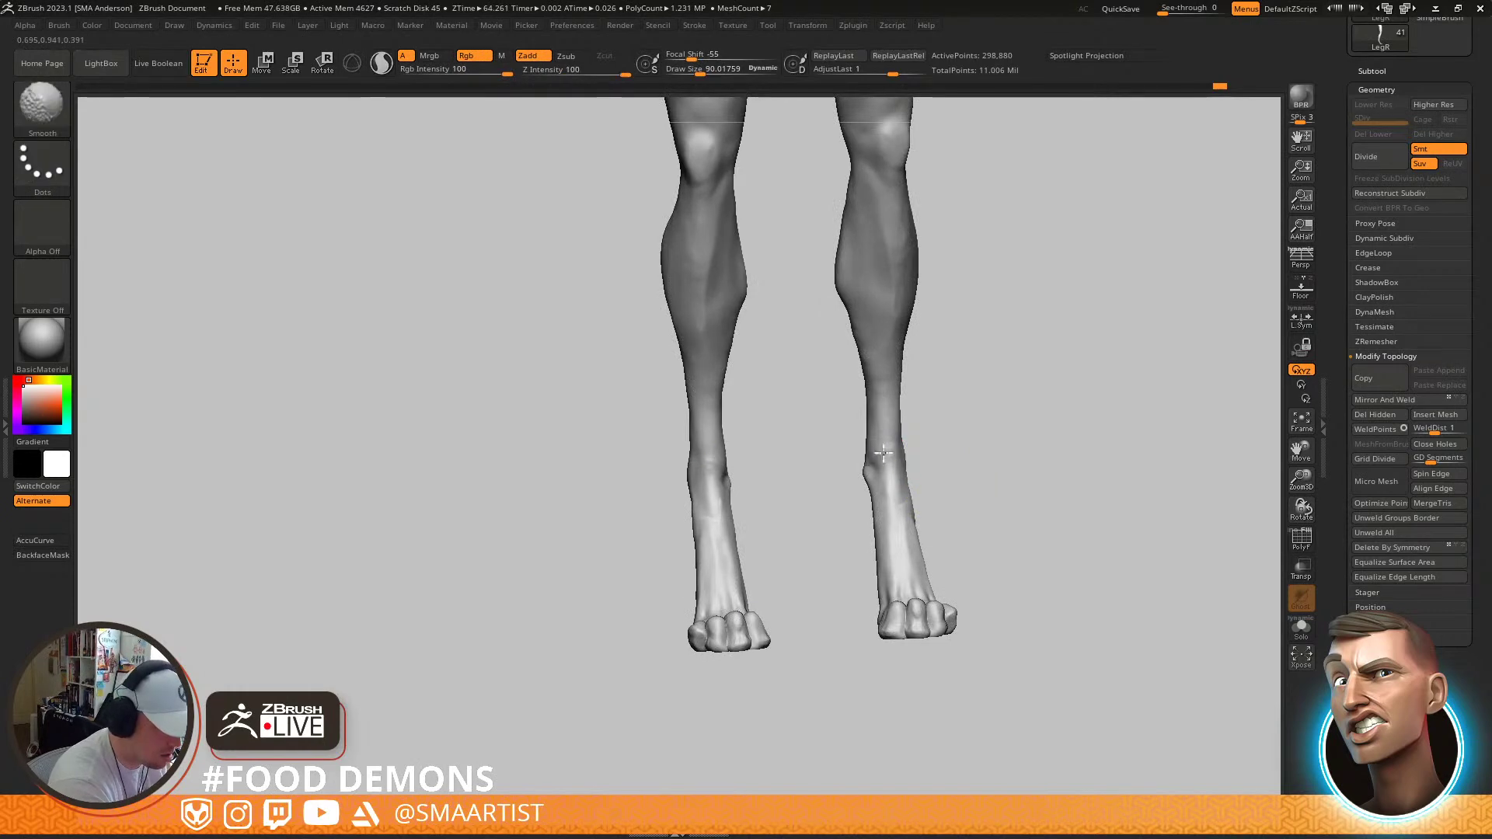
pyautogui.moveTo(856, 338)
pyautogui.keyDown('shift'); pyautogui.mouseDown()
pyautogui.moveTo(800, 257)
pyautogui.moveTo(815, 249)
pyautogui.moveTo(856, 349)
pyautogui.moveTo(932, 306)
pyautogui.moveTo(1002, 306)
pyautogui.moveTo(823, 304)
pyautogui.moveTo(841, 327)
pyautogui.moveTo(822, 346)
pyautogui.mouseUp(); pyautogui.keyUp('shift')
pyautogui.press('b')
pyautogui.press('c')
pyautogui.press('b')
pyautogui.press('s')
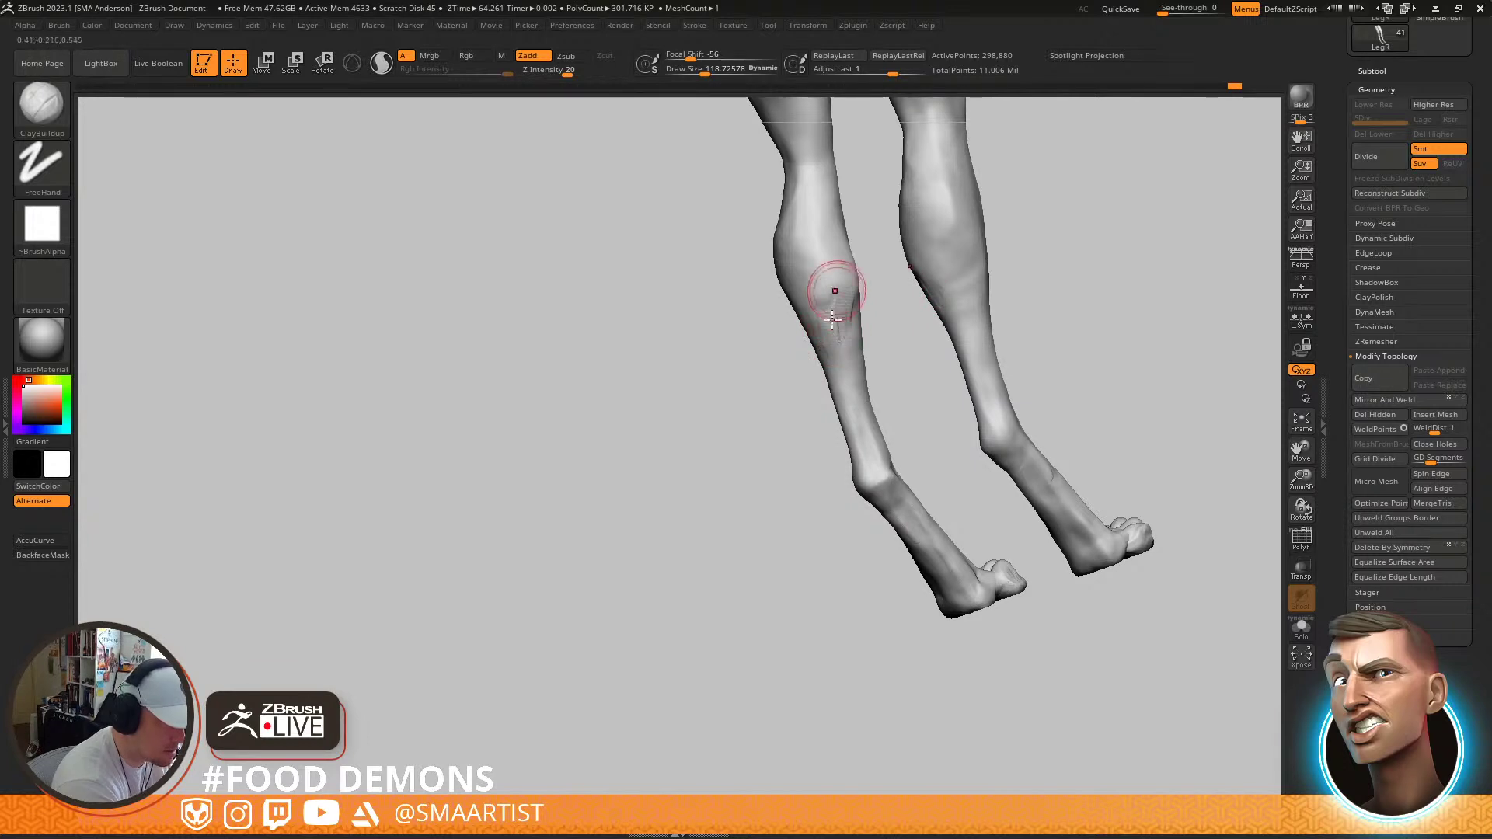
pyautogui.press('shift')
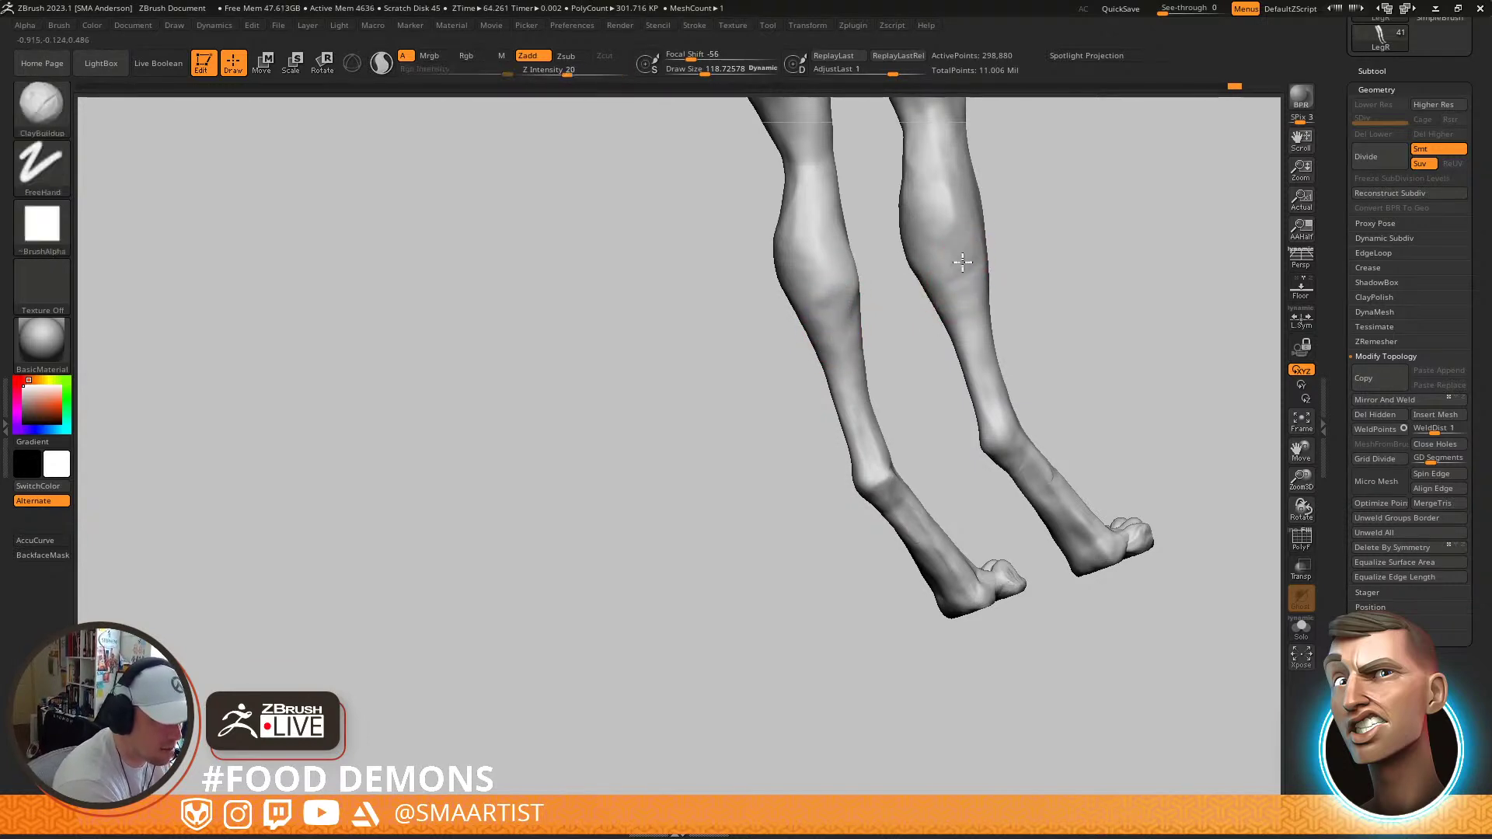
pyautogui.keyDown('shift'); pyautogui.moveTo(968, 261); pyautogui.dragTo(963, 249); pyautogui.keyUp('shift')
# Reshape the leg contours from behind and below with the Move brush
pyautogui.moveTo(962, 272)
pyautogui.keyDown('alt'); pyautogui.mouseDown(button='right')
pyautogui.moveTo(966, 389)
pyautogui.moveTo(966, 290)
pyautogui.moveTo(949, 382)
pyautogui.moveTo(969, 376)
pyautogui.moveTo(923, 369)
pyautogui.mouseUp(button='right'); pyautogui.keyUp('alt')
pyautogui.moveTo(864, 306)
pyautogui.keyDown('alt'); pyautogui.mouseDown(button='right')
pyautogui.moveTo(869, 379)
pyautogui.moveTo(903, 468)
pyautogui.moveTo(878, 467)
pyautogui.mouseUp(button='right'); pyautogui.keyUp('alt')
pyautogui.press('s')
pyautogui.moveTo(877, 394); pyautogui.dragTo(883, 397)
pyautogui.press('b')
pyautogui.press('m')
pyautogui.press('v')
pyautogui.moveTo(883, 439); pyautogui.dragTo(870, 396, button='right')
pyautogui.press('s')
pyautogui.moveTo(855, 399); pyautogui.dragTo(885, 408)
pyautogui.moveTo(886, 408)
pyautogui.mouseDown(button='right')
pyautogui.moveTo(909, 450)
pyautogui.moveTo(885, 454)
pyautogui.moveTo(891, 424)
pyautogui.mouseUp(button='right')
pyautogui.press('s')
pyautogui.moveTo(888, 444); pyautogui.dragTo(868, 480)
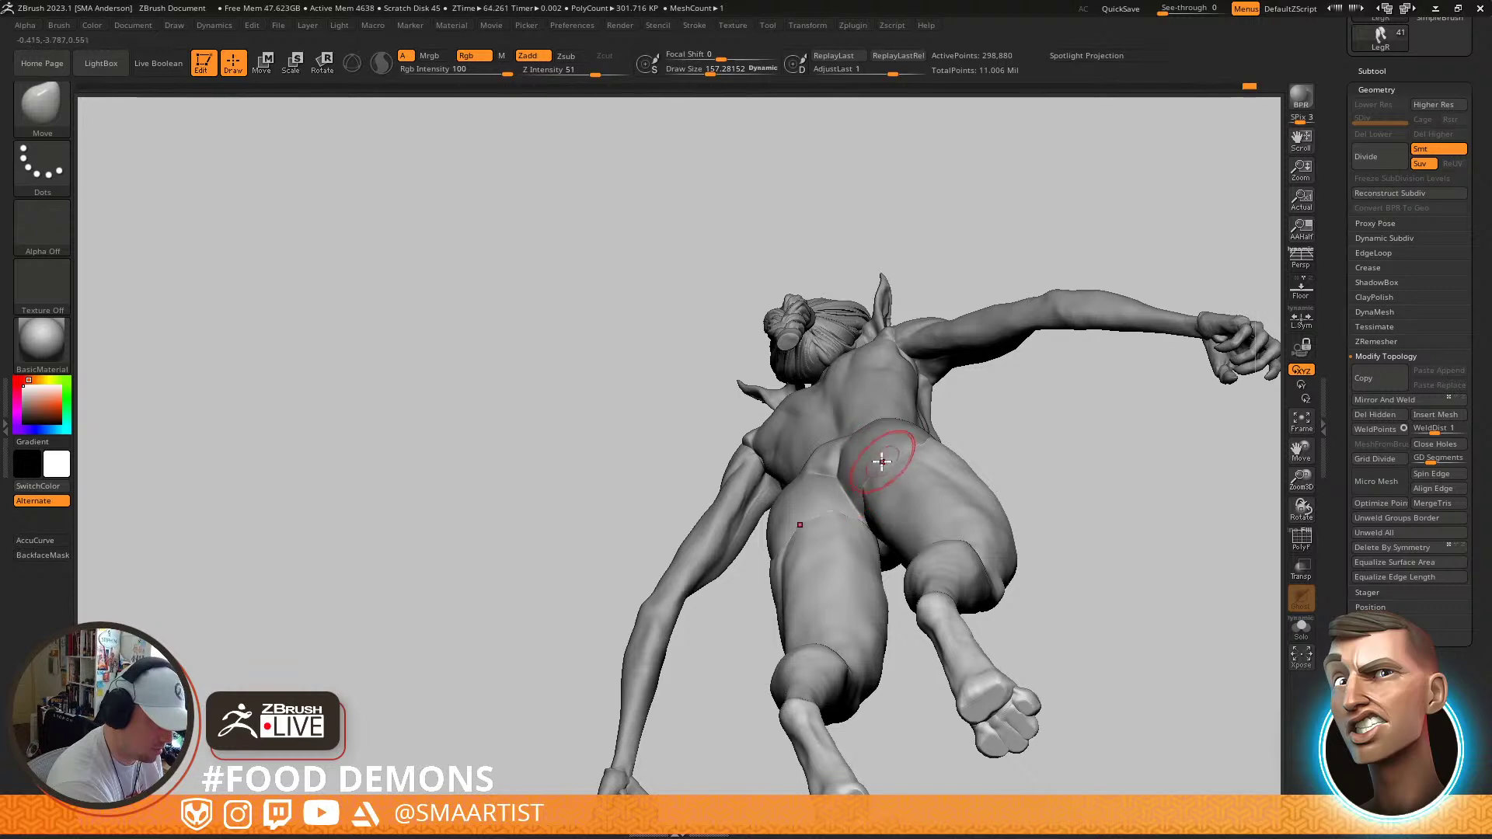
# Adjust the transition between the upper thighs and buttocks with a larger Move brush
pyautogui.moveTo(913, 429)
pyautogui.mouseDown(button='right')
pyautogui.moveTo(883, 477)
pyautogui.moveTo(895, 532)
pyautogui.moveTo(892, 519)
pyautogui.moveTo(935, 504)
pyautogui.mouseUp(button='right')
pyautogui.press('s')
pyautogui.moveTo(909, 501); pyautogui.dragTo(920, 501)
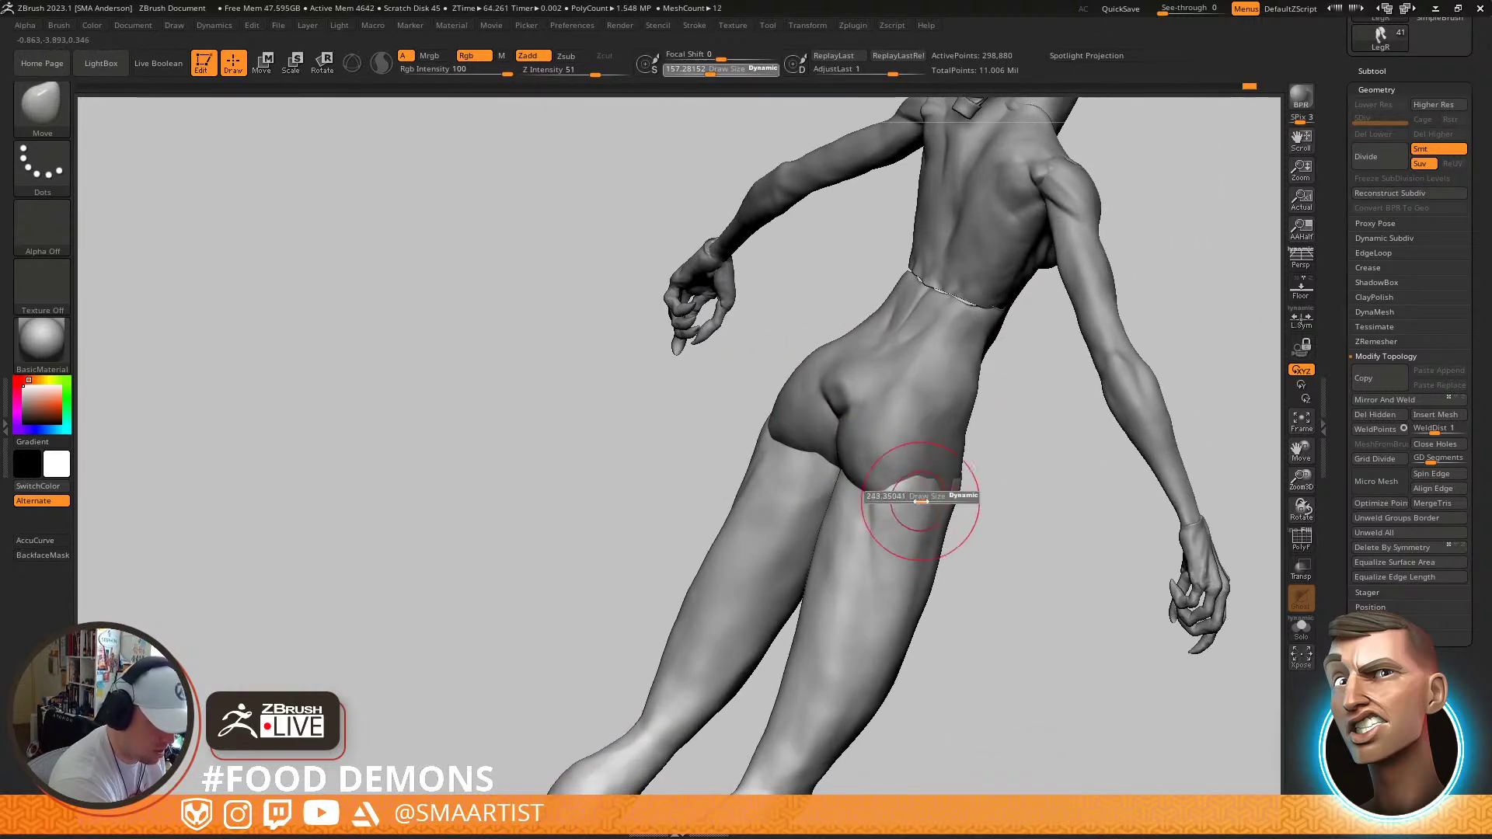
pyautogui.moveTo(935, 487)
pyautogui.mouseDown(button='right')
pyautogui.moveTo(1009, 426)
pyautogui.moveTo(899, 456)
pyautogui.moveTo(879, 442)
pyautogui.moveTo(895, 429)
pyautogui.moveTo(893, 469)
pyautogui.moveTo(902, 431)
pyautogui.mouseUp(button='right')
pyautogui.keyDown('alt'); pyautogui.click(956, 466); pyautogui.keyUp('alt')
pyautogui.moveTo(896, 433); pyautogui.dragTo(889, 434)
# Make the Torso1 subtool active and refine the waist and hip silhouette with the Move brush
pyautogui.moveTo(869, 466)
pyautogui.mouseDown(button='right')
pyautogui.moveTo(906, 454)
pyautogui.moveTo(923, 406)
pyautogui.moveTo(916, 424)
pyautogui.moveTo(884, 423)
pyautogui.moveTo(923, 405)
pyautogui.moveTo(888, 438)
pyautogui.moveTo(812, 432)
pyautogui.moveTo(825, 415)
pyautogui.moveTo(915, 433)
pyautogui.moveTo(885, 439)
pyautogui.moveTo(889, 300)
pyautogui.mouseUp(button='right')
pyautogui.keyDown('alt'); pyautogui.click(826, 415); pyautogui.keyUp('alt')
pyautogui.keyDown('ctrl'); pyautogui.moveTo(1033, 411); pyautogui.dragTo(1038, 302, button='right'); pyautogui.keyUp('ctrl')
pyautogui.moveTo(921, 411)
pyautogui.keyDown('alt'); pyautogui.mouseDown(button='right')
pyautogui.moveTo(905, 391)
pyautogui.moveTo(962, 404)
pyautogui.moveTo(908, 420)
pyautogui.mouseUp(button='right'); pyautogui.keyUp('alt')
pyautogui.keyDown('alt'); pyautogui.click(809, 416); pyautogui.keyUp('alt')
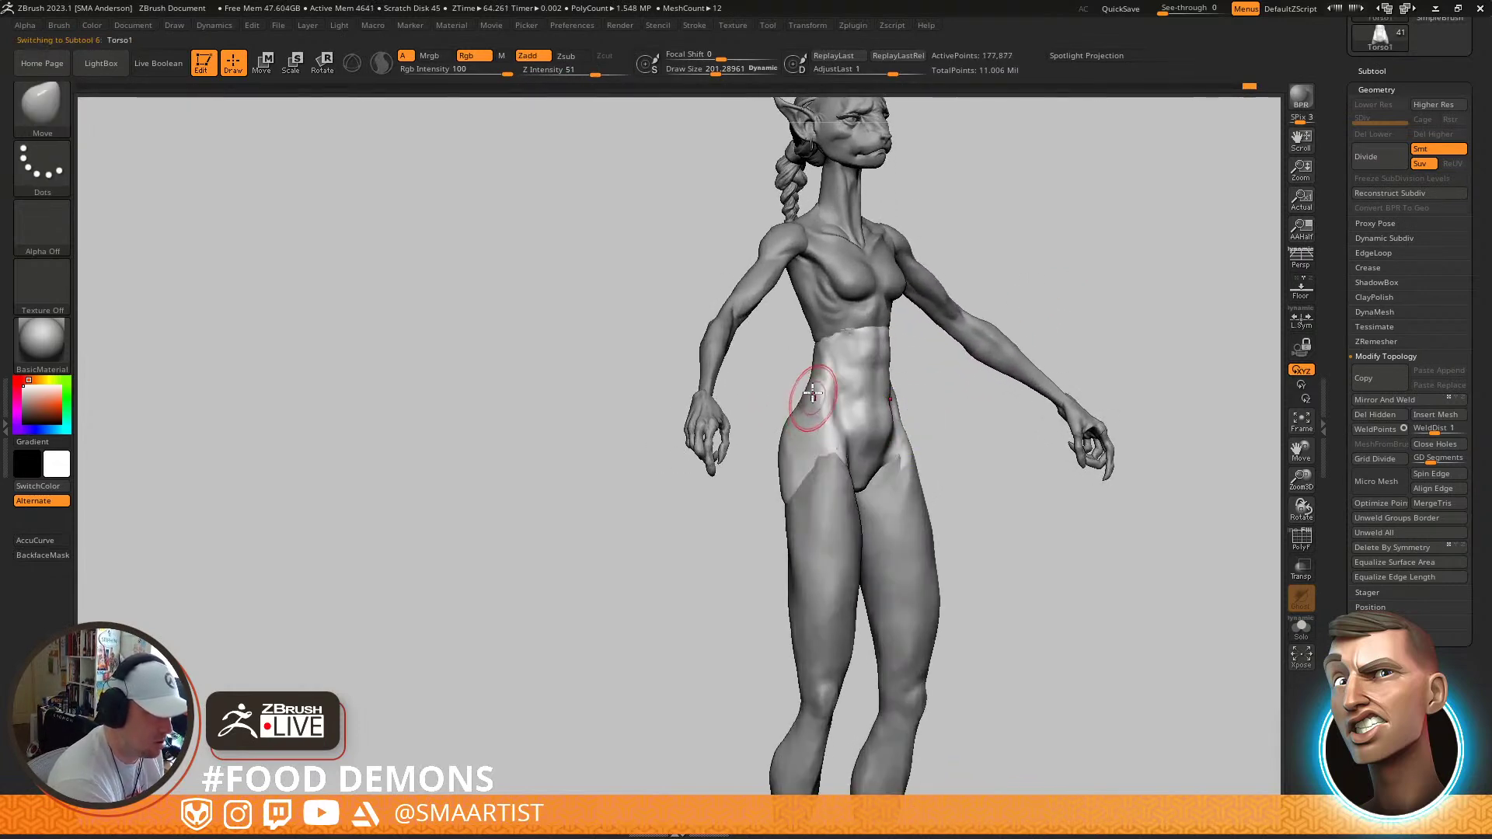
pyautogui.moveTo(805, 357); pyautogui.dragTo(872, 335, button='right')
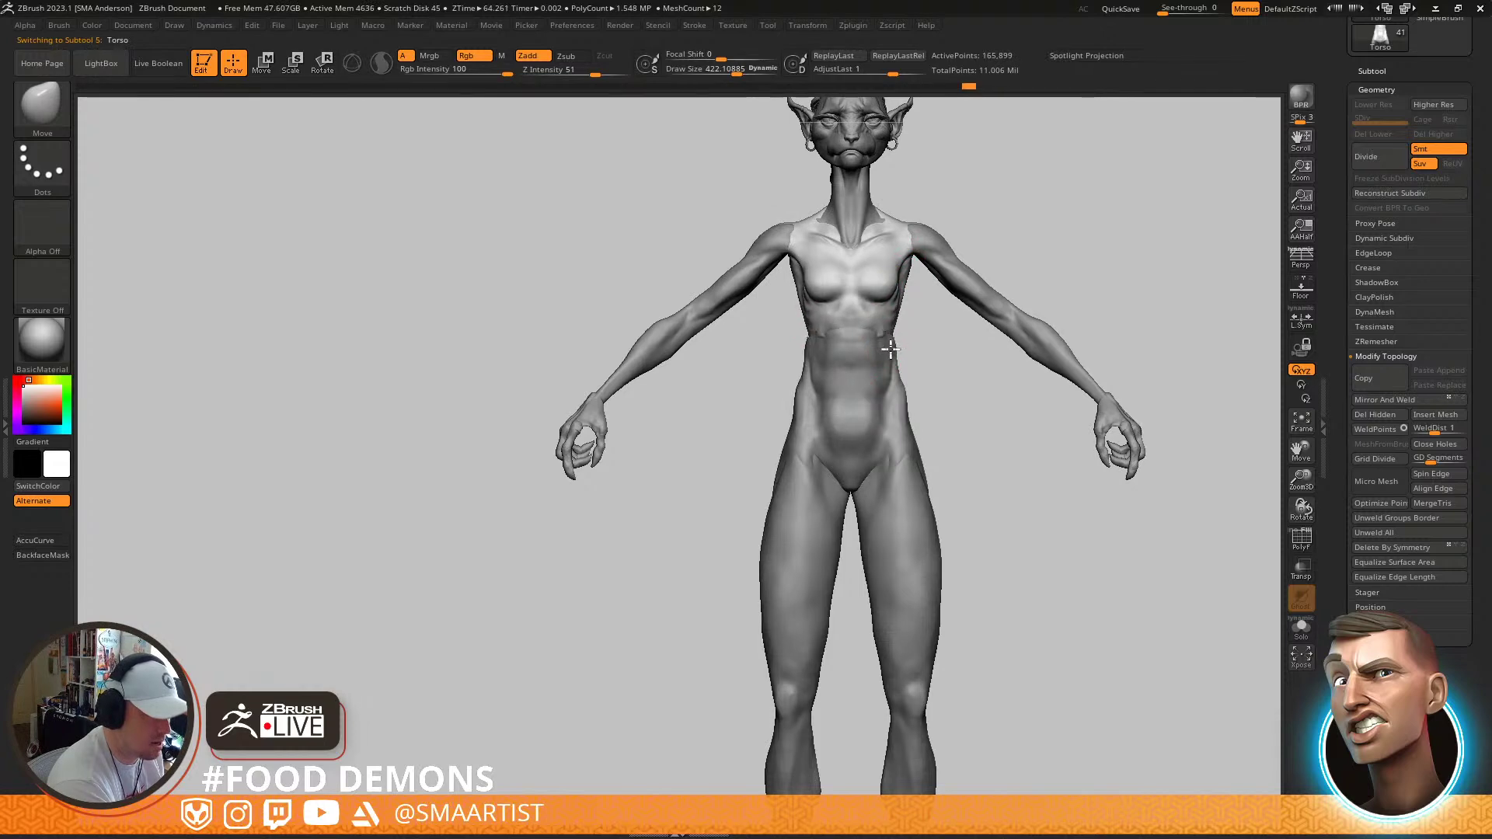
# Make the Neck subtool active and reshape the neck below the jaw with the Move brush
pyautogui.moveTo(898, 329)
pyautogui.keyDown('ctrl'); pyautogui.mouseDown(button='right')
pyautogui.moveTo(882, 311)
pyautogui.moveTo(900, 365)
pyautogui.moveTo(886, 366)
pyautogui.moveTo(882, 482)
pyautogui.mouseUp(button='right'); pyautogui.keyUp('ctrl')
pyautogui.keyDown('alt'); pyautogui.click(835, 393); pyautogui.keyUp('alt')
pyautogui.moveTo(890, 377); pyautogui.dragTo(838, 295, button='right')
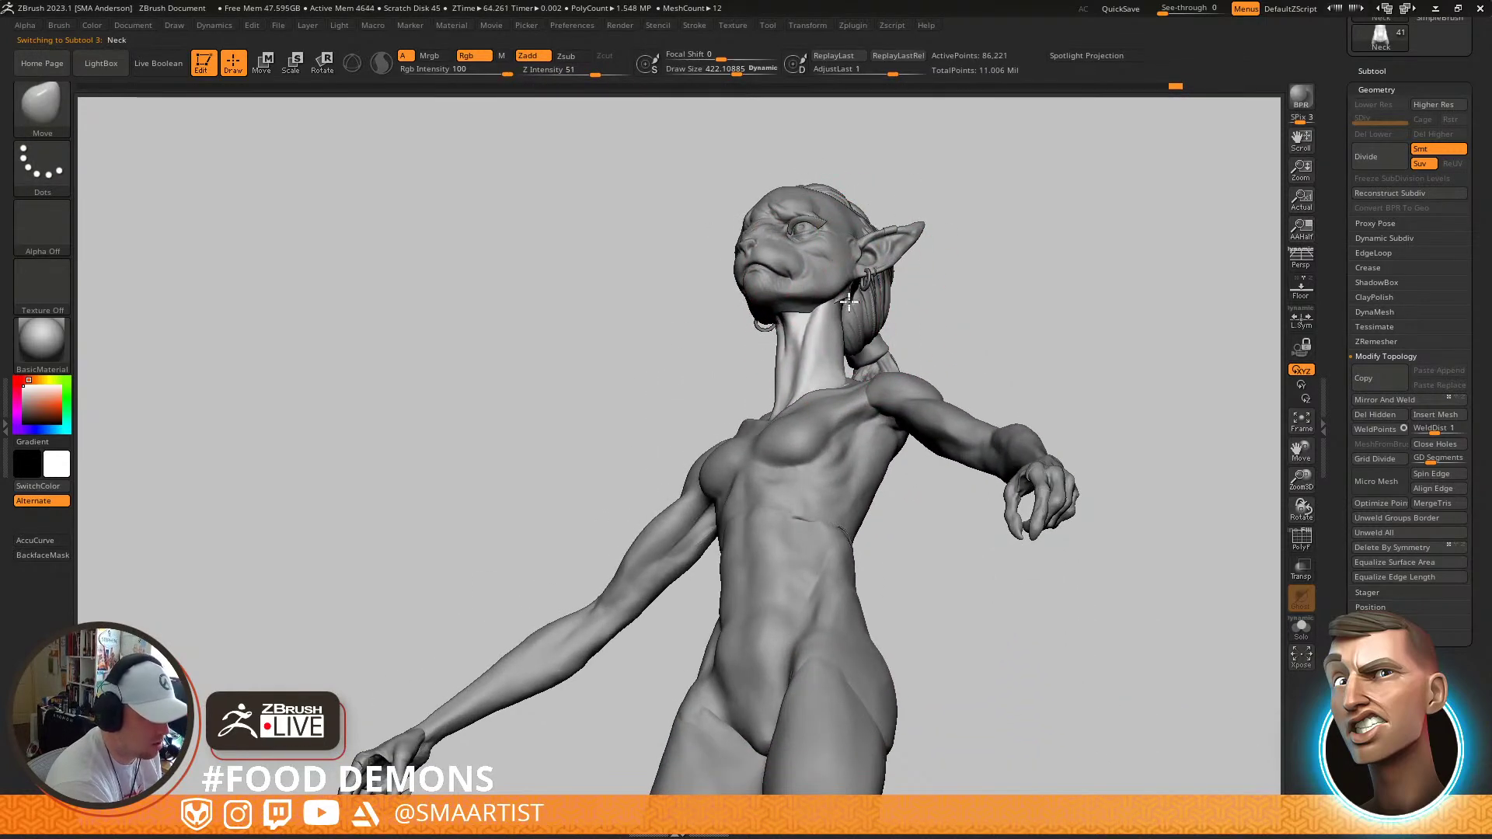
pyautogui.moveTo(833, 305); pyautogui.dragTo(822, 304)
pyautogui.moveTo(822, 304)
pyautogui.mouseDown(button='right')
pyautogui.moveTo(846, 286)
pyautogui.moveTo(847, 364)
pyautogui.moveTo(959, 399)
pyautogui.mouseUp(button='right')
pyautogui.moveTo(872, 417)
pyautogui.mouseDown(button='right')
pyautogui.moveTo(864, 407)
pyautogui.moveTo(1002, 294)
pyautogui.moveTo(976, 288)
pyautogui.moveTo(962, 307)
pyautogui.mouseUp(button='right')
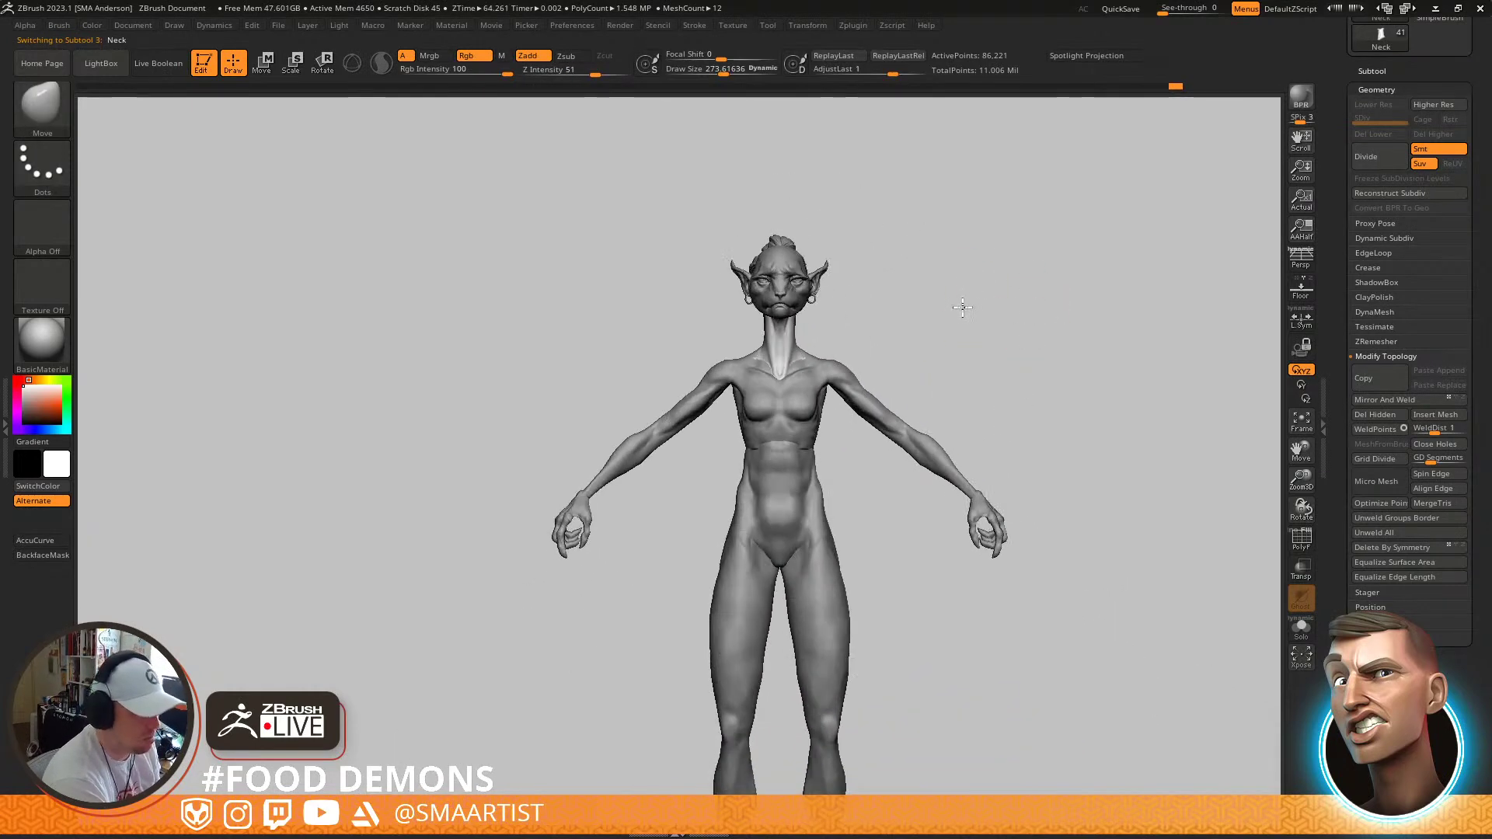
pyautogui.moveTo(959, 370)
pyautogui.mouseDown(button='right')
pyautogui.moveTo(956, 386)
pyautogui.moveTo(945, 352)
pyautogui.moveTo(962, 343)
pyautogui.mouseUp(button='right')
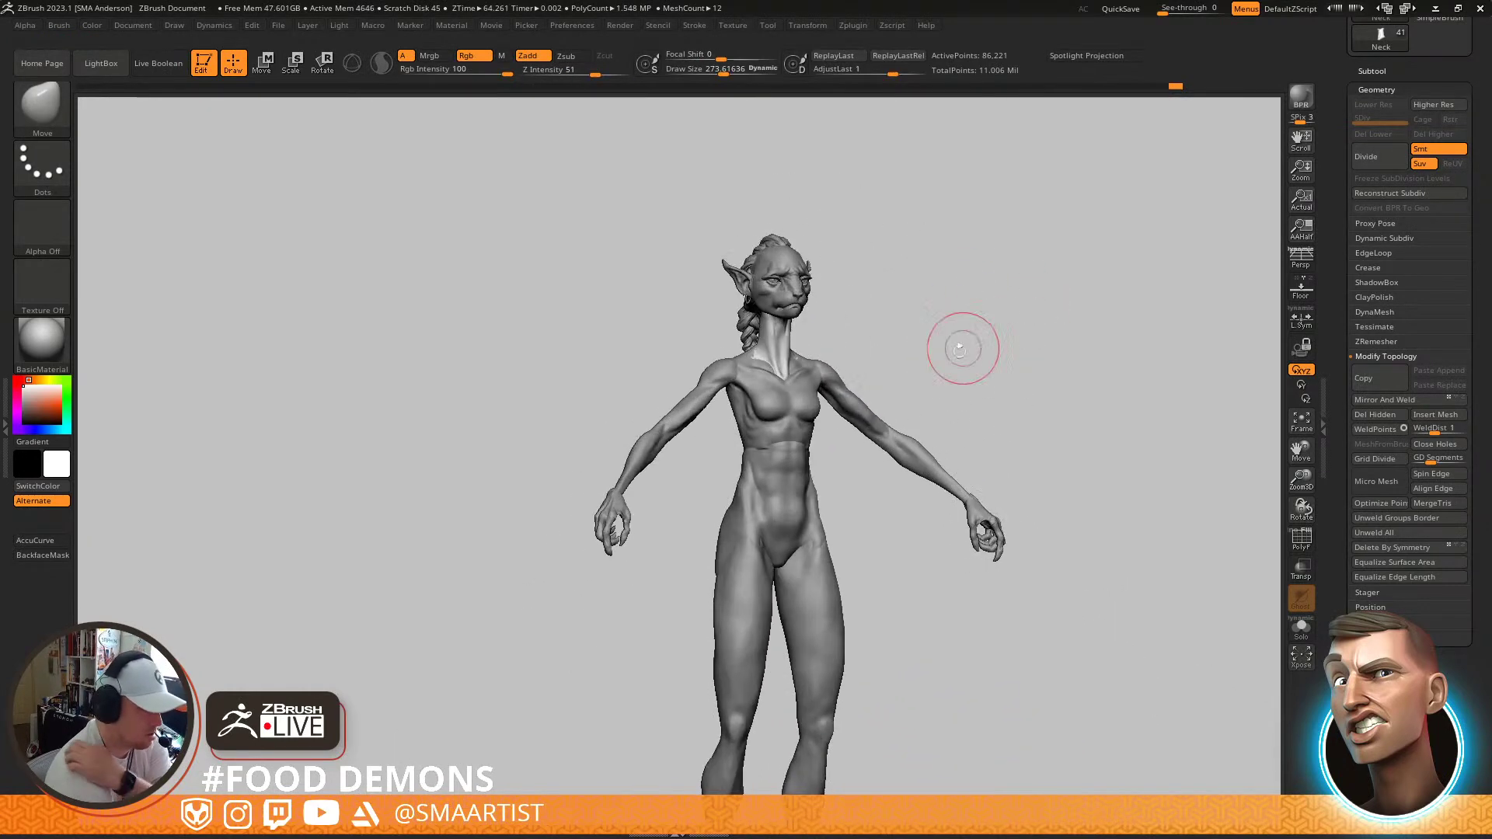
# Nudge the lower back edge of the Torso subtool with the Move brush in side view
pyautogui.moveTo(803, 432)
pyautogui.mouseDown(button='right')
pyautogui.moveTo(869, 446)
pyautogui.moveTo(747, 463)
pyautogui.moveTo(793, 583)
pyautogui.moveTo(949, 432)
pyautogui.moveTo(843, 373)
pyautogui.moveTo(822, 396)
pyautogui.mouseUp(button='right')
pyautogui.keyDown('alt'); pyautogui.click(746, 408); pyautogui.keyUp('alt')
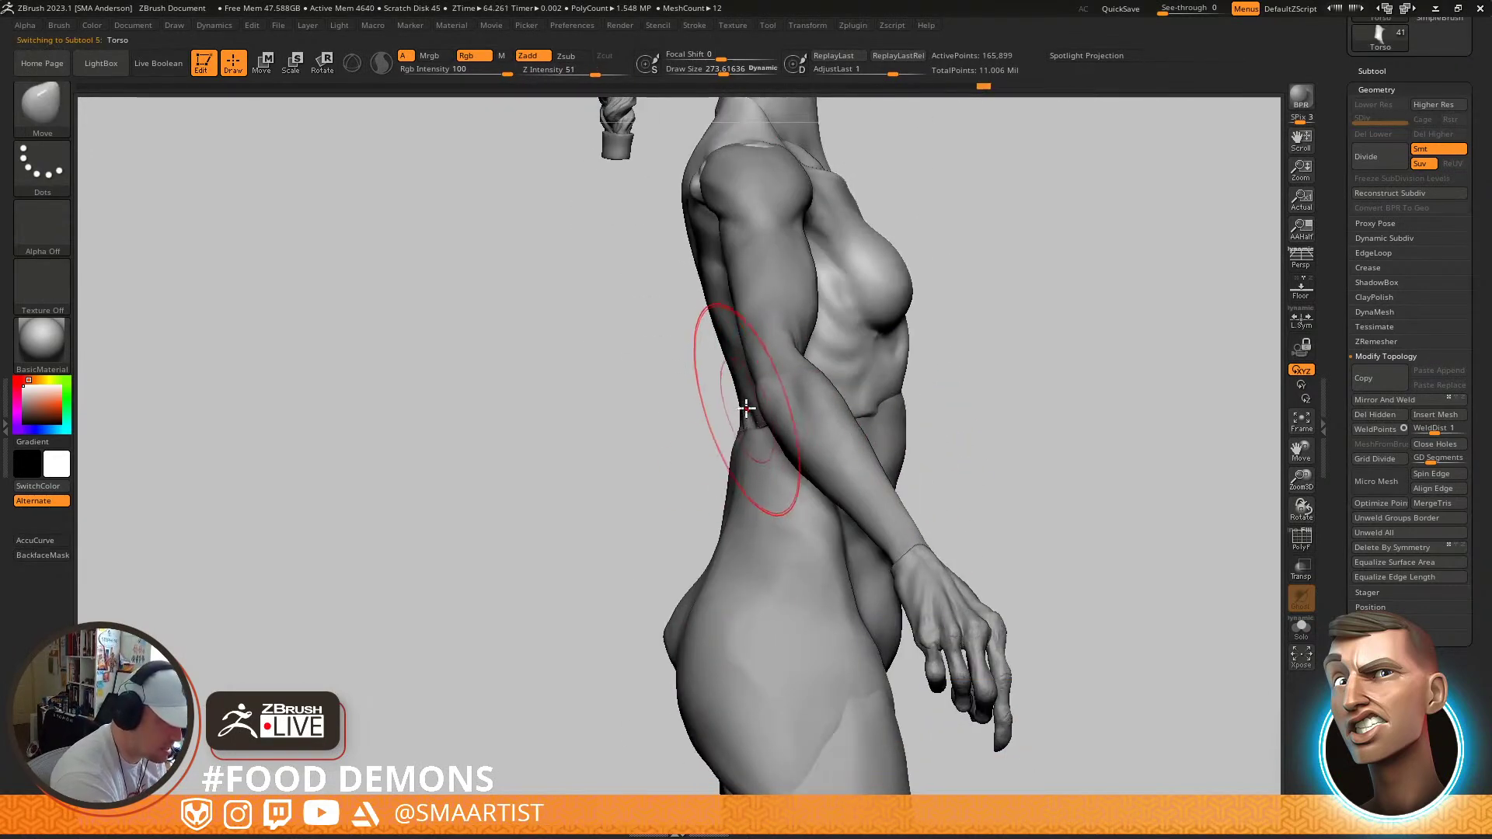
pyautogui.moveTo(739, 405); pyautogui.dragTo(736, 407)
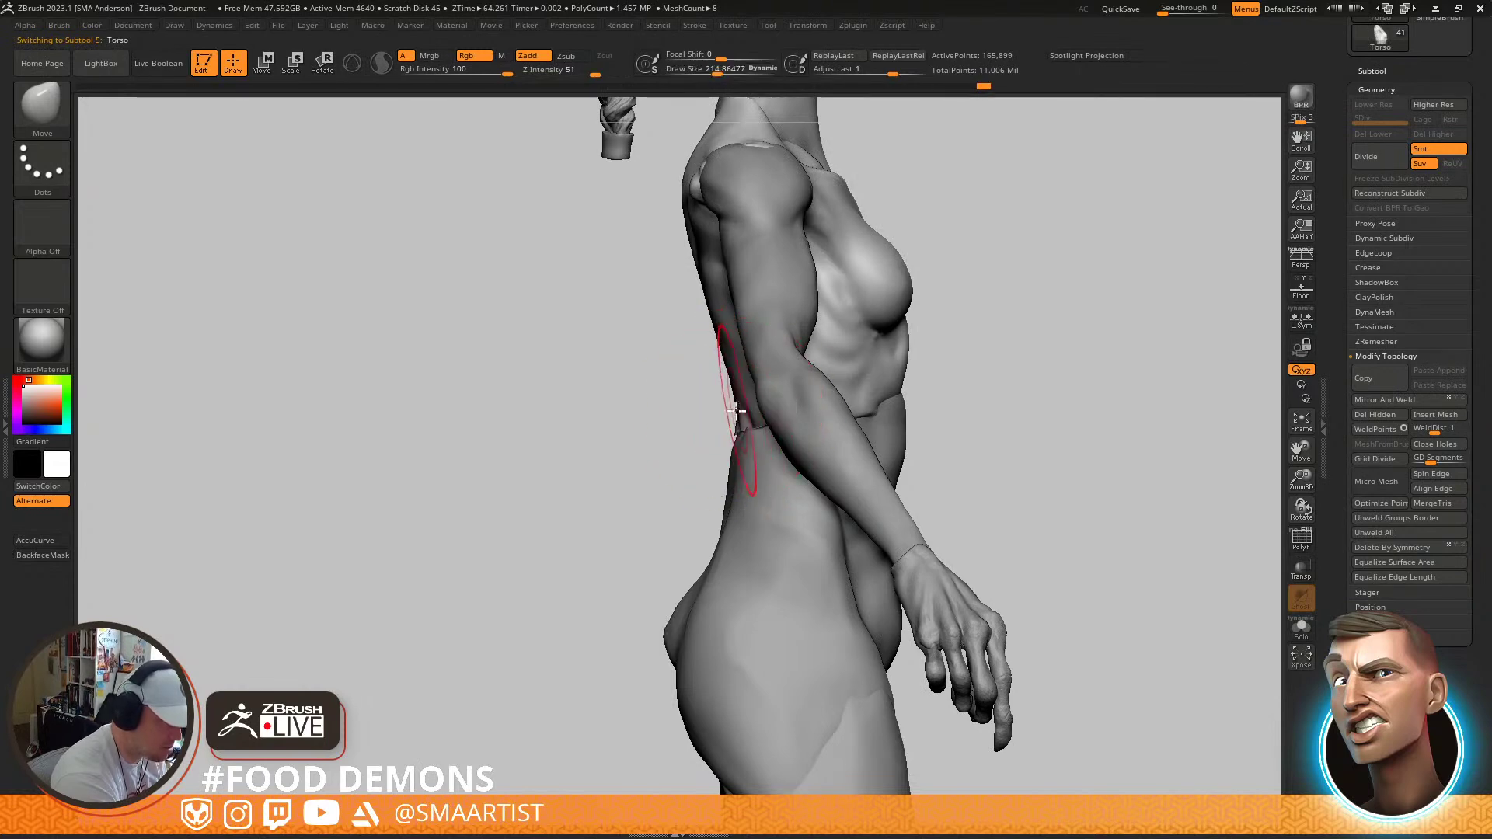
# Fit the upper back edge of the Torso1 subtool to the rib cage with a smaller Move brush
pyautogui.keyDown('alt'); pyautogui.click(748, 435); pyautogui.keyUp('alt')
pyautogui.press('s')
pyautogui.moveTo(740, 425)
pyautogui.mouseDown(button='right')
pyautogui.moveTo(766, 418)
pyautogui.moveTo(749, 362)
pyautogui.mouseUp(button='right')
pyautogui.press('s')
pyautogui.moveTo(735, 418); pyautogui.dragTo(733, 417)
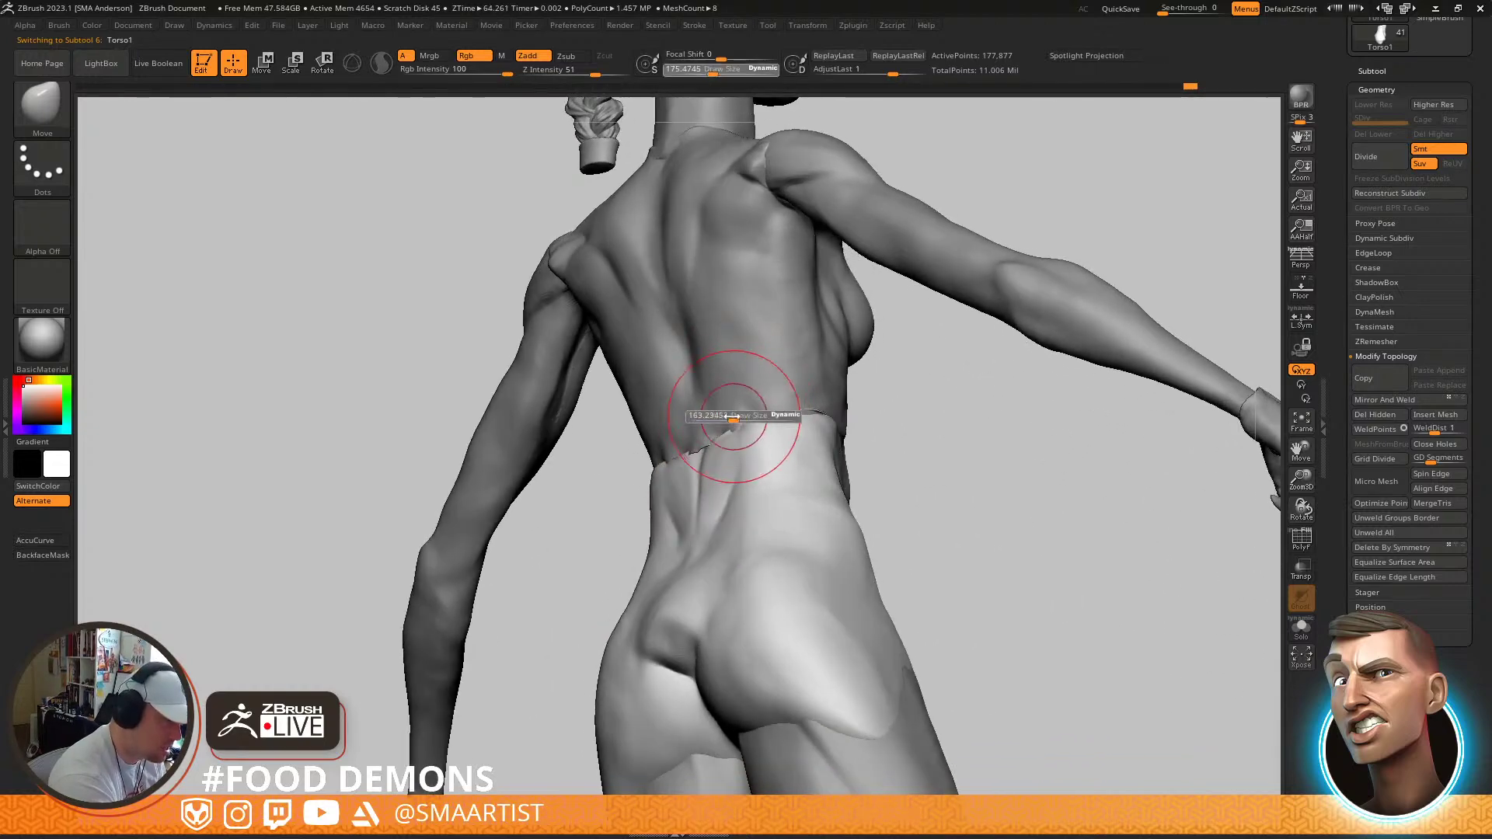
pyautogui.moveTo(723, 421); pyautogui.dragTo(790, 414, button='right')
pyautogui.press('space')
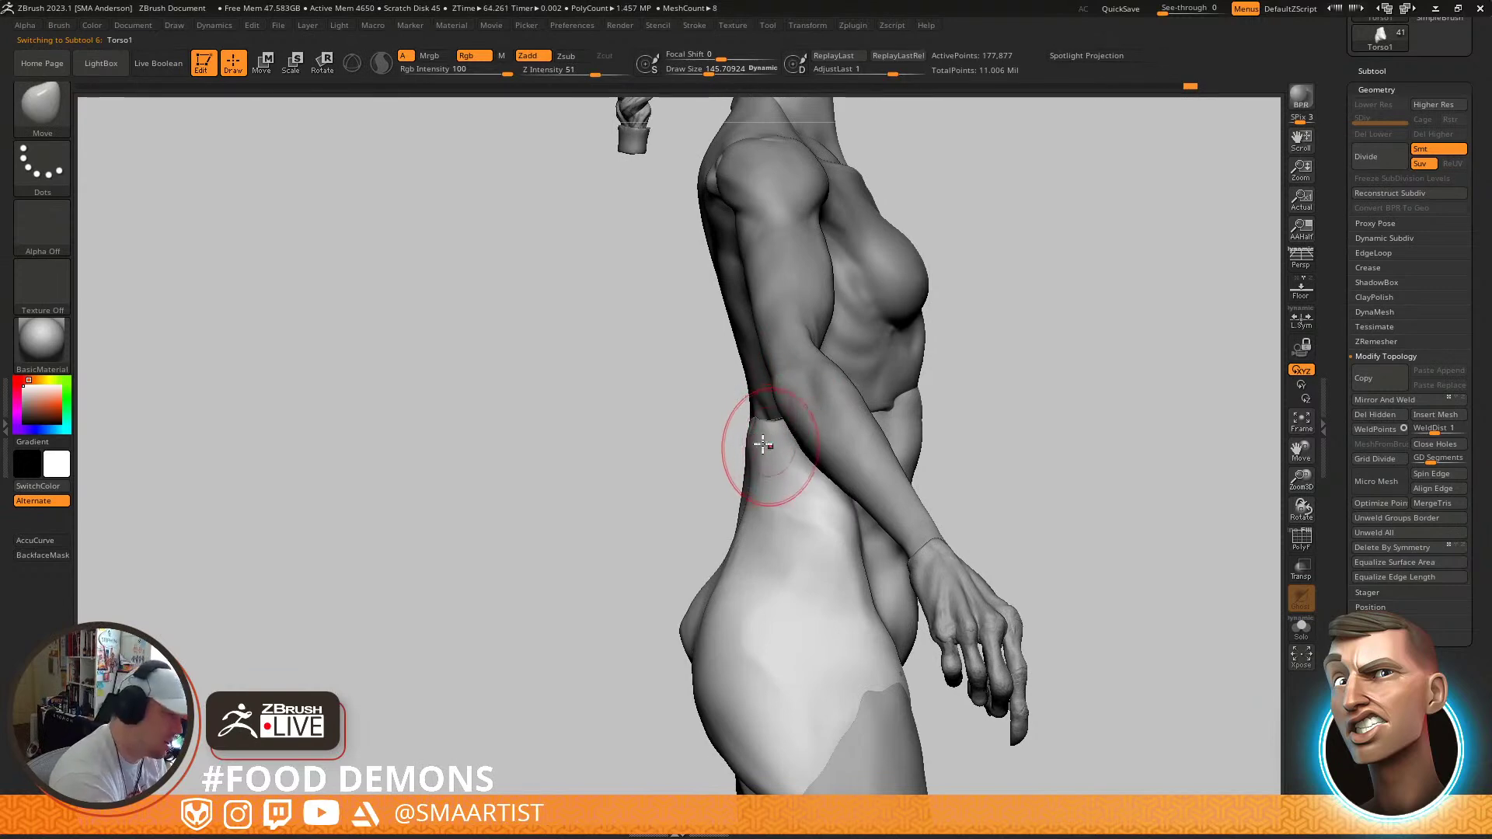
pyautogui.moveTo(758, 442)
pyautogui.mouseDown(button='right')
pyautogui.moveTo(725, 444)
pyautogui.moveTo(879, 453)
pyautogui.moveTo(850, 426)
pyautogui.moveTo(916, 393)
pyautogui.moveTo(925, 346)
pyautogui.moveTo(1051, 445)
pyautogui.moveTo(1052, 406)
pyautogui.moveTo(1024, 410)
pyautogui.moveTo(1035, 401)
pyautogui.moveTo(992, 368)
pyautogui.mouseUp(button='right')
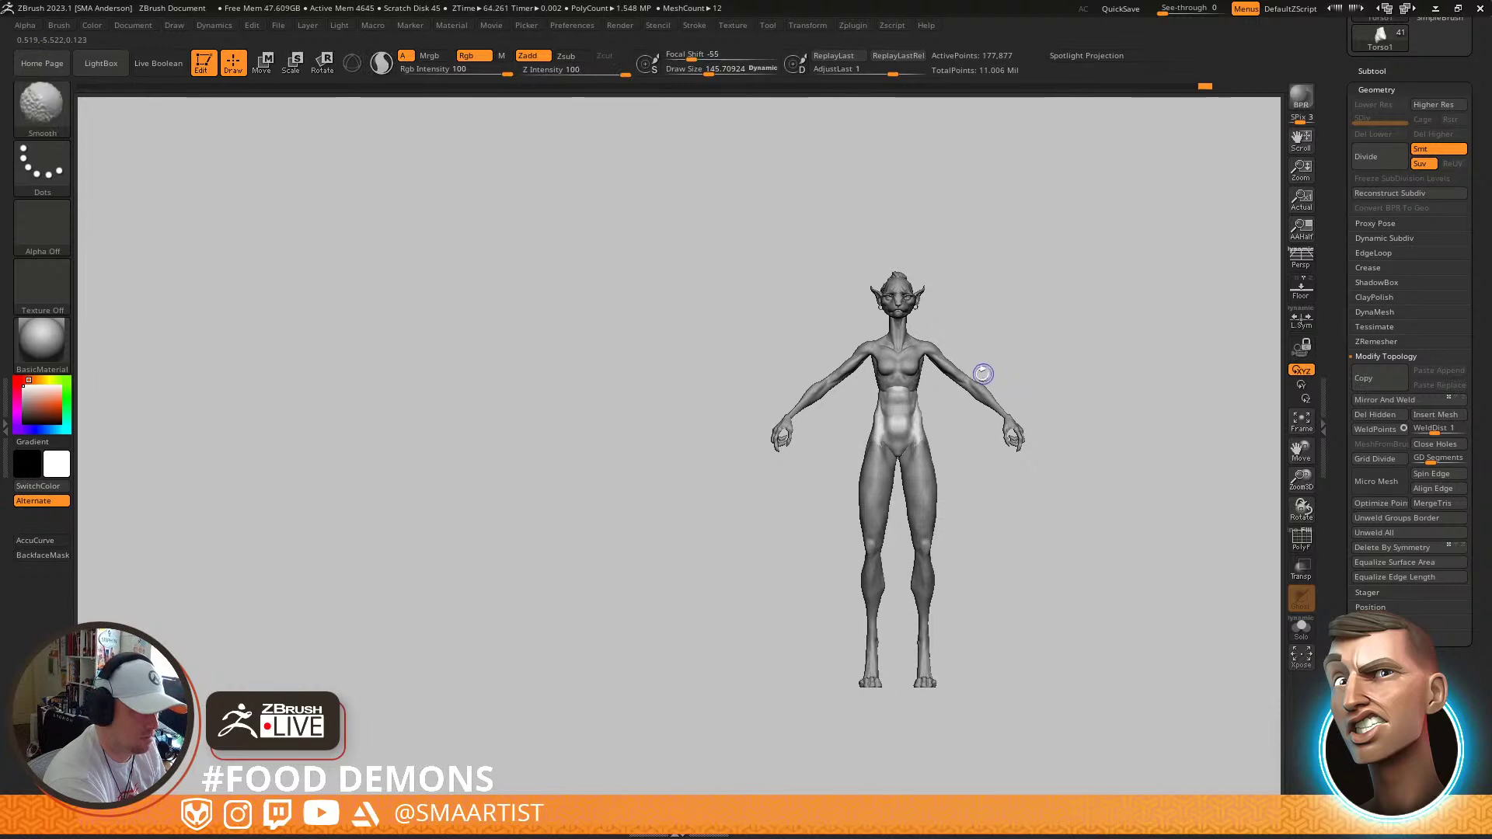
# Make the ARM-SHAPE1 subtool active and reshape the back of the shoulder and armpit with the Move brush
pyautogui.moveTo(948, 338)
pyautogui.keyDown('ctrl'); pyautogui.mouseDown(button='right')
pyautogui.moveTo(987, 400)
pyautogui.moveTo(963, 377)
pyautogui.moveTo(1026, 357)
pyautogui.moveTo(977, 365)
pyautogui.moveTo(908, 446)
pyautogui.mouseUp(button='right'); pyautogui.keyUp('ctrl')
pyautogui.keyDown('alt'); pyautogui.click(929, 349); pyautogui.keyUp('alt')
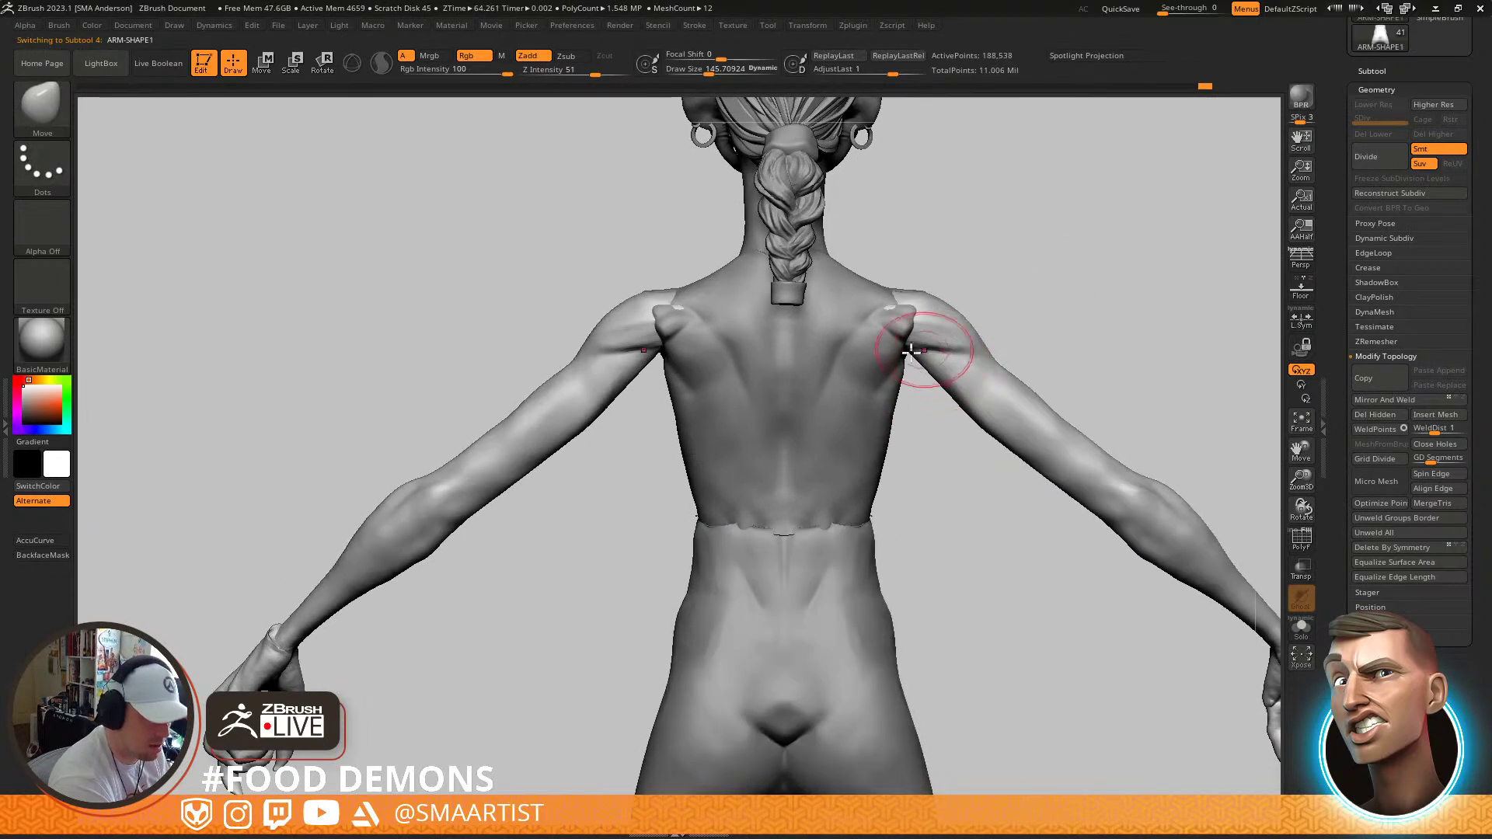
pyautogui.moveTo(888, 364)
pyautogui.mouseDown(button='right')
pyautogui.moveTo(933, 261)
pyautogui.moveTo(906, 356)
pyautogui.mouseUp(button='right')
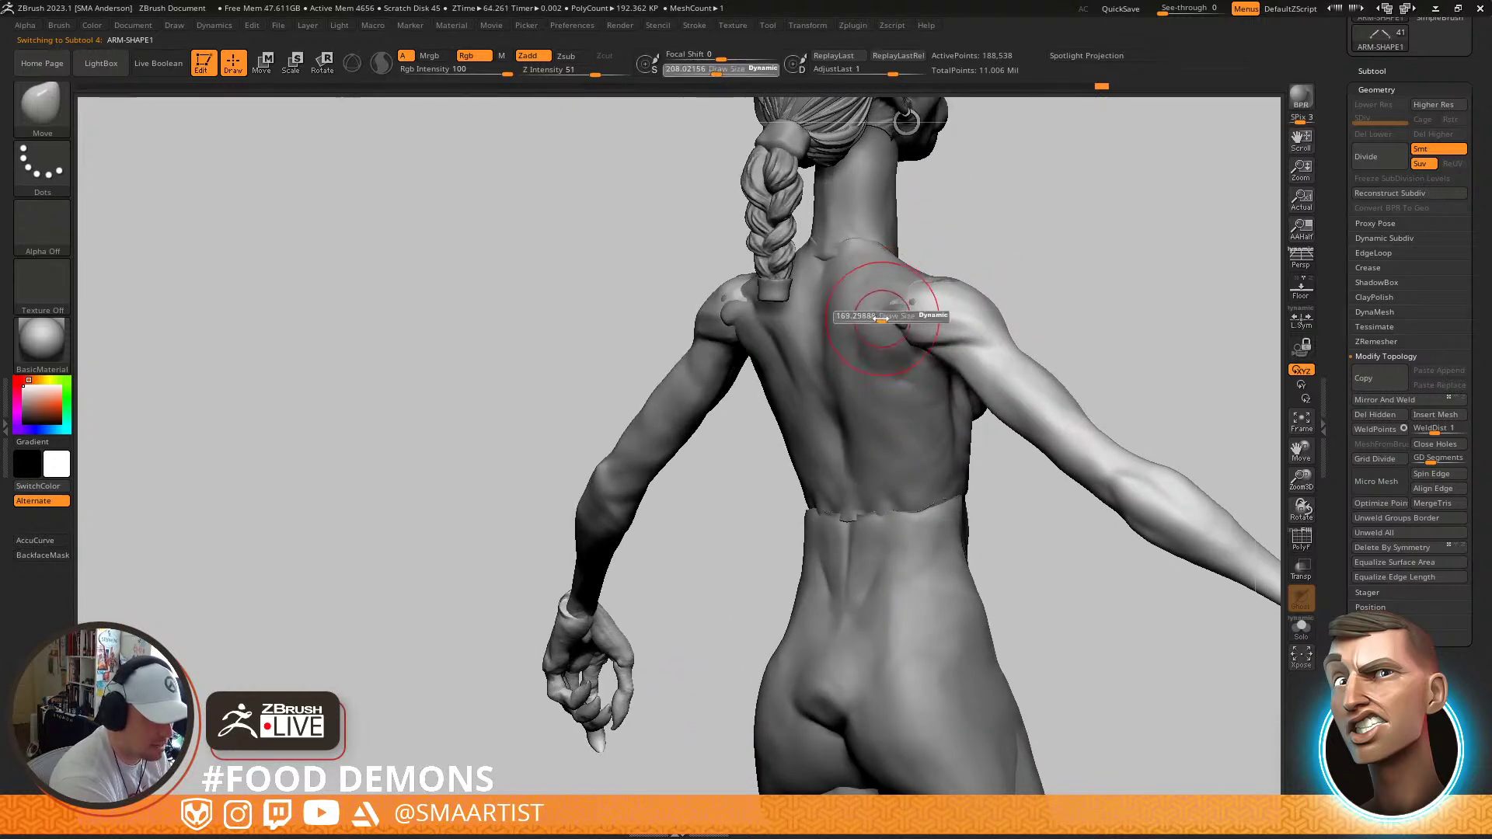
pyautogui.moveTo(971, 319)
pyautogui.mouseDown(button='right')
pyautogui.moveTo(957, 312)
pyautogui.moveTo(962, 340)
pyautogui.mouseUp(button='right')
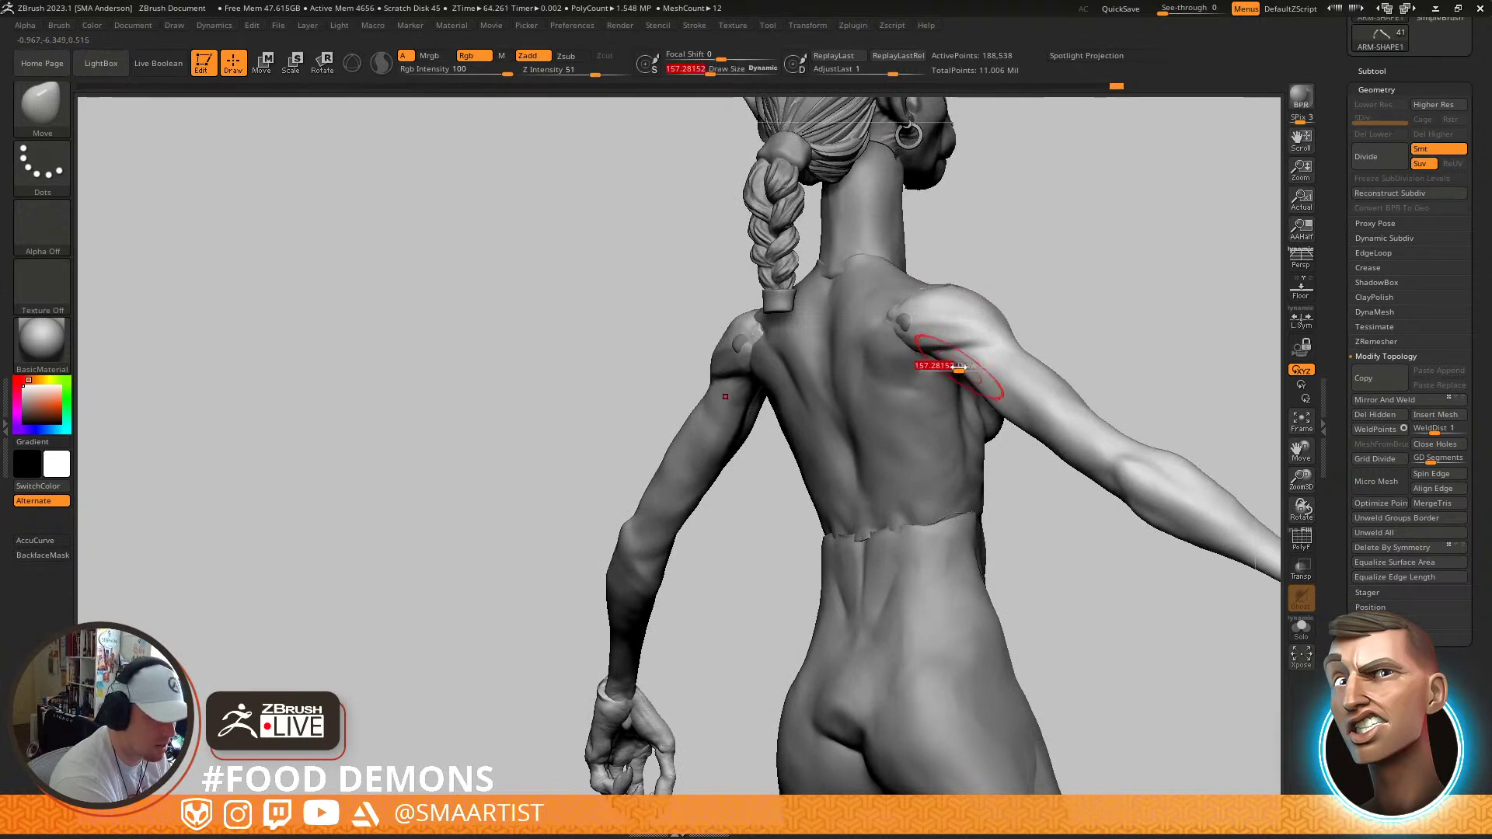
pyautogui.moveTo(971, 356)
pyautogui.mouseDown(button='right')
pyautogui.moveTo(966, 343)
pyautogui.moveTo(948, 393)
pyautogui.moveTo(906, 380)
pyautogui.moveTo(992, 407)
pyautogui.moveTo(949, 349)
pyautogui.moveTo(946, 476)
pyautogui.moveTo(935, 443)
pyautogui.moveTo(982, 259)
pyautogui.moveTo(969, 308)
pyautogui.mouseUp(button='right')
# Isolate the ARM-SHAPE1 subtool and smooth the armpit end of the upper arm
pyautogui.hotkey('ctrl', 'shift', 's')
pyautogui.moveTo(963, 417)
pyautogui.mouseDown(button='right')
pyautogui.moveTo(965, 316)
pyautogui.moveTo(966, 356)
pyautogui.moveTo(875, 356)
pyautogui.mouseUp(button='right')
pyautogui.moveTo(876, 369); pyautogui.dragTo(852, 355)
pyautogui.press('shift')
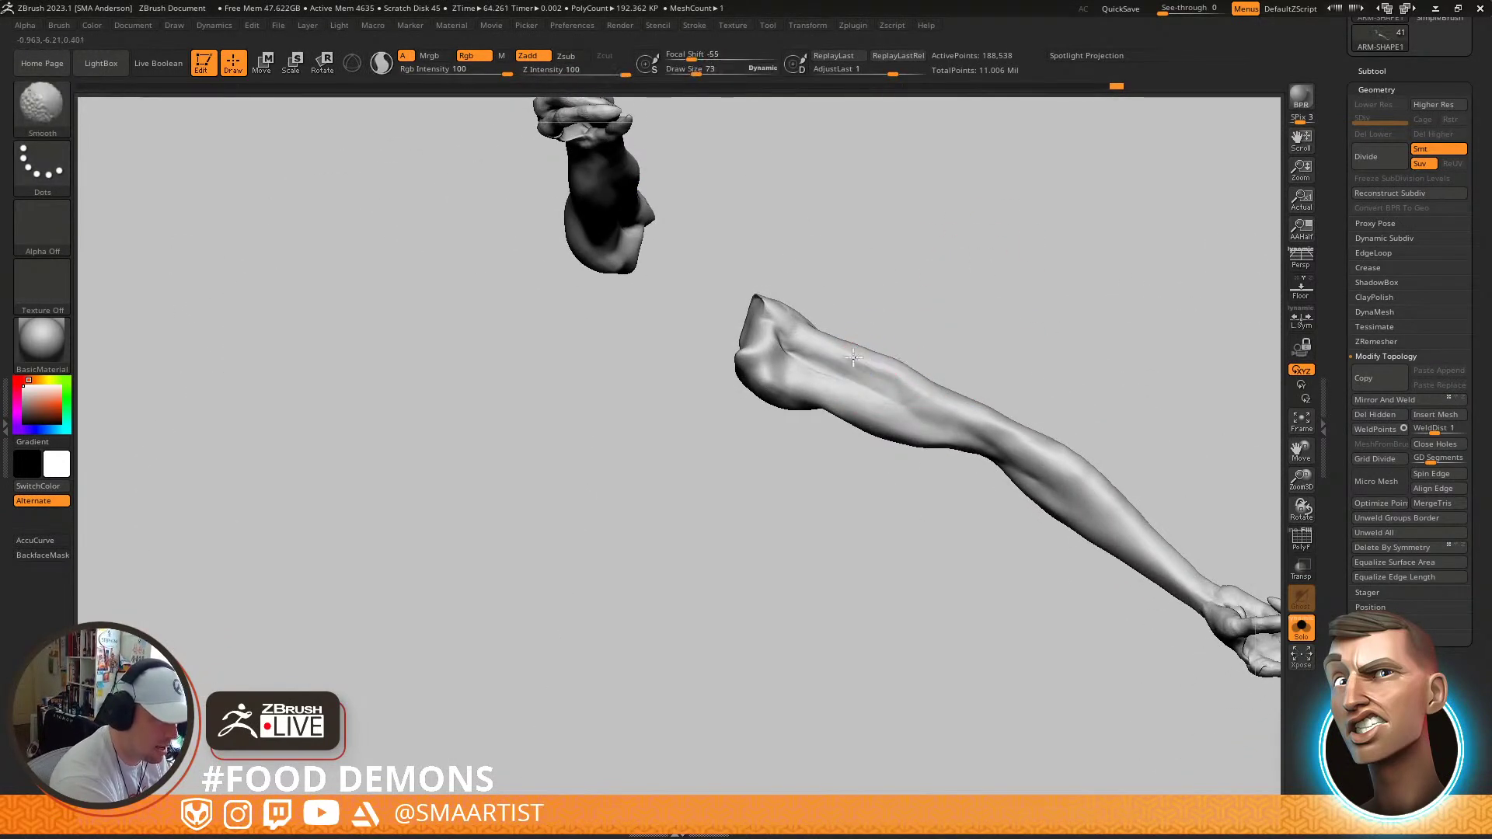
pyautogui.moveTo(986, 337); pyautogui.dragTo(849, 366, button='right')
pyautogui.press('shift')
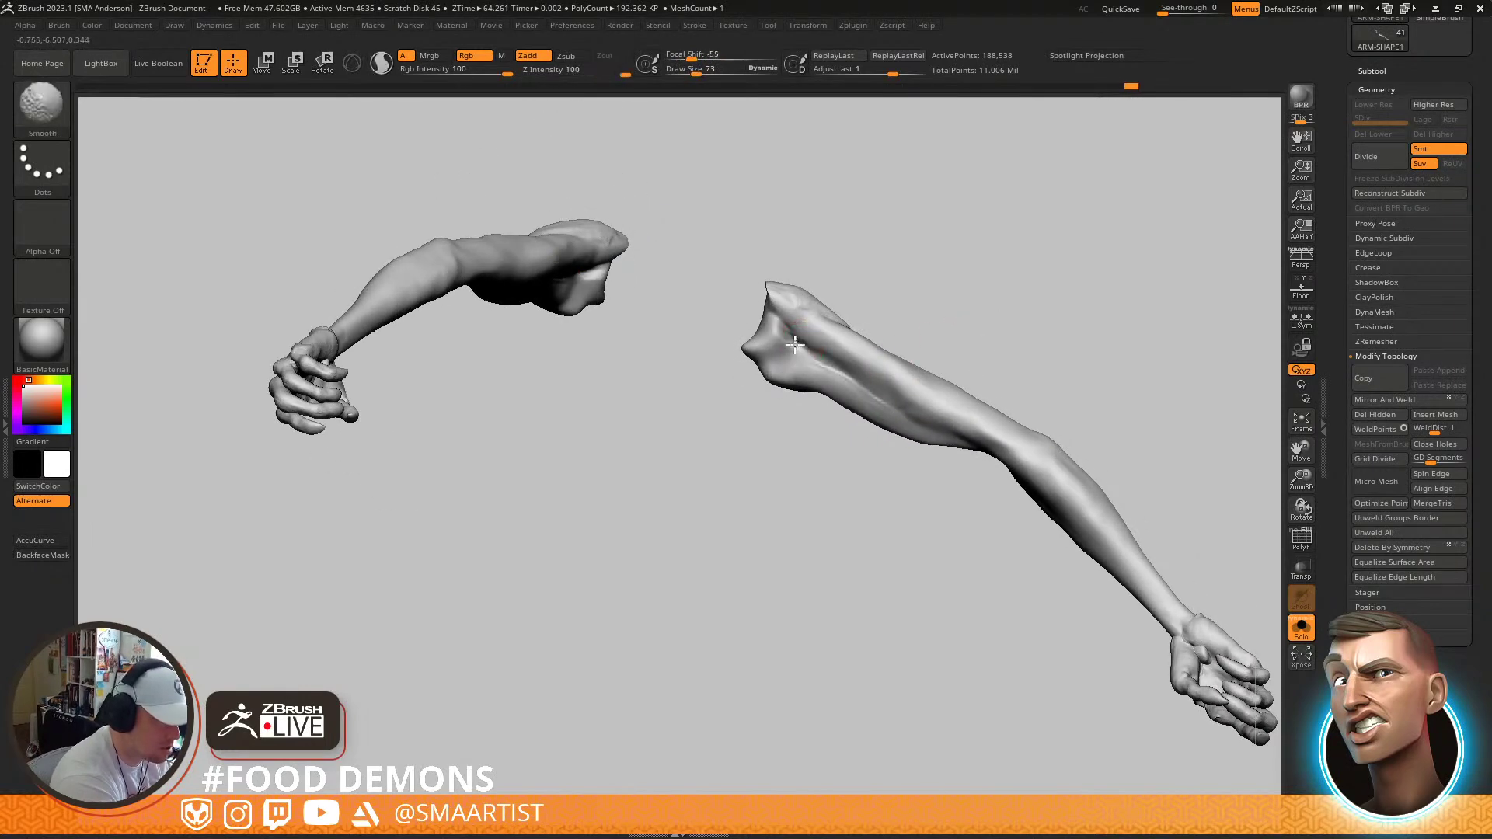
pyautogui.moveTo(899, 301)
pyautogui.mouseDown(button='right')
pyautogui.moveTo(956, 386)
pyautogui.moveTo(868, 437)
pyautogui.moveTo(846, 413)
pyautogui.mouseUp(button='right')
# Build up the outer upper arm just below the deltoid with ClayBuildup and smooth the added volume
pyautogui.press('s')
pyautogui.moveTo(847, 416); pyautogui.dragTo(861, 415)
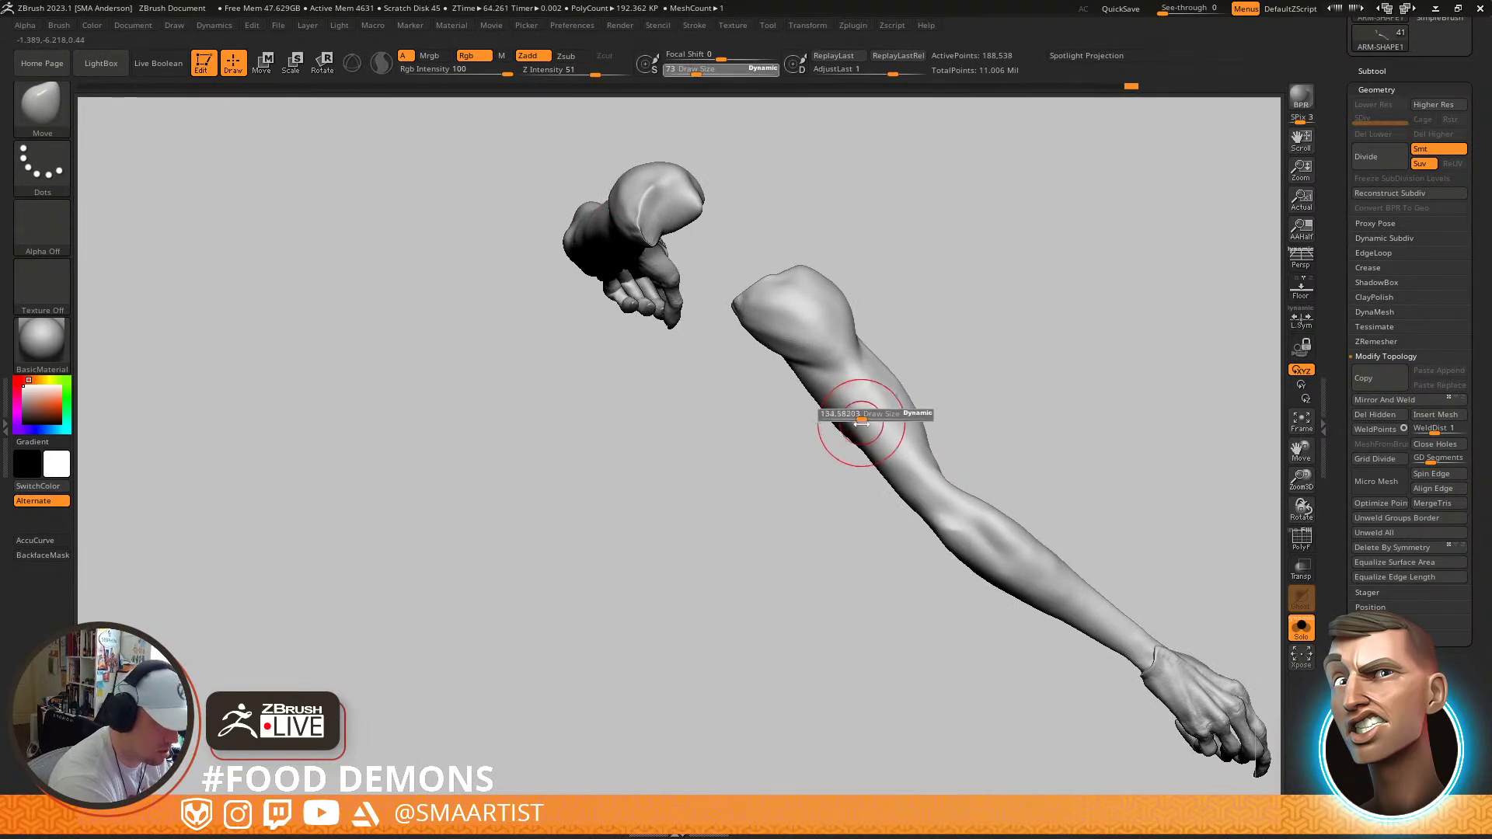
pyautogui.moveTo(849, 380)
pyautogui.mouseDown(button='right')
pyautogui.moveTo(883, 442)
pyautogui.moveTo(850, 426)
pyautogui.moveTo(919, 408)
pyautogui.moveTo(873, 394)
pyautogui.mouseUp(button='right')
pyautogui.press('b')
pyautogui.press('c')
pyautogui.press('b')
pyautogui.press('s')
pyautogui.moveTo(852, 401); pyautogui.dragTo(844, 401)
pyautogui.moveTo(836, 403); pyautogui.dragTo(805, 388, button='right')
pyautogui.moveTo(805, 389); pyautogui.dragTo(827, 412)
pyautogui.moveTo(867, 382); pyautogui.dragTo(831, 388, button='right')
pyautogui.keyDown('shift'); pyautogui.moveTo(806, 398); pyautogui.dragTo(801, 406); pyautogui.keyUp('shift')
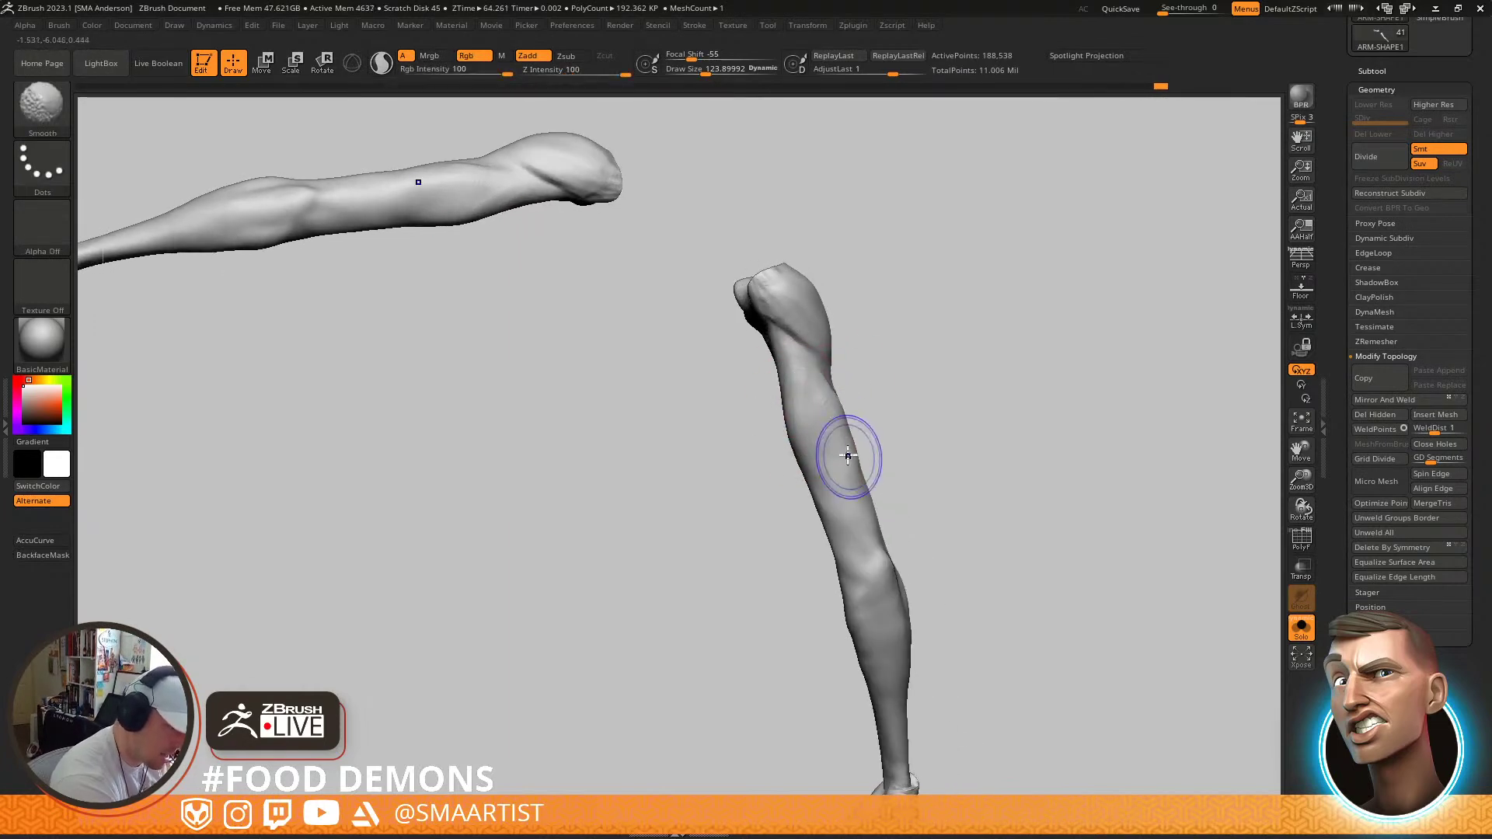
# Flatten the middle of the outer upper arm with TrimDynamic
pyautogui.press('b')
pyautogui.press('t')
pyautogui.press('d')
pyautogui.moveTo(821, 449)
pyautogui.mouseDown(button='right')
pyautogui.moveTo(811, 434)
pyautogui.moveTo(817, 454)
pyautogui.mouseUp(button='right')
pyautogui.moveTo(823, 446); pyautogui.dragTo(831, 393)
pyautogui.moveTo(884, 468)
pyautogui.mouseDown(button='right')
pyautogui.moveTo(851, 458)
pyautogui.moveTo(882, 433)
pyautogui.moveTo(859, 492)
pyautogui.mouseUp(button='right')
# Add volume down the upper arm toward the elbow with a smaller ClayBuildup brush and smooth it
pyautogui.press('s')
pyautogui.moveTo(846, 481); pyautogui.dragTo(840, 482)
pyautogui.moveTo(842, 480); pyautogui.dragTo(867, 485, button='right')
pyautogui.press('b')
pyautogui.press('c')
pyautogui.press('b')
pyautogui.moveTo(833, 455); pyautogui.dragTo(868, 540)
pyautogui.press('shift')
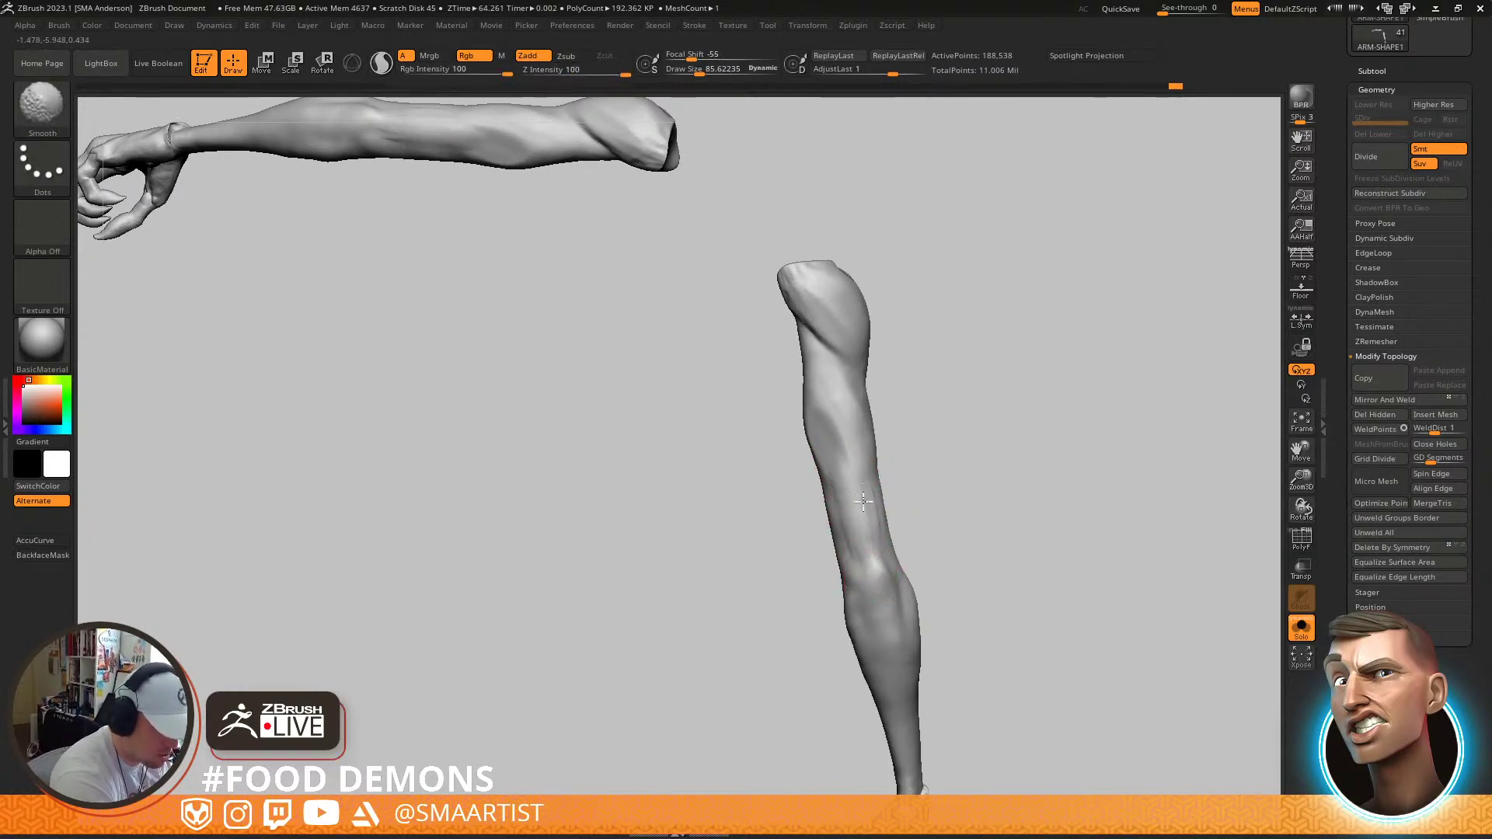
# Plane the upper arm surfaces above the elbow with a larger TrimDynamic brush from several angles
pyautogui.moveTo(864, 560)
pyautogui.mouseDown(button='right')
pyautogui.moveTo(876, 485)
pyautogui.moveTo(824, 519)
pyautogui.mouseUp(button='right')
pyautogui.press('b')
pyautogui.press('t')
pyautogui.press('d')
pyautogui.press('s')
pyautogui.moveTo(824, 519); pyautogui.dragTo(829, 519)
pyautogui.moveTo(820, 501)
pyautogui.mouseDown(button='right')
pyautogui.moveTo(840, 533)
pyautogui.moveTo(832, 476)
pyautogui.mouseUp(button='right')
pyautogui.moveTo(852, 560); pyautogui.dragTo(843, 527, button='right')
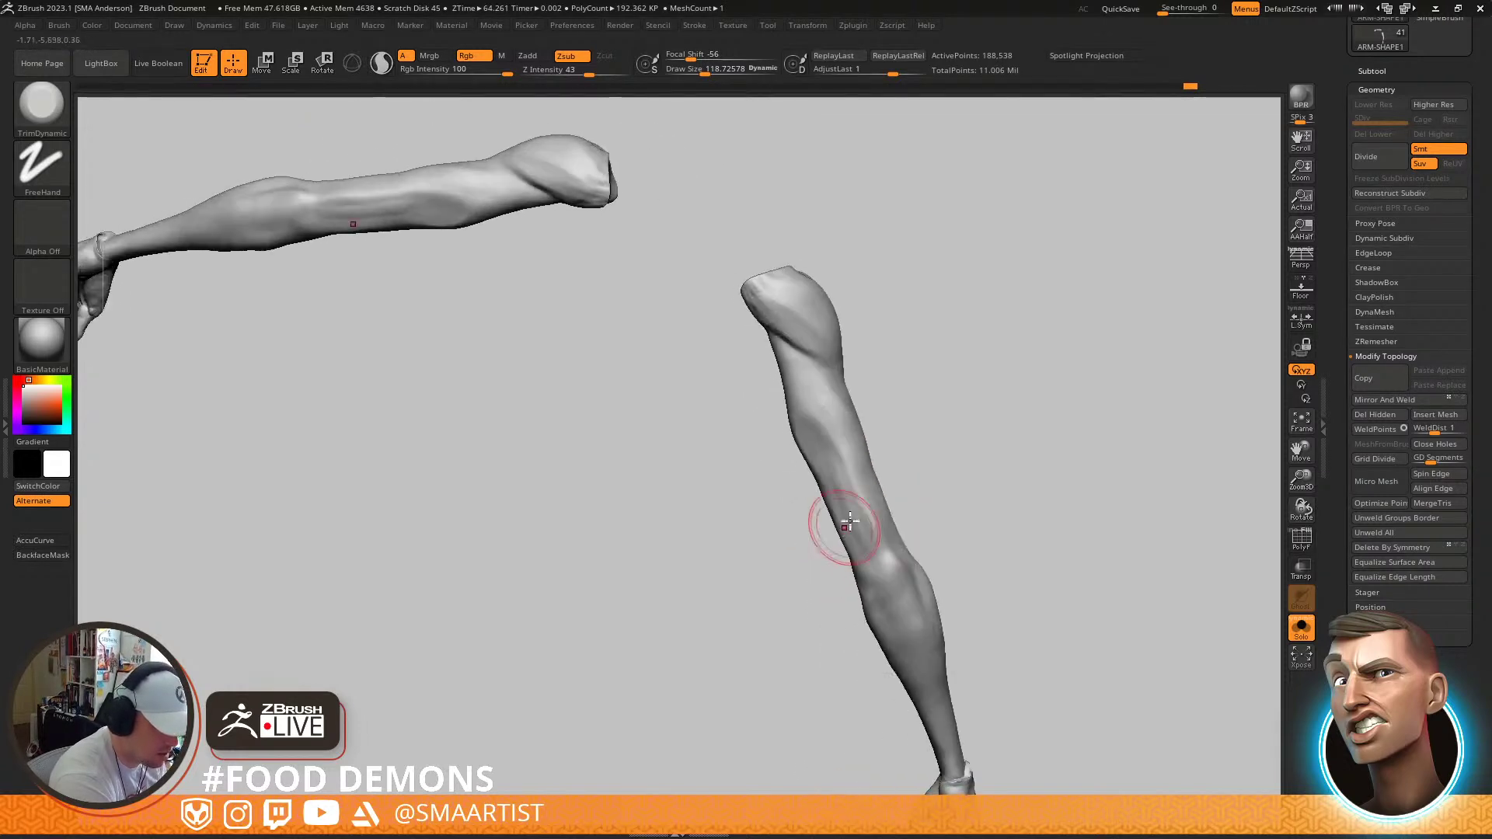
pyautogui.press('s')
pyautogui.moveTo(872, 505); pyautogui.dragTo(881, 546)
pyautogui.moveTo(864, 473)
pyautogui.mouseDown(button='right')
pyautogui.moveTo(909, 466)
pyautogui.moveTo(912, 487)
pyautogui.mouseUp(button='right')
pyautogui.moveTo(858, 539); pyautogui.dragTo(857, 502)
pyautogui.moveTo(948, 497)
pyautogui.mouseDown(button='right')
pyautogui.moveTo(864, 483)
pyautogui.moveTo(939, 467)
pyautogui.moveTo(957, 487)
pyautogui.moveTo(925, 497)
pyautogui.moveTo(899, 466)
pyautogui.moveTo(922, 476)
pyautogui.moveTo(908, 483)
pyautogui.mouseUp(button='right')
# Refine the muscle forms around the elbow with a smaller brush and smooth them
pyautogui.press('b')
pyautogui.press('s')
pyautogui.moveTo(866, 439)
pyautogui.mouseDown()
pyautogui.moveTo(852, 438)
pyautogui.moveTo(866, 471)
pyautogui.moveTo(855, 427)
pyautogui.moveTo(889, 500)
pyautogui.moveTo(861, 466)
pyautogui.mouseUp()
pyautogui.press('s')
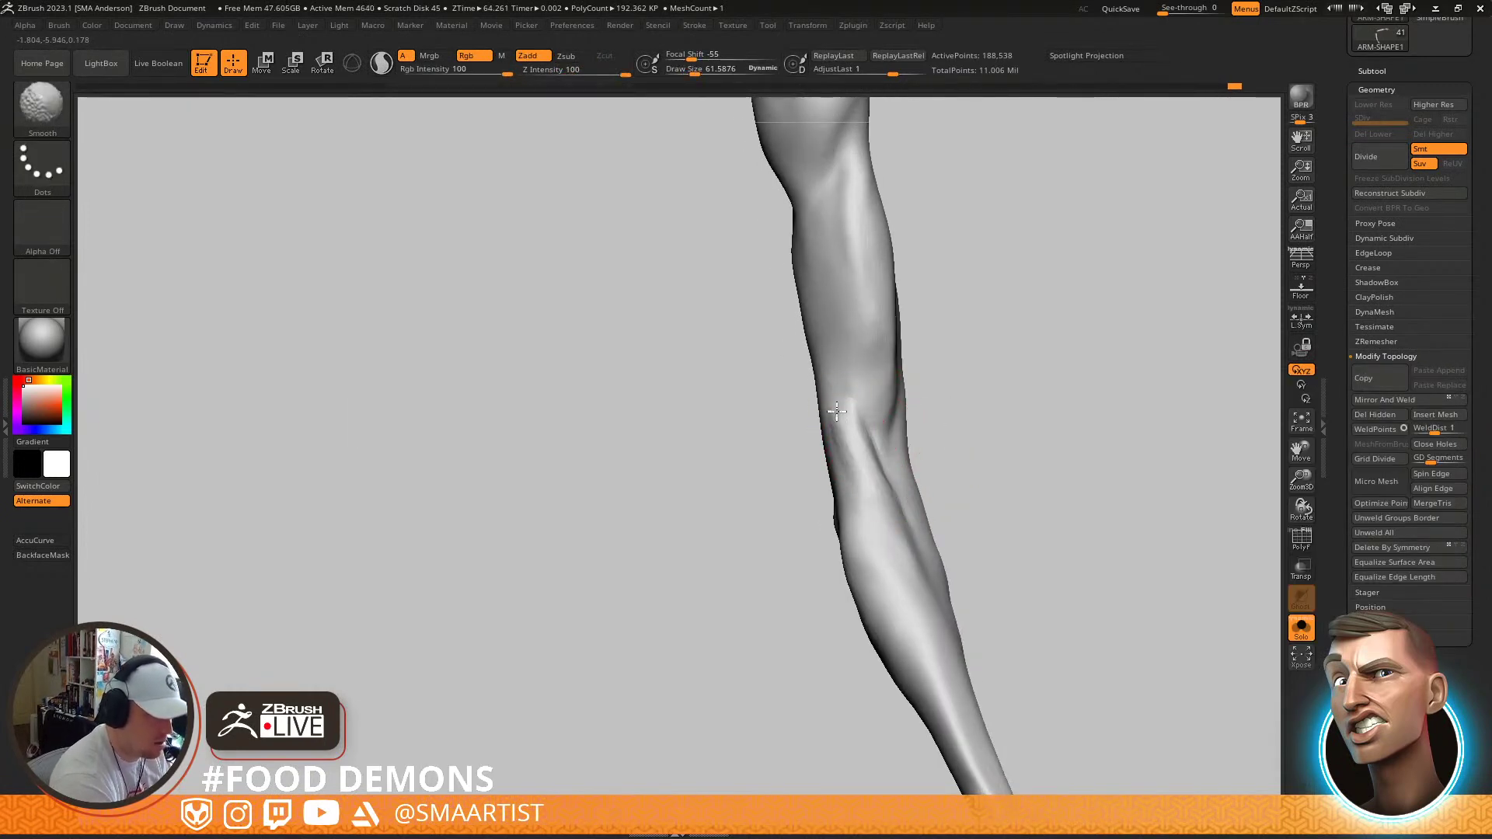
pyautogui.moveTo(926, 516)
pyautogui.keyDown('ctrl'); pyautogui.mouseDown(button='right')
pyautogui.moveTo(930, 413)
pyautogui.moveTo(901, 419)
pyautogui.moveTo(942, 438)
pyautogui.moveTo(903, 482)
pyautogui.moveTo(907, 536)
pyautogui.mouseUp(button='right'); pyautogui.keyUp('ctrl')
# Carve the muscle separation running down the upper arm to the elbow with DamStandard and soften it
pyautogui.moveTo(907, 536)
pyautogui.mouseDown(button='right')
pyautogui.moveTo(902, 504)
pyautogui.moveTo(855, 509)
pyautogui.moveTo(840, 529)
pyautogui.moveTo(851, 491)
pyautogui.moveTo(883, 498)
pyautogui.moveTo(877, 347)
pyautogui.mouseUp(button='right')
pyautogui.press('b')
pyautogui.press('d')
pyautogui.press('s')
pyautogui.press('shift')
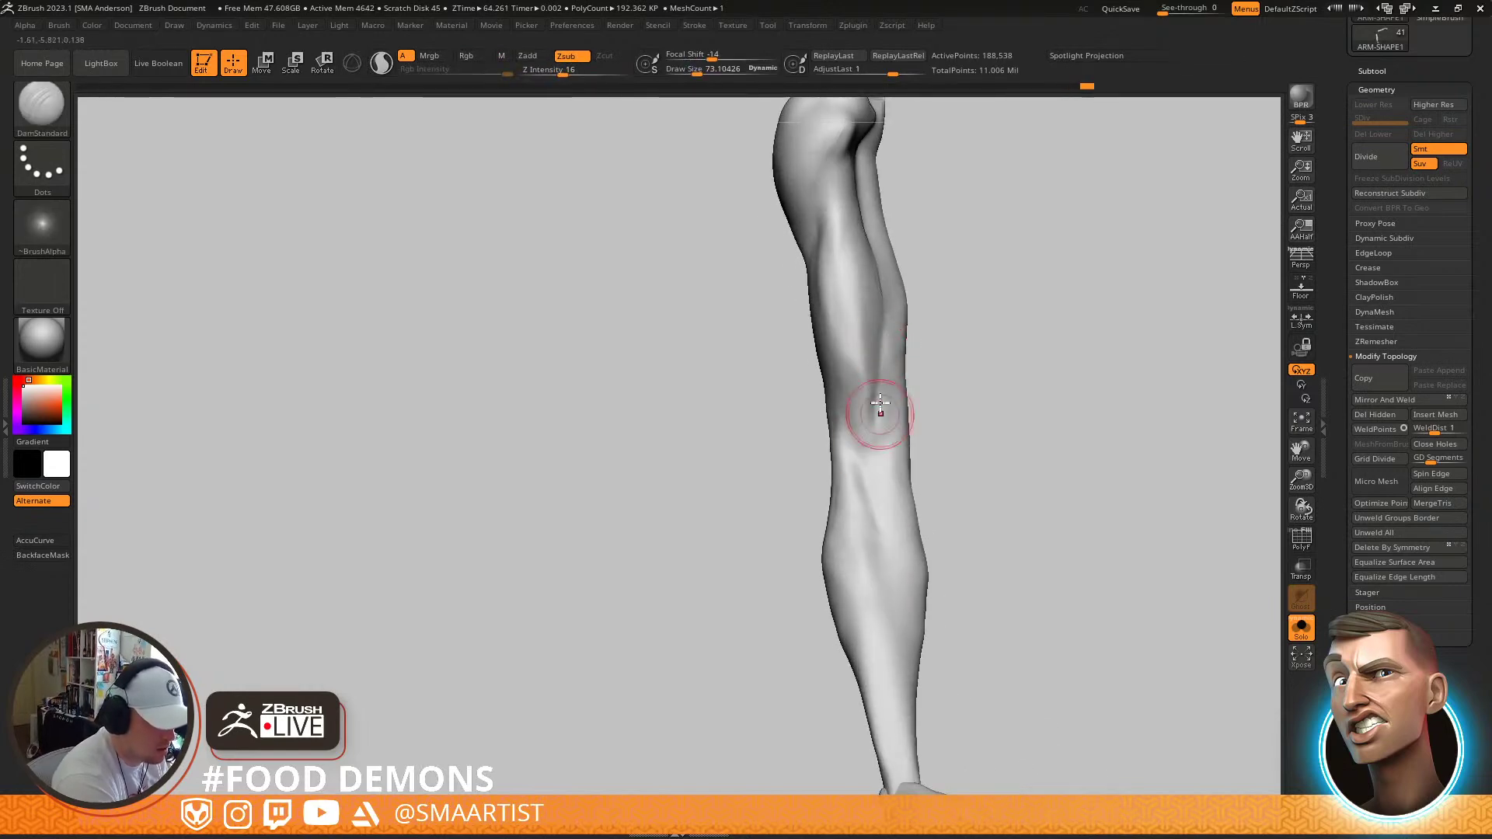
pyautogui.moveTo(892, 459)
pyautogui.mouseDown(button='right')
pyautogui.moveTo(948, 389)
pyautogui.moveTo(826, 491)
pyautogui.mouseUp(button='right')
# Build up the upper arm muscle beside the carved groove with ClayBuildup and smooth the strokes
pyautogui.keyDown('alt'); pyautogui.moveTo(720, 480); pyautogui.dragTo(847, 455, button='right'); pyautogui.keyUp('alt')
pyautogui.keyDown('ctrl'); pyautogui.moveTo(847, 455); pyautogui.dragTo(833, 521, button='right'); pyautogui.keyUp('ctrl')
pyautogui.keyDown('ctrl'); pyautogui.moveTo(829, 458); pyautogui.dragTo(833, 500, button='right'); pyautogui.keyUp('ctrl')
pyautogui.press('b')
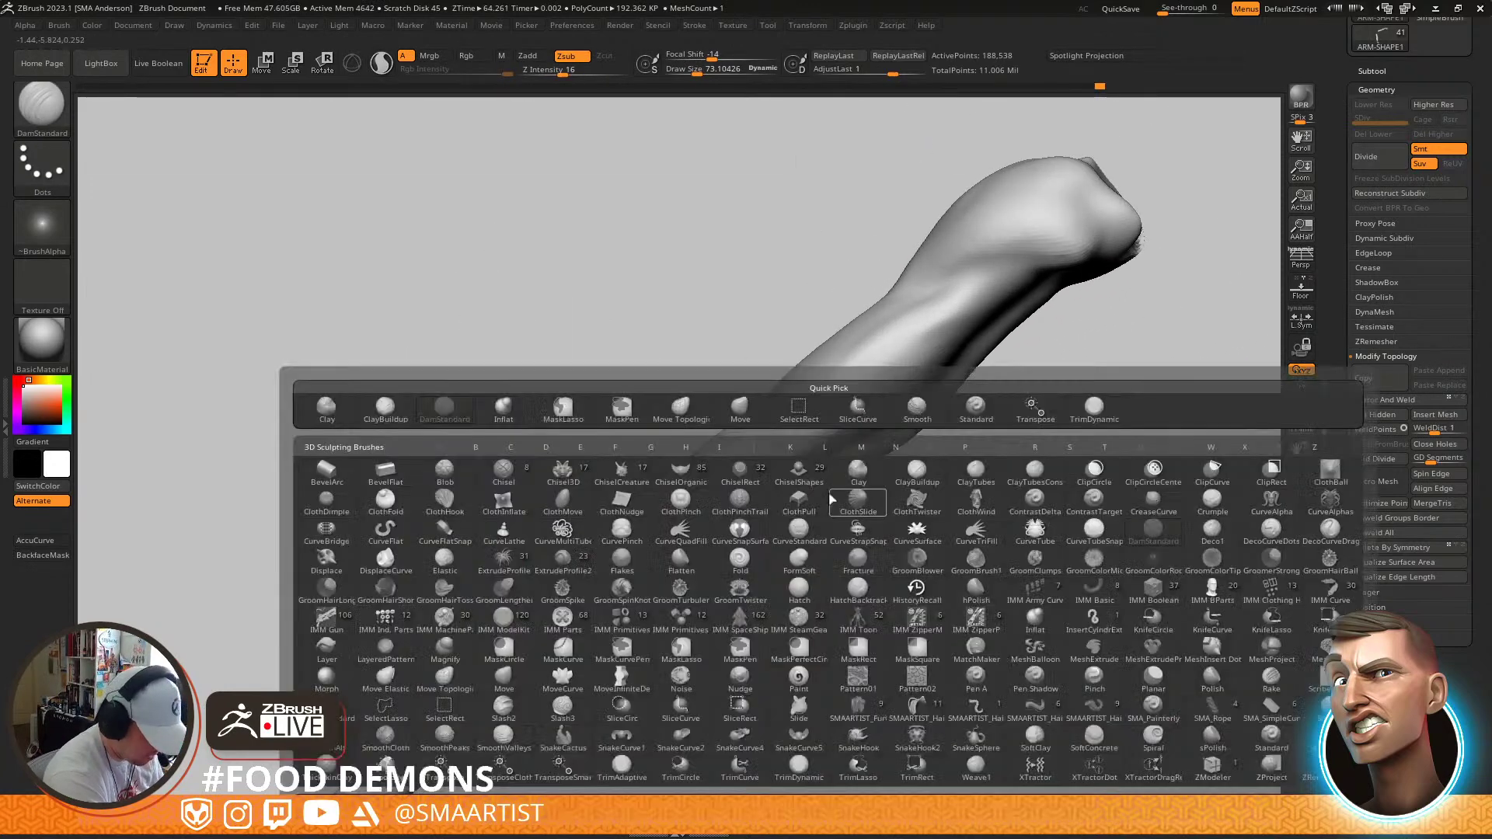
pyautogui.press('c')
pyautogui.press('b')
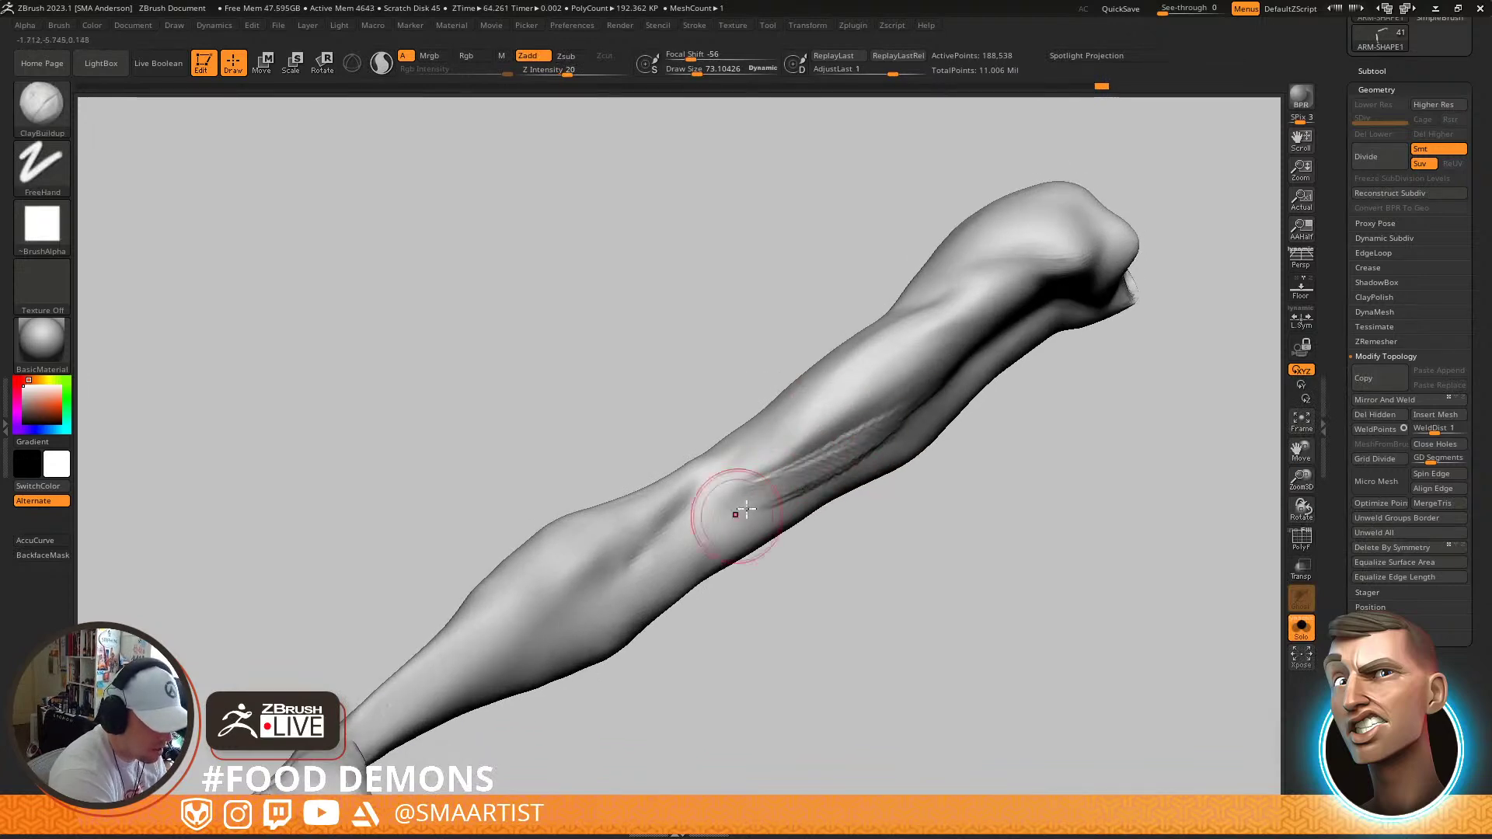
pyautogui.moveTo(742, 497)
pyautogui.mouseDown()
pyautogui.moveTo(840, 428)
pyautogui.moveTo(823, 451)
pyautogui.mouseUp()
pyautogui.keyDown('shift'); pyautogui.moveTo(858, 394); pyautogui.dragTo(906, 376); pyautogui.keyUp('shift')
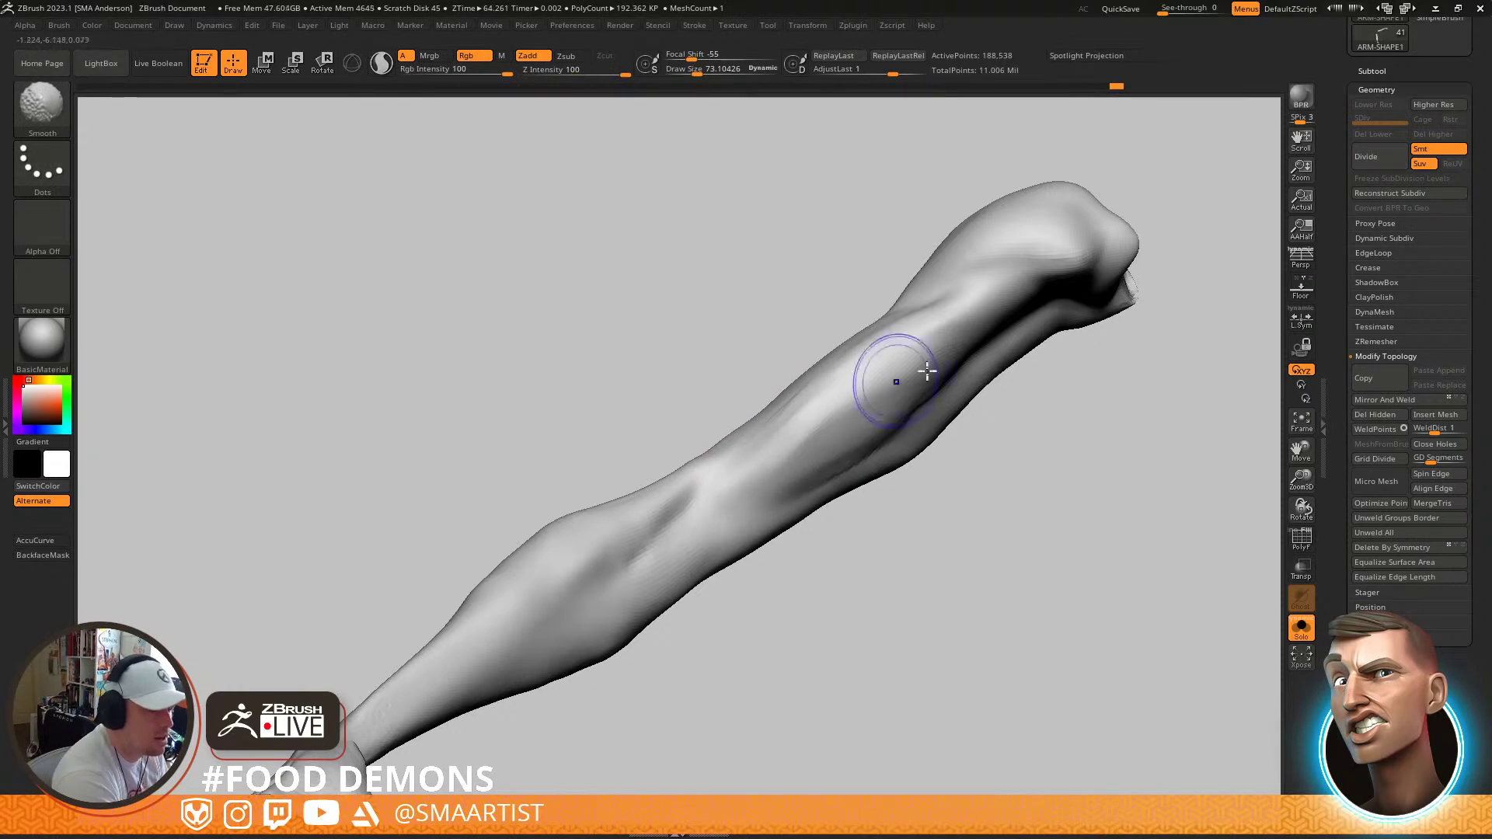
pyautogui.keyDown('alt'); pyautogui.moveTo(917, 444); pyautogui.dragTo(902, 469); pyautogui.keyUp('alt')
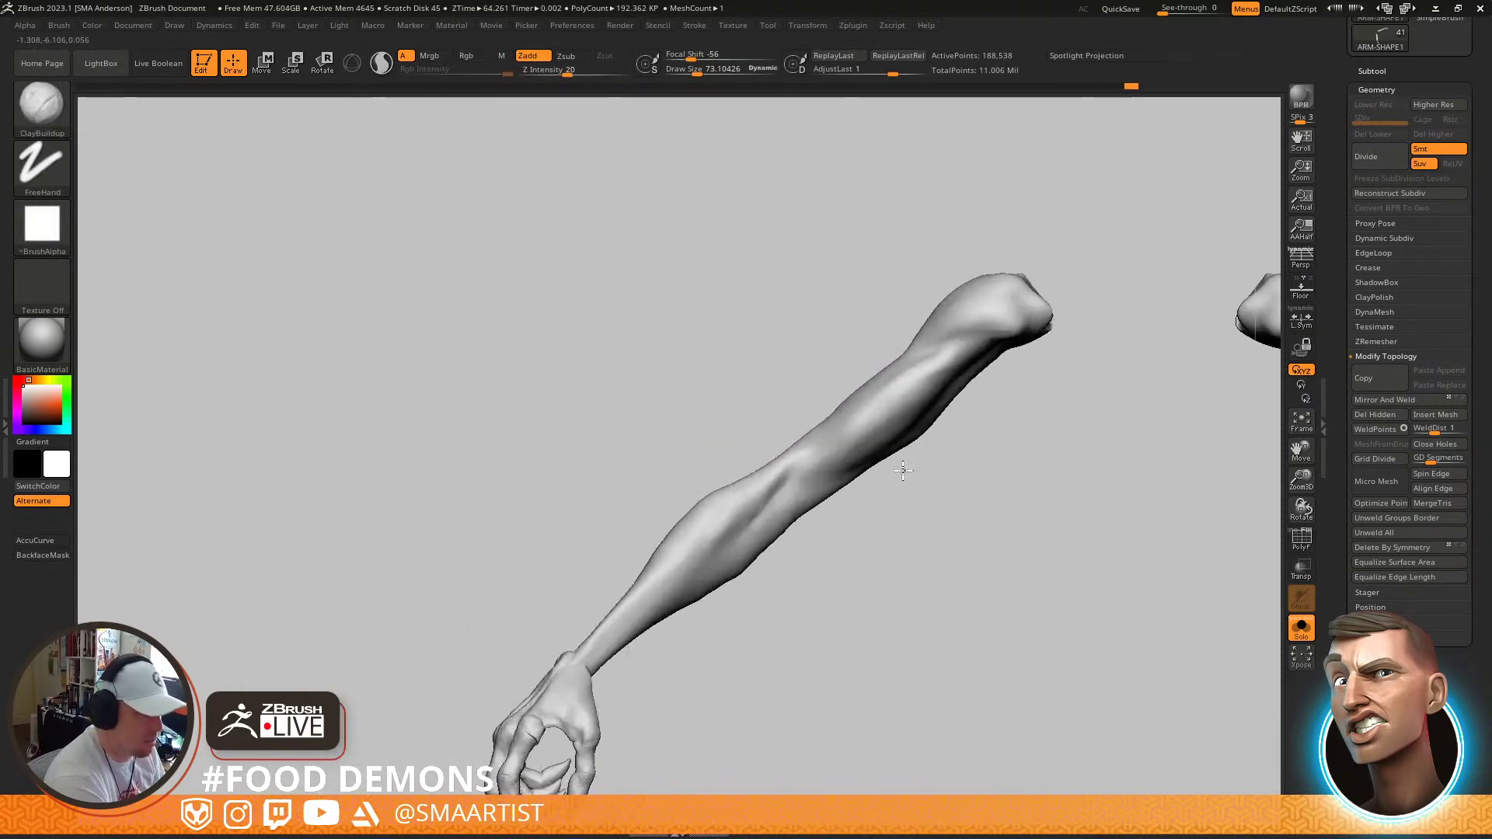
pyautogui.keyDown('ctrl'); pyautogui.moveTo(746, 523); pyautogui.dragTo(675, 610, button='right'); pyautogui.keyUp('ctrl')
# Reshape the elbow and forearm silhouette with the Move brush
pyautogui.moveTo(775, 474)
pyautogui.mouseDown(button='right')
pyautogui.moveTo(839, 515)
pyautogui.moveTo(766, 526)
pyautogui.mouseUp(button='right')
pyautogui.moveTo(784, 469)
pyautogui.mouseDown(button='right')
pyautogui.moveTo(846, 503)
pyautogui.moveTo(836, 489)
pyautogui.moveTo(902, 556)
pyautogui.moveTo(801, 573)
pyautogui.moveTo(842, 427)
pyautogui.mouseUp(button='right')
pyautogui.keyDown('alt'); pyautogui.moveTo(782, 559); pyautogui.dragTo(781, 497, button='right'); pyautogui.keyUp('alt')
pyautogui.keyDown('ctrl'); pyautogui.moveTo(781, 498); pyautogui.dragTo(800, 544, button='right'); pyautogui.keyUp('ctrl')
pyautogui.press('b')
pyautogui.press('m')
pyautogui.press('v')
pyautogui.moveTo(748, 490); pyautogui.dragTo(746, 507)
pyautogui.moveTo(769, 488); pyautogui.dragTo(777, 492, button='right')
pyautogui.moveTo(778, 628); pyautogui.dragTo(786, 628)
pyautogui.keyDown('alt'); pyautogui.moveTo(885, 594); pyautogui.dragTo(902, 520, button='right'); pyautogui.keyUp('alt')
pyautogui.press('s')
pyautogui.moveTo(819, 547); pyautogui.dragTo(814, 547)
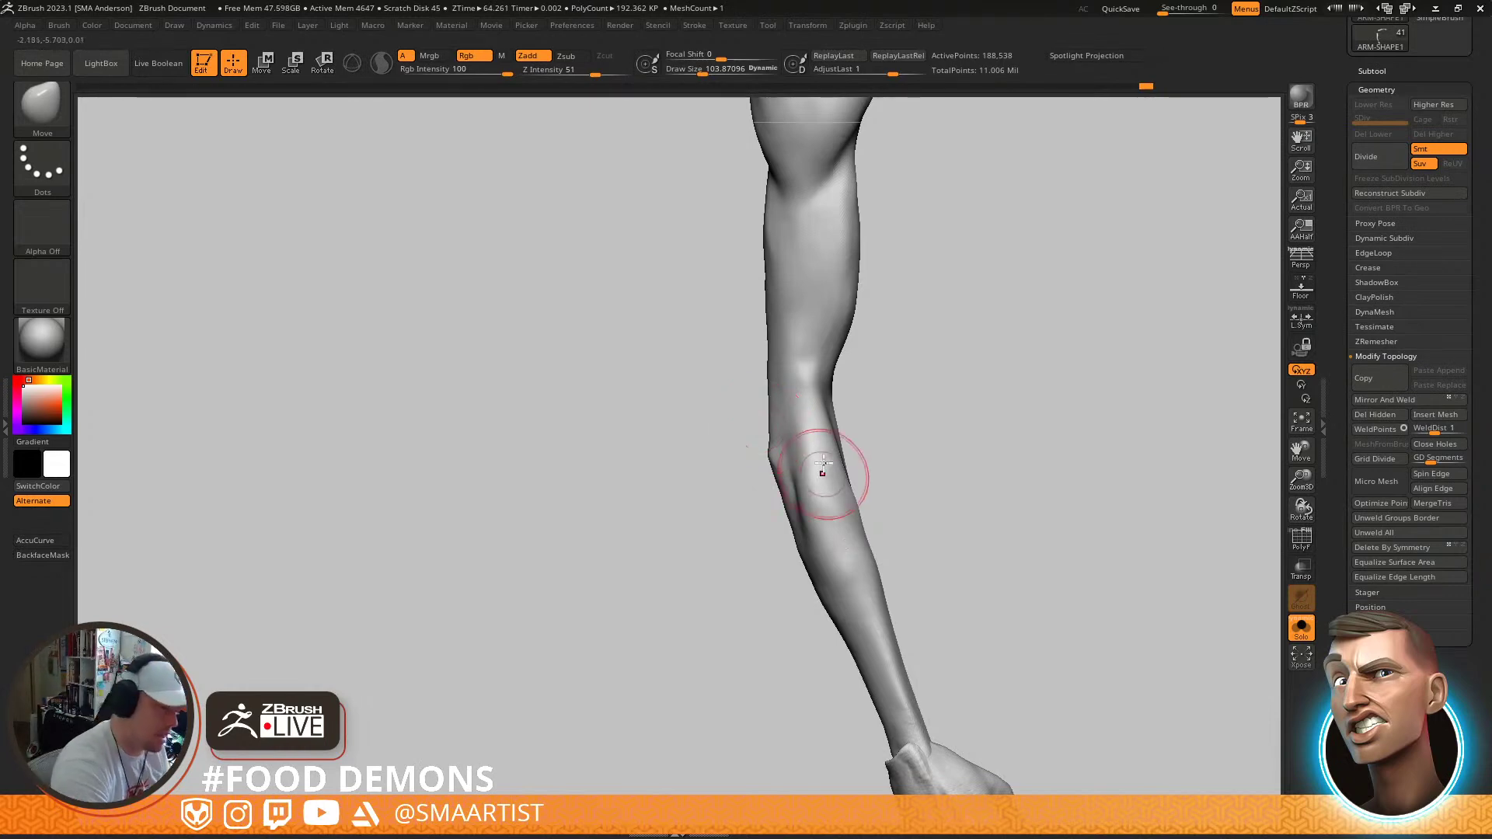
# Build up the forearm muscle crossing the elbow with a smaller ClayBuildup brush and smooth it
pyautogui.press('b')
pyautogui.press('c')
pyautogui.press('b')
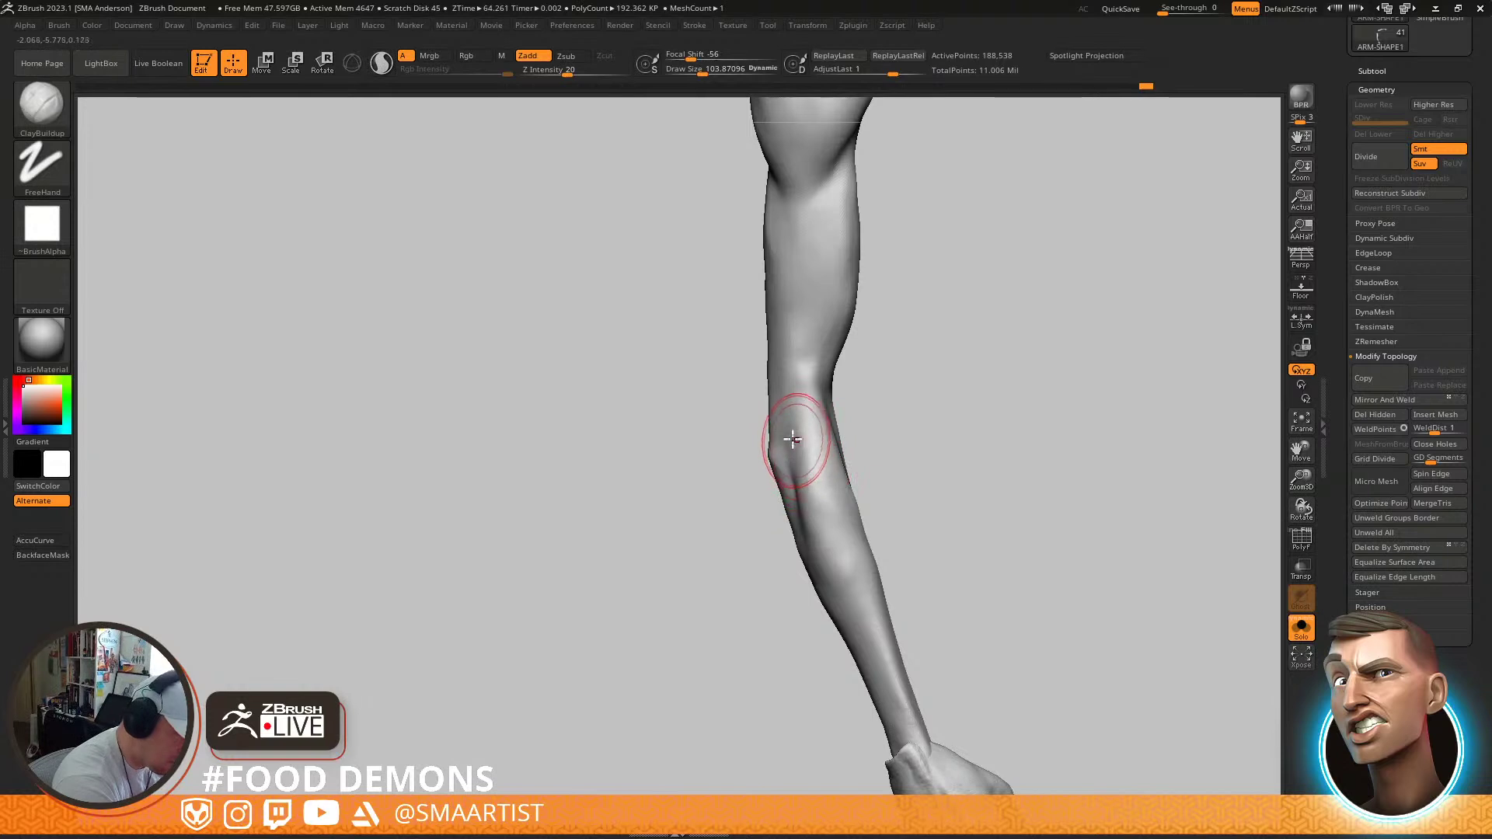
pyautogui.moveTo(818, 471); pyautogui.dragTo(849, 500)
pyautogui.press('s')
pyautogui.moveTo(822, 449); pyautogui.dragTo(803, 432)
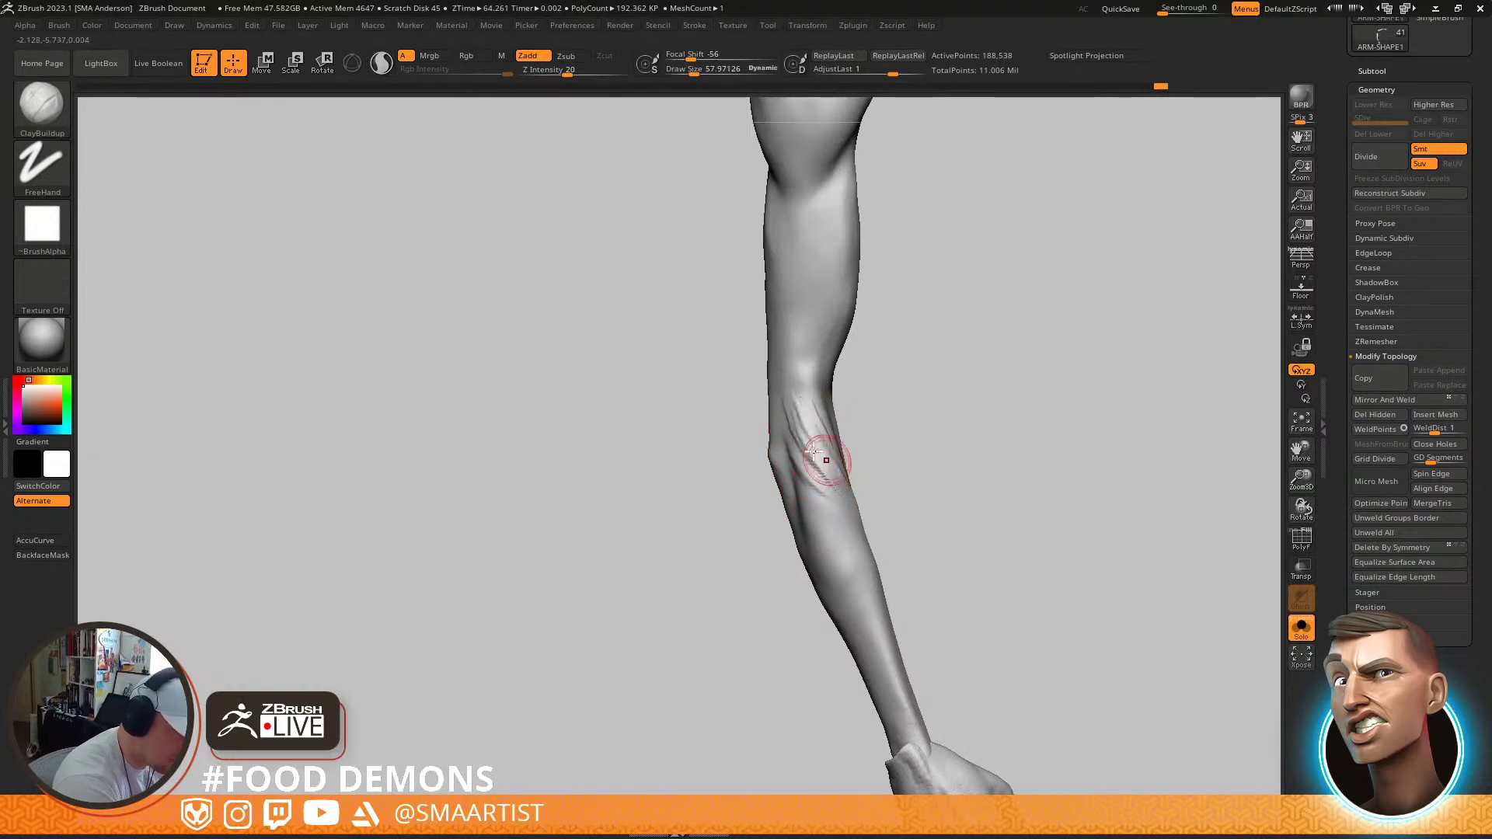
pyautogui.press('shift')
pyautogui.keyDown('shift'); pyautogui.moveTo(841, 470); pyautogui.dragTo(833, 456); pyautogui.keyUp('shift')
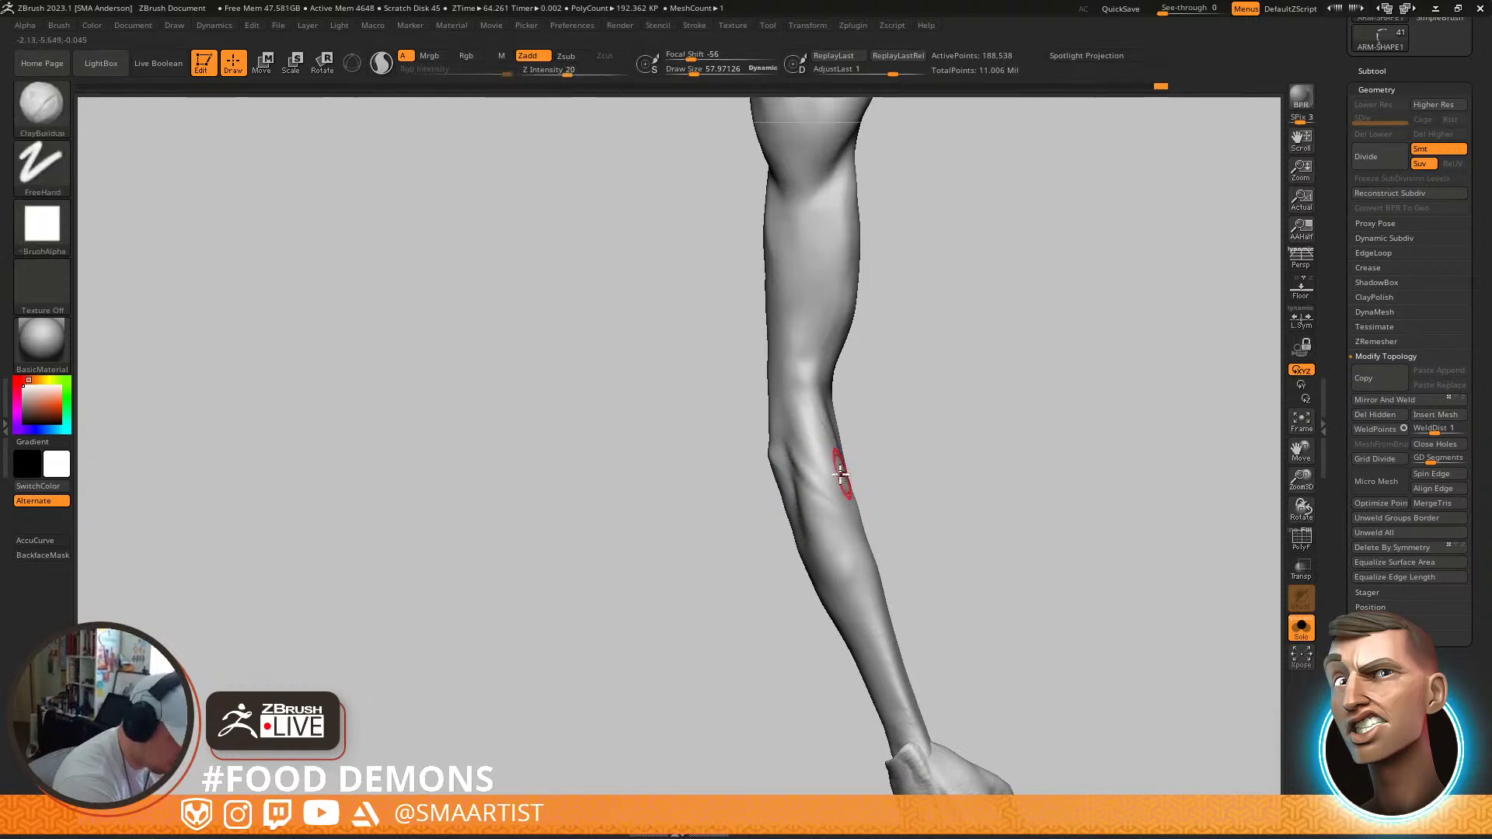
# Carve the muscle grooves just below the elbow with DamStandard and soften them
pyautogui.moveTo(780, 443); pyautogui.dragTo(774, 466, button='right')
pyautogui.moveTo(838, 505)
pyautogui.mouseDown(button='right')
pyautogui.moveTo(786, 534)
pyautogui.moveTo(874, 491)
pyautogui.mouseUp(button='right')
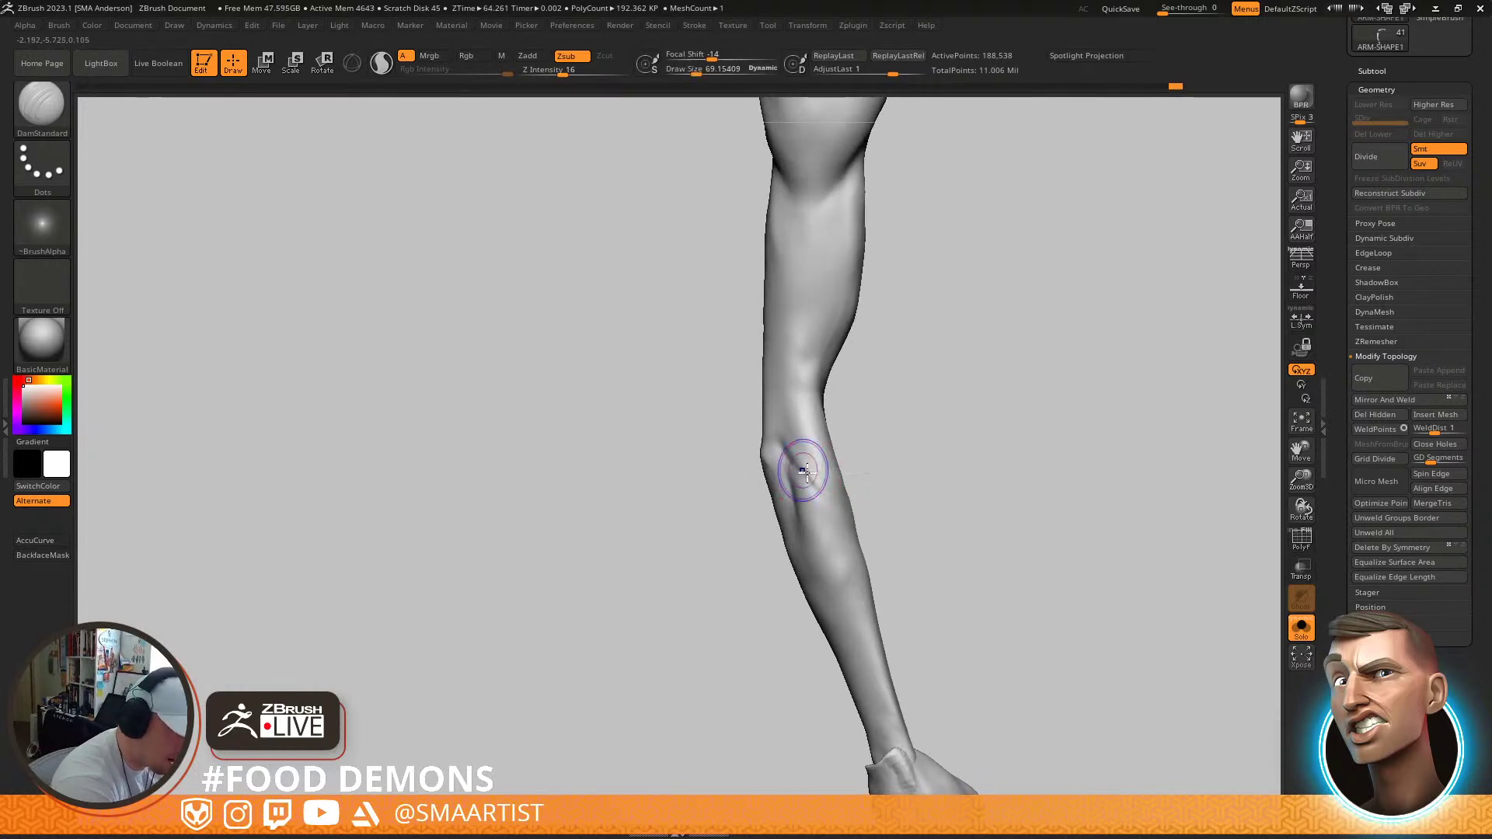
pyautogui.press('shift')
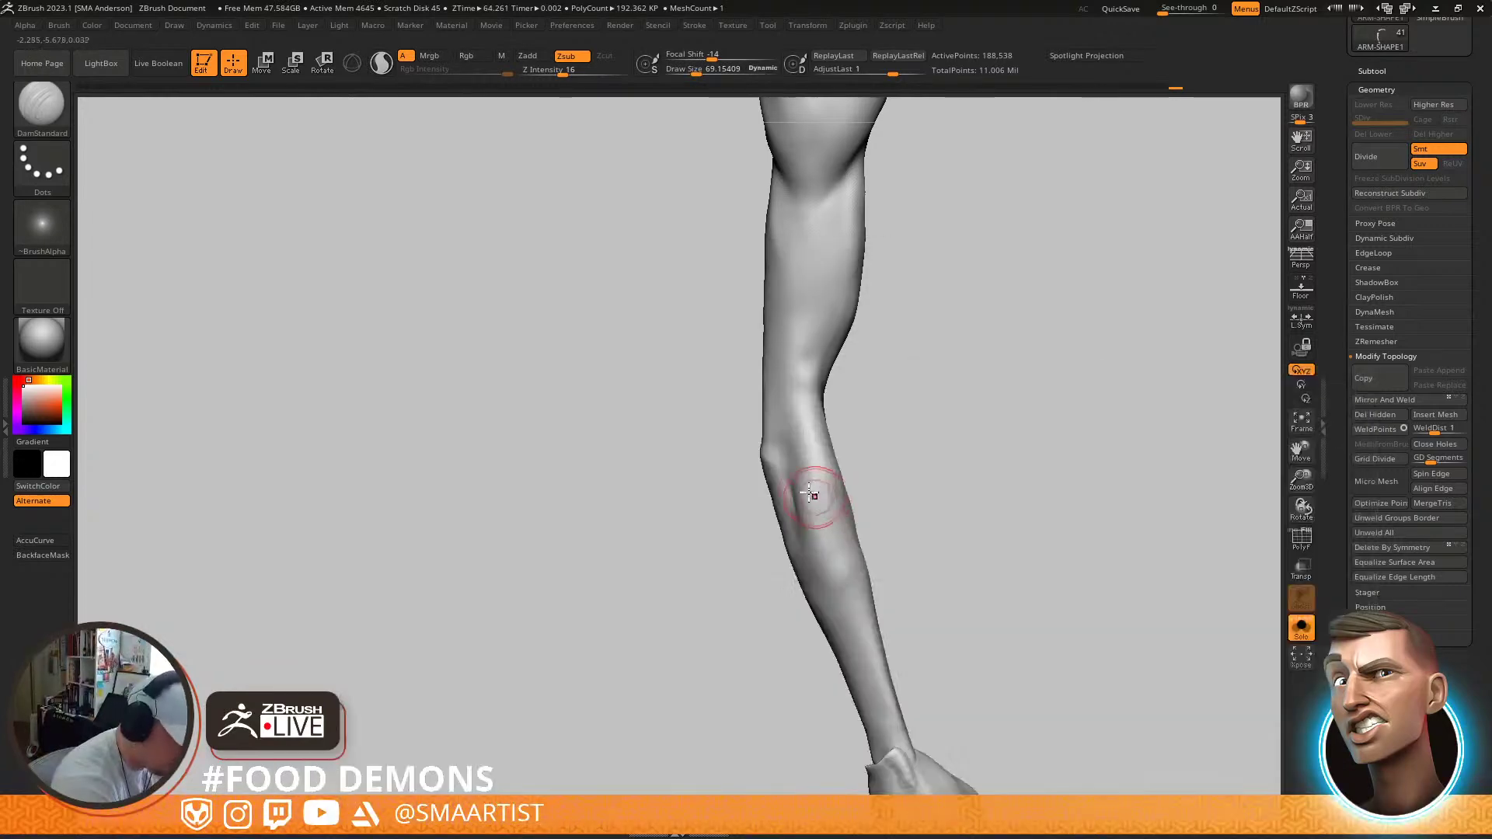
pyautogui.moveTo(847, 539); pyautogui.dragTo(808, 509, button='right')
pyautogui.moveTo(817, 585); pyautogui.dragTo(786, 495, button='right')
pyautogui.press('shift')
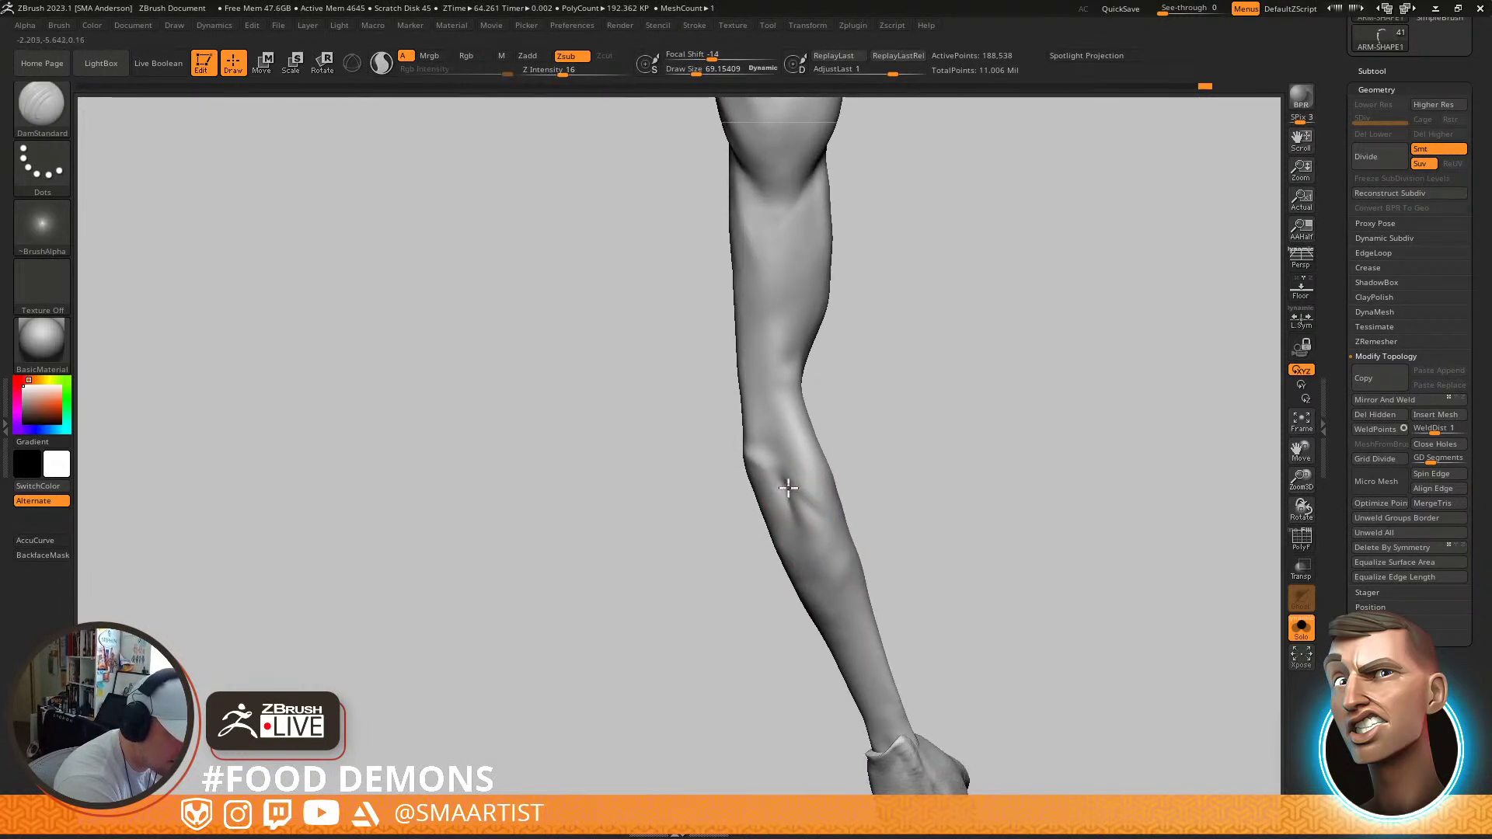
# Smooth the elbow and upper forearm on the opposite side of the arm
pyautogui.moveTo(778, 416); pyautogui.dragTo(733, 492, button='right')
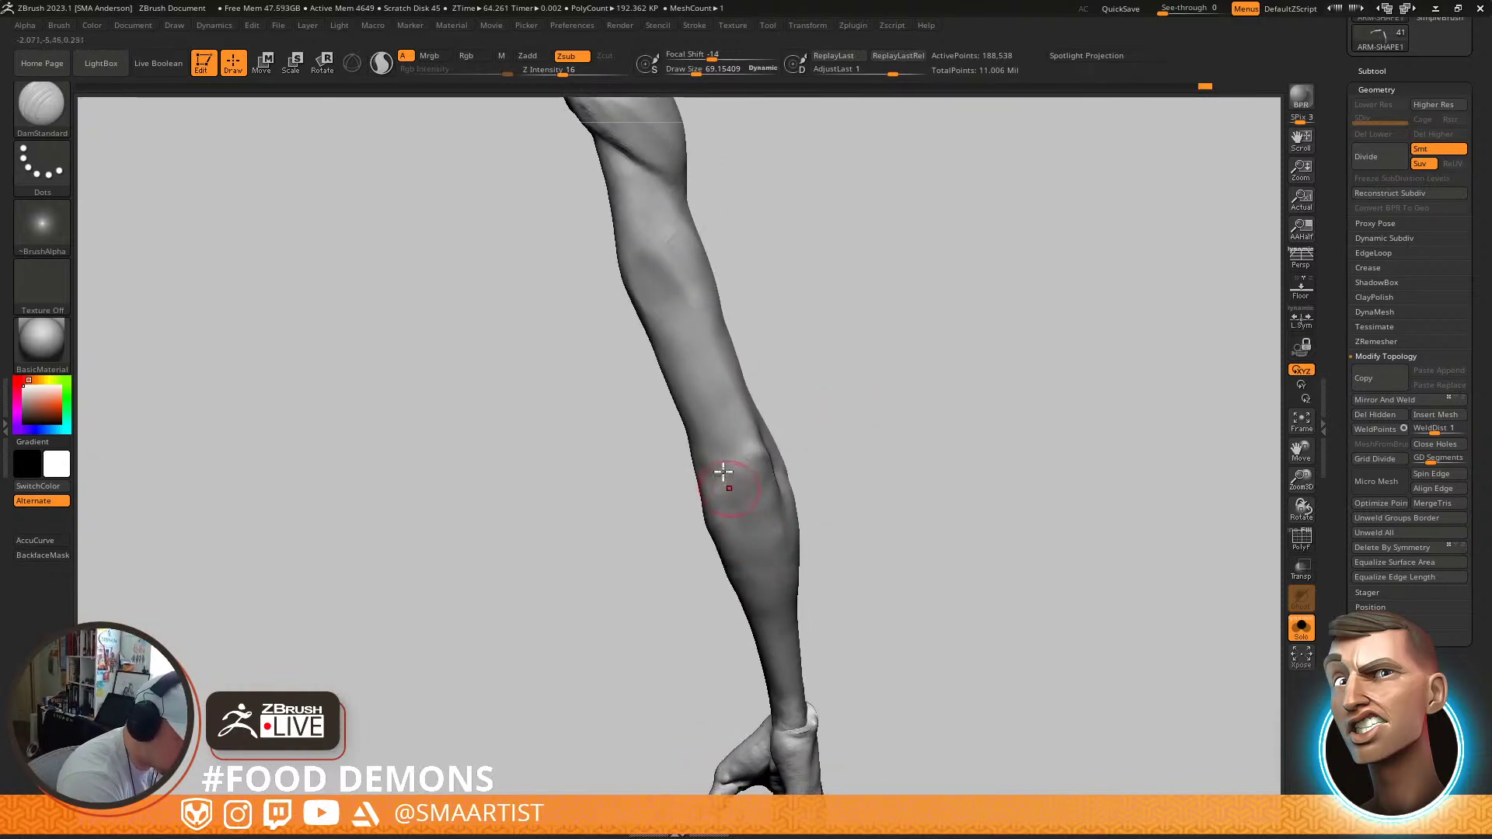
pyautogui.press('shift')
pyautogui.keyDown('shift'); pyautogui.moveTo(725, 478); pyautogui.dragTo(752, 556); pyautogui.keyUp('shift')
pyautogui.moveTo(748, 536); pyautogui.dragTo(731, 496, button='right')
pyautogui.keyDown('shift'); pyautogui.moveTo(731, 497); pyautogui.dragTo(736, 529); pyautogui.keyUp('shift')
# Adjust the forearm and elbow contour with the Move brush and smooth the elbow area
pyautogui.press('b')
pyautogui.press('m')
pyautogui.press('v')
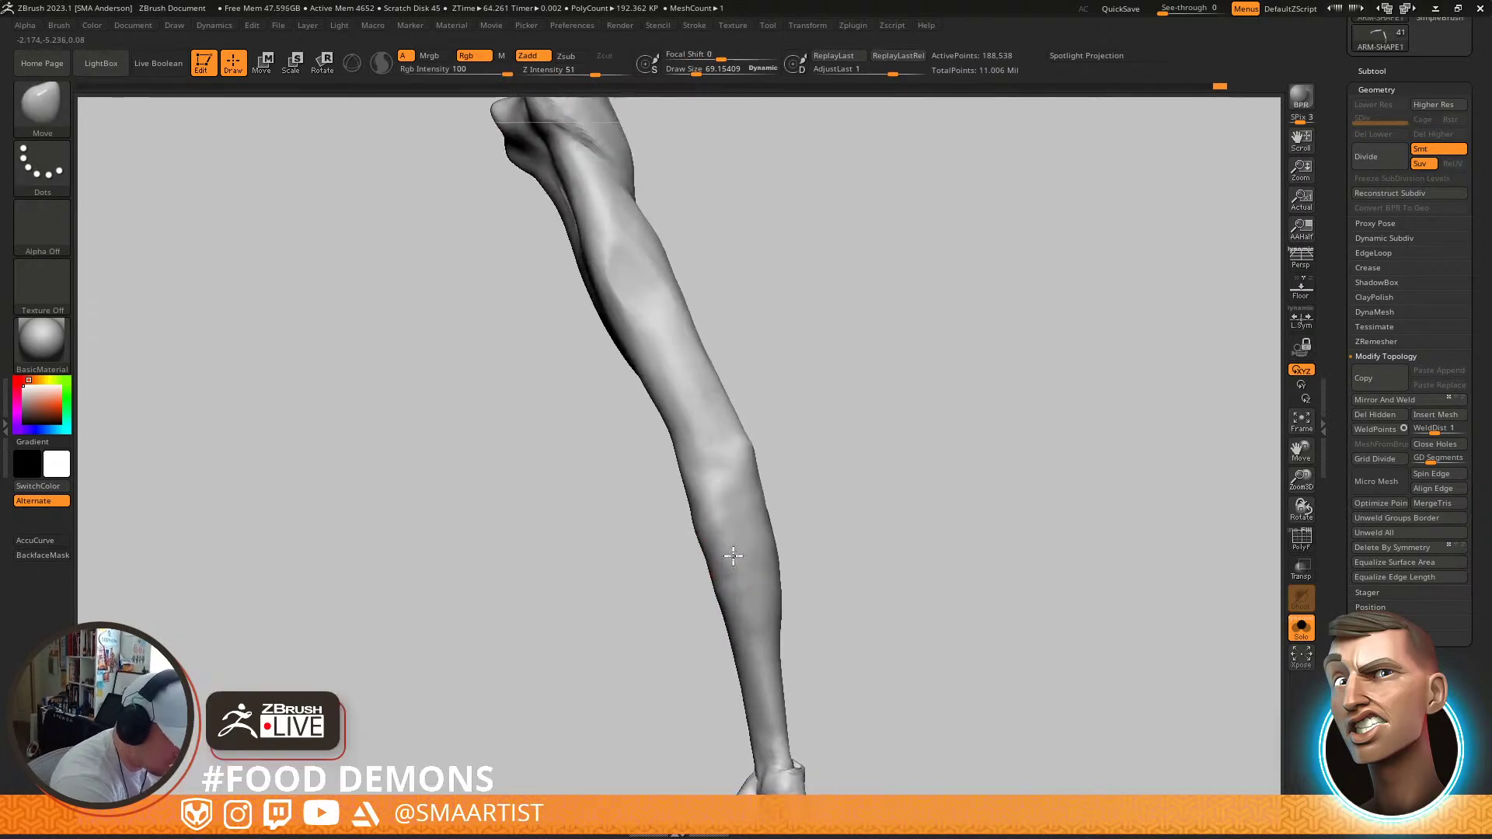
pyautogui.moveTo(727, 573)
pyautogui.mouseDown(button='right')
pyautogui.moveTo(711, 566)
pyautogui.moveTo(715, 501)
pyautogui.moveTo(748, 506)
pyautogui.mouseUp(button='right')
pyautogui.press('shift')
pyautogui.keyDown('shift'); pyautogui.moveTo(761, 465); pyautogui.dragTo(780, 496); pyautogui.keyUp('shift')
pyautogui.moveTo(772, 417); pyautogui.dragTo(763, 494, button='right')
pyautogui.moveTo(753, 450); pyautogui.dragTo(756, 451)
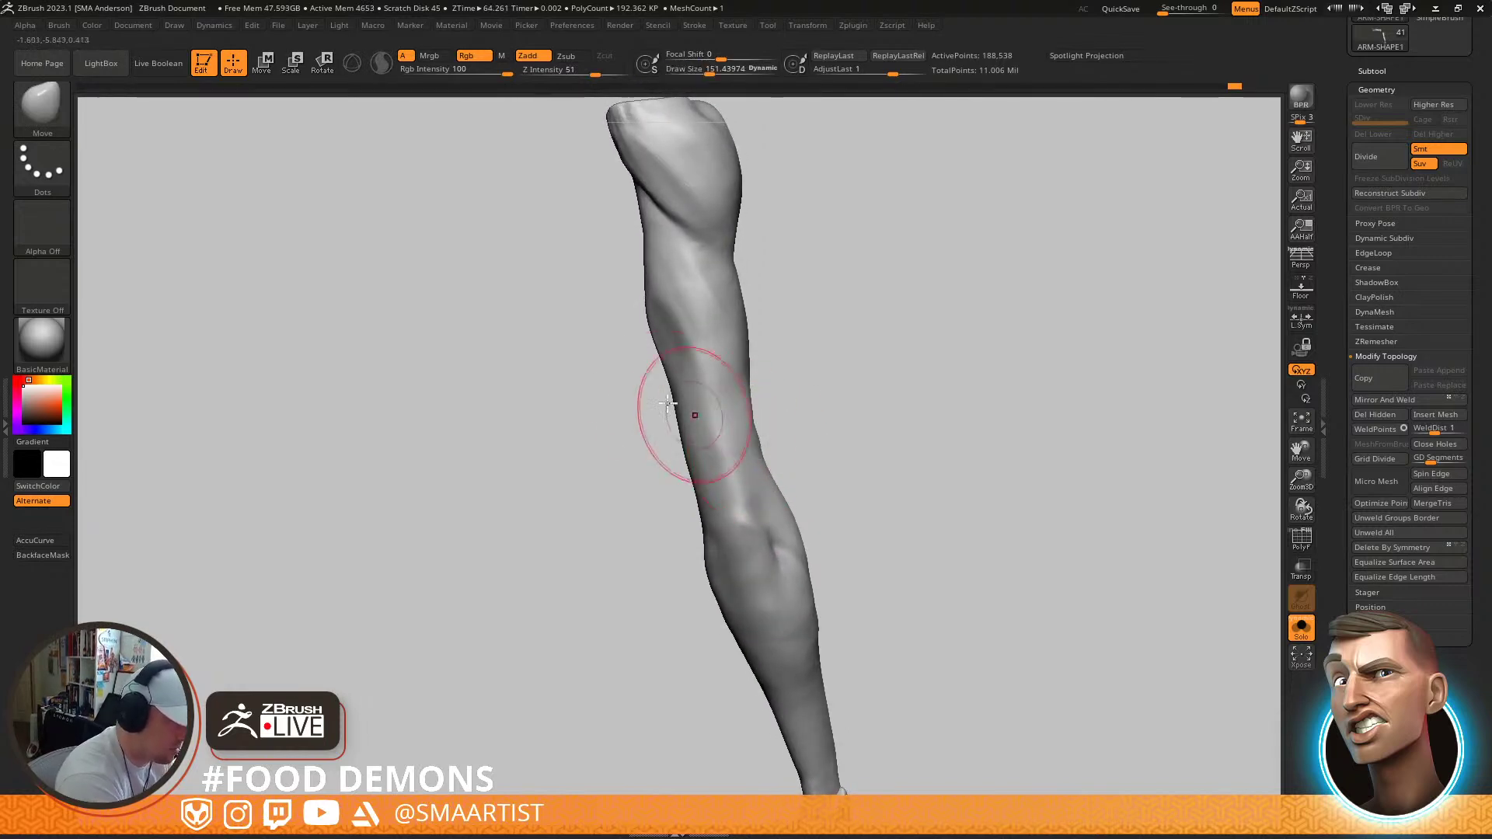
# Refine the upper arm contour with a smaller Move brush and smooth its surface
pyautogui.moveTo(715, 397); pyautogui.dragTo(736, 369, button='right')
pyautogui.press('s')
pyautogui.moveTo(670, 342); pyautogui.dragTo(665, 342)
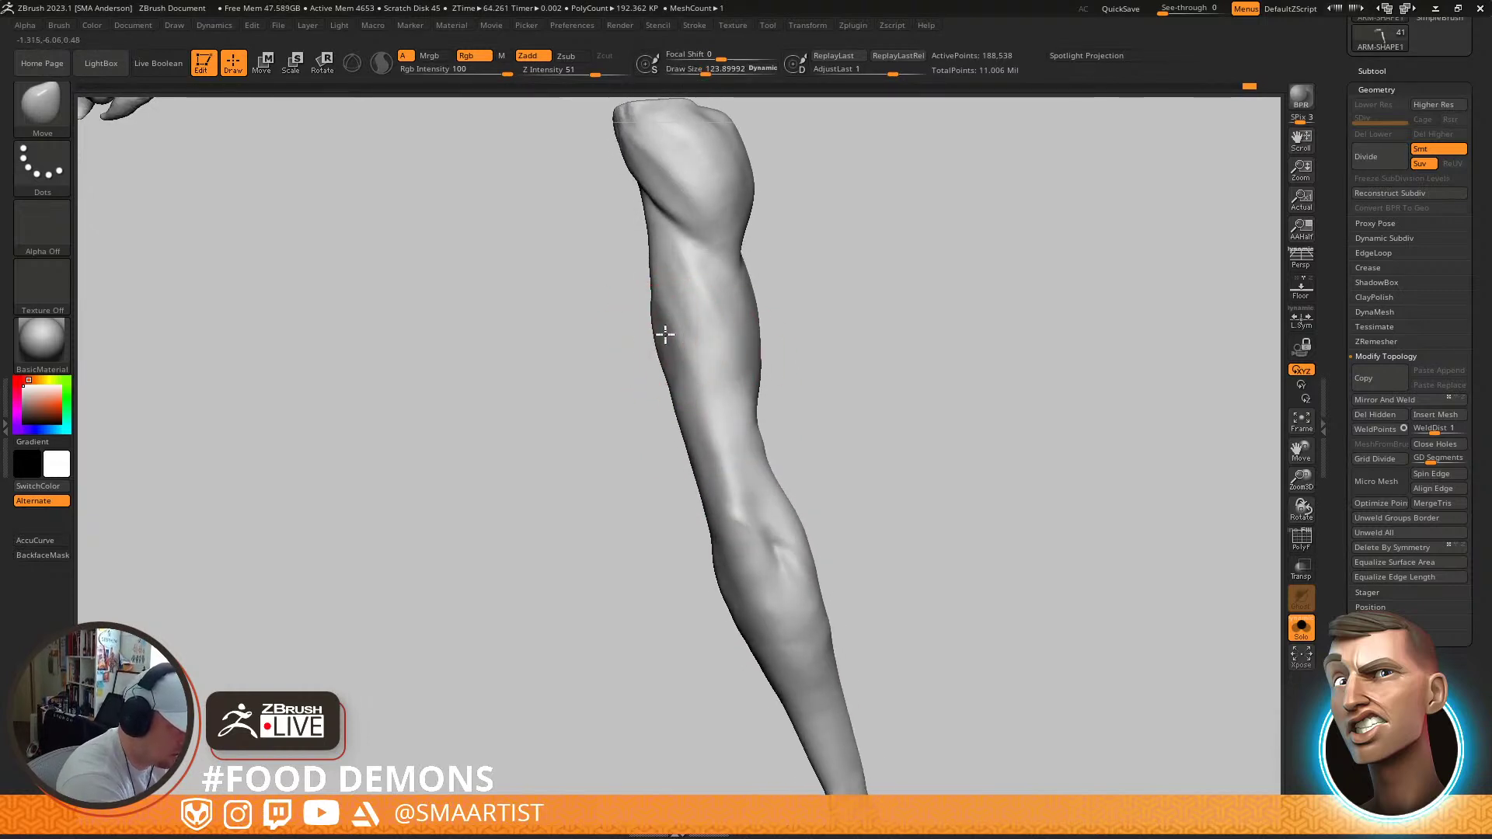
pyautogui.moveTo(738, 368); pyautogui.dragTo(753, 375, button='right')
pyautogui.rightClick(683, 445)
pyautogui.rightClick(754, 252)
pyautogui.keyDown('shift'); pyautogui.moveTo(706, 390); pyautogui.dragTo(690, 306); pyautogui.keyUp('shift')
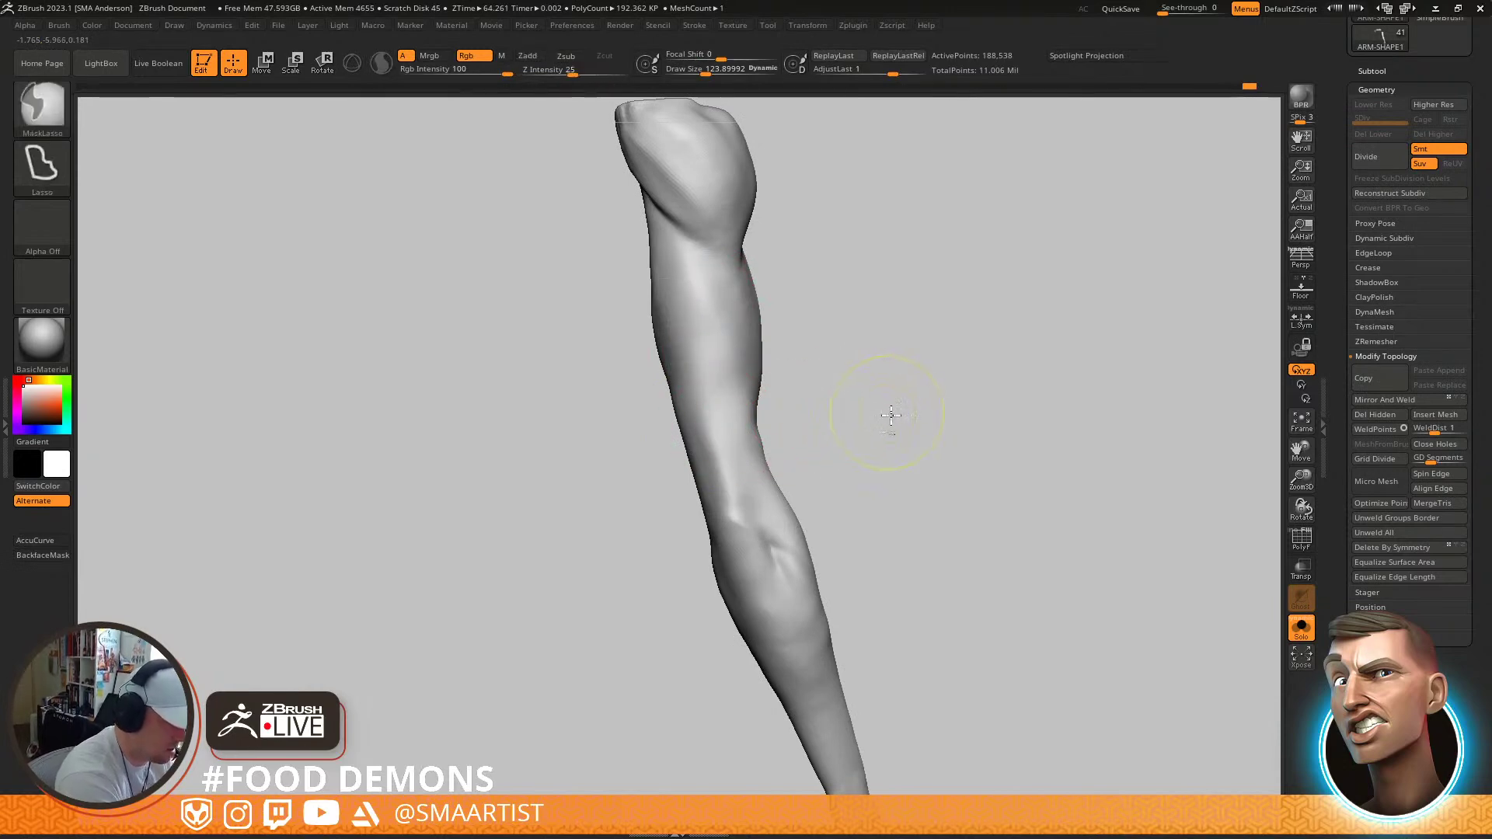
# Show the whole figure again and adjust the upper arm shape against the torso with a larger Move brush
pyautogui.keyDown('ctrl'); pyautogui.moveTo(916, 445); pyautogui.dragTo(846, 386, button='right'); pyautogui.keyUp('ctrl')
pyautogui.hotkey('ctrl', 'shift', 's')
pyautogui.moveTo(852, 439)
pyautogui.keyDown('ctrl'); pyautogui.mouseDown(button='right')
pyautogui.moveTo(852, 416)
pyautogui.moveTo(773, 390)
pyautogui.moveTo(809, 543)
pyautogui.mouseUp(button='right'); pyautogui.keyUp('ctrl')
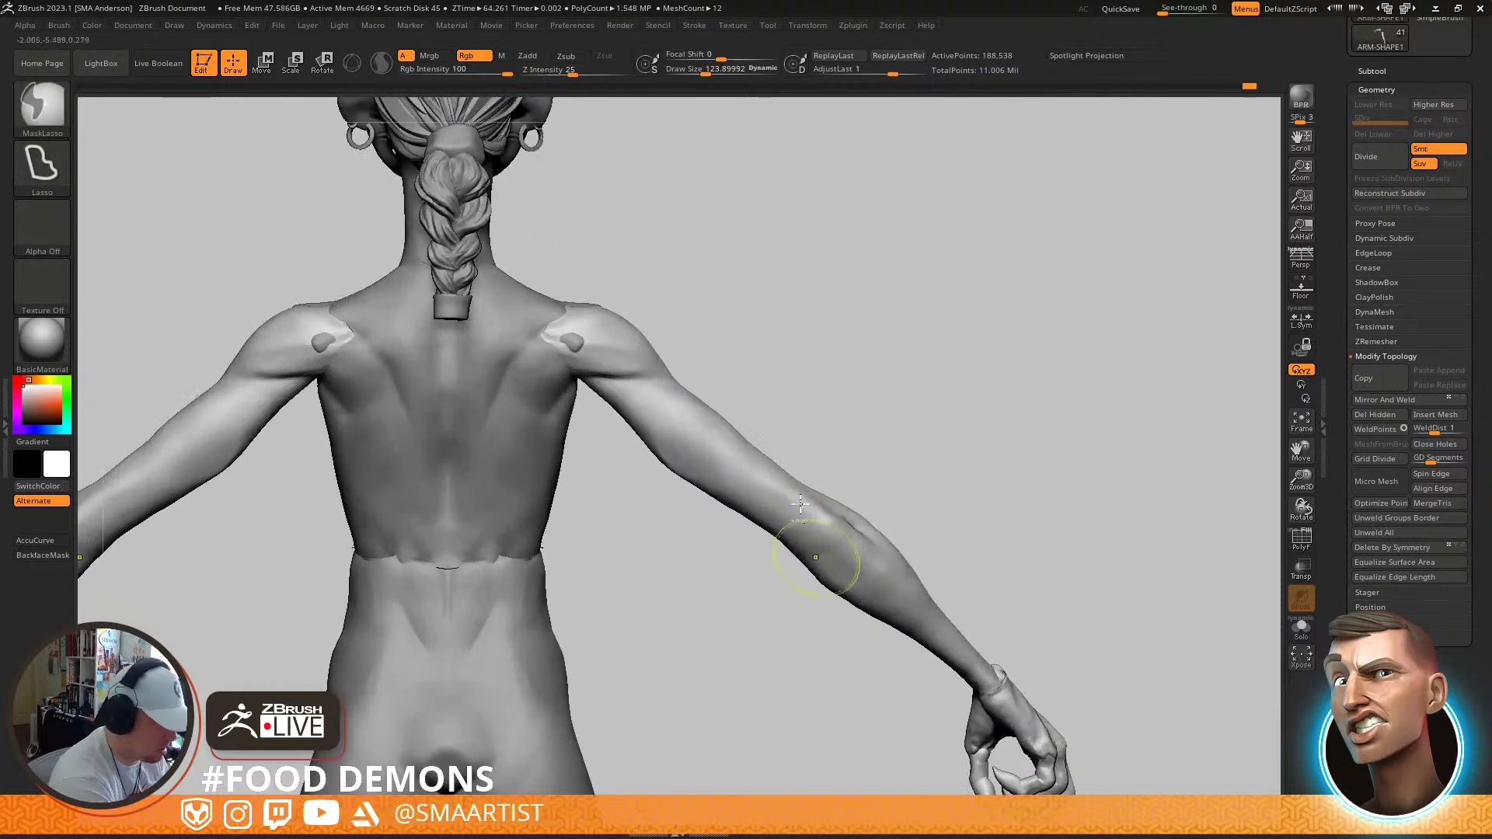
pyautogui.moveTo(716, 397)
pyautogui.mouseDown(button='right')
pyautogui.moveTo(713, 436)
pyautogui.moveTo(713, 416)
pyautogui.mouseUp(button='right')
pyautogui.press('s')
pyautogui.moveTo(713, 408); pyautogui.dragTo(719, 409)
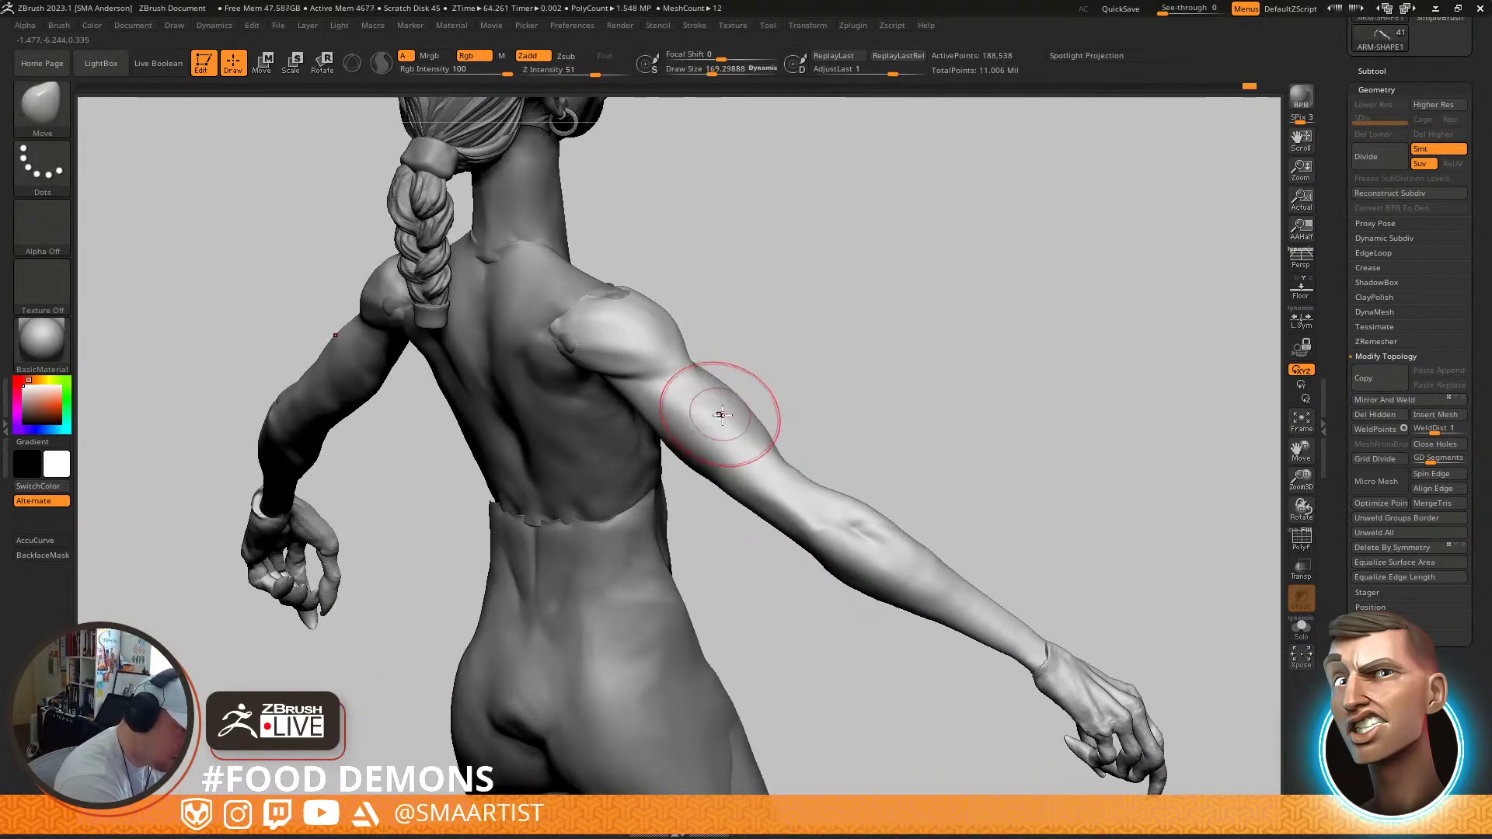
pyautogui.moveTo(717, 413); pyautogui.dragTo(709, 409, button='right')
pyautogui.moveTo(710, 409); pyautogui.dragTo(719, 409)
pyautogui.keyDown('shift'); pyautogui.moveTo(763, 399); pyautogui.dragTo(772, 357, button='right'); pyautogui.keyUp('shift')
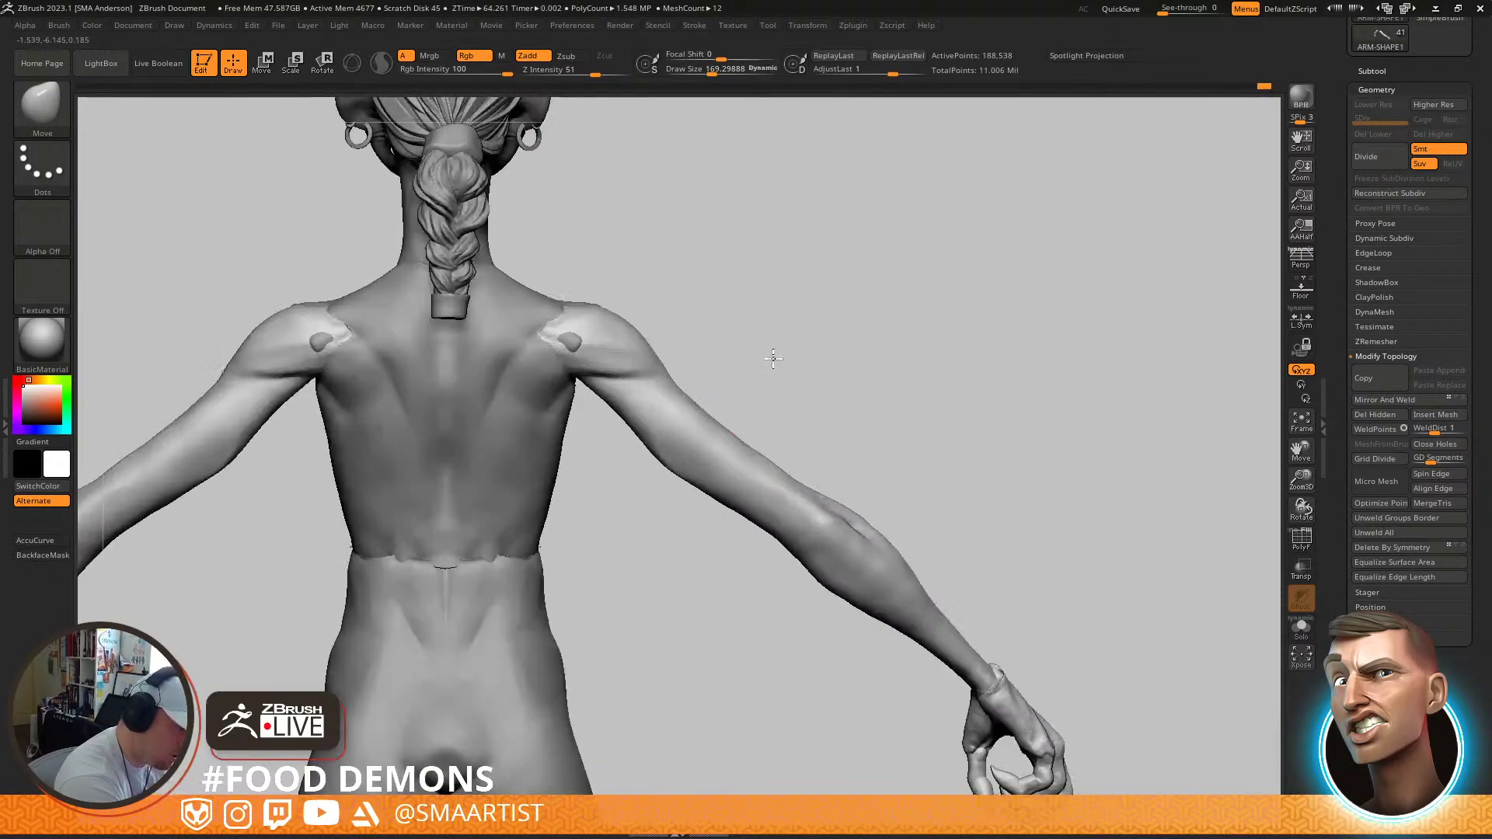
# Reshape the underside of the upper arm and the elbow with the Move brush in back view
pyautogui.moveTo(628, 423)
pyautogui.mouseDown()
pyautogui.moveTo(635, 437)
pyautogui.moveTo(589, 402)
pyautogui.mouseUp()
pyautogui.press('s')
pyautogui.moveTo(757, 402); pyautogui.dragTo(736, 401, button='right')
pyautogui.moveTo(660, 464); pyautogui.dragTo(663, 455)
pyautogui.moveTo(838, 441); pyautogui.dragTo(855, 449, button='right')
pyautogui.press('s')
pyautogui.moveTo(822, 524)
pyautogui.mouseDown()
pyautogui.moveTo(777, 533)
pyautogui.moveTo(855, 523)
pyautogui.moveTo(790, 542)
pyautogui.mouseUp()
# Rotate both arms forward around the shoulders with a Transpose line in top view
pyautogui.moveTo(855, 522)
pyautogui.keyDown('ctrl'); pyautogui.mouseDown(button='right')
pyautogui.moveTo(883, 357)
pyautogui.moveTo(861, 382)
pyautogui.moveTo(866, 350)
pyautogui.moveTo(882, 493)
pyautogui.moveTo(913, 483)
pyautogui.mouseUp(button='right'); pyautogui.keyUp('ctrl')
pyautogui.press('w')
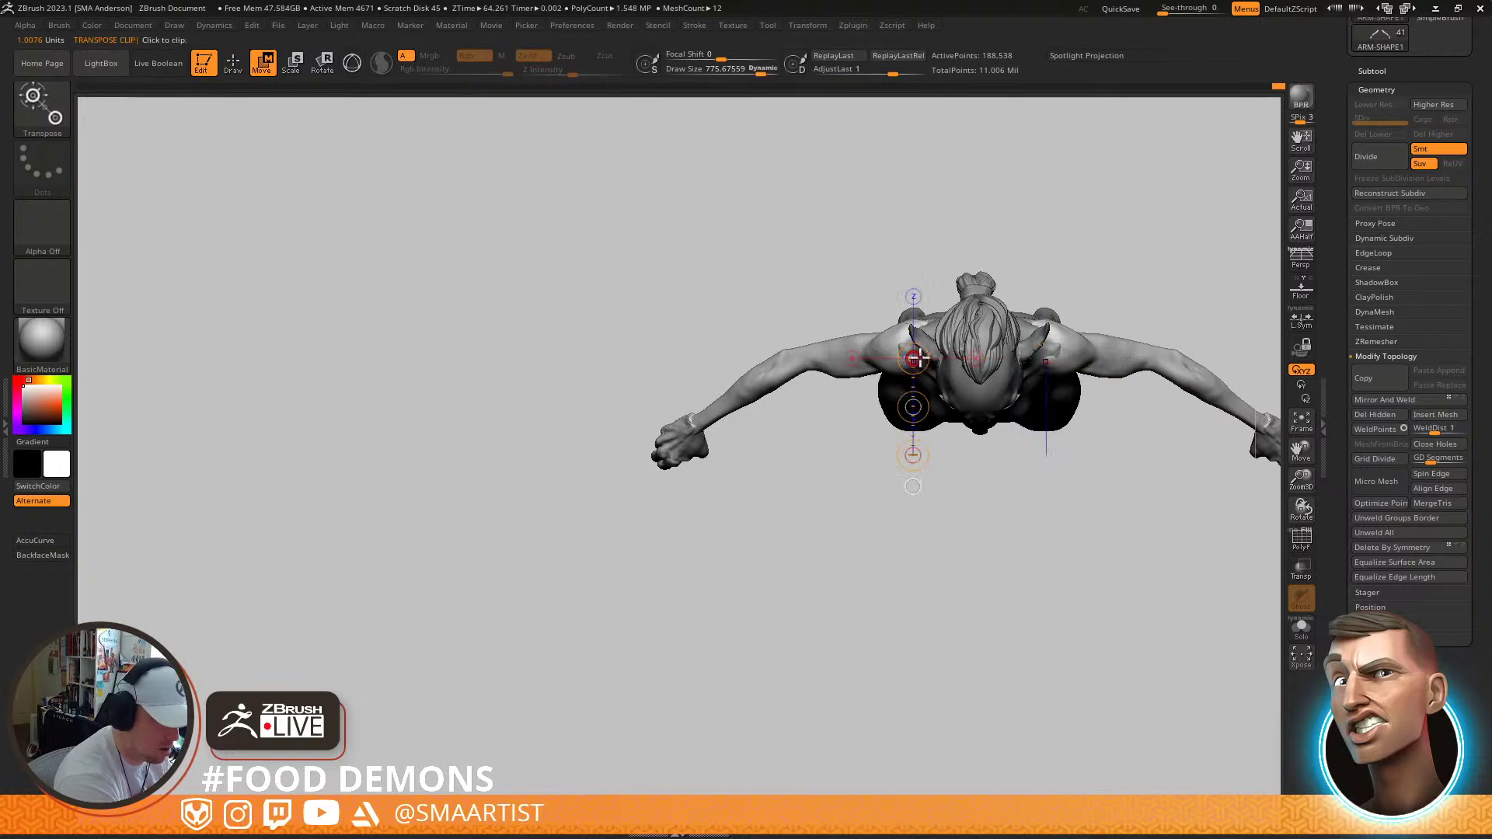
pyautogui.moveTo(902, 334); pyautogui.dragTo(719, 268)
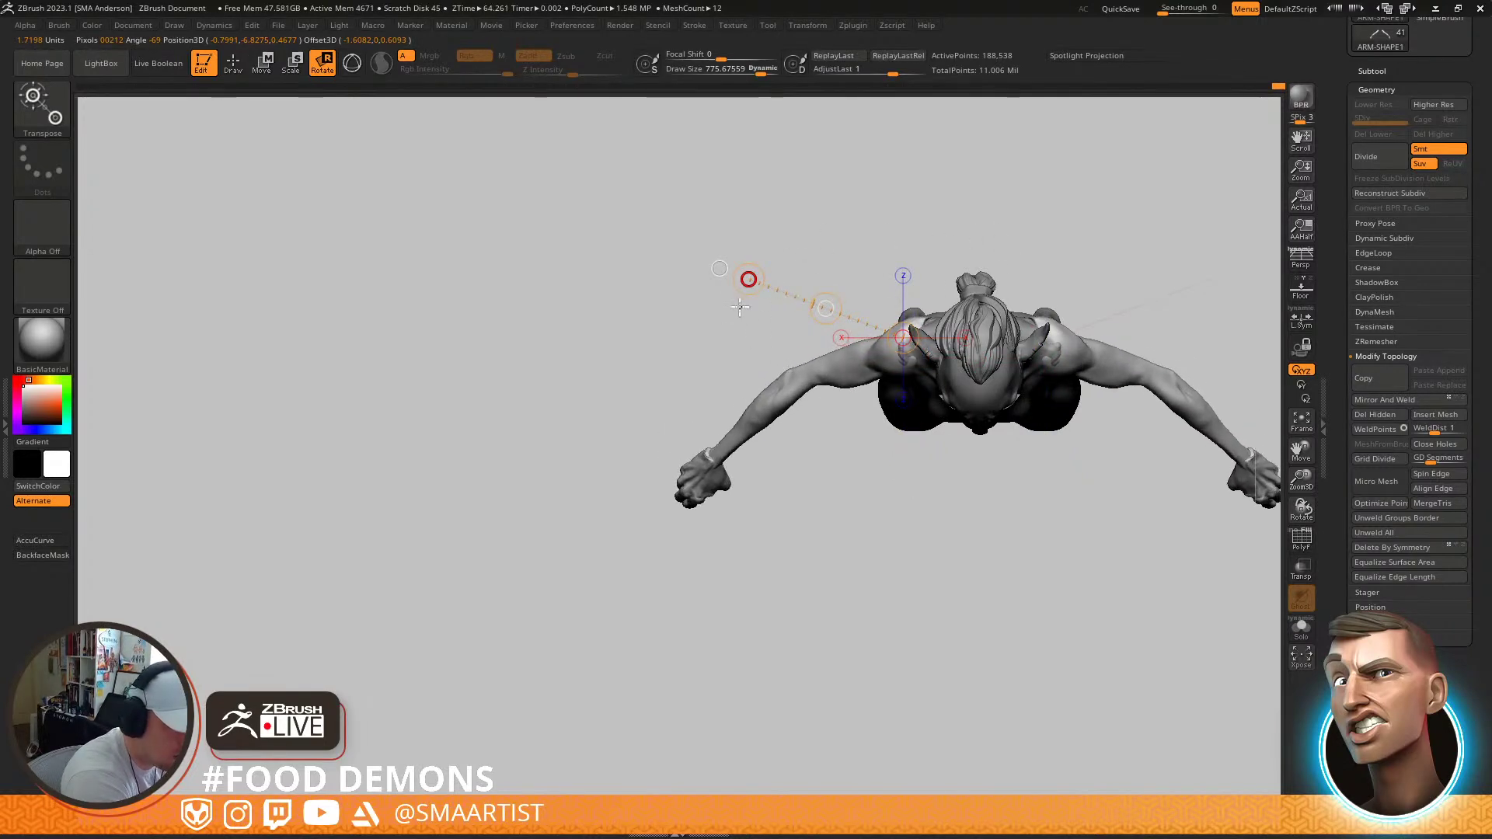
pyautogui.moveTo(1043, 401)
pyautogui.mouseDown(button='right')
pyautogui.moveTo(1041, 305)
pyautogui.moveTo(1088, 354)
pyautogui.moveTo(849, 356)
pyautogui.moveTo(943, 327)
pyautogui.moveTo(989, 360)
pyautogui.mouseUp(button='right')
pyautogui.press('q')
# Move both arms down and outward with Transpose, mask the hands, and place a Scale line at the wrist
pyautogui.moveTo(982, 412)
pyautogui.keyDown('alt'); pyautogui.mouseDown(button='right')
pyautogui.moveTo(969, 330)
pyautogui.moveTo(992, 363)
pyautogui.moveTo(896, 367)
pyautogui.moveTo(905, 375)
pyautogui.moveTo(917, 311)
pyautogui.moveTo(909, 378)
pyautogui.moveTo(906, 351)
pyautogui.mouseUp(button='right'); pyautogui.keyUp('alt')
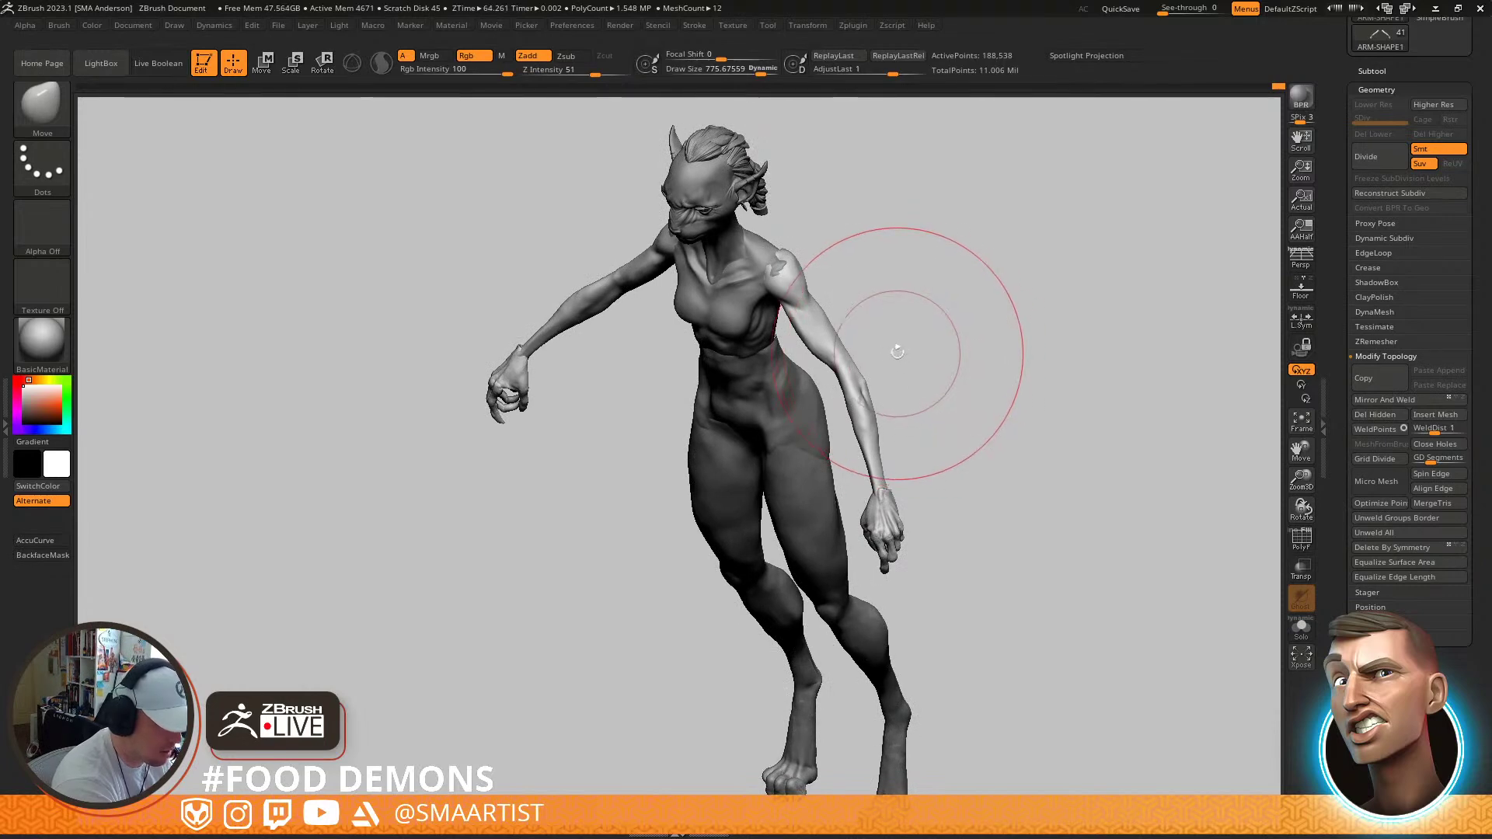
pyautogui.press('w')
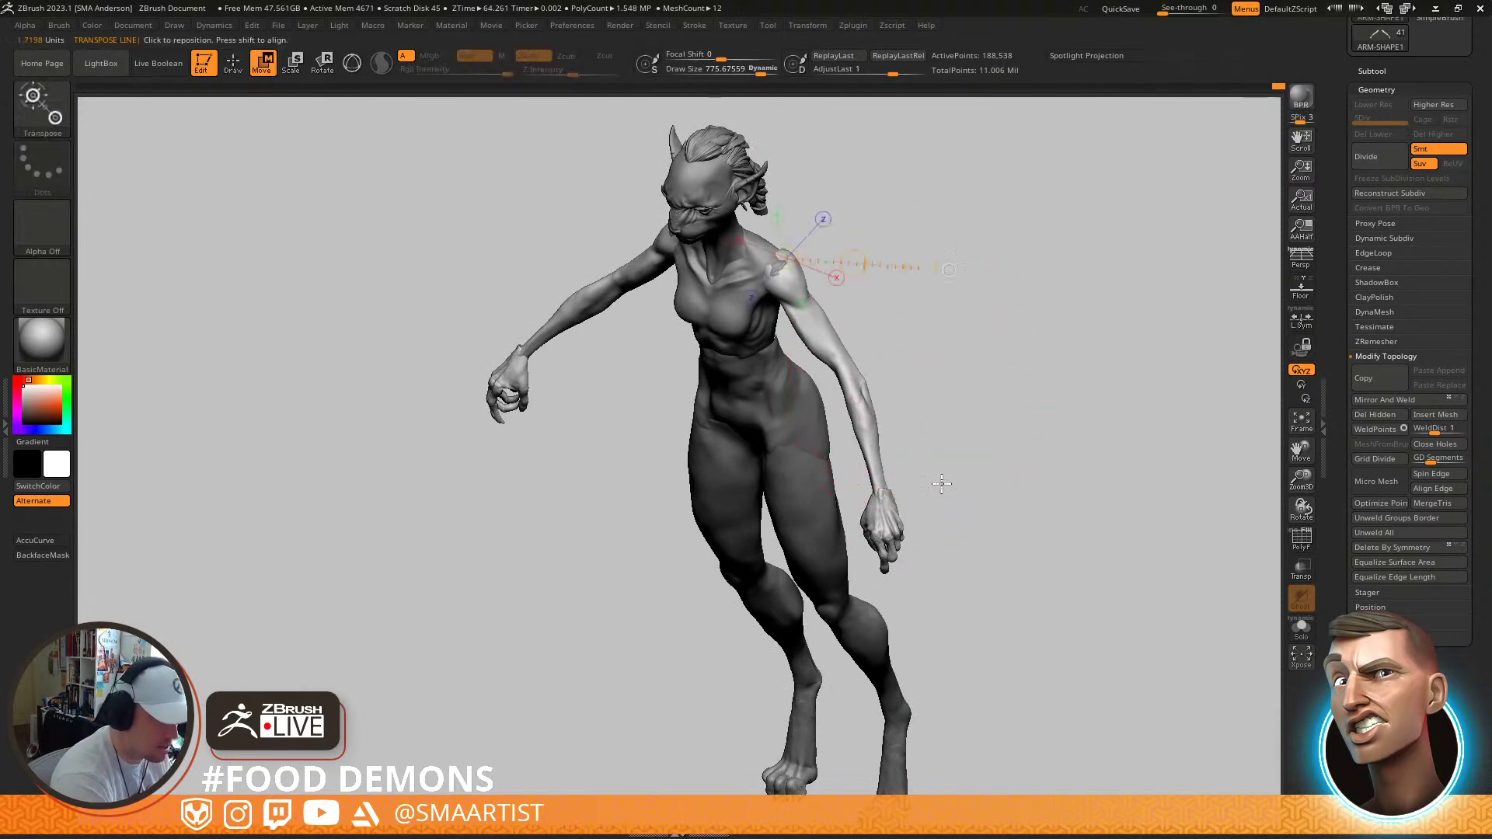
pyautogui.moveTo(971, 484); pyautogui.dragTo(988, 538)
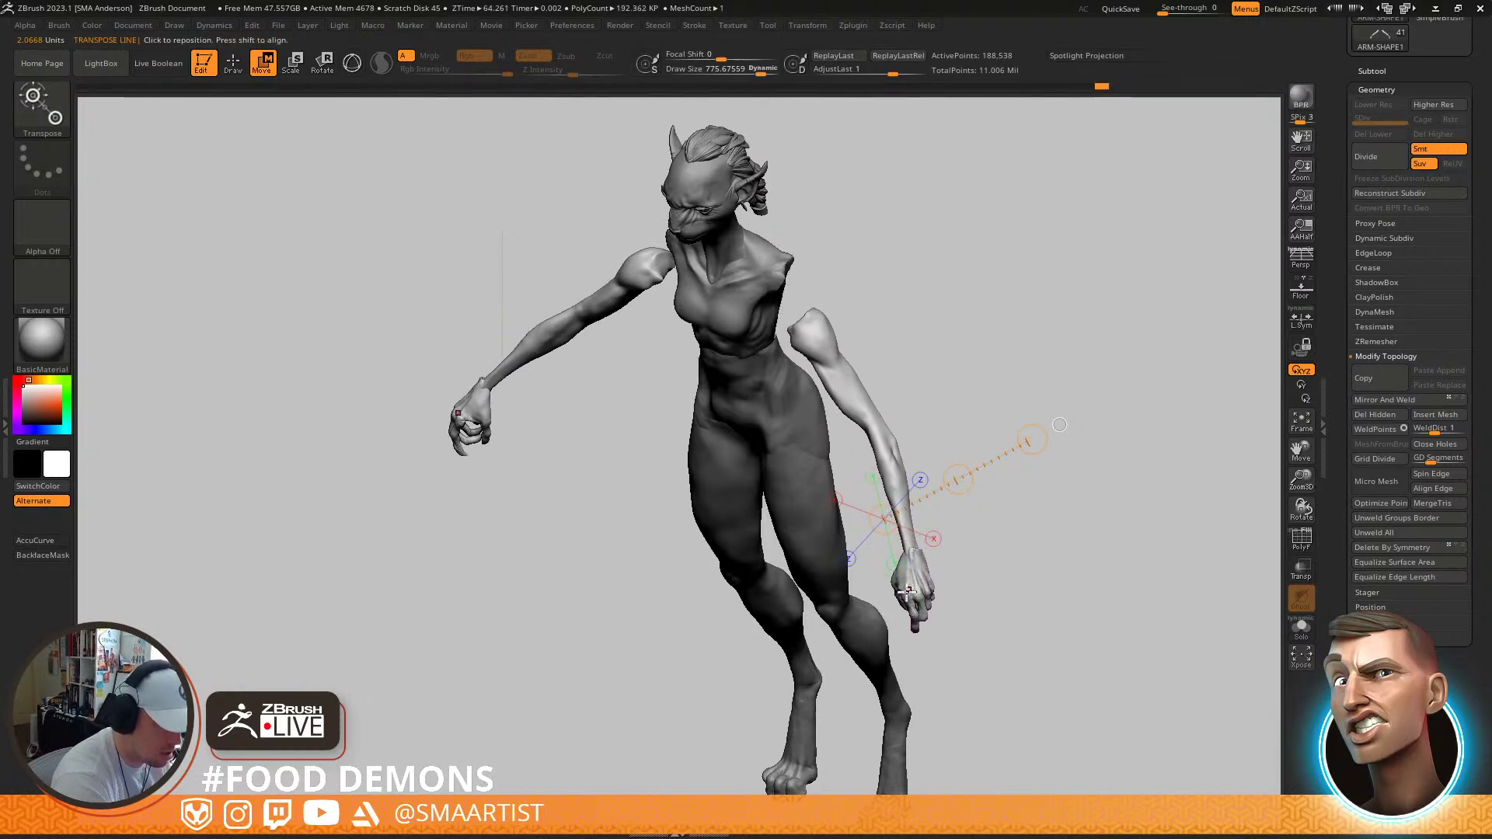
pyautogui.keyDown('ctrl'); pyautogui.click(890, 466); pyautogui.keyUp('ctrl')
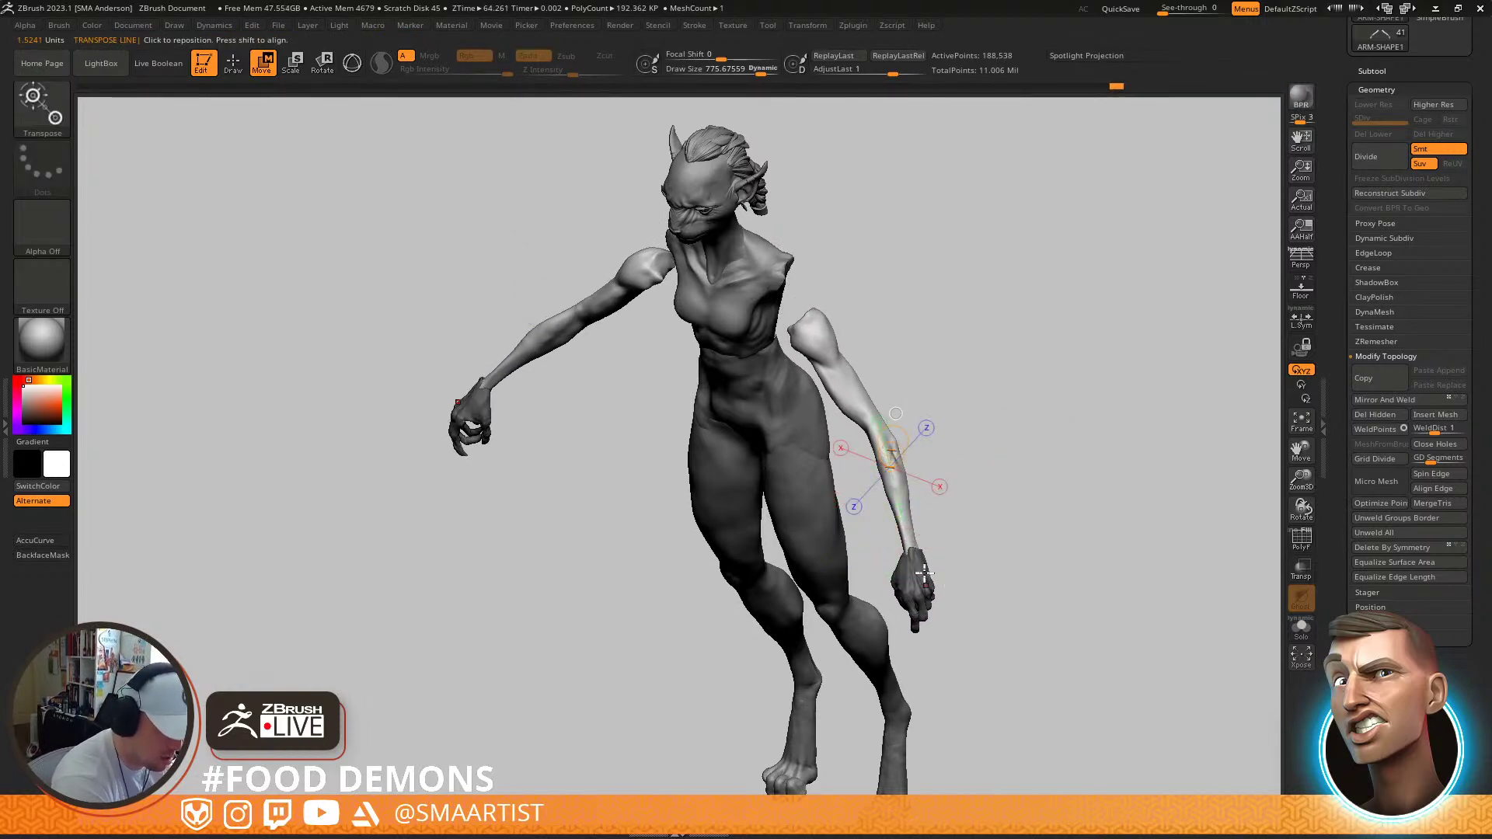
pyautogui.press('e')
pyautogui.moveTo(928, 578); pyautogui.dragTo(1020, 491)
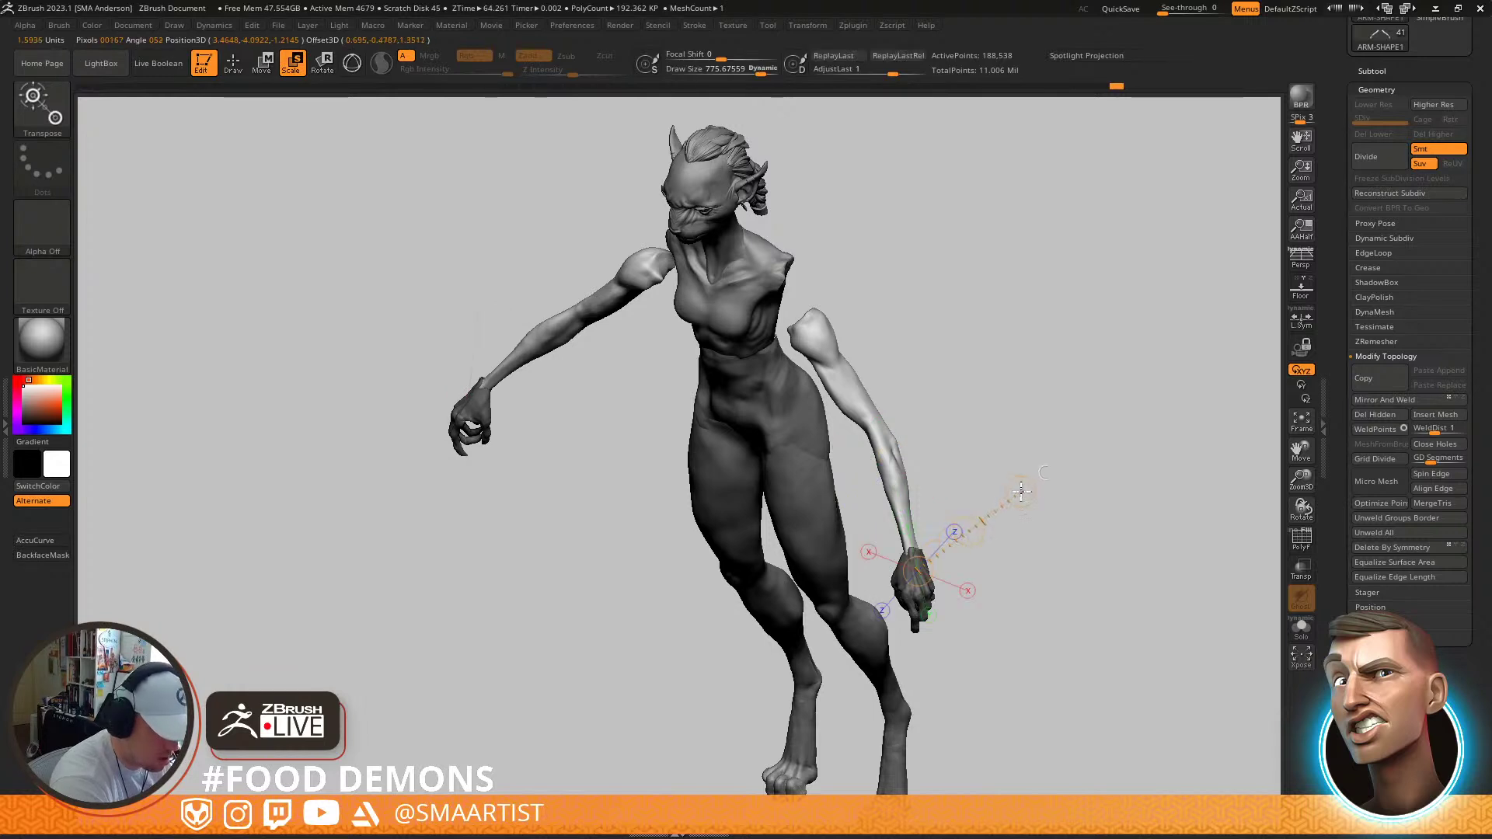
# Try scaling the arms with Transpose lines drawn from the elbow and wrist, and undo the last two changes
pyautogui.moveTo(871, 417); pyautogui.dragTo(946, 366)
pyautogui.moveTo(911, 550)
pyautogui.mouseDown()
pyautogui.moveTo(1019, 498)
pyautogui.moveTo(971, 519)
pyautogui.moveTo(1008, 488)
pyautogui.moveTo(1038, 499)
pyautogui.moveTo(1182, 436)
pyautogui.moveTo(1111, 417)
pyautogui.moveTo(1119, 387)
pyautogui.mouseUp()
pyautogui.hotkey('ctrl', 'z')
pyautogui.hotkey('ctrl', 'z')
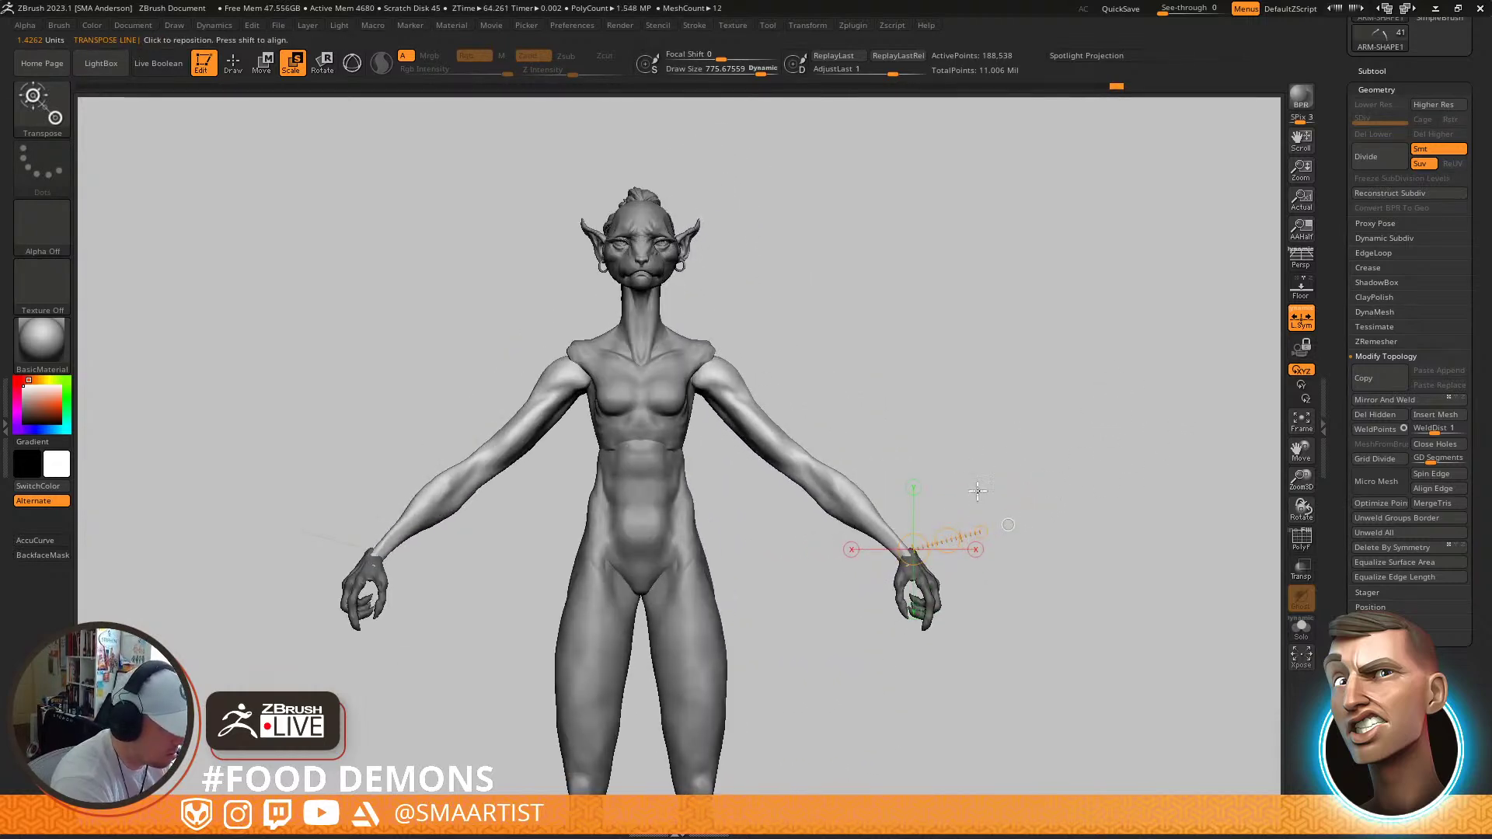
# Clear the mask on the hands and shift the arms slightly upward with Transpose Move
pyautogui.keyDown('ctrl'); pyautogui.moveTo(1036, 477); pyautogui.dragTo(1049, 489); pyautogui.keyUp('ctrl')
pyautogui.press('w')
pyautogui.moveTo(946, 539); pyautogui.dragTo(941, 523)
pyautogui.moveTo(1076, 424); pyautogui.dragTo(988, 415)
# Reshape the shoulder and the upper end of the arm from the side with a large Move brush
pyautogui.press('q')
pyautogui.moveTo(1080, 377); pyautogui.dragTo(1030, 382)
pyautogui.moveTo(1031, 382)
pyautogui.keyDown('ctrl'); pyautogui.mouseDown(button='right')
pyautogui.moveTo(1026, 492)
pyautogui.moveTo(1042, 400)
pyautogui.mouseUp(button='right'); pyautogui.keyUp('ctrl')
pyautogui.press('s')
pyautogui.moveTo(1042, 380); pyautogui.dragTo(1021, 379)
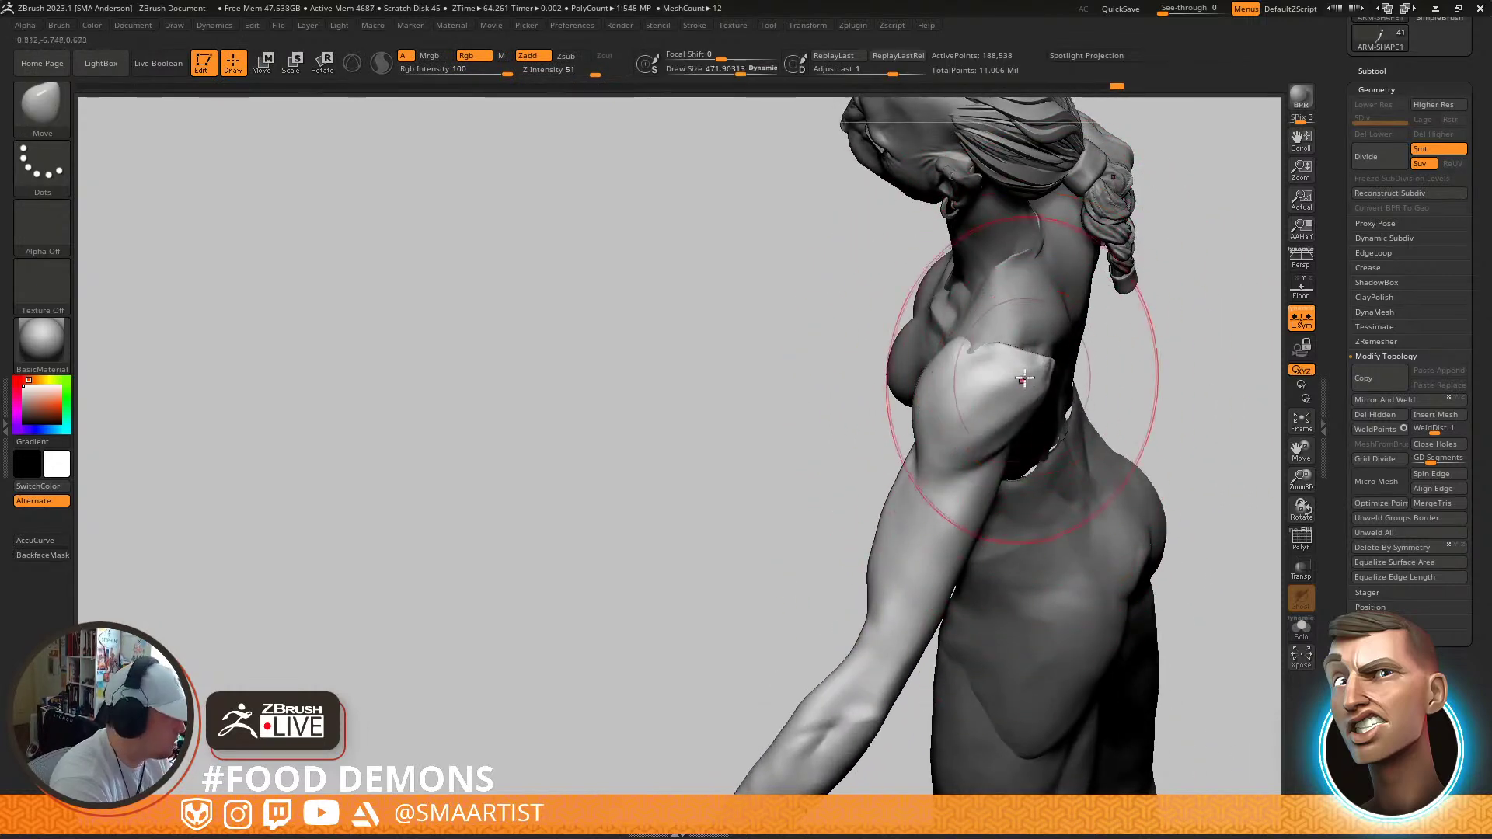
pyautogui.moveTo(1022, 379); pyautogui.dragTo(1052, 403, button='right')
pyautogui.moveTo(1032, 380); pyautogui.dragTo(1008, 366)
pyautogui.moveTo(1008, 367)
pyautogui.mouseDown(button='right')
pyautogui.moveTo(952, 365)
pyautogui.moveTo(1024, 368)
pyautogui.mouseUp(button='right')
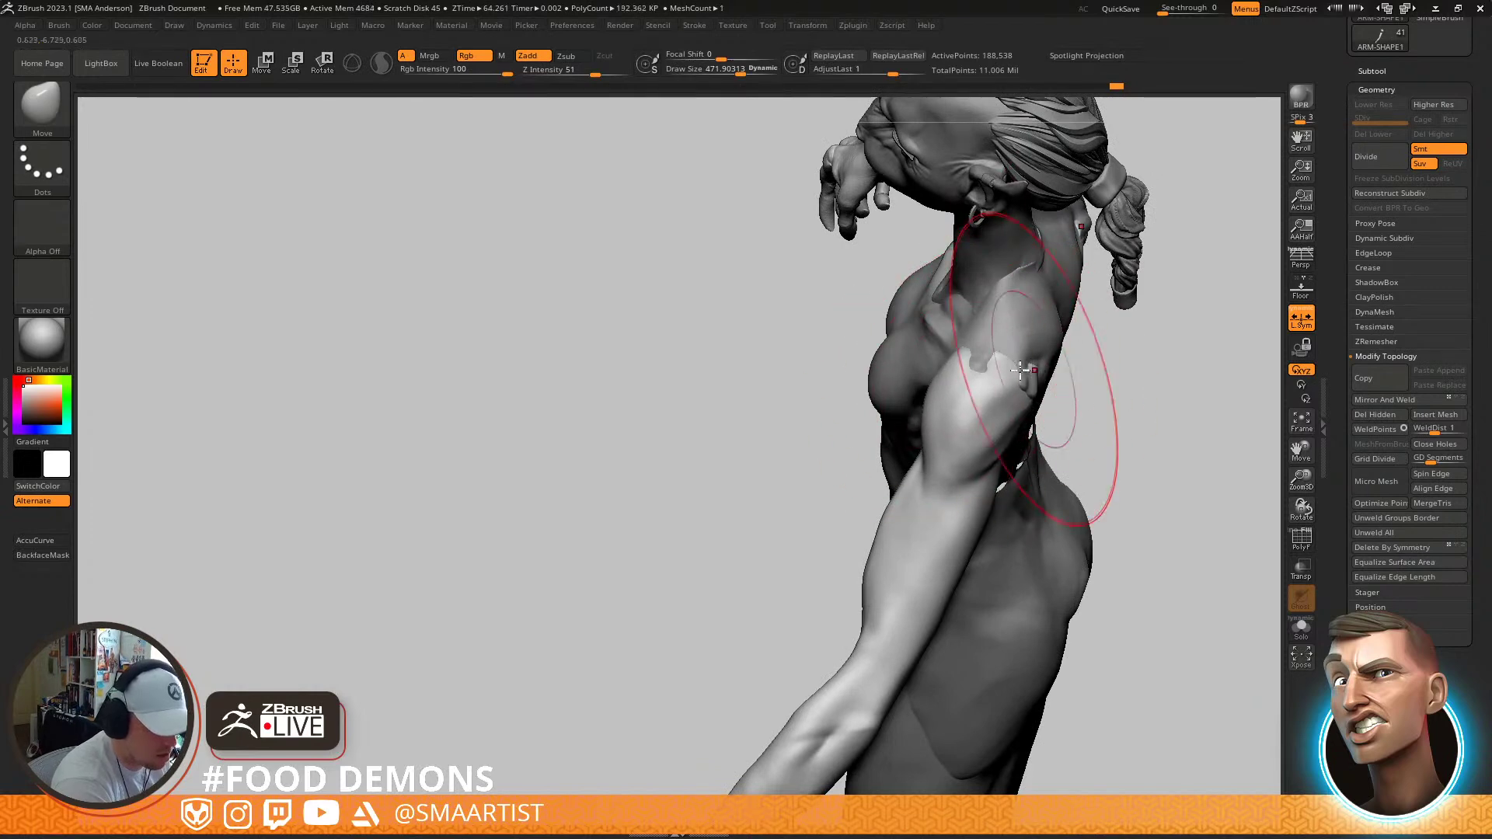
# Reshape the back of the shoulder and the upper arm's outline in back view with the Move brush
pyautogui.keyDown('ctrl'); pyautogui.moveTo(935, 389); pyautogui.dragTo(965, 346, button='right'); pyautogui.keyUp('ctrl')
pyautogui.moveTo(974, 414); pyautogui.dragTo(1095, 516, button='right')
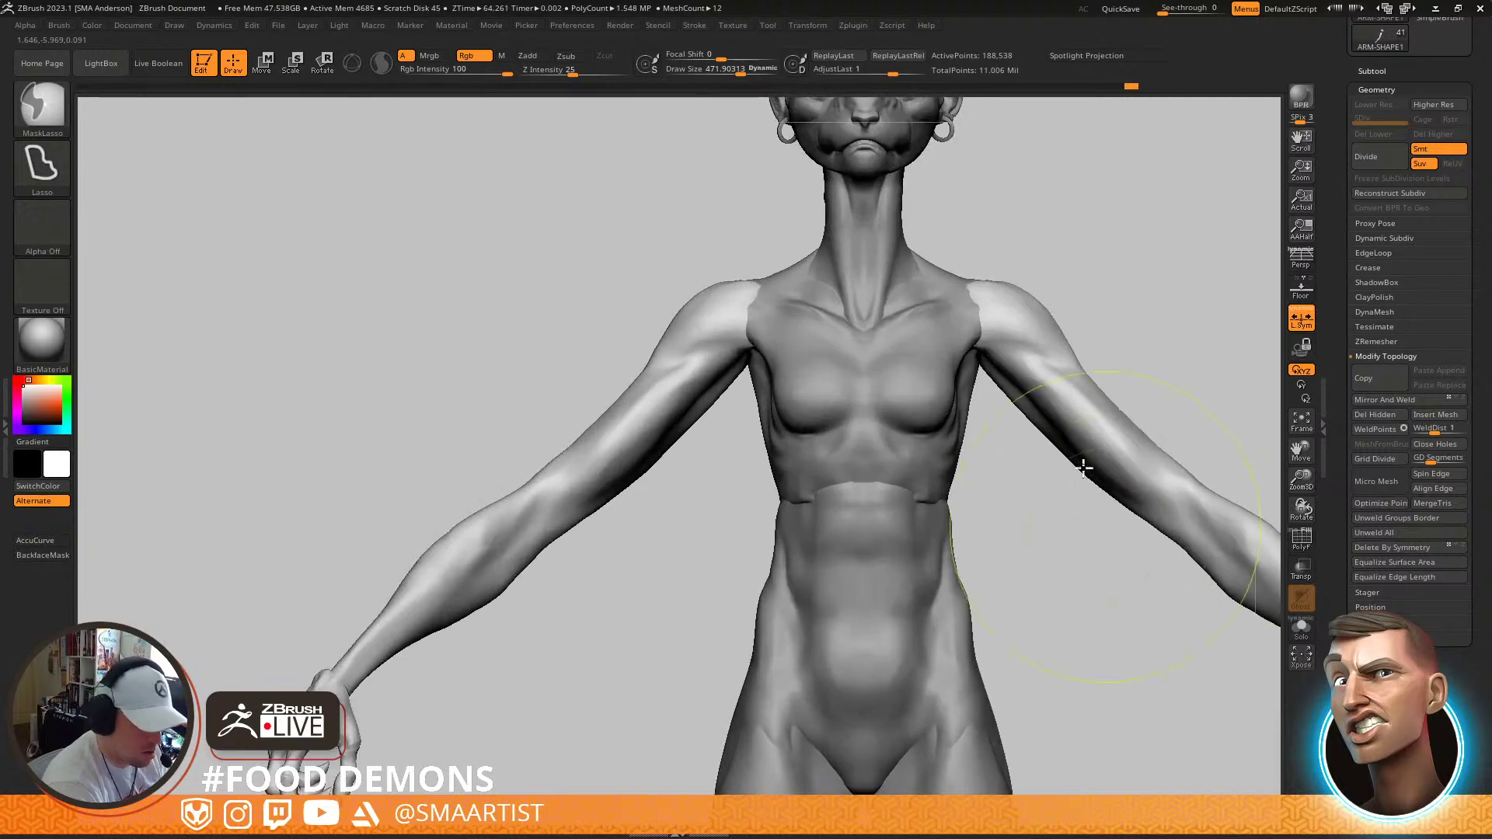
pyautogui.moveTo(1150, 389); pyautogui.dragTo(936, 398, button='right')
pyautogui.press('s')
pyautogui.moveTo(933, 398); pyautogui.dragTo(925, 398)
pyautogui.moveTo(842, 369); pyautogui.dragTo(870, 358)
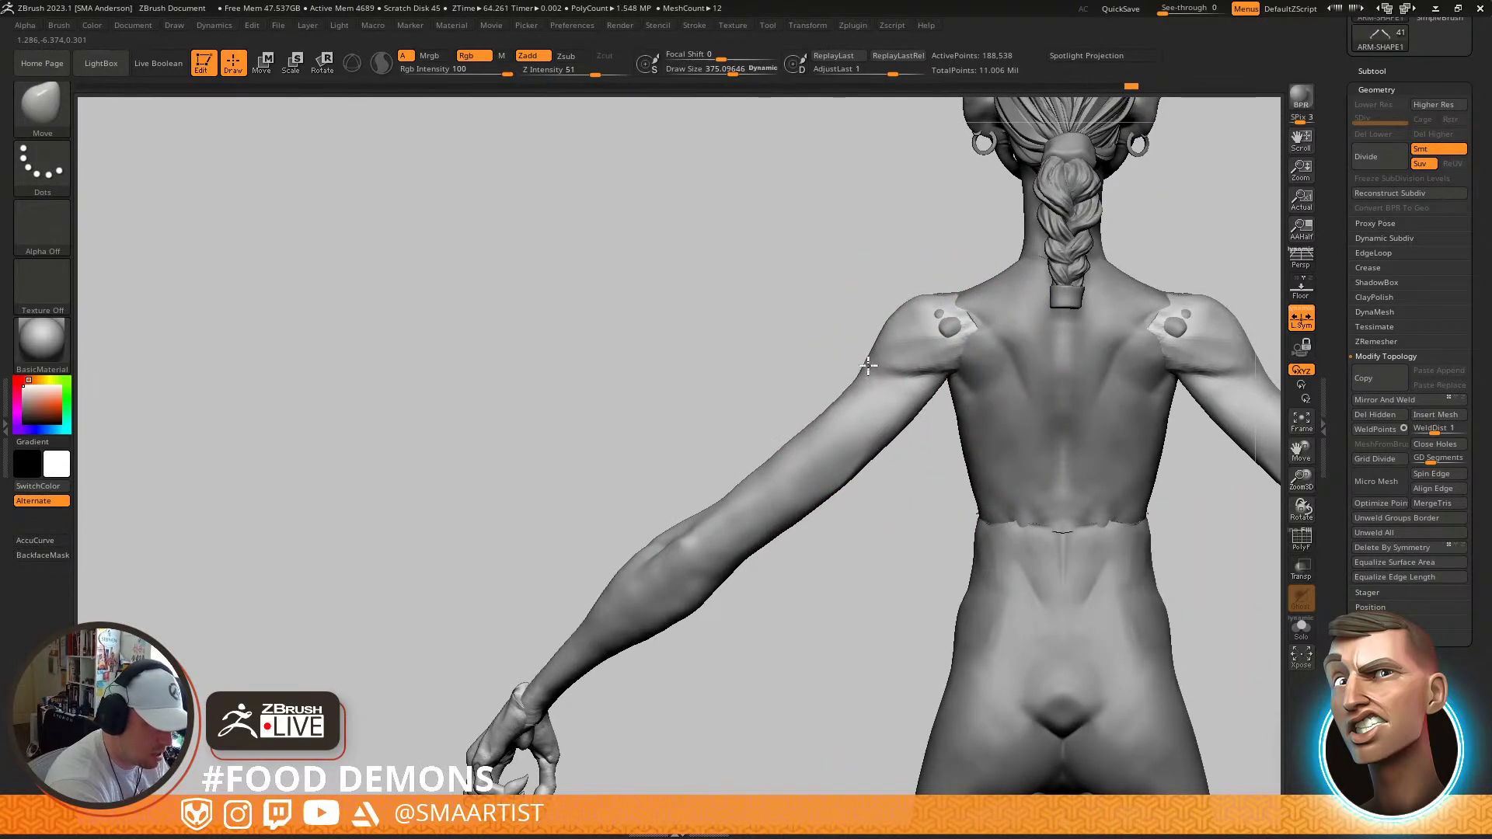
pyautogui.moveTo(826, 421); pyautogui.dragTo(832, 429)
pyautogui.moveTo(881, 344); pyautogui.dragTo(909, 309)
# Adjust the contour around the elbow and forearm with the Move brush at varying sizes
pyautogui.press('s')
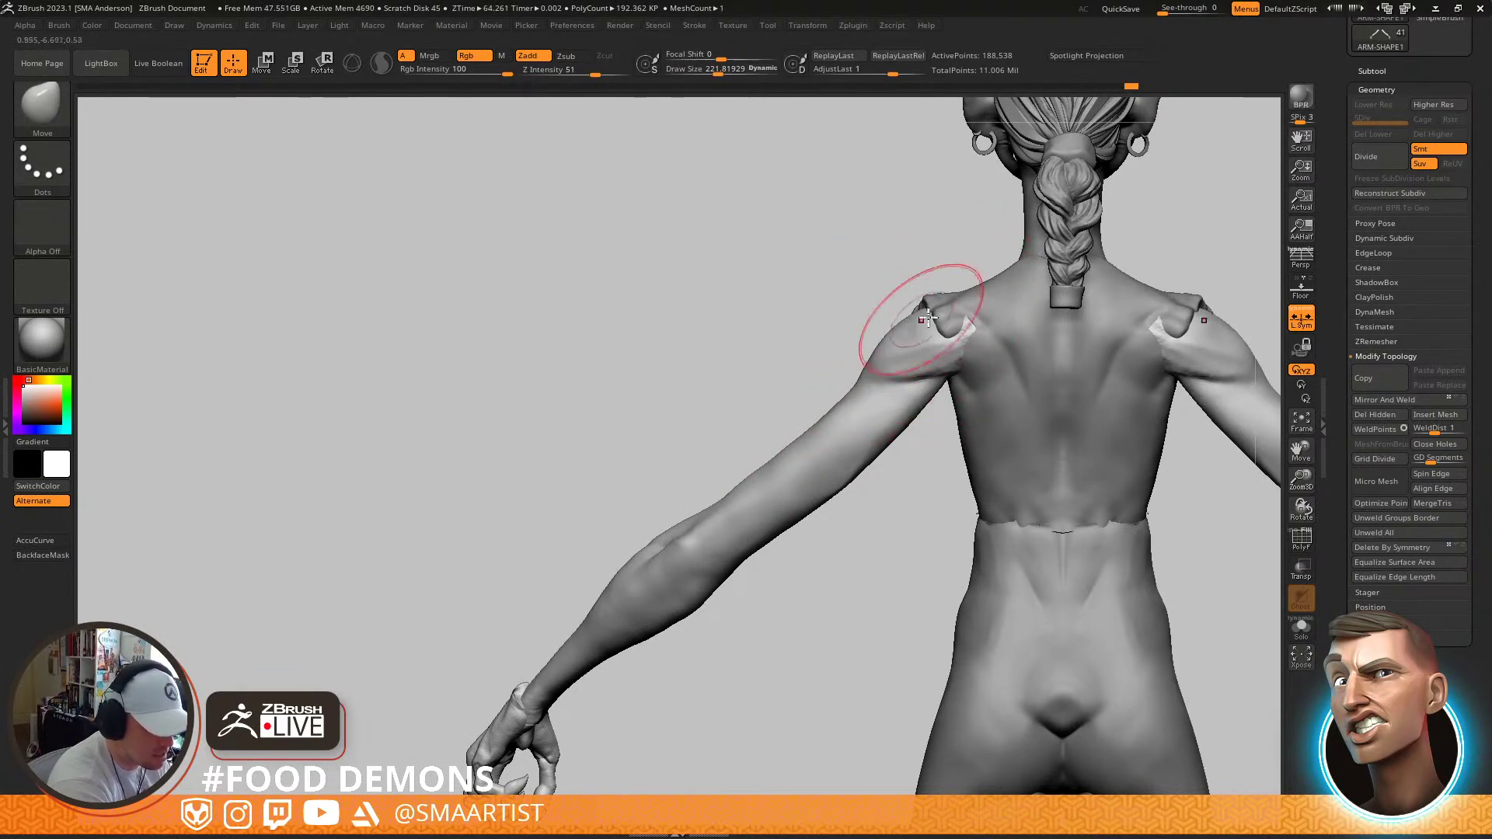
pyautogui.keyDown('ctrl'); pyautogui.moveTo(777, 501); pyautogui.dragTo(769, 530, button='right'); pyautogui.keyUp('ctrl')
pyautogui.press('s')
pyautogui.moveTo(758, 530); pyautogui.dragTo(781, 530)
pyautogui.moveTo(761, 542)
pyautogui.mouseDown(button='right')
pyautogui.moveTo(816, 543)
pyautogui.moveTo(766, 536)
pyautogui.mouseUp(button='right')
pyautogui.press('s')
pyautogui.moveTo(747, 531); pyautogui.dragTo(763, 531)
pyautogui.moveTo(766, 536)
pyautogui.mouseDown(button='right')
pyautogui.moveTo(807, 561)
pyautogui.moveTo(811, 538)
pyautogui.mouseUp(button='right')
# Refine the upper arm's silhouette from an angled side view with the Move brush
pyautogui.press('s')
pyautogui.moveTo(814, 436)
pyautogui.mouseDown()
pyautogui.moveTo(792, 435)
pyautogui.moveTo(820, 435)
pyautogui.mouseUp()
pyautogui.moveTo(829, 447); pyautogui.dragTo(796, 454, button='right')
pyautogui.press('s')
pyautogui.moveTo(796, 453); pyautogui.dragTo(786, 453)
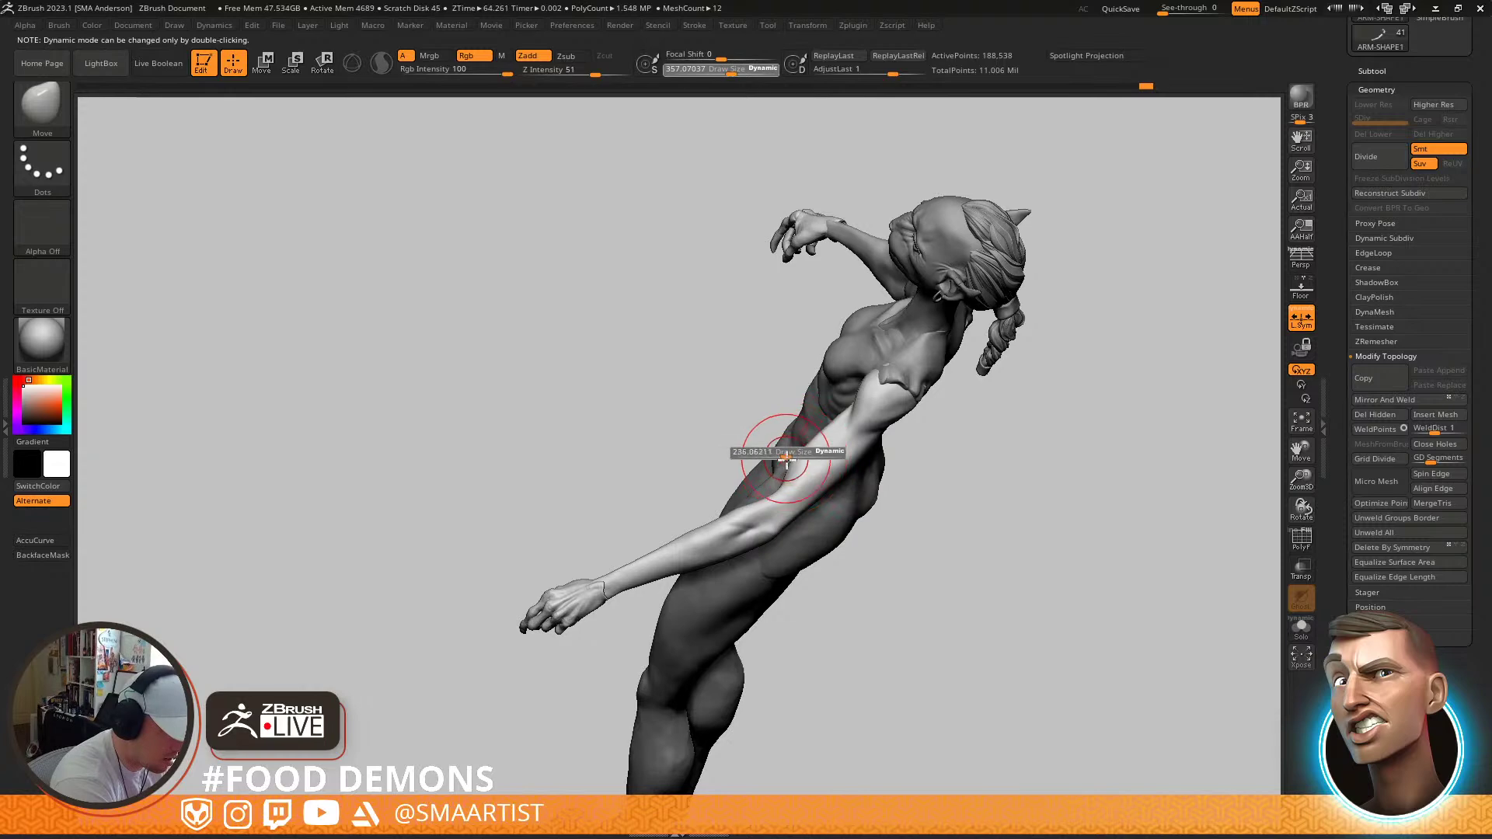
pyautogui.moveTo(817, 434)
pyautogui.keyDown('ctrl'); pyautogui.mouseDown(button='right')
pyautogui.moveTo(826, 506)
pyautogui.moveTo(809, 473)
pyautogui.mouseUp(button='right'); pyautogui.keyUp('ctrl')
pyautogui.press('s')
pyautogui.moveTo(797, 439); pyautogui.dragTo(752, 478)
# Smooth and adjust the inner contour of the upper arm above the elbow
pyautogui.press('shift')
pyautogui.press('s')
pyautogui.moveTo(829, 415)
pyautogui.mouseDown(button='right')
pyautogui.moveTo(824, 381)
pyautogui.moveTo(844, 369)
pyautogui.moveTo(864, 413)
pyautogui.moveTo(856, 443)
pyautogui.moveTo(804, 424)
pyautogui.moveTo(816, 536)
pyautogui.moveTo(858, 488)
pyautogui.moveTo(857, 534)
pyautogui.mouseUp(button='right')
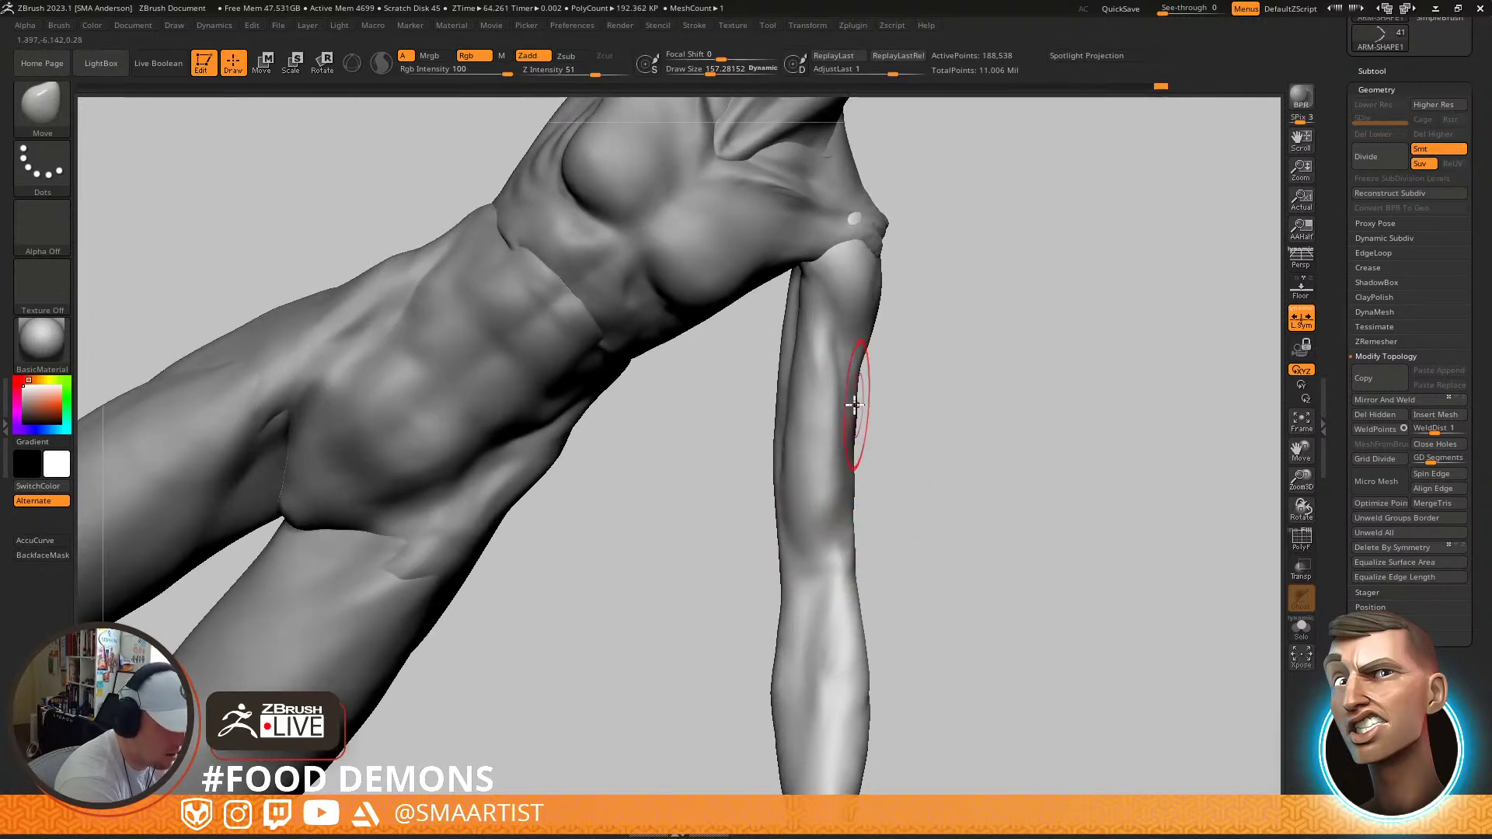
pyautogui.press('f')
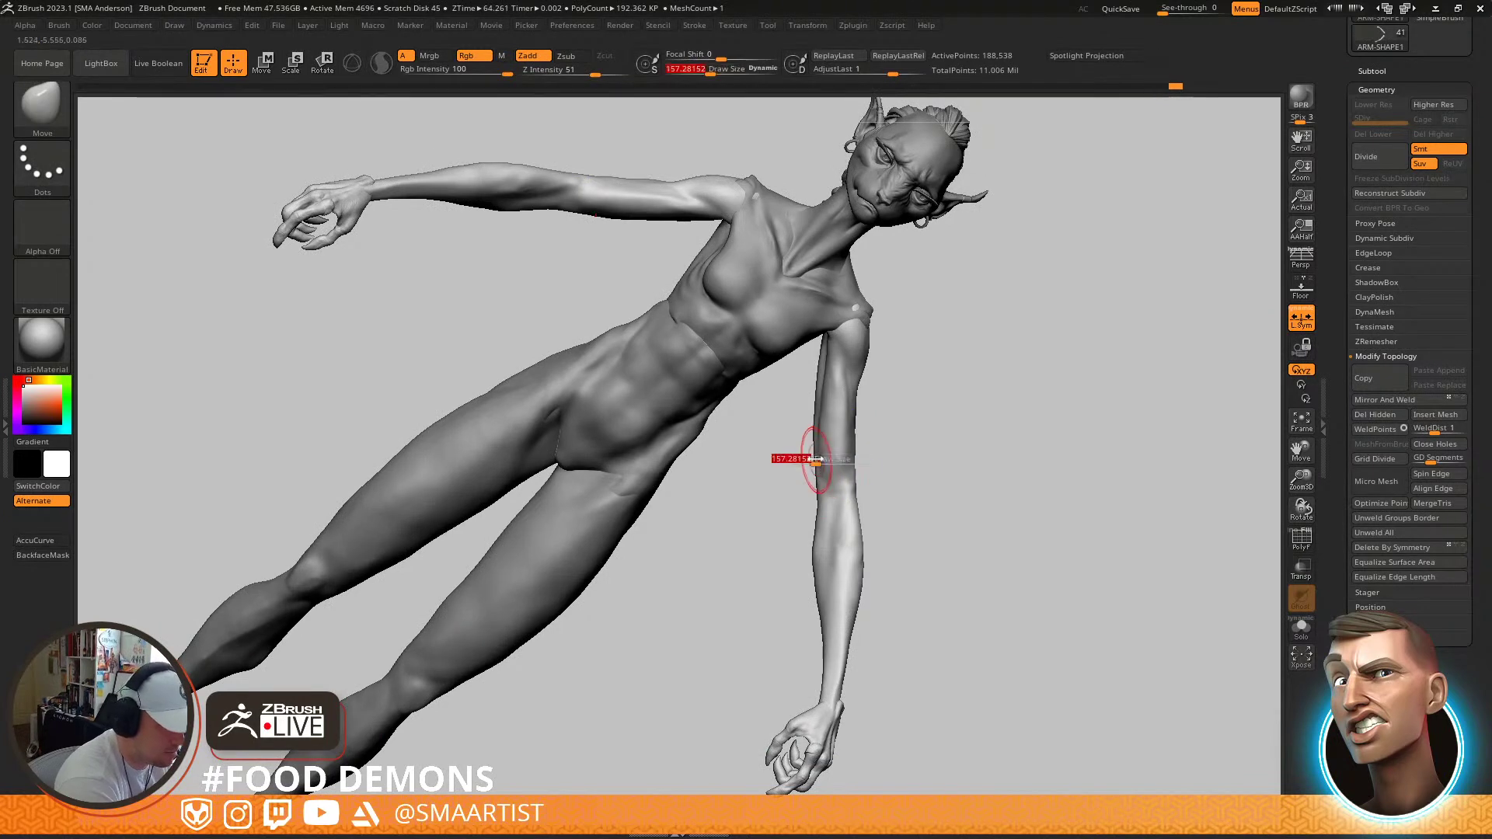
pyautogui.moveTo(814, 427); pyautogui.dragTo(814, 424)
pyautogui.press('shift')
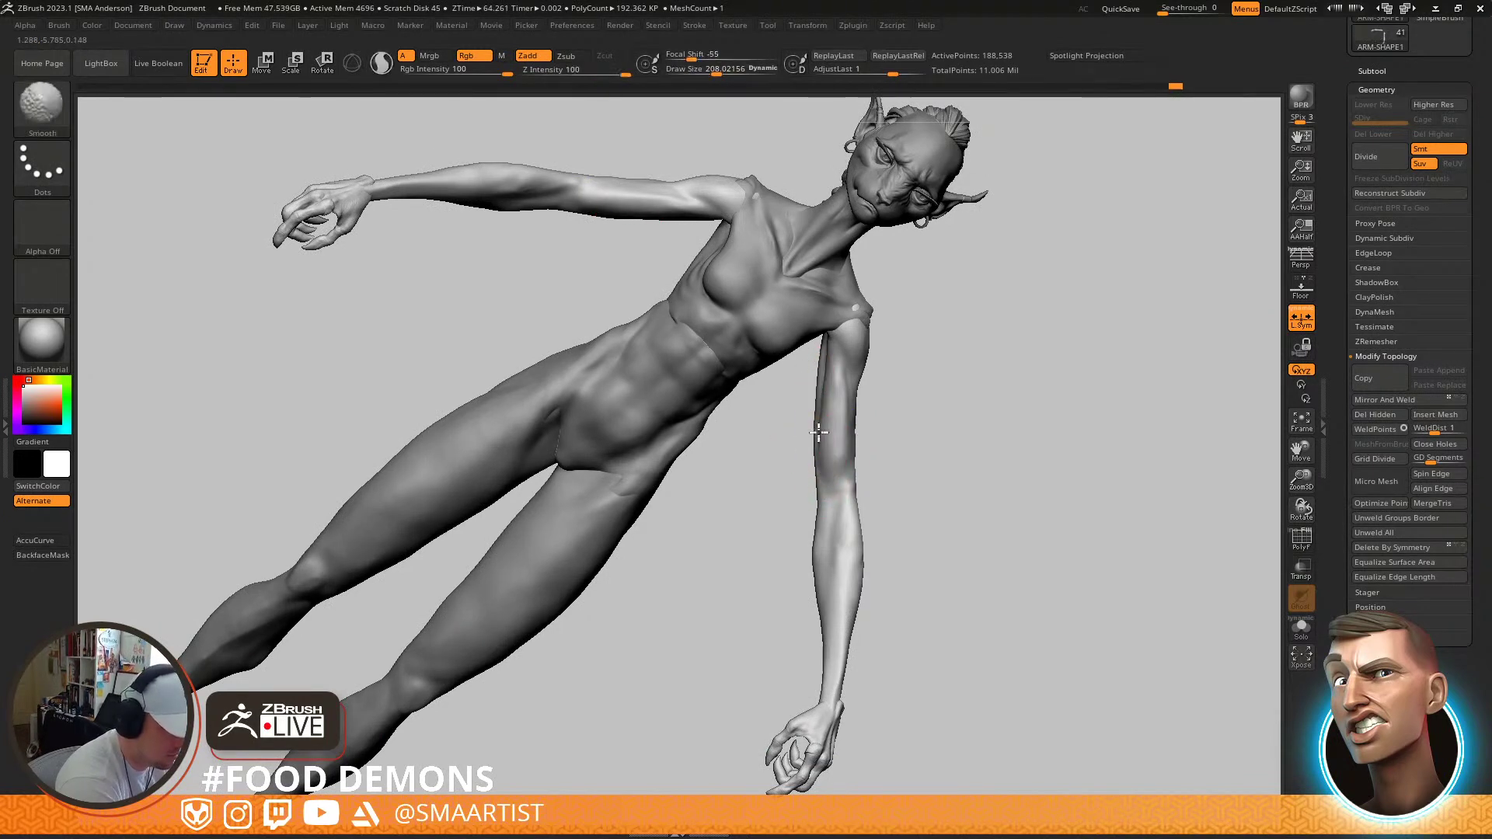
pyautogui.moveTo(894, 523); pyautogui.dragTo(892, 400)
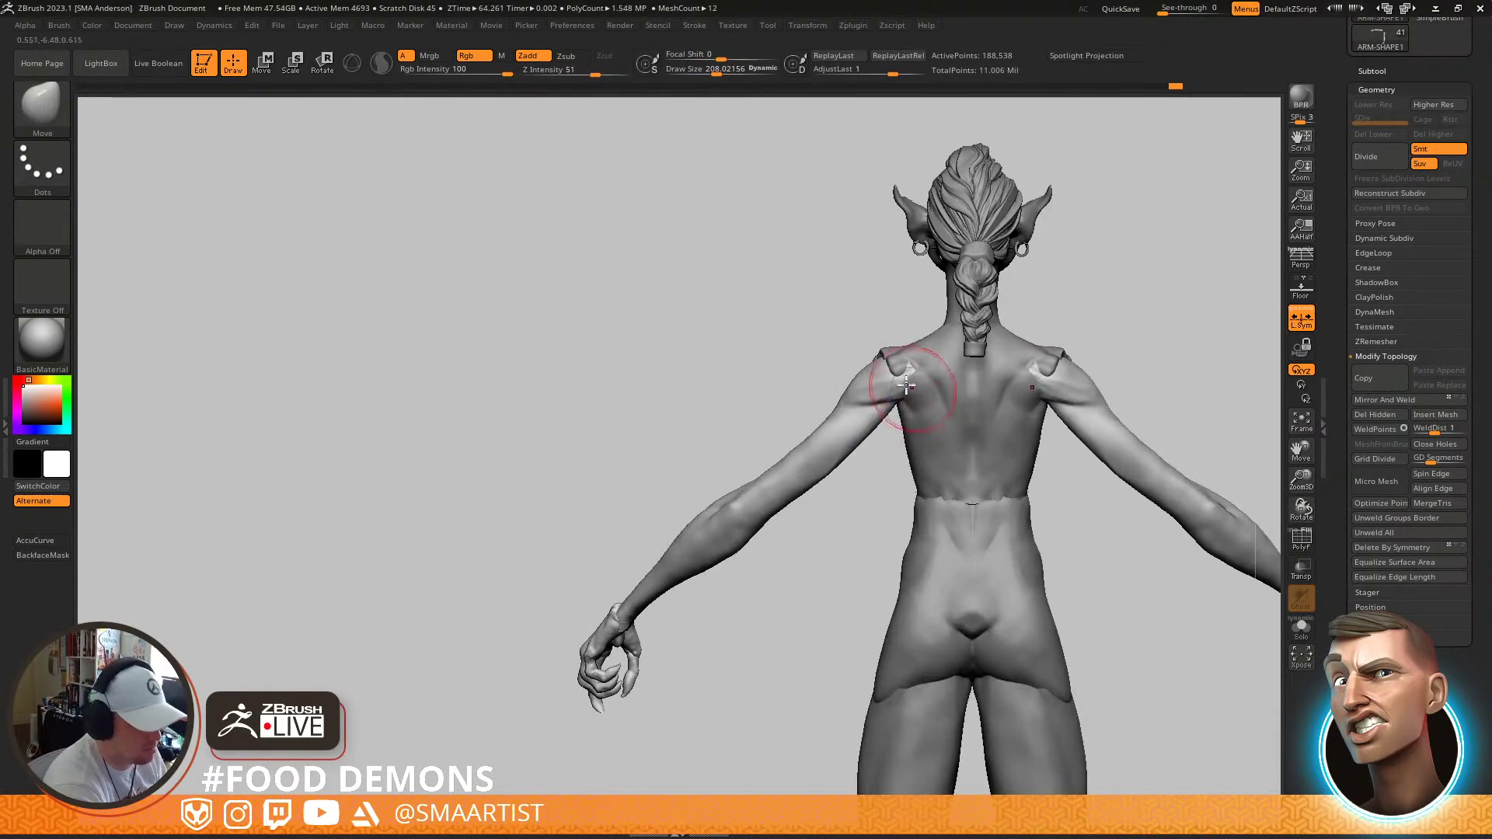
# Switch to the torso subtool and fit its shoulder edges to the arms with the Move brush
pyautogui.keyDown('alt'); pyautogui.click(900, 359); pyautogui.keyUp('alt')
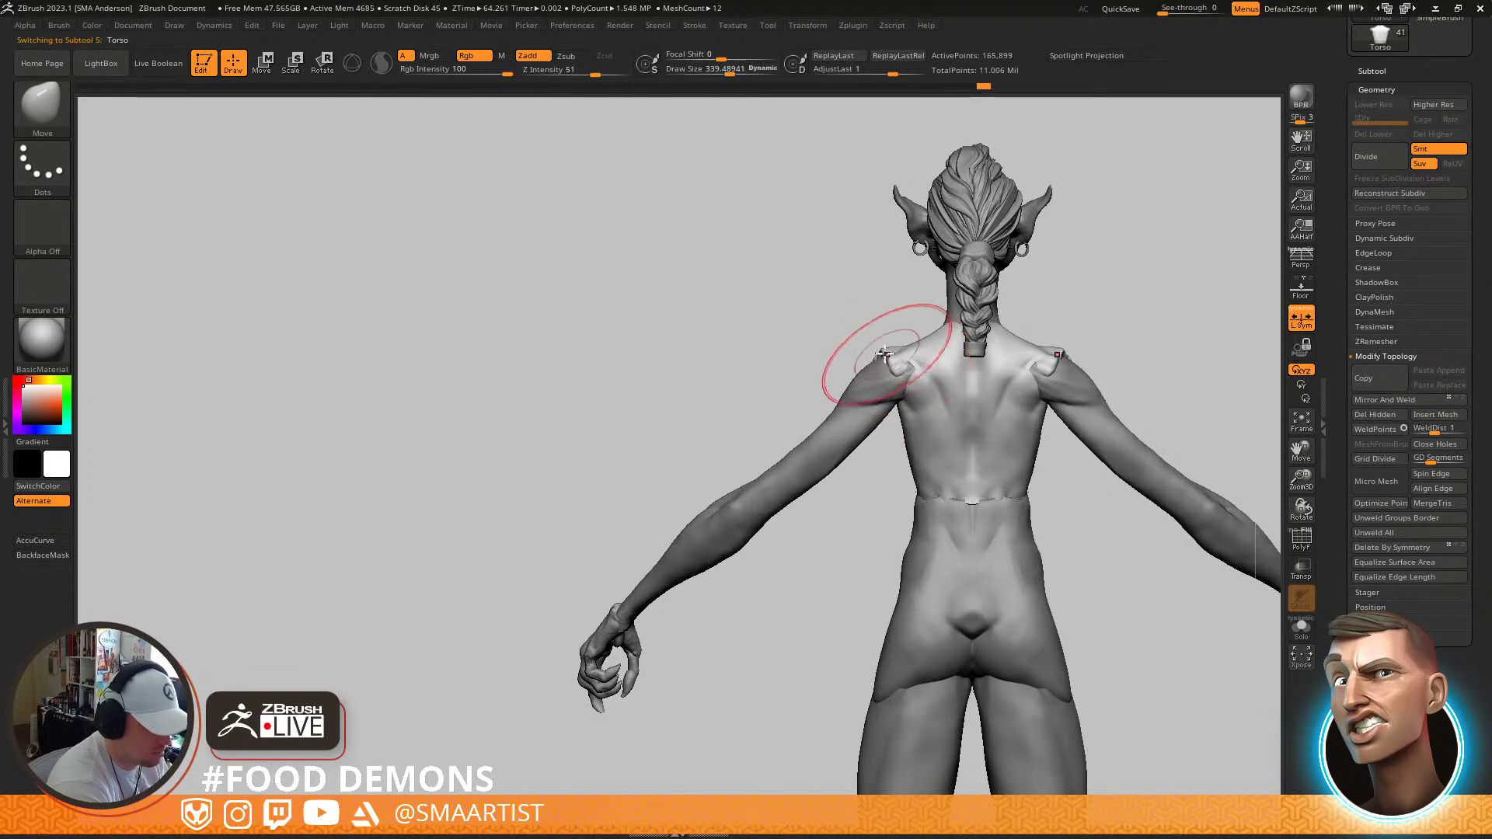
pyautogui.moveTo(911, 370); pyautogui.dragTo(1059, 372, button='right')
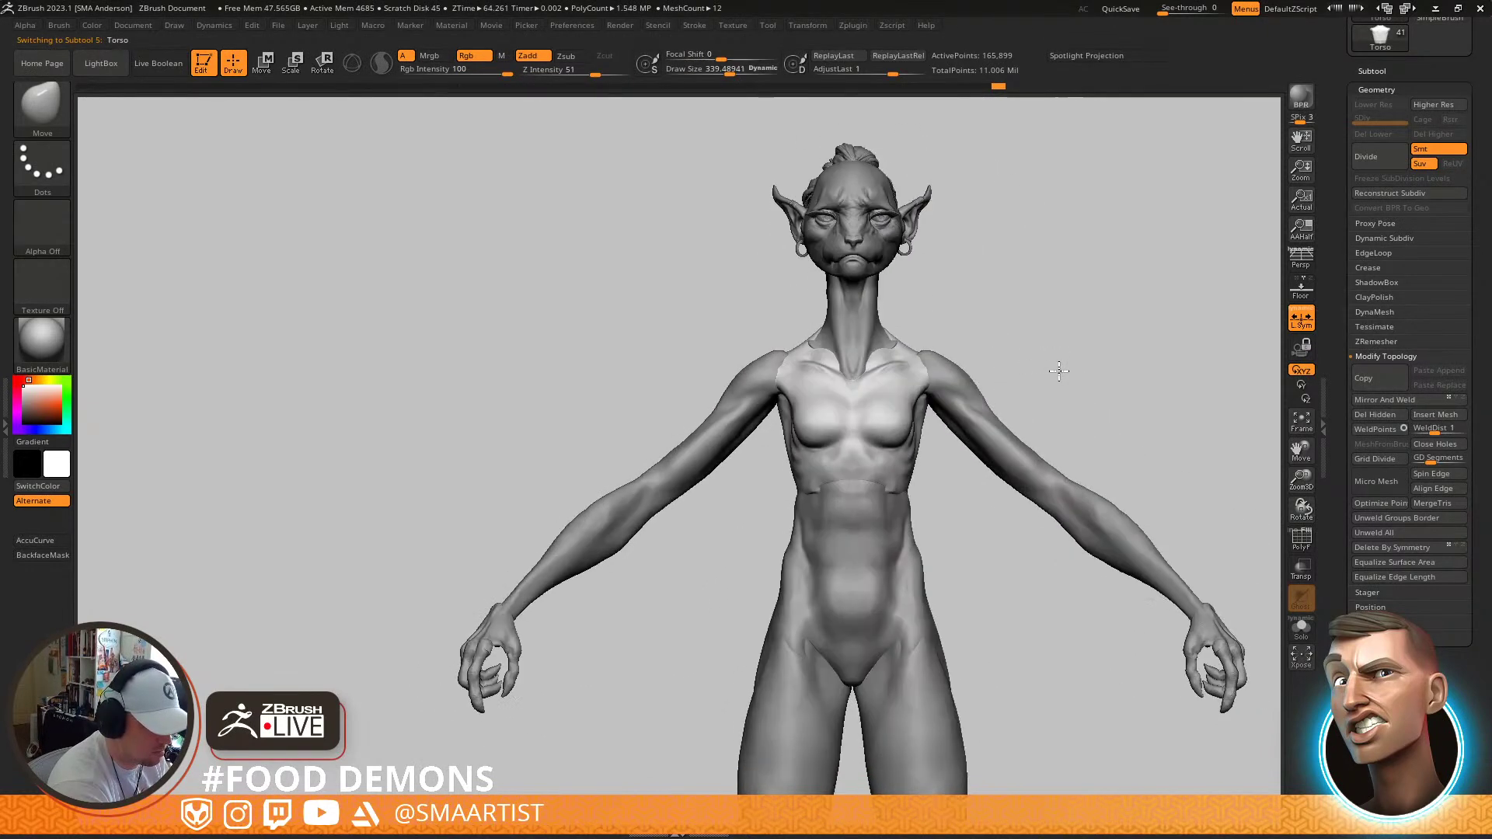
pyautogui.press('s')
pyautogui.moveTo(893, 360); pyautogui.dragTo(877, 361)
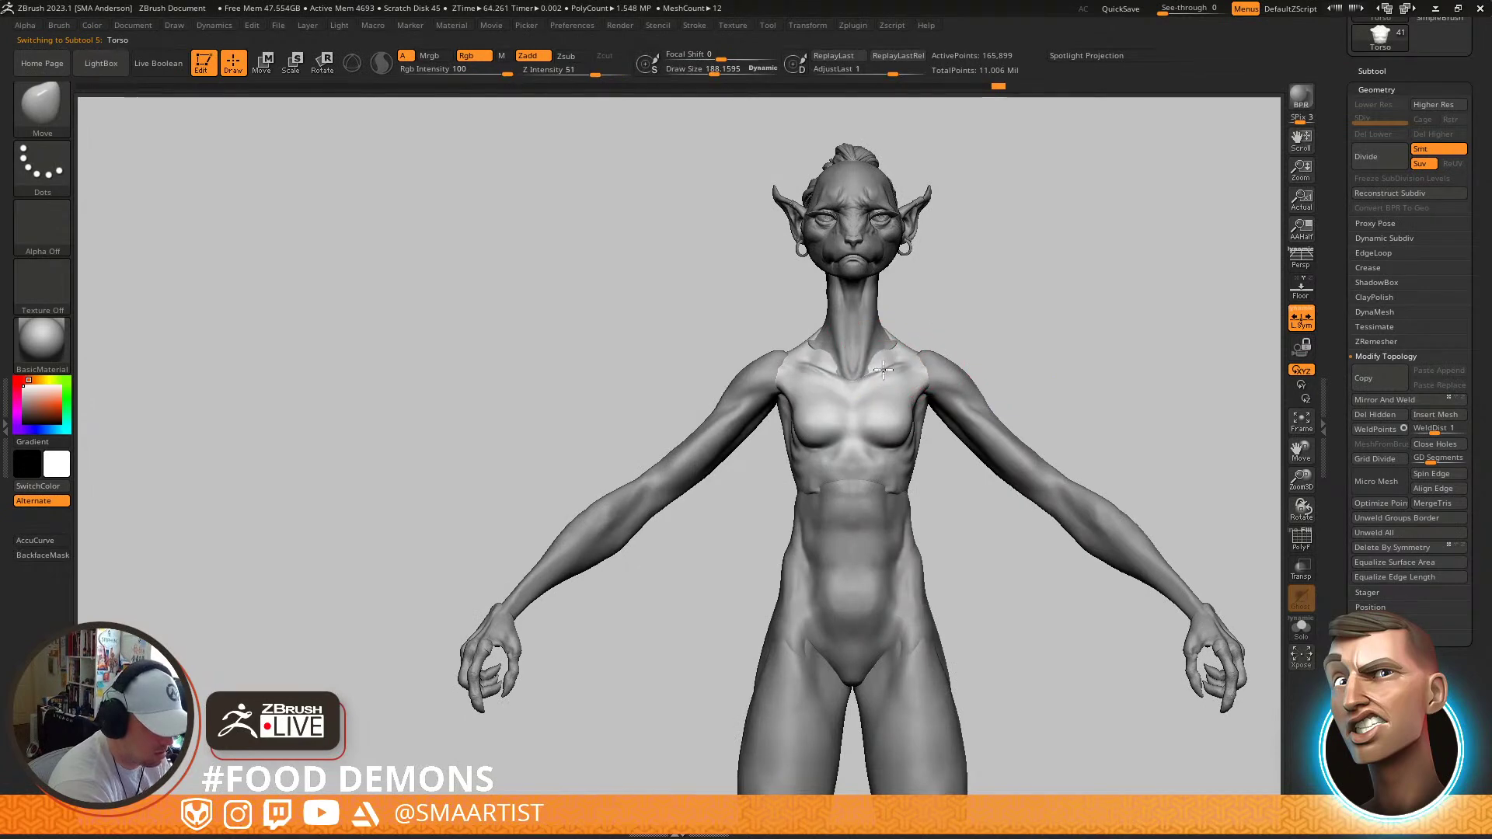
# Build up the collarbones and the top of the sternum with ClayBuildup and smooth the strokes
pyautogui.keyDown('ctrl'); pyautogui.moveTo(899, 362); pyautogui.dragTo(871, 415, button='right'); pyautogui.keyUp('ctrl')
pyautogui.press('b')
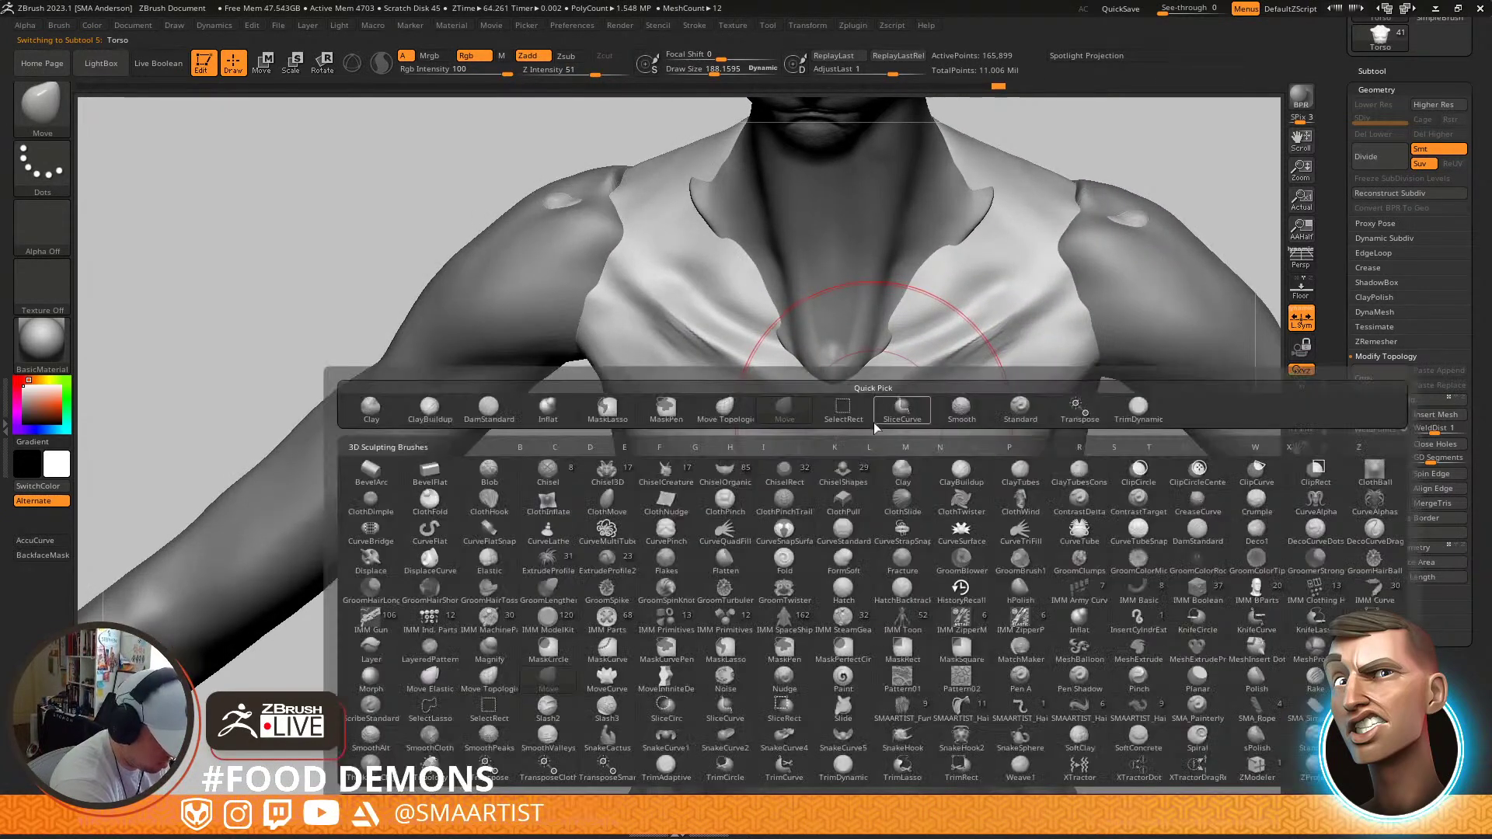
pyautogui.press('c')
pyautogui.press('b')
pyautogui.press('s')
pyautogui.moveTo(868, 407)
pyautogui.mouseDown()
pyautogui.moveTo(850, 406)
pyautogui.moveTo(880, 394)
pyautogui.moveTo(832, 429)
pyautogui.moveTo(952, 346)
pyautogui.mouseUp()
pyautogui.press('shift')
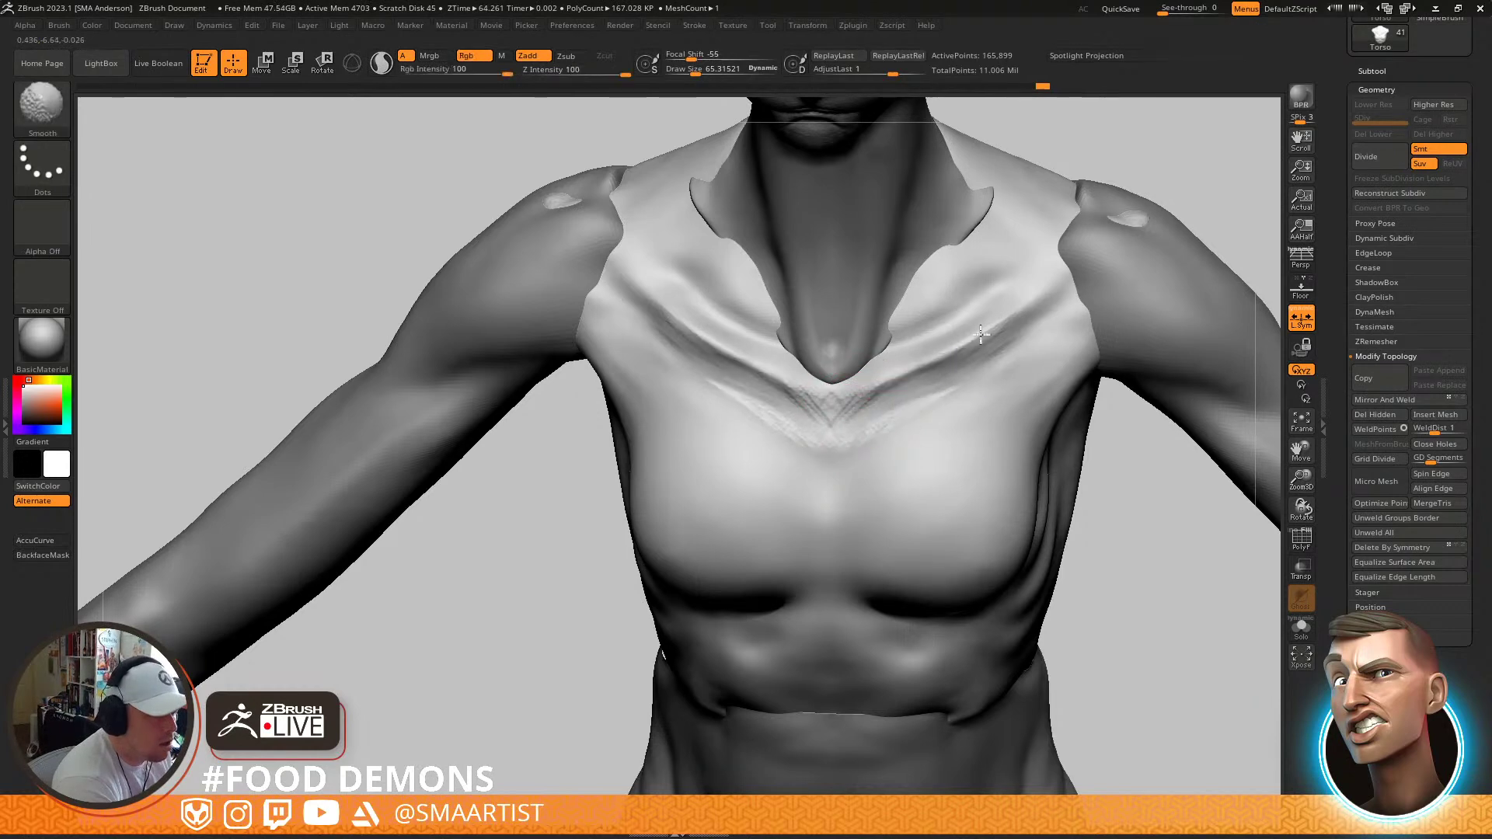
# Fill out the upper chest below the collarbones with larger ClayBuildup strokes and blend them smooth
pyautogui.press('s')
pyautogui.moveTo(934, 296)
pyautogui.mouseDown()
pyautogui.moveTo(908, 328)
pyautogui.moveTo(894, 293)
pyautogui.moveTo(950, 300)
pyautogui.moveTo(964, 321)
pyautogui.mouseUp()
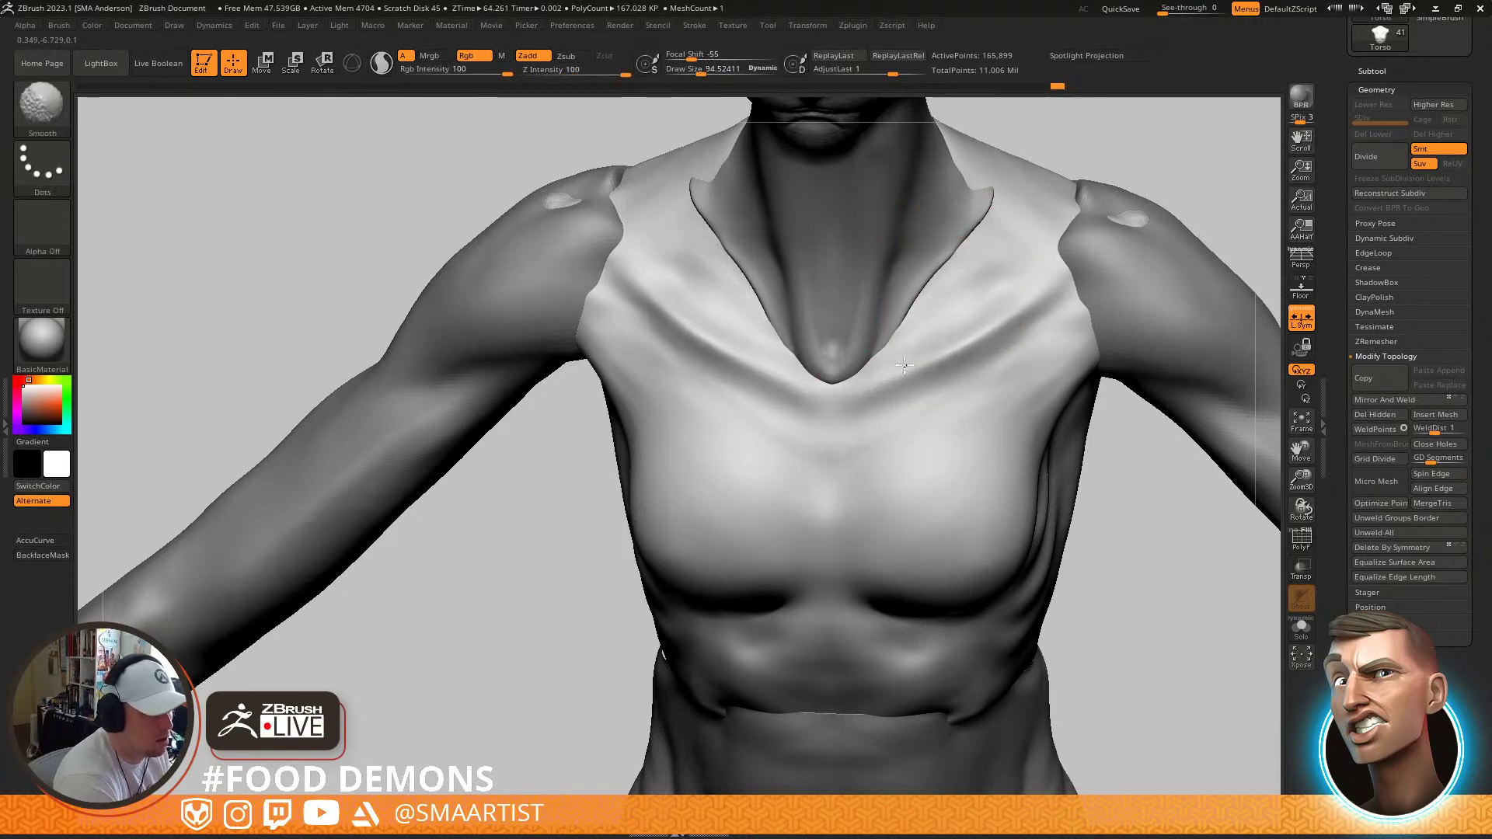
pyautogui.moveTo(945, 467)
pyautogui.keyDown('ctrl'); pyautogui.mouseDown(button='right')
pyautogui.moveTo(954, 404)
pyautogui.moveTo(1030, 392)
pyautogui.moveTo(978, 456)
pyautogui.moveTo(945, 438)
pyautogui.mouseUp(button='right'); pyautogui.keyUp('ctrl')
pyautogui.press('s')
pyautogui.moveTo(944, 437); pyautogui.dragTo(952, 438)
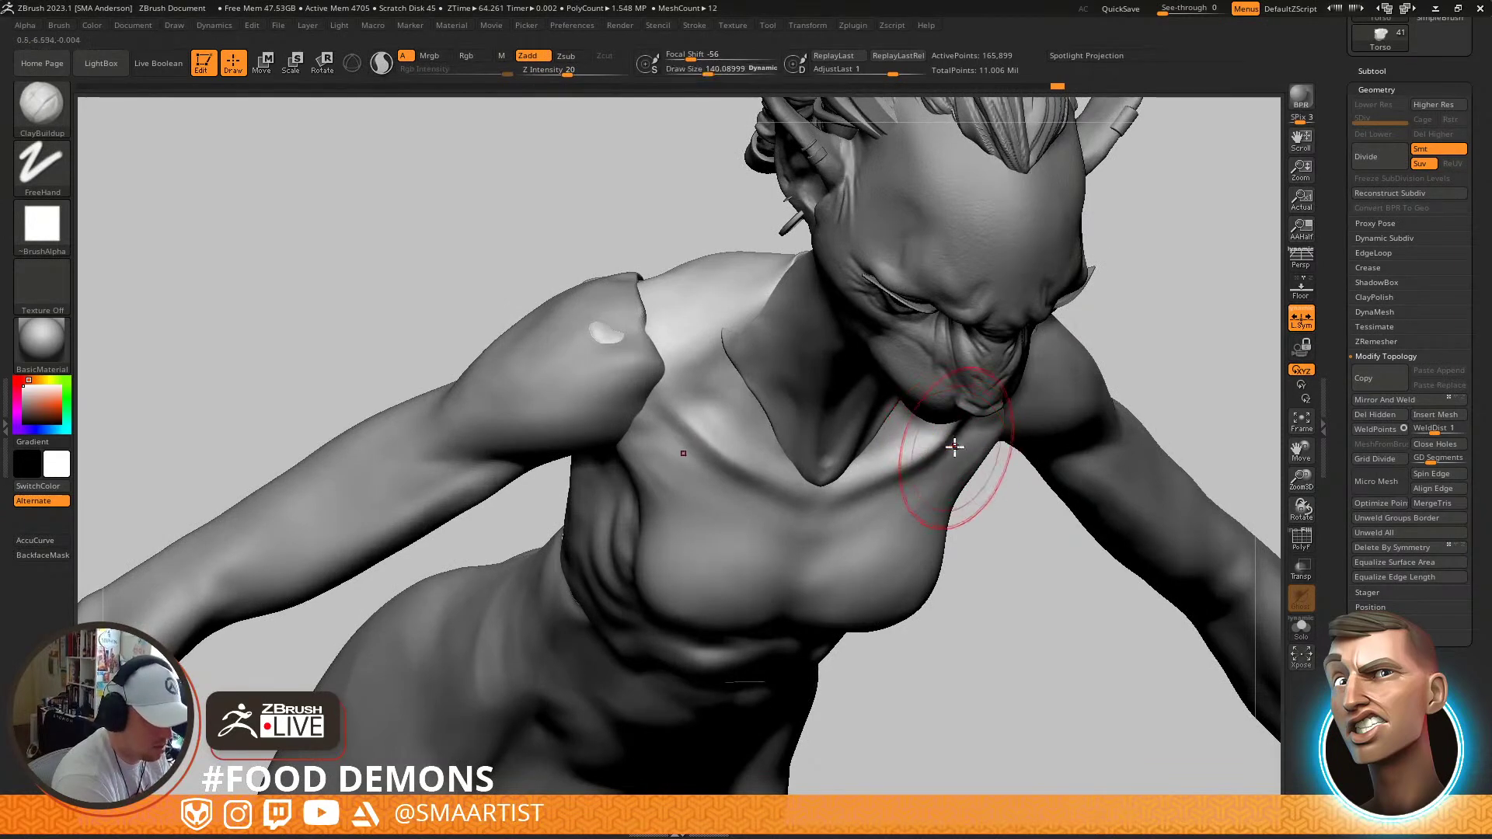
pyautogui.moveTo(959, 446); pyautogui.dragTo(896, 460, button='right')
pyautogui.moveTo(923, 451)
pyautogui.mouseDown()
pyautogui.moveTo(965, 416)
pyautogui.moveTo(949, 411)
pyautogui.moveTo(859, 466)
pyautogui.mouseUp()
pyautogui.moveTo(833, 488); pyautogui.dragTo(940, 404)
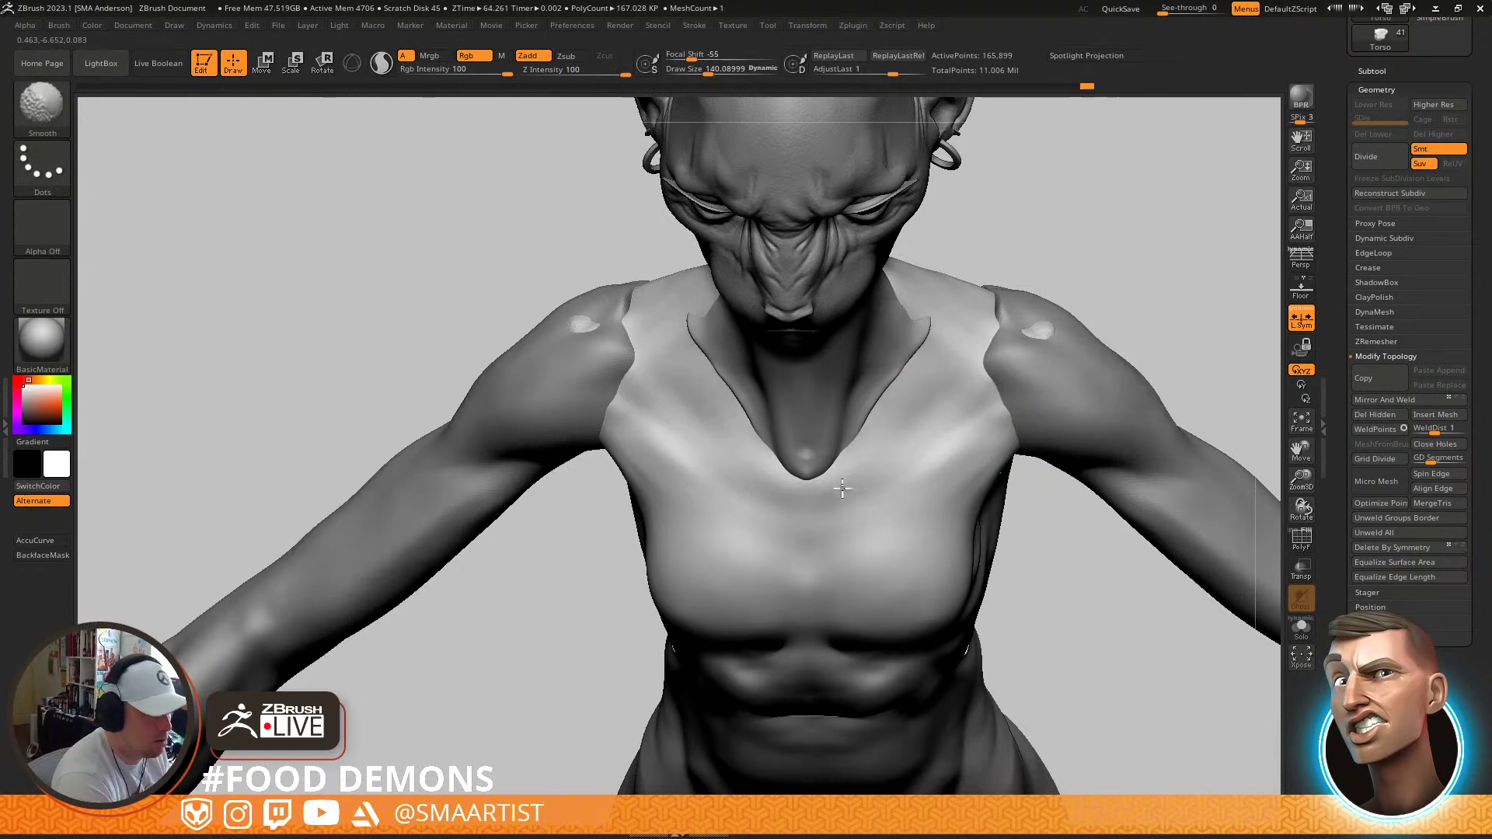
# Carve narrow hollows along the collarbones with a small ClayBuildup brush in front view
pyautogui.moveTo(836, 505); pyautogui.dragTo(839, 436, button='right')
pyautogui.press('s')
pyautogui.moveTo(933, 406); pyautogui.dragTo(925, 409)
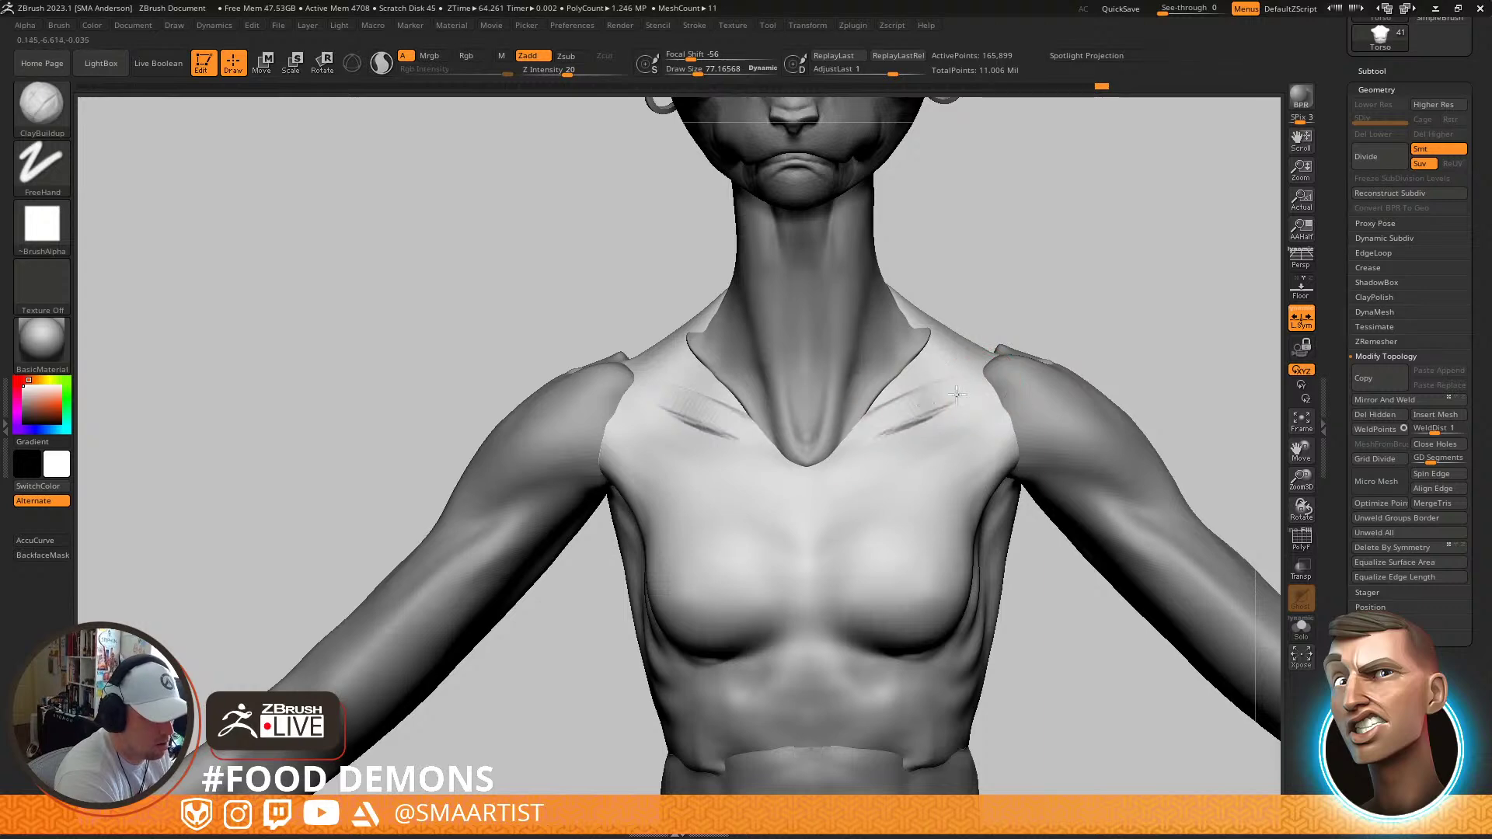
pyautogui.press('s')
pyautogui.moveTo(857, 440); pyautogui.dragTo(846, 444)
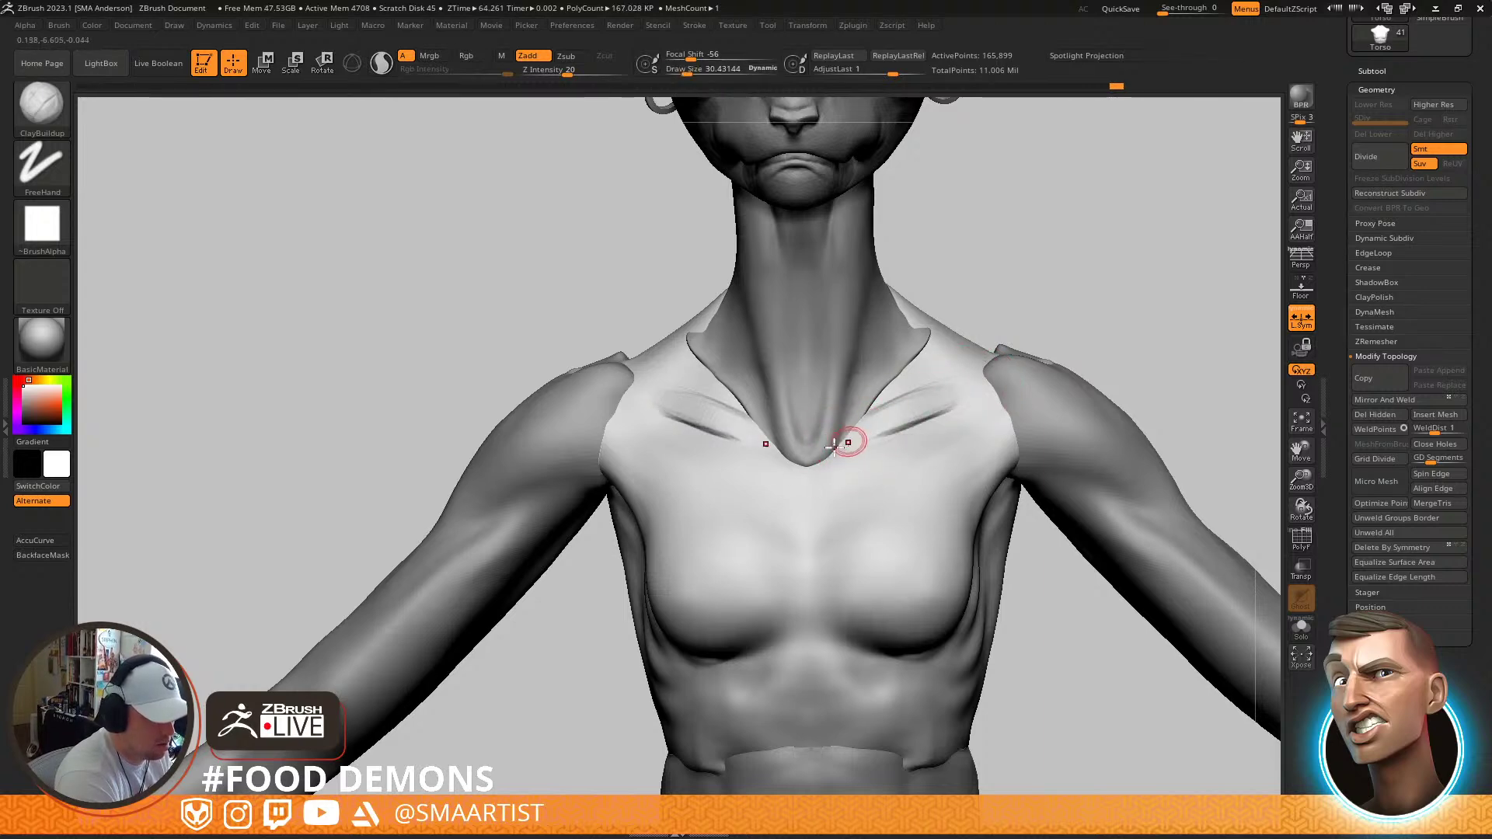
# Switch to the neck subtool and reshape its base where it meets the chest with the Move brush
pyautogui.keyDown('alt'); pyautogui.click(808, 456); pyautogui.keyUp('alt')
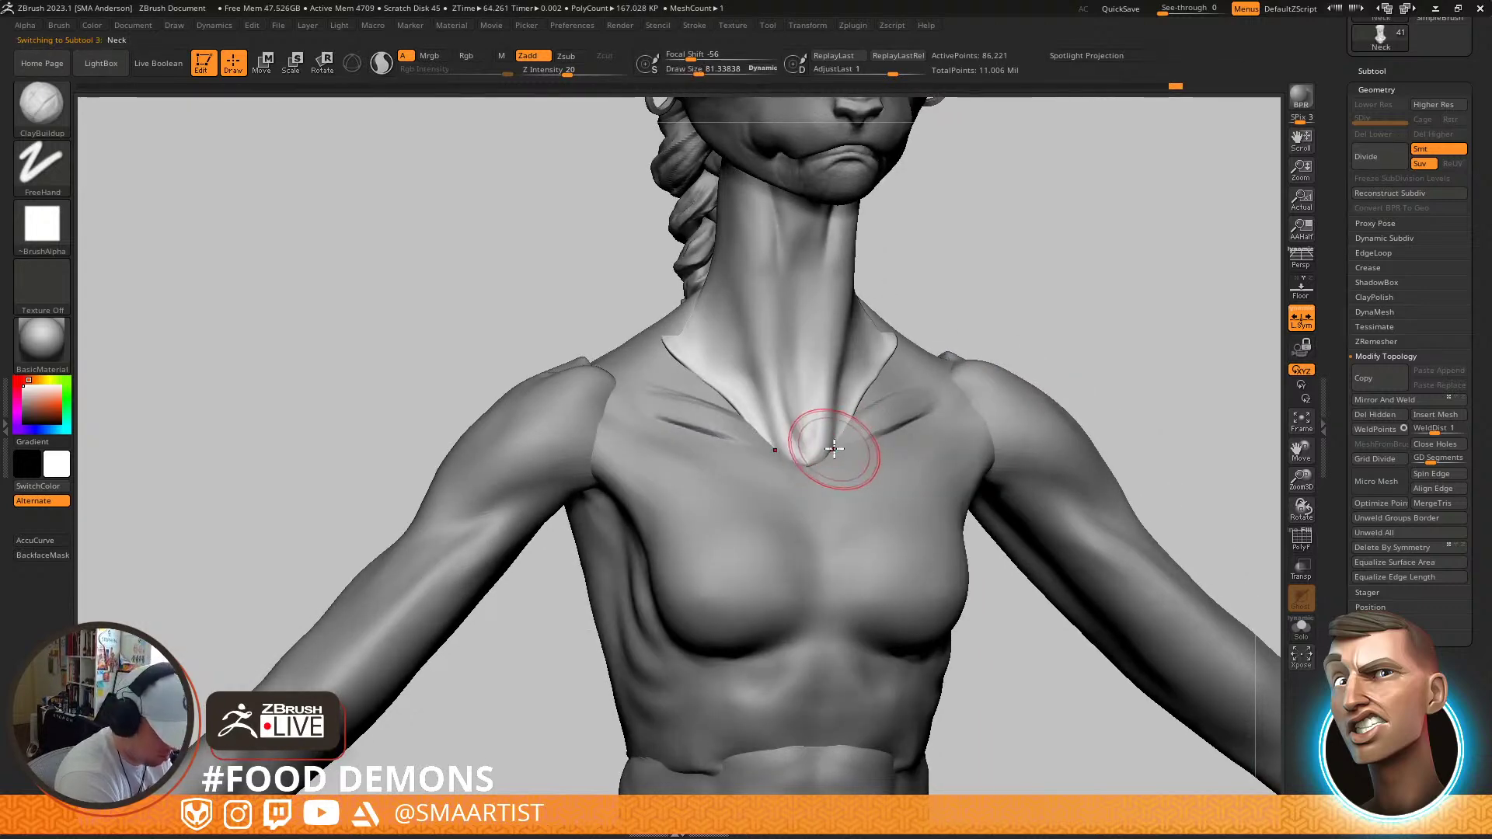
pyautogui.press('b')
pyautogui.press('m')
pyautogui.press('v')
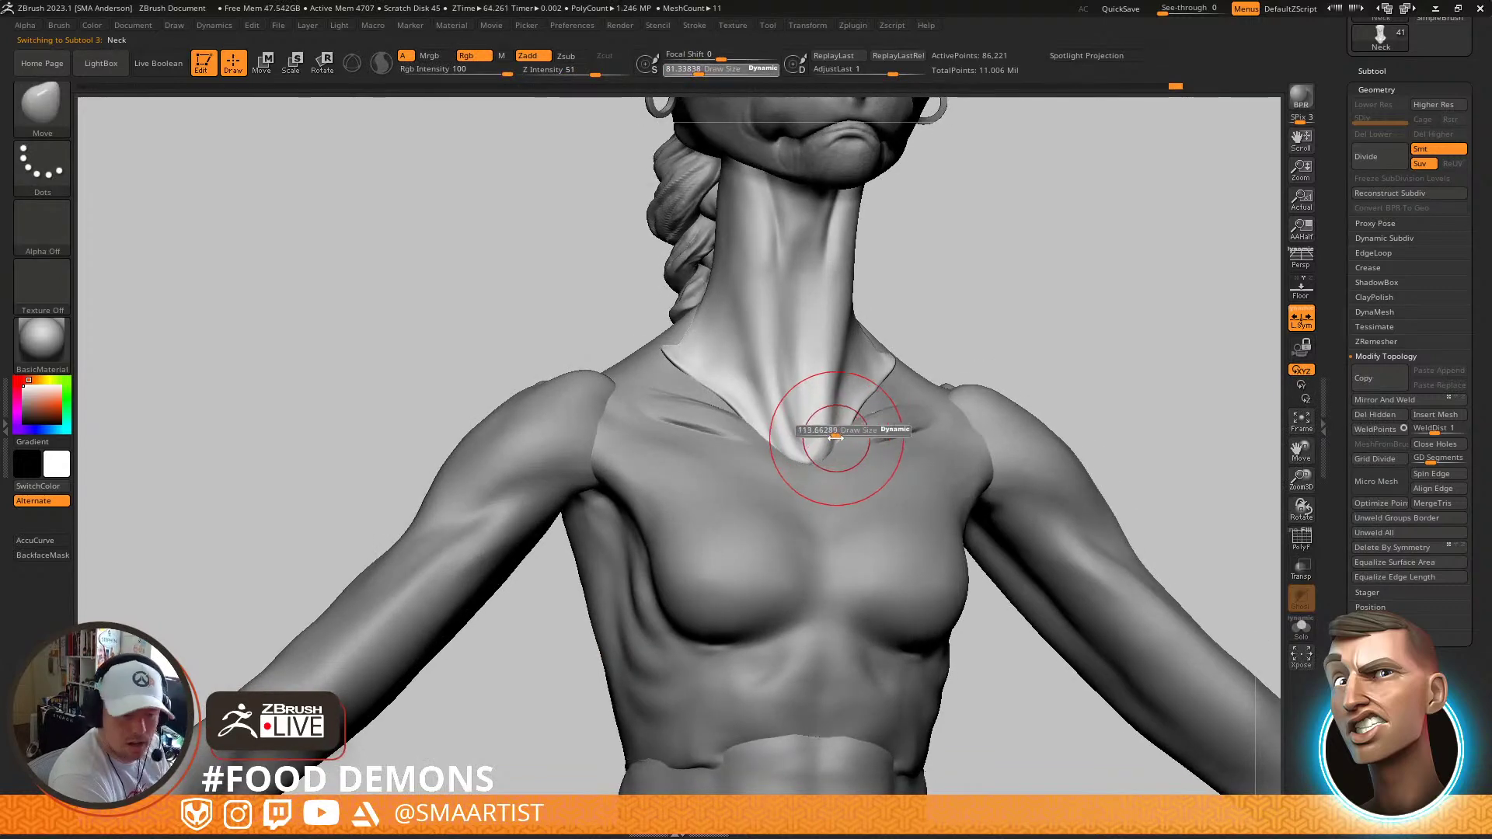
pyautogui.moveTo(825, 439)
pyautogui.mouseDown(button='right')
pyautogui.moveTo(838, 424)
pyautogui.moveTo(876, 433)
pyautogui.moveTo(859, 466)
pyautogui.moveTo(886, 450)
pyautogui.moveTo(883, 464)
pyautogui.moveTo(885, 424)
pyautogui.mouseUp(button='right')
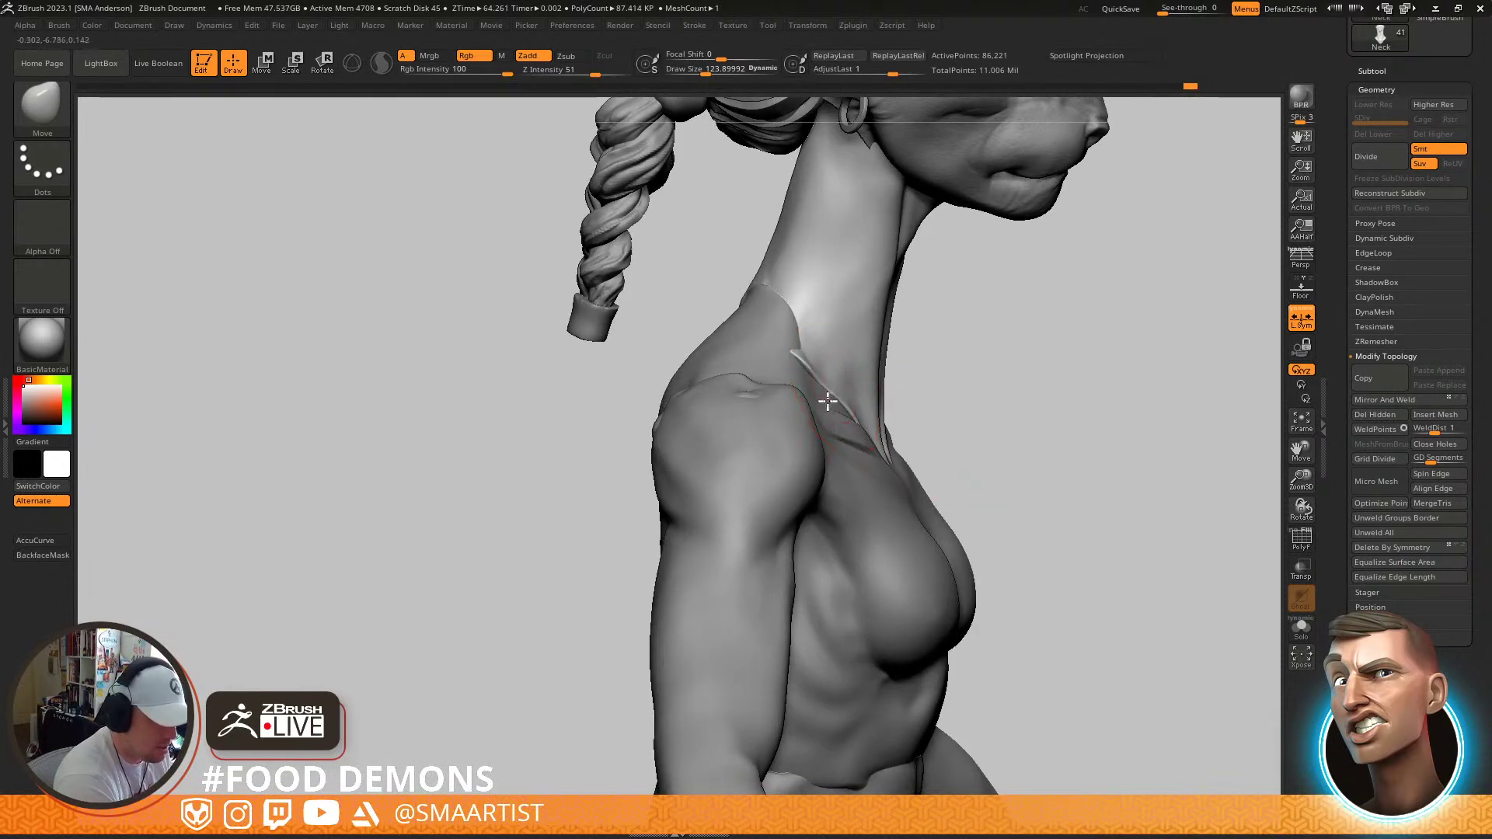
pyautogui.moveTo(786, 370)
pyautogui.mouseDown(button='right')
pyautogui.moveTo(800, 404)
pyautogui.moveTo(839, 389)
pyautogui.moveTo(833, 466)
pyautogui.moveTo(815, 442)
pyautogui.moveTo(829, 417)
pyautogui.moveTo(767, 429)
pyautogui.moveTo(1010, 393)
pyautogui.moveTo(1018, 367)
pyautogui.moveTo(989, 356)
pyautogui.moveTo(980, 373)
pyautogui.mouseUp(button='right')
# Return to the torso, widen the collarbone hollows with ClayBuildup toward the shoulders, and smooth them
pyautogui.keyDown('alt'); pyautogui.click(976, 453); pyautogui.keyUp('alt')
pyautogui.moveTo(976, 453); pyautogui.dragTo(964, 479, button='right')
pyautogui.press('s')
pyautogui.moveTo(977, 446); pyautogui.dragTo(982, 464)
pyautogui.press('b')
pyautogui.press('c')
pyautogui.press('b')
pyautogui.moveTo(990, 454)
pyautogui.mouseDown(button='right')
pyautogui.moveTo(968, 462)
pyautogui.moveTo(981, 448)
pyautogui.mouseUp(button='right')
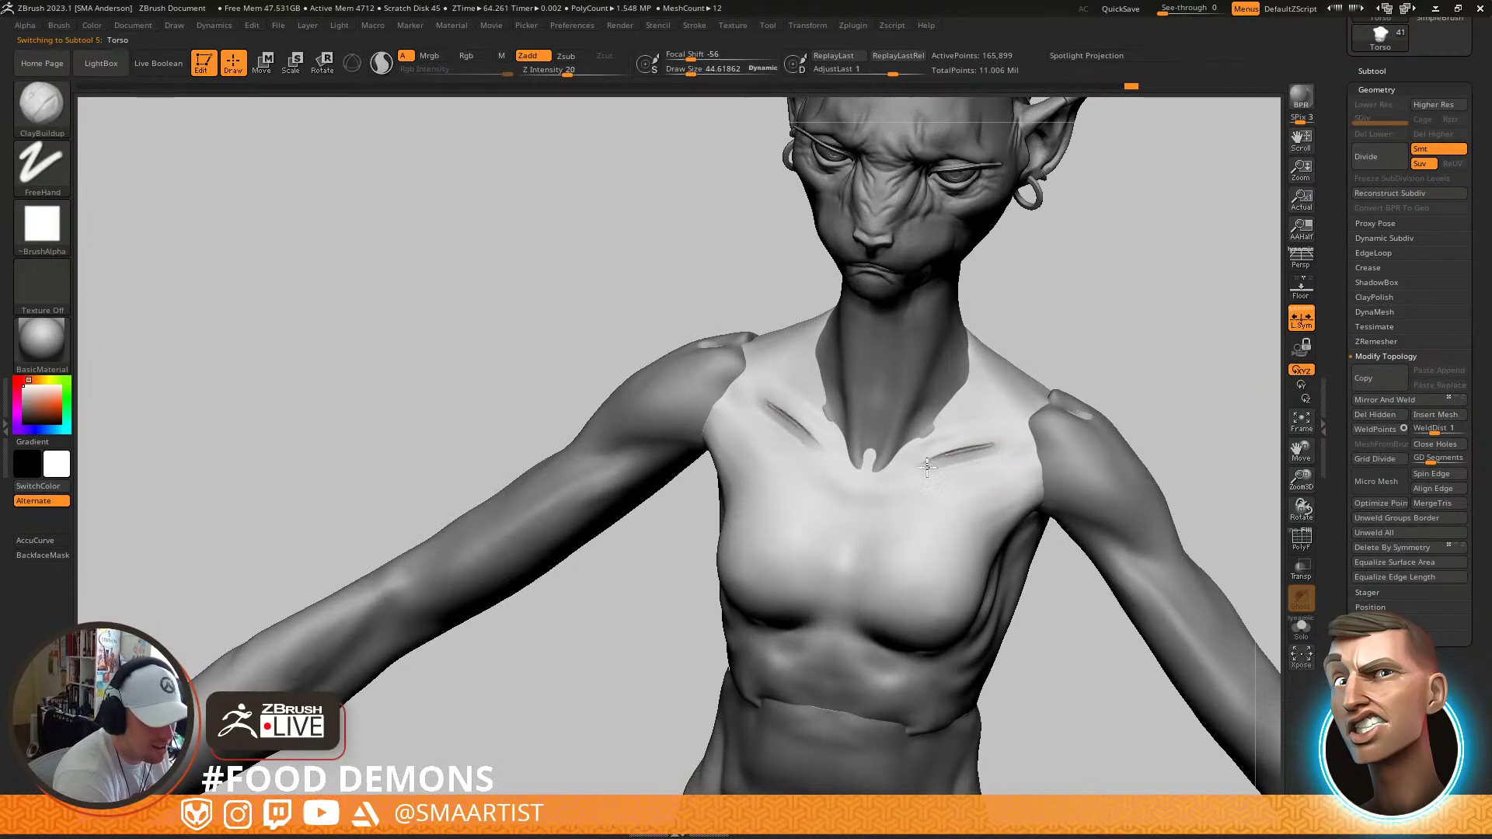
pyautogui.keyDown('shift'); pyautogui.moveTo(951, 485); pyautogui.dragTo(996, 454); pyautogui.keyUp('shift')
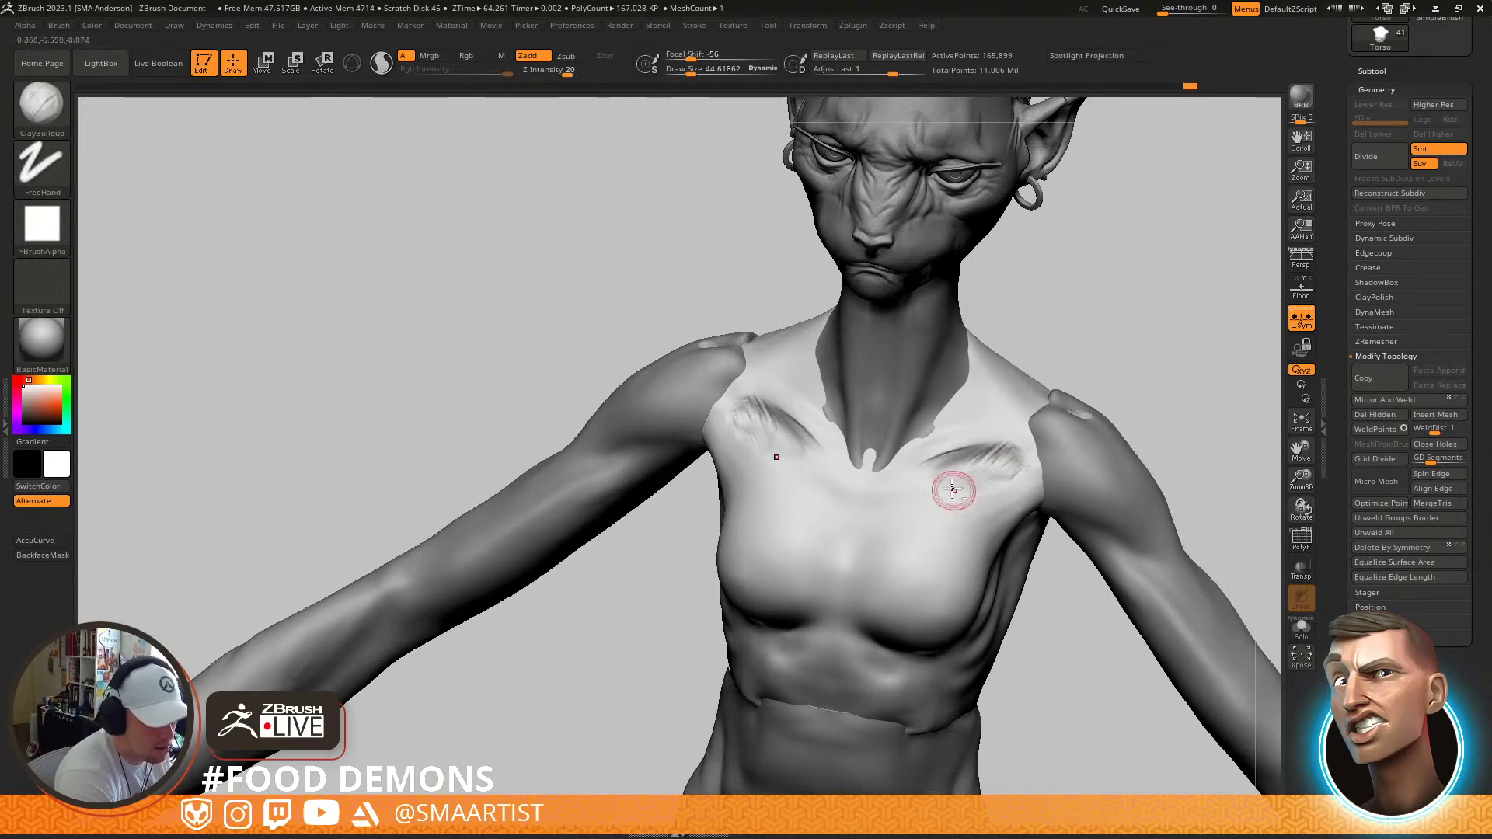
pyautogui.keyDown('shift'); pyautogui.moveTo(956, 488); pyautogui.dragTo(992, 462); pyautogui.keyUp('shift')
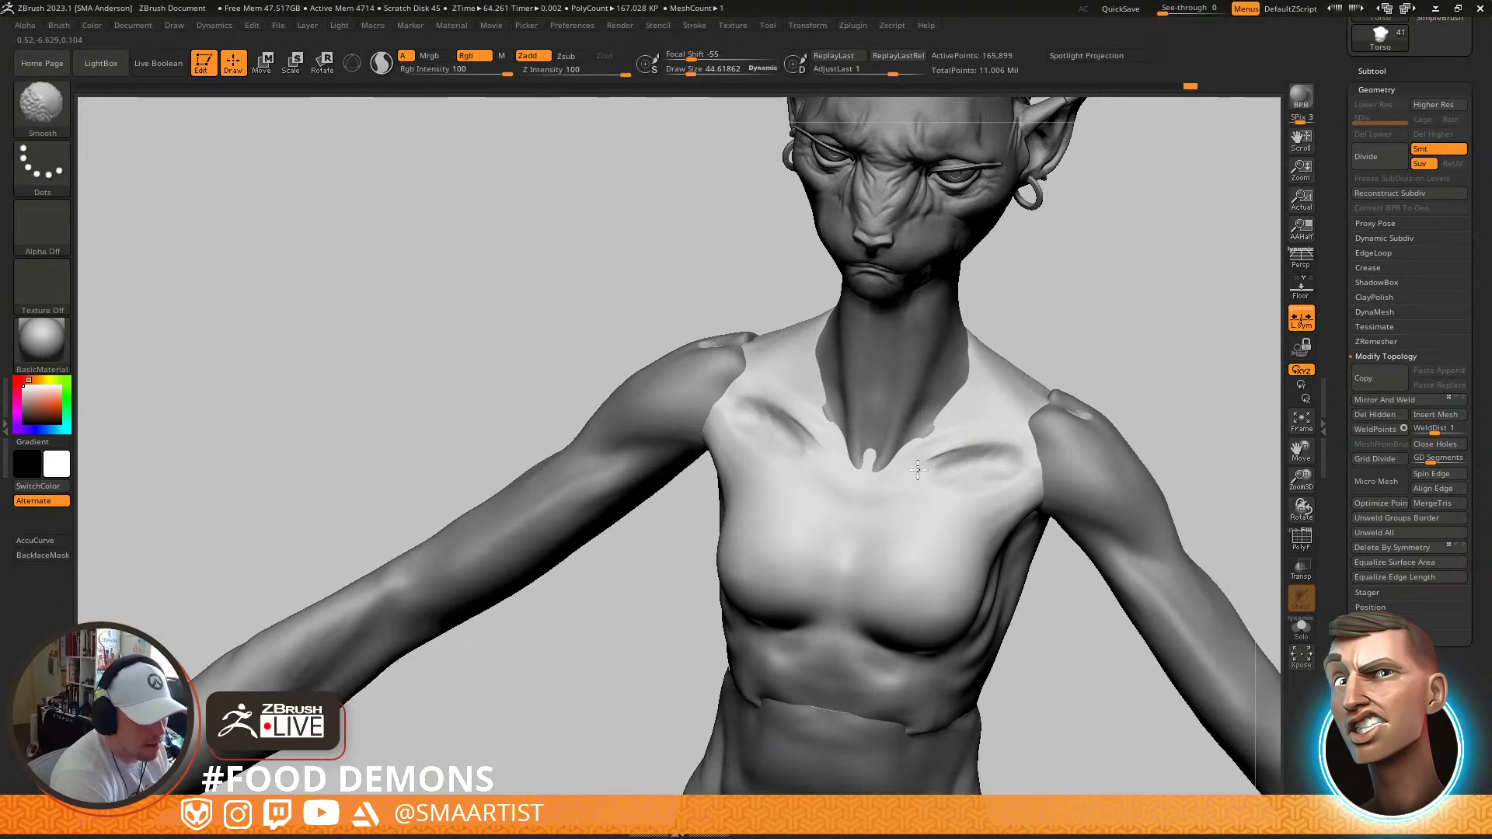
# Build up the chest near the front of the shoulder with a larger ClayBuildup brush and smooth it
pyautogui.moveTo(992, 498)
pyautogui.keyDown('ctrl'); pyautogui.mouseDown(button='right')
pyautogui.moveTo(952, 427)
pyautogui.moveTo(1105, 492)
pyautogui.moveTo(961, 569)
pyautogui.moveTo(1001, 557)
pyautogui.mouseUp(button='right'); pyautogui.keyUp('ctrl')
pyautogui.moveTo(1002, 556)
pyautogui.keyDown('ctrl'); pyautogui.mouseDown(button='right')
pyautogui.moveTo(1069, 650)
pyautogui.moveTo(1021, 522)
pyautogui.mouseUp(button='right'); pyautogui.keyUp('ctrl')
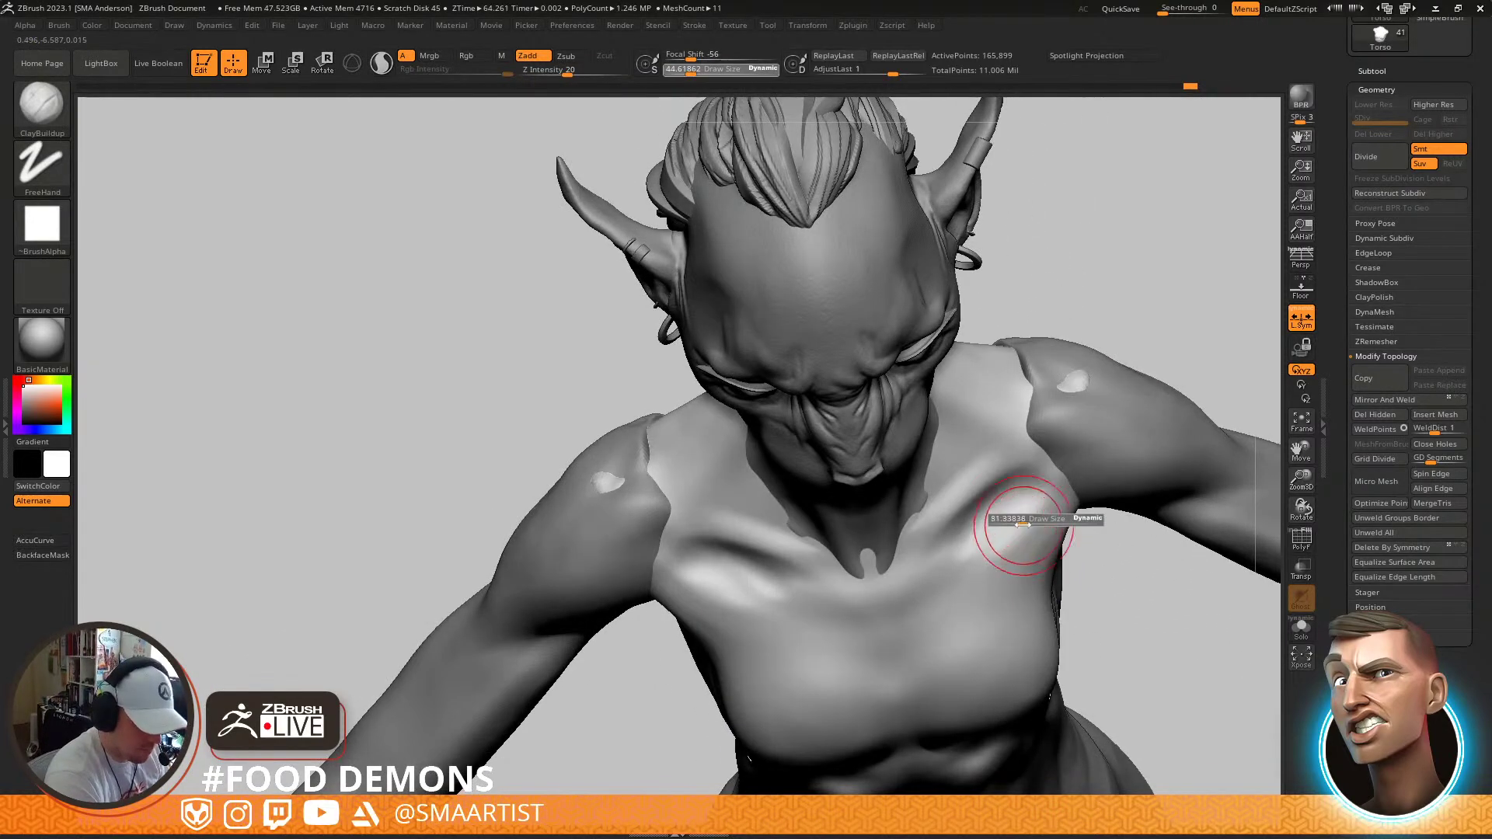
pyautogui.moveTo(1039, 477)
pyautogui.mouseDown()
pyautogui.moveTo(956, 575)
pyautogui.moveTo(1035, 497)
pyautogui.mouseUp()
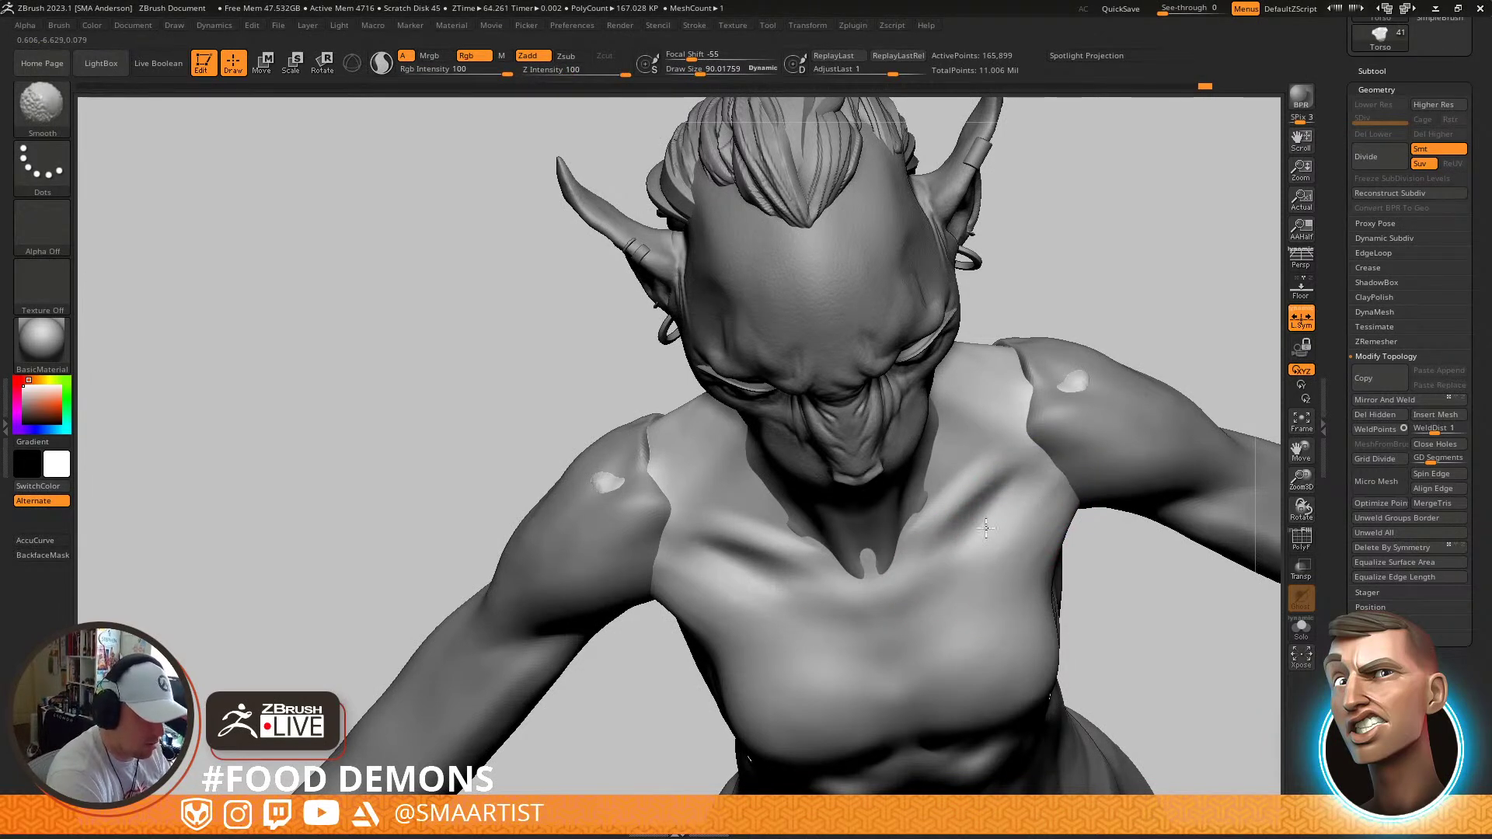
pyautogui.moveTo(1000, 552)
pyautogui.mouseDown(button='right')
pyautogui.moveTo(1076, 407)
pyautogui.moveTo(1077, 443)
pyautogui.moveTo(1065, 407)
pyautogui.moveTo(1088, 410)
pyautogui.moveTo(1065, 453)
pyautogui.moveTo(1041, 437)
pyautogui.mouseUp(button='right')
# Switch to the lower torso subtool and reshape the waist and hip contour with the Move brush
pyautogui.moveTo(1041, 437)
pyautogui.keyDown('ctrl'); pyautogui.mouseDown(button='right')
pyautogui.moveTo(1069, 467)
pyautogui.moveTo(1040, 404)
pyautogui.moveTo(995, 448)
pyautogui.moveTo(1033, 433)
pyautogui.moveTo(1026, 416)
pyautogui.moveTo(859, 533)
pyautogui.moveTo(923, 652)
pyautogui.moveTo(894, 540)
pyautogui.mouseUp(button='right'); pyautogui.keyUp('ctrl')
pyautogui.keyDown('alt'); pyautogui.click(812, 509); pyautogui.keyUp('alt')
pyautogui.moveTo(802, 510); pyautogui.dragTo(787, 468, button='right')
pyautogui.press('b')
pyautogui.press('m')
pyautogui.press('v')
pyautogui.moveTo(787, 468); pyautogui.dragTo(792, 468)
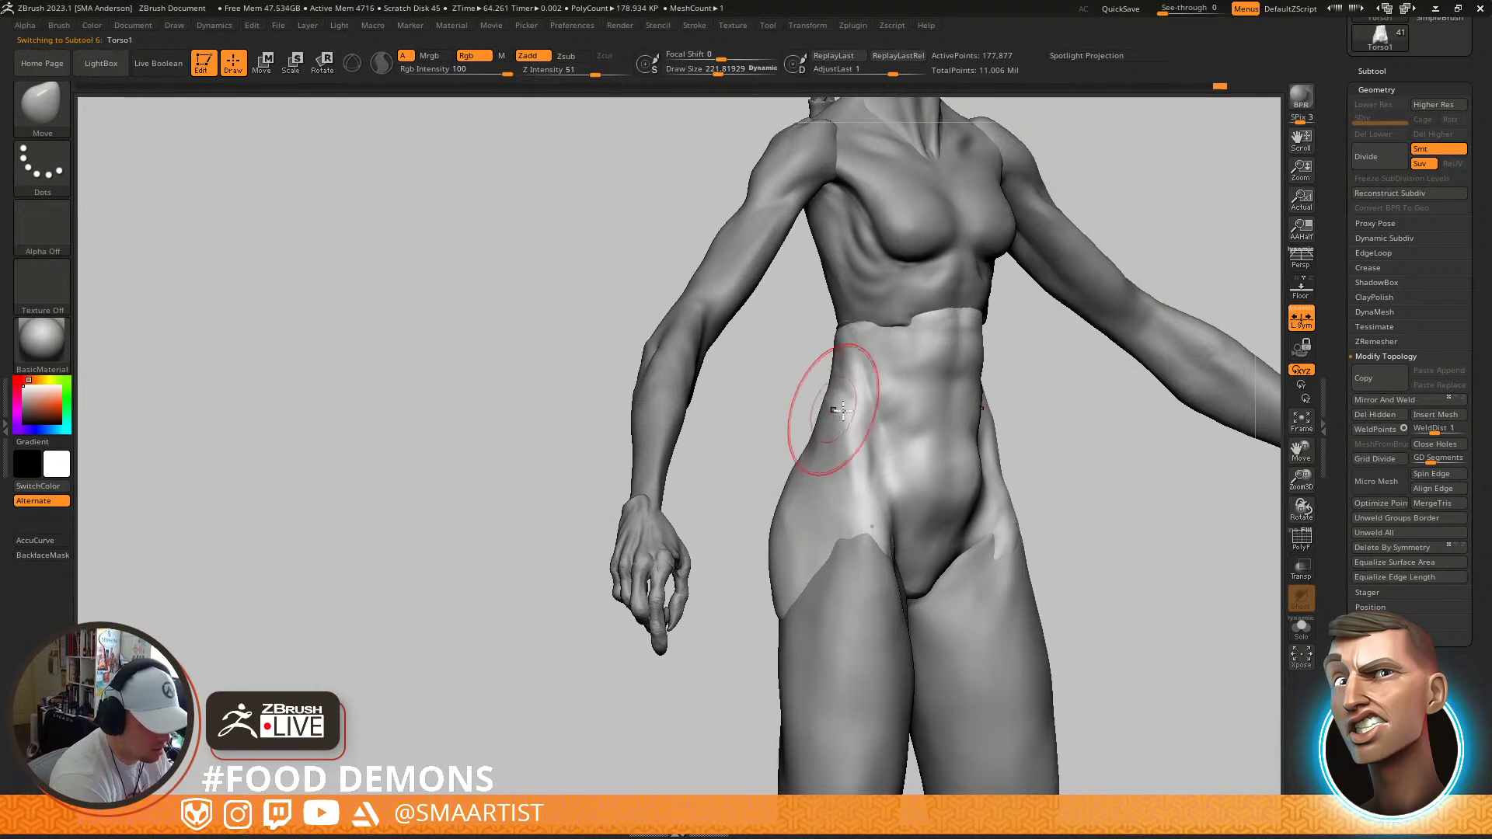
# Add volume to the back of the hips and the buttocks with ClayBuildup and smooth the strokes
pyautogui.moveTo(882, 450)
pyautogui.keyDown('ctrl'); pyautogui.mouseDown(button='right')
pyautogui.moveTo(777, 435)
pyautogui.moveTo(934, 454)
pyautogui.moveTo(870, 491)
pyautogui.moveTo(889, 519)
pyautogui.moveTo(848, 482)
pyautogui.mouseUp(button='right'); pyautogui.keyUp('ctrl')
pyautogui.press('b')
pyautogui.press('c')
pyautogui.press('b')
pyautogui.press('s')
pyautogui.moveTo(881, 473); pyautogui.dragTo(867, 472)
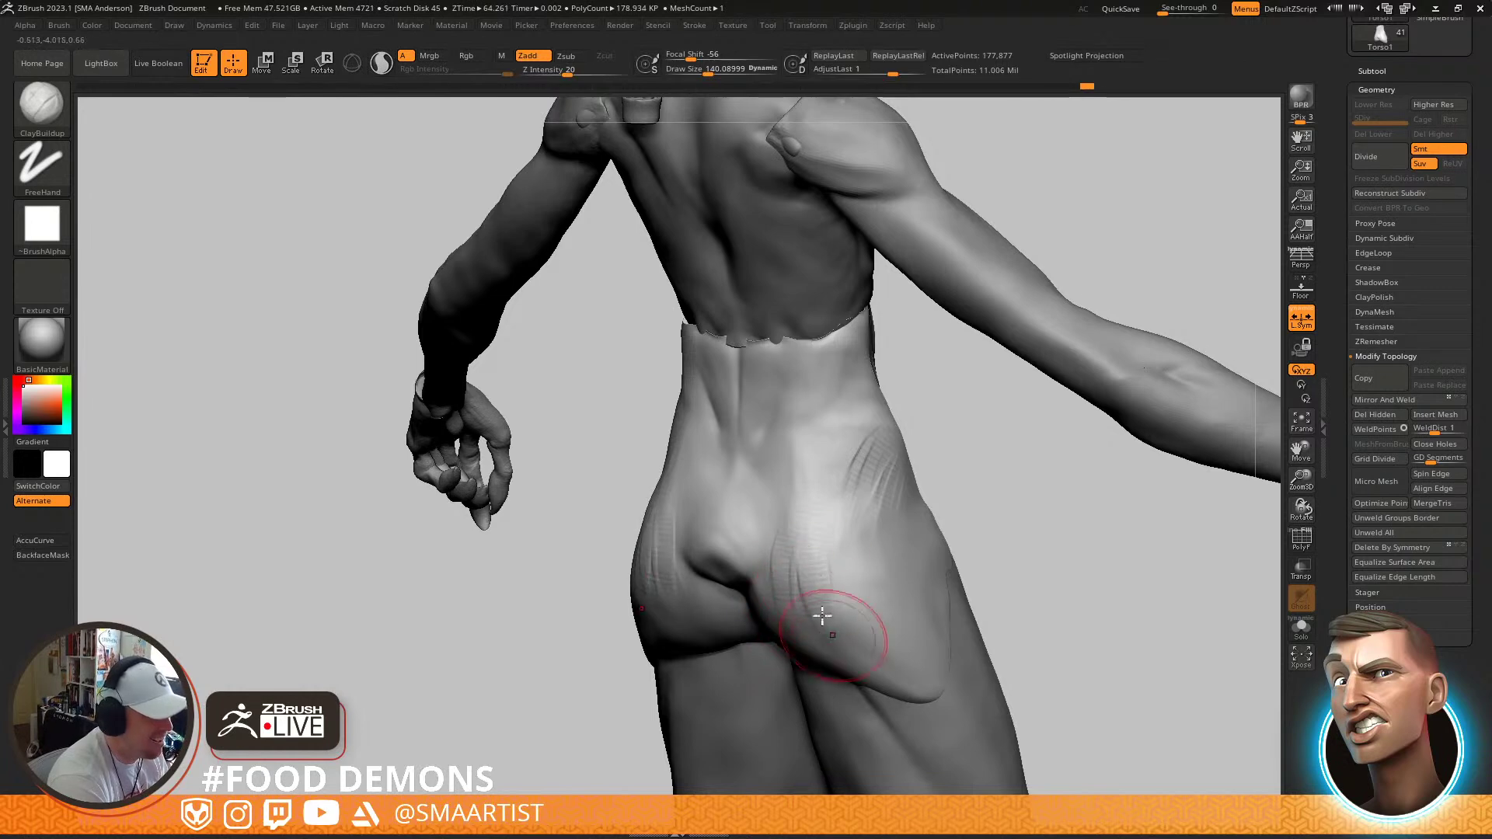
pyautogui.press('shift')
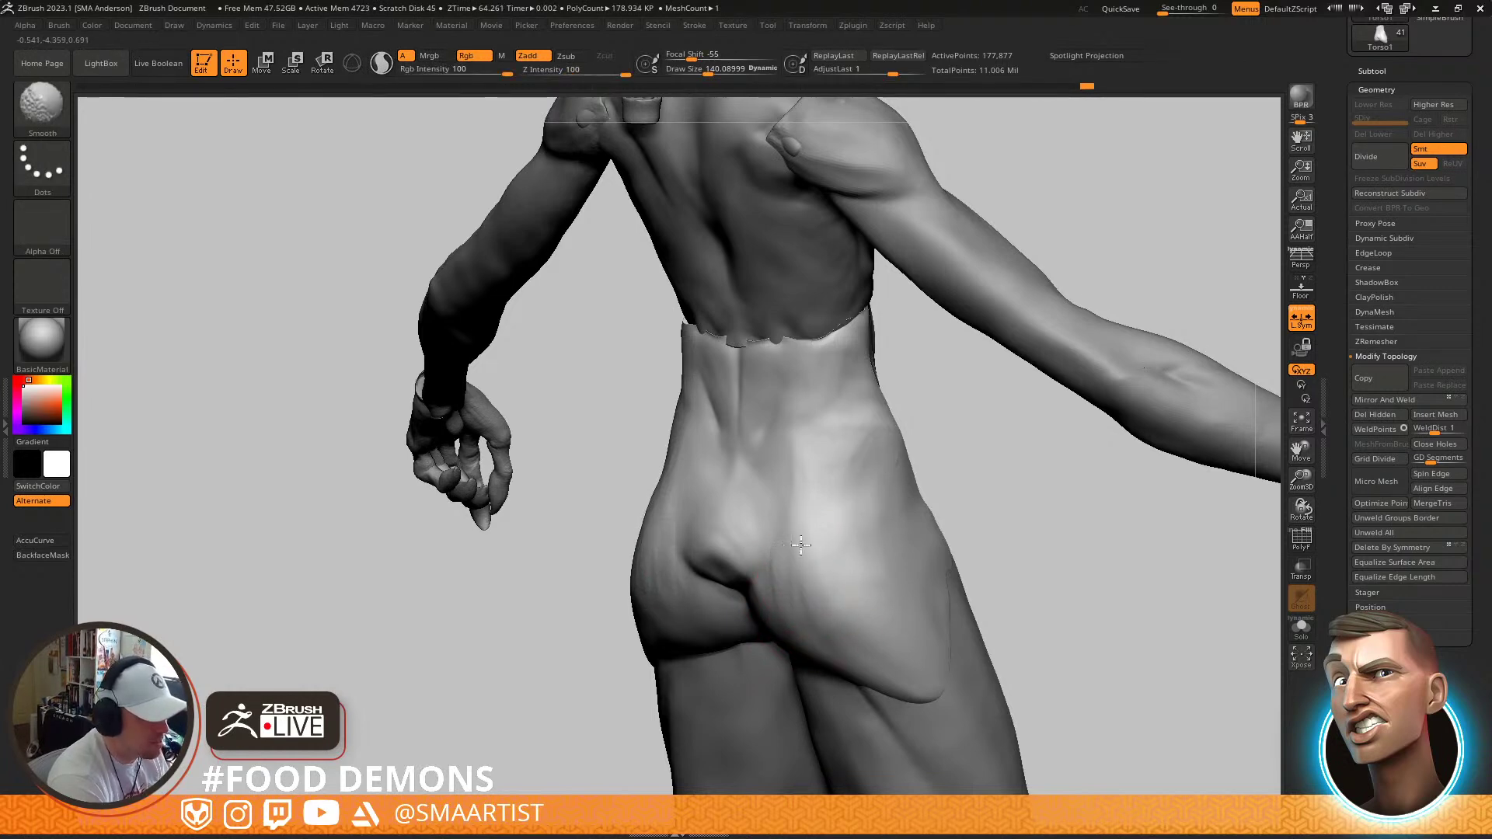
# Build up the front of the hip and the groin with ClayBuildup and blend the area smooth
pyautogui.moveTo(802, 612)
pyautogui.keyDown('ctrl'); pyautogui.mouseDown(button='right')
pyautogui.moveTo(907, 501)
pyautogui.moveTo(918, 555)
pyautogui.moveTo(920, 492)
pyautogui.moveTo(1015, 491)
pyautogui.moveTo(1003, 502)
pyautogui.mouseUp(button='right'); pyautogui.keyUp('ctrl')
pyautogui.press('ctrl')
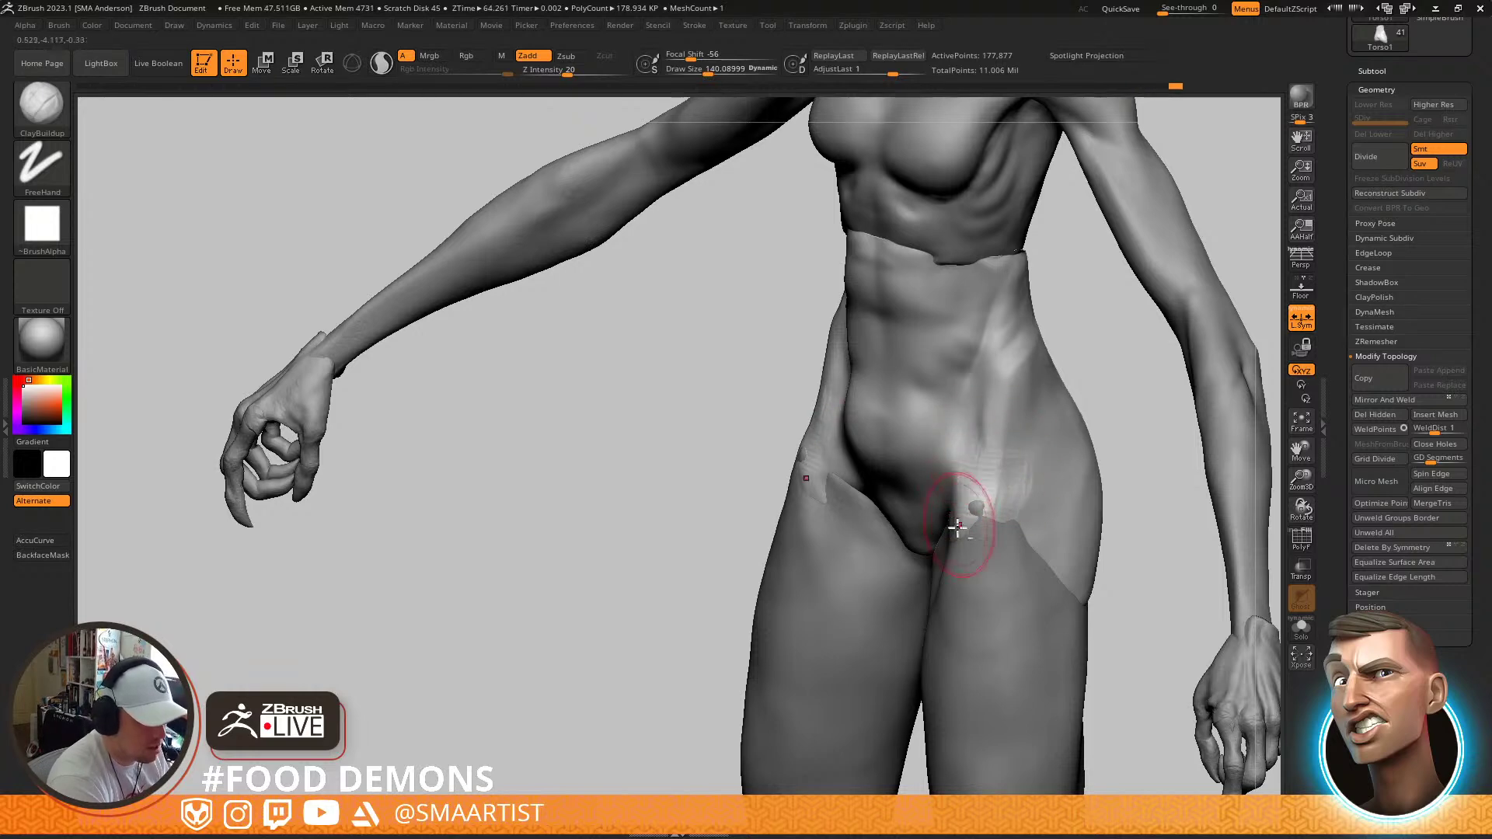
pyautogui.moveTo(973, 440)
pyautogui.keyDown('shift'); pyautogui.mouseDown()
pyautogui.moveTo(1007, 498)
pyautogui.moveTo(979, 473)
pyautogui.mouseUp(); pyautogui.keyUp('shift')
pyautogui.moveTo(979, 472); pyautogui.dragTo(952, 522, button='right')
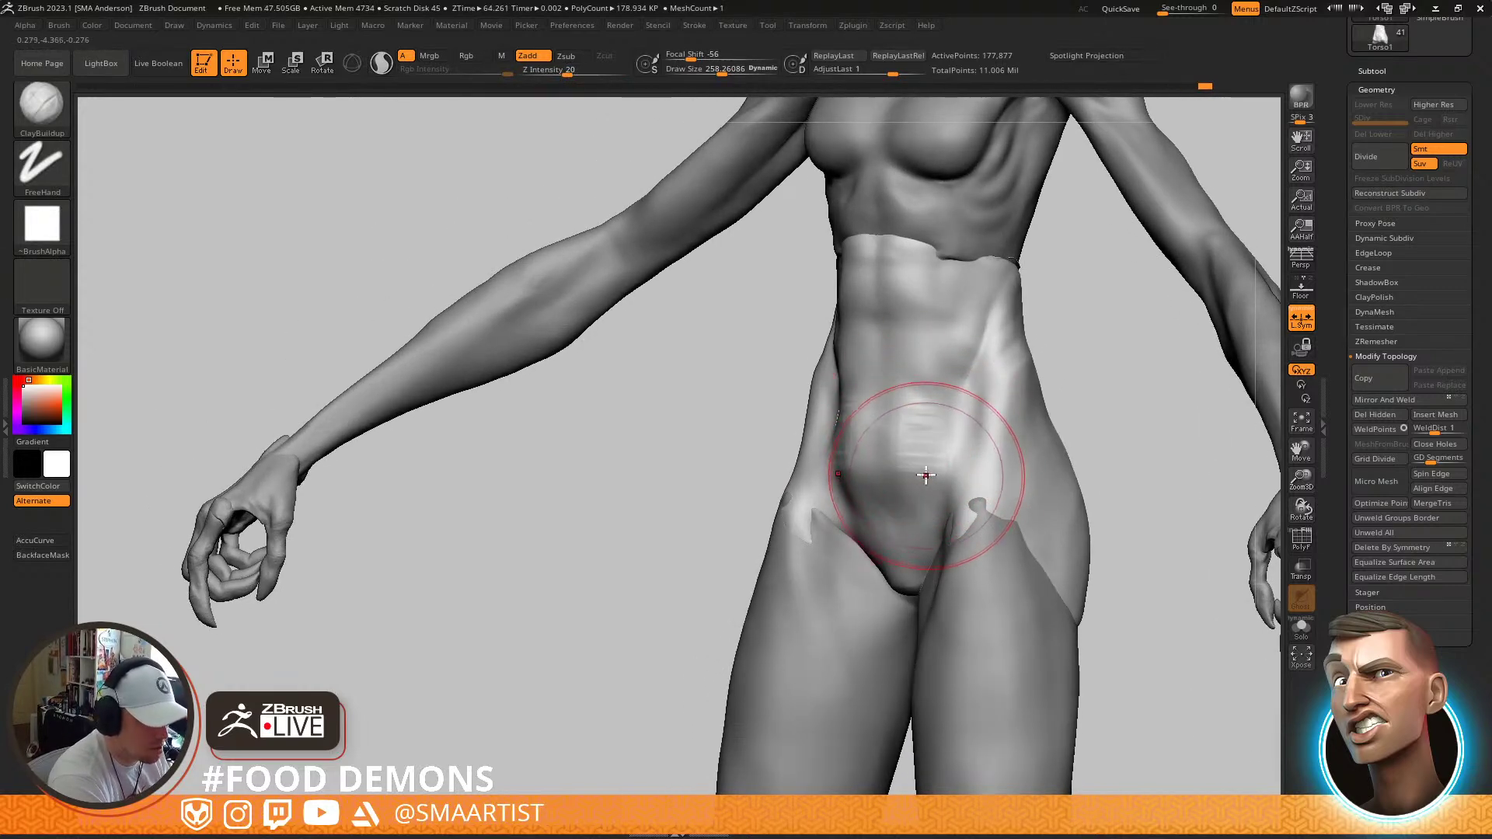
# Reshape the lower belly with a large Move brush after clearing any mask
pyautogui.press('ctrl')
pyautogui.press('b')
pyautogui.press('m')
pyautogui.press('v')
pyautogui.press('ctrl')
pyautogui.keyDown('ctrl'); pyautogui.moveTo(1065, 389); pyautogui.dragTo(1049, 393); pyautogui.keyUp('ctrl')
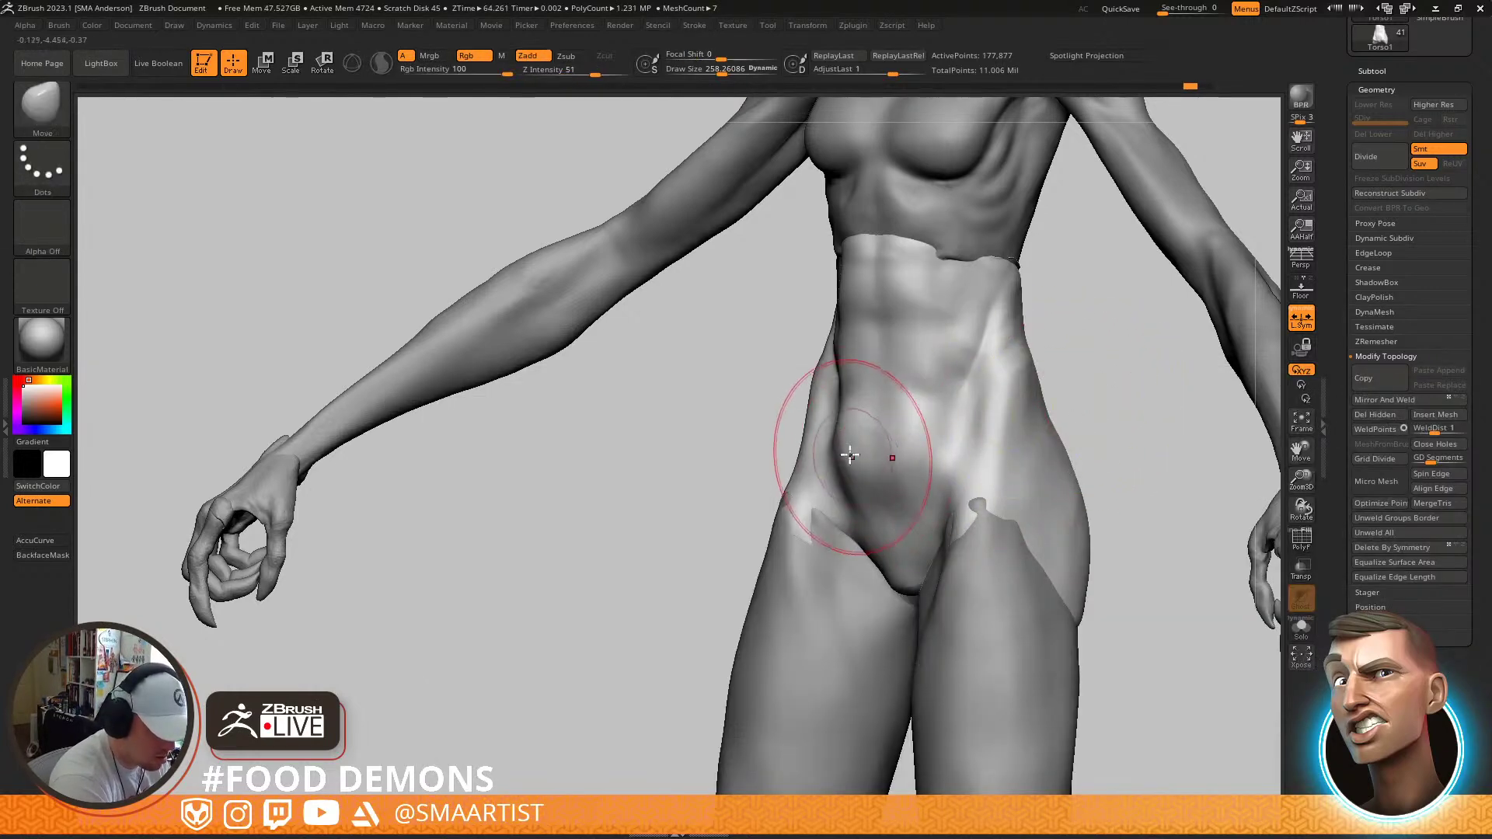
pyautogui.moveTo(843, 434); pyautogui.dragTo(846, 437)
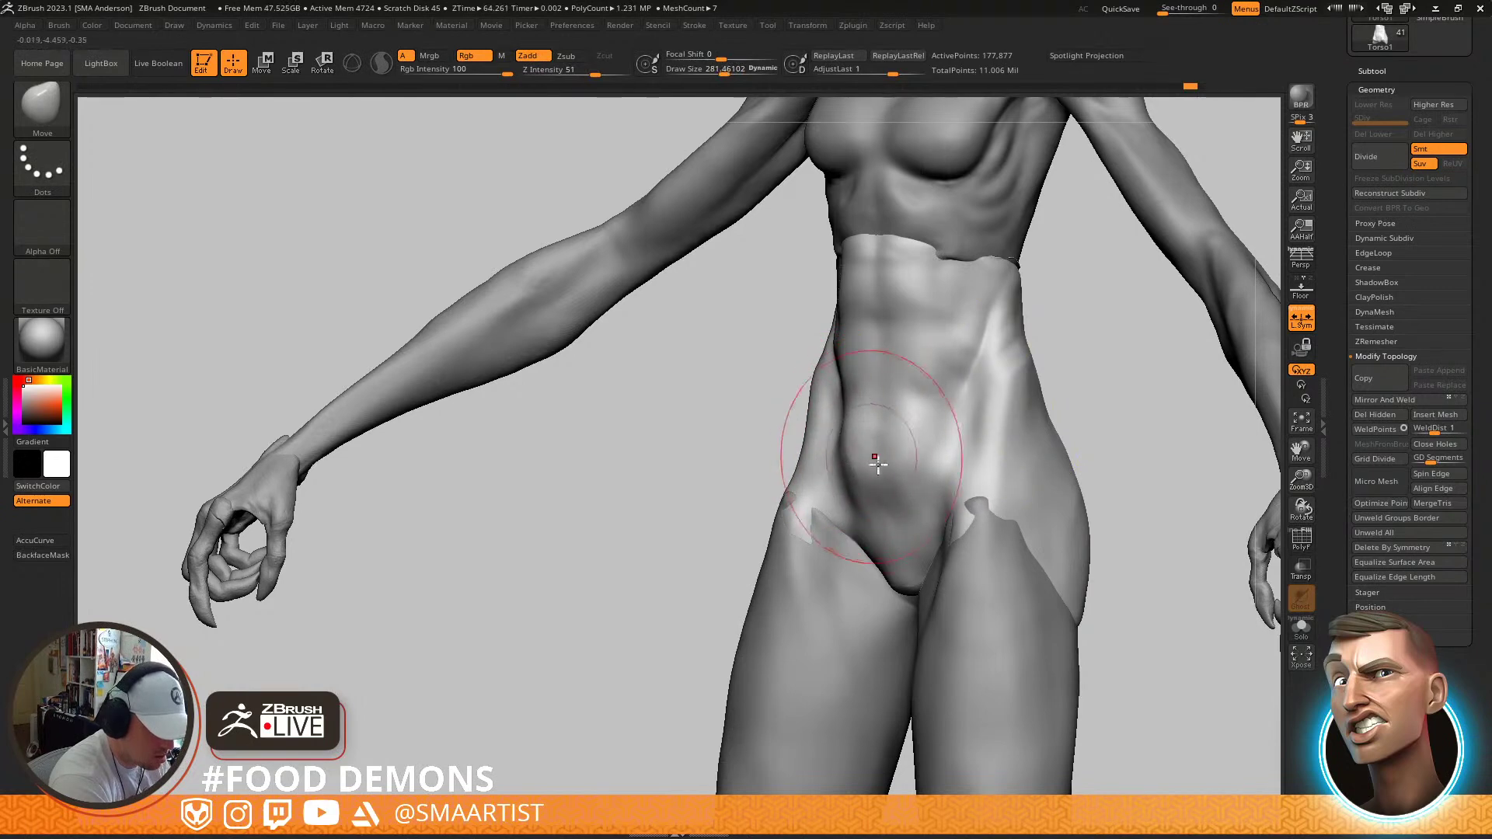
# Reshape the waist and the small of the back on the lower torso with a large Move brush
pyautogui.keyDown('shift'); pyautogui.moveTo(879, 463); pyautogui.dragTo(839, 466, button='right'); pyautogui.keyUp('shift')
pyautogui.moveTo(959, 443); pyautogui.dragTo(949, 398, button='right')
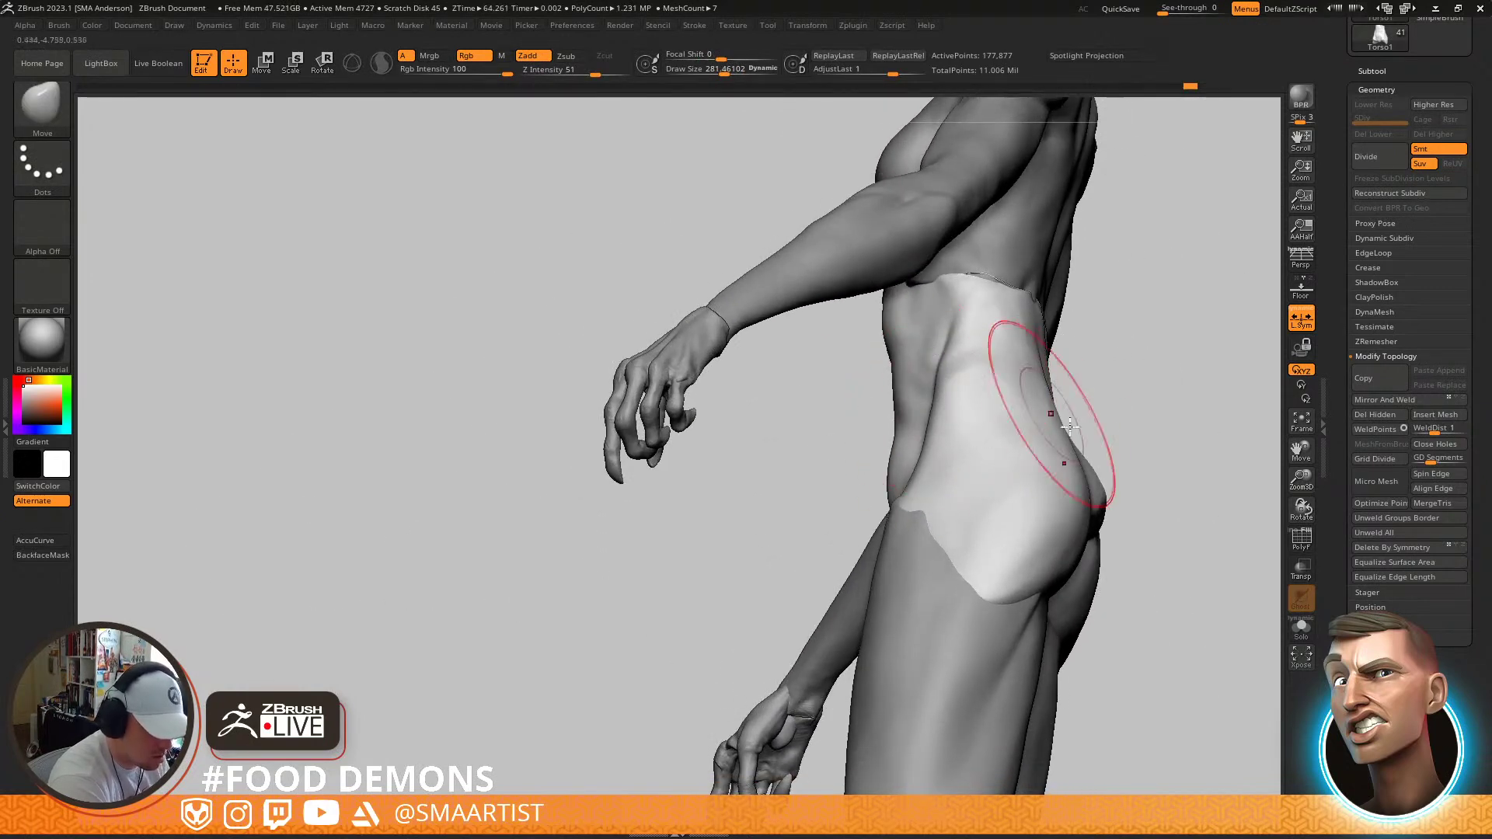
pyautogui.moveTo(1061, 420); pyautogui.dragTo(1079, 459, button='right')
pyautogui.moveTo(938, 417); pyautogui.dragTo(930, 407)
pyautogui.moveTo(925, 411)
pyautogui.mouseDown(button='right')
pyautogui.moveTo(1003, 420)
pyautogui.moveTo(983, 401)
pyautogui.moveTo(1012, 435)
pyautogui.moveTo(982, 410)
pyautogui.moveTo(899, 446)
pyautogui.mouseUp(button='right')
pyautogui.moveTo(937, 467); pyautogui.dragTo(895, 472, button='right')
pyautogui.moveTo(896, 472)
pyautogui.keyDown('ctrl'); pyautogui.mouseDown(button='right')
pyautogui.moveTo(926, 516)
pyautogui.moveTo(966, 528)
pyautogui.moveTo(943, 516)
pyautogui.moveTo(768, 545)
pyautogui.mouseUp(button='right'); pyautogui.keyUp('ctrl')
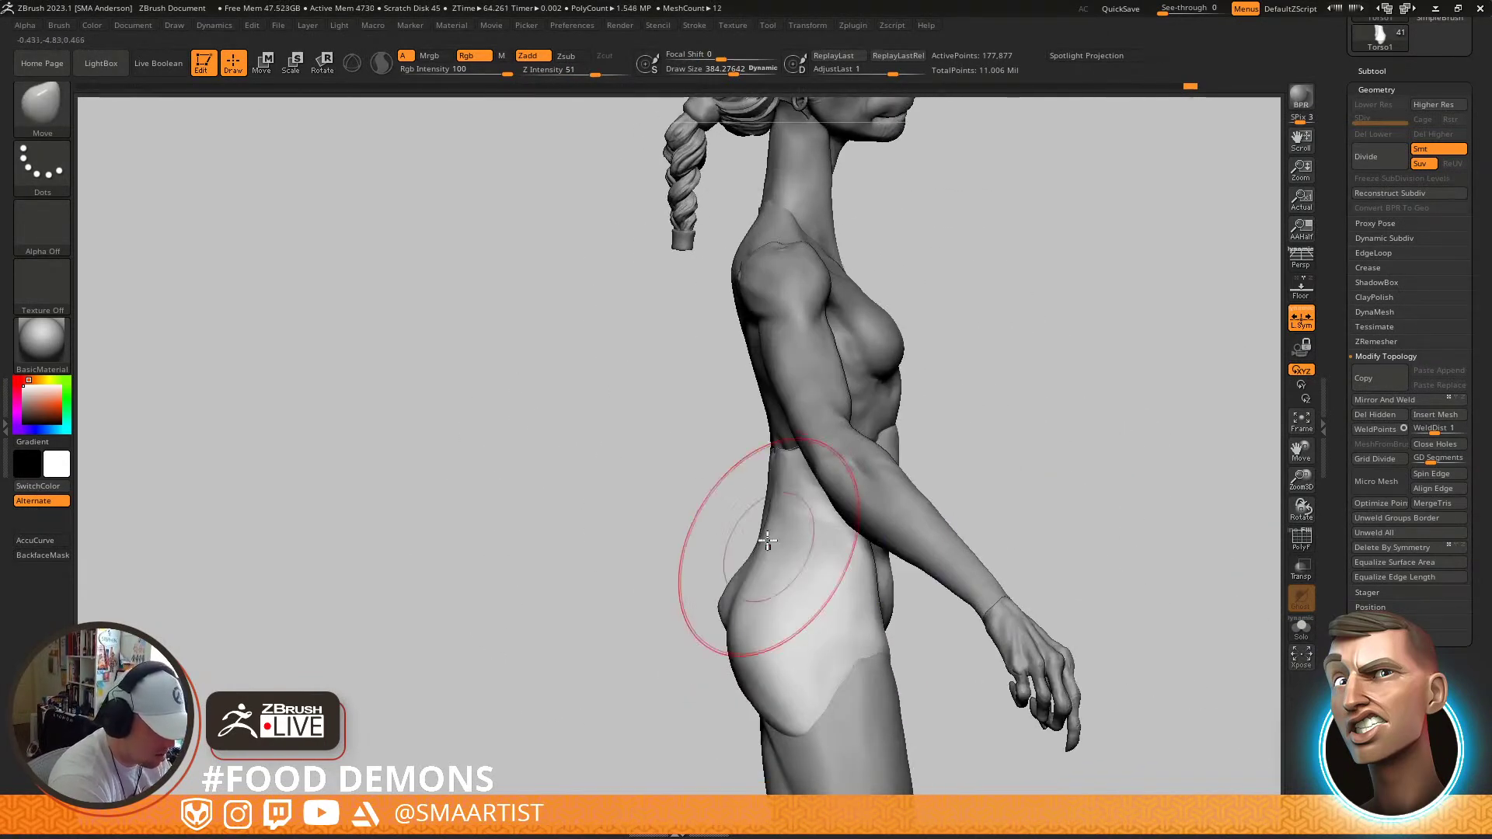
pyautogui.moveTo(754, 543); pyautogui.dragTo(743, 545)
# Refine the side profile of the lower back and buttocks with smaller Move brush strokes
pyautogui.keyDown('ctrl'); pyautogui.moveTo(742, 546); pyautogui.dragTo(913, 412, button='right'); pyautogui.keyUp('ctrl')
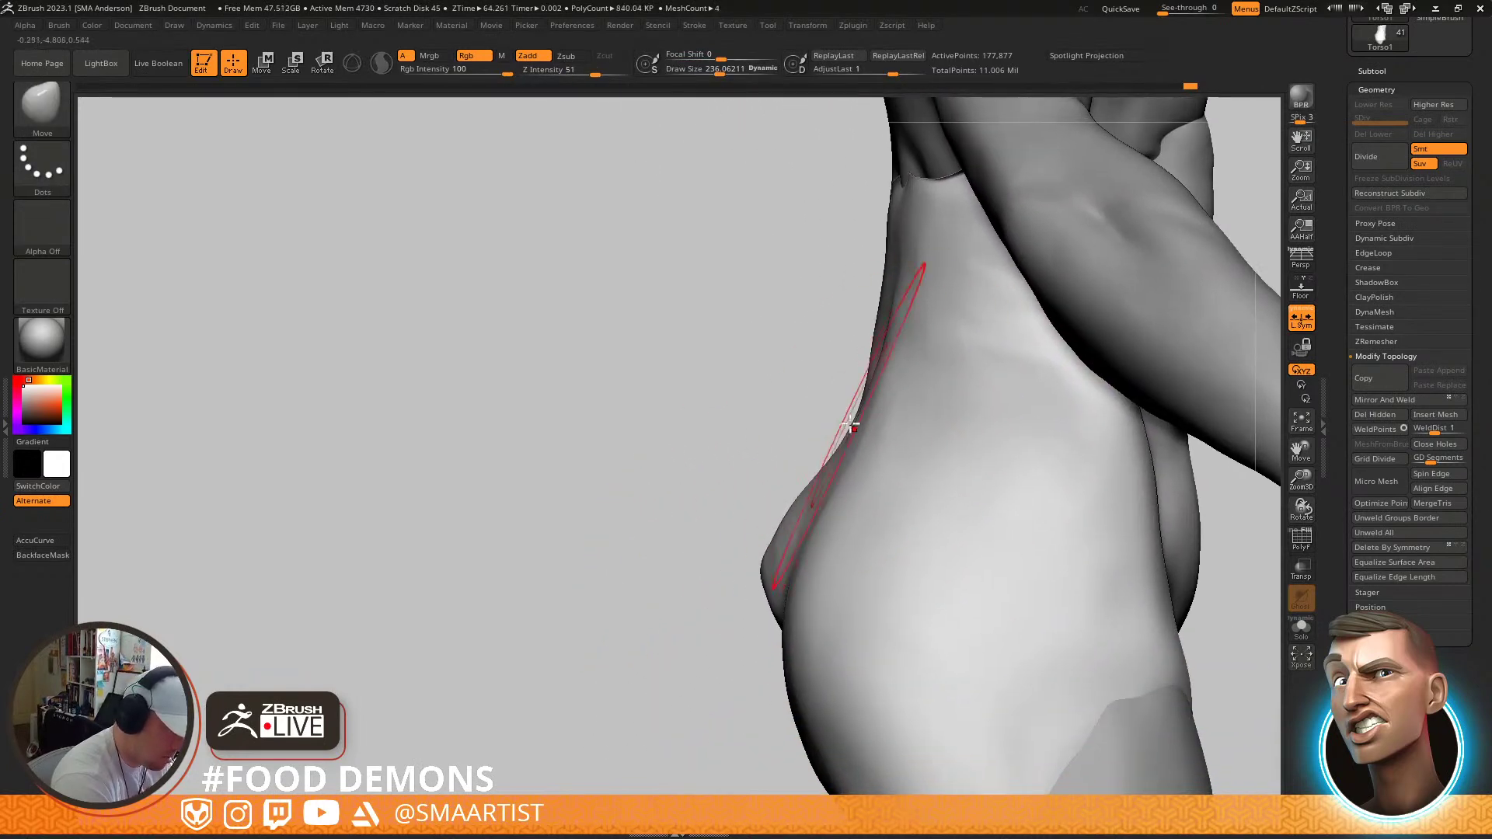
pyautogui.moveTo(849, 428); pyautogui.dragTo(846, 428)
pyautogui.moveTo(845, 425); pyautogui.dragTo(867, 420, button='right')
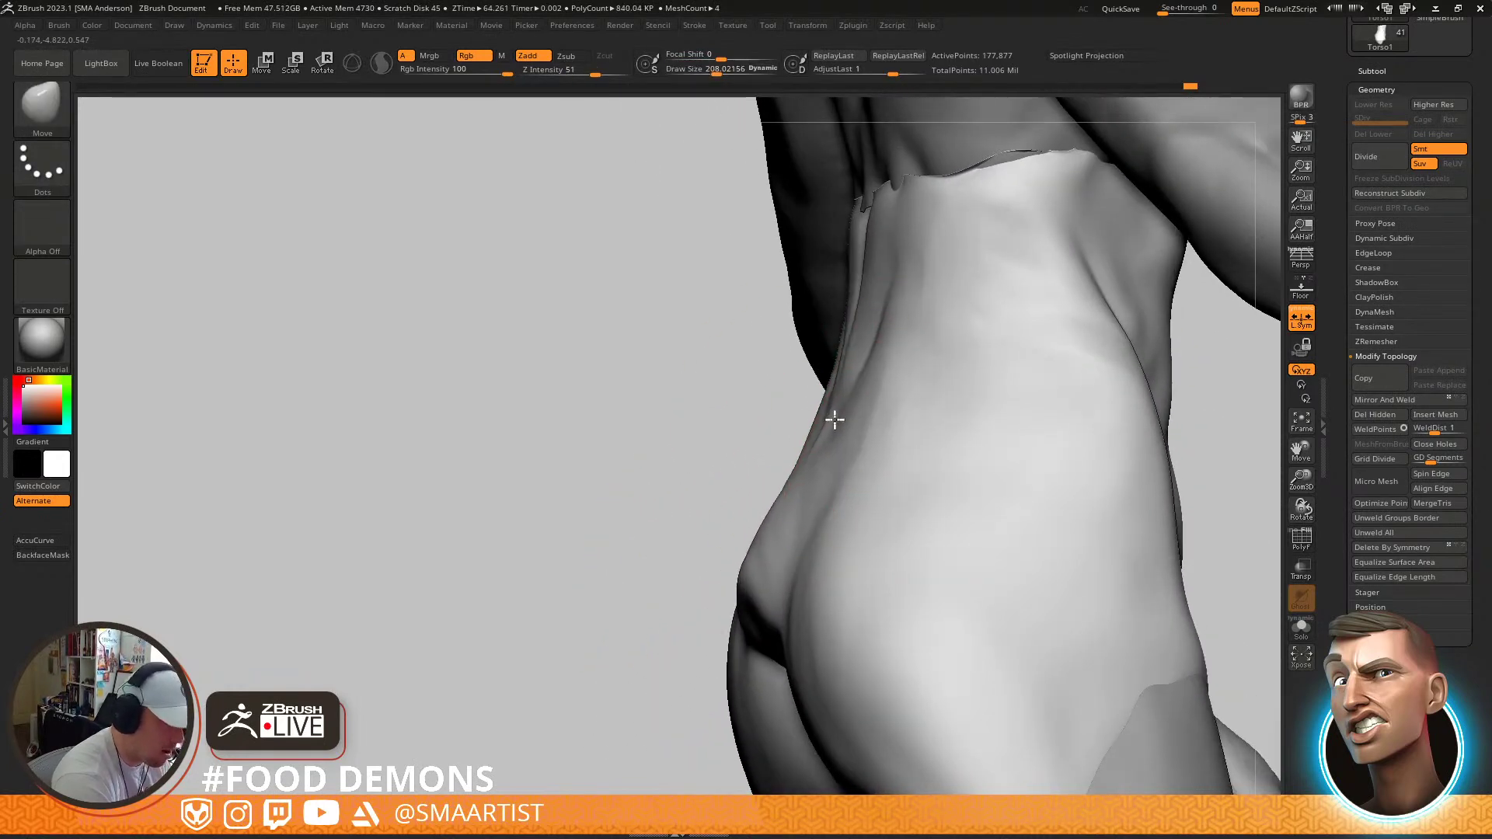
pyautogui.moveTo(826, 467); pyautogui.dragTo(830, 438, button='right')
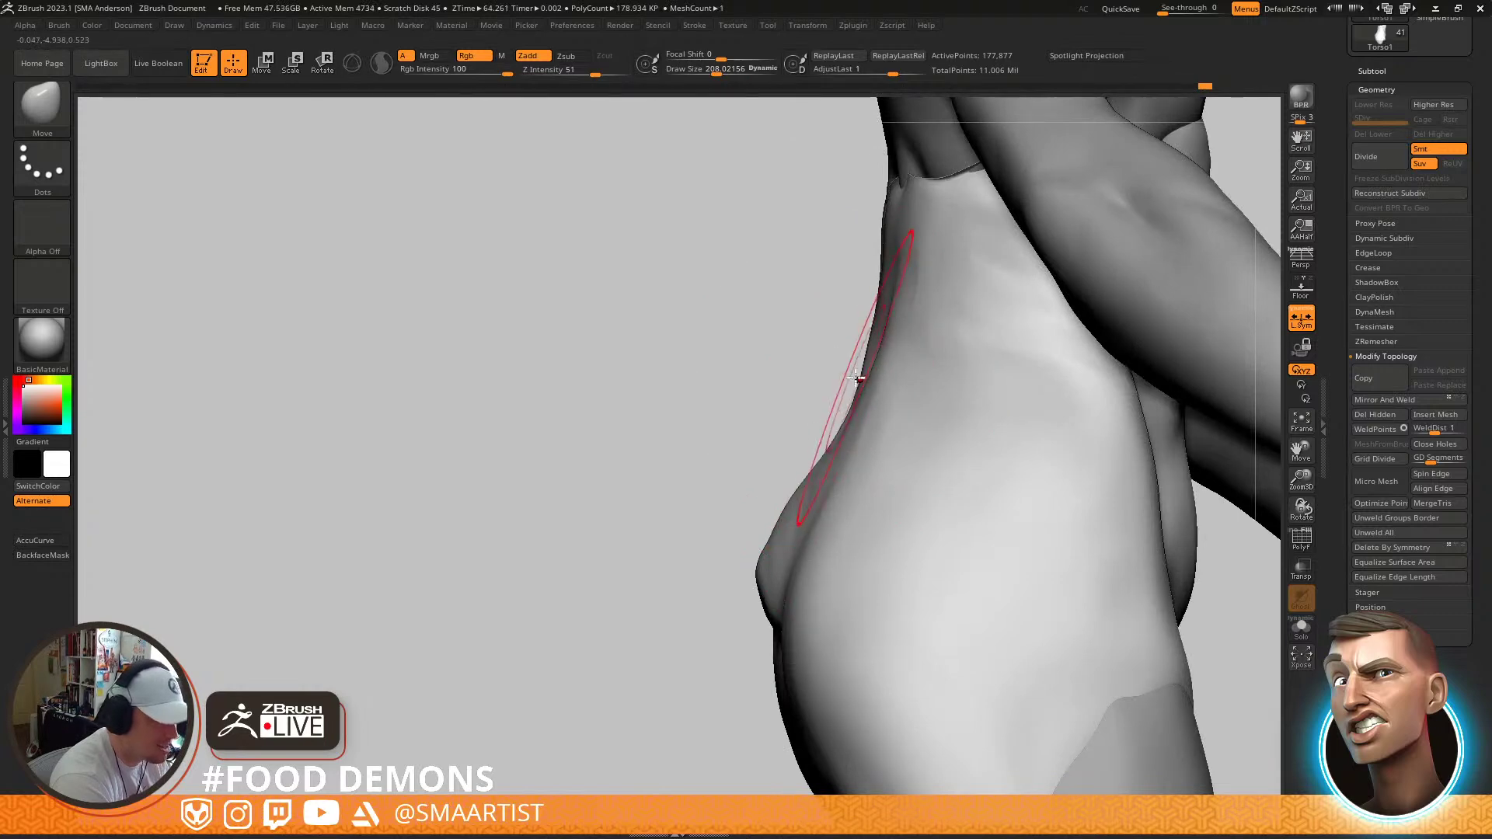
pyautogui.keyDown('alt'); pyautogui.moveTo(867, 391); pyautogui.dragTo(903, 523, button='right'); pyautogui.keyUp('alt')
pyautogui.press('s')
pyautogui.moveTo(922, 355); pyautogui.dragTo(926, 352)
pyautogui.moveTo(927, 477)
pyautogui.keyDown('alt'); pyautogui.mouseDown(button='right')
pyautogui.moveTo(912, 412)
pyautogui.moveTo(853, 486)
pyautogui.mouseUp(button='right'); pyautogui.keyUp('alt')
pyautogui.press('s')
pyautogui.moveTo(826, 516); pyautogui.dragTo(821, 514)
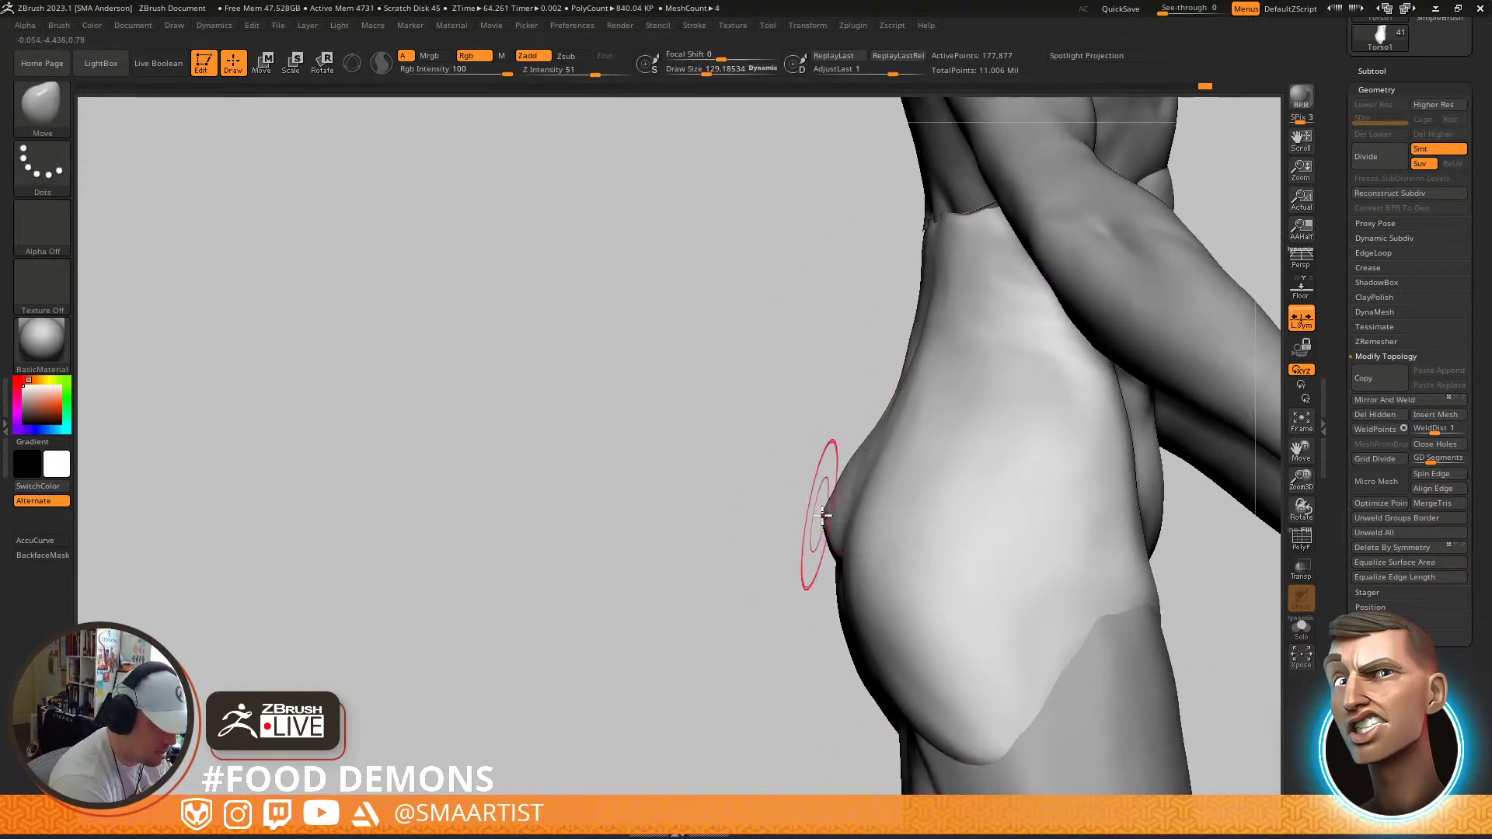
# Switch to the leg subtool and adjust the shape of the thighs with the Move brush
pyautogui.moveTo(921, 488)
pyautogui.mouseDown(button='right')
pyautogui.moveTo(939, 483)
pyautogui.moveTo(790, 626)
pyautogui.moveTo(760, 564)
pyautogui.mouseUp(button='right')
pyautogui.press('f')
pyautogui.moveTo(836, 435); pyautogui.dragTo(916, 506, button='right')
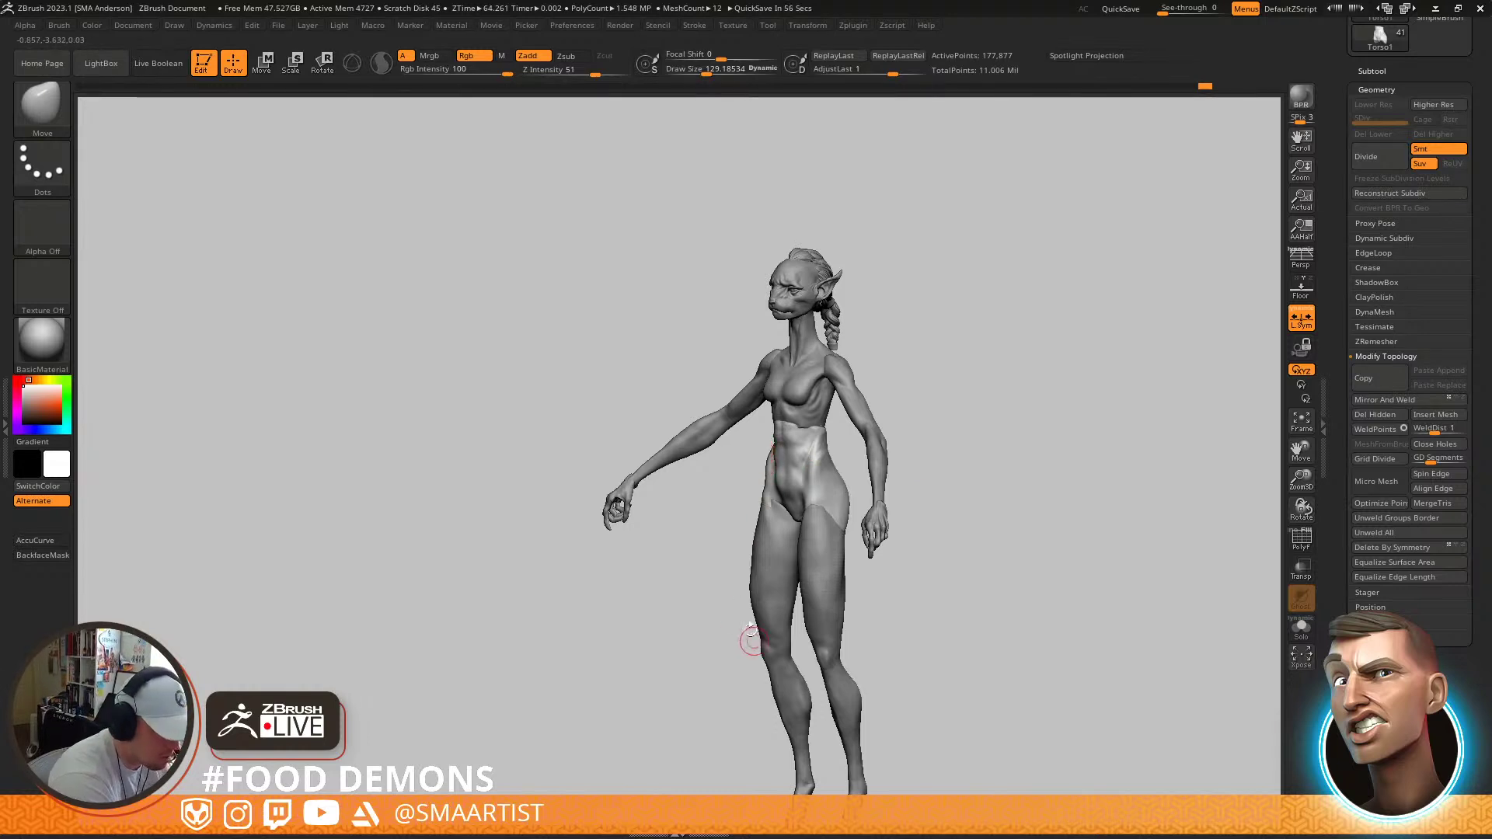
pyautogui.keyDown('alt'); pyautogui.click(821, 579); pyautogui.keyUp('alt')
pyautogui.keyDown('ctrl'); pyautogui.moveTo(754, 588); pyautogui.dragTo(899, 579, button='right'); pyautogui.keyUp('ctrl')
pyautogui.press('s')
pyautogui.moveTo(886, 567); pyautogui.dragTo(891, 571)
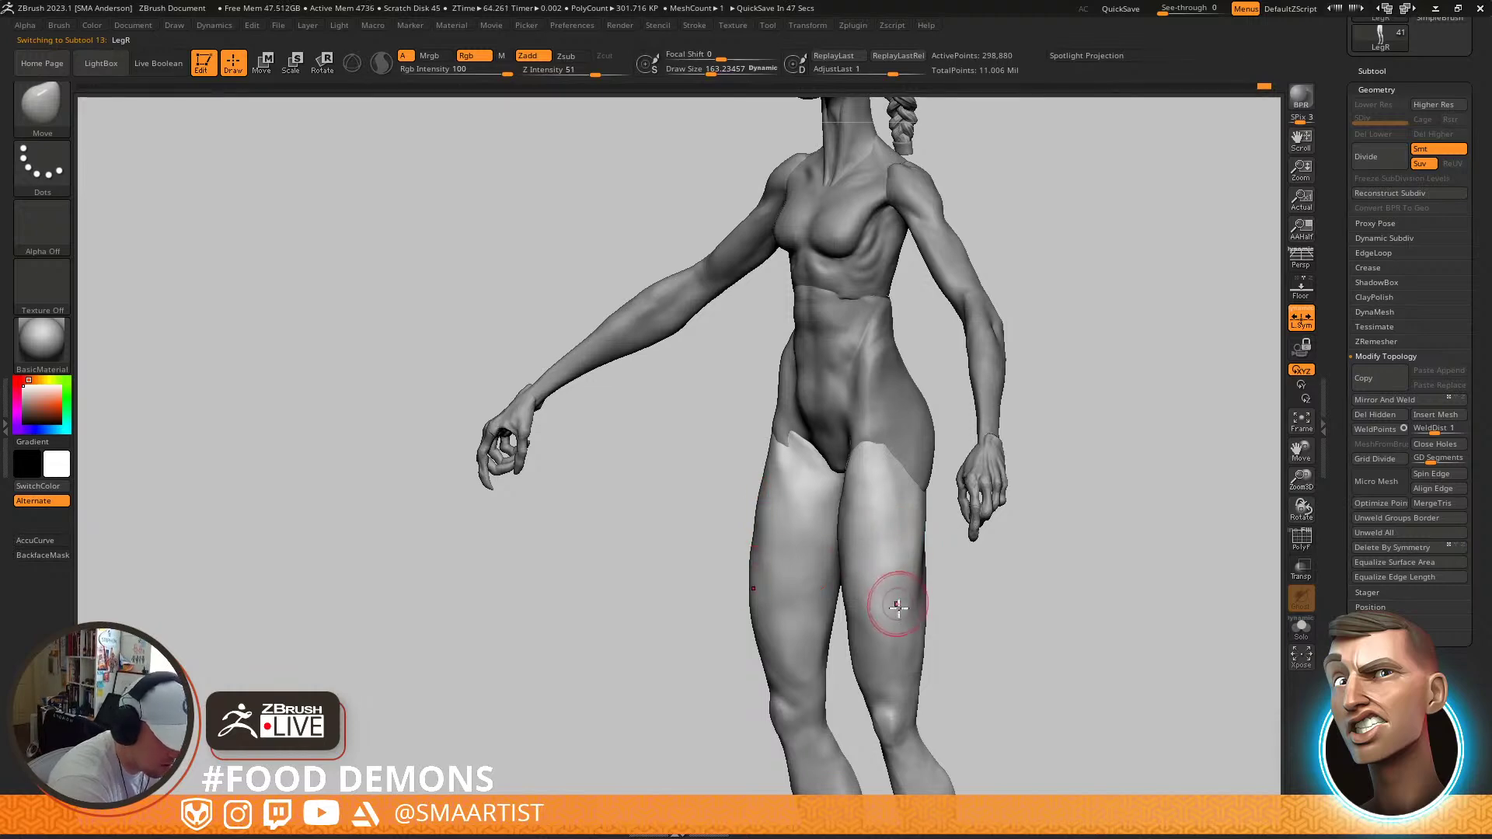
pyautogui.keyDown('alt'); pyautogui.moveTo(936, 614); pyautogui.dragTo(886, 509); pyautogui.keyUp('alt')
pyautogui.moveTo(886, 509); pyautogui.dragTo(936, 503)
# Reshape the front contour of the knees and calves with the Move brush and smooth the surface
pyautogui.moveTo(918, 586)
pyautogui.keyDown('alt'); pyautogui.mouseDown()
pyautogui.moveTo(922, 655)
pyautogui.moveTo(849, 500)
pyautogui.mouseUp(); pyautogui.keyUp('alt')
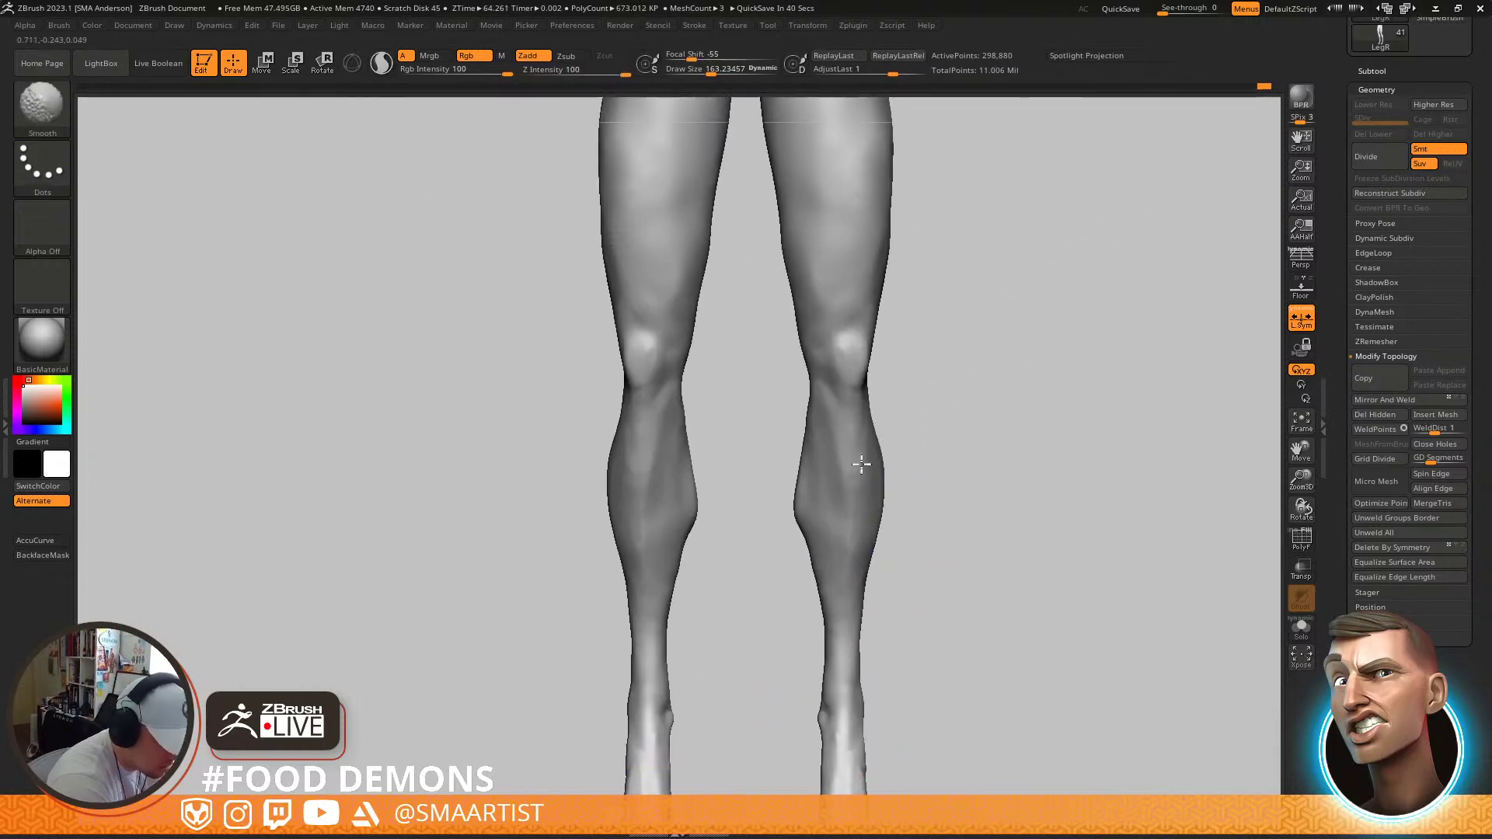
pyautogui.keyDown('ctrl'); pyautogui.moveTo(831, 467); pyautogui.dragTo(876, 516, button='right'); pyautogui.keyUp('ctrl')
pyautogui.moveTo(894, 588)
pyautogui.keyDown('alt'); pyautogui.mouseDown(button='right')
pyautogui.moveTo(845, 446)
pyautogui.moveTo(875, 521)
pyautogui.mouseUp(button='right'); pyautogui.keyUp('alt')
pyautogui.moveTo(875, 522)
pyautogui.mouseDown()
pyautogui.moveTo(843, 490)
pyautogui.moveTo(906, 459)
pyautogui.moveTo(869, 497)
pyautogui.mouseUp()
pyautogui.press('b')
pyautogui.press('m')
pyautogui.press('v')
pyautogui.press('s')
pyautogui.moveTo(868, 420); pyautogui.dragTo(863, 440)
pyautogui.keyDown('shift'); pyautogui.moveTo(891, 491); pyautogui.dragTo(899, 493); pyautogui.keyUp('shift')
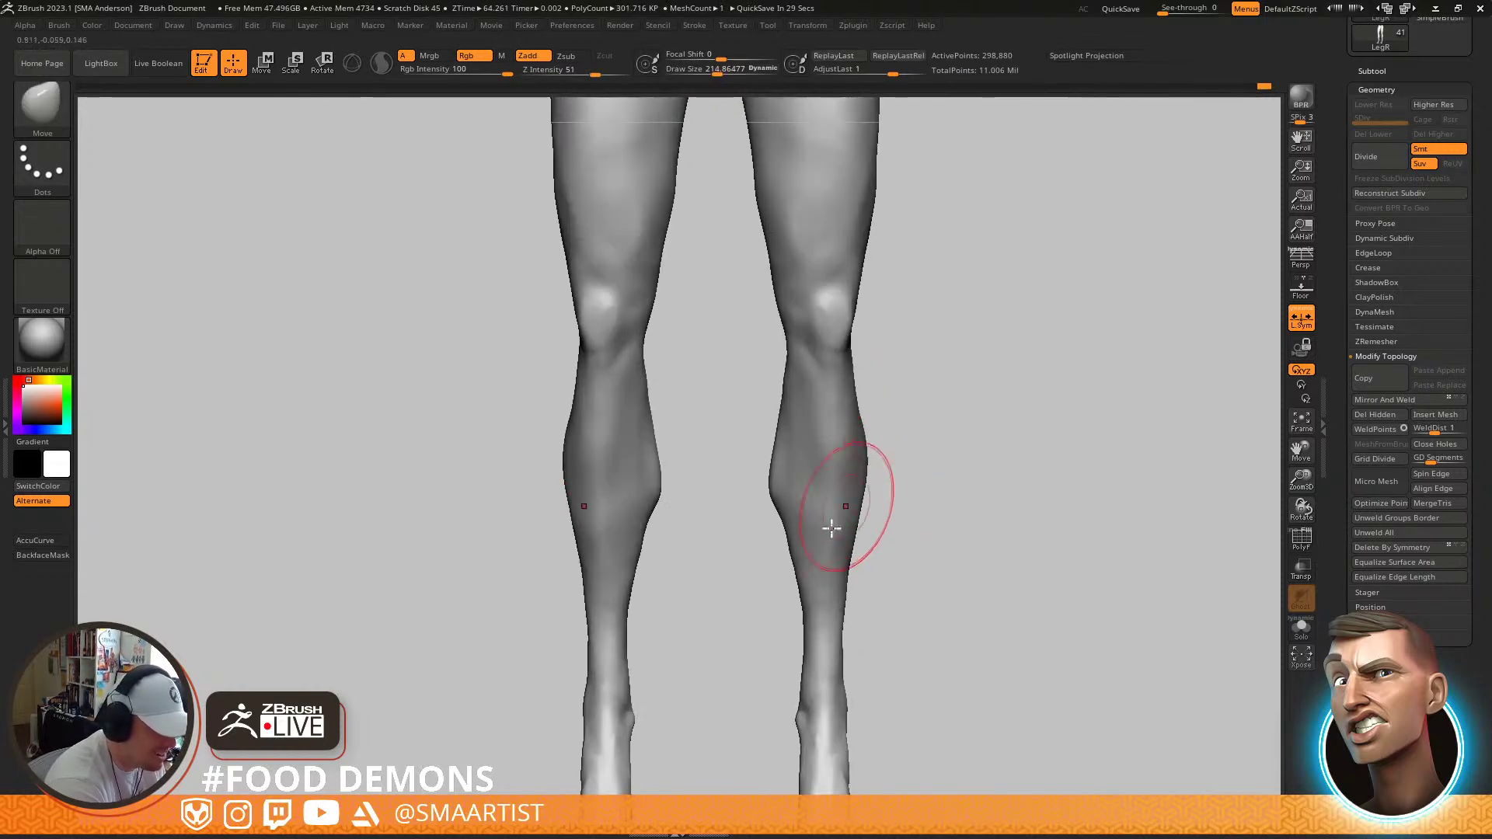
pyautogui.moveTo(826, 523)
pyautogui.mouseDown()
pyautogui.moveTo(903, 519)
pyautogui.moveTo(827, 532)
pyautogui.mouseUp()
# Adjust the calf profile in side view with the Move brush
pyautogui.press('s')
pyautogui.moveTo(851, 448); pyautogui.dragTo(838, 493, button='right')
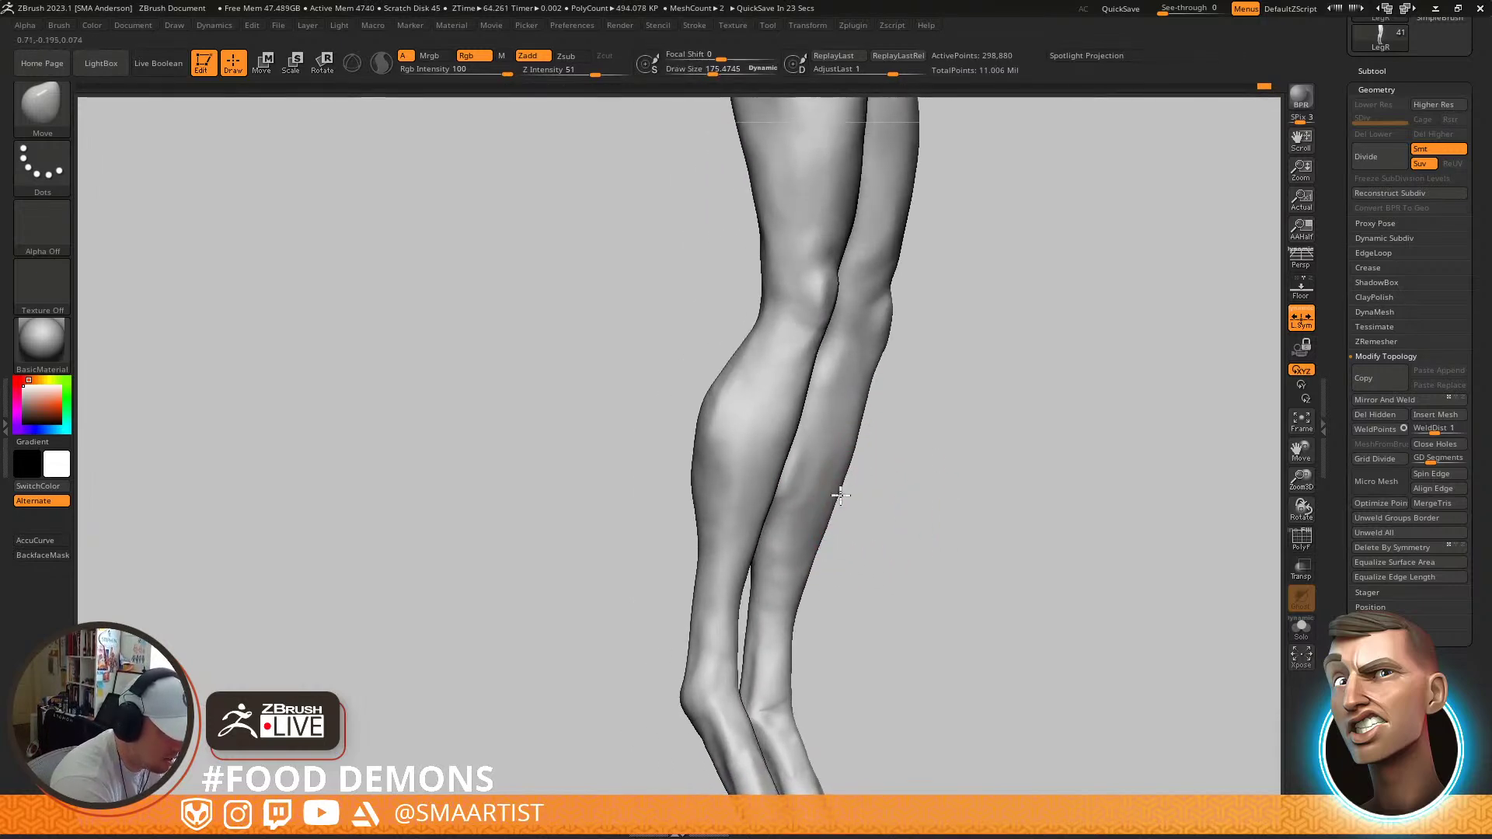
pyautogui.moveTo(855, 433)
pyautogui.mouseDown(button='right')
pyautogui.moveTo(899, 446)
pyautogui.moveTo(832, 483)
pyautogui.moveTo(836, 463)
pyautogui.mouseUp(button='right')
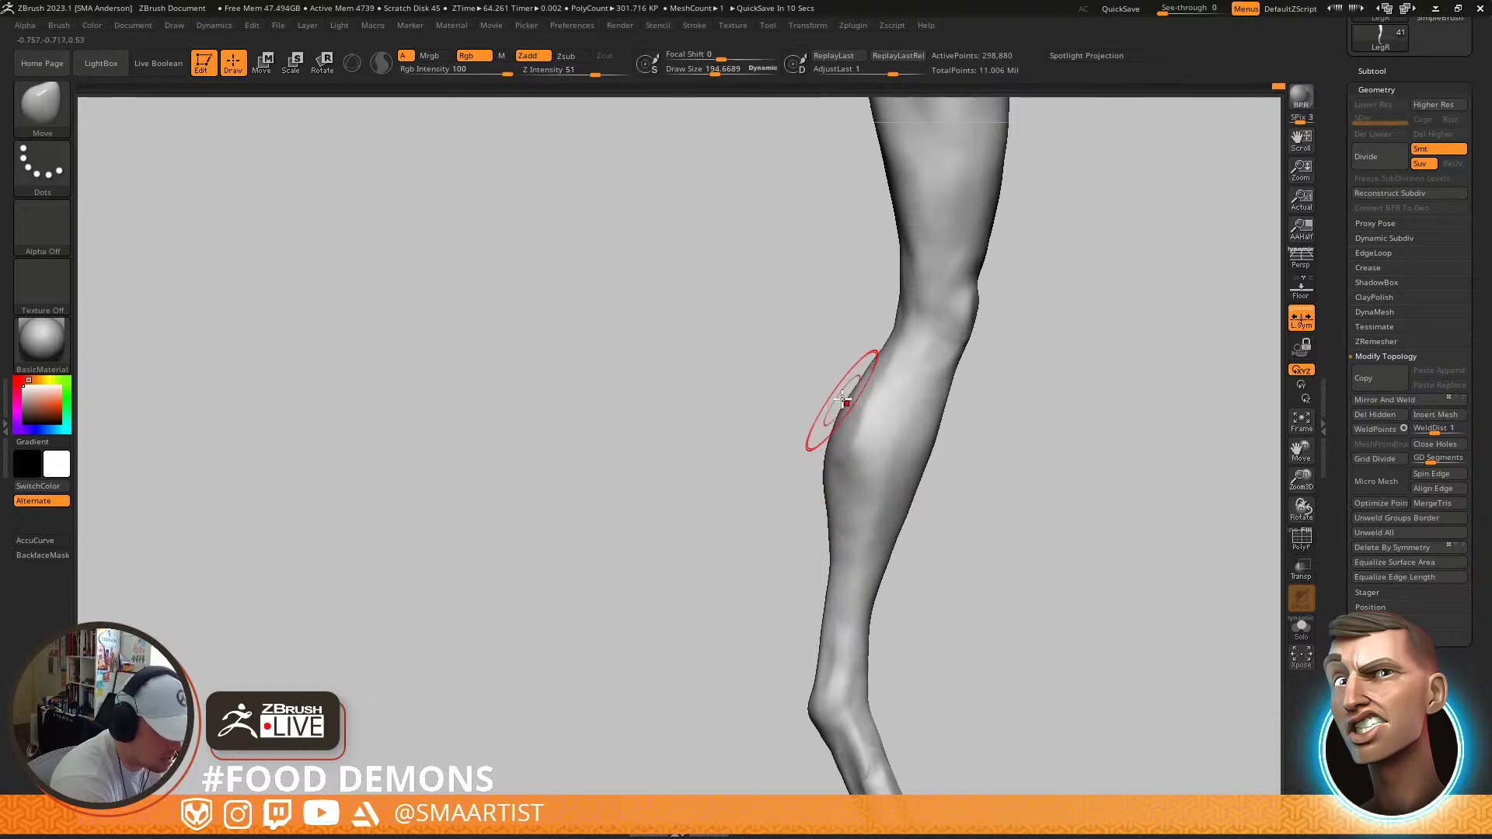
pyautogui.moveTo(868, 367)
pyautogui.mouseDown()
pyautogui.moveTo(915, 393)
pyautogui.moveTo(837, 391)
pyautogui.moveTo(870, 425)
pyautogui.mouseUp()
# Plane the back of the calves with TrimDynamic and smooth the surface
pyautogui.press('b')
pyautogui.press('t')
pyautogui.press('d')
pyautogui.press('s')
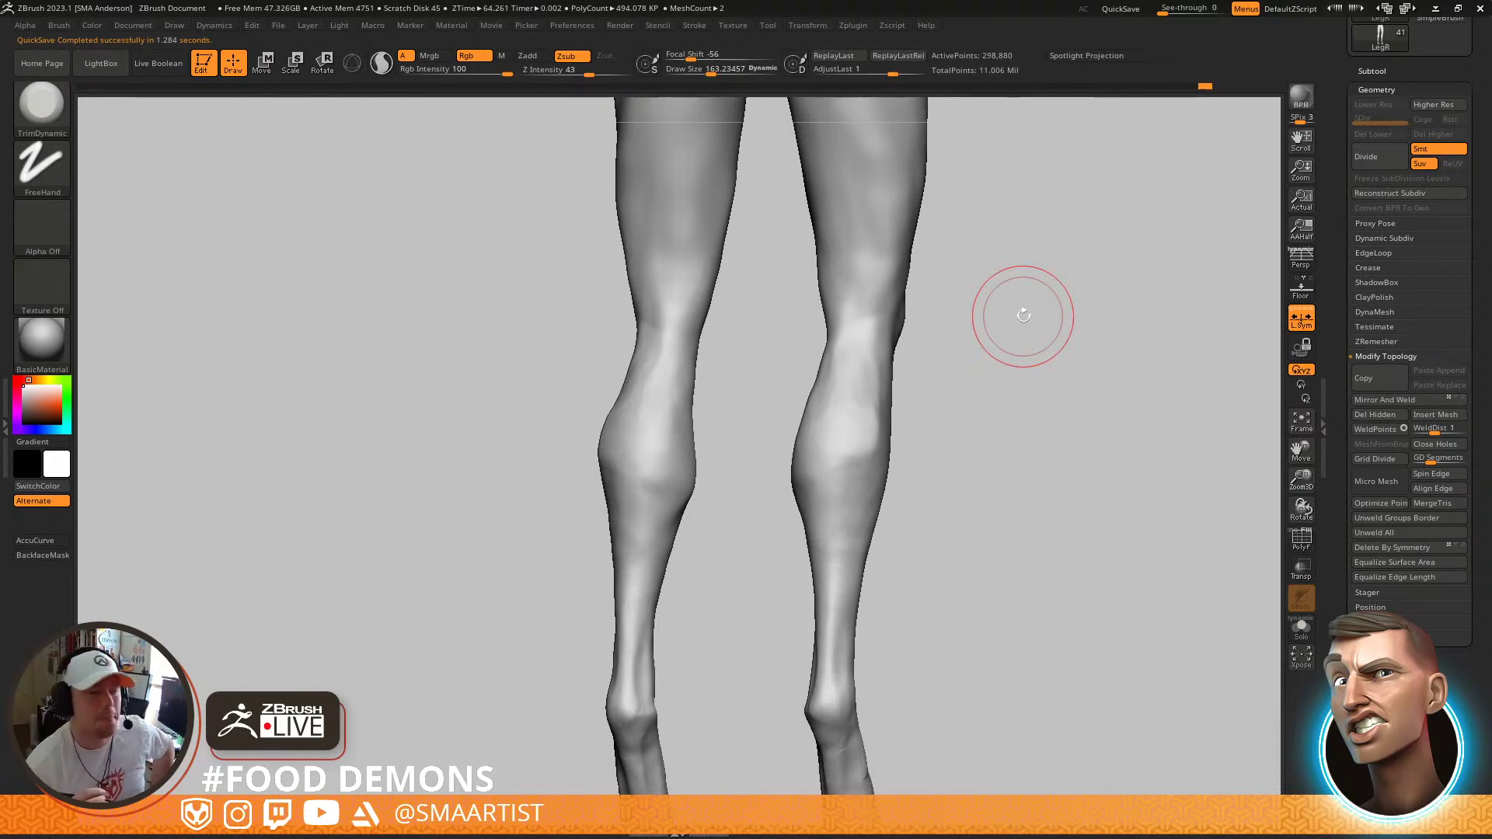
pyautogui.moveTo(832, 408)
pyautogui.mouseDown(button='right')
pyautogui.moveTo(859, 446)
pyautogui.moveTo(839, 474)
pyautogui.moveTo(802, 451)
pyautogui.mouseUp(button='right')
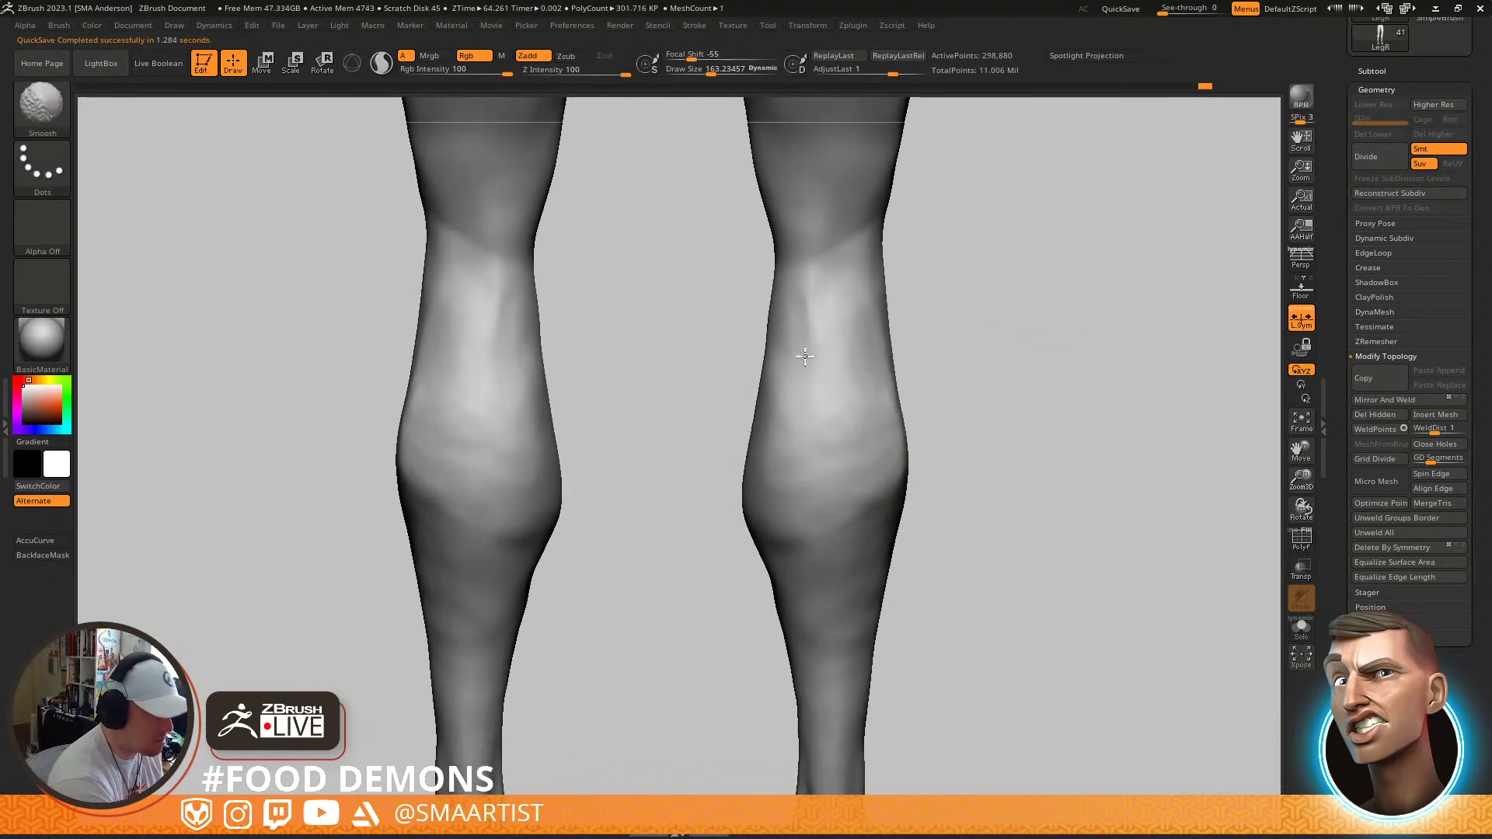
pyautogui.moveTo(791, 400)
pyautogui.keyDown('shift'); pyautogui.mouseDown()
pyautogui.moveTo(825, 398)
pyautogui.moveTo(843, 368)
pyautogui.mouseUp(); pyautogui.keyUp('shift')
pyautogui.keyDown('alt'); pyautogui.moveTo(846, 367); pyautogui.dragTo(855, 491, button='right'); pyautogui.keyUp('alt')
pyautogui.moveTo(854, 492)
pyautogui.keyDown('ctrl'); pyautogui.mouseDown(button='right')
pyautogui.moveTo(833, 442)
pyautogui.moveTo(849, 443)
pyautogui.mouseUp(button='right'); pyautogui.keyUp('ctrl')
# Build up the back of the knees with ClayBuildup strokes
pyautogui.press('b')
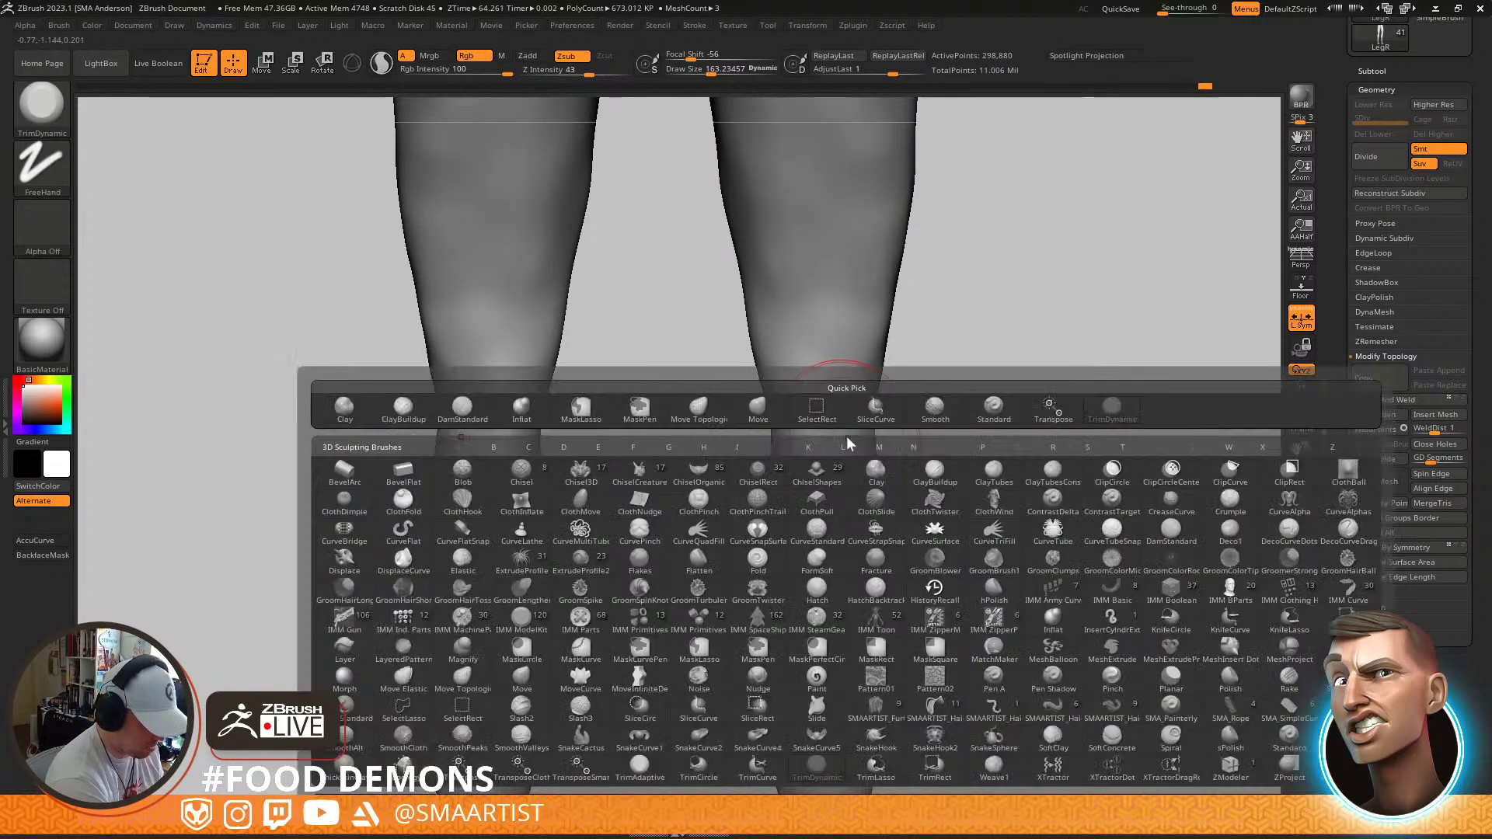
pyautogui.press('c')
pyautogui.press('b')
pyautogui.press('s')
pyautogui.moveTo(830, 402); pyautogui.dragTo(839, 432)
pyautogui.moveTo(829, 370); pyautogui.dragTo(826, 443)
pyautogui.moveTo(812, 365)
pyautogui.mouseDown()
pyautogui.moveTo(812, 446)
pyautogui.moveTo(835, 433)
pyautogui.mouseUp()
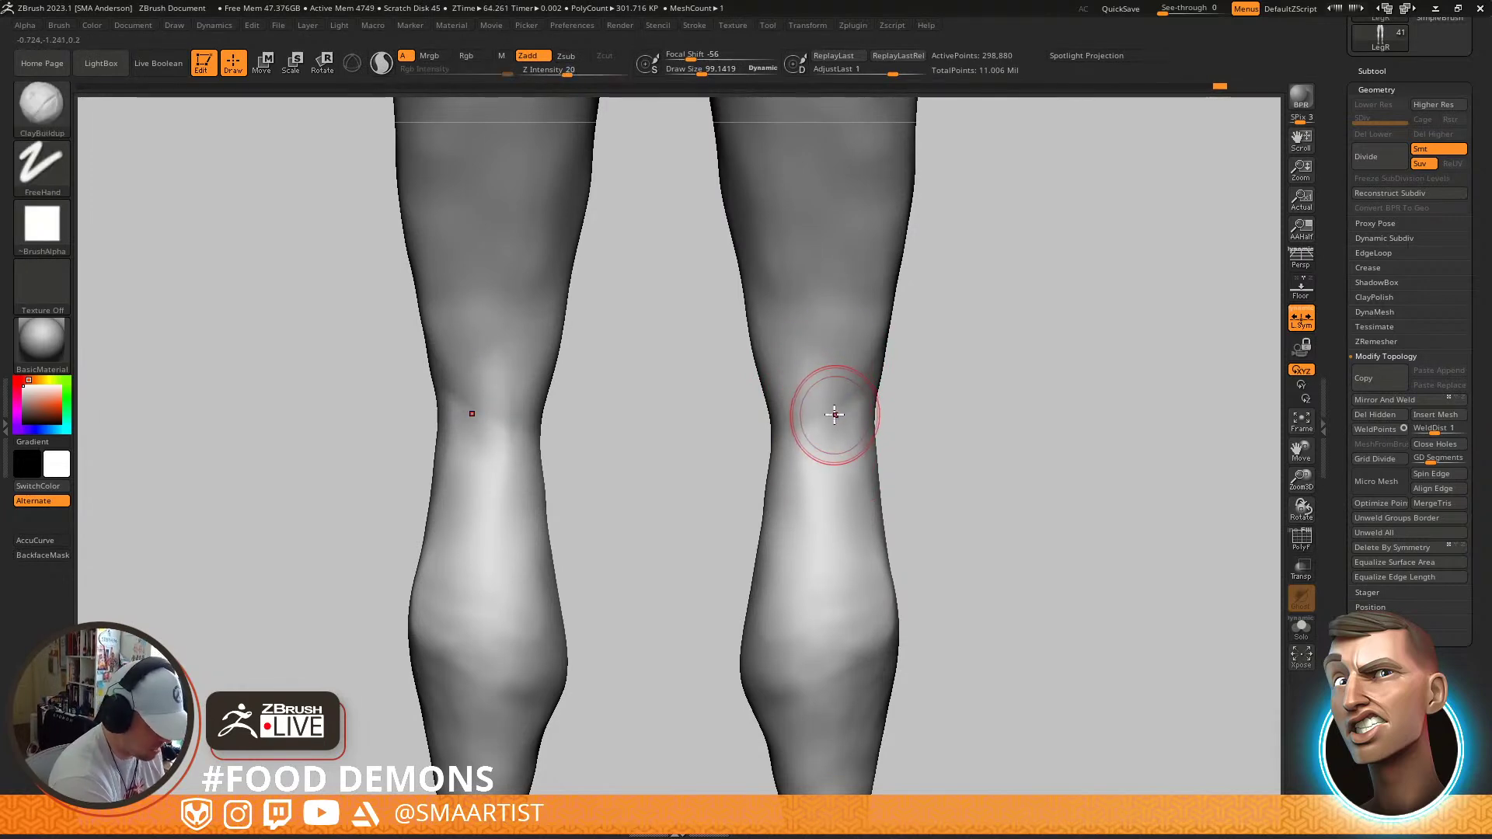
# Carve the hamstring tendon lines behind the knees with DamStandard and soften them
pyautogui.press('b')
pyautogui.press('d')
pyautogui.press('s')
pyautogui.moveTo(796, 422); pyautogui.dragTo(785, 387, button='right')
pyautogui.moveTo(871, 411); pyautogui.dragTo(842, 415, button='right')
pyautogui.moveTo(847, 317); pyautogui.dragTo(847, 311)
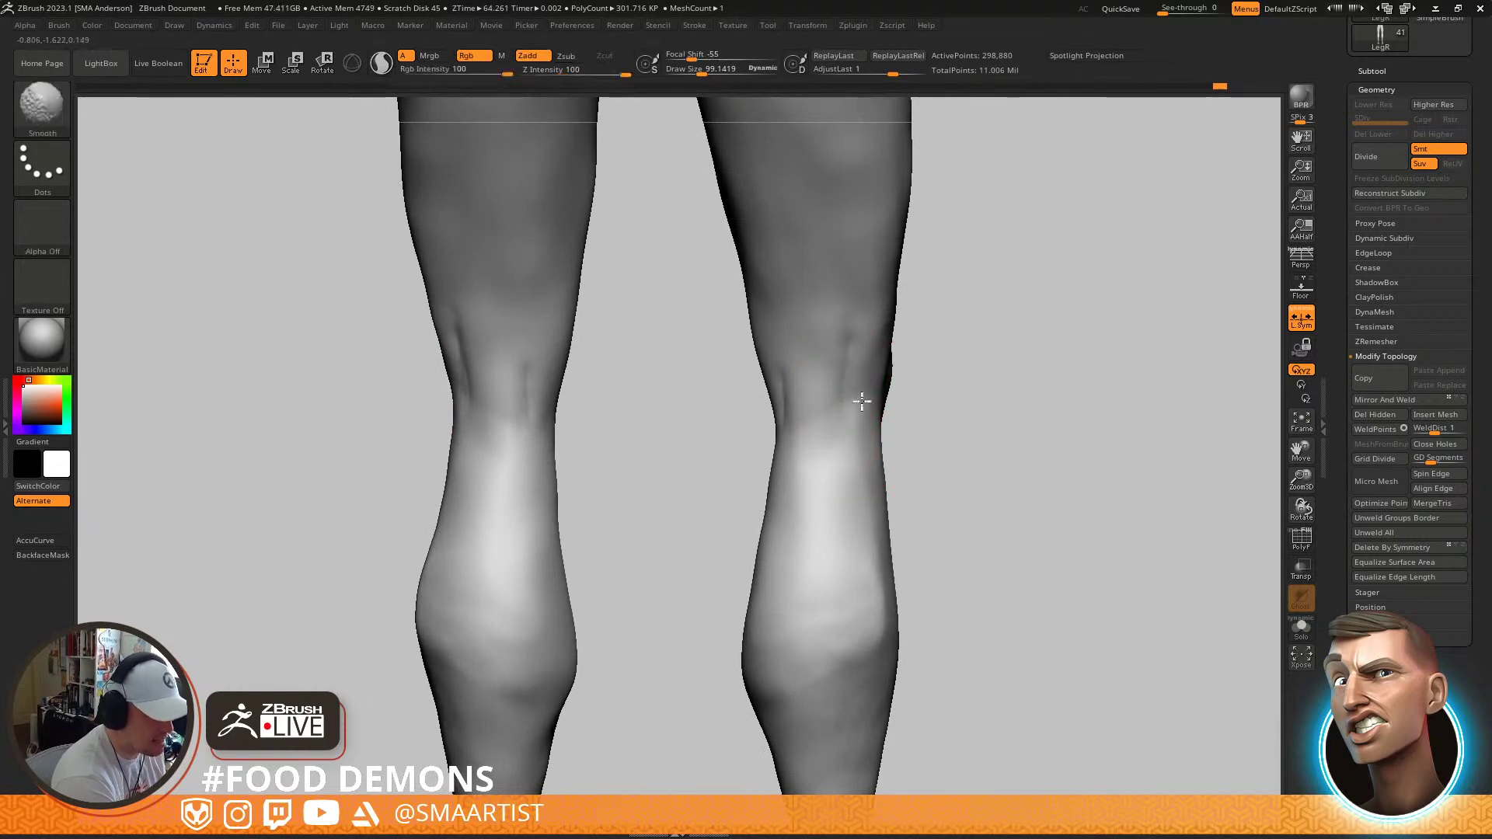
pyautogui.moveTo(780, 377)
pyautogui.mouseDown(button='right')
pyautogui.moveTo(793, 324)
pyautogui.moveTo(763, 376)
pyautogui.moveTo(809, 381)
pyautogui.mouseUp(button='right')
# Add volume around the sides of the knee with ClayBuildup and smooth it into the lower thigh
pyautogui.press('b')
pyautogui.press('c')
pyautogui.press('b')
pyautogui.moveTo(733, 373)
pyautogui.mouseDown()
pyautogui.moveTo(720, 348)
pyautogui.moveTo(734, 391)
pyautogui.mouseUp()
pyautogui.moveTo(738, 422)
pyautogui.mouseDown(button='right')
pyautogui.moveTo(809, 389)
pyautogui.moveTo(796, 469)
pyautogui.mouseUp(button='right')
pyautogui.keyDown('shift'); pyautogui.moveTo(804, 368); pyautogui.dragTo(804, 424); pyautogui.keyUp('shift')
pyautogui.moveTo(844, 506)
pyautogui.keyDown('ctrl'); pyautogui.mouseDown(button='right')
pyautogui.moveTo(910, 393)
pyautogui.moveTo(889, 377)
pyautogui.moveTo(922, 357)
pyautogui.moveTo(860, 390)
pyautogui.moveTo(863, 544)
pyautogui.moveTo(842, 489)
pyautogui.mouseUp(button='right'); pyautogui.keyUp('ctrl')
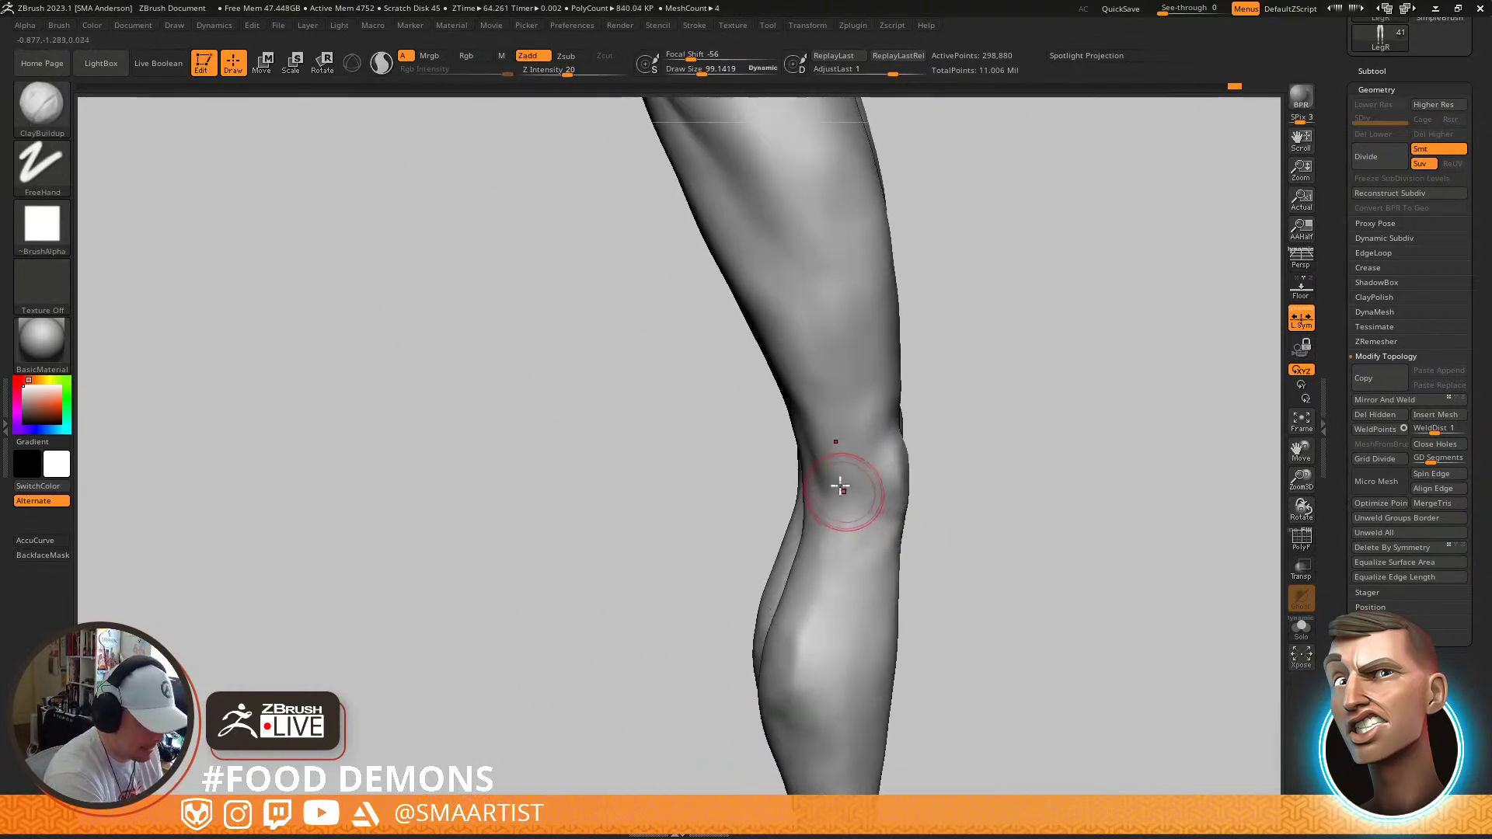
pyautogui.press('shift')
# Switch to the arm subtool and mask the arms down to the wrists, leaving only the hands unmasked
pyautogui.moveTo(953, 533)
pyautogui.keyDown('ctrl'); pyautogui.mouseDown(button='right')
pyautogui.moveTo(913, 483)
pyautogui.moveTo(998, 458)
pyautogui.moveTo(883, 486)
pyautogui.moveTo(942, 424)
pyautogui.mouseUp(button='right'); pyautogui.keyUp('ctrl')
pyautogui.moveTo(1132, 290)
pyautogui.keyDown('alt'); pyautogui.mouseDown(button='right')
pyautogui.moveTo(1054, 438)
pyautogui.moveTo(1002, 420)
pyautogui.moveTo(999, 435)
pyautogui.moveTo(1029, 390)
pyautogui.moveTo(1033, 426)
pyautogui.moveTo(1046, 383)
pyautogui.moveTo(985, 405)
pyautogui.moveTo(1002, 386)
pyautogui.moveTo(1017, 457)
pyautogui.moveTo(1023, 420)
pyautogui.moveTo(1025, 445)
pyautogui.mouseUp(button='right'); pyautogui.keyUp('alt')
pyautogui.moveTo(1026, 445)
pyautogui.keyDown('alt'); pyautogui.mouseDown(button='right')
pyautogui.moveTo(965, 391)
pyautogui.moveTo(1000, 502)
pyautogui.mouseUp(button='right'); pyautogui.keyUp('alt')
pyautogui.keyDown('alt'); pyautogui.click(968, 427); pyautogui.keyUp('alt')
pyautogui.press('w')
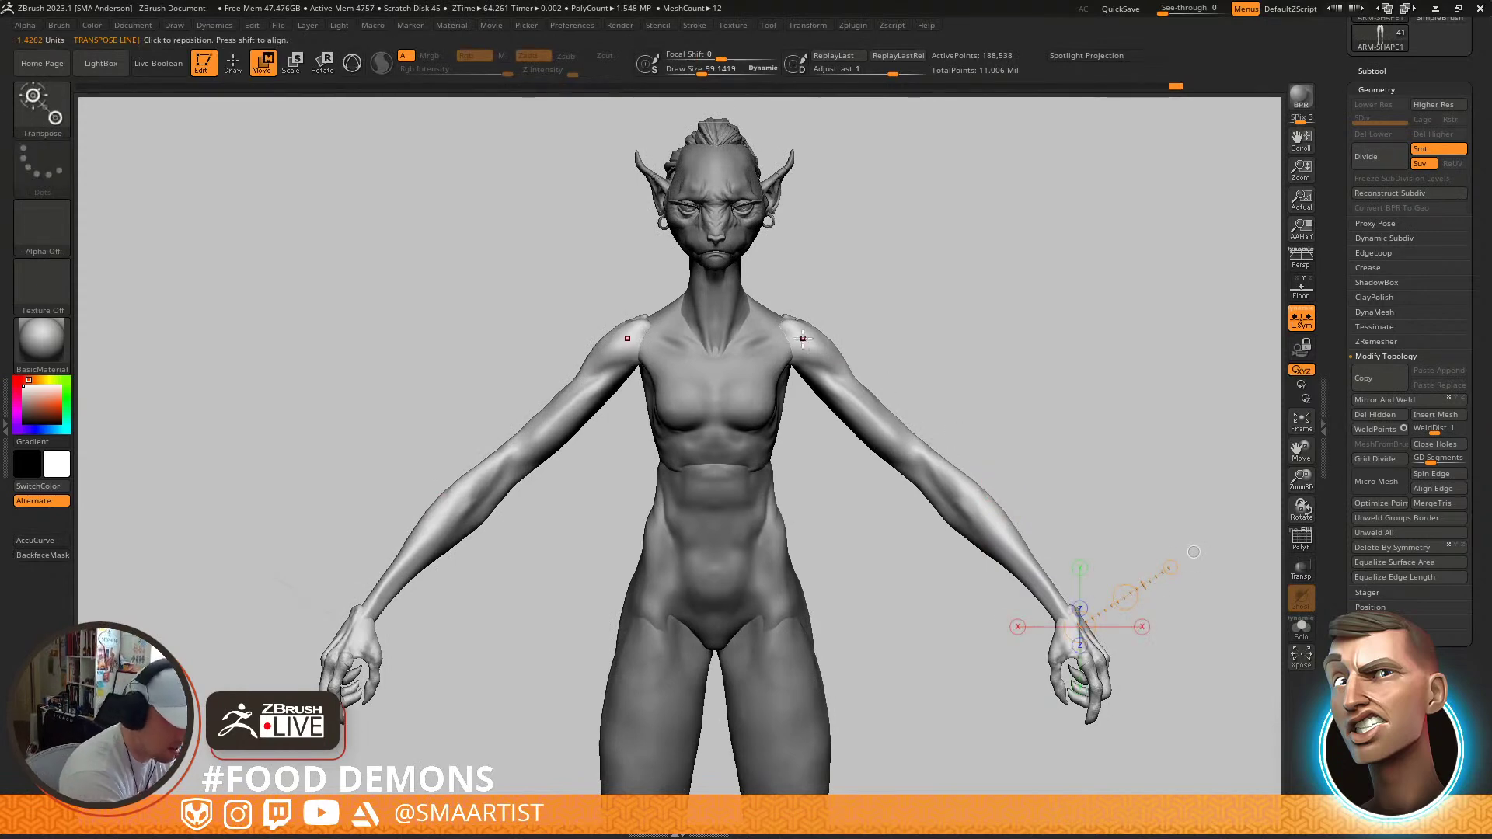
pyautogui.keyDown('ctrl'); pyautogui.click(969, 508); pyautogui.keyUp('ctrl')
pyautogui.moveTo(785, 320); pyautogui.dragTo(799, 329)
pyautogui.press('e')
pyautogui.moveTo(1122, 391); pyautogui.dragTo(826, 404)
pyautogui.keyDown('ctrl'); pyautogui.click(1126, 566); pyautogui.keyUp('ctrl')
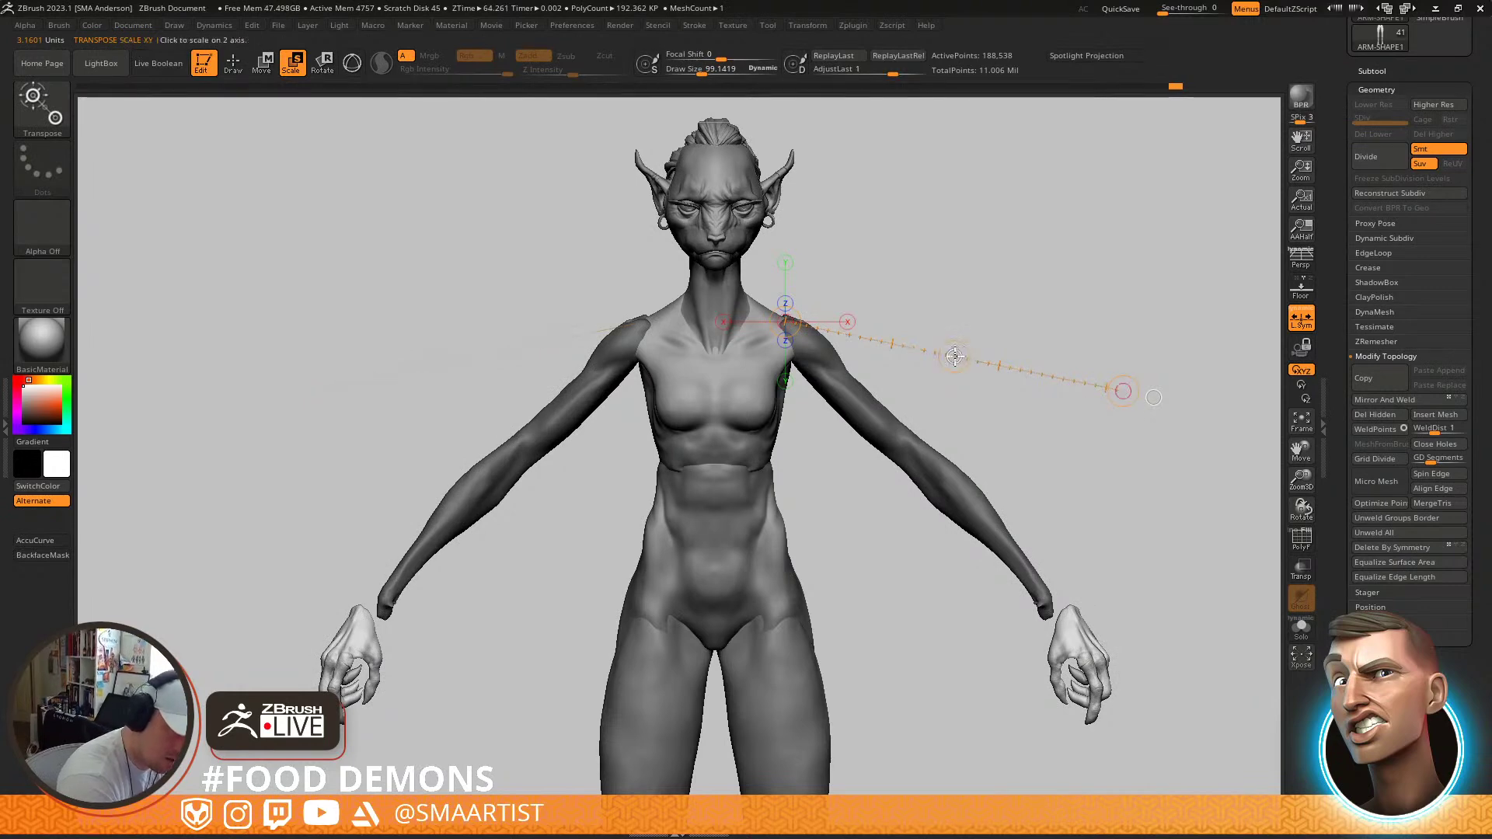
# Reposition the unmasked hands with the Transpose Move line and clear the mask
pyautogui.press('w')
pyautogui.moveTo(952, 357); pyautogui.dragTo(932, 345)
pyautogui.moveTo(1046, 462); pyautogui.dragTo(1003, 637)
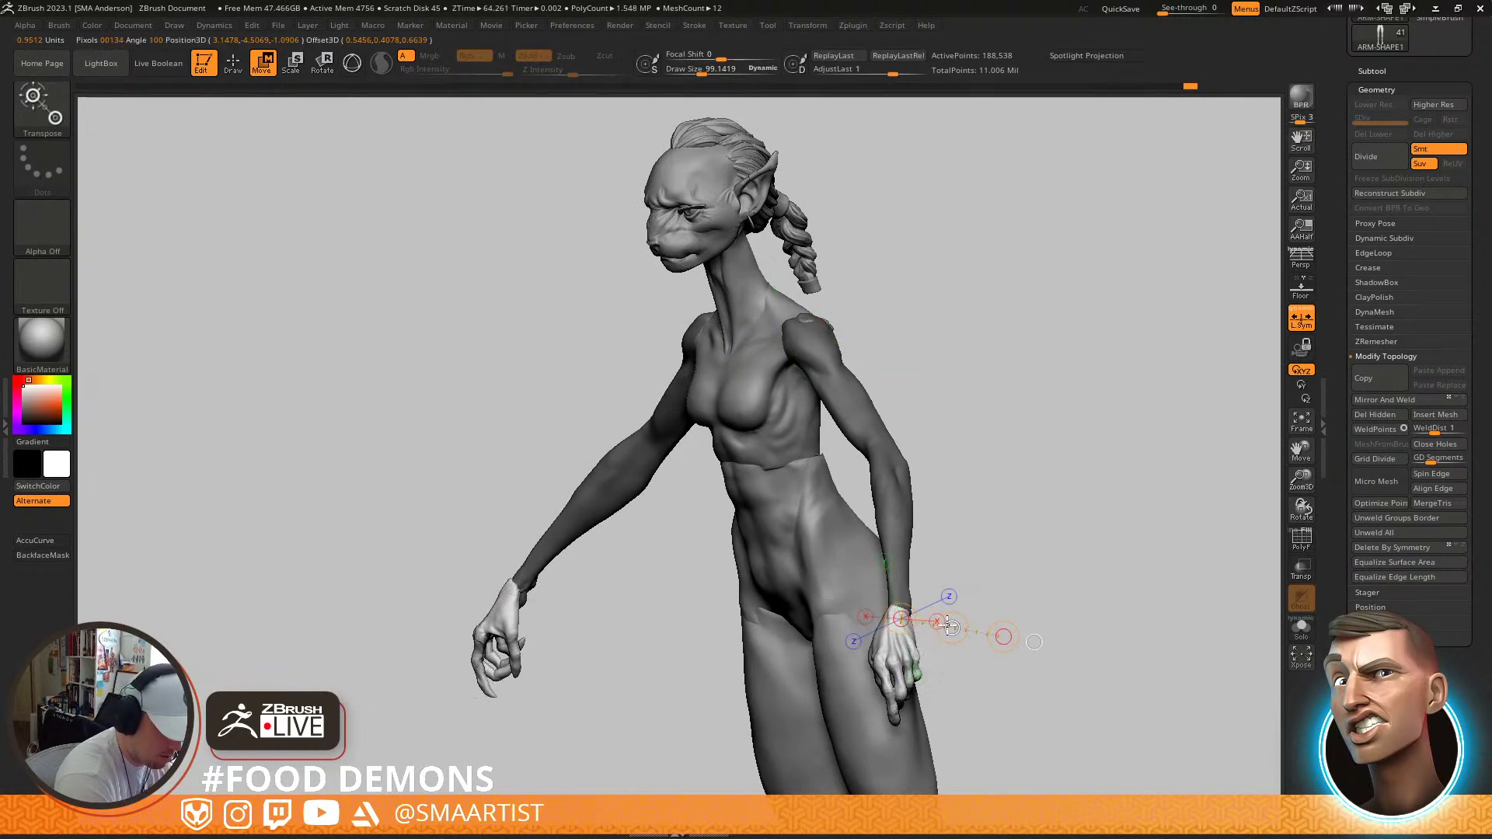
pyautogui.press('q')
pyautogui.moveTo(982, 633)
pyautogui.keyDown('ctrl'); pyautogui.mouseDown(button='right')
pyautogui.moveTo(966, 506)
pyautogui.moveTo(989, 540)
pyautogui.mouseUp(button='right'); pyautogui.keyUp('ctrl')
pyautogui.keyDown('ctrl'); pyautogui.moveTo(989, 540); pyautogui.dragTo(1002, 566); pyautogui.keyUp('ctrl')
# Fine-tune the placement of the arms and hands with Transpose Move, checking them from several angles
pyautogui.moveTo(1002, 566)
pyautogui.keyDown('alt'); pyautogui.mouseDown(button='right')
pyautogui.moveTo(972, 452)
pyautogui.moveTo(999, 463)
pyautogui.mouseUp(button='right'); pyautogui.keyUp('alt')
pyautogui.keyDown('alt'); pyautogui.moveTo(976, 528); pyautogui.dragTo(971, 416, button='right'); pyautogui.keyUp('alt')
pyautogui.moveTo(971, 415); pyautogui.dragTo(991, 428, button='right')
pyautogui.moveTo(992, 428)
pyautogui.mouseDown()
pyautogui.moveTo(1019, 433)
pyautogui.moveTo(982, 446)
pyautogui.mouseUp()
pyautogui.keyDown('ctrl'); pyautogui.moveTo(845, 443); pyautogui.dragTo(839, 516, button='right'); pyautogui.keyUp('ctrl')
pyautogui.keyDown('alt'); pyautogui.moveTo(901, 412); pyautogui.dragTo(889, 353, button='right'); pyautogui.keyUp('alt')
pyautogui.moveTo(1030, 335)
pyautogui.mouseDown()
pyautogui.moveTo(1009, 335)
pyautogui.moveTo(1021, 348)
pyautogui.mouseUp()
pyautogui.press('w')
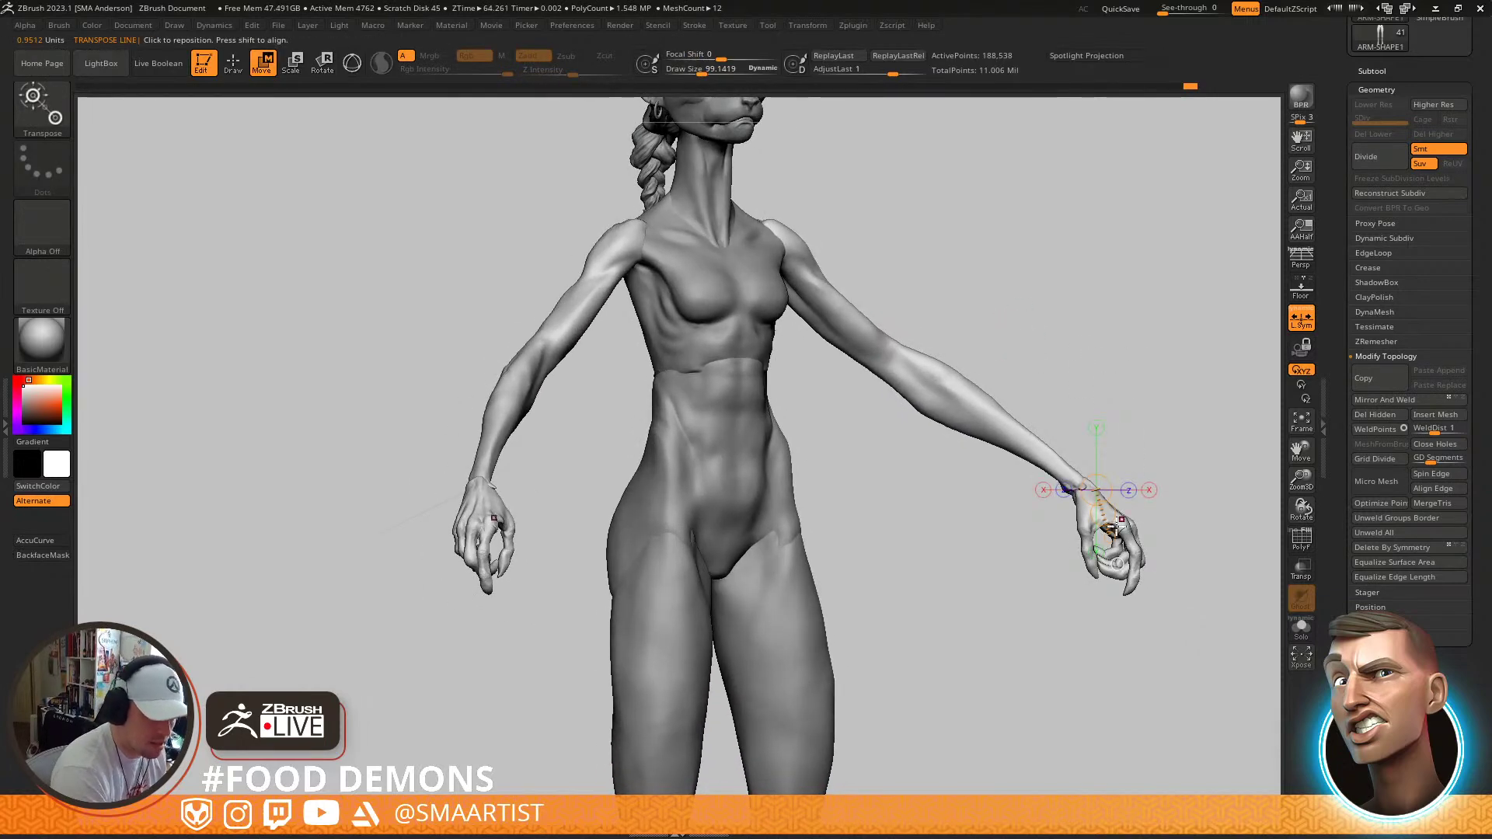
pyautogui.moveTo(1102, 515); pyautogui.dragTo(1111, 527)
pyautogui.moveTo(1097, 506); pyautogui.dragTo(1022, 430, button='right')
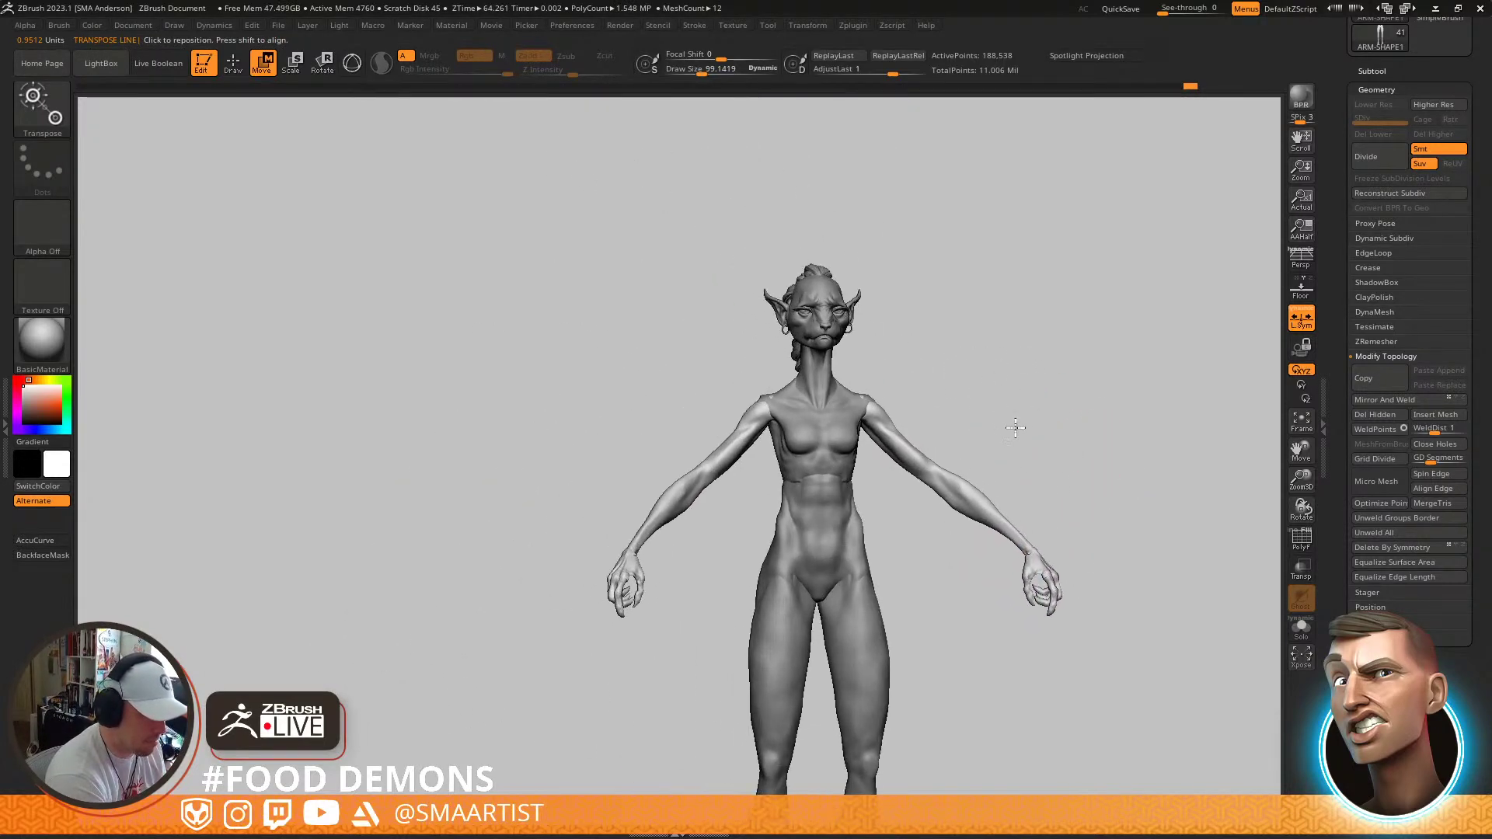
pyautogui.press('q')
# Switch to the upper torso subtool and mask the chest and ribcage, leaving the shoulders and collarbones unmasked
pyautogui.keyDown('alt'); pyautogui.click(845, 449); pyautogui.keyUp('alt')
pyautogui.moveTo(847, 437)
pyautogui.keyDown('alt'); pyautogui.mouseDown(button='right')
pyautogui.moveTo(850, 475)
pyautogui.moveTo(892, 447)
pyautogui.mouseUp(button='right'); pyautogui.keyUp('alt')
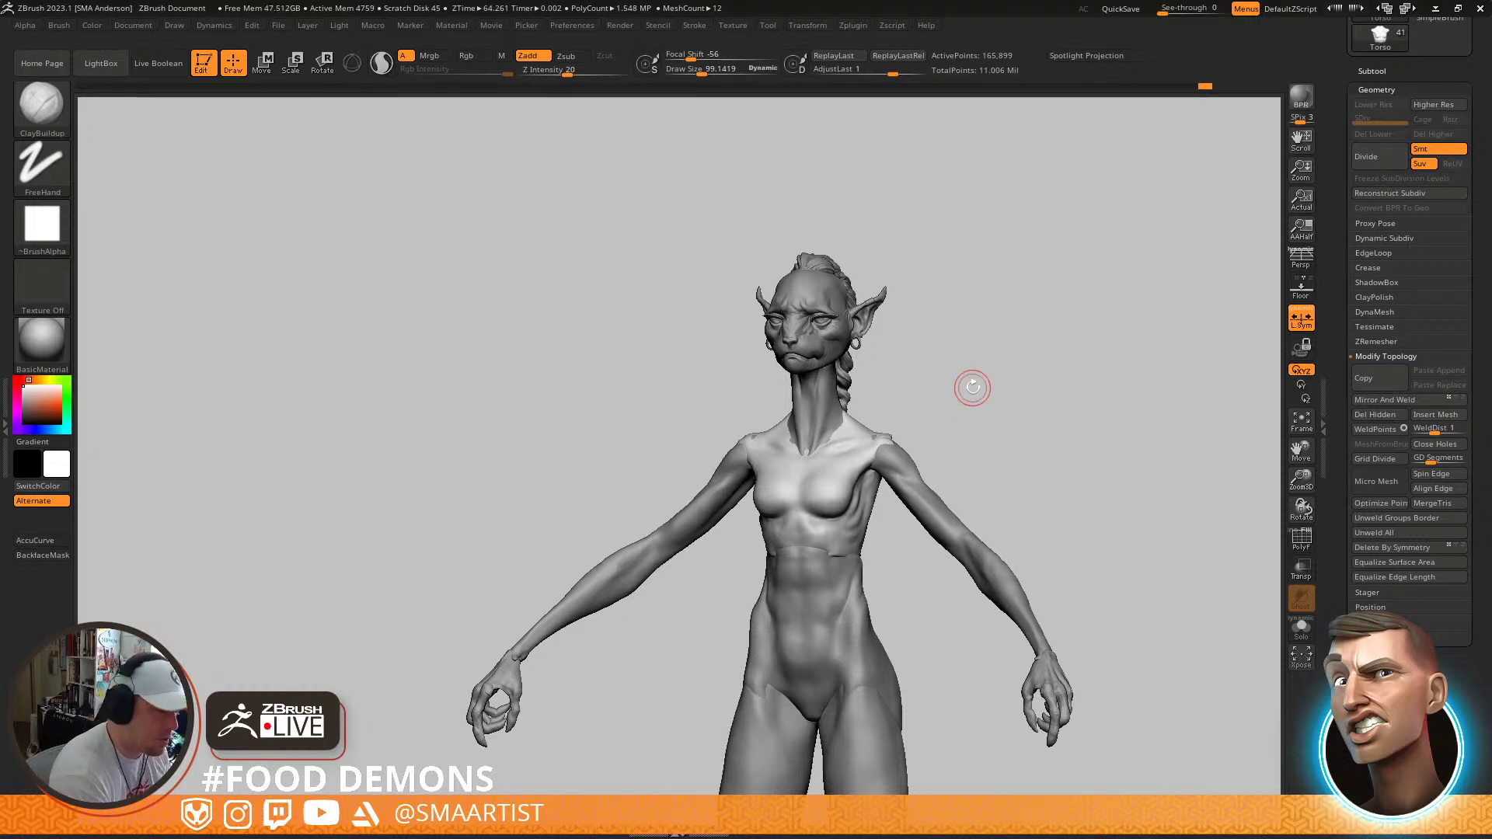
pyautogui.press('ctrl')
pyautogui.moveTo(869, 488)
pyautogui.keyDown('ctrl'); pyautogui.mouseDown()
pyautogui.moveTo(666, 433)
pyautogui.moveTo(1022, 276)
pyautogui.mouseUp(); pyautogui.keyUp('ctrl')
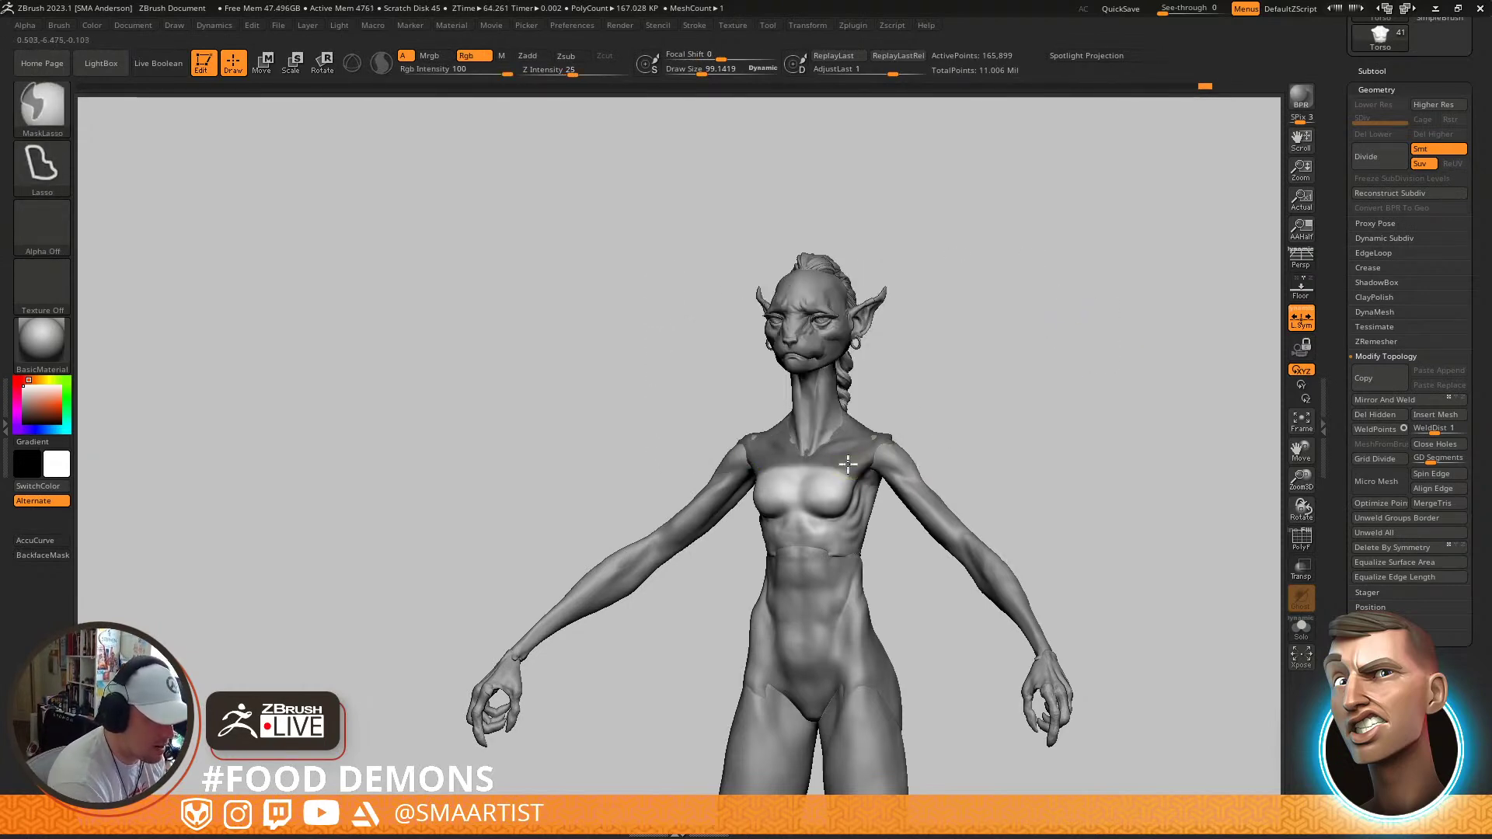
pyautogui.keyDown('ctrl'); pyautogui.click(921, 426); pyautogui.keyUp('ctrl')
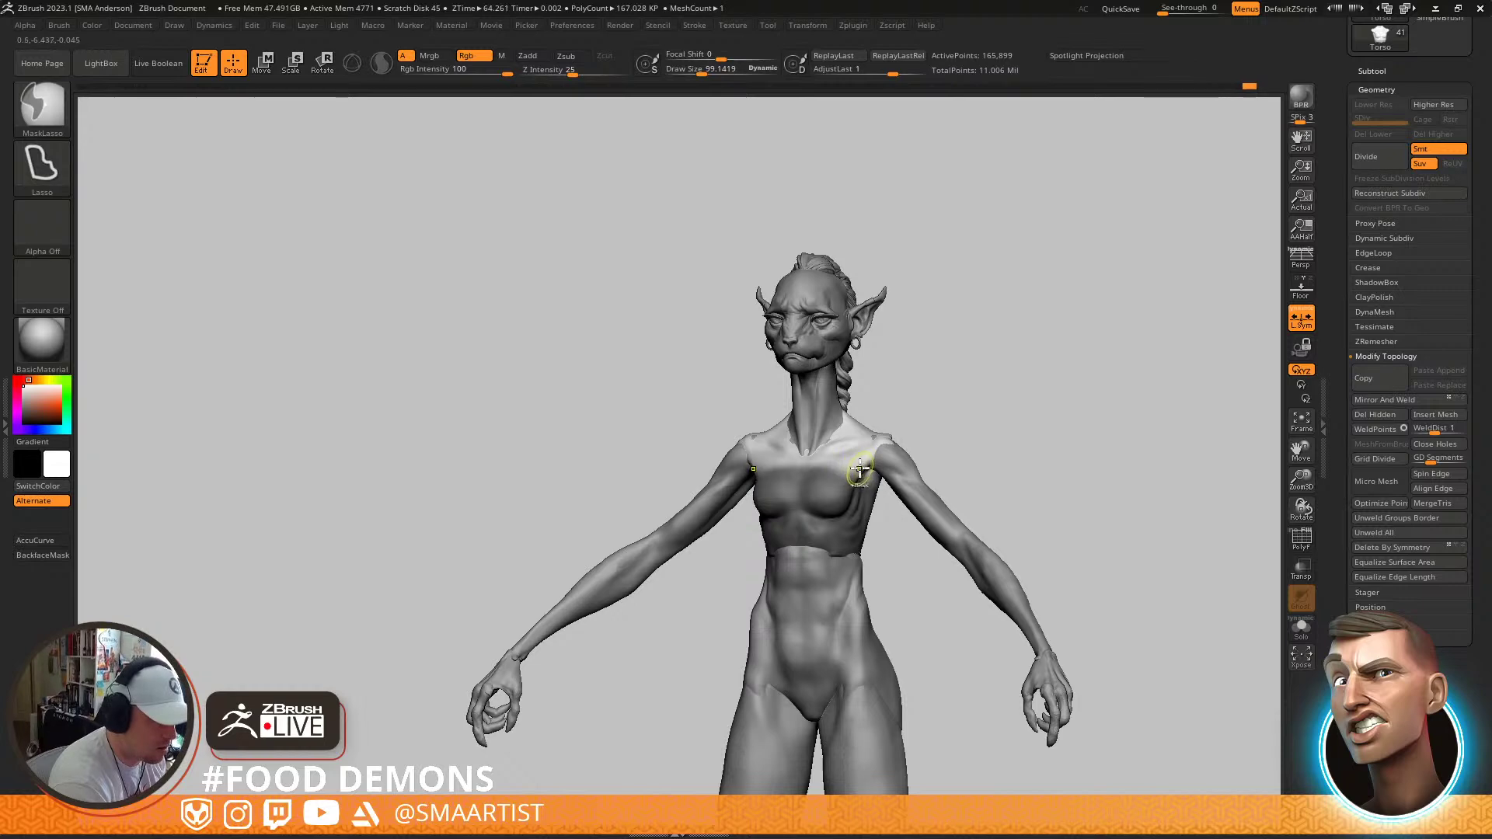
pyautogui.keyDown('ctrl'); pyautogui.click(938, 413); pyautogui.keyUp('ctrl')
pyautogui.press('w')
pyautogui.keyDown('shift'); pyautogui.moveTo(953, 423); pyautogui.dragTo(972, 417); pyautogui.keyUp('shift')
pyautogui.keyDown('ctrl'); pyautogui.click(966, 424); pyautogui.keyUp('ctrl')
# Raise the unmasked shoulders straight up with a vertical Transpose Move line
pyautogui.moveTo(813, 450); pyautogui.dragTo(922, 366)
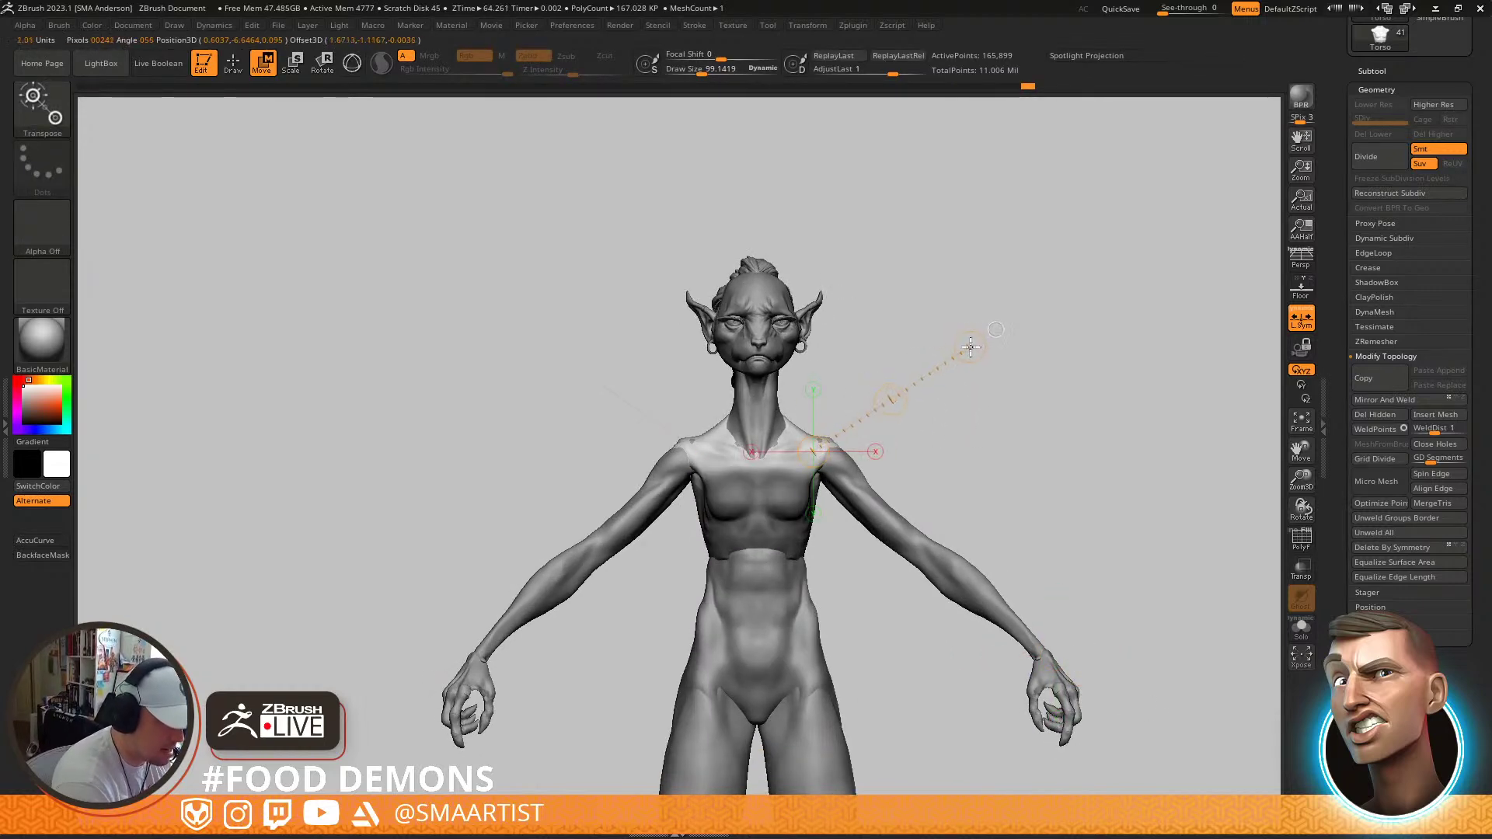
pyautogui.click(813, 389)
pyautogui.moveTo(814, 362); pyautogui.dragTo(813, 349)
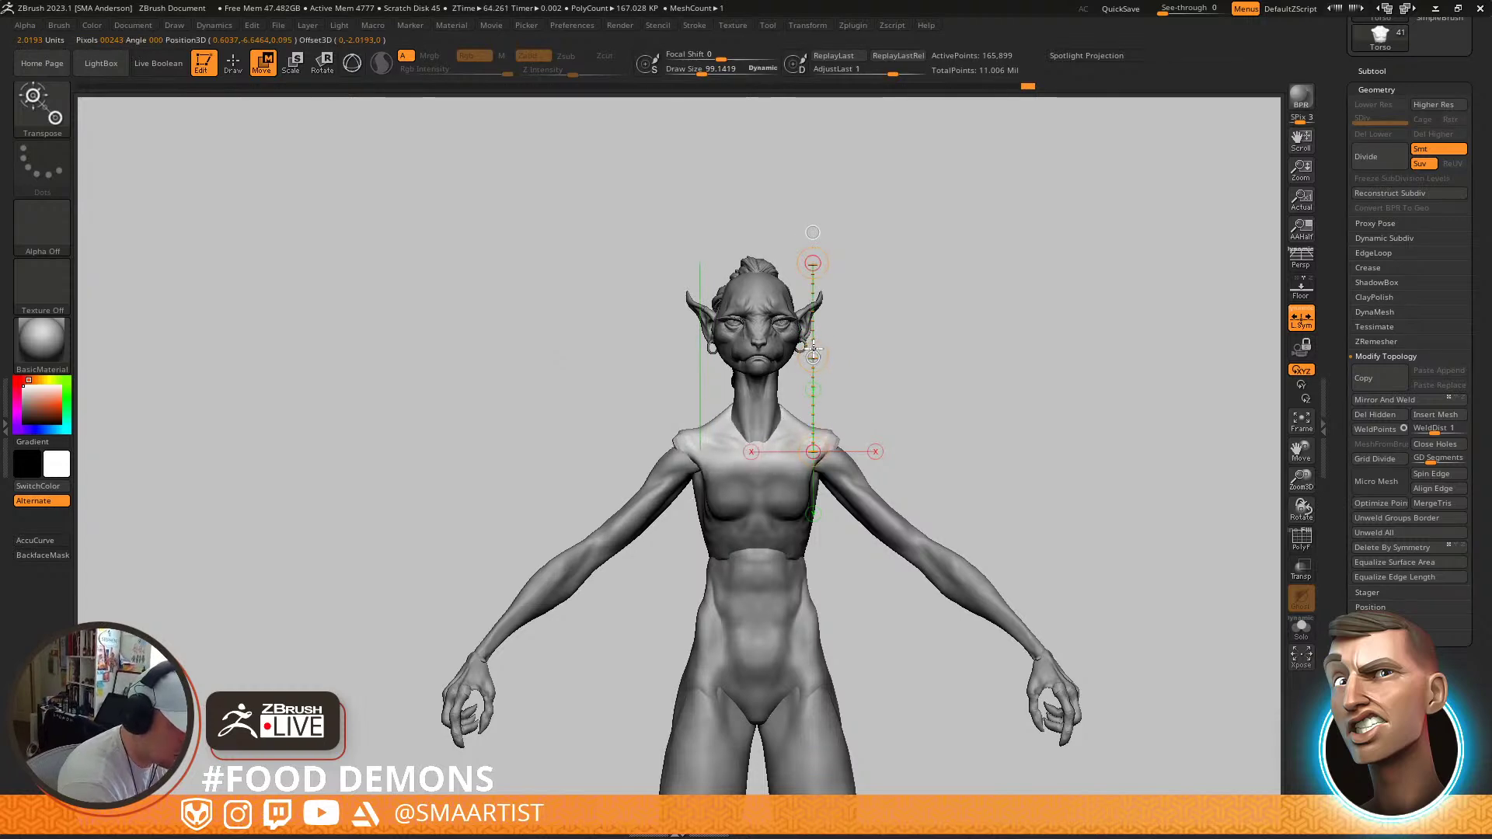
pyautogui.moveTo(975, 359); pyautogui.dragTo(952, 360)
# Switch to the arm subtool and move the arms up to match the raised shoulders
pyautogui.keyDown('alt'); pyautogui.click(879, 514); pyautogui.keyUp('alt')
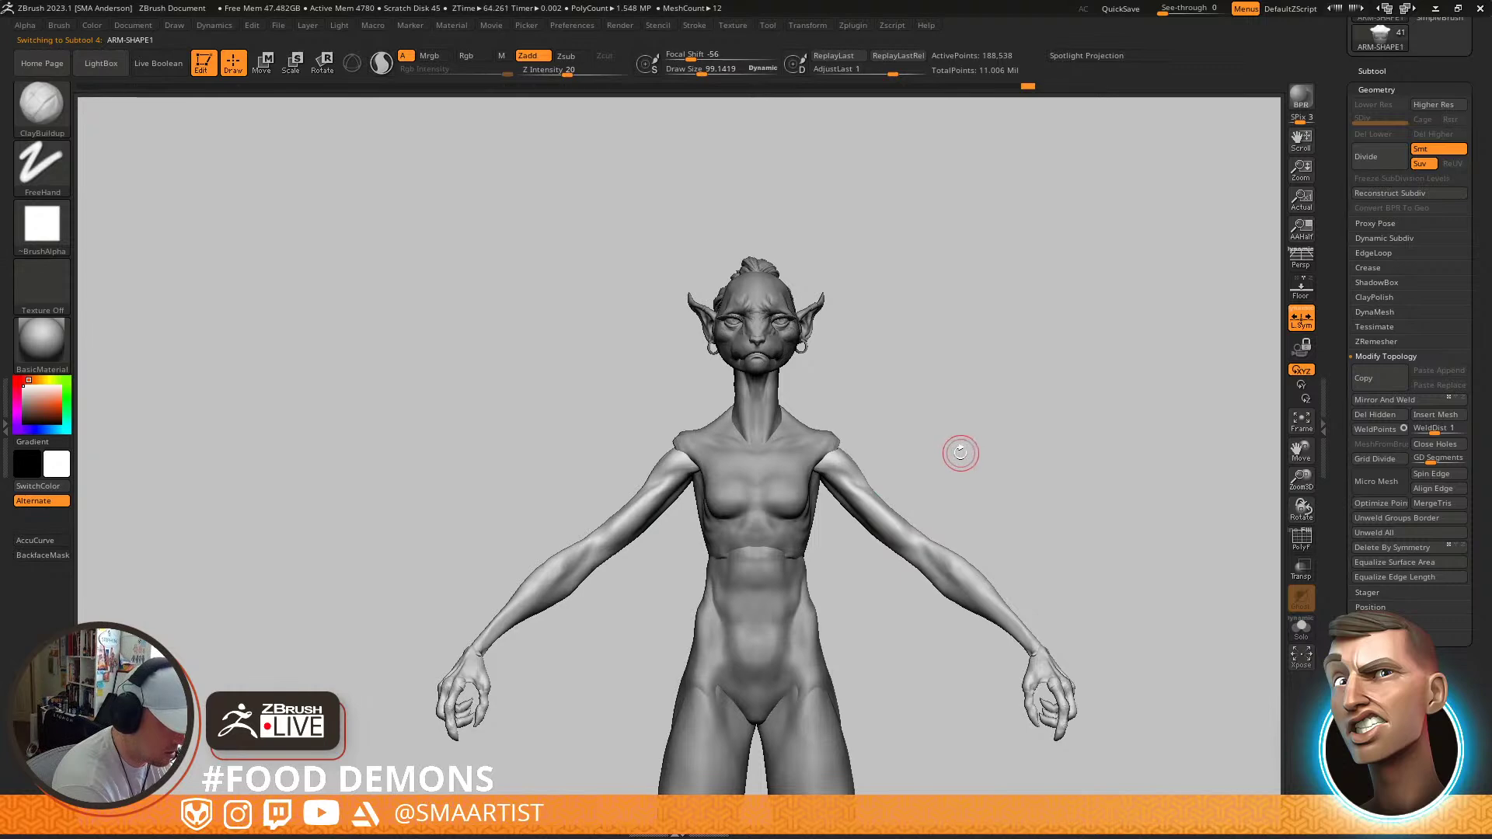
pyautogui.press('w')
pyautogui.moveTo(812, 356); pyautogui.dragTo(816, 348)
pyautogui.press('q')
# Fit the top of the upper arm and deltoid to the torso with the Move brush
pyautogui.moveTo(919, 406); pyautogui.dragTo(833, 477)
pyautogui.press('b')
pyautogui.press('m')
pyautogui.press('v')
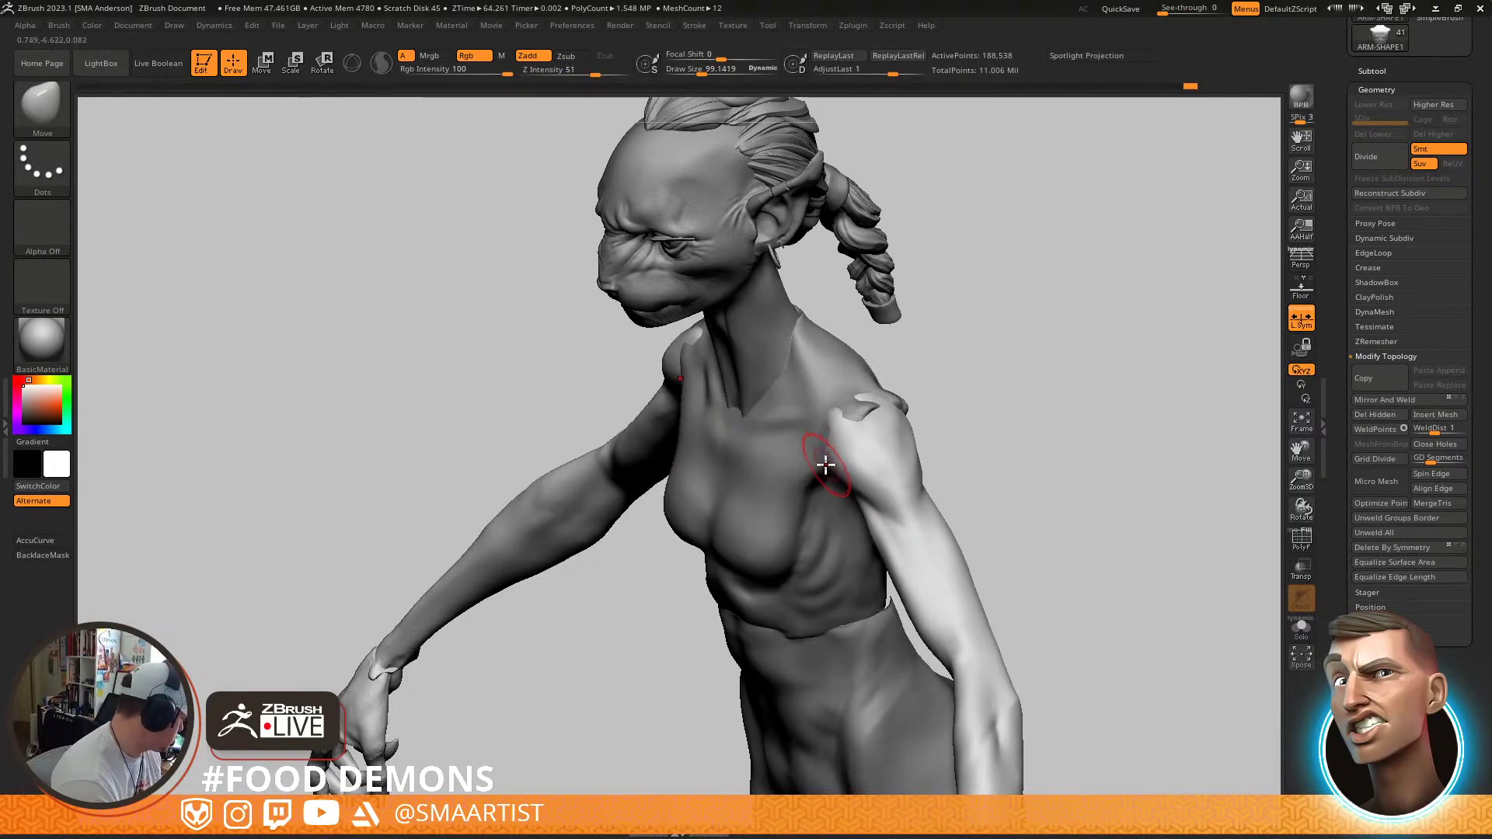
pyautogui.moveTo(826, 465)
pyautogui.mouseDown(button='right')
pyautogui.moveTo(872, 438)
pyautogui.moveTo(843, 443)
pyautogui.mouseUp(button='right')
pyautogui.press('s')
pyautogui.moveTo(813, 452); pyautogui.dragTo(780, 450)
pyautogui.moveTo(780, 426); pyautogui.dragTo(854, 411, button='right')
pyautogui.moveTo(848, 420); pyautogui.dragTo(839, 407)
pyautogui.moveTo(845, 406)
pyautogui.mouseDown(button='right')
pyautogui.moveTo(859, 466)
pyautogui.moveTo(794, 456)
pyautogui.moveTo(937, 416)
pyautogui.moveTo(931, 445)
pyautogui.moveTo(963, 435)
pyautogui.moveTo(986, 483)
pyautogui.moveTo(930, 417)
pyautogui.moveTo(872, 409)
pyautogui.moveTo(920, 447)
pyautogui.mouseUp(button='right')
# Switch to the upper torso subtool and smooth the back of the shoulder near the arm joint
pyautogui.keyDown('alt'); pyautogui.click(920, 425); pyautogui.keyUp('alt')
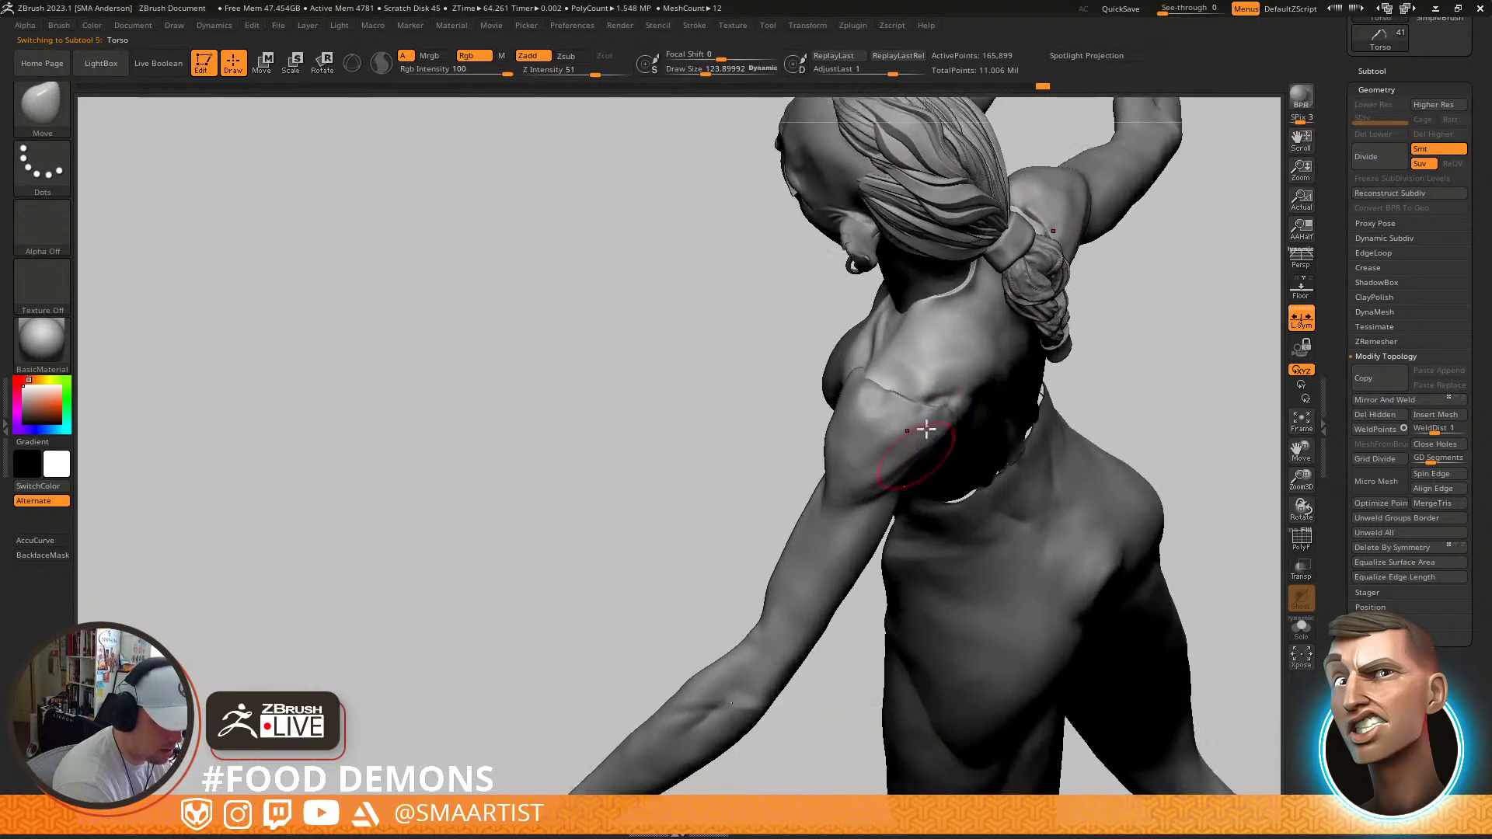
pyautogui.keyDown('shift'); pyautogui.moveTo(917, 376); pyautogui.dragTo(896, 383); pyautogui.keyUp('shift')
pyautogui.moveTo(900, 388)
pyautogui.mouseDown(button='right')
pyautogui.moveTo(893, 426)
pyautogui.moveTo(928, 417)
pyautogui.moveTo(933, 398)
pyautogui.moveTo(923, 427)
pyautogui.moveTo(936, 407)
pyautogui.moveTo(1014, 436)
pyautogui.mouseUp(button='right')
pyautogui.moveTo(1106, 459)
pyautogui.keyDown('ctrl'); pyautogui.mouseDown(button='right')
pyautogui.moveTo(944, 387)
pyautogui.moveTo(1015, 616)
pyautogui.mouseUp(button='right'); pyautogui.keyUp('ctrl')
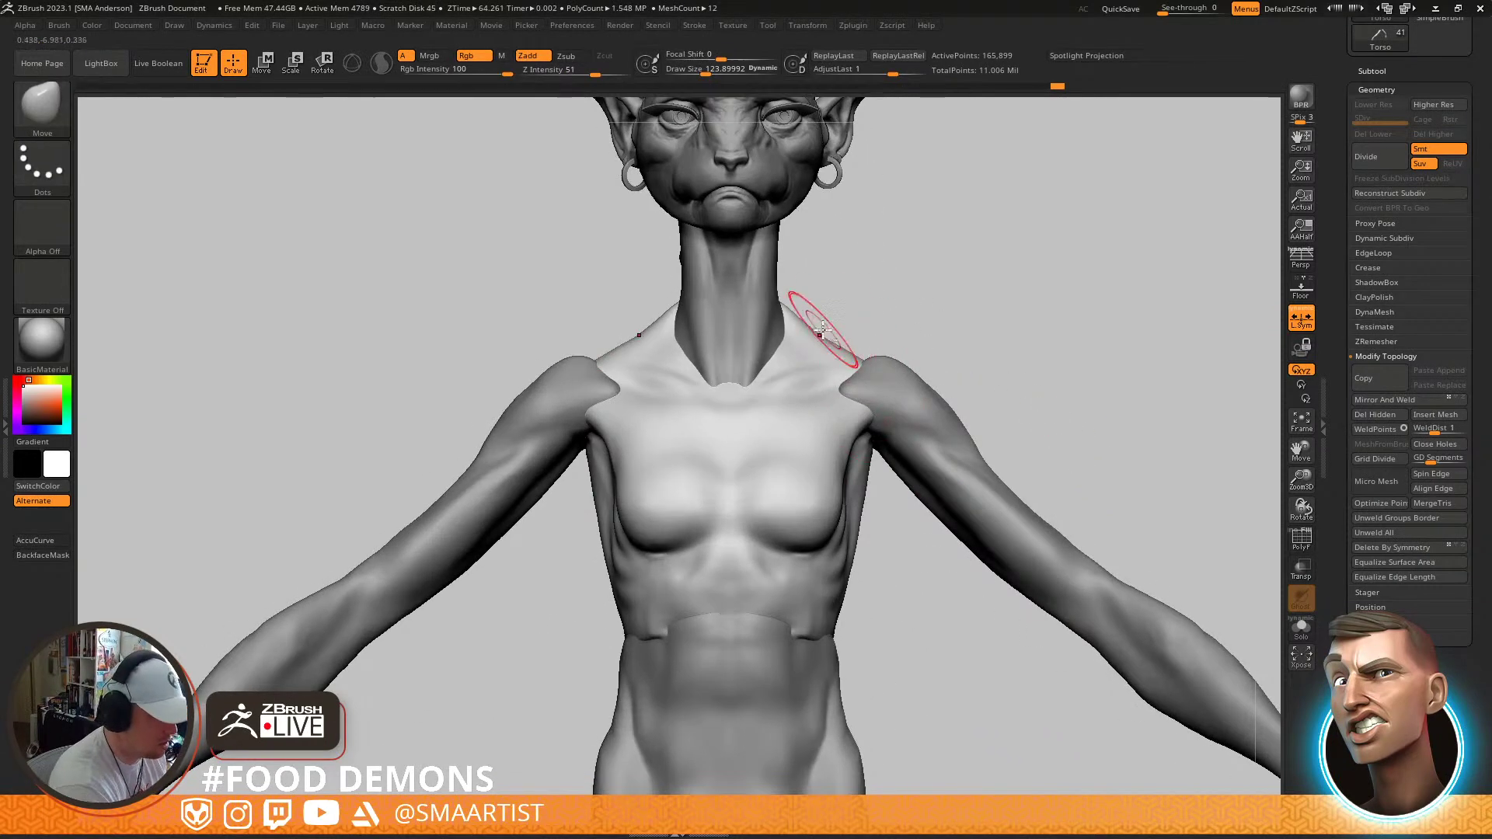
# Reshape the trapezius slope between neck and shoulders from the front and back with a larger Move brush
pyautogui.keyDown('alt'); pyautogui.moveTo(823, 326); pyautogui.dragTo(853, 440, button='right'); pyautogui.keyUp('alt')
pyautogui.moveTo(802, 421); pyautogui.dragTo(809, 421)
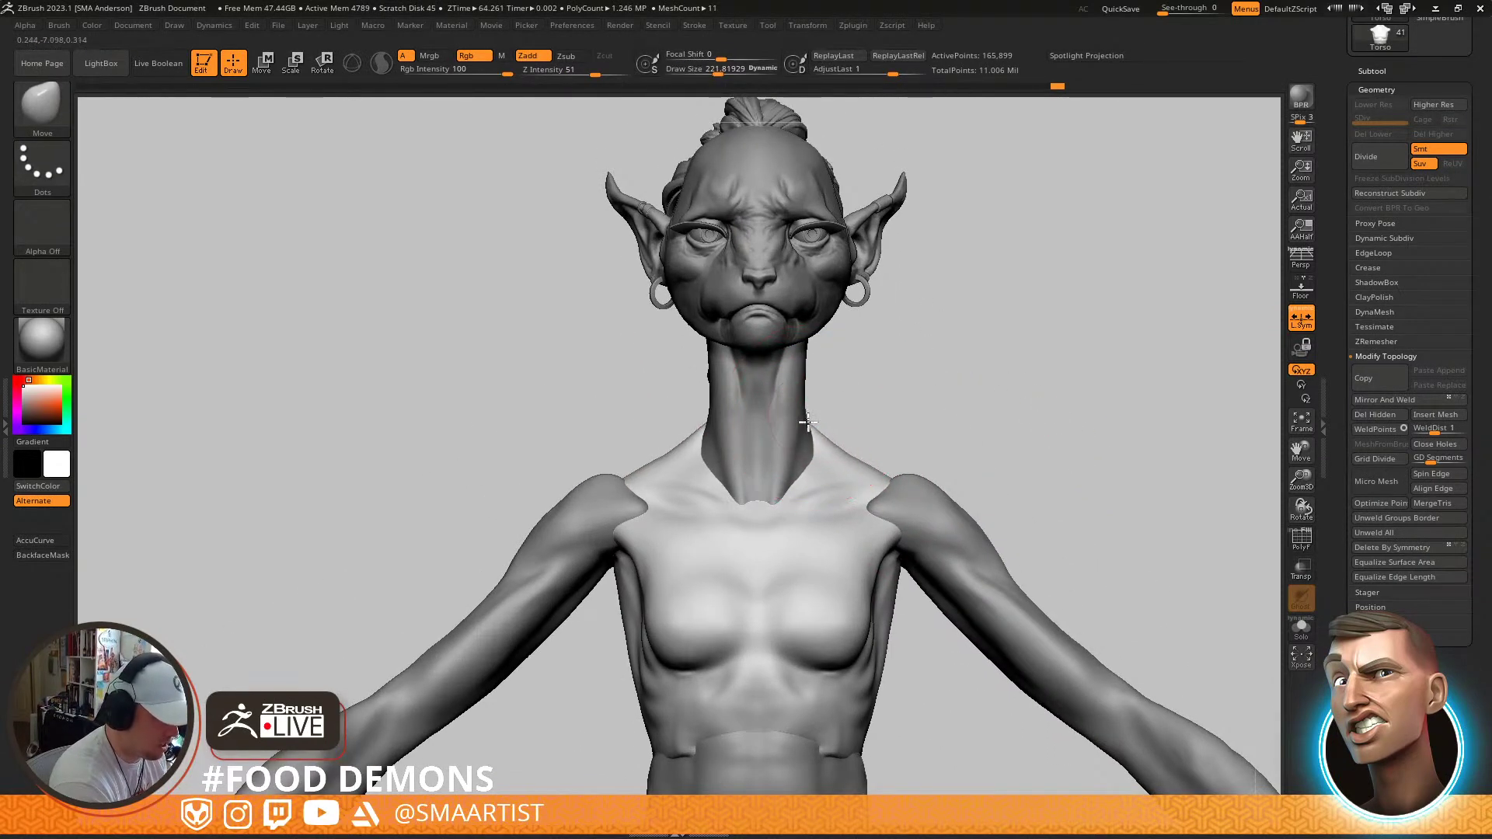
pyautogui.moveTo(809, 432); pyautogui.dragTo(902, 443, button='right')
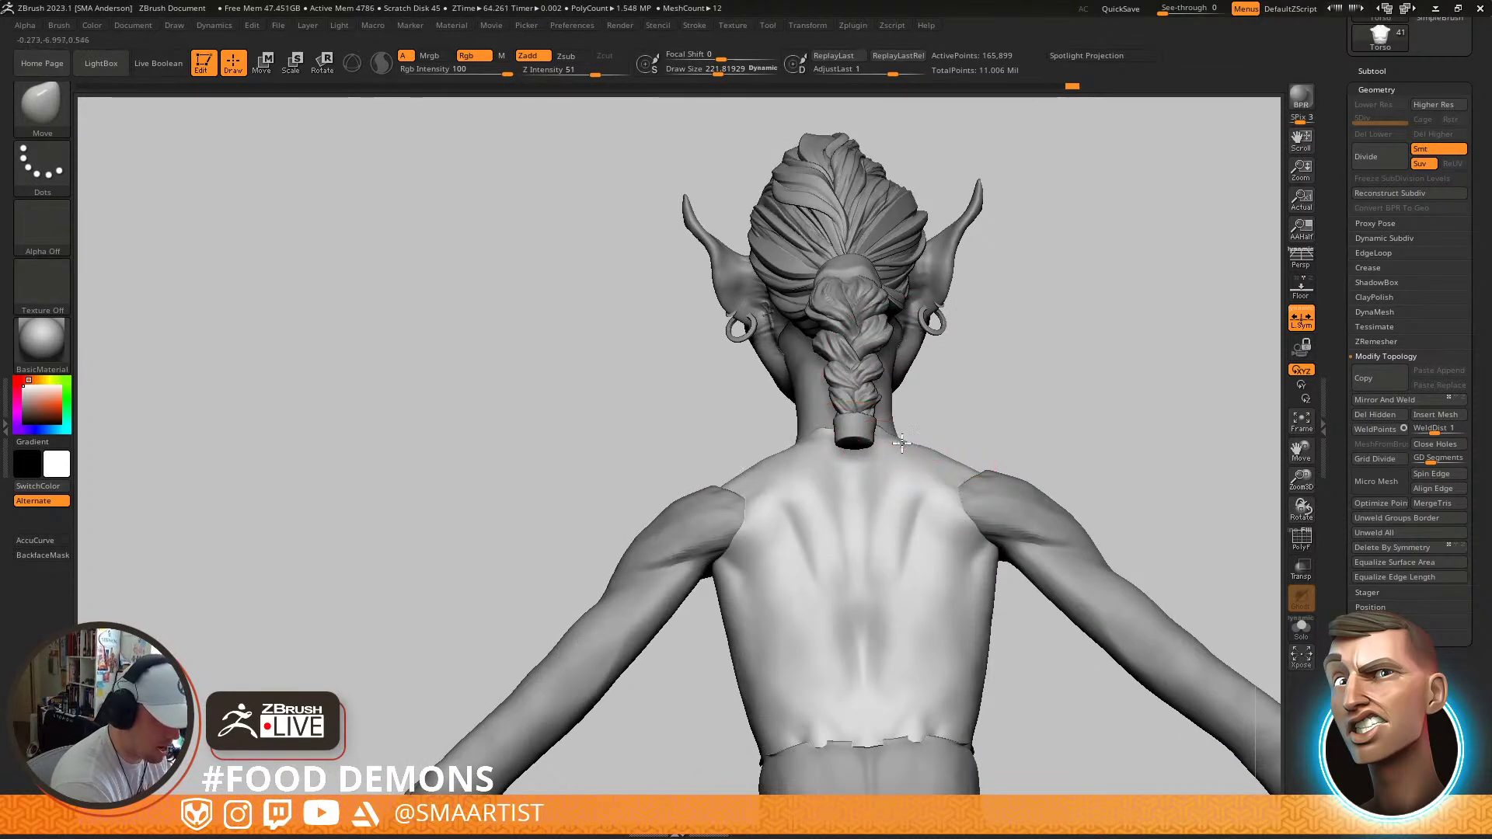
pyautogui.press('s')
pyautogui.moveTo(936, 449); pyautogui.dragTo(938, 454)
pyautogui.moveTo(960, 436)
pyautogui.mouseDown(button='right')
pyautogui.moveTo(948, 457)
pyautogui.moveTo(976, 461)
pyautogui.mouseUp(button='right')
pyautogui.press('s')
pyautogui.moveTo(920, 433); pyautogui.dragTo(899, 421)
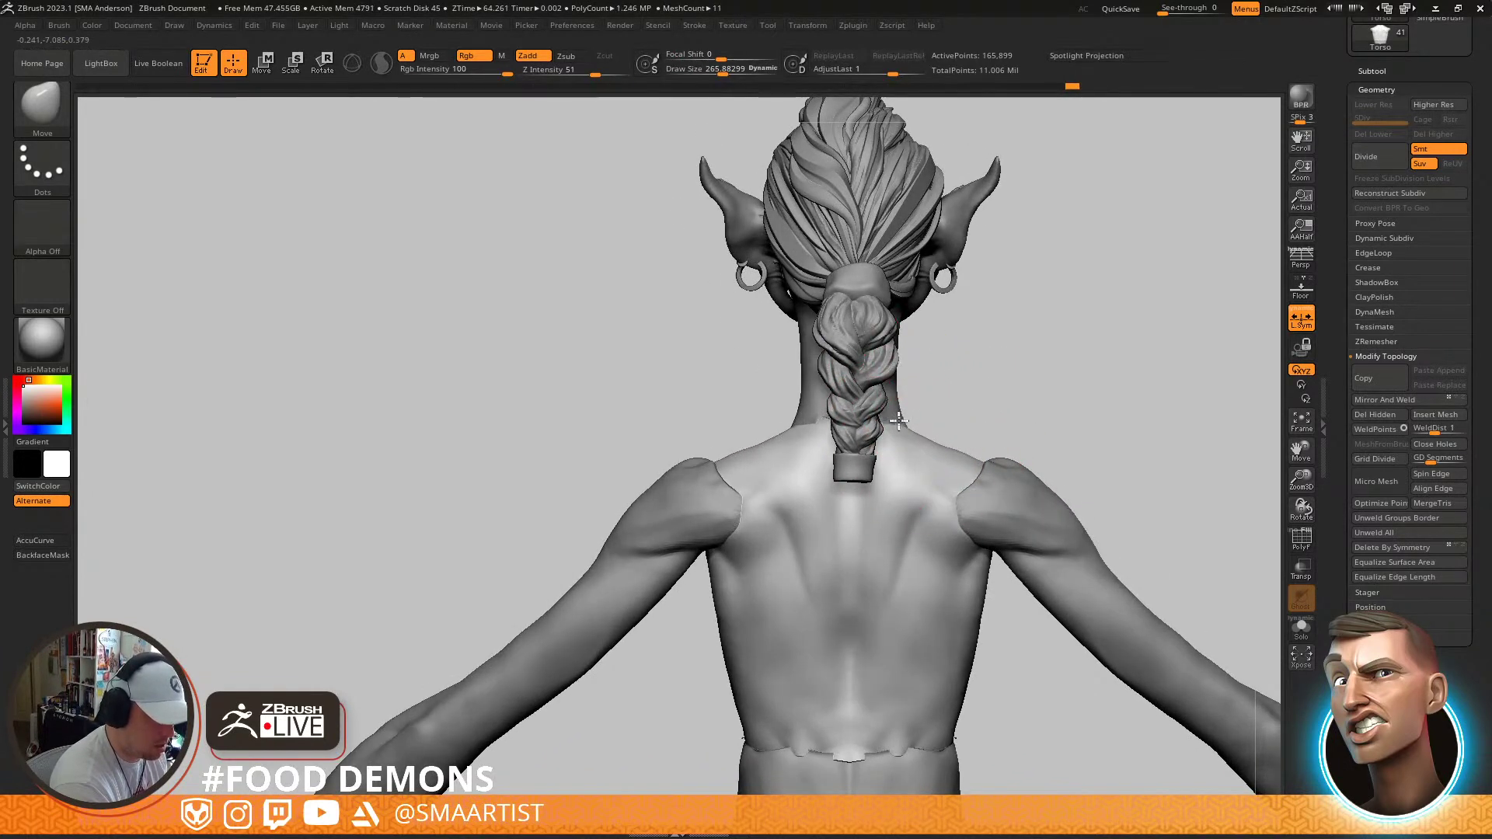
# Refine the trapezius and shoulder tops of the torso from behind and above with progressively smaller Move brush sizes
pyautogui.moveTo(985, 472); pyautogui.dragTo(990, 469)
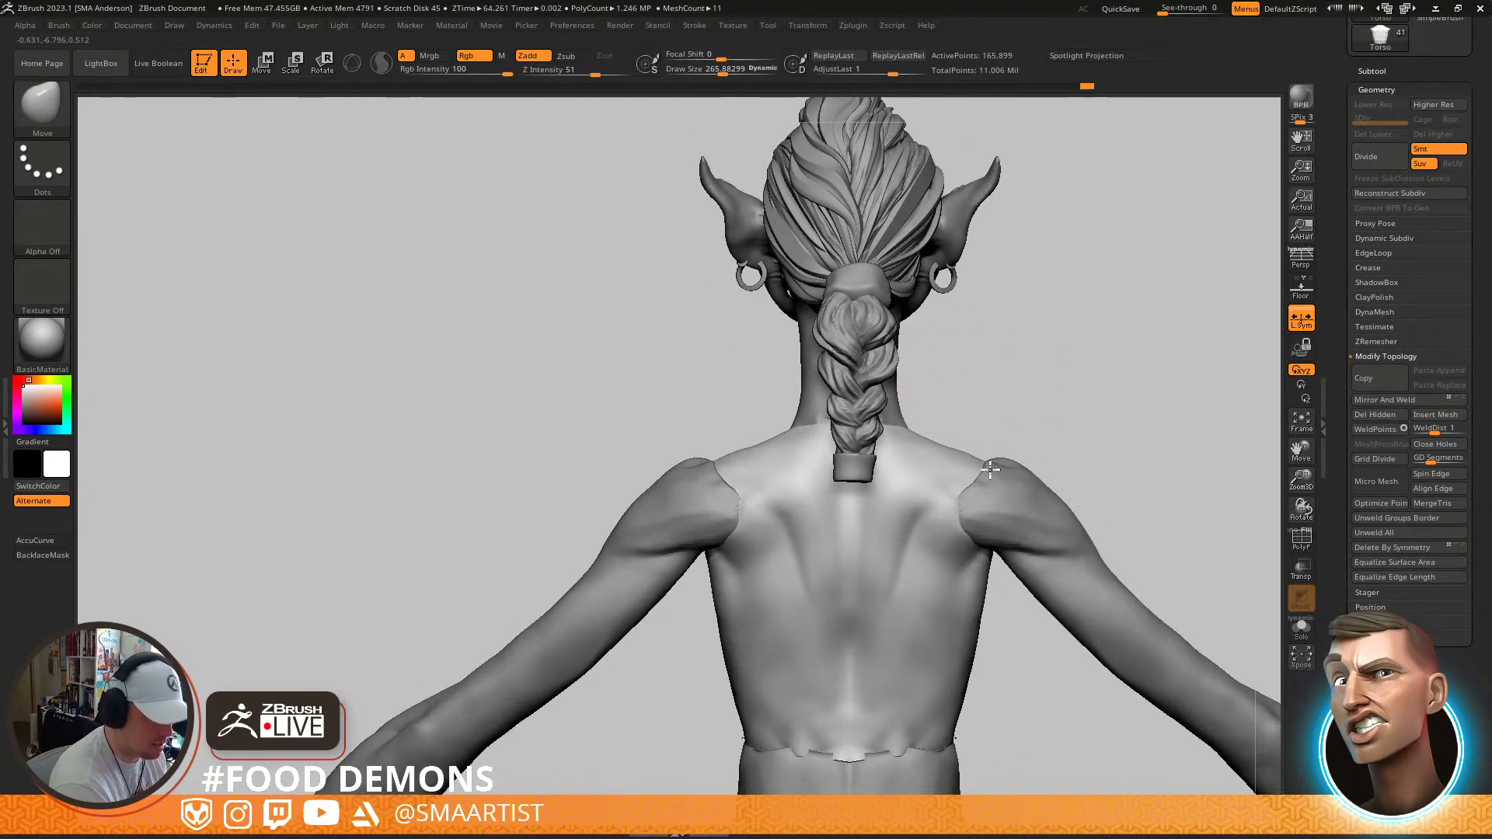
pyautogui.moveTo(964, 447)
pyautogui.mouseDown(button='right')
pyautogui.moveTo(1009, 436)
pyautogui.moveTo(969, 476)
pyautogui.mouseUp(button='right')
pyautogui.press('s')
pyautogui.moveTo(971, 429); pyautogui.dragTo(981, 441)
pyautogui.moveTo(991, 450)
pyautogui.mouseDown(button='right')
pyautogui.moveTo(980, 537)
pyautogui.moveTo(996, 526)
pyautogui.mouseUp(button='right')
pyautogui.press('s')
pyautogui.moveTo(995, 526); pyautogui.dragTo(989, 529)
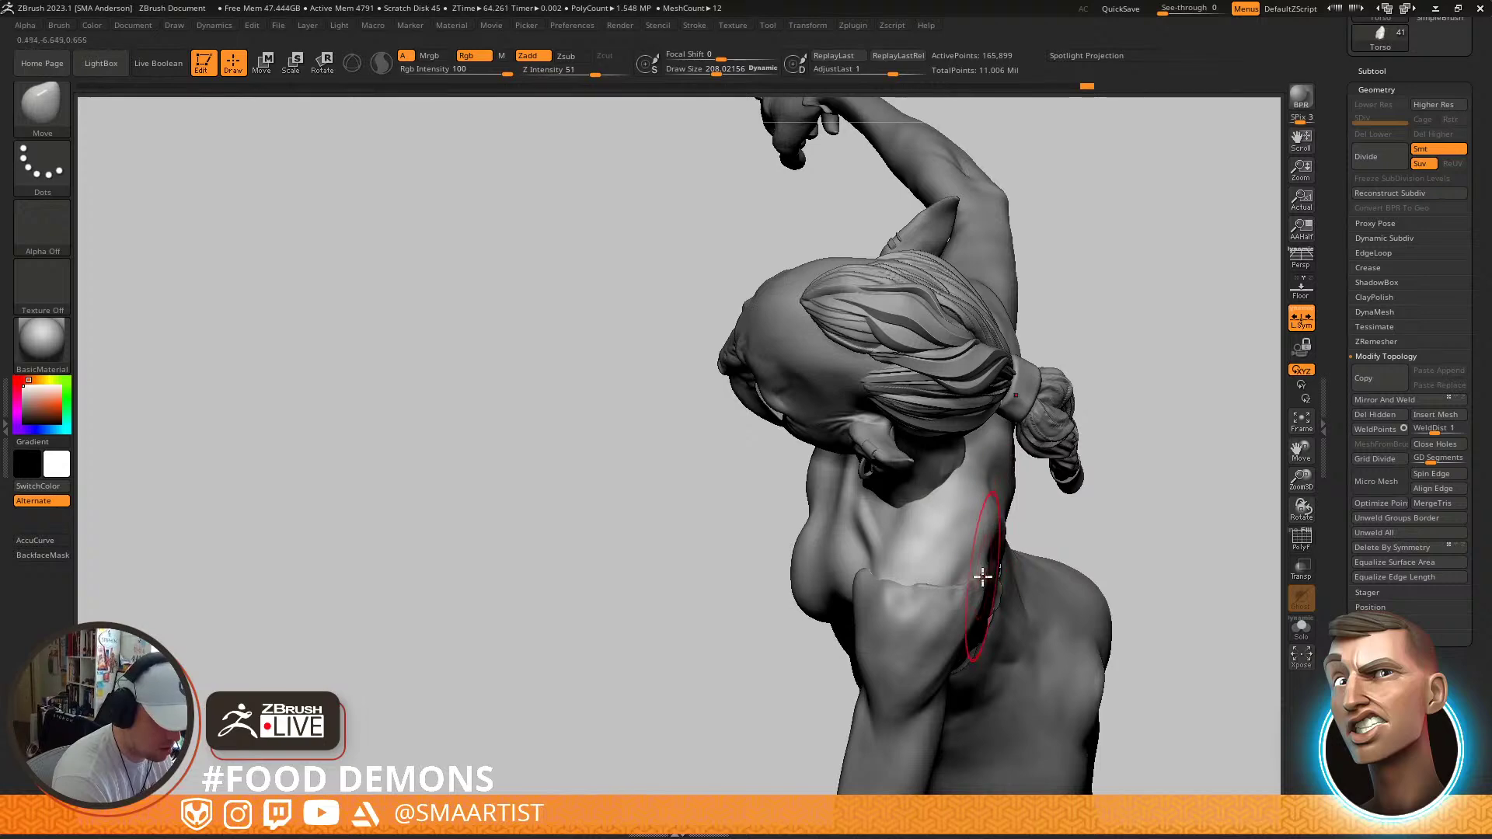
pyautogui.moveTo(1001, 532); pyautogui.dragTo(1012, 524, button='right')
pyautogui.press('s')
pyautogui.moveTo(1012, 523); pyautogui.dragTo(1003, 524)
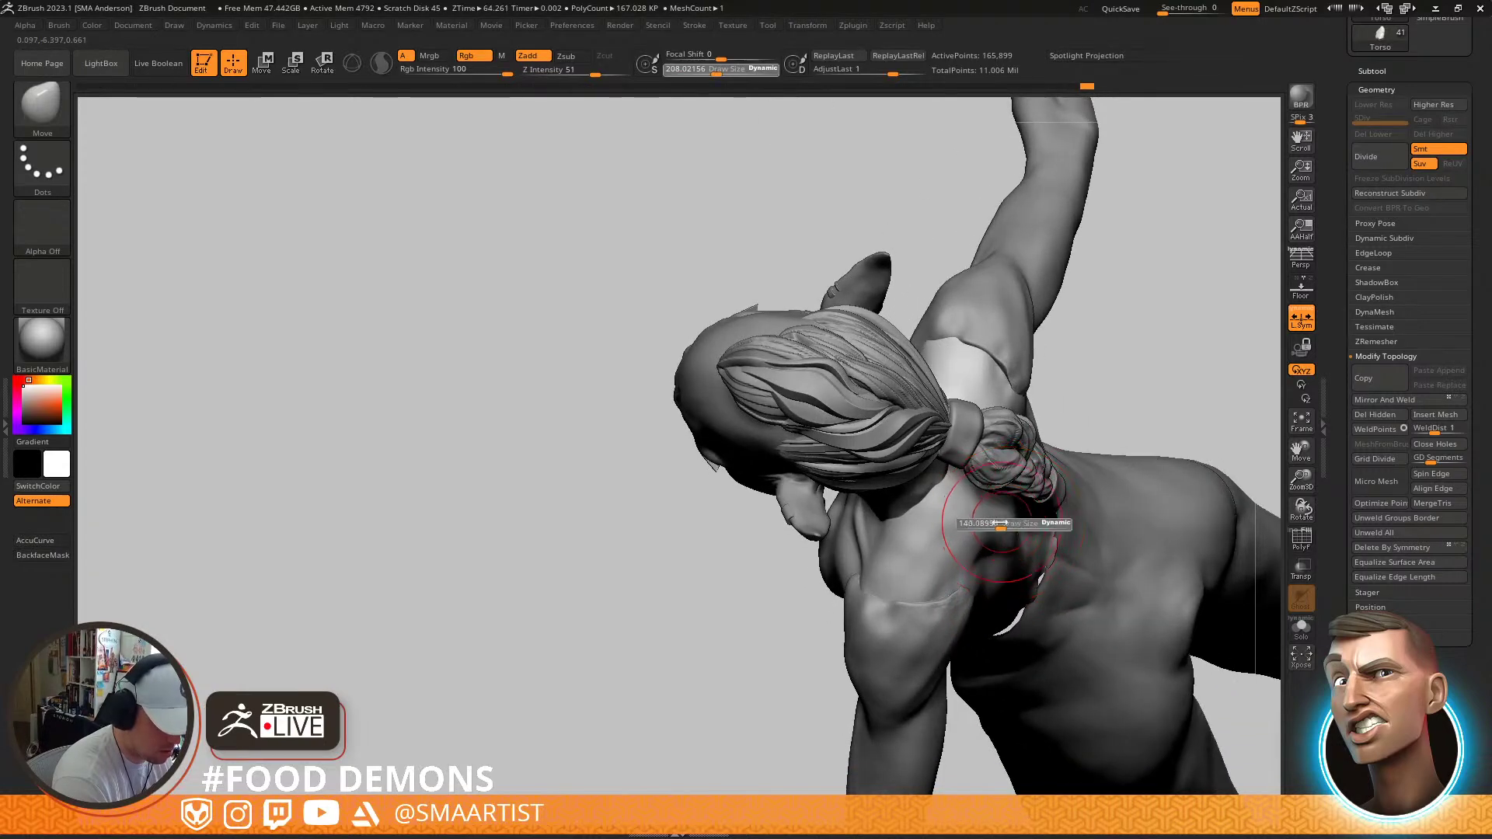
pyautogui.moveTo(973, 513); pyautogui.dragTo(1047, 454, button='right')
pyautogui.moveTo(1154, 367); pyautogui.dragTo(1052, 433, button='right')
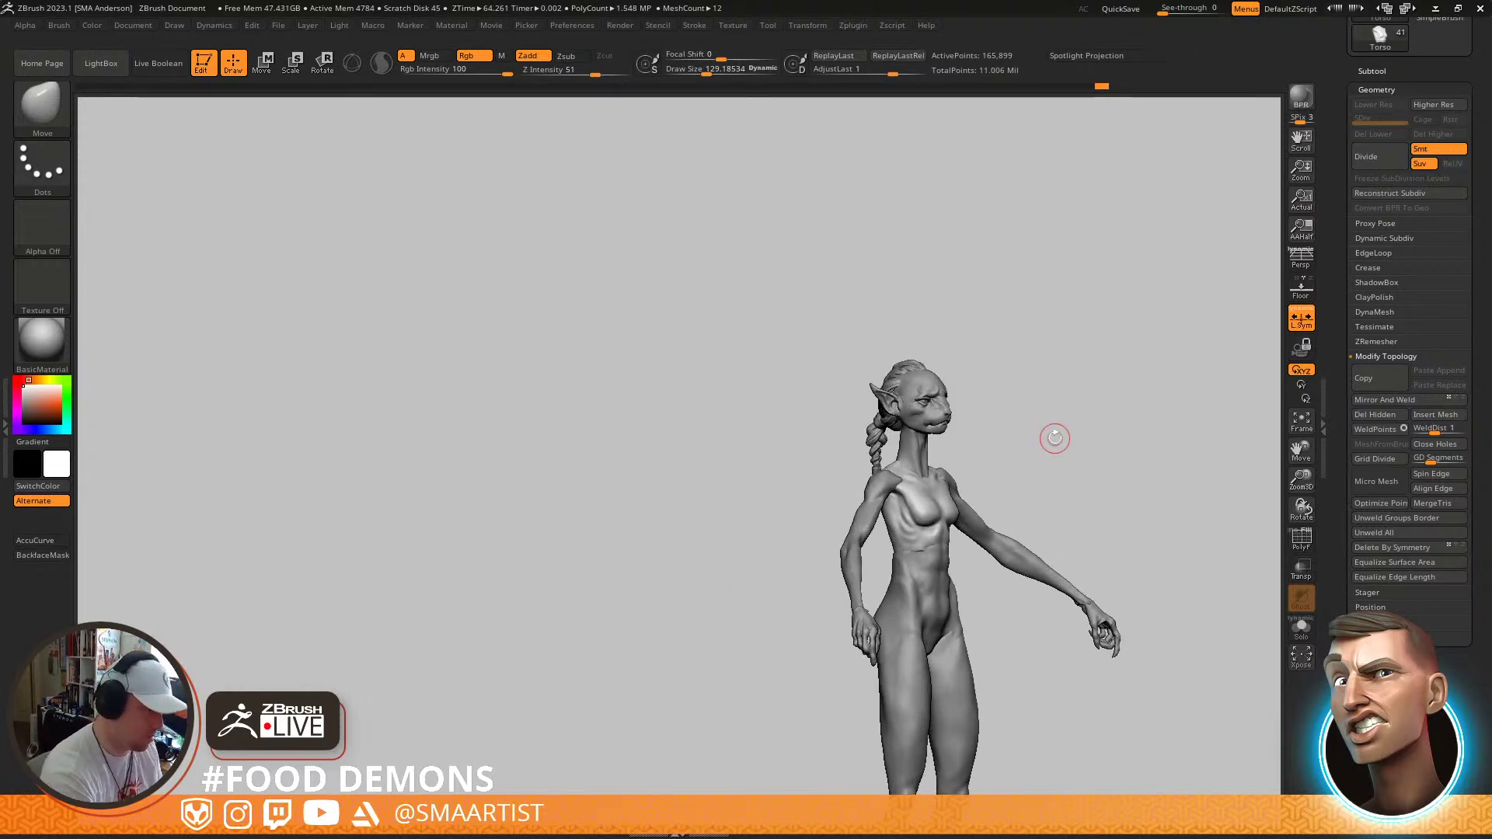
# Switch to the neck subtool and adjust the side contour of the neck below the jaw with the Move brush
pyautogui.moveTo(1069, 448)
pyautogui.mouseDown(button='right')
pyautogui.moveTo(1042, 433)
pyautogui.moveTo(1074, 516)
pyautogui.moveTo(1037, 497)
pyautogui.moveTo(1053, 465)
pyautogui.moveTo(967, 465)
pyautogui.moveTo(999, 539)
pyautogui.mouseUp(button='right')
pyautogui.keyDown('alt'); pyautogui.click(979, 460); pyautogui.keyUp('alt')
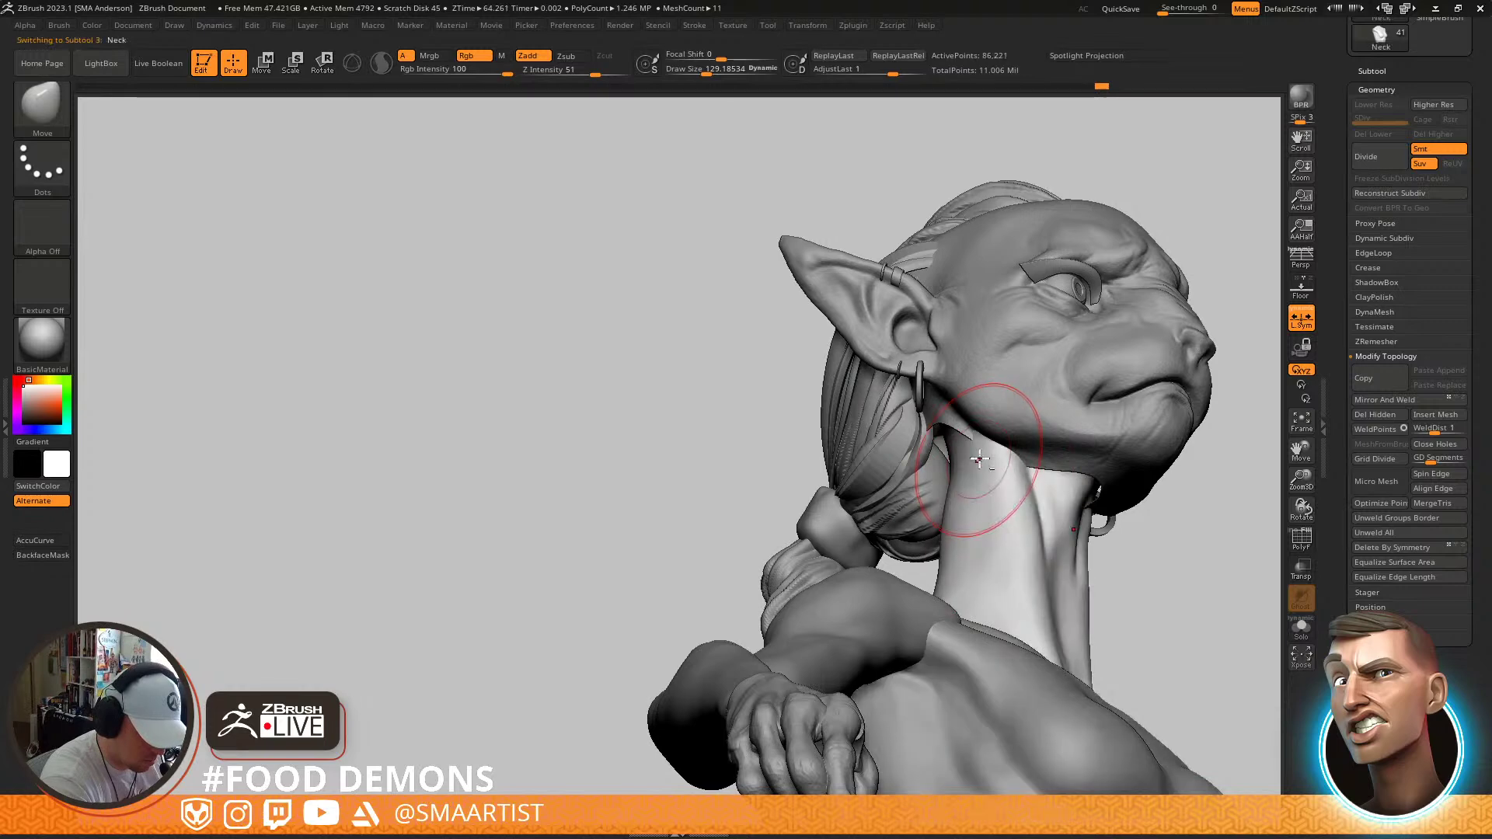
pyautogui.moveTo(964, 438)
pyautogui.mouseDown(button='right')
pyautogui.moveTo(952, 482)
pyautogui.moveTo(982, 538)
pyautogui.moveTo(1158, 500)
pyautogui.moveTo(1049, 424)
pyautogui.moveTo(952, 422)
pyautogui.moveTo(1005, 427)
pyautogui.moveTo(990, 493)
pyautogui.moveTo(1001, 525)
pyautogui.mouseUp(button='right')
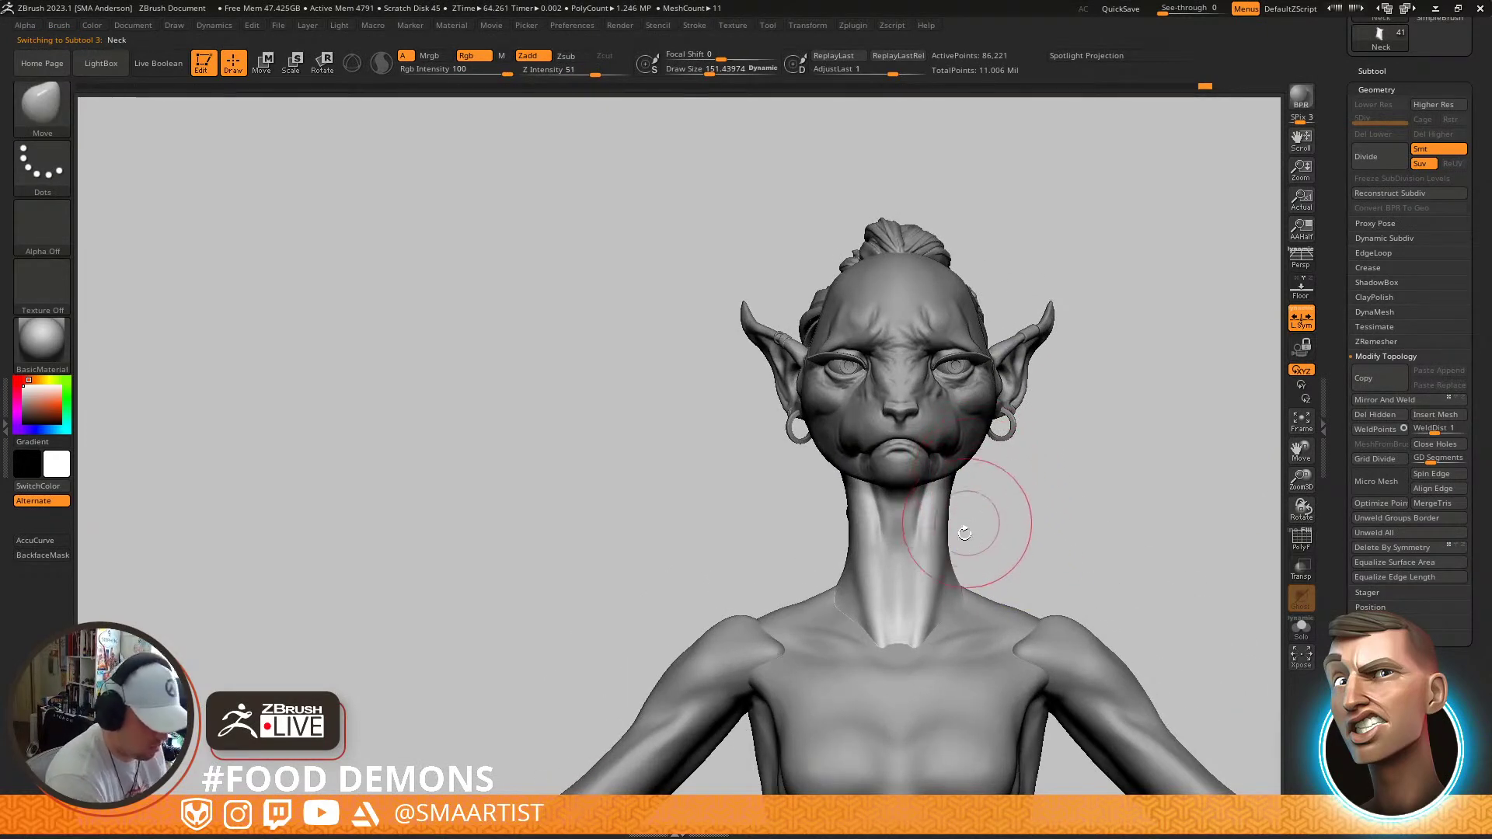
pyautogui.moveTo(951, 526); pyautogui.dragTo(951, 529)
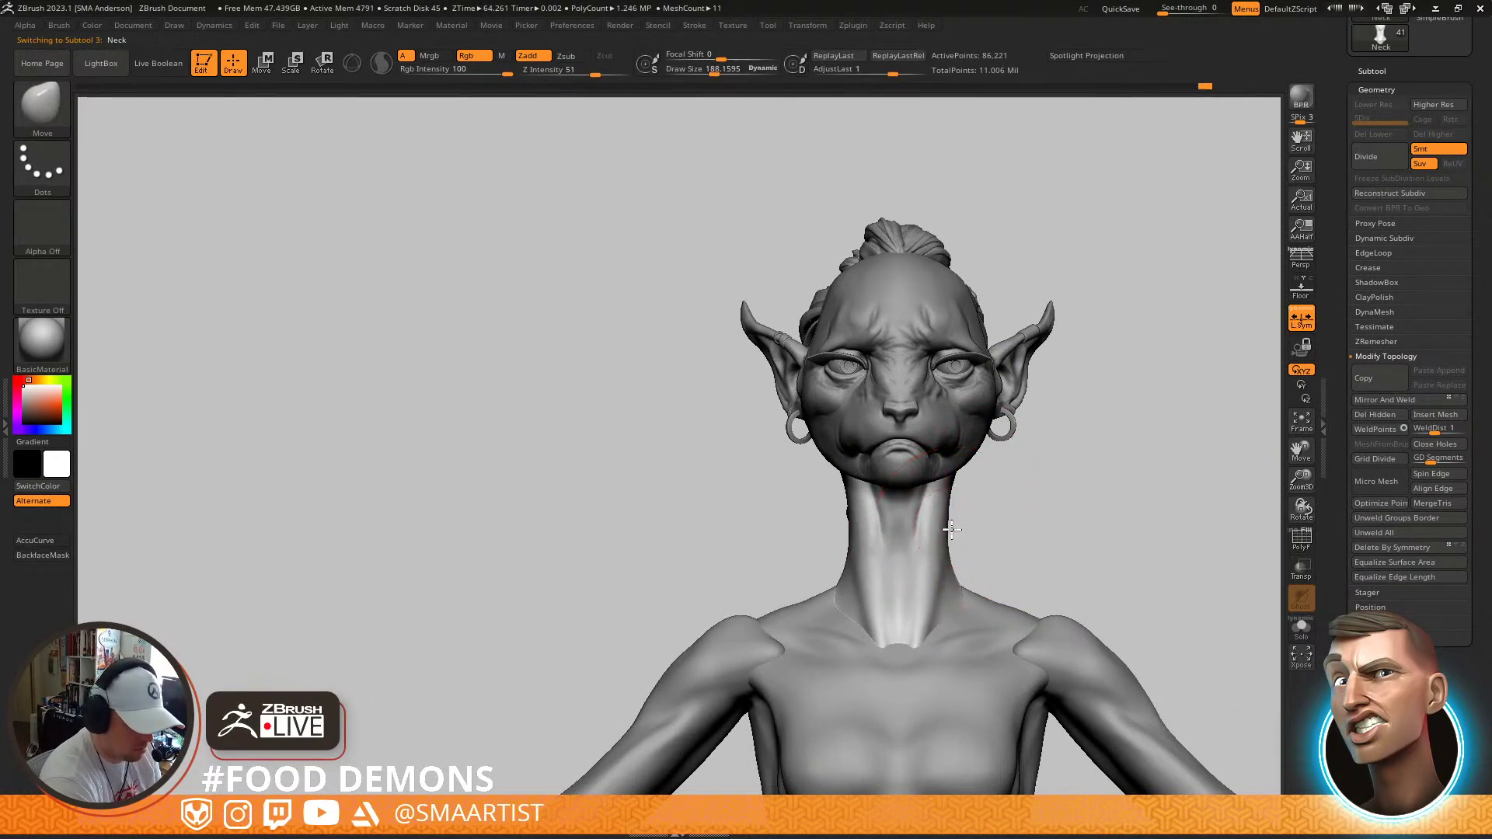
pyautogui.moveTo(953, 531); pyautogui.dragTo(1061, 520, button='right')
# Smooth the back of the neck and adjust its upper rear contour under the hair with the Move brush
pyautogui.moveTo(981, 473)
pyautogui.mouseDown(button='right')
pyautogui.moveTo(1058, 480)
pyautogui.moveTo(959, 471)
pyautogui.moveTo(960, 534)
pyautogui.moveTo(996, 622)
pyautogui.moveTo(992, 602)
pyautogui.moveTo(964, 596)
pyautogui.moveTo(945, 627)
pyautogui.moveTo(921, 547)
pyautogui.mouseUp(button='right')
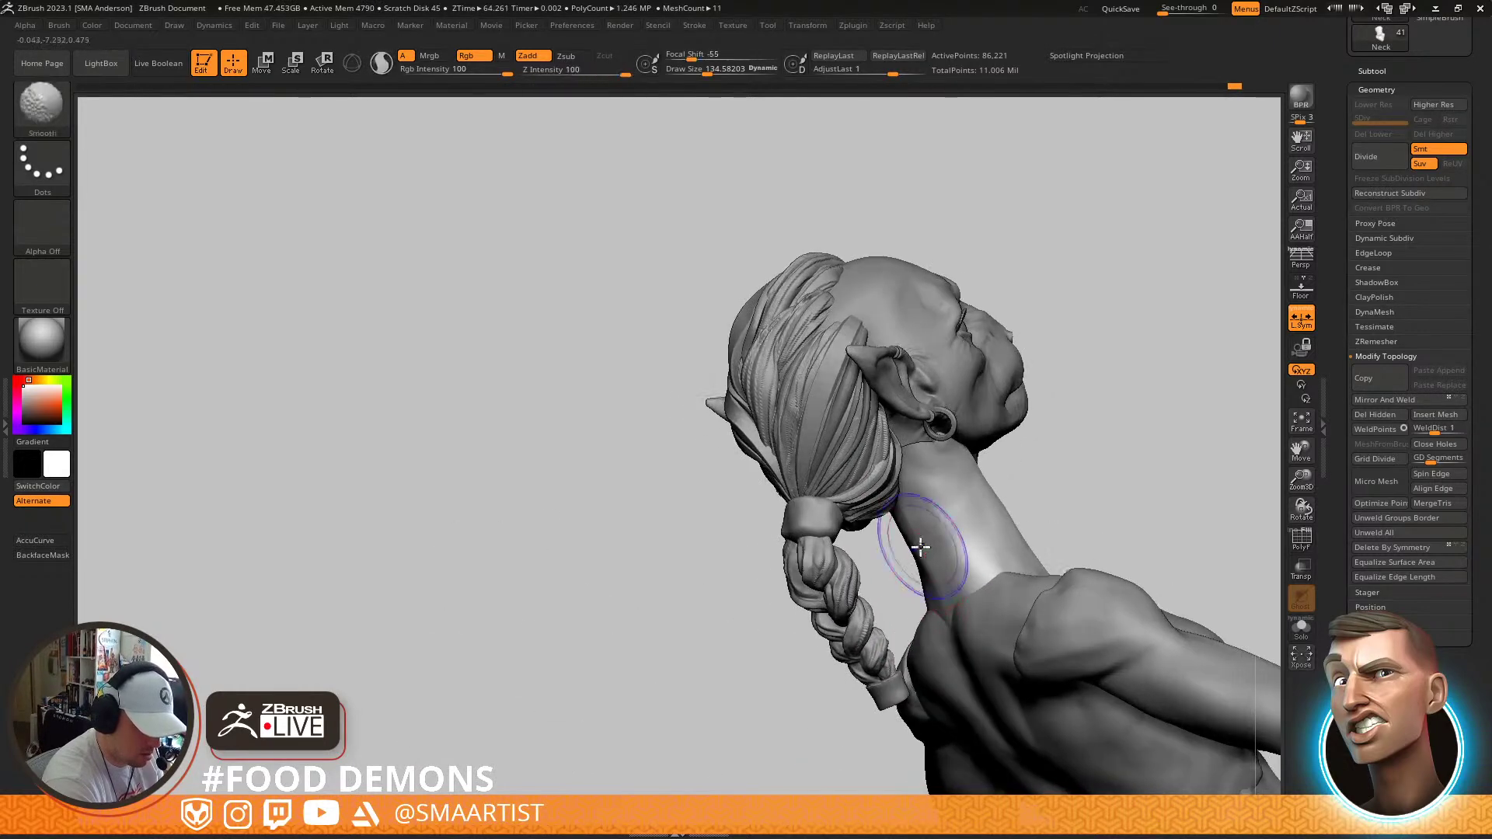
pyautogui.moveTo(928, 483)
pyautogui.mouseDown(button='right')
pyautogui.moveTo(905, 519)
pyautogui.moveTo(929, 471)
pyautogui.mouseUp(button='right')
pyautogui.moveTo(906, 440); pyautogui.dragTo(913, 432)
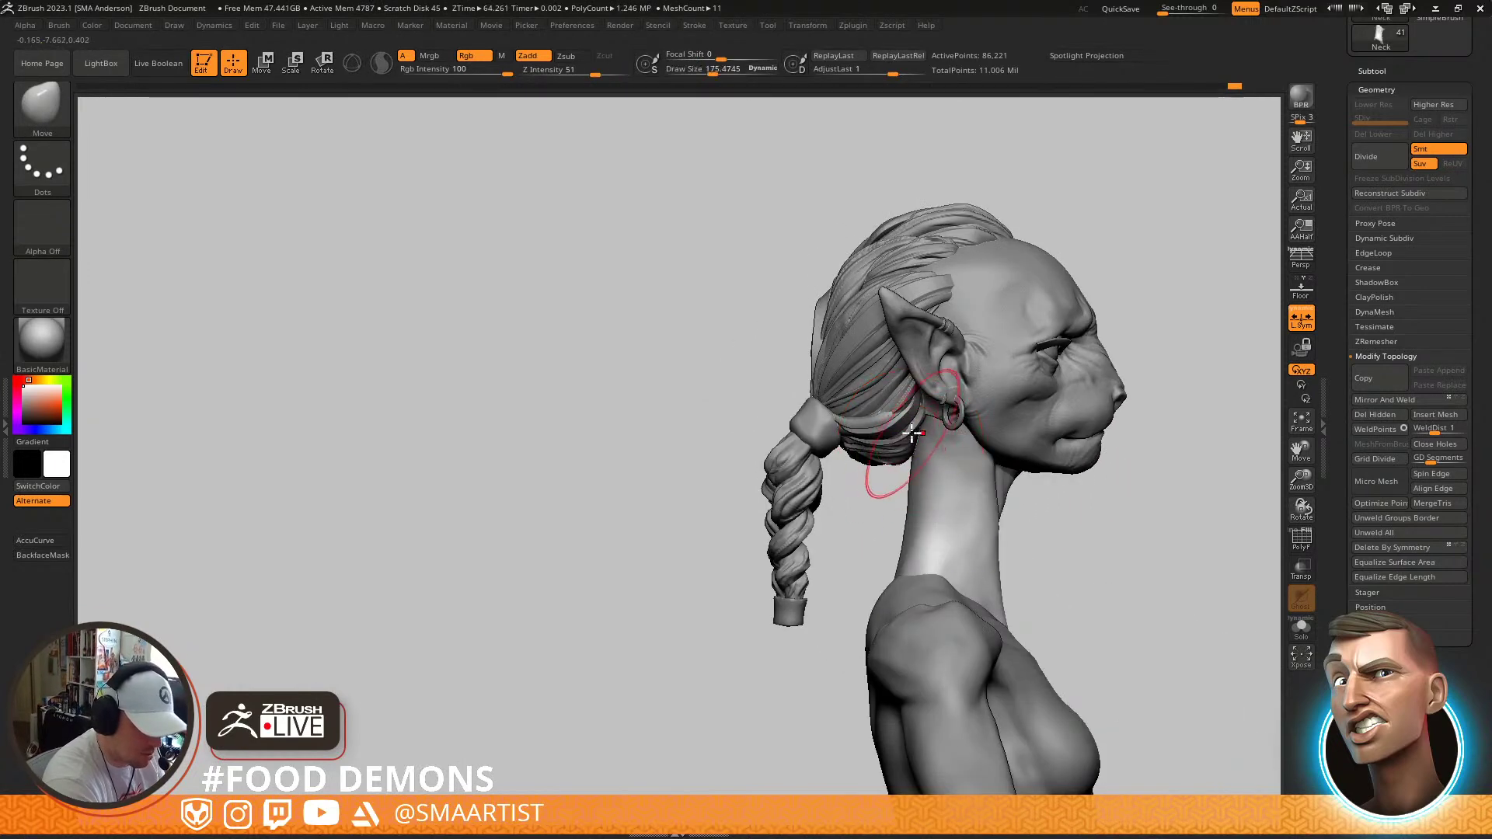
pyautogui.moveTo(967, 433)
pyautogui.mouseDown(button='right')
pyautogui.moveTo(877, 407)
pyautogui.moveTo(964, 417)
pyautogui.moveTo(893, 419)
pyautogui.moveTo(905, 423)
pyautogui.mouseUp(button='right')
pyautogui.moveTo(1078, 407)
pyautogui.mouseDown(button='right')
pyautogui.moveTo(1064, 311)
pyautogui.moveTo(1010, 451)
pyautogui.mouseUp(button='right')
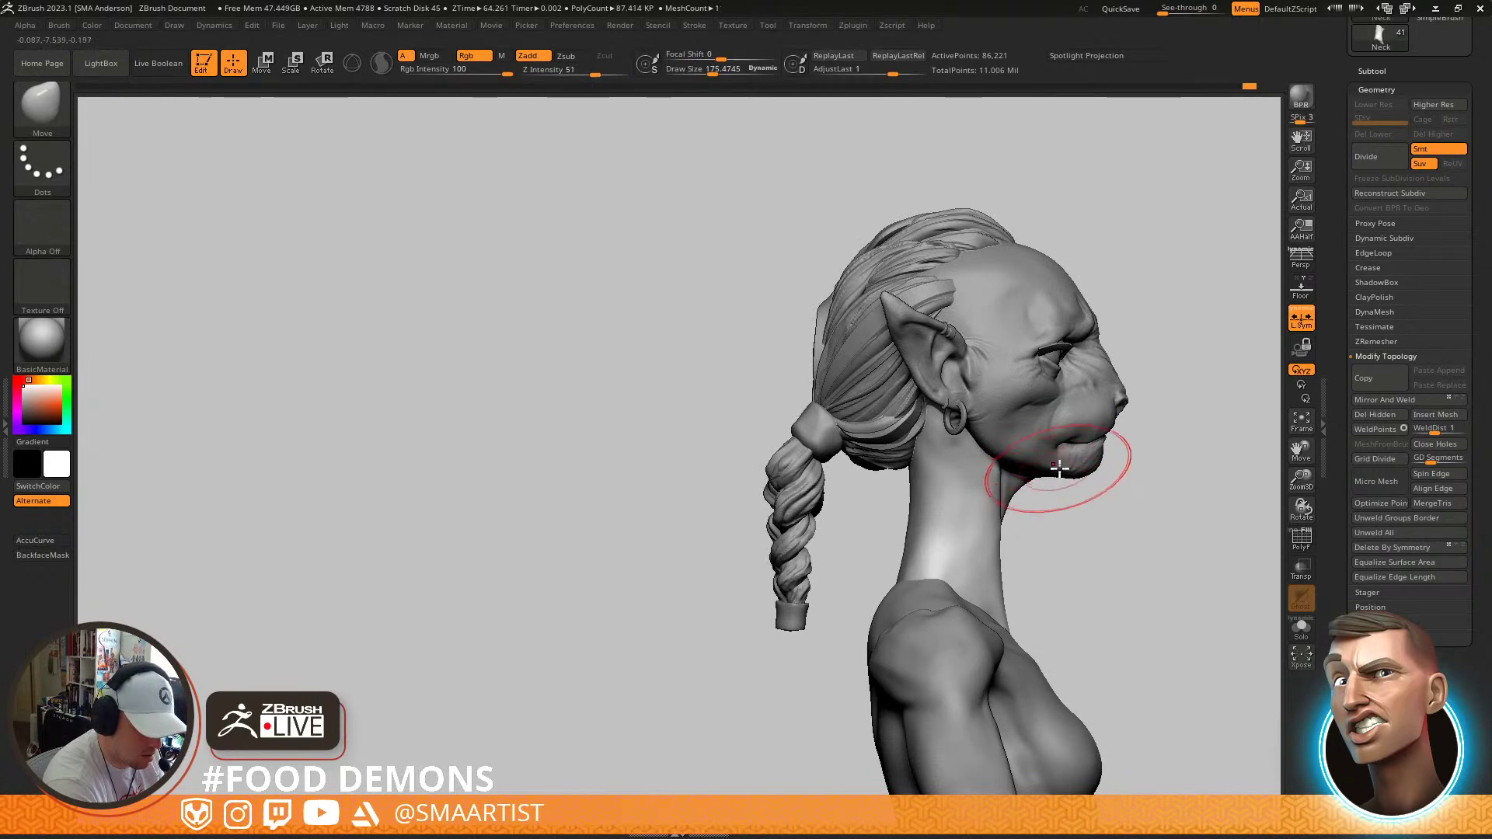
# Soften the muscle forms on the side of the neck with a smaller Smooth brush, about size 81
pyautogui.moveTo(970, 446)
pyautogui.mouseDown(button='right')
pyautogui.moveTo(996, 448)
pyautogui.moveTo(1005, 544)
pyautogui.mouseUp(button='right')
pyautogui.press('shift')
pyautogui.press('s')
pyautogui.moveTo(1007, 543); pyautogui.dragTo(989, 545)
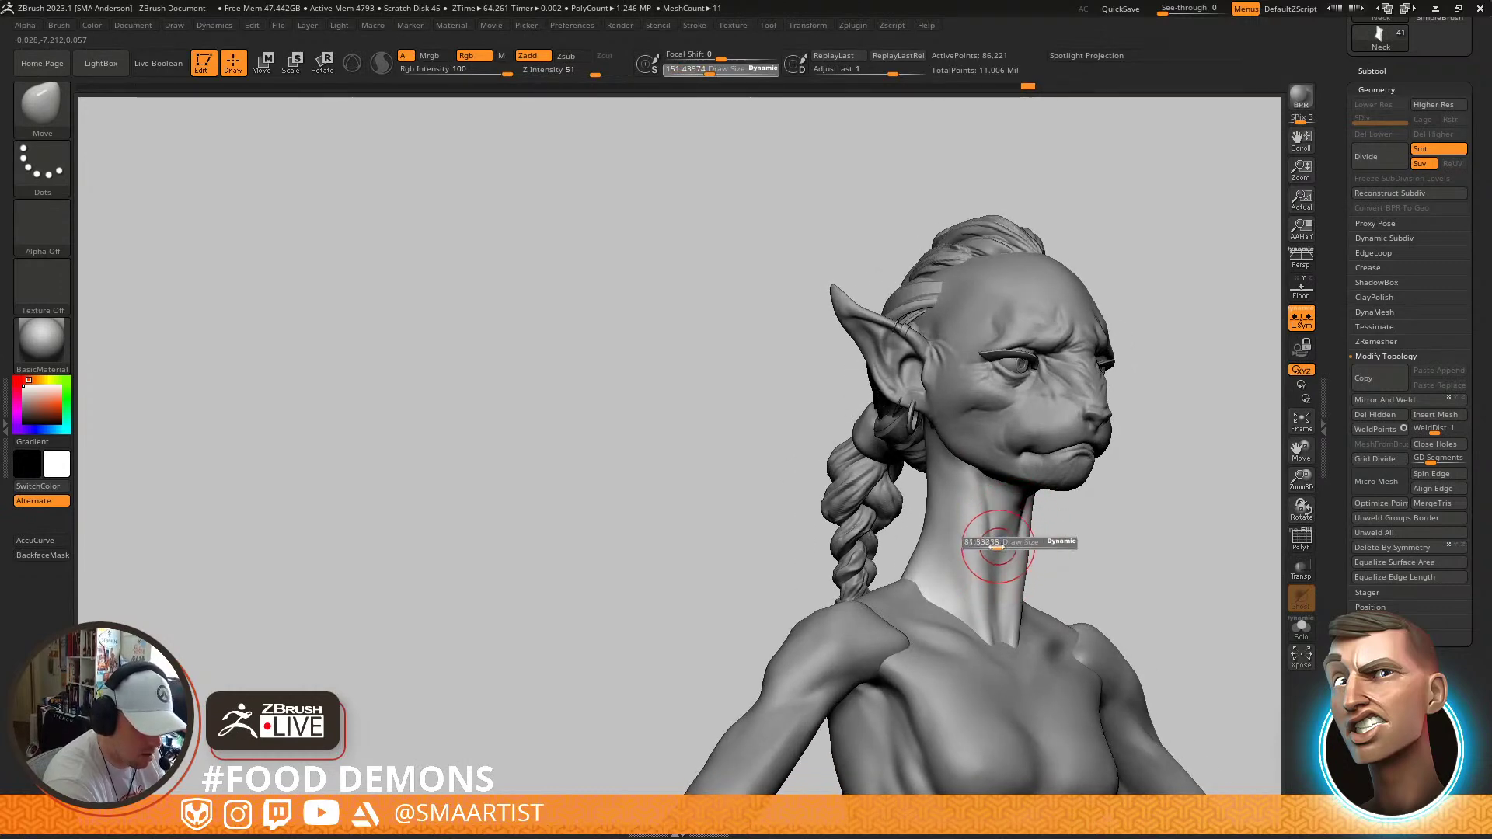
pyautogui.press('shift')
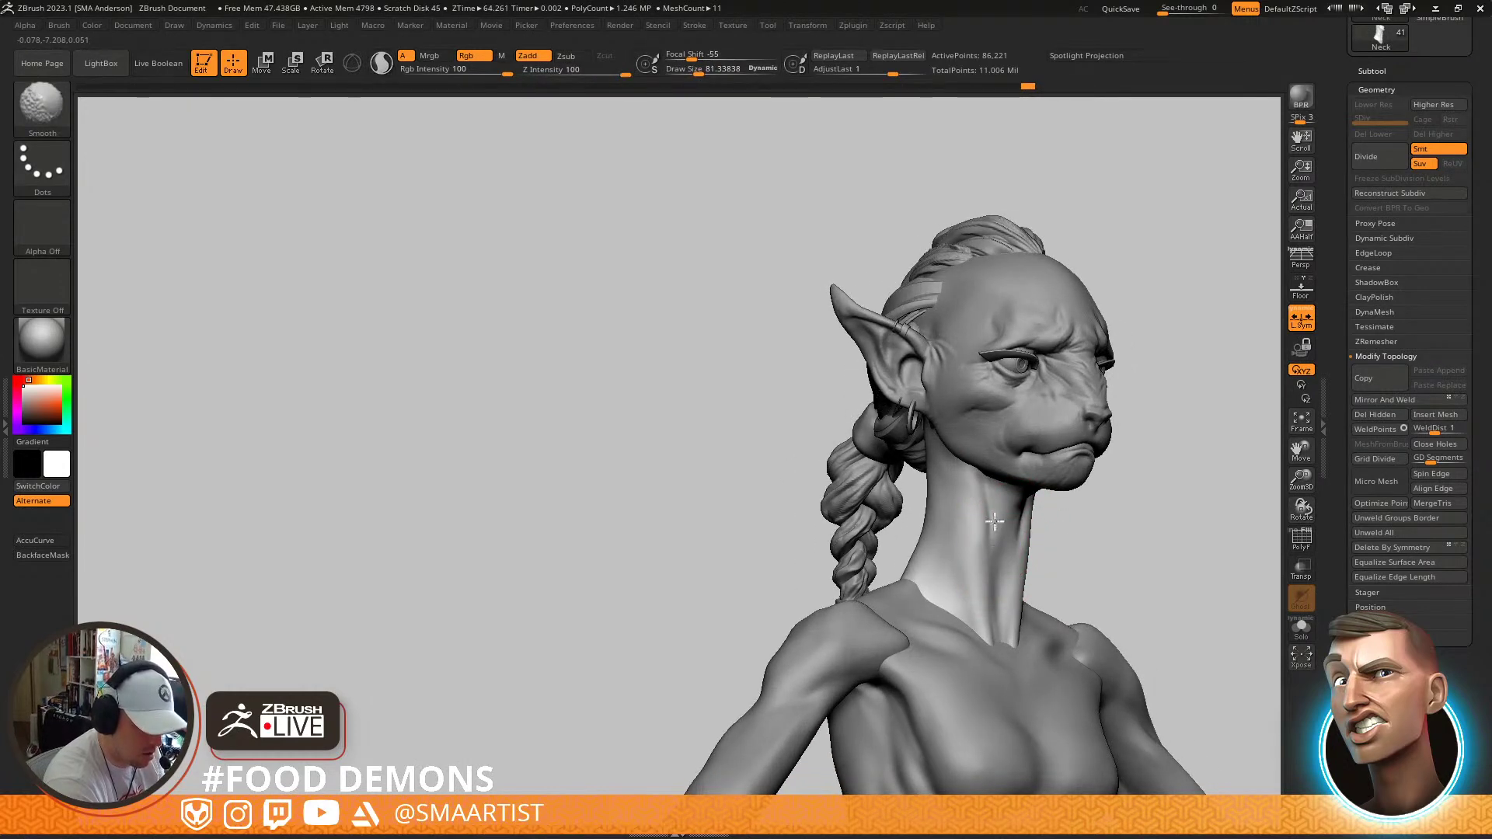
pyautogui.keyDown('shift'); pyautogui.moveTo(980, 501); pyautogui.dragTo(1002, 536); pyautogui.keyUp('shift')
# Reshape the throat under the chin in profile with the Move brush, enlarging it to about size 129
pyautogui.moveTo(999, 480); pyautogui.dragTo(1058, 471, button='right')
pyautogui.moveTo(1032, 505); pyautogui.dragTo(1075, 476)
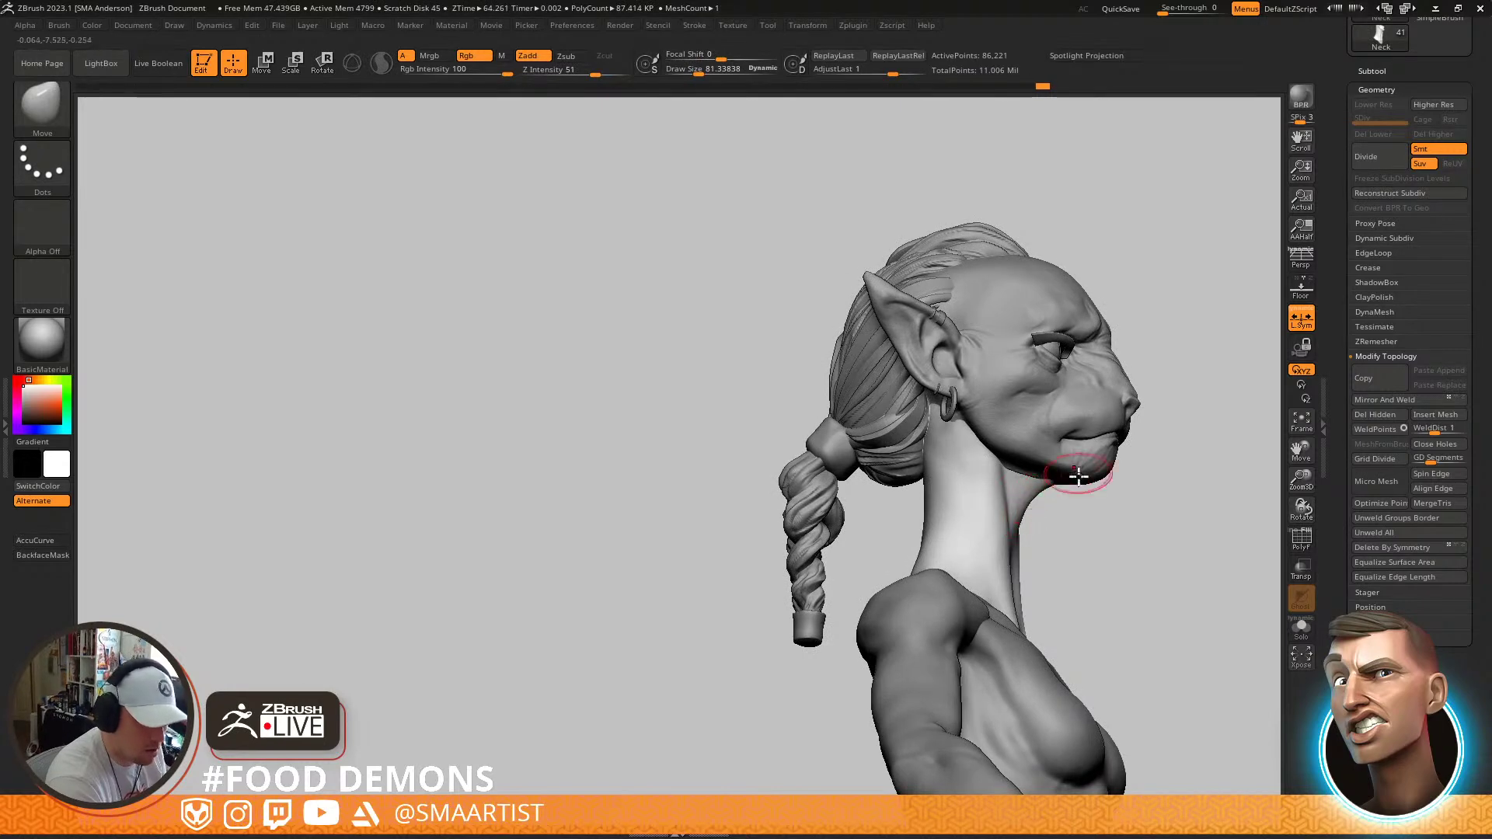
pyautogui.moveTo(1075, 475); pyautogui.dragTo(1081, 493, button='right')
pyautogui.press('s')
pyautogui.moveTo(1049, 469); pyautogui.dragTo(1058, 470)
pyautogui.keyDown('alt'); pyautogui.moveTo(1132, 481); pyautogui.dragTo(1025, 474, button='right'); pyautogui.keyUp('alt')
pyautogui.keyDown('ctrl'); pyautogui.moveTo(1026, 474); pyautogui.dragTo(1039, 393, button='right'); pyautogui.keyUp('ctrl')
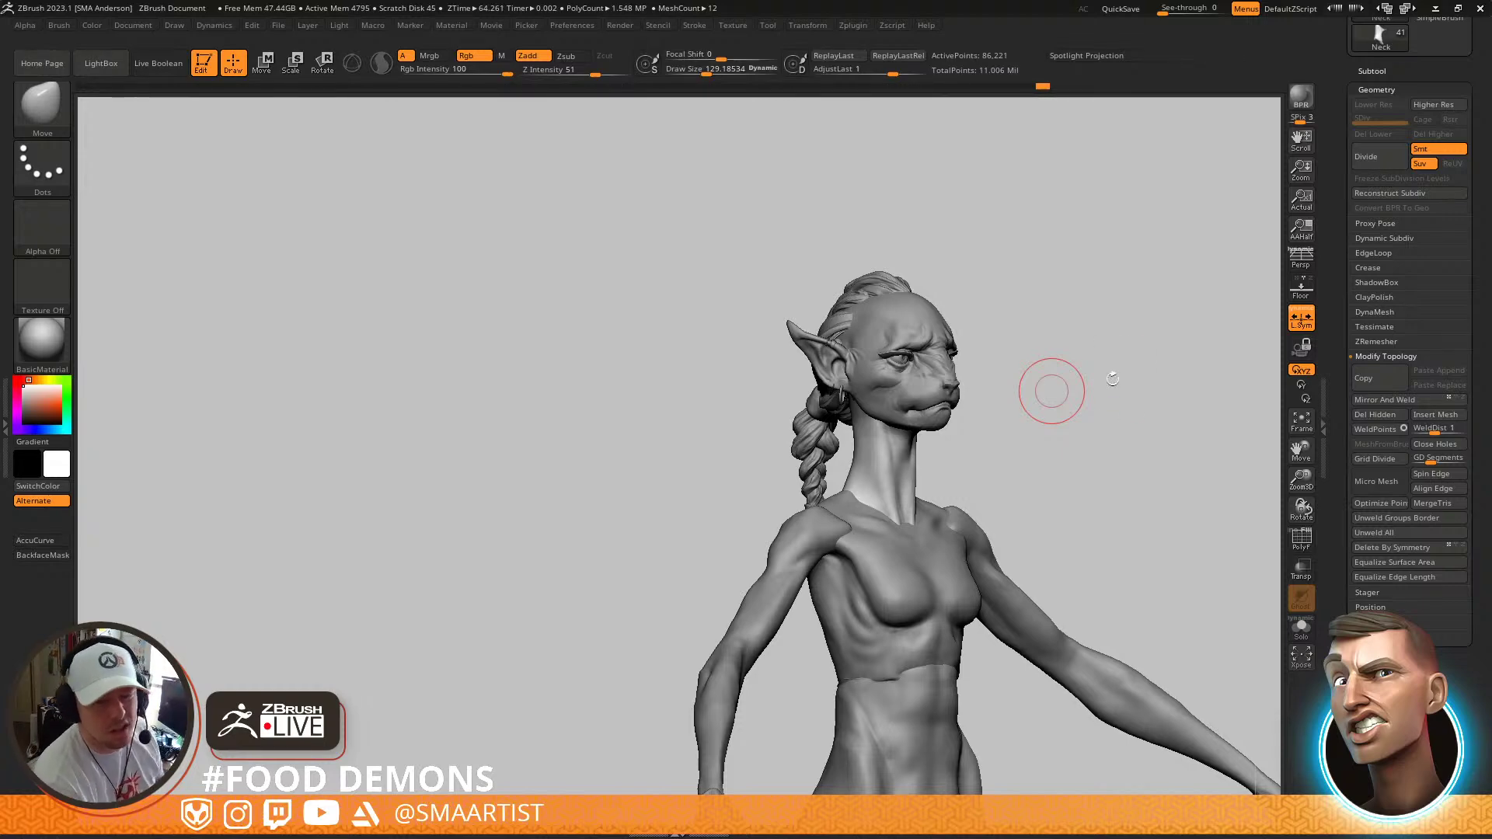
# Switch to the arm subtool, isolate it, and build up the upper arm muscles with ClayBuildup
pyautogui.keyDown('shift'); pyautogui.moveTo(1112, 422); pyautogui.dragTo(1085, 488, button='right'); pyautogui.keyUp('shift')
pyautogui.moveTo(1084, 488)
pyautogui.keyDown('alt'); pyautogui.mouseDown(button='right')
pyautogui.moveTo(1048, 410)
pyautogui.moveTo(1069, 404)
pyautogui.moveTo(1052, 422)
pyautogui.moveTo(1081, 508)
pyautogui.moveTo(1022, 427)
pyautogui.moveTo(958, 496)
pyautogui.moveTo(944, 468)
pyautogui.moveTo(902, 531)
pyautogui.moveTo(944, 495)
pyautogui.moveTo(952, 458)
pyautogui.mouseUp(button='right'); pyautogui.keyUp('alt')
pyautogui.keyDown('alt'); pyautogui.click(966, 474); pyautogui.keyUp('alt')
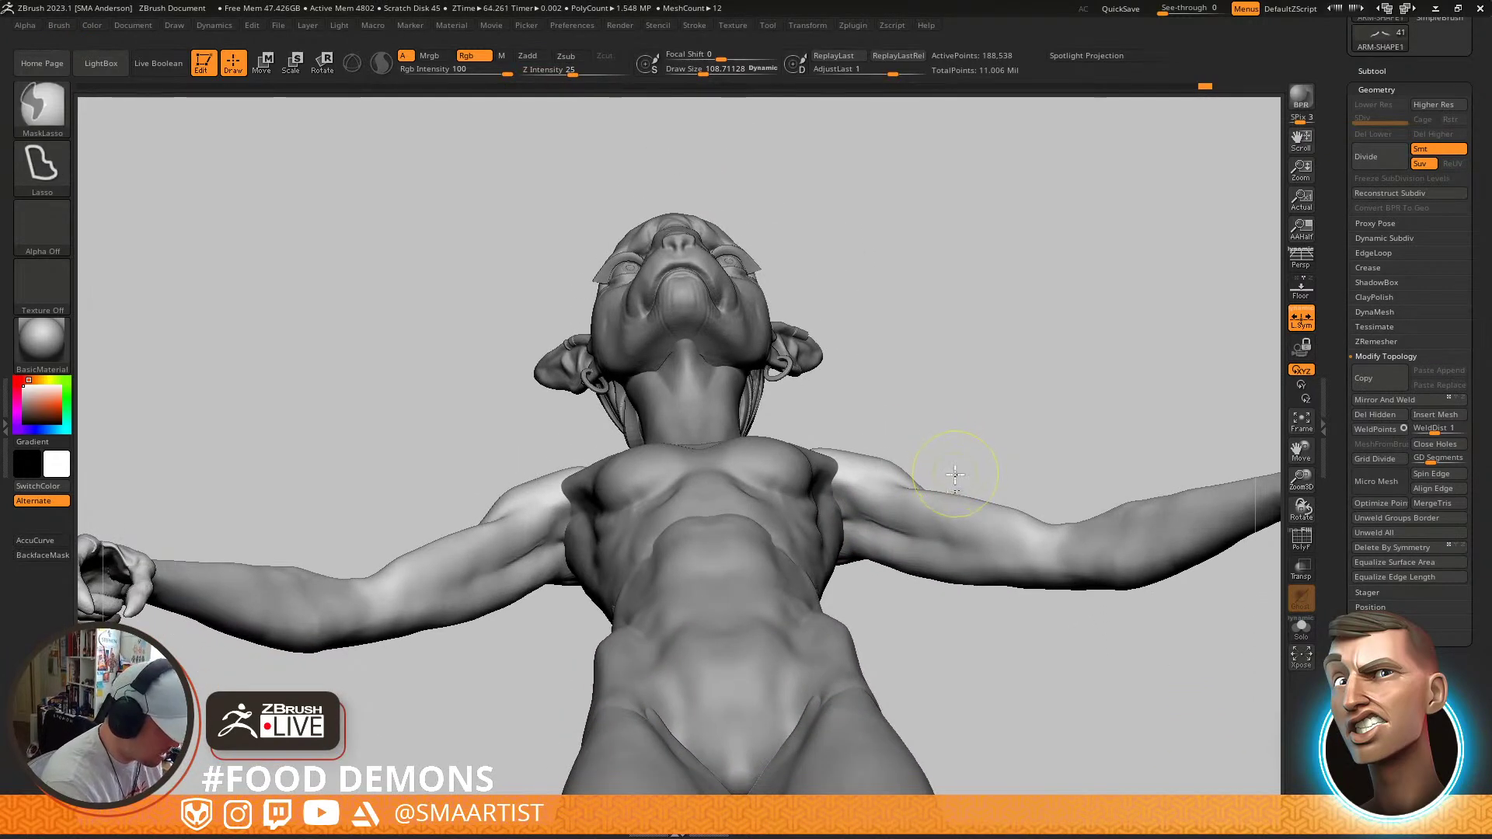
pyautogui.keyDown('ctrl'); pyautogui.keyDown('shift'); pyautogui.click(955, 471); pyautogui.keyUp('shift'); pyautogui.keyUp('ctrl')
pyautogui.press('b')
pyautogui.press('c')
pyautogui.press('b')
pyautogui.moveTo(870, 544)
pyautogui.mouseDown()
pyautogui.moveTo(855, 520)
pyautogui.moveTo(821, 526)
pyautogui.moveTo(834, 515)
pyautogui.mouseUp()
pyautogui.moveTo(899, 432)
pyautogui.mouseDown()
pyautogui.moveTo(949, 516)
pyautogui.moveTo(925, 400)
pyautogui.moveTo(952, 351)
pyautogui.moveTo(972, 453)
pyautogui.mouseUp()
# Carve the muscle separations along the isolated upper arm with the DamStandard brush
pyautogui.press('b')
pyautogui.press('d')
pyautogui.press('s')
pyautogui.moveTo(835, 524); pyautogui.dragTo(983, 520)
pyautogui.moveTo(965, 423); pyautogui.dragTo(964, 484)
# Build up the muscle along the isolated upper arm with ClayBuildup, undoing and redoing unwanted strokes
pyautogui.press('b')
pyautogui.press('c')
pyautogui.press('b')
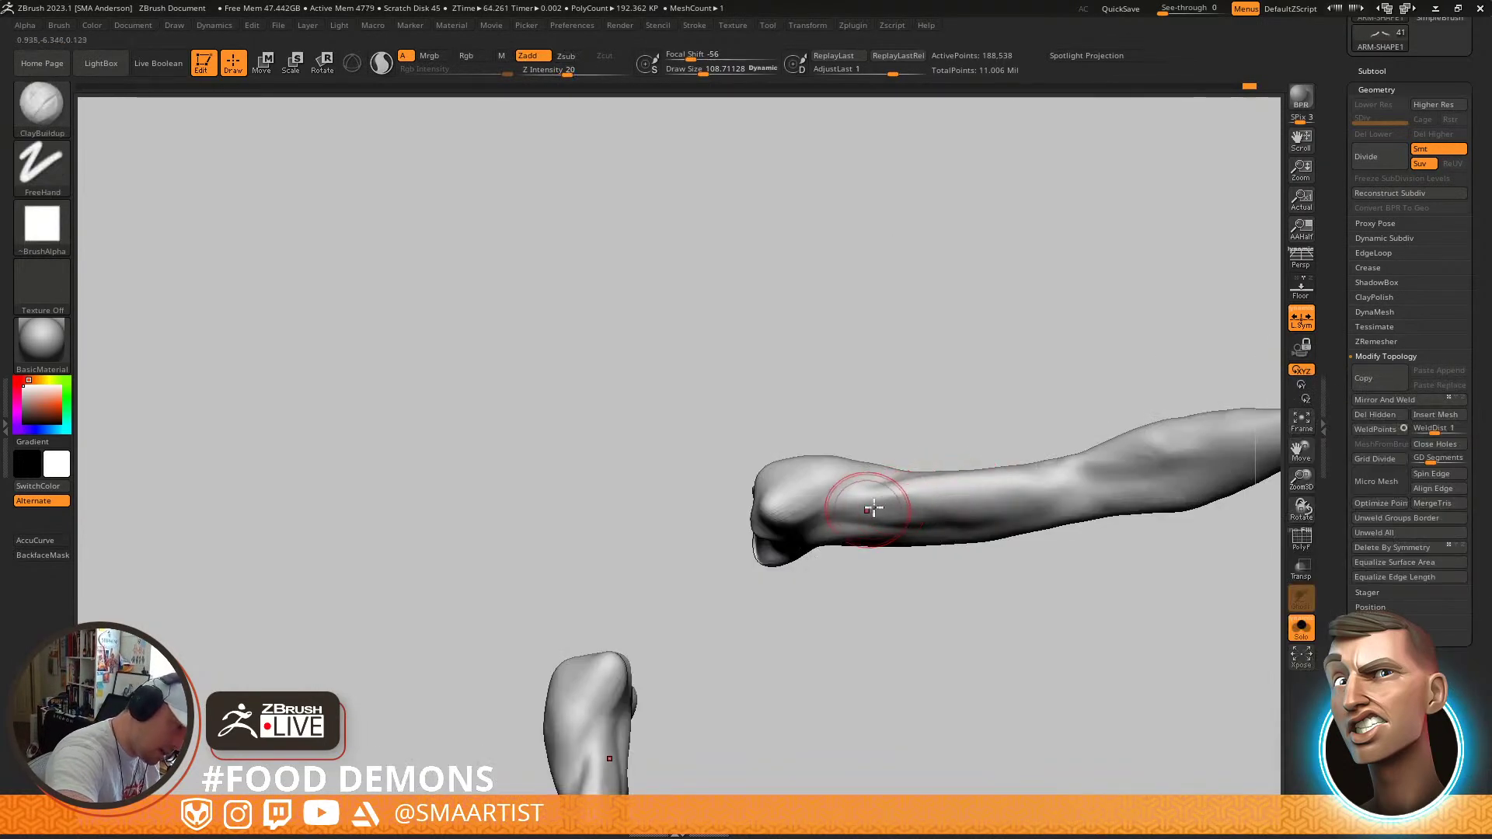
pyautogui.hotkey('ctrl', 'z')
pyautogui.moveTo(881, 505)
pyautogui.mouseDown()
pyautogui.moveTo(942, 514)
pyautogui.moveTo(955, 501)
pyautogui.mouseUp()
pyautogui.moveTo(1025, 498); pyautogui.dragTo(973, 525, button='right')
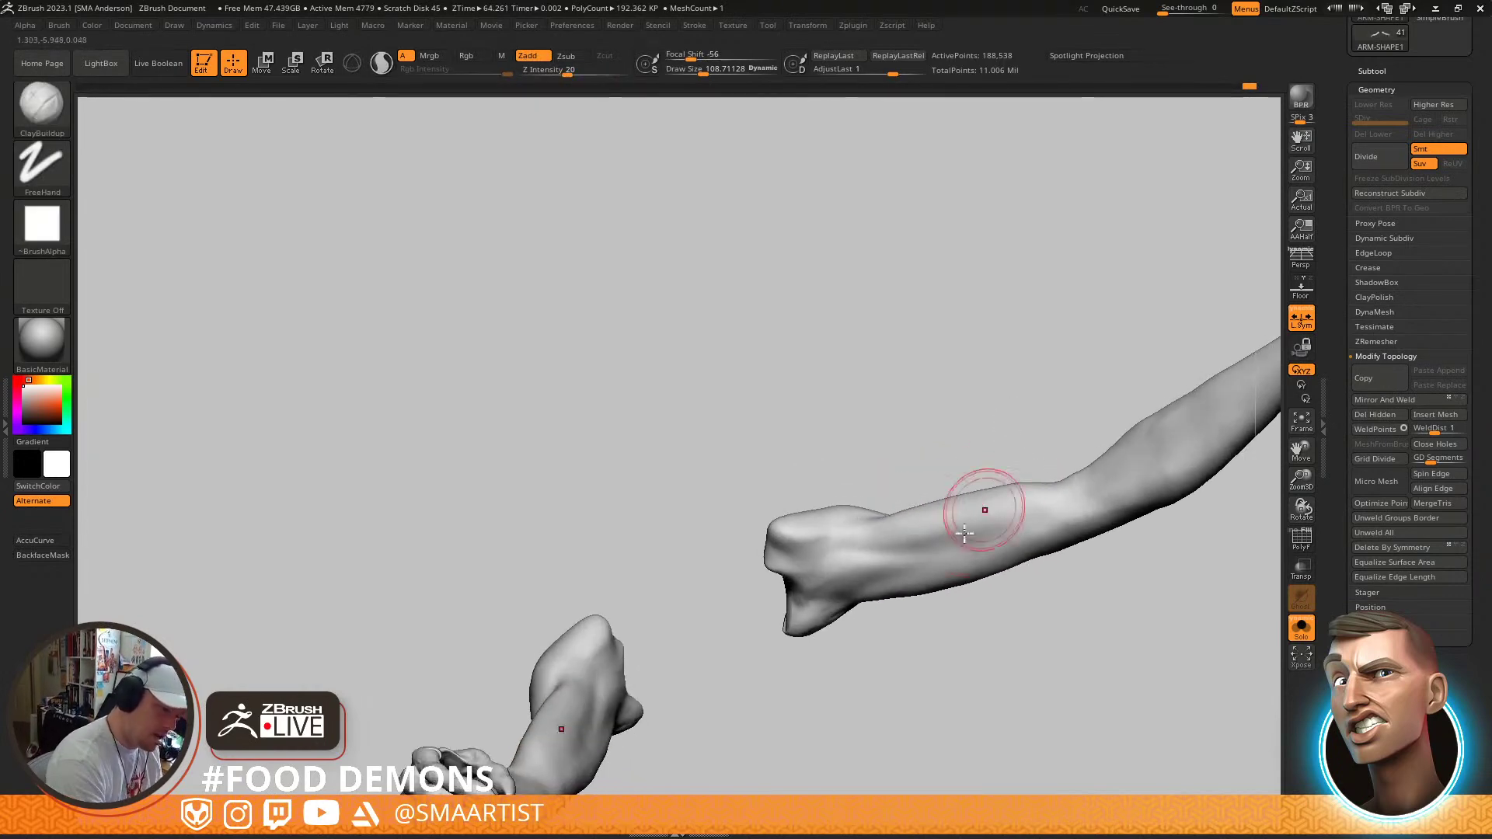
pyautogui.hotkey('ctrl', 'z')
pyautogui.moveTo(922, 543); pyautogui.dragTo(1057, 490)
pyautogui.moveTo(1000, 533)
pyautogui.mouseDown(button='right')
pyautogui.moveTo(1005, 501)
pyautogui.moveTo(963, 521)
pyautogui.mouseUp(button='right')
# Carve a crease near the arm's shoulder end with DamStandard, and bring the other subtools back into view
pyautogui.press('b')
pyautogui.press('d')
pyautogui.press('s')
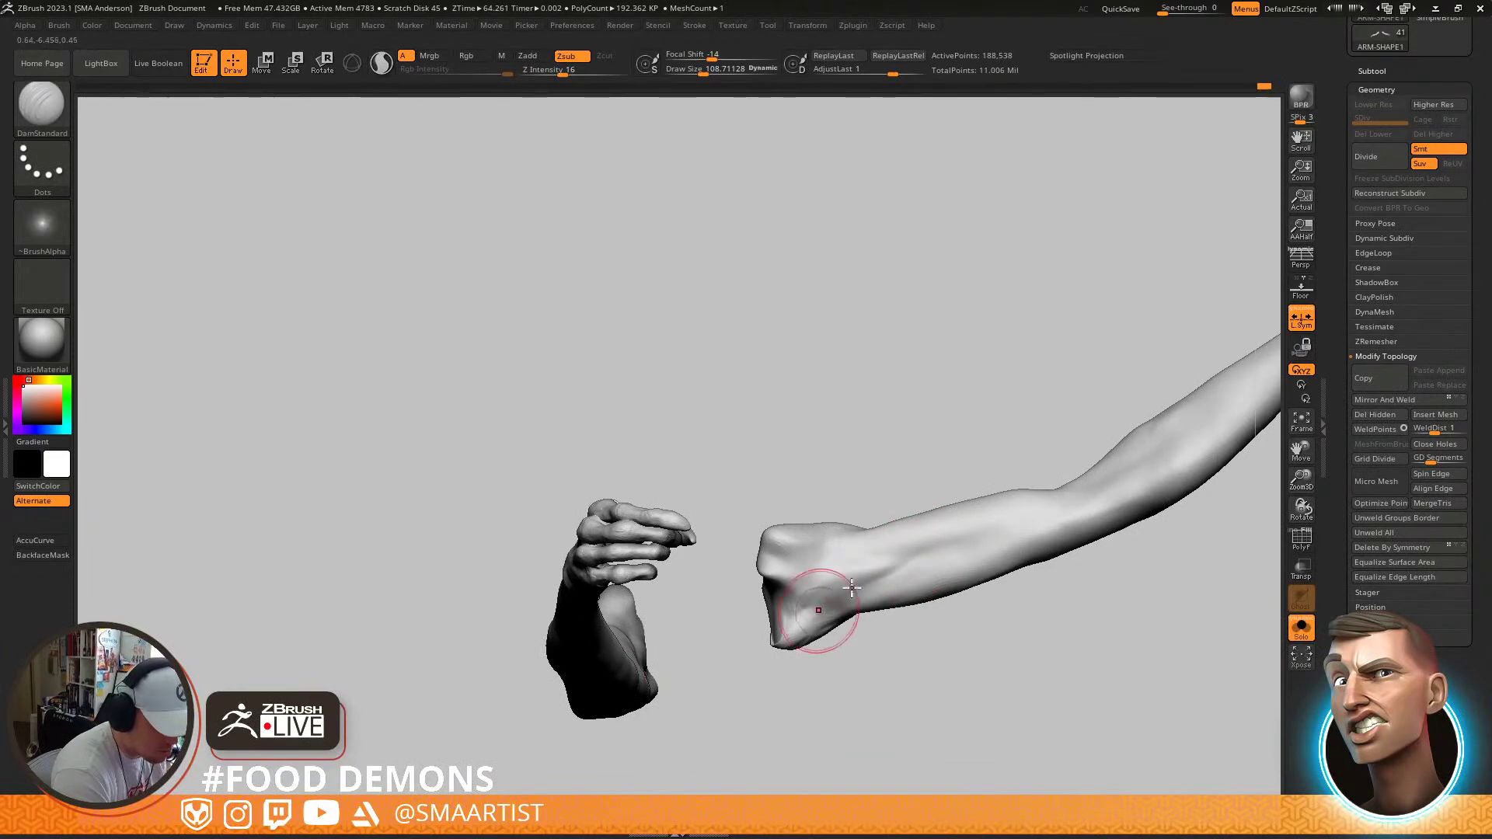
pyautogui.moveTo(869, 588); pyautogui.dragTo(823, 607)
pyautogui.moveTo(993, 516)
pyautogui.mouseDown(button='right')
pyautogui.moveTo(1042, 513)
pyautogui.moveTo(1033, 576)
pyautogui.moveTo(1009, 553)
pyautogui.moveTo(1016, 603)
pyautogui.mouseUp(button='right')
pyautogui.hotkey('ctrl', 's')
# Refine the upper arm below the deltoid with DamStandard and ClayBuildup, undoing a stroke and smoothing the surface
pyautogui.moveTo(1049, 472)
pyautogui.keyDown('alt'); pyautogui.mouseDown(button='right')
pyautogui.moveTo(1025, 554)
pyautogui.moveTo(1029, 616)
pyautogui.mouseUp(button='right'); pyautogui.keyUp('alt')
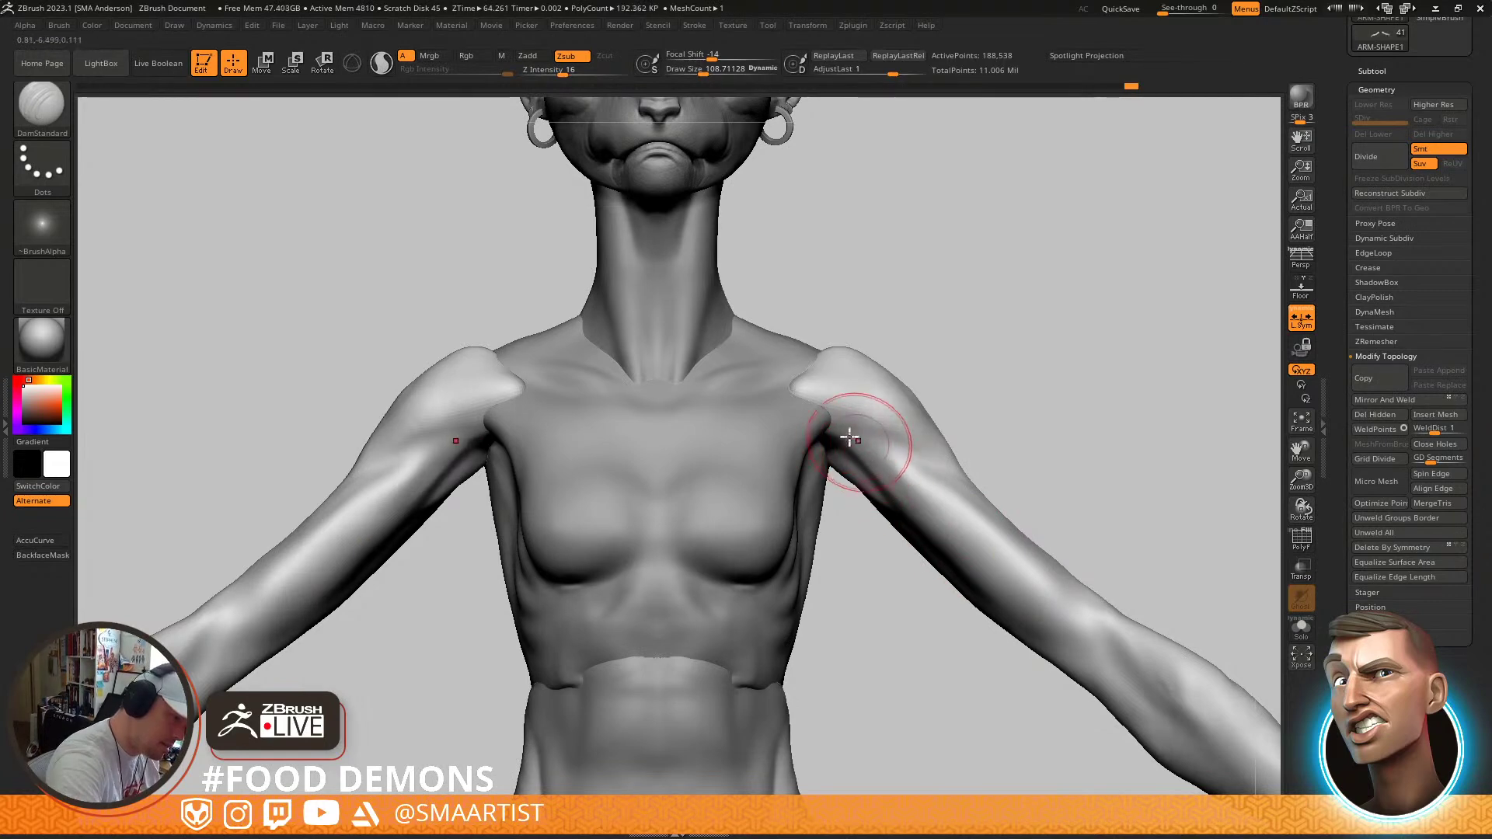
pyautogui.moveTo(1089, 571); pyautogui.dragTo(963, 509)
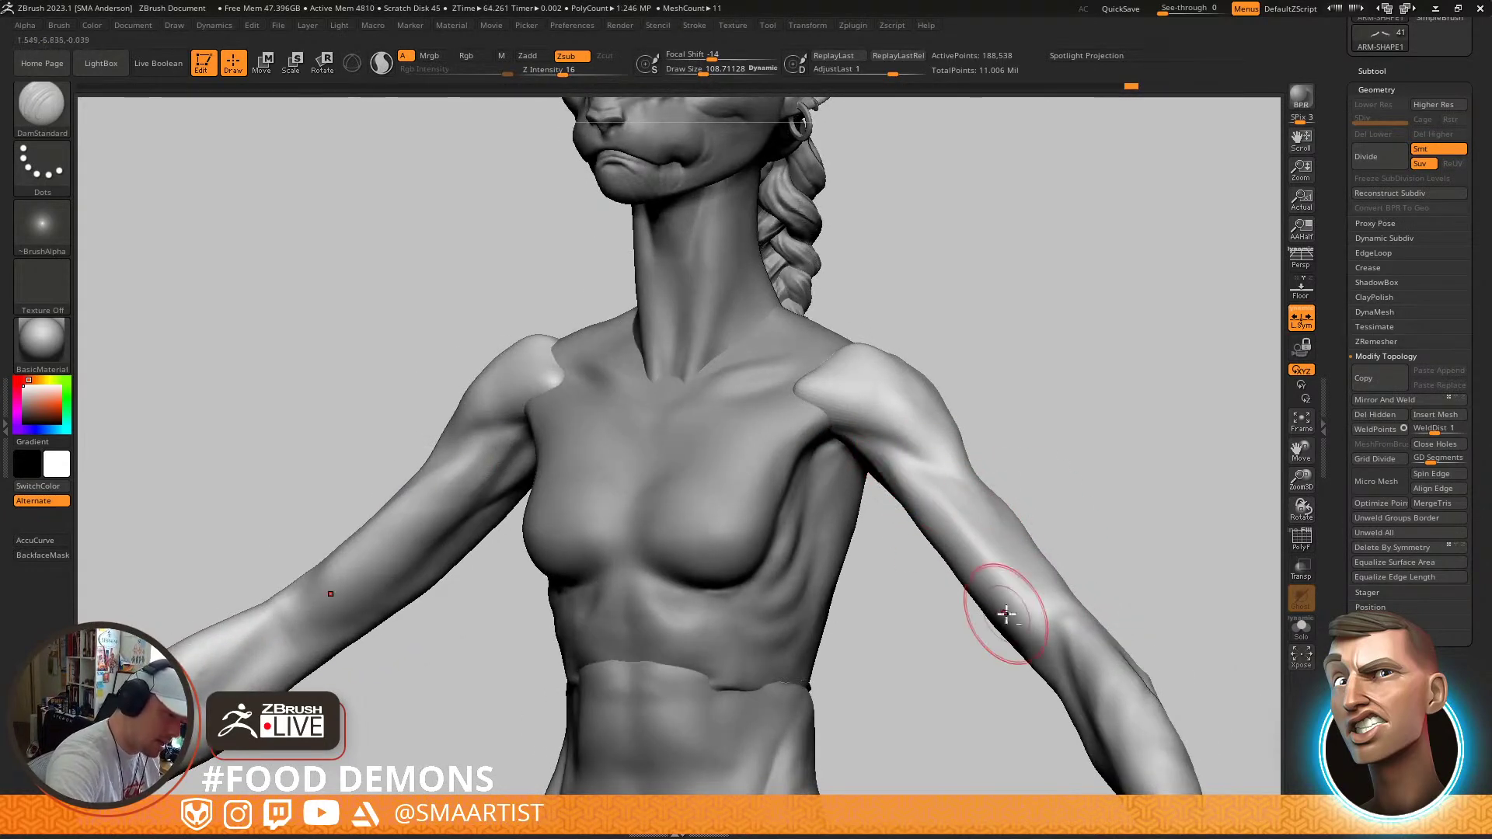
pyautogui.press('b')
pyautogui.press('c')
pyautogui.press('b')
pyautogui.moveTo(893, 548); pyautogui.dragTo(935, 516)
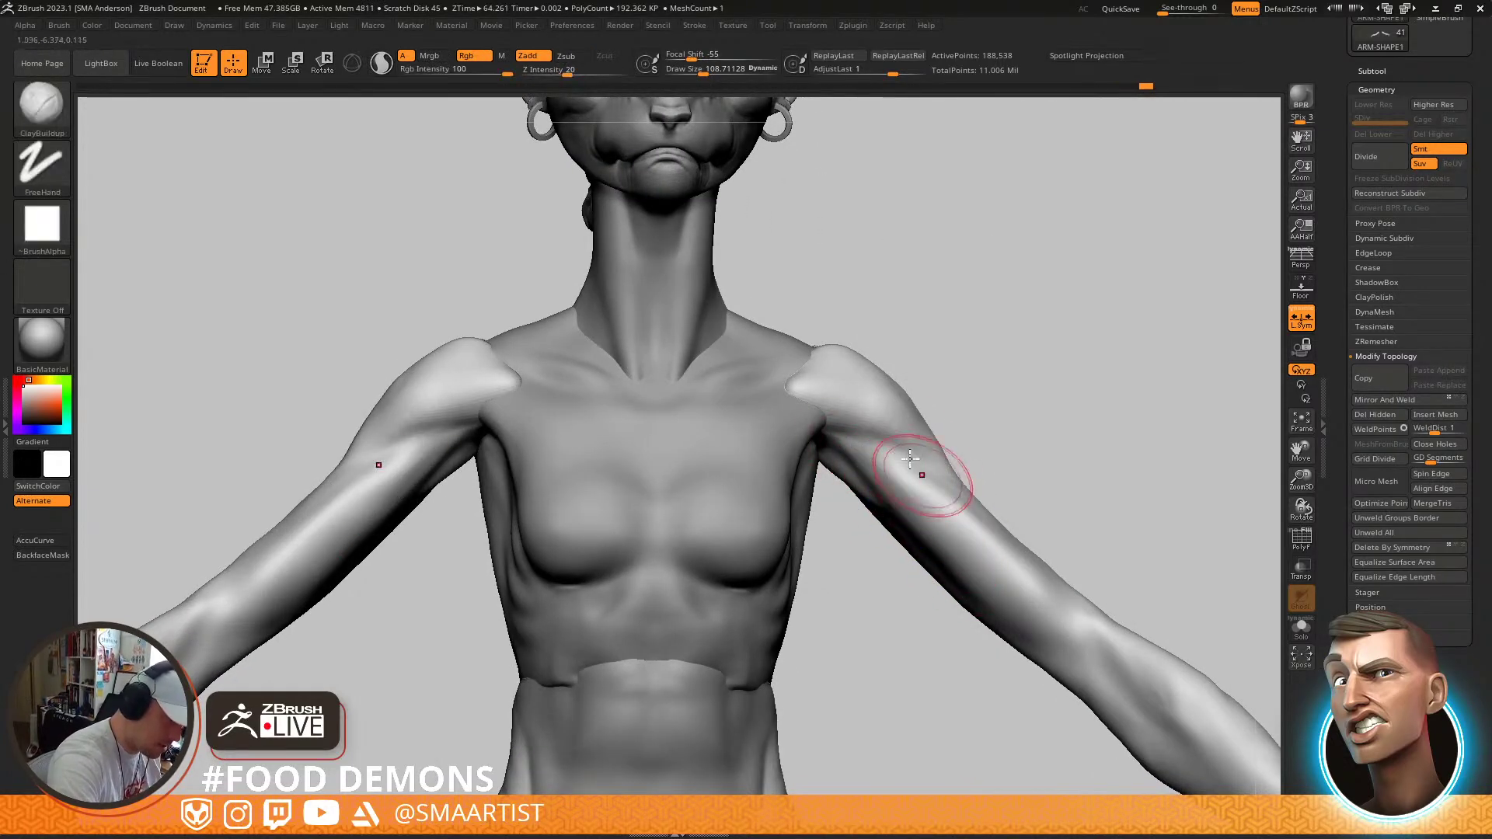
pyautogui.moveTo(930, 427); pyautogui.dragTo(845, 432, button='right')
pyautogui.hotkey('ctrl', 'z')
pyautogui.press('shift')
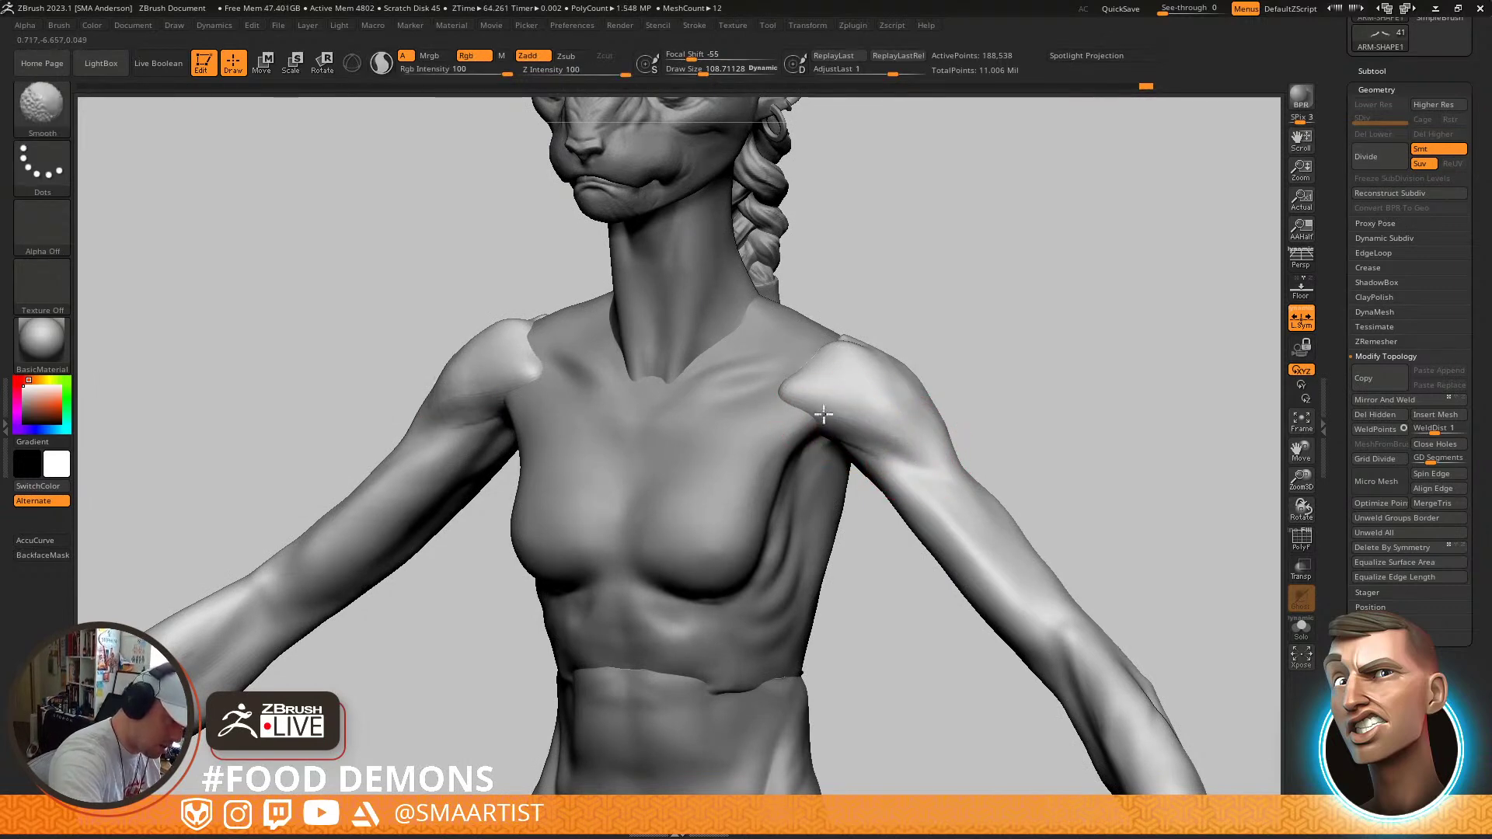
pyautogui.moveTo(923, 437); pyautogui.dragTo(863, 466, button='right')
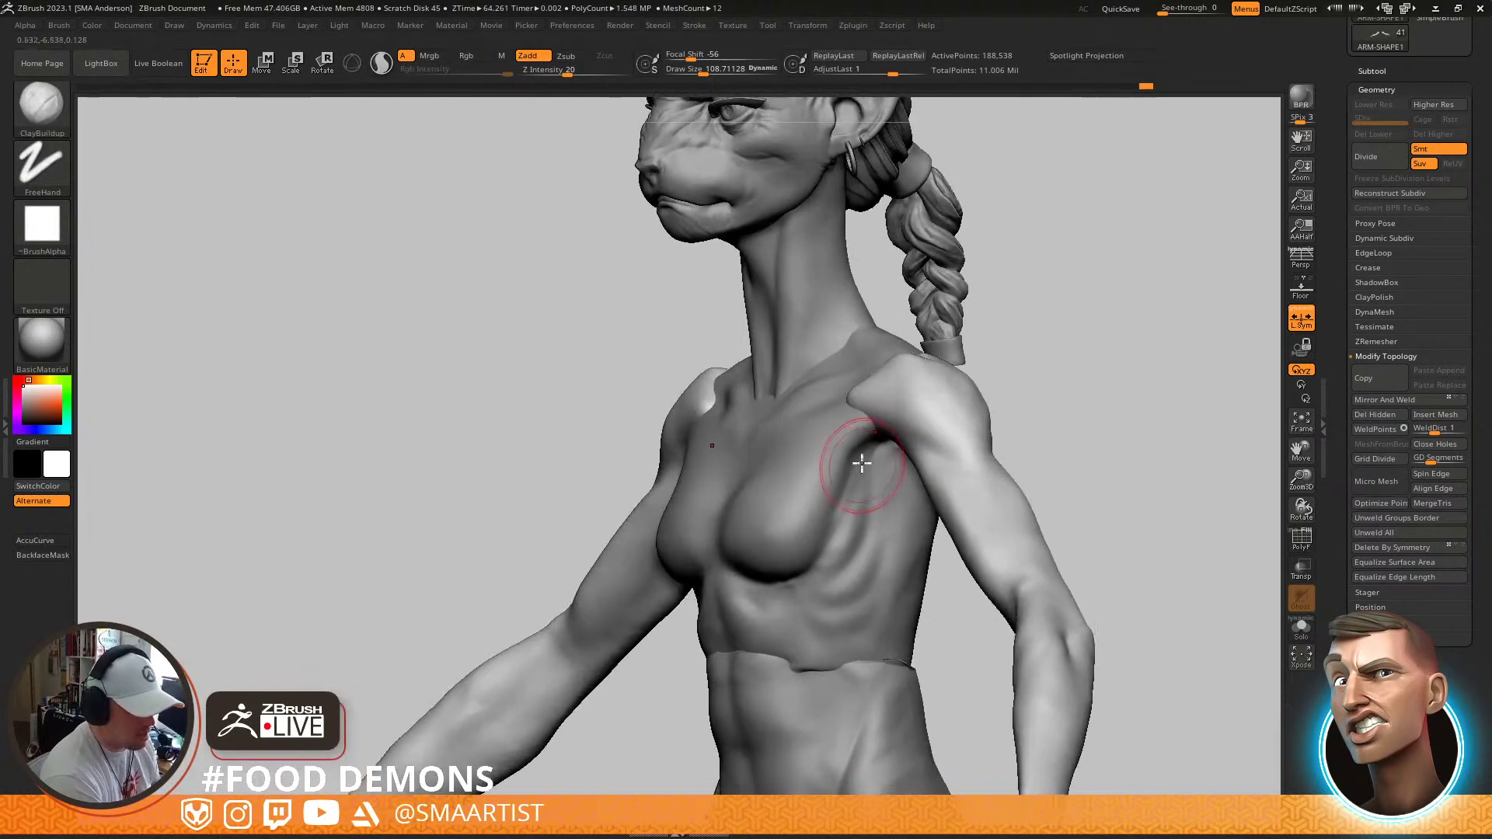
# Switch to the torso subtool and build up the outer chest muscle toward the armpit with ClayBuildup and smoothing
pyautogui.keyDown('alt'); pyautogui.click(870, 471); pyautogui.keyUp('alt')
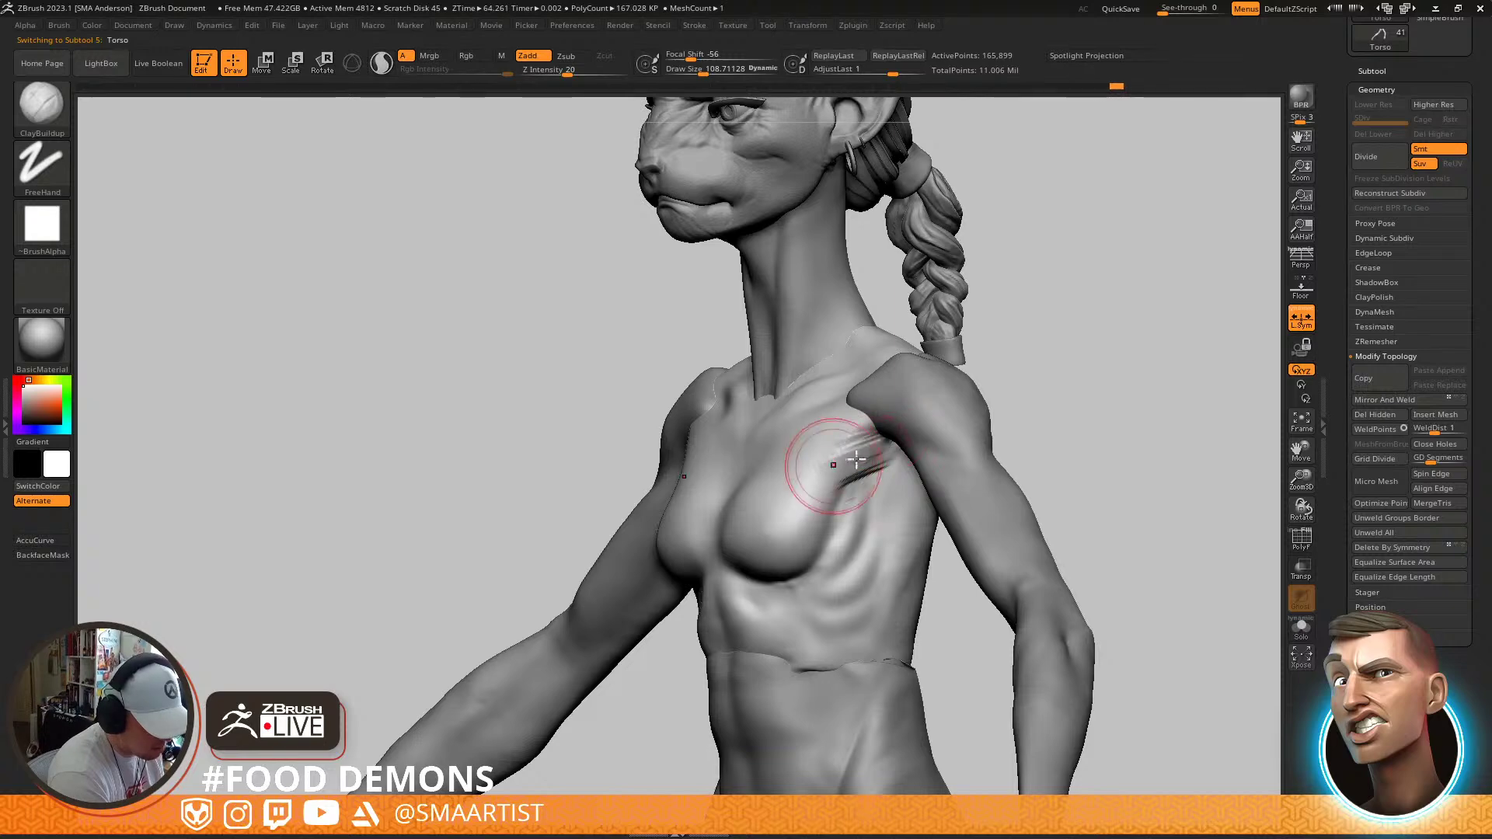
pyautogui.press('shift')
pyautogui.moveTo(856, 449); pyautogui.dragTo(852, 419, button='right')
pyautogui.moveTo(856, 415); pyautogui.dragTo(860, 415)
pyautogui.moveTo(864, 422); pyautogui.dragTo(828, 419)
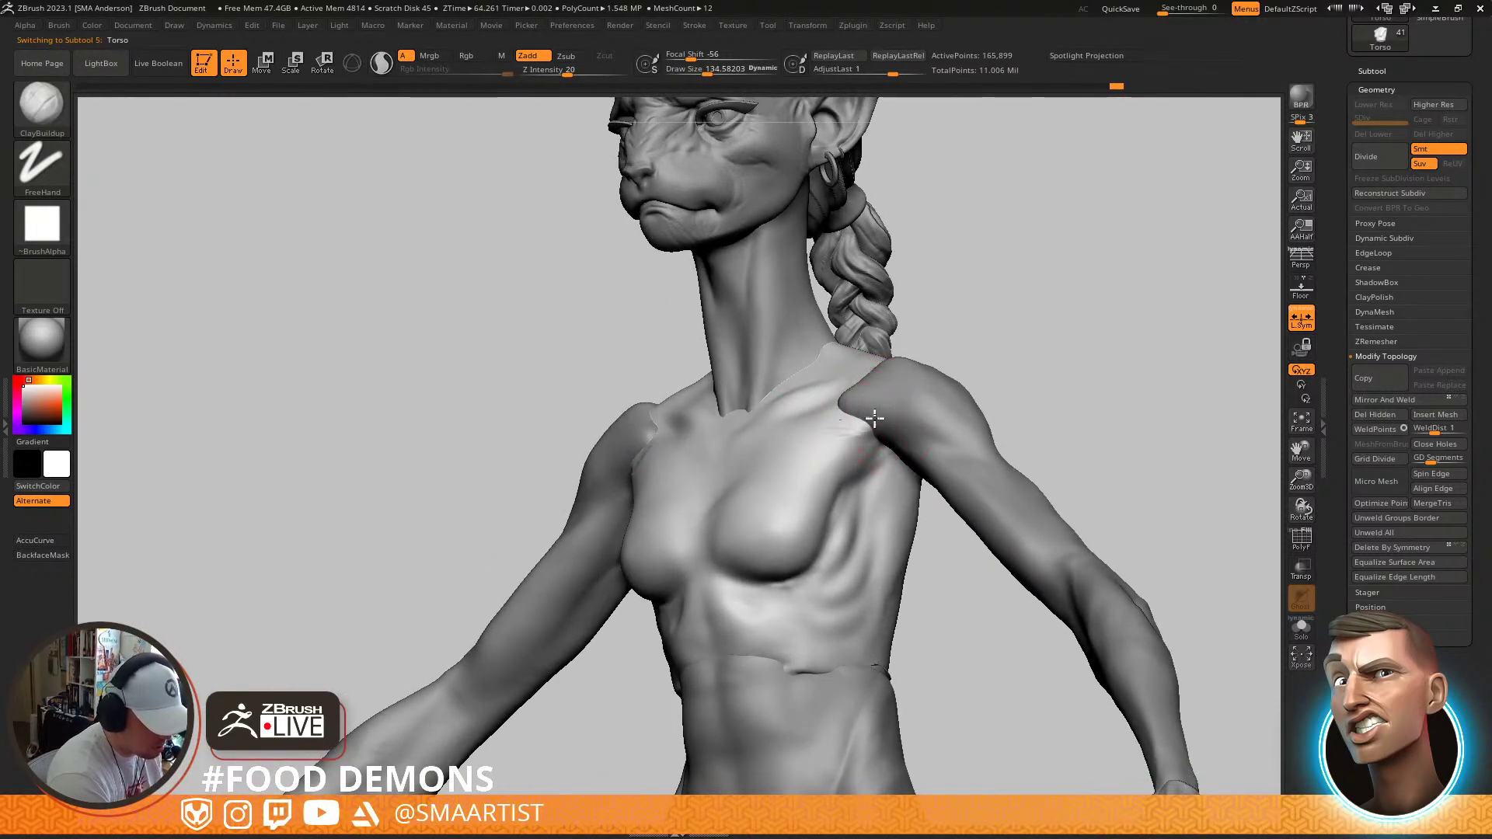
pyautogui.moveTo(853, 424); pyautogui.dragTo(936, 464, button='right')
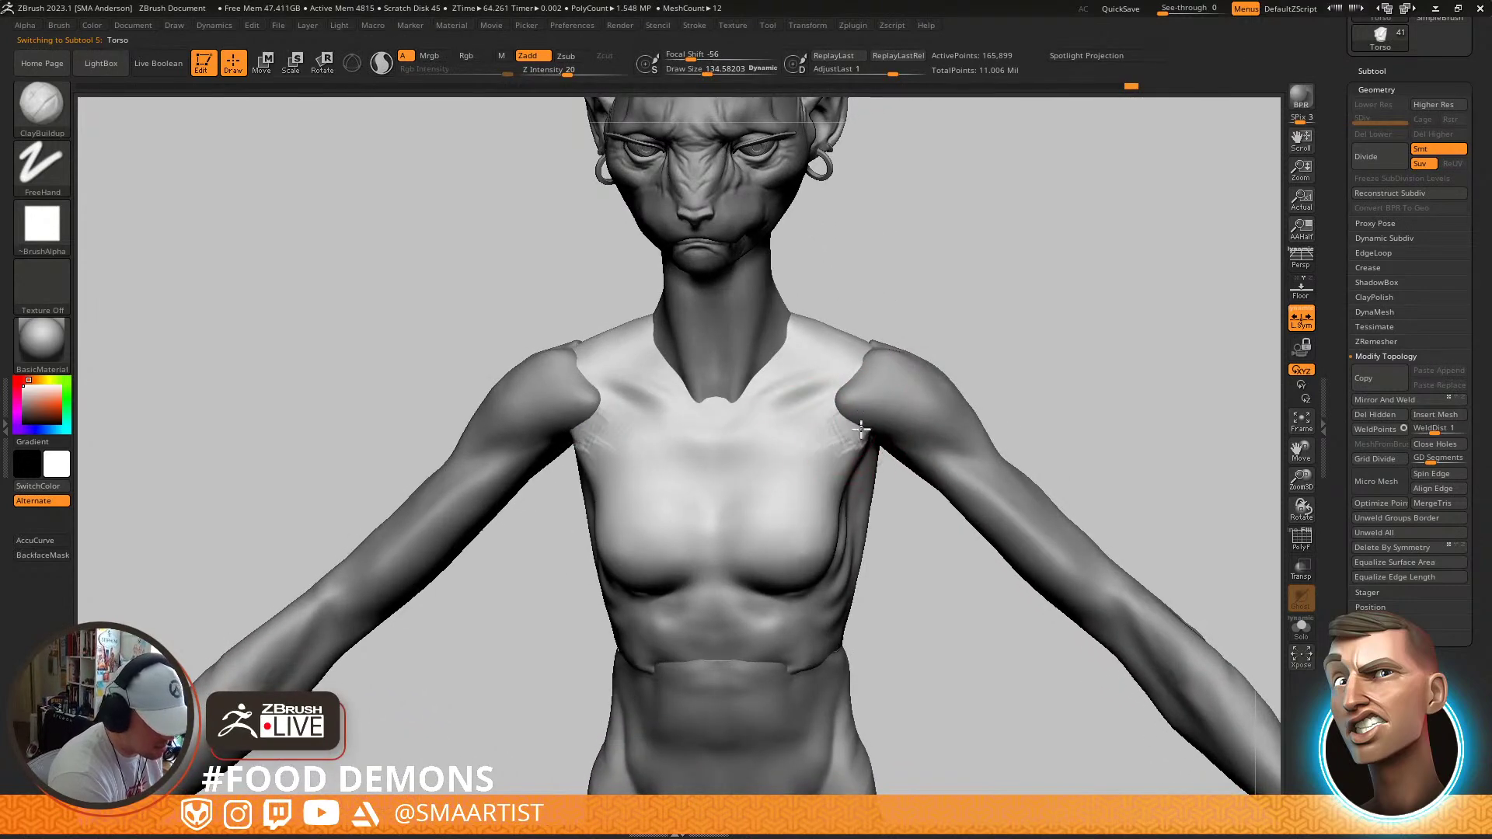
# Reshape the upper chest contour below the neck from the side and front with the Move brush
pyautogui.moveTo(810, 466)
pyautogui.mouseDown(button='right')
pyautogui.moveTo(816, 433)
pyautogui.moveTo(899, 446)
pyautogui.moveTo(886, 411)
pyautogui.moveTo(824, 447)
pyautogui.moveTo(841, 456)
pyautogui.moveTo(784, 439)
pyautogui.mouseUp(button='right')
pyautogui.press('b')
pyautogui.press('m')
pyautogui.press('v')
pyautogui.moveTo(785, 435); pyautogui.dragTo(779, 433)
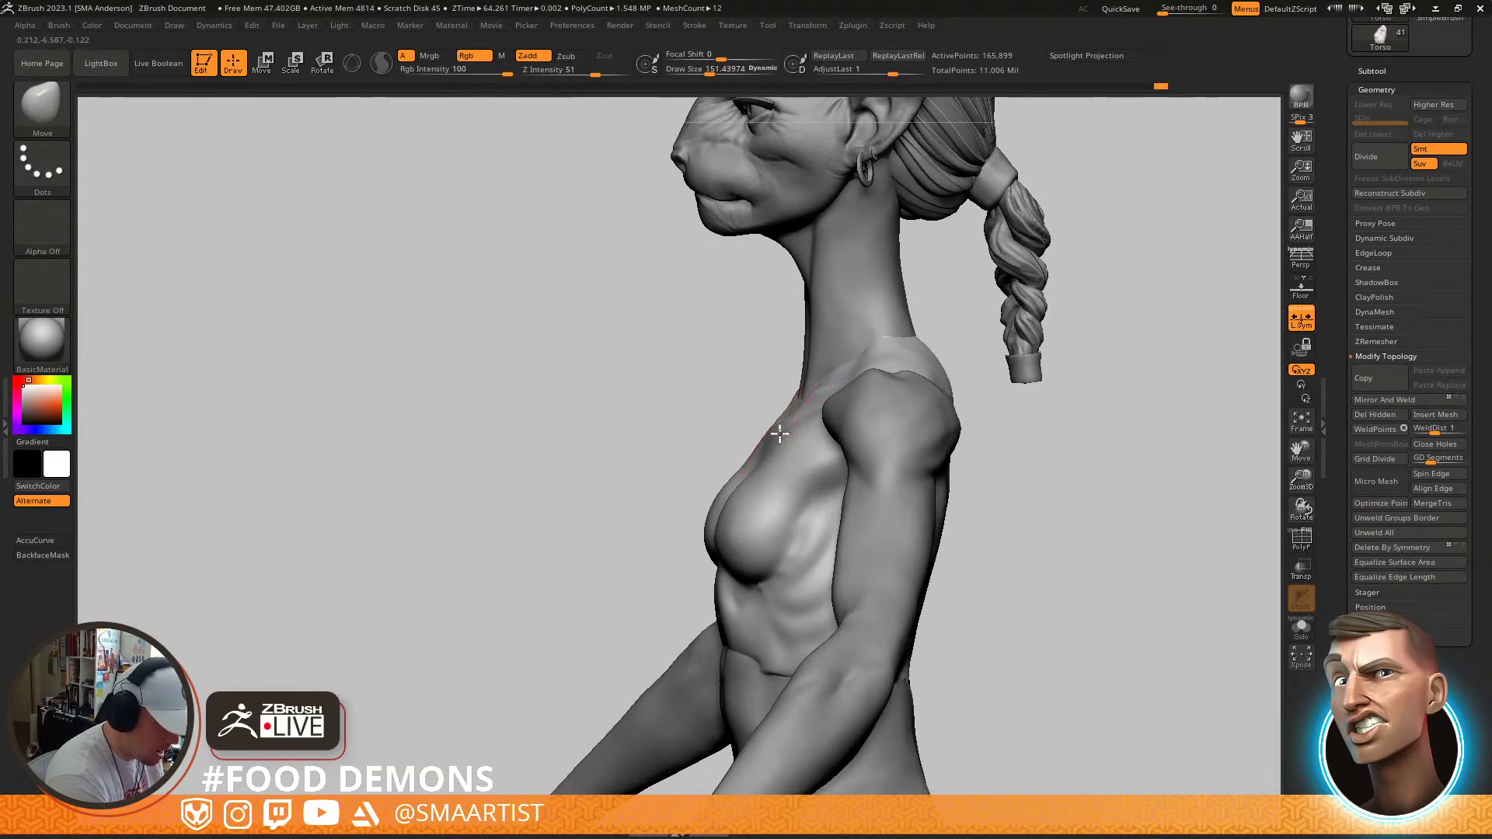
pyautogui.moveTo(782, 432); pyautogui.dragTo(749, 400, button='right')
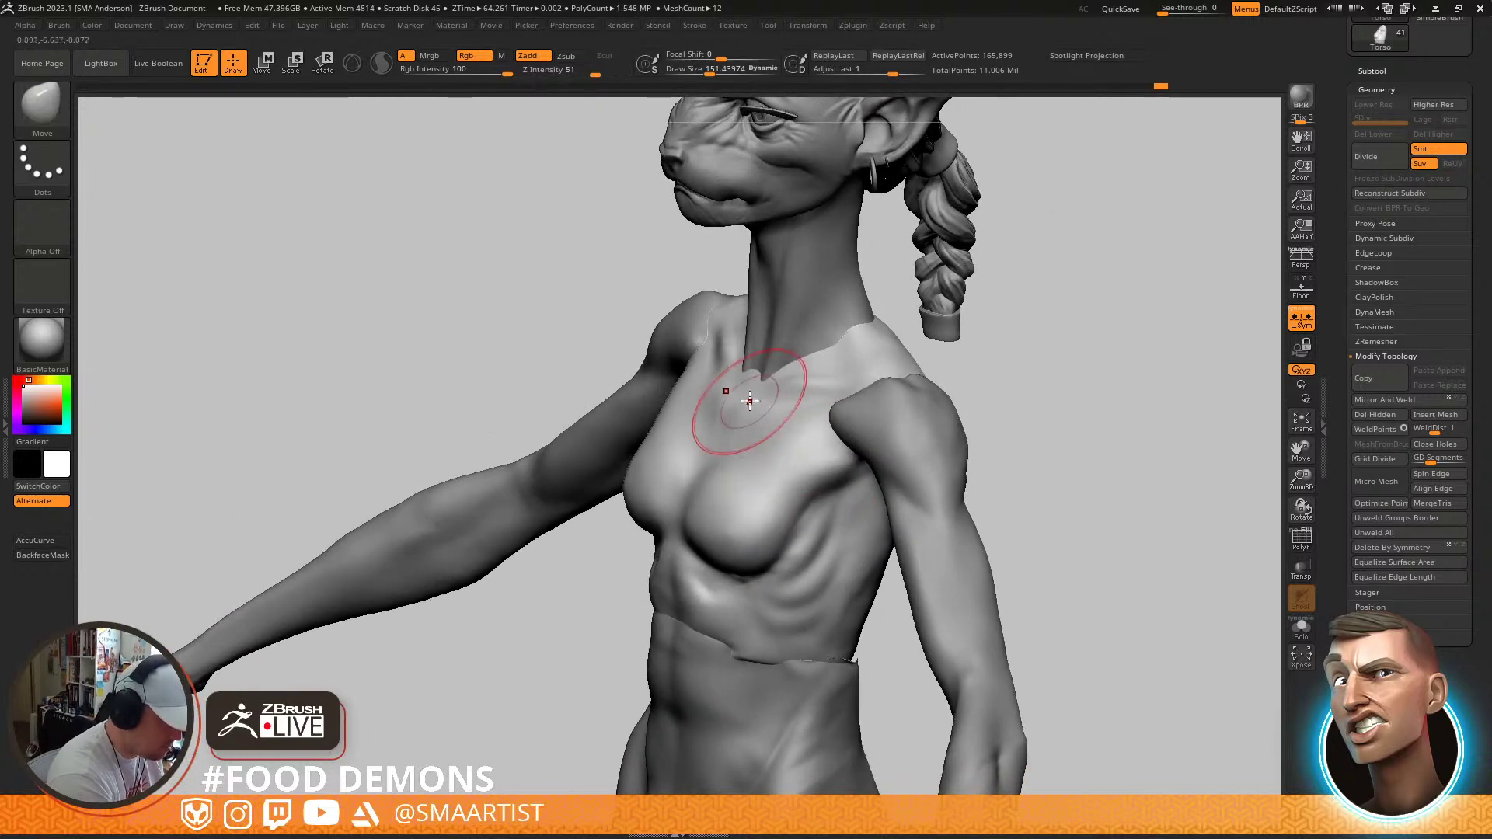
pyautogui.moveTo(743, 402); pyautogui.dragTo(742, 403)
pyautogui.moveTo(742, 403)
pyautogui.mouseDown(button='right')
pyautogui.moveTo(728, 427)
pyautogui.moveTo(762, 376)
pyautogui.mouseUp(button='right')
pyautogui.press('s')
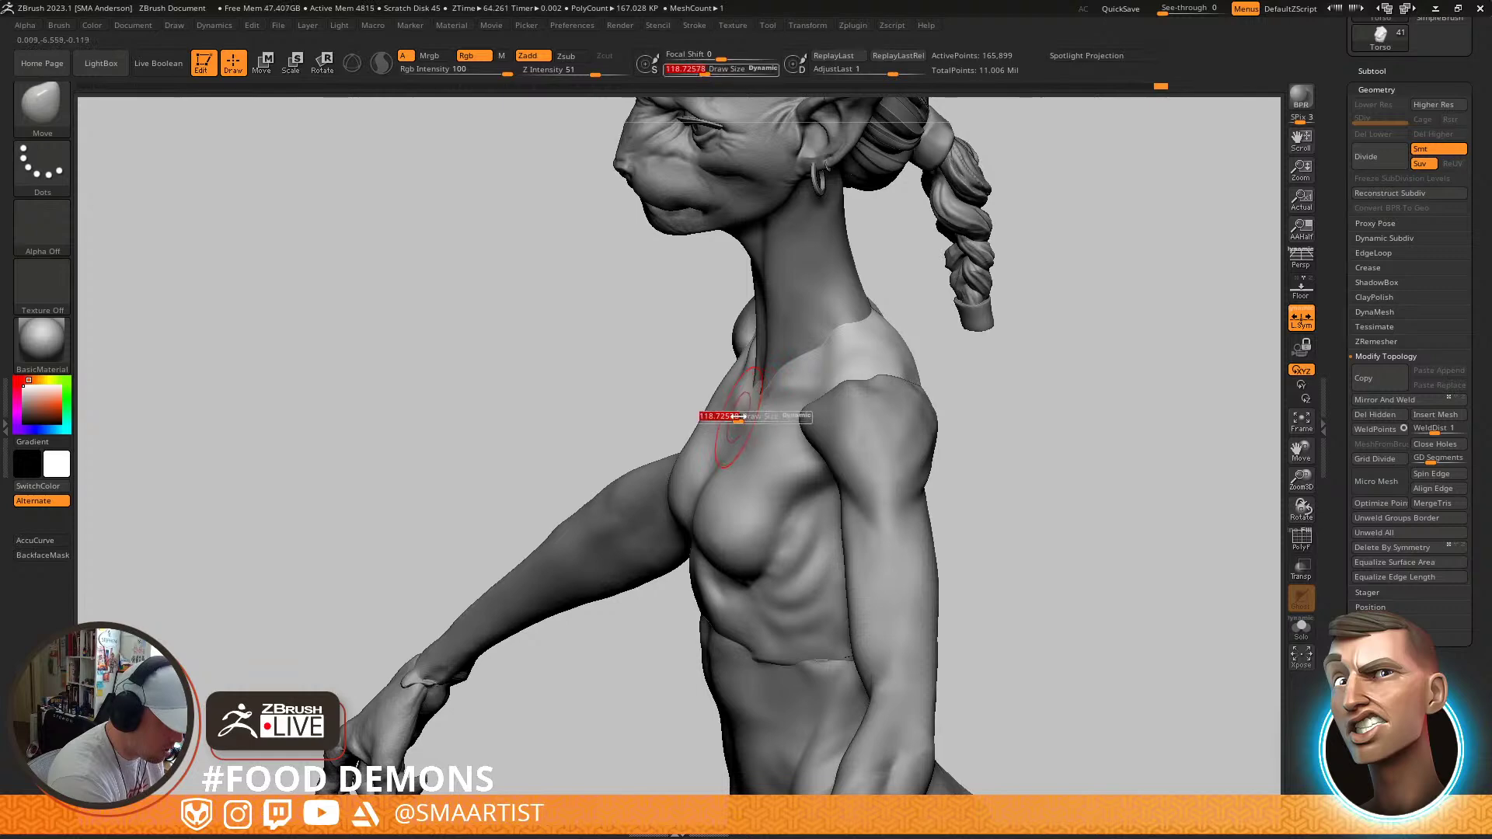
# Adjust the torso near the armpit from below with the Move brush reduced to about size 109
pyautogui.moveTo(749, 420)
pyautogui.mouseDown(button='right')
pyautogui.moveTo(759, 434)
pyautogui.moveTo(676, 372)
pyautogui.moveTo(759, 387)
pyautogui.moveTo(859, 533)
pyautogui.moveTo(894, 528)
pyautogui.mouseUp(button='right')
pyautogui.moveTo(853, 463)
pyautogui.mouseDown(button='right')
pyautogui.moveTo(839, 439)
pyautogui.moveTo(848, 497)
pyautogui.mouseUp(button='right')
pyautogui.moveTo(848, 497)
pyautogui.mouseDown(button='right')
pyautogui.moveTo(832, 501)
pyautogui.moveTo(859, 573)
pyautogui.moveTo(860, 523)
pyautogui.mouseUp(button='right')
pyautogui.press('s')
pyautogui.moveTo(860, 533); pyautogui.dragTo(849, 533)
pyautogui.moveTo(851, 536)
pyautogui.mouseDown(button='right')
pyautogui.moveTo(860, 479)
pyautogui.moveTo(836, 470)
pyautogui.moveTo(857, 485)
pyautogui.mouseUp(button='right')
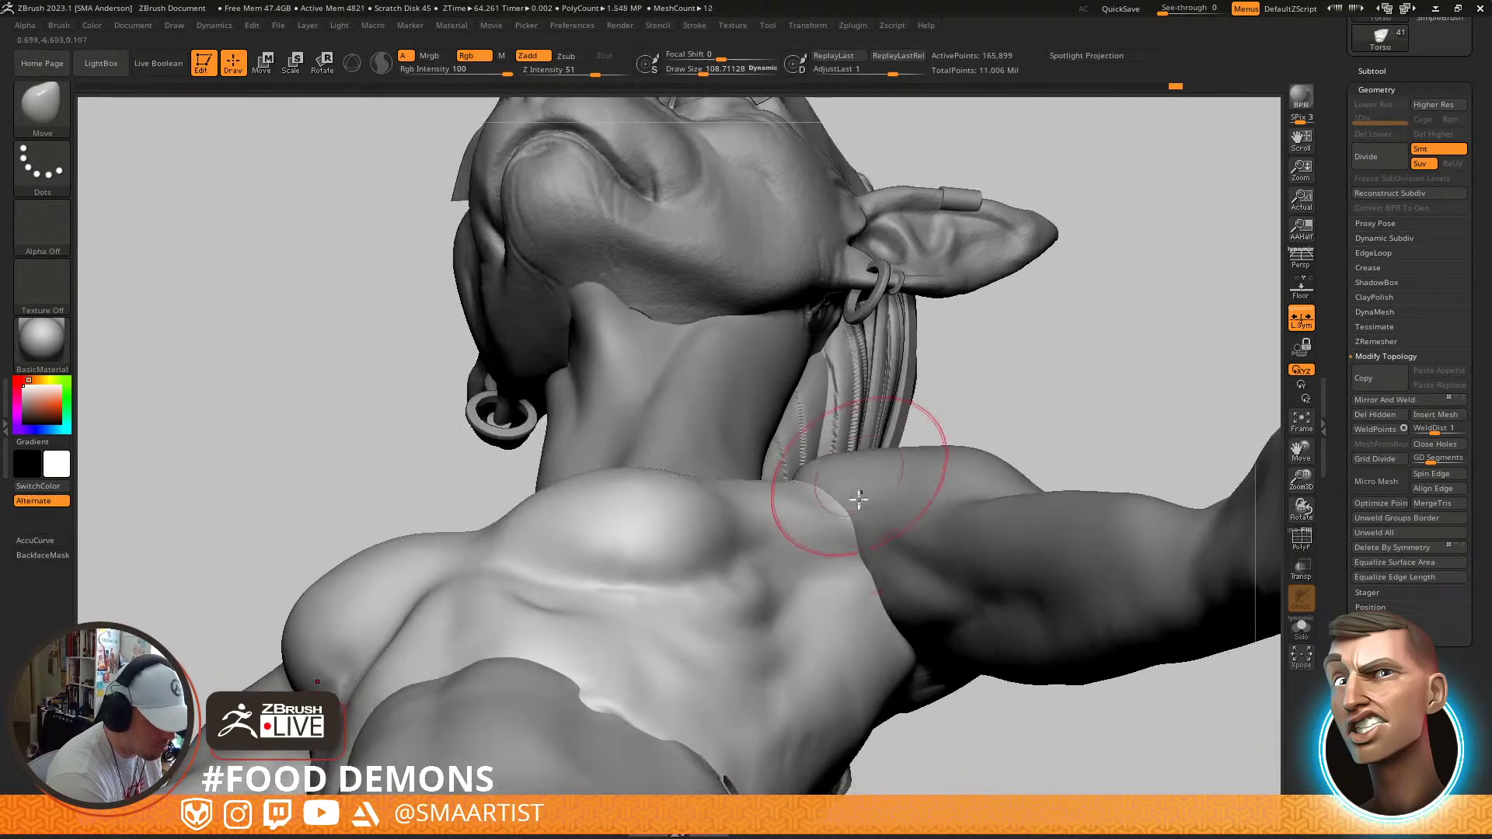
# Flatten and smooth the planes around the collarbones with a small TrimDynamic brush, about size 45
pyautogui.keyDown('ctrl'); pyautogui.moveTo(899, 543); pyautogui.dragTo(911, 497, button='right'); pyautogui.keyUp('ctrl')
pyautogui.moveTo(911, 497); pyautogui.dragTo(912, 381, button='right')
pyautogui.moveTo(912, 381); pyautogui.dragTo(956, 386, button='right')
pyautogui.moveTo(877, 438)
pyautogui.keyDown('ctrl'); pyautogui.mouseDown(button='right')
pyautogui.moveTo(909, 643)
pyautogui.moveTo(943, 657)
pyautogui.moveTo(863, 402)
pyautogui.mouseUp(button='right'); pyautogui.keyUp('ctrl')
pyautogui.press('b')
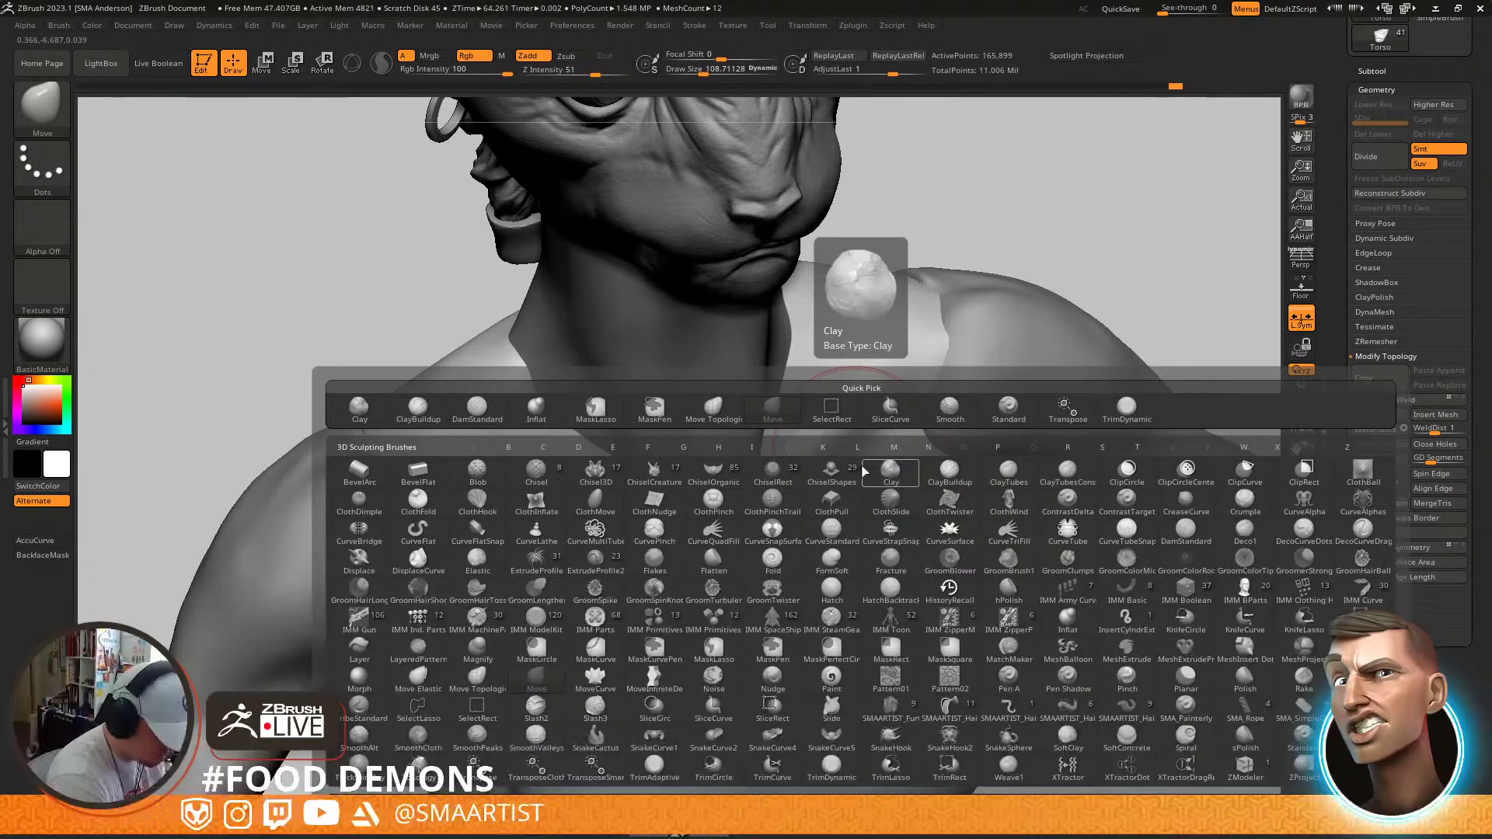
pyautogui.press('t')
pyautogui.press('d')
pyautogui.press('s')
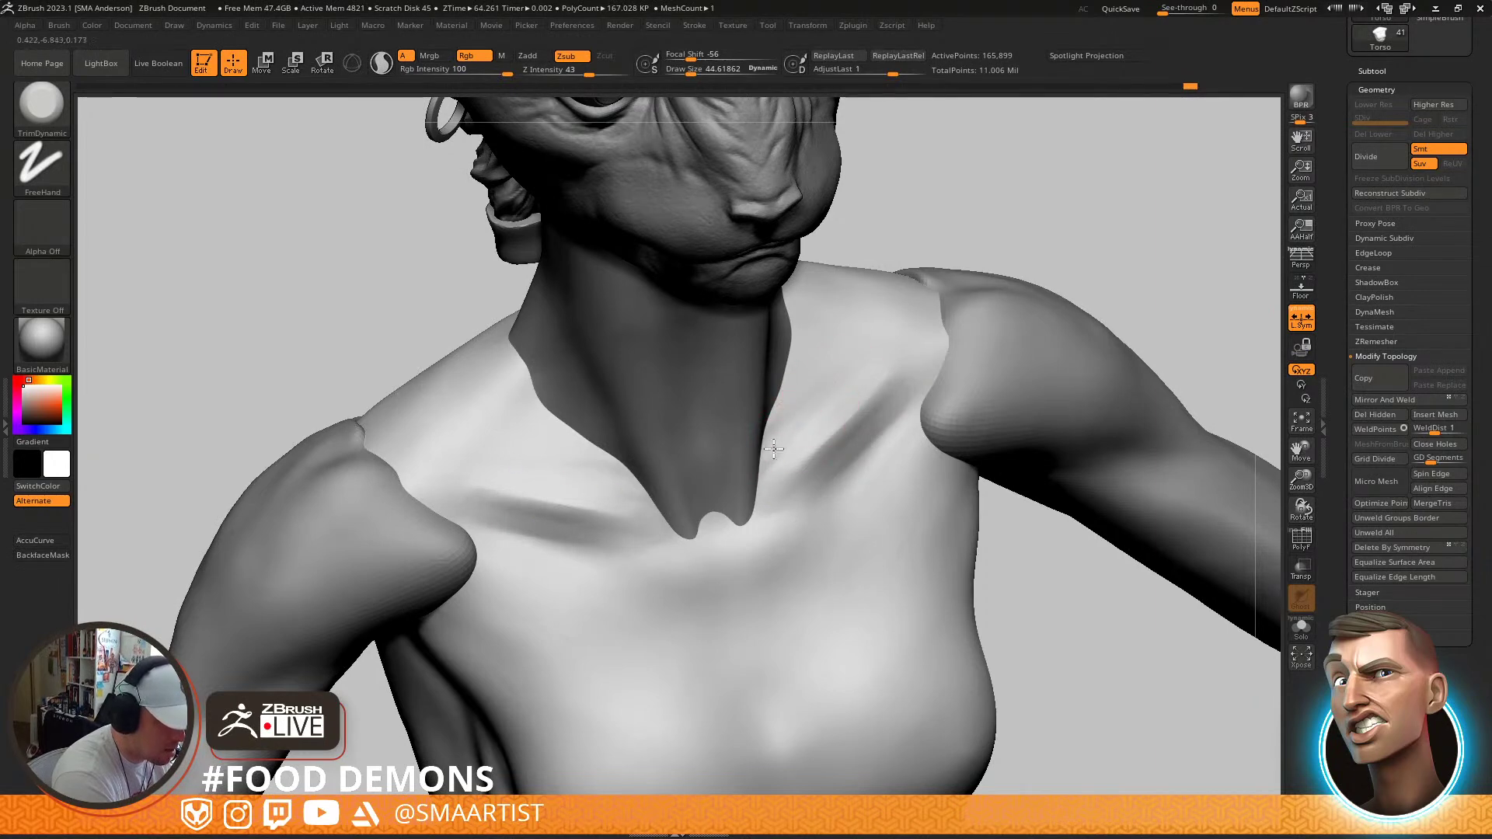
pyautogui.press('shift')
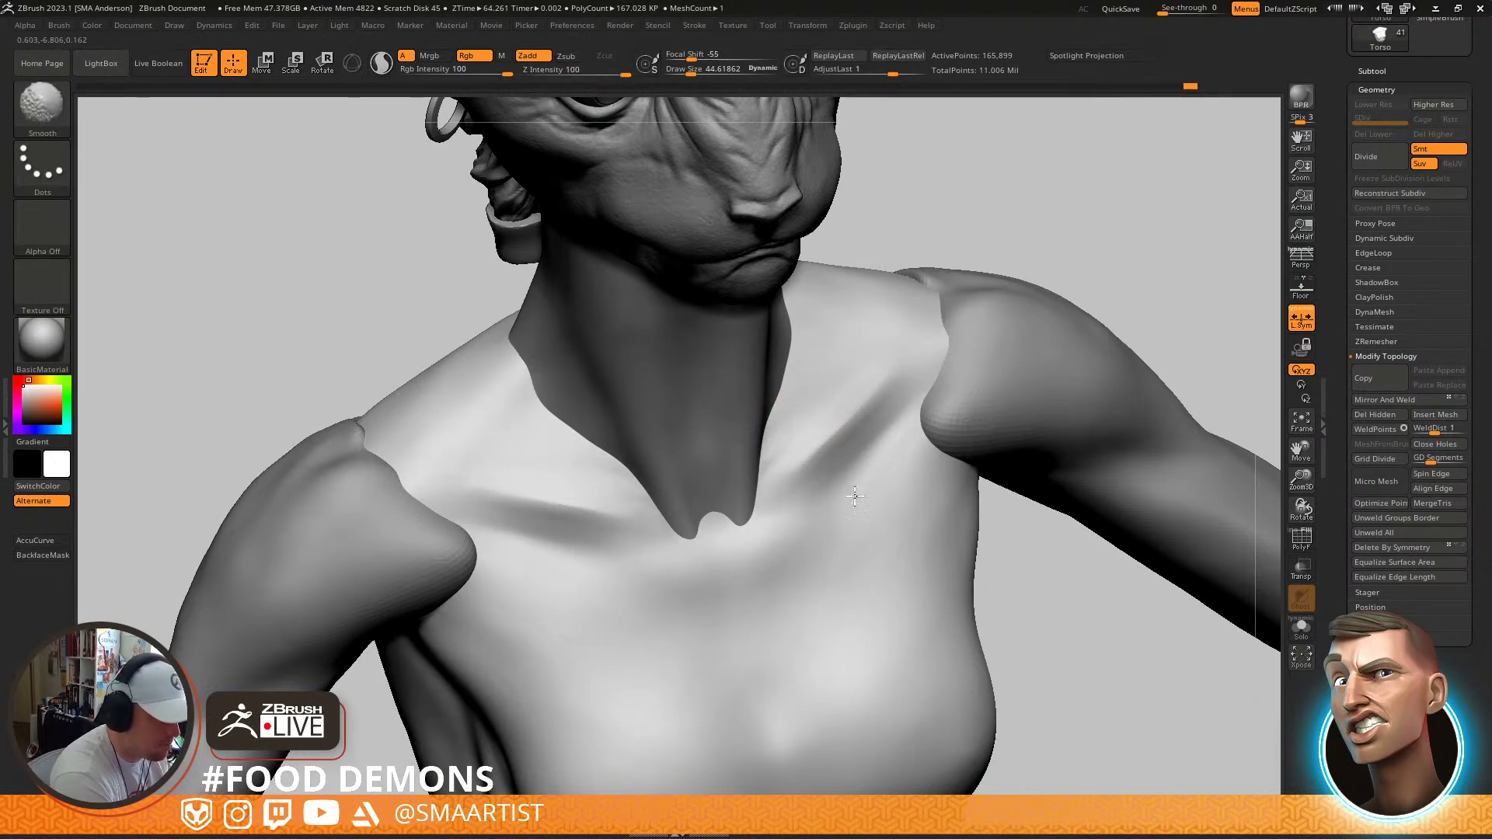
# Build up the inner ends of the collarbones beside the throat notch with a ClayBuildup brush of about size 51
pyautogui.moveTo(936, 528)
pyautogui.keyDown('ctrl'); pyautogui.mouseDown(button='right')
pyautogui.moveTo(945, 469)
pyautogui.moveTo(979, 492)
pyautogui.moveTo(946, 450)
pyautogui.moveTo(952, 480)
pyautogui.mouseUp(button='right'); pyautogui.keyUp('ctrl')
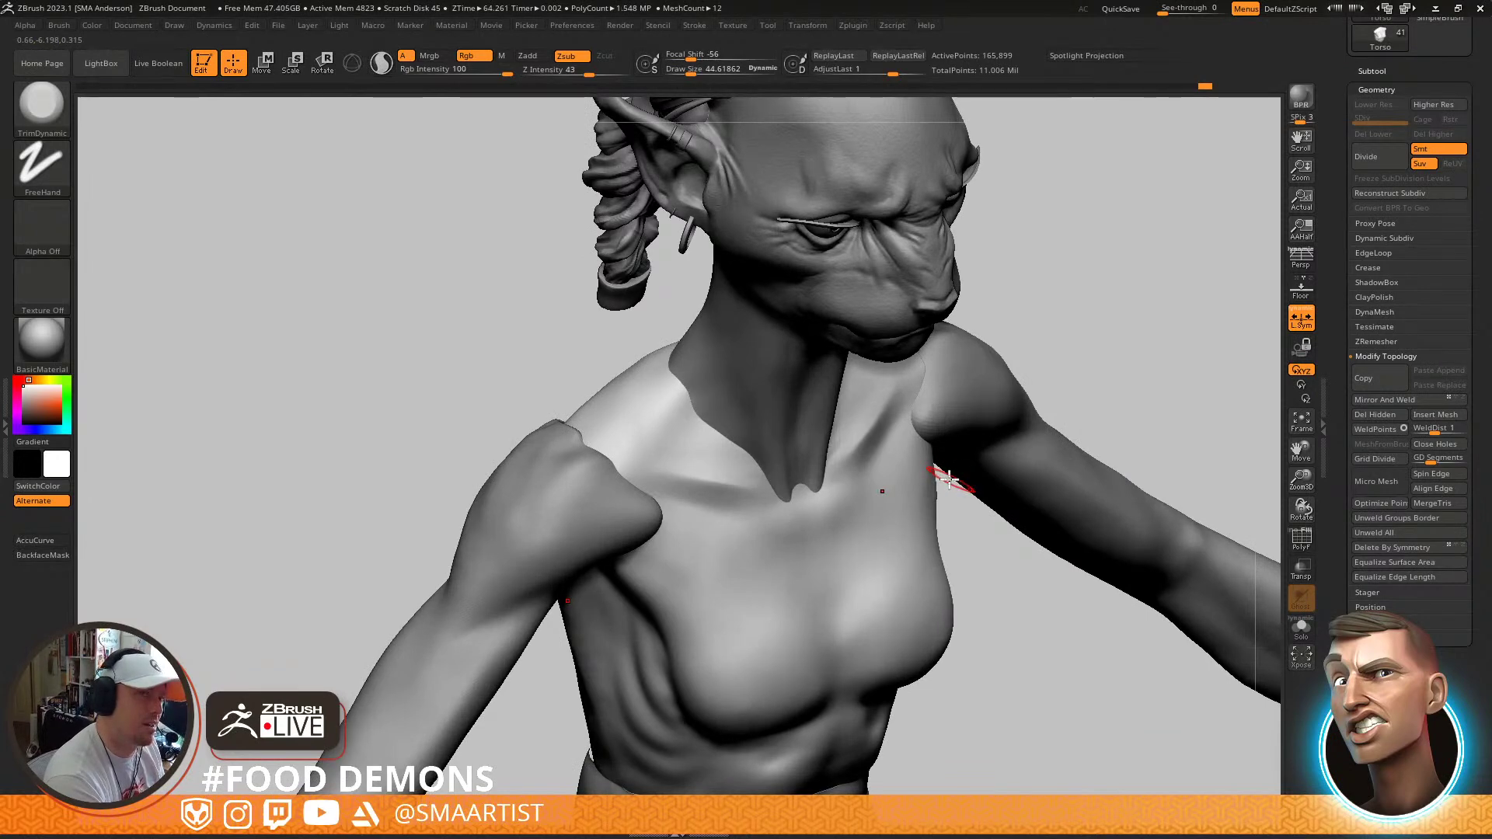
pyautogui.moveTo(941, 436)
pyautogui.mouseDown(button='right')
pyautogui.moveTo(966, 443)
pyautogui.moveTo(999, 493)
pyautogui.moveTo(906, 500)
pyautogui.mouseUp(button='right')
pyautogui.press('s')
pyautogui.moveTo(910, 501)
pyautogui.mouseDown()
pyautogui.moveTo(894, 517)
pyautogui.moveTo(929, 494)
pyautogui.mouseUp()
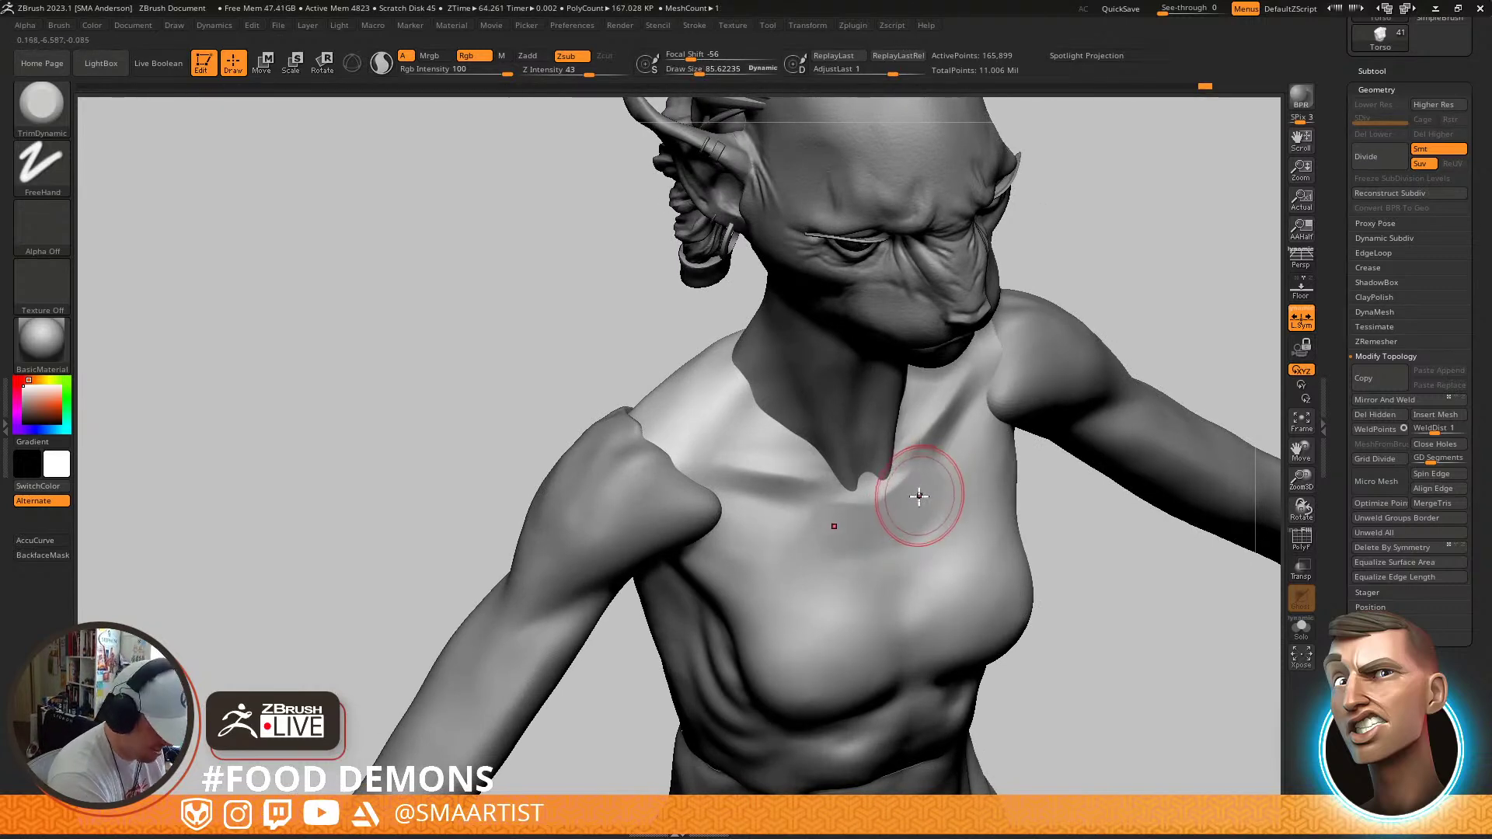
pyautogui.press('b')
pyautogui.press('c')
pyautogui.press('b')
pyautogui.press('s')
pyautogui.moveTo(817, 496)
pyautogui.mouseDown()
pyautogui.moveTo(804, 493)
pyautogui.moveTo(843, 501)
pyautogui.mouseUp()
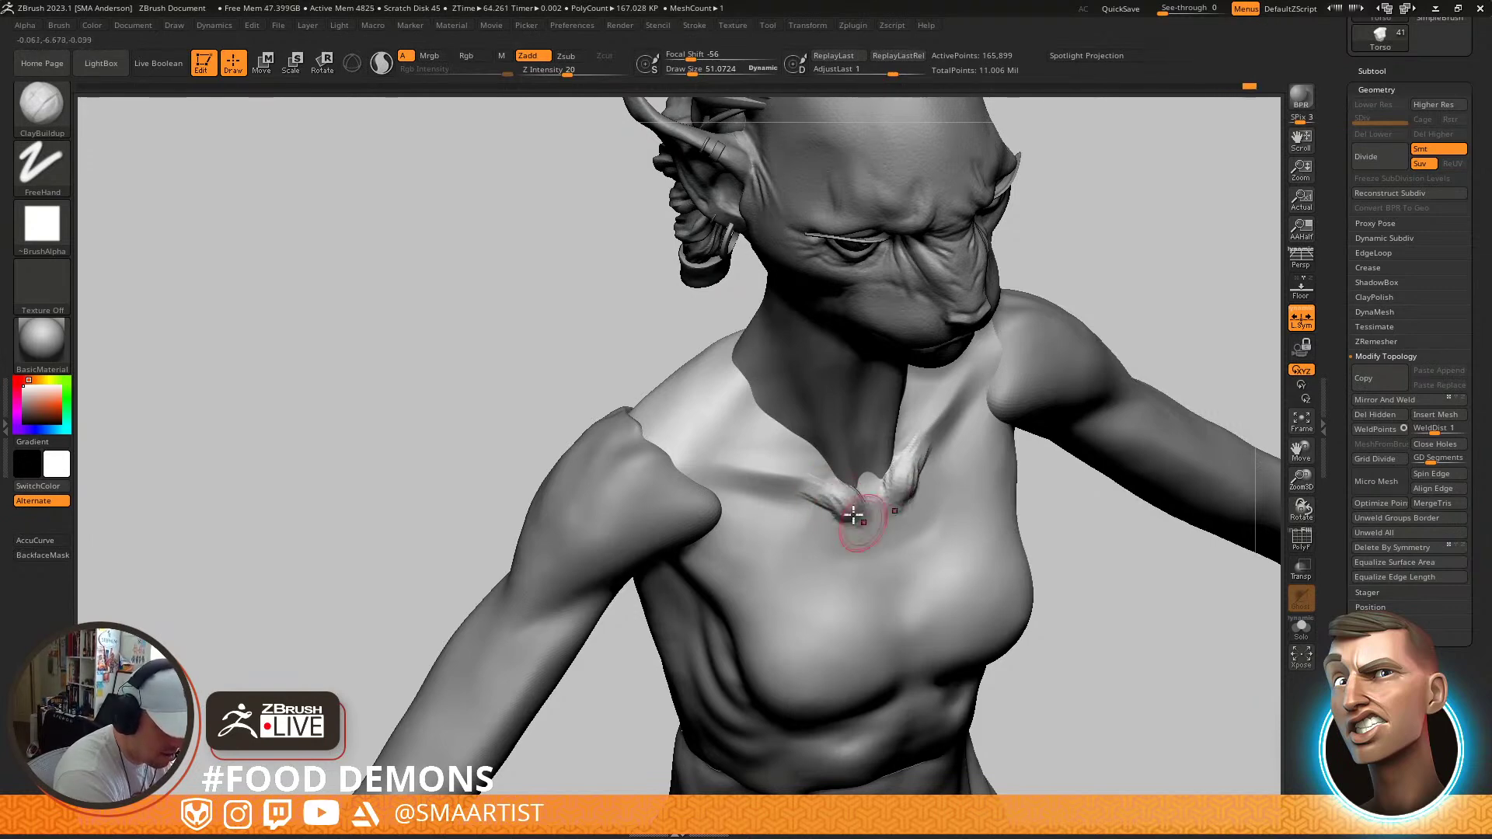
# Smooth the built-up inner collarbone ends into the upper chest
pyautogui.keyDown('shift'); pyautogui.moveTo(861, 522); pyautogui.dragTo(832, 517); pyautogui.keyUp('shift')
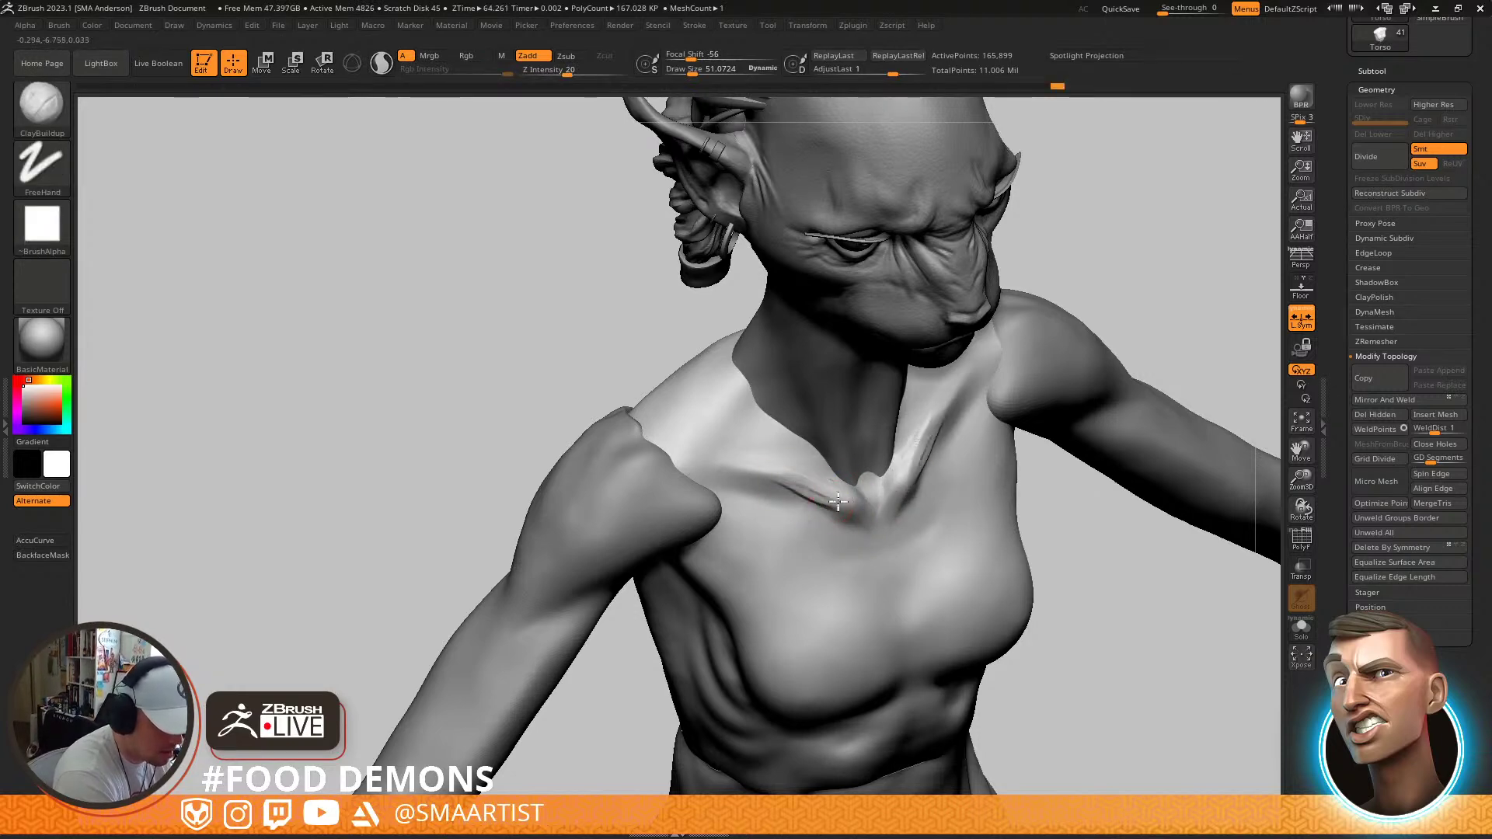
pyautogui.keyDown('shift'); pyautogui.moveTo(848, 511); pyautogui.dragTo(790, 498); pyautogui.keyUp('shift')
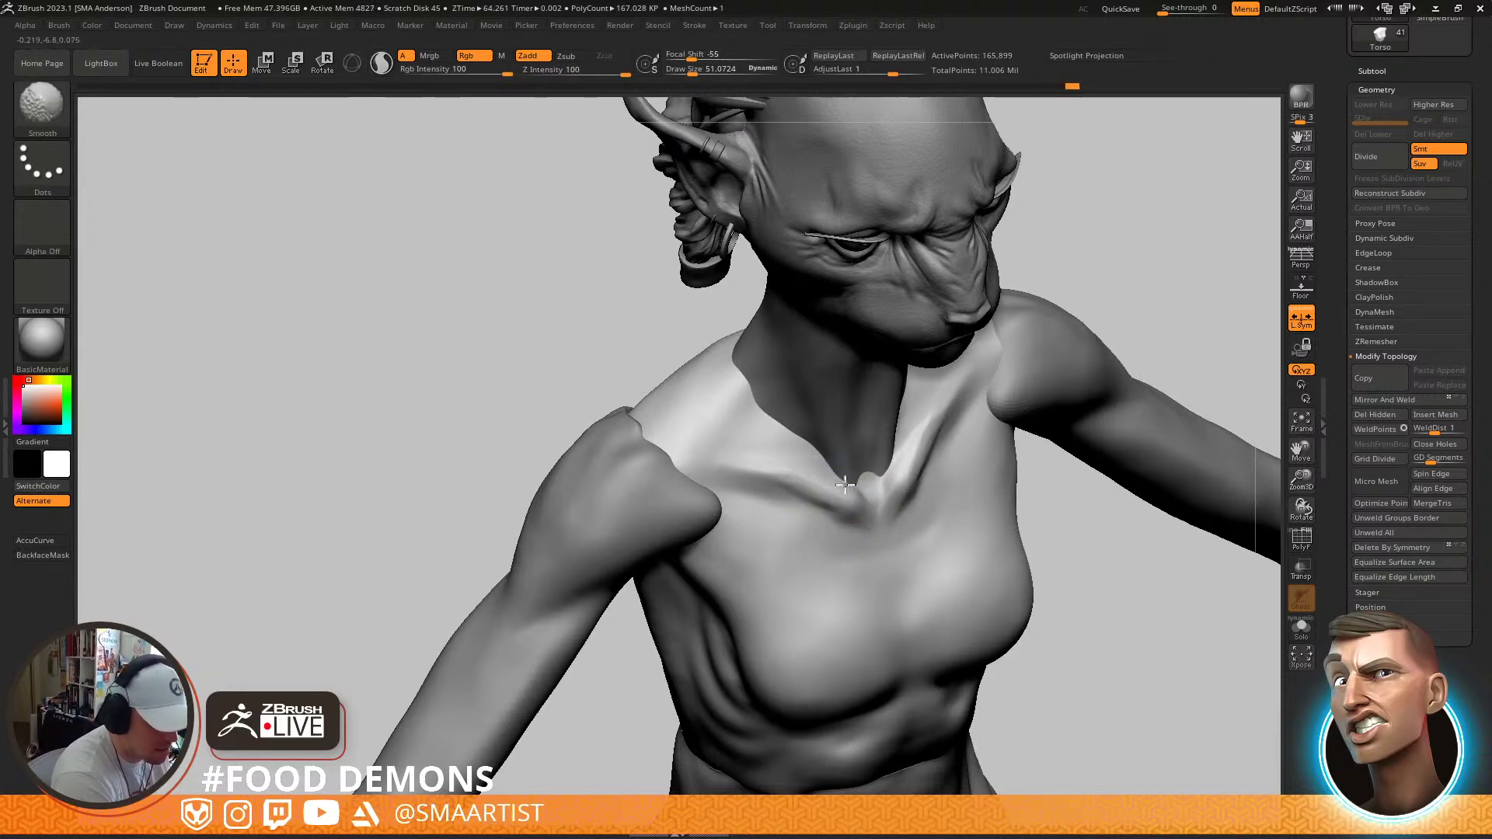
pyautogui.moveTo(959, 481)
pyautogui.mouseDown(button='right')
pyautogui.moveTo(949, 417)
pyautogui.moveTo(929, 471)
pyautogui.mouseUp(button='right')
pyautogui.moveTo(976, 387); pyautogui.dragTo(930, 401, button='right')
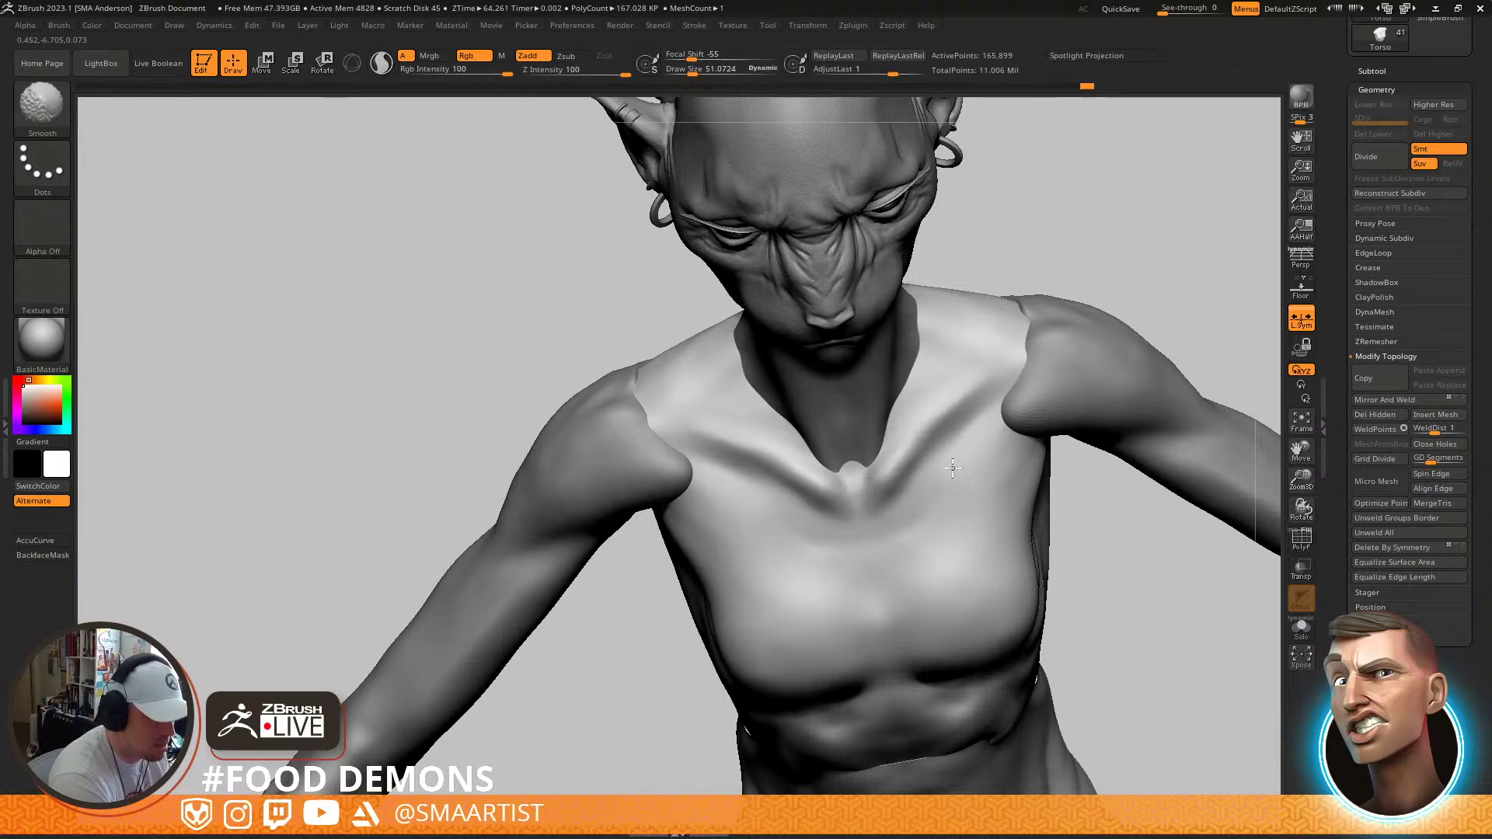
# Build up the side of the ribcage below the breast with ClayBuildup at about size 65 and smooth it
pyautogui.moveTo(962, 475); pyautogui.dragTo(949, 389, button='right')
pyautogui.moveTo(972, 443)
pyautogui.keyDown('ctrl'); pyautogui.mouseDown(button='right')
pyautogui.moveTo(949, 393)
pyautogui.moveTo(1129, 403)
pyautogui.moveTo(1049, 351)
pyautogui.moveTo(1018, 350)
pyautogui.mouseUp(button='right'); pyautogui.keyUp('ctrl')
pyautogui.moveTo(906, 396)
pyautogui.keyDown('ctrl'); pyautogui.mouseDown(button='right')
pyautogui.moveTo(945, 458)
pyautogui.moveTo(909, 496)
pyautogui.moveTo(924, 467)
pyautogui.moveTo(982, 489)
pyautogui.moveTo(933, 482)
pyautogui.mouseUp(button='right'); pyautogui.keyUp('ctrl')
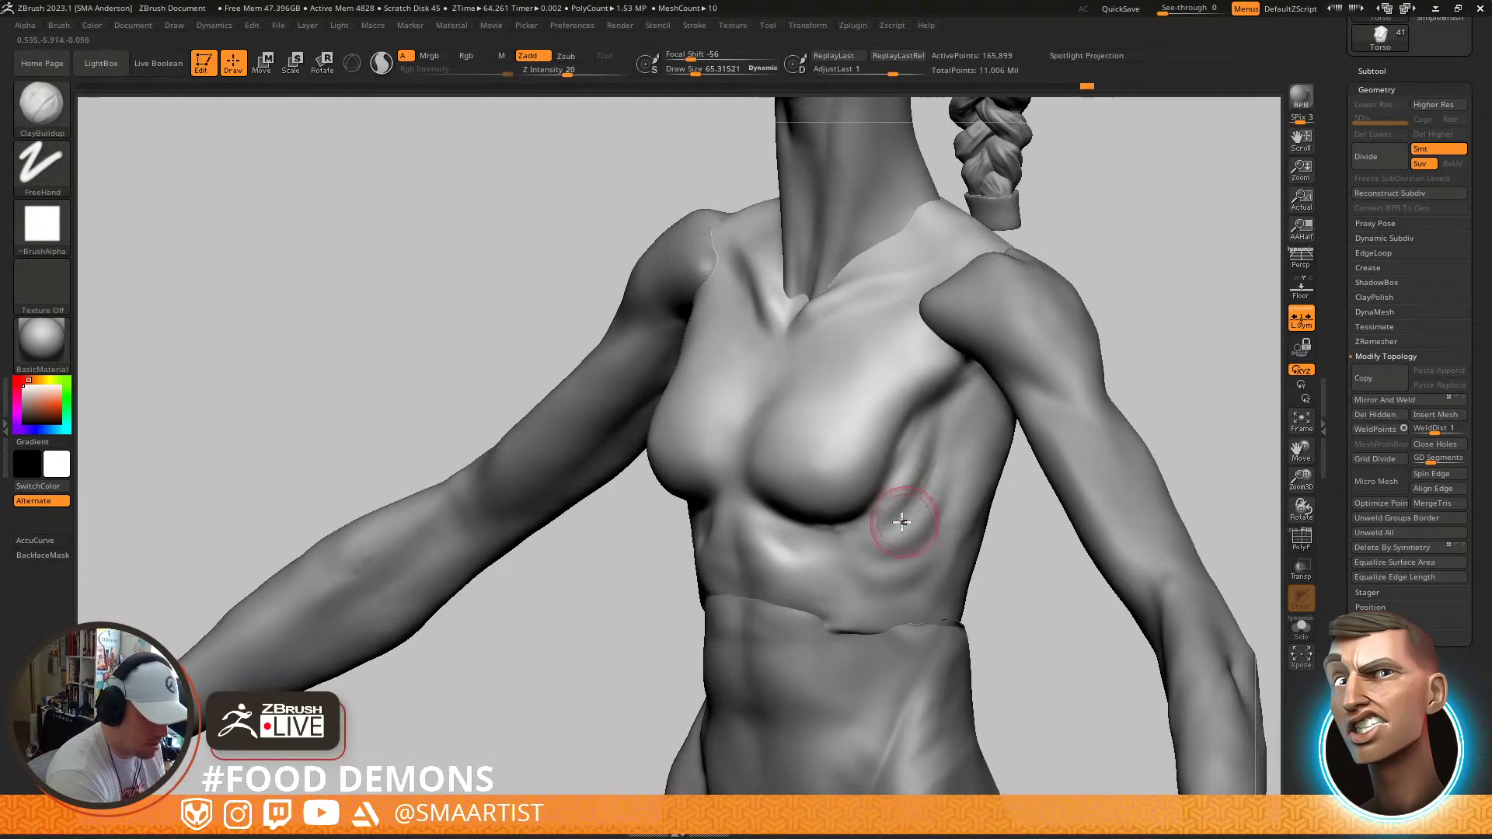
pyautogui.moveTo(938, 511); pyautogui.dragTo(916, 509)
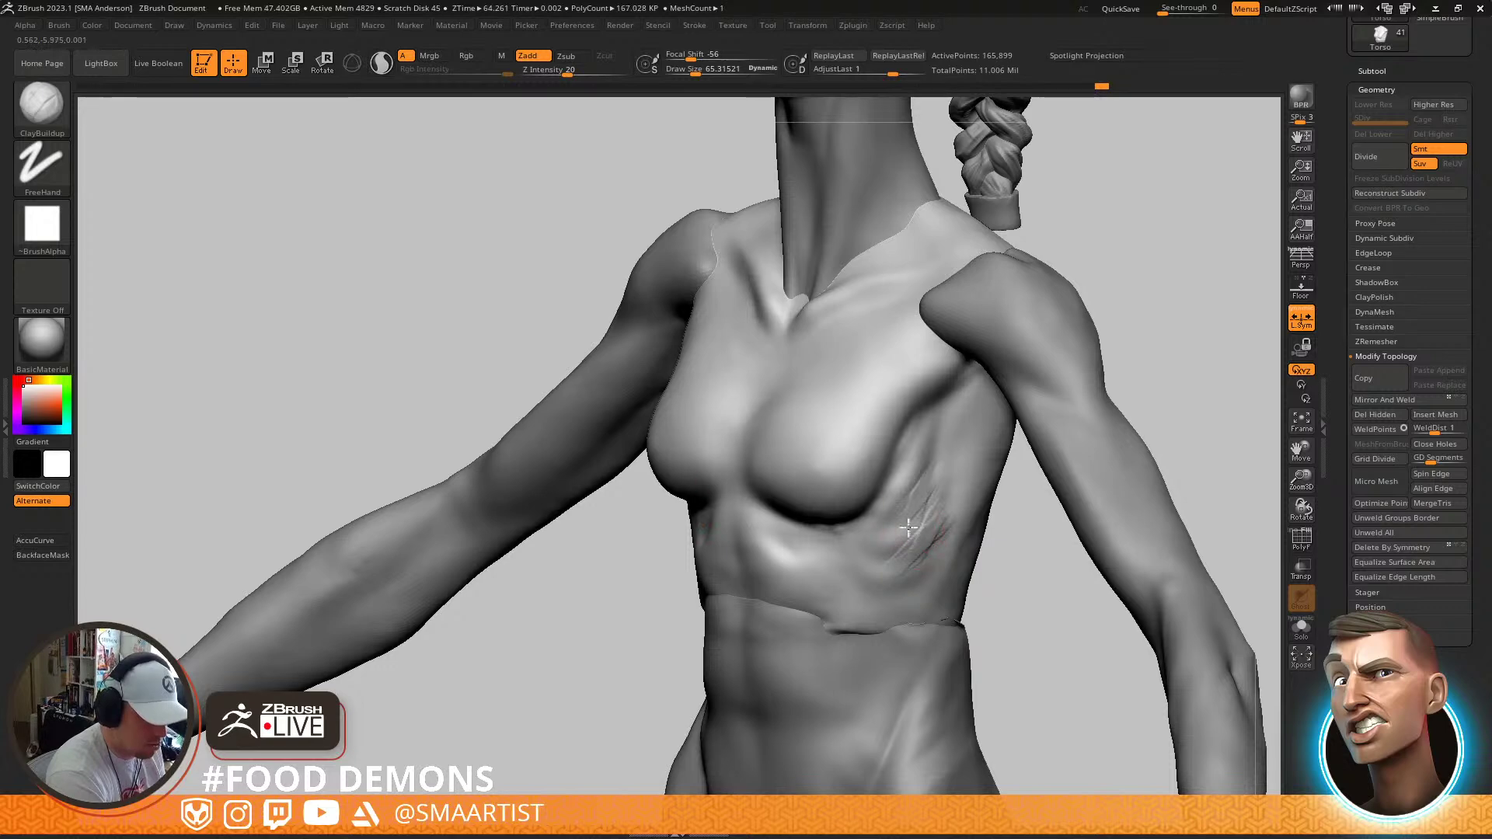
pyautogui.press('shift')
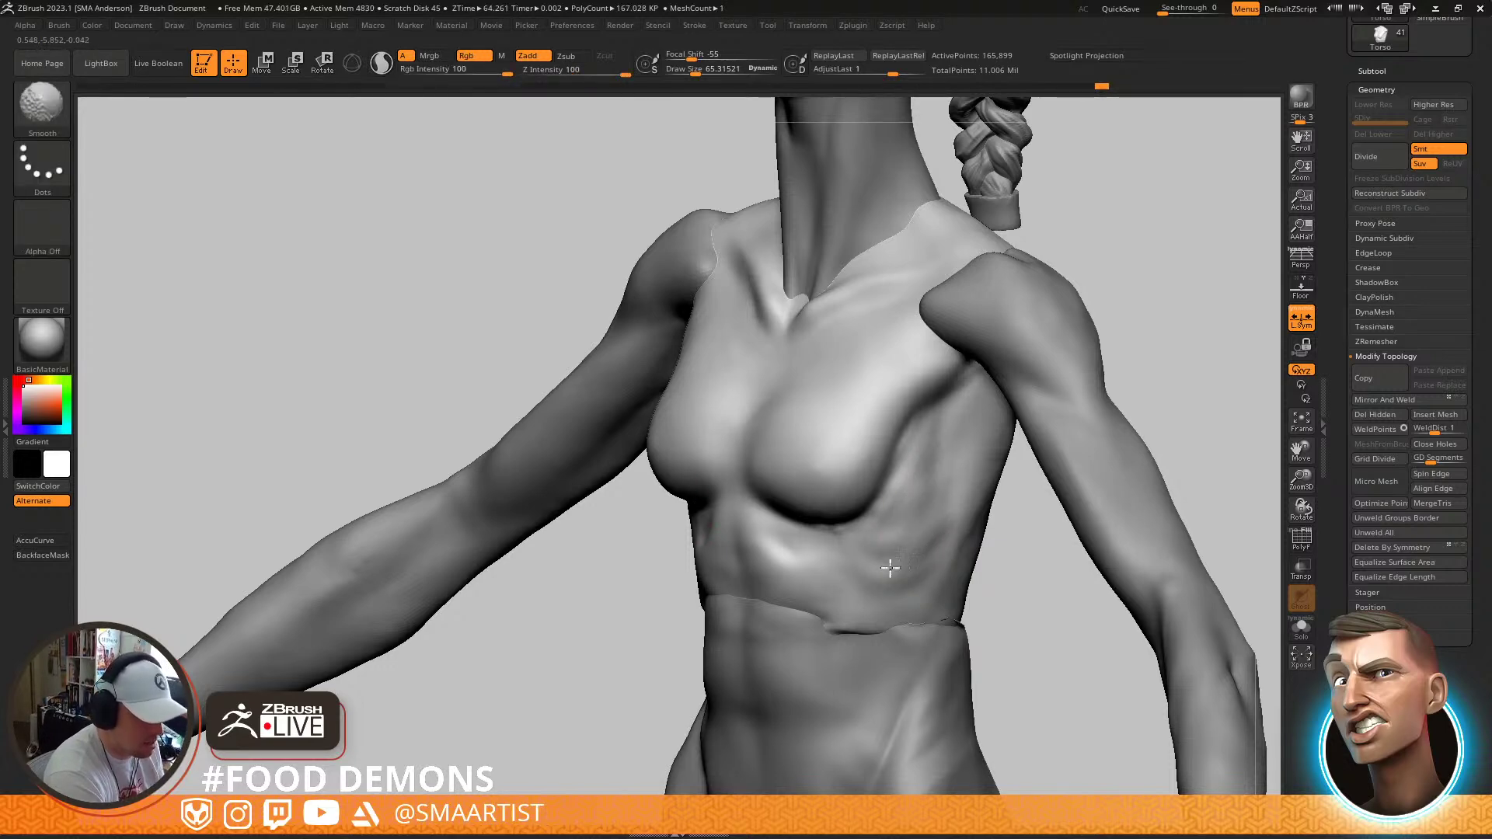
# Flatten the side of the ribcage with TrimDynamic and smooth the surface between breast and back
pyautogui.press('b')
pyautogui.press('t')
pyautogui.press('d')
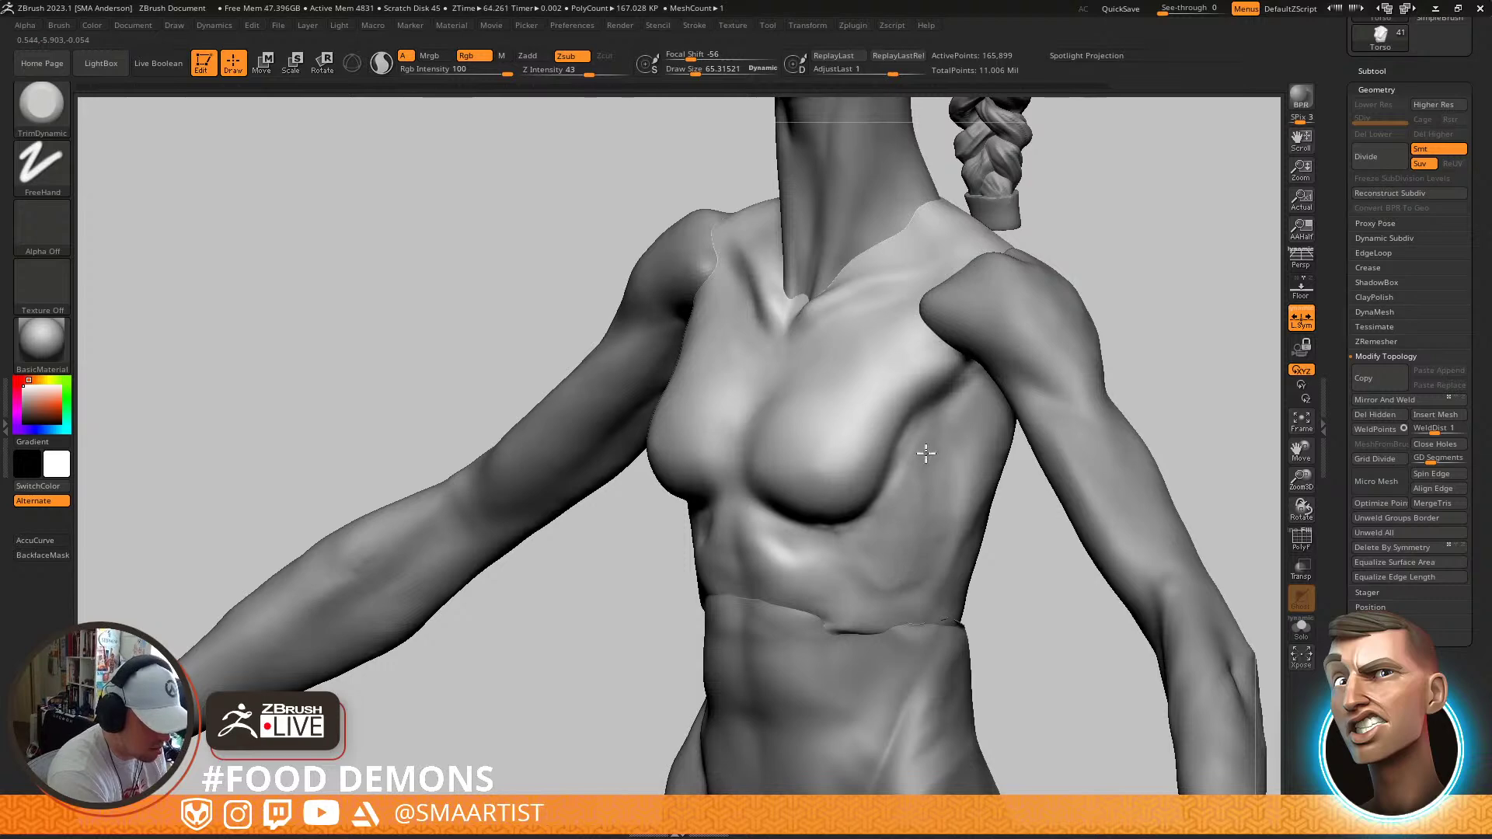
pyautogui.press('shift')
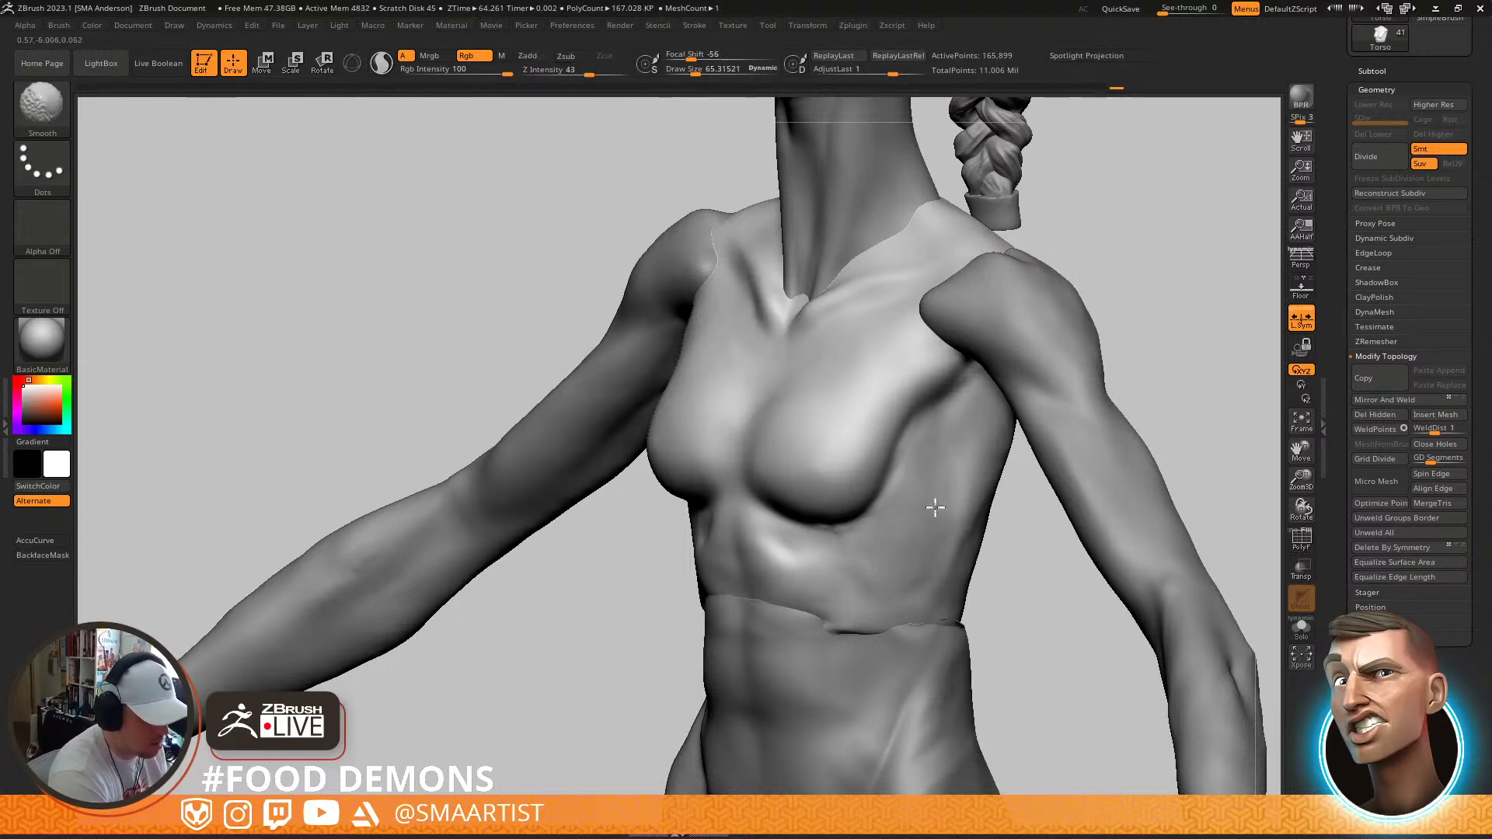
# Switch to the LegR subtool and flatten and smooth the backs of the calves with TrimDynamic at about size 95
pyautogui.keyDown('alt'); pyautogui.moveTo(1030, 509); pyautogui.dragTo(989, 448); pyautogui.keyUp('alt')
pyautogui.moveTo(1094, 523)
pyautogui.keyDown('alt'); pyautogui.mouseDown()
pyautogui.moveTo(1059, 437)
pyautogui.moveTo(1086, 414)
pyautogui.moveTo(993, 376)
pyautogui.moveTo(1052, 410)
pyautogui.moveTo(1010, 467)
pyautogui.moveTo(961, 435)
pyautogui.moveTo(976, 412)
pyautogui.moveTo(1075, 383)
pyautogui.moveTo(953, 427)
pyautogui.moveTo(918, 460)
pyautogui.mouseUp(); pyautogui.keyUp('alt')
pyautogui.moveTo(919, 461)
pyautogui.keyDown('ctrl'); pyautogui.mouseDown(button='right')
pyautogui.moveTo(882, 685)
pyautogui.moveTo(879, 510)
pyautogui.moveTo(839, 443)
pyautogui.mouseUp(button='right'); pyautogui.keyUp('ctrl')
pyautogui.keyDown('alt'); pyautogui.click(799, 488); pyautogui.keyUp('alt')
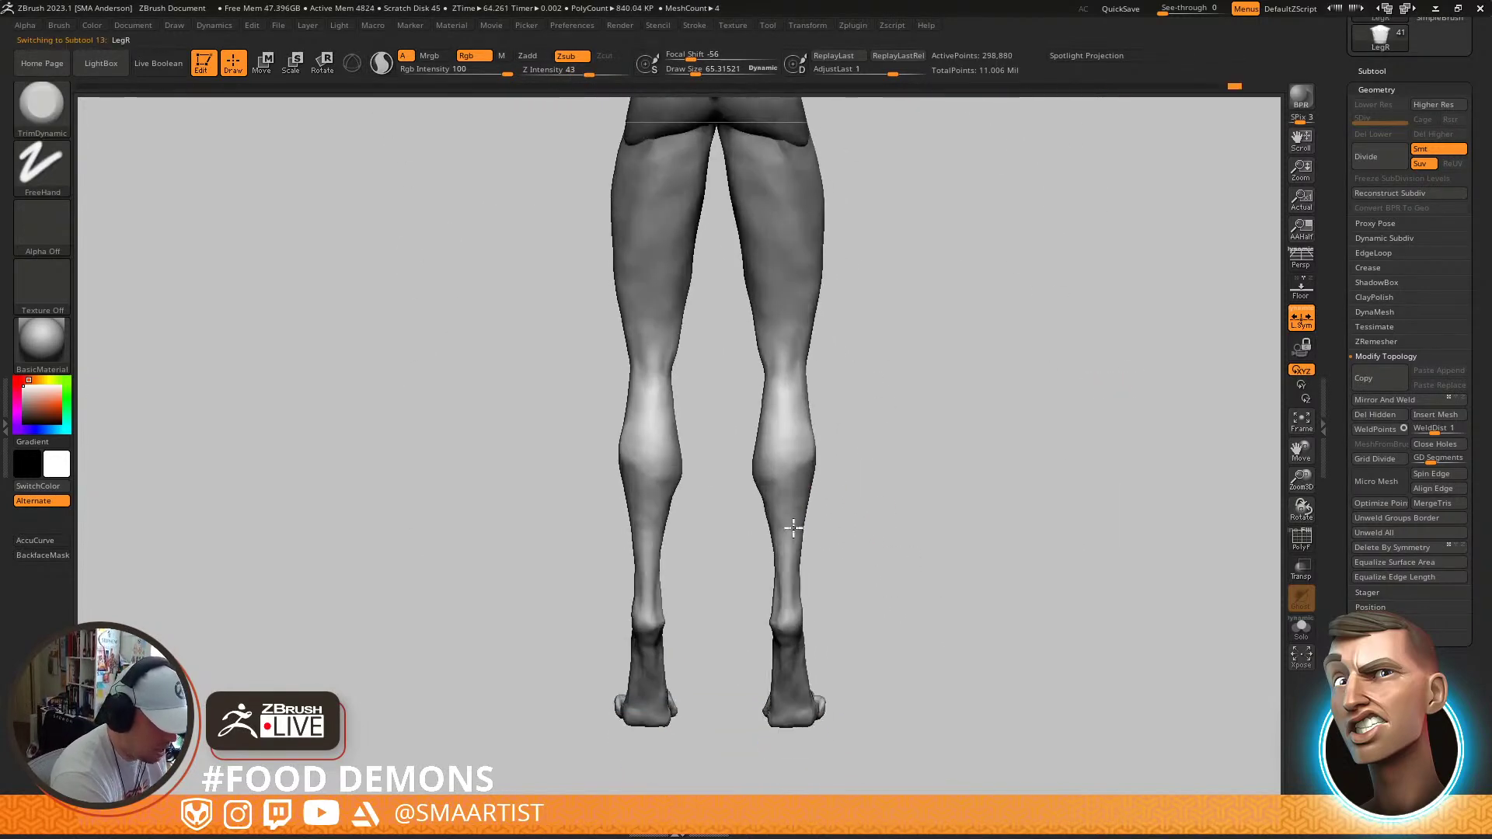
pyautogui.press('s')
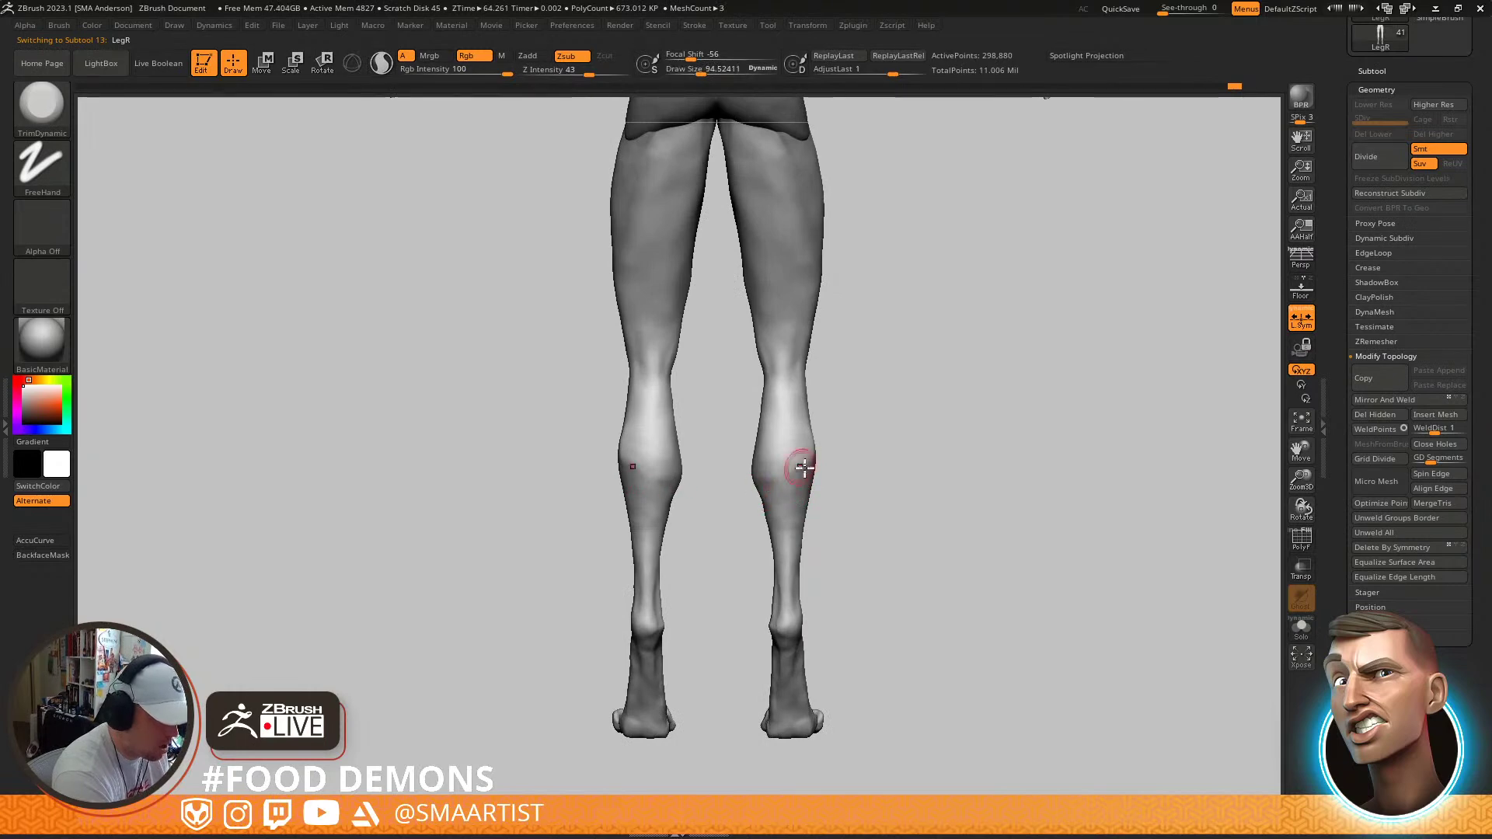
pyautogui.press('shift')
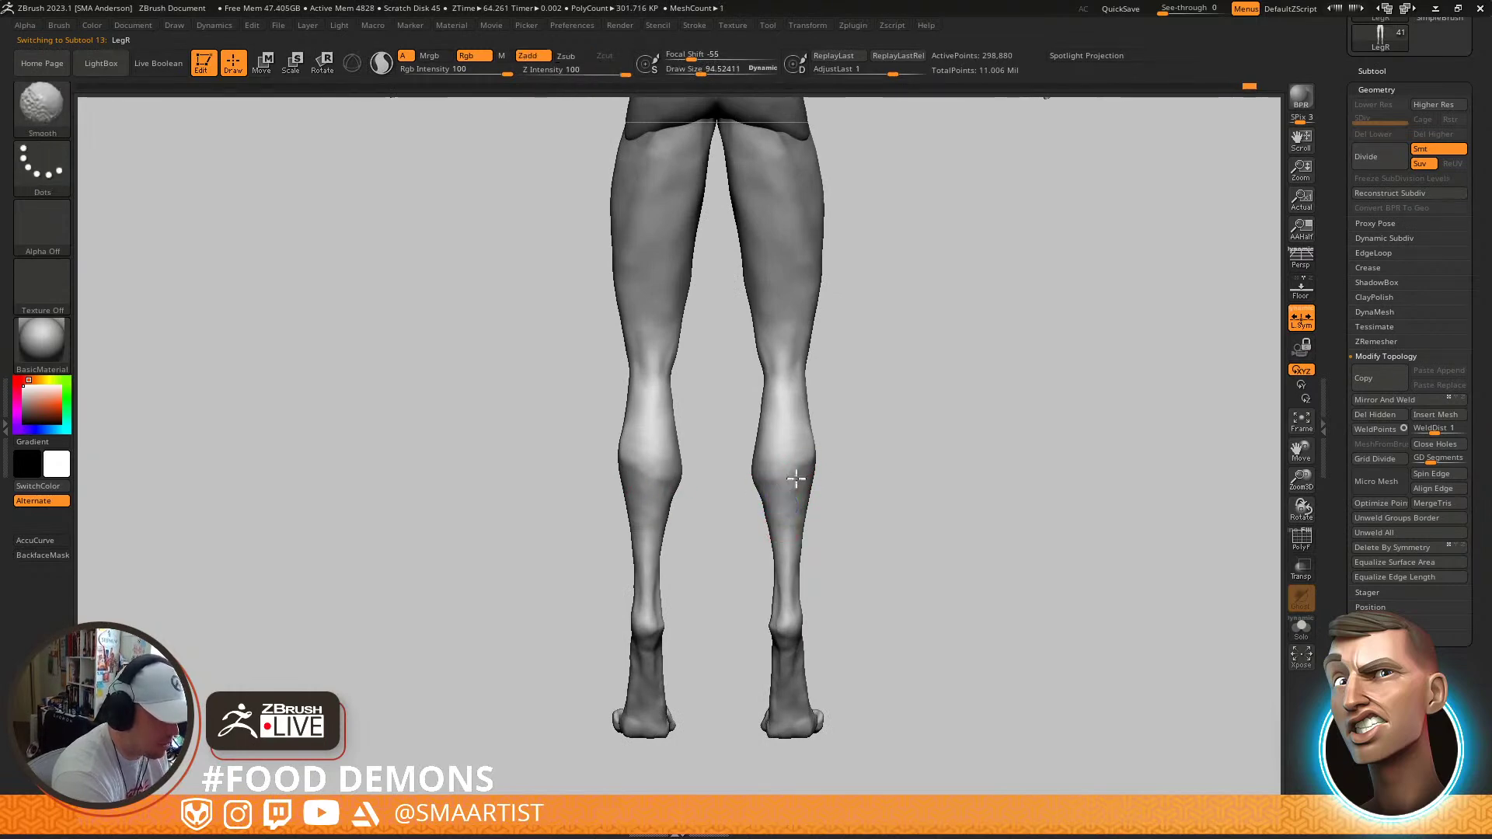
# Refine the planes of the calf muscles from several rear angles with TrimDynamic and smoothing
pyautogui.moveTo(784, 520)
pyautogui.mouseDown(button='right')
pyautogui.moveTo(835, 513)
pyautogui.moveTo(812, 501)
pyautogui.moveTo(792, 580)
pyautogui.moveTo(839, 573)
pyautogui.mouseUp(button='right')
pyautogui.moveTo(801, 516); pyautogui.dragTo(753, 463, button='right')
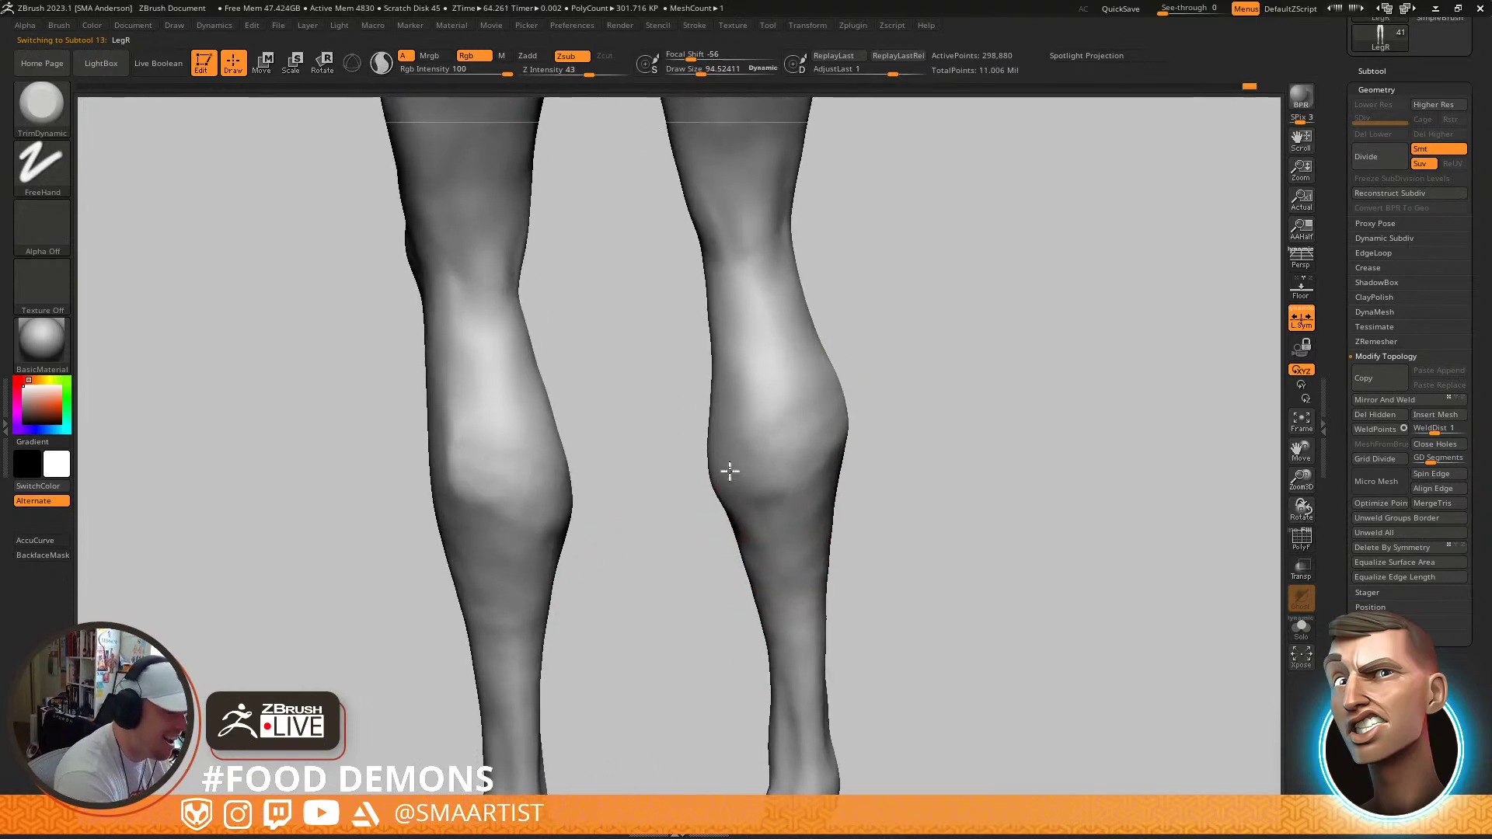
pyautogui.moveTo(843, 424); pyautogui.dragTo(752, 435, button='right')
pyautogui.moveTo(828, 399)
pyautogui.mouseDown(button='right')
pyautogui.moveTo(842, 443)
pyautogui.moveTo(707, 487)
pyautogui.mouseUp(button='right')
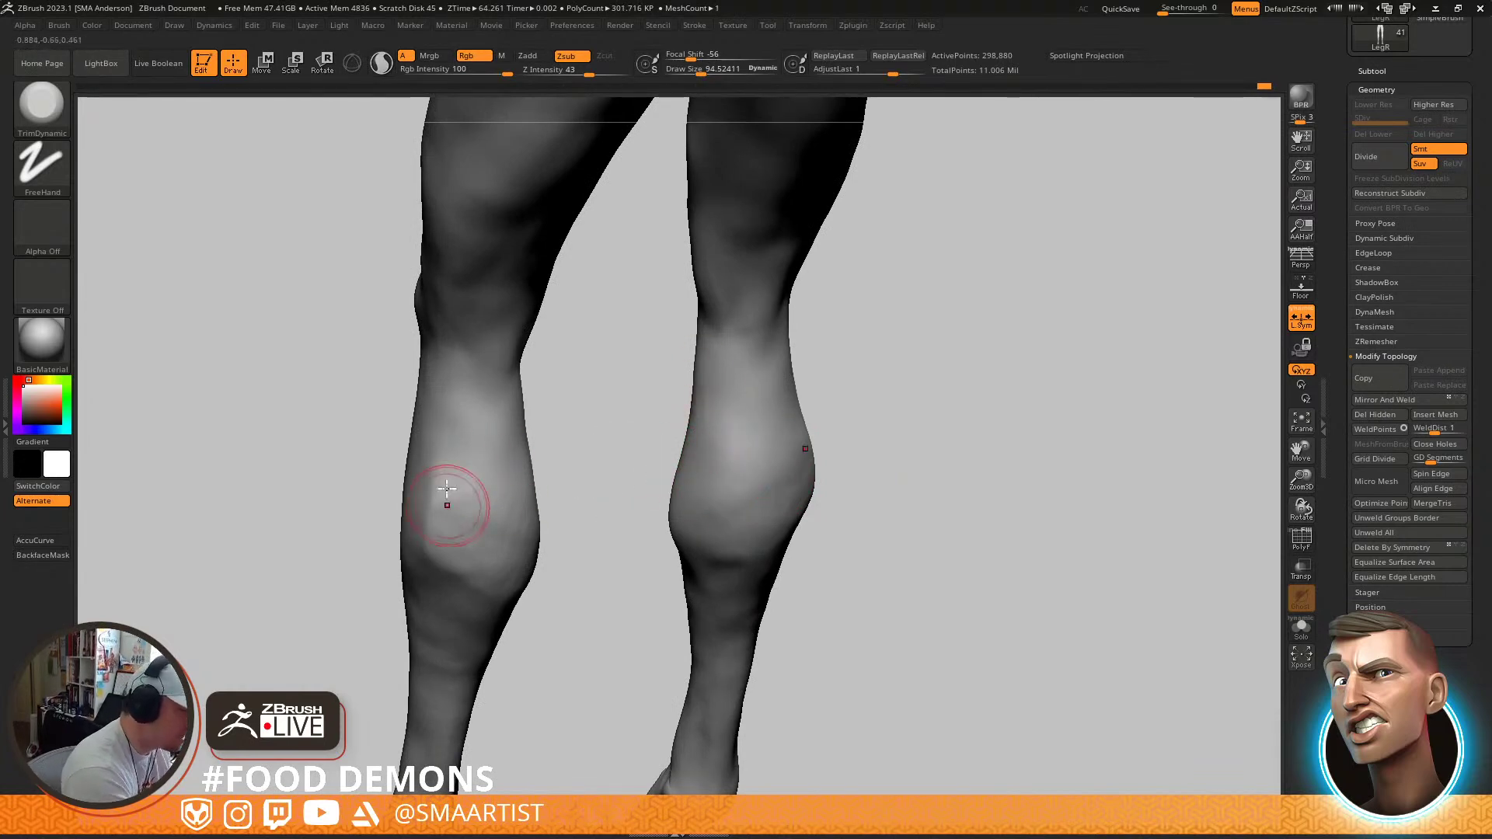
pyautogui.moveTo(692, 483); pyautogui.dragTo(774, 624, button='right')
pyautogui.press('shift')
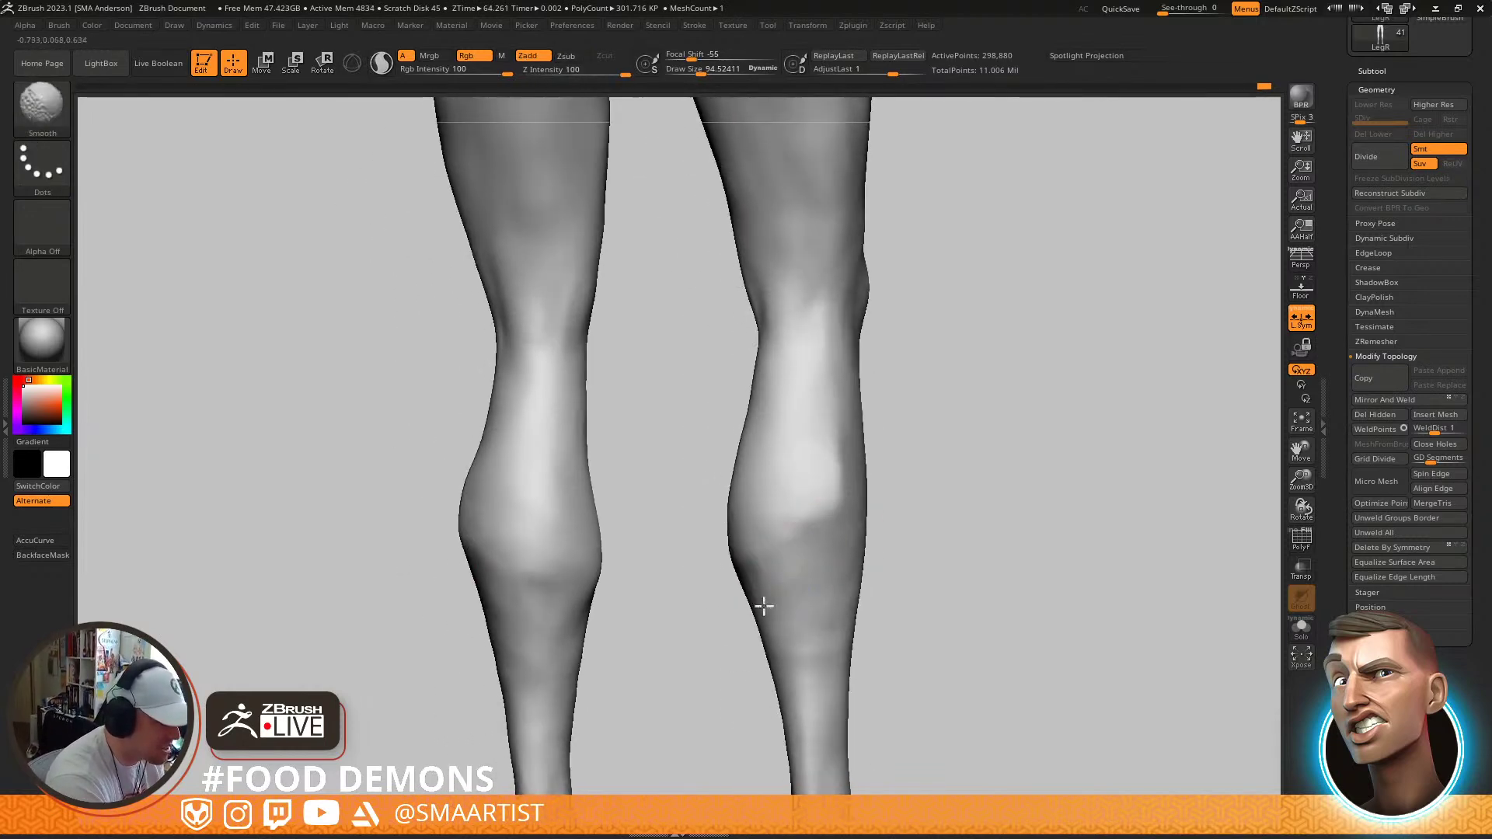
pyautogui.moveTo(771, 523); pyautogui.dragTo(791, 678, button='right')
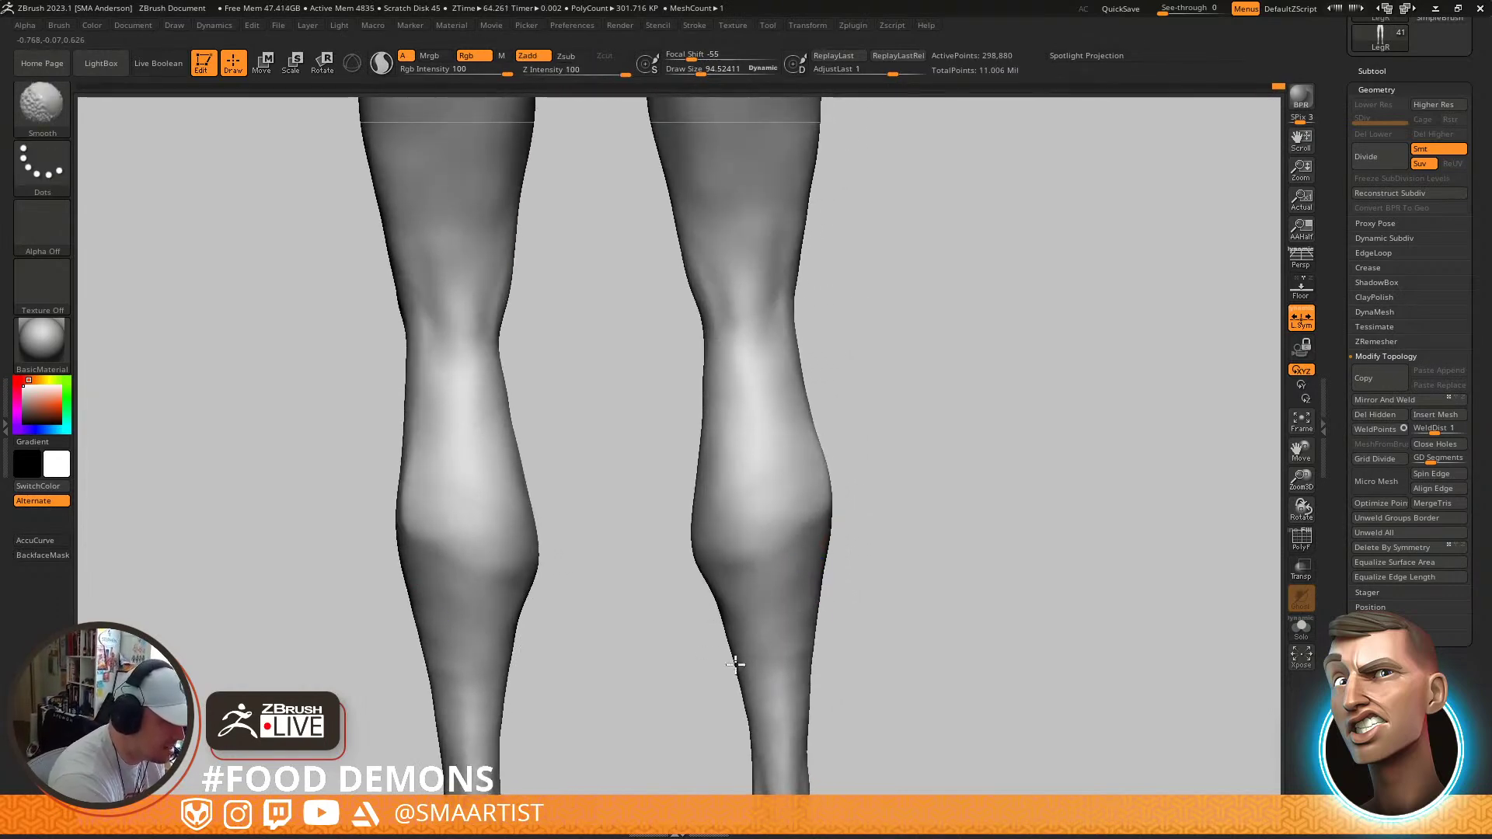
pyautogui.moveTo(766, 546); pyautogui.dragTo(833, 557, button='right')
pyautogui.moveTo(720, 530); pyautogui.dragTo(769, 535)
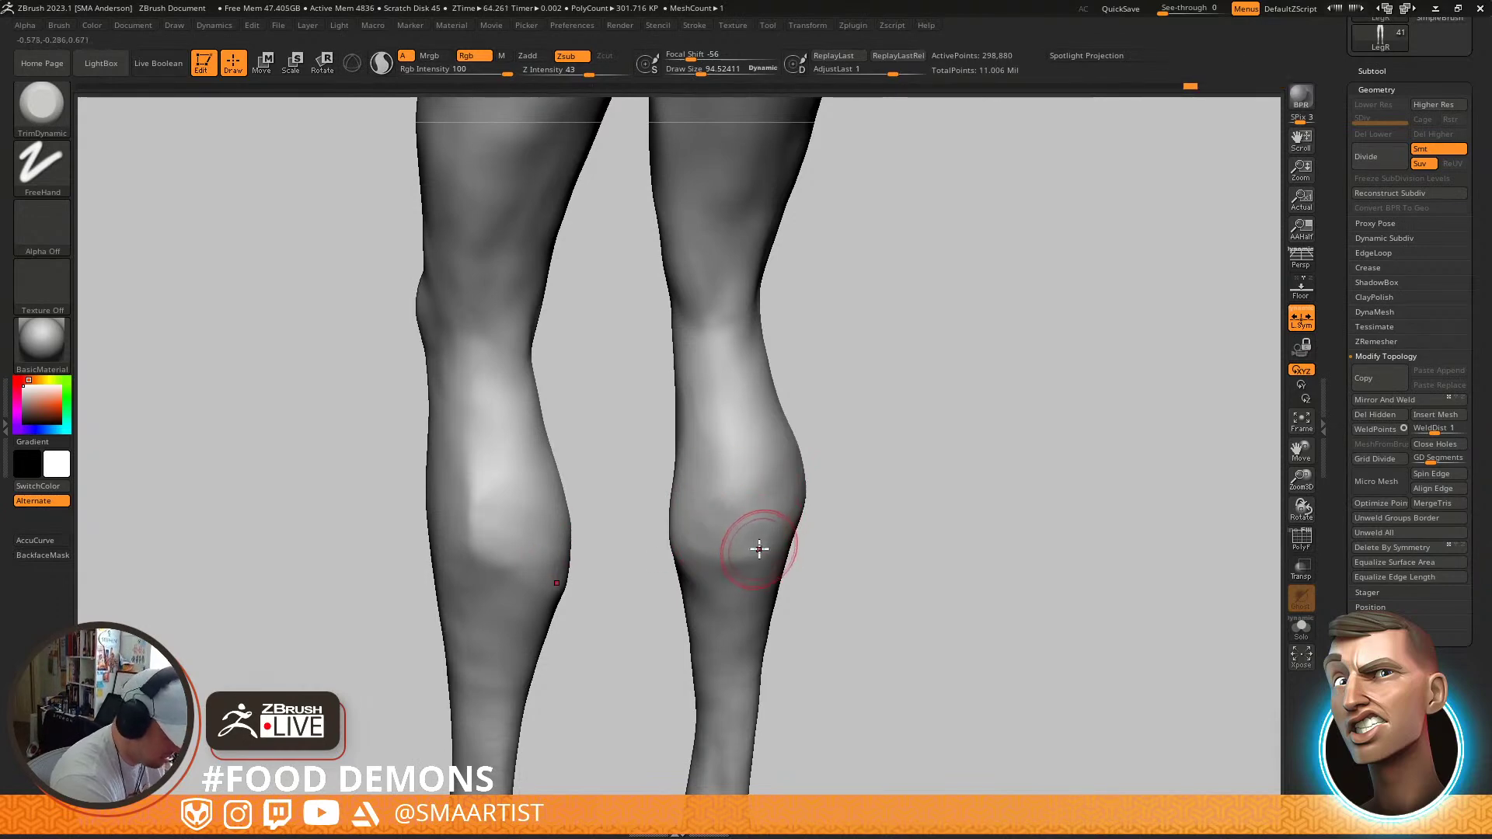
# Define the lower edge of the calf muscles with DamStandard strokes and smooth the transitions
pyautogui.press('b')
pyautogui.press('d')
pyautogui.press('s')
pyautogui.moveTo(859, 516); pyautogui.dragTo(809, 546, button='right')
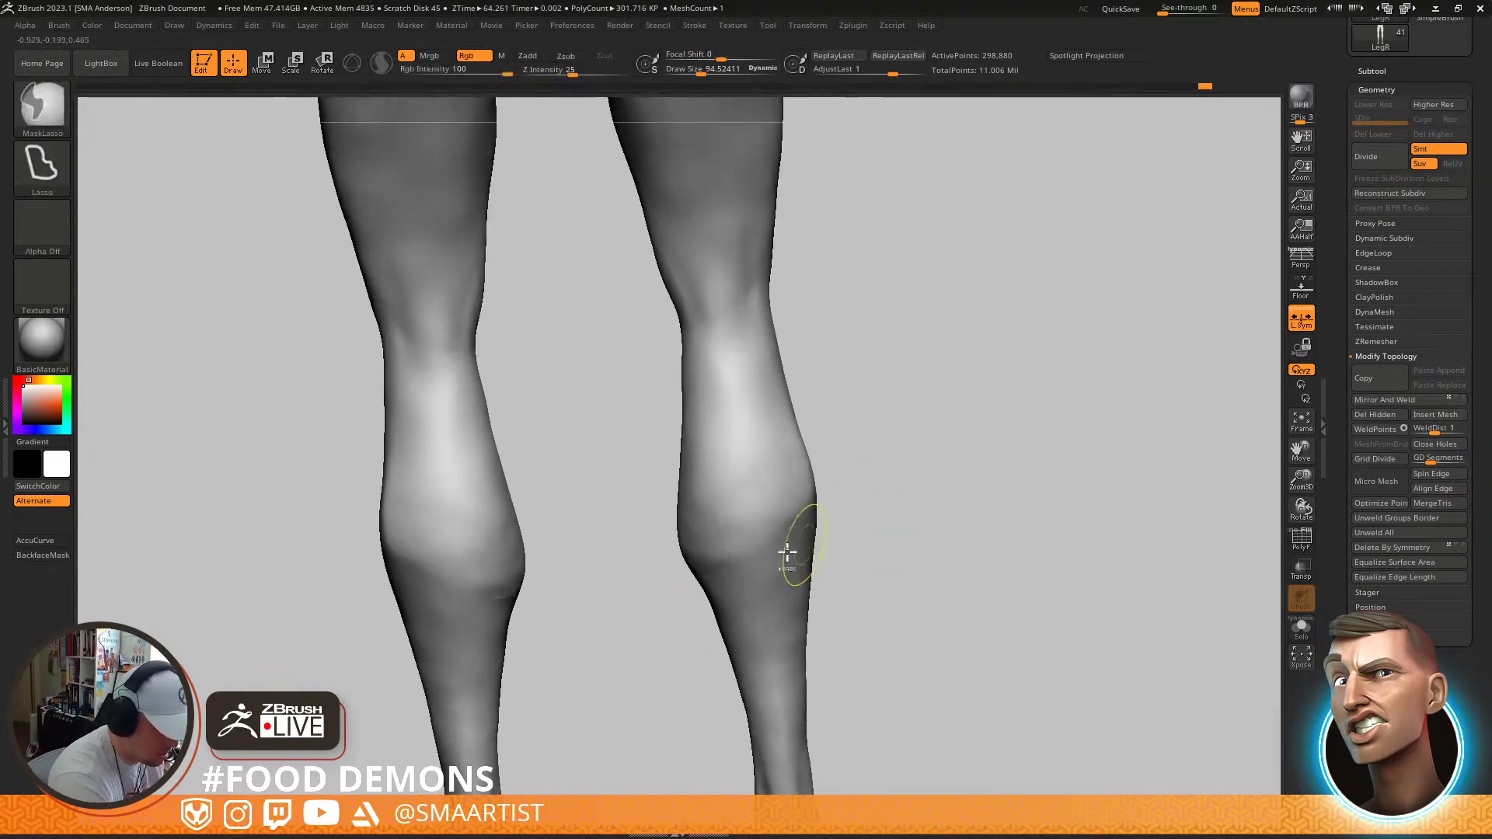
pyautogui.hotkey('ctrl', 'z')
pyautogui.moveTo(693, 567)
pyautogui.mouseDown()
pyautogui.moveTo(812, 505)
pyautogui.moveTo(751, 511)
pyautogui.mouseUp()
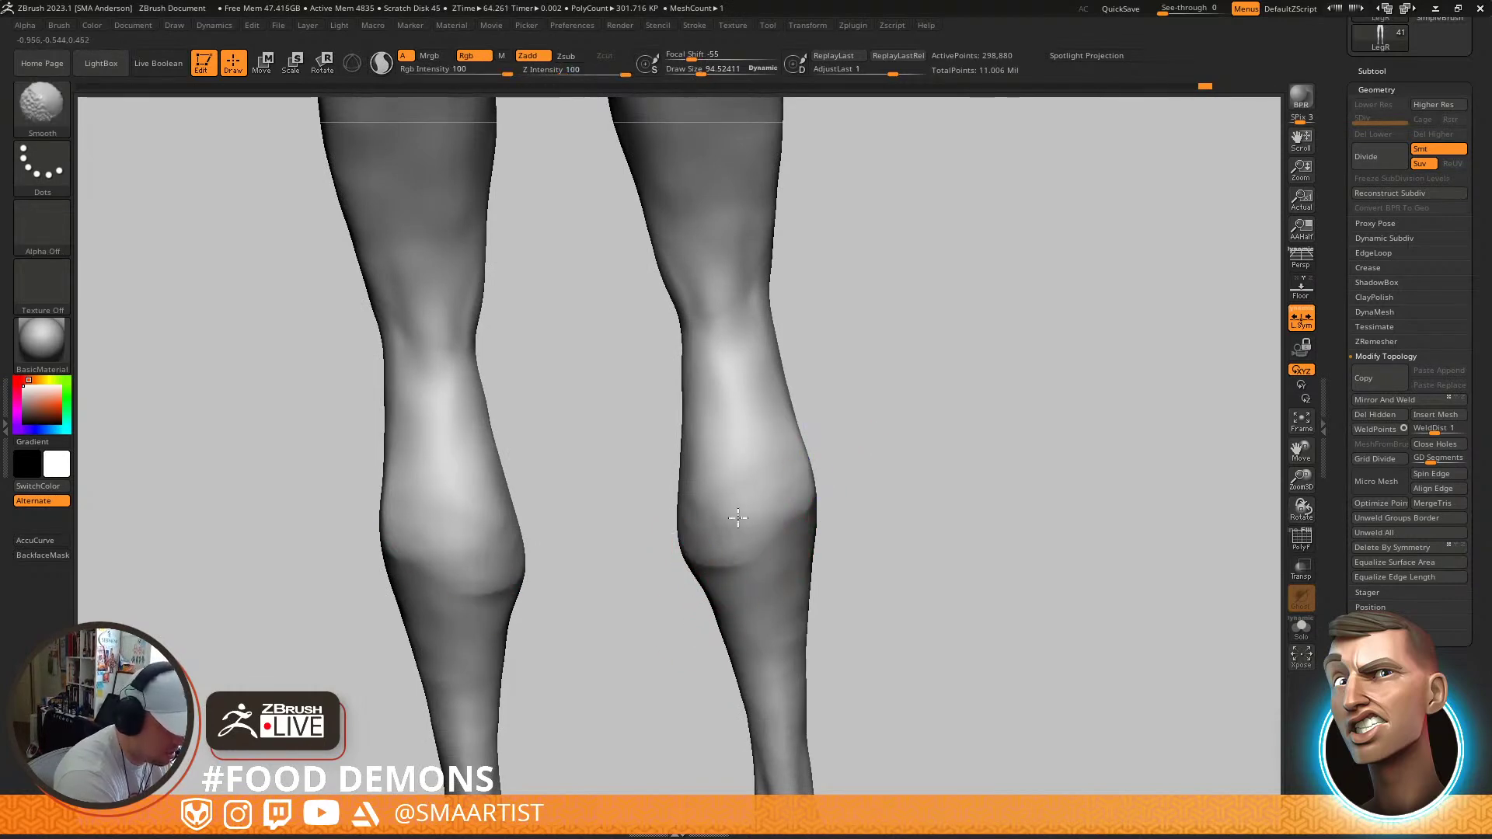
pyautogui.moveTo(785, 538)
pyautogui.mouseDown(button='right')
pyautogui.moveTo(699, 590)
pyautogui.moveTo(847, 544)
pyautogui.mouseUp(button='right')
pyautogui.moveTo(894, 470)
pyautogui.mouseDown(button='right')
pyautogui.moveTo(840, 481)
pyautogui.moveTo(772, 523)
pyautogui.moveTo(766, 466)
pyautogui.mouseUp(button='right')
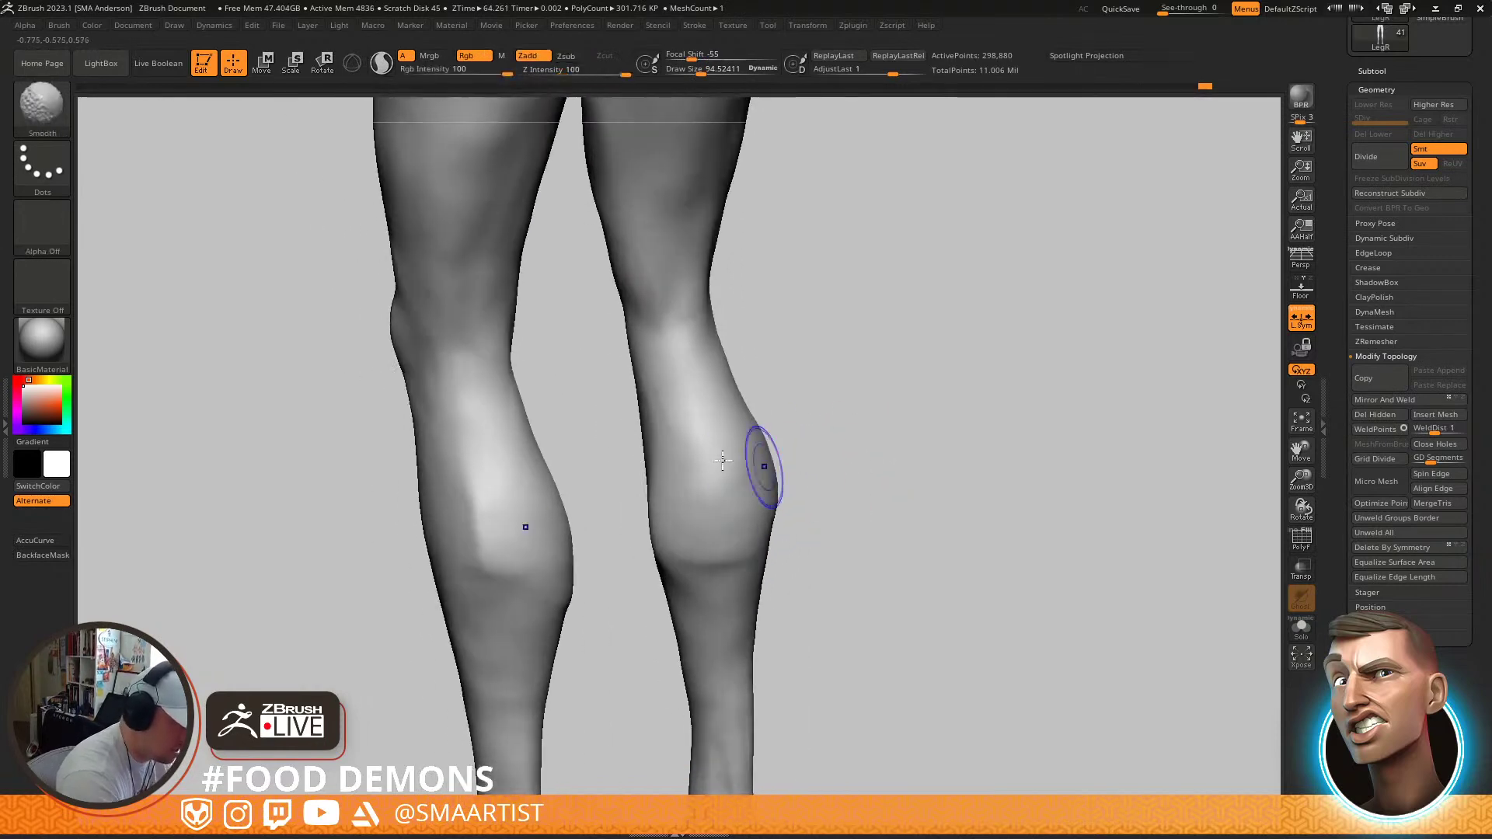
pyautogui.moveTo(683, 433)
pyautogui.mouseDown(button='right')
pyautogui.moveTo(724, 378)
pyautogui.moveTo(765, 497)
pyautogui.mouseUp(button='right')
# Switch to the Move brush with Focal Shift 63 and turn off dynamic draw size, with the figure in side view
pyautogui.keyDown('ctrl'); pyautogui.moveTo(644, 371); pyautogui.dragTo(853, 446, button='right'); pyautogui.keyUp('ctrl')
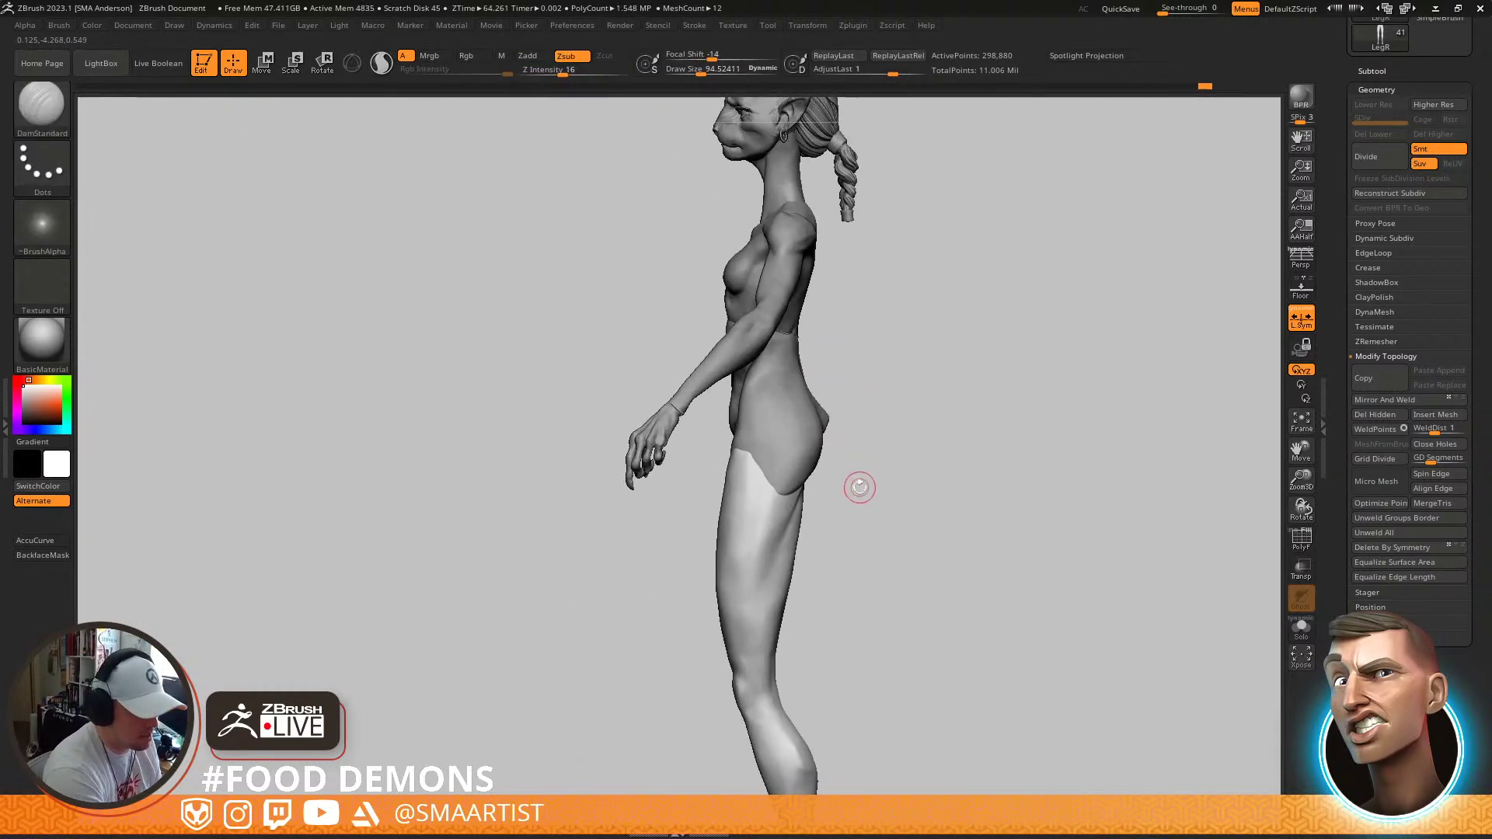
pyautogui.keyDown('alt'); pyautogui.moveTo(857, 514); pyautogui.dragTo(834, 491, button='right'); pyautogui.keyUp('alt')
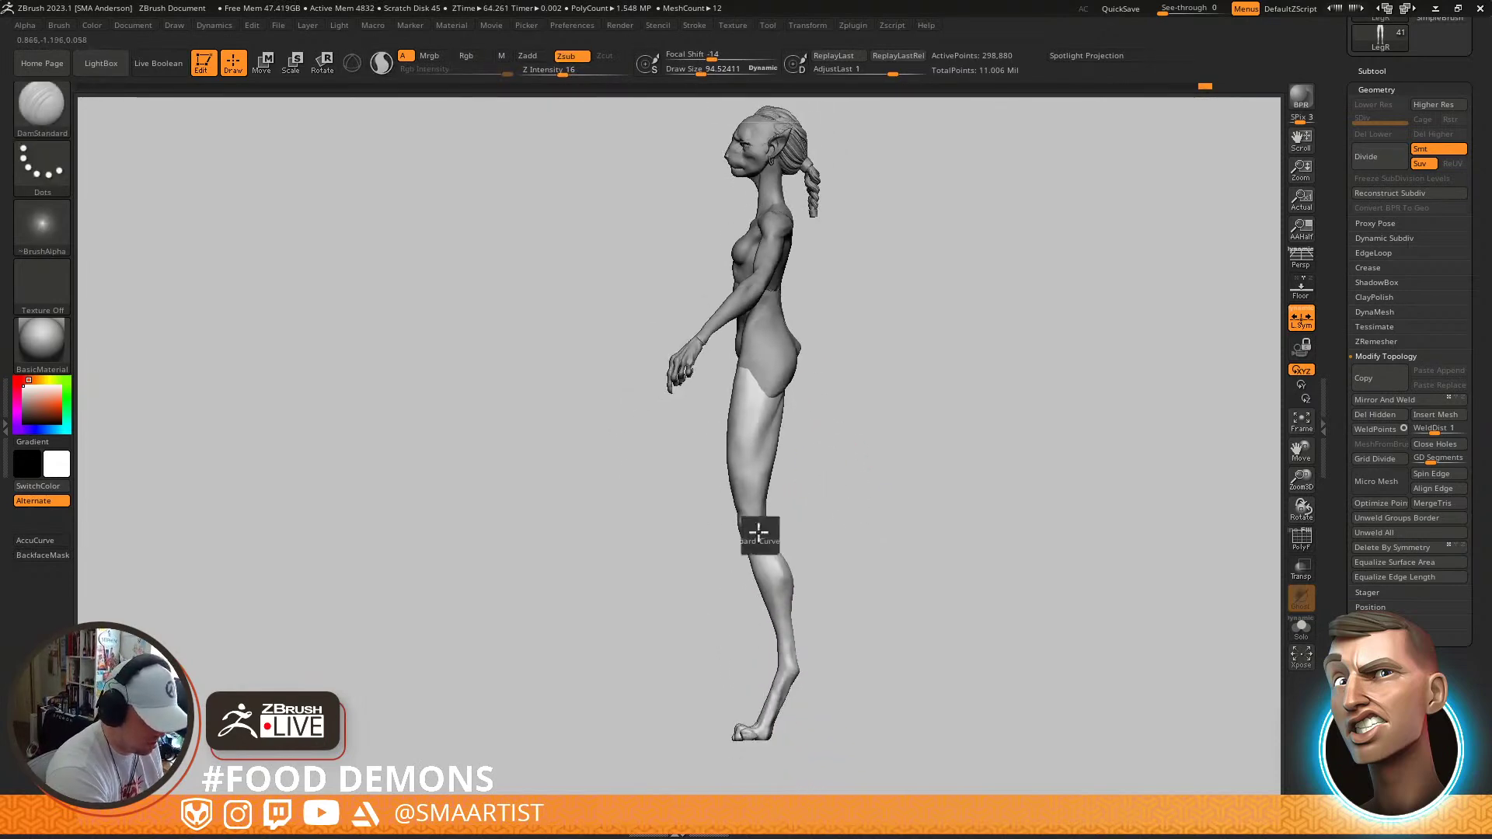
pyautogui.press('b')
pyautogui.press('m')
pyautogui.press('v')
pyautogui.press('s')
pyautogui.moveTo(813, 528); pyautogui.dragTo(828, 528)
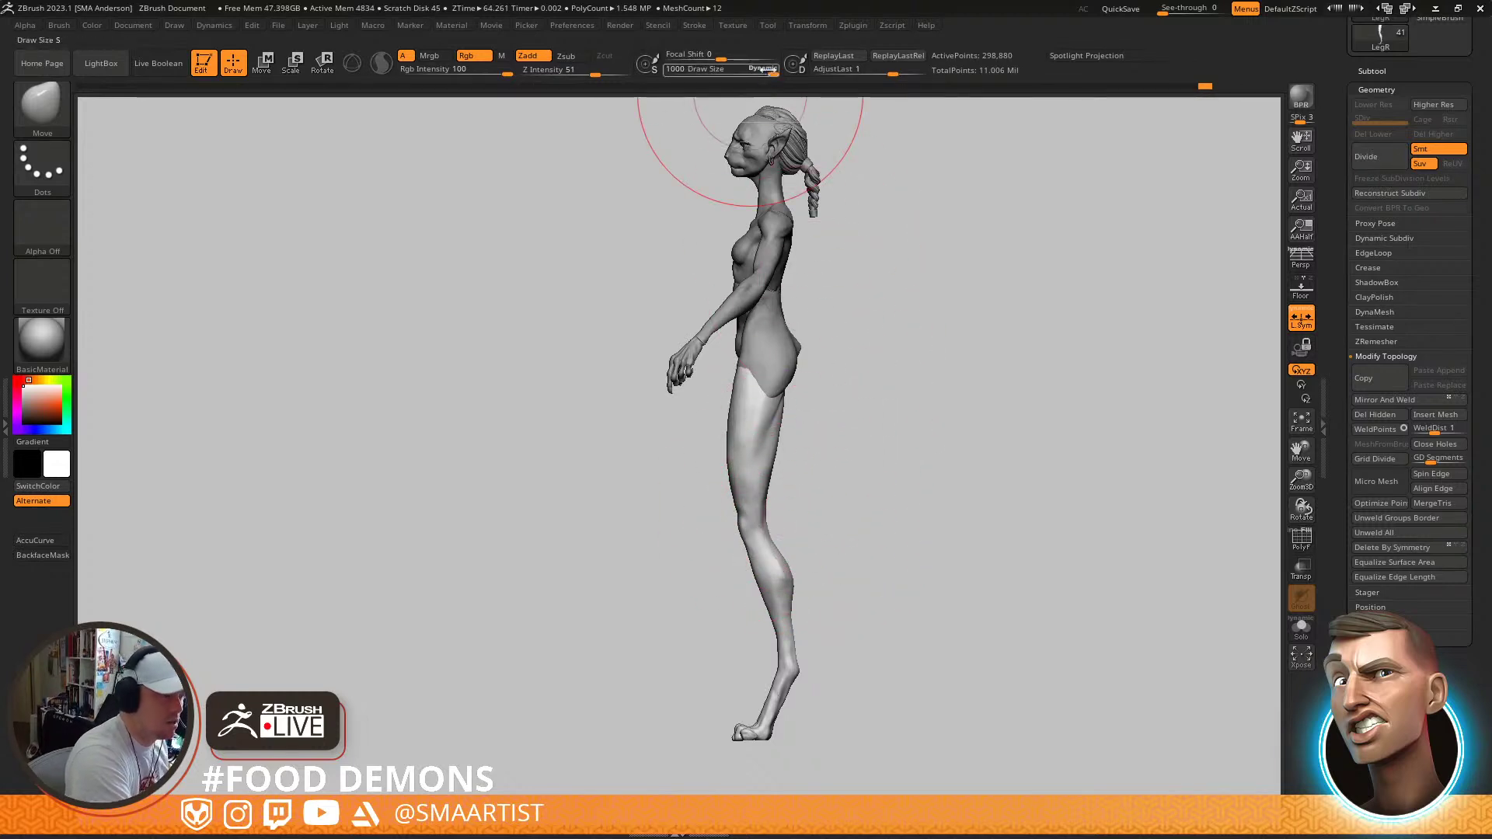
pyautogui.moveTo(756, 528); pyautogui.dragTo(762, 529)
pyautogui.press('s')
pyautogui.click(764, 529)
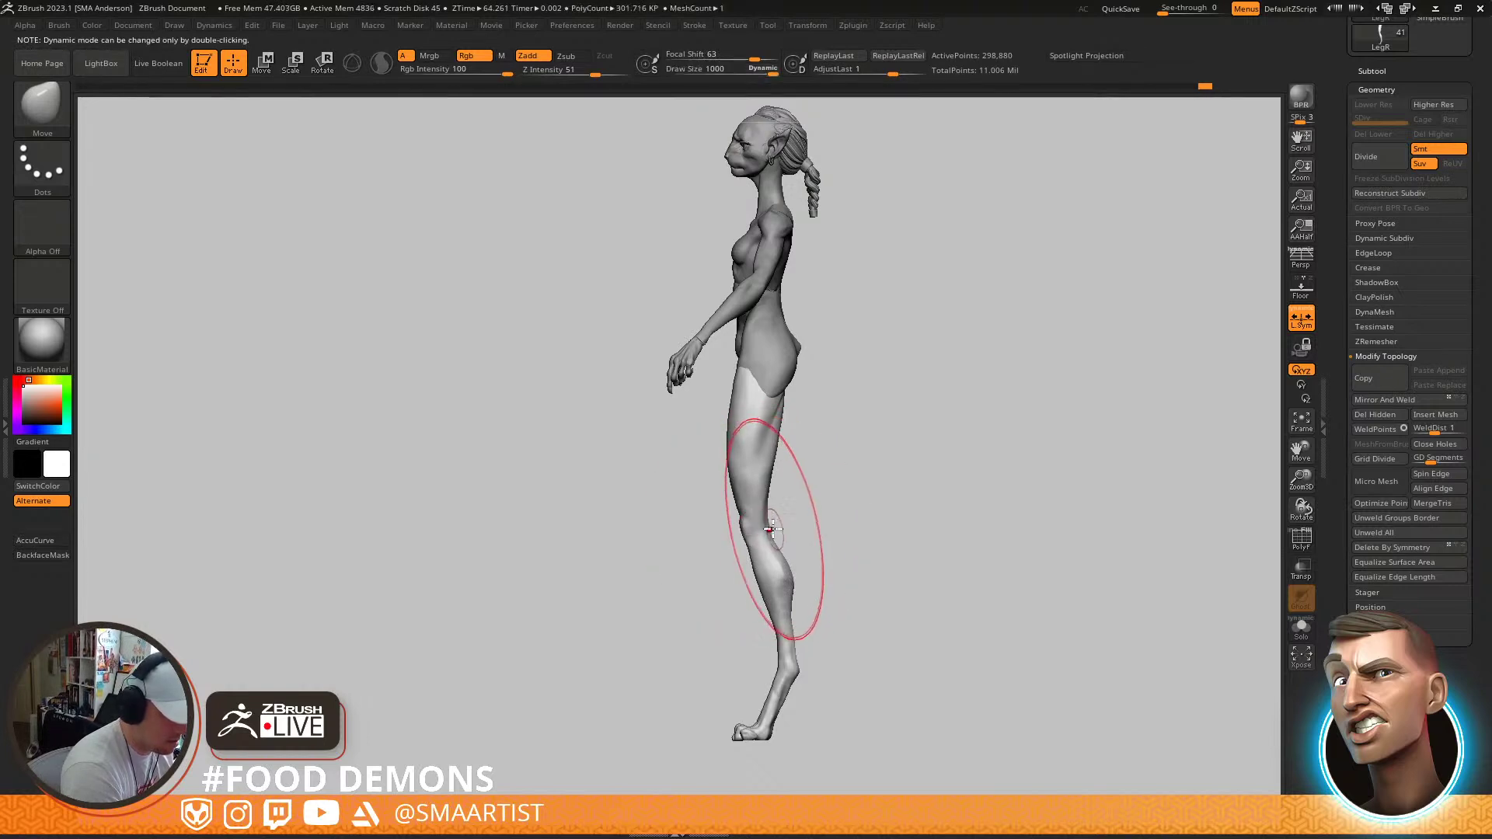
pyautogui.doubleClick(762, 71)
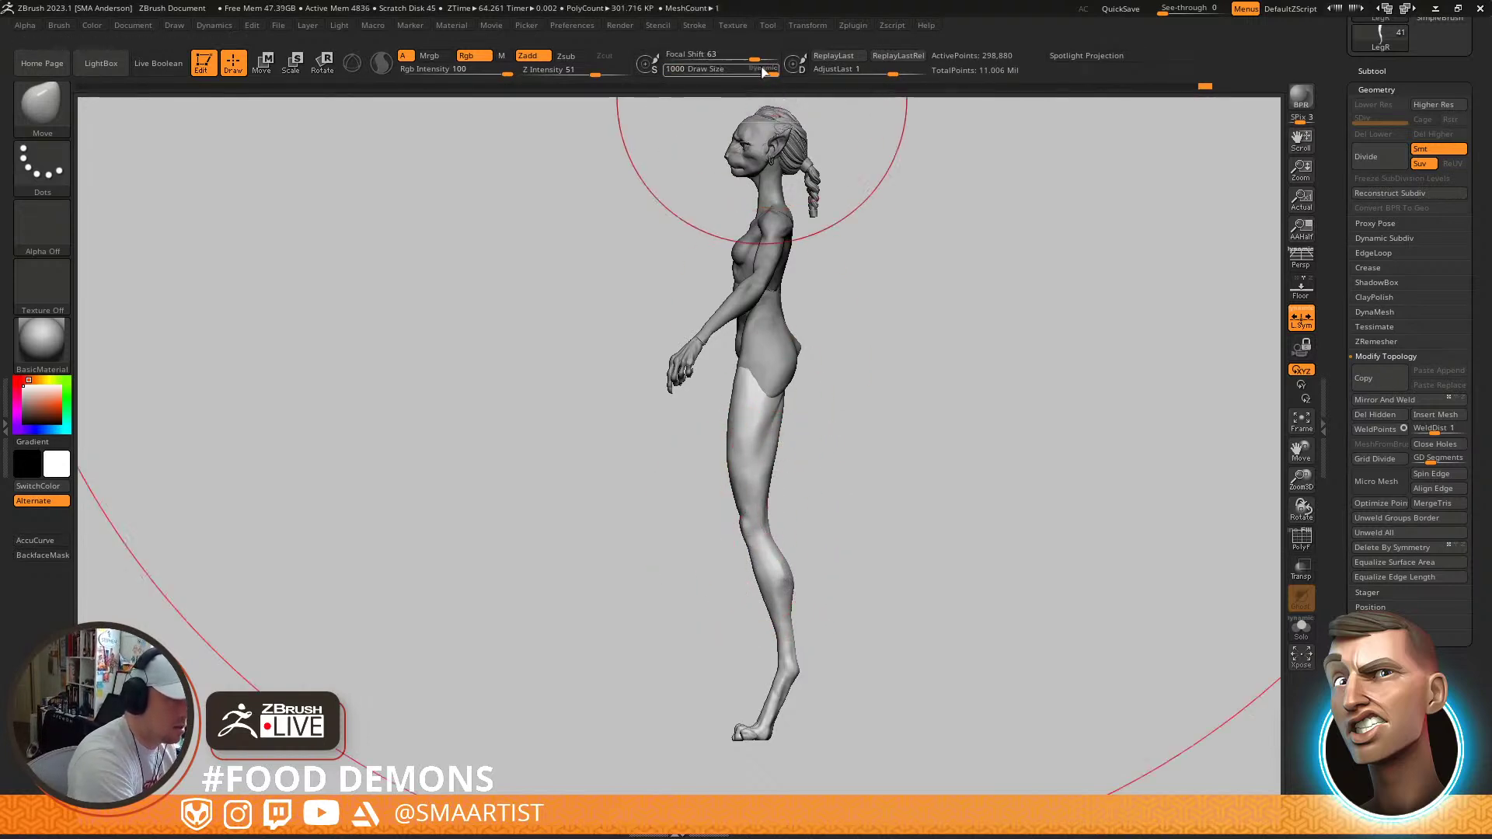
# Reshape the thigh and knee profile from the side with the Move brush, reducing it from about size 281 to 195
pyautogui.press('s')
pyautogui.moveTo(719, 519); pyautogui.dragTo(709, 520)
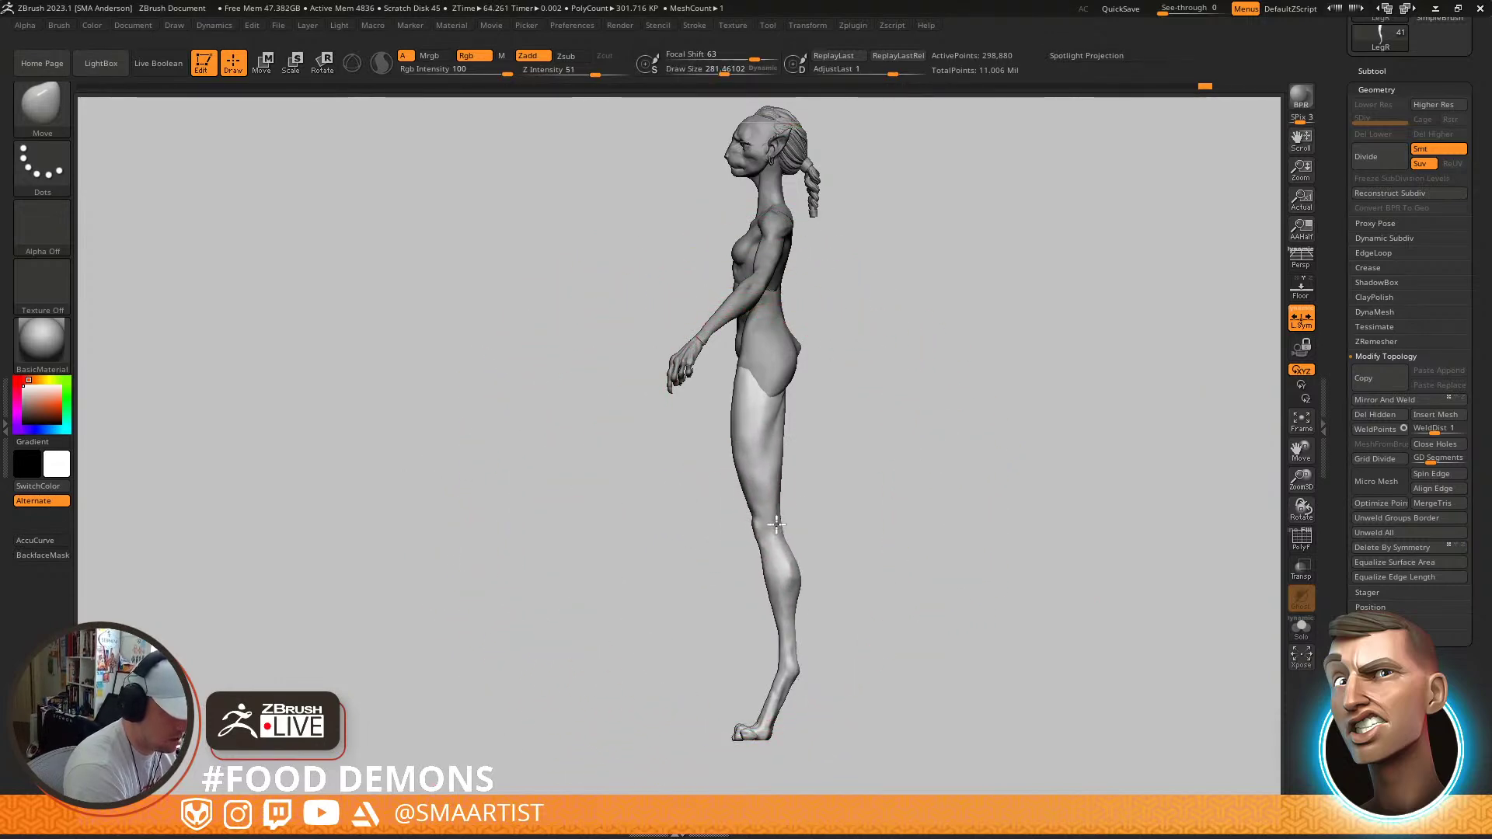
pyautogui.press('s')
pyautogui.moveTo(712, 517)
pyautogui.mouseDown()
pyautogui.moveTo(752, 523)
pyautogui.moveTo(739, 484)
pyautogui.moveTo(753, 482)
pyautogui.mouseUp()
pyautogui.press('s')
pyautogui.press('s')
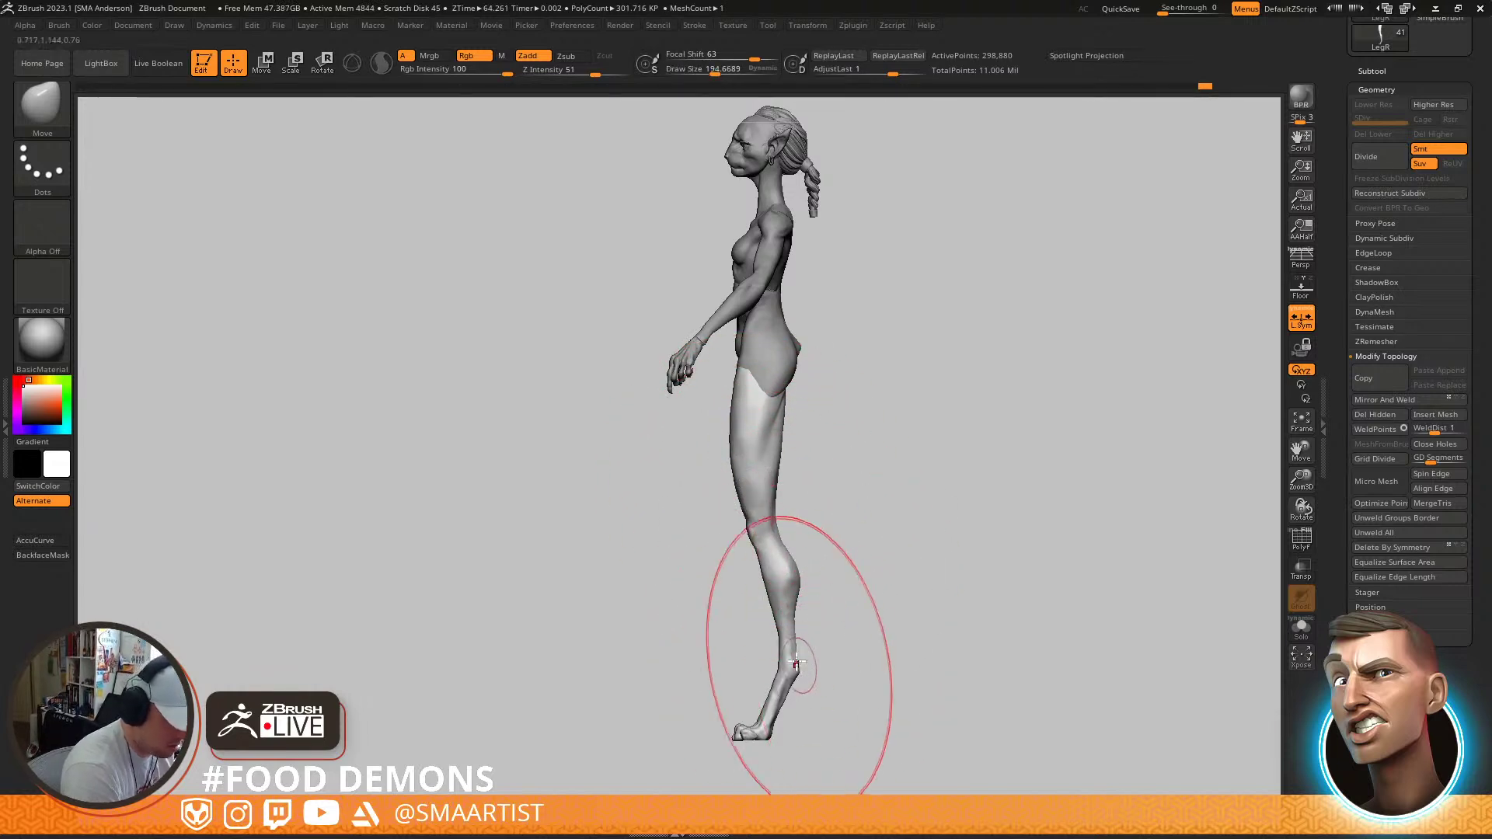
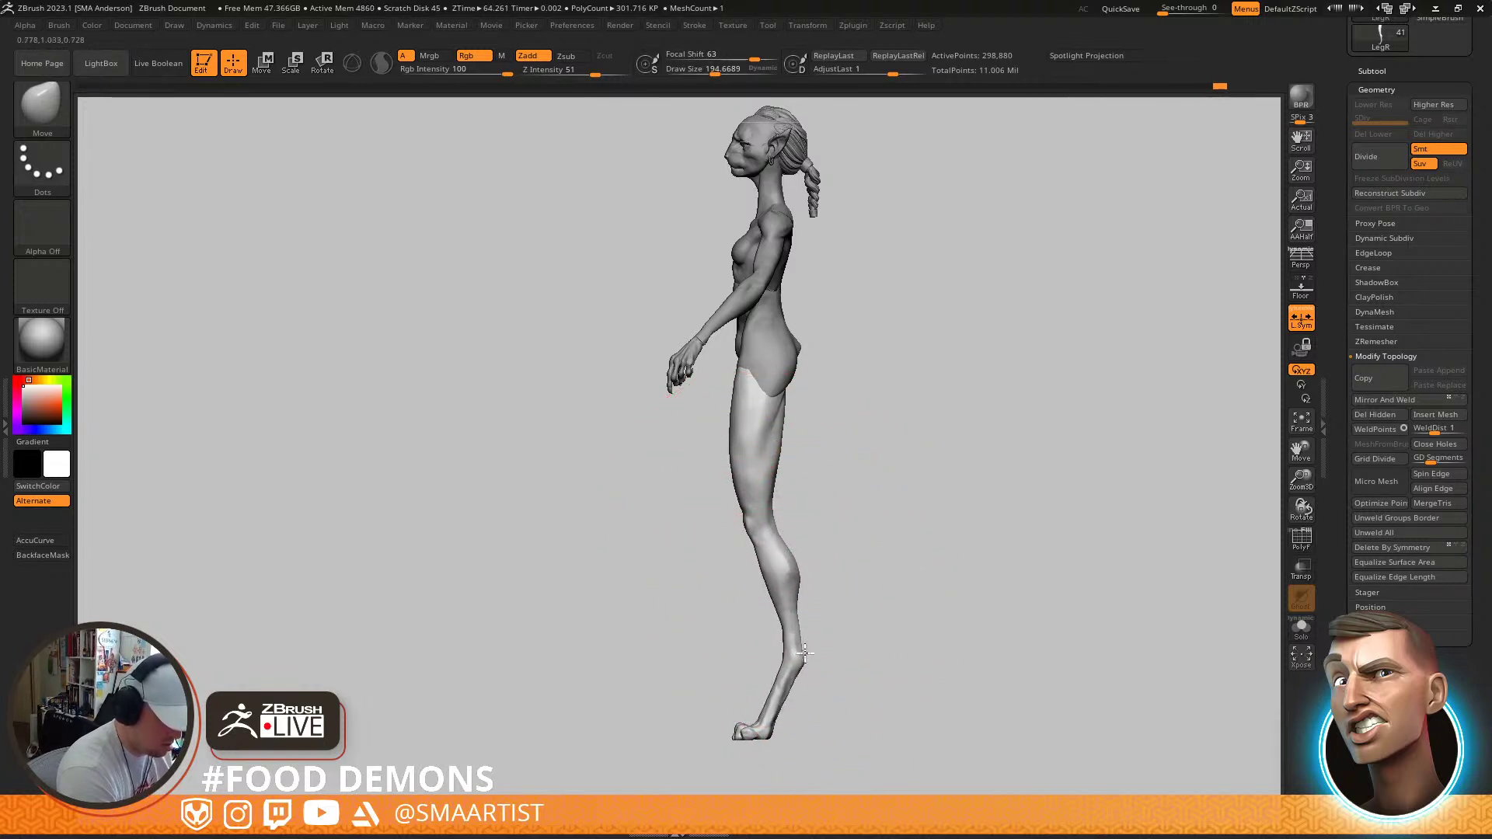
# Adjust the ankle and heel profile from the side with the Move brush, reducing it to about size 129 and 95
pyautogui.press('s')
pyautogui.moveTo(804, 658); pyautogui.dragTo(807, 656)
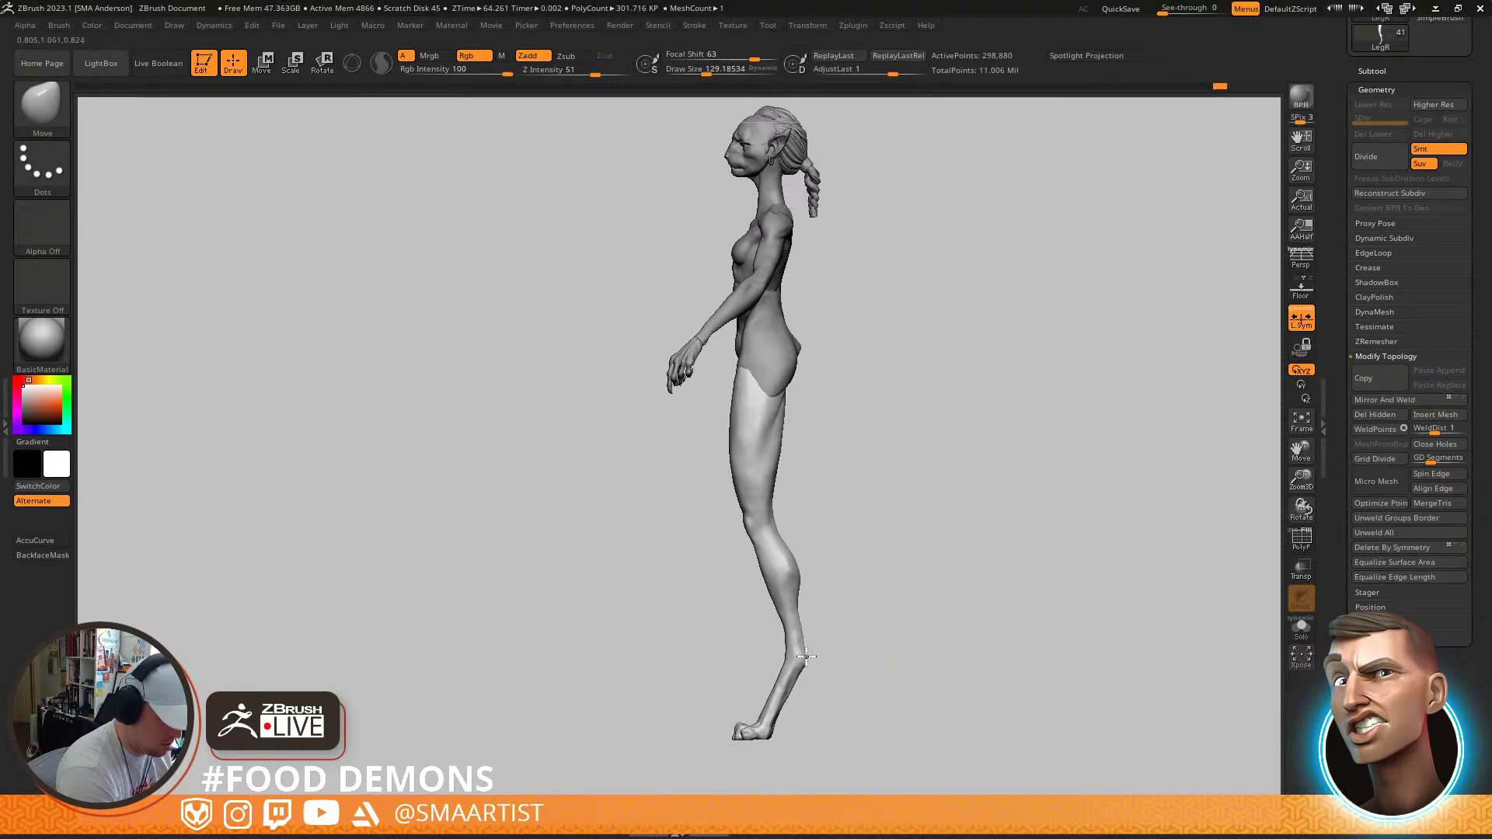
pyautogui.press('s')
pyautogui.moveTo(786, 630); pyautogui.dragTo(780, 633)
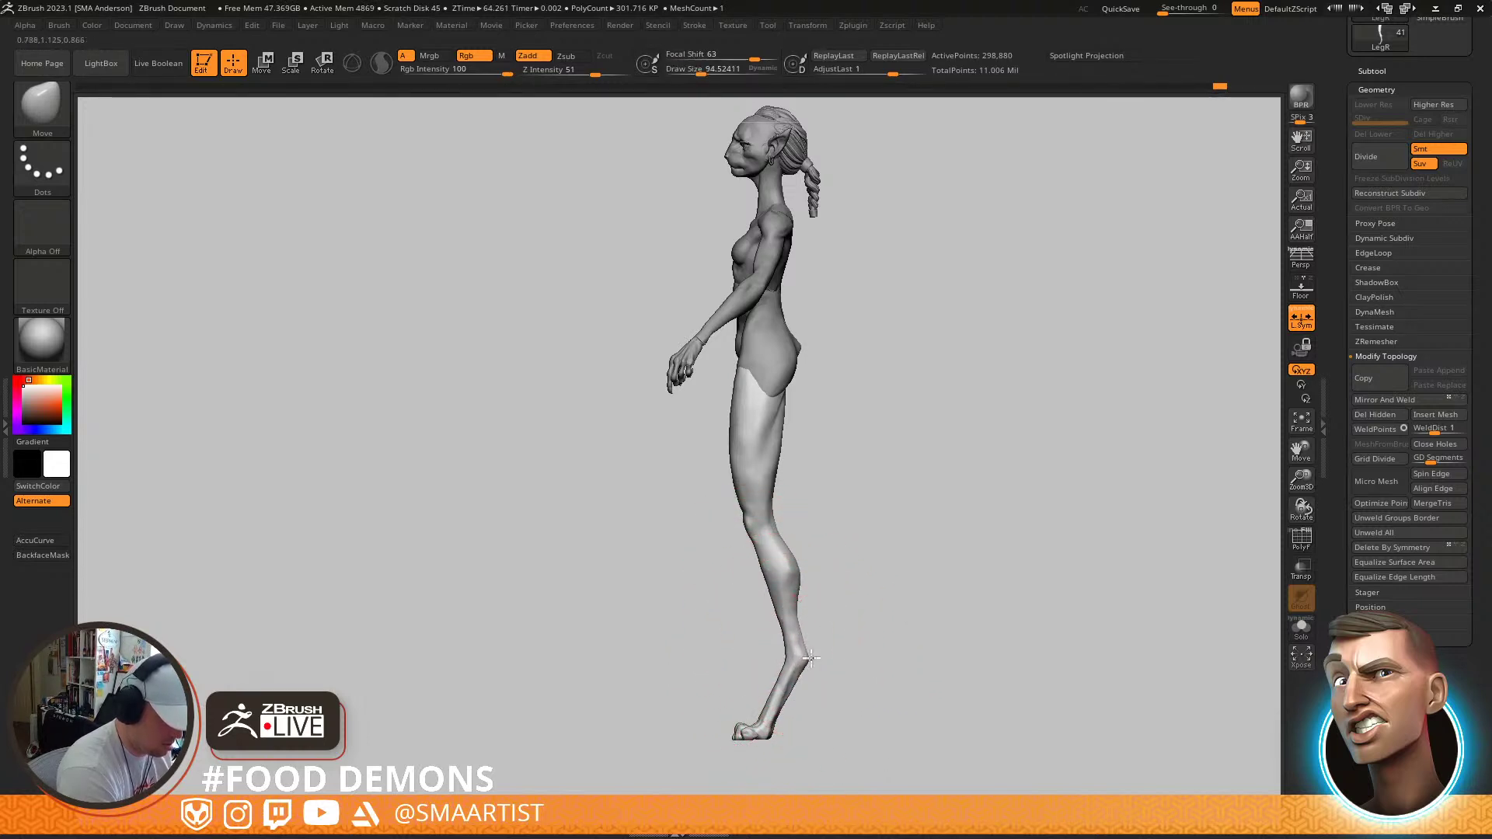
# Round out the heel and refine the ankle contour up close with the Move brush at about size 169
pyautogui.moveTo(804, 623)
pyautogui.keyDown('alt'); pyautogui.mouseDown(button='right')
pyautogui.moveTo(793, 549)
pyautogui.moveTo(940, 706)
pyautogui.mouseUp(button='right'); pyautogui.keyUp('alt')
pyautogui.press('s')
pyautogui.moveTo(837, 516); pyautogui.dragTo(846, 510)
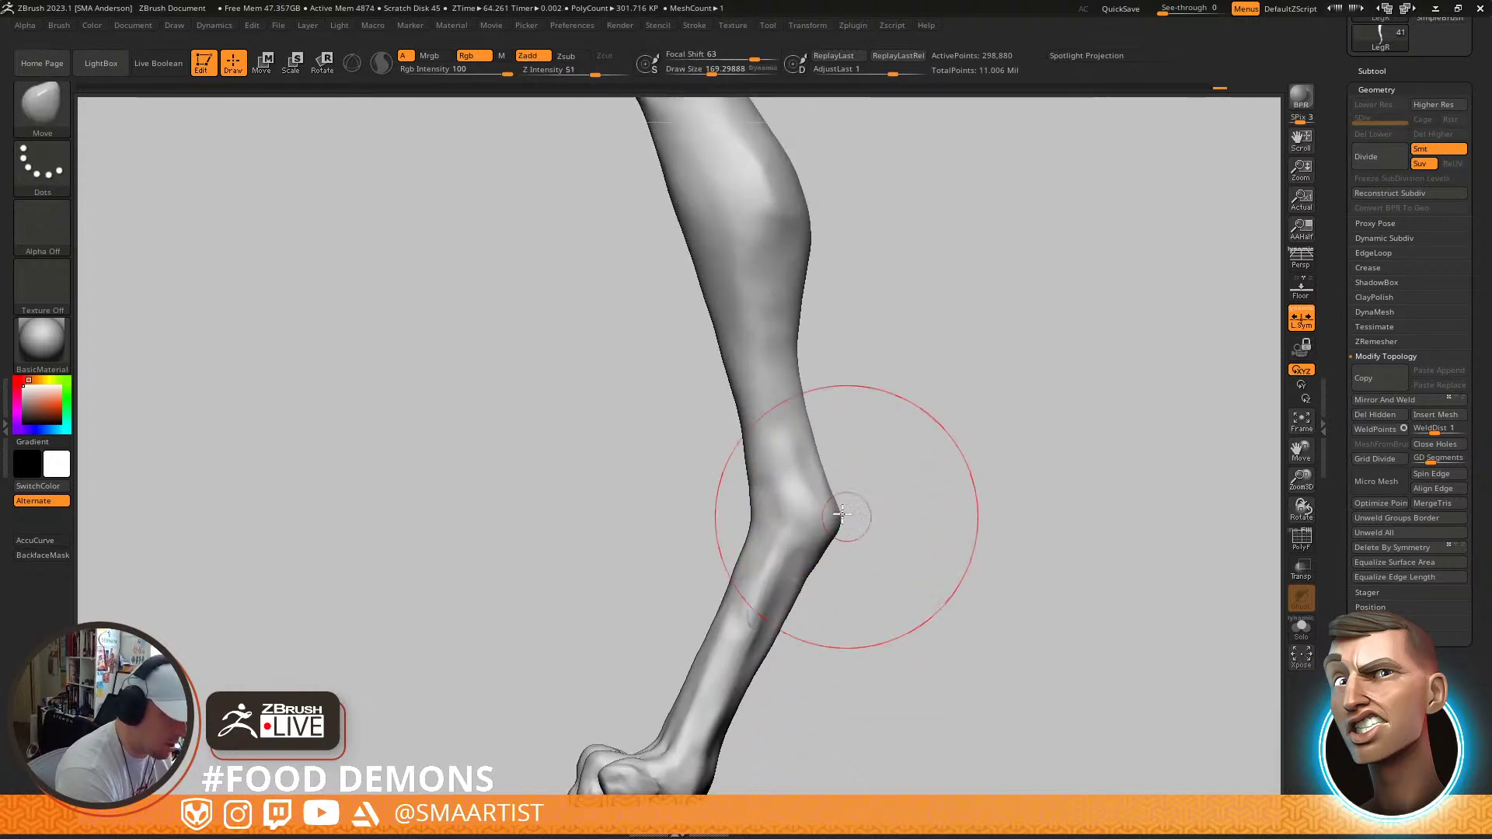
pyautogui.moveTo(827, 451); pyautogui.dragTo(823, 450)
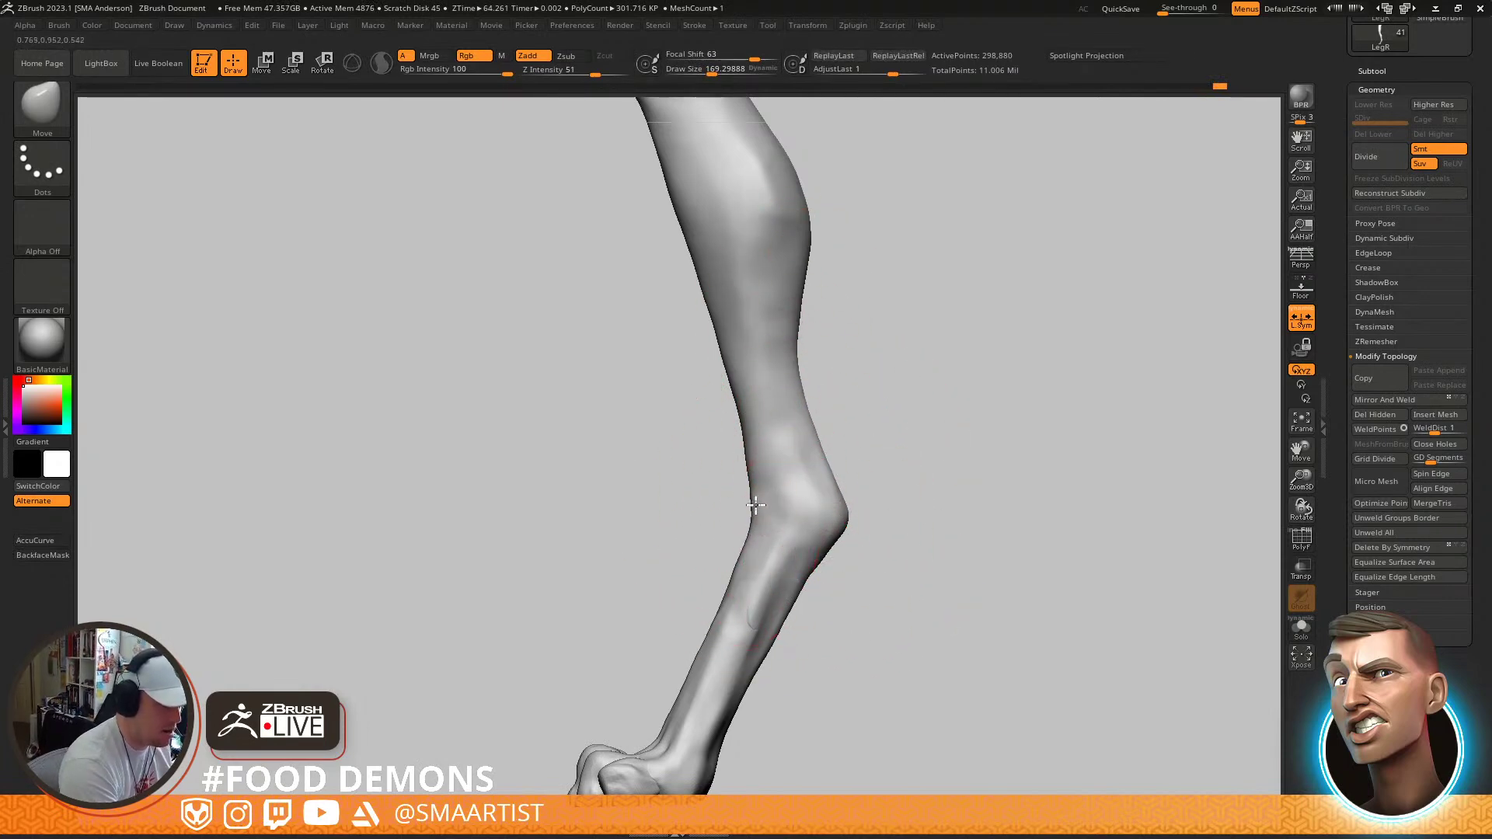
pyautogui.moveTo(698, 516); pyautogui.dragTo(879, 521)
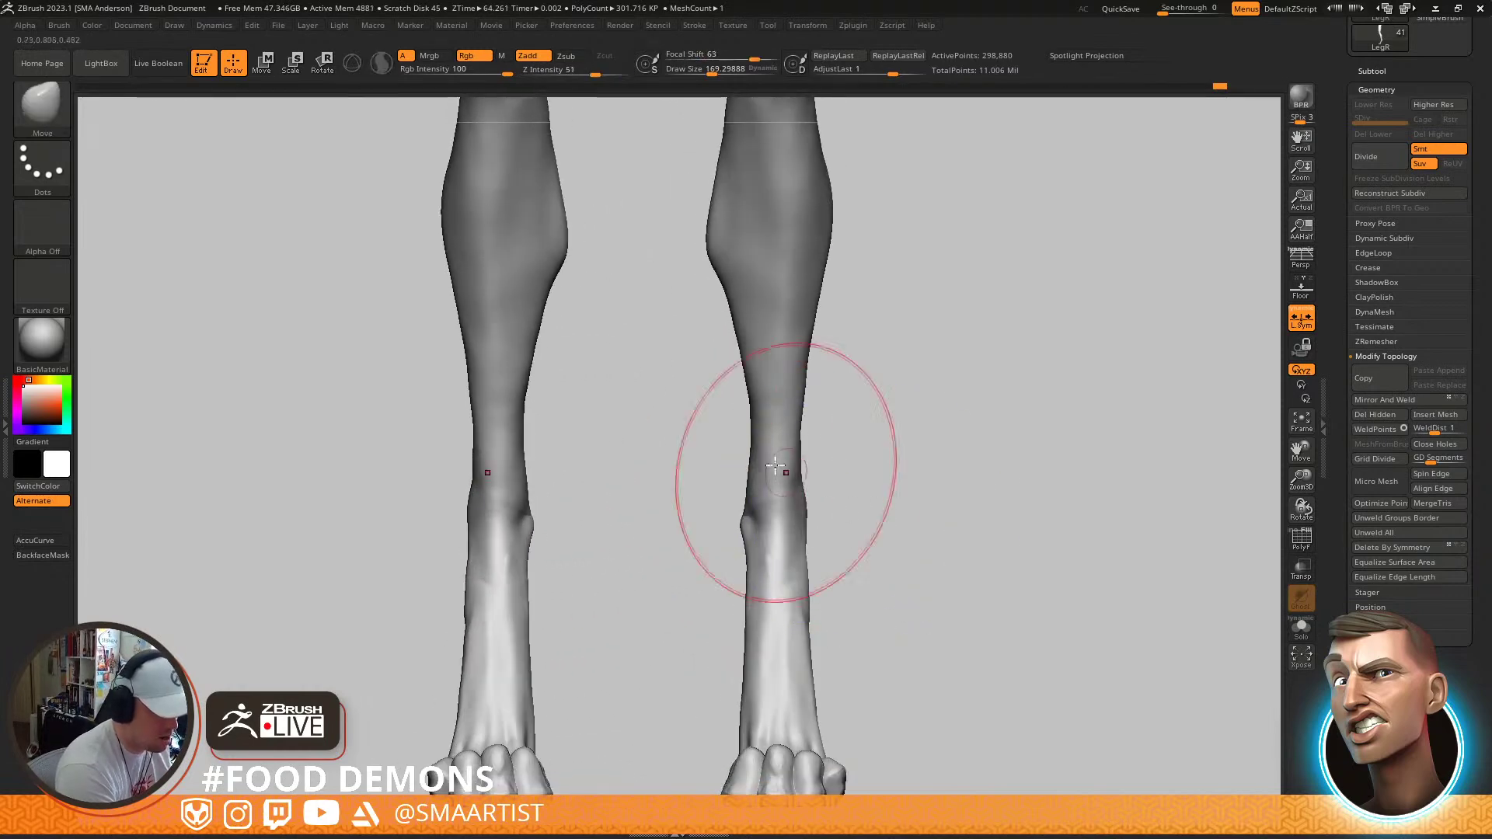
# Refine the inner ankle contour from the front with the Move brush reduced to about size 104, and smooth it
pyautogui.press('s')
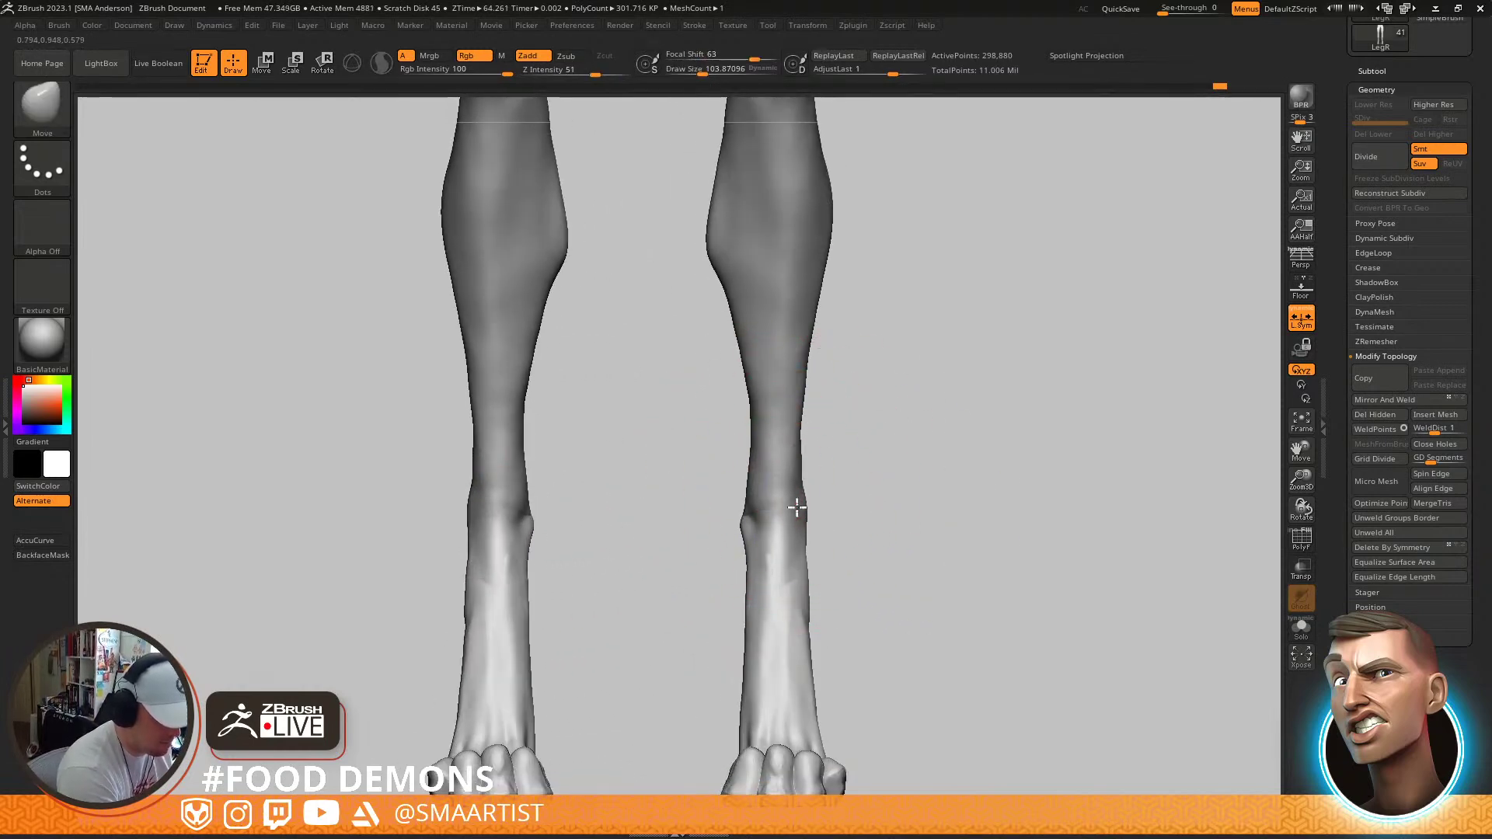
pyautogui.press('s')
pyautogui.moveTo(752, 523); pyautogui.dragTo(746, 522)
pyautogui.moveTo(744, 523)
pyautogui.mouseDown(button='right')
pyautogui.moveTo(795, 492)
pyautogui.moveTo(754, 519)
pyautogui.mouseUp(button='right')
pyautogui.press('s')
pyautogui.moveTo(752, 519); pyautogui.dragTo(748, 519)
pyautogui.press('shift')
# Select the lower torso and adjust the hip contour with the Move brush at about size 169
pyautogui.keyDown('ctrl'); pyautogui.moveTo(753, 449); pyautogui.dragTo(933, 441, button='right'); pyautogui.keyUp('ctrl')
pyautogui.keyDown('ctrl'); pyautogui.moveTo(933, 441); pyautogui.dragTo(901, 532, button='right'); pyautogui.keyUp('ctrl')
pyautogui.keyDown('alt'); pyautogui.moveTo(902, 532); pyautogui.dragTo(1080, 415, button='right'); pyautogui.keyUp('alt')
pyautogui.keyDown('alt'); pyautogui.click(862, 400); pyautogui.keyUp('alt')
pyautogui.moveTo(881, 365); pyautogui.dragTo(903, 489, button='right')
pyautogui.moveTo(903, 490)
pyautogui.keyDown('alt'); pyautogui.mouseDown(button='right')
pyautogui.moveTo(869, 470)
pyautogui.moveTo(829, 511)
pyautogui.moveTo(864, 501)
pyautogui.mouseUp(button='right'); pyautogui.keyUp('alt')
pyautogui.moveTo(759, 520); pyautogui.dragTo(733, 539, button='right')
pyautogui.press('s')
pyautogui.moveTo(739, 585)
pyautogui.mouseDown()
pyautogui.moveTo(753, 585)
pyautogui.moveTo(726, 612)
pyautogui.mouseUp()
pyautogui.keyDown('ctrl'); pyautogui.moveTo(842, 619); pyautogui.dragTo(785, 537, button='right'); pyautogui.keyUp('ctrl')
pyautogui.moveTo(784, 536)
pyautogui.mouseDown(button='right')
pyautogui.moveTo(885, 530)
pyautogui.moveTo(914, 474)
pyautogui.mouseUp(button='right')
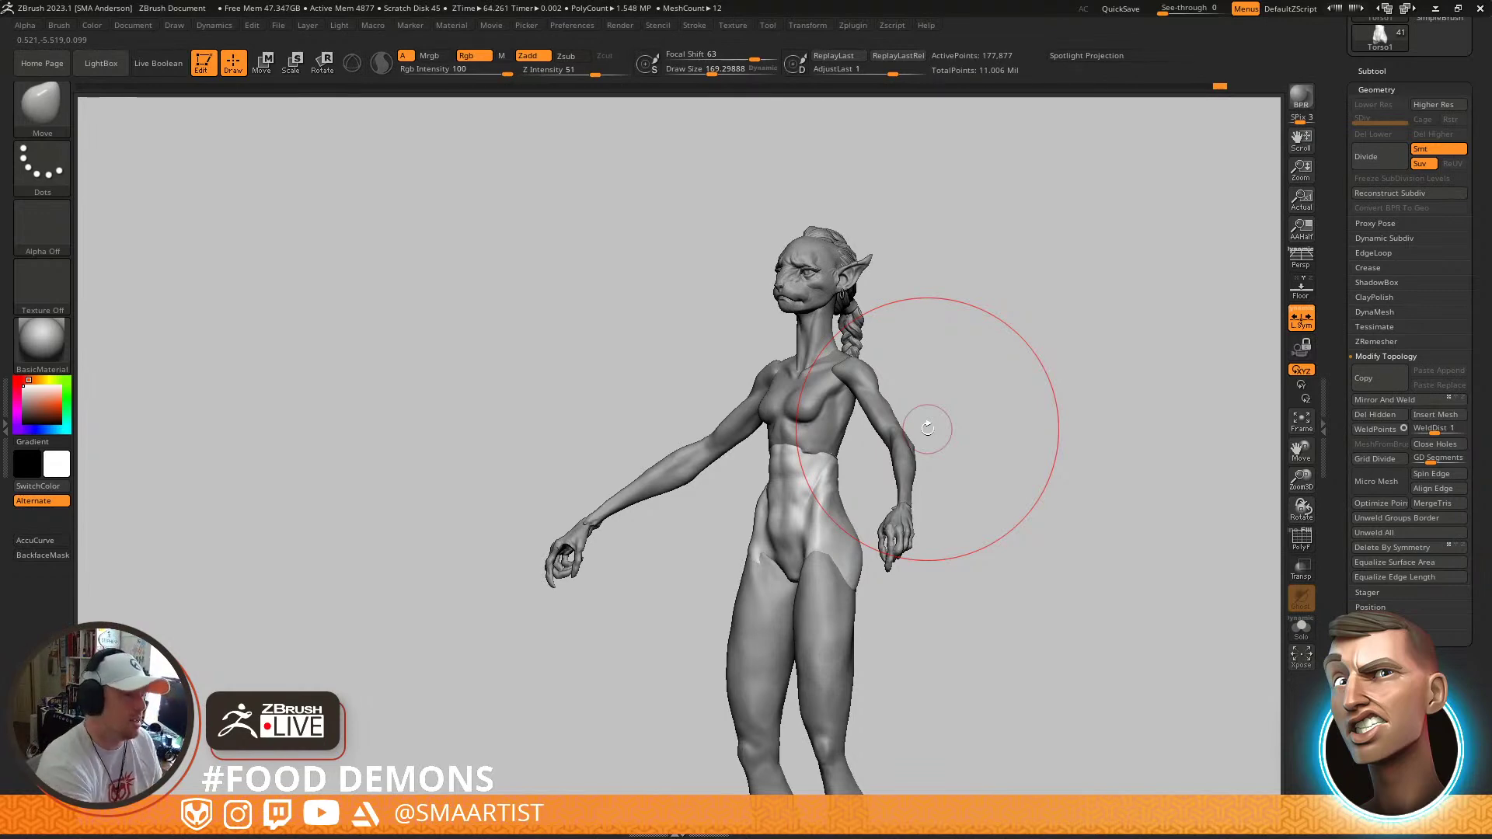
# Select the arms and adjust the upper arm contour near the armpit with the Move brush
pyautogui.keyDown('shift'); pyautogui.moveTo(1022, 430); pyautogui.dragTo(1045, 469); pyautogui.keyUp('shift')
pyautogui.keyDown('alt'); pyautogui.moveTo(958, 453); pyautogui.dragTo(1006, 614); pyautogui.keyUp('alt')
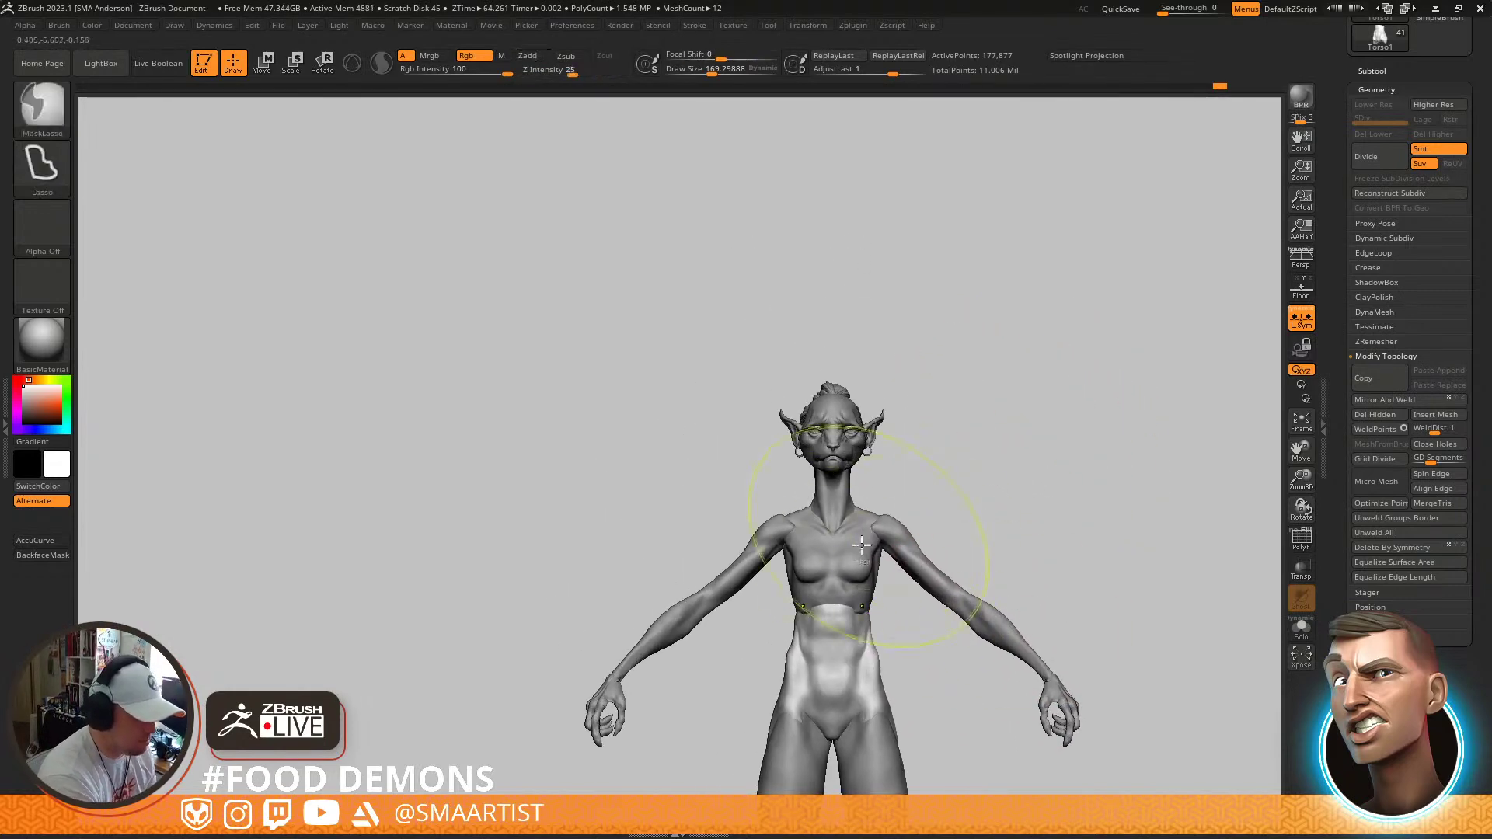
pyautogui.scroll(5, 859, 535)
pyautogui.keyDown('alt'); pyautogui.click(924, 503); pyautogui.keyUp('alt')
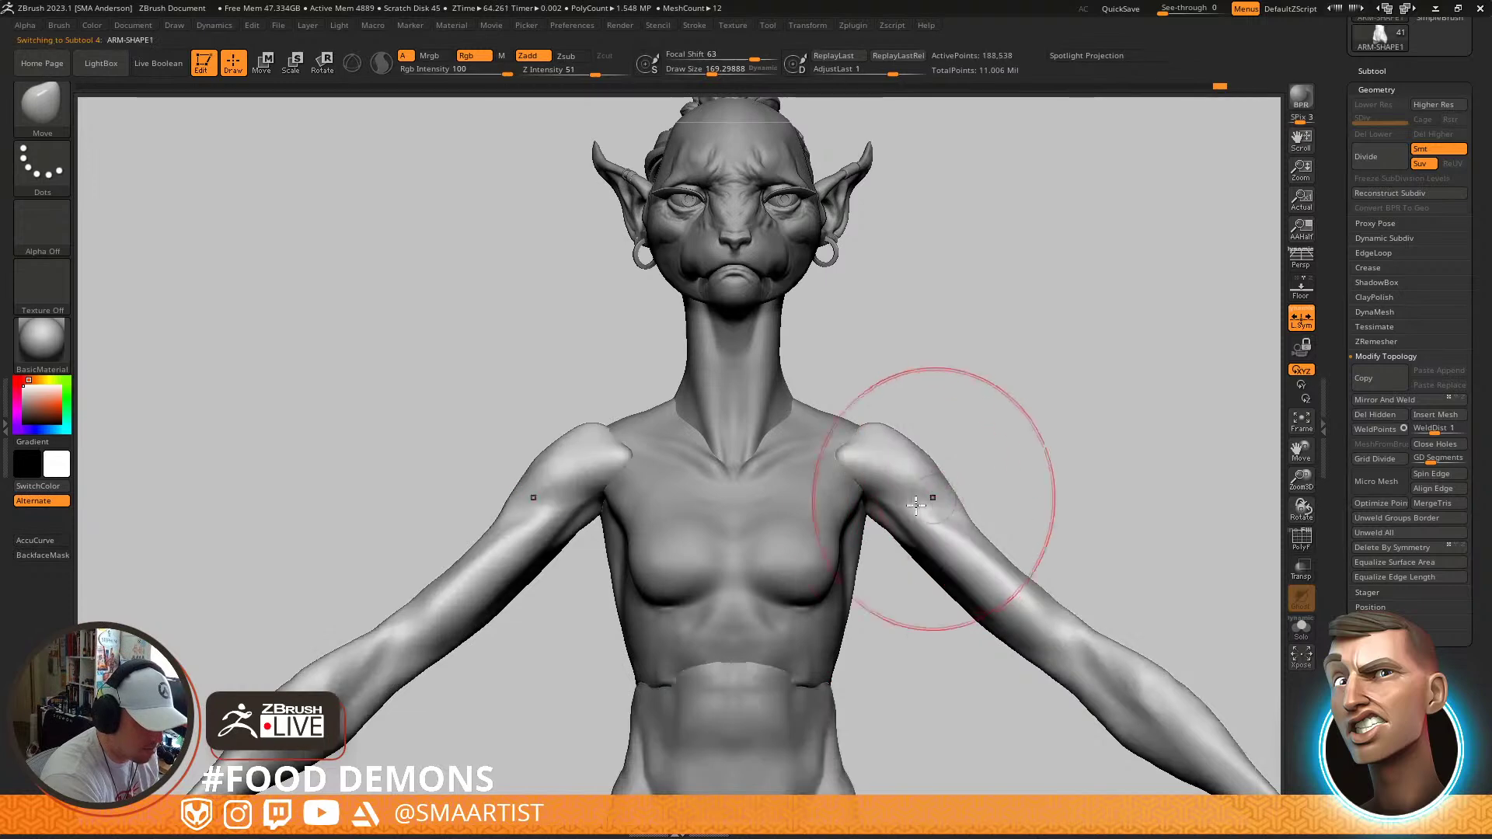
pyautogui.moveTo(885, 500); pyautogui.dragTo(893, 486)
pyautogui.moveTo(1014, 485)
pyautogui.mouseDown()
pyautogui.moveTo(900, 505)
pyautogui.moveTo(630, 485)
pyautogui.mouseUp()
pyautogui.moveTo(723, 435); pyautogui.dragTo(923, 422)
# Refine the top of the shoulder with the Move brush reduced to about size 86, and smooth it
pyautogui.press('s')
pyautogui.moveTo(959, 433)
pyautogui.mouseDown(button='right')
pyautogui.moveTo(1018, 429)
pyautogui.moveTo(936, 443)
pyautogui.moveTo(955, 521)
pyautogui.moveTo(893, 482)
pyautogui.moveTo(924, 440)
pyautogui.mouseUp(button='right')
pyautogui.press('s')
pyautogui.moveTo(930, 441); pyautogui.dragTo(933, 441)
pyautogui.moveTo(954, 450); pyautogui.dragTo(1009, 395, button='right')
pyautogui.moveTo(883, 522)
pyautogui.keyDown('shift'); pyautogui.mouseDown()
pyautogui.moveTo(869, 535)
pyautogui.moveTo(864, 474)
pyautogui.mouseUp(); pyautogui.keyUp('shift')
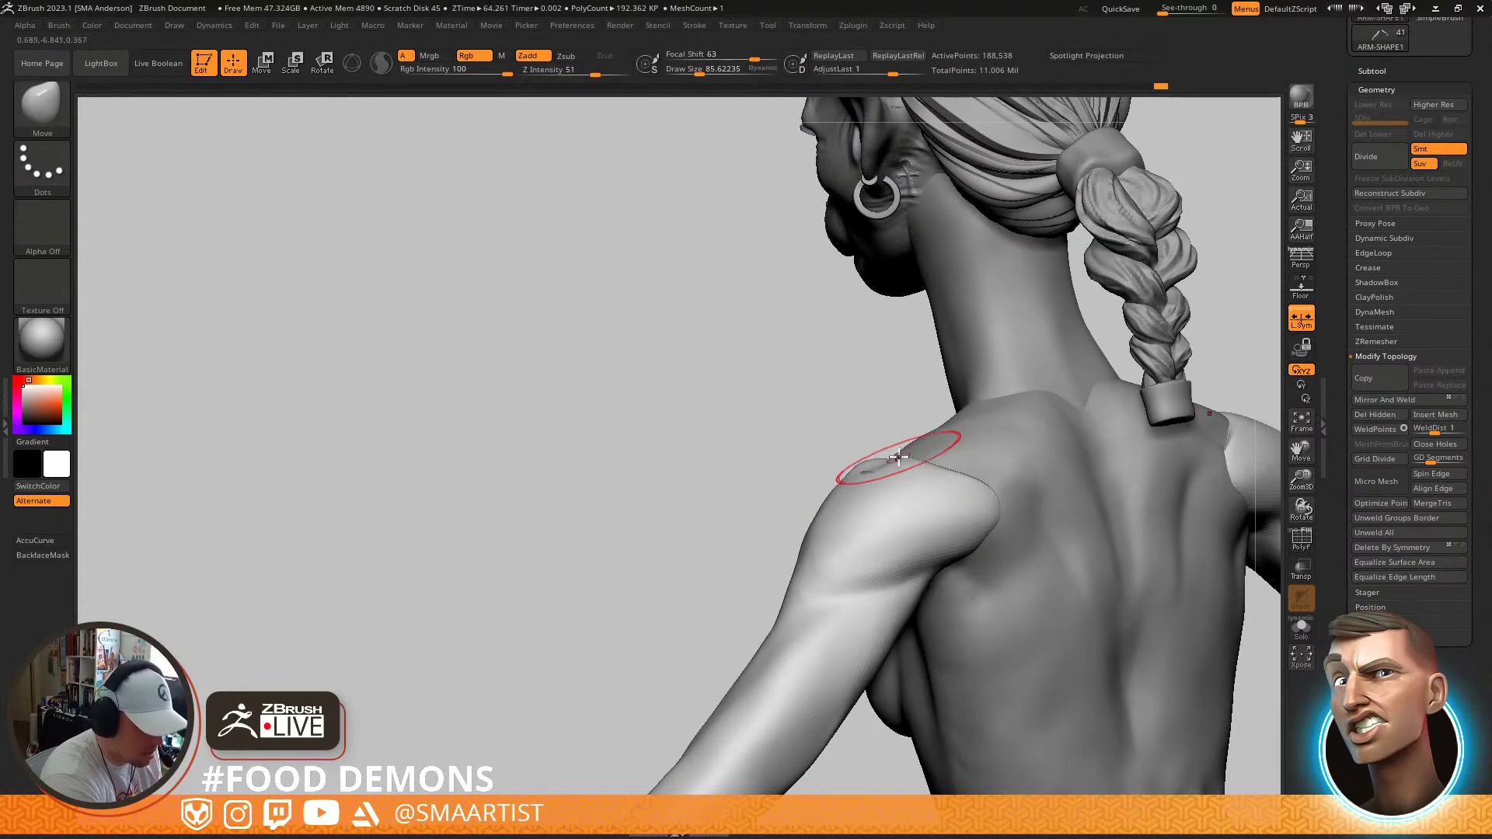
# Isolate the upper torso, flatten its shoulder area with the TrimDynamic brush, and show the full figure again
pyautogui.keyDown('alt'); pyautogui.click(945, 443); pyautogui.keyUp('alt')
pyautogui.moveTo(925, 463)
pyautogui.mouseDown(button='right')
pyautogui.moveTo(916, 492)
pyautogui.moveTo(878, 467)
pyautogui.mouseUp(button='right')
pyautogui.hotkey('shift', 's')
pyautogui.press('b')
pyautogui.press('t')
pyautogui.press('d')
pyautogui.moveTo(878, 467); pyautogui.dragTo(893, 485)
pyautogui.moveTo(877, 472); pyautogui.dragTo(863, 466, button='right')
pyautogui.moveTo(862, 466); pyautogui.dragTo(871, 464)
pyautogui.moveTo(886, 461); pyautogui.dragTo(905, 435, button='right')
pyautogui.moveTo(907, 434); pyautogui.dragTo(877, 503)
pyautogui.moveTo(878, 501); pyautogui.dragTo(839, 508, button='right')
pyautogui.moveTo(839, 509); pyautogui.dragTo(821, 514)
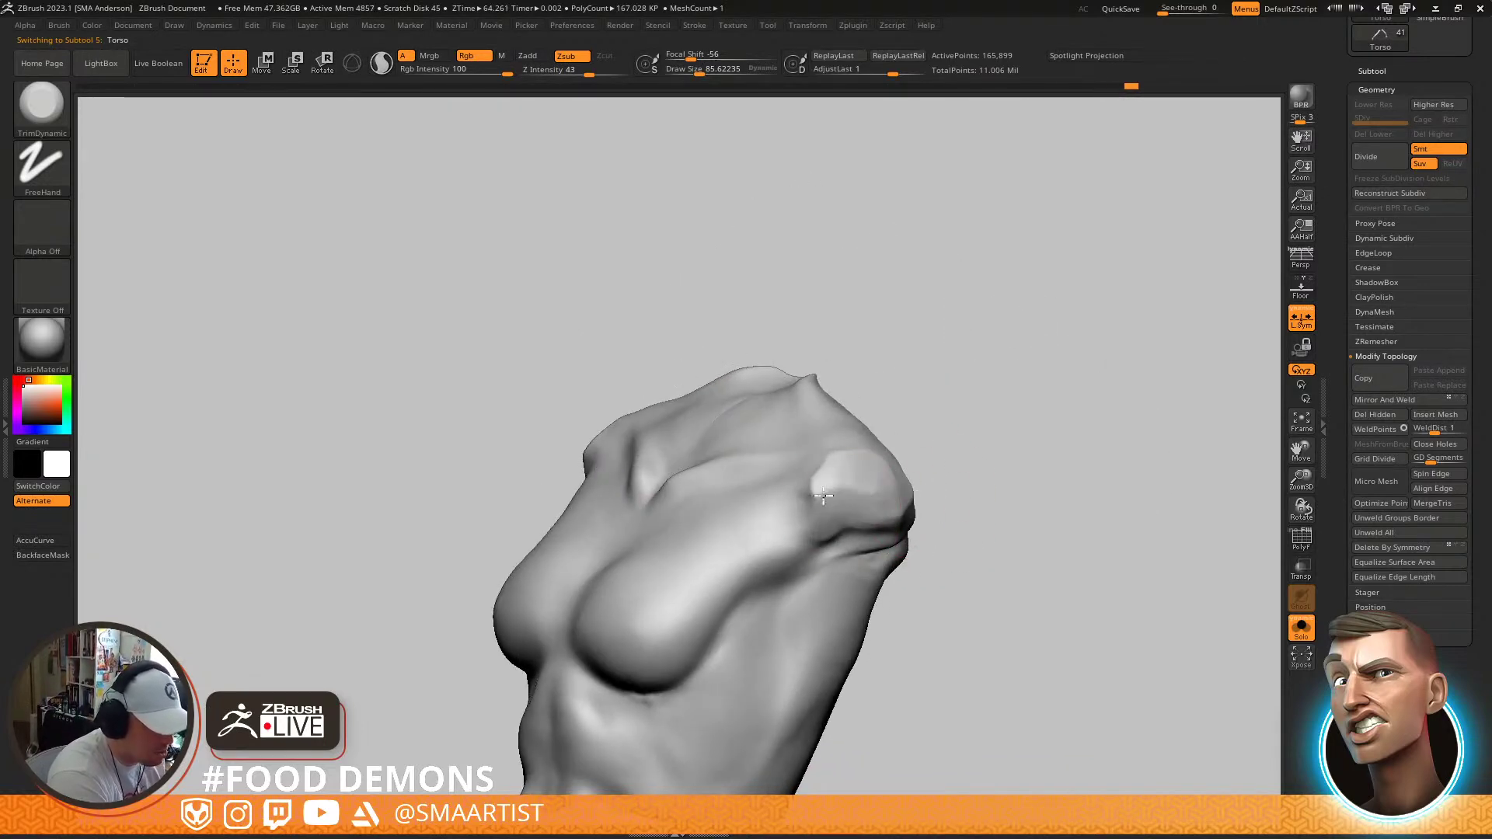
pyautogui.hotkey('ctrl', 'shift', 's')
pyautogui.moveTo(1002, 463)
pyautogui.keyDown('ctrl'); pyautogui.mouseDown(button='right')
pyautogui.moveTo(966, 463)
pyautogui.moveTo(991, 486)
pyautogui.moveTo(953, 533)
pyautogui.moveTo(917, 521)
pyautogui.mouseUp(button='right'); pyautogui.keyUp('ctrl')
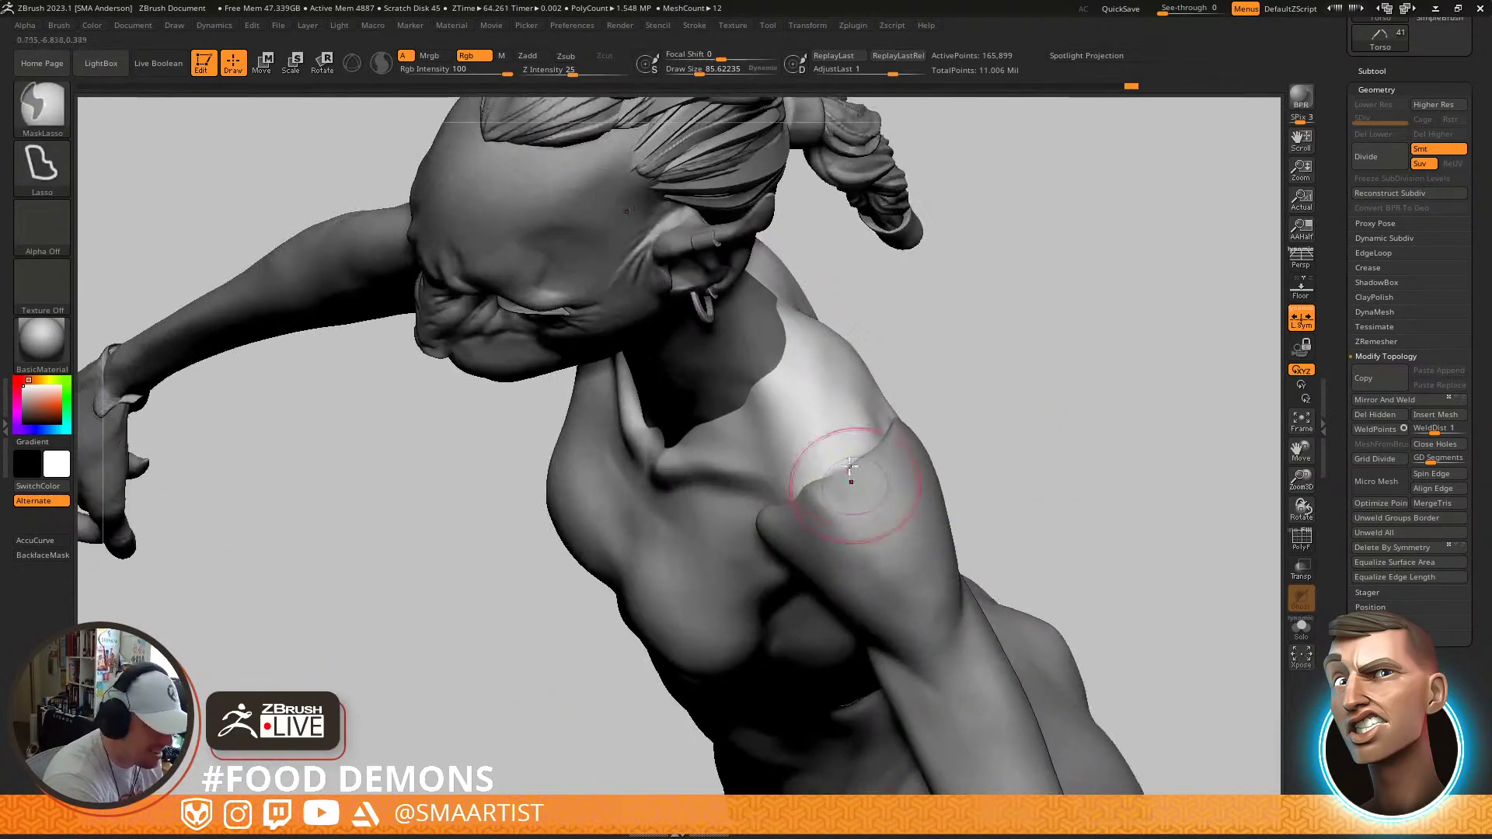
# Smooth the upper shoulder and reshape it with the Move brush at Focal Shift 0 and about size 140
pyautogui.keyDown('shift'); pyautogui.moveTo(864, 466); pyautogui.dragTo(868, 445); pyautogui.keyUp('shift')
pyautogui.moveTo(881, 395)
pyautogui.mouseDown(button='right')
pyautogui.moveTo(929, 432)
pyautogui.moveTo(906, 418)
pyautogui.mouseUp(button='right')
pyautogui.press('b')
pyautogui.press('m')
pyautogui.press('v')
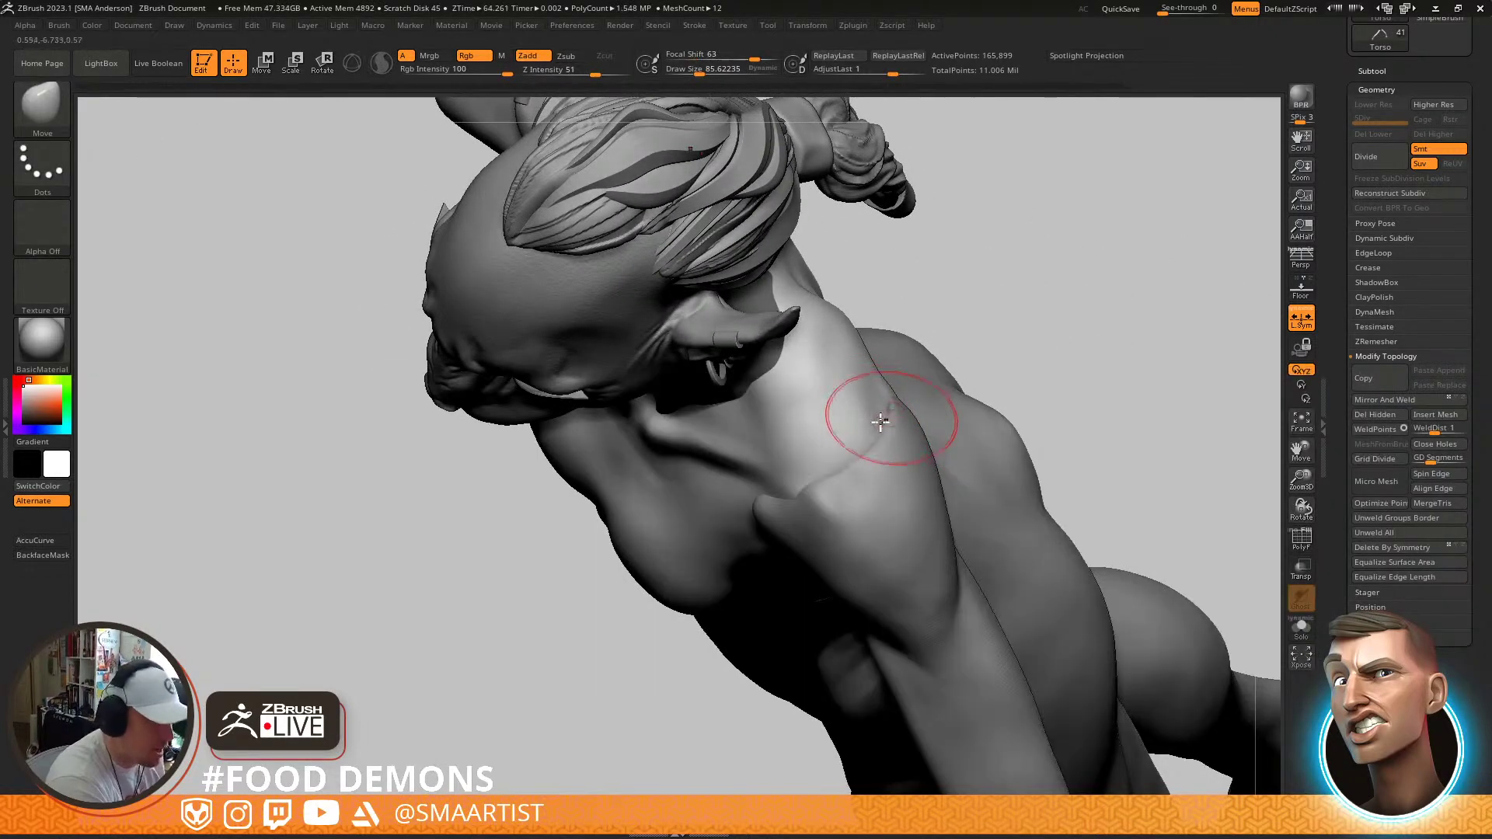
pyautogui.click(722, 56)
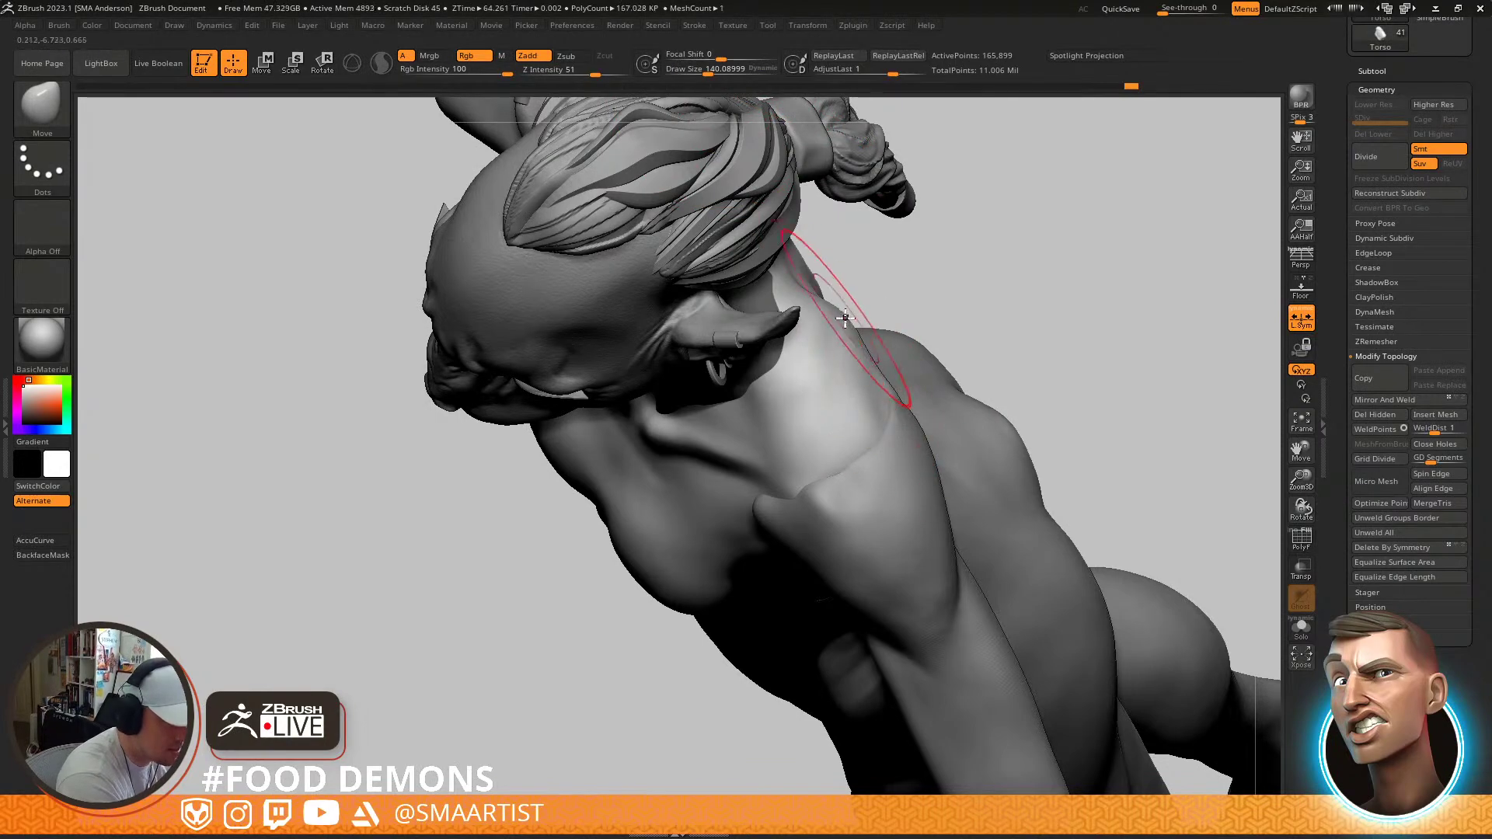
pyautogui.moveTo(865, 333)
pyautogui.mouseDown(button='right')
pyautogui.moveTo(855, 403)
pyautogui.moveTo(783, 340)
pyautogui.moveTo(839, 283)
pyautogui.mouseUp(button='right')
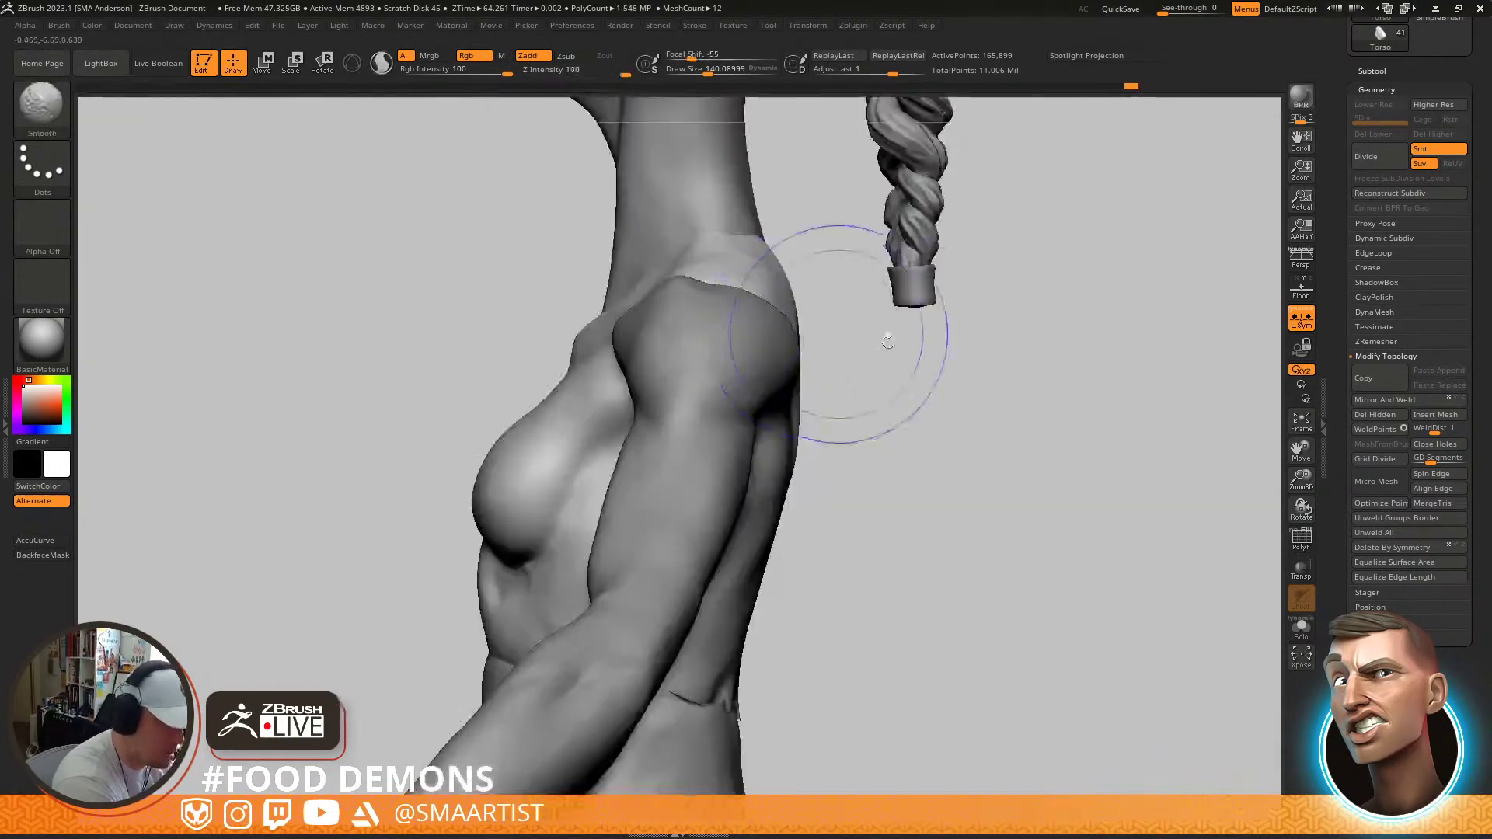
pyautogui.moveTo(893, 373)
pyautogui.mouseDown(button='right')
pyautogui.moveTo(763, 378)
pyautogui.moveTo(790, 375)
pyautogui.mouseUp(button='right')
pyautogui.press('shift')
# Build up the back of the torso beneath the armpit with ClayBuildup at about size 62, and smooth it
pyautogui.moveTo(754, 460)
pyautogui.mouseDown(button='right')
pyautogui.moveTo(736, 476)
pyautogui.moveTo(785, 451)
pyautogui.moveTo(760, 399)
pyautogui.moveTo(794, 520)
pyautogui.moveTo(759, 520)
pyautogui.moveTo(737, 478)
pyautogui.moveTo(742, 511)
pyautogui.mouseUp(button='right')
pyautogui.press('b')
pyautogui.press('c')
pyautogui.press('b')
pyautogui.press('s')
pyautogui.moveTo(735, 468); pyautogui.dragTo(719, 467)
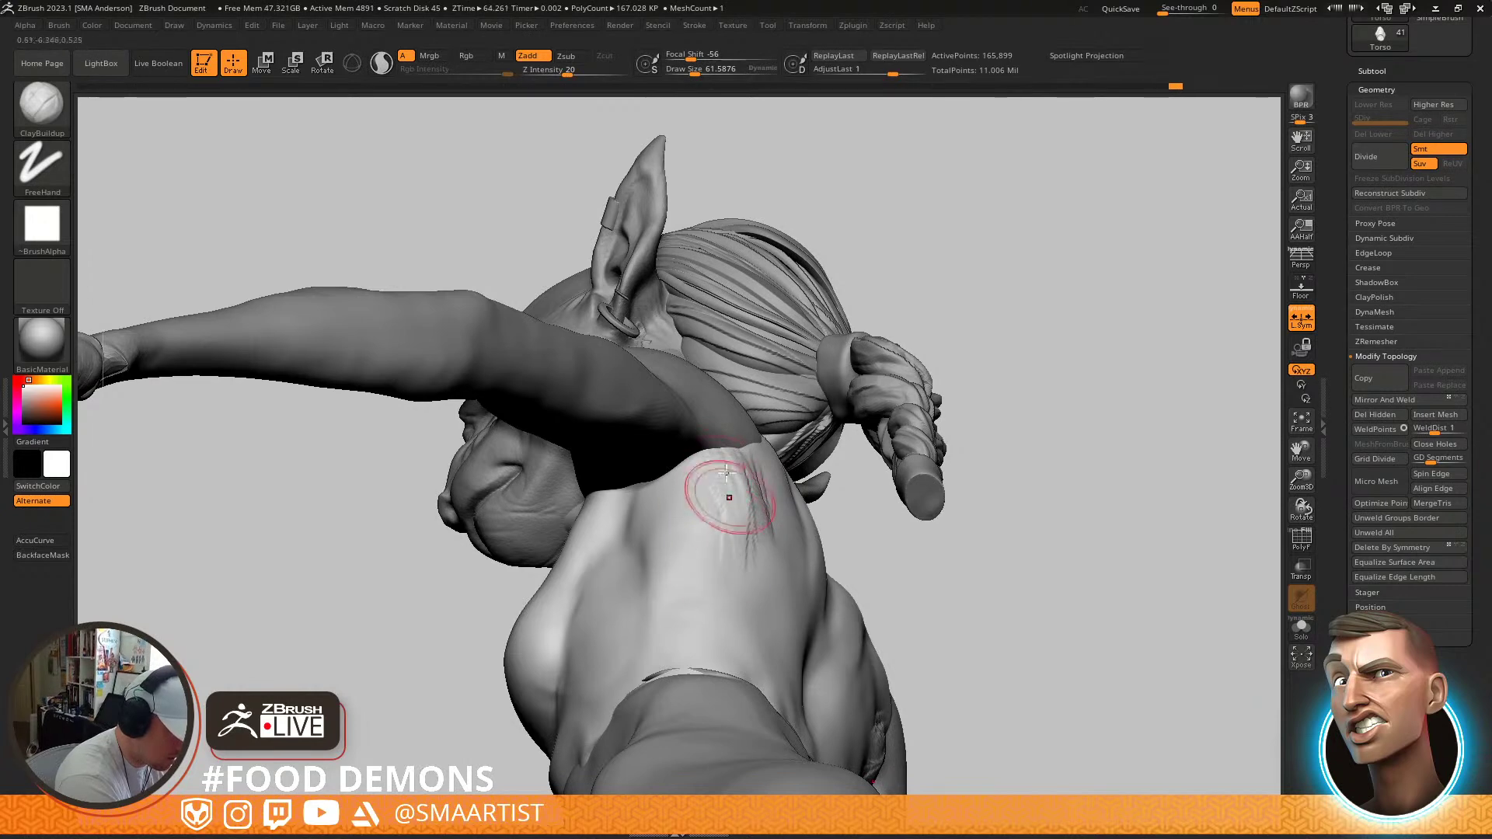
pyautogui.press('shift')
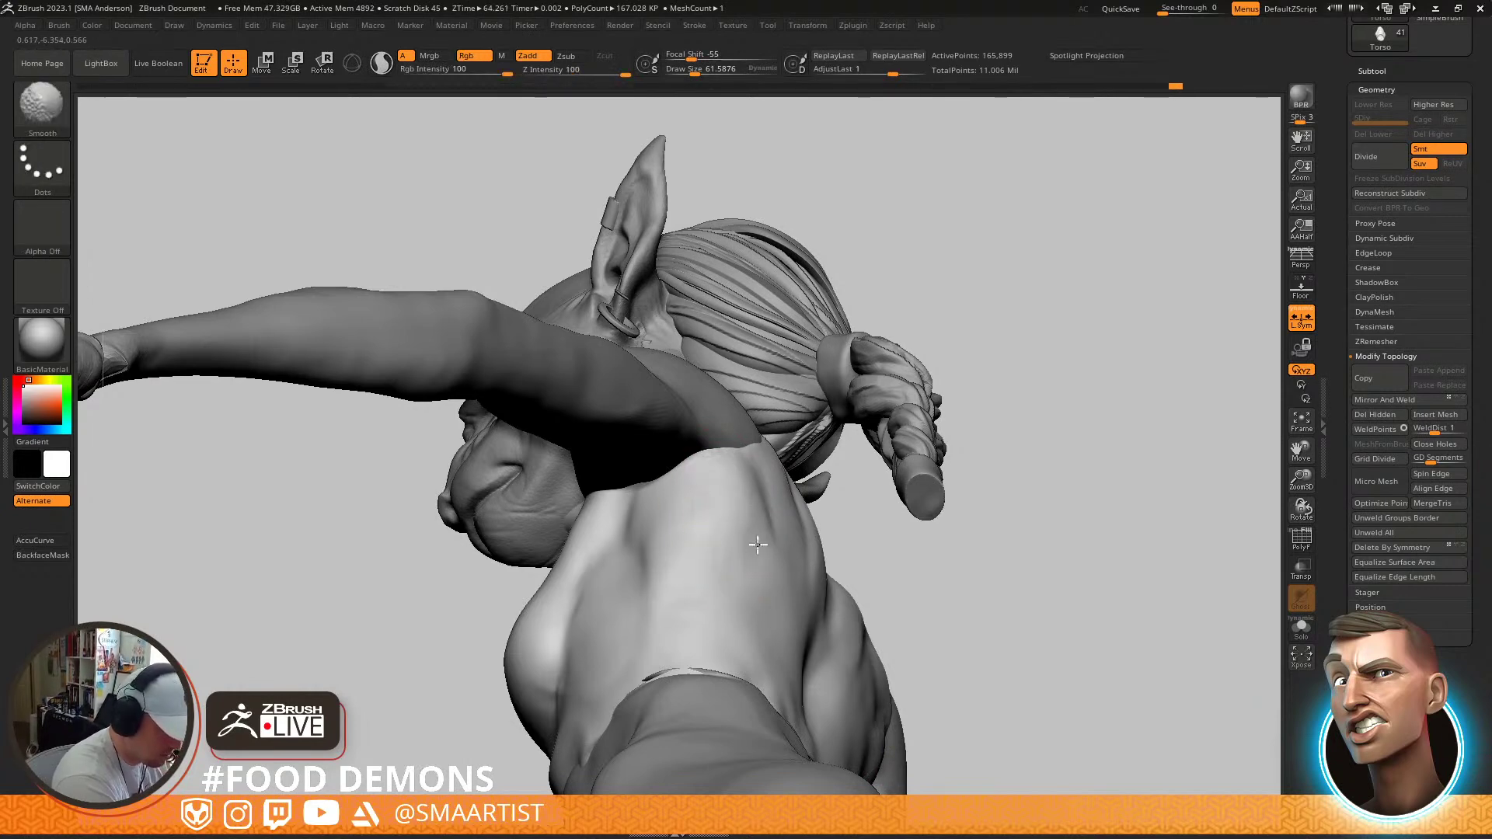
pyautogui.moveTo(698, 467)
pyautogui.mouseDown(button='right')
pyautogui.moveTo(894, 437)
pyautogui.moveTo(843, 471)
pyautogui.mouseUp(button='right')
# Add ClayBuildup strokes along the side of the back below the shoulder blade at about size 95 and smooth them
pyautogui.moveTo(766, 502)
pyautogui.mouseDown(button='right')
pyautogui.moveTo(816, 513)
pyautogui.moveTo(777, 551)
pyautogui.mouseUp(button='right')
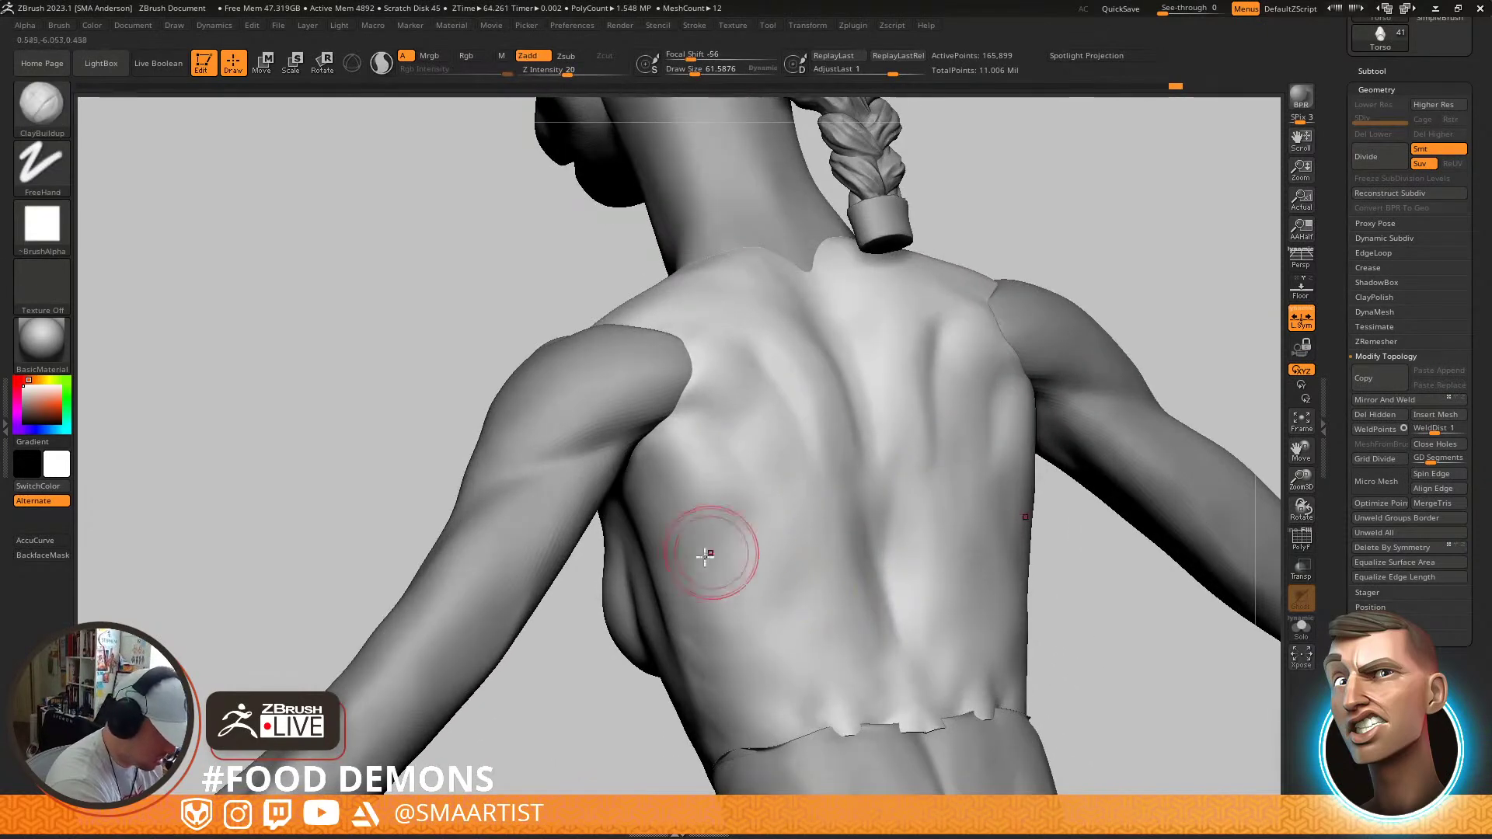
pyautogui.moveTo(683, 540); pyautogui.dragTo(689, 540)
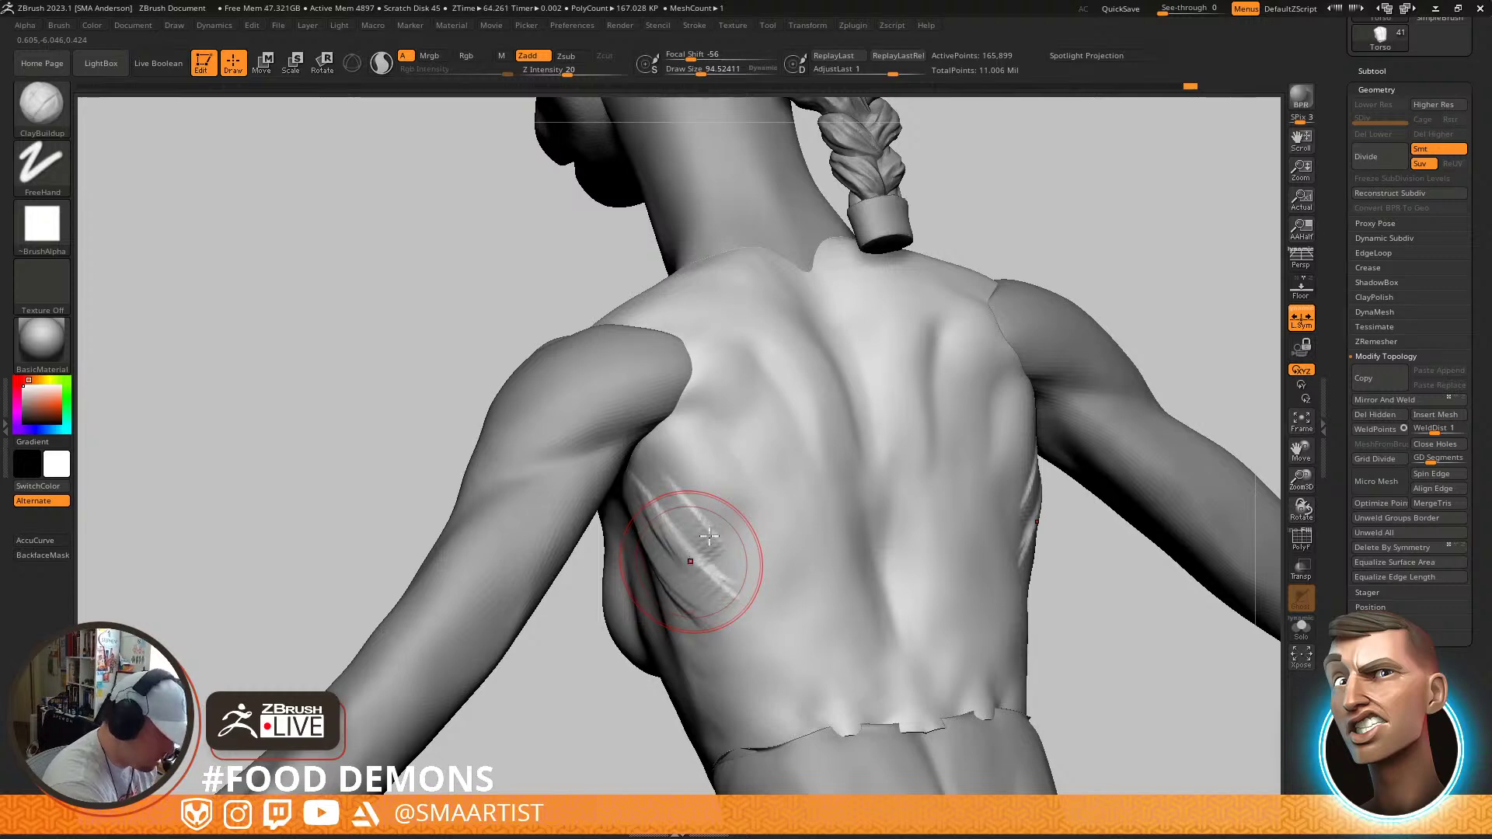
pyautogui.keyDown('shift'); pyautogui.moveTo(702, 564); pyautogui.dragTo(660, 534); pyautogui.keyUp('shift')
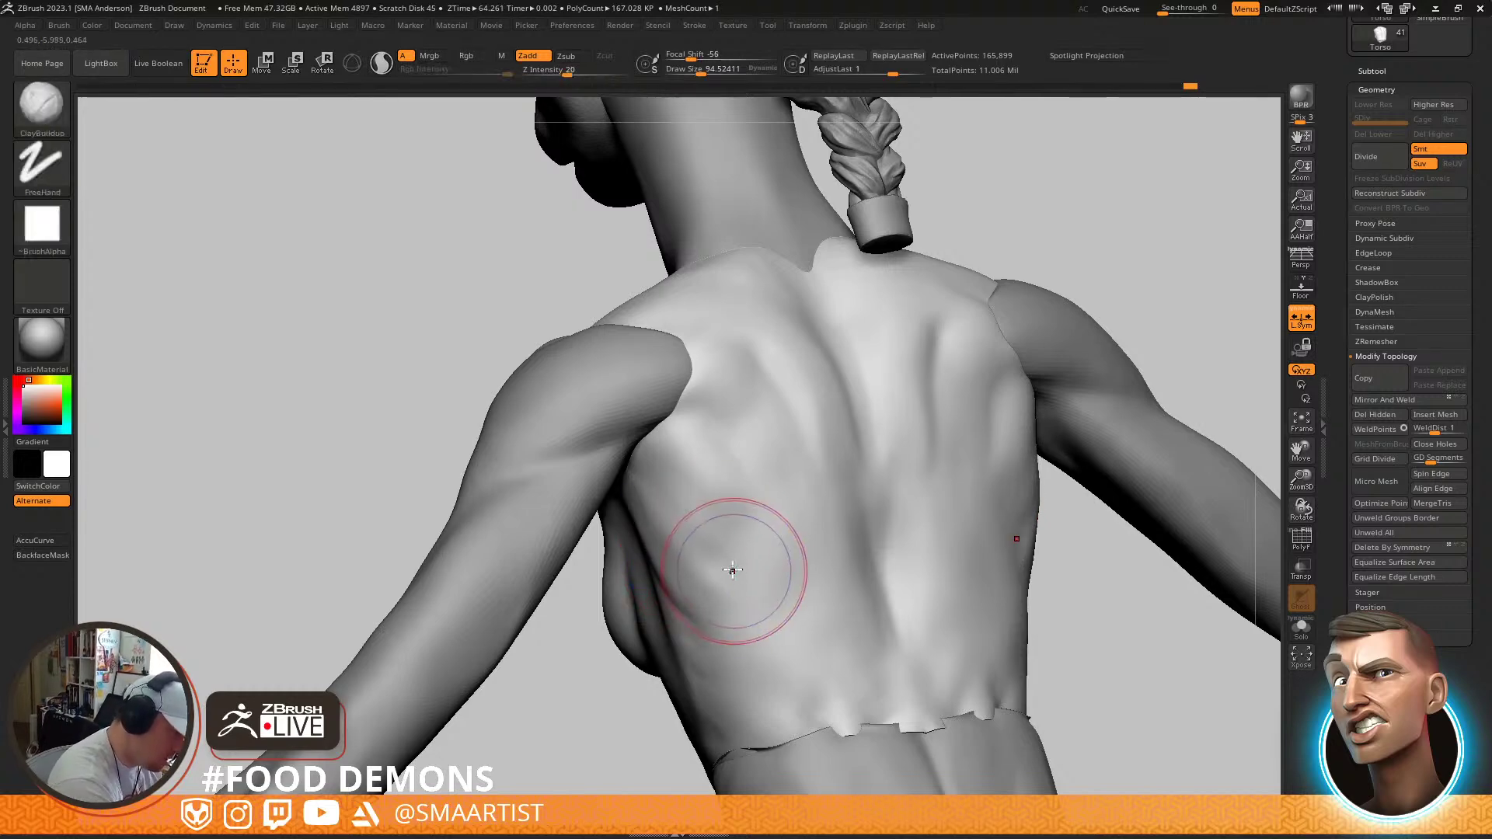
# Carve the muscle crease on the side of the back below the armpit with DamStandard and soften it
pyautogui.press('b')
pyautogui.press('d')
pyautogui.press('s')
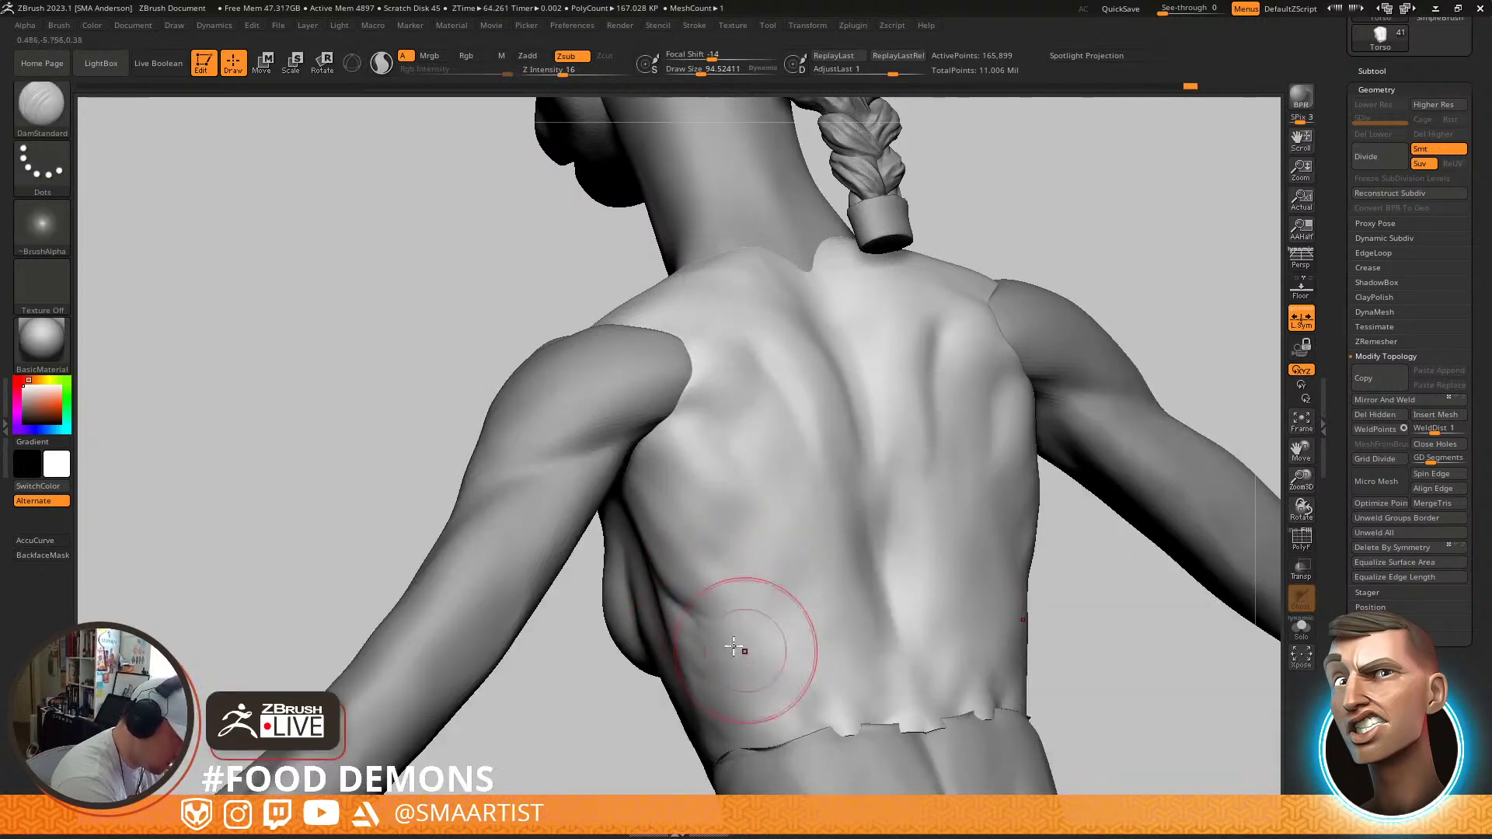
pyautogui.moveTo(735, 645); pyautogui.dragTo(653, 597, button='right')
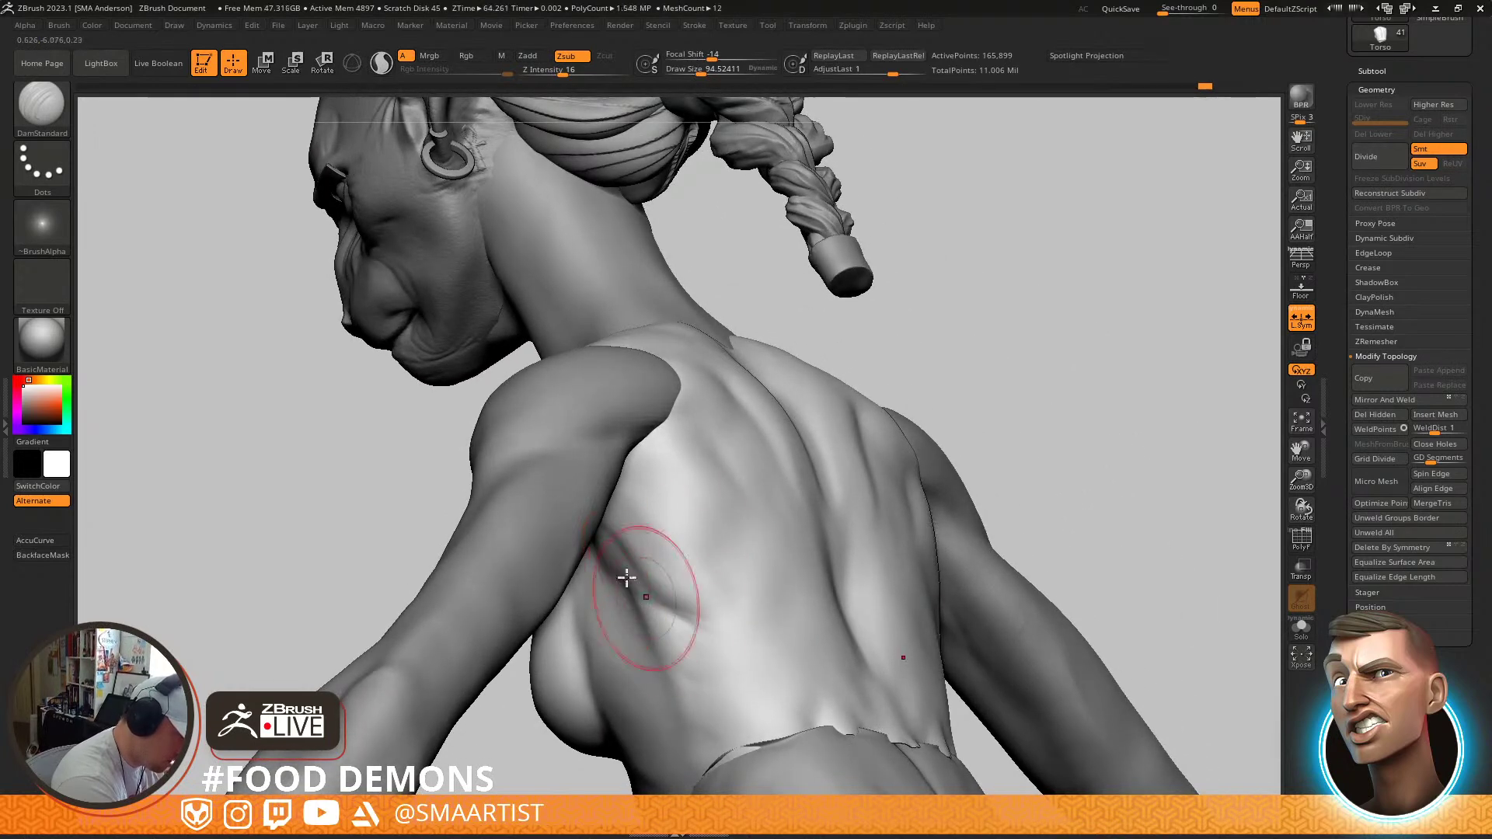
pyautogui.press('shift')
# Build up the back muscle beside the armpit crease with ClayBuildup and smooth it into the ribcage
pyautogui.press('b')
pyautogui.press('c')
pyautogui.press('b')
pyautogui.press('shift')
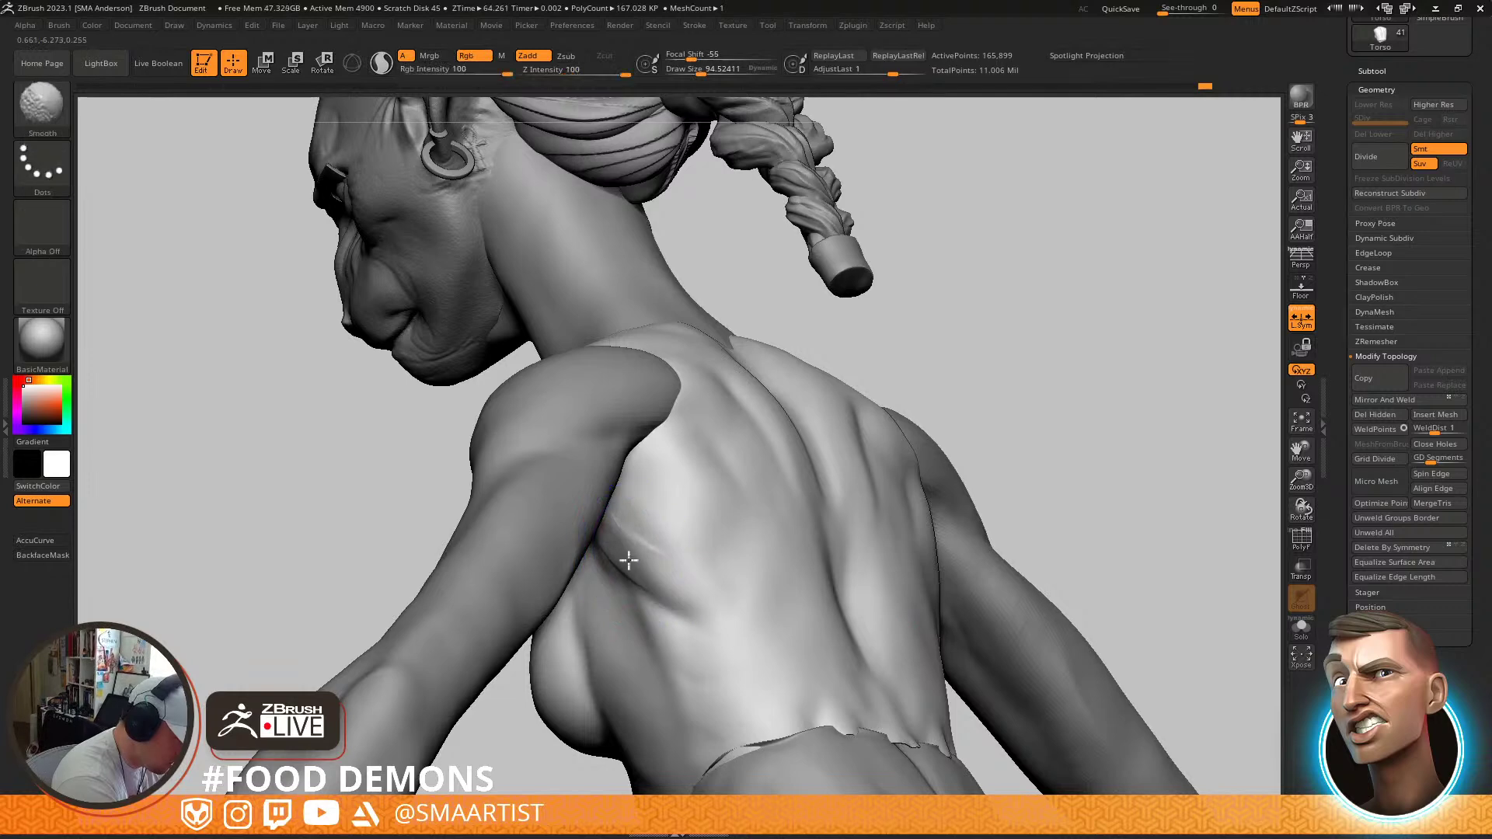
pyautogui.keyDown('shift'); pyautogui.moveTo(636, 523); pyautogui.dragTo(692, 552); pyautogui.keyUp('shift')
pyautogui.moveTo(765, 556)
pyautogui.keyDown('ctrl'); pyautogui.mouseDown(button='right')
pyautogui.moveTo(826, 517)
pyautogui.moveTo(688, 467)
pyautogui.moveTo(676, 483)
pyautogui.moveTo(693, 493)
pyautogui.mouseUp(button='right'); pyautogui.keyUp('ctrl')
# Adjust the upper back and side contour of the torso with the Move brush at about size 151
pyautogui.press('b')
pyautogui.press('m')
pyautogui.press('v')
pyautogui.press('s')
pyautogui.moveTo(641, 498); pyautogui.dragTo(648, 500)
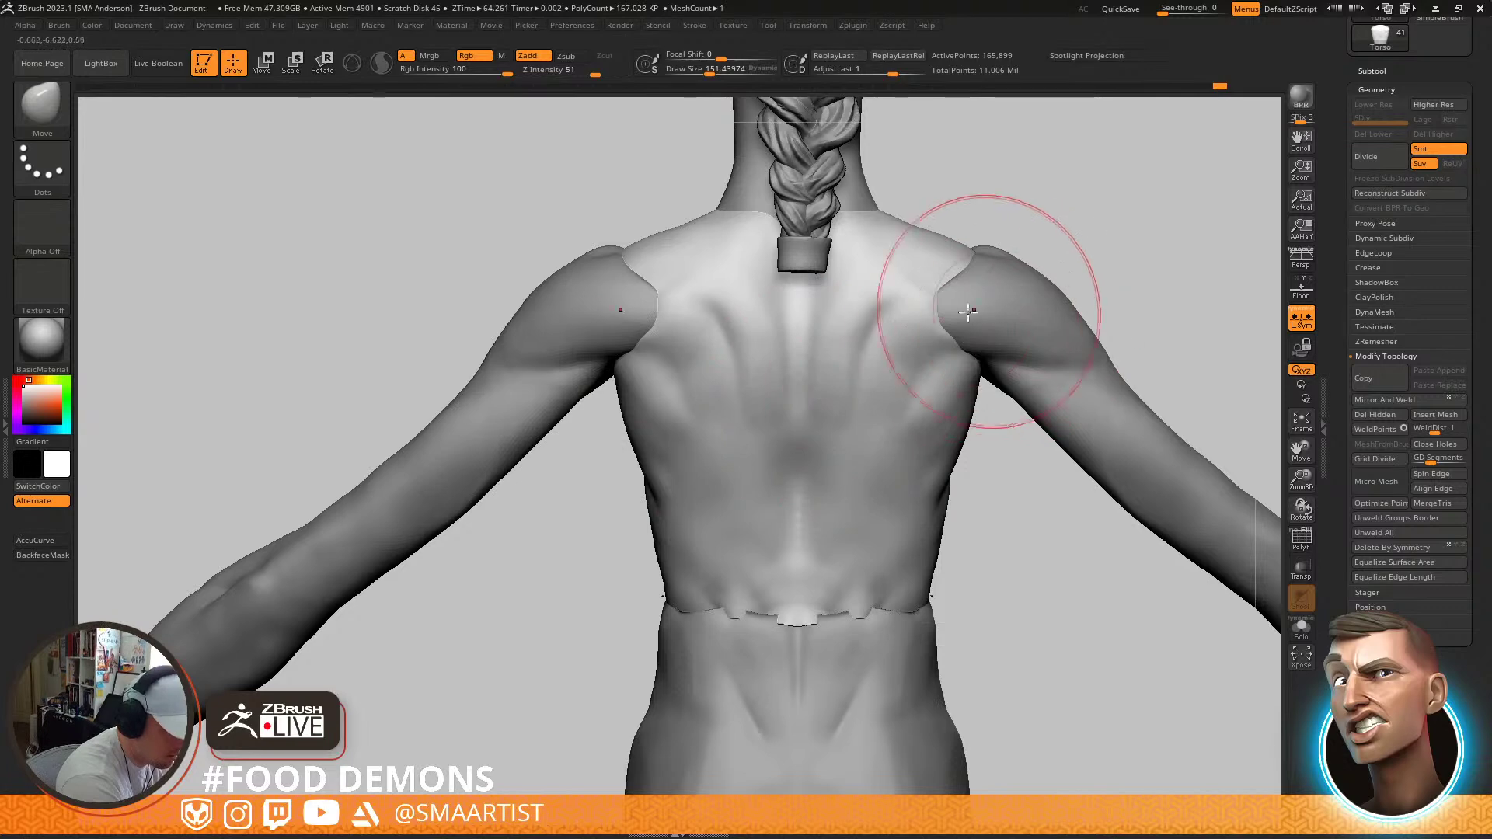
pyautogui.moveTo(928, 543)
pyautogui.keyDown('ctrl'); pyautogui.mouseDown(button='right')
pyautogui.moveTo(912, 441)
pyautogui.moveTo(951, 458)
pyautogui.moveTo(905, 424)
pyautogui.moveTo(925, 498)
pyautogui.mouseUp(button='right'); pyautogui.keyUp('ctrl')
# Define the crease between the outer breast and the armpit with DamStandard at about size 48
pyautogui.moveTo(893, 368)
pyautogui.mouseDown(button='right')
pyautogui.moveTo(1055, 355)
pyautogui.moveTo(918, 441)
pyautogui.moveTo(956, 426)
pyautogui.moveTo(946, 470)
pyautogui.moveTo(914, 470)
pyautogui.mouseUp(button='right')
pyautogui.press('b')
pyautogui.press('d')
pyautogui.press('s')
pyautogui.press('[')
pyautogui.press('[')
pyautogui.press('[')
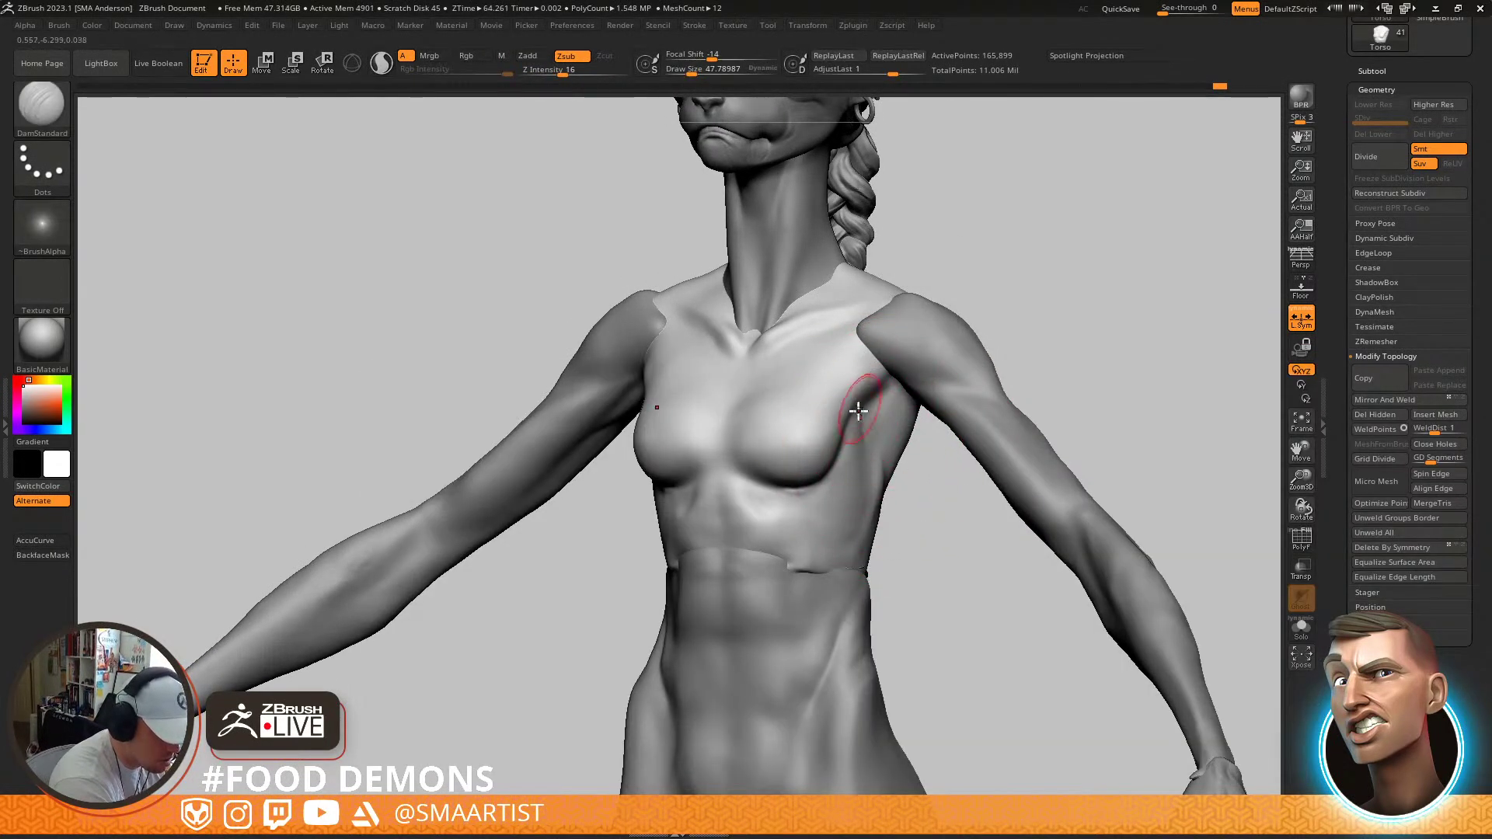
# Build up the ribcage arch beneath the breasts with ClayBuildup at about size 69 and smooth it
pyautogui.moveTo(859, 467)
pyautogui.mouseDown(button='right')
pyautogui.moveTo(856, 443)
pyautogui.moveTo(839, 483)
pyautogui.moveTo(781, 455)
pyautogui.mouseUp(button='right')
pyautogui.press('b')
pyautogui.press('c')
pyautogui.press('b')
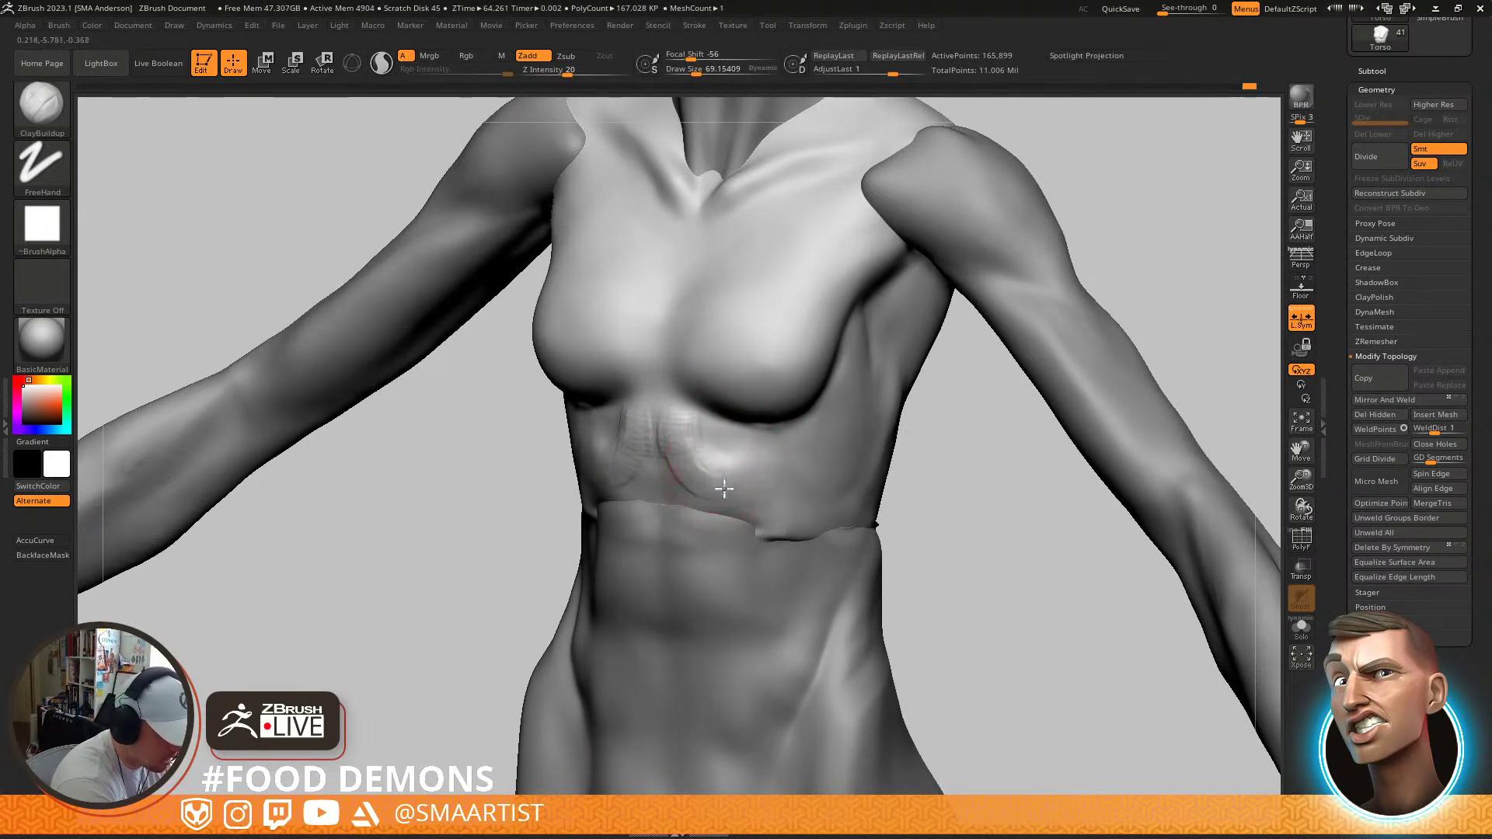
pyautogui.press('shift')
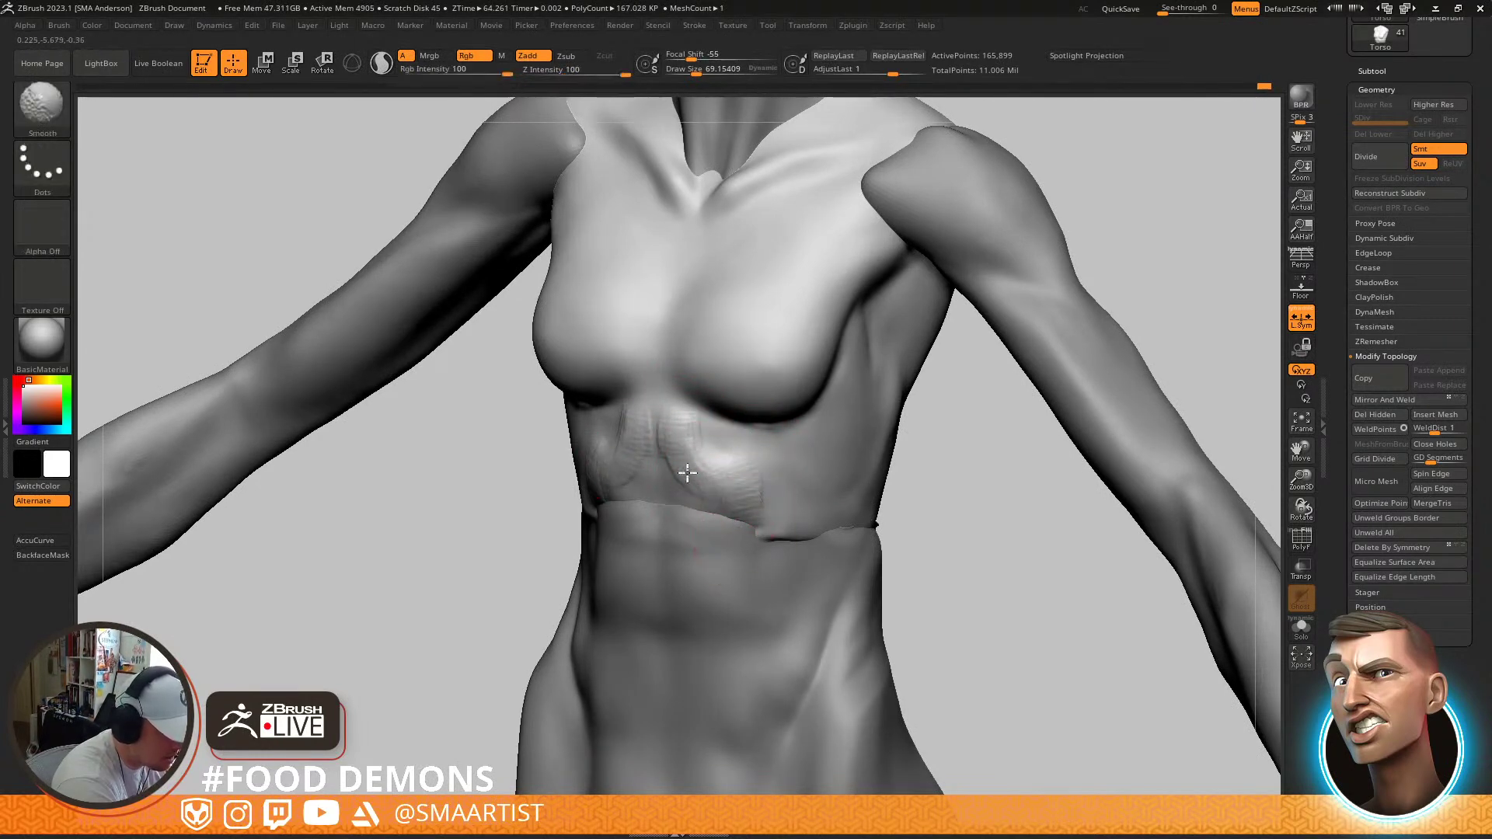
pyautogui.keyDown('shift'); pyautogui.moveTo(758, 493); pyautogui.dragTo(769, 486); pyautogui.keyUp('shift')
pyautogui.keyDown('ctrl'); pyautogui.moveTo(826, 466); pyautogui.dragTo(814, 438, button='right'); pyautogui.keyUp('ctrl')
pyautogui.keyDown('ctrl'); pyautogui.moveTo(815, 438); pyautogui.dragTo(812, 473, button='right'); pyautogui.keyUp('ctrl')
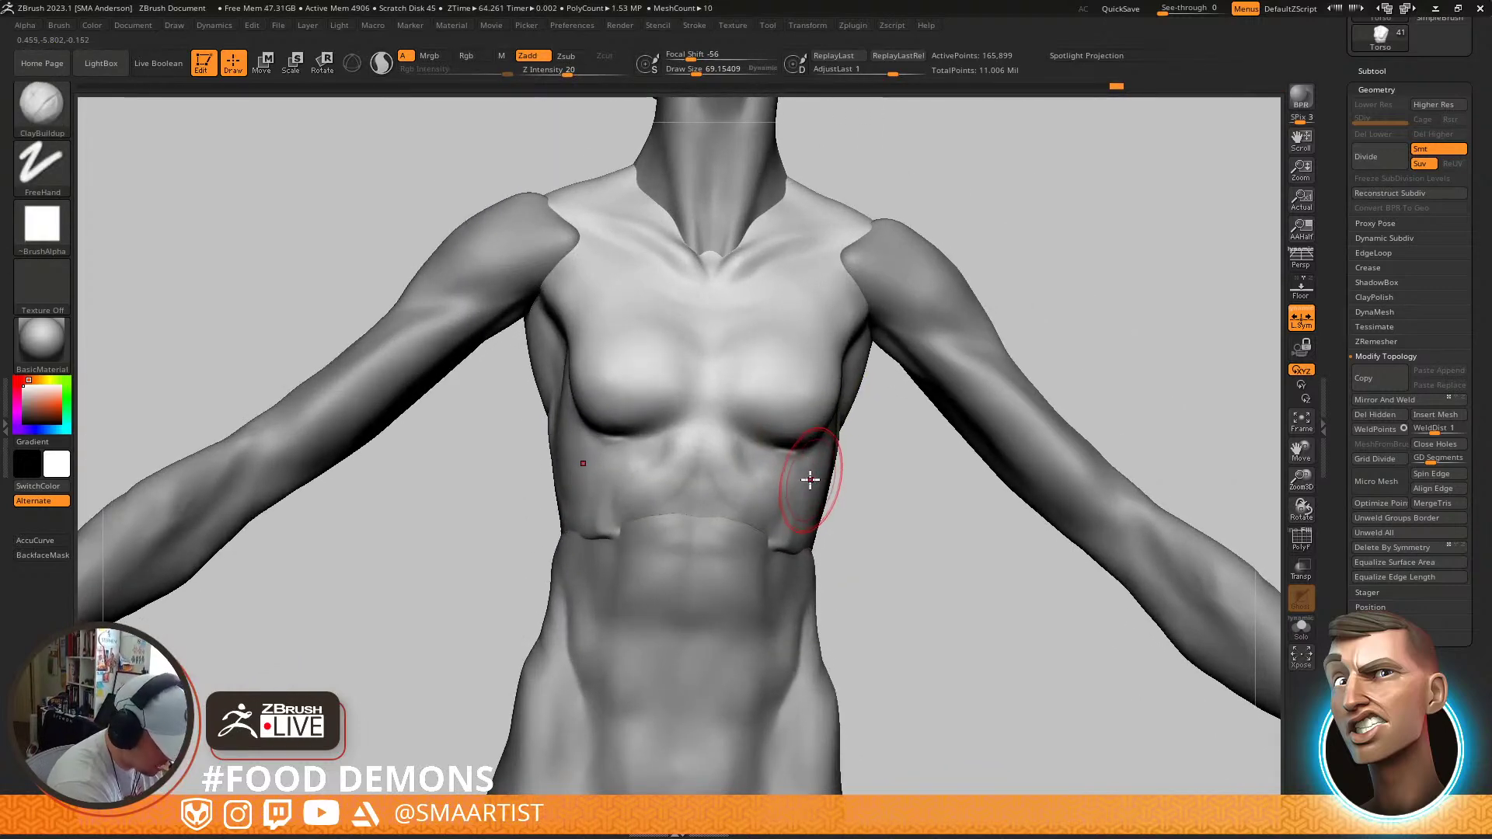
# Sharpen the crease under the breasts with DamStandard at about size 21 and smooth the surrounding area
pyautogui.press('shift')
pyautogui.press('b')
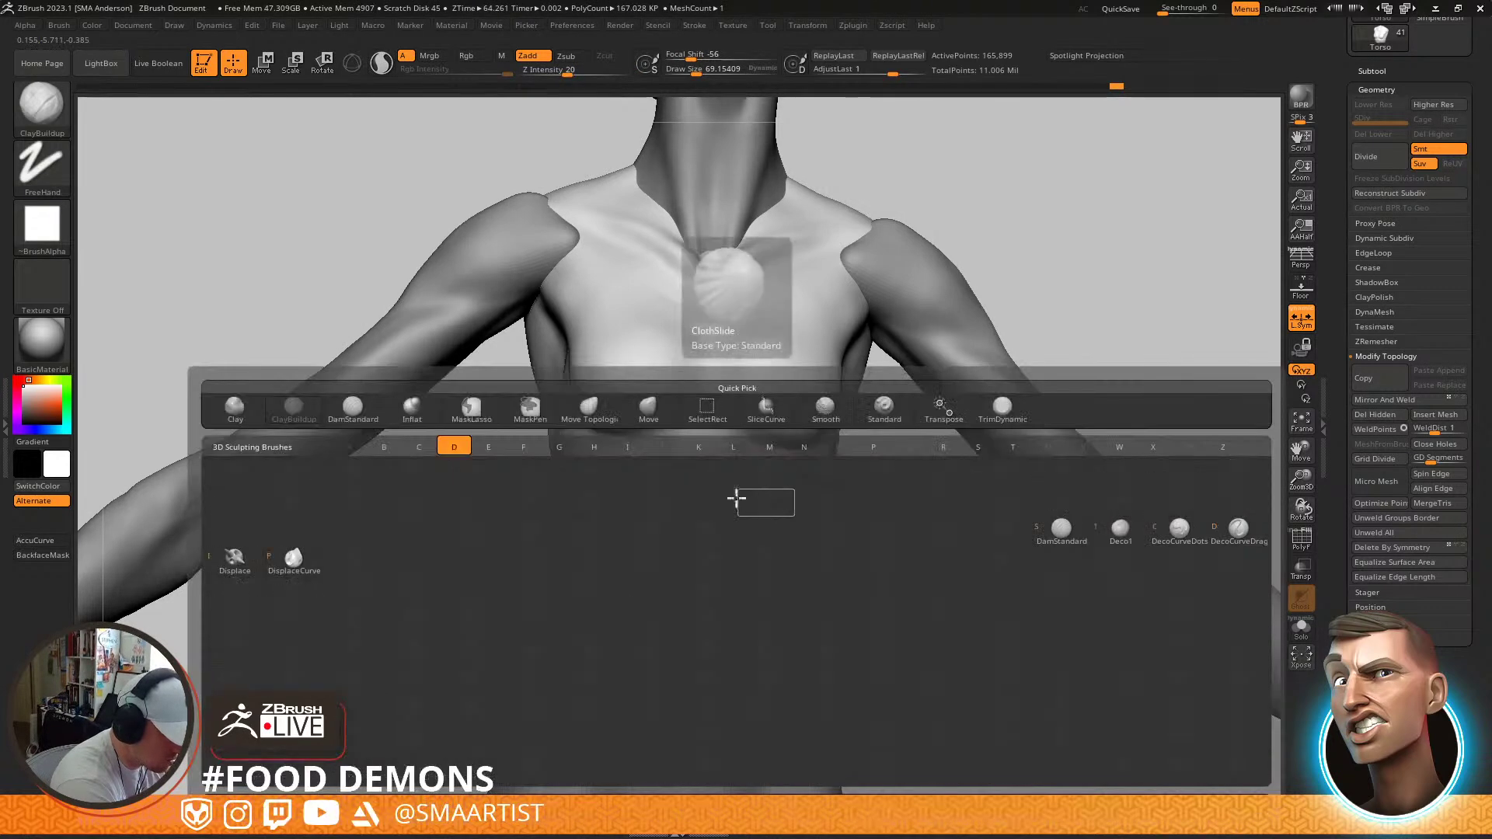
pyautogui.press('d')
pyautogui.press('s')
pyautogui.moveTo(760, 488)
pyautogui.mouseDown(button='right')
pyautogui.moveTo(754, 472)
pyautogui.moveTo(778, 444)
pyautogui.mouseUp(button='right')
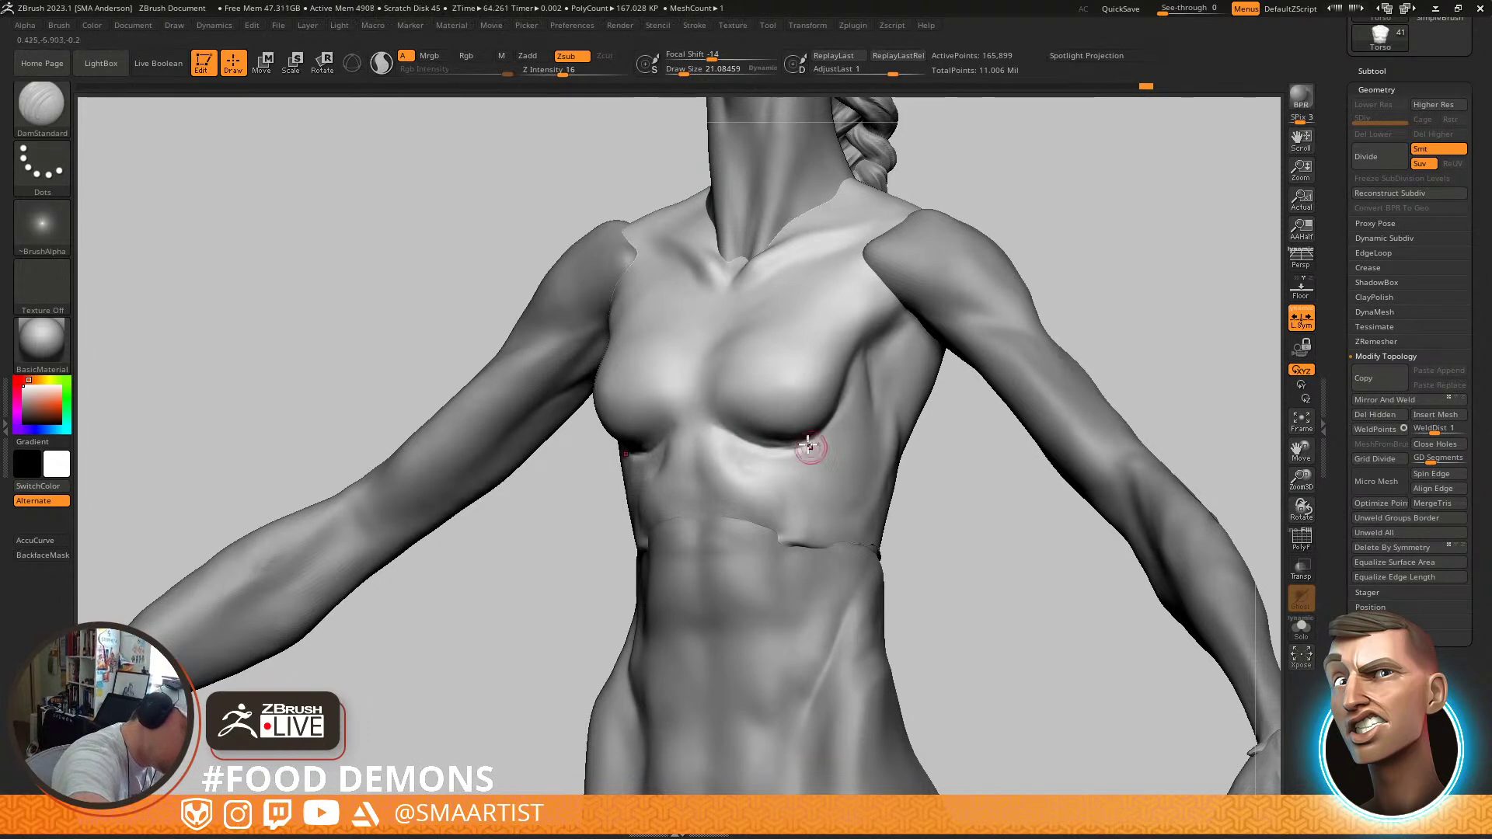
pyautogui.press('shift')
pyautogui.moveTo(855, 459)
pyautogui.keyDown('ctrl'); pyautogui.mouseDown(button='right')
pyautogui.moveTo(868, 406)
pyautogui.moveTo(932, 423)
pyautogui.moveTo(769, 427)
pyautogui.moveTo(770, 493)
pyautogui.mouseUp(button='right'); pyautogui.keyUp('ctrl')
pyautogui.moveTo(793, 386)
pyautogui.mouseDown(button='right')
pyautogui.moveTo(876, 459)
pyautogui.moveTo(875, 412)
pyautogui.moveTo(829, 443)
pyautogui.moveTo(816, 400)
pyautogui.mouseUp(button='right')
pyautogui.moveTo(816, 401)
pyautogui.mouseDown(button='right')
pyautogui.moveTo(790, 441)
pyautogui.moveTo(753, 453)
pyautogui.moveTo(752, 437)
pyautogui.moveTo(852, 389)
pyautogui.moveTo(813, 436)
pyautogui.moveTo(829, 401)
pyautogui.mouseUp(button='right')
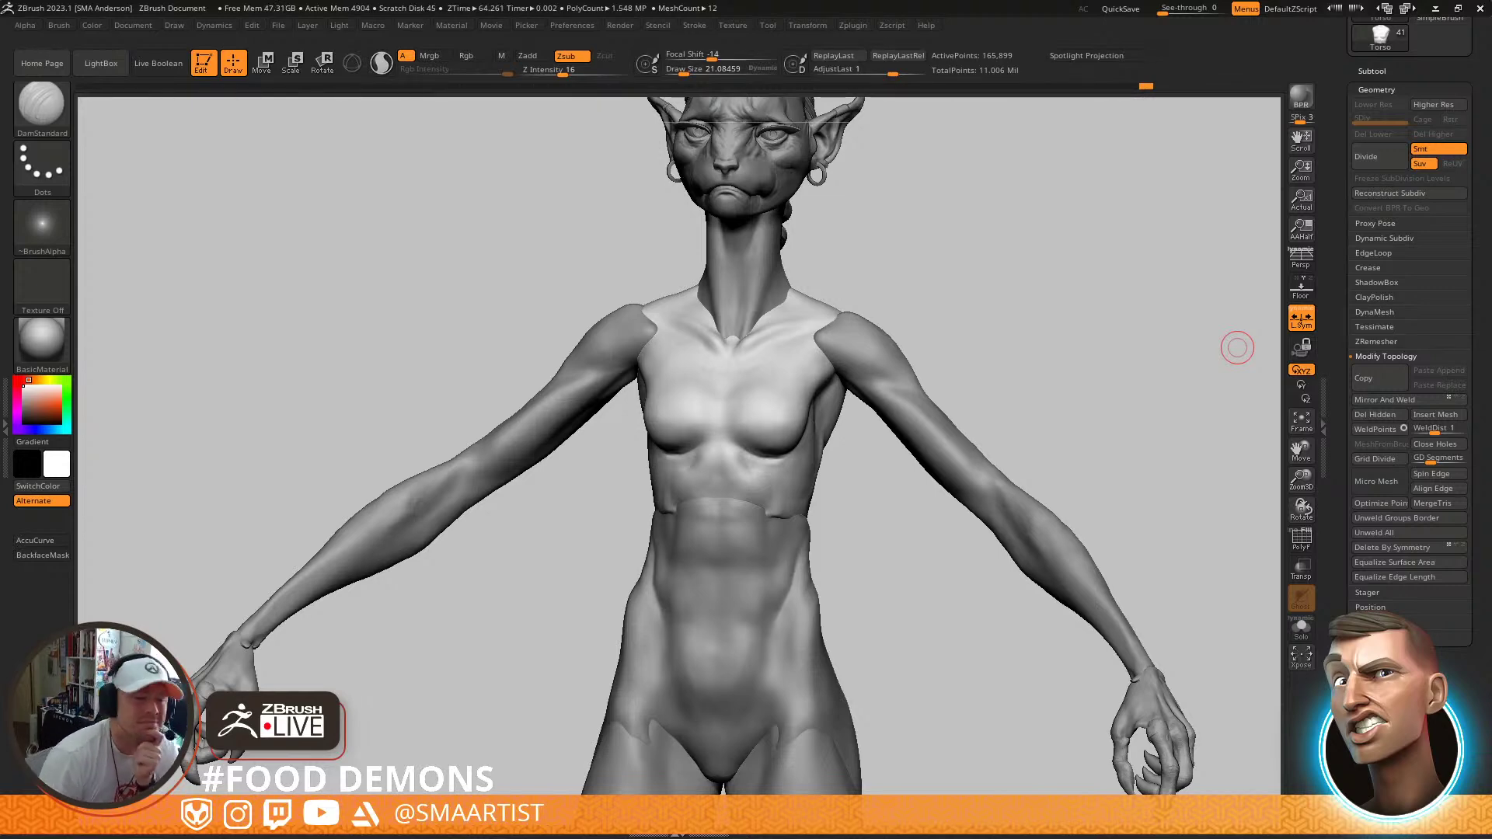
# Select the lower torso in the front view of the full figure and extend the hips downward with Transpose
pyautogui.moveTo(1079, 397)
pyautogui.mouseDown()
pyautogui.moveTo(1082, 416)
pyautogui.moveTo(1049, 403)
pyautogui.moveTo(1049, 459)
pyautogui.moveTo(1036, 465)
pyautogui.moveTo(1022, 433)
pyautogui.moveTo(1075, 436)
pyautogui.moveTo(1055, 448)
pyautogui.mouseUp()
pyautogui.moveTo(1055, 448); pyautogui.dragTo(1010, 443, button='right')
pyautogui.keyDown('ctrl'); pyautogui.moveTo(1009, 443); pyautogui.dragTo(1009, 366, button='right'); pyautogui.keyUp('ctrl')
pyautogui.moveTo(1026, 417)
pyautogui.keyDown('ctrl'); pyautogui.mouseDown(button='right')
pyautogui.moveTo(1019, 372)
pyautogui.moveTo(1042, 357)
pyautogui.mouseUp(button='right'); pyautogui.keyUp('ctrl')
pyautogui.moveTo(1042, 357)
pyautogui.mouseDown()
pyautogui.moveTo(1023, 366)
pyautogui.moveTo(1068, 360)
pyautogui.moveTo(1012, 359)
pyautogui.moveTo(1152, 359)
pyautogui.moveTo(1066, 357)
pyautogui.moveTo(944, 395)
pyautogui.mouseUp()
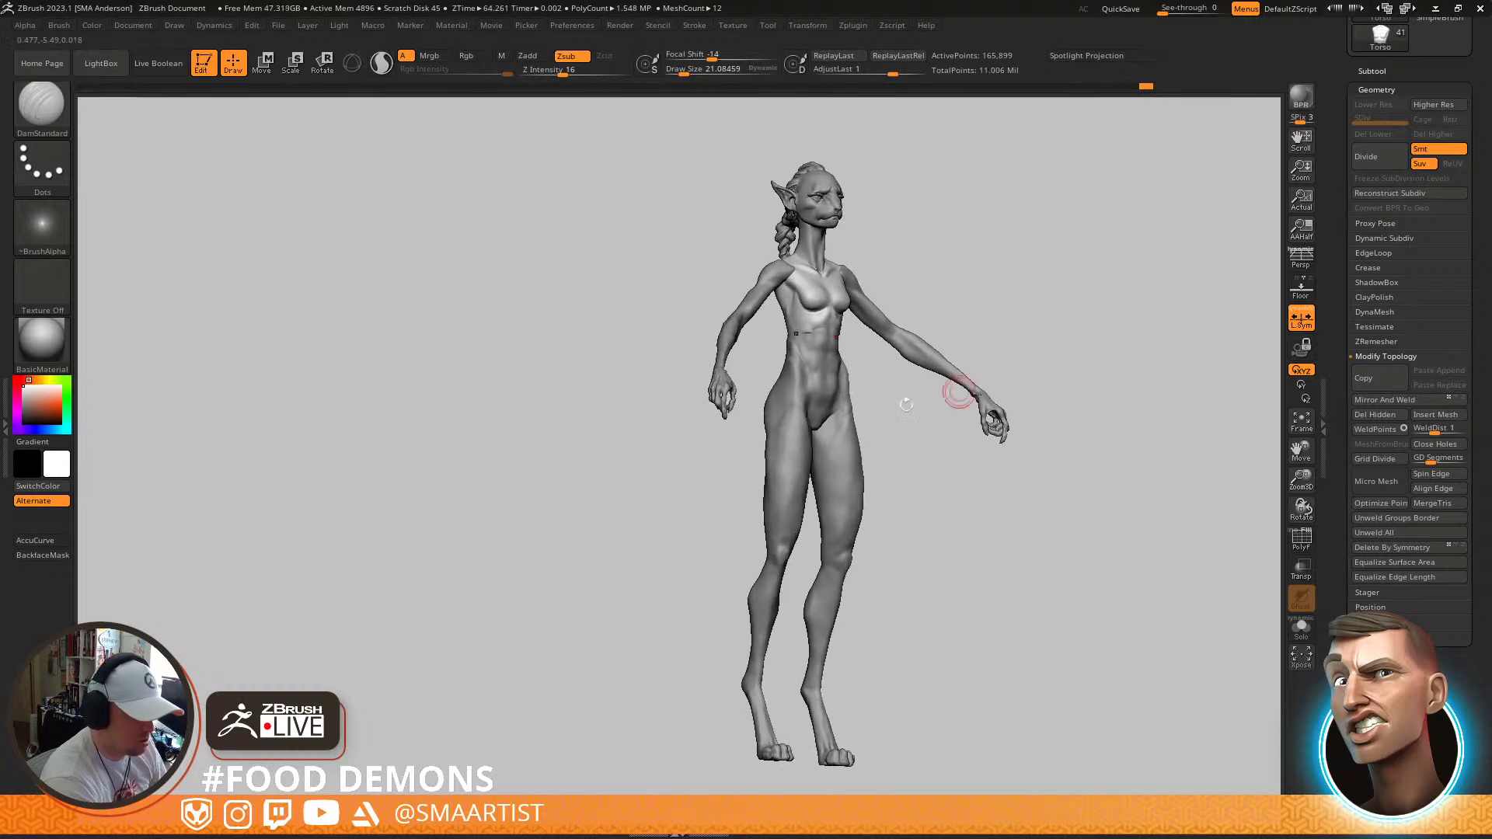
pyautogui.moveTo(845, 393); pyautogui.dragTo(919, 390)
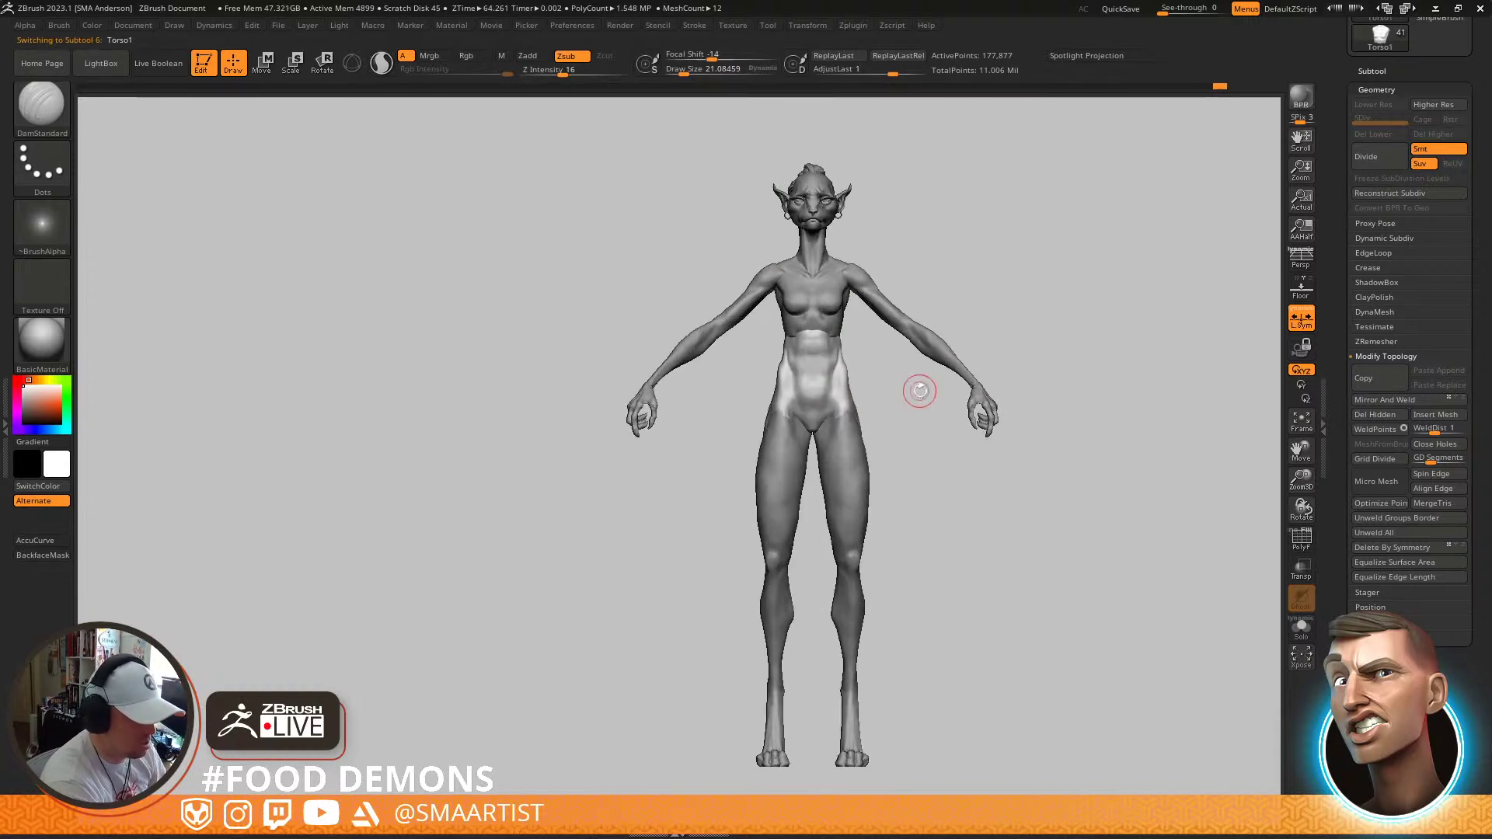
pyautogui.press('w')
pyautogui.moveTo(825, 340); pyautogui.dragTo(826, 553)
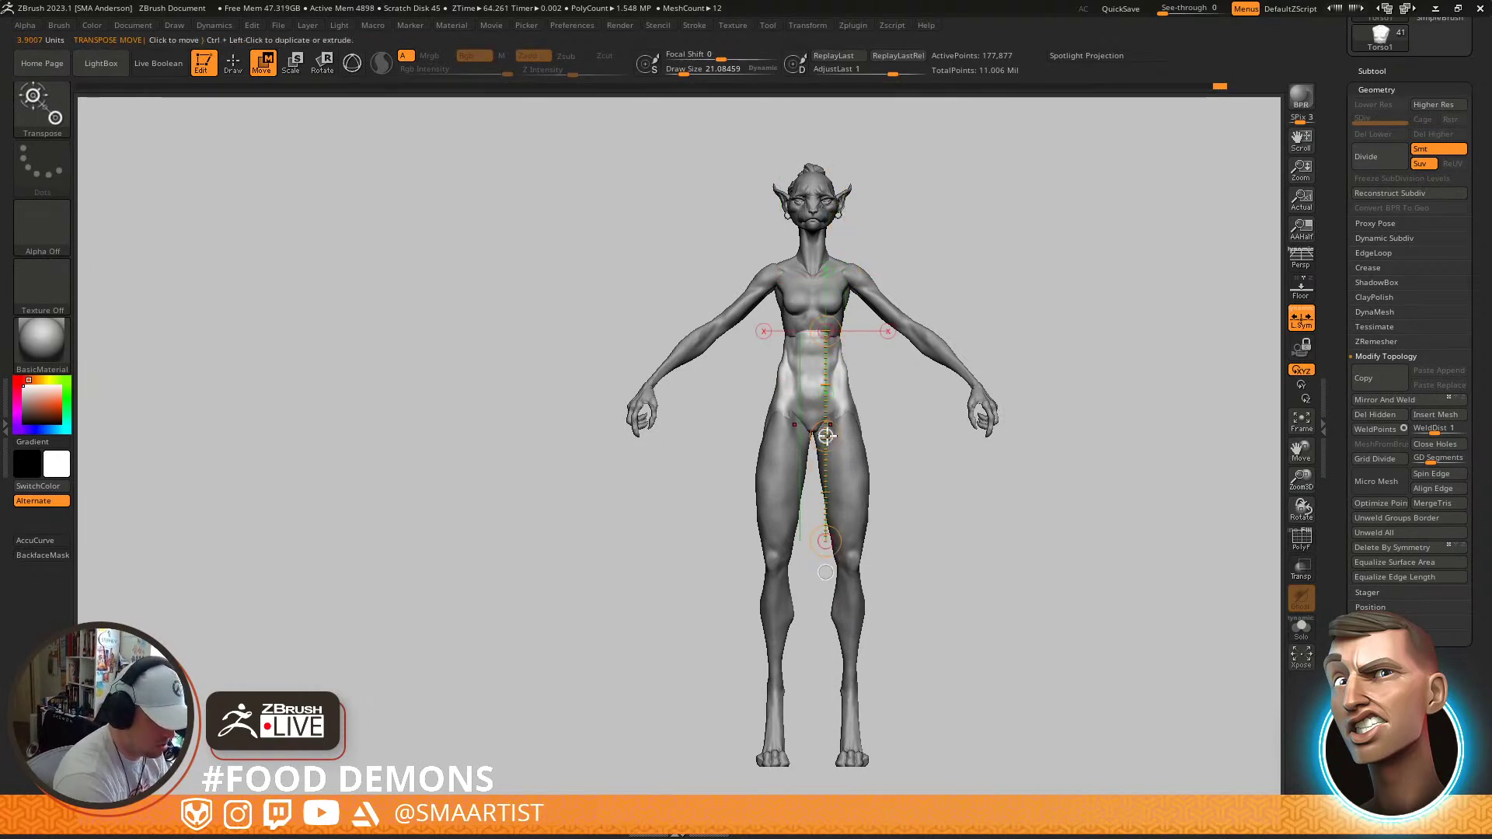
pyautogui.press('e')
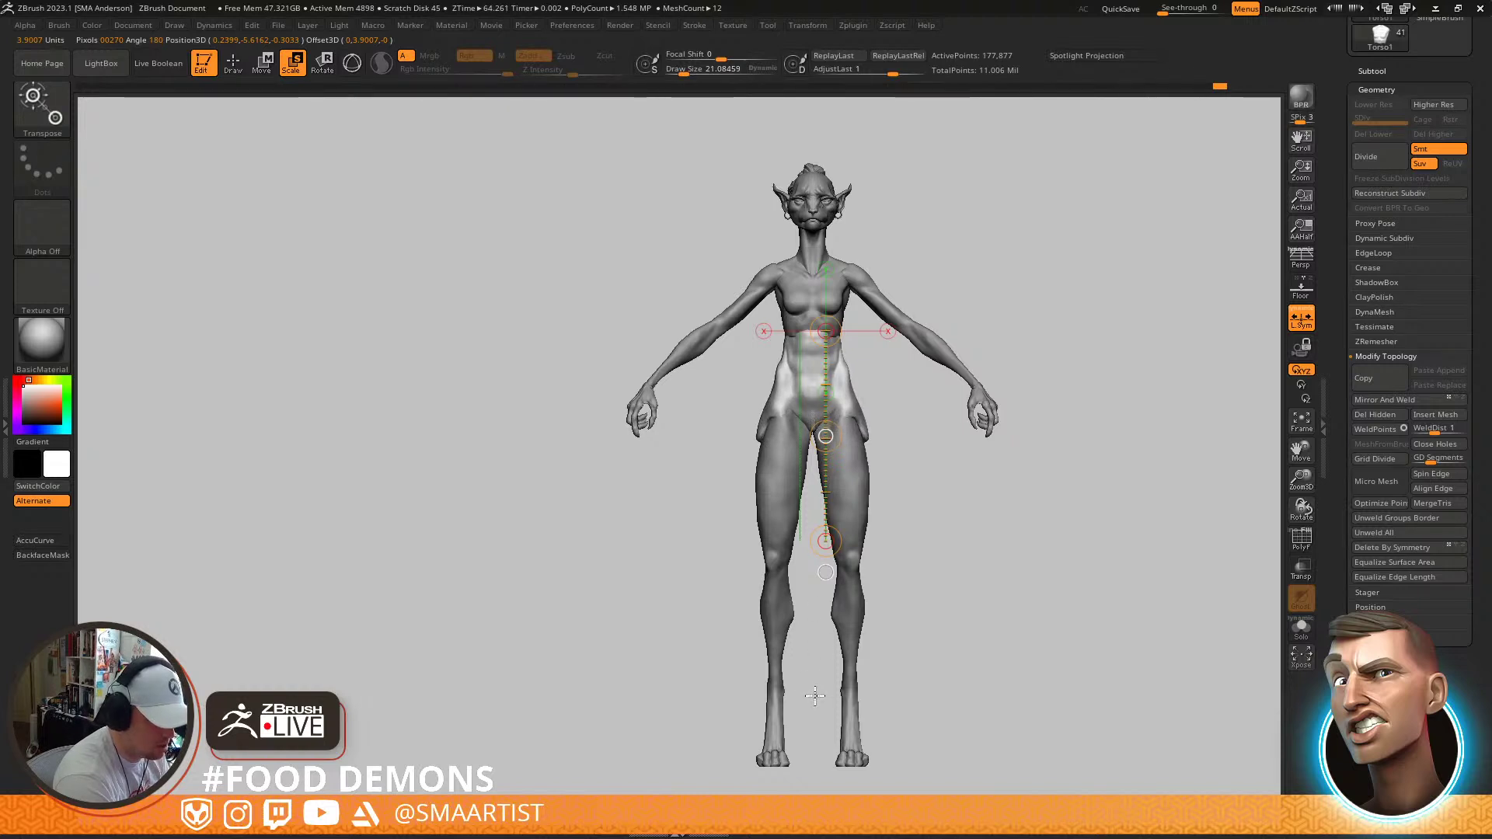
pyautogui.press('q')
# Select the legs and adjust them to the extended hips with a Transpose line running up from the foot
pyautogui.keyDown('alt'); pyautogui.click(858, 487); pyautogui.keyUp('alt')
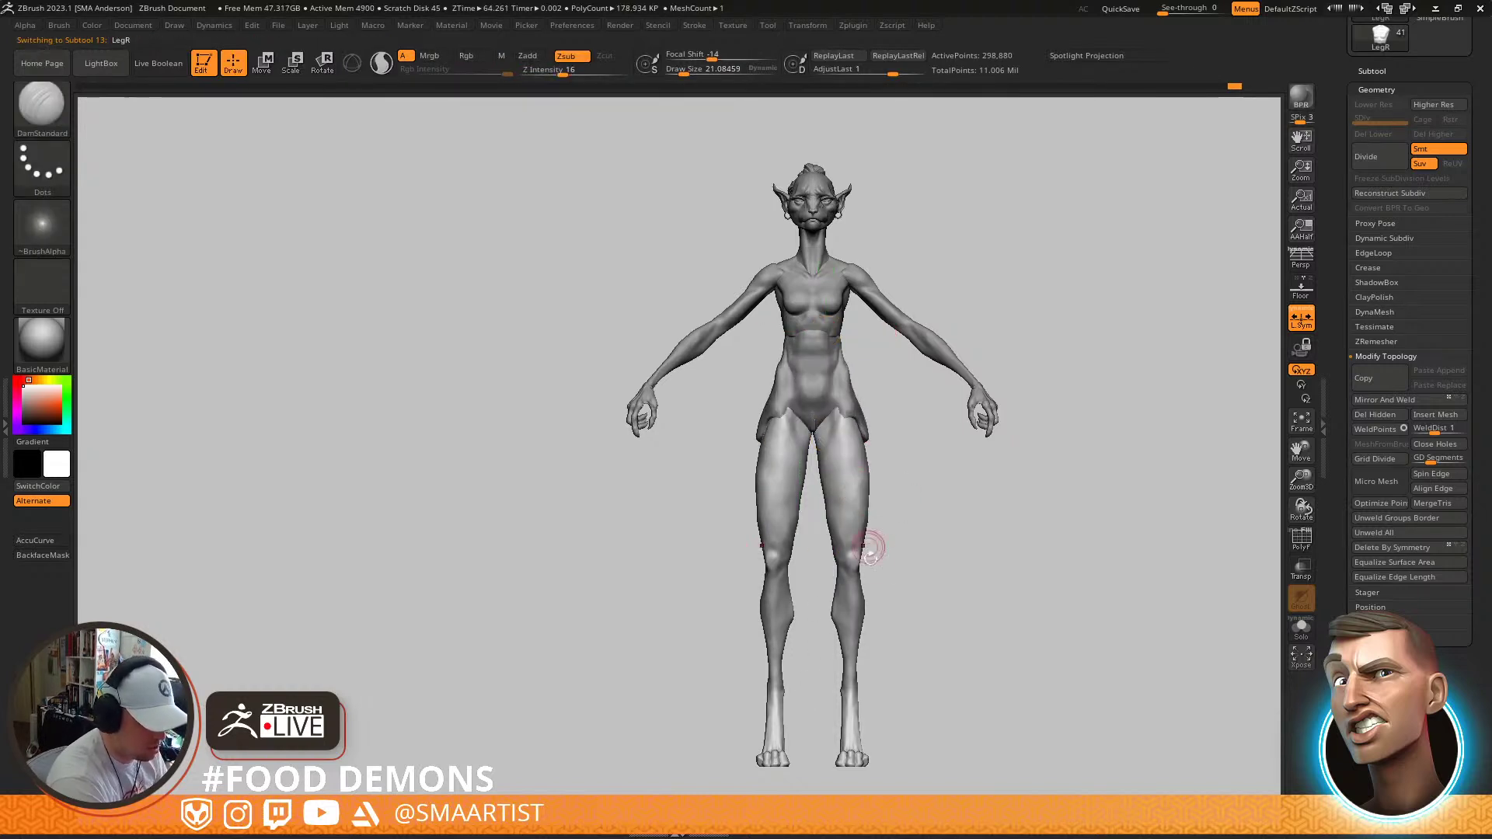
pyautogui.press('w')
pyautogui.moveTo(855, 762)
pyautogui.mouseDown()
pyautogui.moveTo(860, 363)
pyautogui.moveTo(957, 389)
pyautogui.moveTo(894, 393)
pyautogui.moveTo(1003, 404)
pyautogui.mouseUp()
pyautogui.press('r')
pyautogui.press('w')
pyautogui.press('q')
# Reshape the front of the upper thigh in side view with the Move brush at about size 146
pyautogui.moveTo(838, 437)
pyautogui.mouseDown(button='right')
pyautogui.moveTo(952, 432)
pyautogui.moveTo(868, 404)
pyautogui.moveTo(889, 476)
pyautogui.mouseUp(button='right')
pyautogui.press('s')
pyautogui.moveTo(883, 445)
pyautogui.mouseDown()
pyautogui.moveTo(905, 456)
pyautogui.moveTo(873, 438)
pyautogui.mouseUp()
pyautogui.press('b')
pyautogui.press('m')
pyautogui.press('v')
pyautogui.moveTo(954, 411); pyautogui.dragTo(960, 409)
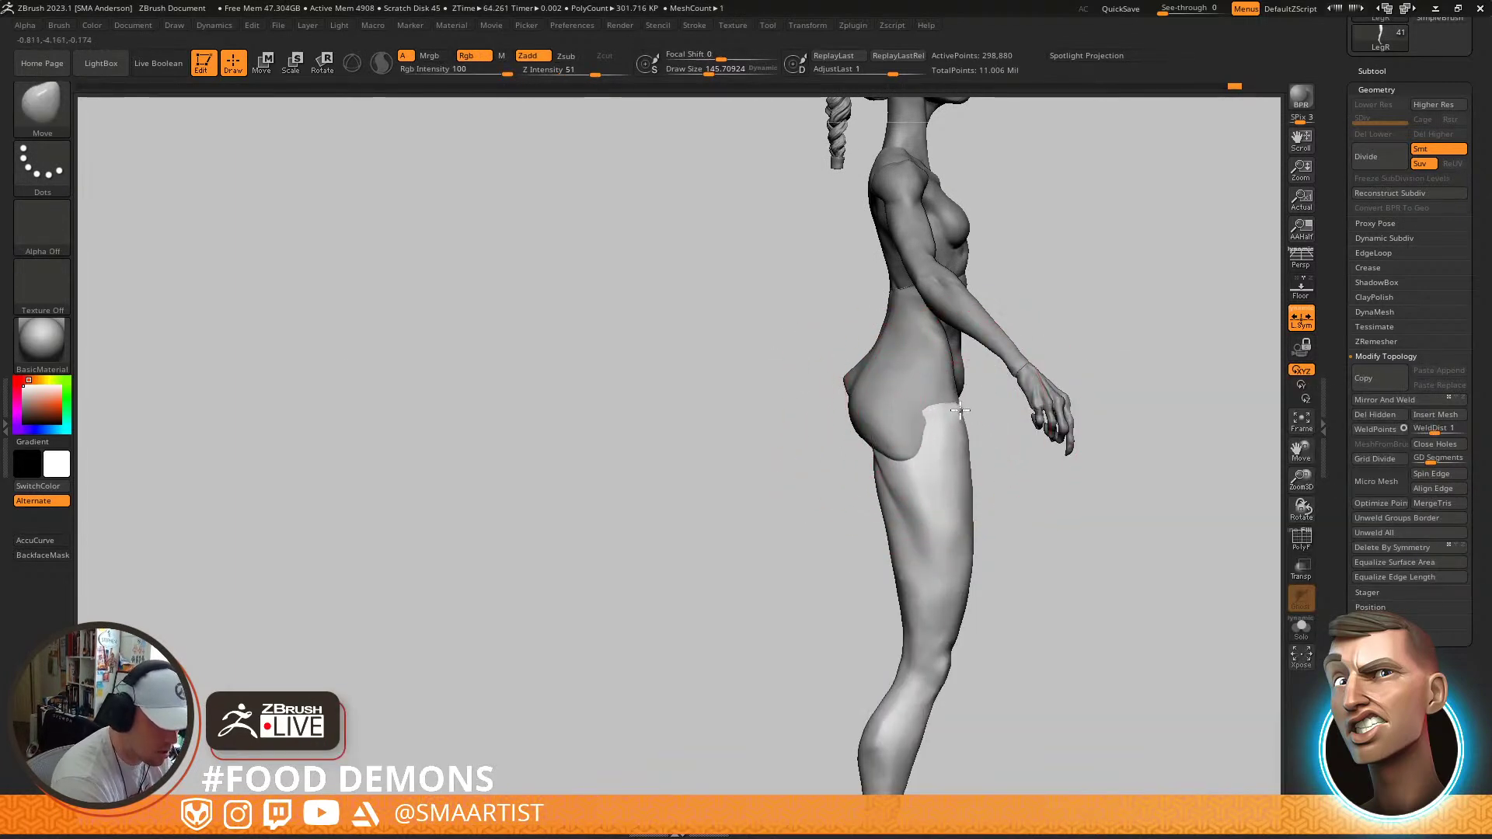
# Pull the outer top of the thighs inward toward the hips and smooth the thigh tops near the groin
pyautogui.moveTo(998, 414)
pyautogui.mouseDown(button='right')
pyautogui.moveTo(993, 354)
pyautogui.moveTo(988, 368)
pyautogui.mouseUp(button='right')
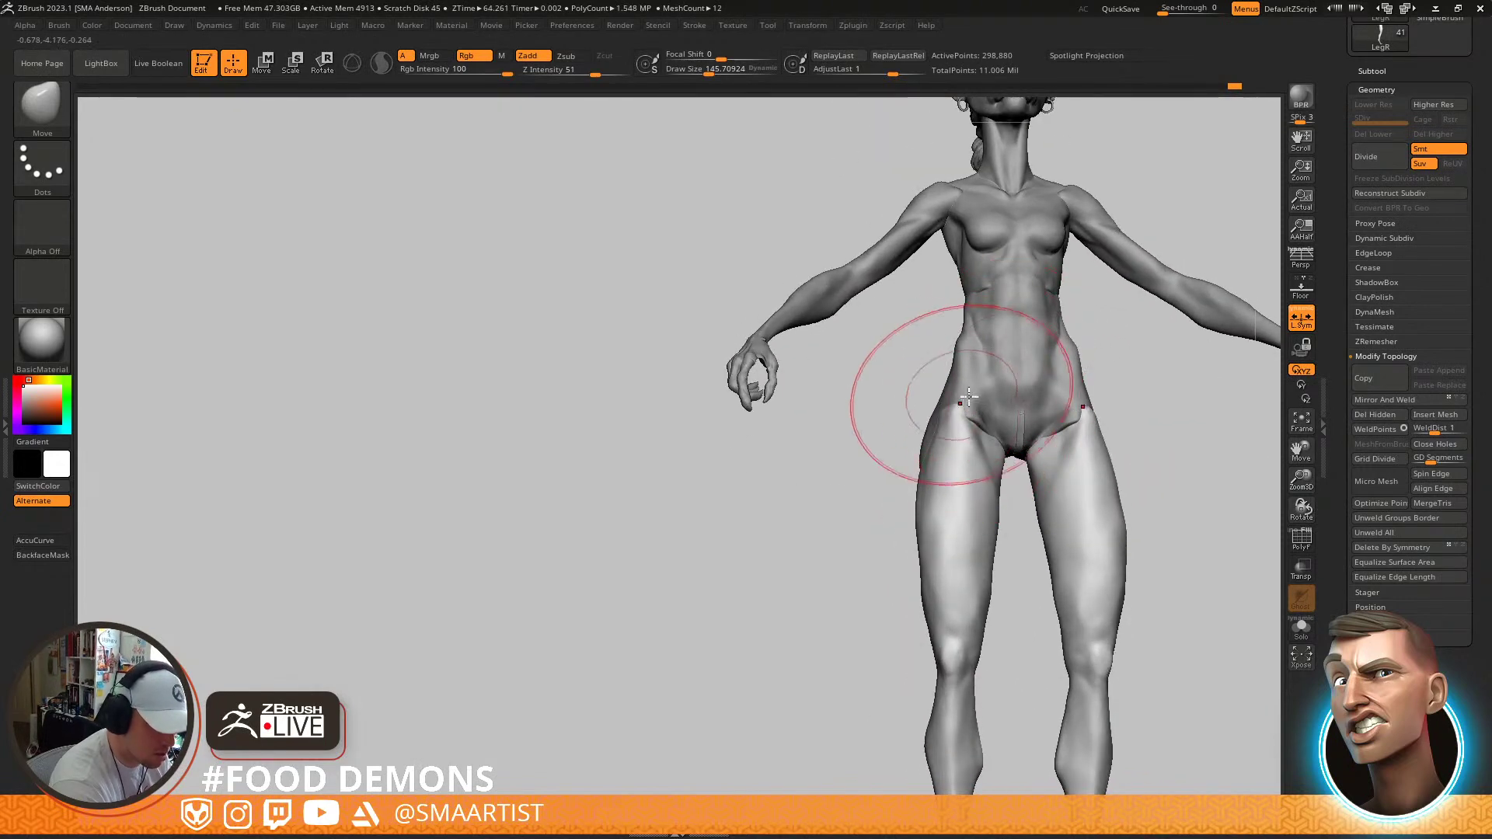
pyautogui.moveTo(965, 407); pyautogui.dragTo(976, 405)
pyautogui.moveTo(975, 402); pyautogui.dragTo(995, 436, button='right')
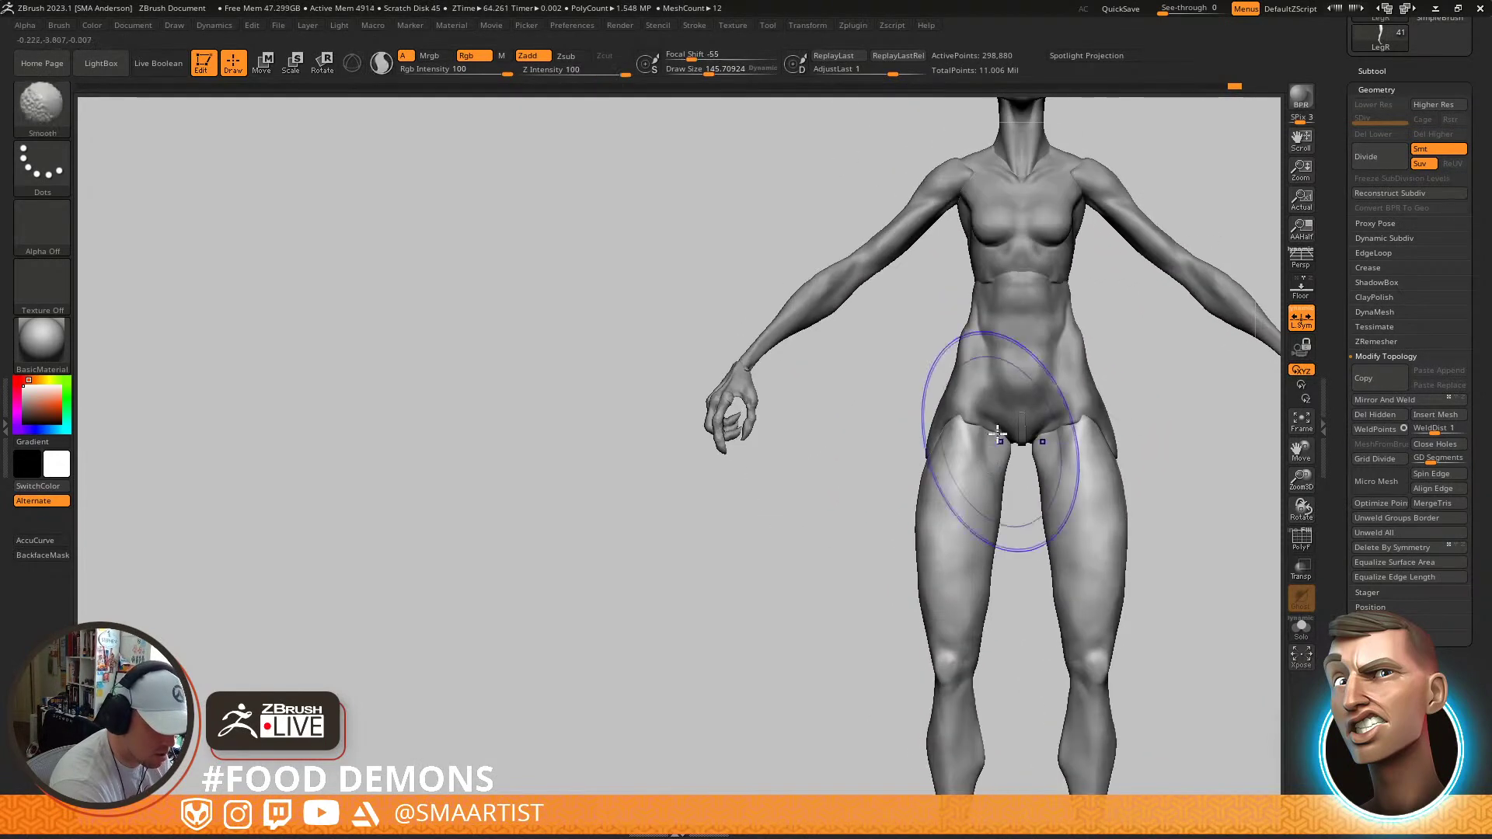
pyautogui.moveTo(956, 382)
pyautogui.mouseDown(button='right')
pyautogui.moveTo(942, 398)
pyautogui.moveTo(963, 450)
pyautogui.mouseUp(button='right')
pyautogui.moveTo(903, 412); pyautogui.dragTo(995, 391, button='right')
pyautogui.press('s')
pyautogui.moveTo(959, 420); pyautogui.dragTo(925, 393)
pyautogui.moveTo(933, 390)
pyautogui.mouseDown(button='right')
pyautogui.moveTo(1015, 350)
pyautogui.moveTo(935, 450)
pyautogui.moveTo(981, 424)
pyautogui.moveTo(966, 466)
pyautogui.moveTo(1032, 393)
pyautogui.moveTo(991, 392)
pyautogui.moveTo(1041, 342)
pyautogui.mouseUp(button='right')
# Select the lower torso and refine and smooth the hip and groin area at about size 62
pyautogui.keyDown('alt'); pyautogui.click(1002, 398); pyautogui.keyUp('alt')
pyautogui.keyDown('ctrl'); pyautogui.moveTo(1003, 403); pyautogui.dragTo(1013, 505, button='right'); pyautogui.keyUp('ctrl')
pyautogui.press('s')
pyautogui.moveTo(984, 435); pyautogui.dragTo(981, 390)
pyautogui.press('s')
pyautogui.moveTo(982, 390); pyautogui.dragTo(992, 354, button='right')
pyautogui.keyDown('shift'); pyautogui.moveTo(981, 393); pyautogui.dragTo(979, 414); pyautogui.keyUp('shift')
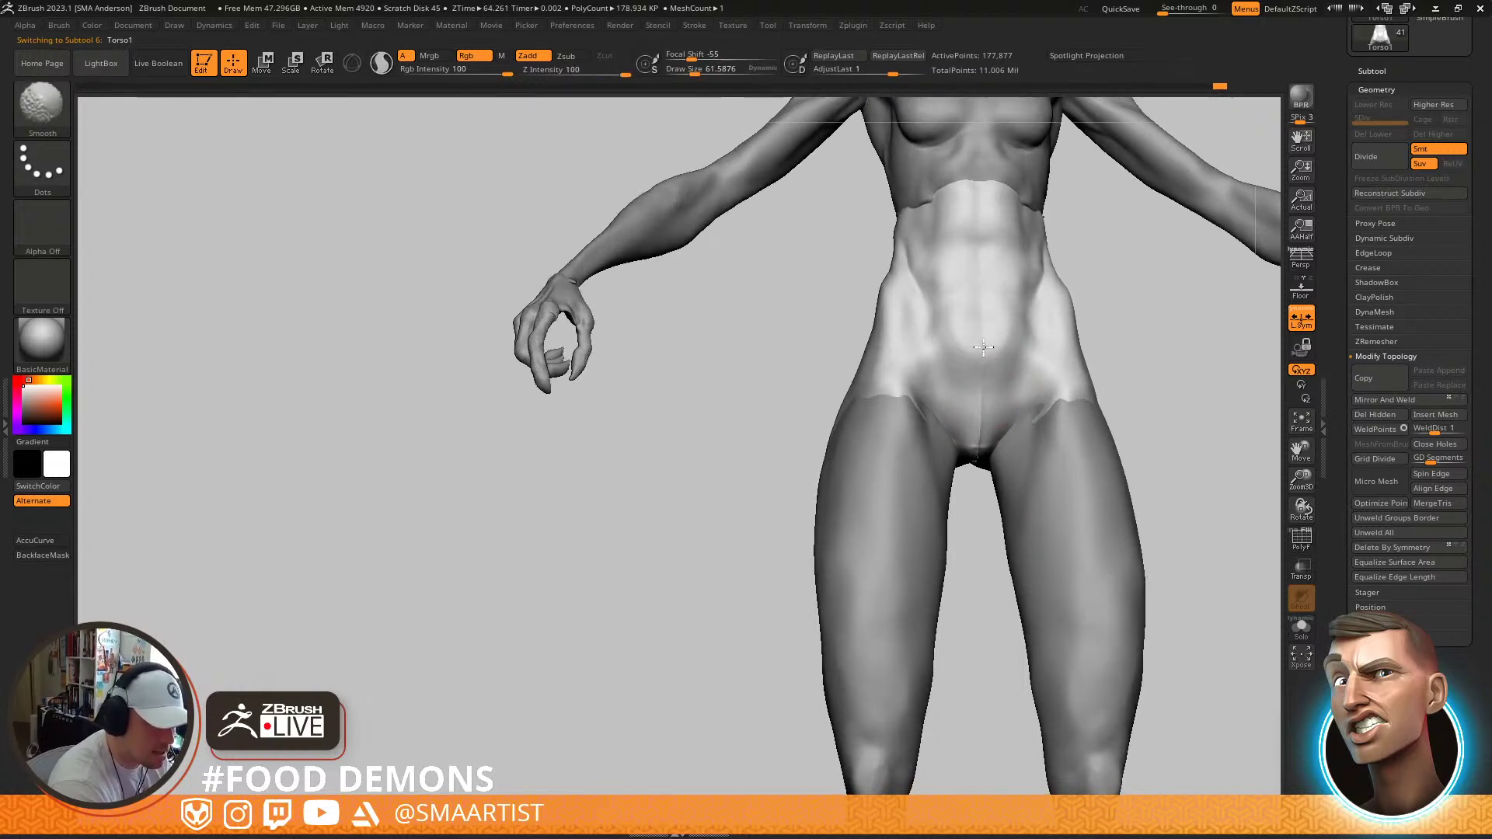
# Smooth the front of the pelvis and flatten it near the groin with TrimDynamic at about size 23
pyautogui.keyDown('shift'); pyautogui.moveTo(974, 421); pyautogui.dragTo(997, 394); pyautogui.keyUp('shift')
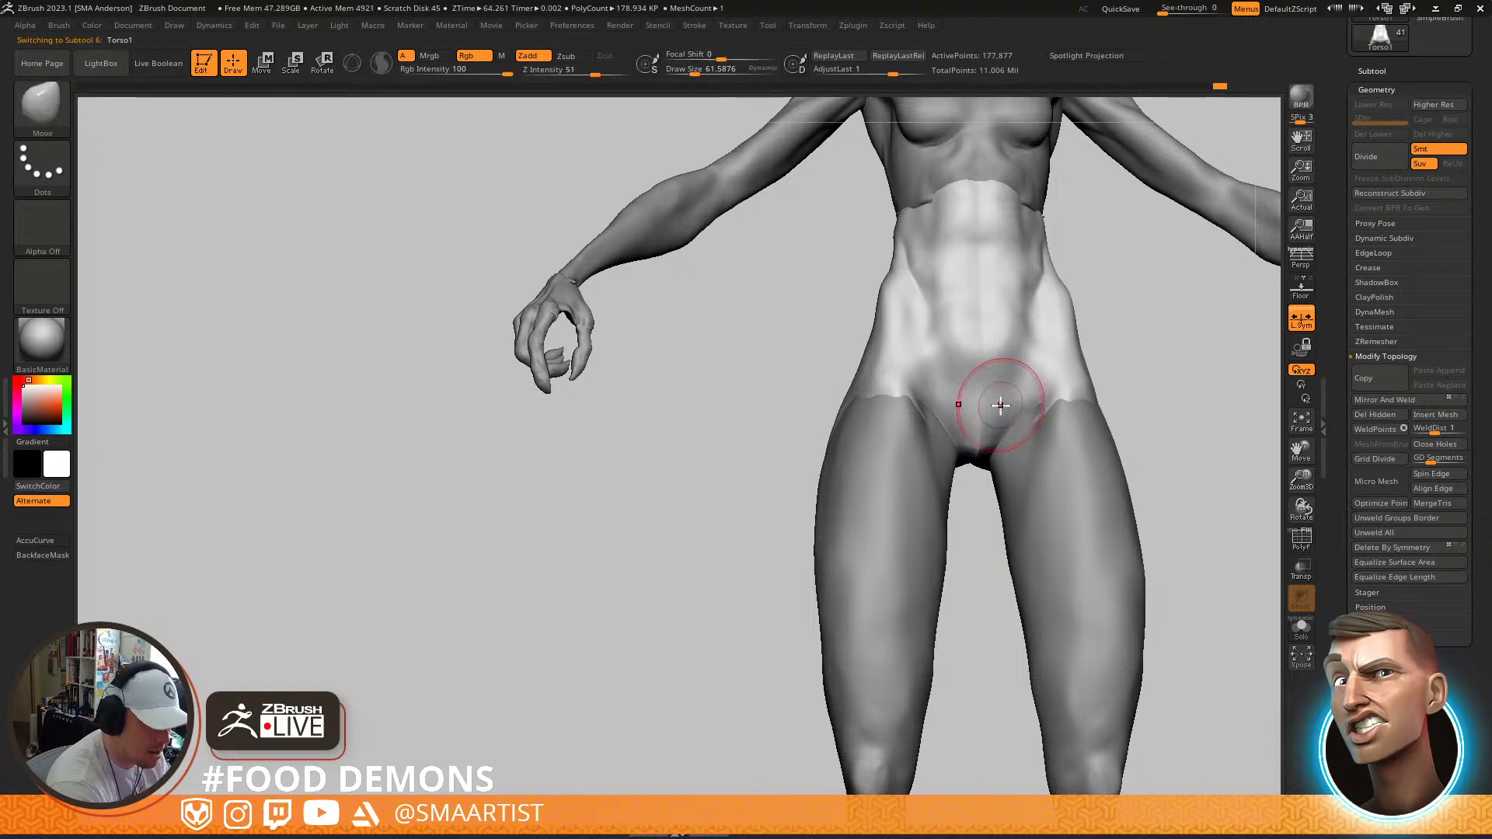
pyautogui.press('b')
pyautogui.press('t')
pyautogui.press('d')
pyautogui.moveTo(995, 439); pyautogui.dragTo(985, 432, button='right')
pyautogui.press('s')
pyautogui.moveTo(982, 433); pyautogui.dragTo(972, 435)
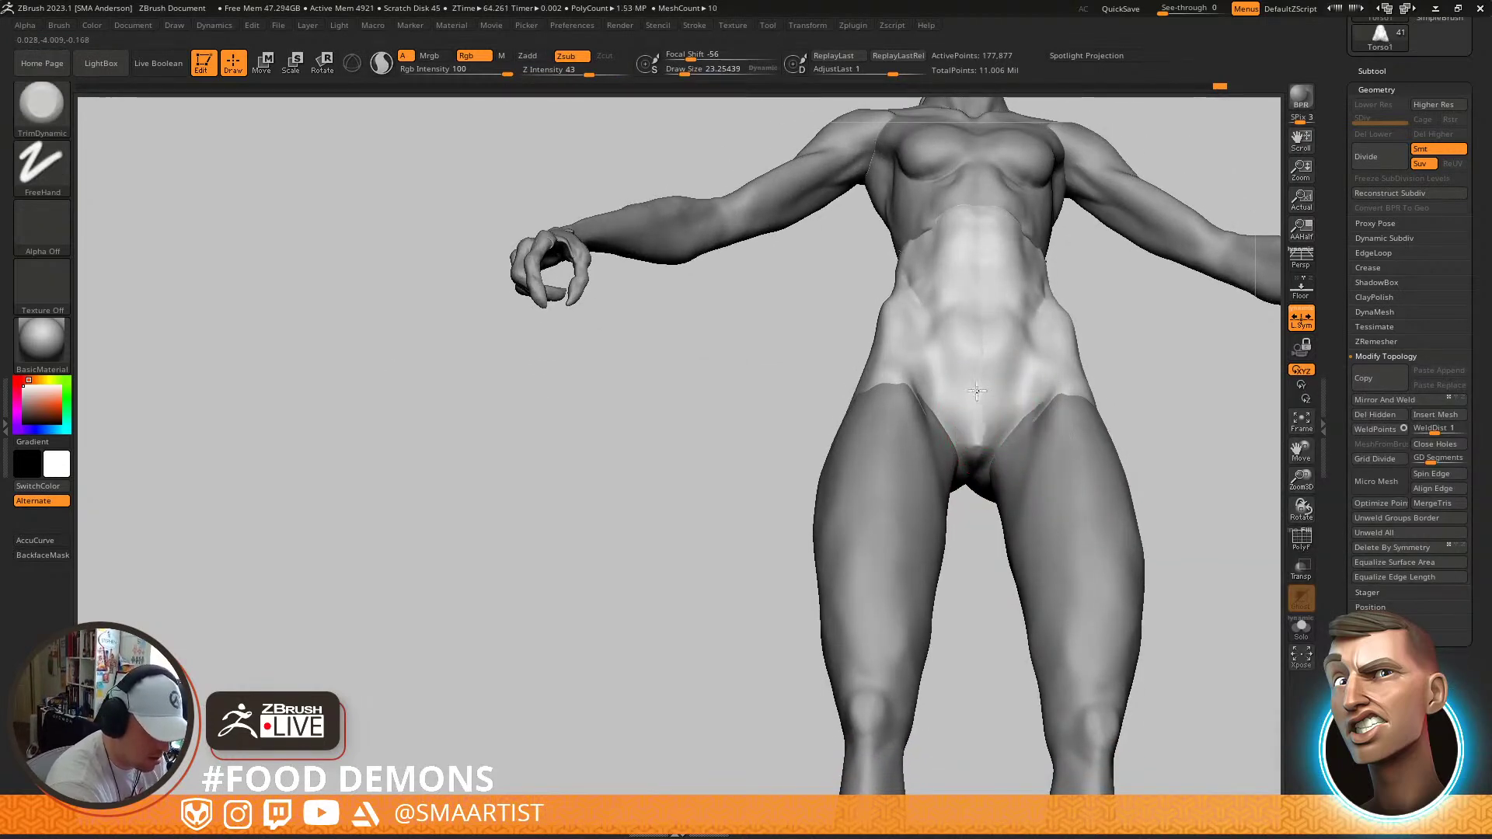
pyautogui.moveTo(964, 412)
pyautogui.mouseDown(button='right')
pyautogui.moveTo(1006, 622)
pyautogui.moveTo(951, 399)
pyautogui.mouseUp(button='right')
pyautogui.keyDown('shift'); pyautogui.moveTo(984, 333); pyautogui.dragTo(980, 351); pyautogui.keyUp('shift')
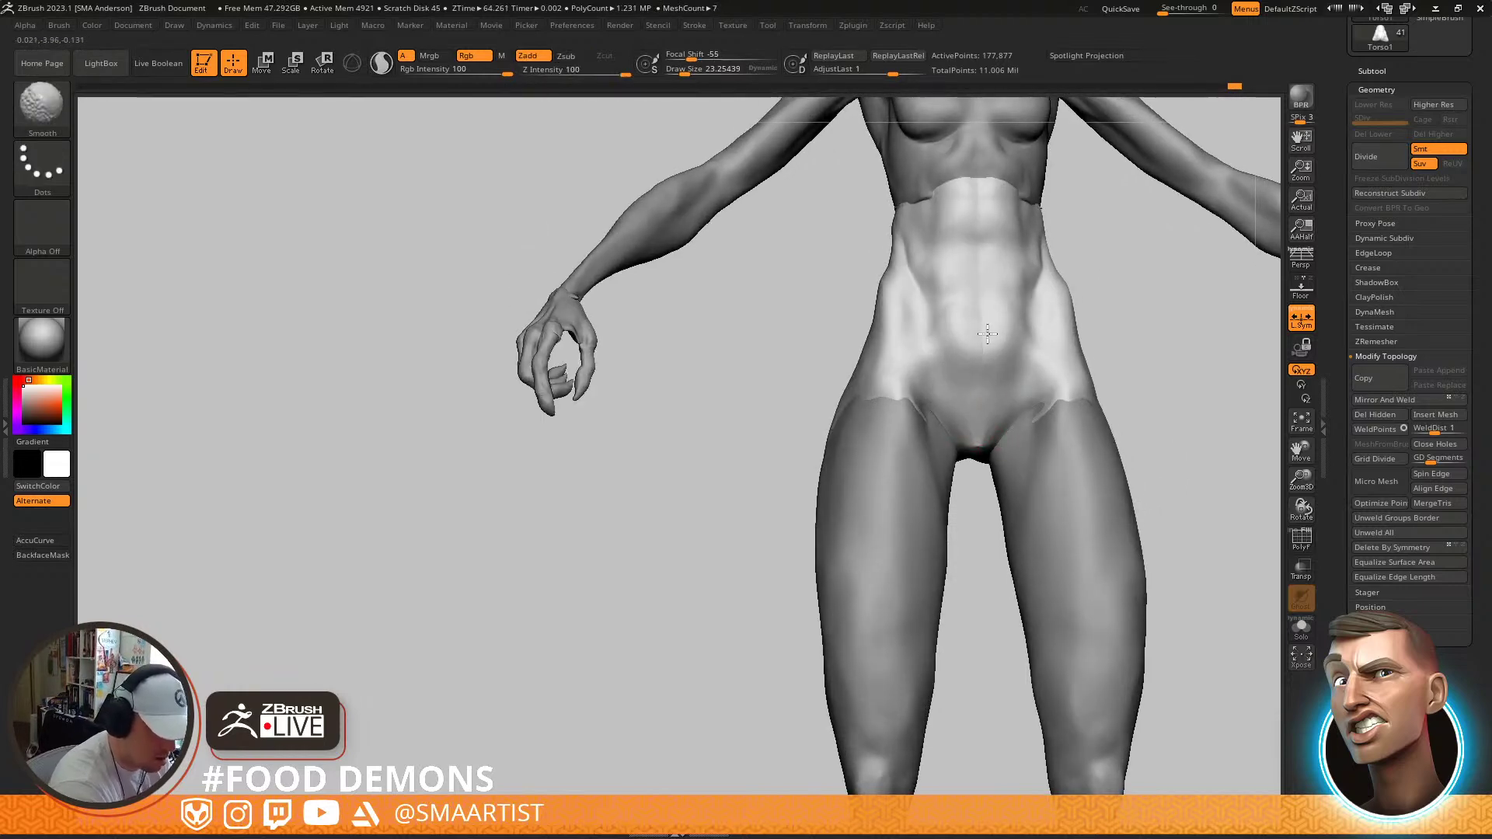
# Smooth the groove above the tailbone on the back of the lower torso at about size 45
pyautogui.moveTo(1006, 389)
pyautogui.mouseDown(button='right')
pyautogui.moveTo(1091, 390)
pyautogui.moveTo(1094, 346)
pyautogui.moveTo(1091, 426)
pyautogui.mouseUp(button='right')
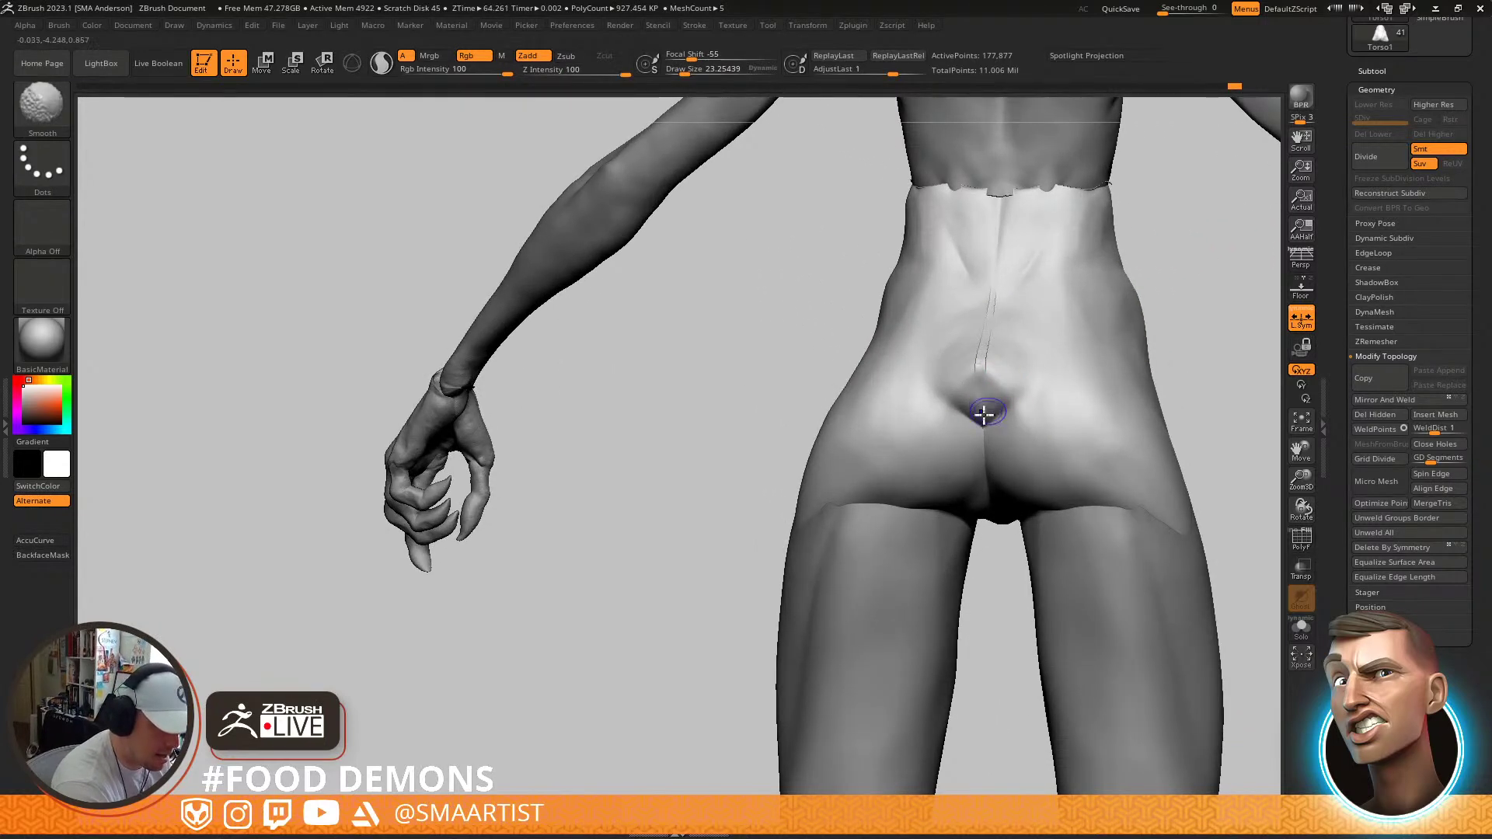
pyautogui.moveTo(980, 399)
pyautogui.mouseDown()
pyautogui.moveTo(1030, 422)
pyautogui.moveTo(988, 357)
pyautogui.mouseUp()
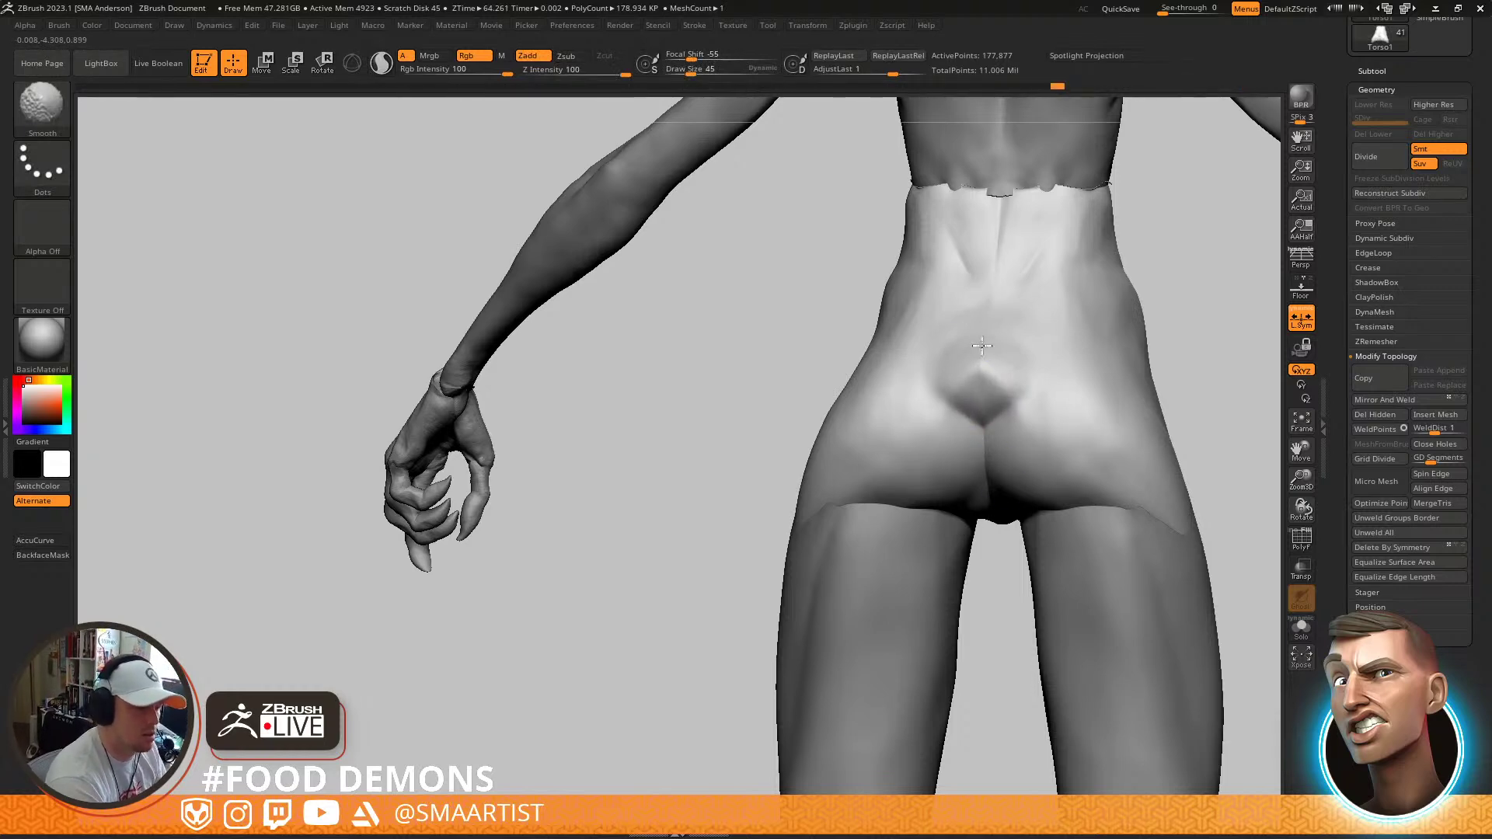
pyautogui.moveTo(976, 390); pyautogui.dragTo(1034, 493, button='right')
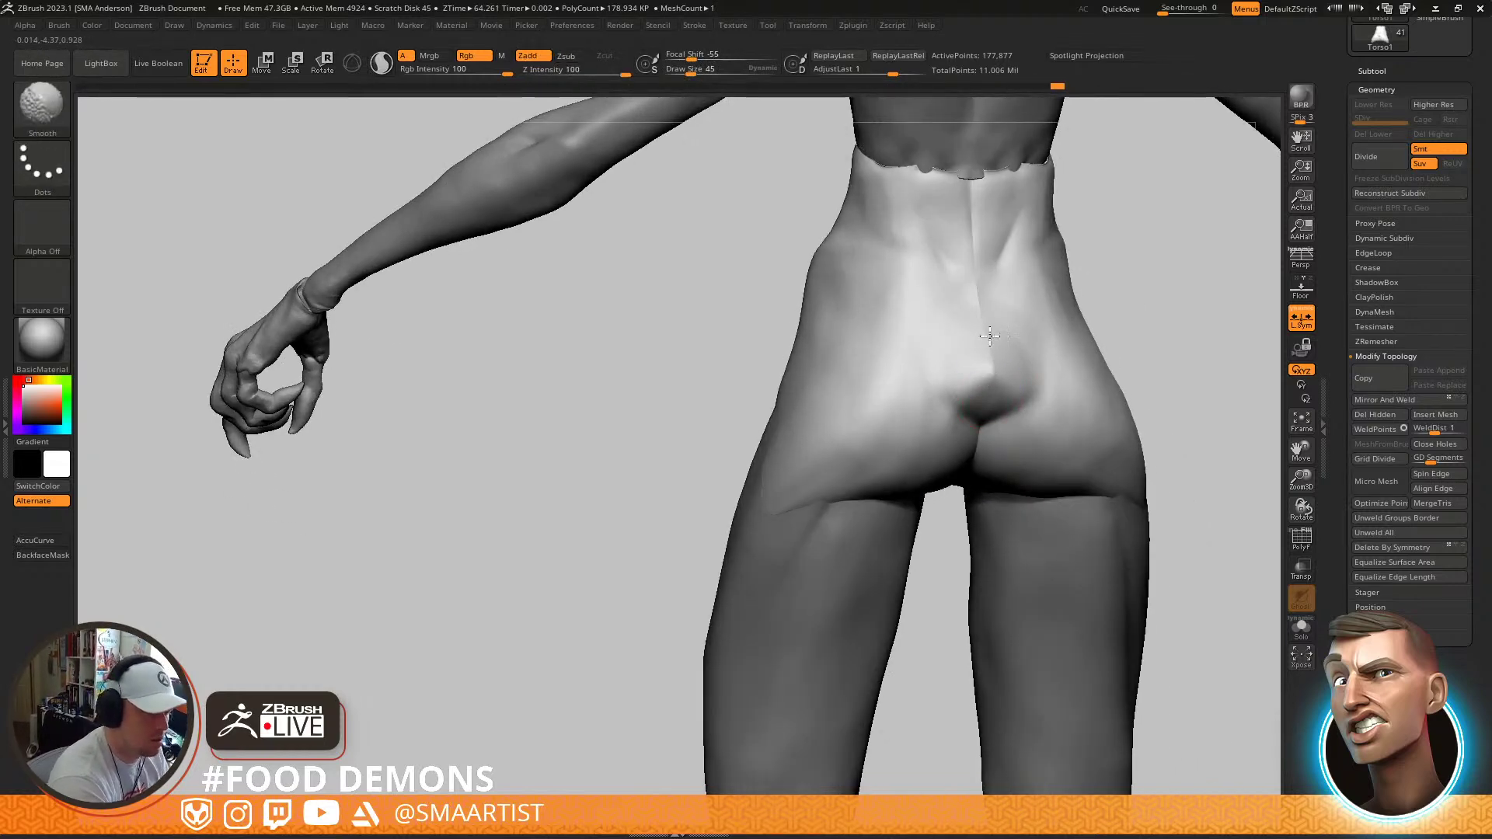
# Flatten the planes of the tailbone and lower back with TrimDynamic at size 45 and smooth them
pyautogui.press('b')
pyautogui.press('t')
pyautogui.press('d')
pyautogui.moveTo(1002, 353); pyautogui.dragTo(988, 363, button='right')
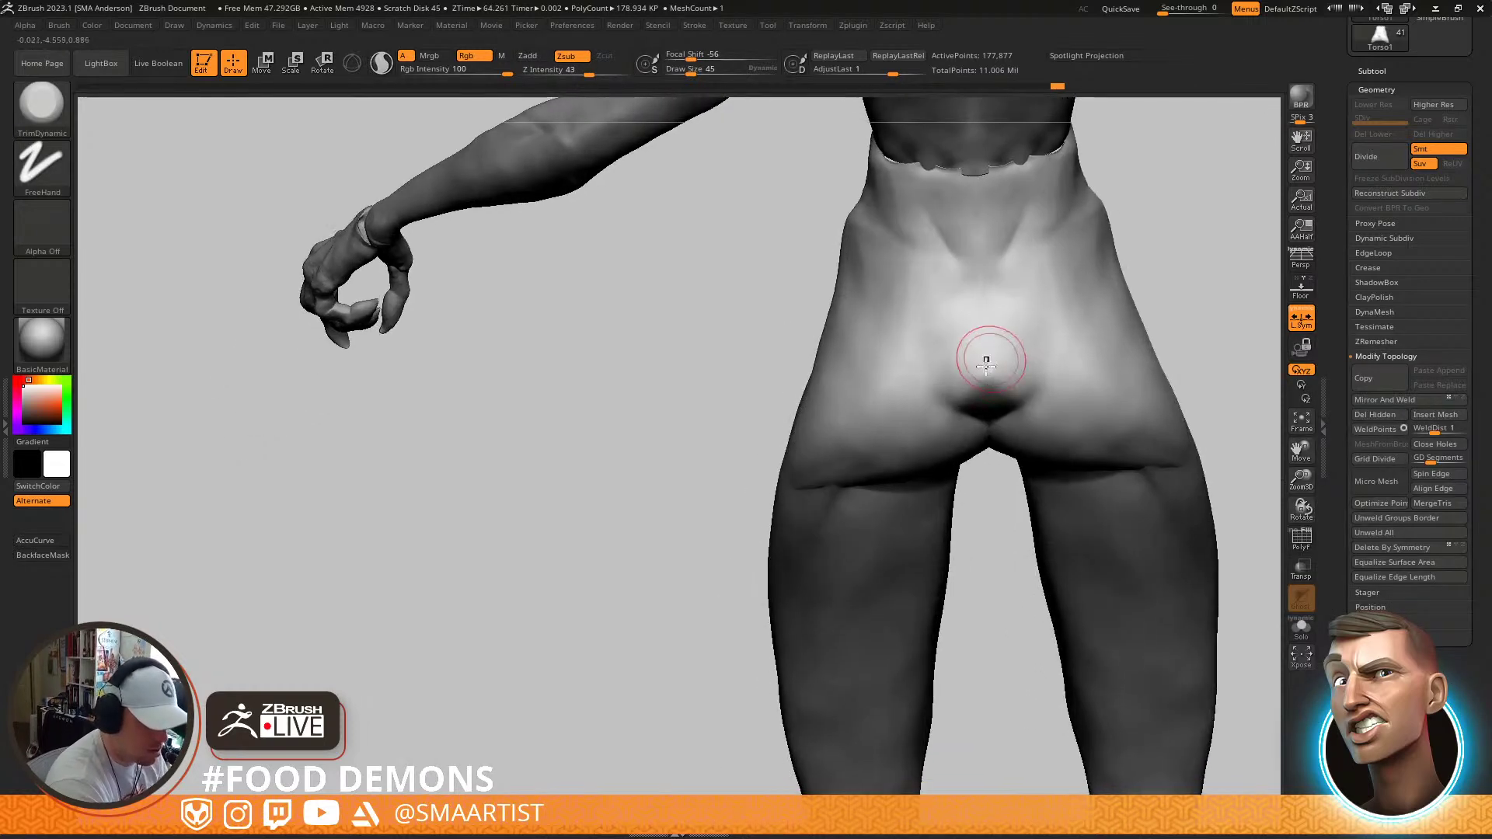
pyautogui.moveTo(1027, 314); pyautogui.dragTo(1044, 303, button='right')
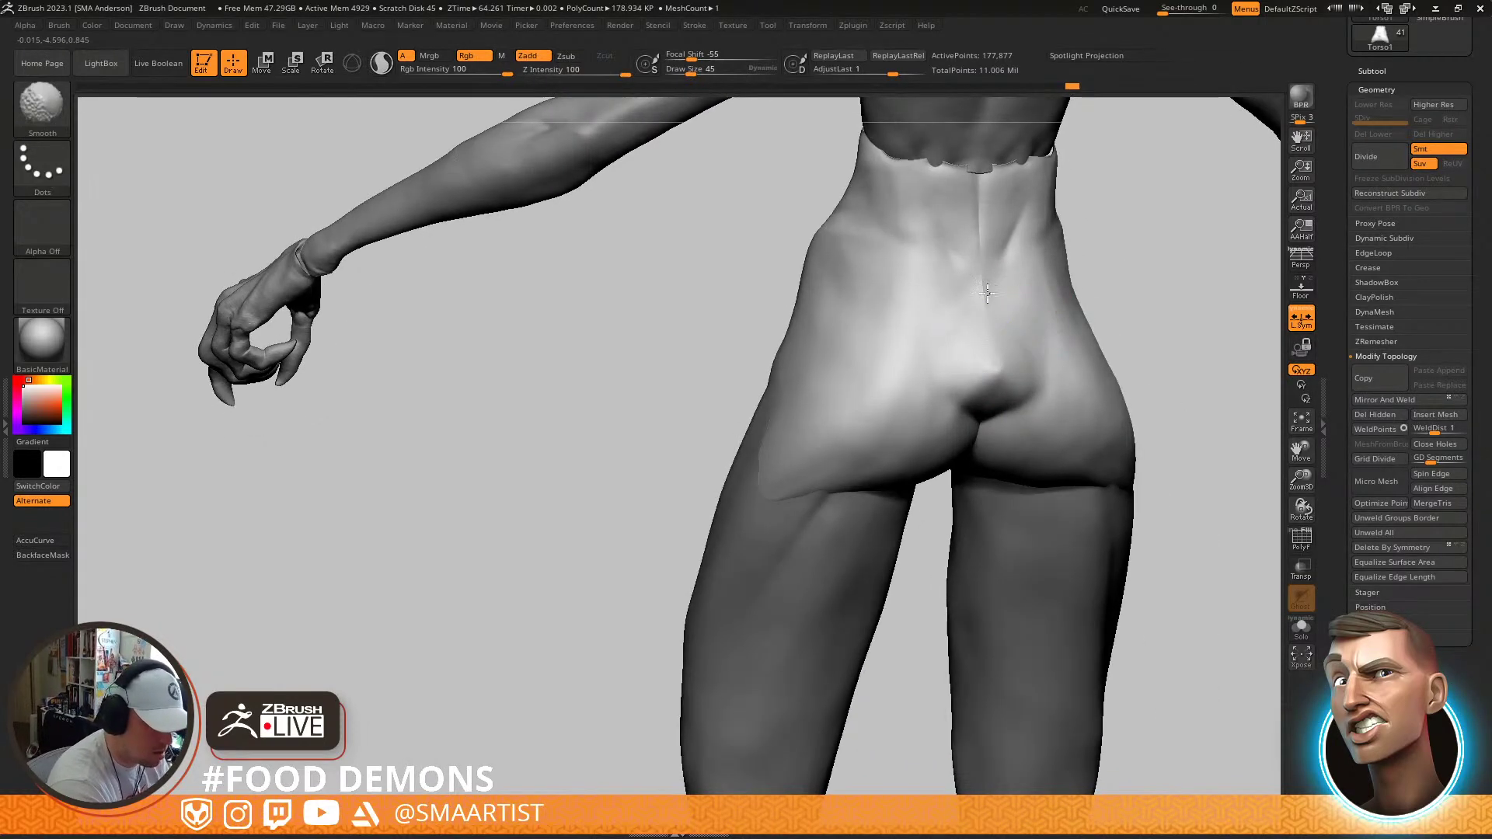
pyautogui.moveTo(989, 270); pyautogui.dragTo(980, 259)
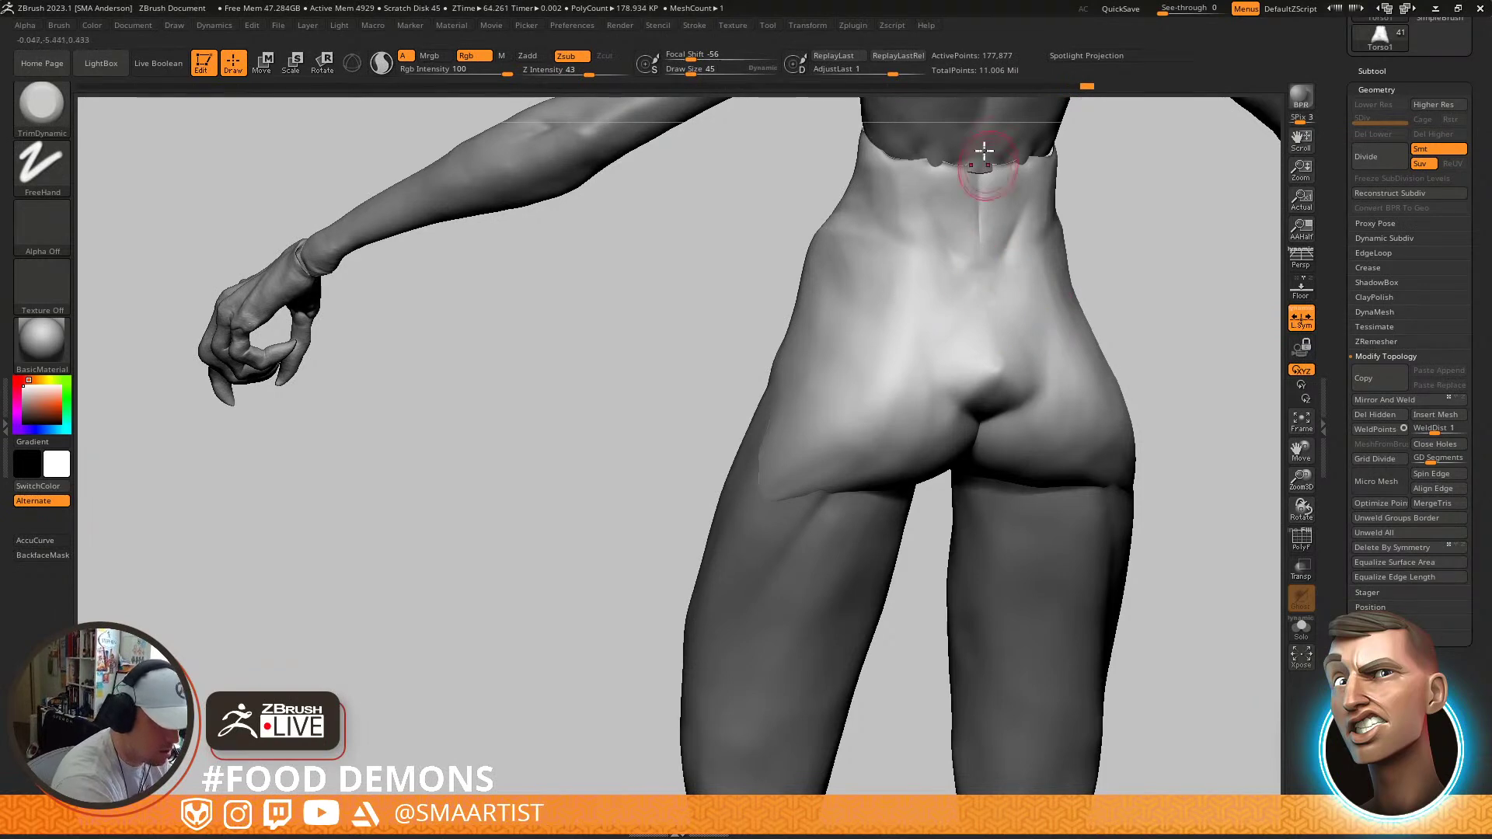
pyautogui.press('shift')
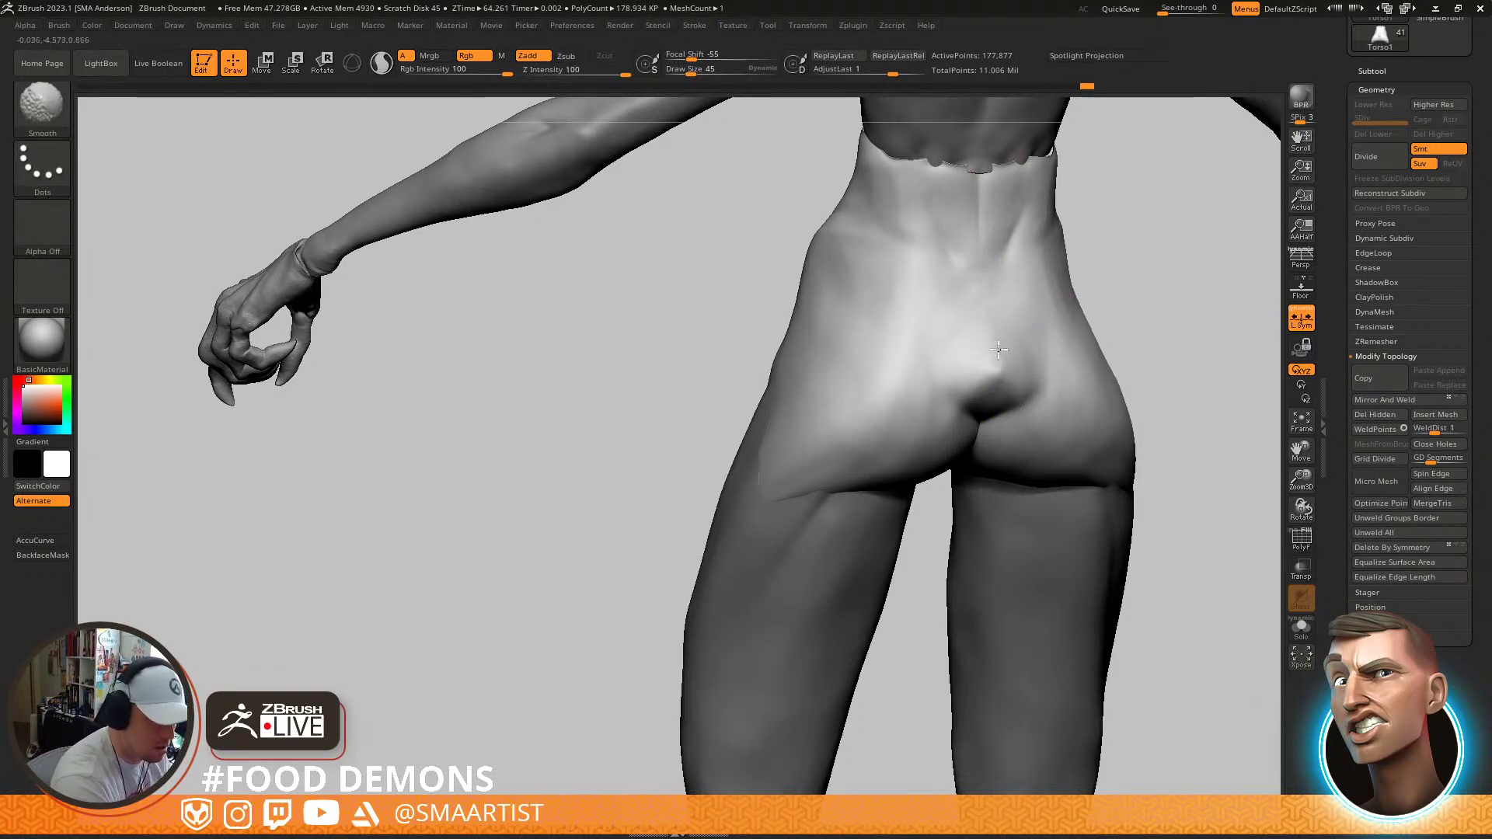
# Smooth the cleft between the buttocks from the tailbone down to the underside of the pelvis
pyautogui.moveTo(1015, 432); pyautogui.dragTo(982, 401, button='right')
pyautogui.moveTo(982, 449); pyautogui.dragTo(953, 544)
pyautogui.moveTo(968, 466); pyautogui.dragTo(976, 408, button='right')
pyautogui.moveTo(979, 444)
pyautogui.keyDown('shift'); pyautogui.mouseDown()
pyautogui.moveTo(957, 552)
pyautogui.moveTo(969, 497)
pyautogui.mouseUp(); pyautogui.keyUp('shift')
pyautogui.moveTo(961, 501)
pyautogui.keyDown('shift'); pyautogui.mouseDown()
pyautogui.moveTo(972, 540)
pyautogui.moveTo(945, 586)
pyautogui.mouseUp(); pyautogui.keyUp('shift')
# Build up the underside of the pelvis and the inner buttocks with ClayBuildup, enlarging the brush to about size 95, and smooth the added volume
pyautogui.press('b')
pyautogui.press('c')
pyautogui.press('b')
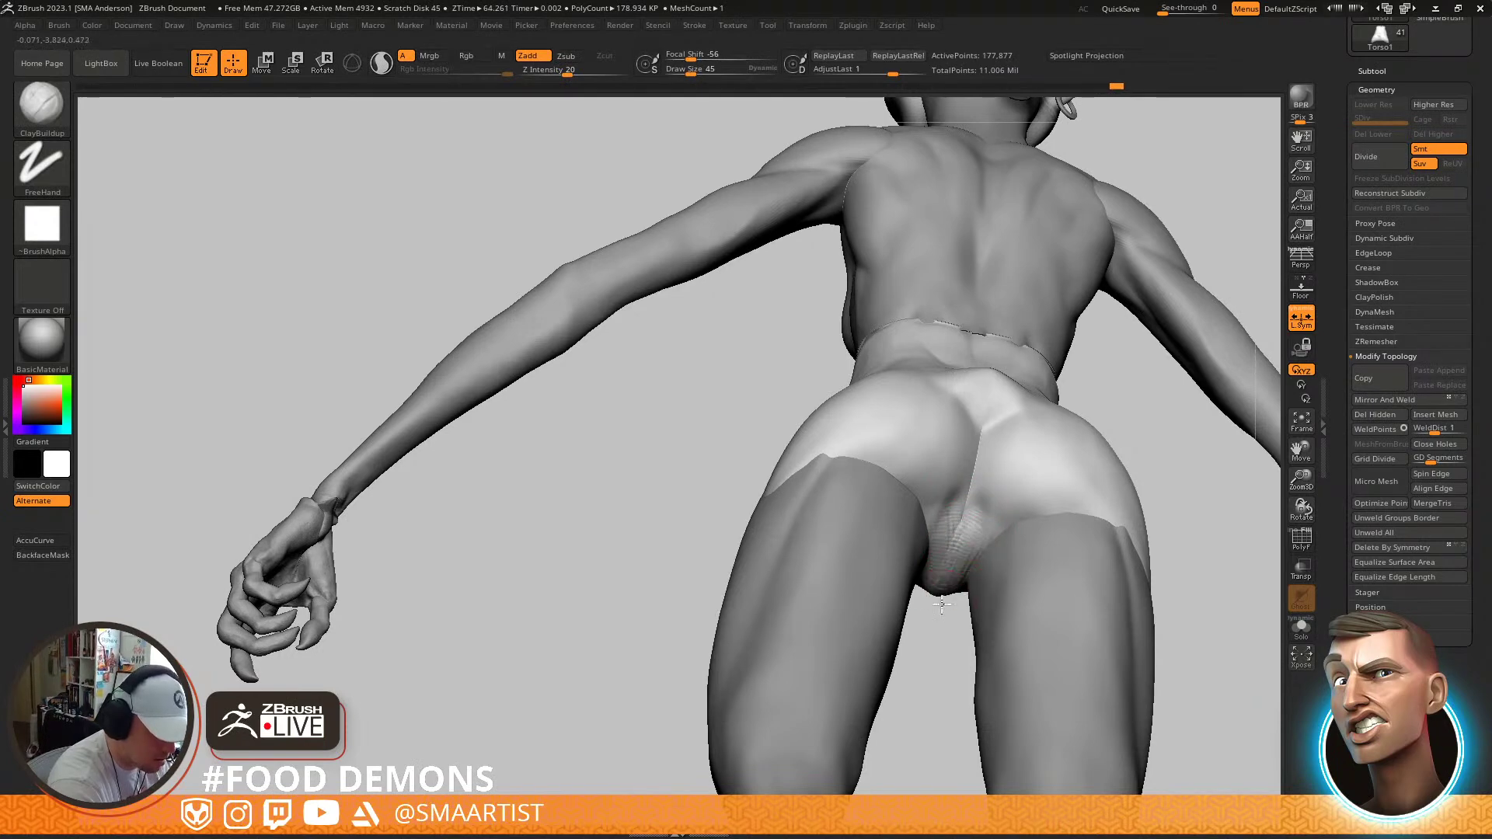
pyautogui.press('shift')
pyautogui.moveTo(982, 474)
pyautogui.mouseDown()
pyautogui.moveTo(985, 505)
pyautogui.moveTo(1017, 505)
pyautogui.mouseUp()
pyautogui.press('s')
pyautogui.moveTo(1019, 475)
pyautogui.mouseDown()
pyautogui.moveTo(1016, 506)
pyautogui.moveTo(1015, 456)
pyautogui.mouseUp()
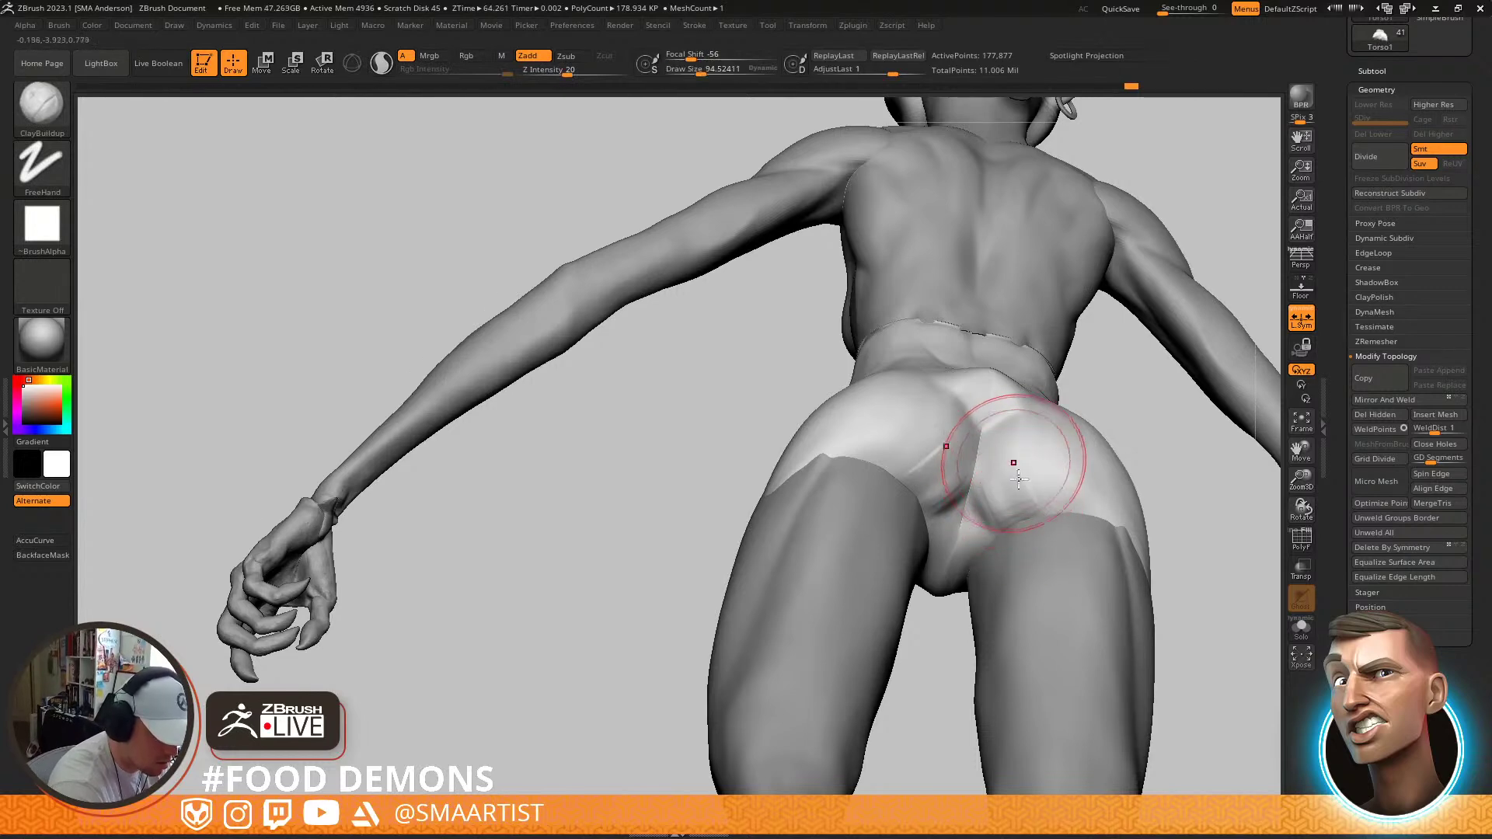
pyautogui.press('shift')
# Try to carve creases around the tailbone with the DamStandard brush at about size 28
pyautogui.moveTo(1033, 484)
pyautogui.mouseDown(button='right')
pyautogui.moveTo(1069, 552)
pyautogui.moveTo(1014, 474)
pyautogui.moveTo(1042, 526)
pyautogui.mouseUp(button='right')
pyautogui.press('b')
pyautogui.press('d')
pyautogui.press('s')
pyautogui.press('s')
pyautogui.moveTo(978, 450); pyautogui.dragTo(975, 449)
pyautogui.moveTo(973, 441); pyautogui.dragTo(1000, 462)
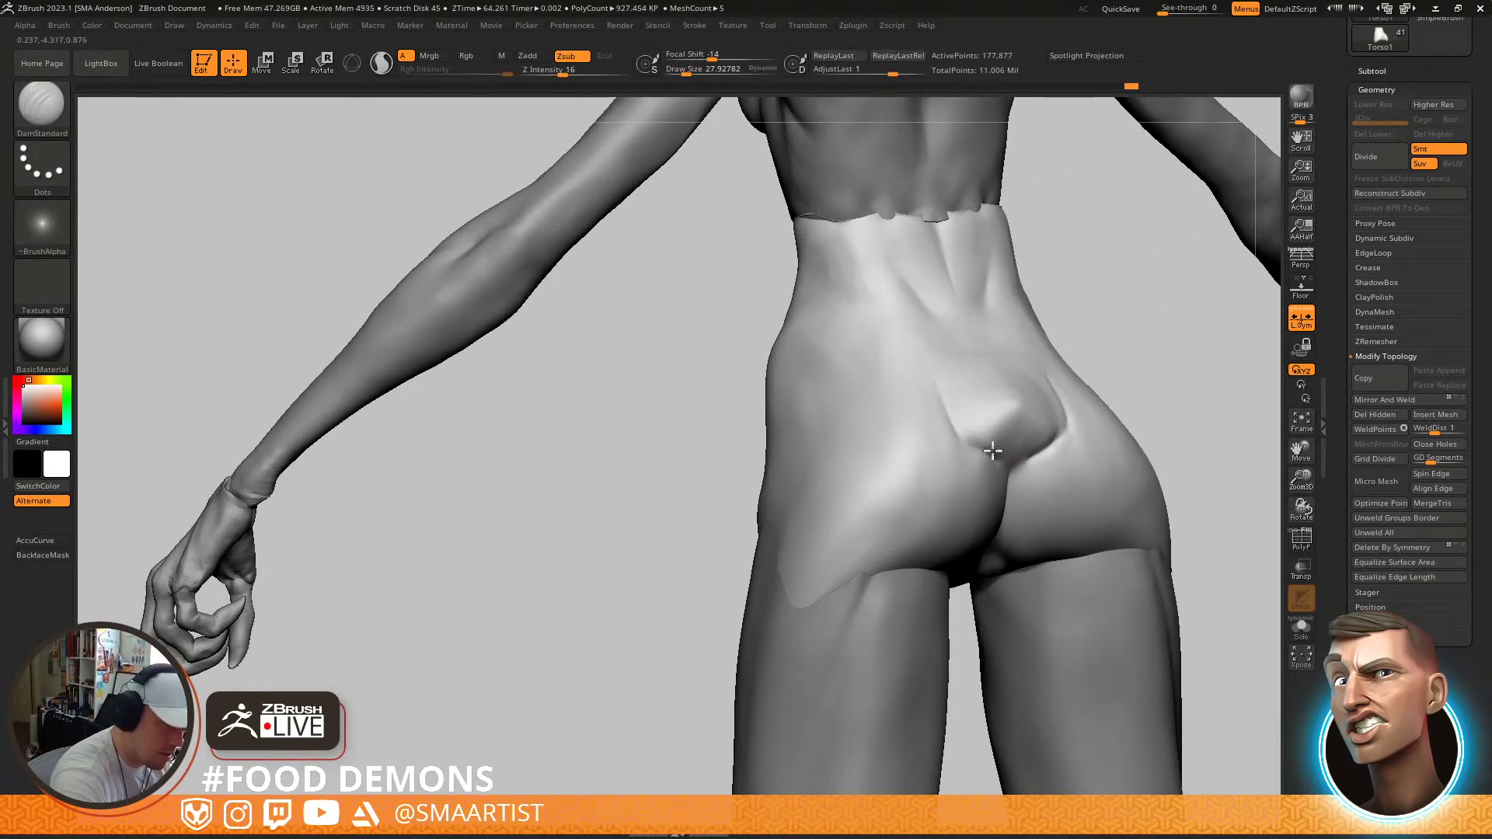
pyautogui.moveTo(986, 462); pyautogui.dragTo(964, 544, button='right')
pyautogui.keyDown('ctrl'); pyautogui.rightClick(960, 548); pyautogui.keyUp('ctrl')
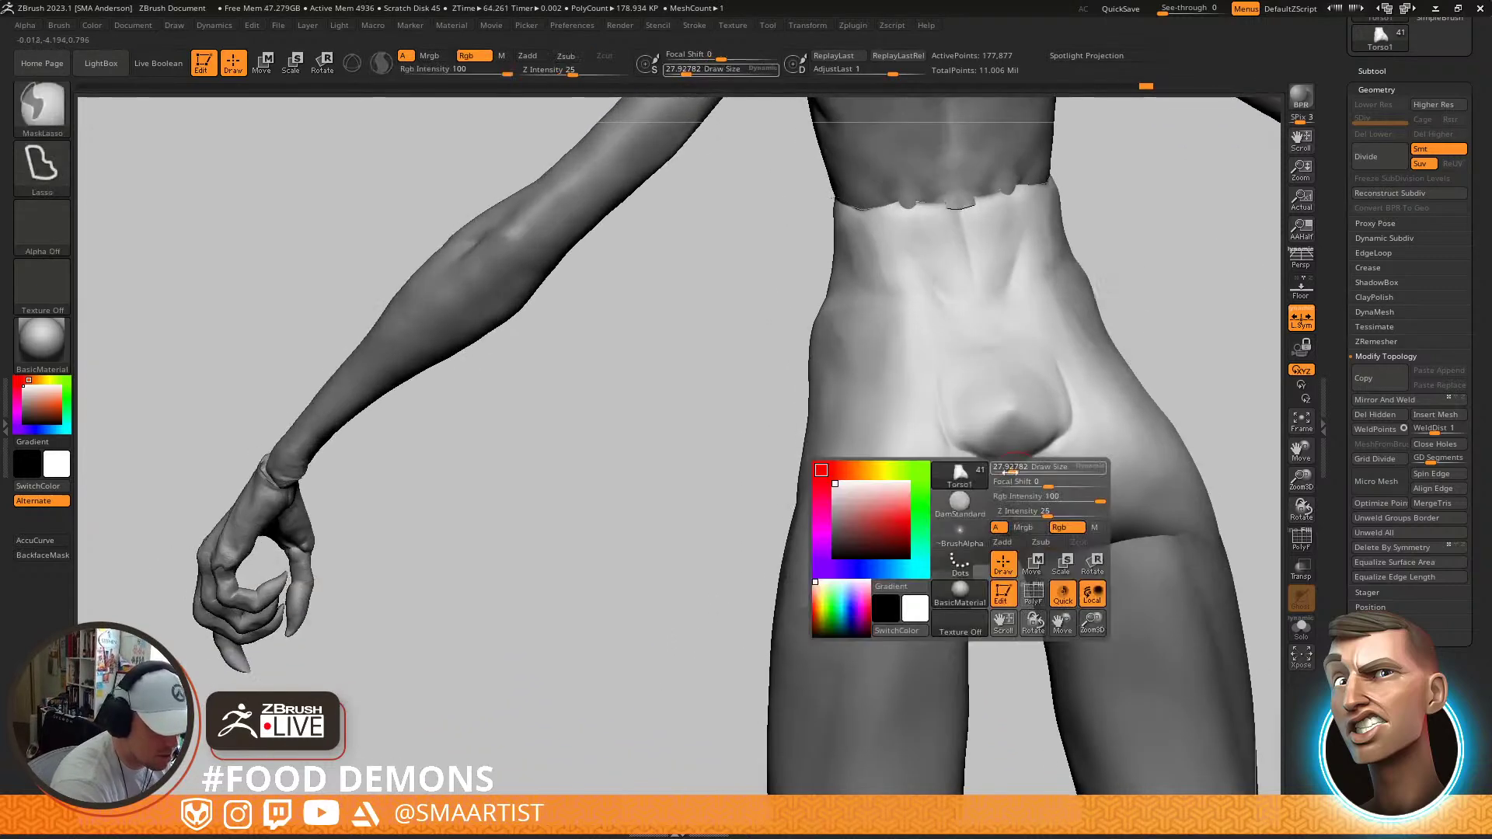
pyautogui.hotkey('ctrl', 'z')
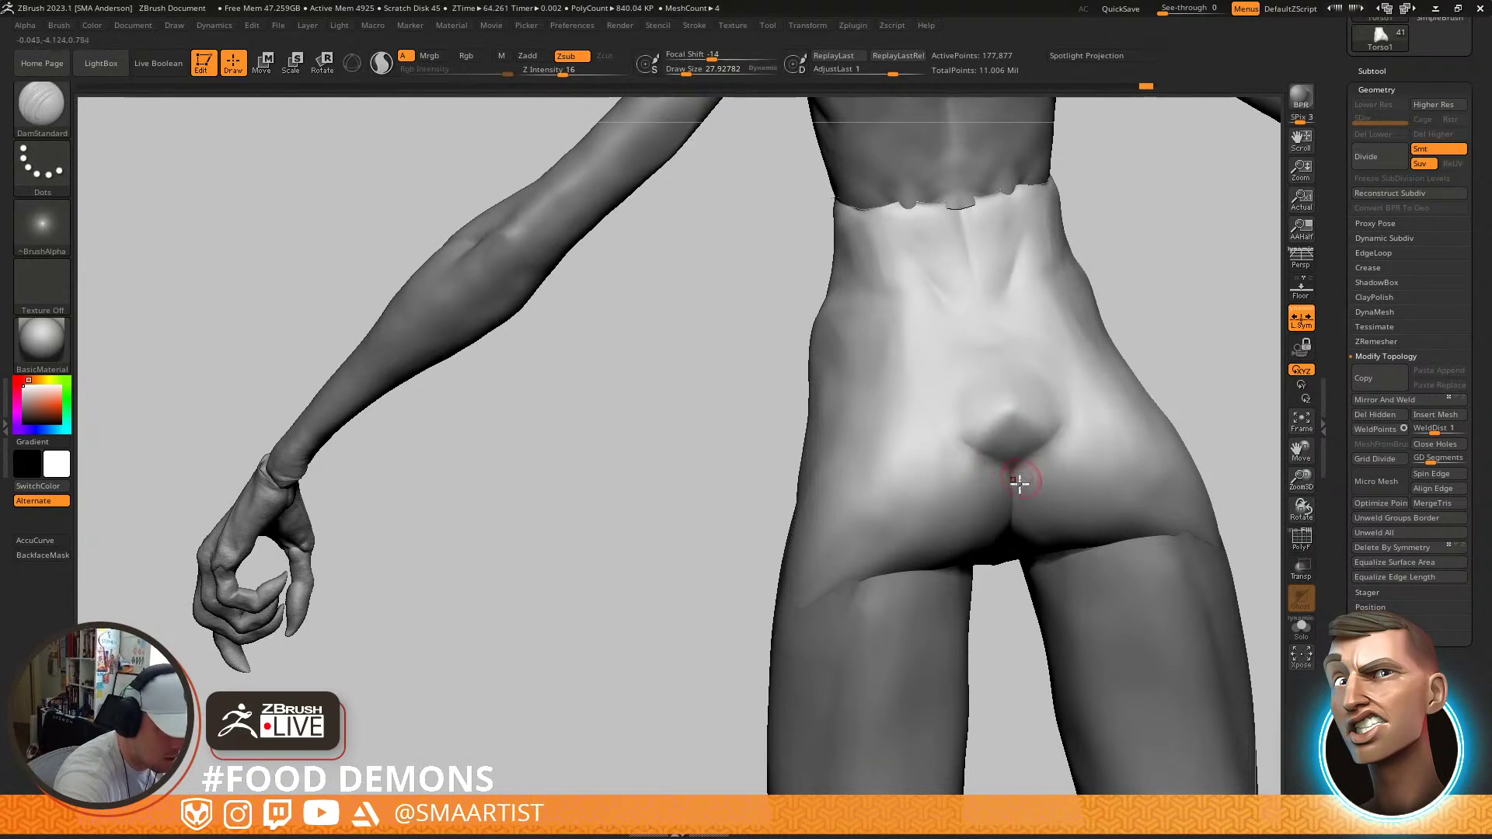
# Soften the lower edge of the tailbone and the top of the gluteal cleft at about size 28
pyautogui.moveTo(1021, 492)
pyautogui.keyDown('shift'); pyautogui.mouseDown()
pyautogui.moveTo(1022, 456)
pyautogui.moveTo(982, 442)
pyautogui.mouseUp(); pyautogui.keyUp('shift')
pyautogui.moveTo(992, 440); pyautogui.dragTo(1009, 436, button='right')
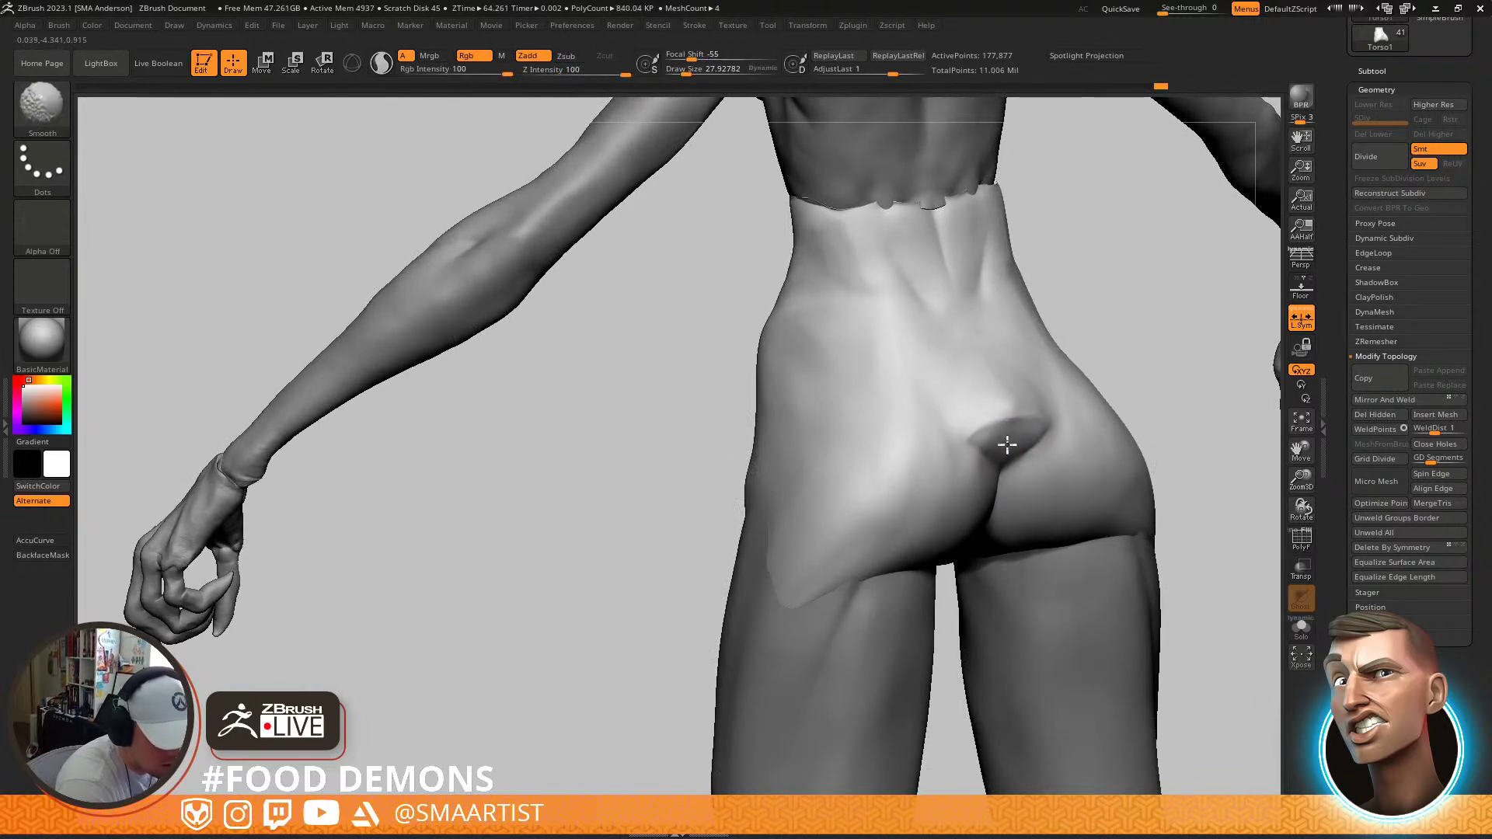
pyautogui.keyDown('shift'); pyautogui.moveTo(986, 451); pyautogui.dragTo(980, 453); pyautogui.keyUp('shift')
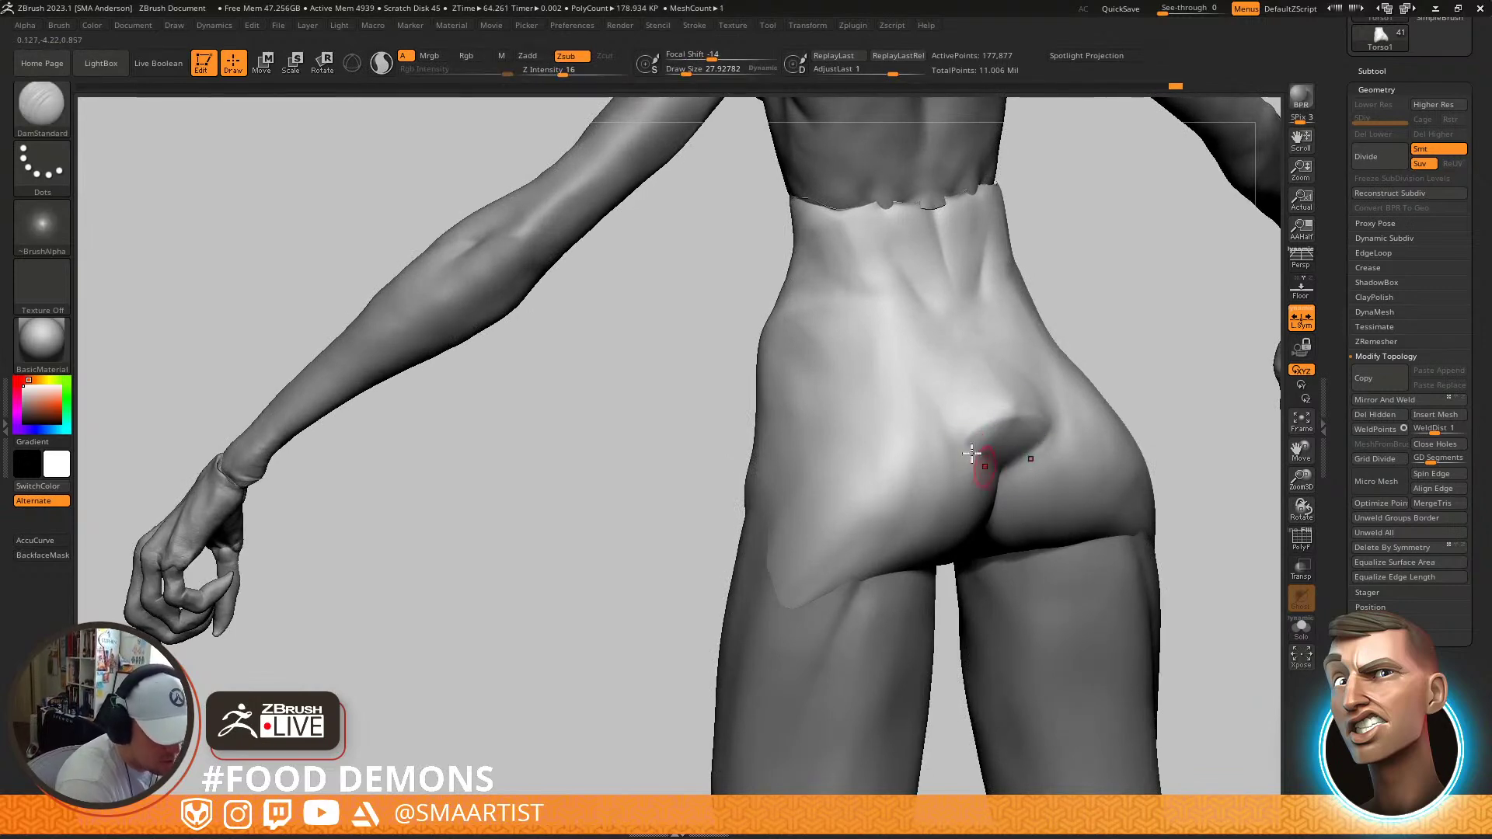
# Reshape the abdomen and hips of the lower torso with the Move brush, starting at about size 151, and smooth the result
pyautogui.moveTo(1015, 467); pyautogui.dragTo(1036, 500, button='right')
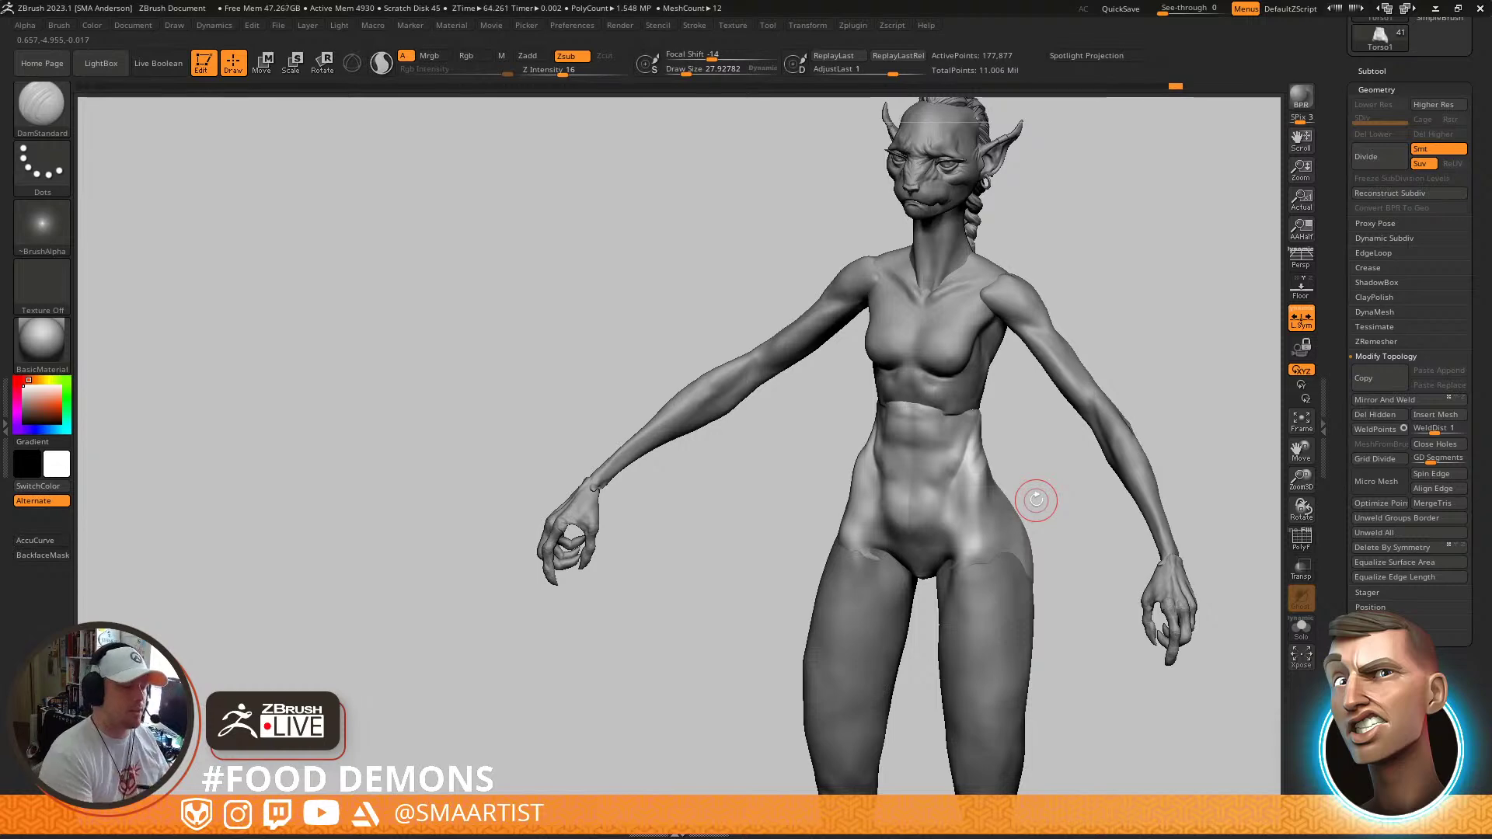
pyautogui.moveTo(931, 475)
pyautogui.mouseDown(button='right')
pyautogui.moveTo(946, 441)
pyautogui.moveTo(925, 420)
pyautogui.moveTo(949, 532)
pyautogui.moveTo(909, 436)
pyautogui.moveTo(933, 388)
pyautogui.moveTo(1003, 401)
pyautogui.moveTo(976, 418)
pyautogui.moveTo(1128, 372)
pyautogui.mouseUp(button='right')
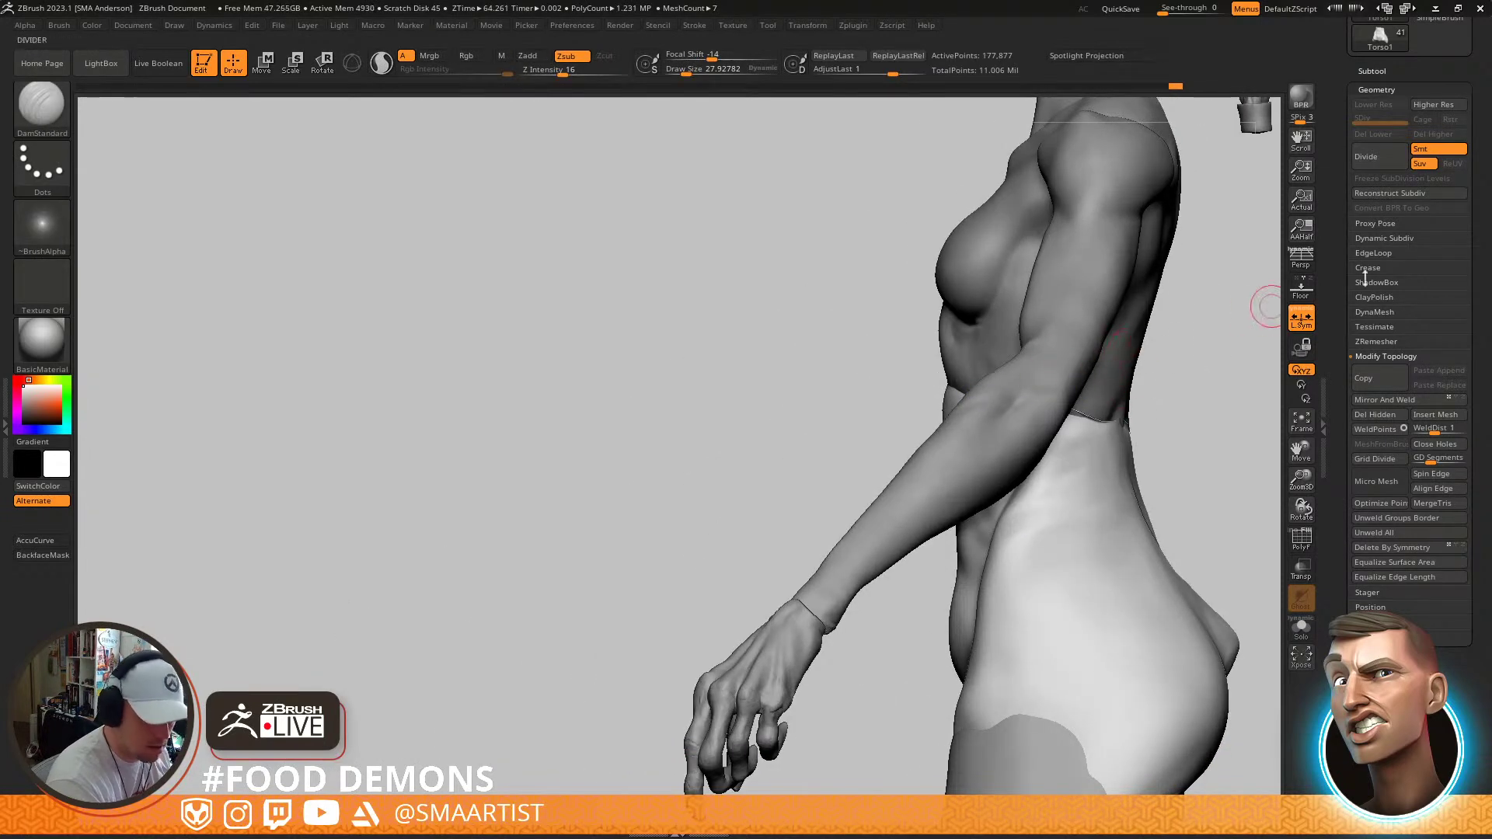
pyautogui.moveTo(1230, 317); pyautogui.dragTo(1119, 342, button='right')
pyautogui.press('b')
pyautogui.press('m')
pyautogui.press('v')
pyautogui.press('s')
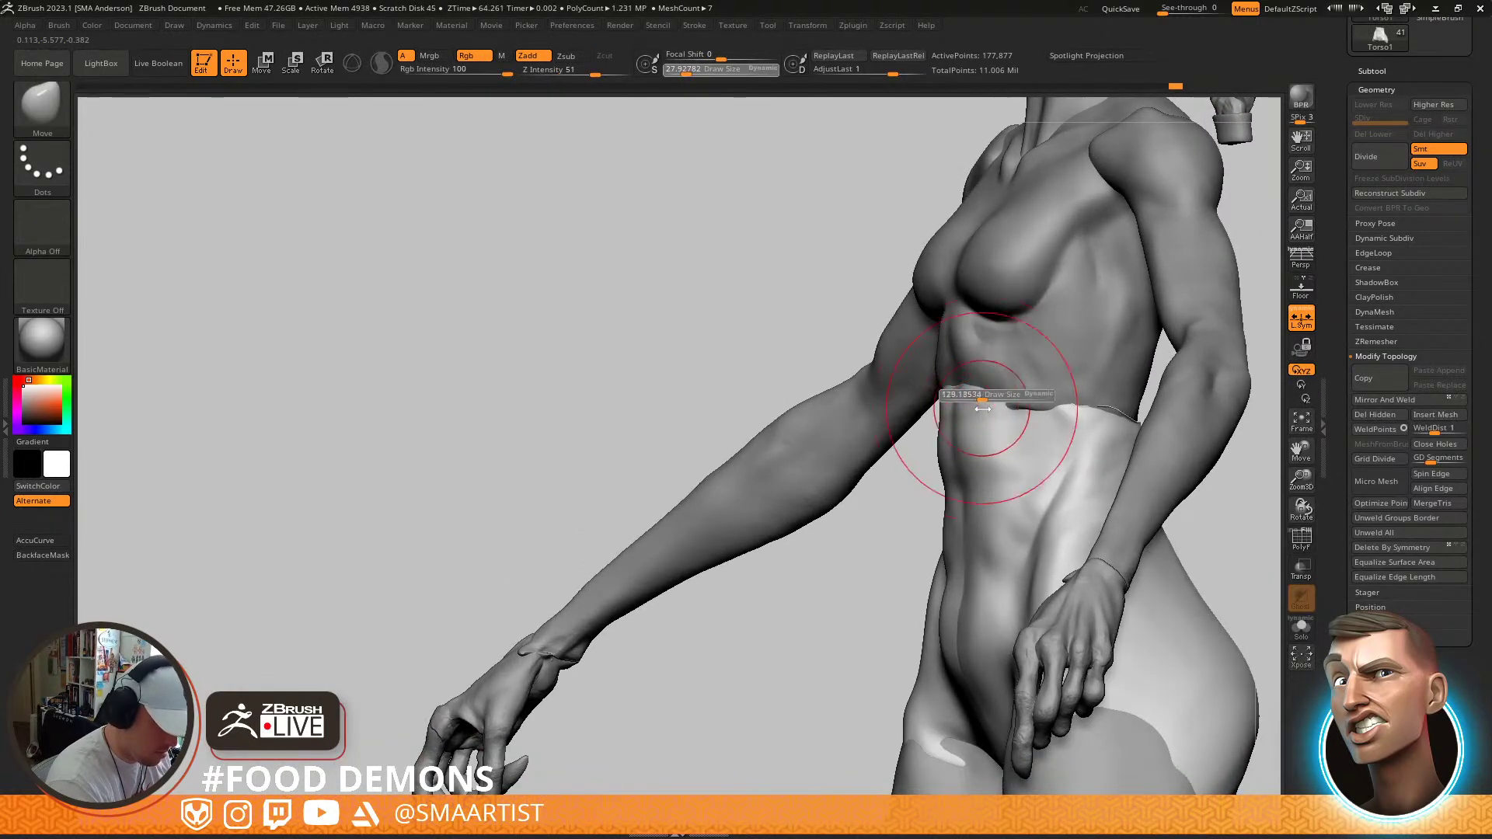
pyautogui.moveTo(981, 408); pyautogui.dragTo(985, 408)
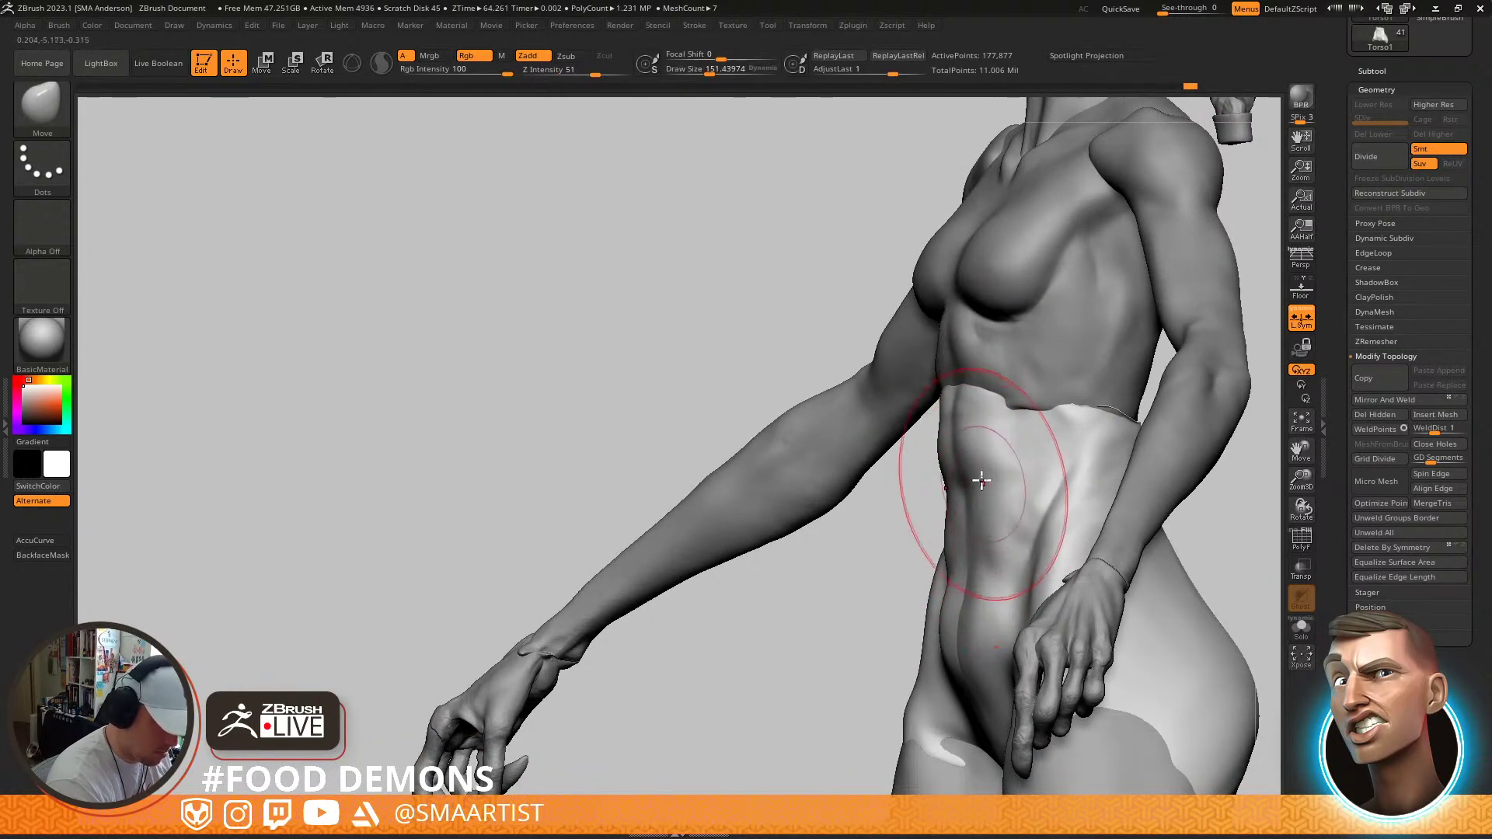
pyautogui.moveTo(990, 481)
pyautogui.mouseDown(button='right')
pyautogui.moveTo(998, 447)
pyautogui.moveTo(1109, 440)
pyautogui.moveTo(949, 550)
pyautogui.moveTo(922, 633)
pyautogui.moveTo(937, 558)
pyautogui.moveTo(949, 570)
pyautogui.mouseUp(button='right')
pyautogui.press('s')
pyautogui.moveTo(935, 574); pyautogui.dragTo(922, 575)
pyautogui.moveTo(922, 576); pyautogui.dragTo(902, 613, button='right')
pyautogui.keyDown('shift'); pyautogui.moveTo(901, 614); pyautogui.dragTo(892, 623); pyautogui.keyUp('shift')
# Select the upper torso and adjust its lower edge around the waist with the Move brush at about size 90
pyautogui.moveTo(899, 634)
pyautogui.mouseDown(button='right')
pyautogui.moveTo(953, 500)
pyautogui.moveTo(1000, 456)
pyautogui.moveTo(999, 499)
pyautogui.moveTo(979, 499)
pyautogui.mouseUp(button='right')
pyautogui.keyDown('alt'); pyautogui.click(987, 480); pyautogui.keyUp('alt')
pyautogui.press('s')
pyautogui.moveTo(979, 500); pyautogui.dragTo(955, 495)
pyautogui.moveTo(955, 496)
pyautogui.mouseDown(button='right')
pyautogui.moveTo(977, 481)
pyautogui.moveTo(823, 599)
pyautogui.moveTo(859, 490)
pyautogui.moveTo(891, 509)
pyautogui.moveTo(906, 493)
pyautogui.moveTo(902, 559)
pyautogui.moveTo(937, 498)
pyautogui.moveTo(956, 514)
pyautogui.moveTo(912, 566)
pyautogui.moveTo(1071, 506)
pyautogui.moveTo(1052, 479)
pyautogui.moveTo(1010, 467)
pyautogui.moveTo(1015, 659)
pyautogui.moveTo(949, 552)
pyautogui.moveTo(959, 468)
pyautogui.moveTo(926, 467)
pyautogui.moveTo(972, 459)
pyautogui.moveTo(947, 531)
pyautogui.mouseUp(button='right')
pyautogui.press('s')
pyautogui.moveTo(997, 472)
pyautogui.mouseDown(button='right')
pyautogui.moveTo(986, 516)
pyautogui.moveTo(1023, 417)
pyautogui.moveTo(1023, 523)
pyautogui.moveTo(1052, 463)
pyautogui.moveTo(962, 520)
pyautogui.mouseUp(button='right')
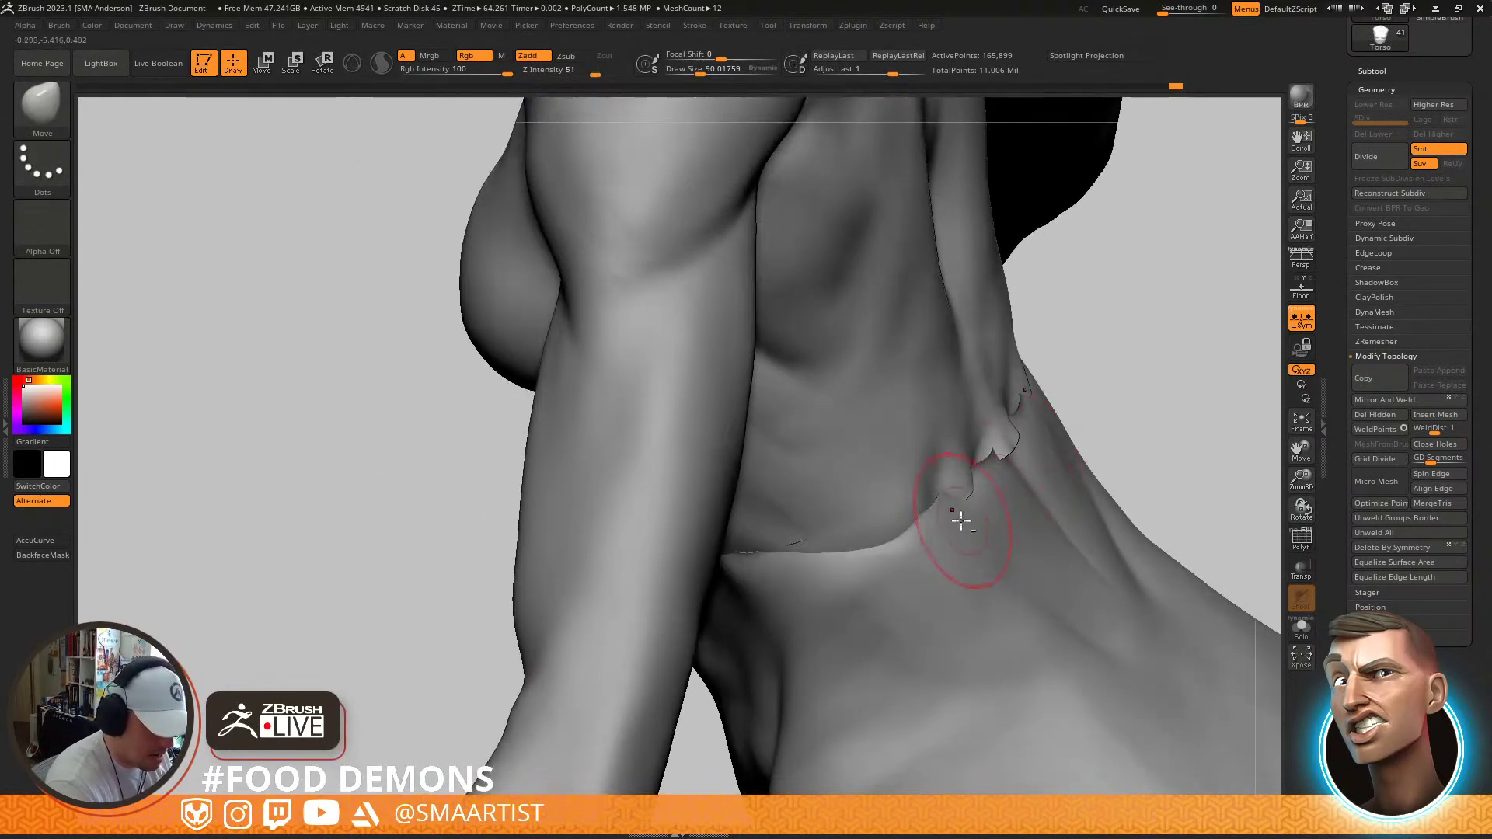
# Select the Torso subtool and merge it down with the Torso1 subtool below it
pyautogui.keyDown('alt'); pyautogui.click(962, 527); pyautogui.keyUp('alt')
pyautogui.keyDown('ctrl'); pyautogui.moveTo(992, 581); pyautogui.dragTo(938, 450, button='right'); pyautogui.keyUp('ctrl')
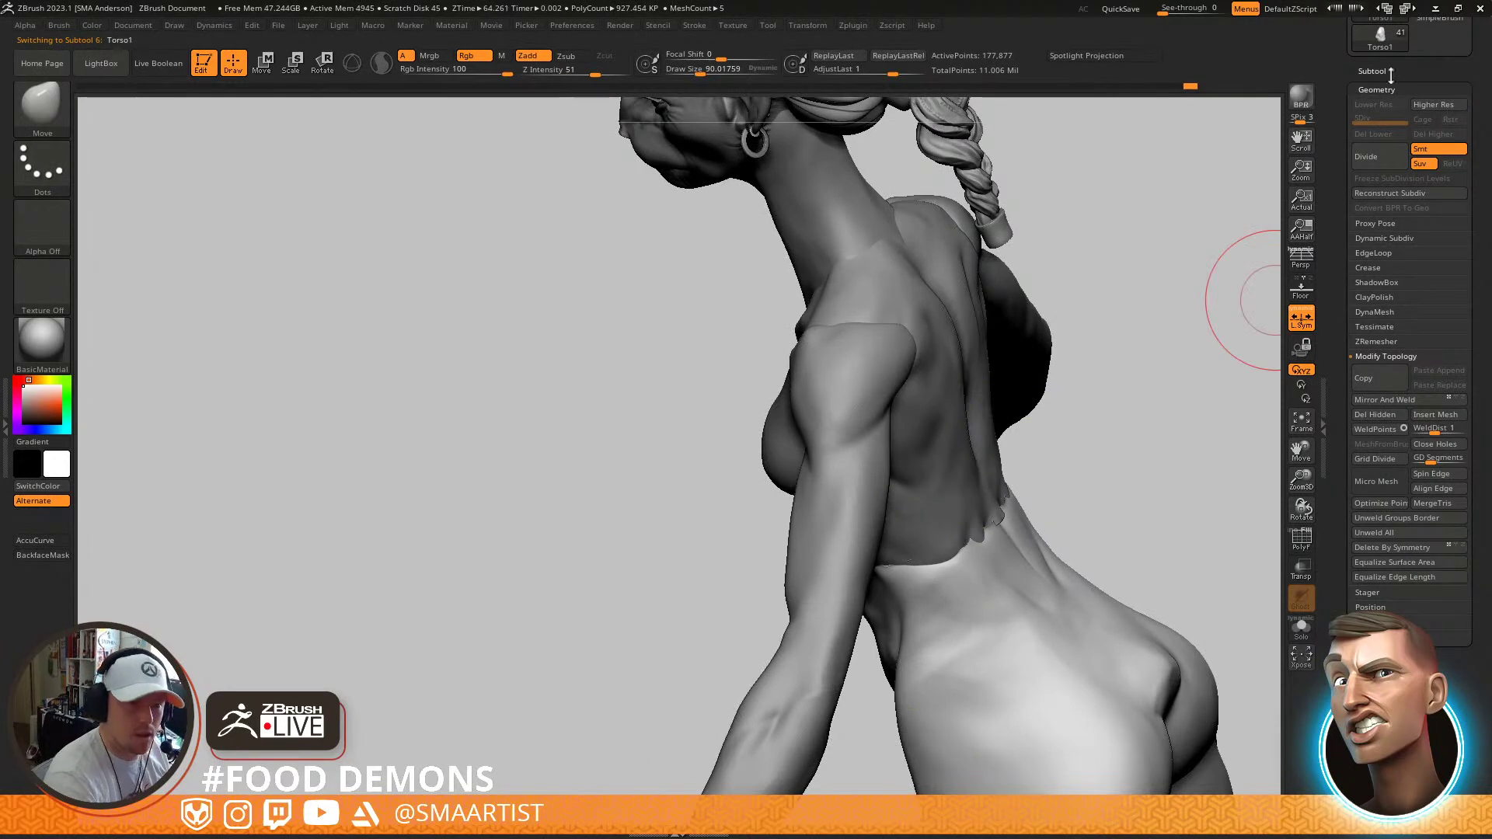
pyautogui.click(1372, 72)
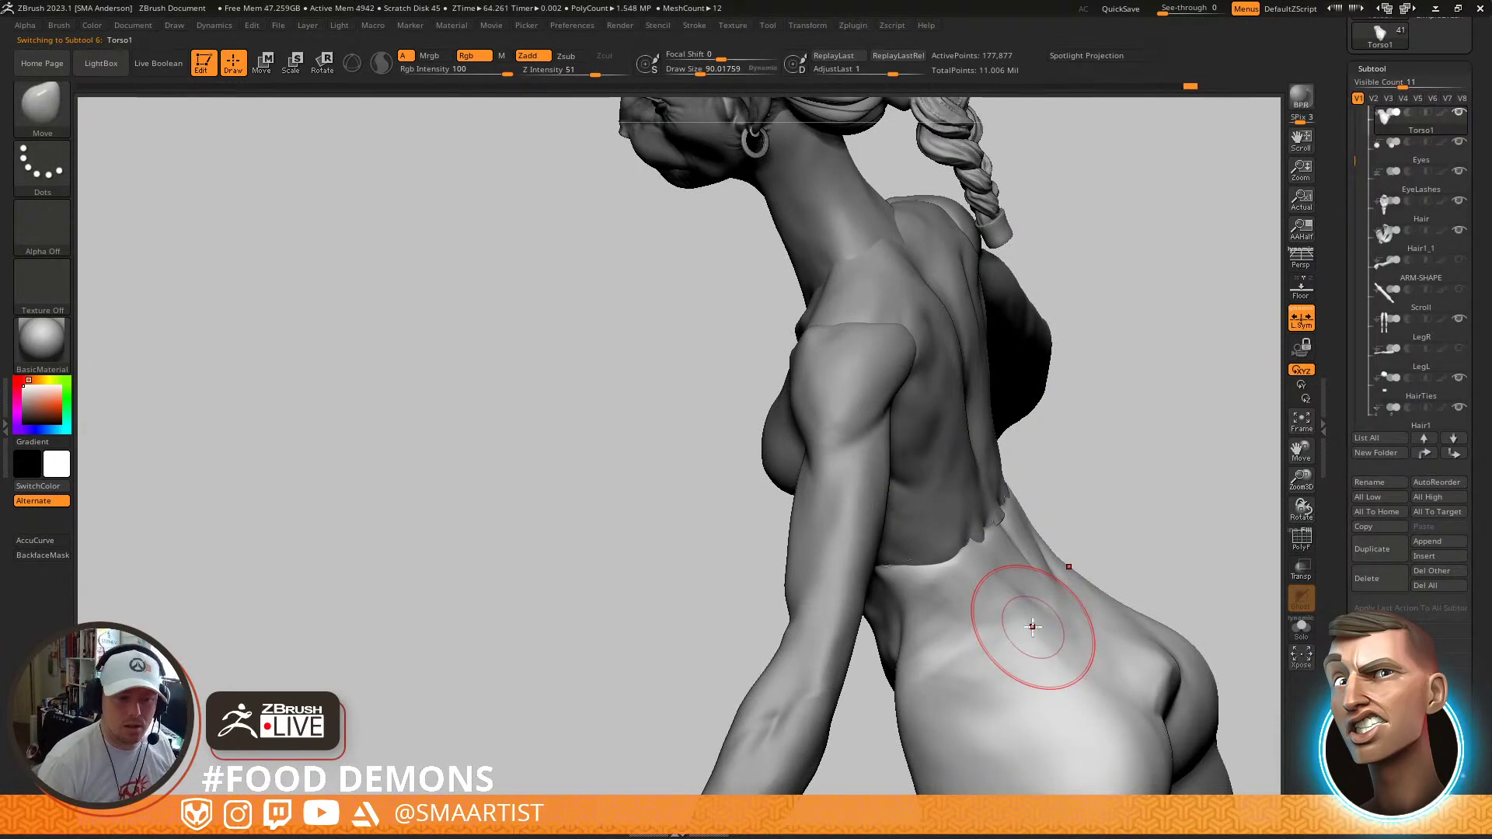
pyautogui.hotkey('alt', 'Up')
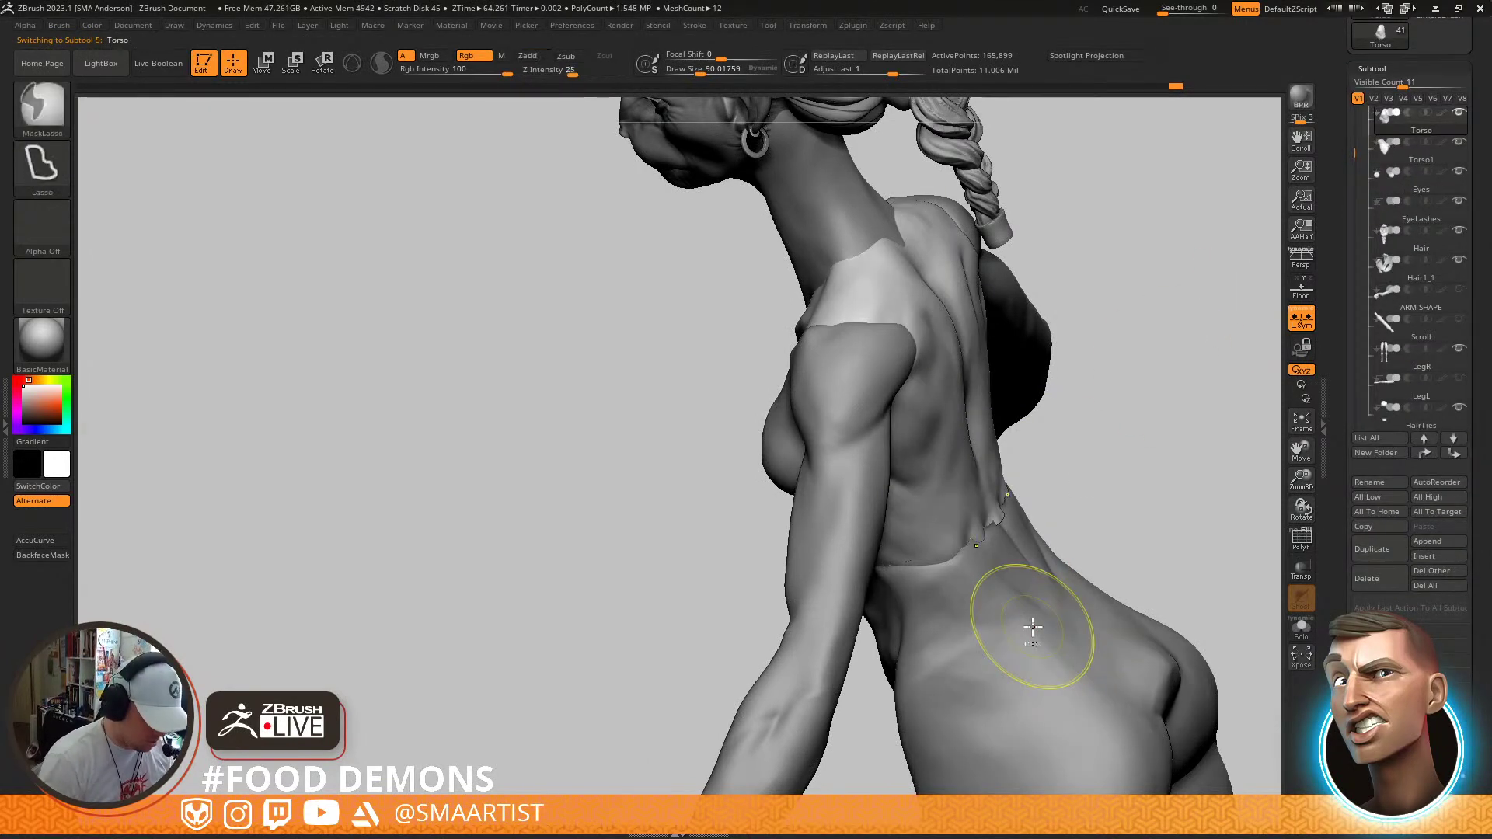
pyautogui.hotkey('ctrl', 'e')
pyautogui.click(1004, 660)
# Show the polygroups and DynaMesh the merged torso at a resolution of 296
pyautogui.moveTo(1045, 621)
pyautogui.keyDown('ctrl'); pyautogui.mouseDown(button='right')
pyautogui.moveTo(1103, 510)
pyautogui.moveTo(1059, 417)
pyautogui.mouseUp(button='right'); pyautogui.keyUp('ctrl')
pyautogui.moveTo(1474, 765); pyautogui.dragTo(1475, 568)
pyautogui.click(1377, 628)
pyautogui.click(1380, 265)
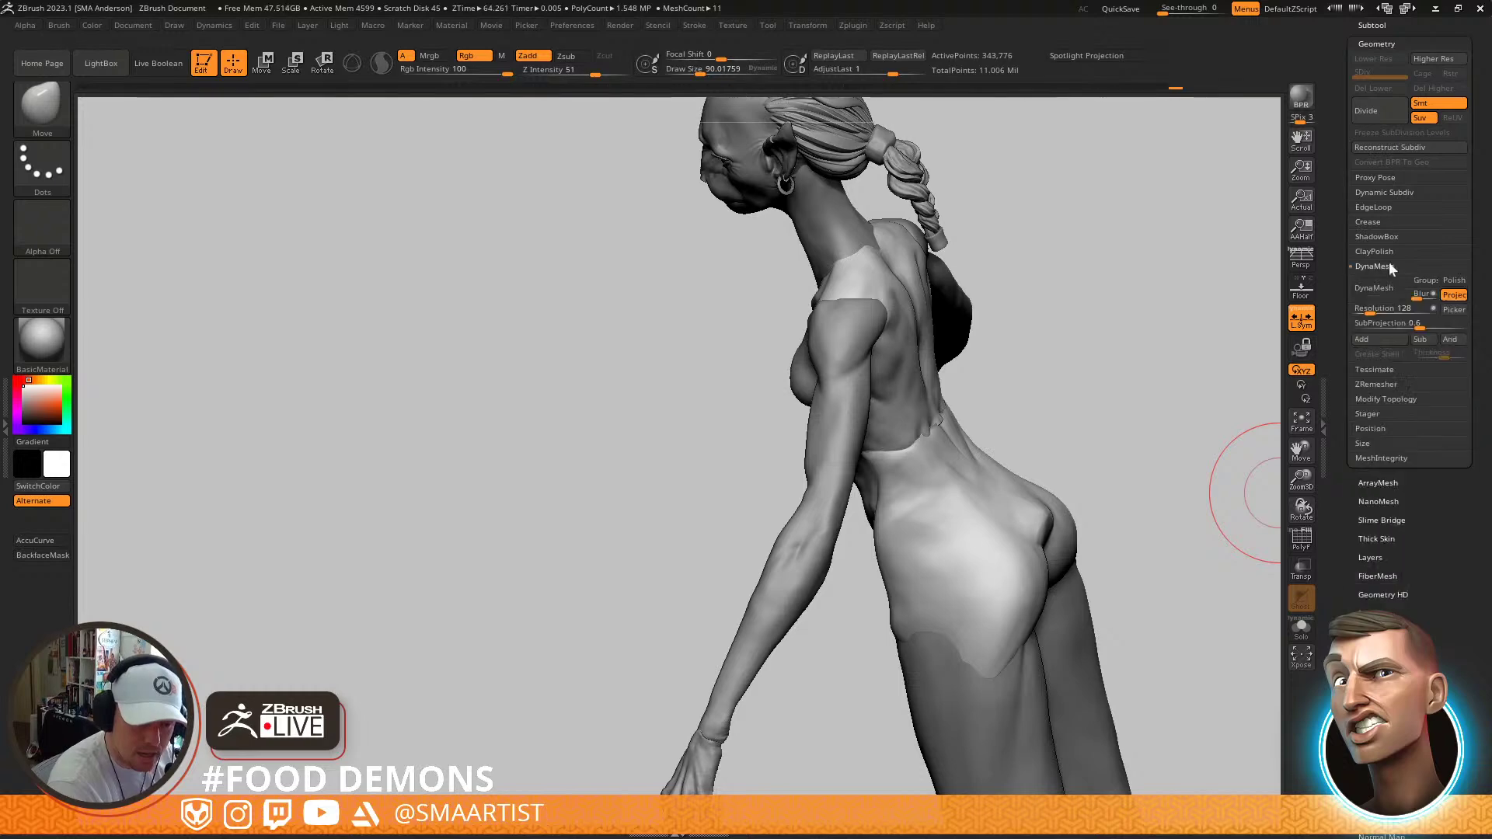
pyautogui.hotkey('shift', 'f')
pyautogui.keyDown('ctrl'); pyautogui.moveTo(953, 516); pyautogui.dragTo(986, 543, button='right'); pyautogui.keyUp('ctrl')
pyautogui.moveTo(1370, 309); pyautogui.dragTo(1364, 288)
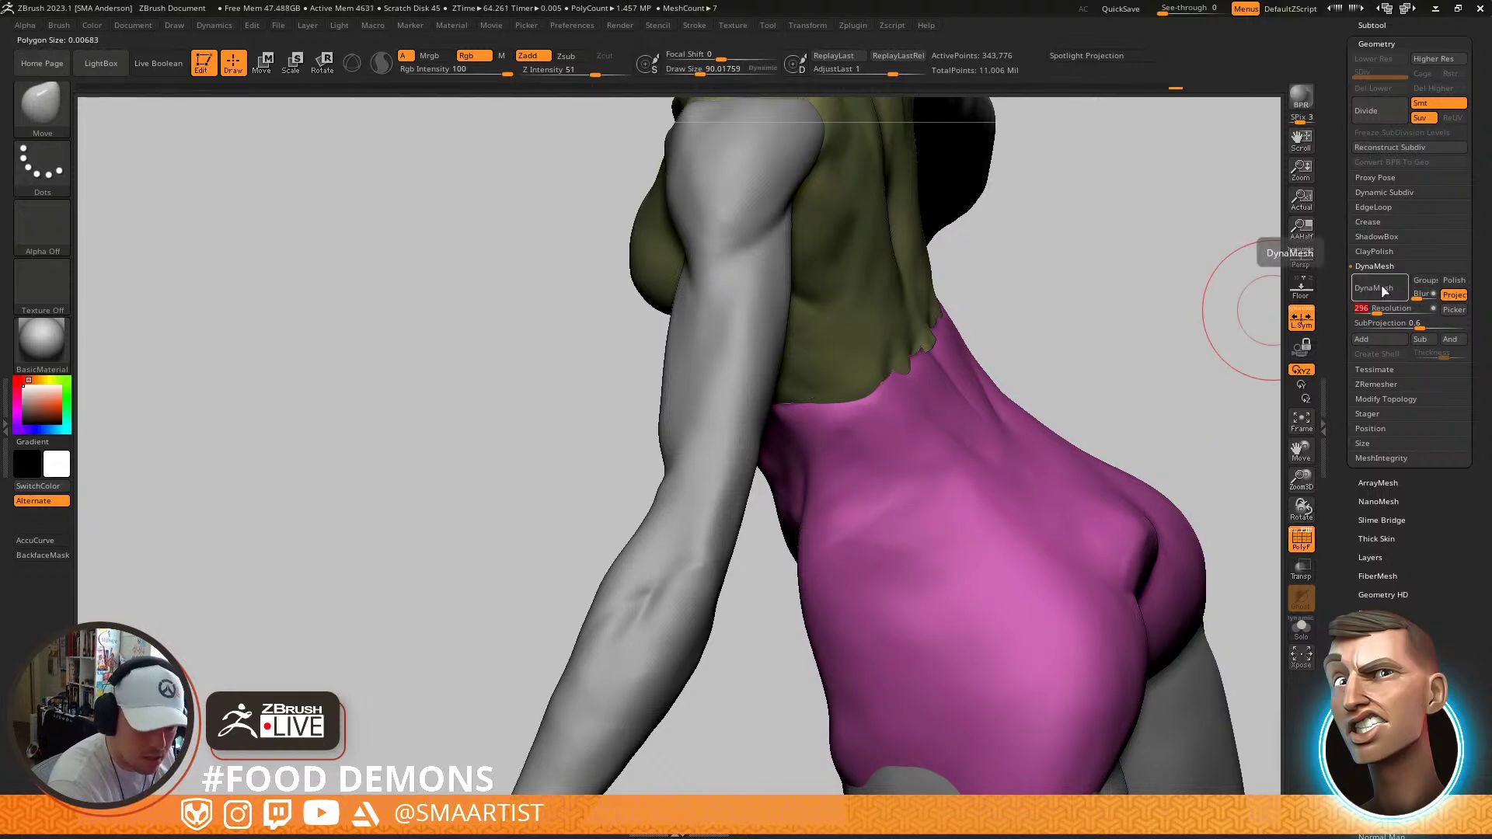
pyautogui.click(1379, 287)
# Smooth the seam between the ribcage and abdomen around the waist at about size 90
pyautogui.moveTo(912, 439)
pyautogui.mouseDown(button='right')
pyautogui.moveTo(894, 433)
pyautogui.moveTo(969, 513)
pyautogui.mouseUp(button='right')
pyautogui.moveTo(988, 430)
pyautogui.keyDown('shift'); pyautogui.mouseDown()
pyautogui.moveTo(1017, 372)
pyautogui.moveTo(961, 371)
pyautogui.mouseUp(); pyautogui.keyUp('shift')
pyautogui.moveTo(735, 514)
pyautogui.mouseDown(button='right')
pyautogui.moveTo(799, 443)
pyautogui.moveTo(713, 487)
pyautogui.moveTo(915, 427)
pyautogui.mouseUp(button='right')
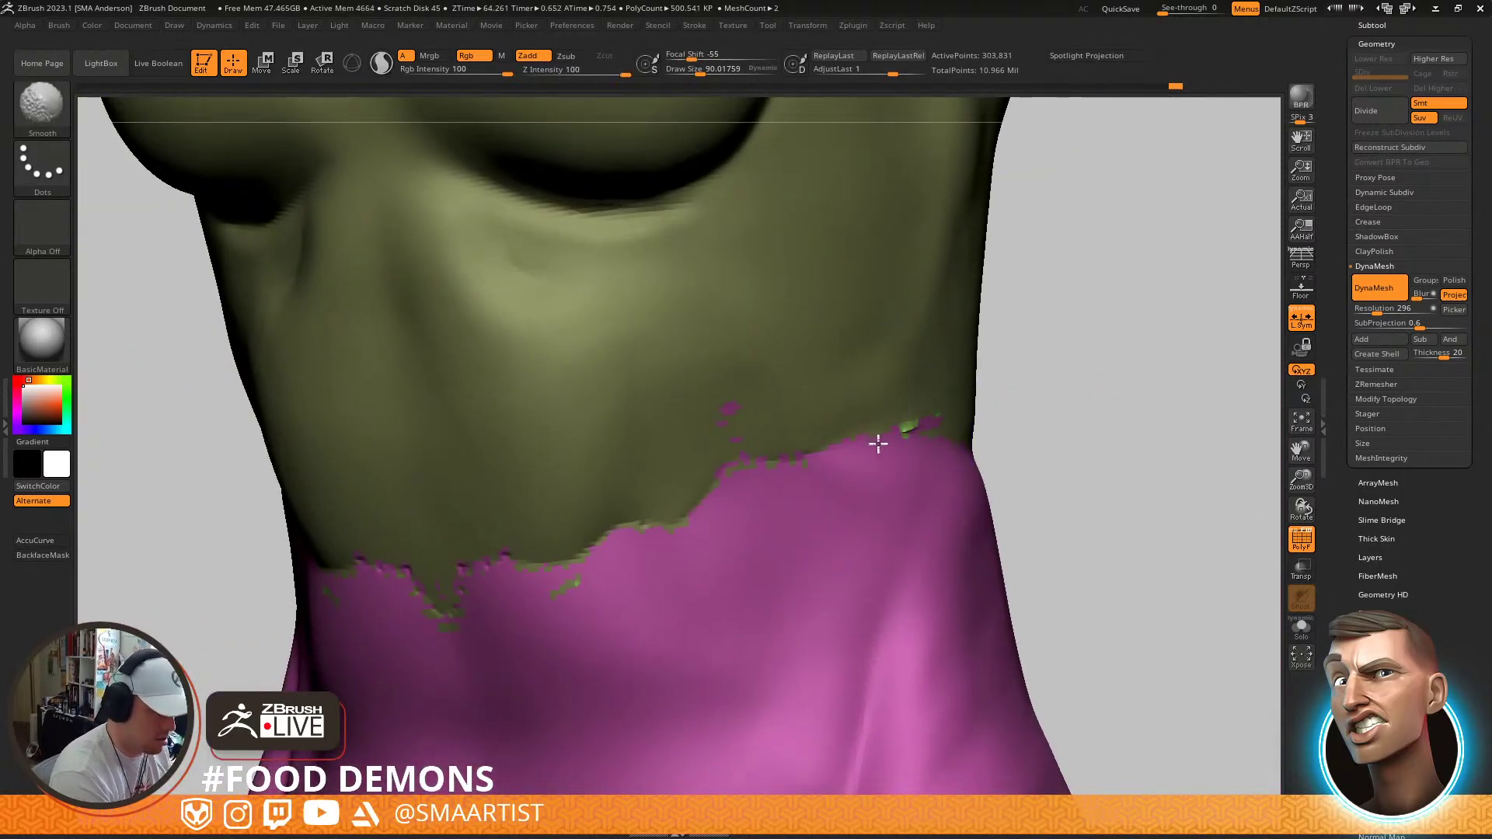
pyautogui.keyDown('shift'); pyautogui.moveTo(660, 508); pyautogui.dragTo(477, 585); pyautogui.keyUp('shift')
pyautogui.keyDown('shift'); pyautogui.moveTo(701, 424); pyautogui.dragTo(723, 437); pyautogui.keyUp('shift')
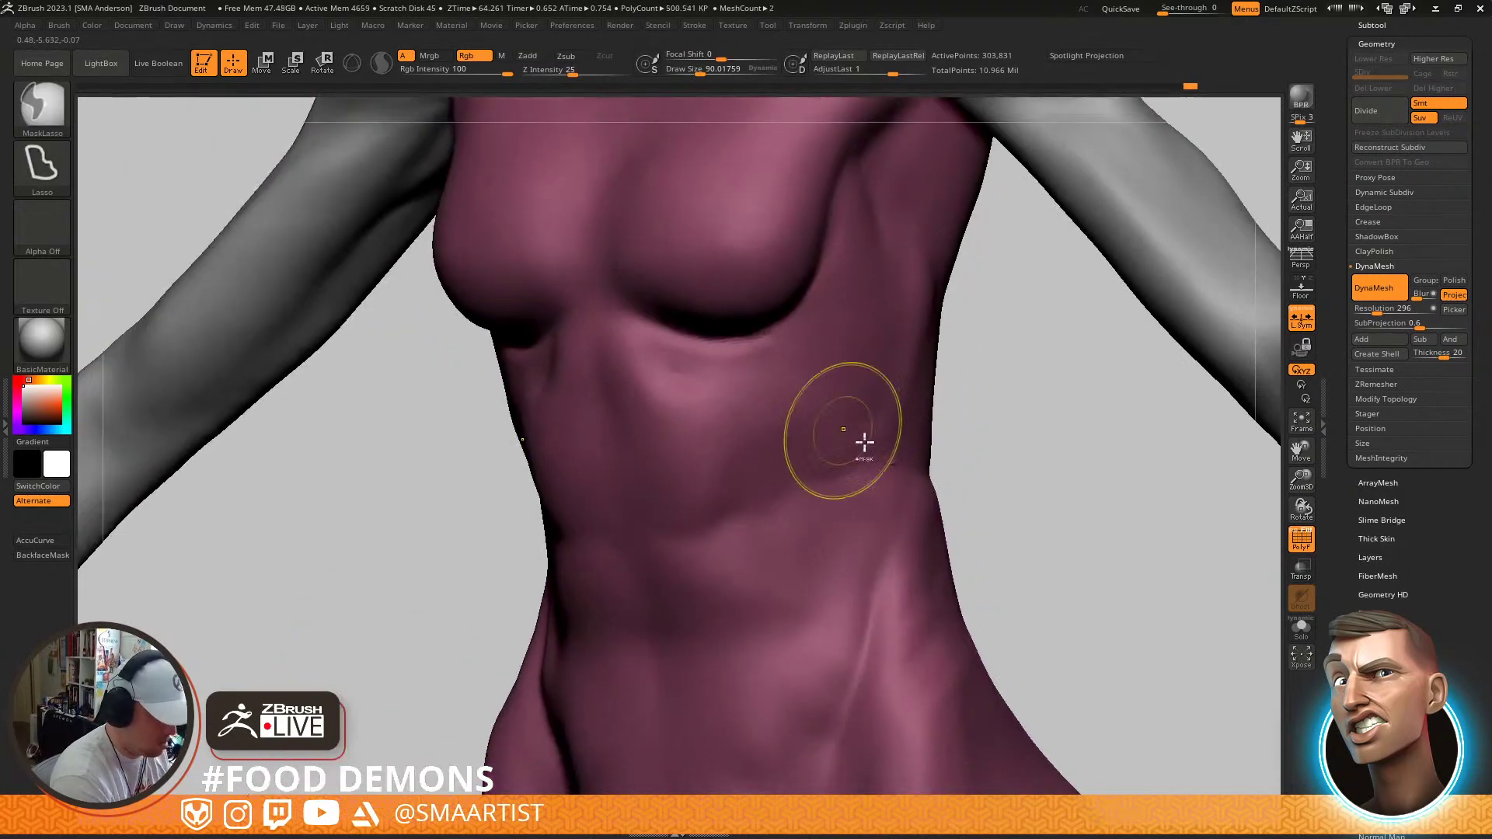
# Reduce the brush to size 51 and smooth the remaining waist seam at the side and back
pyautogui.moveTo(861, 440)
pyautogui.mouseDown(button='right')
pyautogui.moveTo(889, 439)
pyautogui.moveTo(866, 467)
pyautogui.mouseUp(button='right')
pyautogui.press('s')
pyautogui.moveTo(854, 472)
pyautogui.keyDown('shift'); pyautogui.mouseDown()
pyautogui.moveTo(872, 462)
pyautogui.moveTo(860, 471)
pyautogui.mouseUp(); pyautogui.keyUp('shift')
pyautogui.moveTo(853, 482)
pyautogui.keyDown('ctrl'); pyautogui.mouseDown(button='right')
pyautogui.moveTo(953, 407)
pyautogui.moveTo(1063, 456)
pyautogui.moveTo(919, 453)
pyautogui.mouseUp(button='right'); pyautogui.keyUp('ctrl')
pyautogui.moveTo(919, 444)
pyautogui.keyDown('shift'); pyautogui.mouseDown()
pyautogui.moveTo(934, 423)
pyautogui.moveTo(956, 433)
pyautogui.mouseUp(); pyautogui.keyUp('shift')
# Fill the waist seam across the lower back with ClayBuildup at size 51 and update the DynaMesh
pyautogui.press('b')
pyautogui.press('b')
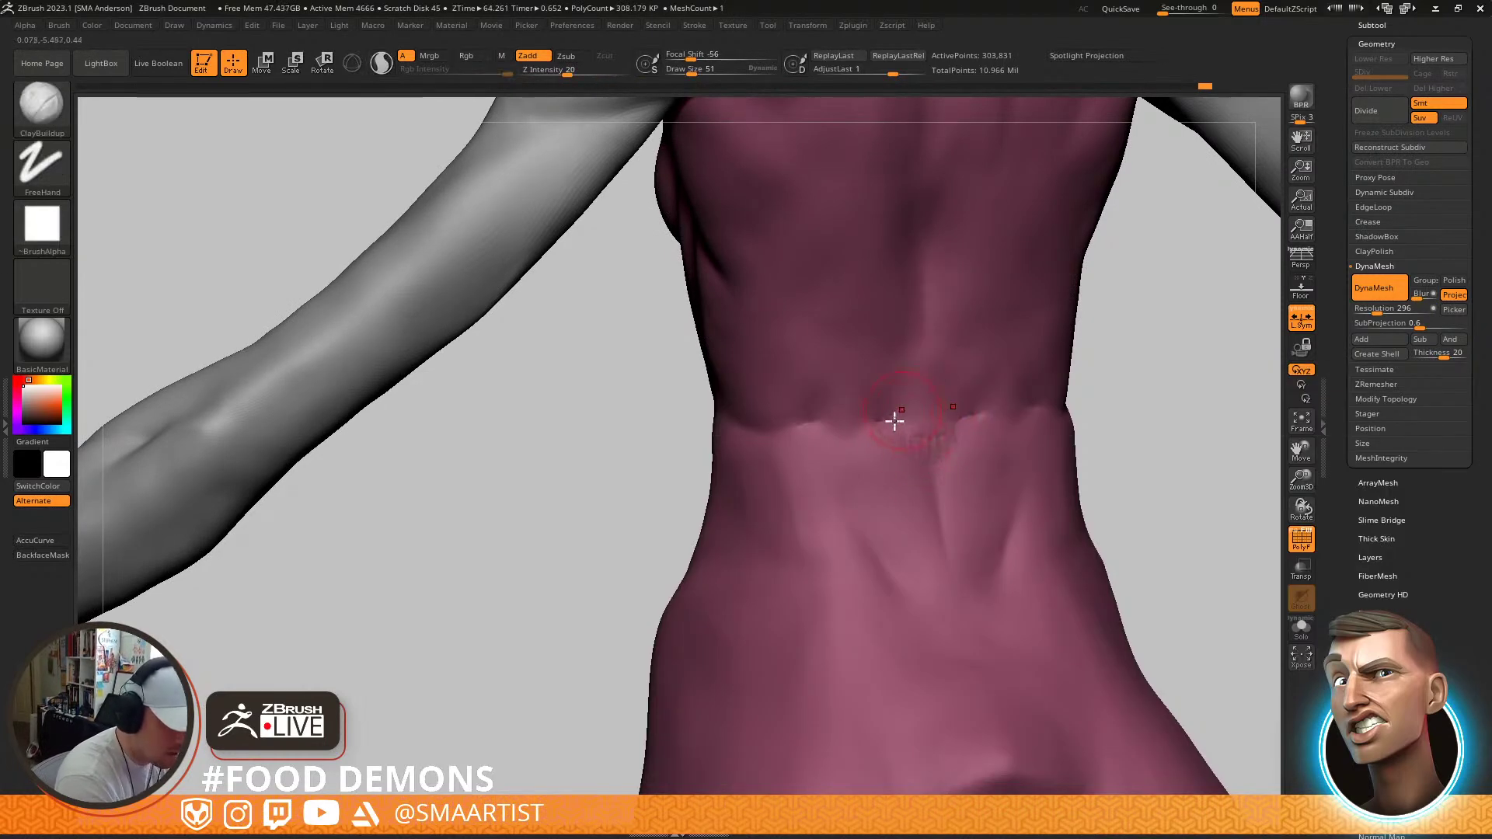
pyautogui.moveTo(885, 407)
pyautogui.mouseDown()
pyautogui.moveTo(885, 436)
pyautogui.moveTo(814, 432)
pyautogui.mouseUp()
pyautogui.keyDown('ctrl'); pyautogui.moveTo(1132, 342); pyautogui.dragTo(1160, 435); pyautogui.keyUp('ctrl')
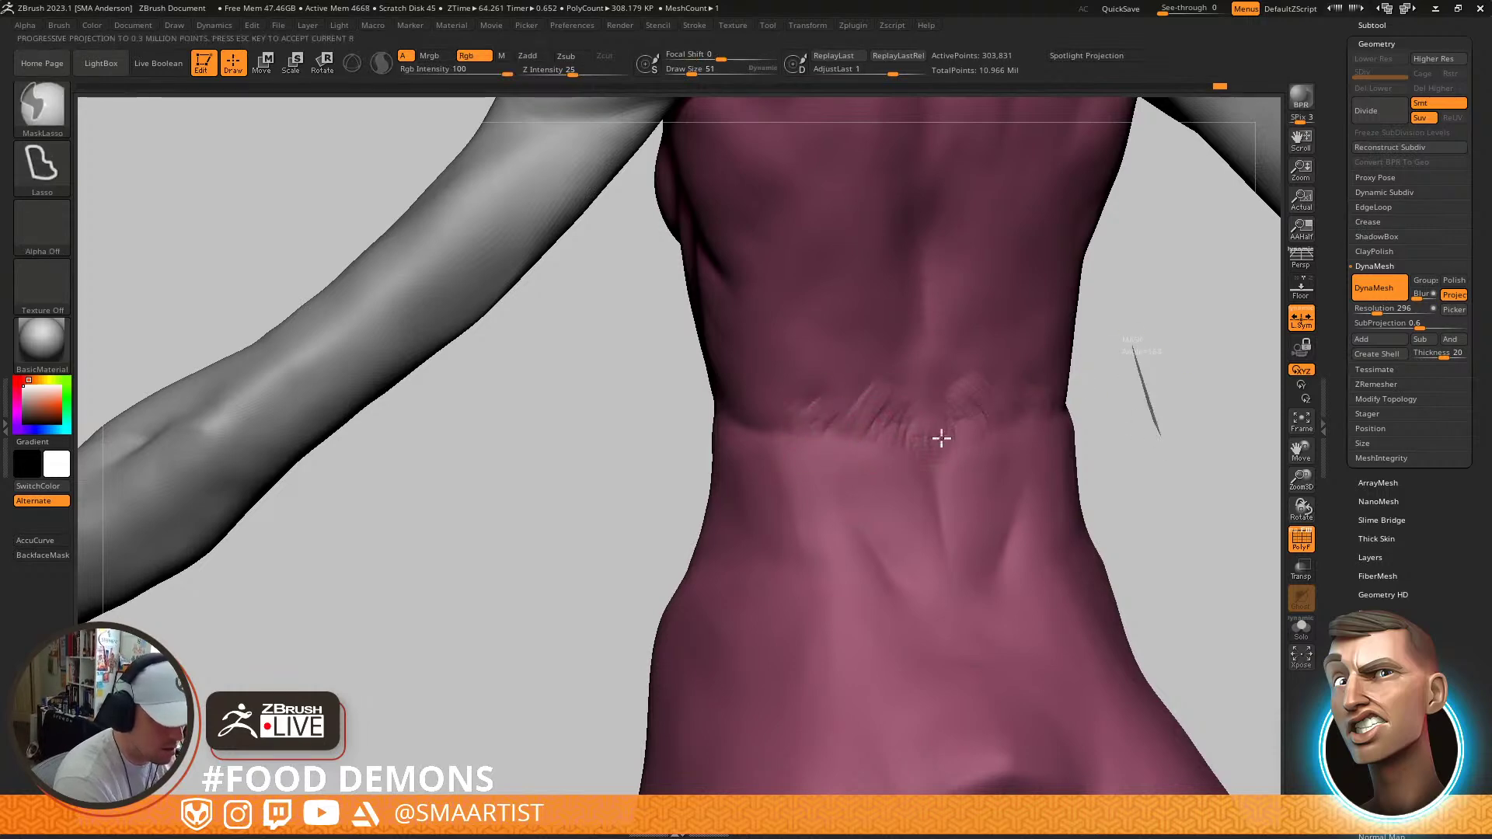
# Smooth the filled seam across the lower back and side at about size 77
pyautogui.press('s')
pyautogui.moveTo(954, 417); pyautogui.dragTo(980, 393)
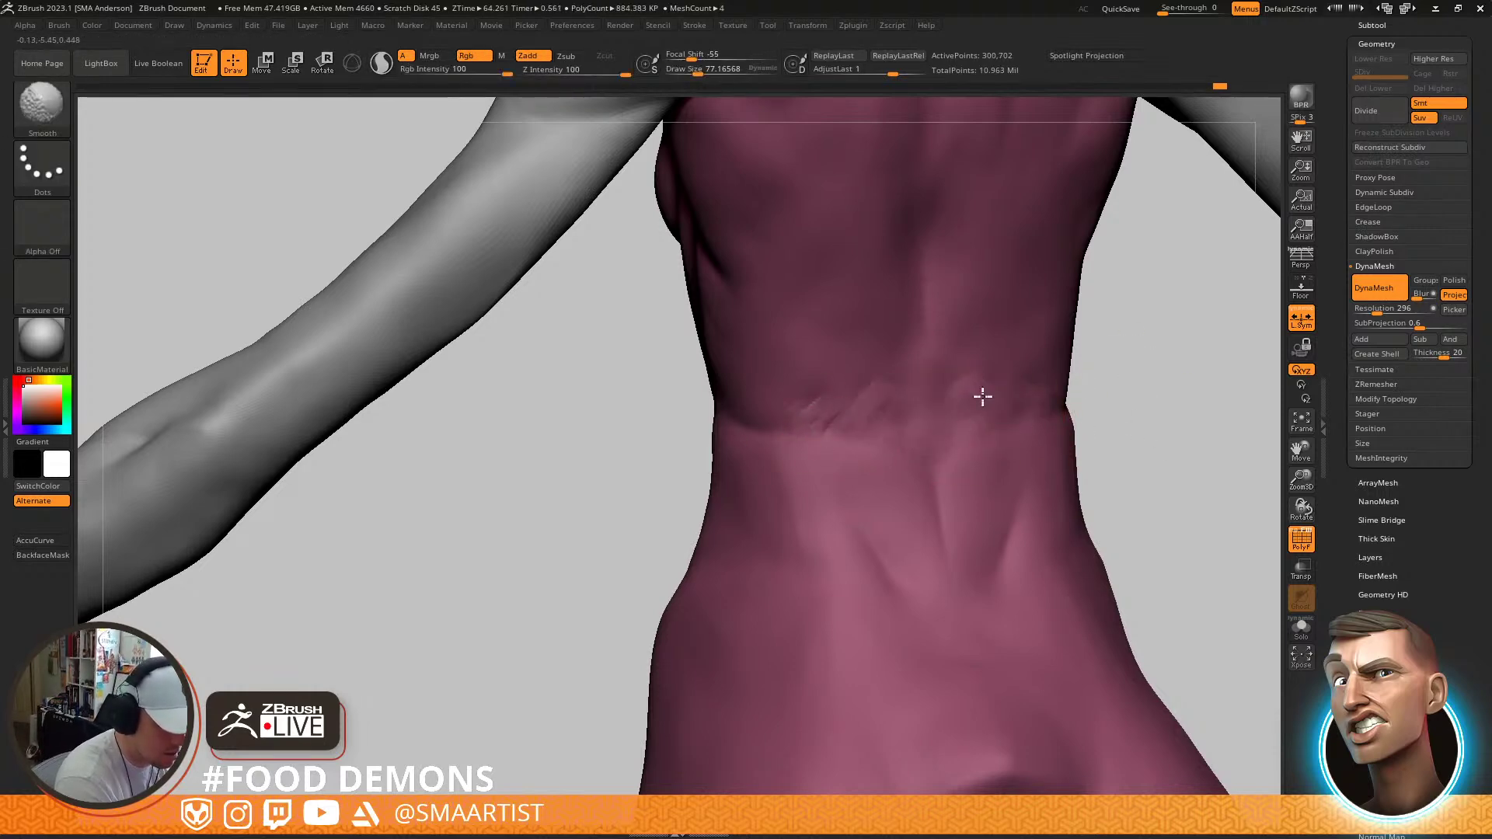
pyautogui.moveTo(817, 418); pyautogui.dragTo(963, 411, button='right')
pyautogui.keyDown('ctrl'); pyautogui.moveTo(643, 446); pyautogui.dragTo(735, 425, button='right'); pyautogui.keyUp('ctrl')
pyautogui.moveTo(734, 426)
pyautogui.keyDown('ctrl'); pyautogui.mouseDown(button='right')
pyautogui.moveTo(721, 509)
pyautogui.moveTo(703, 523)
pyautogui.moveTo(766, 466)
pyautogui.moveTo(752, 548)
pyautogui.moveTo(793, 581)
pyautogui.mouseUp(button='right'); pyautogui.keyUp('ctrl')
# Adjust the form of the merged torso around the hip with the Move brush
pyautogui.press('b')
pyautogui.press('m')
pyautogui.press('v')
pyautogui.press('s')
pyautogui.moveTo(719, 560); pyautogui.dragTo(676, 567)
pyautogui.moveTo(777, 581); pyautogui.dragTo(684, 608, button='right')
pyautogui.moveTo(679, 610); pyautogui.dragTo(673, 596)
pyautogui.moveTo(673, 596)
pyautogui.keyDown('alt'); pyautogui.mouseDown(button='right')
pyautogui.moveTo(803, 480)
pyautogui.moveTo(819, 403)
pyautogui.moveTo(794, 376)
pyautogui.mouseUp(button='right'); pyautogui.keyUp('alt')
# Hide the polygroup display and reshape the lower abdominal muscles with the Move brush at about size 99
pyautogui.hotkey('shift', 'f')
pyautogui.moveTo(873, 459)
pyautogui.mouseDown(button='right')
pyautogui.moveTo(825, 486)
pyautogui.moveTo(824, 529)
pyautogui.moveTo(836, 483)
pyautogui.moveTo(850, 555)
pyautogui.mouseUp(button='right')
pyautogui.press('s')
pyautogui.moveTo(818, 427)
pyautogui.mouseDown(button='right')
pyautogui.moveTo(793, 466)
pyautogui.moveTo(803, 471)
pyautogui.moveTo(811, 350)
pyautogui.mouseUp(button='right')
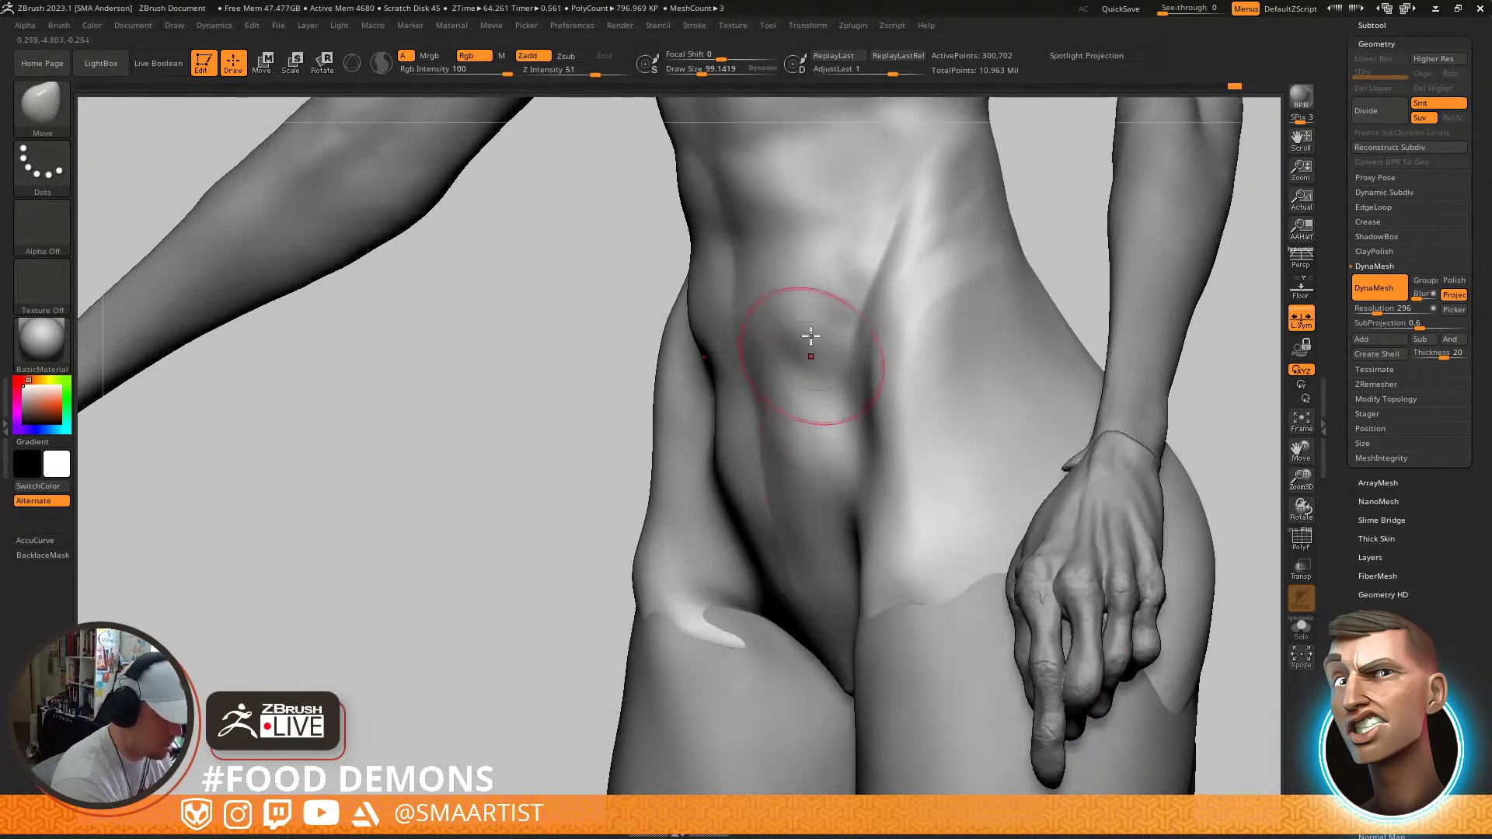
pyautogui.moveTo(811, 332); pyautogui.dragTo(817, 333)
pyautogui.moveTo(815, 334)
pyautogui.keyDown('alt'); pyautogui.mouseDown(button='right')
pyautogui.moveTo(809, 460)
pyautogui.moveTo(823, 433)
pyautogui.moveTo(812, 404)
pyautogui.moveTo(771, 392)
pyautogui.mouseUp(button='right'); pyautogui.keyUp('alt')
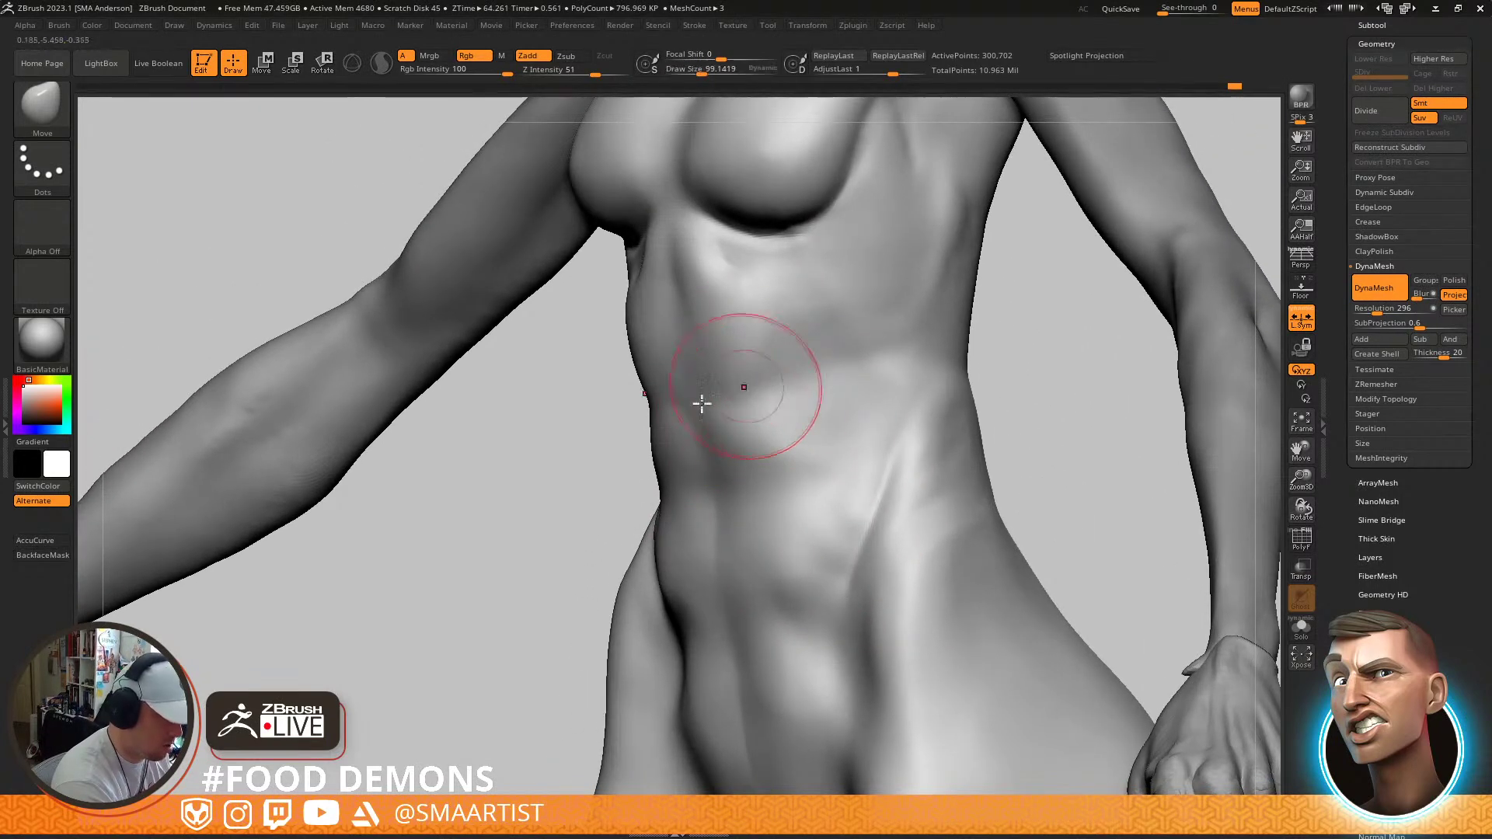
# Refine the abdominal forms with the Move brush and smooth the belly at about size 73
pyautogui.moveTo(637, 413)
pyautogui.mouseDown(button='right')
pyautogui.moveTo(786, 360)
pyautogui.moveTo(776, 384)
pyautogui.moveTo(793, 412)
pyautogui.moveTo(730, 456)
pyautogui.moveTo(720, 418)
pyautogui.moveTo(768, 443)
pyautogui.moveTo(779, 430)
pyautogui.moveTo(762, 406)
pyautogui.moveTo(751, 398)
pyautogui.moveTo(816, 500)
pyautogui.moveTo(793, 513)
pyautogui.mouseUp(button='right')
pyautogui.press('s')
pyautogui.moveTo(791, 514); pyautogui.dragTo(815, 542)
pyautogui.moveTo(815, 541); pyautogui.dragTo(819, 562, button='right')
pyautogui.moveTo(819, 563); pyautogui.dragTo(809, 546)
pyautogui.moveTo(809, 546)
pyautogui.keyDown('ctrl'); pyautogui.mouseDown(button='right')
pyautogui.moveTo(765, 474)
pyautogui.moveTo(793, 453)
pyautogui.moveTo(772, 456)
pyautogui.moveTo(779, 483)
pyautogui.moveTo(761, 474)
pyautogui.mouseUp(button='right'); pyautogui.keyUp('ctrl')
pyautogui.press('s')
pyautogui.moveTo(761, 474); pyautogui.dragTo(751, 476)
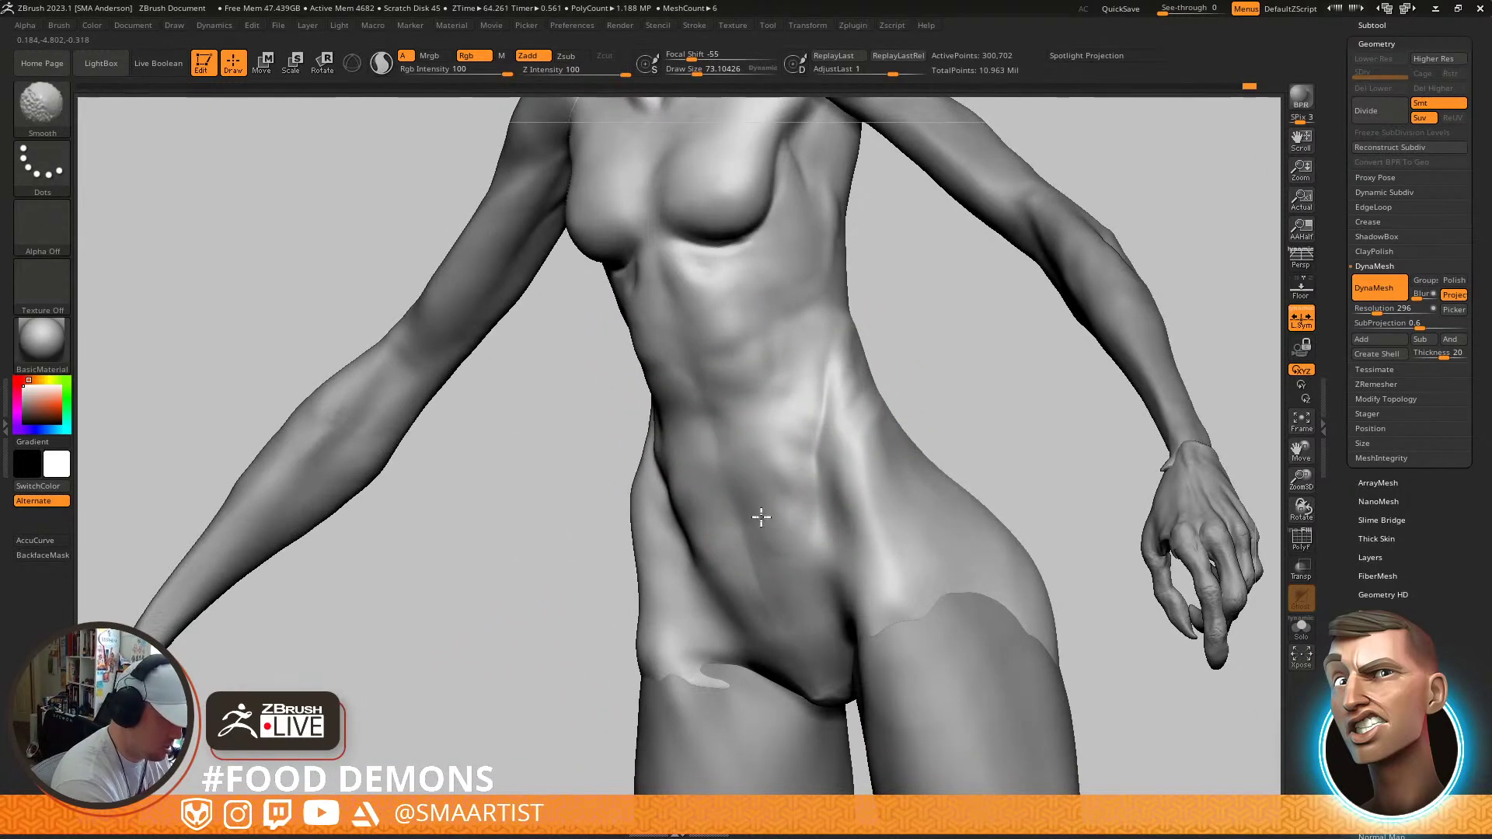
# Carve the groove along the side of the abdomen with the DamStandard brush at about size 73
pyautogui.moveTo(766, 493)
pyautogui.mouseDown(button='right')
pyautogui.moveTo(762, 513)
pyautogui.moveTo(691, 517)
pyautogui.mouseUp(button='right')
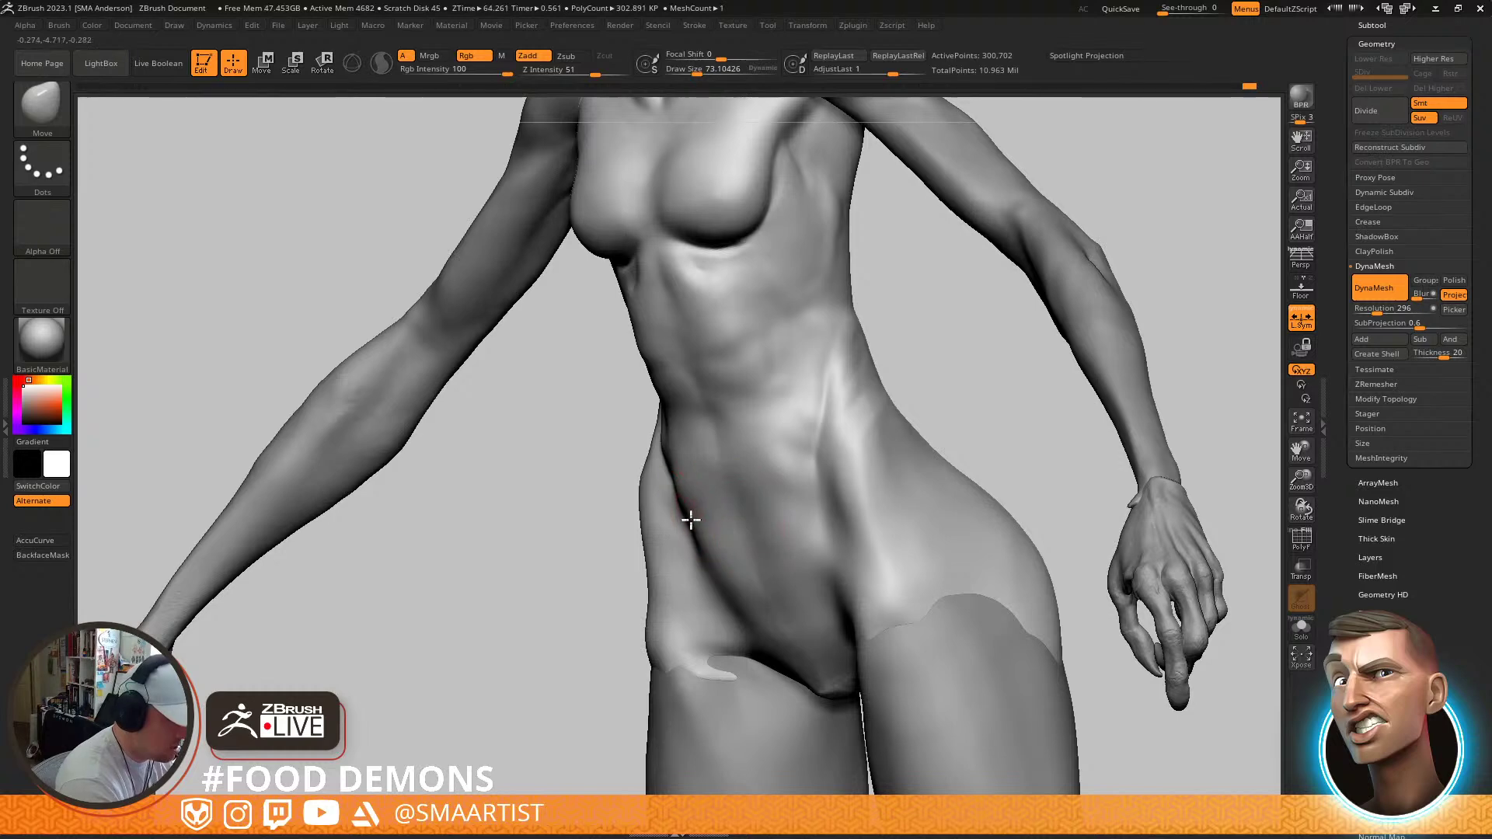
pyautogui.keyDown('alt'); pyautogui.moveTo(727, 421); pyautogui.dragTo(735, 511, button='right'); pyautogui.keyUp('alt')
pyautogui.moveTo(743, 443)
pyautogui.mouseDown(button='right')
pyautogui.moveTo(756, 397)
pyautogui.moveTo(692, 483)
pyautogui.moveTo(759, 493)
pyautogui.mouseUp(button='right')
pyautogui.press('b')
pyautogui.press('d')
pyautogui.press('s')
pyautogui.moveTo(787, 462); pyautogui.dragTo(786, 493)
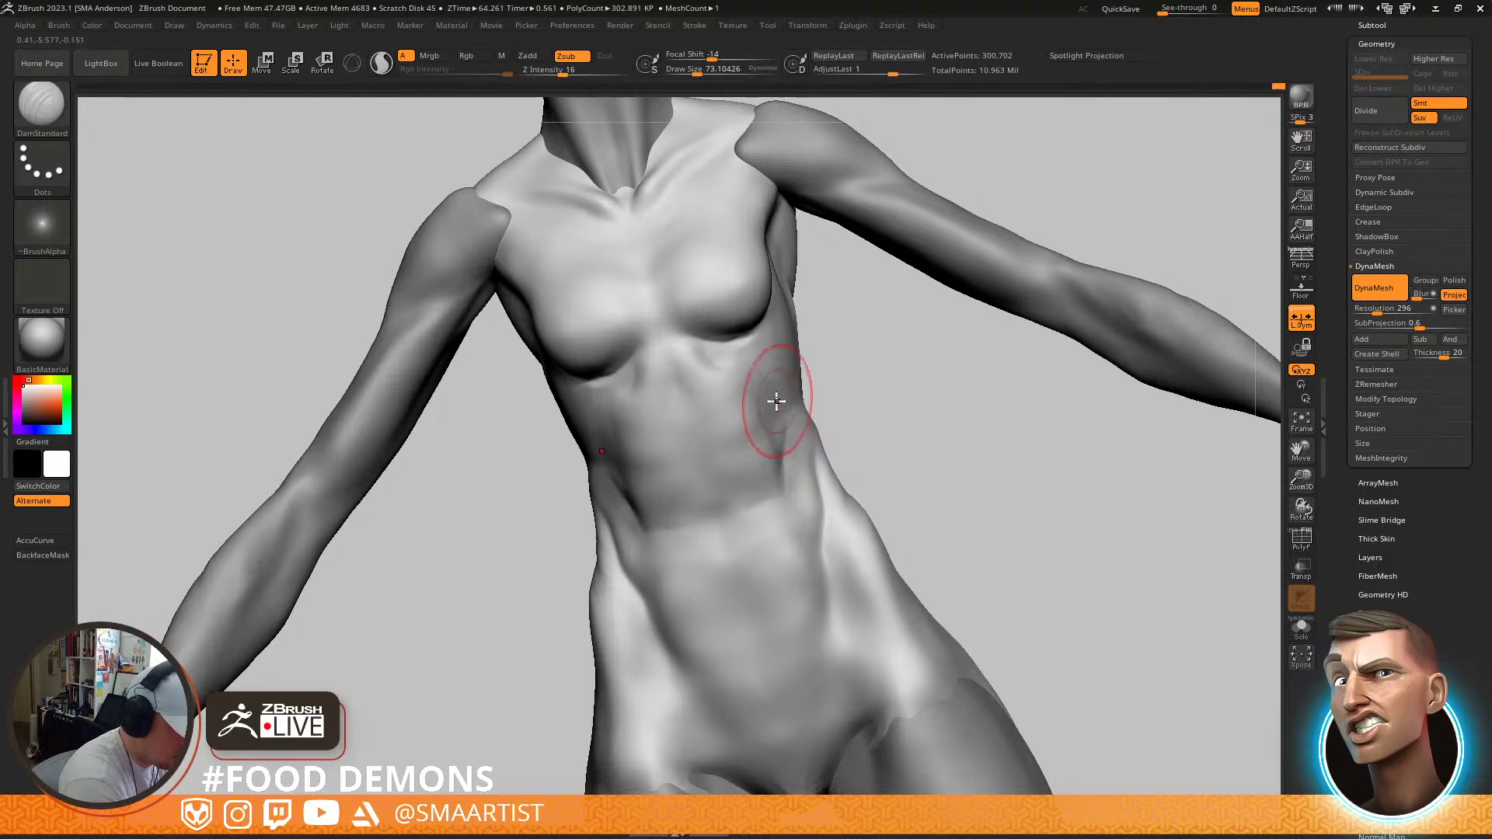
pyautogui.moveTo(702, 409); pyautogui.dragTo(664, 395, button='right')
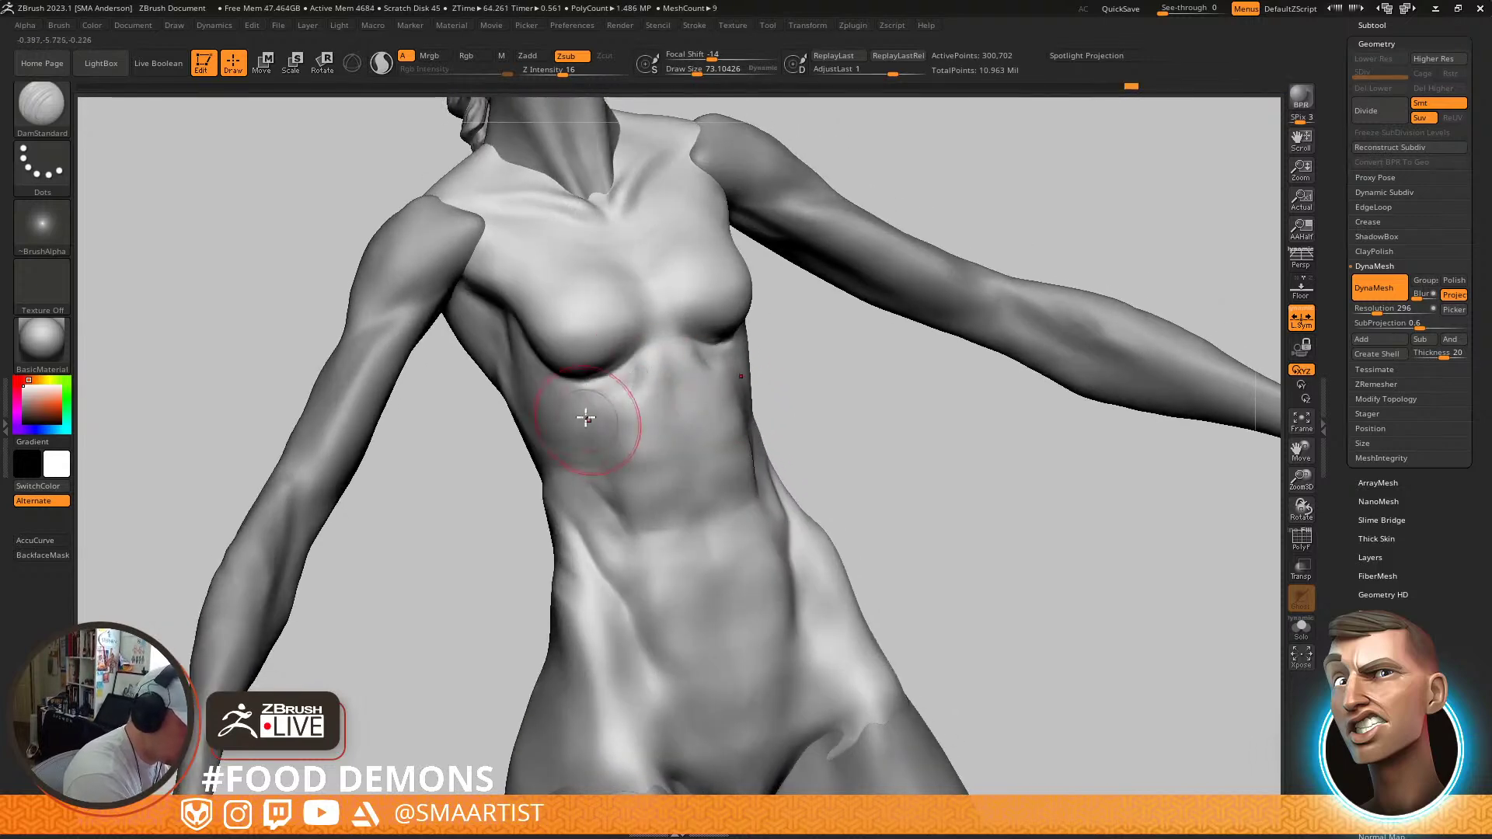
# Build up the rib area below the breasts with ClayBuildup at about size 42 and smooth it at about size 45
pyautogui.press('b')
pyautogui.press('c')
pyautogui.press('b')
pyautogui.press('s')
pyautogui.moveTo(646, 372); pyautogui.dragTo(637, 373)
pyautogui.moveTo(655, 361); pyautogui.dragTo(617, 400)
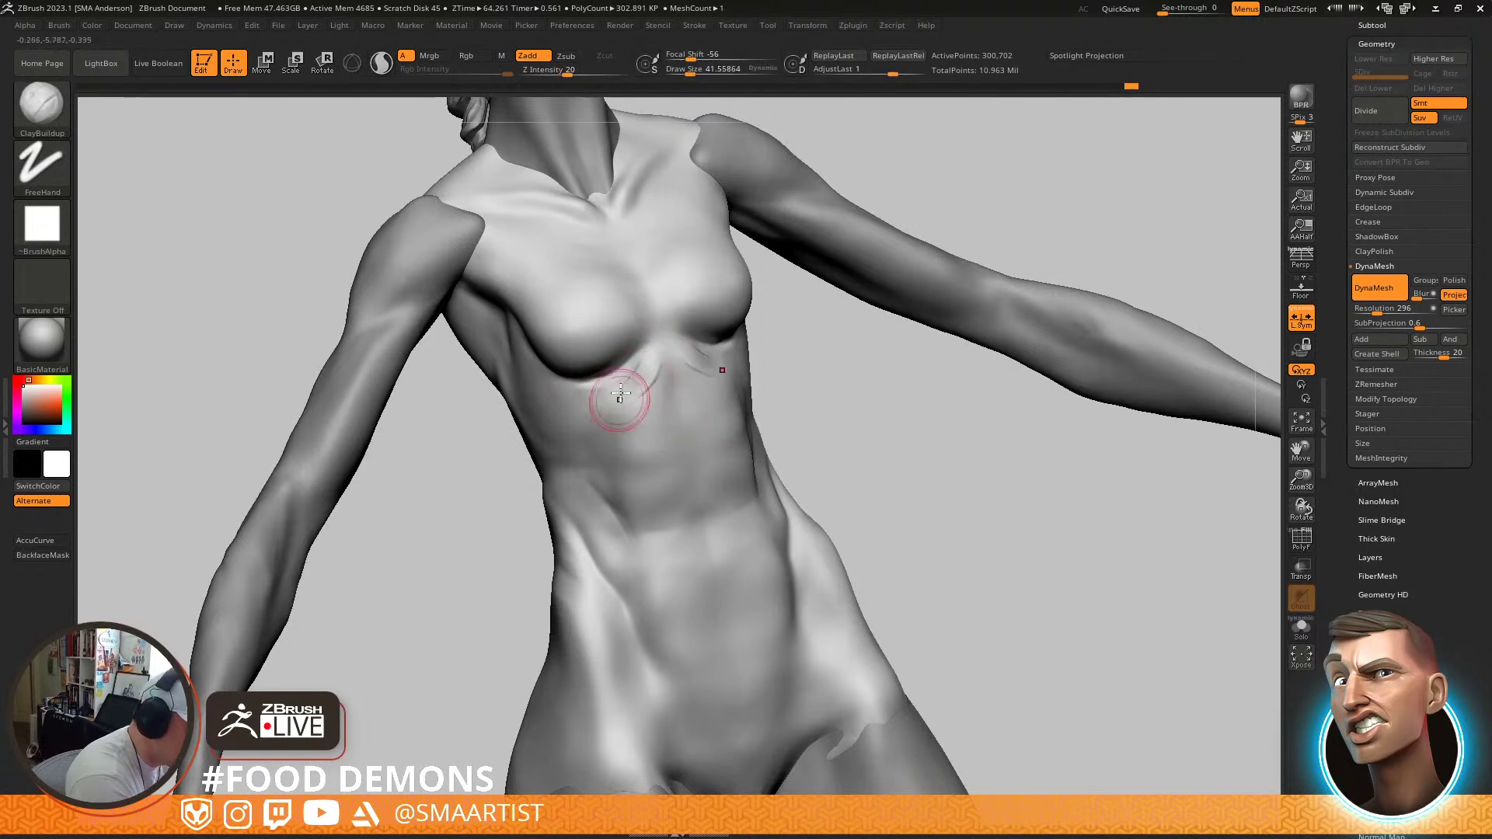
pyautogui.press('shift')
pyautogui.moveTo(626, 412)
pyautogui.mouseDown(button='right')
pyautogui.moveTo(686, 389)
pyautogui.moveTo(727, 398)
pyautogui.moveTo(689, 404)
pyautogui.moveTo(719, 416)
pyautogui.mouseUp(button='right')
pyautogui.press('shift')
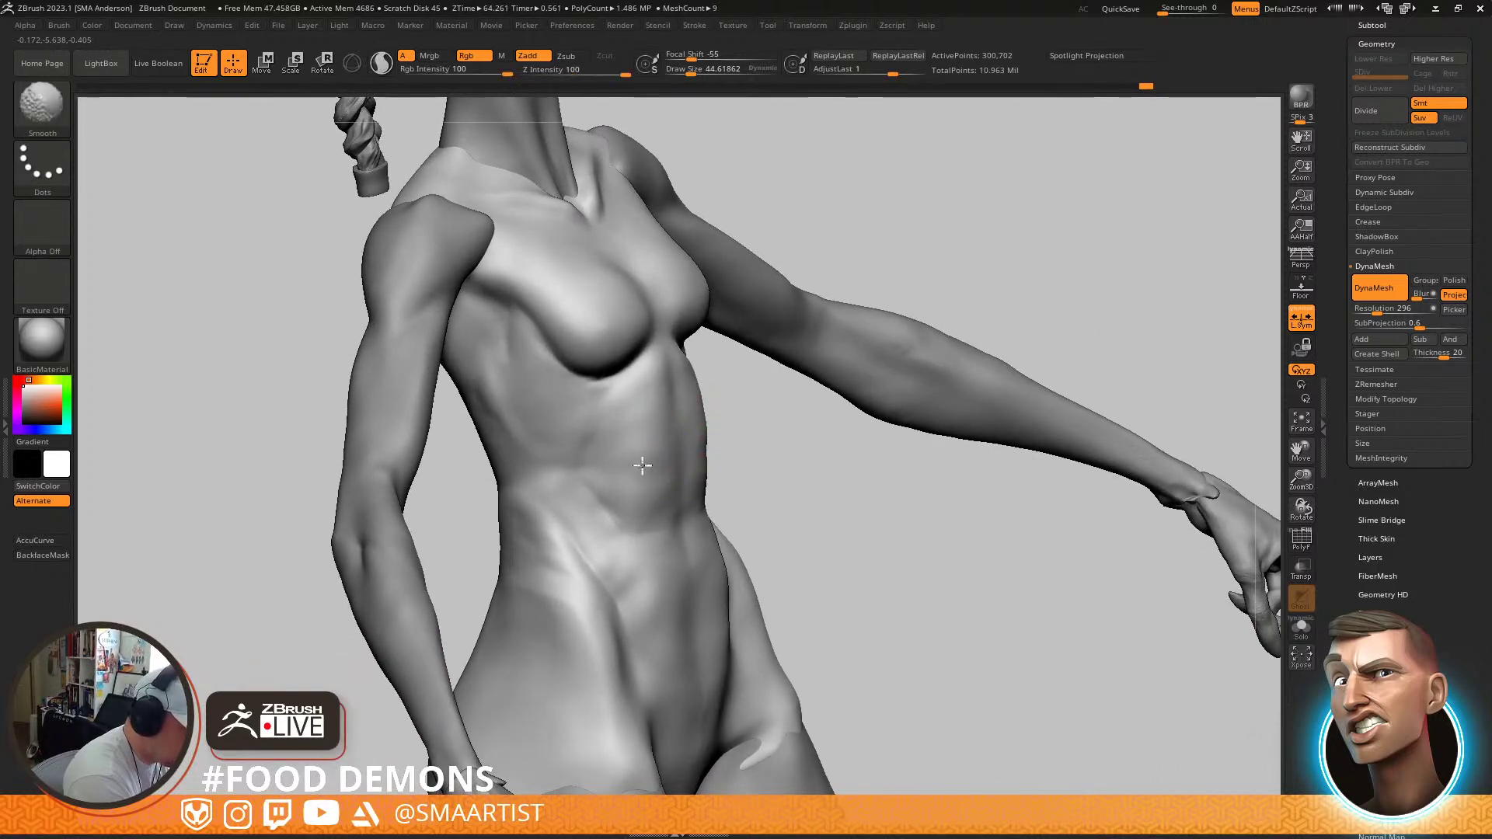
# Flatten the central abdominal plane with the TrimDynamic brush at about size 73 and smooth it
pyautogui.press('b')
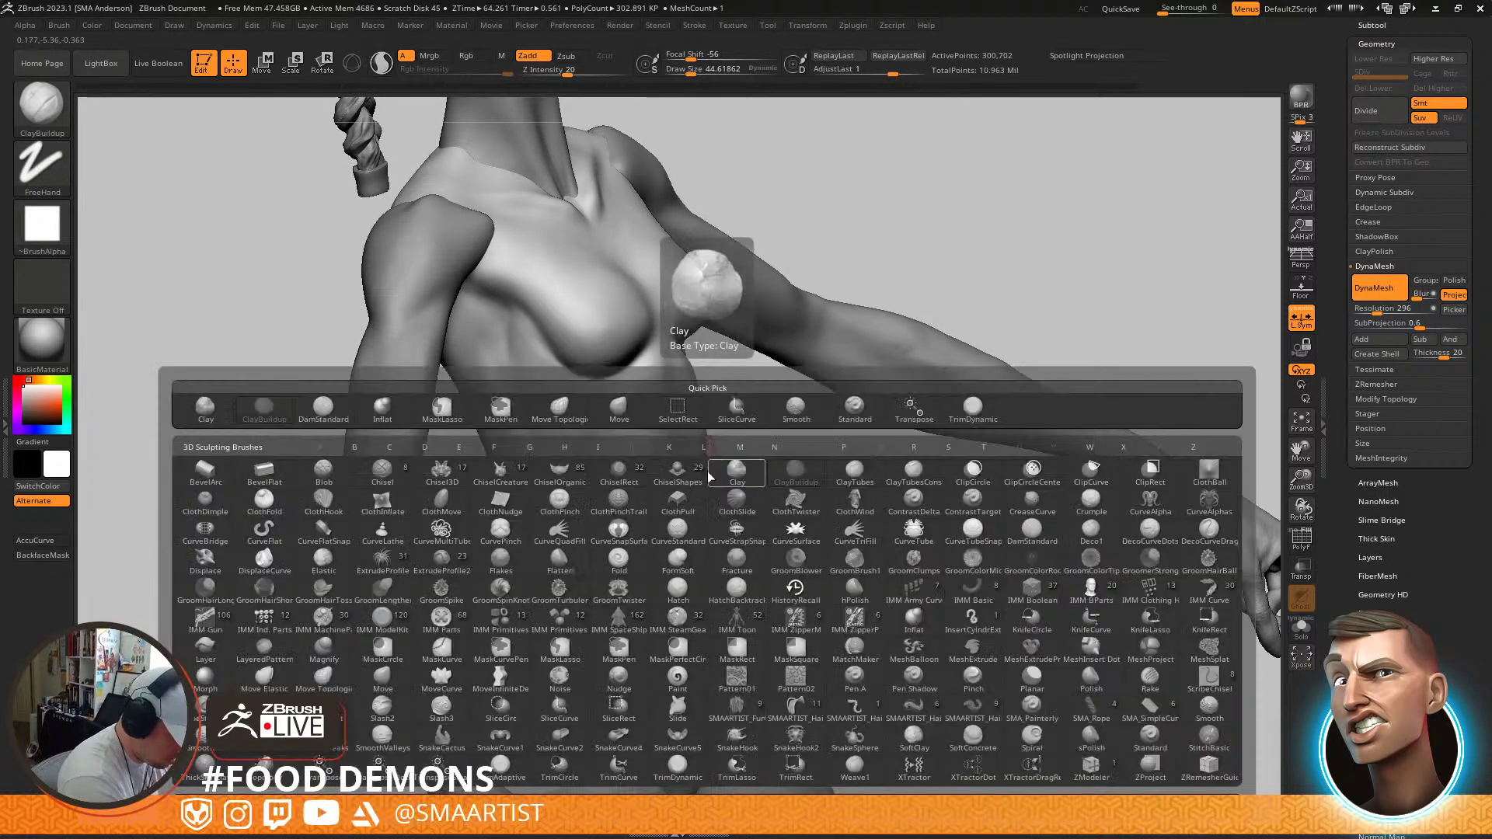
pyautogui.press('t')
pyautogui.press('d')
pyautogui.press('s')
pyautogui.moveTo(652, 466); pyautogui.dragTo(659, 466)
pyautogui.moveTo(661, 413); pyautogui.dragTo(667, 510)
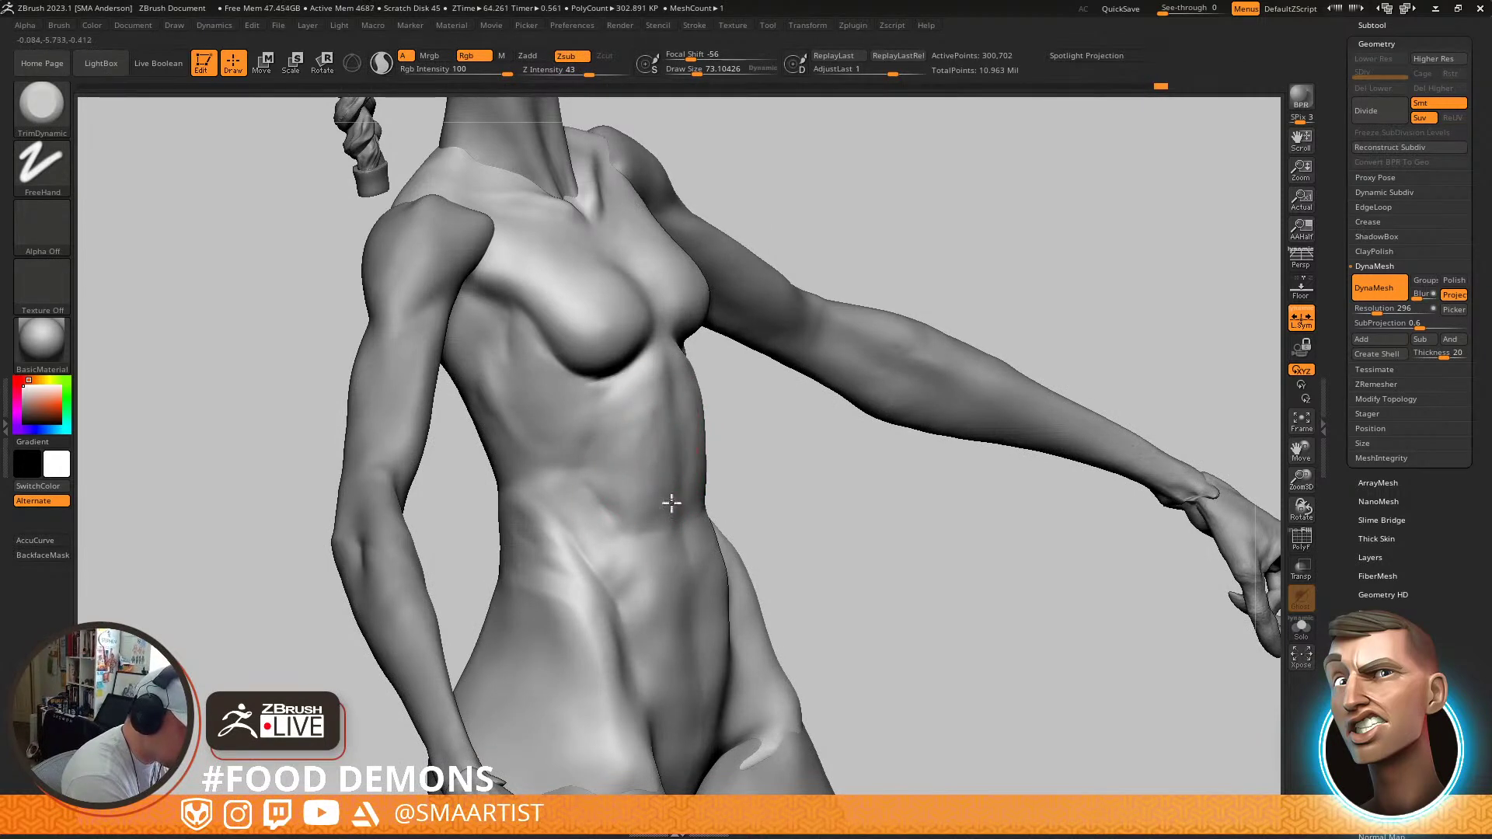
pyautogui.keyDown('shift'); pyautogui.moveTo(659, 471); pyautogui.dragTo(677, 544); pyautogui.keyUp('shift')
pyautogui.keyDown('alt'); pyautogui.moveTo(708, 652); pyautogui.dragTo(684, 535, button='right'); pyautogui.keyUp('alt')
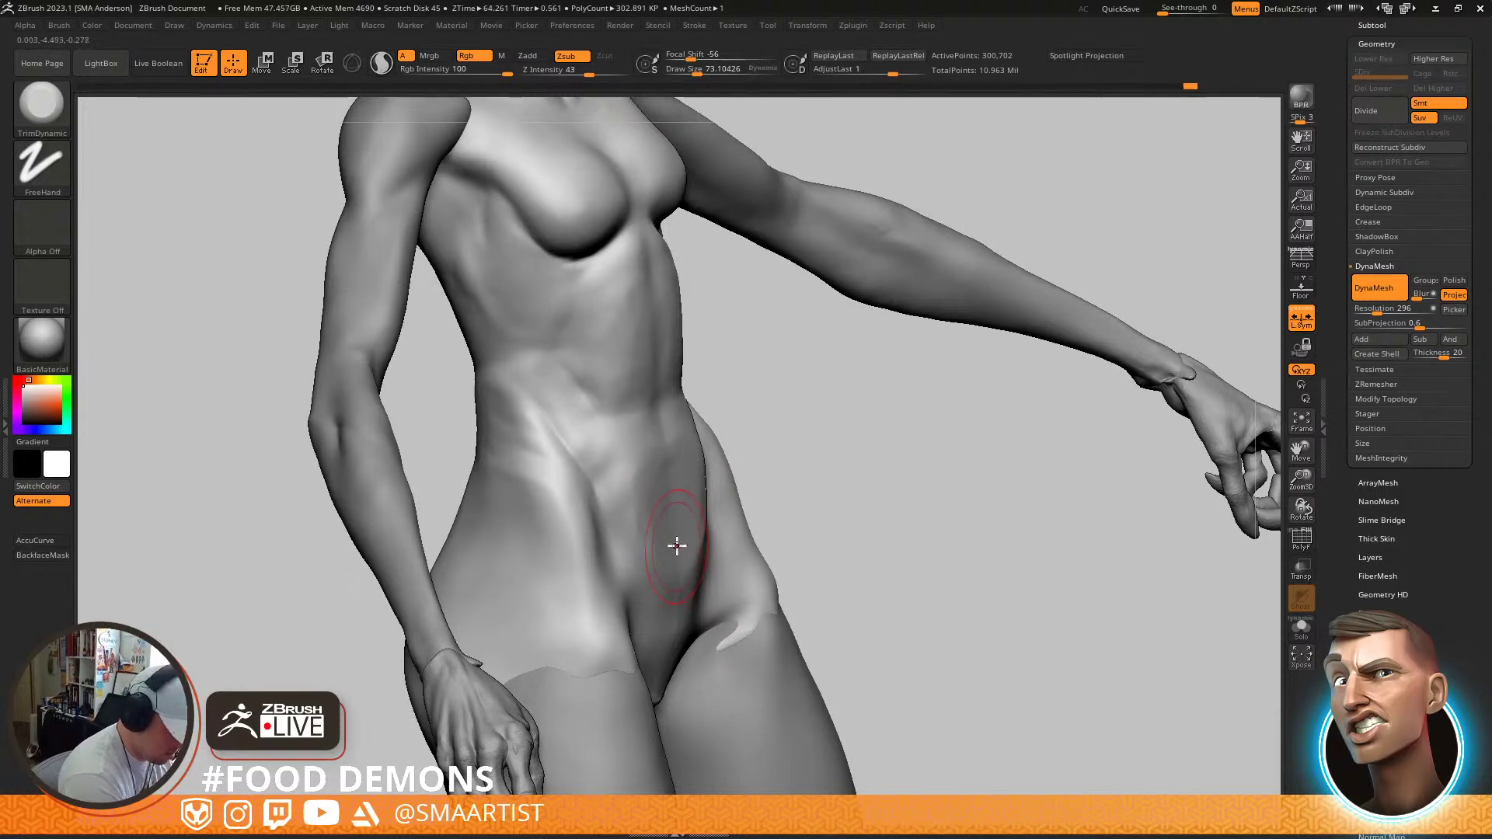
# Add volume to the lower abdomen with ClayBuildup at about size 73 and blend it smooth
pyautogui.press('b')
pyautogui.press('c')
pyautogui.press('b')
pyautogui.press('shift')
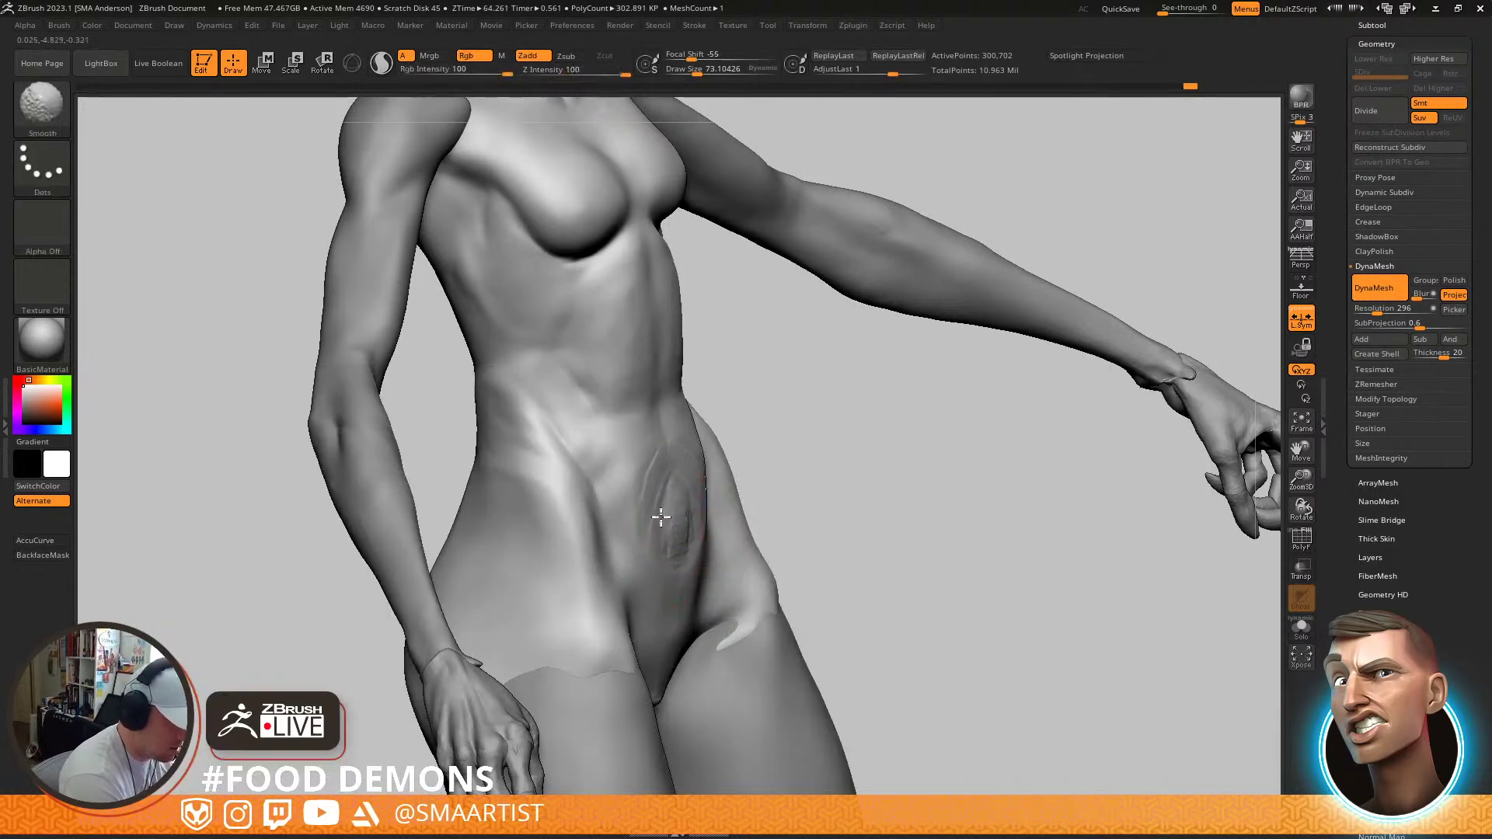
pyautogui.keyDown('shift'); pyautogui.moveTo(665, 515); pyautogui.dragTo(667, 489); pyautogui.keyUp('shift')
pyautogui.moveTo(667, 474)
pyautogui.mouseDown()
pyautogui.moveTo(662, 579)
pyautogui.moveTo(660, 482)
pyautogui.mouseUp()
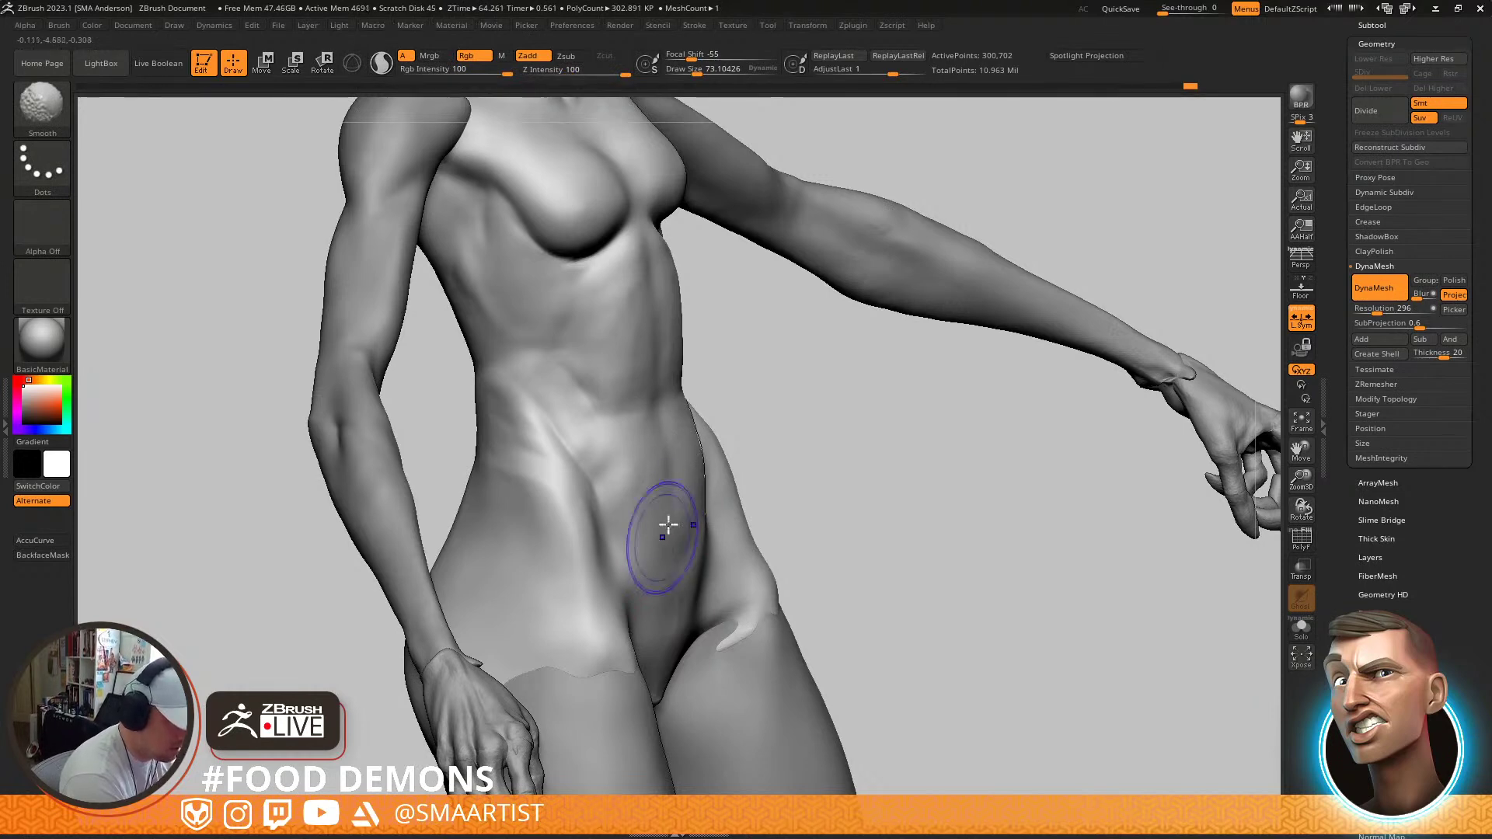
pyautogui.moveTo(643, 513)
pyautogui.mouseDown(button='right')
pyautogui.moveTo(729, 506)
pyautogui.moveTo(699, 472)
pyautogui.moveTo(706, 566)
pyautogui.moveTo(701, 464)
pyautogui.mouseUp(button='right')
pyautogui.press('shift')
# Build up the muscle columns of the lower back and the rear waist with ClayBuildup at about size 73, smoothing the strokes
pyautogui.moveTo(741, 554)
pyautogui.keyDown('ctrl'); pyautogui.mouseDown(button='right')
pyautogui.moveTo(798, 440)
pyautogui.moveTo(793, 480)
pyautogui.moveTo(777, 427)
pyautogui.moveTo(872, 389)
pyautogui.moveTo(929, 436)
pyautogui.moveTo(847, 486)
pyautogui.moveTo(805, 375)
pyautogui.moveTo(794, 440)
pyautogui.mouseUp(button='right'); pyautogui.keyUp('ctrl')
pyautogui.moveTo(794, 440)
pyautogui.mouseDown(button='right')
pyautogui.moveTo(772, 423)
pyautogui.moveTo(789, 413)
pyautogui.moveTo(735, 393)
pyautogui.mouseUp(button='right')
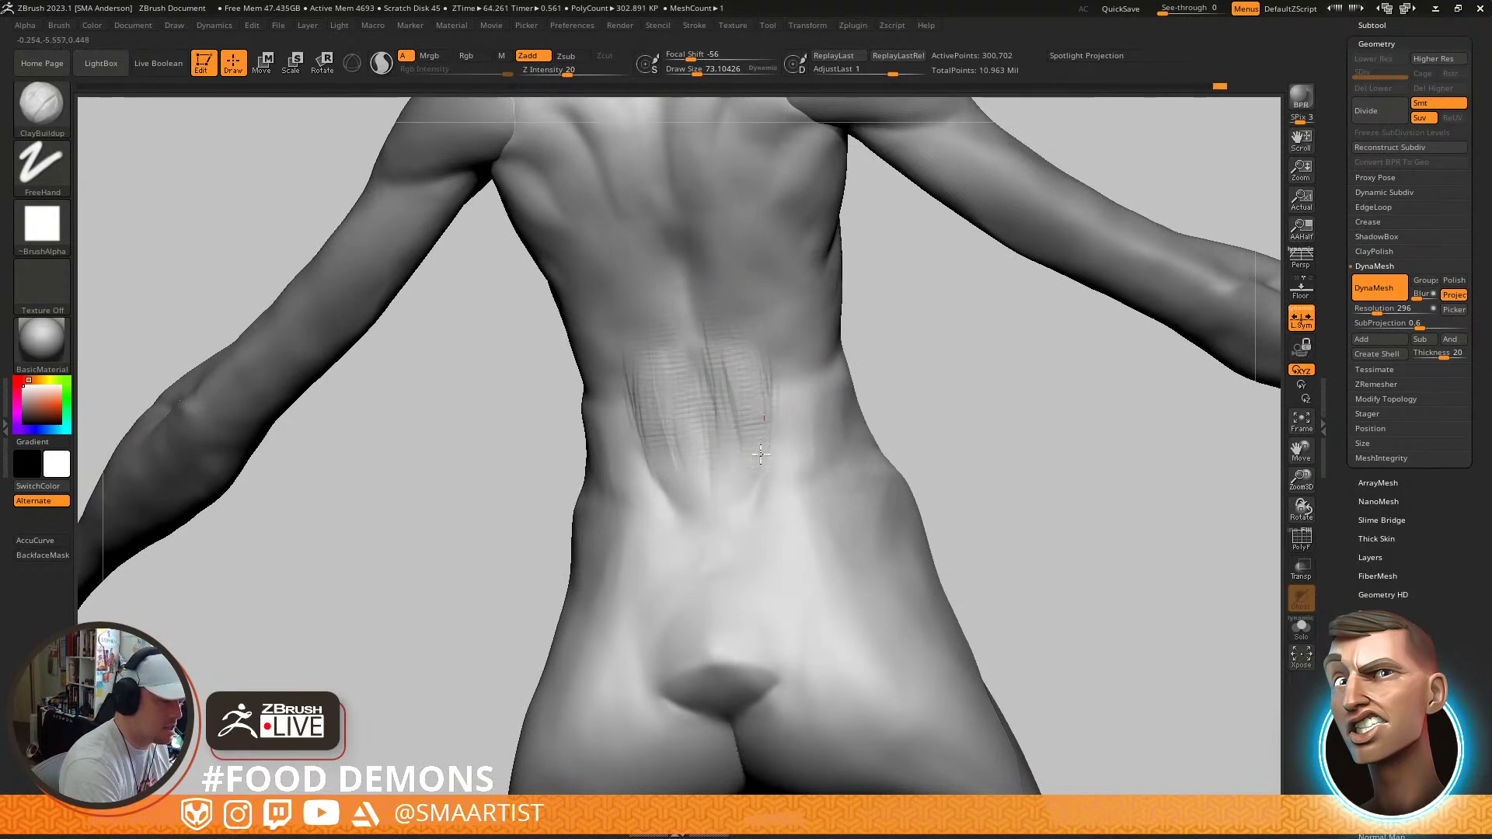
pyautogui.press('shift')
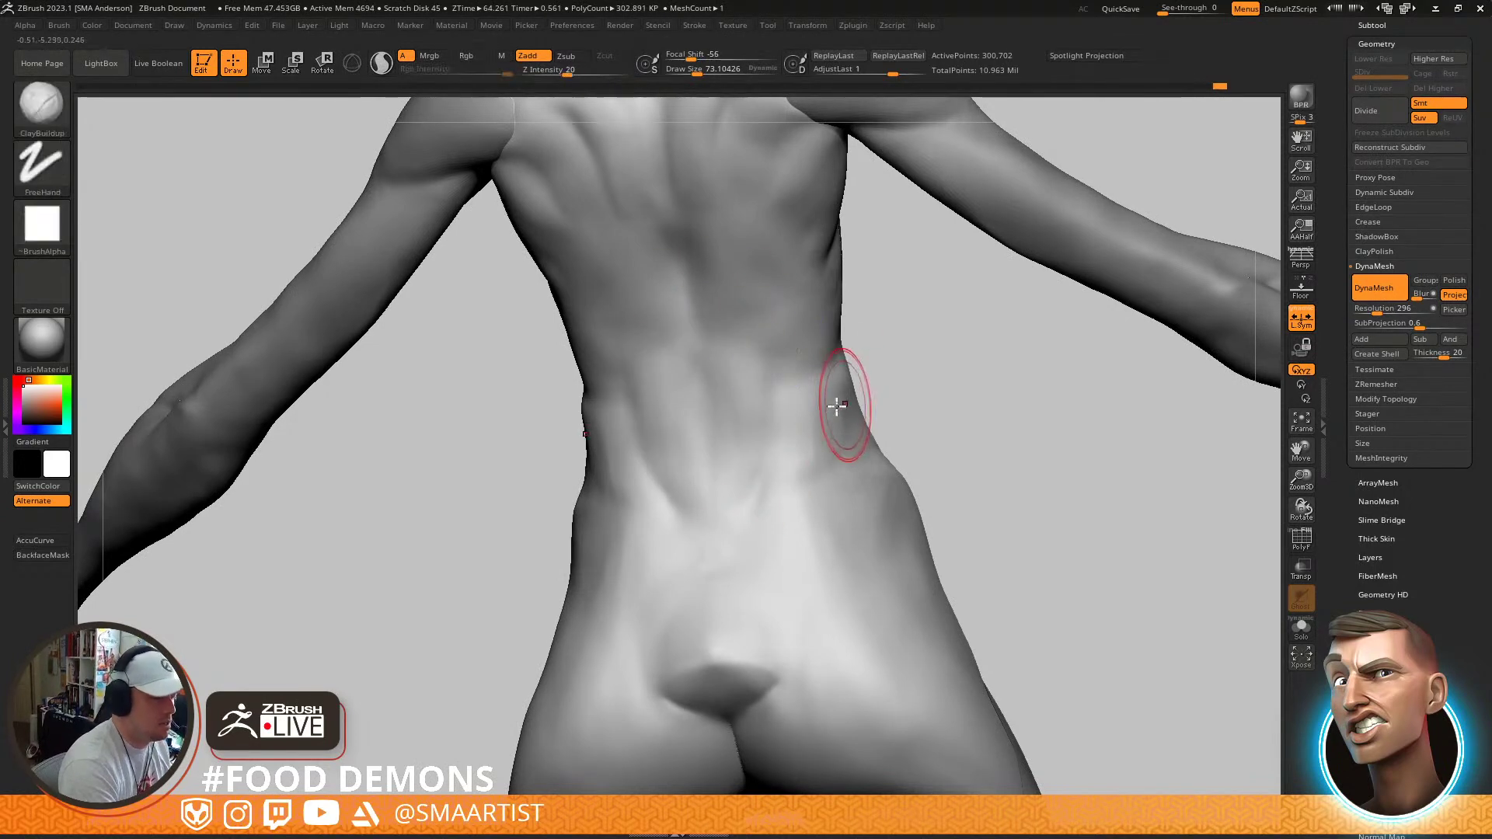
pyautogui.moveTo(842, 407); pyautogui.dragTo(814, 391, button='right')
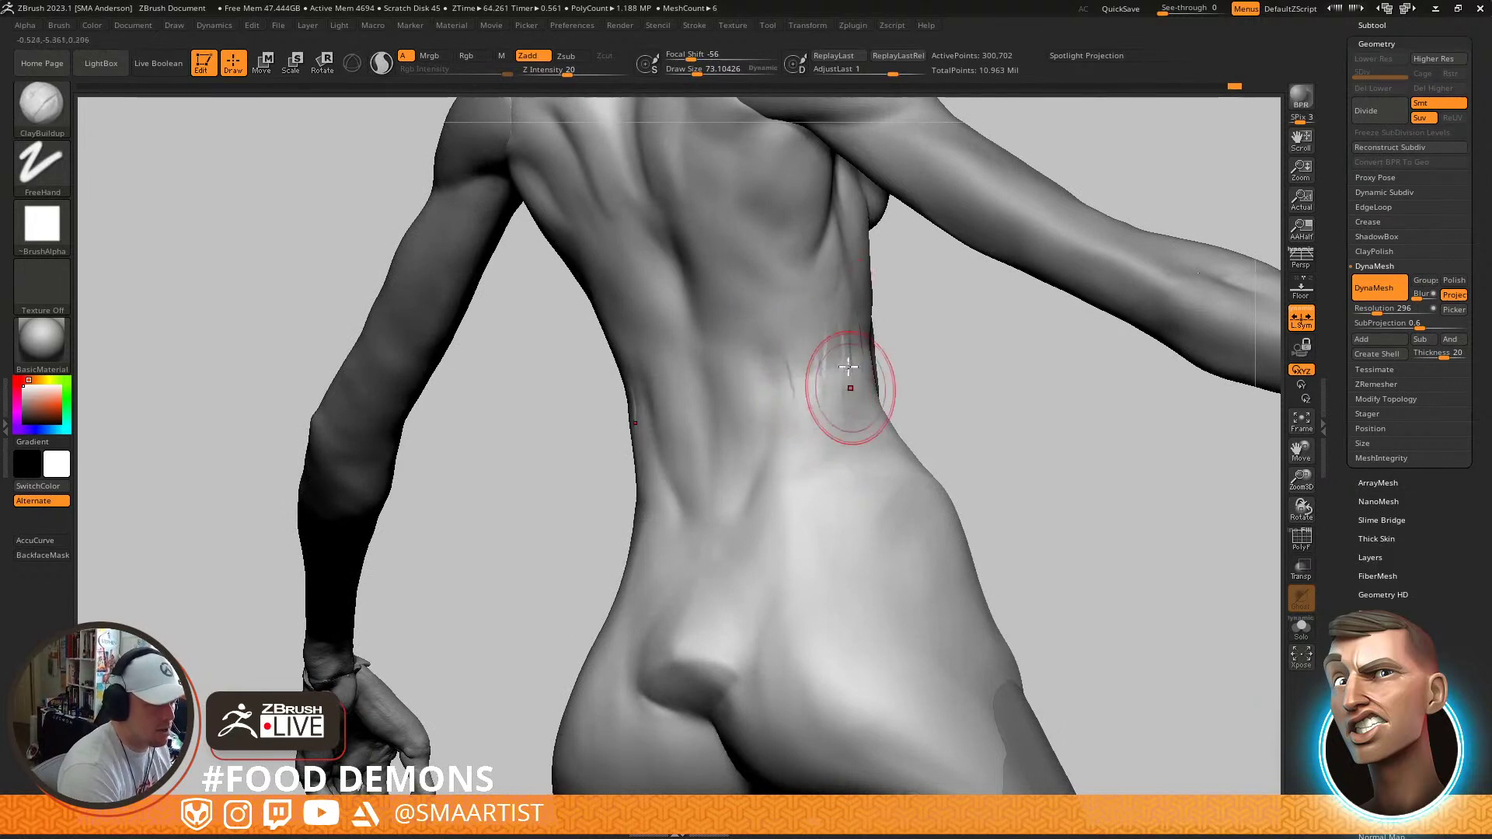
pyautogui.keyDown('shift'); pyautogui.moveTo(842, 352); pyautogui.dragTo(803, 386); pyautogui.keyUp('shift')
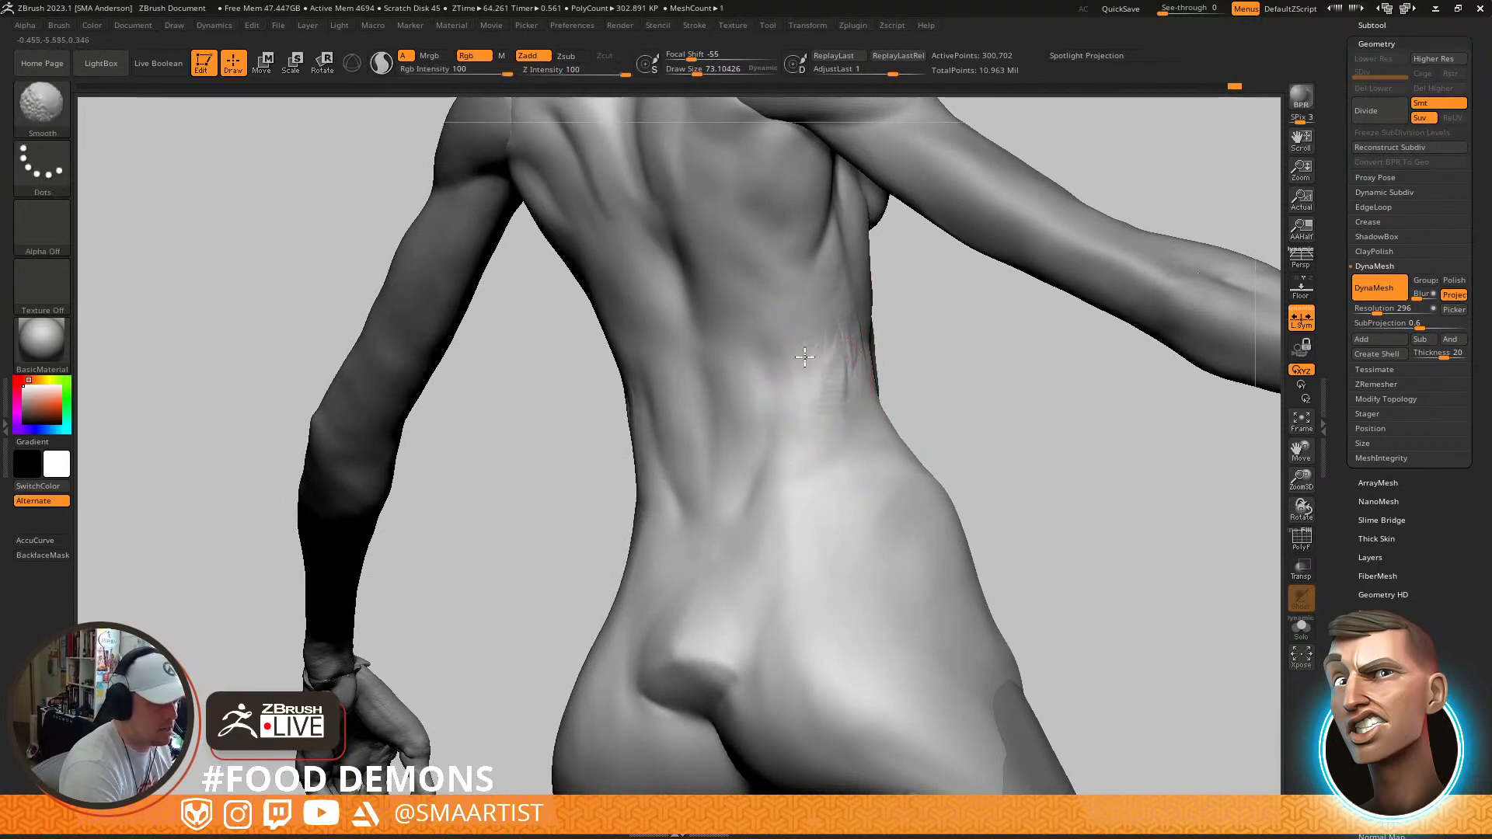
# Shape the side of the ribcage with ClayBuildup and carve the creases below the armpit with DamStandard, smoothing the strokes
pyautogui.moveTo(853, 336)
pyautogui.mouseDown(button='right')
pyautogui.moveTo(865, 373)
pyautogui.moveTo(668, 396)
pyautogui.mouseUp(button='right')
pyautogui.moveTo(893, 365)
pyautogui.mouseDown(button='right')
pyautogui.moveTo(814, 353)
pyautogui.moveTo(803, 376)
pyautogui.moveTo(852, 277)
pyautogui.moveTo(750, 341)
pyautogui.moveTo(796, 410)
pyautogui.moveTo(790, 322)
pyautogui.mouseUp(button='right')
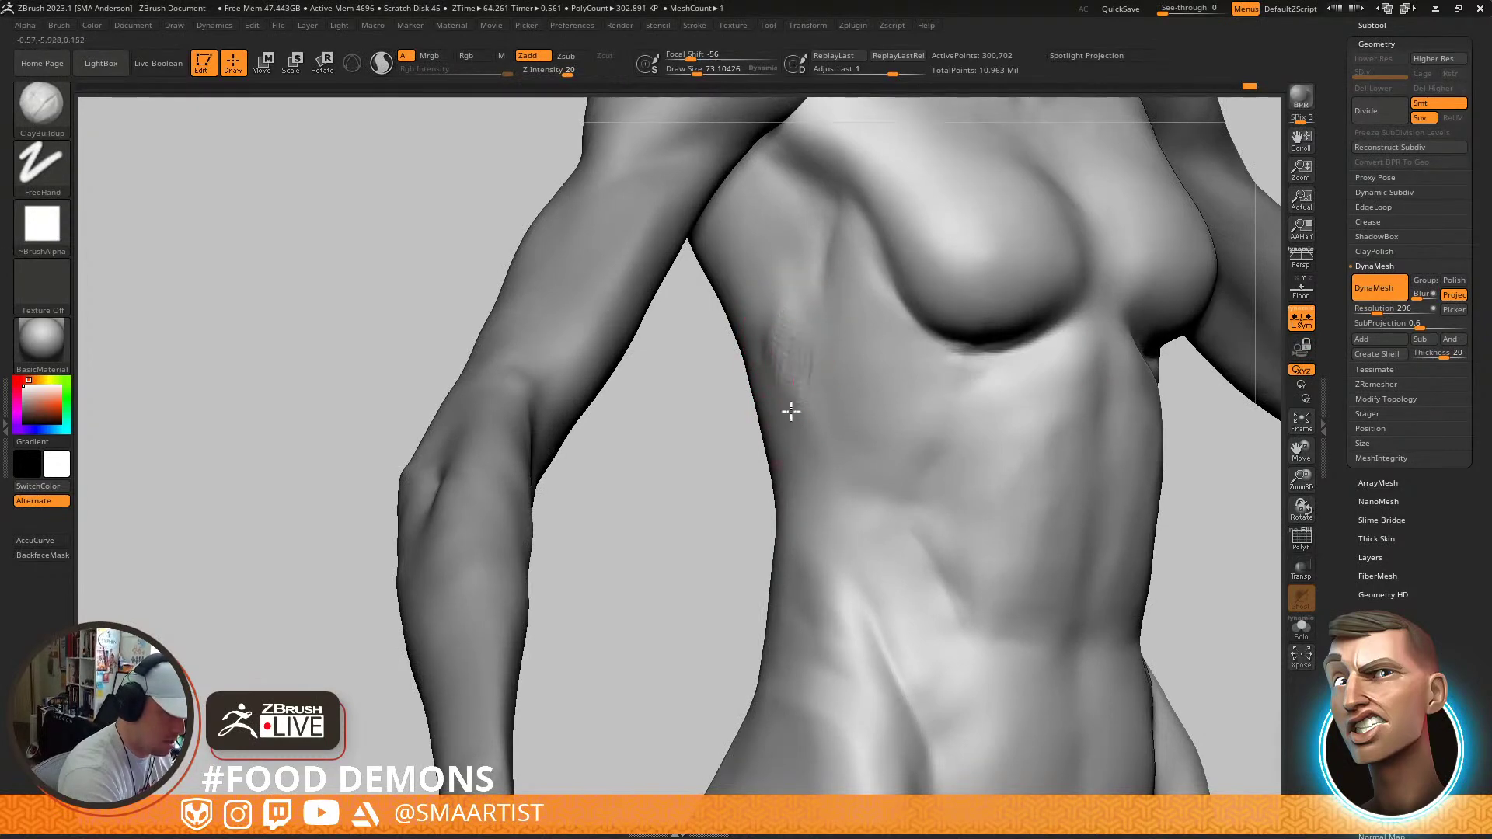
pyautogui.press('b')
pyautogui.press('d')
pyautogui.press('s')
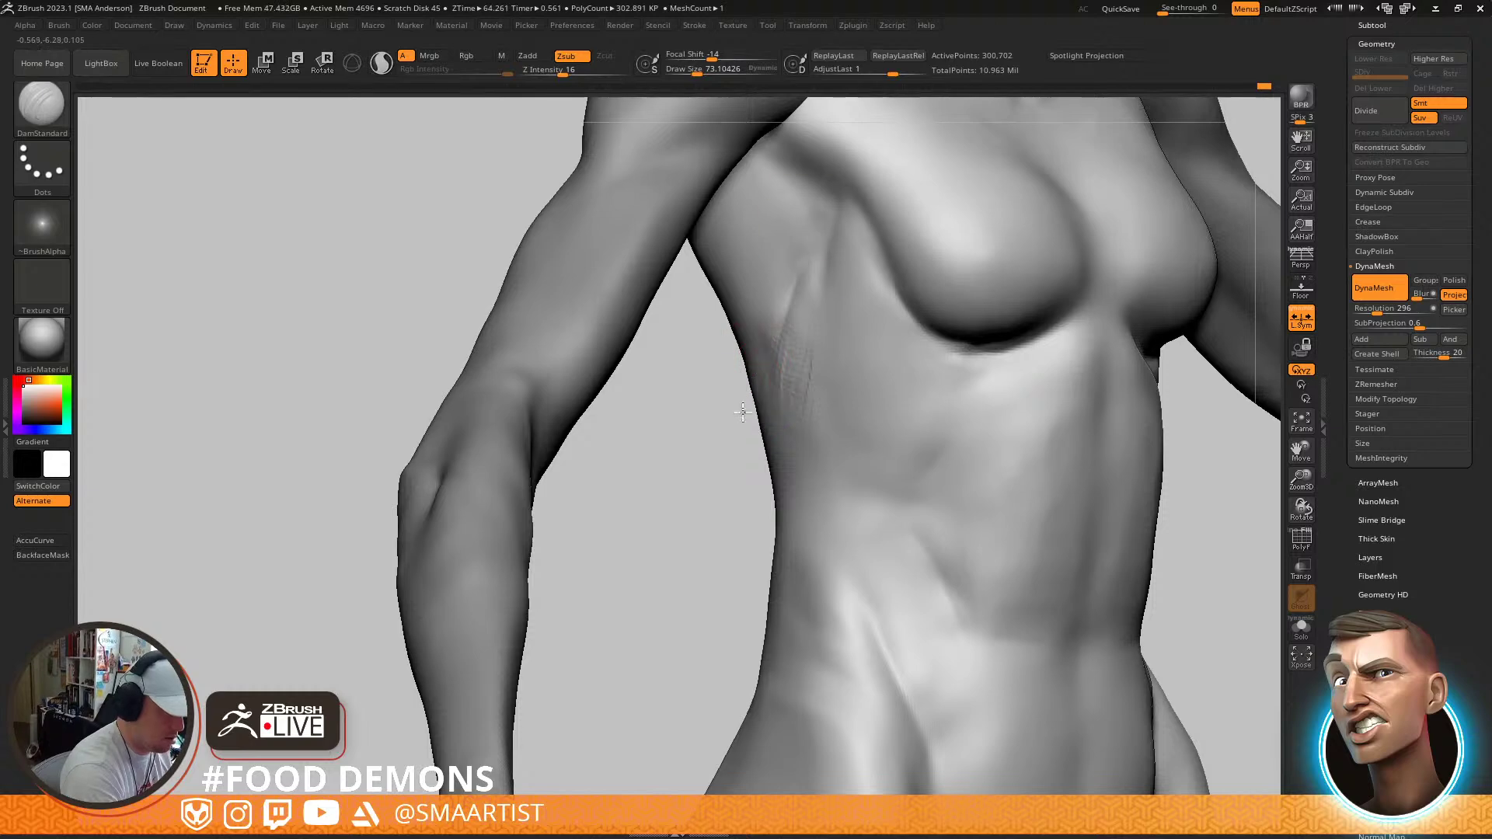
pyautogui.keyDown('shift'); pyautogui.moveTo(775, 359); pyautogui.dragTo(780, 415); pyautogui.keyUp('shift')
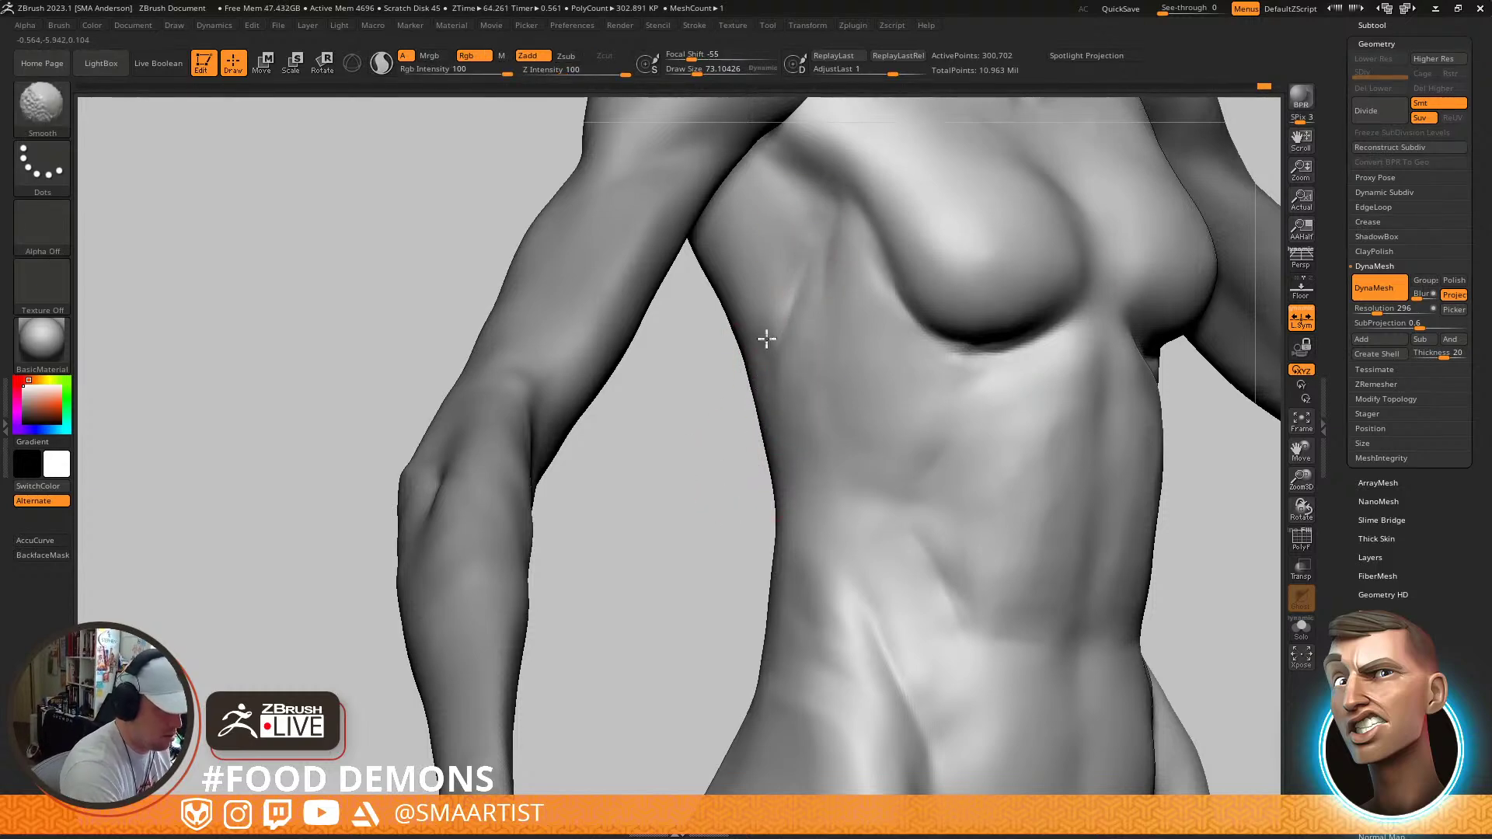
pyautogui.moveTo(826, 347)
pyautogui.mouseDown(button='right')
pyautogui.moveTo(843, 290)
pyautogui.moveTo(777, 327)
pyautogui.mouseUp(button='right')
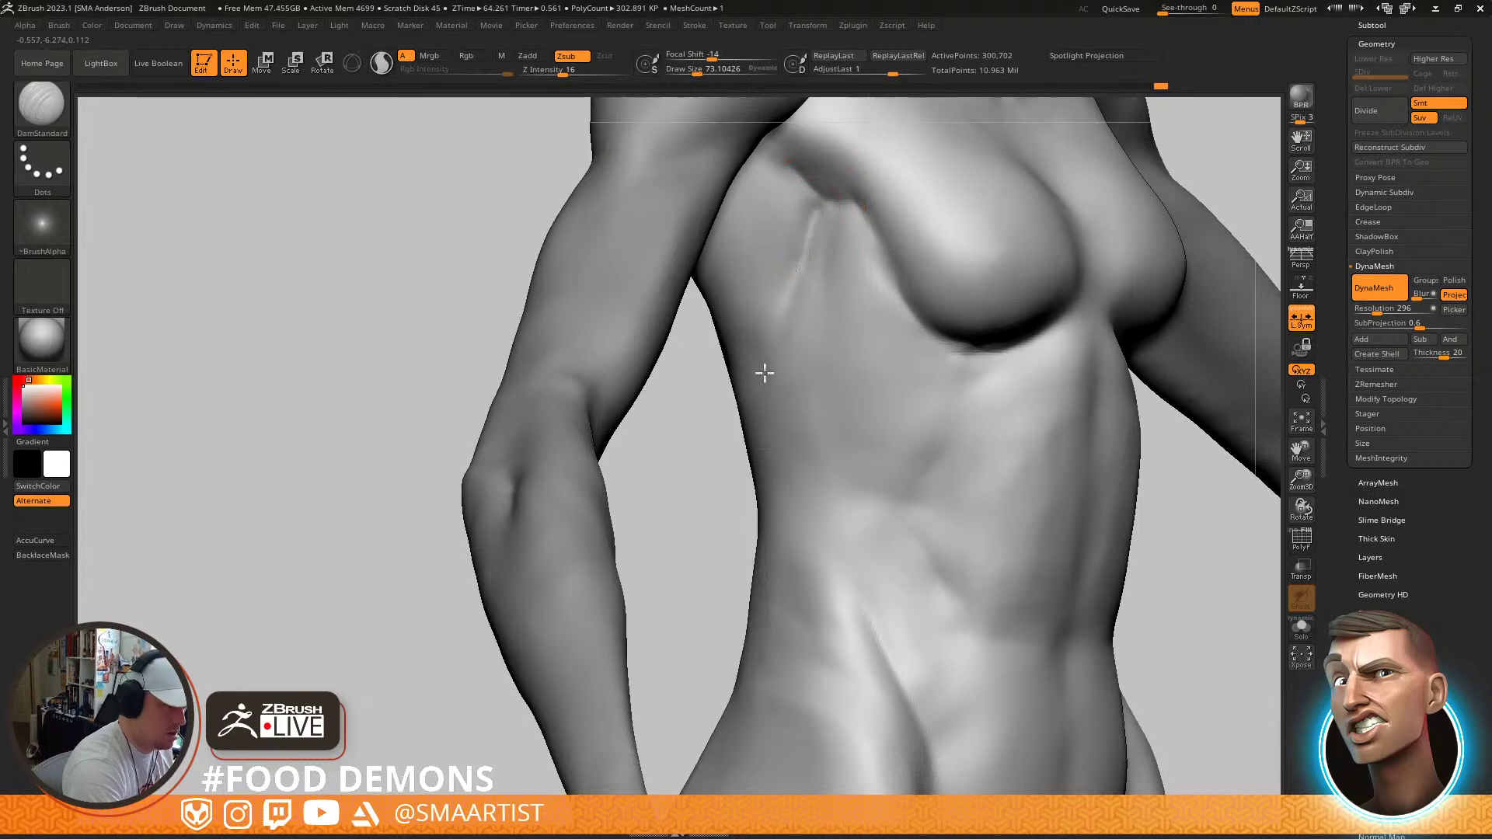
pyautogui.press('shift')
# Fill the area below the armpit with ClayBuildup at about size 73 and smooth the ribcage and side waist
pyautogui.moveTo(879, 373)
pyautogui.mouseDown(button='right')
pyautogui.moveTo(895, 268)
pyautogui.moveTo(858, 207)
pyautogui.moveTo(861, 299)
pyautogui.mouseUp(button='right')
pyautogui.press('b')
pyautogui.press('c')
pyautogui.press('b')
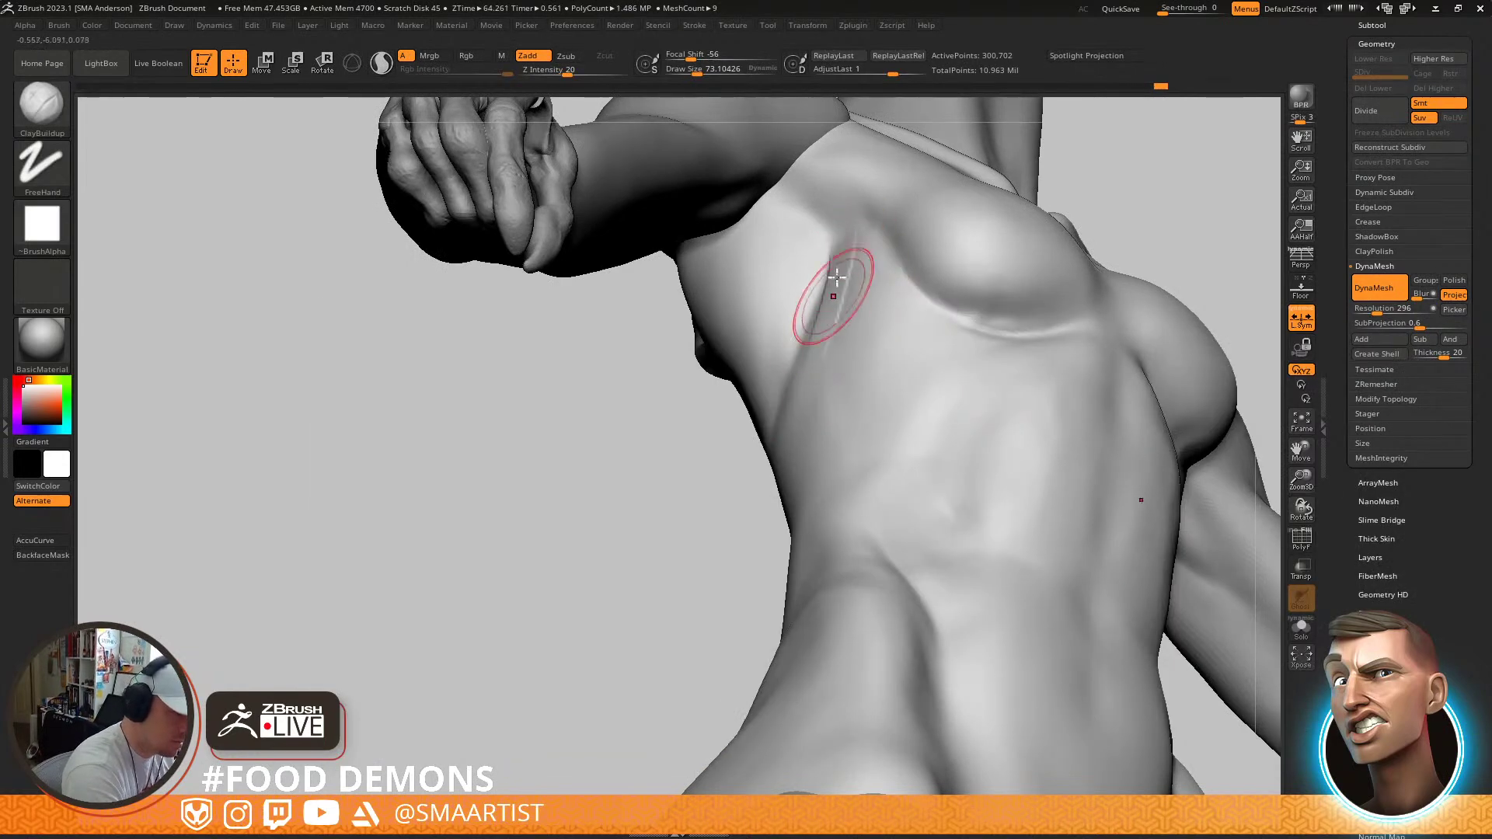
pyautogui.press('shift')
pyautogui.moveTo(825, 409)
pyautogui.mouseDown(button='right')
pyautogui.moveTo(899, 317)
pyautogui.moveTo(940, 395)
pyautogui.mouseUp(button='right')
pyautogui.press('shift')
pyautogui.moveTo(1072, 480)
pyautogui.mouseDown(button='right')
pyautogui.moveTo(1000, 496)
pyautogui.moveTo(1045, 459)
pyautogui.mouseUp(button='right')
pyautogui.keyDown('shift'); pyautogui.moveTo(1025, 446); pyautogui.dragTo(1000, 454); pyautogui.keyUp('shift')
pyautogui.moveTo(1042, 454); pyautogui.dragTo(981, 444, button='right')
pyautogui.press('shift')
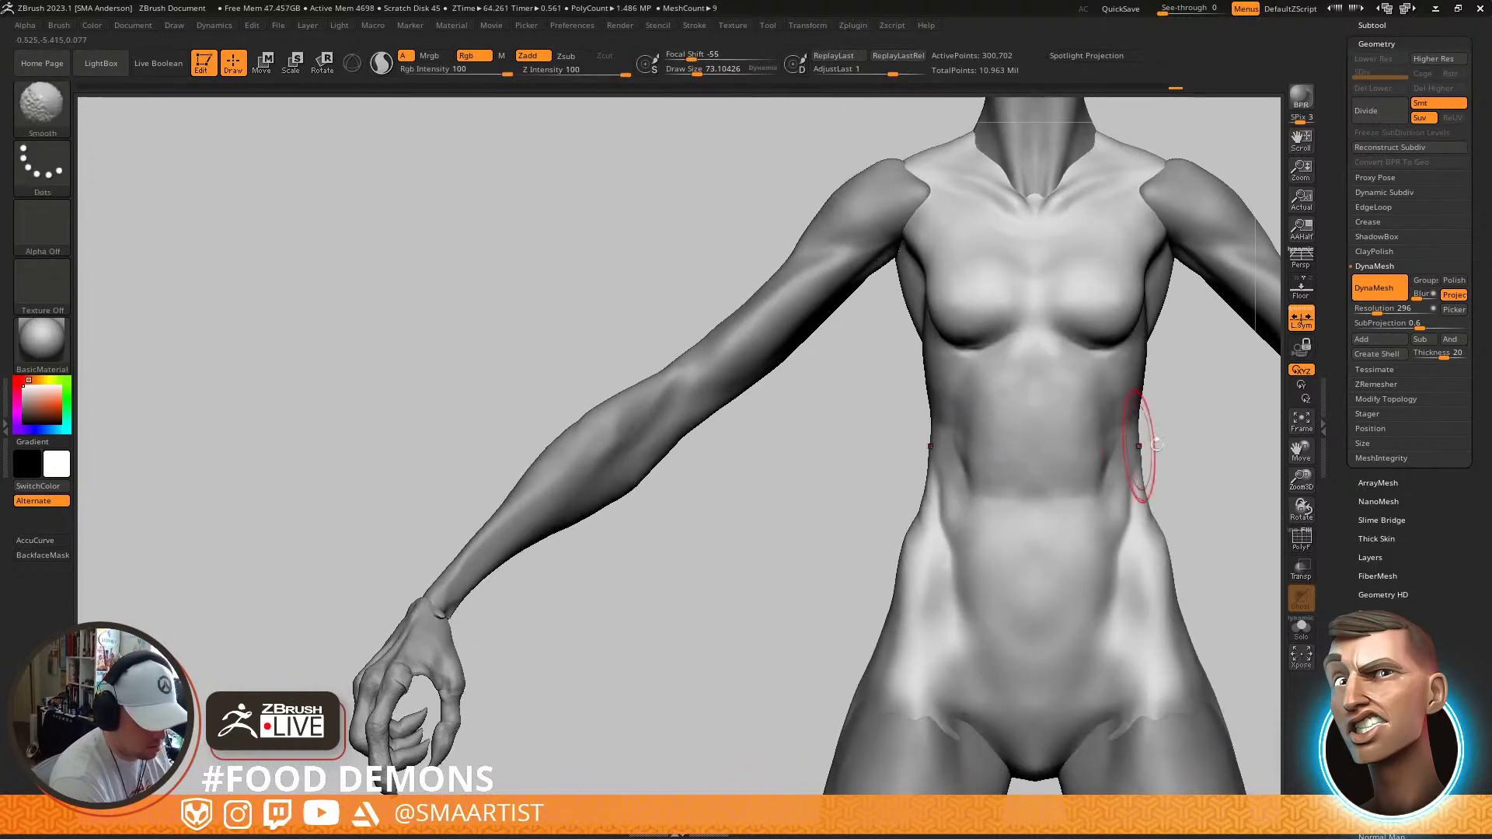
# Reshape the silhouette of the waist, hips and upper pelvis with the Move brush, using about size 129 at the hip
pyautogui.press('b')
pyautogui.press('m')
pyautogui.press('v')
pyautogui.moveTo(1149, 466)
pyautogui.mouseDown(button='right')
pyautogui.moveTo(1113, 427)
pyautogui.moveTo(1083, 426)
pyautogui.mouseUp(button='right')
pyautogui.press('s')
pyautogui.moveTo(1087, 421); pyautogui.dragTo(1081, 422)
pyautogui.moveTo(1086, 422)
pyautogui.mouseDown(button='right')
pyautogui.moveTo(1123, 347)
pyautogui.moveTo(1119, 287)
pyautogui.moveTo(1099, 493)
pyautogui.moveTo(980, 398)
pyautogui.mouseUp(button='right')
pyautogui.moveTo(975, 343); pyautogui.dragTo(844, 491)
pyautogui.moveTo(844, 491)
pyautogui.mouseDown(button='right')
pyautogui.moveTo(846, 523)
pyautogui.moveTo(888, 503)
pyautogui.moveTo(868, 508)
pyautogui.mouseUp(button='right')
pyautogui.moveTo(868, 506)
pyautogui.mouseDown()
pyautogui.moveTo(854, 526)
pyautogui.moveTo(914, 565)
pyautogui.mouseUp()
pyautogui.moveTo(914, 565)
pyautogui.mouseDown(button='right')
pyautogui.moveTo(882, 573)
pyautogui.moveTo(843, 522)
pyautogui.mouseUp(button='right')
pyautogui.press('s')
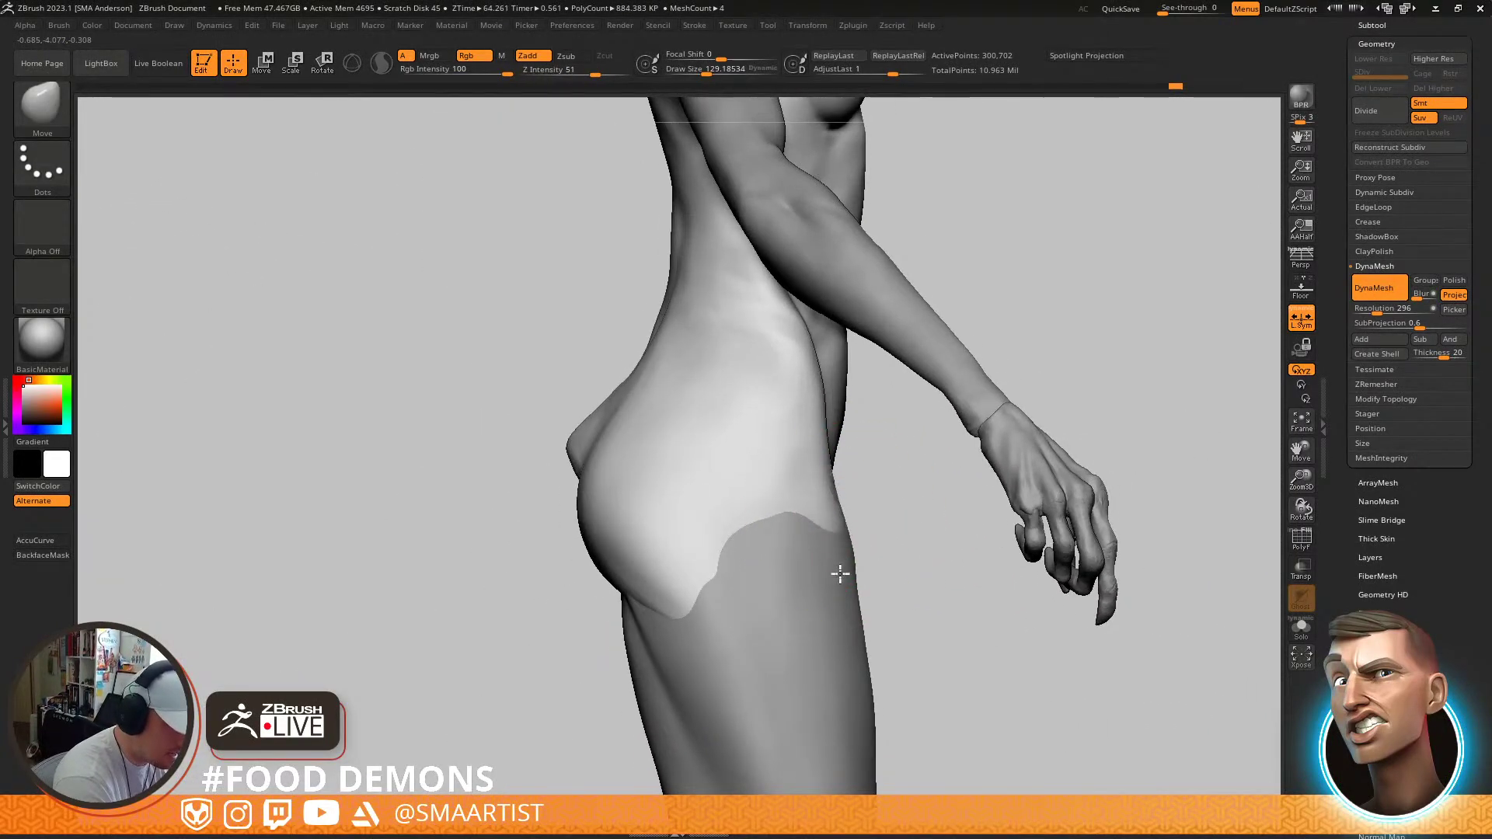
pyautogui.moveTo(830, 489)
pyautogui.mouseDown()
pyautogui.moveTo(812, 458)
pyautogui.moveTo(795, 469)
pyautogui.moveTo(729, 592)
pyautogui.moveTo(803, 551)
pyautogui.moveTo(791, 548)
pyautogui.mouseUp()
# Adjust the crotch and groin contours with the Move brush at about sizes 77 and 104, smoothing the pubic area
pyautogui.press('s')
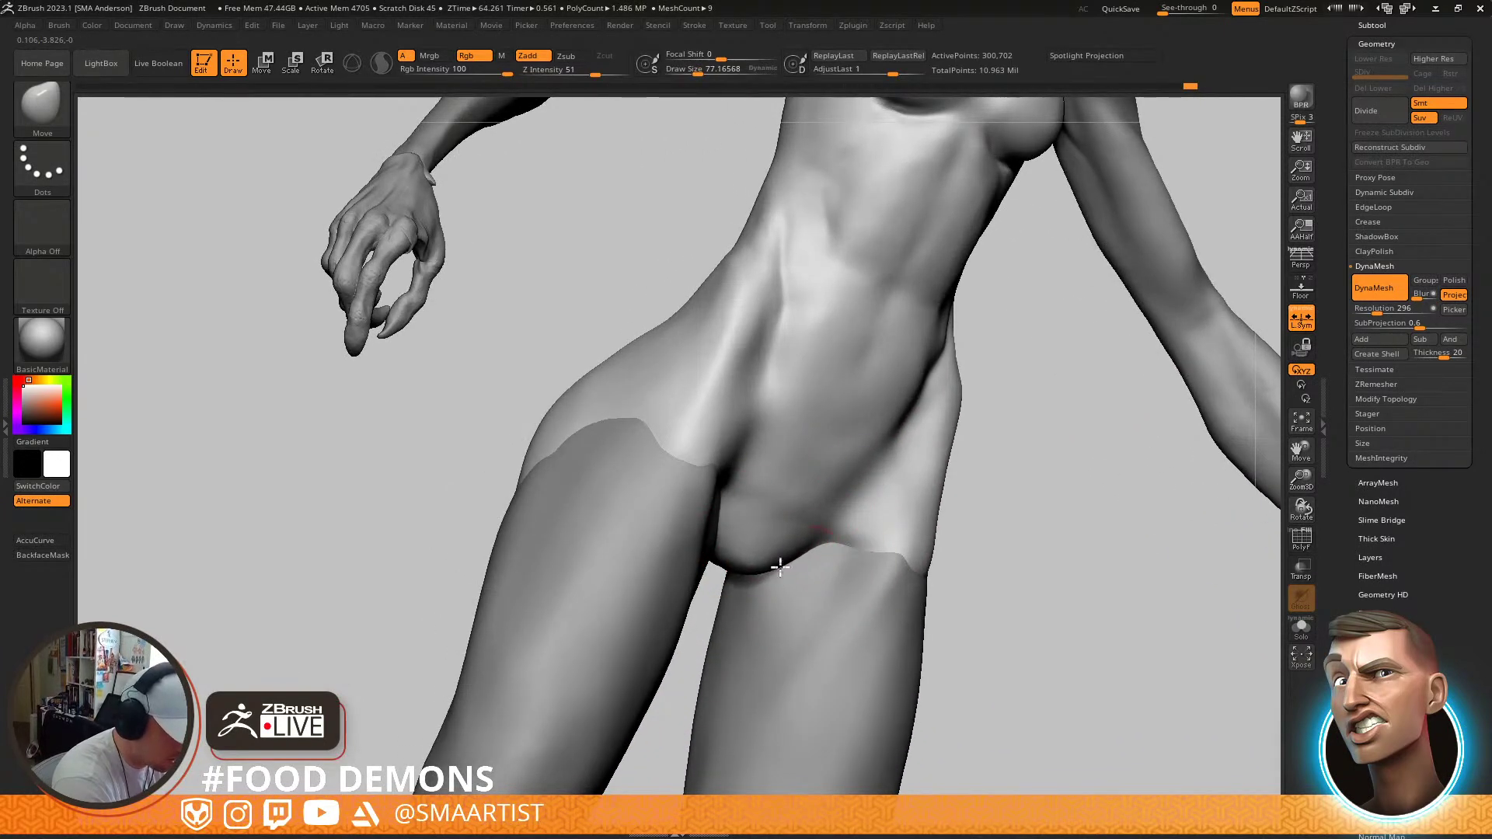
pyautogui.moveTo(765, 555); pyautogui.dragTo(761, 553, button='right')
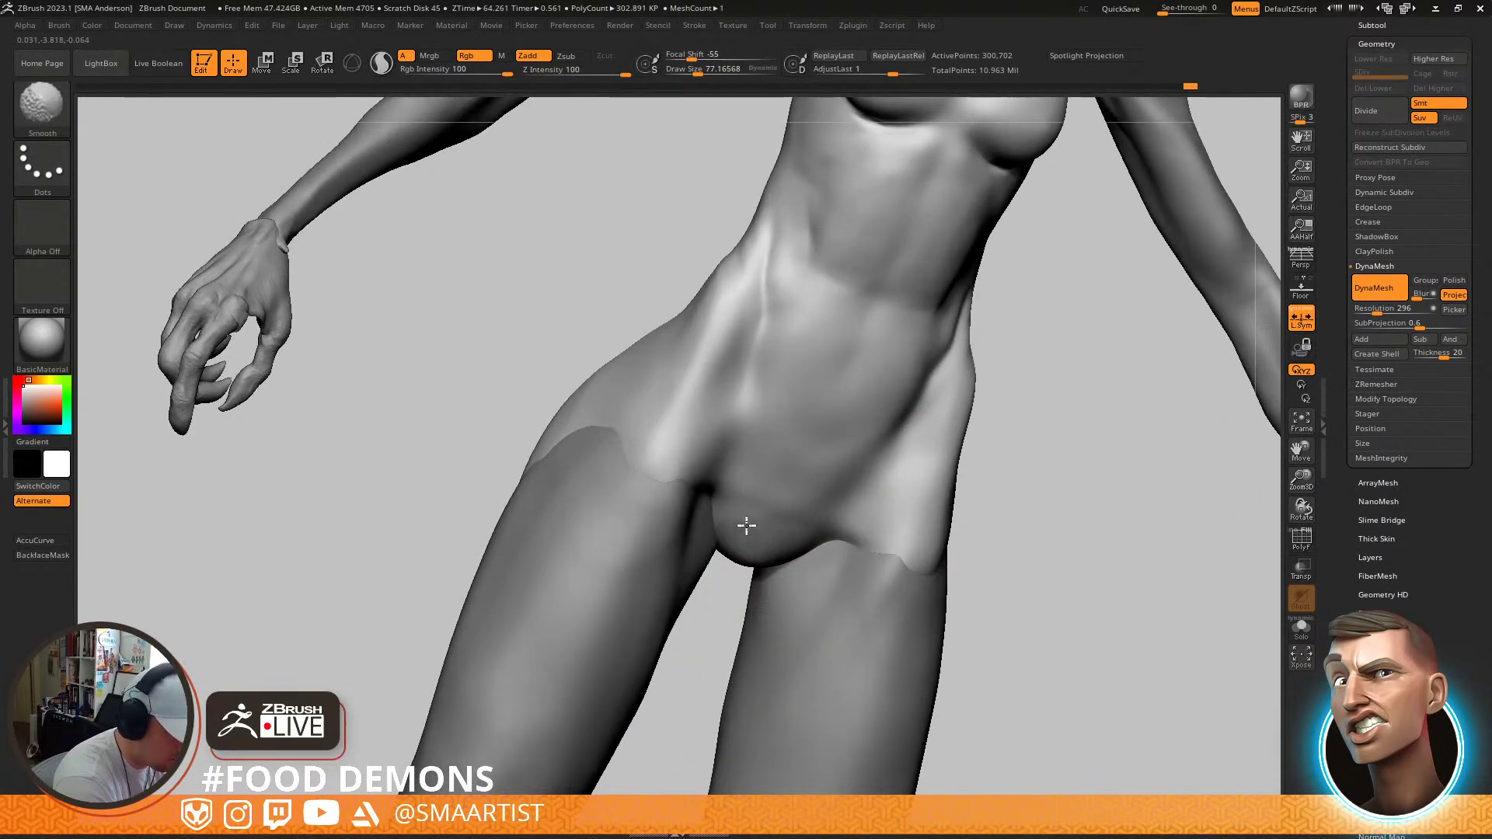
pyautogui.moveTo(942, 466)
pyautogui.mouseDown(button='right')
pyautogui.moveTo(843, 506)
pyautogui.moveTo(860, 479)
pyautogui.mouseUp(button='right')
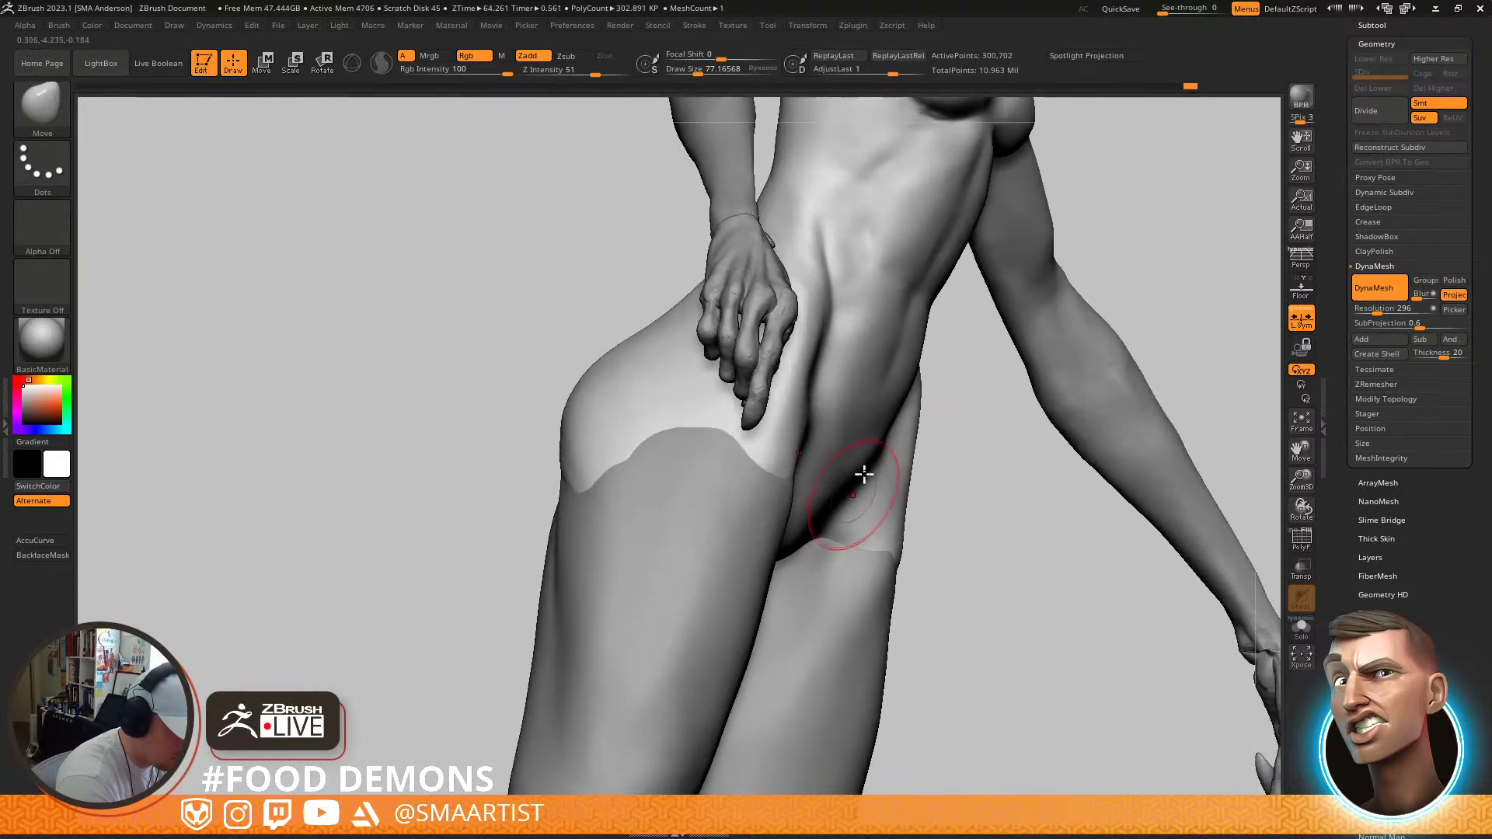
pyautogui.press('s')
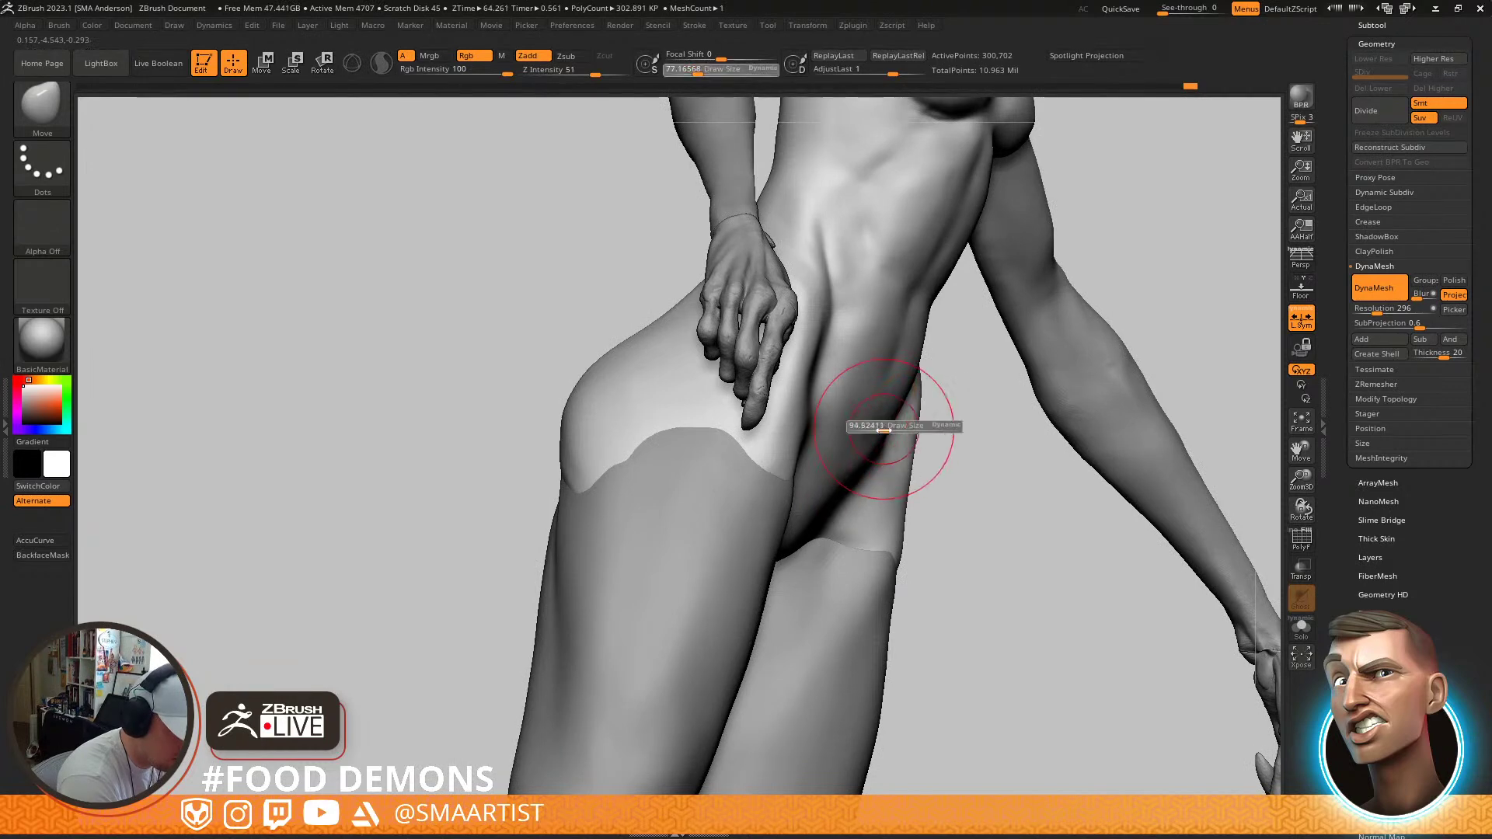
pyautogui.moveTo(877, 439)
pyautogui.mouseDown(button='right')
pyautogui.moveTo(852, 486)
pyautogui.moveTo(881, 444)
pyautogui.mouseUp(button='right')
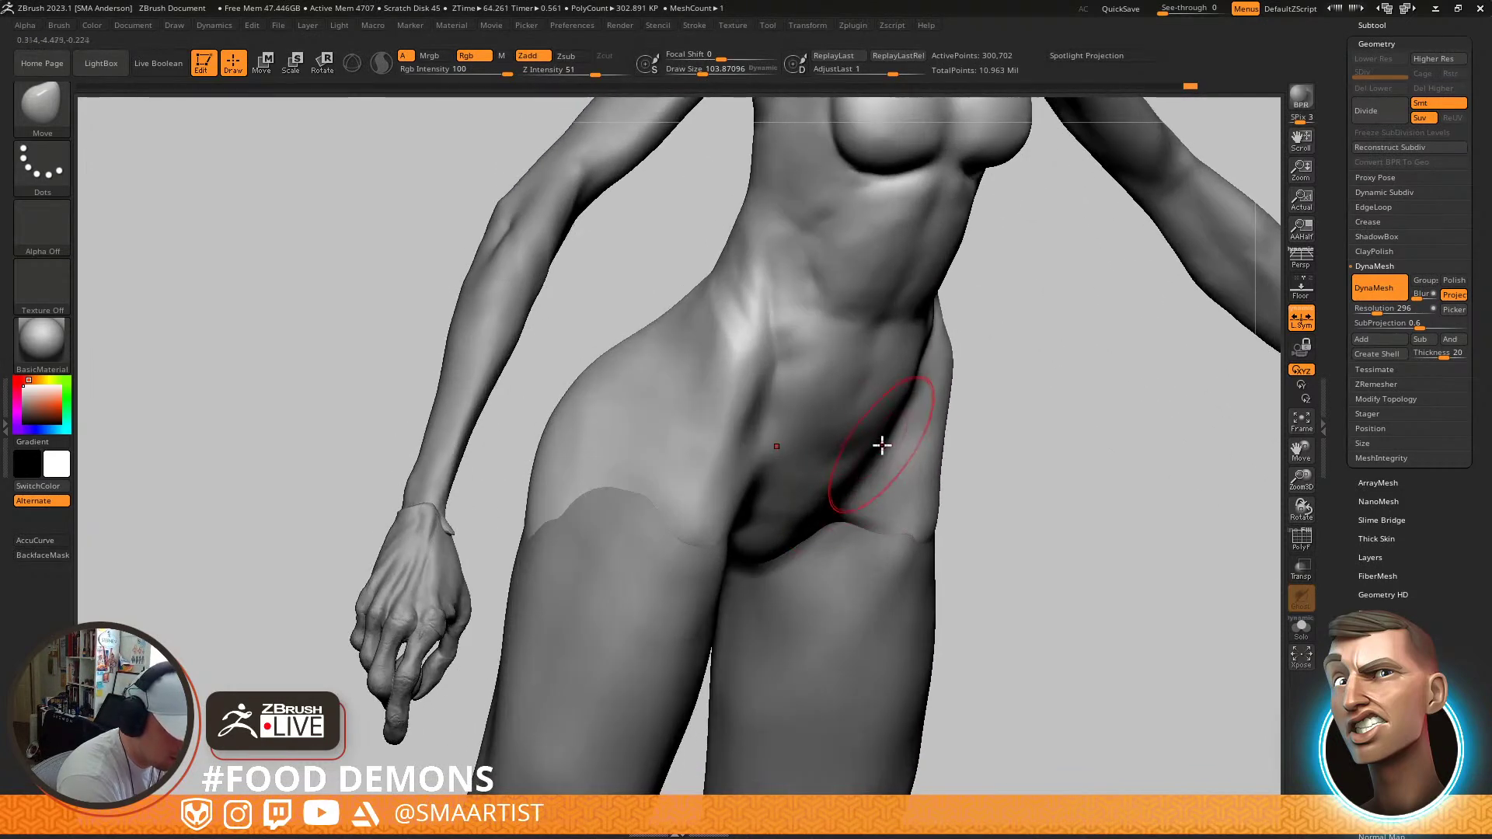
pyautogui.moveTo(756, 463)
pyautogui.mouseDown(button='right')
pyautogui.moveTo(757, 365)
pyautogui.moveTo(773, 470)
pyautogui.moveTo(752, 452)
pyautogui.mouseUp(button='right')
# Refine the crease between the hip and lower abdomen with the DamStandard brush at about size 104
pyautogui.press('b')
pyautogui.press('d')
pyautogui.press('s')
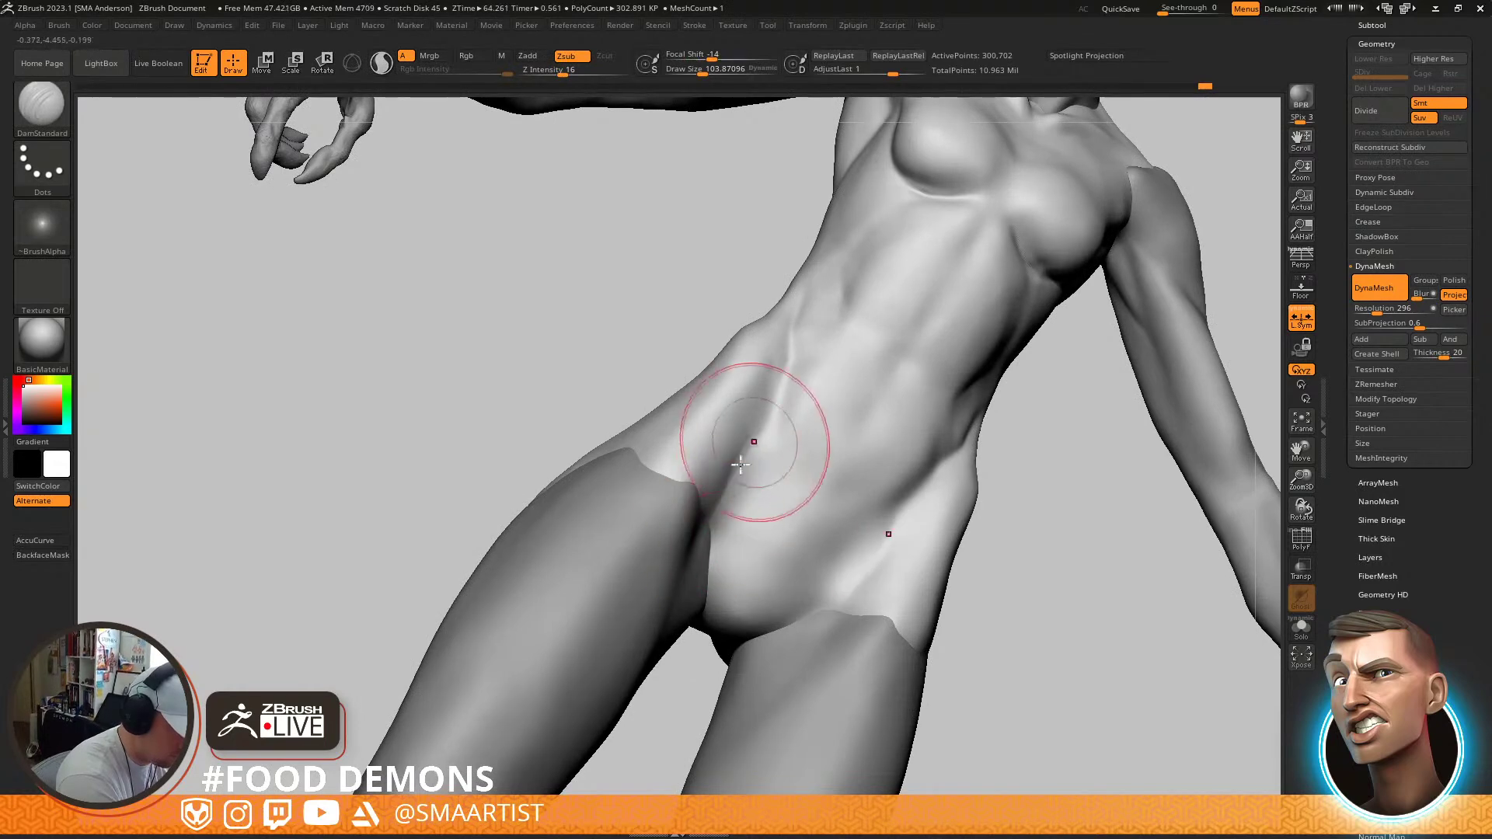
pyautogui.press('shift')
pyautogui.moveTo(725, 505)
pyautogui.keyDown('ctrl'); pyautogui.mouseDown(button='right')
pyautogui.moveTo(871, 441)
pyautogui.moveTo(929, 579)
pyautogui.moveTo(1009, 440)
pyautogui.moveTo(925, 485)
pyautogui.moveTo(1012, 436)
pyautogui.moveTo(960, 466)
pyautogui.mouseUp(button='right'); pyautogui.keyUp('ctrl')
pyautogui.keyDown('ctrl'); pyautogui.moveTo(960, 466); pyautogui.dragTo(846, 581, button='right'); pyautogui.keyUp('ctrl')
pyautogui.moveTo(846, 581)
pyautogui.mouseDown(button='right')
pyautogui.moveTo(886, 507)
pyautogui.moveTo(895, 515)
pyautogui.moveTo(867, 512)
pyautogui.moveTo(809, 593)
pyautogui.mouseUp(button='right')
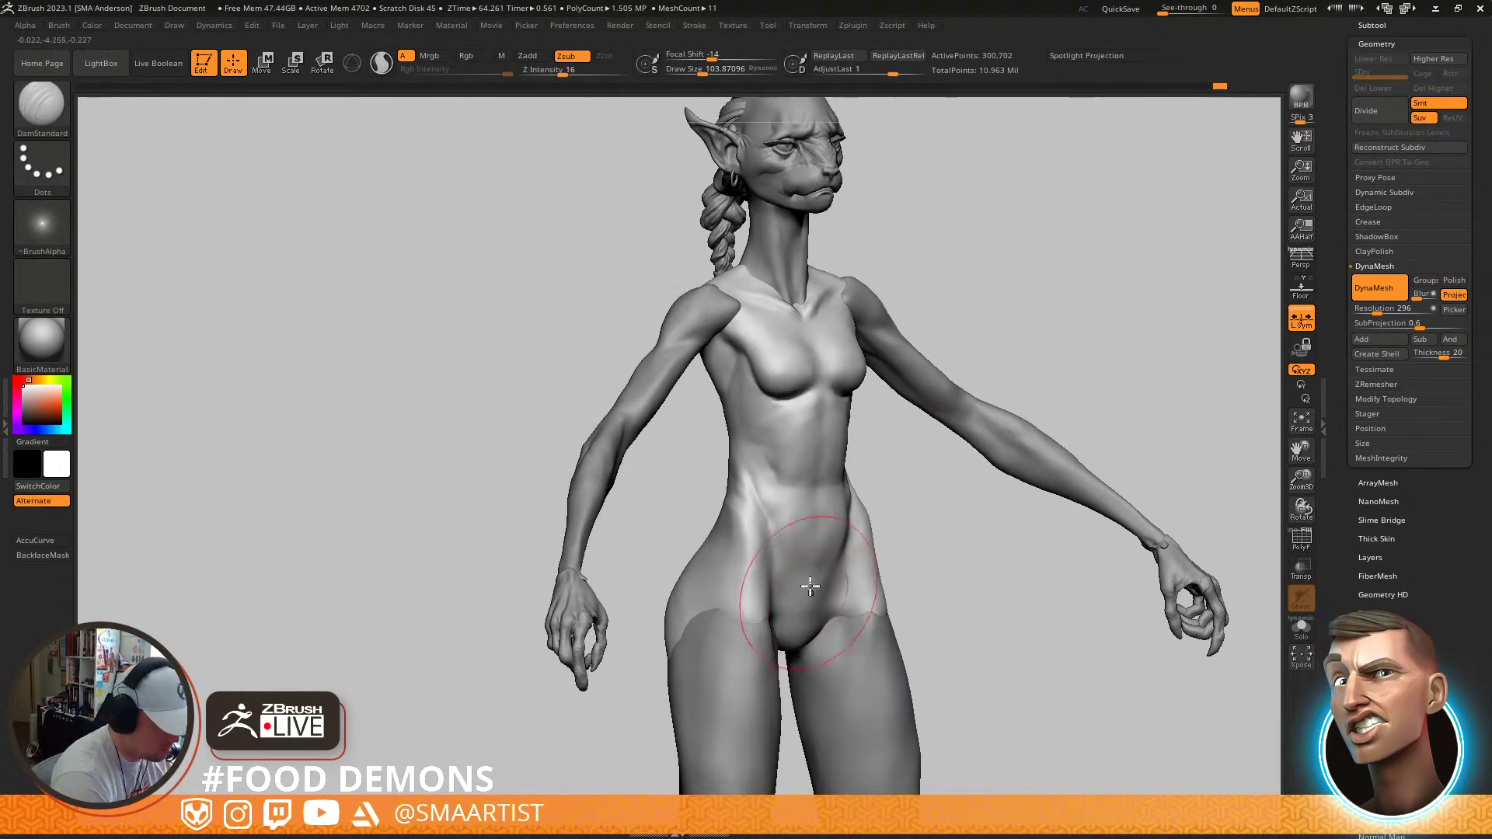
# Smooth the lower abdomen and define the pubic area with the DamStandard brush at about size 54, blending the strokes
pyautogui.press('shift')
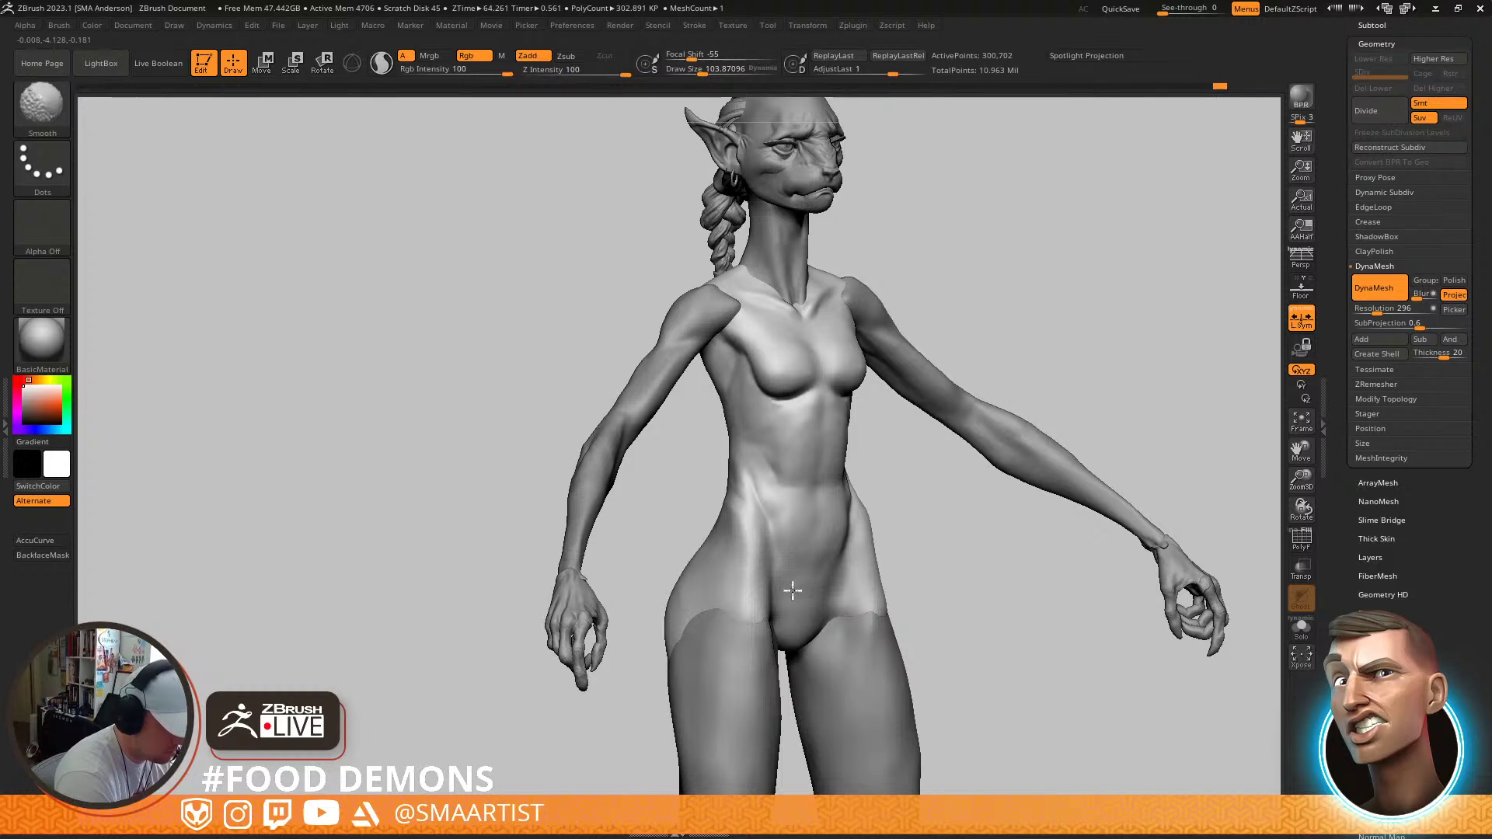
pyautogui.press('s')
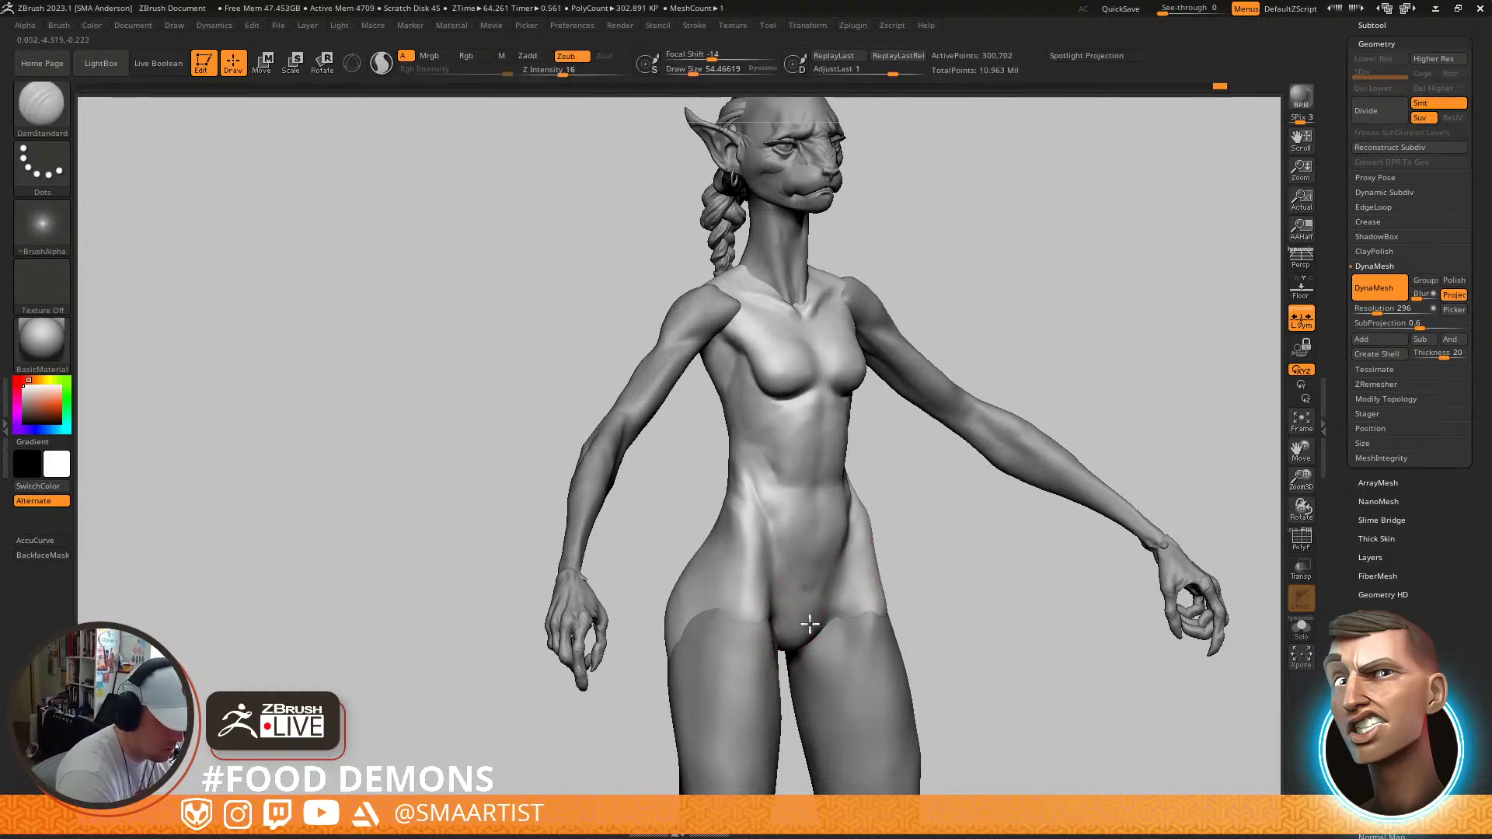
pyautogui.press('shift')
pyautogui.keyDown('shift'); pyautogui.moveTo(810, 598); pyautogui.dragTo(863, 599); pyautogui.keyUp('shift')
pyautogui.moveTo(873, 599)
pyautogui.keyDown('ctrl'); pyautogui.mouseDown(button='right')
pyautogui.moveTo(843, 560)
pyautogui.moveTo(884, 539)
pyautogui.mouseUp(button='right'); pyautogui.keyUp('ctrl')
# Reshape the side of the chest below the armpit with the Move brush at about size 104
pyautogui.moveTo(1072, 412)
pyautogui.mouseDown()
pyautogui.moveTo(1036, 409)
pyautogui.moveTo(1066, 381)
pyautogui.mouseUp()
pyautogui.moveTo(976, 406)
pyautogui.keyDown('ctrl'); pyautogui.mouseDown(button='right')
pyautogui.moveTo(1002, 476)
pyautogui.moveTo(977, 428)
pyautogui.moveTo(966, 440)
pyautogui.mouseUp(button='right'); pyautogui.keyUp('ctrl')
pyautogui.press('b')
pyautogui.press('m')
pyautogui.press('v')
pyautogui.press('s')
pyautogui.moveTo(959, 457); pyautogui.dragTo(977, 481)
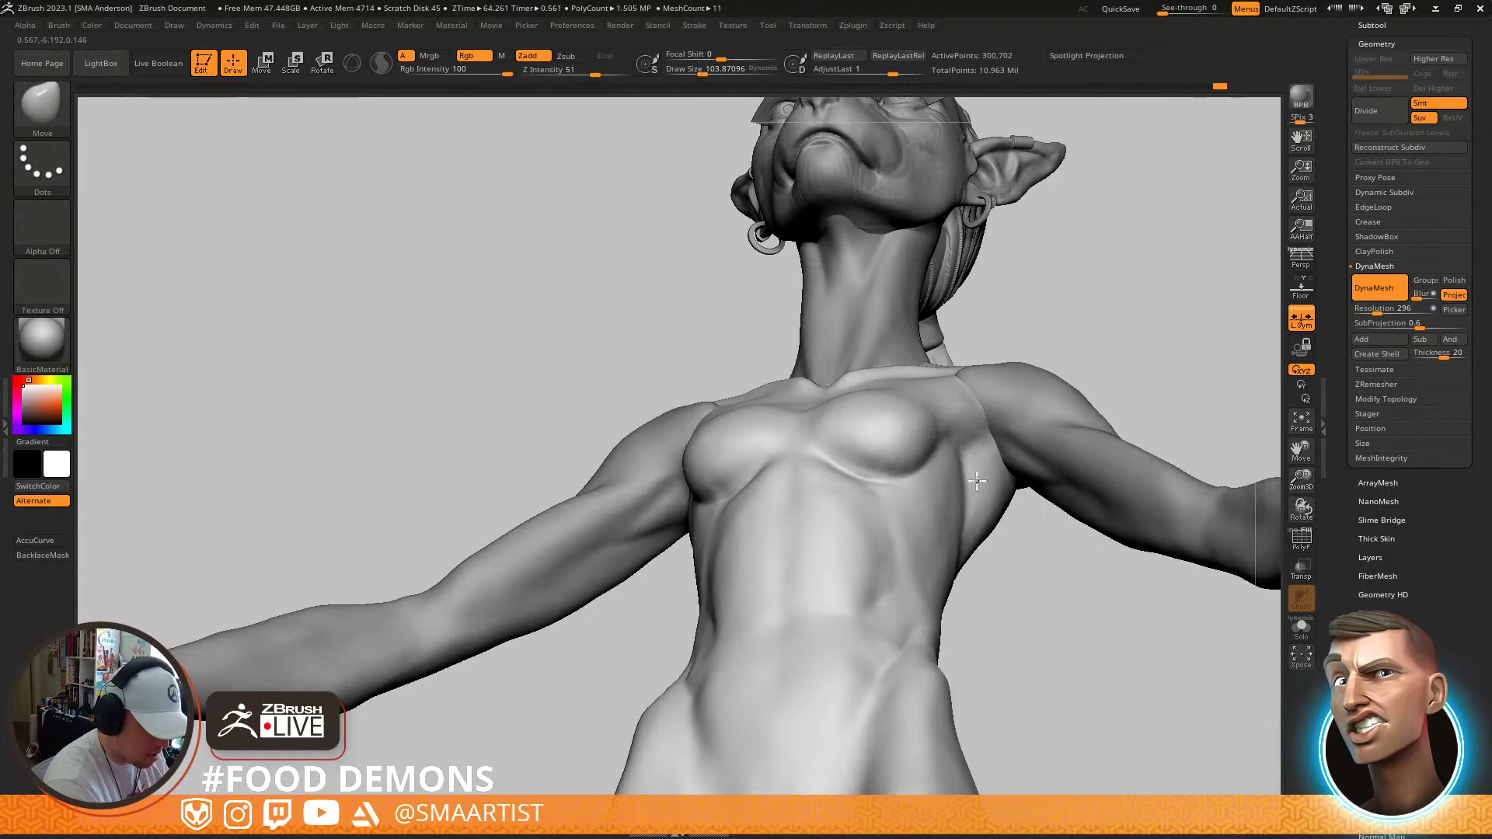
pyautogui.moveTo(965, 449)
pyautogui.mouseDown(button='right')
pyautogui.moveTo(952, 576)
pyautogui.moveTo(993, 475)
pyautogui.moveTo(963, 452)
pyautogui.moveTo(990, 422)
pyautogui.mouseUp(button='right')
pyautogui.press('s')
pyautogui.moveTo(991, 422); pyautogui.dragTo(982, 420)
# Define the fold between the chest and front of the armpit with the DamStandard brush at about size 65
pyautogui.moveTo(1002, 422); pyautogui.dragTo(1011, 444, button='right')
pyautogui.press('b')
pyautogui.press('d')
pyautogui.press('s')
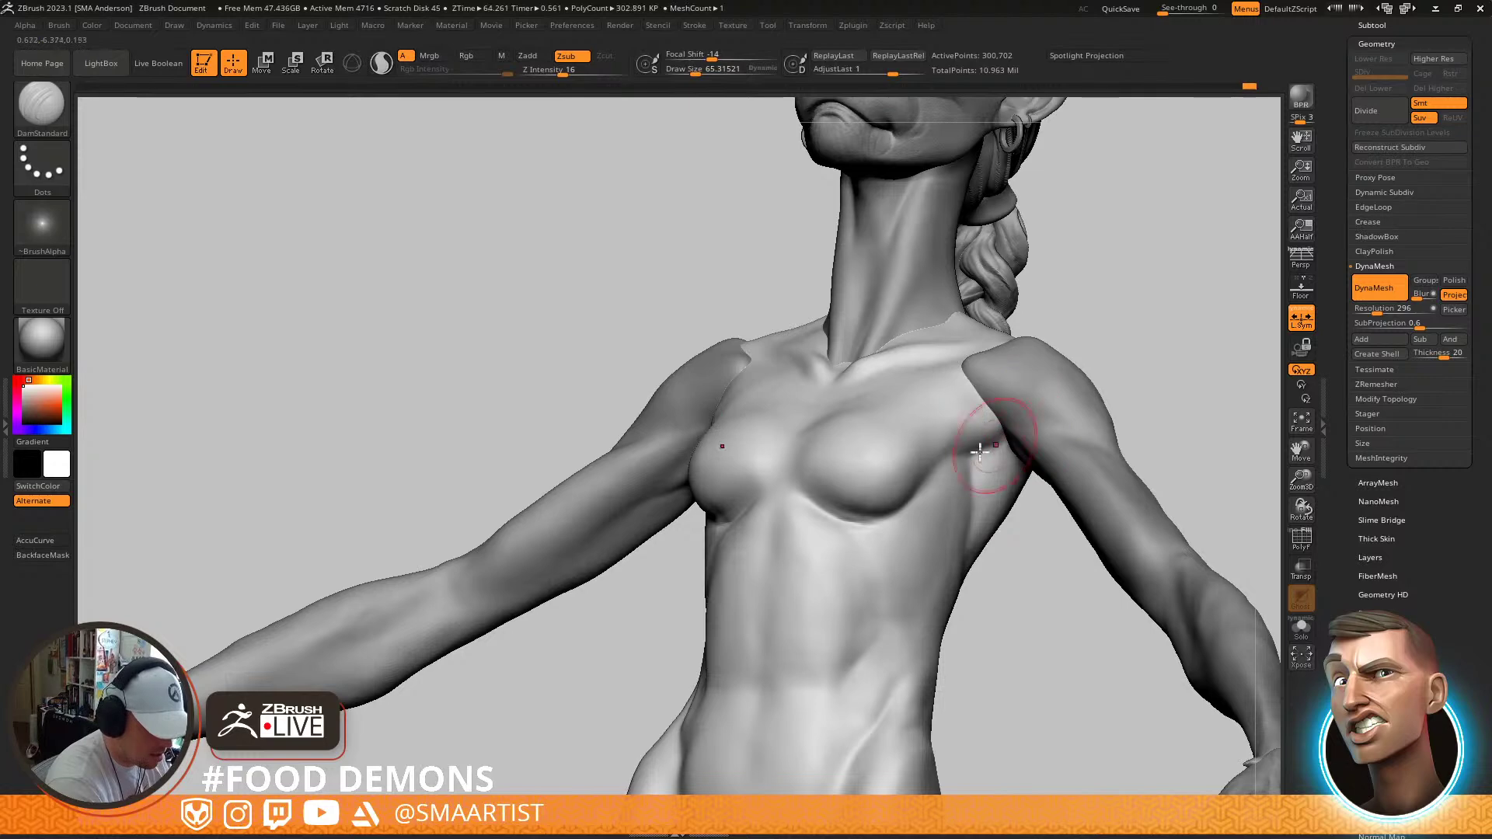
pyautogui.press('f')
# Adjust the torso edge at the rear of the armpit with the Move brush at about size 99
pyautogui.moveTo(1030, 506)
pyautogui.mouseDown(button='right')
pyautogui.moveTo(1032, 533)
pyautogui.moveTo(989, 487)
pyautogui.moveTo(1016, 526)
pyautogui.moveTo(906, 466)
pyautogui.moveTo(1075, 393)
pyautogui.mouseUp(button='right')
pyautogui.press('b')
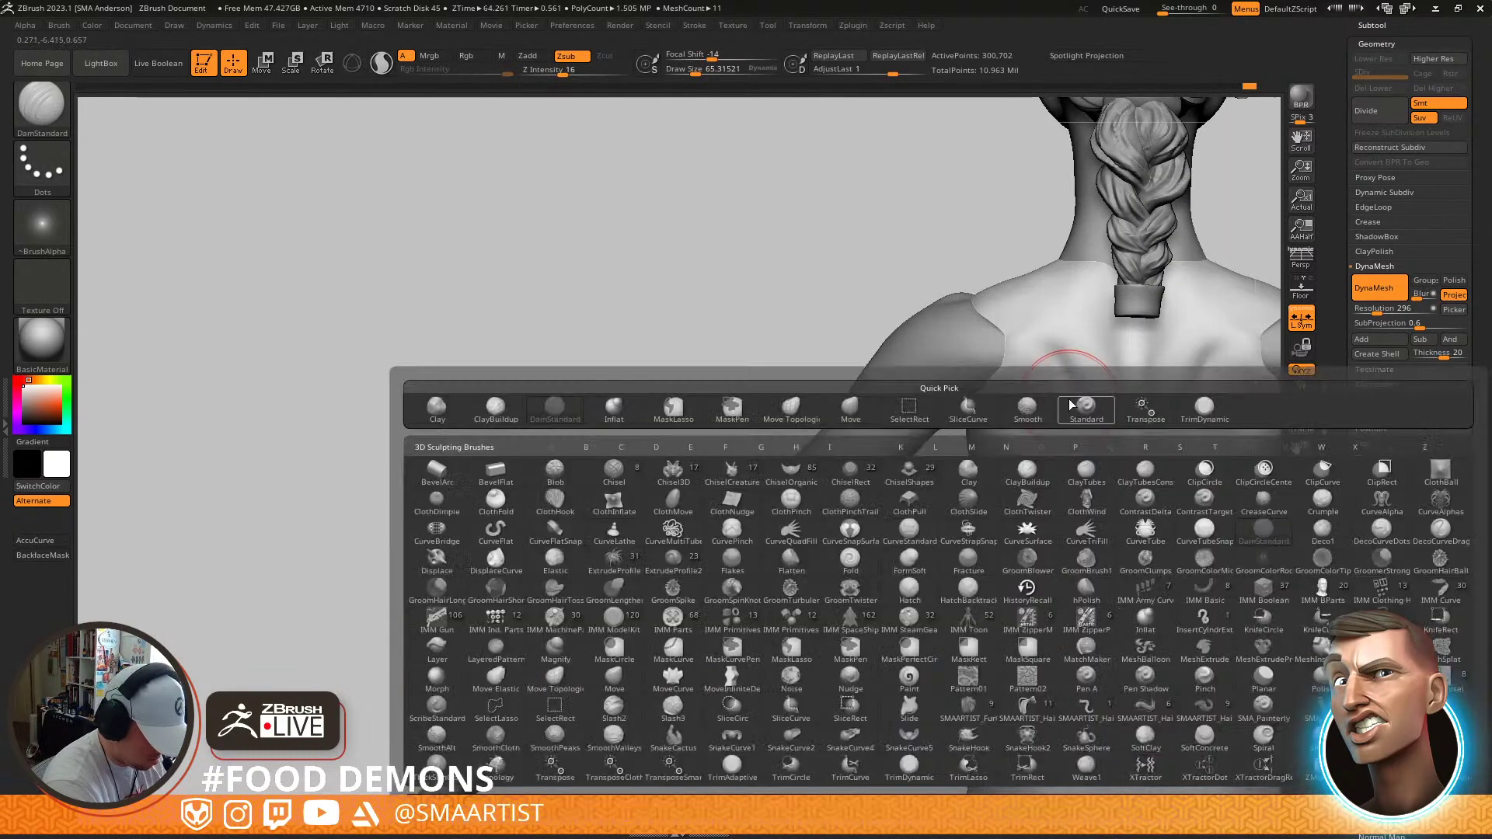
pyautogui.press('m')
pyautogui.press('v')
pyautogui.press('s')
pyautogui.moveTo(964, 409); pyautogui.dragTo(965, 453)
pyautogui.press('s')
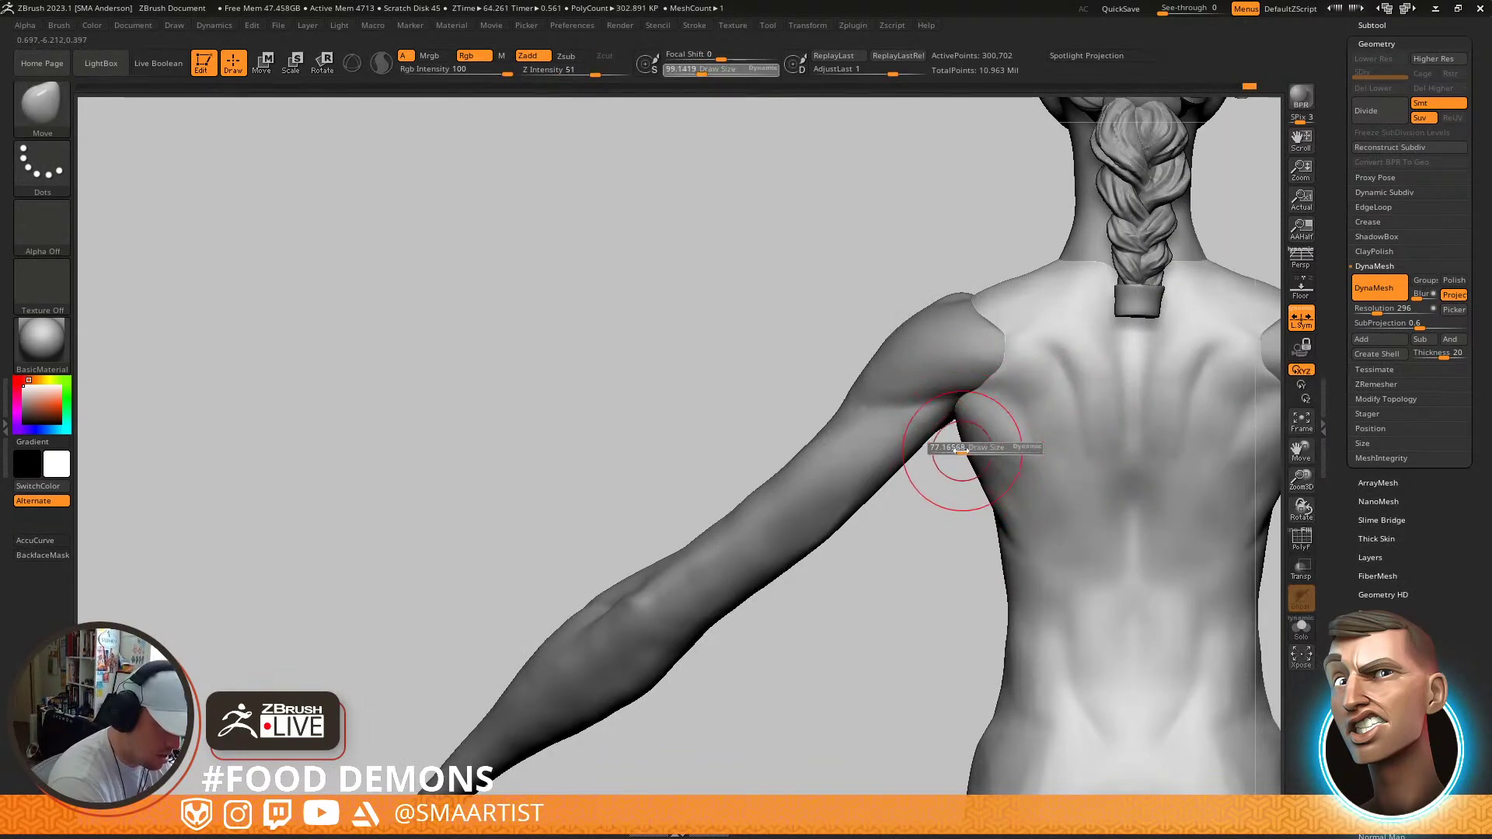
# Refine the torso contour around the shoulder and armpit with the Move brush at a changed size
pyautogui.keyDown('alt'); pyautogui.moveTo(1055, 515); pyautogui.dragTo(956, 501, button='right'); pyautogui.keyUp('alt')
pyautogui.moveTo(1045, 468)
pyautogui.mouseDown(button='right')
pyautogui.moveTo(1018, 478)
pyautogui.moveTo(1052, 482)
pyautogui.moveTo(1029, 396)
pyautogui.moveTo(1106, 460)
pyautogui.moveTo(1094, 443)
pyautogui.mouseUp(button='right')
pyautogui.press('s')
pyautogui.moveTo(1082, 417); pyautogui.dragTo(1041, 418)
pyautogui.moveTo(1045, 416)
pyautogui.mouseDown(button='right')
pyautogui.moveTo(1055, 378)
pyautogui.moveTo(1055, 412)
pyautogui.mouseUp(button='right')
pyautogui.moveTo(1055, 470)
pyautogui.keyDown('ctrl'); pyautogui.mouseDown(button='right')
pyautogui.moveTo(1042, 383)
pyautogui.moveTo(1108, 484)
pyautogui.moveTo(1010, 435)
pyautogui.moveTo(999, 410)
pyautogui.moveTo(1022, 420)
pyautogui.moveTo(1013, 407)
pyautogui.moveTo(1053, 400)
pyautogui.moveTo(1023, 366)
pyautogui.moveTo(1112, 366)
pyautogui.moveTo(1080, 370)
pyautogui.moveTo(1088, 389)
pyautogui.moveTo(1082, 336)
pyautogui.moveTo(1088, 359)
pyautogui.mouseUp(button='right'); pyautogui.keyUp('ctrl')
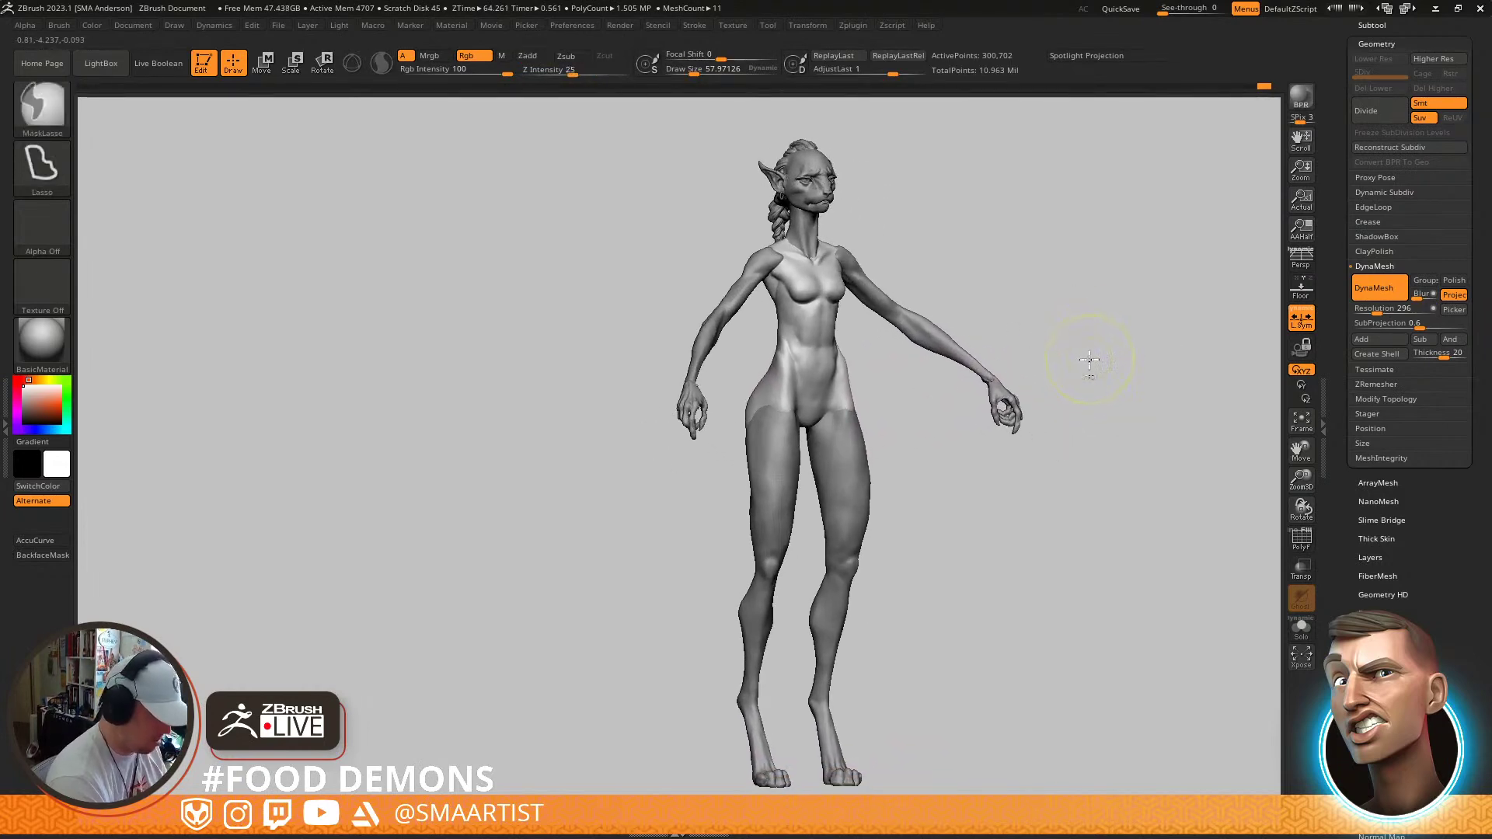
# Save the project and drop a full-body snapshot of the figure onto the canvas as a reference beside the working model
pyautogui.hotkey('ctrl', 's')
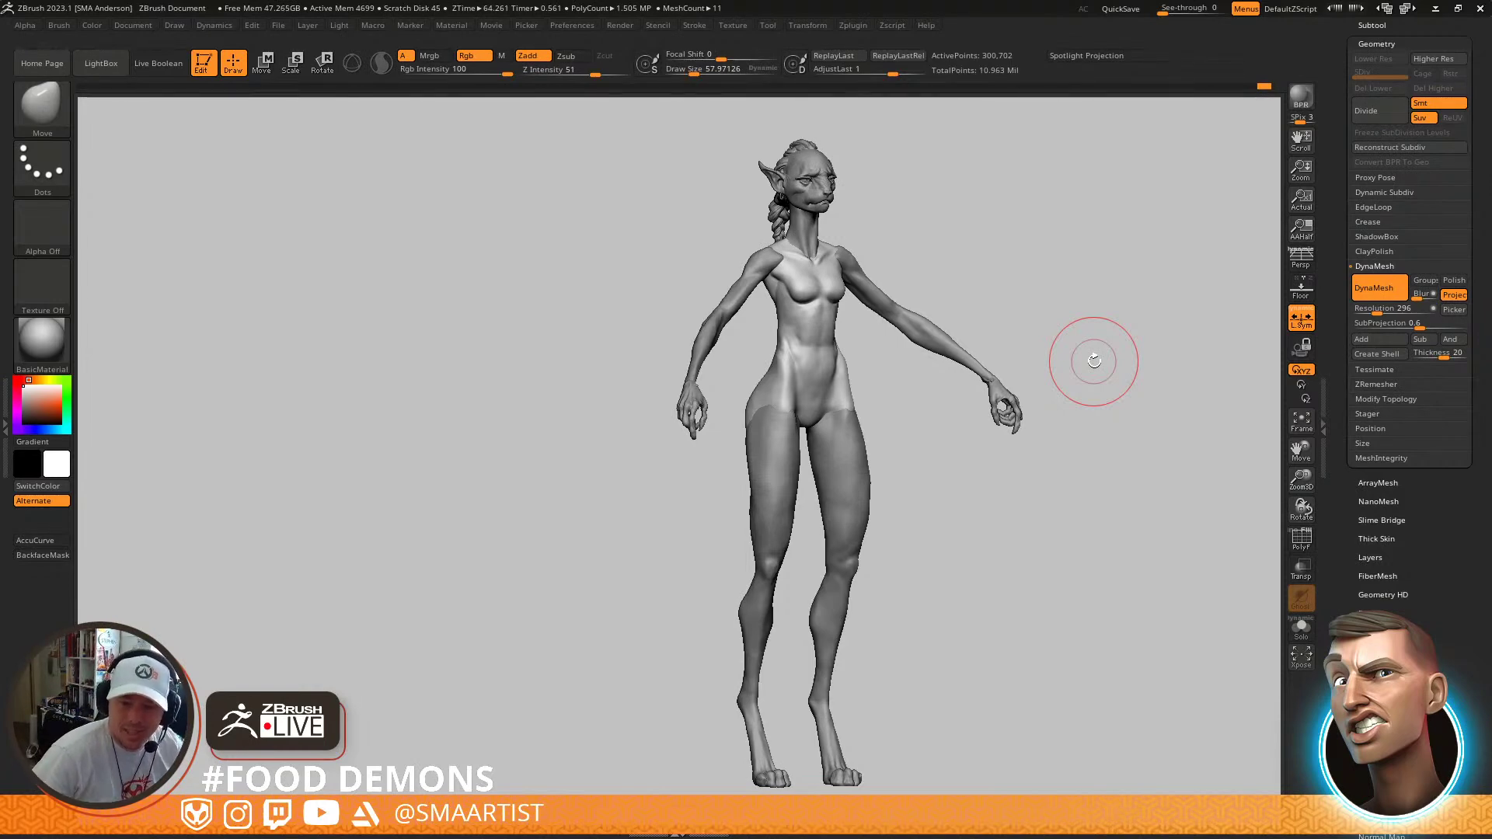
pyautogui.moveTo(1094, 360)
pyautogui.keyDown('alt'); pyautogui.mouseDown()
pyautogui.moveTo(907, 362)
pyautogui.moveTo(1201, 377)
pyautogui.moveTo(1249, 364)
pyautogui.moveTo(1172, 380)
pyautogui.moveTo(1178, 340)
pyautogui.mouseUp(); pyautogui.keyUp('alt')
pyautogui.press('shift')
pyautogui.hotkey('shift', 's')
# Examine the head up close from the front, three-quarter and profile angles against the full-body snapshot, with the head subtool active
pyautogui.moveTo(1176, 347)
pyautogui.keyDown('alt'); pyautogui.mouseDown(button='right')
pyautogui.moveTo(839, 359)
pyautogui.moveTo(793, 424)
pyautogui.moveTo(834, 439)
pyautogui.moveTo(855, 396)
pyautogui.moveTo(703, 510)
pyautogui.moveTo(782, 463)
pyautogui.moveTo(724, 676)
pyautogui.moveTo(749, 626)
pyautogui.mouseUp(button='right'); pyautogui.keyUp('alt')
pyautogui.keyDown('alt'); pyautogui.moveTo(866, 455); pyautogui.dragTo(863, 417, button='right'); pyautogui.keyUp('alt')
pyautogui.moveTo(863, 417)
pyautogui.mouseDown(button='right')
pyautogui.moveTo(879, 399)
pyautogui.moveTo(942, 406)
pyautogui.moveTo(879, 399)
pyautogui.moveTo(908, 386)
pyautogui.moveTo(893, 366)
pyautogui.moveTo(855, 443)
pyautogui.moveTo(870, 432)
pyautogui.moveTo(981, 483)
pyautogui.mouseUp(button='right')
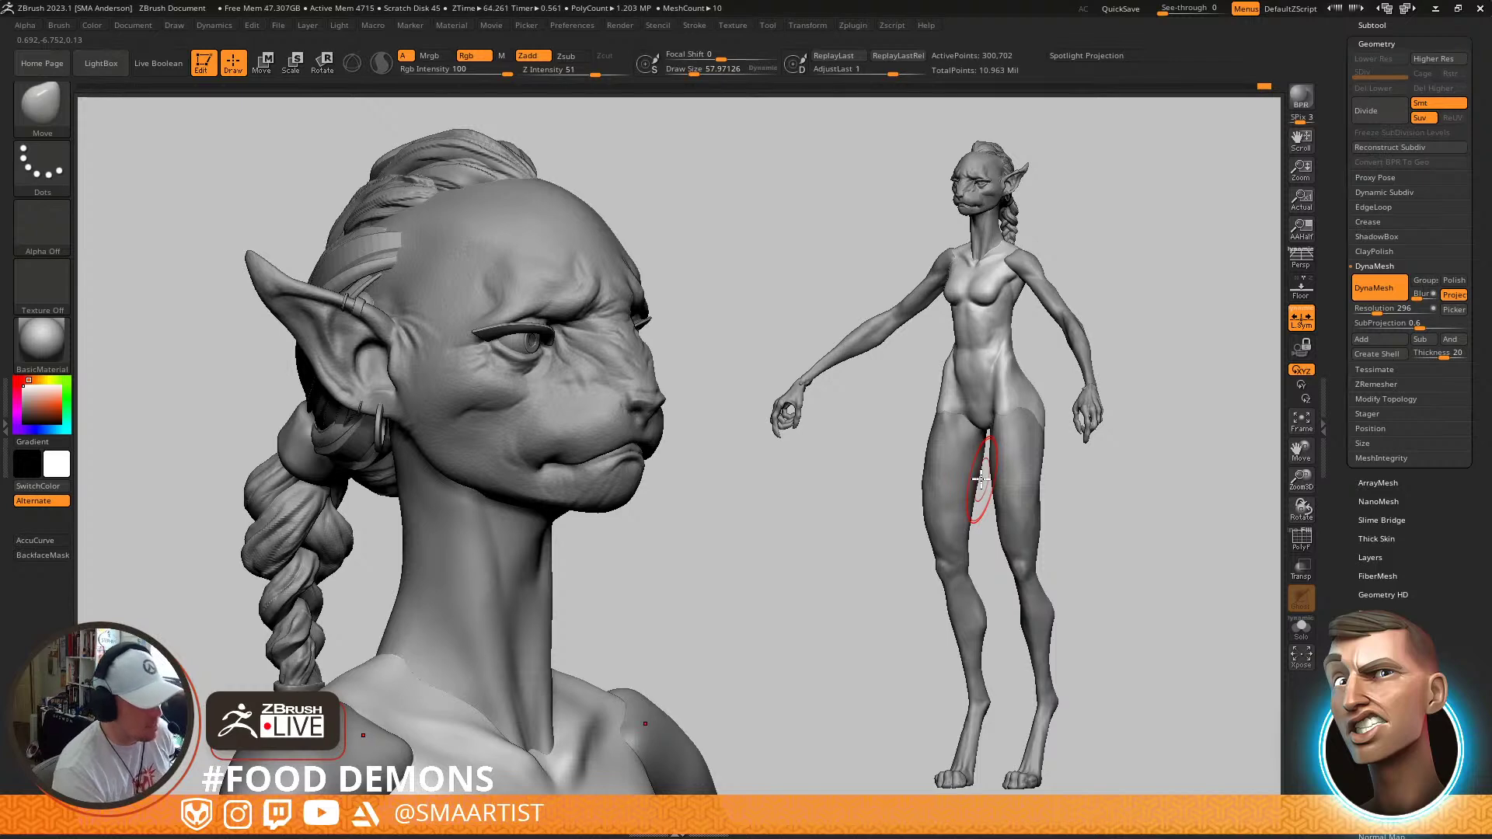
pyautogui.moveTo(1112, 478)
pyautogui.mouseDown(button='right')
pyautogui.moveTo(872, 499)
pyautogui.moveTo(949, 493)
pyautogui.moveTo(879, 523)
pyautogui.mouseUp(button='right')
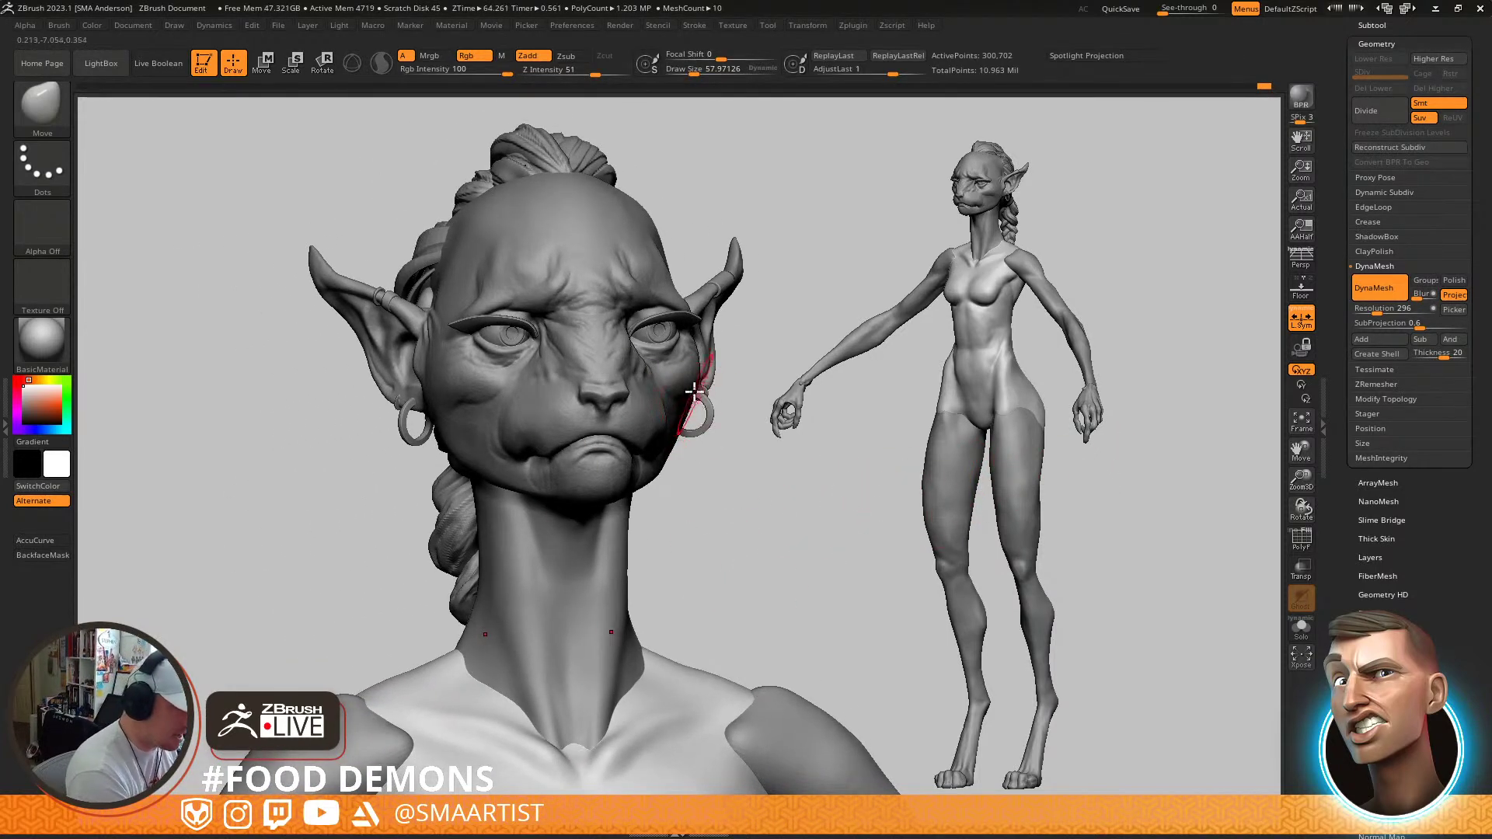
pyautogui.moveTo(880, 481); pyautogui.dragTo(721, 451, button='right')
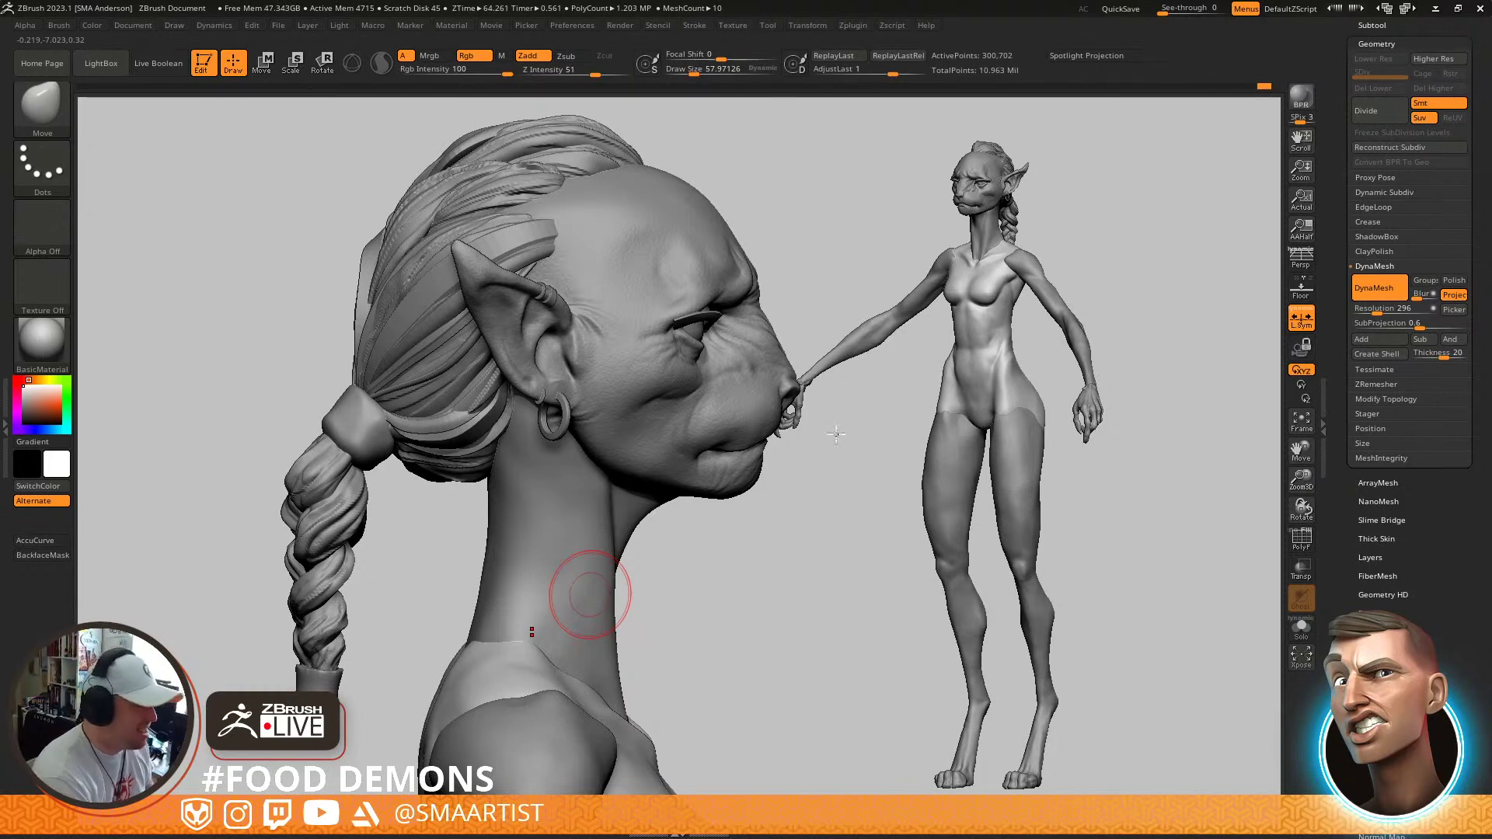
pyautogui.moveTo(1141, 374); pyautogui.dragTo(1053, 379)
pyautogui.keyDown('alt'); pyautogui.moveTo(726, 492); pyautogui.dragTo(786, 578); pyautogui.keyUp('alt')
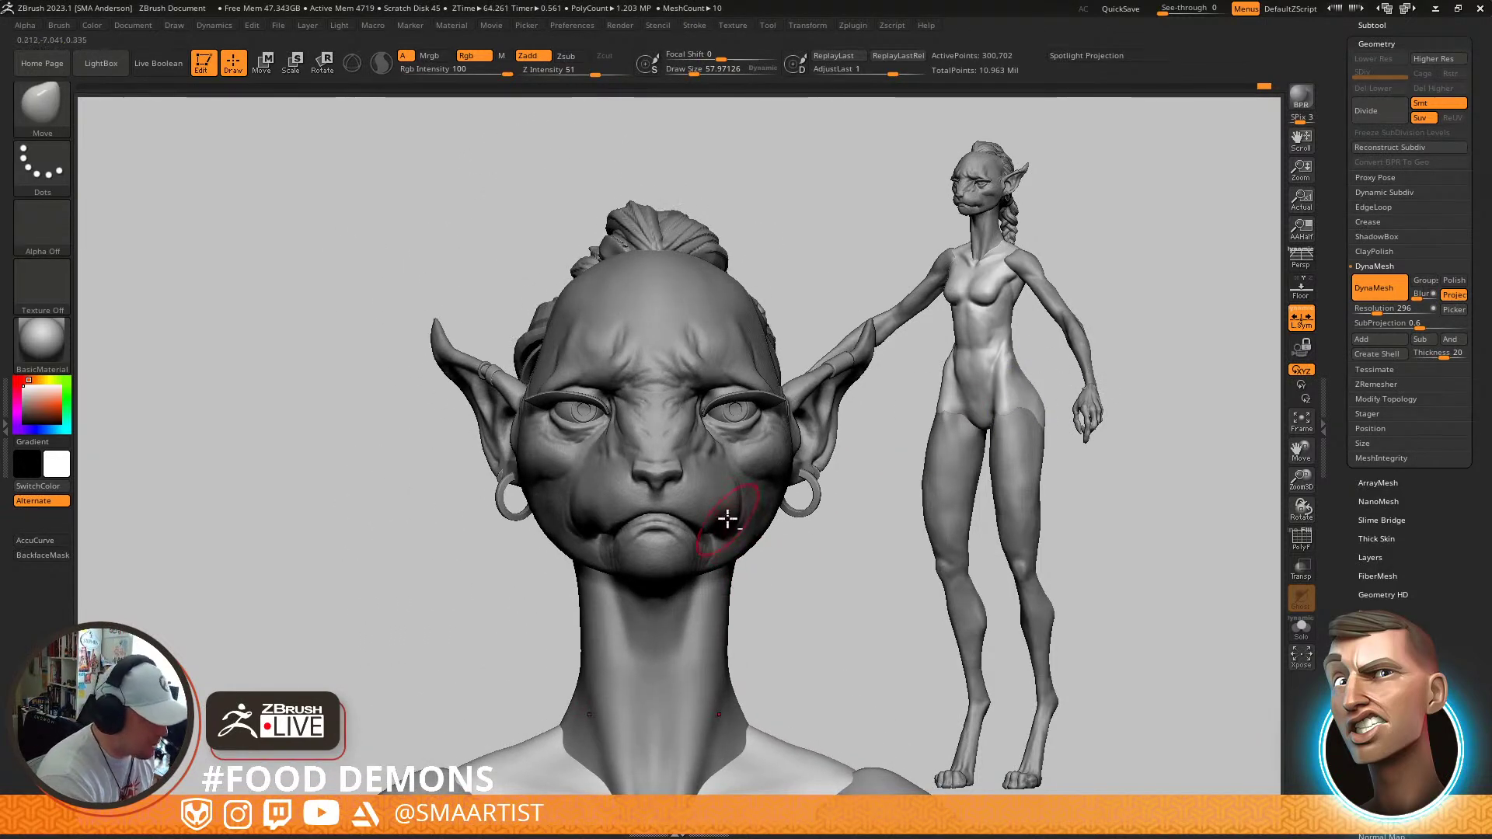
pyautogui.keyDown('alt'); pyautogui.click(725, 518); pyautogui.keyUp('alt')
pyautogui.moveTo(678, 393)
pyautogui.keyDown('ctrl'); pyautogui.mouseDown(button='right')
pyautogui.moveTo(707, 419)
pyautogui.moveTo(670, 379)
pyautogui.mouseUp(button='right'); pyautogui.keyUp('ctrl')
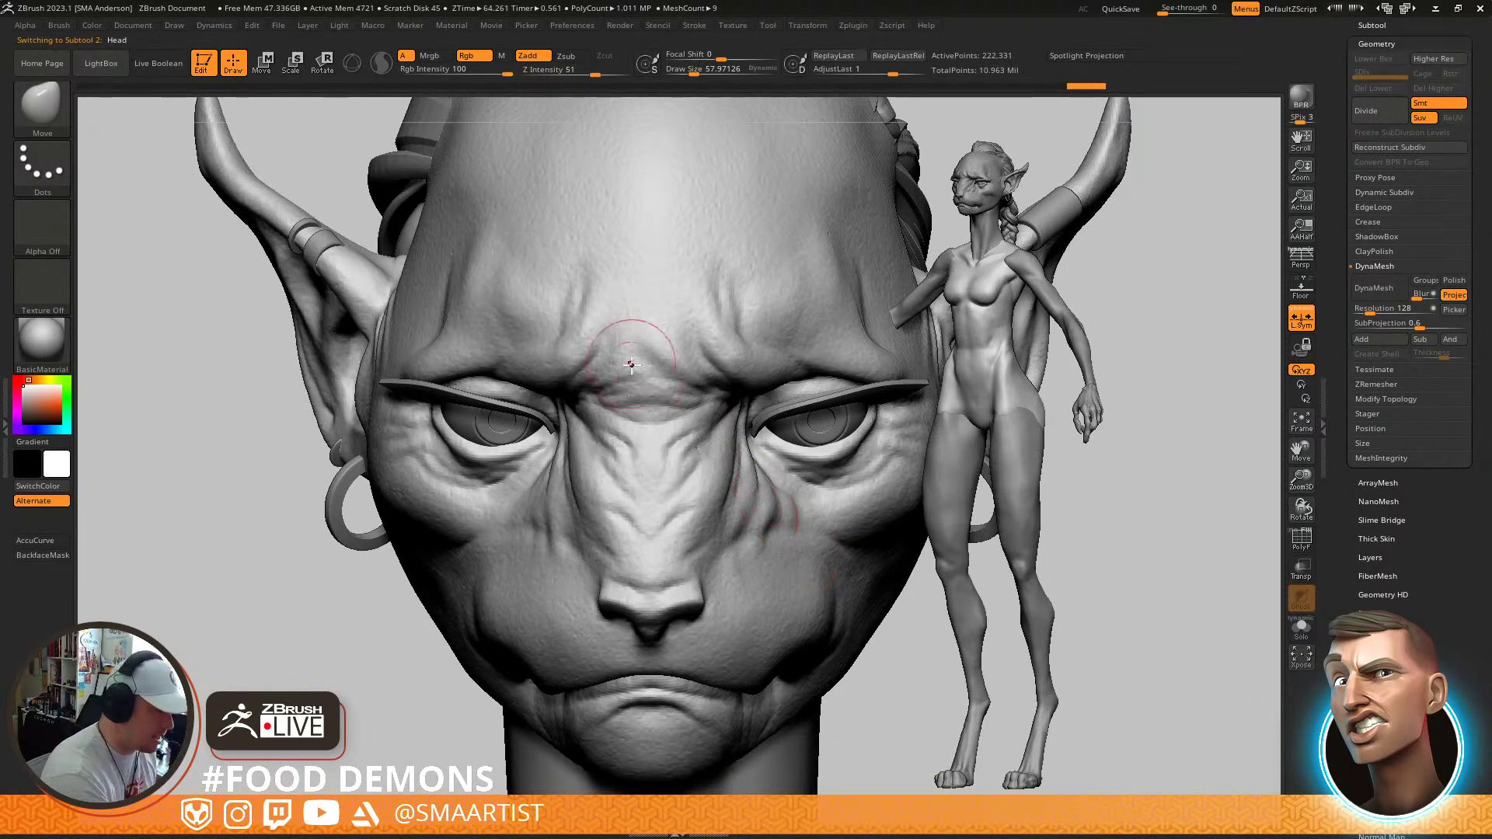
pyautogui.moveTo(795, 550)
pyautogui.keyDown('ctrl'); pyautogui.mouseDown(button='right')
pyautogui.moveTo(880, 461)
pyautogui.moveTo(812, 520)
pyautogui.moveTo(769, 426)
pyautogui.moveTo(749, 416)
pyautogui.mouseUp(button='right'); pyautogui.keyUp('ctrl')
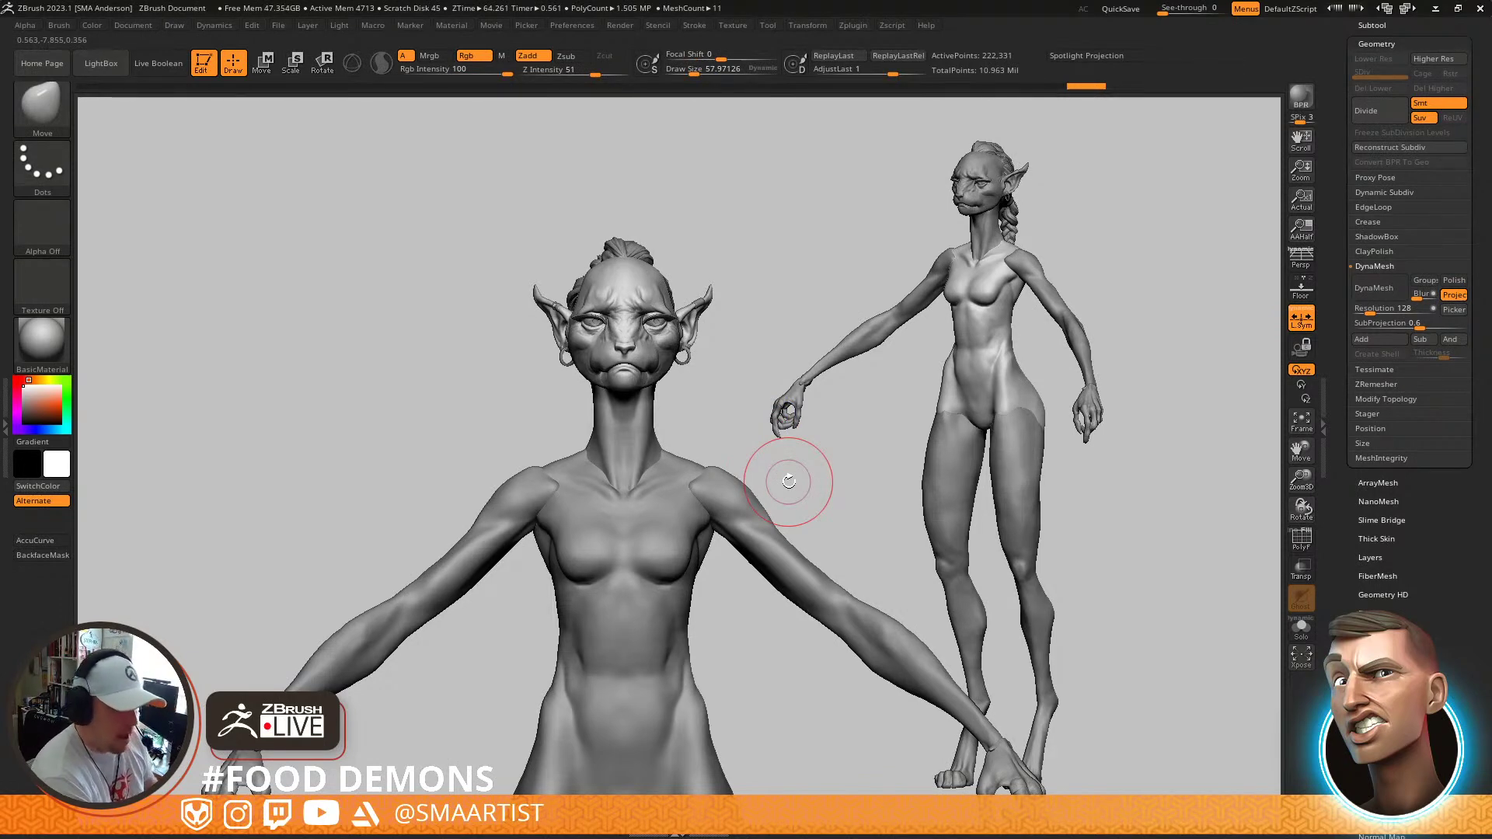
# Adjust the outer hip contour of the torso with the Move brush at about size 109
pyautogui.moveTo(788, 482)
pyautogui.mouseDown(button='right')
pyautogui.moveTo(603, 410)
pyautogui.moveTo(597, 387)
pyautogui.moveTo(616, 443)
pyautogui.moveTo(593, 436)
pyautogui.moveTo(702, 386)
pyautogui.moveTo(715, 424)
pyautogui.mouseUp(button='right')
pyautogui.keyDown('alt'); pyautogui.click(441, 599); pyautogui.keyUp('alt')
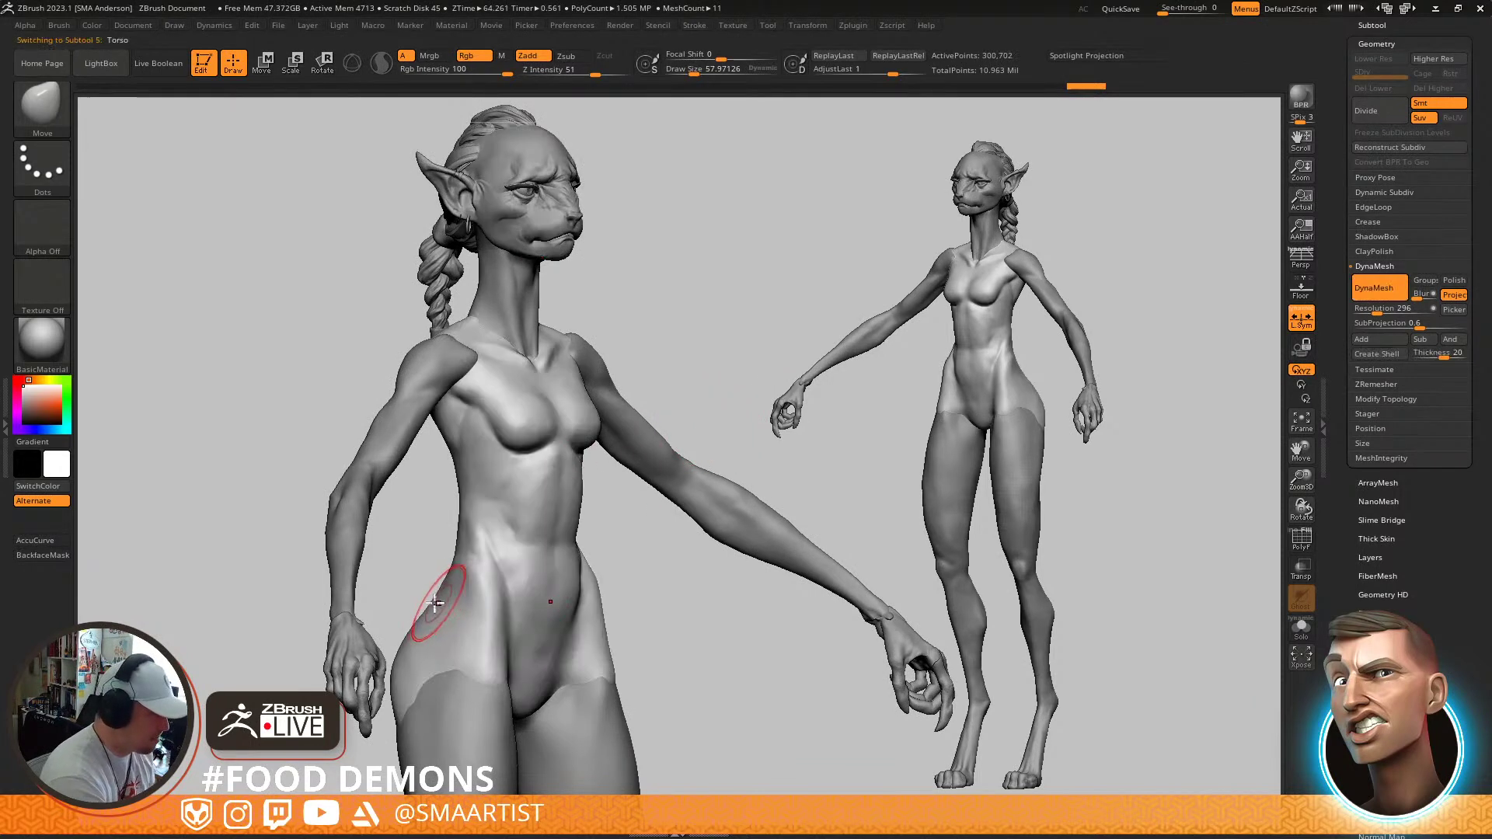
pyautogui.press('s')
pyautogui.moveTo(438, 604); pyautogui.dragTo(438, 599)
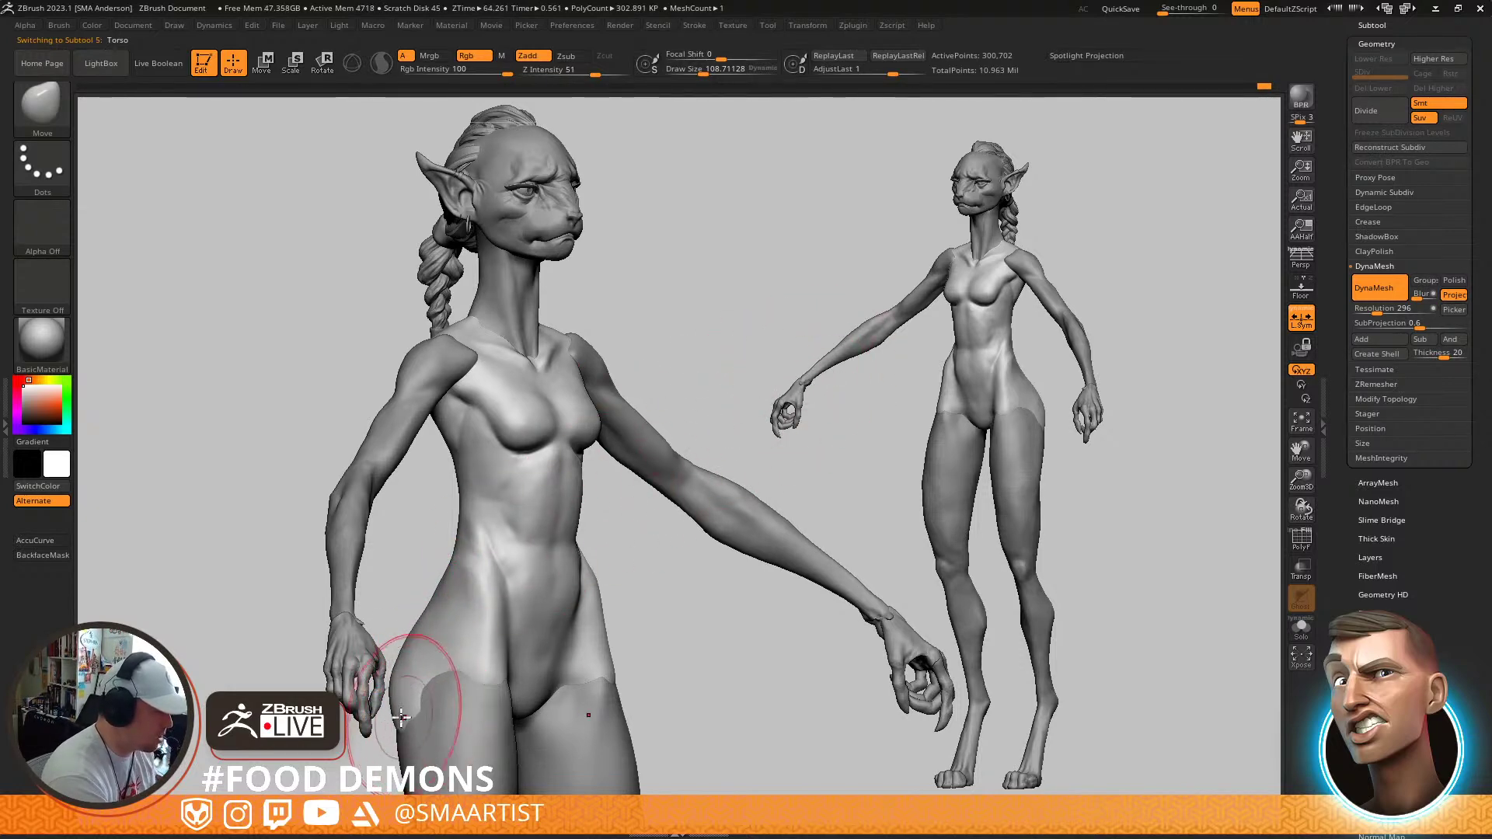
pyautogui.moveTo(392, 669); pyautogui.dragTo(460, 662, button='right')
pyautogui.moveTo(455, 659); pyautogui.dragTo(532, 517)
# Select the legs and reshape the outer and upper thigh contours below the hips with the Move brush at about size 109
pyautogui.keyDown('alt'); pyautogui.click(447, 581); pyautogui.keyUp('alt')
pyautogui.moveTo(489, 606); pyautogui.dragTo(482, 609)
pyautogui.moveTo(481, 474); pyautogui.dragTo(487, 472)
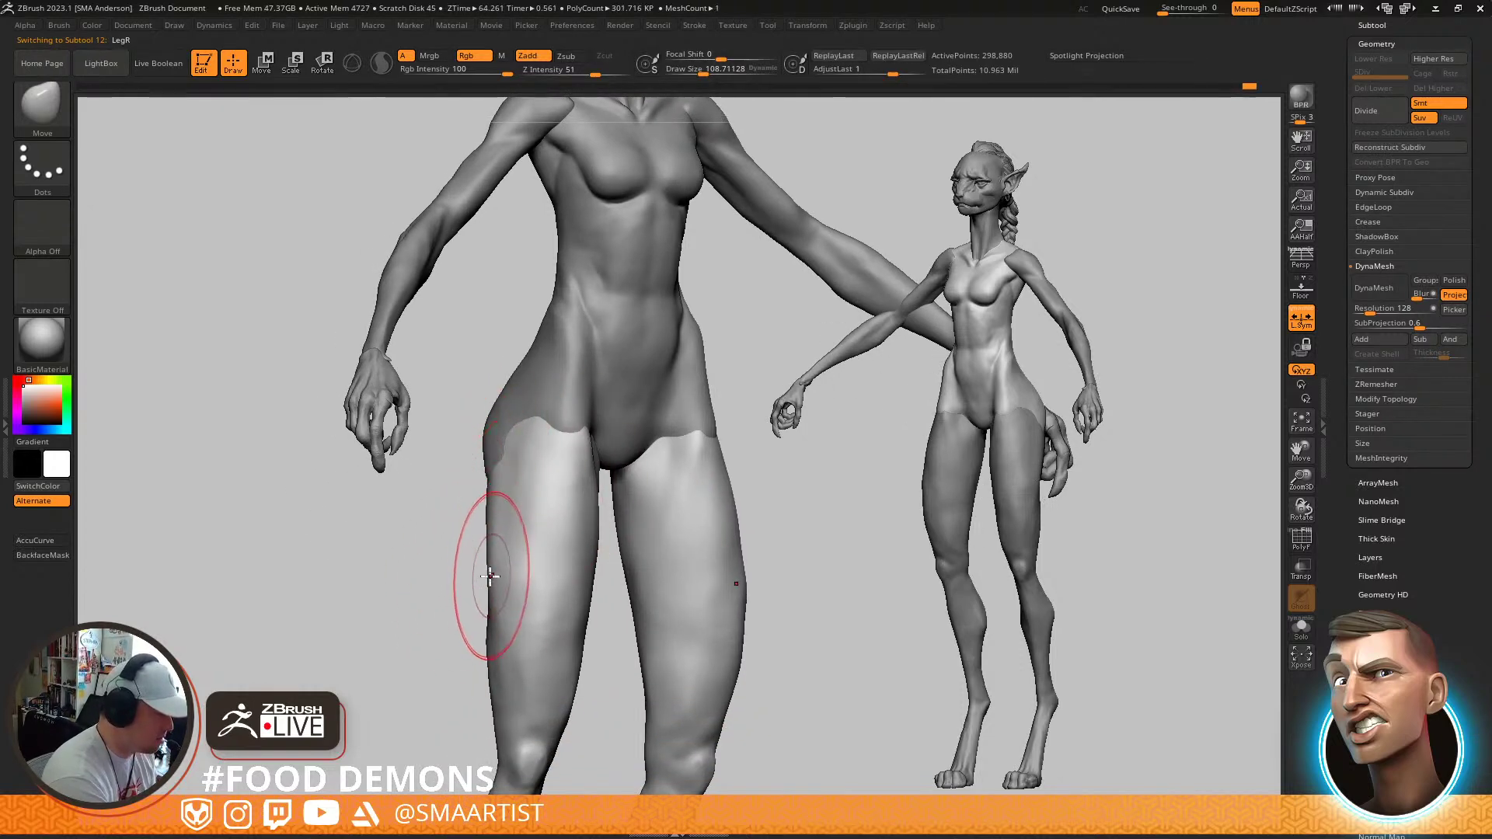
pyautogui.moveTo(490, 589); pyautogui.dragTo(486, 588)
pyautogui.moveTo(520, 433); pyautogui.dragTo(538, 436)
pyautogui.moveTo(566, 444)
pyautogui.mouseDown(button='right')
pyautogui.moveTo(626, 523)
pyautogui.moveTo(721, 409)
pyautogui.moveTo(709, 433)
pyautogui.mouseUp(button='right')
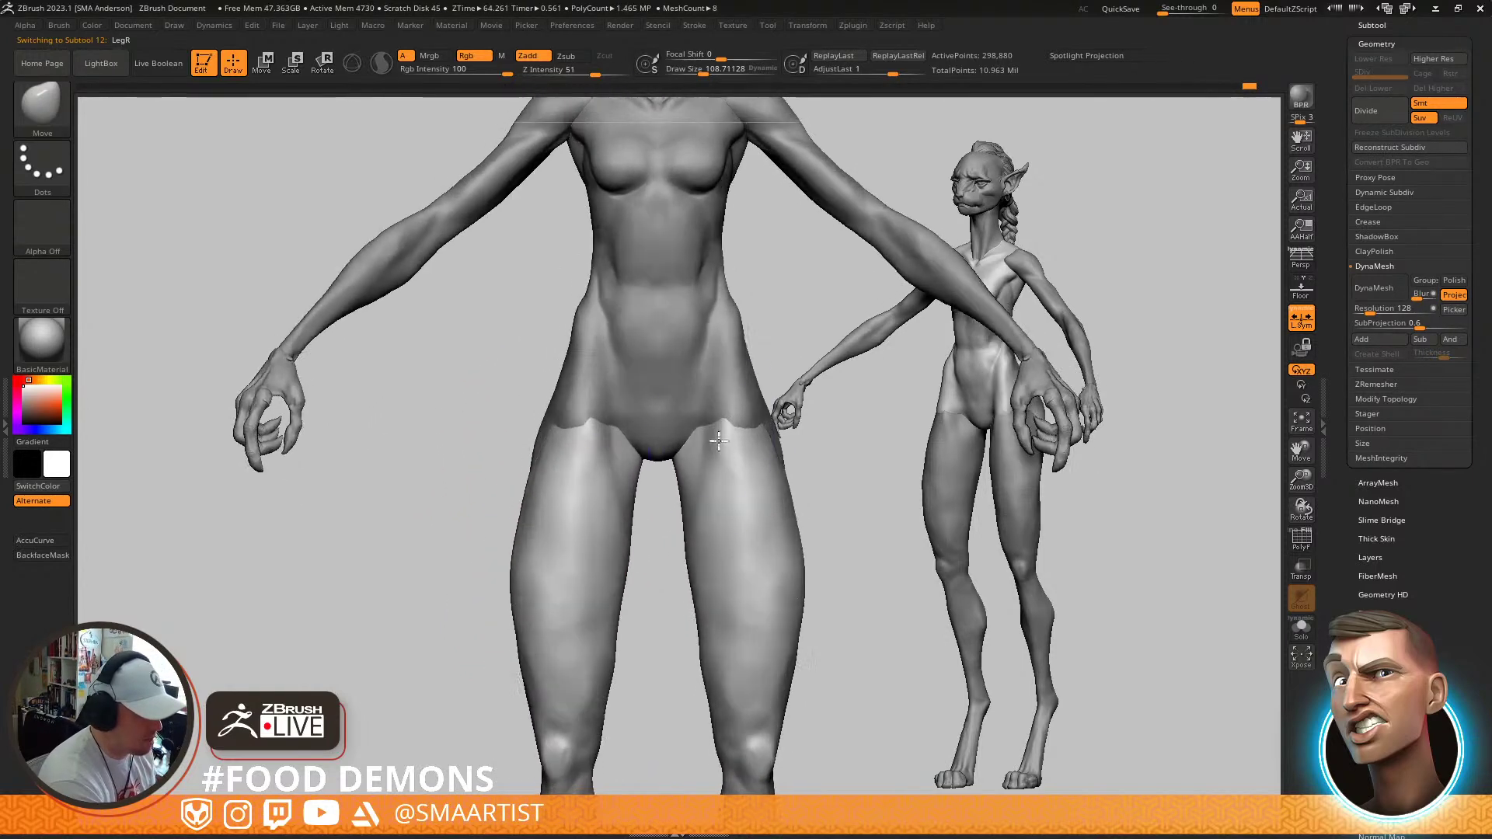
# Refine the upper edge of the thighs where they meet the pelvis with the Move brush at about size 65
pyautogui.press('s')
pyautogui.moveTo(768, 427); pyautogui.dragTo(693, 431)
pyautogui.press('s')
pyautogui.moveTo(700, 436)
pyautogui.keyDown('alt'); pyautogui.mouseDown(button='right')
pyautogui.moveTo(722, 493)
pyautogui.moveTo(621, 489)
pyautogui.mouseUp(button='right'); pyautogui.keyUp('alt')
pyautogui.moveTo(622, 498); pyautogui.dragTo(633, 498)
pyautogui.moveTo(628, 494); pyautogui.dragTo(641, 517, button='right')
pyautogui.moveTo(618, 494); pyautogui.dragTo(610, 493)
pyautogui.moveTo(609, 493); pyautogui.dragTo(606, 468, button='right')
pyautogui.moveTo(589, 501); pyautogui.dragTo(586, 513)
pyautogui.moveTo(793, 479)
pyautogui.mouseDown(button='right')
pyautogui.moveTo(809, 478)
pyautogui.moveTo(766, 492)
pyautogui.mouseUp(button='right')
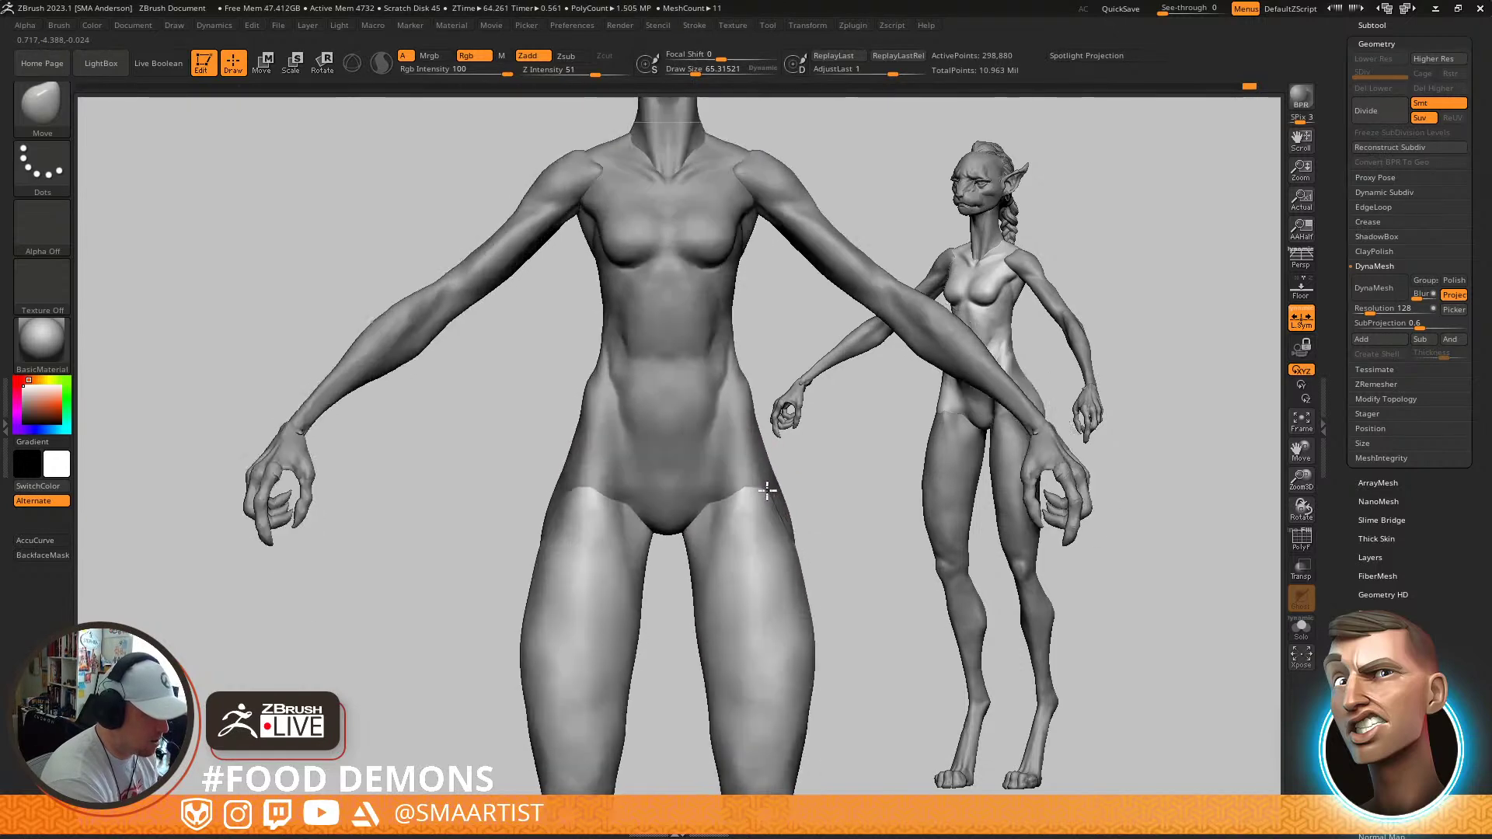
# Make the head the active subtool in a three-quarter view of the upper body and save the project
pyautogui.moveTo(808, 410); pyautogui.dragTo(758, 497, button='right')
pyautogui.keyDown('alt'); pyautogui.moveTo(700, 221); pyautogui.dragTo(658, 429, button='right'); pyautogui.keyUp('alt')
pyautogui.keyDown('alt'); pyautogui.click(658, 359); pyautogui.keyUp('alt')
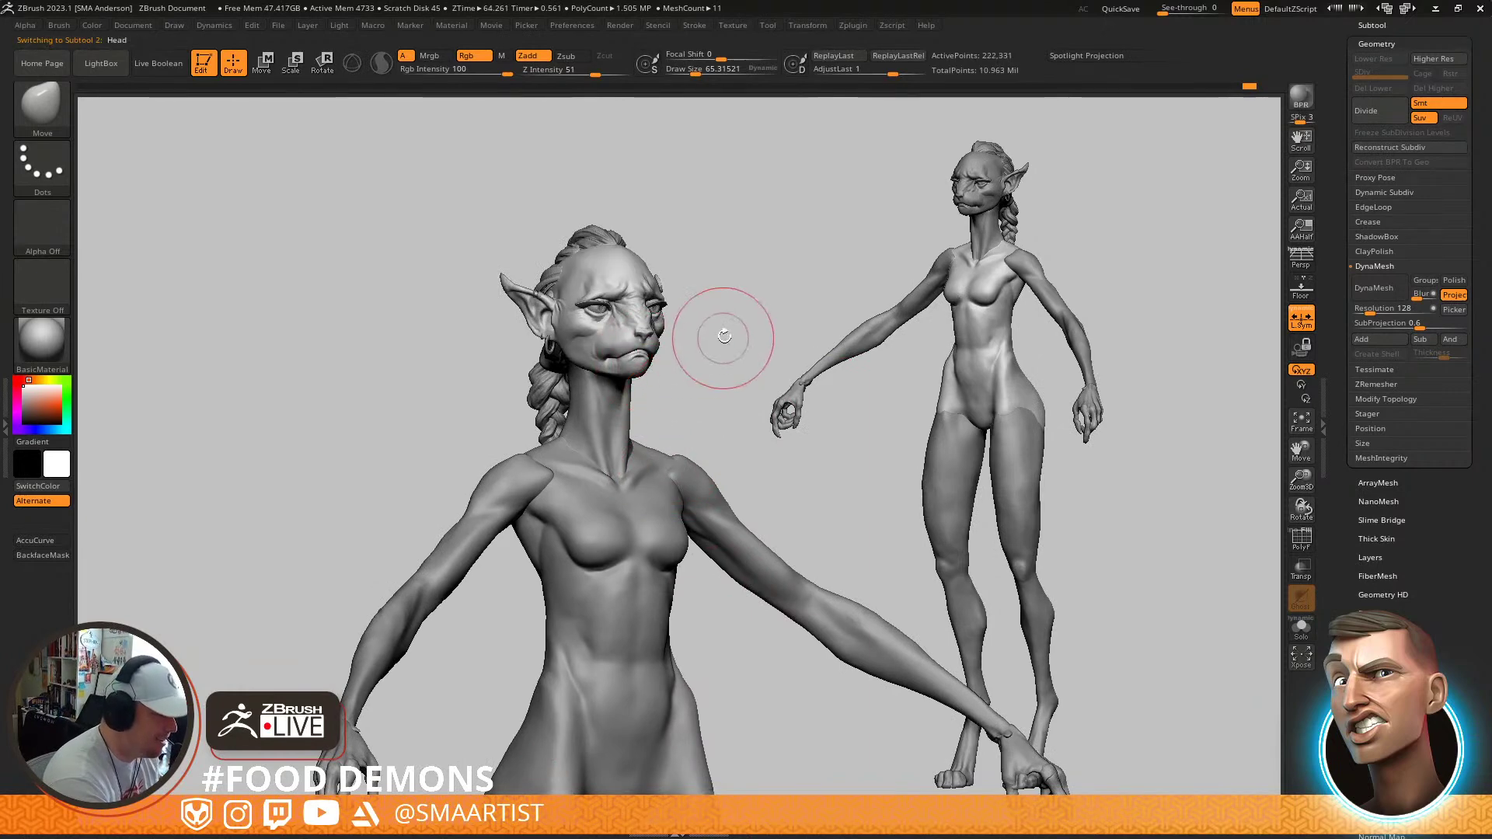
pyautogui.moveTo(726, 343); pyautogui.dragTo(713, 339, button='right')
pyautogui.press('ctrl')
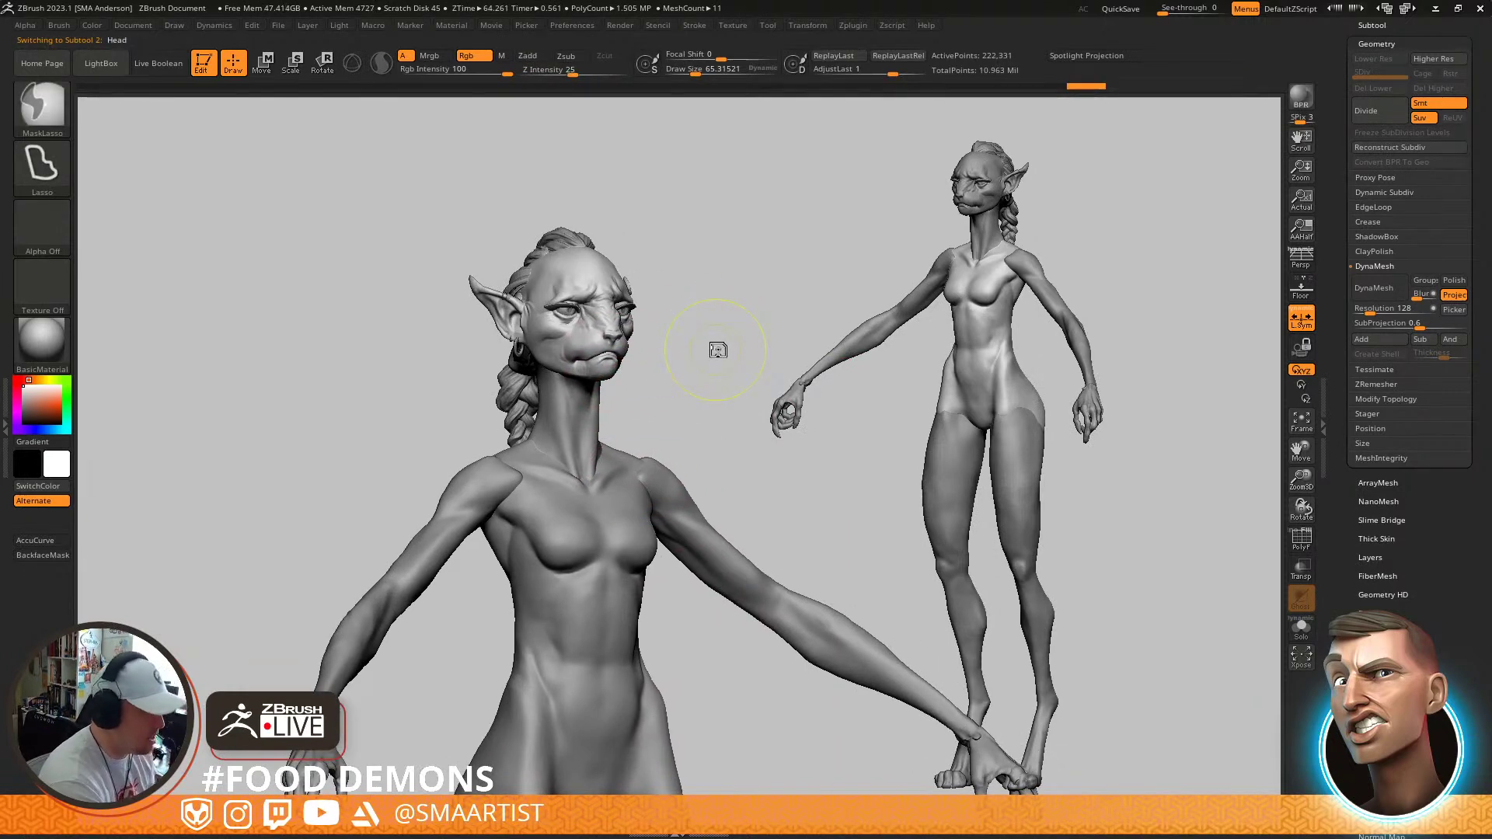
pyautogui.hotkey('ctrl', 's')
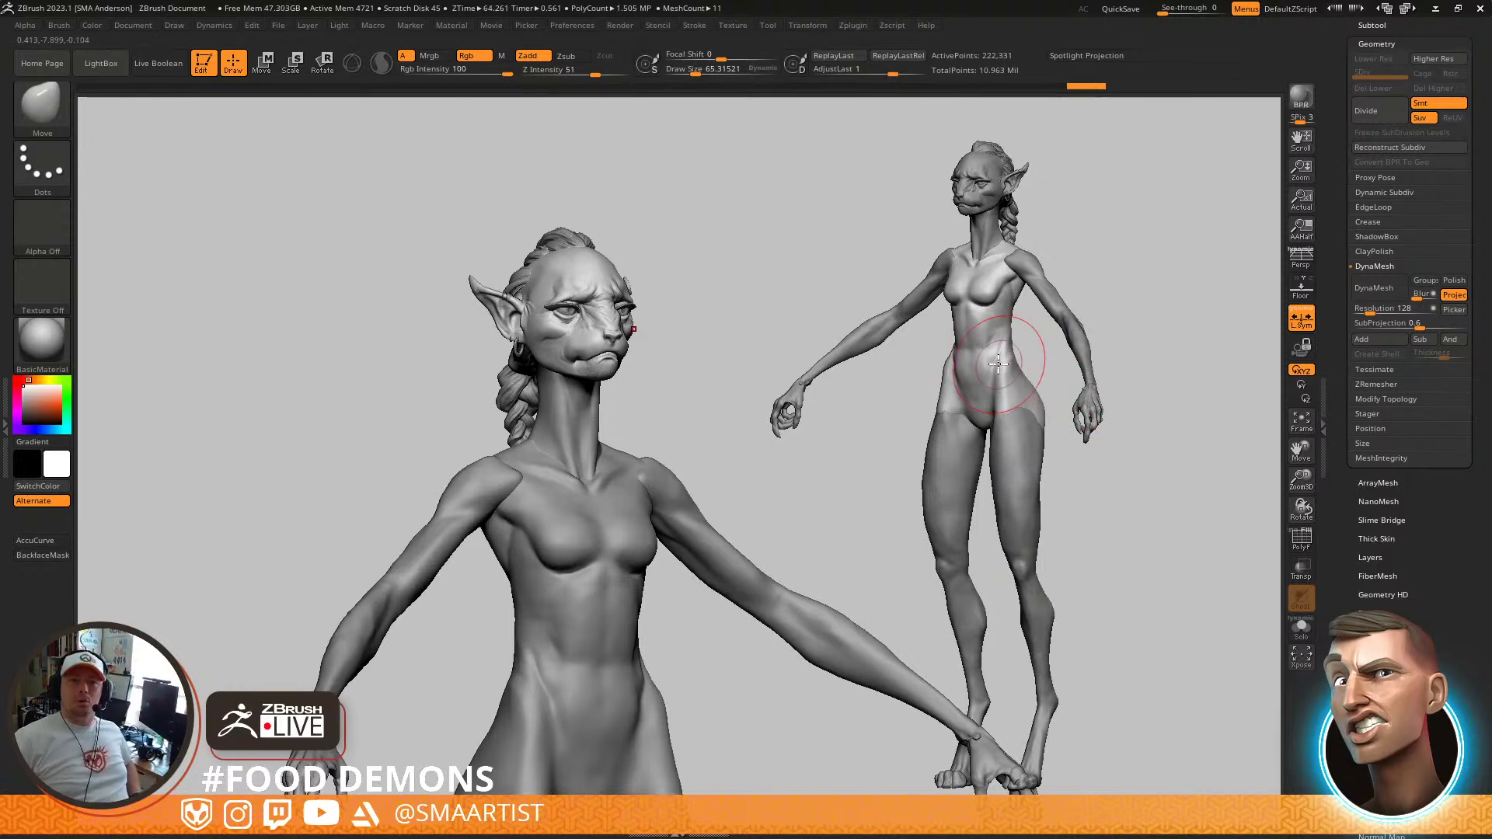
# Review the figure in profile and the upper body in three-quarter view, and save the project again
pyautogui.moveTo(1070, 352)
pyautogui.mouseDown(button='right')
pyautogui.moveTo(1029, 370)
pyautogui.moveTo(1103, 373)
pyautogui.moveTo(882, 316)
pyautogui.mouseUp(button='right')
pyautogui.moveTo(883, 316); pyautogui.dragTo(618, 381)
pyautogui.moveTo(593, 366)
pyautogui.mouseDown(button='right')
pyautogui.moveTo(561, 383)
pyautogui.moveTo(536, 365)
pyautogui.moveTo(573, 392)
pyautogui.moveTo(603, 381)
pyautogui.mouseUp(button='right')
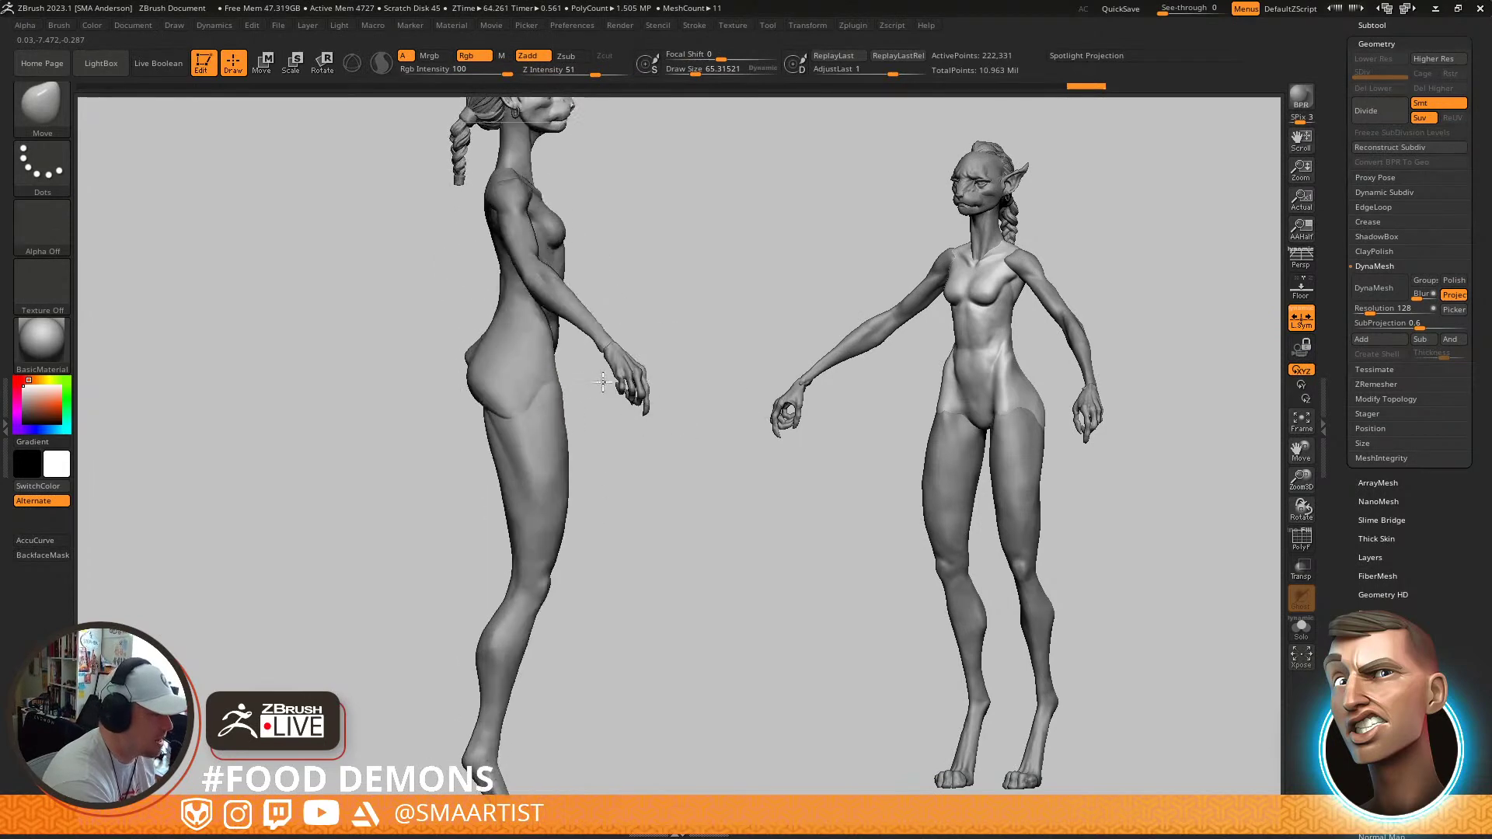
pyautogui.moveTo(614, 383); pyautogui.dragTo(785, 441)
pyautogui.moveTo(785, 440)
pyautogui.mouseDown(button='right')
pyautogui.moveTo(684, 412)
pyautogui.moveTo(626, 458)
pyautogui.moveTo(613, 513)
pyautogui.moveTo(651, 443)
pyautogui.moveTo(753, 377)
pyautogui.moveTo(723, 353)
pyautogui.mouseUp(button='right')
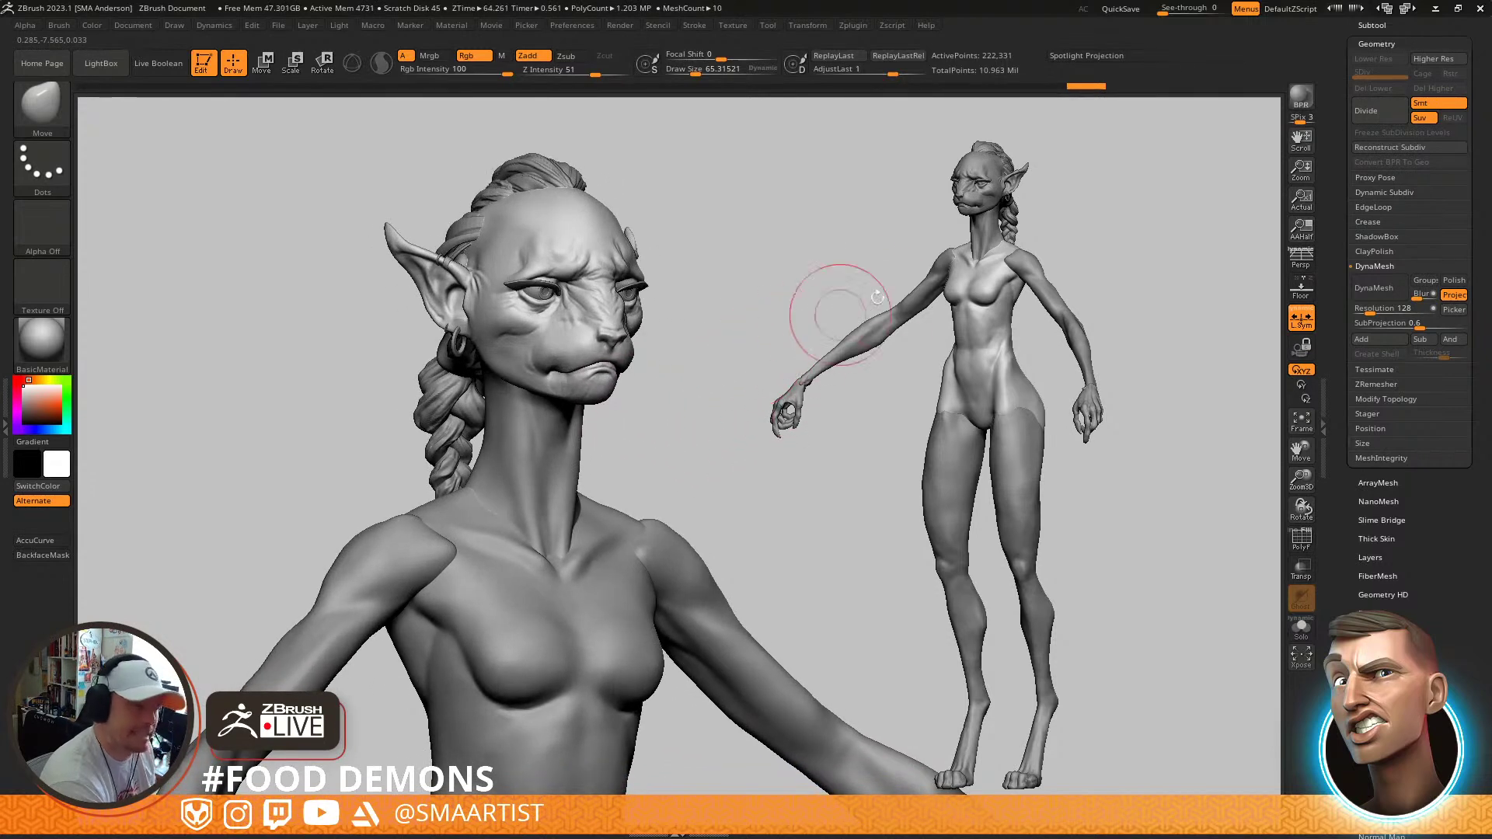
pyautogui.press('ctrl')
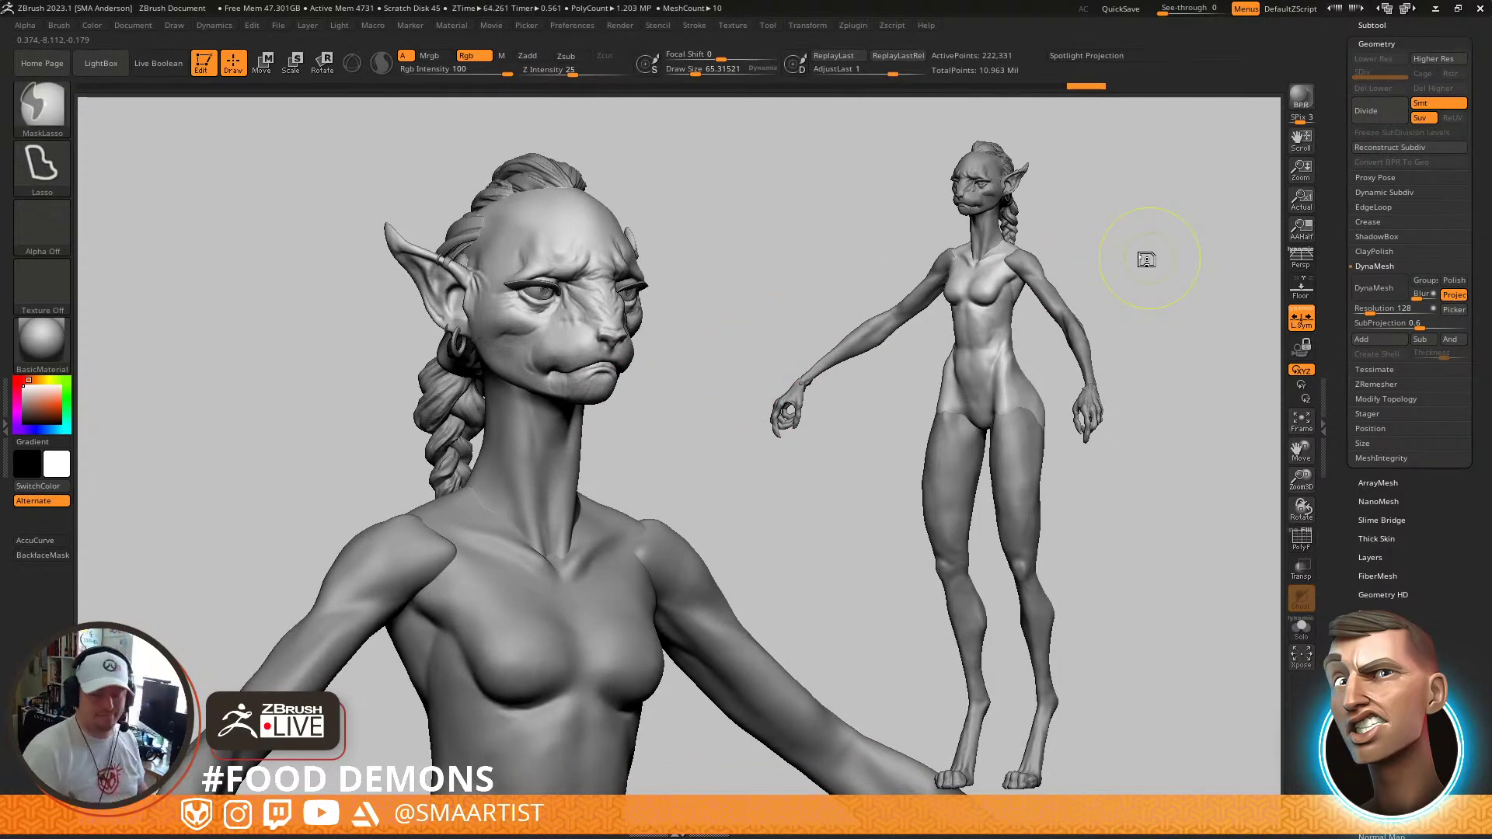
pyautogui.hotkey('ctrl', 's')
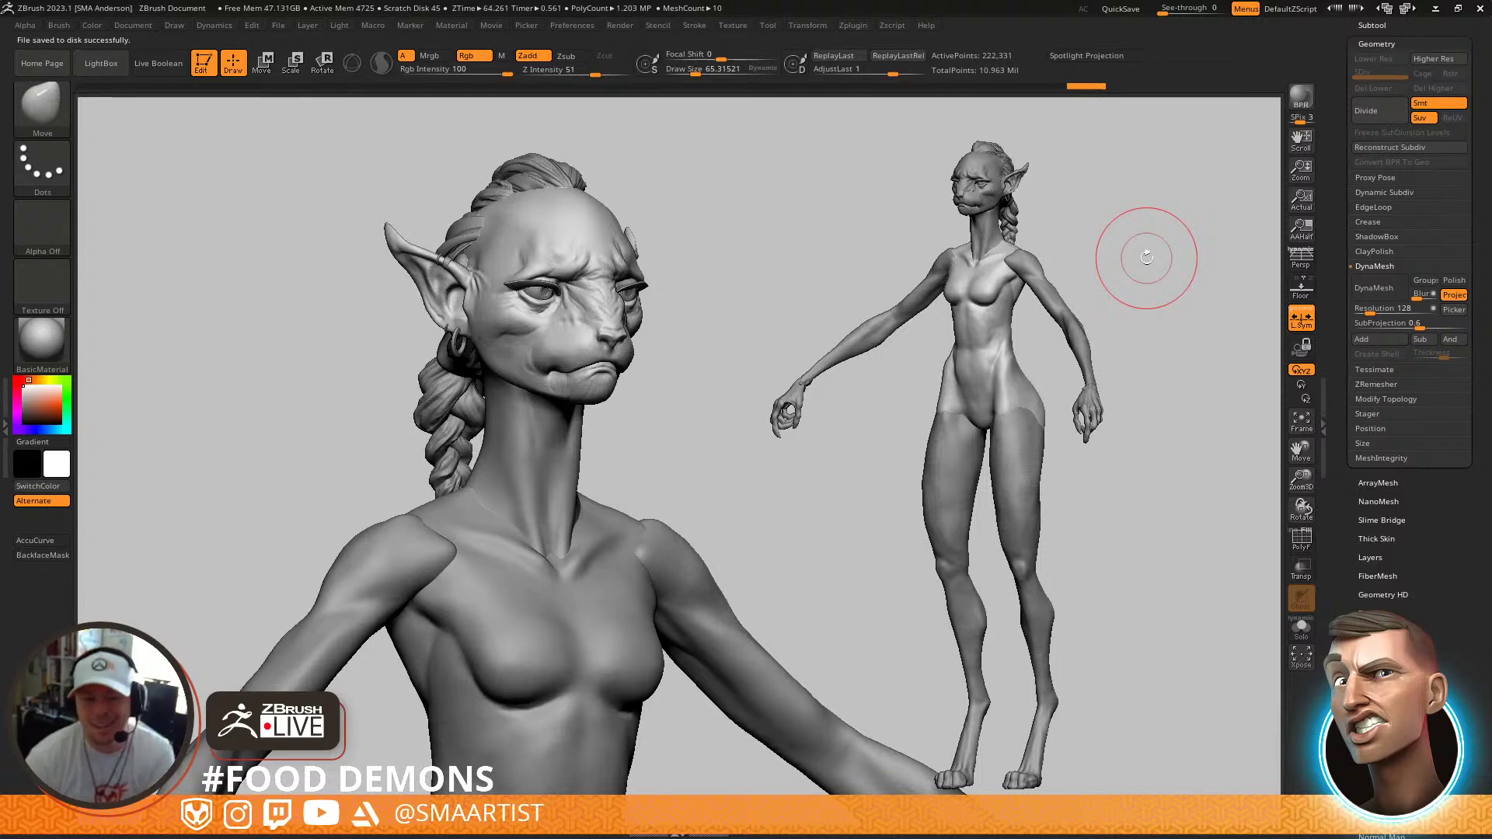